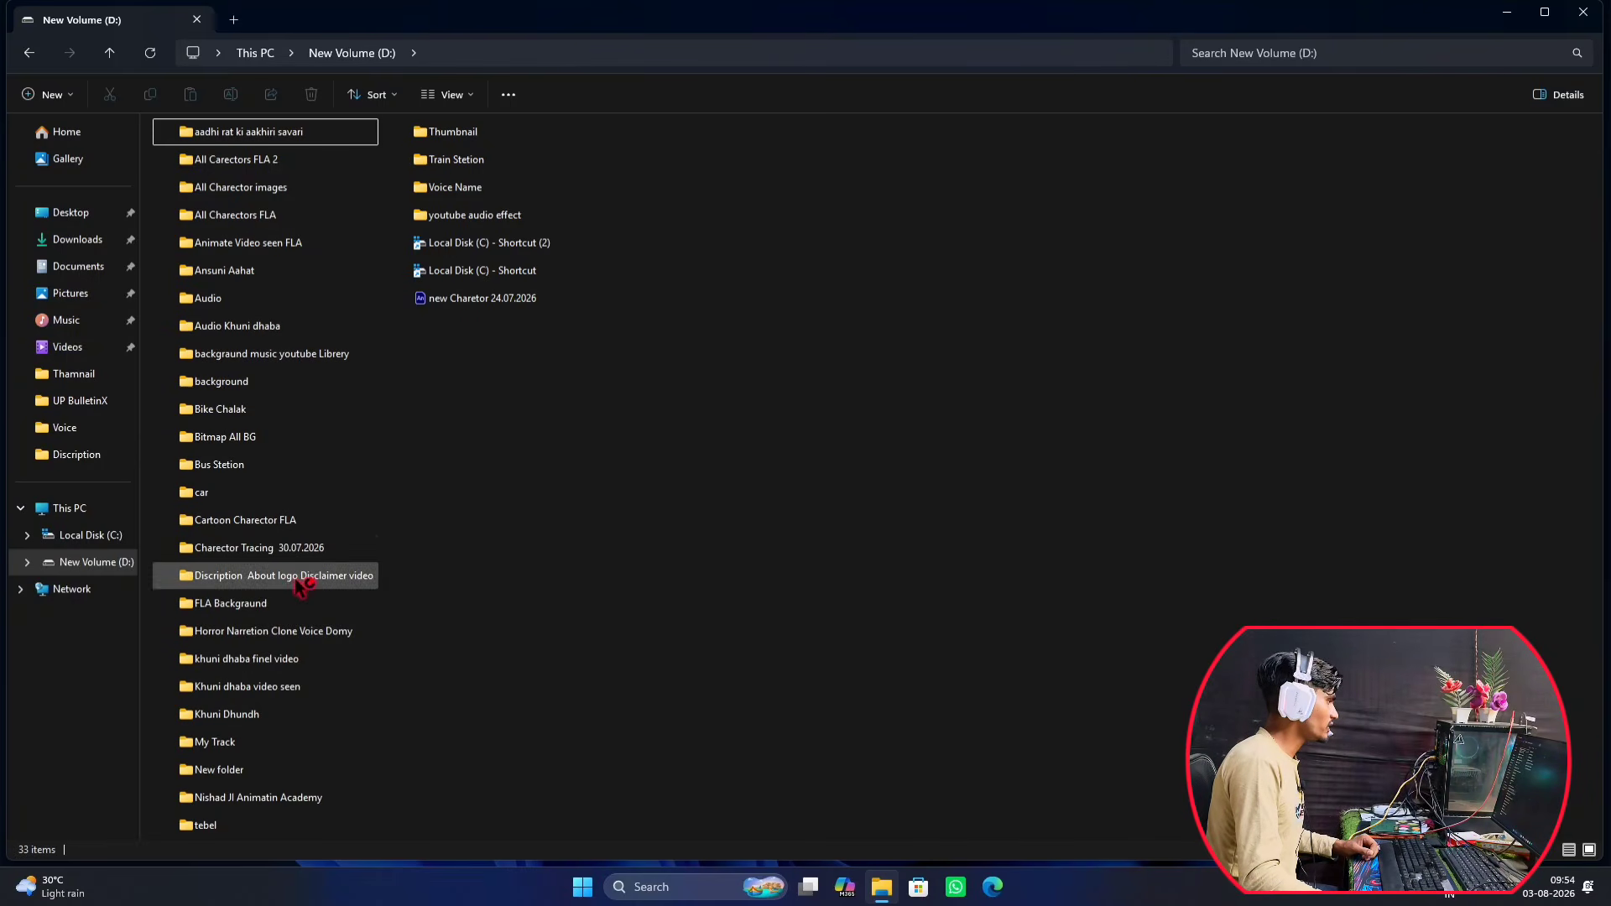
Open Mane_charector_side_pose_FLA_25.07.2026 from the Charector Tracing 30.07.2026 folder in Adobe Animate and fit the stage in the window.
double_click(307, 549)
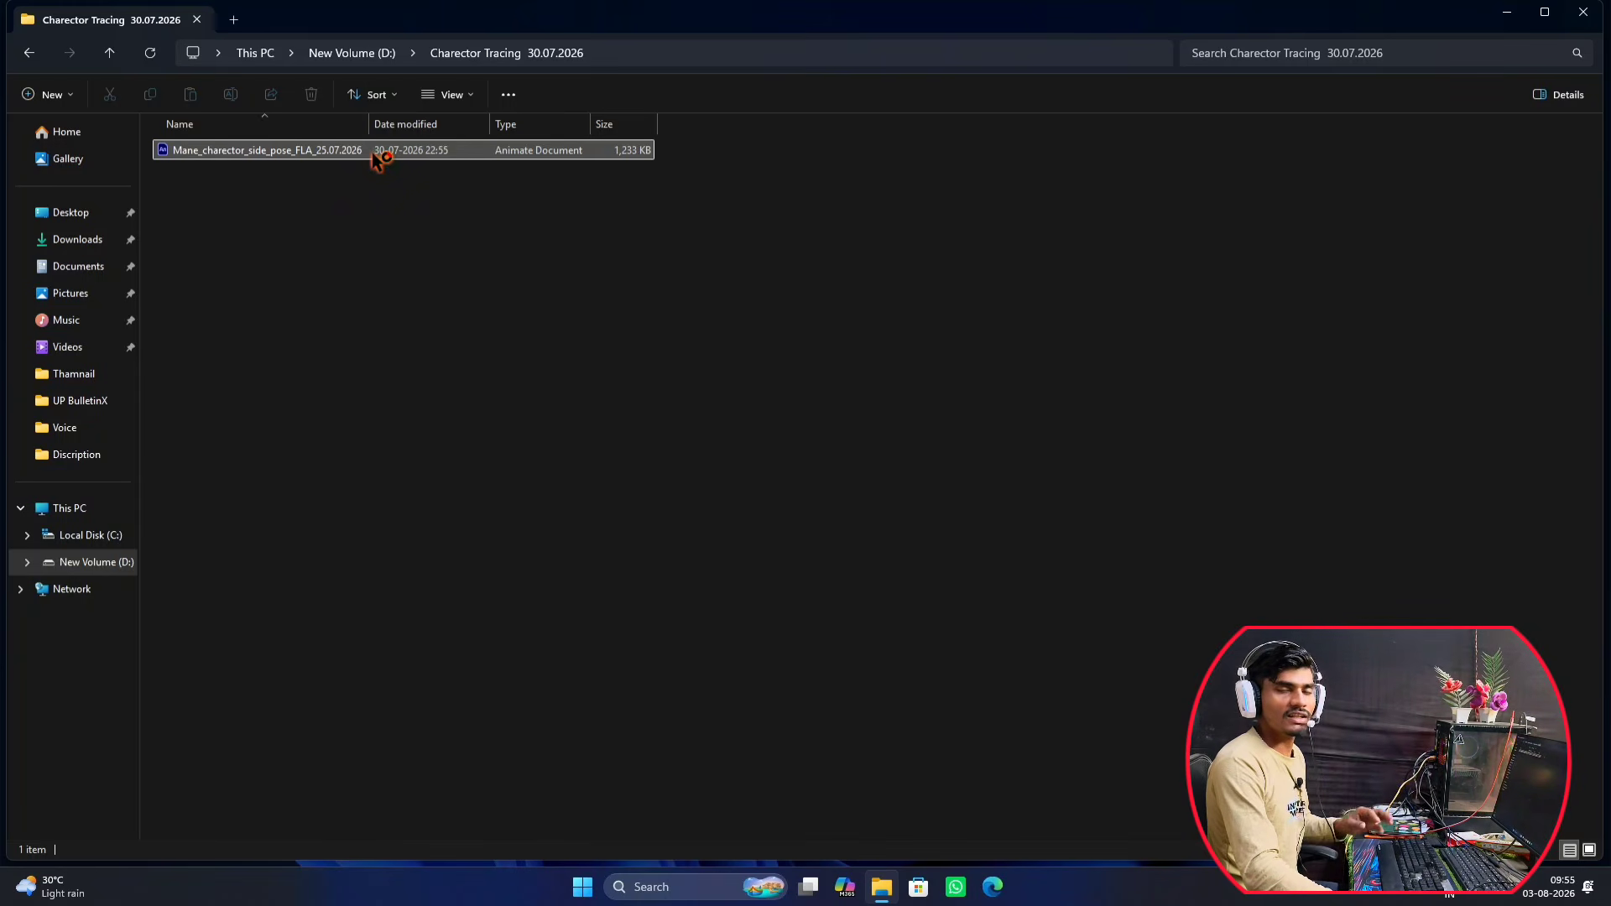
click(381, 172)
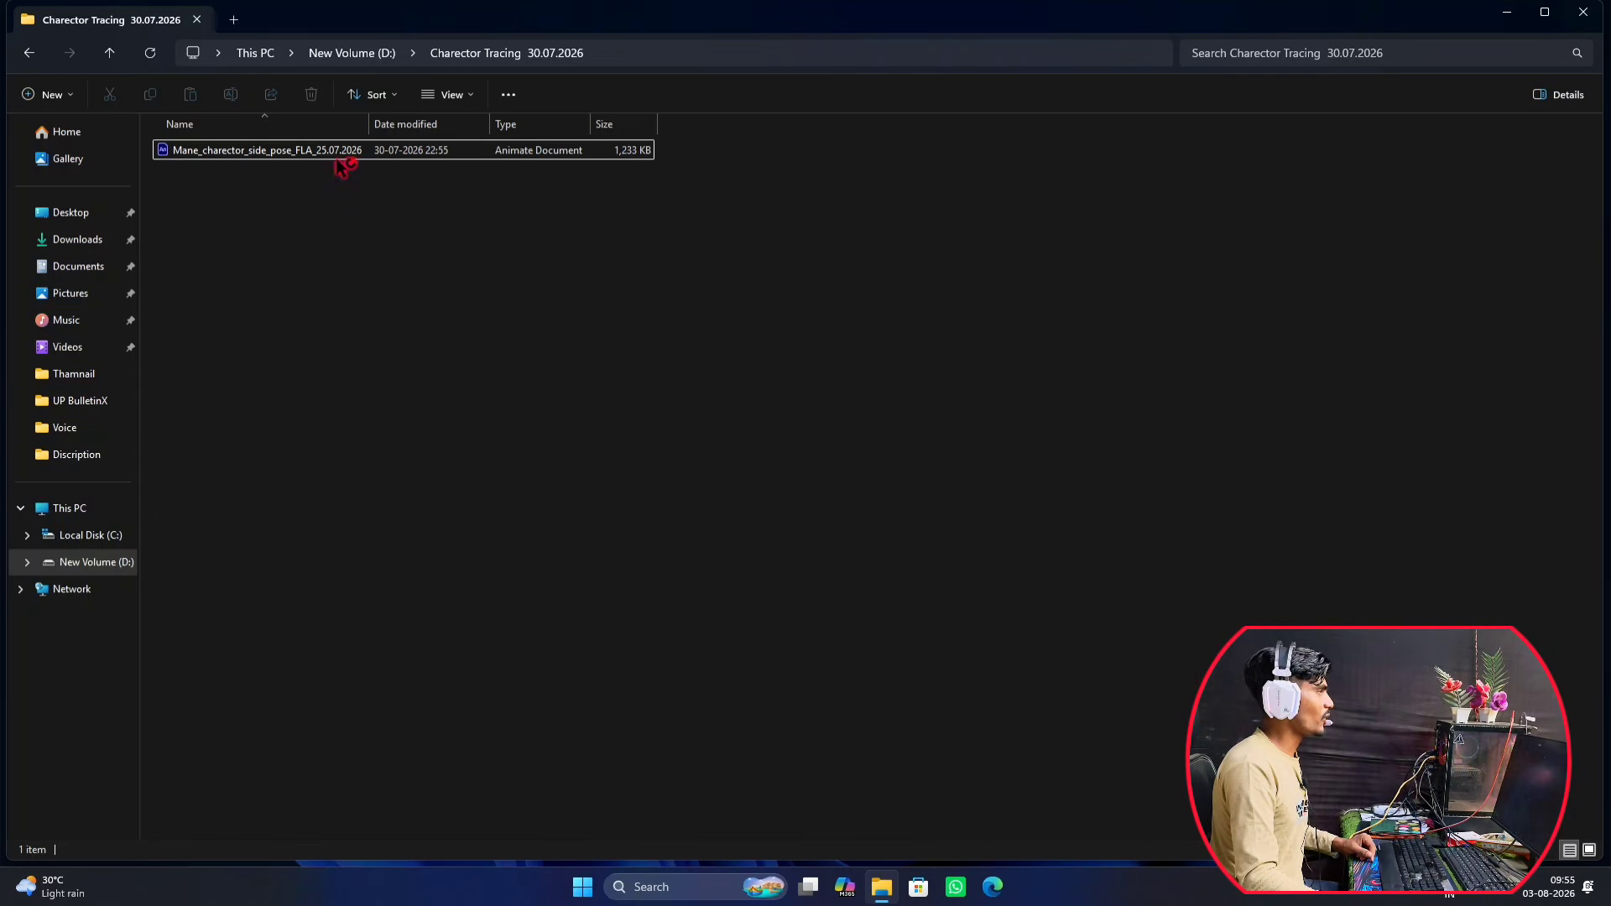
double_click(333, 153)
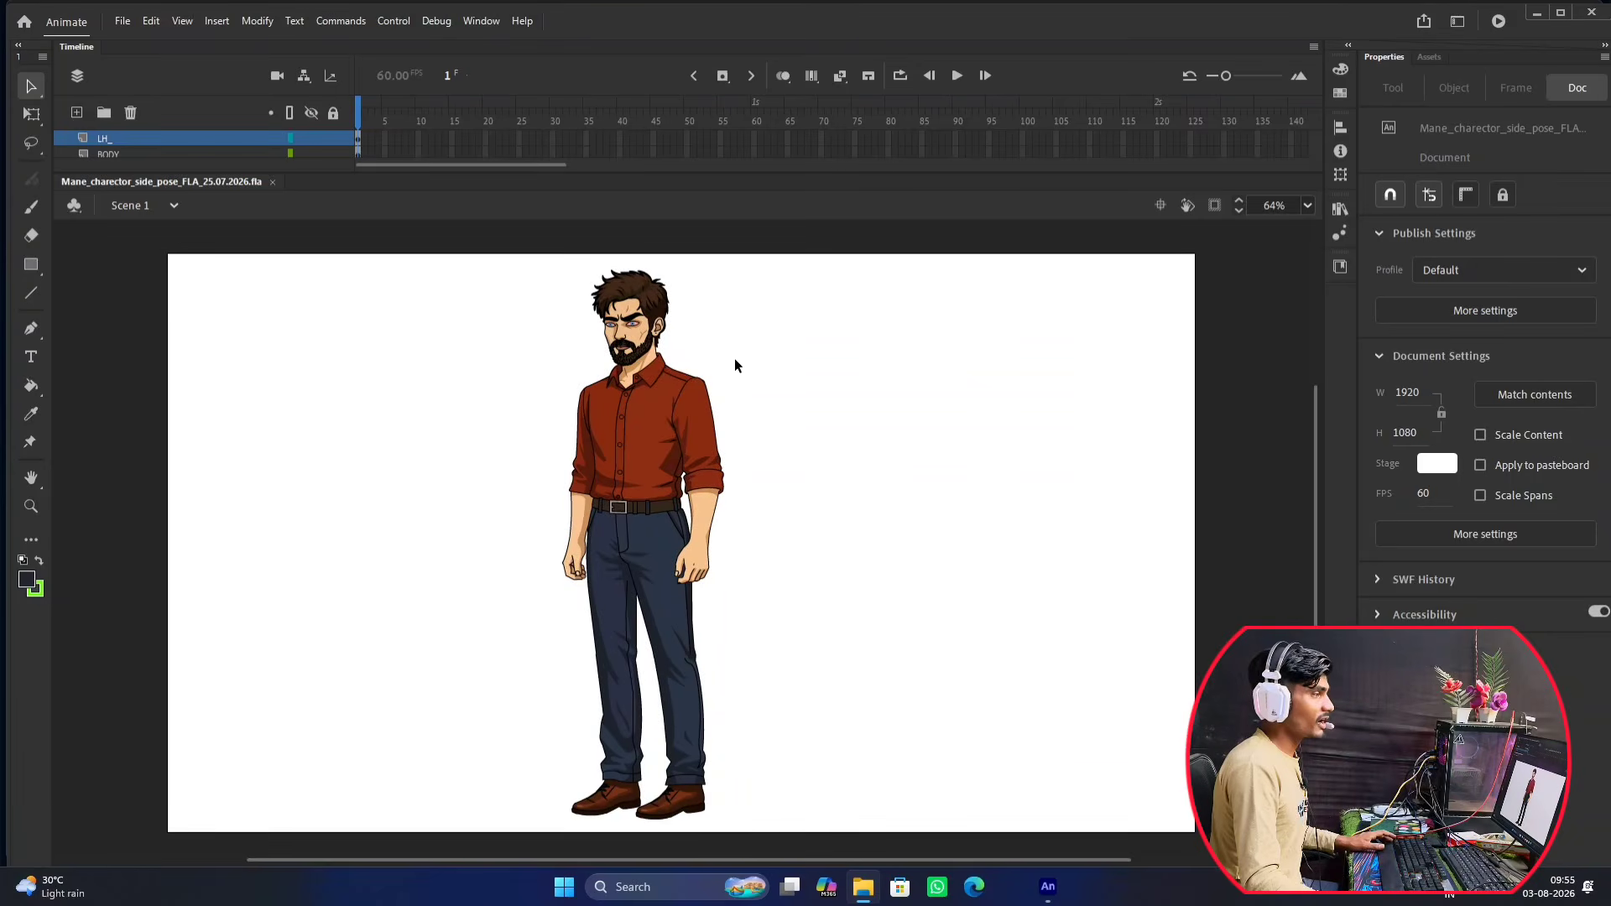
click(1309, 209)
click(1316, 226)
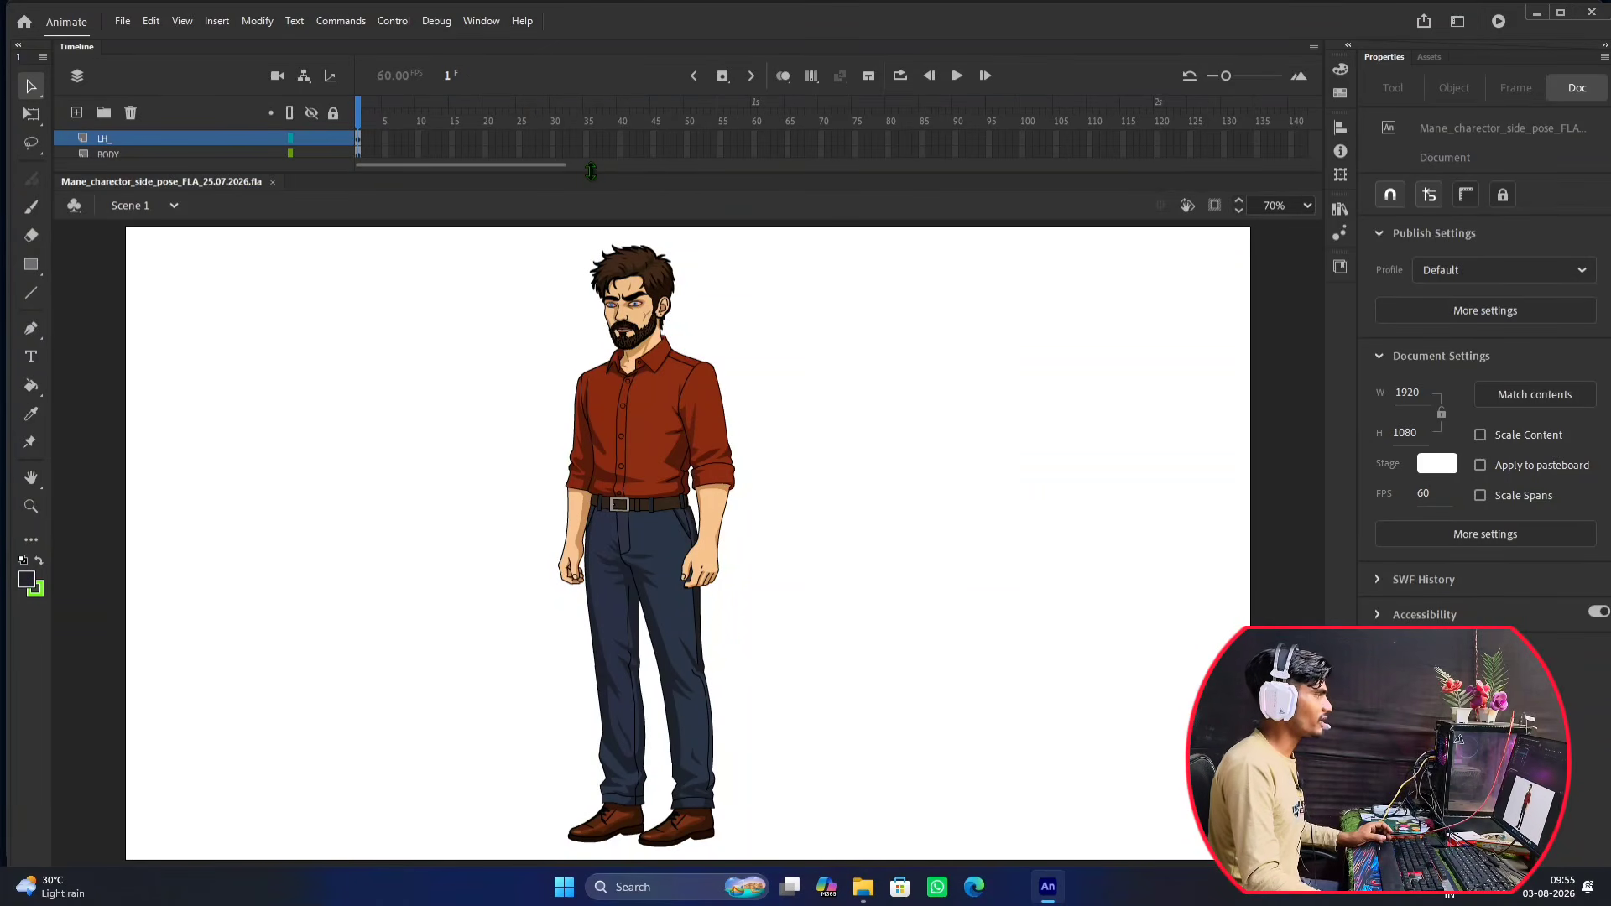
Enlarge the timeline to list all character layers and select the leg layers LP1 and RP1 to identify their parts.
drag(591, 171, 542, 327)
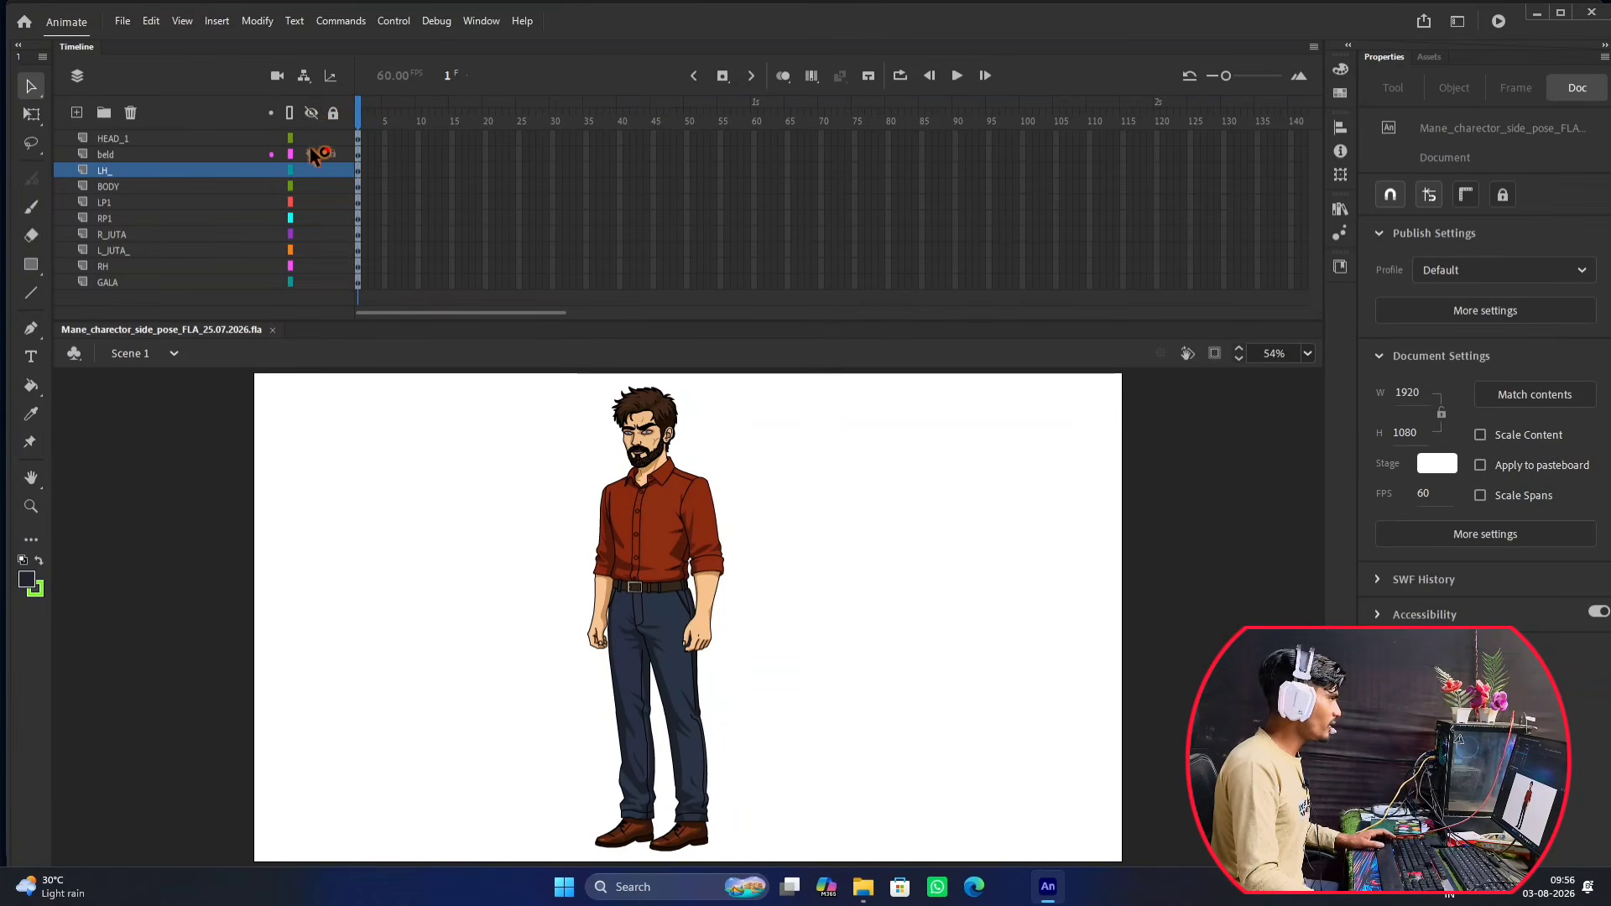
click(705, 519)
click(156, 204)
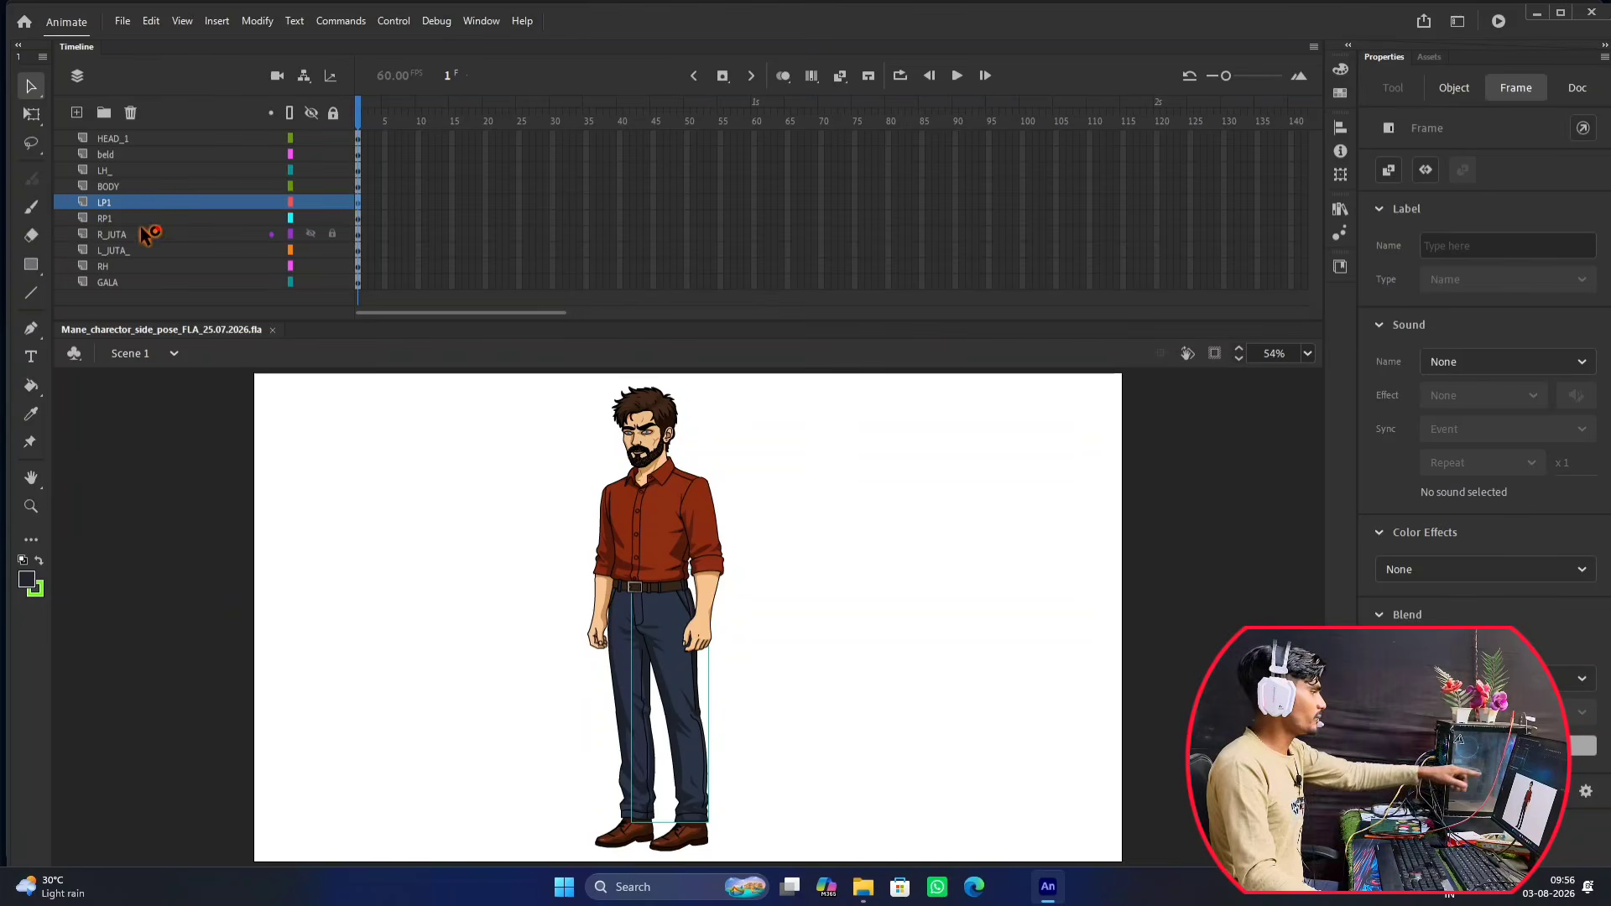
click(154, 220)
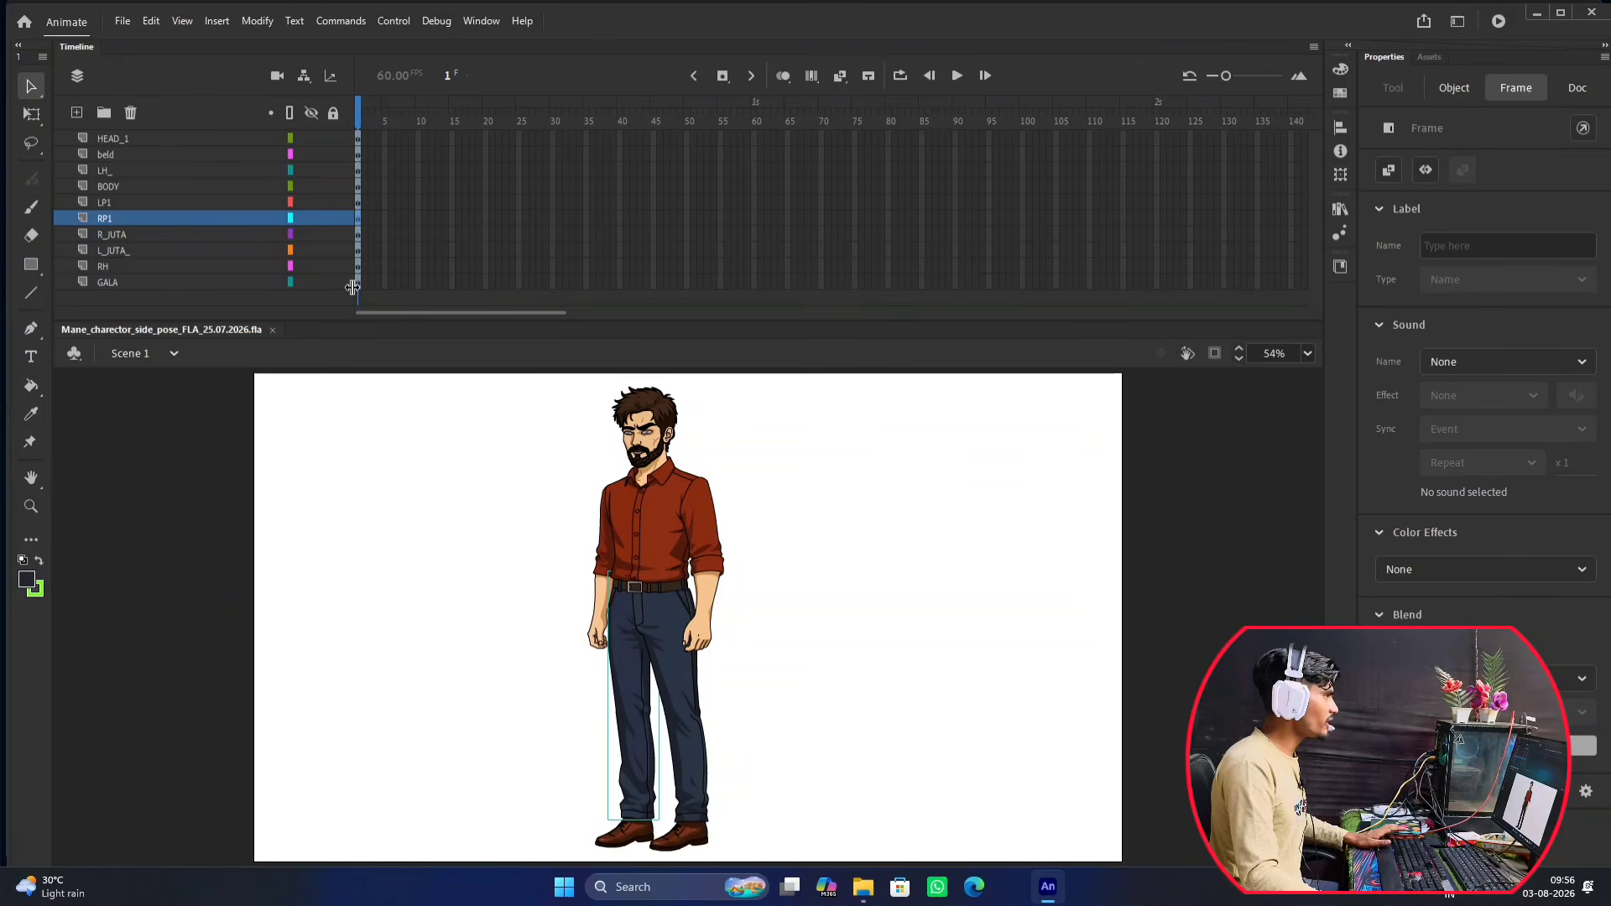
click(137, 223)
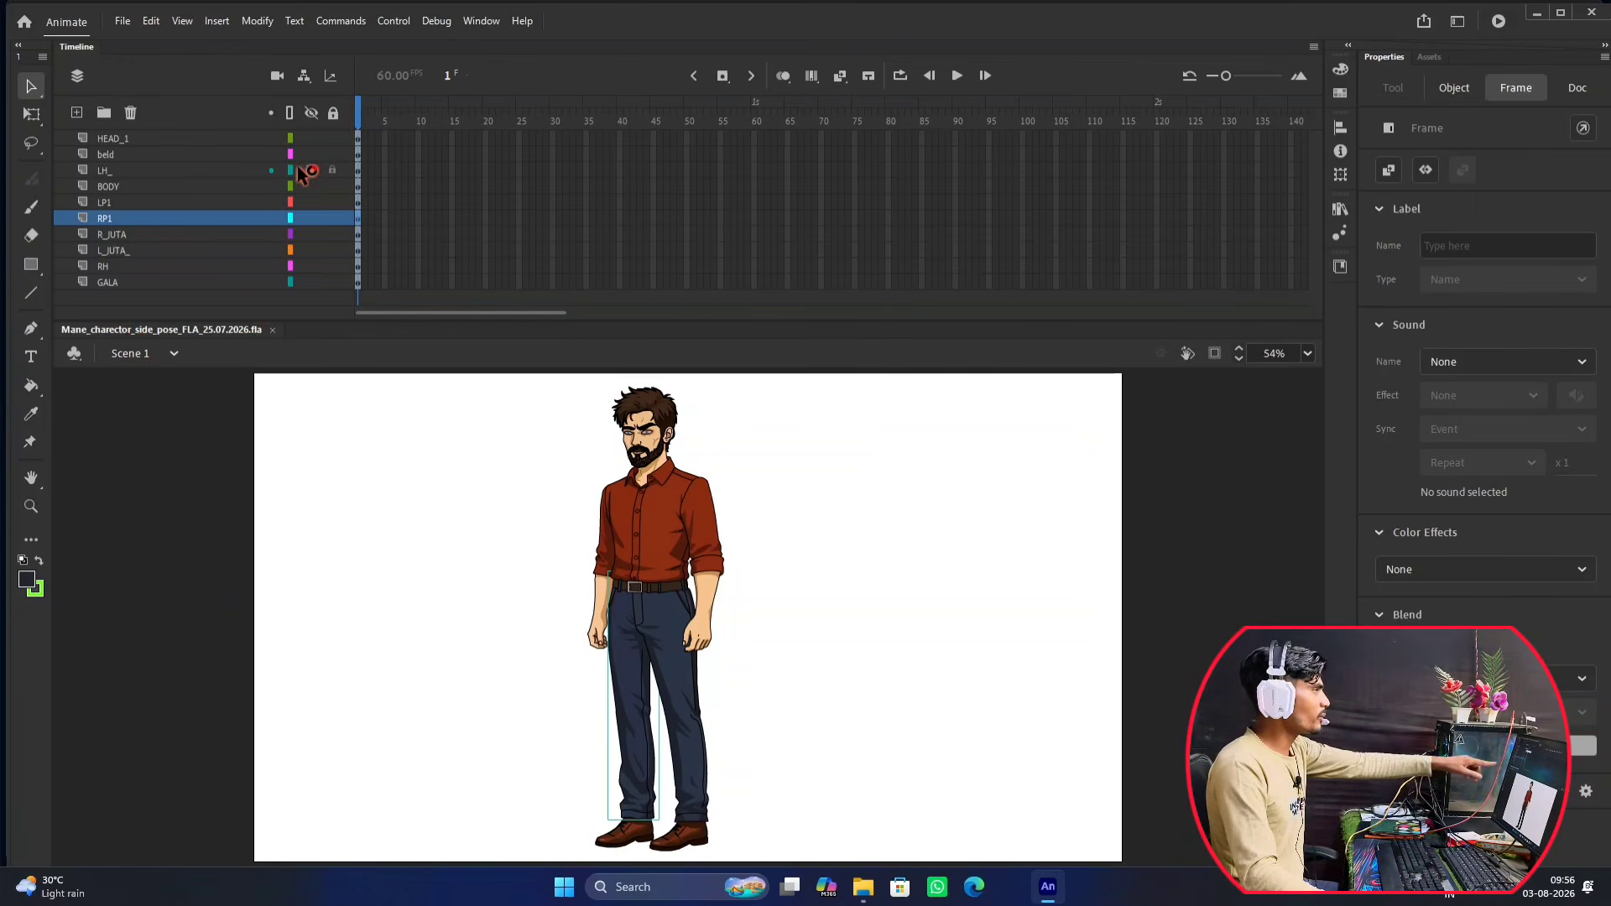
Hide all layers and view the RP1 leg layer on its own, then hide it again.
click(312, 113)
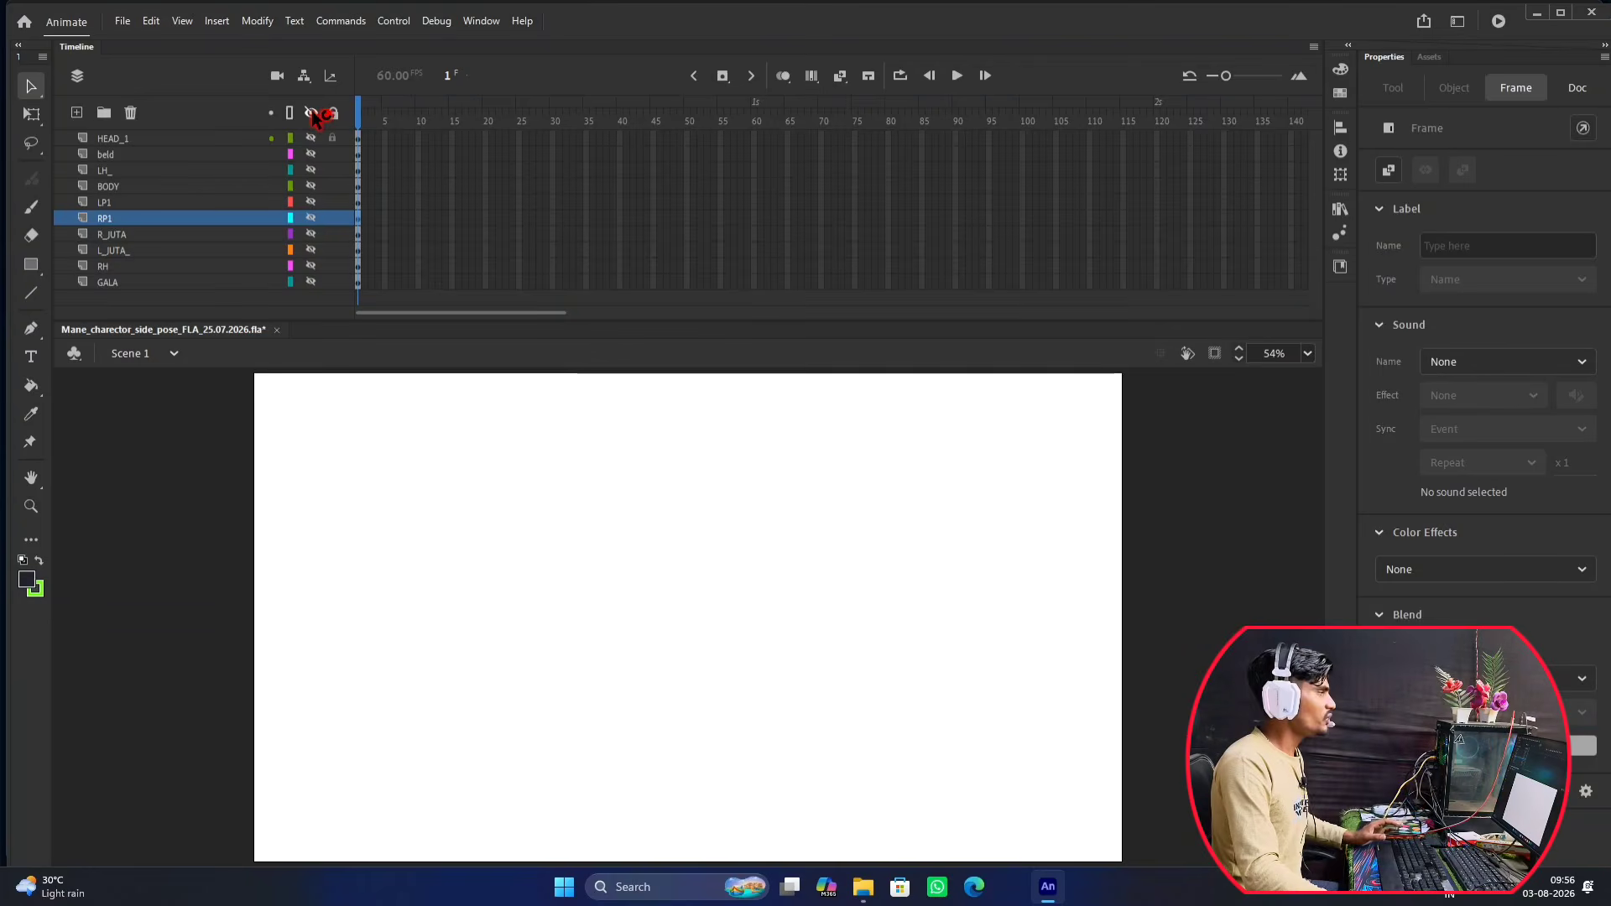
click(312, 219)
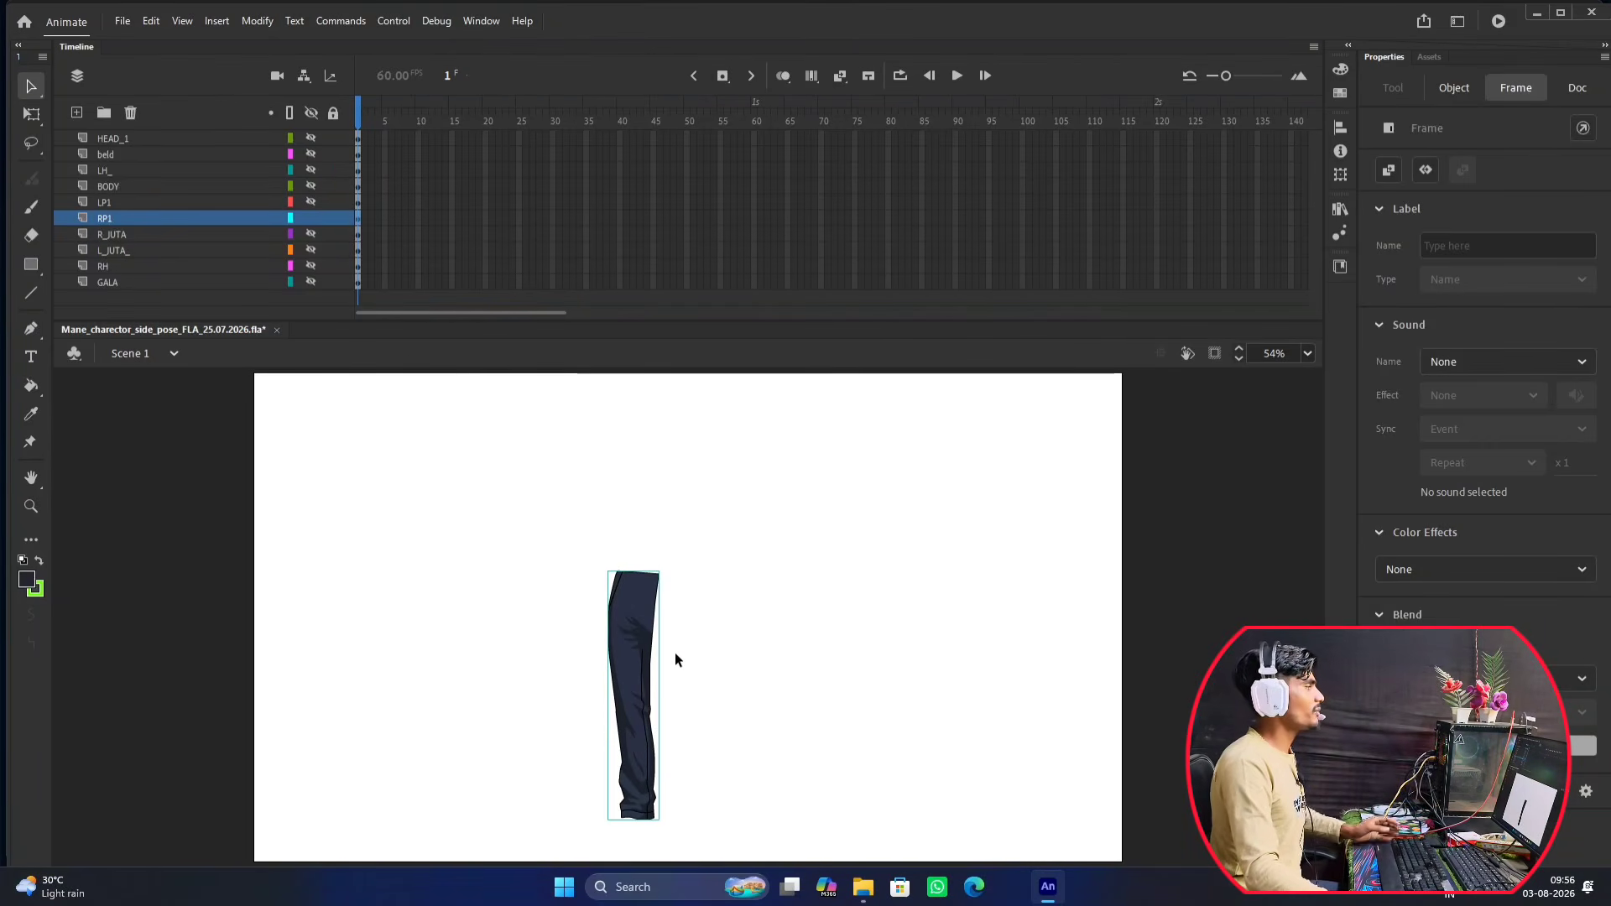
click(110, 217)
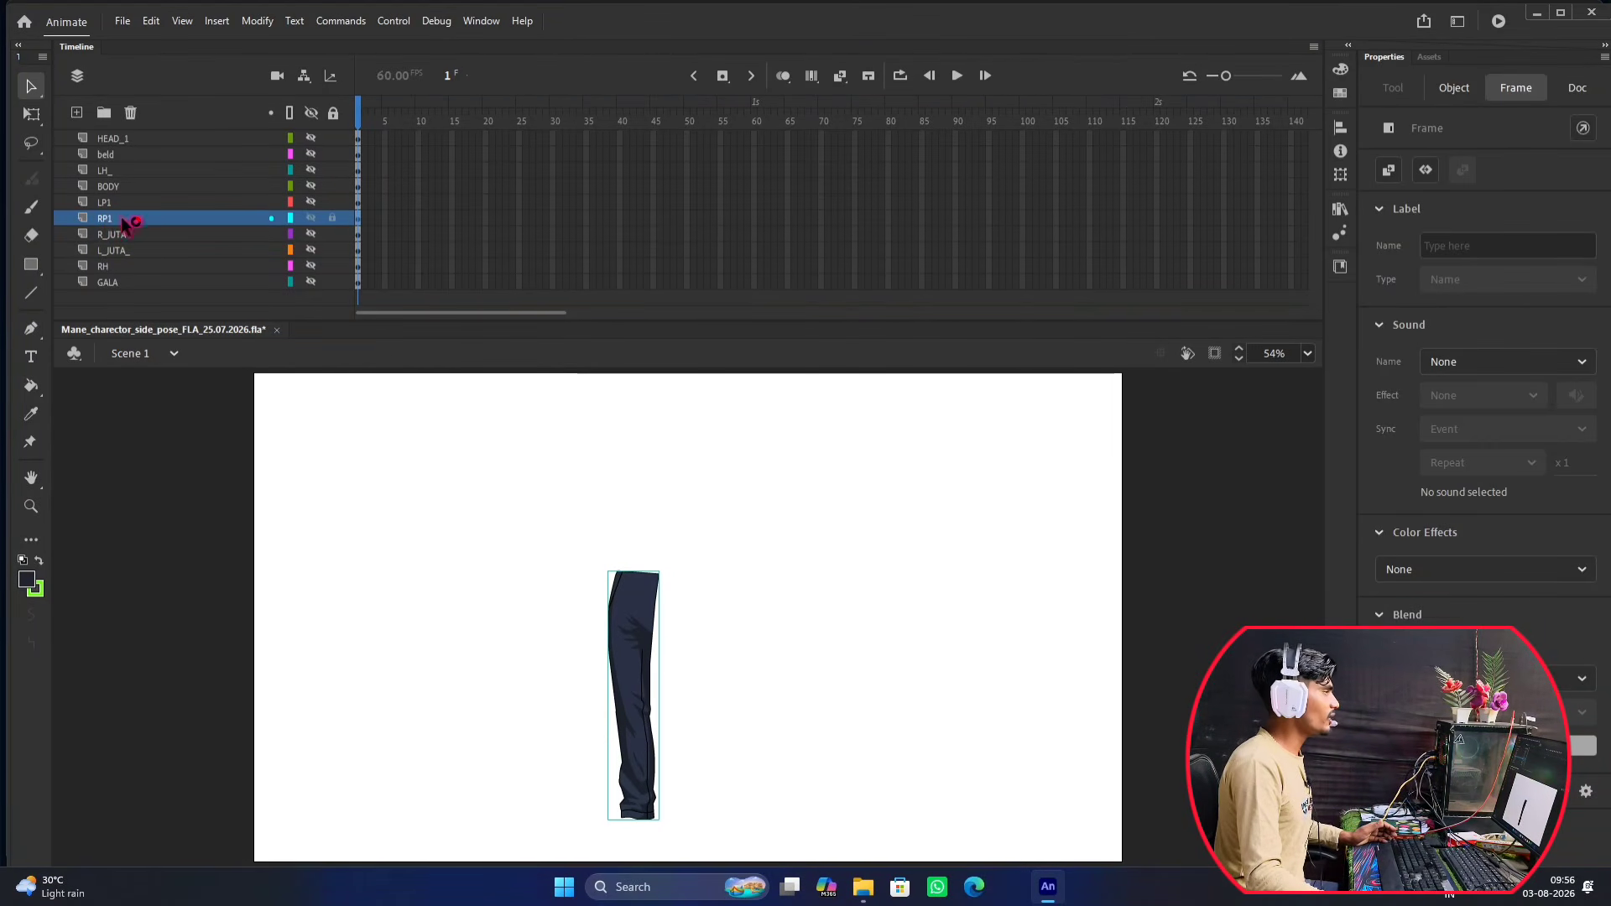
click(296, 200)
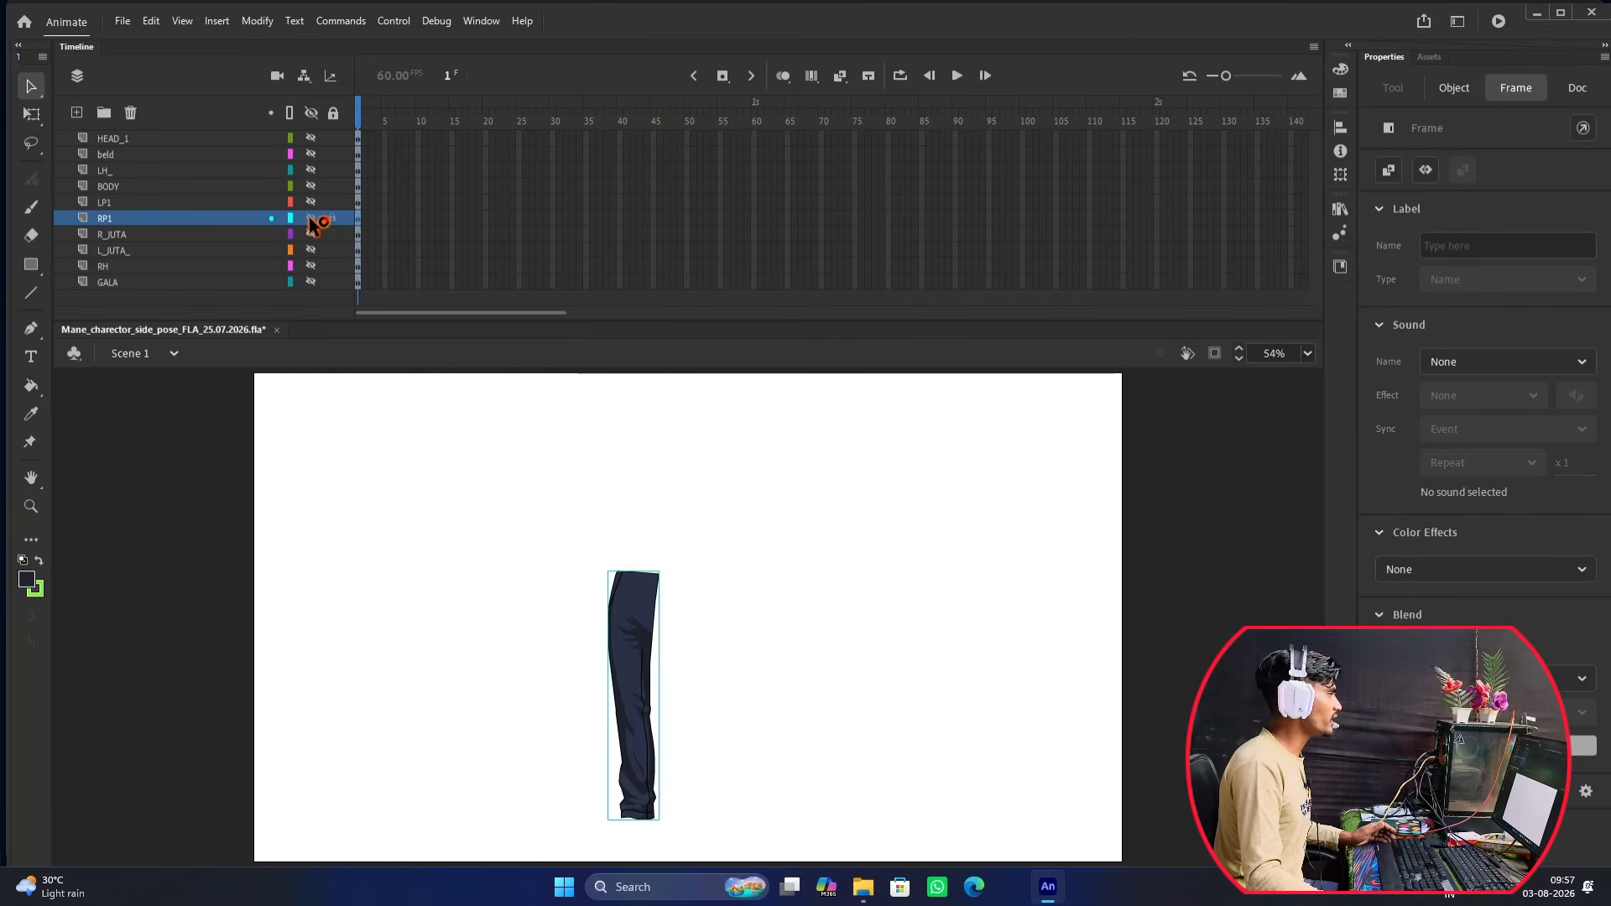
click(311, 219)
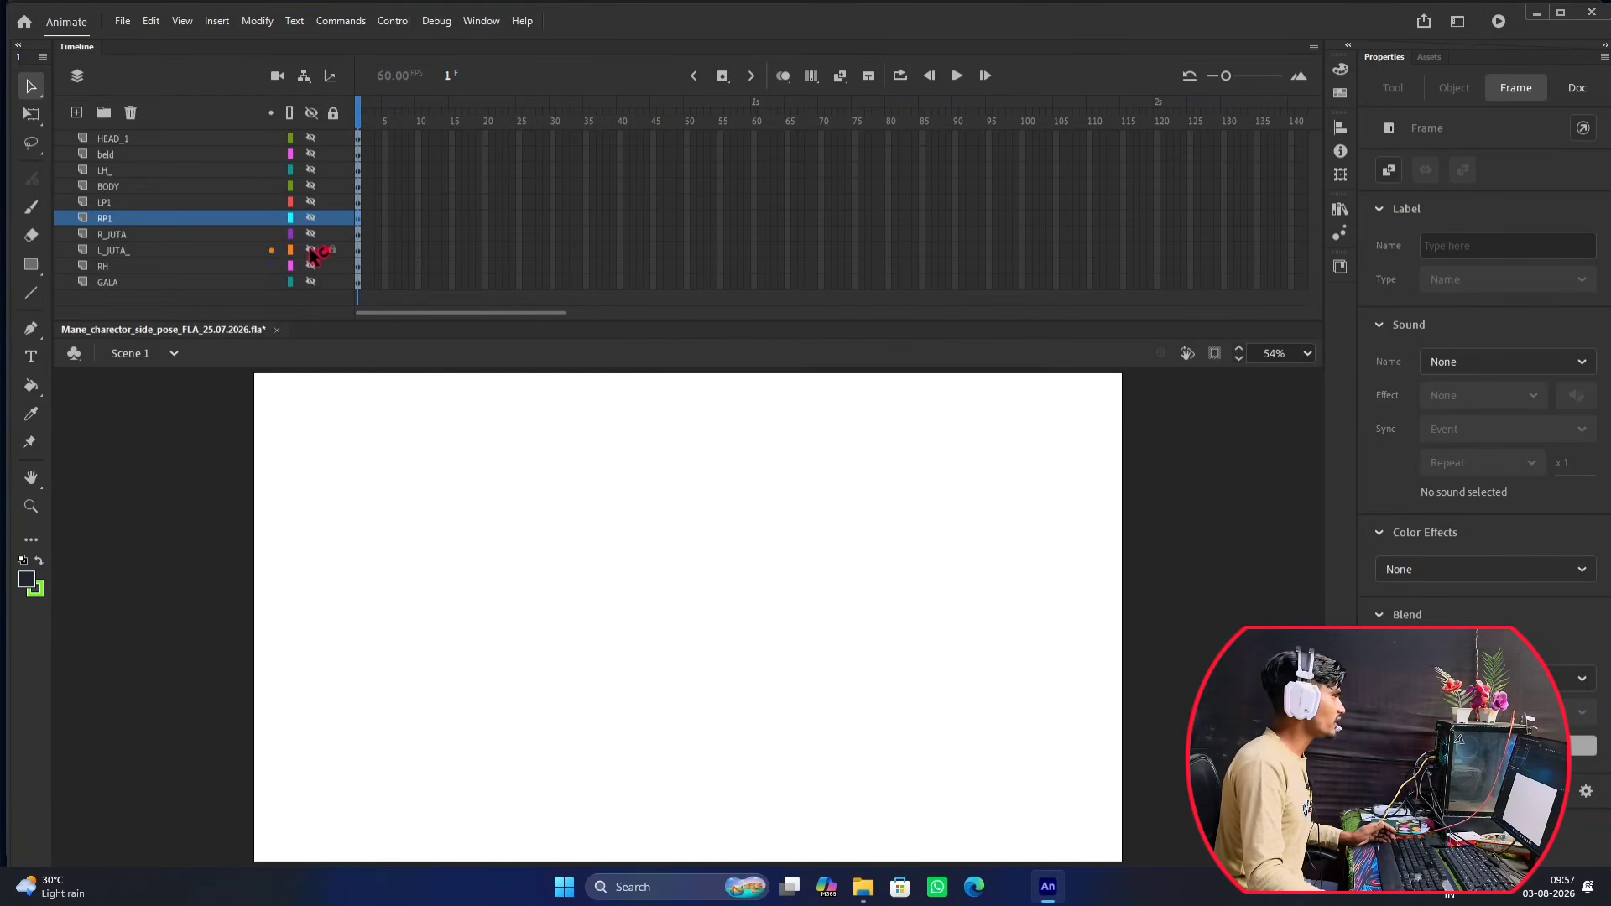
View the RH arm layer on its own, restore the visibility of all layers and shrink the timeline.
click(143, 266)
click(311, 267)
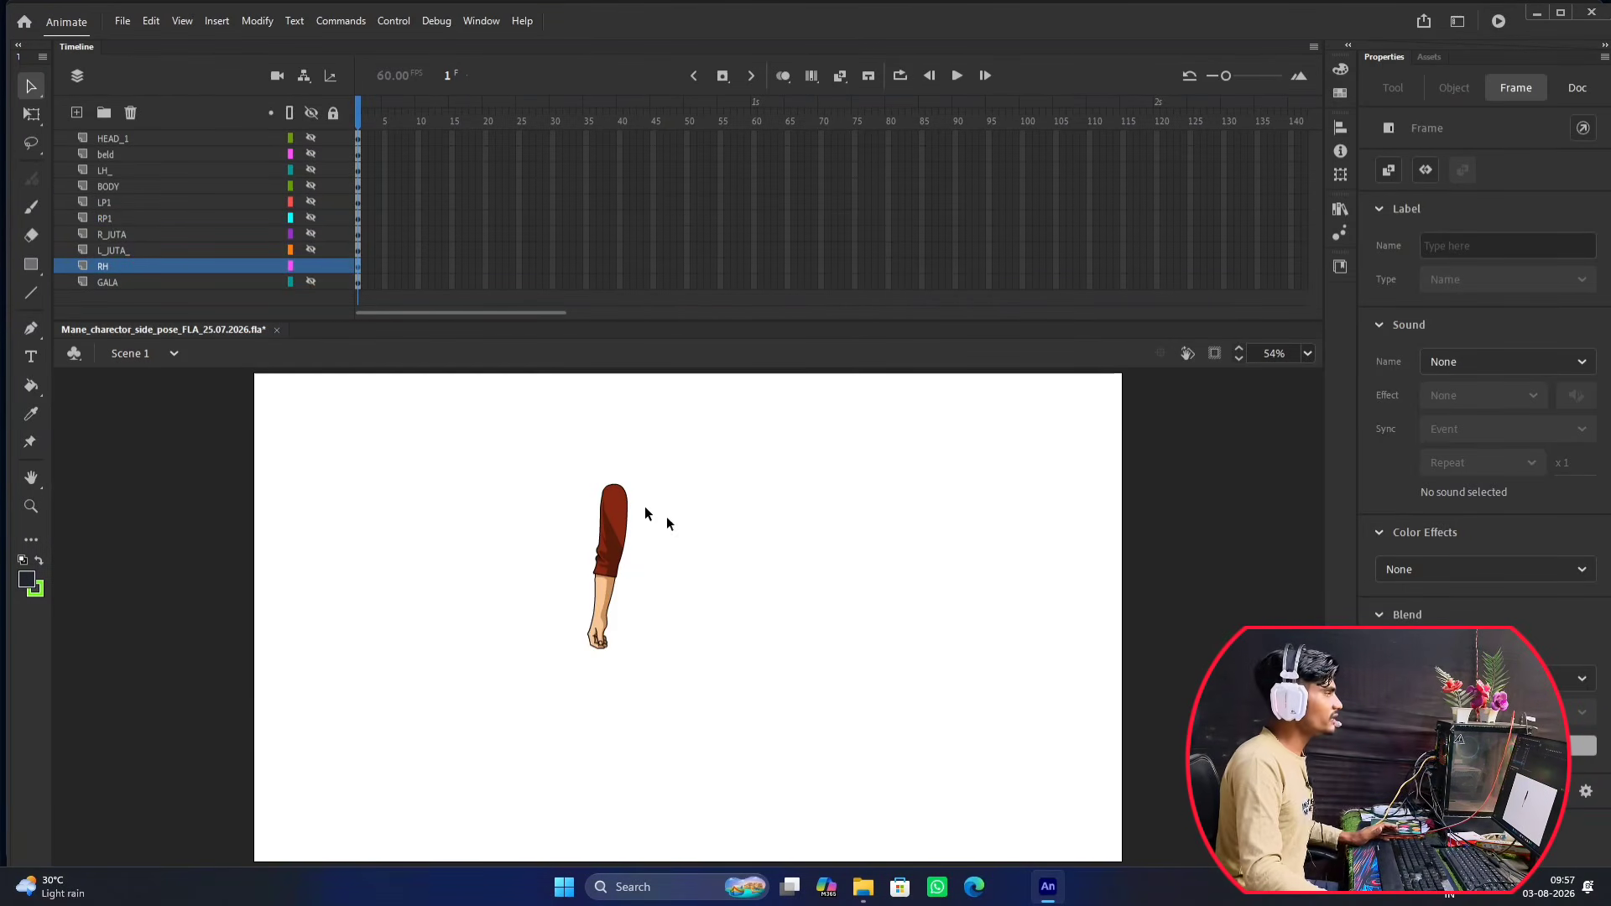
click(311, 267)
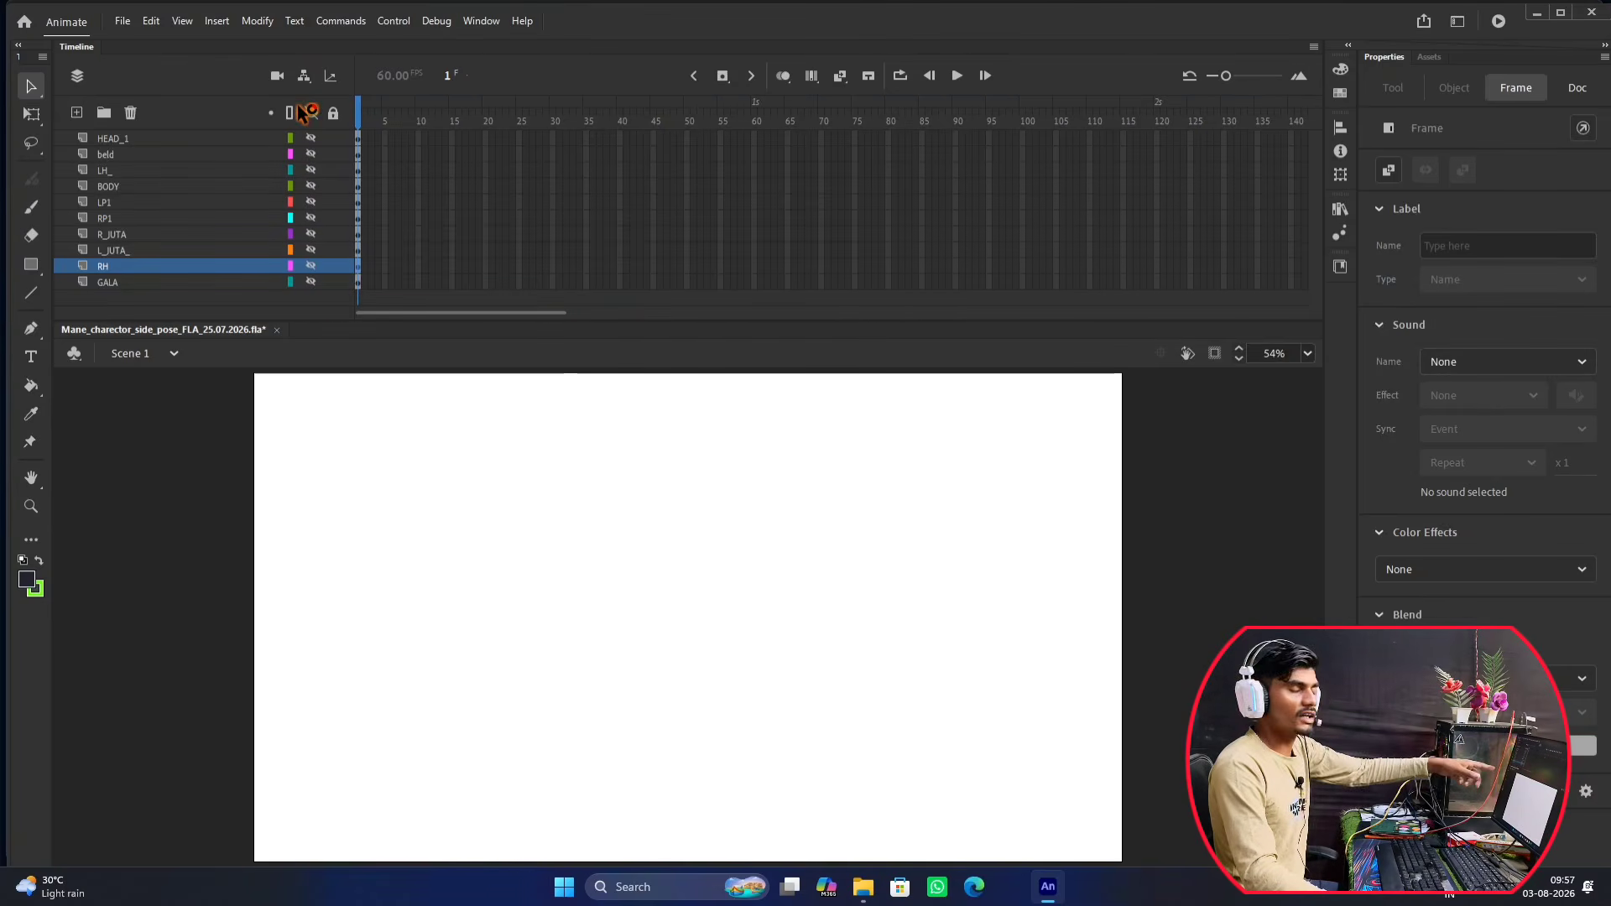
click(332, 138)
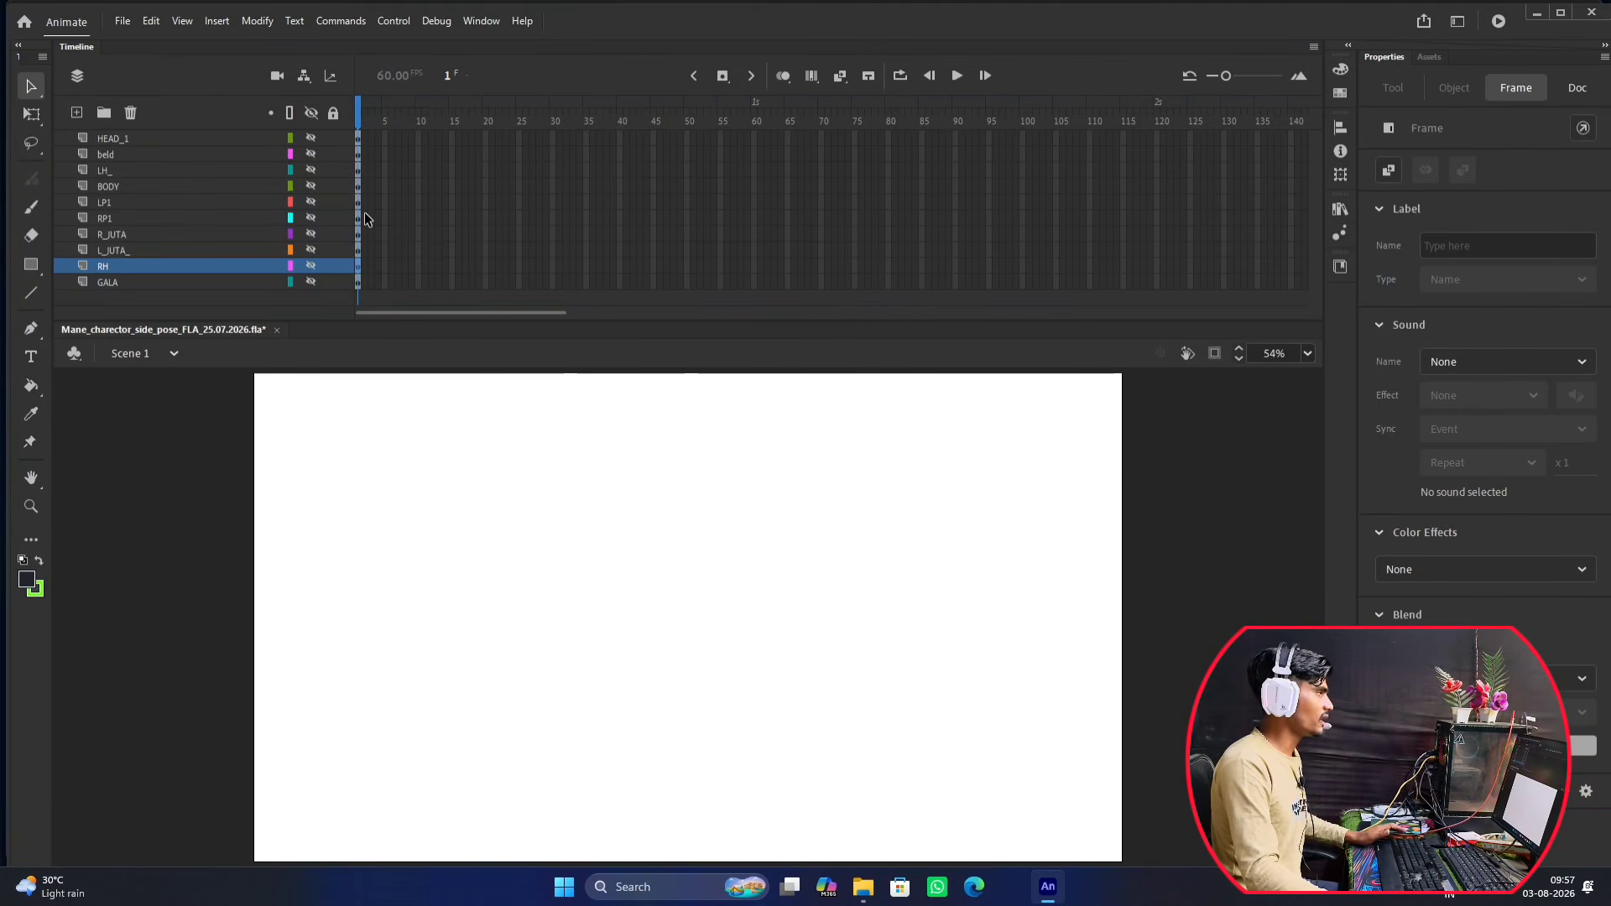
click(311, 112)
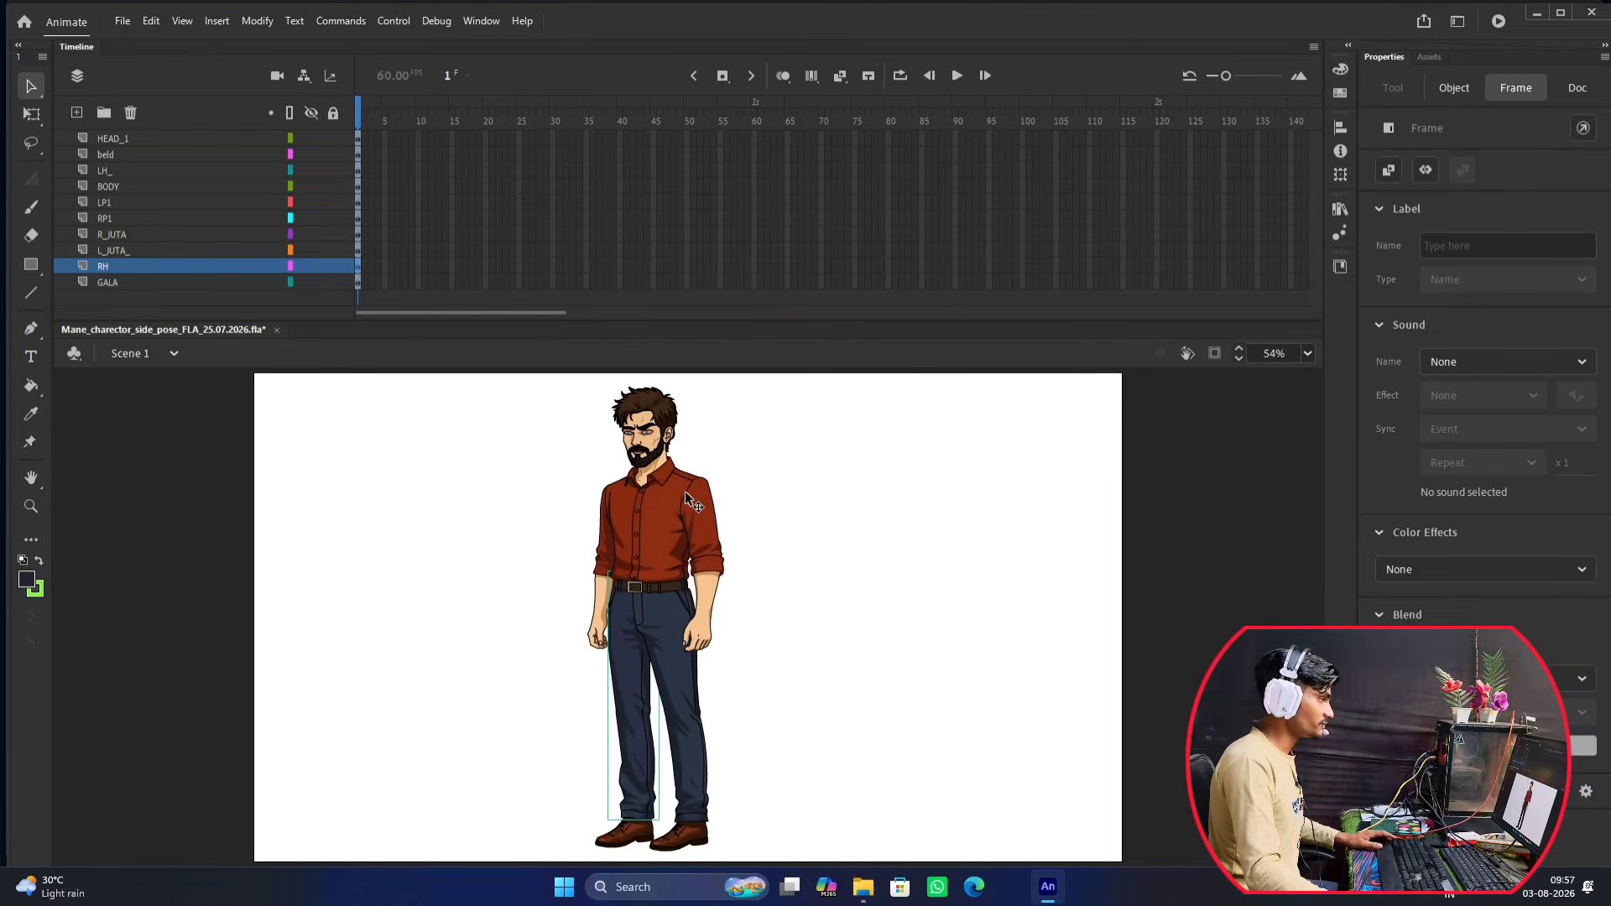
click(882, 564)
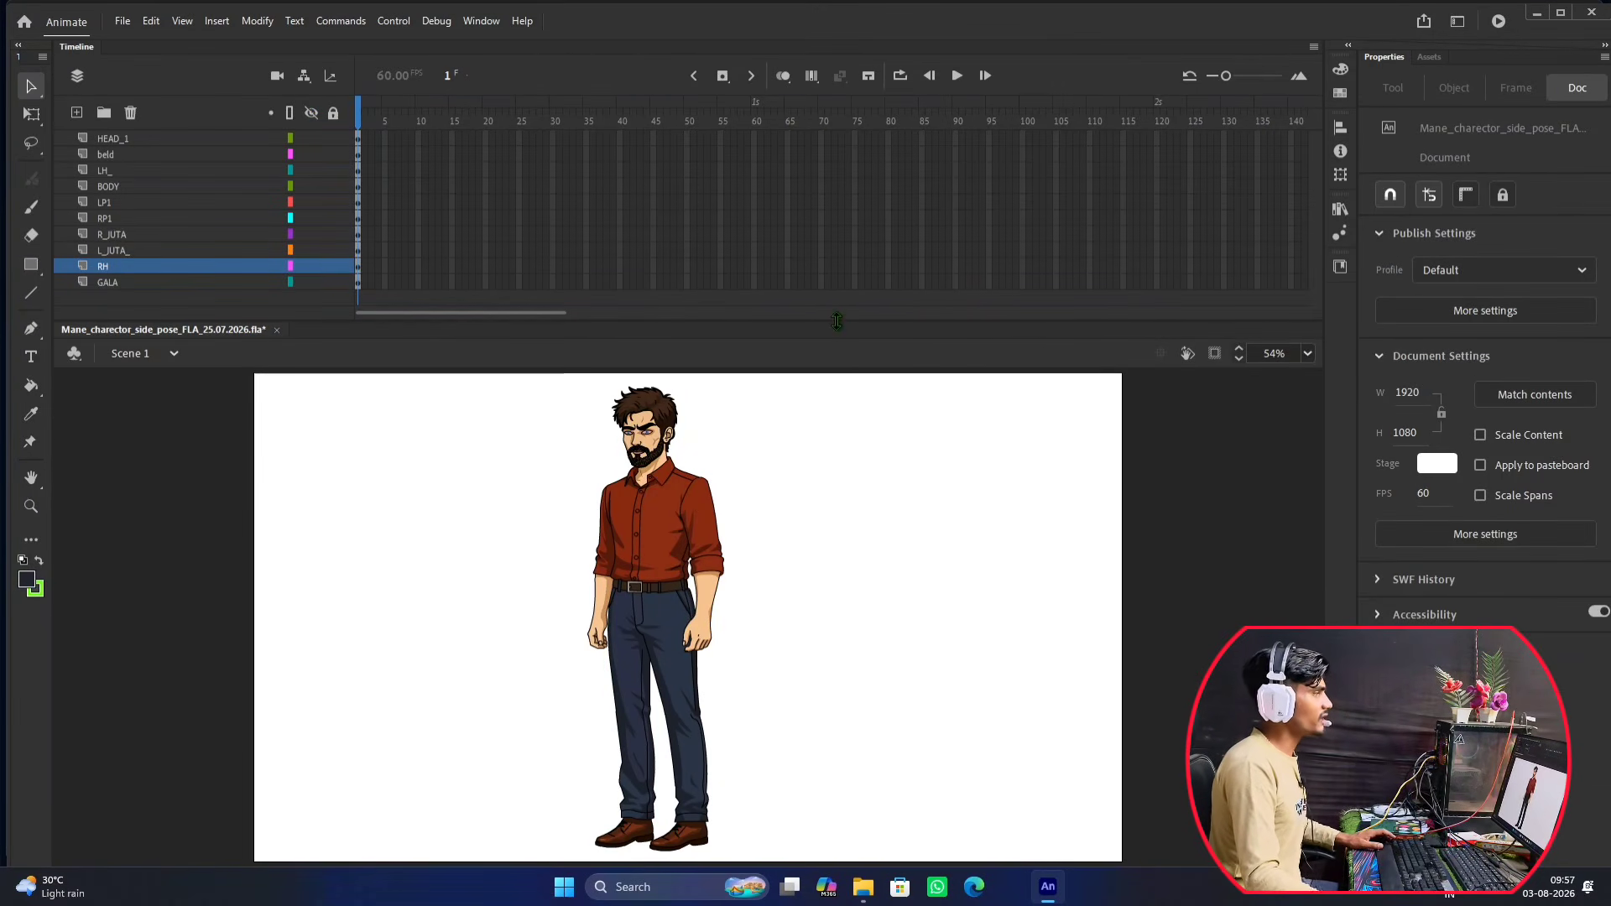
drag(839, 317, 881, 35)
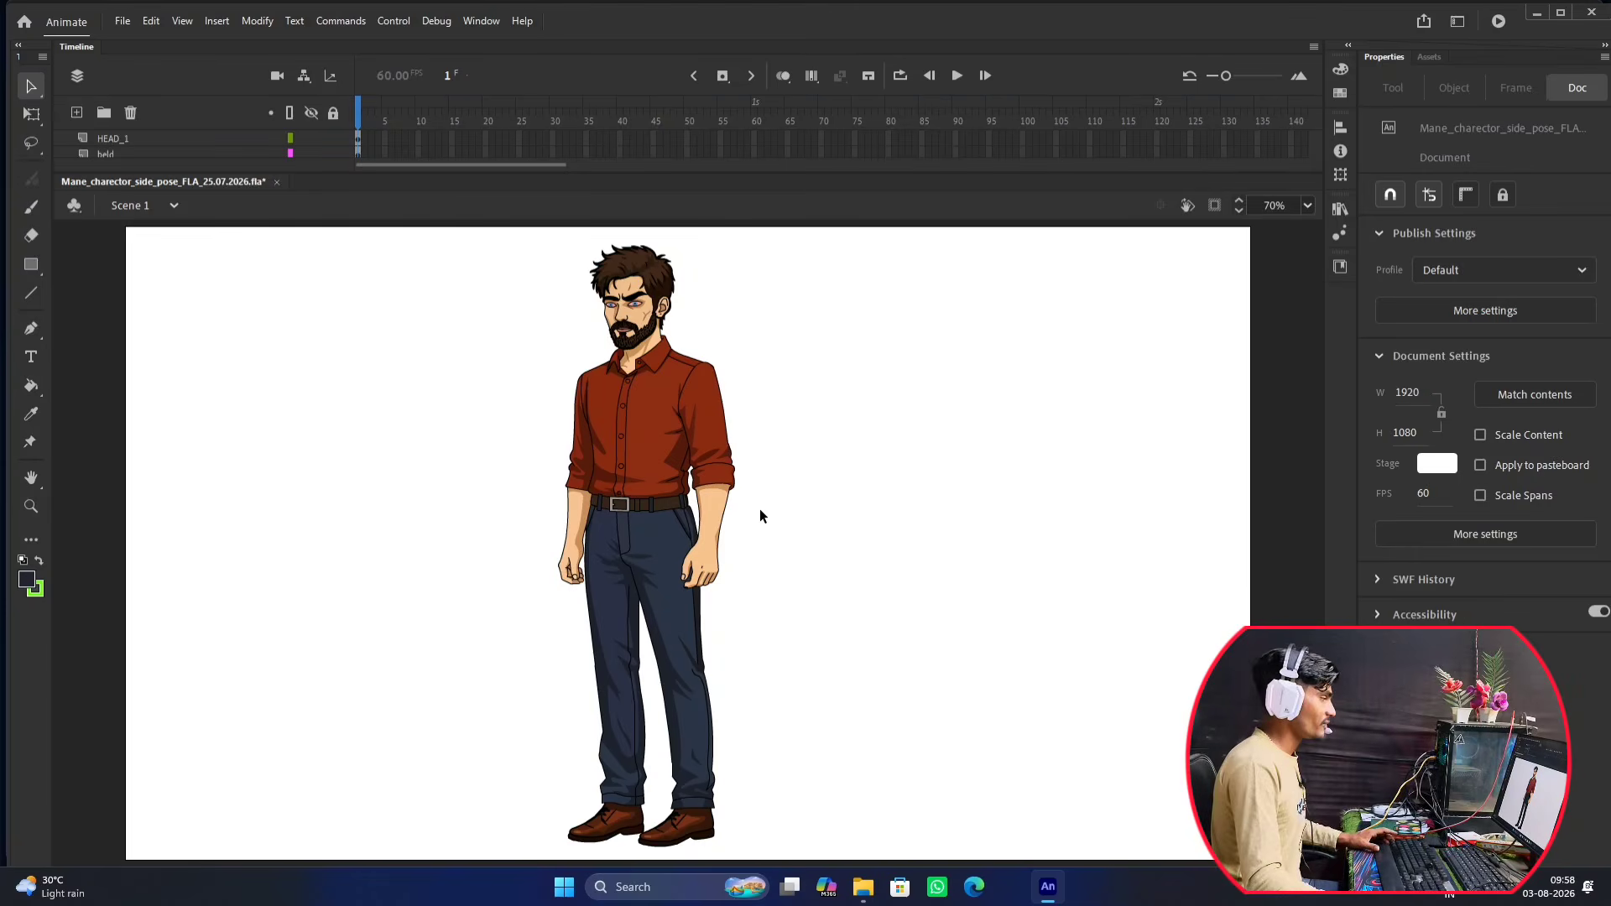
Enlarge the timeline and select the character's arms, legs and left shoe in turn to check which layer each belongs to.
click(709, 418)
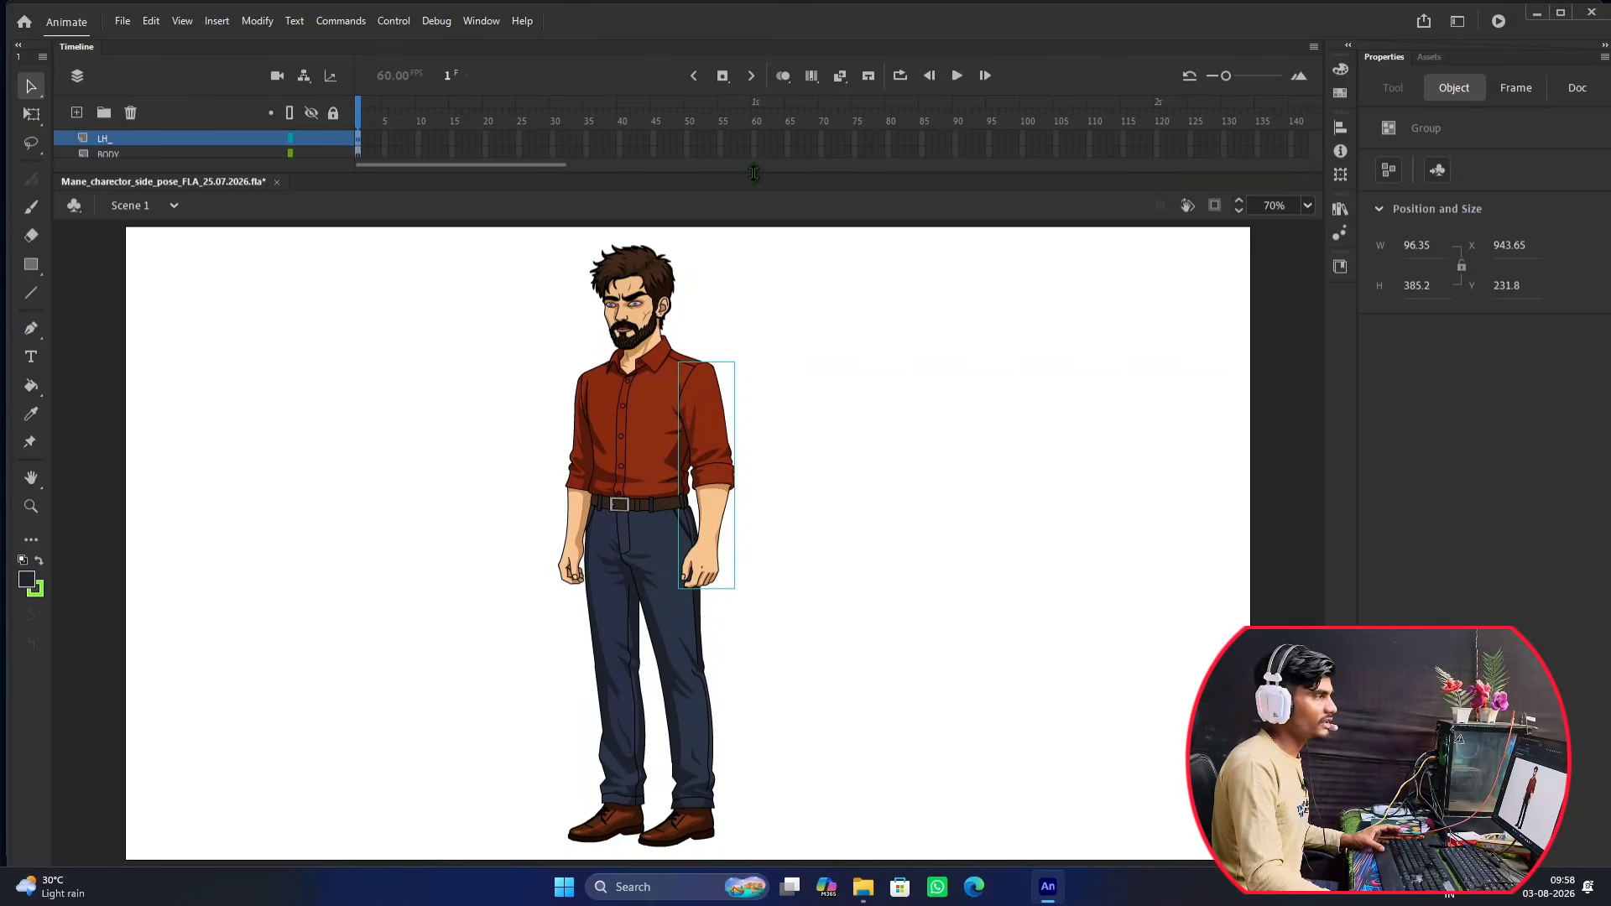
drag(754, 172, 799, 327)
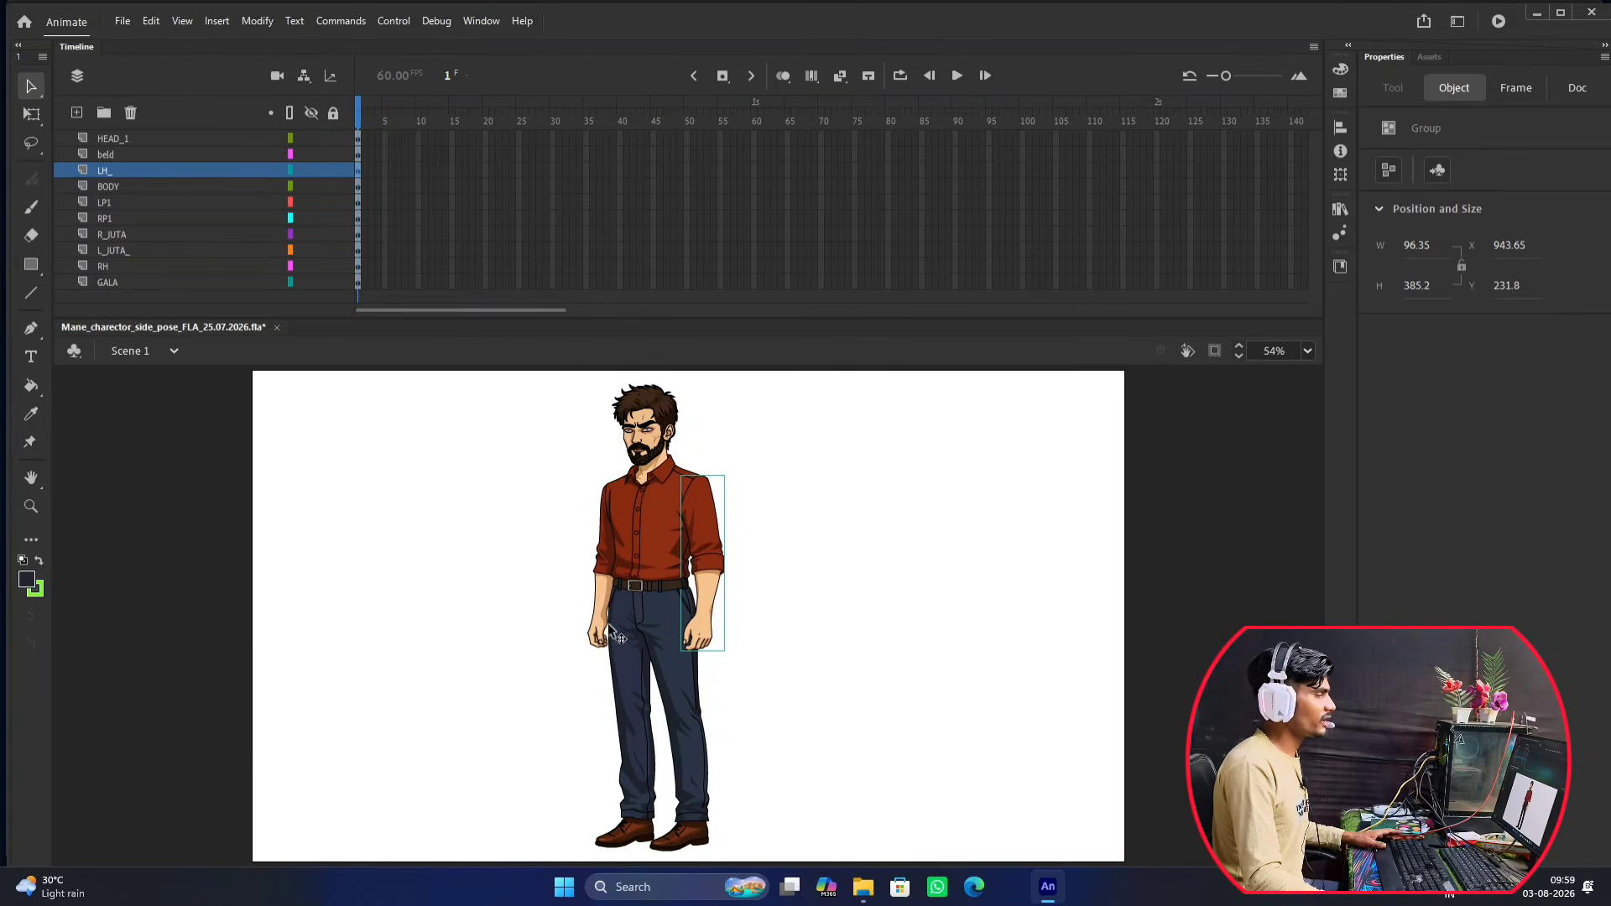
click(639, 673)
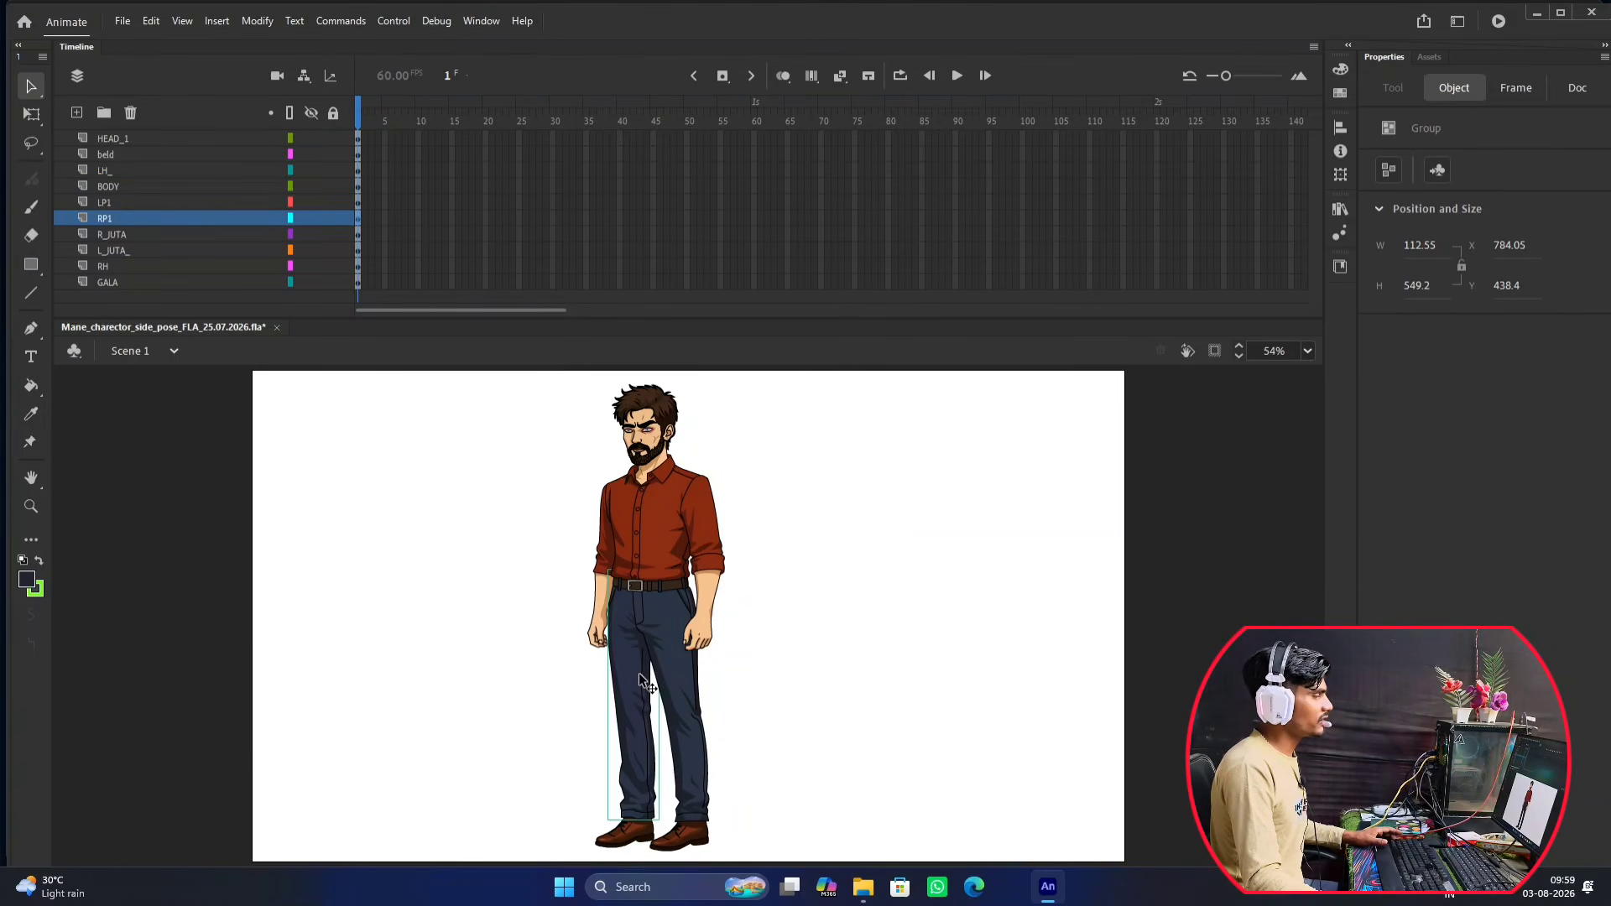
click(670, 669)
click(684, 842)
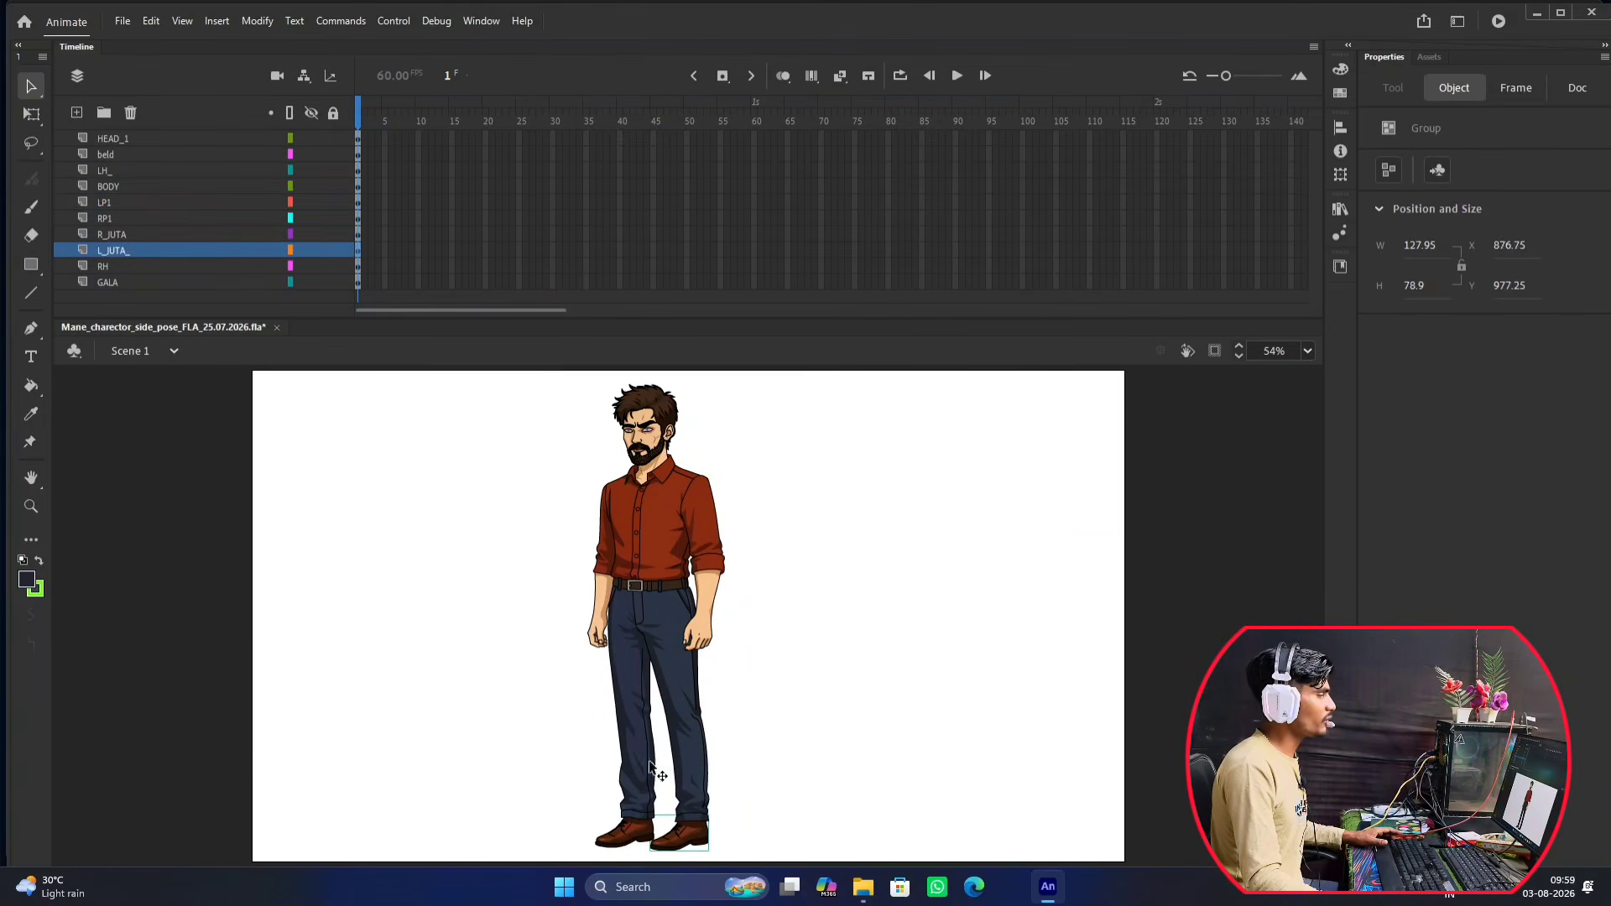
click(628, 735)
click(593, 621)
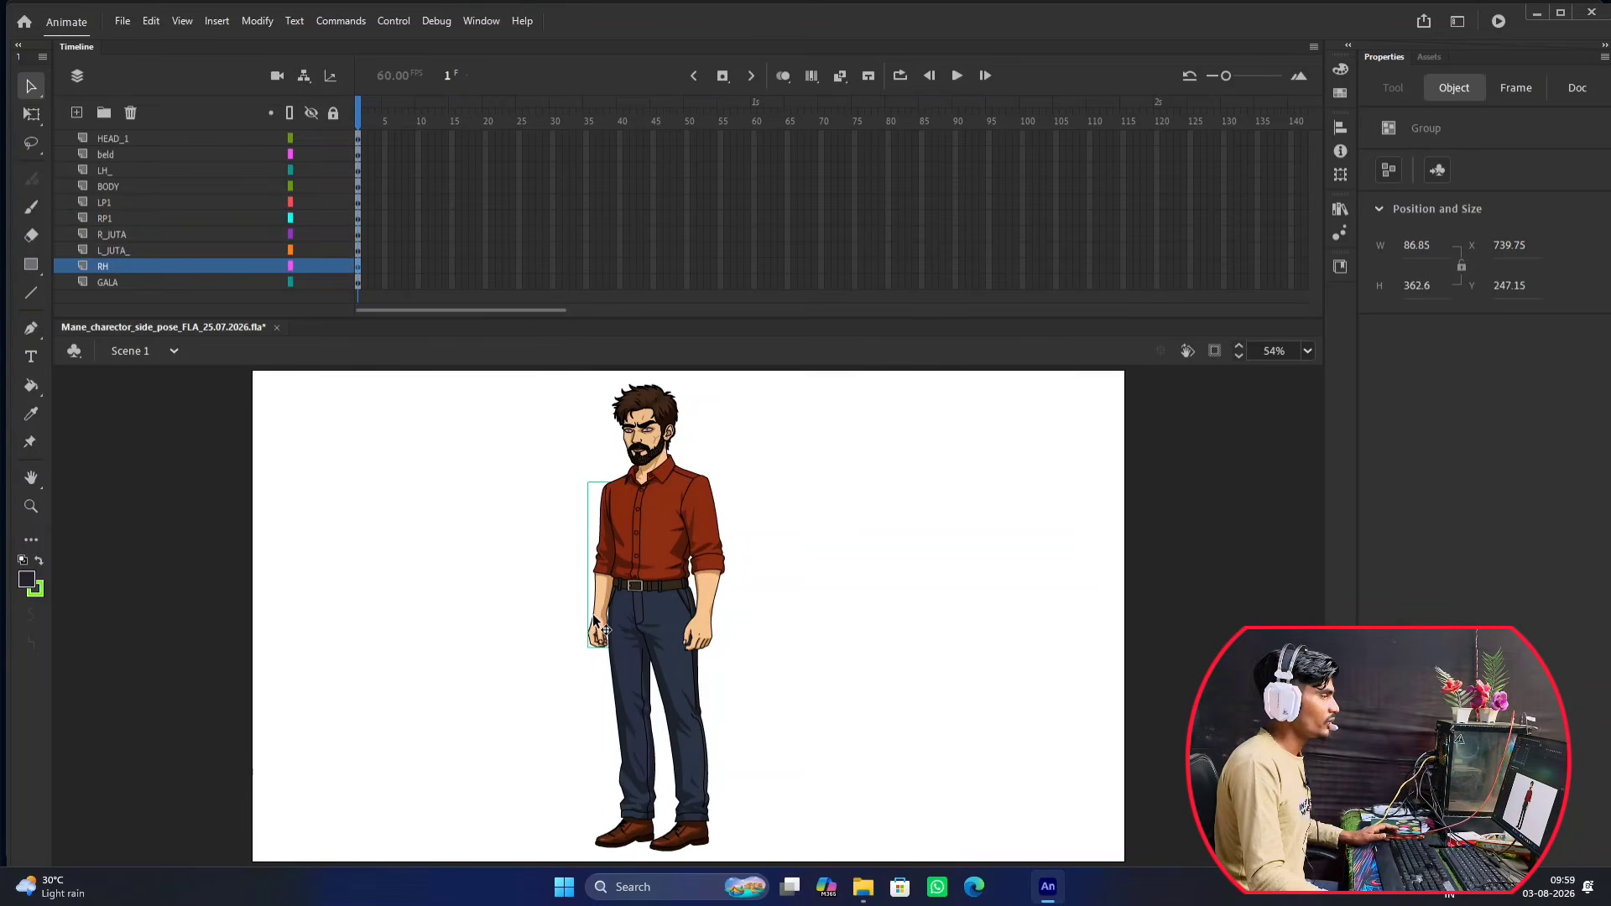
click(695, 514)
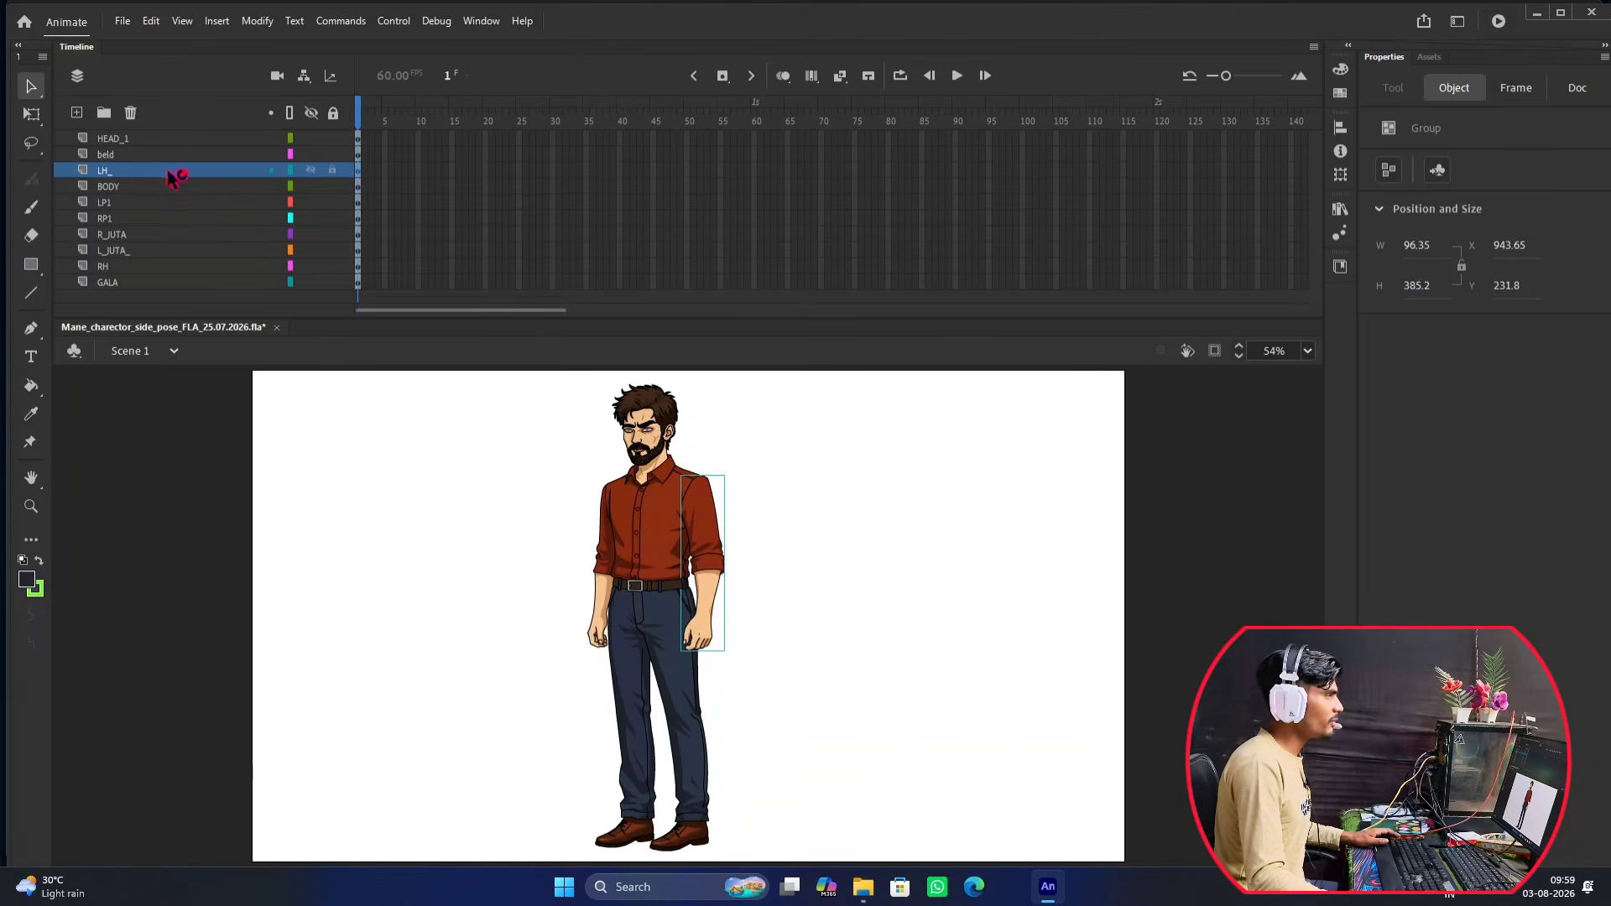
Isolate the LH_ layer by hiding all the others, and shrink the timeline for a close view of the sleeve cuff.
click(312, 115)
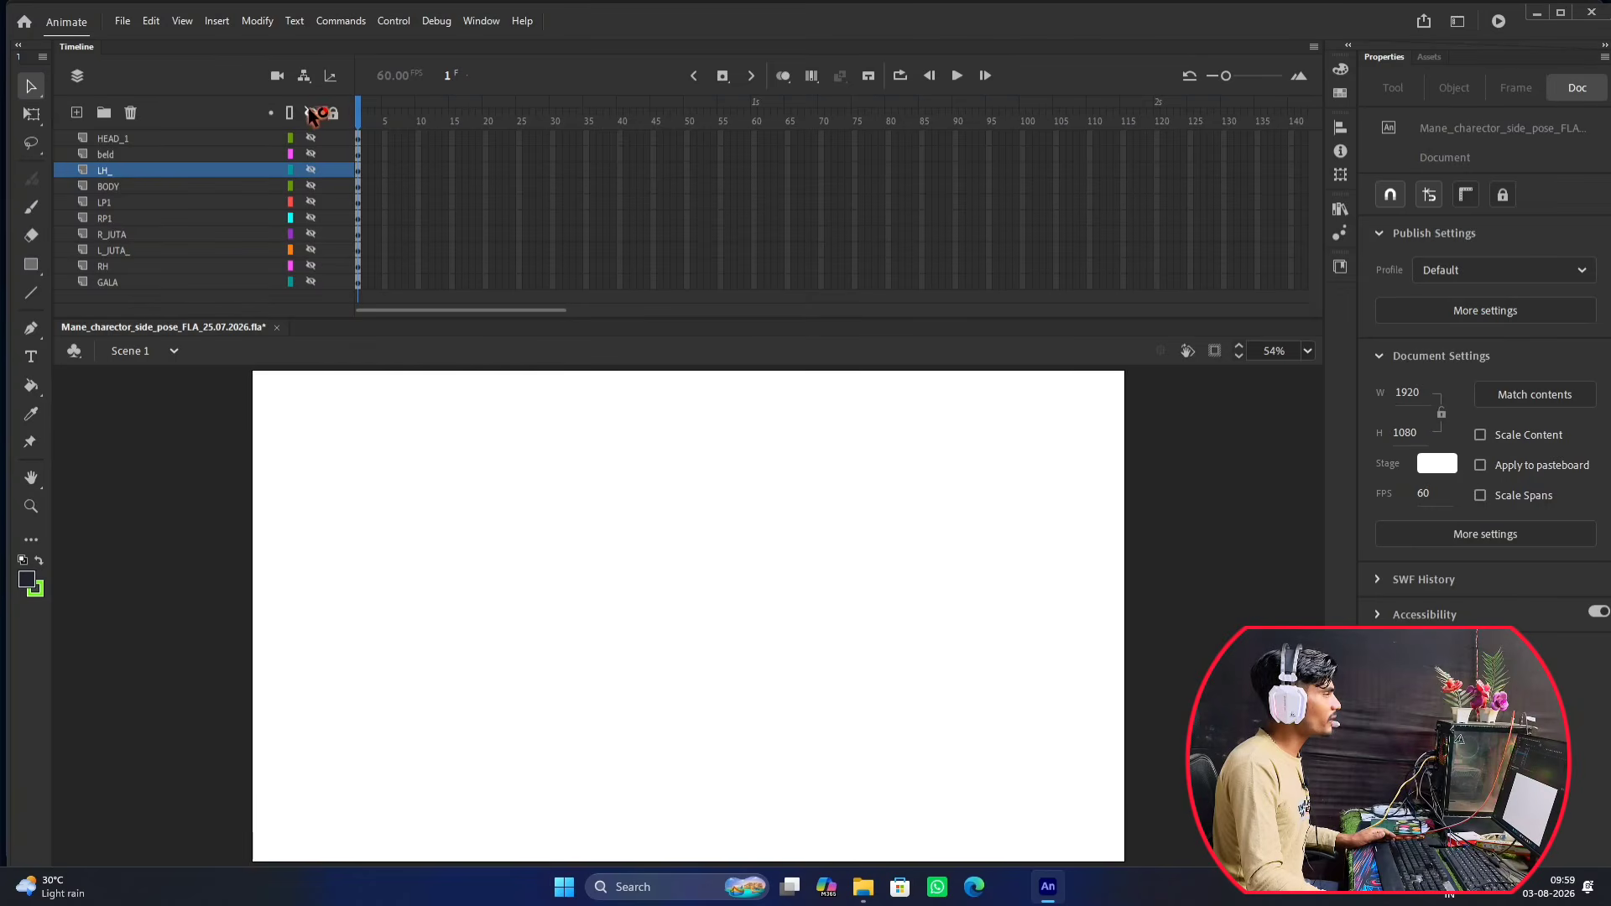
click(311, 170)
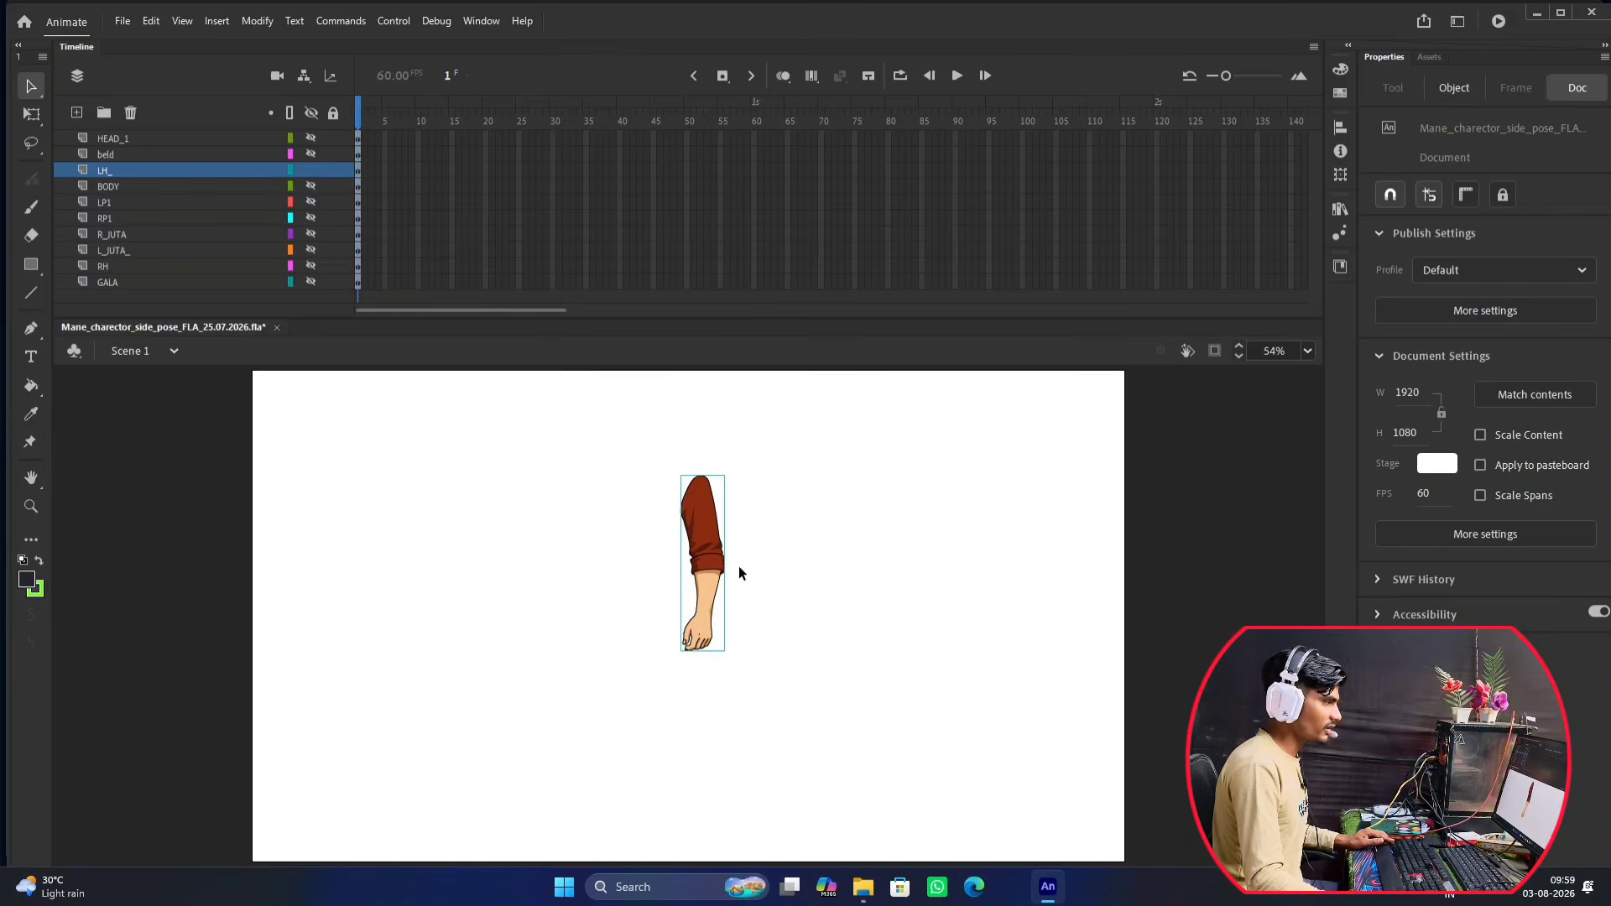
scroll(738, 566, up, 2)
scroll(739, 566, up, 10)
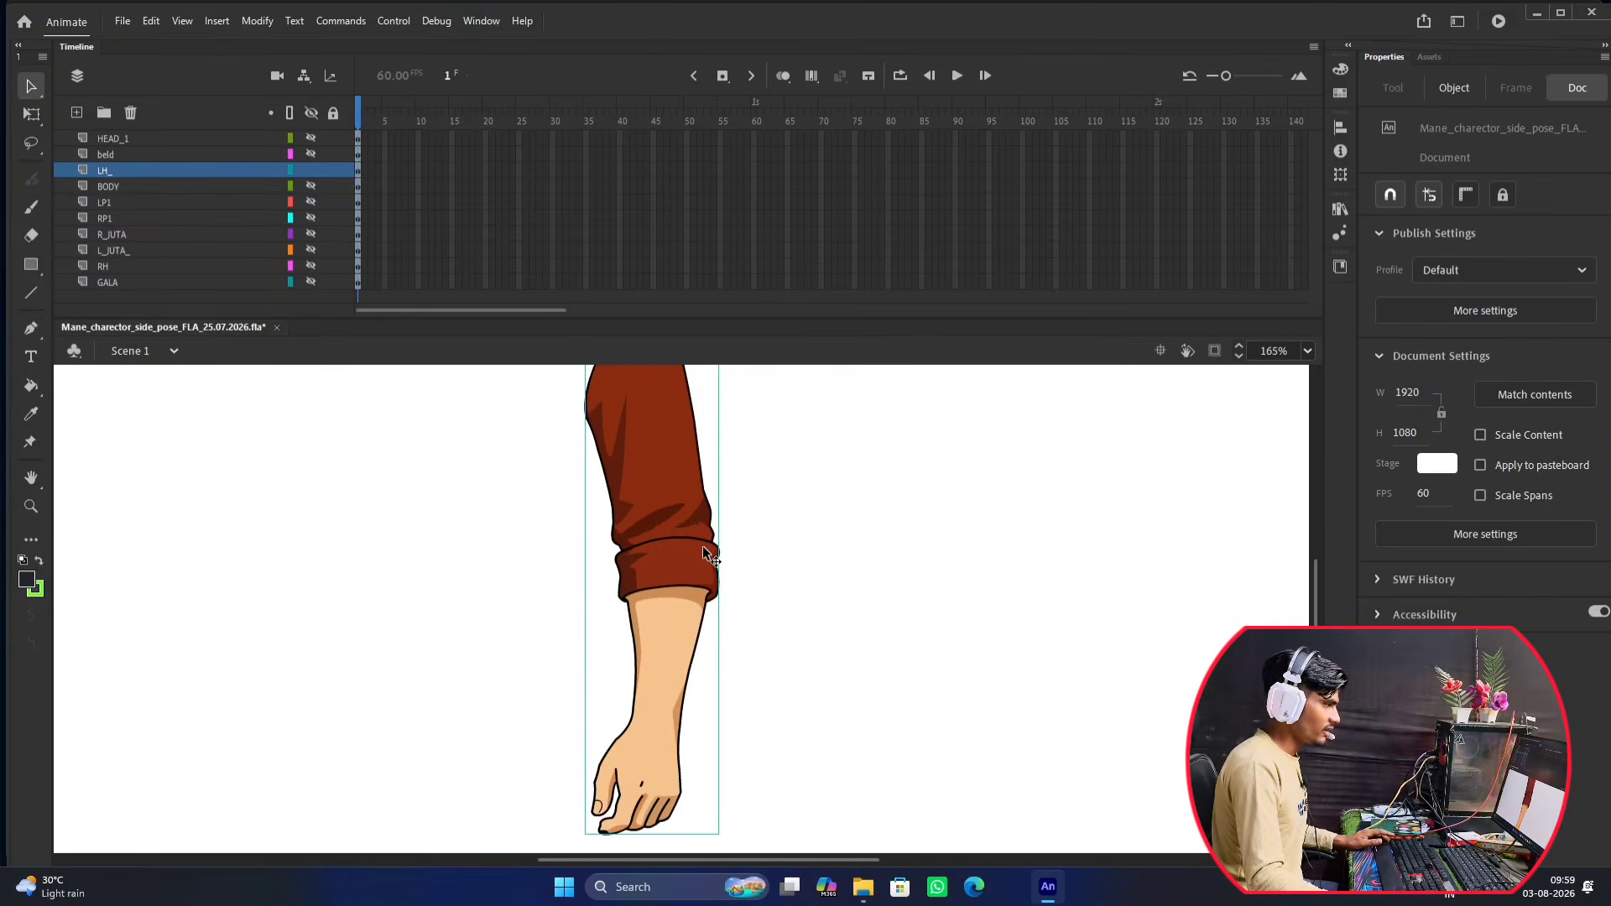
scroll(671, 503, up, 2)
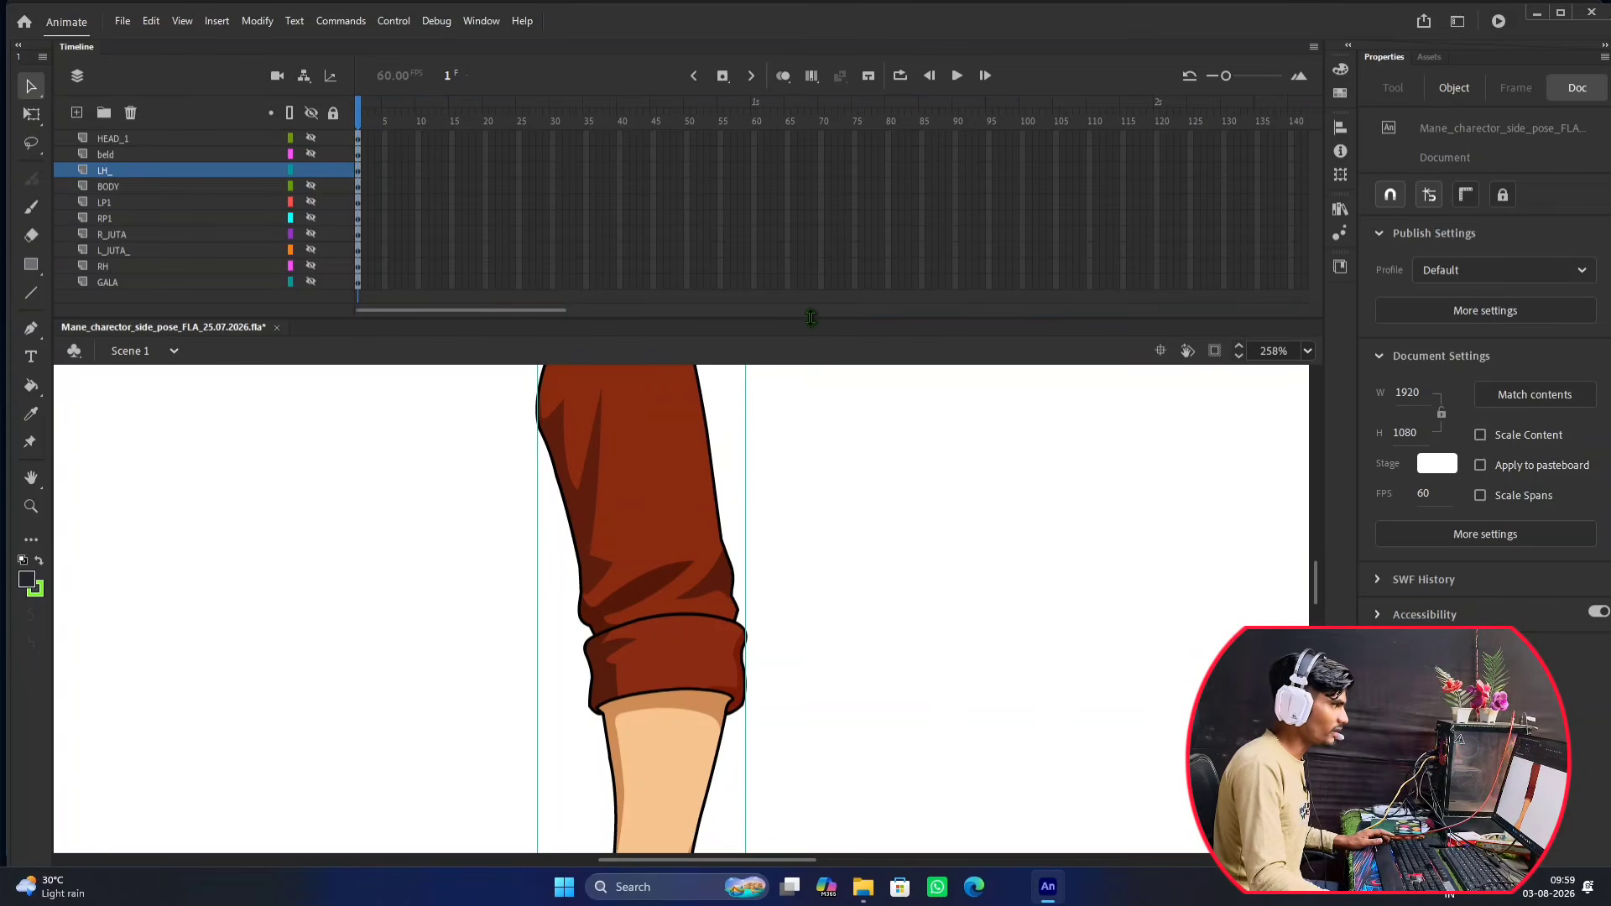
drag(811, 317, 815, 135)
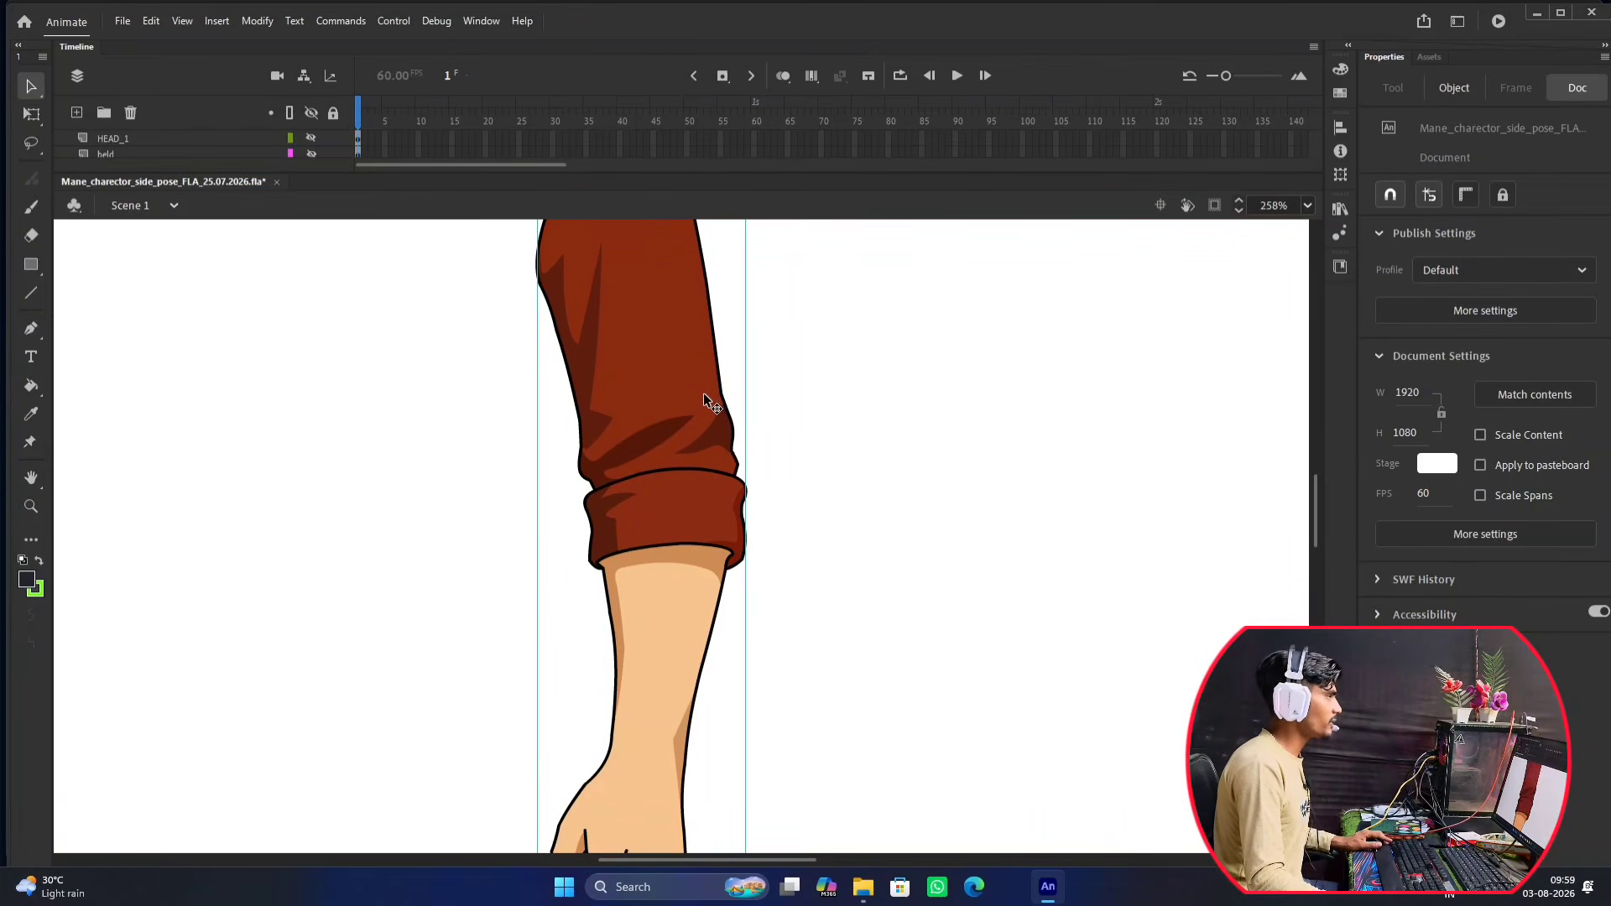
scroll(703, 393, up, 2)
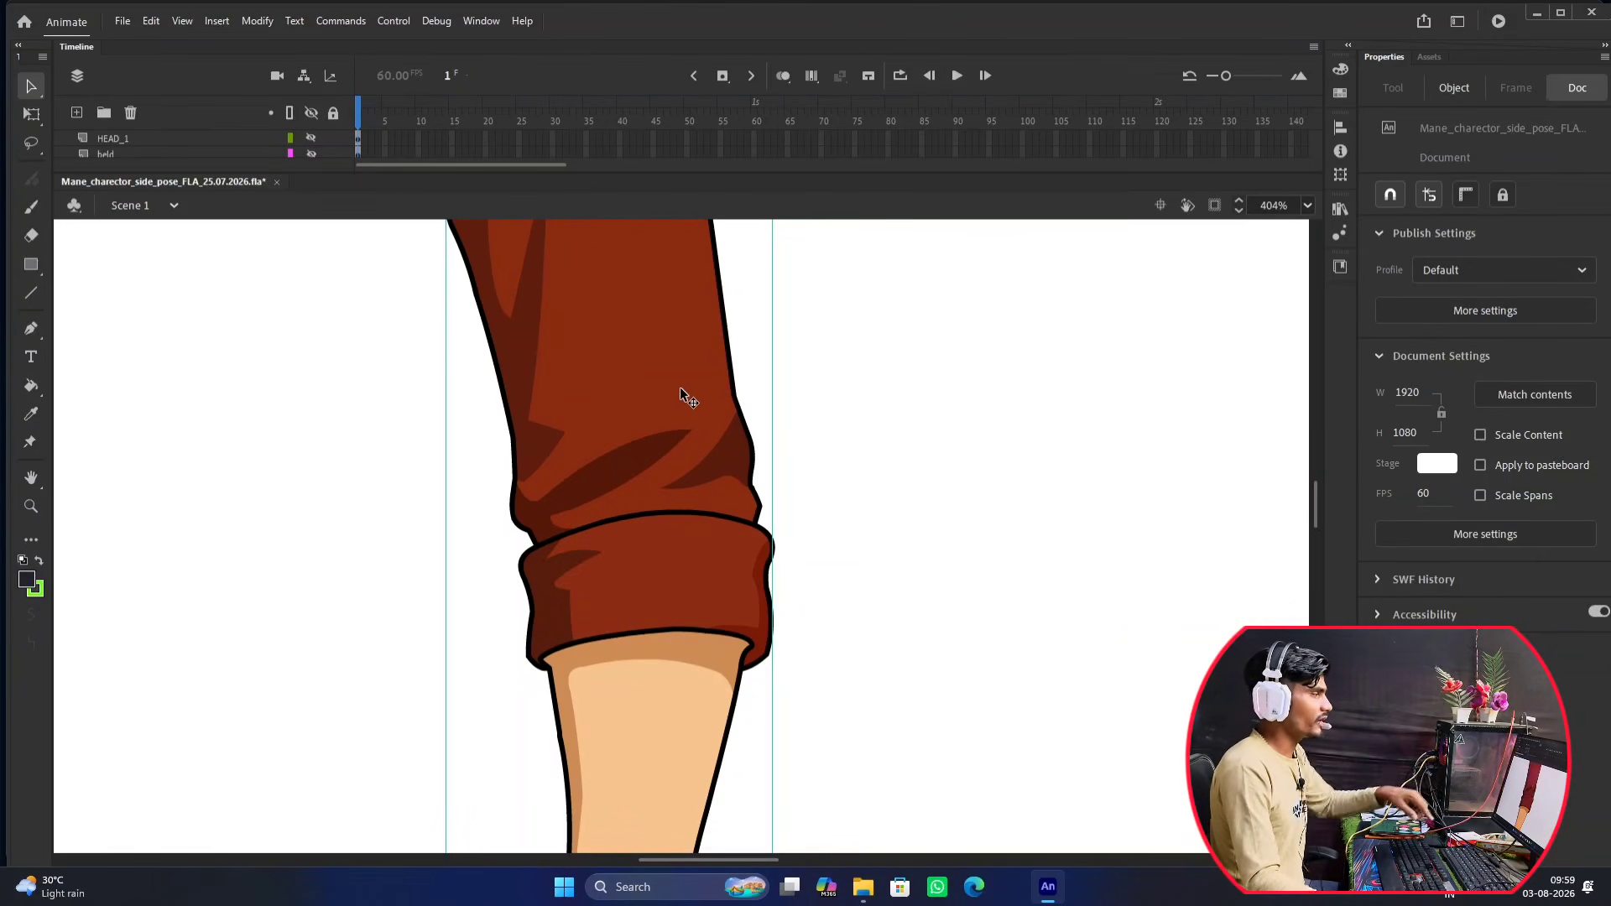
Enter the LH_ arm group and select the dark fold shadow shape just above the rolled cuff.
double_click(664, 434)
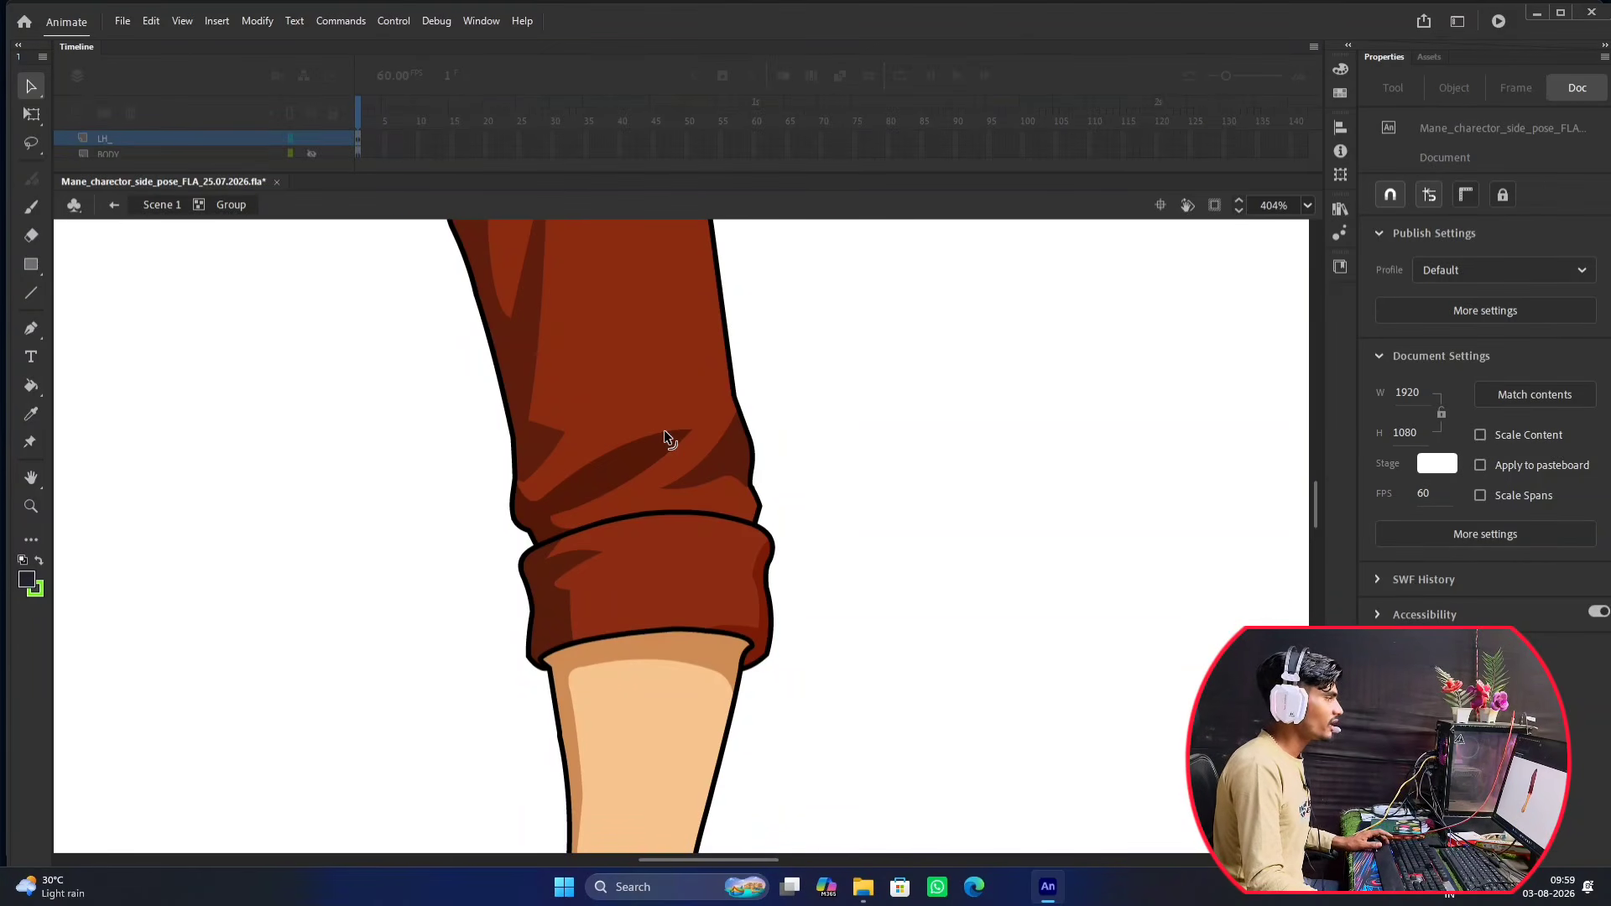
scroll(666, 429, down, 5)
click(673, 385)
click(754, 365)
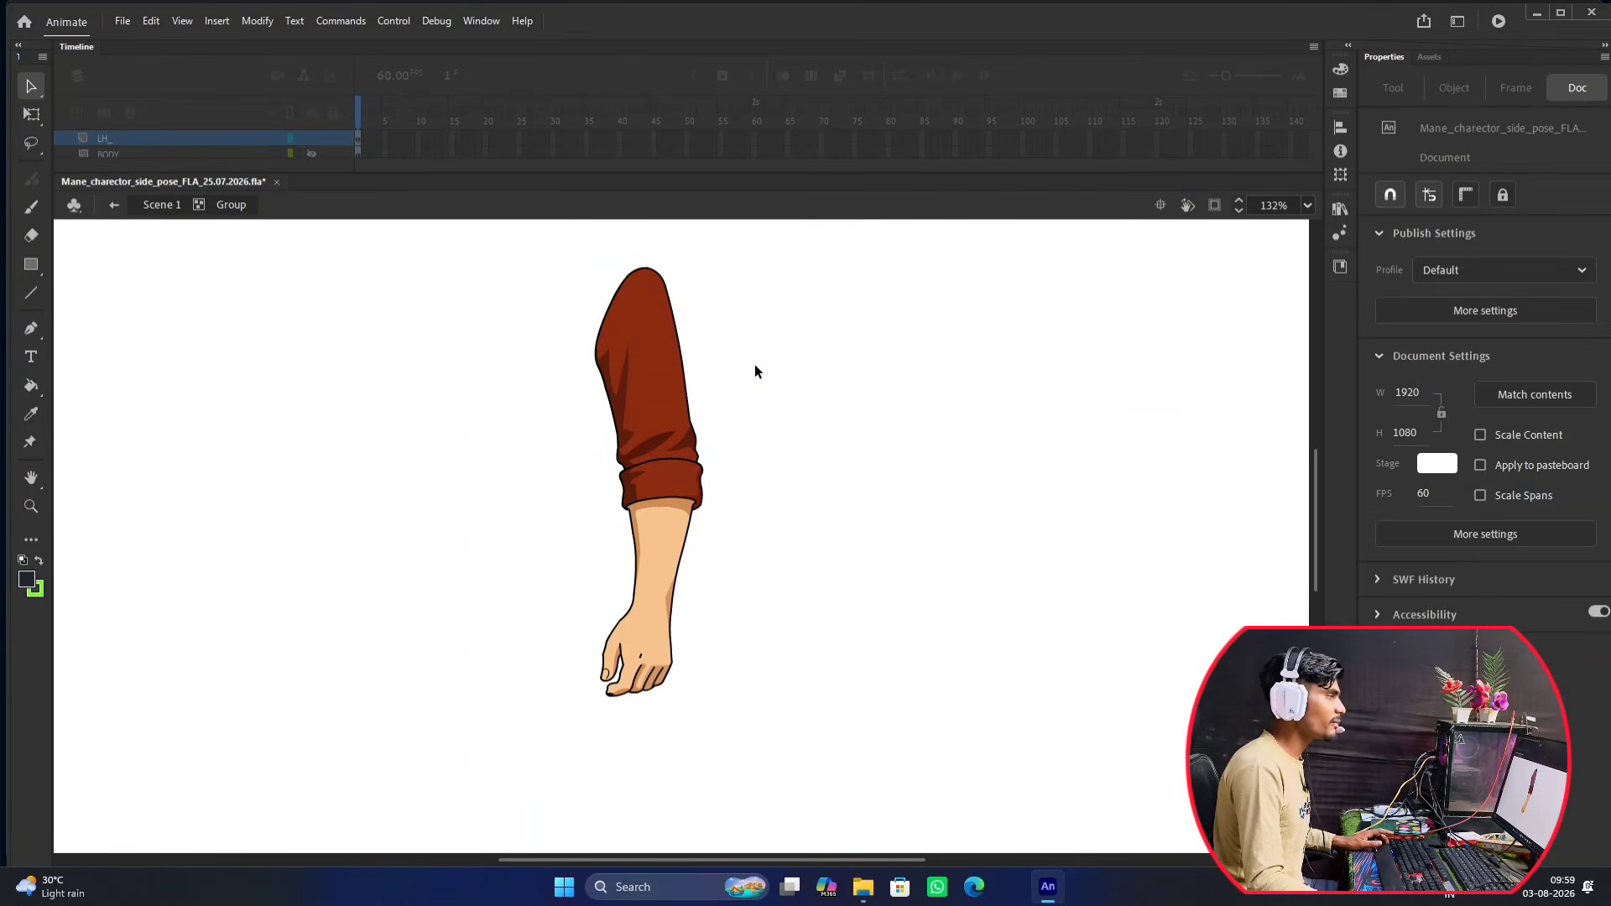
click(645, 398)
click(779, 348)
scroll(719, 390, up, 2)
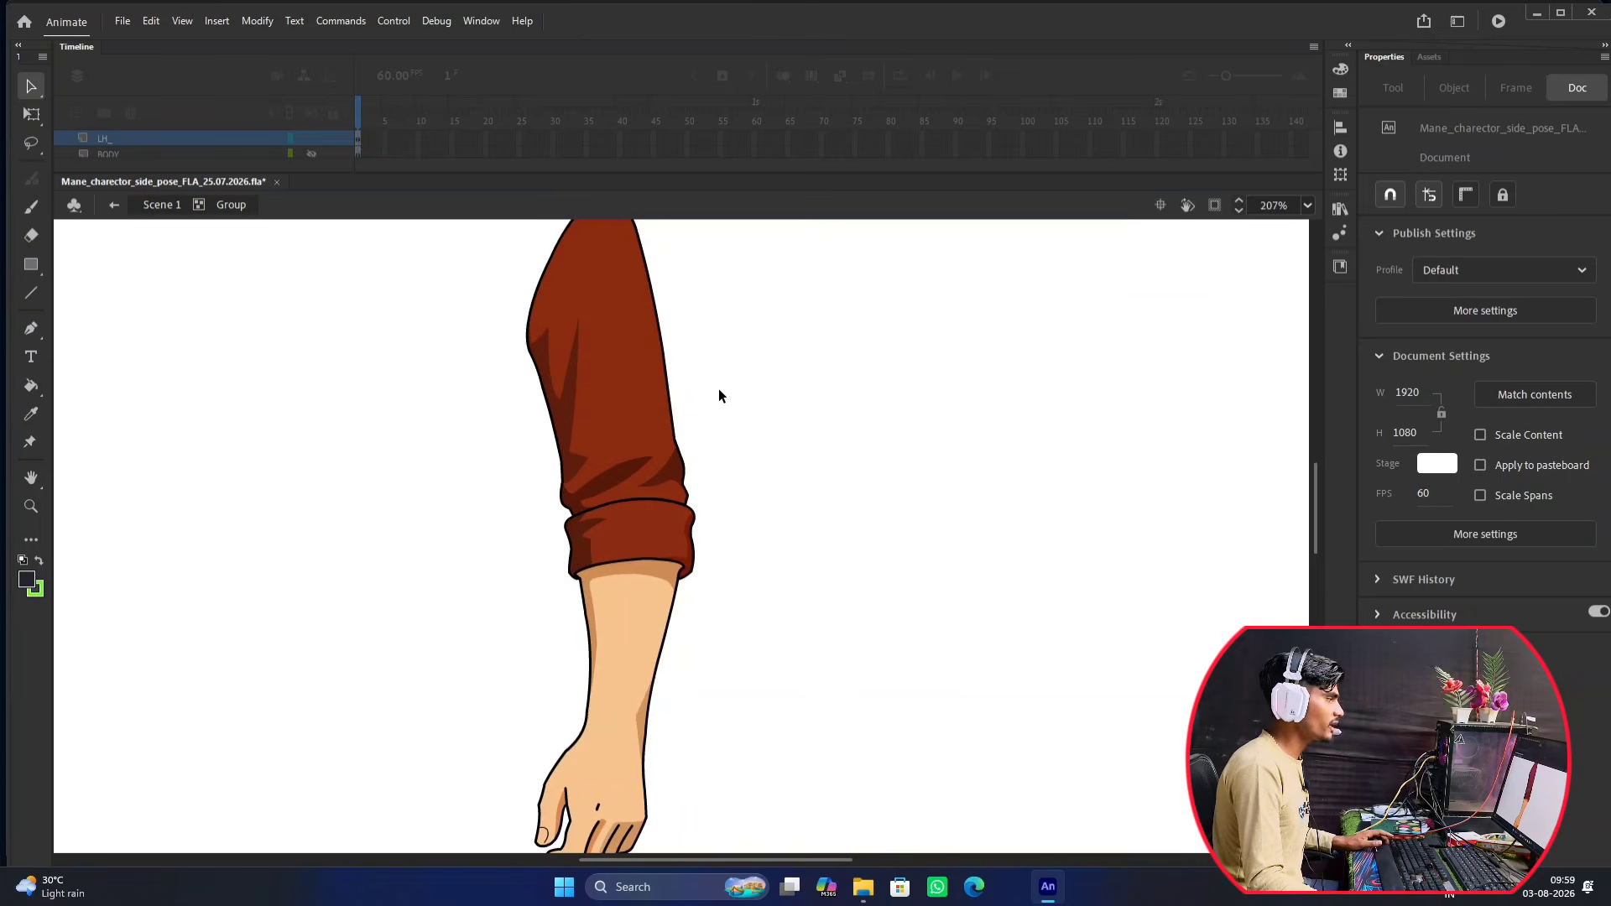
click(622, 470)
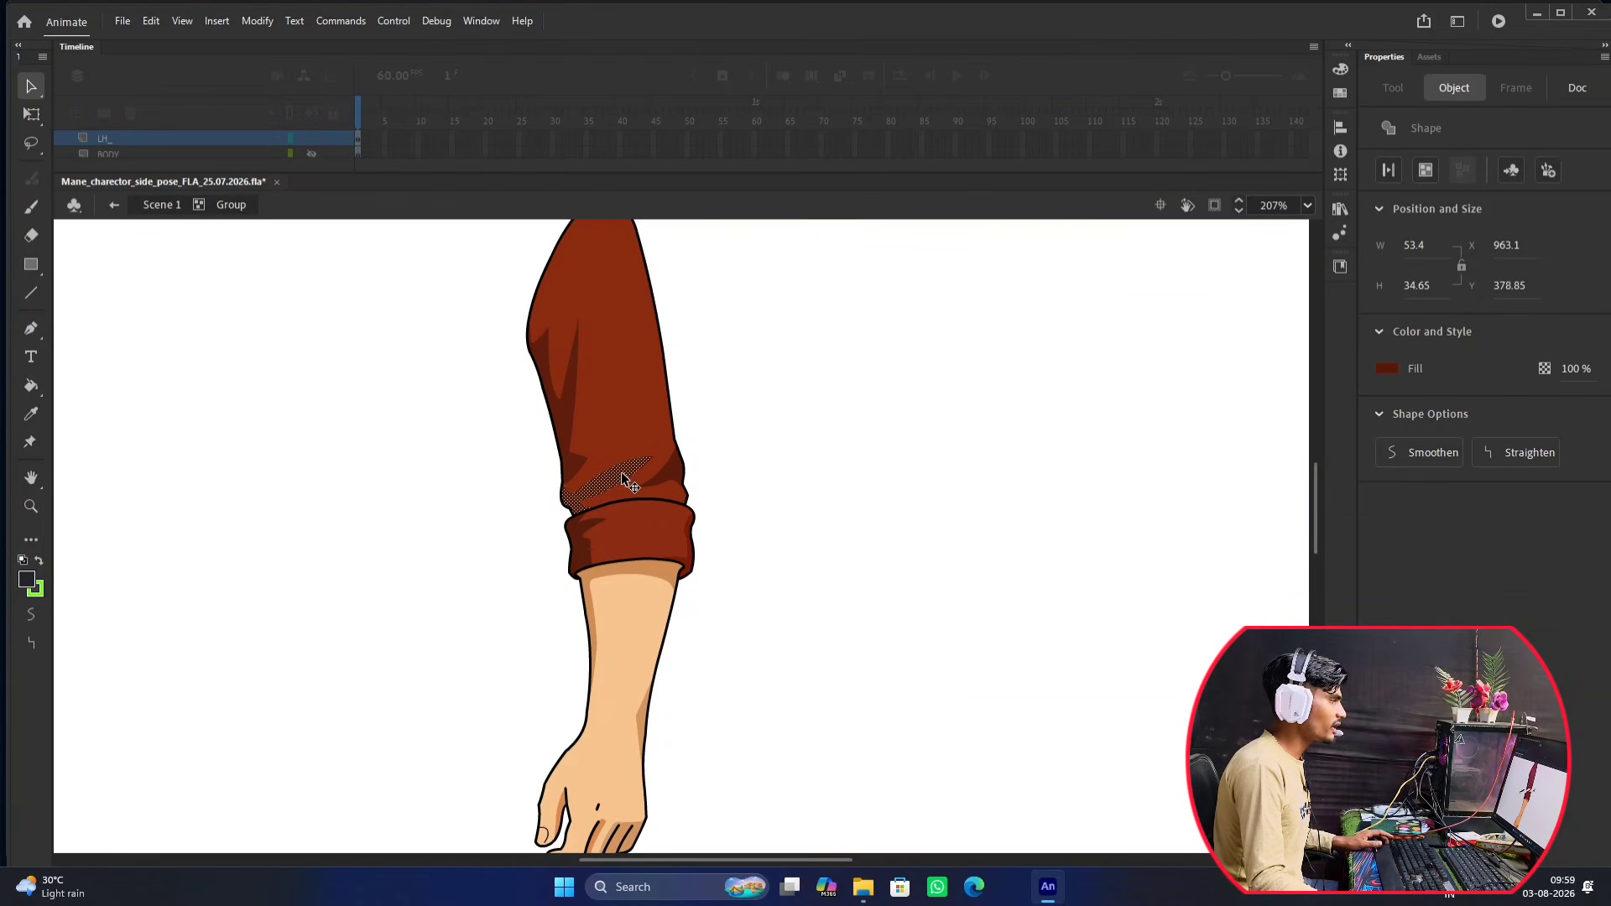
Move the fold shadows, cuff fill and forearm skin fills out of the arm outline as separate shapes.
drag(621, 472, 727, 453)
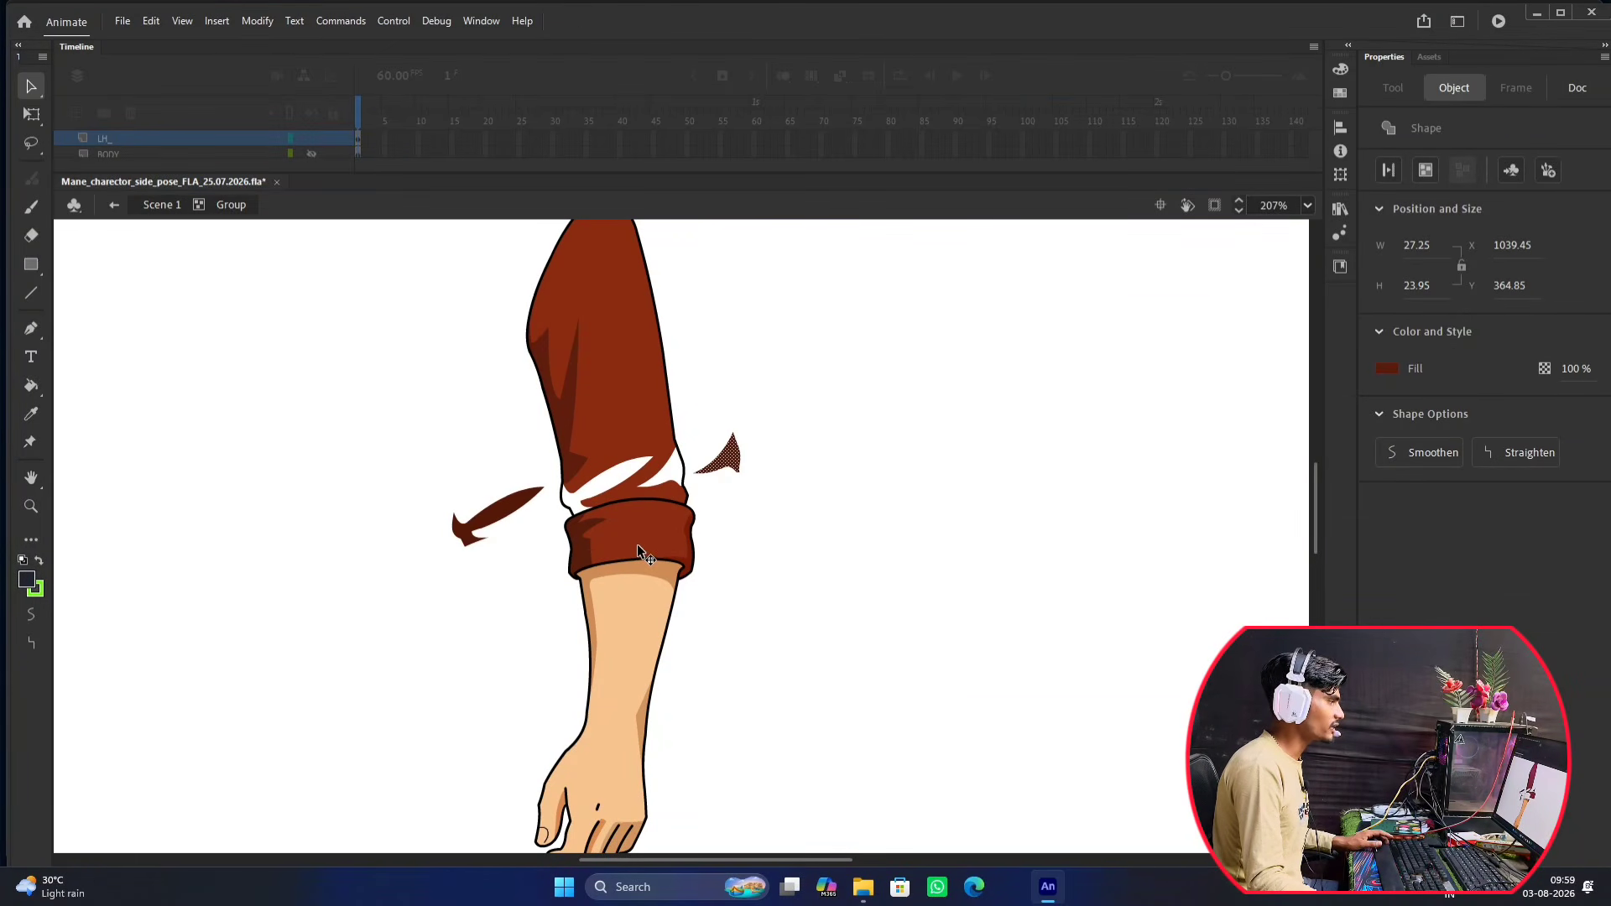
drag(637, 544, 731, 513)
drag(581, 558, 685, 551)
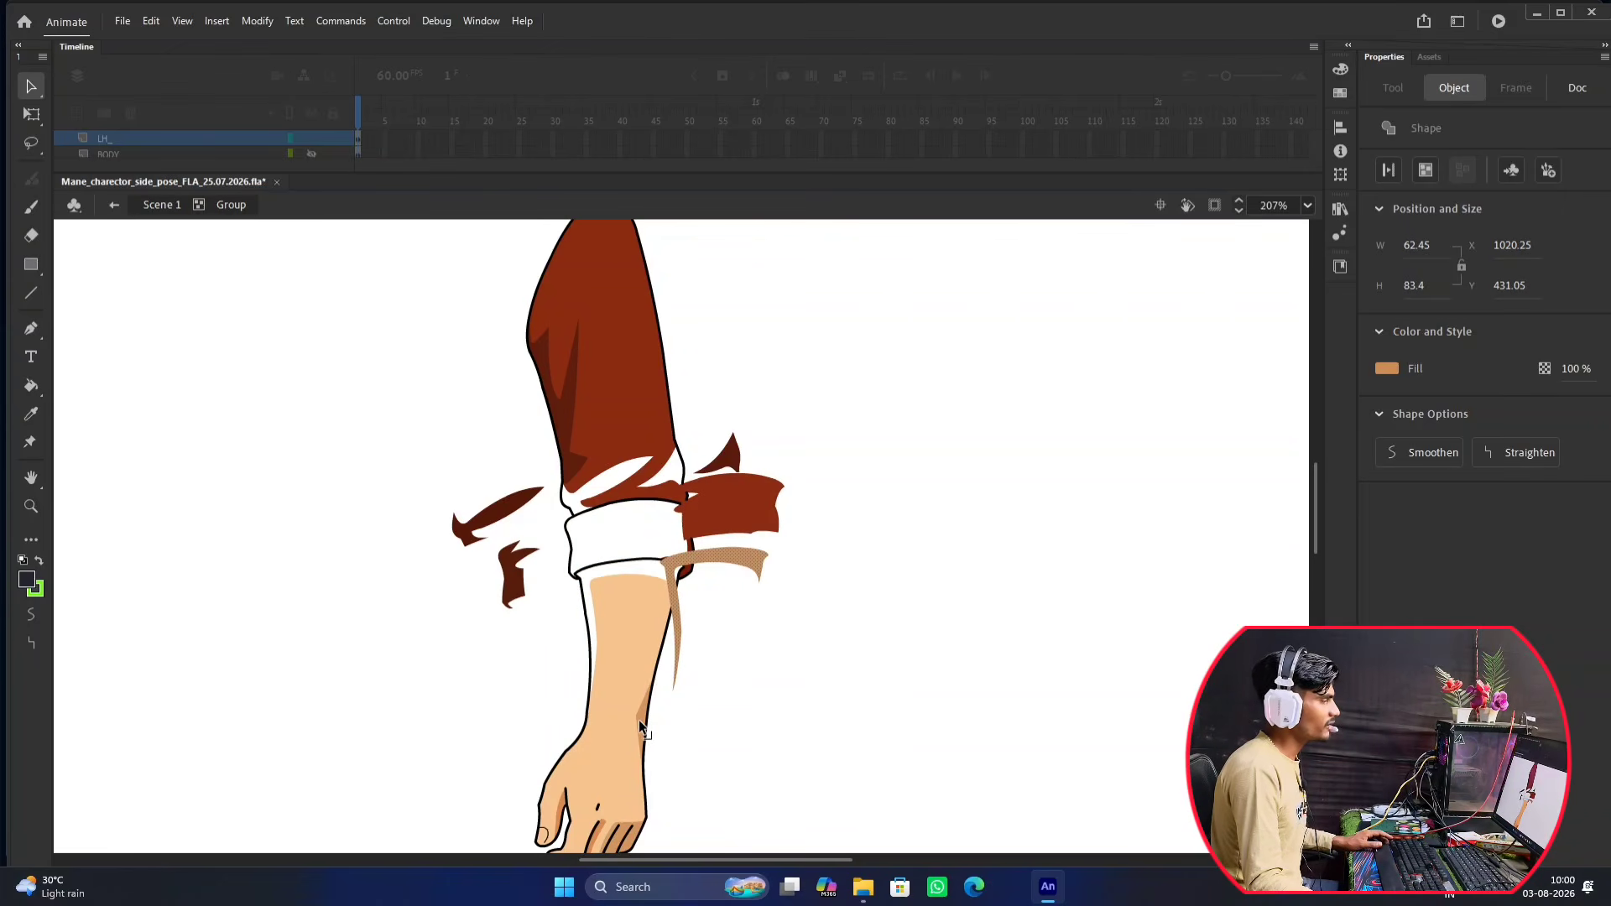
drag(633, 673, 607, 696)
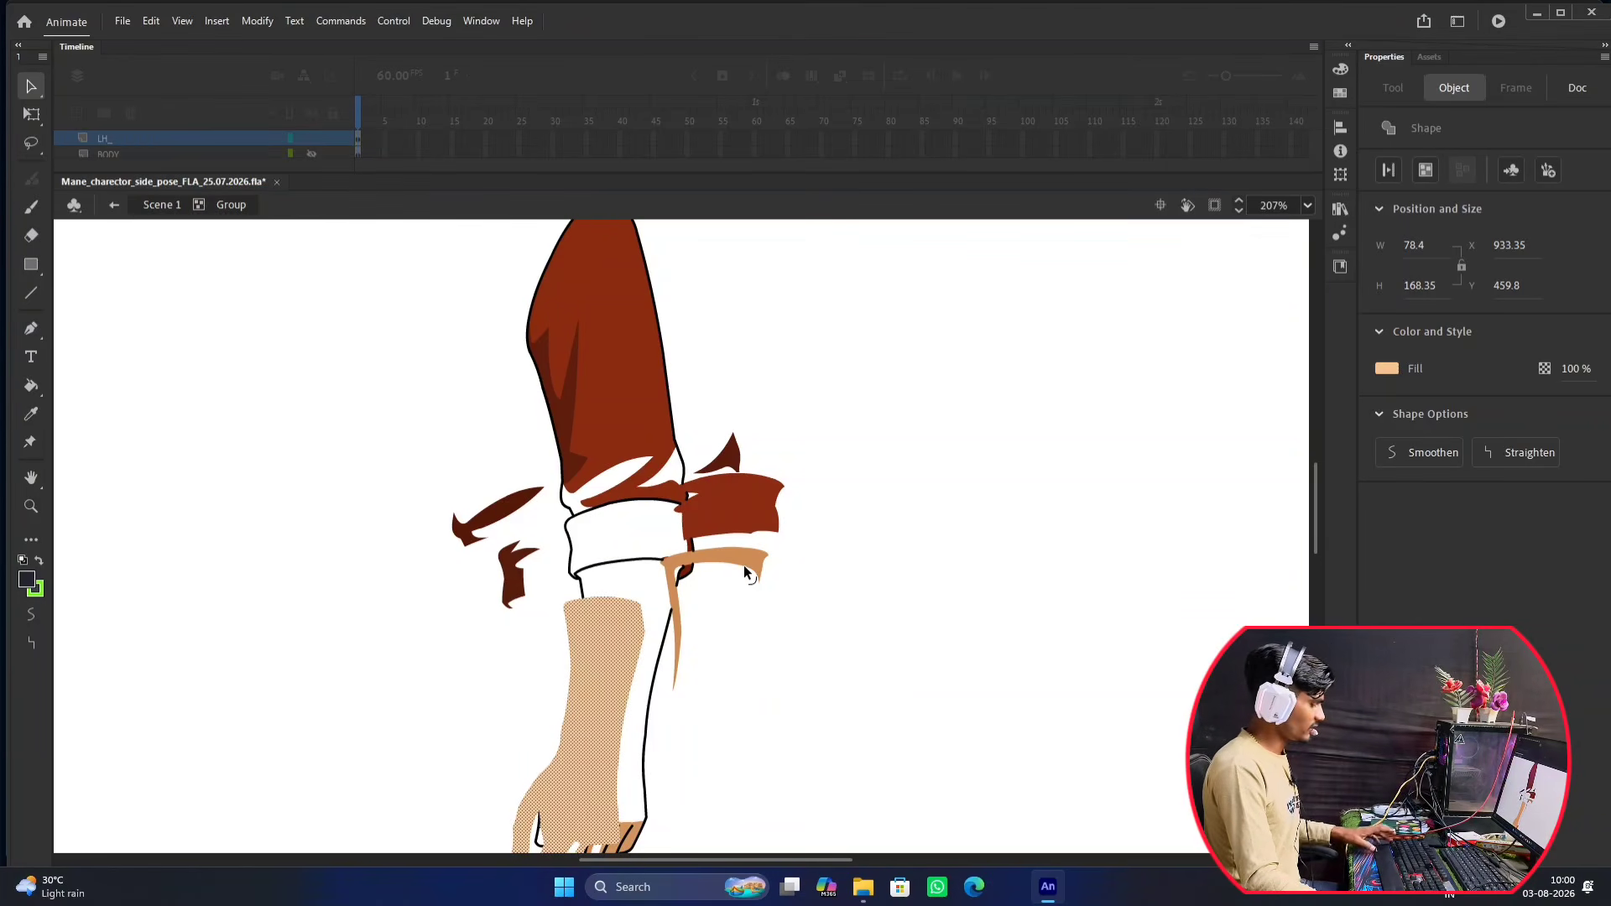
Undo all moves of the sleeve shadows, cuff and skin fills, and clear the selection.
key(ctrl+z)
key(ctrl+z)
key(ctrl+z)
key(ctrl+z)
key(ctrl+z)
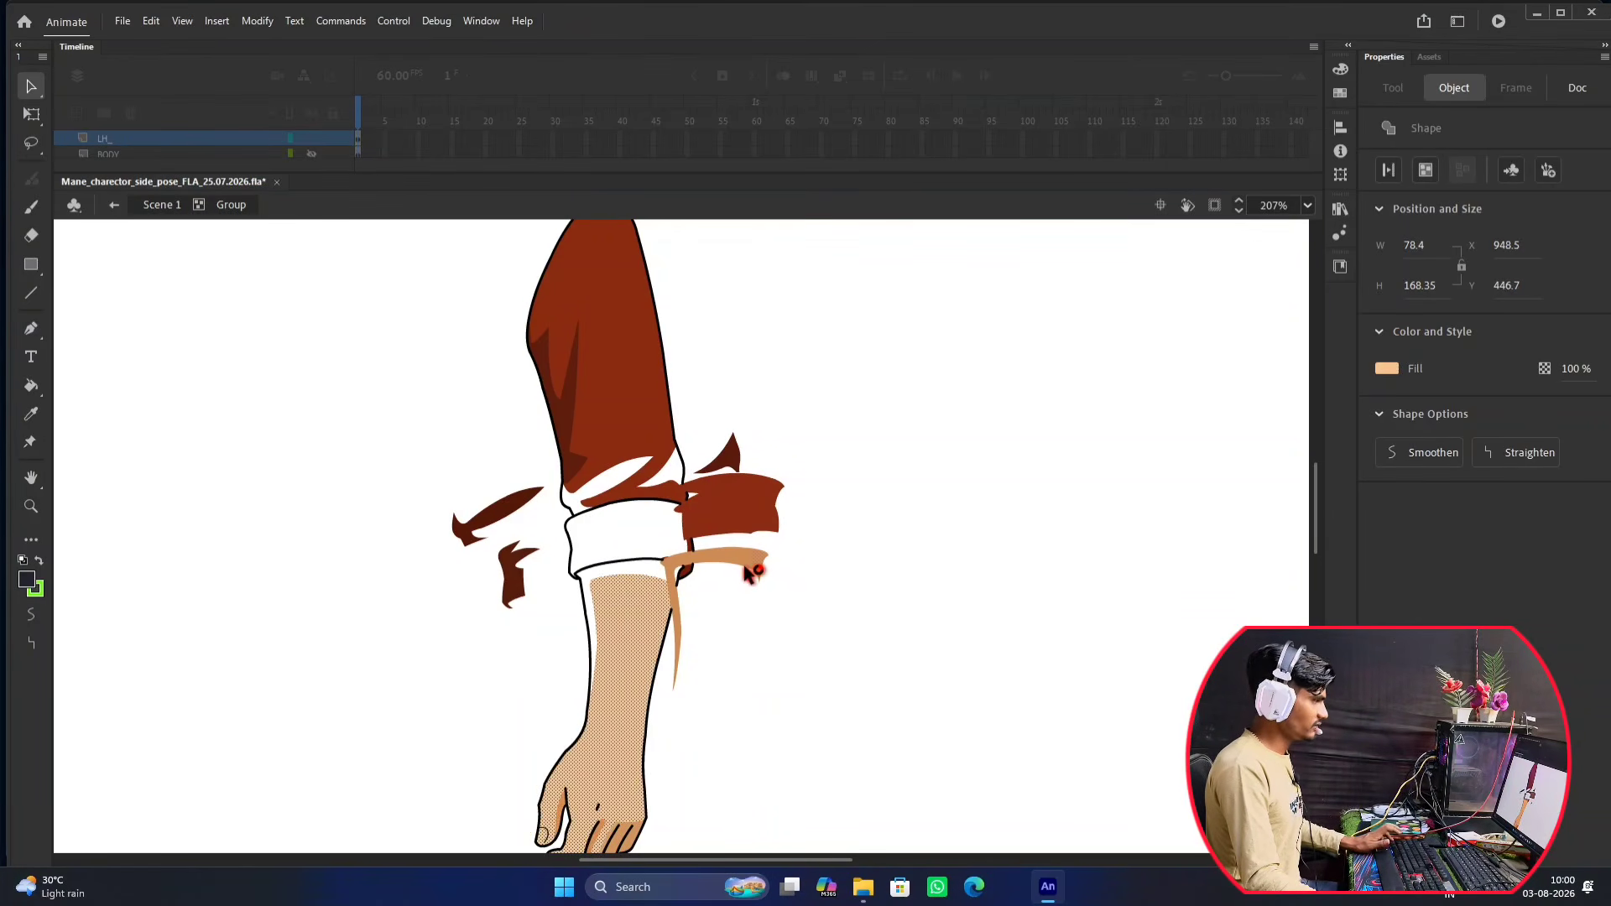
key(ctrl+z)
key(ctrl+z)
key(ctrl+z)
key(ctrl+z)
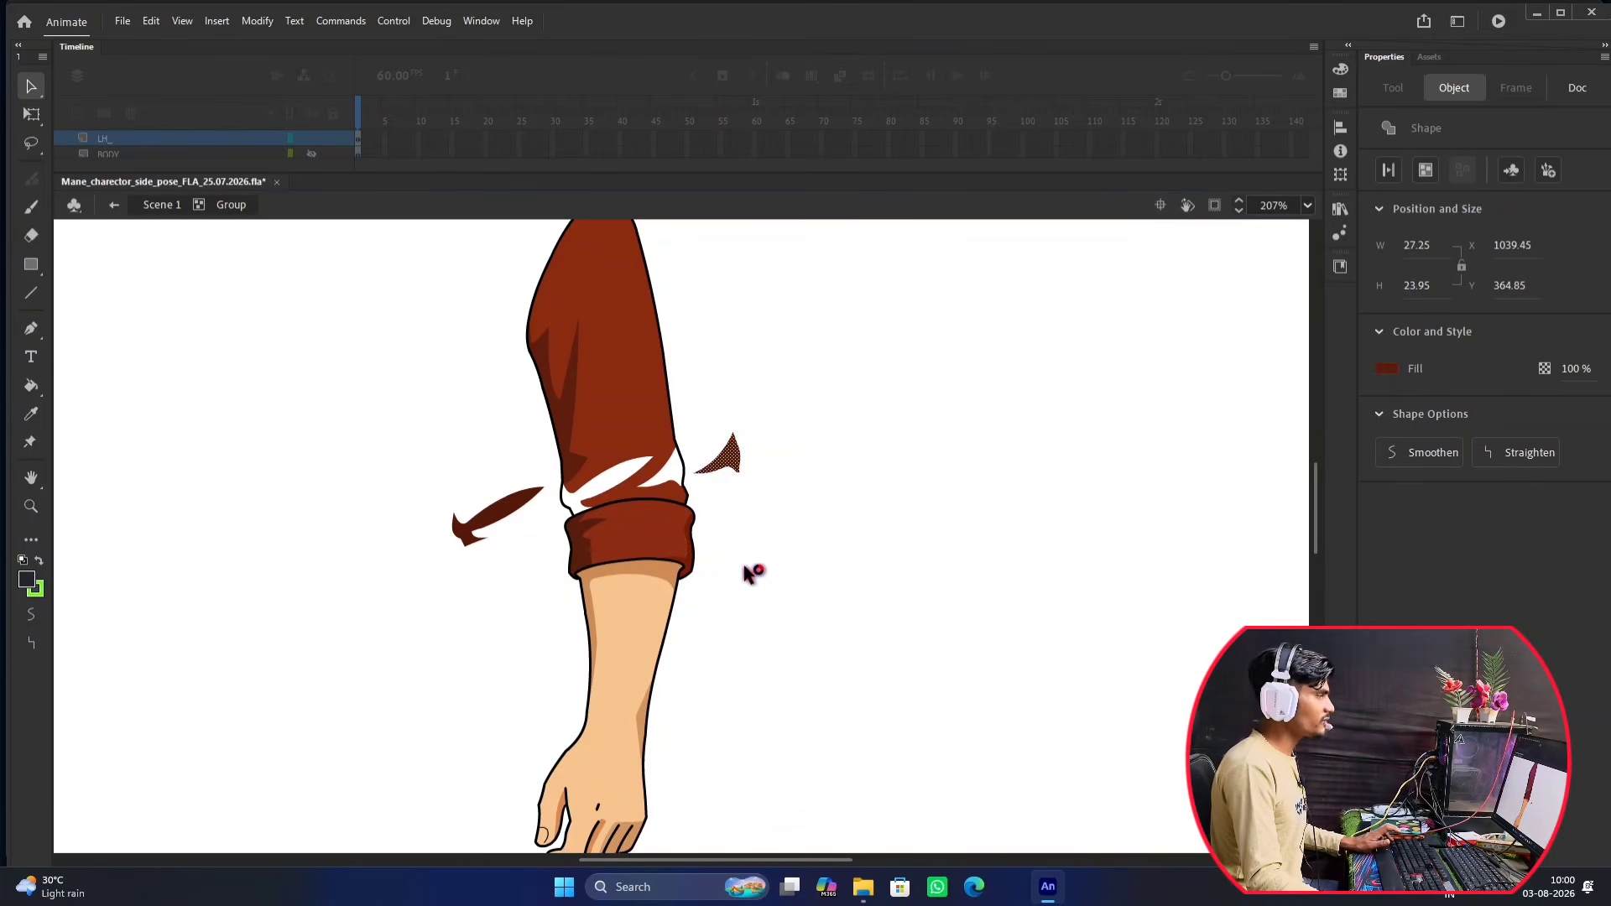
click(778, 516)
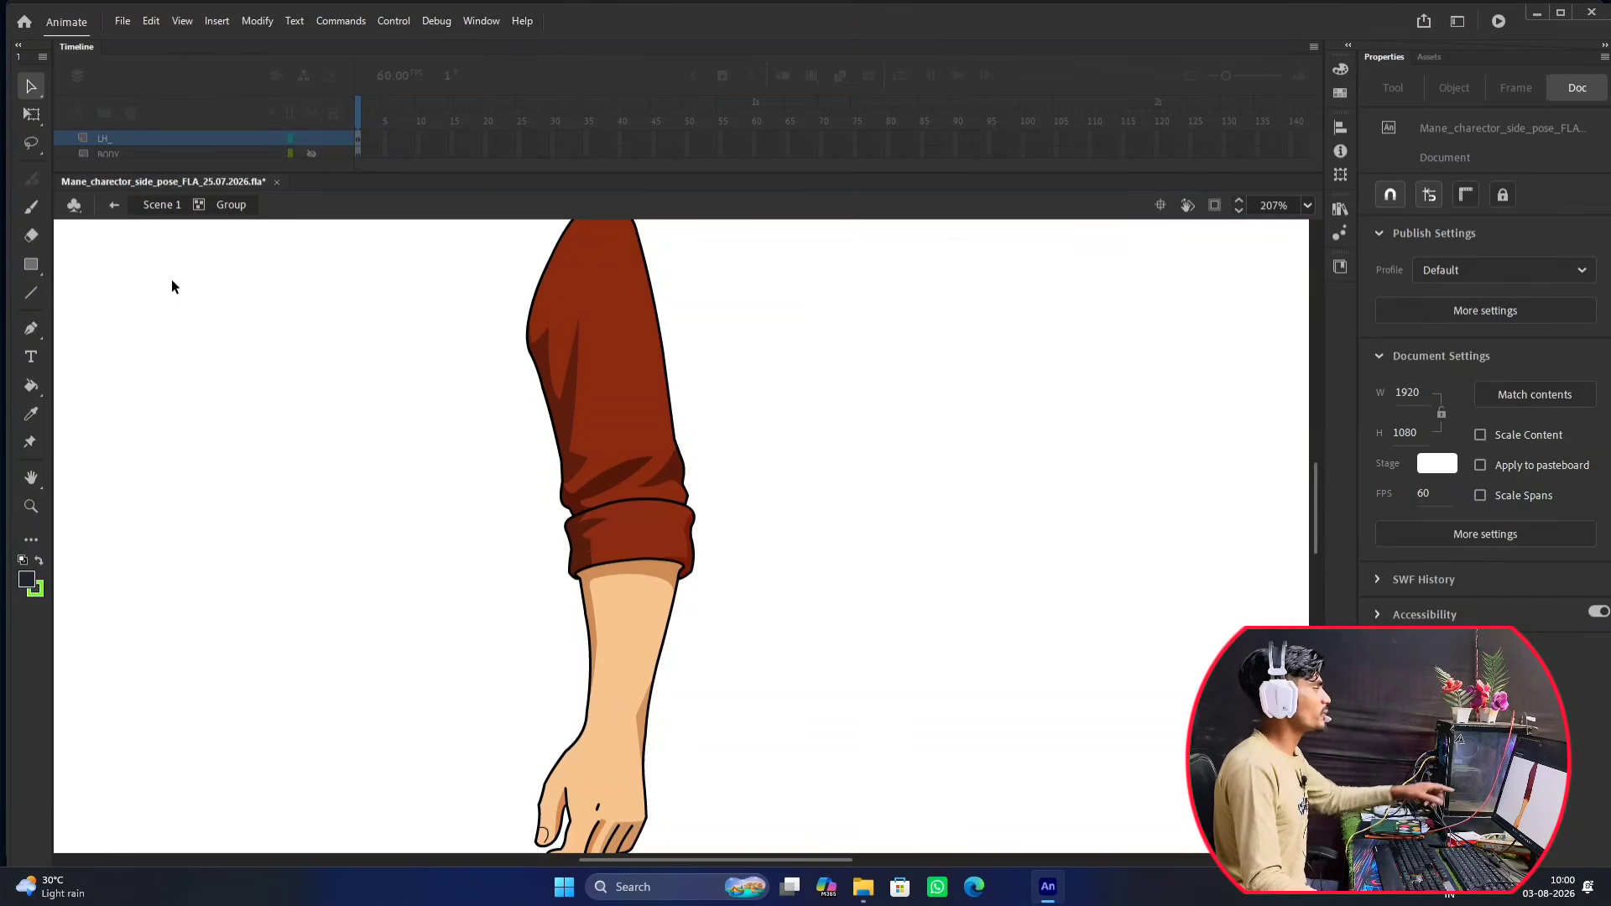
Draw a straight bright green line, stroke size 1, across the sleeve just above the cuff, extending past both edges of the outline.
click(31, 291)
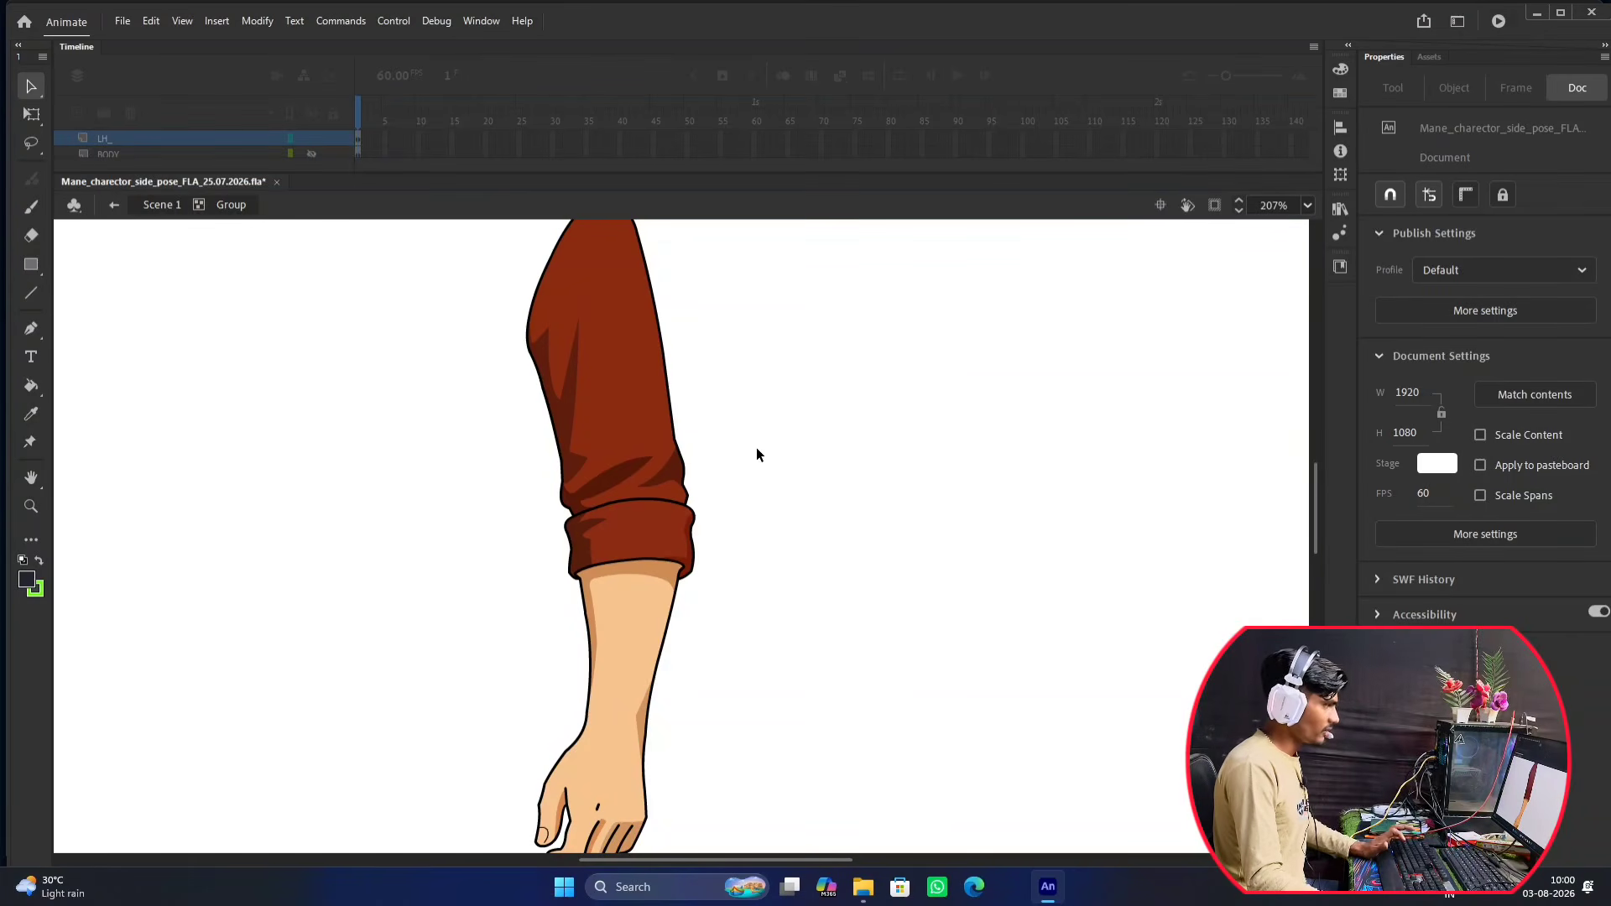
key(n)
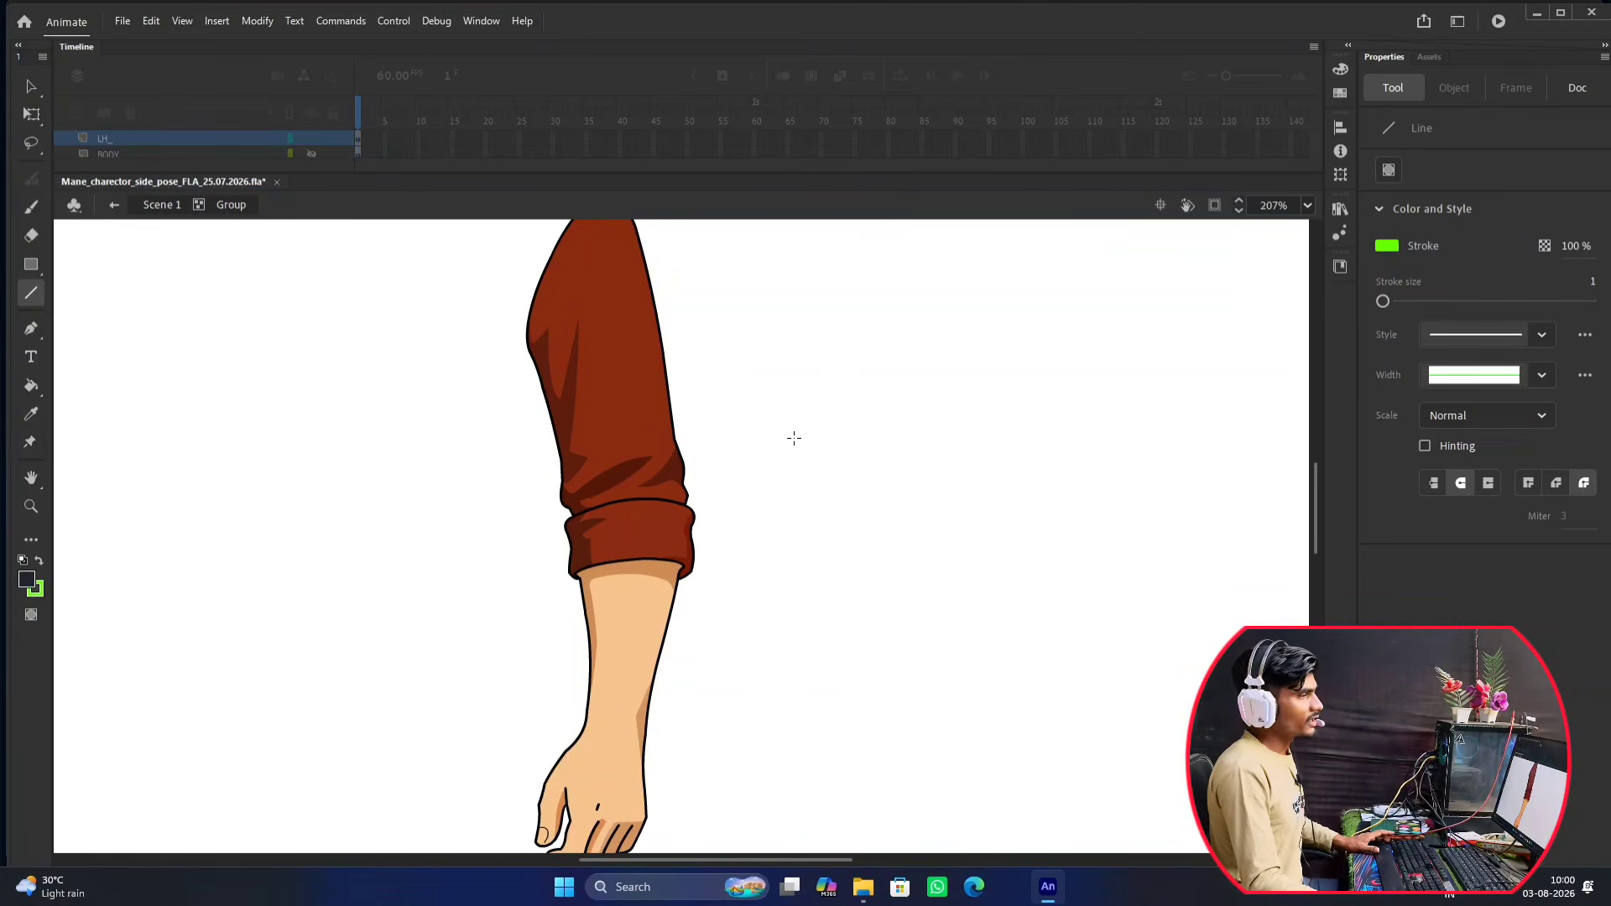
click(1388, 246)
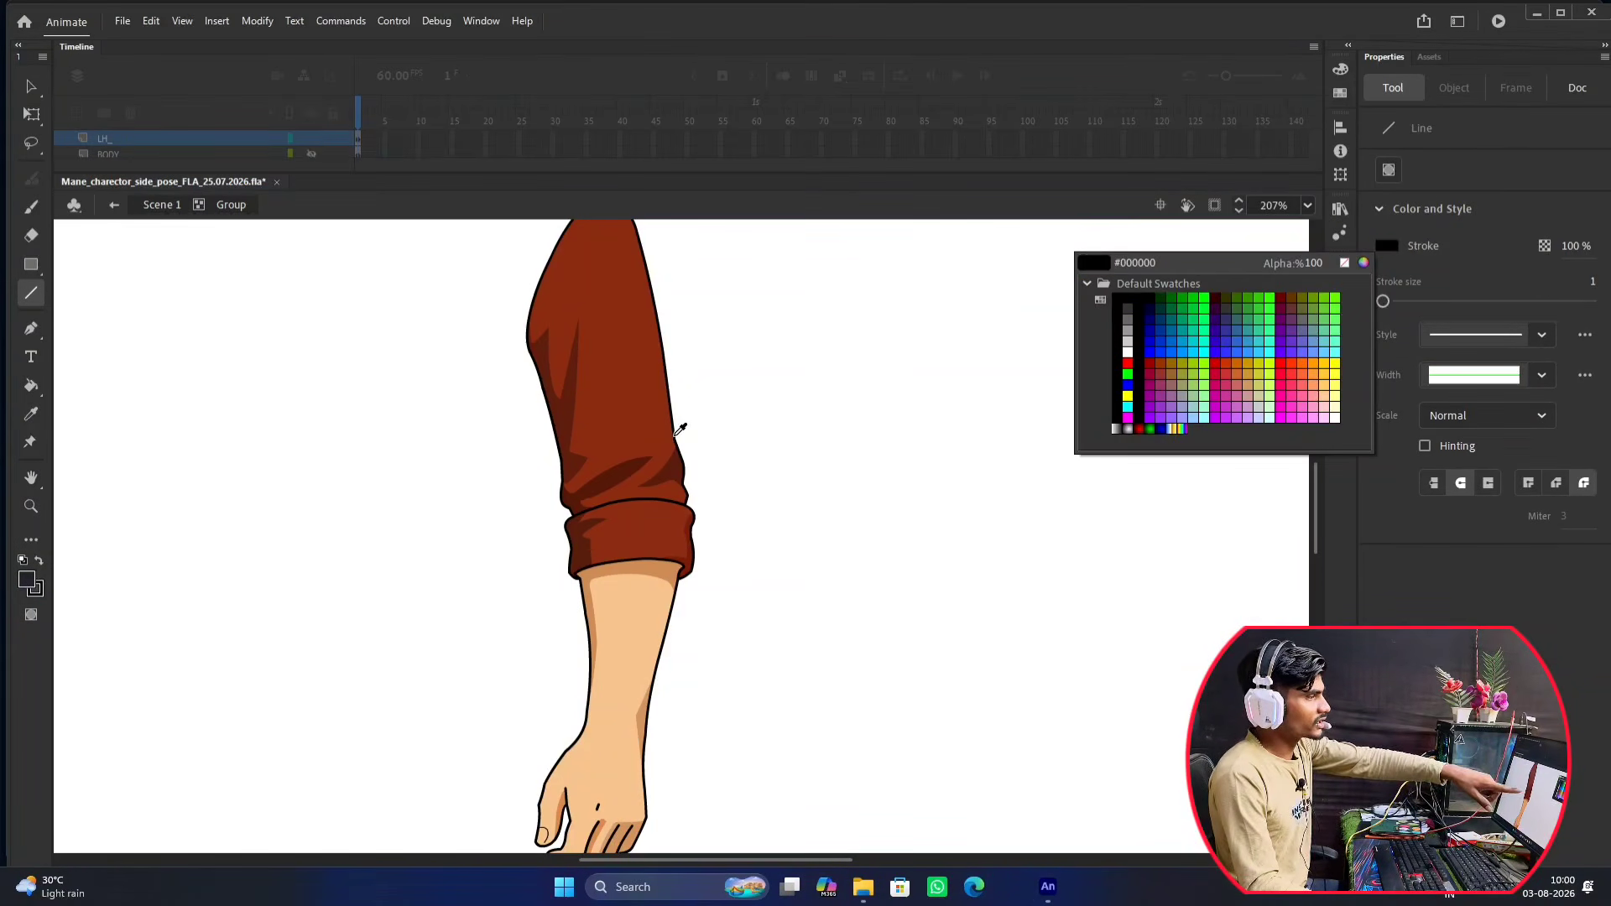
click(1336, 297)
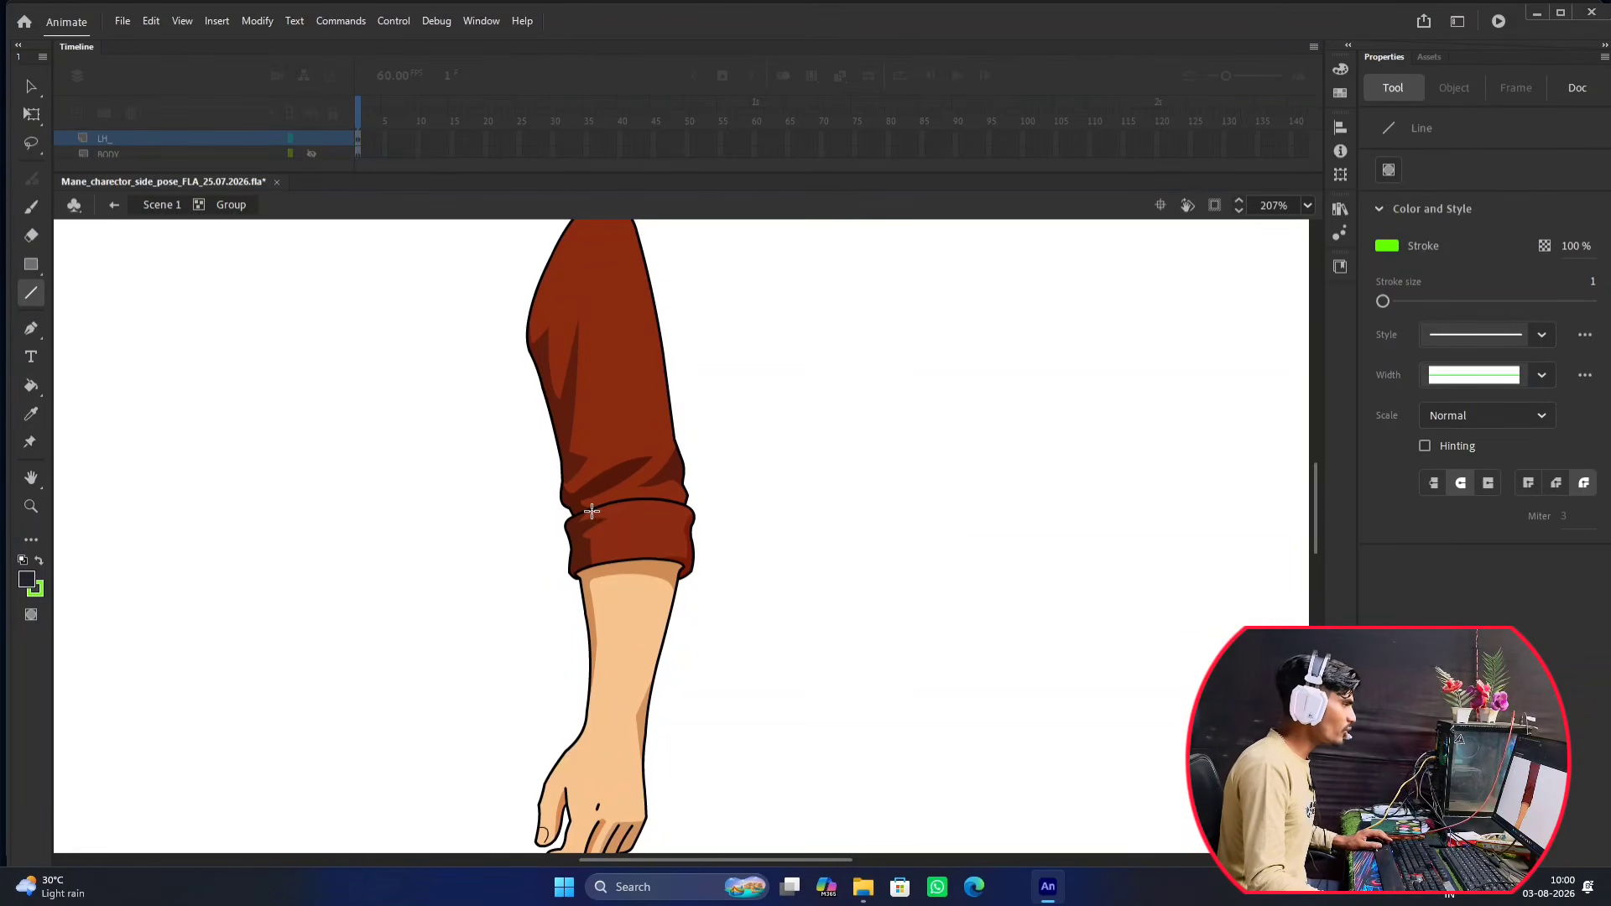
scroll(603, 504, up, 2)
scroll(605, 510, down, 2)
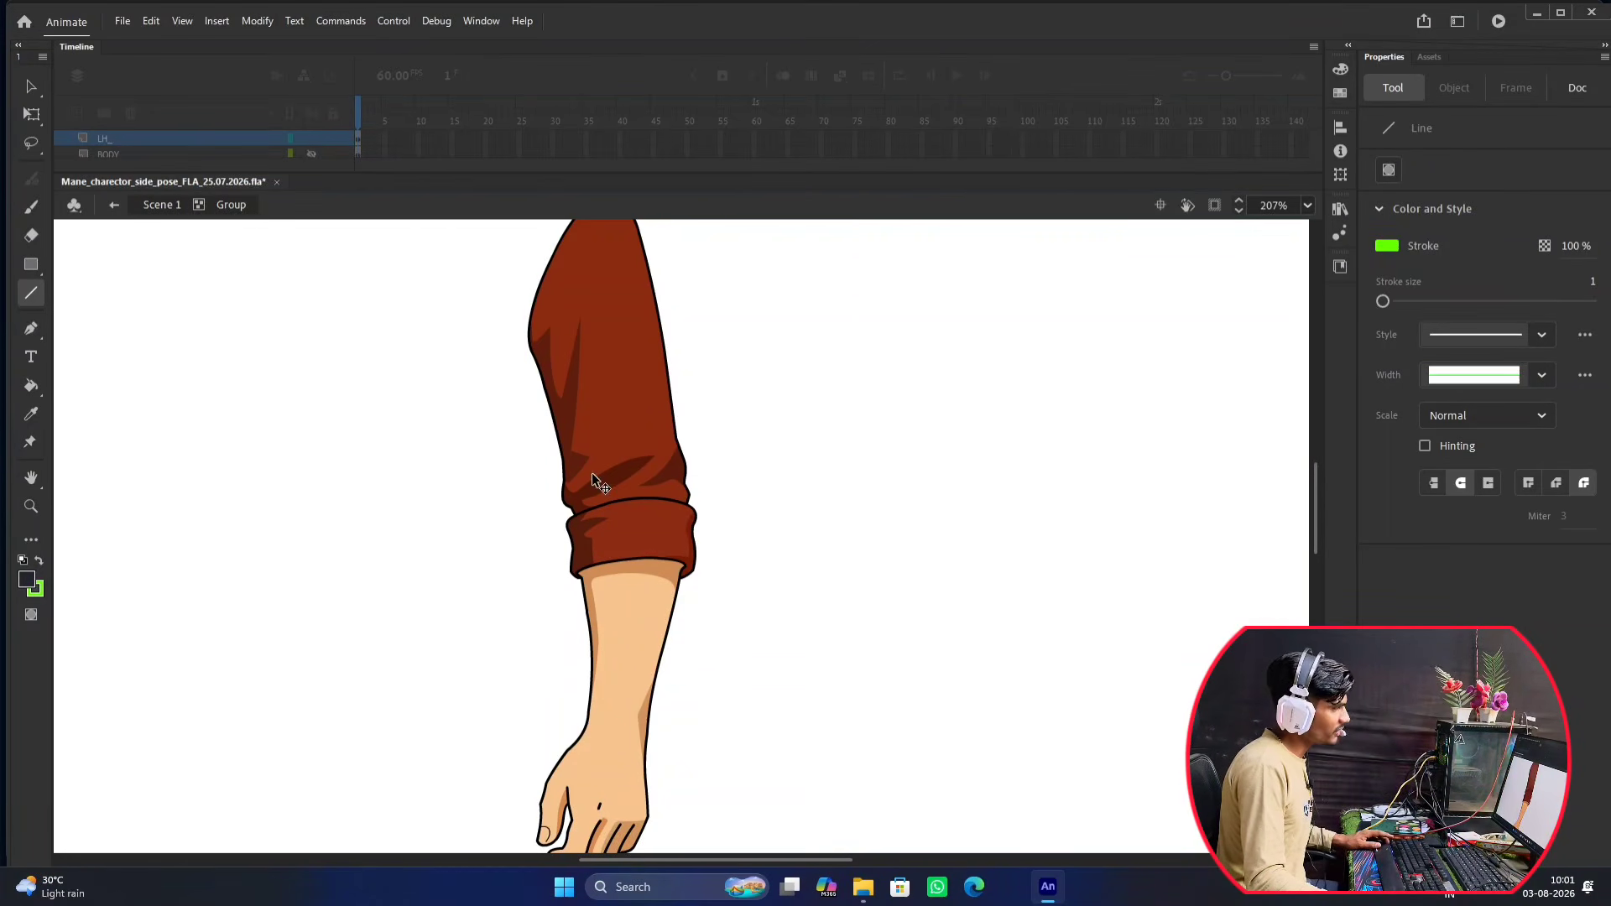
scroll(591, 472, up, 1)
drag(537, 467, 755, 444)
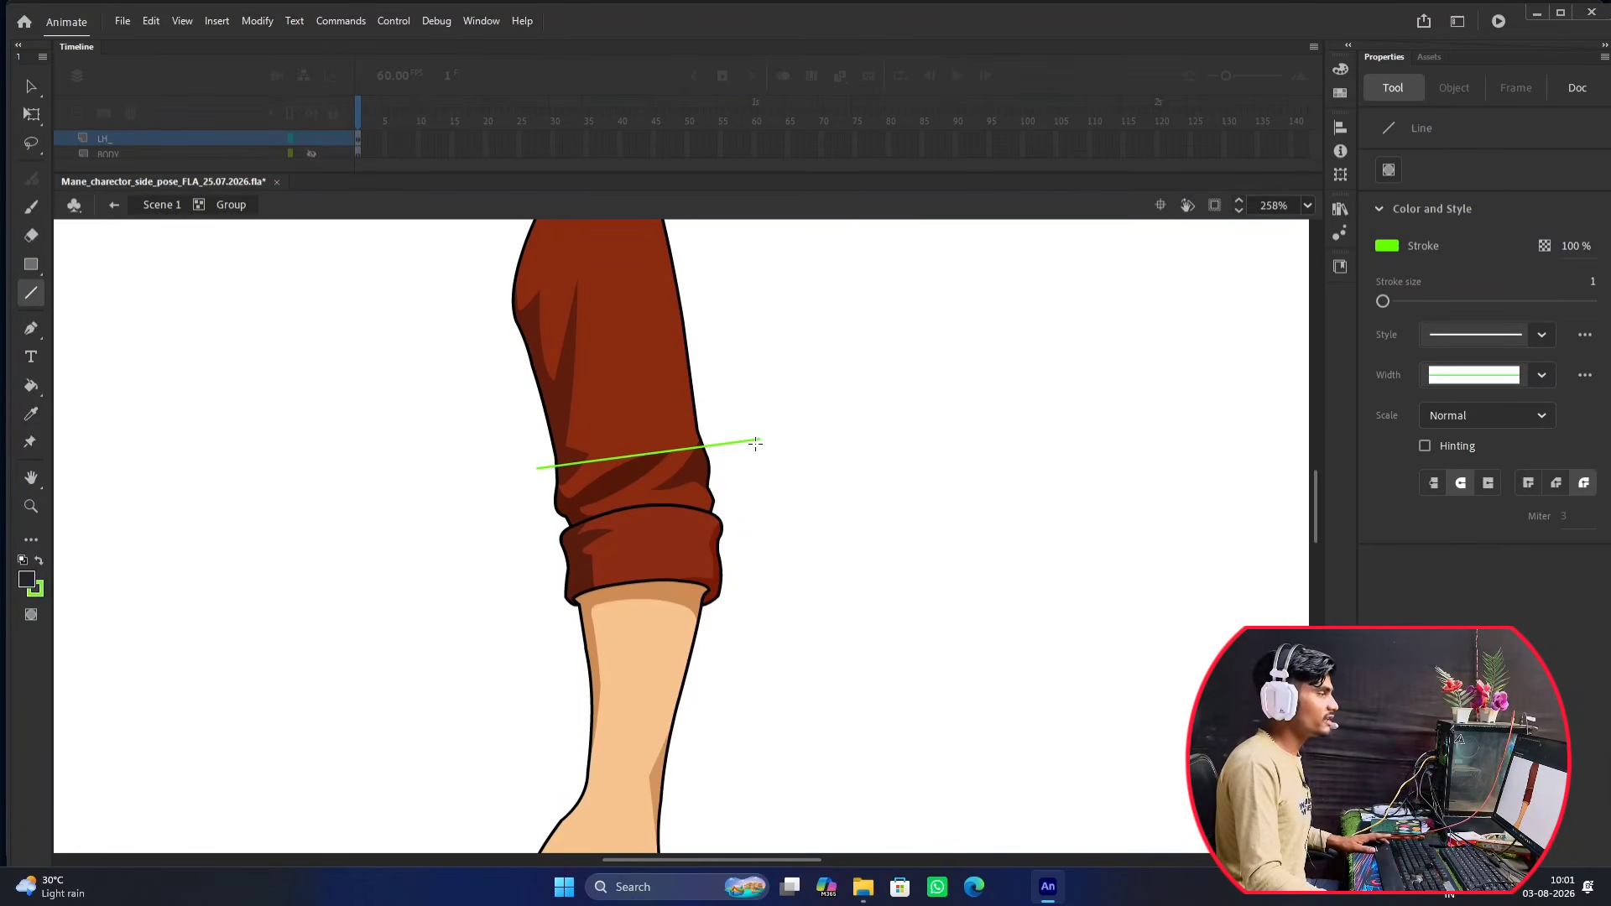
scroll(755, 443, down, 3)
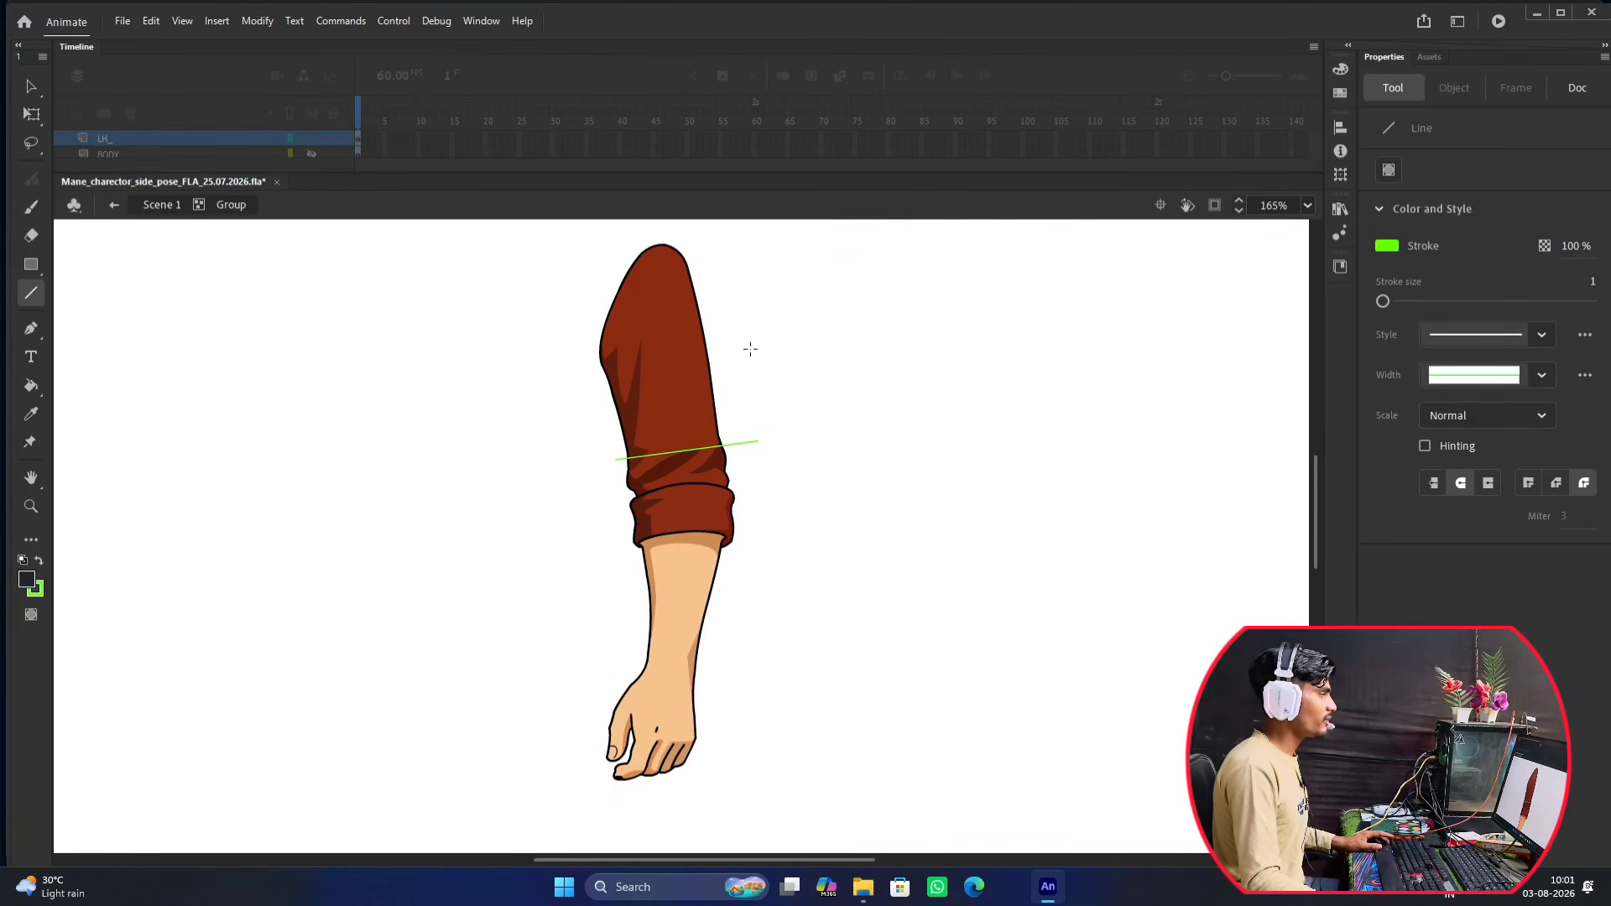
Select the sleeve's fills, shadows and outline above the green line, group them and cut the group.
scroll(766, 403, up, 3)
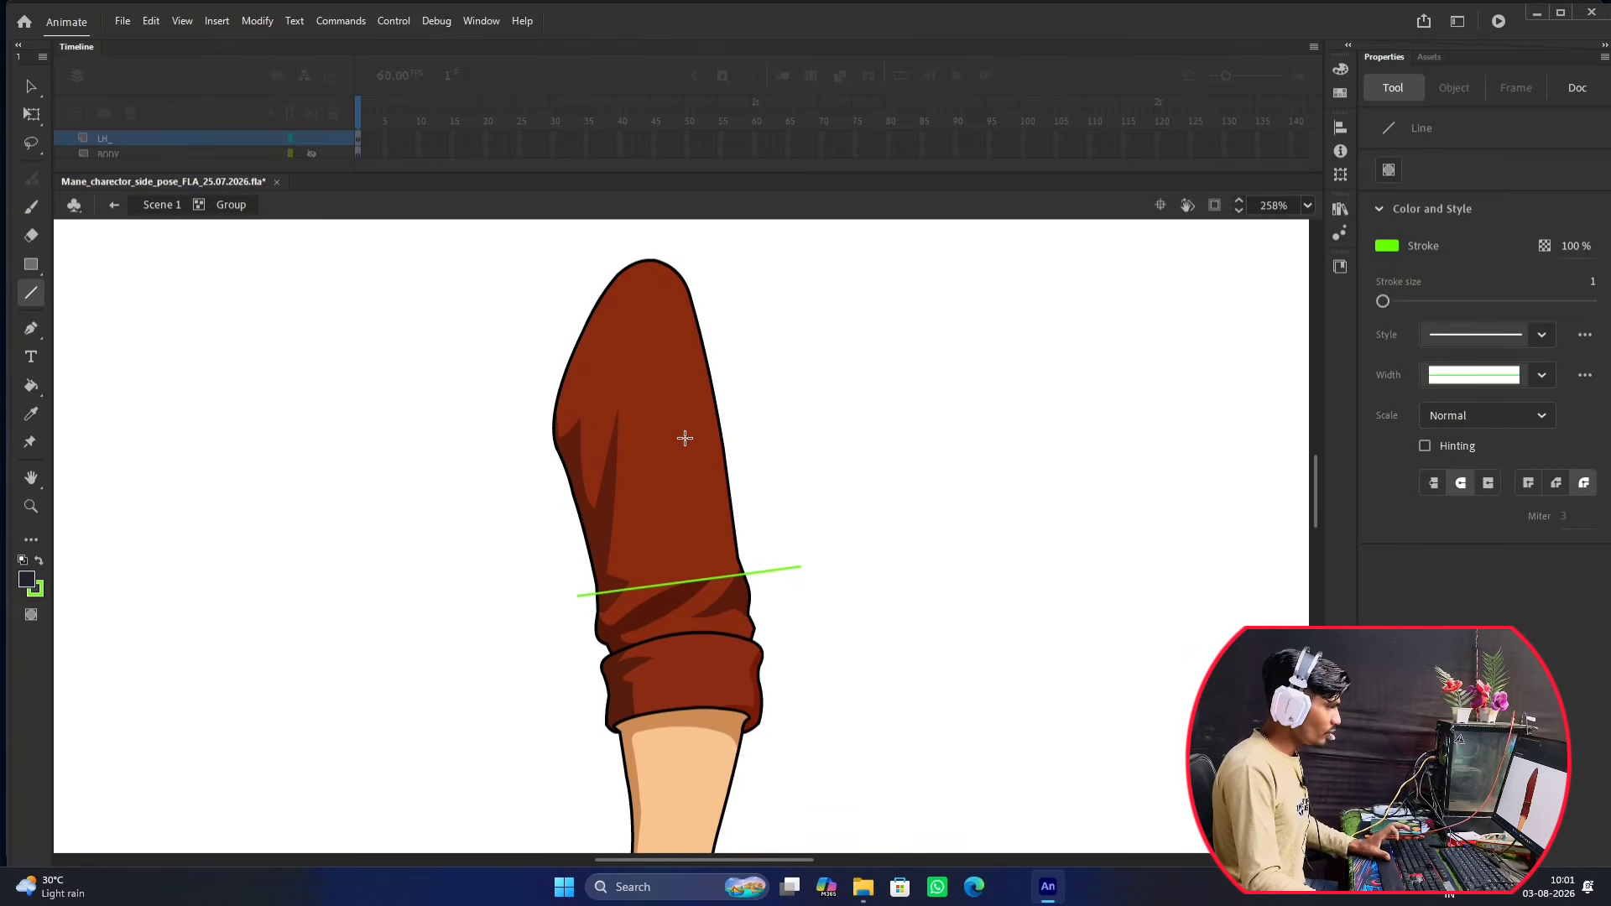
key(v)
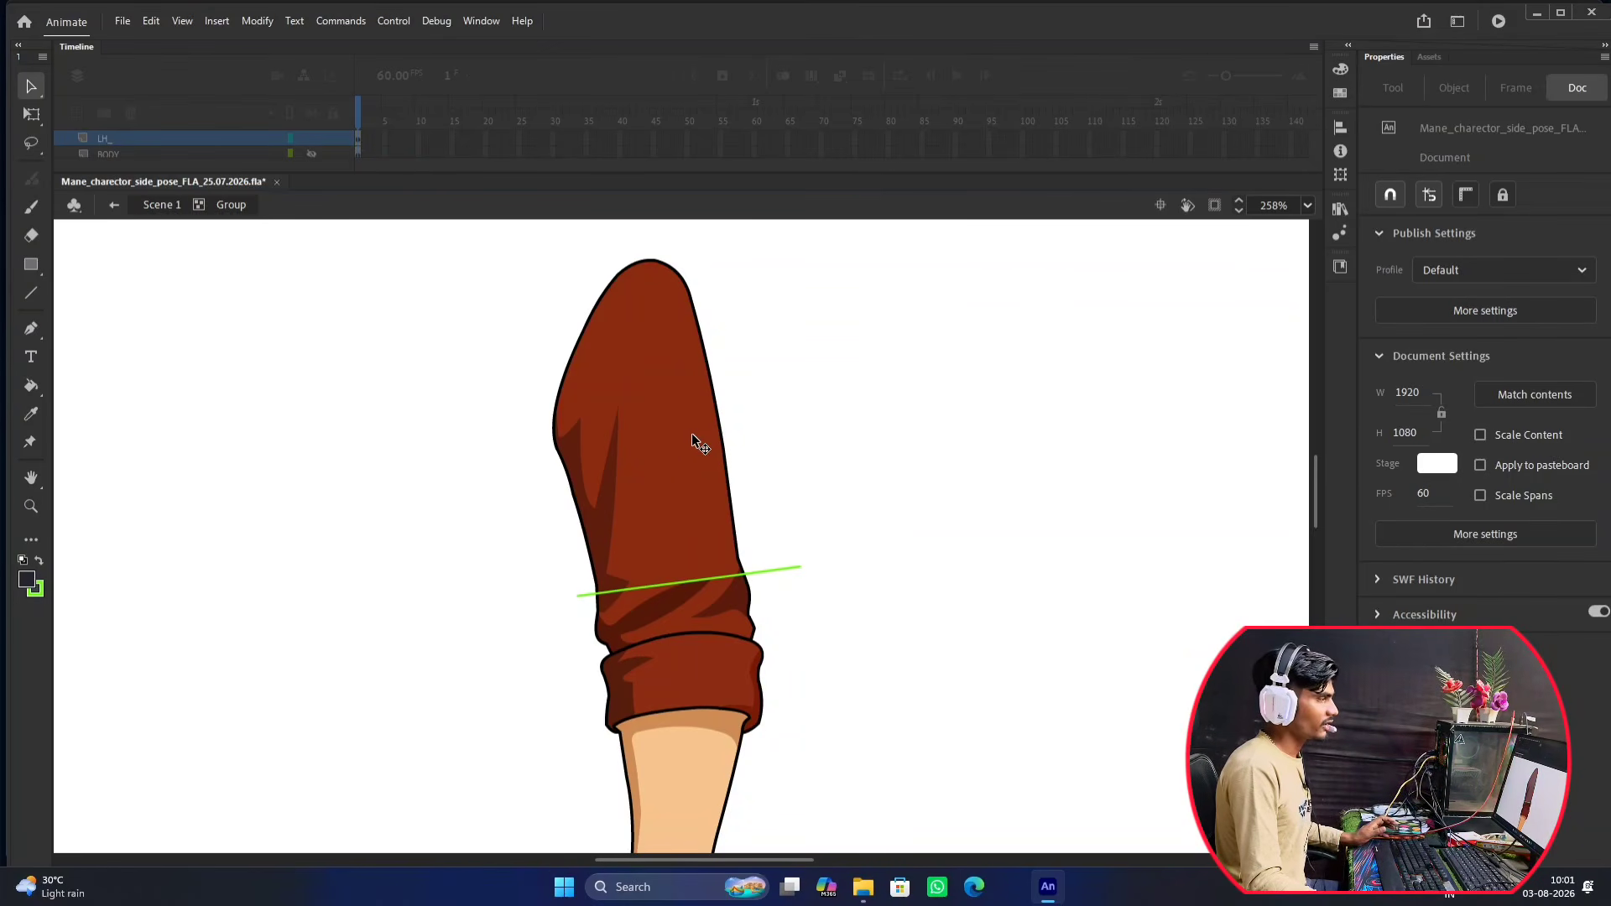
click(687, 406)
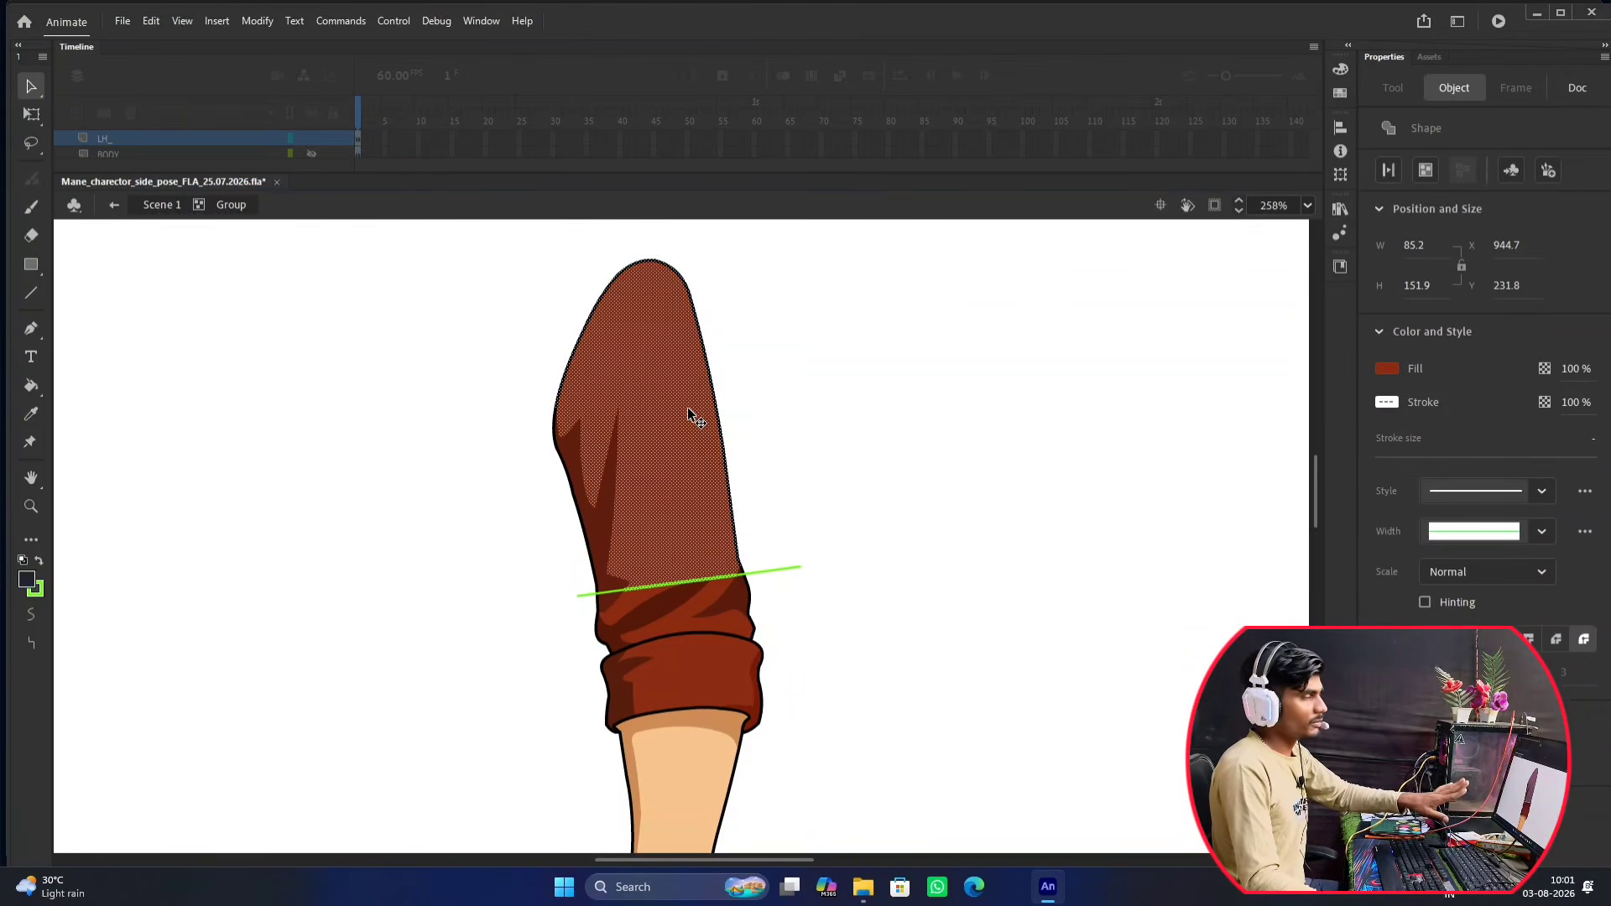
shift+click(603, 526)
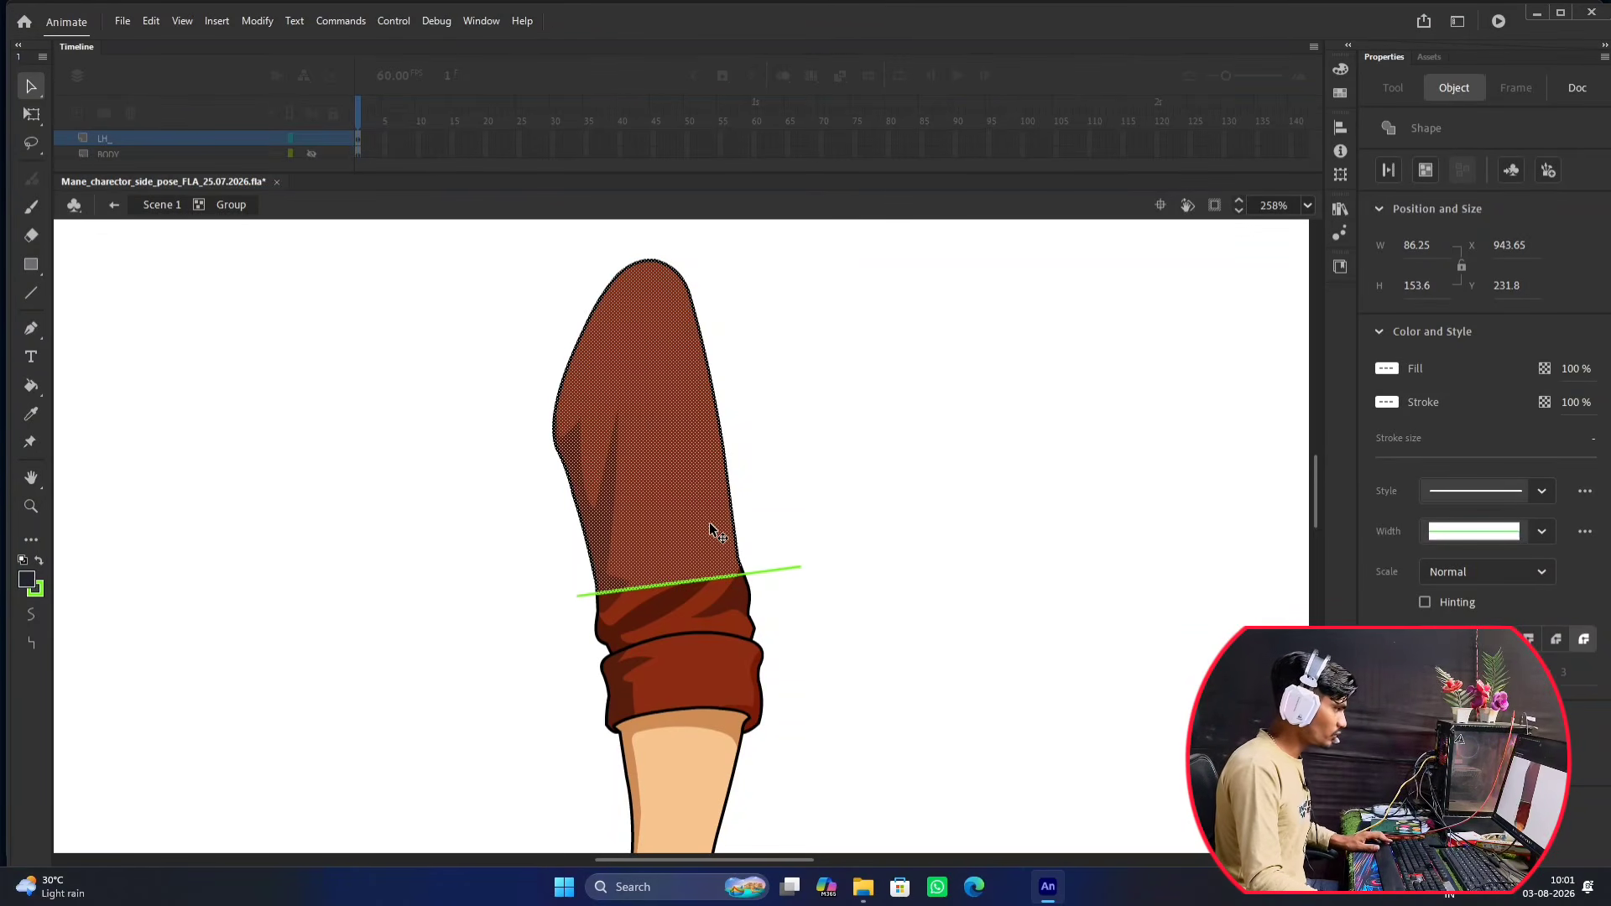
scroll(732, 577, up, 3)
scroll(734, 557, up, 5)
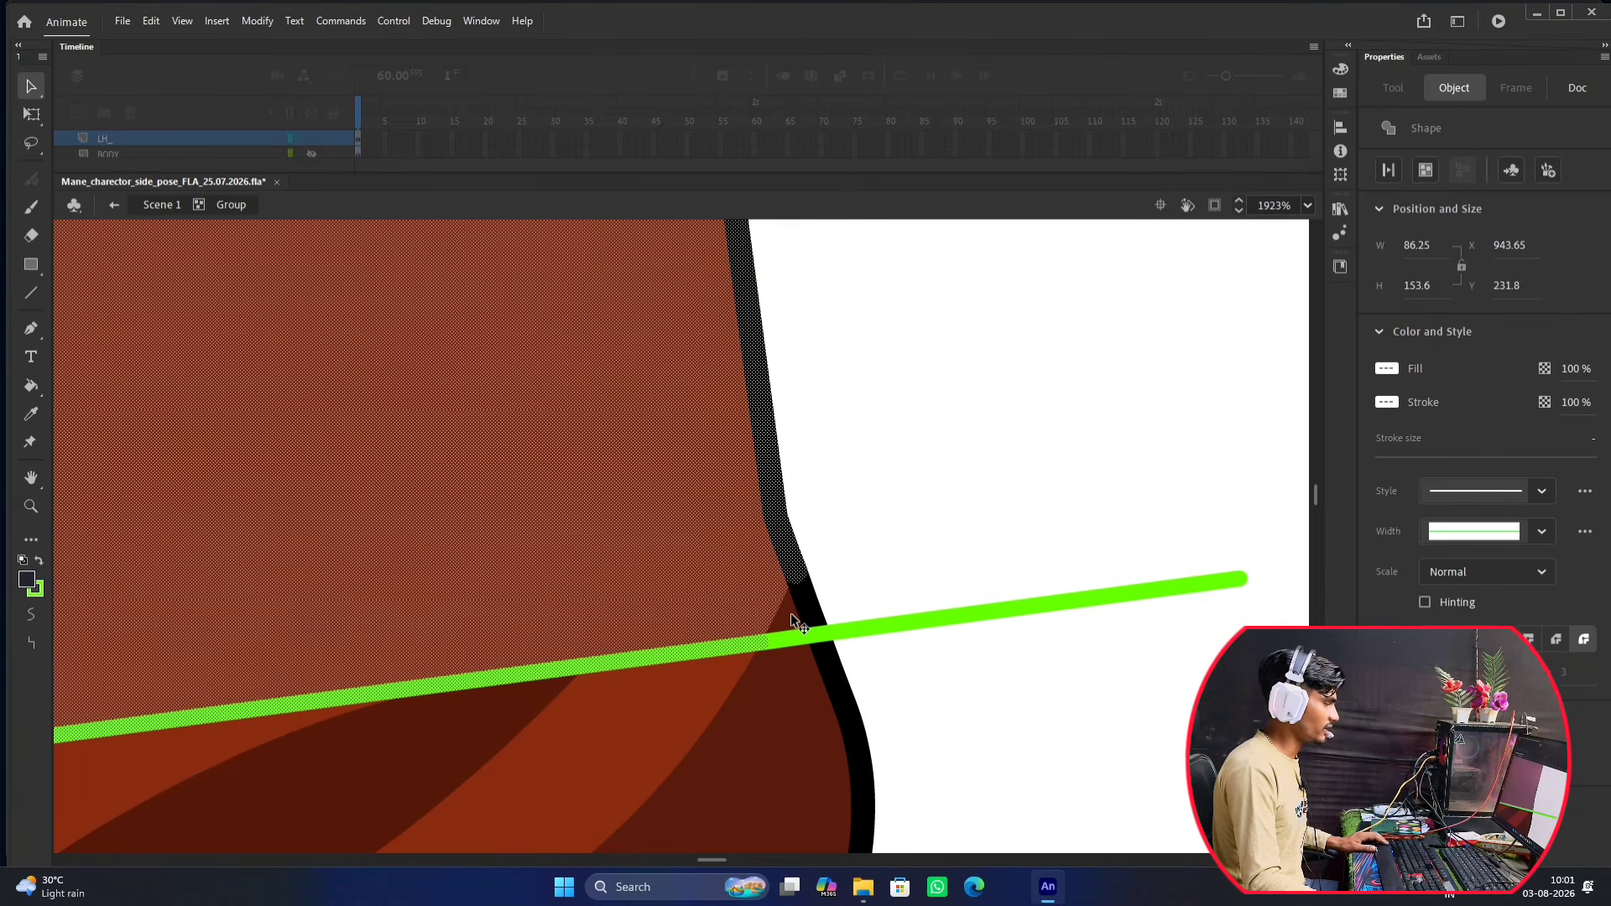
scroll(789, 608, down, 4)
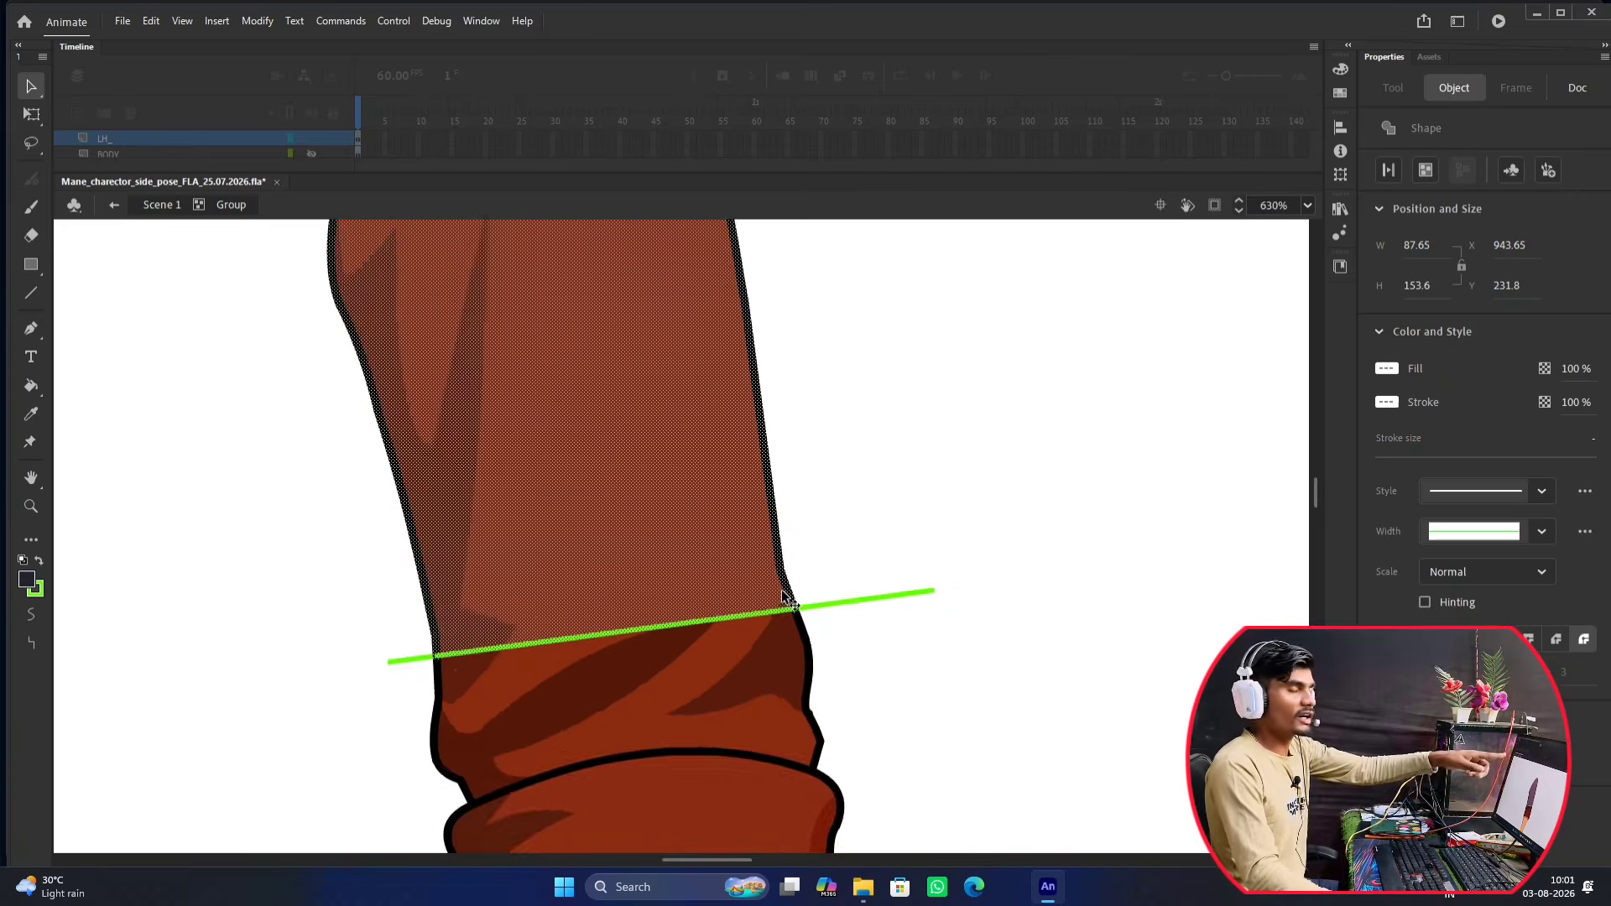
scroll(785, 598, down, 3)
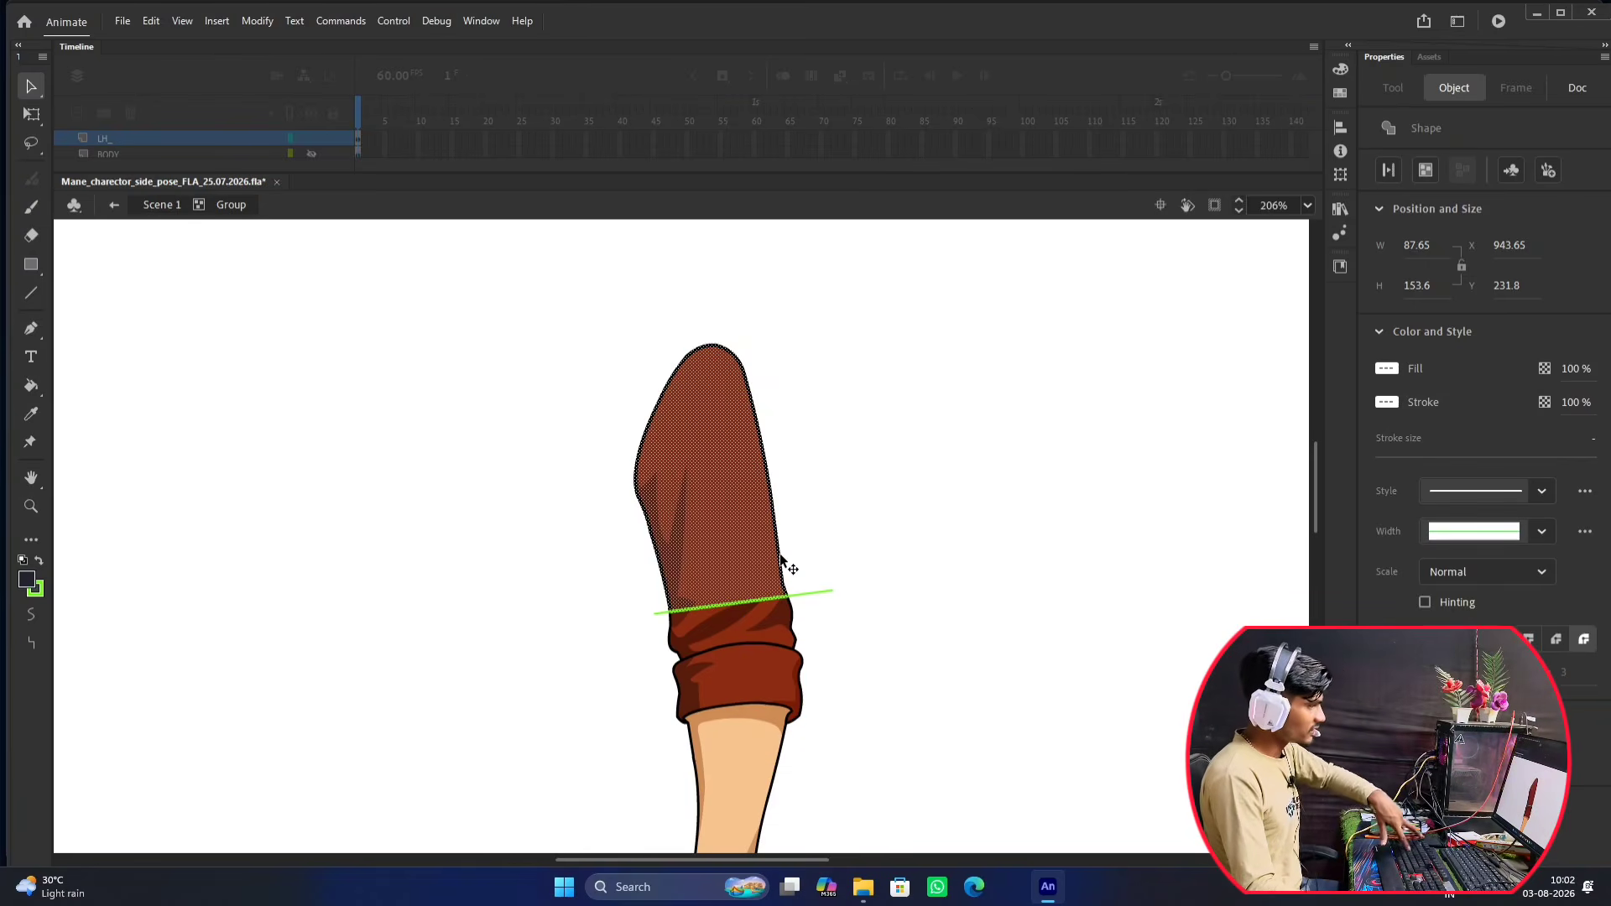
key(ctrl+g)
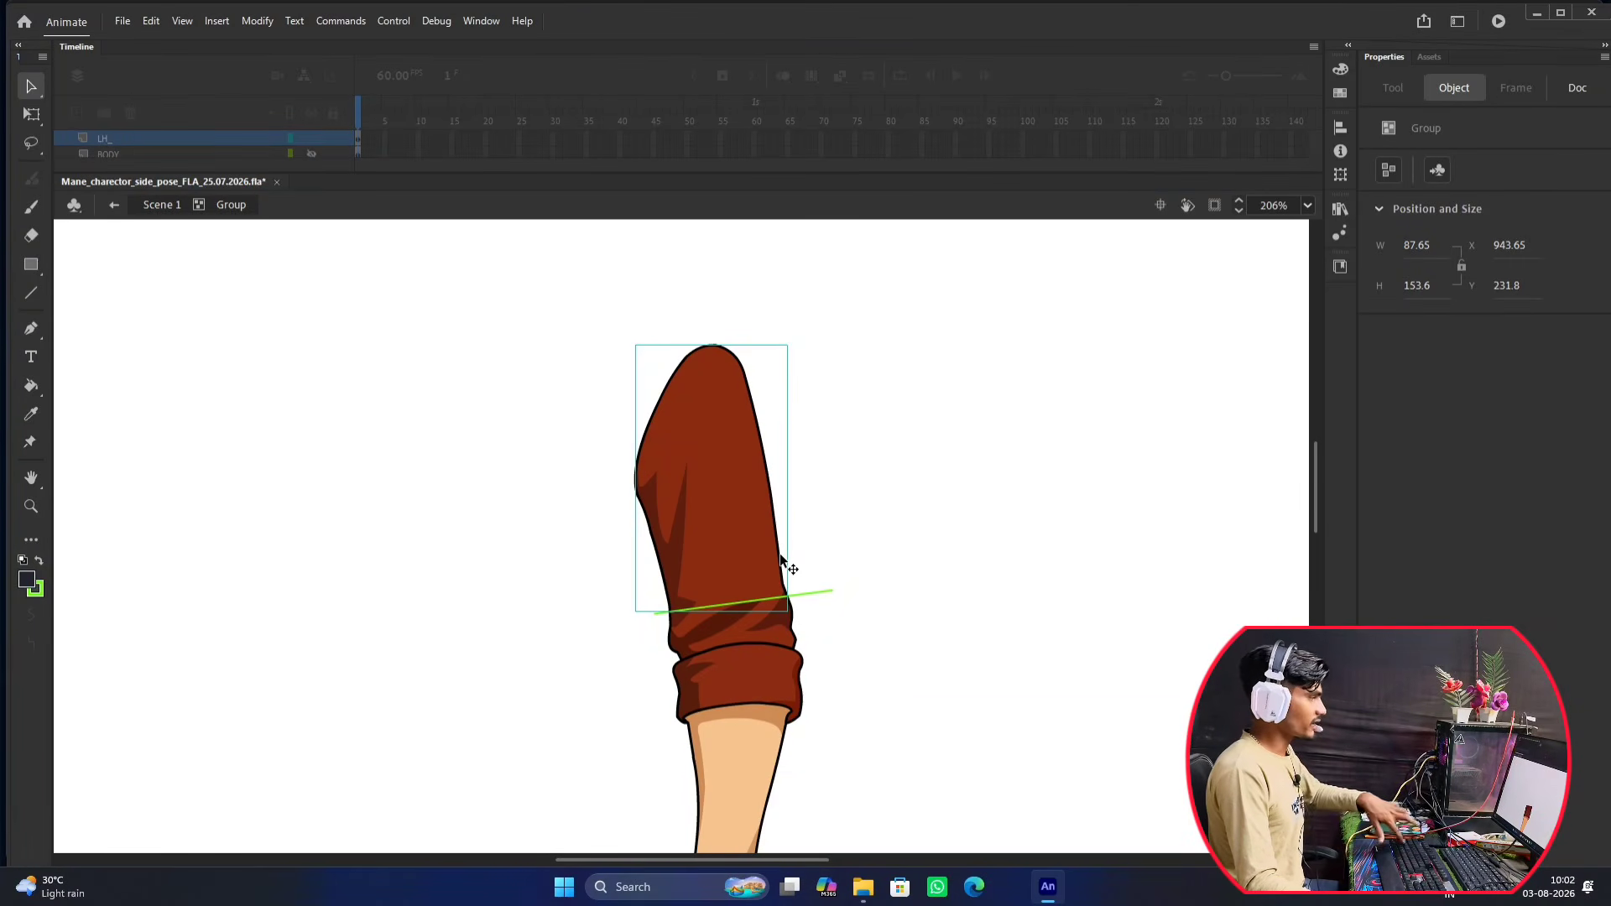
key(ctrl+x)
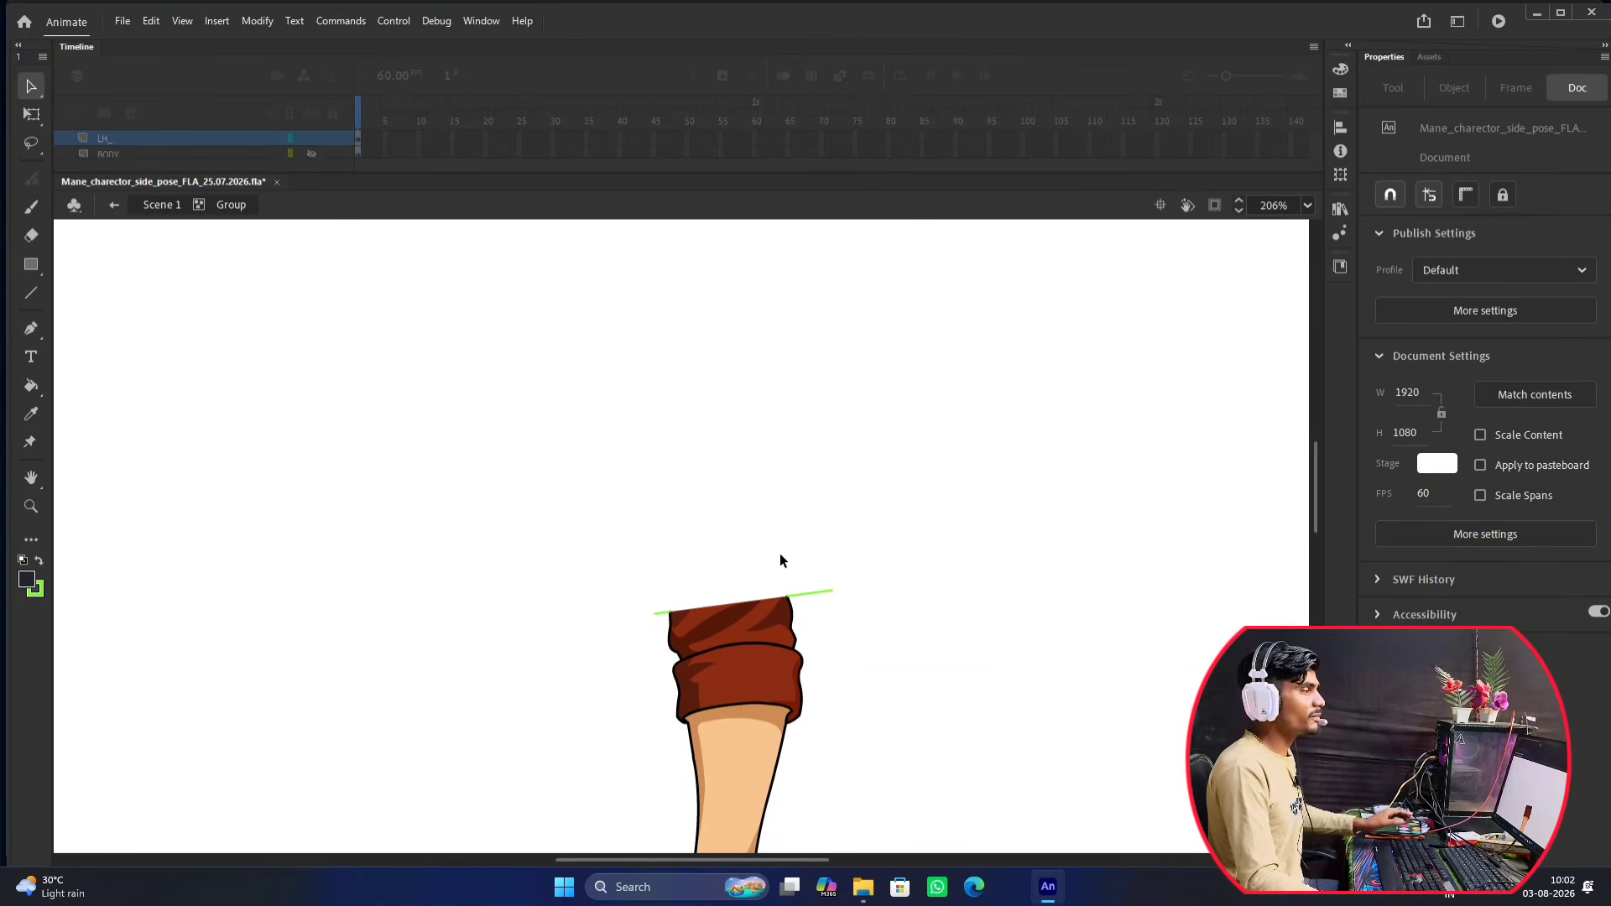
Return to Scene 1, add a new layer directly above LH_ and paste the cut upper sleeve in place on it.
double_click(984, 416)
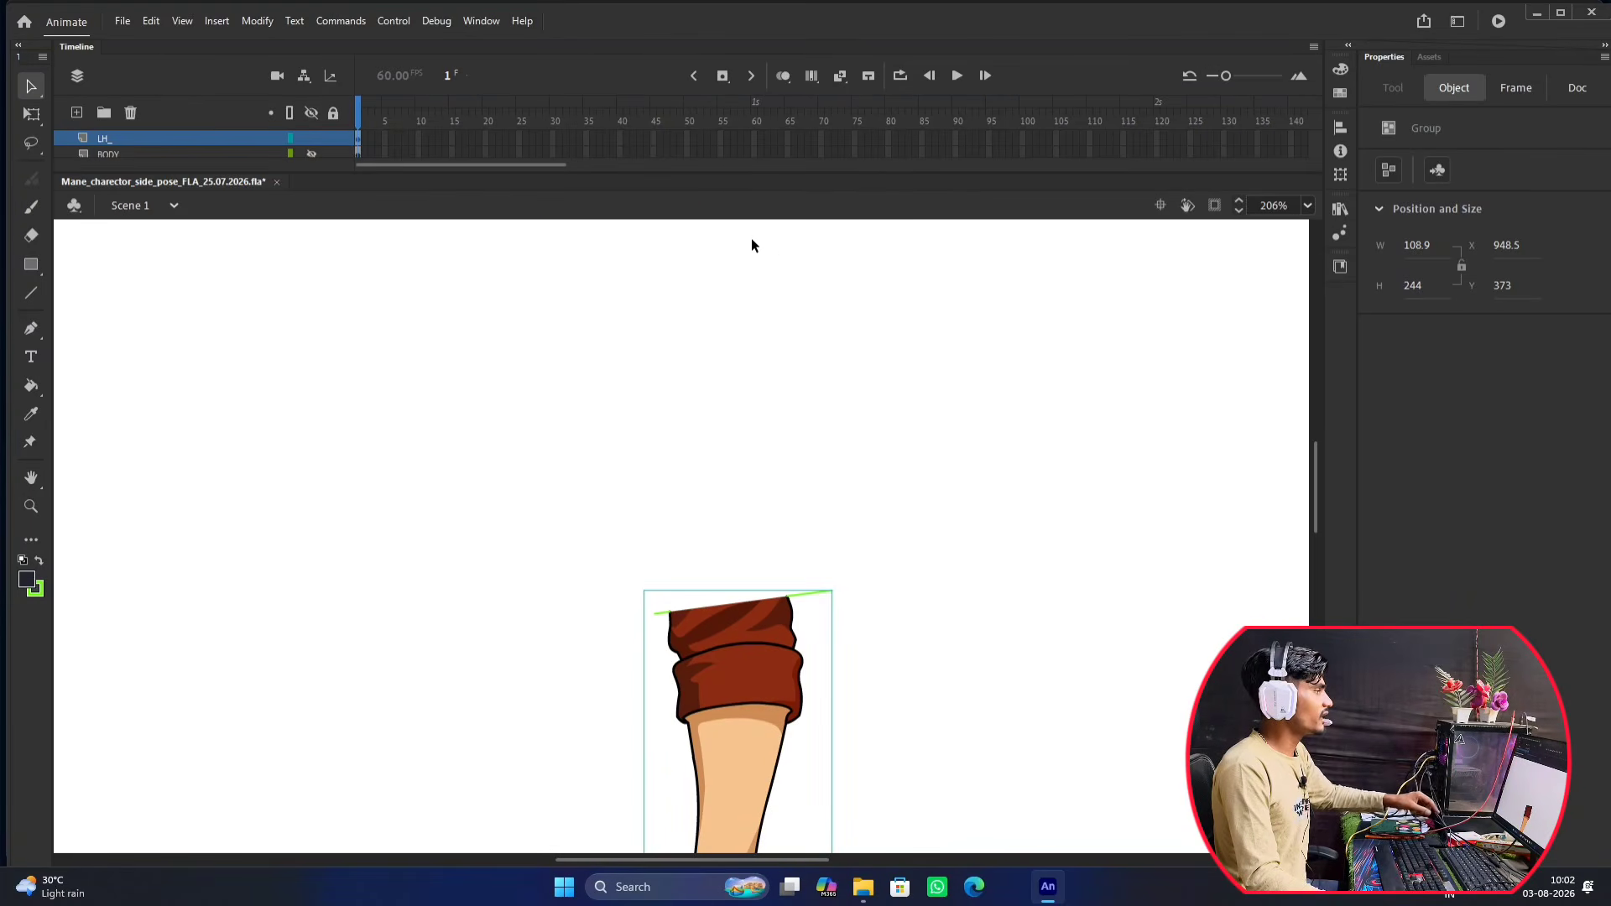
drag(642, 173, 626, 340)
click(135, 176)
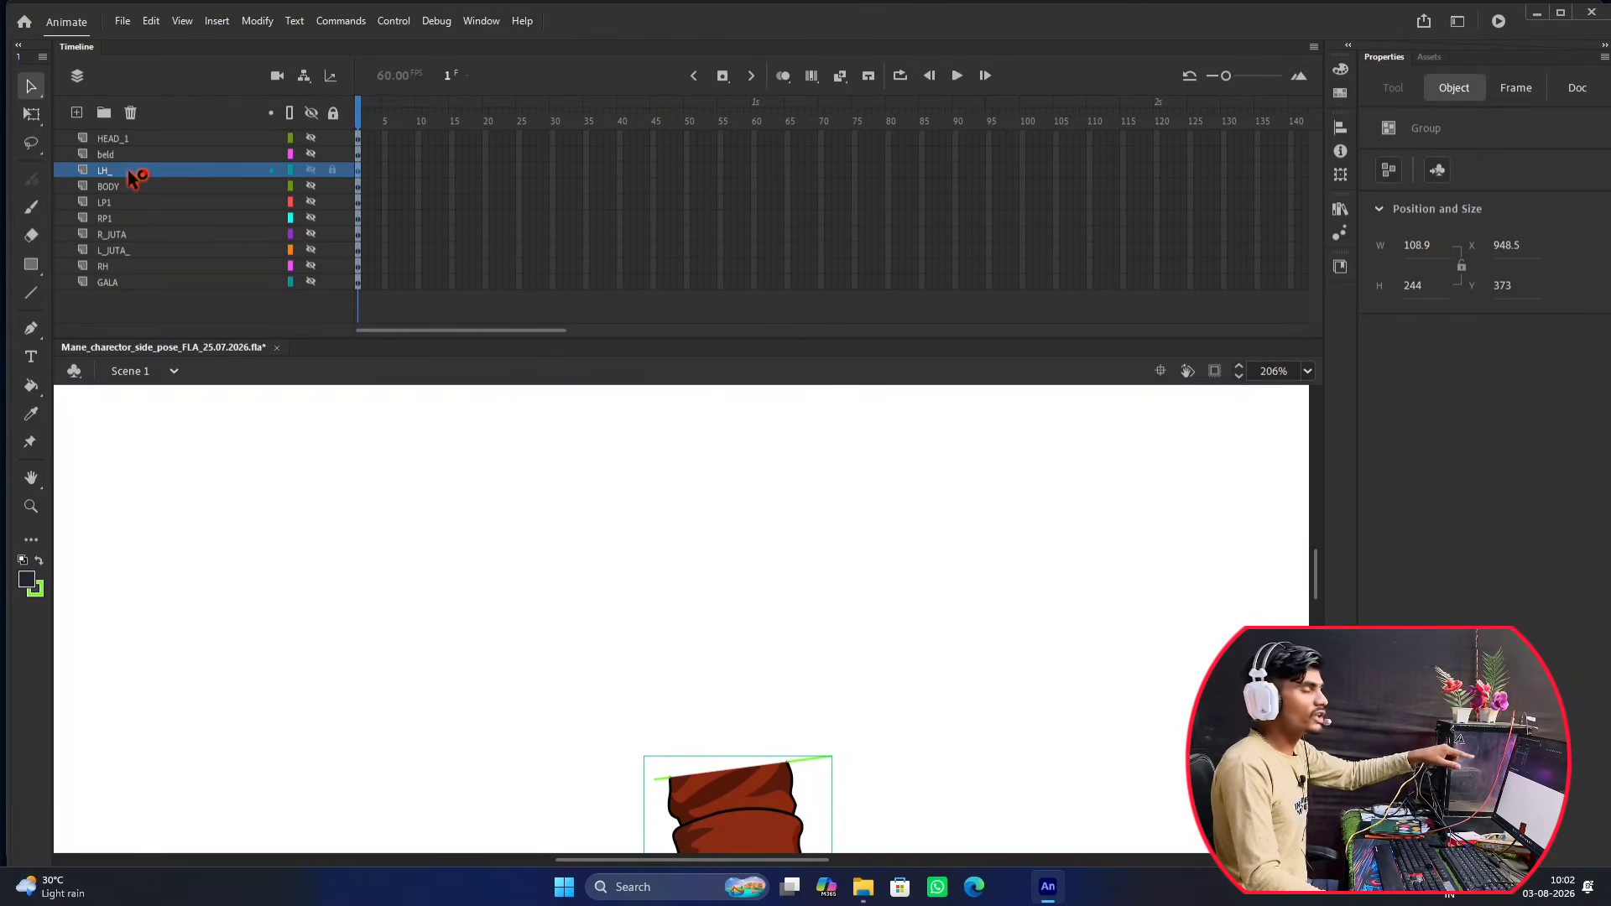
click(77, 113)
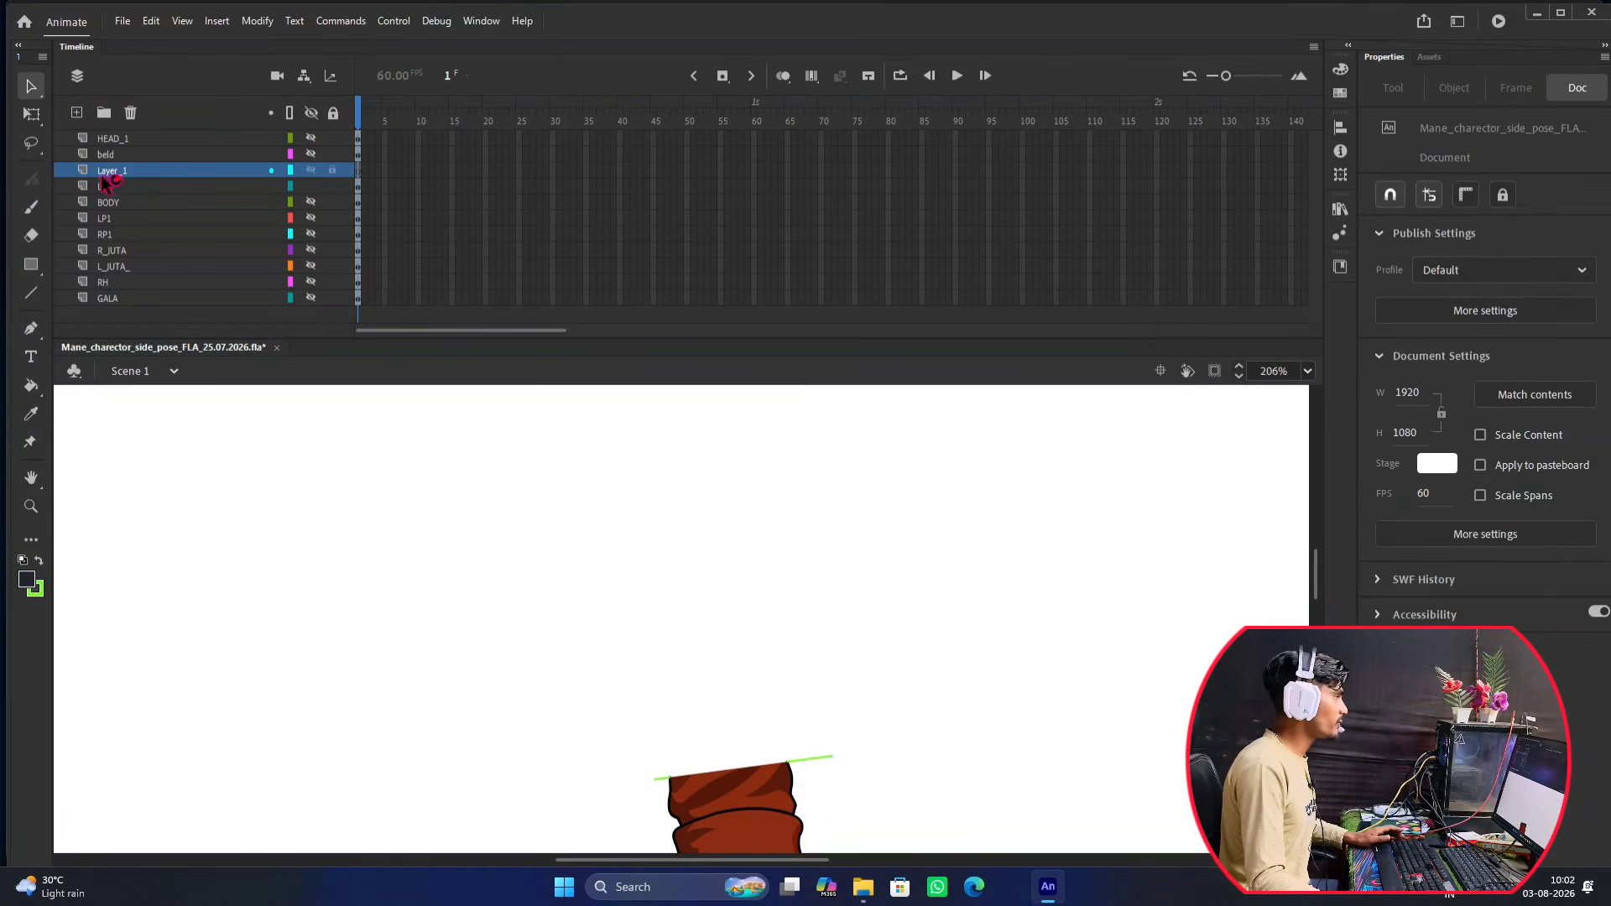
click(153, 171)
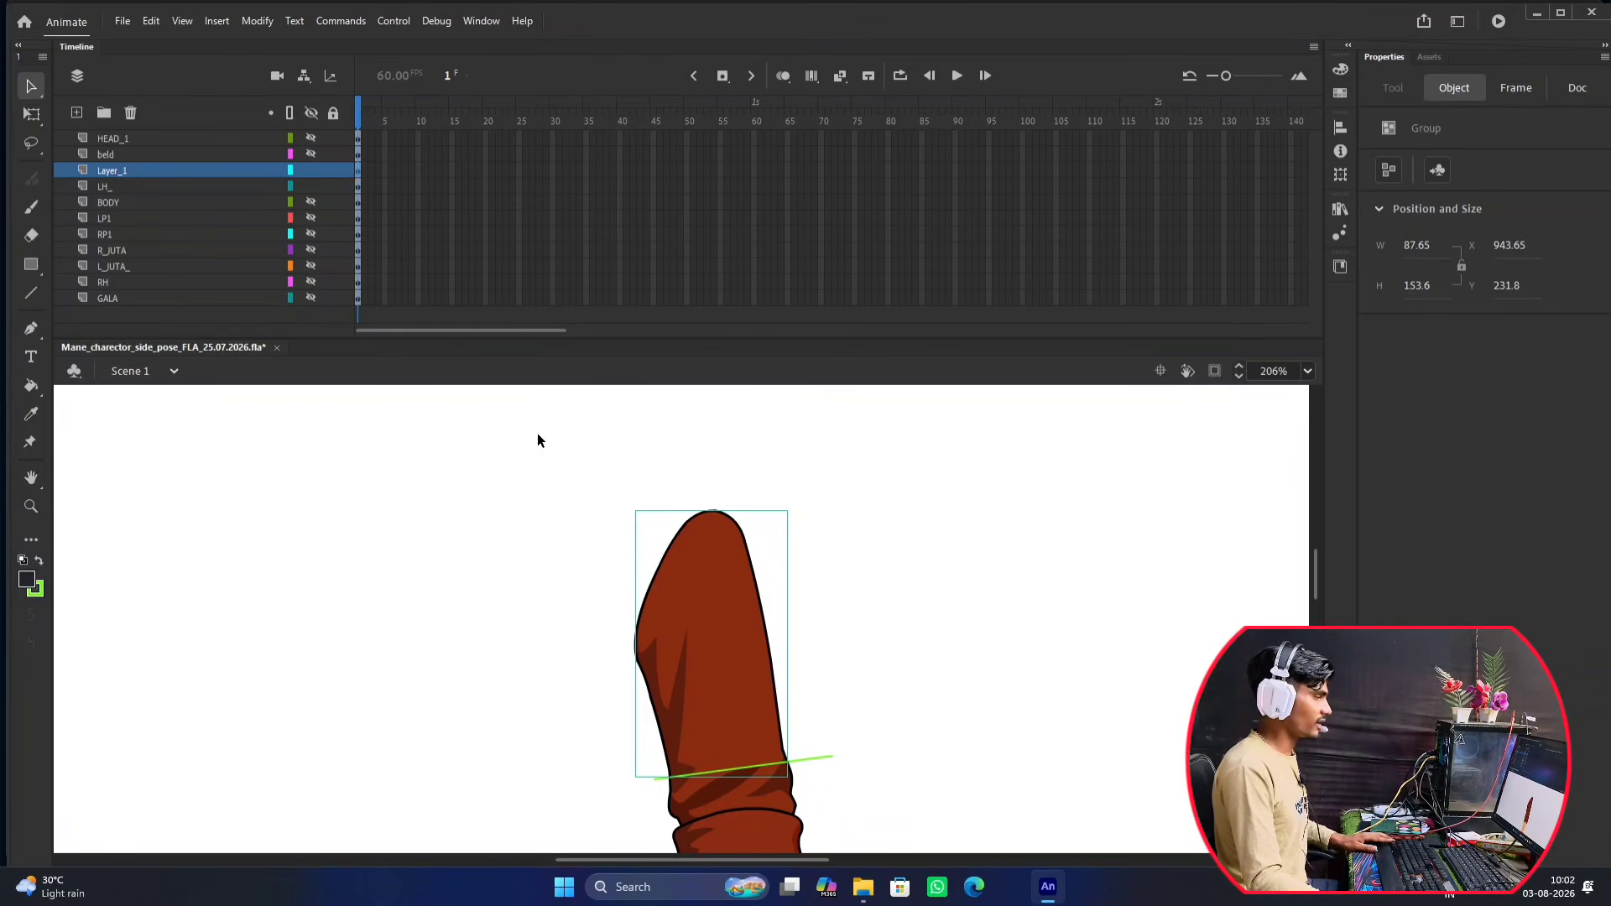
scroll(775, 544, down, 2)
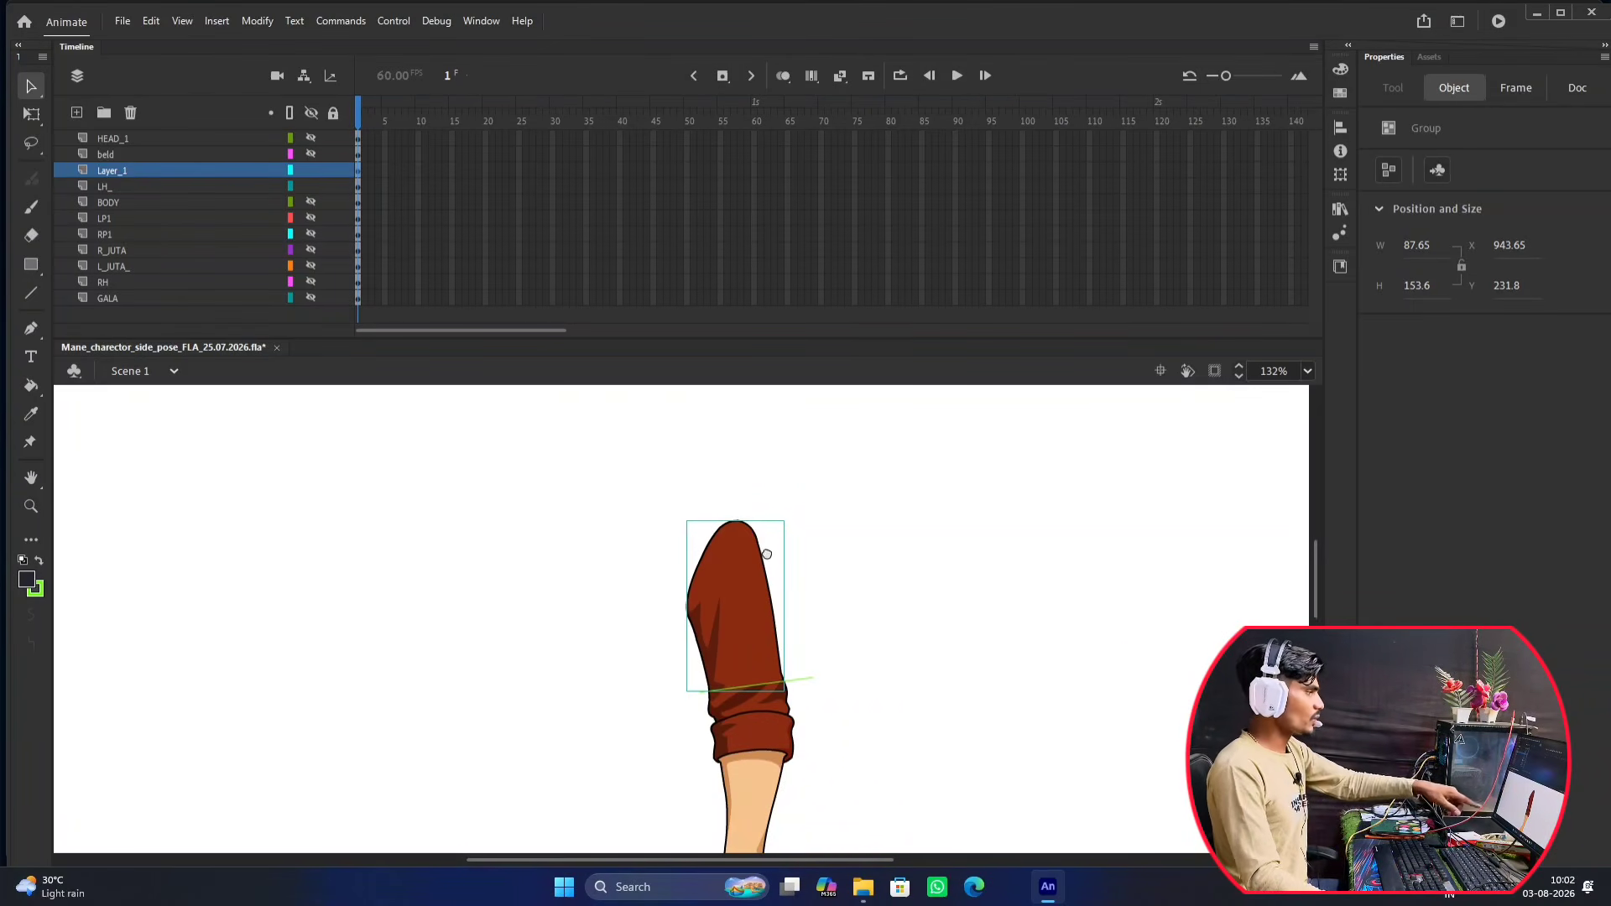
scroll(763, 520, down, 1)
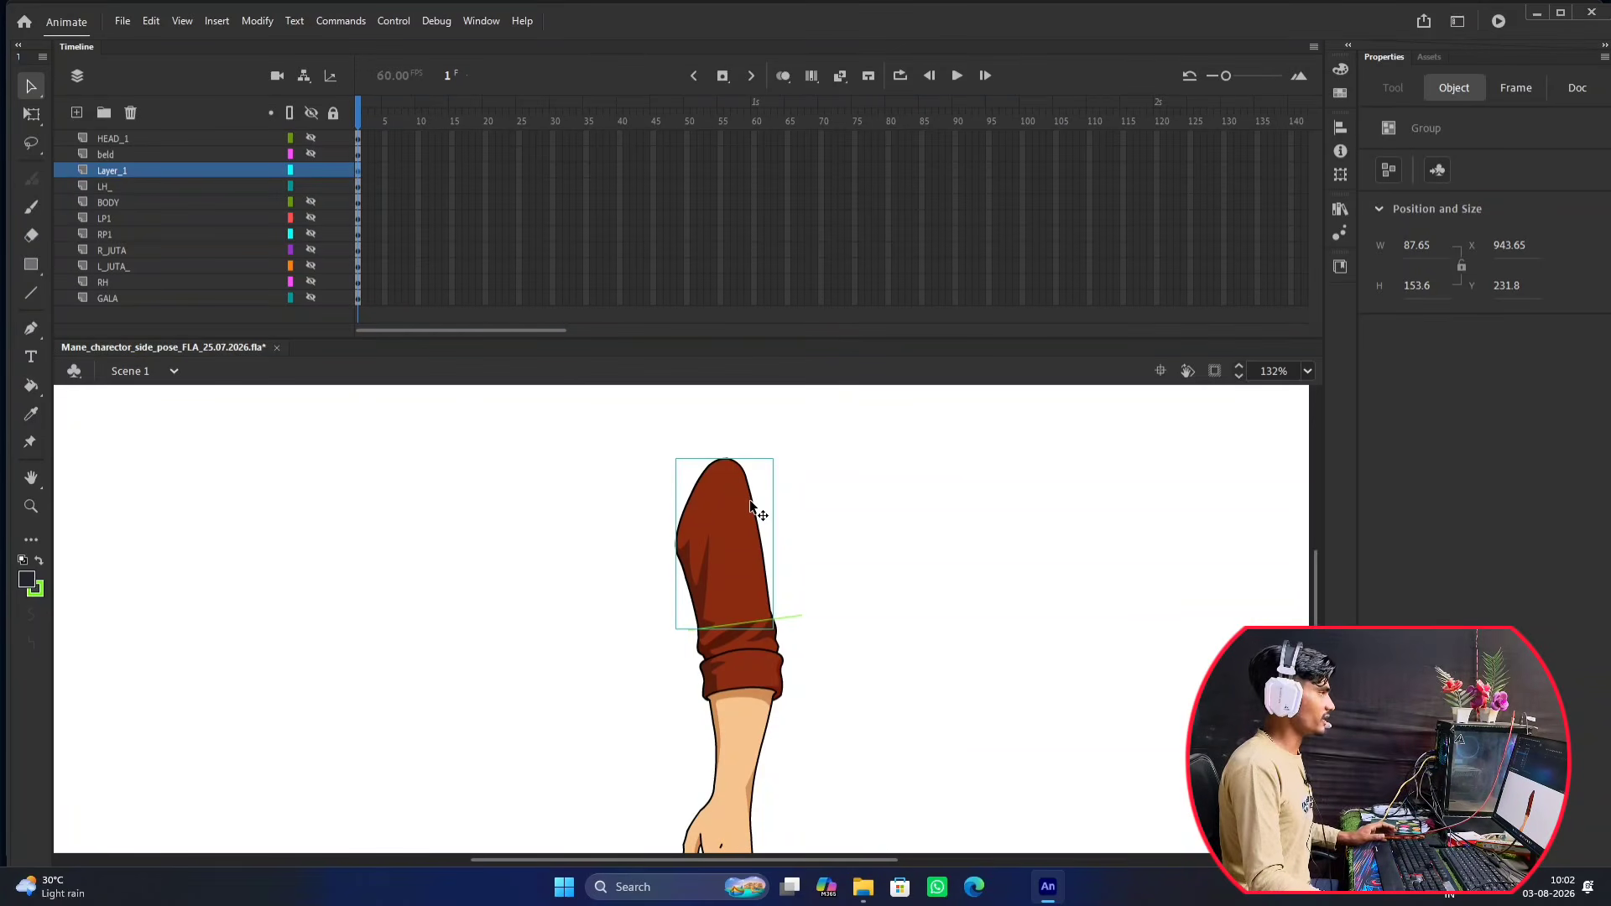
Rename the new upper-sleeve layer as LH3.
click(124, 171)
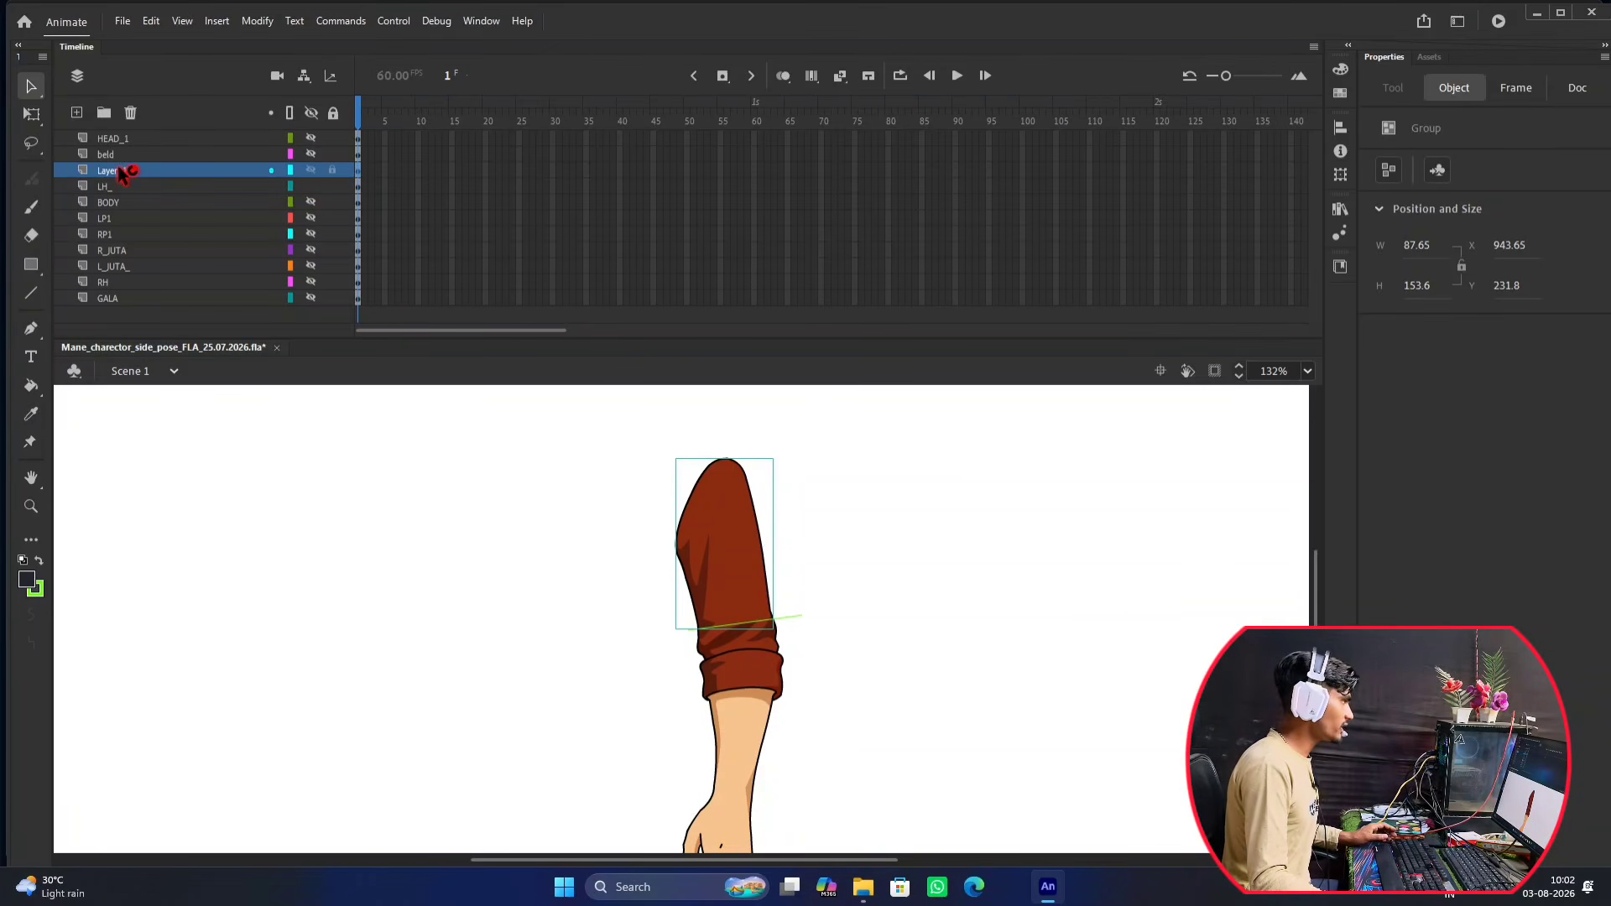
double_click(118, 169)
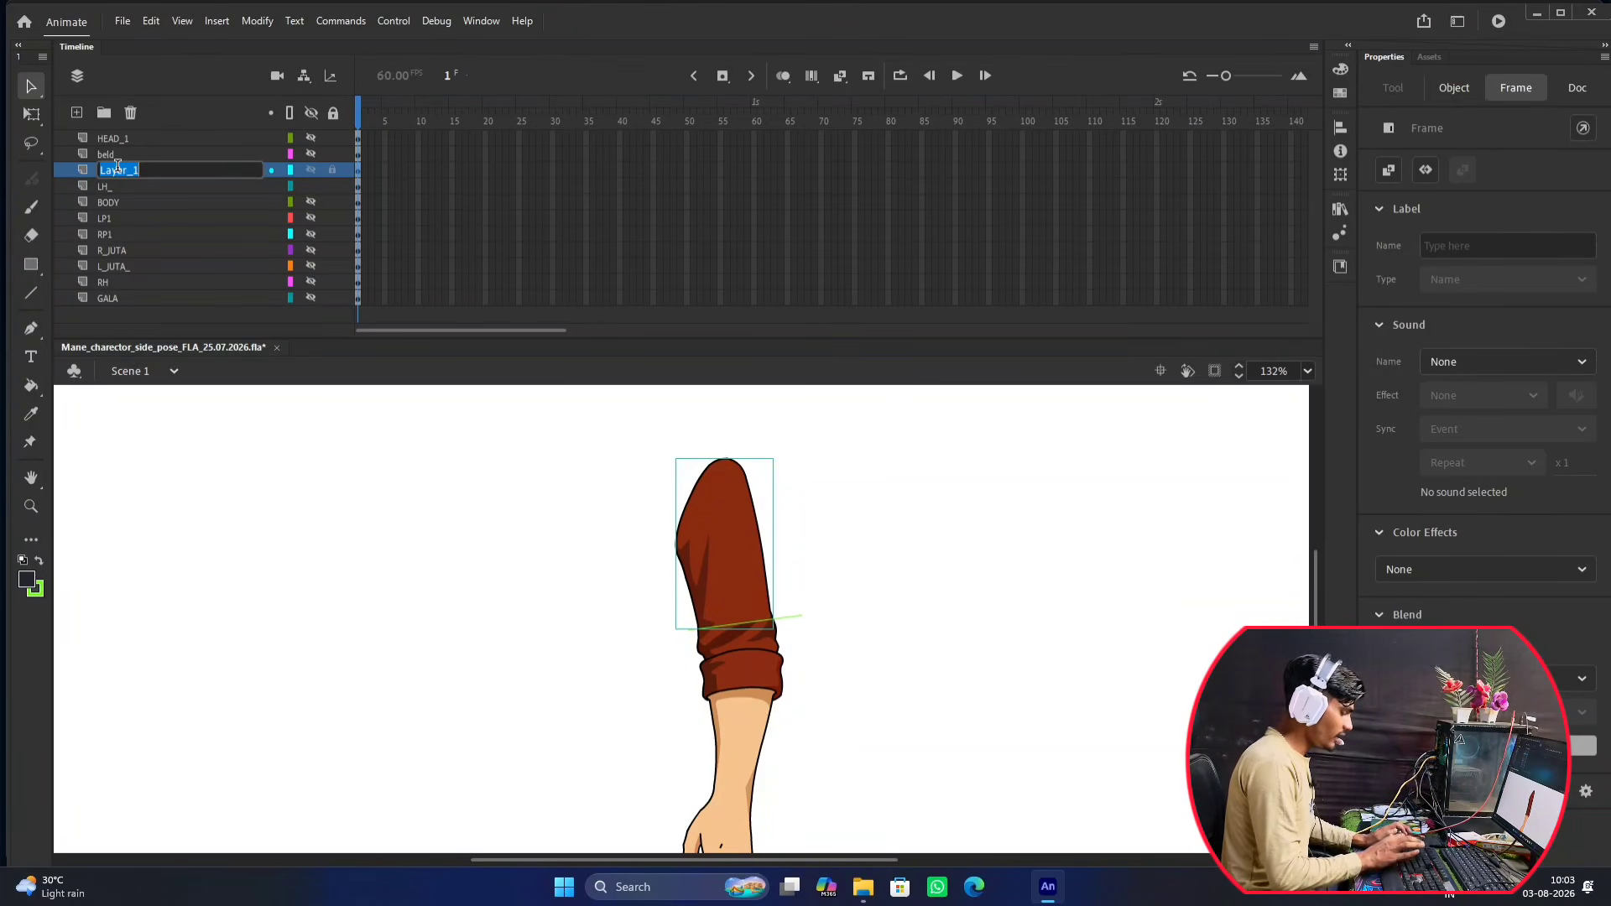
text(LH3)
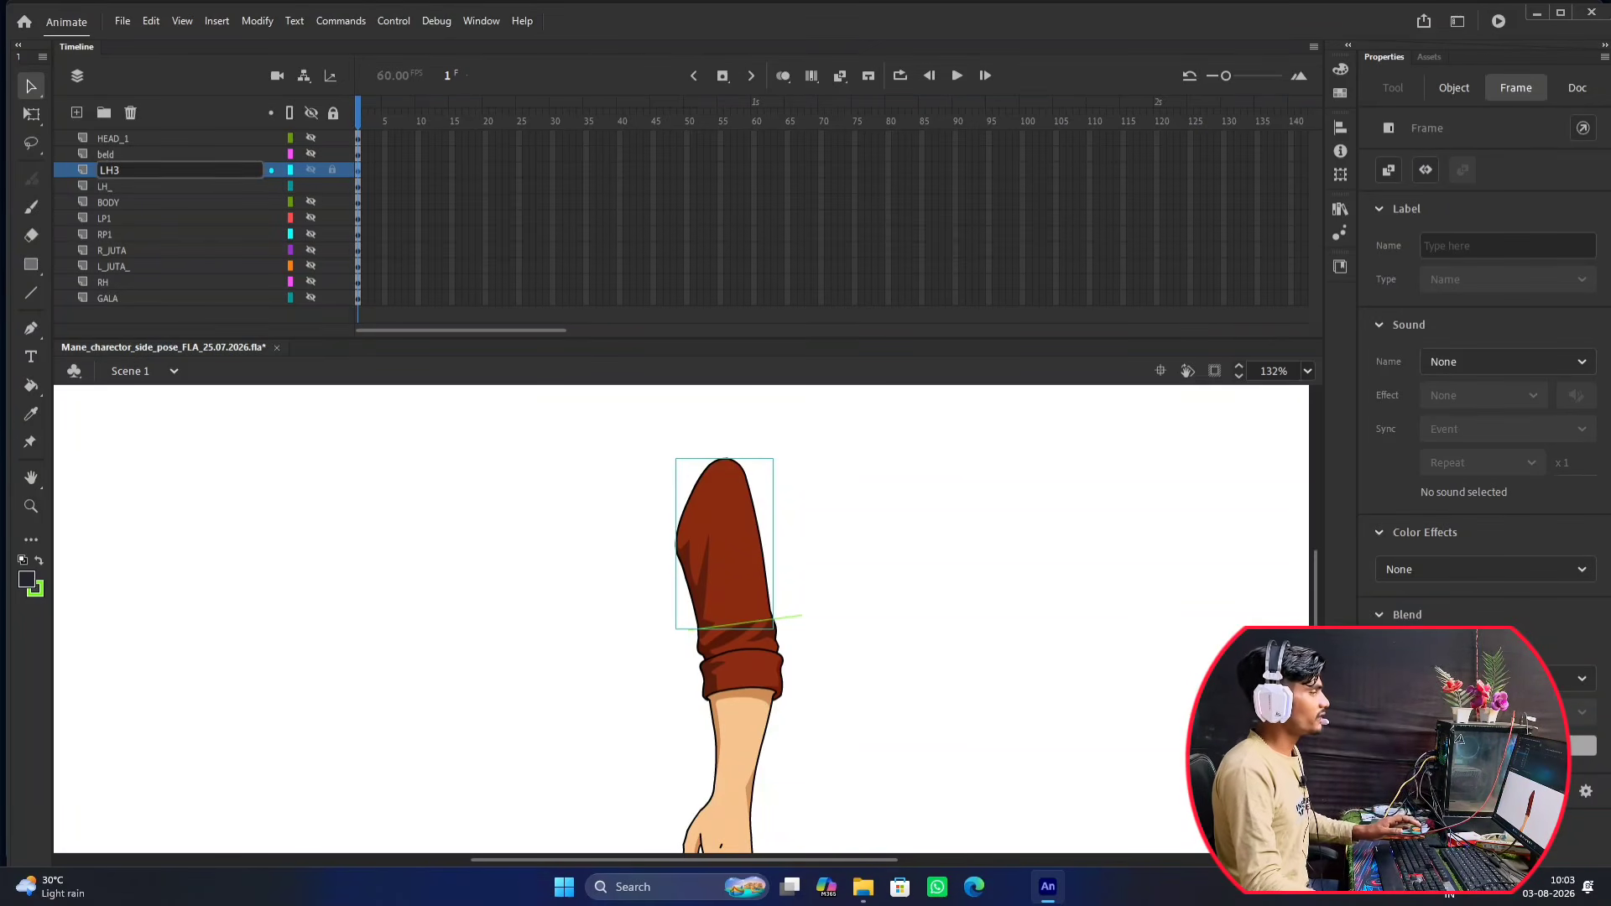
key(Return)
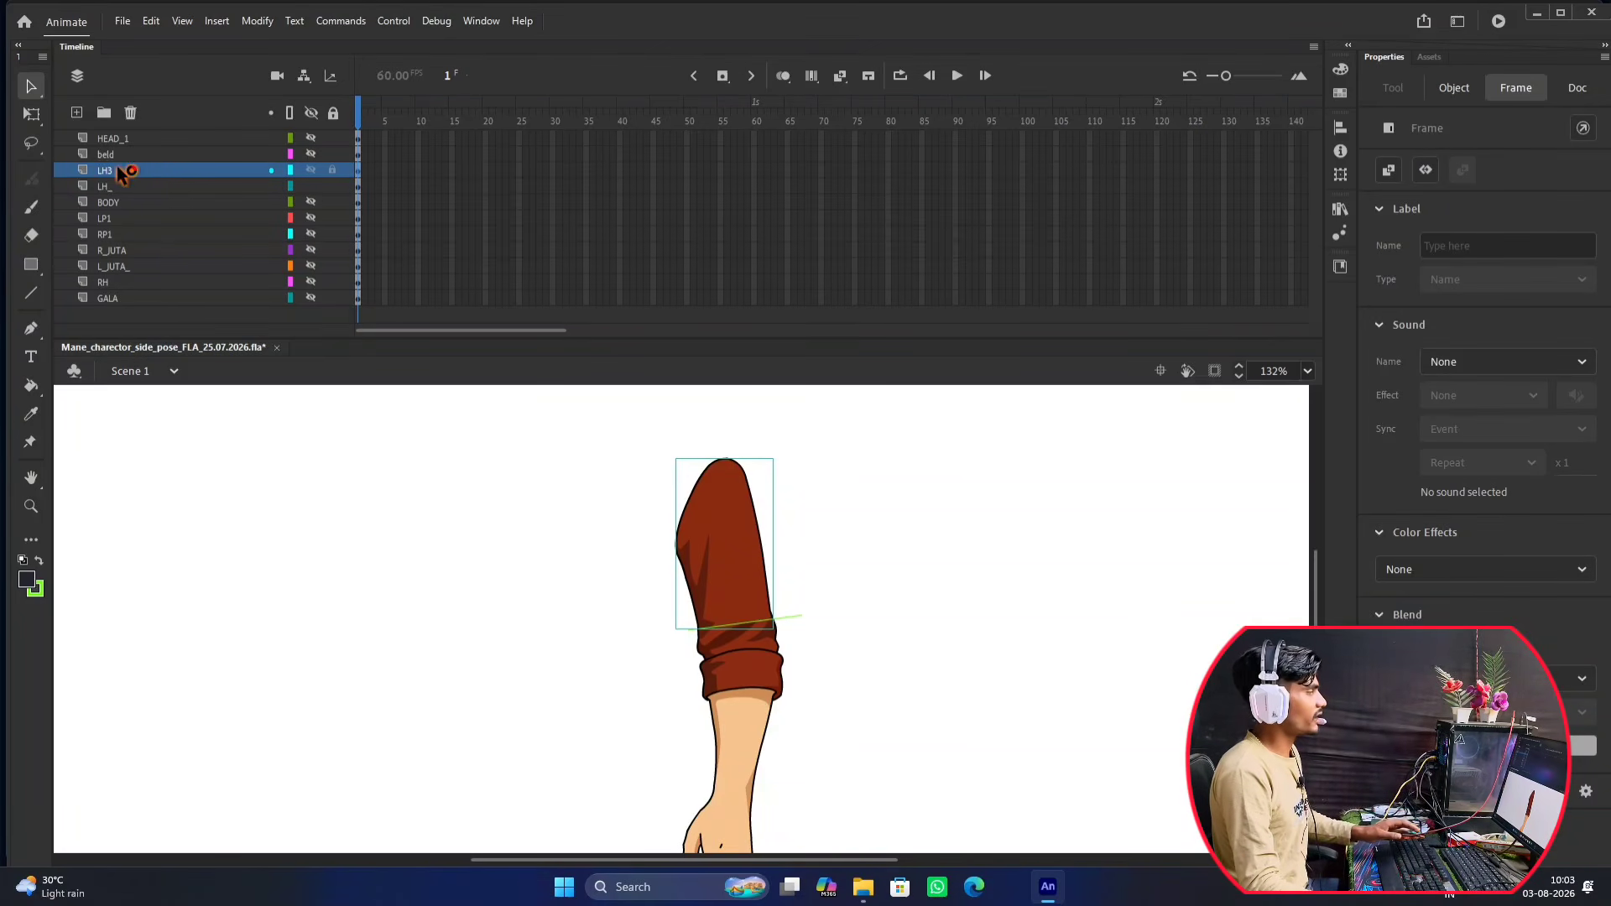
Inside the upper-sleeve group on LH3, delete all the green line segments along its lower edge, then return to Scene 1.
double_click(739, 547)
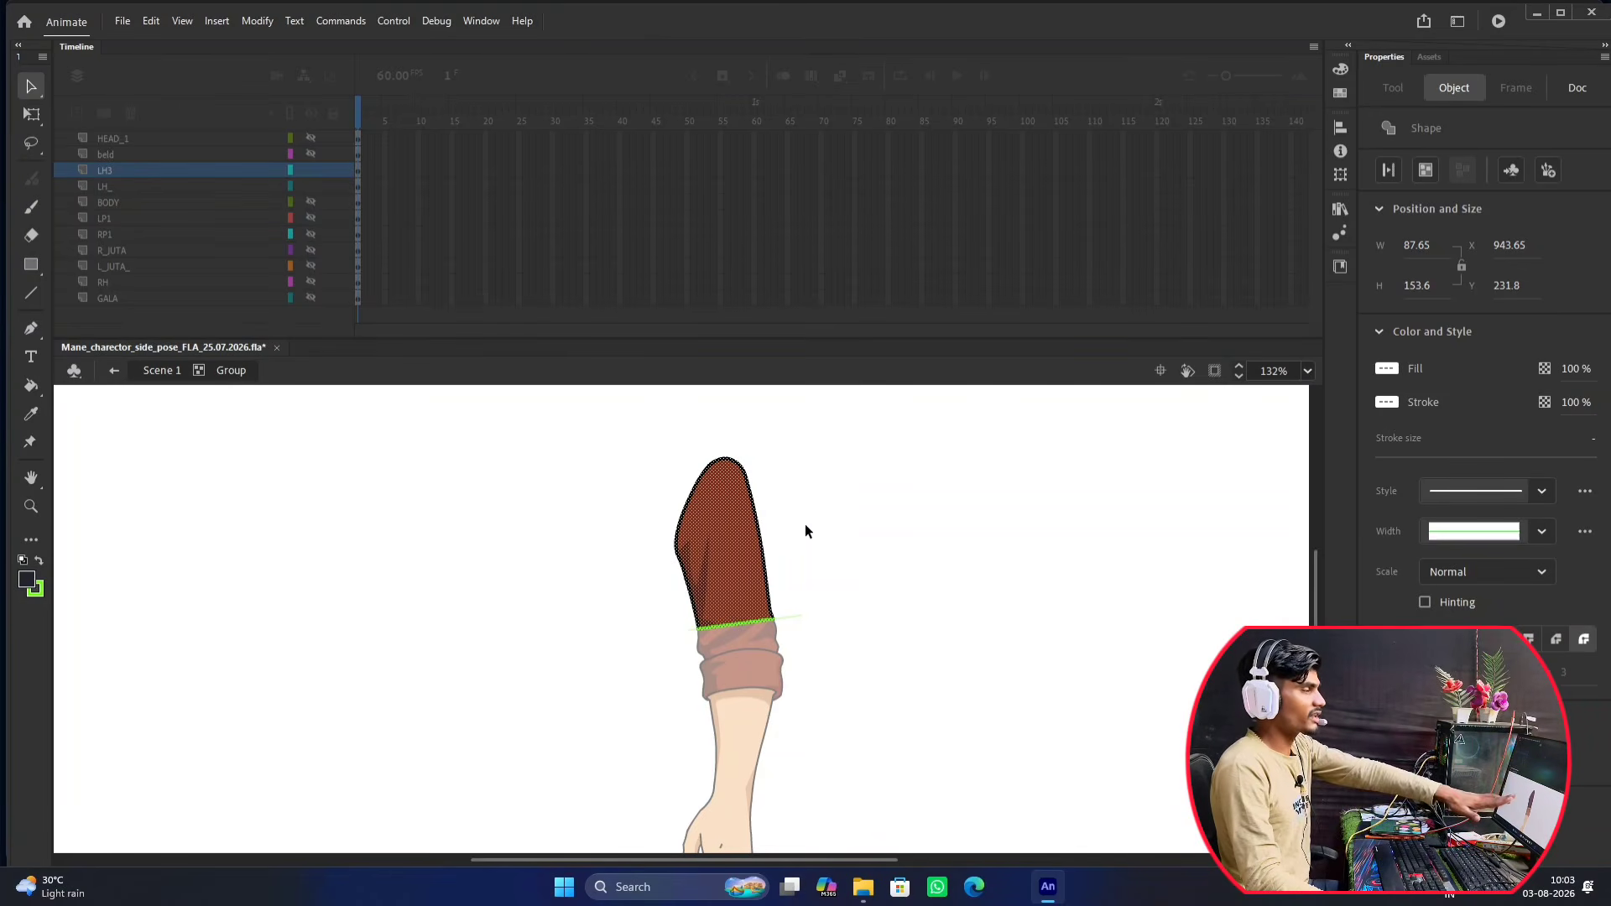
click(855, 519)
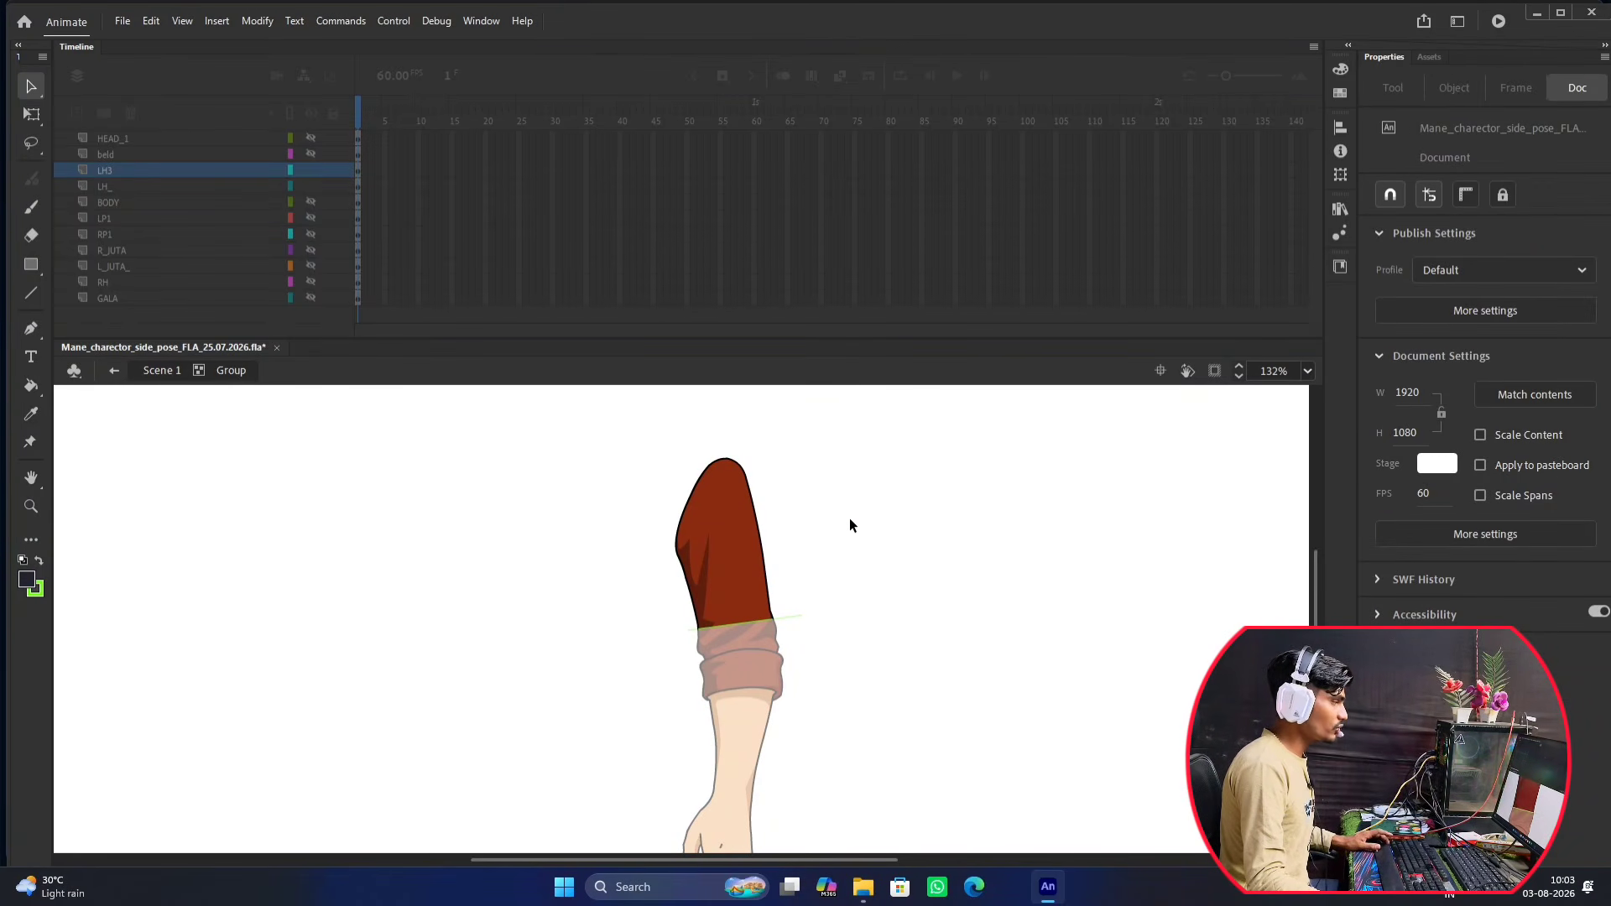
scroll(764, 608, up, 10)
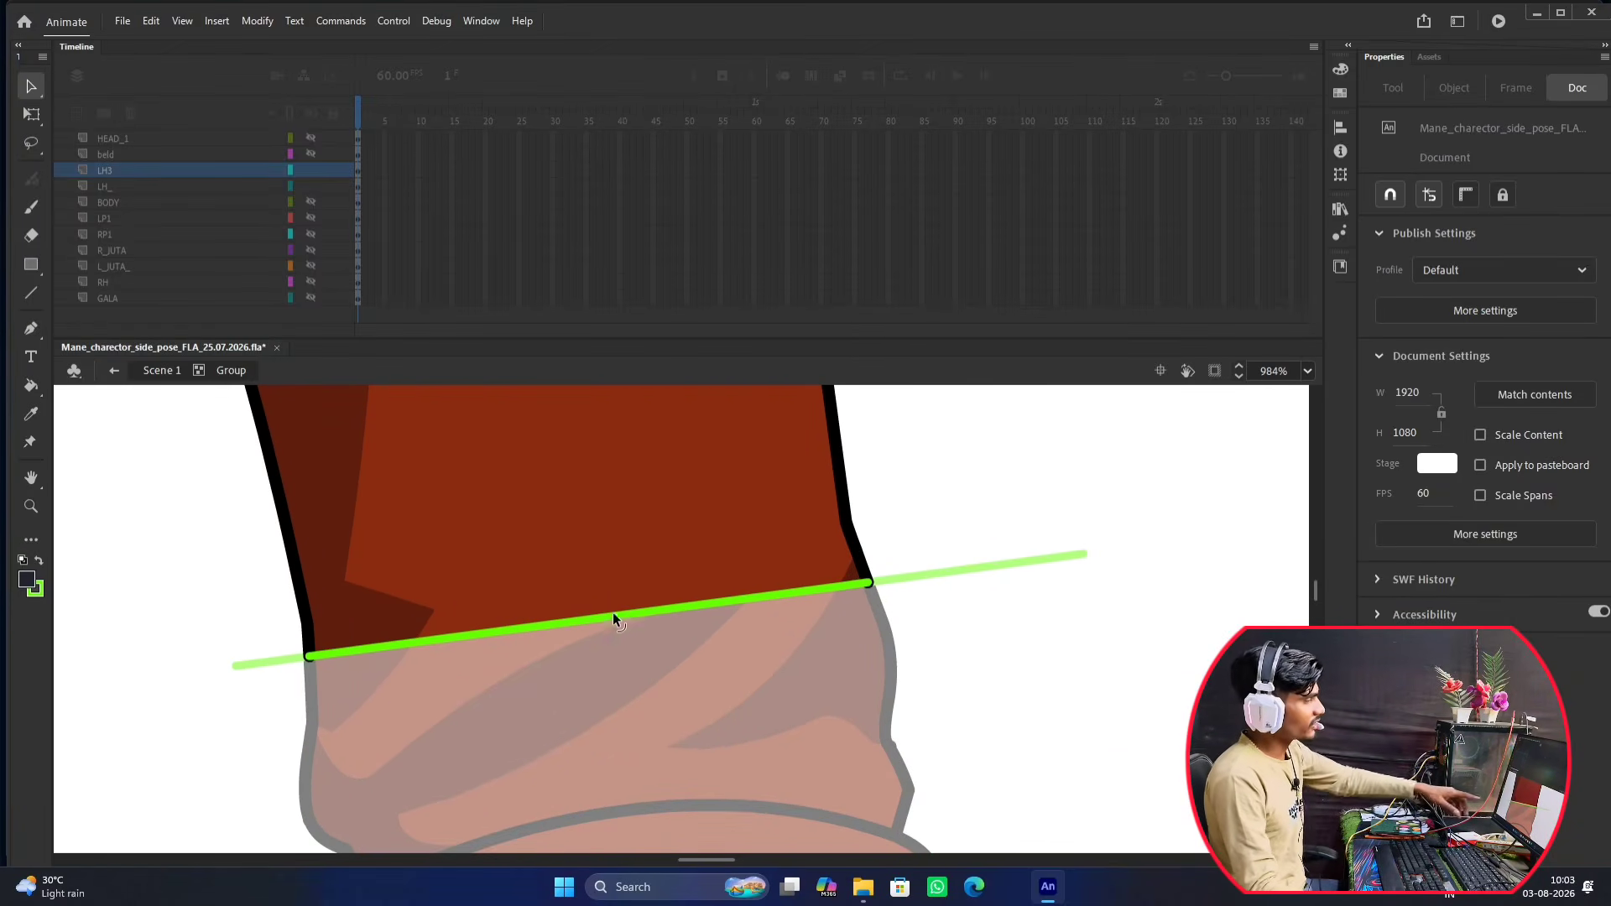
click(739, 599)
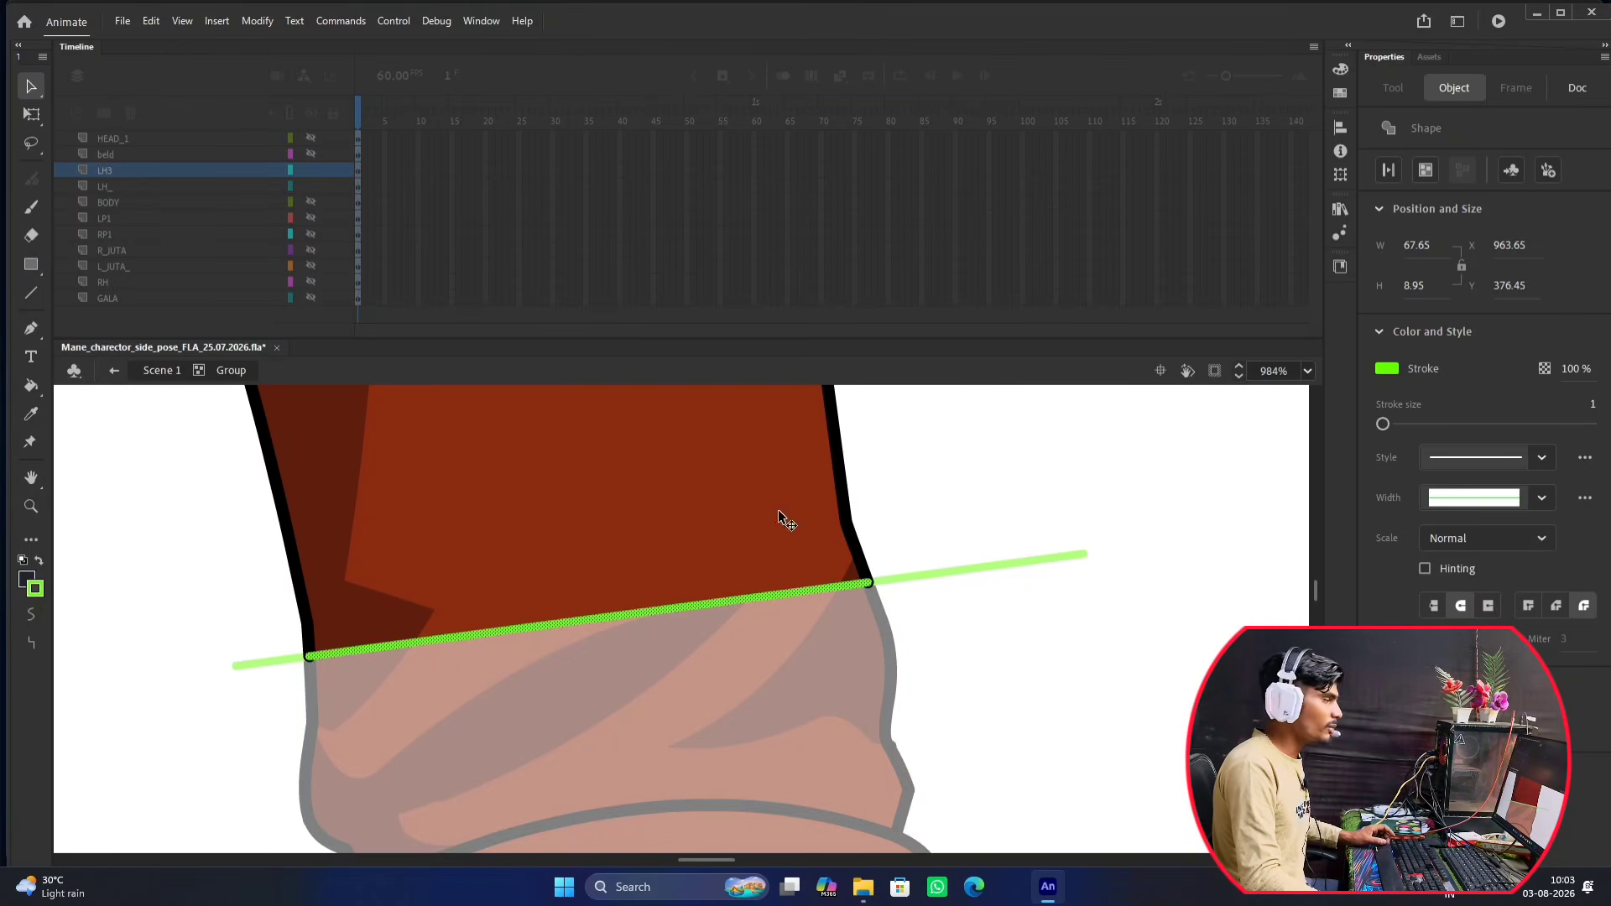
click(949, 448)
click(778, 592)
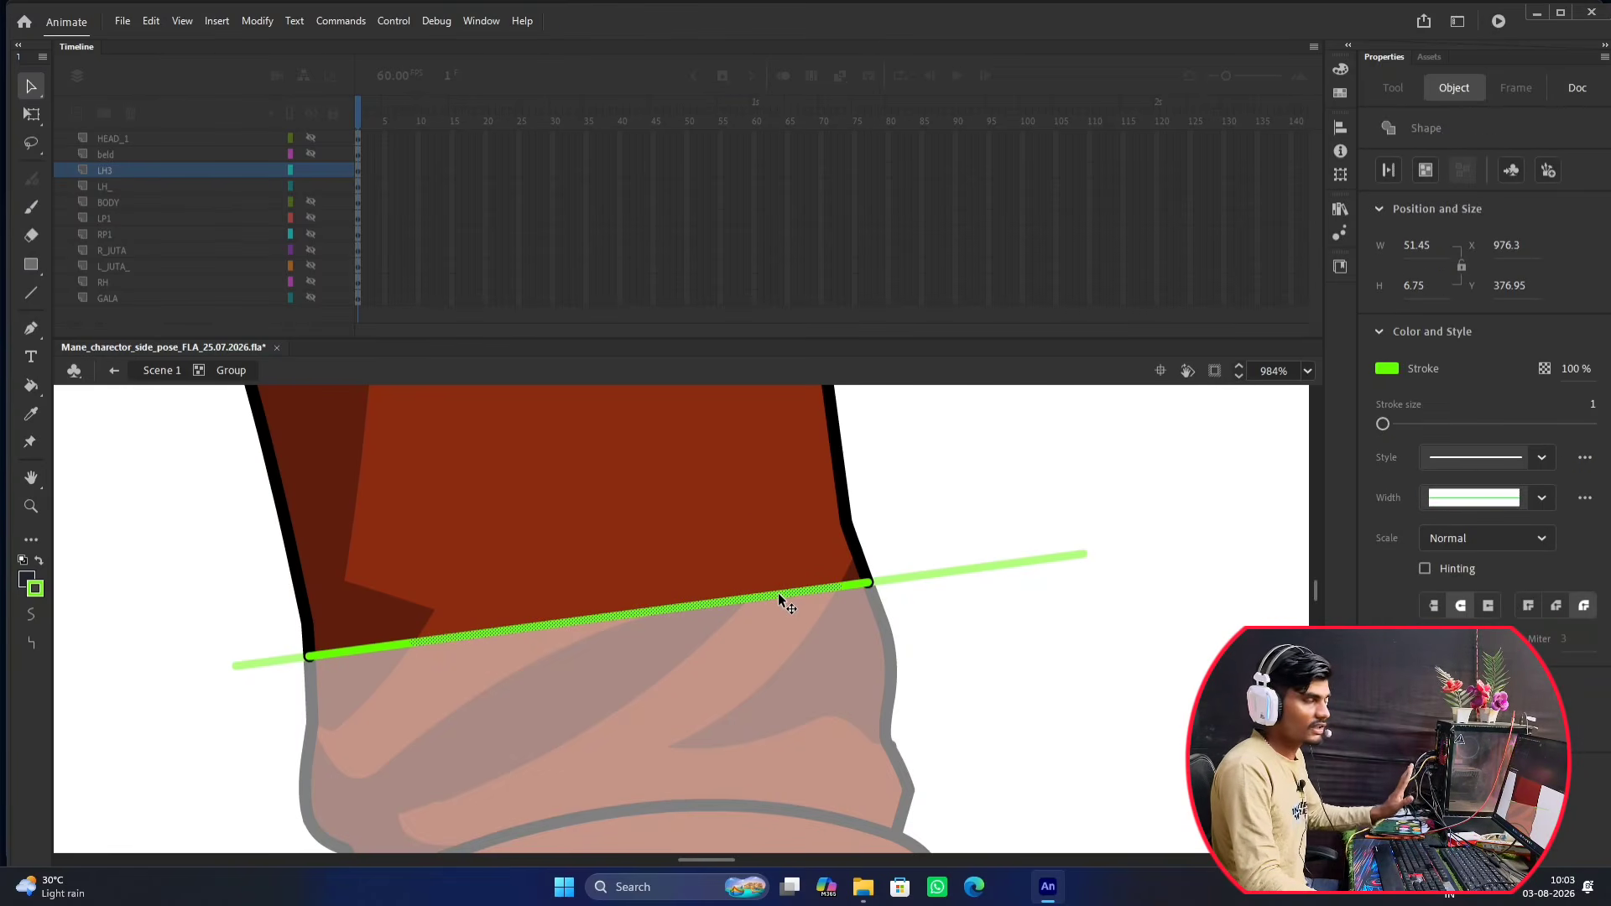
key(Delete)
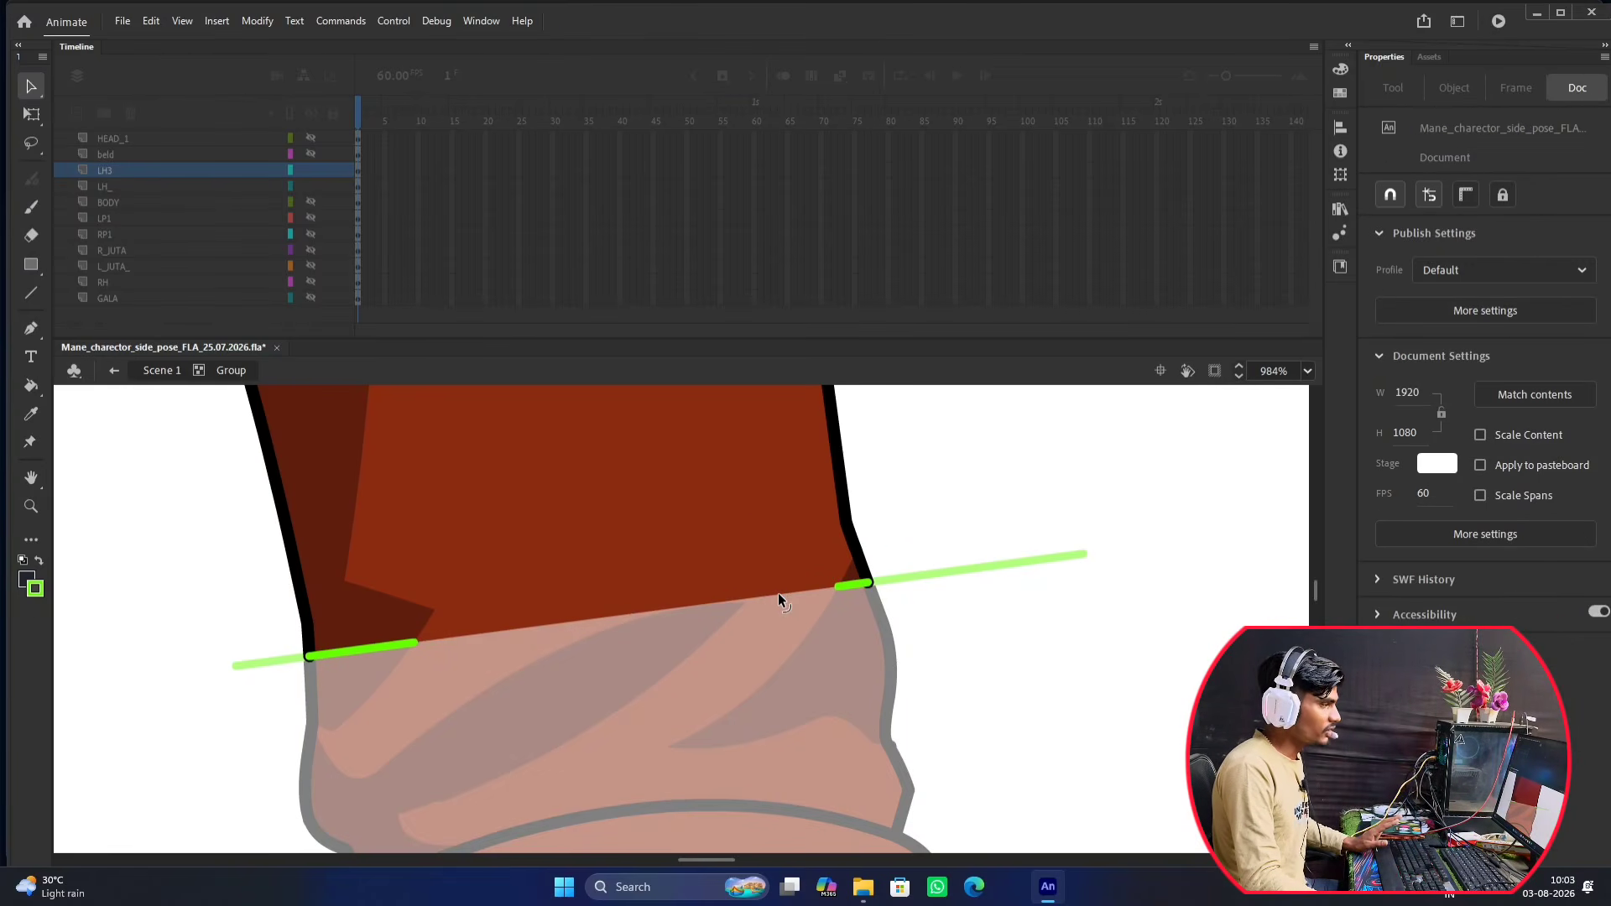
click(858, 585)
key(Delete)
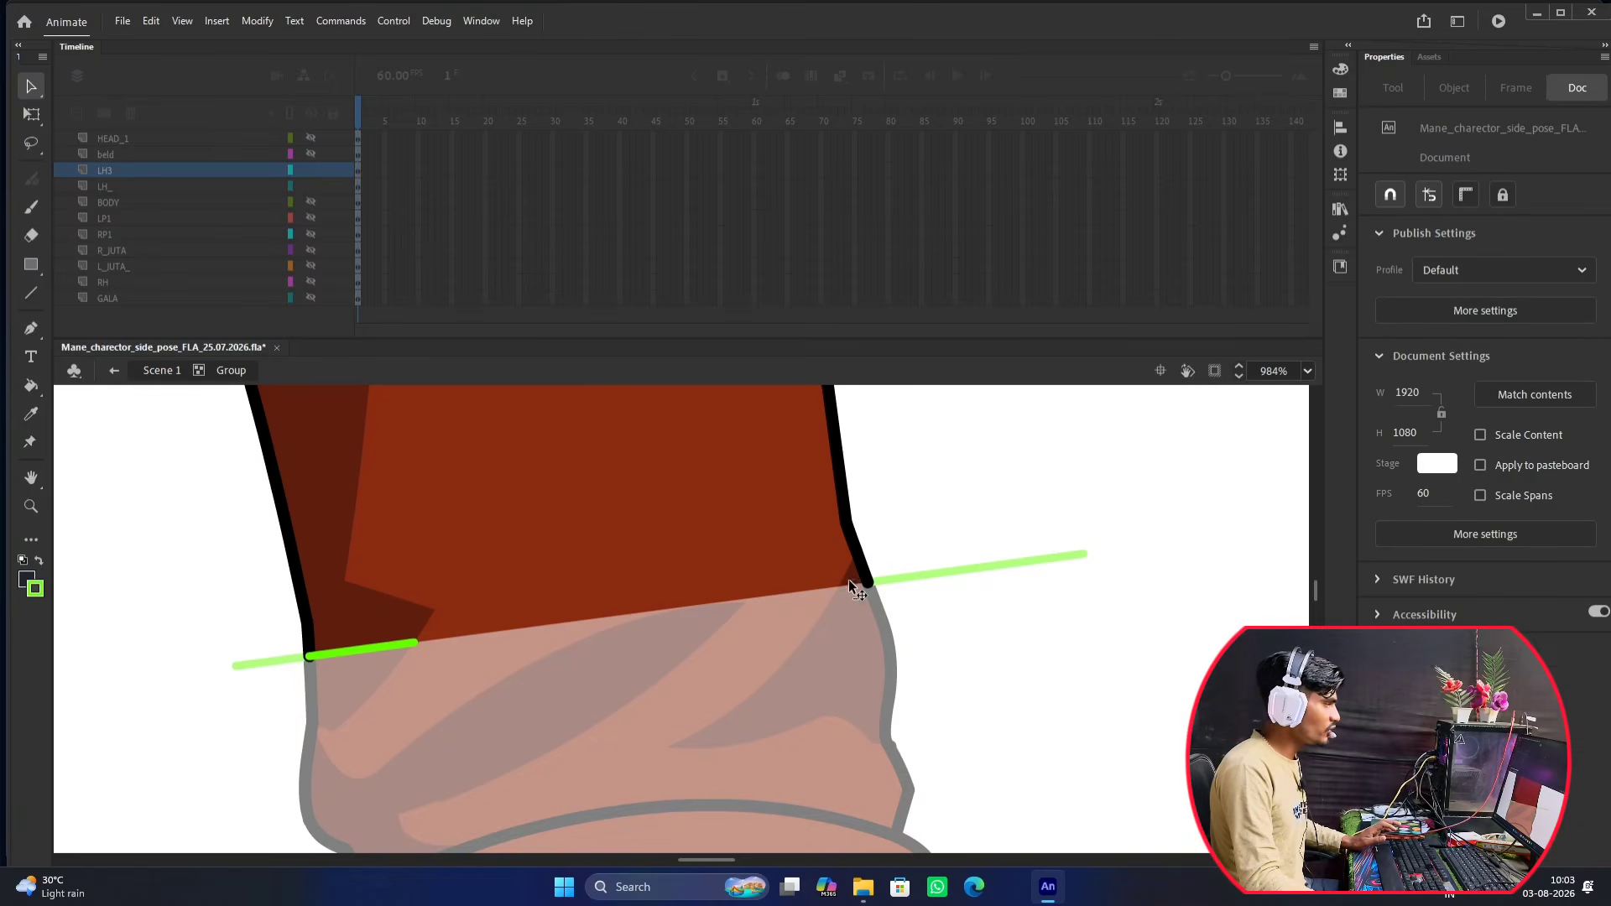
click(383, 647)
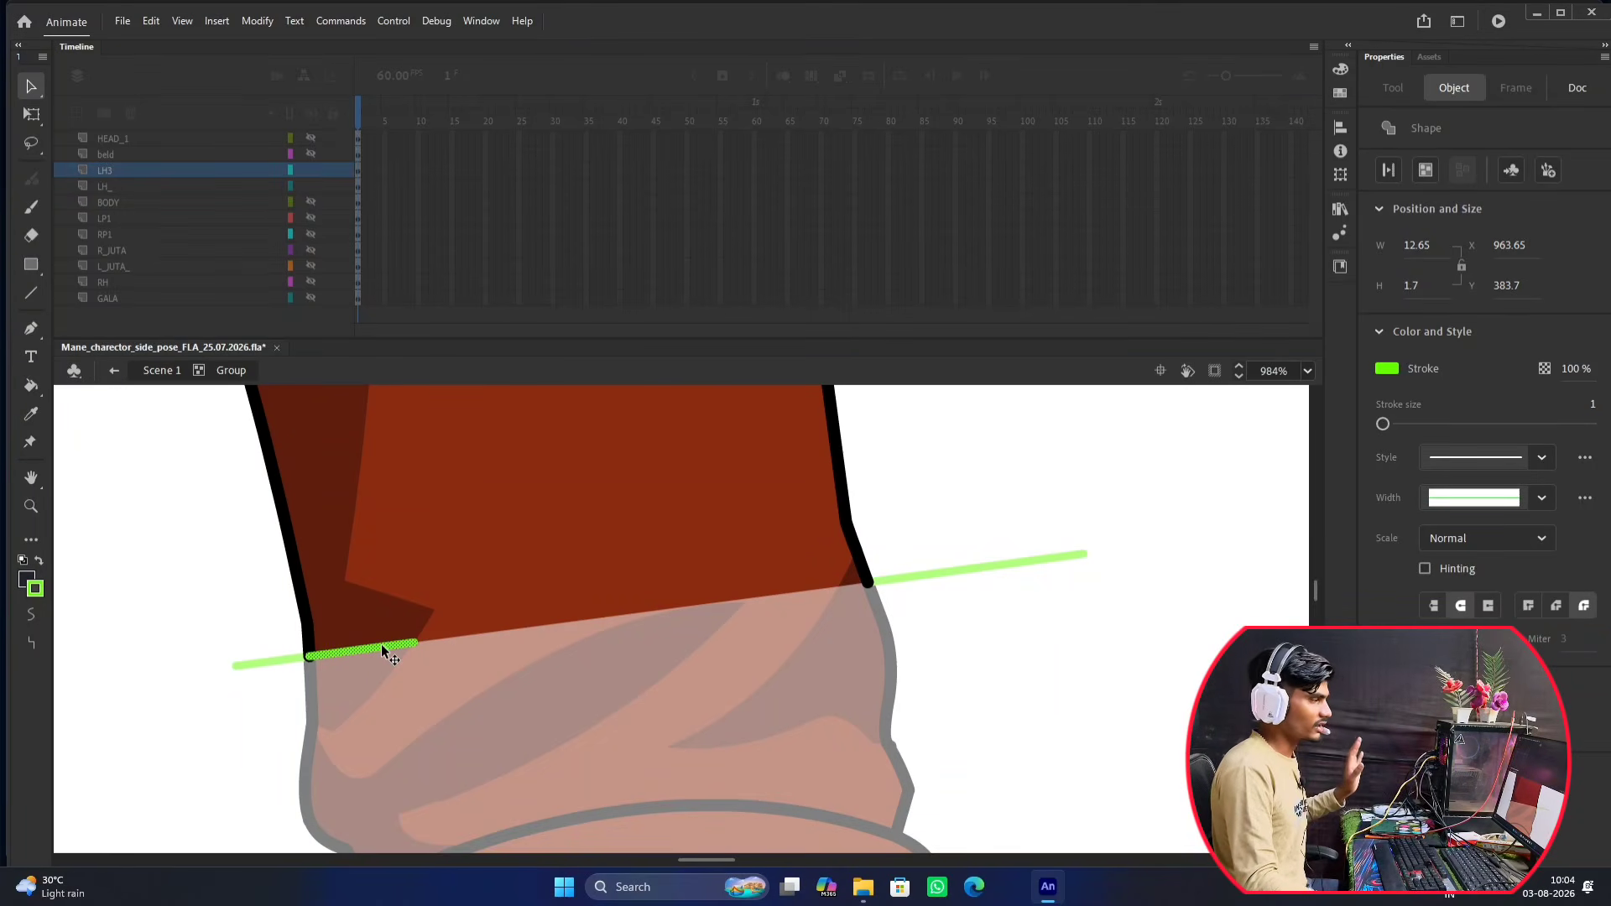
key(Delete)
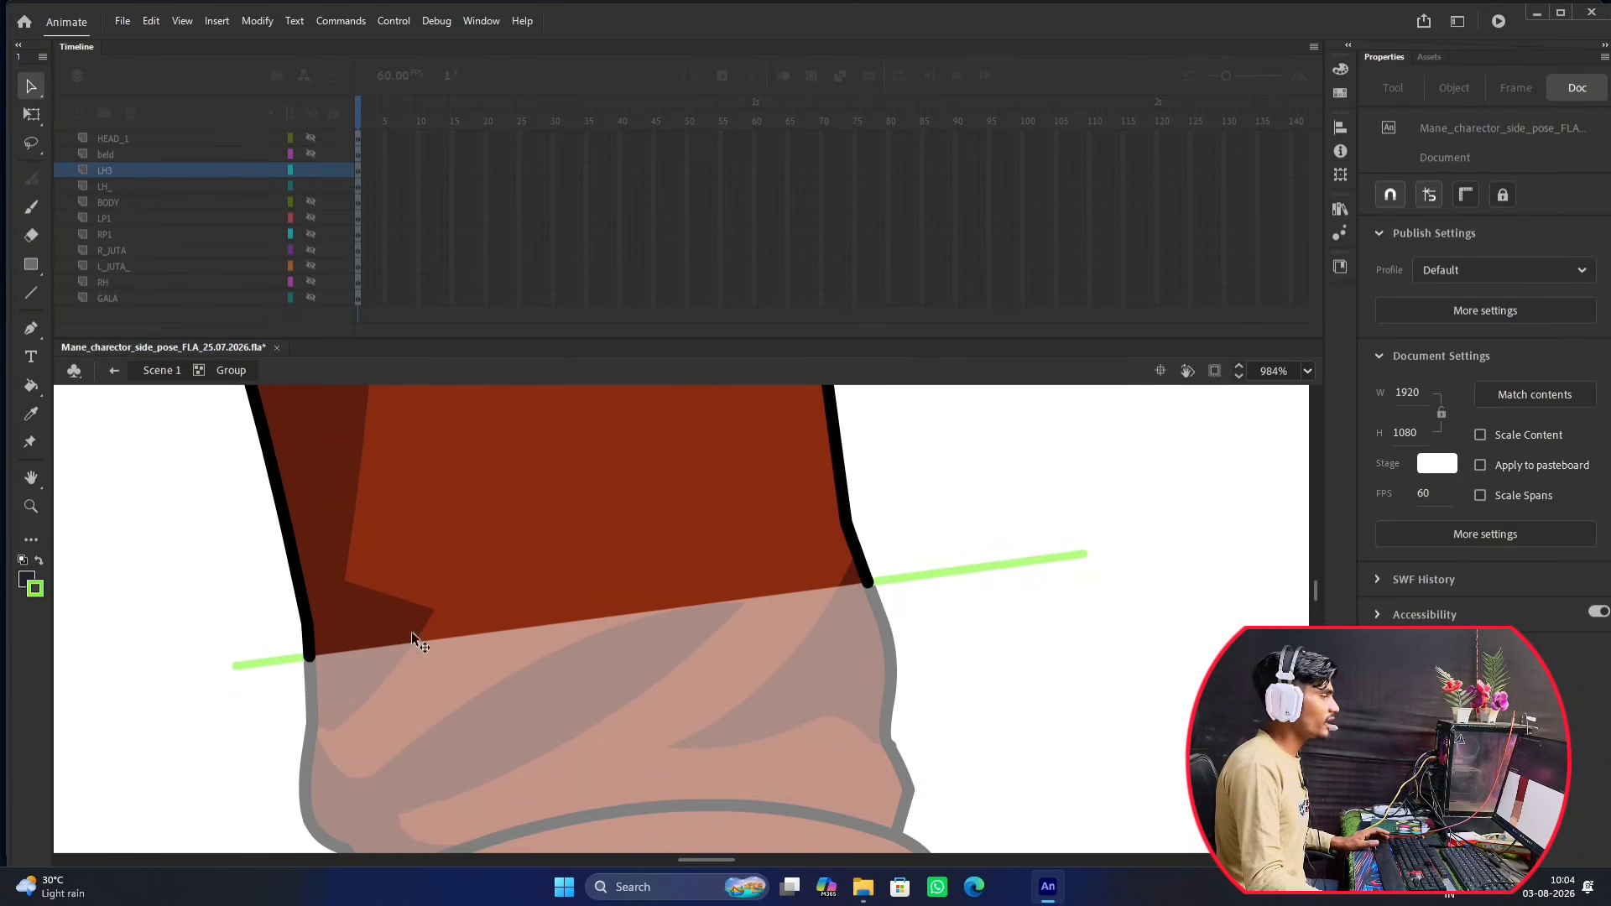
ctrl+scroll(445, 617, down, 2)
ctrl+scroll(445, 617, down, 2)
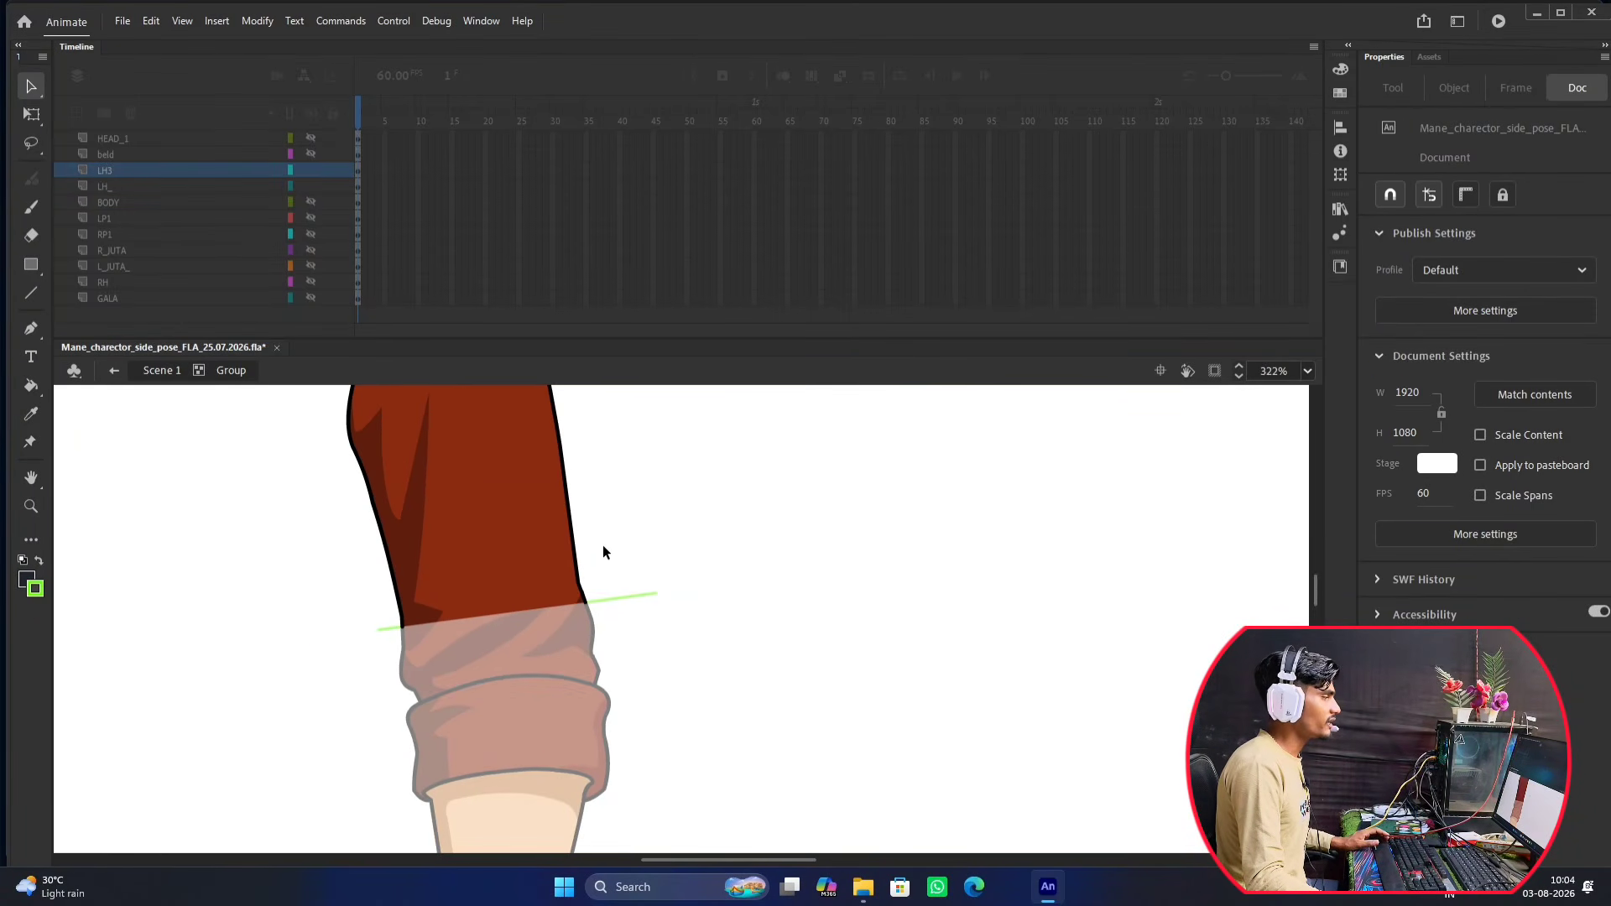
double_click(678, 520)
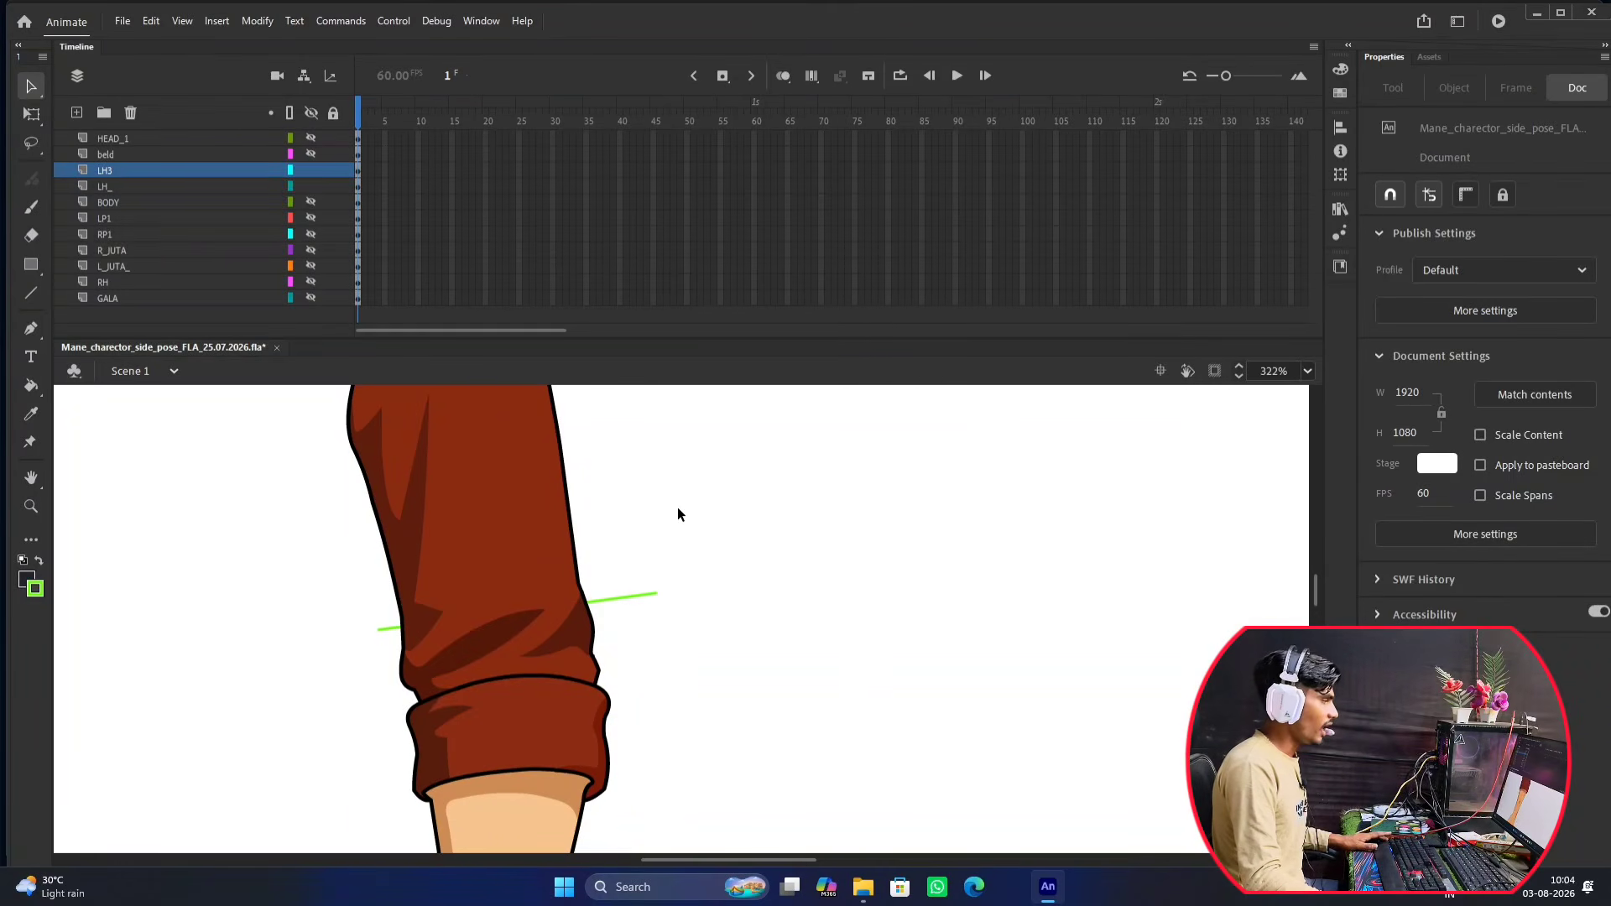
Inside the lower-arm group on LH_, delete the two green line ends projecting past the sleeve outline and return to Scene 1.
scroll(507, 629, down, 3)
scroll(507, 629, up, 3)
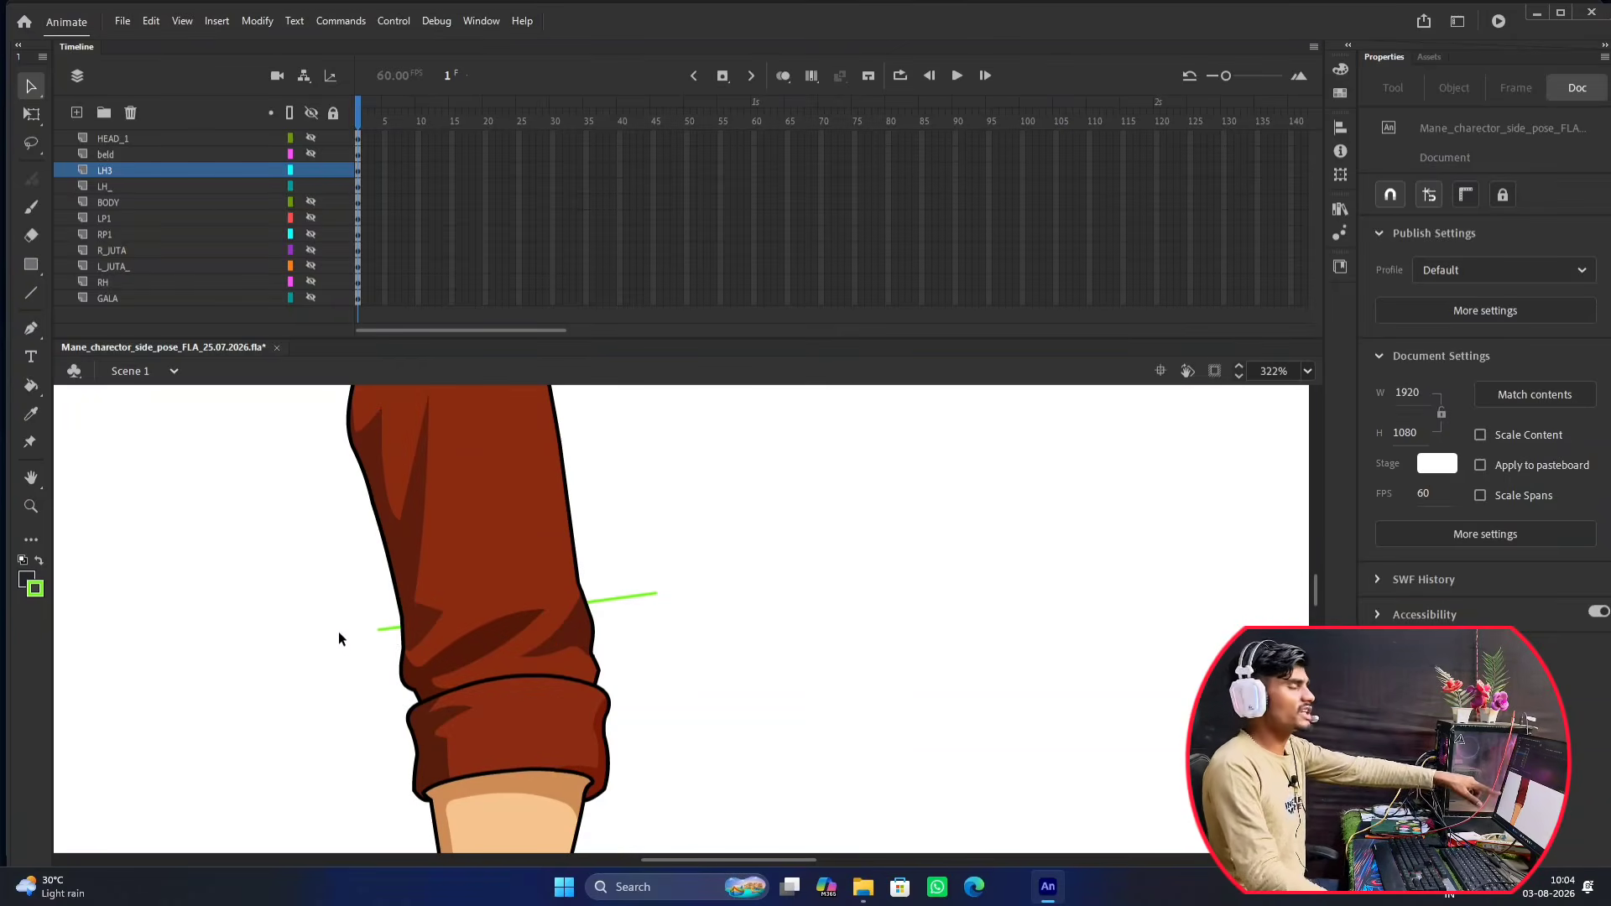
scroll(517, 602, down, 3)
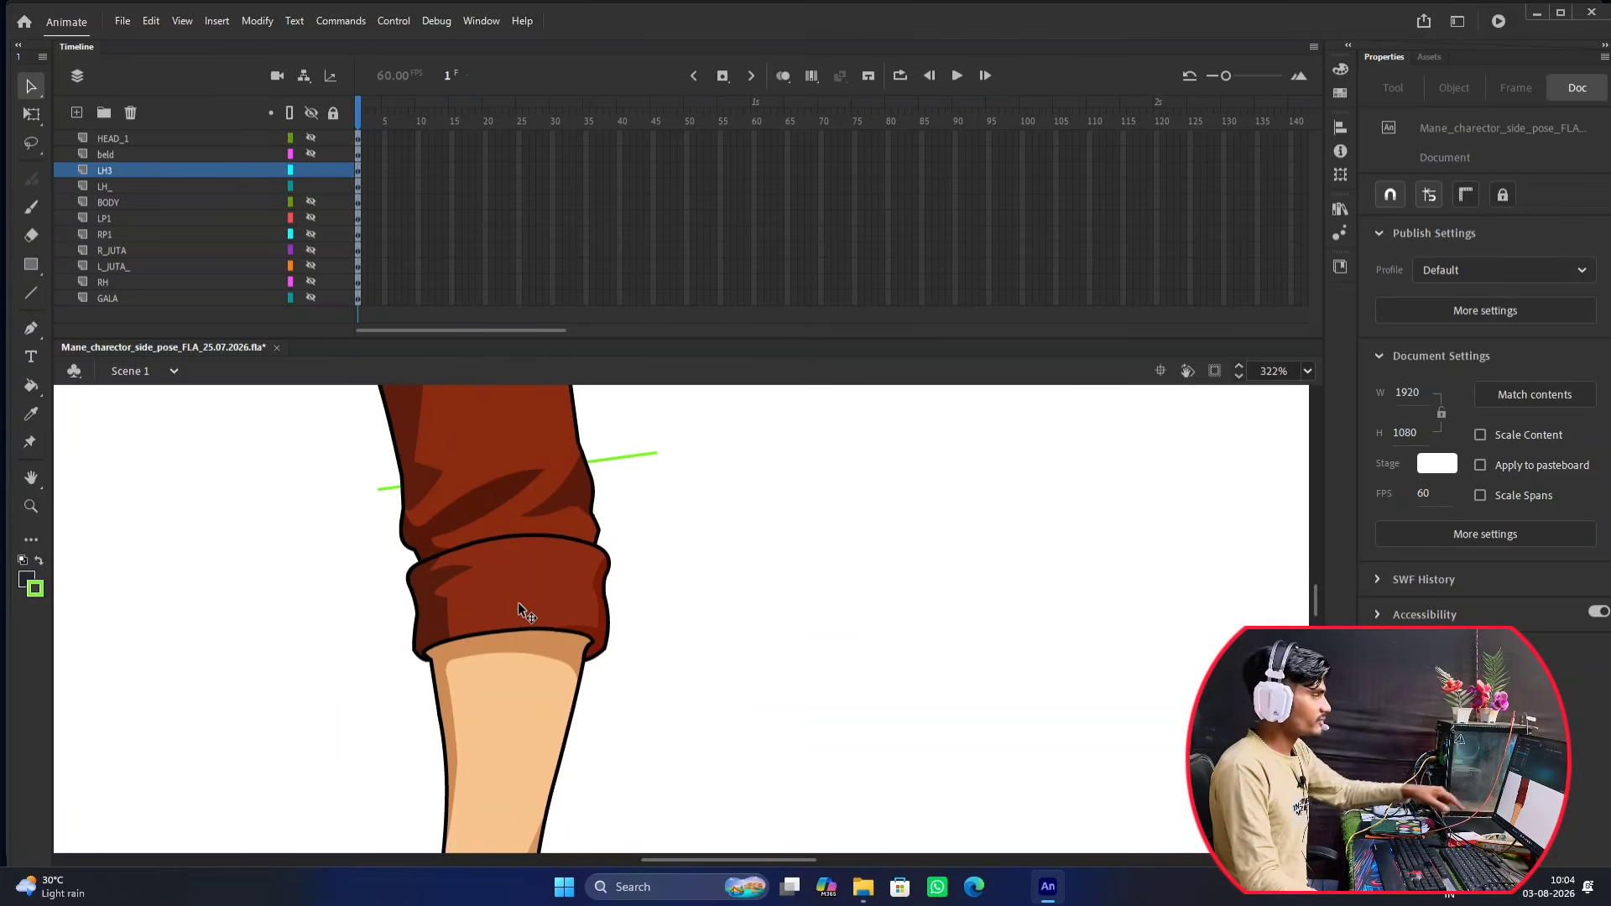
double_click(532, 560)
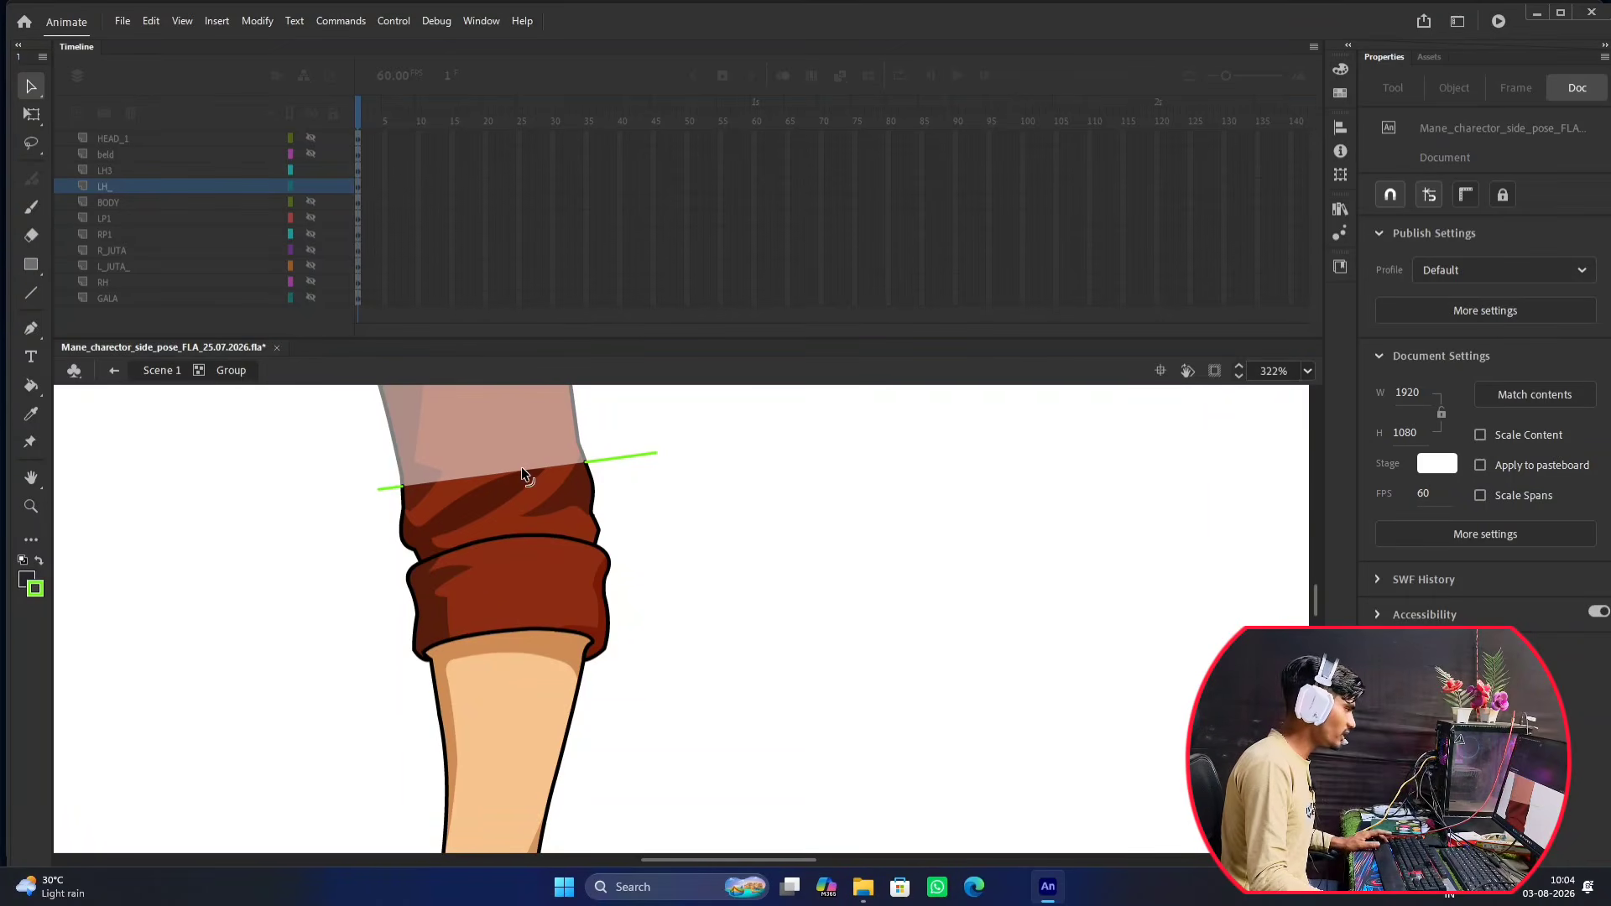
scroll(525, 487, up, 3)
scroll(496, 609, up, 3)
drag(542, 592, 652, 543)
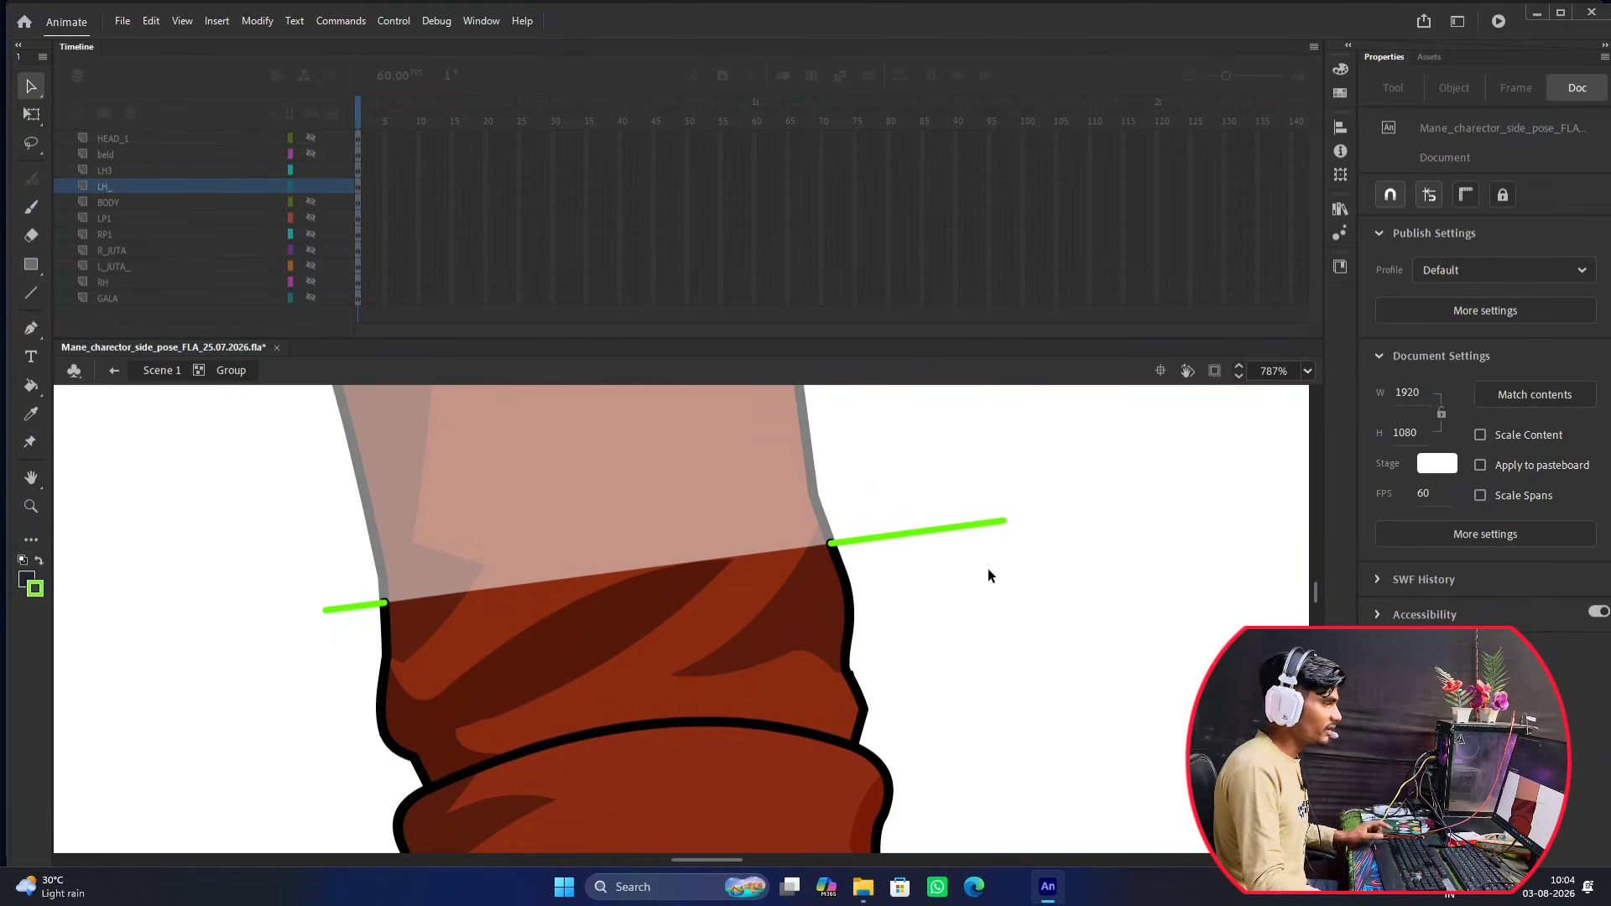
click(966, 527)
key(Delete)
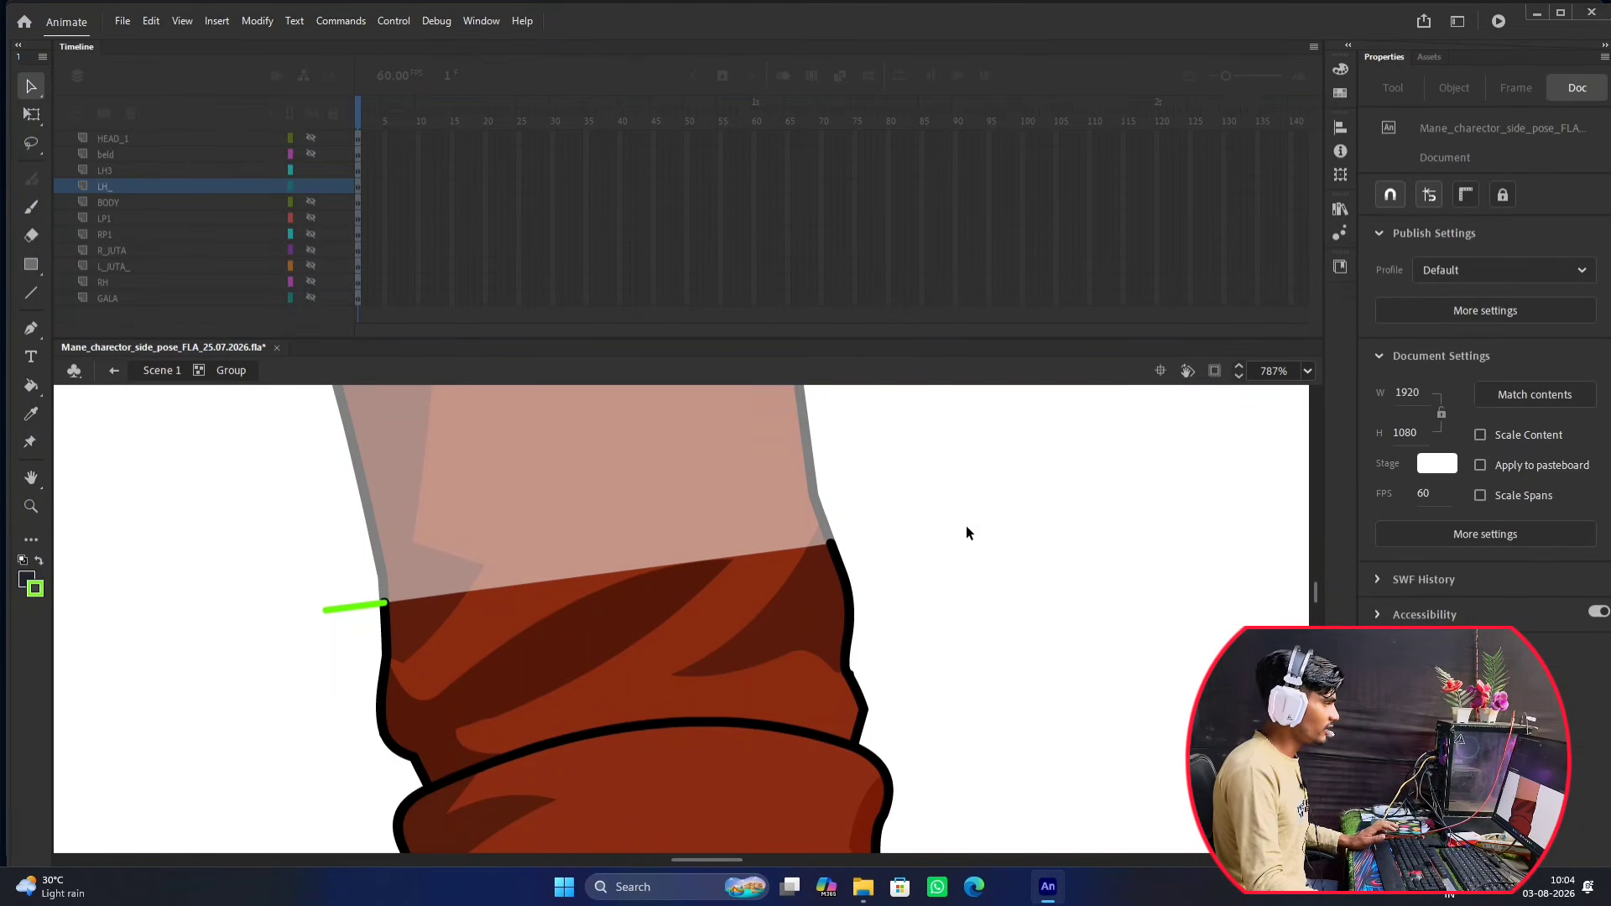
click(341, 611)
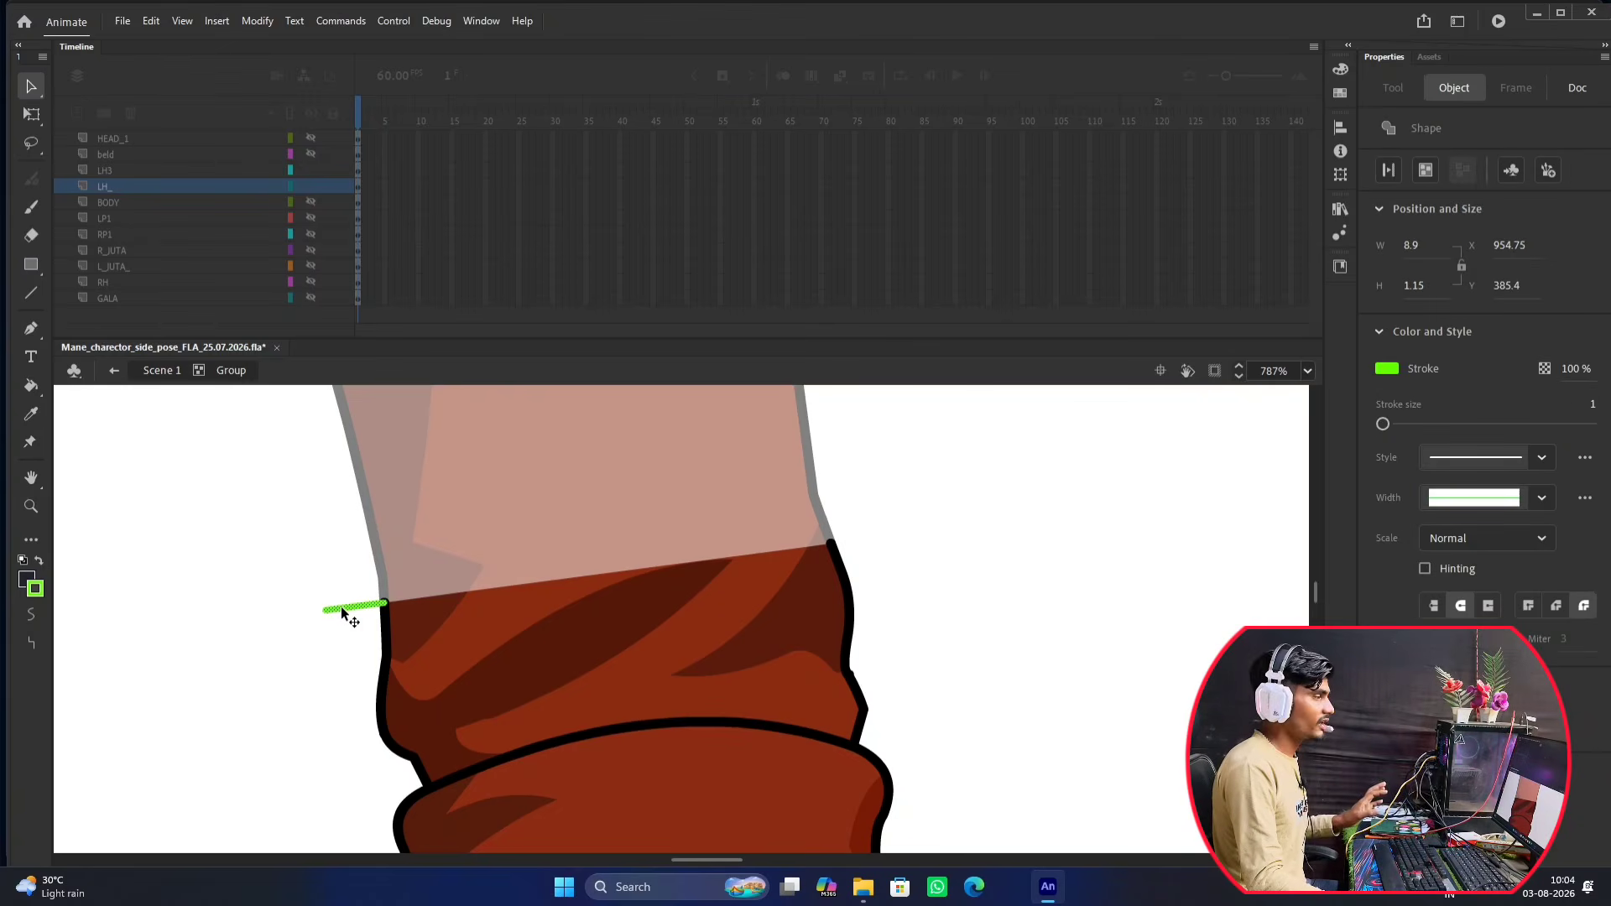
key(Delete)
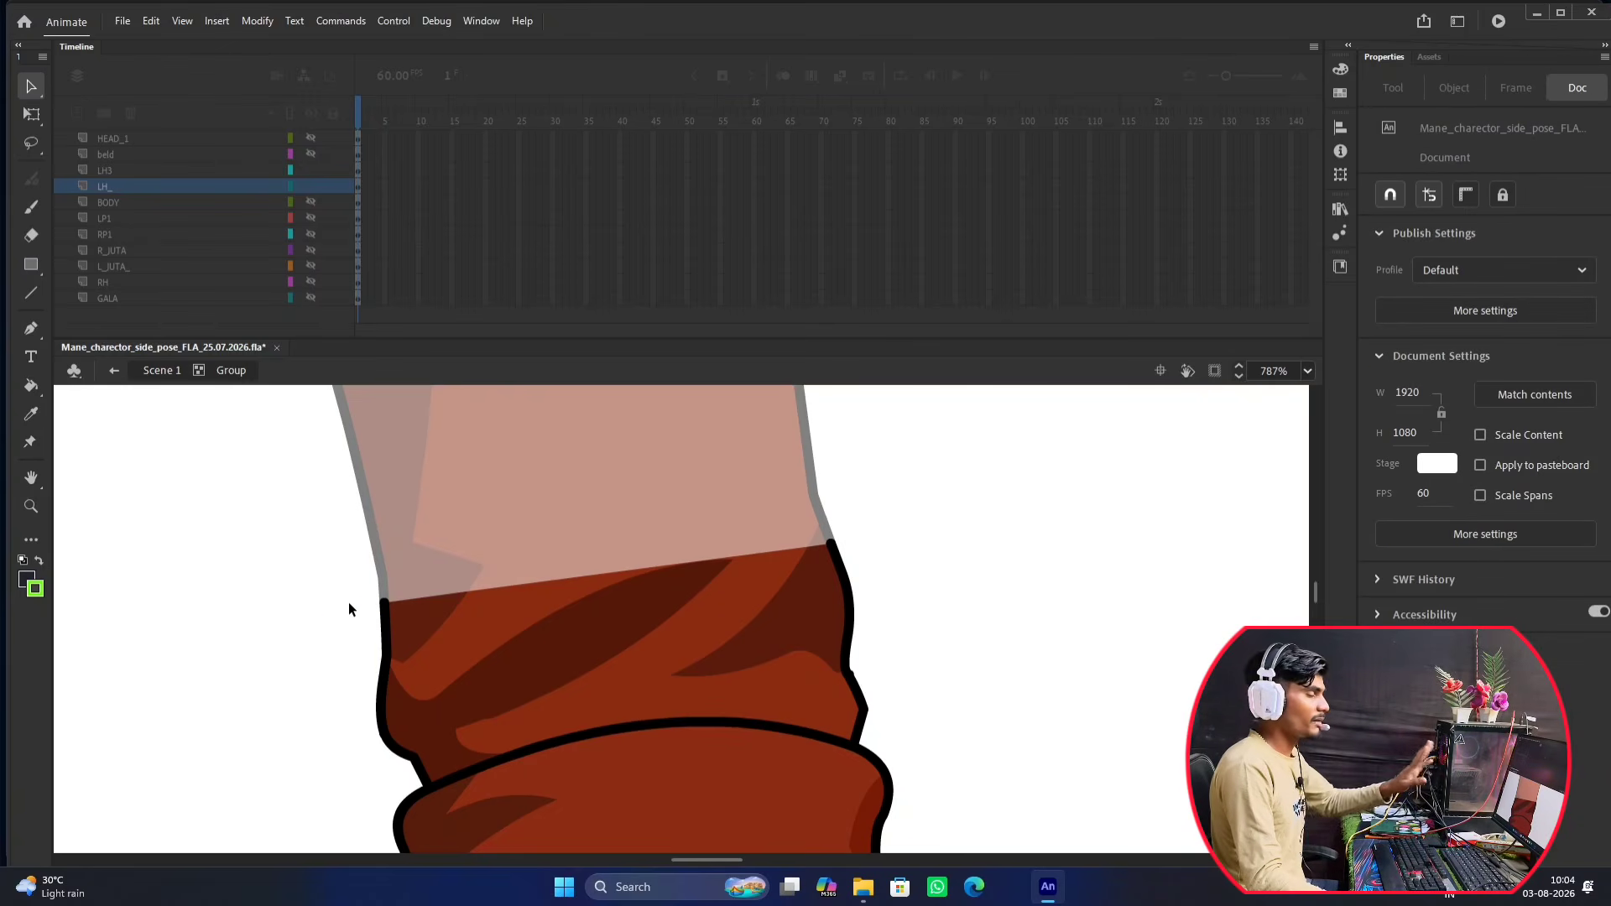
double_click(943, 578)
scroll(940, 571, down, 6)
scroll(856, 556, down, 3)
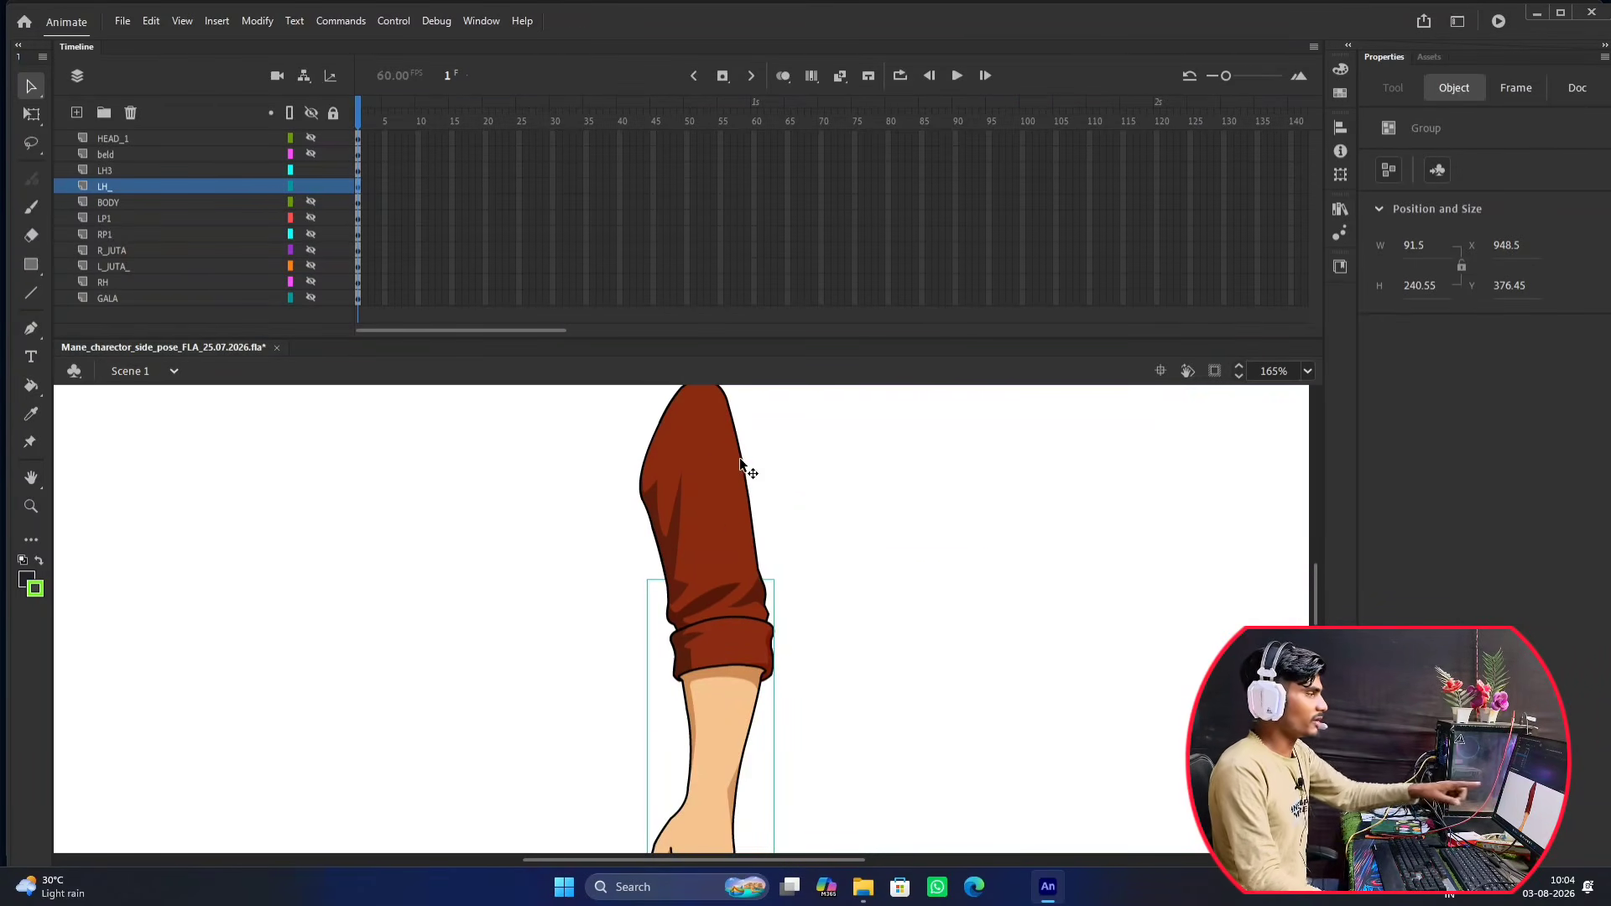
Hide every layer except LH3 so that only the upper sleeve is shown on the stage.
click(714, 470)
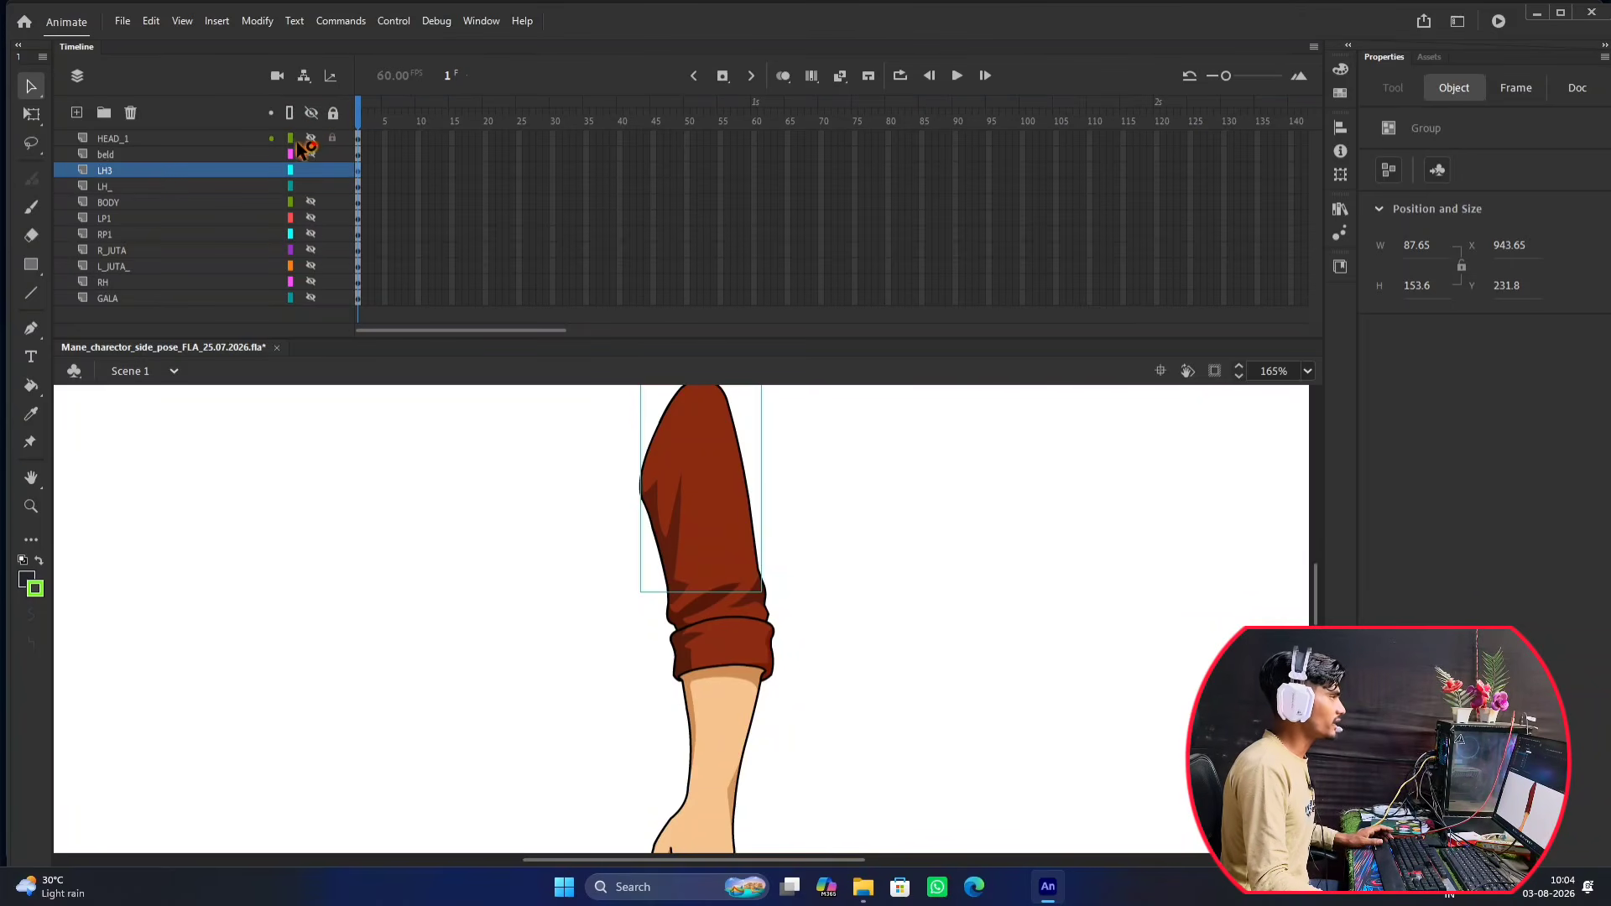
click(311, 115)
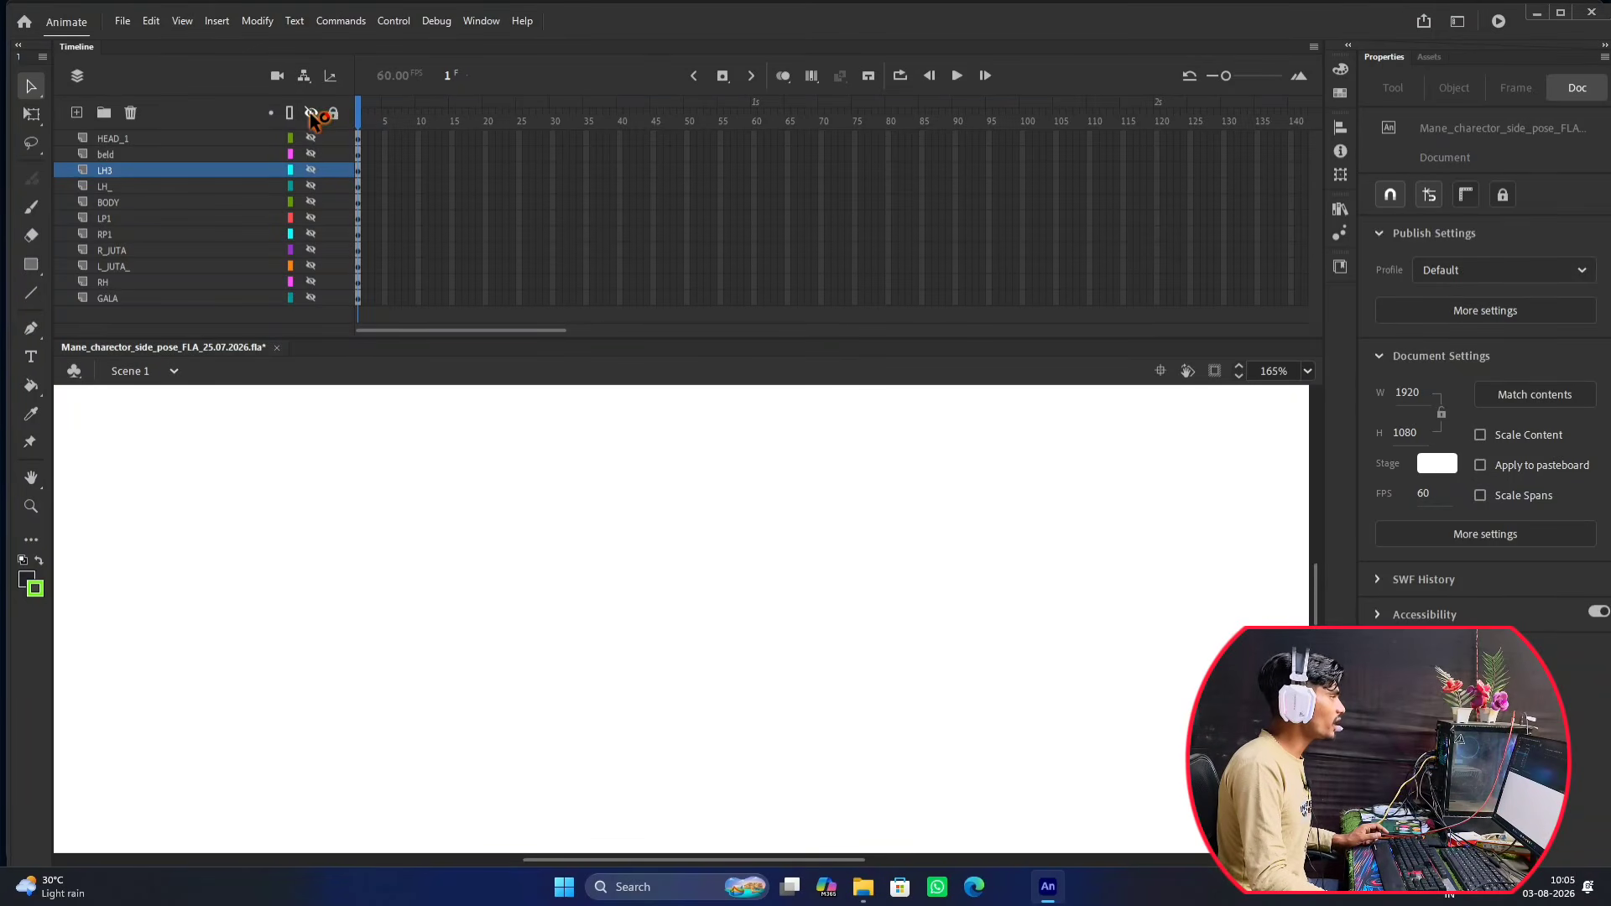
click(311, 185)
click(310, 170)
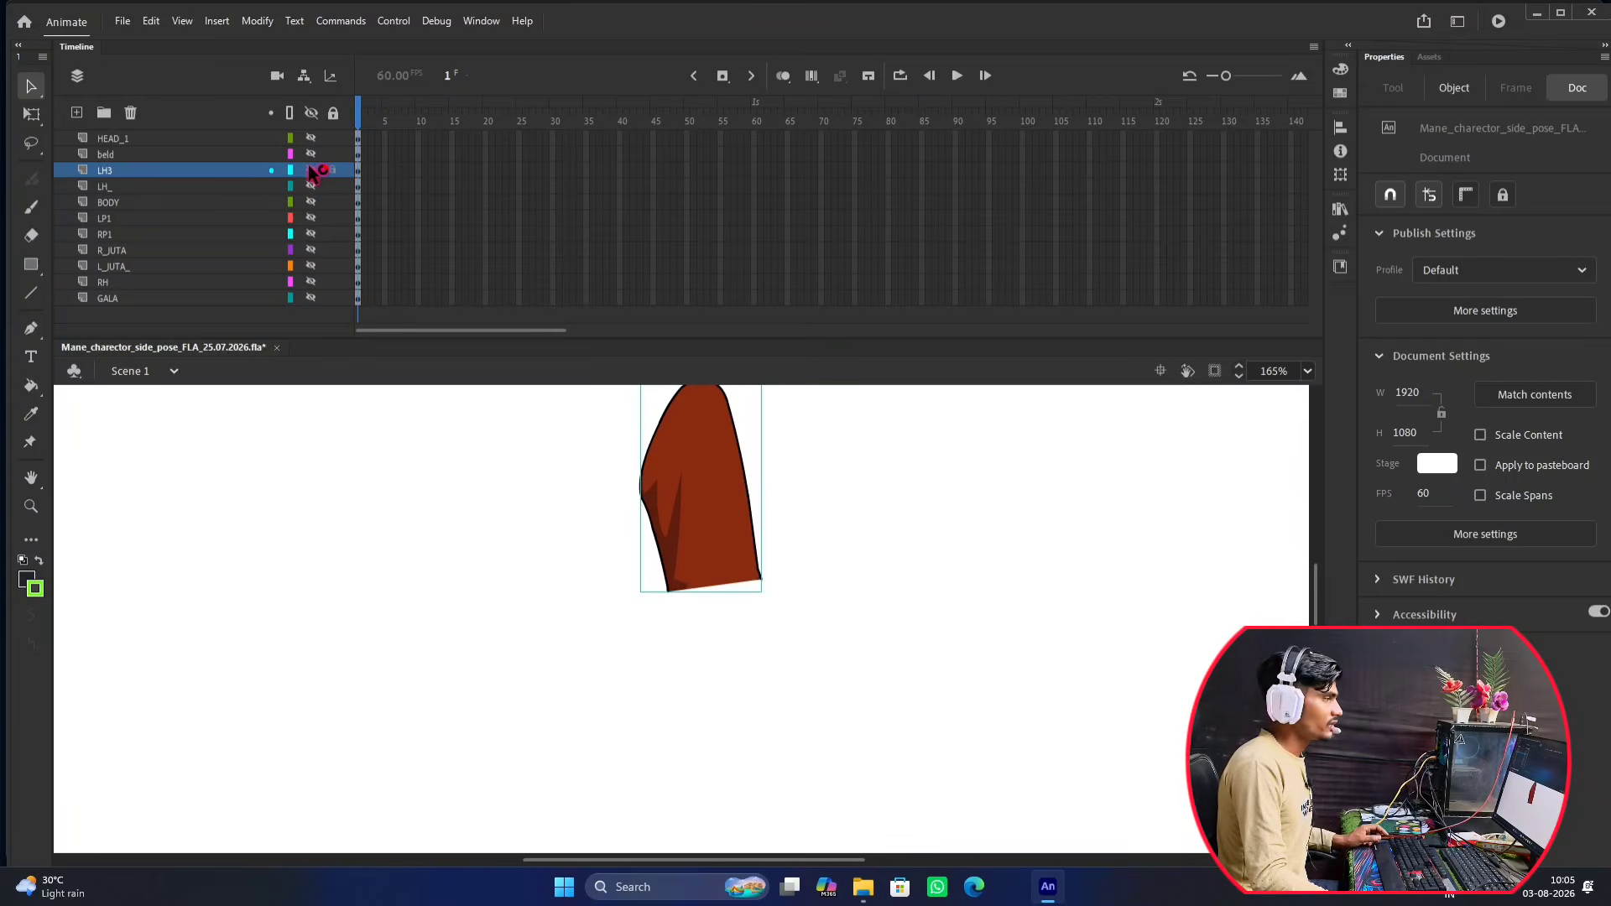
Shrink the timeline to enlarge the stage area and sample the upper sleeve's main red-brown fill with the Eyedropper.
click(854, 346)
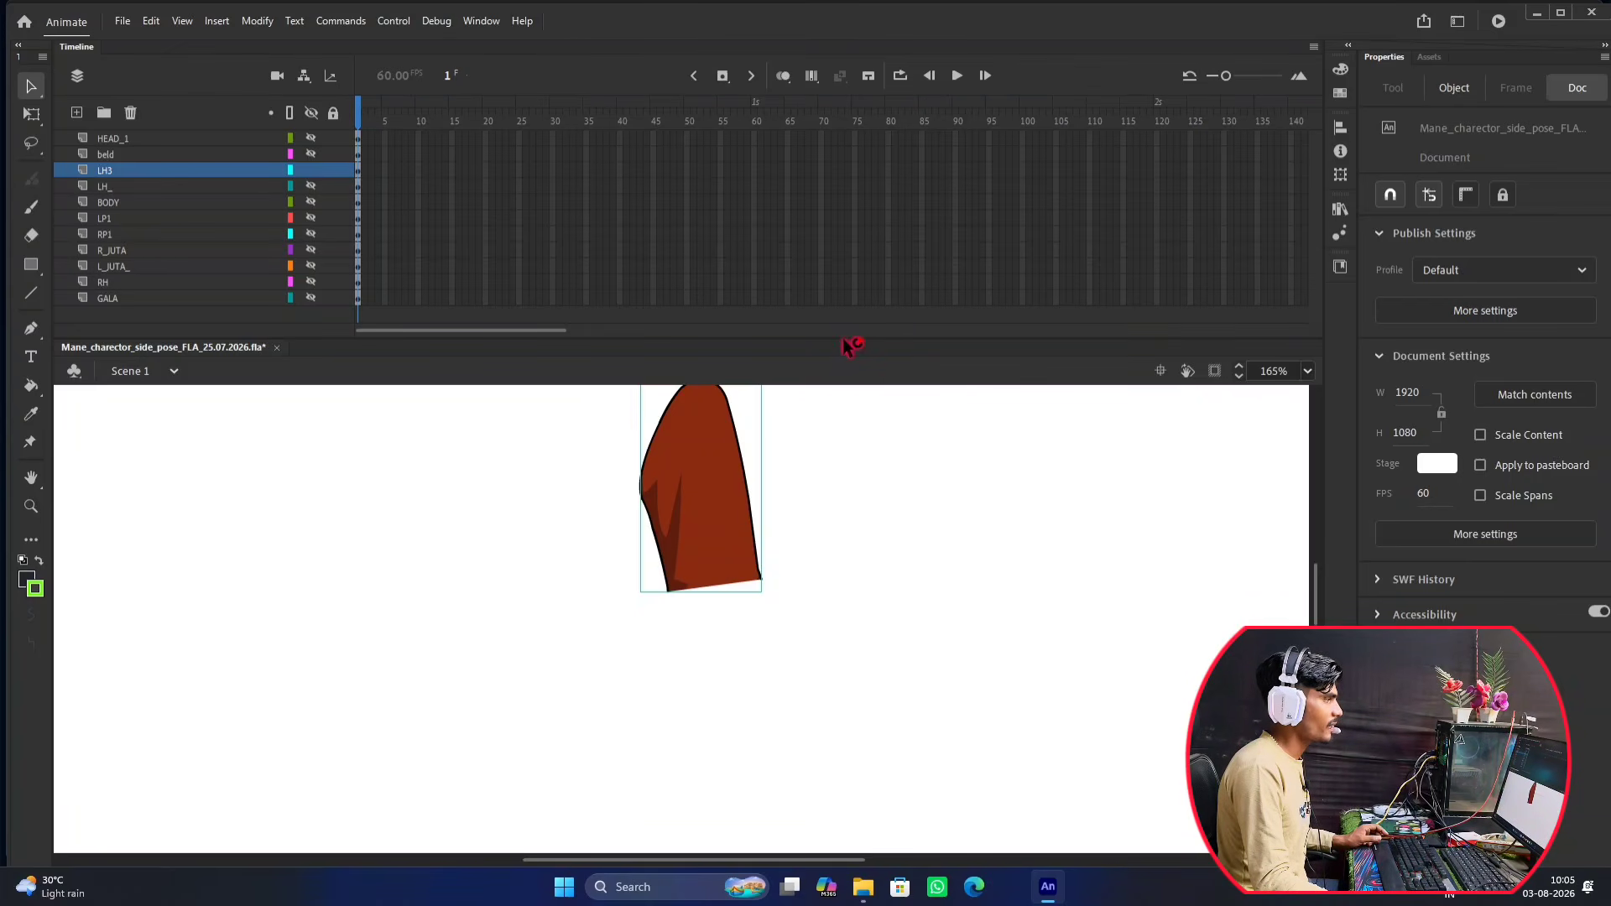
drag(849, 342, 919, 34)
drag(749, 324, 724, 393)
scroll(706, 418, up, 6)
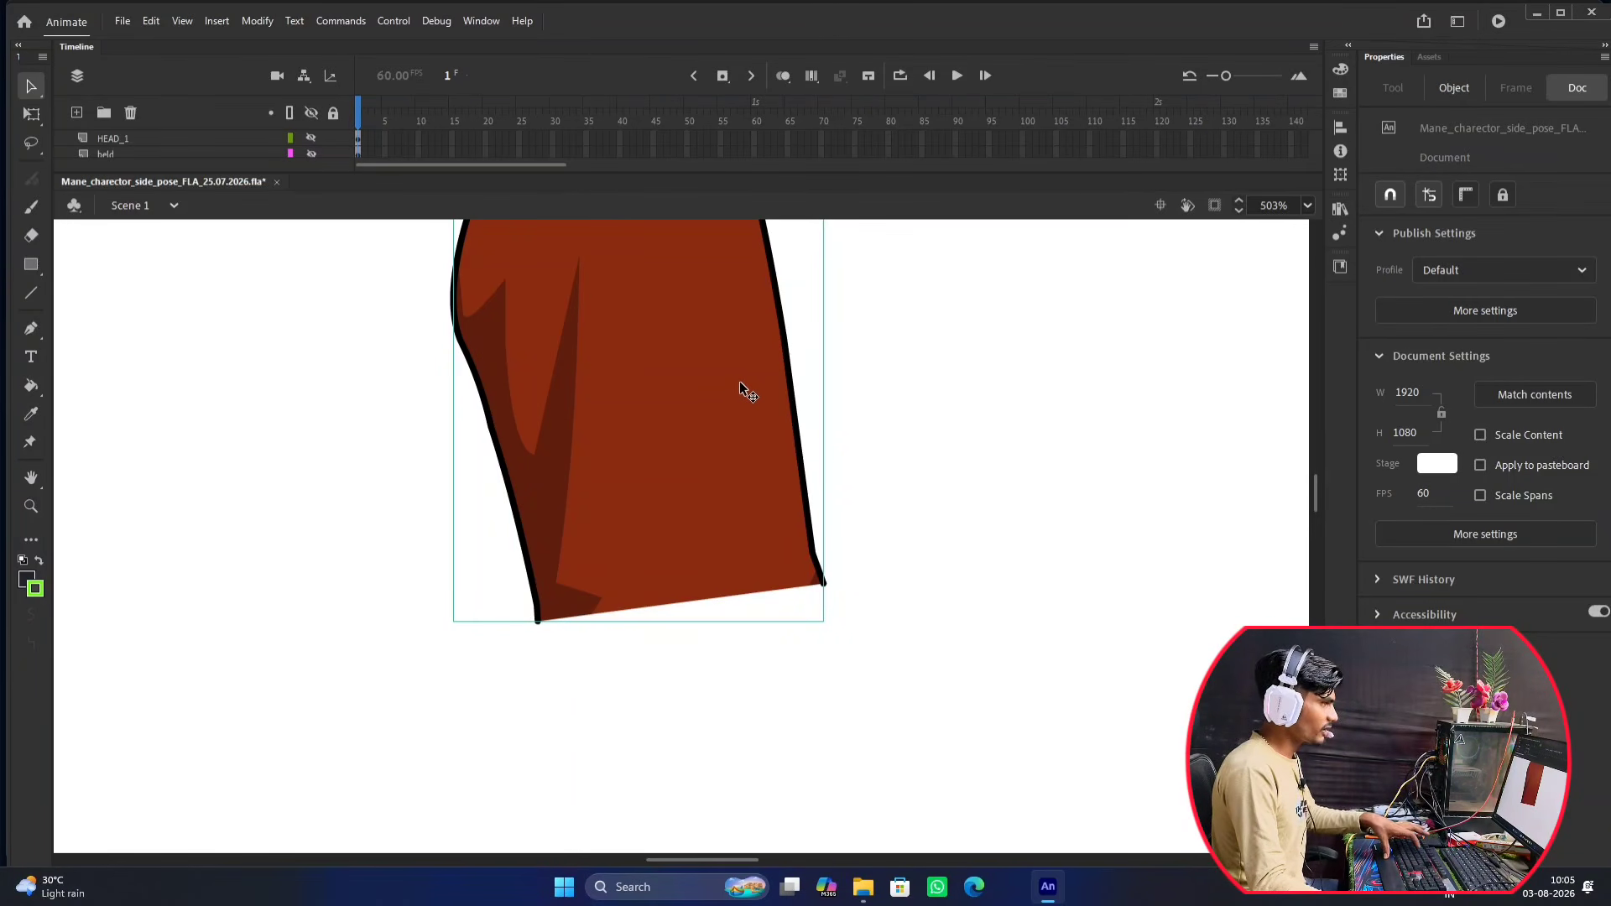
key(i)
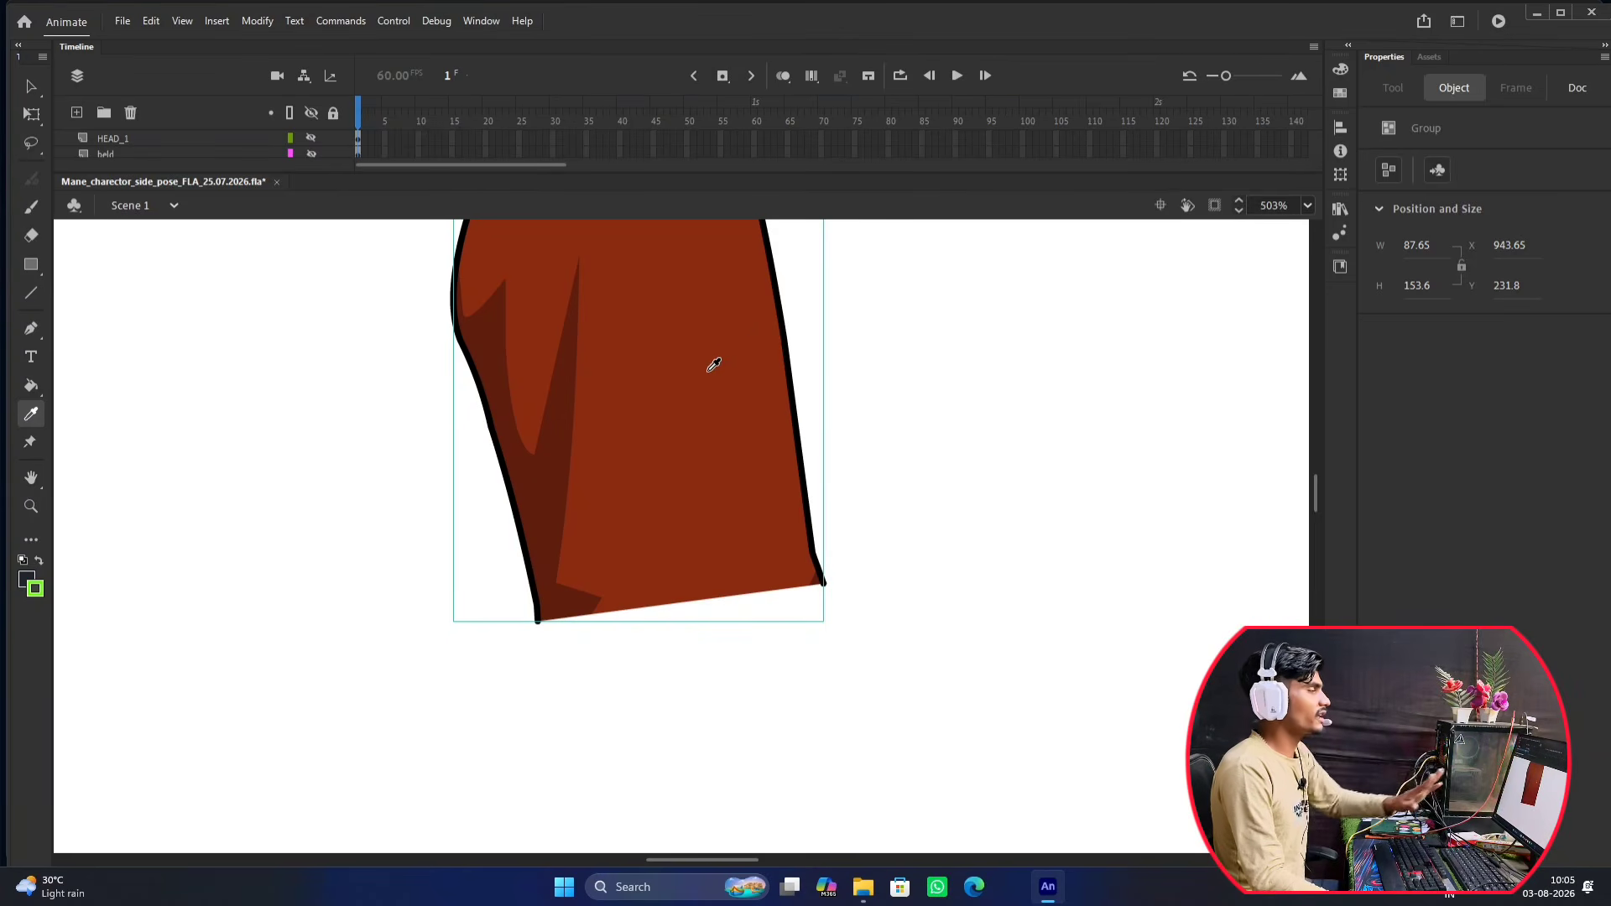
click(710, 370)
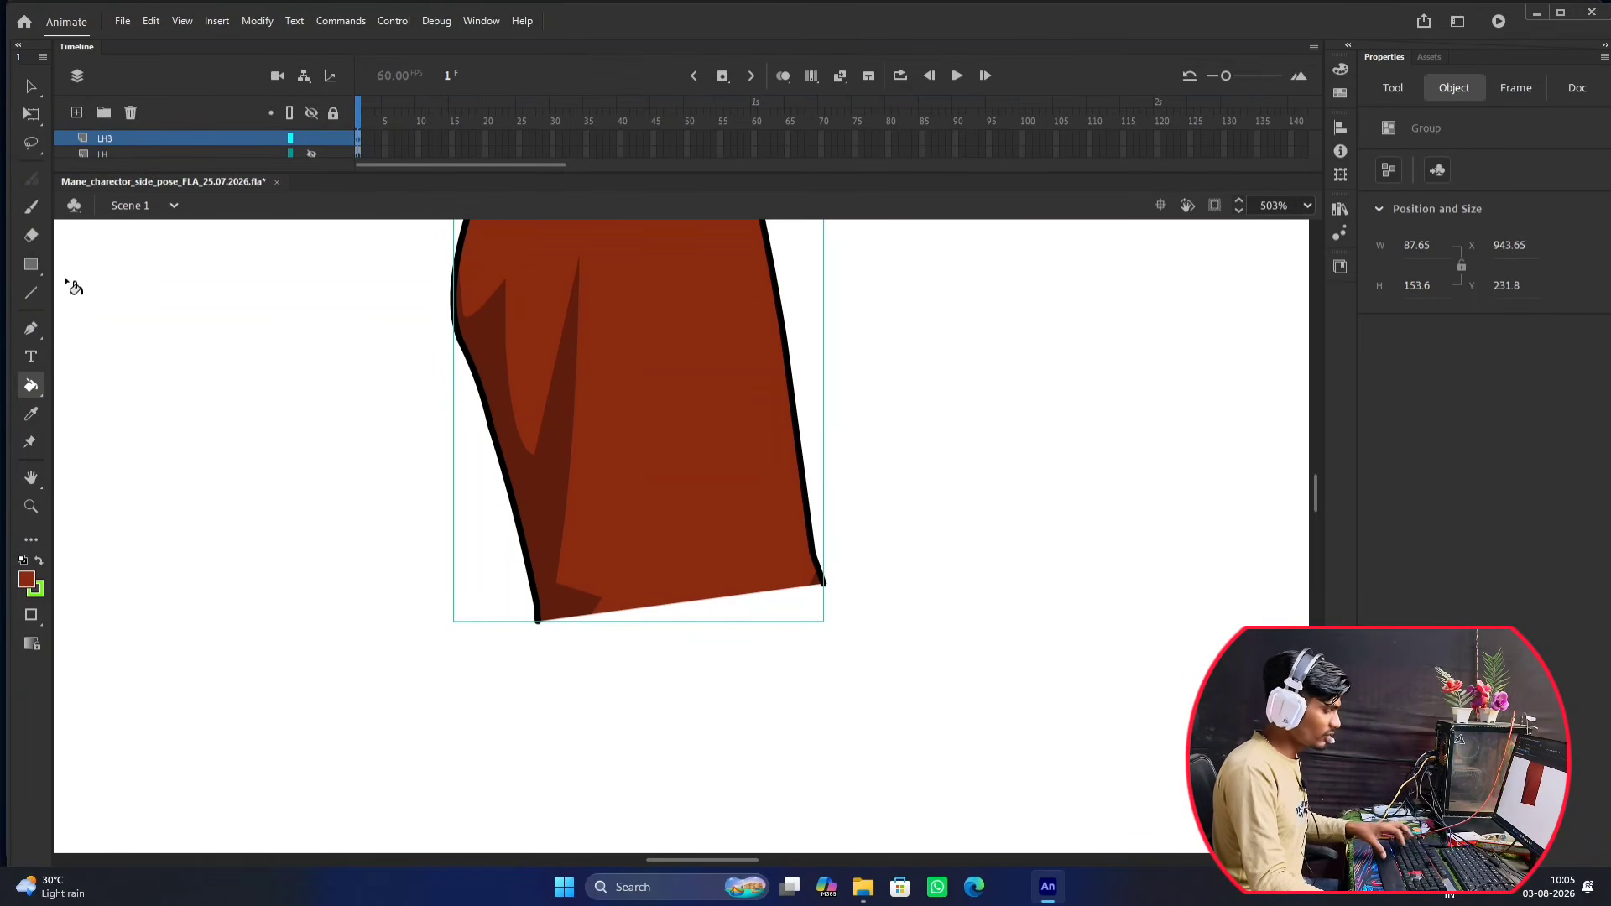
Draw a perfect circle with the Oval tool beside the sleeve's lower end, using the sampled red-brown fill and a green stroke of size 1.
key(o)
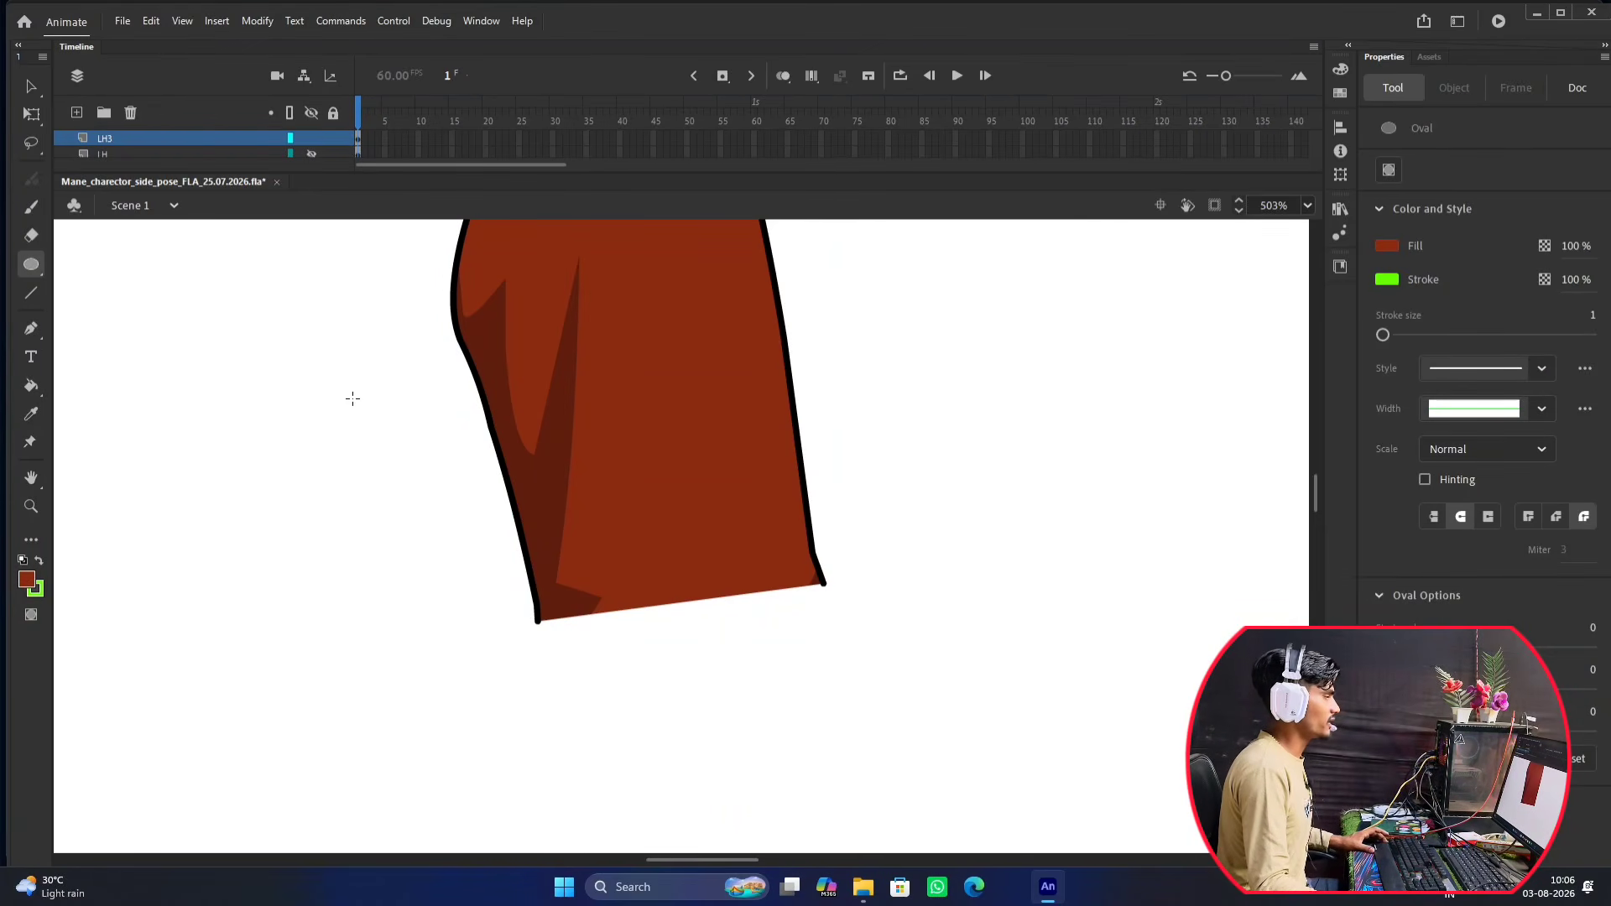
click(29, 267)
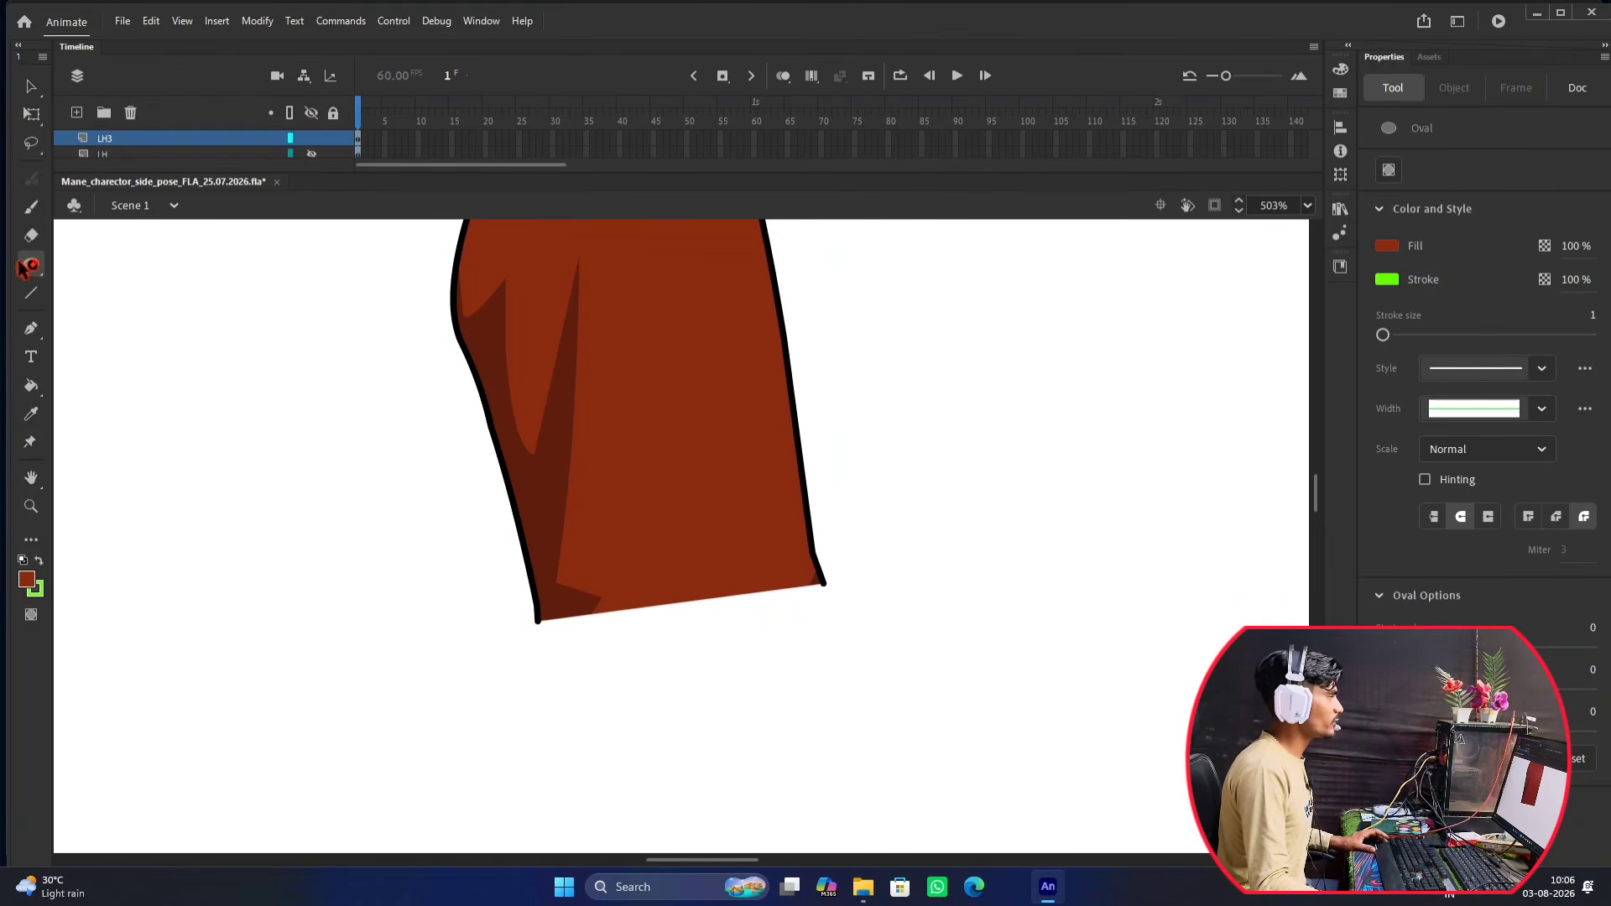
click(31, 267)
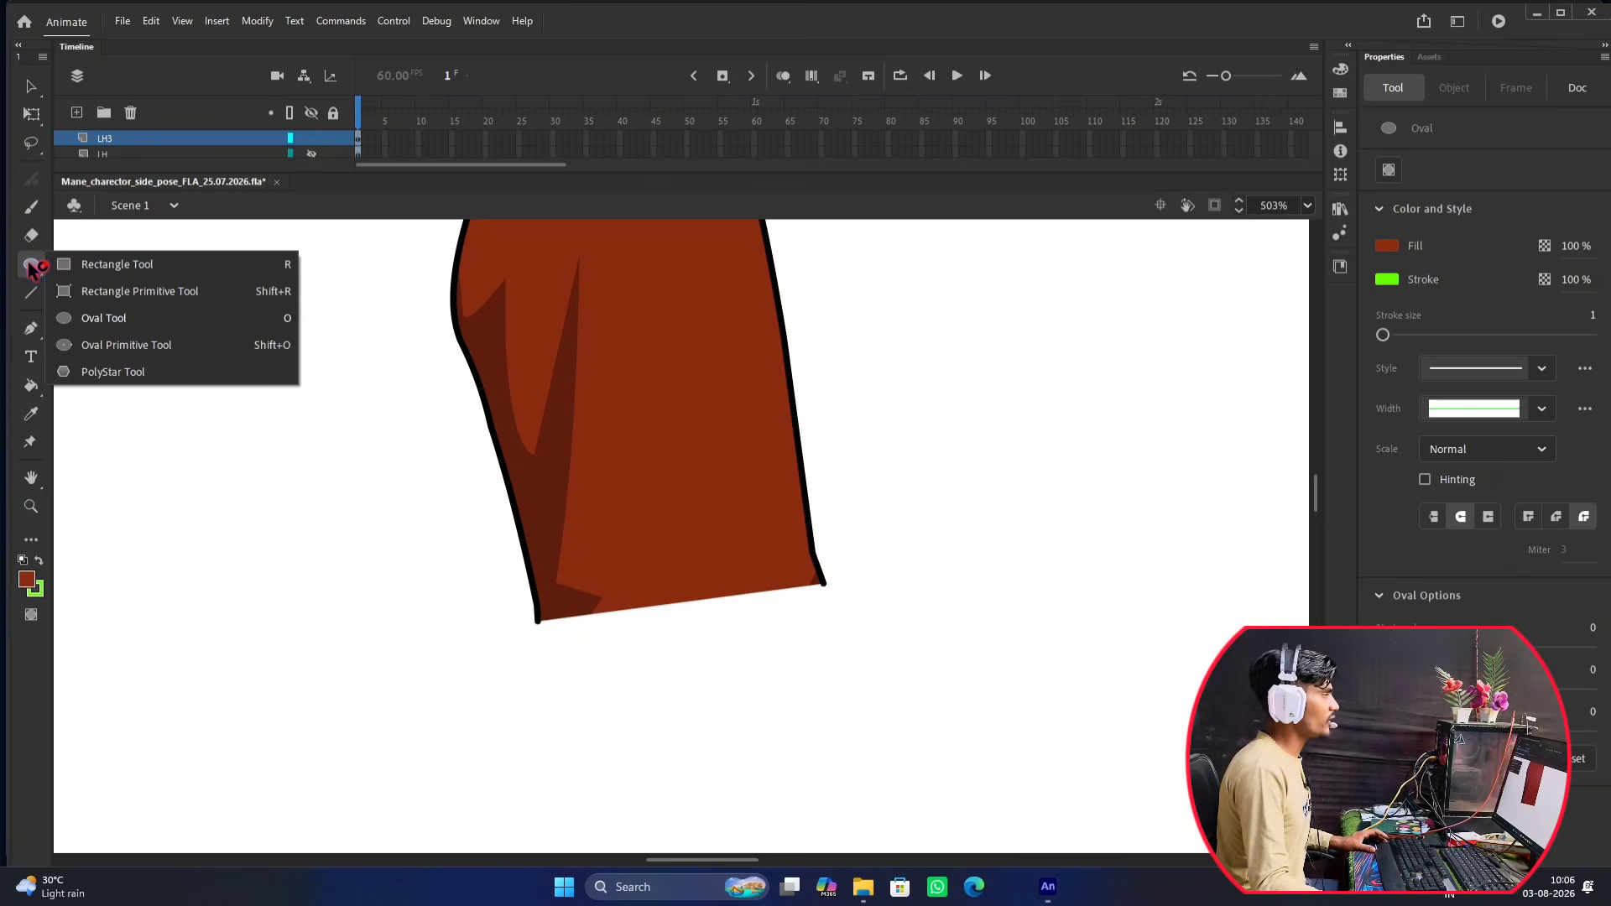
click(137, 320)
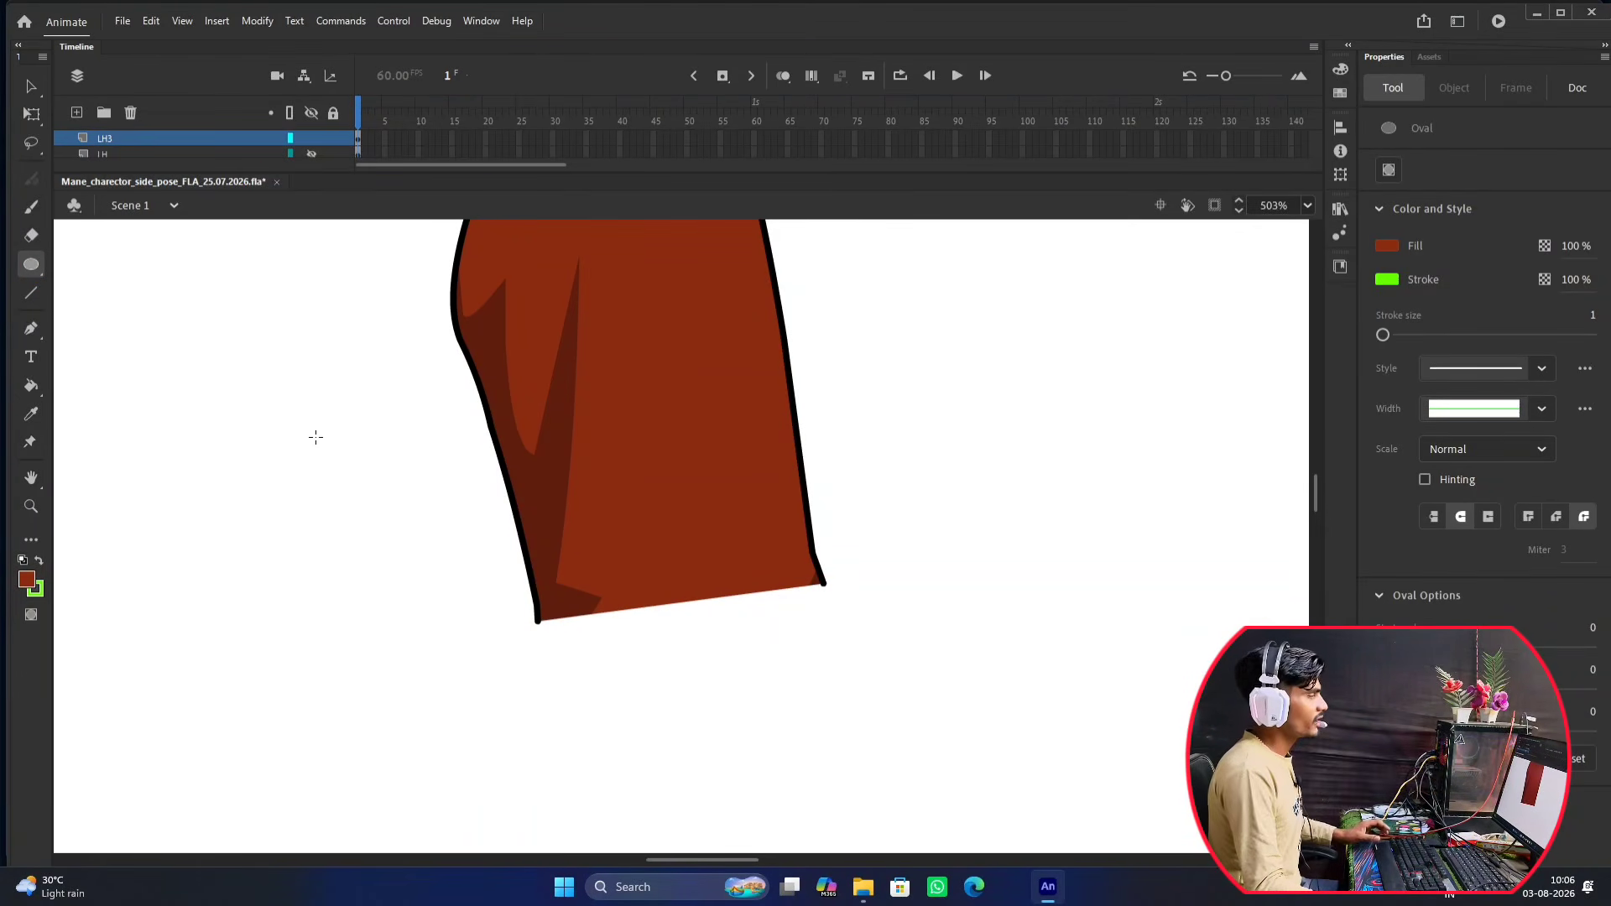
scroll(422, 457, down, 3)
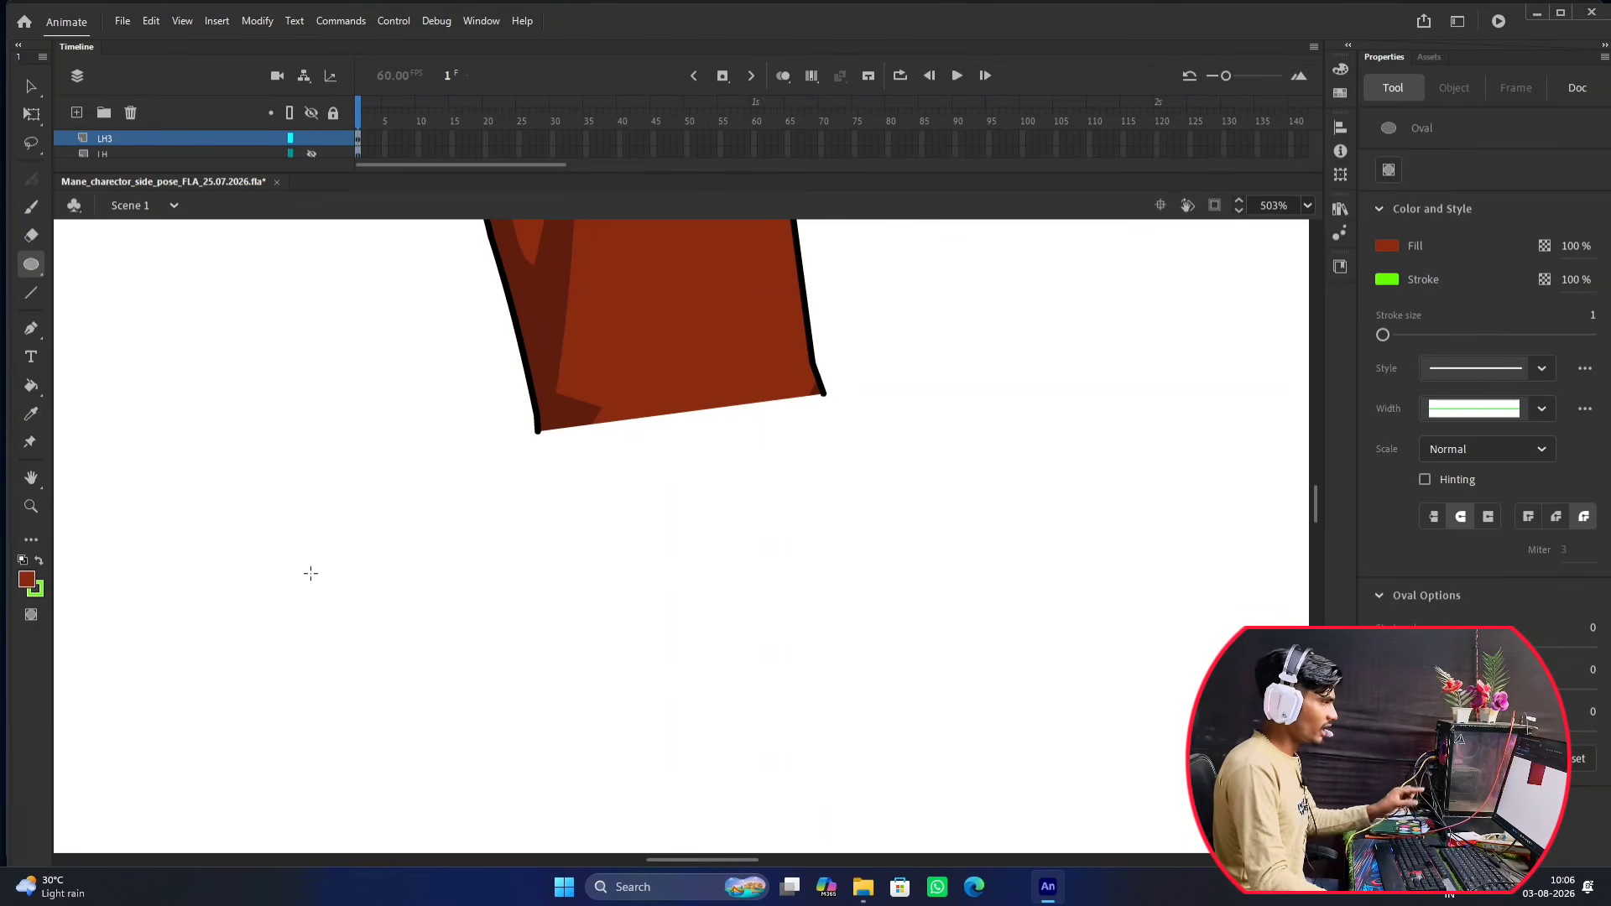
mouse_move(244, 411)
mouse_down()
mouse_move(402, 549)
mouse_move(558, 730)
mouse_move(450, 500)
mouse_move(550, 672)
mouse_move(400, 623)
mouse_move(385, 658)
mouse_move(469, 654)
mouse_up()
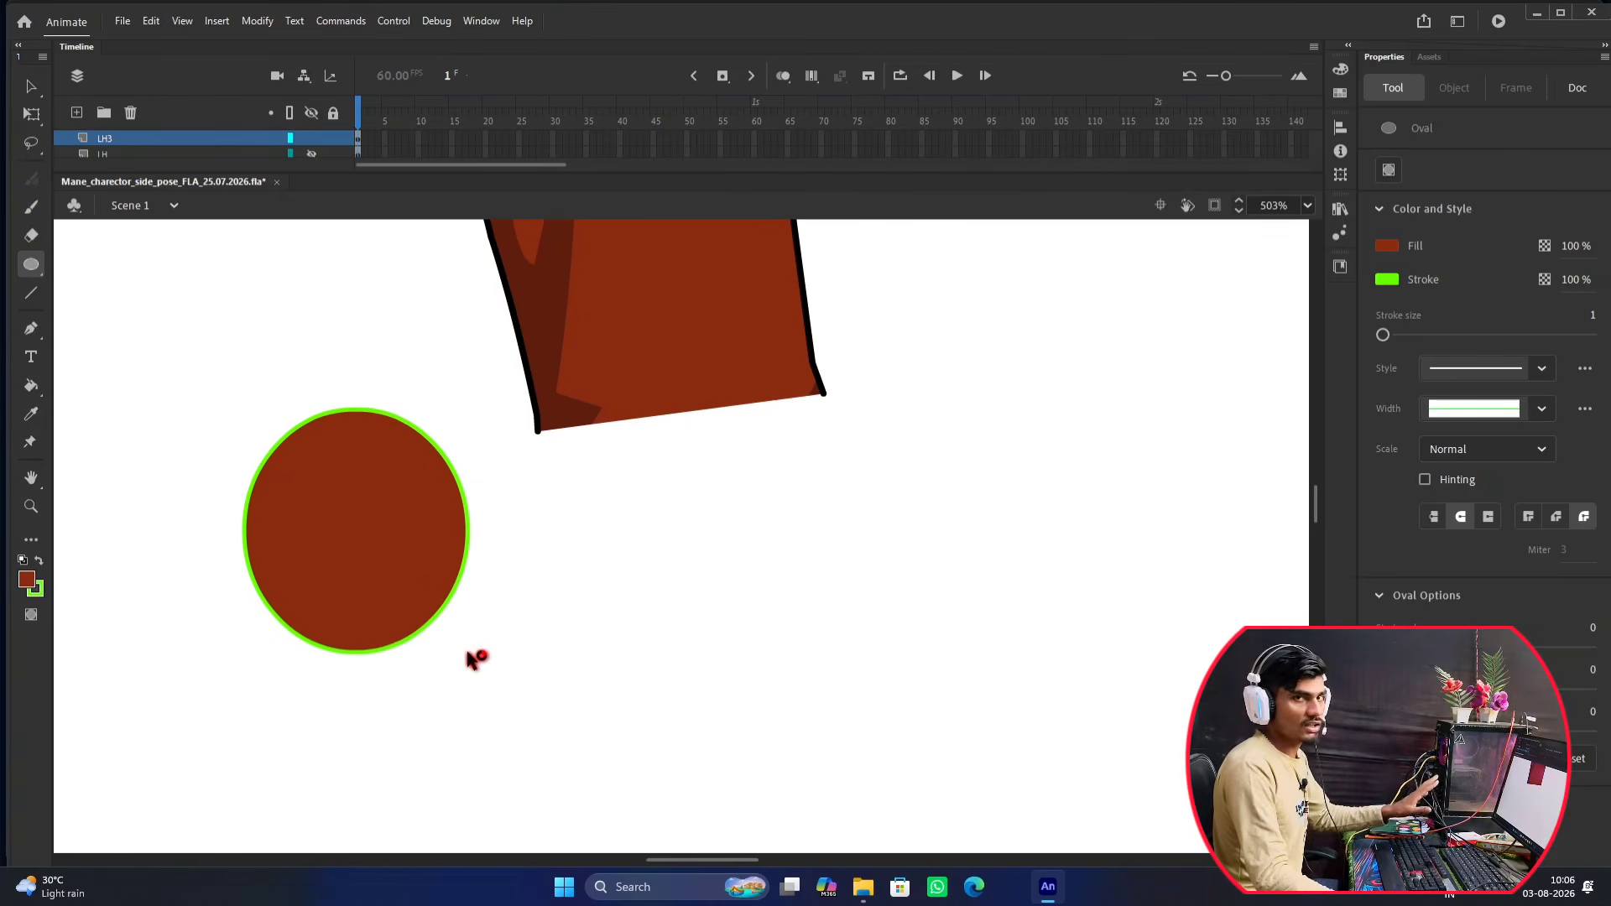
key(ctrl+z)
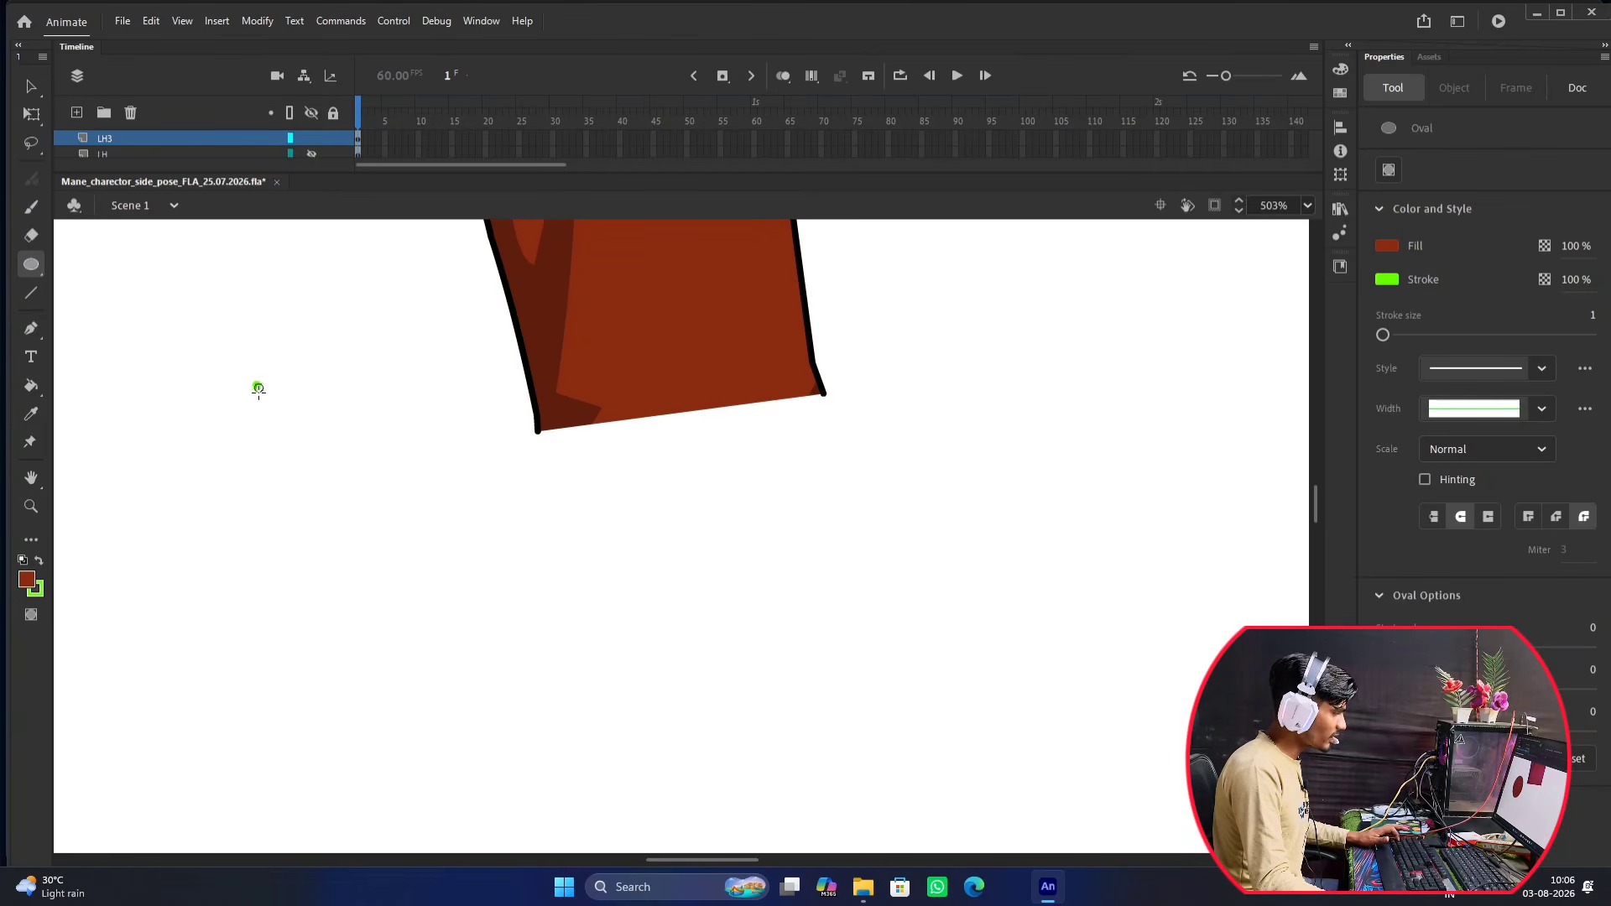
drag(252, 382, 483, 593)
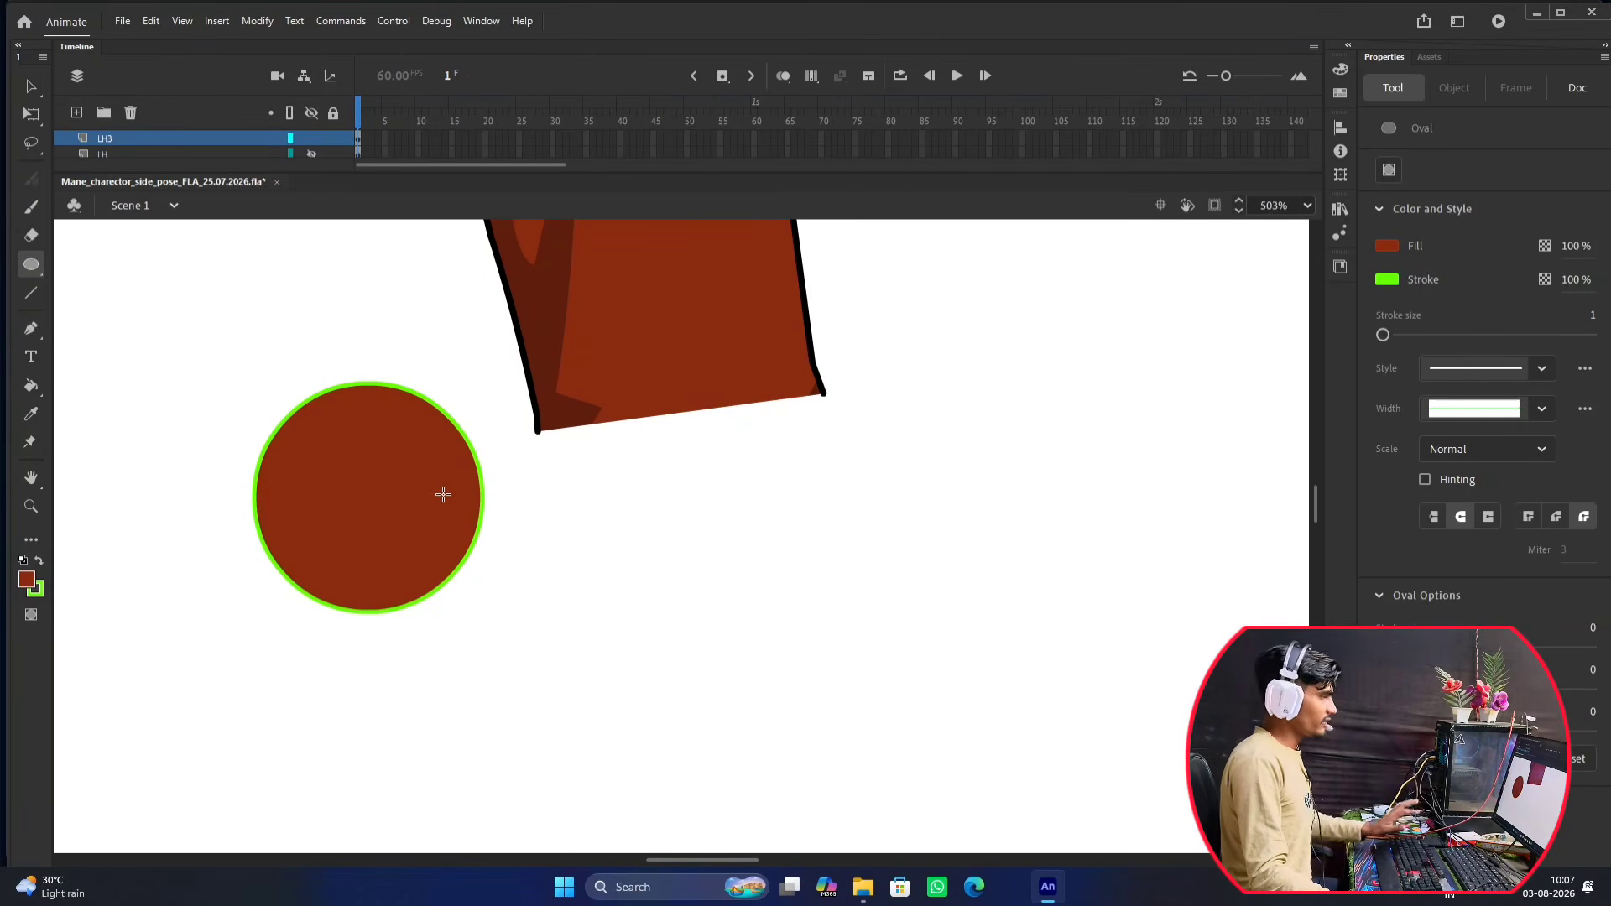
key(v)
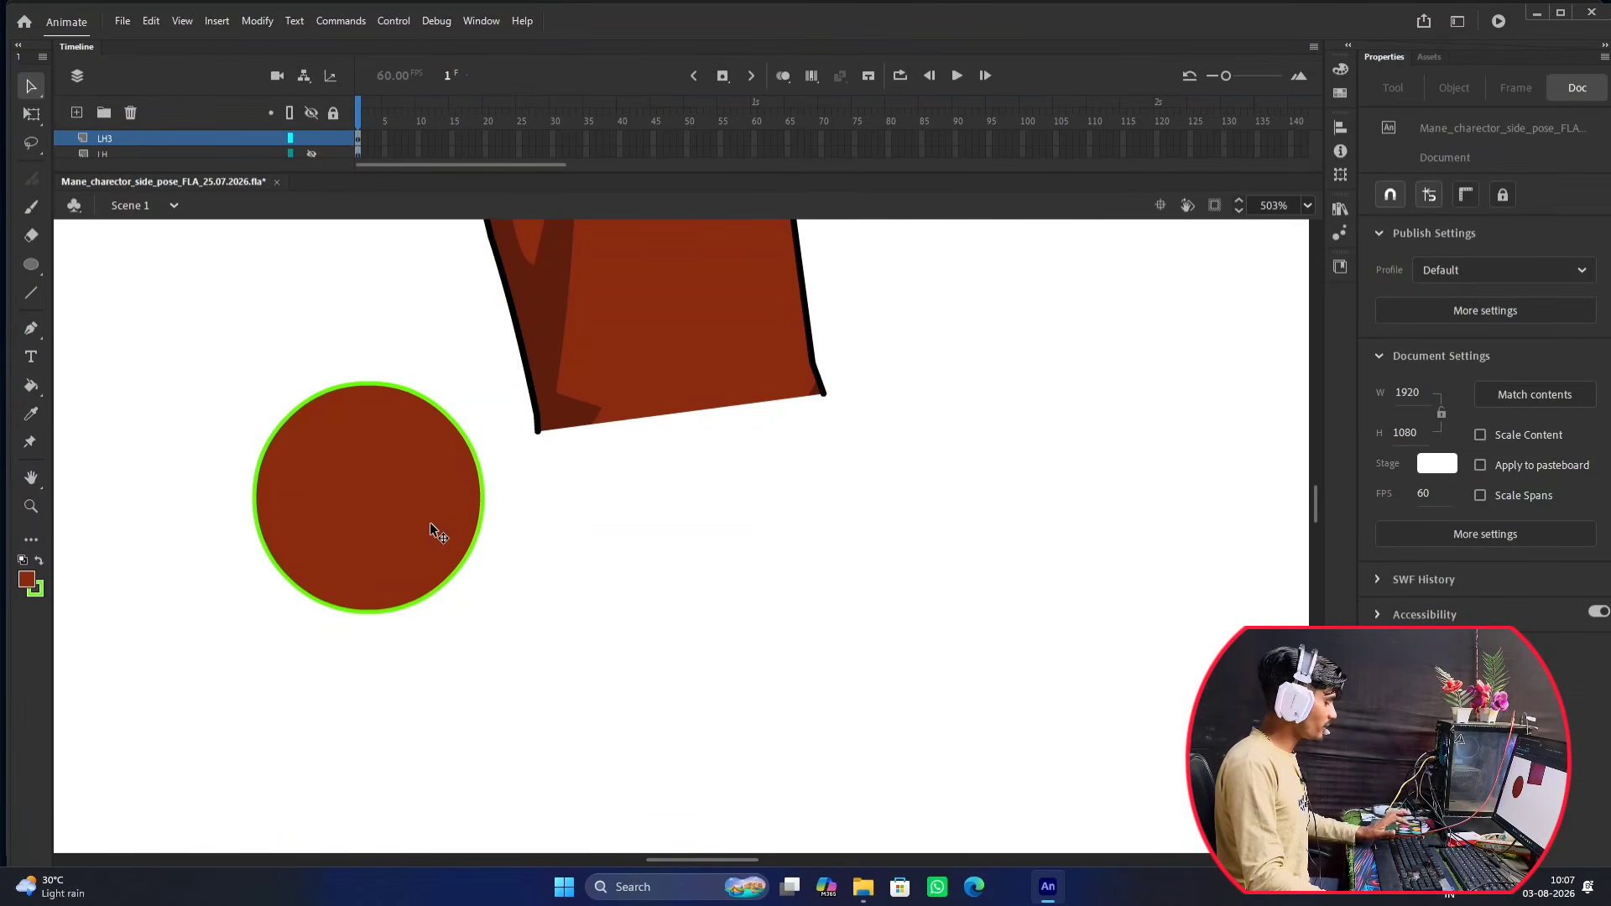
Switch to the Free Transform tool and select the red-brown circle together with its green stroke.
key(q)
click(393, 500)
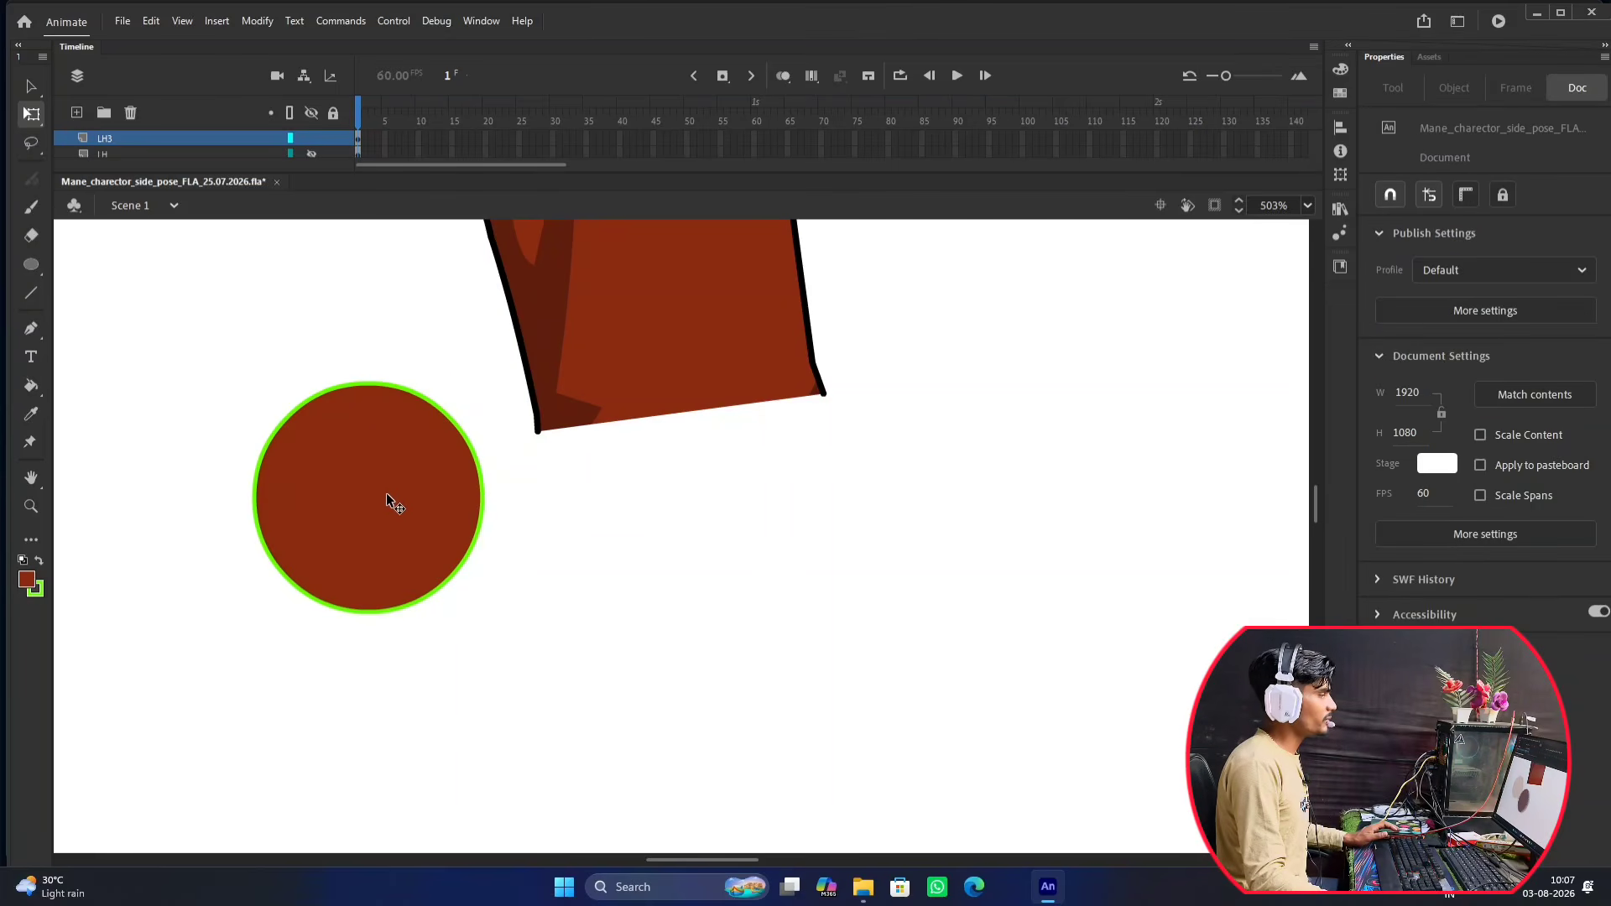
click(386, 501)
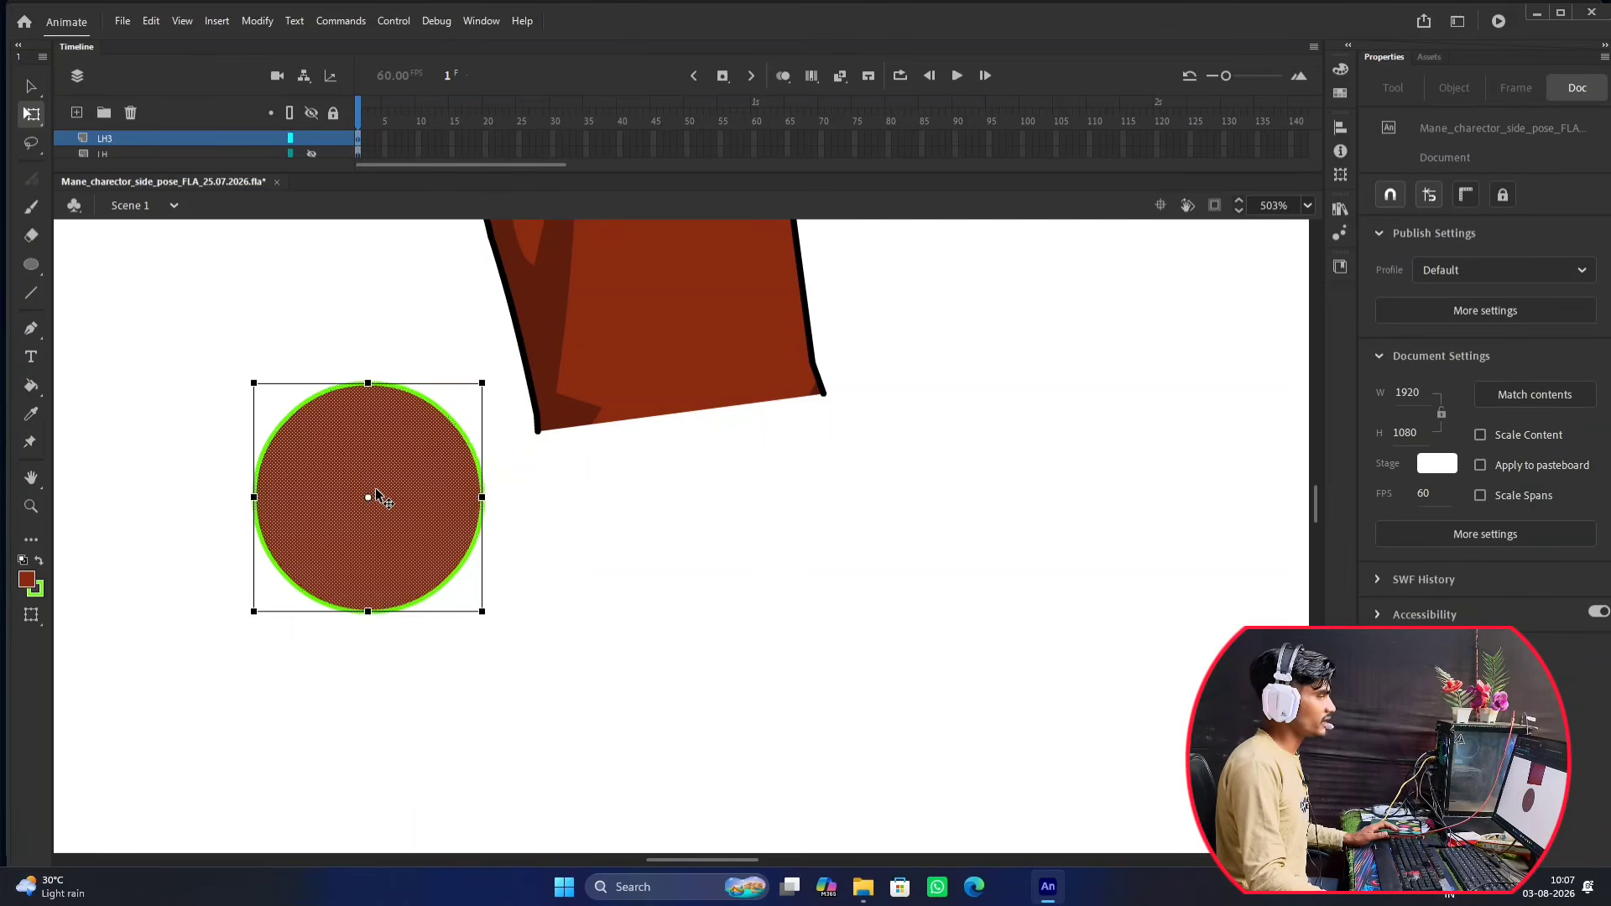
mouse_move(412, 484)
mouse_down()
mouse_move(705, 544)
mouse_move(567, 543)
mouse_move(436, 508)
mouse_up()
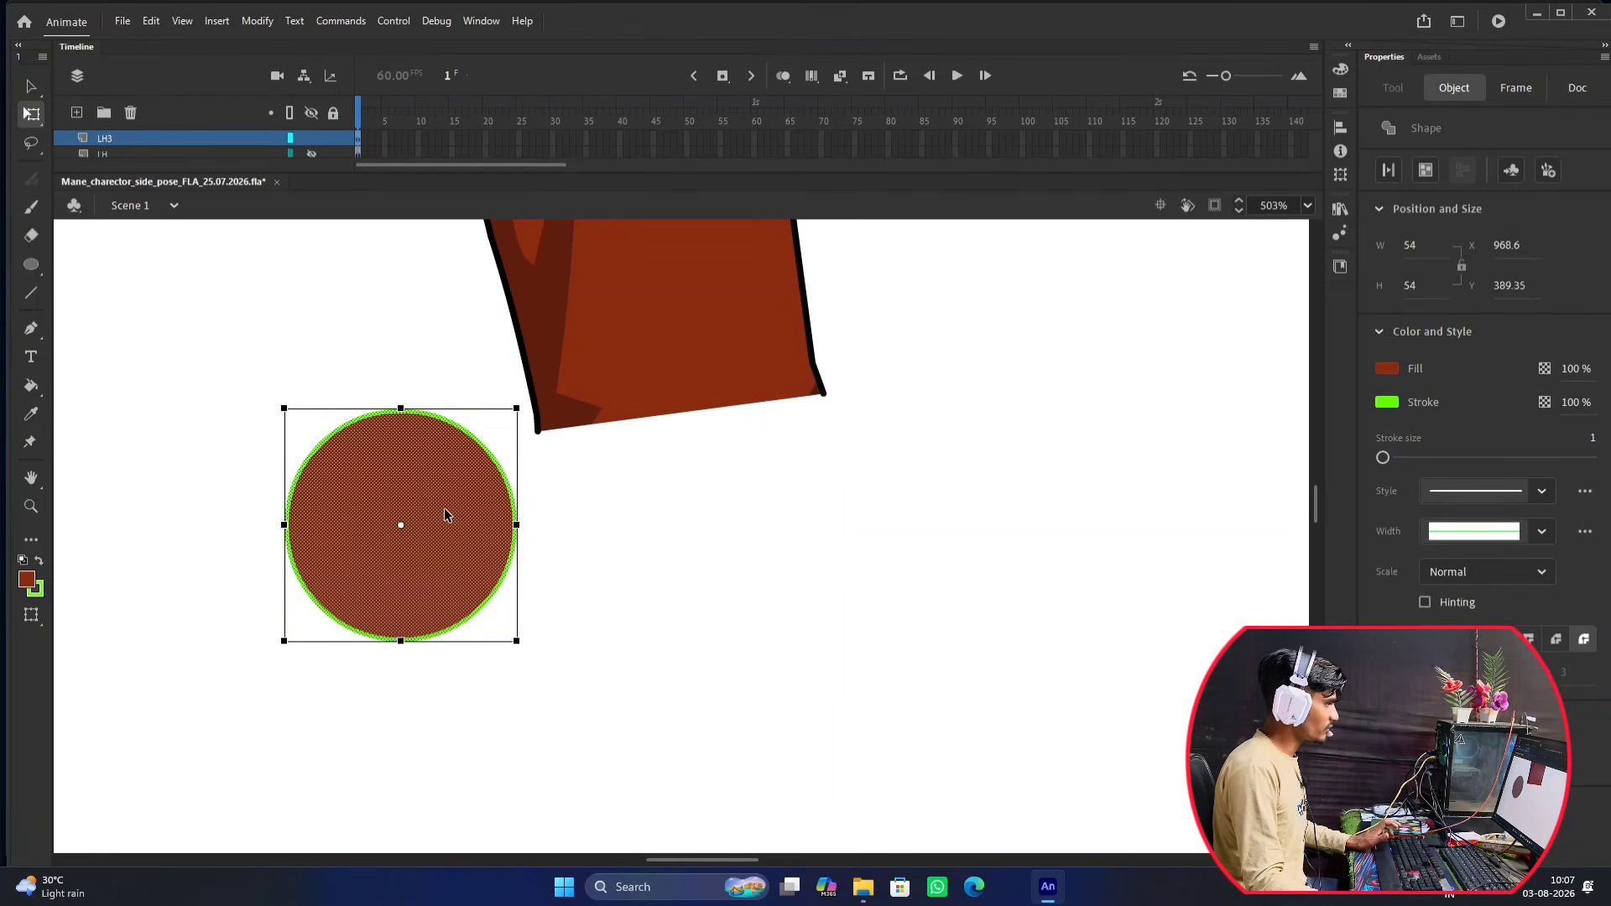
key(ctrl+z)
key(ctrl+z)
click(585, 526)
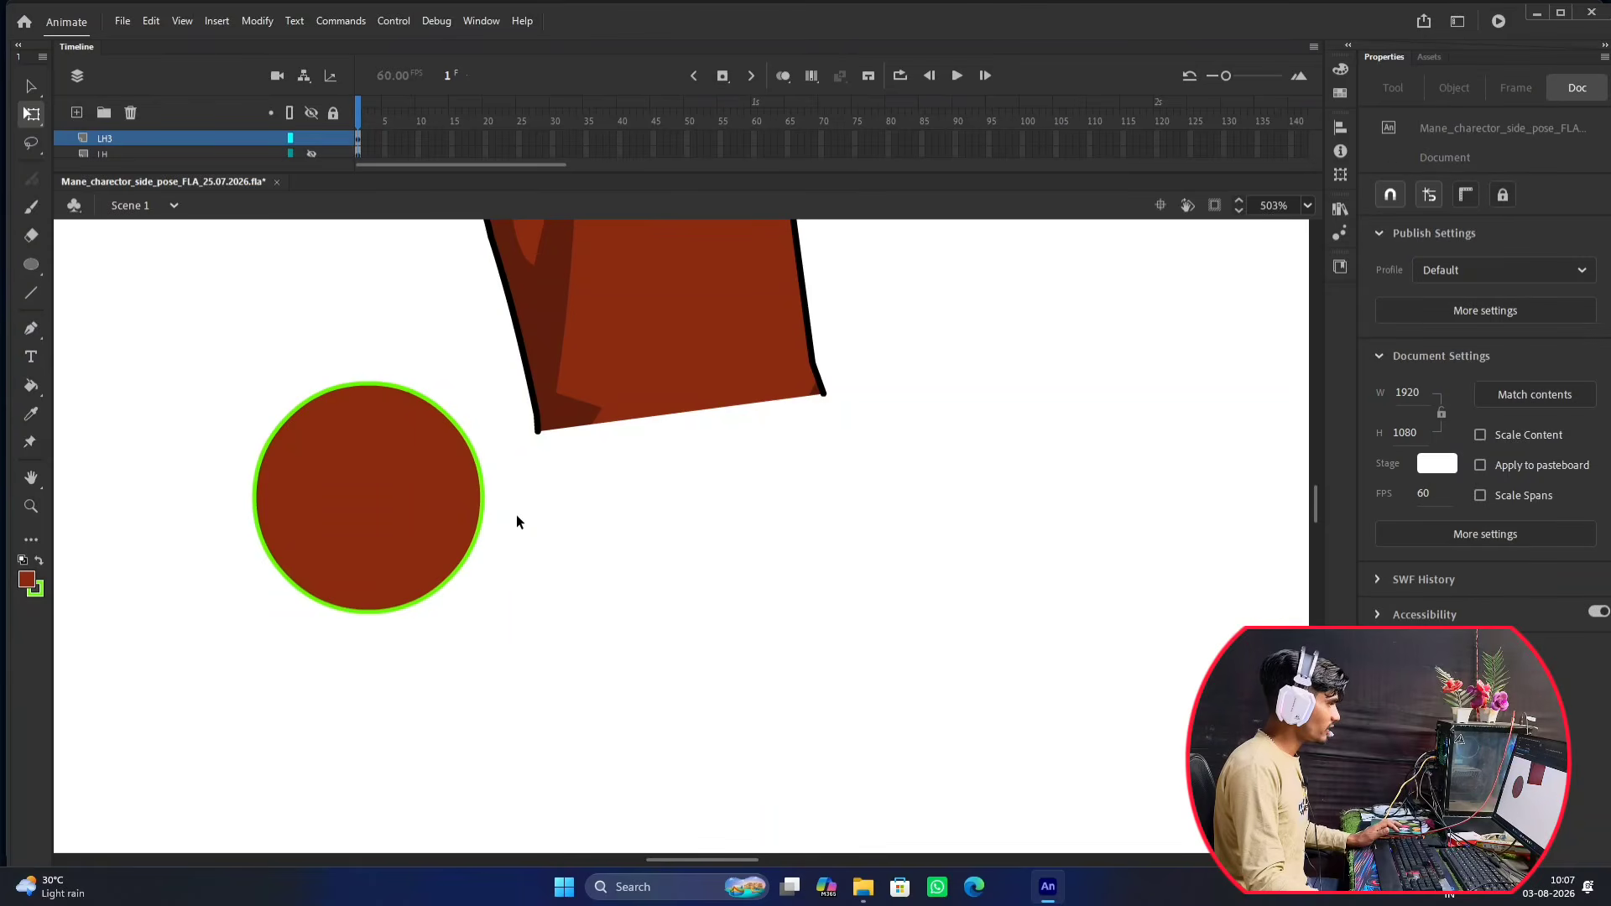
click(405, 504)
click(568, 471)
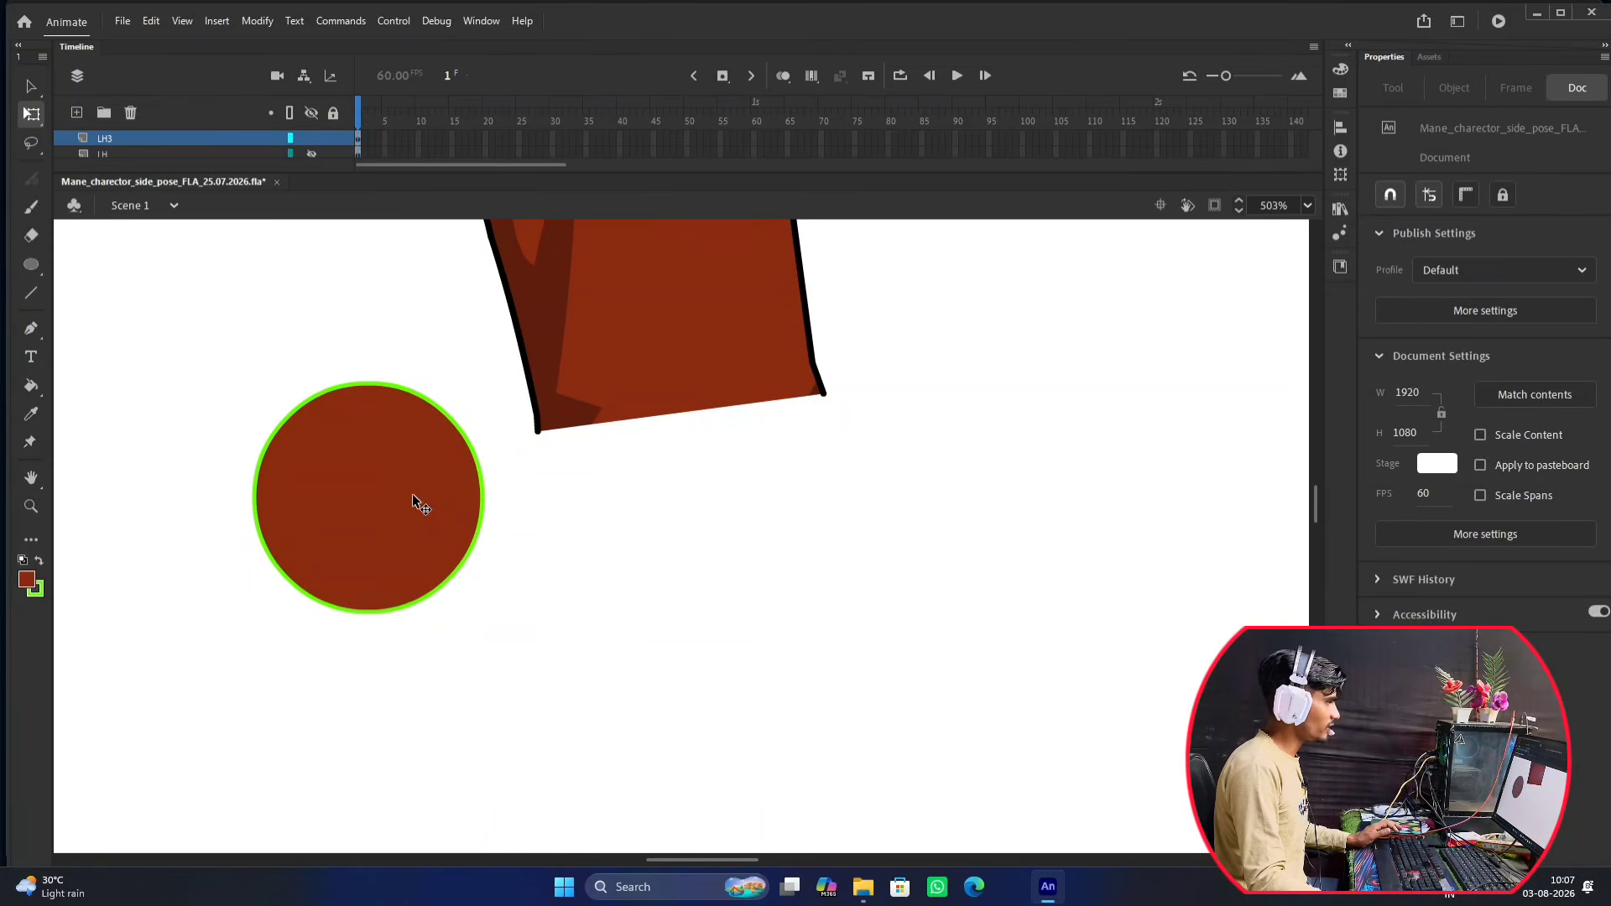
double_click(405, 495)
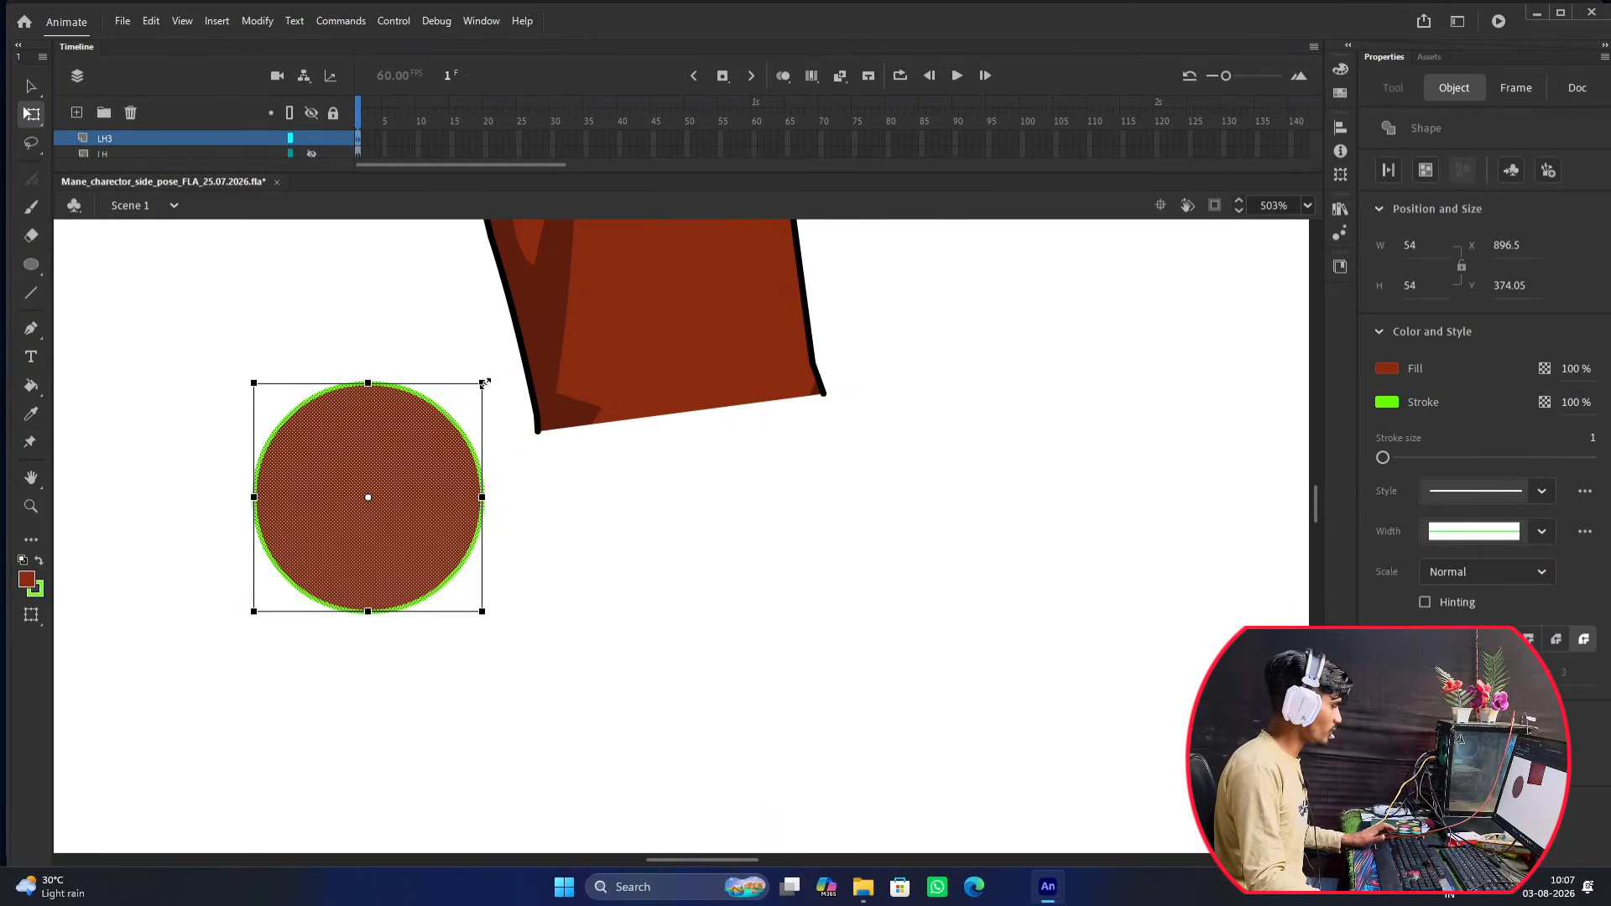
mouse_move(480, 383)
mouse_down()
mouse_move(500, 352)
mouse_move(484, 379)
mouse_up()
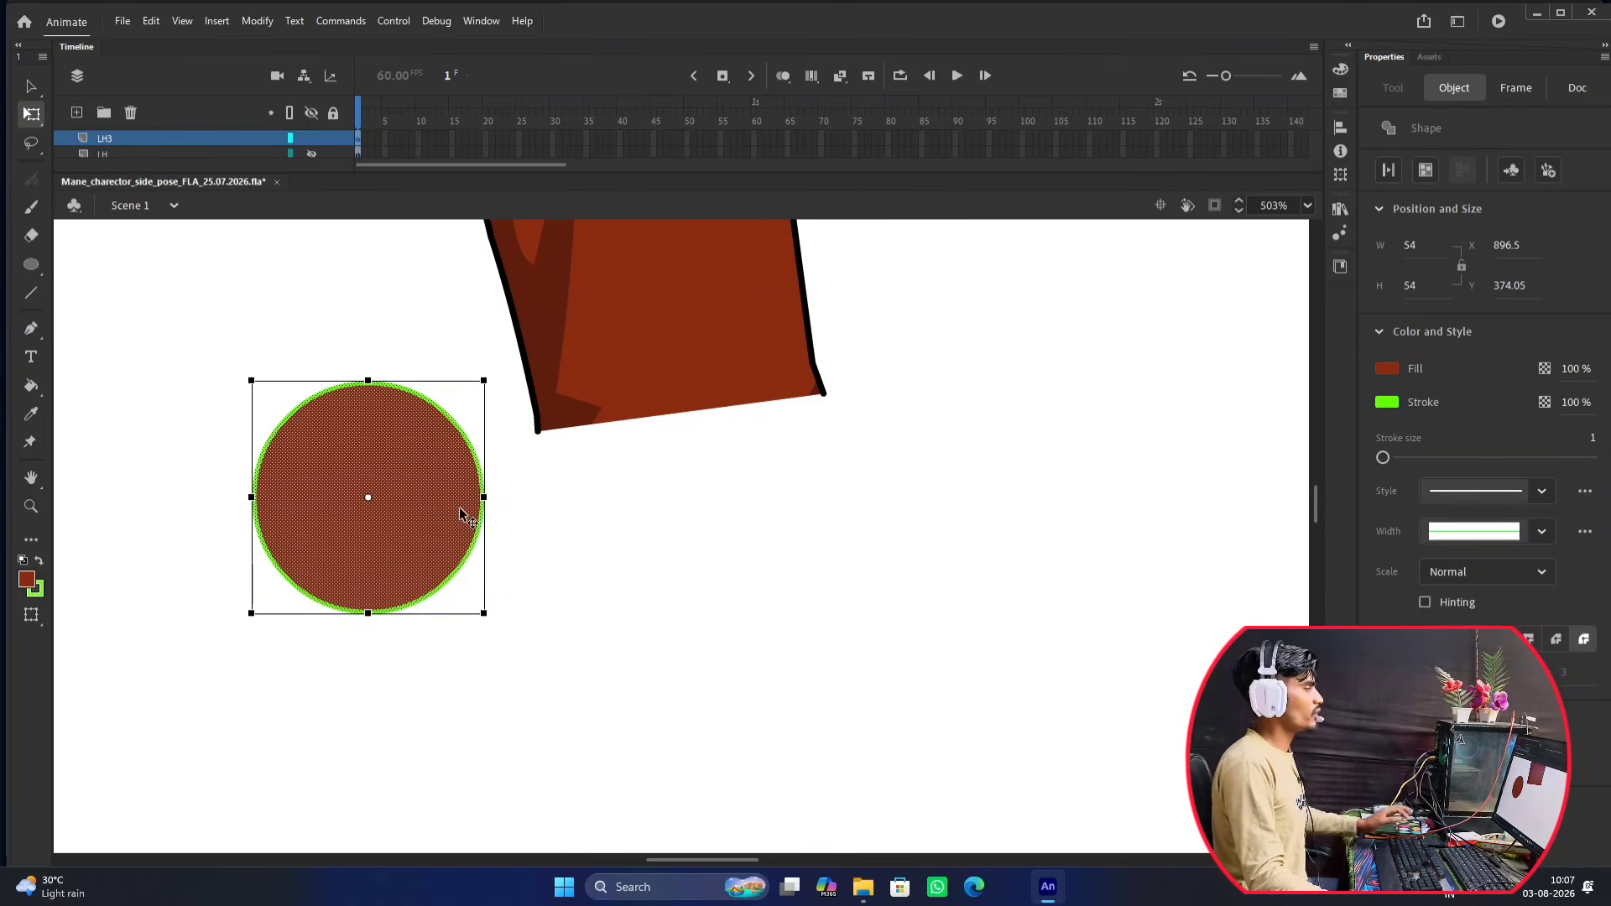
click(571, 491)
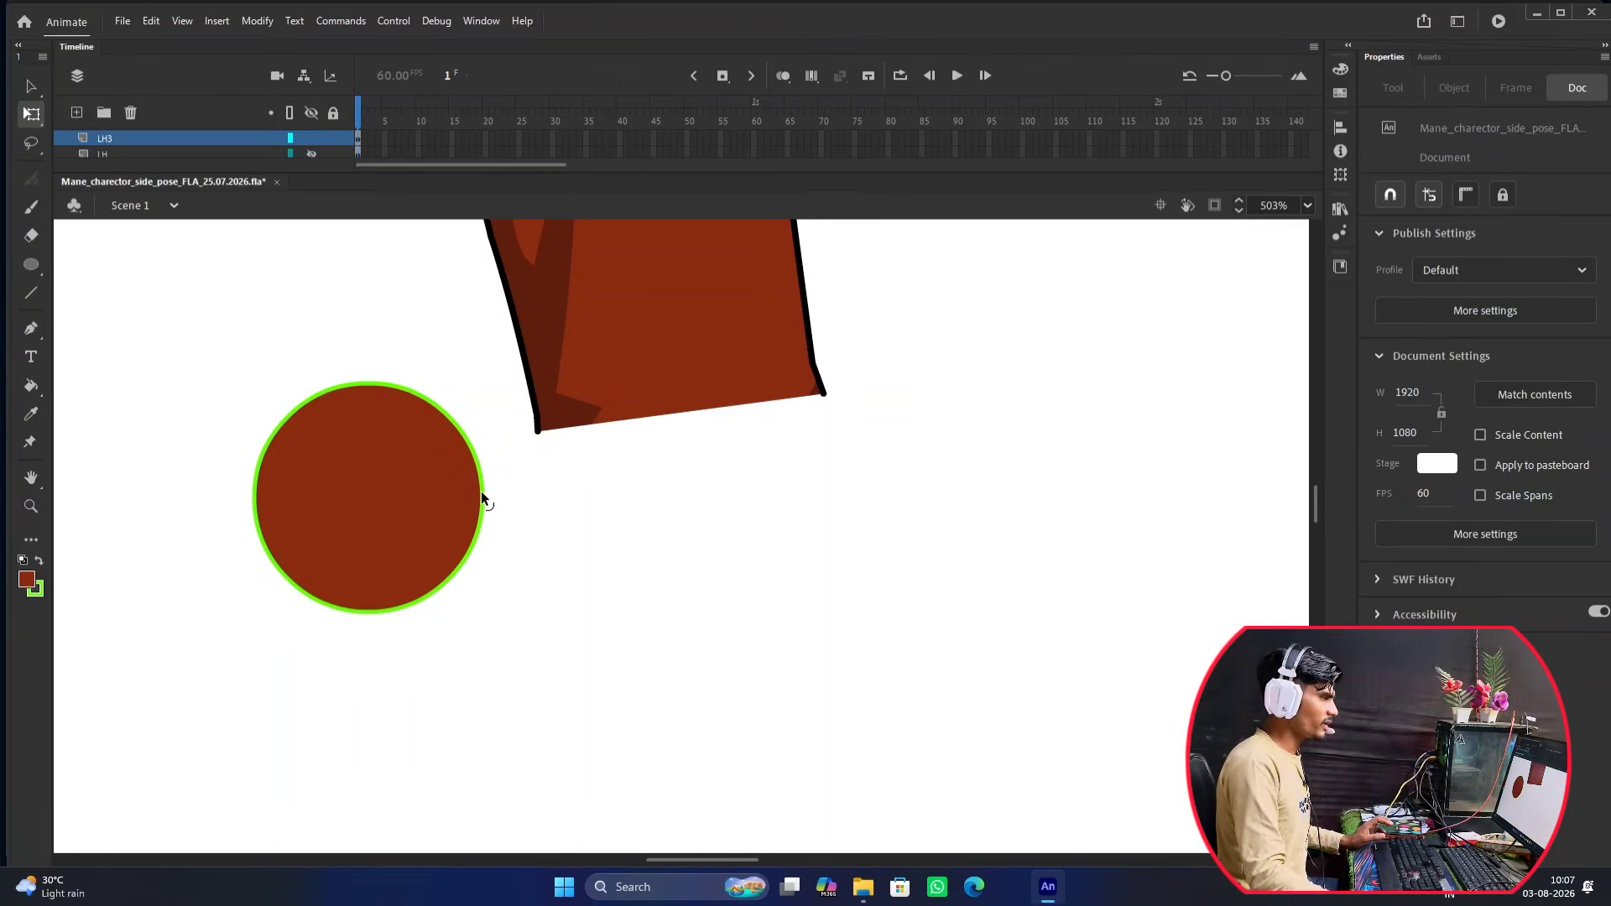
Move the circle with its stroke onto the sleeve's cut lower end and scale it proportionally to about 67 px wide.
click(416, 502)
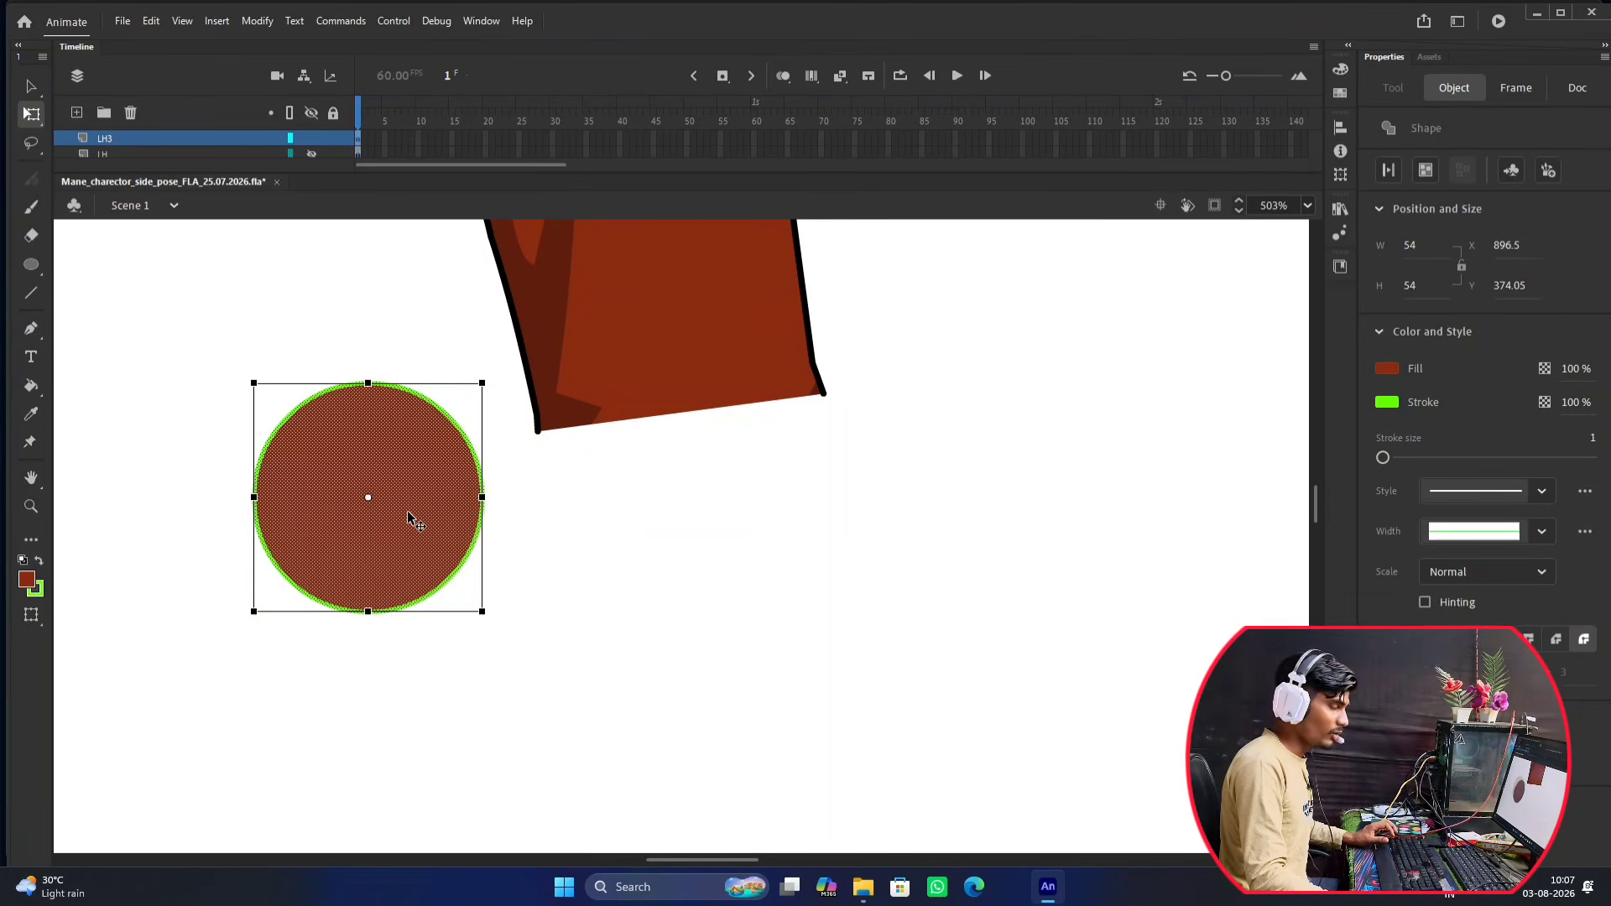
drag(408, 512, 710, 420)
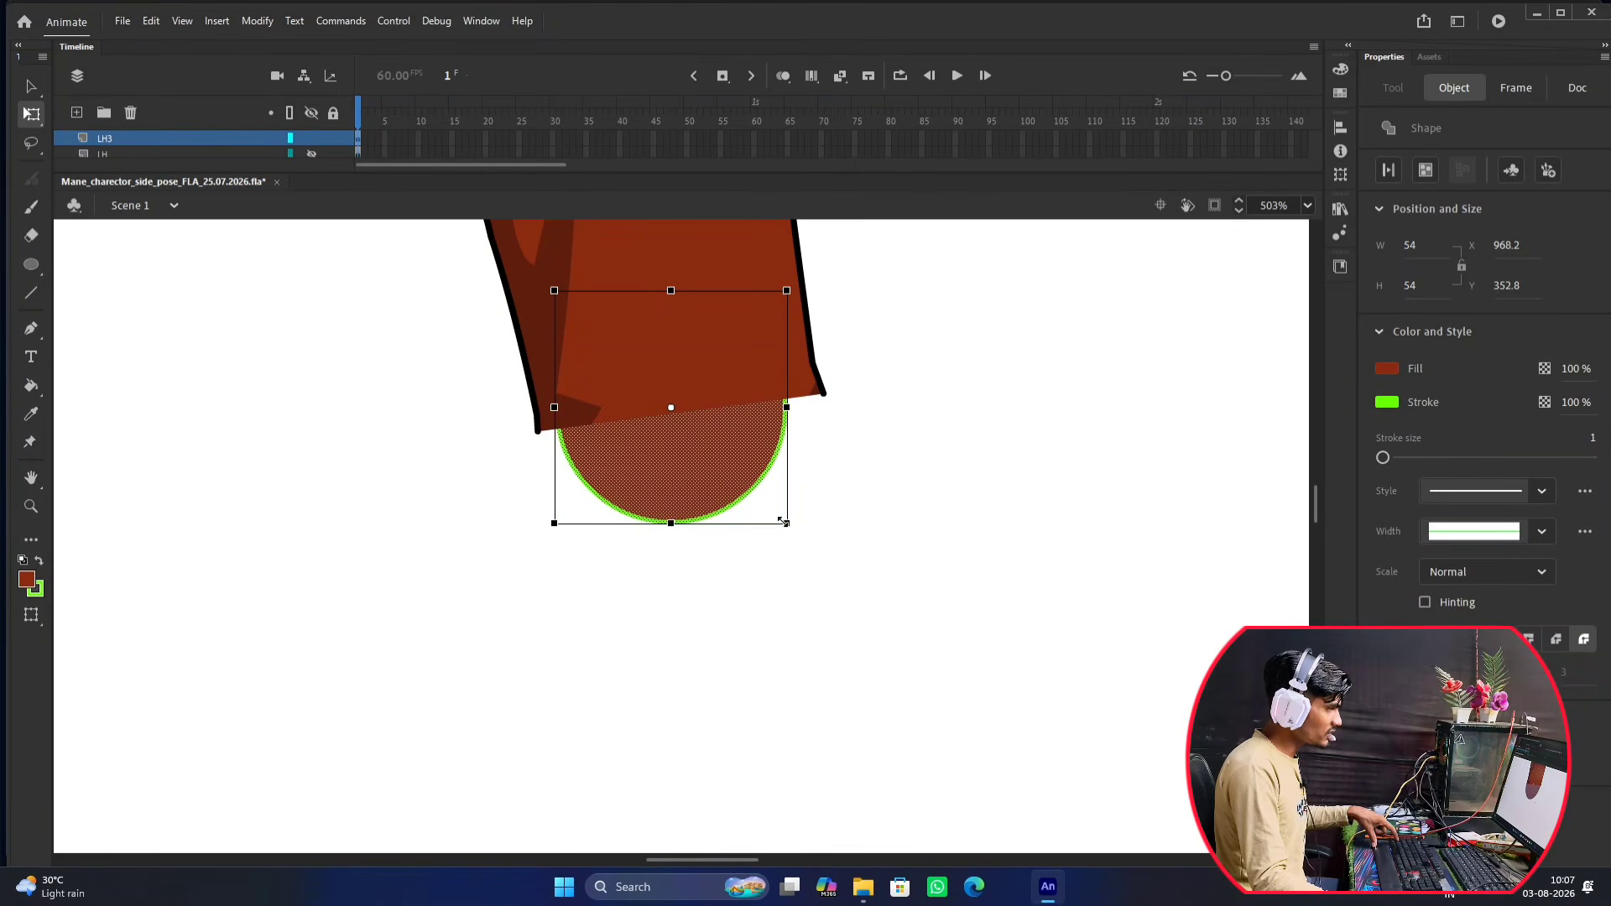
drag(783, 522, 815, 551)
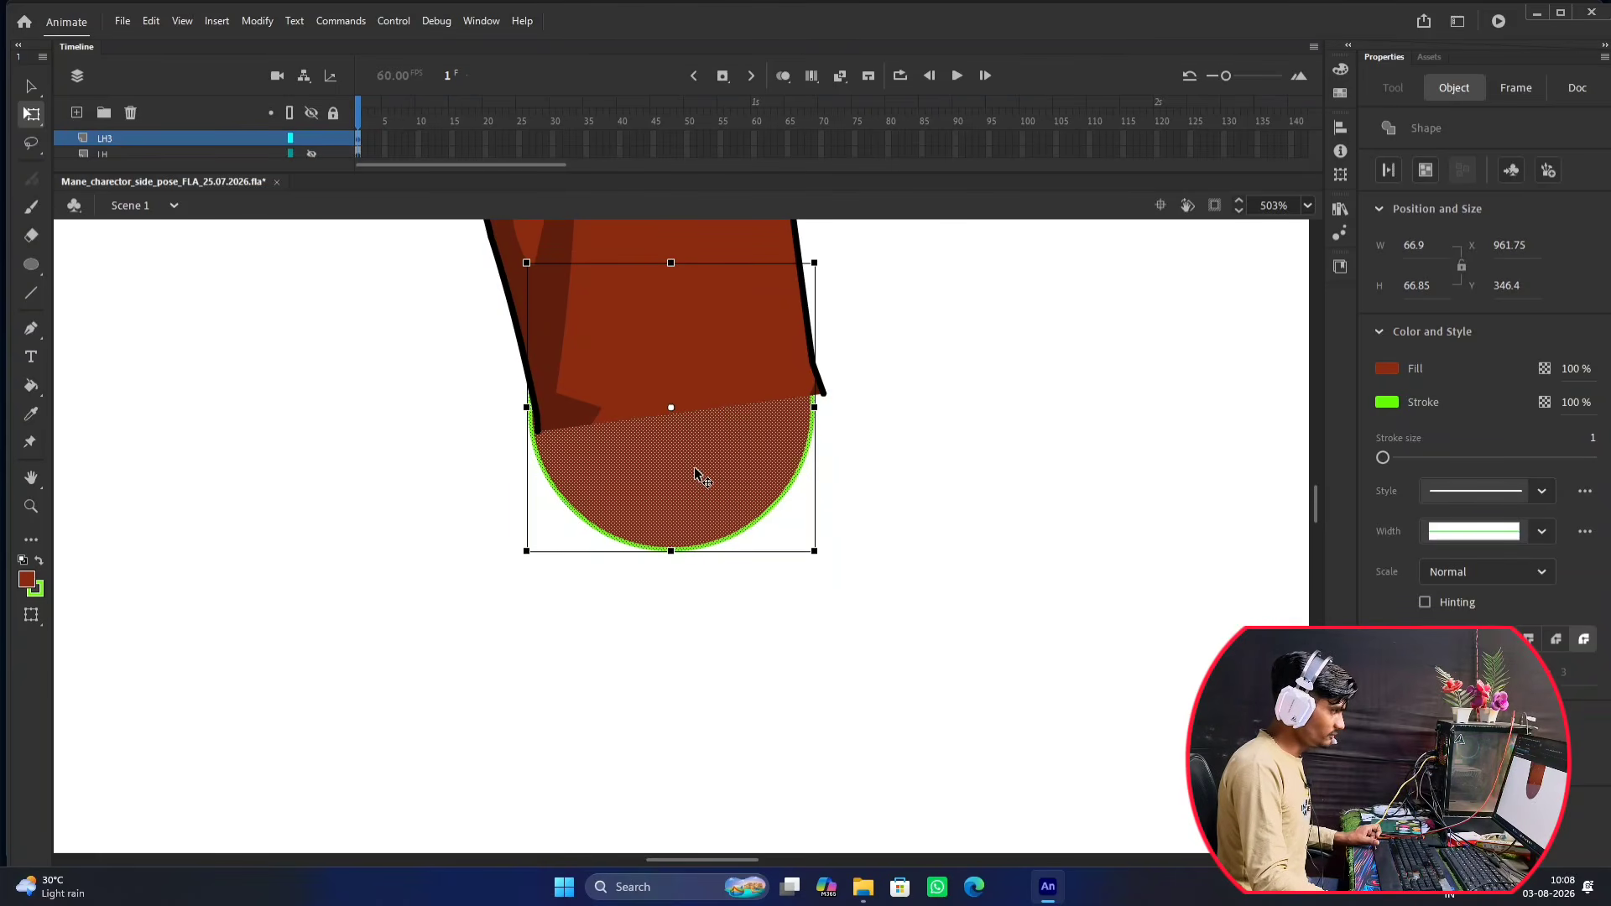
drag(695, 474, 702, 474)
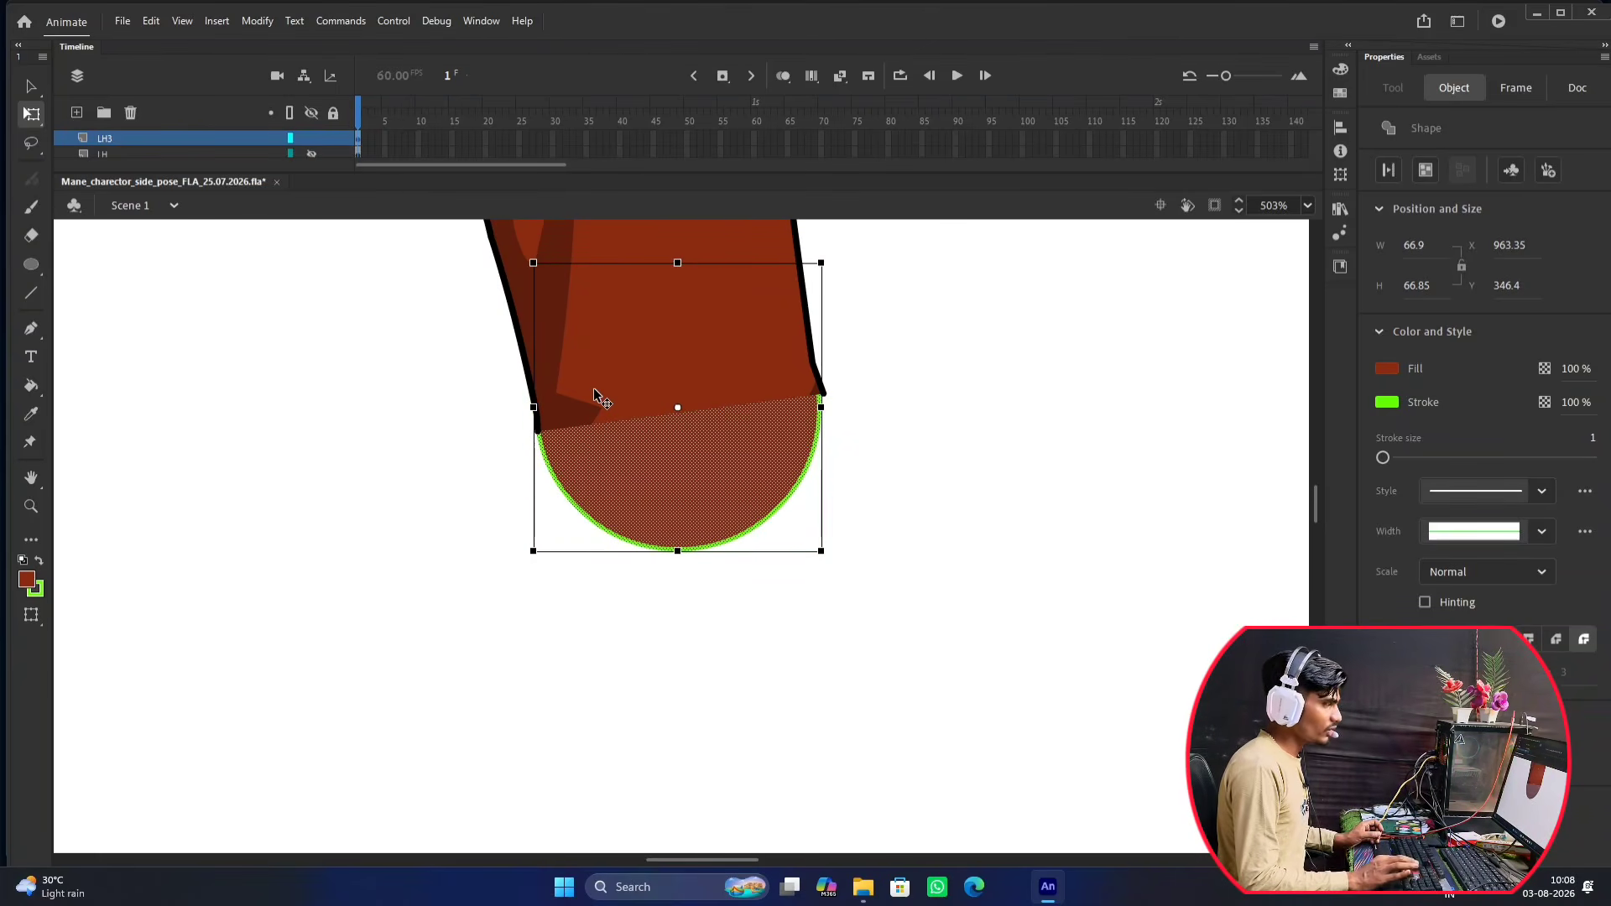
Nudge the circle horizontally until its sides line up with the ends of the sleeve's two black outlines.
key(Left)
key(Left)
key(Left)
key(Right)
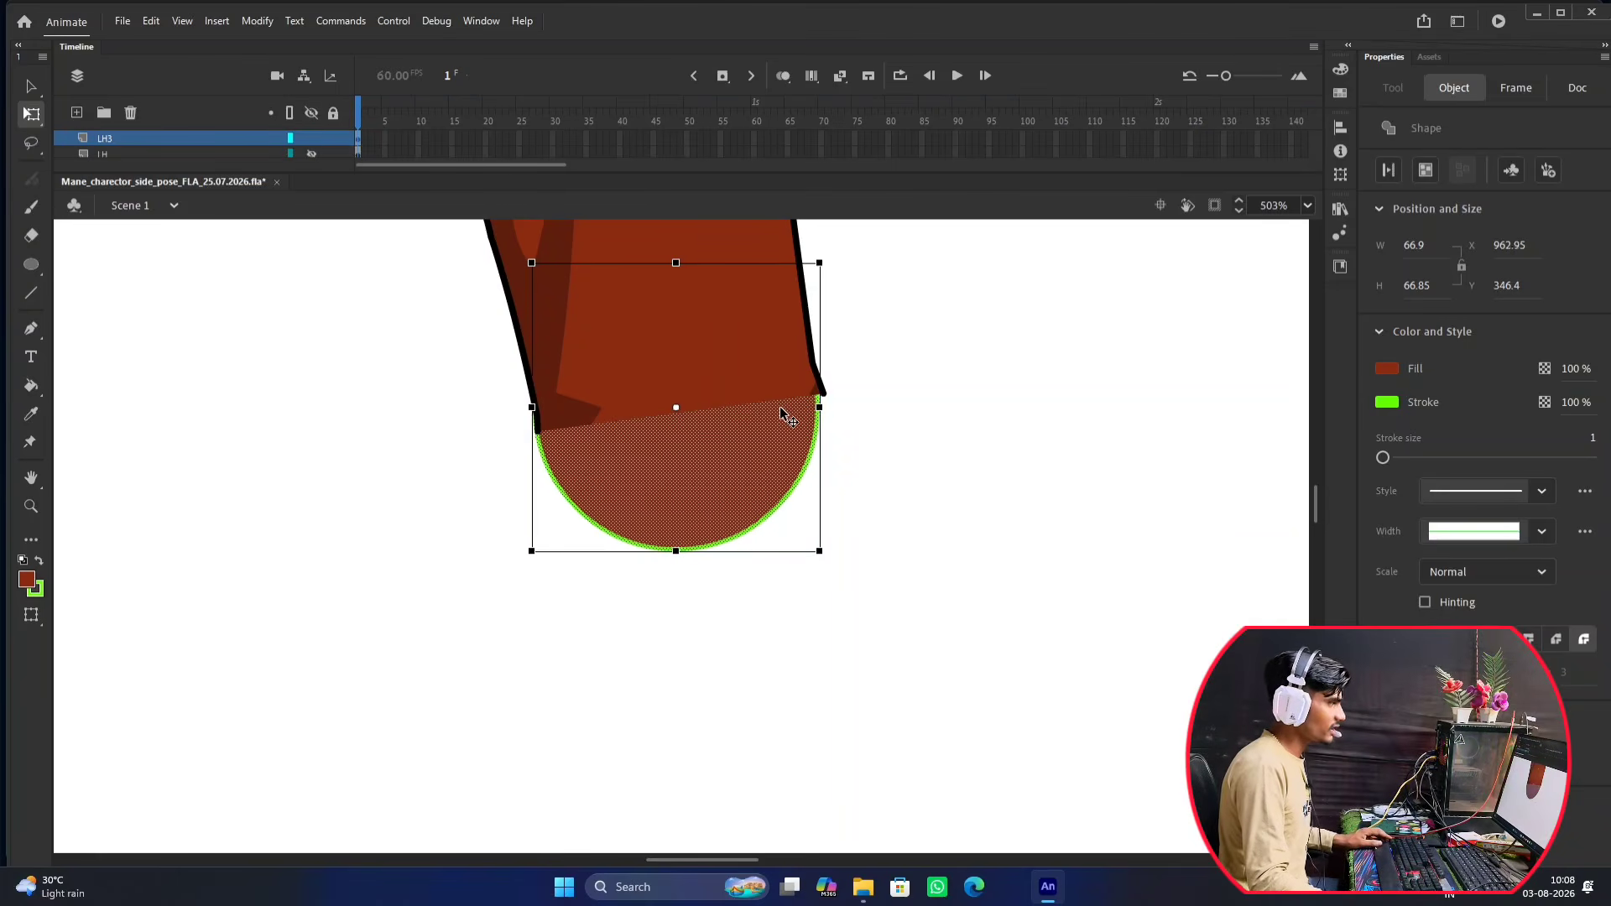
key(Left)
key(Left)
scroll(777, 409, up, 5)
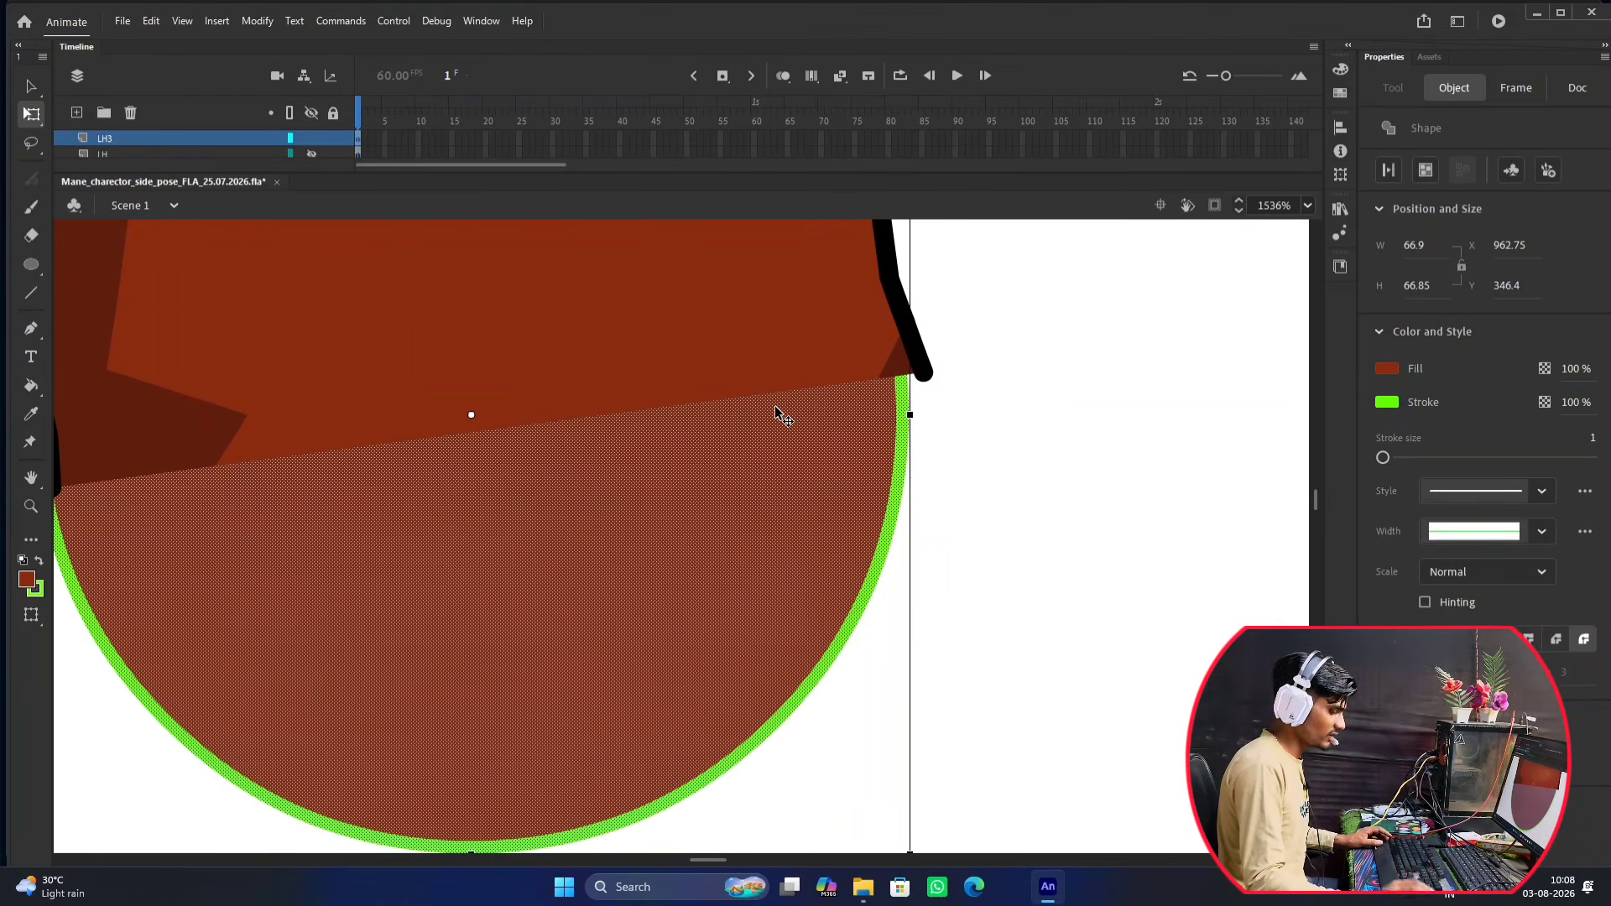
scroll(831, 424, left, 3)
key(Right)
key(Right)
key(Right)
key(Right)
key(Right)
key(Right)
key(Right)
key(Right)
key(Right)
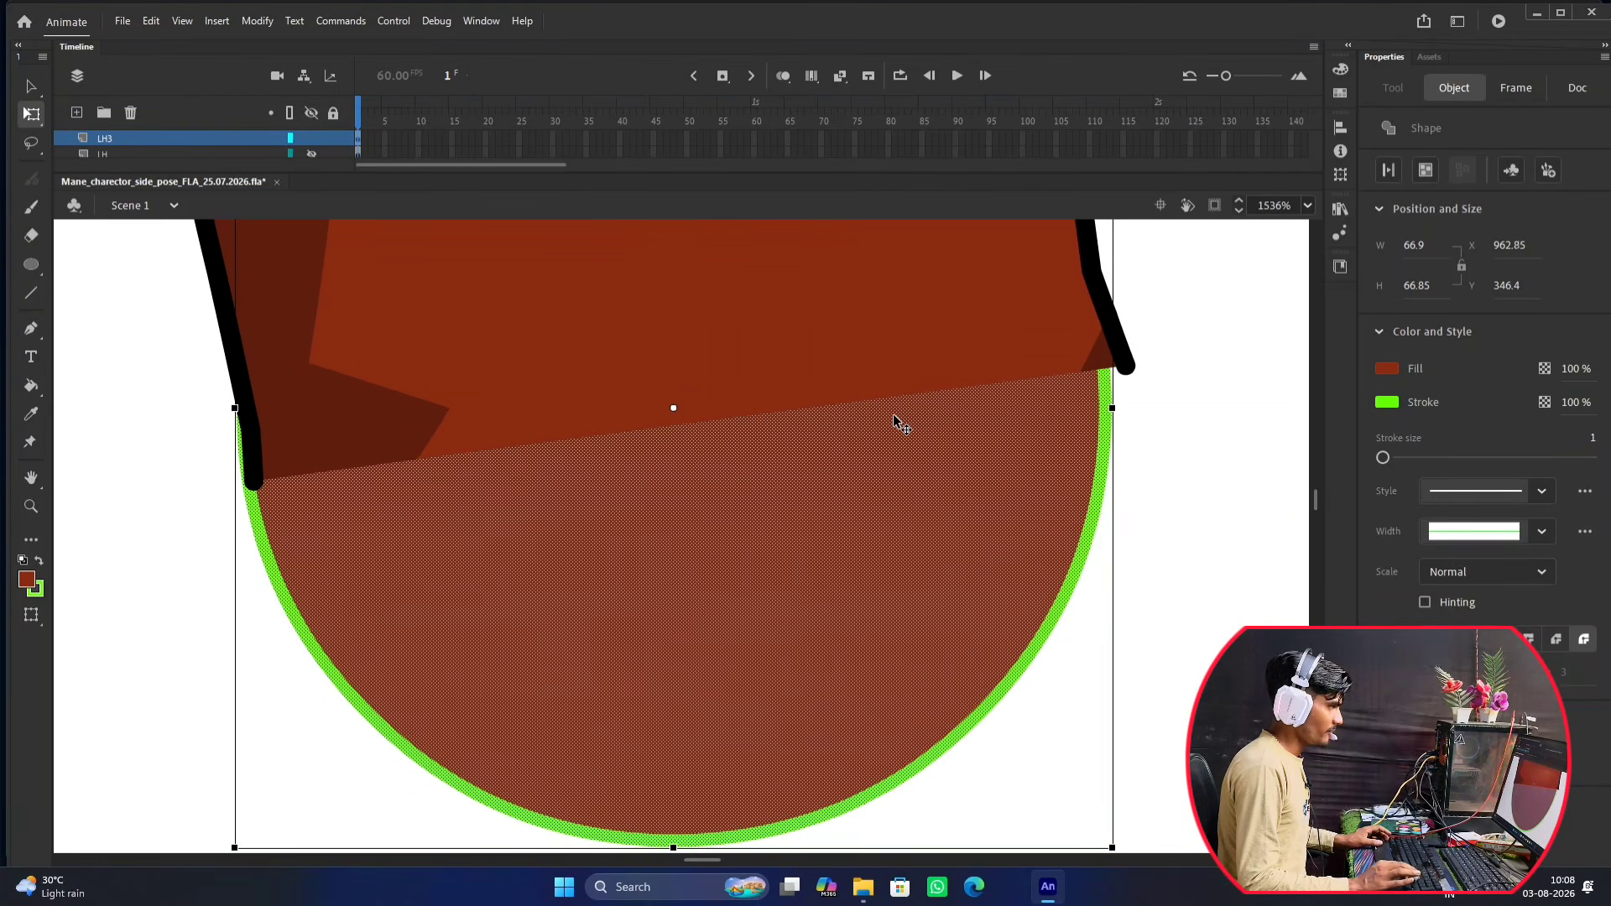
key(Right)
key(Right)
key(Right)
key(Right)
key(Right)
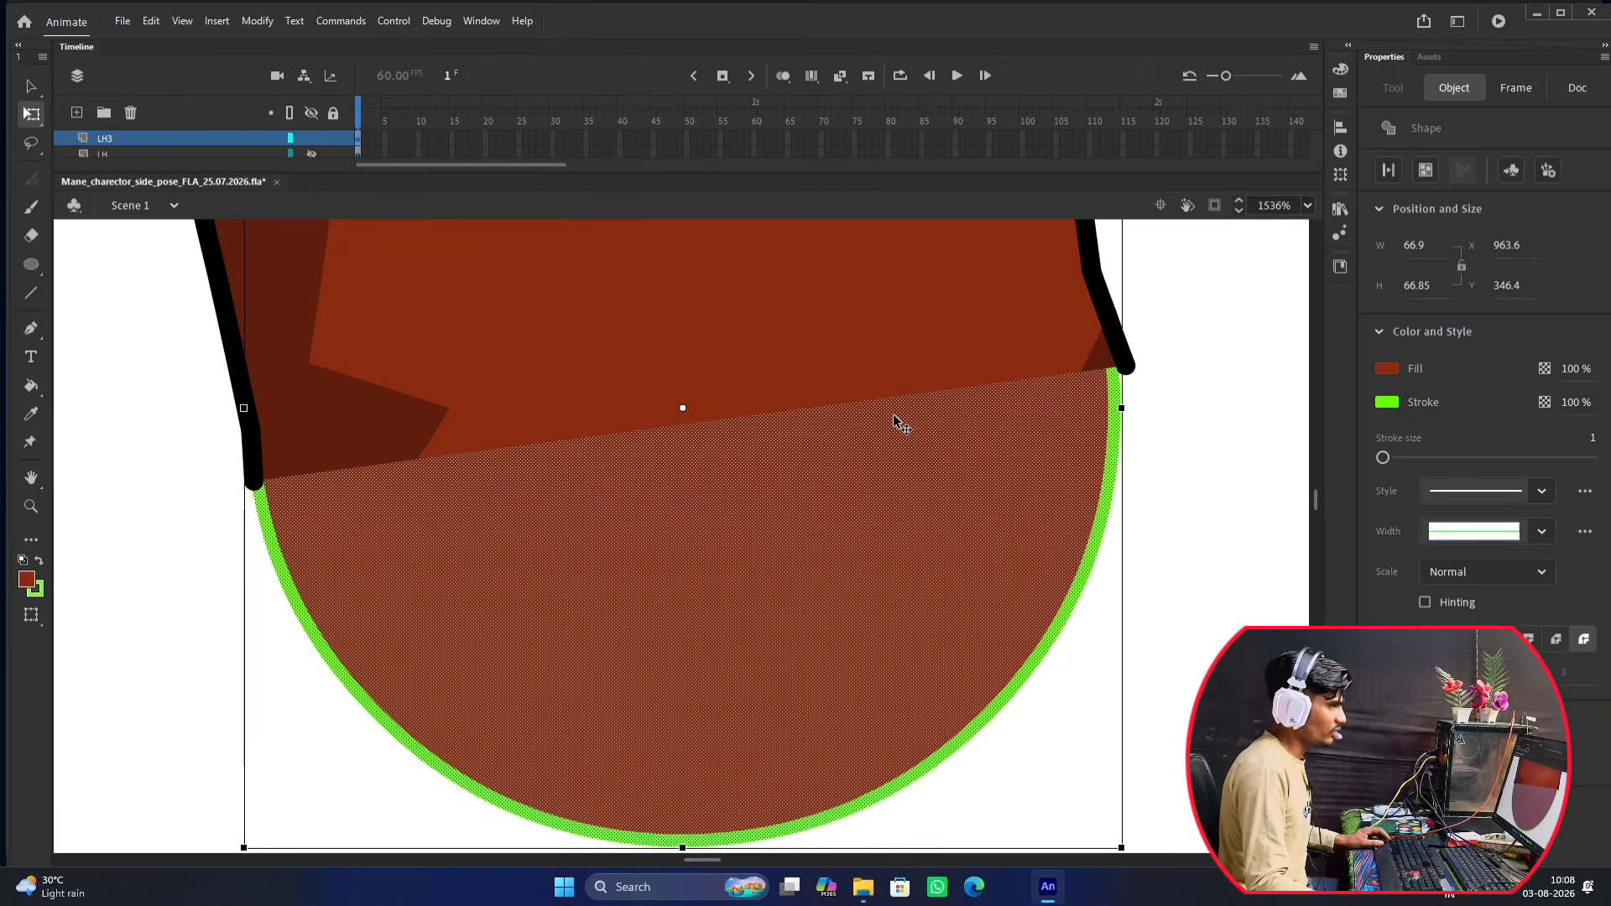
Reshape the circle into a slightly wider oval of about 68 × 62 px that fits the sleeve's lower end, and deselect it.
scroll(893, 414, down, 5)
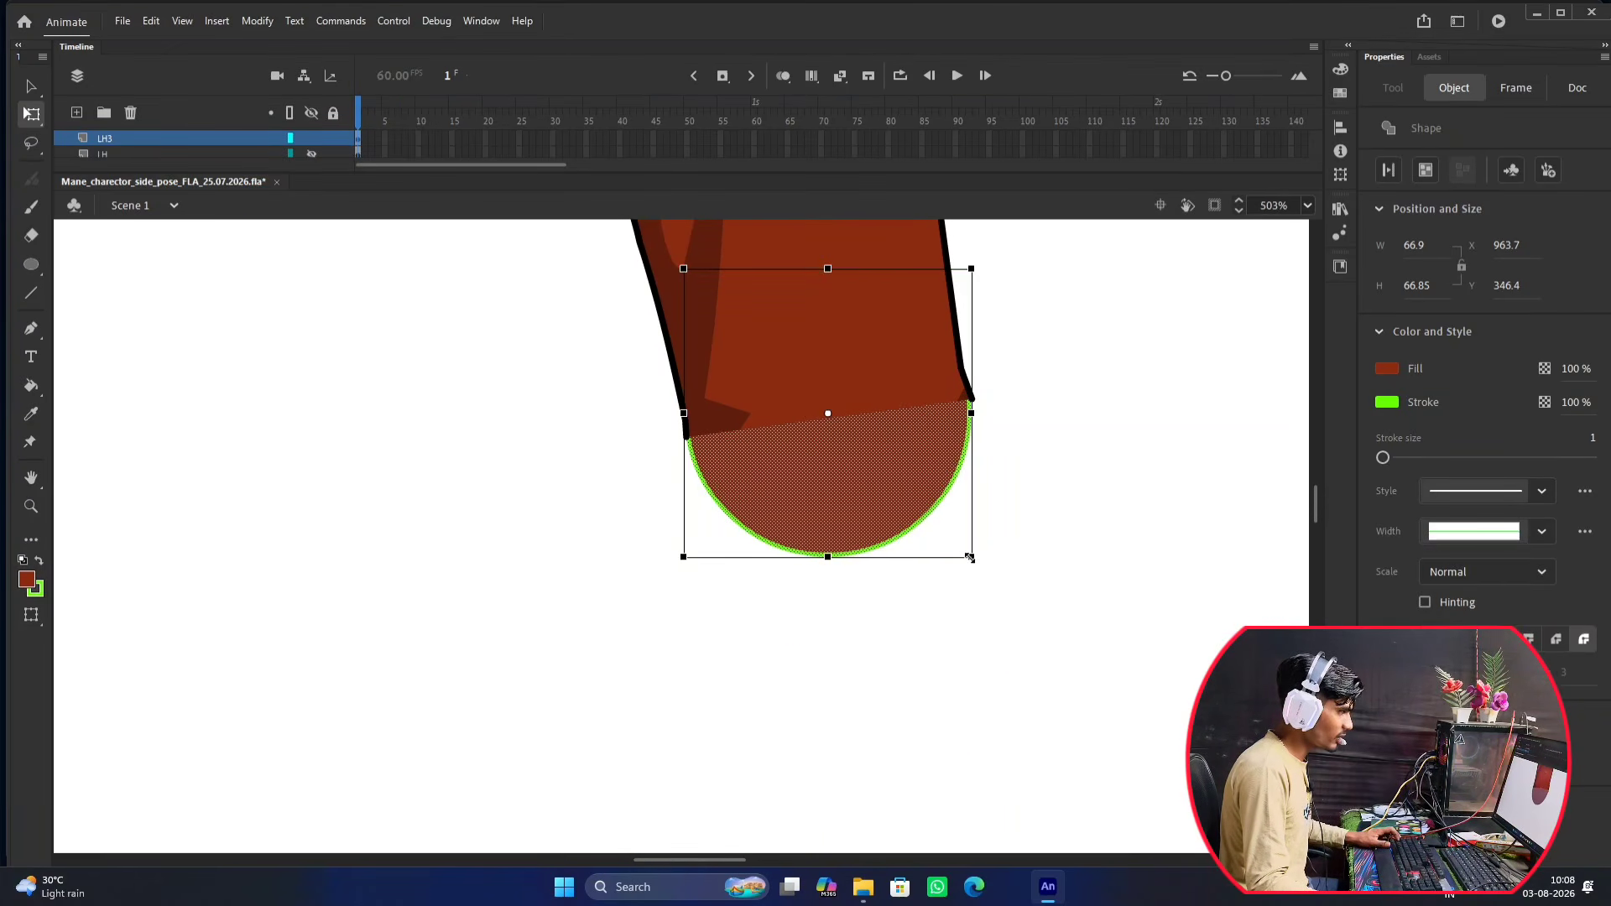
drag(972, 558, 985, 557)
scroll(960, 504, up, 6)
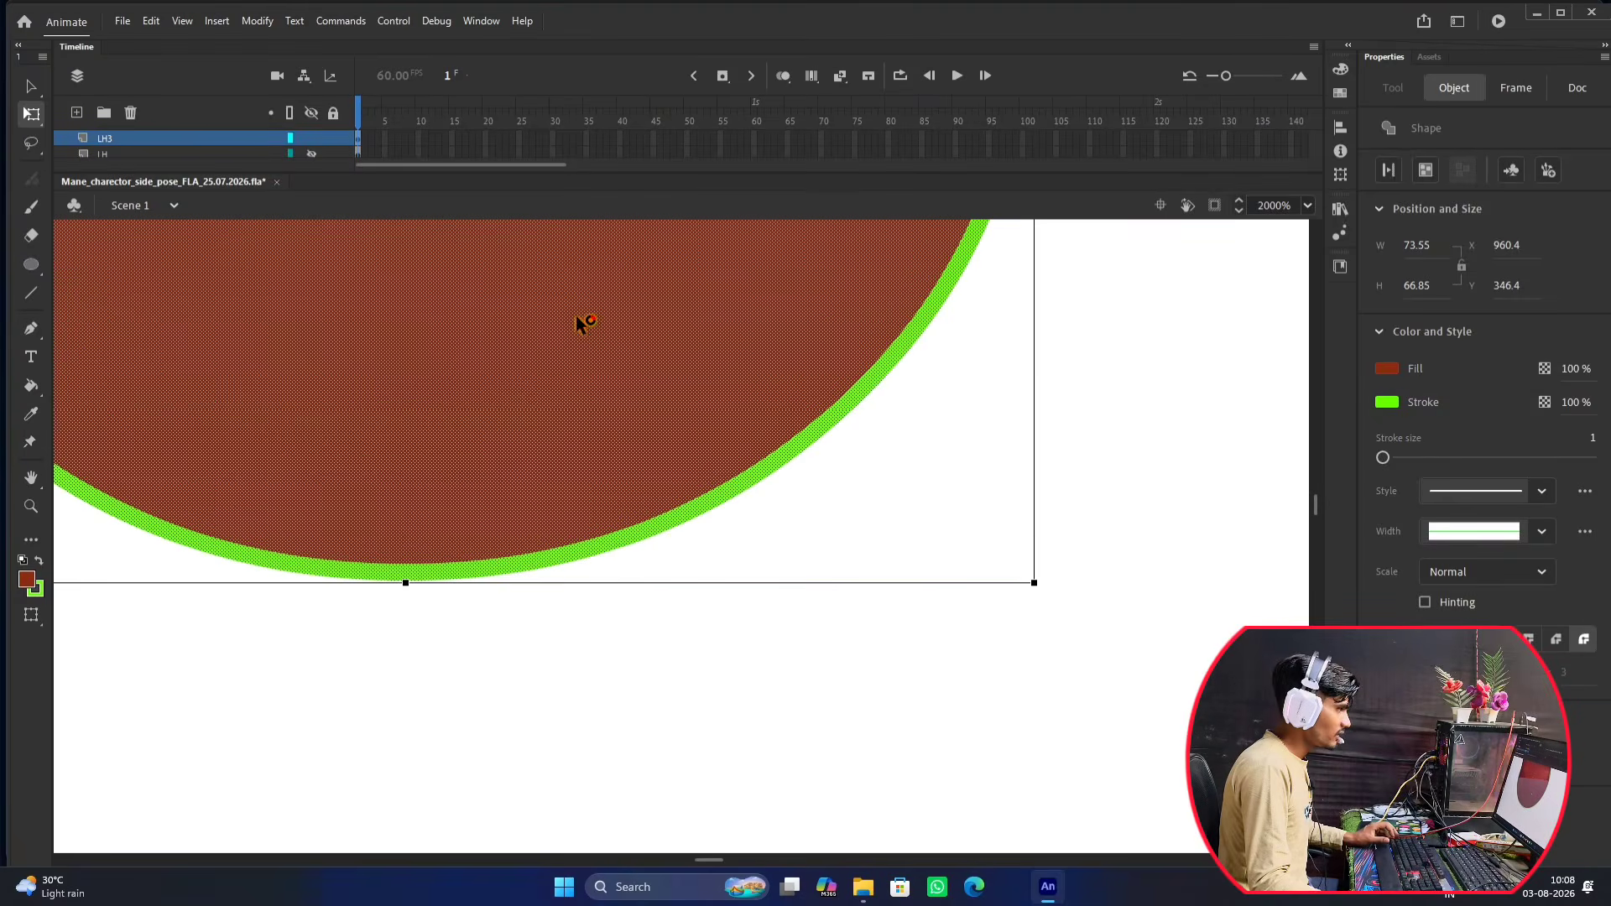
scroll(576, 315, down, 3)
scroll(575, 315, up, 5)
scroll(576, 316, left, 3)
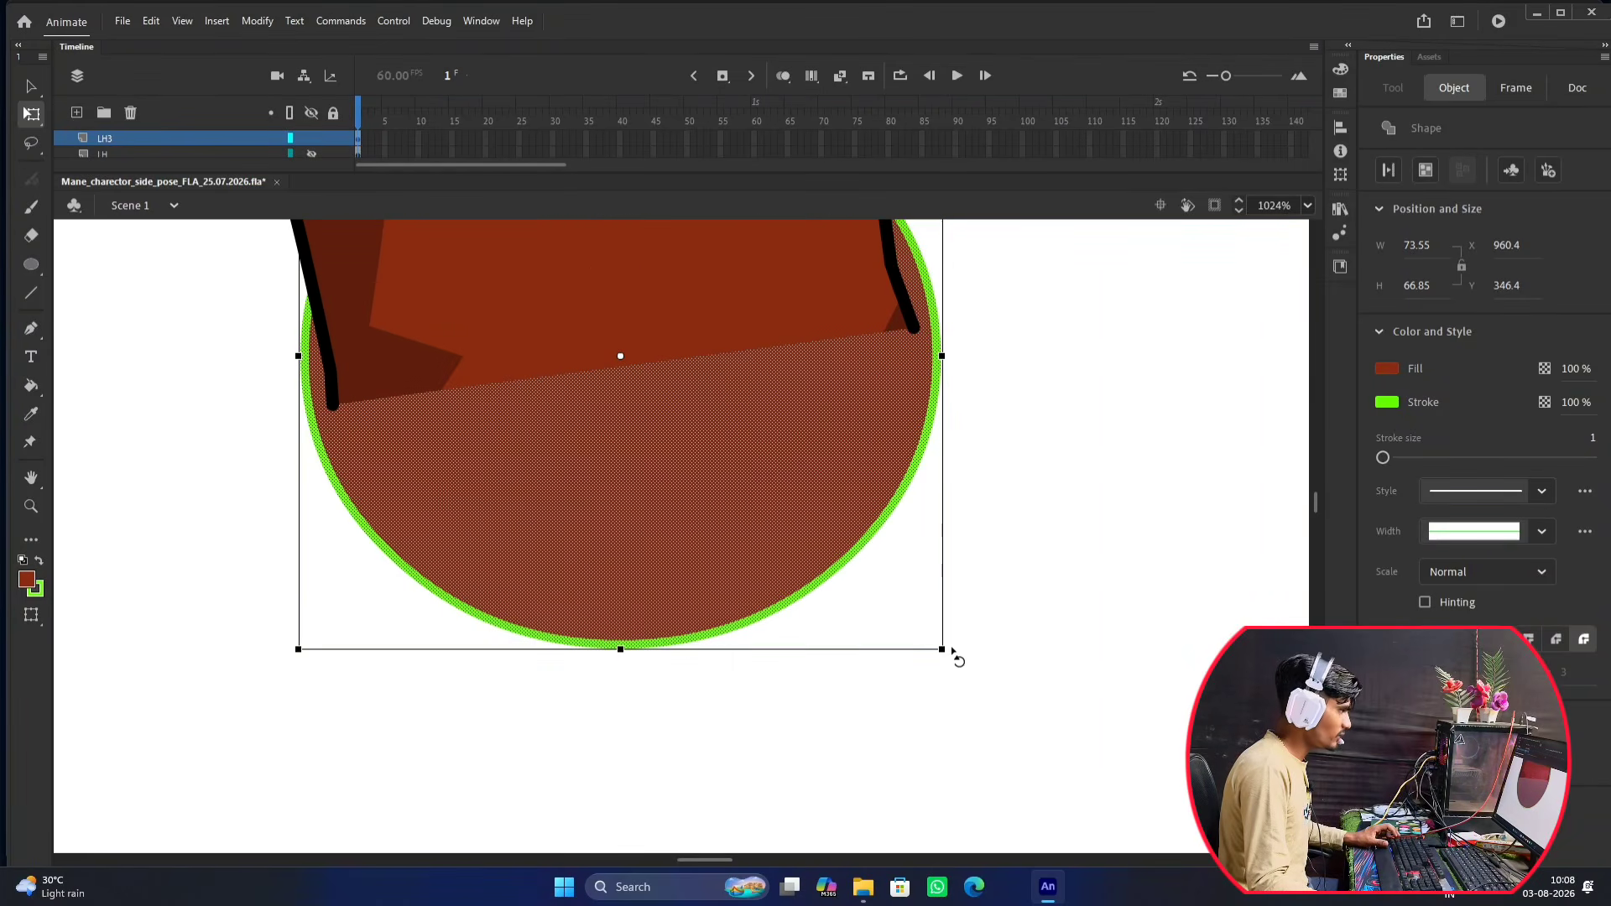
scroll(810, 485, up, 1)
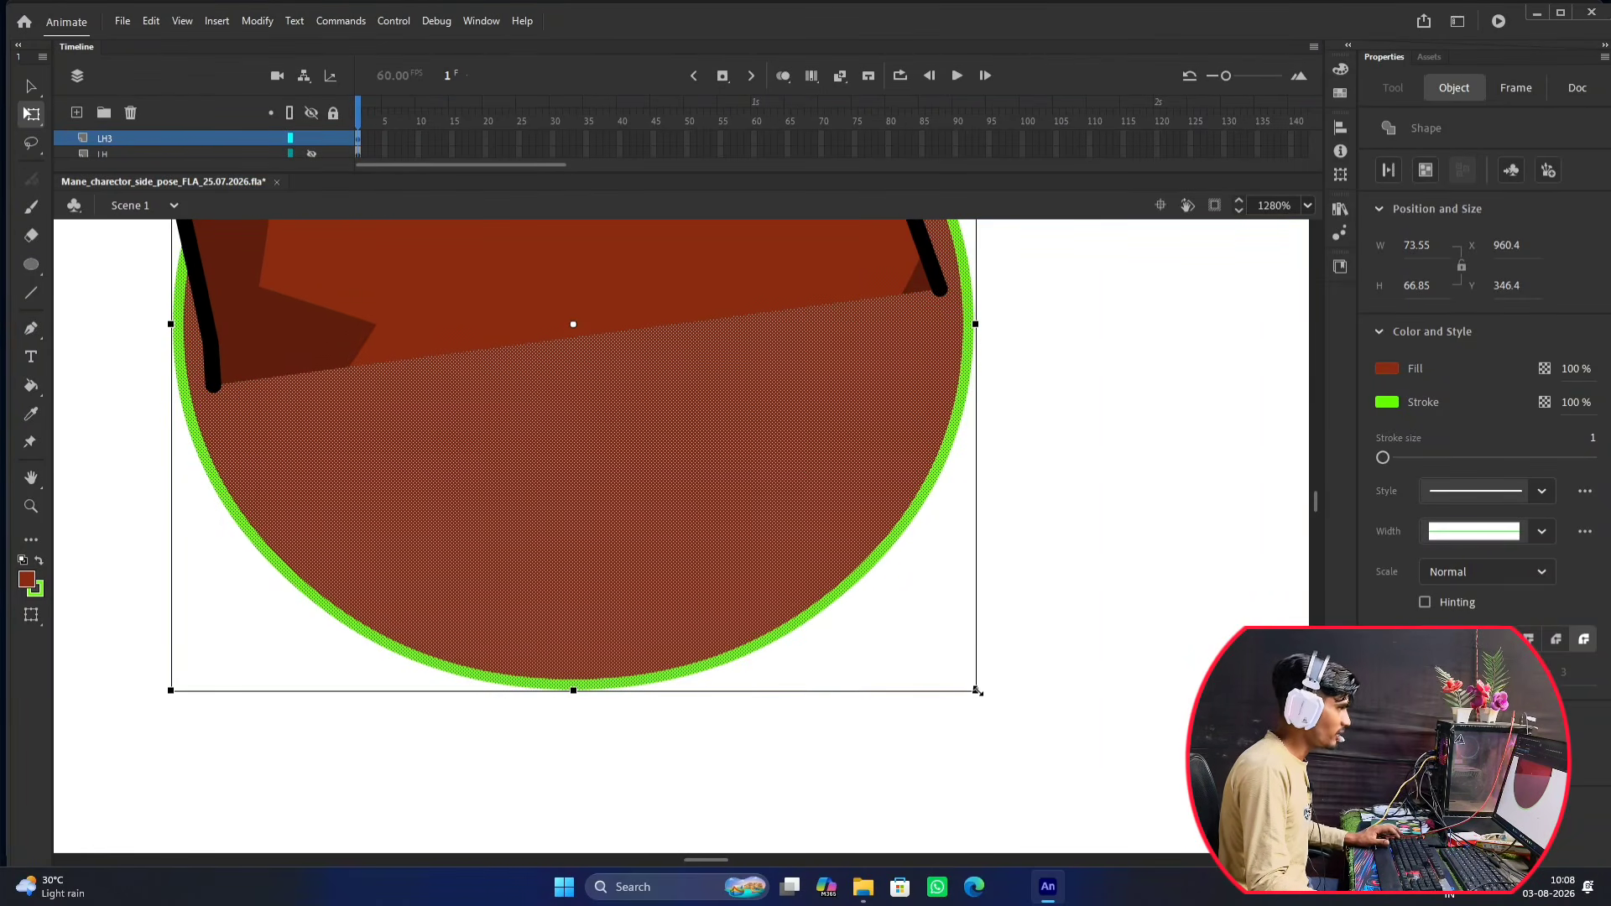
drag(978, 690, 949, 667)
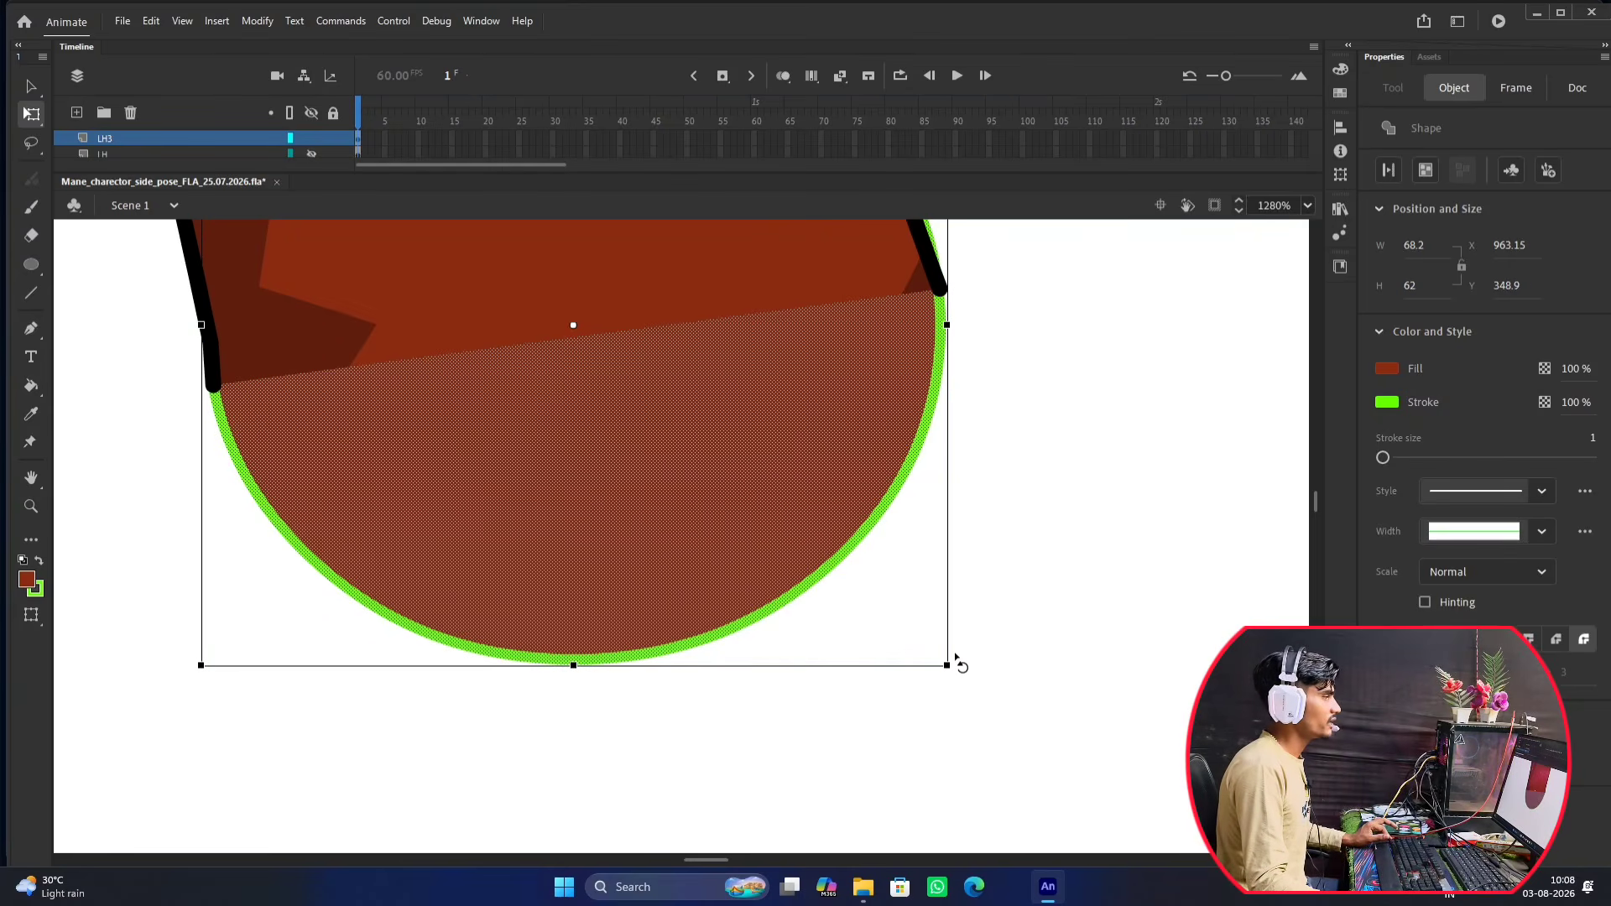
scroll(918, 592, down, 3)
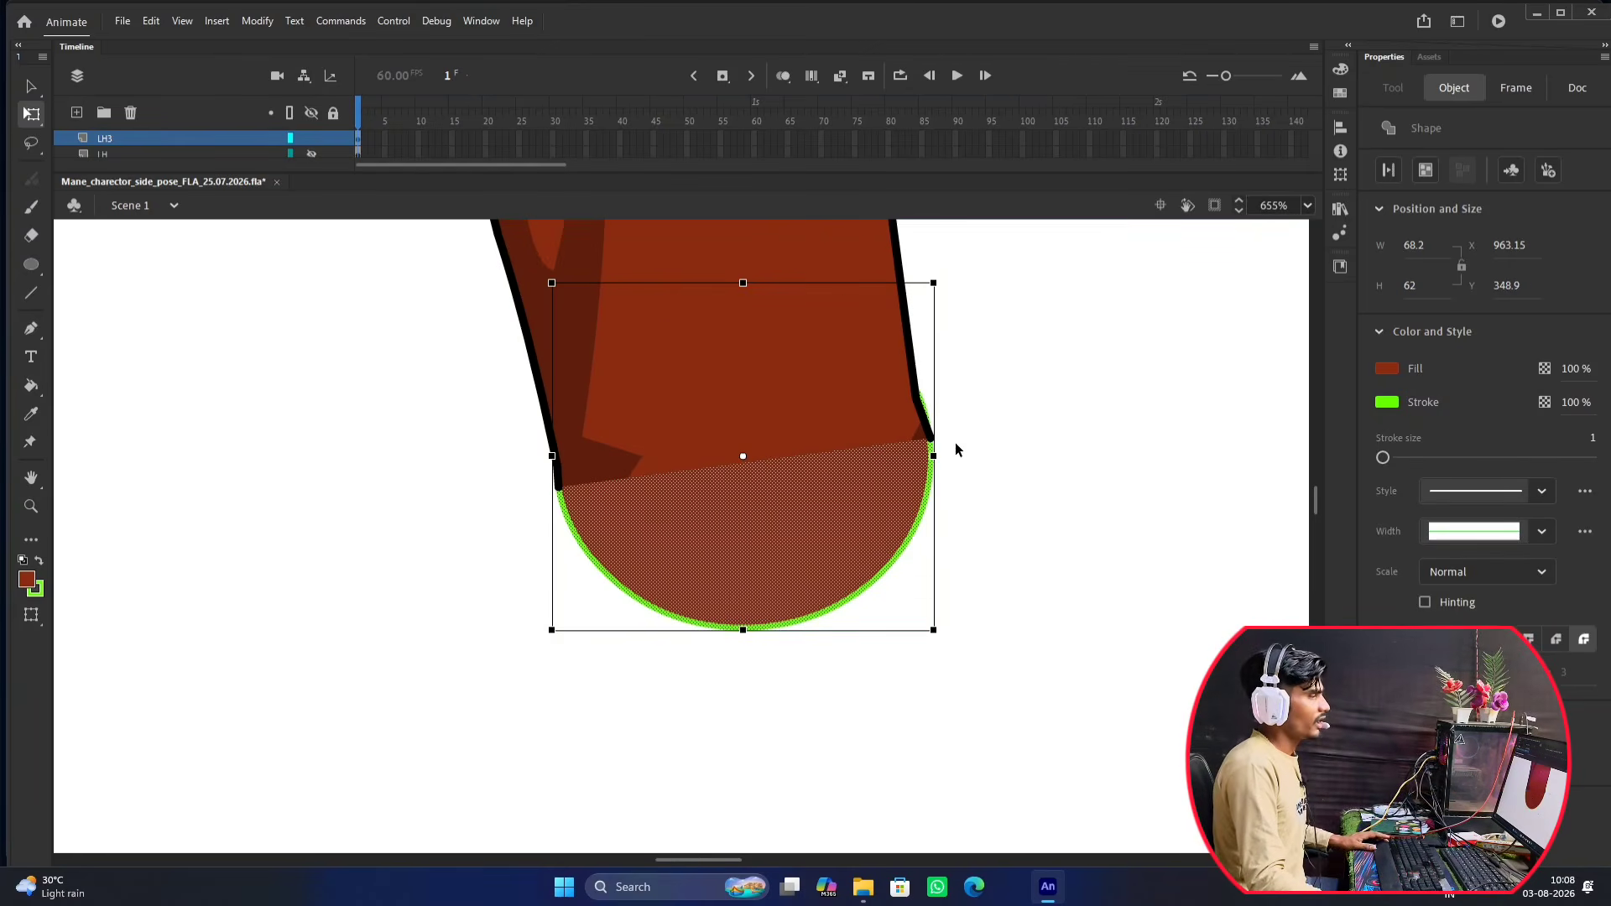
click(1003, 430)
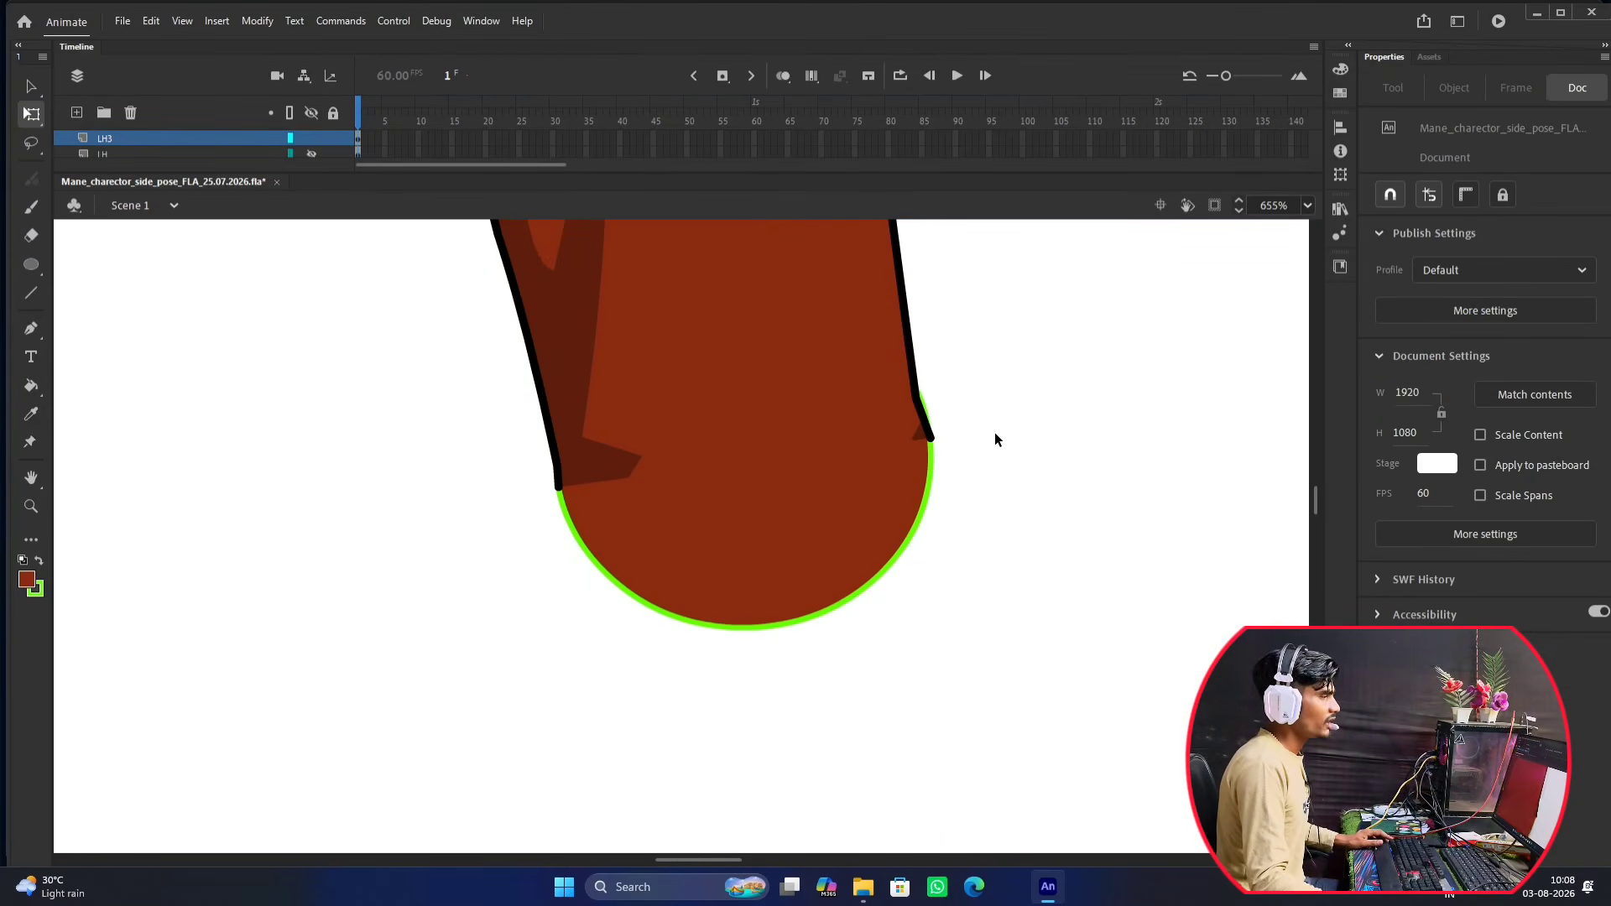
Inside the upper-sleeve group, check the stroke size of the black outline and return to Scene 1.
scroll(920, 355, up, 3)
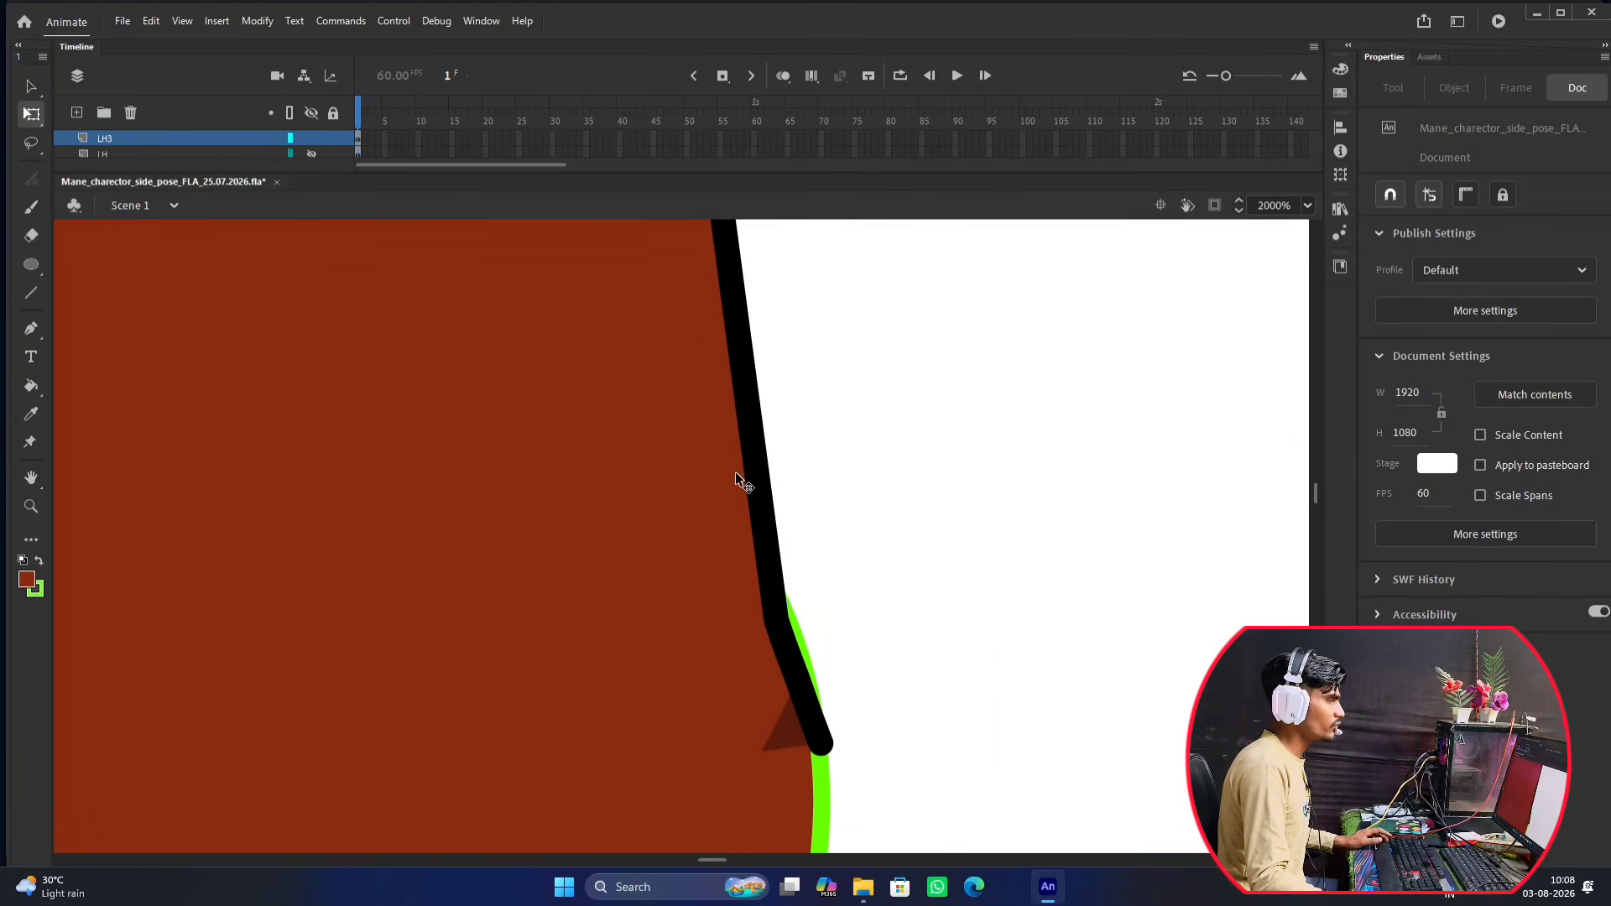
double_click(762, 442)
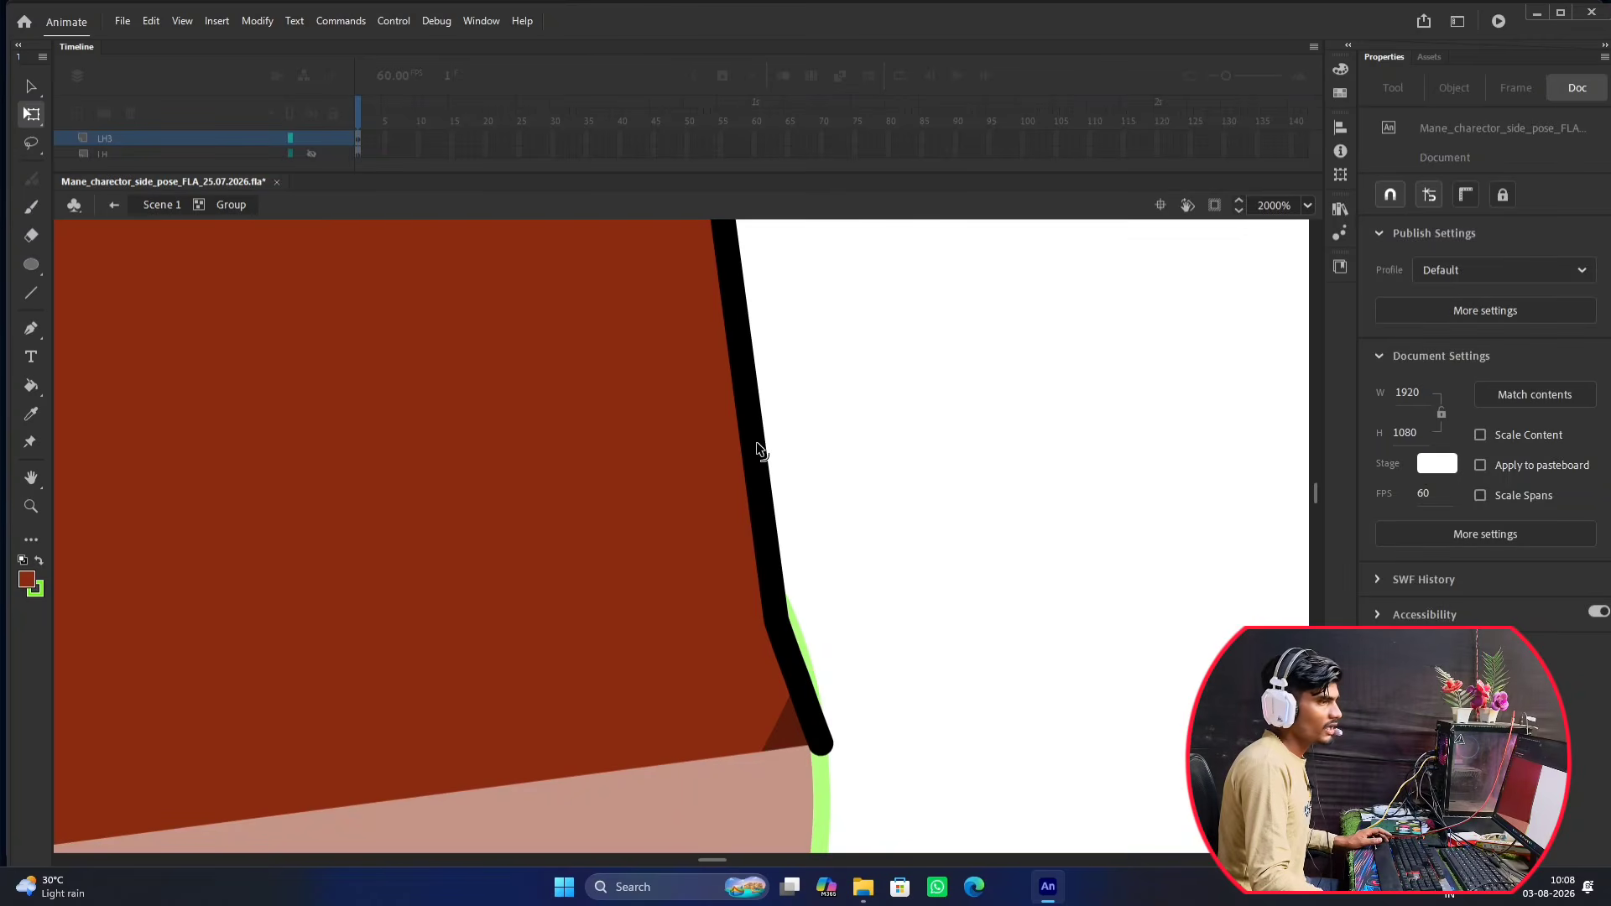
click(759, 449)
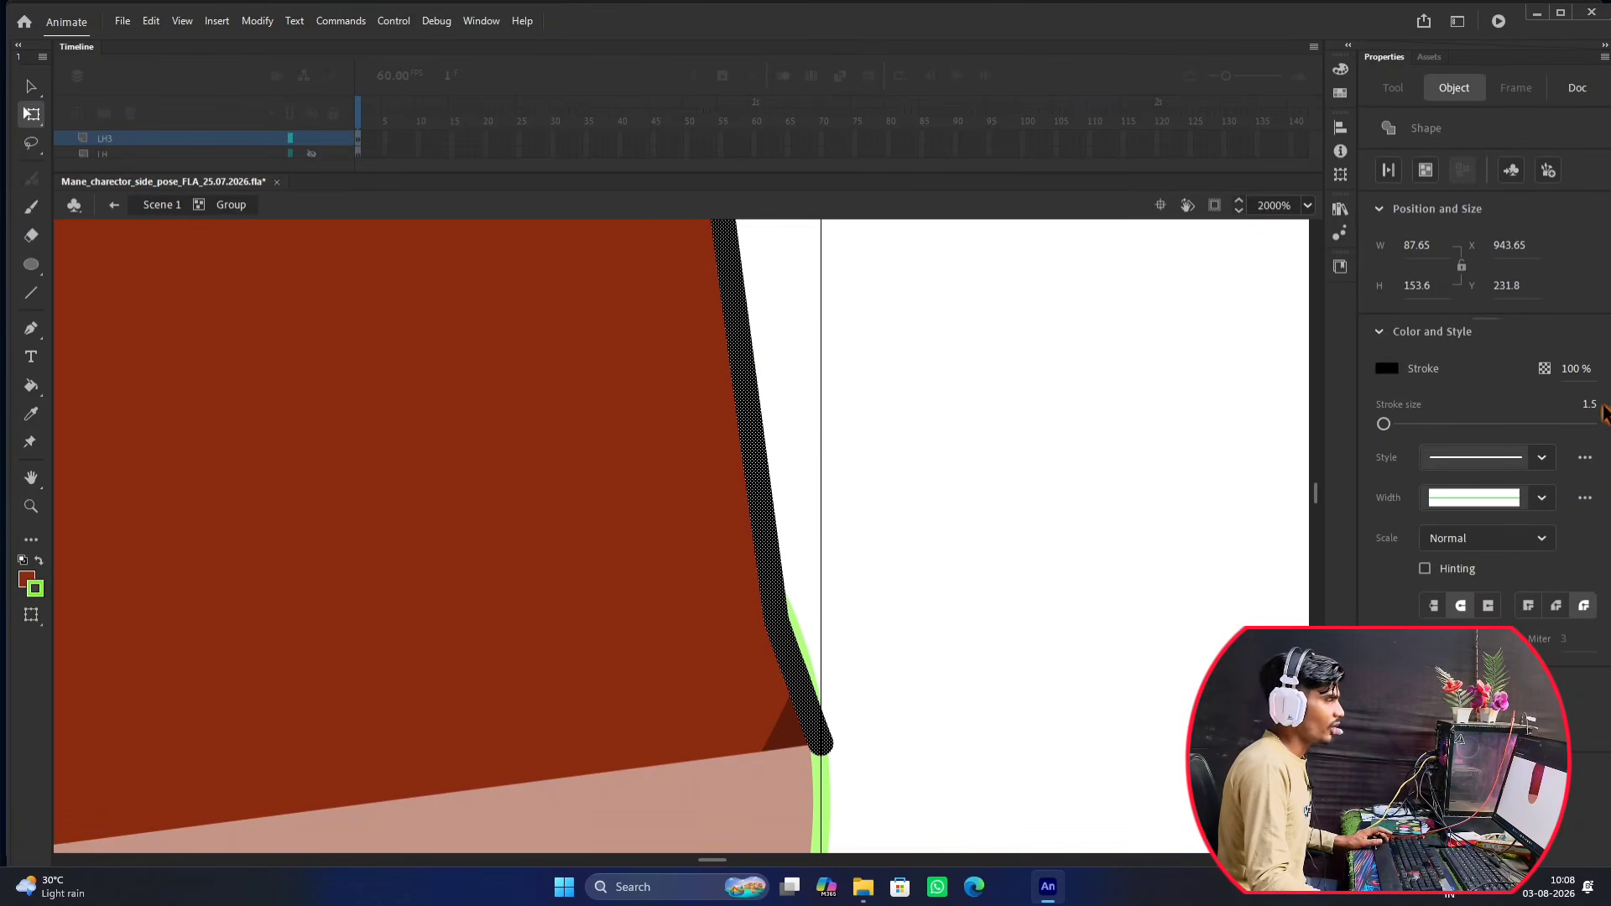
scroll(824, 430, down, 2)
scroll(849, 516, down, 2)
click(849, 516)
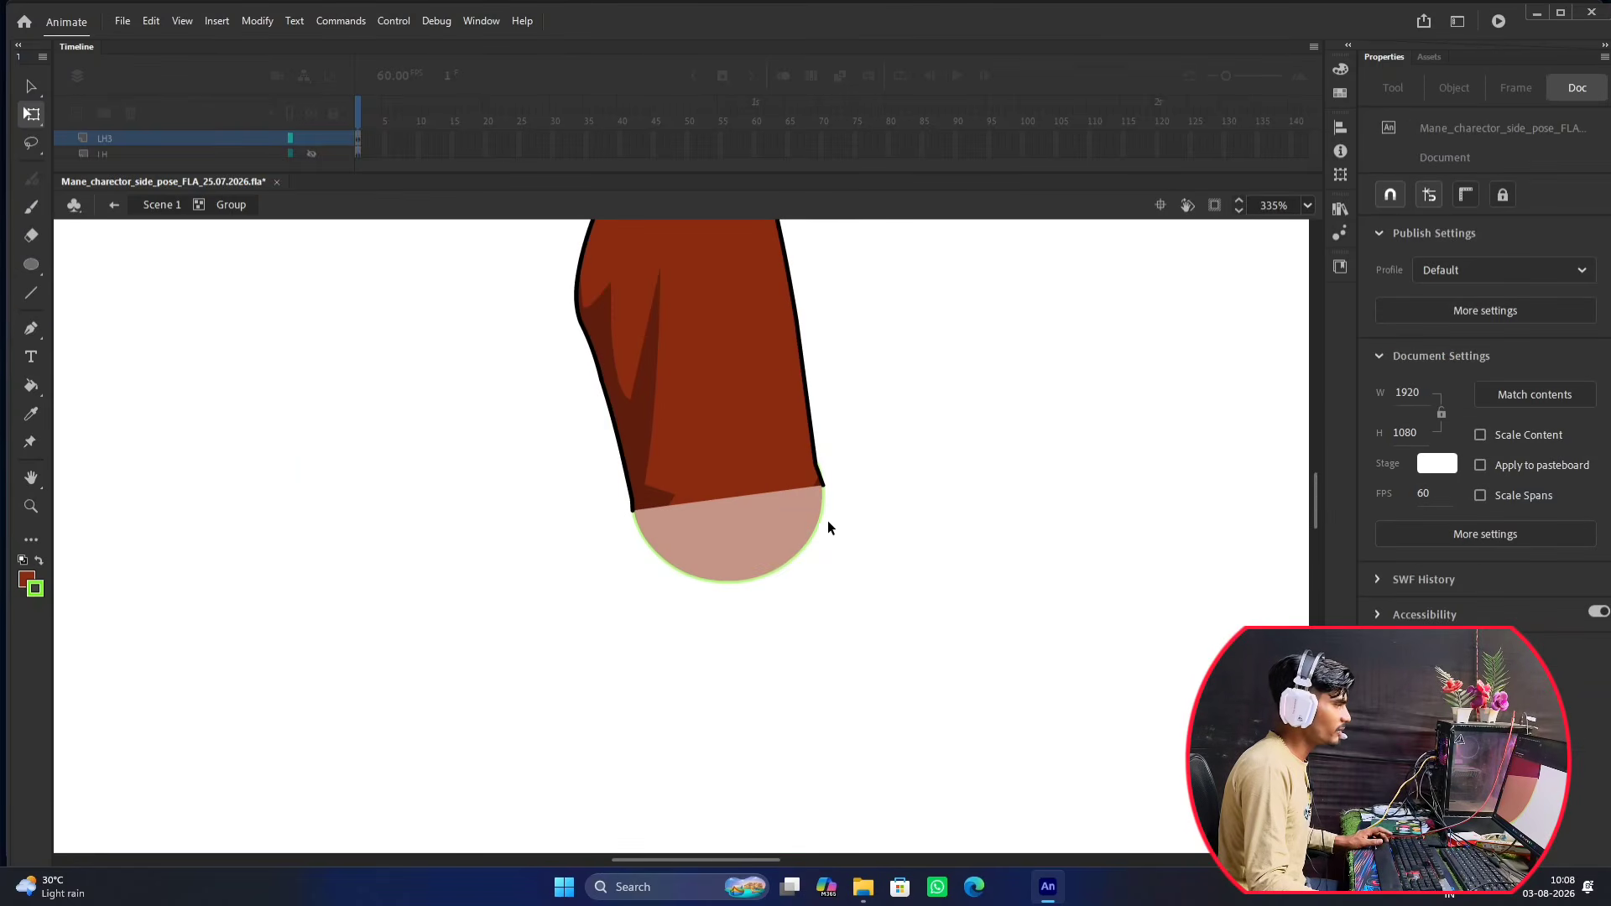
scroll(822, 525, up, 5)
double_click(677, 505)
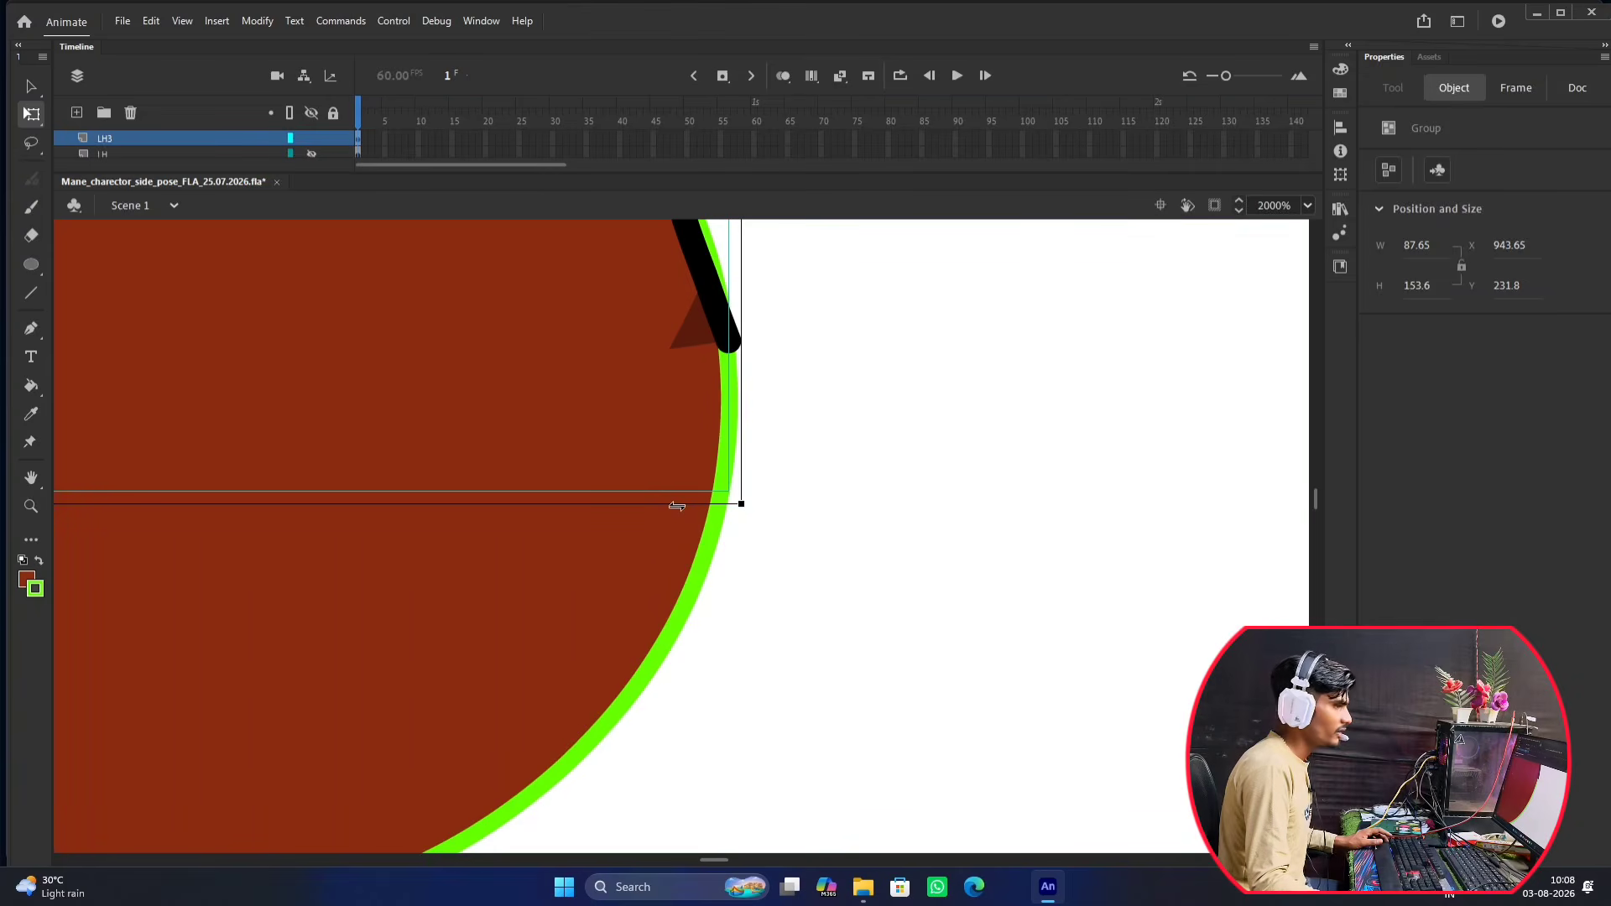
Select the oval's green stroke separately from its fill and check its stroke size against the sleeve outline.
click(707, 547)
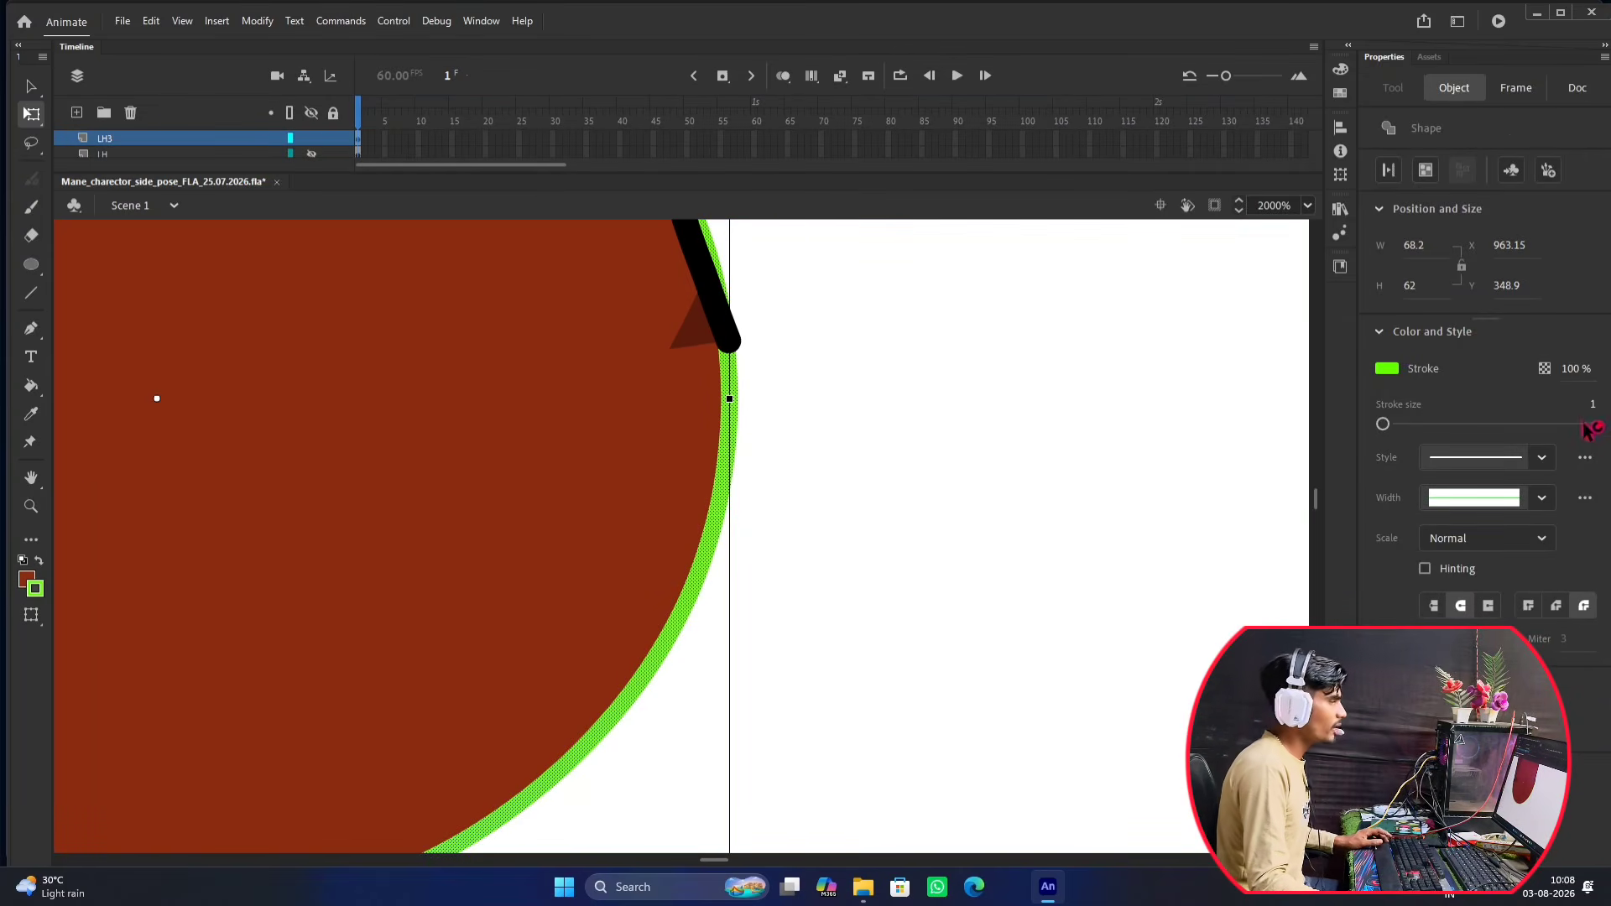
scroll(665, 458, down, 3)
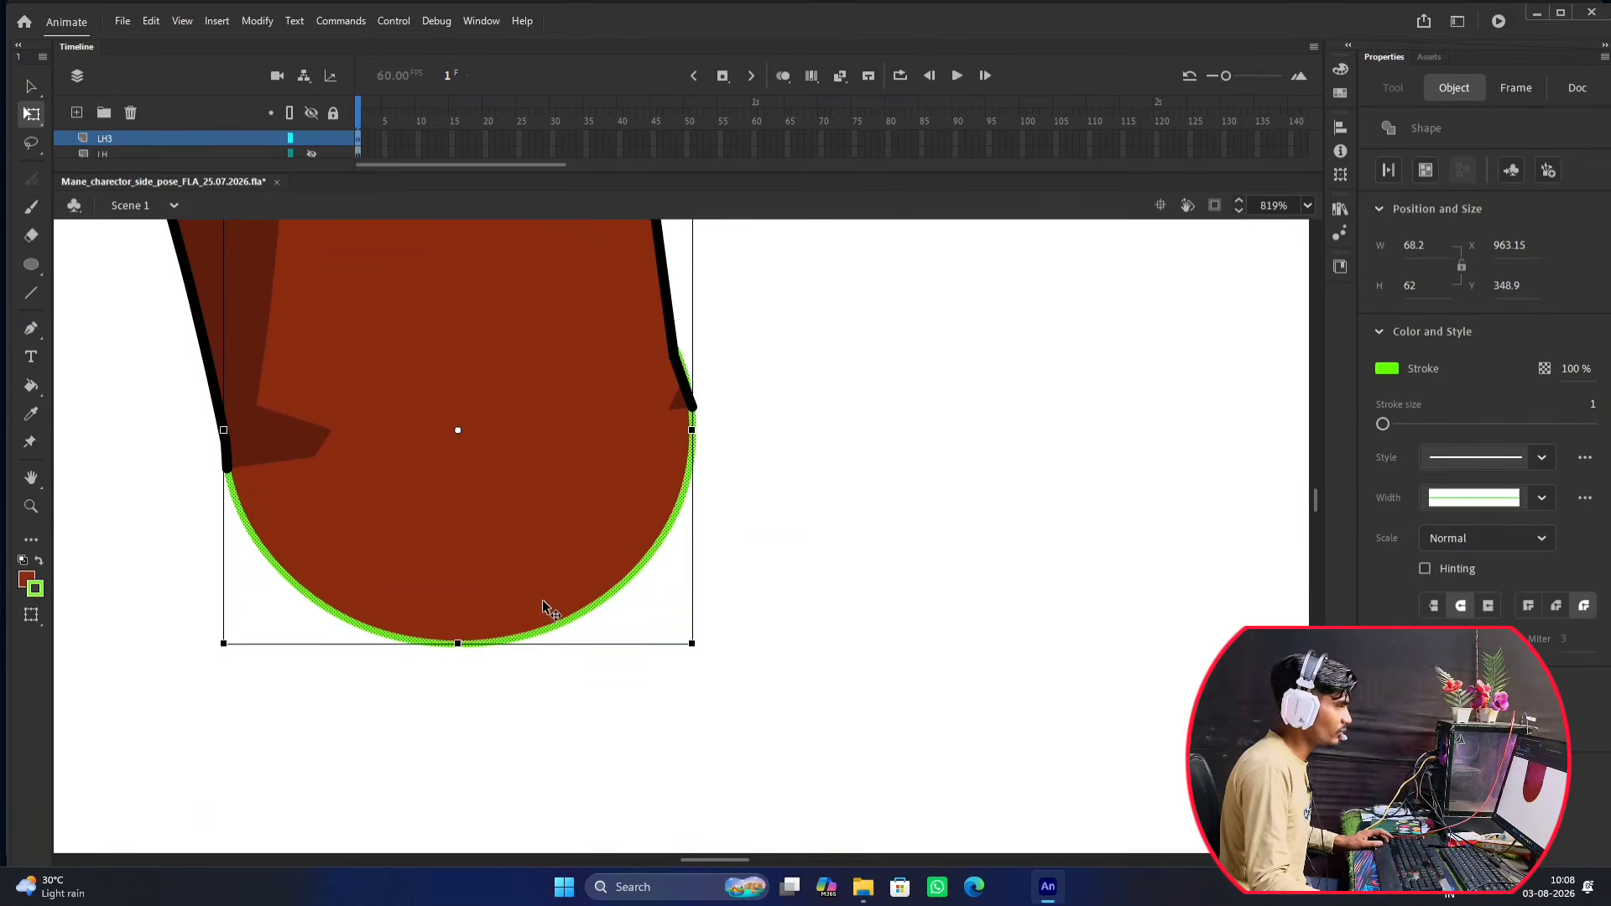
scroll(548, 600, up, 3)
scroll(547, 517, down, 3)
scroll(730, 537, up, 2)
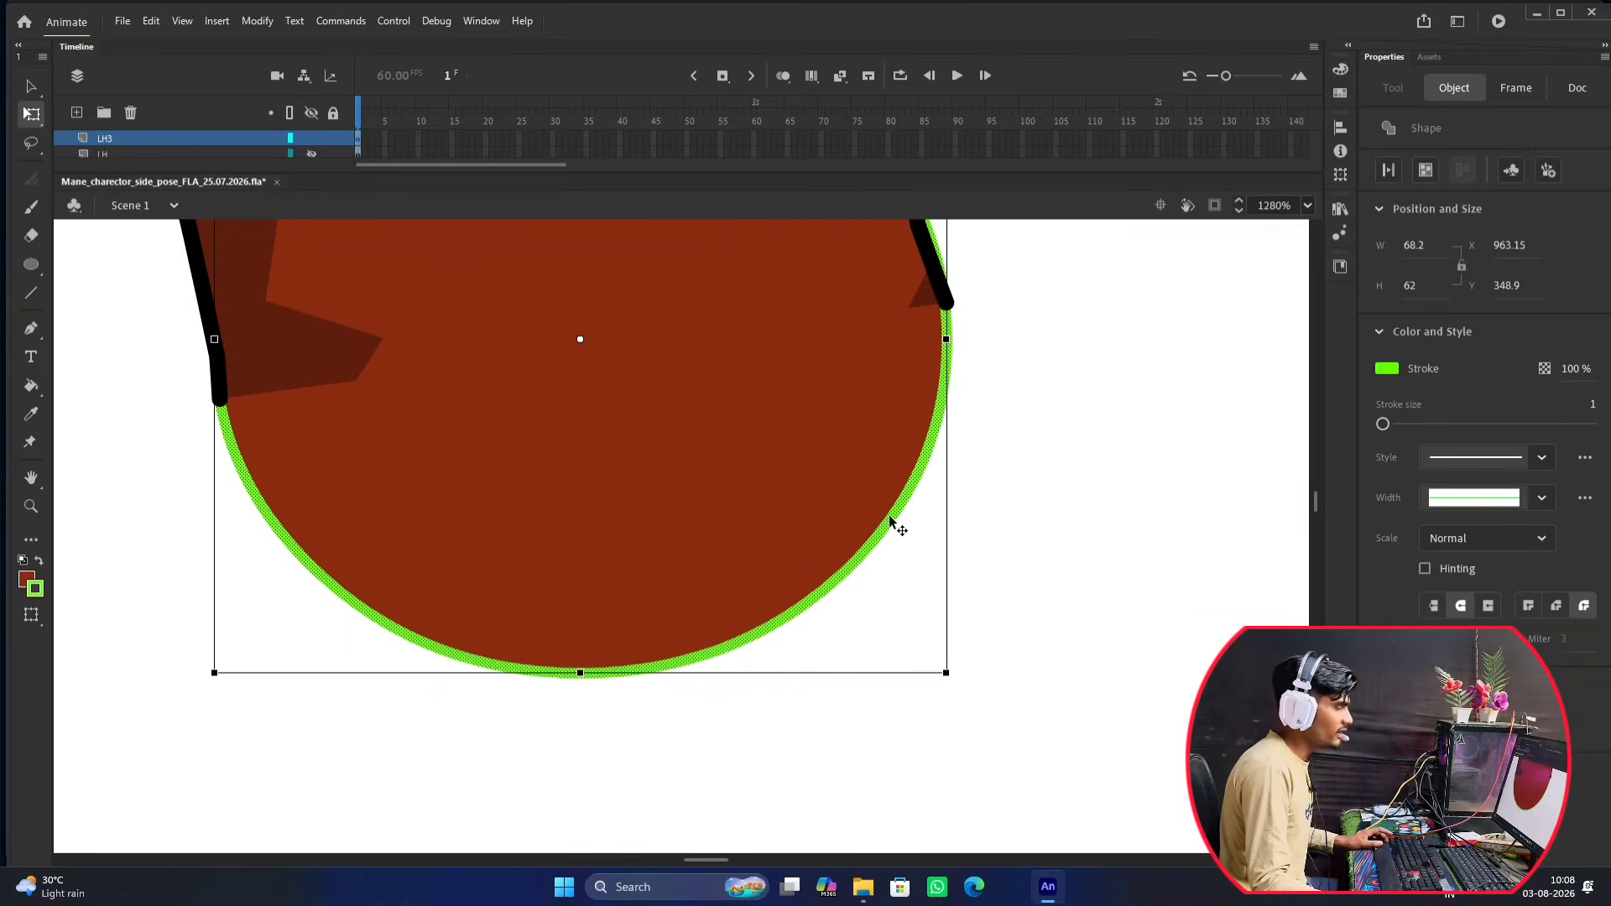
click(1025, 441)
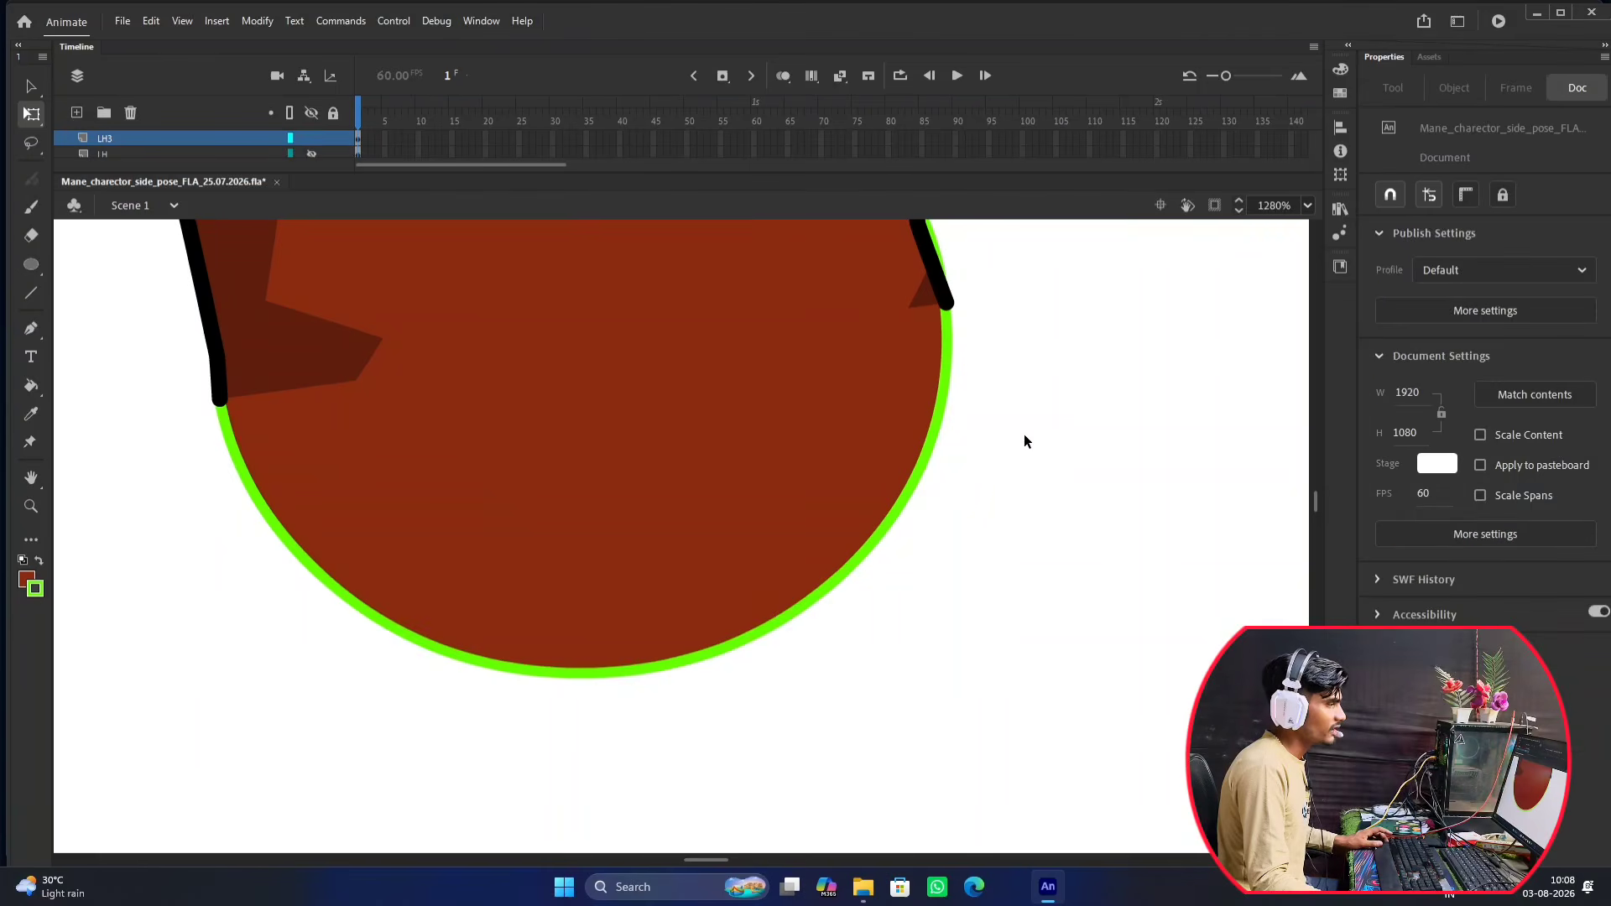
click(925, 456)
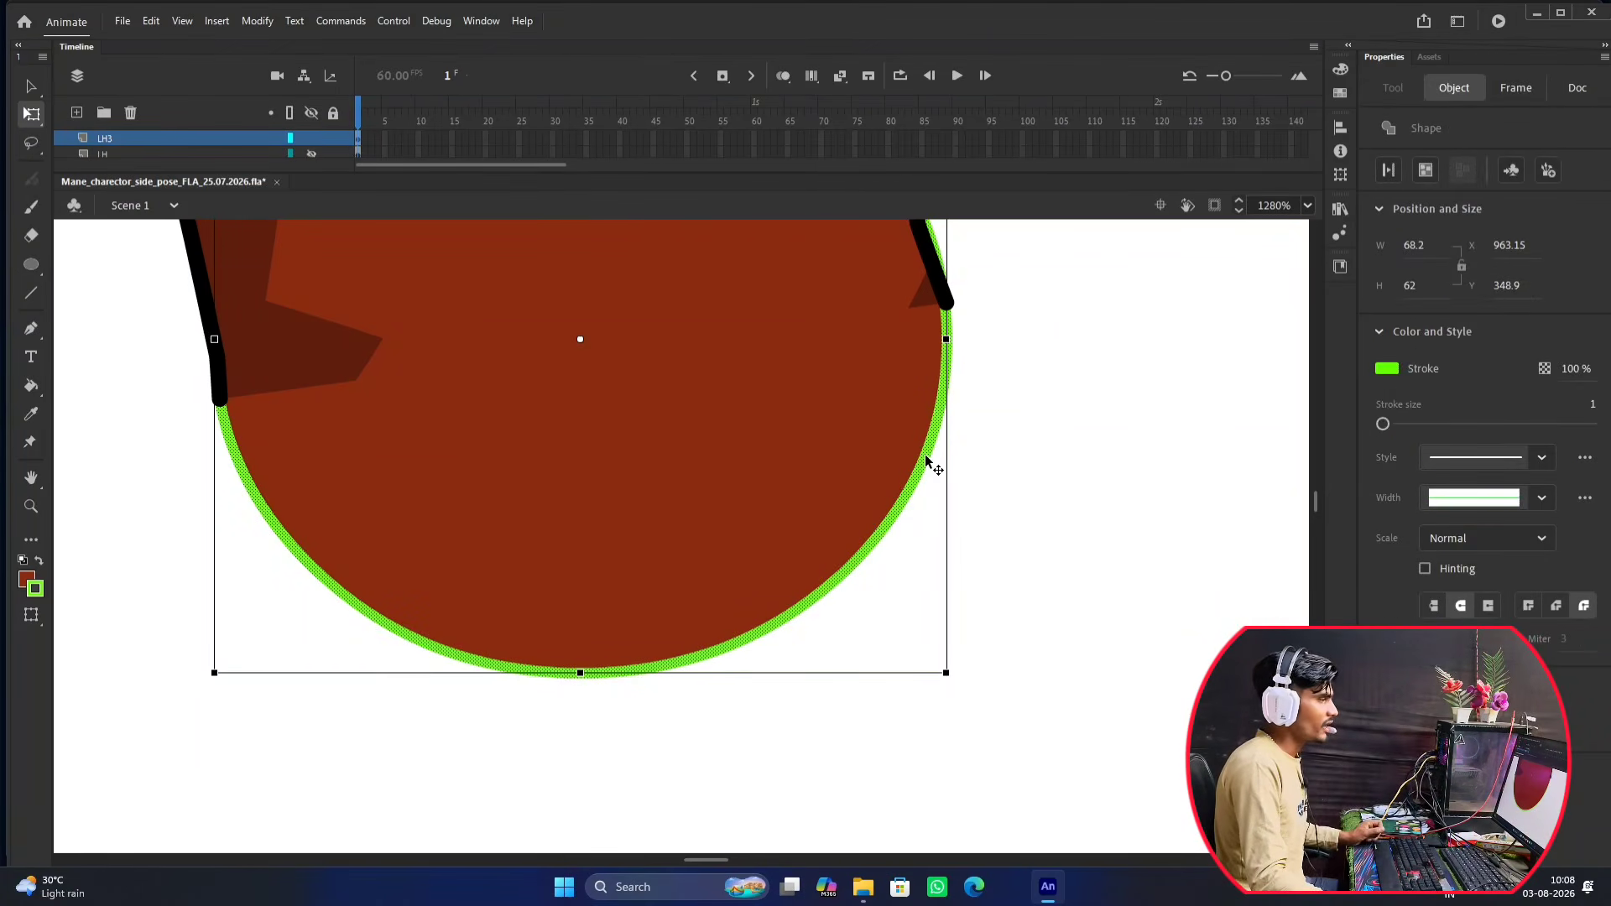
click(850, 461)
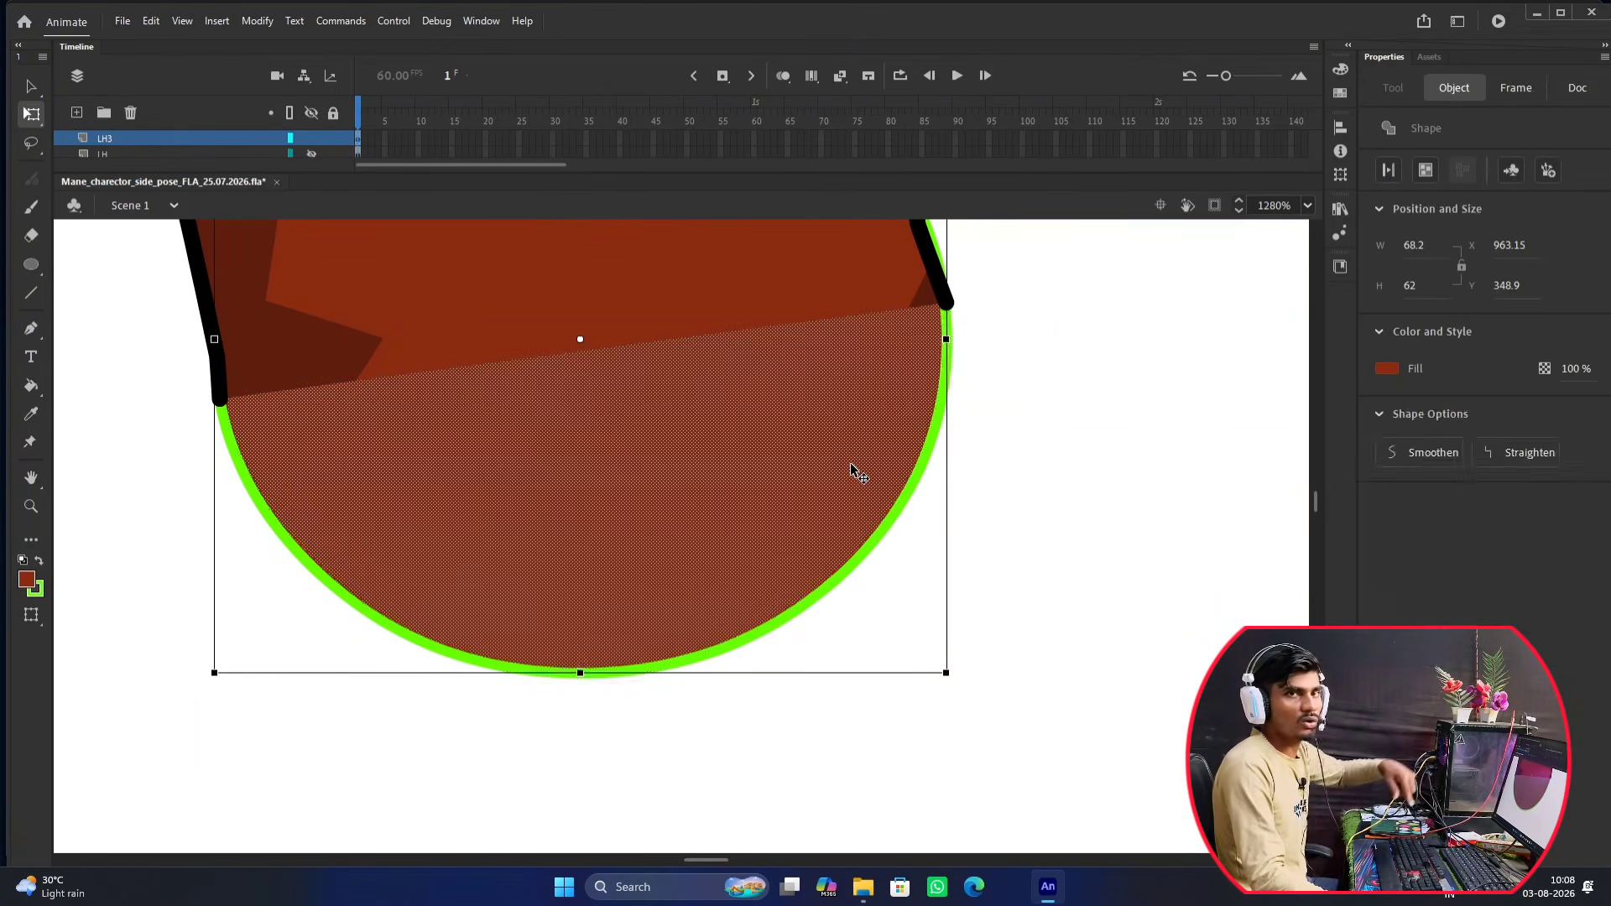
click(1090, 449)
click(930, 442)
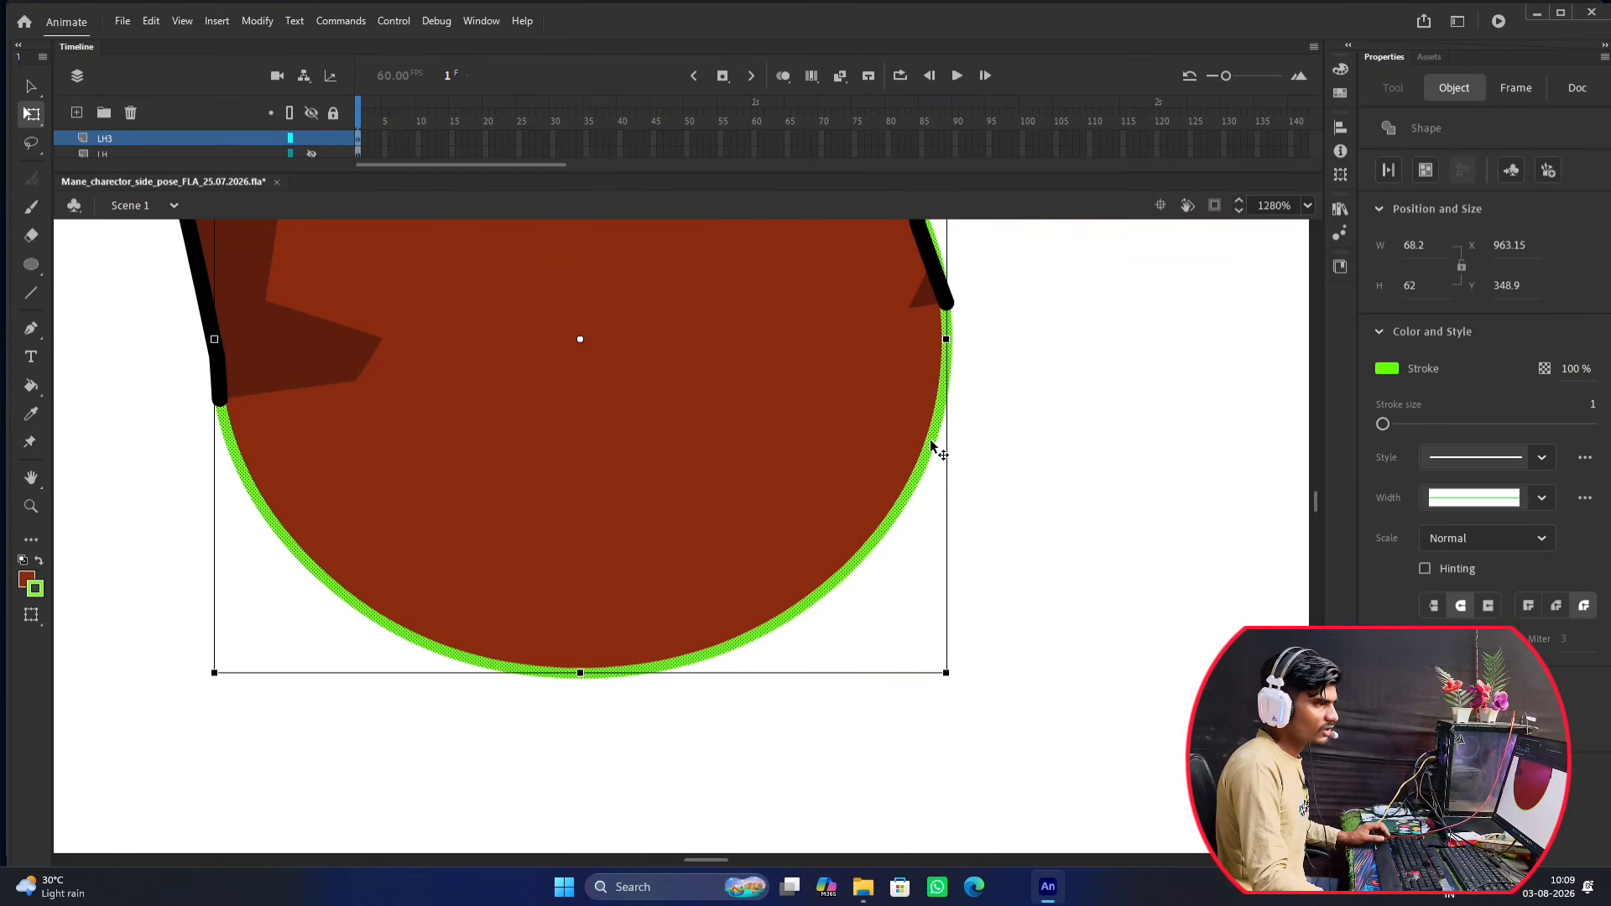
Set the stroke size of the oval's green outline to 1.5 to match the sleeve outline.
click(1591, 406)
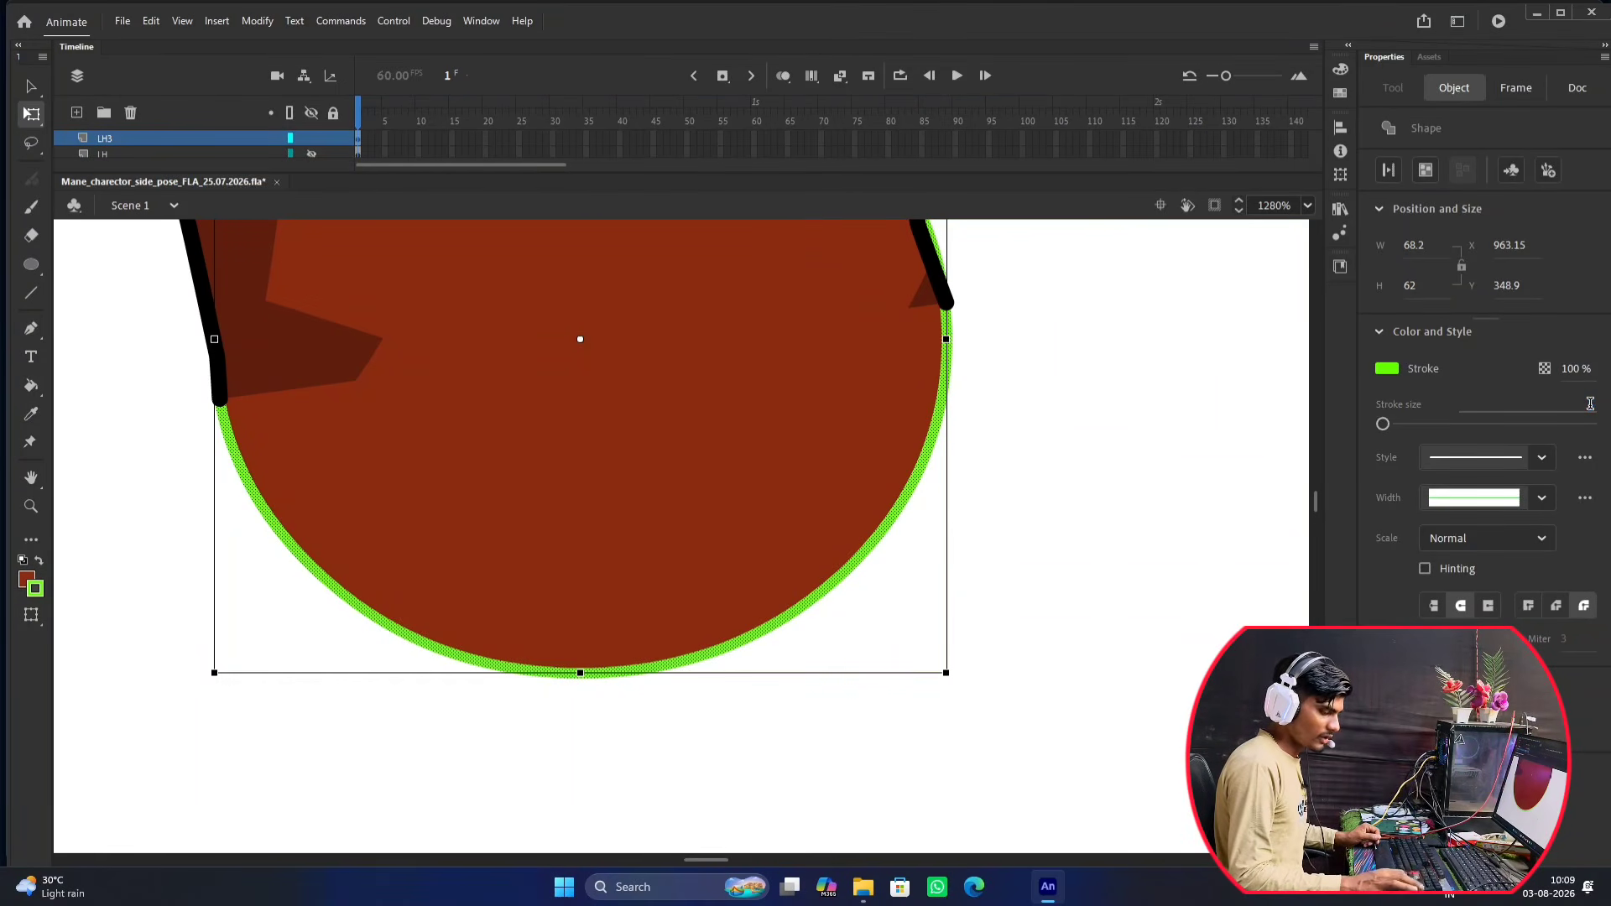
text(.5)
key(Return)
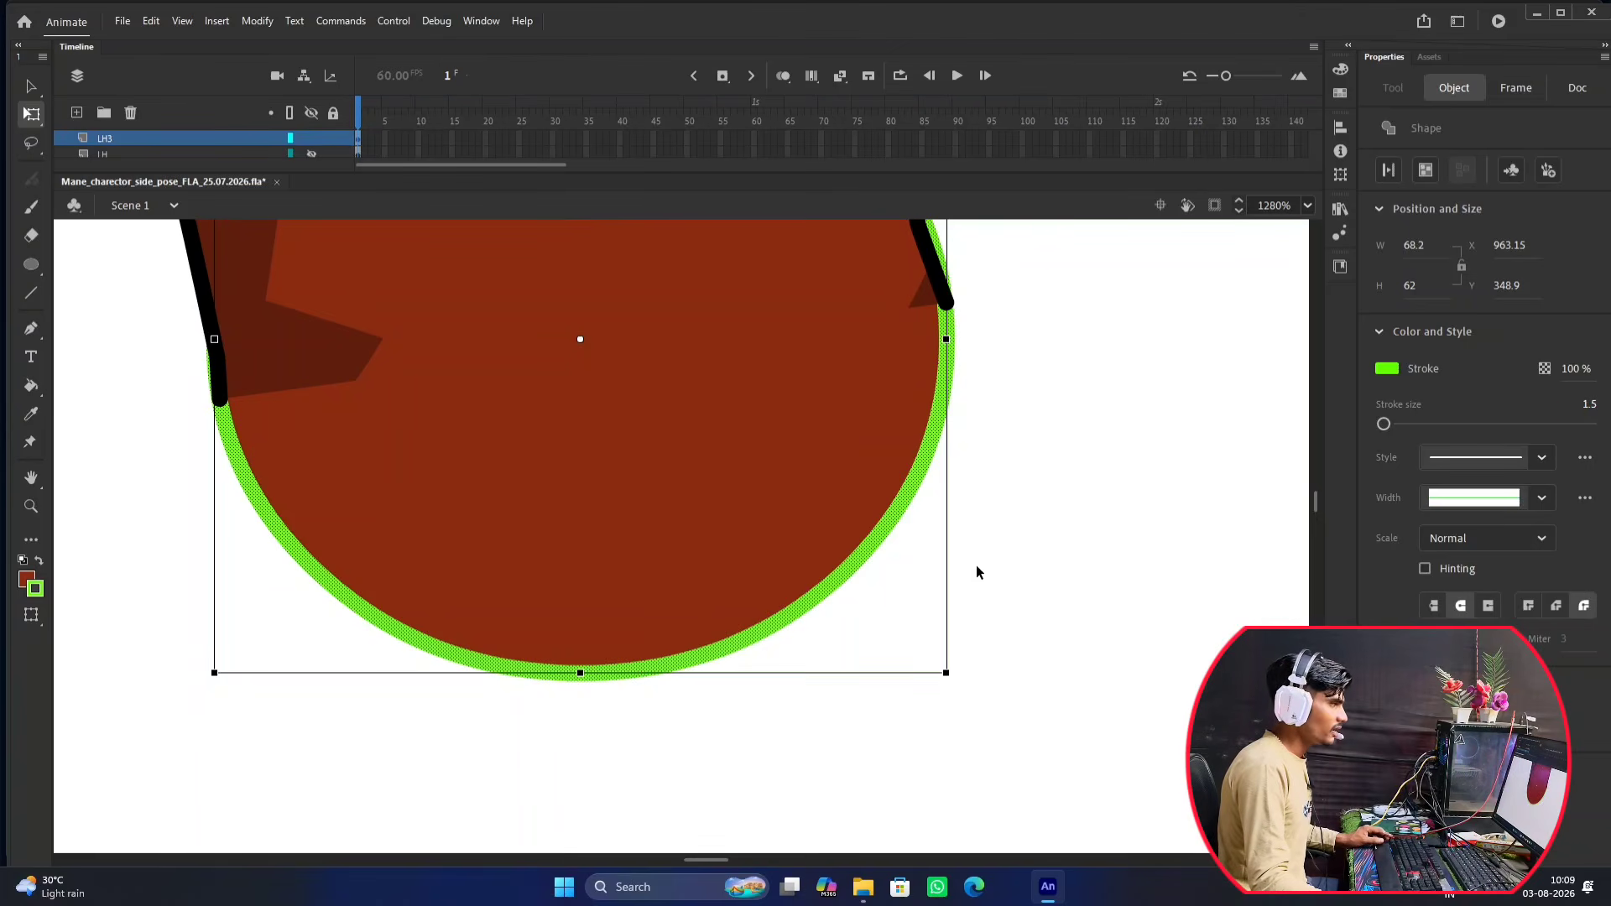
Deselect the oval's outline and examine how it meets the ends of the black sleeve outlines on both sides.
scroll(946, 370, down, 2)
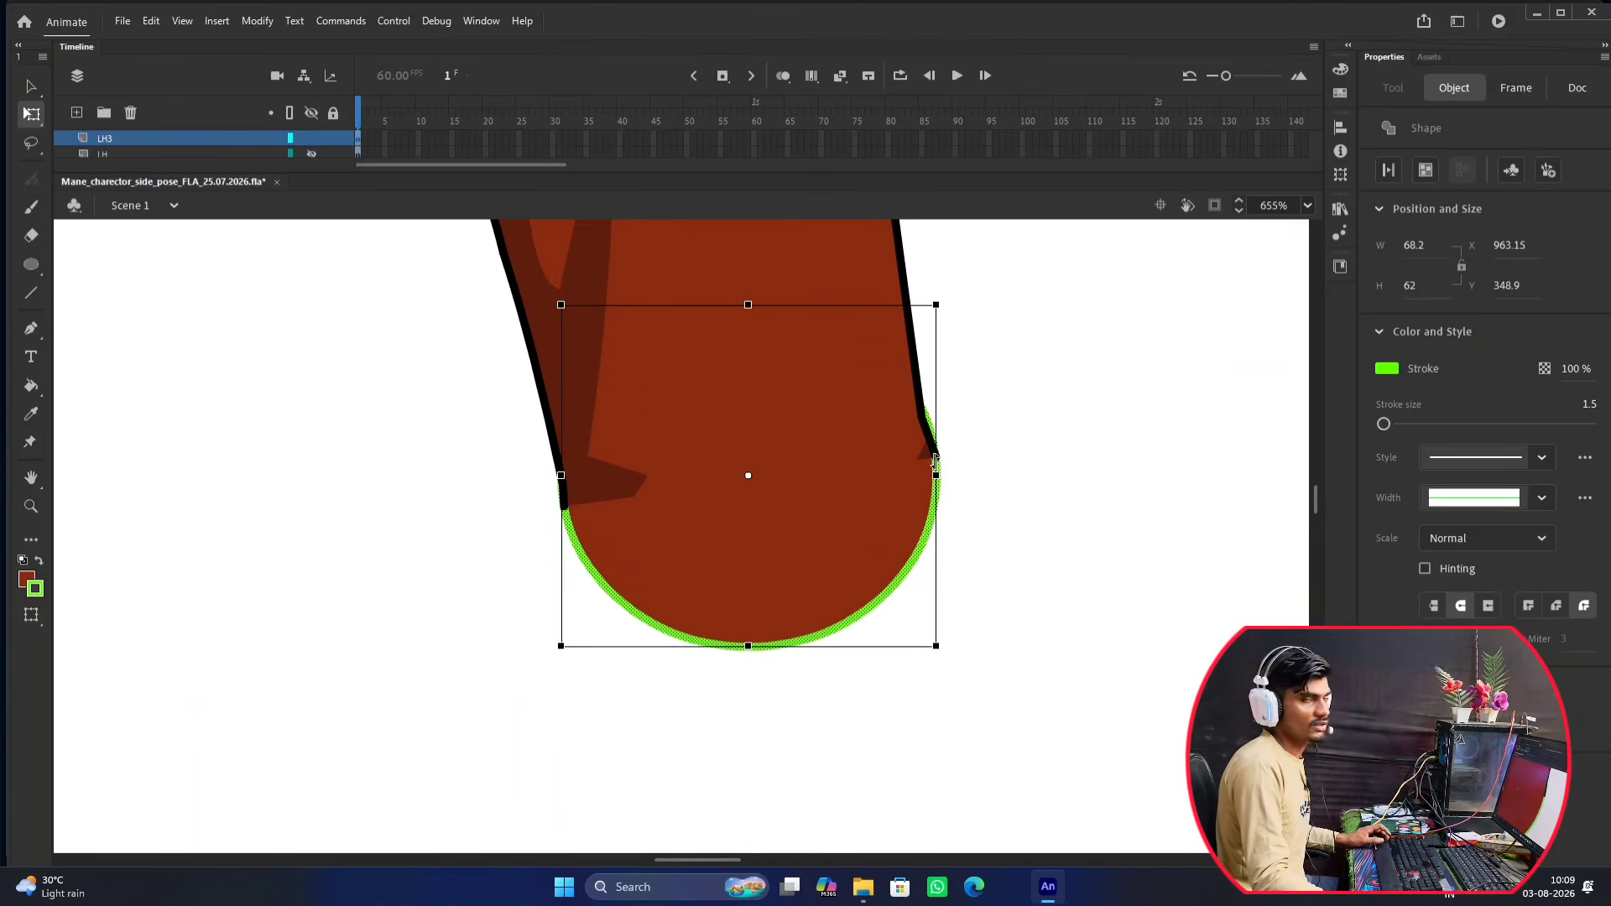
scroll(932, 453, up, 3)
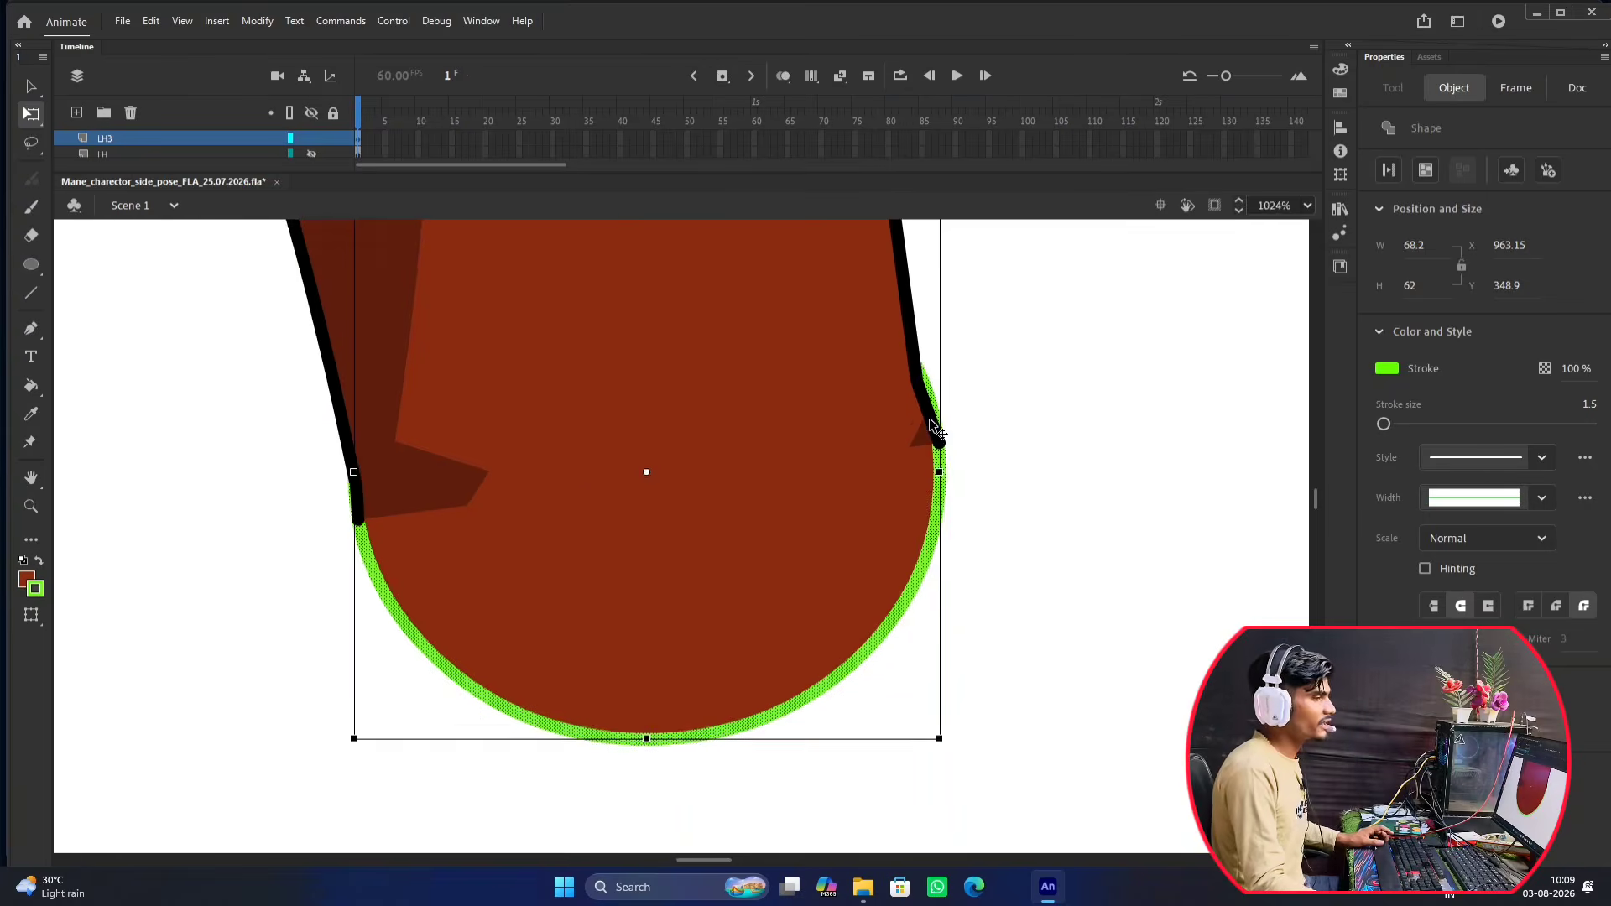
scroll(940, 458, down, 3)
scroll(943, 496, up, 2)
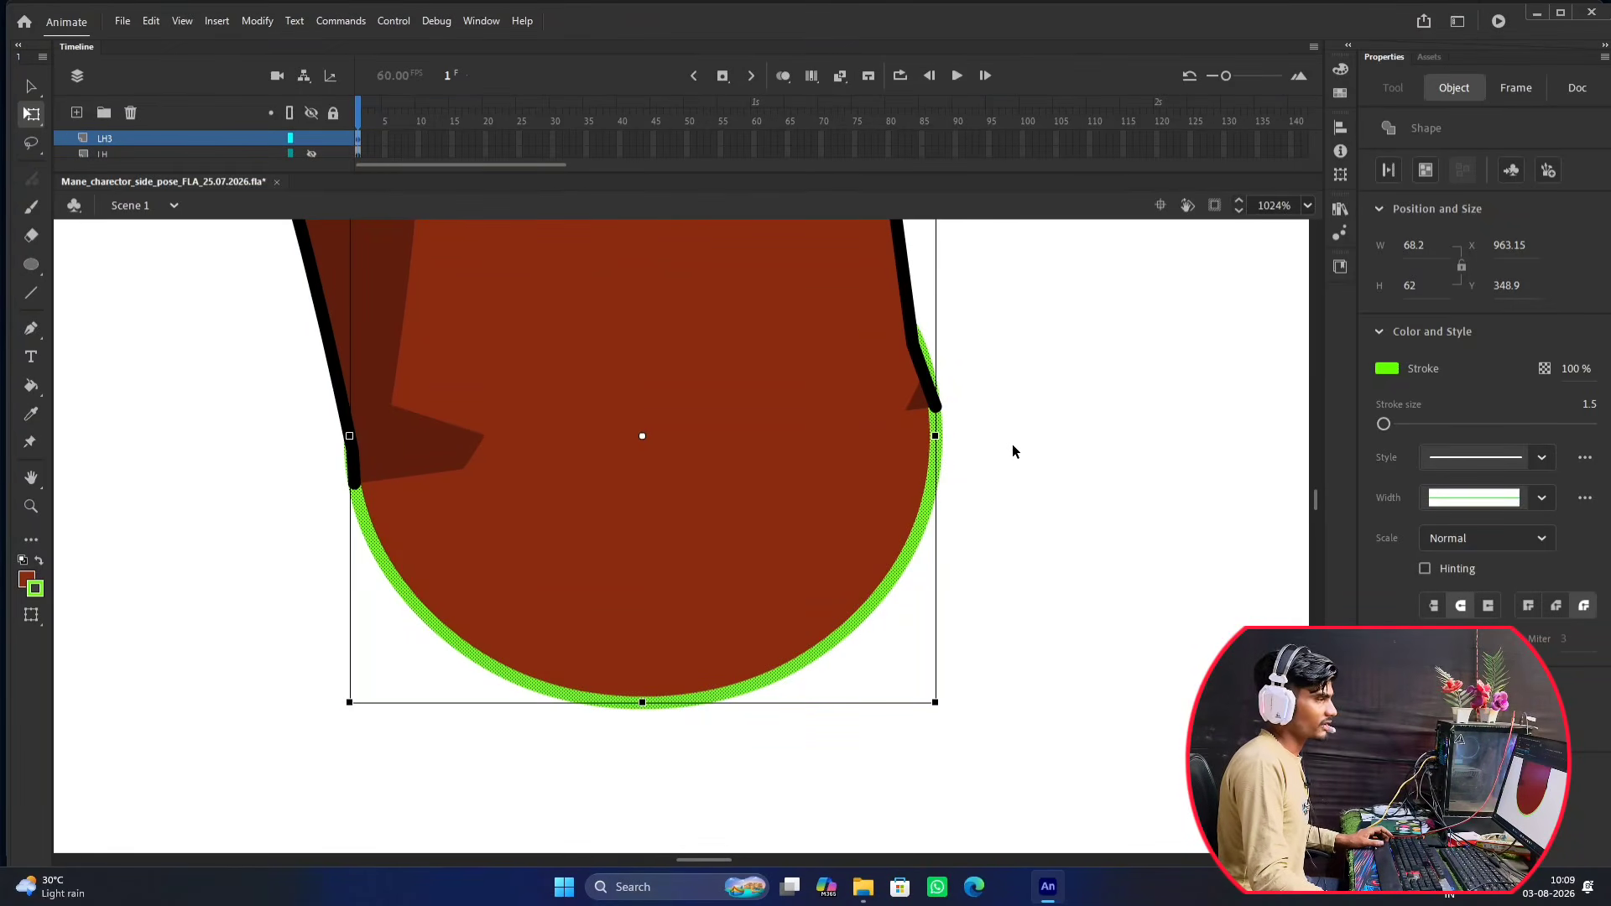
click(1001, 391)
scroll(1001, 389, up, 2)
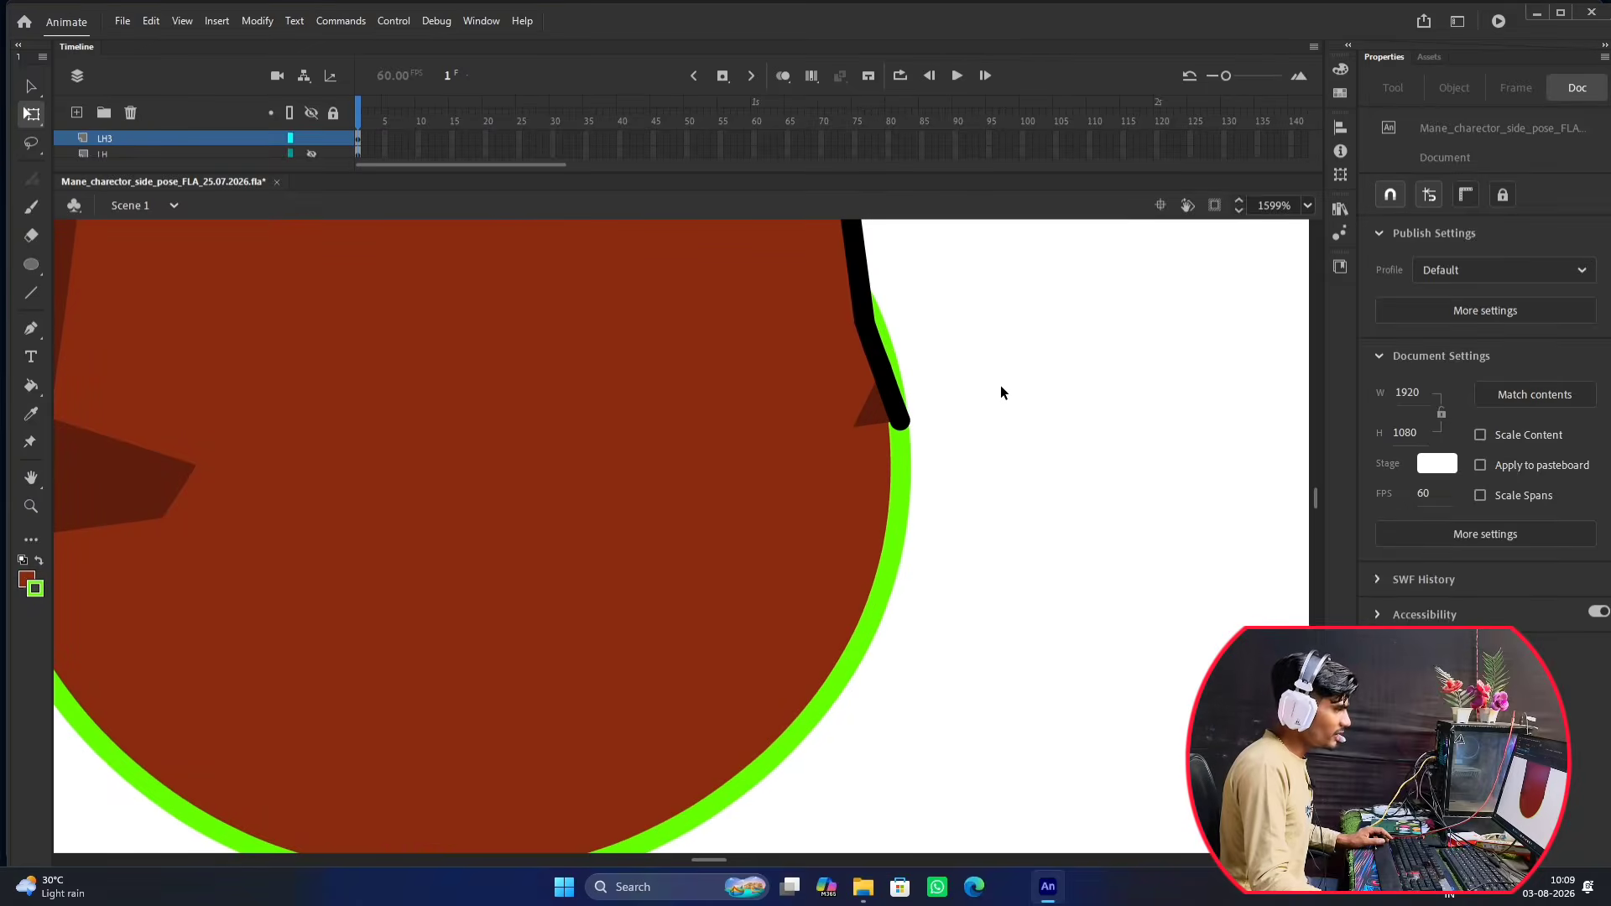
scroll(853, 374, down, 3)
scroll(842, 453, up, 3)
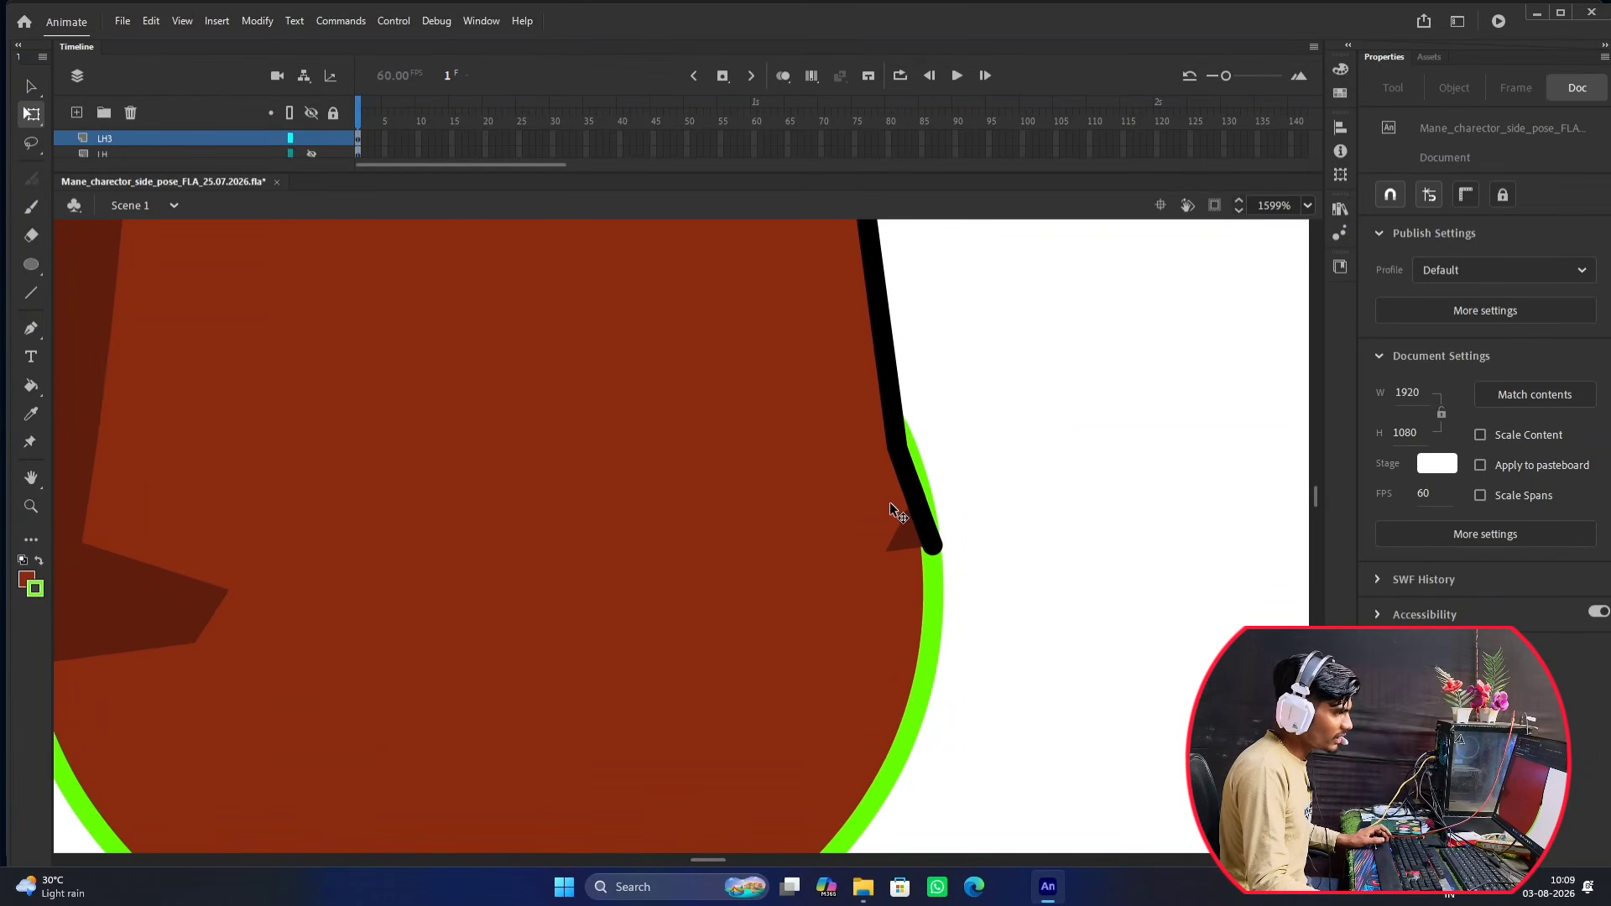
scroll(920, 460, down, 2)
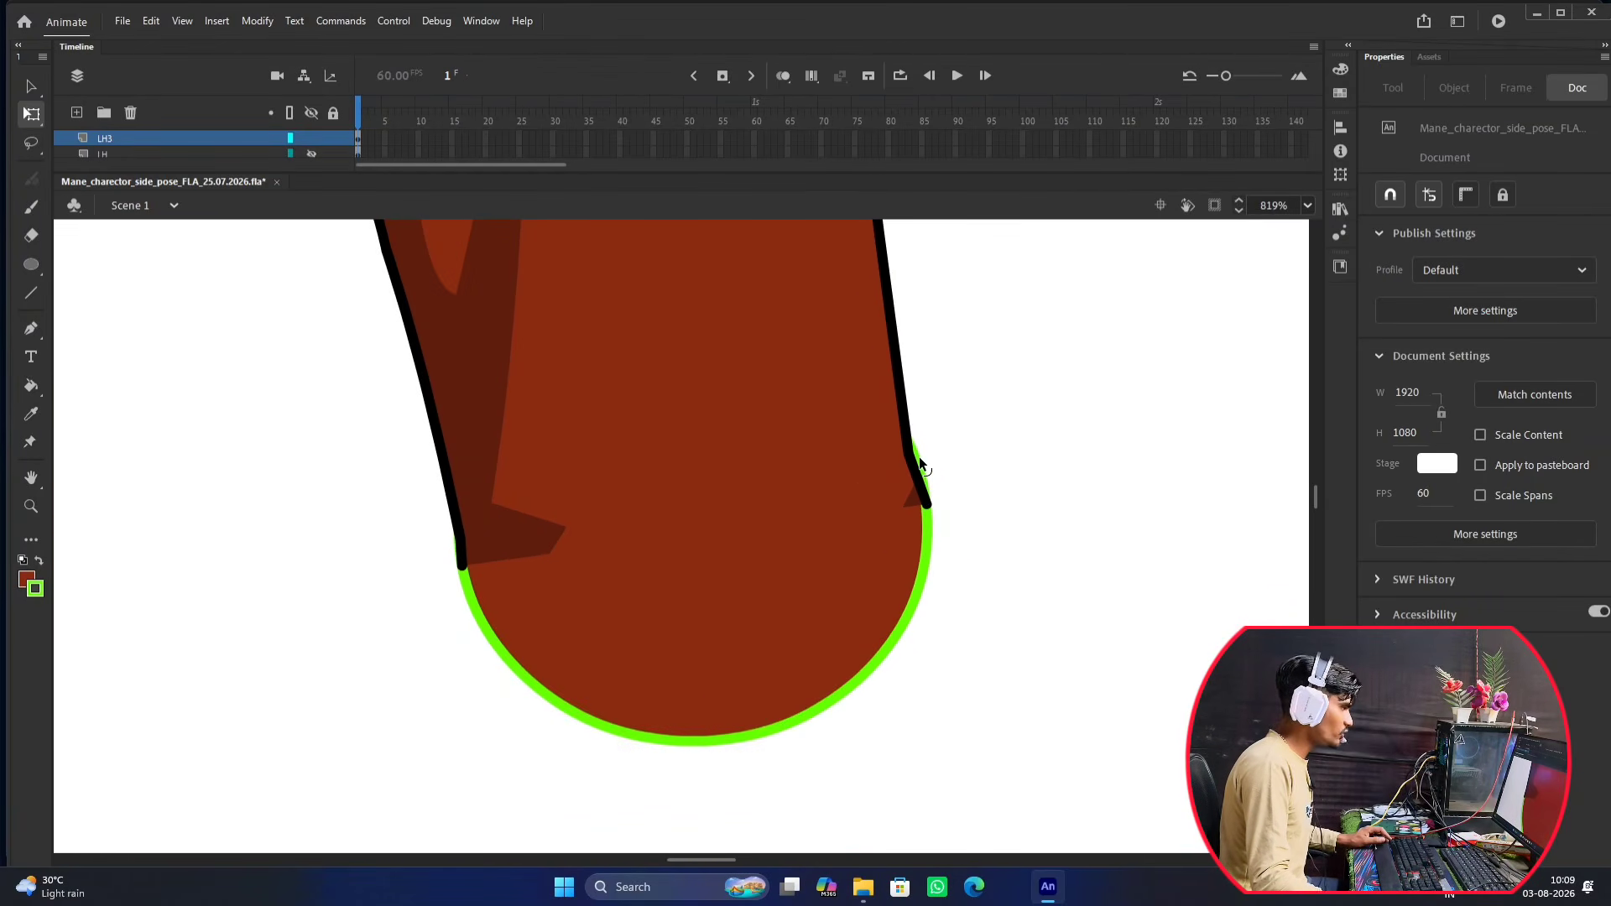
scroll(486, 576, up, 3)
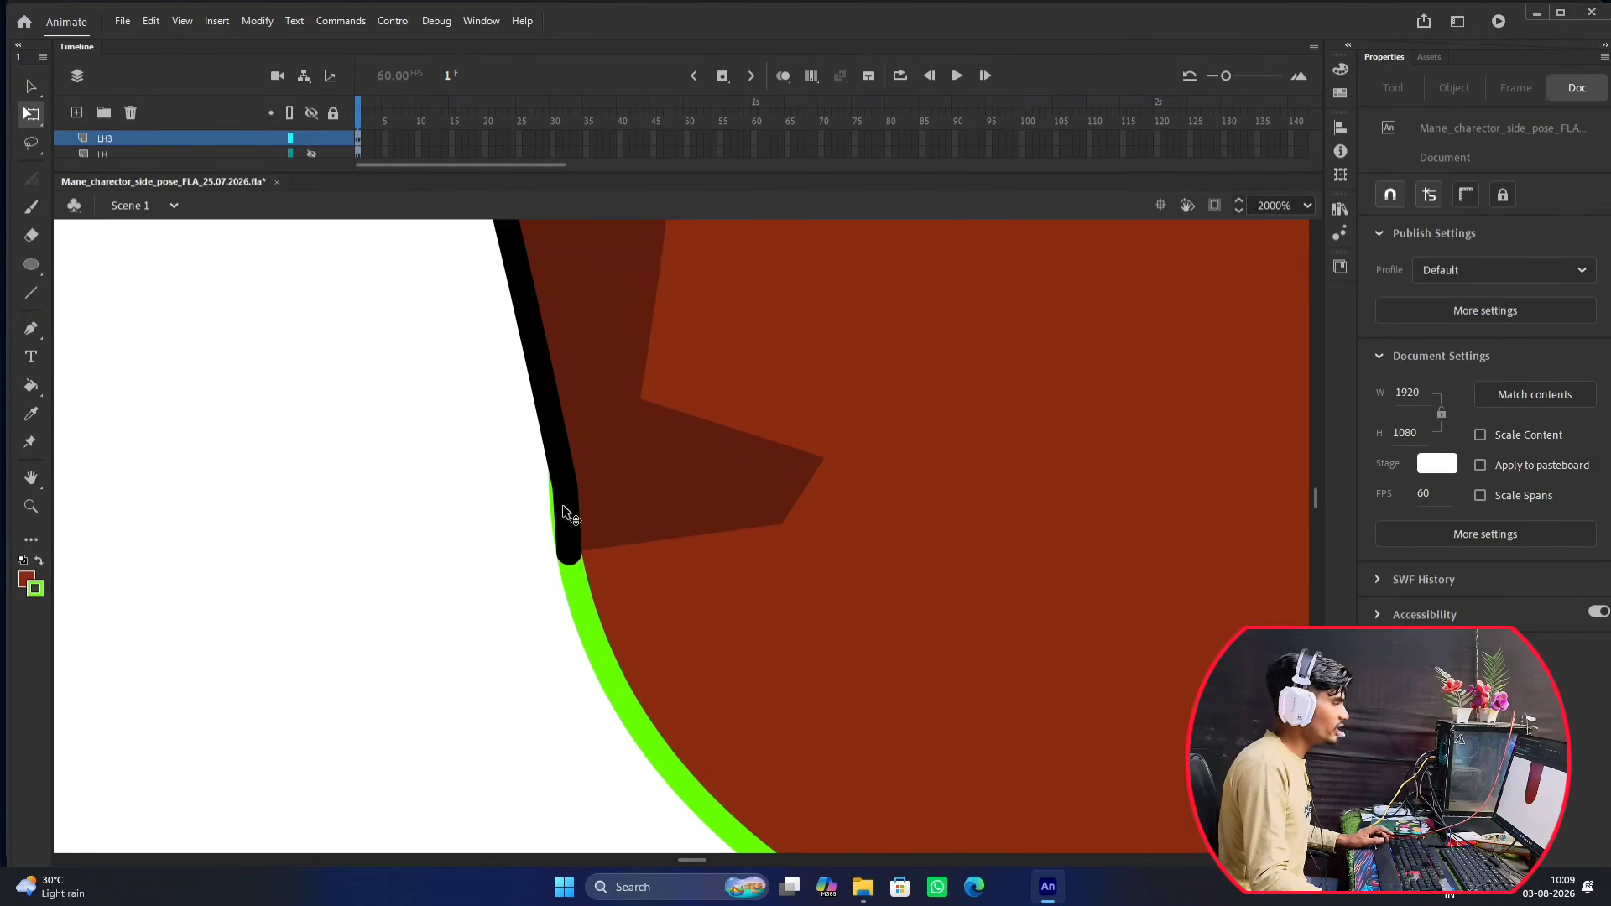
scroll(567, 506, down, 4)
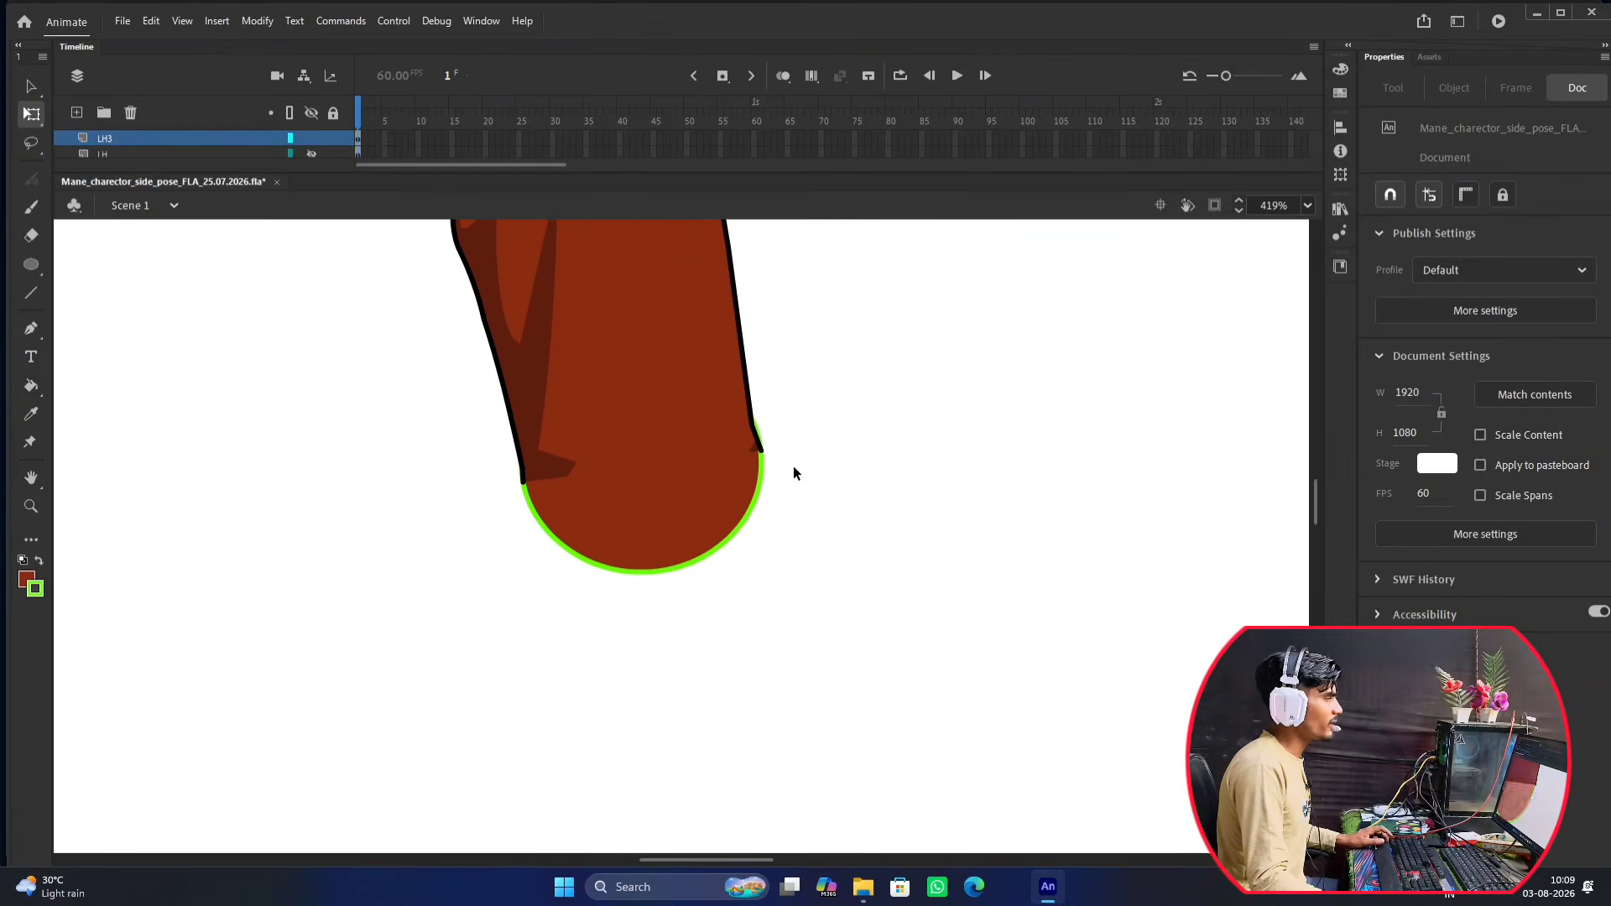
scroll(709, 407, up, 4)
Inside the upper-sleeve group, bend the lower end of the right black outline outward to follow the oval's edge.
double_click(712, 371)
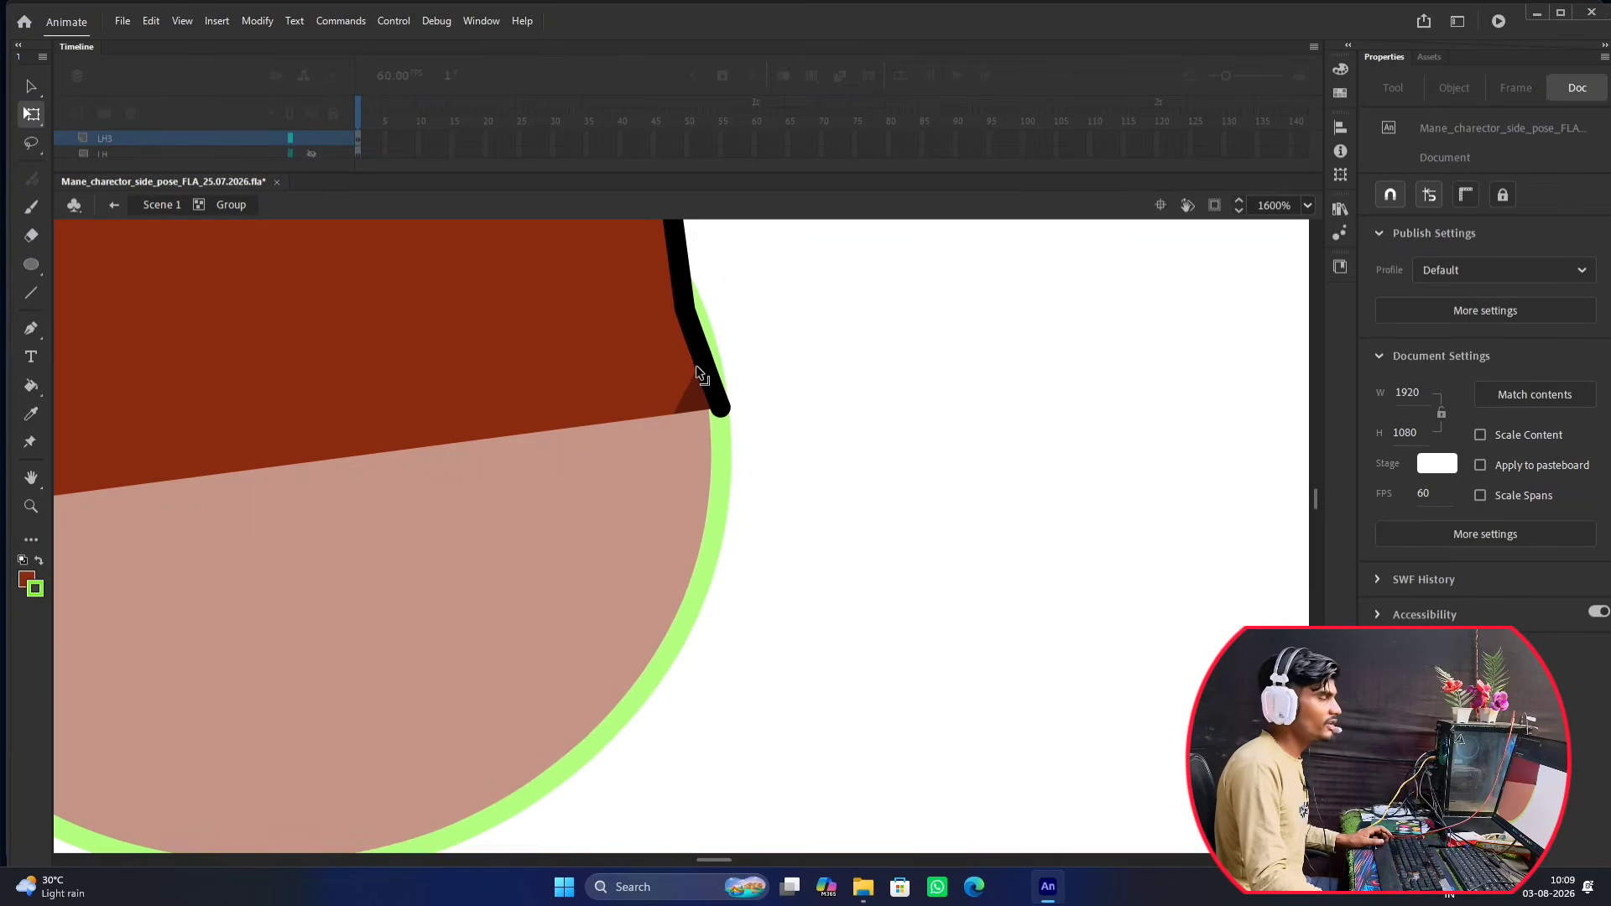
click(703, 364)
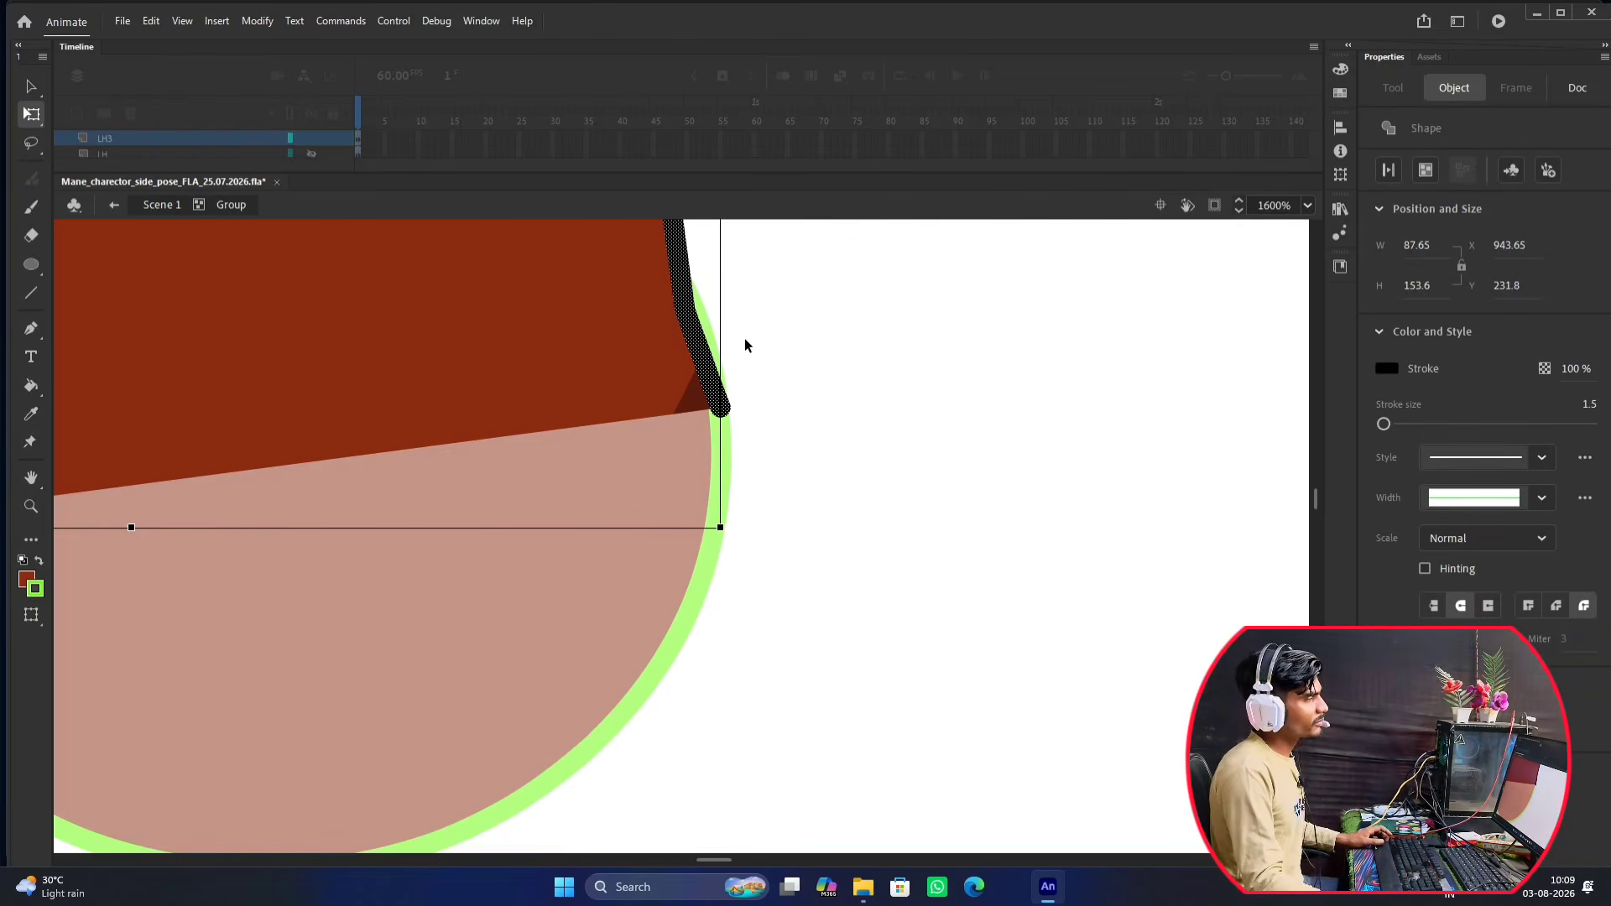
click(792, 344)
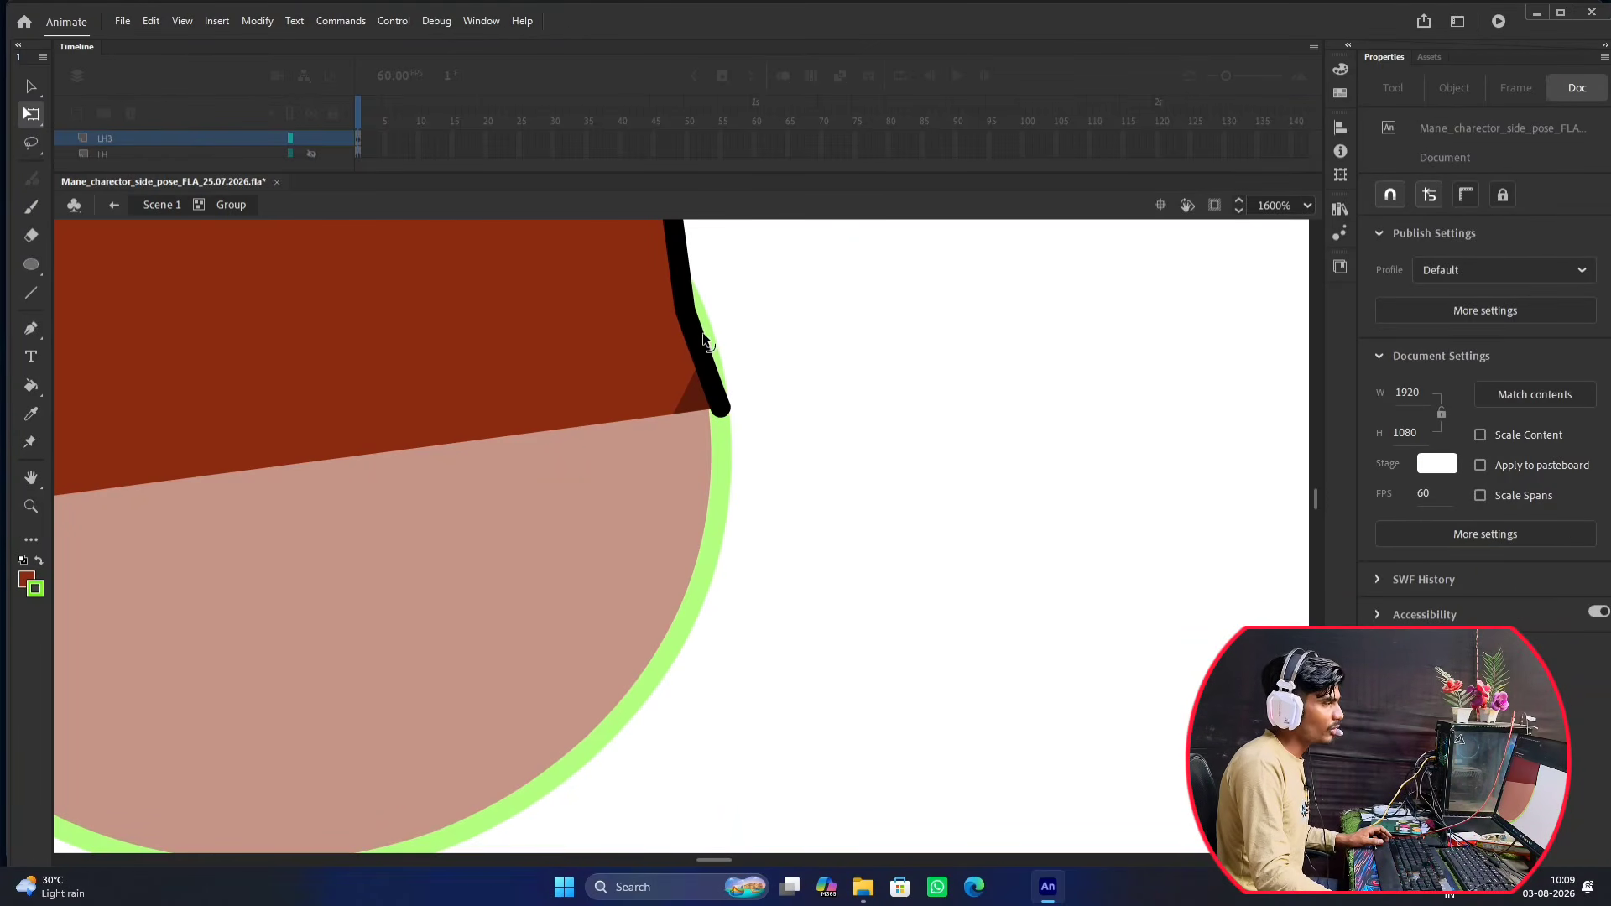
drag(706, 360, 718, 388)
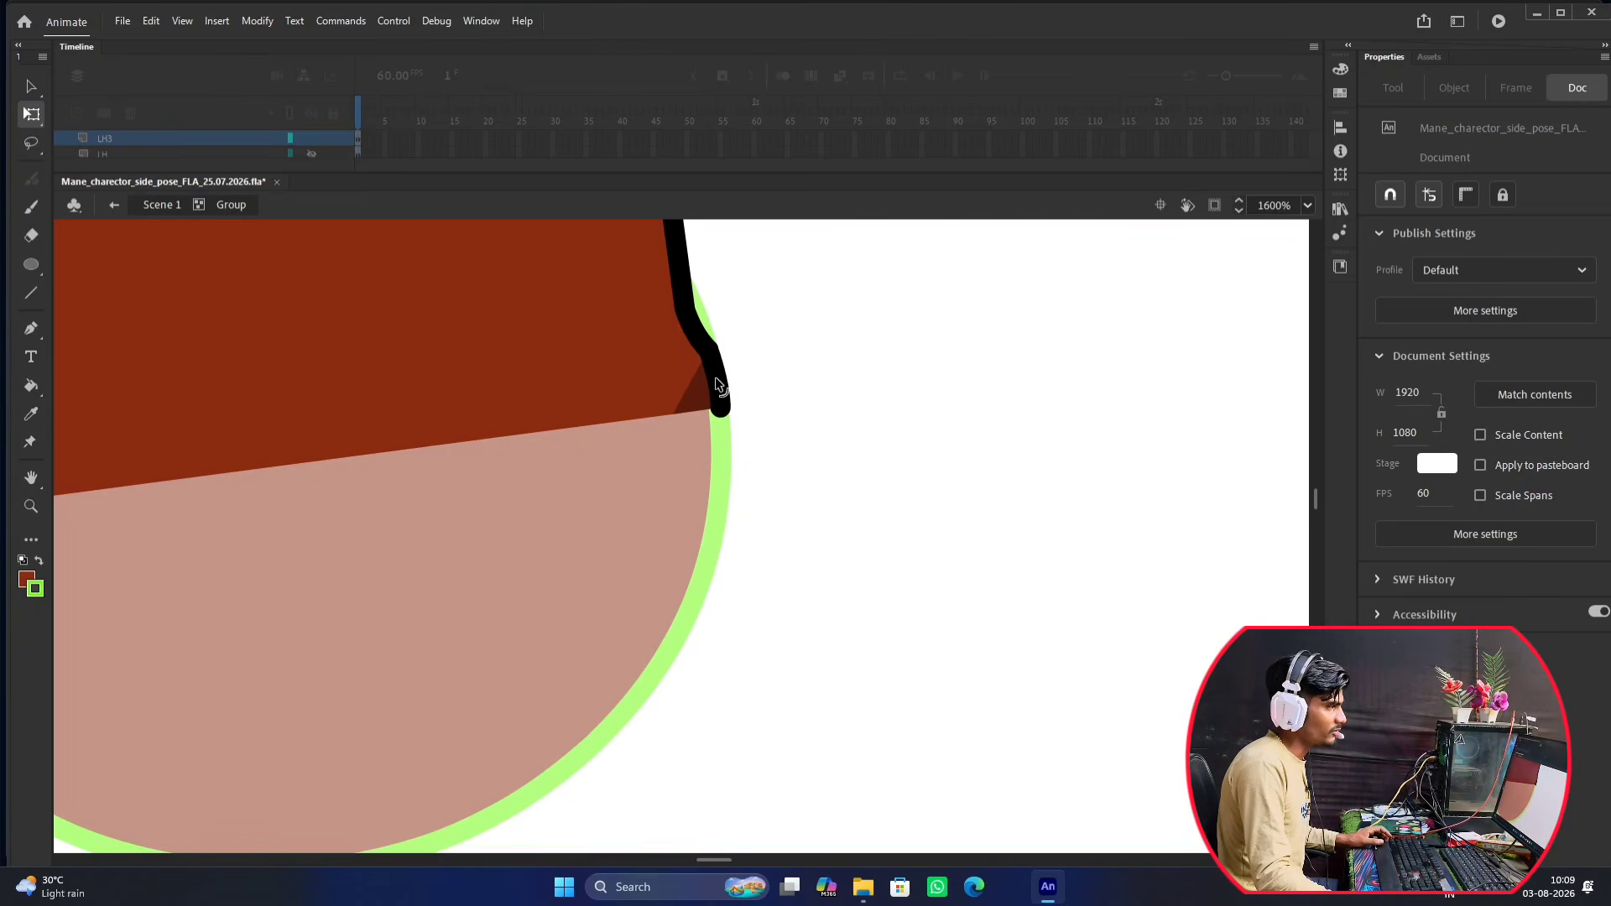
mouse_move(687, 319)
mouse_down()
mouse_move(715, 371)
mouse_move(709, 354)
mouse_up()
scroll(692, 389, down, 5)
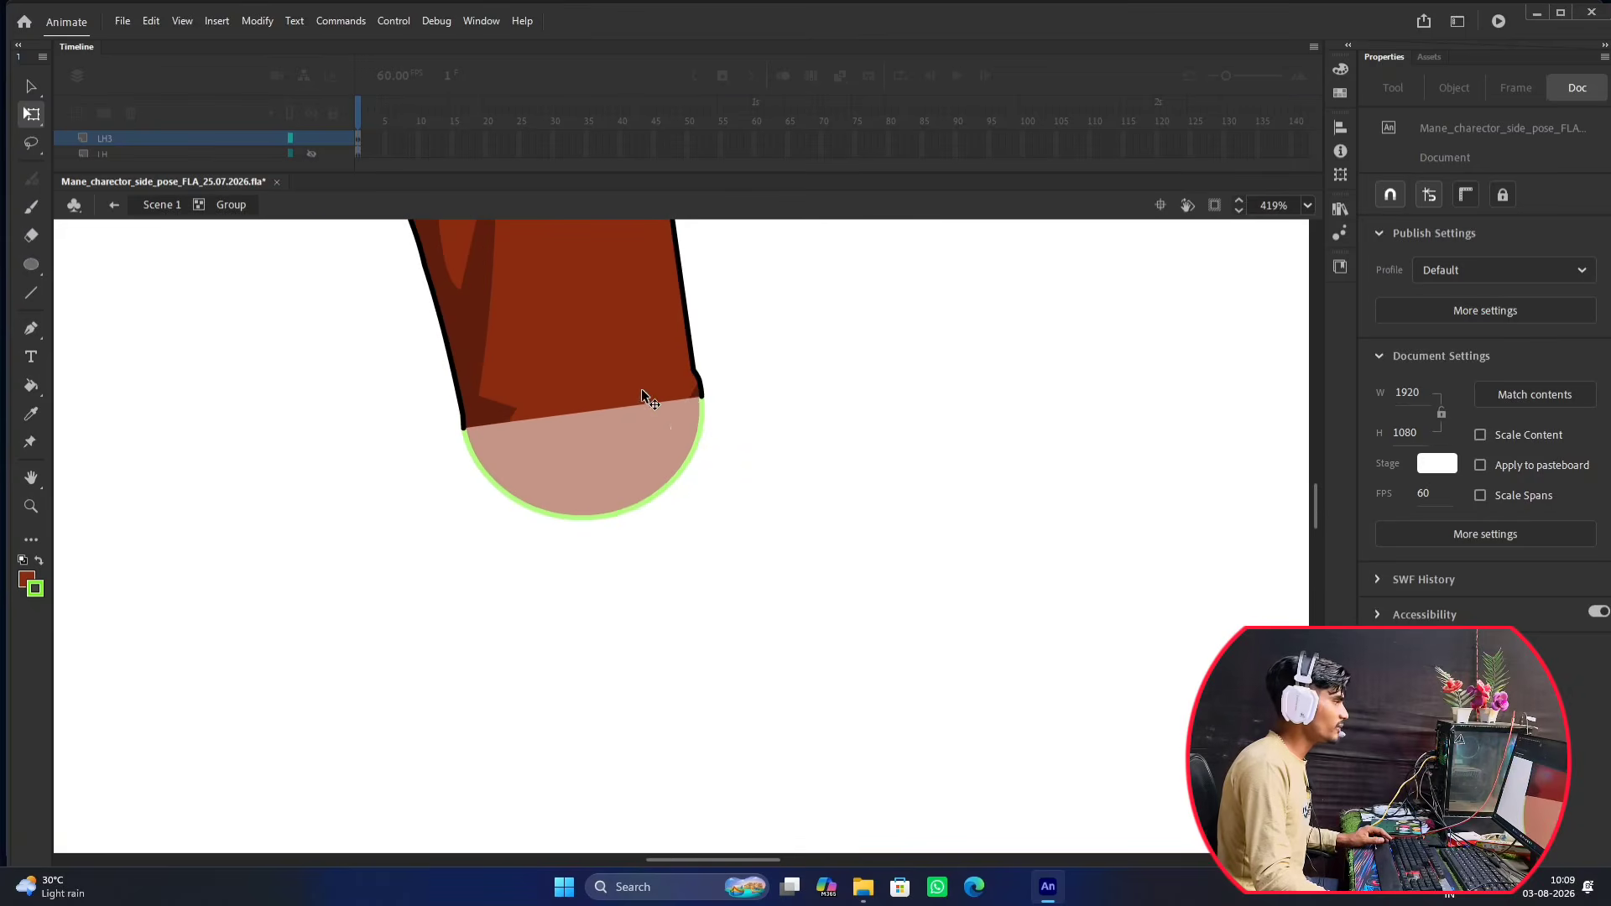
Bend the lower end of the left black outline outward over the oval's edge, and return to Scene 1 with nothing selected.
scroll(556, 384, up, 5)
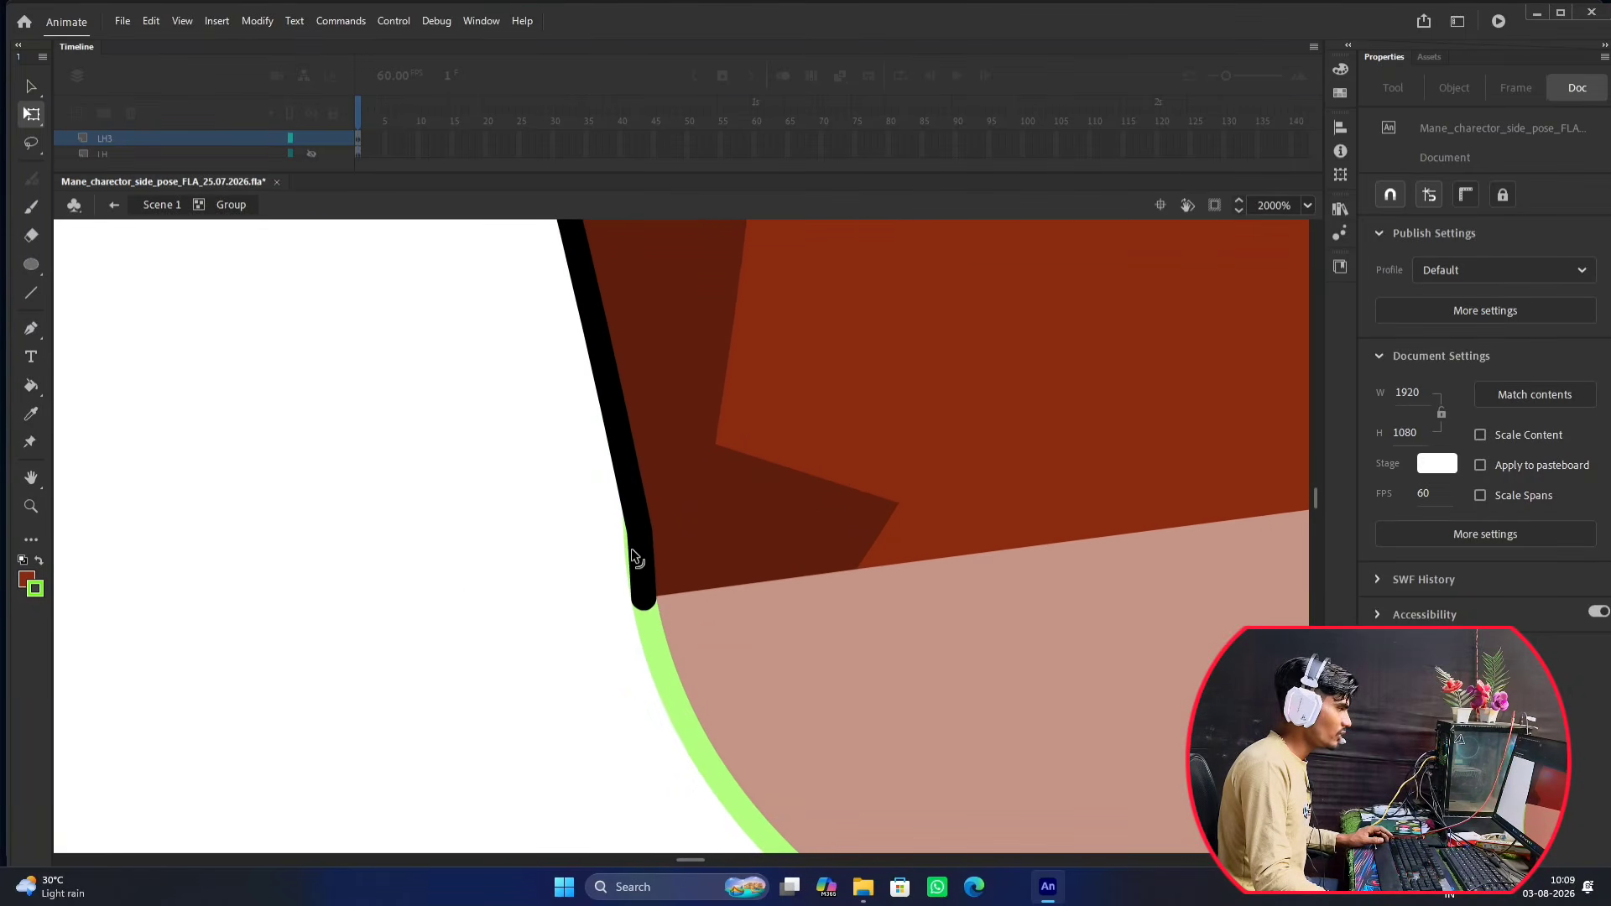
drag(638, 561, 628, 546)
scroll(712, 471, down, 5)
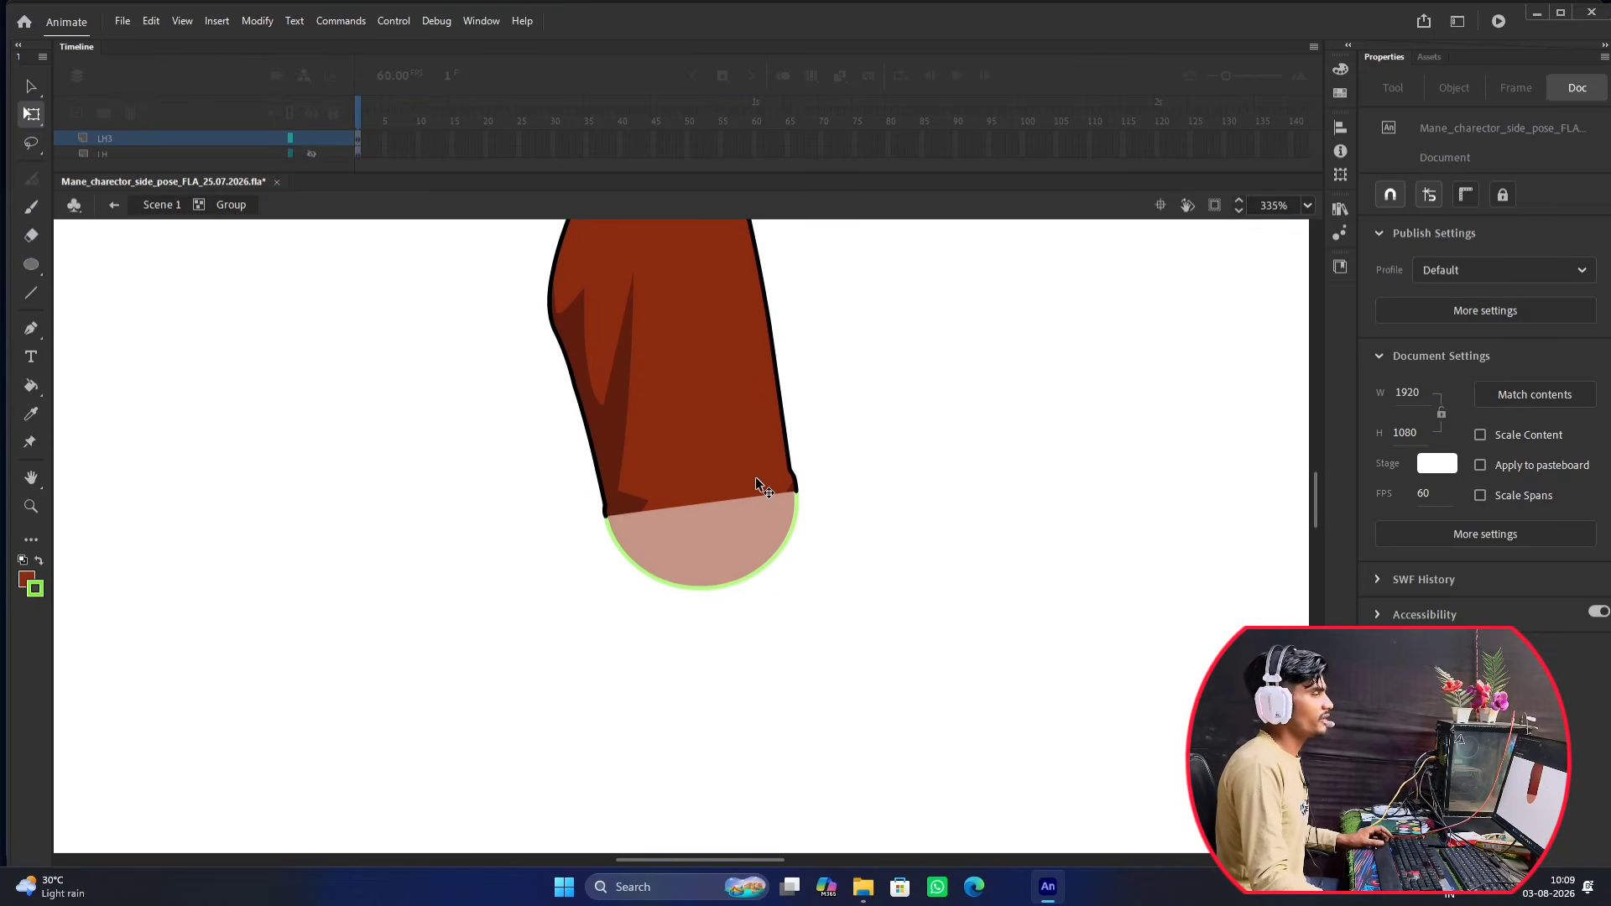
double_click(929, 380)
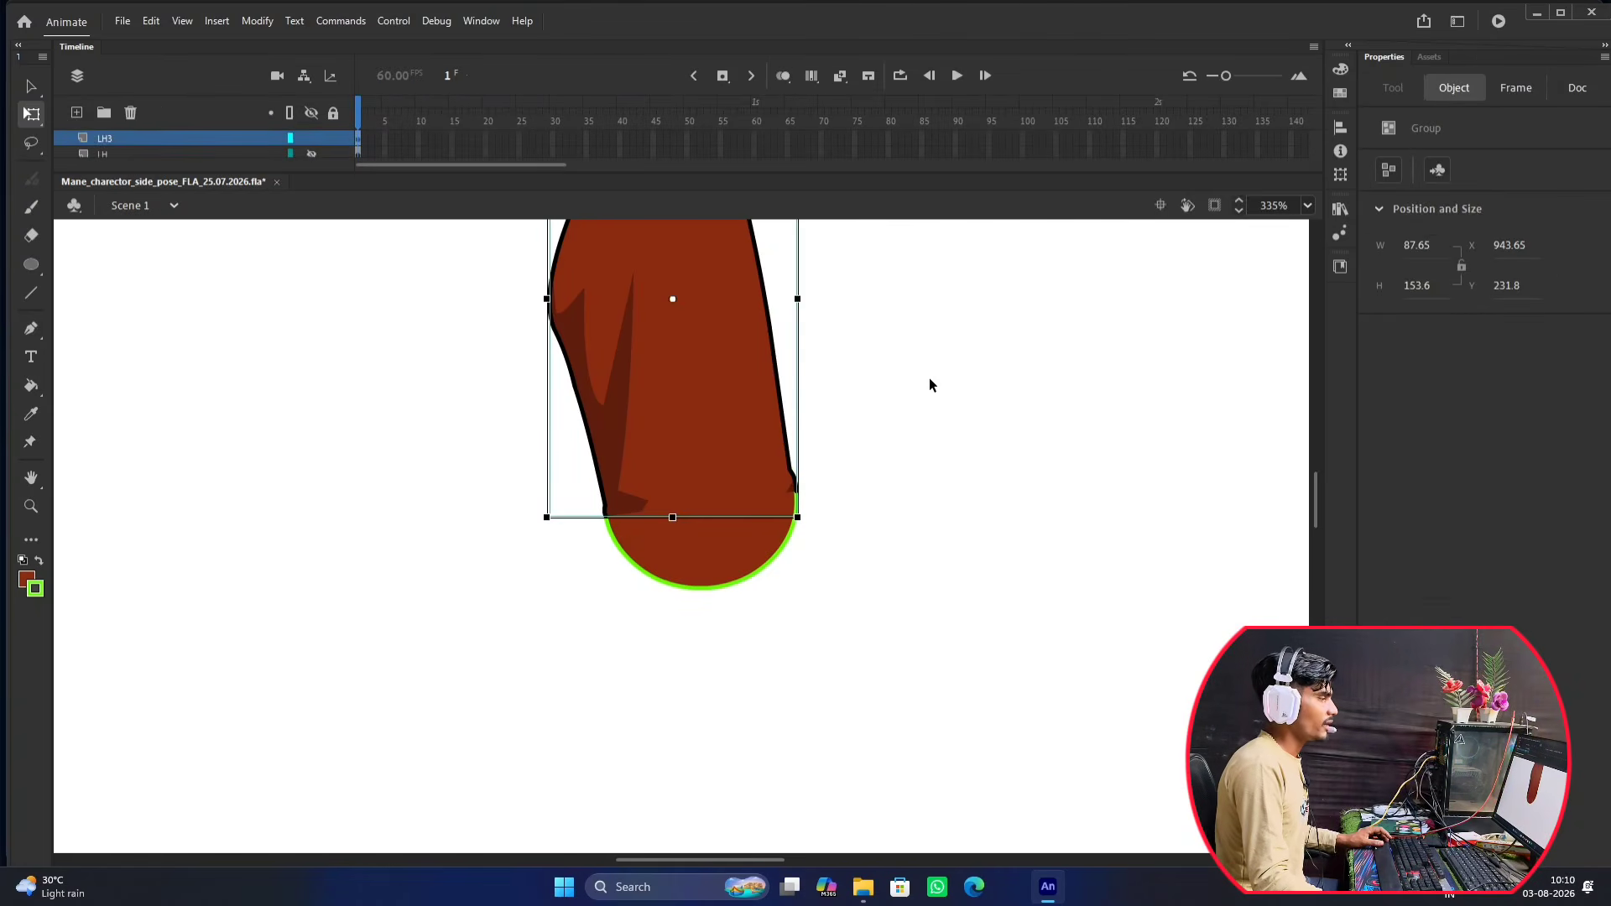
click(894, 414)
Change the oval's green stroke color to black and deselect it.
scroll(745, 537, up, 5)
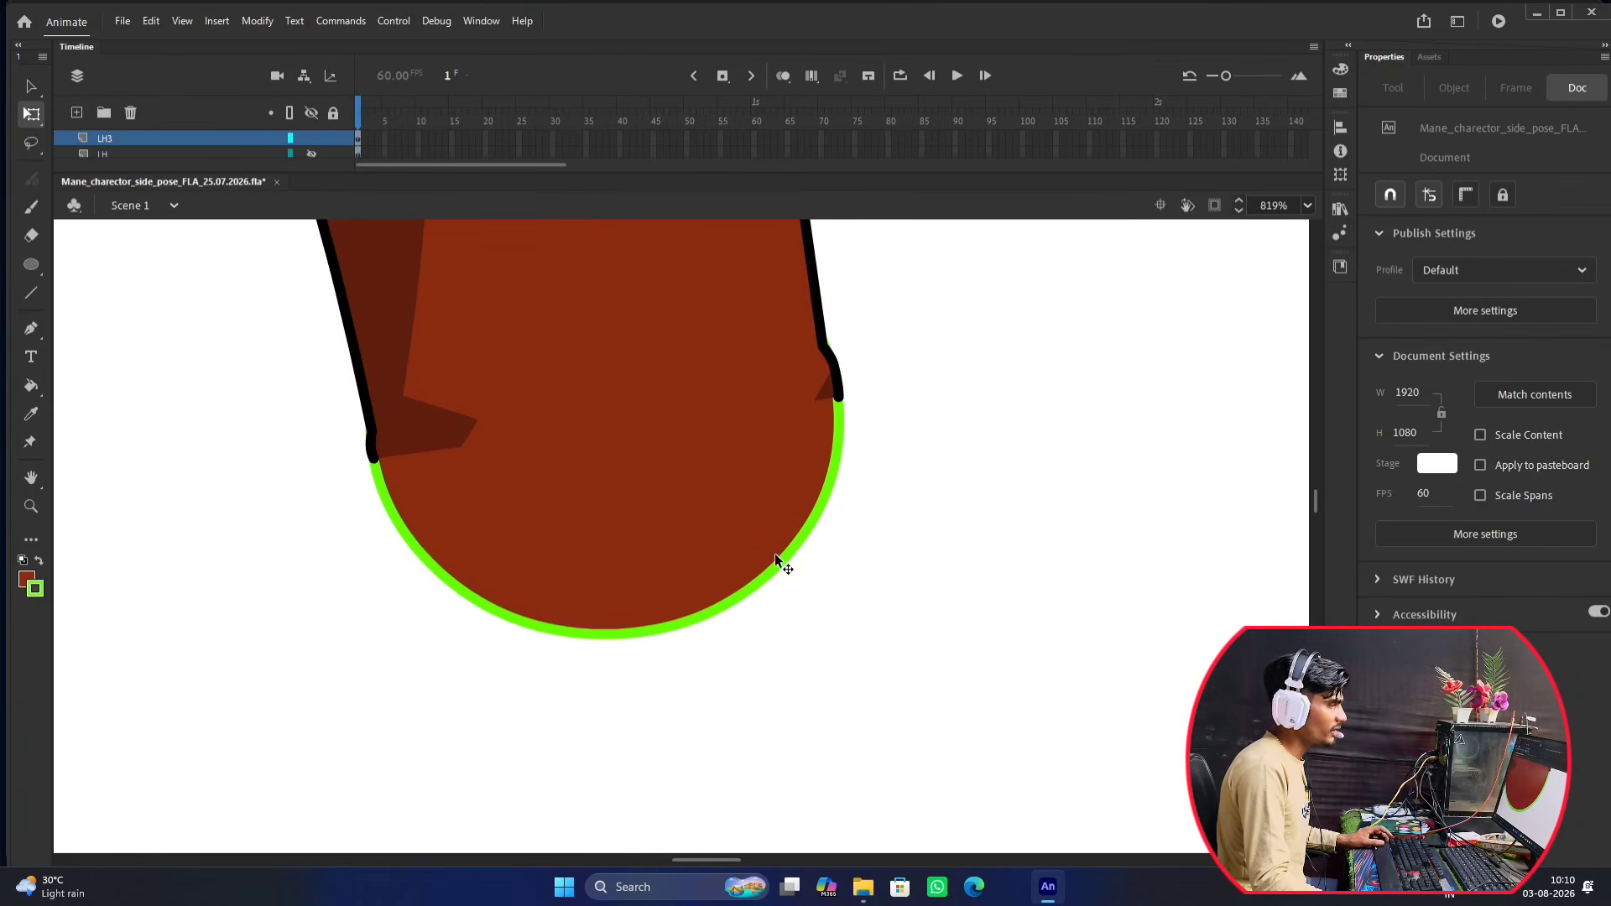
click(806, 542)
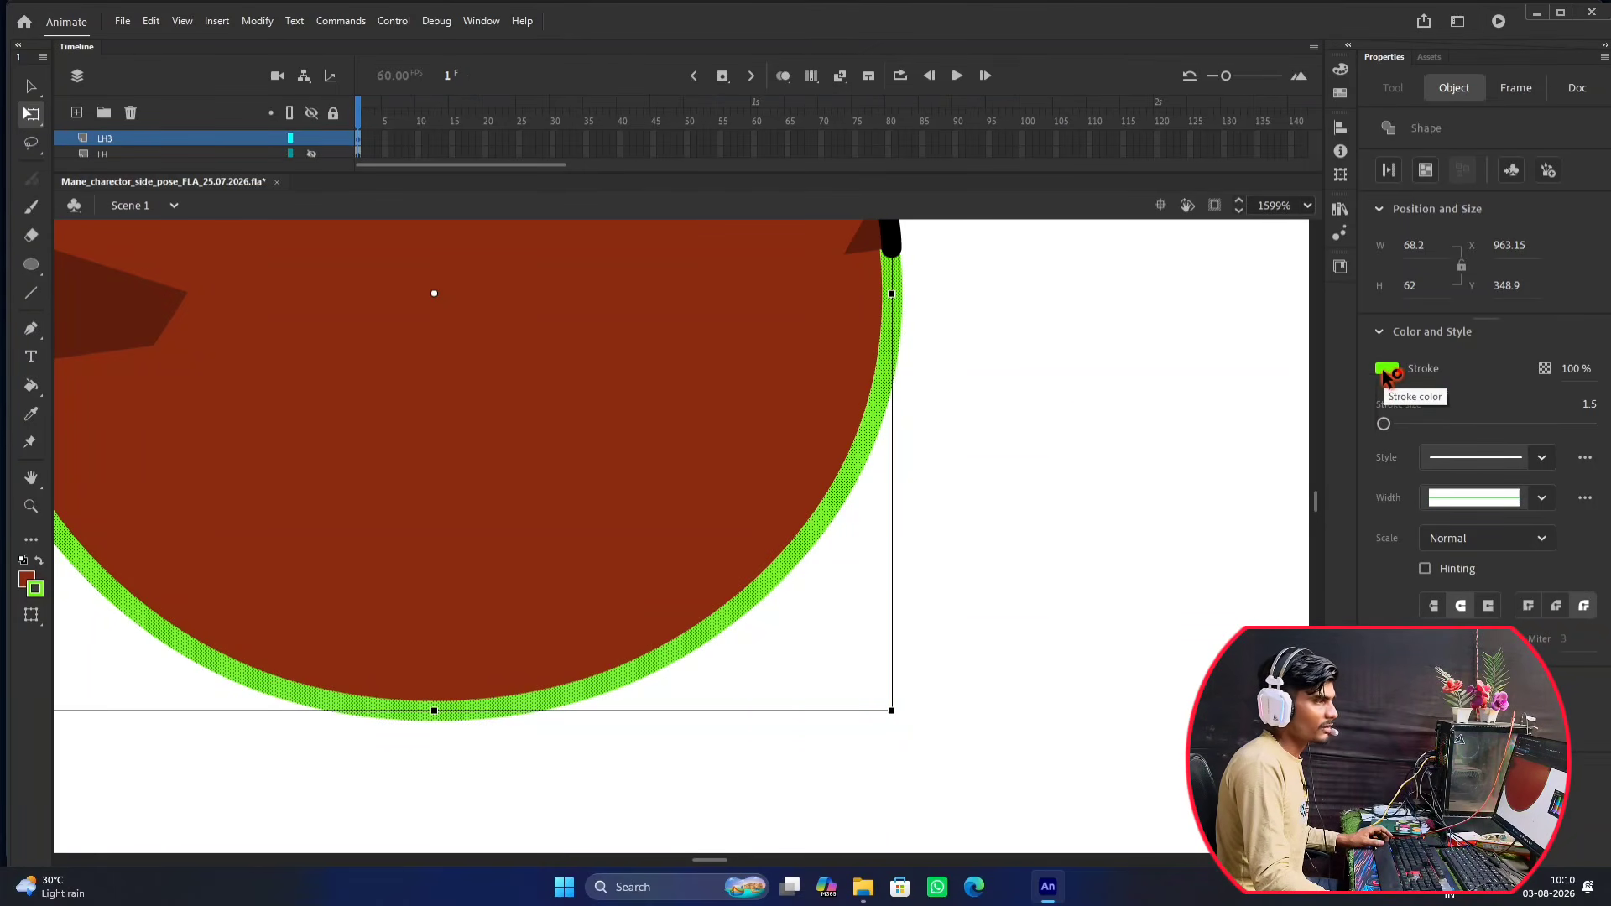
click(1386, 370)
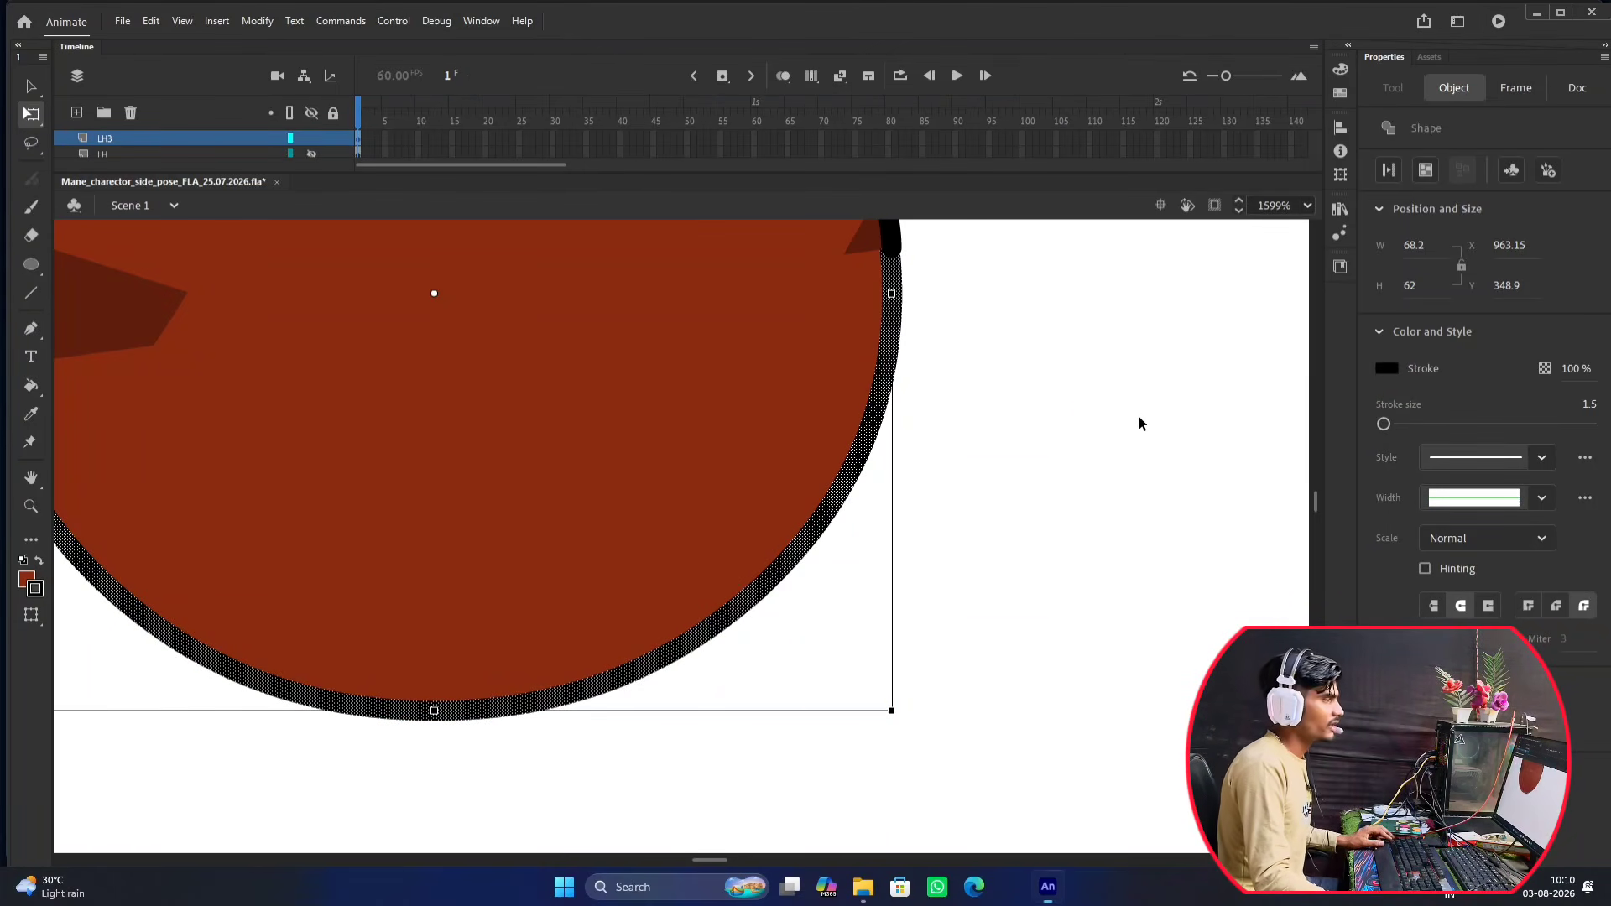
click(1140, 418)
scroll(637, 312, down, 5)
click(738, 347)
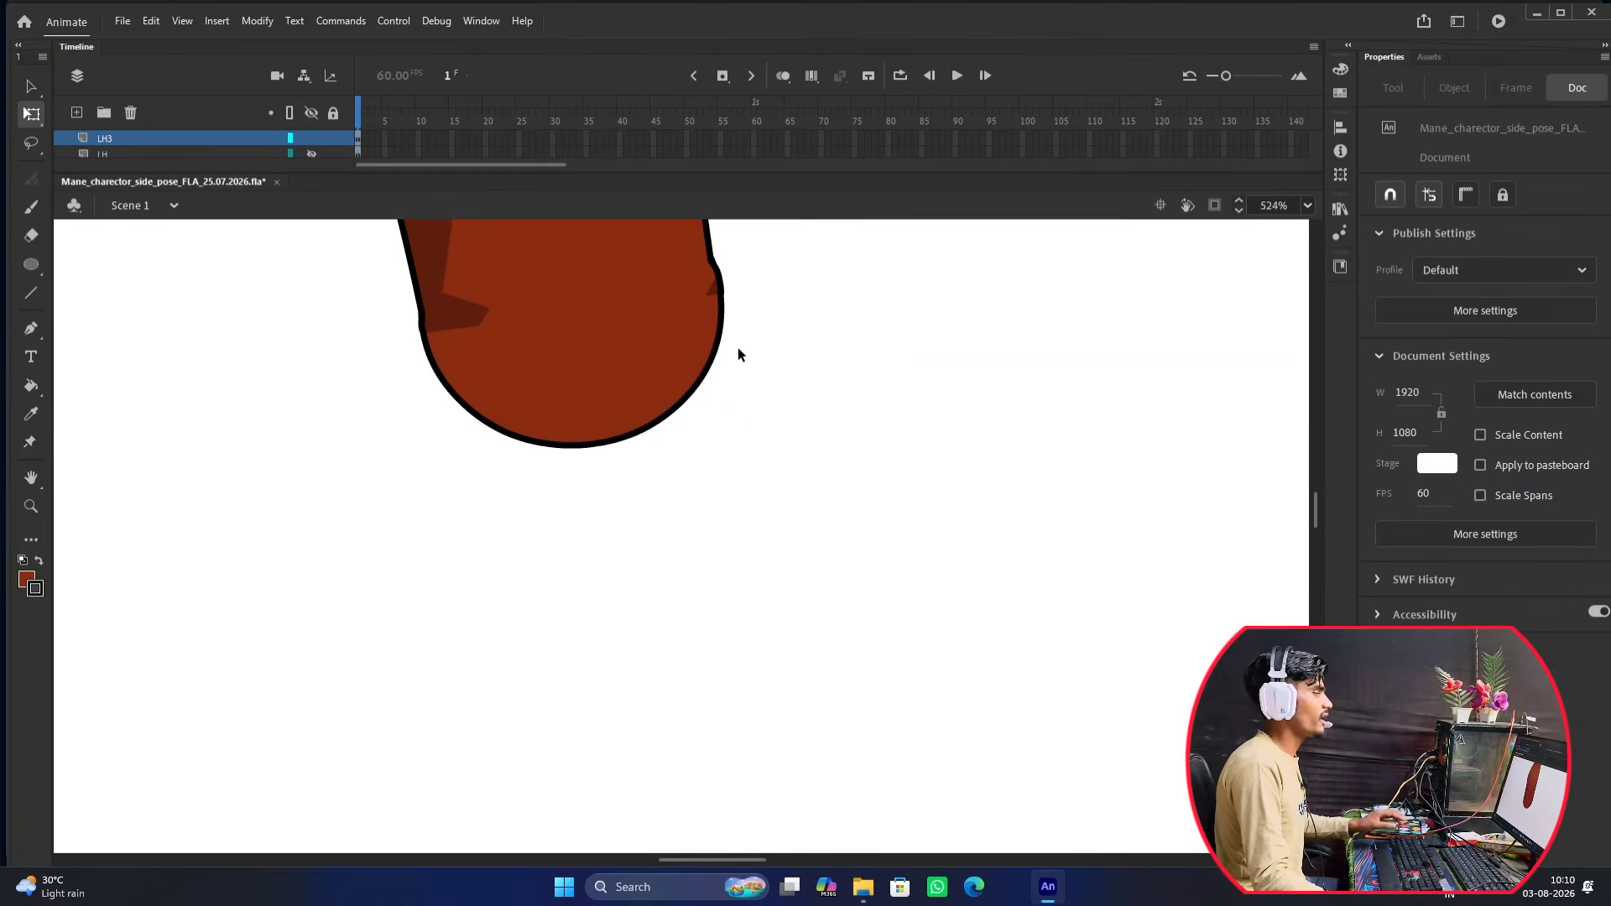
drag(668, 310, 722, 551)
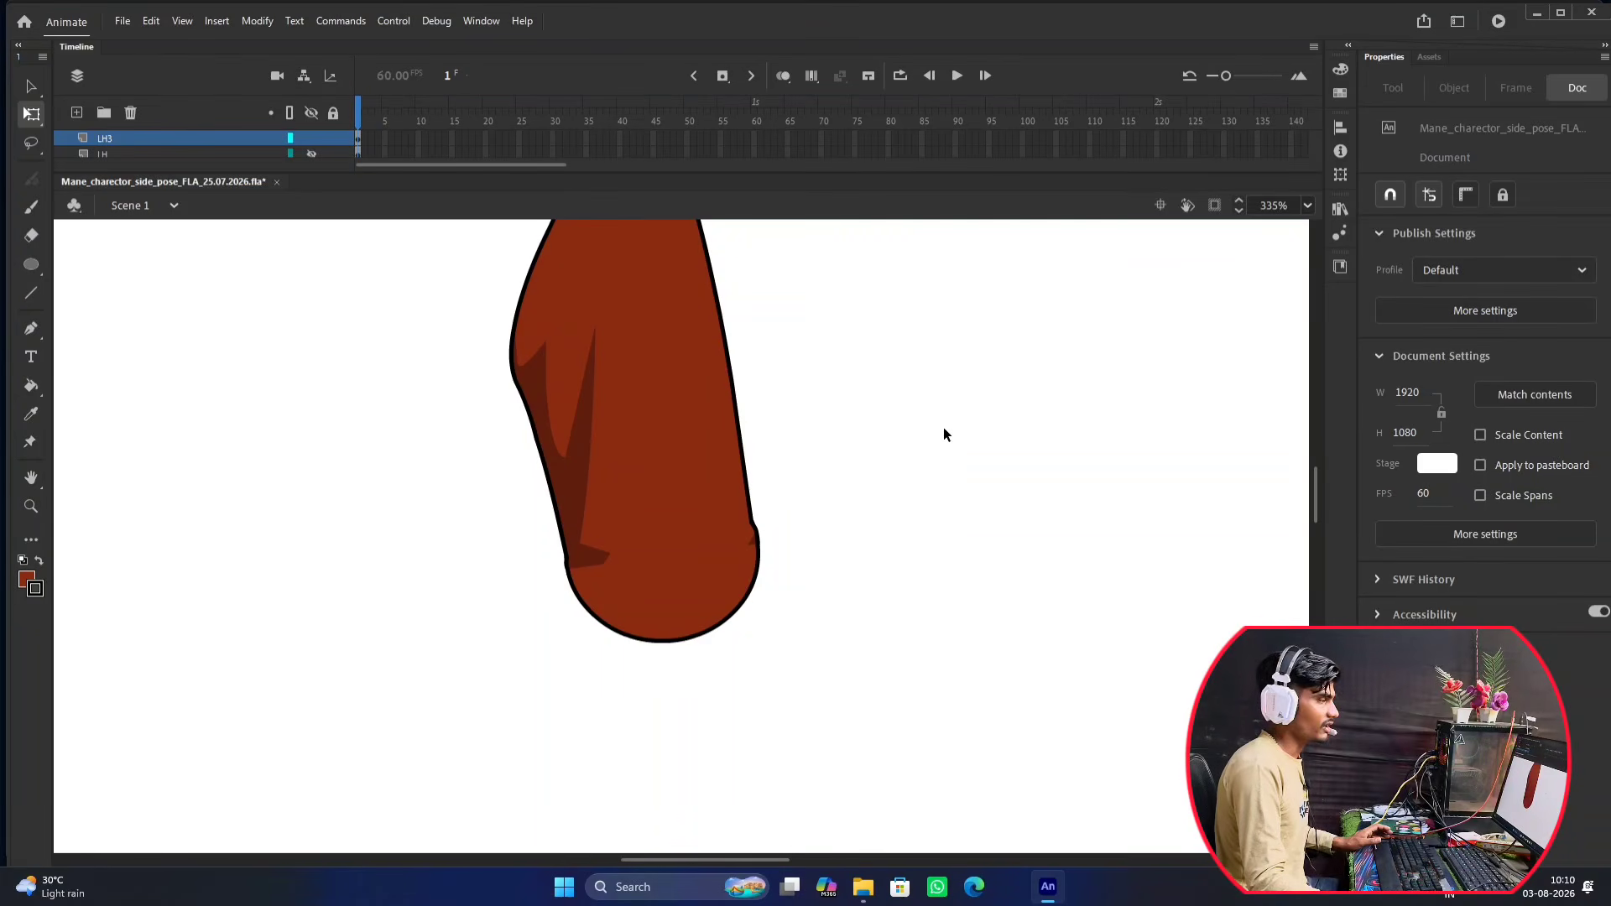
Show the rulers and place one horizontal and one vertical guide crossing inside the oval joint cap.
right_click(835, 378)
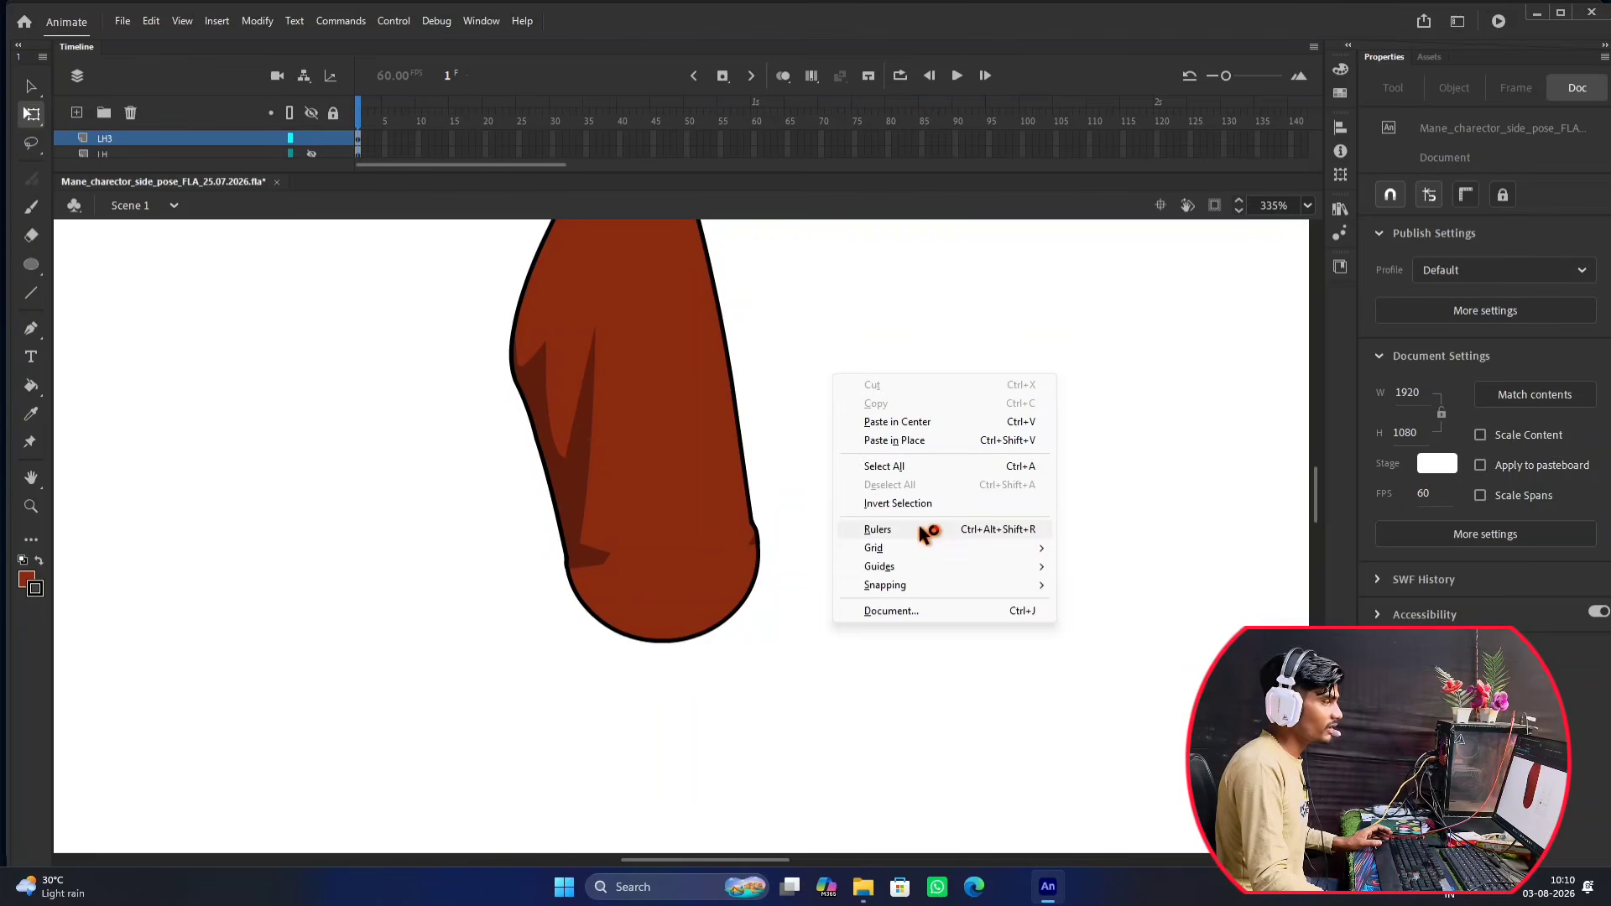
click(896, 529)
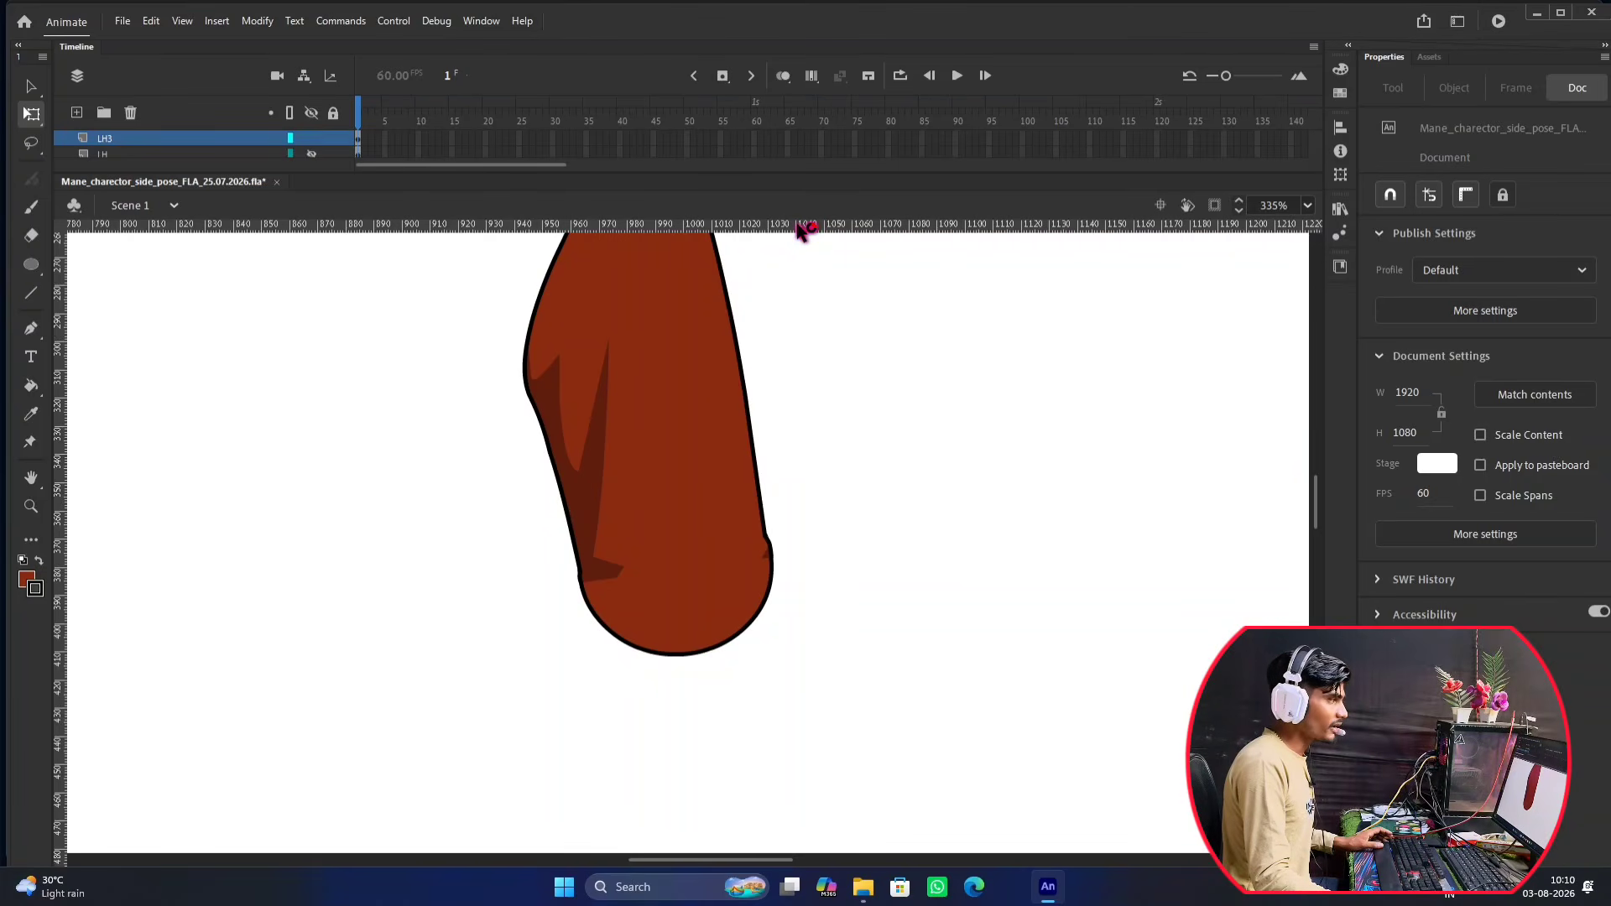
drag(798, 225, 705, 590)
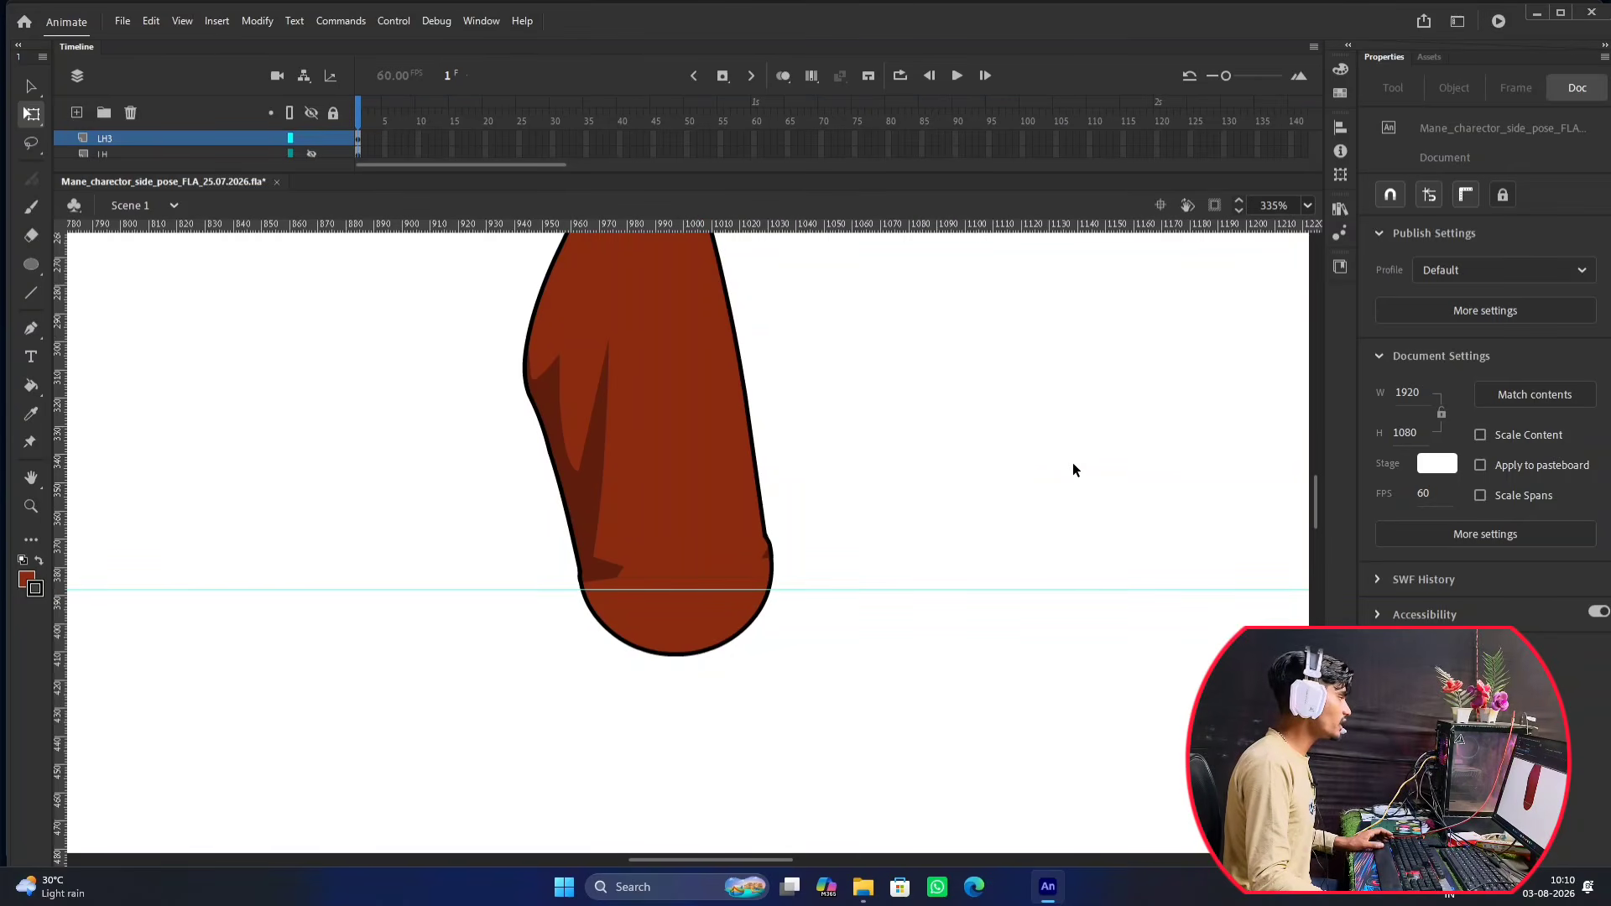
drag(68, 441, 677, 631)
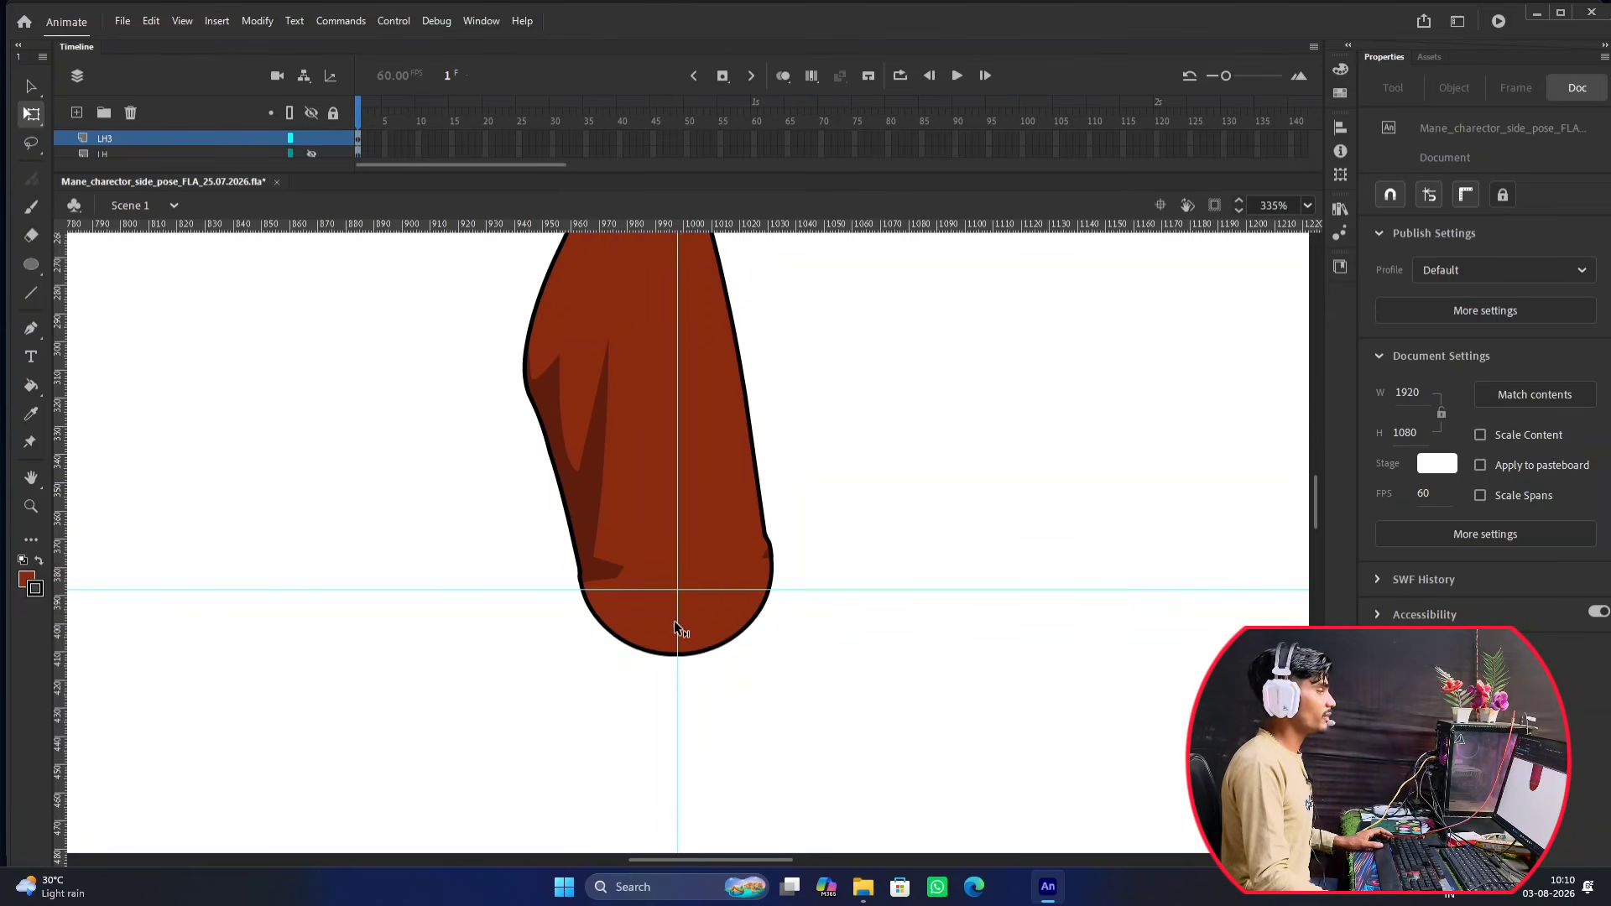
scroll(730, 545, down, 2)
scroll(734, 470, up, 2)
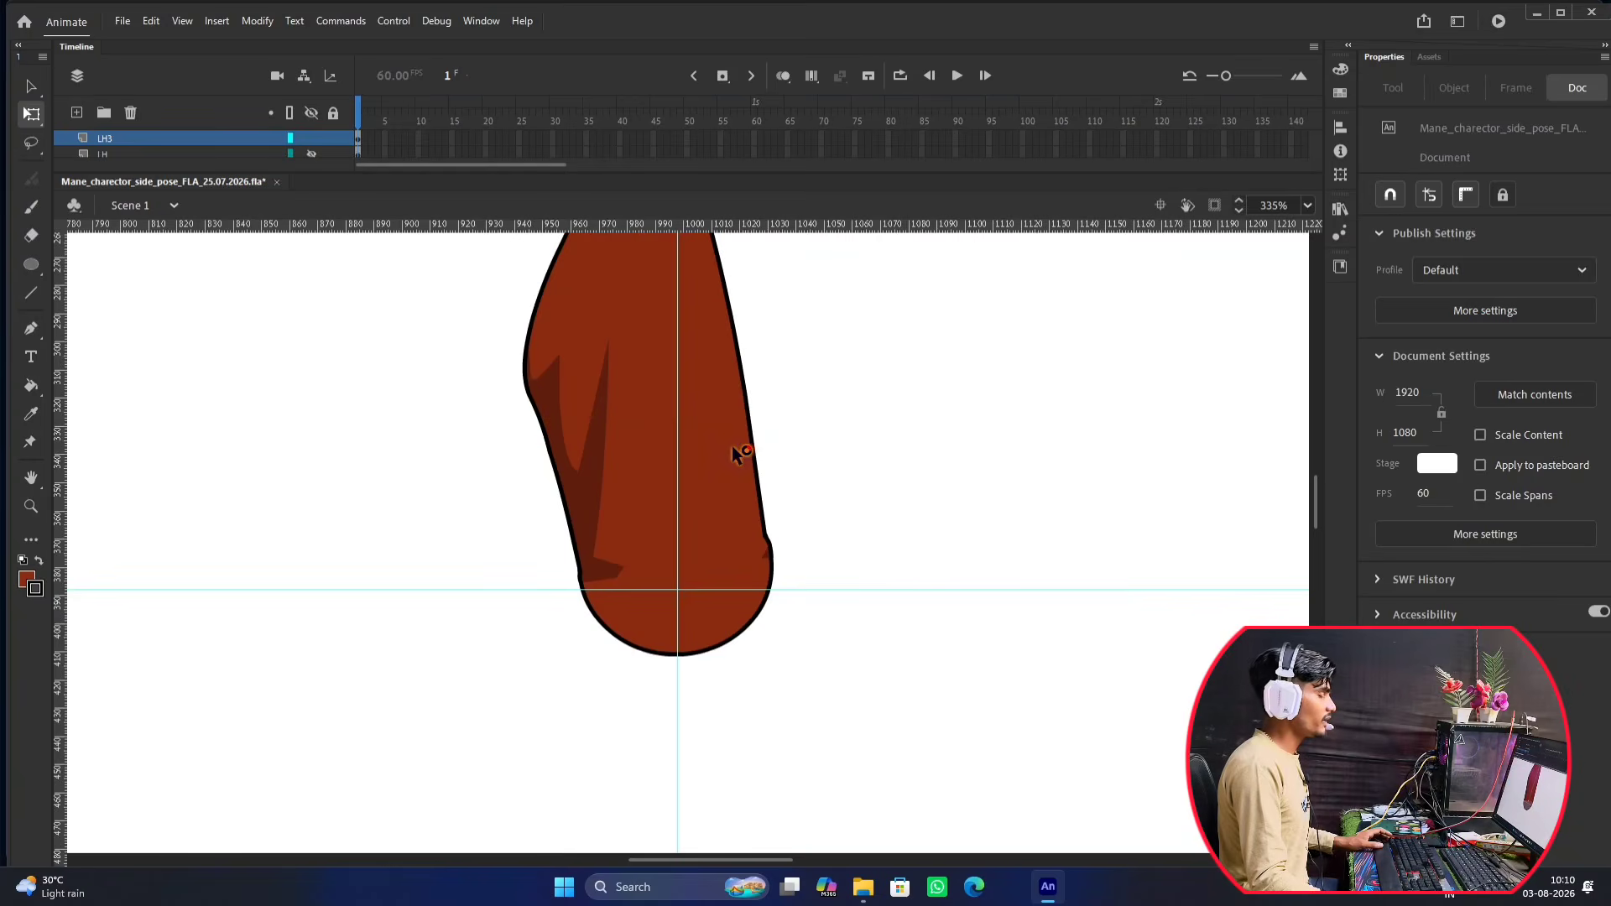
Select the oval's fill and shift both guides so they cross exactly at its center point.
click(726, 608)
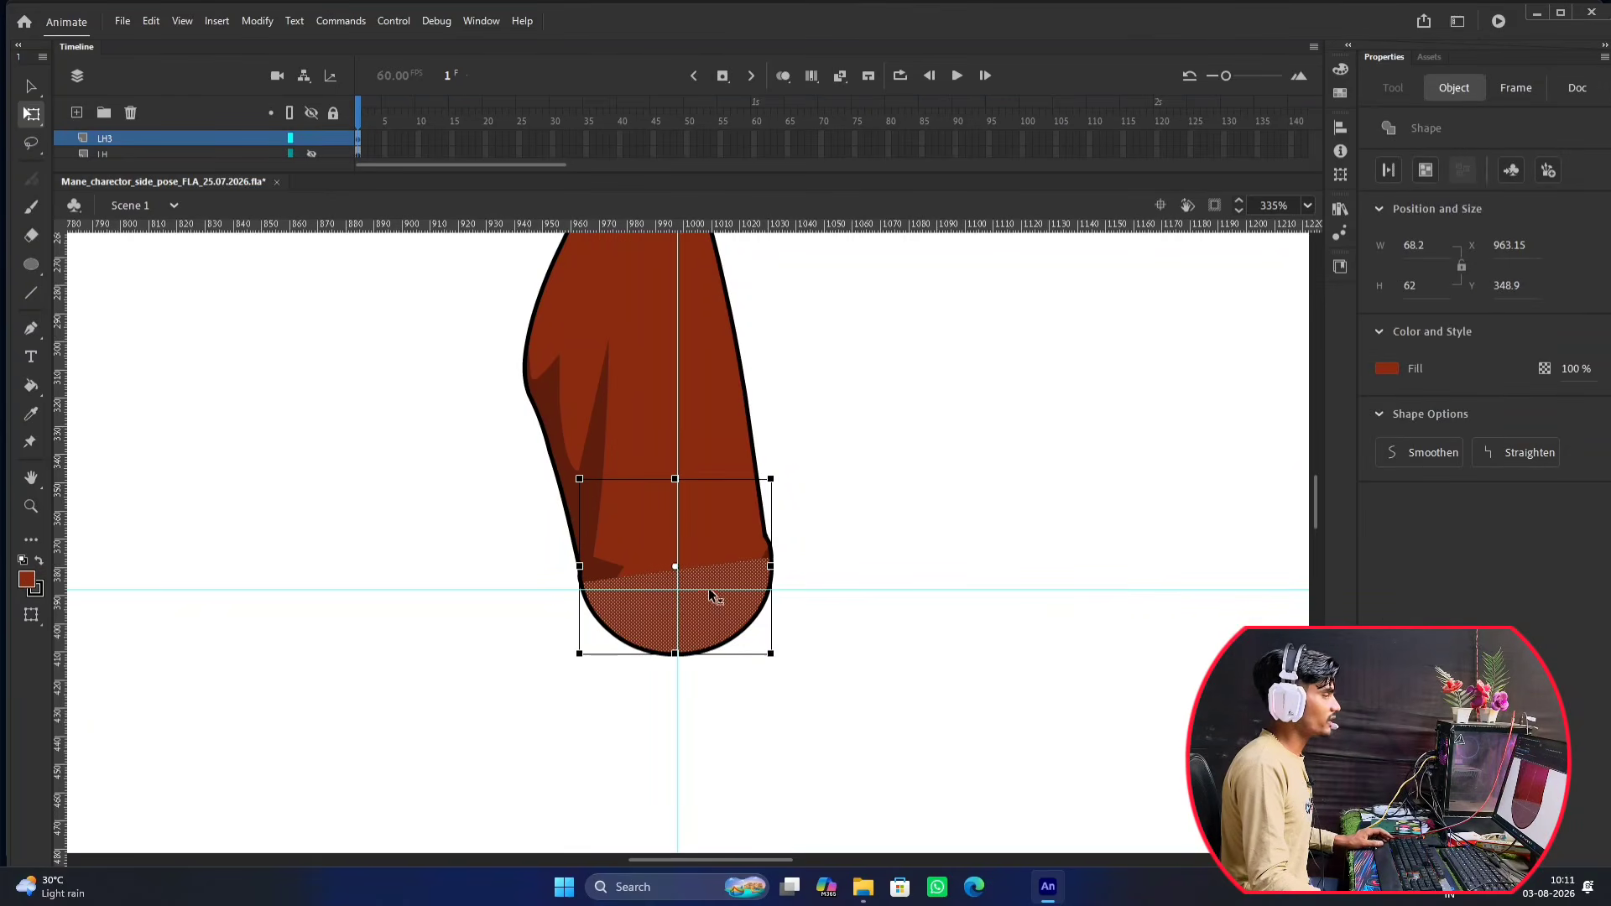
scroll(700, 573, up, 5)
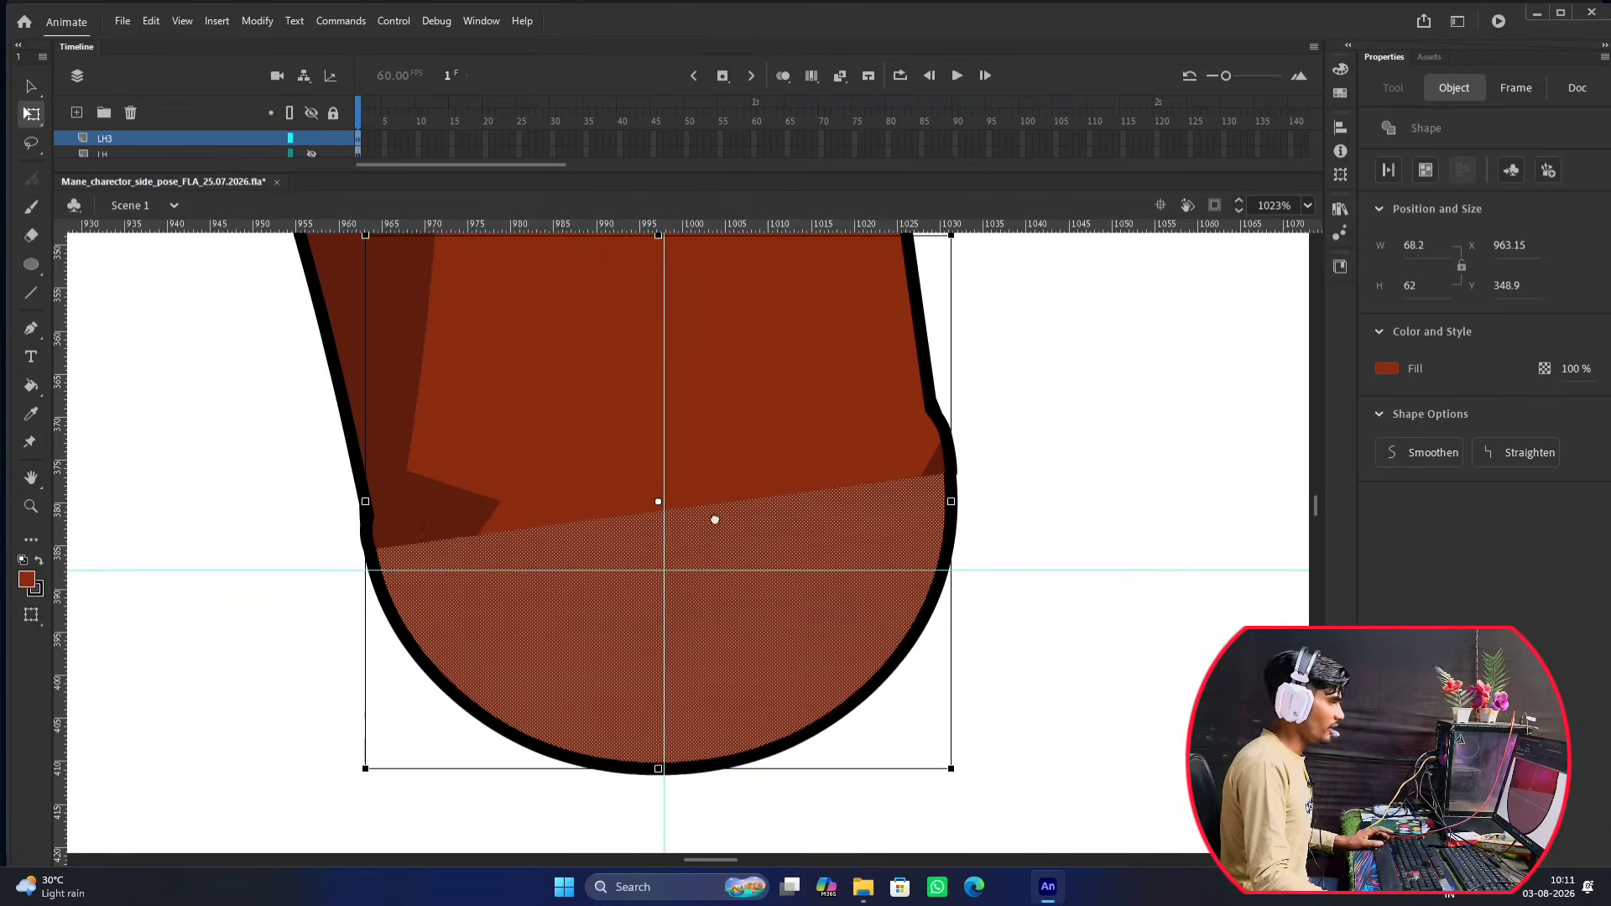
scroll(722, 488, up, 2)
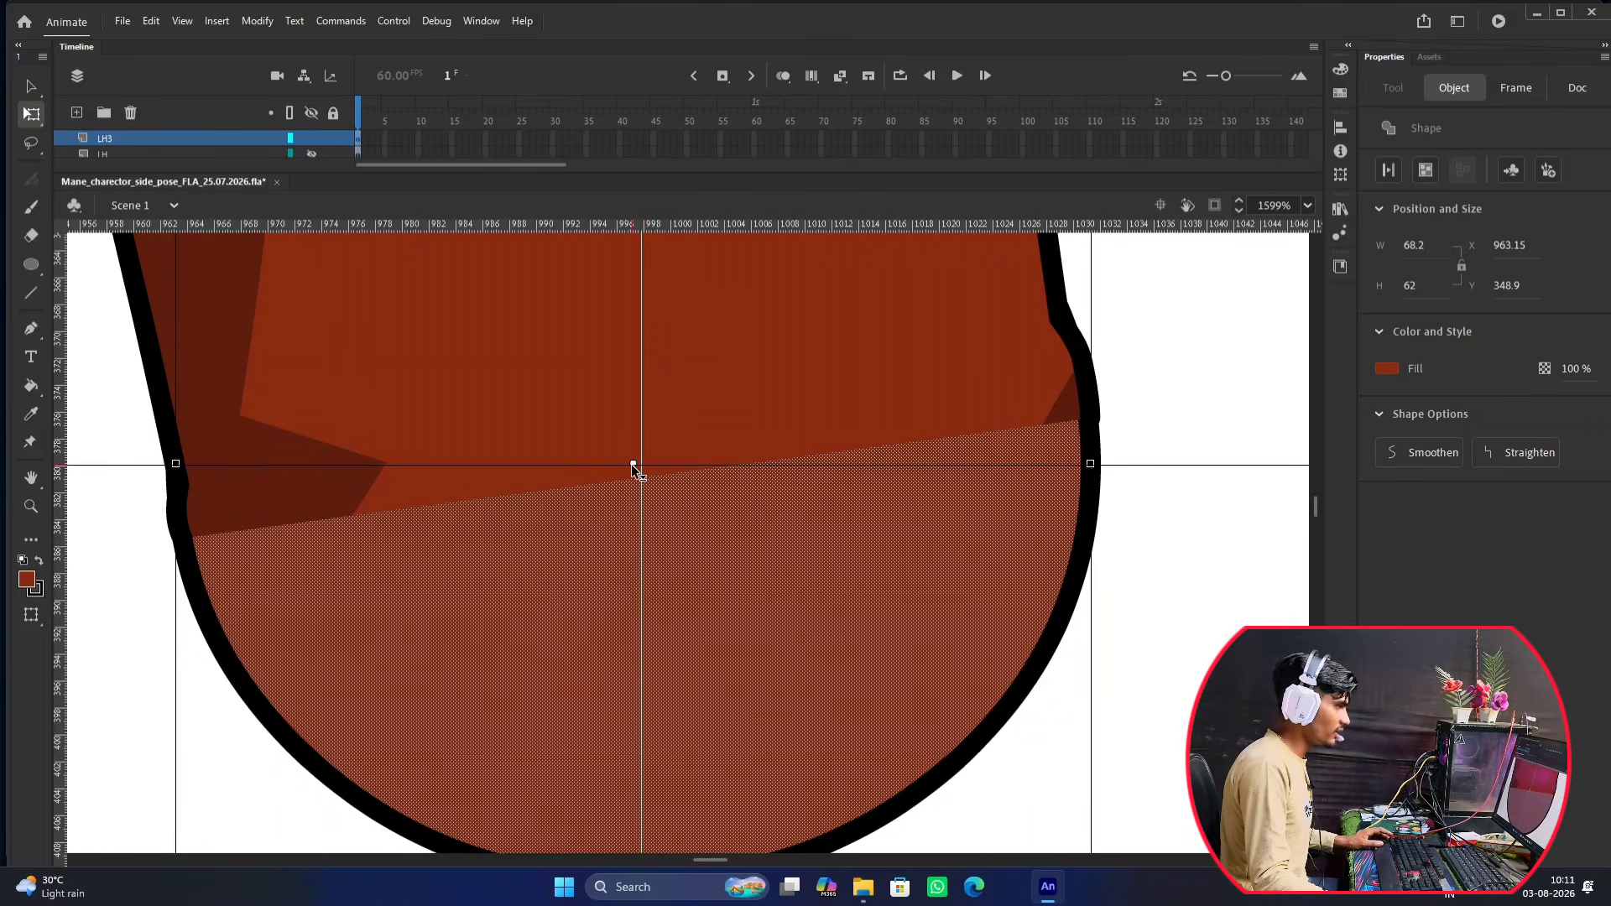
drag(633, 467, 634, 490)
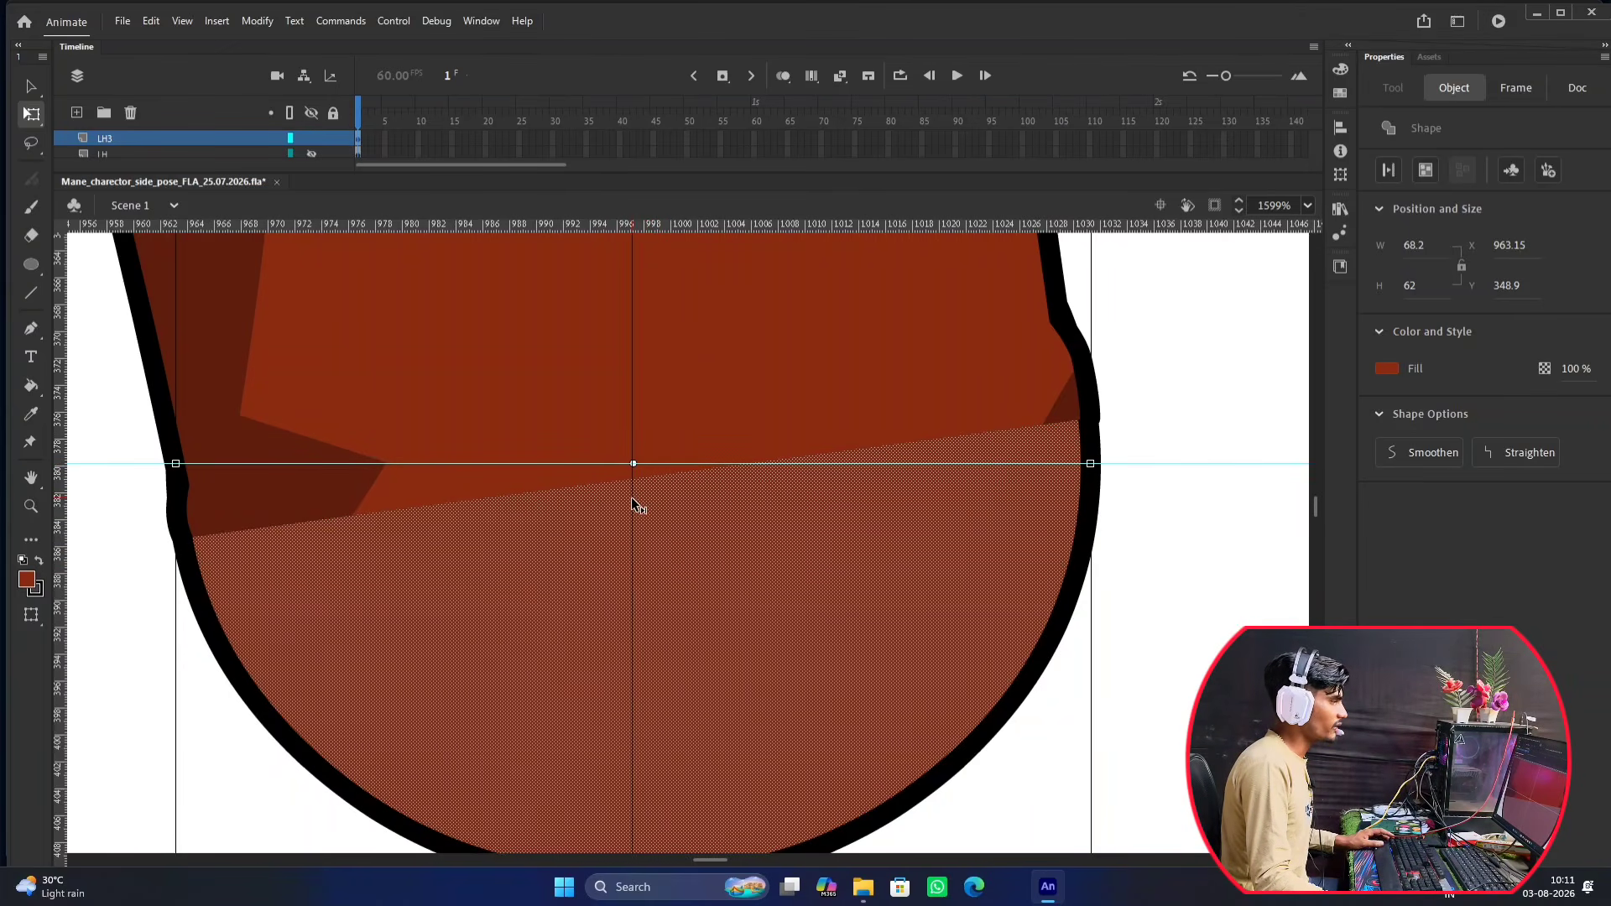
scroll(638, 470, up, 2)
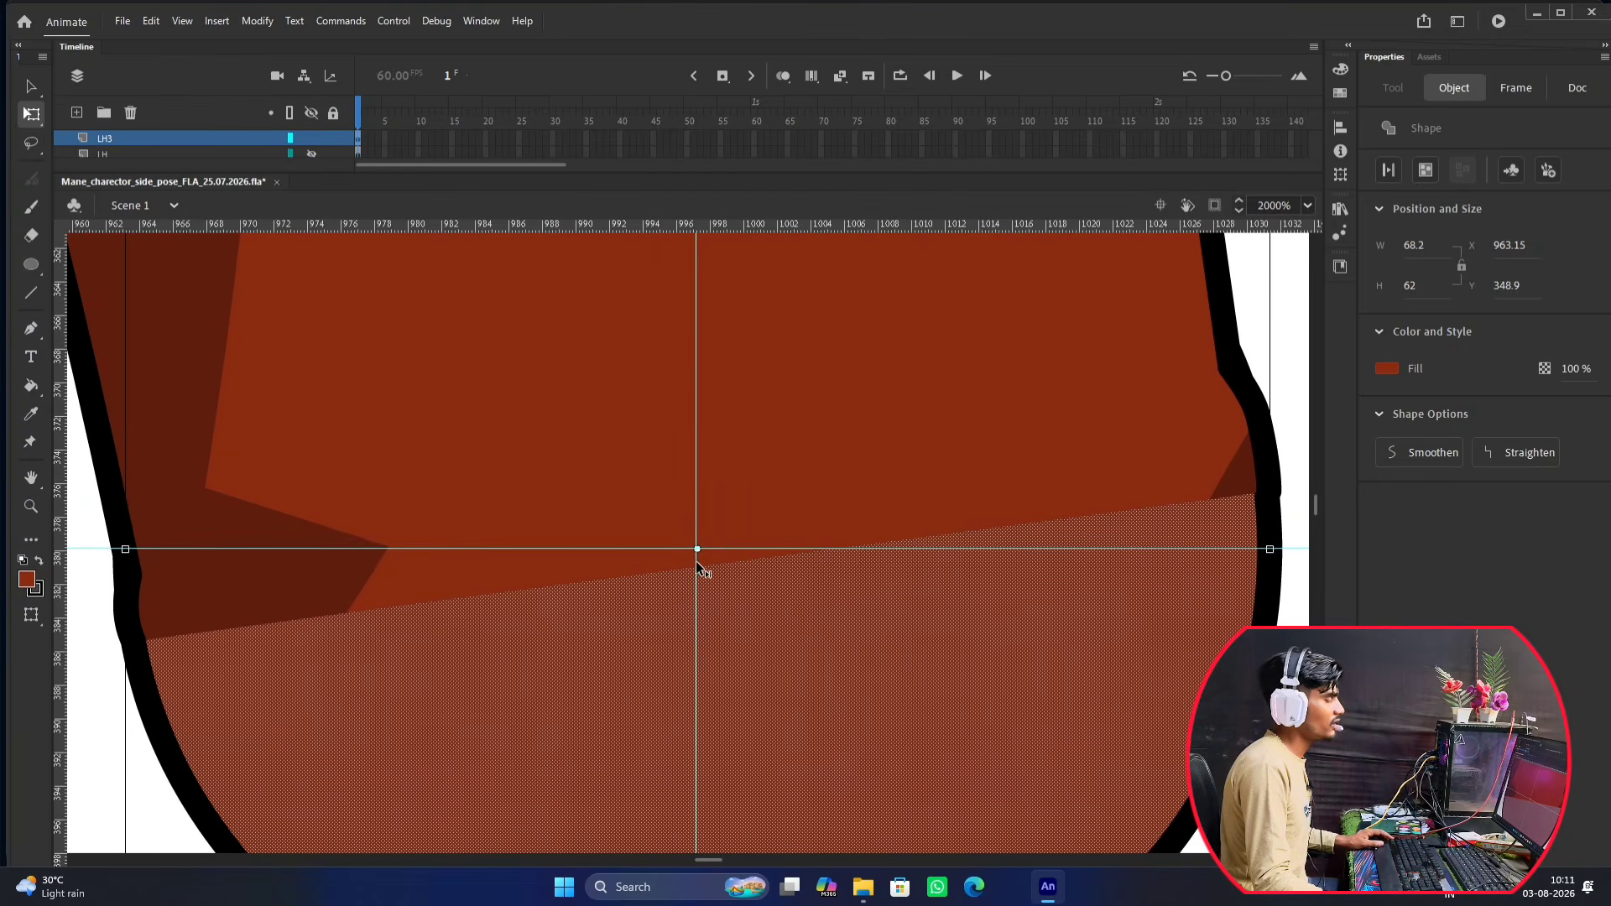
drag(697, 556, 699, 566)
scroll(745, 516, down, 8)
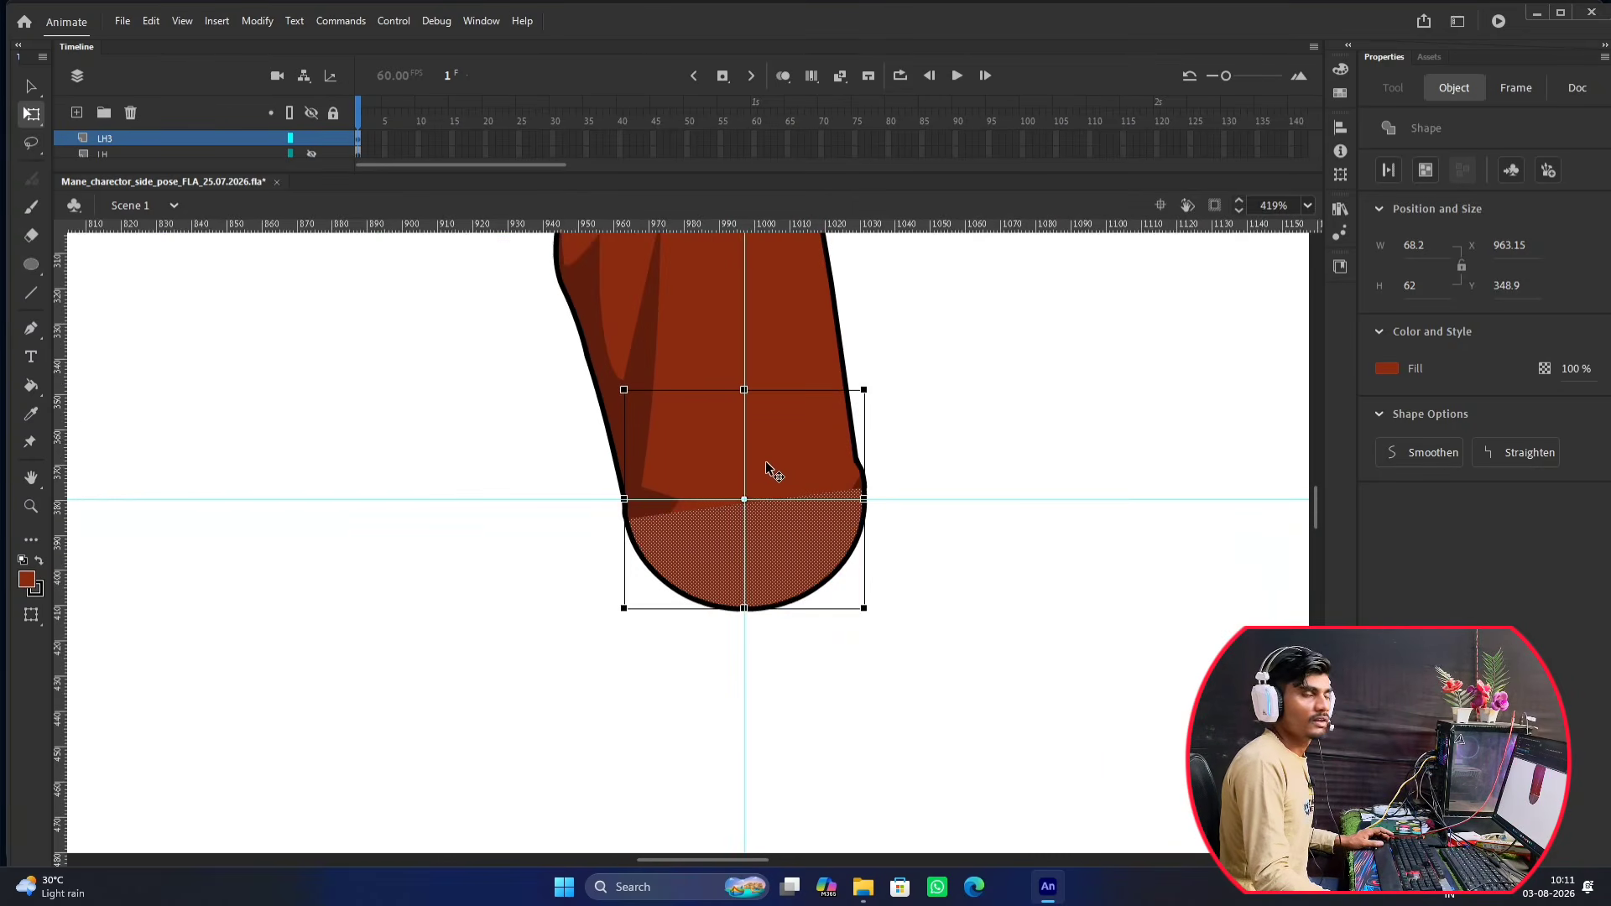
scroll(779, 467, down, 3)
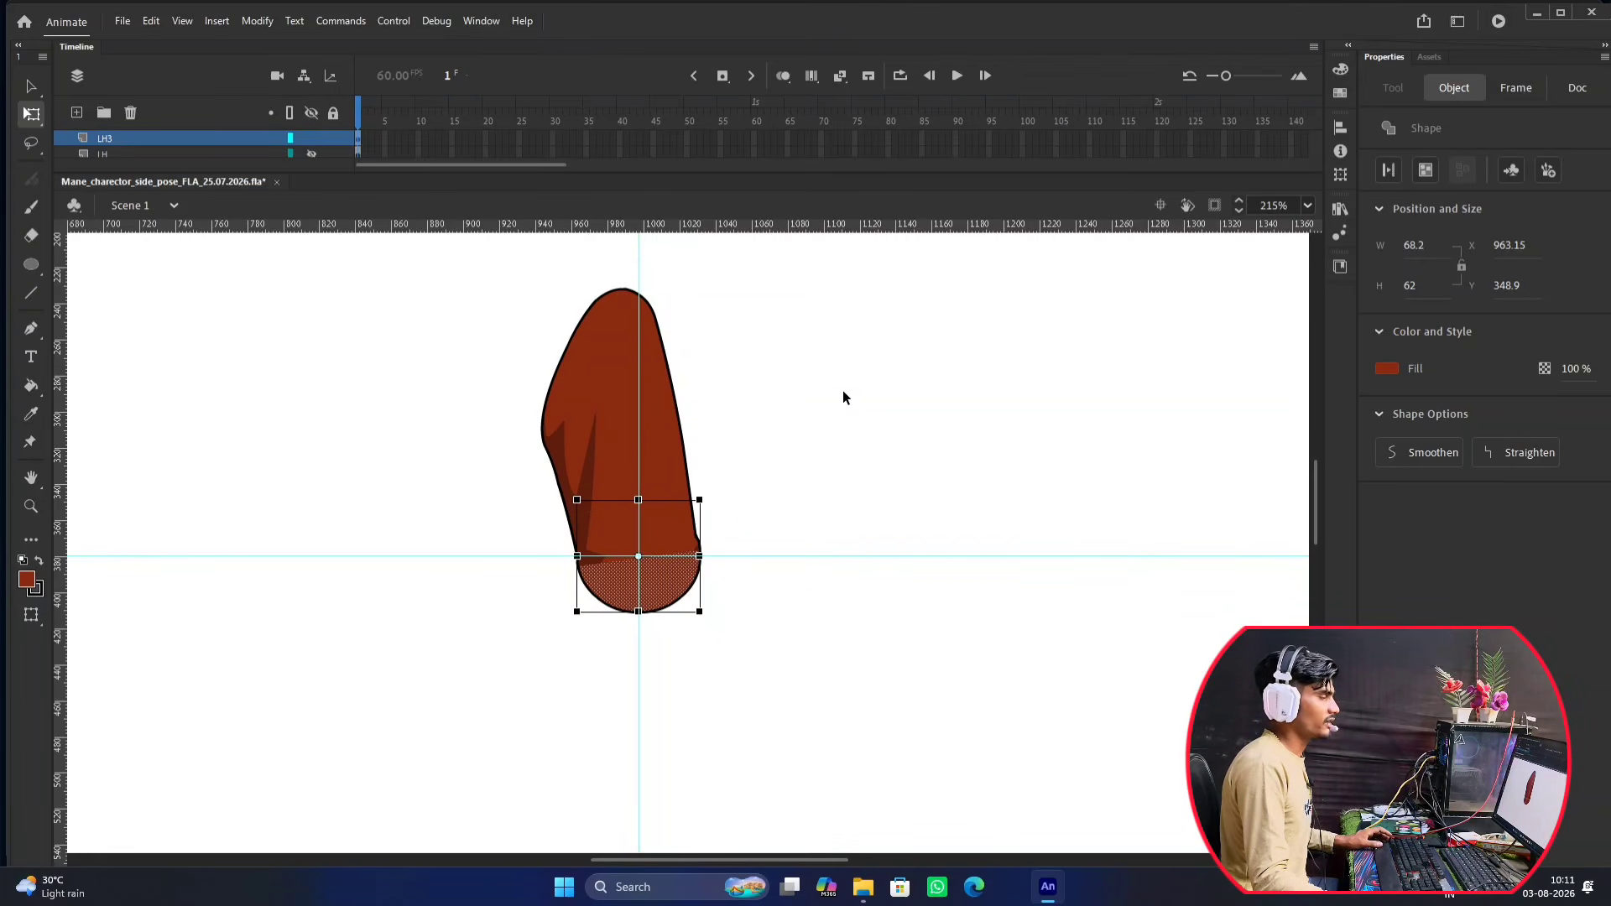
Examine the LH3 upper arm and the oval joint cap's fill around the guide crossing.
click(843, 390)
scroll(843, 390, down, 2)
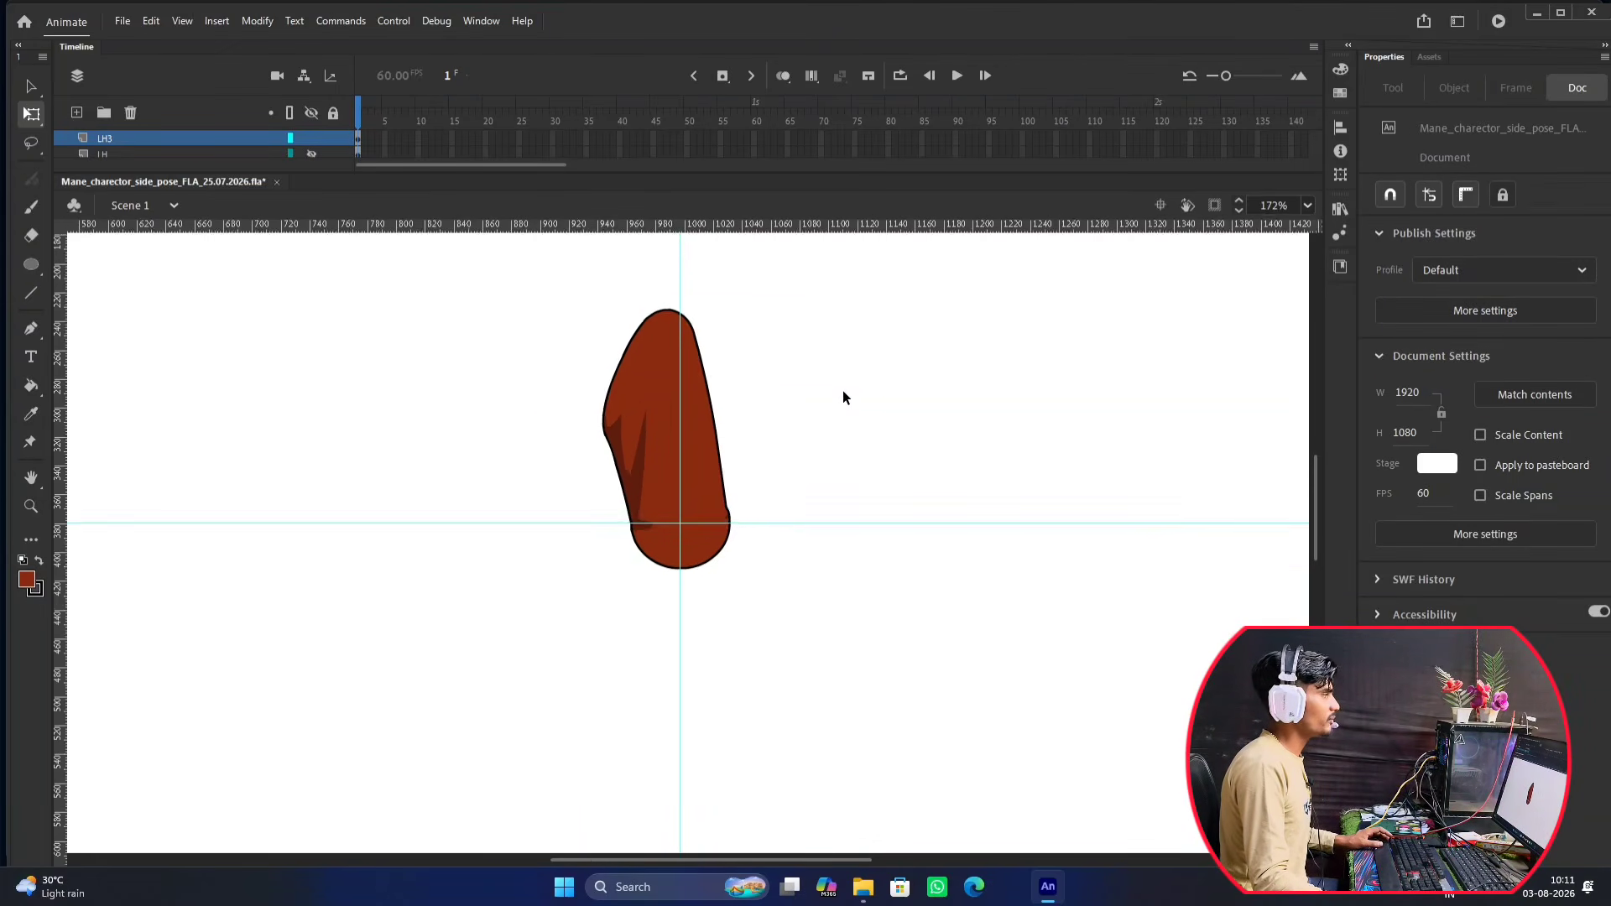
scroll(843, 390, down, 2)
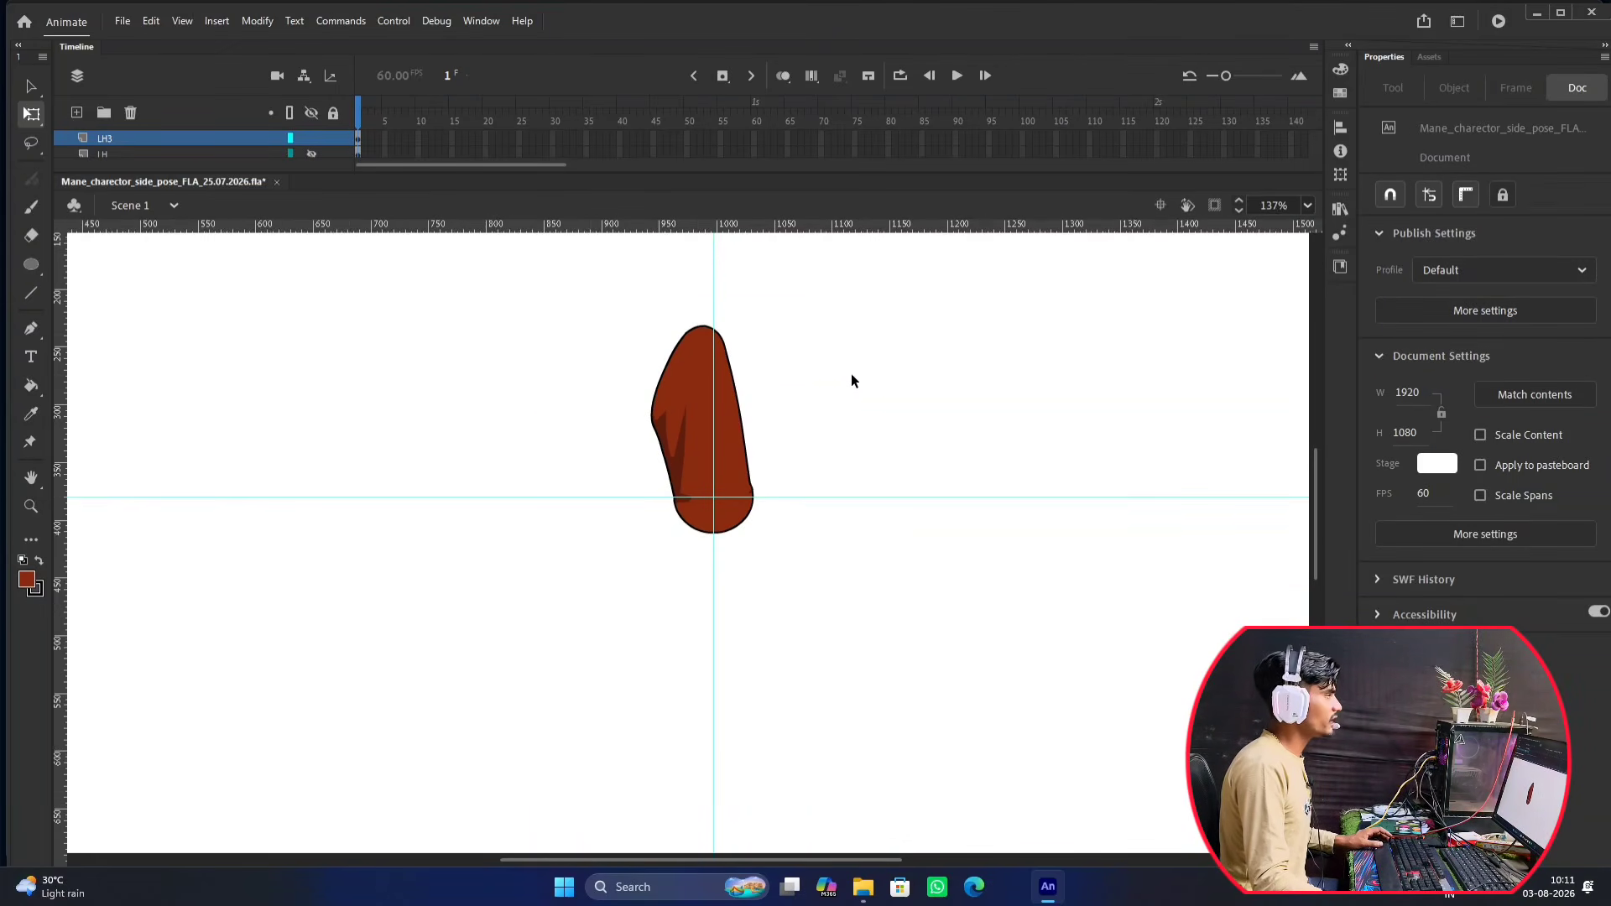
click(140, 136)
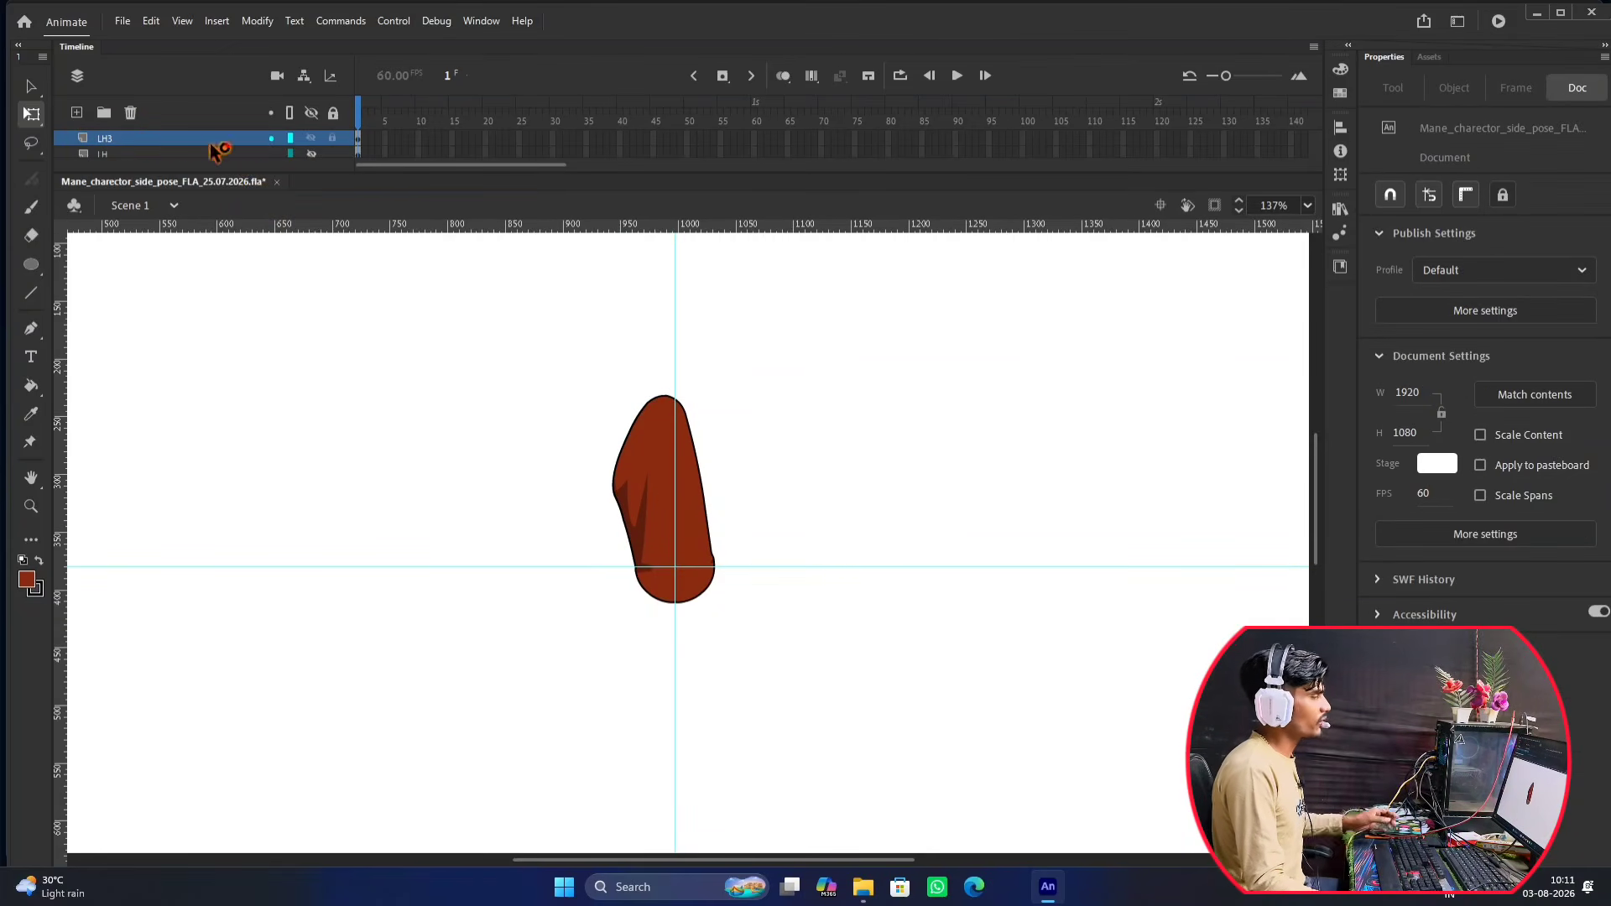
click(185, 141)
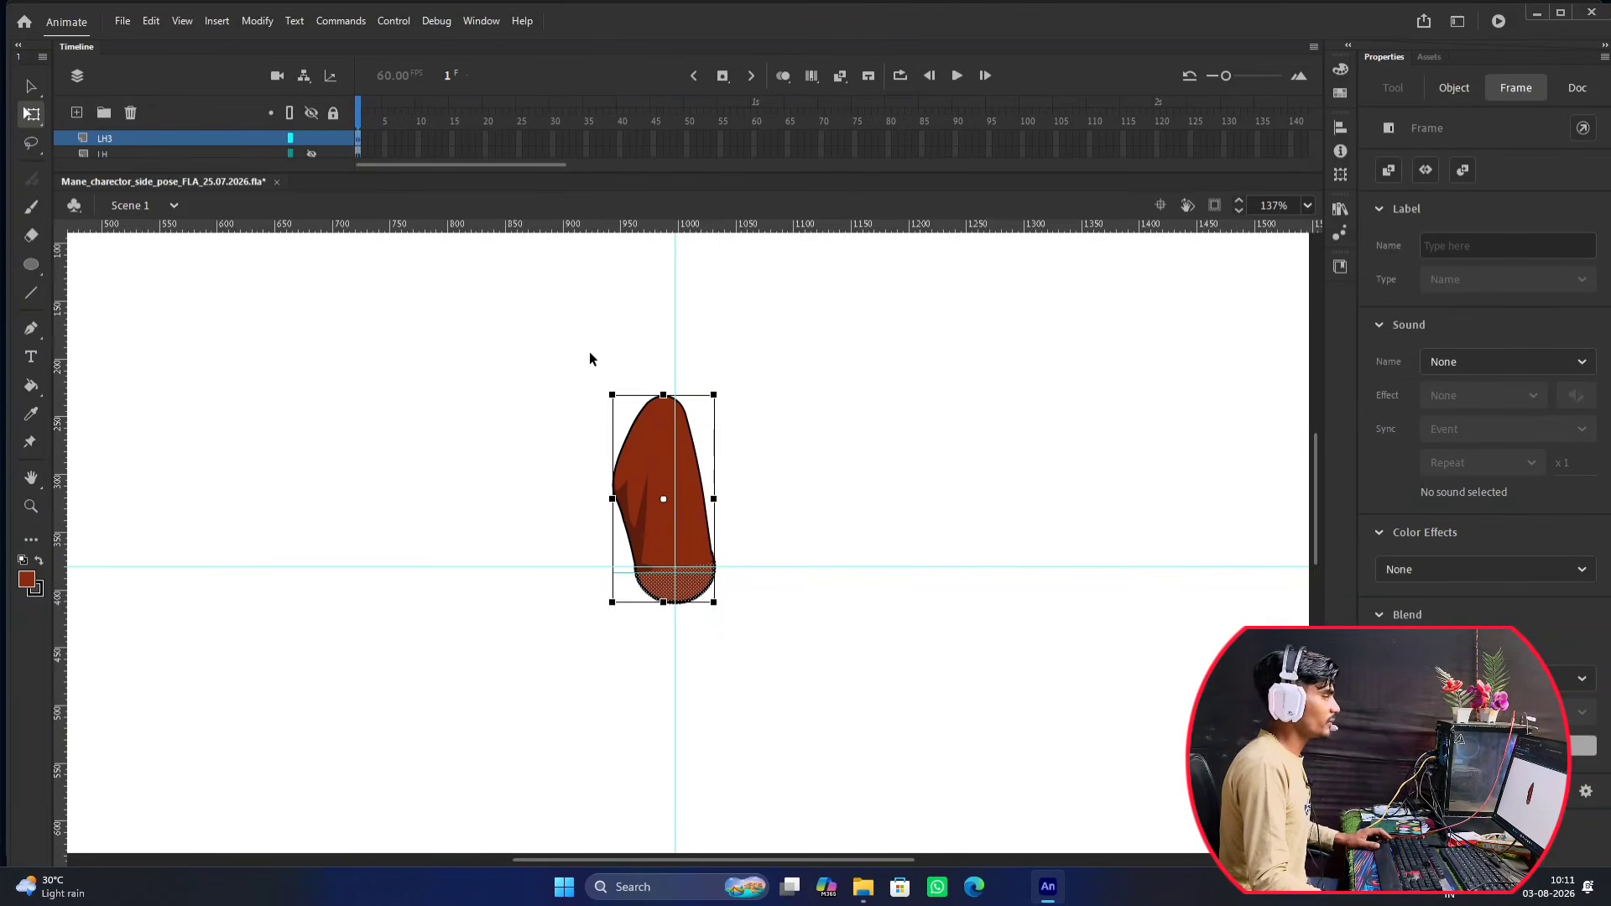
scroll(747, 586, up, 8)
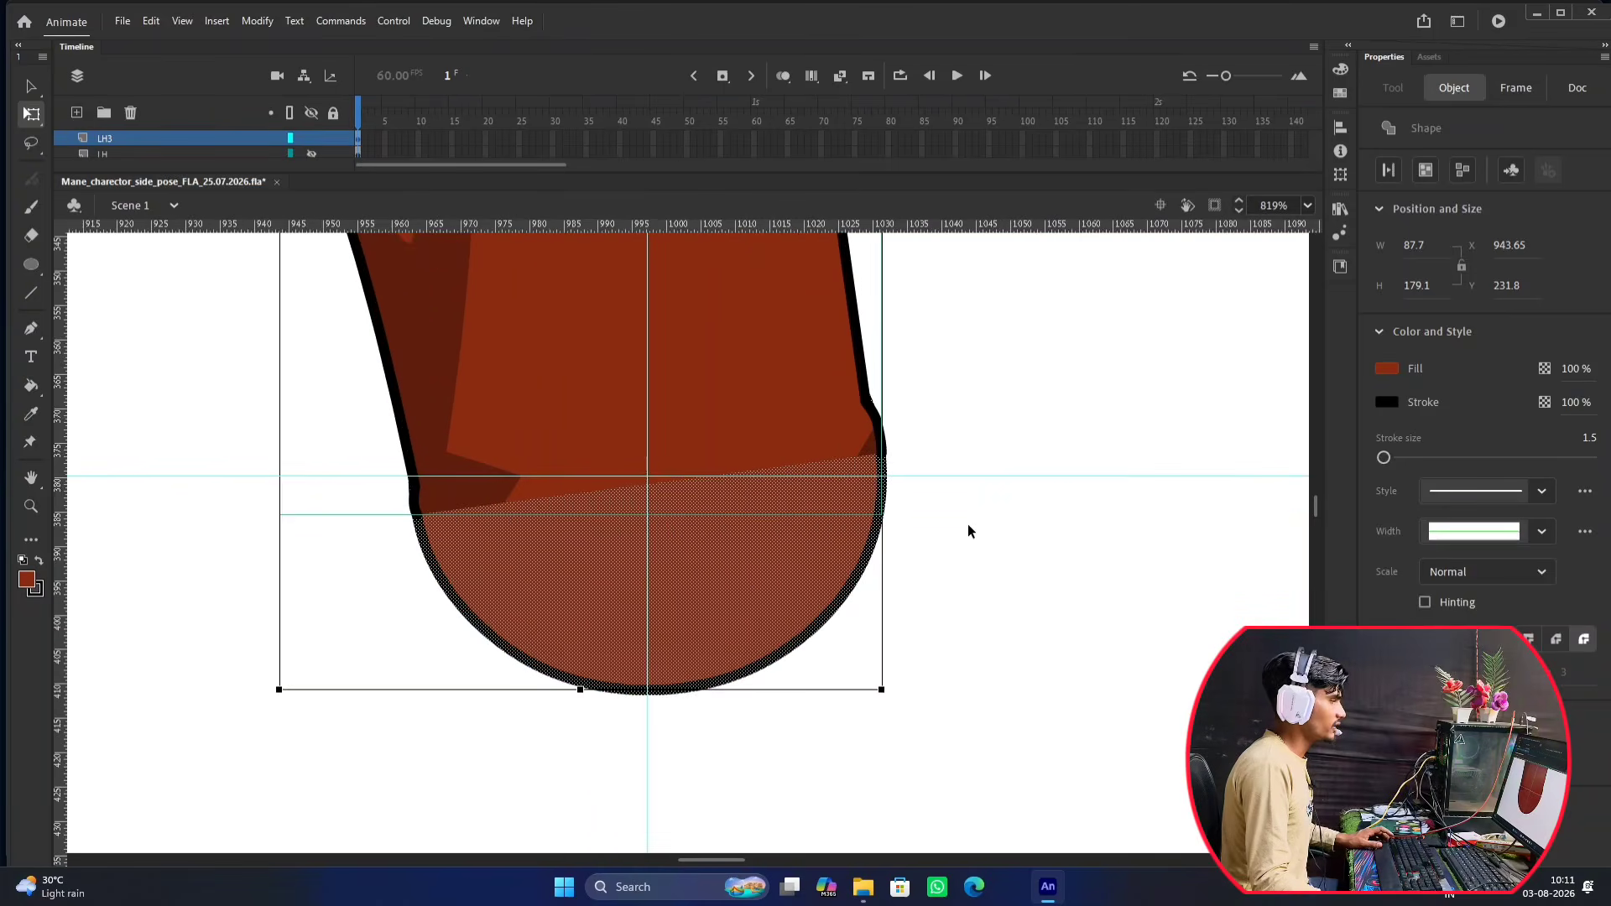
click(987, 481)
click(715, 515)
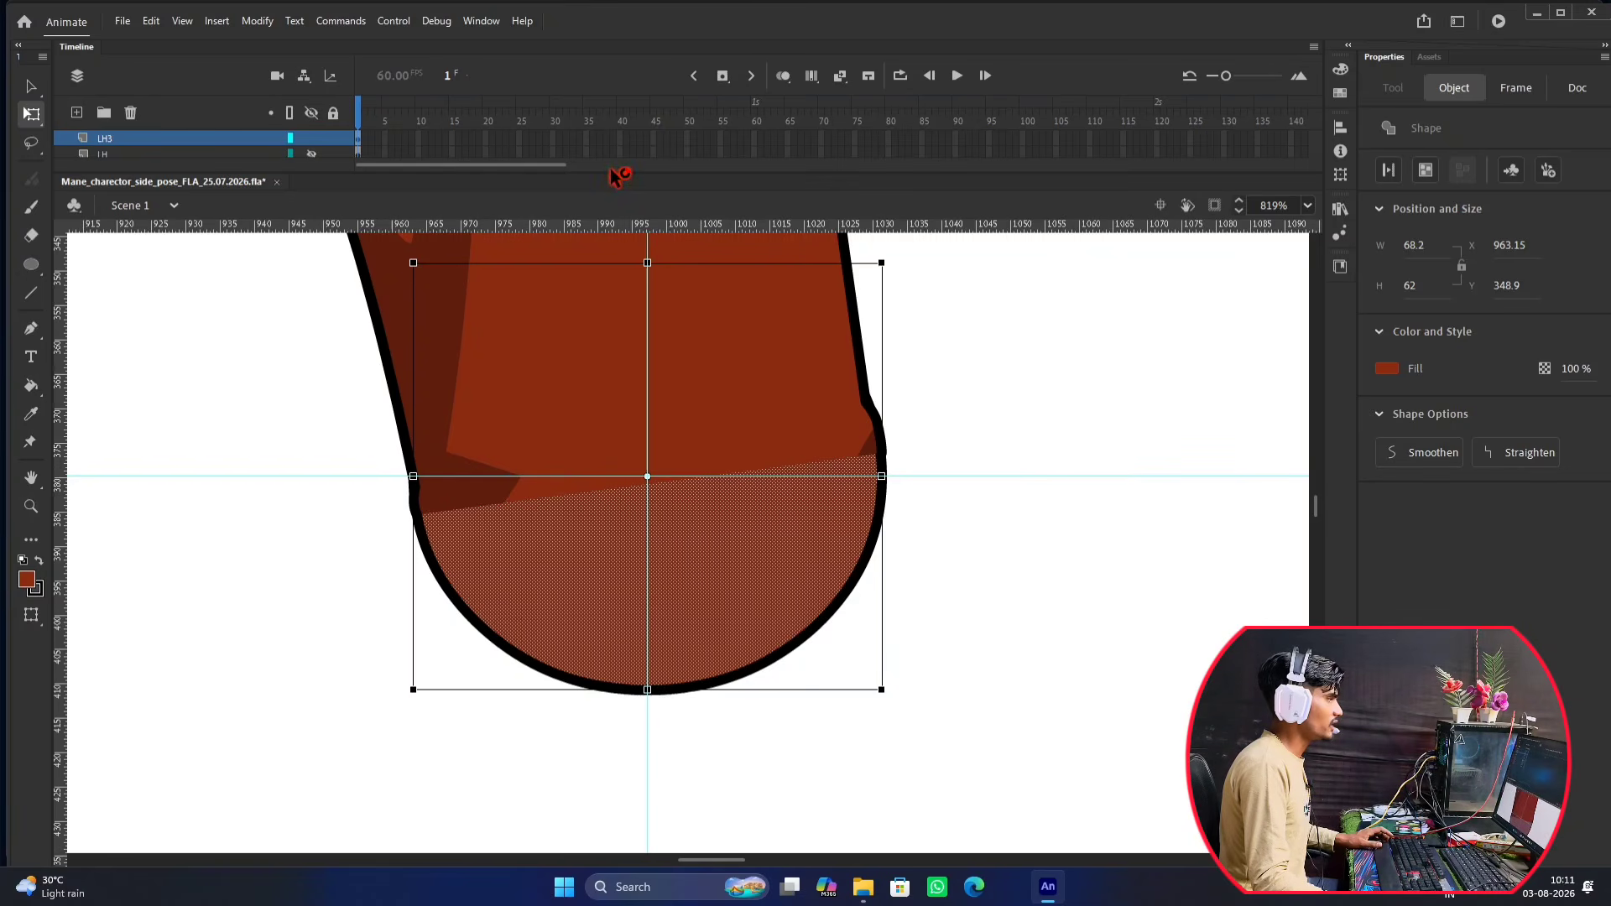
Enlarge the timeline to list all layers, and unhide LH_ to compare the forearm with the joint cap.
drag(619, 172, 609, 335)
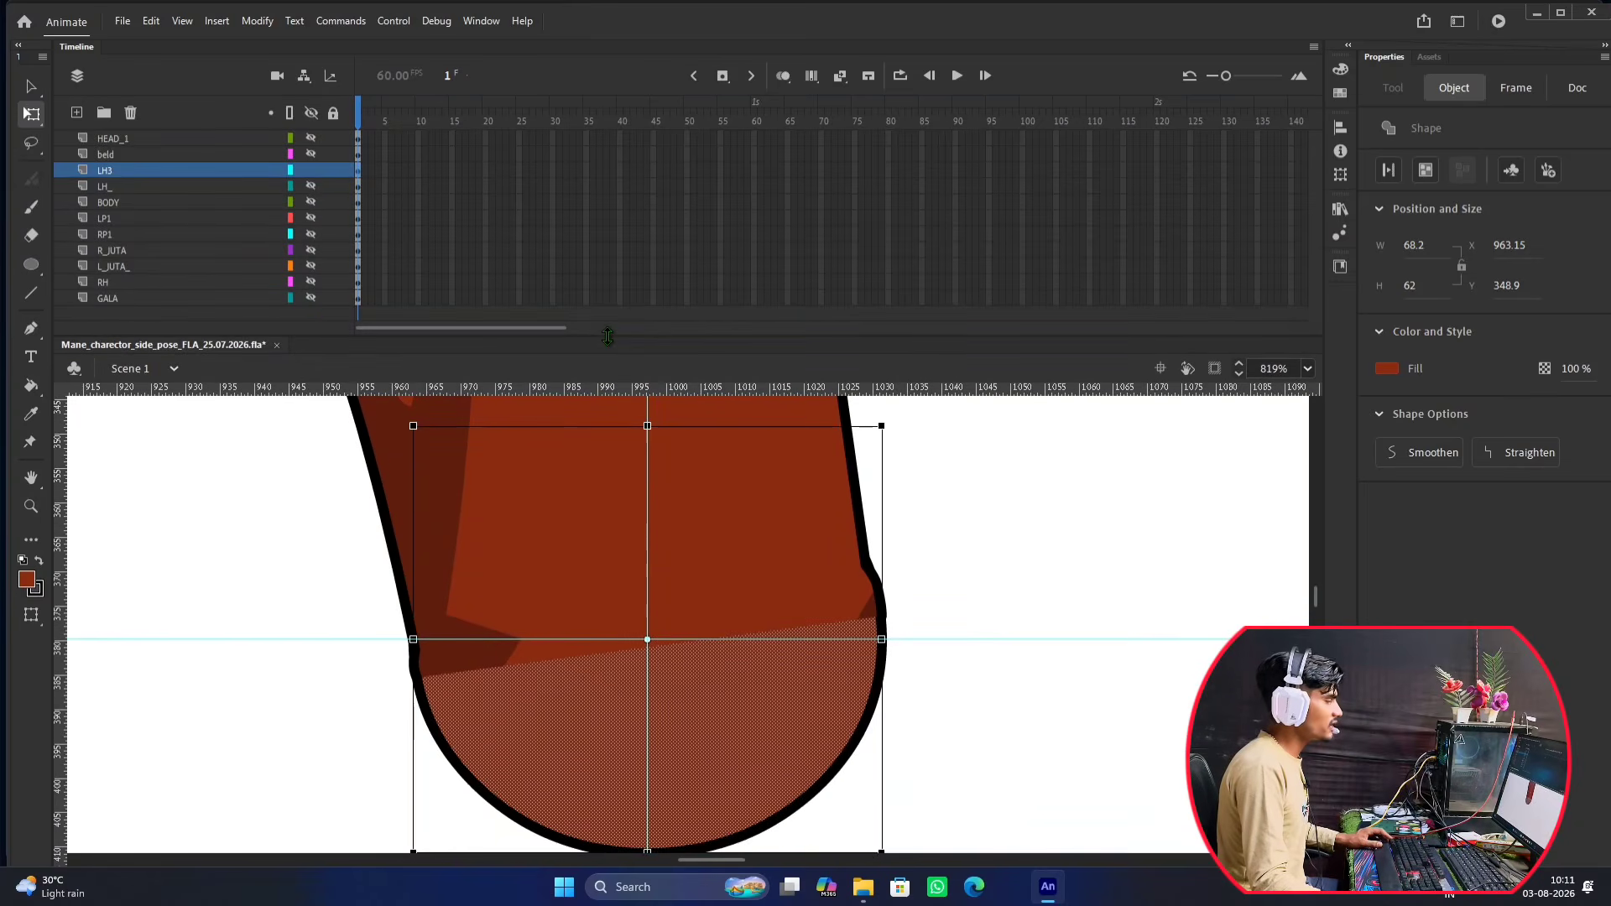
scroll(678, 511, down, 4)
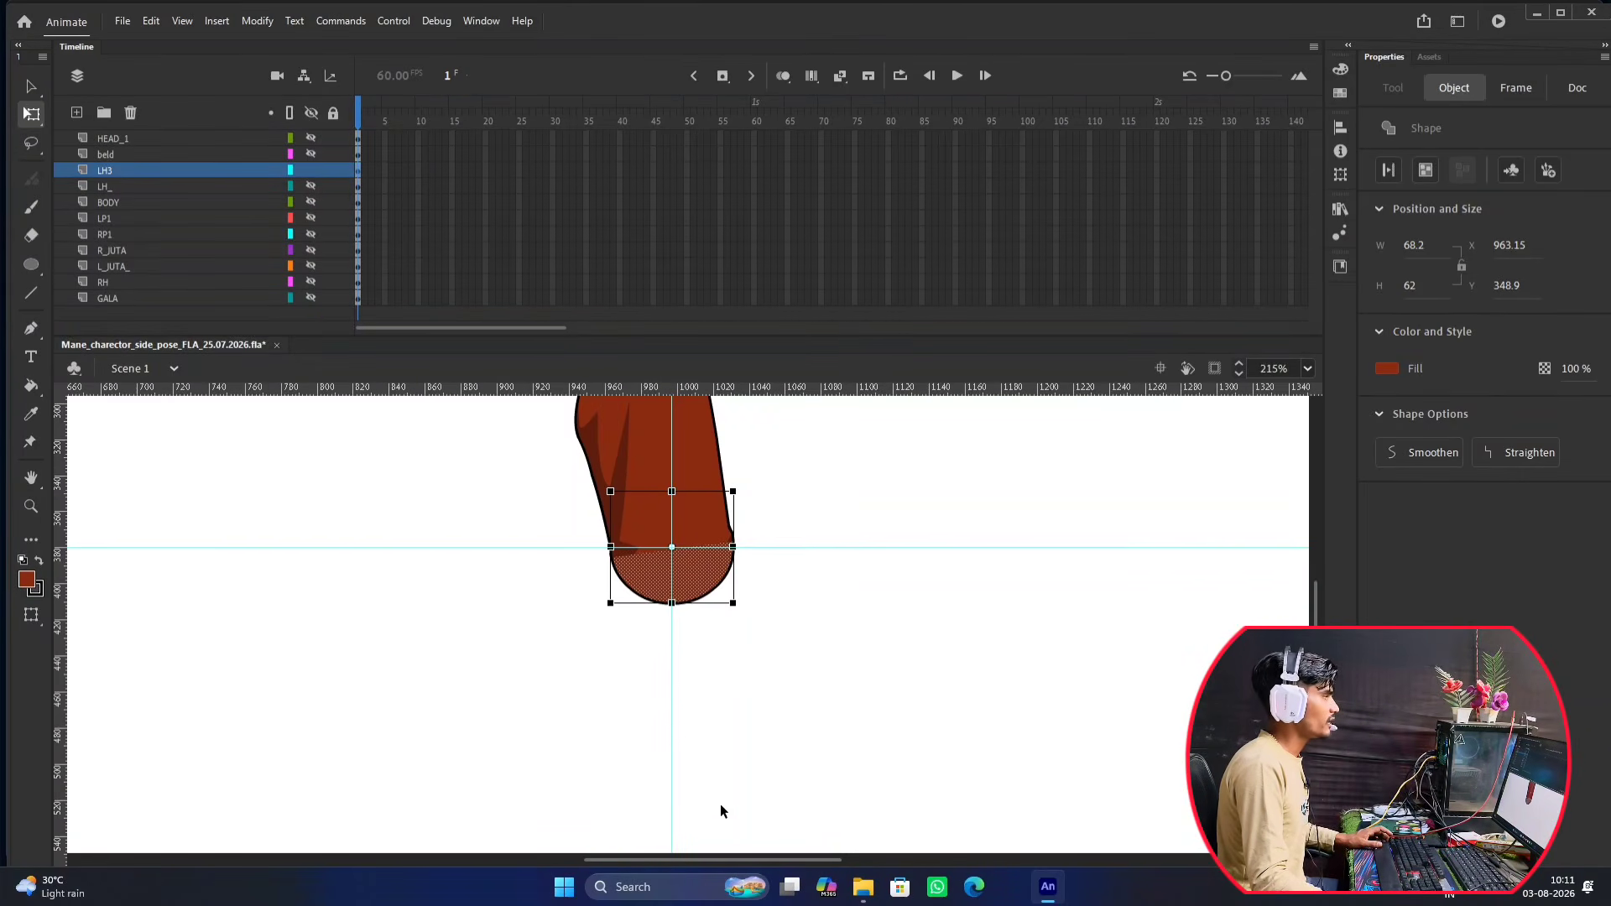
click(312, 187)
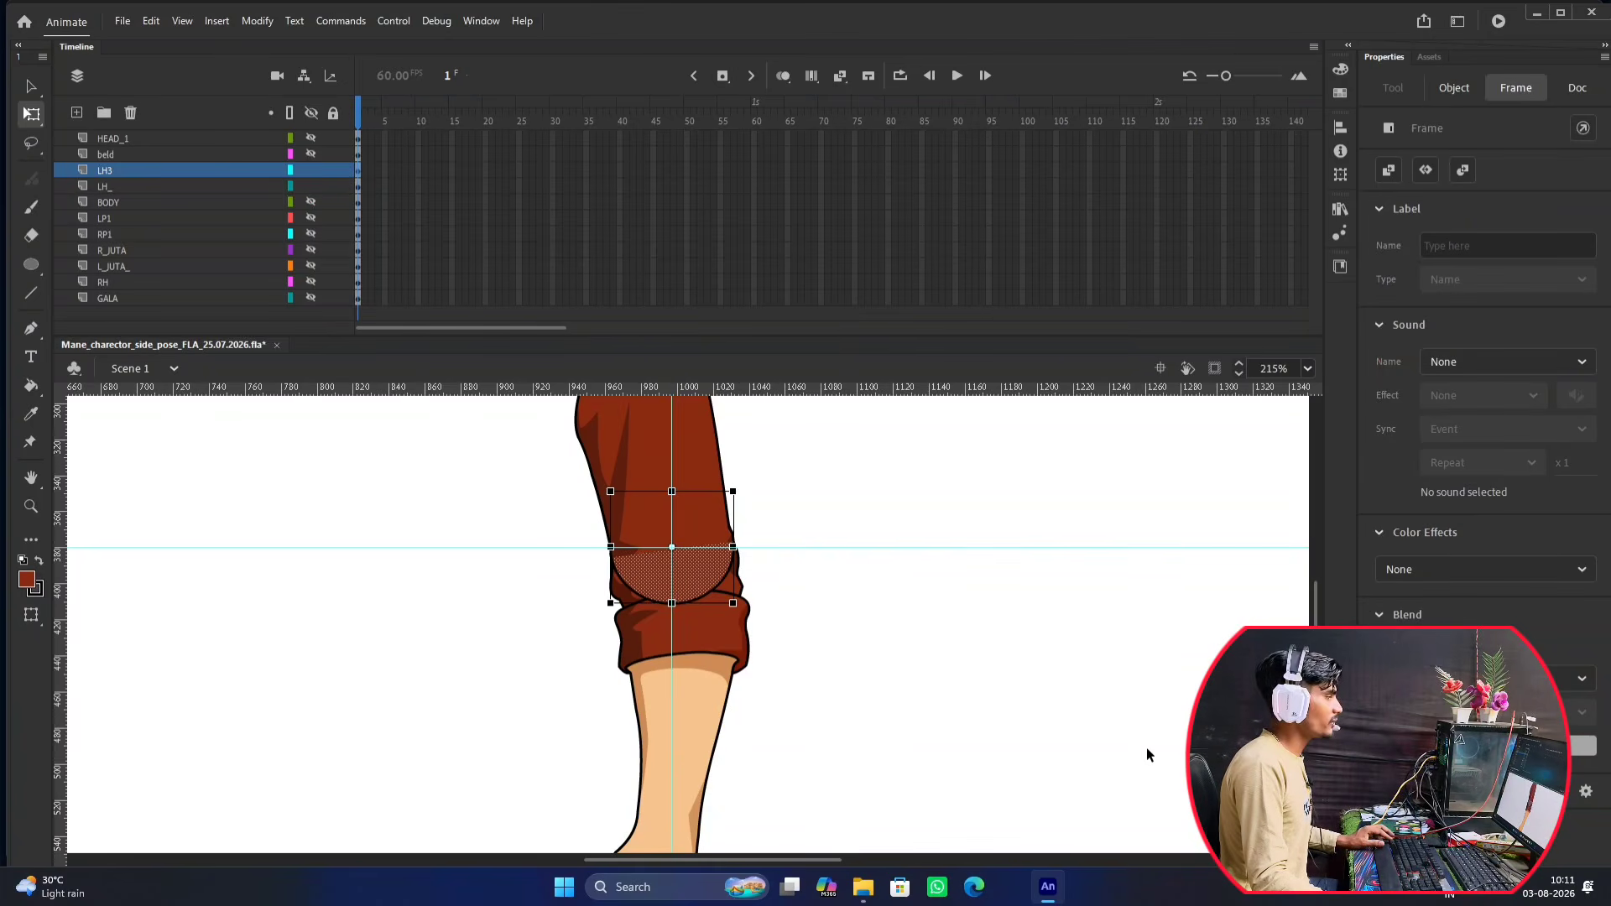
scroll(894, 620, down, 1)
scroll(895, 619, down, 1)
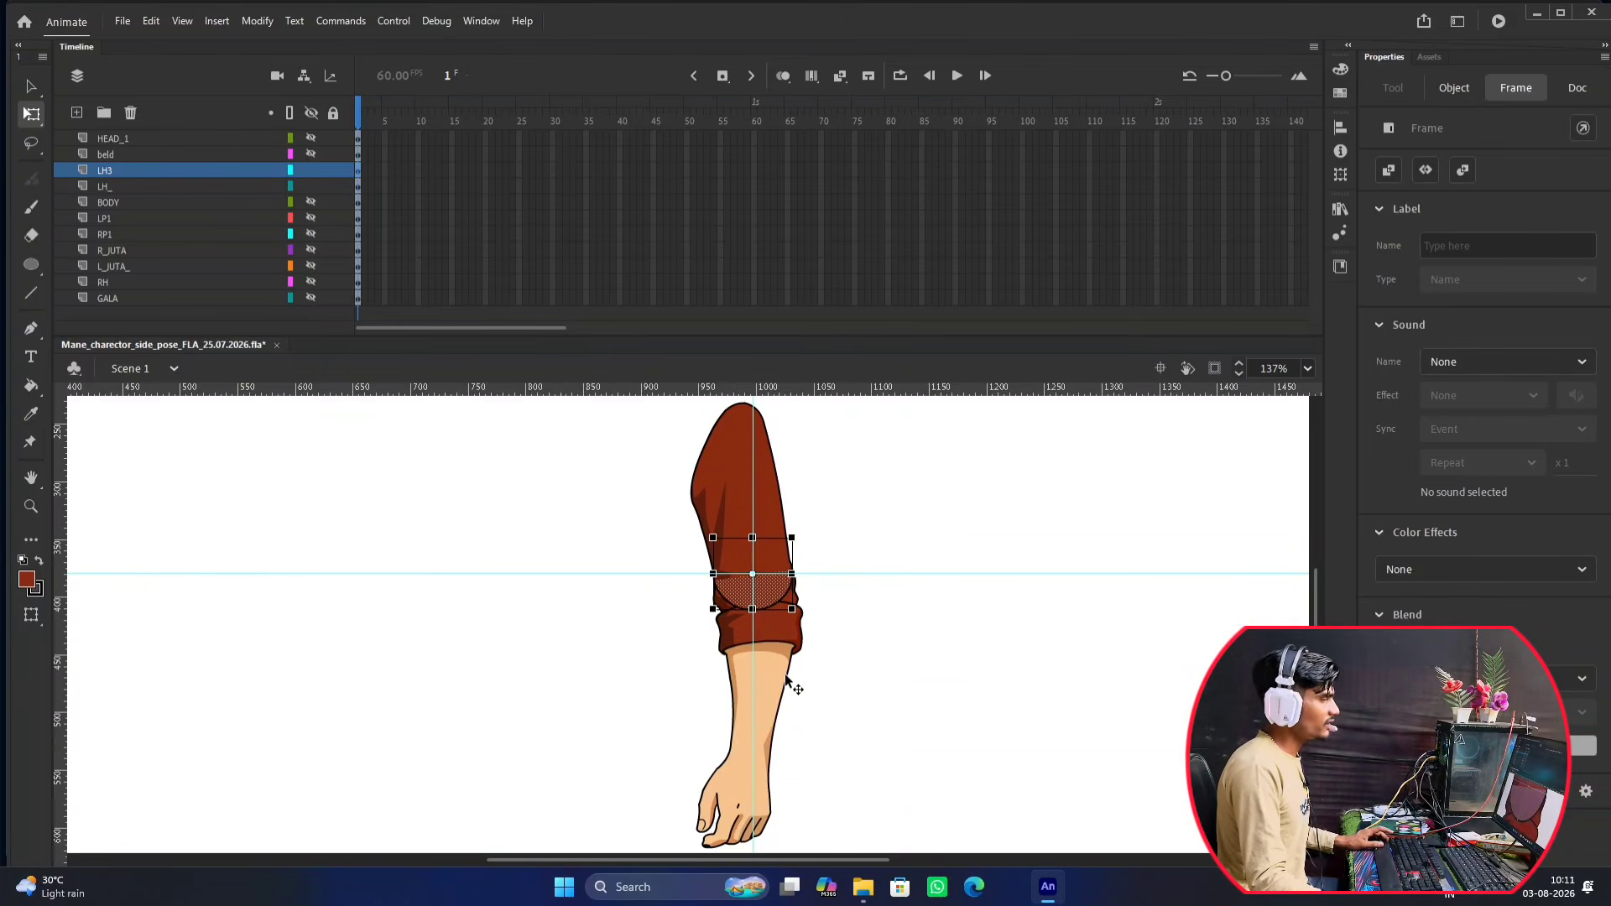
scroll(789, 642, up, 10)
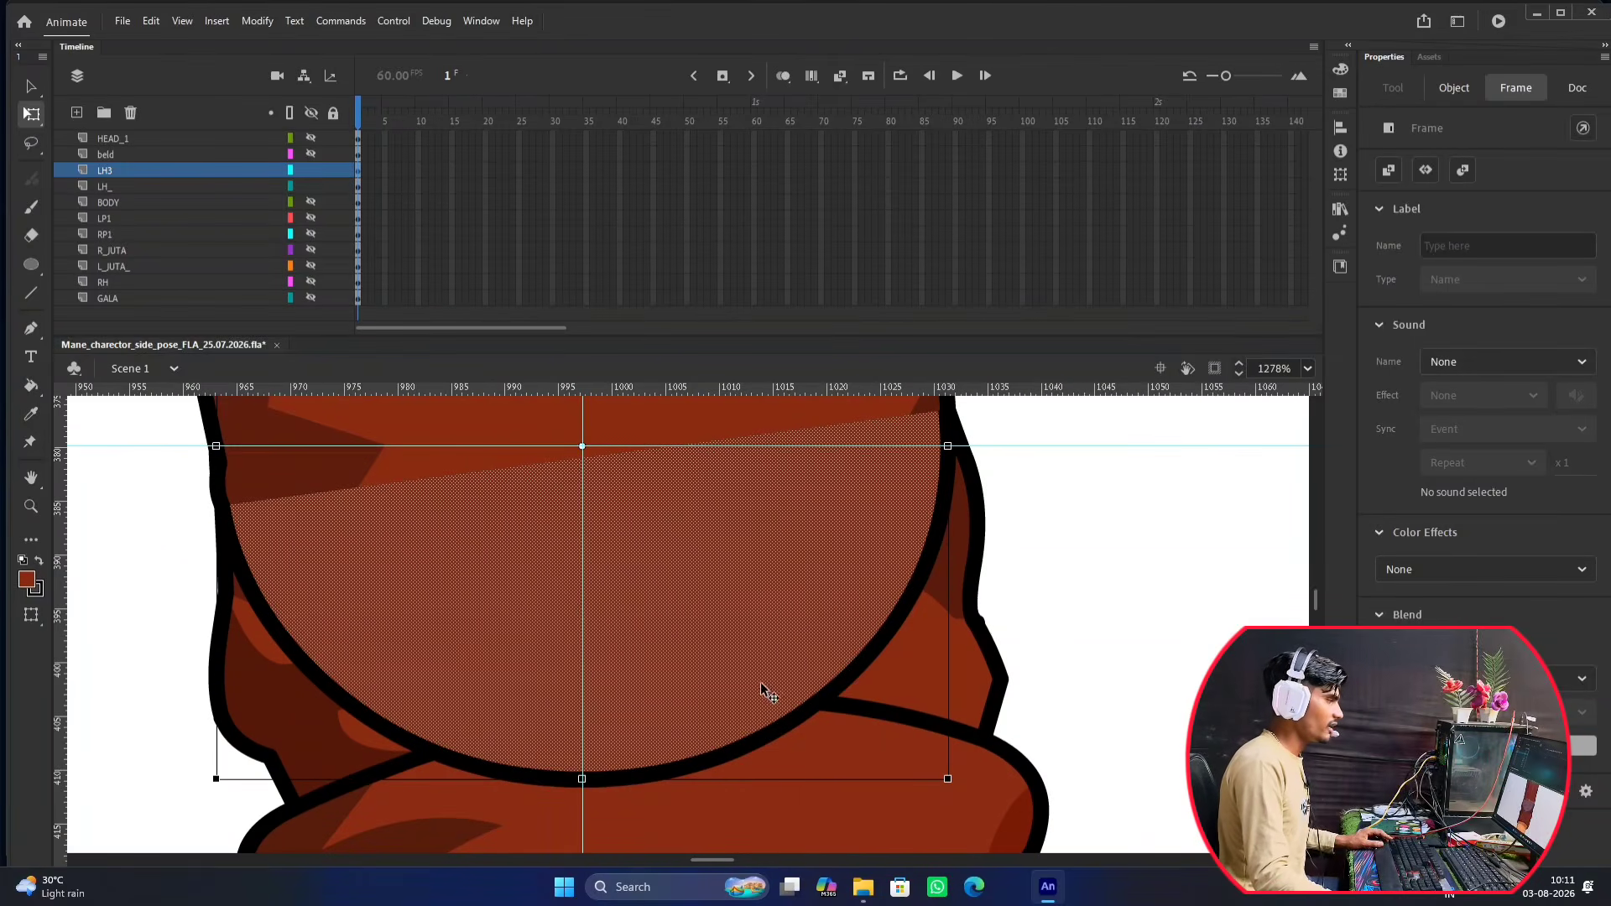
scroll(736, 621, down, 8)
scroll(733, 621, down, 2)
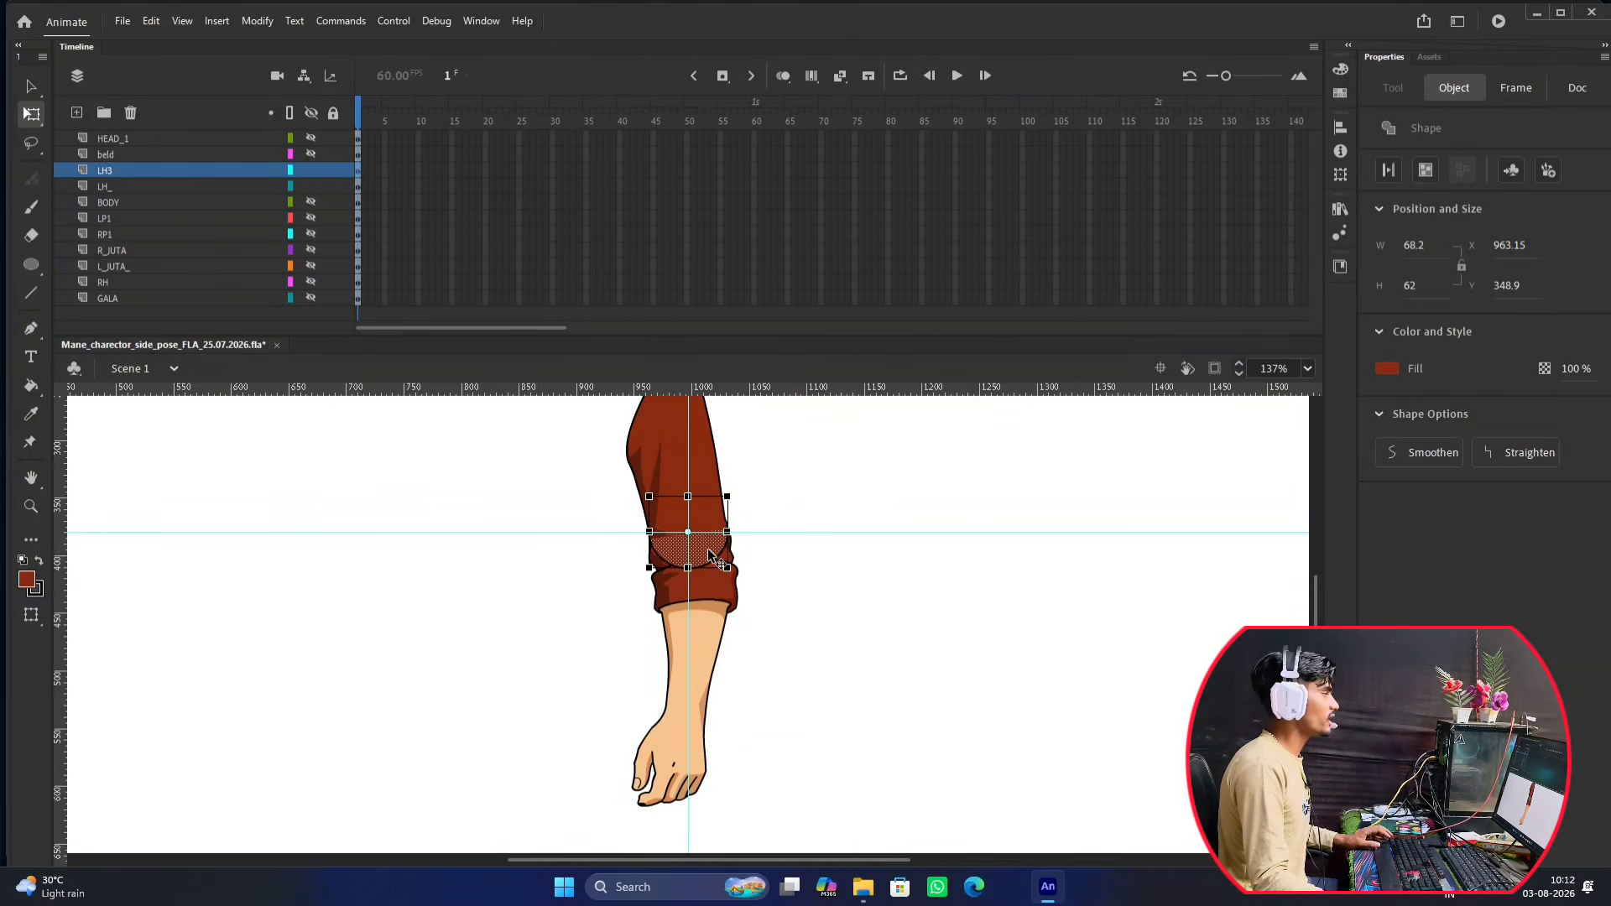
Move the LH_ layer above LH3 so the rolled sleeve and forearm cover the joint cap.
click(162, 187)
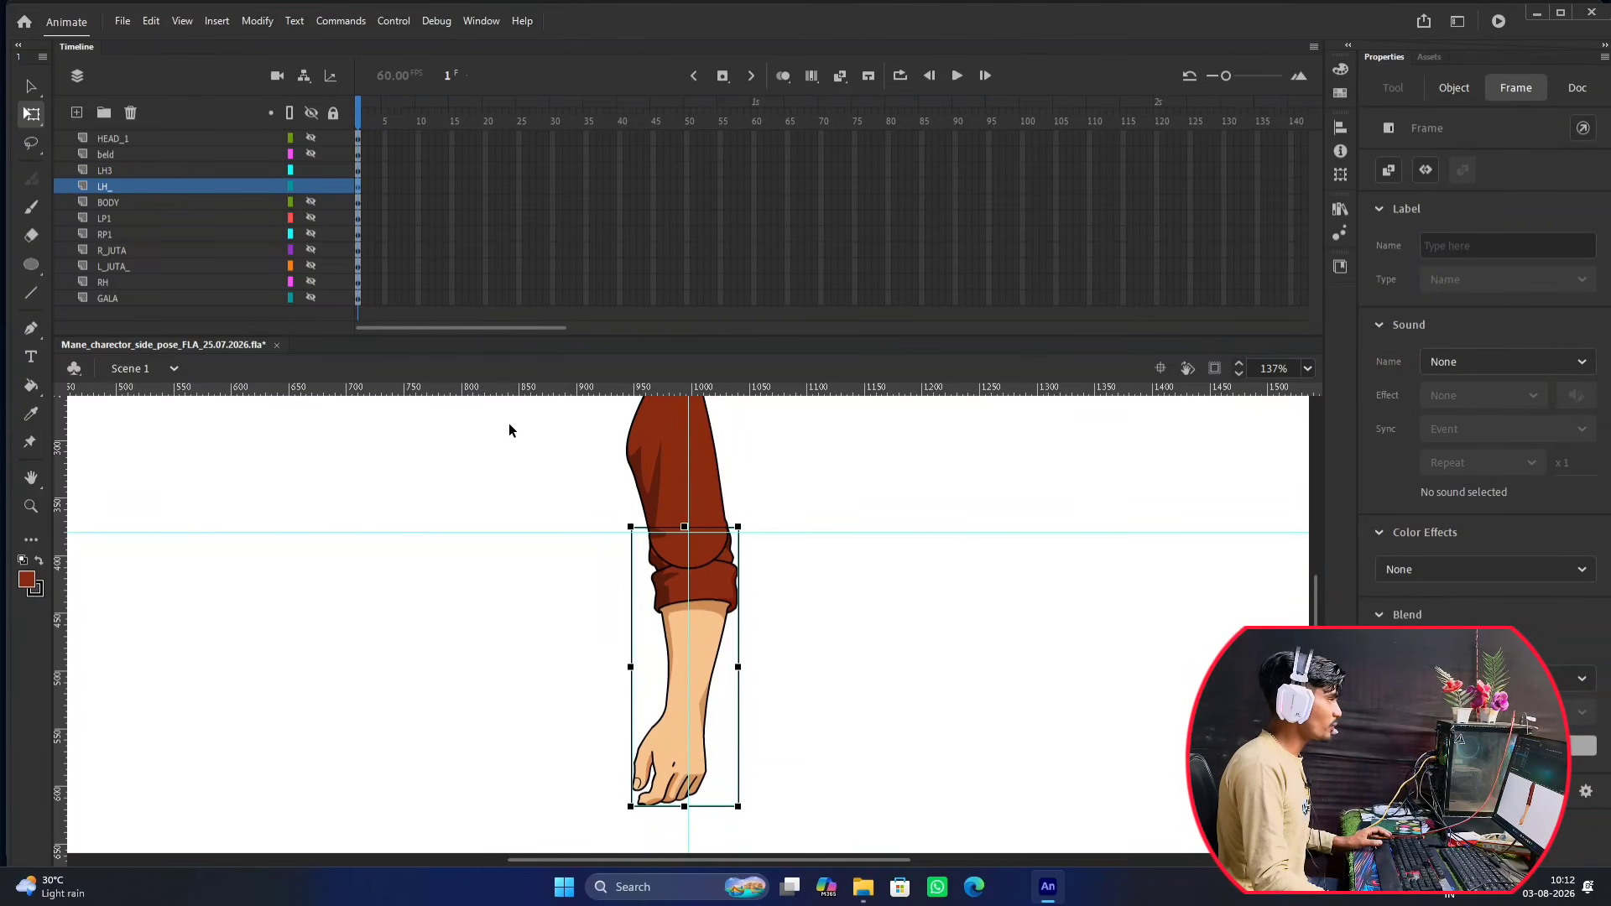
click(143, 186)
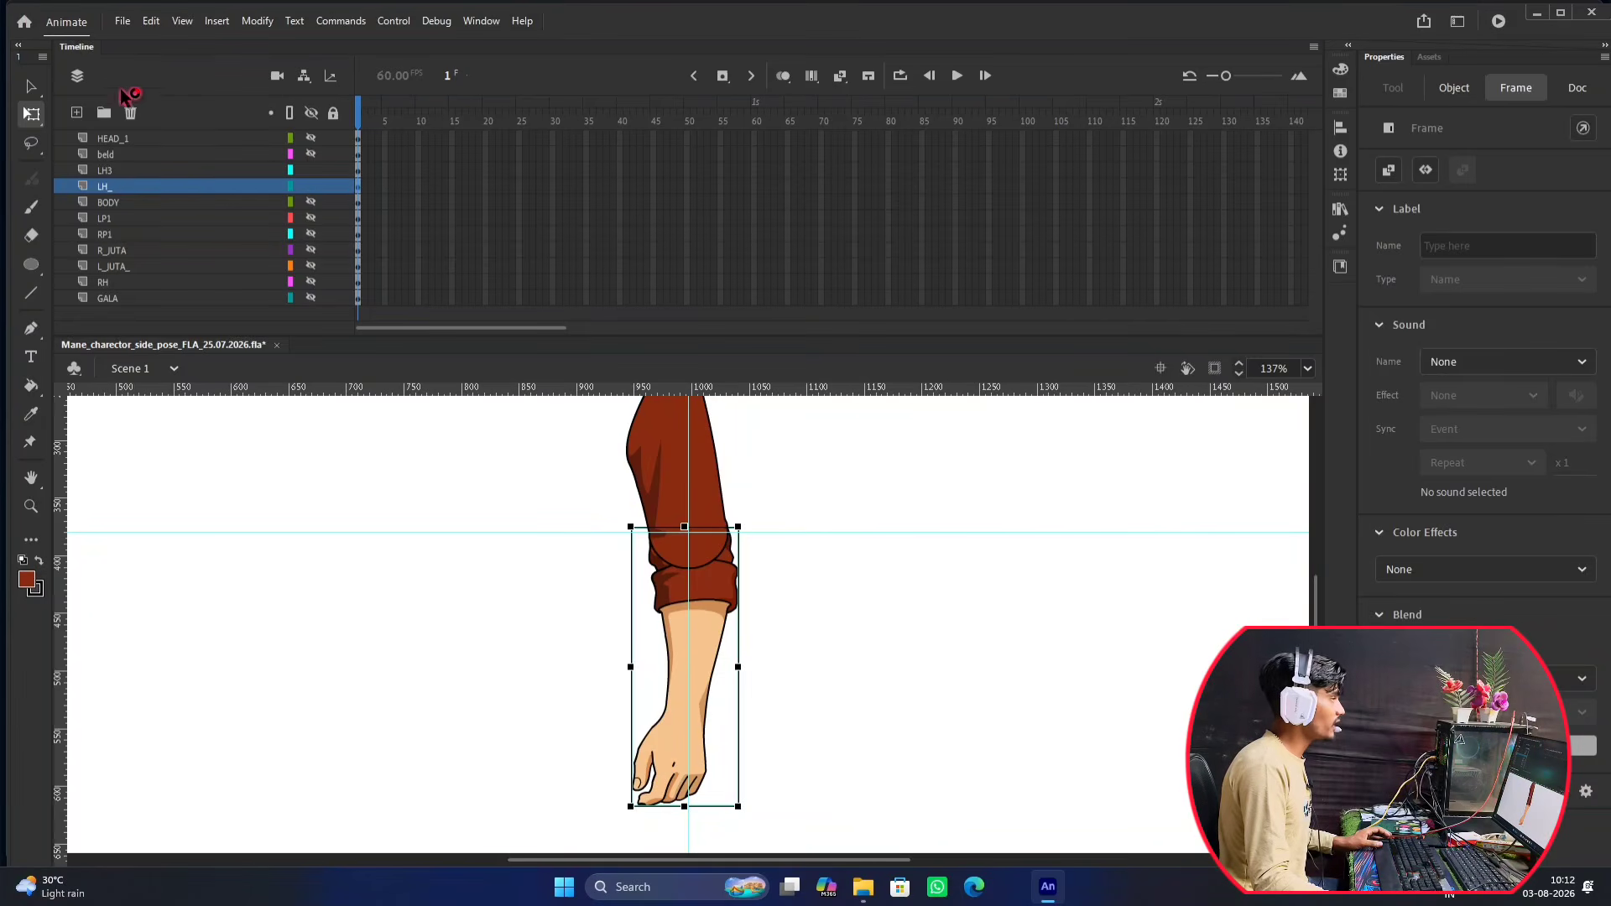
click(125, 186)
drag(124, 187, 126, 171)
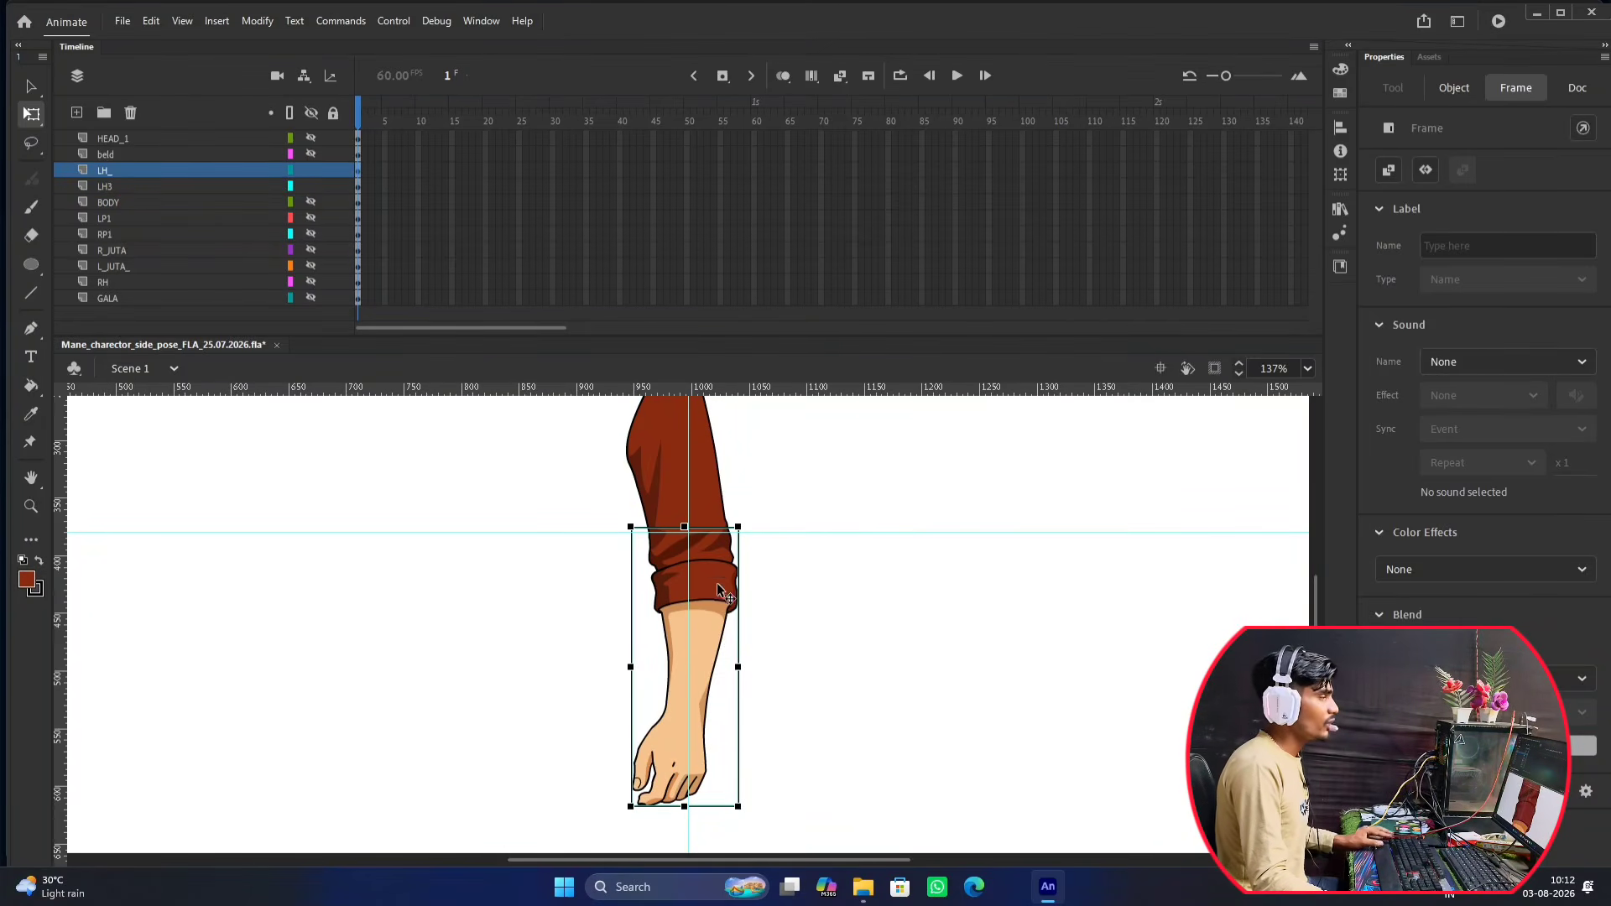
scroll(705, 556, up, 8)
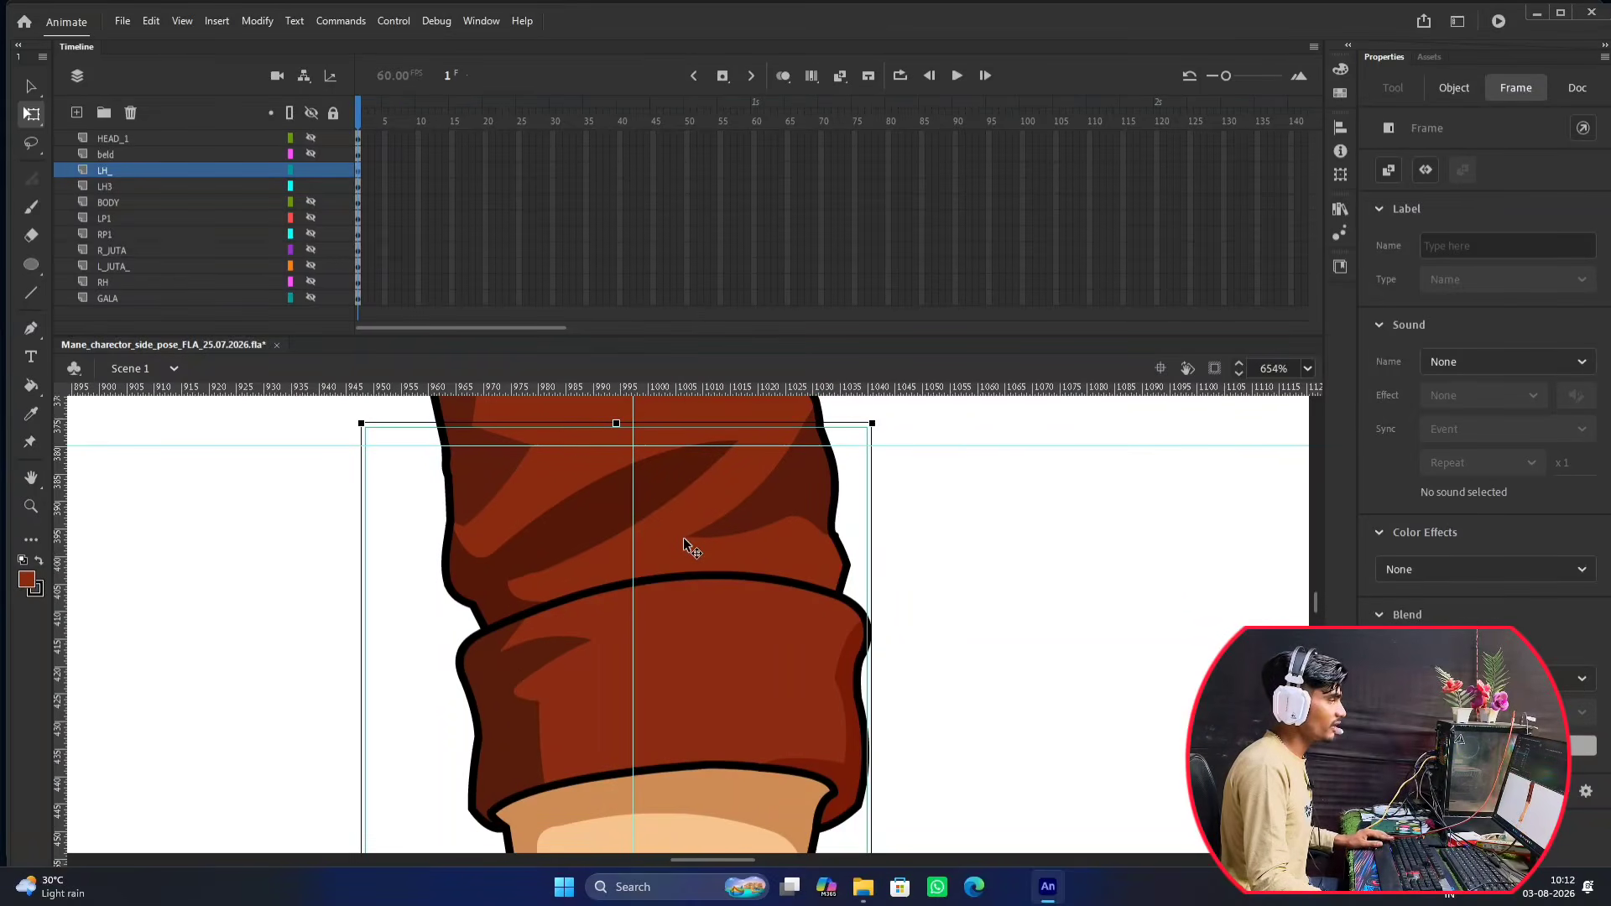
scroll(673, 522, down, 8)
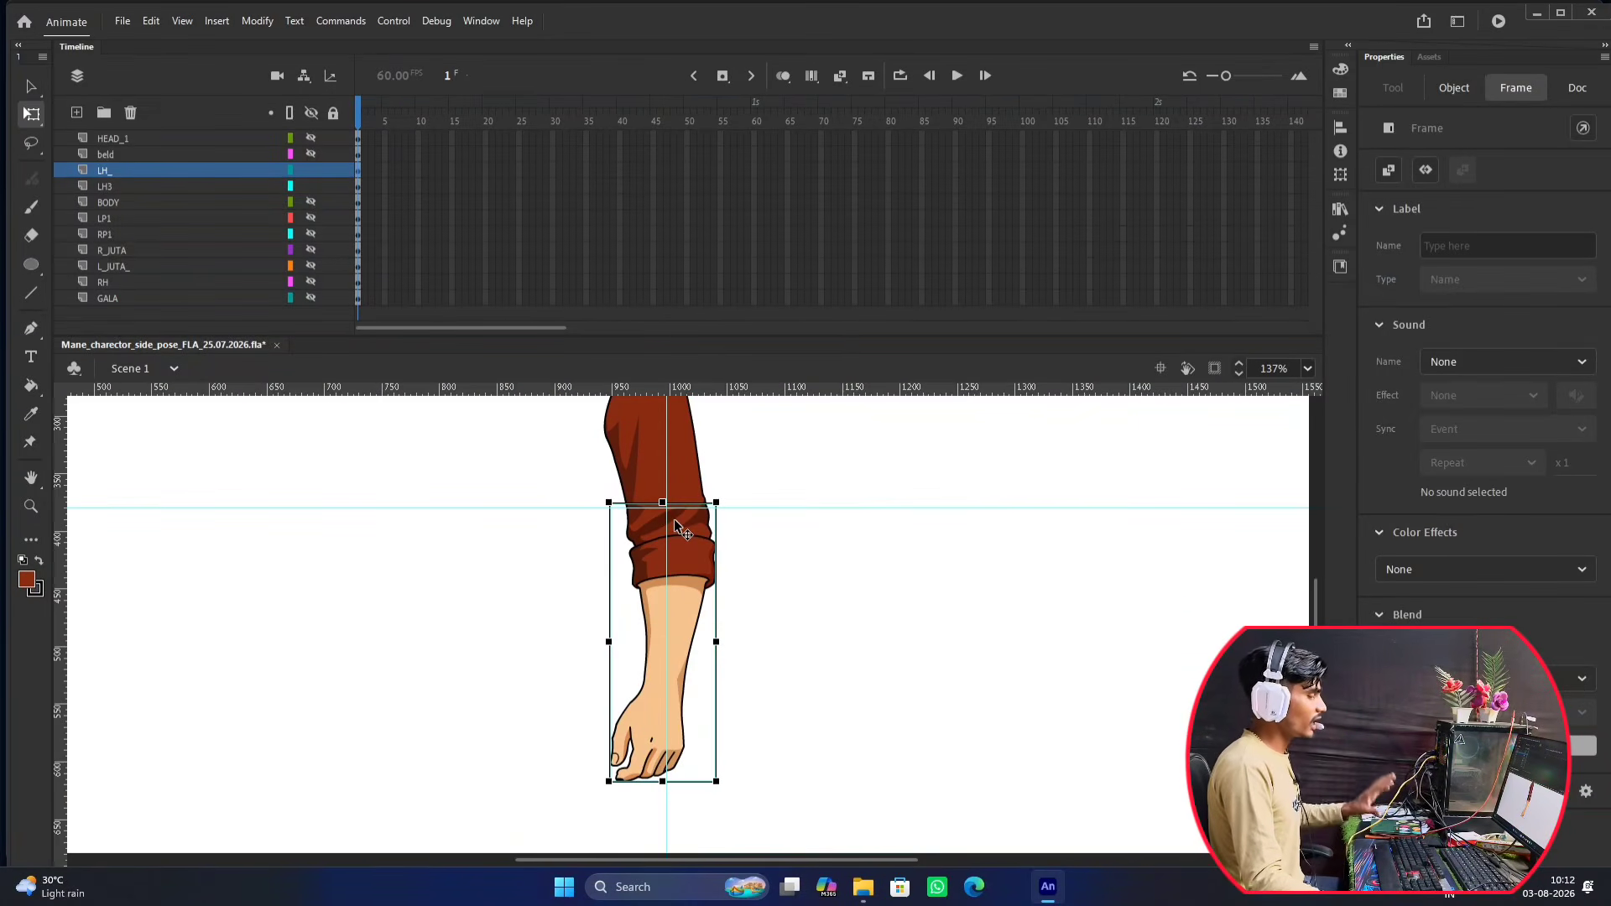
scroll(673, 519, down, 1)
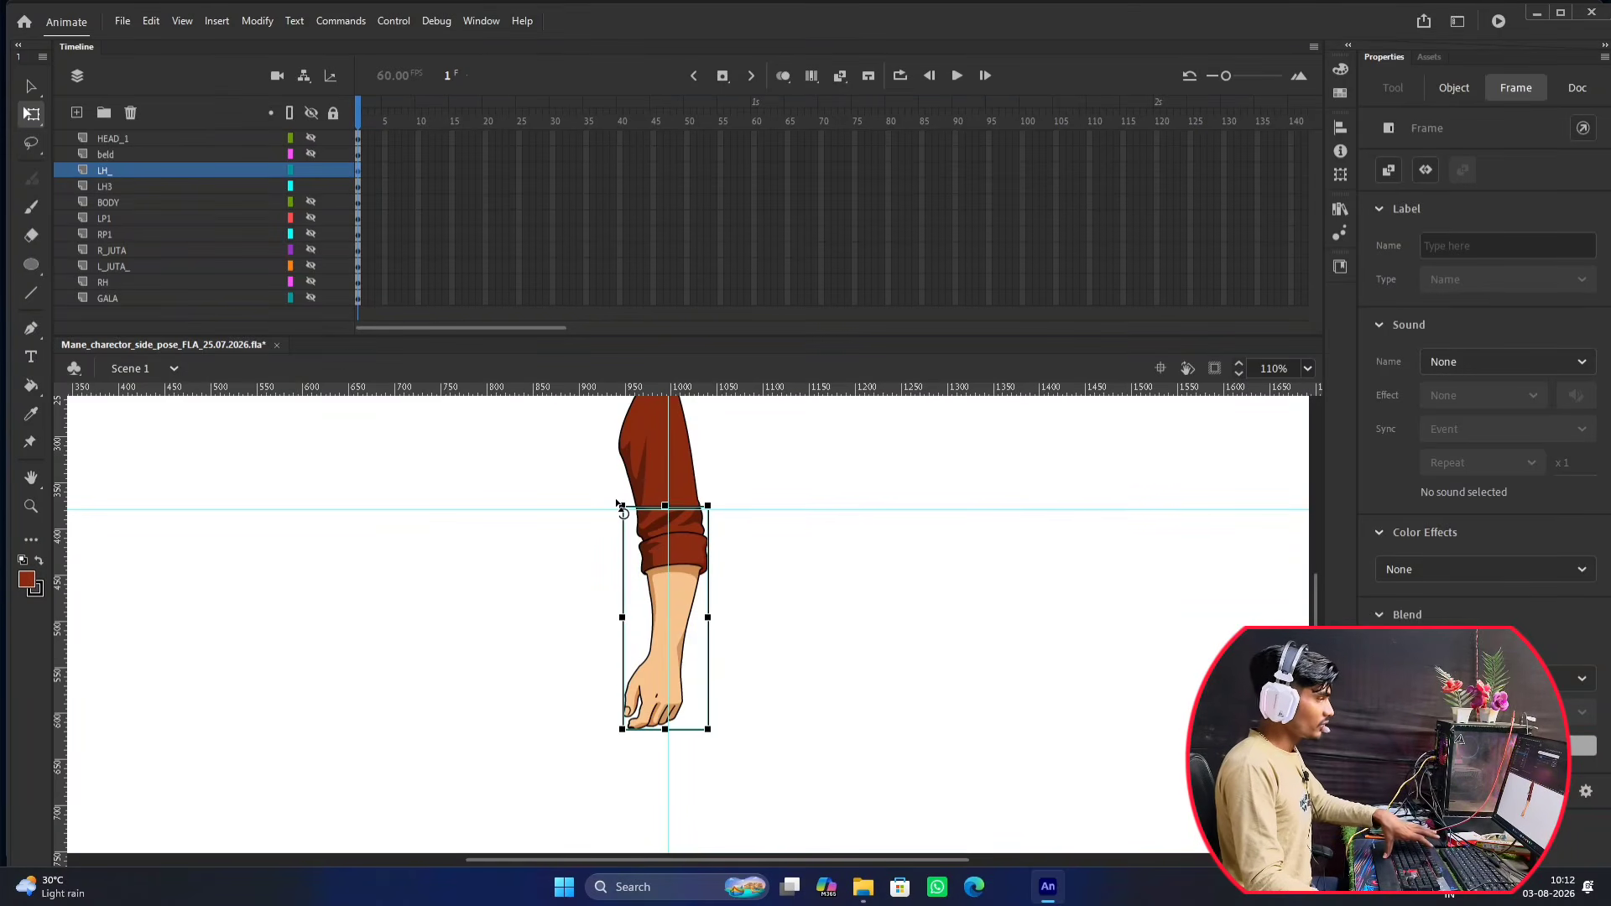
Convert the LH_ forearm artwork to a Graphic symbol with the default name, and deselect it.
key(F8)
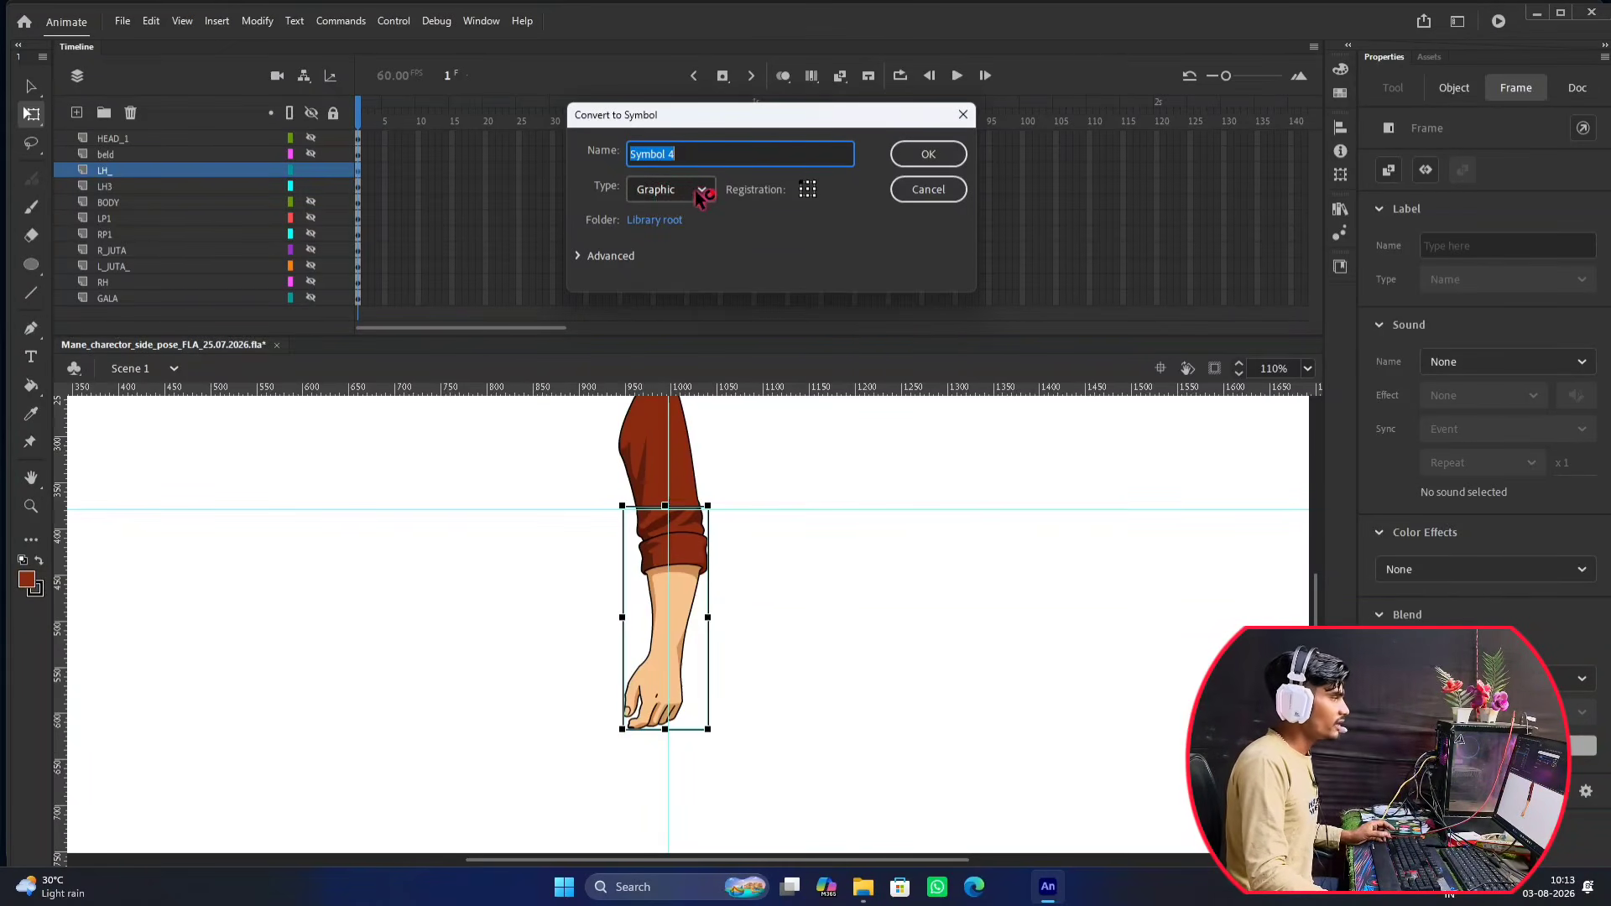
click(704, 189)
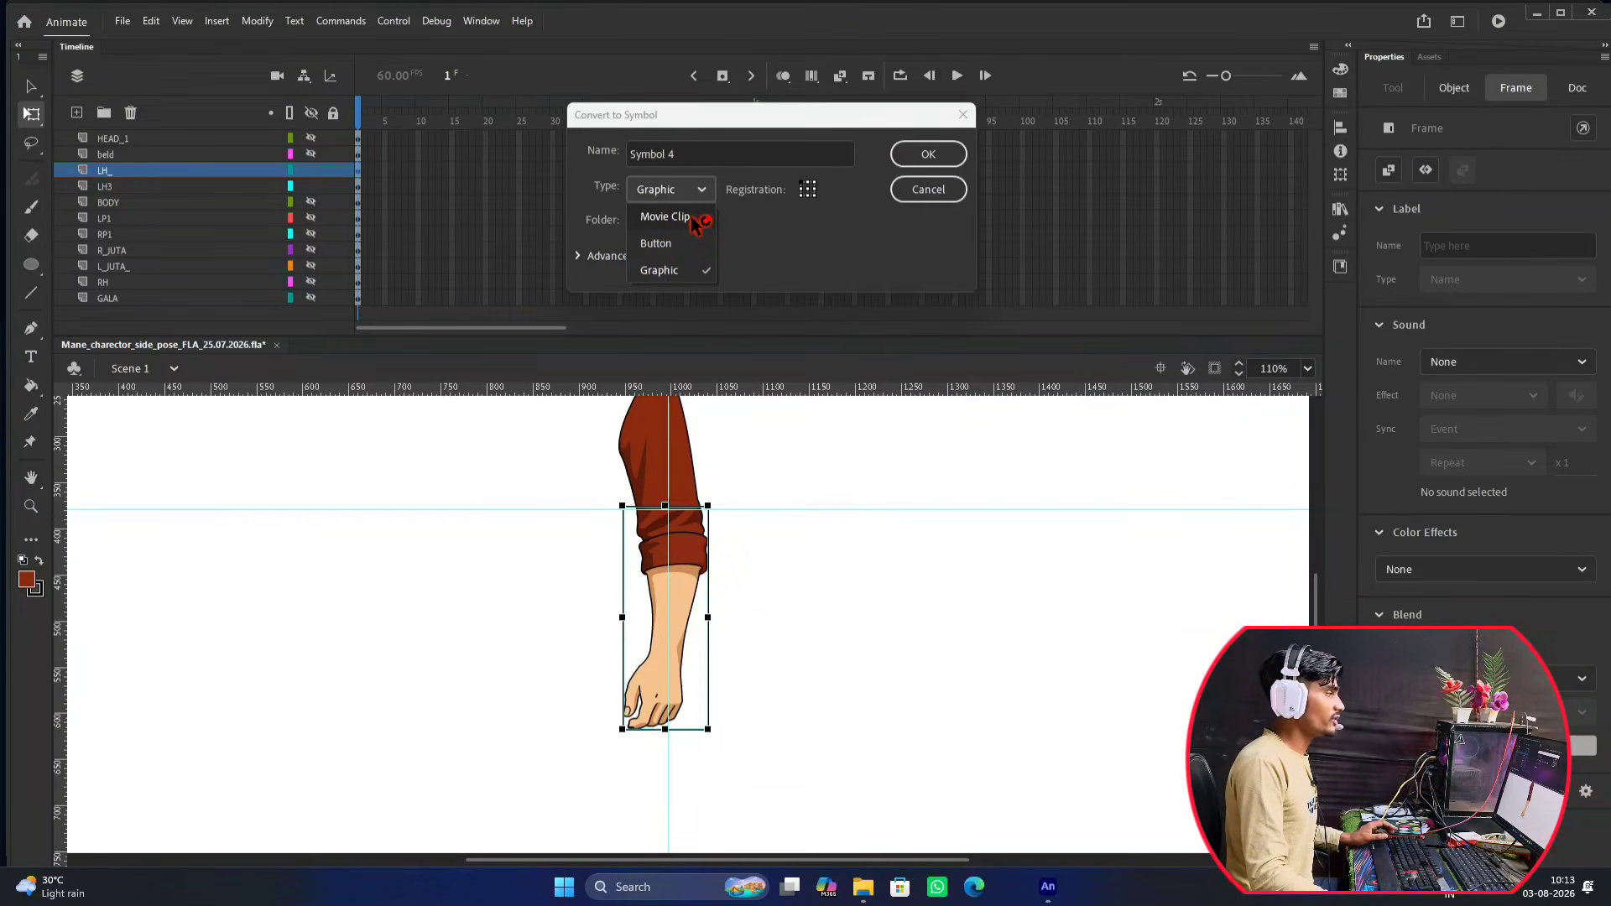
click(703, 193)
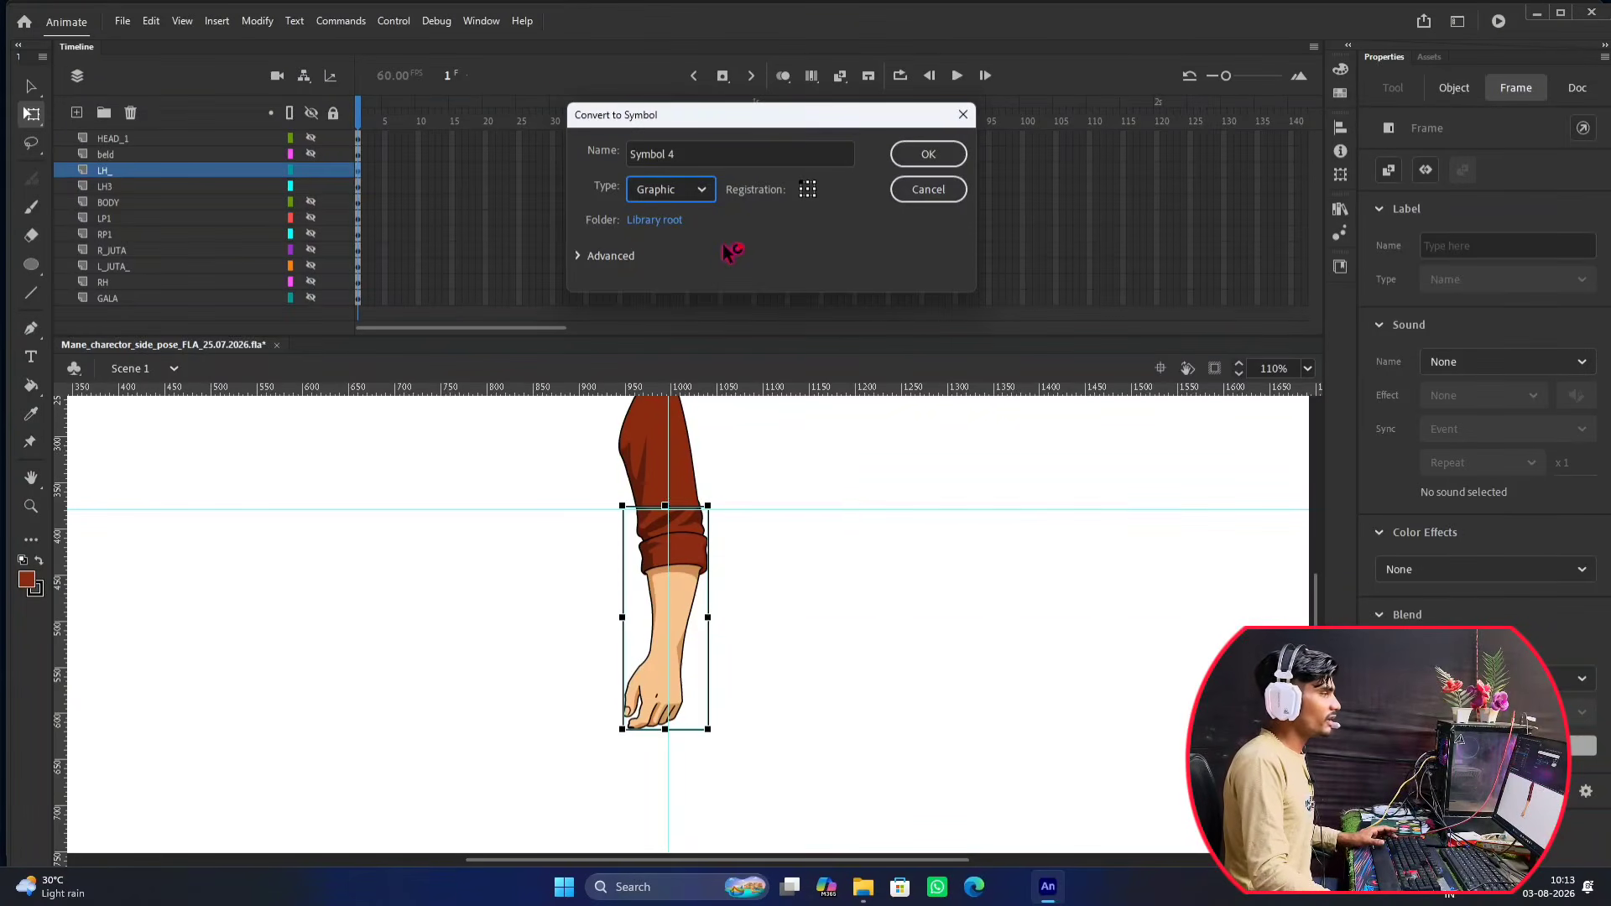
click(936, 158)
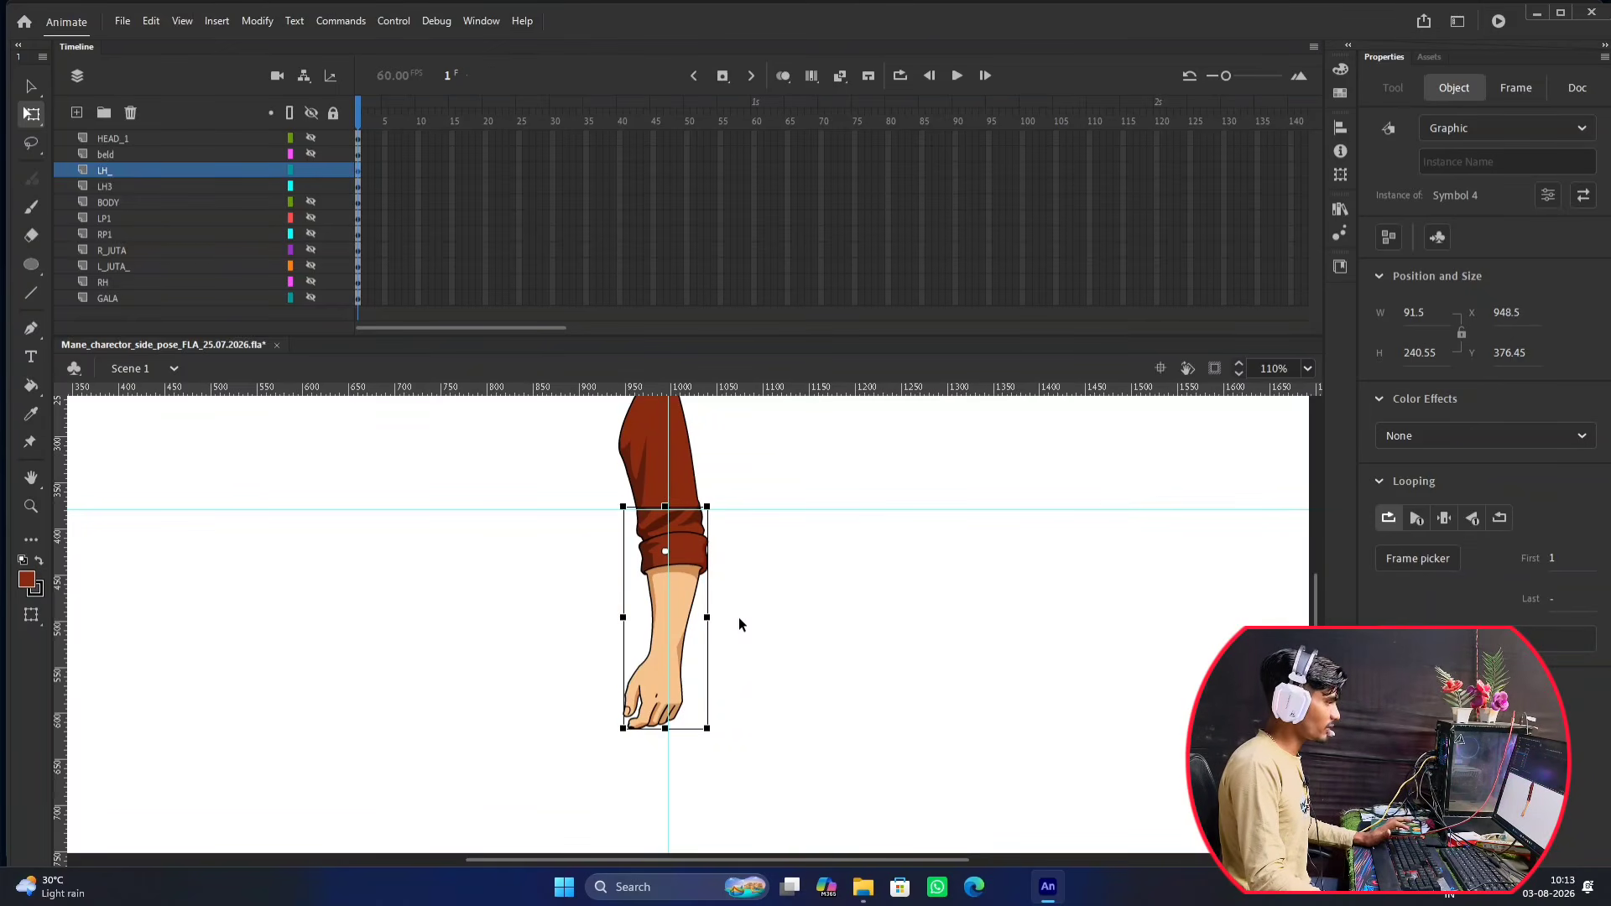
click(768, 556)
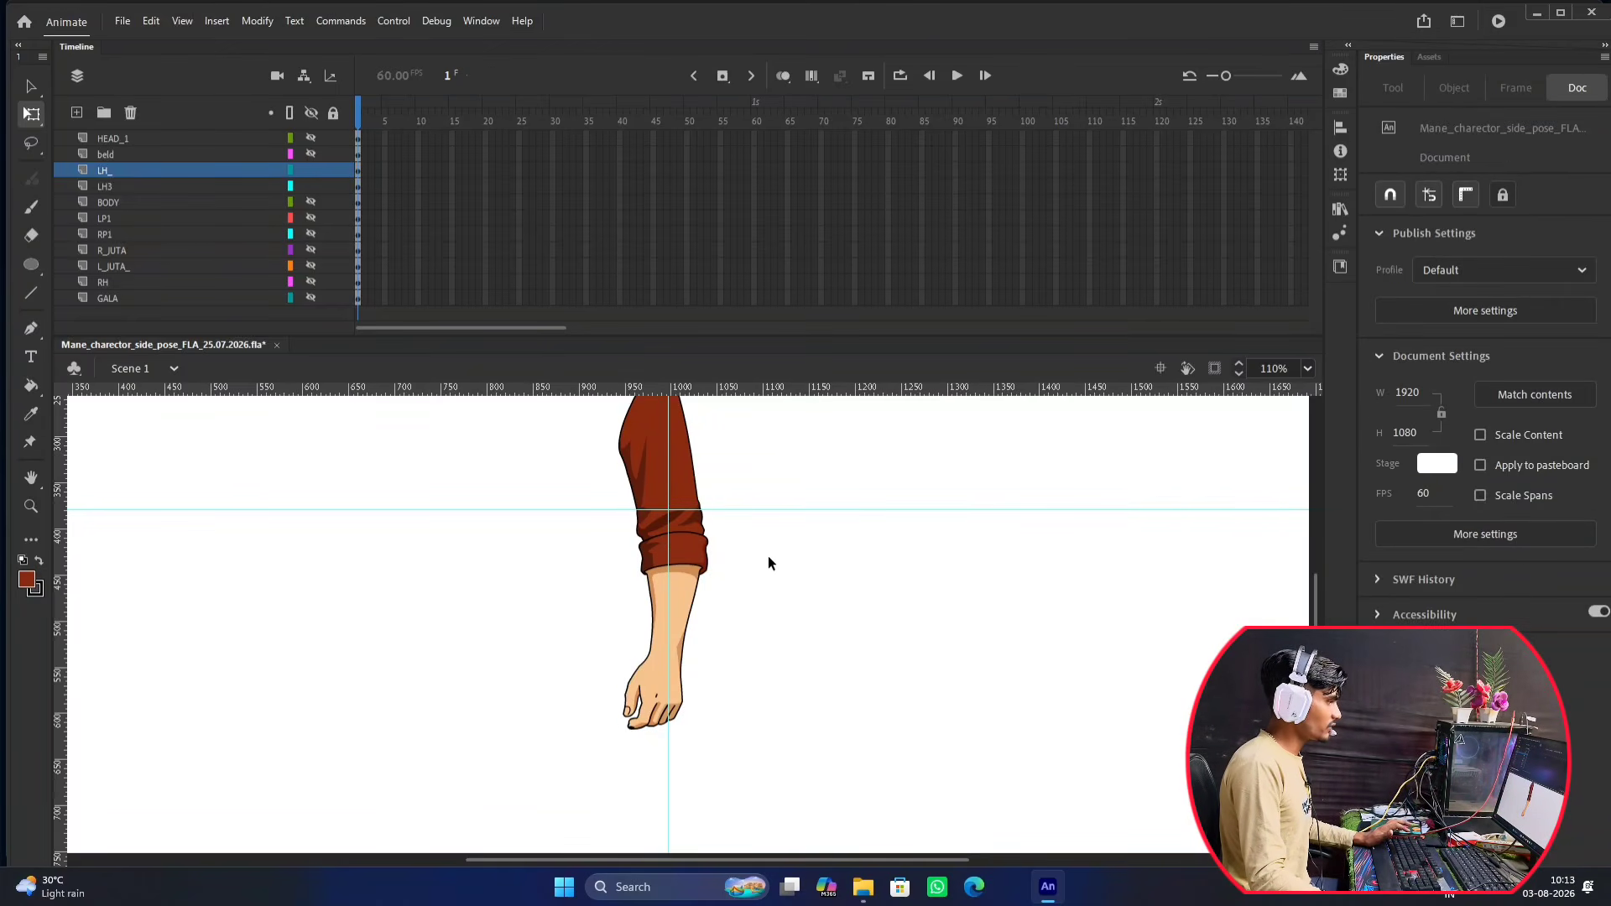
click(683, 552)
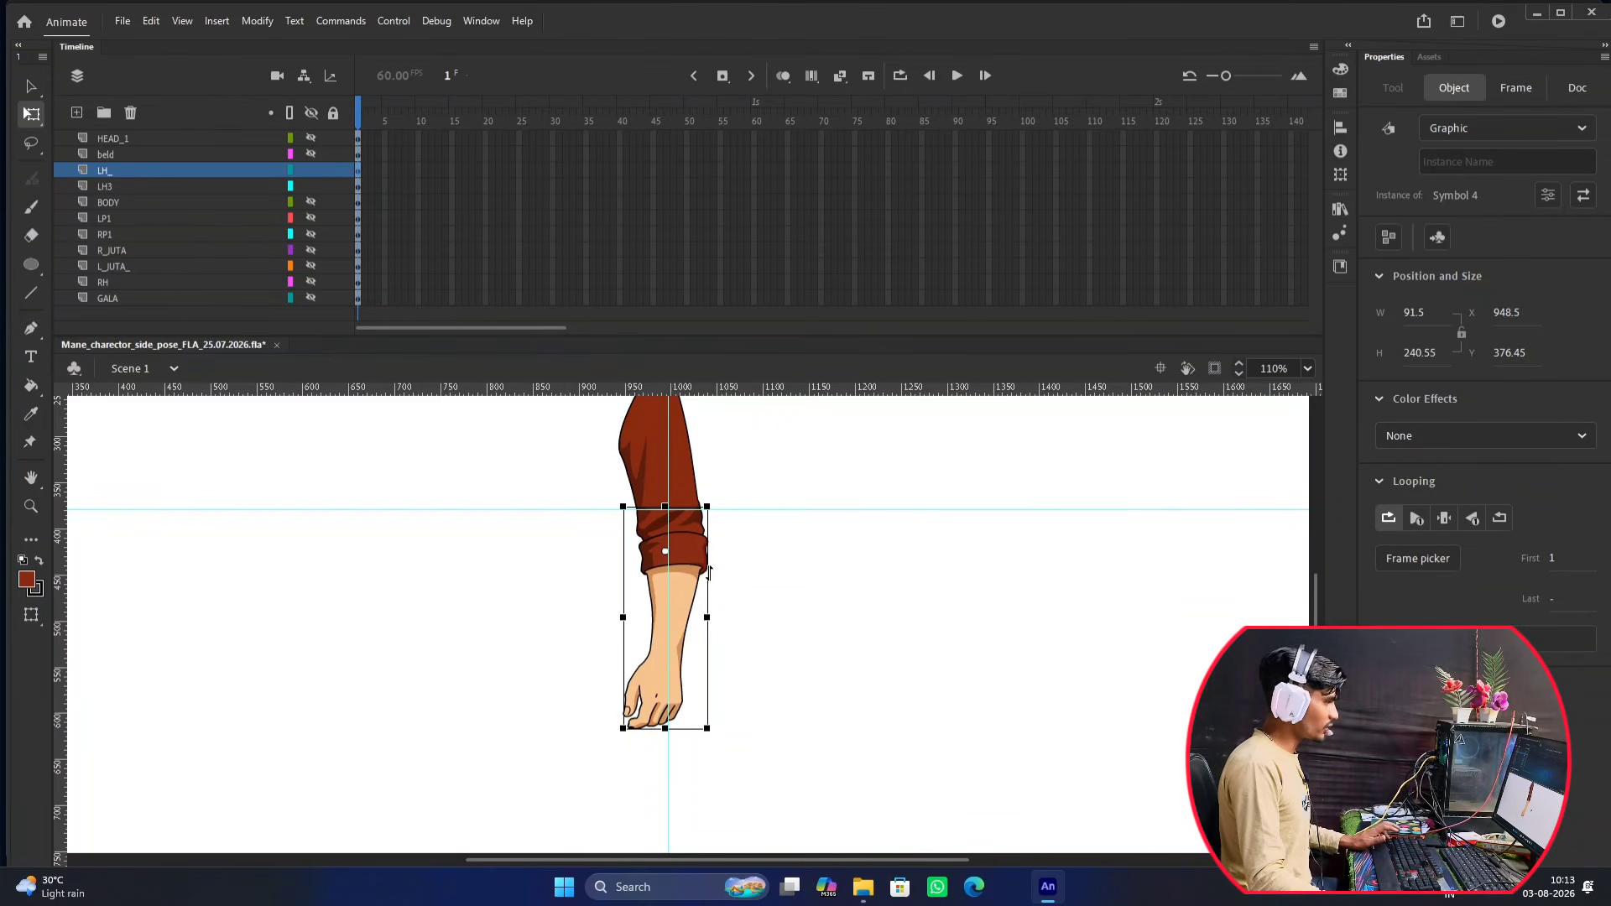
click(780, 626)
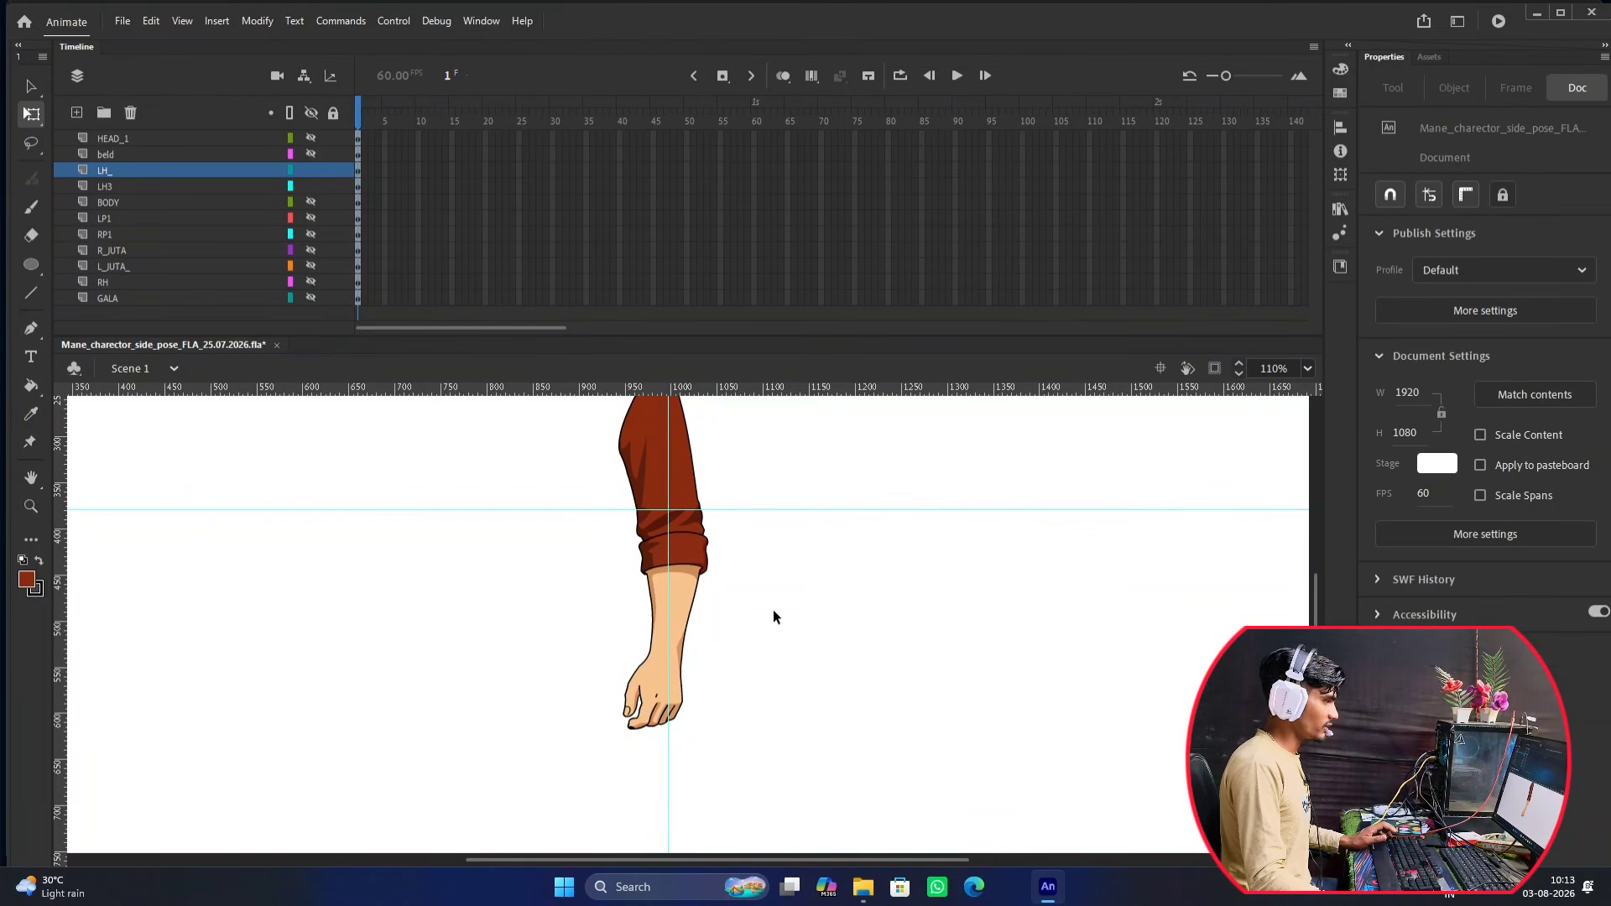
click(675, 583)
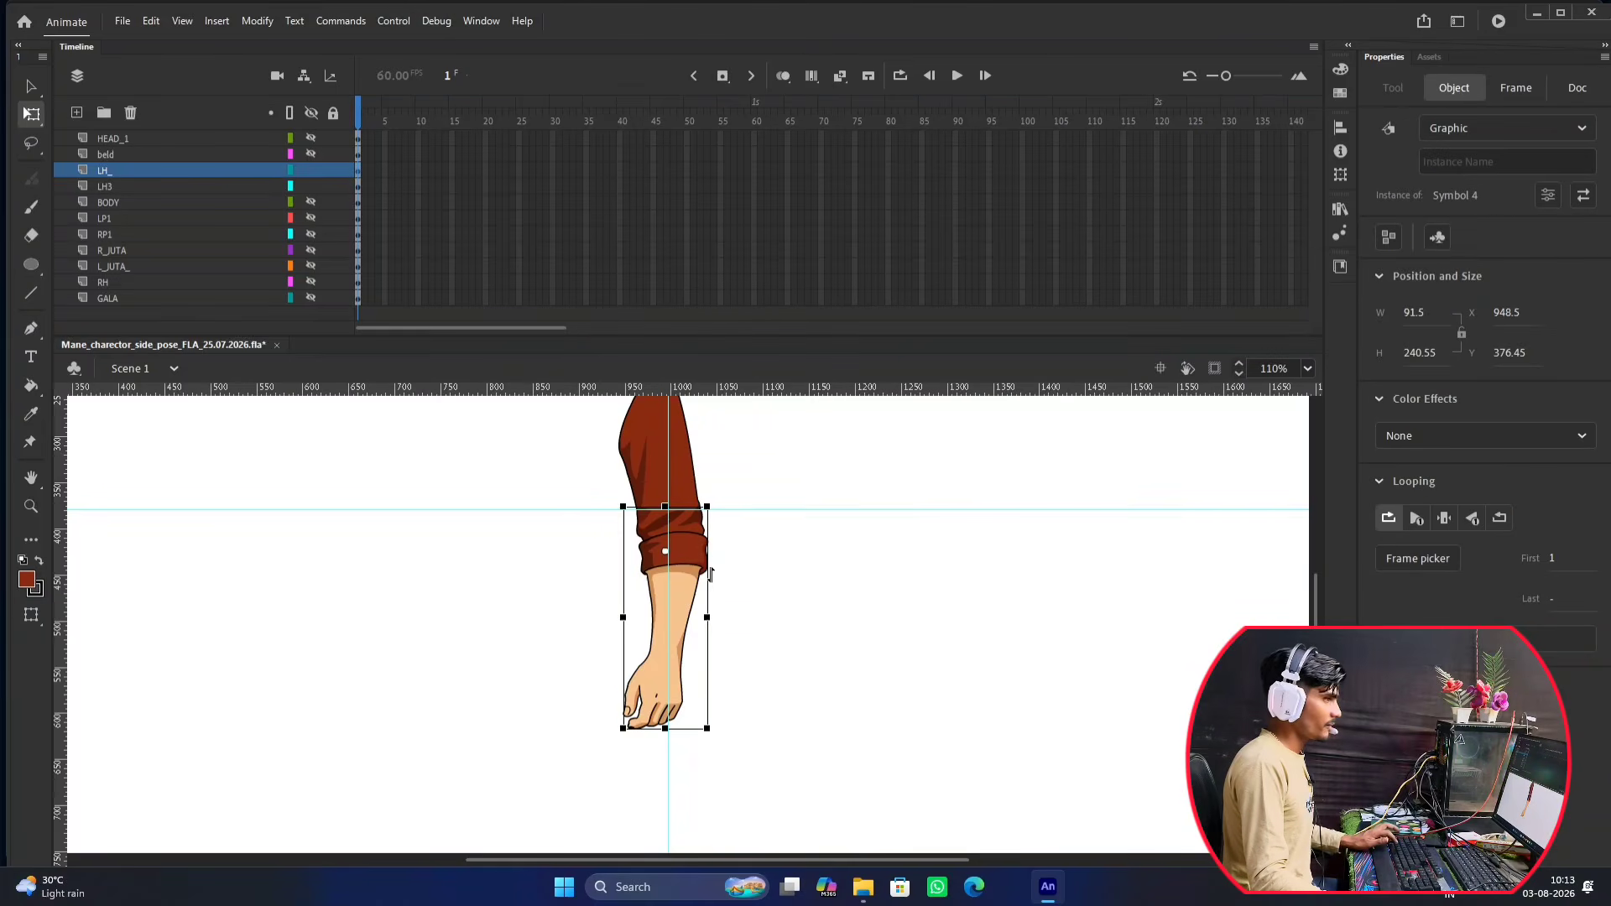
click(814, 551)
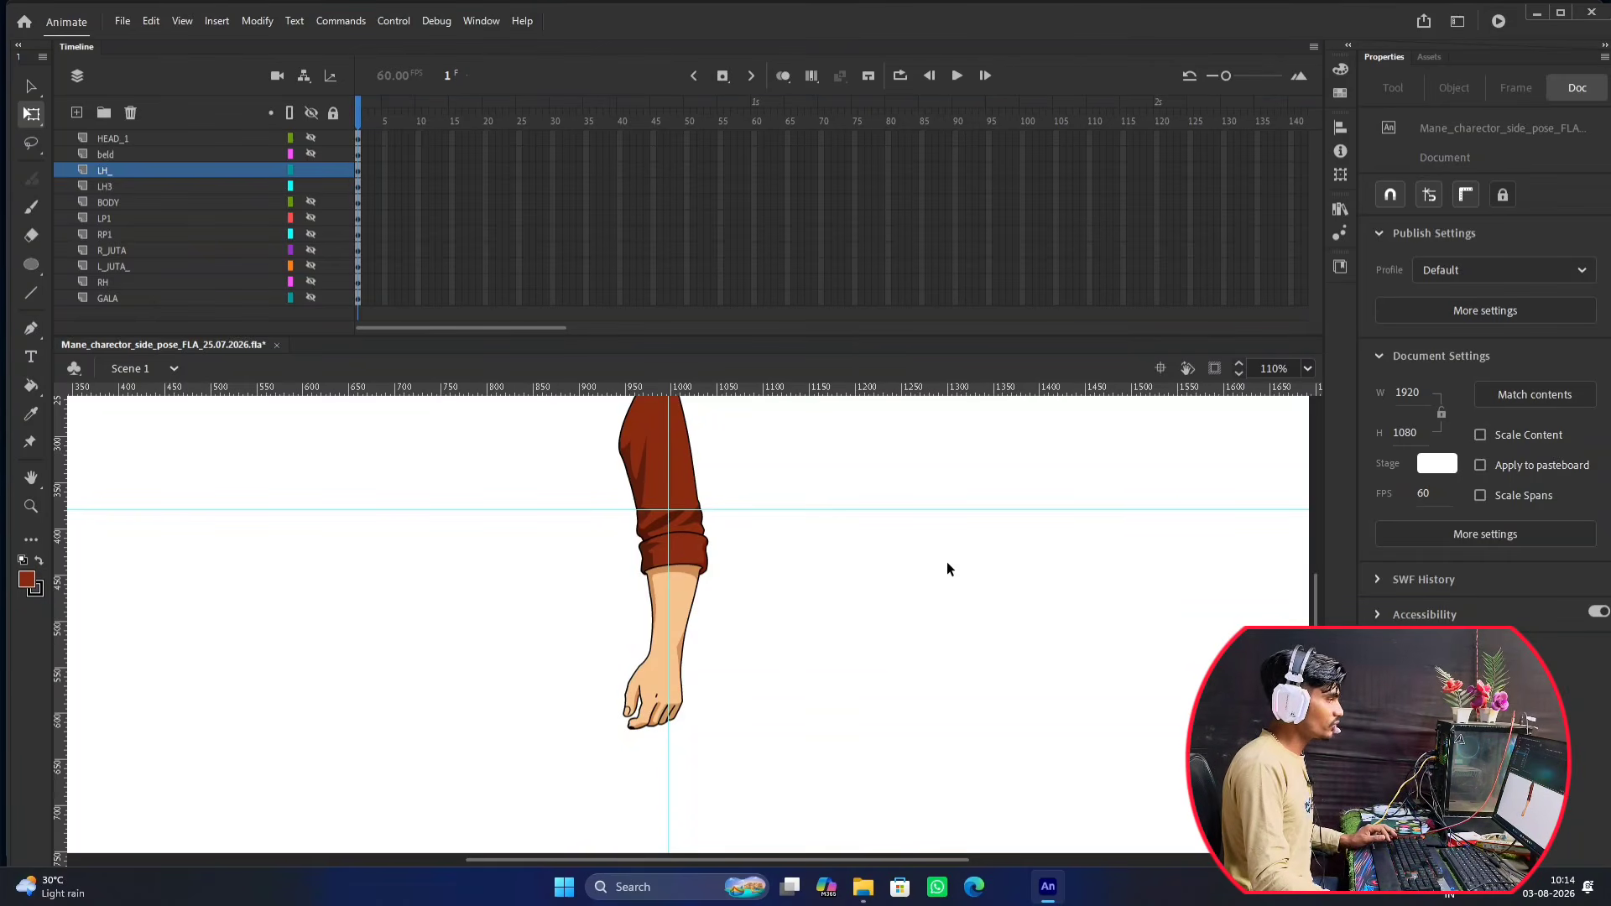
Convert the forearm symbol on LH_ to another Graphic symbol, keeping the suggested name.
click(686, 606)
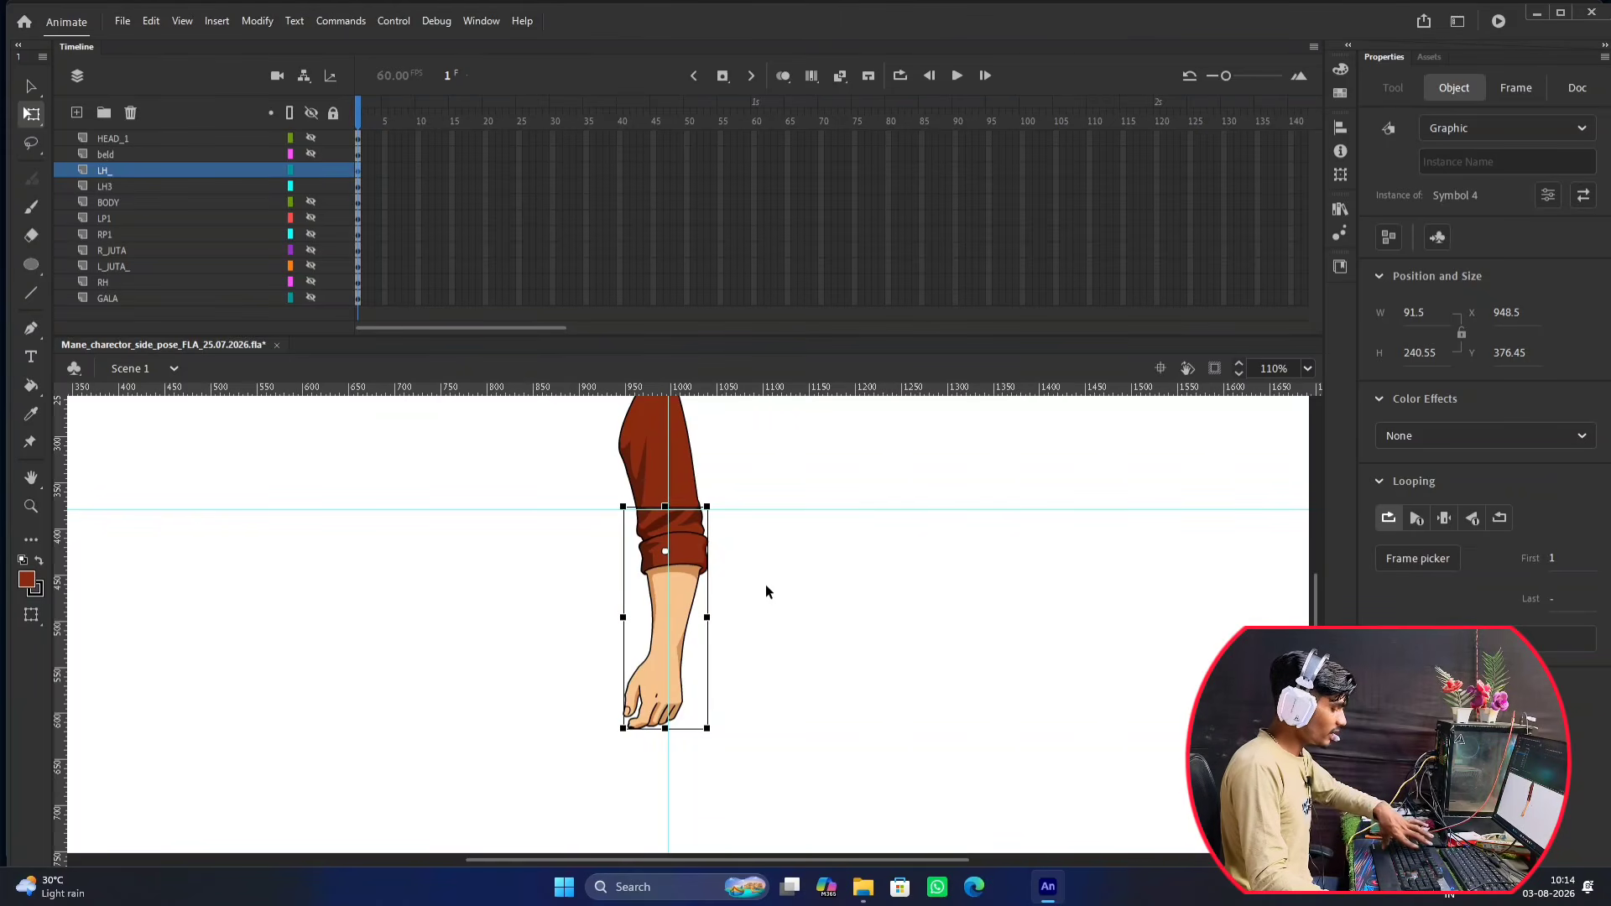
key(F8)
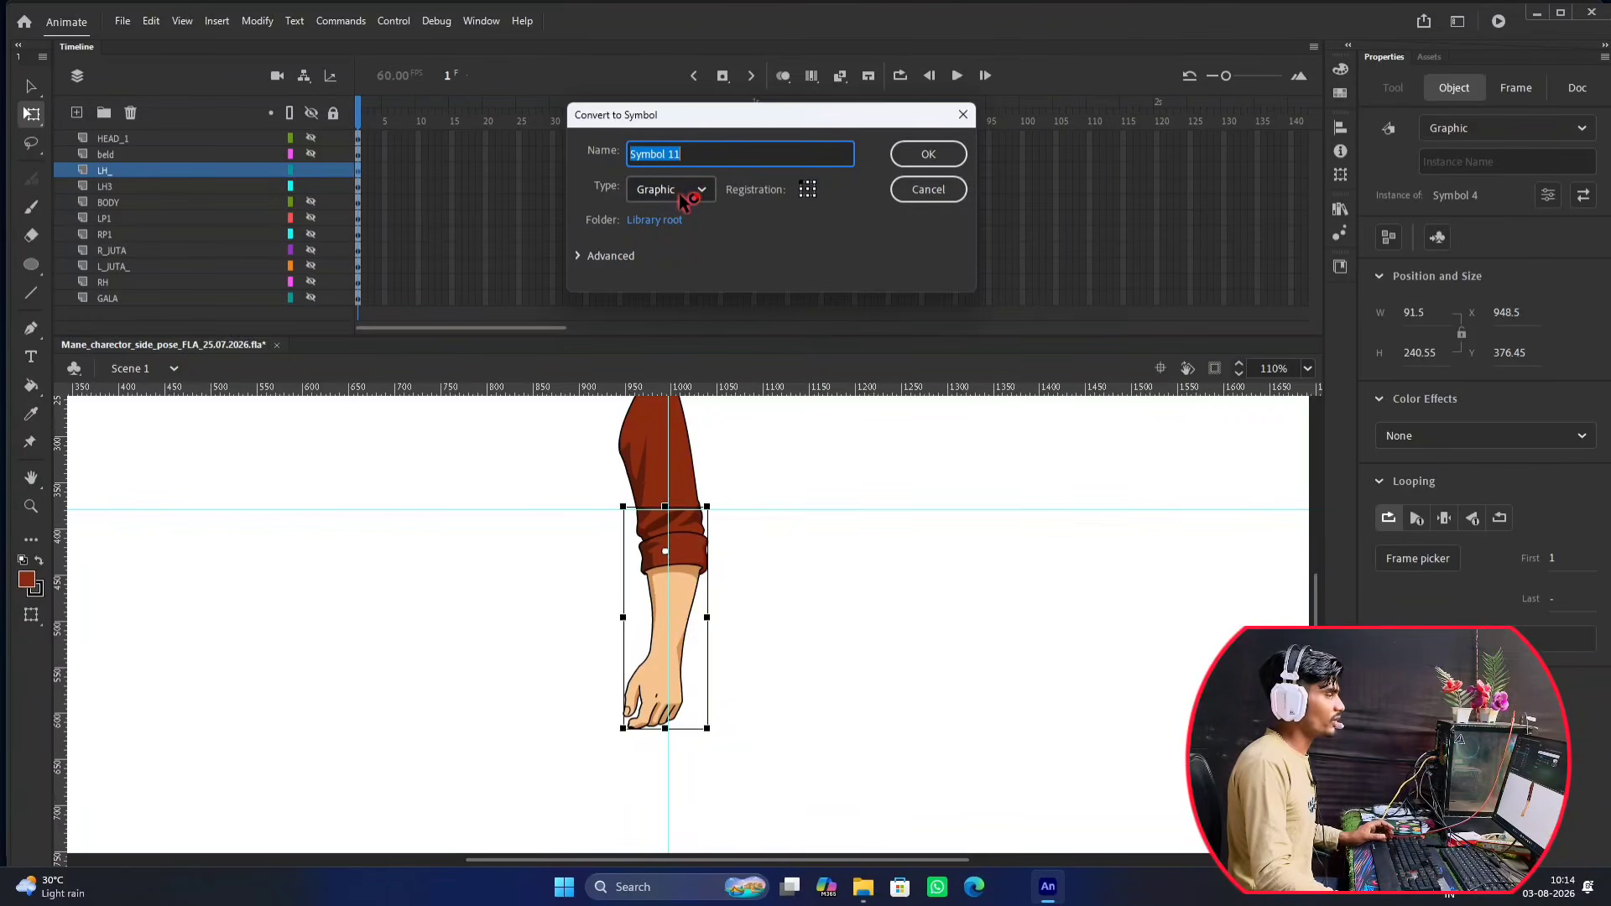
click(929, 153)
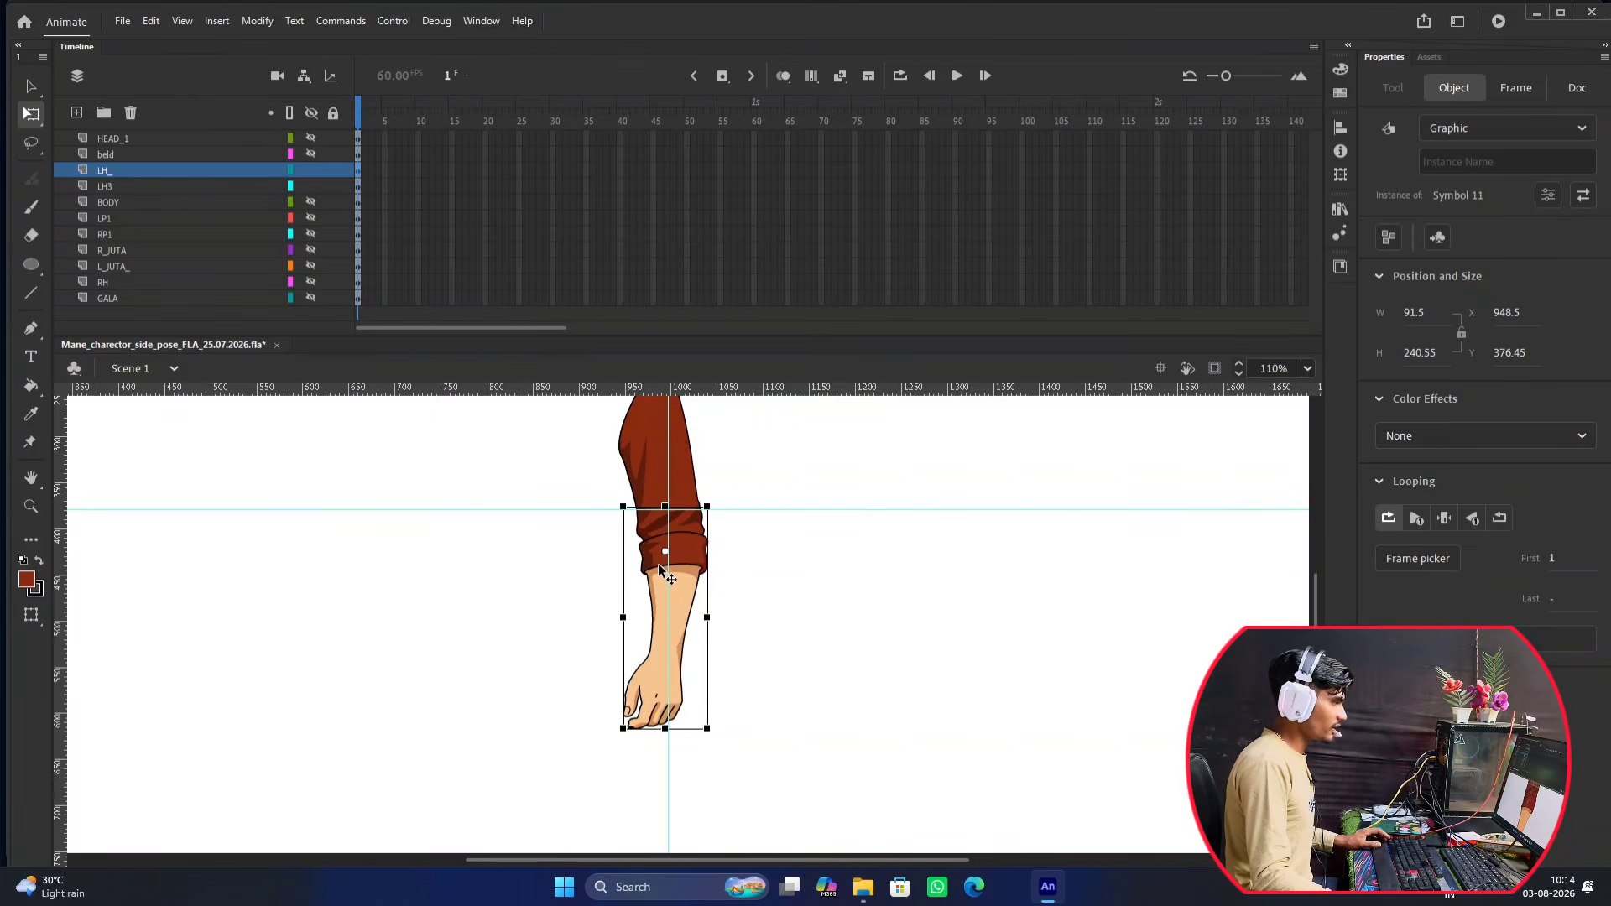
Move the forearm symbol's transformation point to the guide crossing at the joint cap's center.
scroll(666, 553, up, 3)
scroll(666, 546, up, 3)
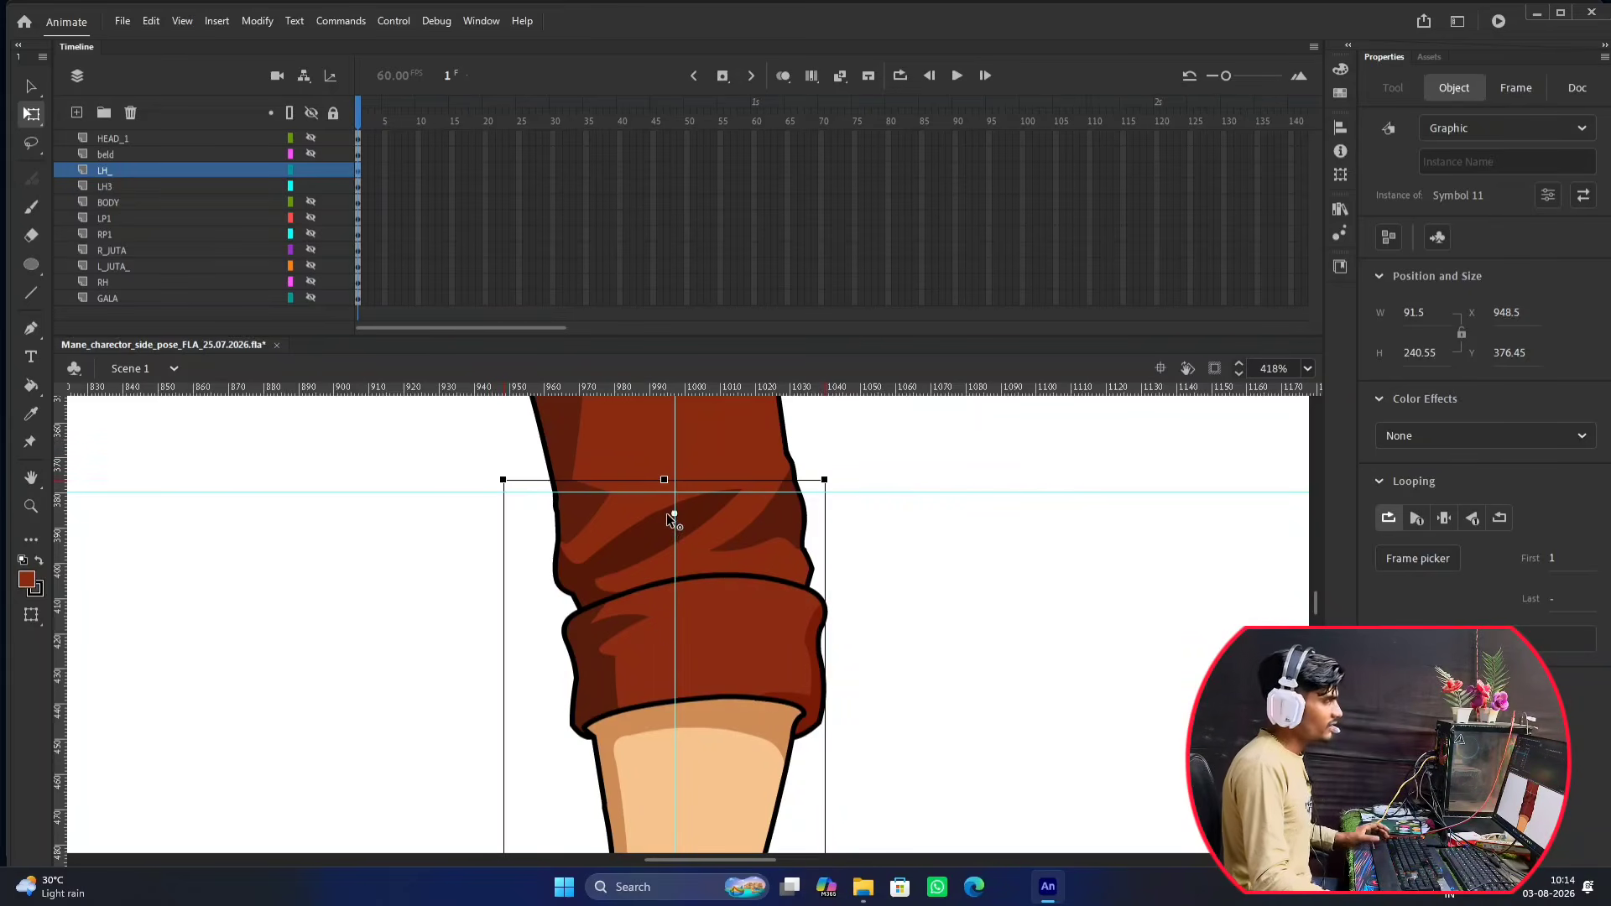
drag(668, 515, 675, 493)
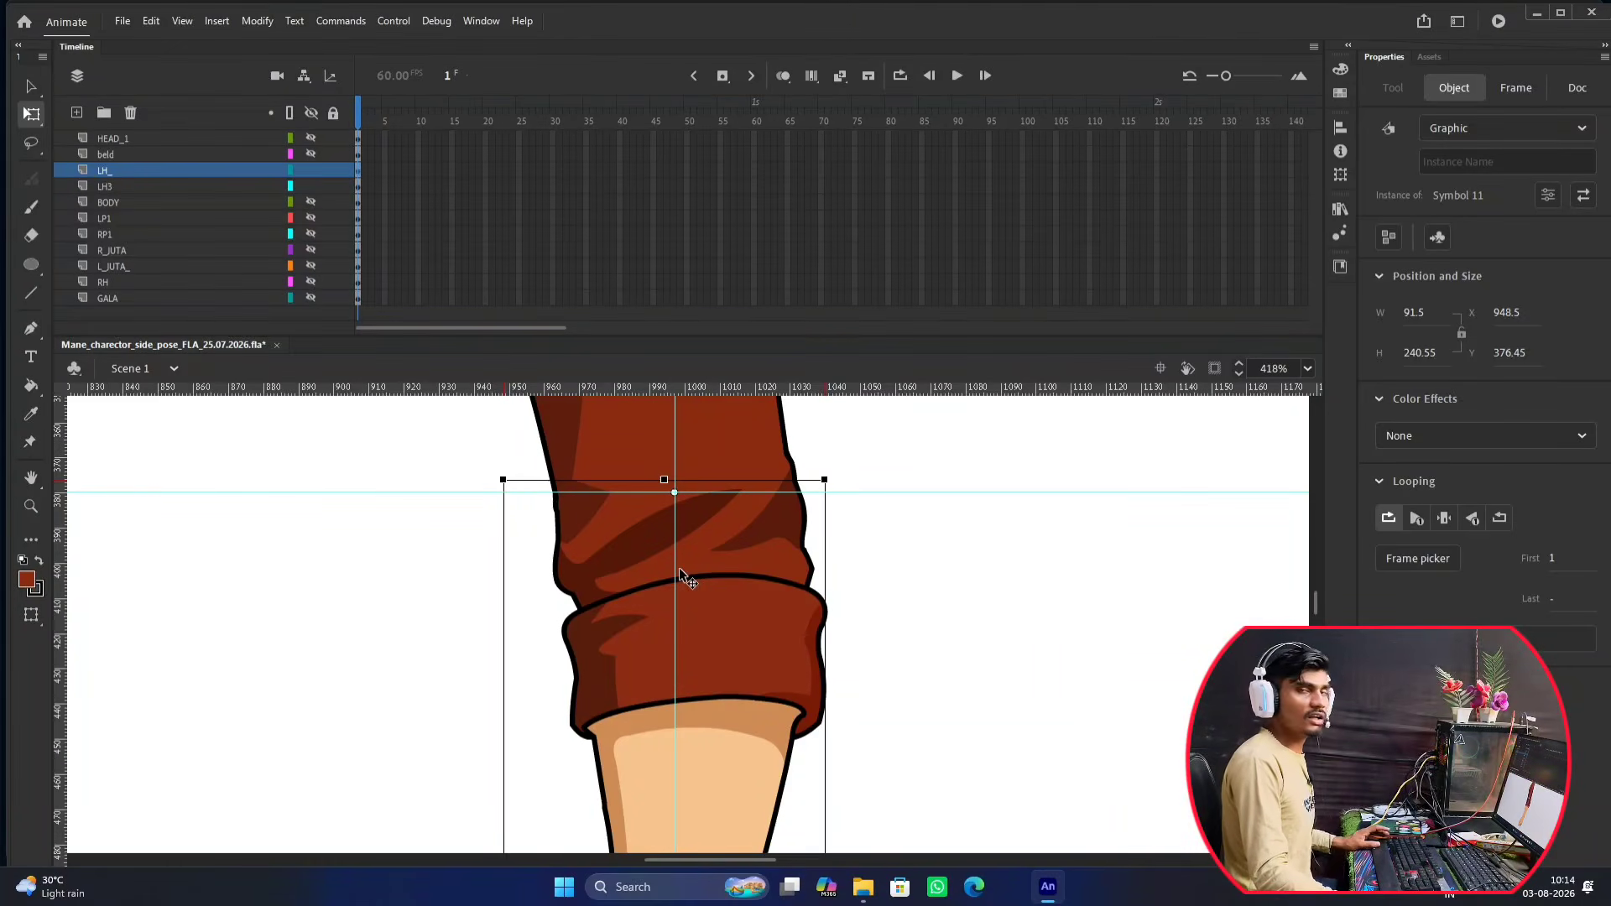
Remove the horizontal and vertical guides from the stage.
scroll(680, 577, down, 5)
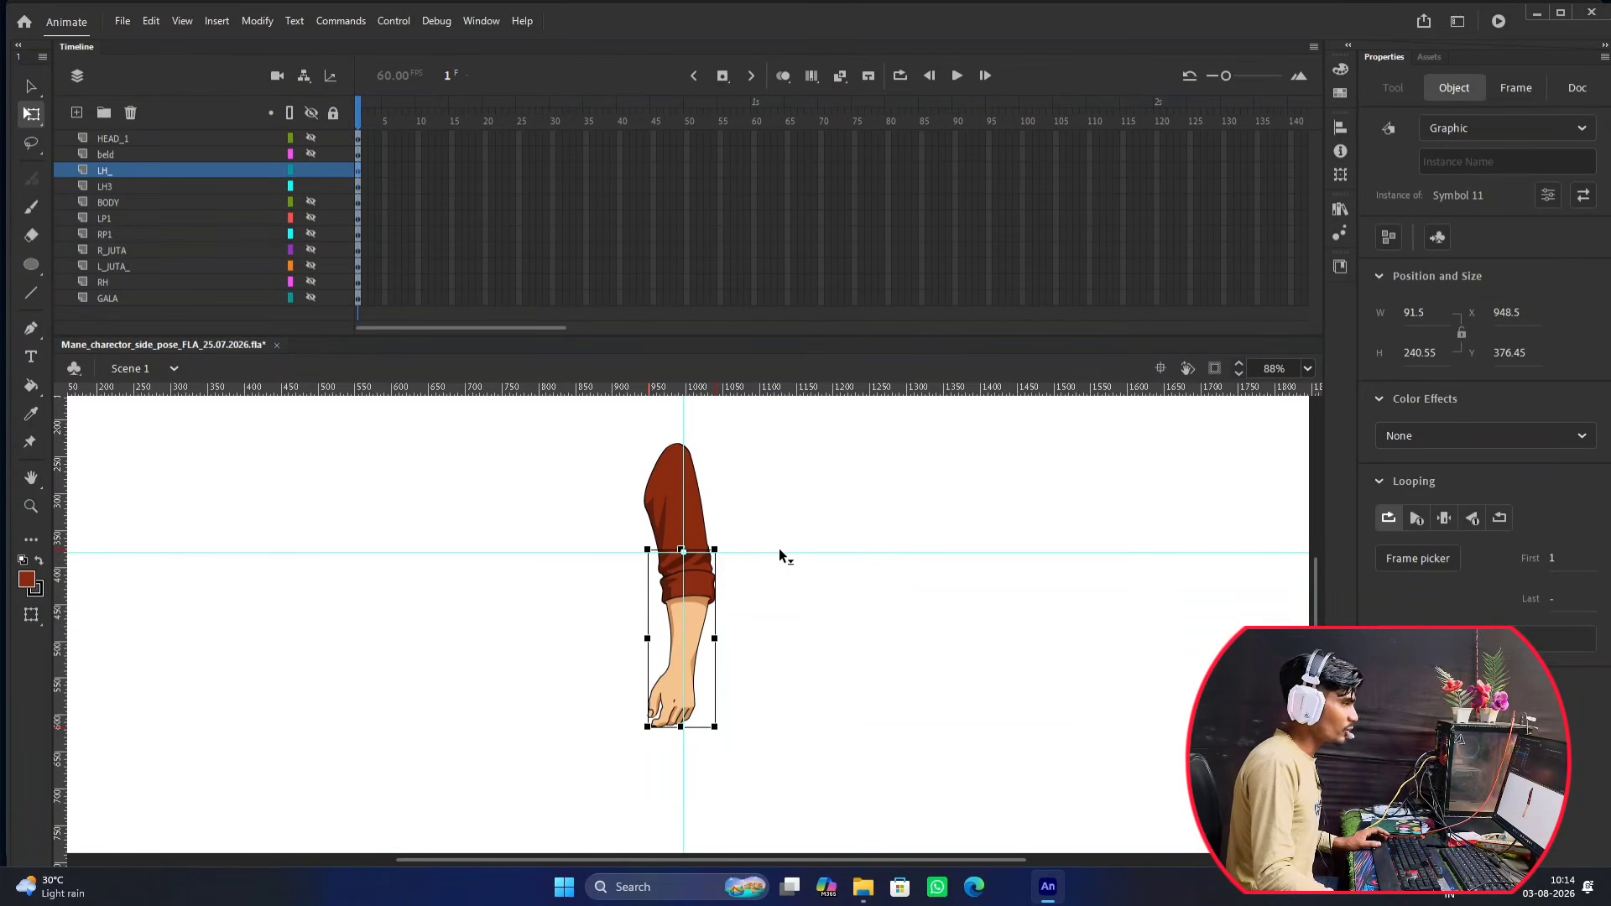
drag(779, 551, 763, 361)
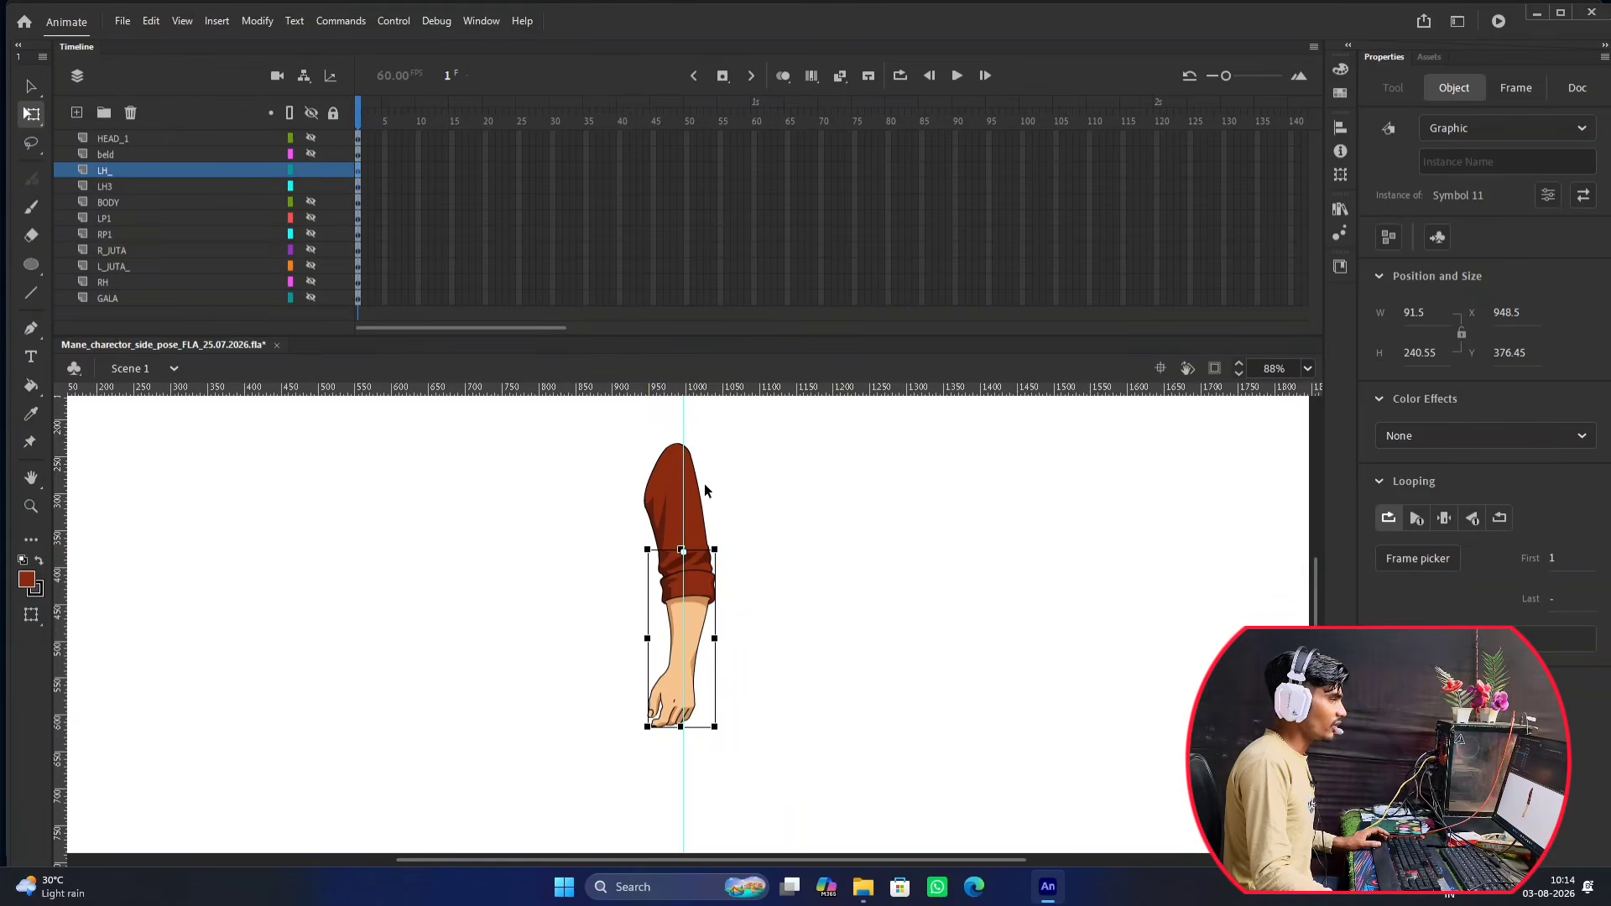
drag(683, 511, 34, 554)
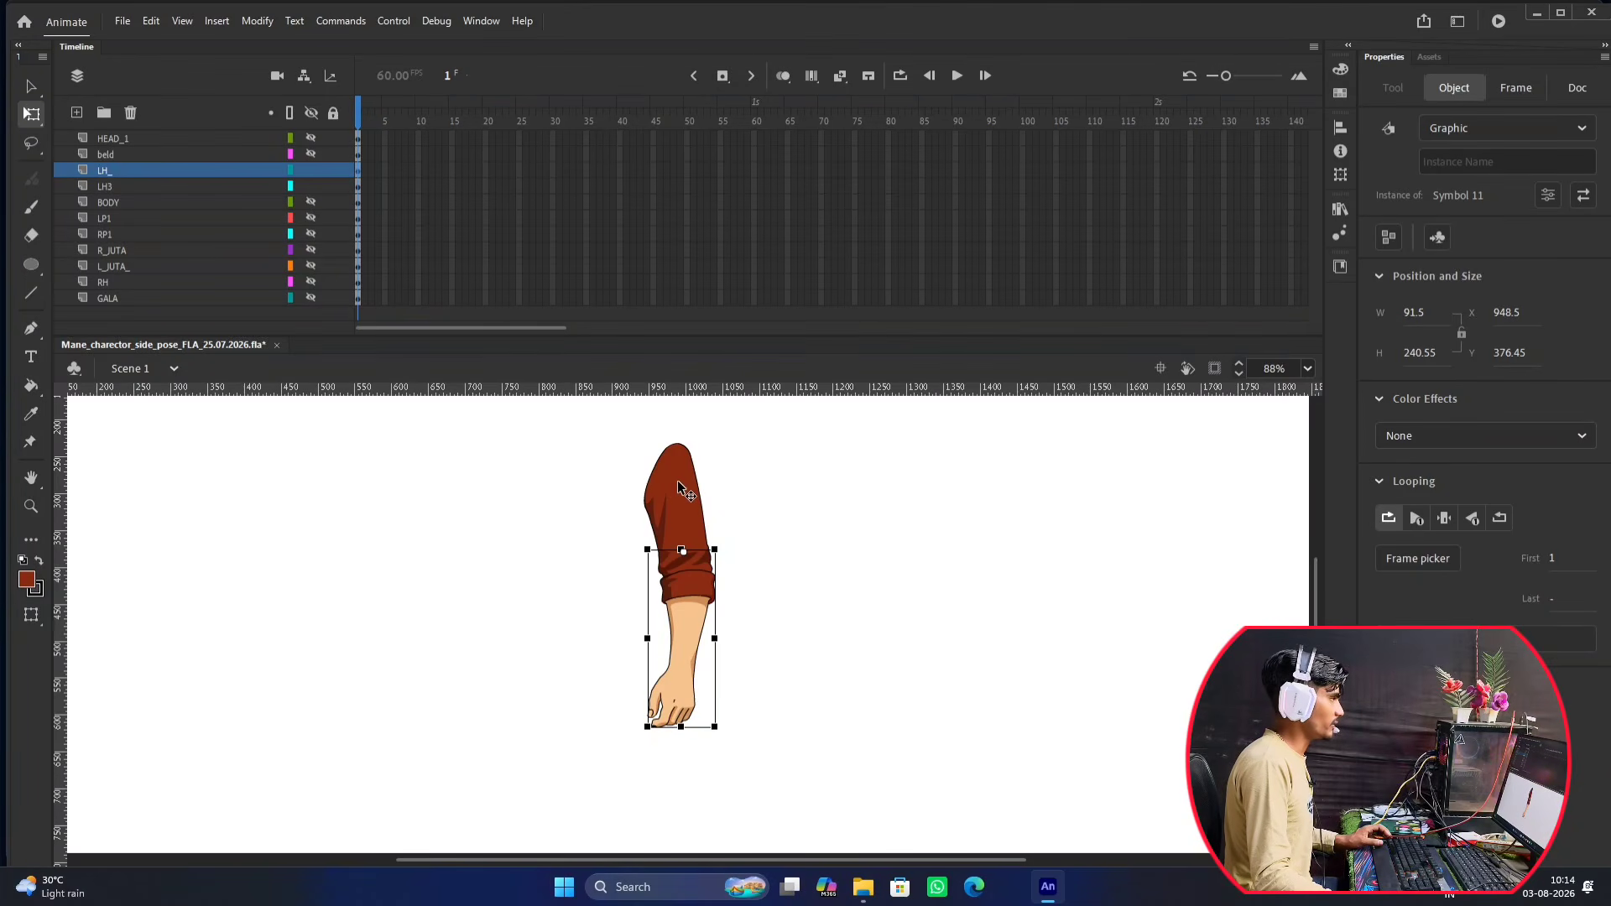
Convert the upper-arm artwork on layer LH3 to a Graphic symbol, keeping the suggested name.
click(126, 188)
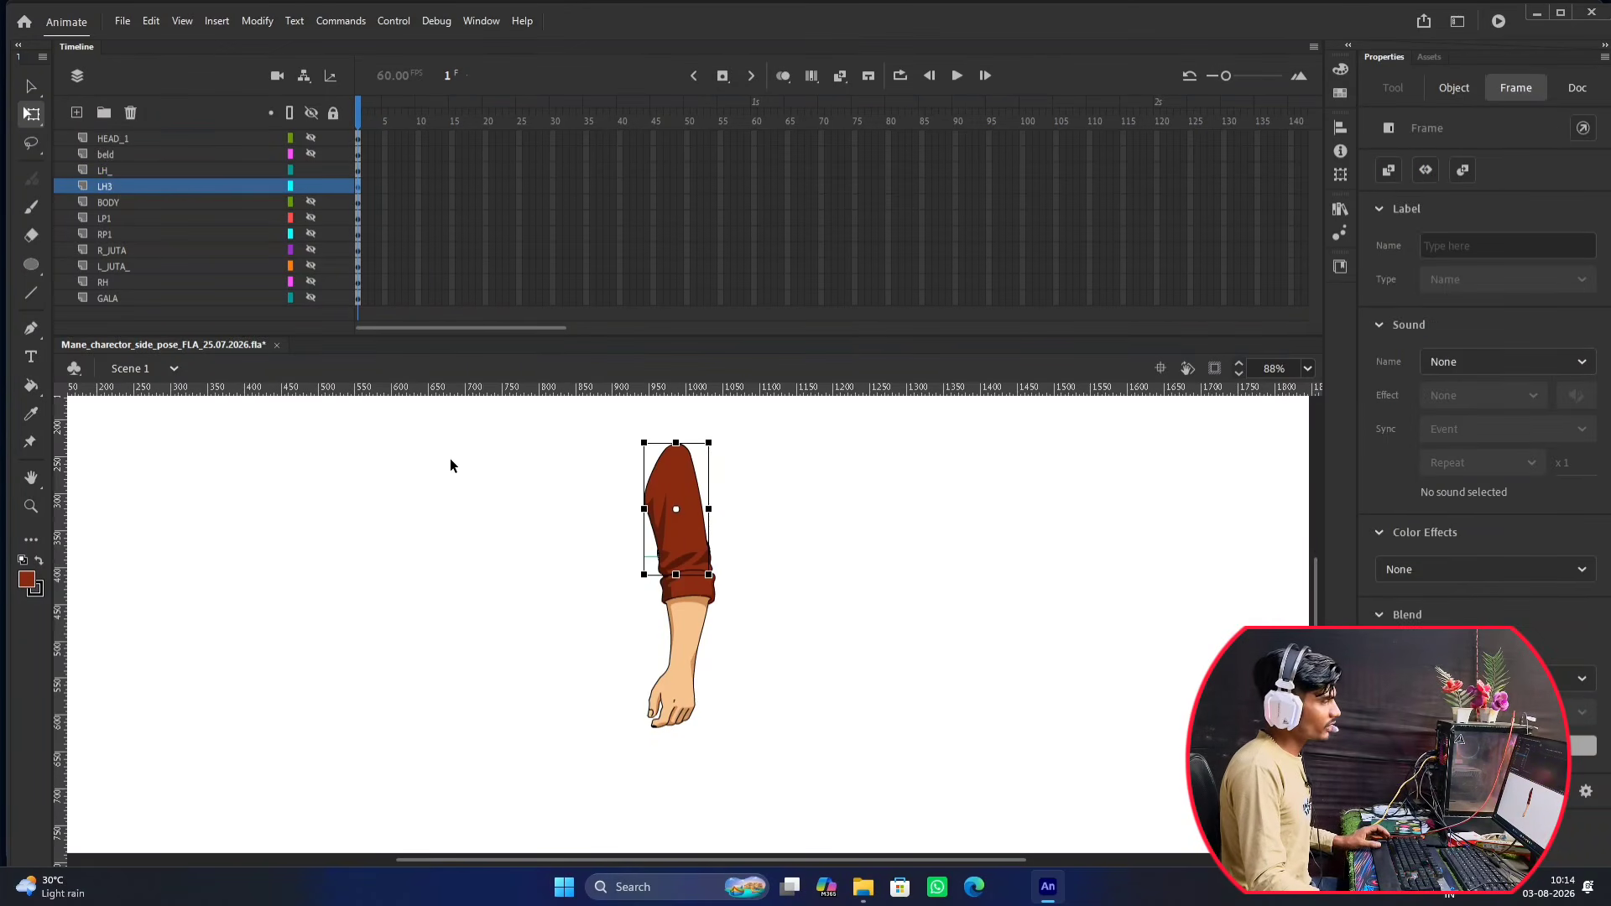
click(875, 534)
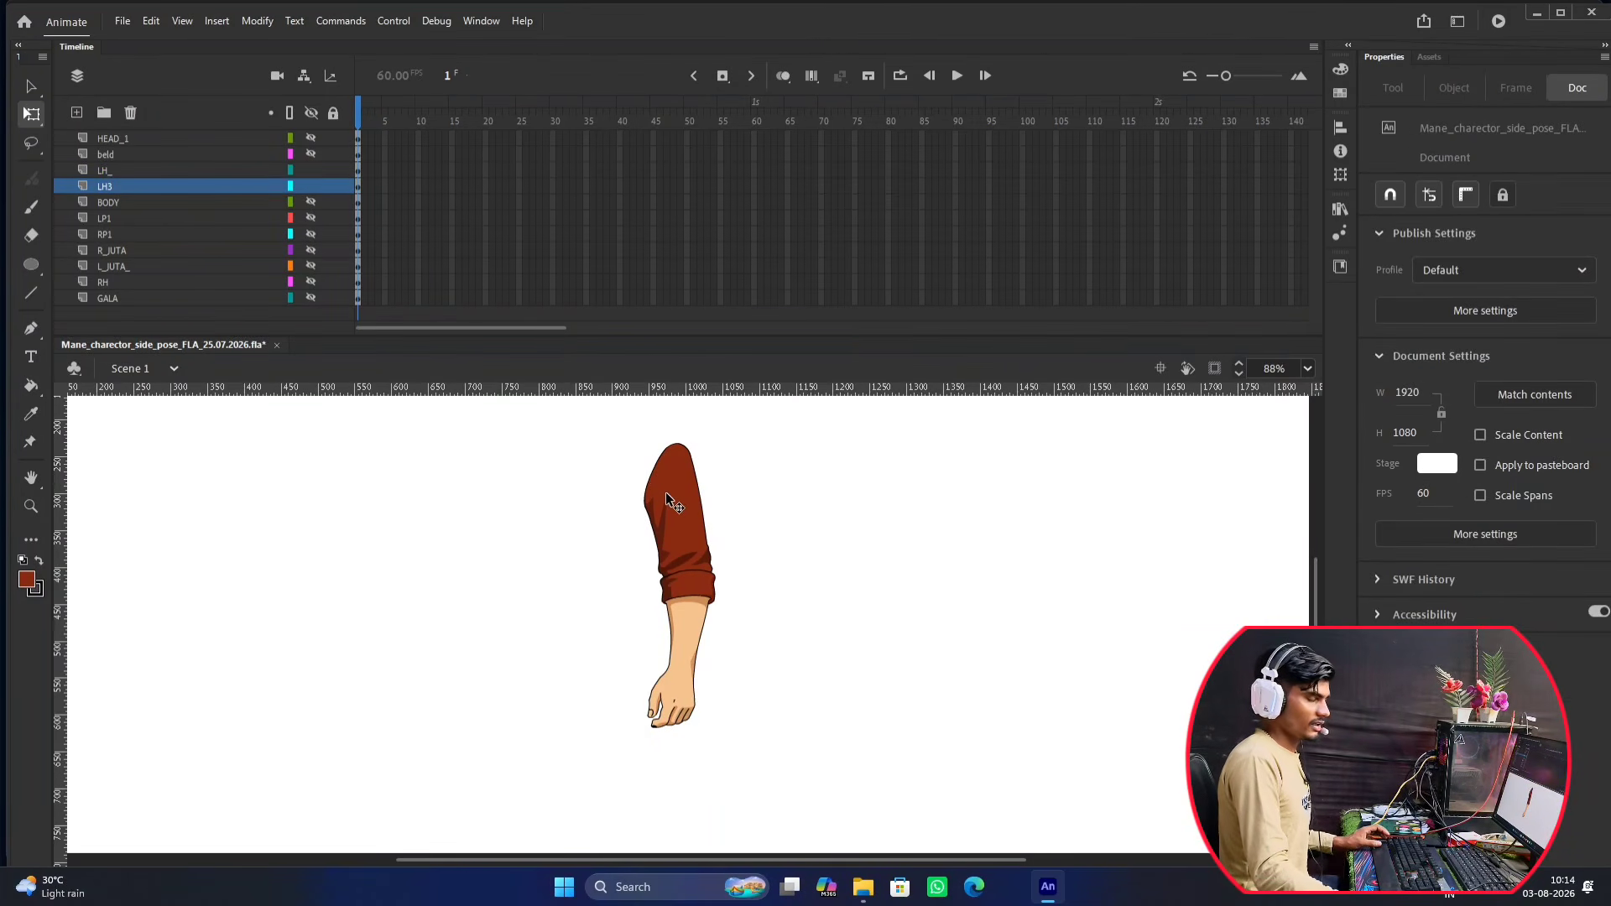
click(668, 497)
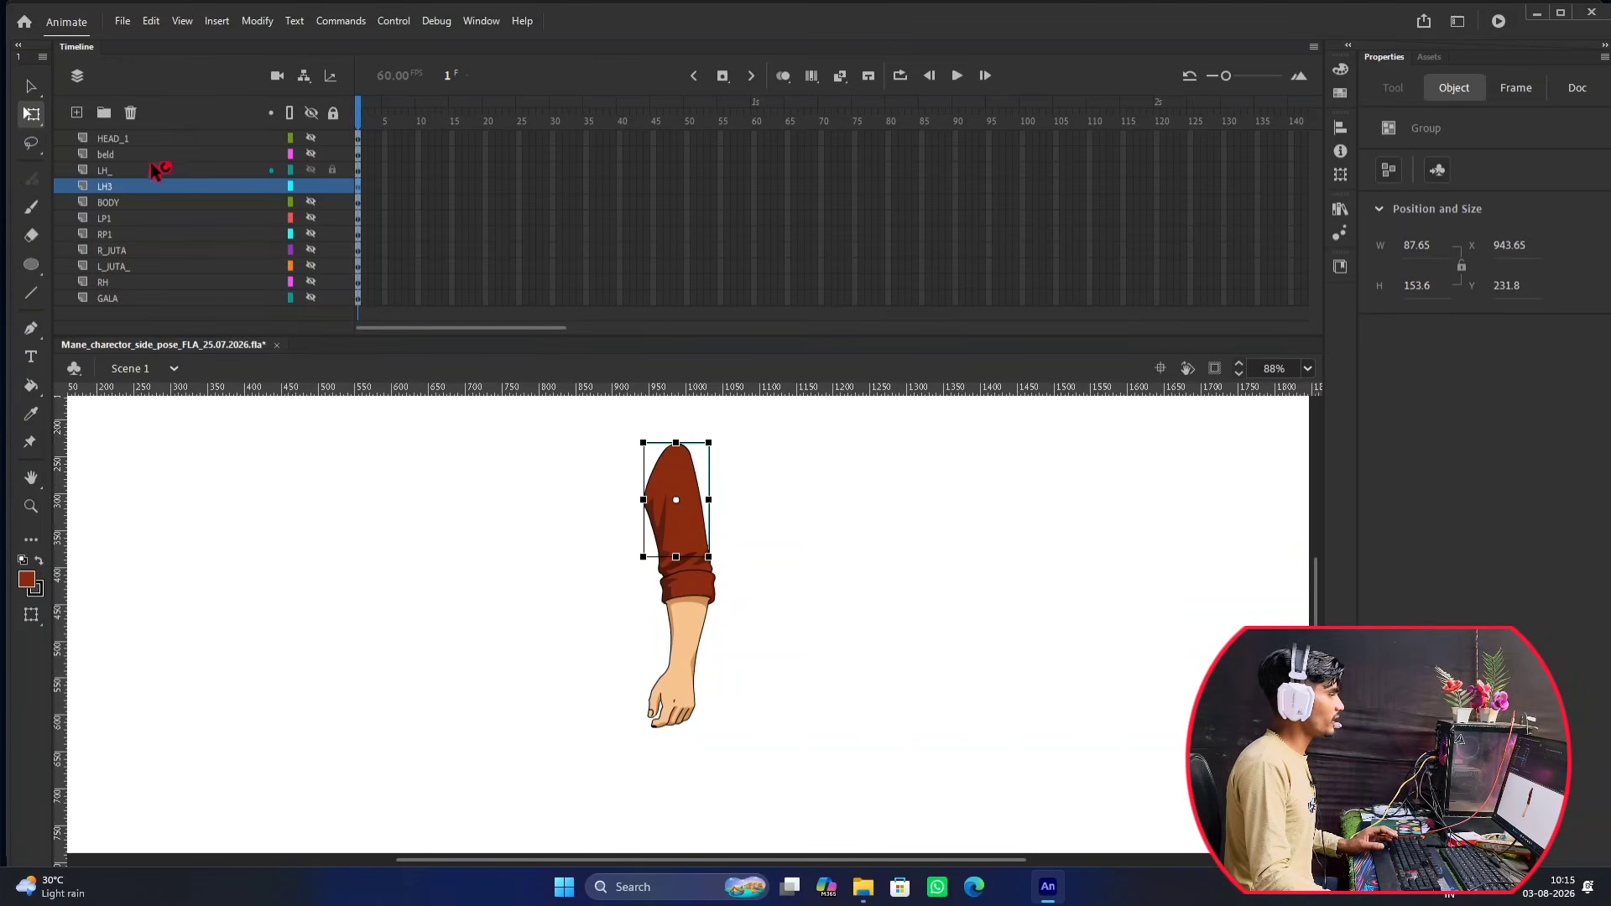
click(161, 219)
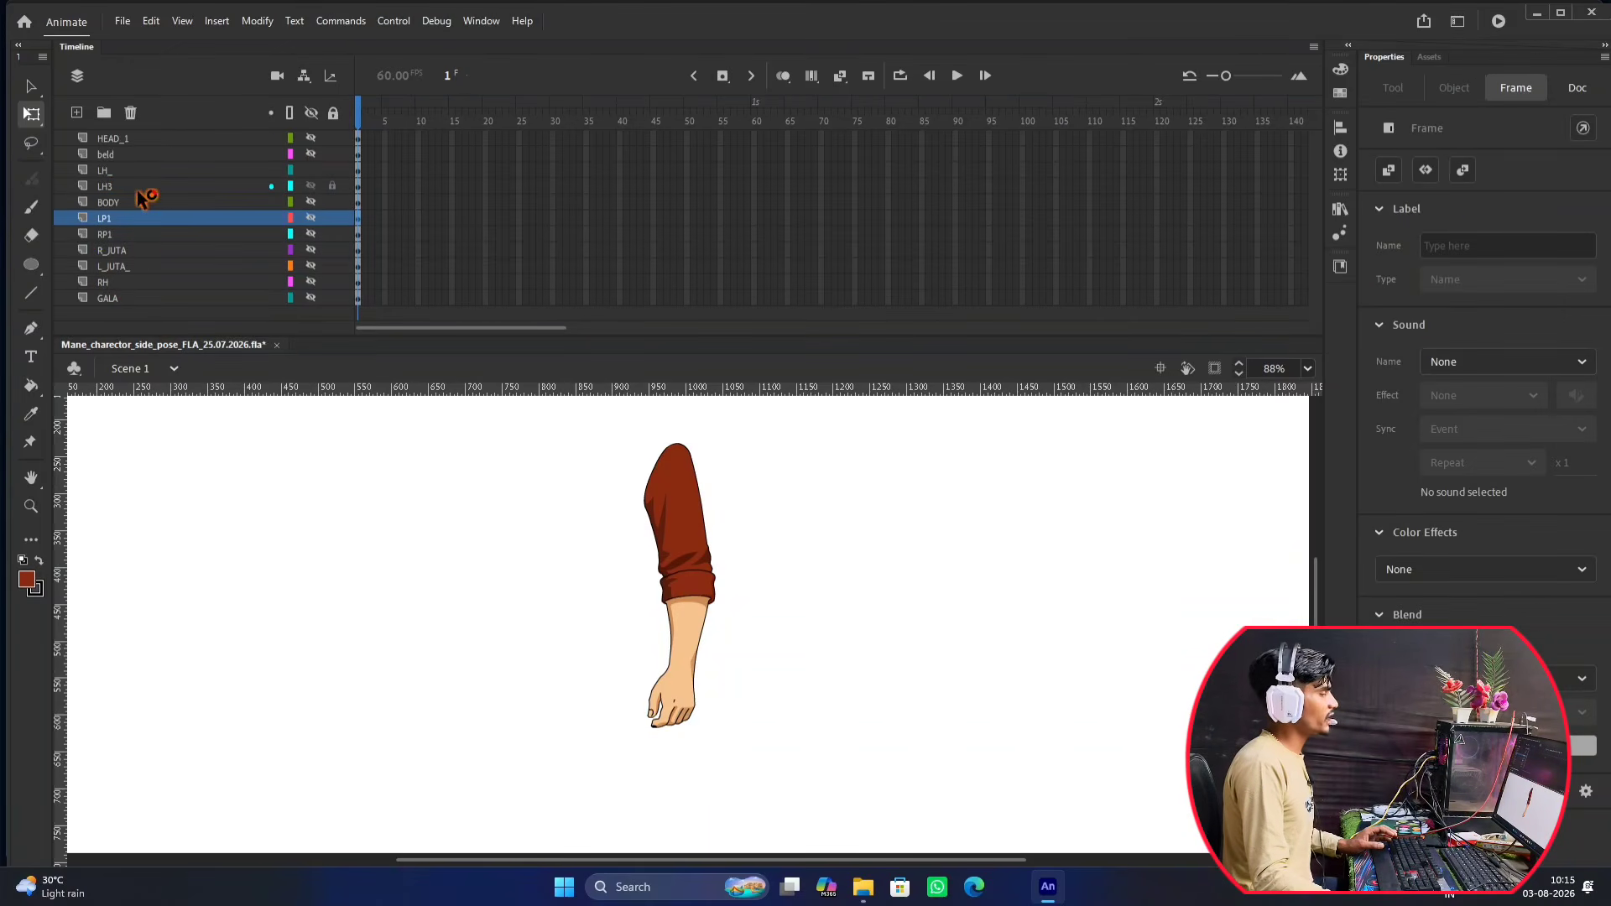
click(149, 191)
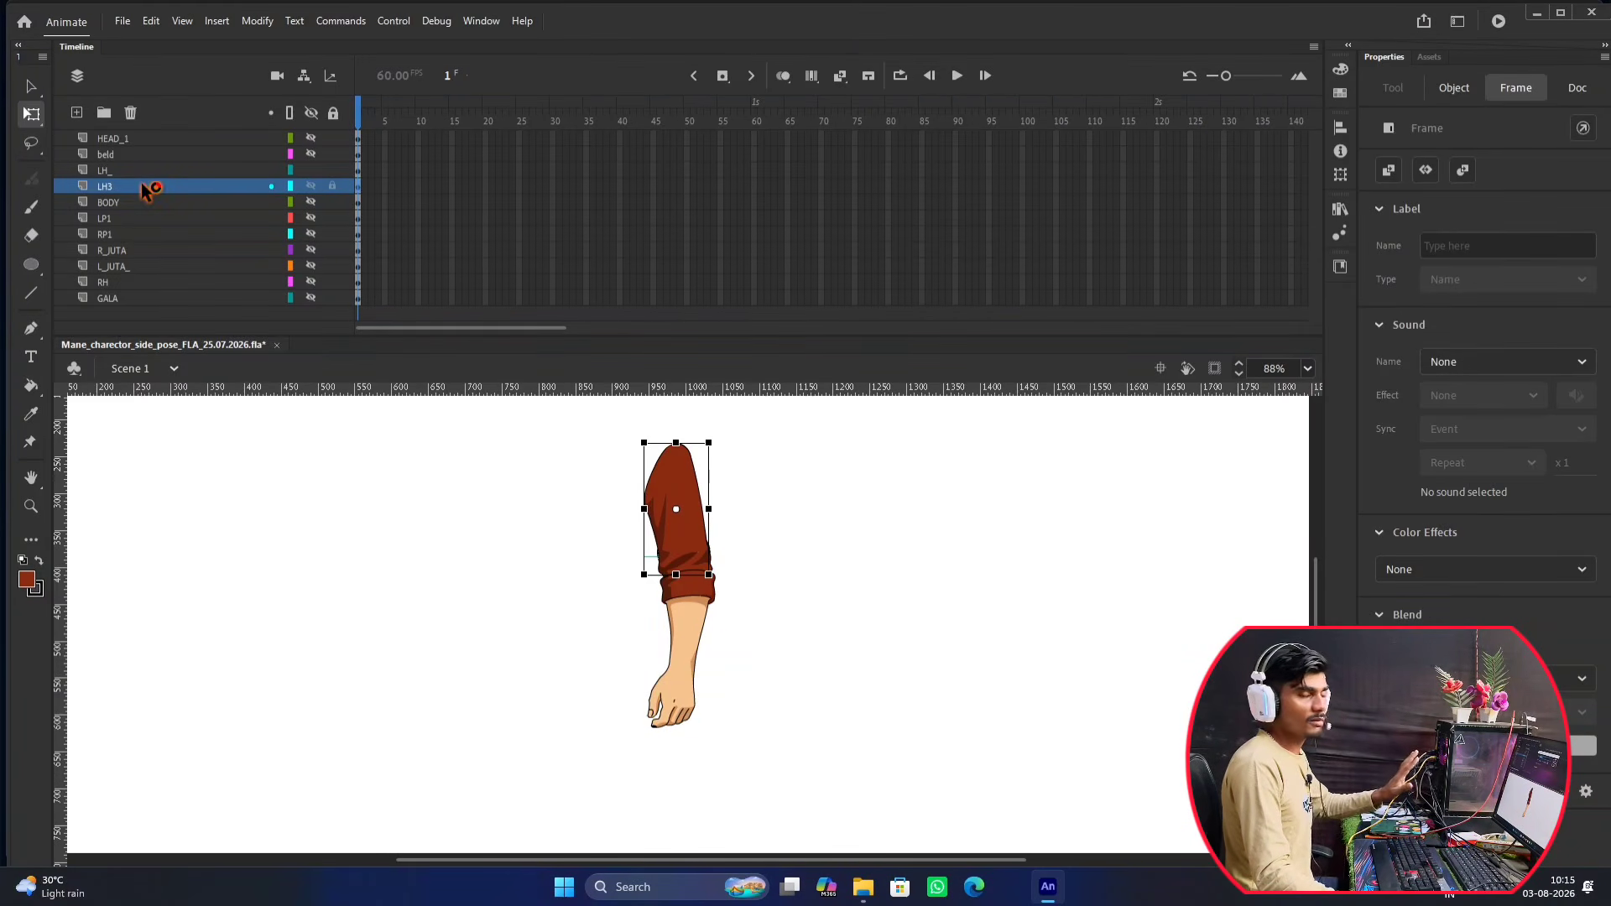
key(F8)
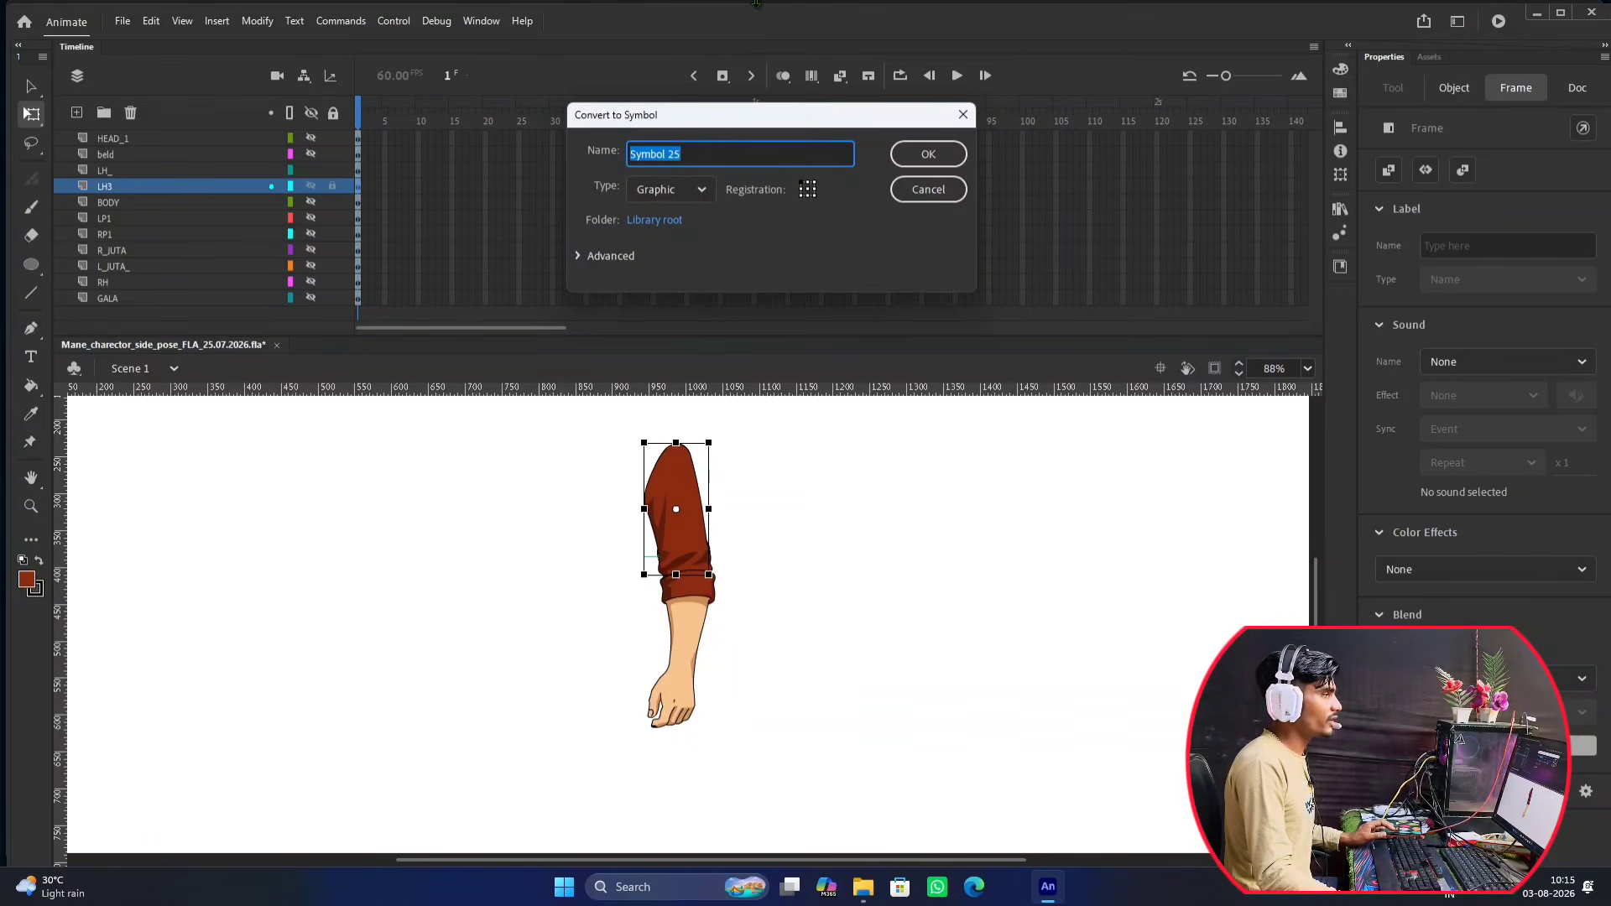
click(929, 155)
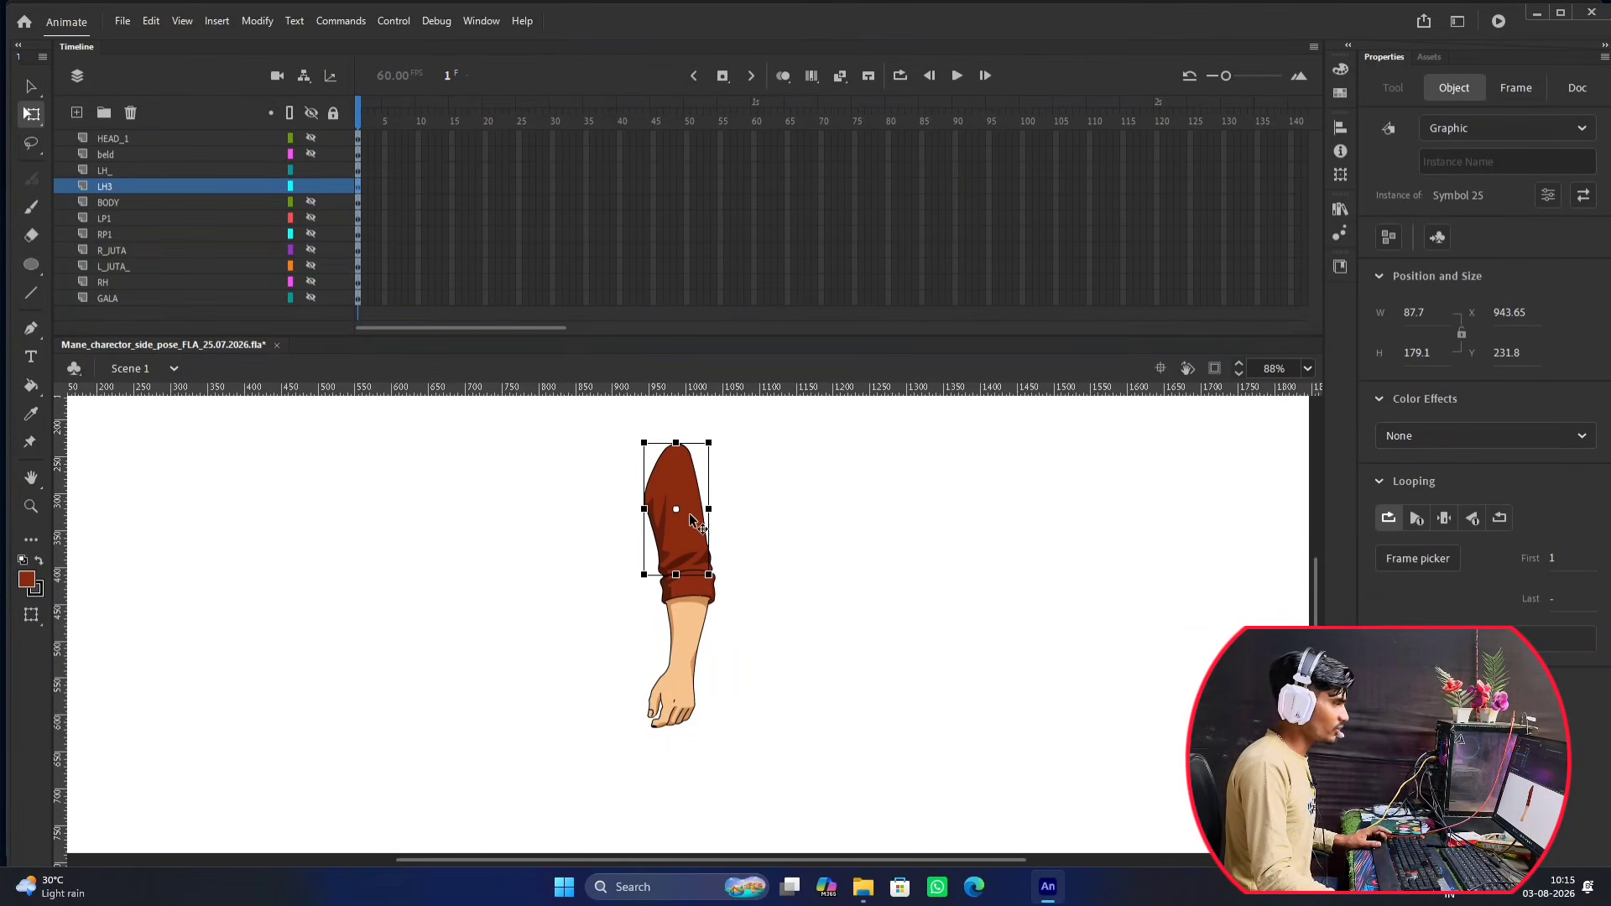
Move the upper-arm symbol's transformation point to the middle of its top edge at the shoulder, and deselect it.
scroll(684, 502, up, 3)
scroll(676, 504, down, 3)
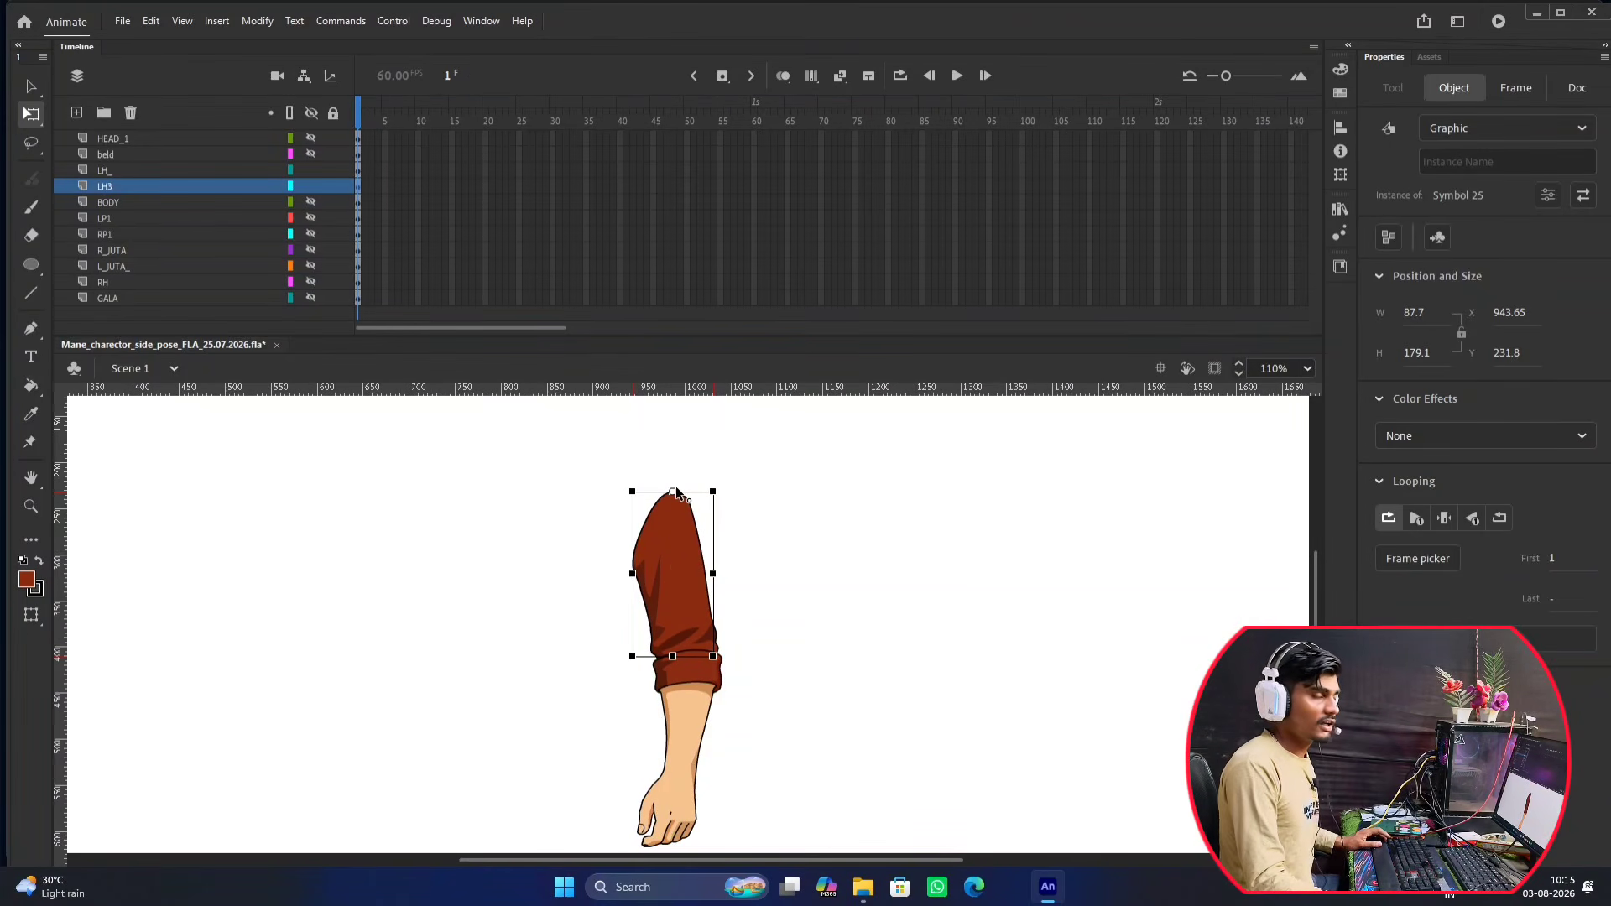
scroll(880, 489, down, 2)
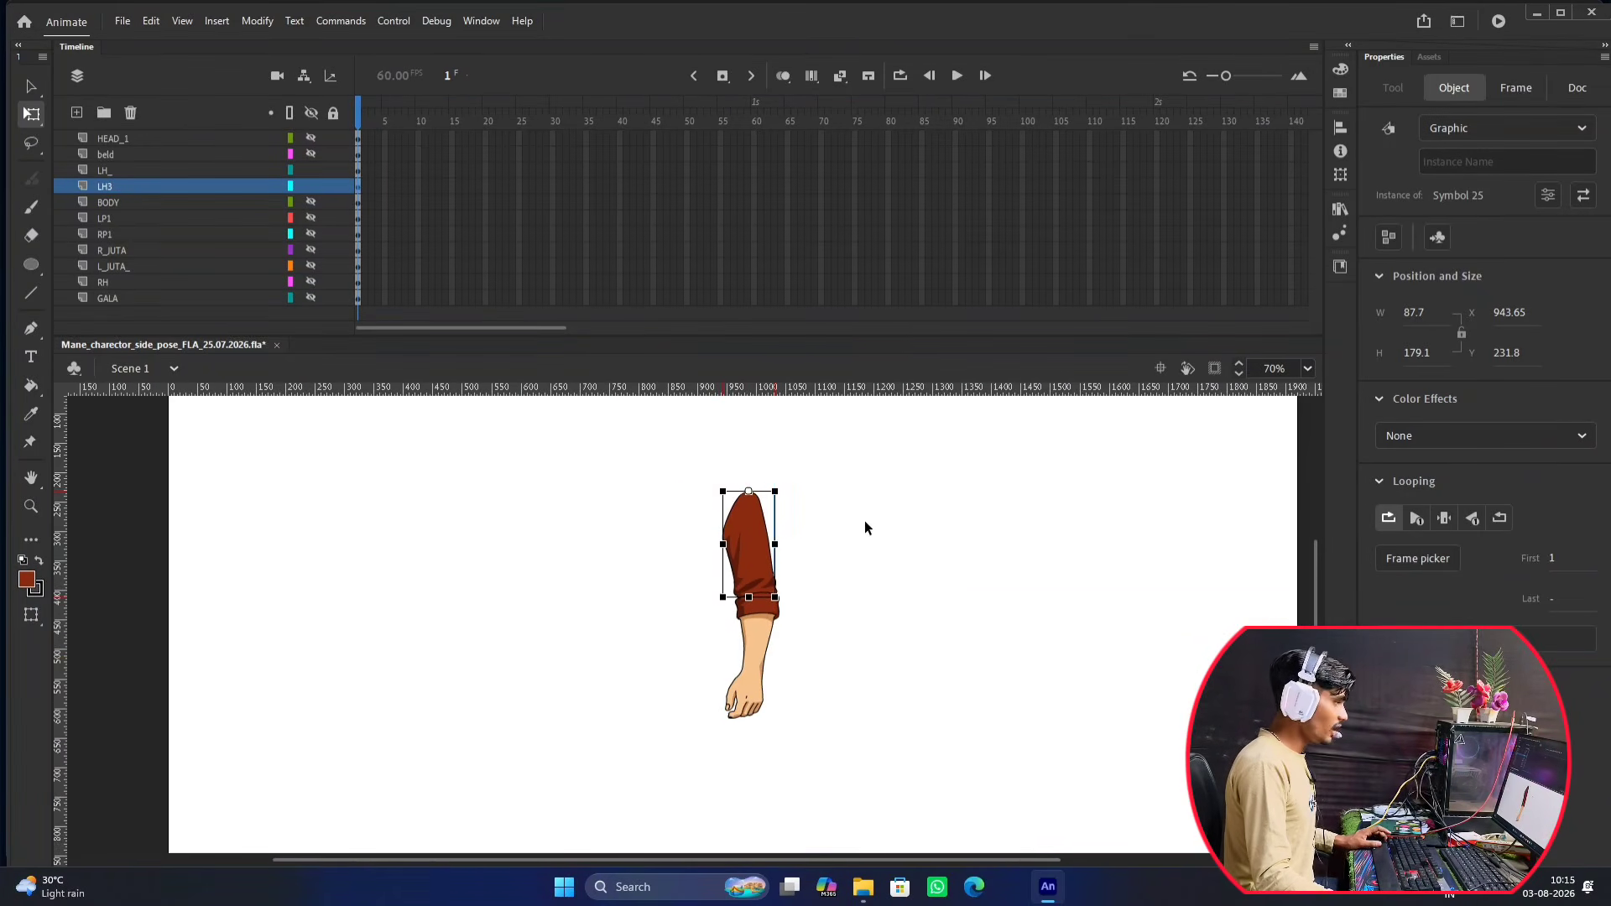
scroll(736, 506, up, 2)
click(721, 517)
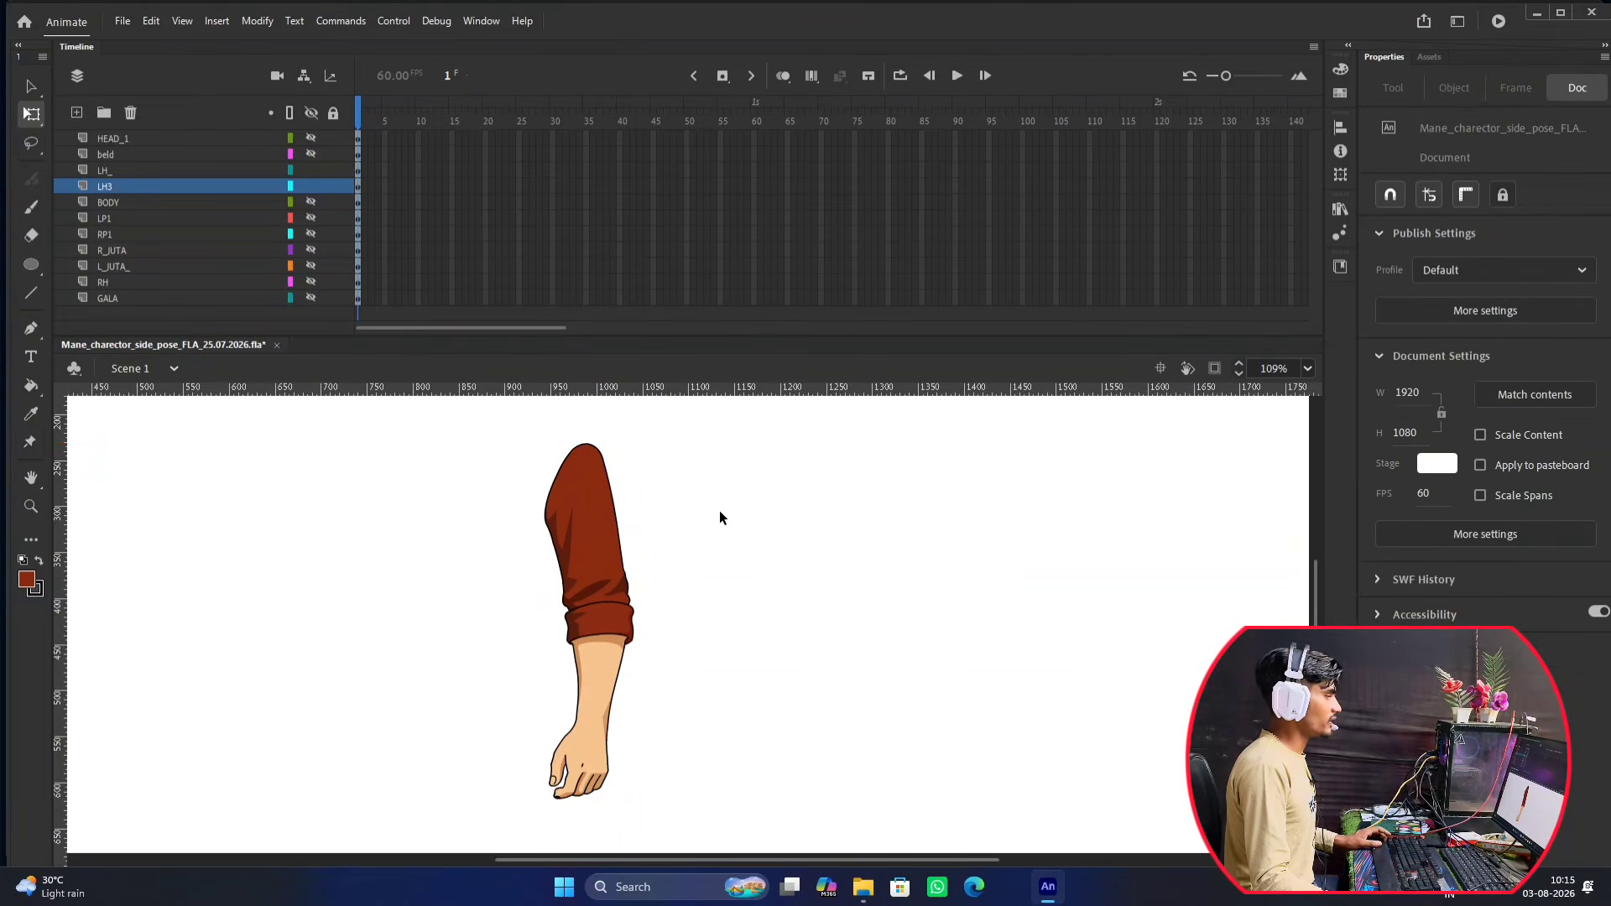
Test the elbow by rotating the forearm symbol clockwise to a roughly horizontal pose, and undo the rotation.
click(594, 698)
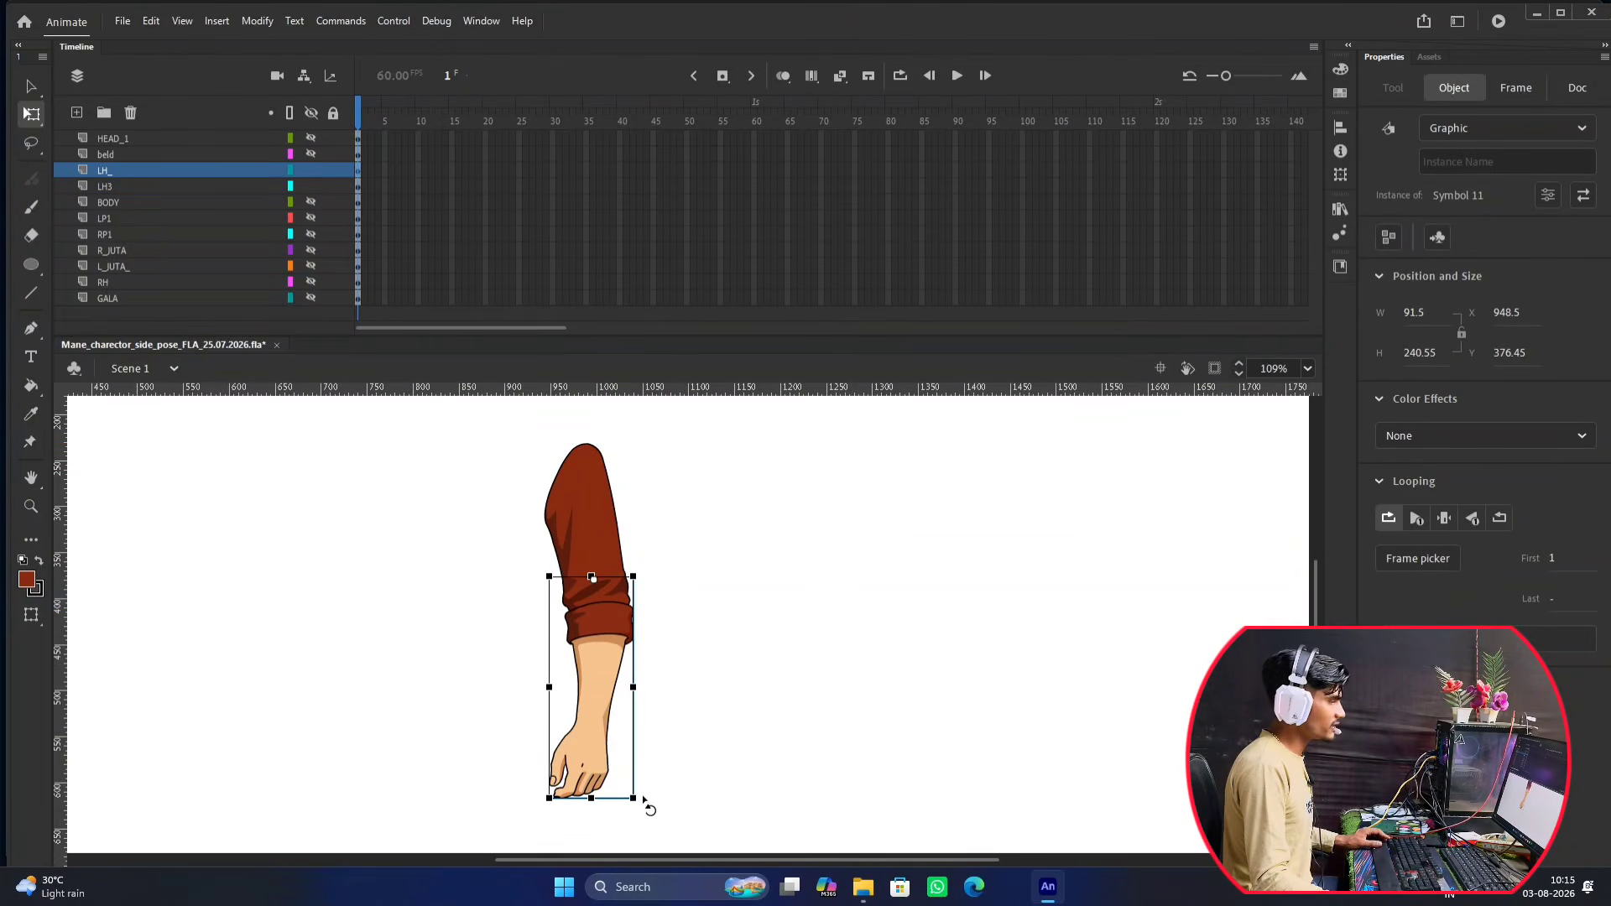
scroll(647, 795, down, 2)
scroll(647, 686, up, 2)
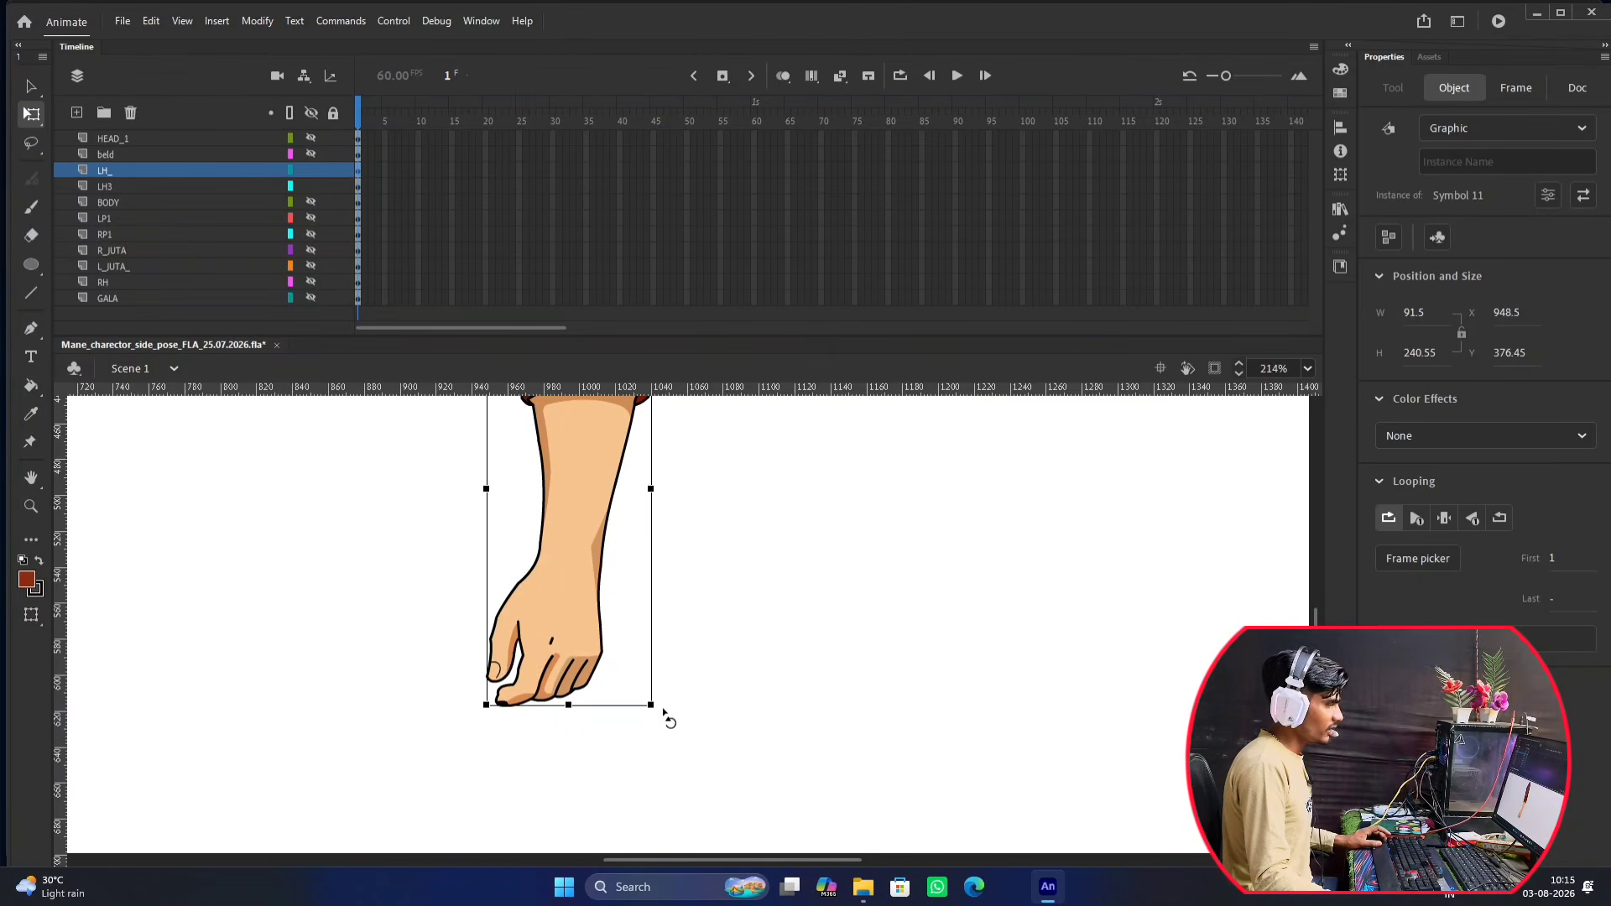
scroll(663, 716, down, 2)
scroll(626, 663, up, 1)
scroll(651, 610, up, 1)
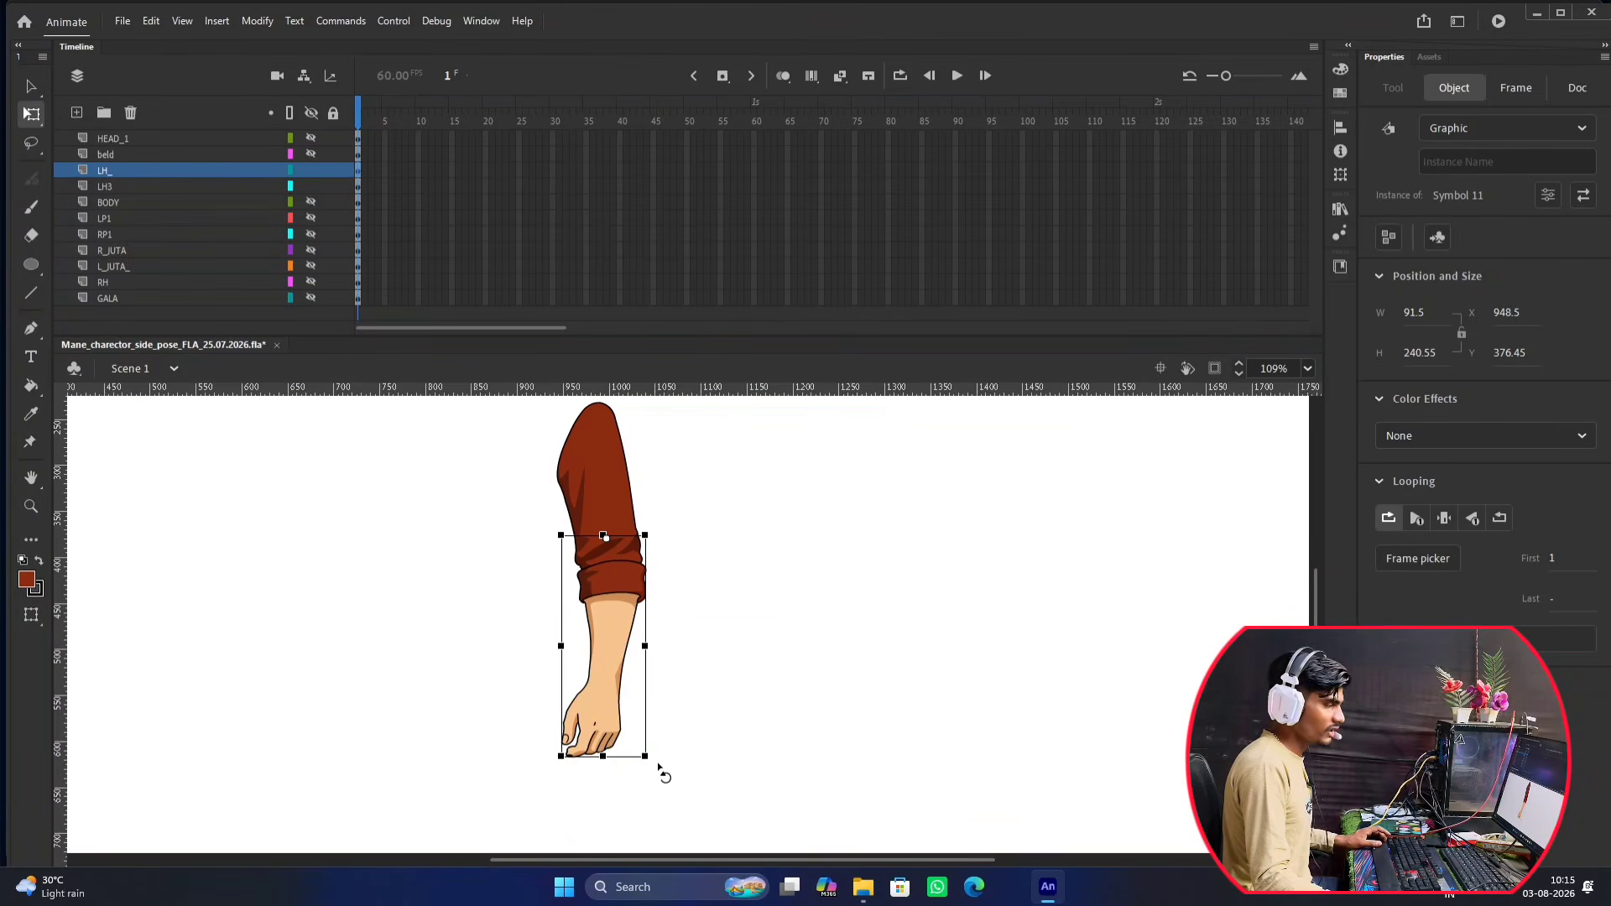
drag(658, 768, 415, 628)
click(512, 676)
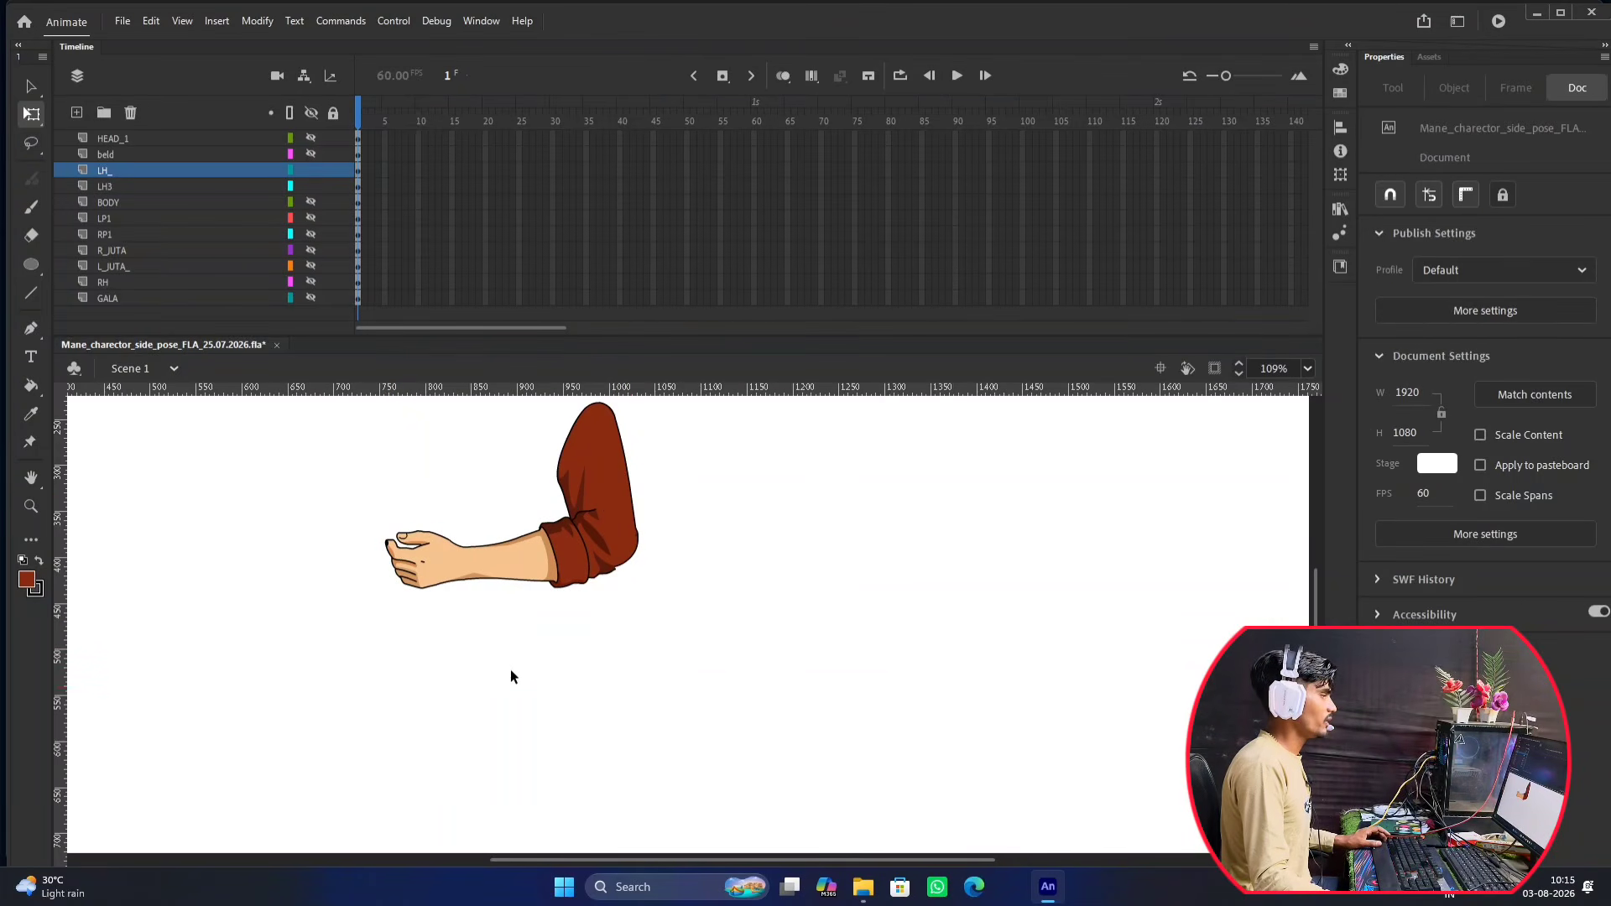
click(456, 583)
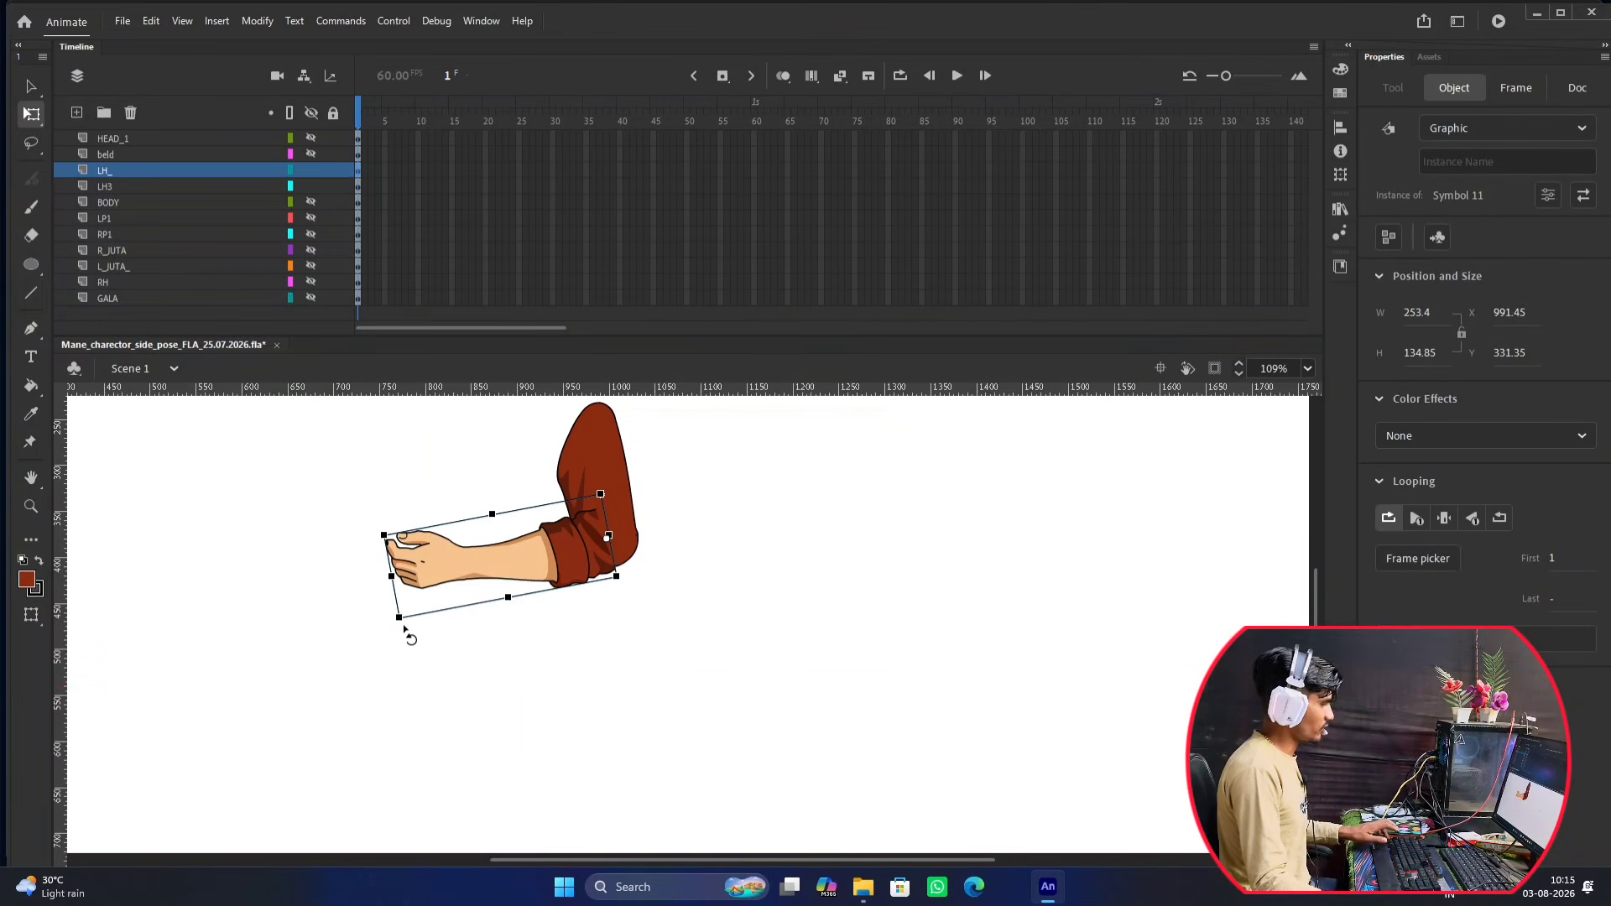
click(941, 599)
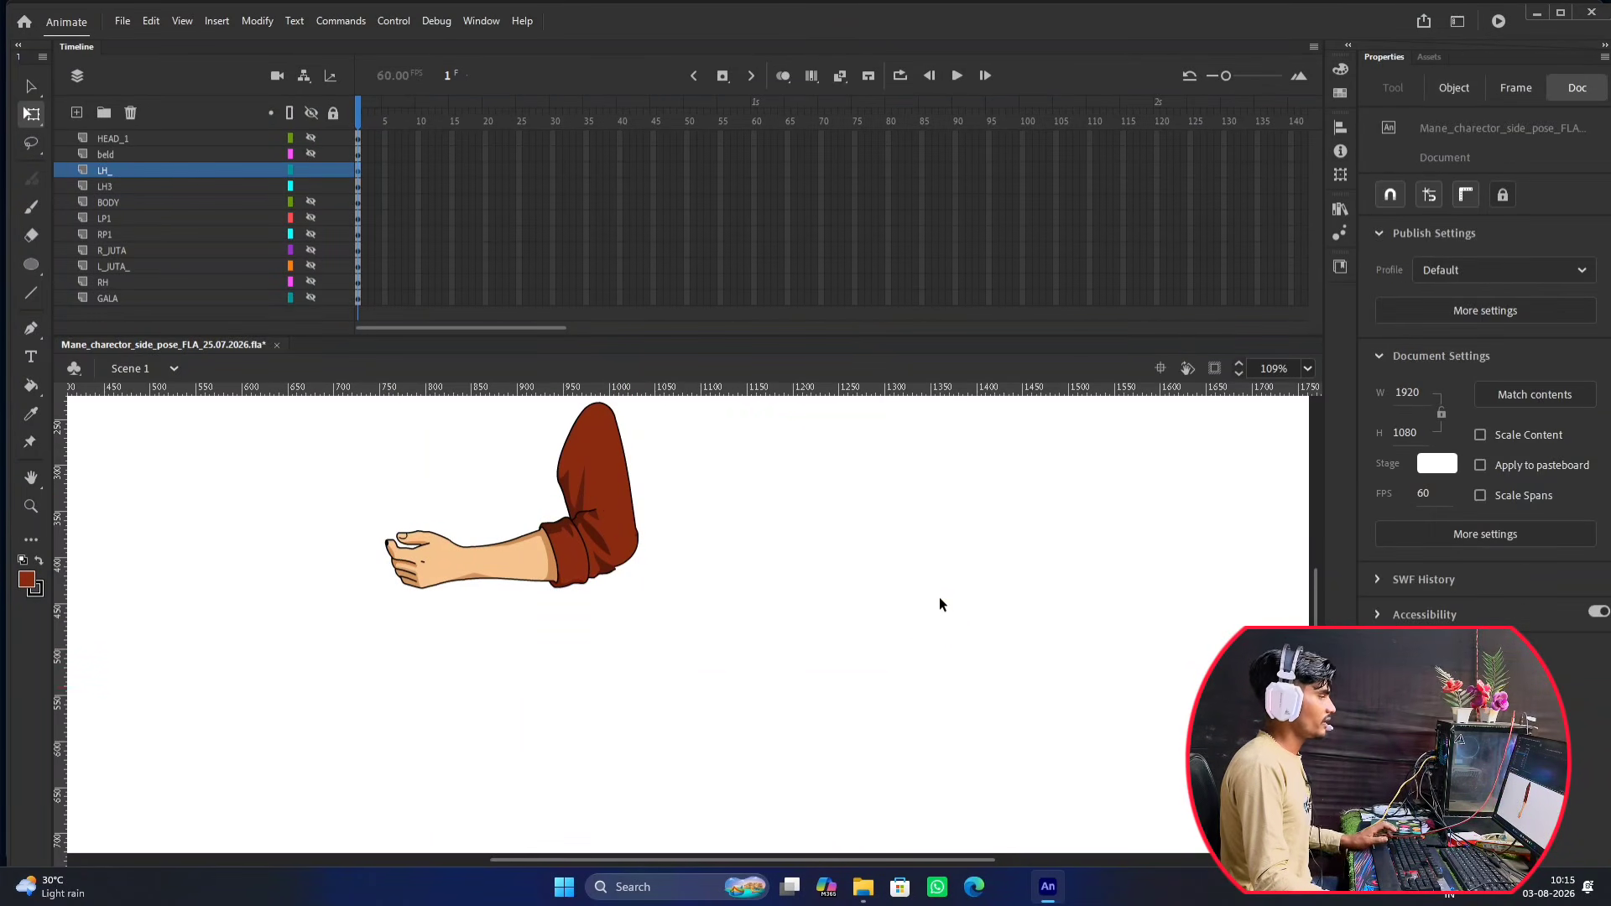
key(ctrl+z)
click(854, 616)
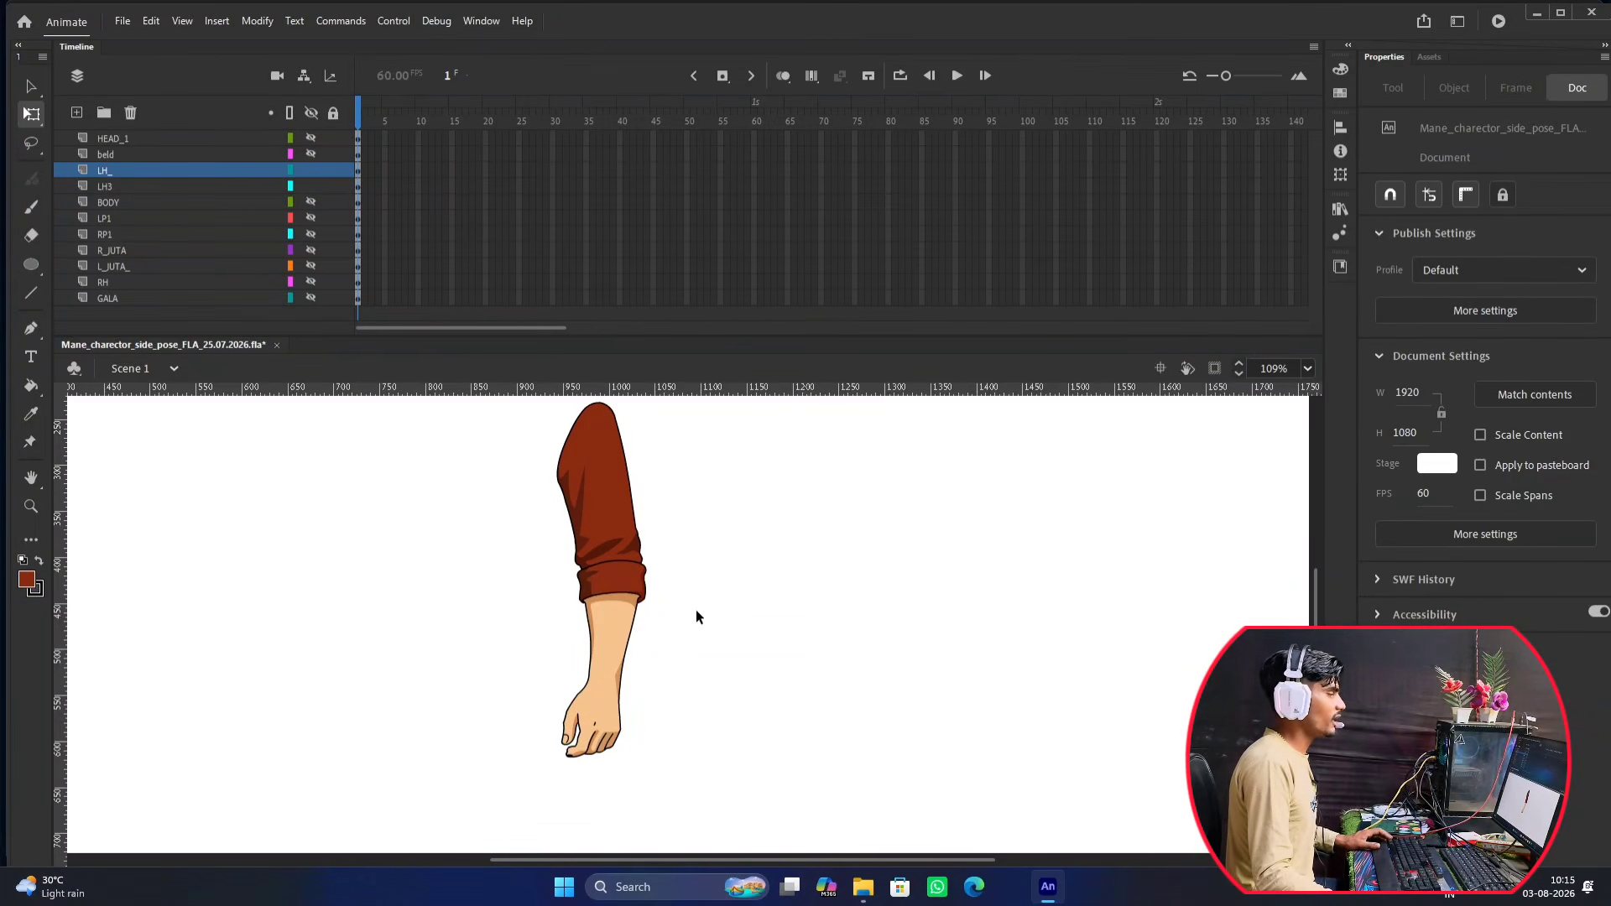
Show all layers and check the left arm's parts against the complete character.
scroll(697, 619, down, 2)
scroll(660, 531, up, 1)
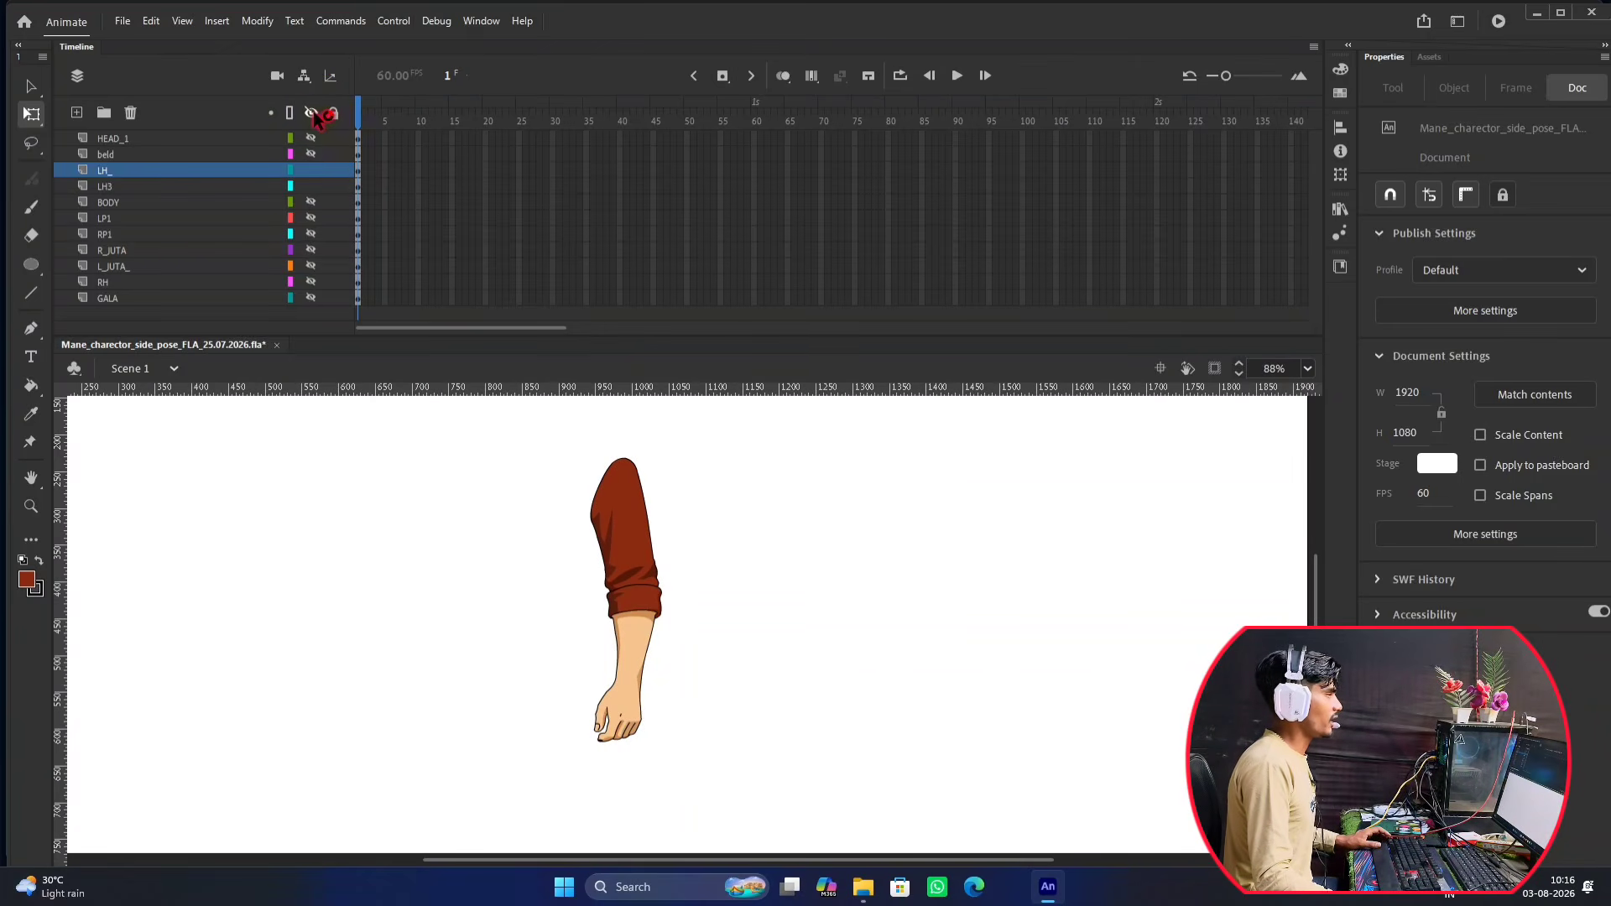
click(312, 115)
click(312, 115)
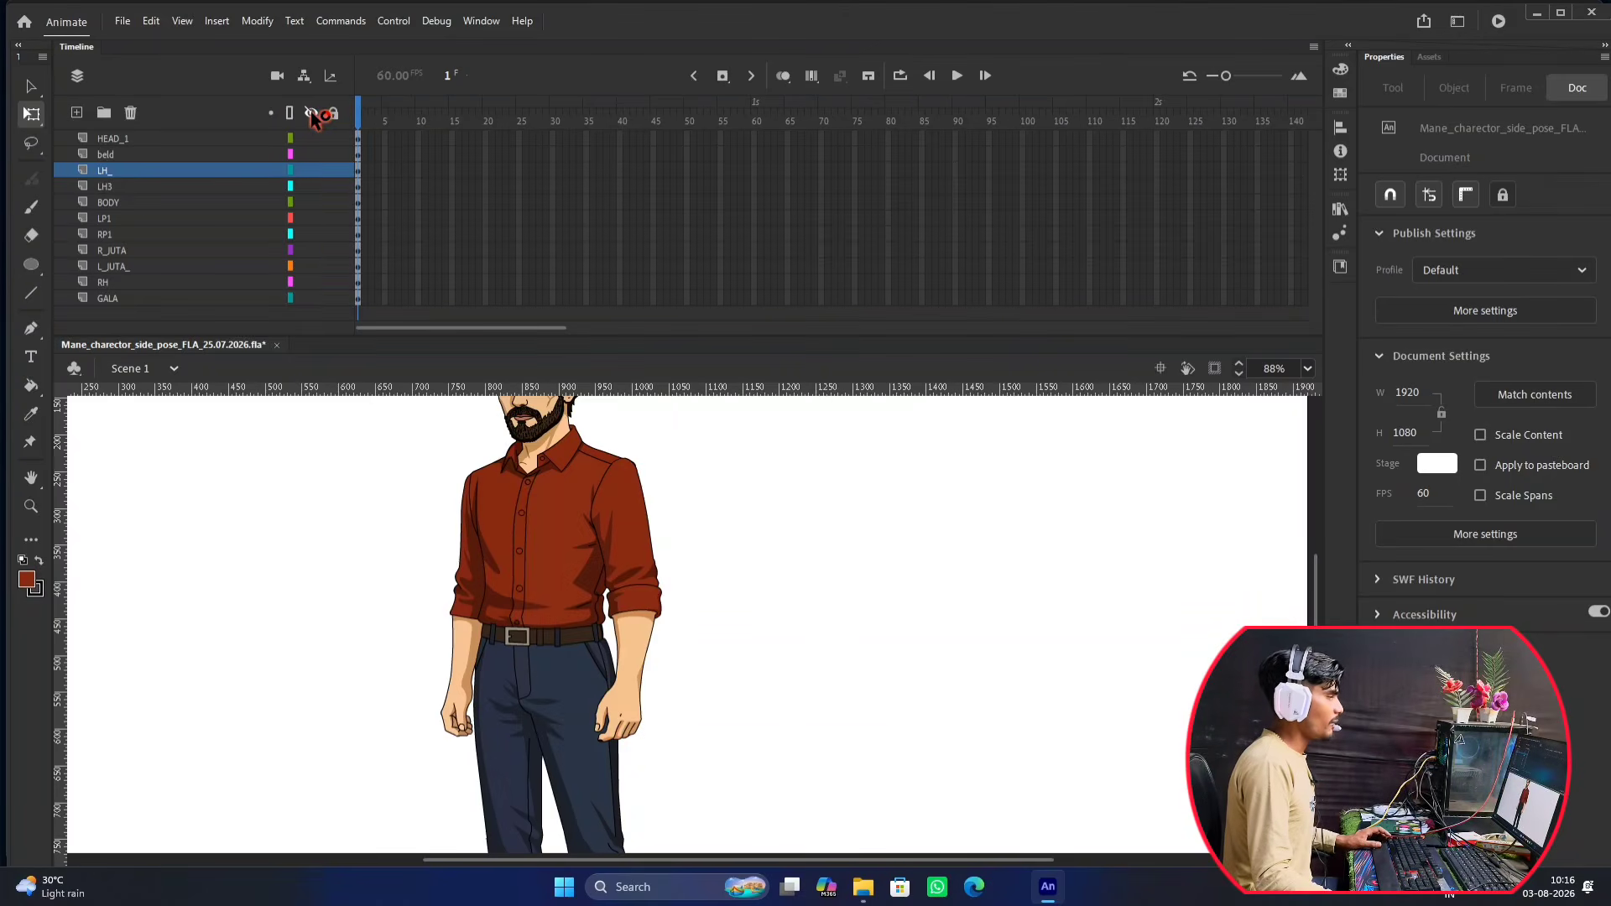
scroll(561, 421, down, 1)
scroll(700, 481, up, 1)
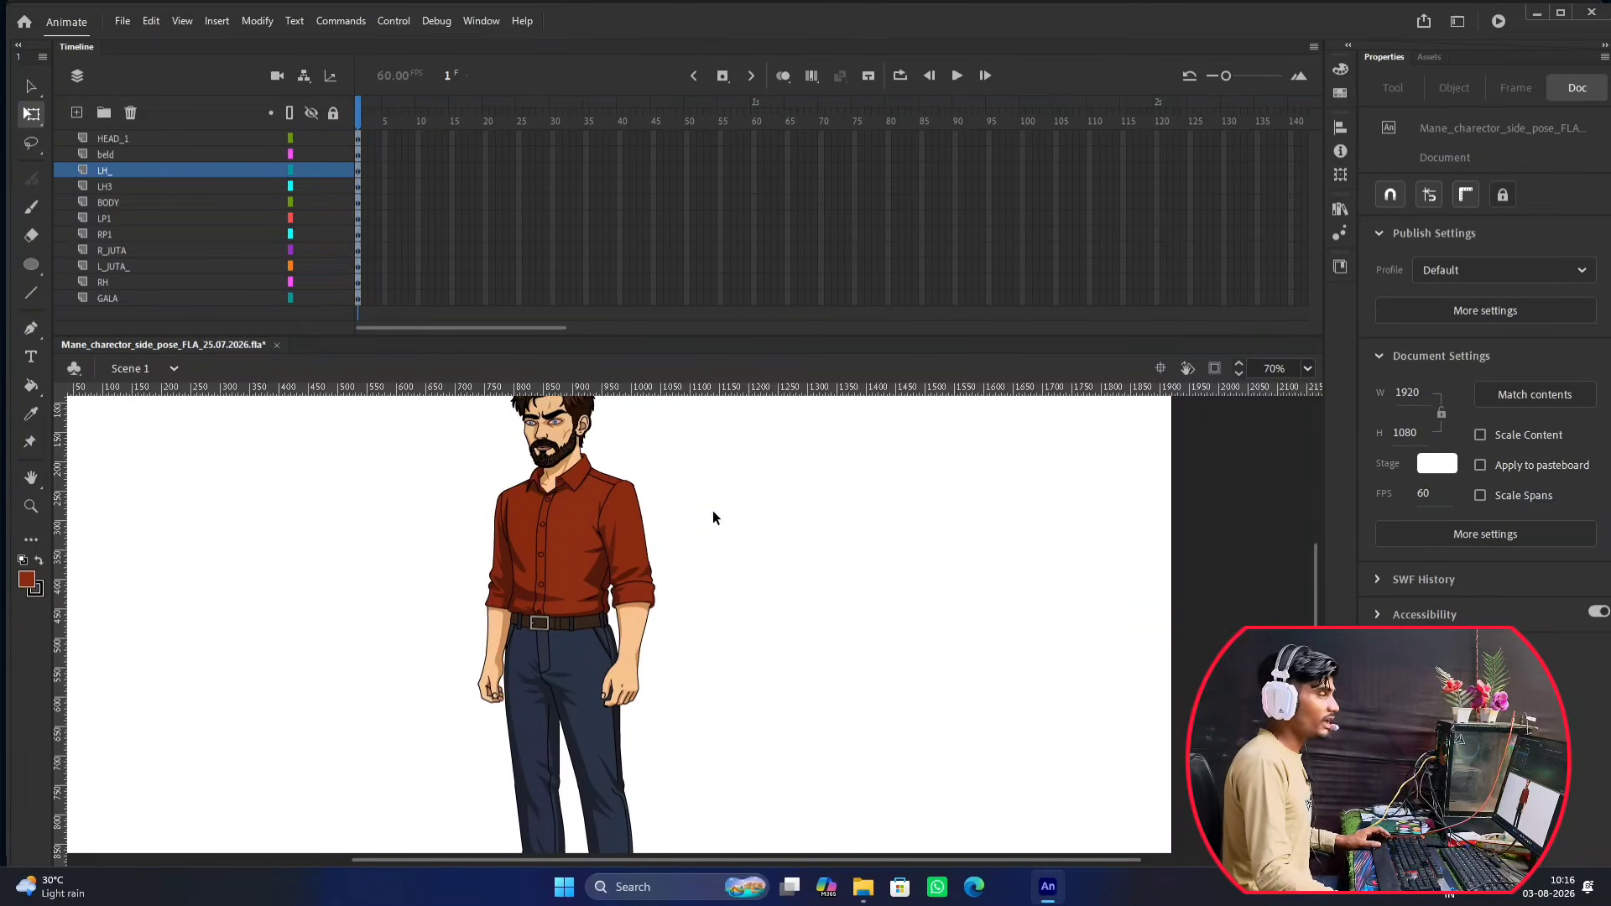
click(636, 555)
click(633, 643)
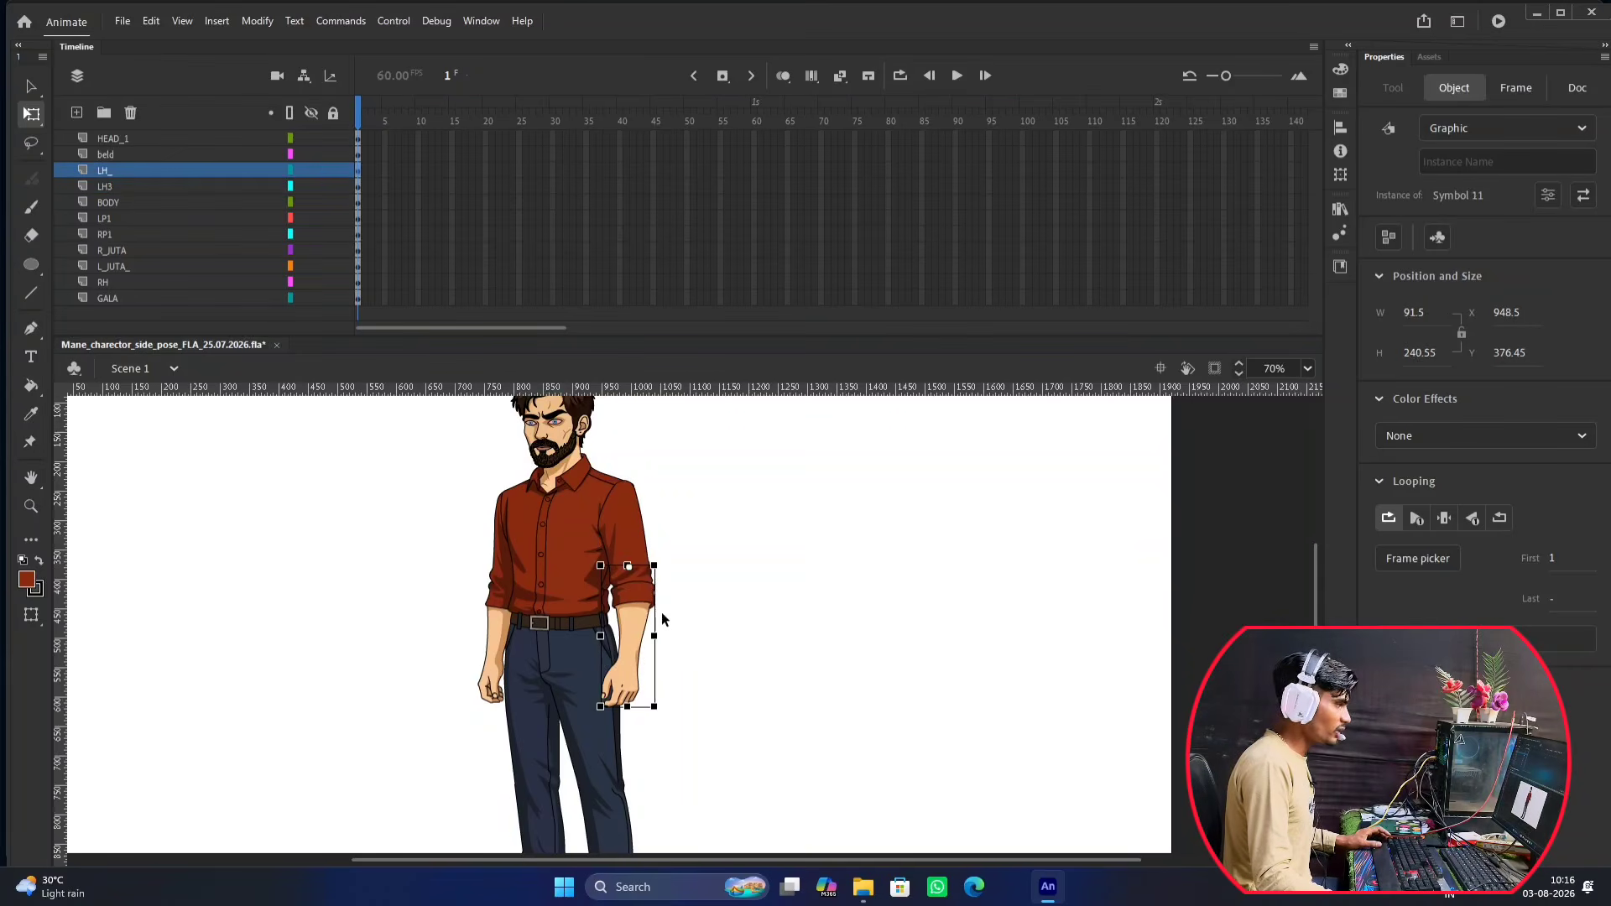
click(708, 557)
key(ctrl+minus)
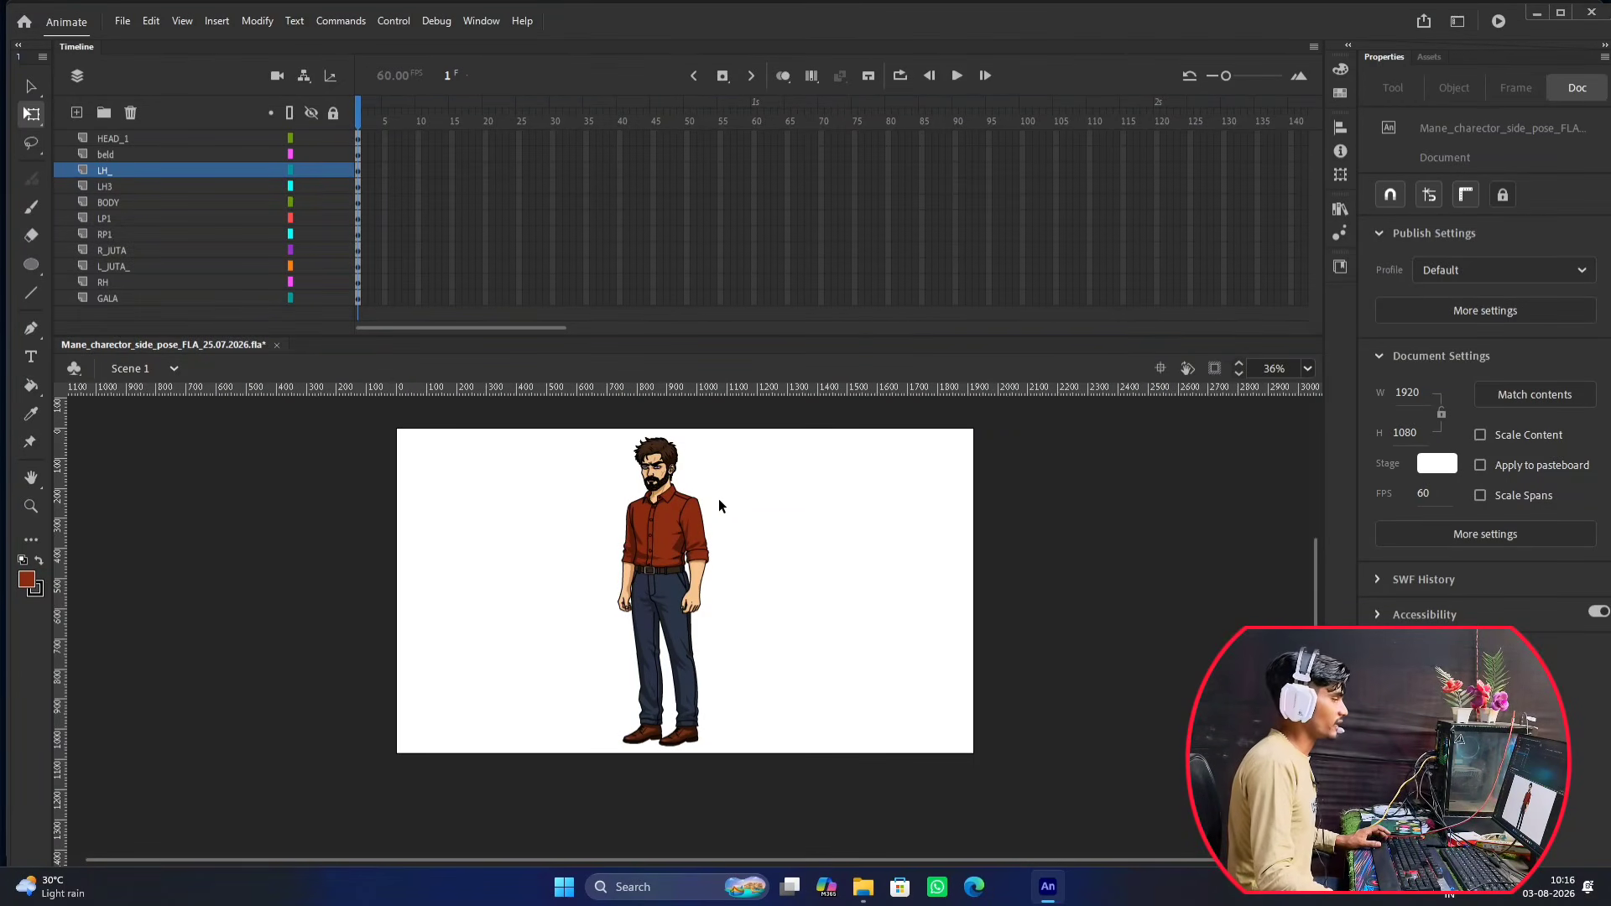
scroll(718, 499, up, 2)
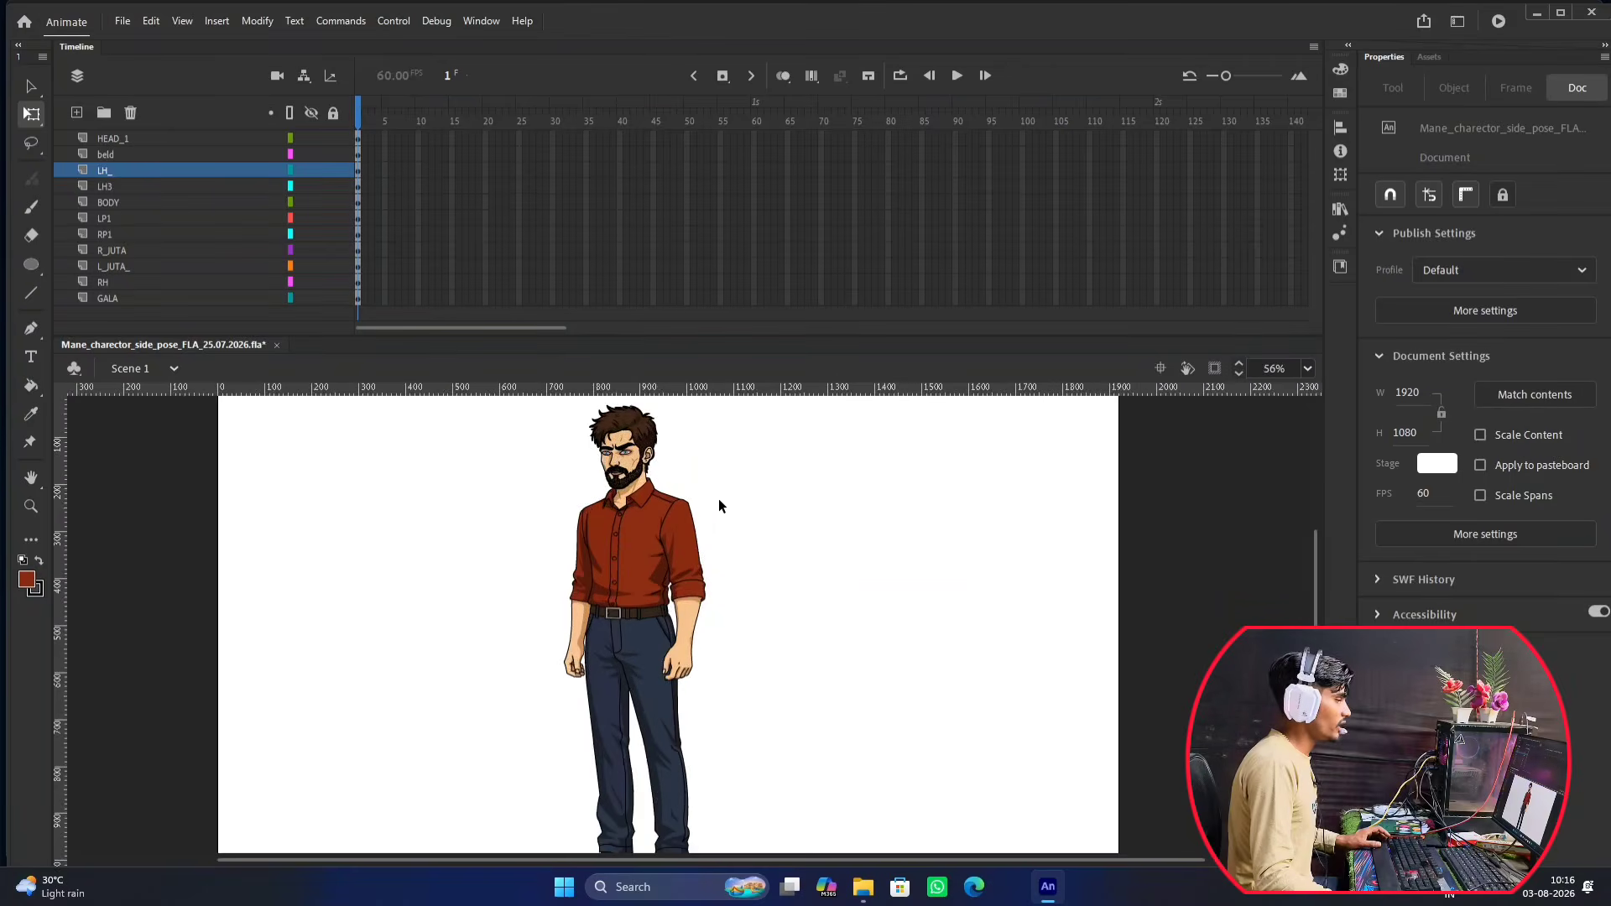
Pick the character's right arm and select its layer RH.
click(579, 631)
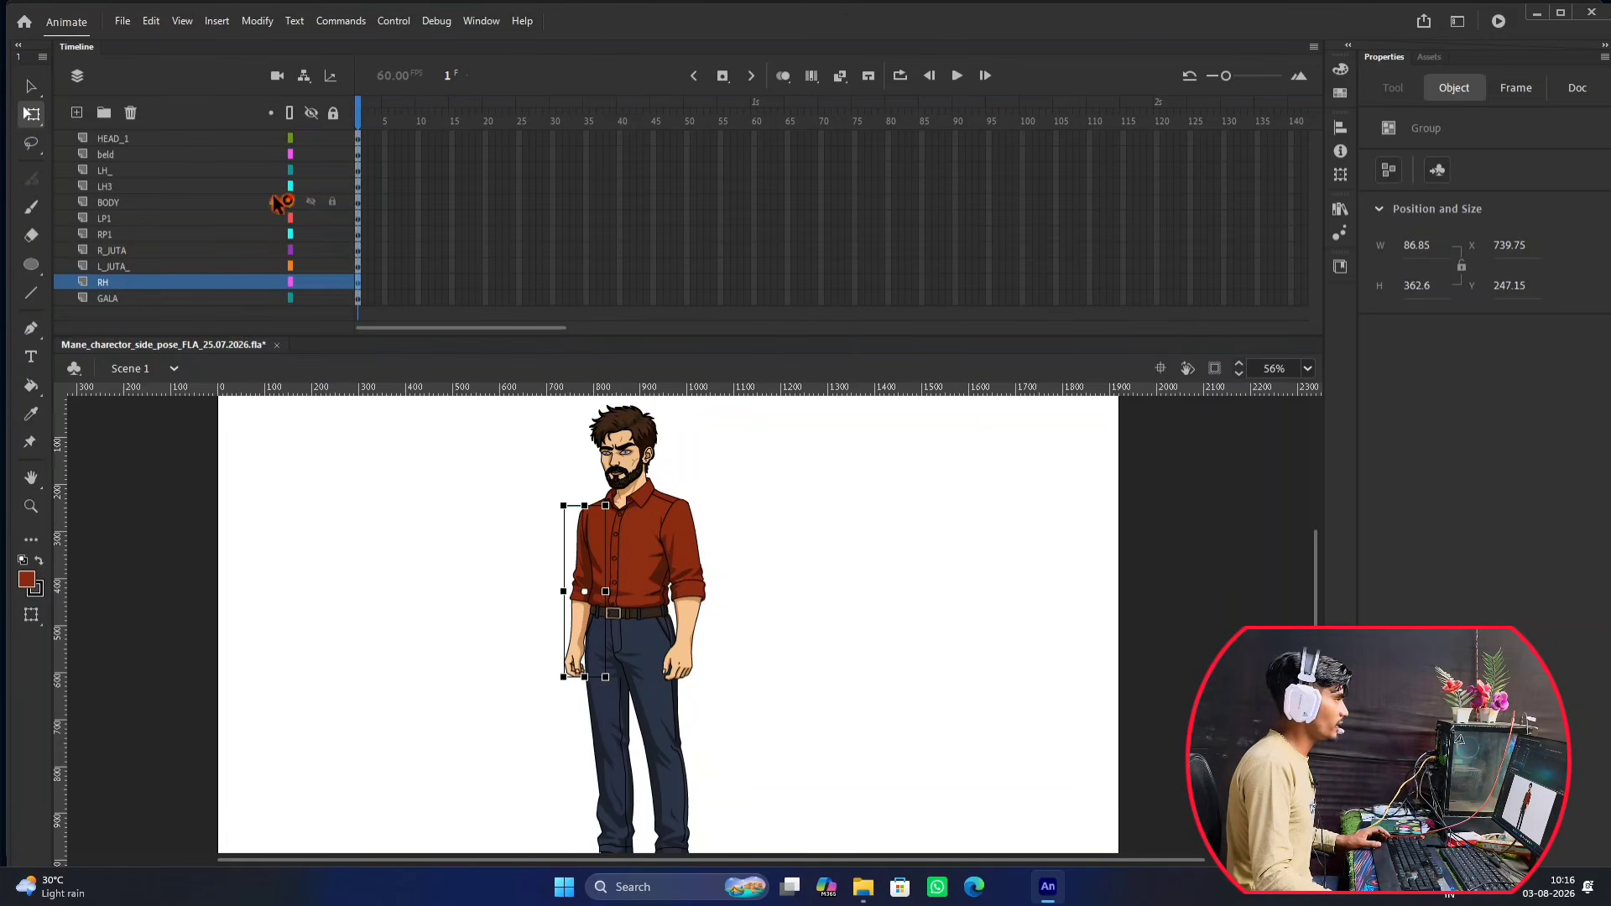
click(176, 267)
click(139, 282)
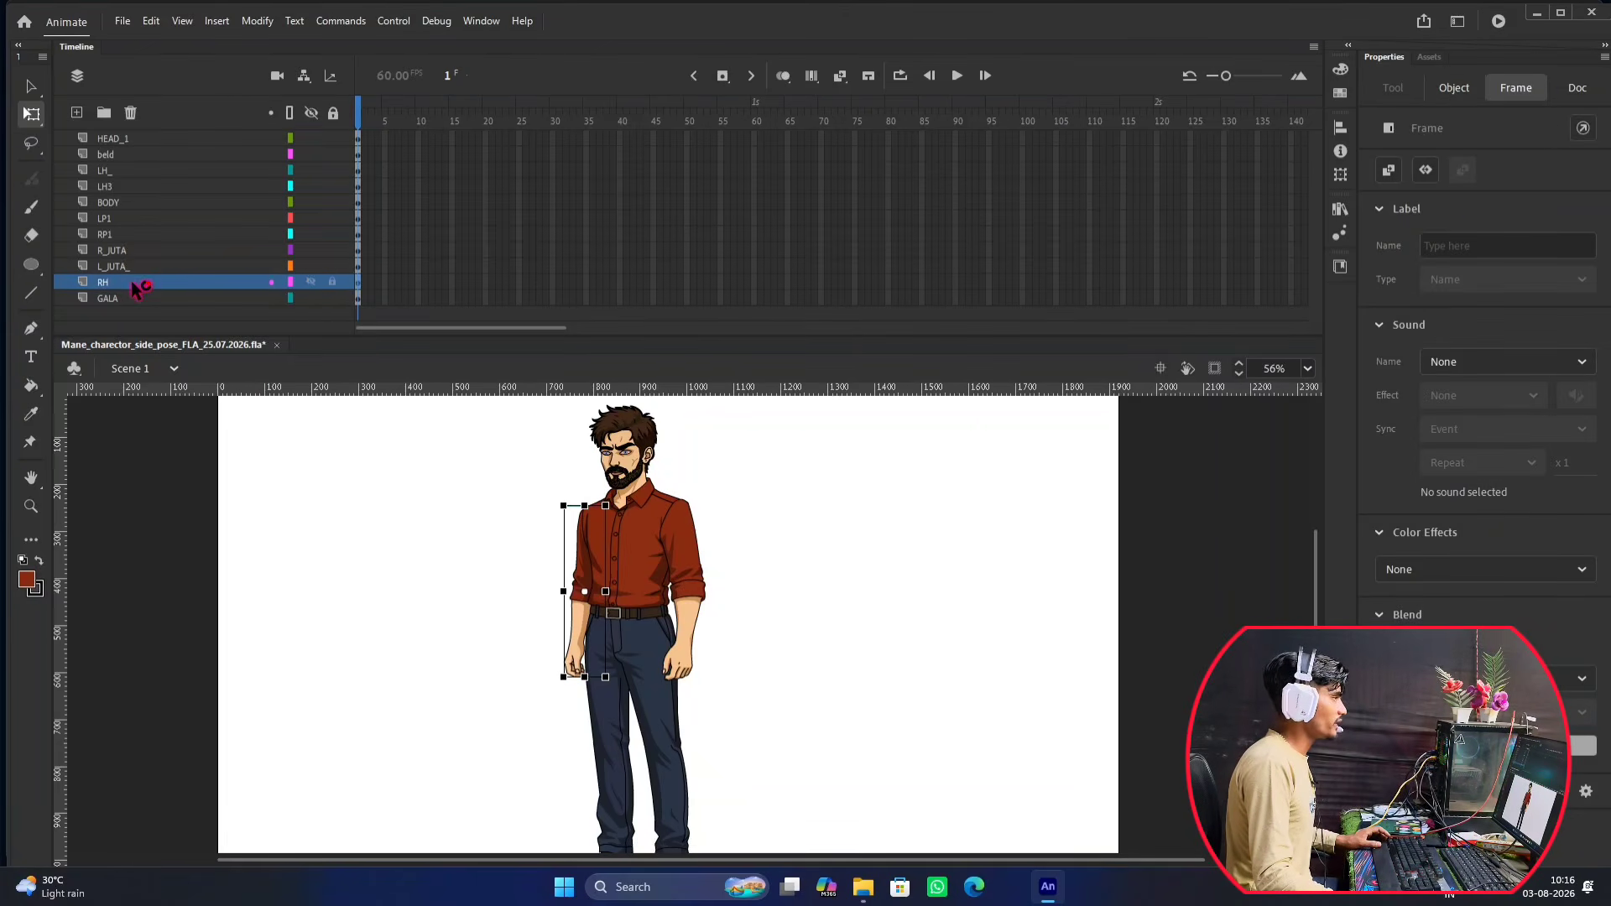
Isolate the RH layer to inspect the right arm, and turn all layers back on.
click(311, 112)
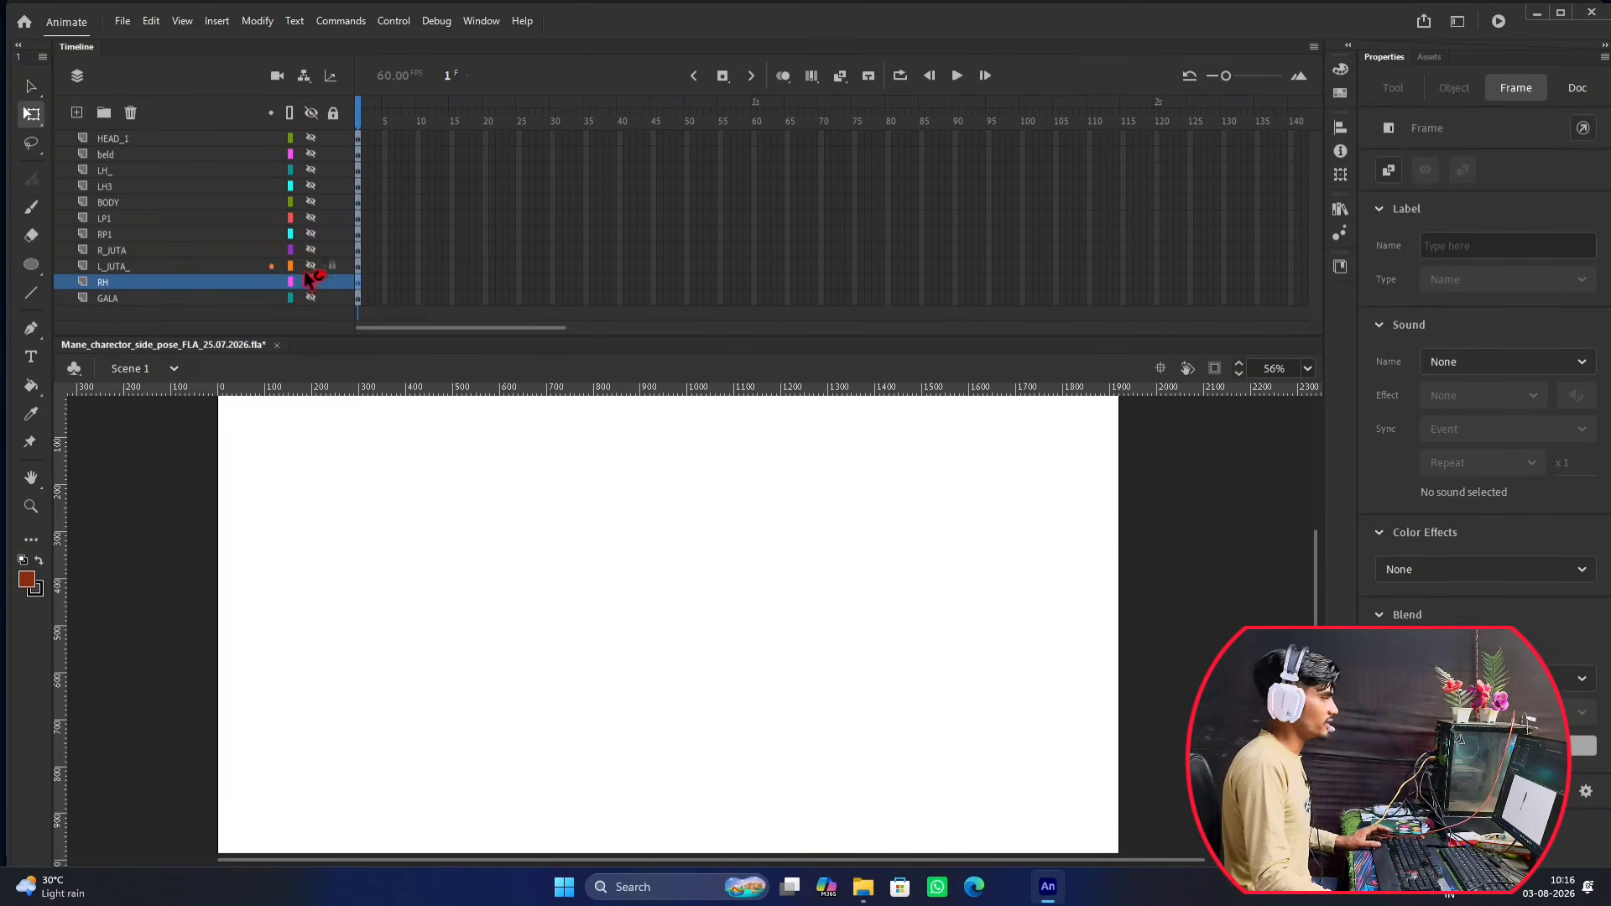
click(311, 282)
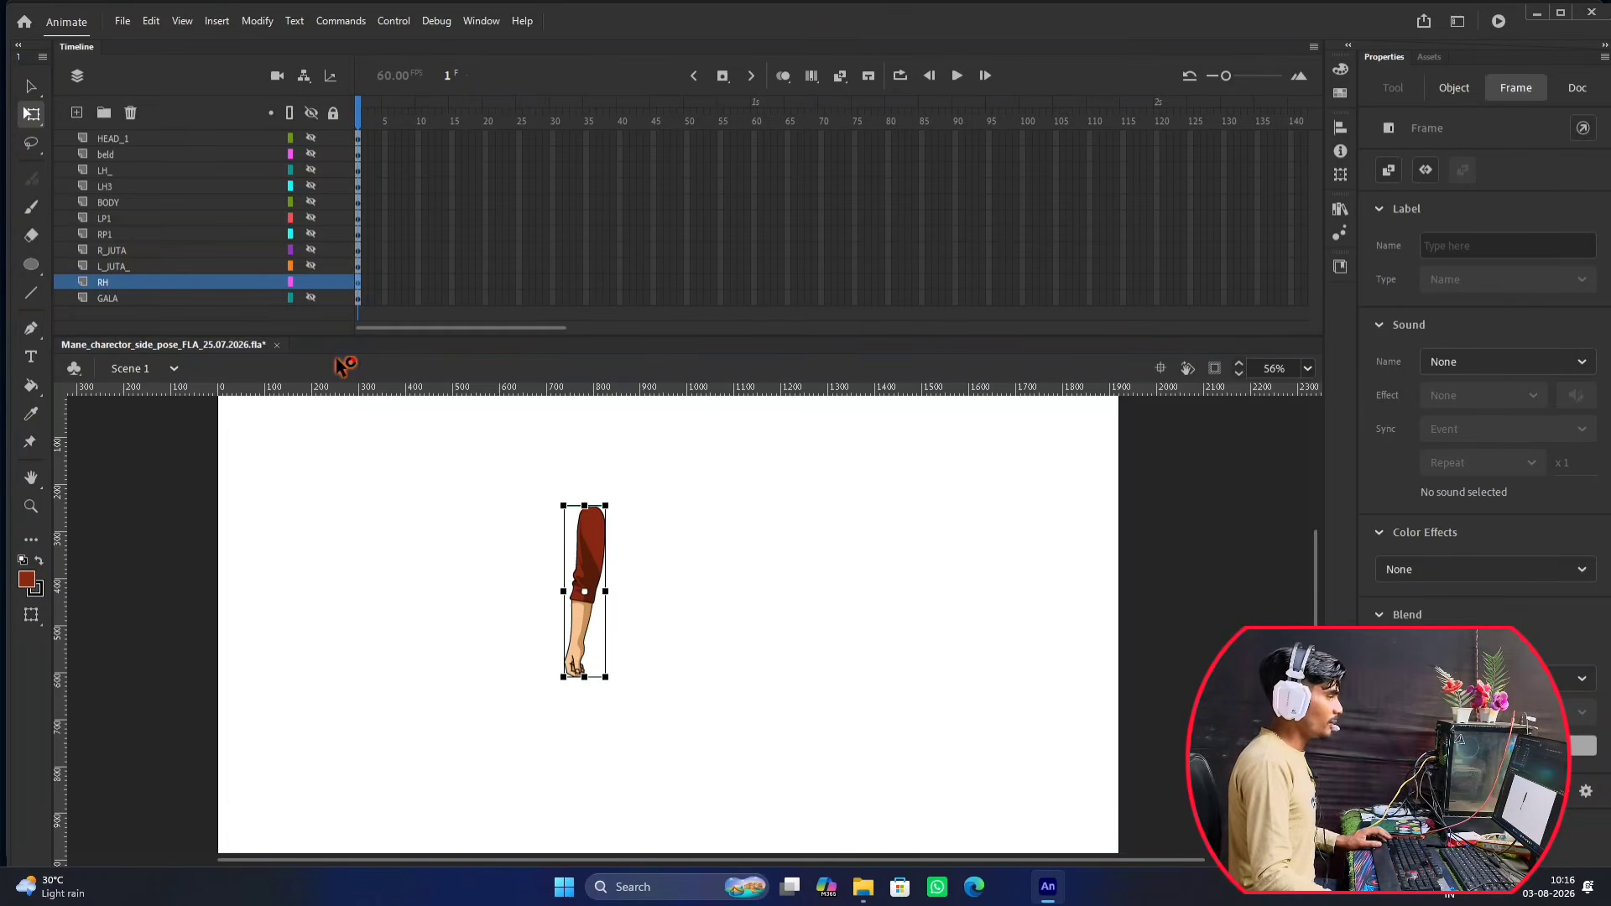
scroll(592, 561, up, 4)
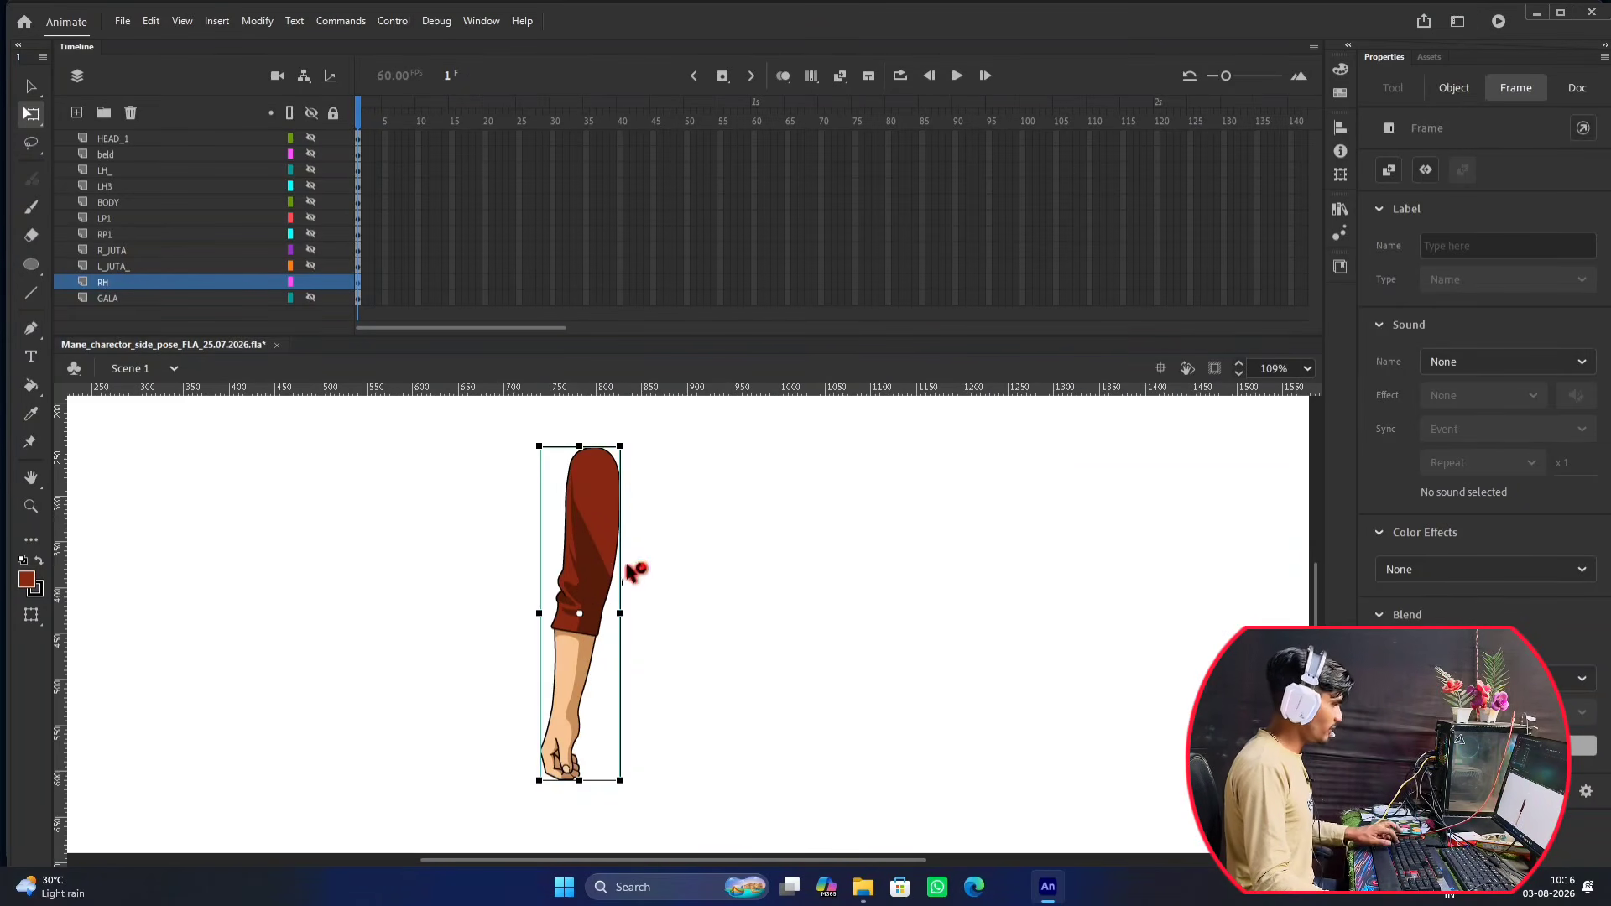
scroll(653, 472, up, 2)
scroll(658, 487, down, 2)
click(663, 502)
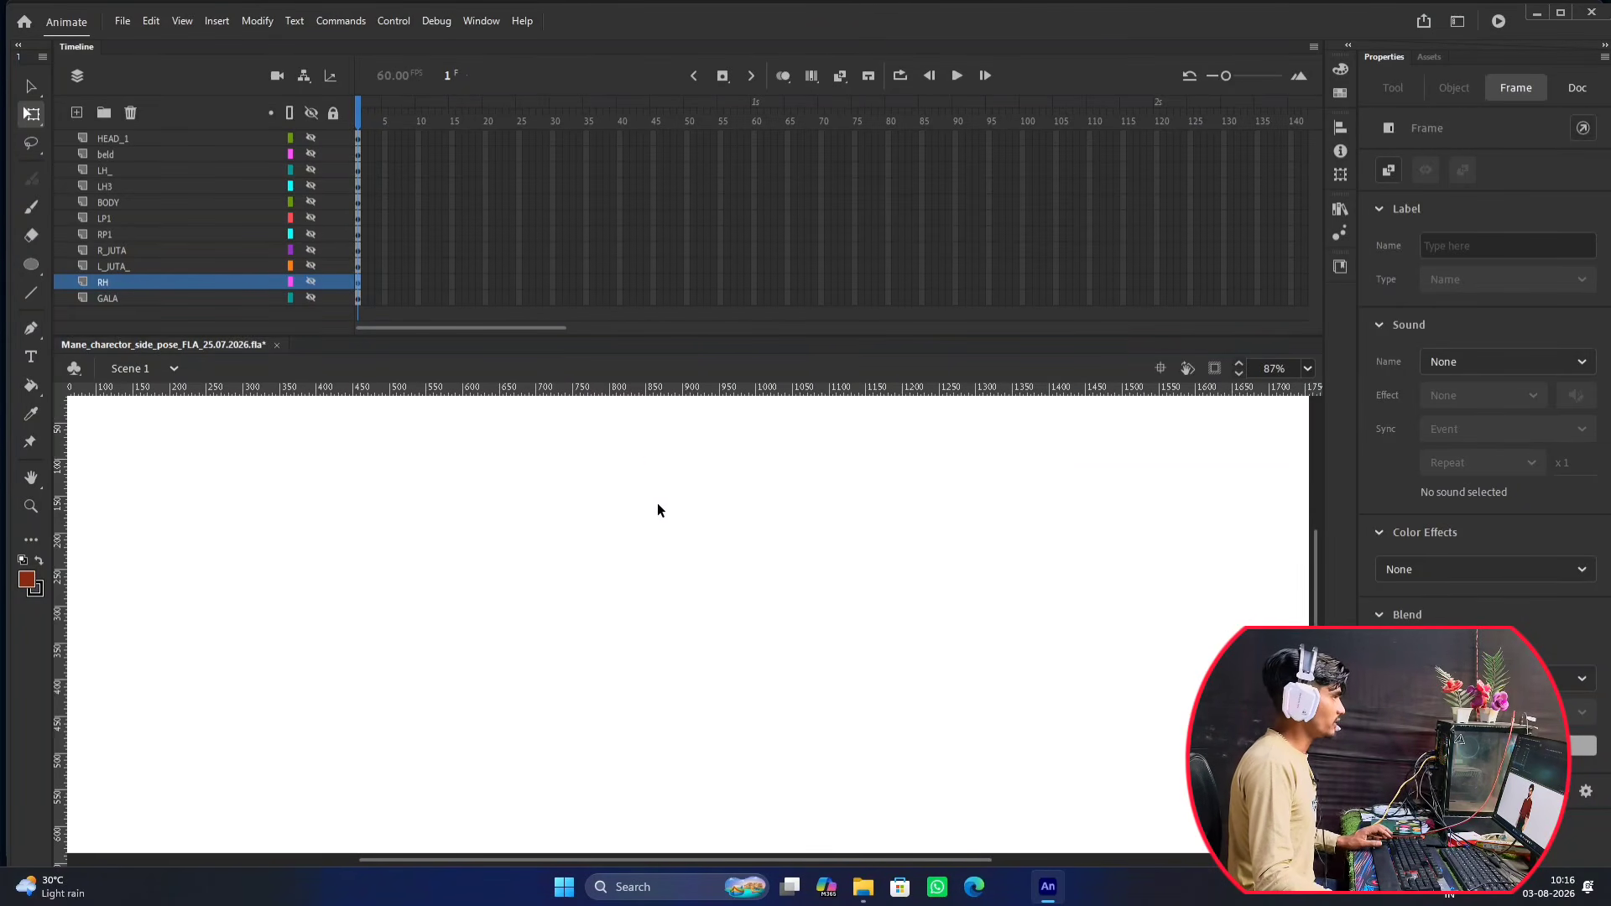
click(656, 502)
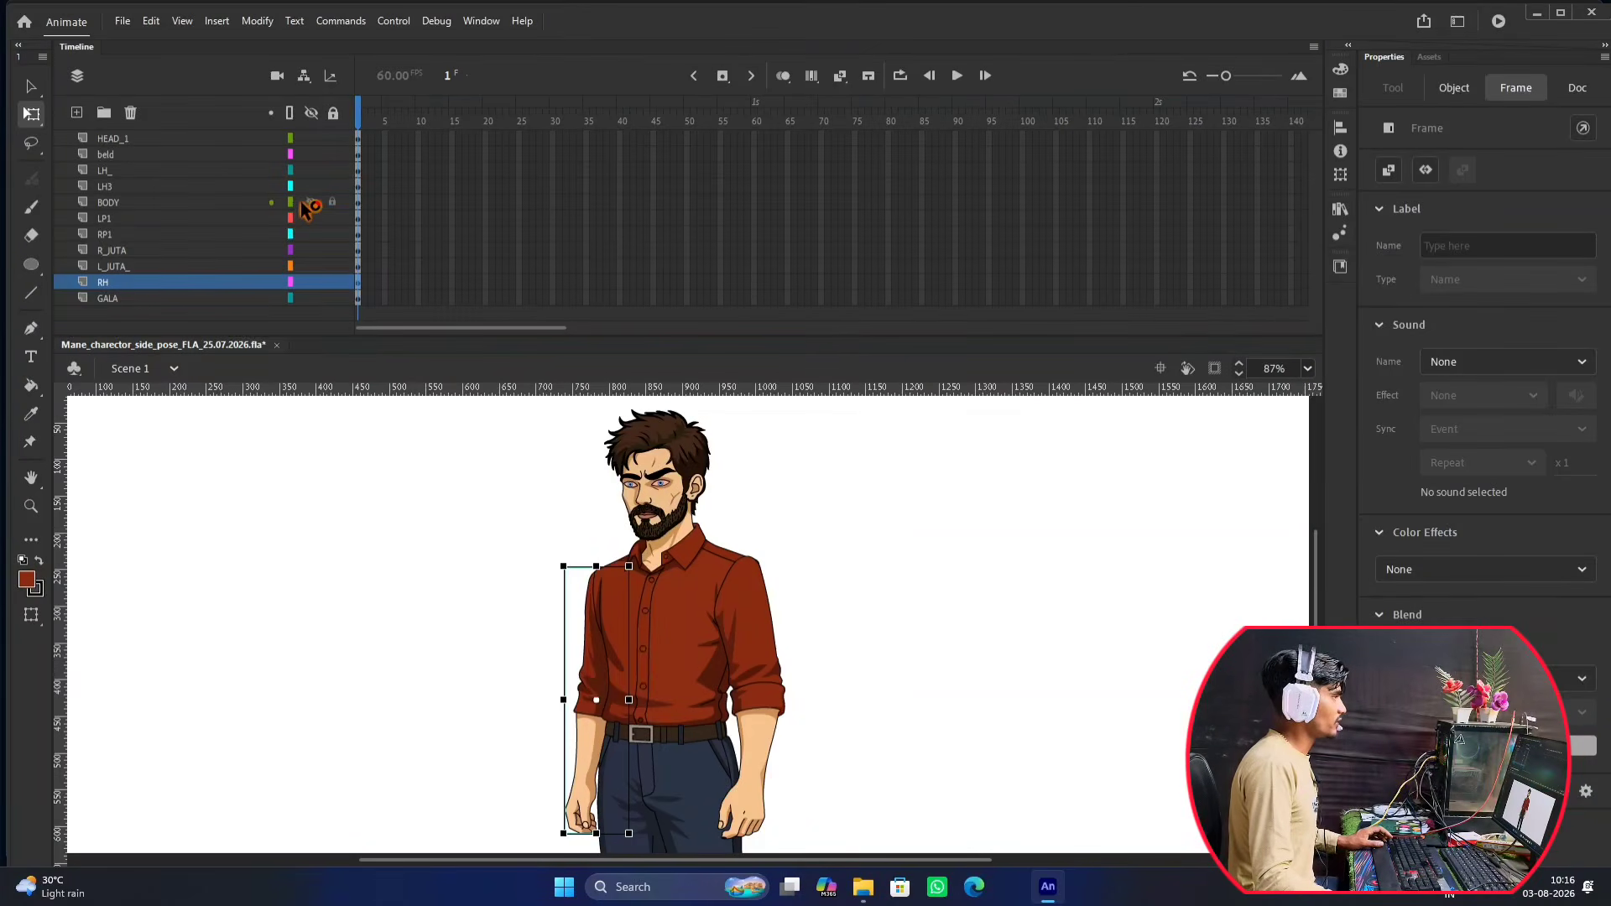
scroll(350, 455, down, 2)
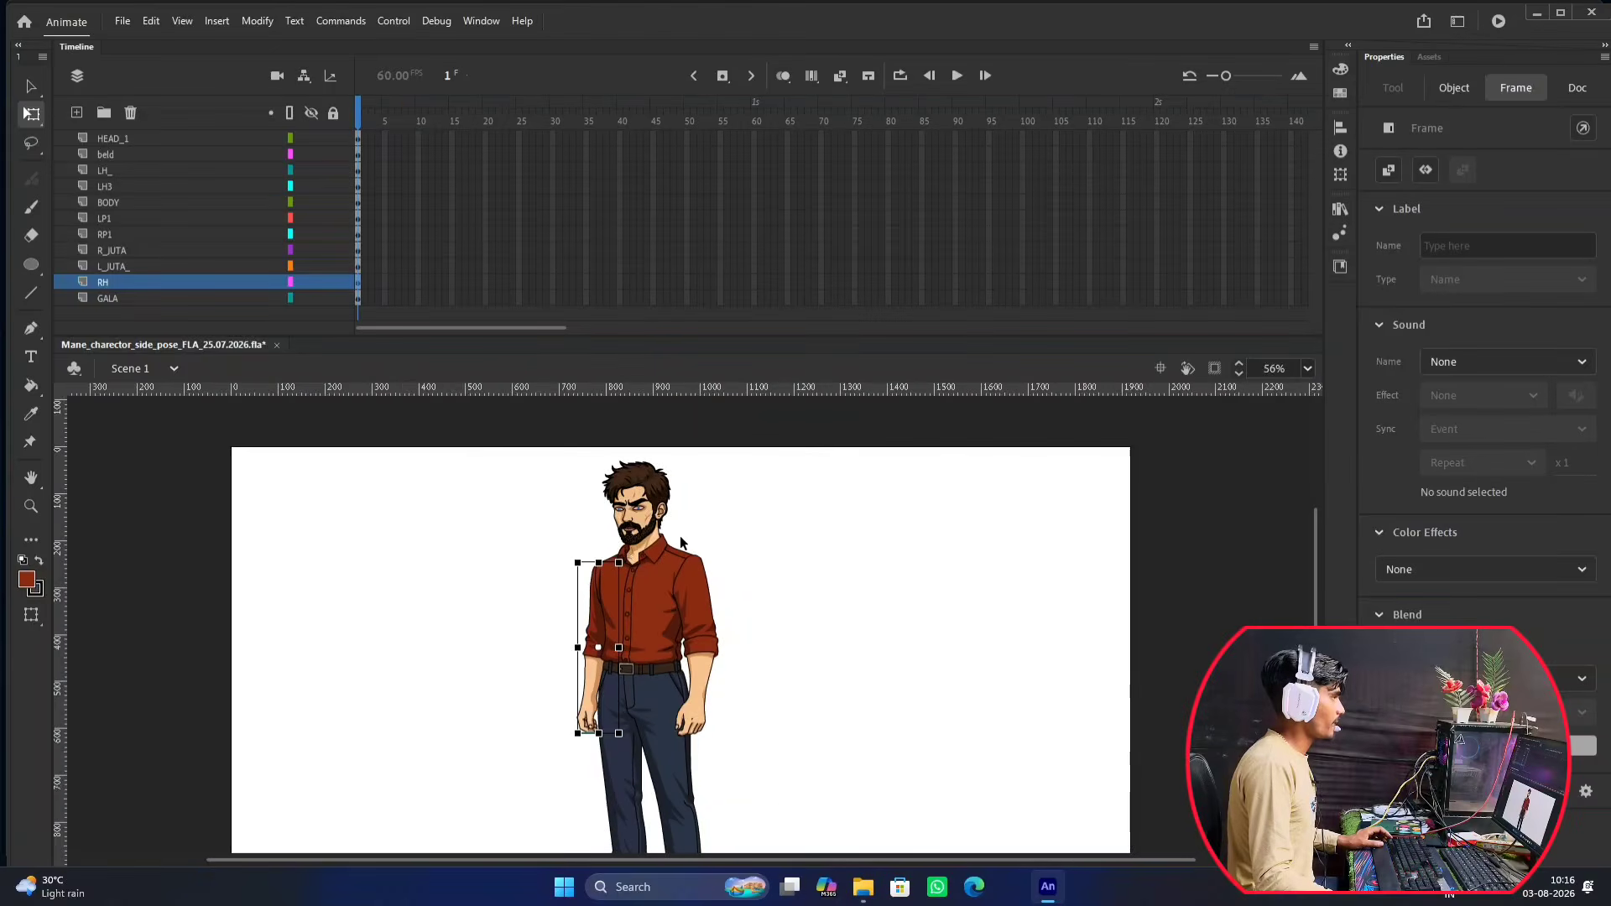
Hide every layer except RH and shrink the timeline to enlarge the stage around the right arm.
click(312, 112)
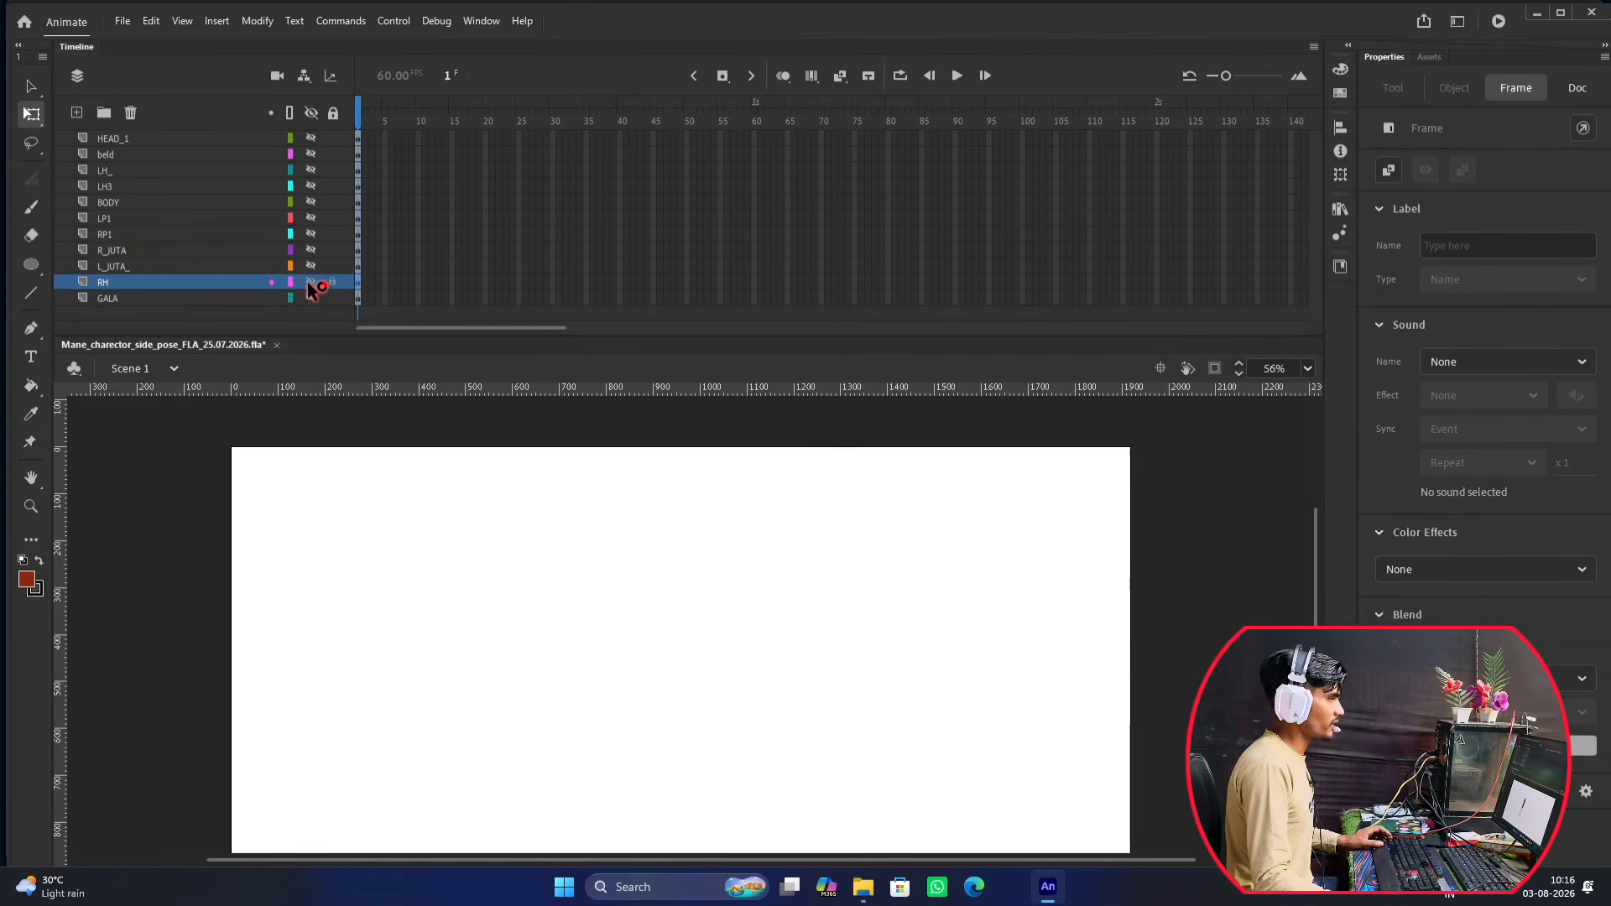
click(312, 284)
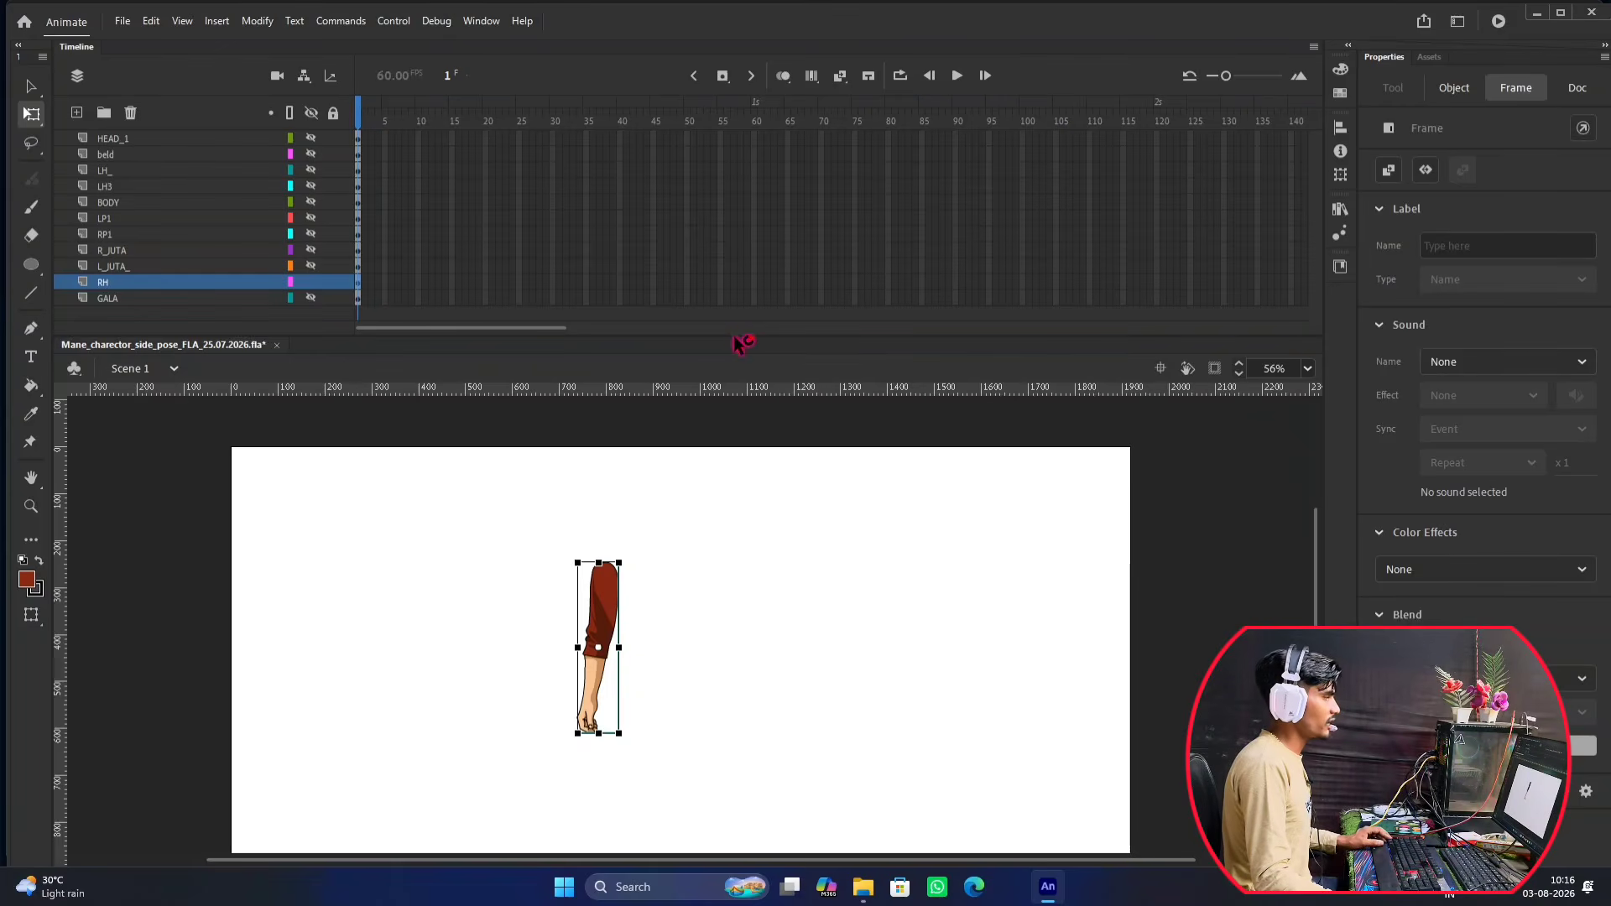
drag(737, 337, 739, 172)
scroll(562, 470, up, 2)
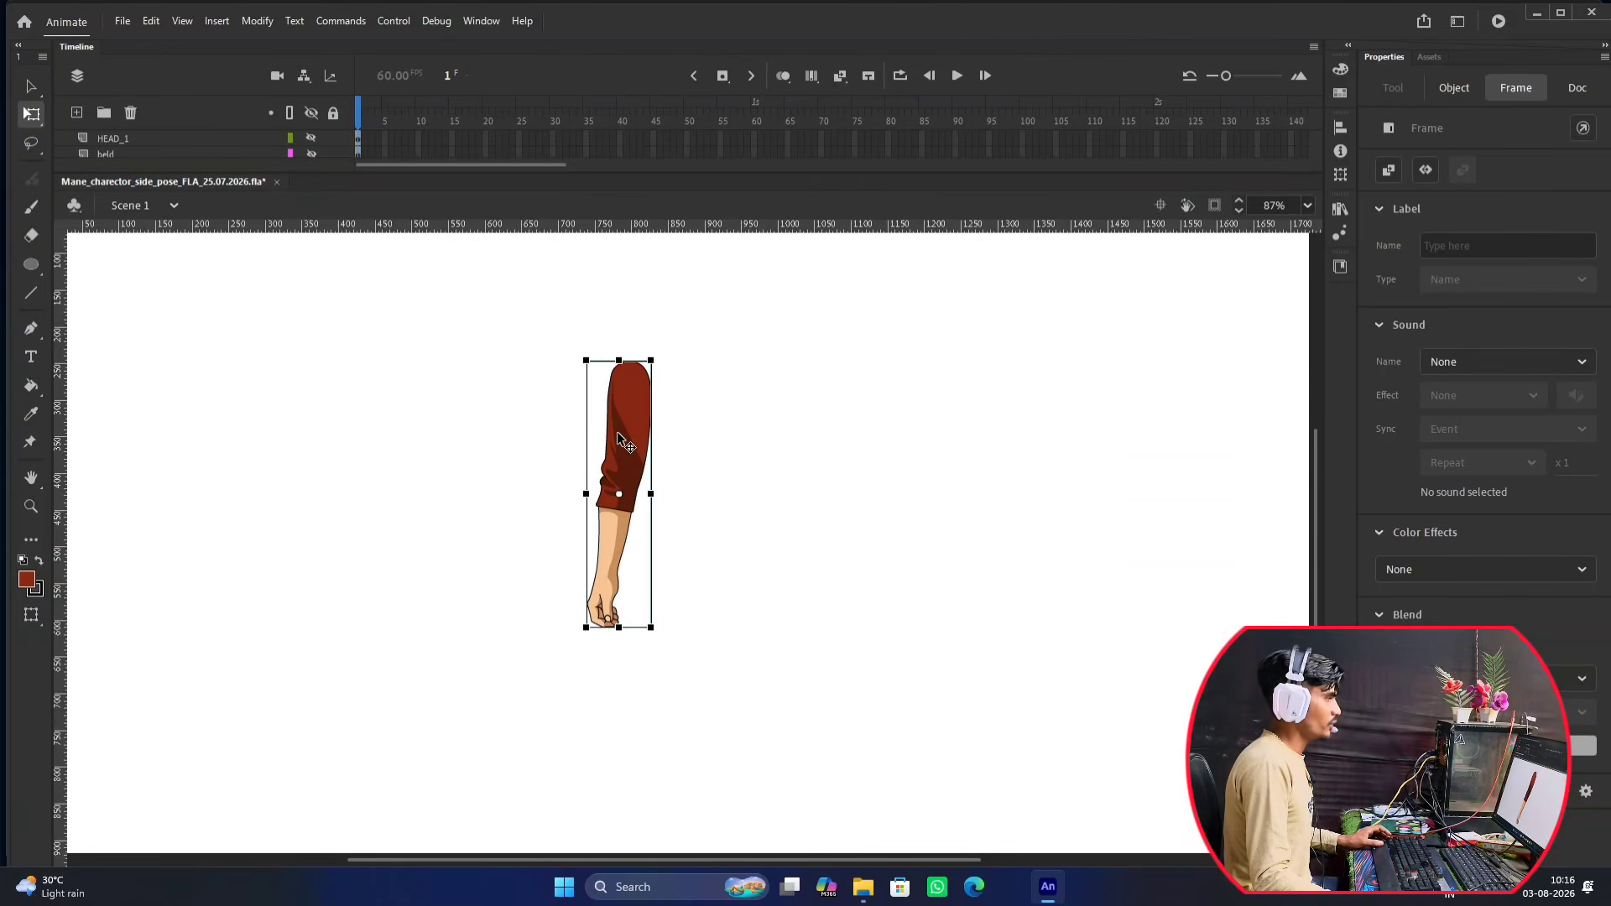
scroll(619, 433, up, 2)
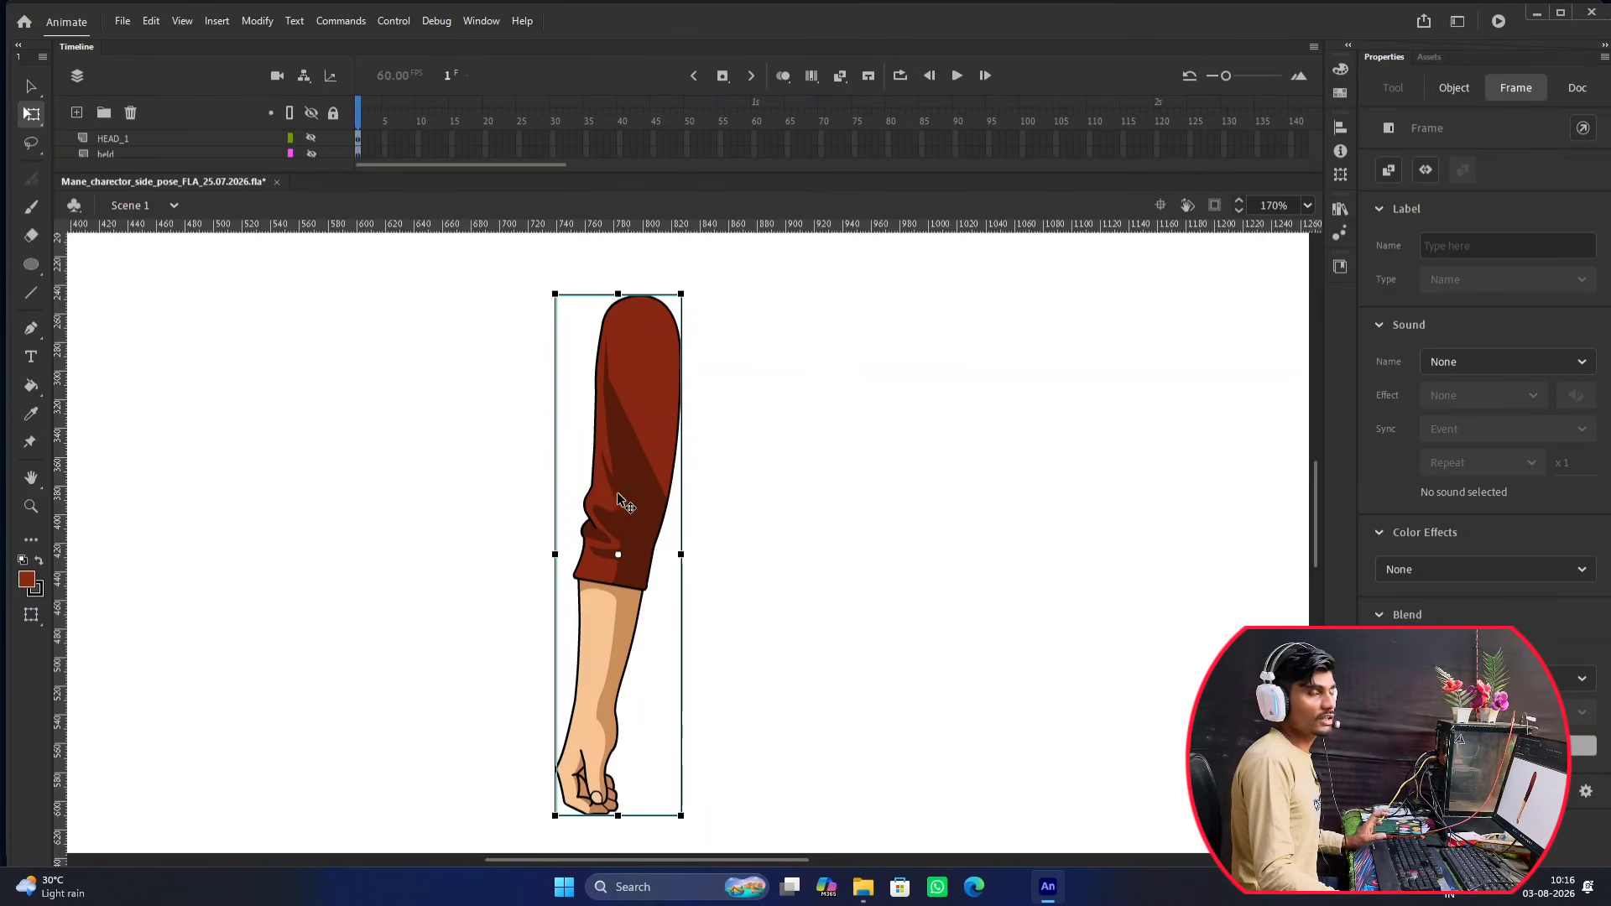
Open the right arm's group for editing and check its red and dark sleeve shapes.
click(831, 435)
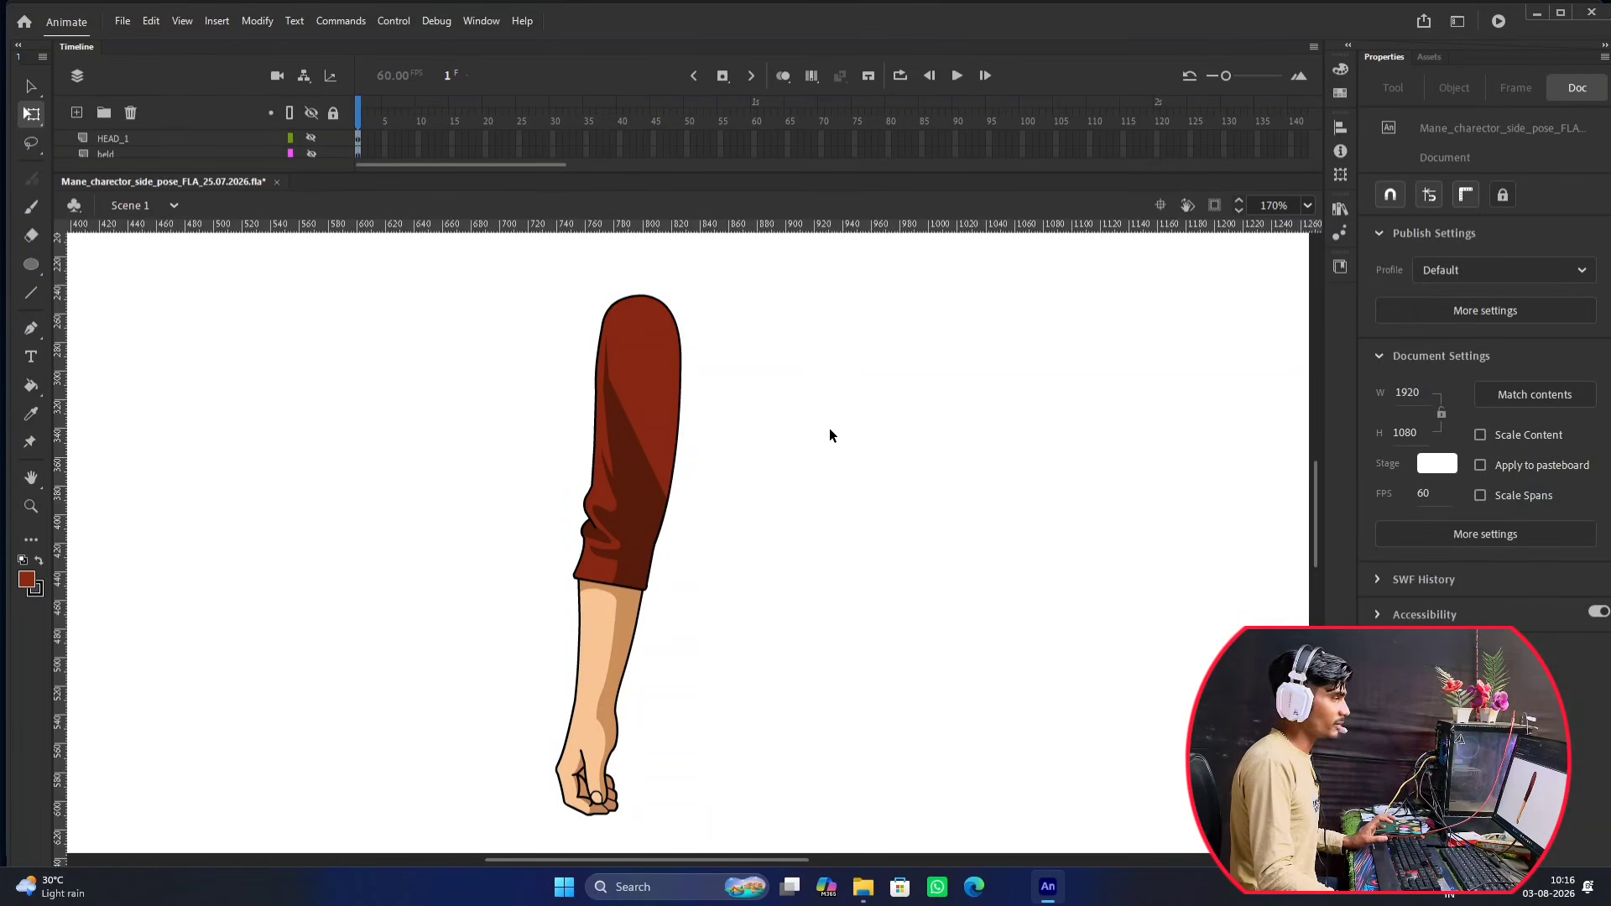
double_click(656, 421)
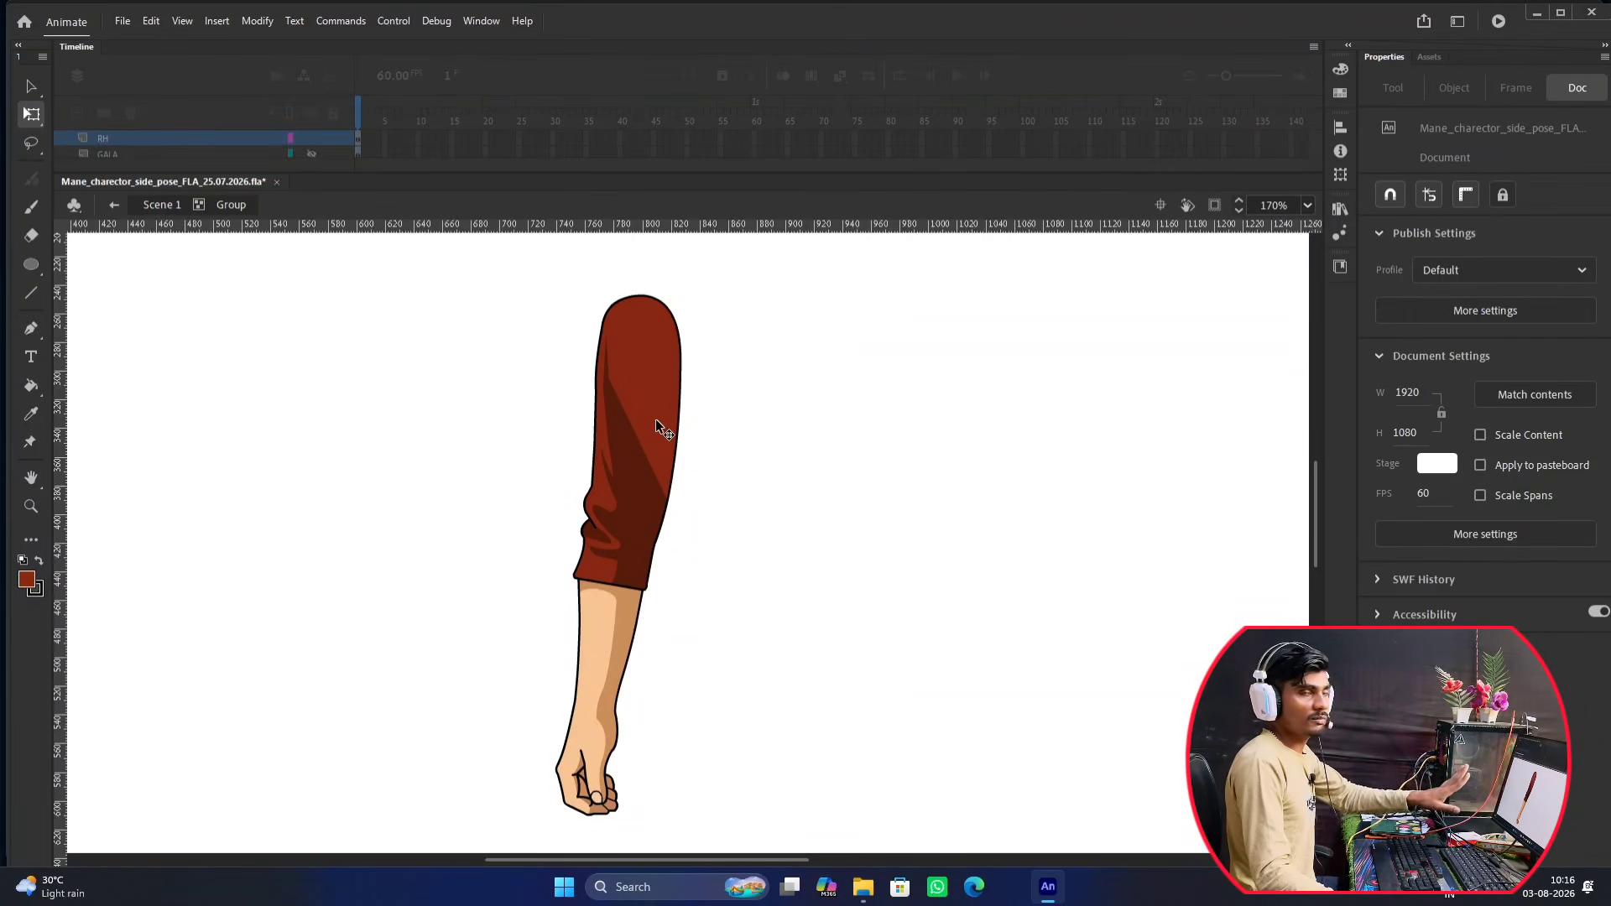
click(664, 371)
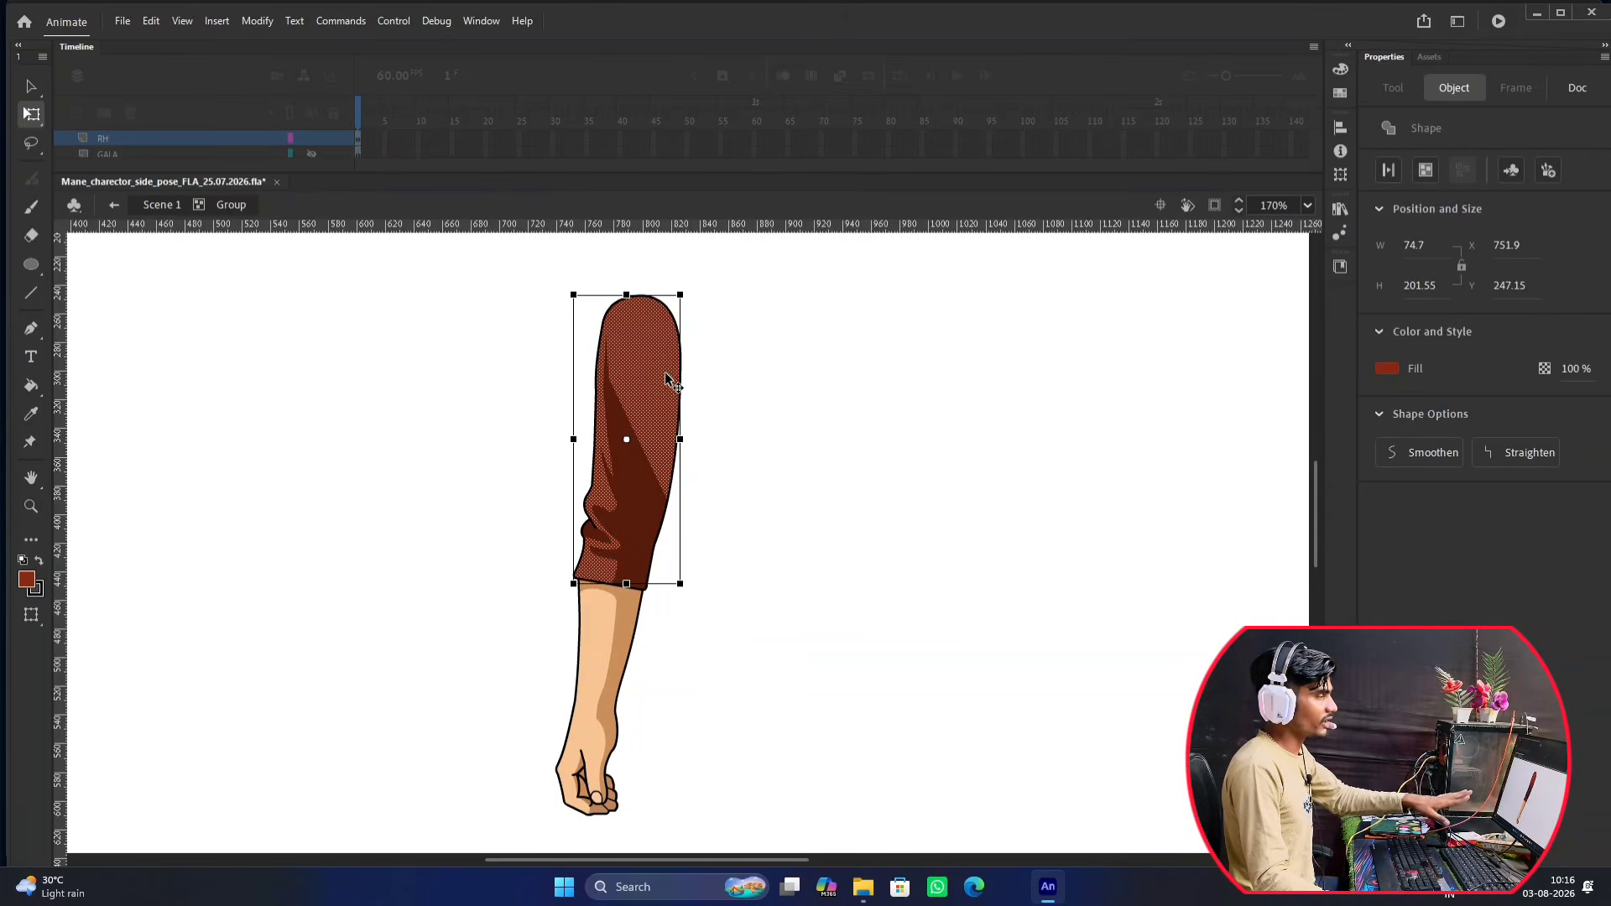
click(662, 530)
click(647, 508)
click(713, 557)
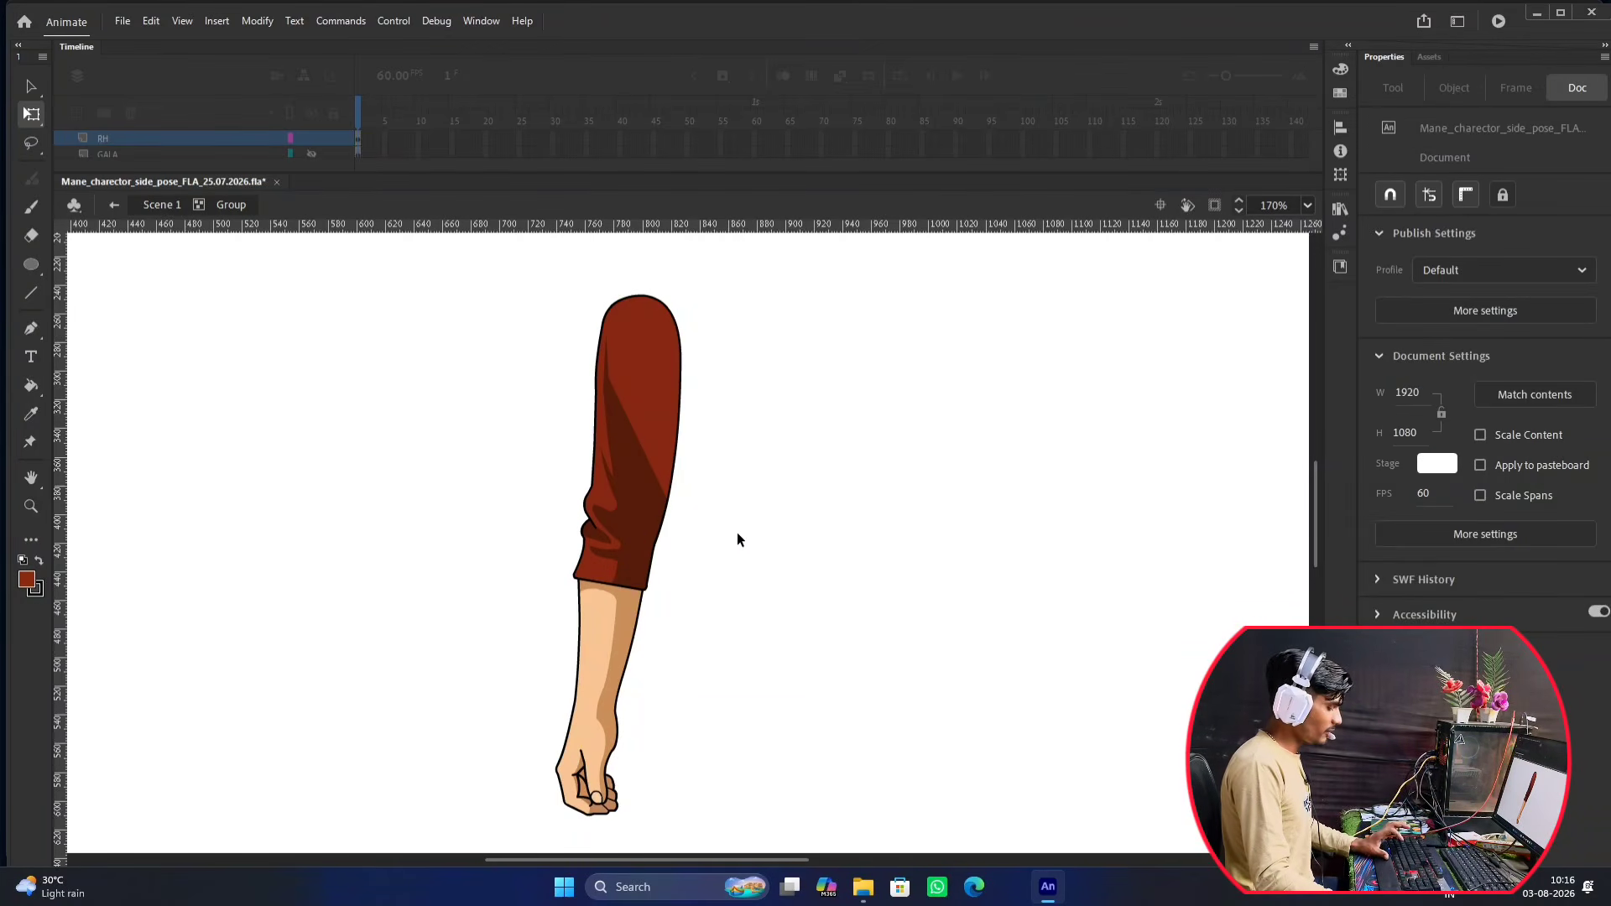
Set the Line tool's stroke to bright green and draw a slightly slanted line across the sleeve at the elbow folds.
key(n)
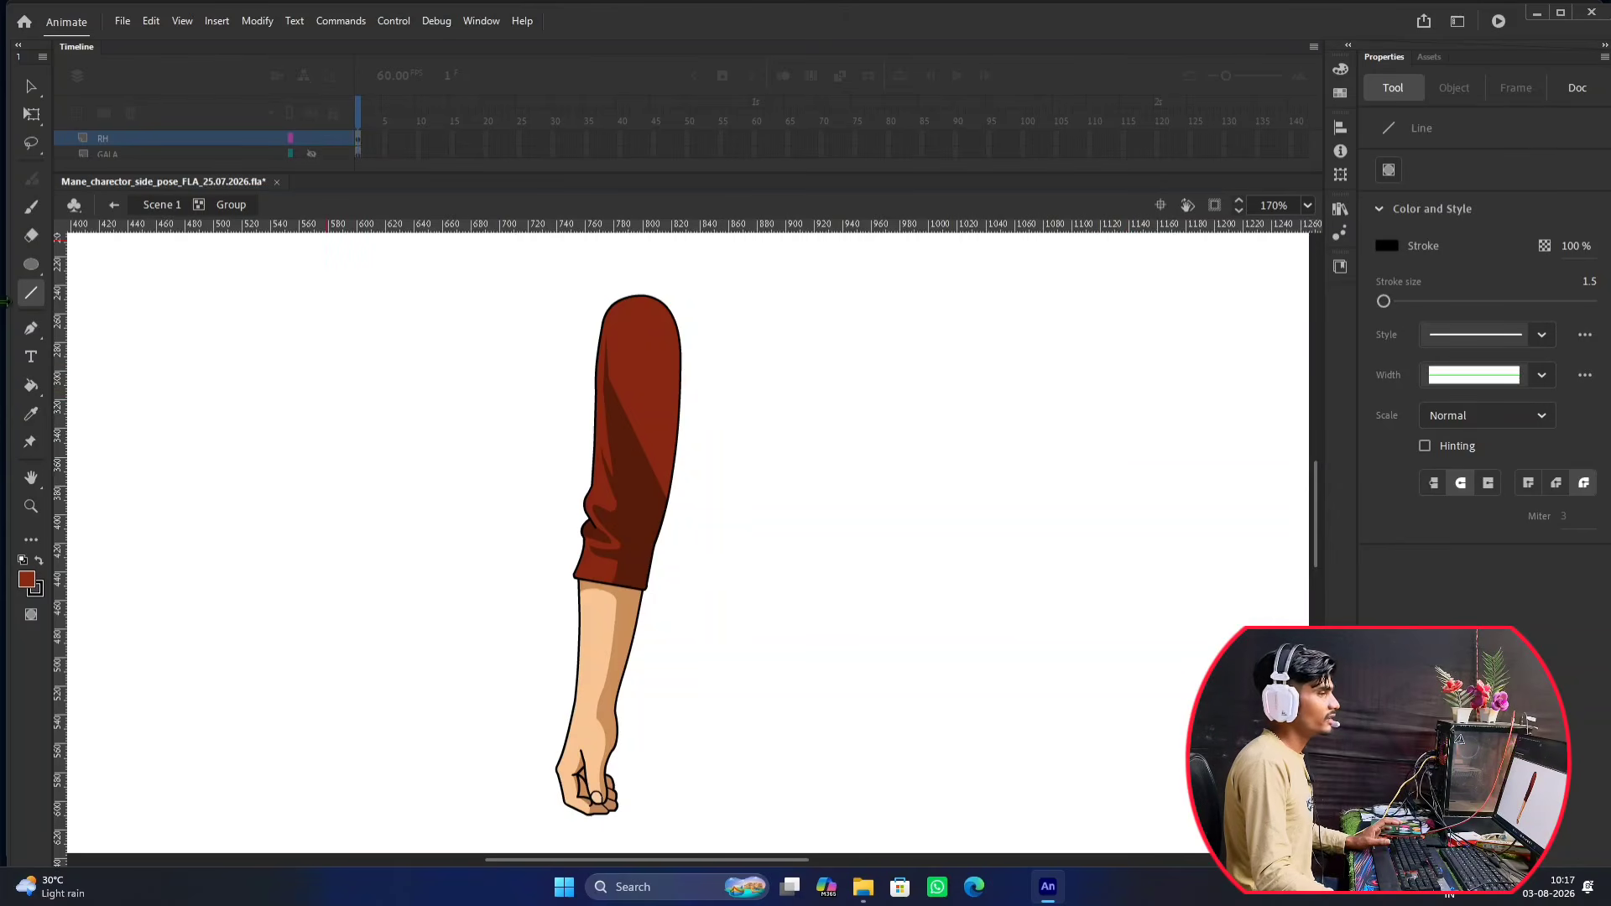
click(1418, 244)
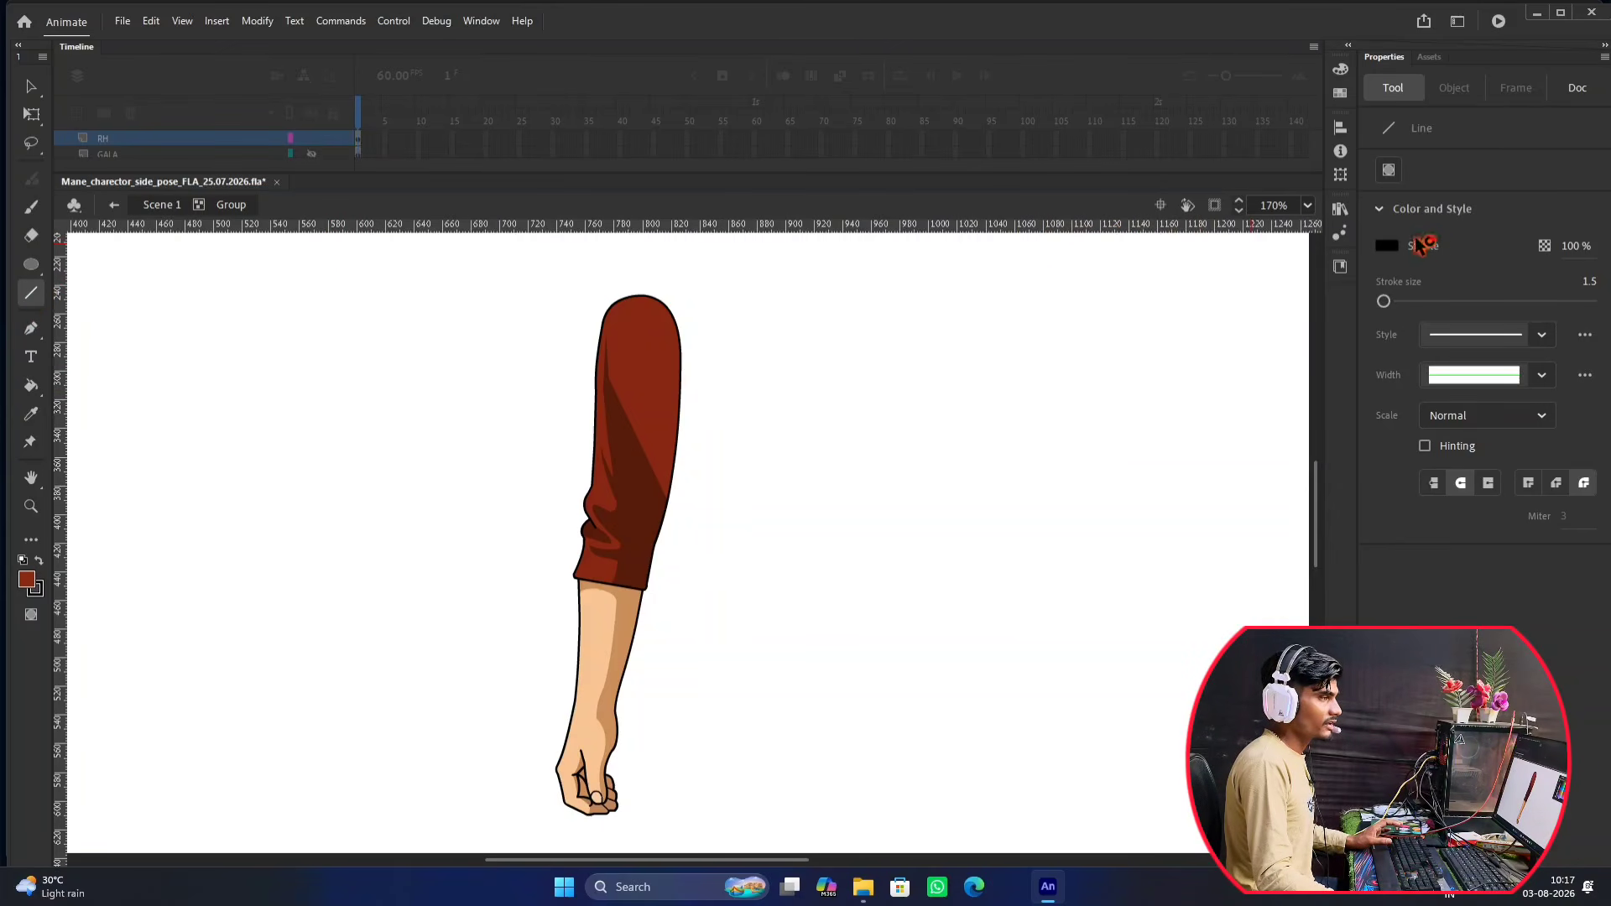
click(1388, 245)
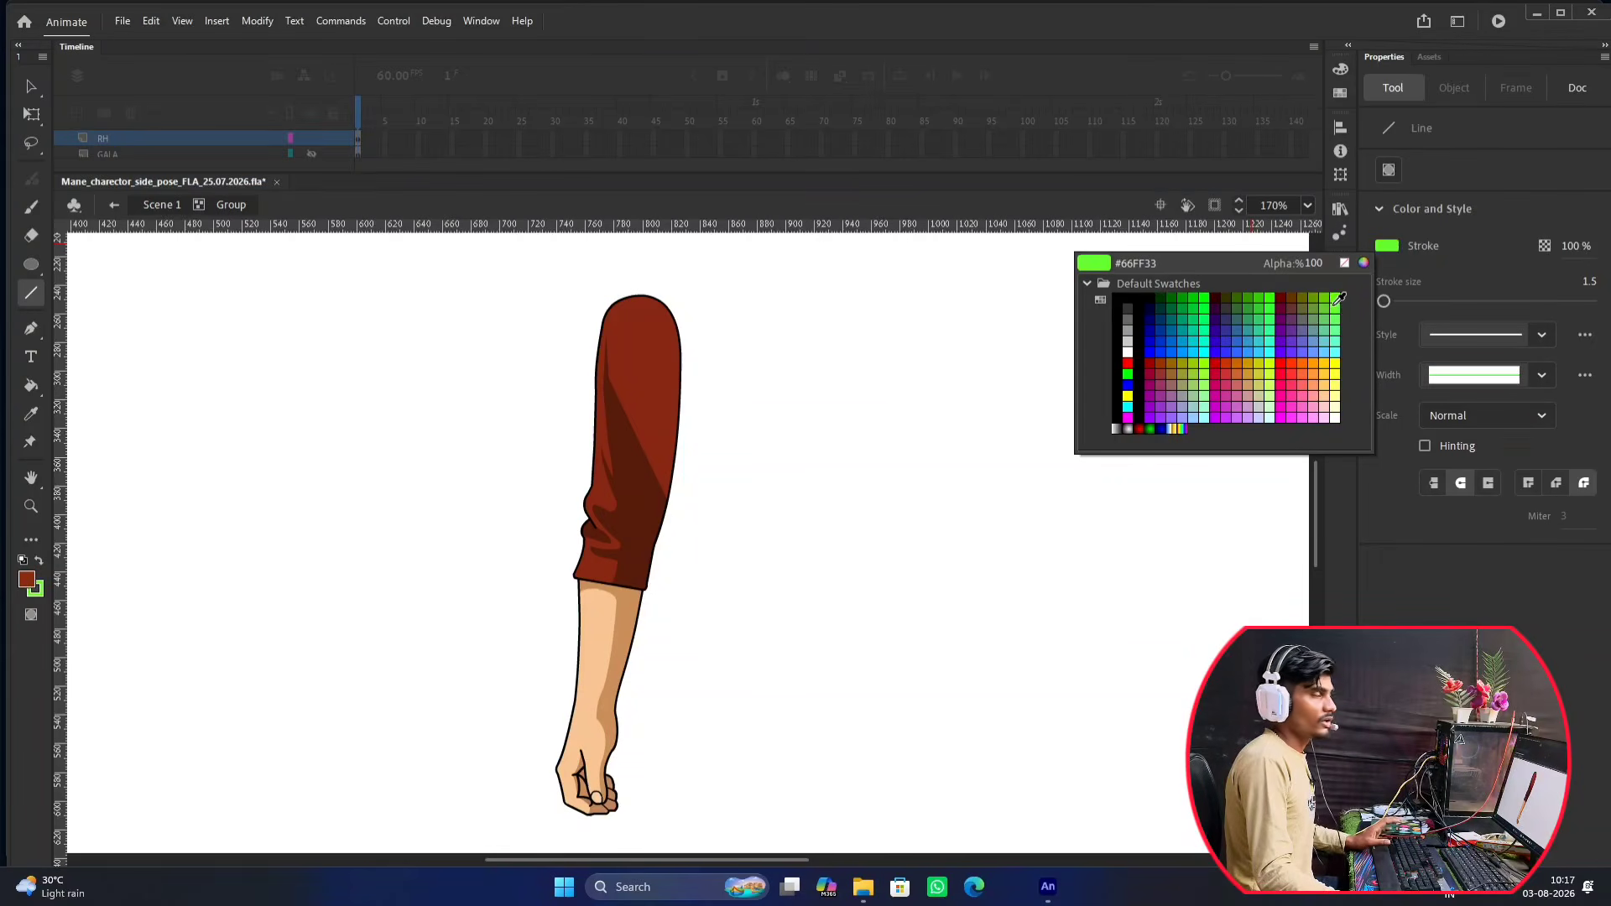
click(1337, 296)
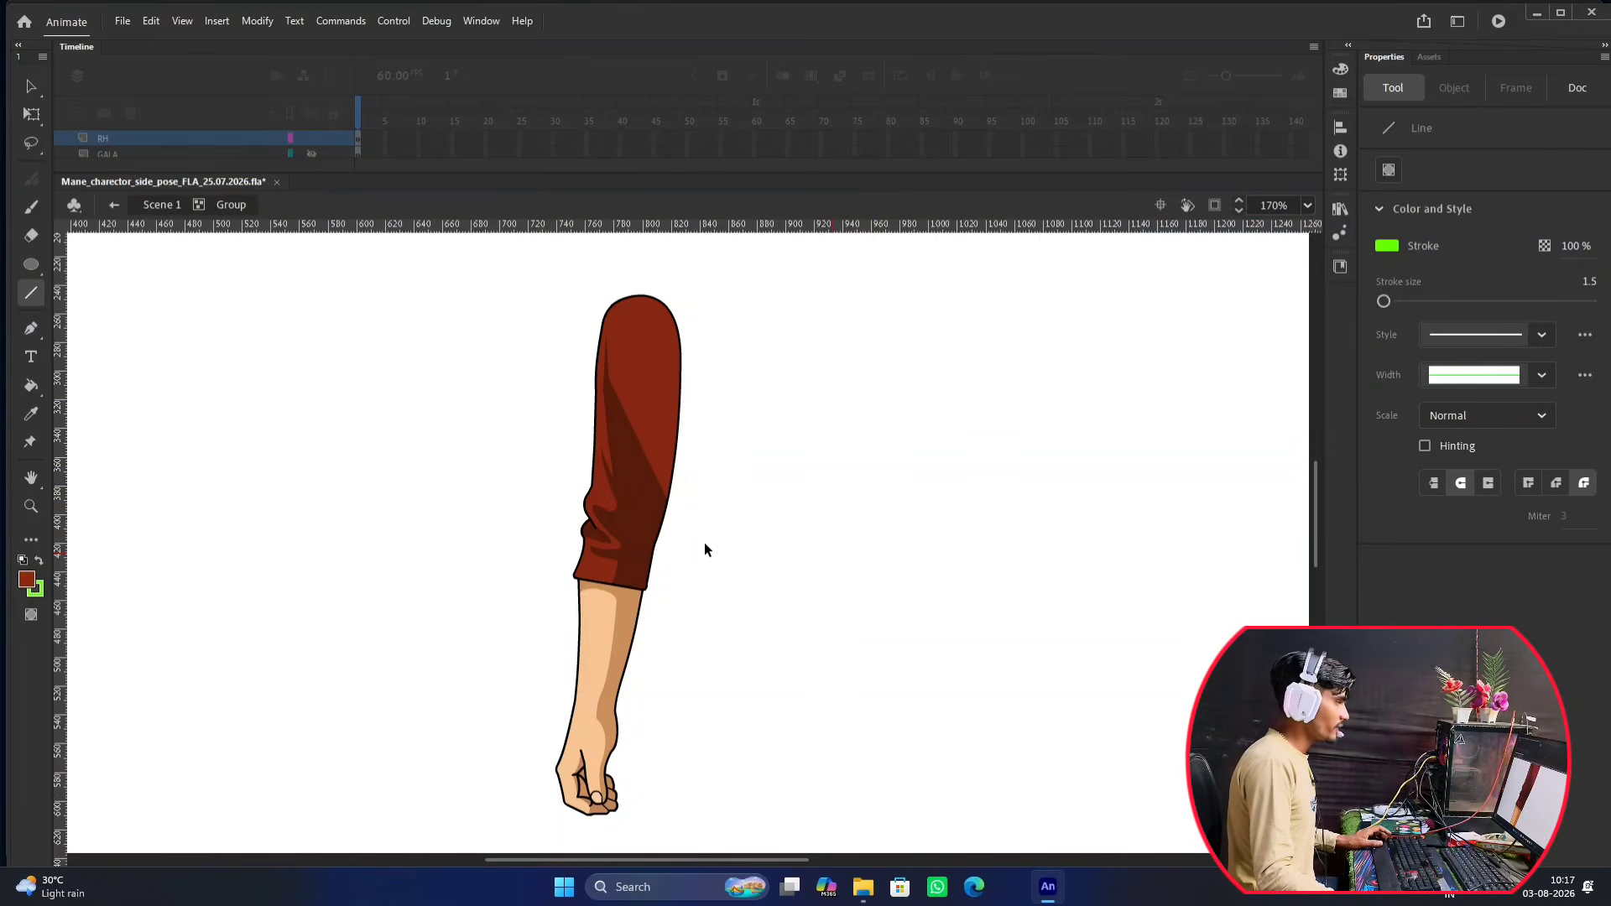
scroll(704, 543, up, 3)
drag(375, 485, 720, 531)
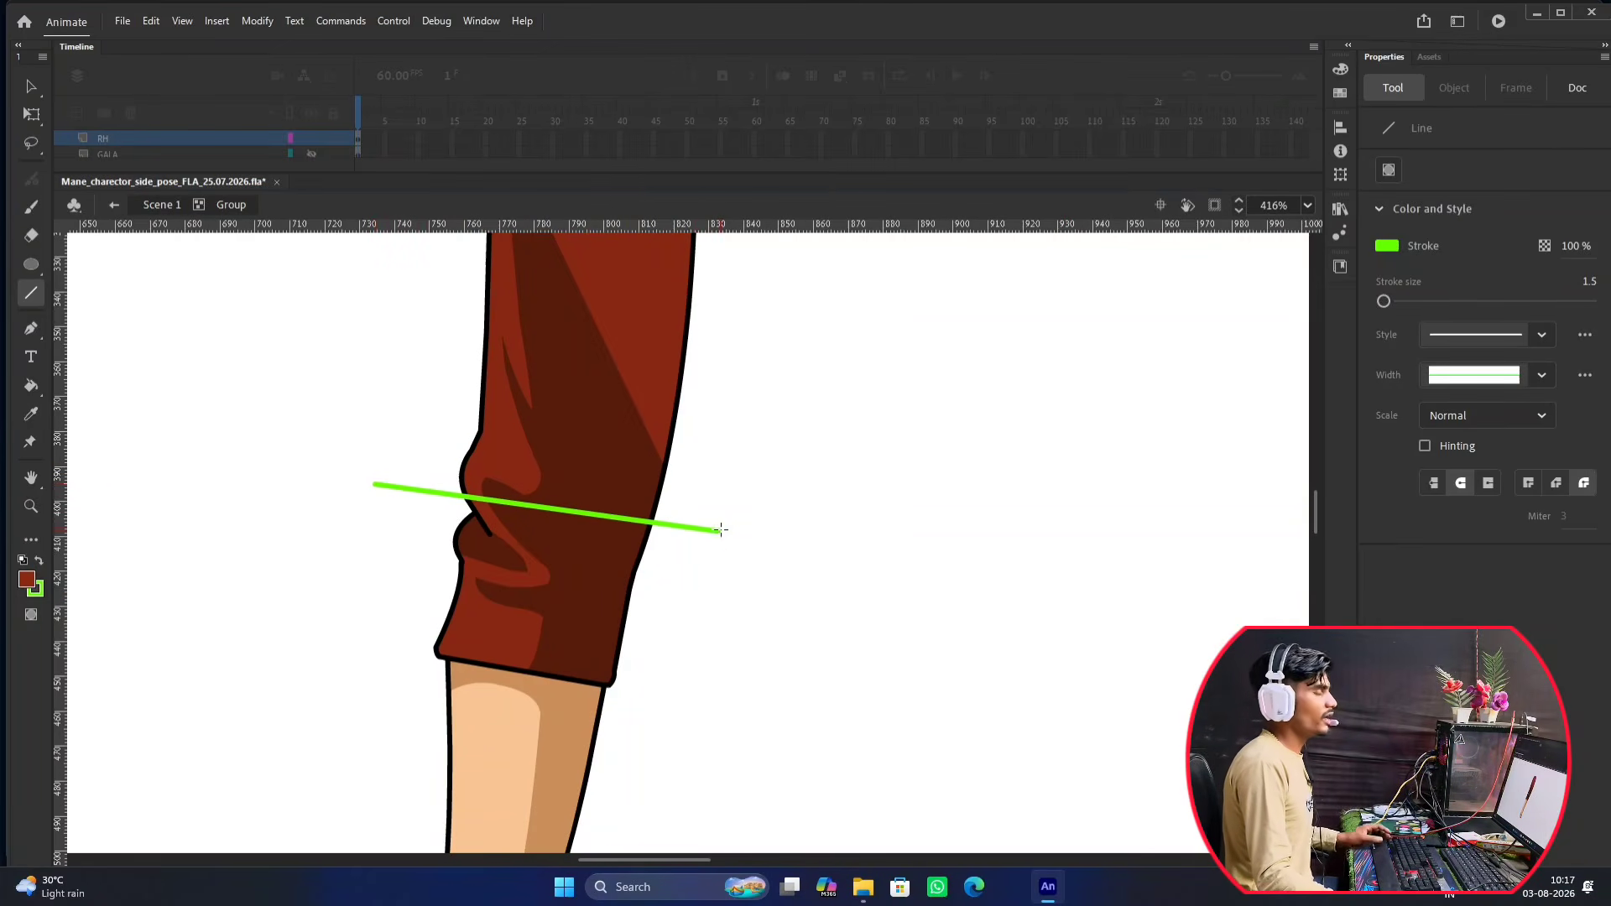
Select the upper sleeve's red and dark shapes with their outline above the green line and group them.
scroll(690, 518, down, 4)
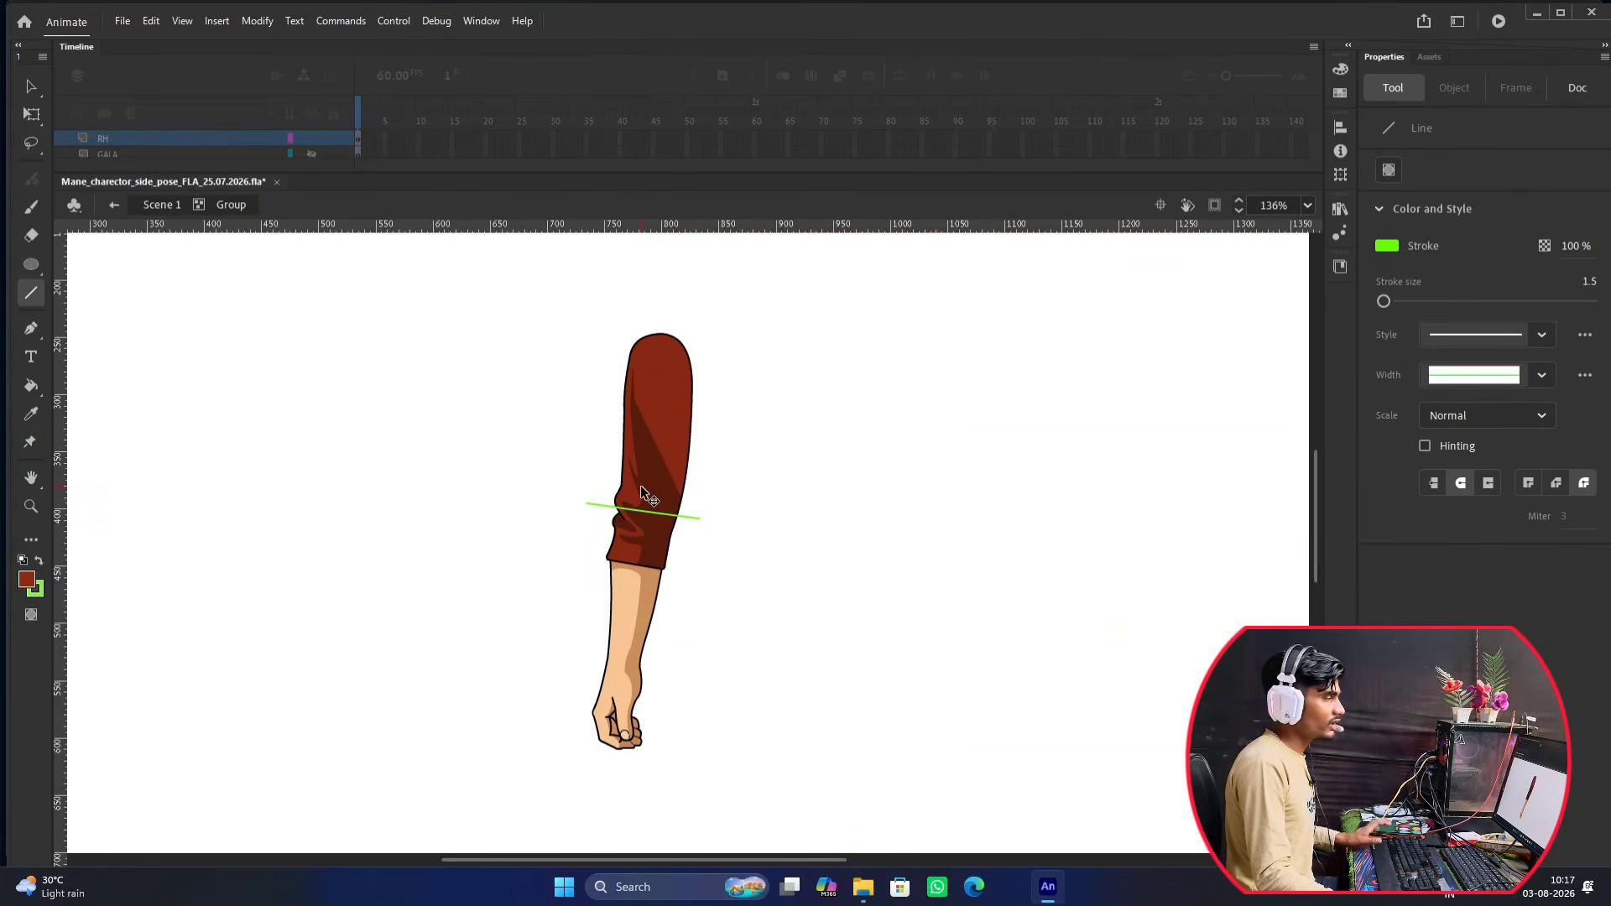
key(v)
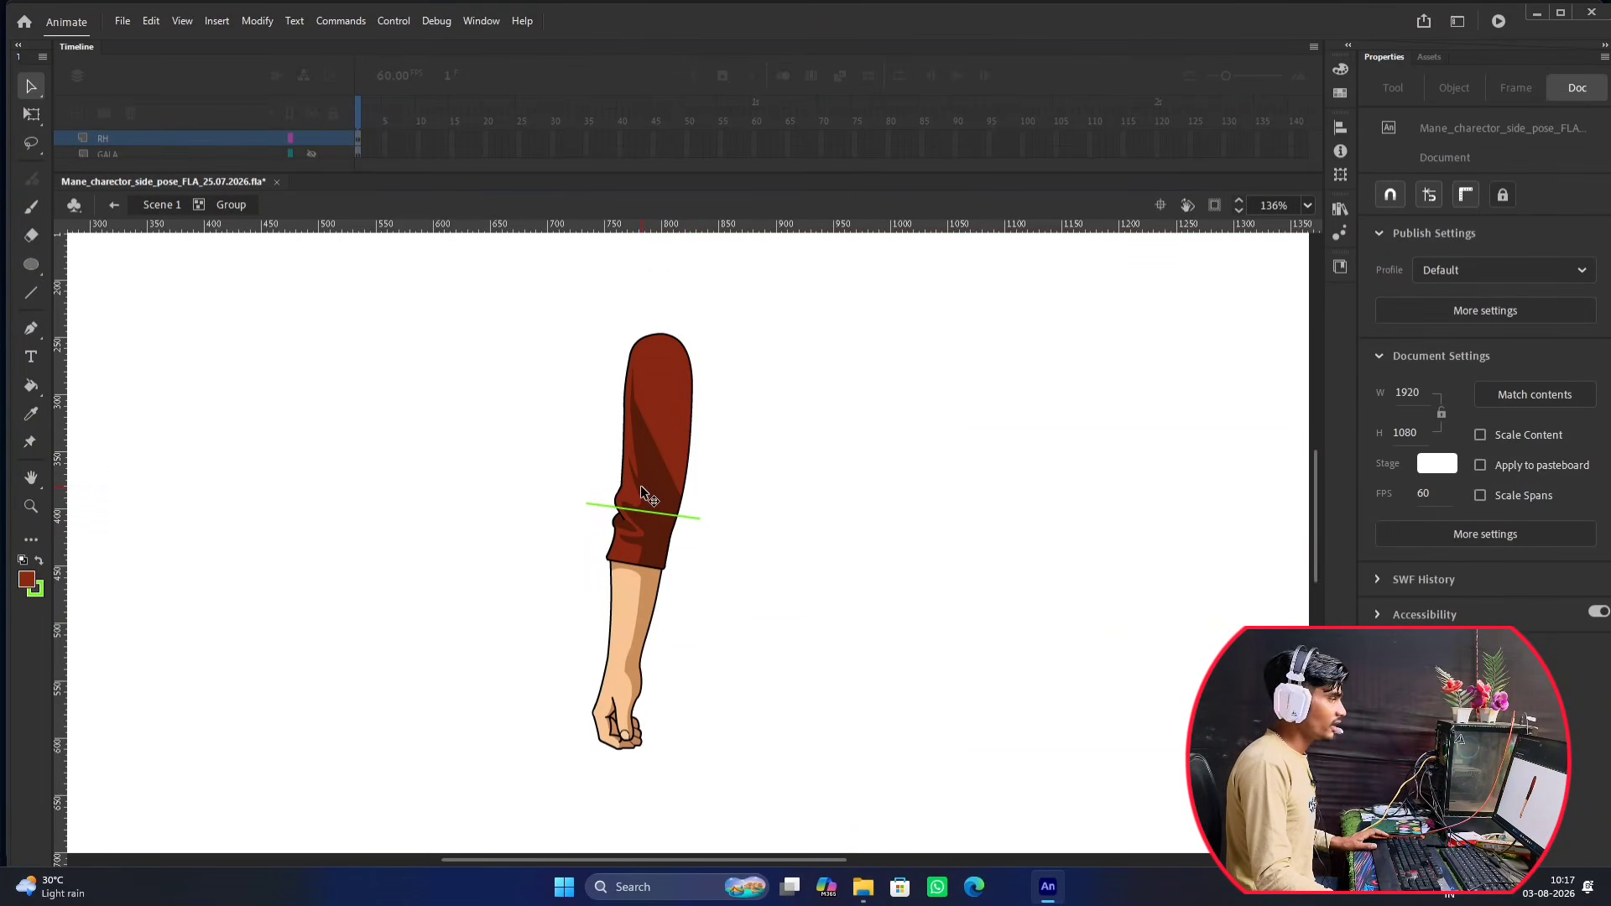
click(664, 408)
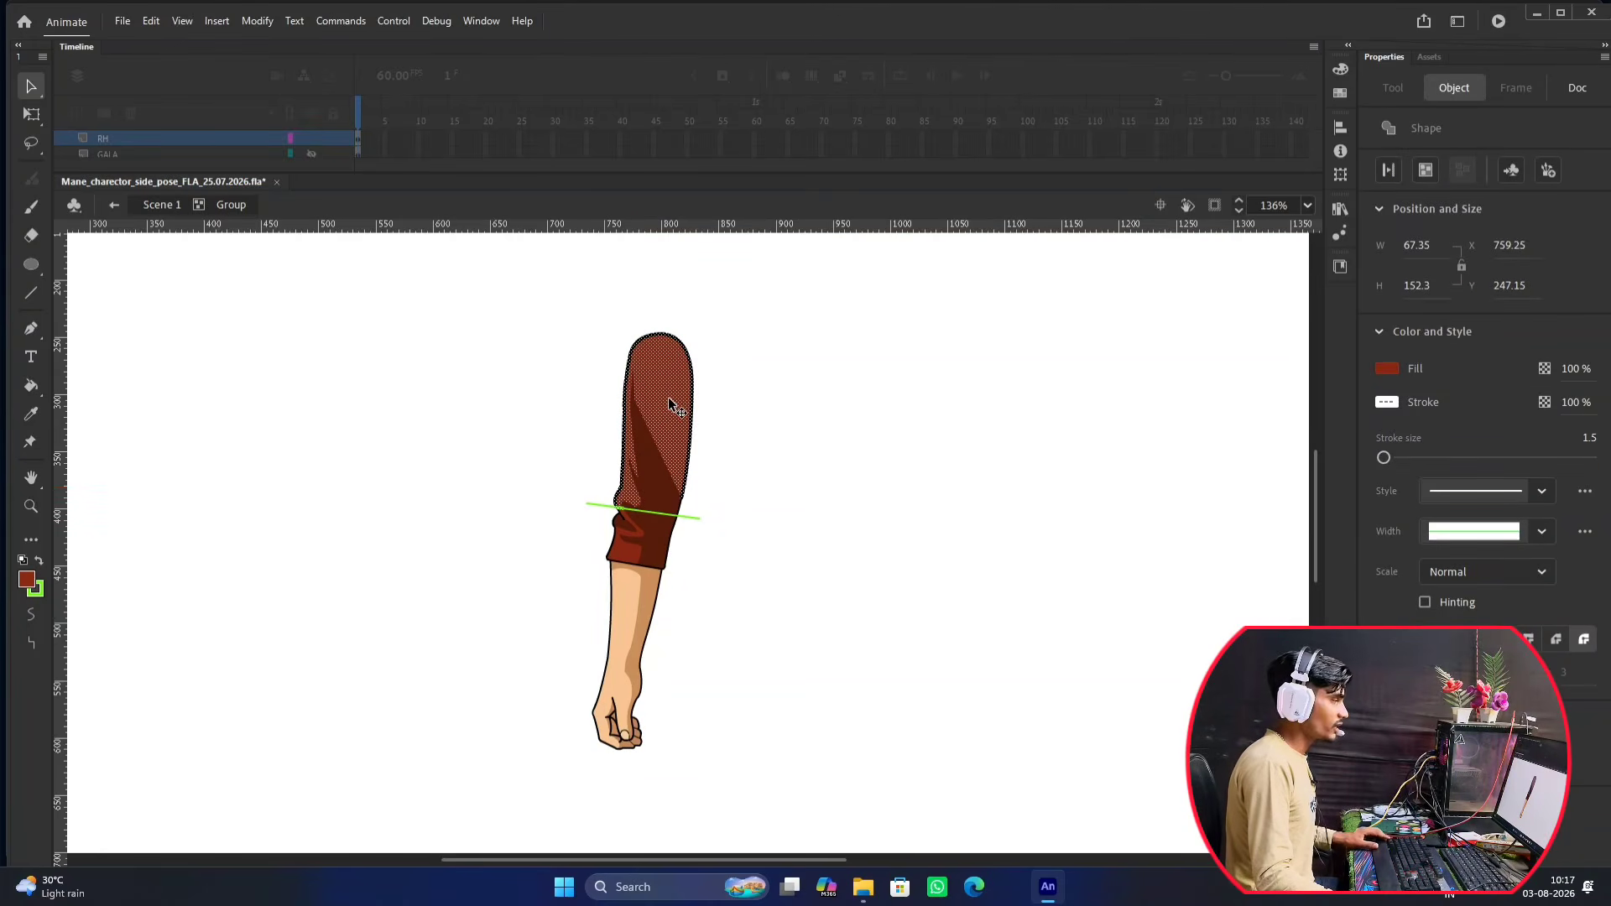
scroll(662, 500, up, 4)
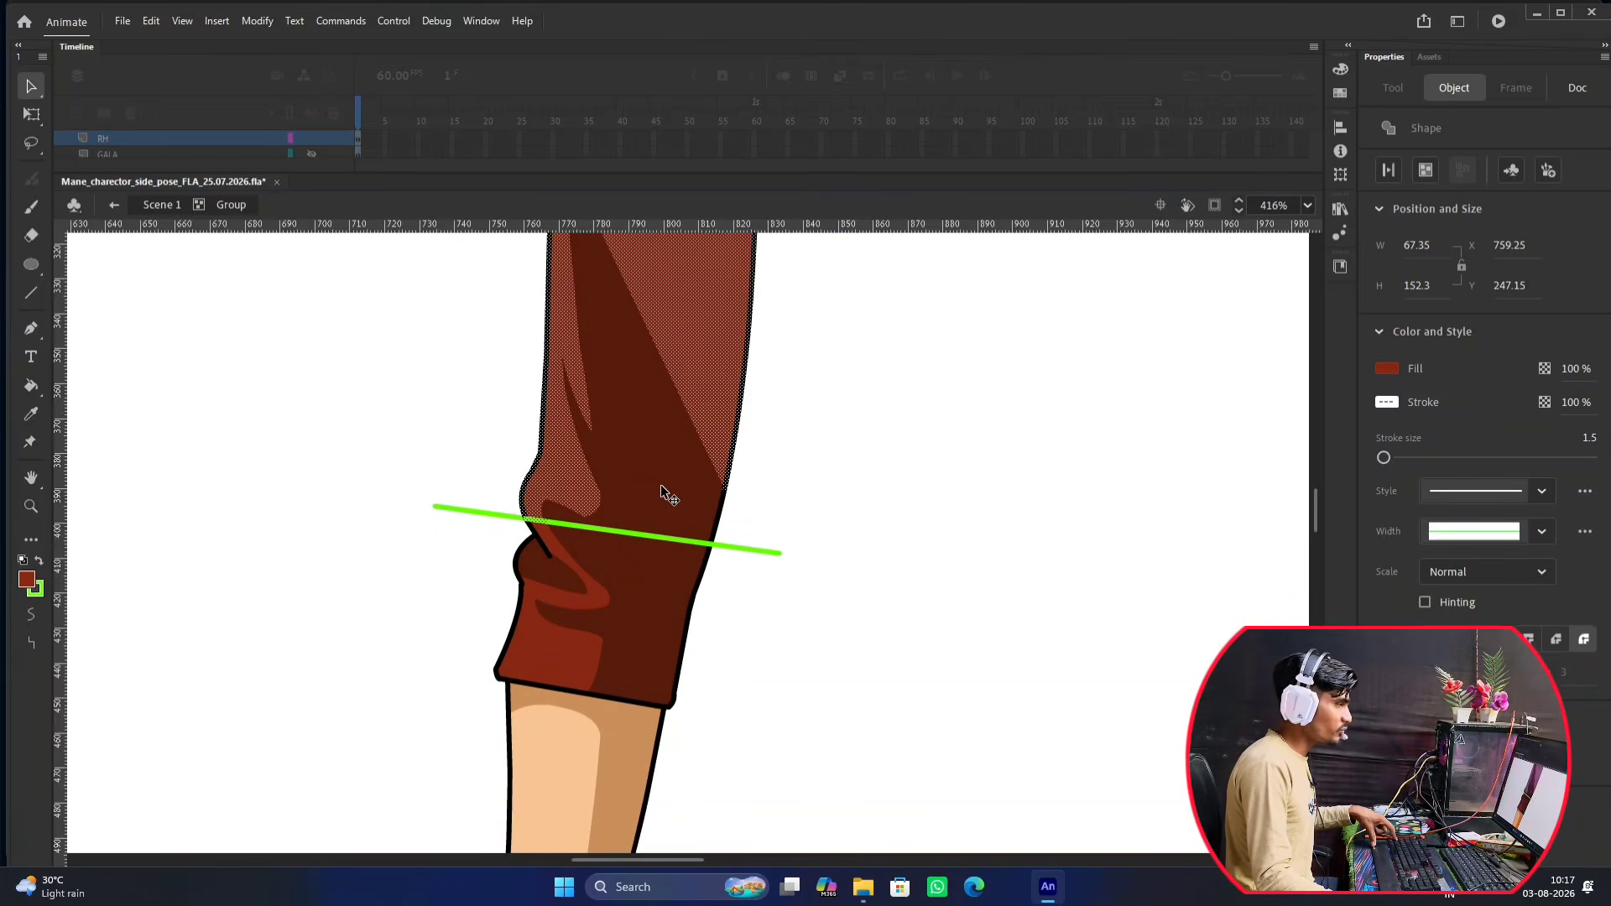
shift+click(661, 470)
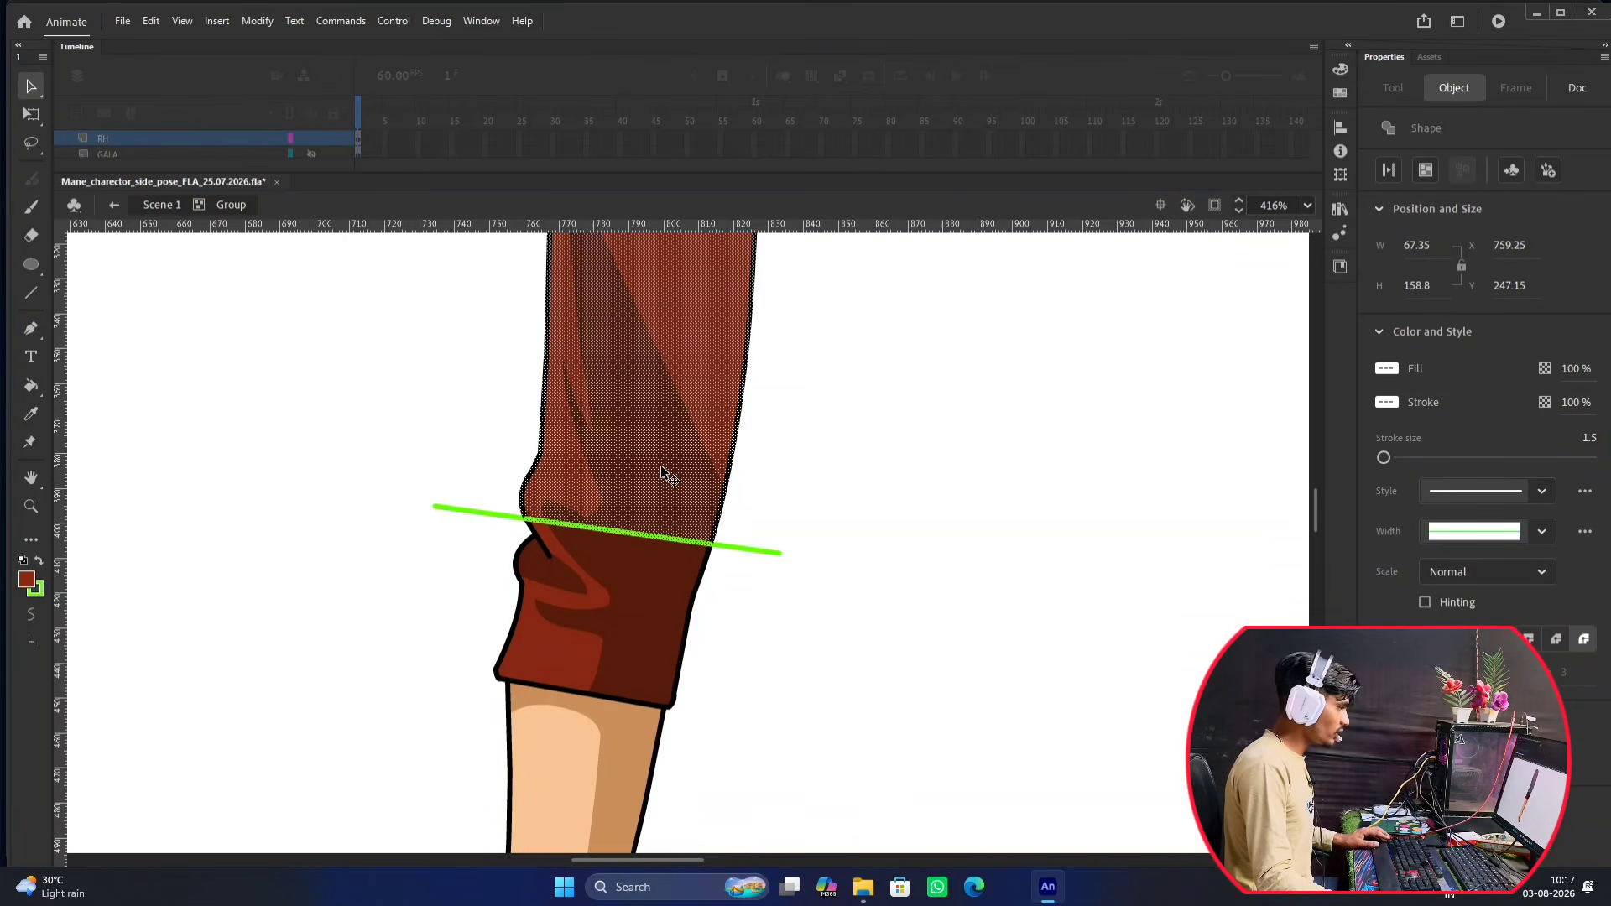
scroll(662, 465, down, 4)
scroll(674, 439, up, 1)
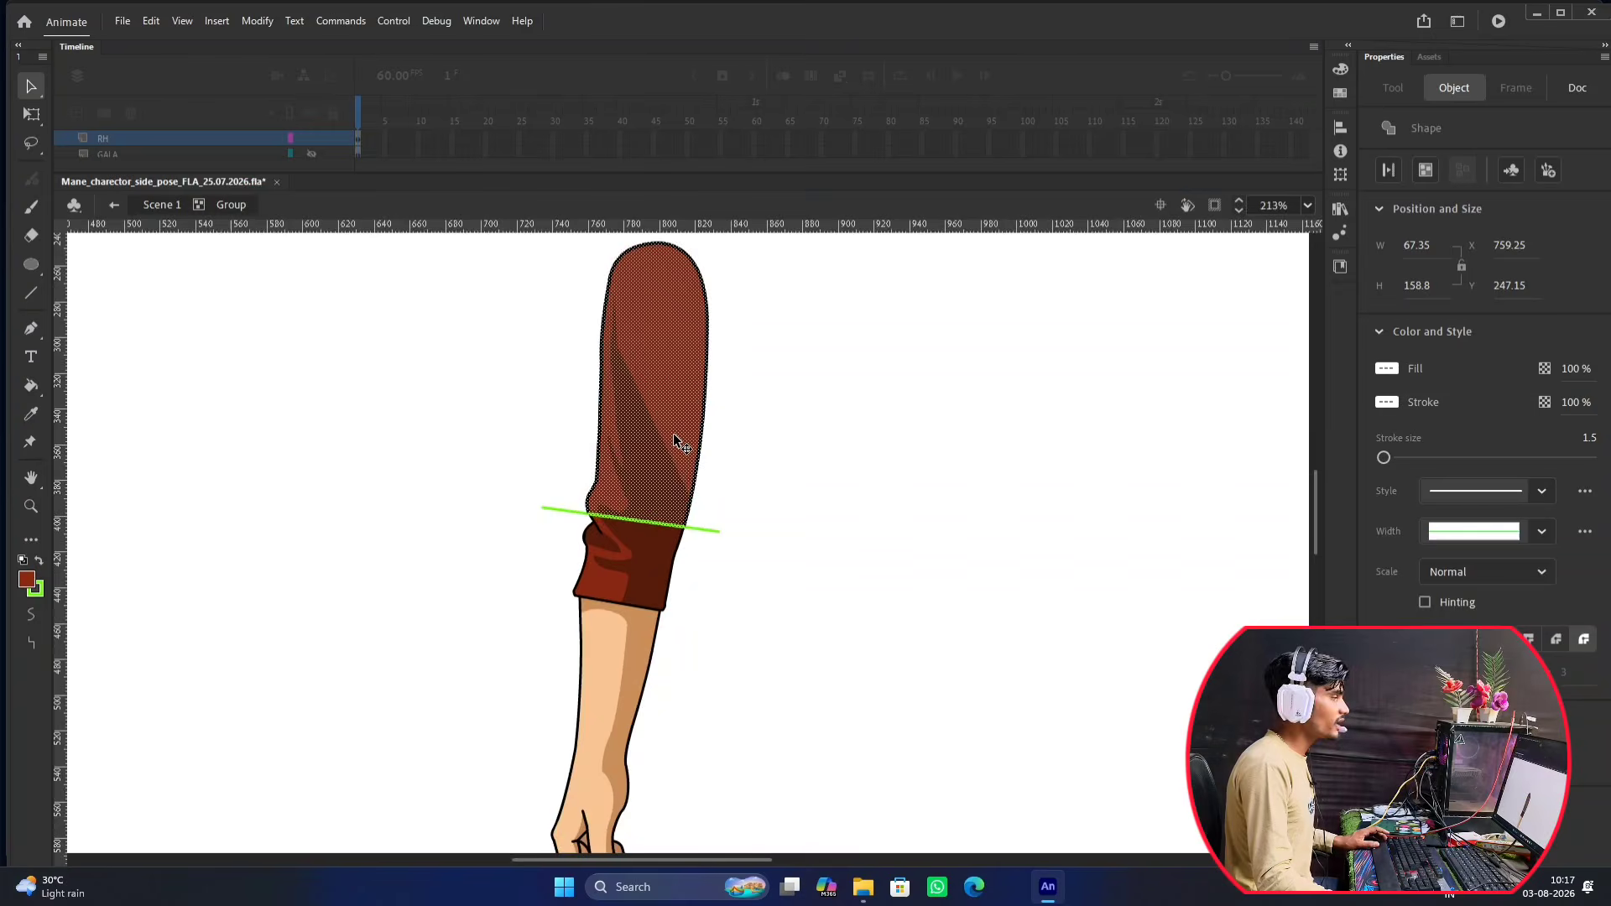
scroll(674, 438, down, 2)
scroll(673, 438, up, 3)
scroll(673, 438, down, 5)
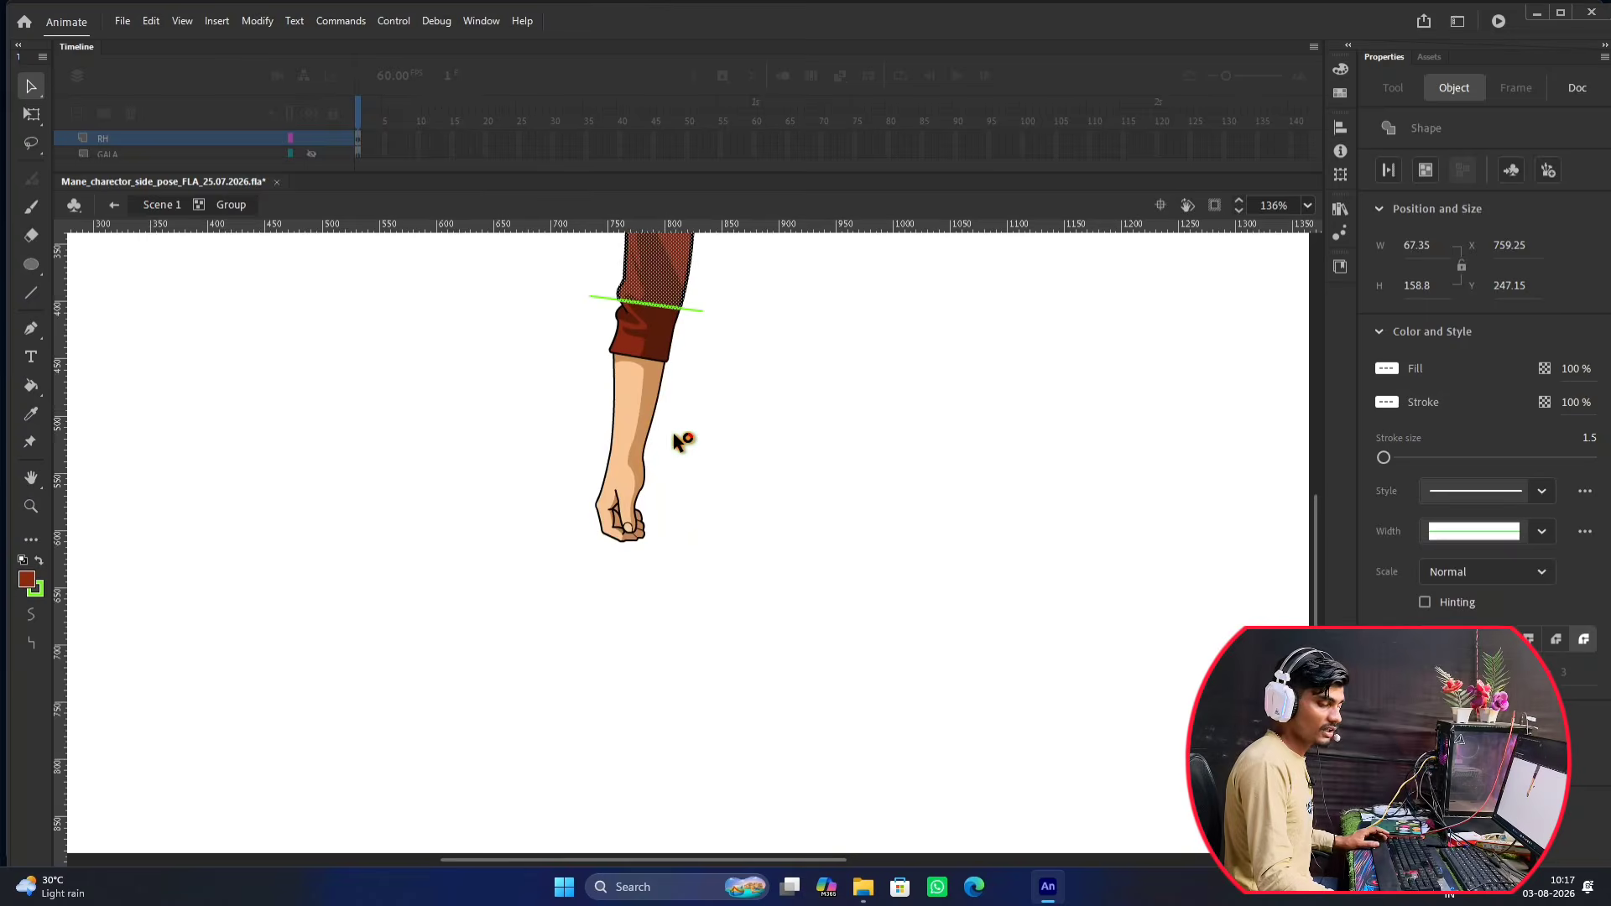
scroll(680, 439, up, 4)
scroll(684, 439, down, 3)
scroll(695, 428, down, 6)
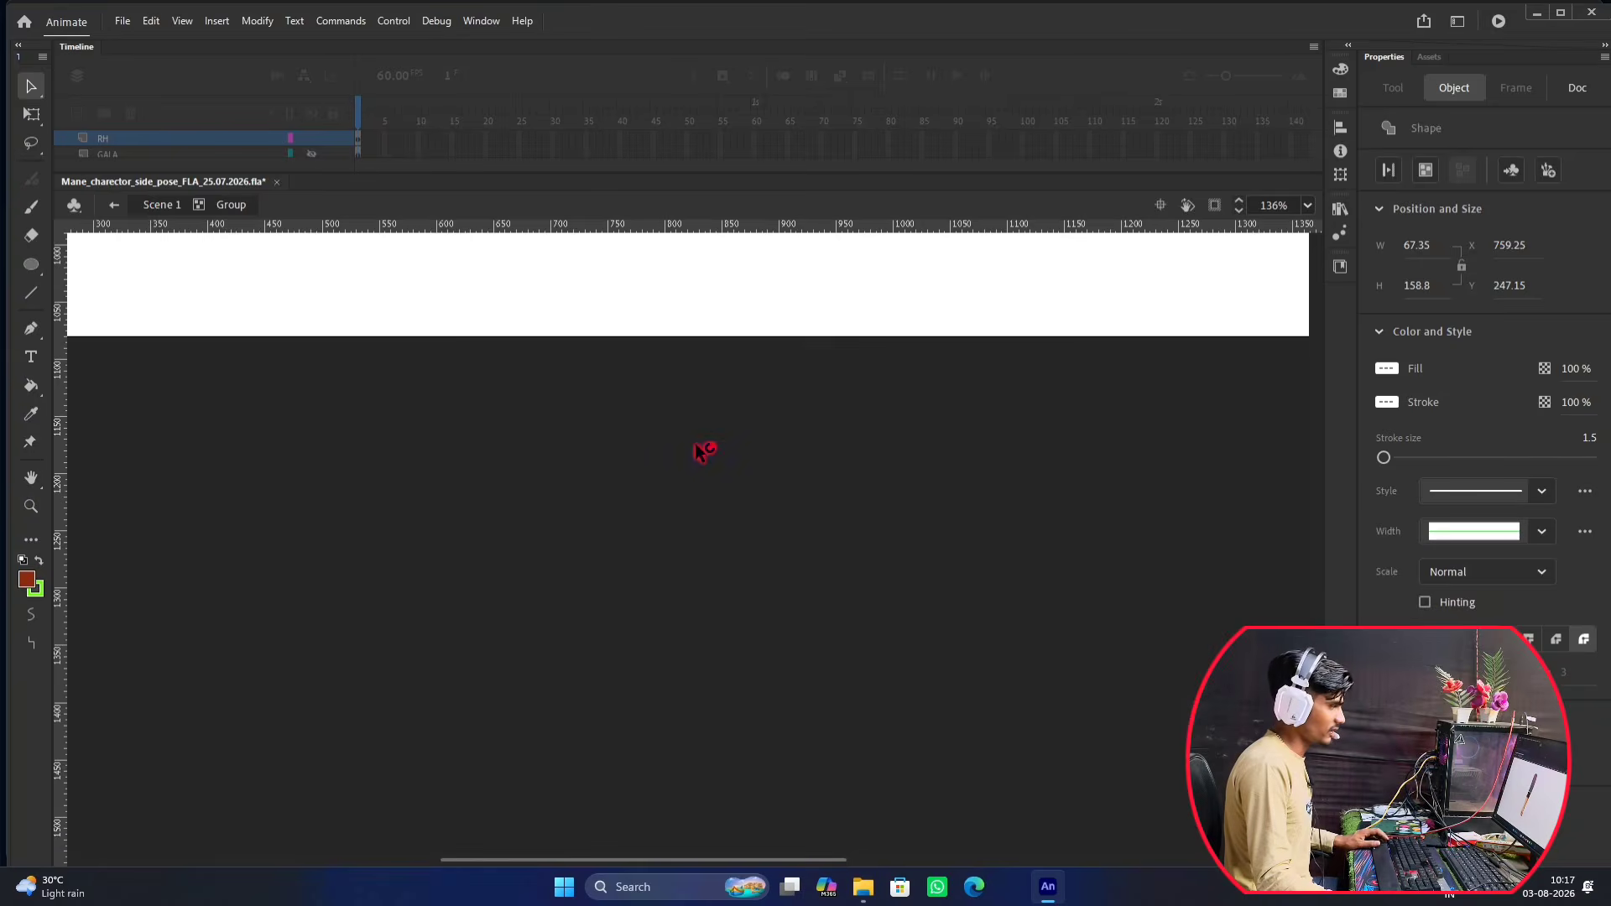
scroll(697, 445, up, 6)
scroll(660, 496, up, 4)
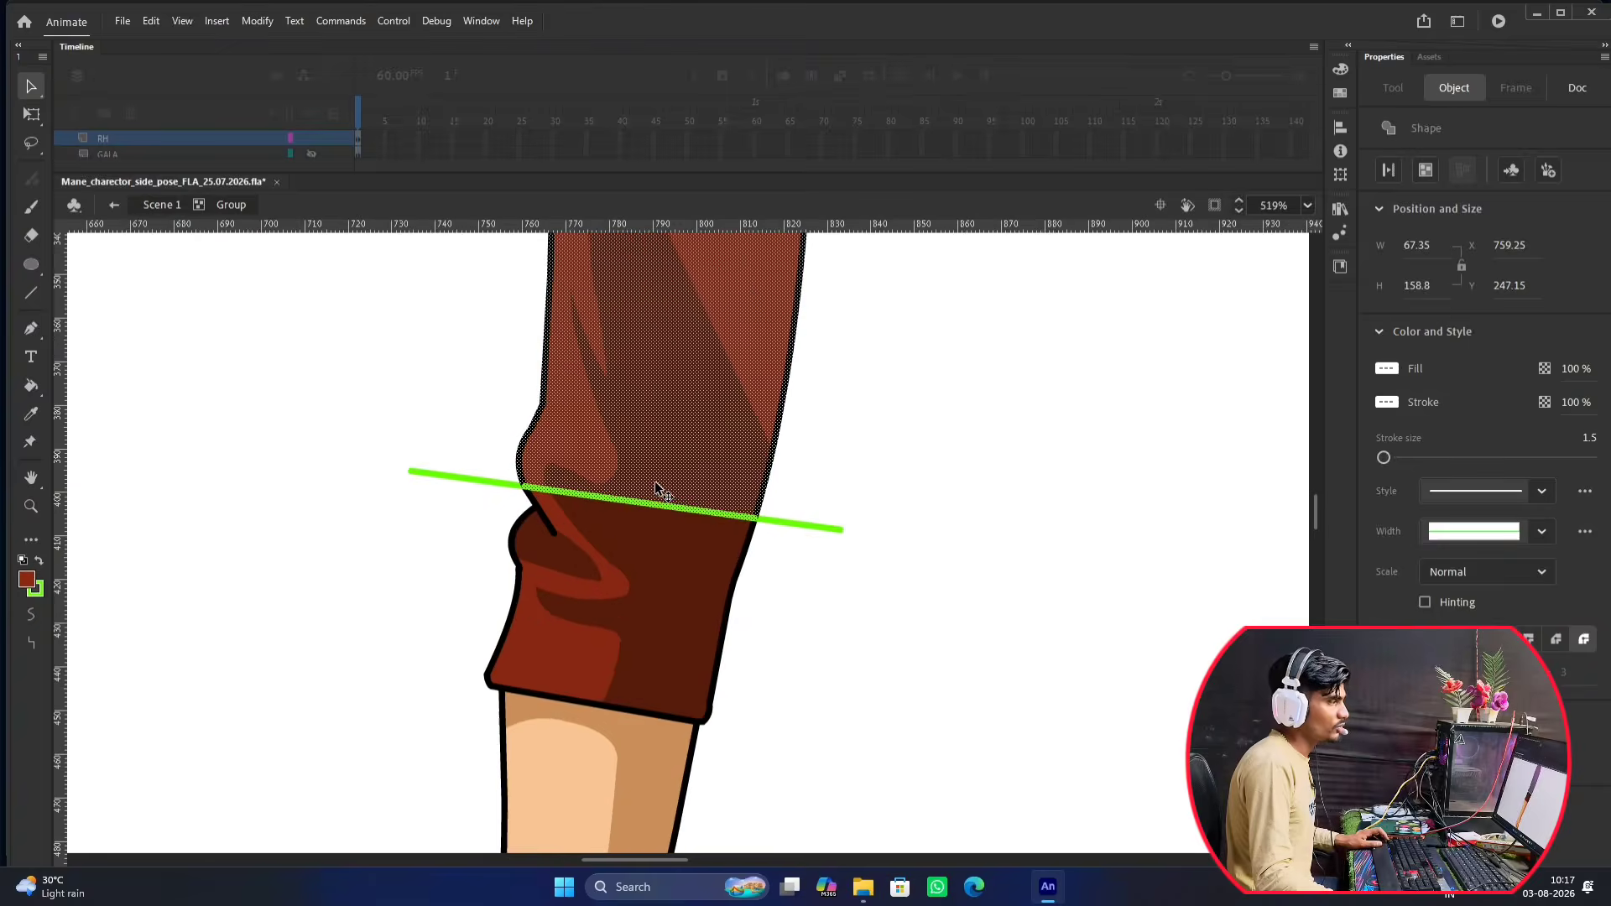
scroll(655, 481, down, 4)
scroll(668, 470, up, 4)
scroll(676, 466, down, 4)
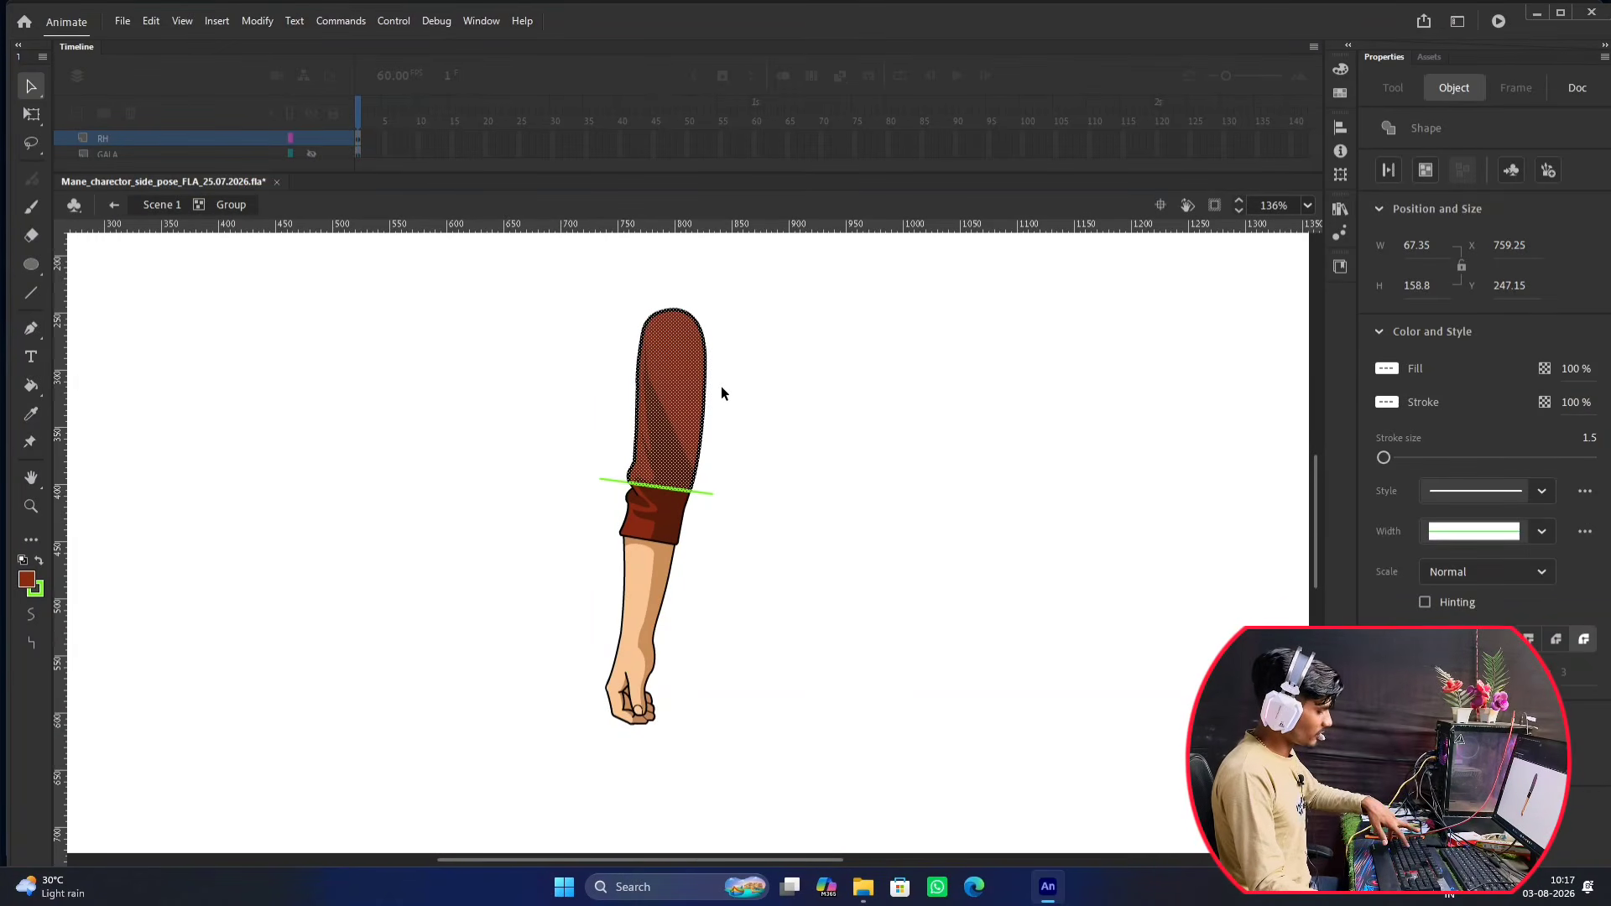
key(ctrl+g)
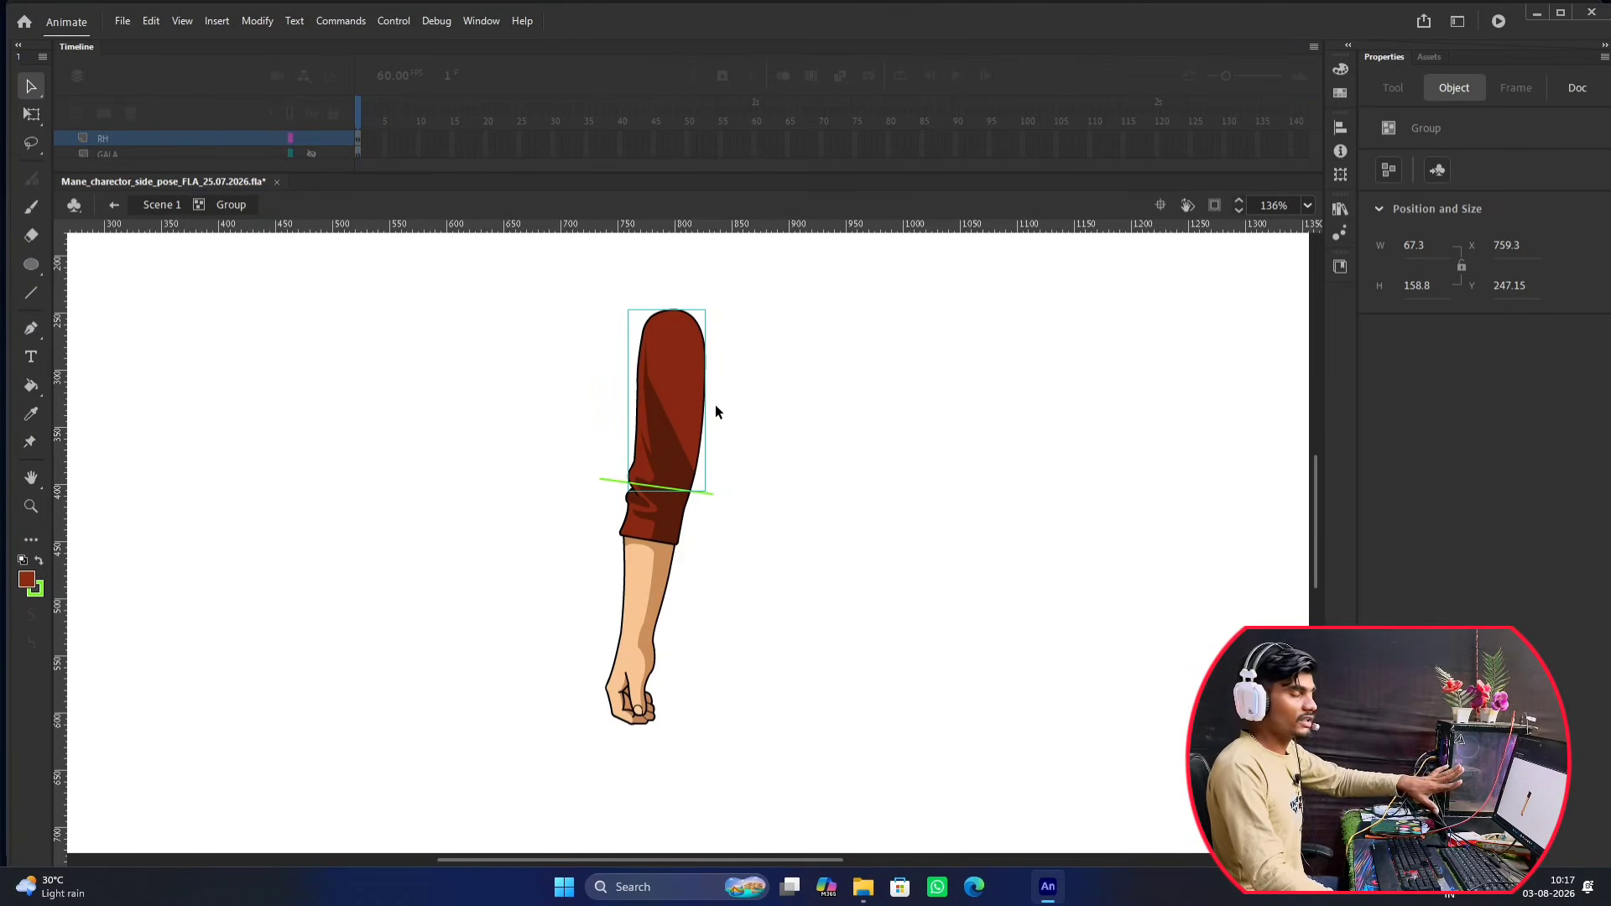
Cut the grouped upper sleeve out of the right arm's group and return to Scene 1.
key(Delete)
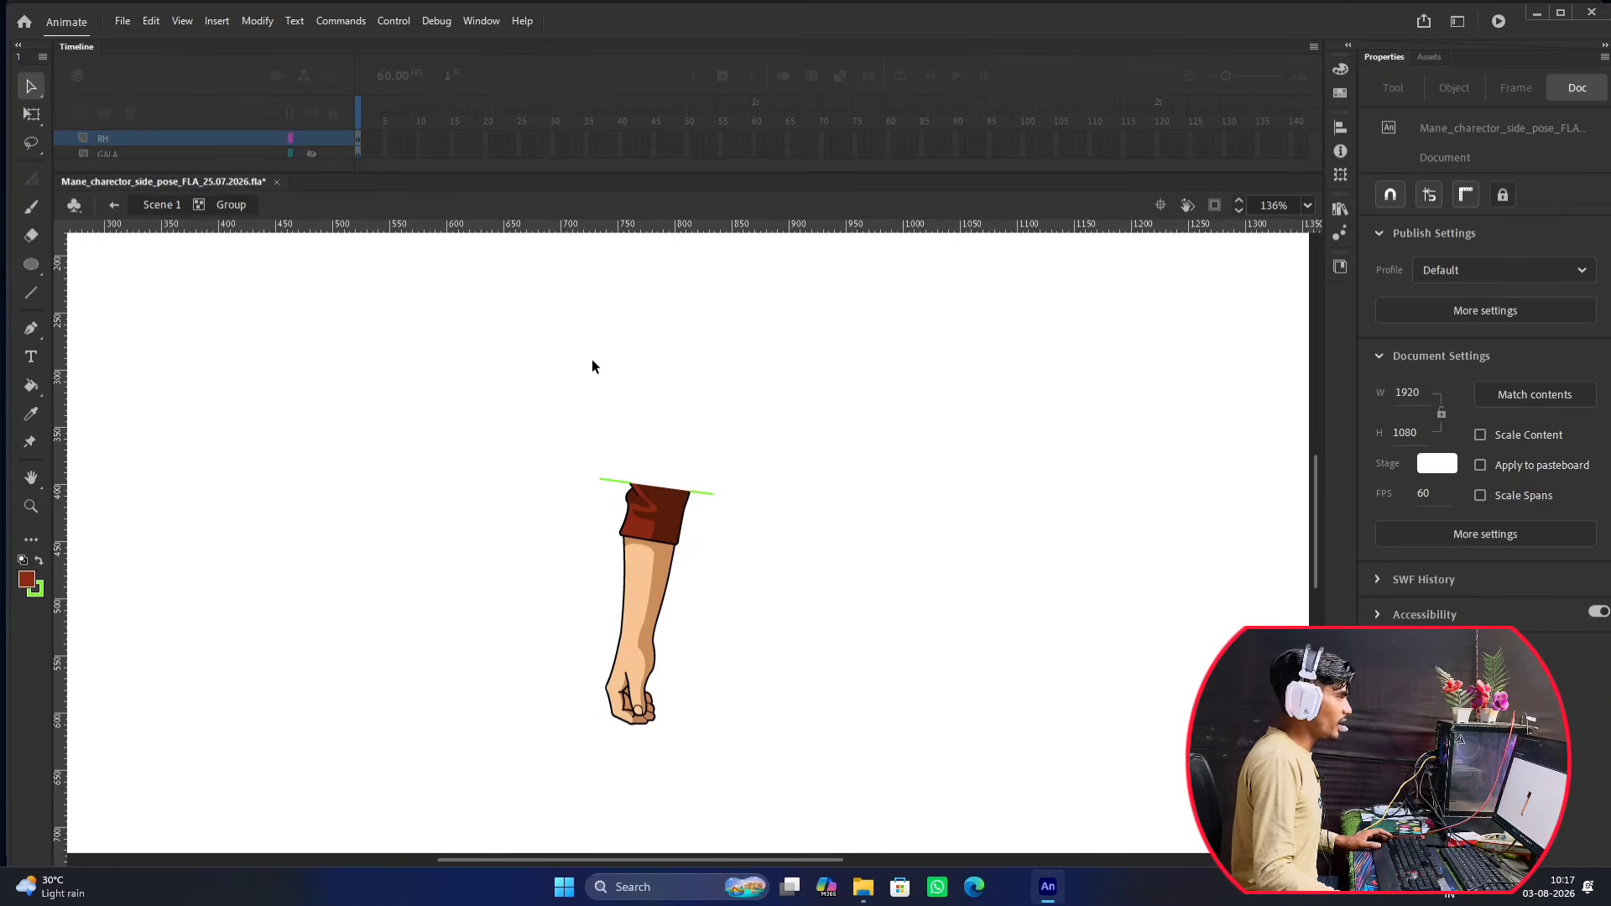
click(116, 206)
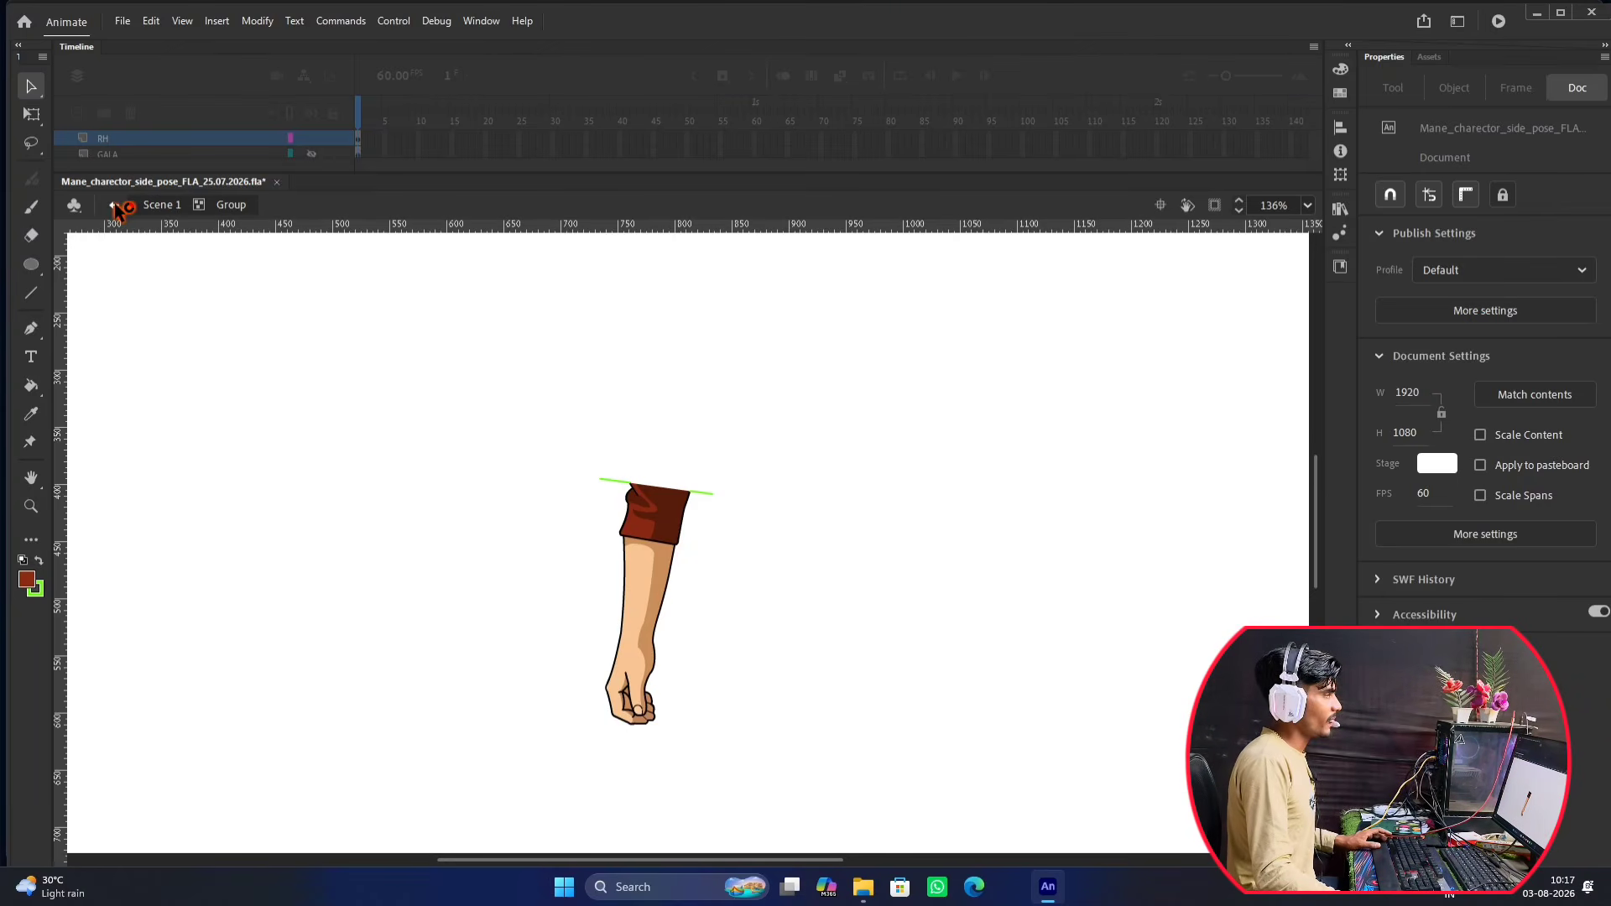
click(123, 205)
click(121, 203)
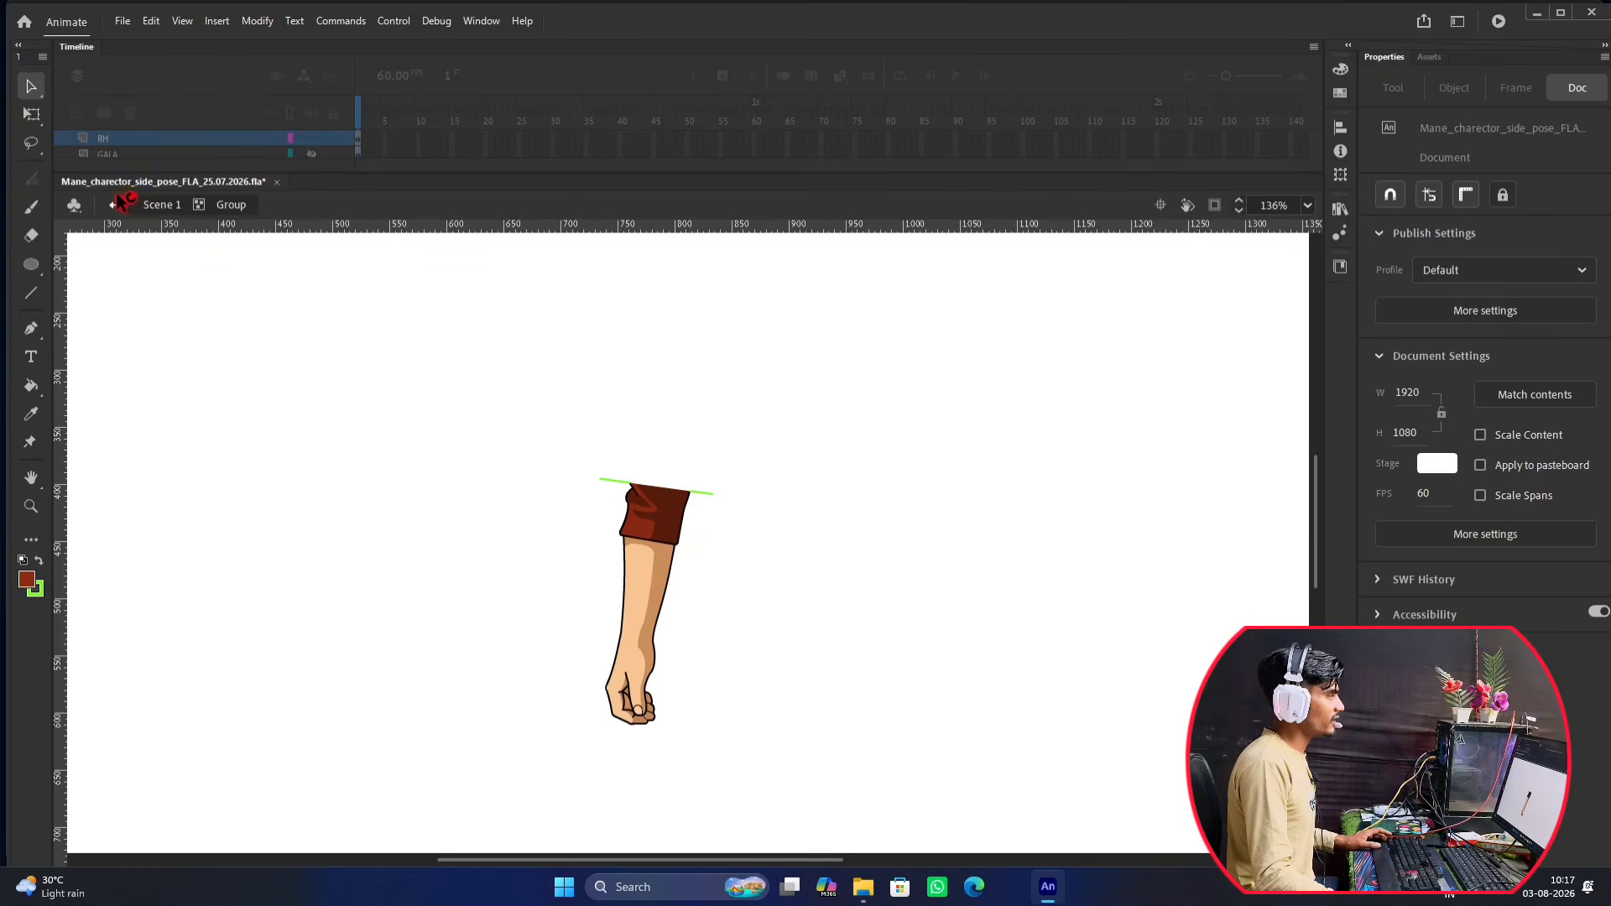
click(121, 204)
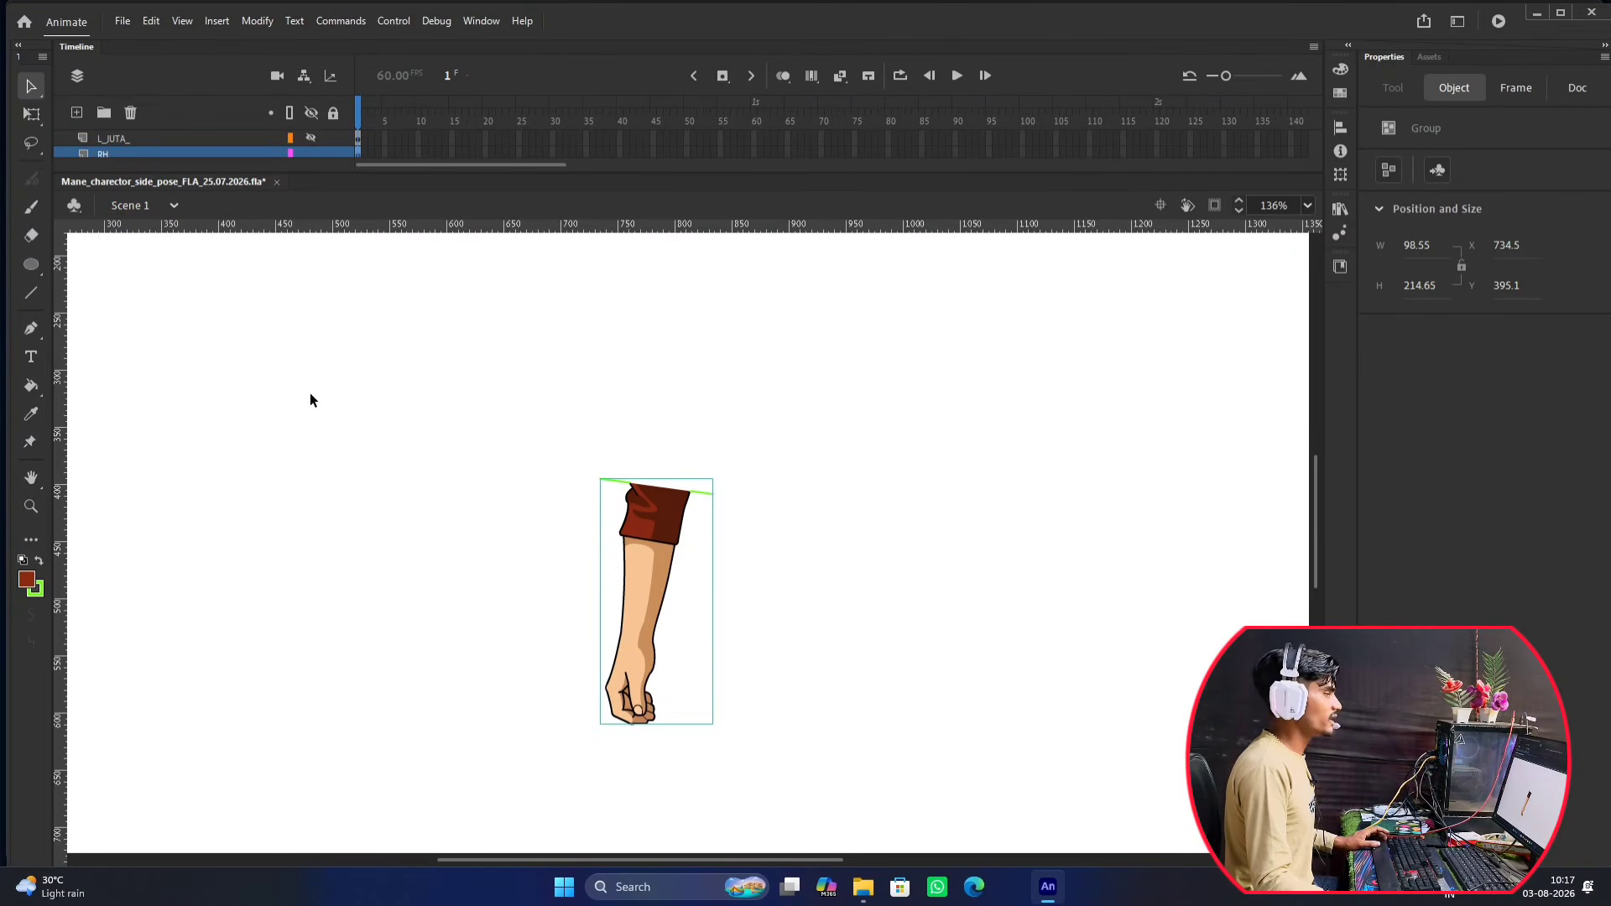
click(822, 363)
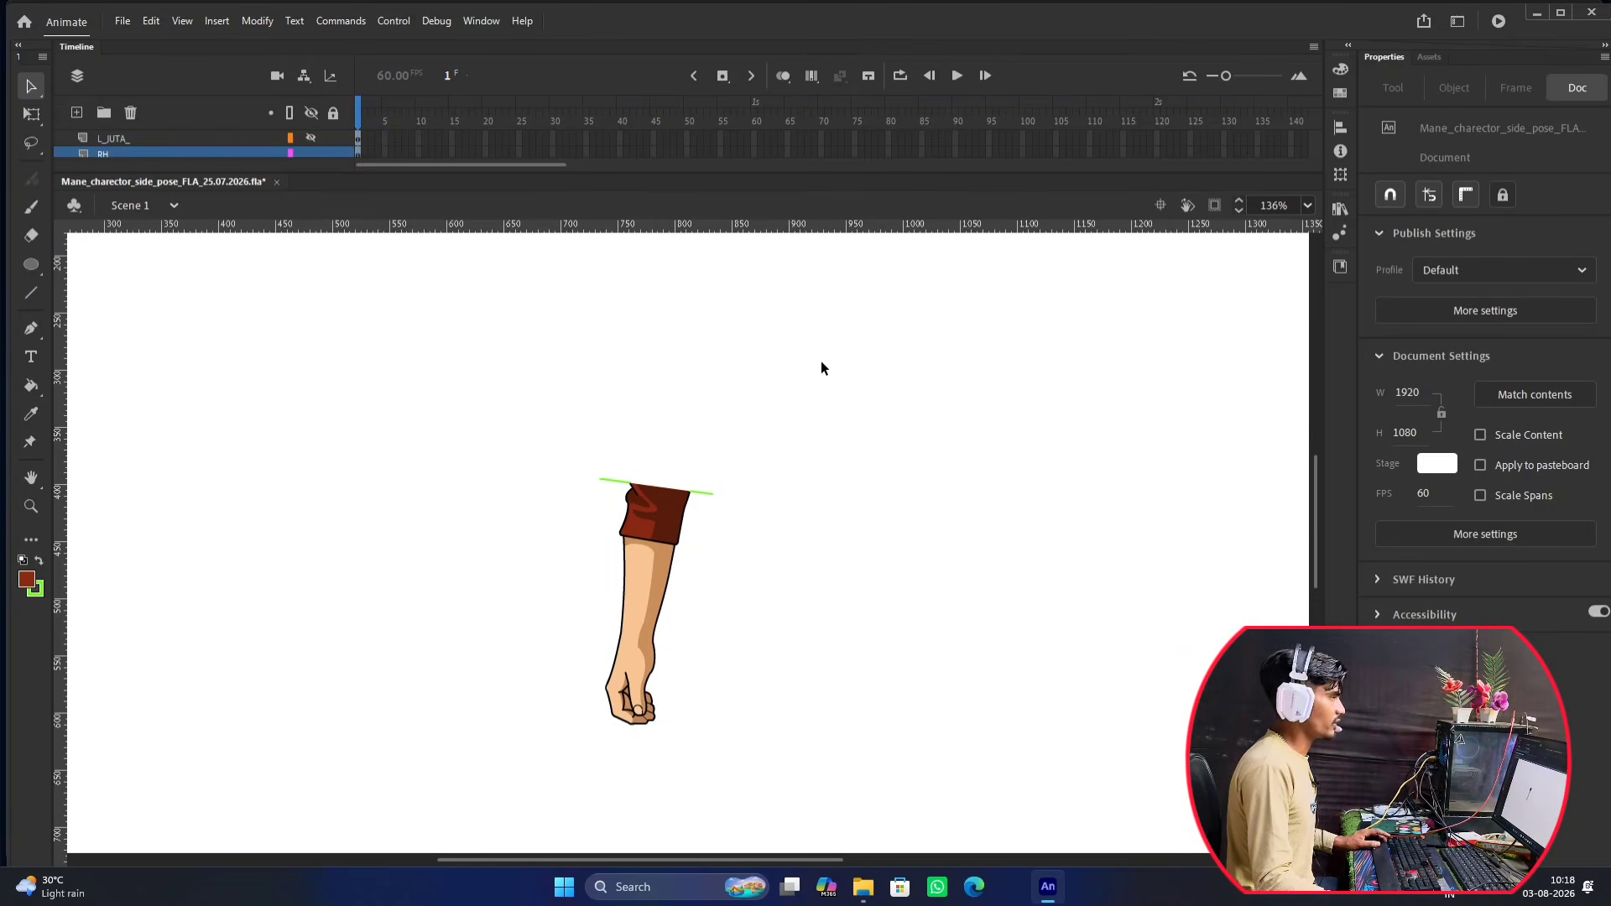
Enlarge the timeline, add a new layer above RH and paste the upper sleeve in place on it.
scroll(641, 406, down, 3)
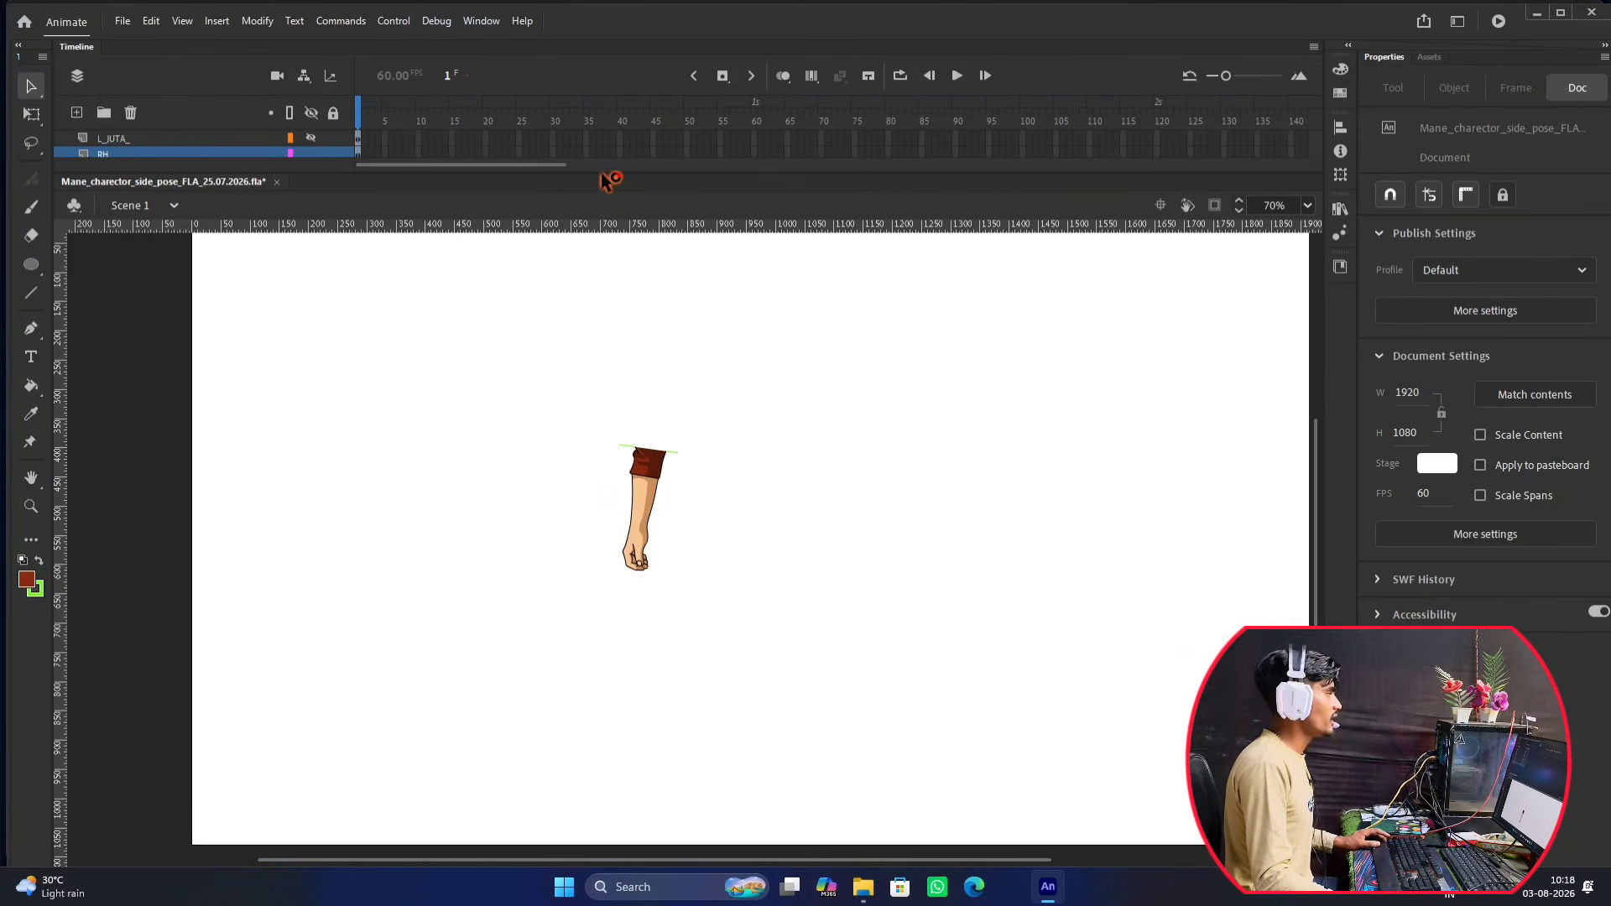
drag(604, 173, 597, 388)
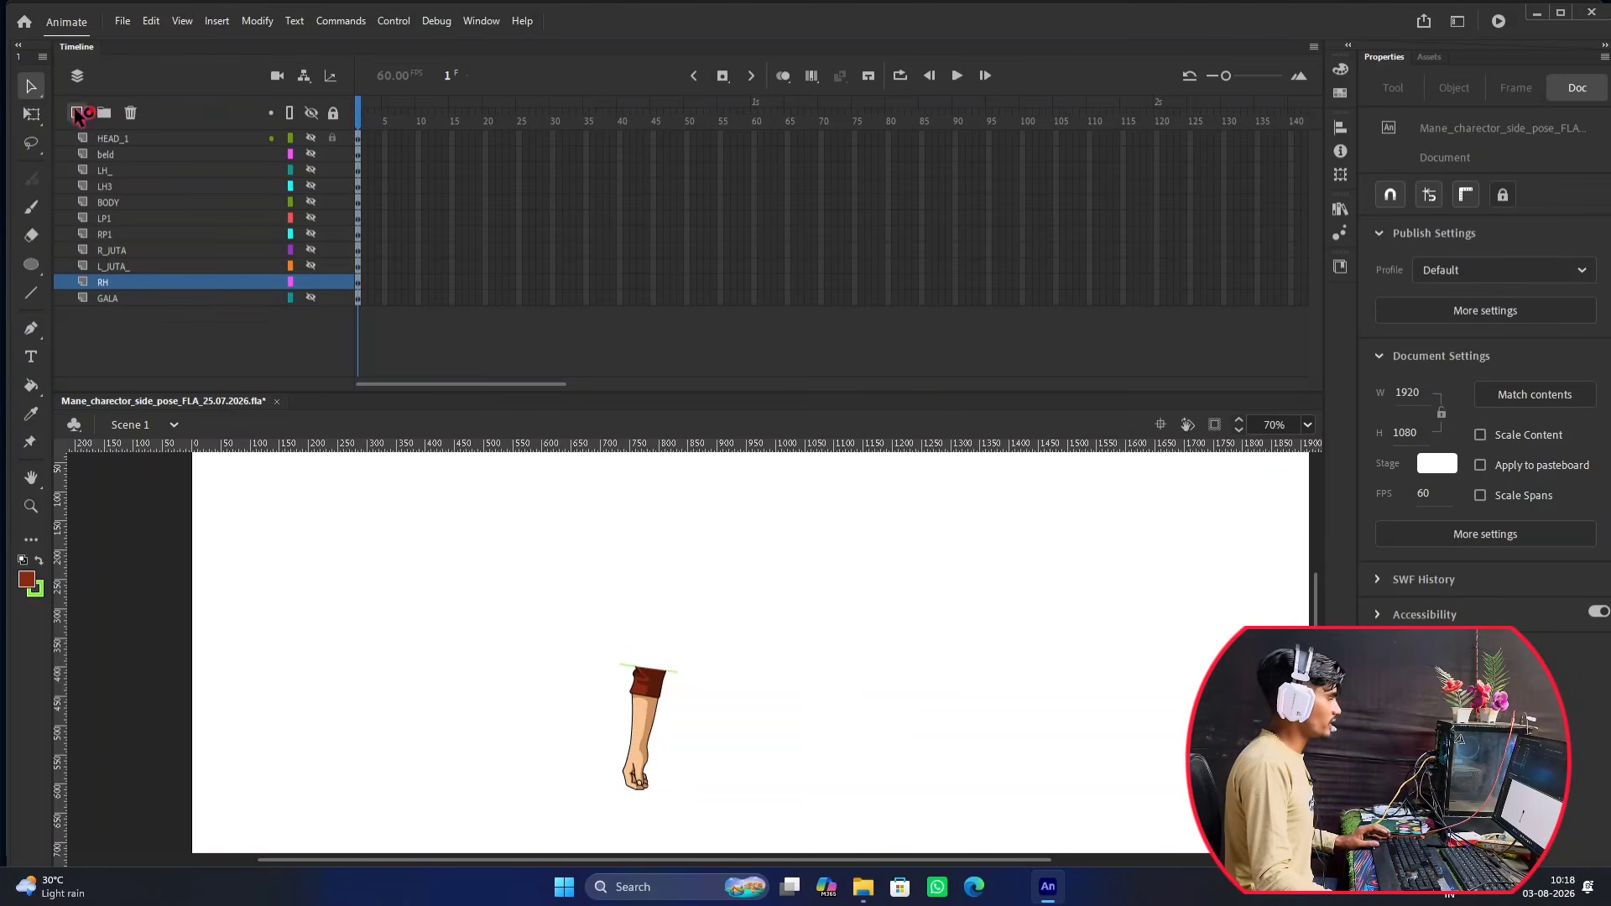
click(77, 112)
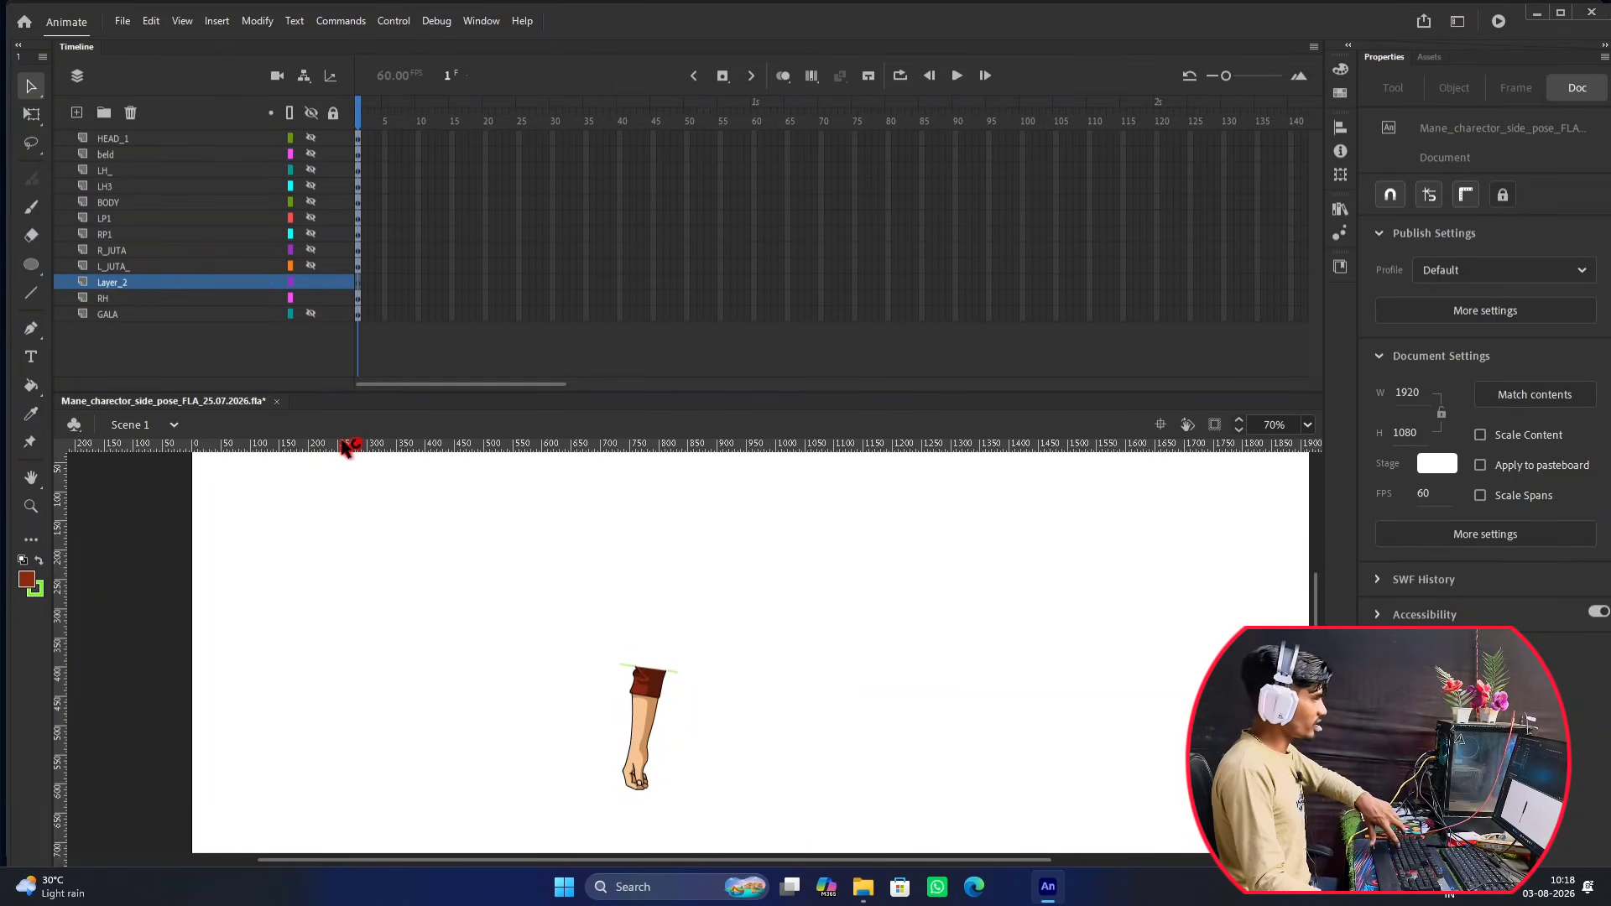
key(ctrl+shift+v)
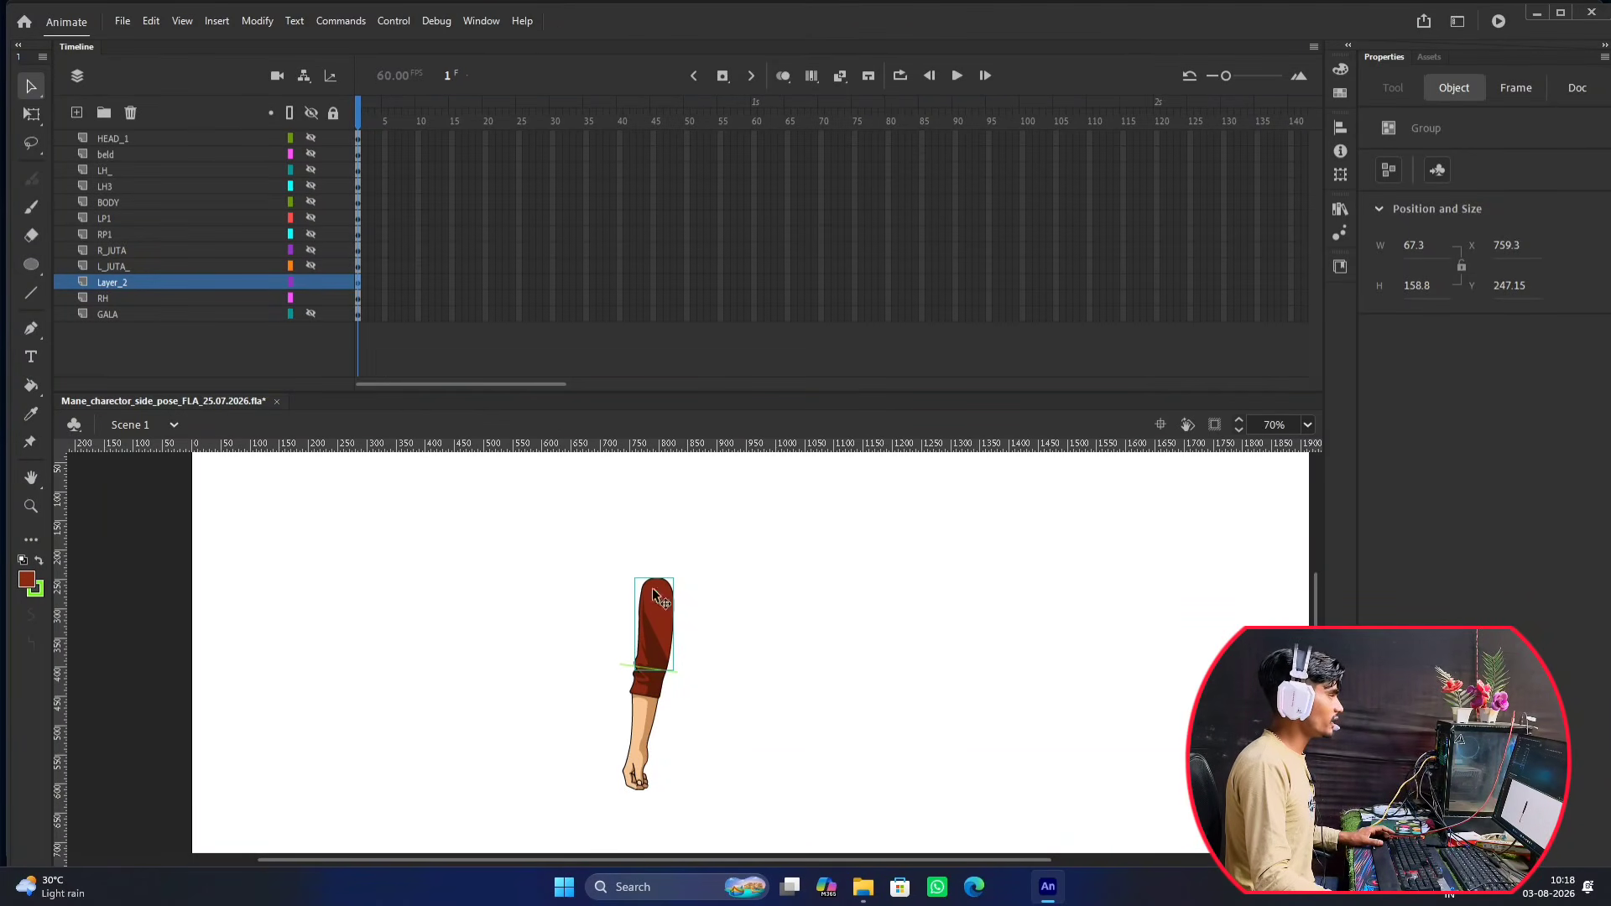
Rename the upper sleeve's new layer as RH3 and pick both arm parts to check their layers.
click(120, 284)
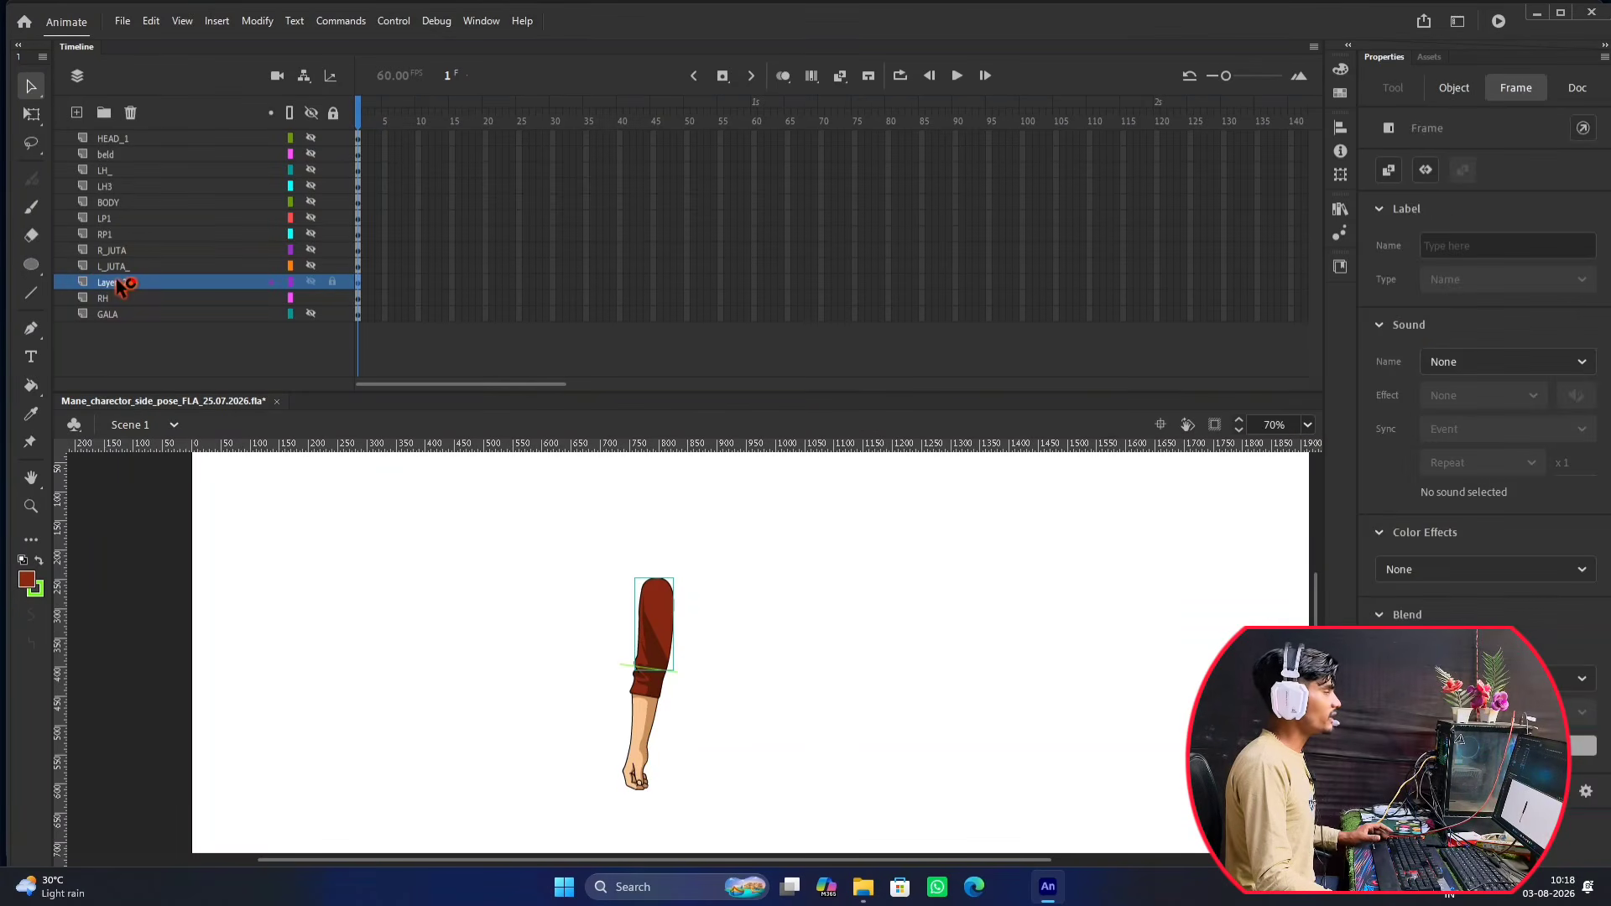
double_click(117, 282)
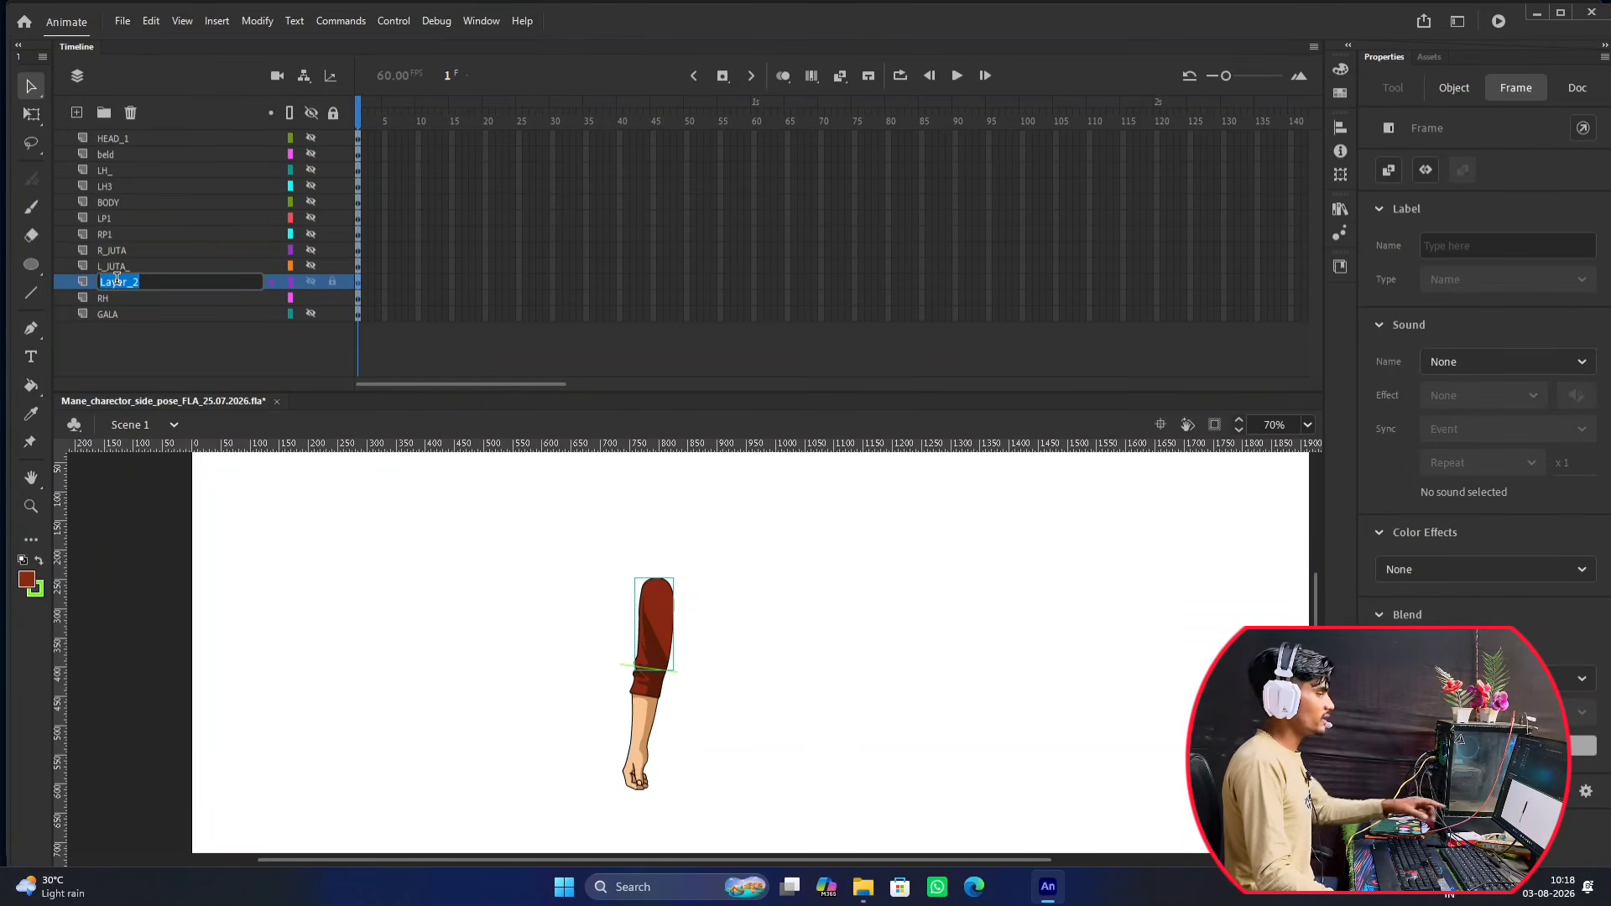
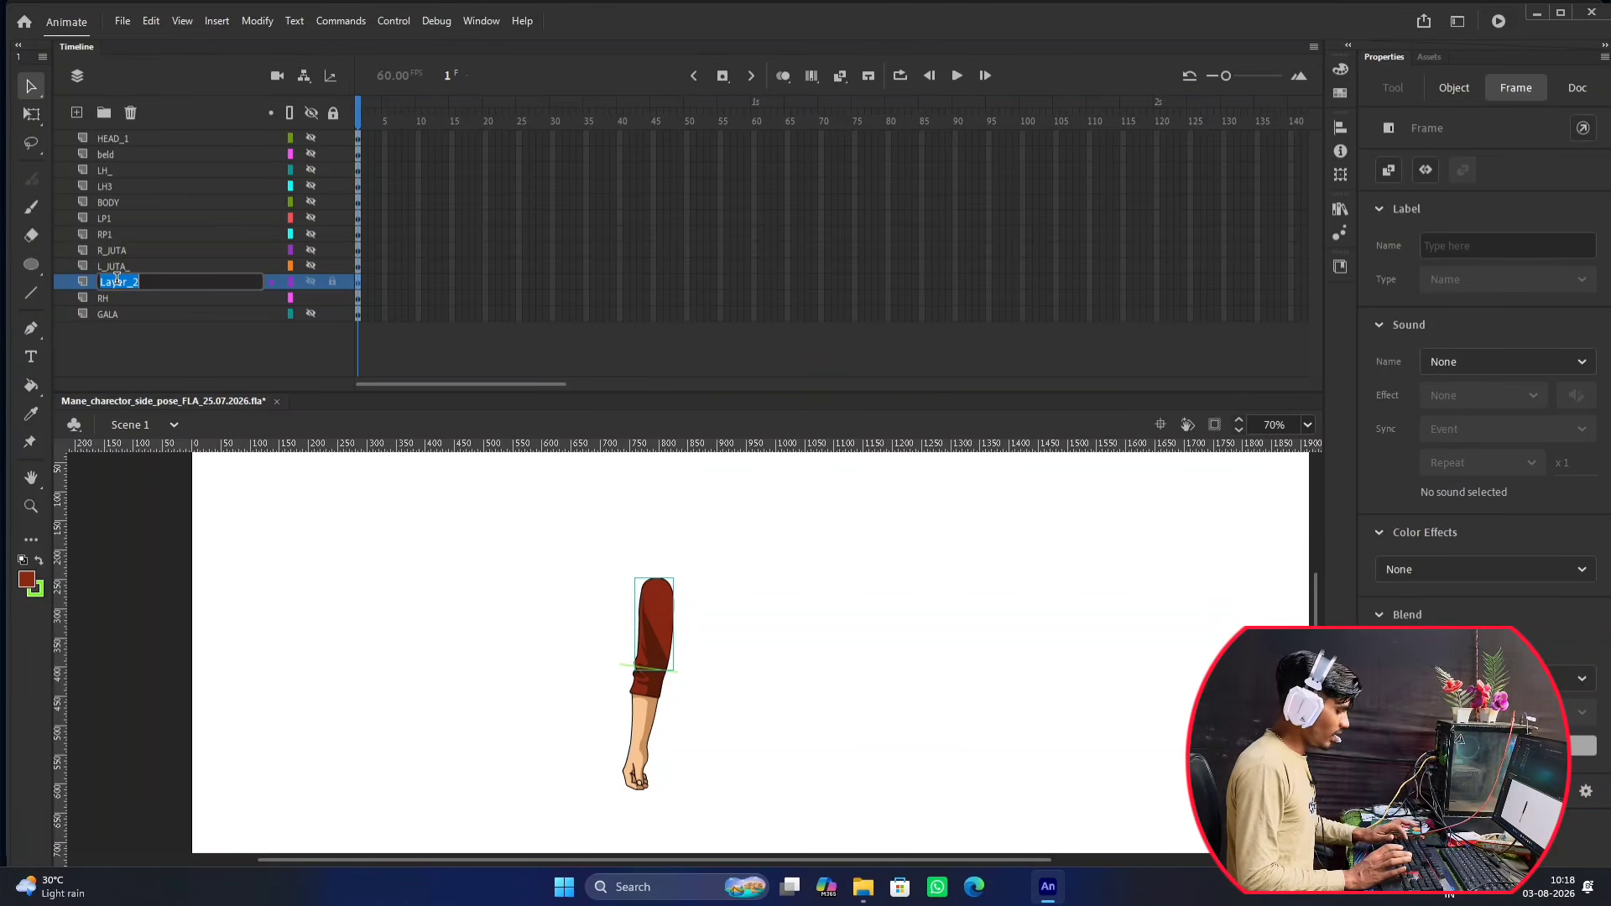
text(RH3)
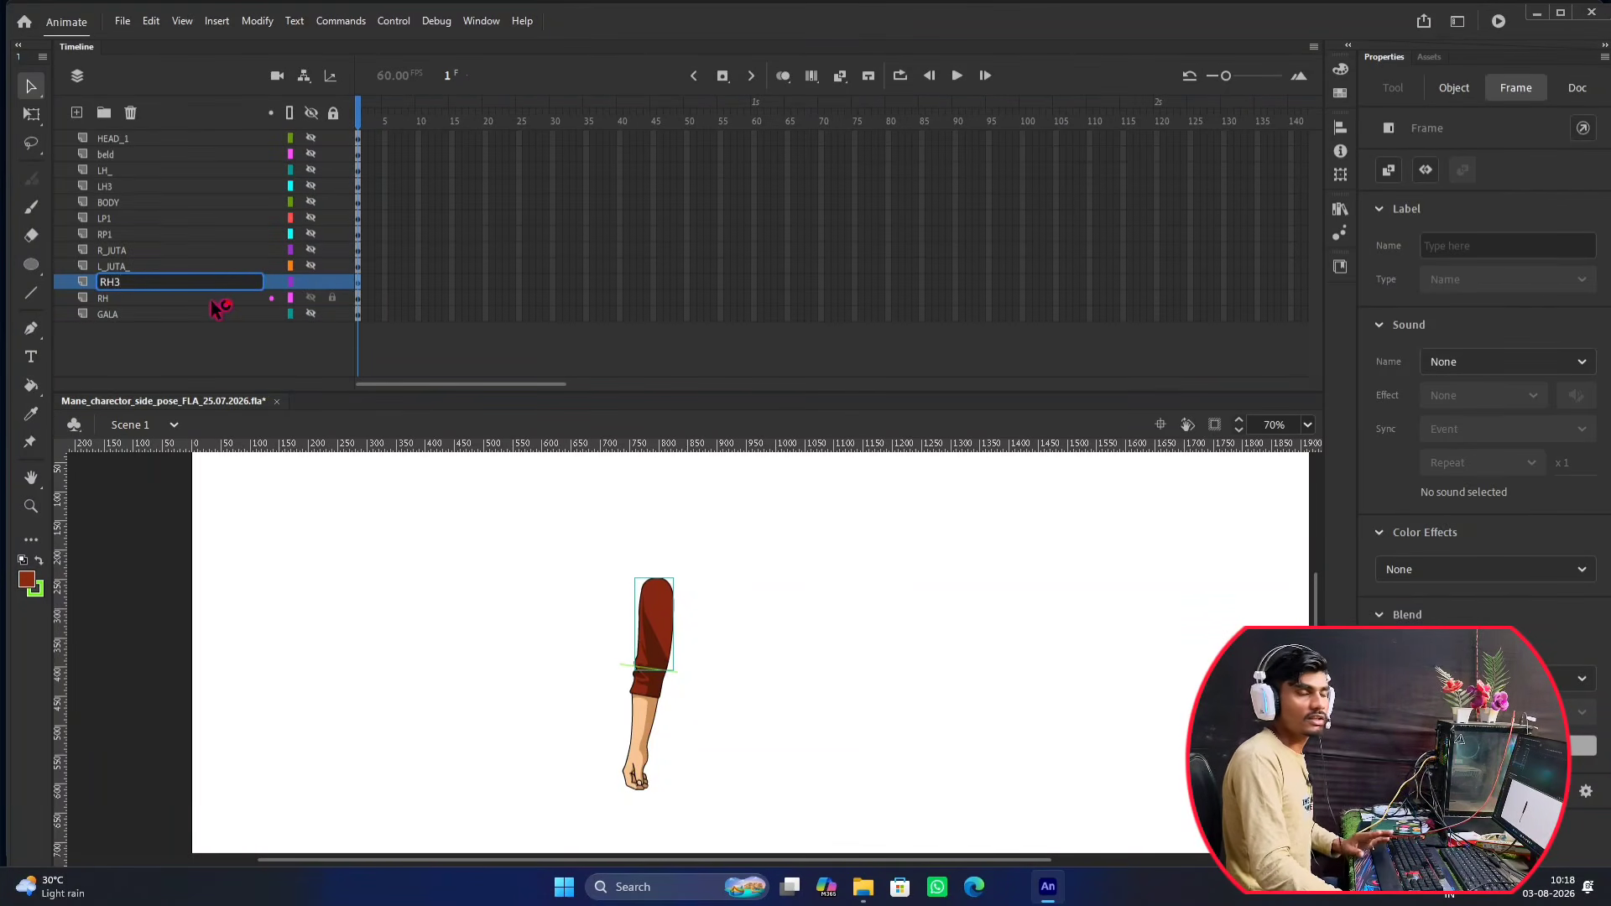
key(Return)
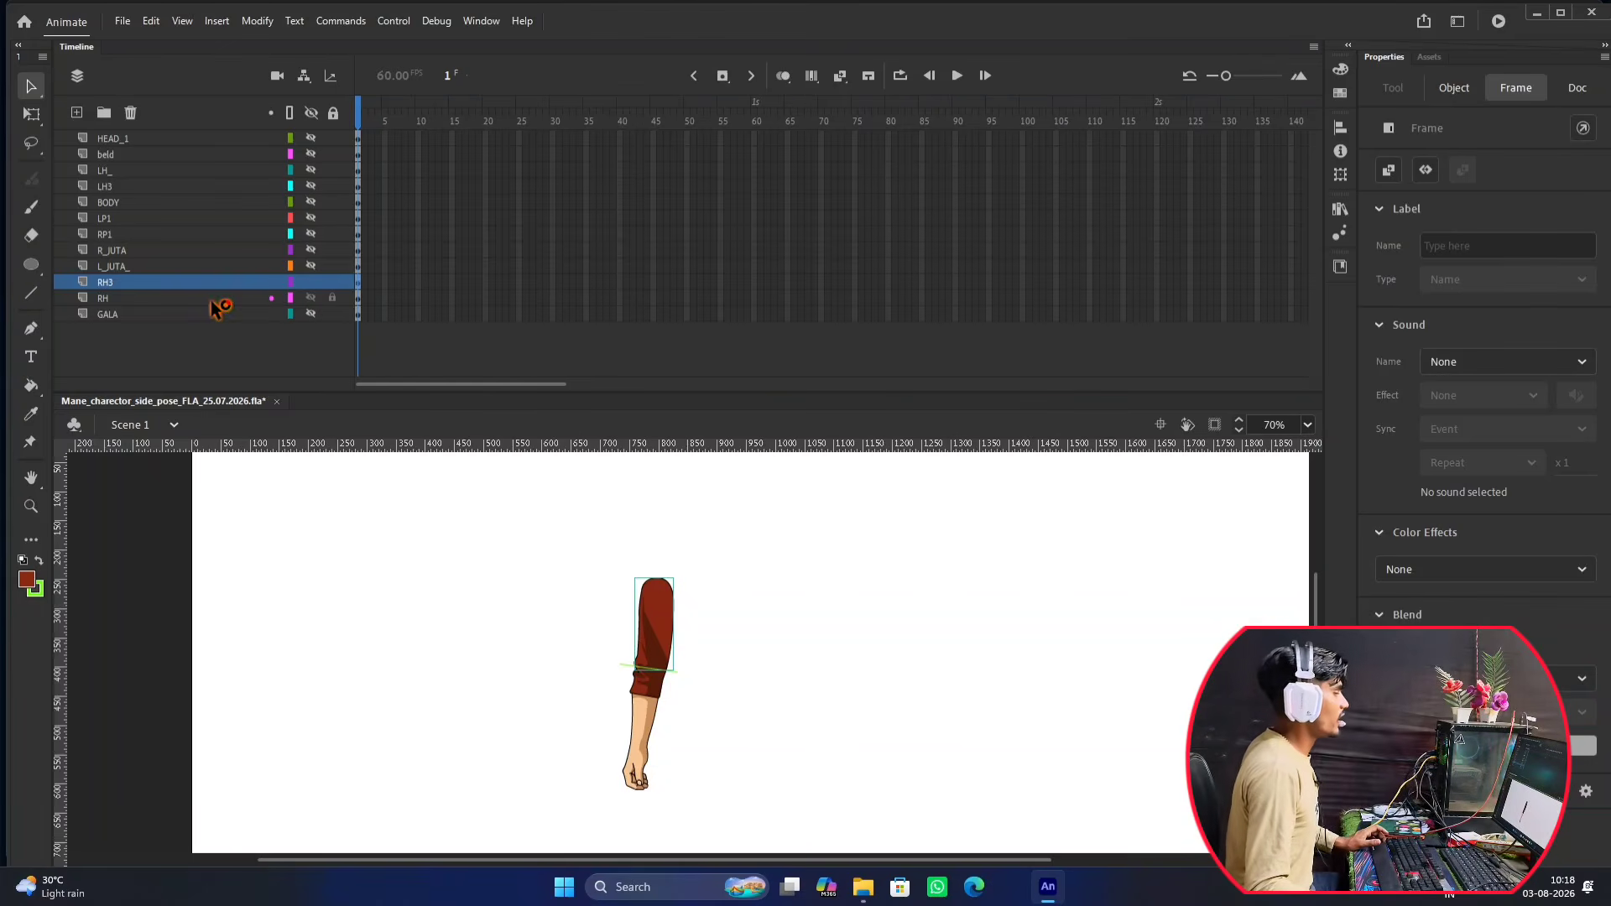
click(647, 633)
click(659, 709)
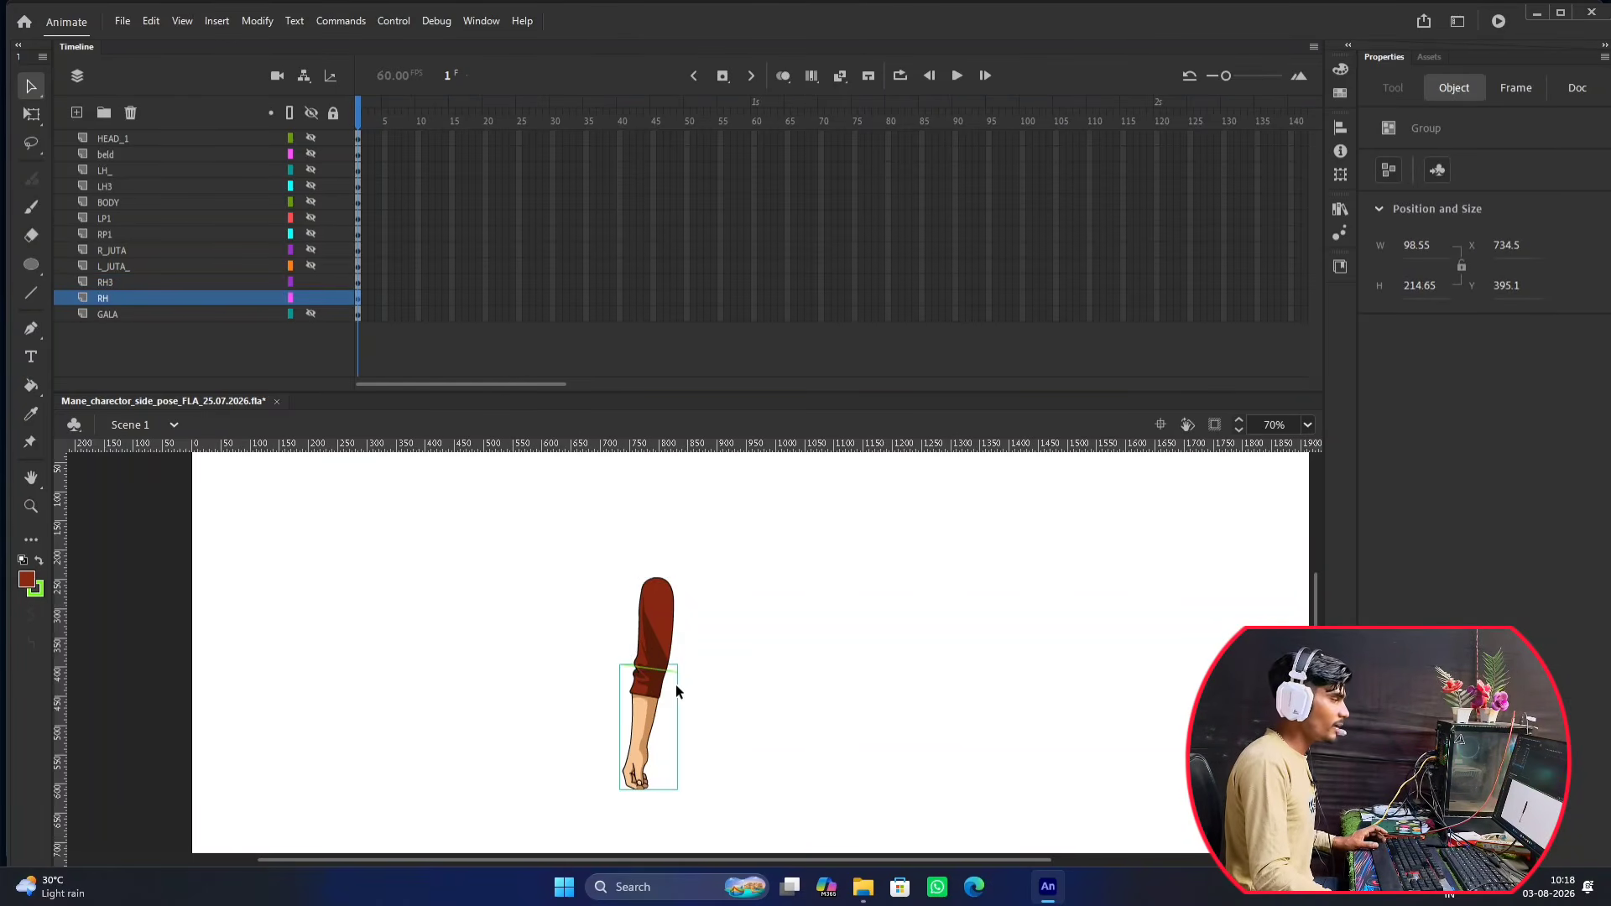
Hide every layer except RH3 so that only the upper sleeve is shown.
click(657, 625)
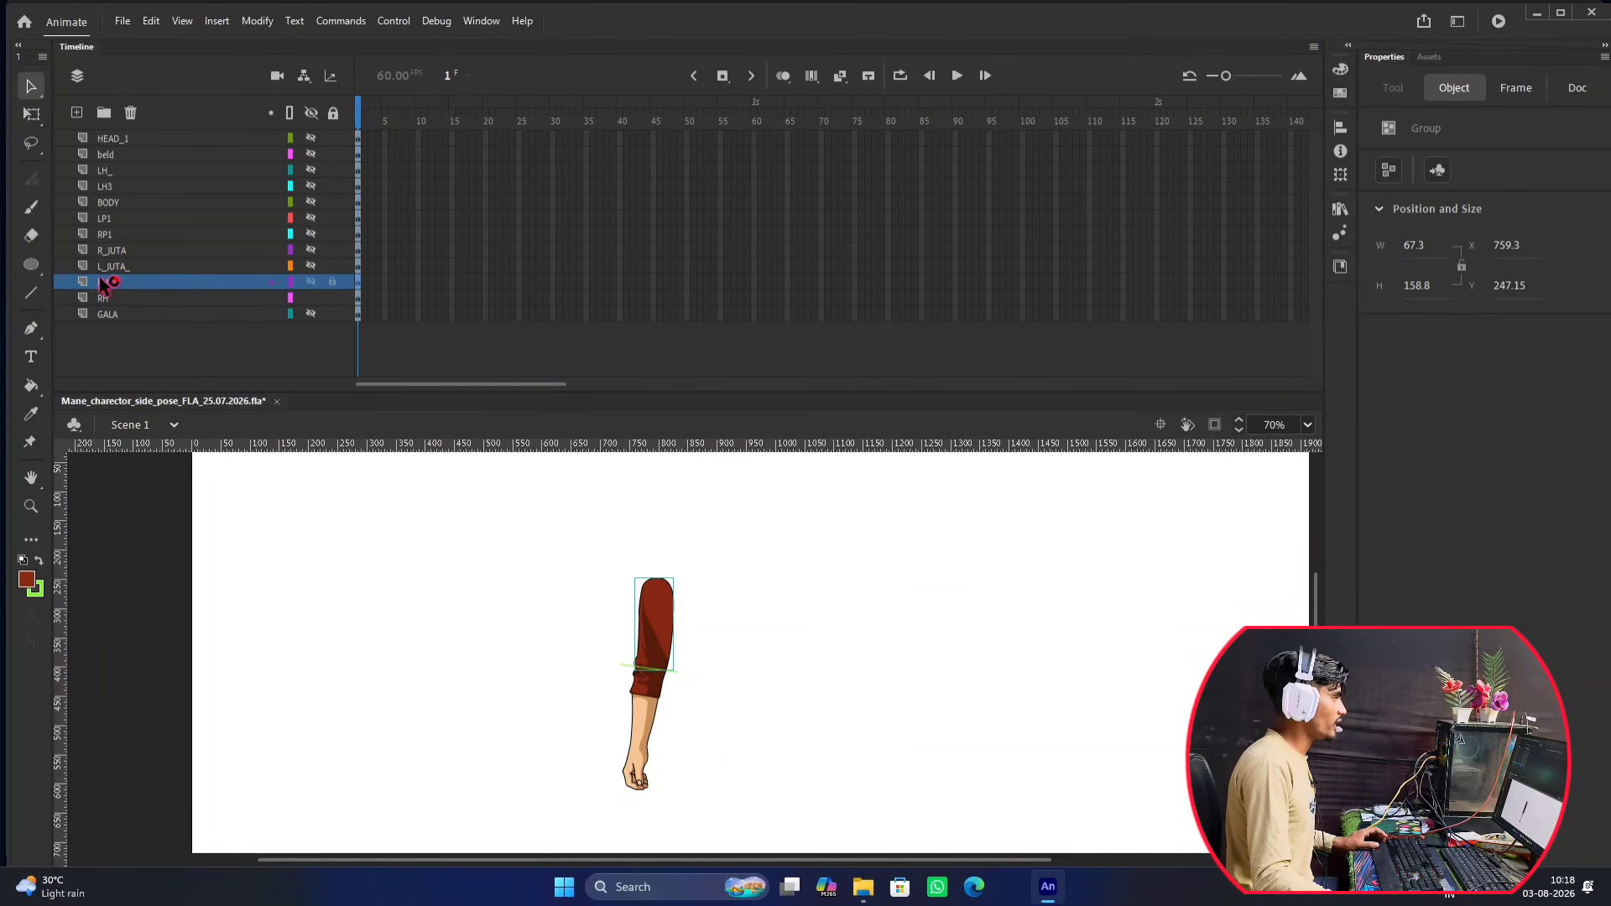
click(312, 113)
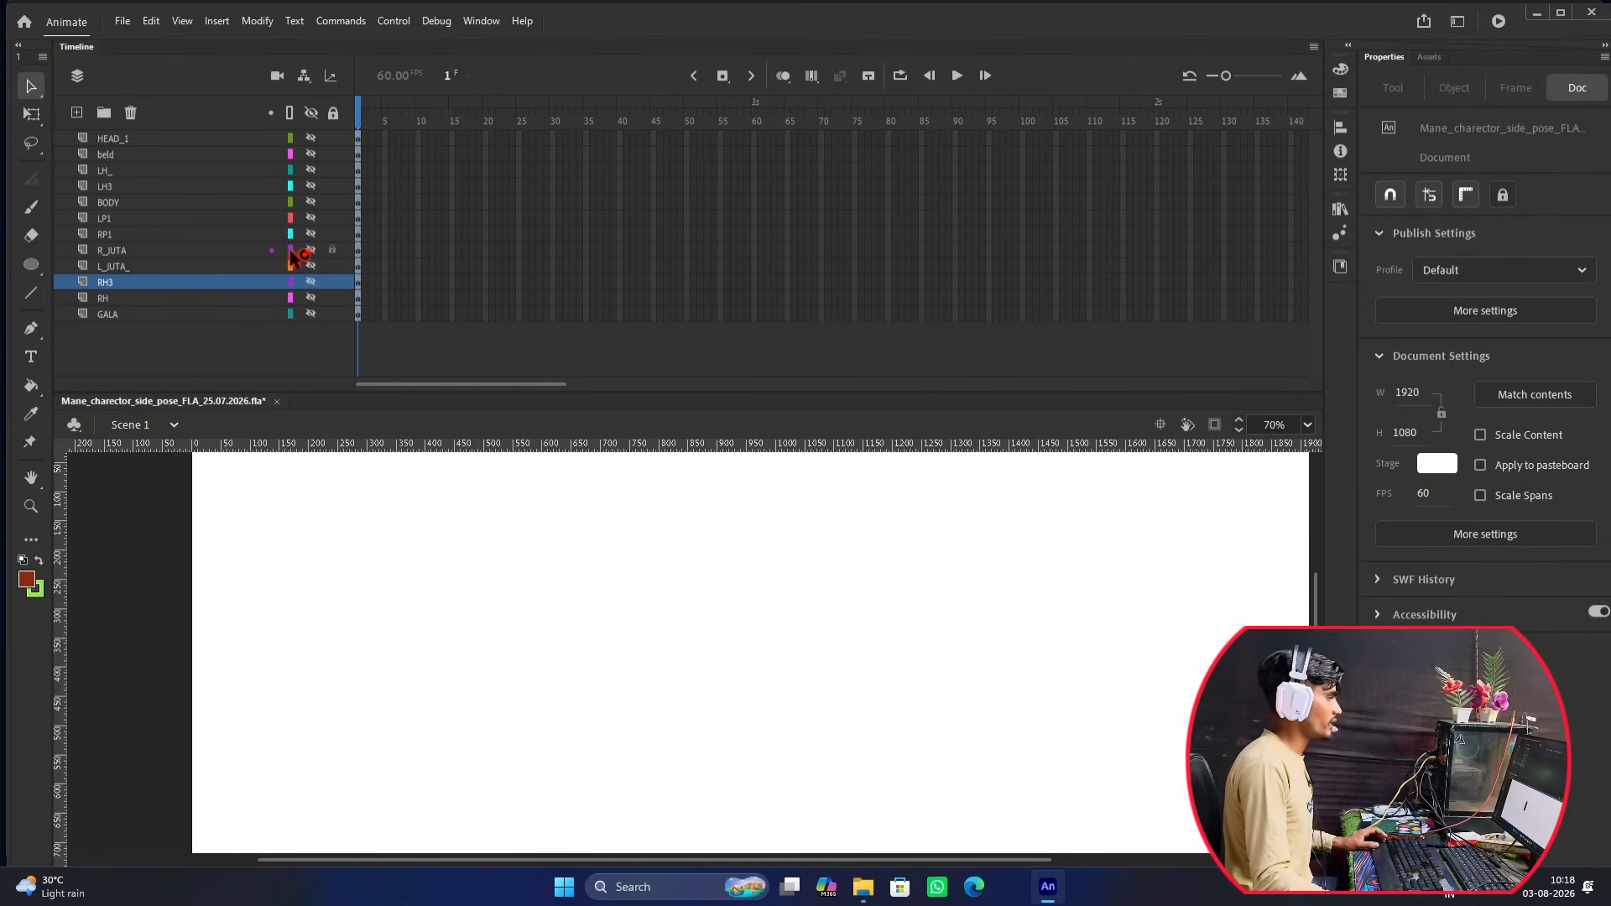
click(311, 282)
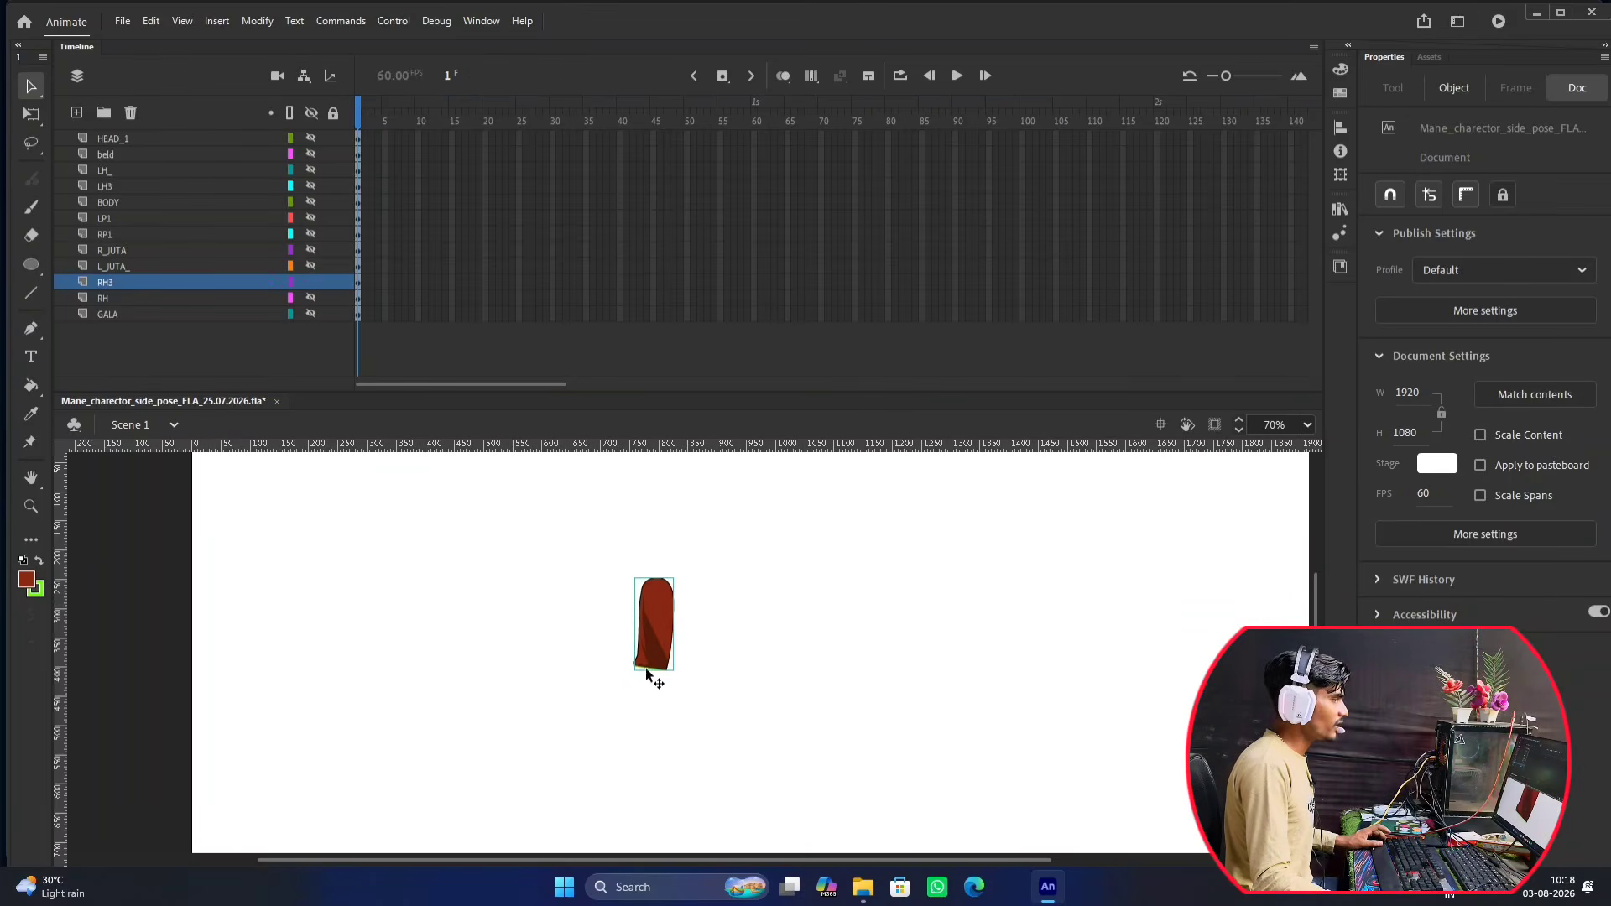
Open the upper sleeve's group and delete the green cut line along its lower edge.
scroll(653, 669, up, 8)
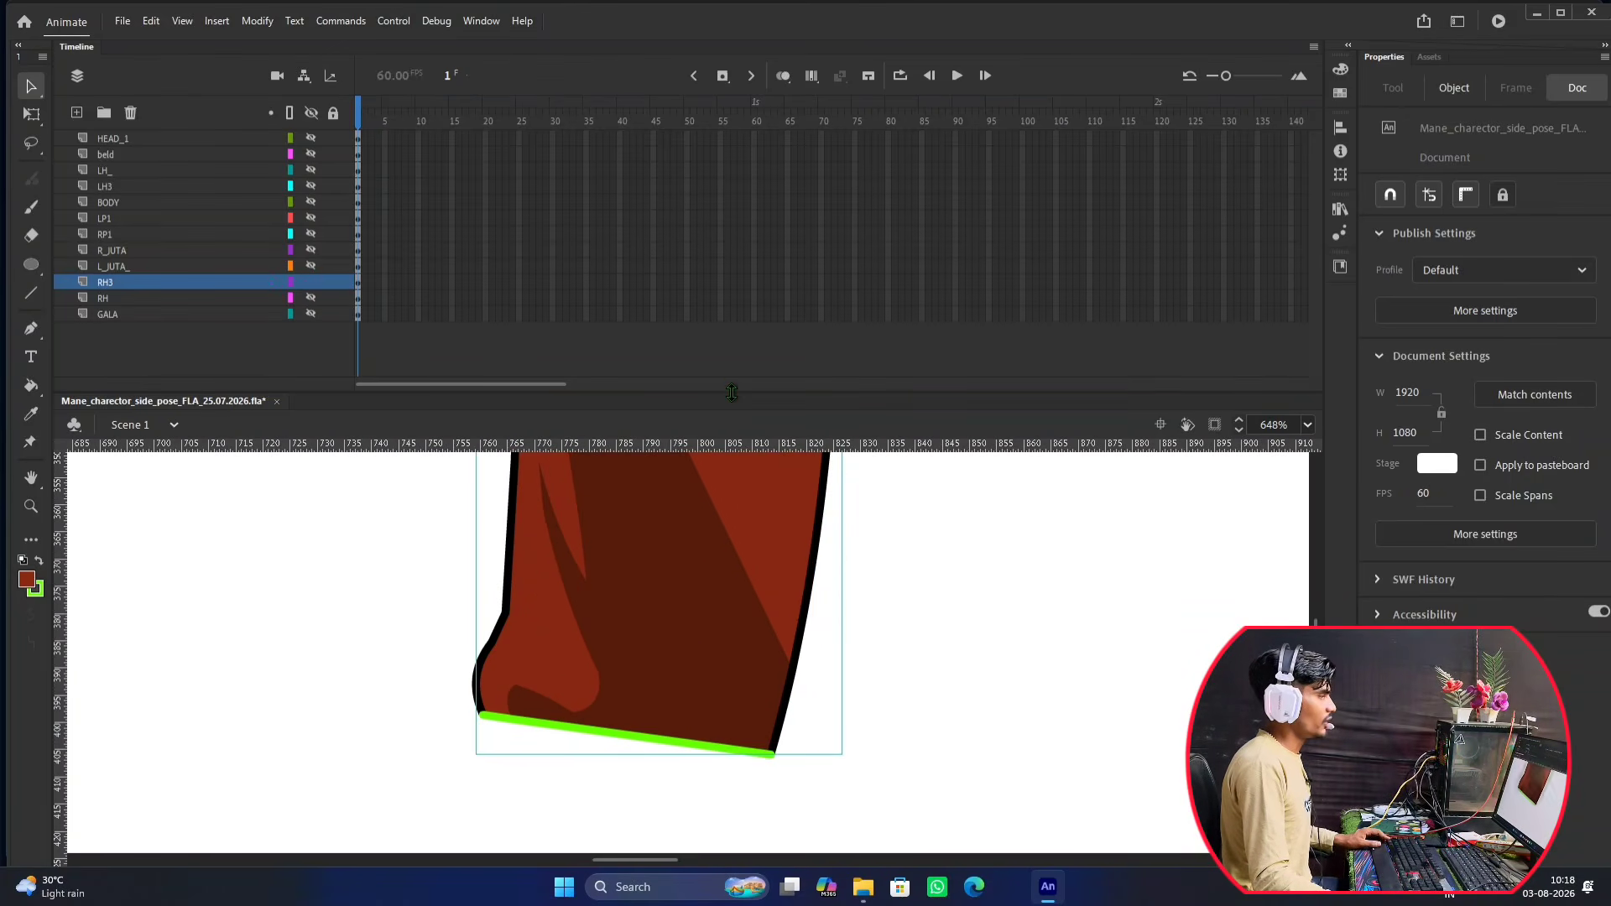
drag(732, 392, 730, 172)
scroll(663, 470, up, 3)
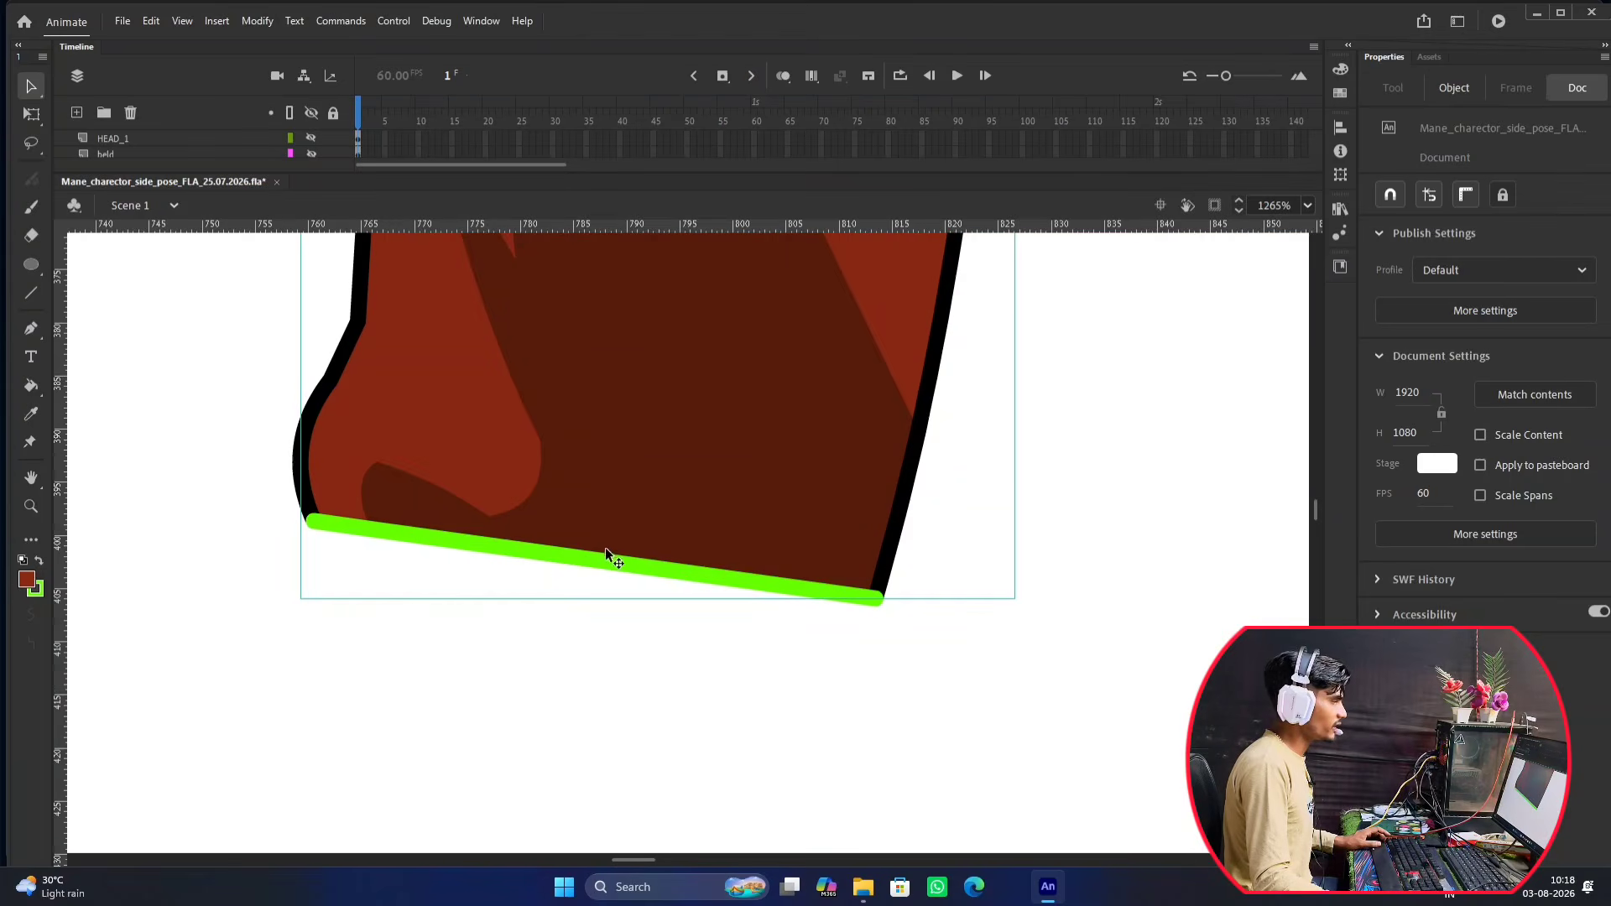
double_click(621, 525)
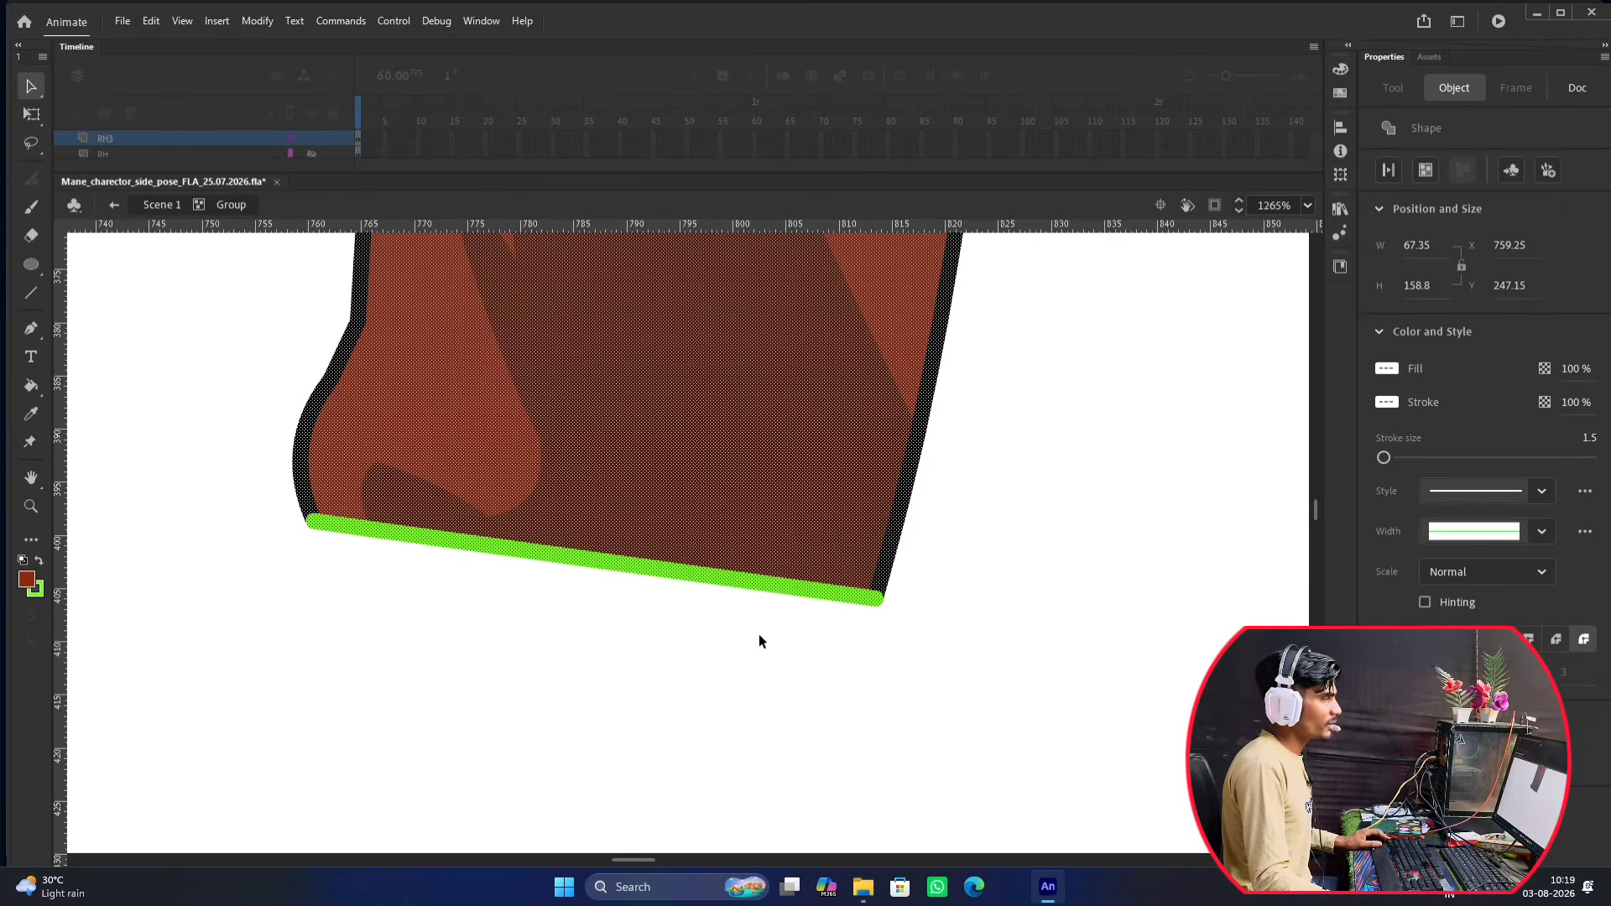
scroll(731, 431, down, 4)
scroll(732, 432, down, 5)
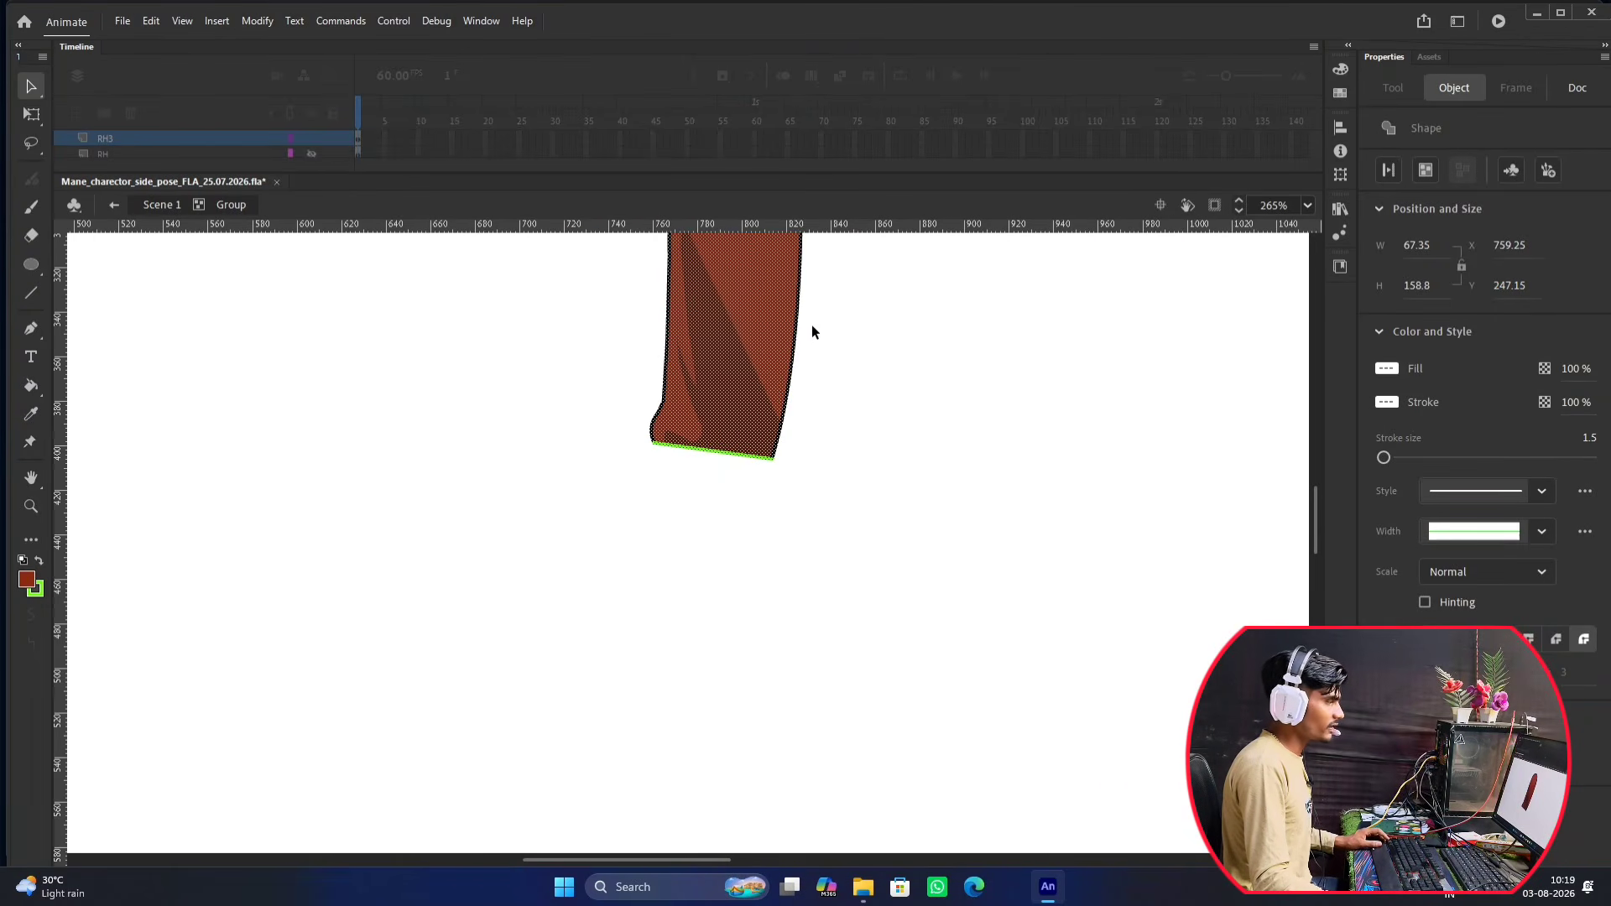
click(742, 584)
scroll(653, 660, up, 8)
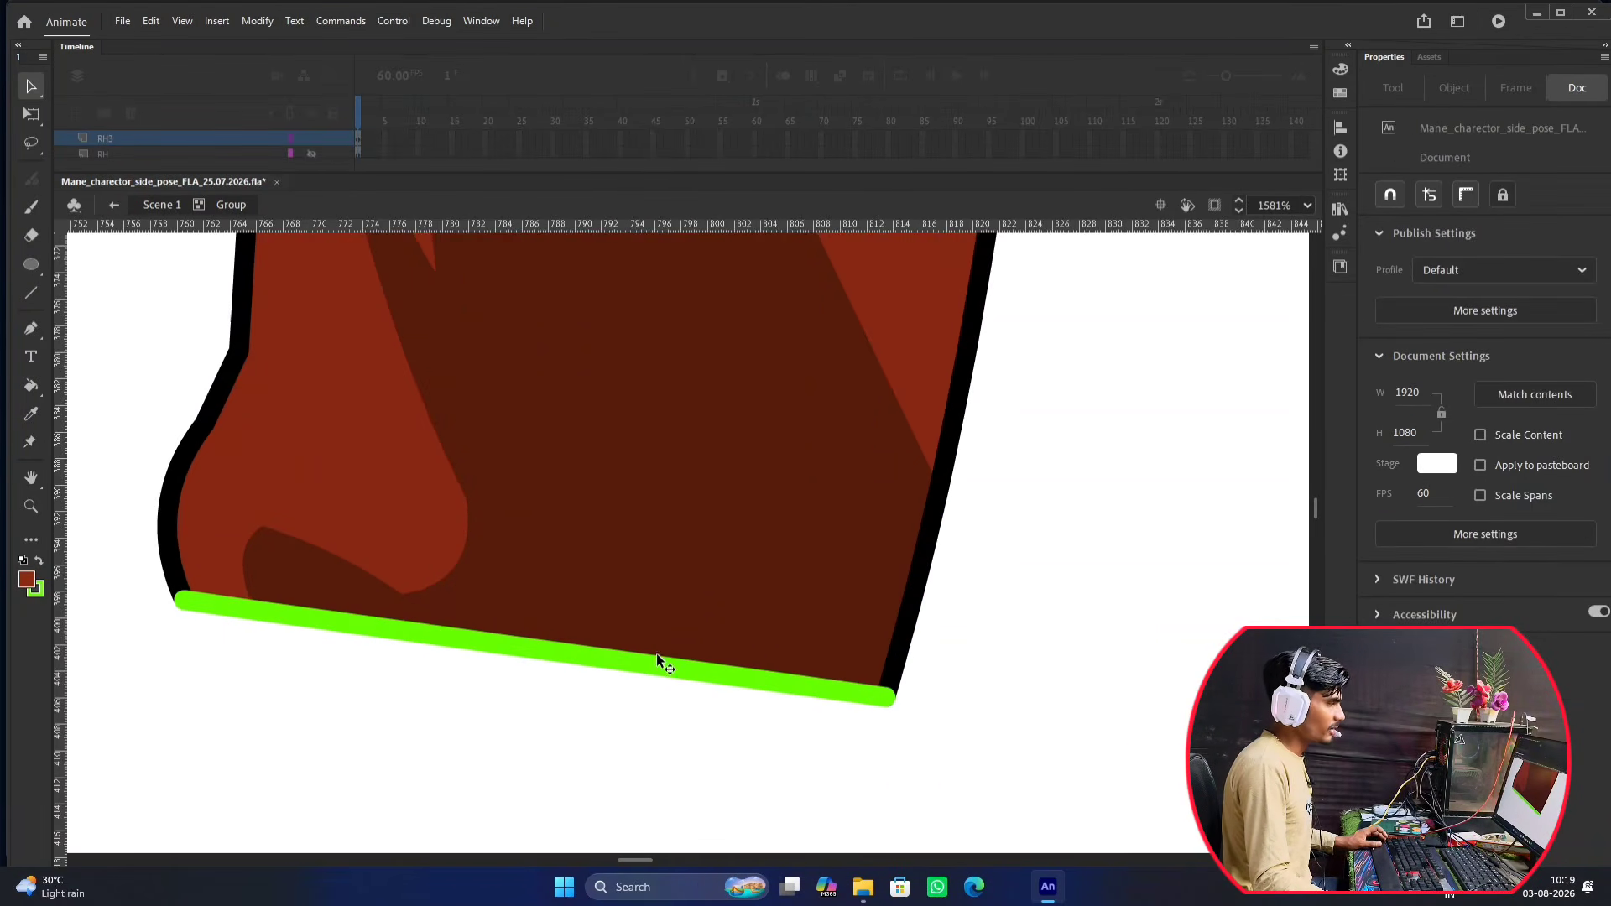
drag(624, 676, 693, 607)
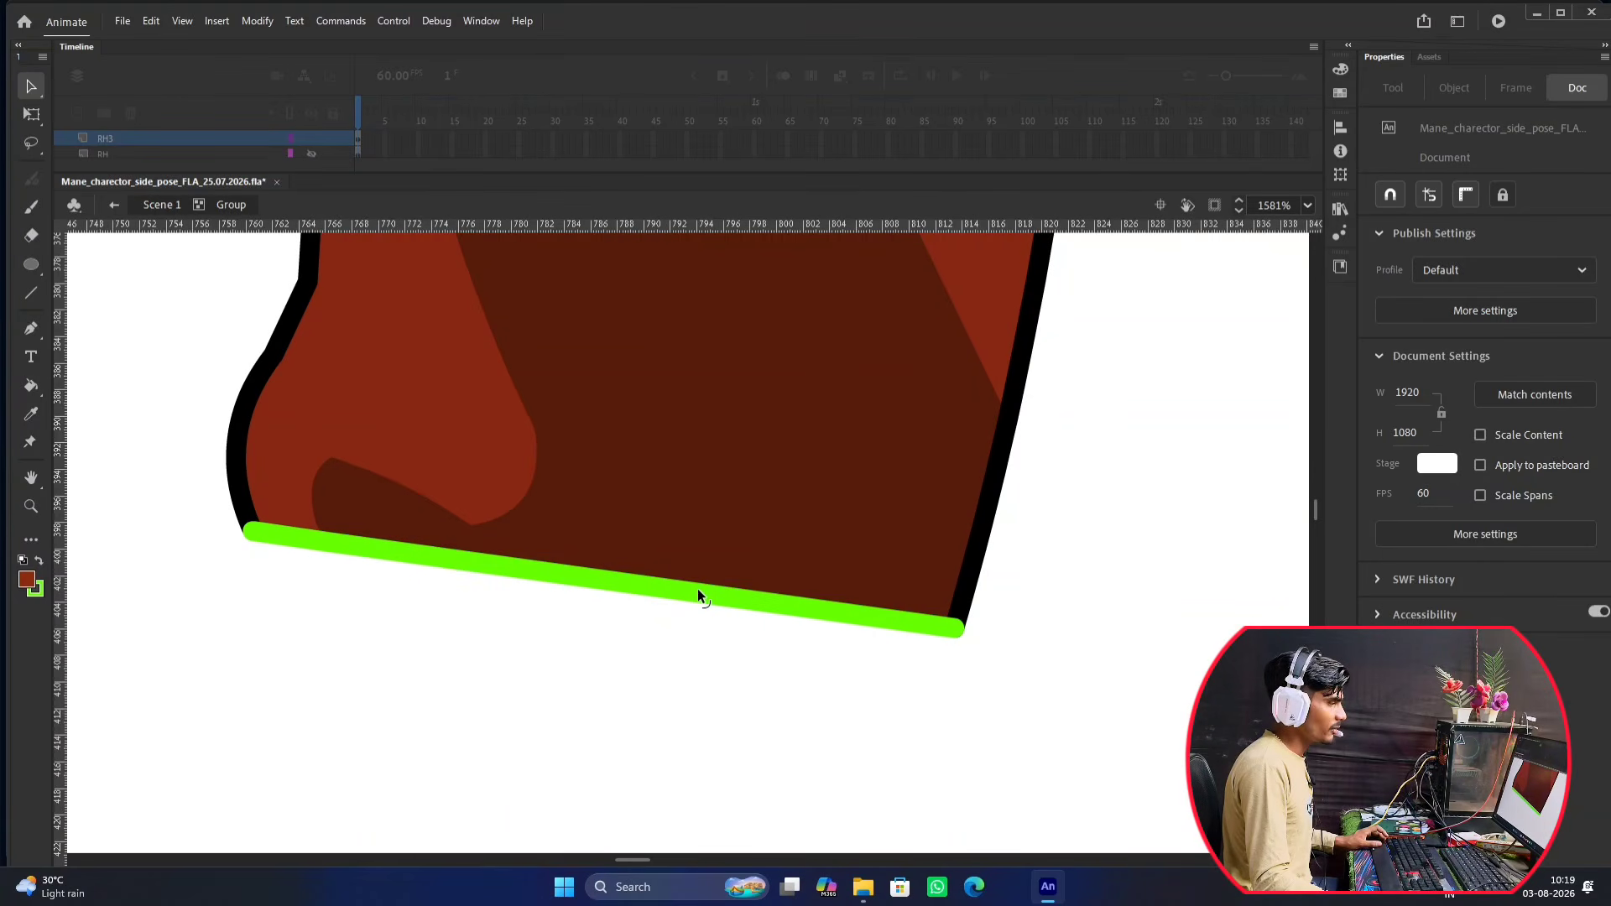
click(699, 591)
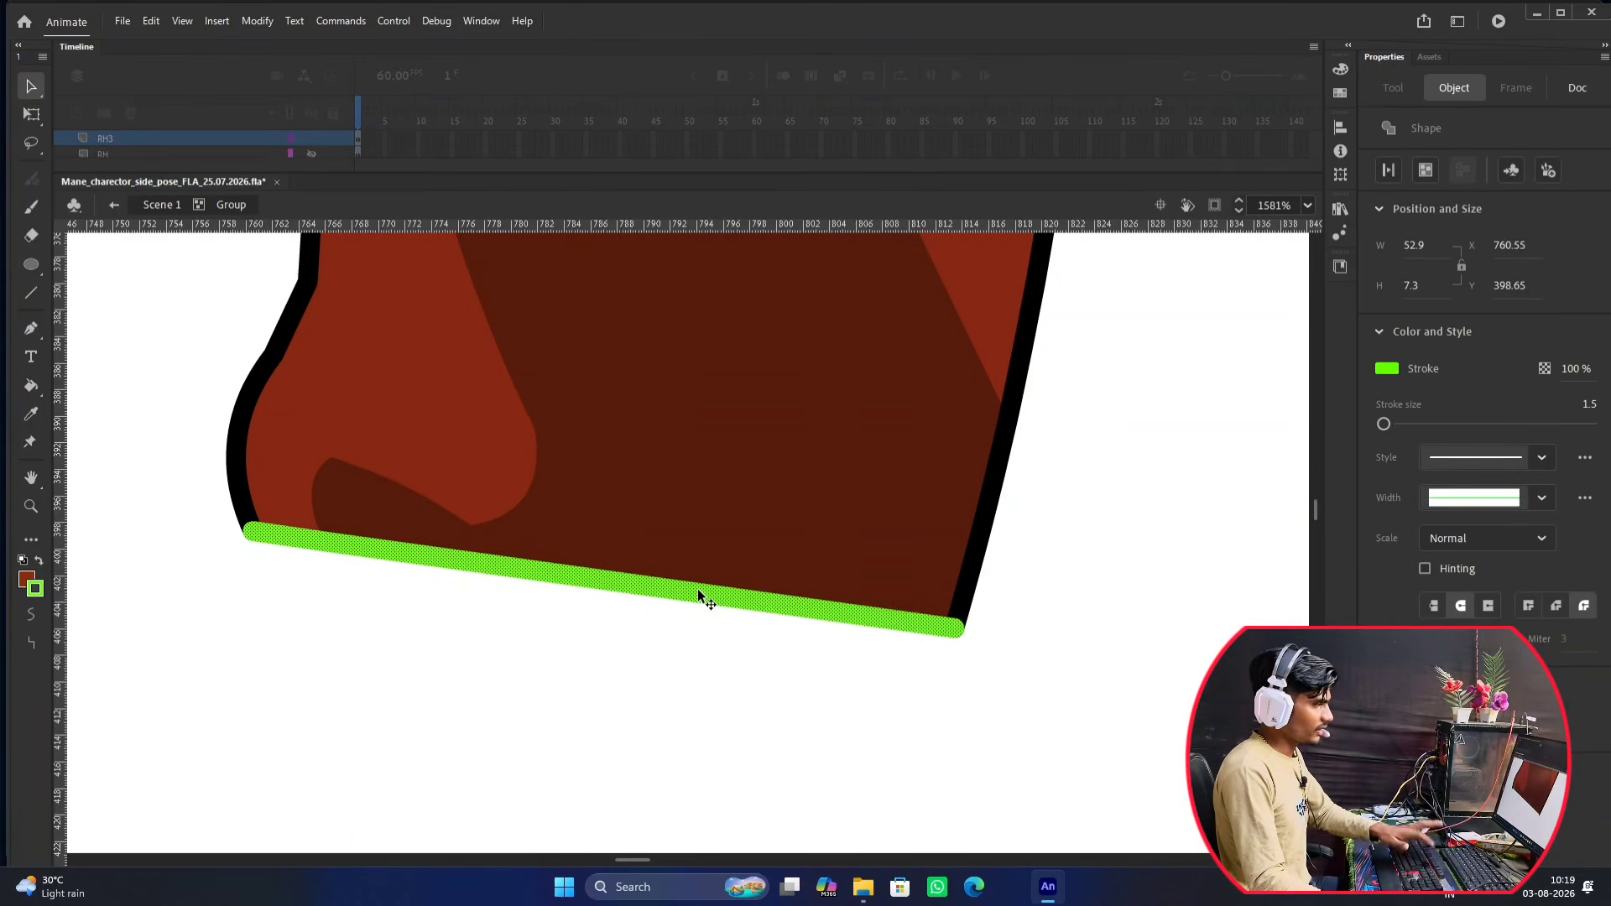
key(Delete)
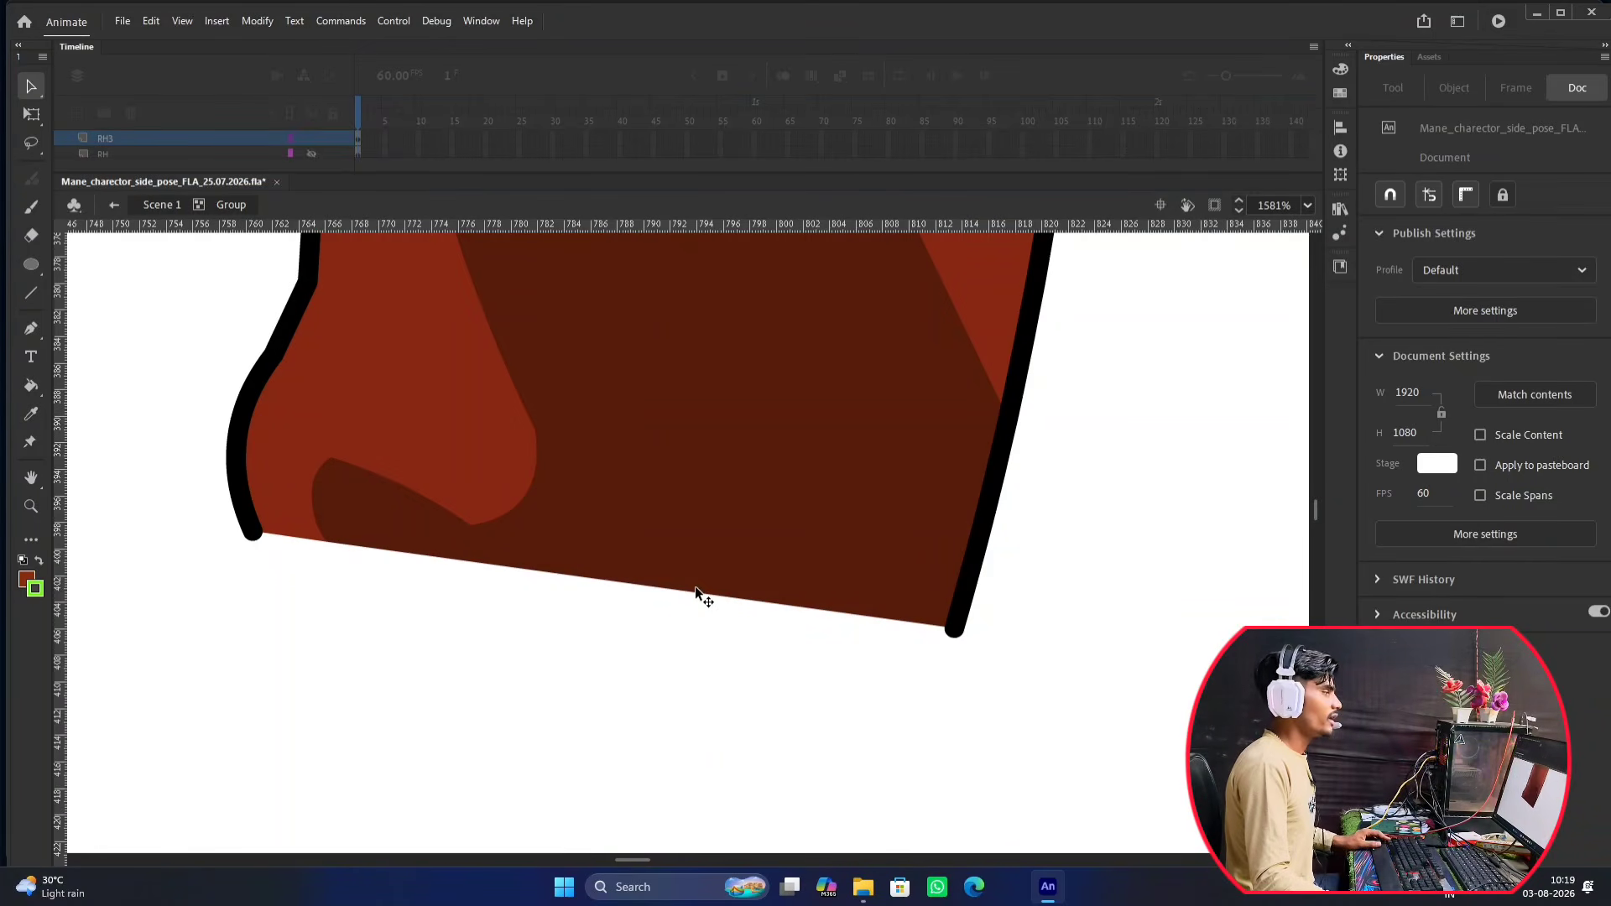
Sample the dark shading colour of the upper sleeve as the fill for an oval.
scroll(695, 586, down, 5)
scroll(787, 492, down, 3)
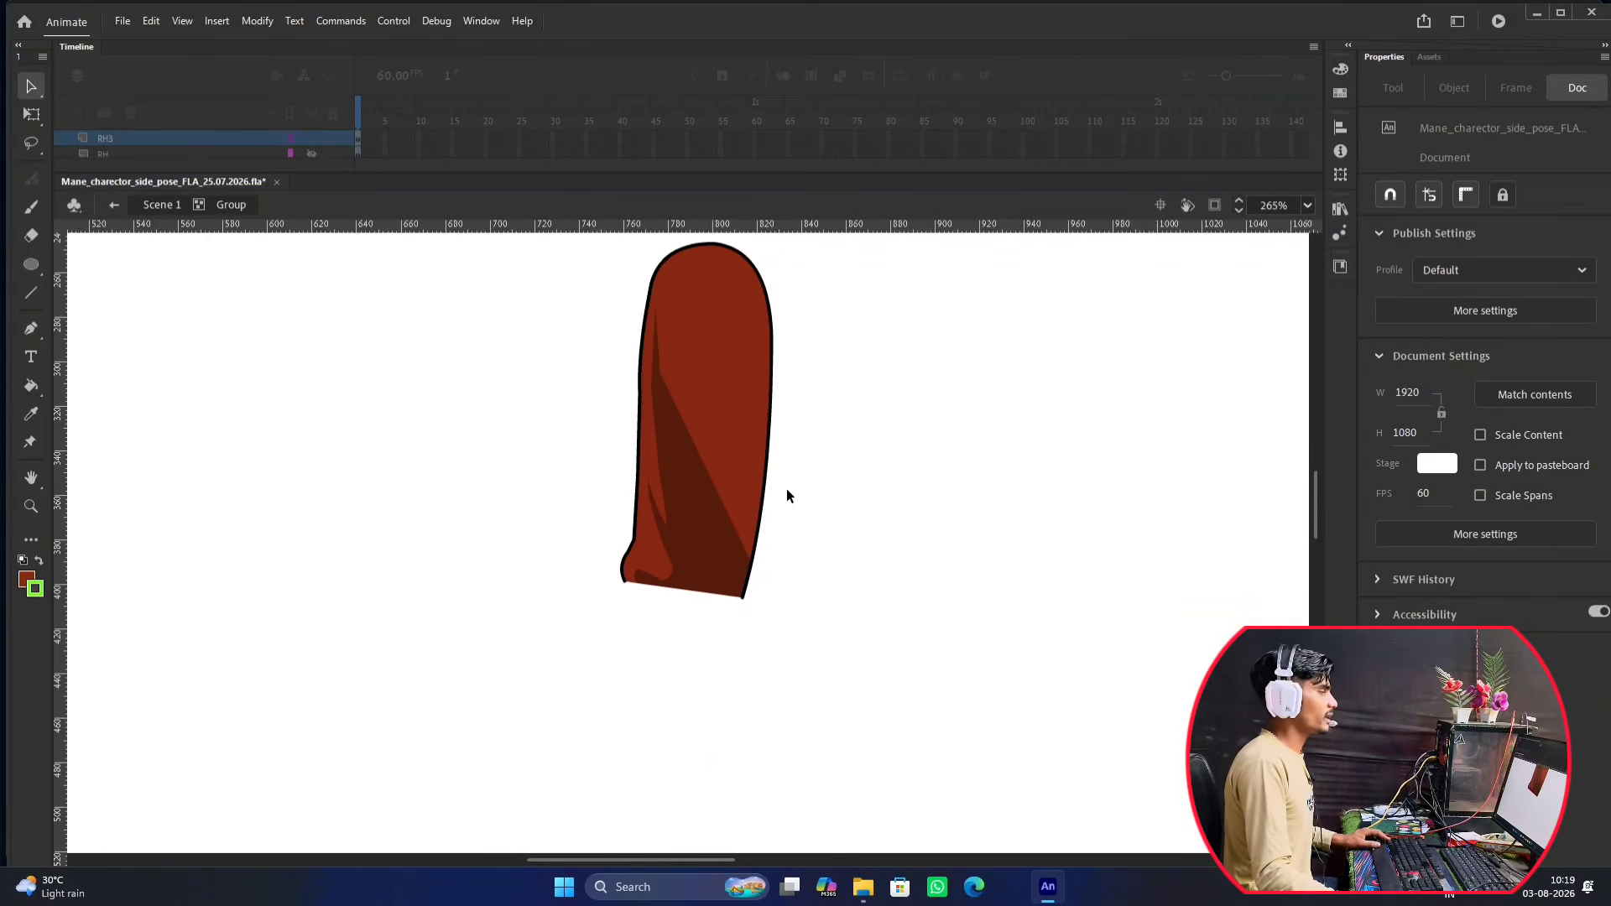
scroll(757, 486, up, 2)
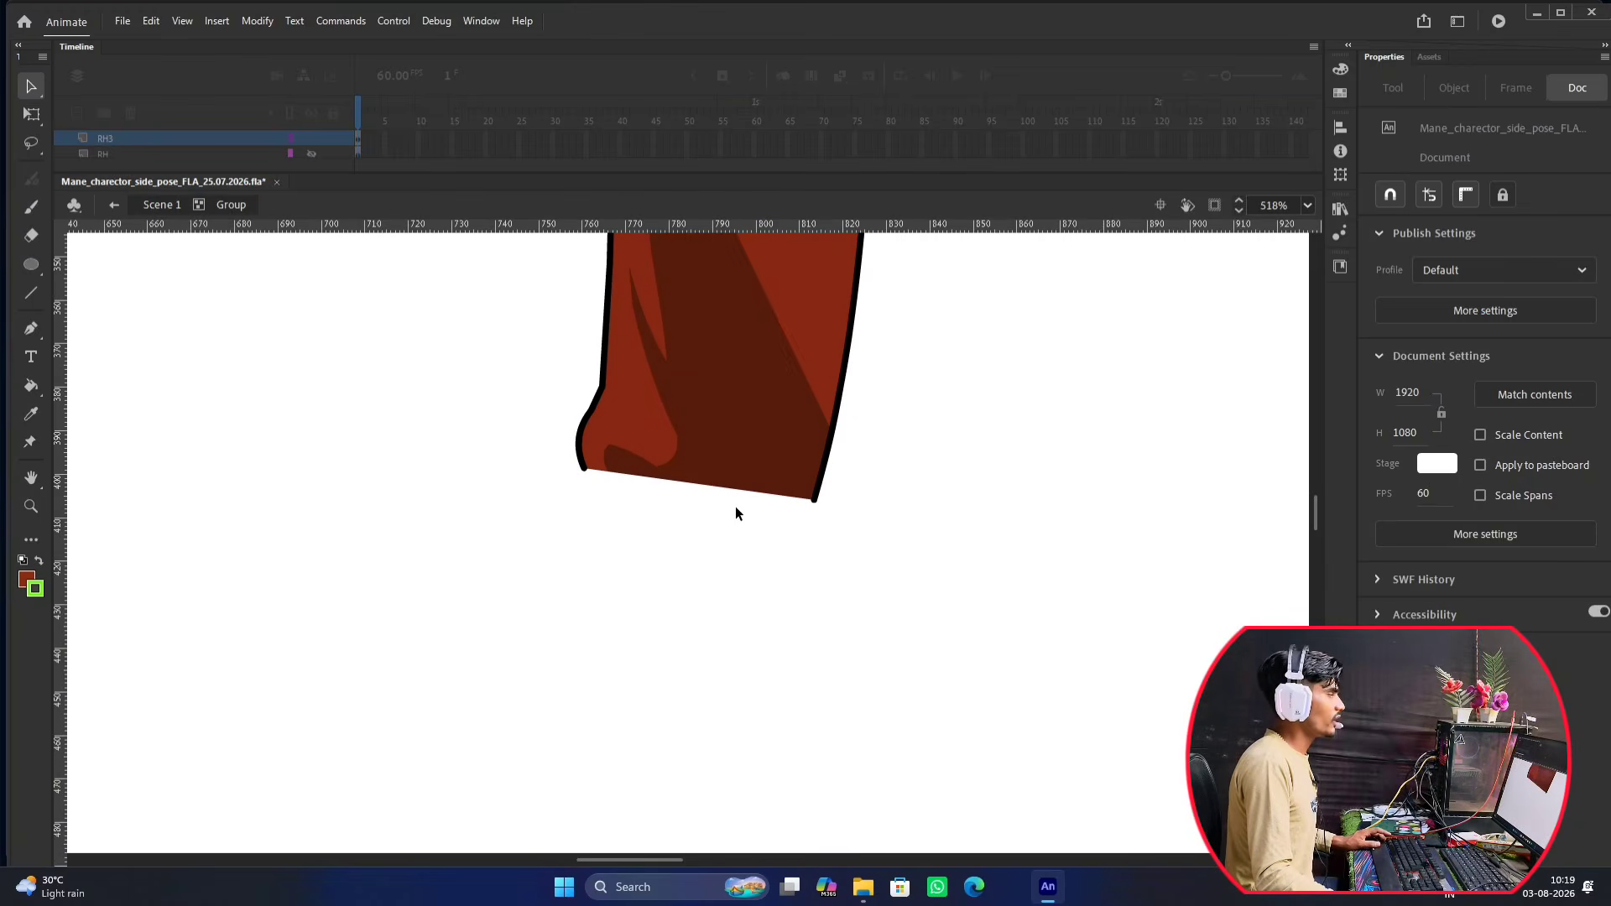
scroll(735, 506, up, 4)
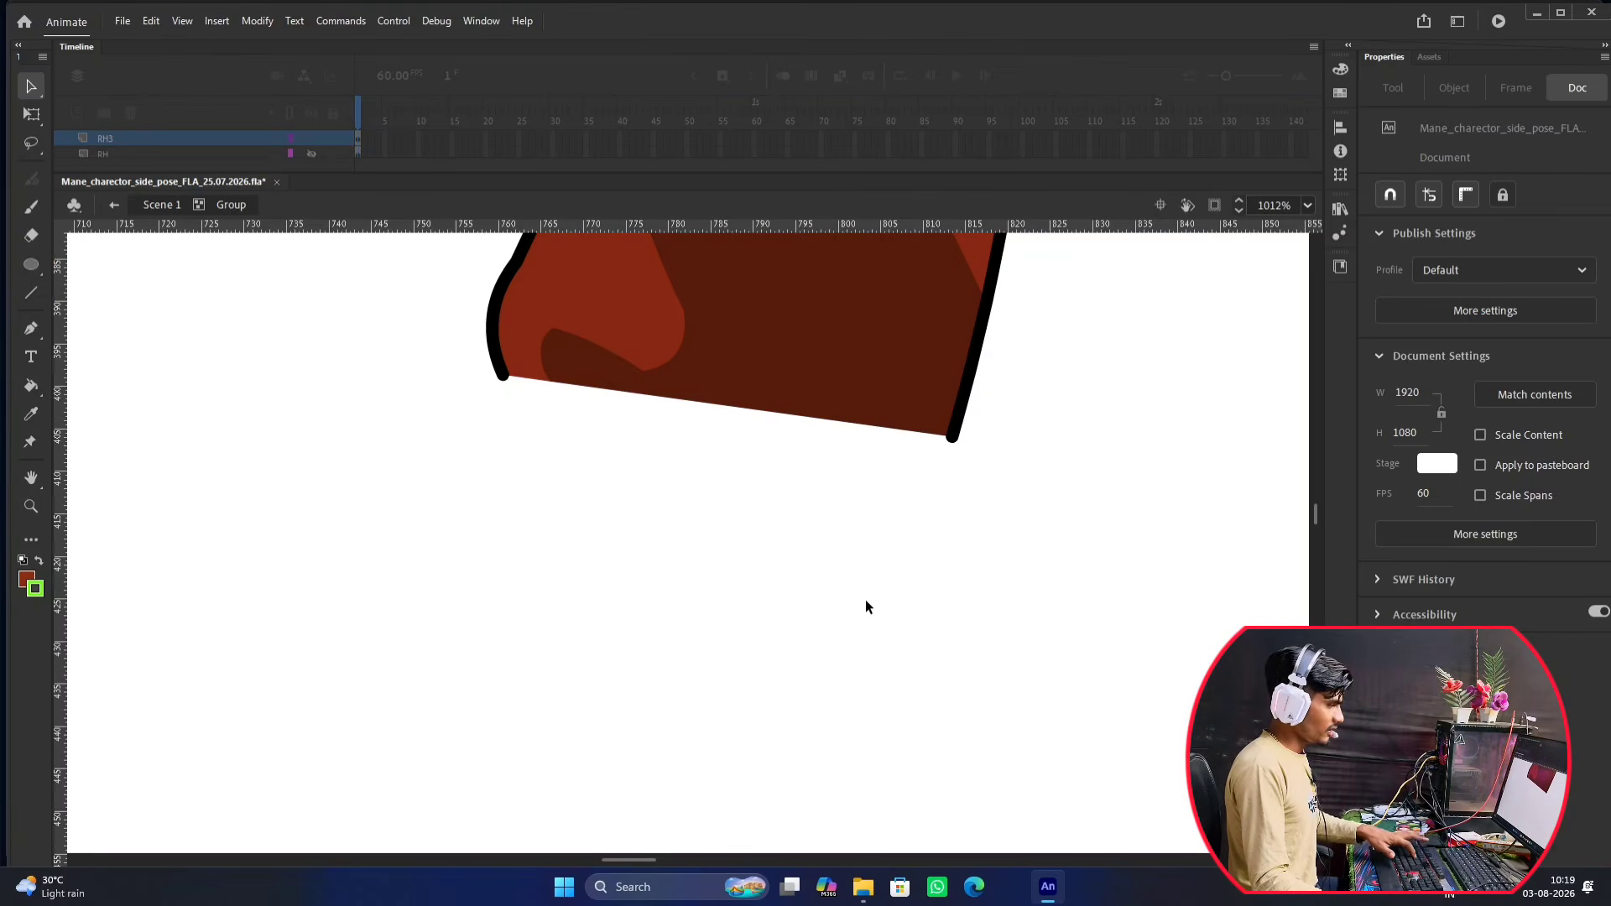
key(o)
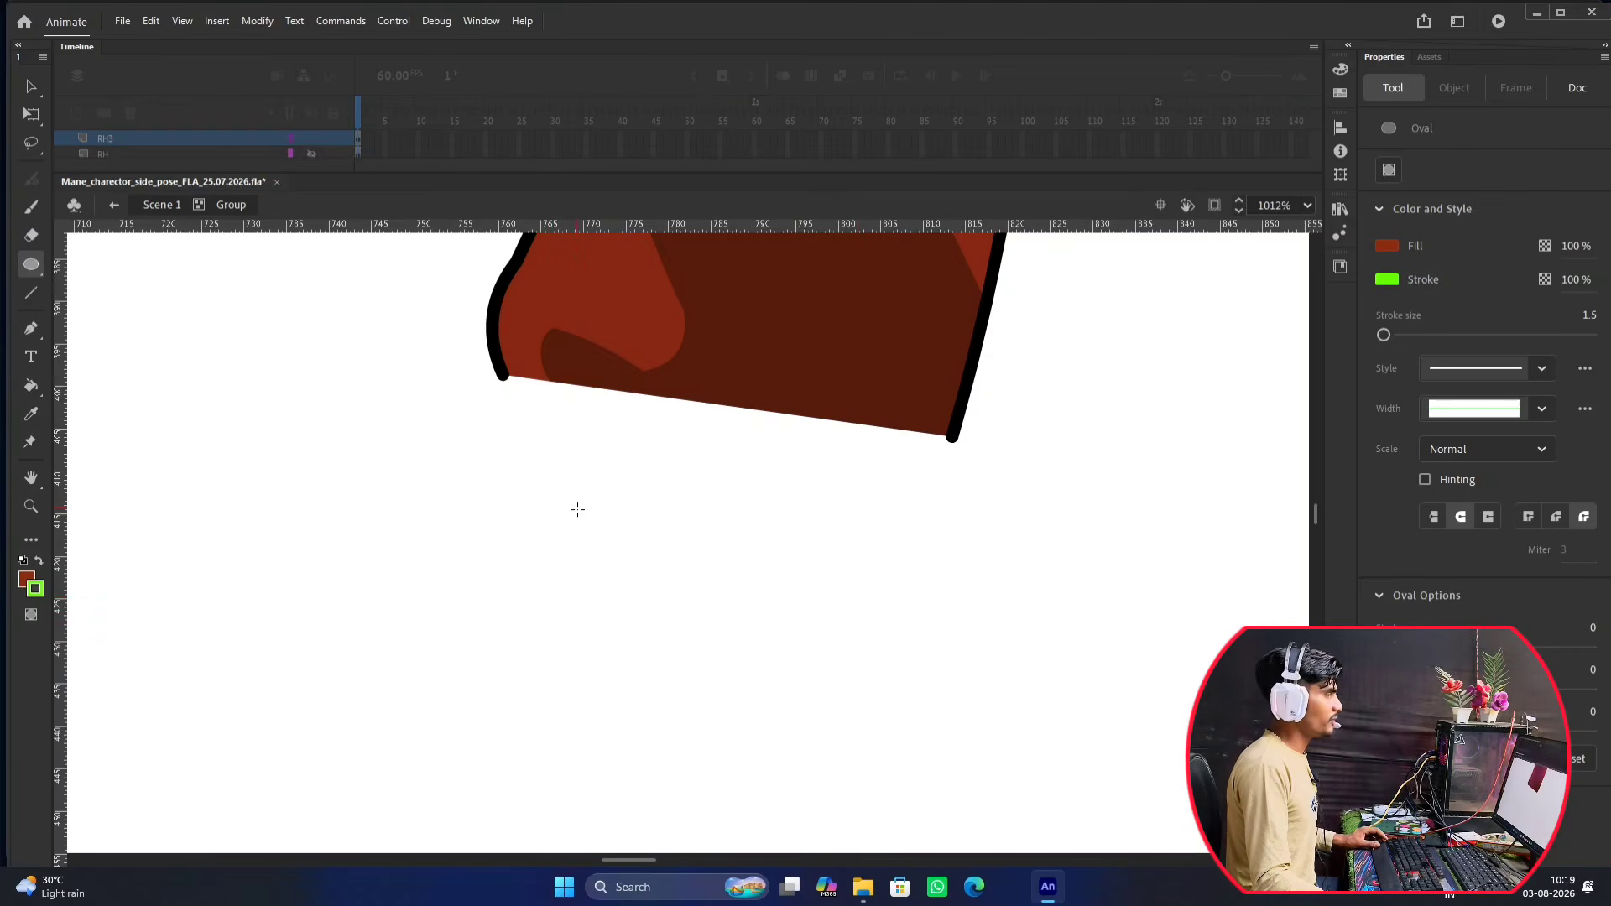
scroll(616, 497, down, 4)
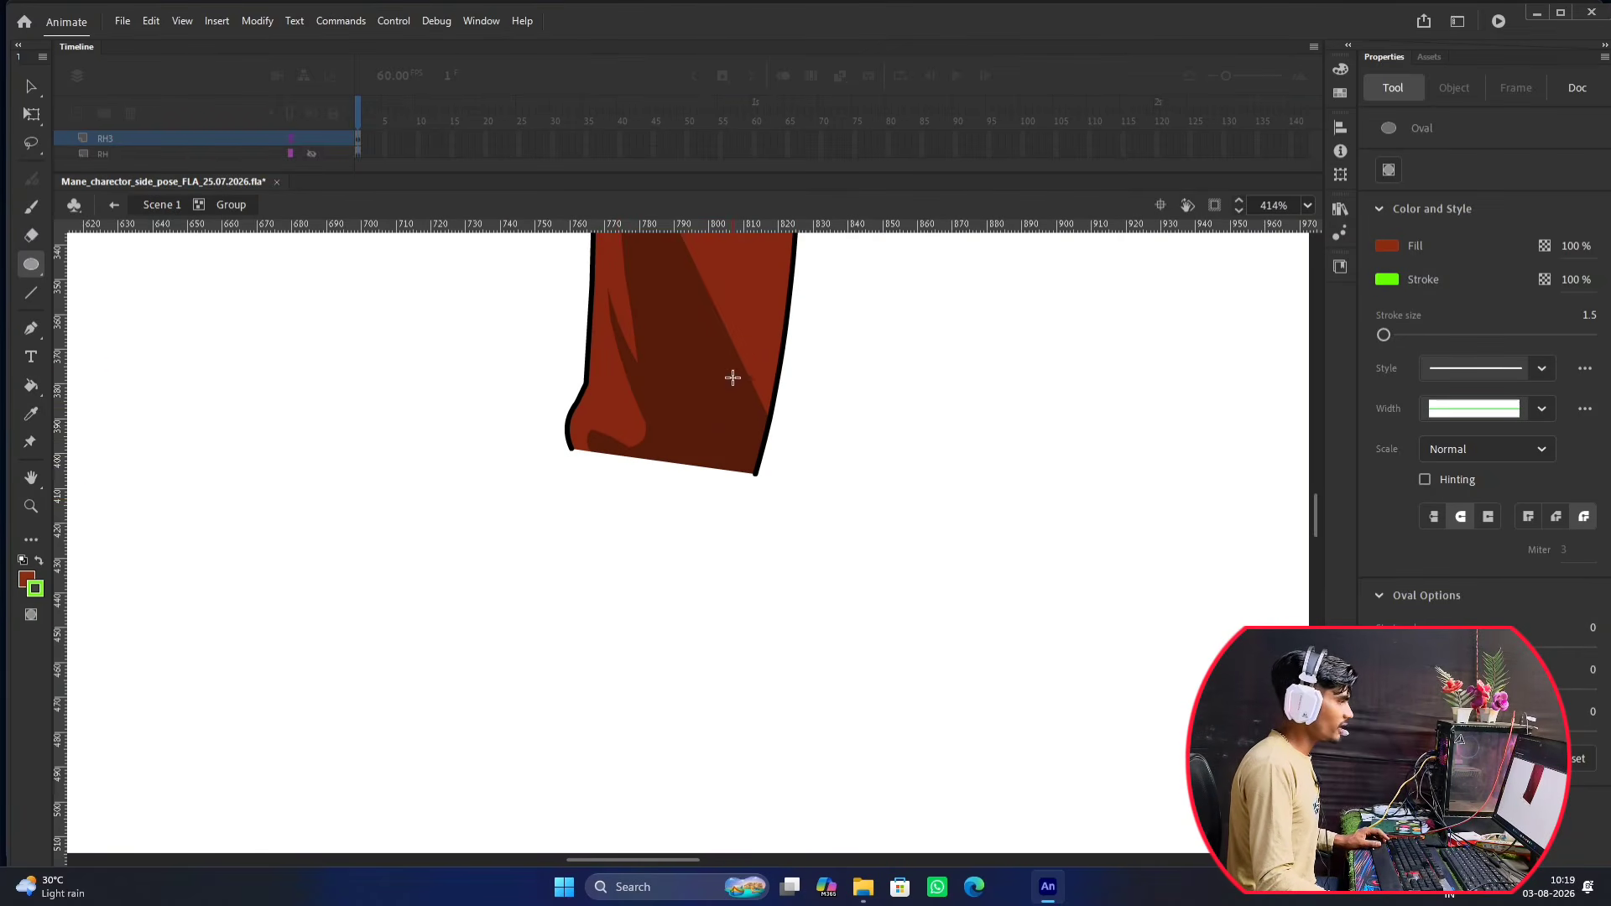
scroll(691, 503, up, 4)
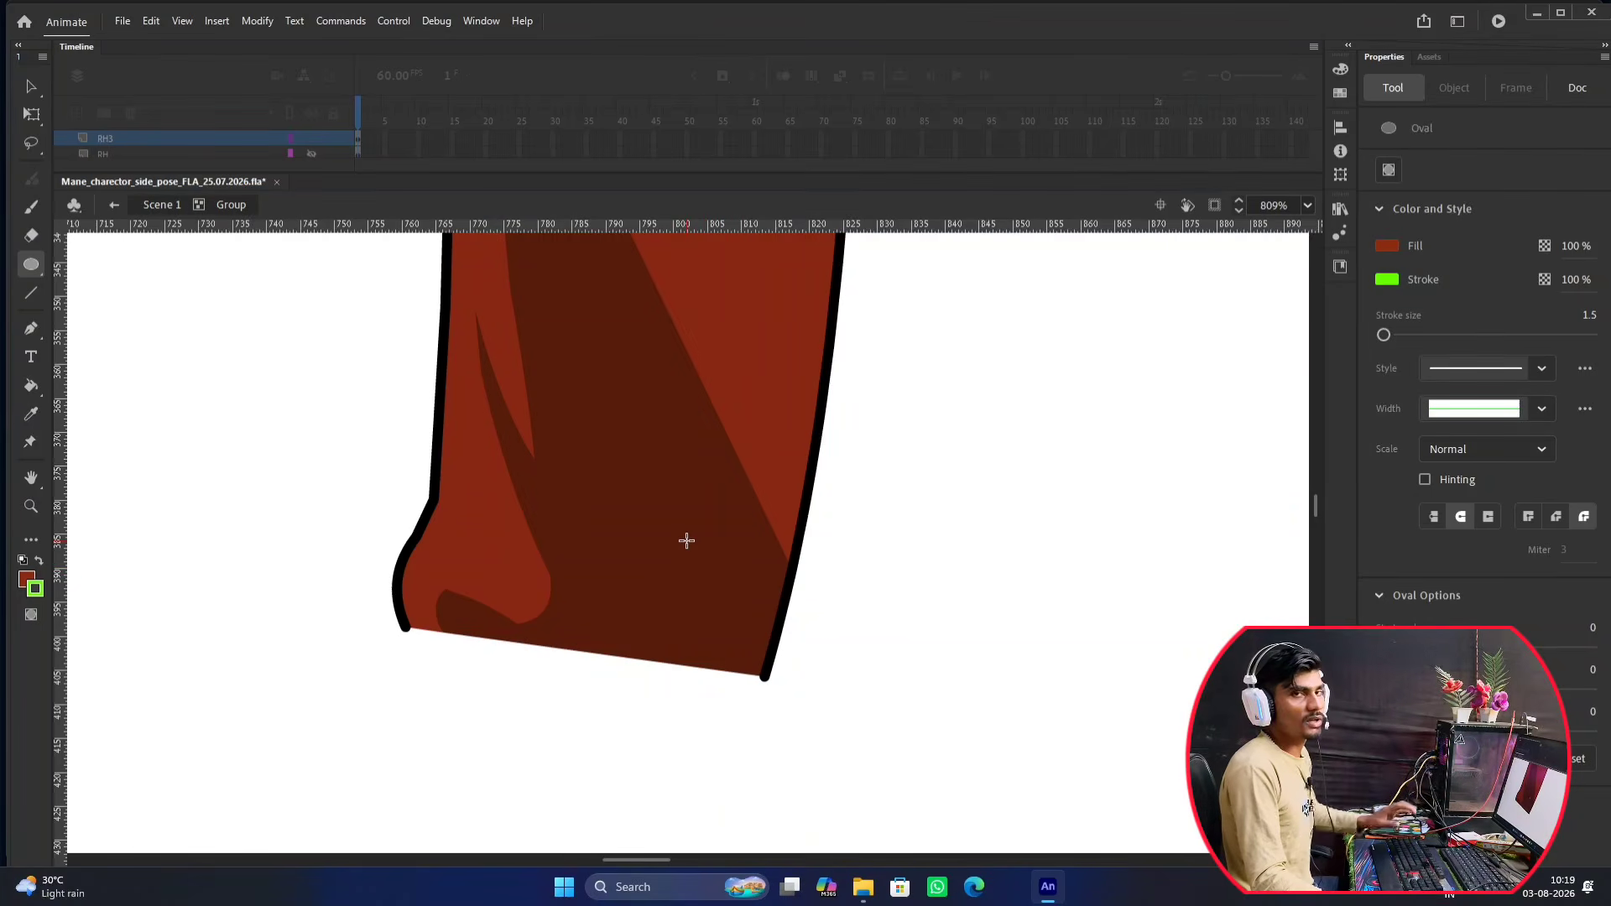
key(i)
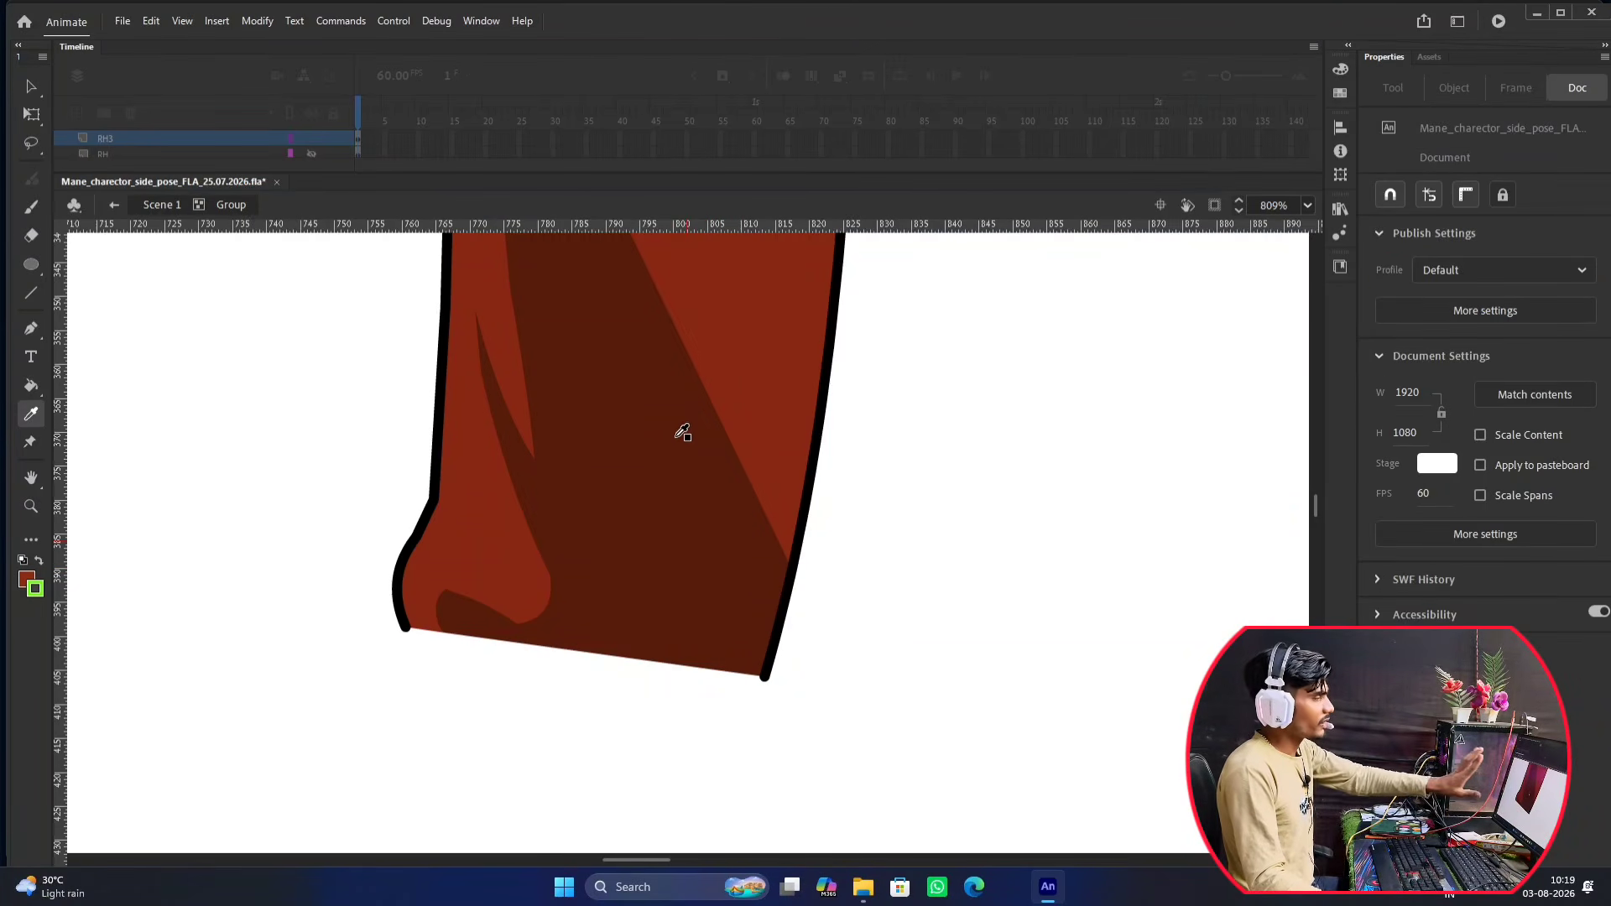
click(645, 506)
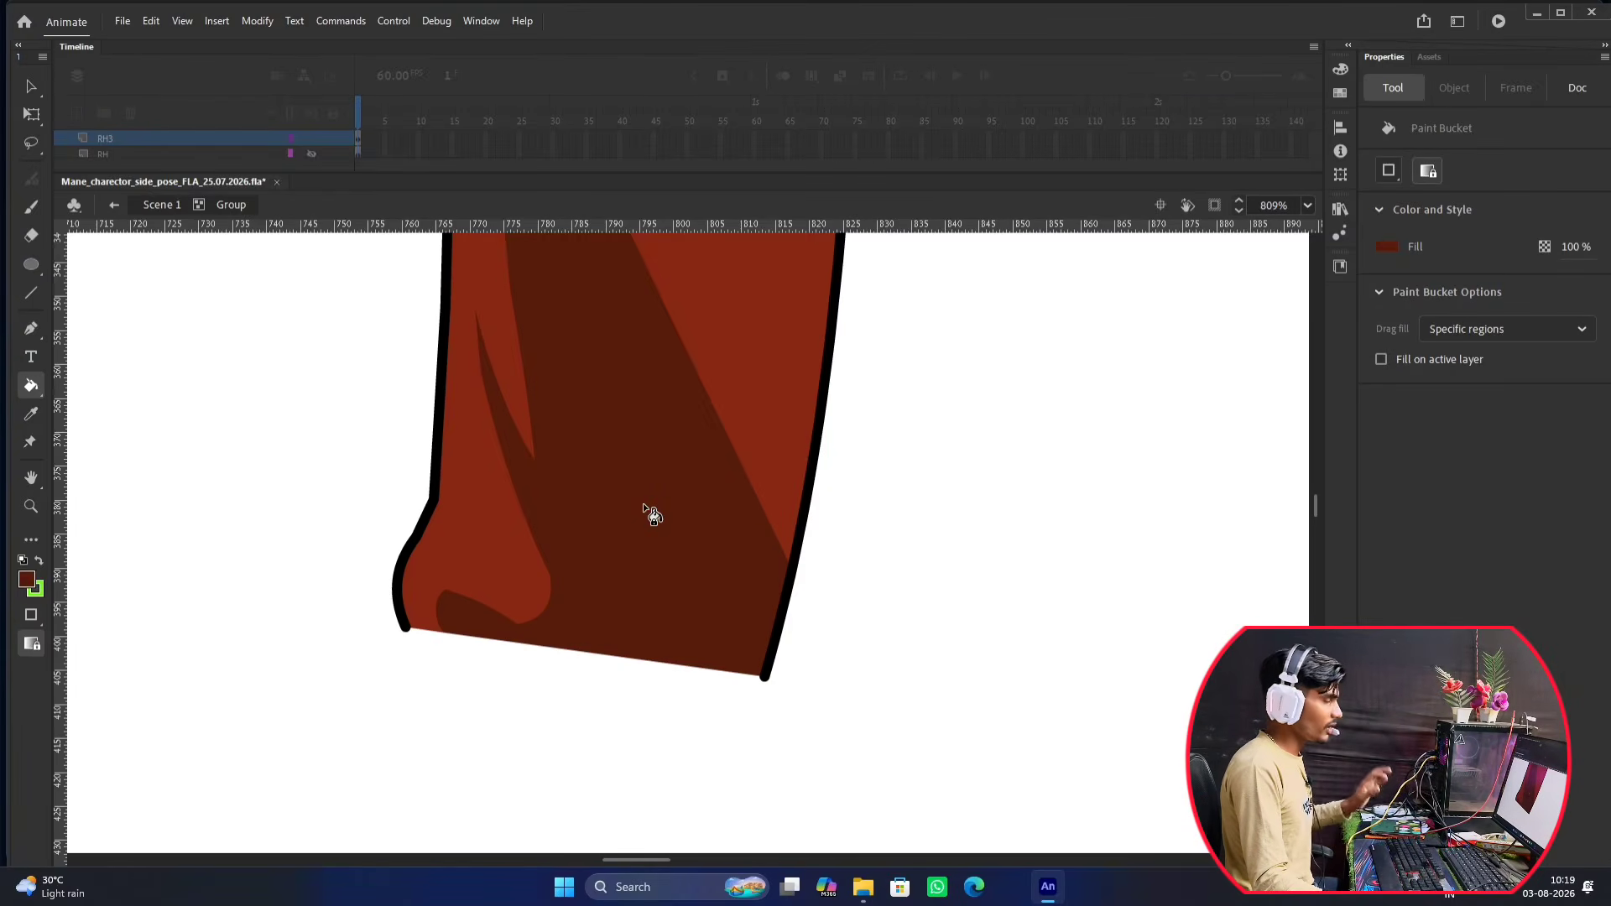
Draw a dark-filled circle about 50.5 px wide with a green outline and place it over the sleeve's cut lower end.
key(o)
scroll(651, 495, down, 5)
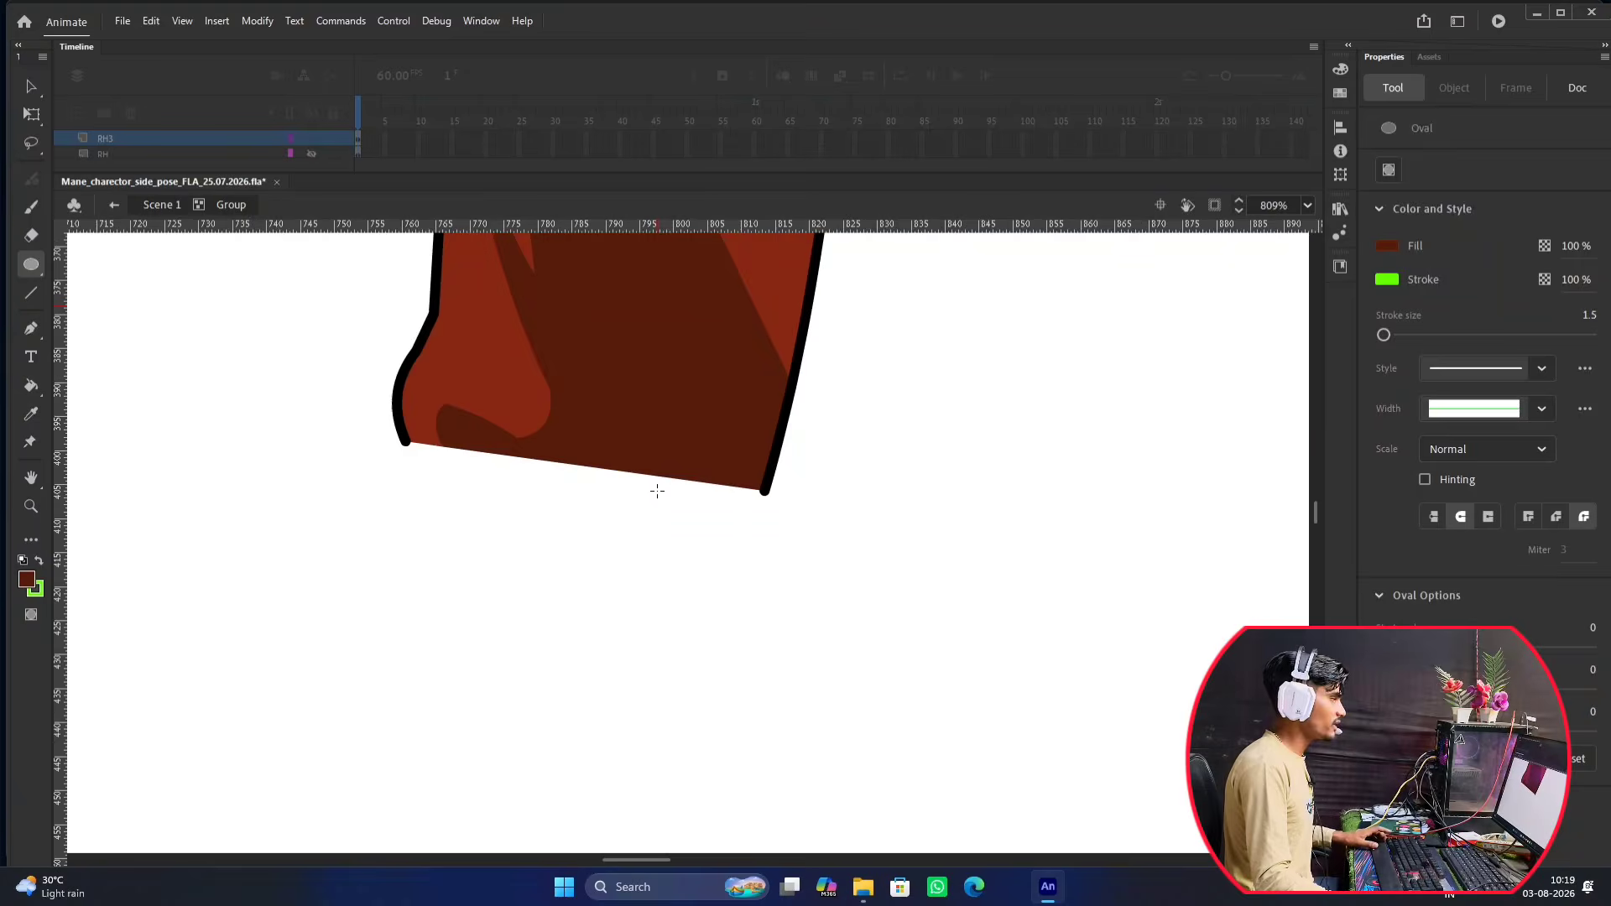
scroll(611, 447, up, 5)
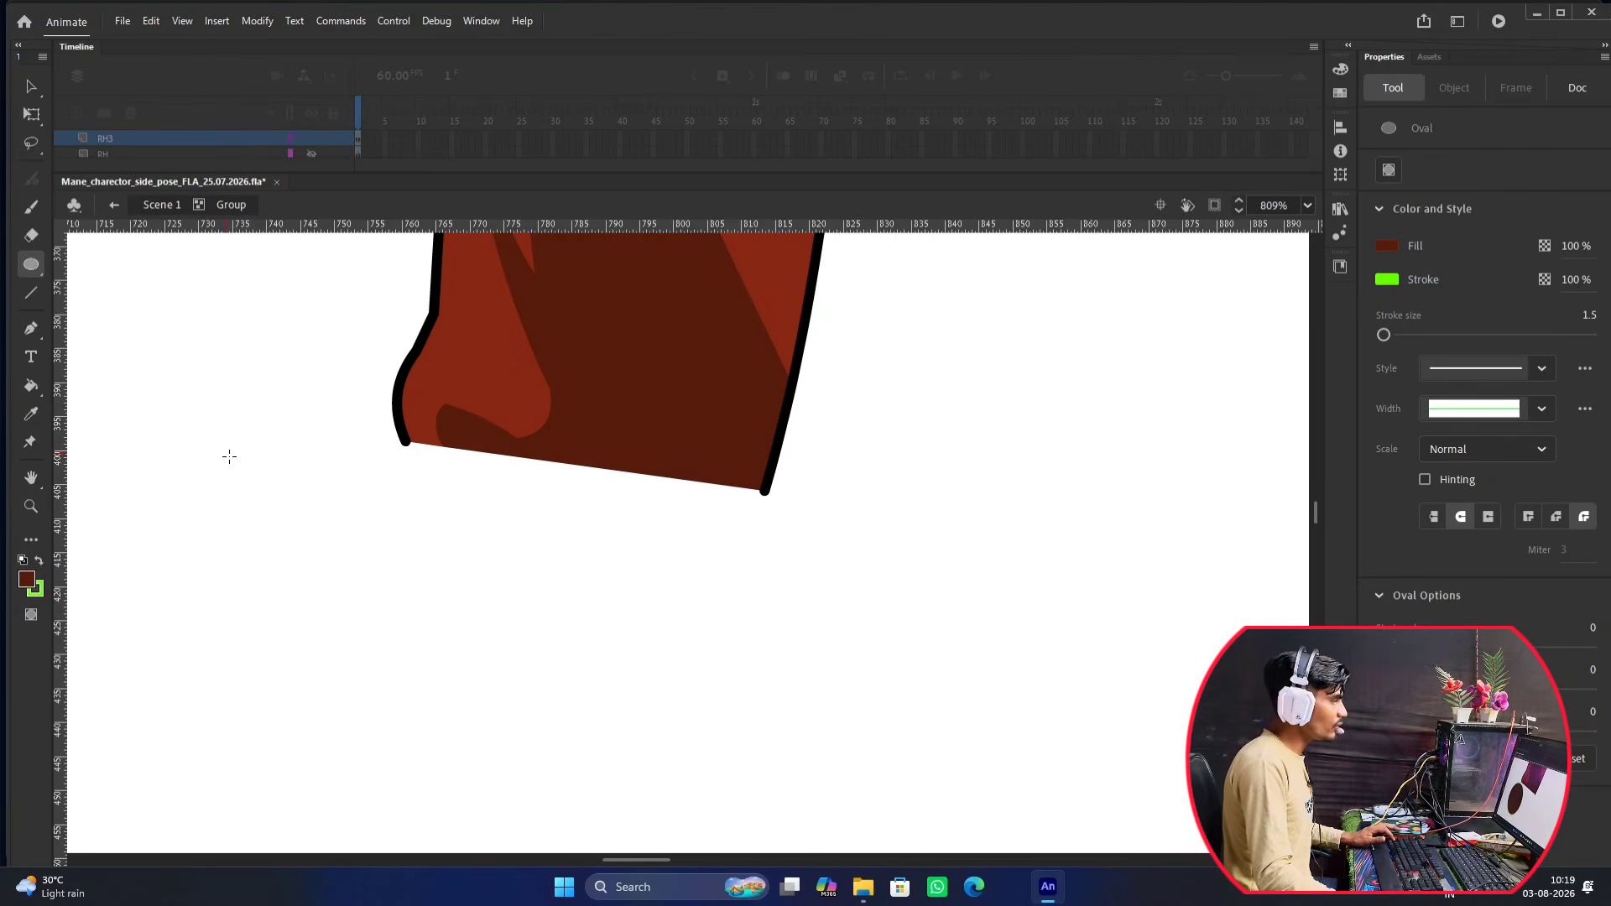
drag(225, 453, 568, 695)
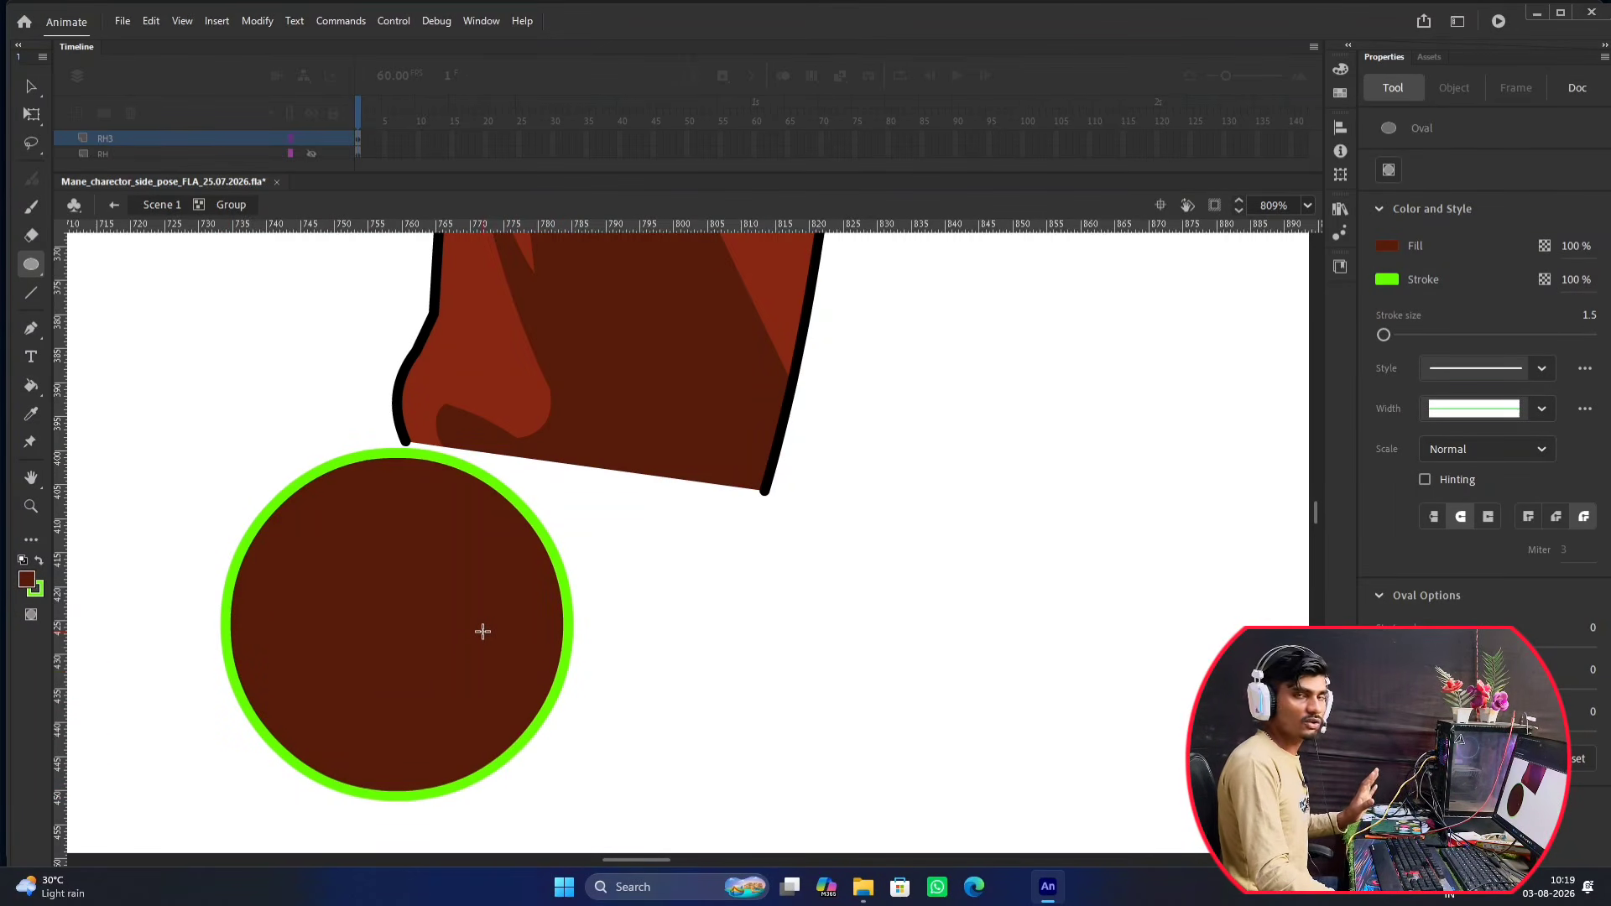
key(v)
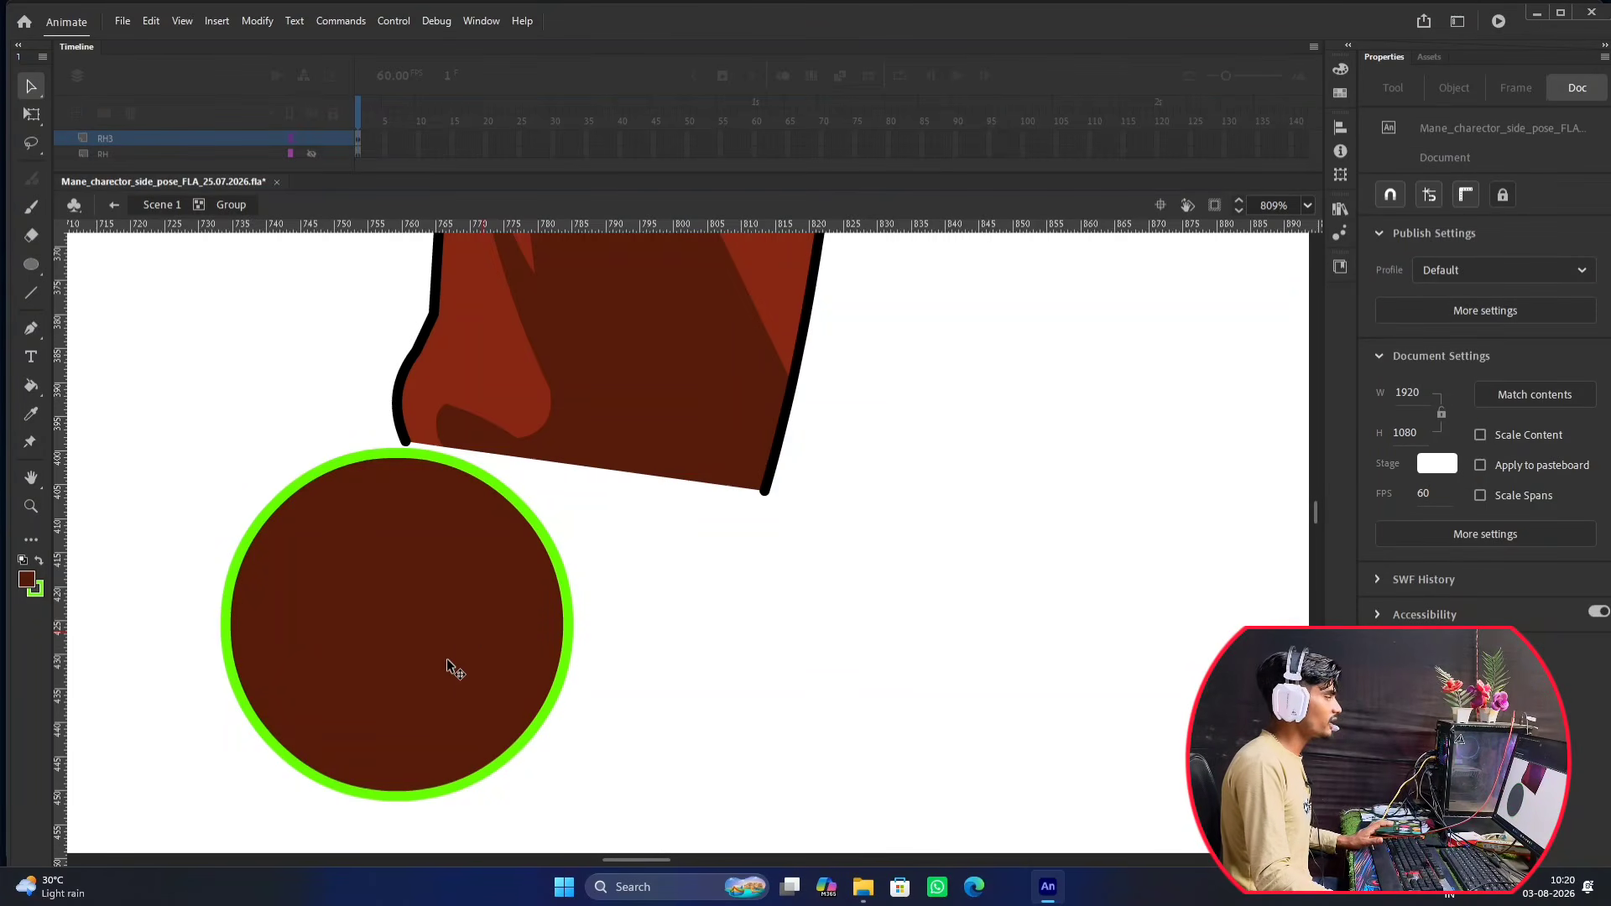
click(456, 631)
drag(421, 638, 597, 536)
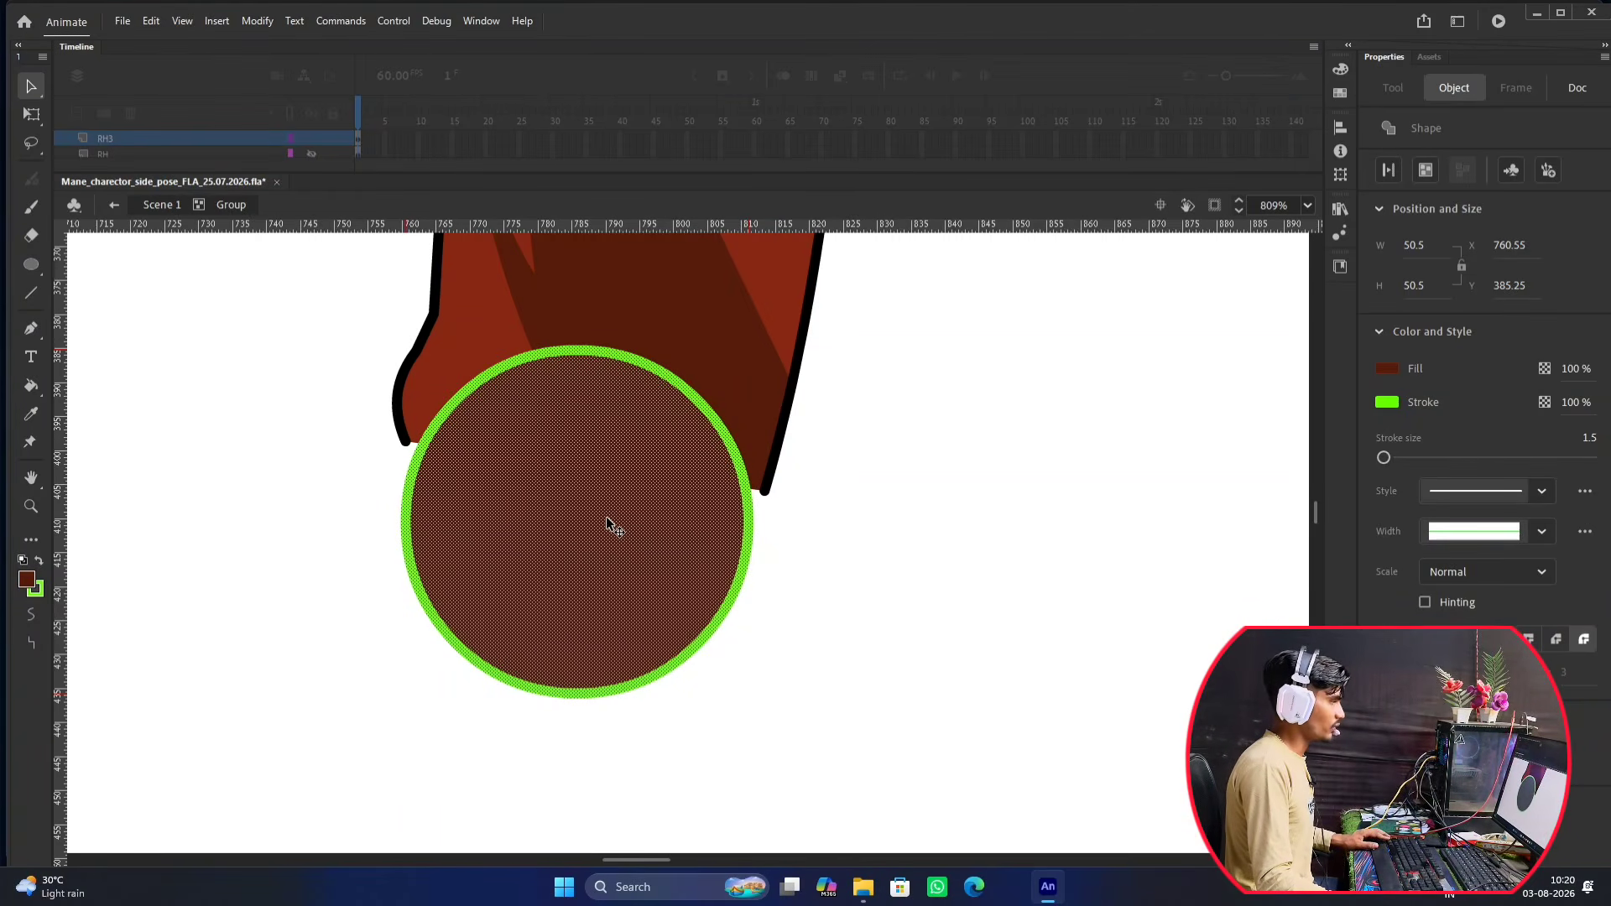
Examine how the circle fits the sleeve's width and elbow end, with its transform box shown.
scroll(608, 525, down, 5)
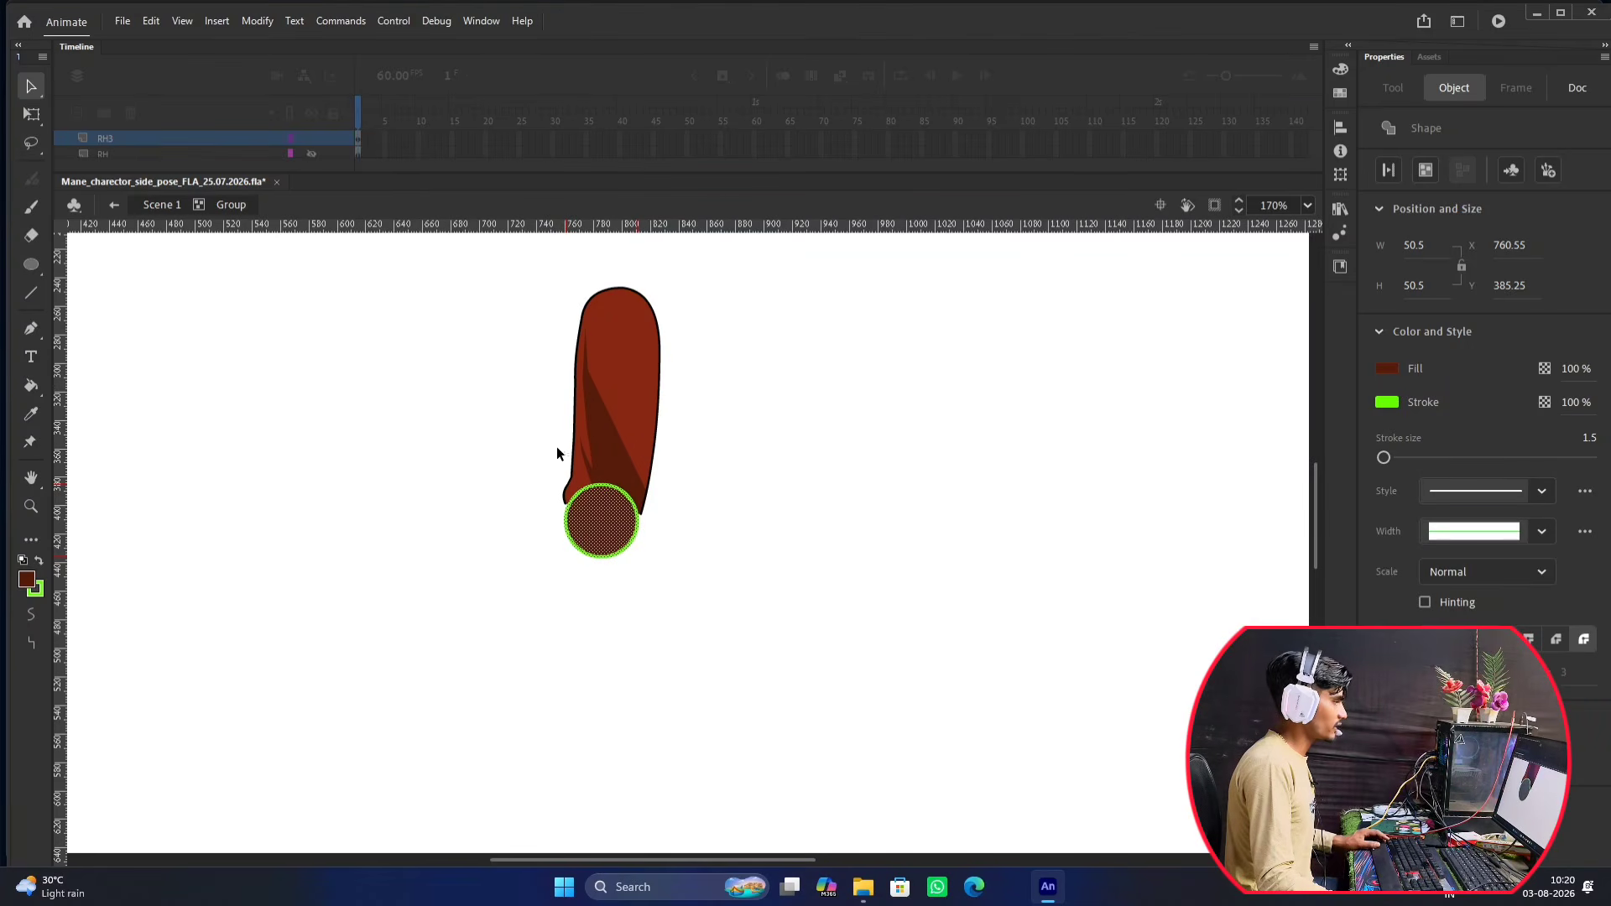
scroll(643, 547, up, 4)
scroll(601, 465, up, 2)
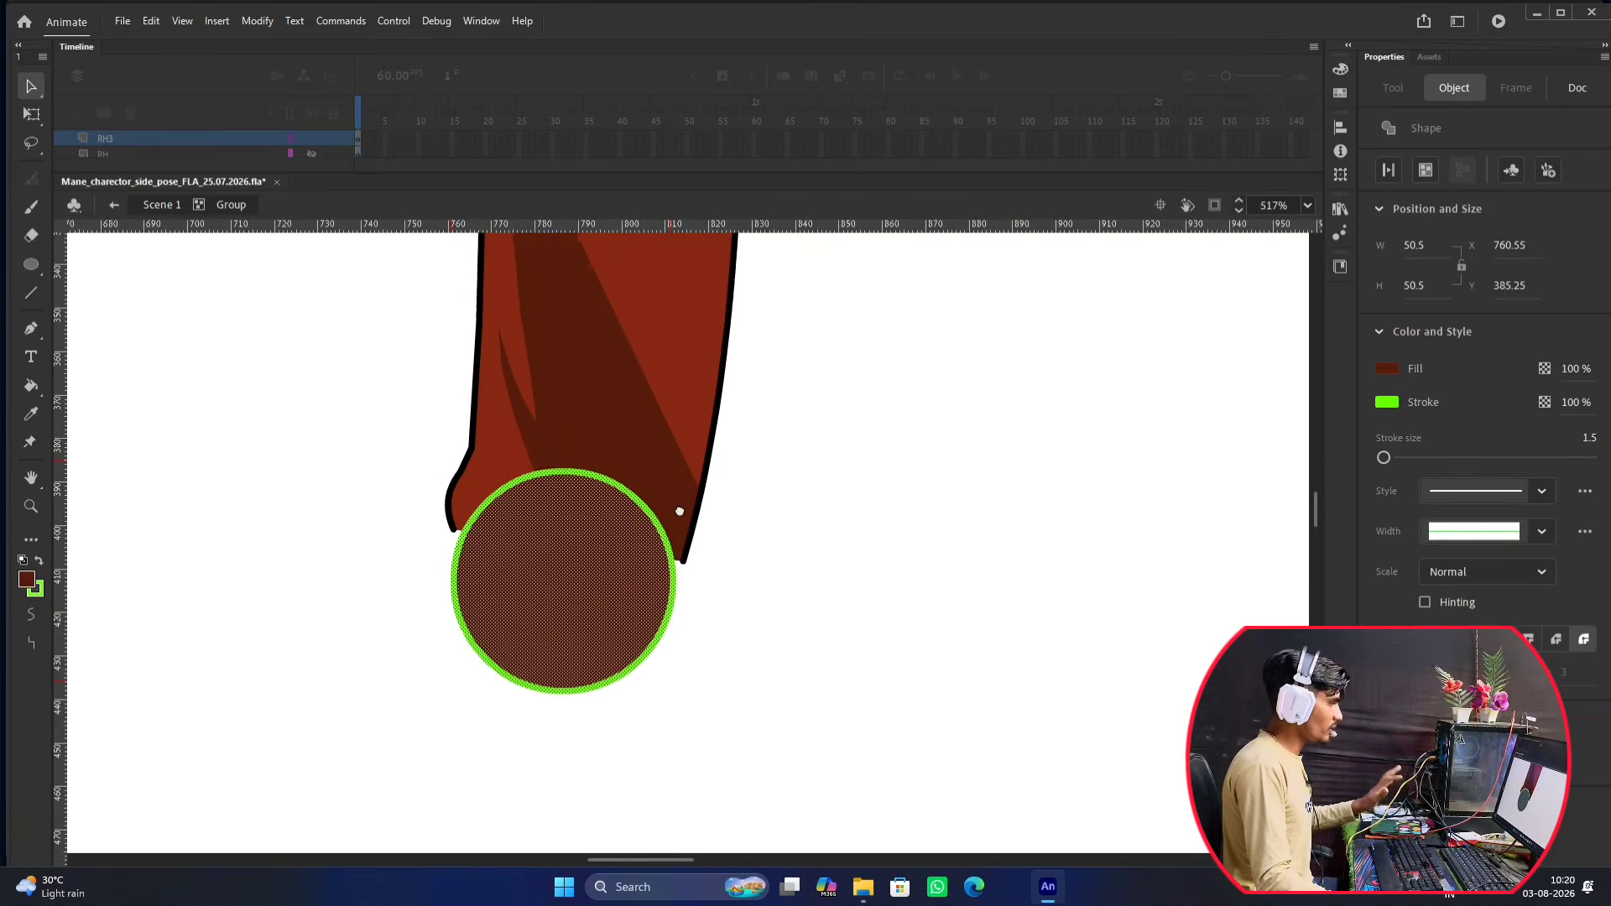
key(q)
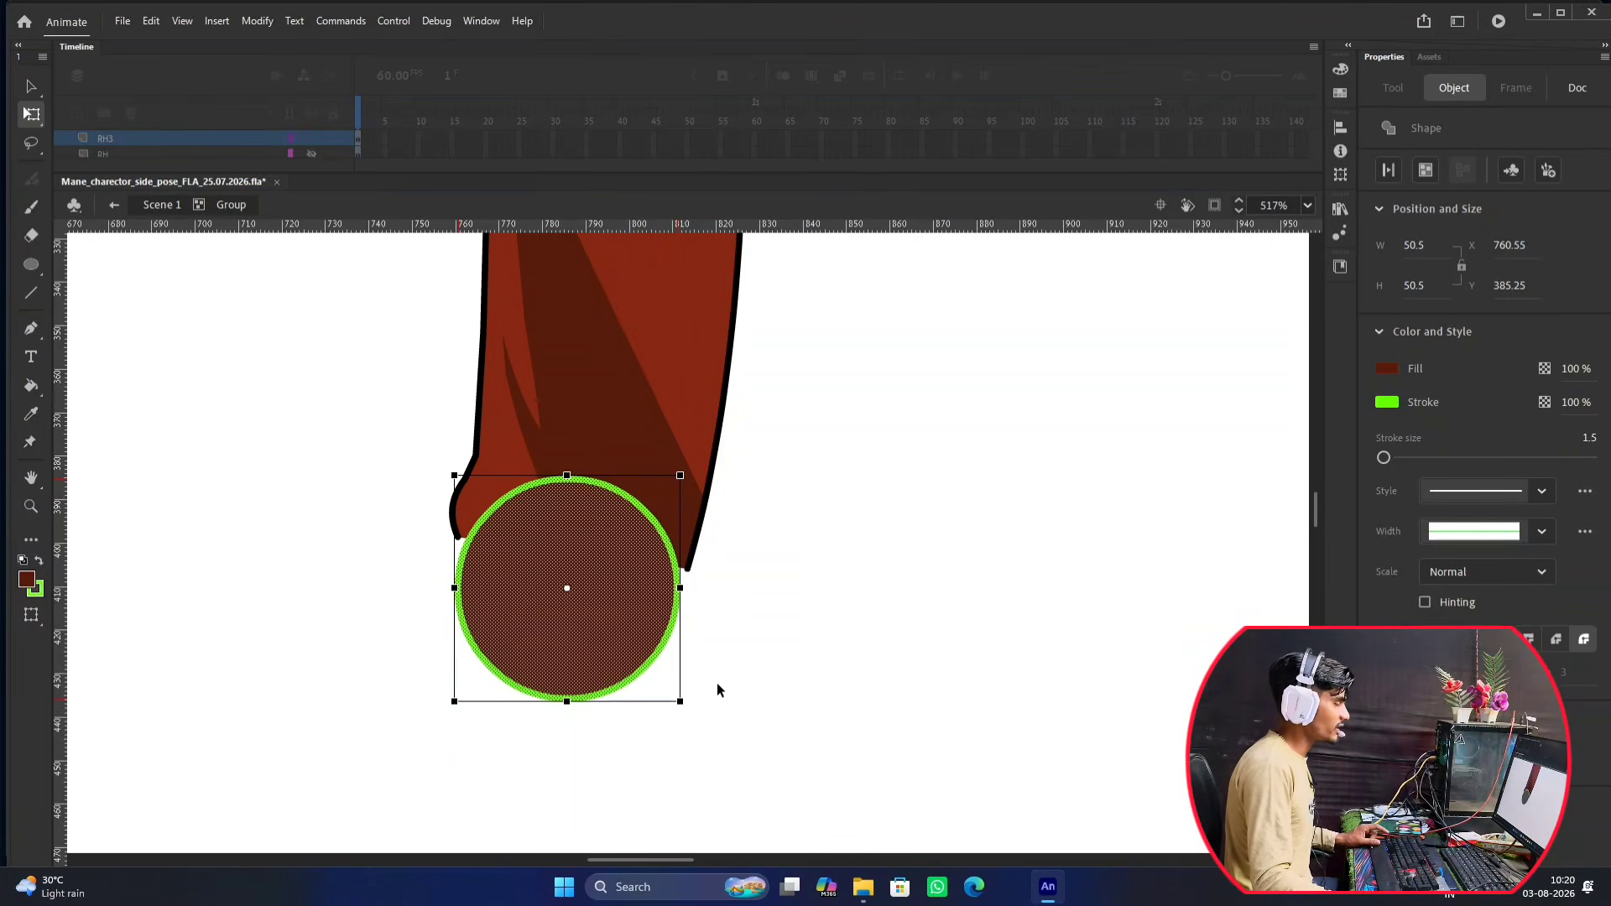
scroll(629, 487, down, 2)
scroll(658, 379, down, 2)
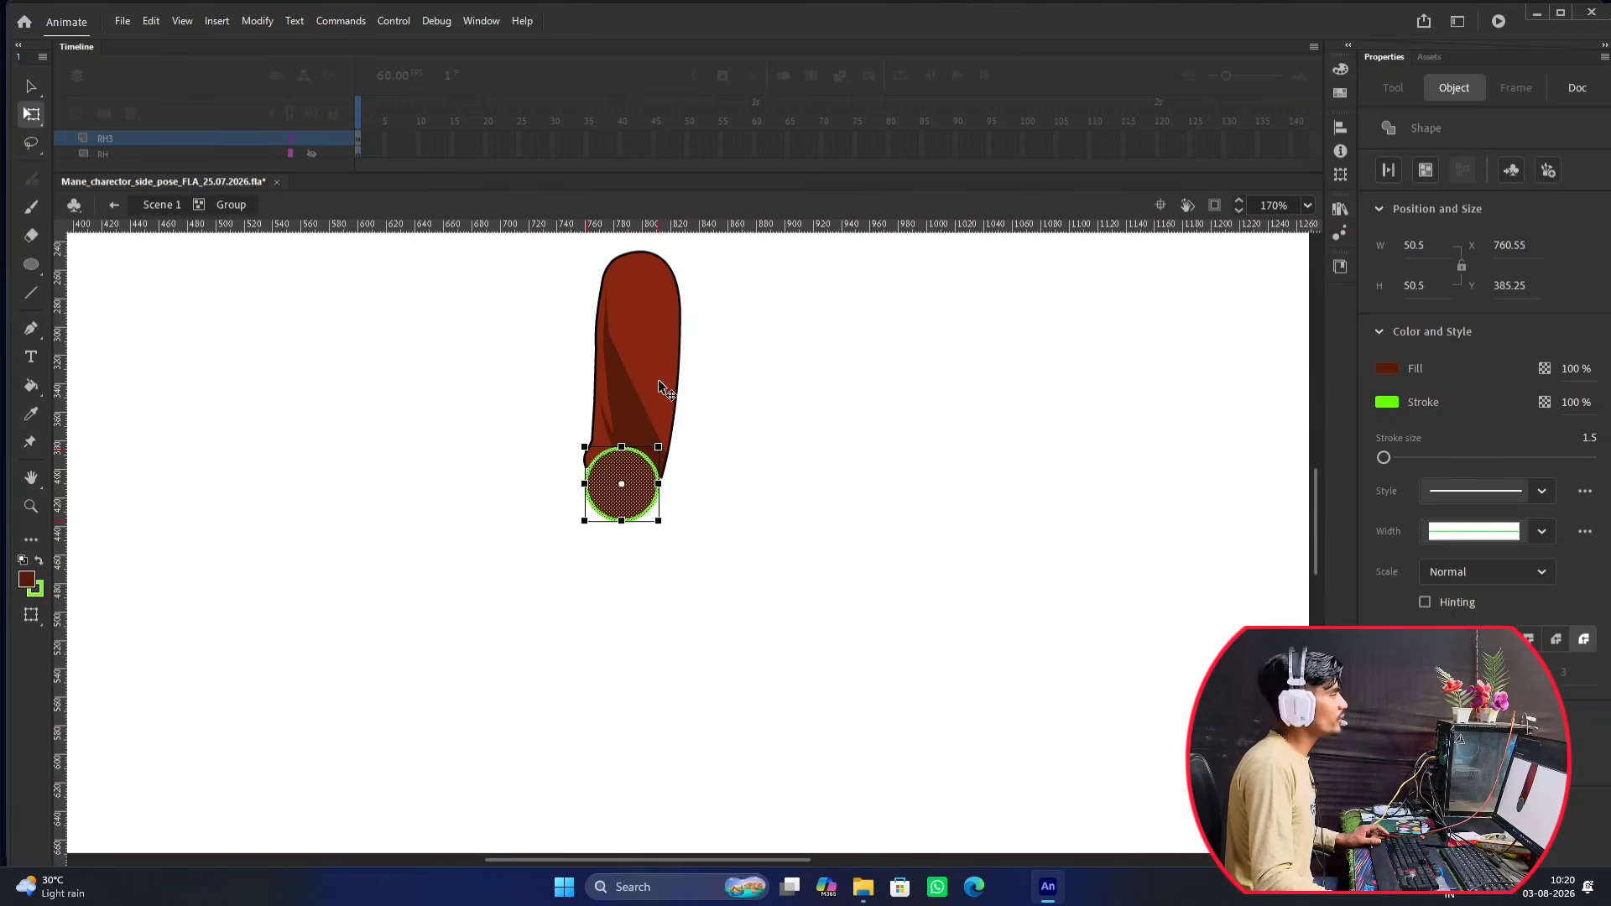
scroll(608, 569, up, 2)
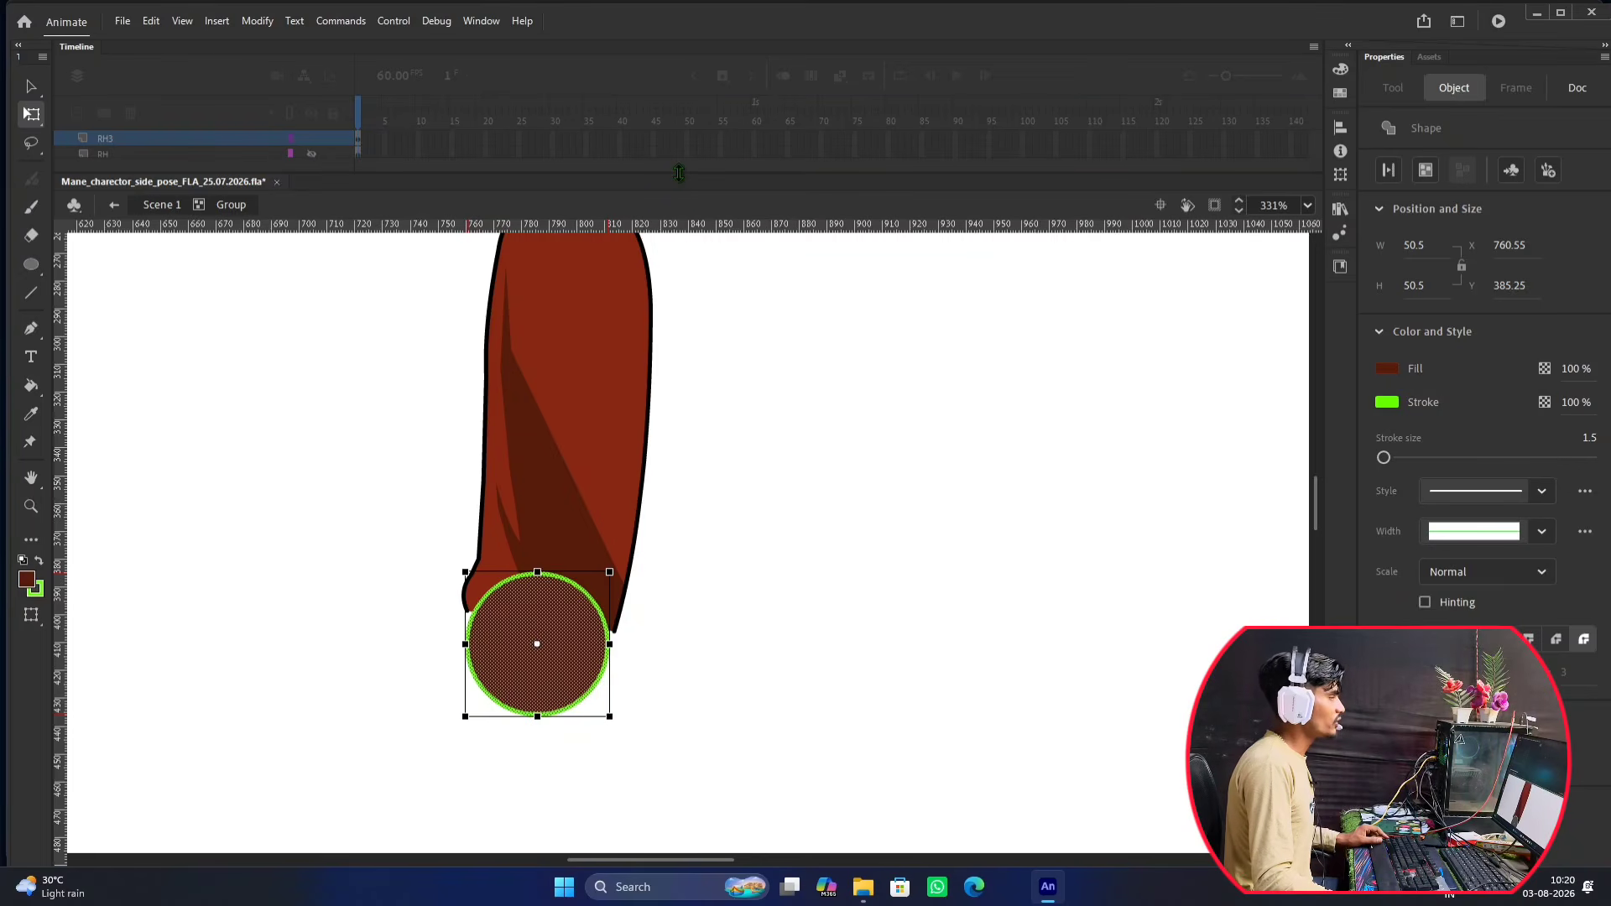
drag(685, 178, 696, 352)
scroll(667, 428, down, 2)
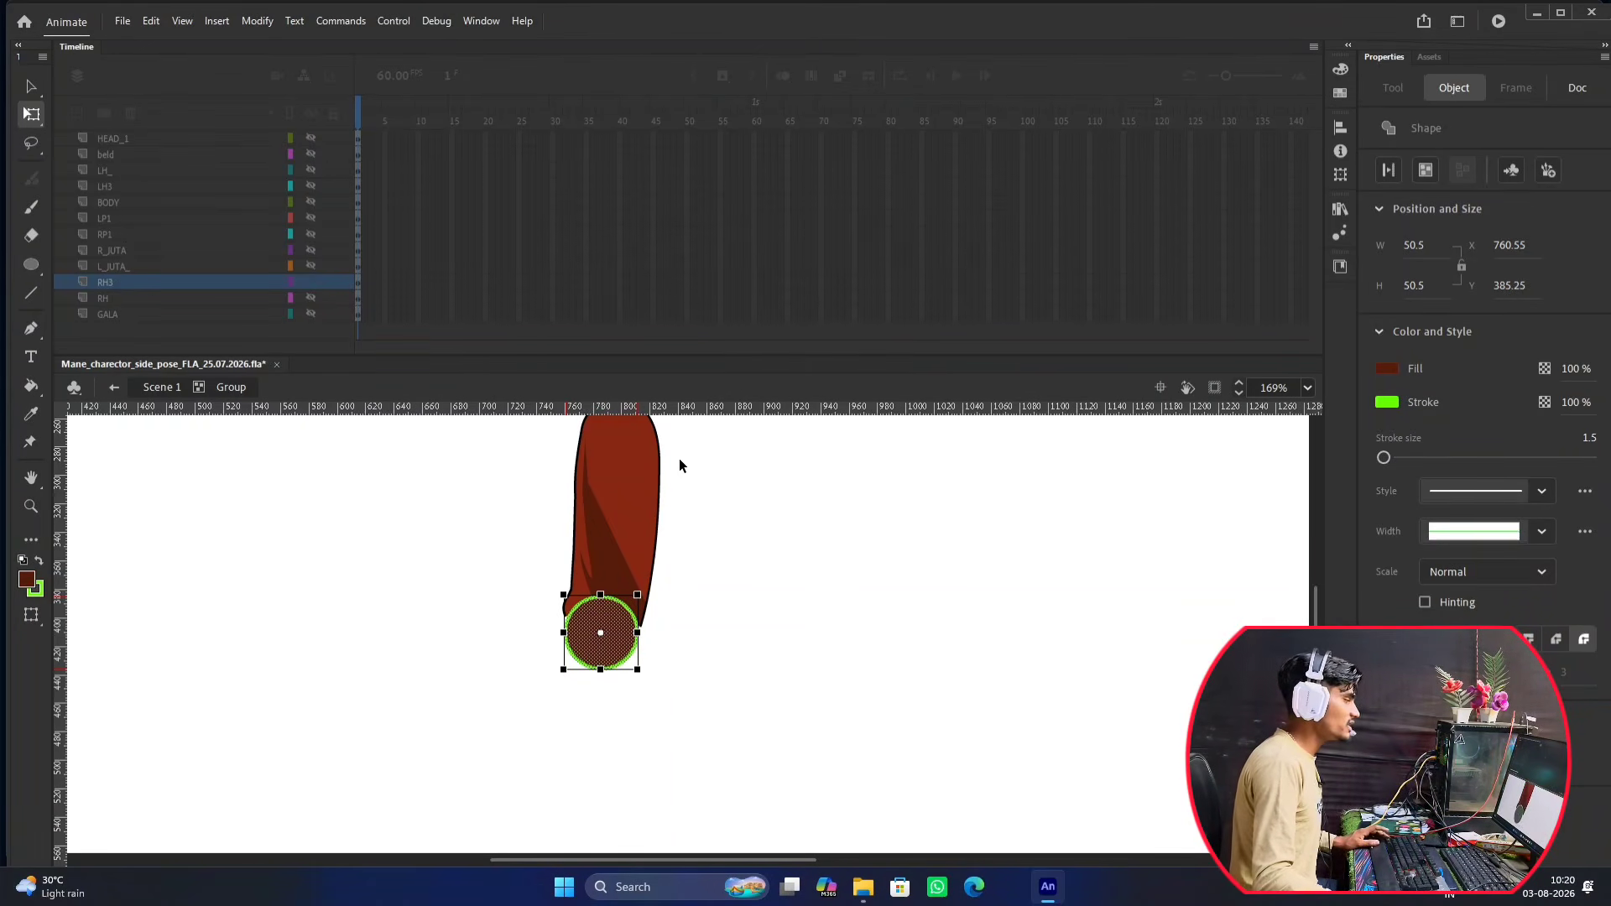
scroll(627, 566, up, 3)
scroll(647, 579, down, 1)
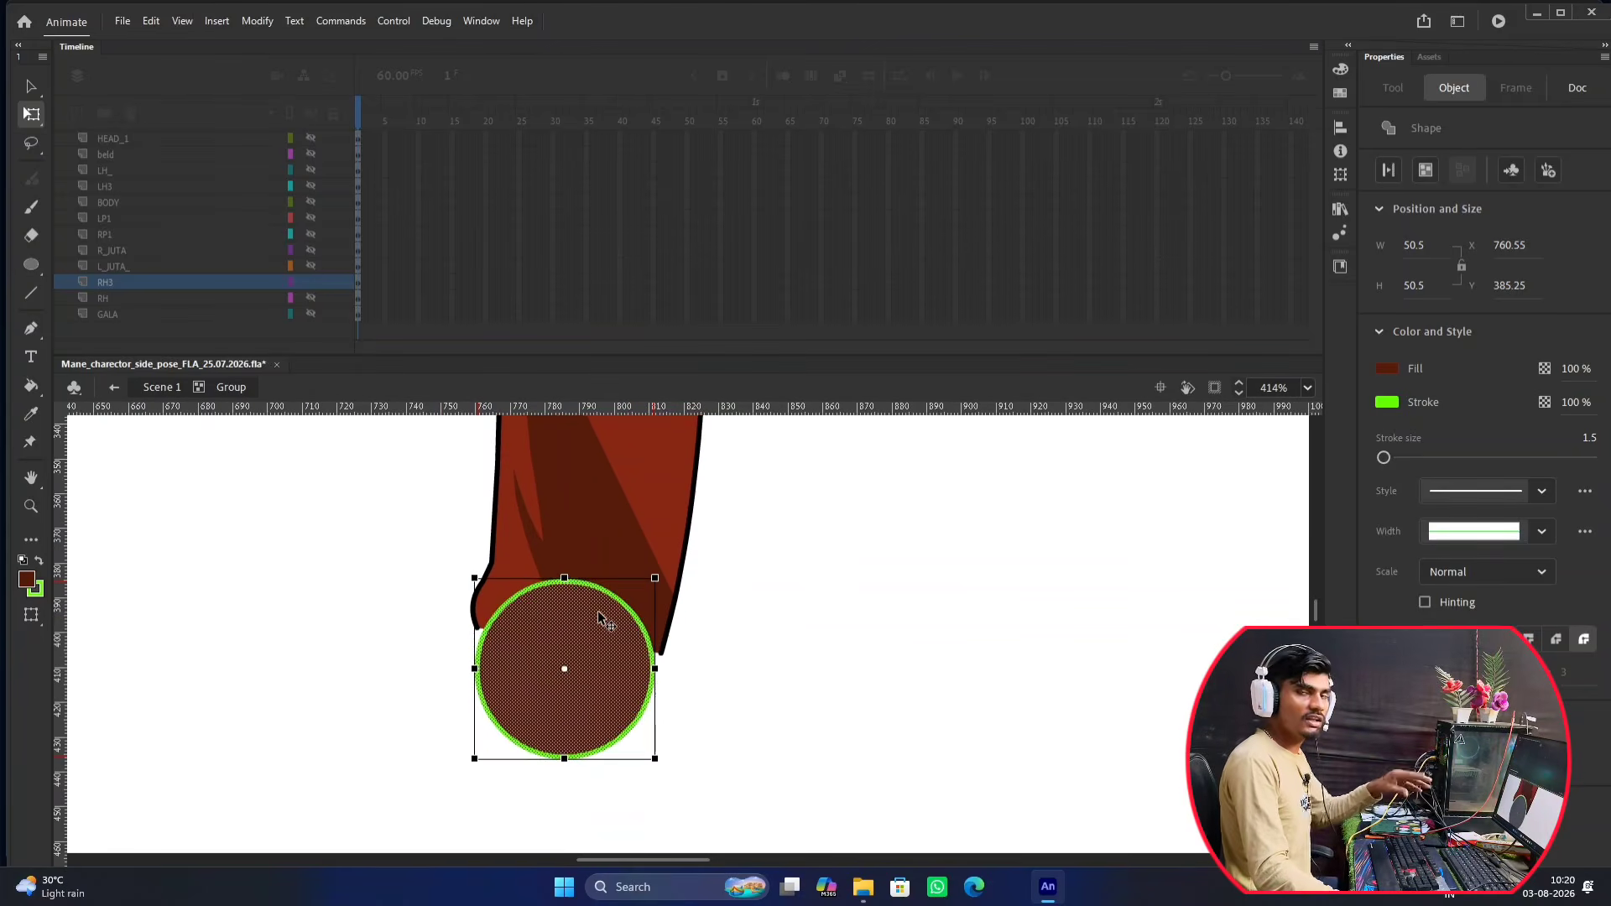
scroll(605, 618, up, 2)
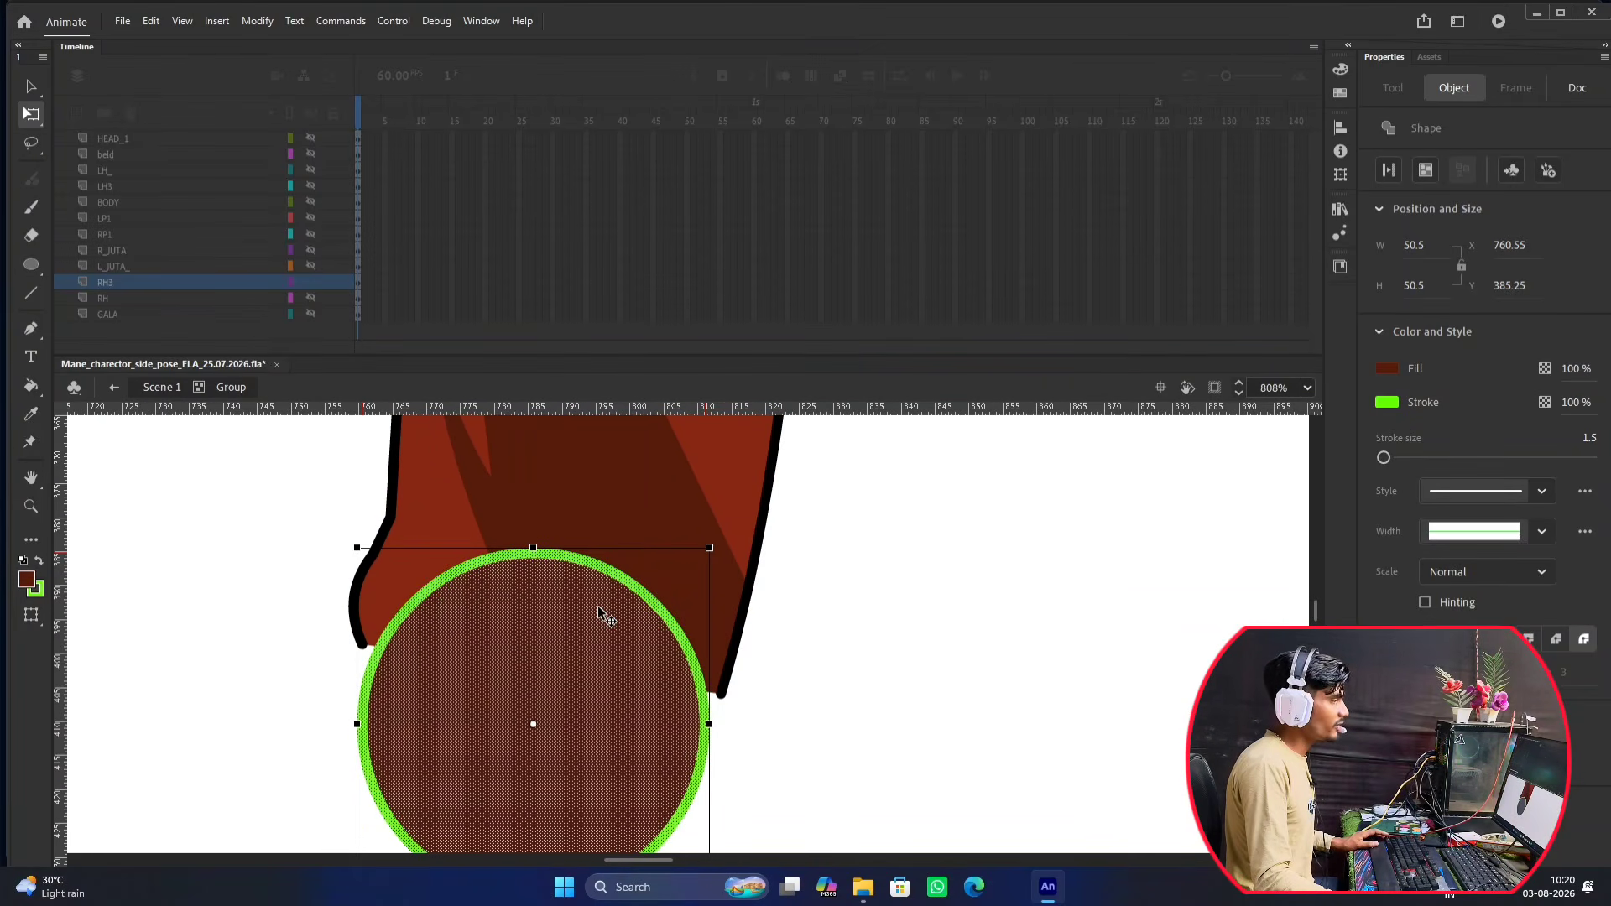
scroll(605, 619, down, 2)
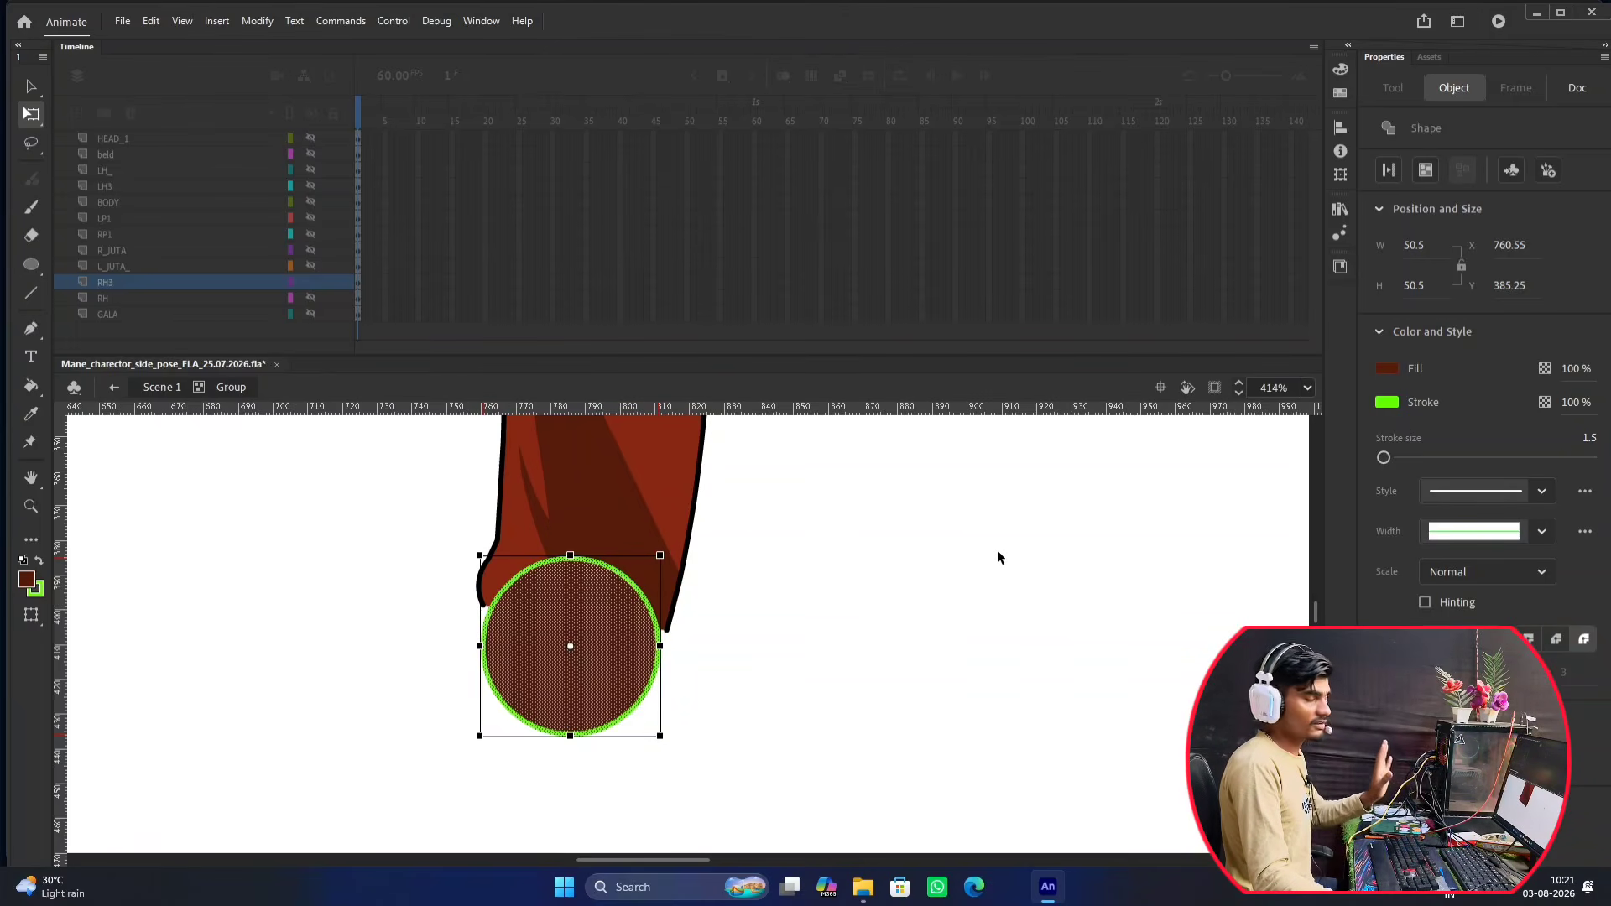
Delete the circle from the sleeve's lower end and return to Scene 1.
key(Delete)
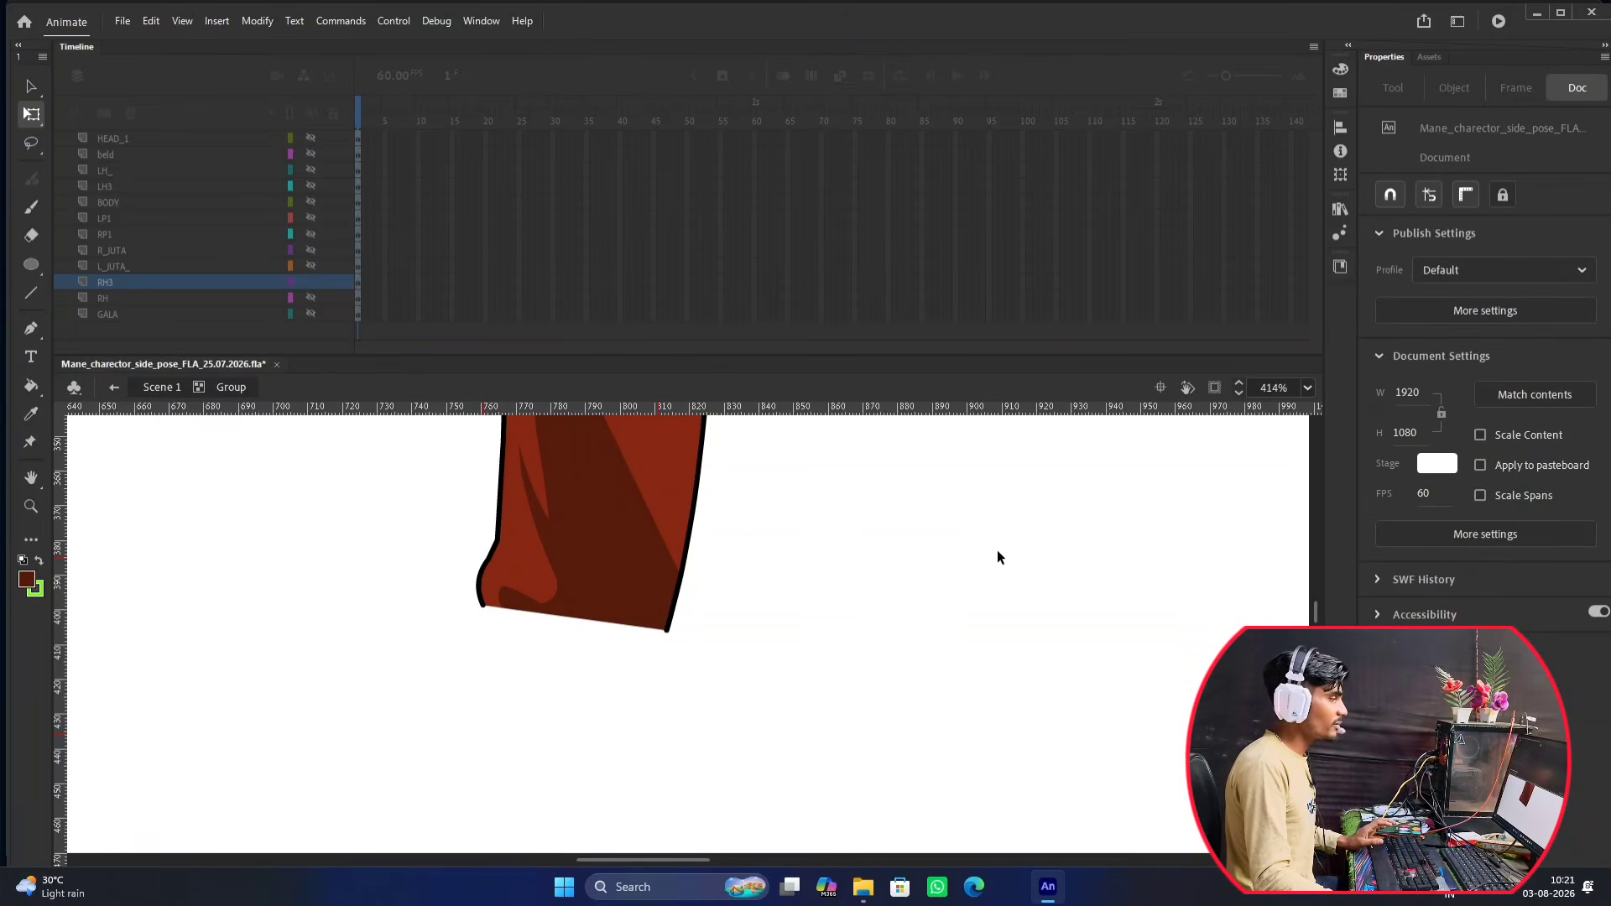
double_click(850, 523)
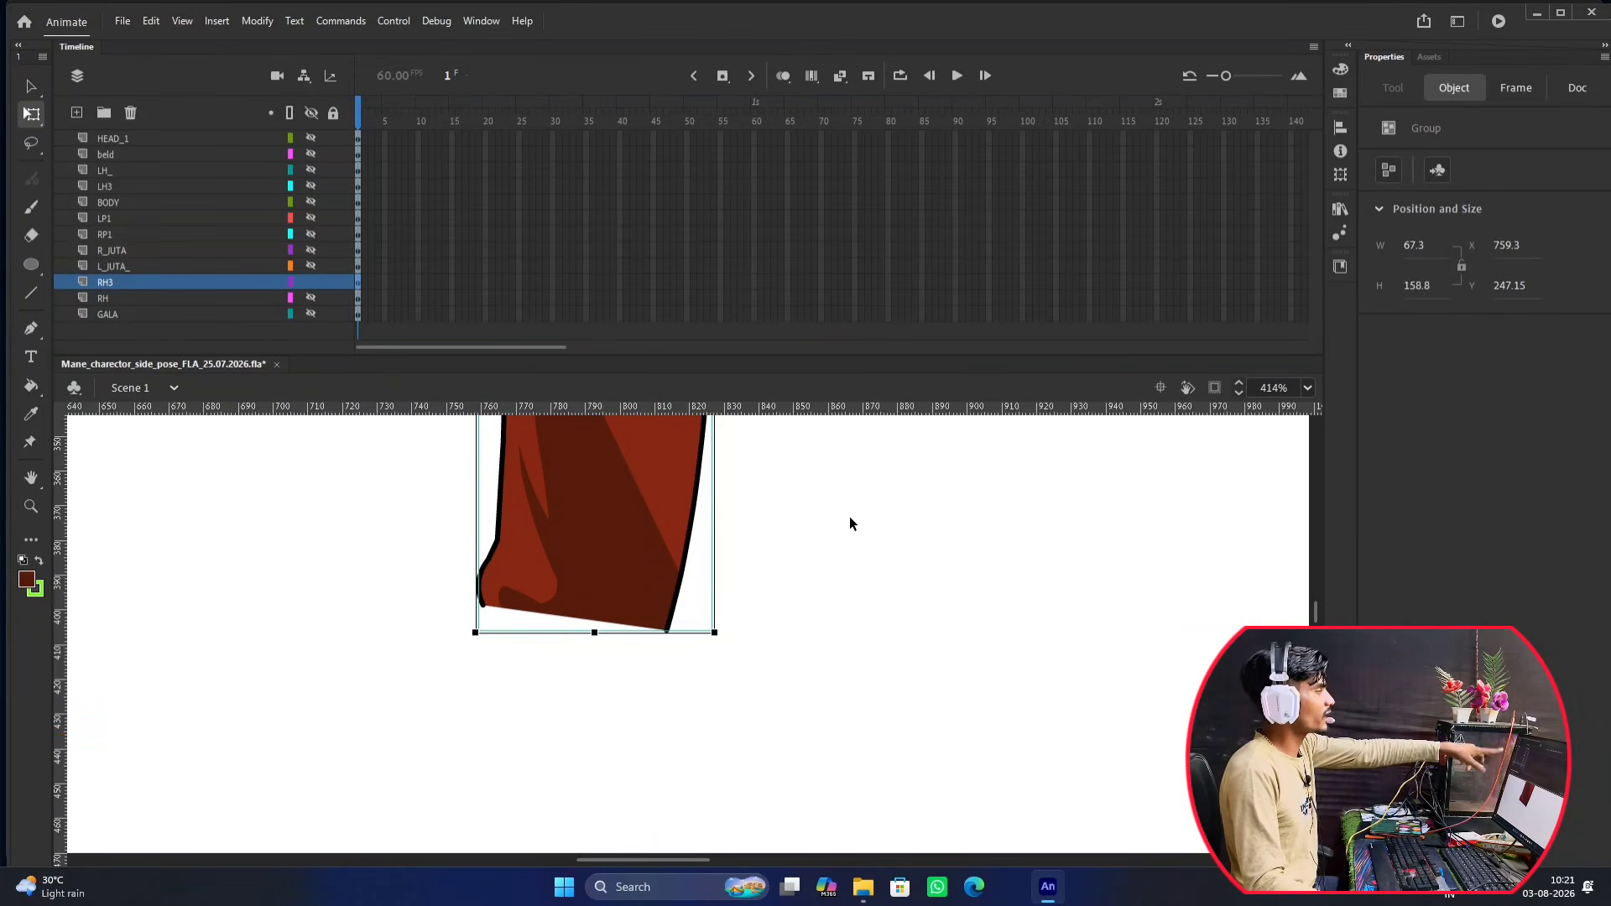
Examine the cut lower end of the upper sleeve up close in an enlarged stage area.
double_click(605, 578)
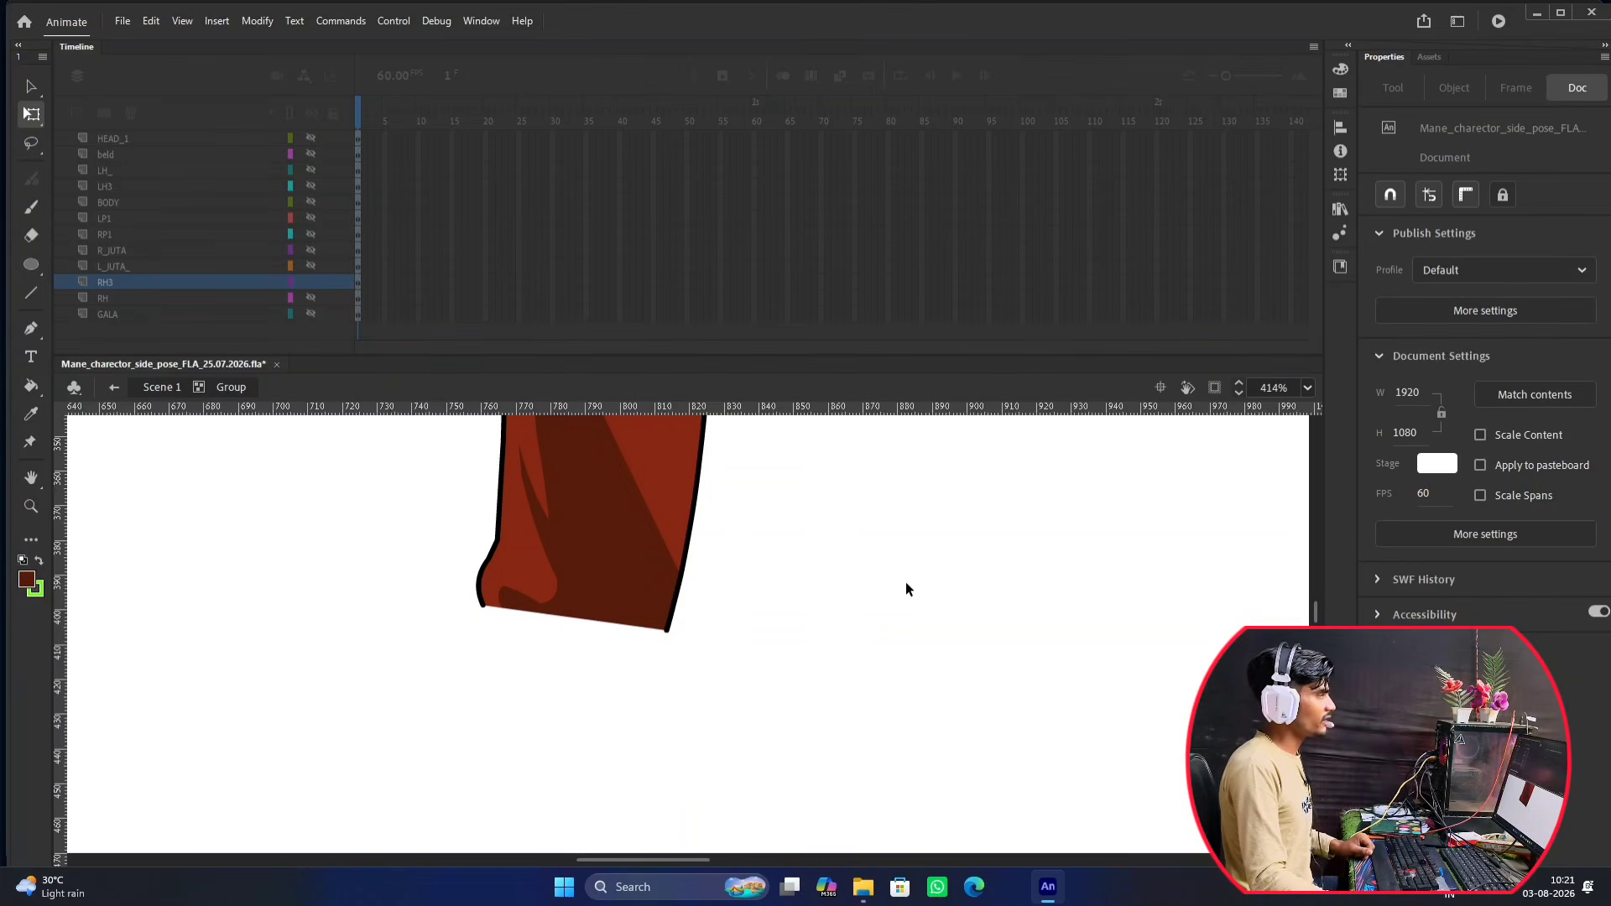
double_click(843, 578)
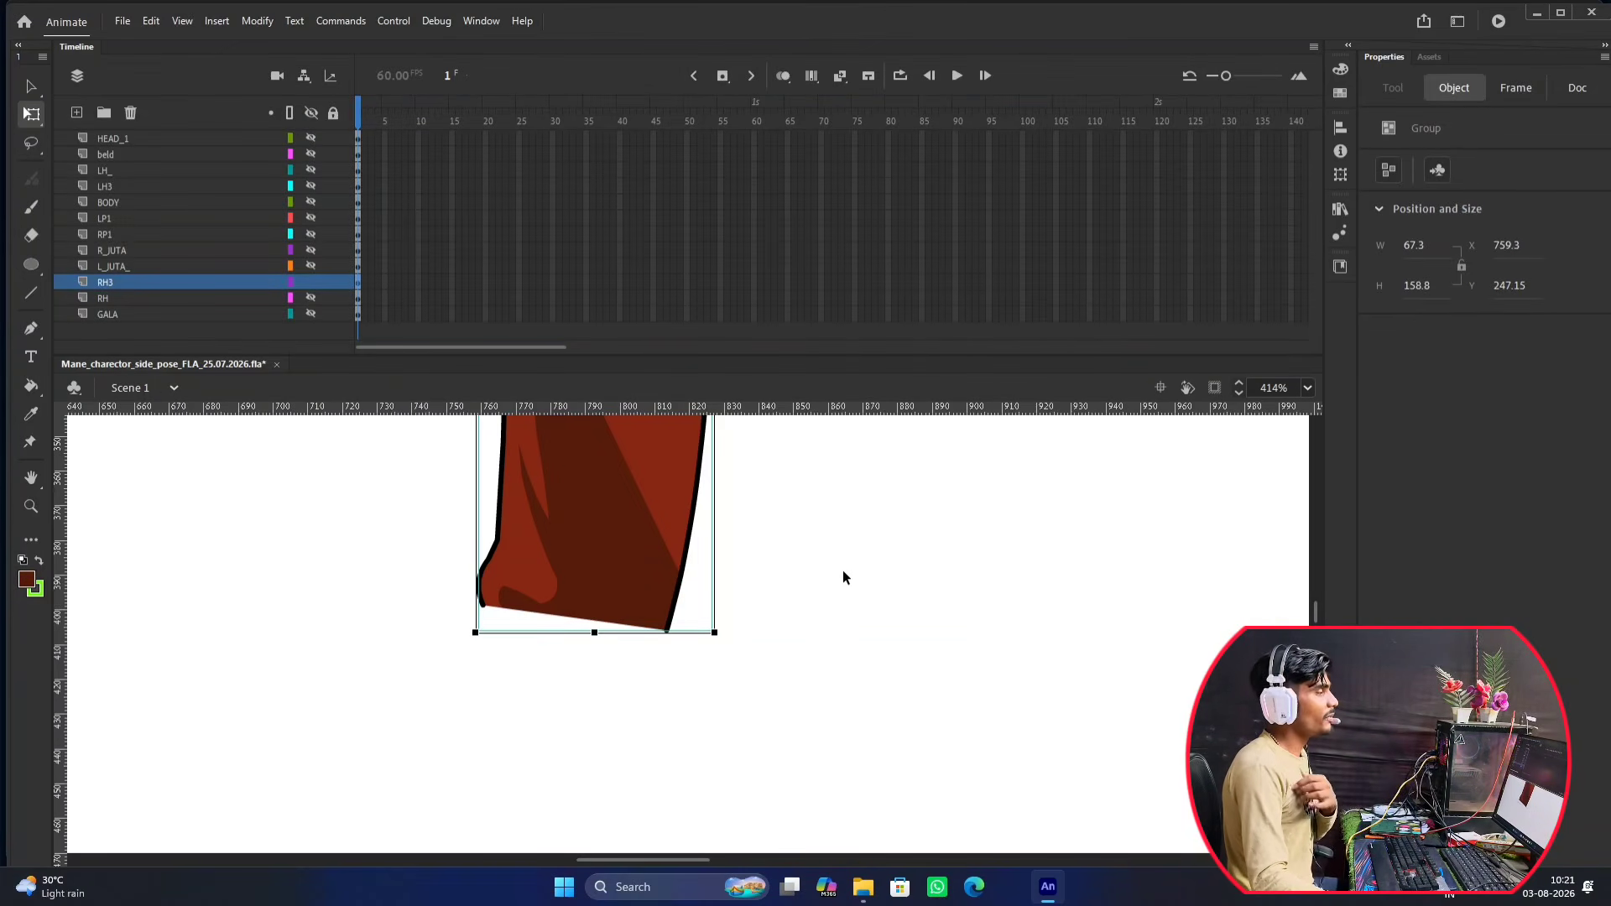
drag(791, 359, 793, 172)
scroll(579, 428, up, 3)
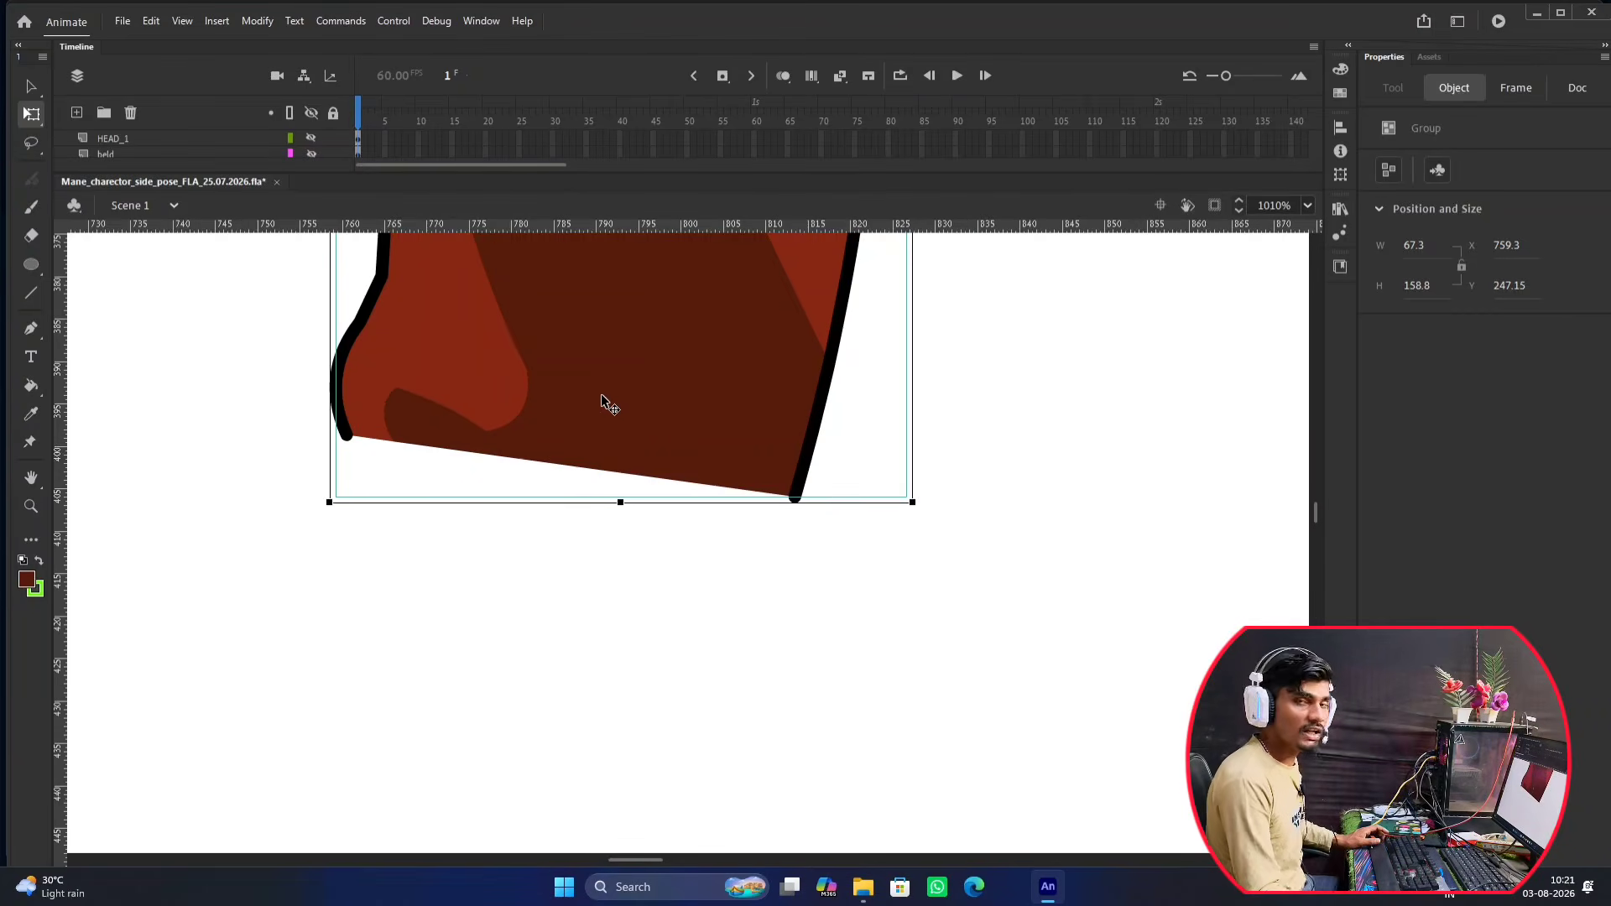
drag(601, 396, 685, 435)
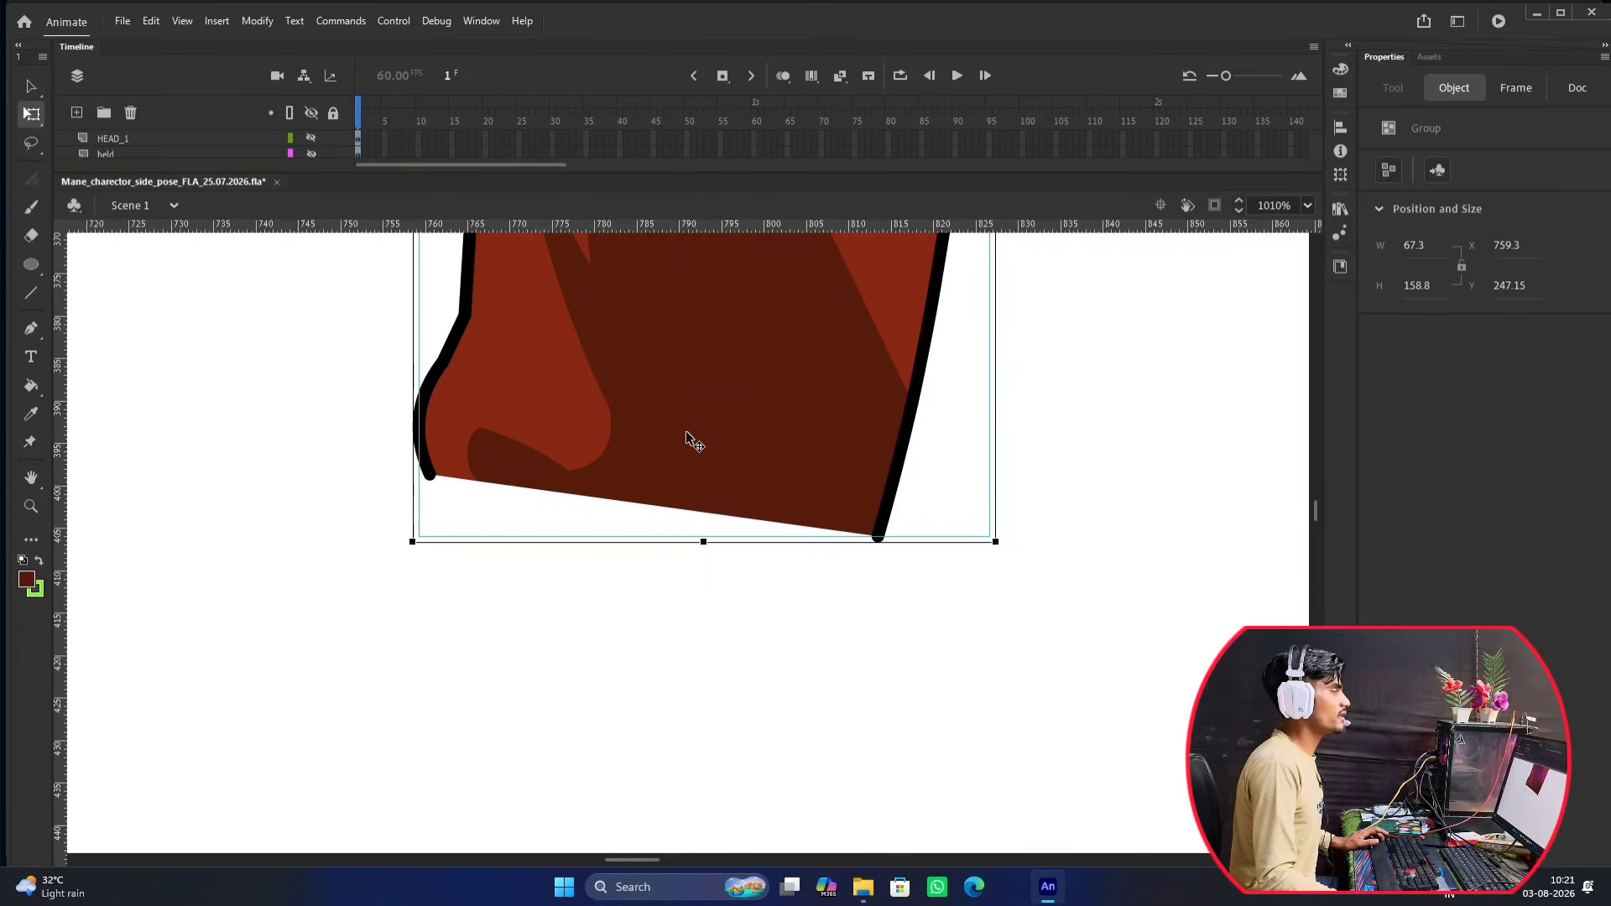
scroll(691, 420, down, 2)
drag(703, 403, 700, 372)
scroll(720, 336, up, 2)
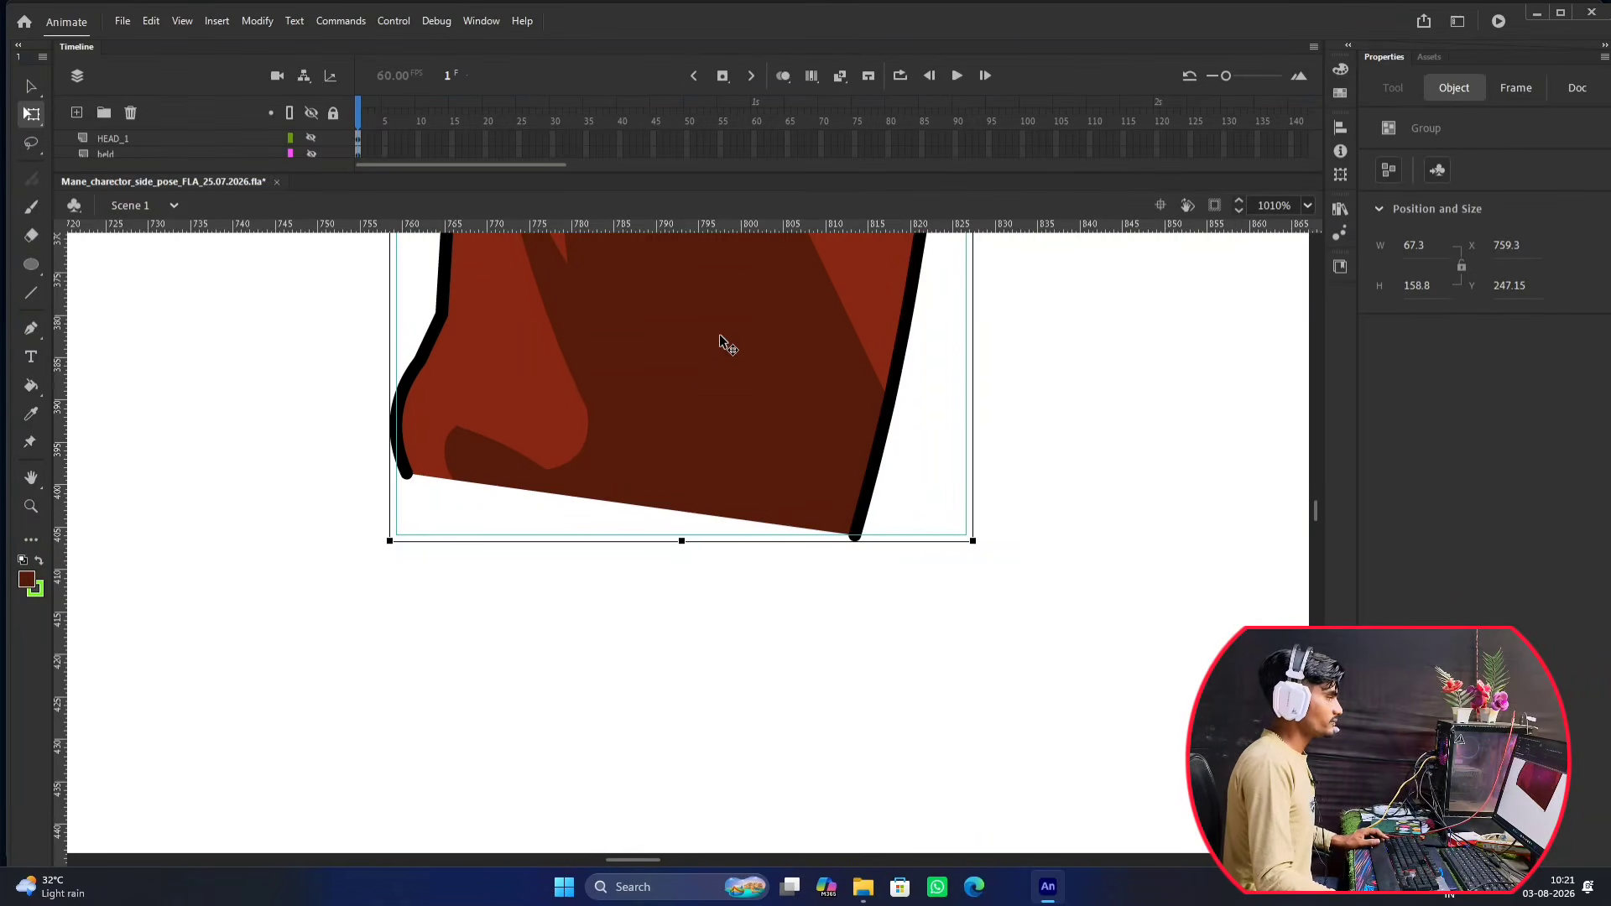
scroll(720, 342, down, 1)
drag(712, 359, 684, 378)
scroll(719, 317, up, 1)
scroll(719, 317, down, 1)
Draw a dark-filled circle about 49.4 px wide with a green outline and place it over the sleeve's cut lower end.
key(o)
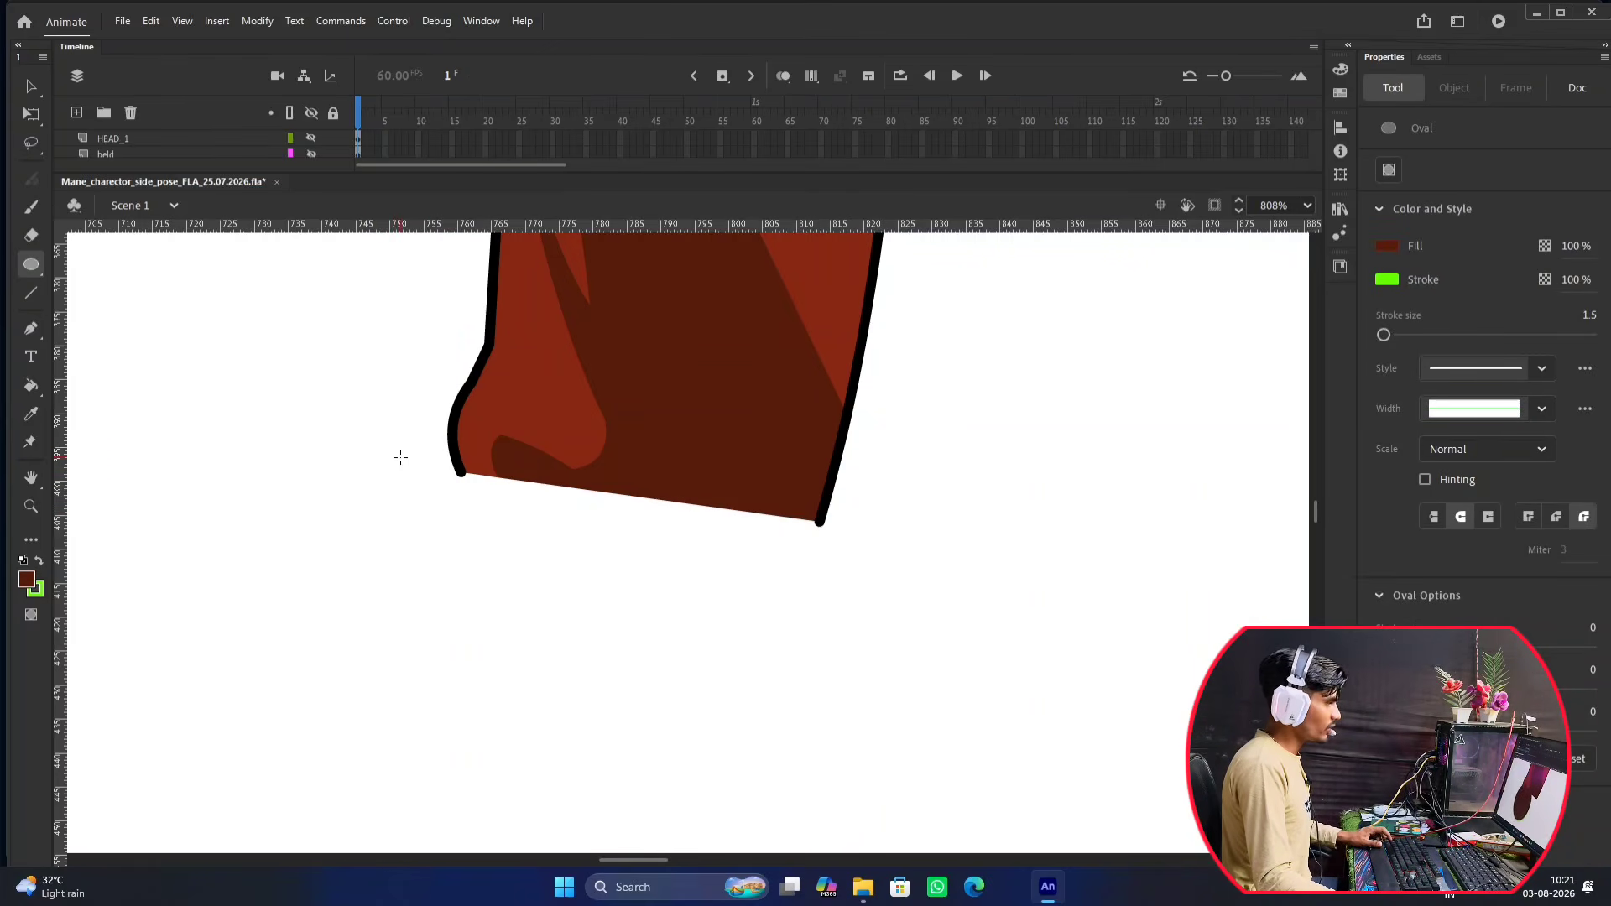
drag(380, 426, 710, 672)
key(v)
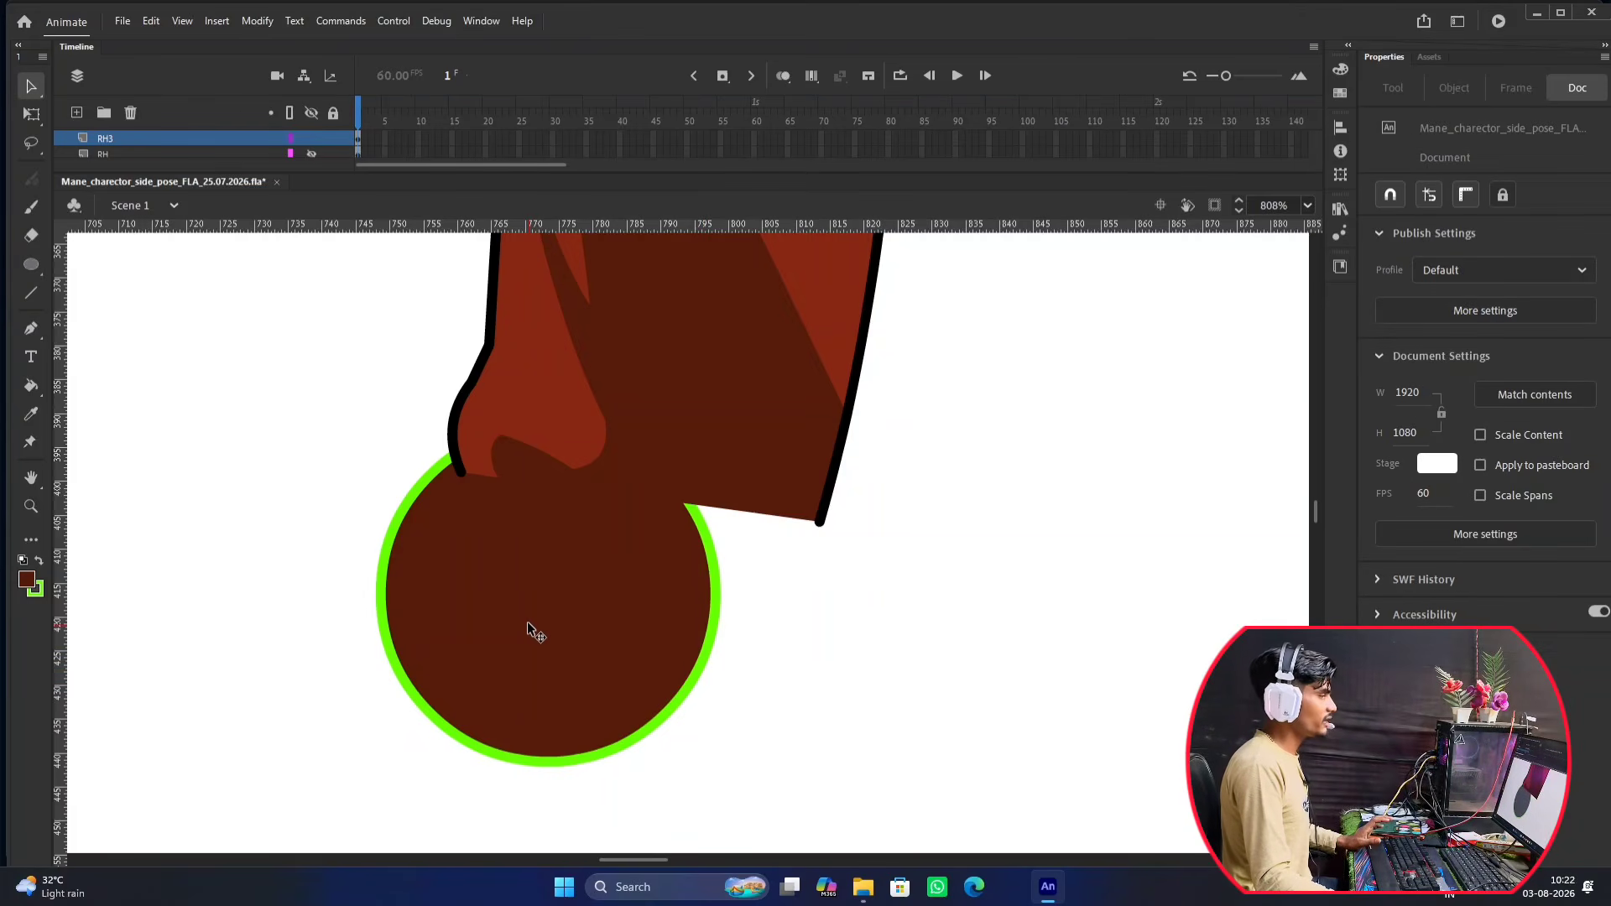
click(562, 606)
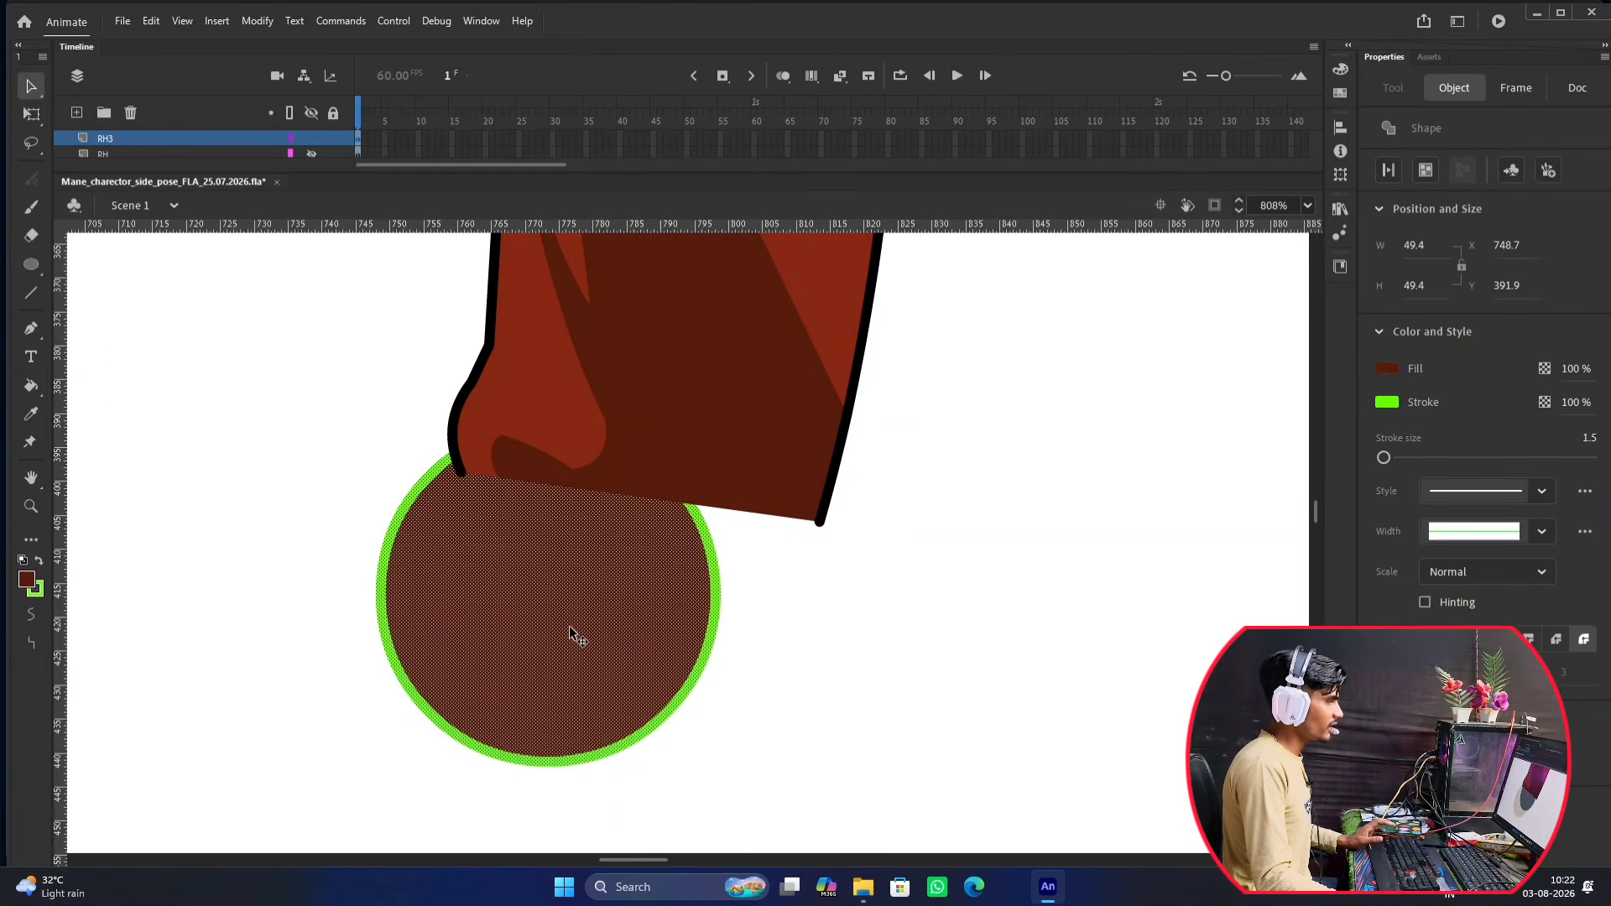
drag(569, 626, 652, 529)
Scale the circle to about 54.25 px wide and align its edges with both ends of the sleeve's black outline.
key(q)
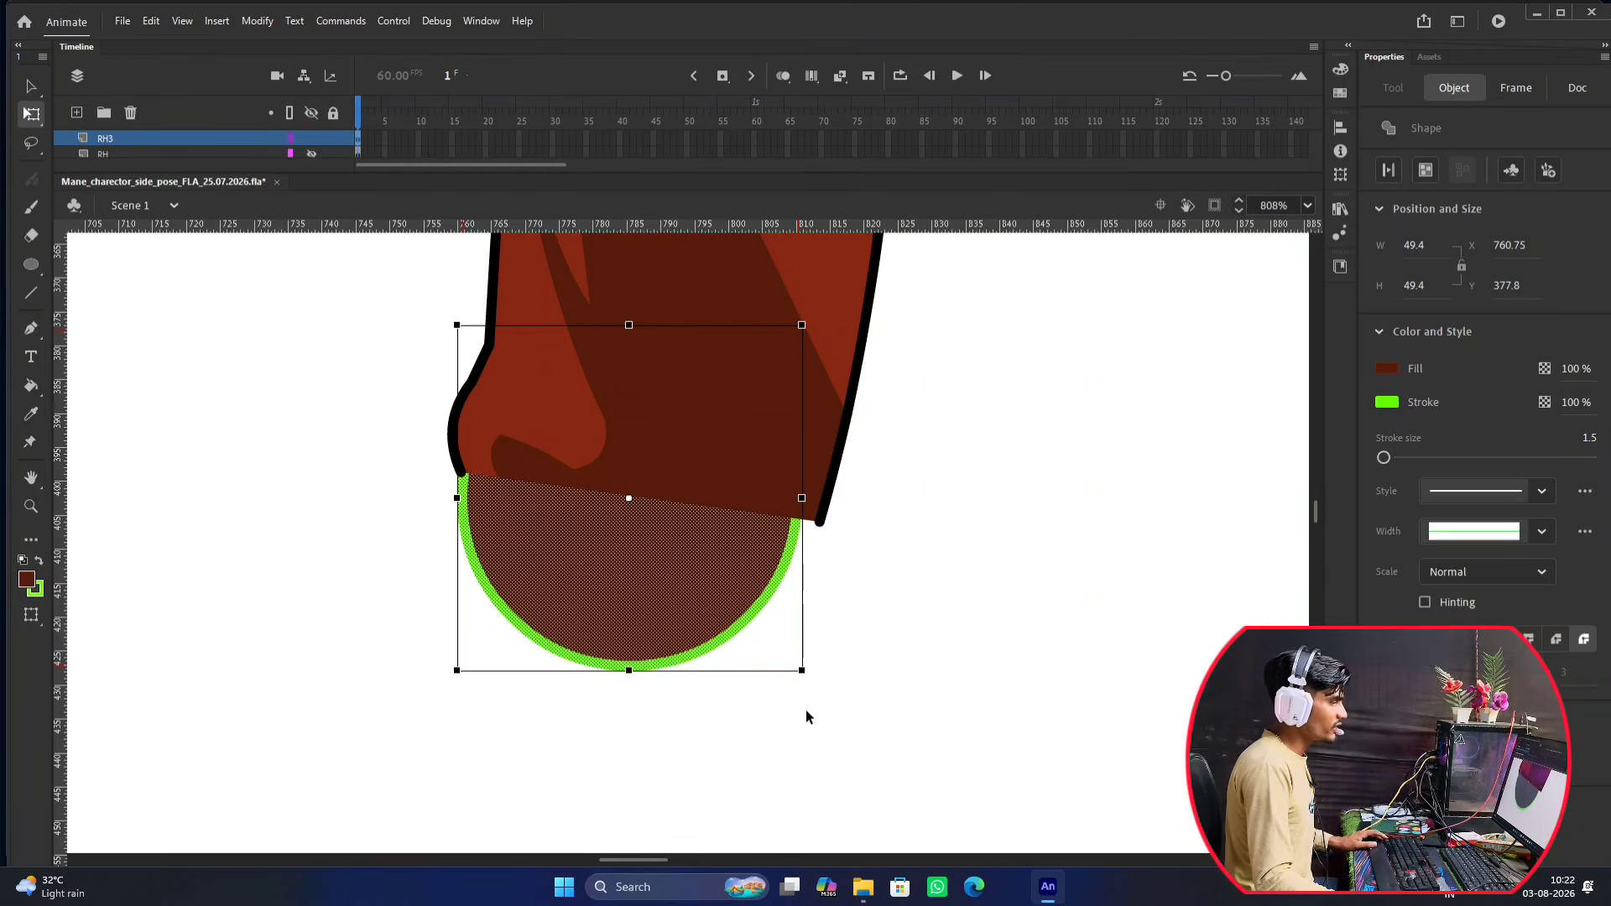
scroll(757, 675, up, 2)
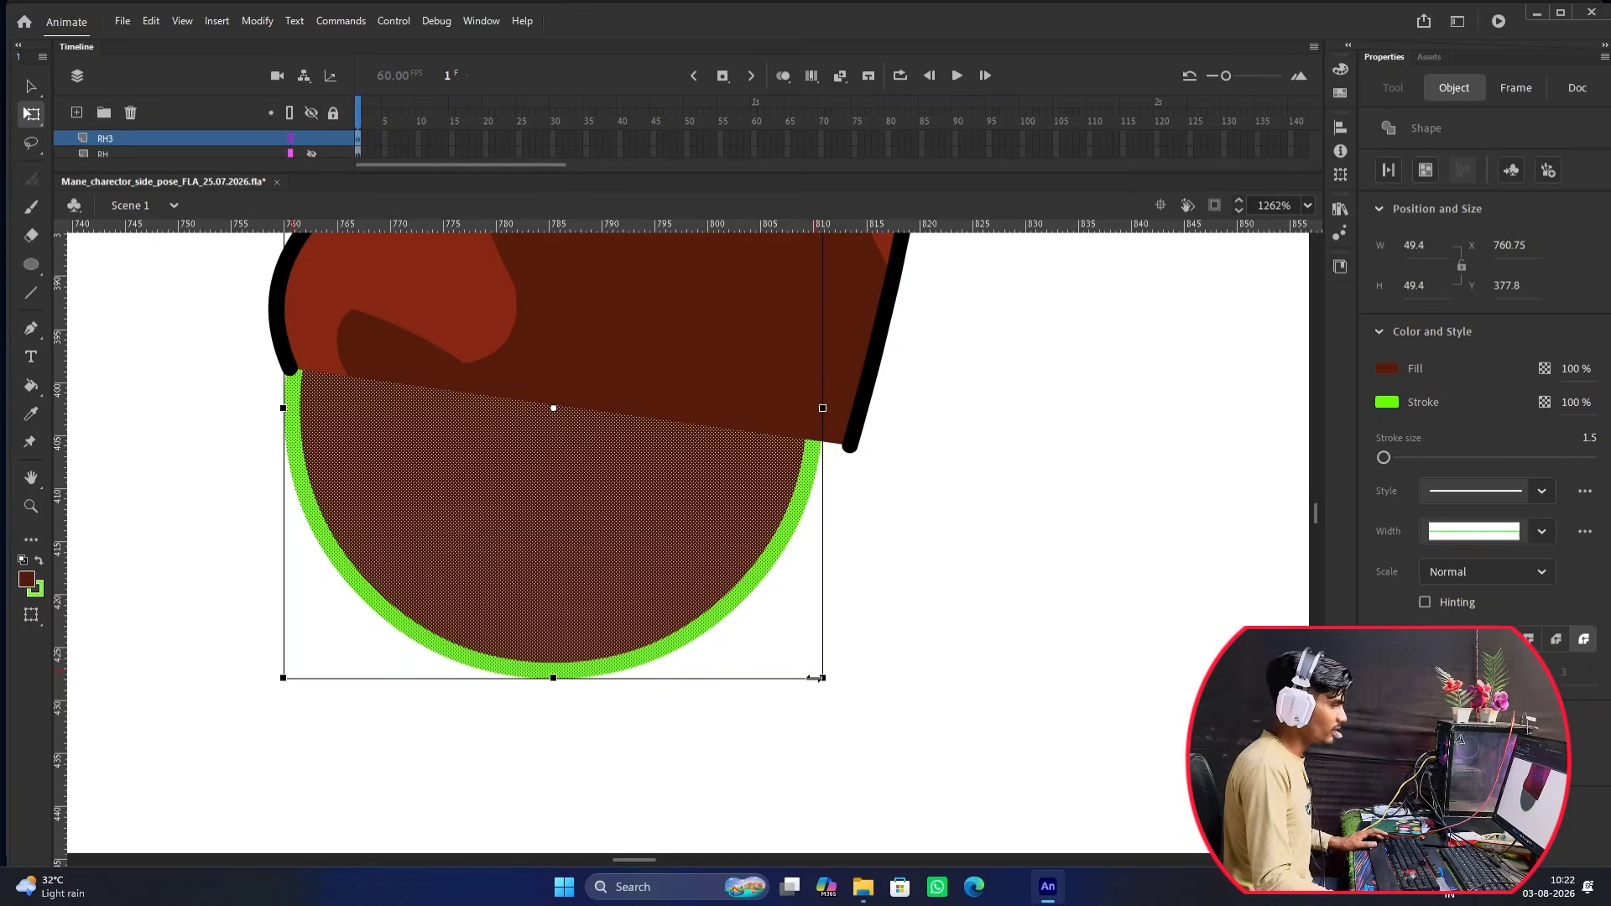
scroll(814, 678, down, 2)
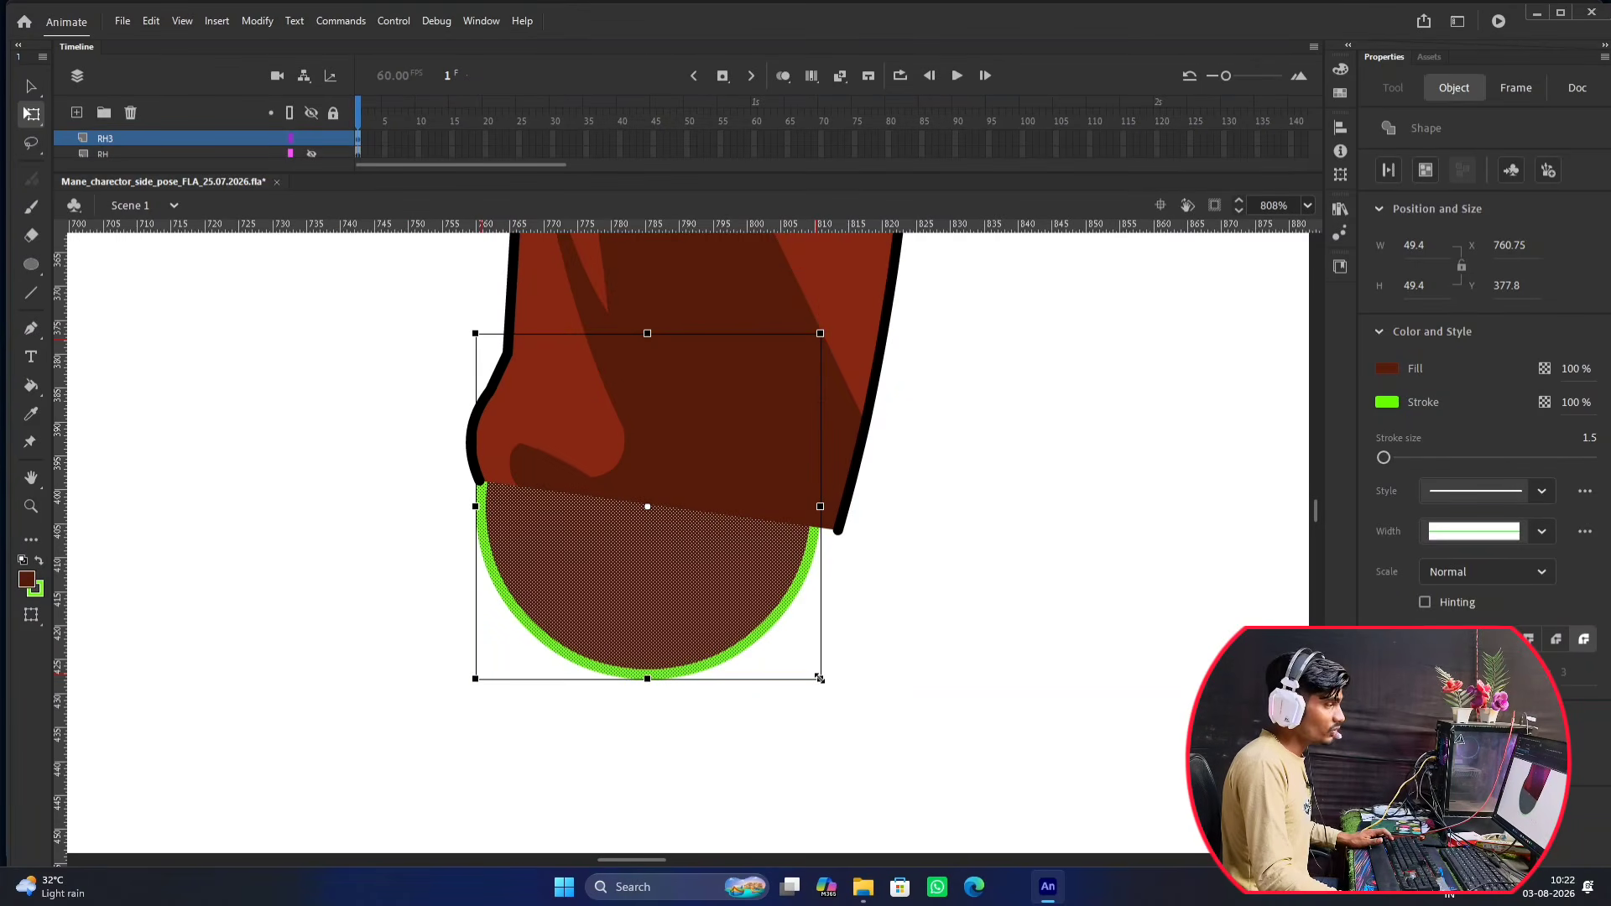
drag(821, 678, 849, 696)
drag(682, 579, 693, 558)
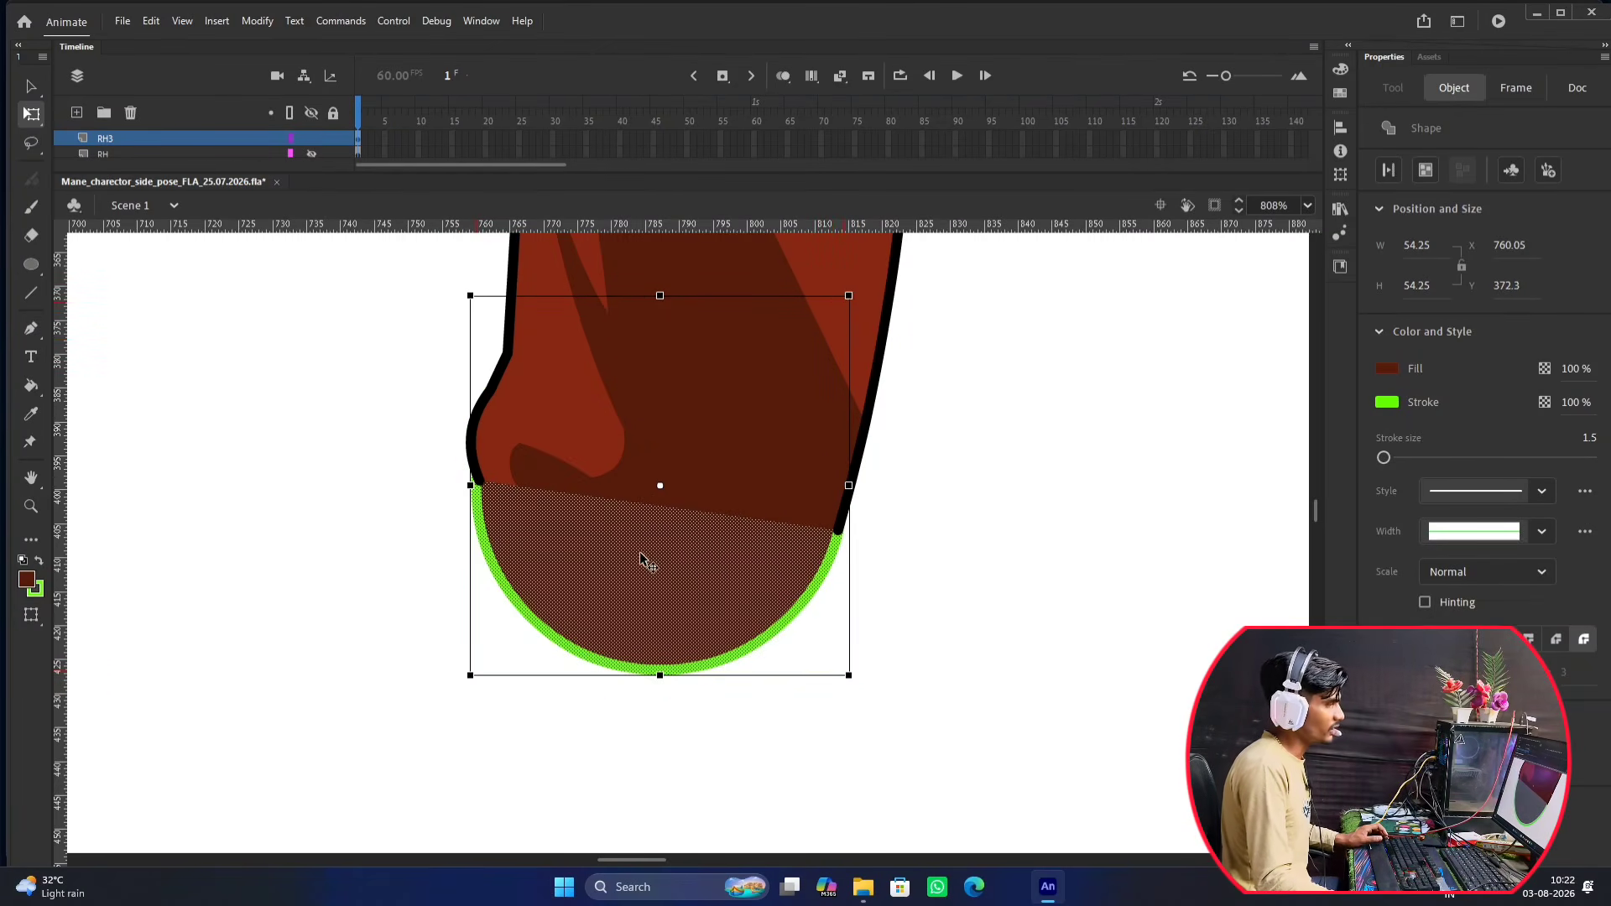
scroll(593, 537, up, 3)
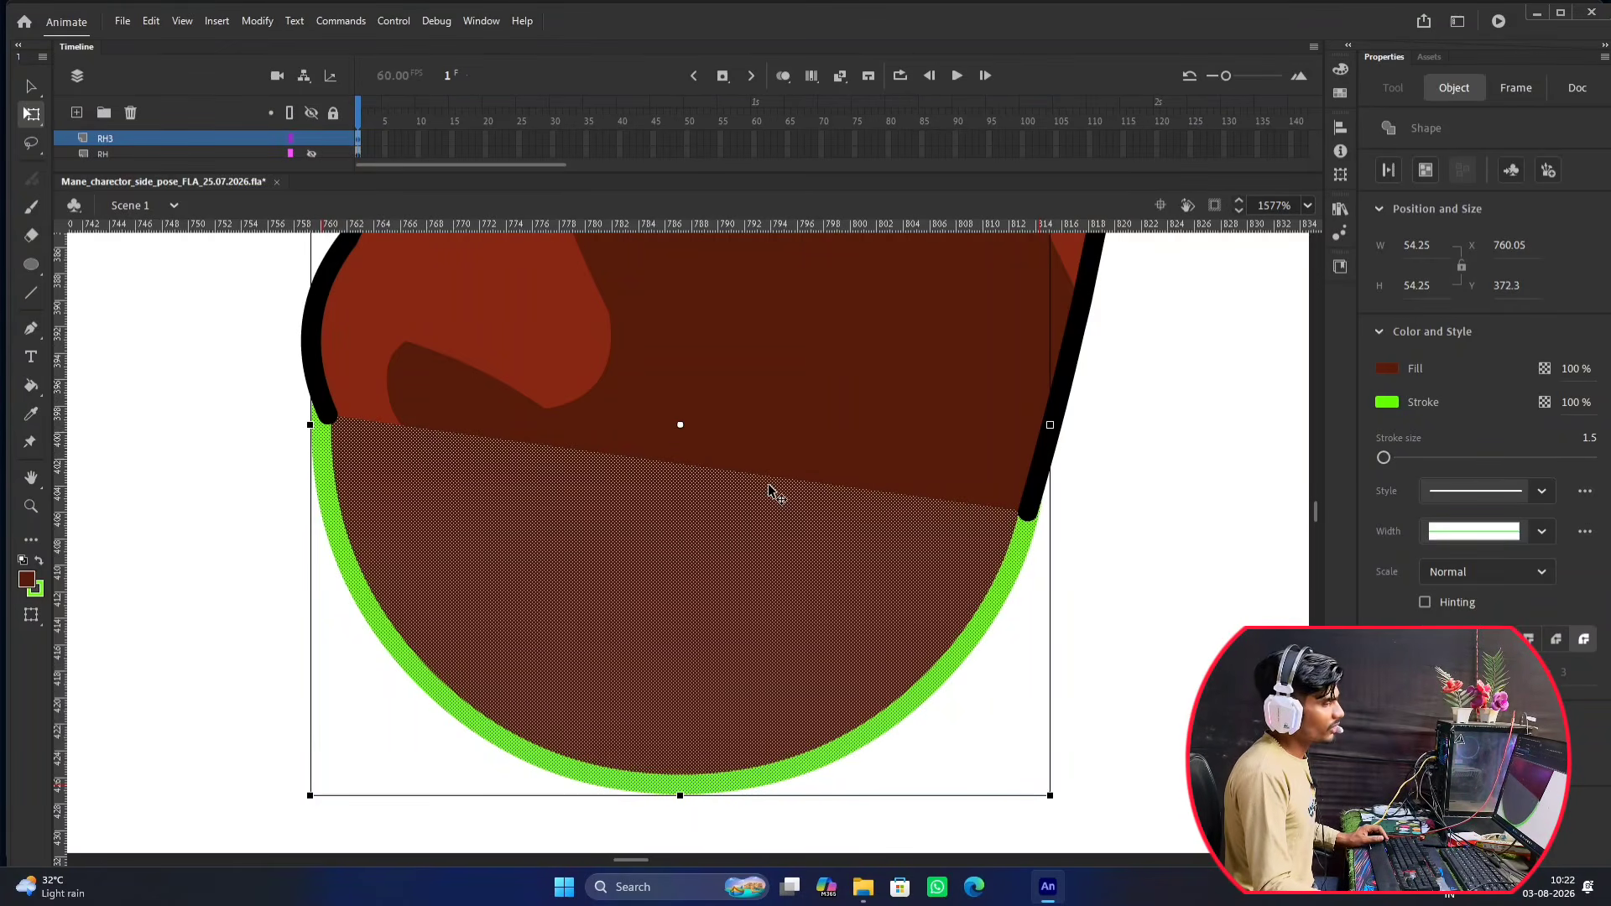
scroll(1036, 529, up, 1)
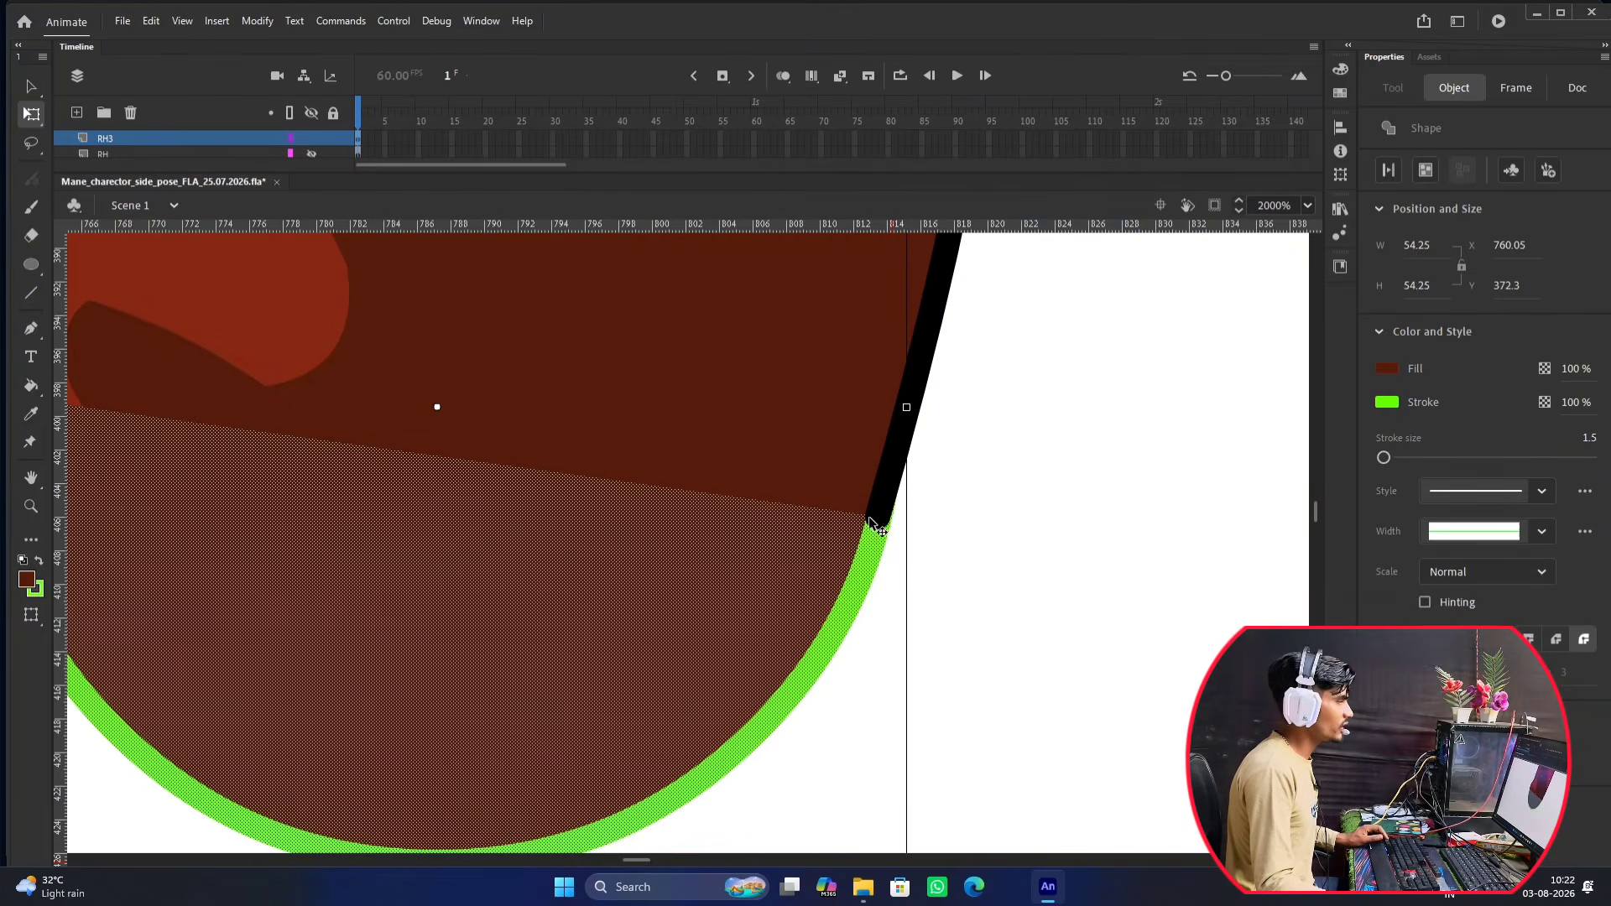
scroll(933, 500, down, 3)
scroll(616, 470, up, 3)
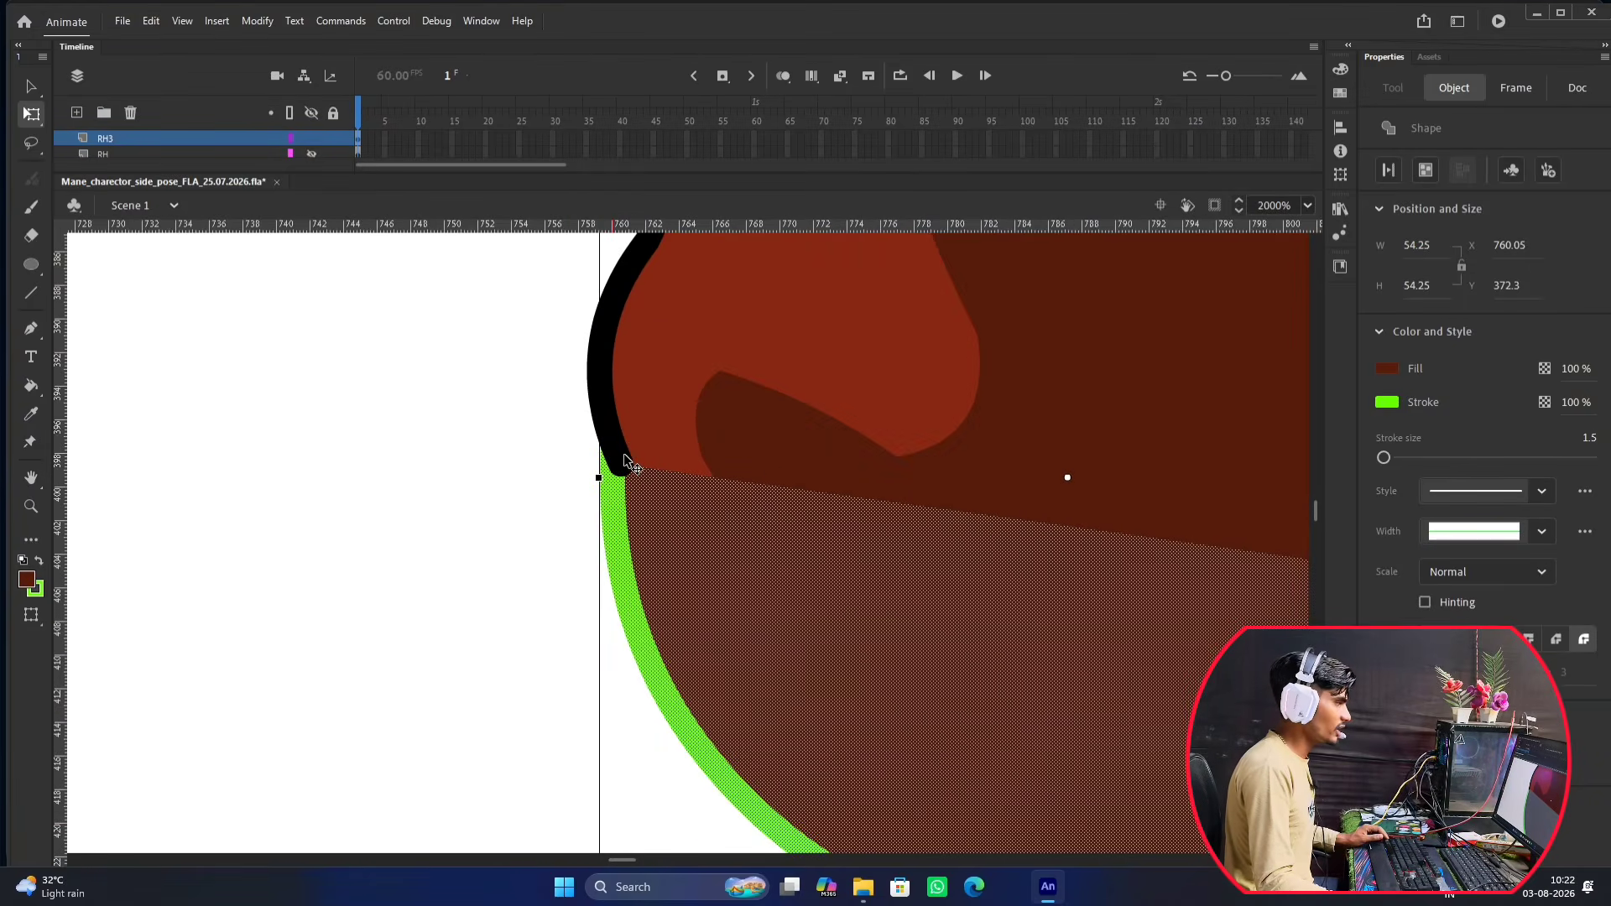
scroll(641, 495, down, 4)
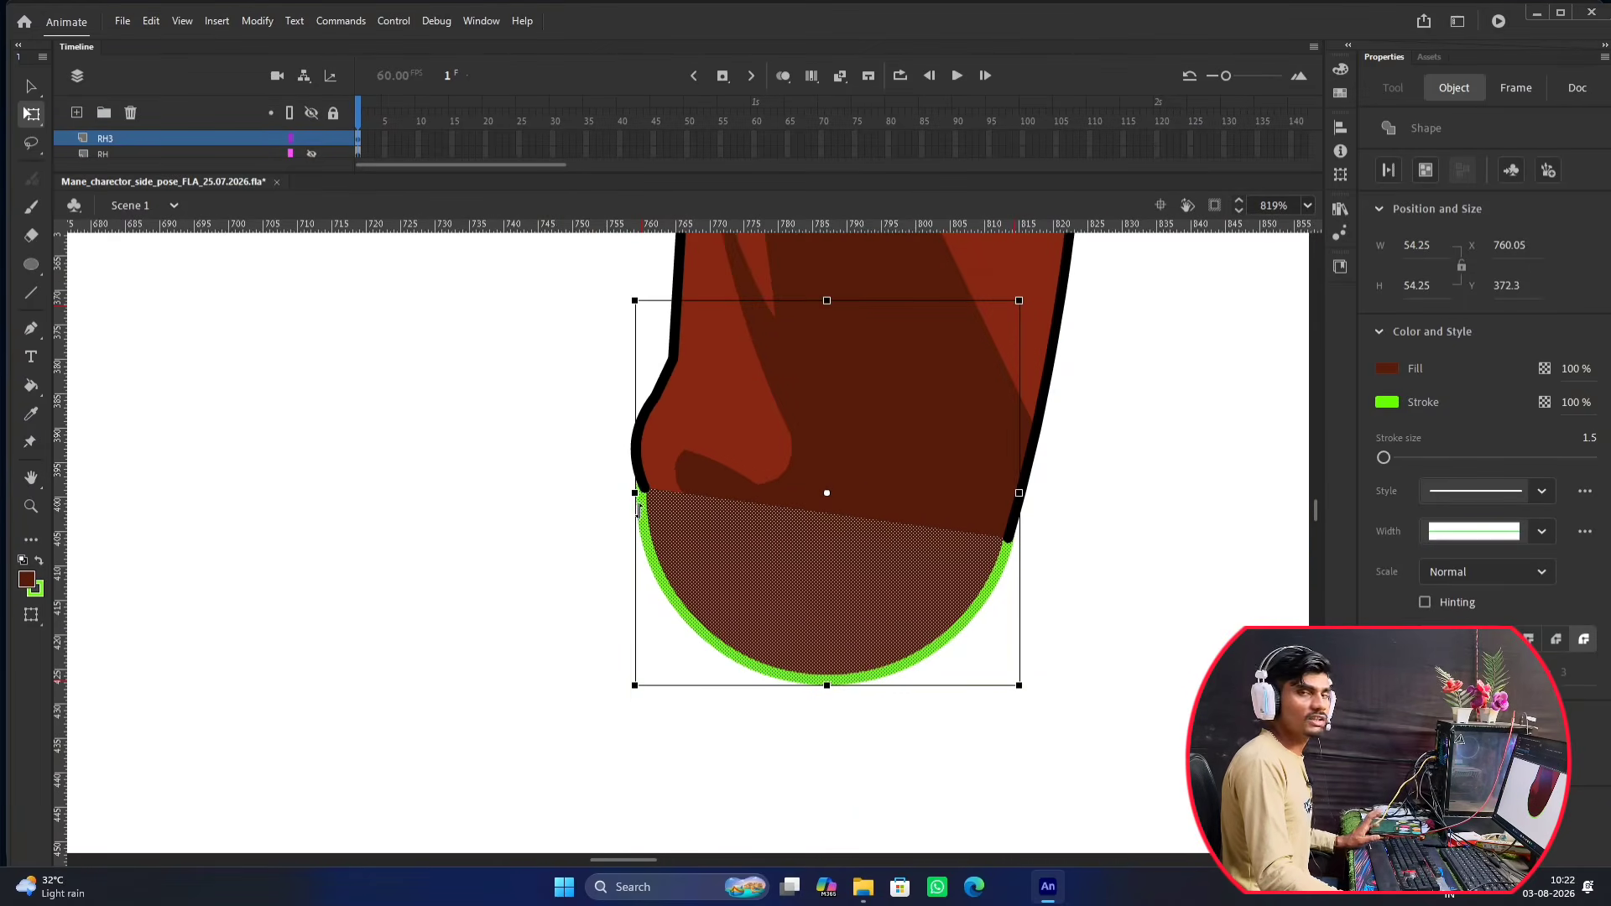
Inside the sleeve group, shift the lower end of the elbow-bump outline to meet the circle's edge, and return to Scene 1.
click(592, 491)
scroll(641, 491, up, 2)
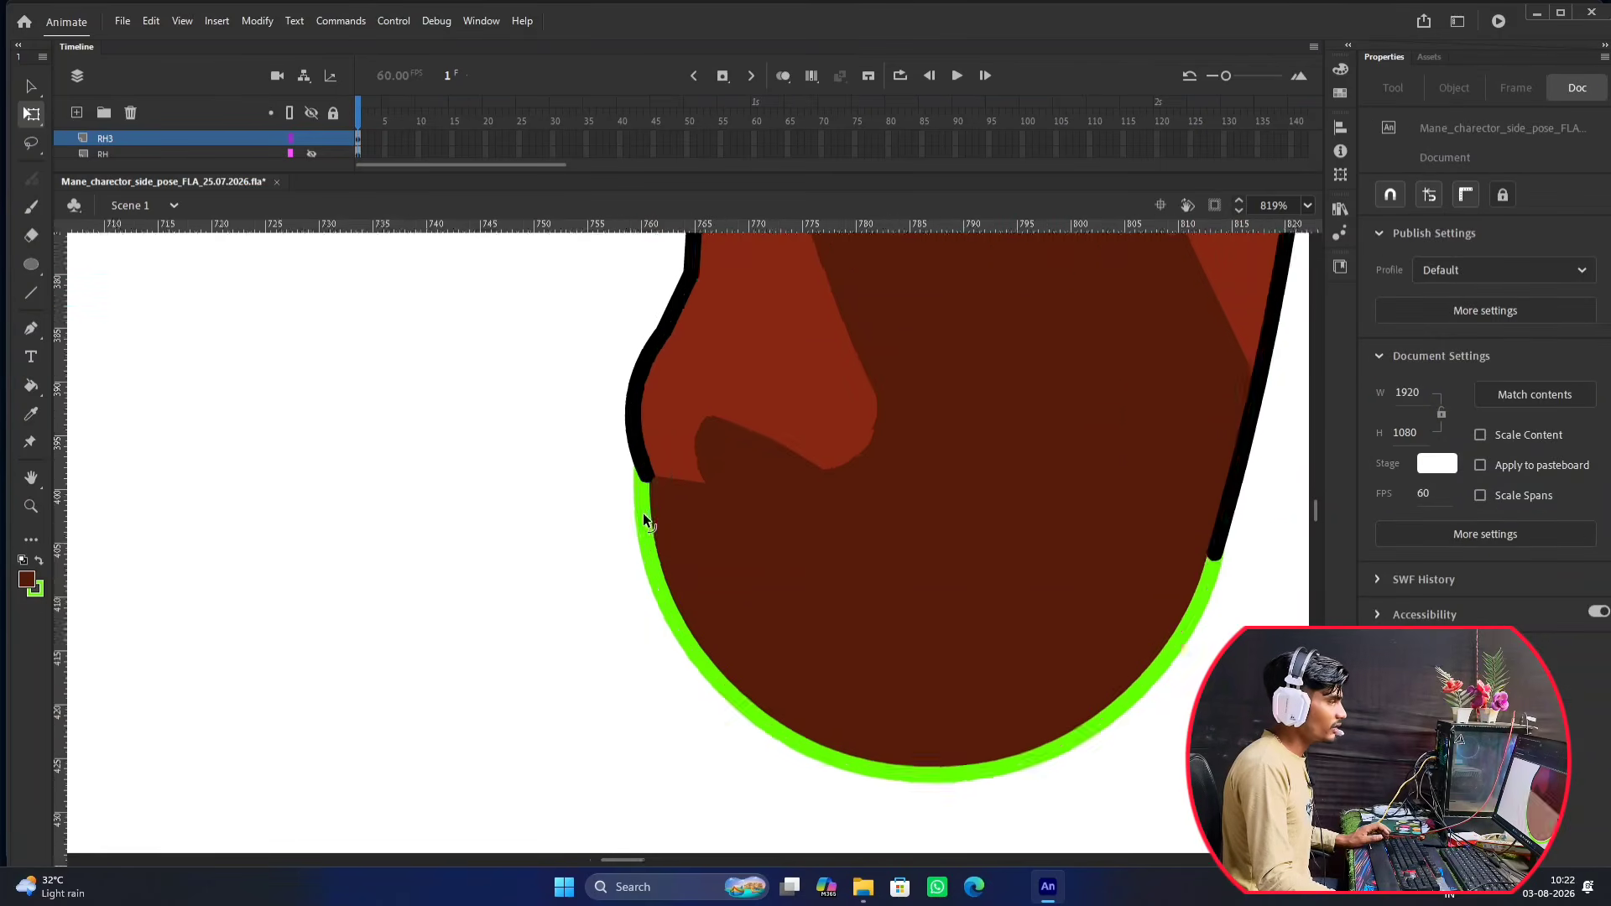
double_click(645, 467)
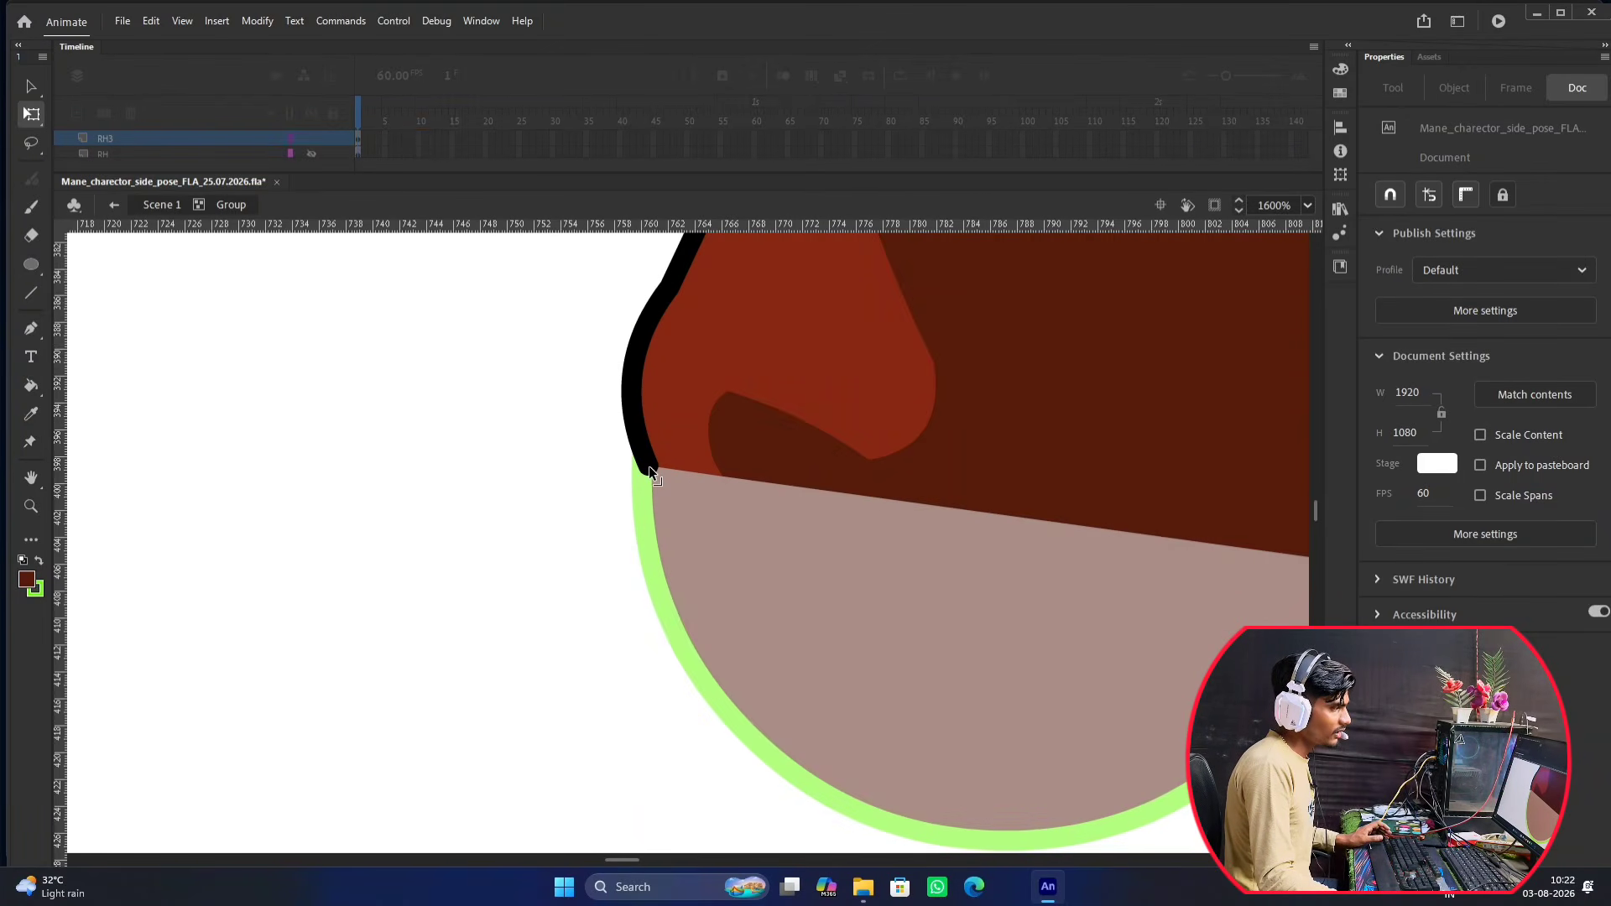
drag(649, 472, 641, 472)
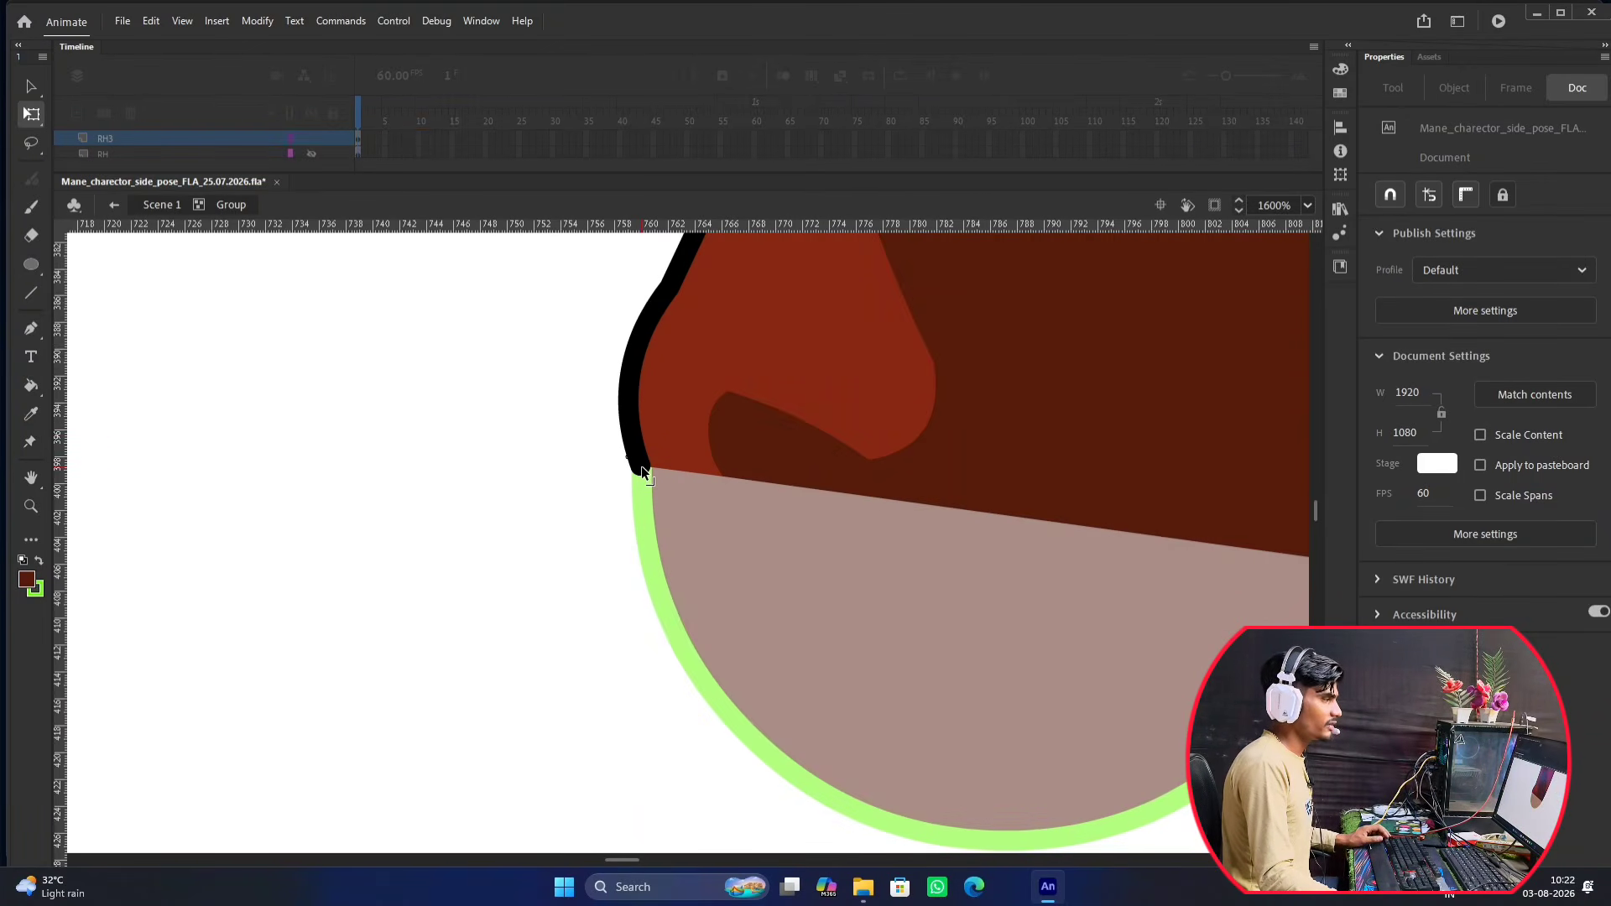
scroll(707, 495, down, 3)
scroll(873, 474, up, 2)
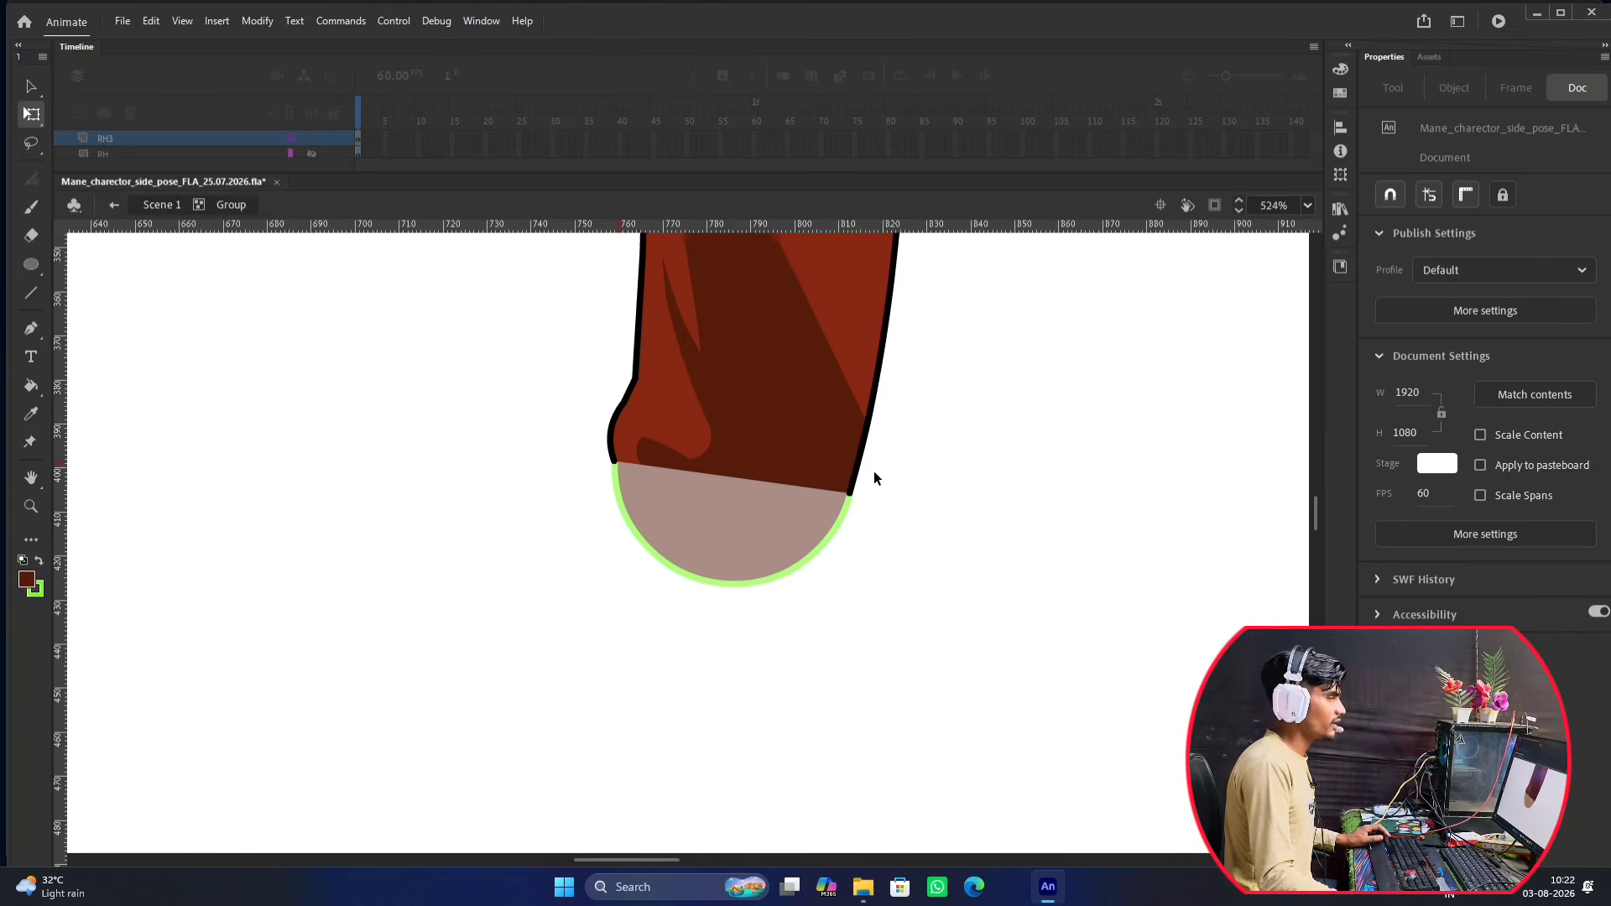
scroll(865, 483, down, 2)
scroll(817, 468, up, 1)
double_click(969, 436)
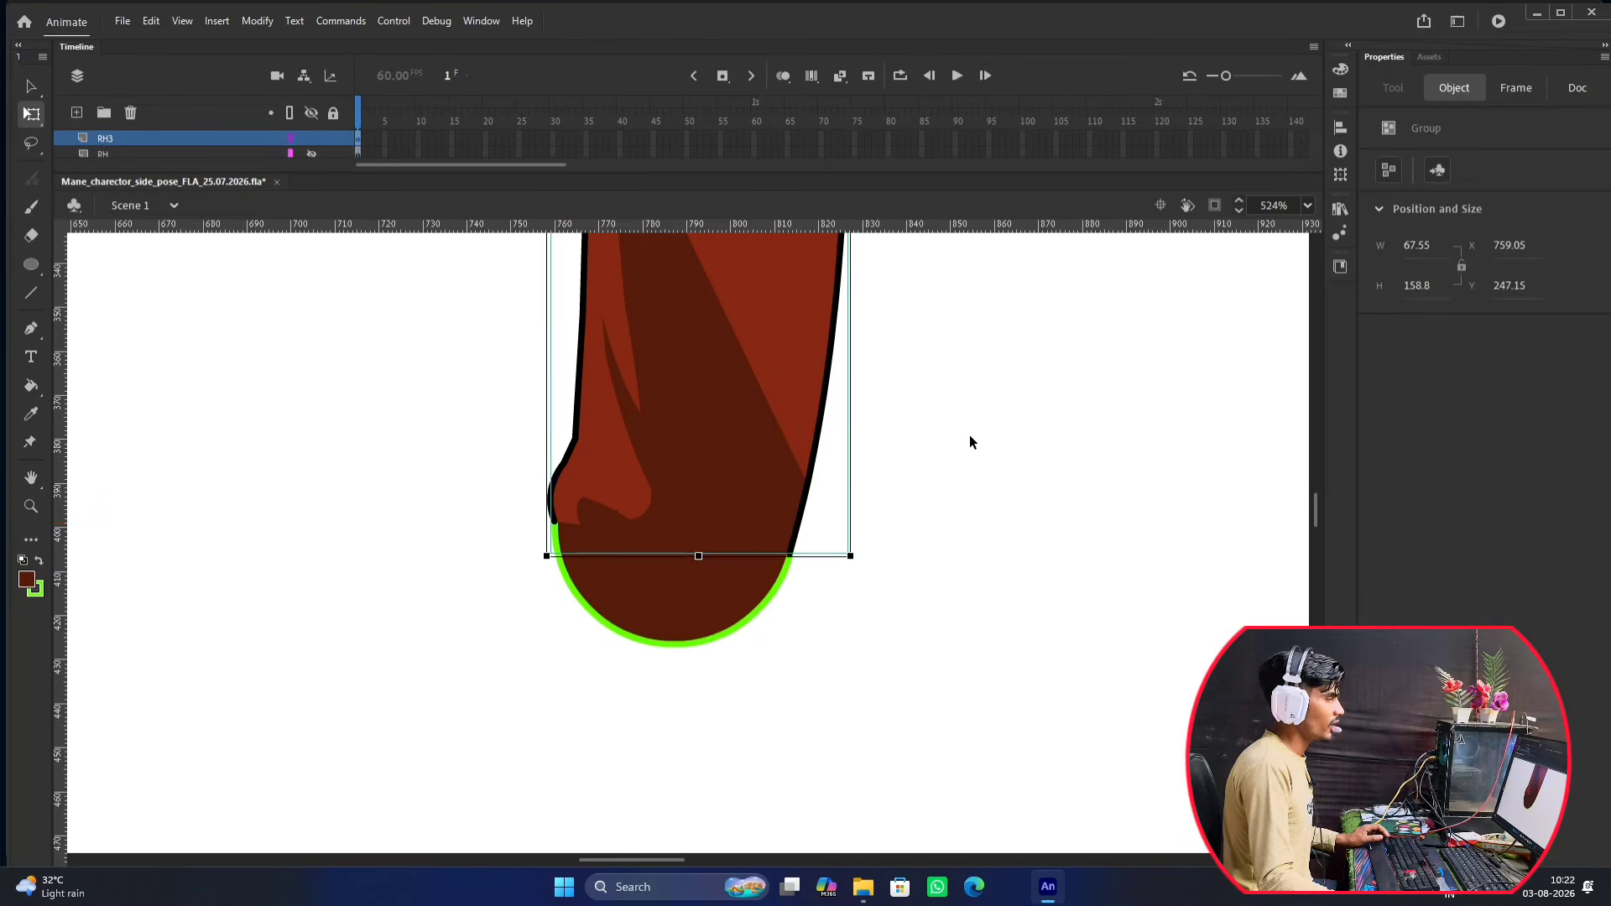
Change the circle's green outline to black to match the sleeve's outline.
click(832, 606)
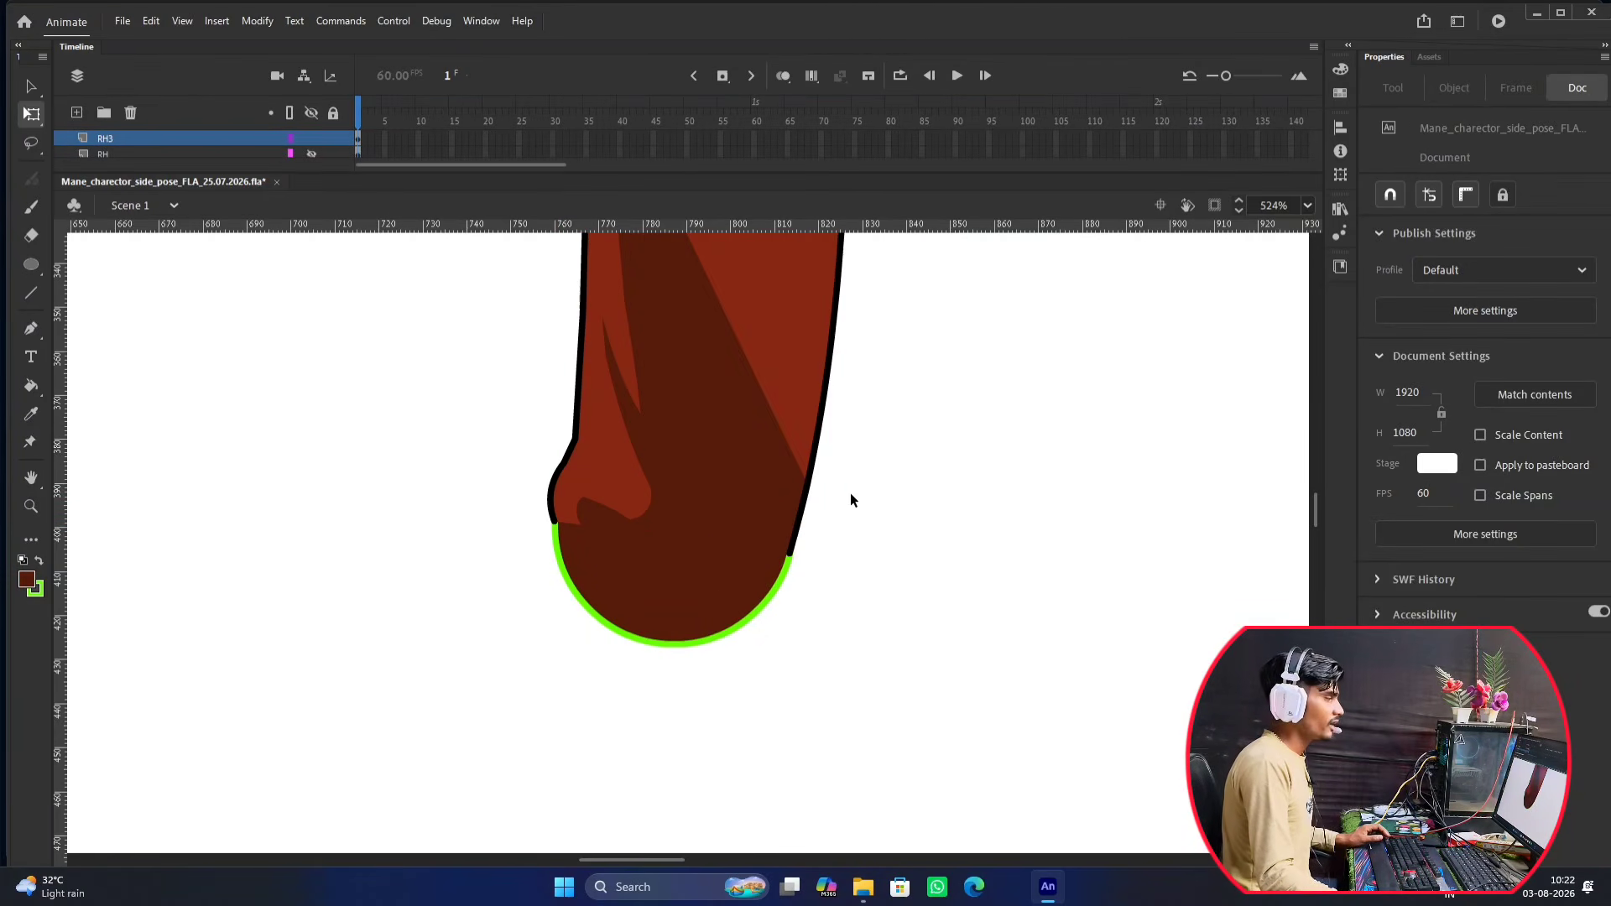
click(697, 578)
click(849, 576)
scroll(676, 631, up, 3)
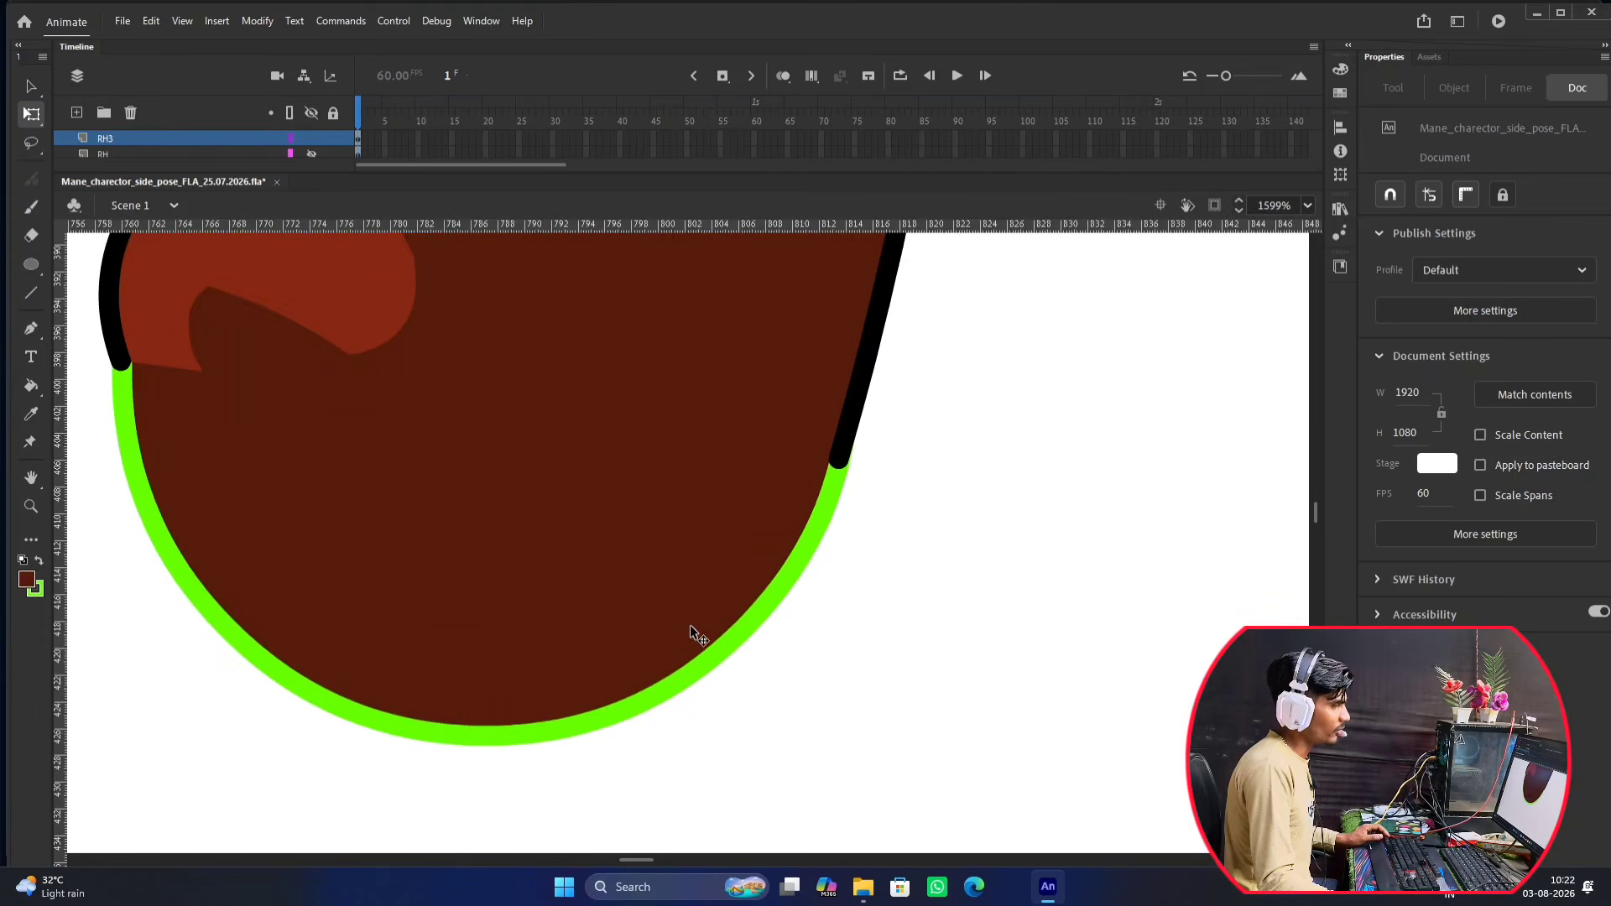
scroll(802, 516, down, 1)
click(802, 547)
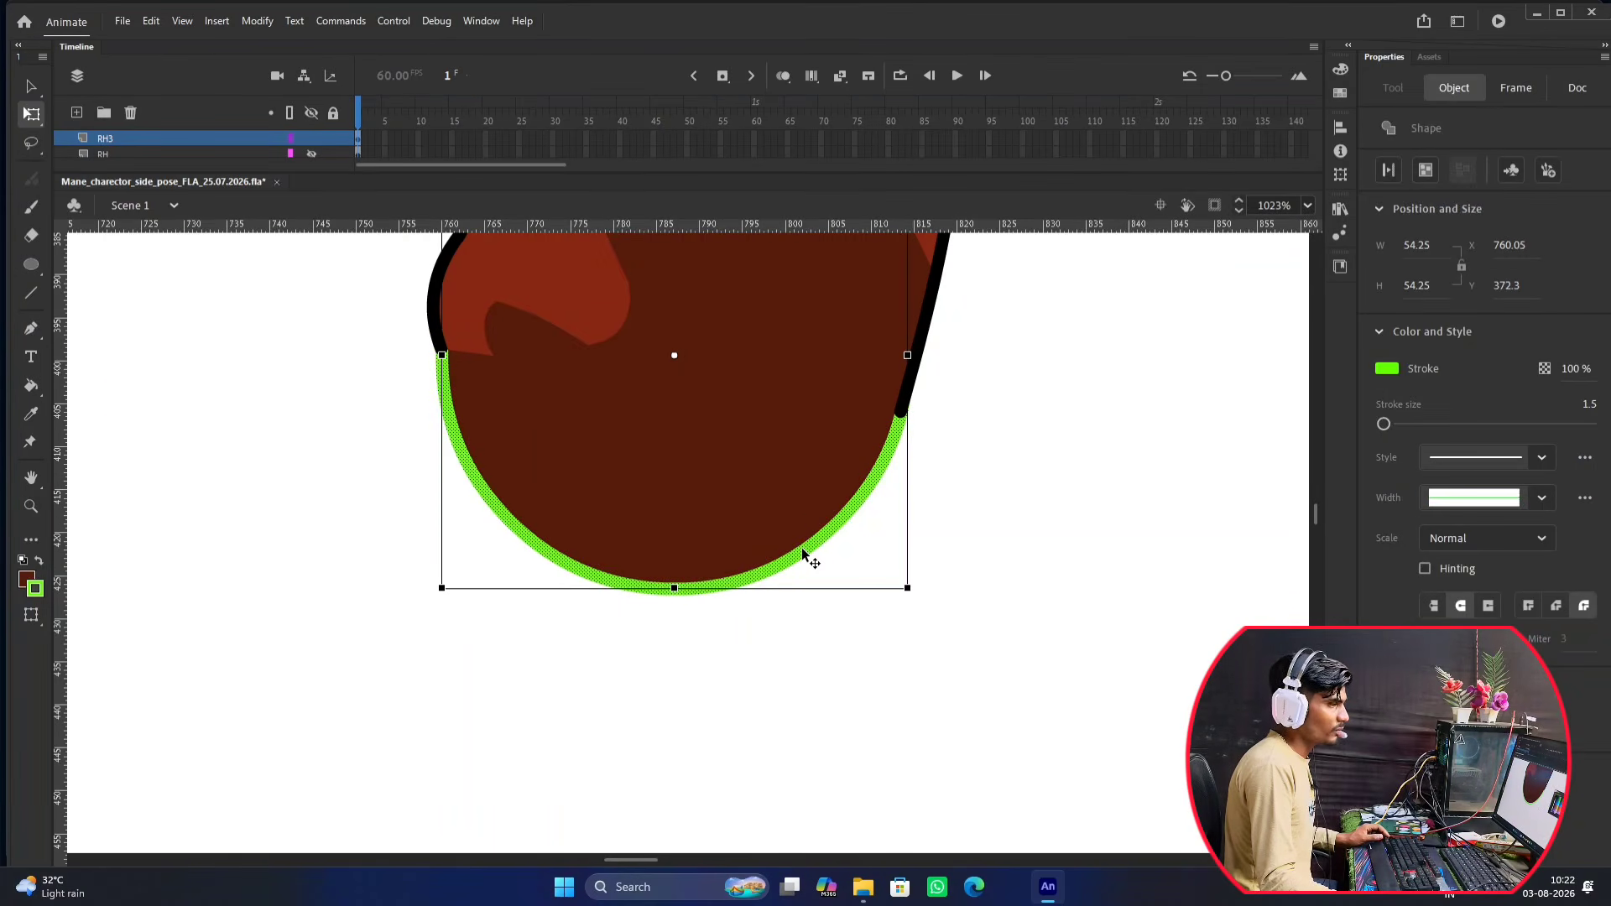
click(1386, 370)
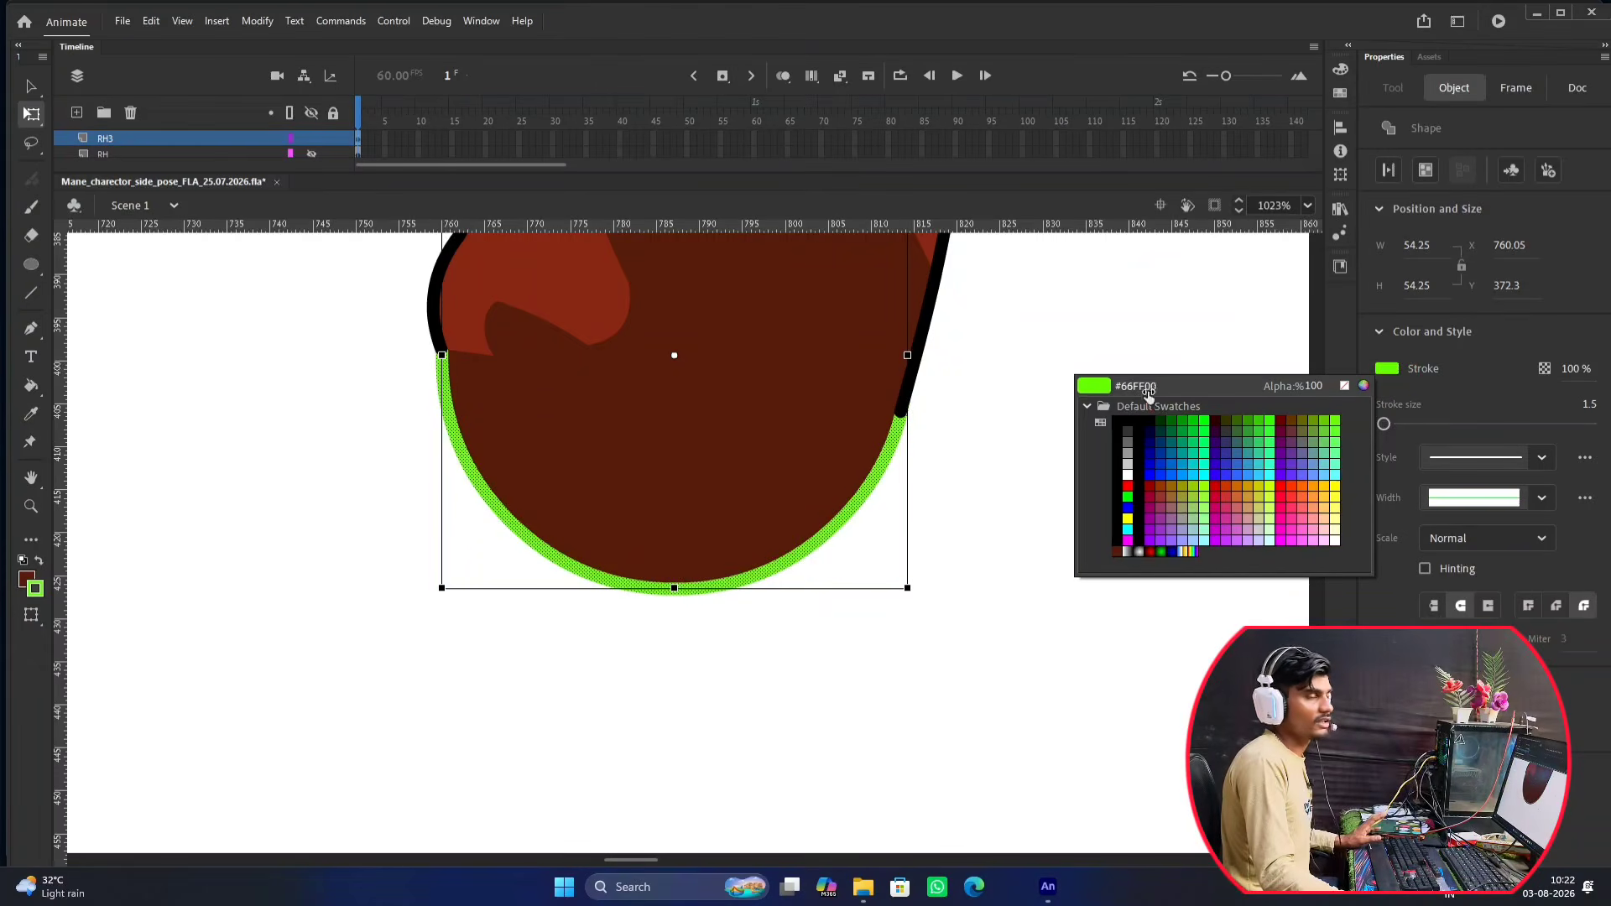
click(1141, 417)
click(1108, 424)
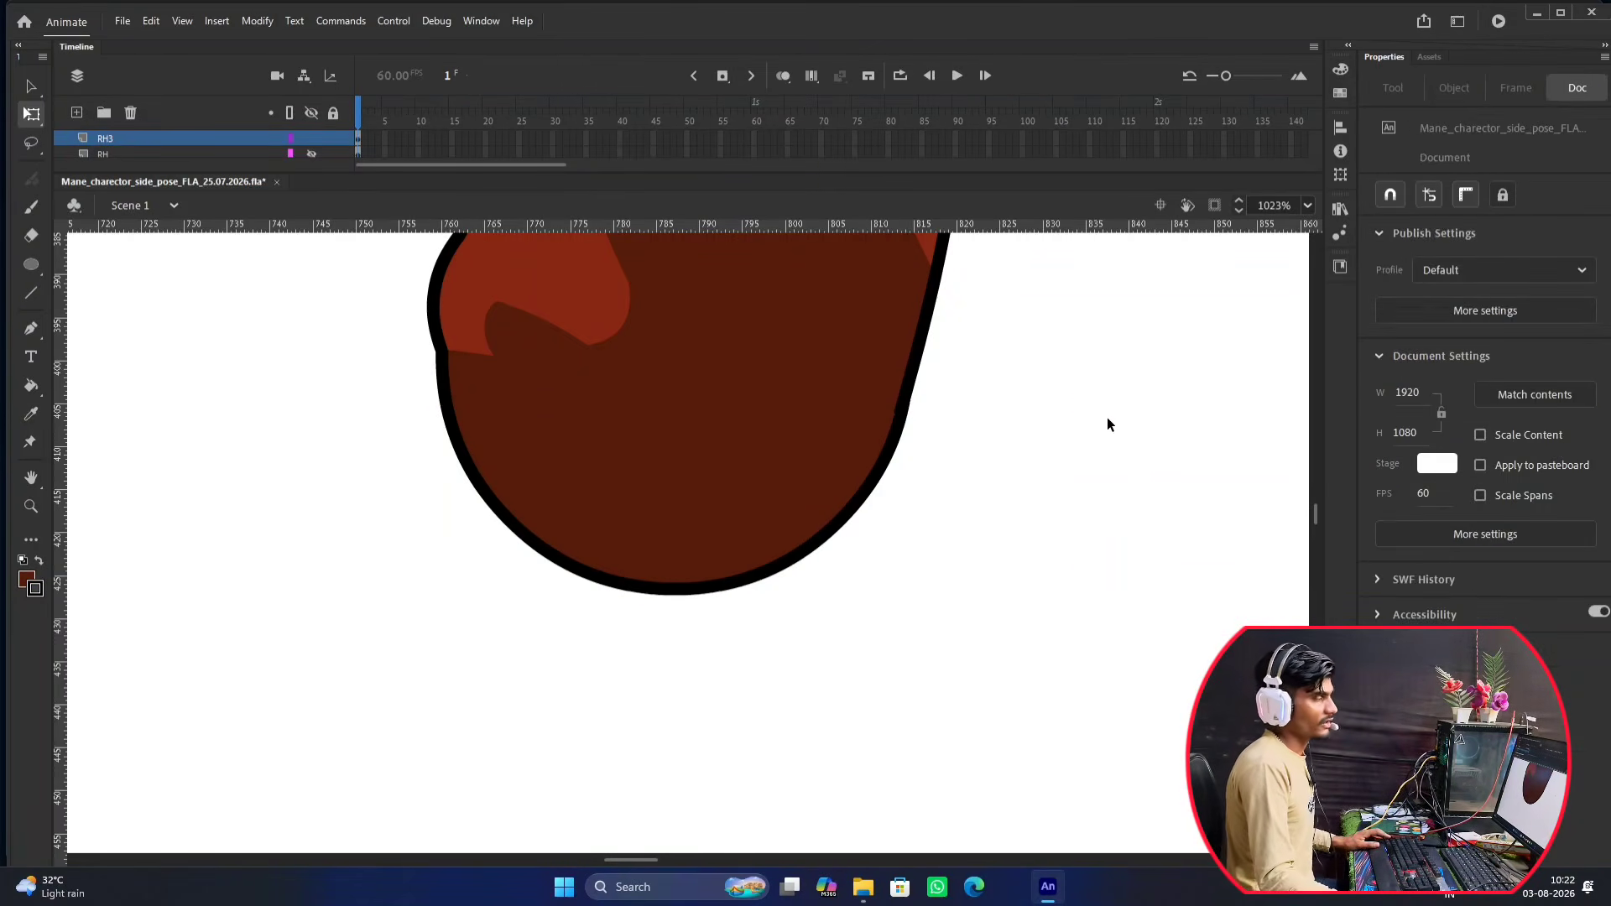
Select the circle's fill and place a horizontal and a vertical guide crossing exactly at its centre point.
click(738, 485)
scroll(722, 426, down, 4)
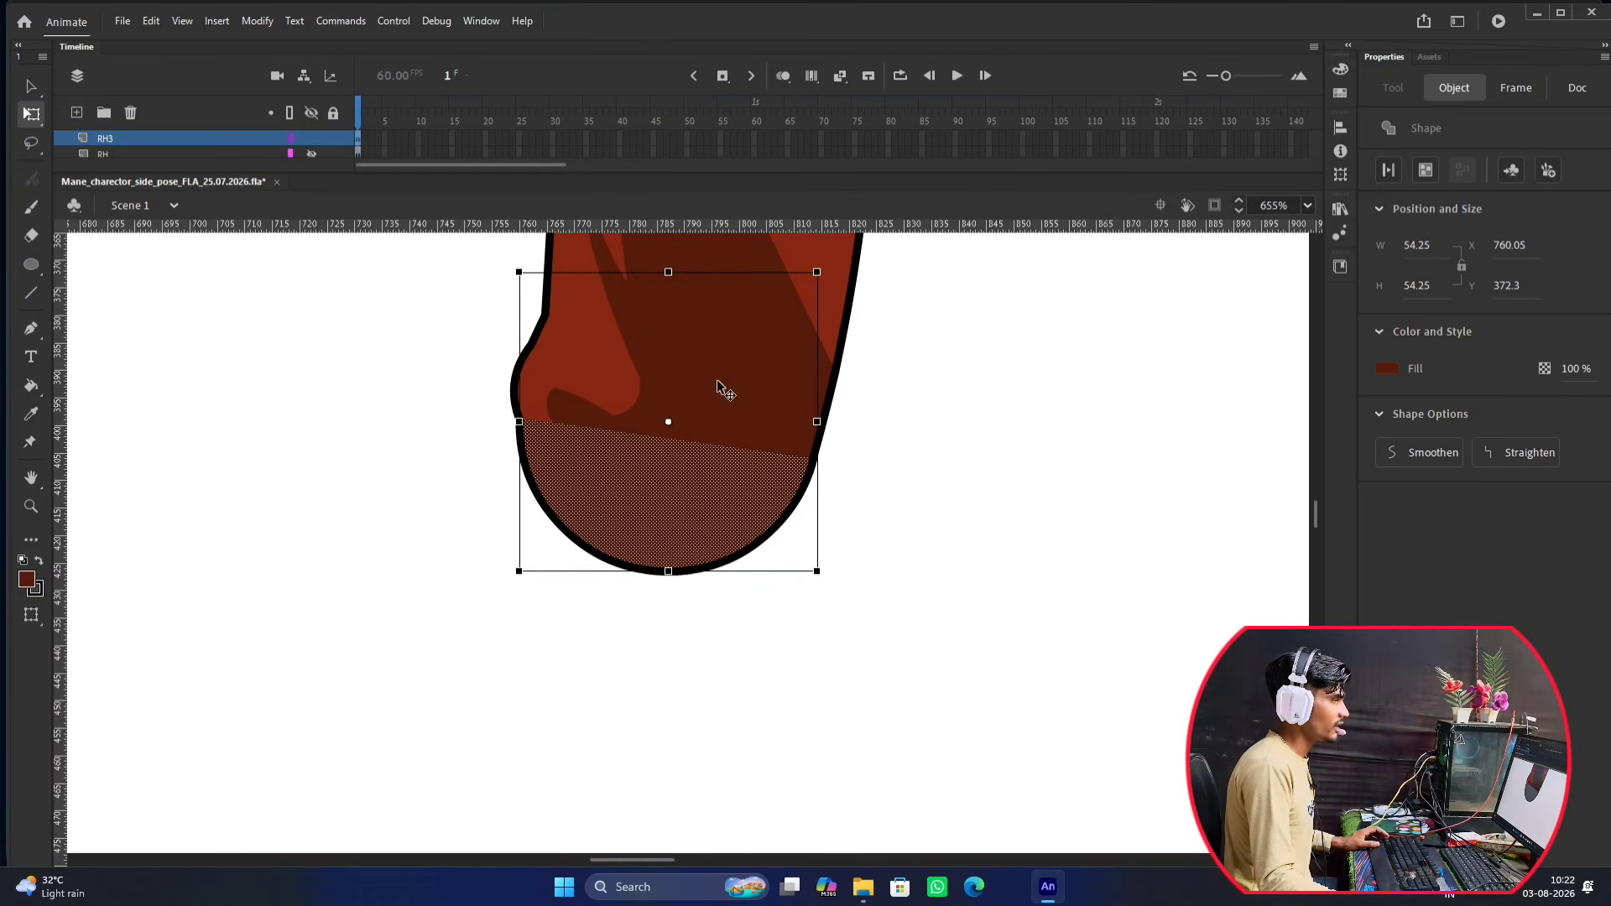
drag(842, 228, 672, 423)
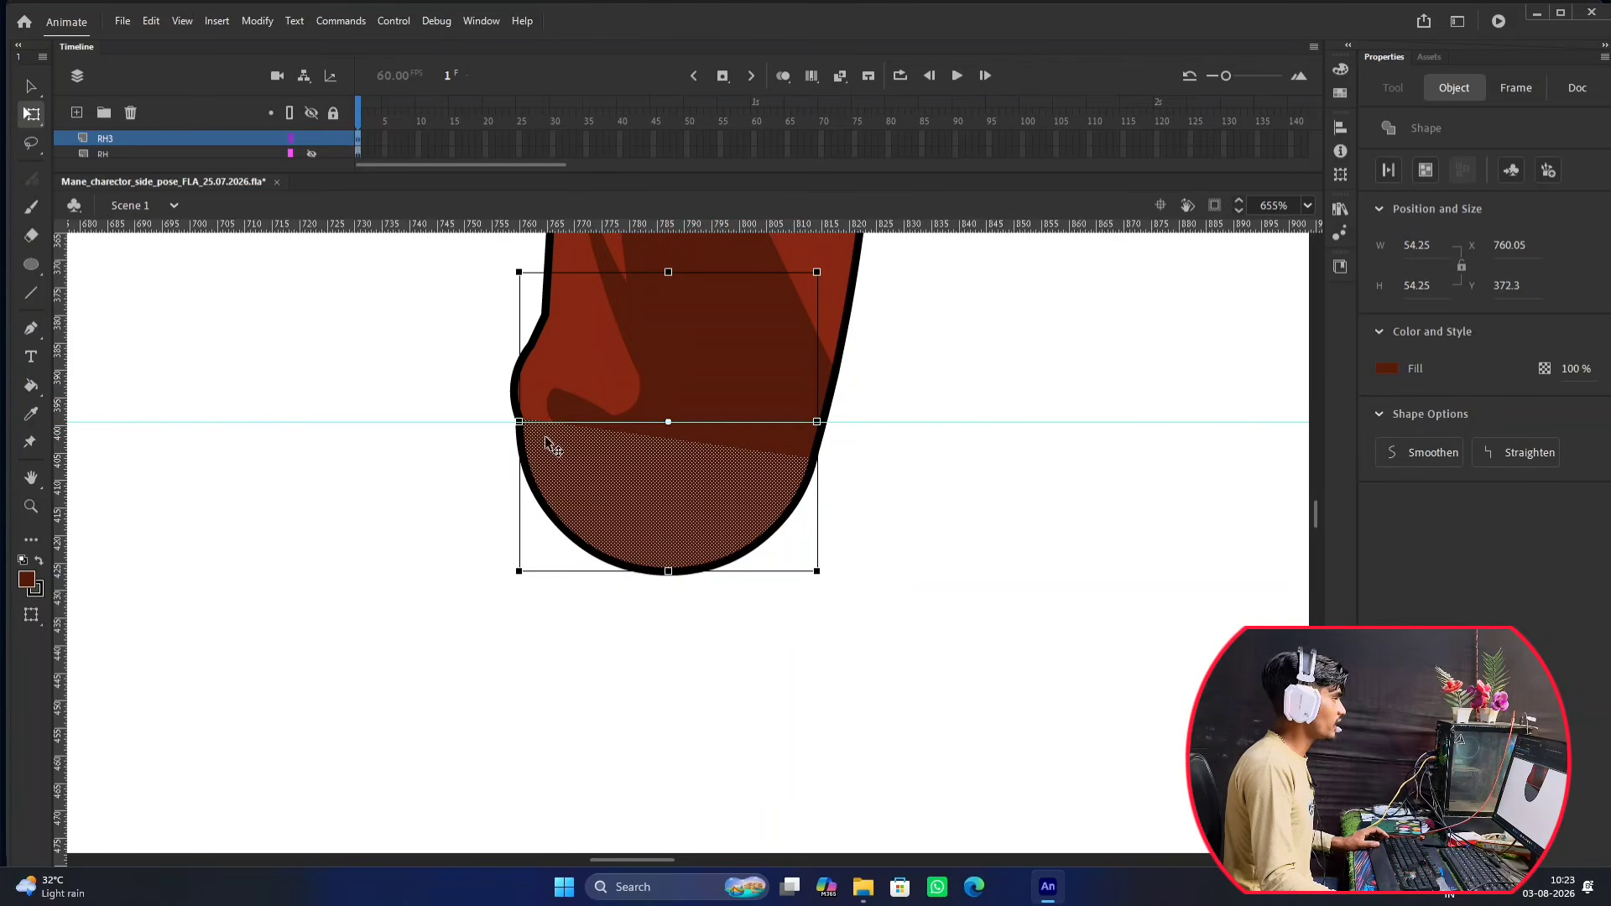
drag(55, 439, 672, 436)
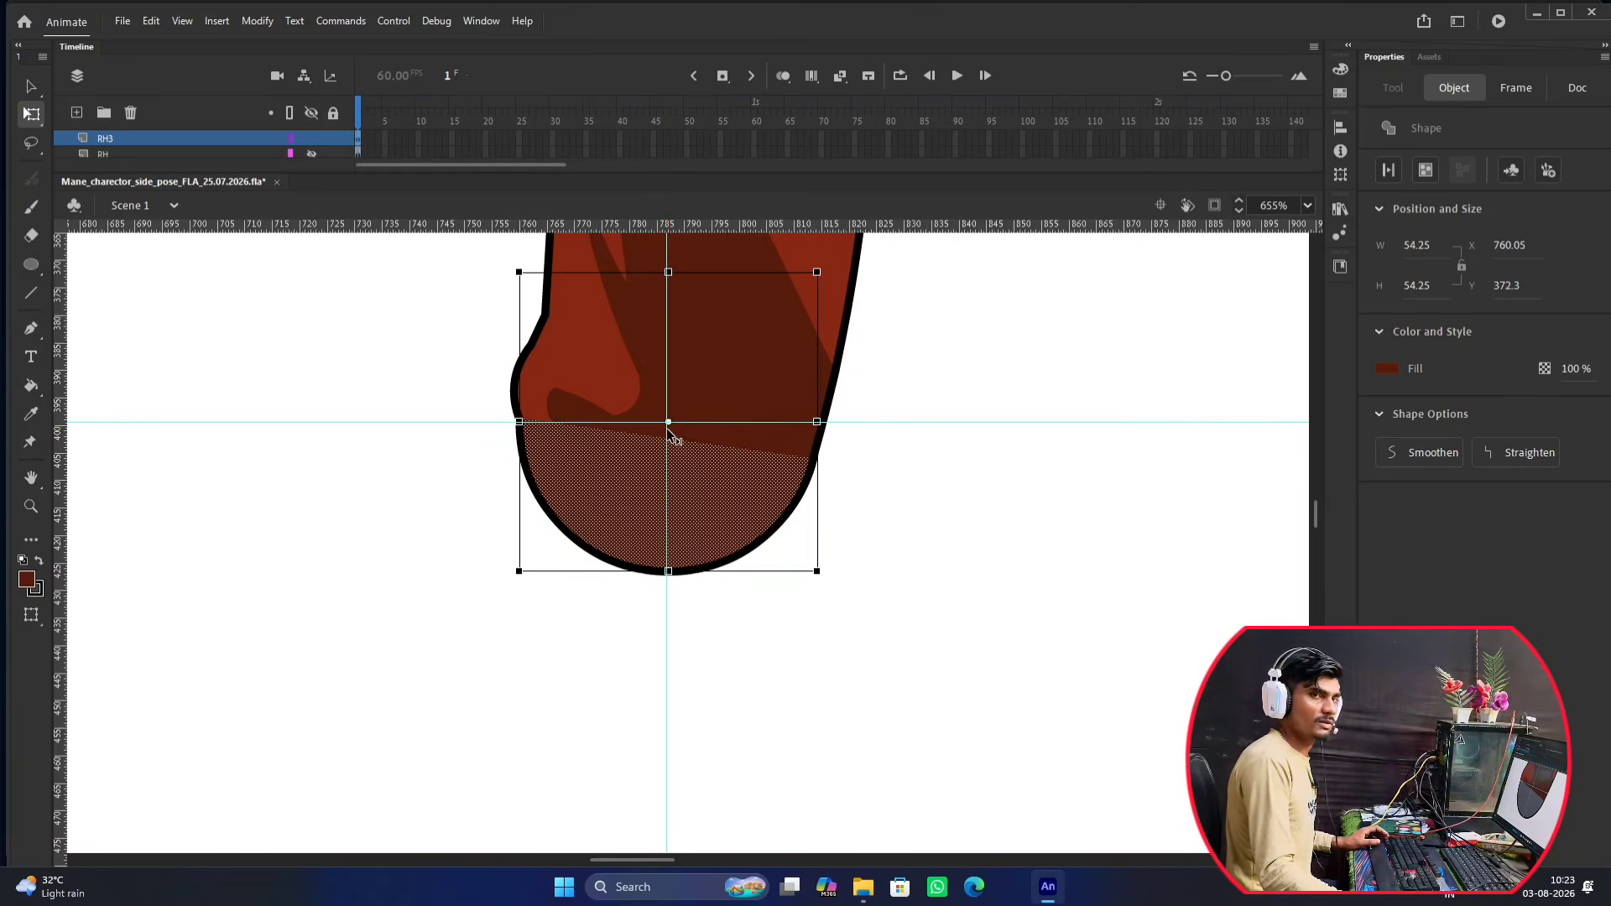
scroll(669, 420, up, 3)
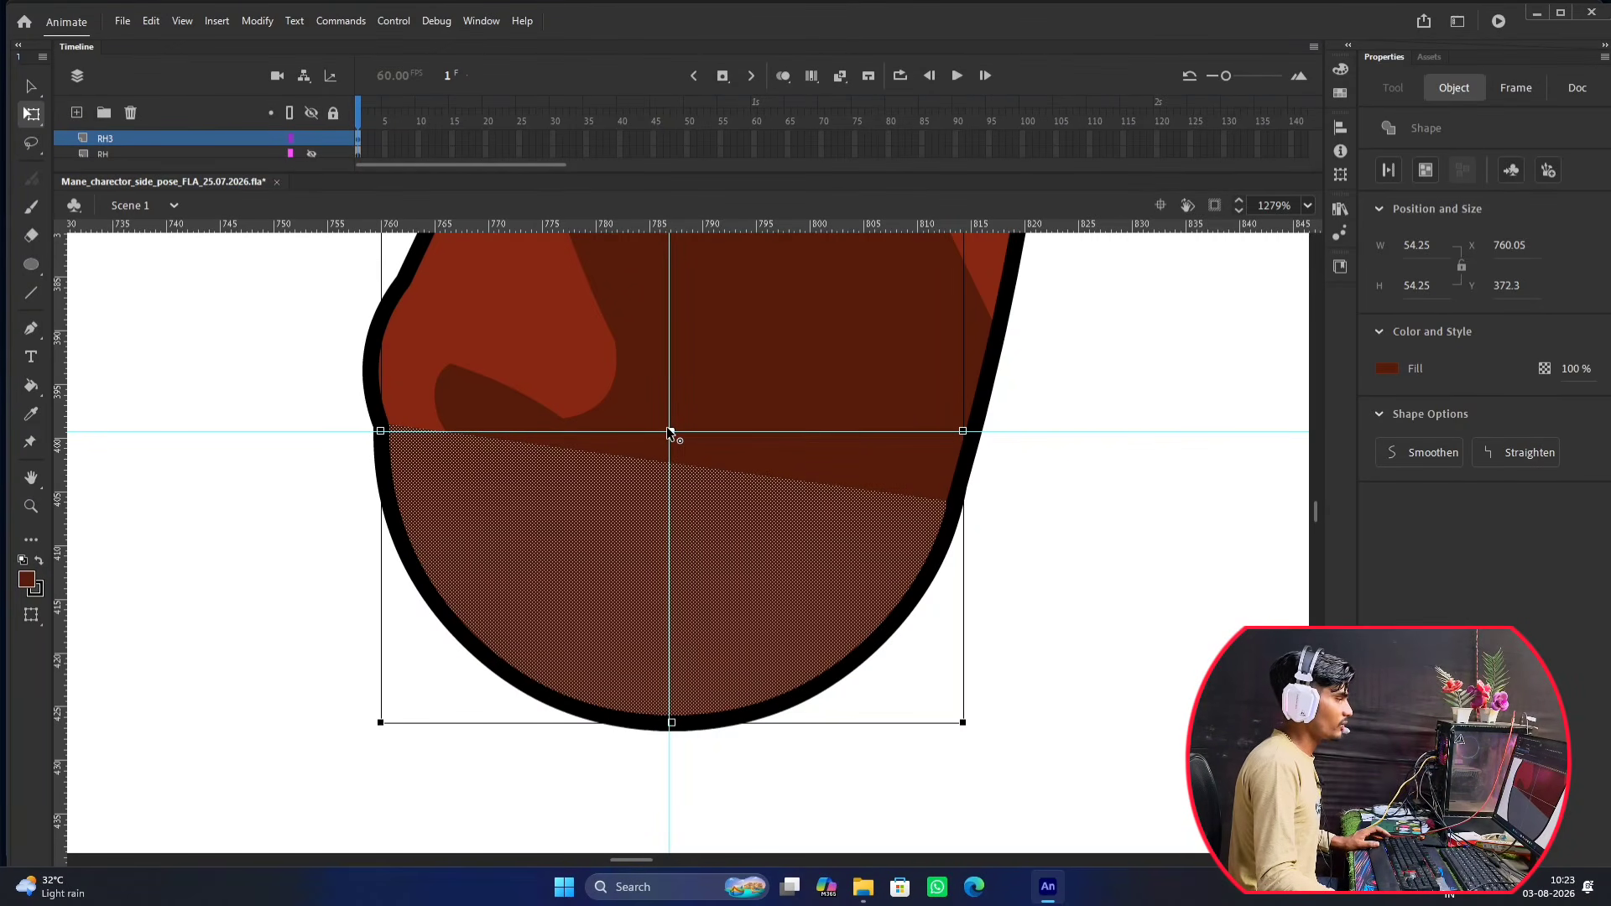
scroll(669, 432, up, 2)
drag(692, 524, 695, 528)
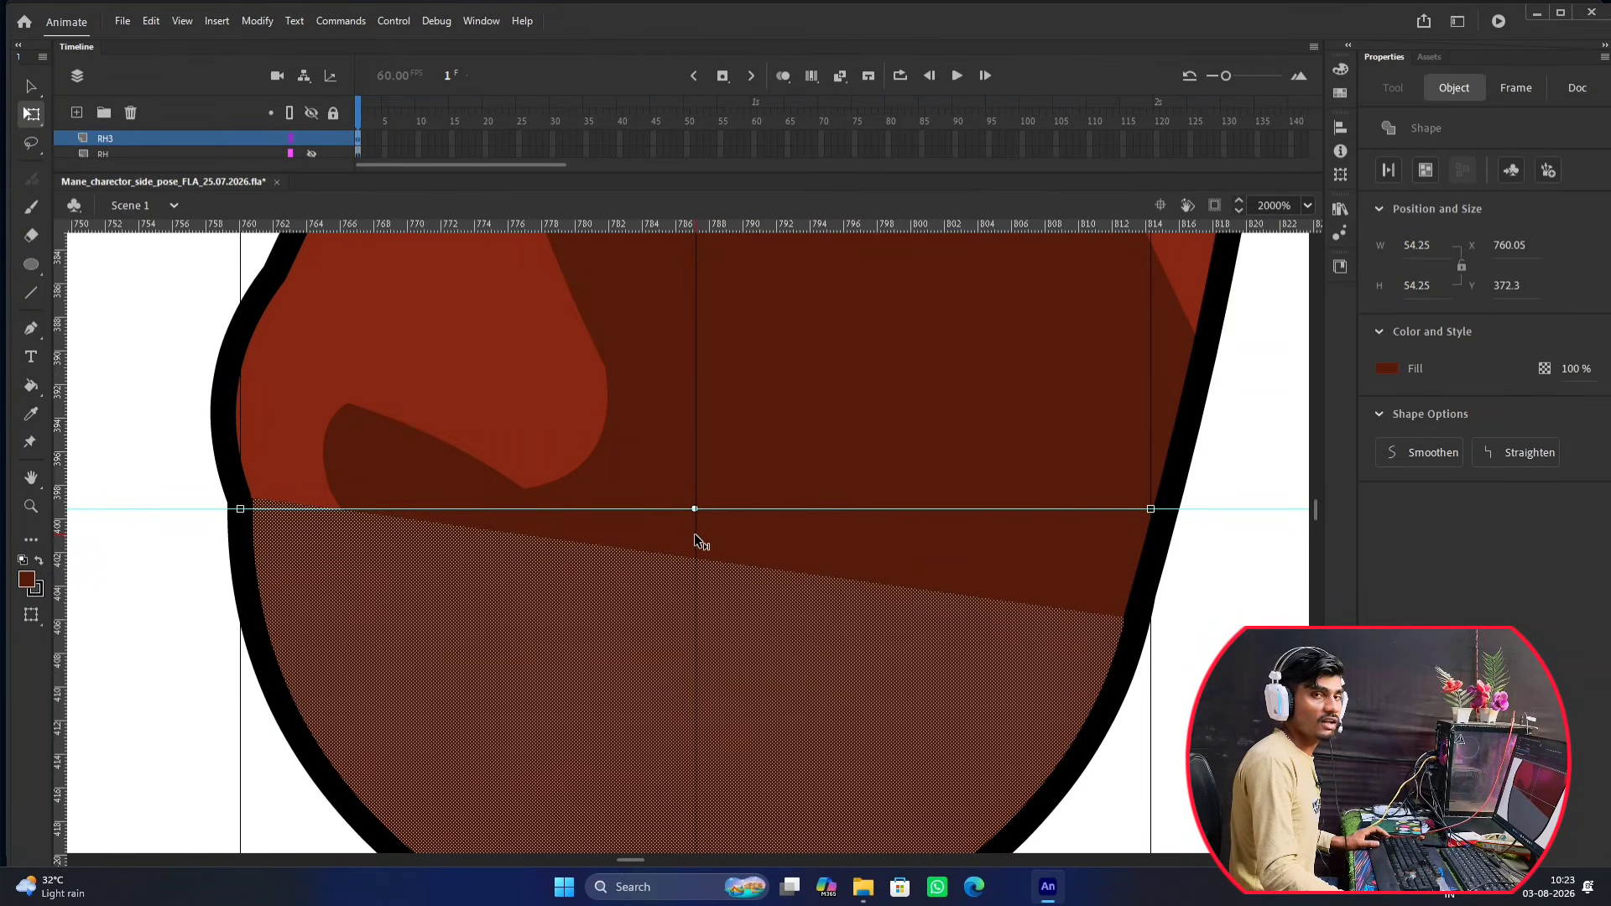
drag(695, 532, 695, 534)
Enlarge the timeline area to show the full layer list, with the sleeve's rounded end kept in view.
scroll(701, 537, down, 5)
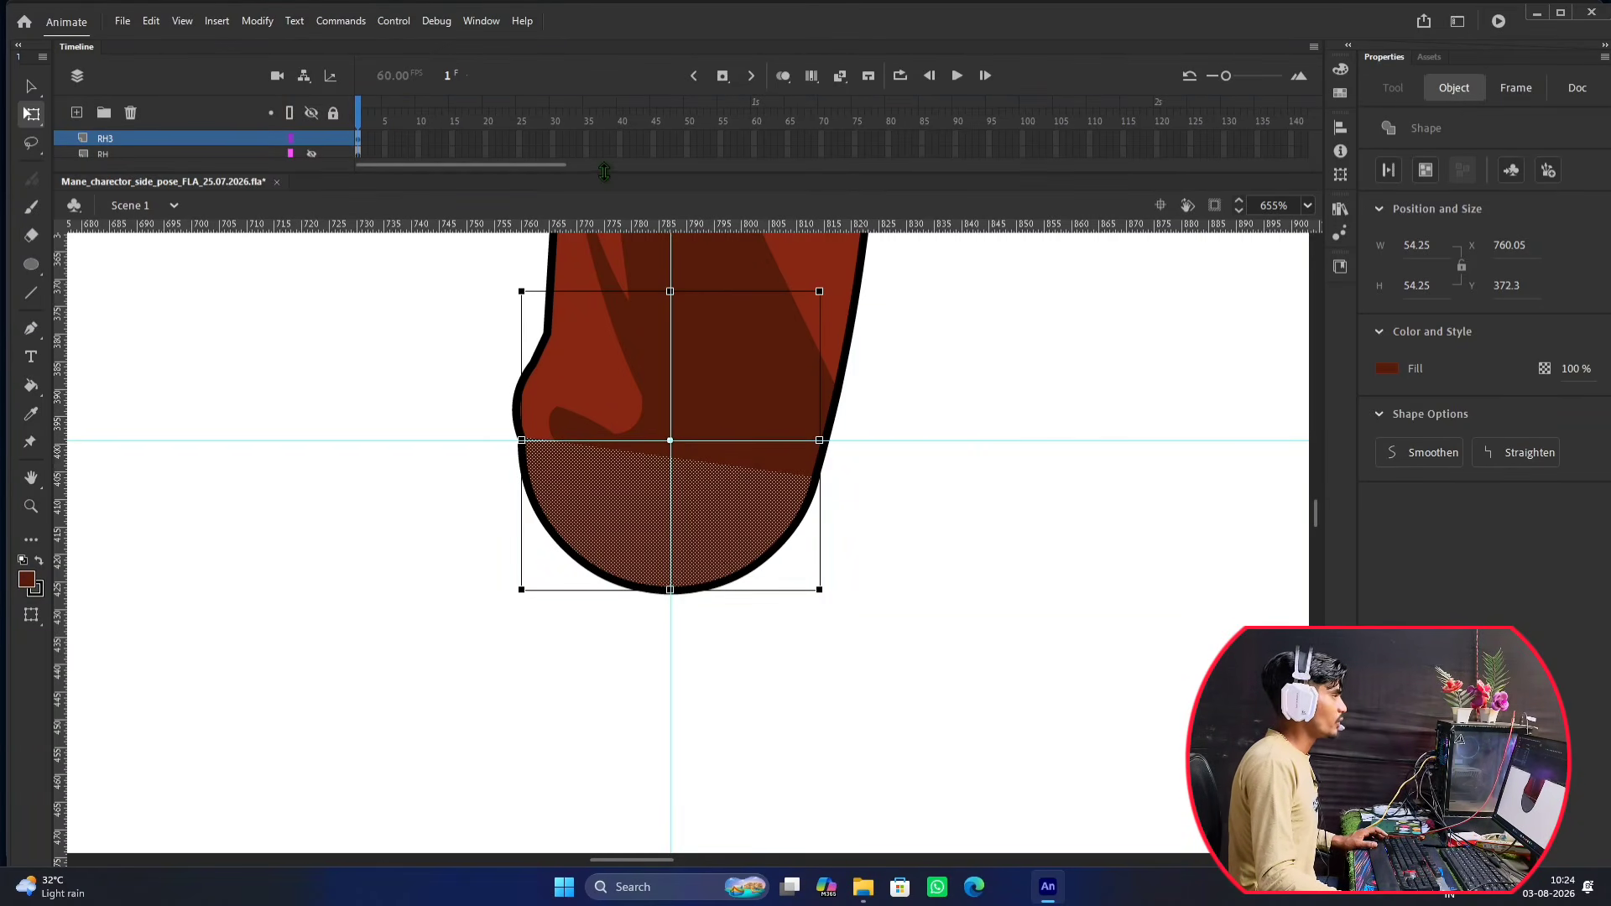
drag(611, 172, 580, 339)
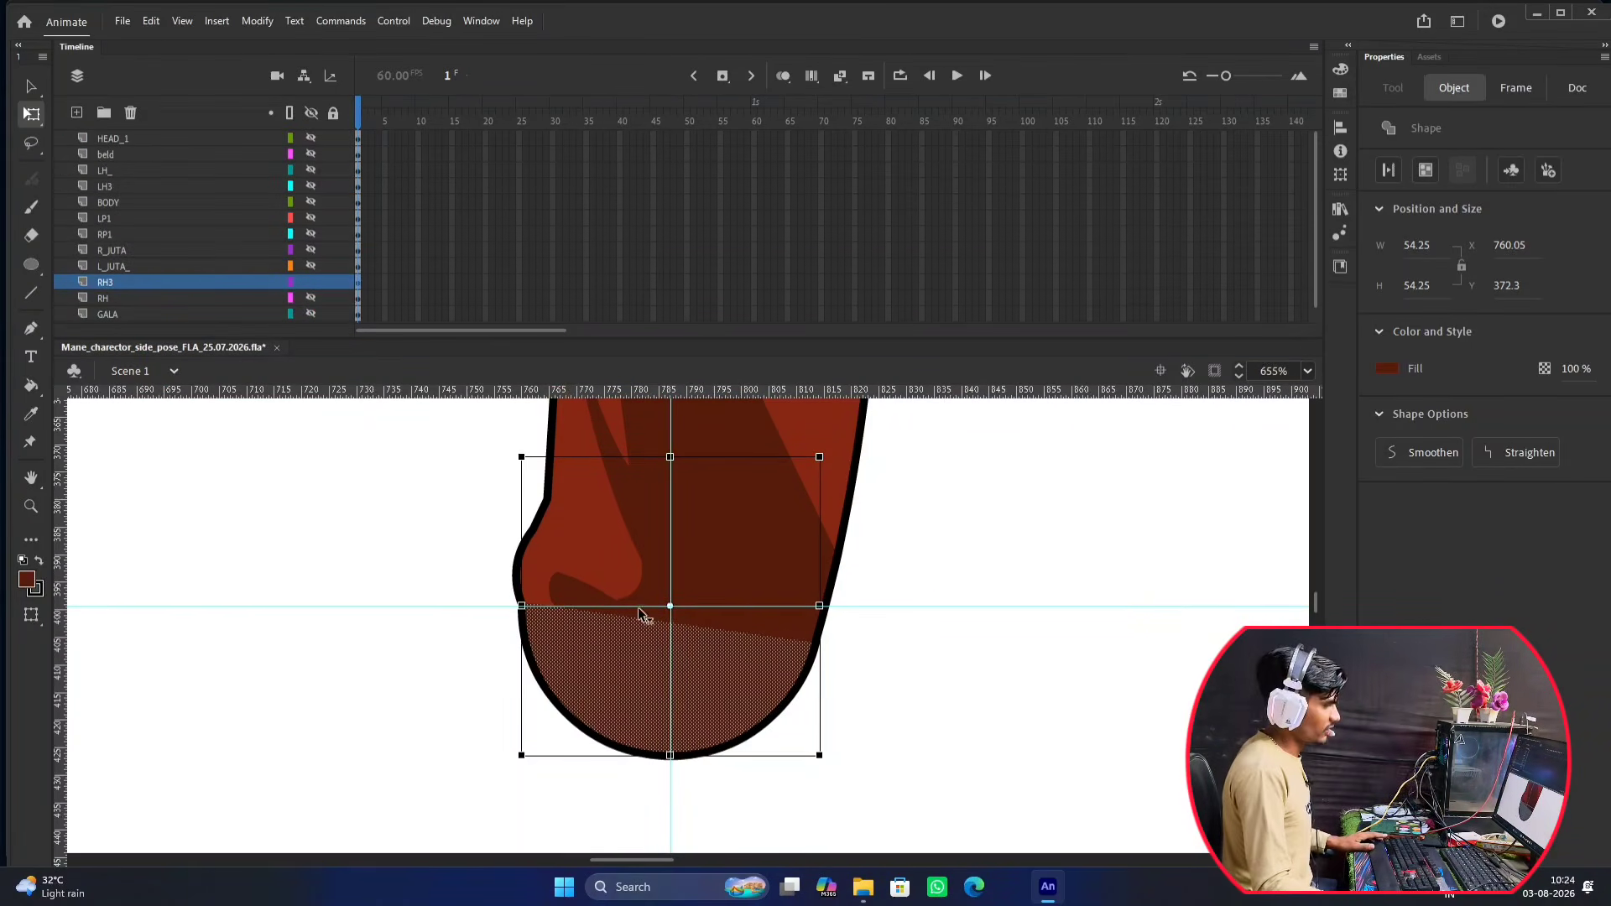
scroll(663, 625, down, 4)
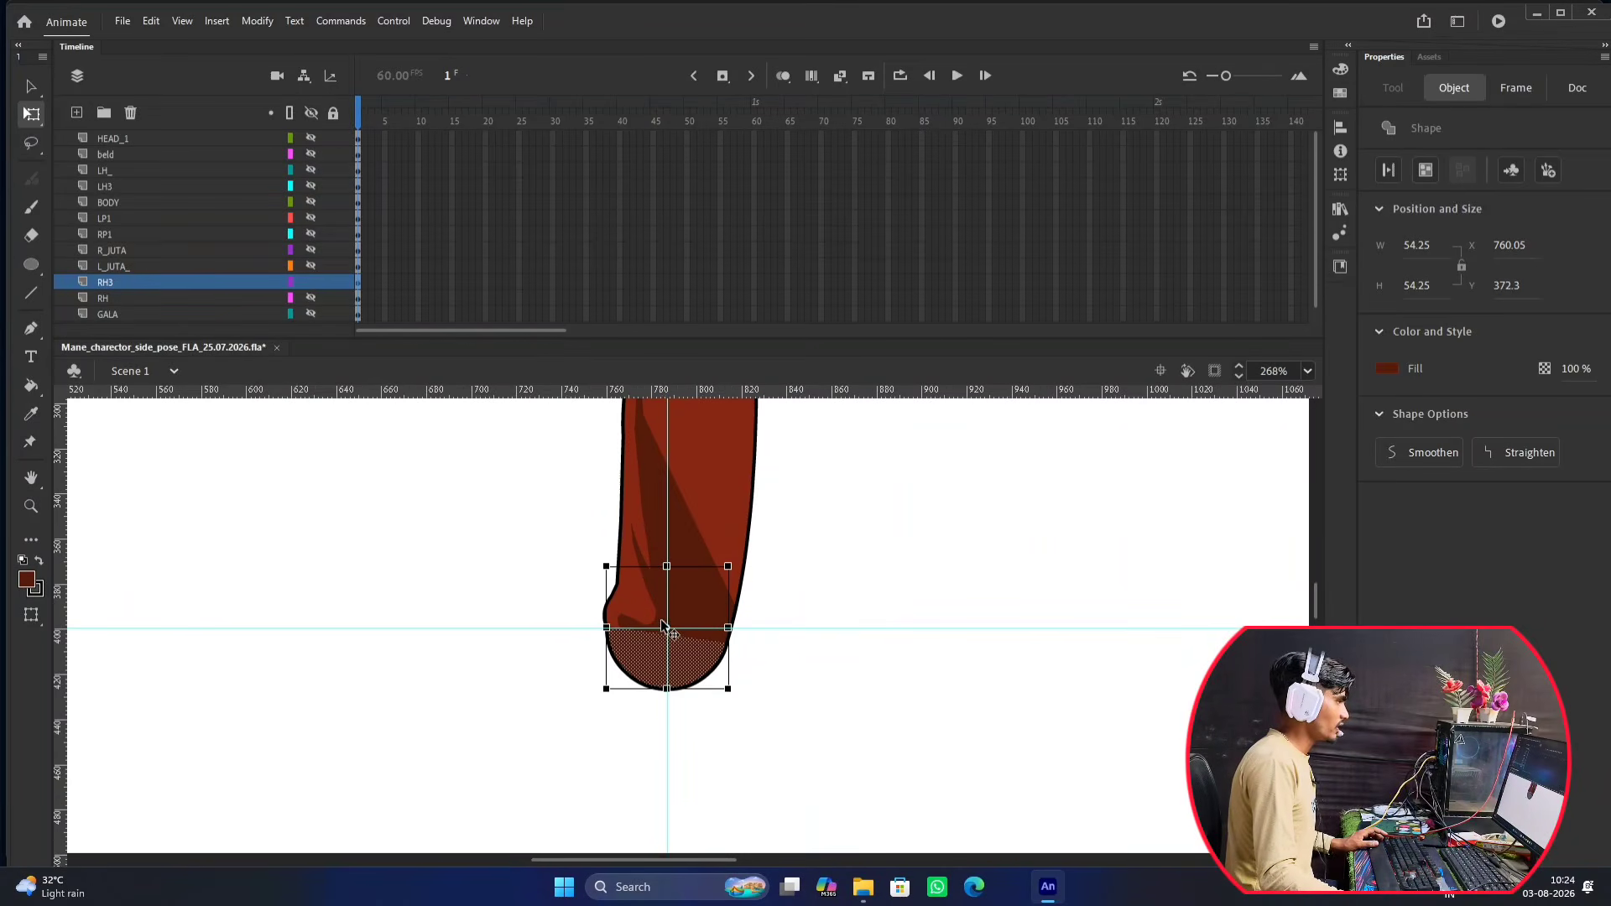
scroll(663, 626, down, 3)
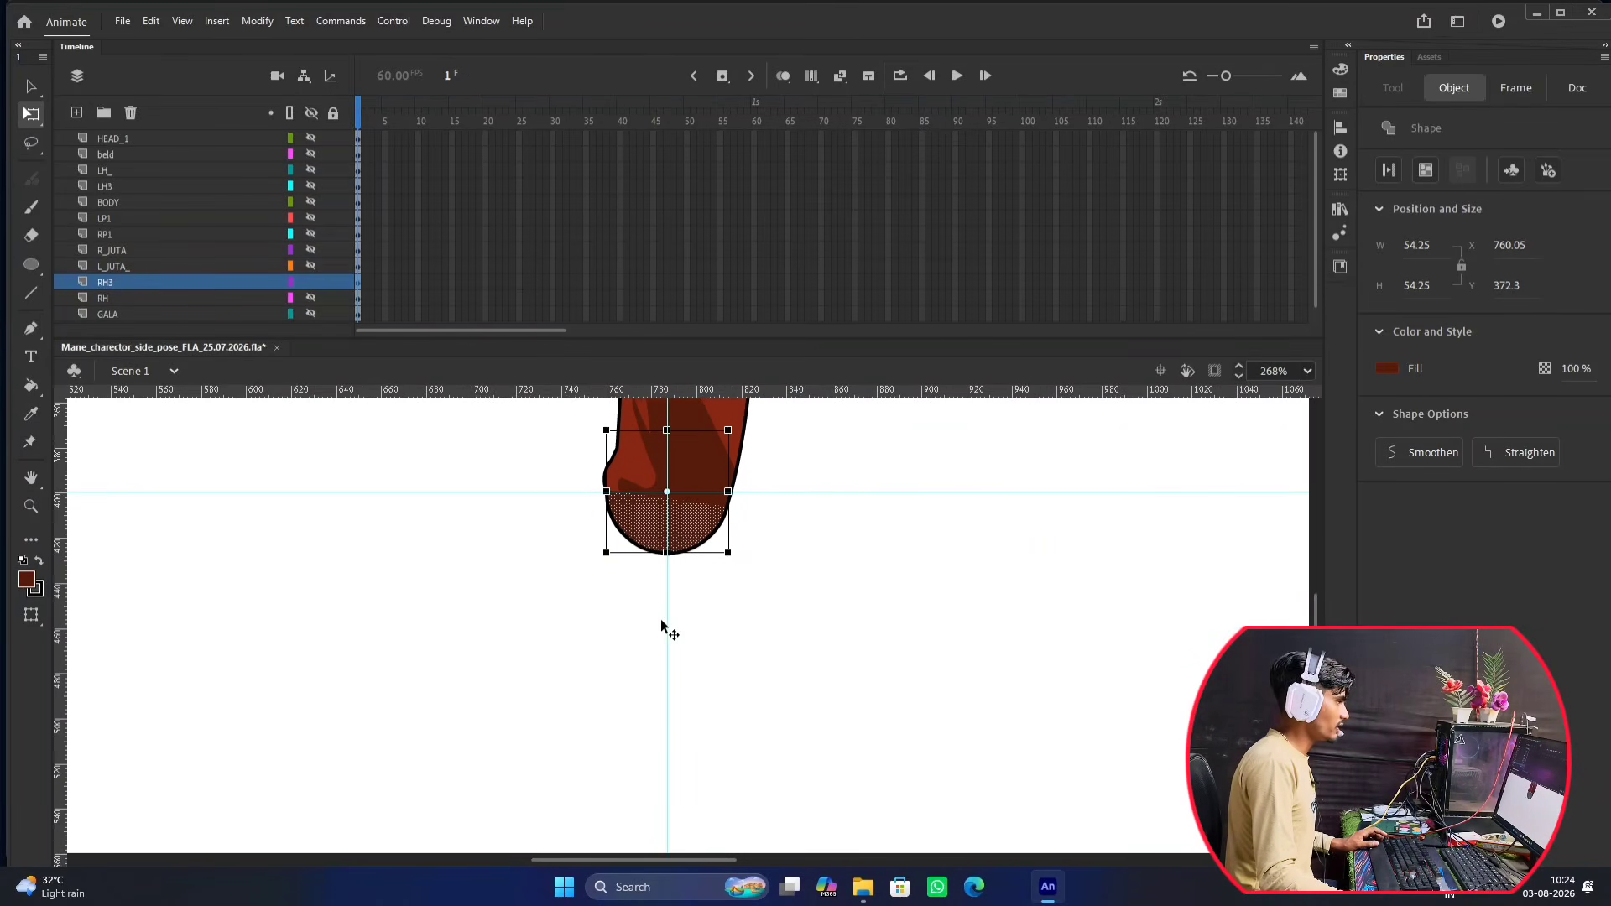
Leave only the RH3 and RH layers visible, with all other character layers hidden.
click(311, 299)
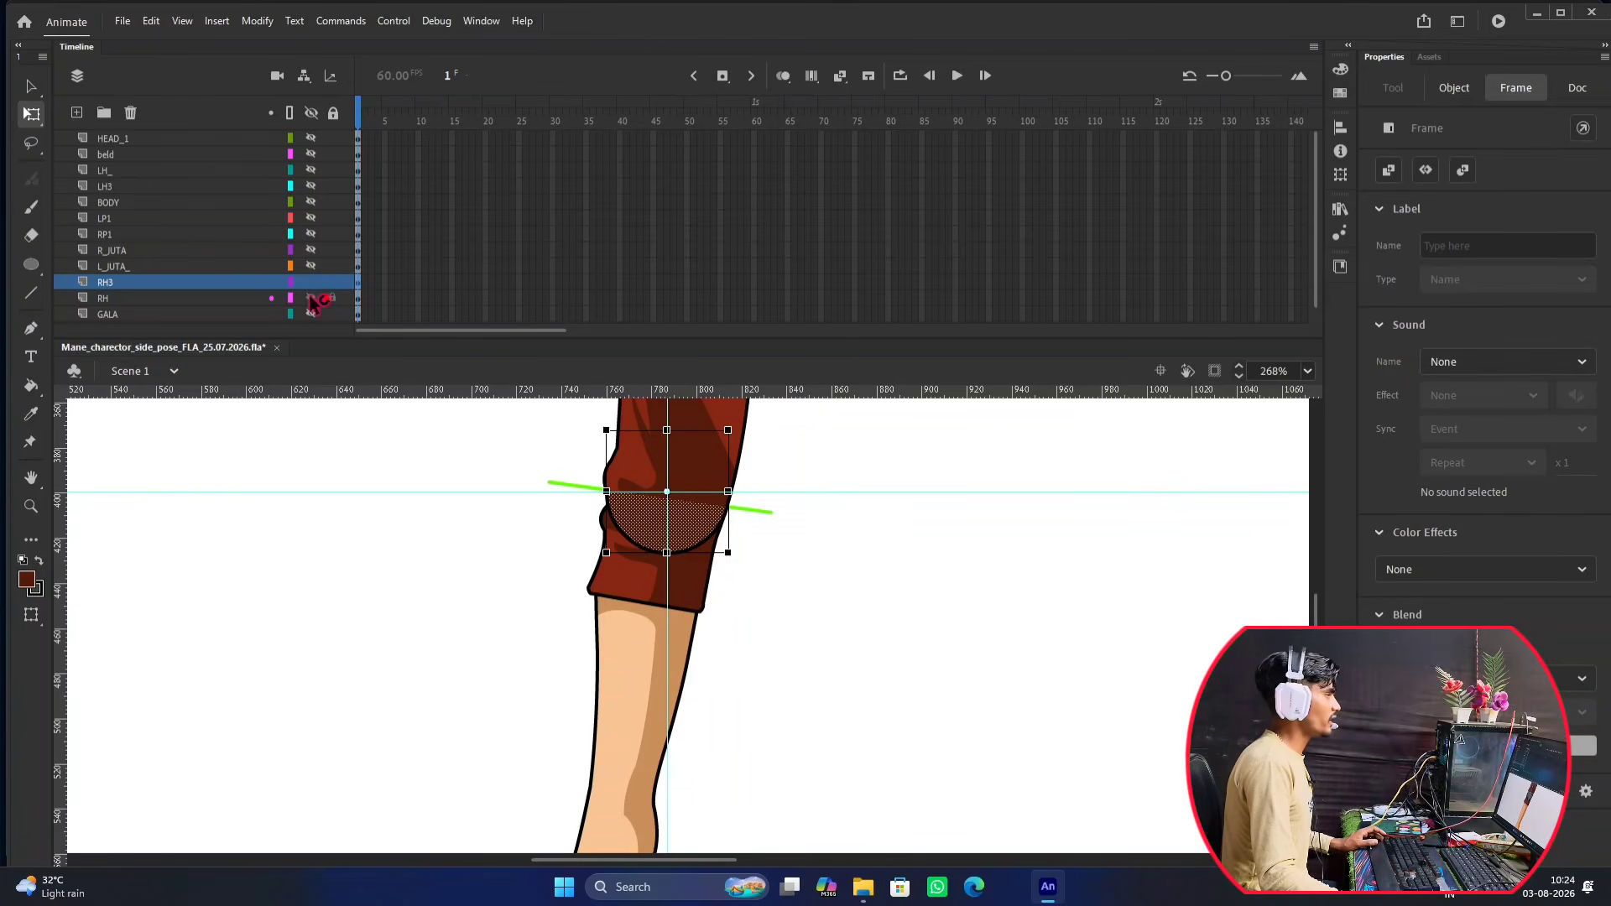
click(312, 113)
click(312, 113)
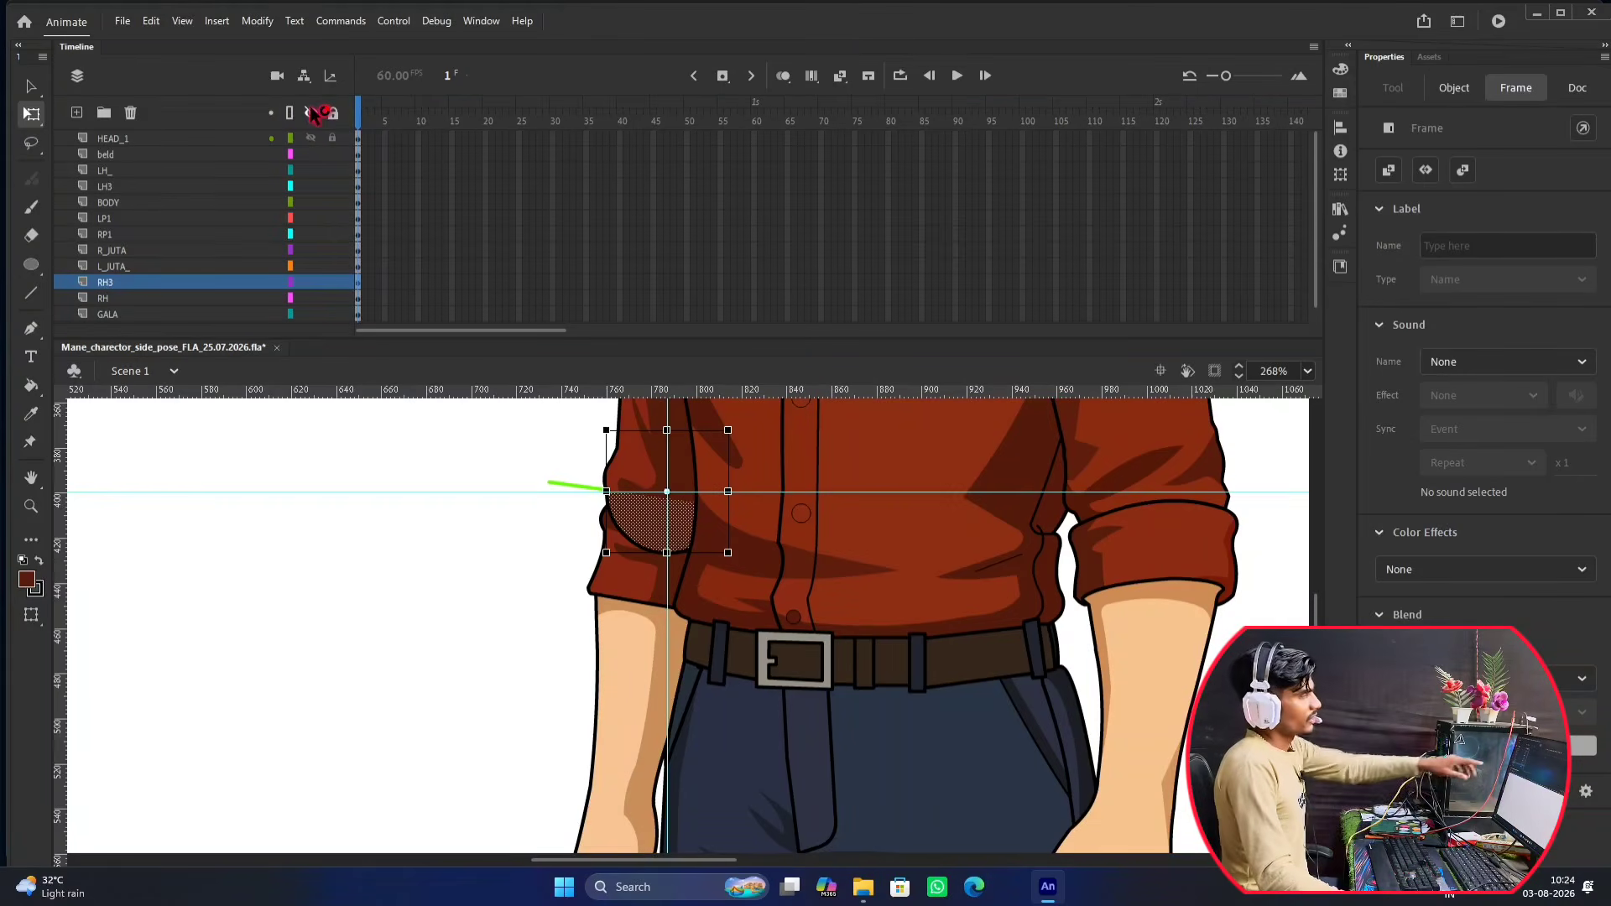
click(312, 113)
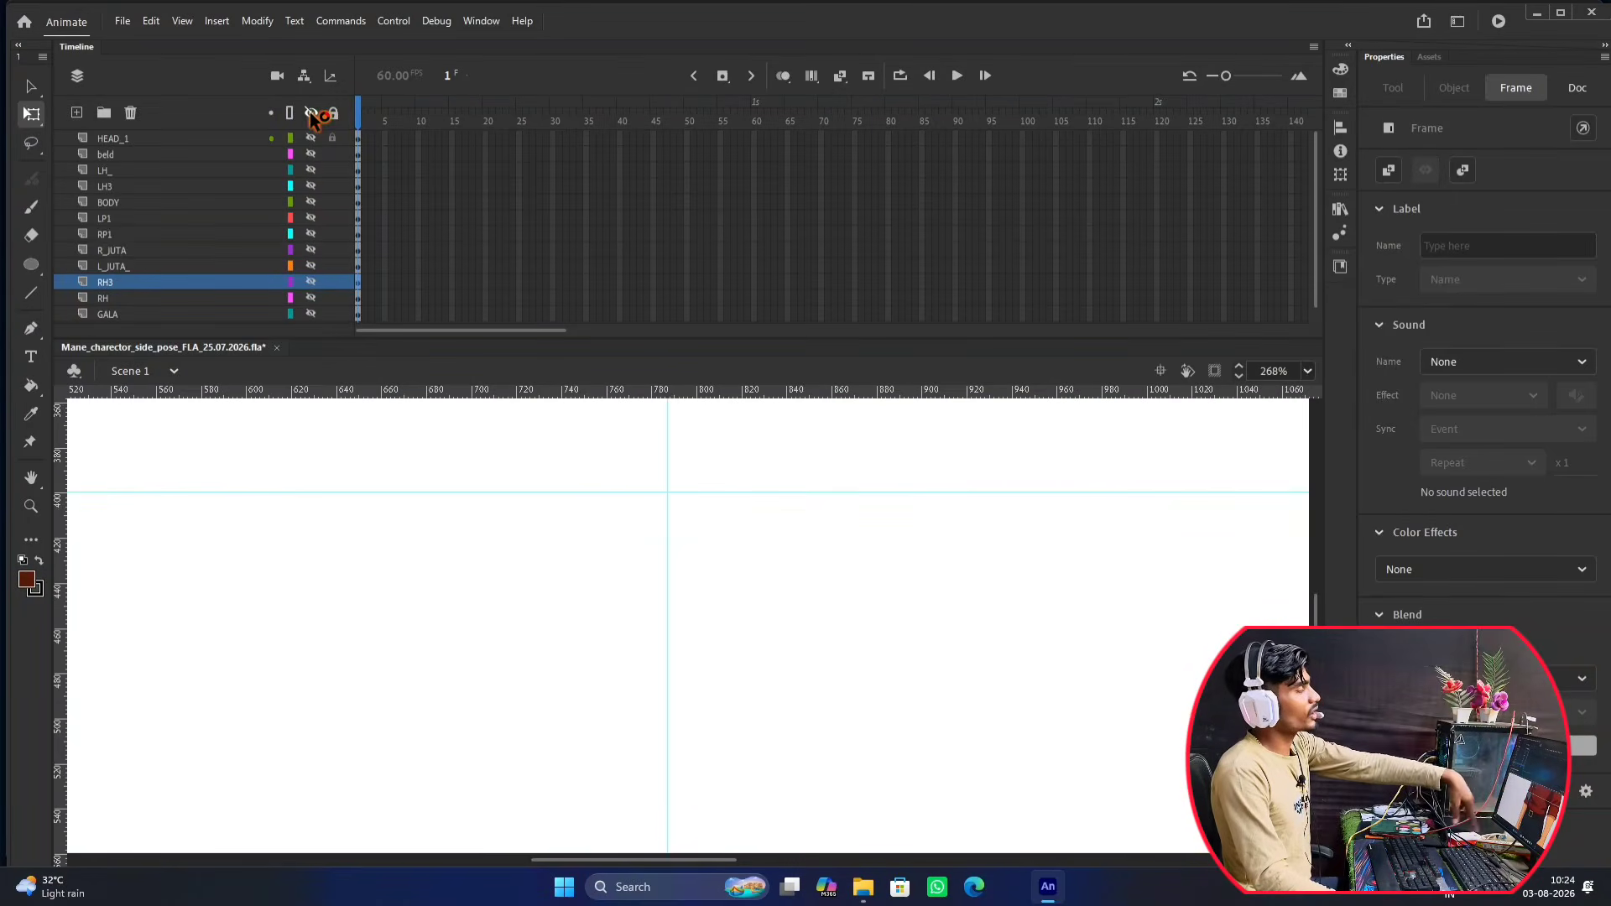
click(312, 114)
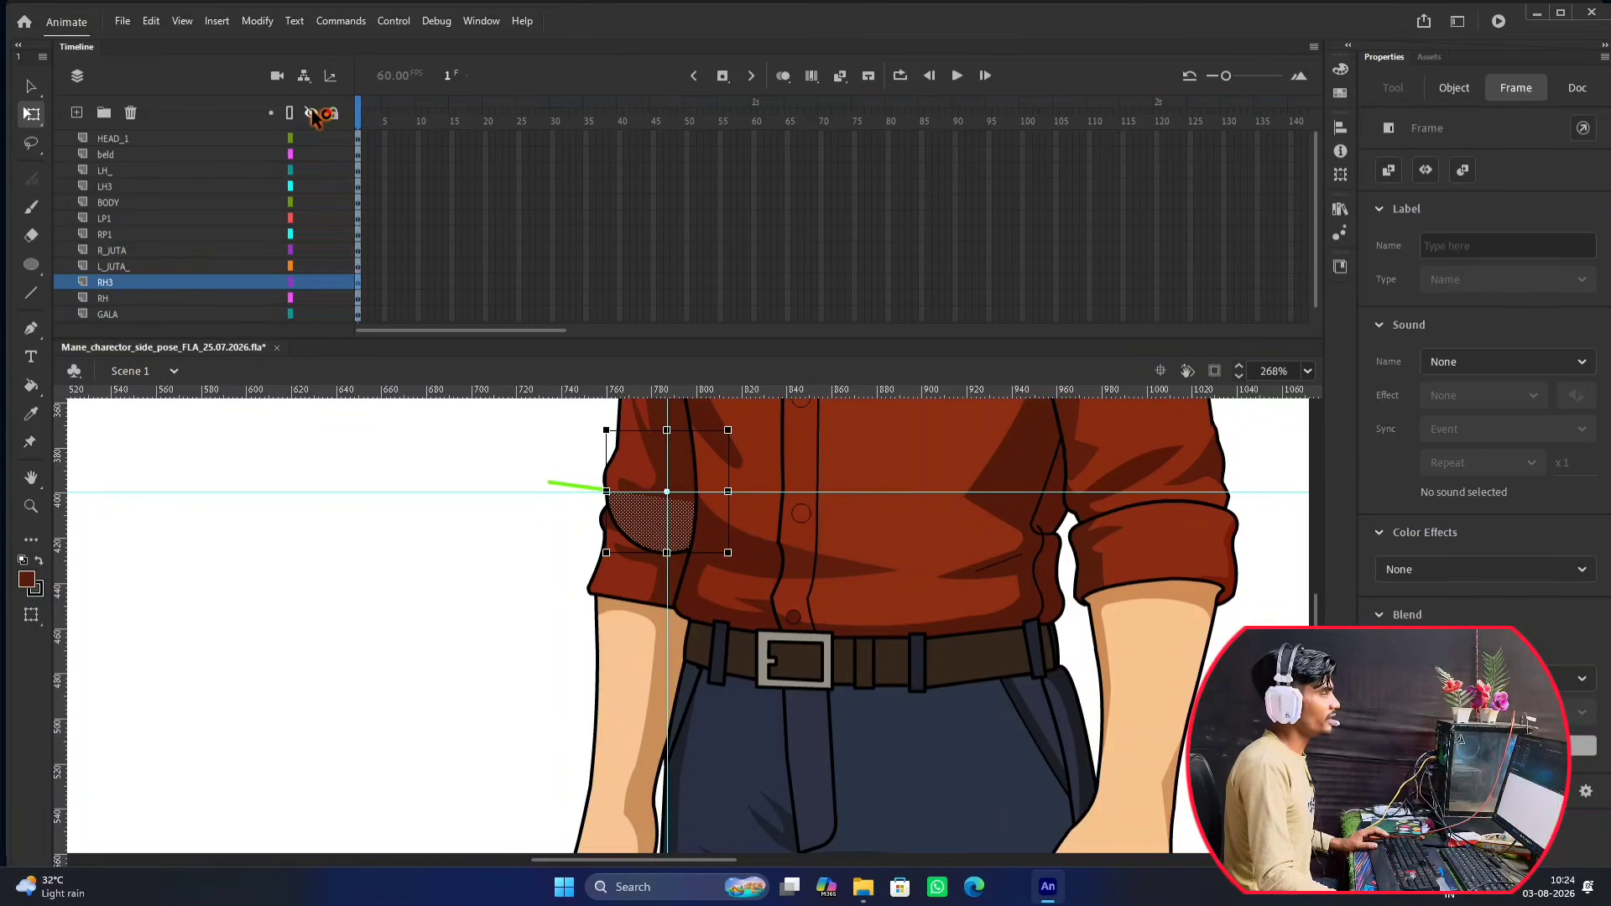
click(312, 113)
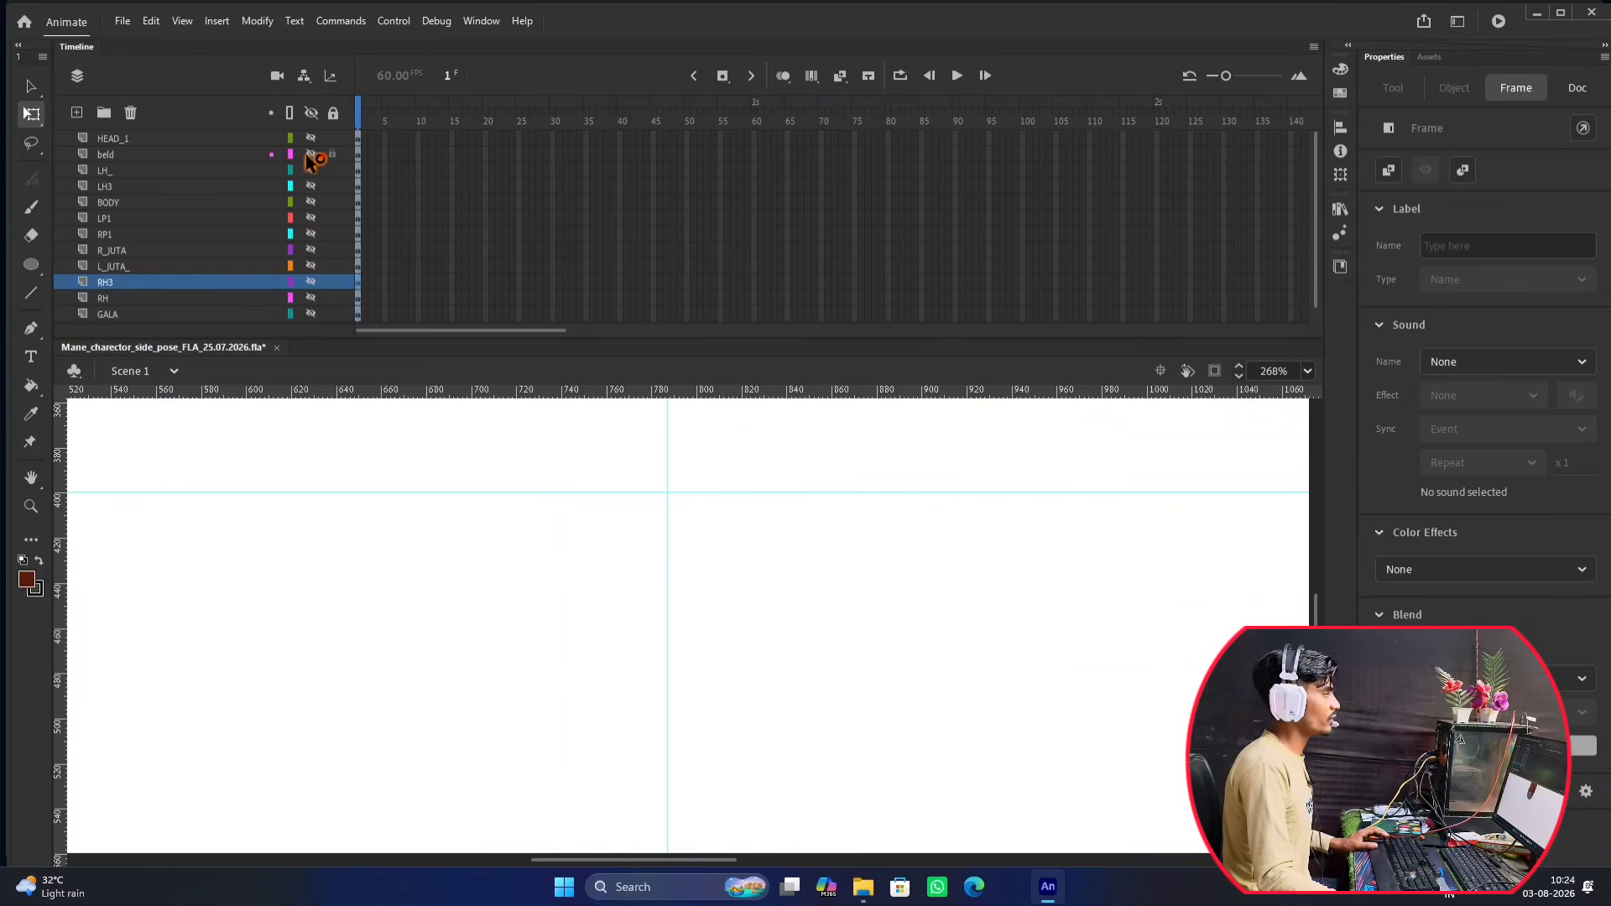
click(310, 282)
click(312, 266)
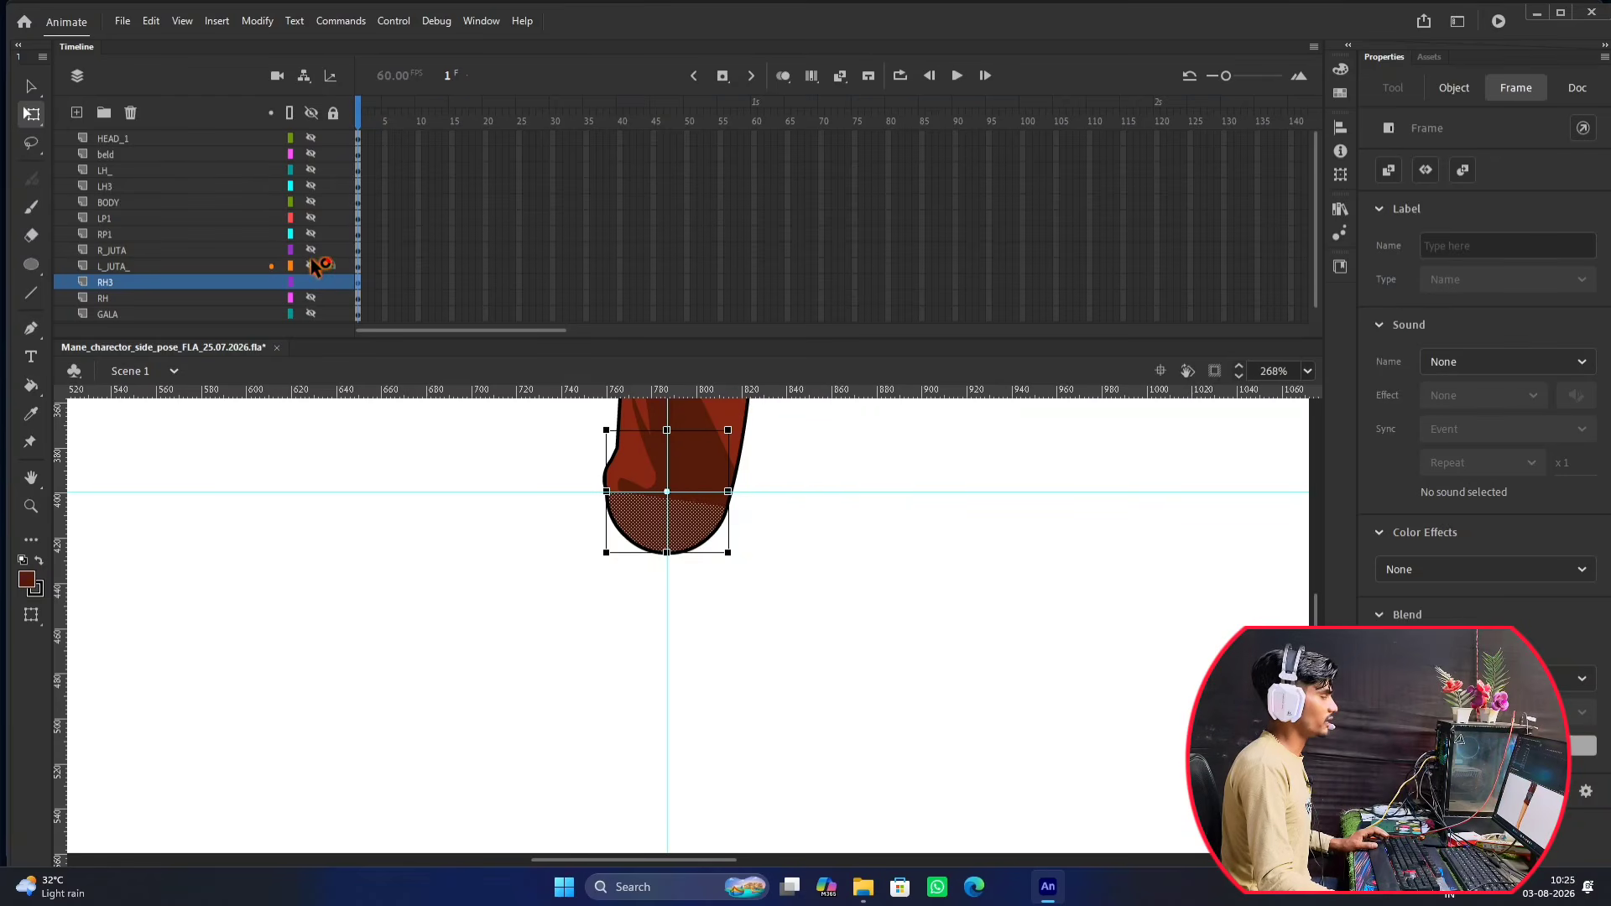
click(312, 299)
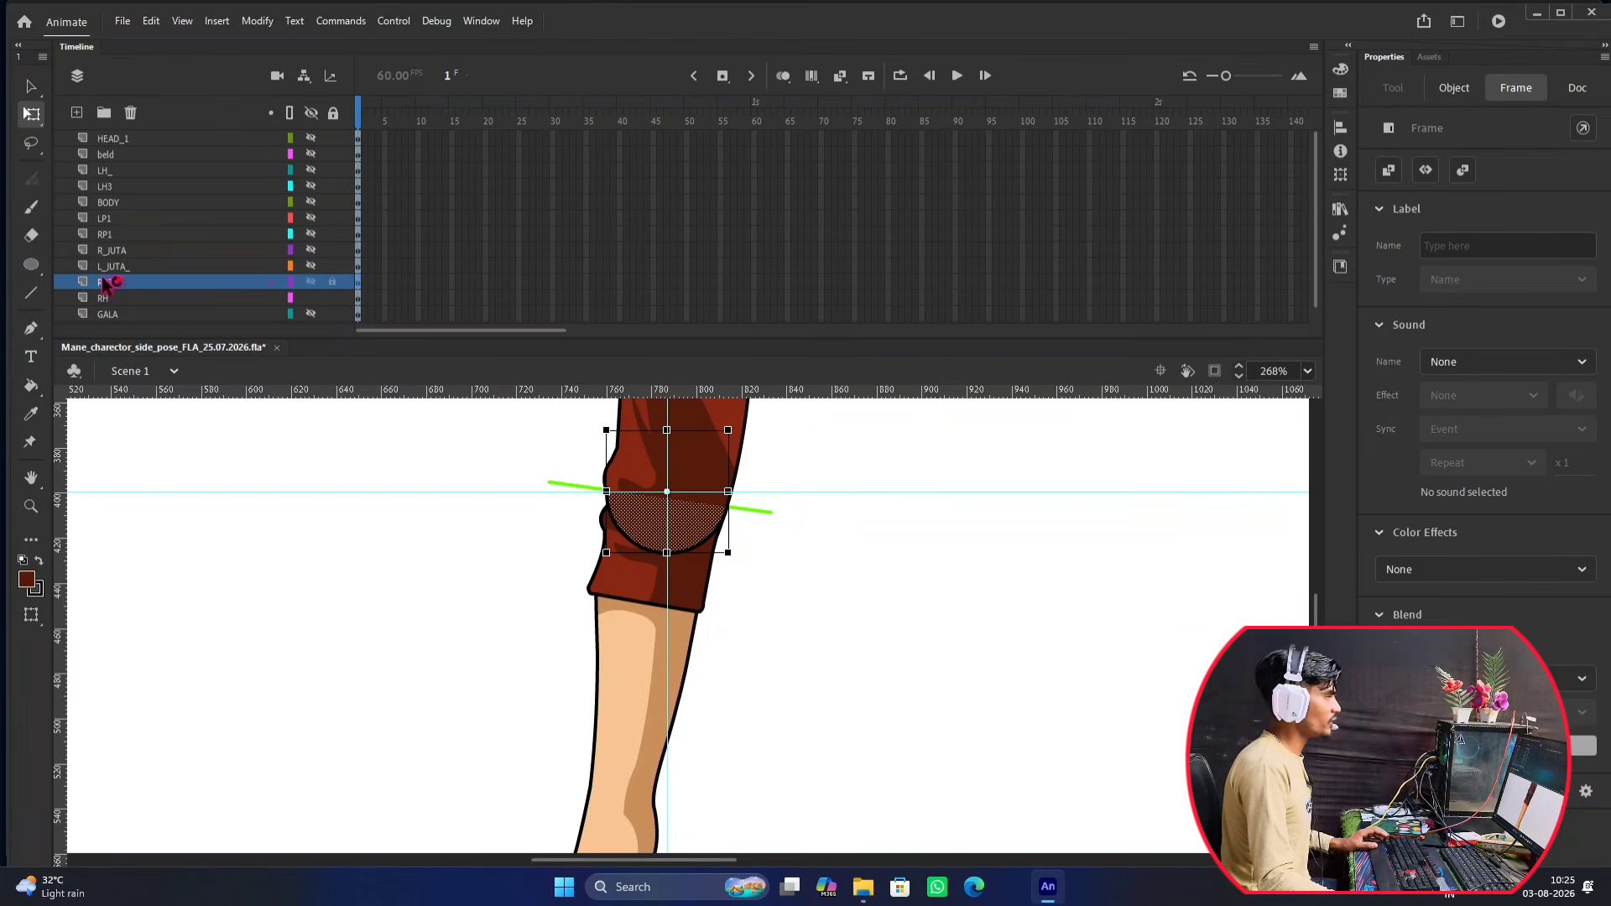
Move the RH layer above the RH3 layer so the forearm cuff overlaps the rounded end of the upper sleeve.
click(141, 300)
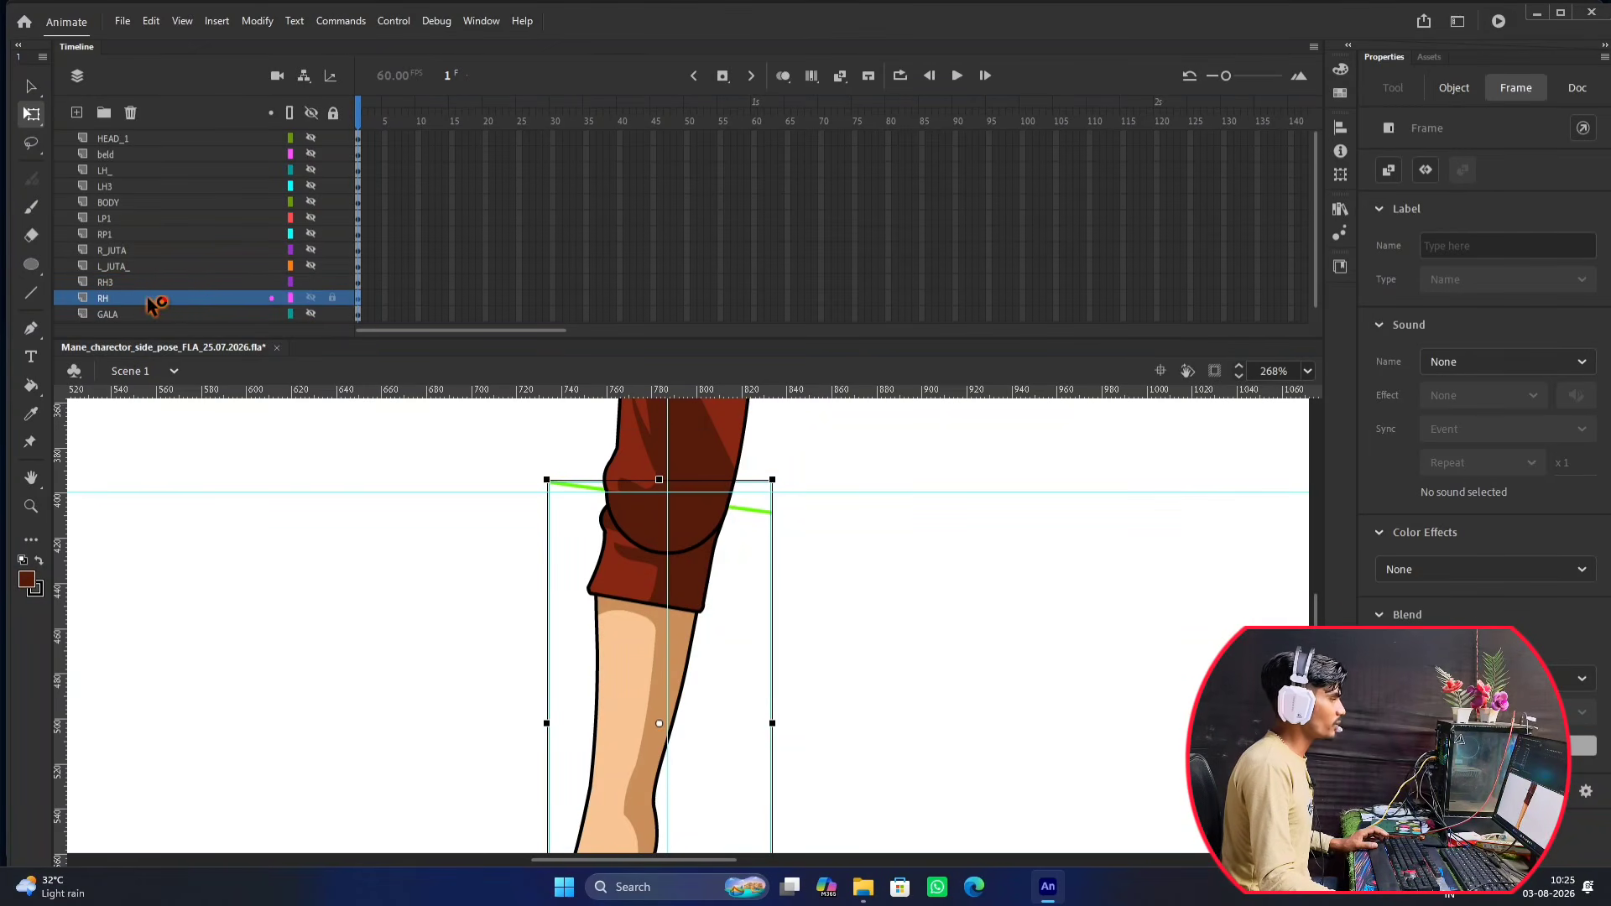
drag(151, 304, 160, 284)
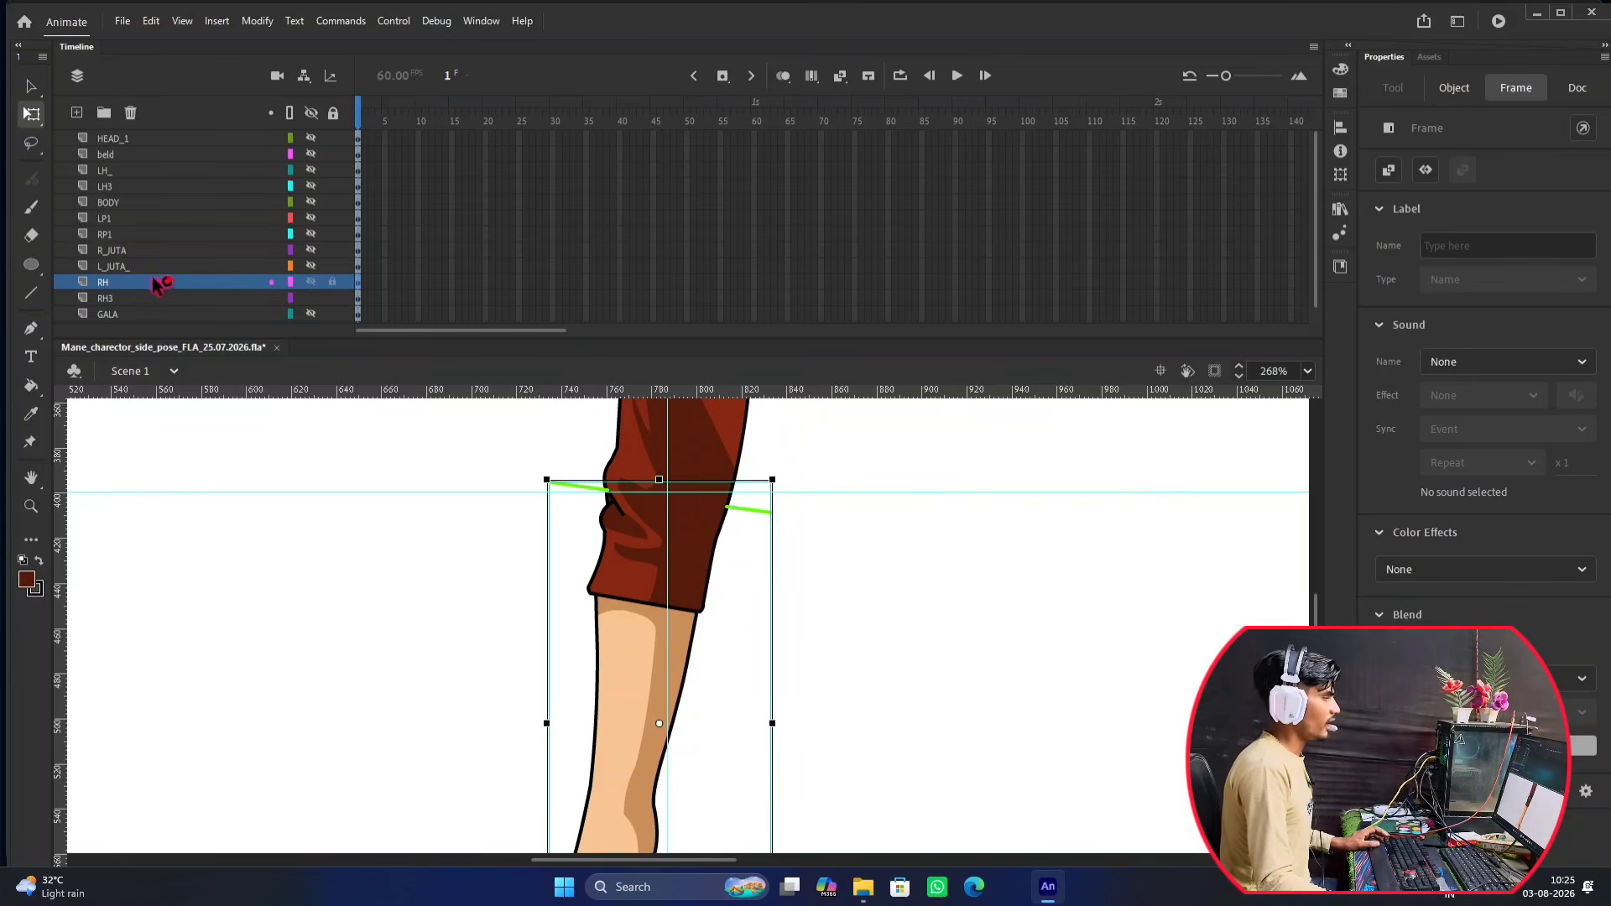
scroll(719, 655, down, 5)
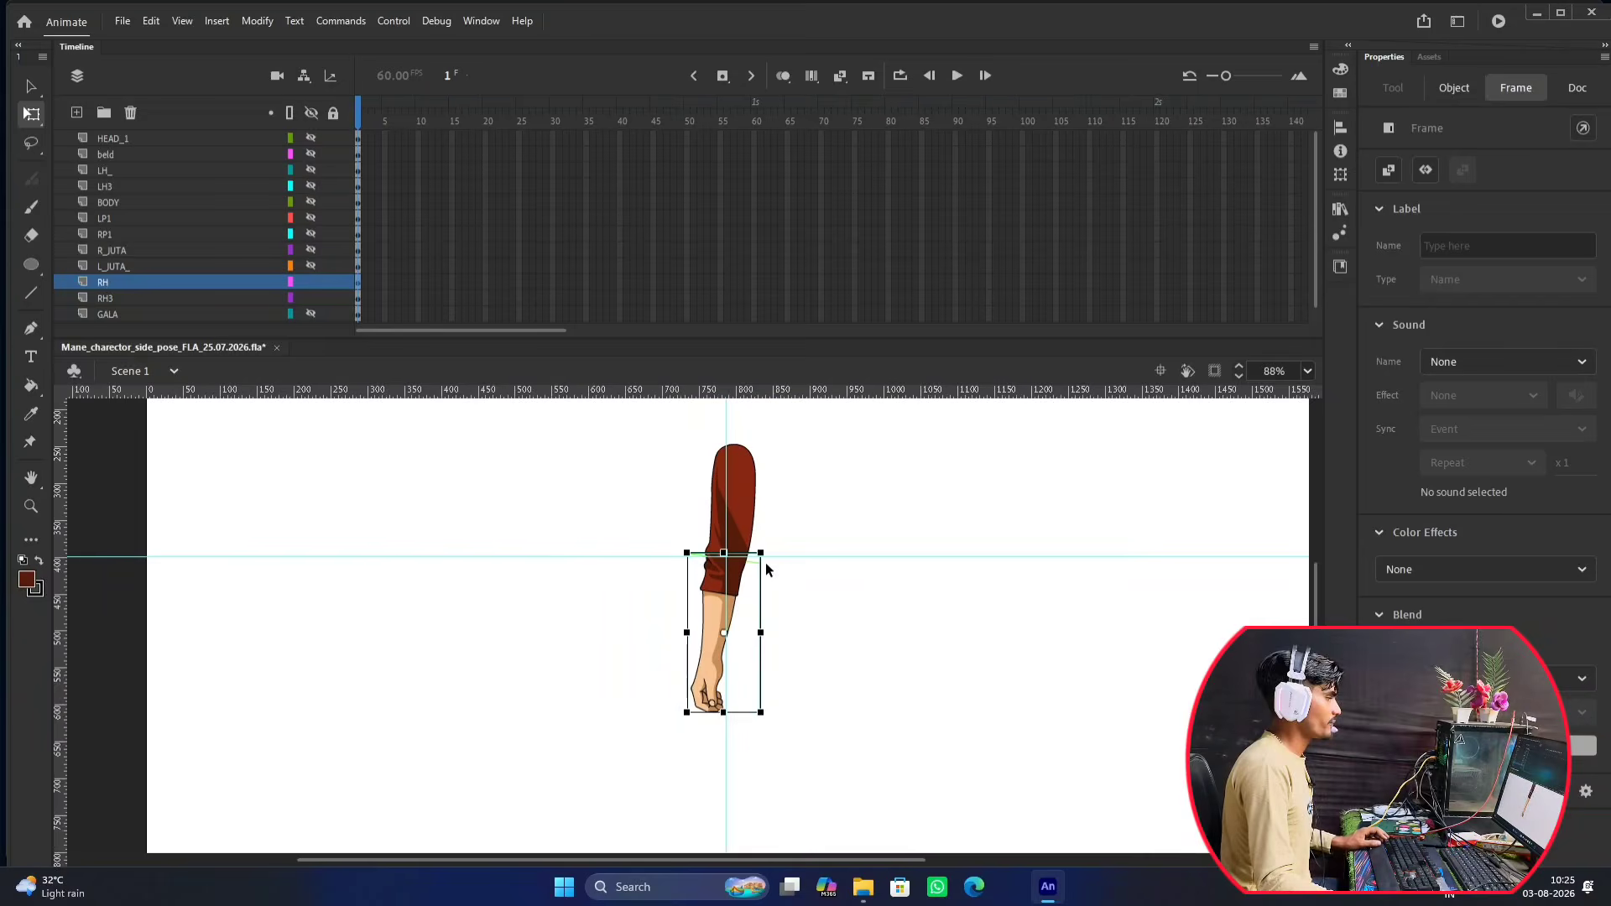
scroll(766, 569, up, 4)
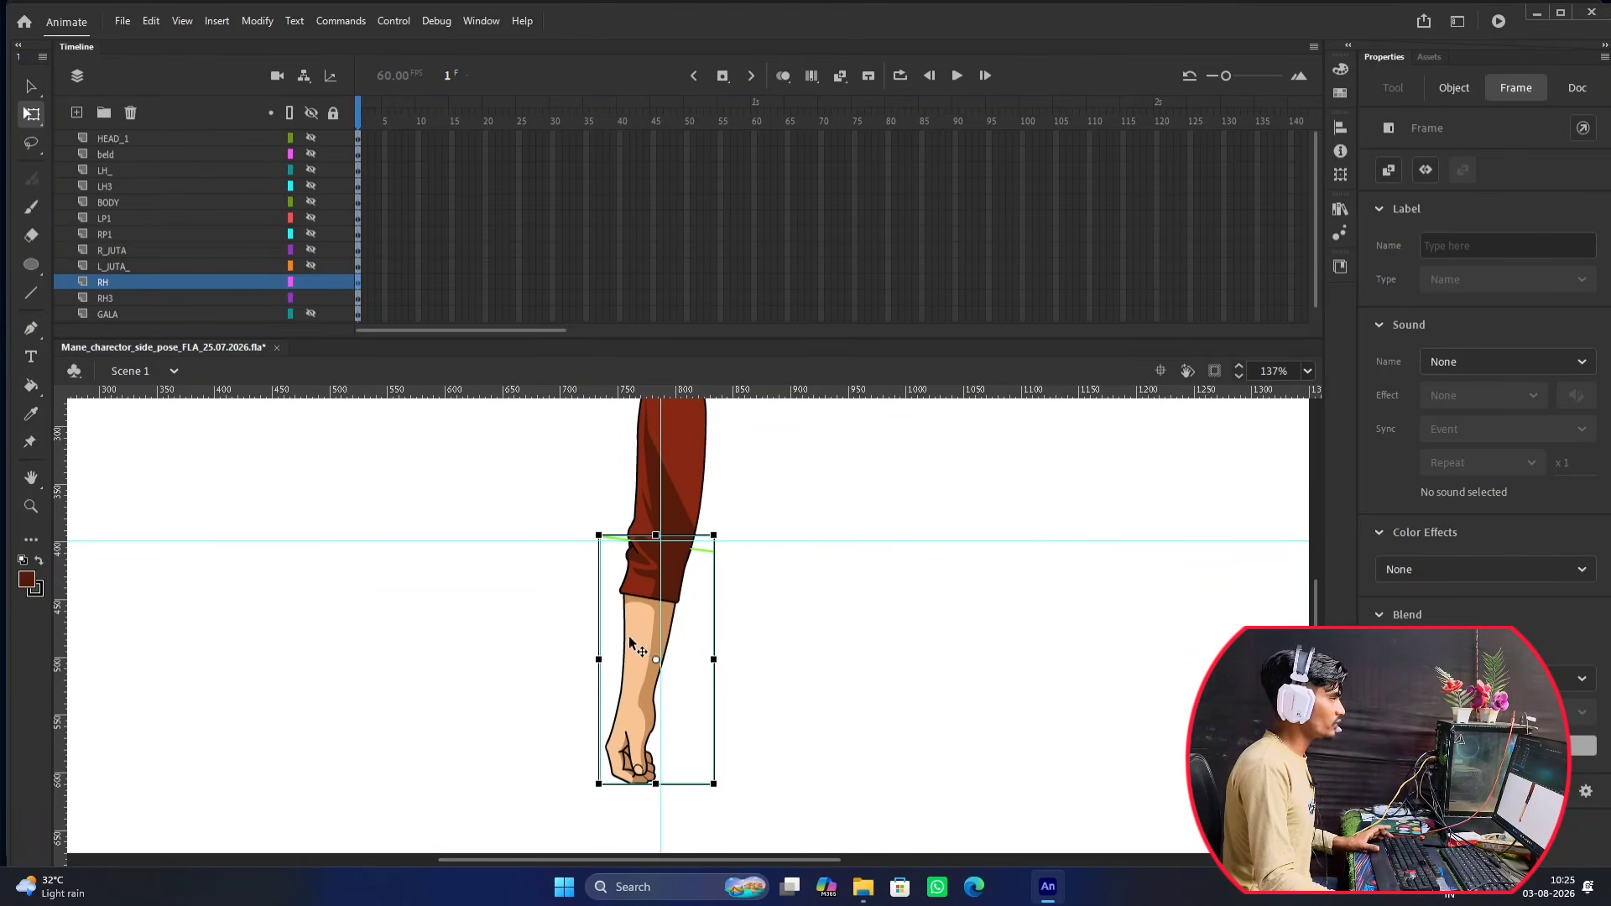
click(166, 298)
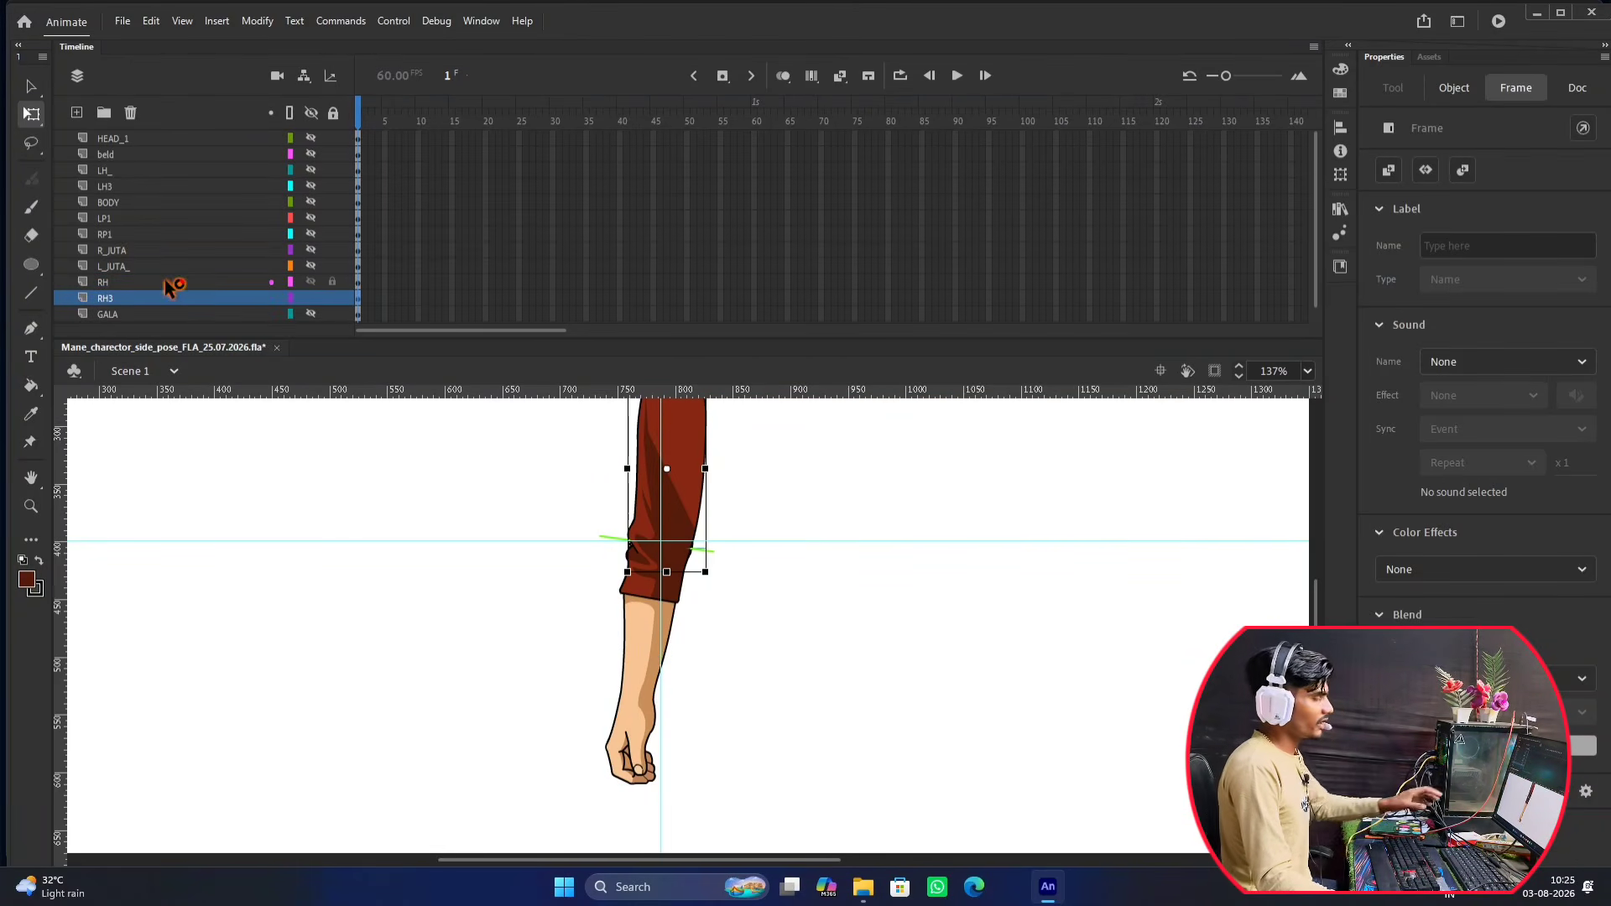
Convert the forearm and hand on the RH layer to a Graphic symbol, accepting the suggested name.
click(168, 282)
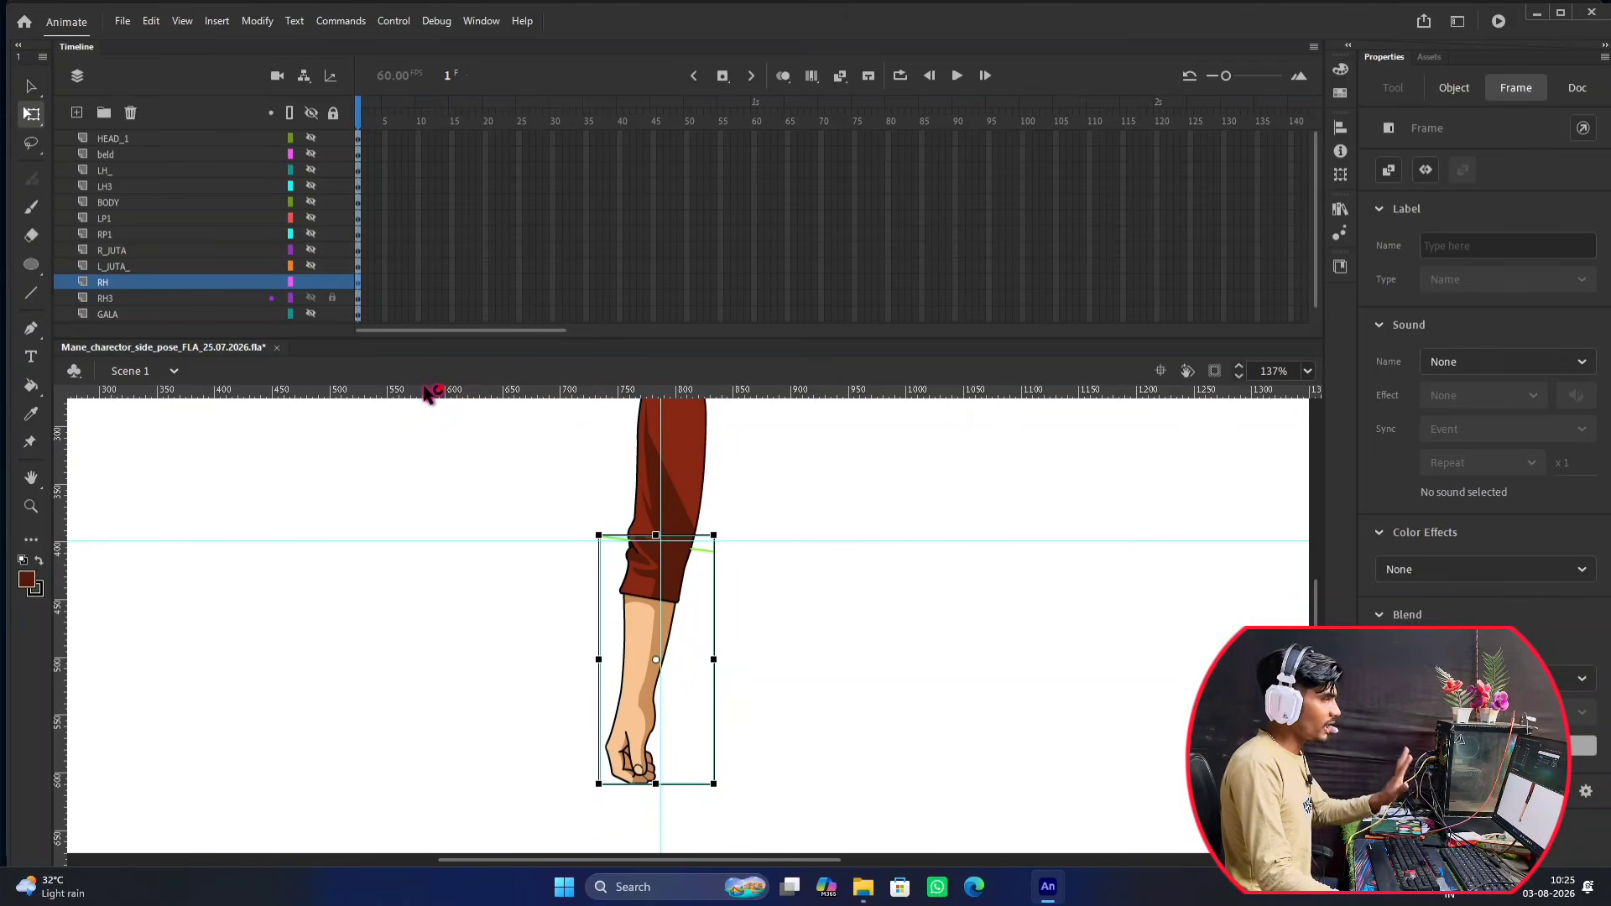
key(F8)
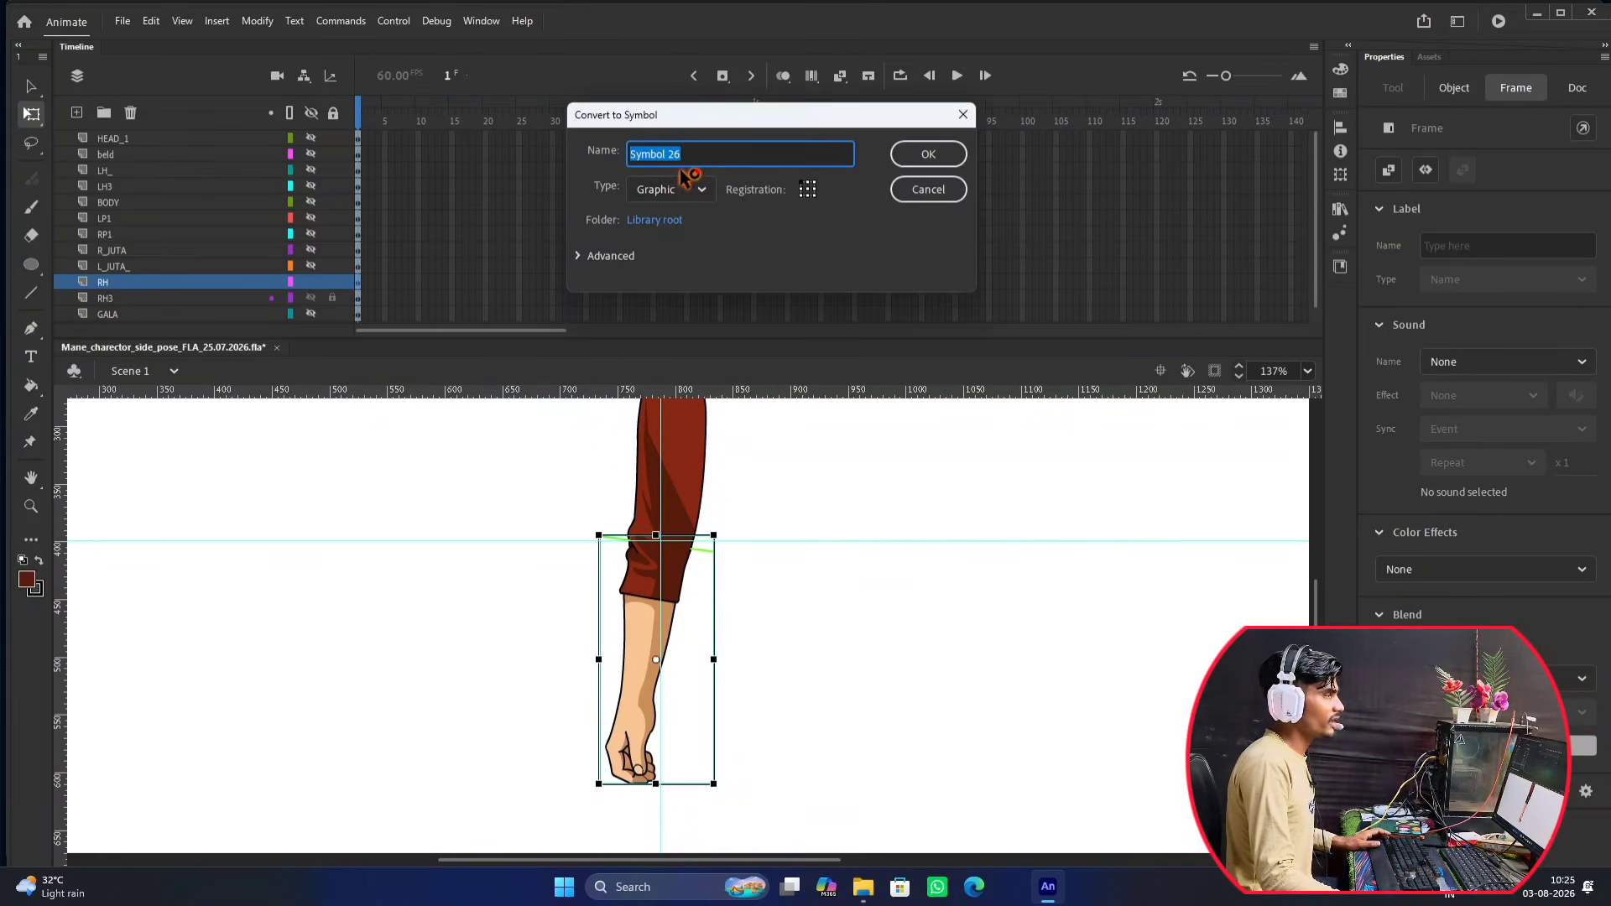
click(951, 155)
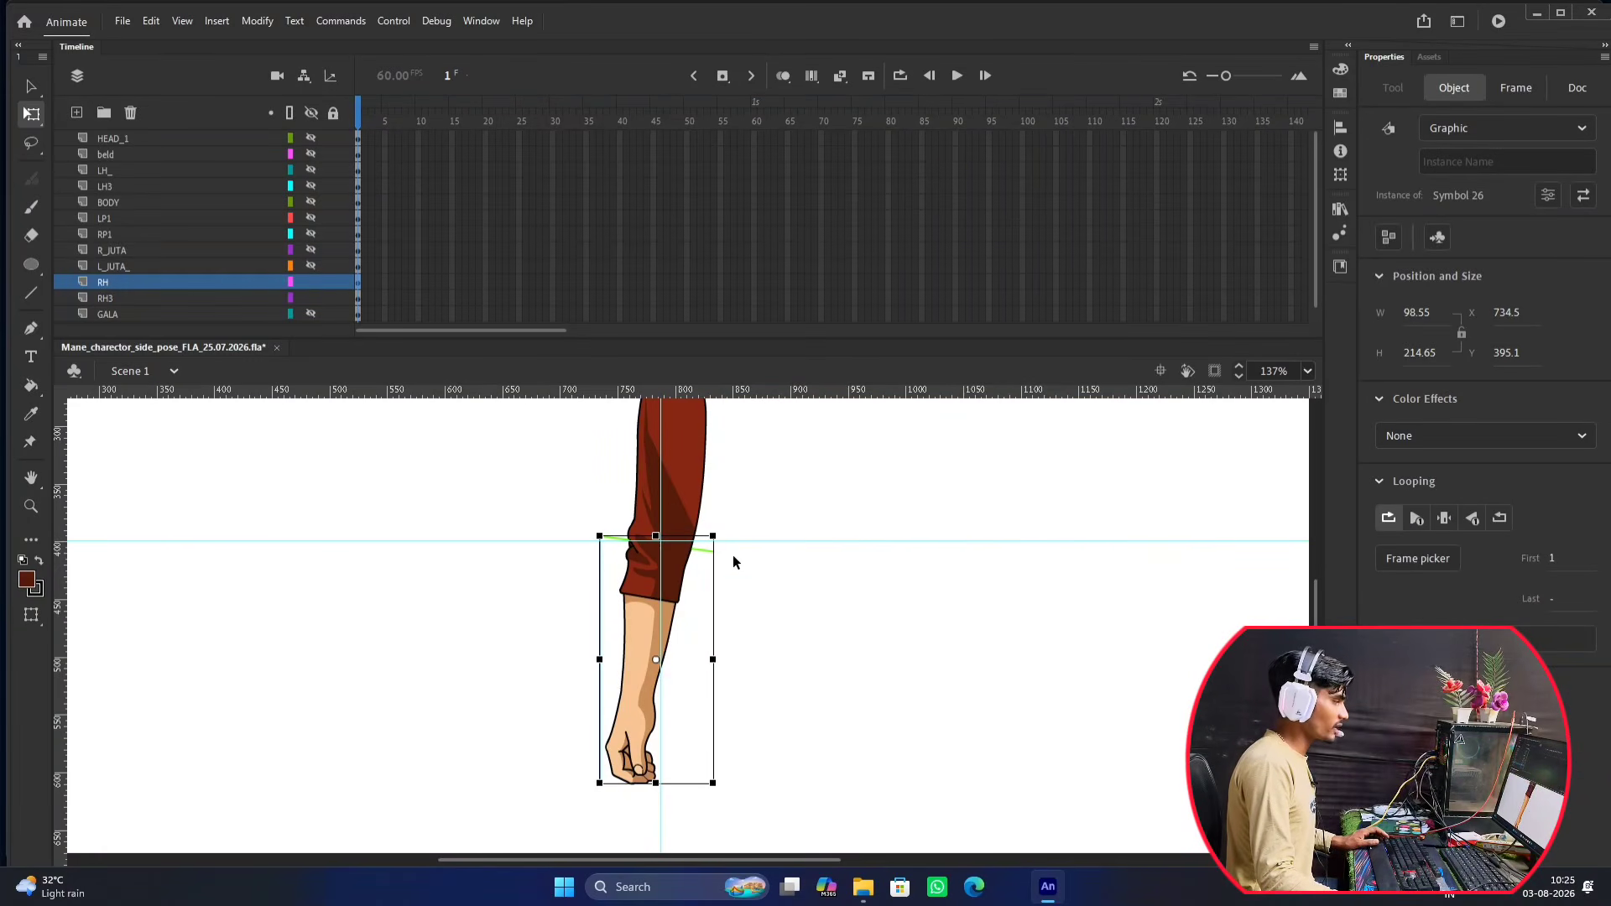
Move the forearm symbol's transformation point to the guide intersection at the elbow.
scroll(677, 682, up, 3)
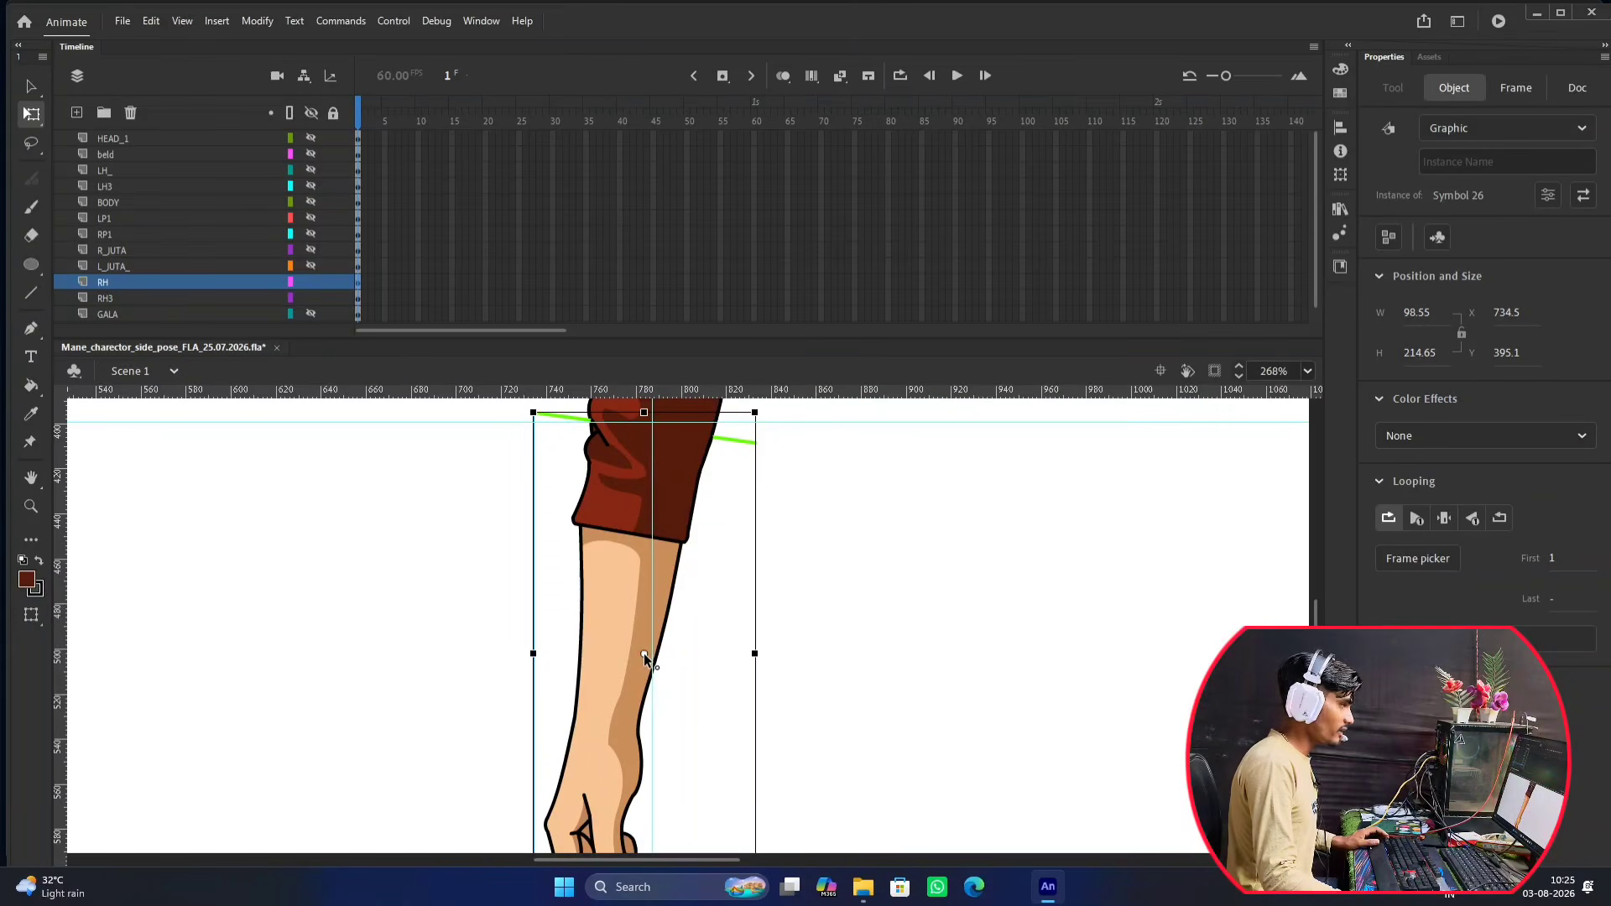
drag(657, 429, 658, 423)
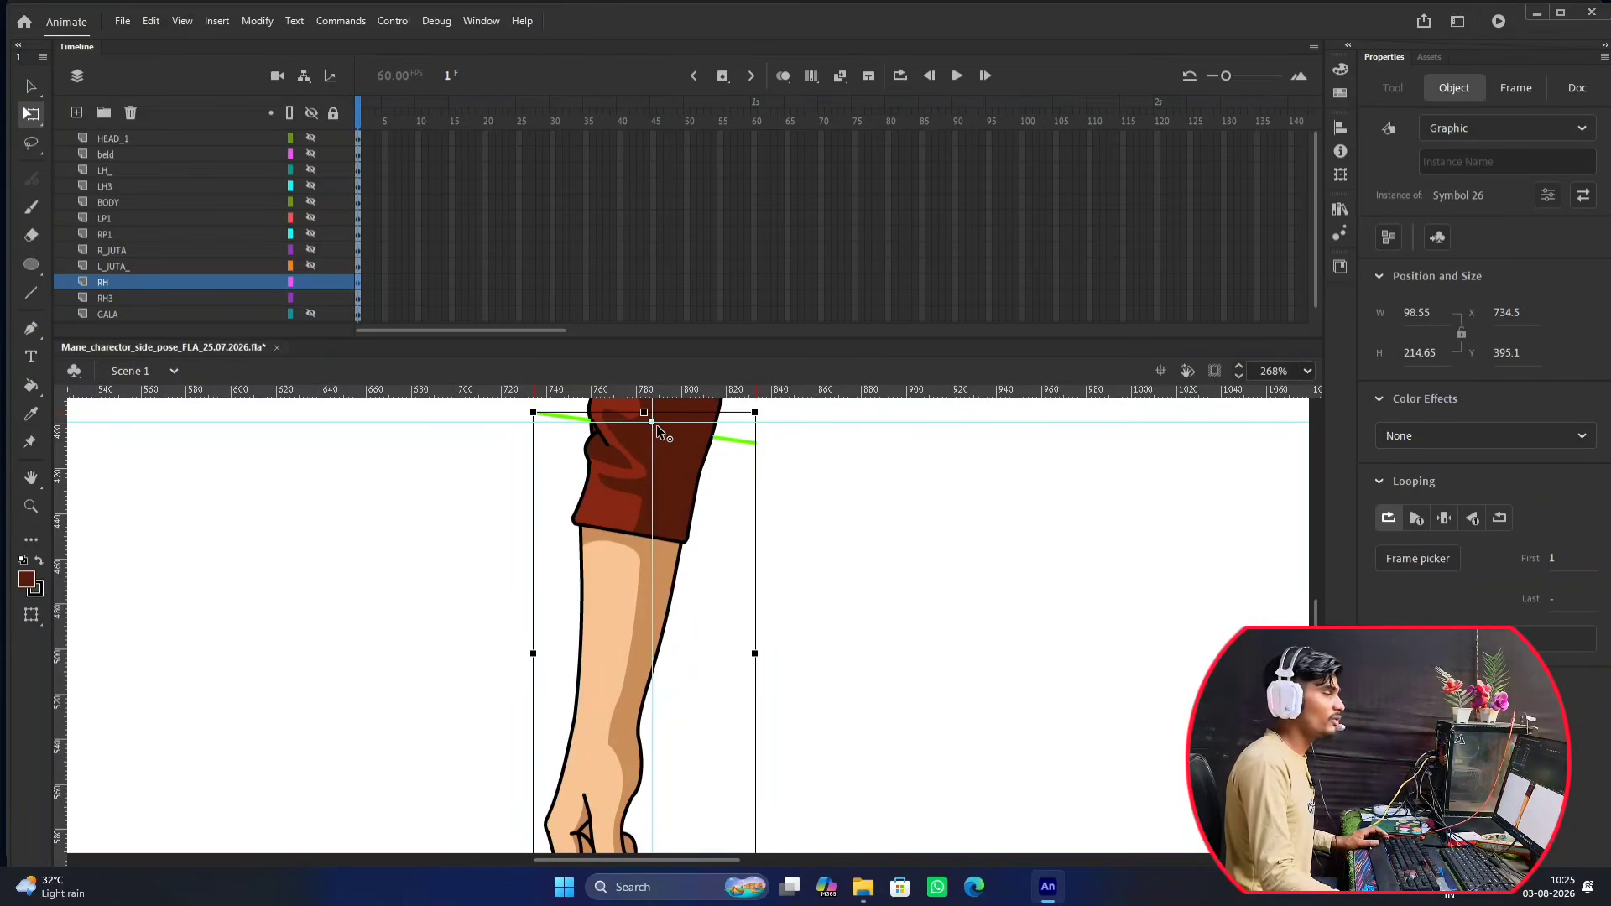
scroll(657, 440, down, 4)
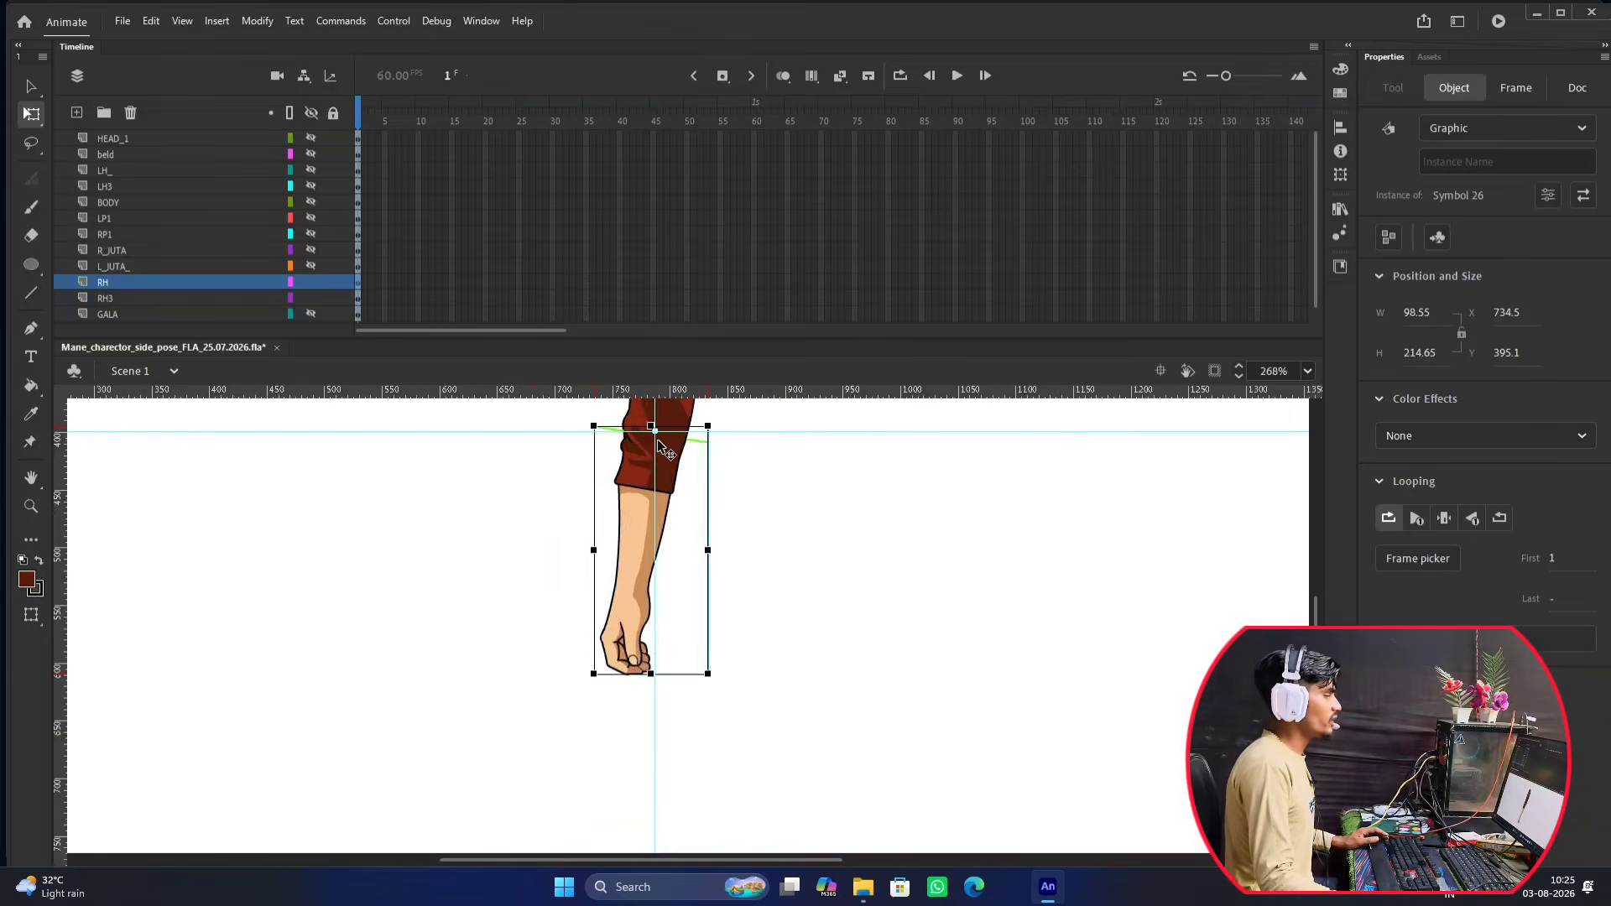
scroll(677, 614, up, 3)
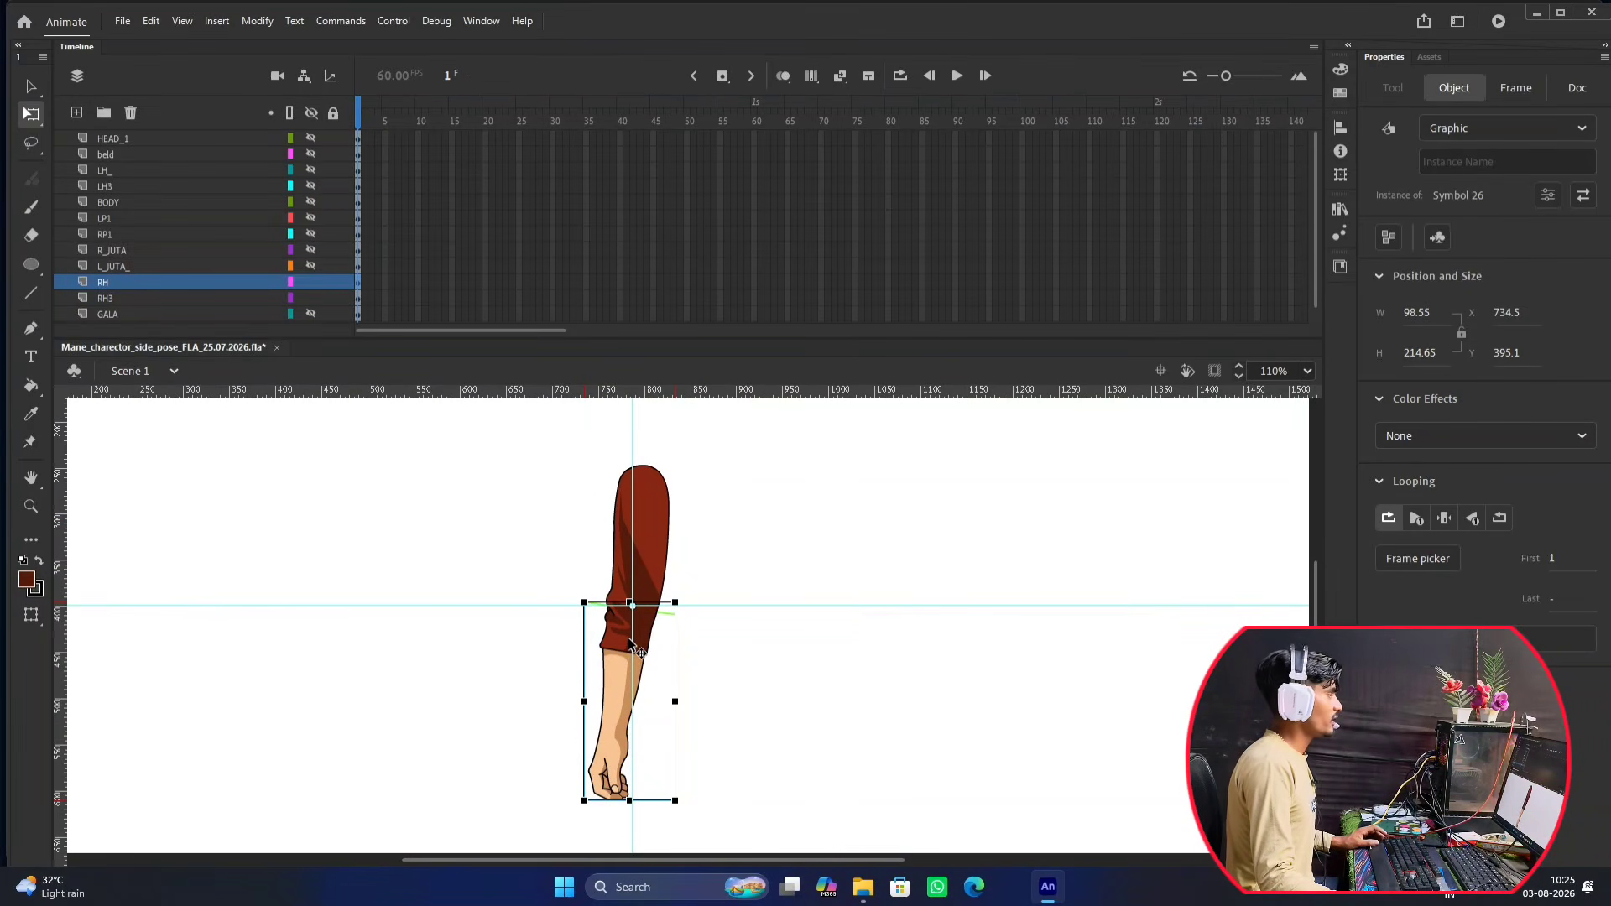
scroll(643, 615, up, 1)
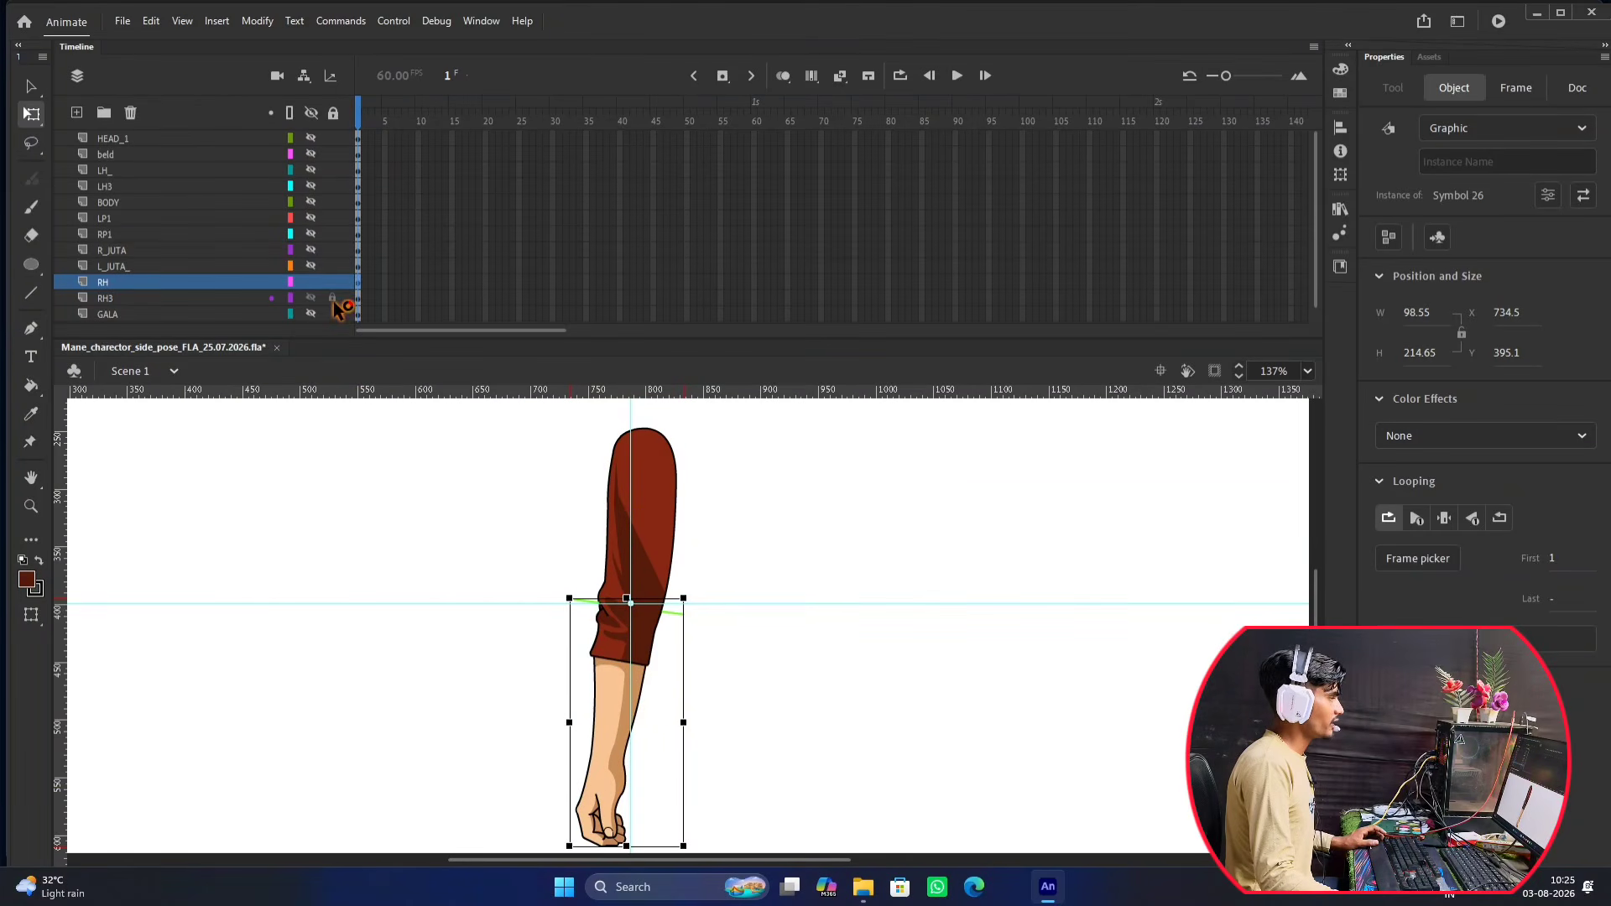
Check the rounded upper sleeve with the RH layer temporarily hidden, and select the artwork on the RH3 layer.
click(310, 282)
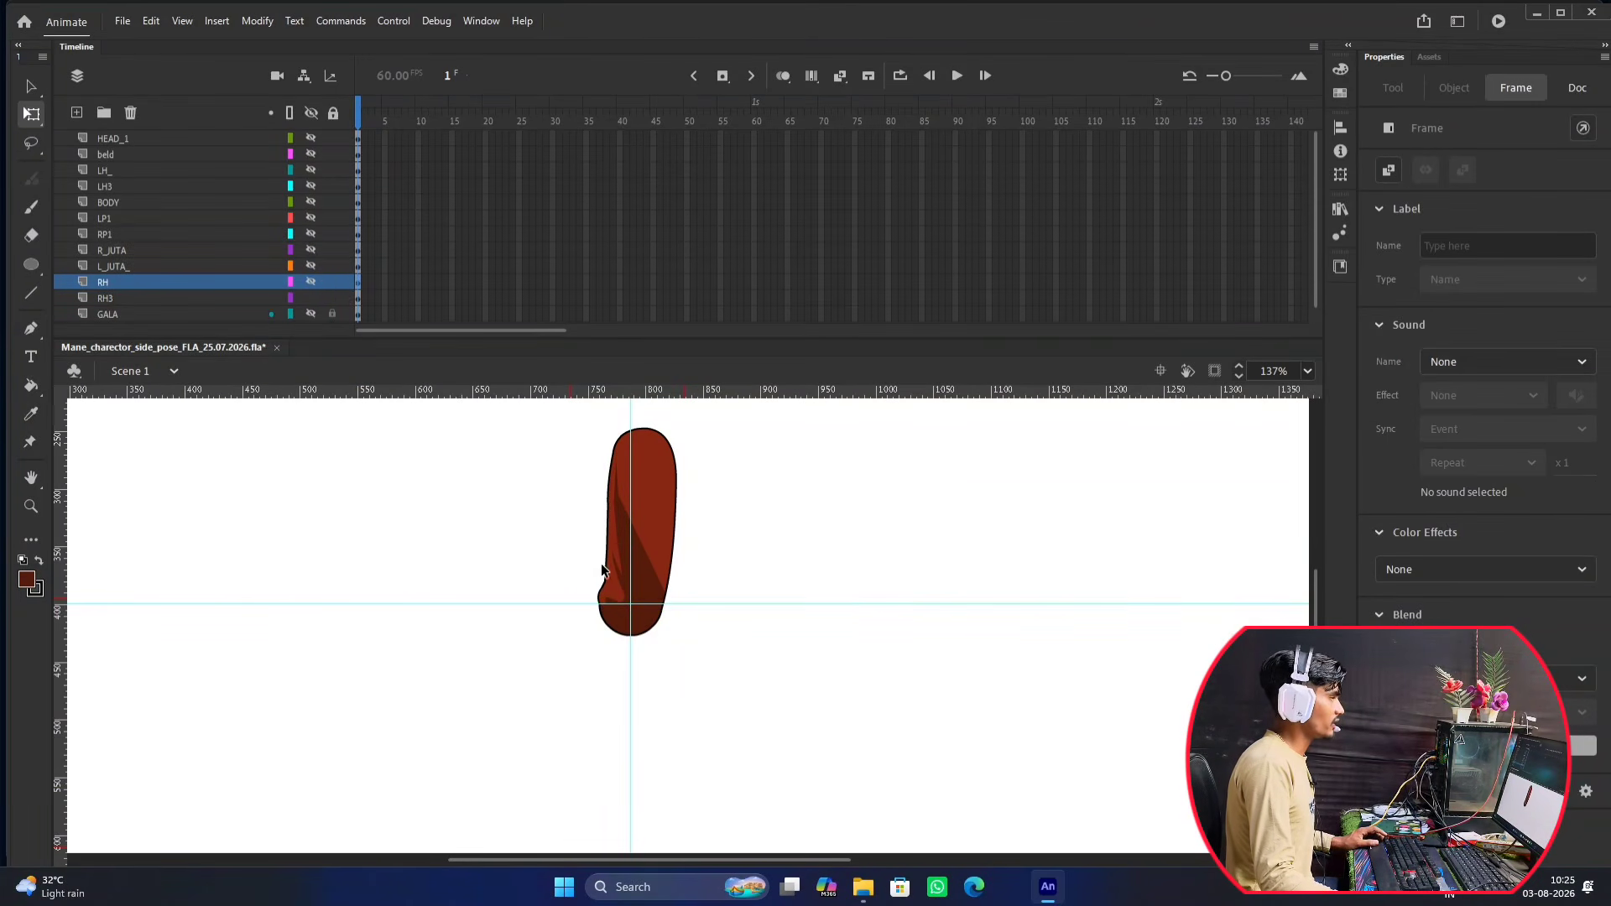
click(313, 282)
click(210, 298)
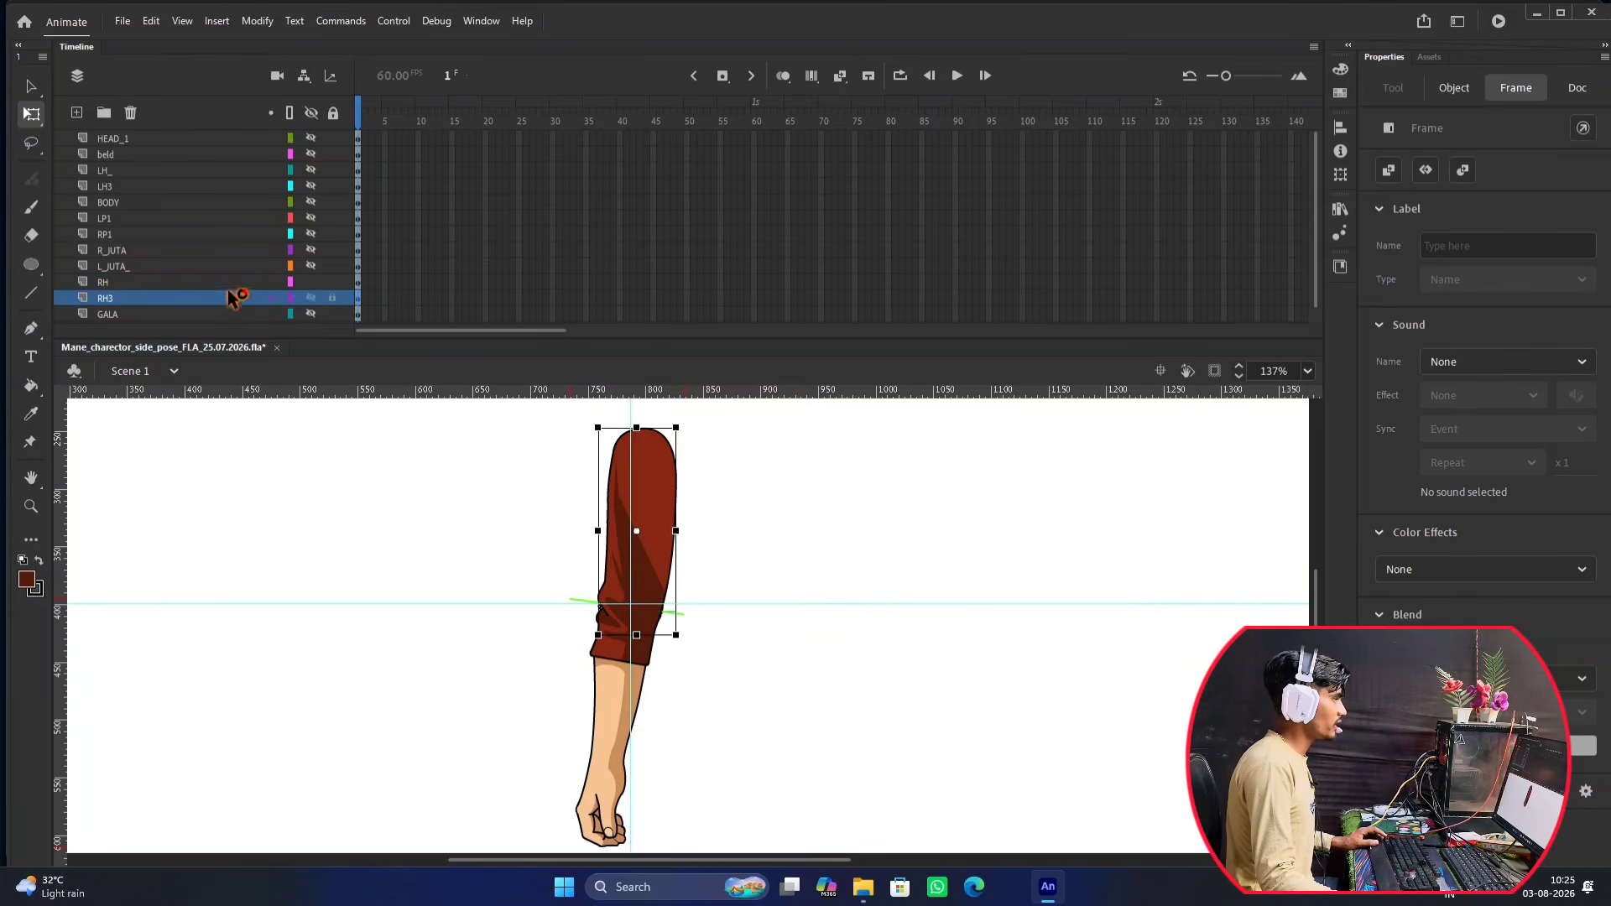
Hide the RH forearm layer, inspect the rounded end of the RH3 upper arm, and show the GALA layer.
click(311, 282)
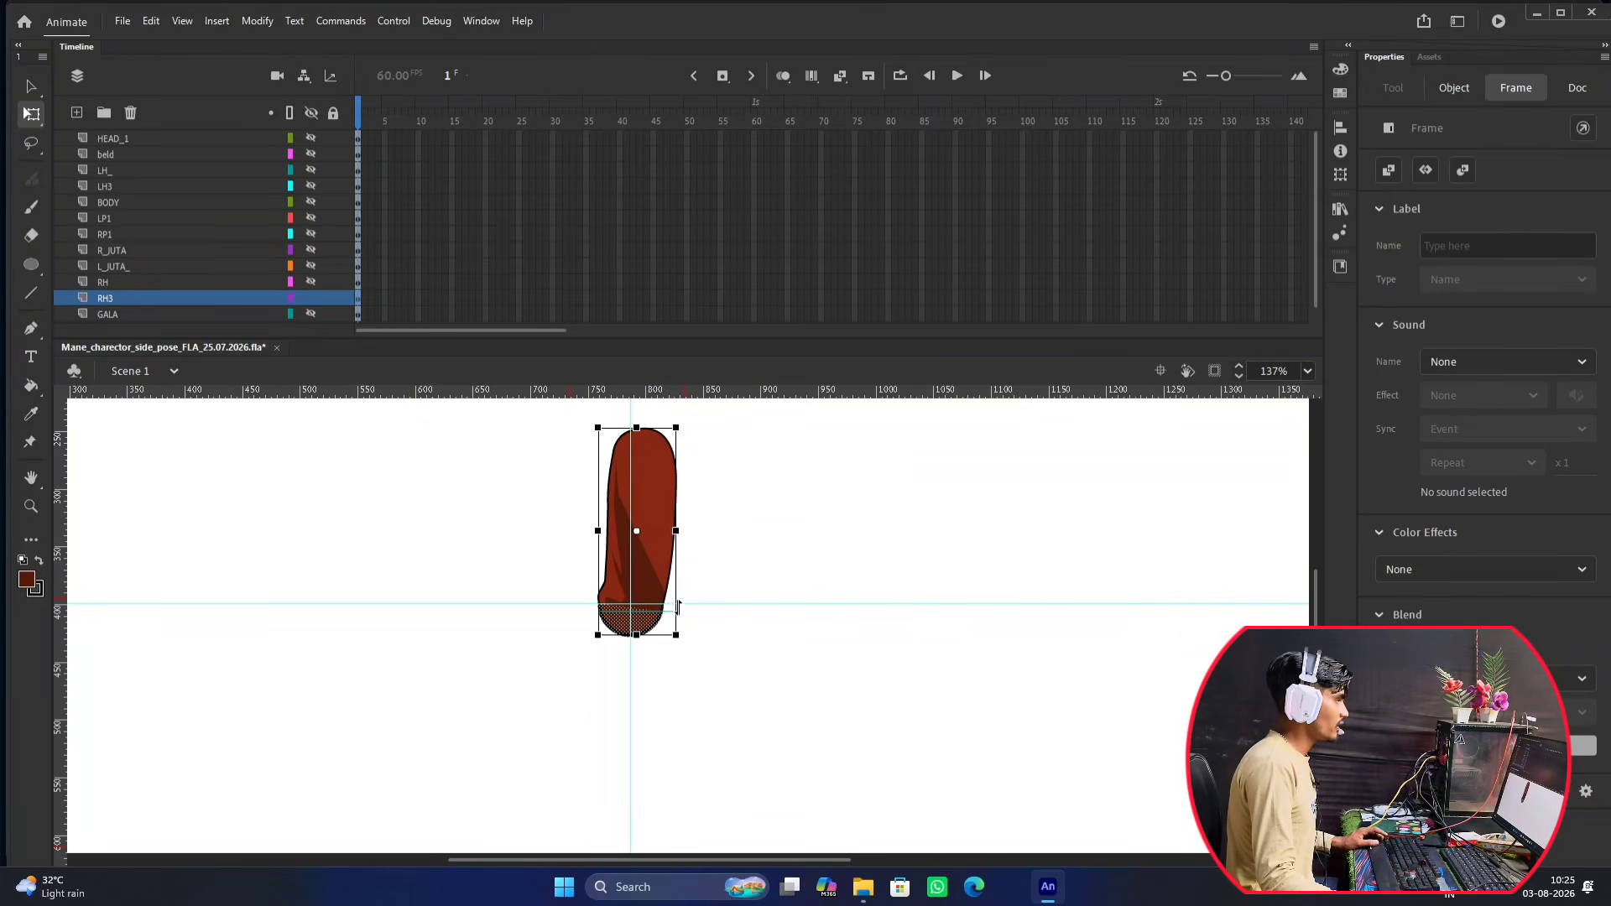
scroll(681, 611, up, 3)
scroll(537, 570, down, 3)
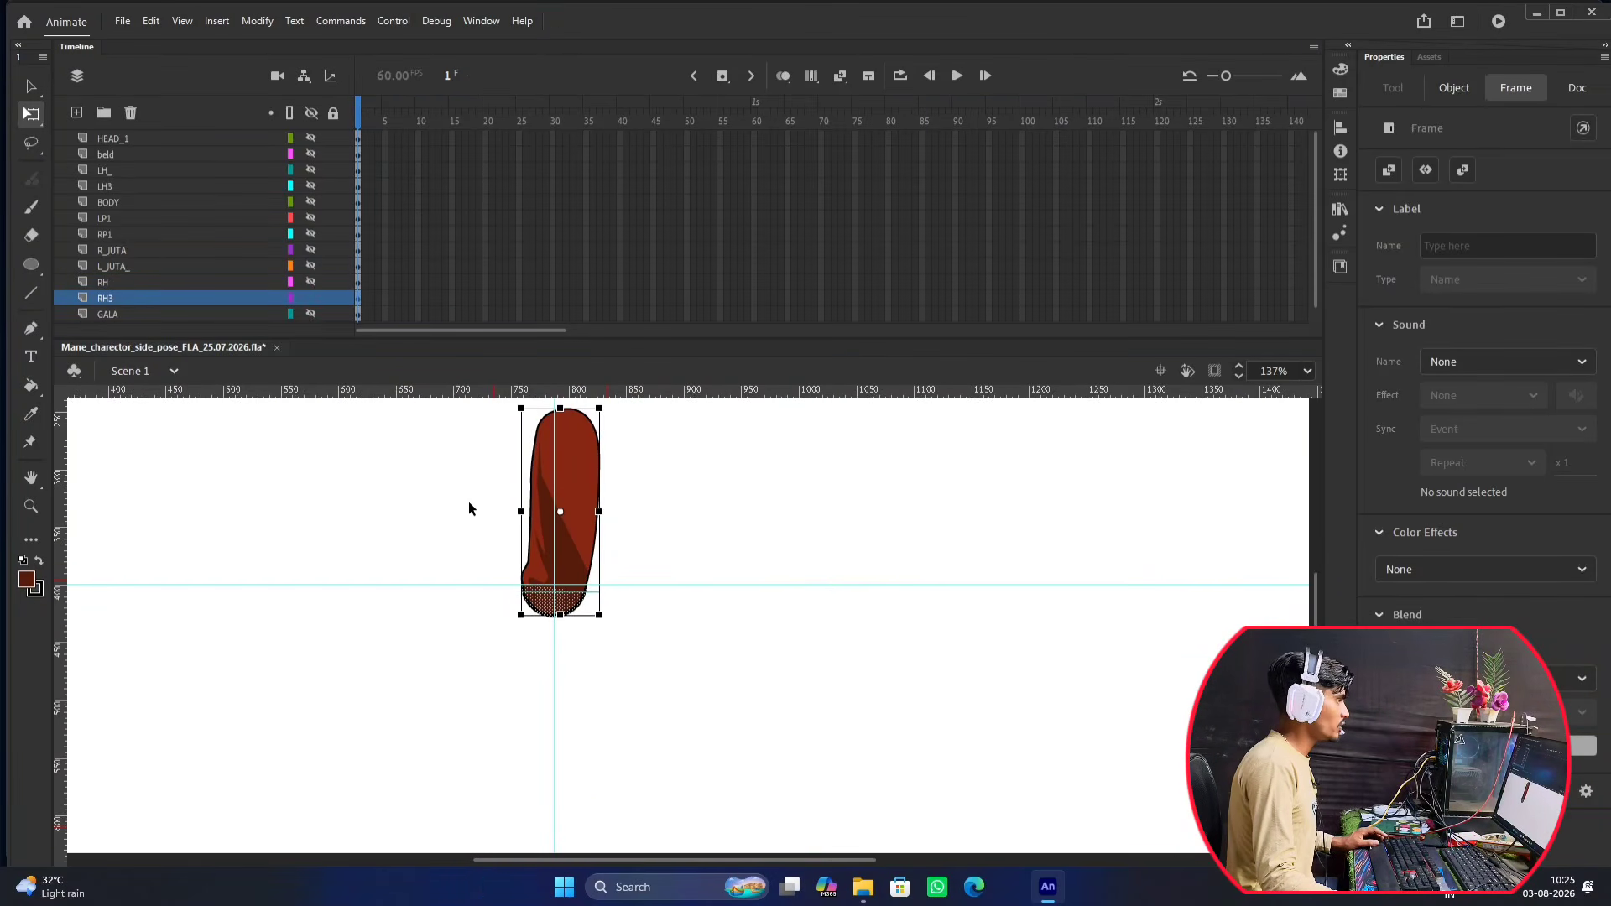
click(312, 302)
click(311, 299)
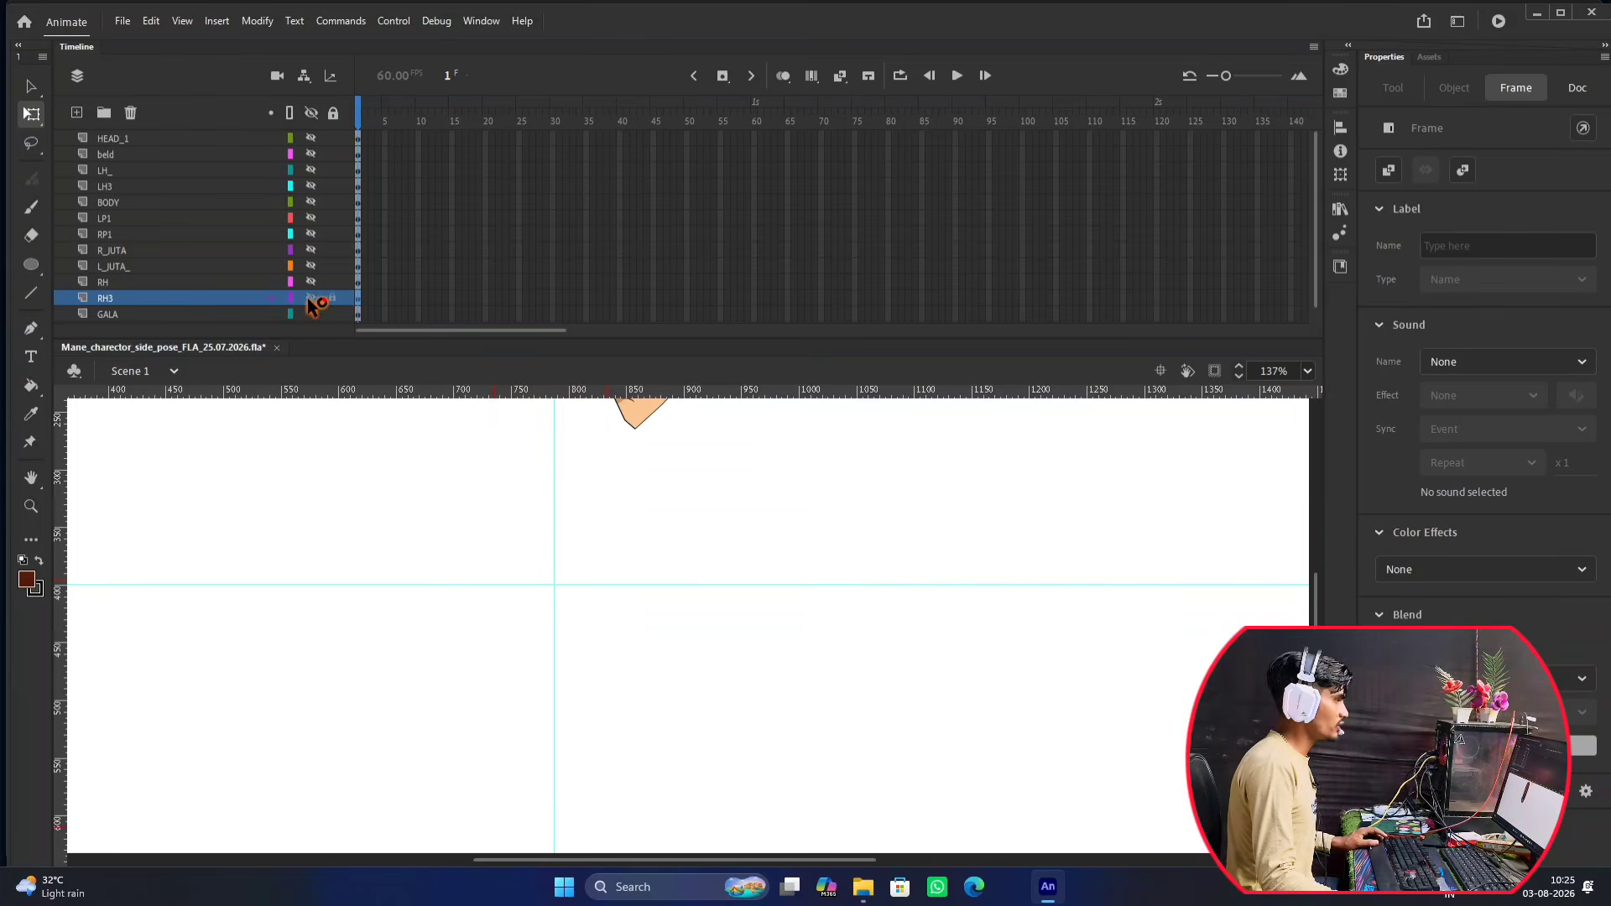
click(311, 299)
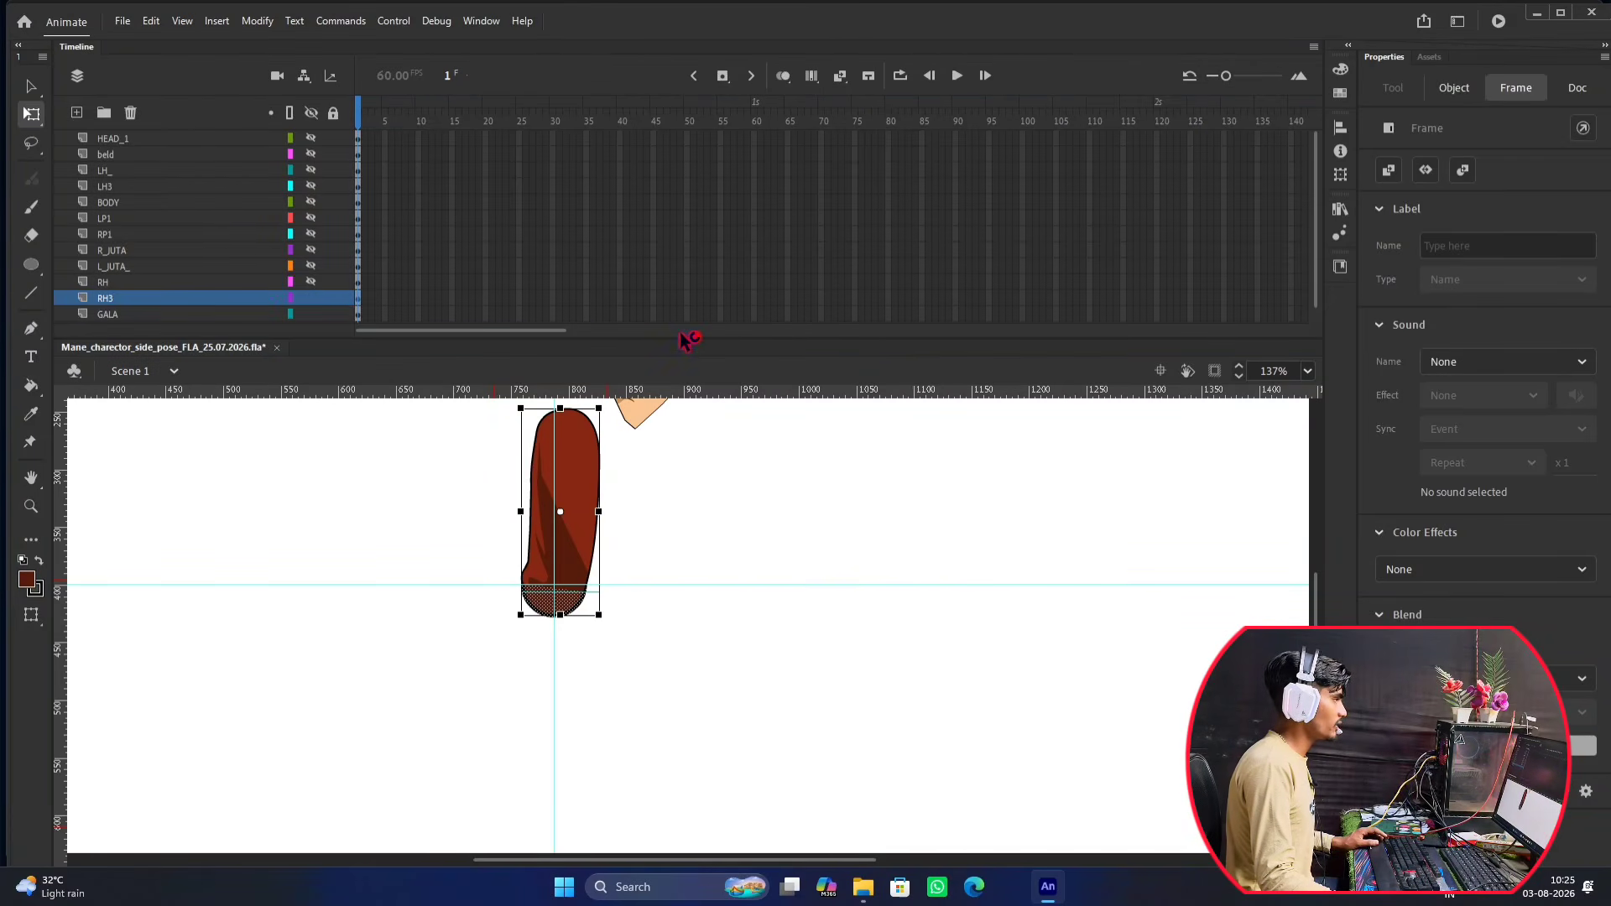
Enlarge the timeline area and show the RH layer again to examine the elbow overlap up close.
drag(682, 338, 683, 407)
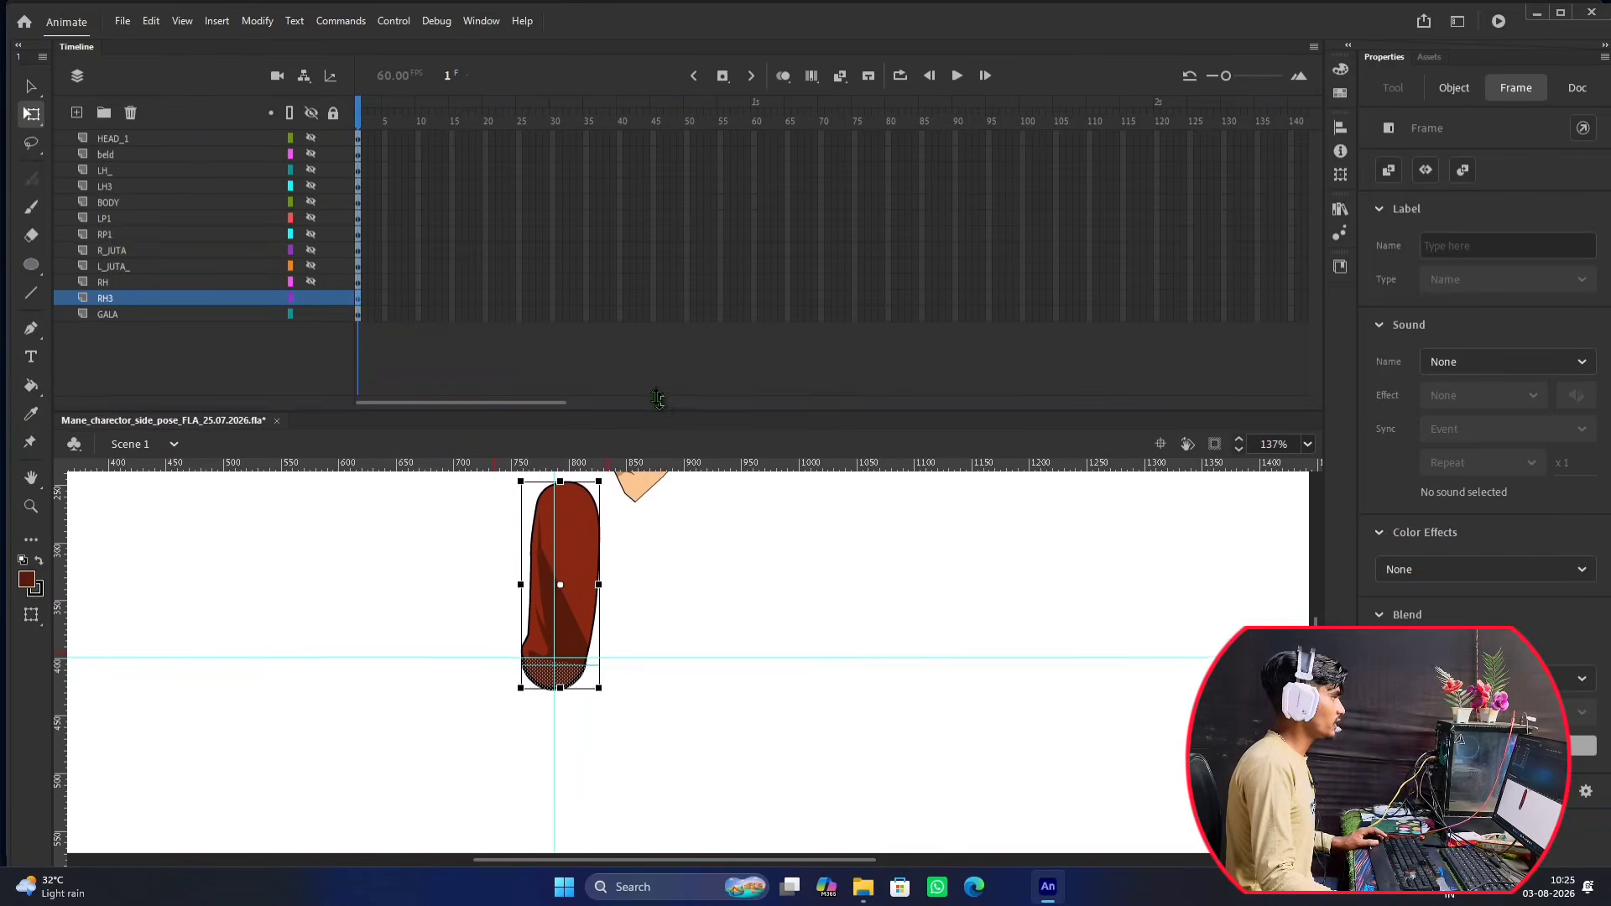
click(312, 286)
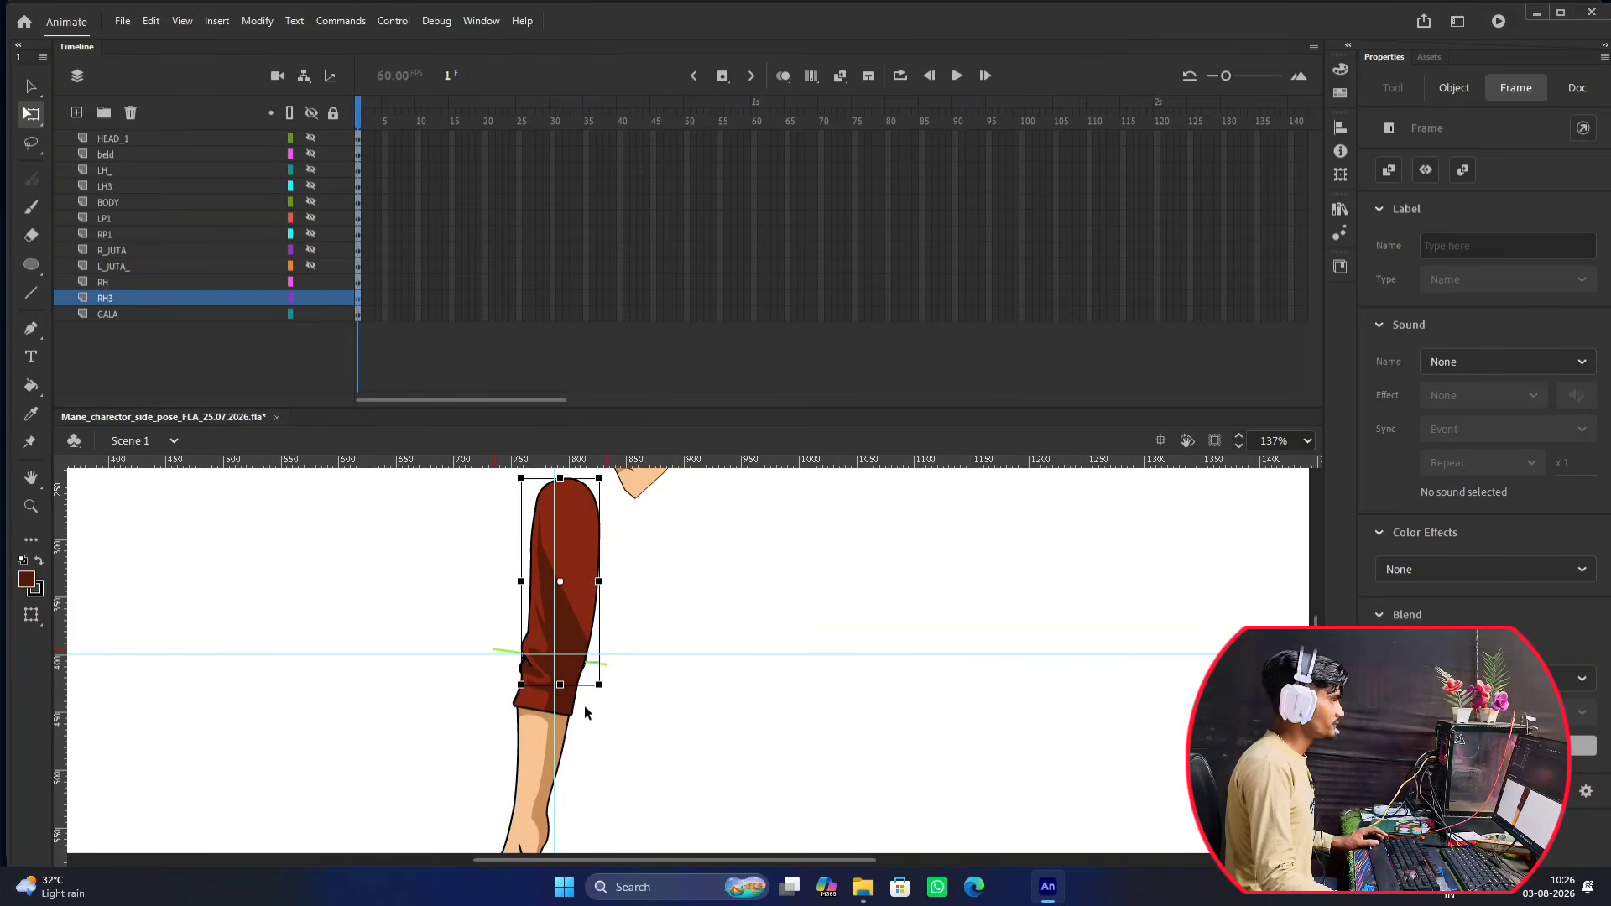
scroll(579, 708, up, 5)
click(568, 708)
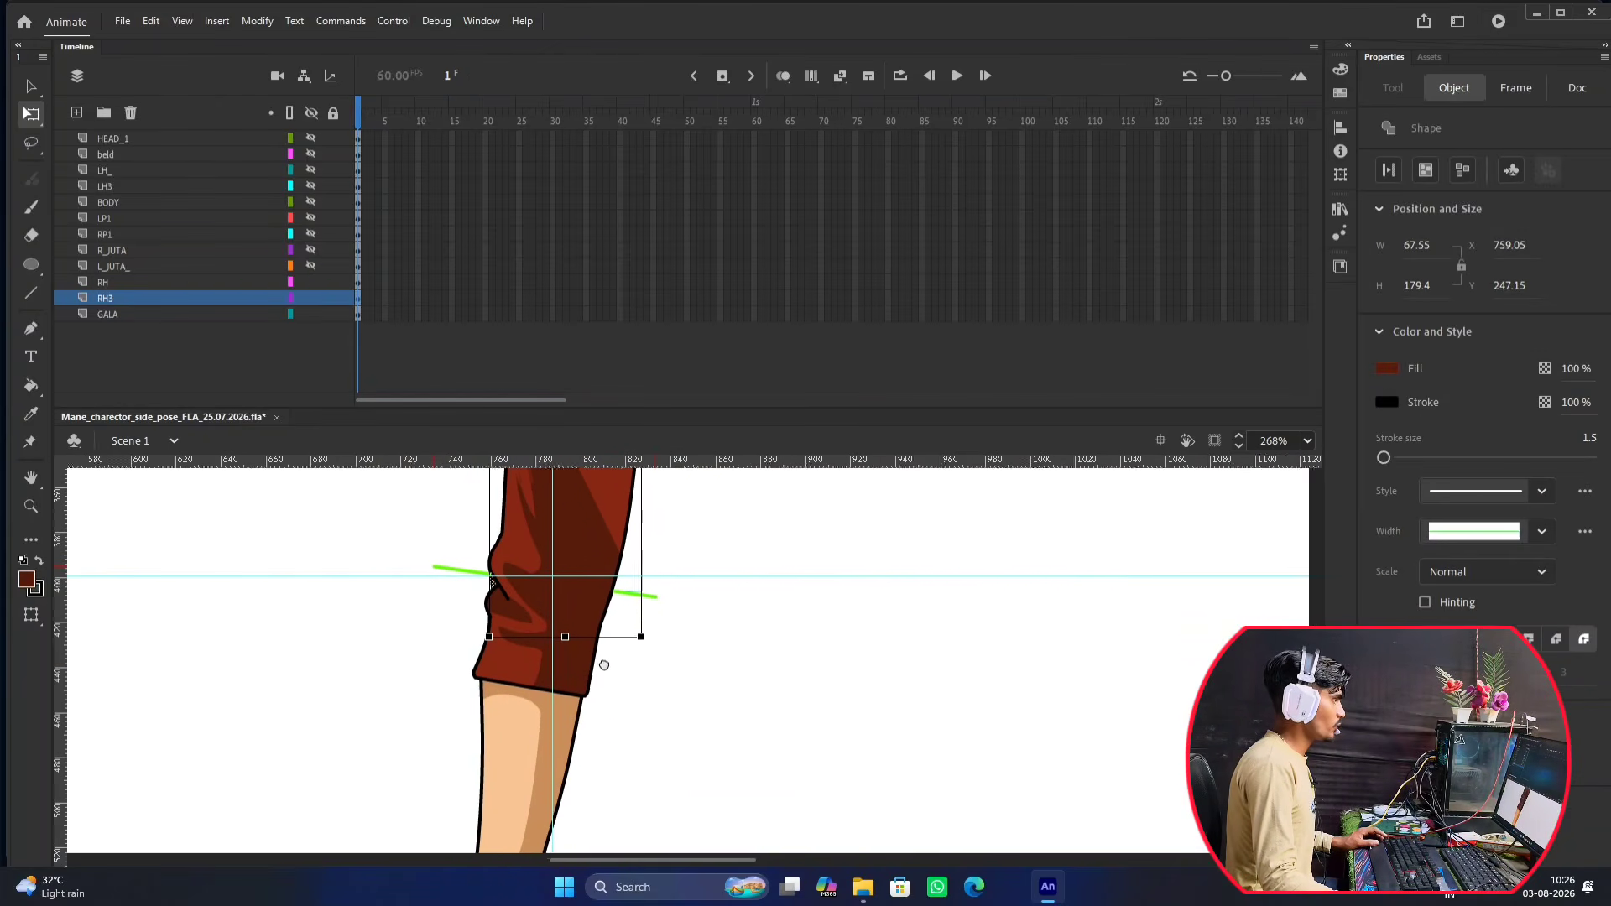
Isolate the RH forearm by hiding the RH3 layer, and examine the green construction lines at its sleeve edge.
click(311, 283)
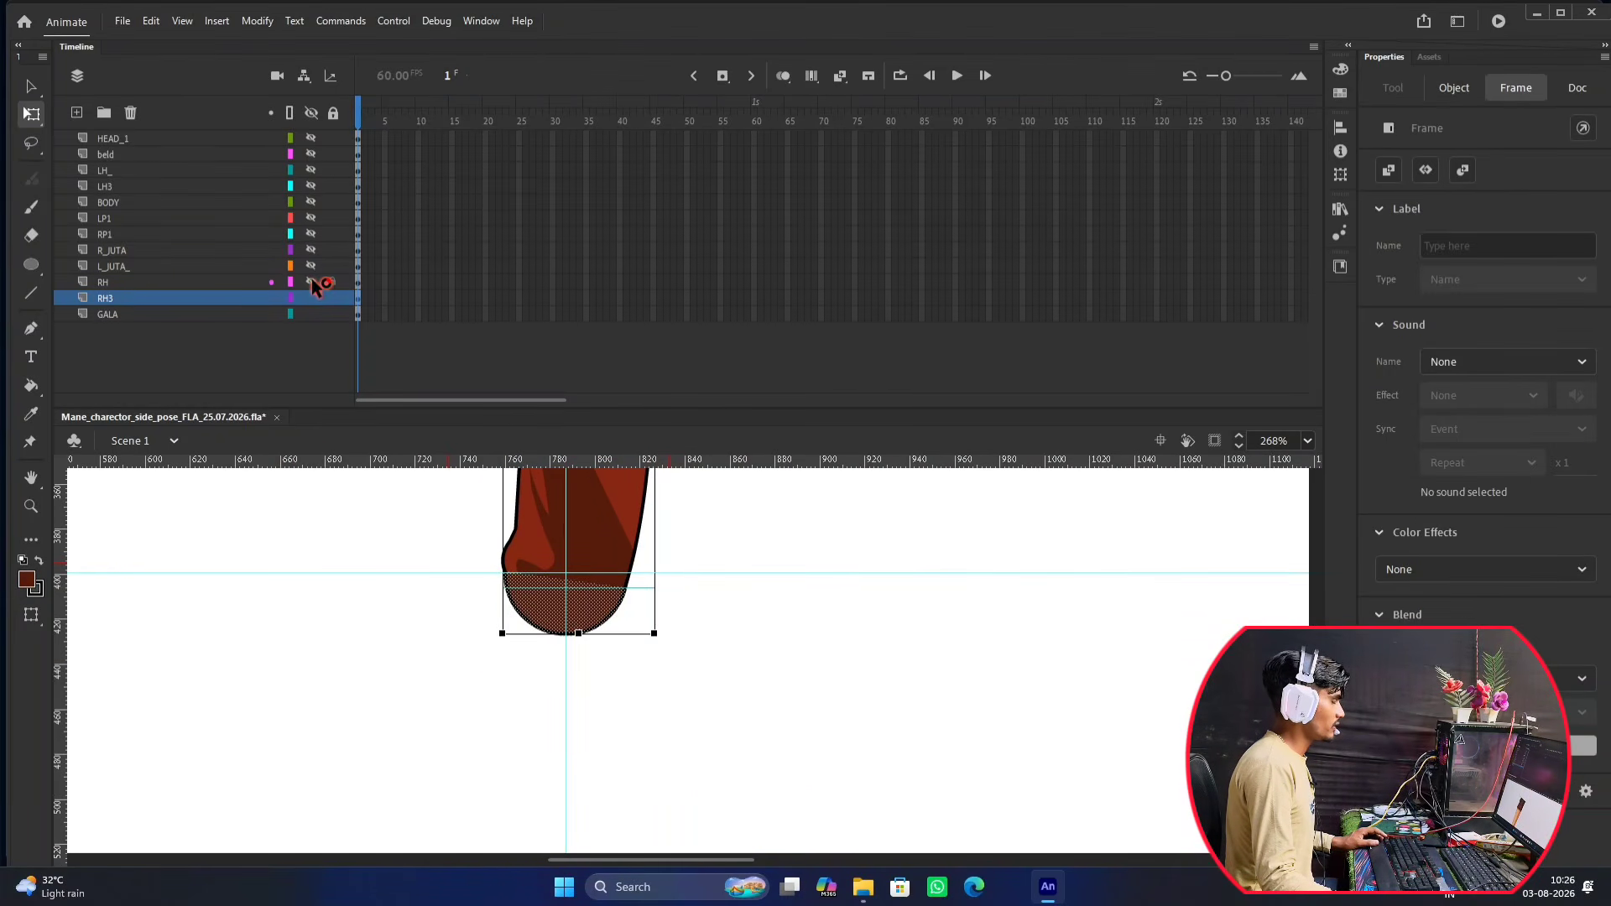
click(310, 299)
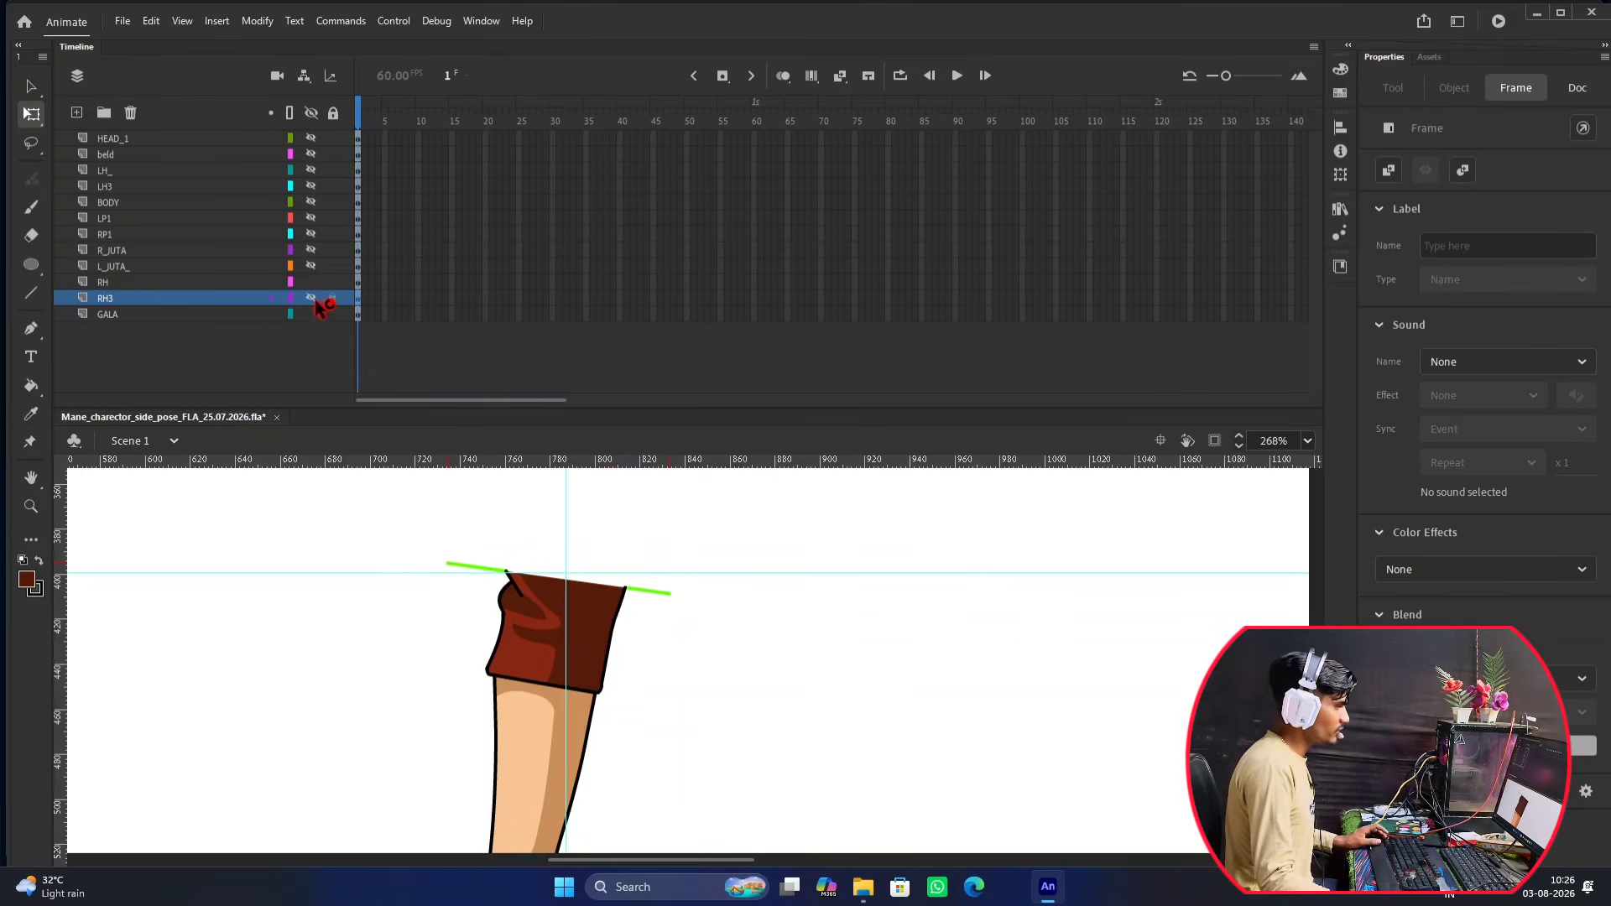
scroll(600, 538, up, 5)
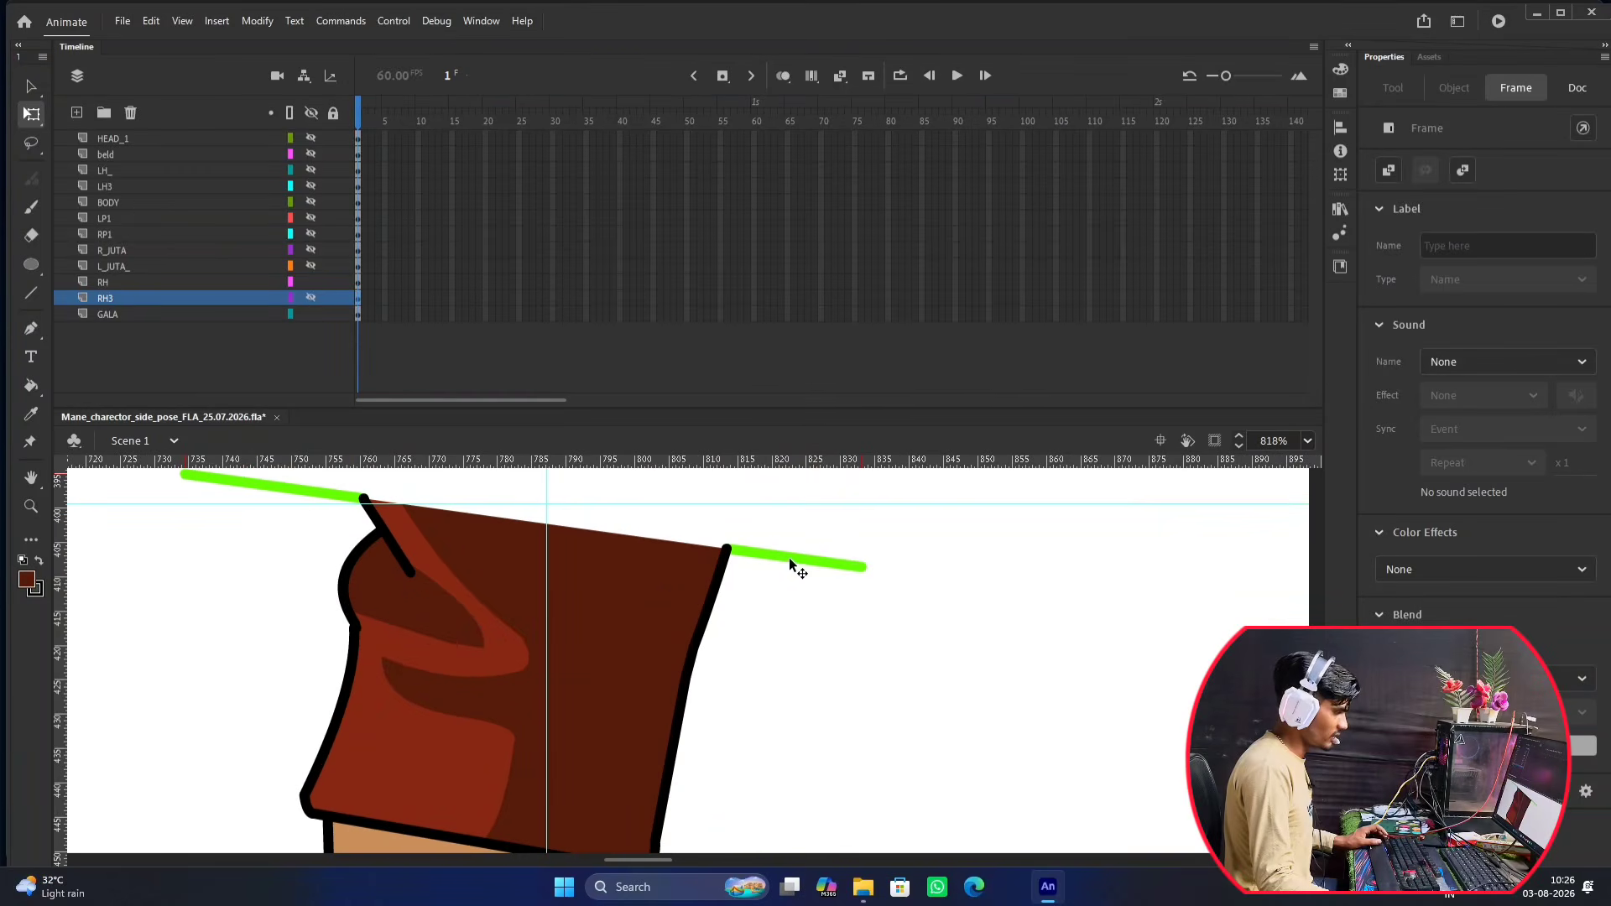
scroll(723, 598, down, 3)
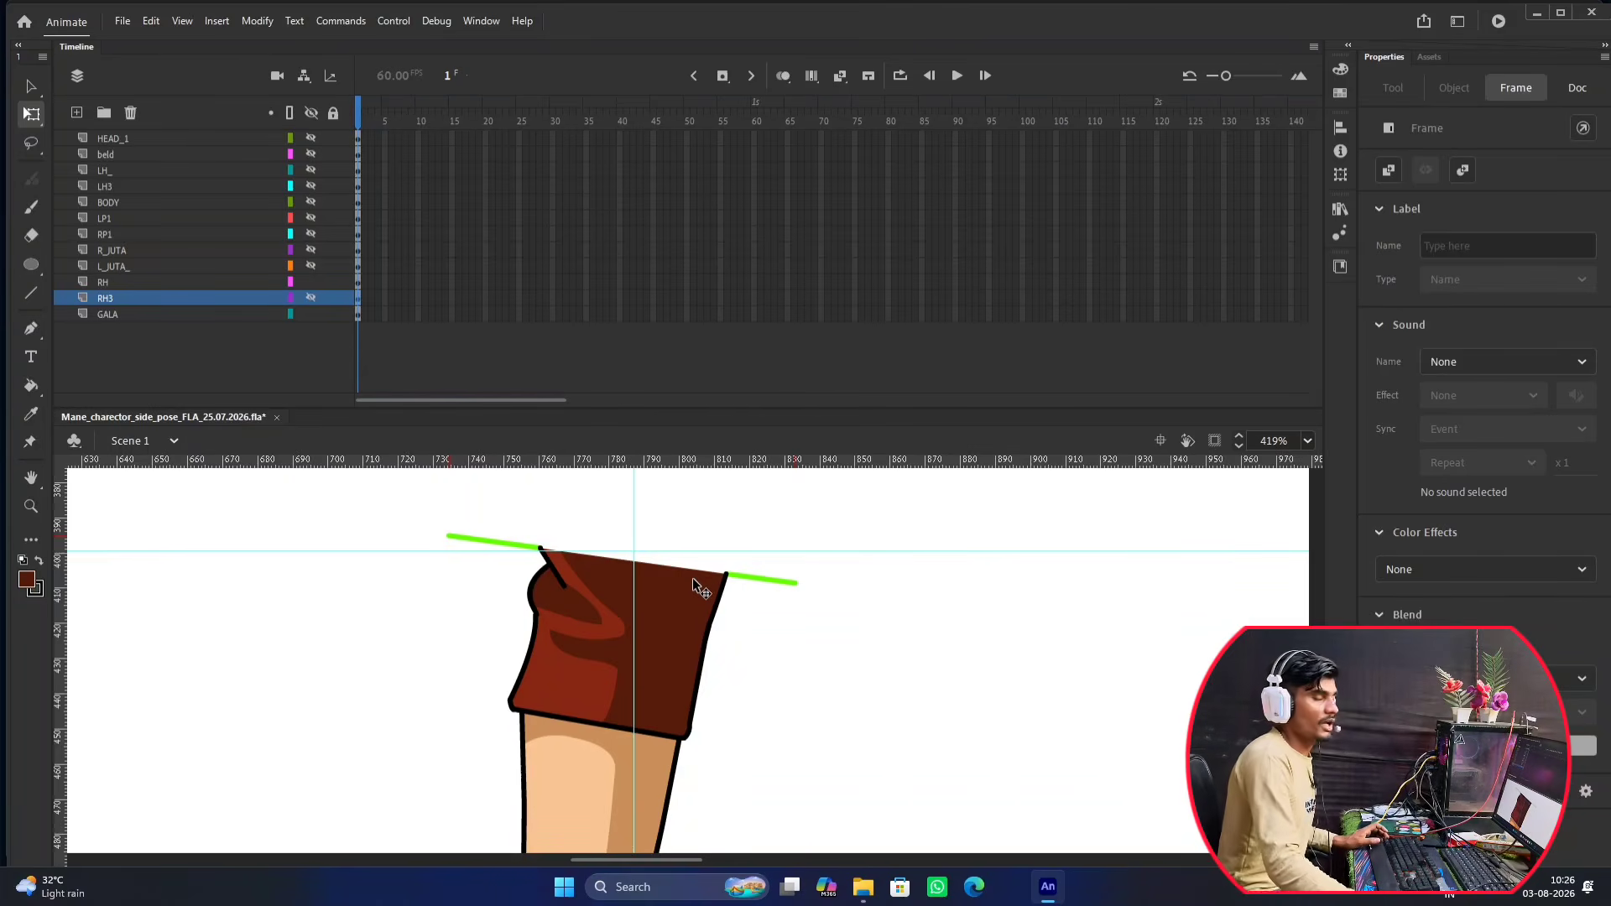
scroll(692, 577, up, 2)
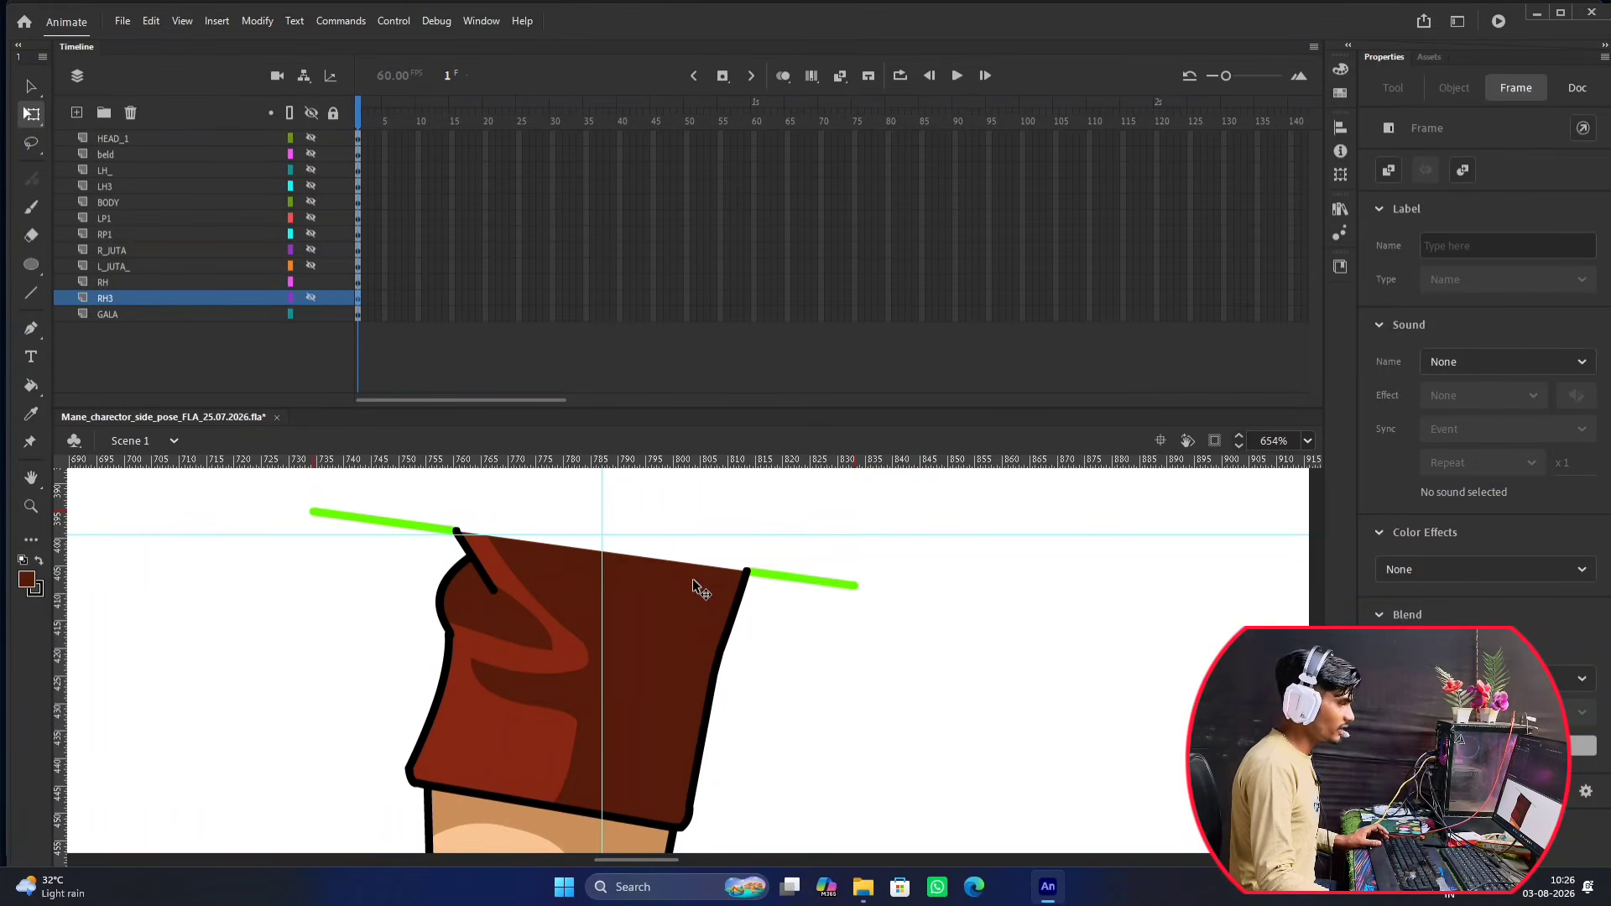
Open the group inside the forearm symbol and delete both green construction lines beside the sleeve's upper edge.
double_click(734, 587)
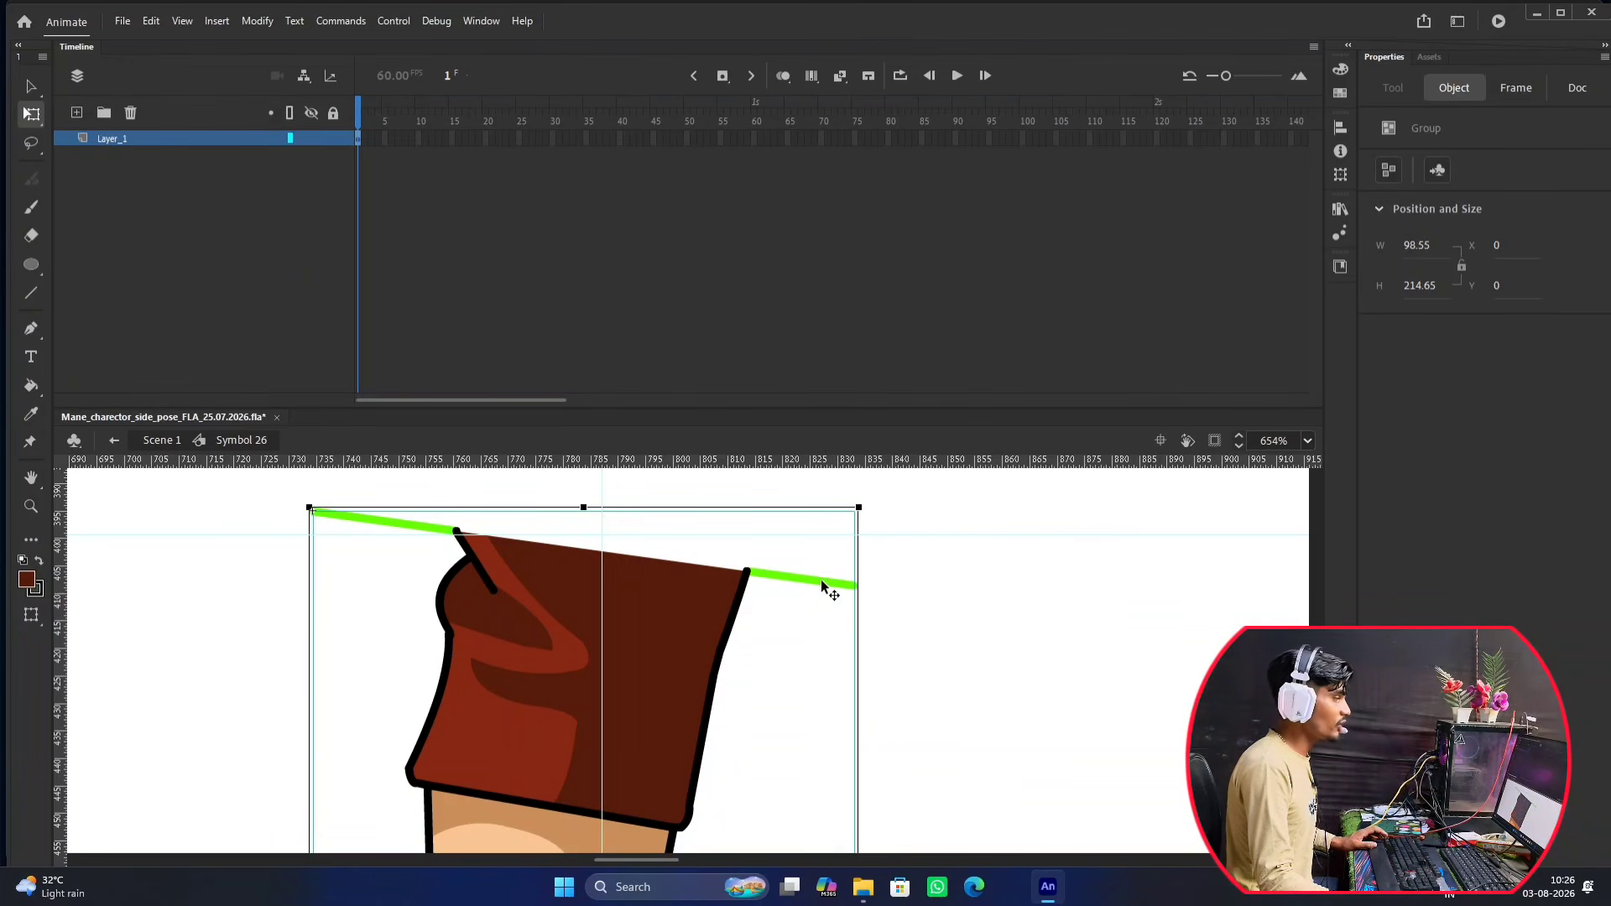
double_click(692, 634)
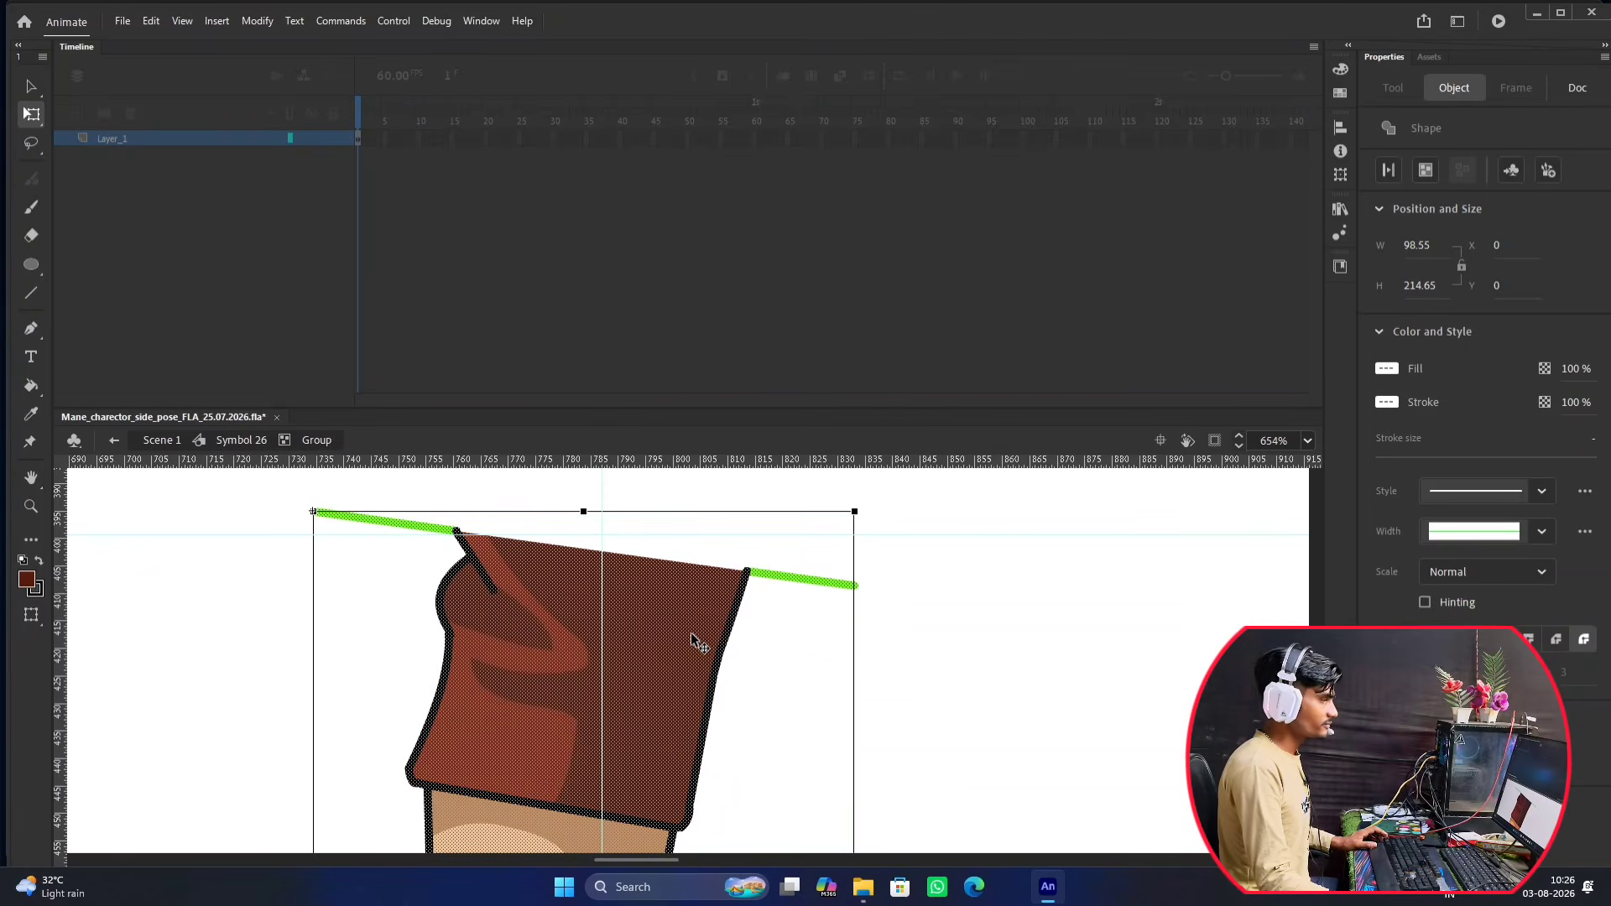
click(898, 586)
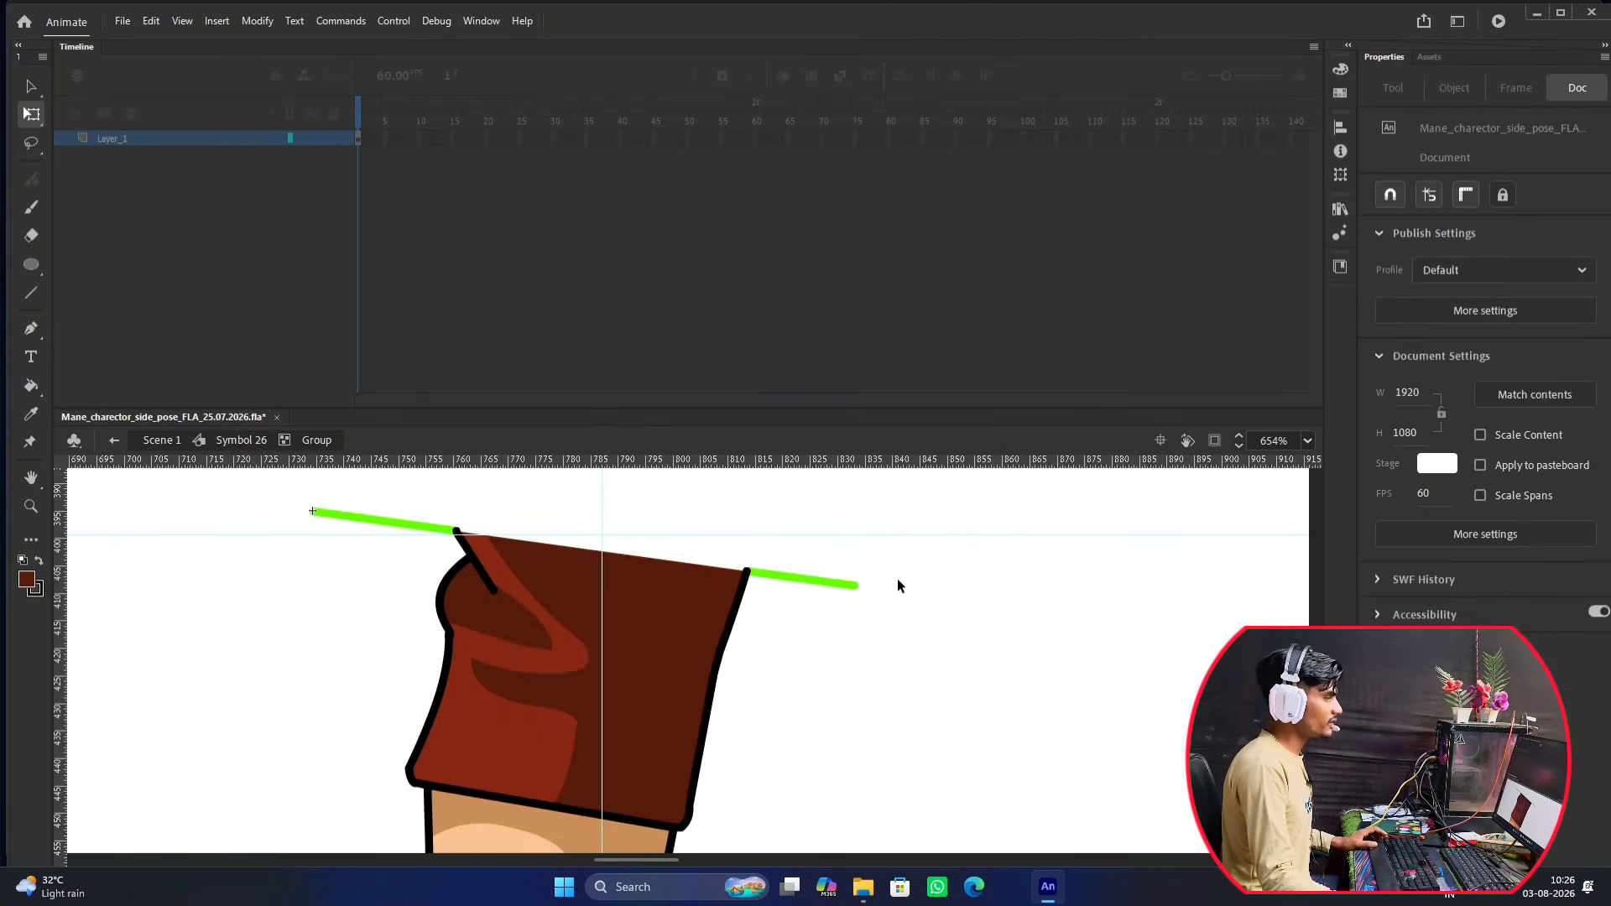
click(823, 585)
key(Delete)
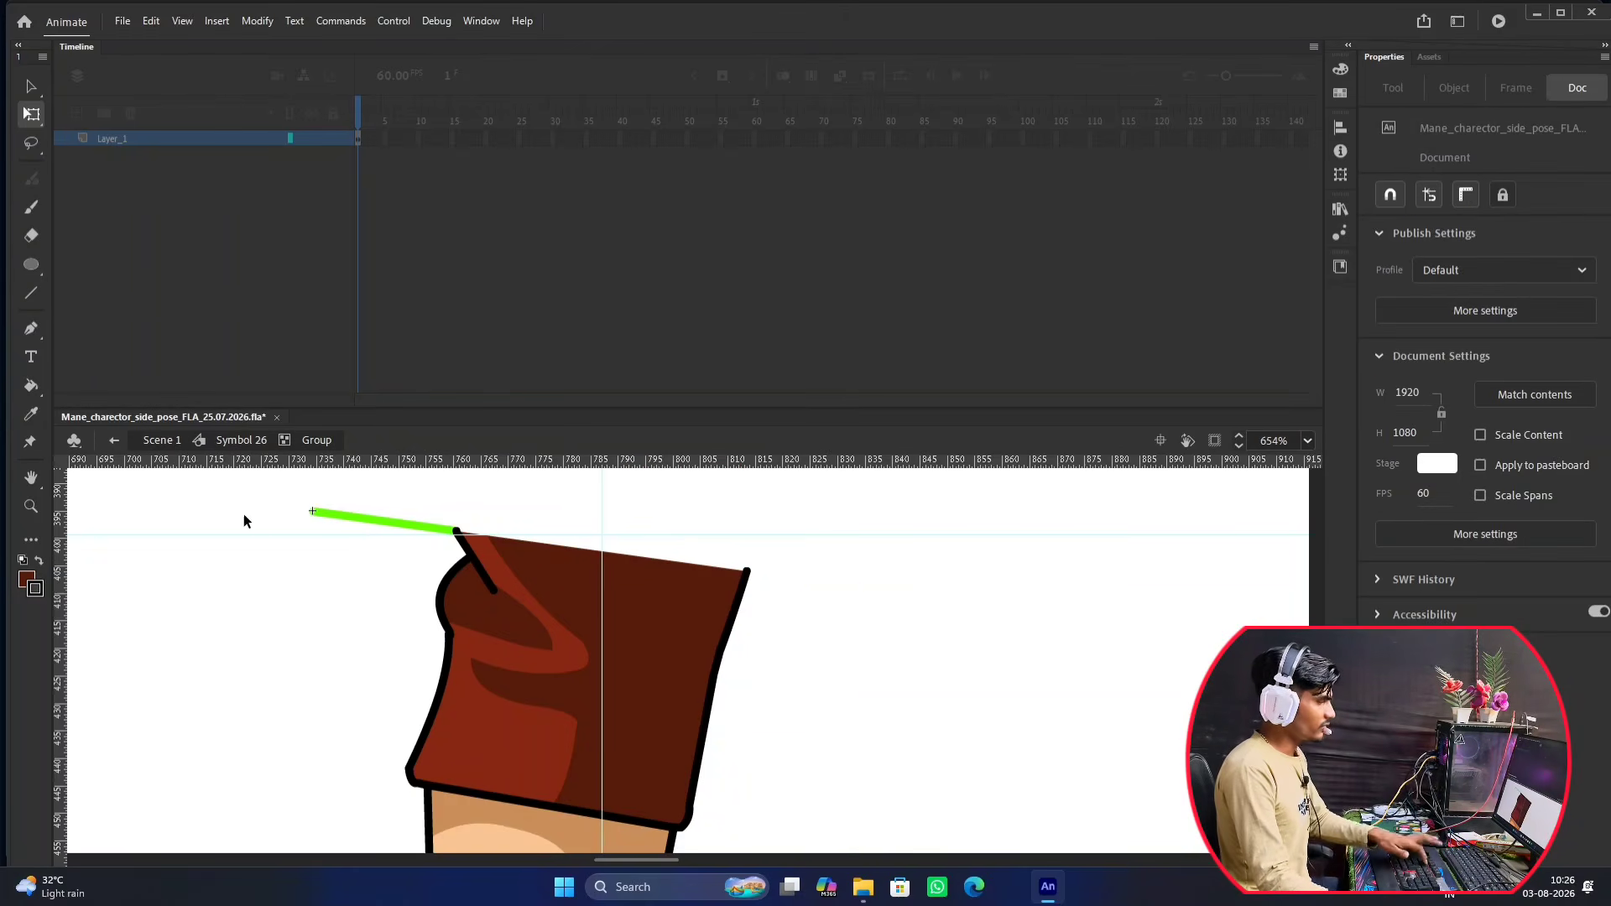
click(329, 513)
key(Delete)
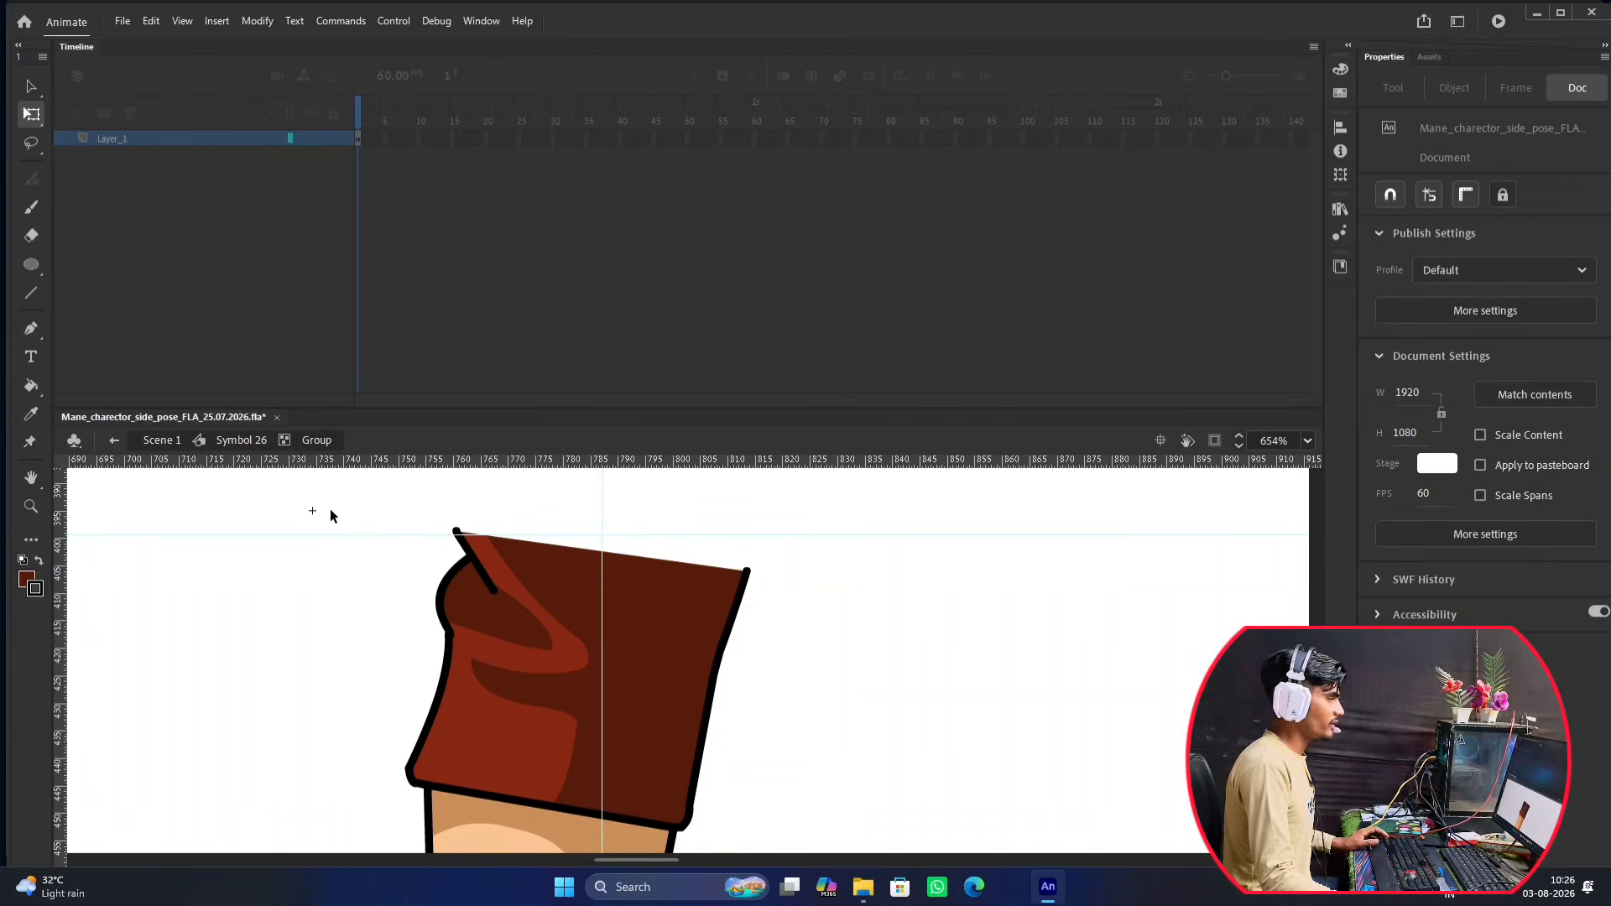
Return to Scene 1 from the forearm's group and symbol, and make the RH3 upper arm layer visible again.
double_click(732, 638)
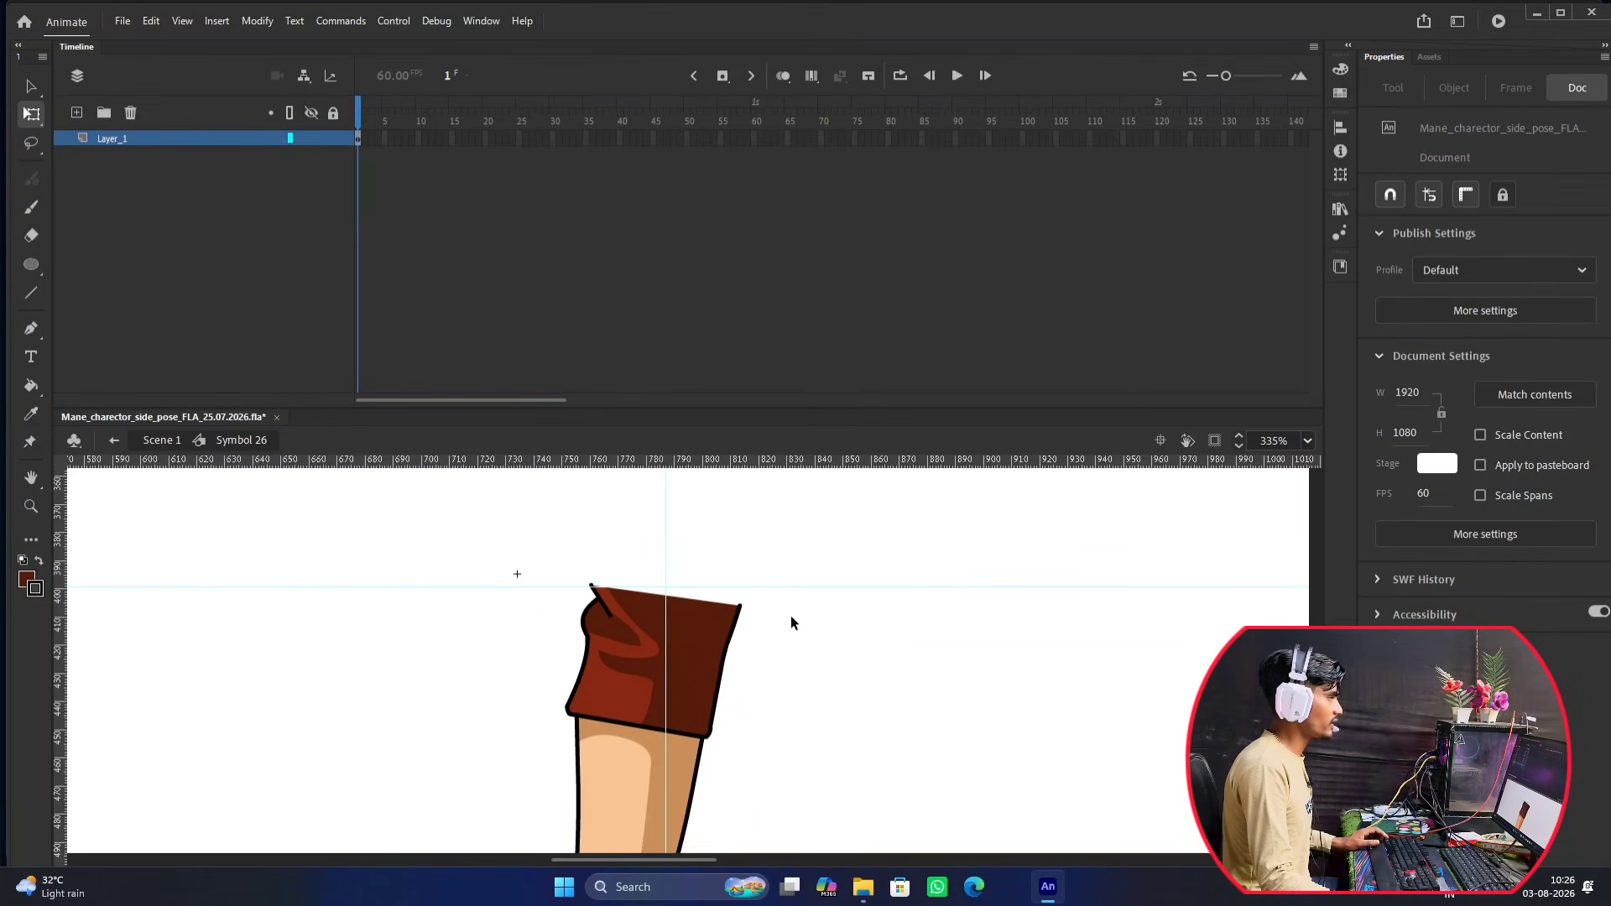
double_click(836, 612)
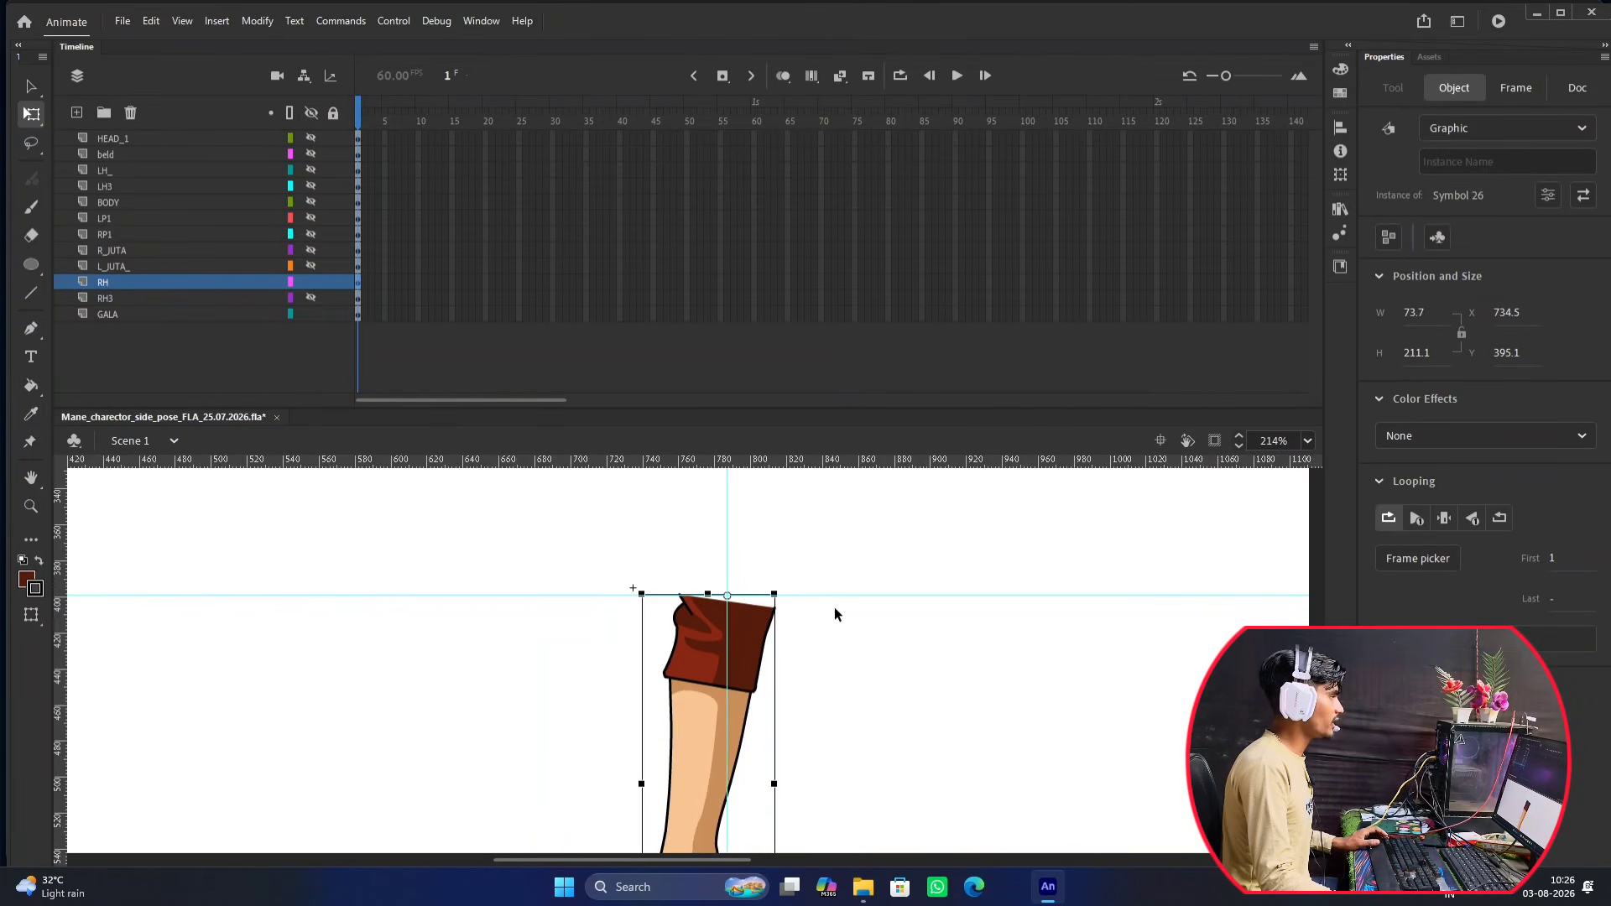
click(310, 299)
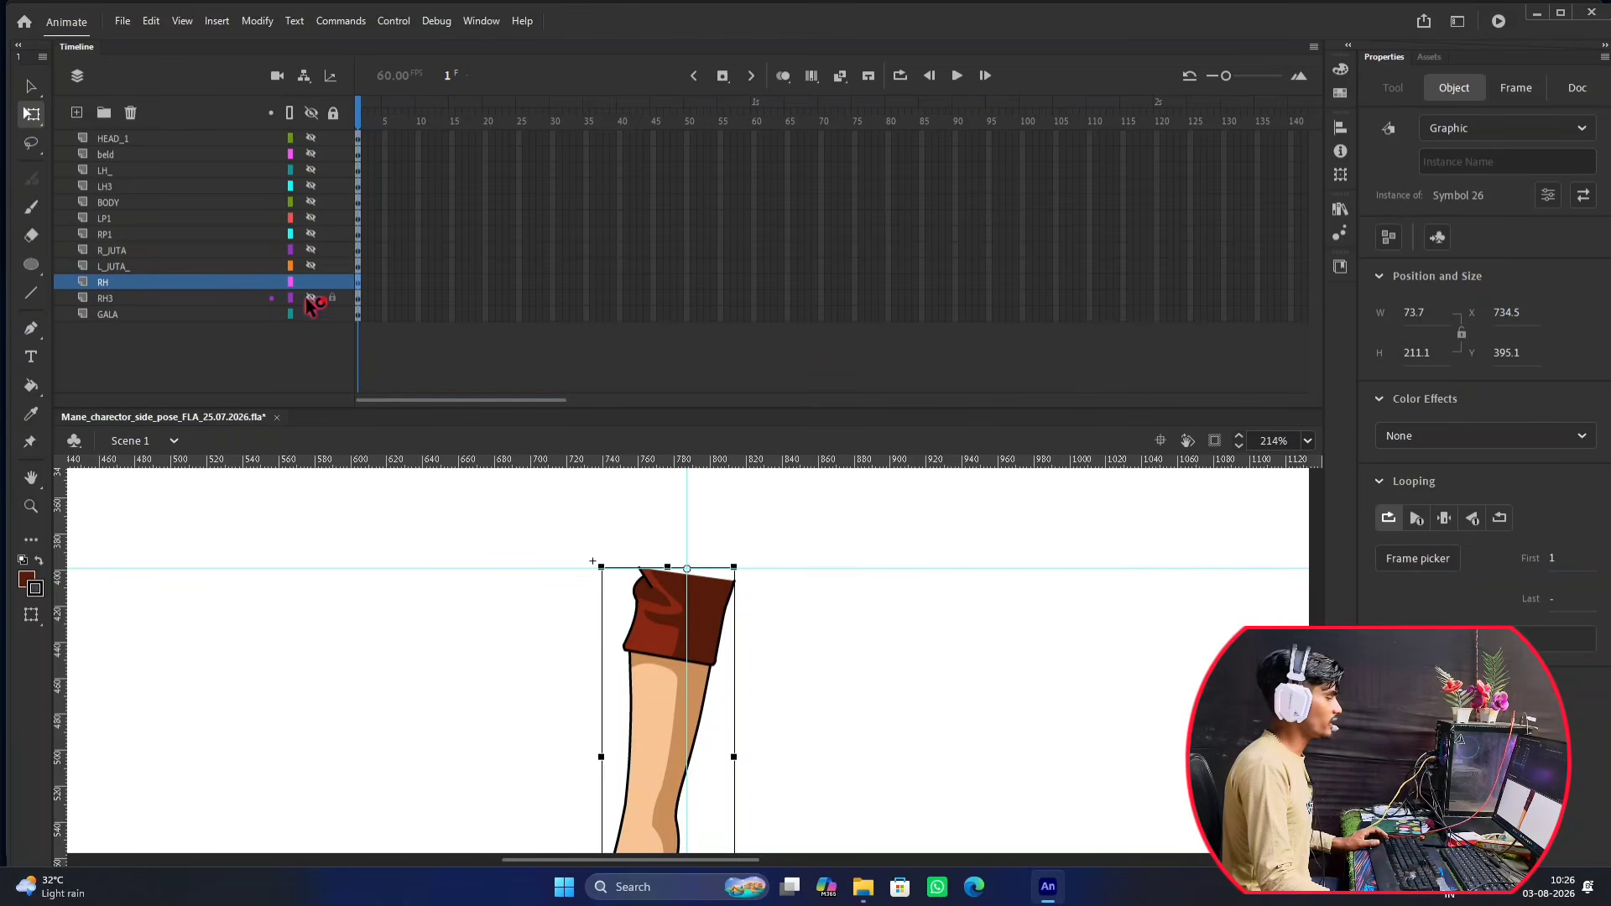
click(311, 299)
Select the upper arm and forearm together and inspect how they join at the elbow.
scroll(806, 541, down, 3)
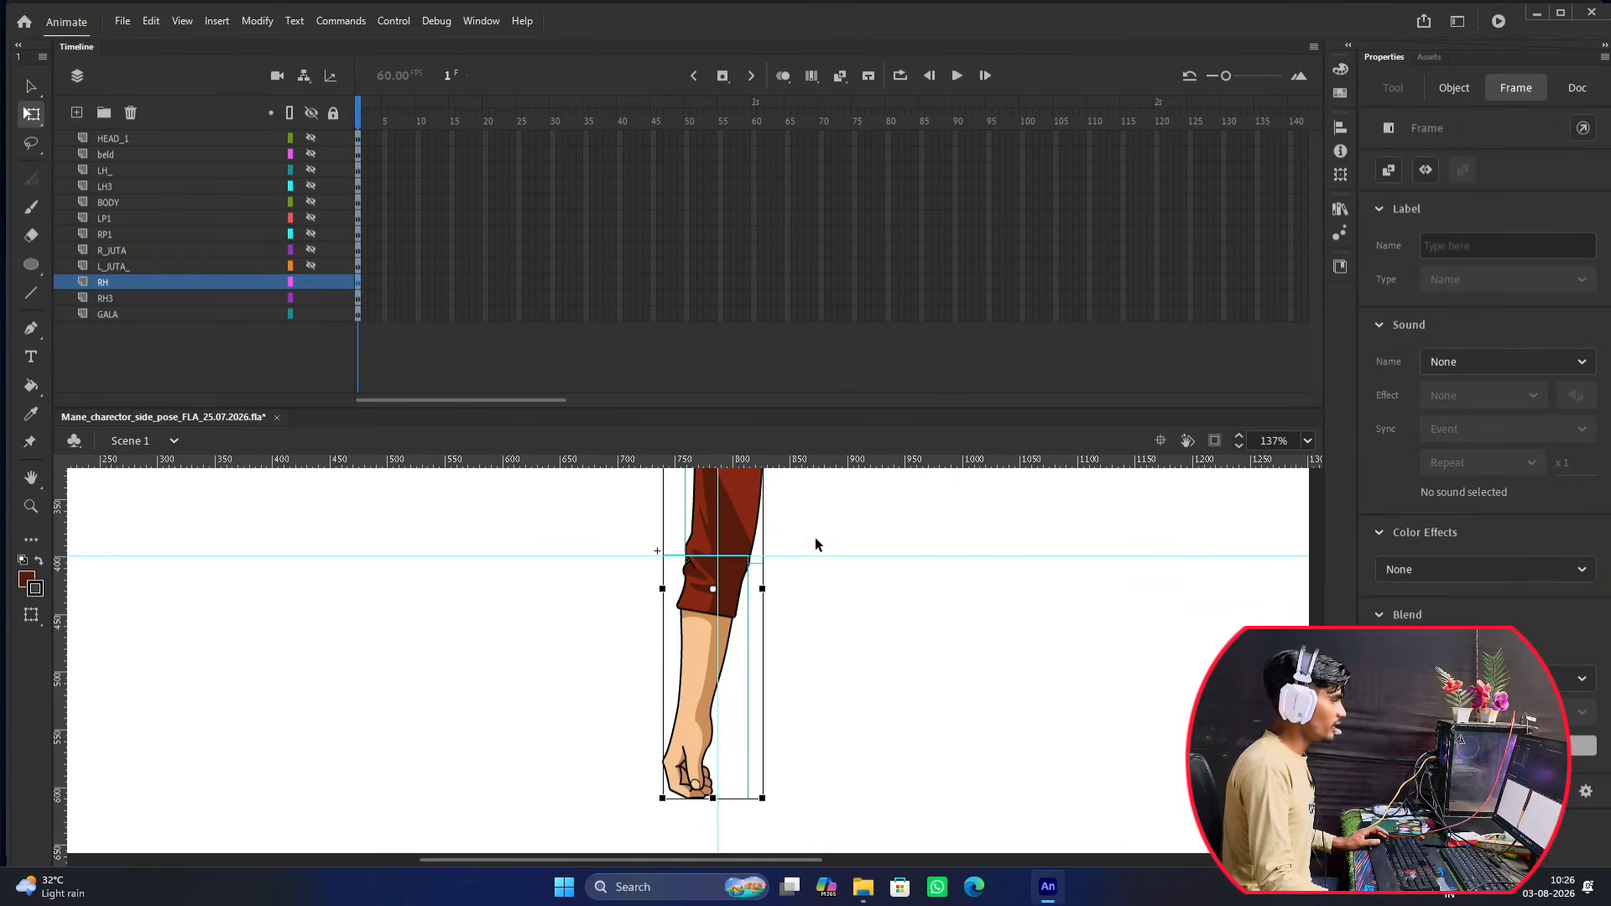
drag(814, 544, 750, 594)
scroll(679, 604, down, 1)
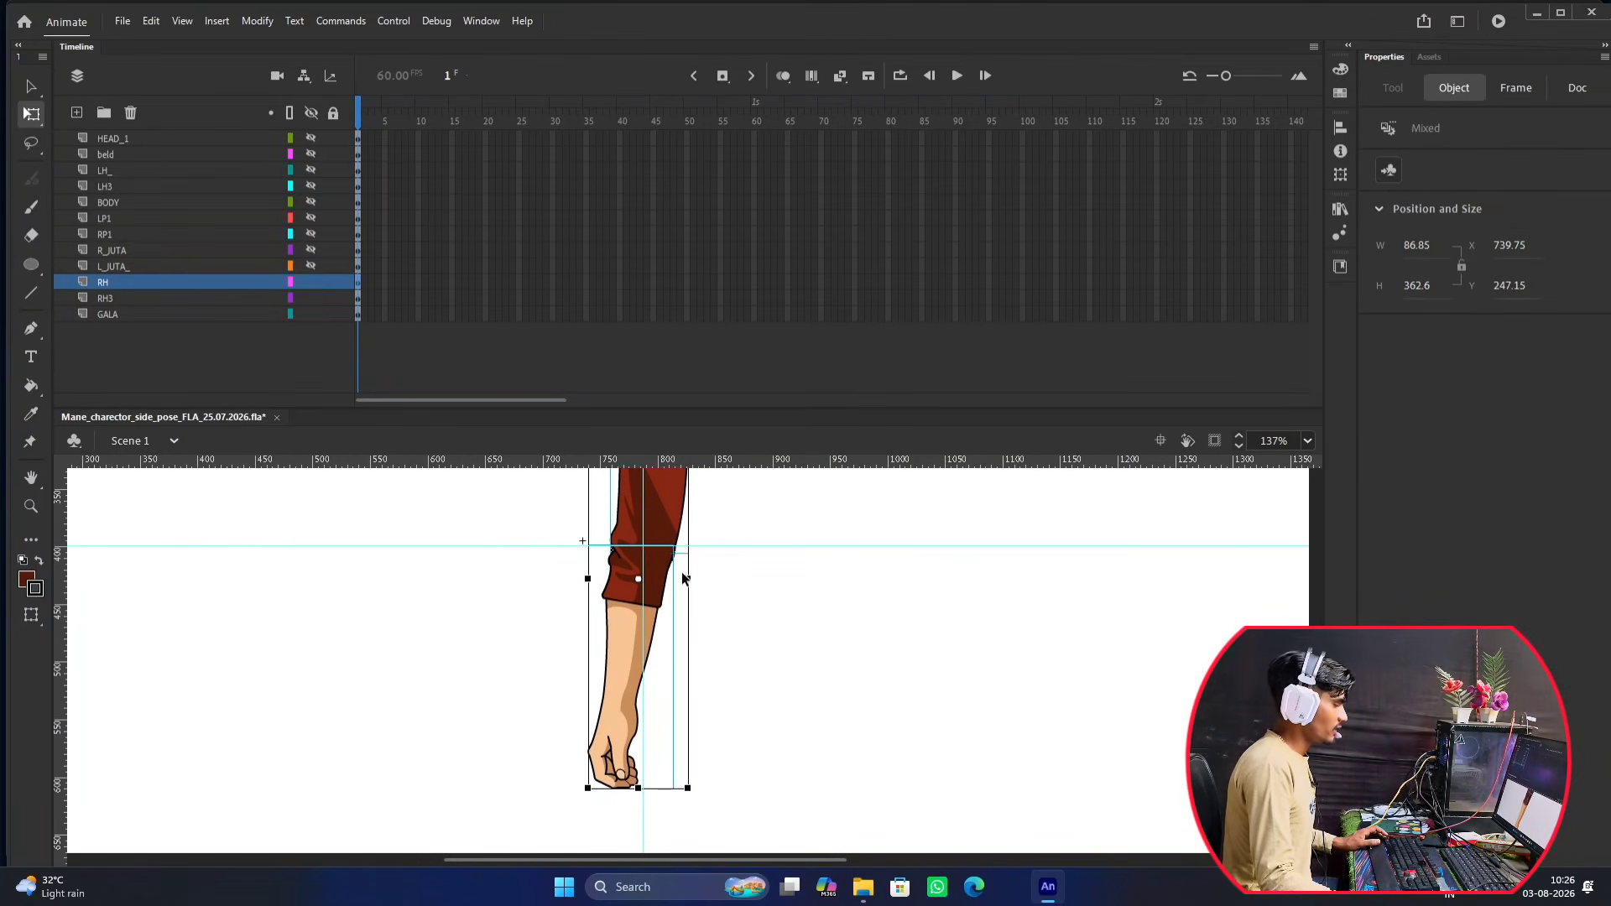
scroll(663, 580, up, 2)
scroll(651, 582, up, 2)
scroll(651, 649, up, 1)
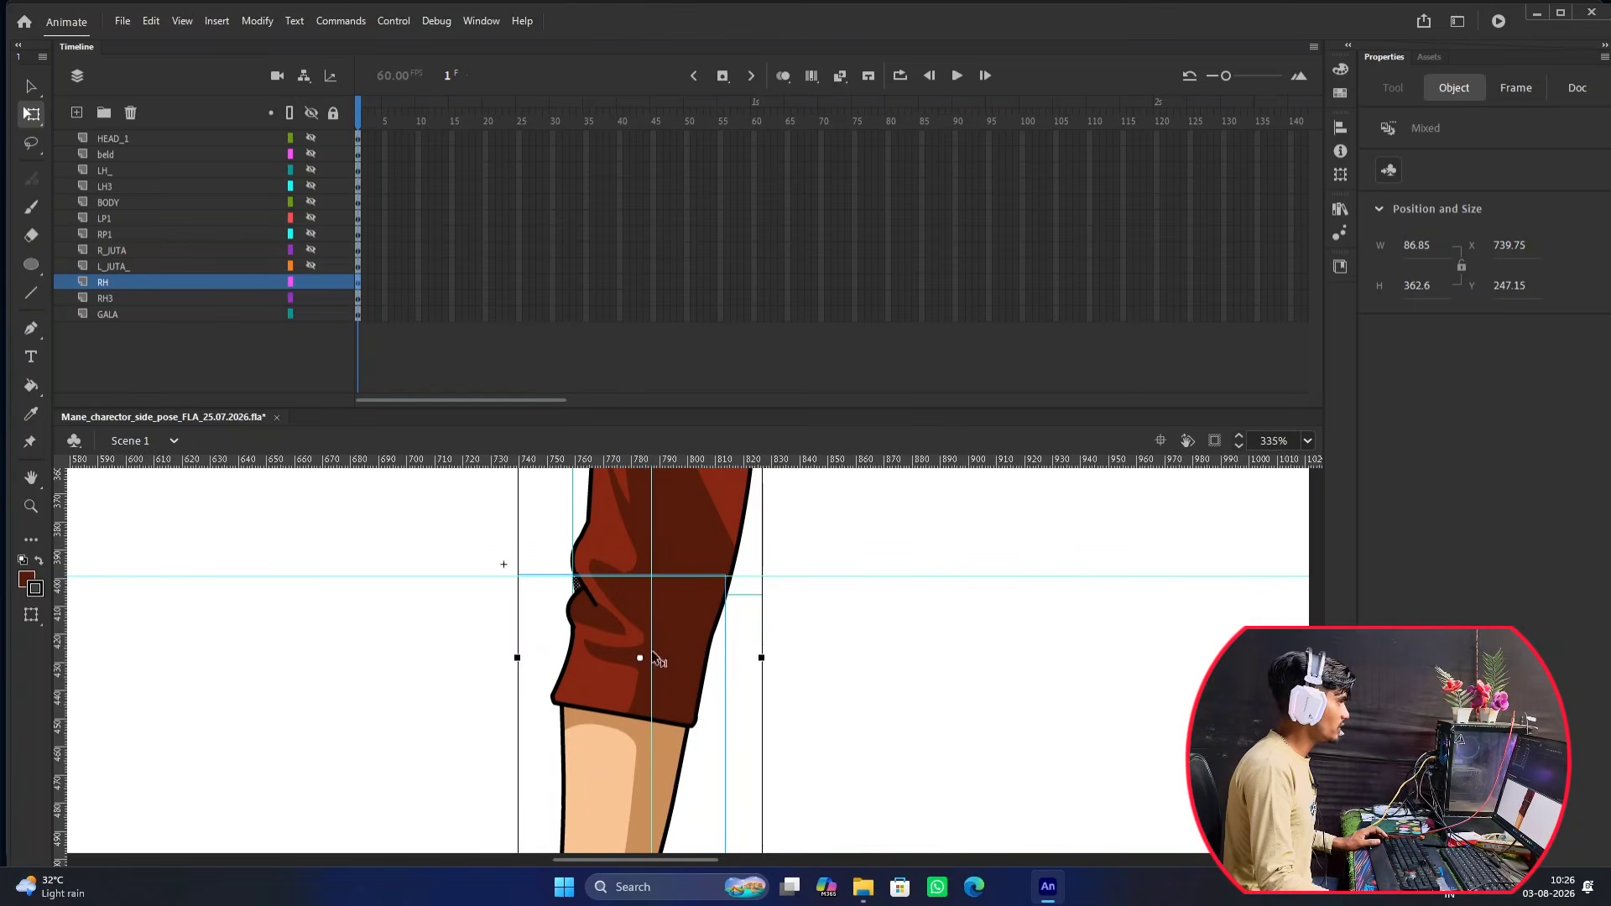
Select the forearm on the RH layer and examine its transformation point against the guide intersection at the elbow.
click(576, 718)
click(159, 300)
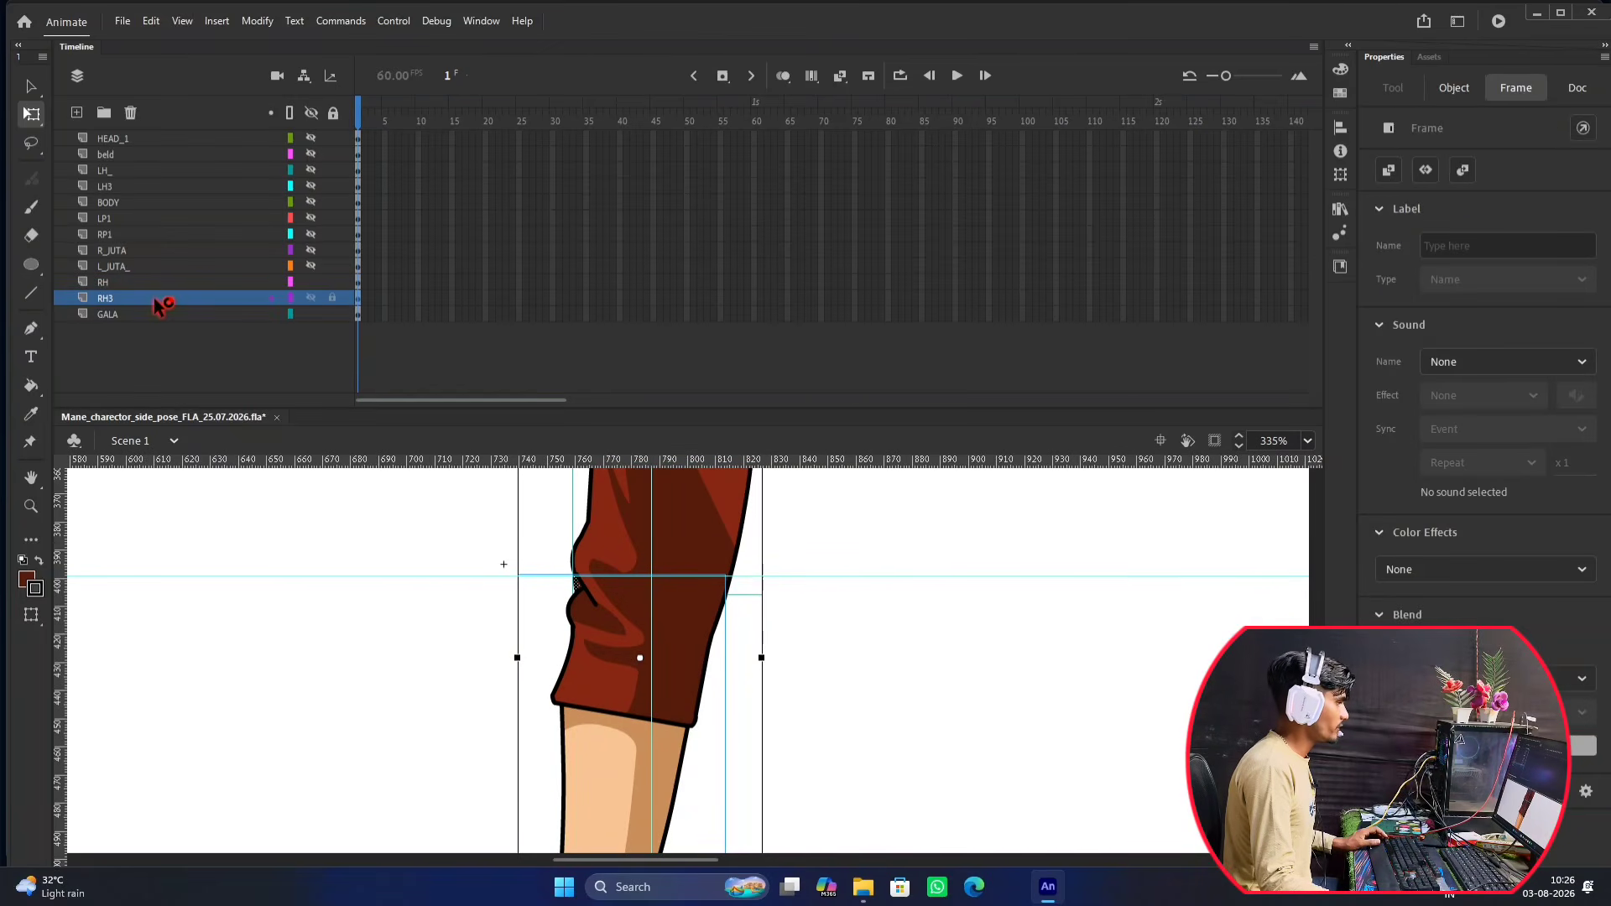
click(170, 284)
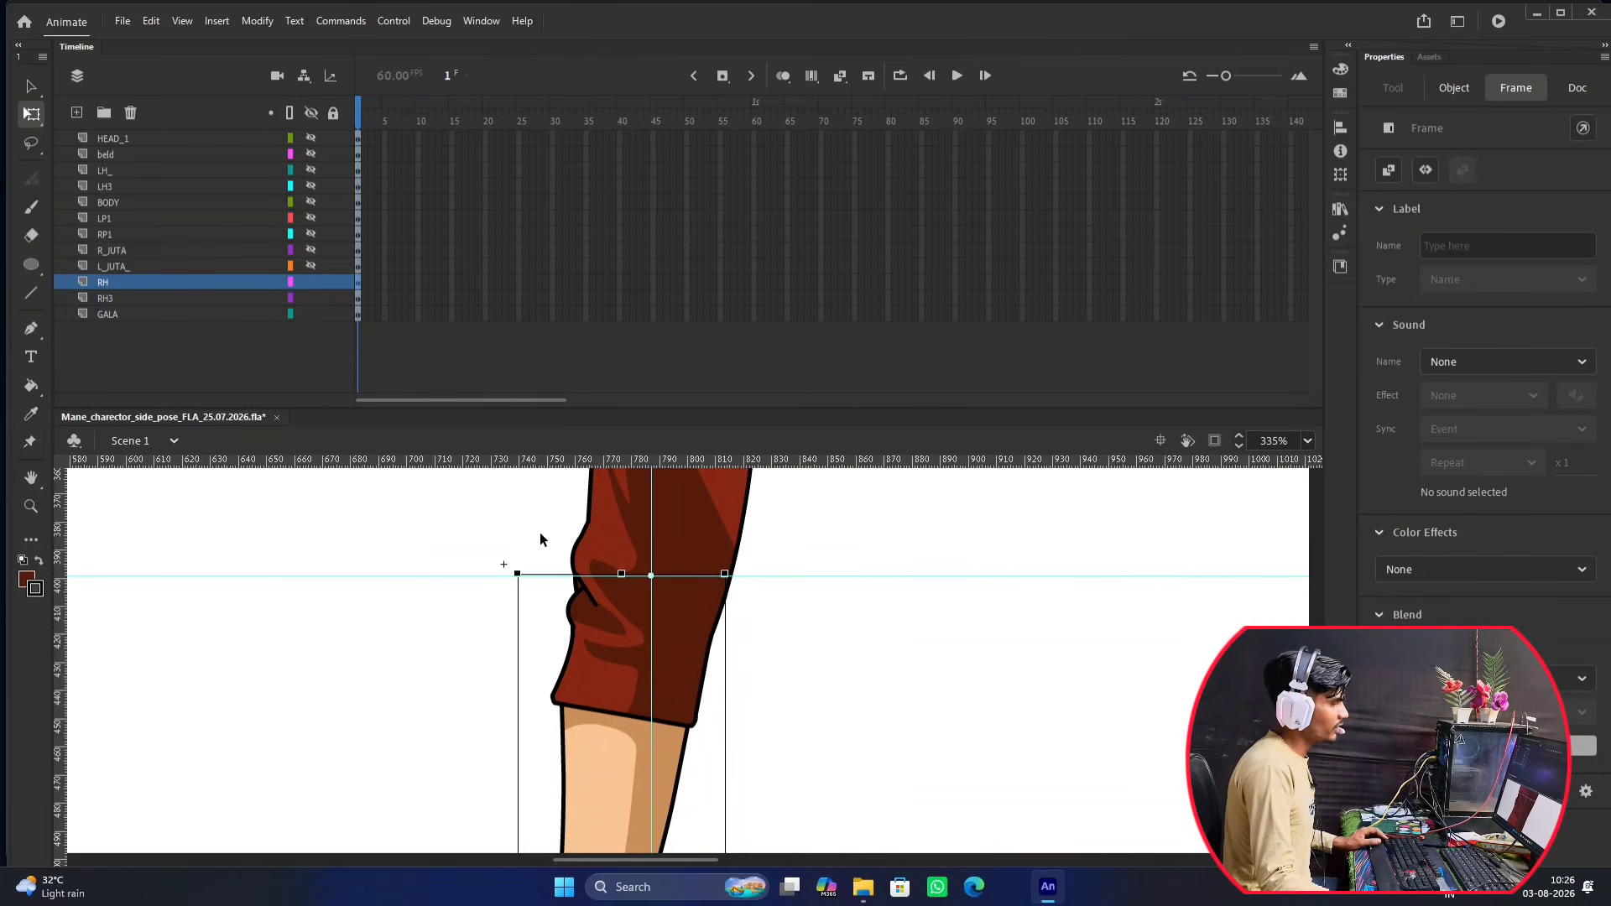
scroll(554, 554, down, 2)
scroll(595, 562, up, 3)
scroll(601, 561, up, 3)
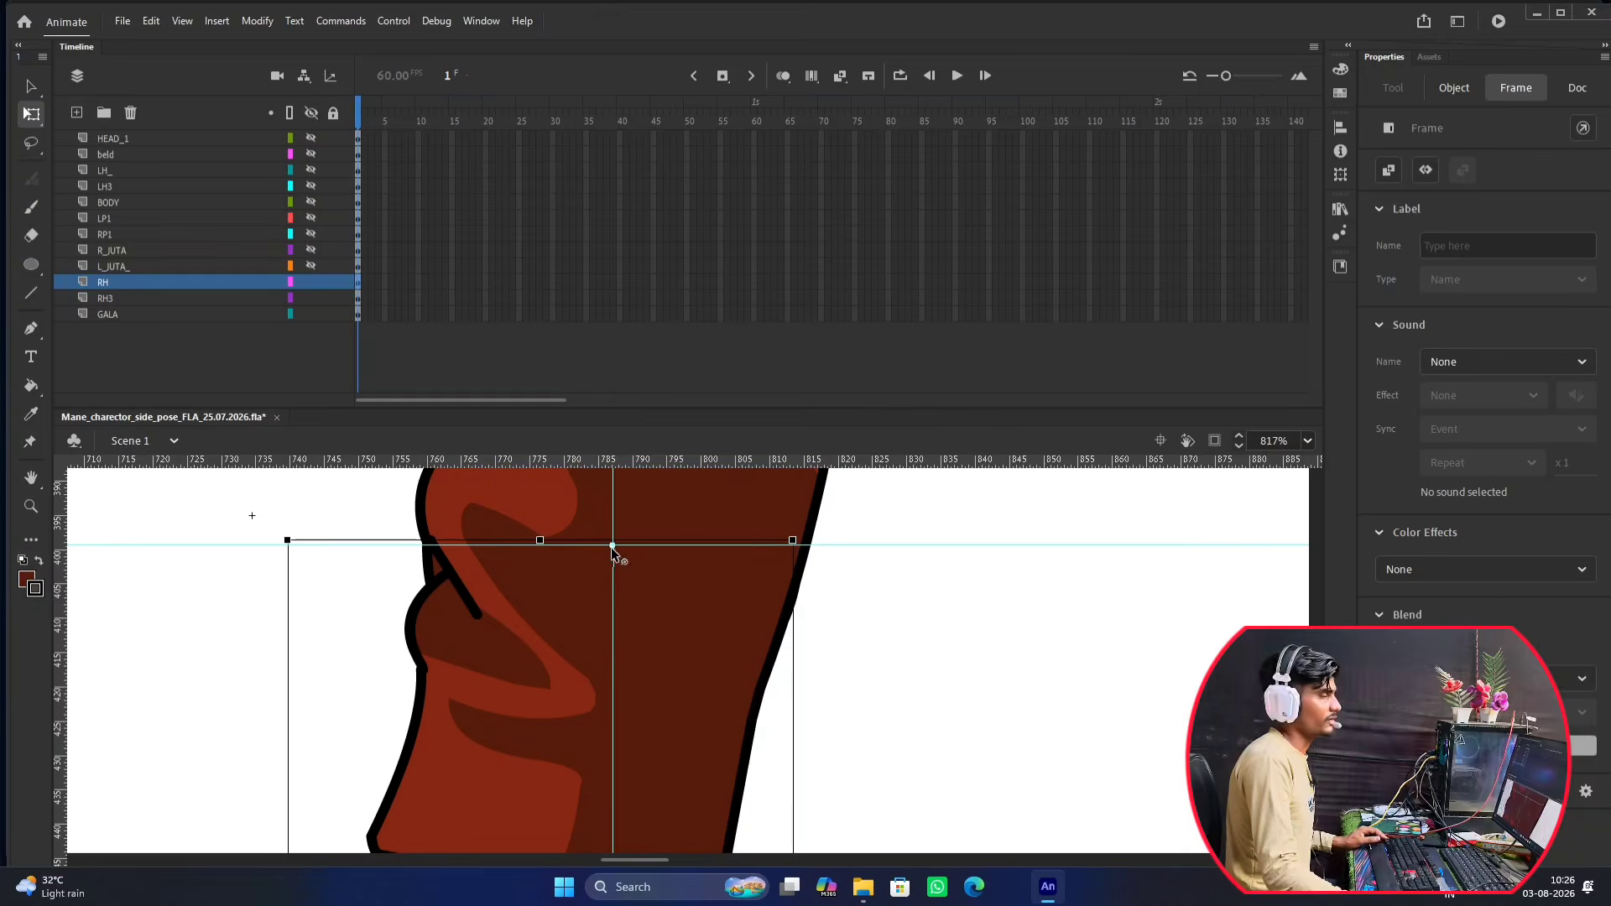
scroll(611, 547, up, 3)
scroll(612, 547, down, 10)
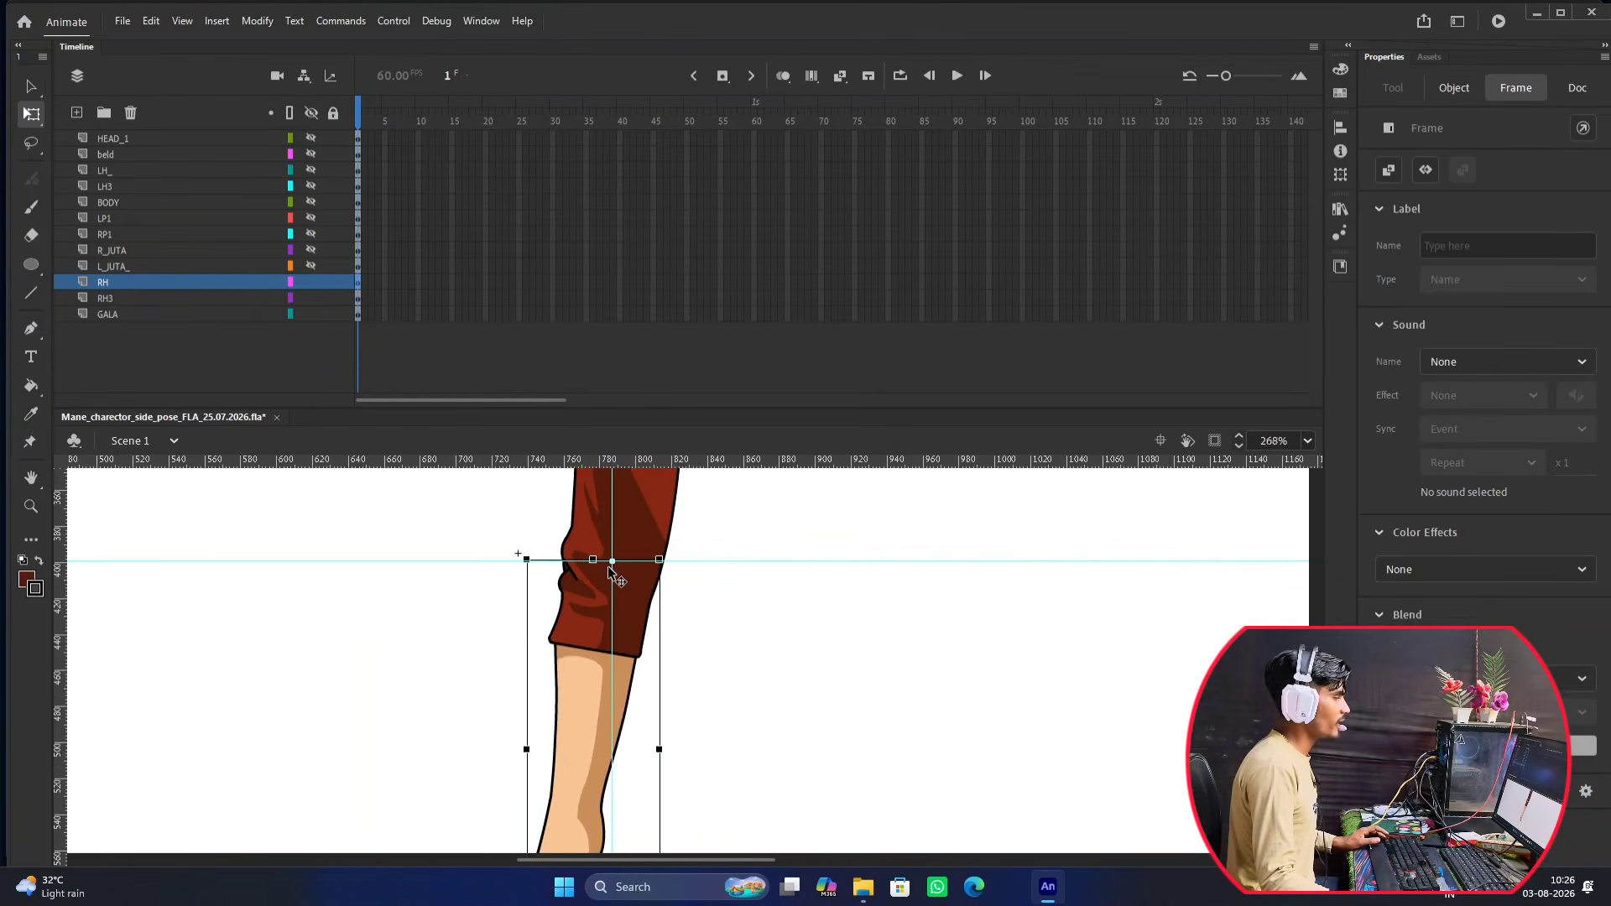
scroll(749, 606, down, 2)
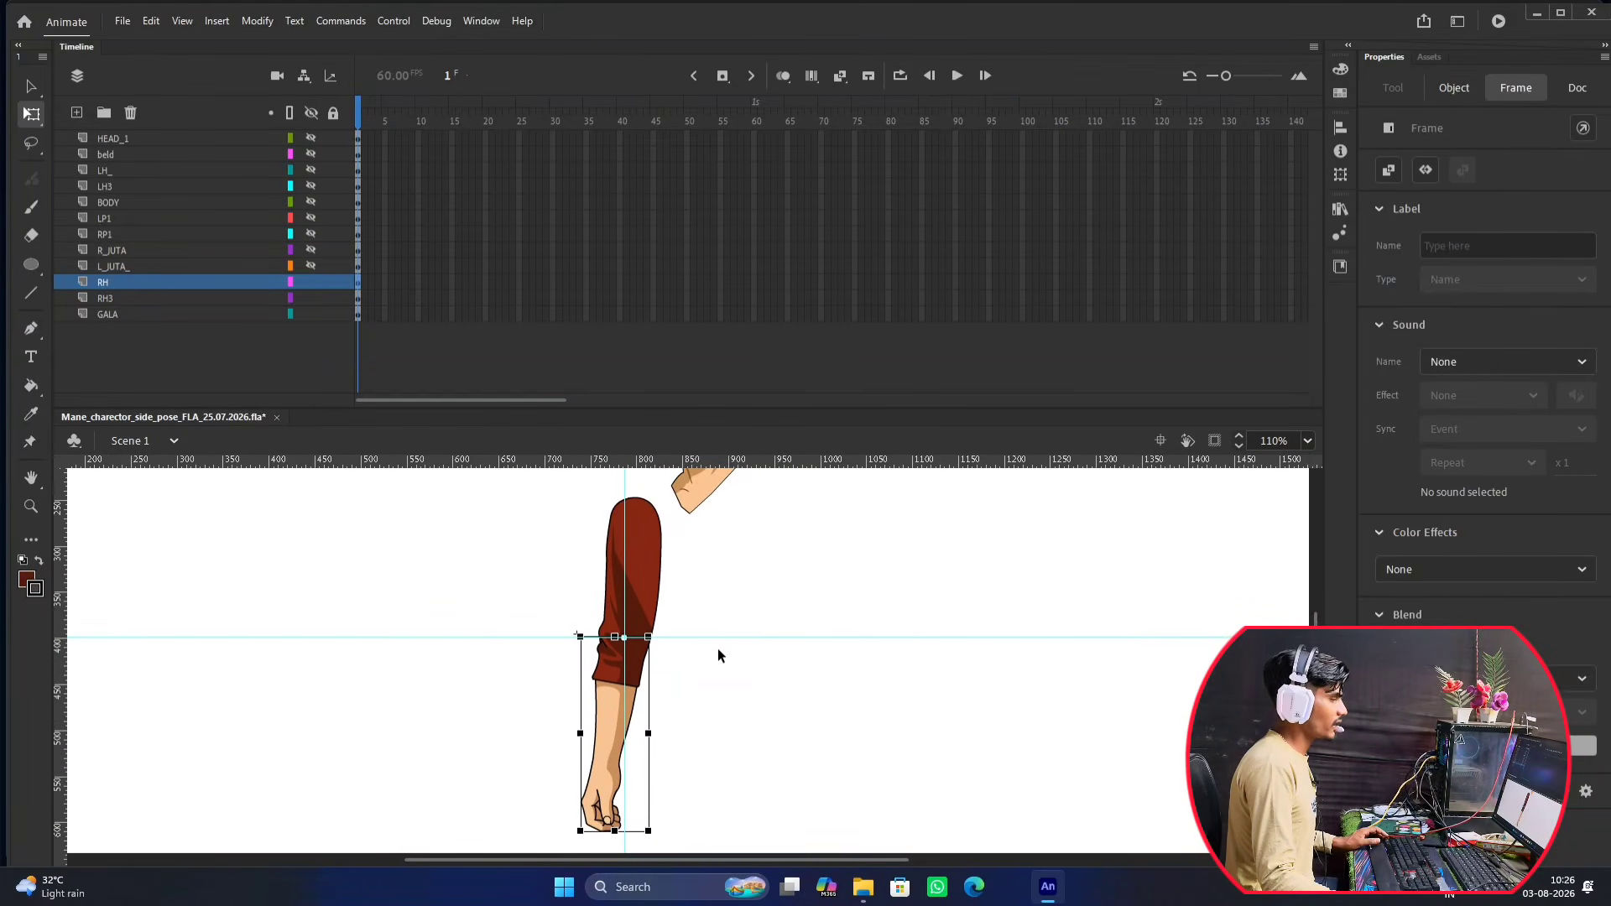
Remove the horizontal and vertical guides from the stage and hide the GALA layer.
drag(720, 638, 718, 464)
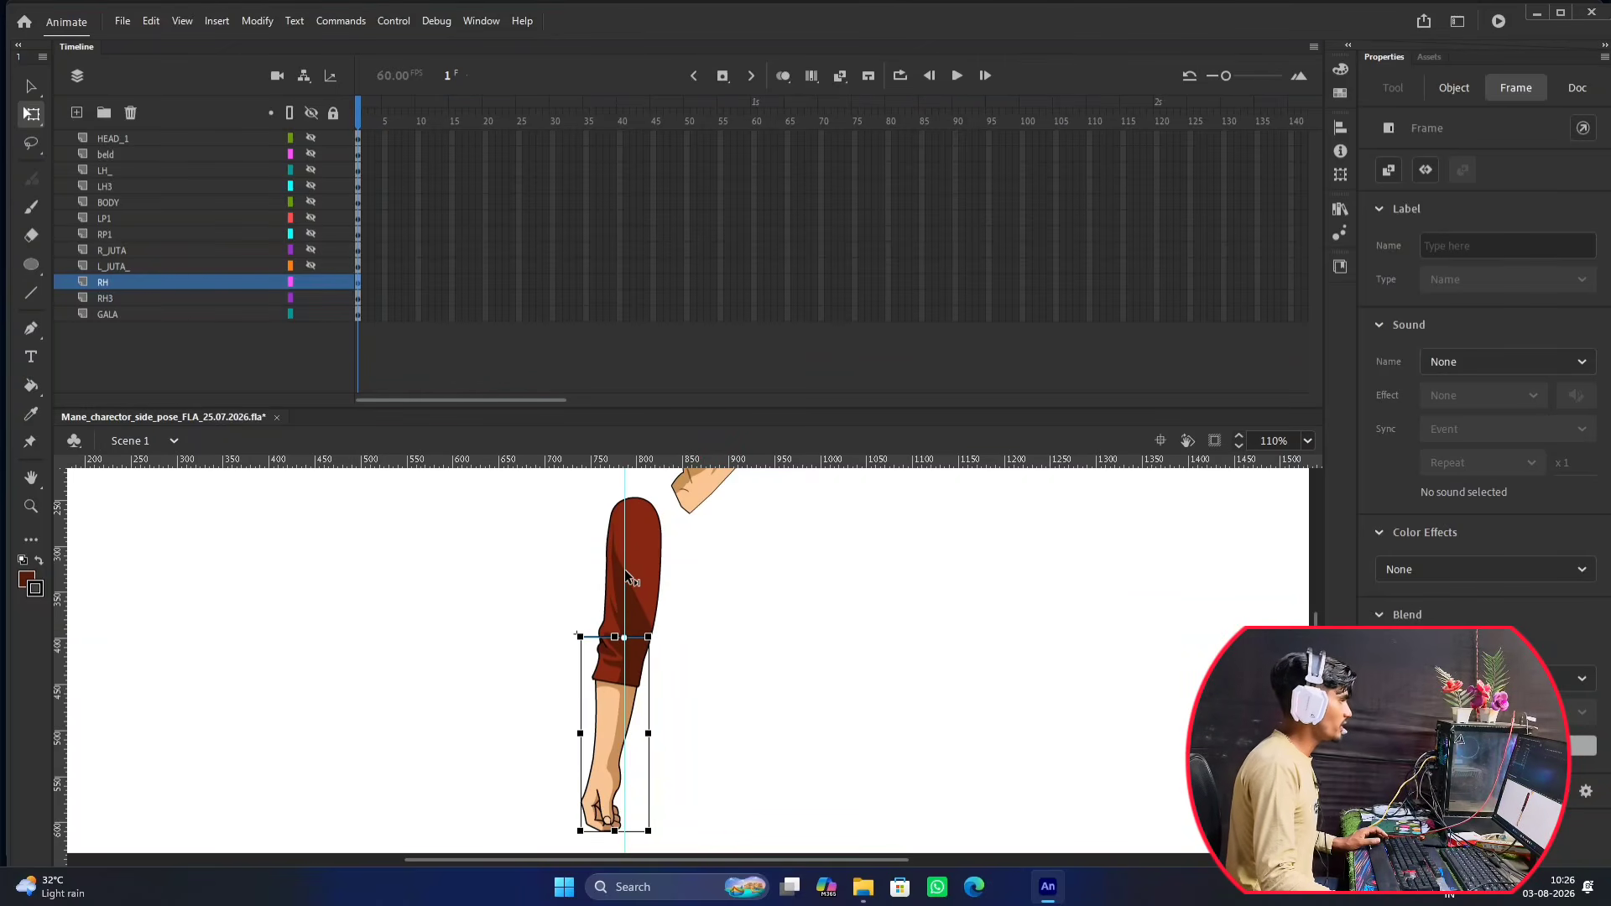
drag(624, 569, 7, 606)
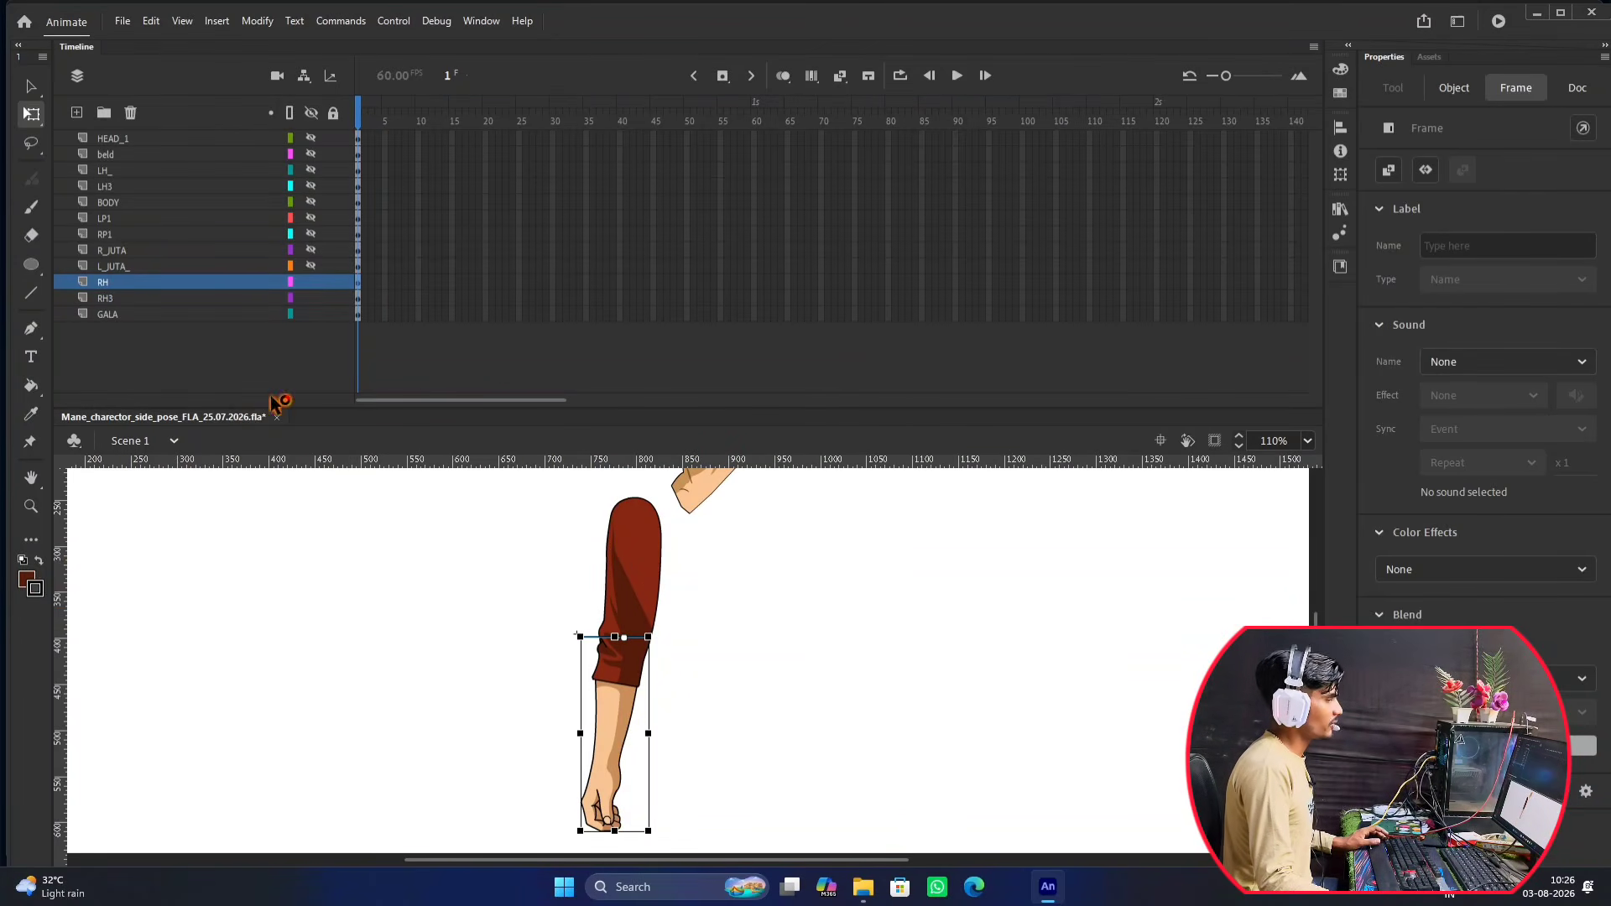
scroll(693, 535, down, 2)
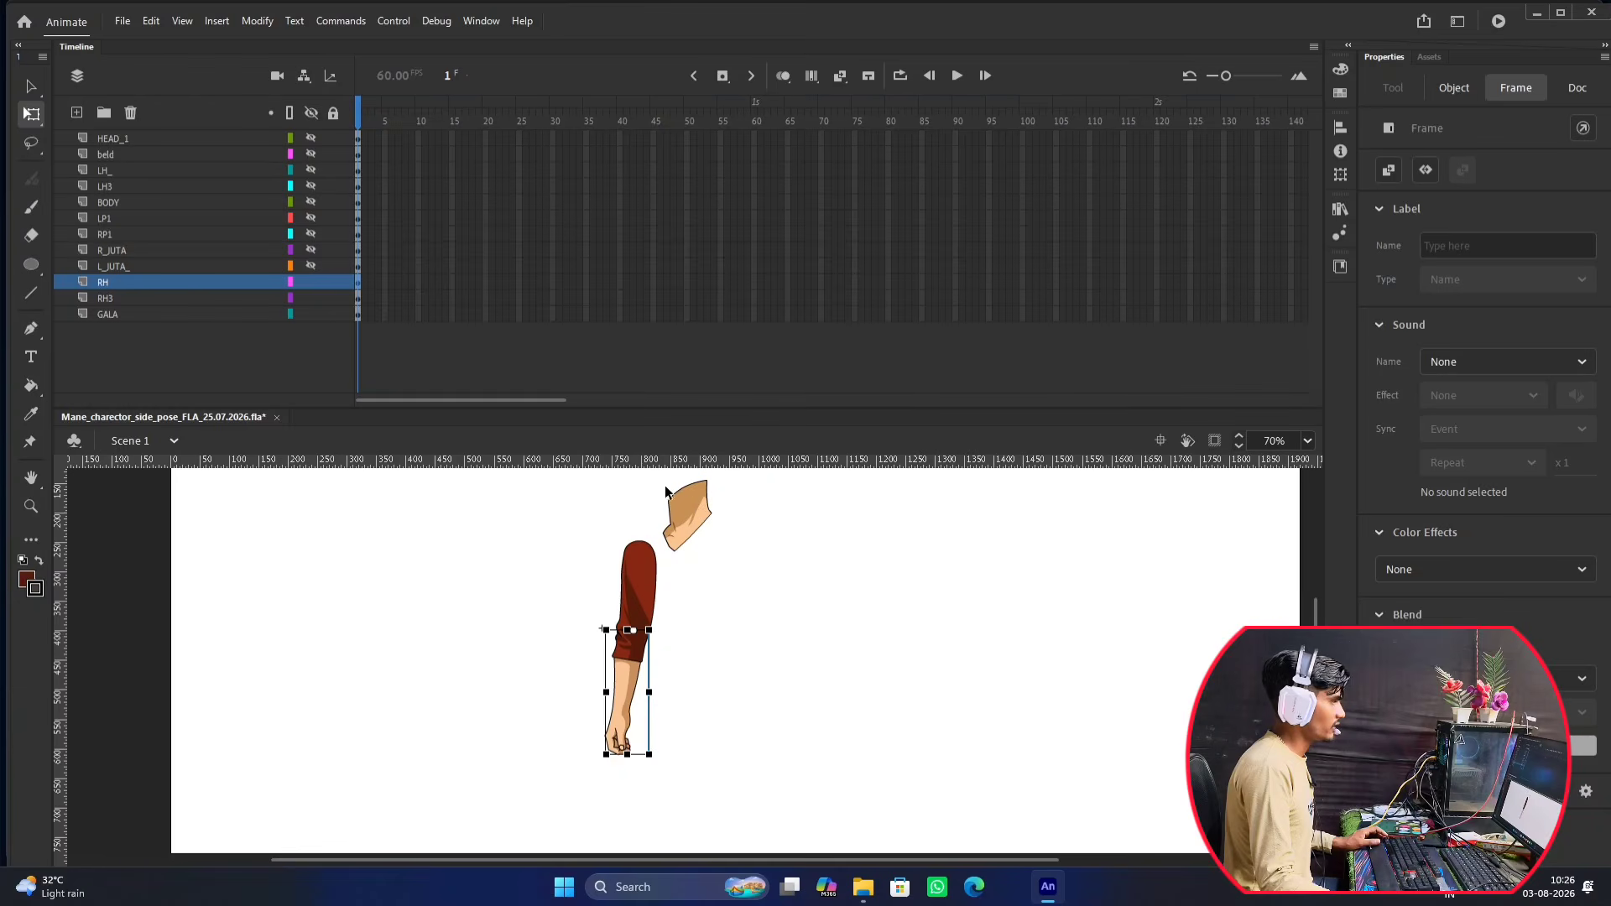
click(311, 315)
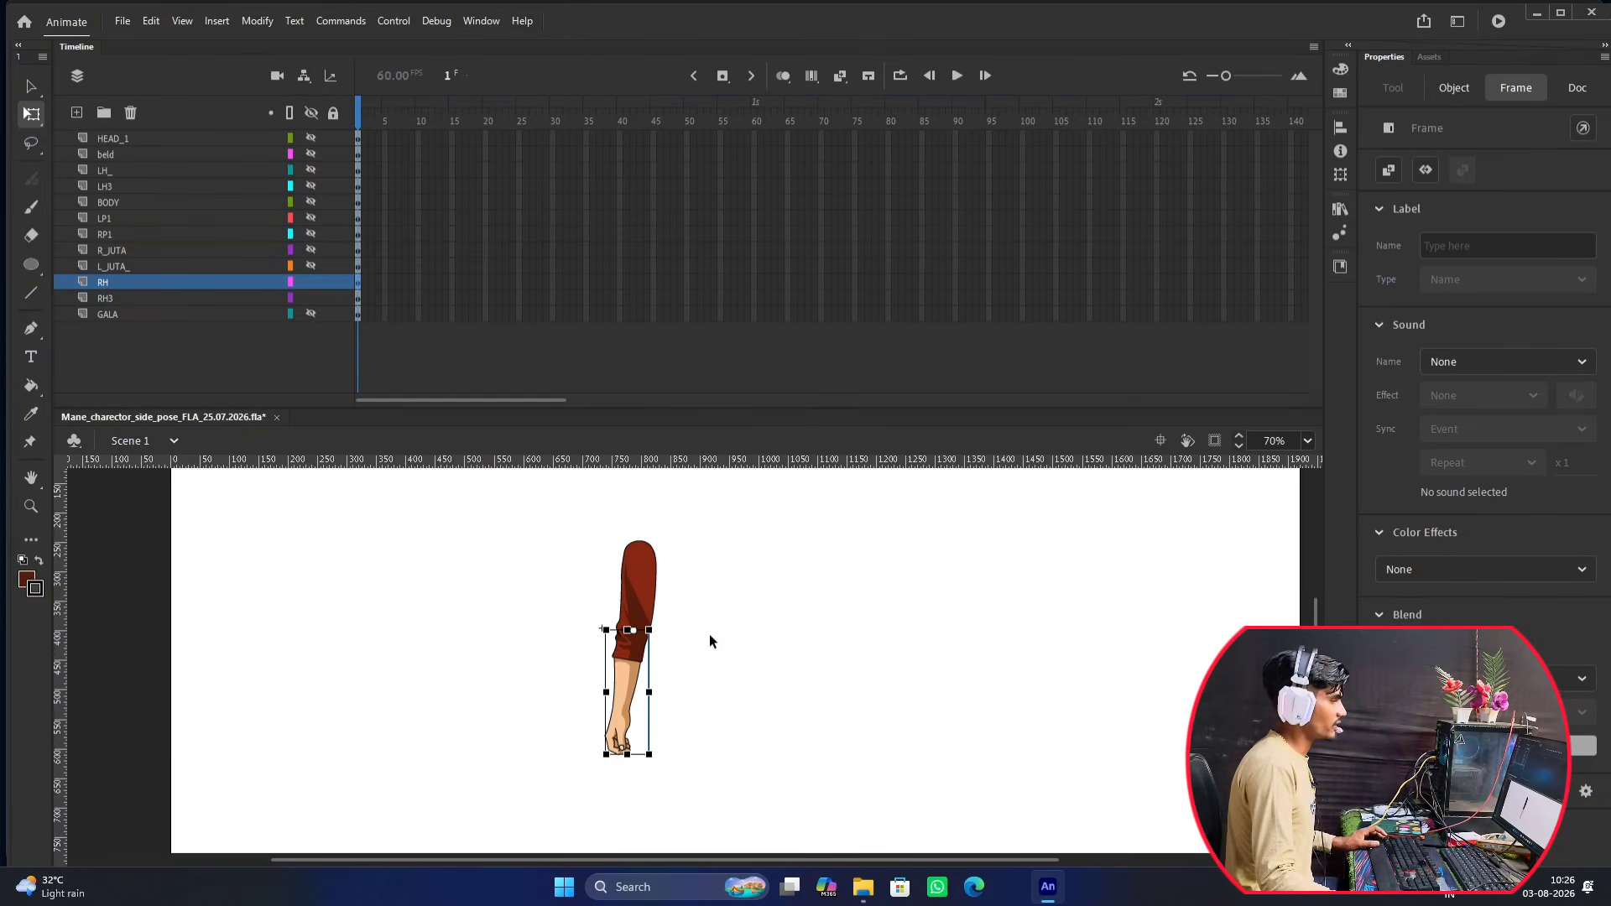
Clear the forearm selection, select the upper arm group on the stage, and make RH3 the active layer.
click(702, 637)
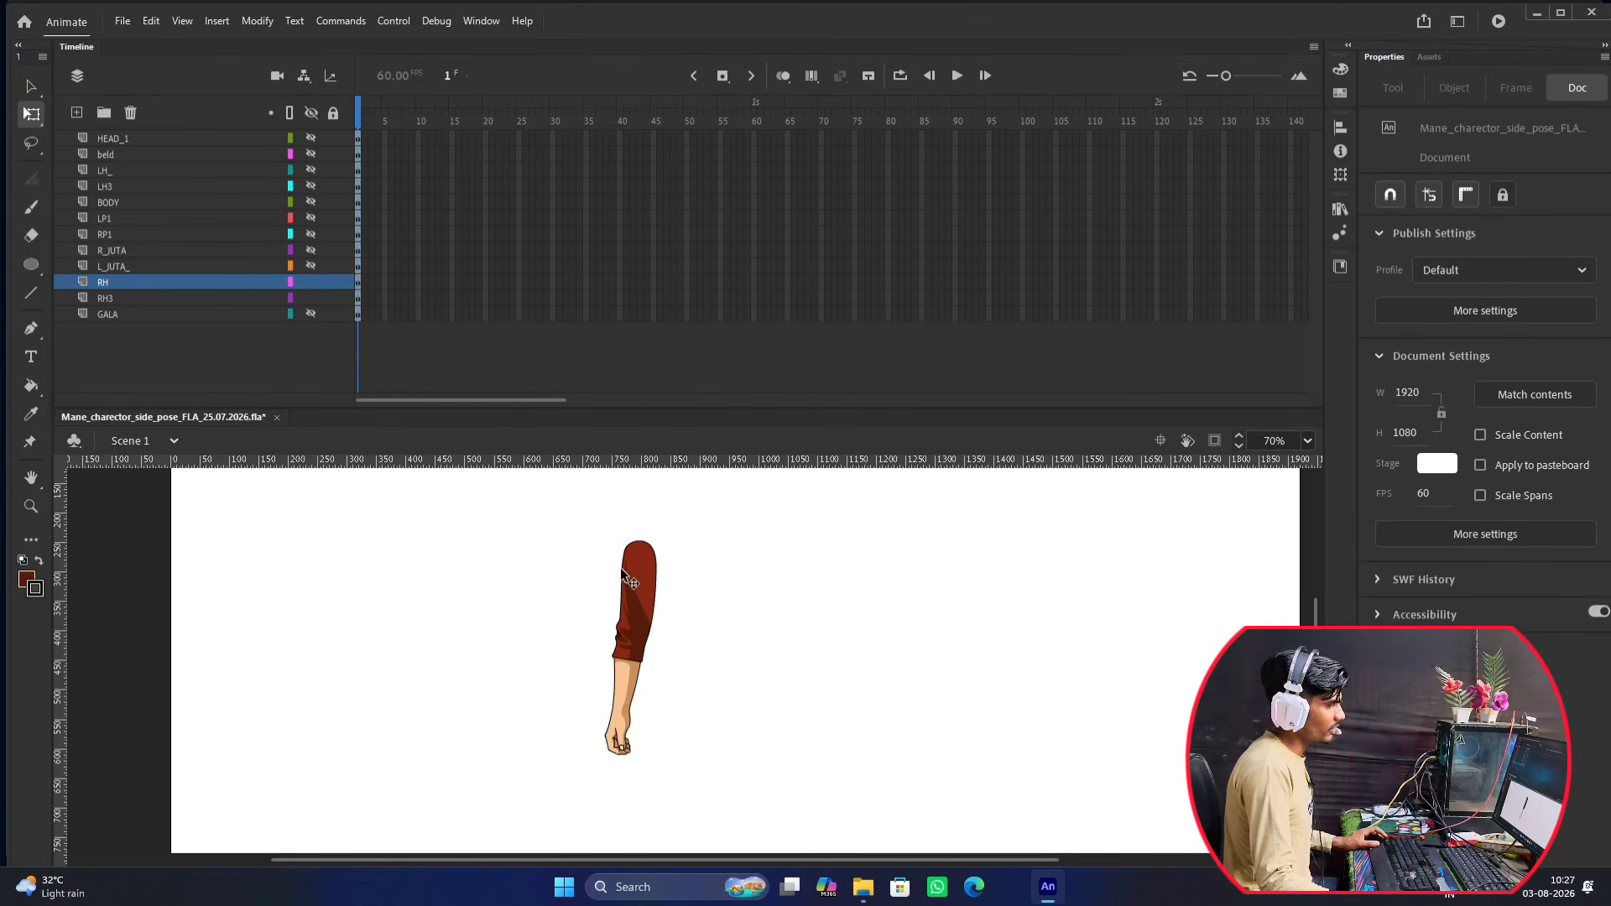
drag(551, 512, 695, 595)
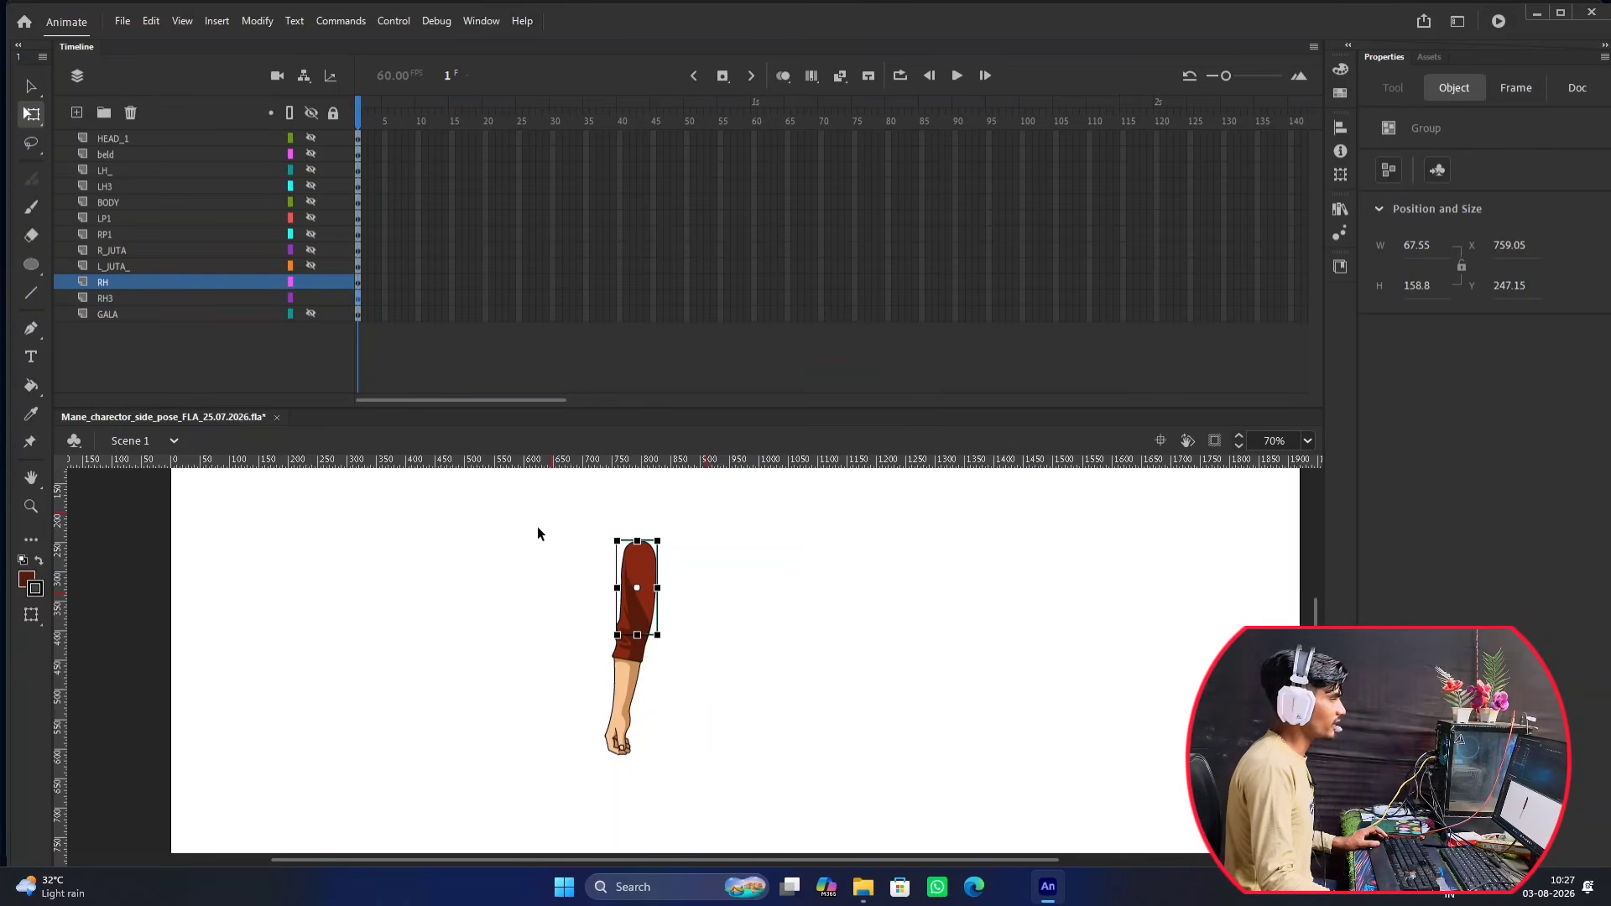
drag(537, 530, 705, 601)
click(666, 585)
click(206, 298)
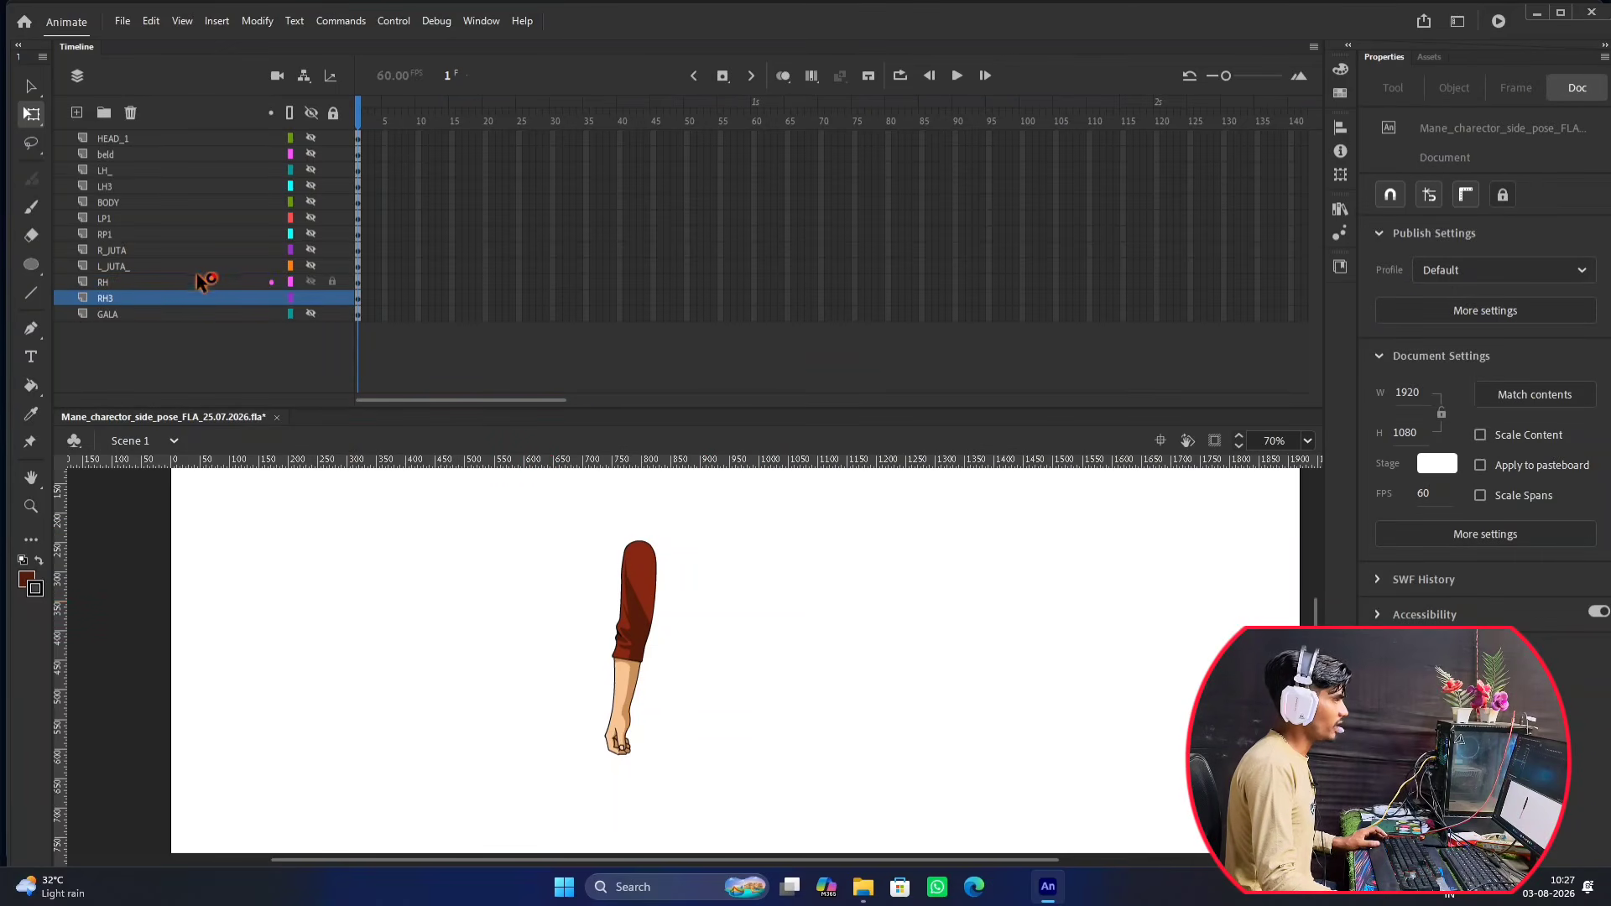
Convert the upper arm group on the RH3 layer into a Graphic symbol, keeping the suggested name.
click(205, 267)
click(172, 250)
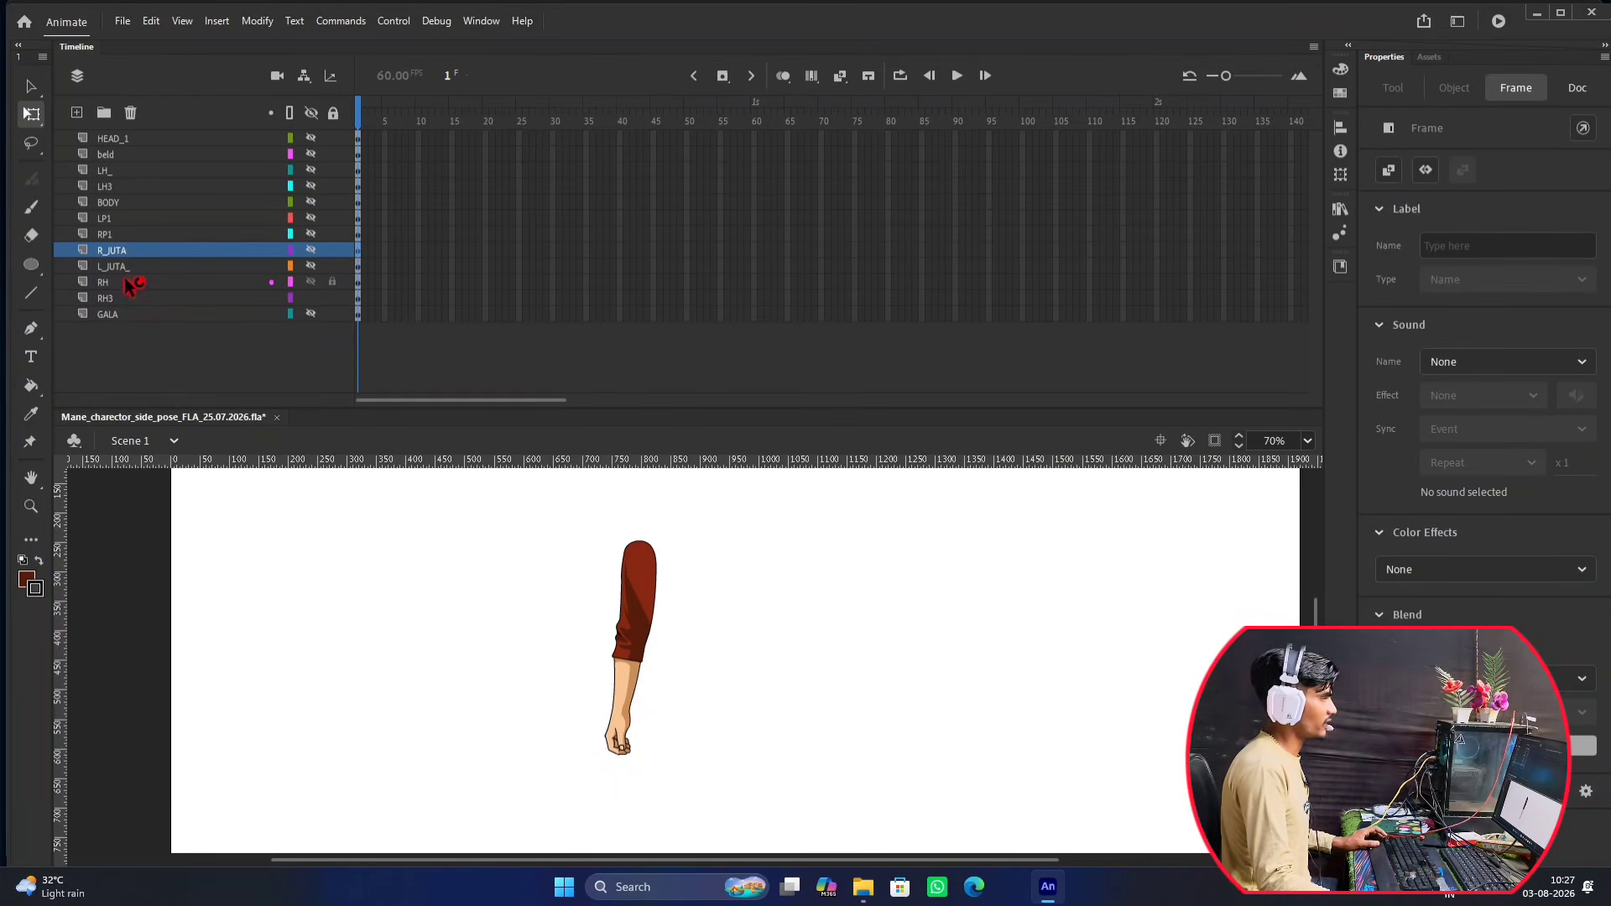
click(130, 283)
click(135, 299)
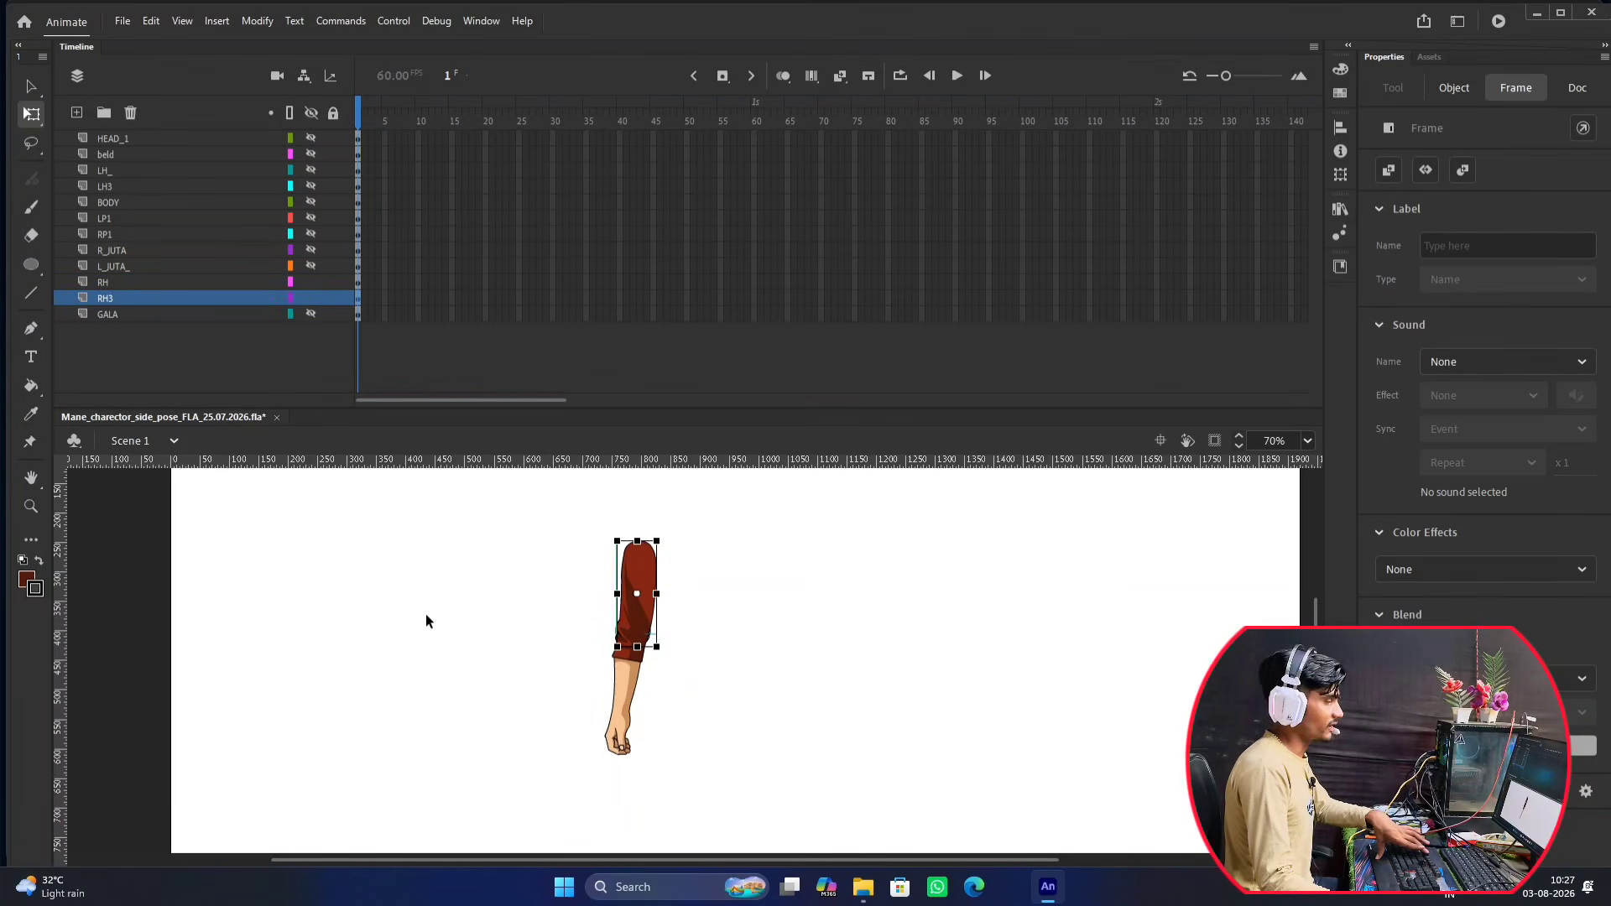
key(F8)
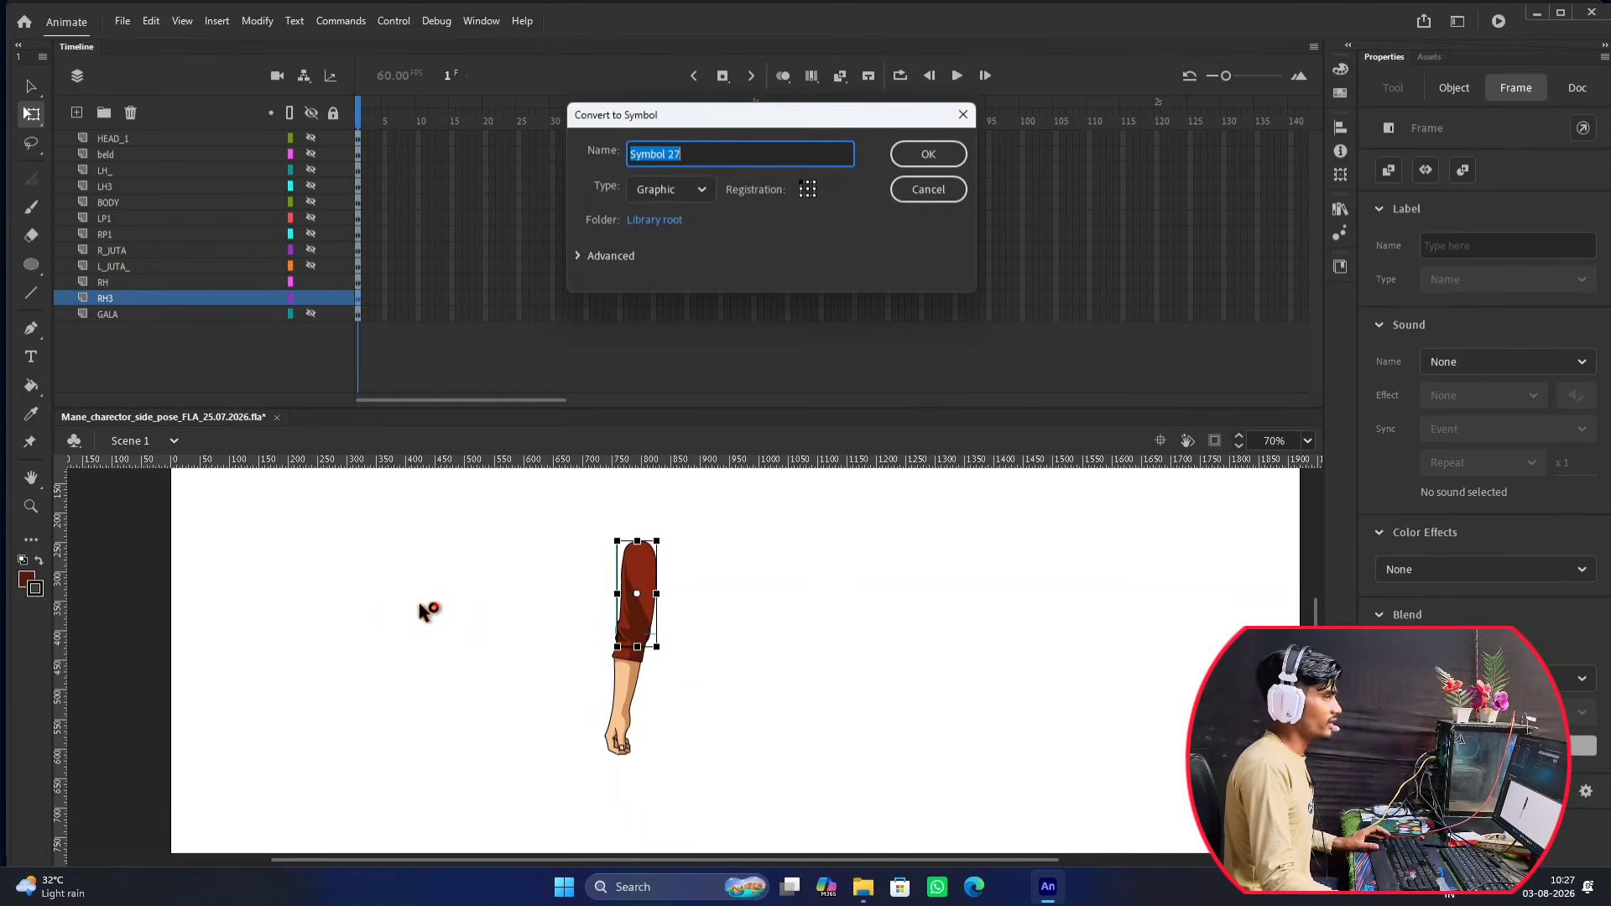
click(929, 156)
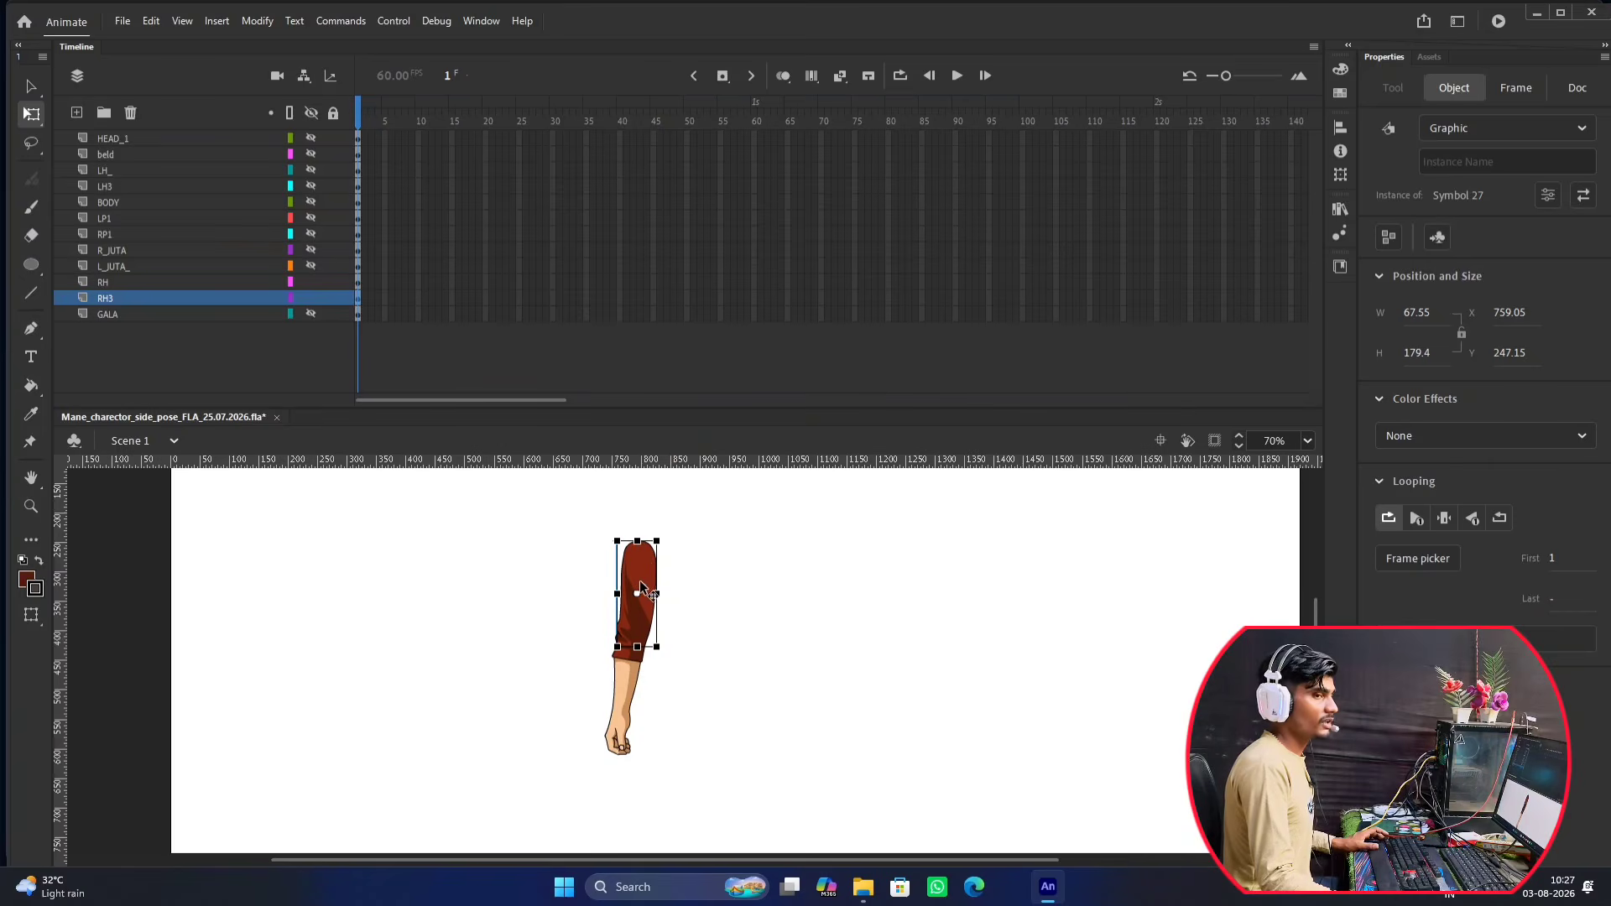
Move the upper arm symbol's transformation point to its top centre at the shoulder and clear the selection.
scroll(642, 588, up, 3)
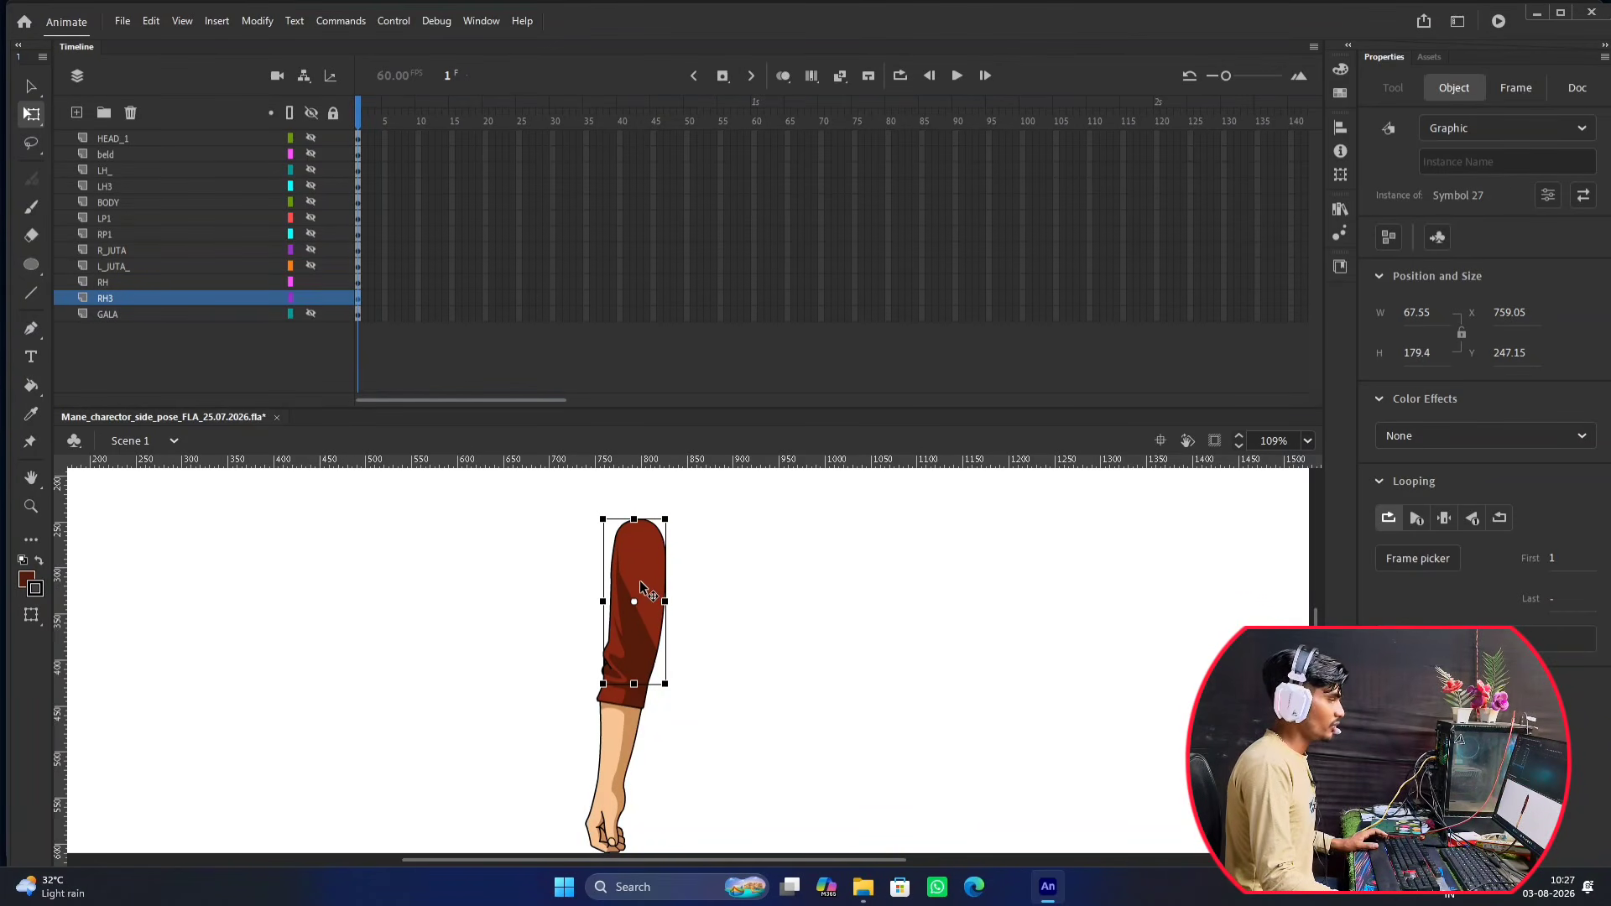
drag(635, 601, 636, 522)
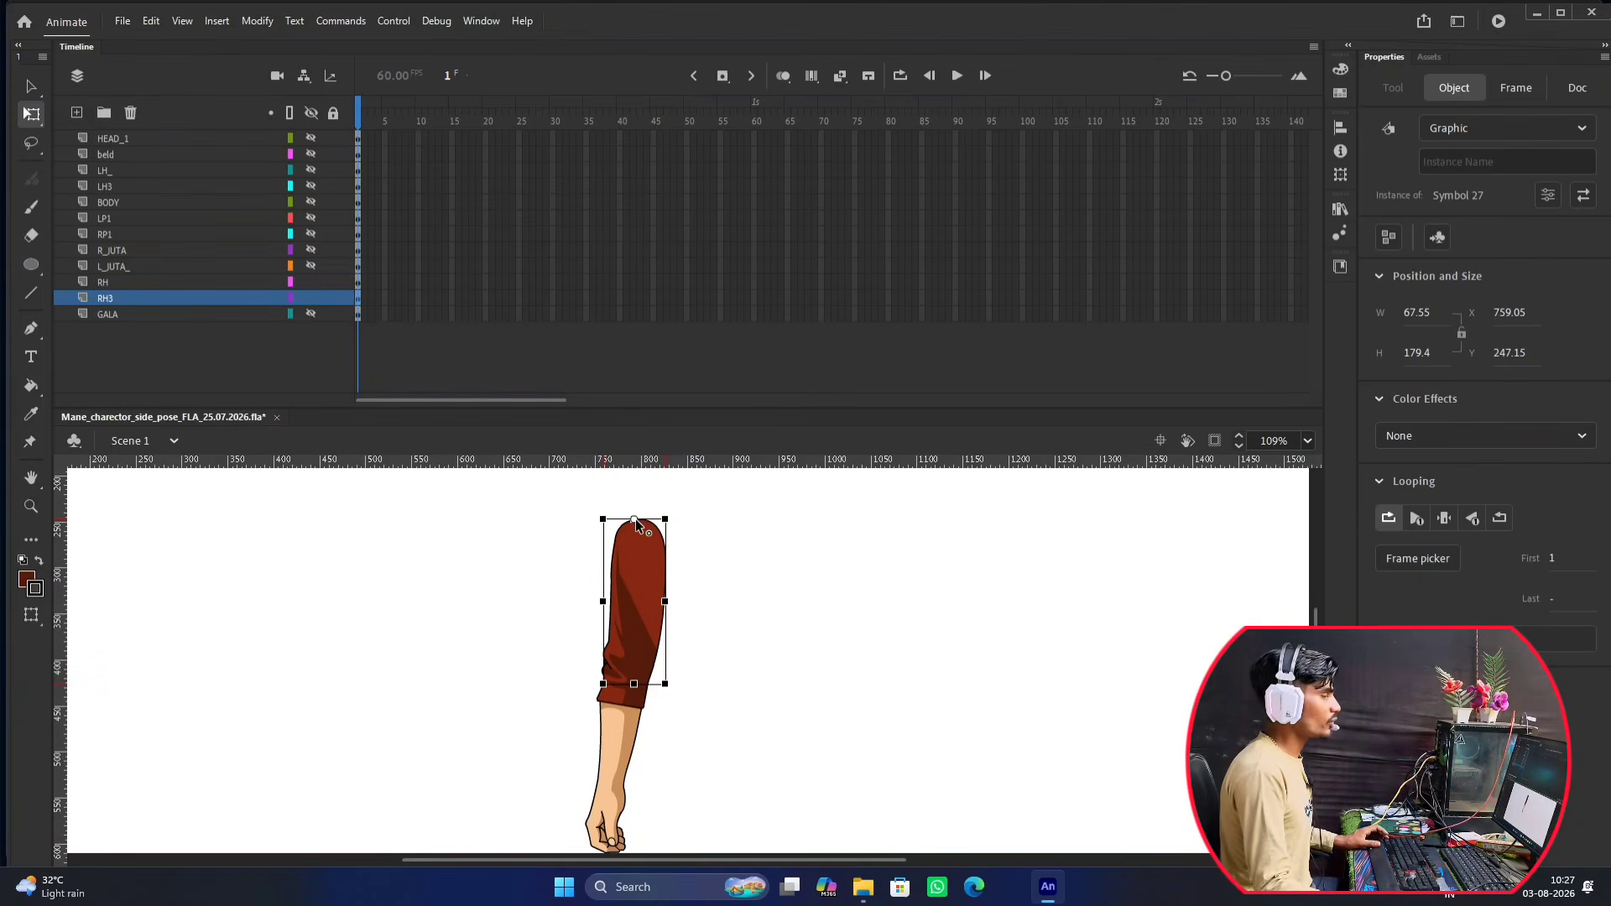
scroll(636, 525, down, 3)
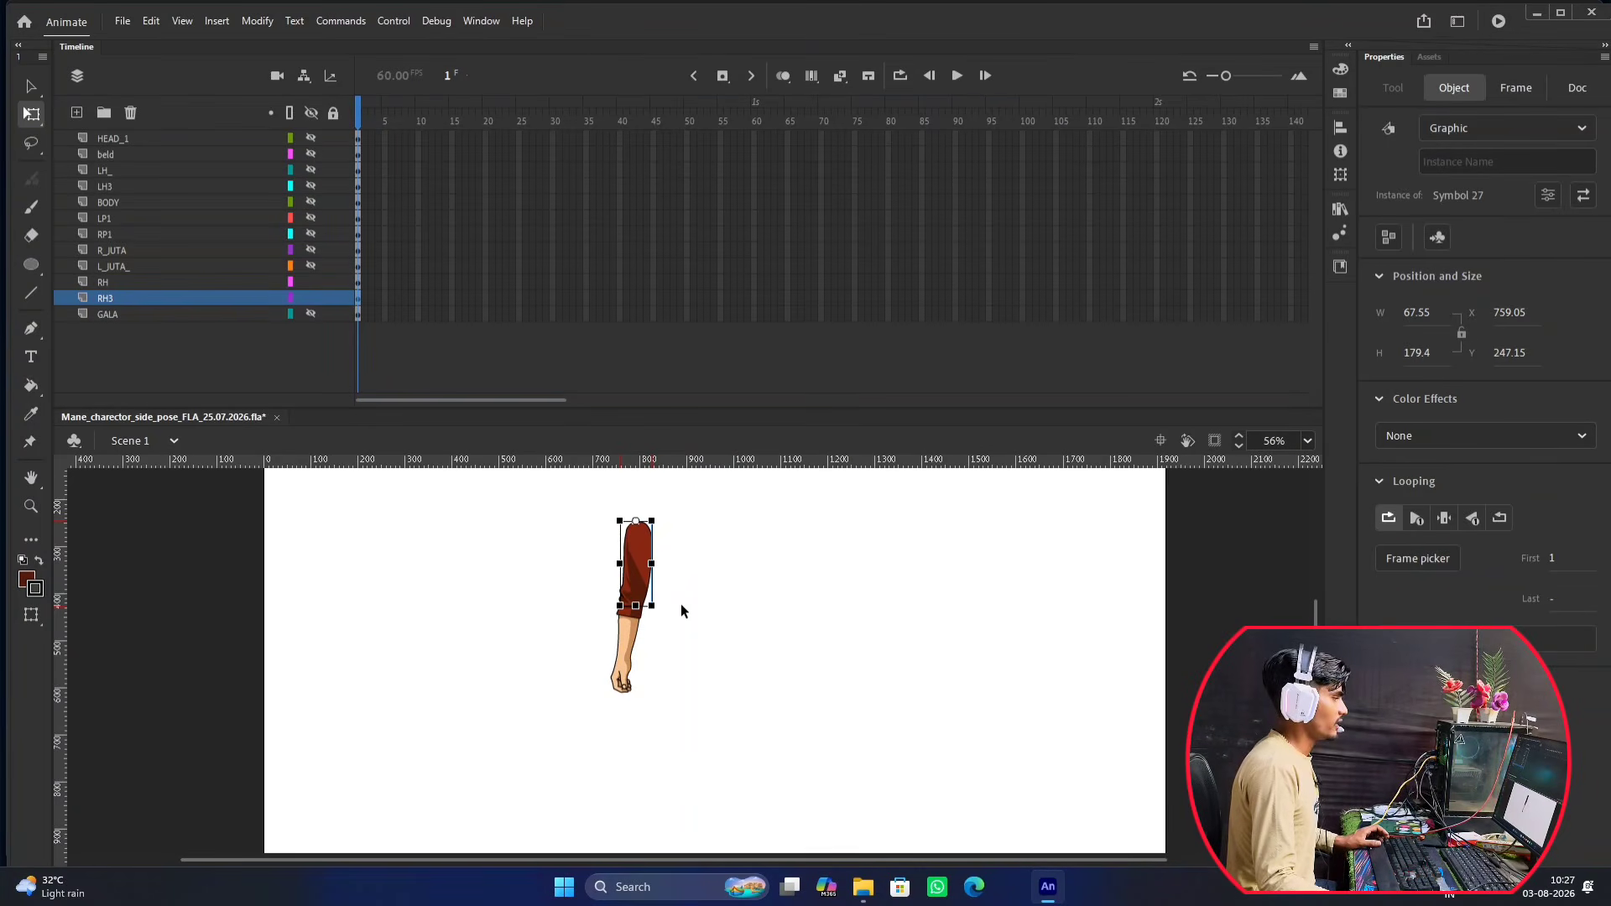
click(760, 587)
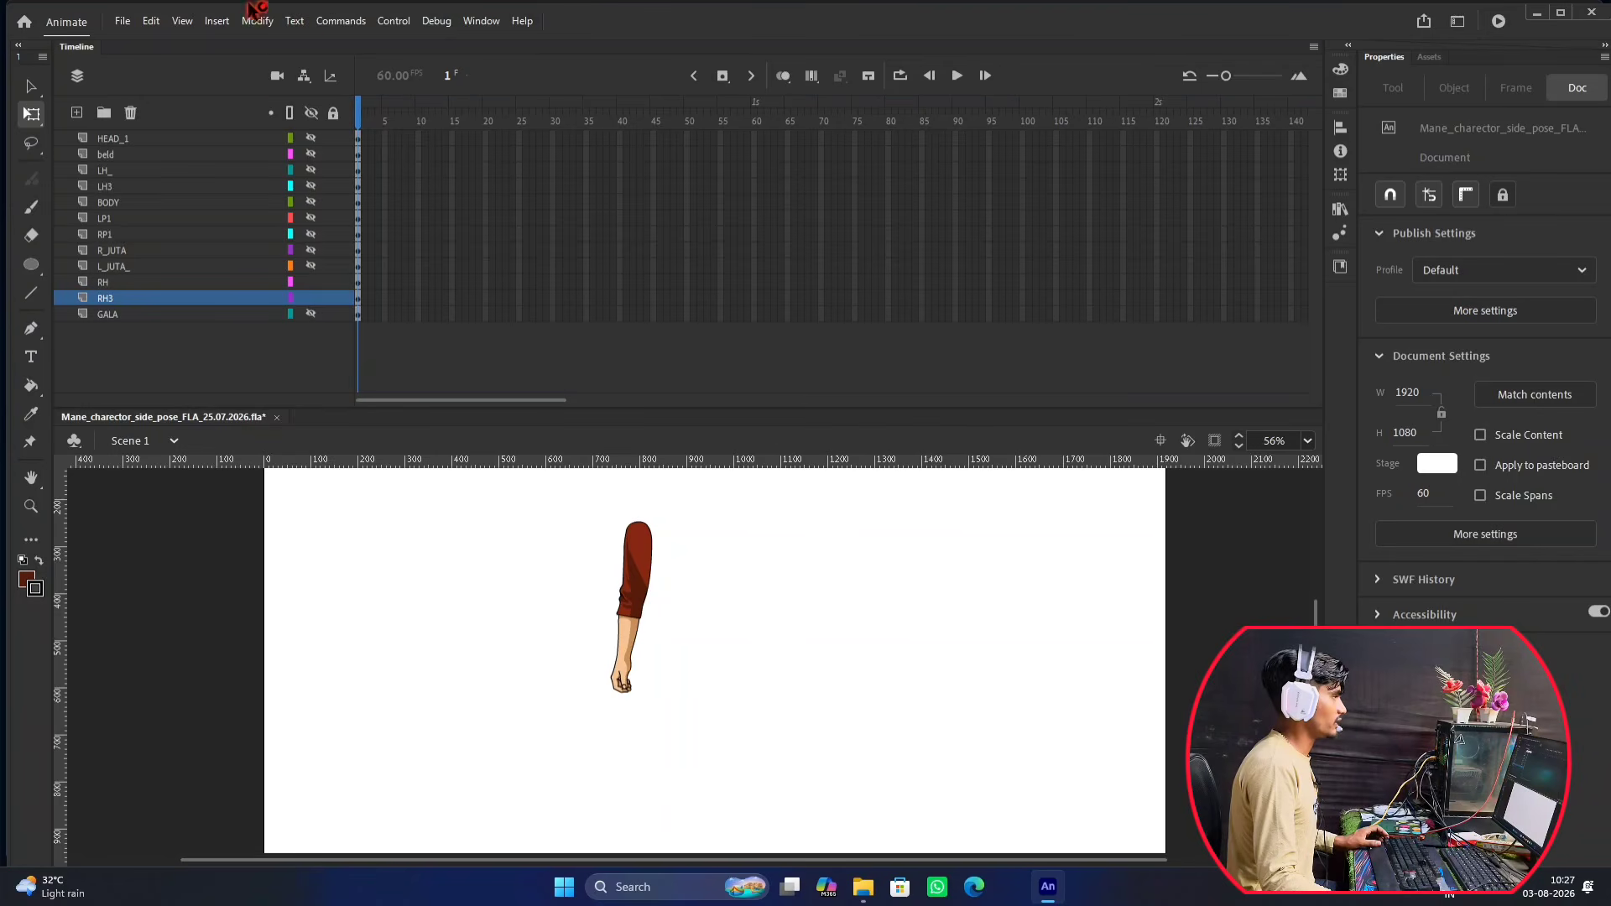
Make all of the character's layers visible on the stage.
click(312, 113)
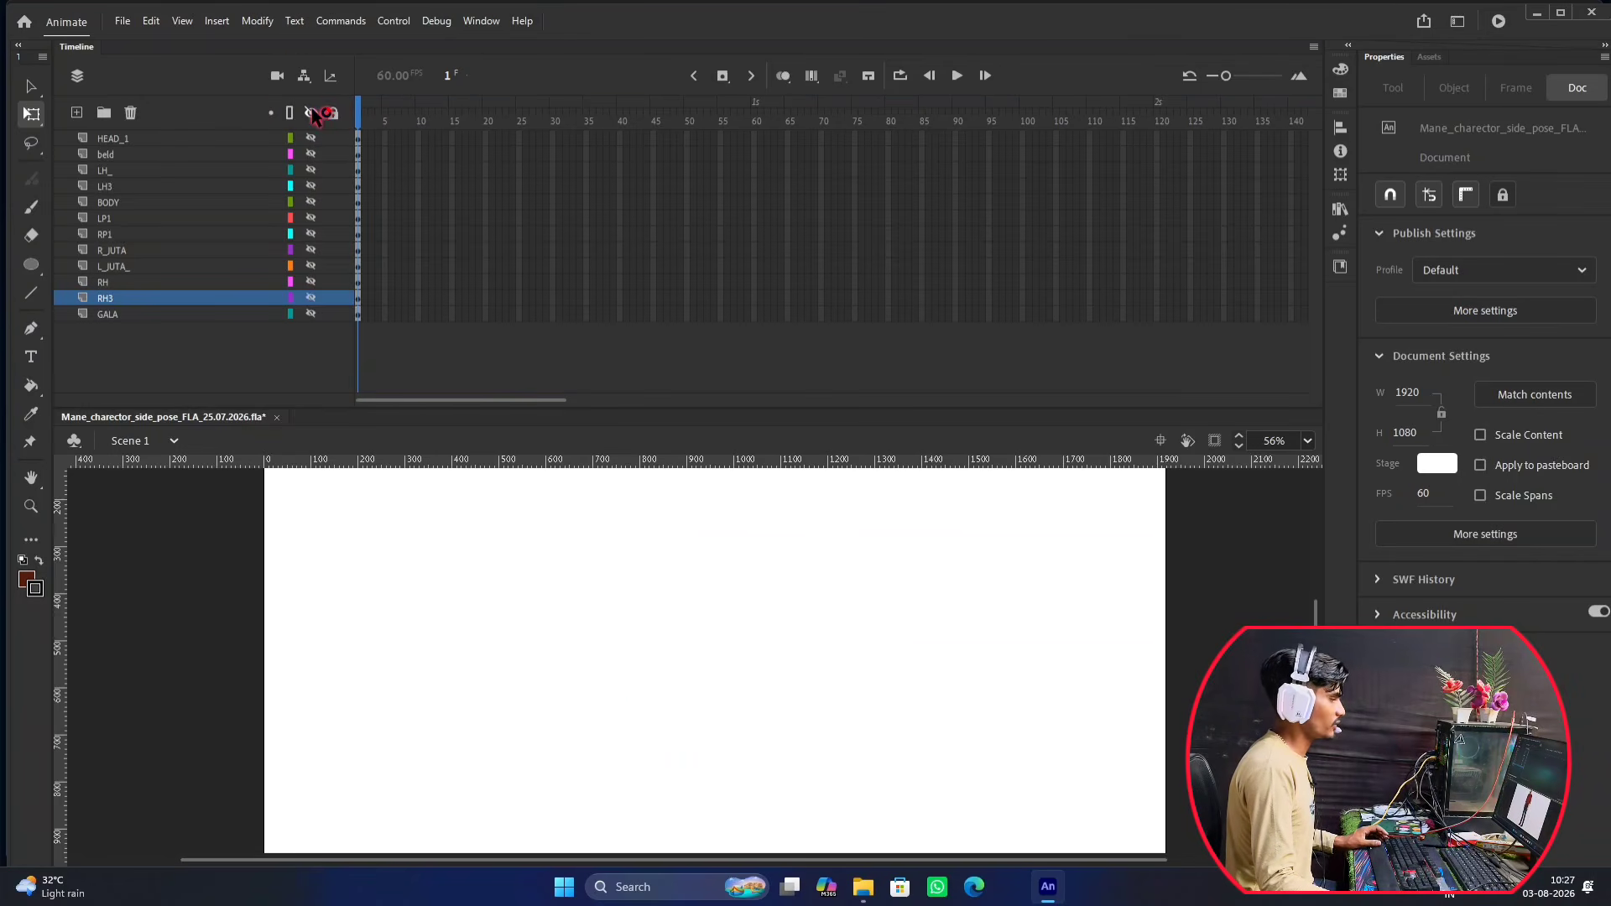
click(311, 113)
scroll(640, 481, down, 1)
scroll(673, 585, up, 4)
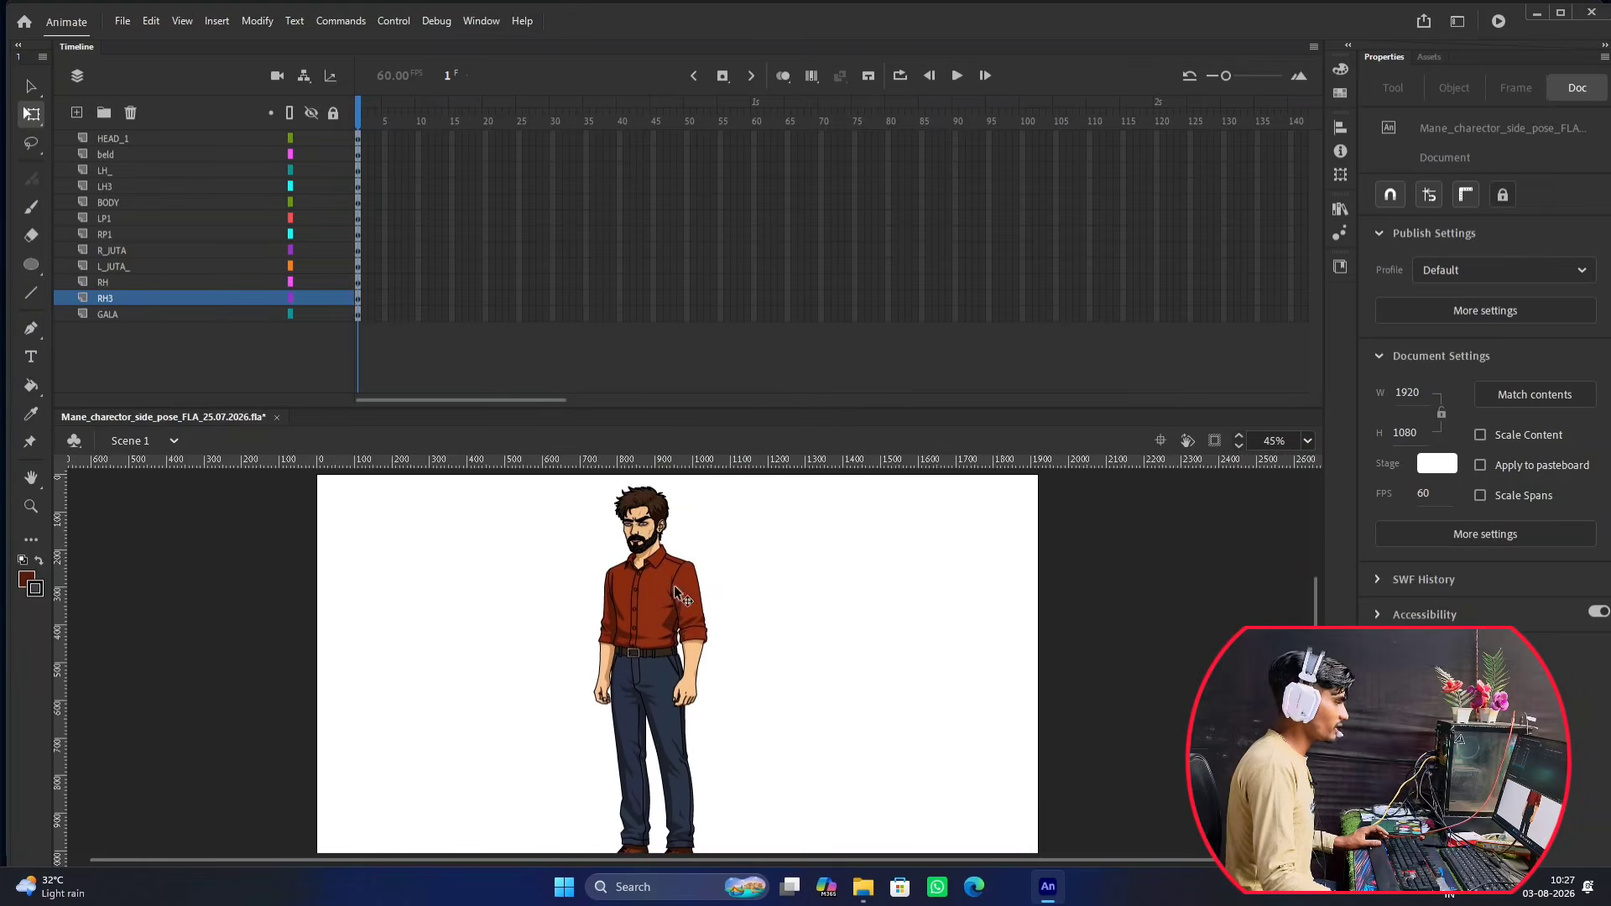
Test the right elbow by rotating the forearm on the RH layer outward and back to hang beside the body.
click(644, 643)
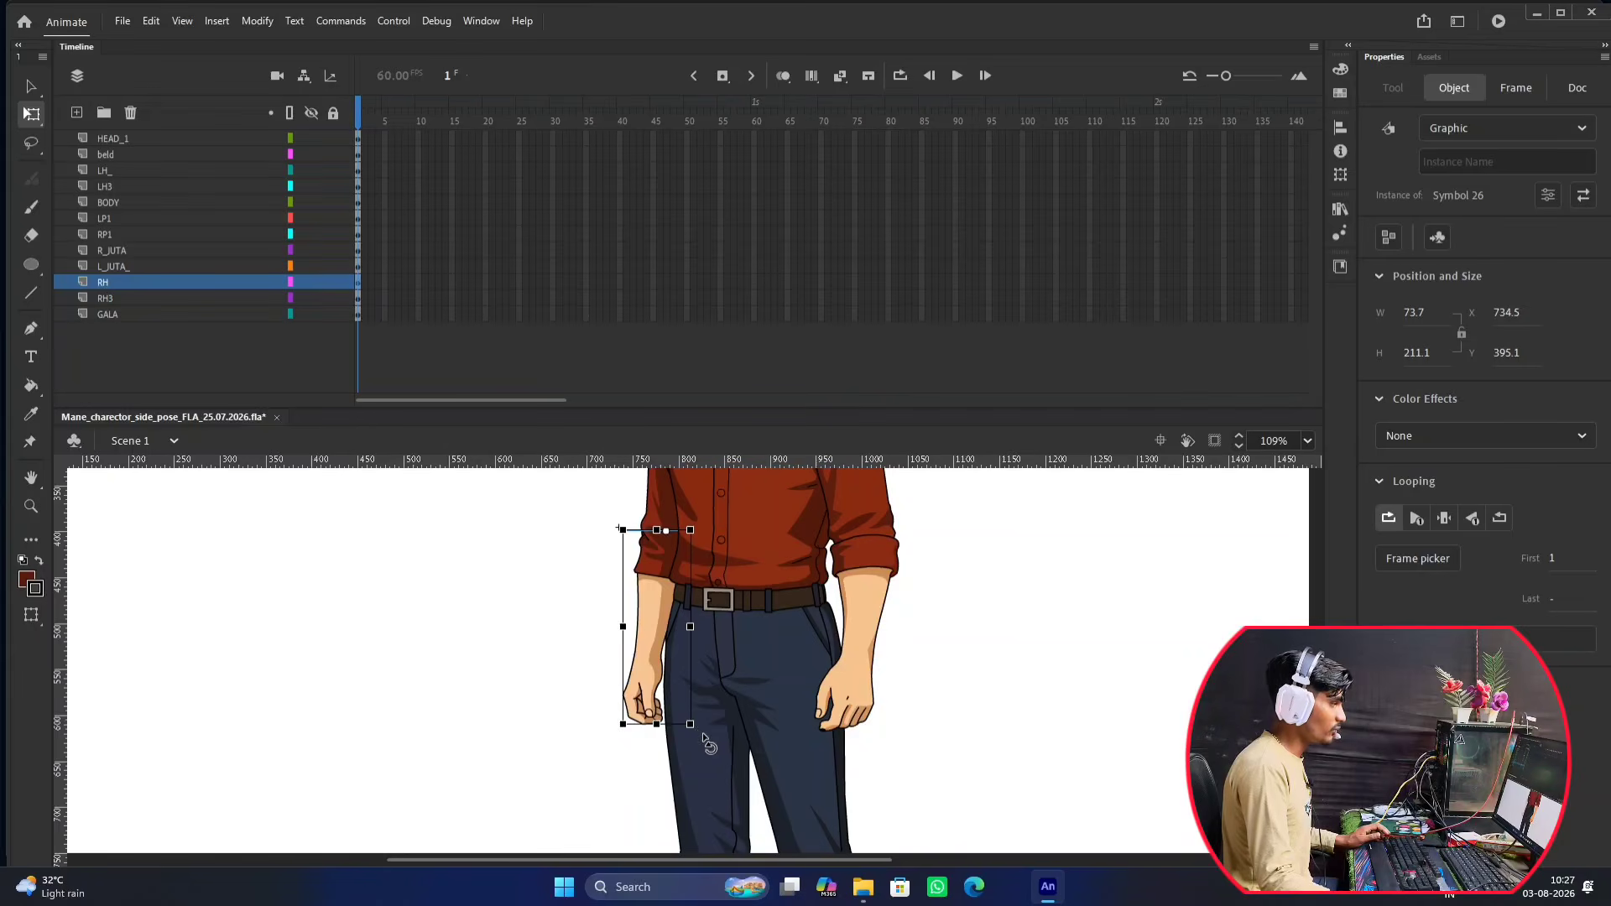
drag(705, 738, 679, 623)
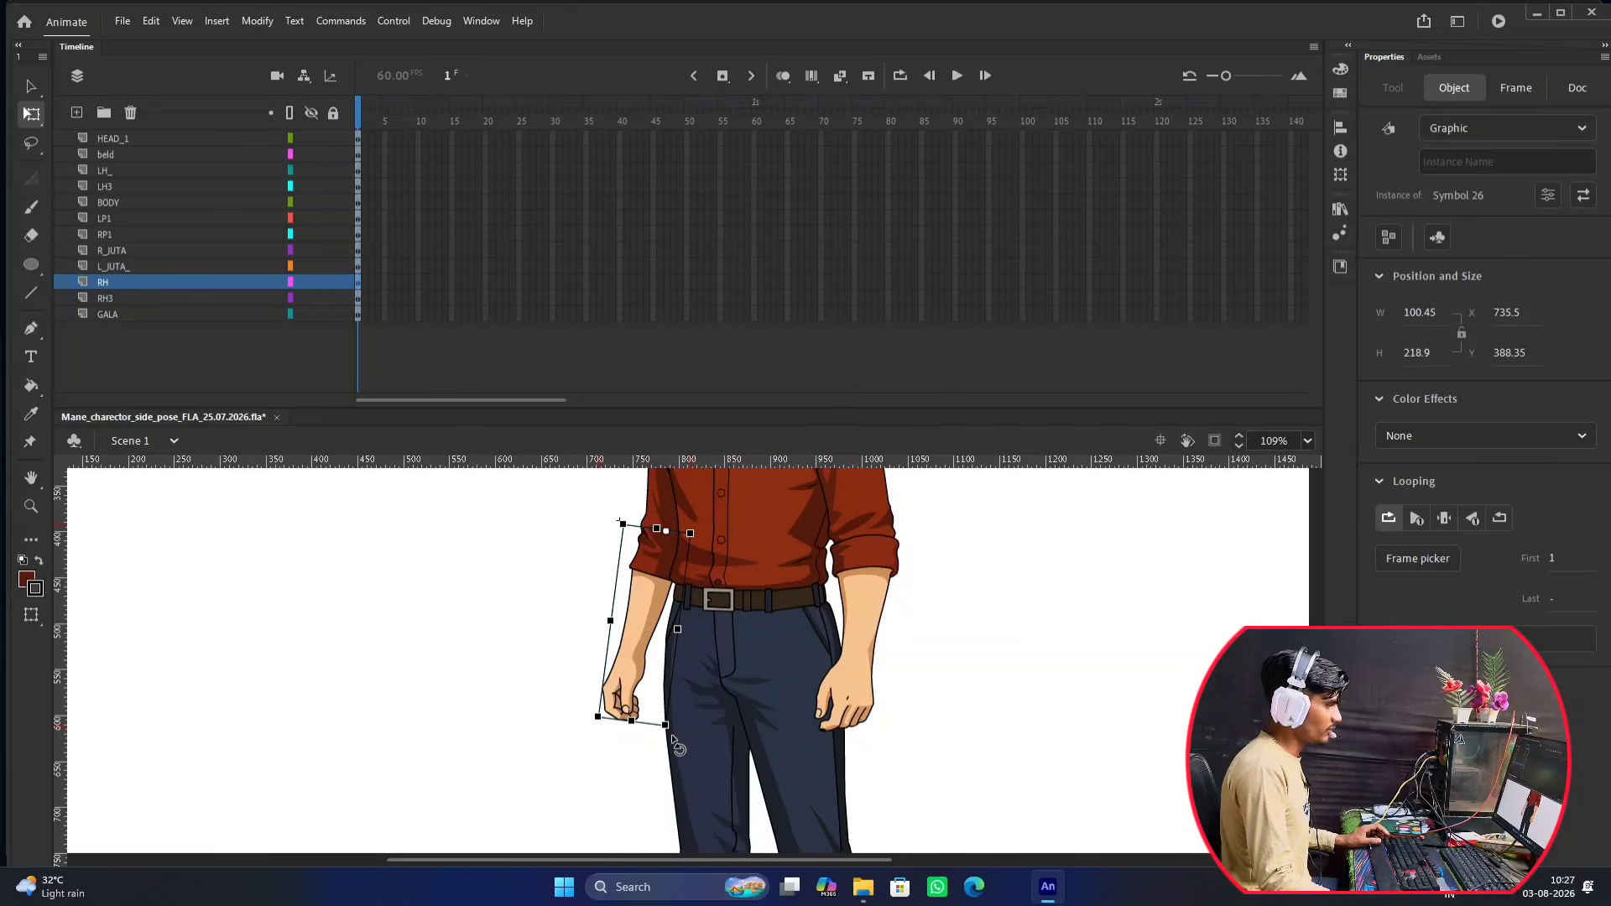
drag(674, 743, 466, 621)
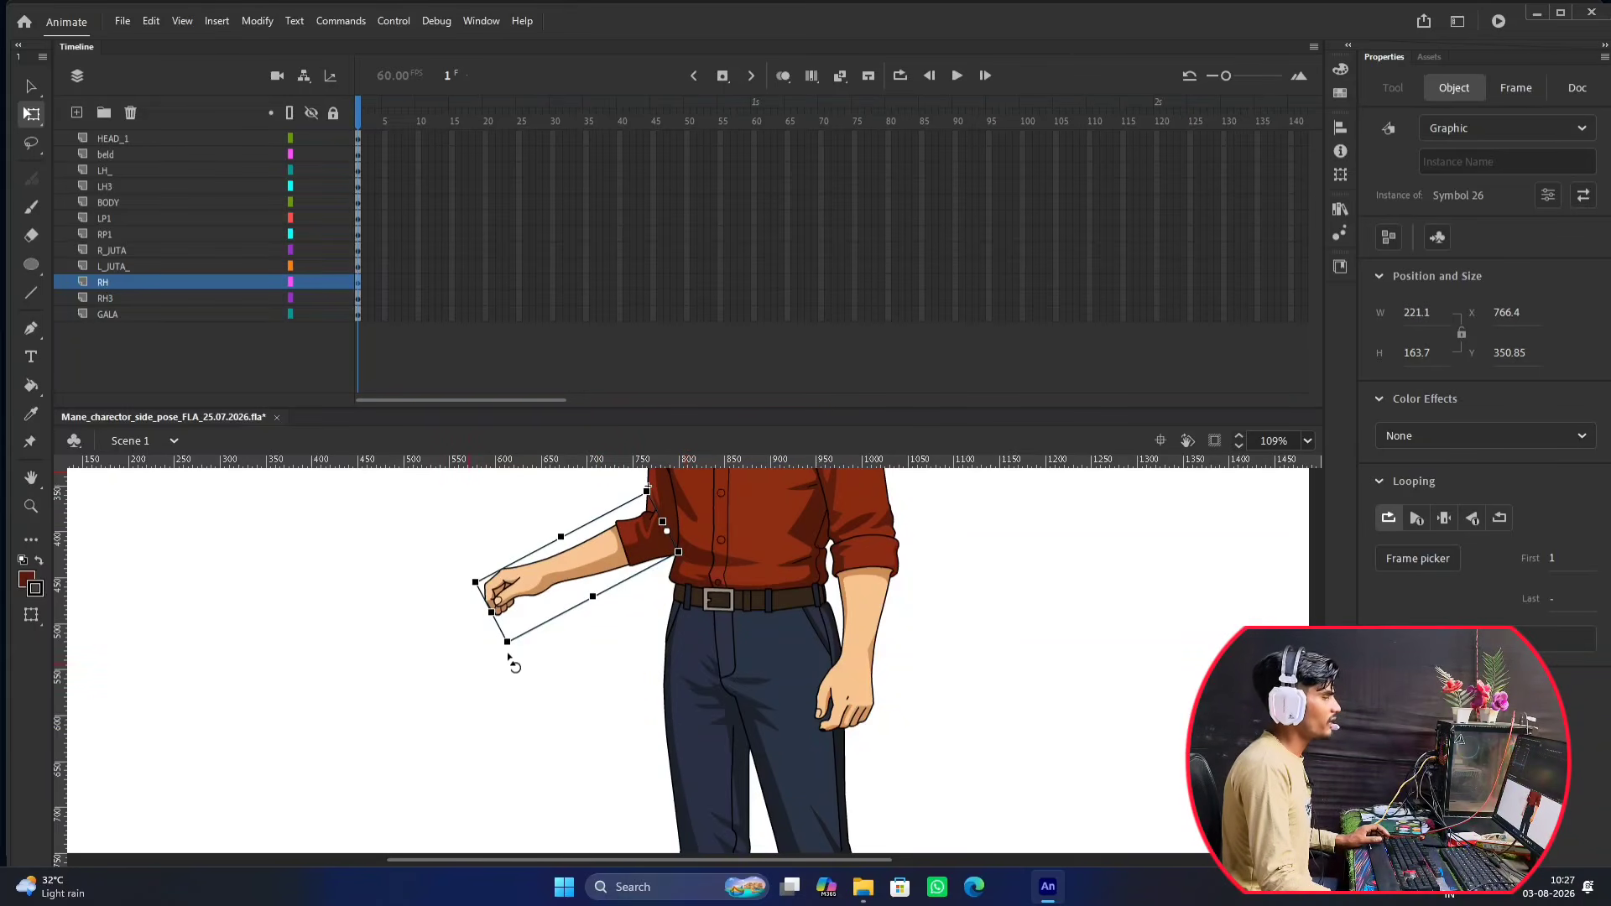
drag(504, 665, 677, 680)
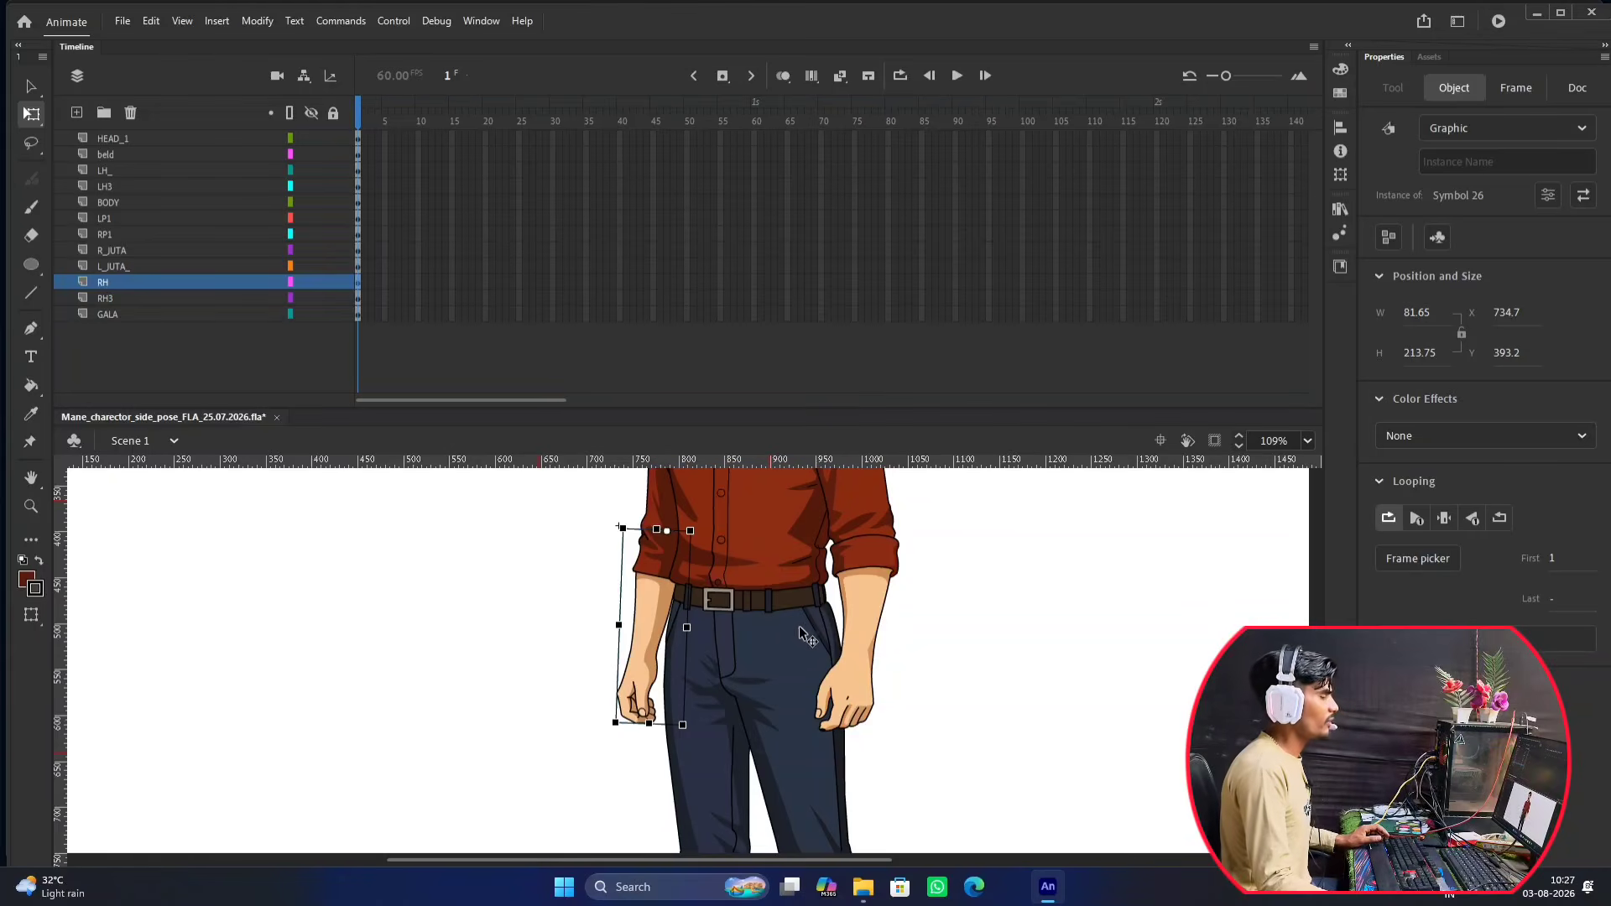
Test the left elbow by rotating the LH_ forearm up across the chest and back down to the side.
scroll(893, 582, down, 3)
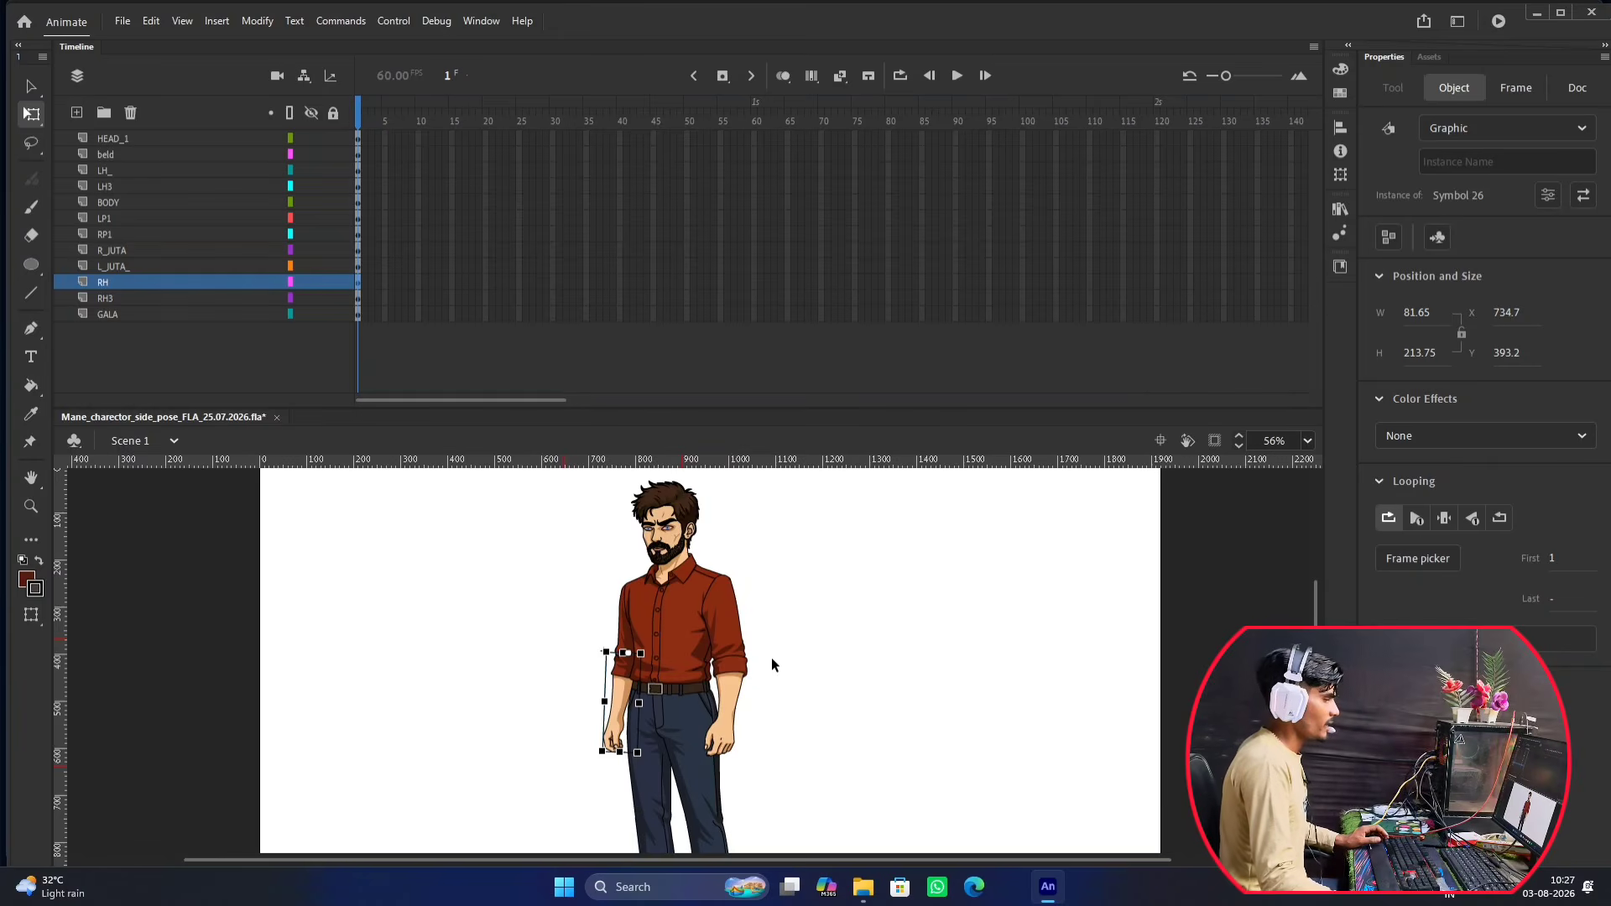
click(727, 691)
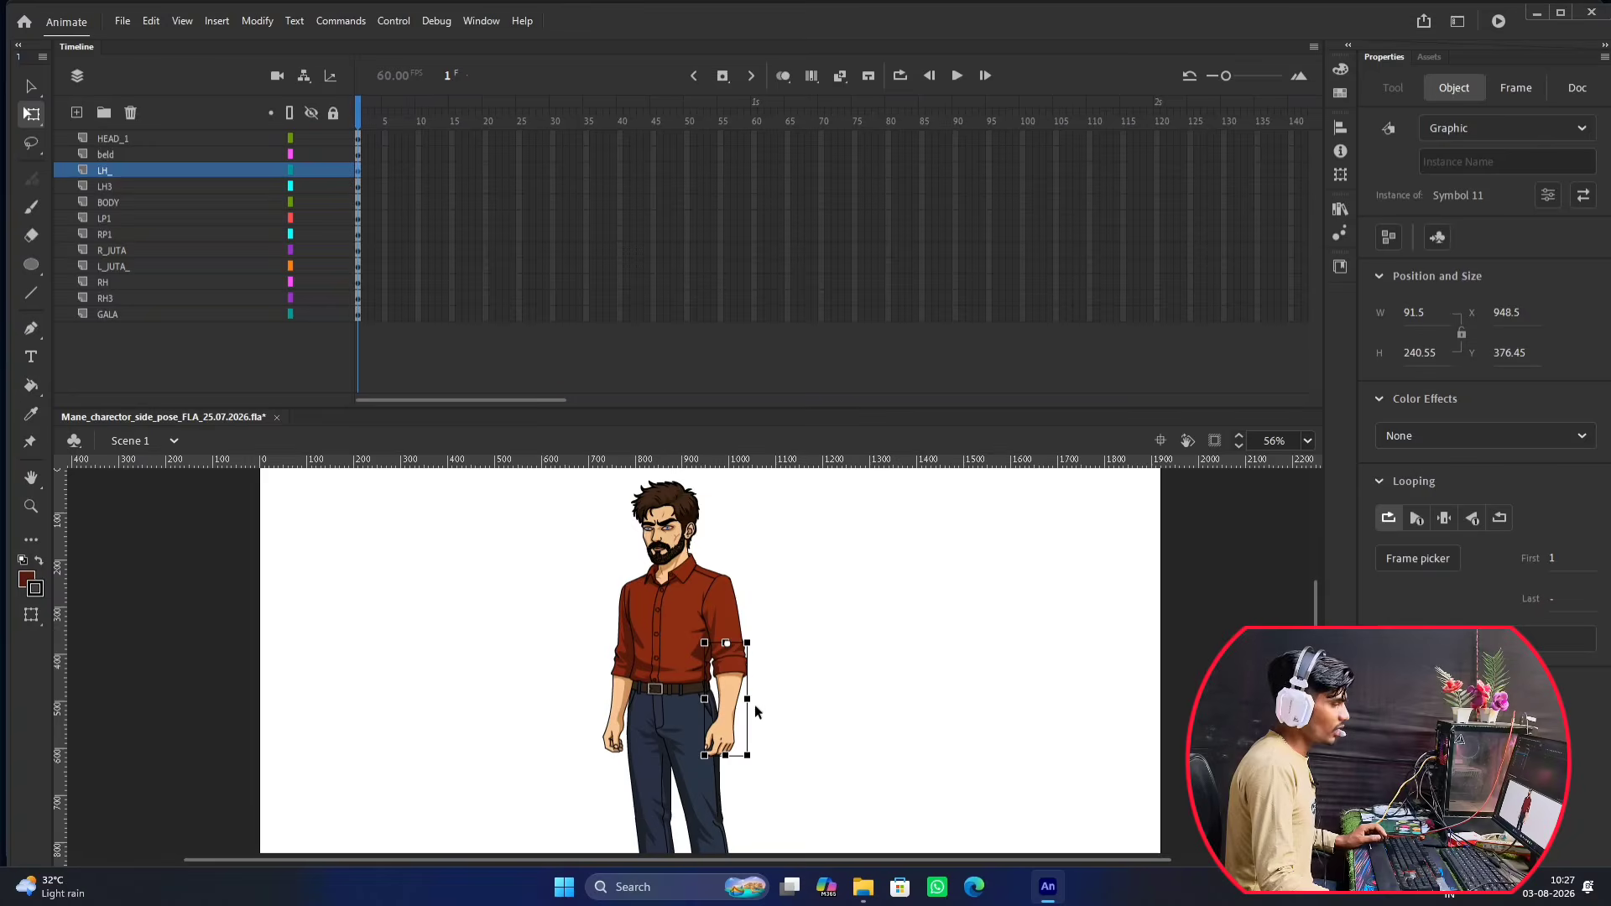
scroll(754, 705, up, 2)
drag(755, 783, 613, 649)
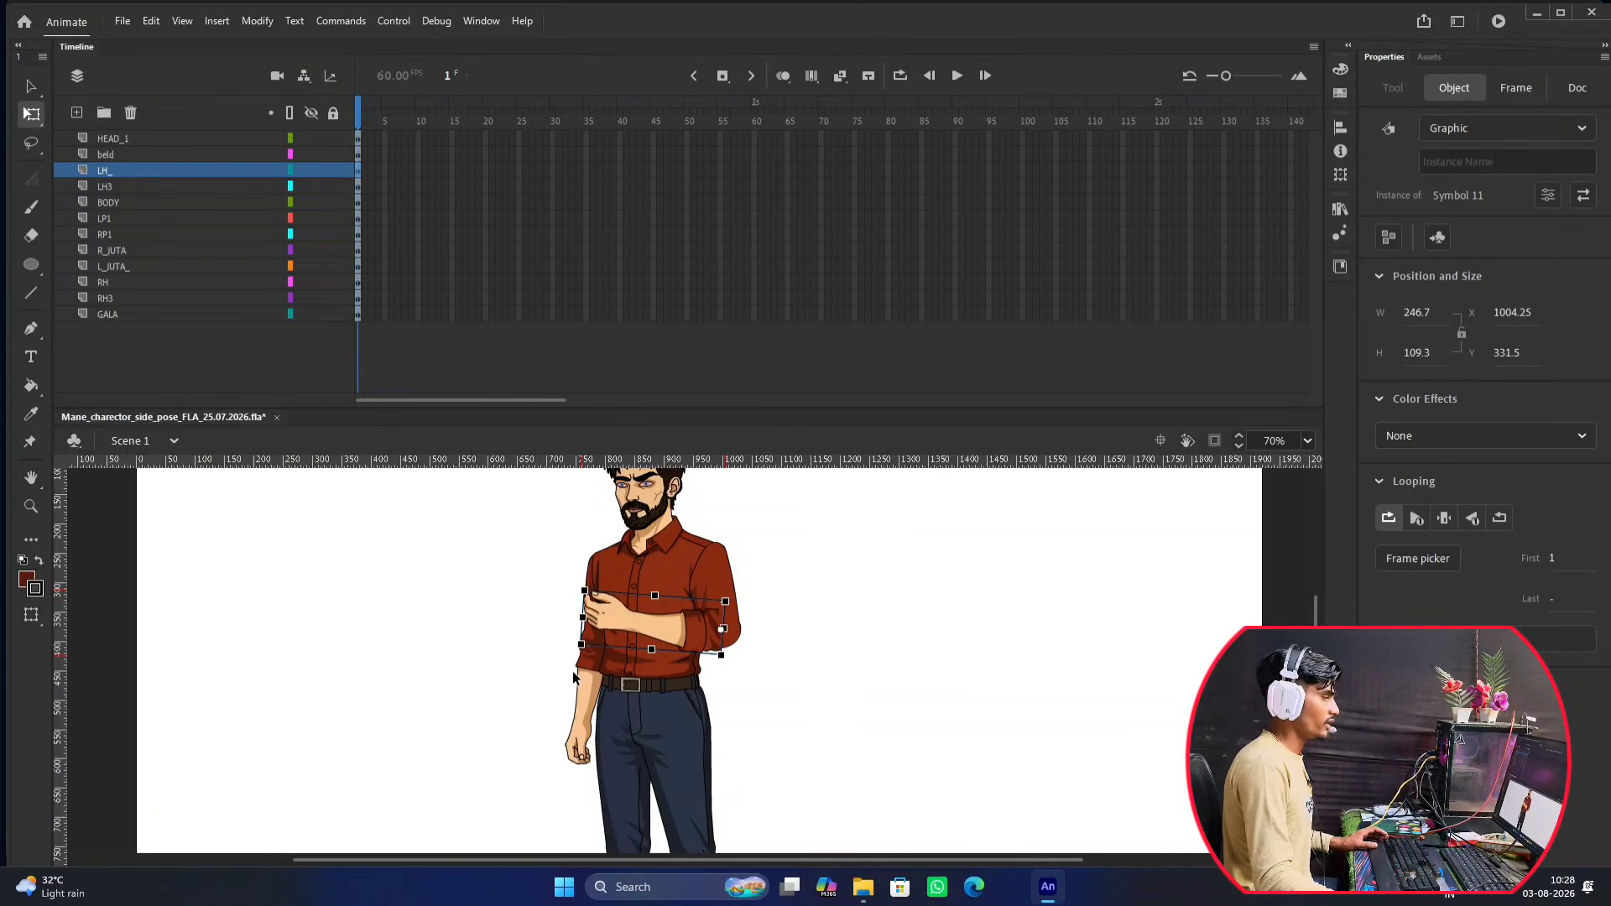
drag(571, 646, 736, 783)
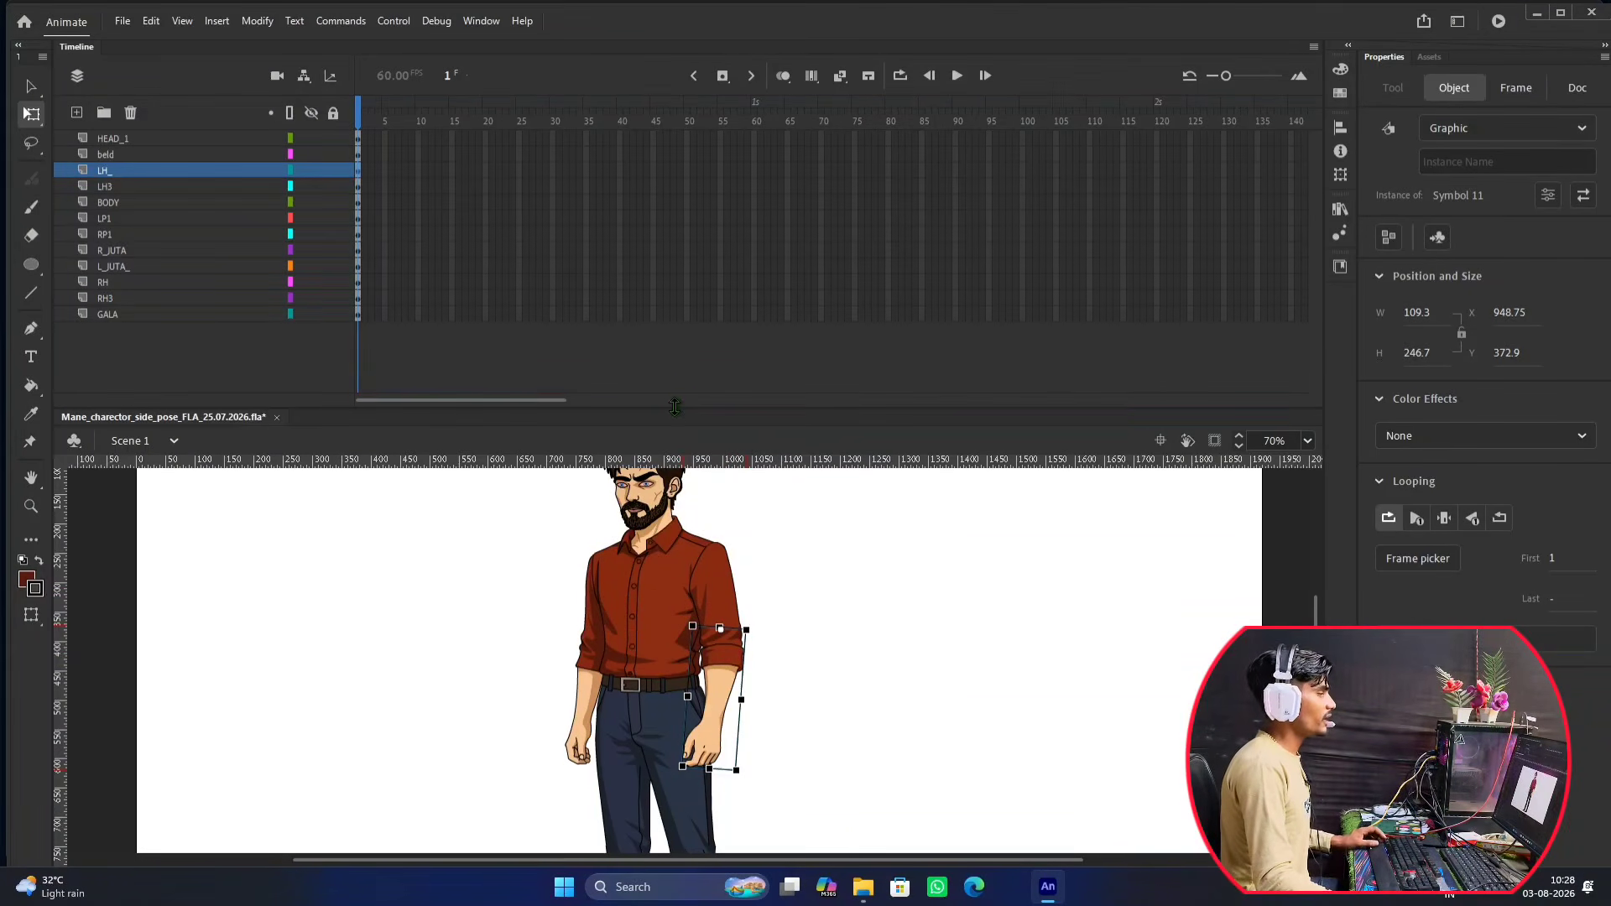
Enlarge the stage area, clear the forearm selection and examine the trouser legs up close.
drag(679, 407, 721, 200)
scroll(705, 470, down, 2)
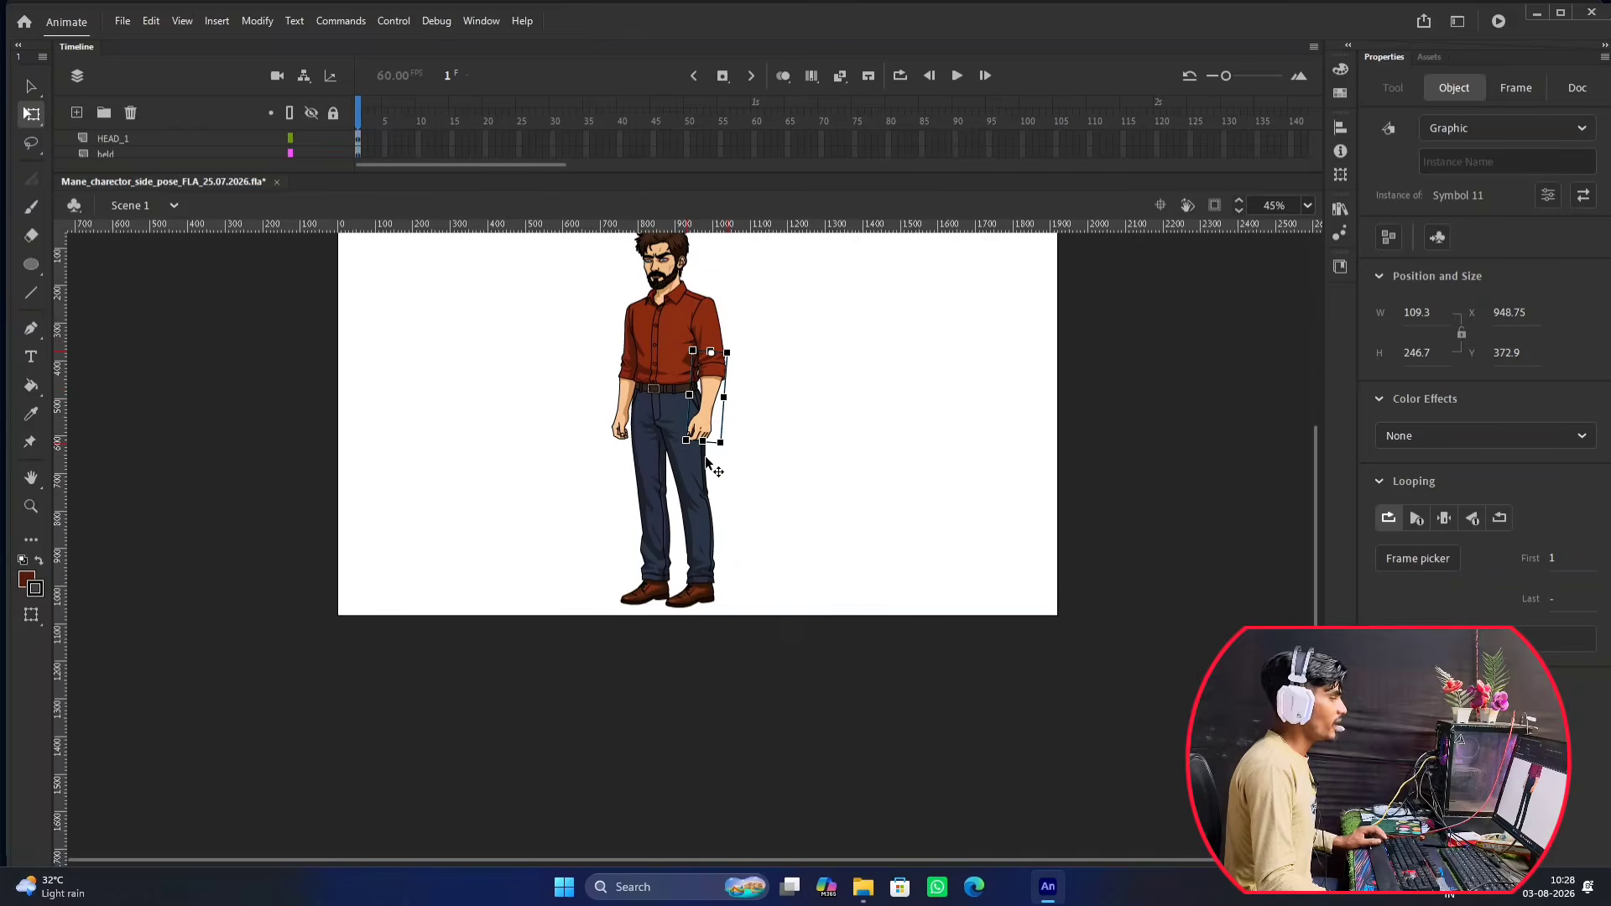
scroll(728, 432, up, 5)
click(718, 562)
scroll(663, 596, down, 3)
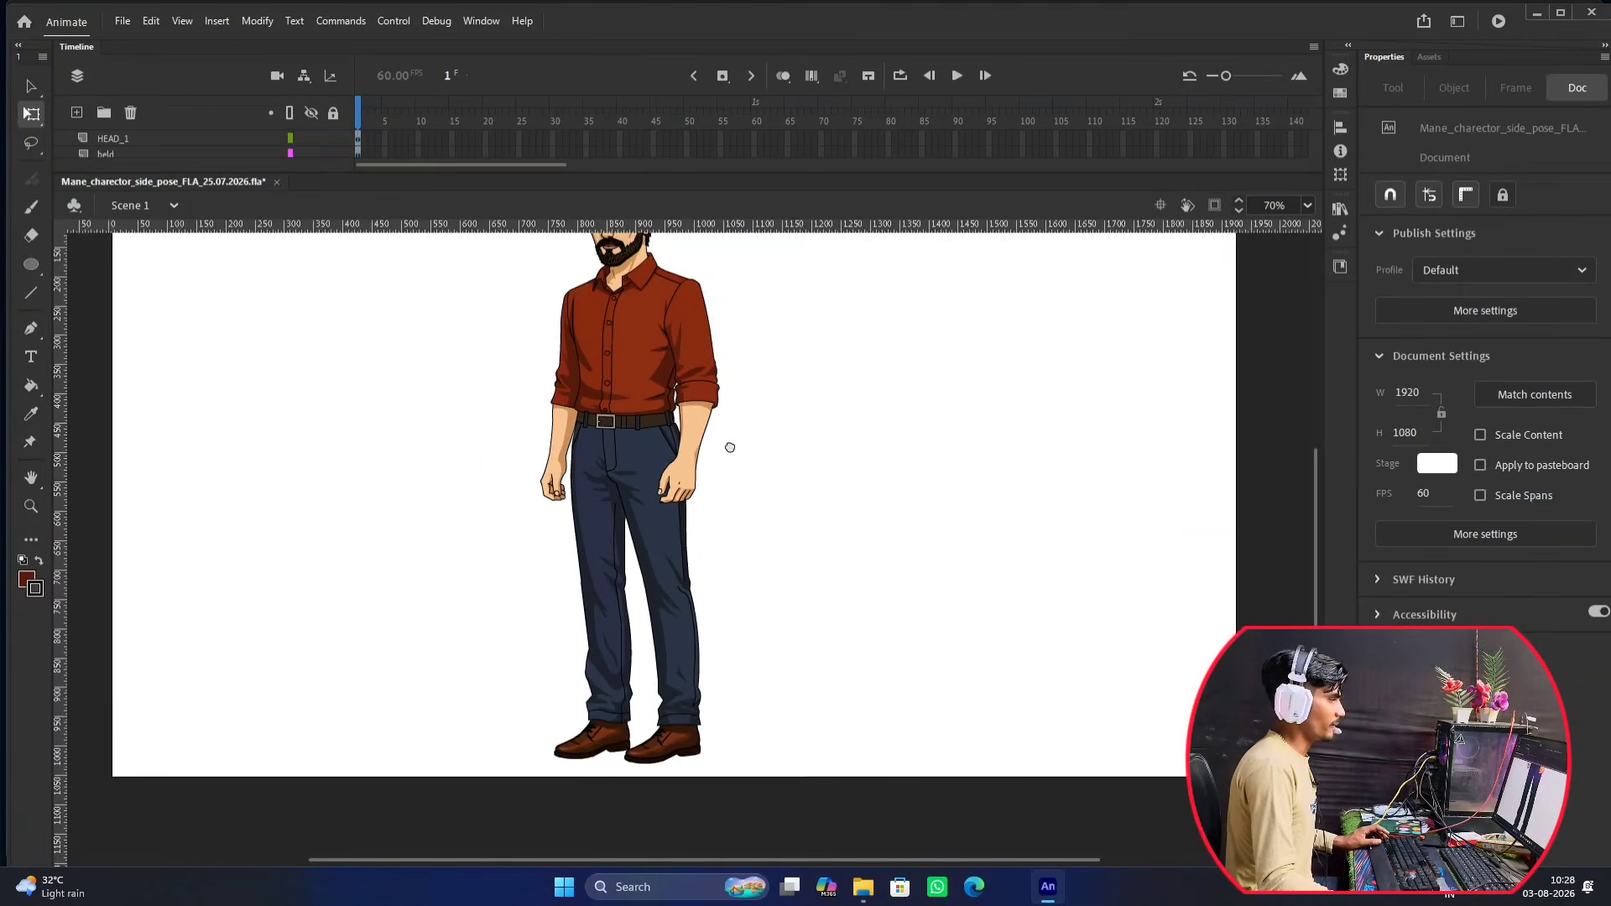
scroll(668, 456, up, 5)
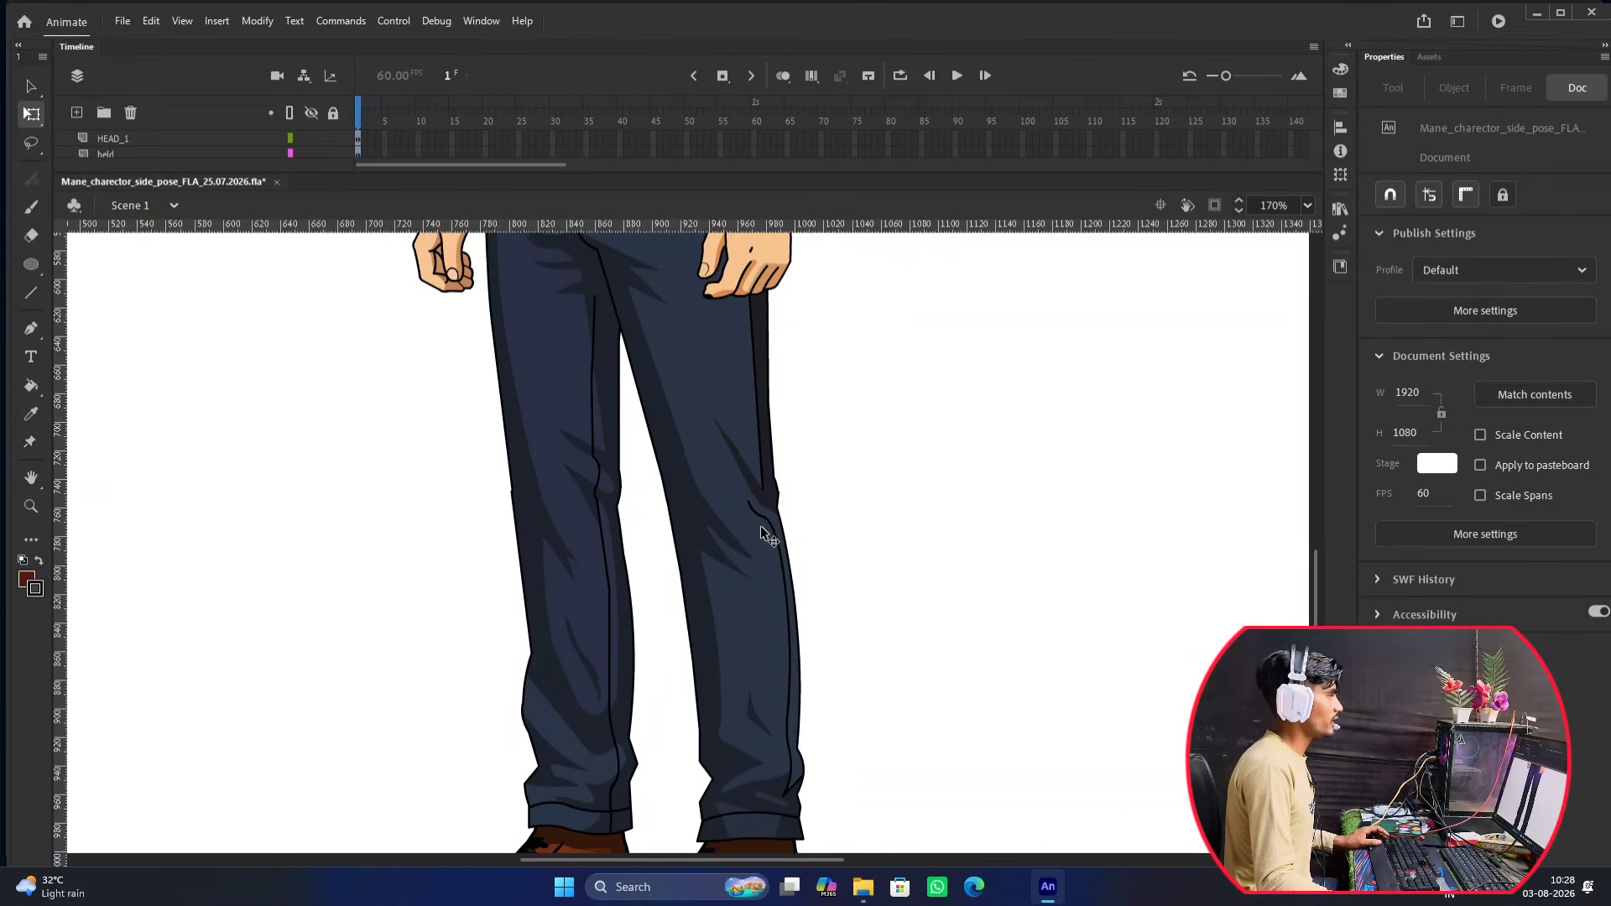
Identify the layer of the front trouser leg and hide every layer except LP1.
click(311, 112)
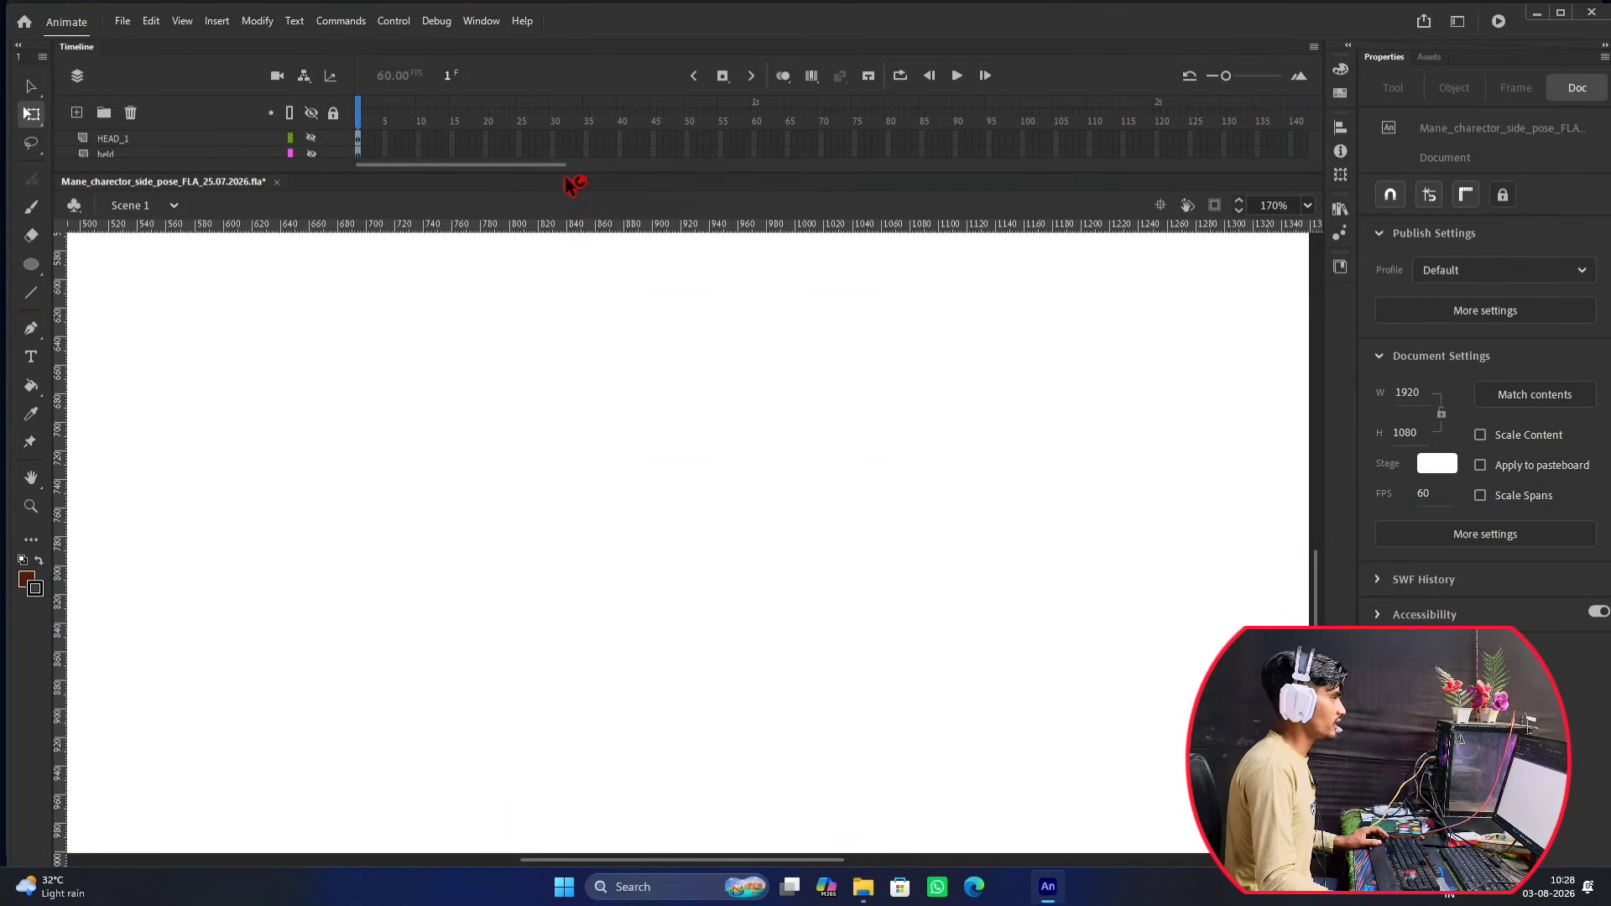
drag(599, 180, 593, 349)
click(312, 114)
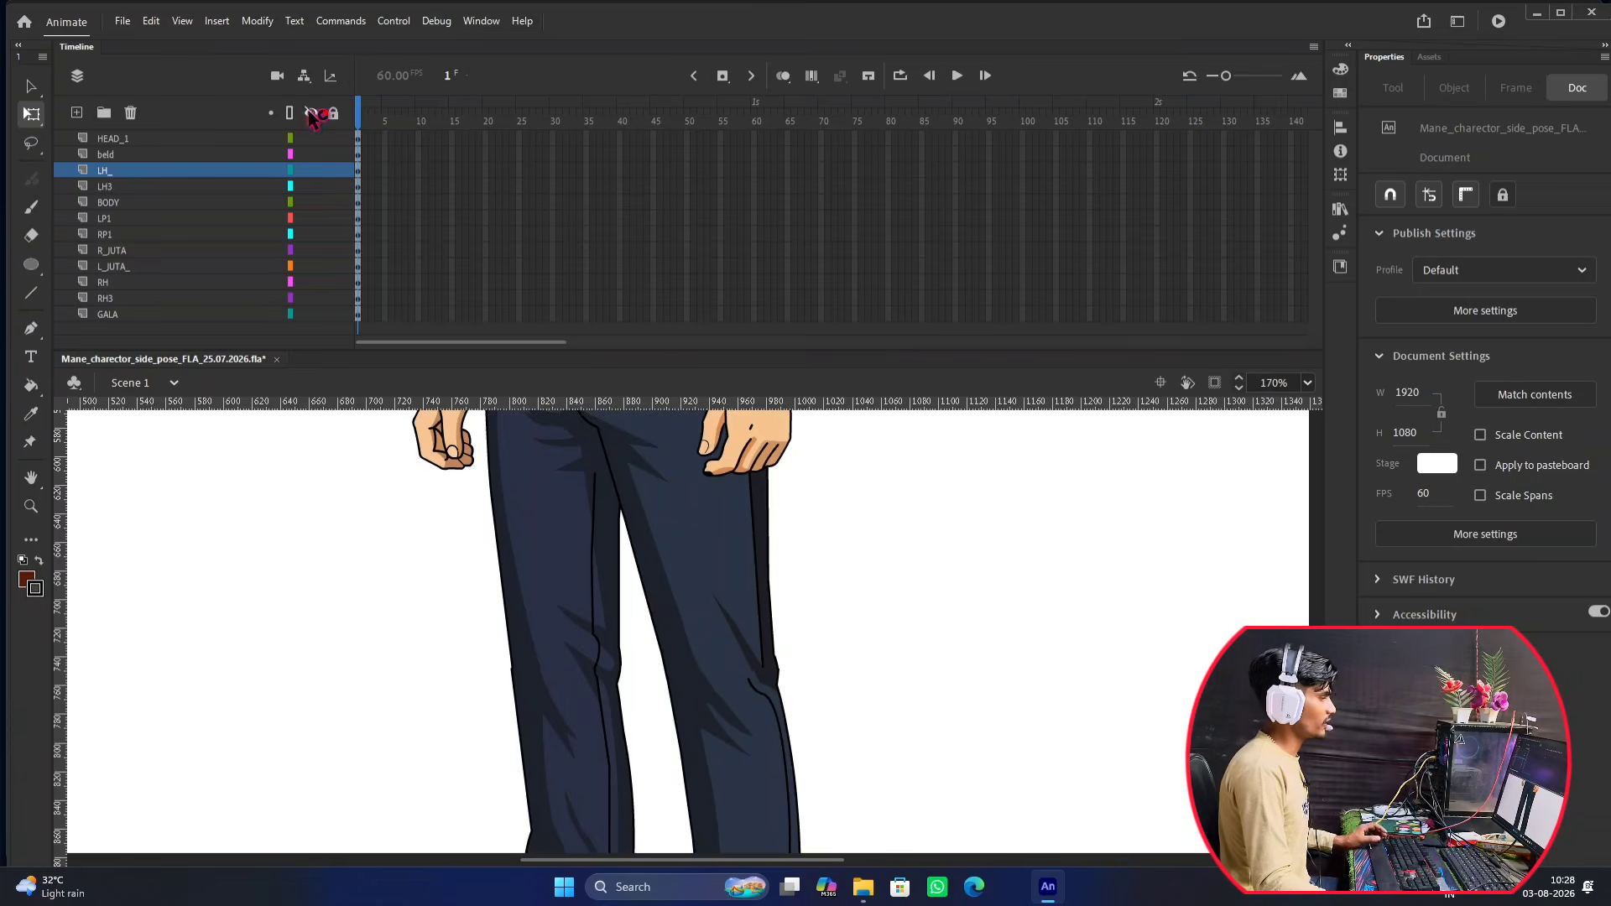
click(715, 606)
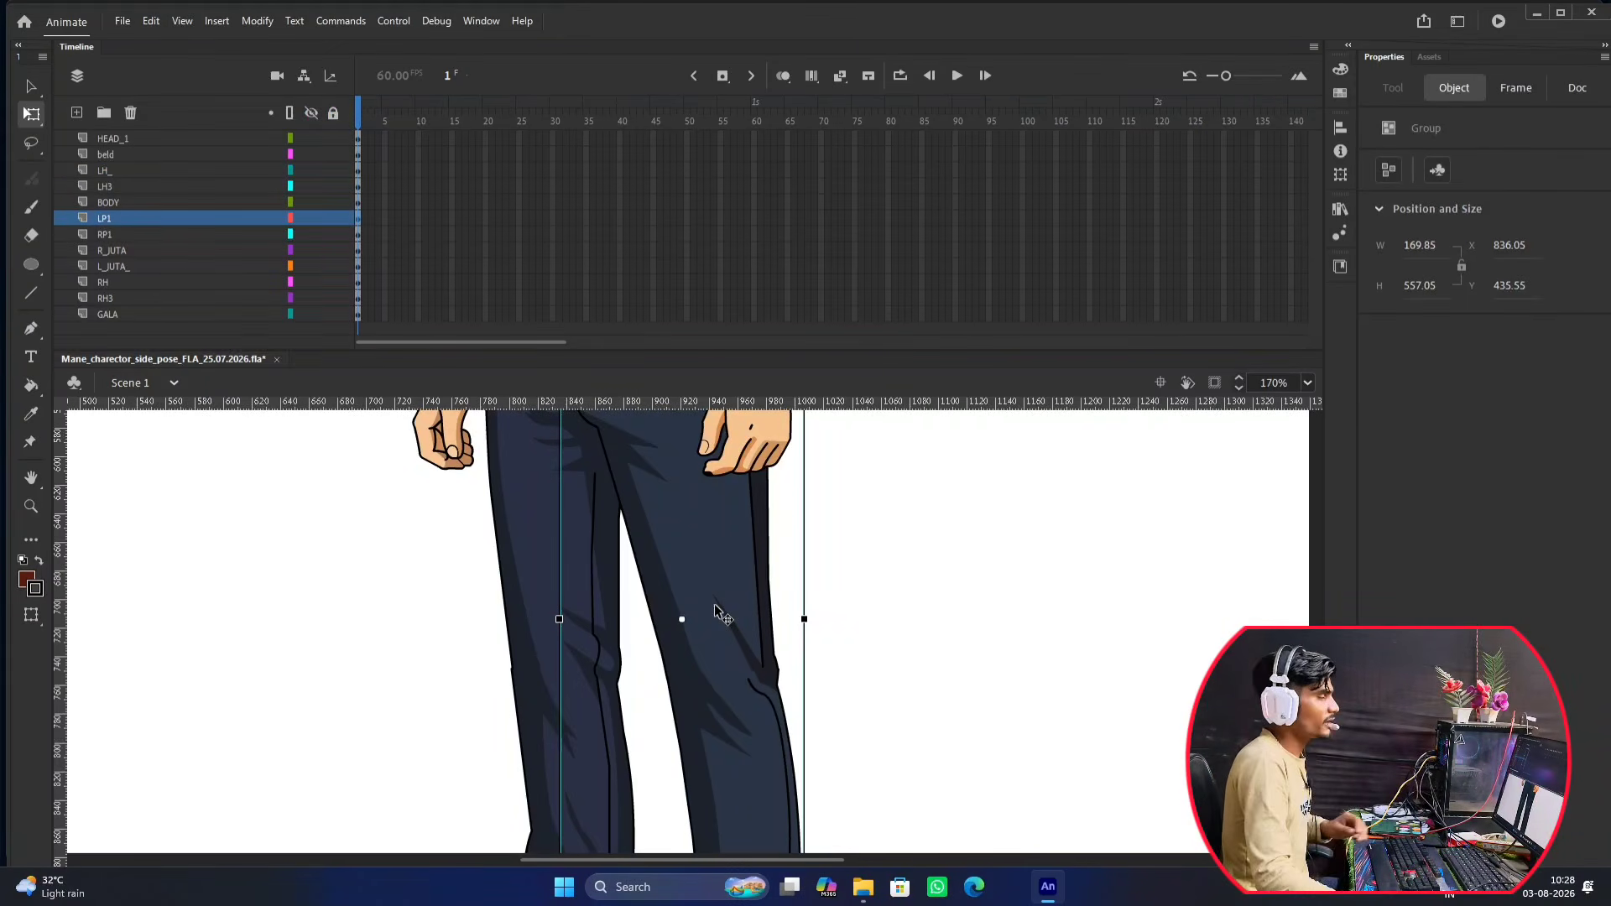
scroll(716, 603, down, 4)
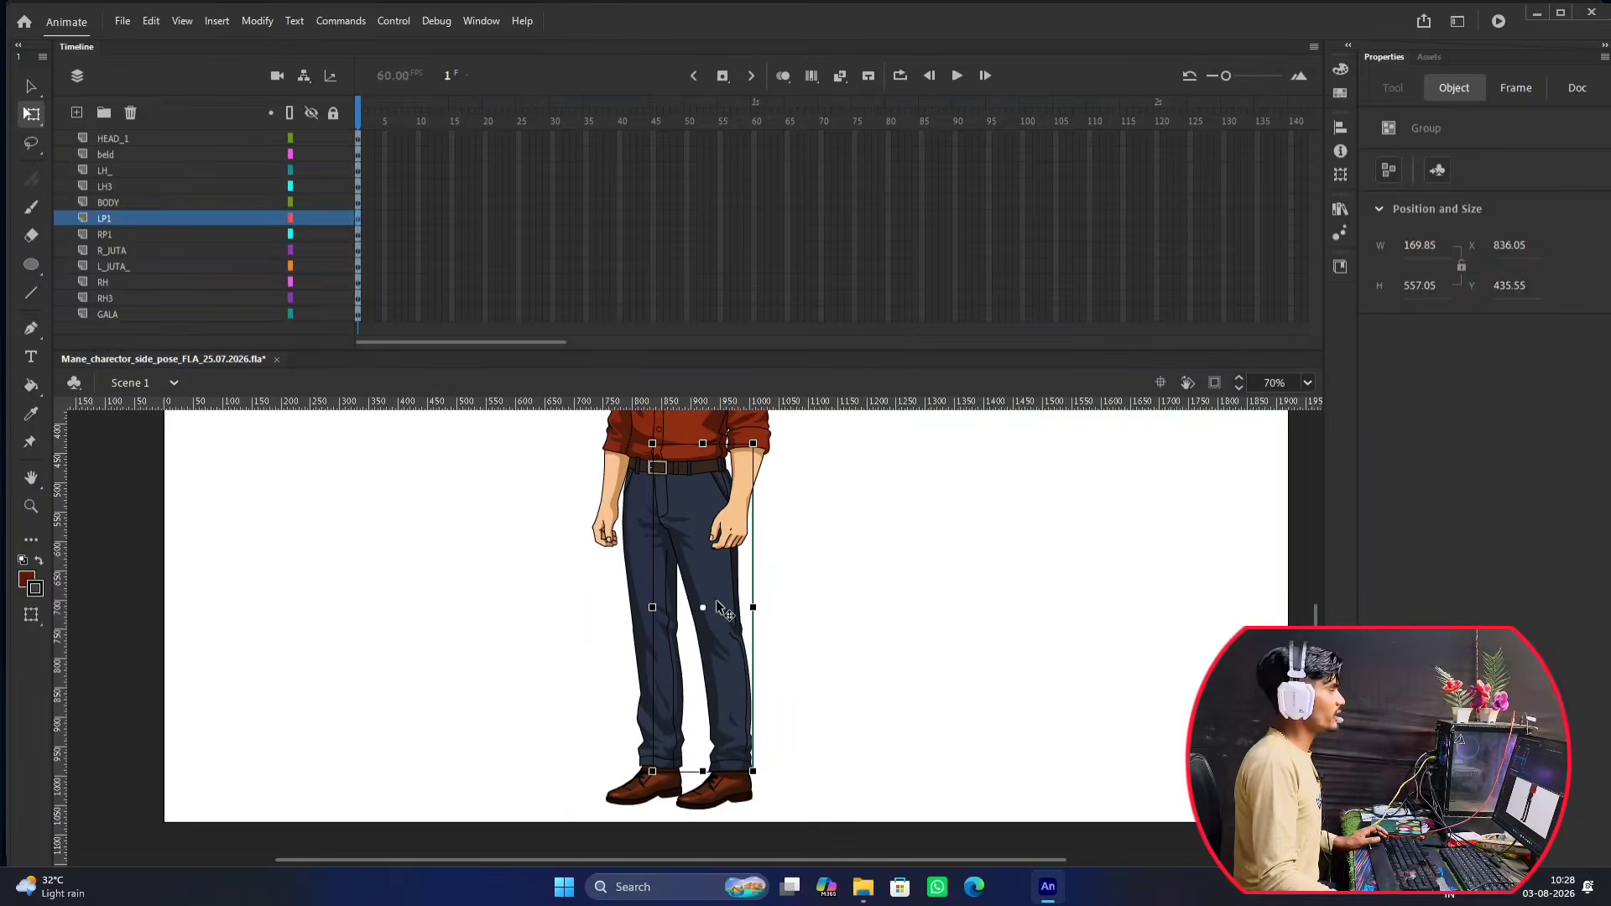
scroll(717, 600, down, 1)
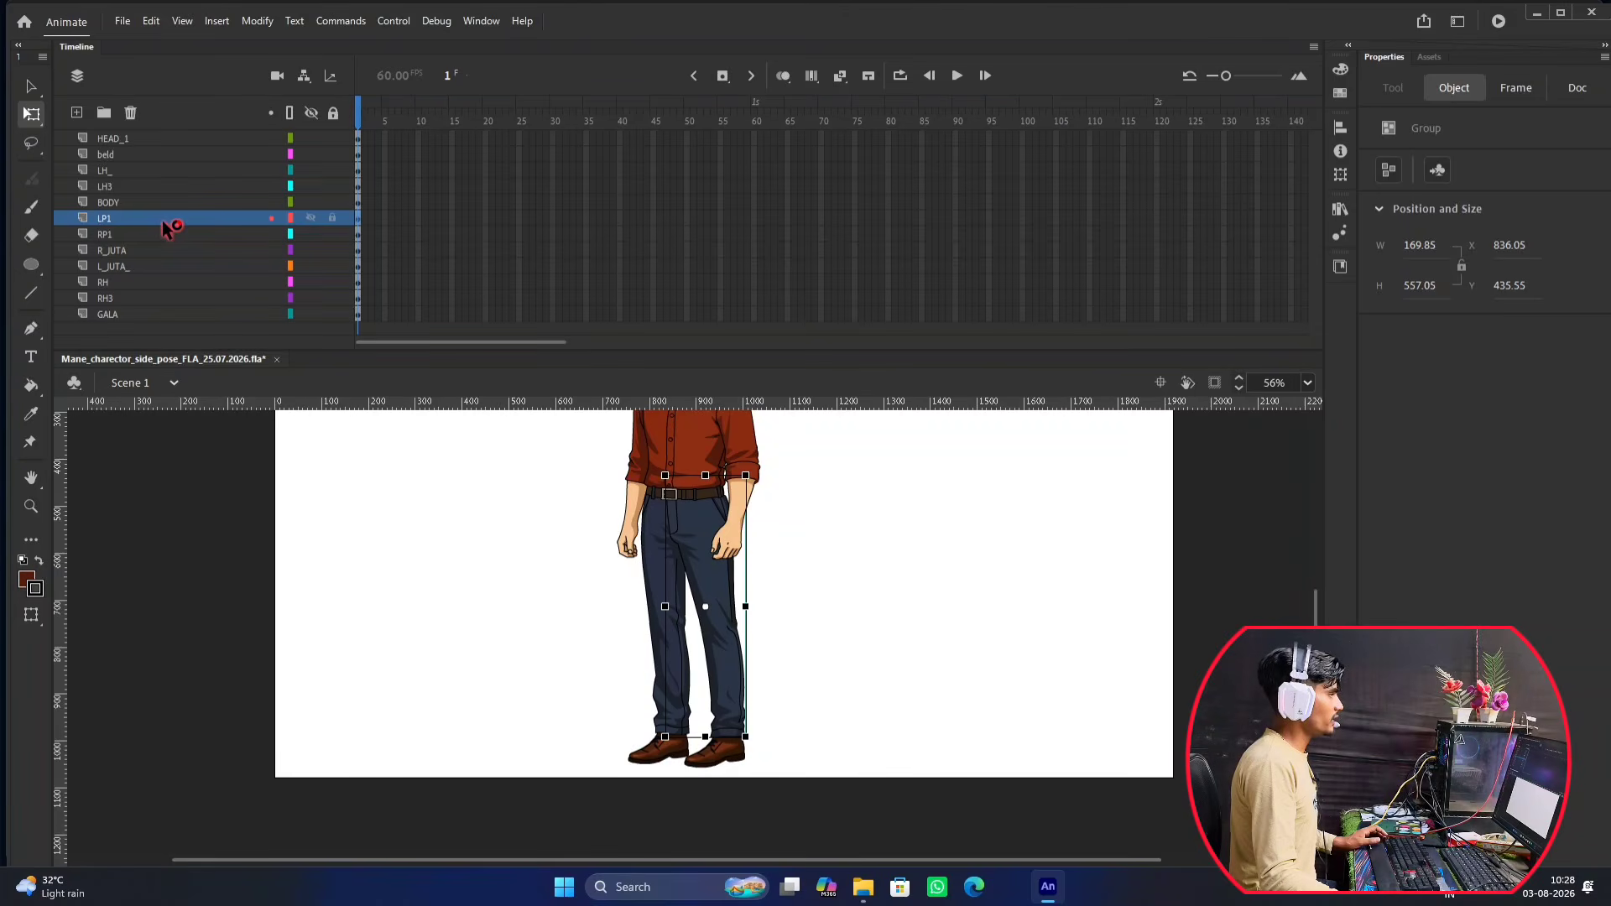
click(311, 112)
click(312, 219)
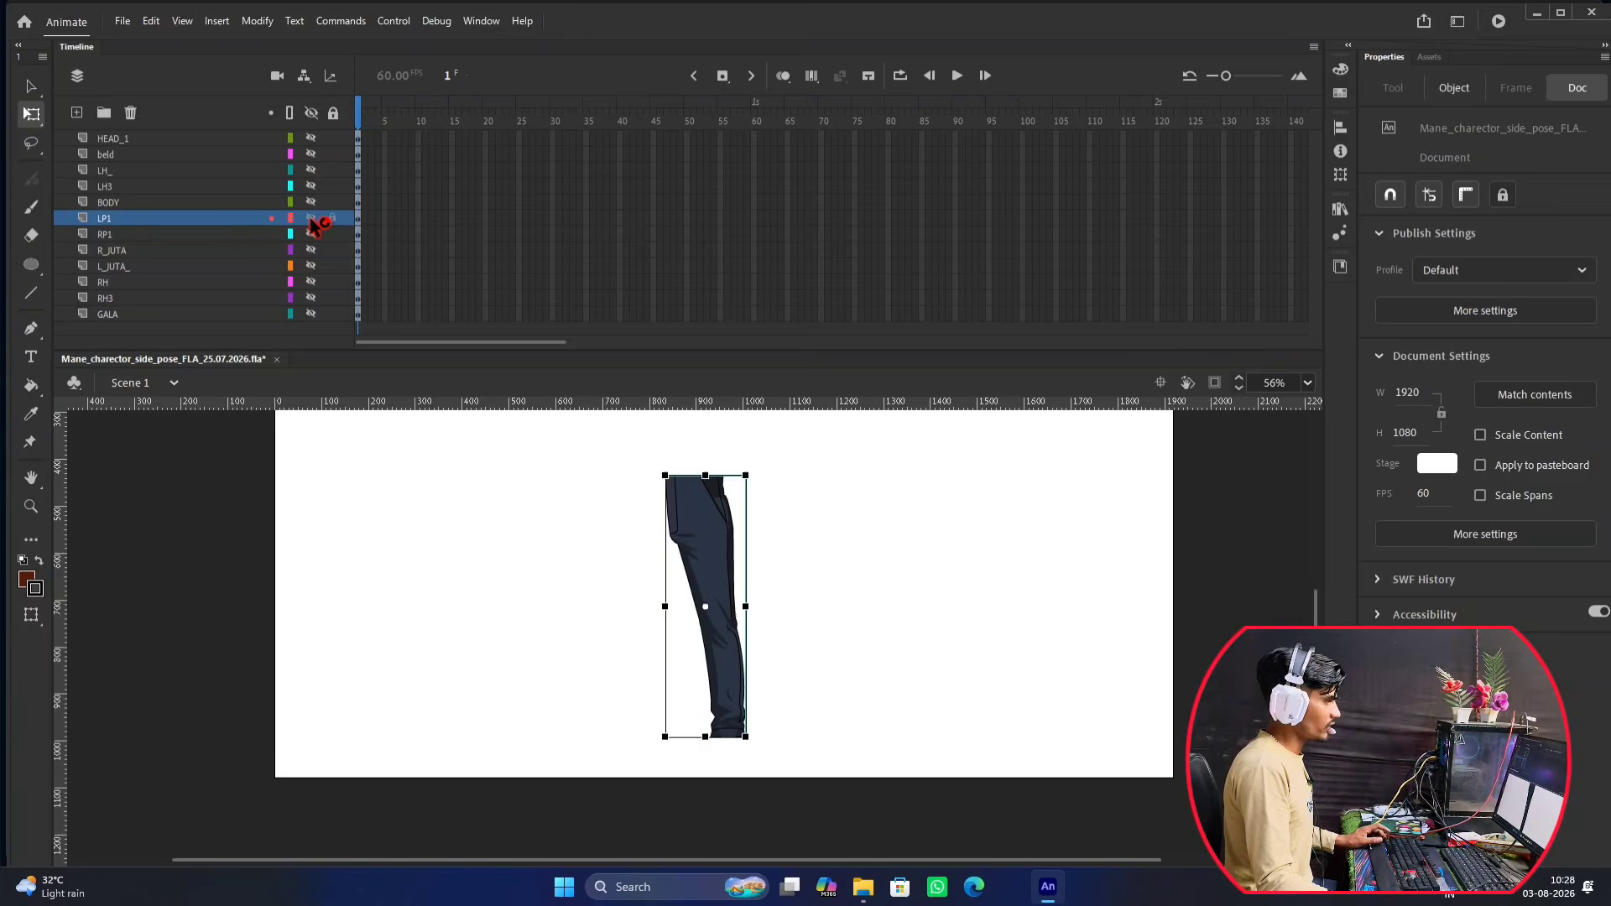
Enlarge the stage area and open the trouser leg group on LP1 for editing.
scroll(744, 603, up, 3)
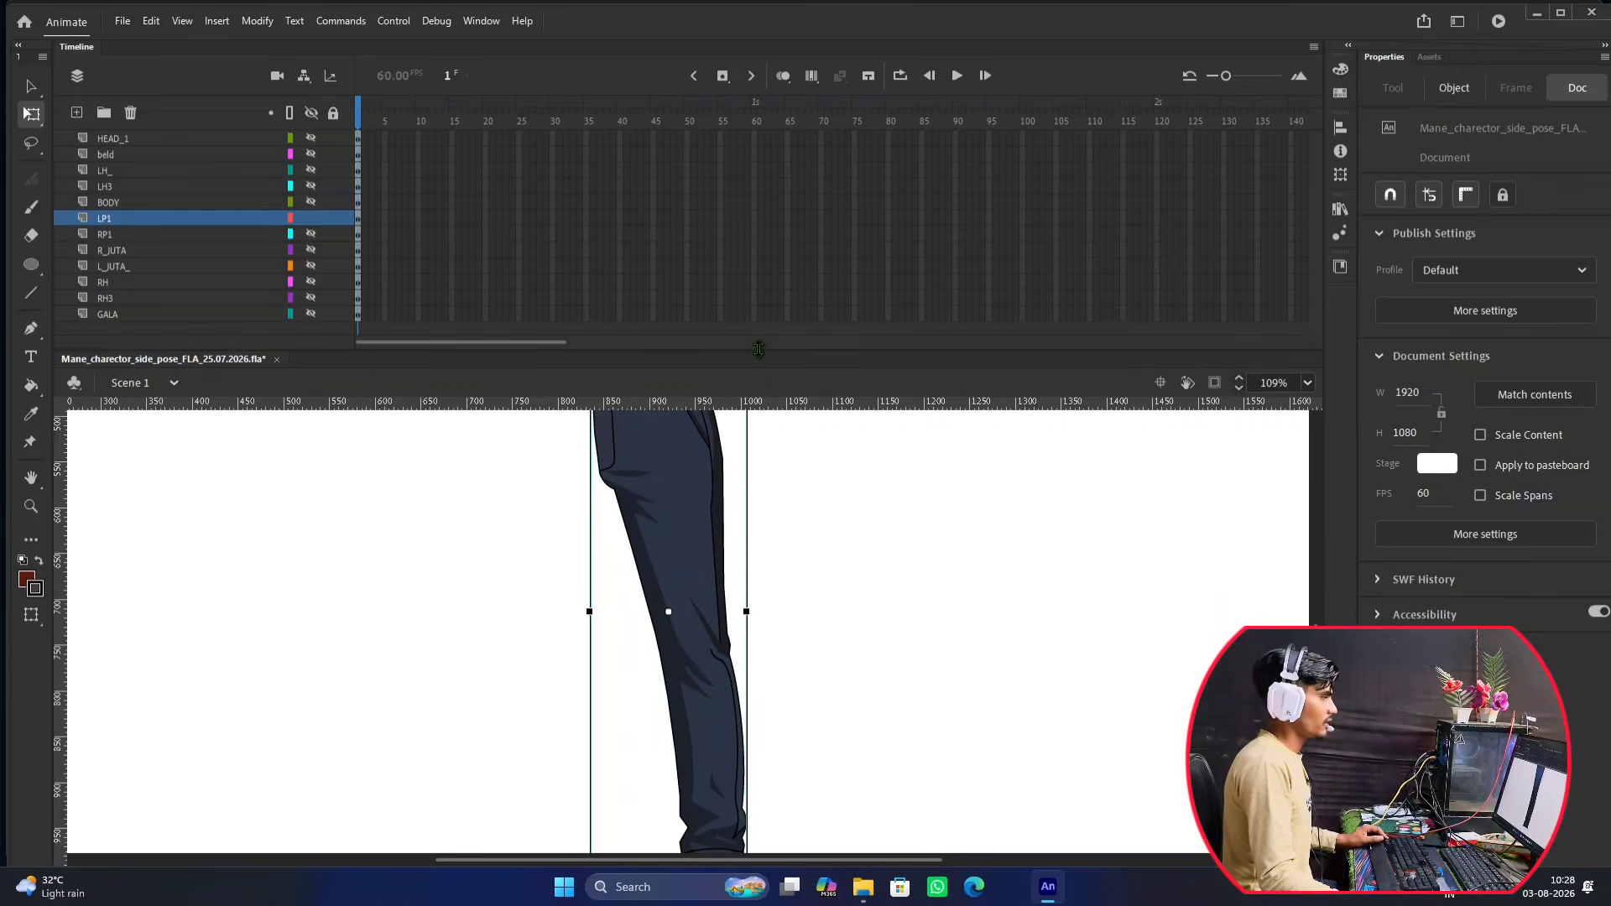
drag(759, 349, 759, 172)
scroll(579, 618, up, 2)
scroll(852, 398, down, 3)
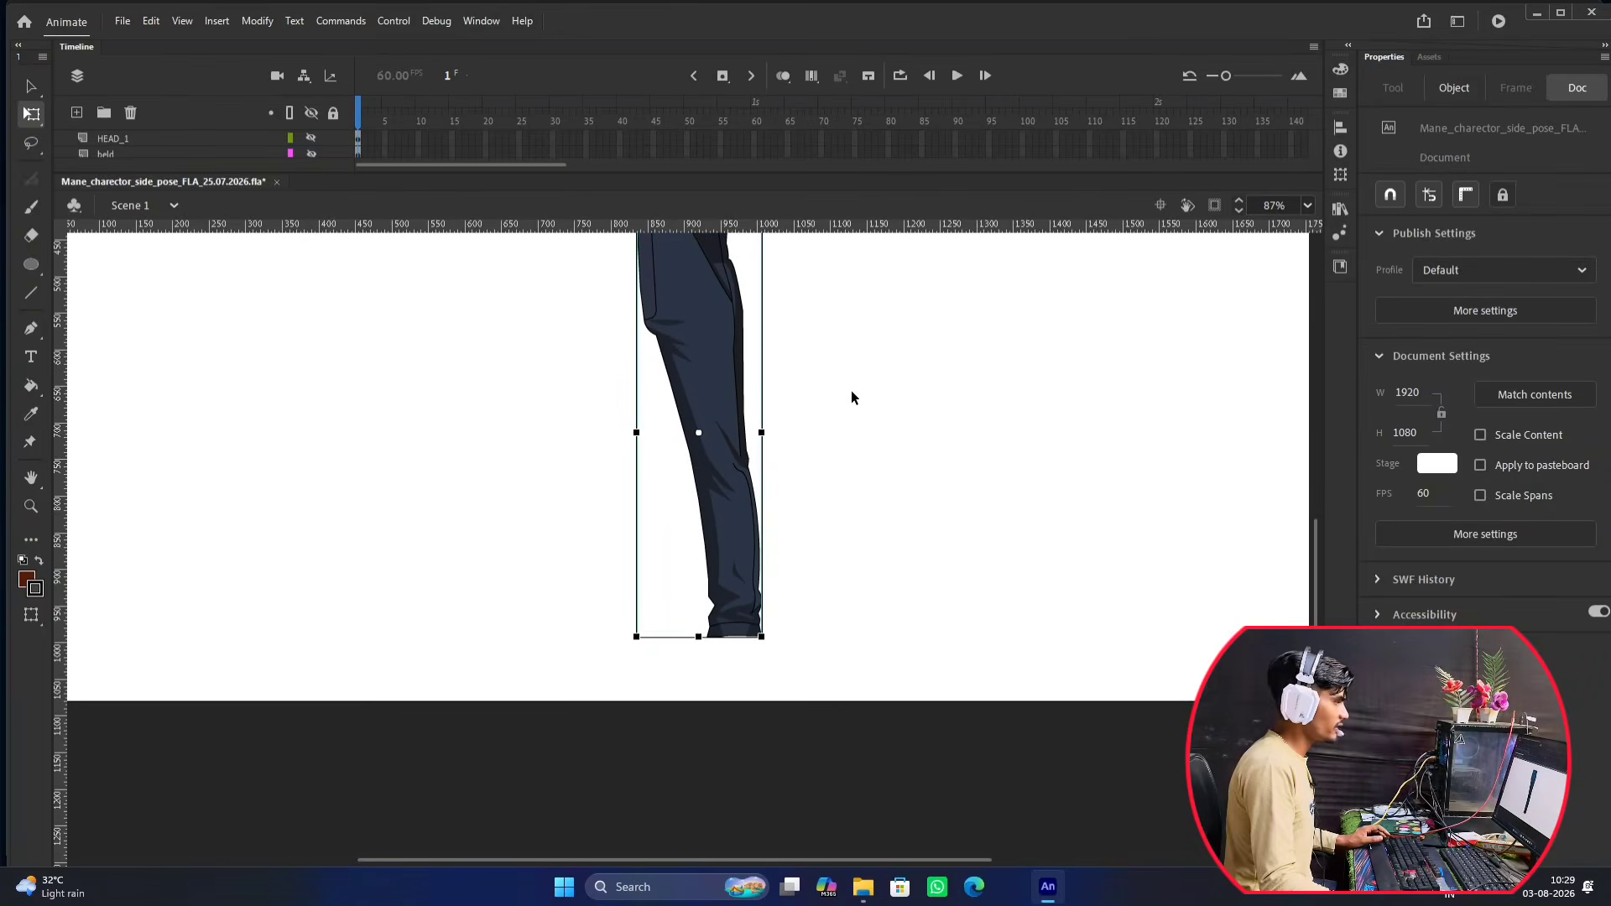
double_click(691, 460)
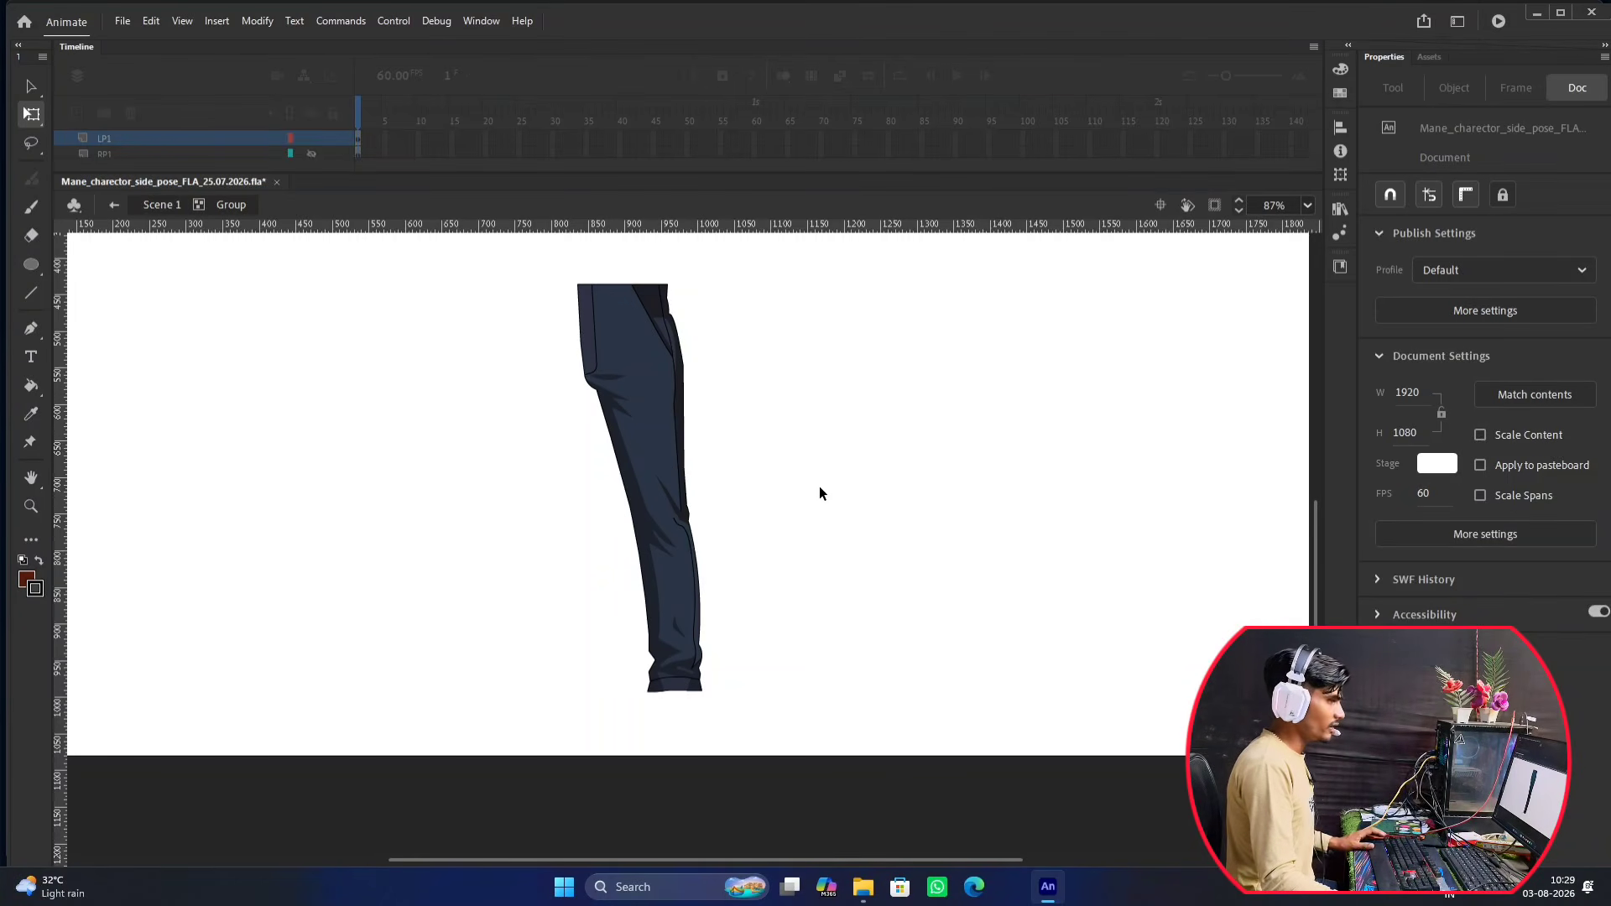
Draw a slightly slanted line across the trouser leg at the knee, past both edges, with the Line tool and a #66FF00 stroke.
key(n)
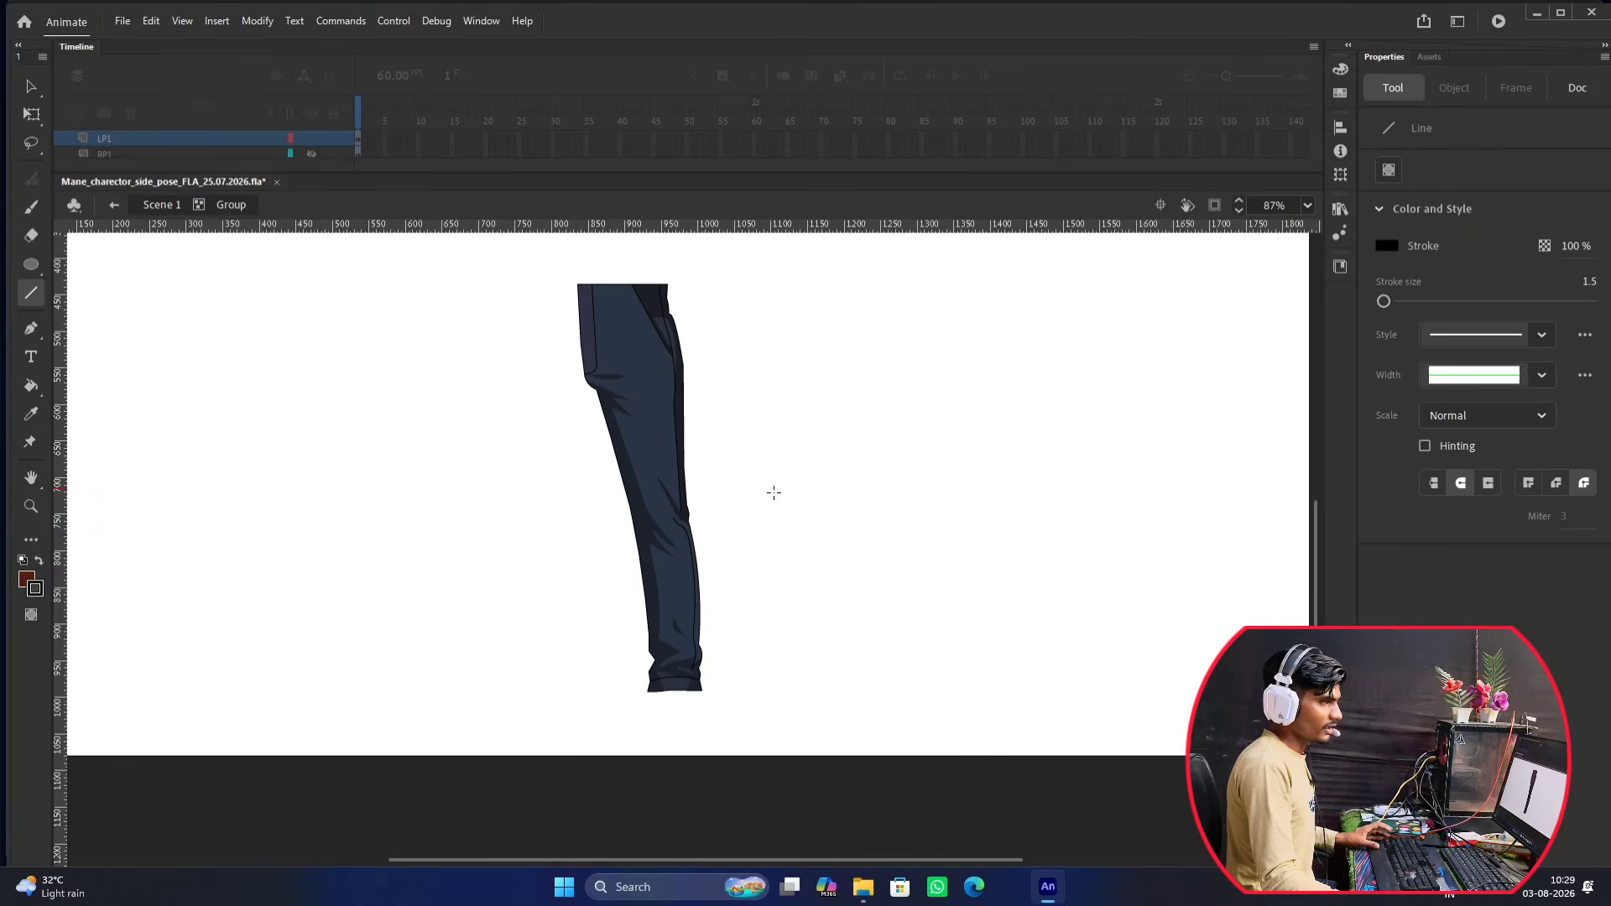
click(1381, 245)
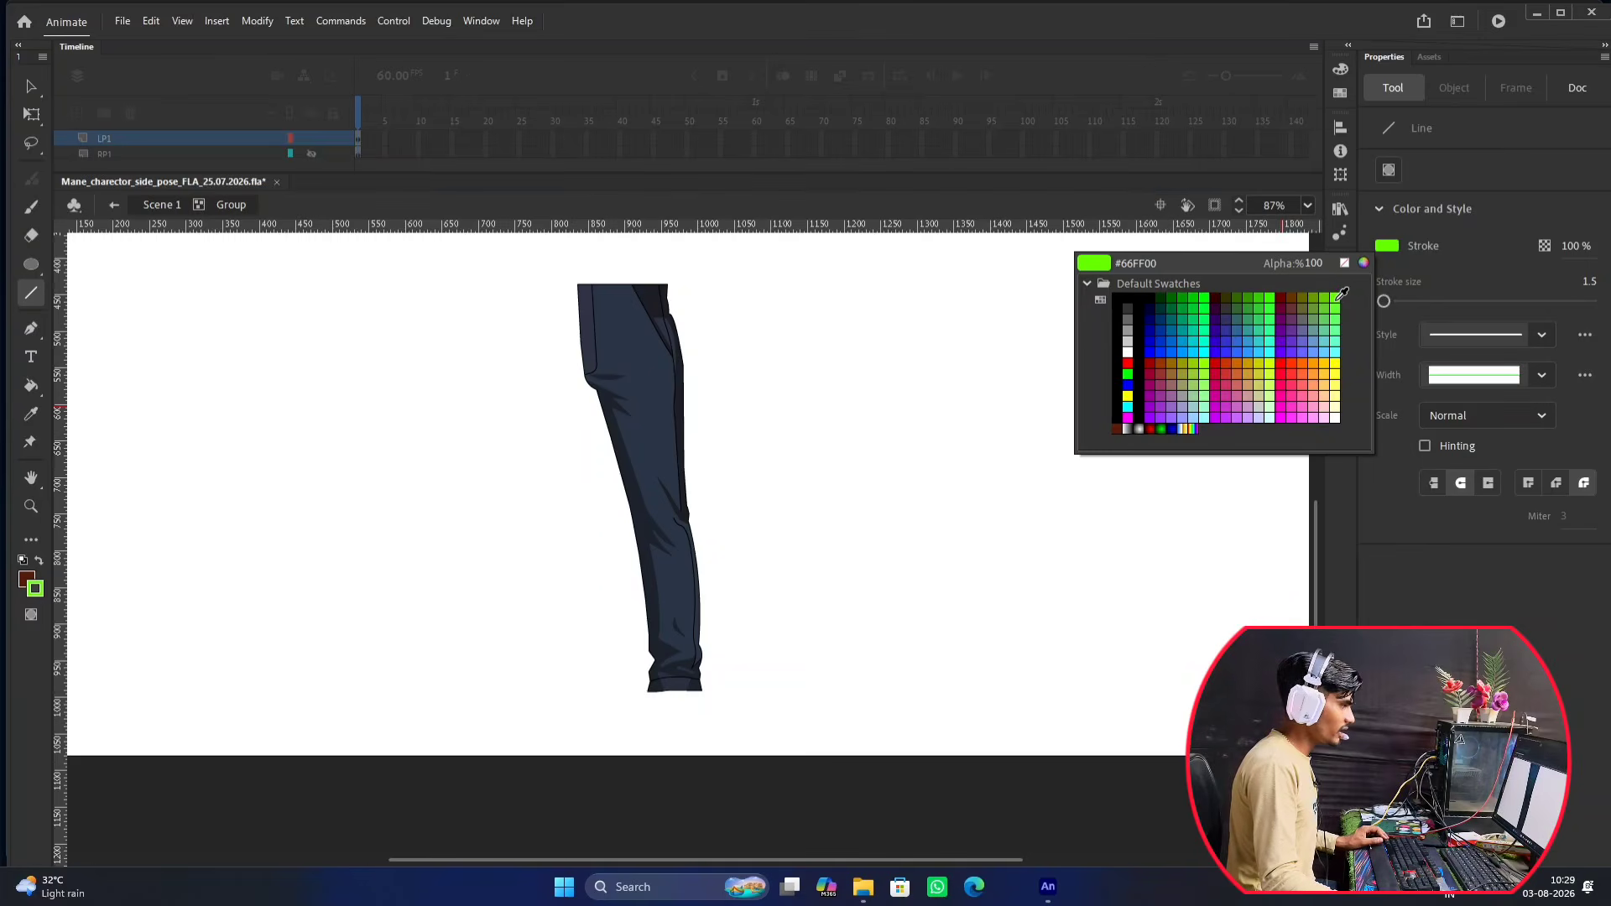
click(1346, 288)
scroll(682, 514, up, 3)
scroll(682, 506, down, 2)
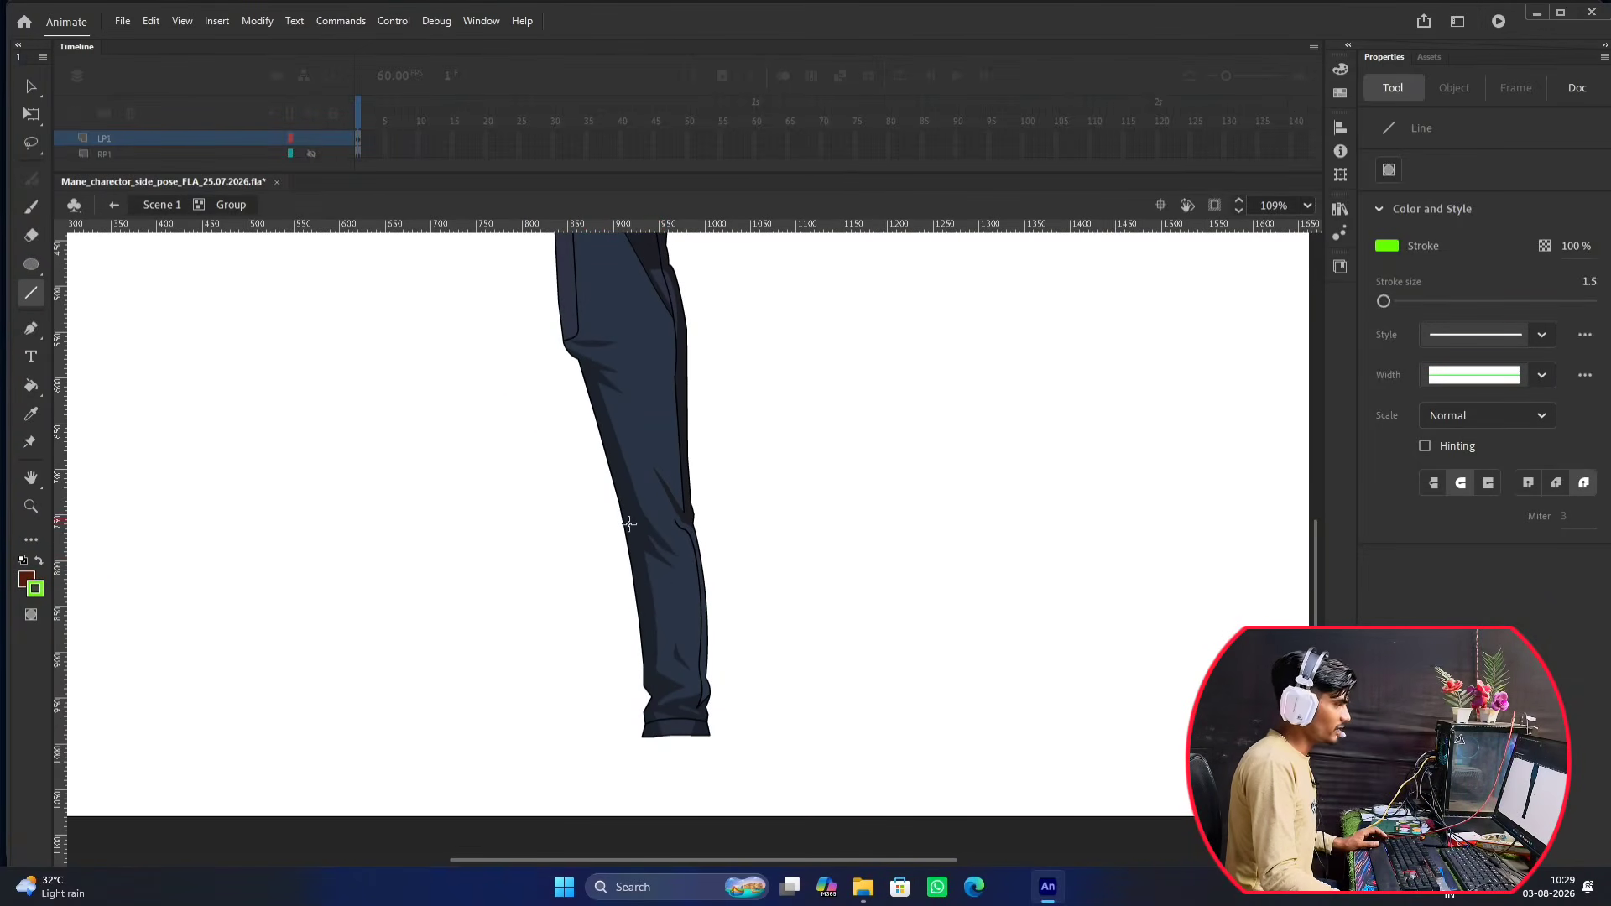
drag(597, 507, 761, 490)
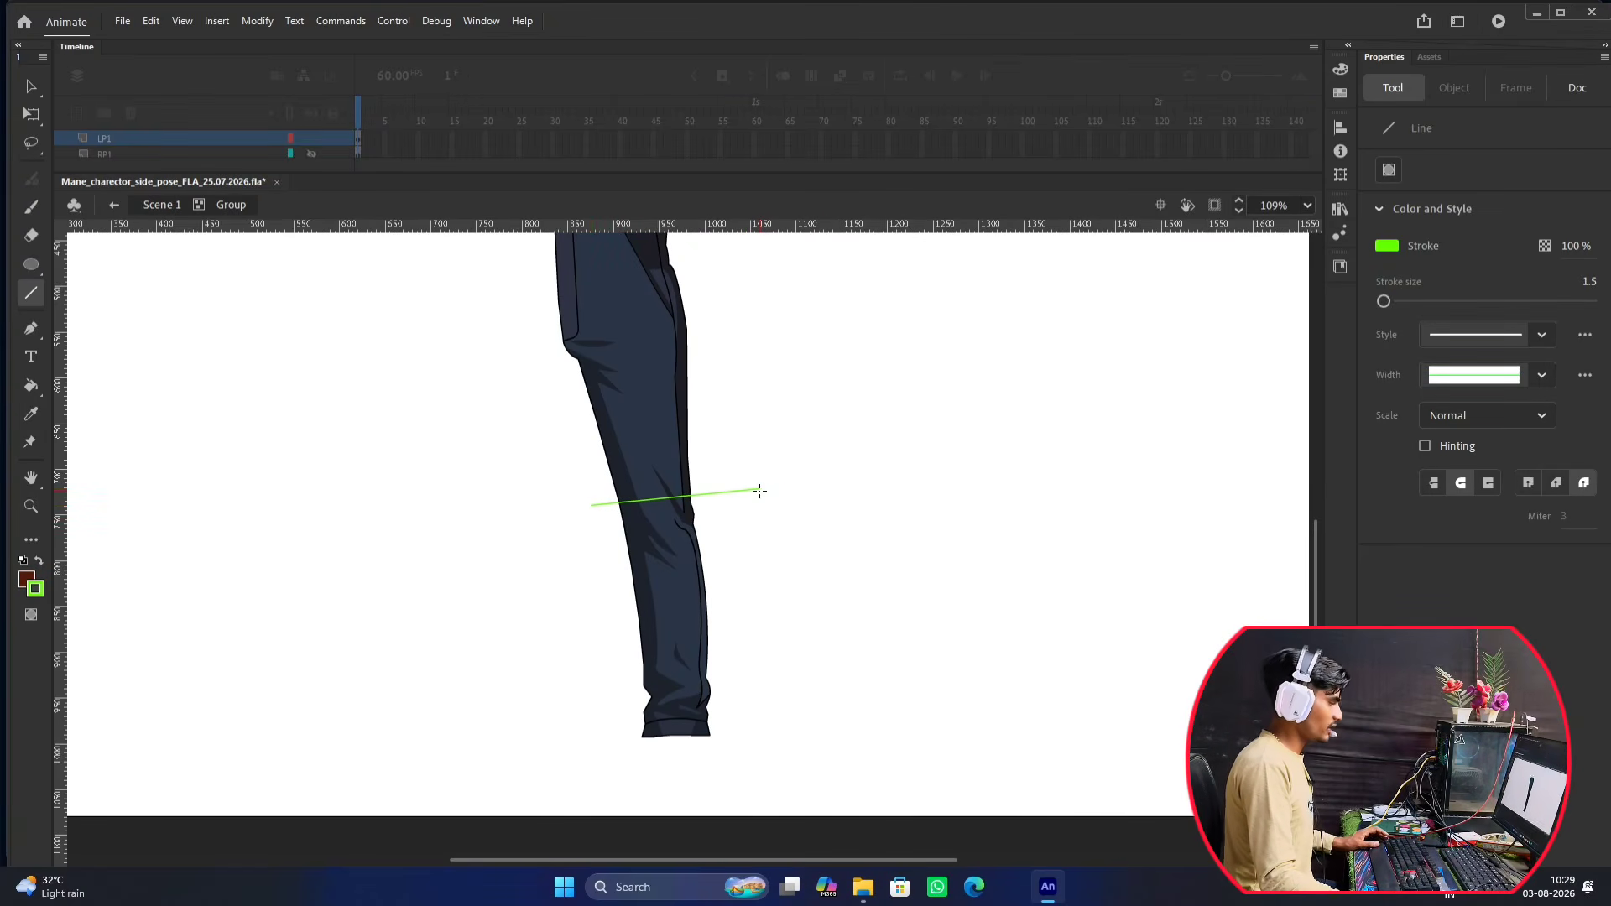
scroll(690, 424, down, 2)
scroll(713, 417, up, 1)
key(v)
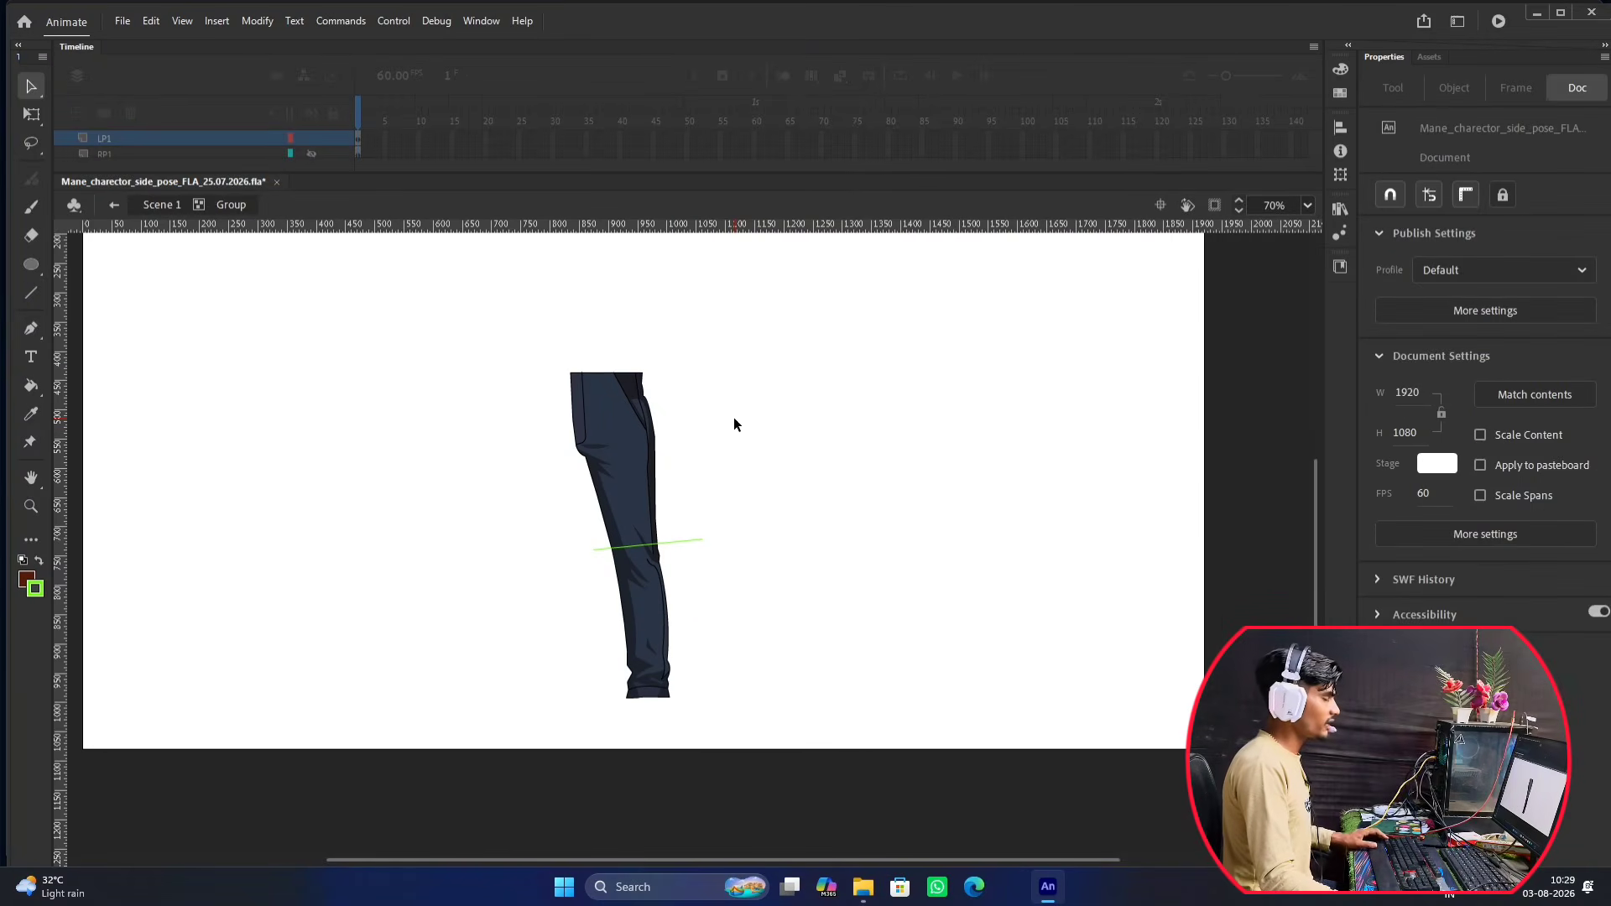
click(631, 482)
scroll(637, 485, up, 2)
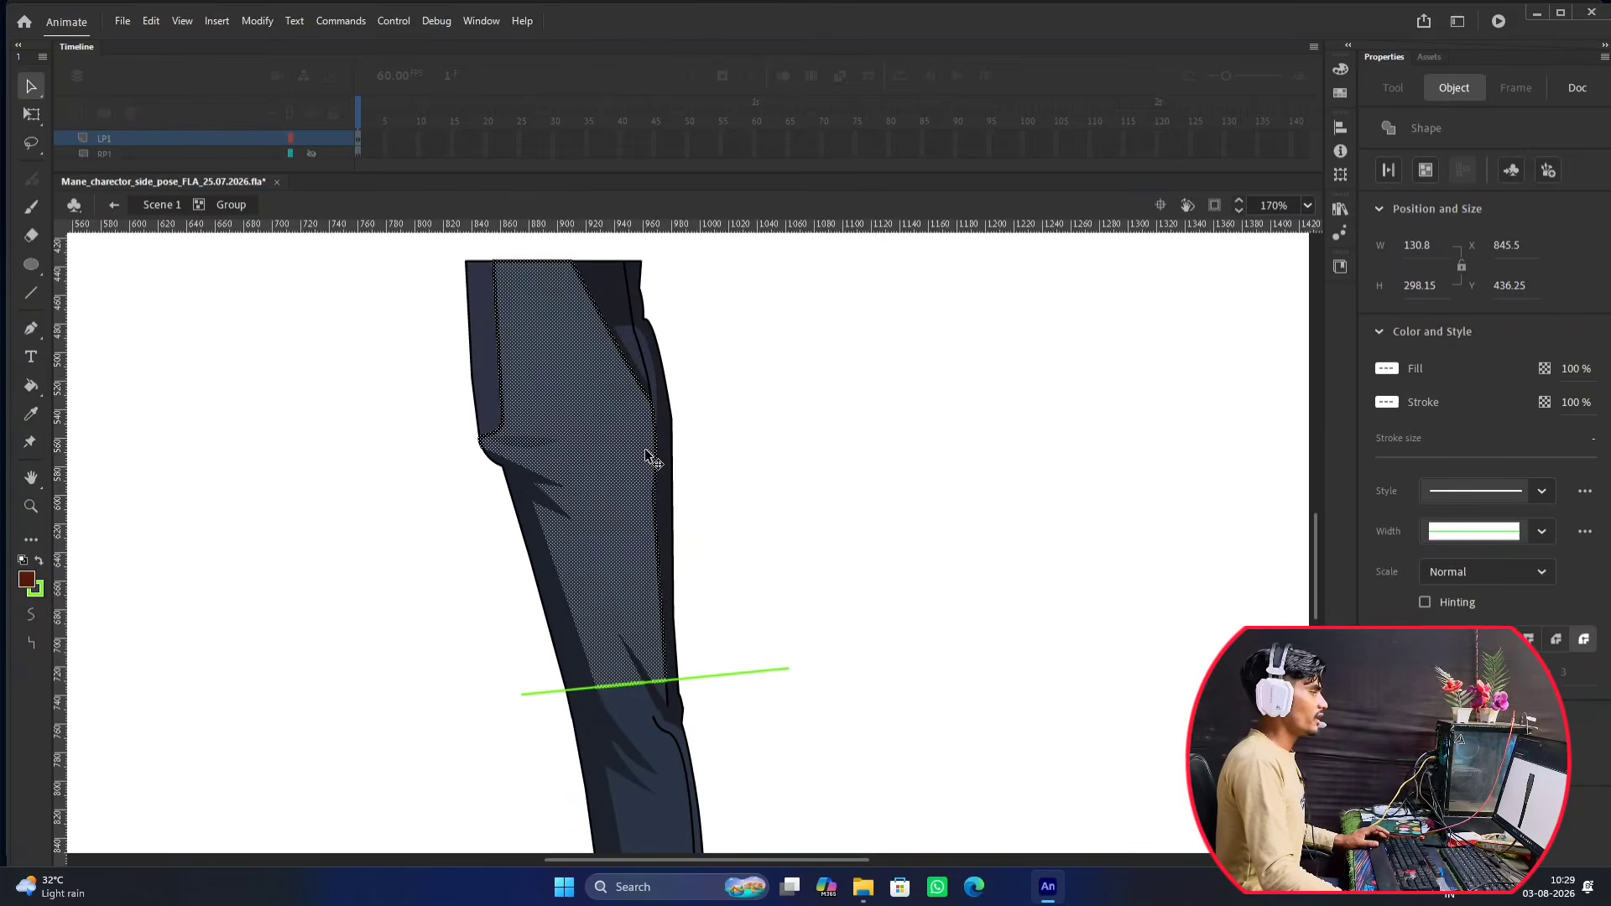
scroll(646, 449, down, 1)
scroll(638, 453, down, 2)
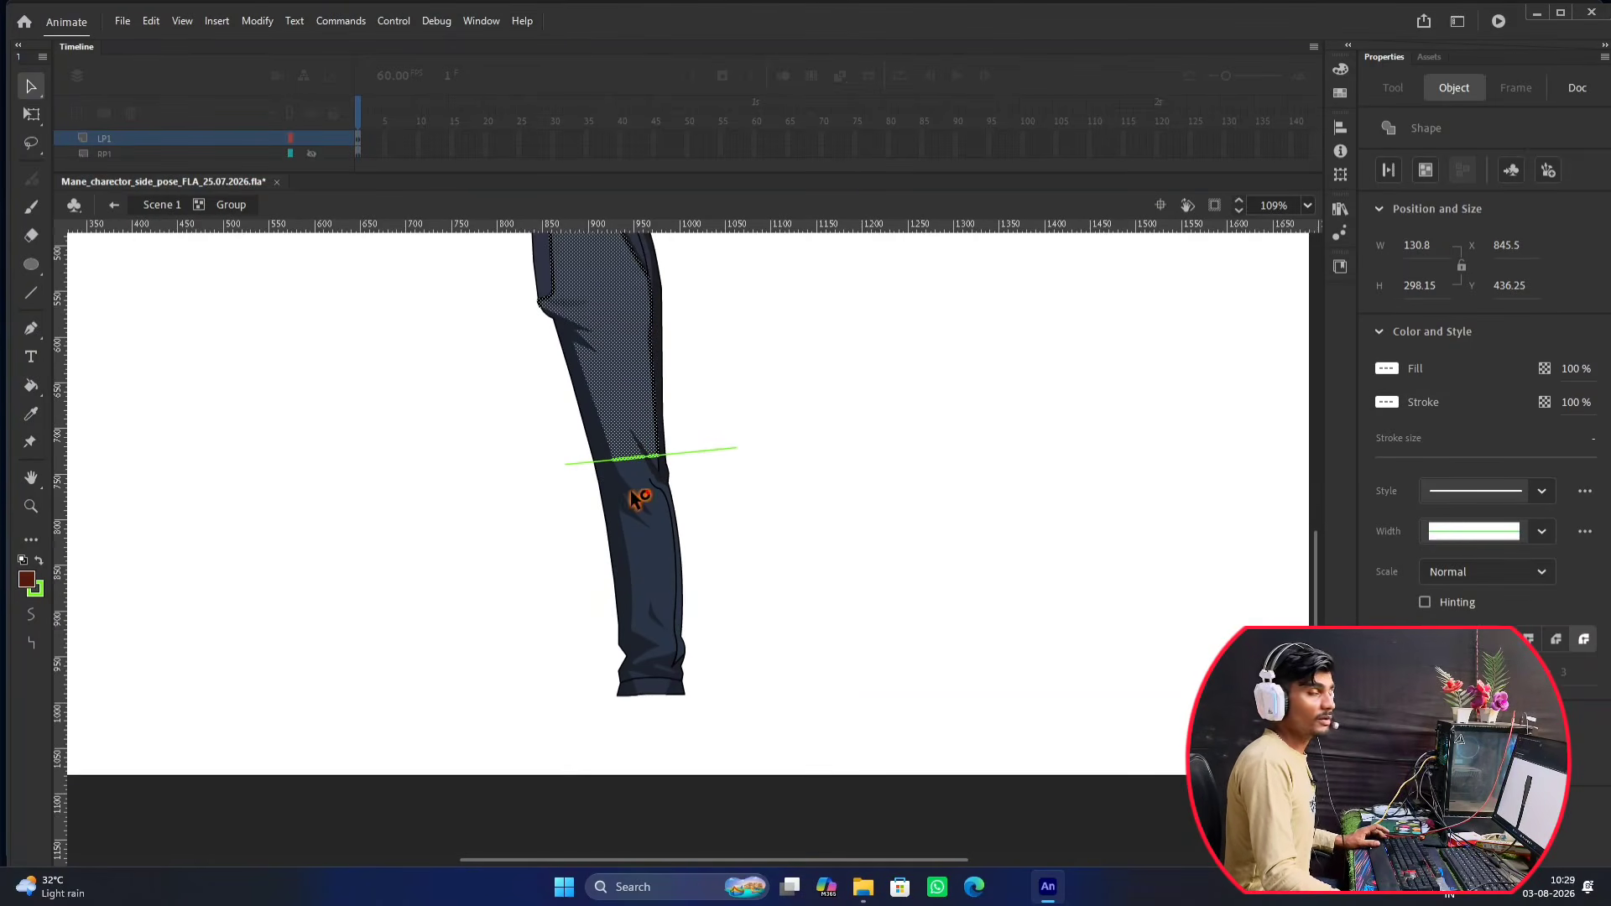
scroll(604, 521, up, 2)
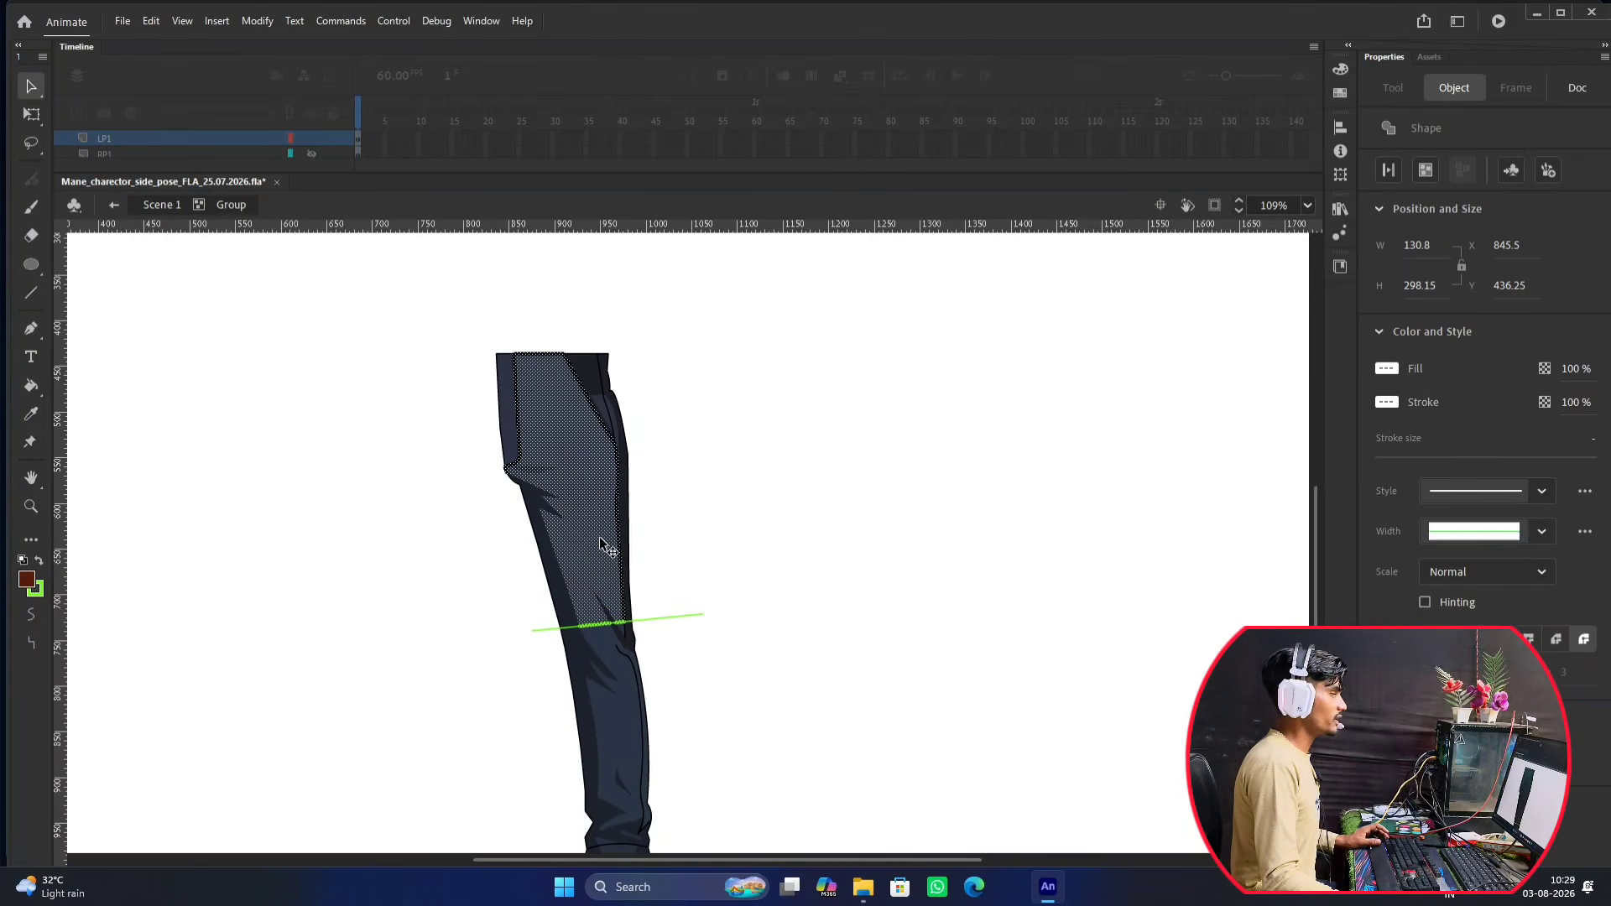
scroll(611, 432, up, 2)
click(791, 402)
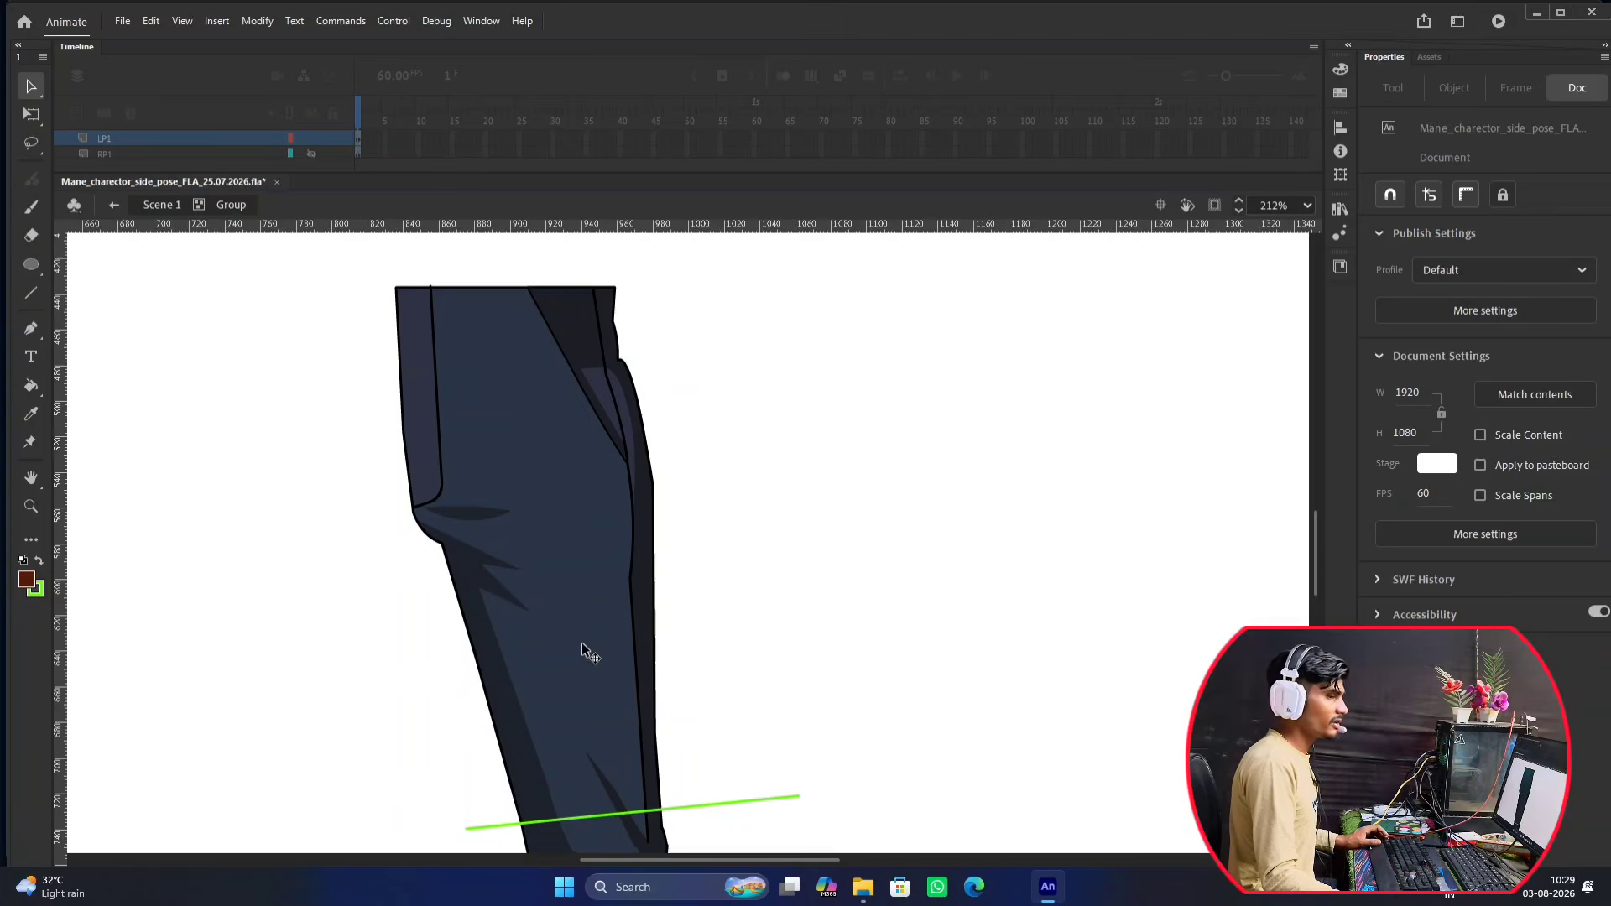
Select the thigh's main fill, pocket pieces, side strips and shading shapes above the green knee line.
click(564, 503)
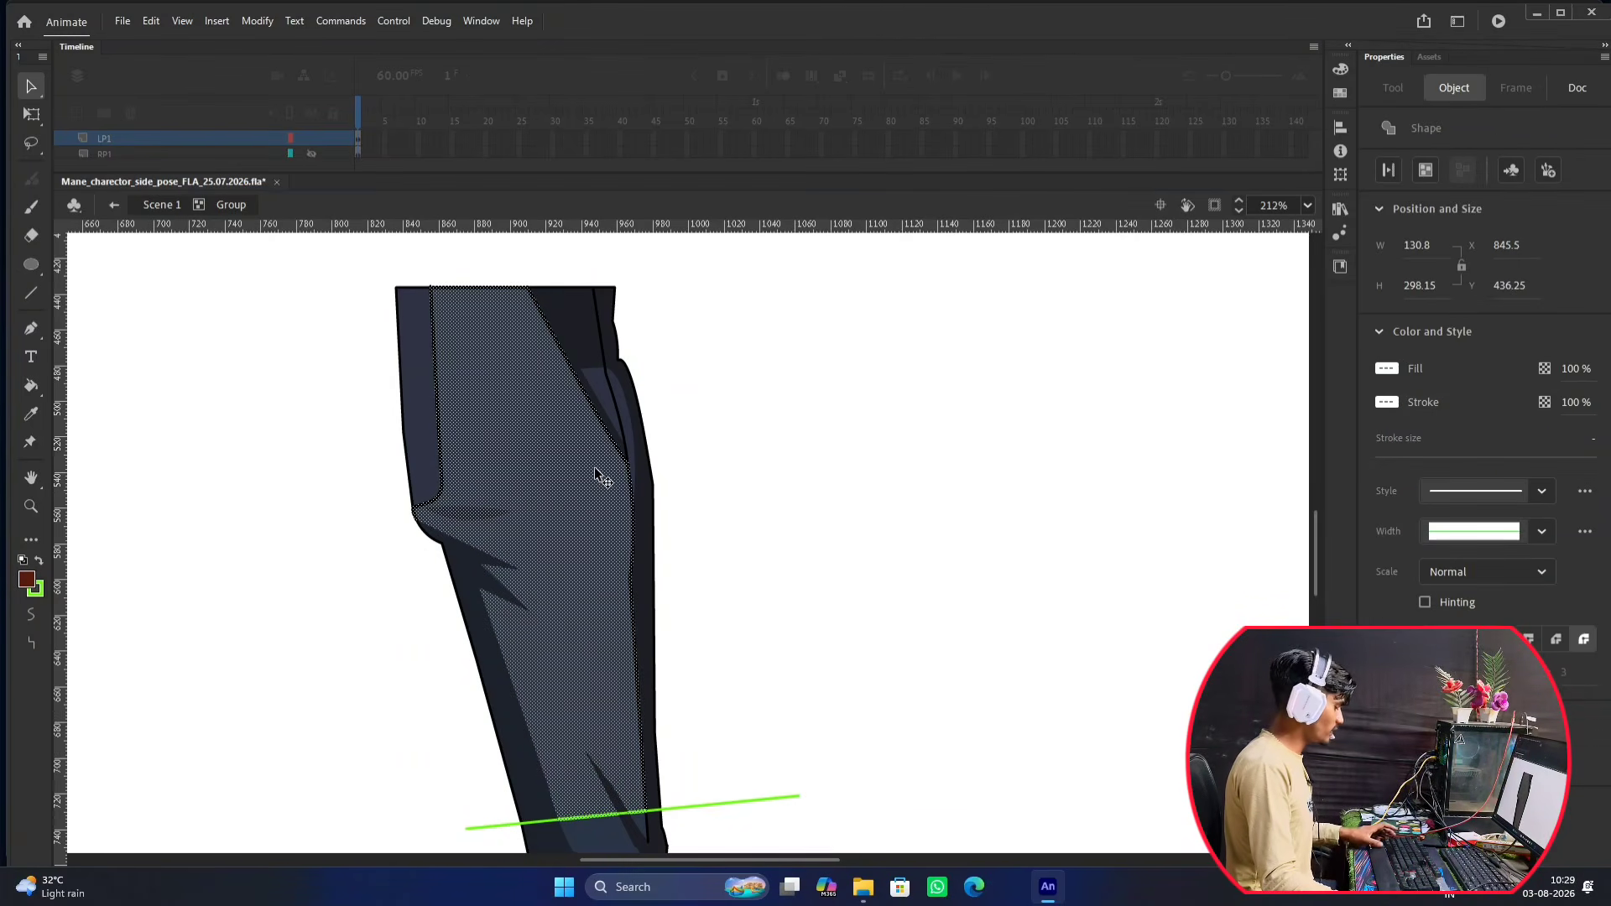
drag(601, 359, 594, 420)
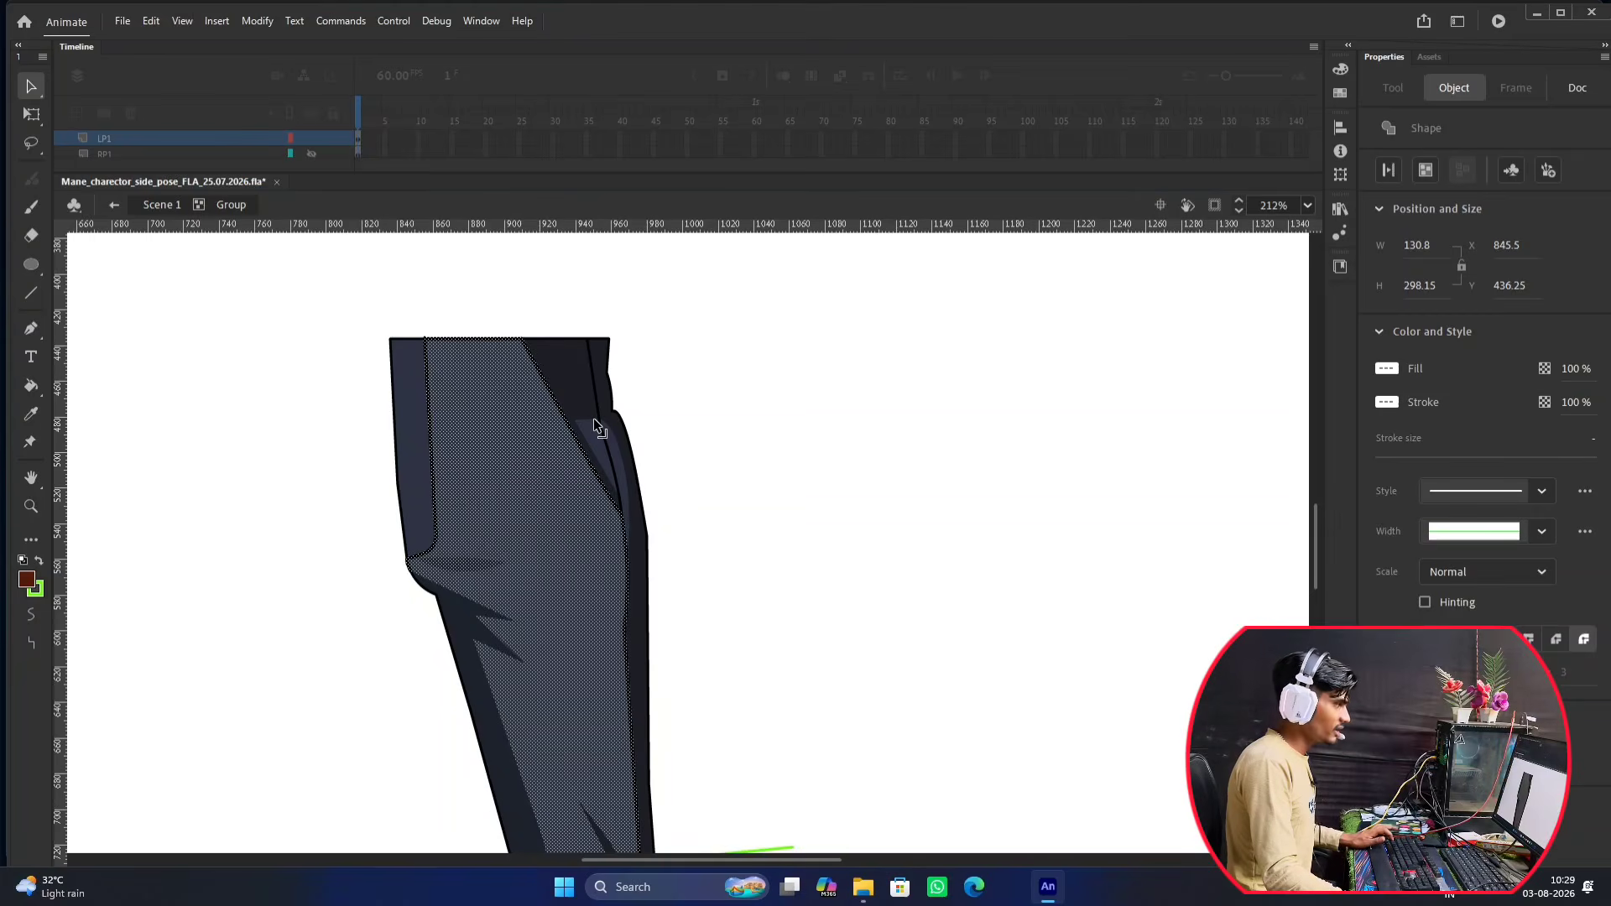
shift+click(583, 388)
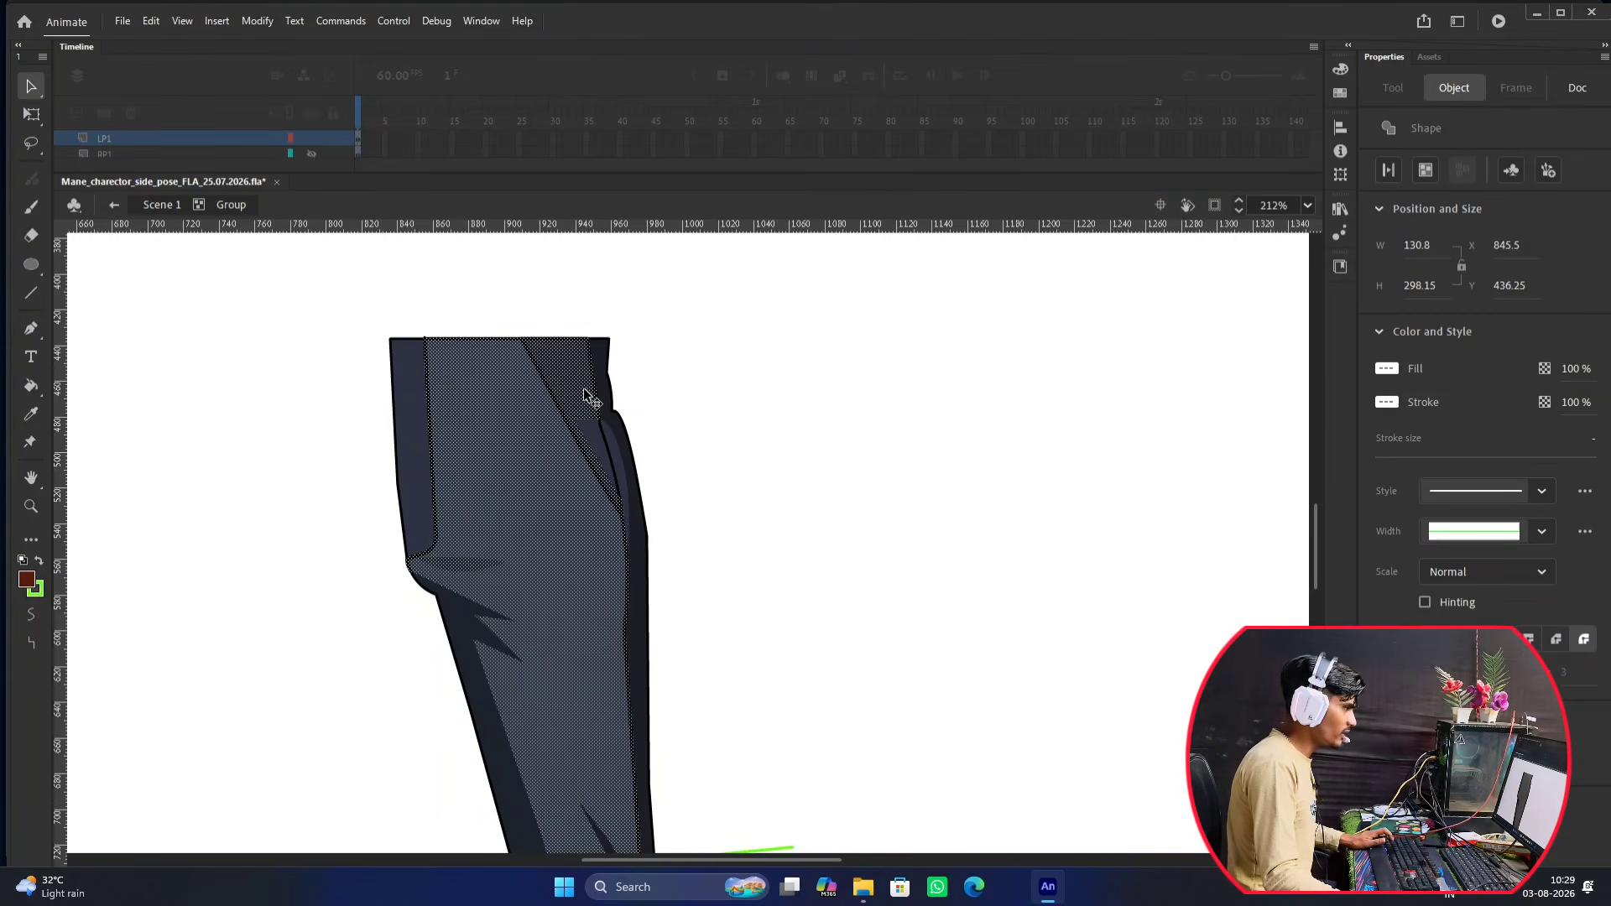
shift+click(618, 455)
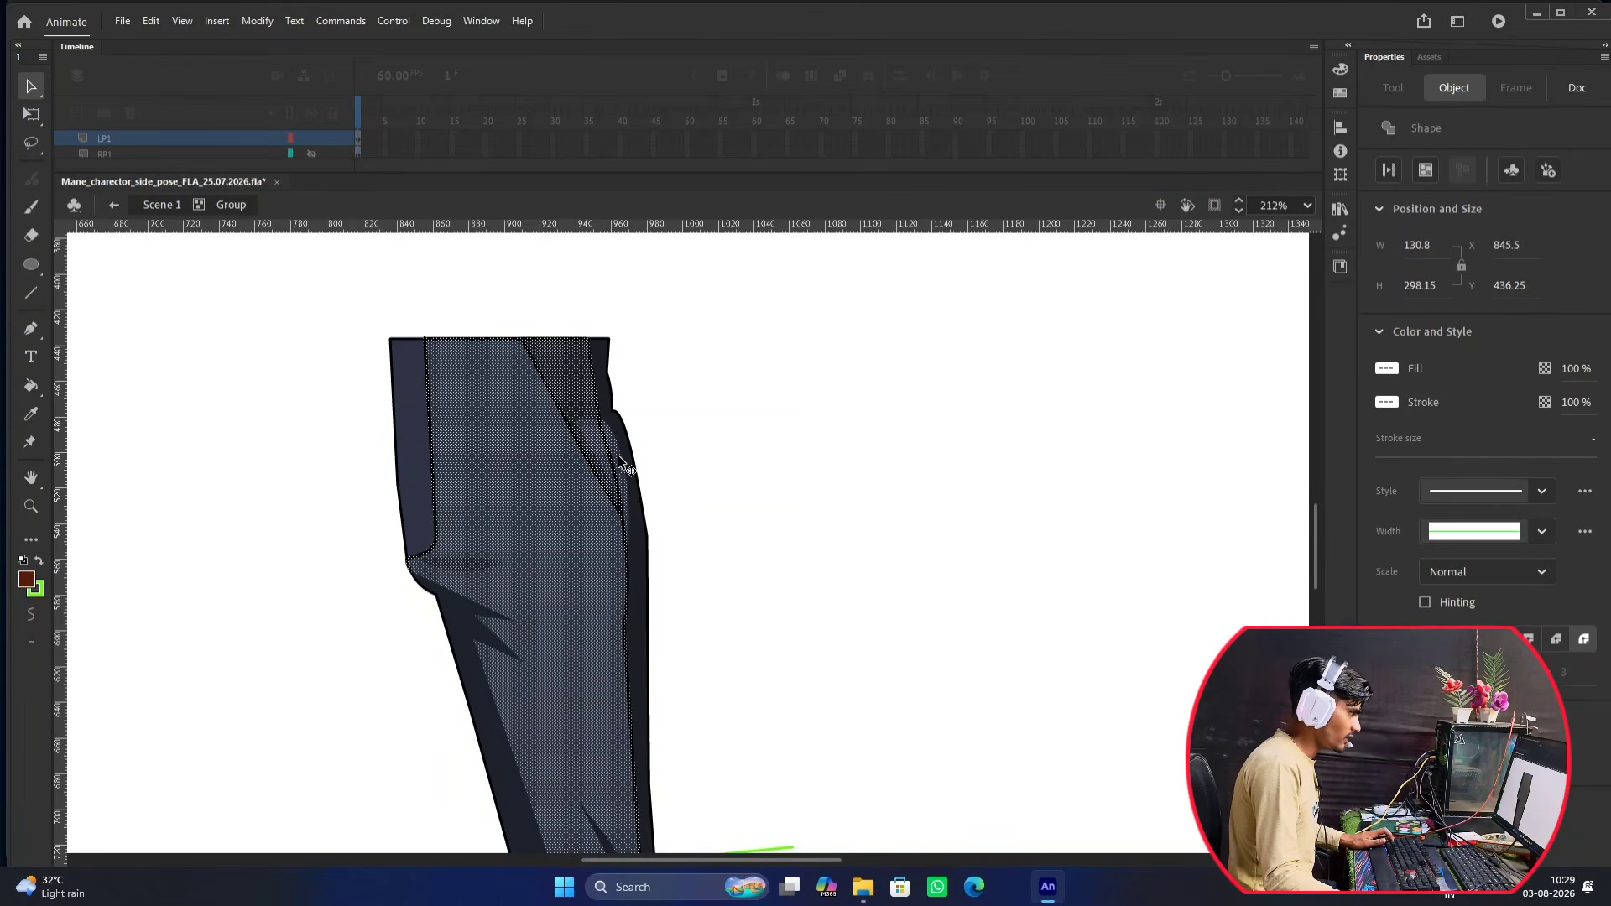
shift+click(625, 445)
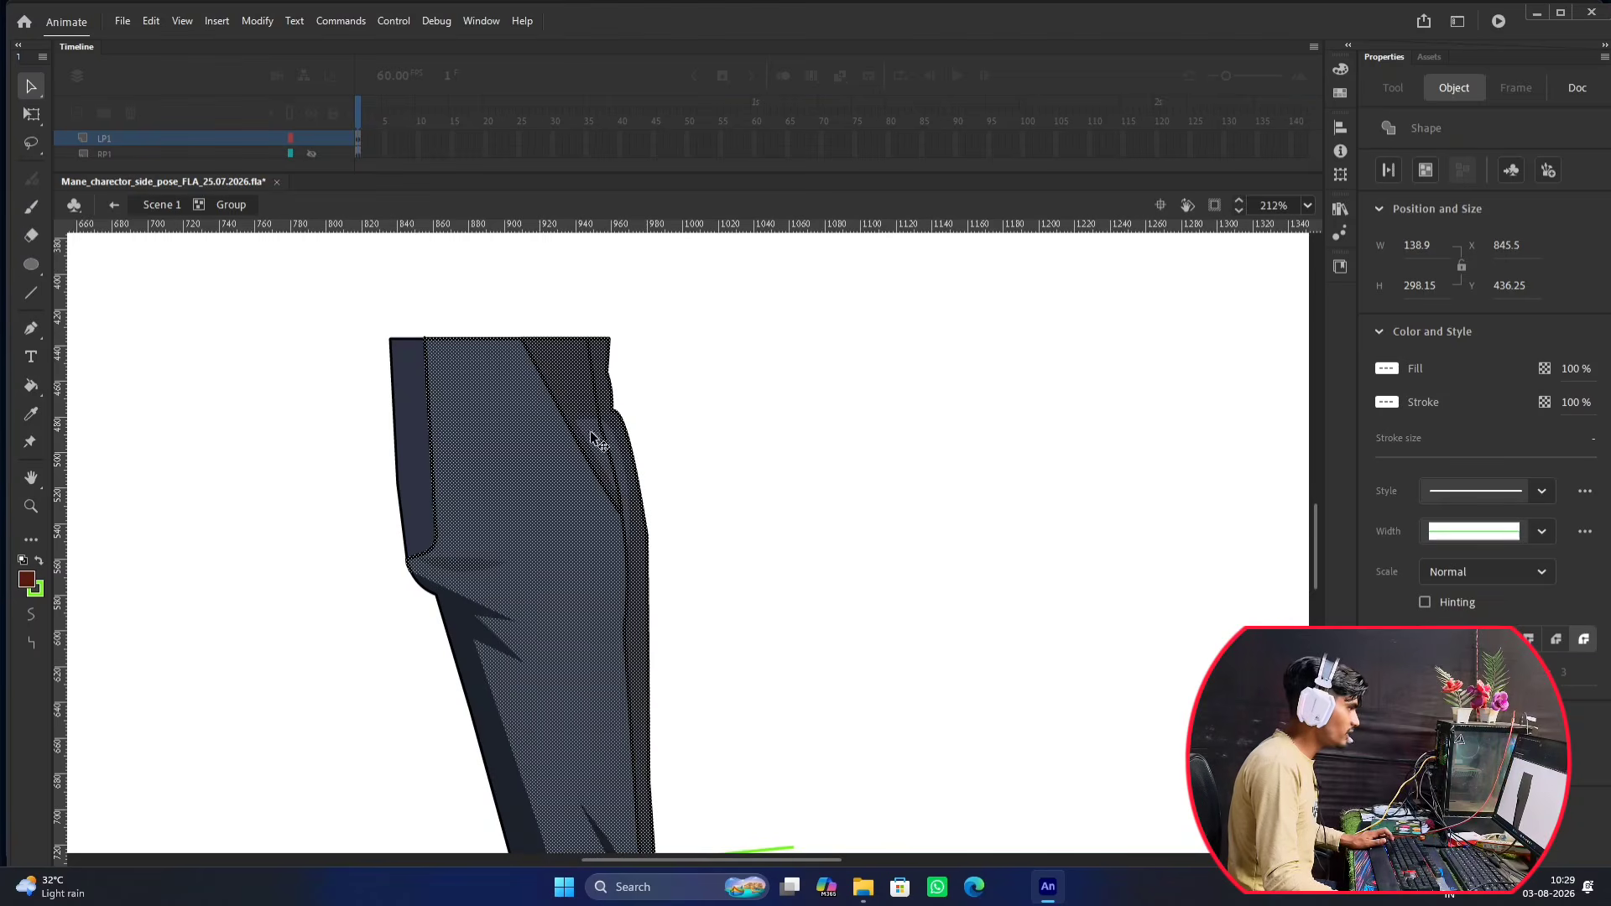
shift+click(421, 428)
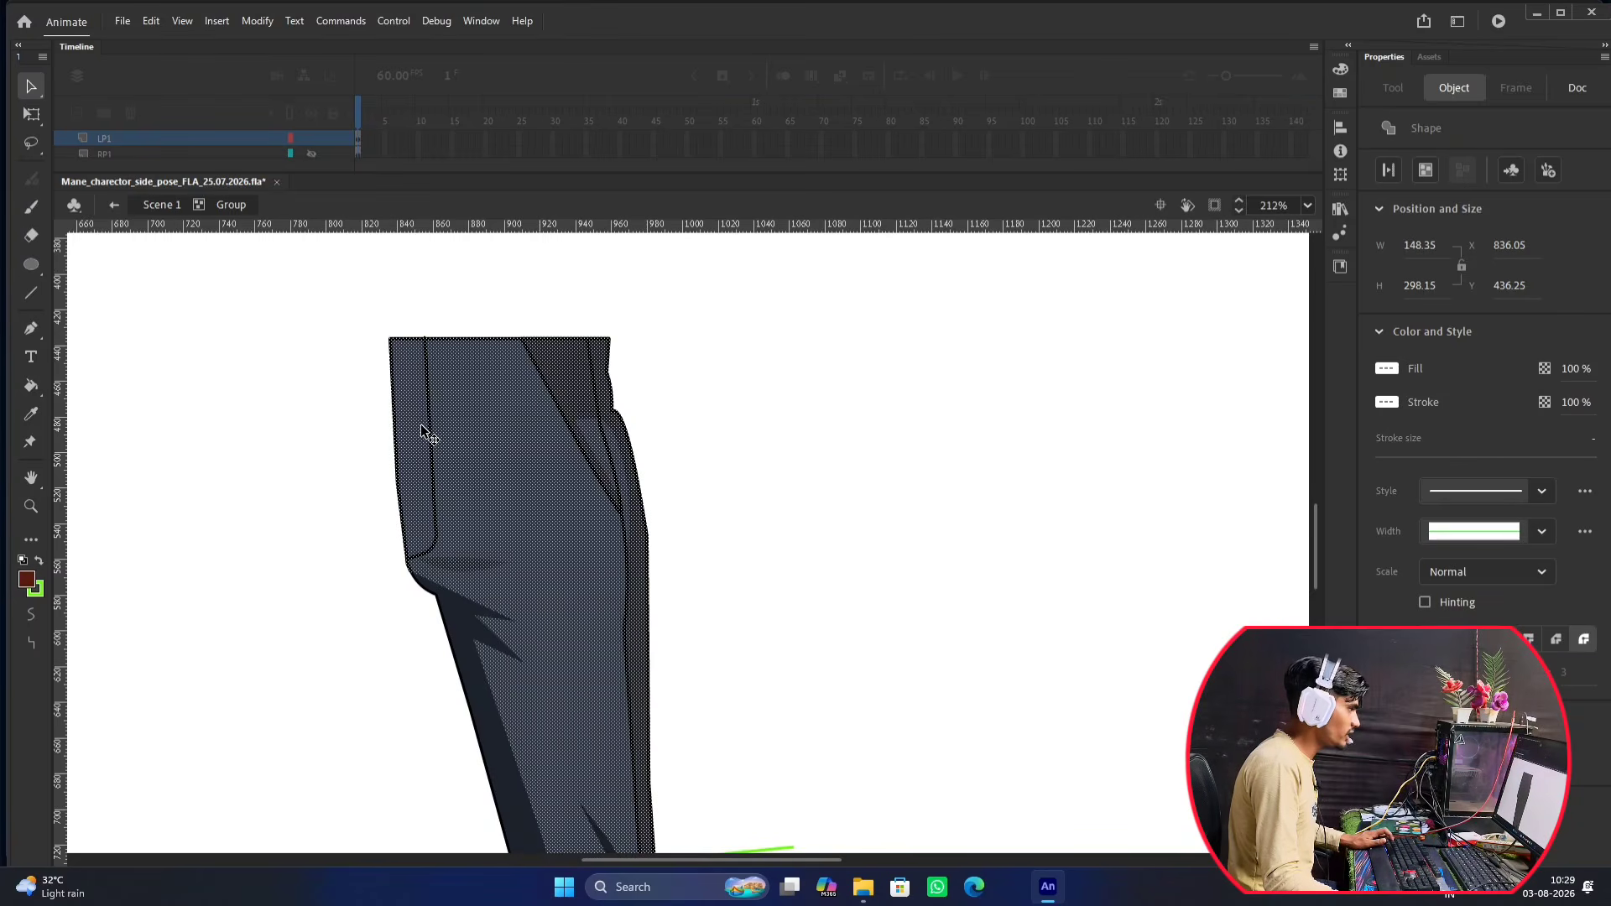
shift+click(455, 611)
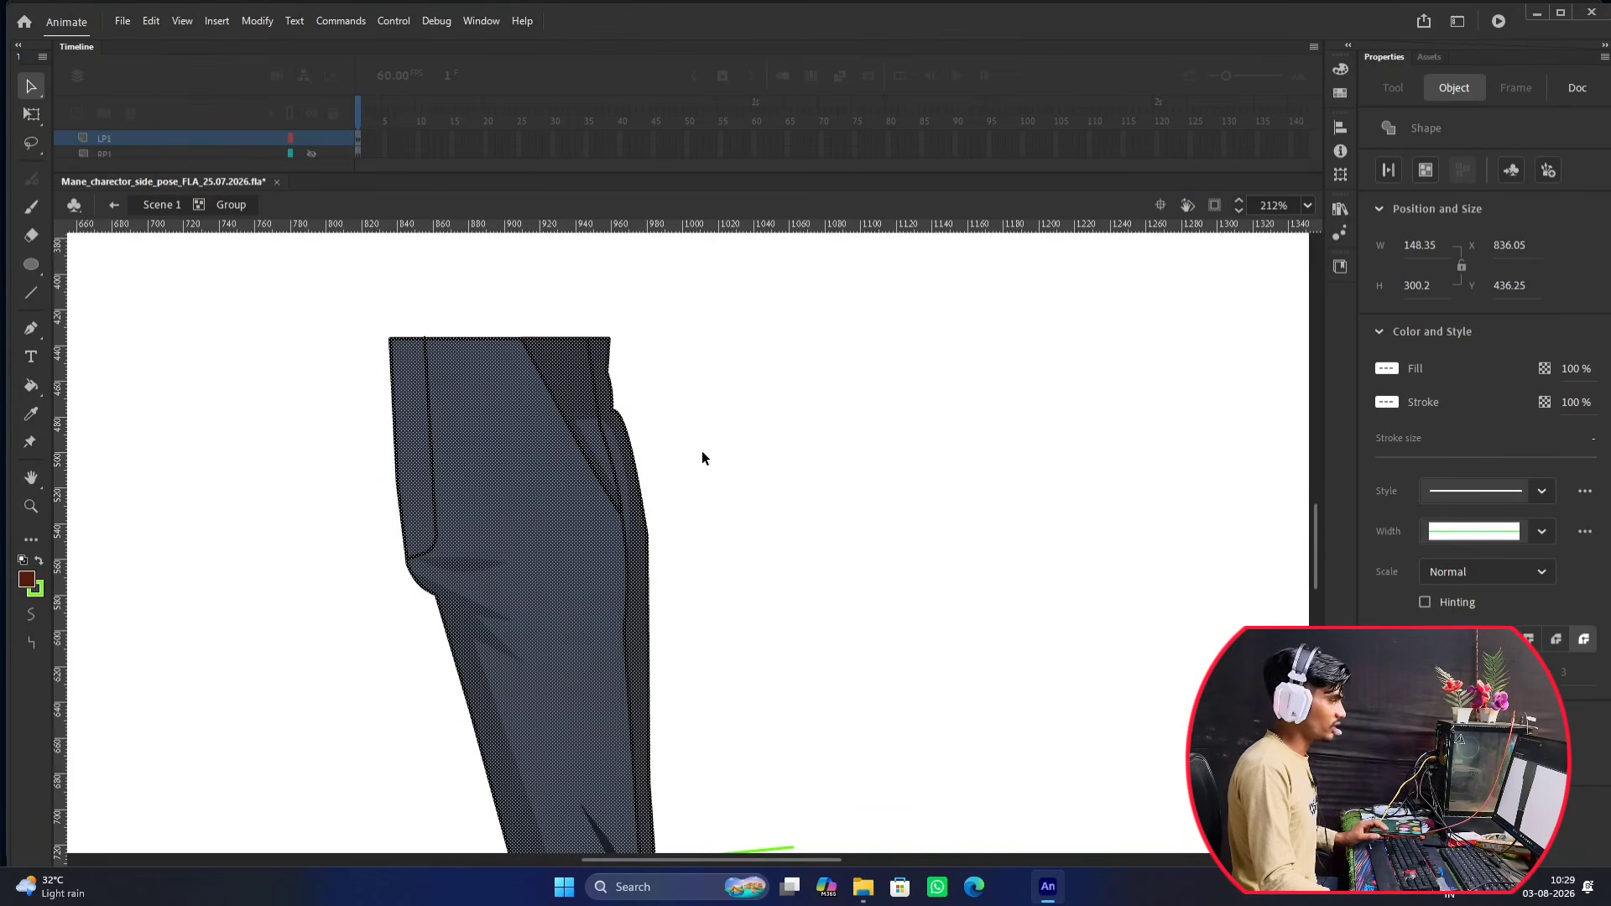
Add the dark crease just above the knee line to the selection and group all the thigh pieces.
scroll(657, 479, down, 3)
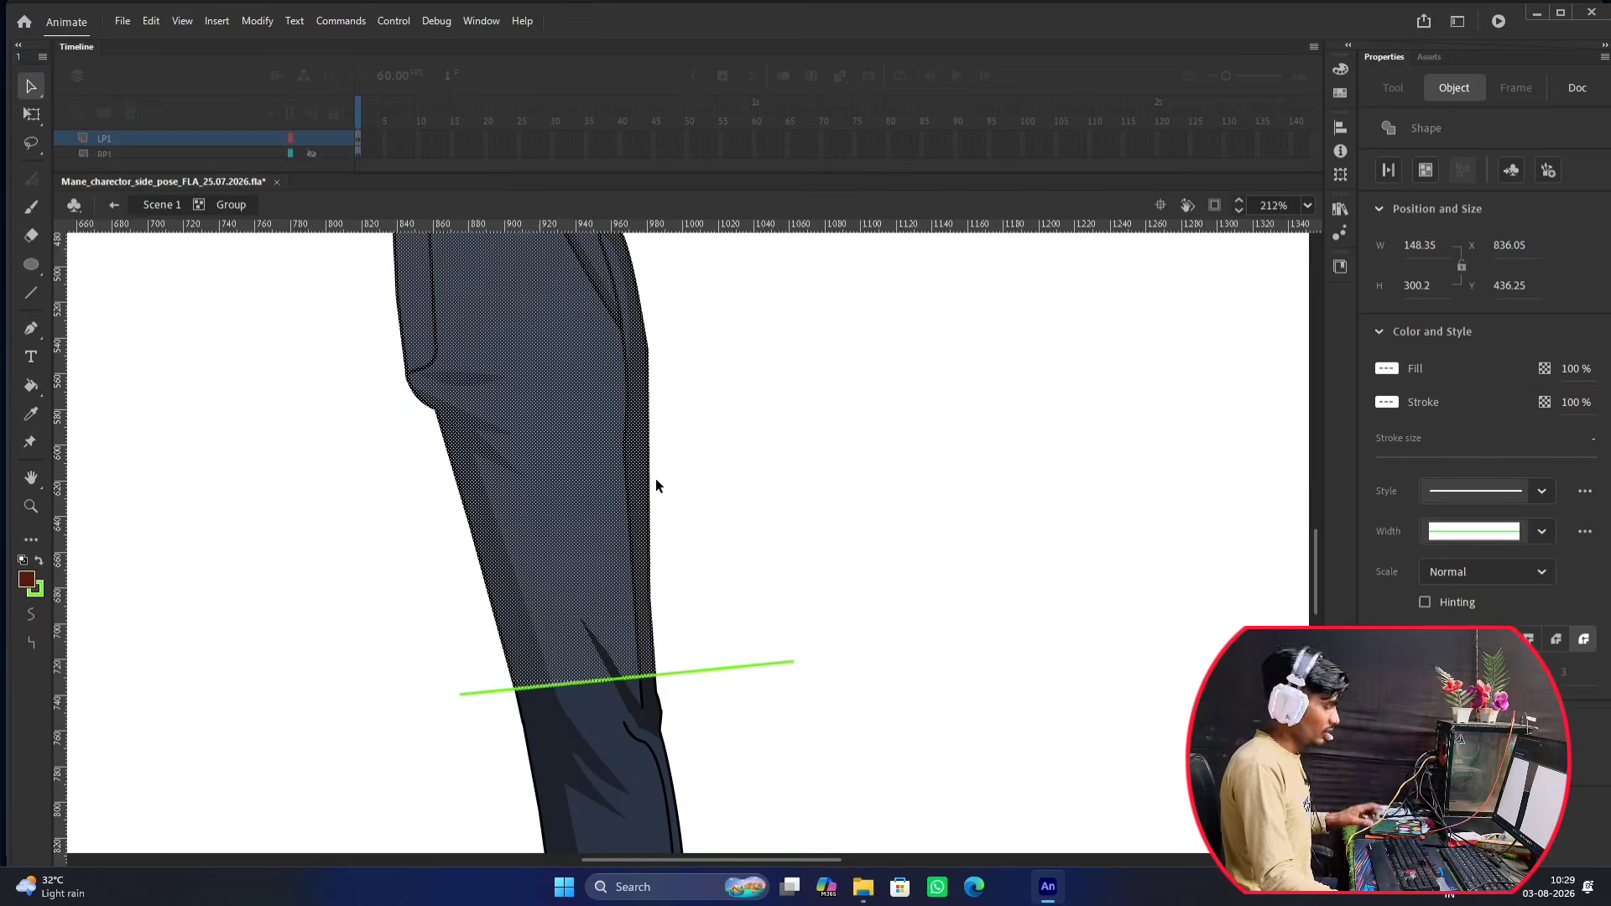
scroll(658, 482, down, 3)
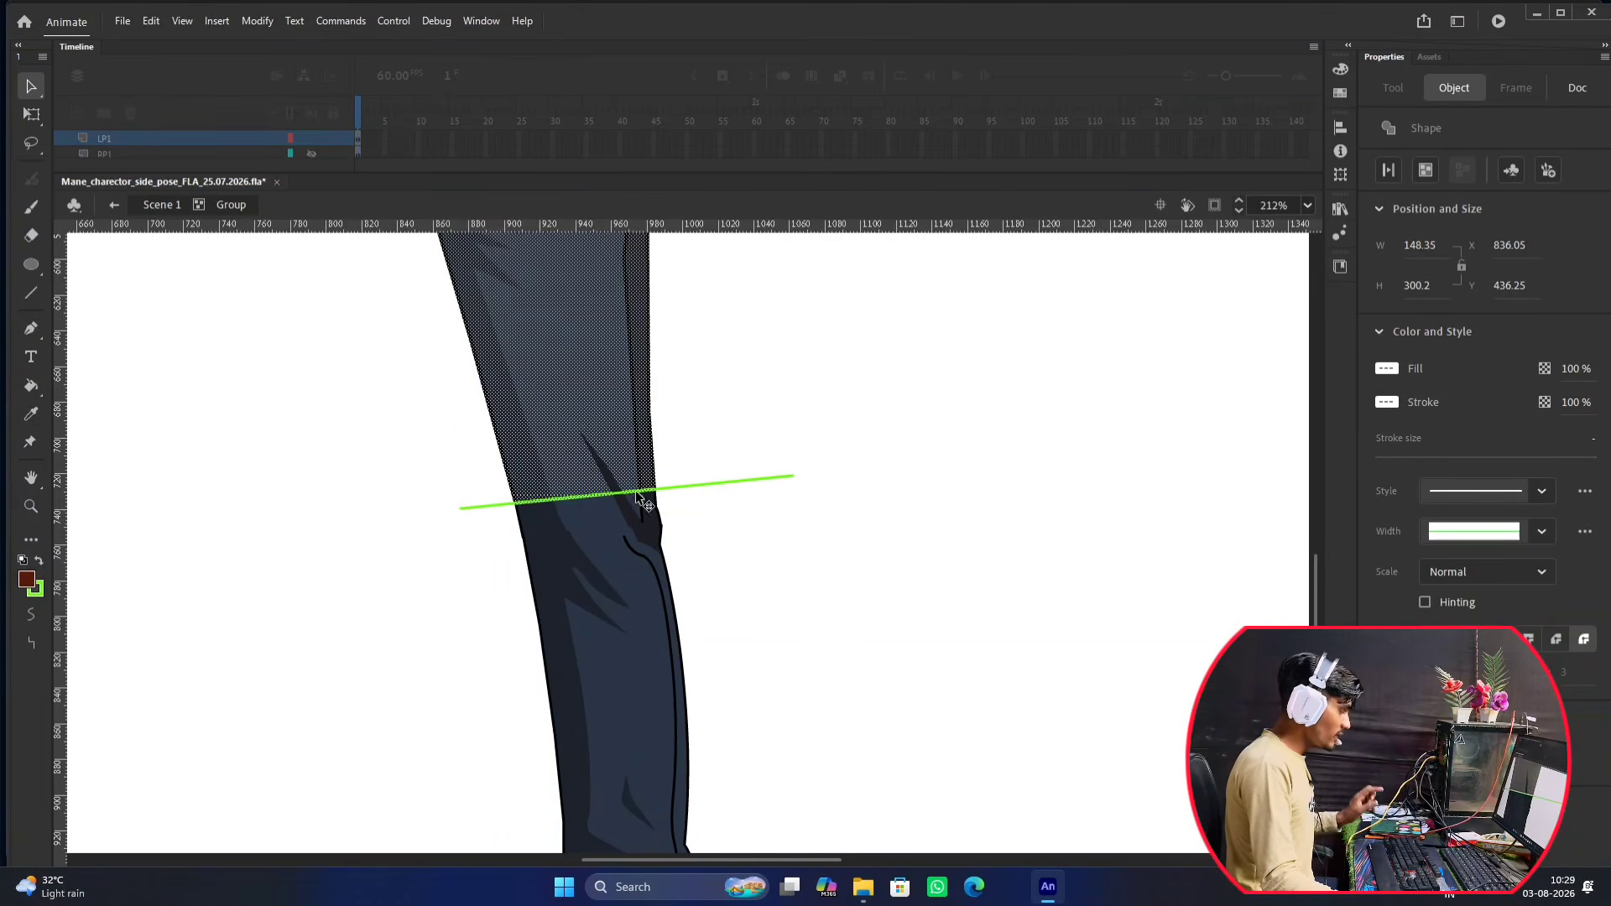
scroll(635, 495, up, 5)
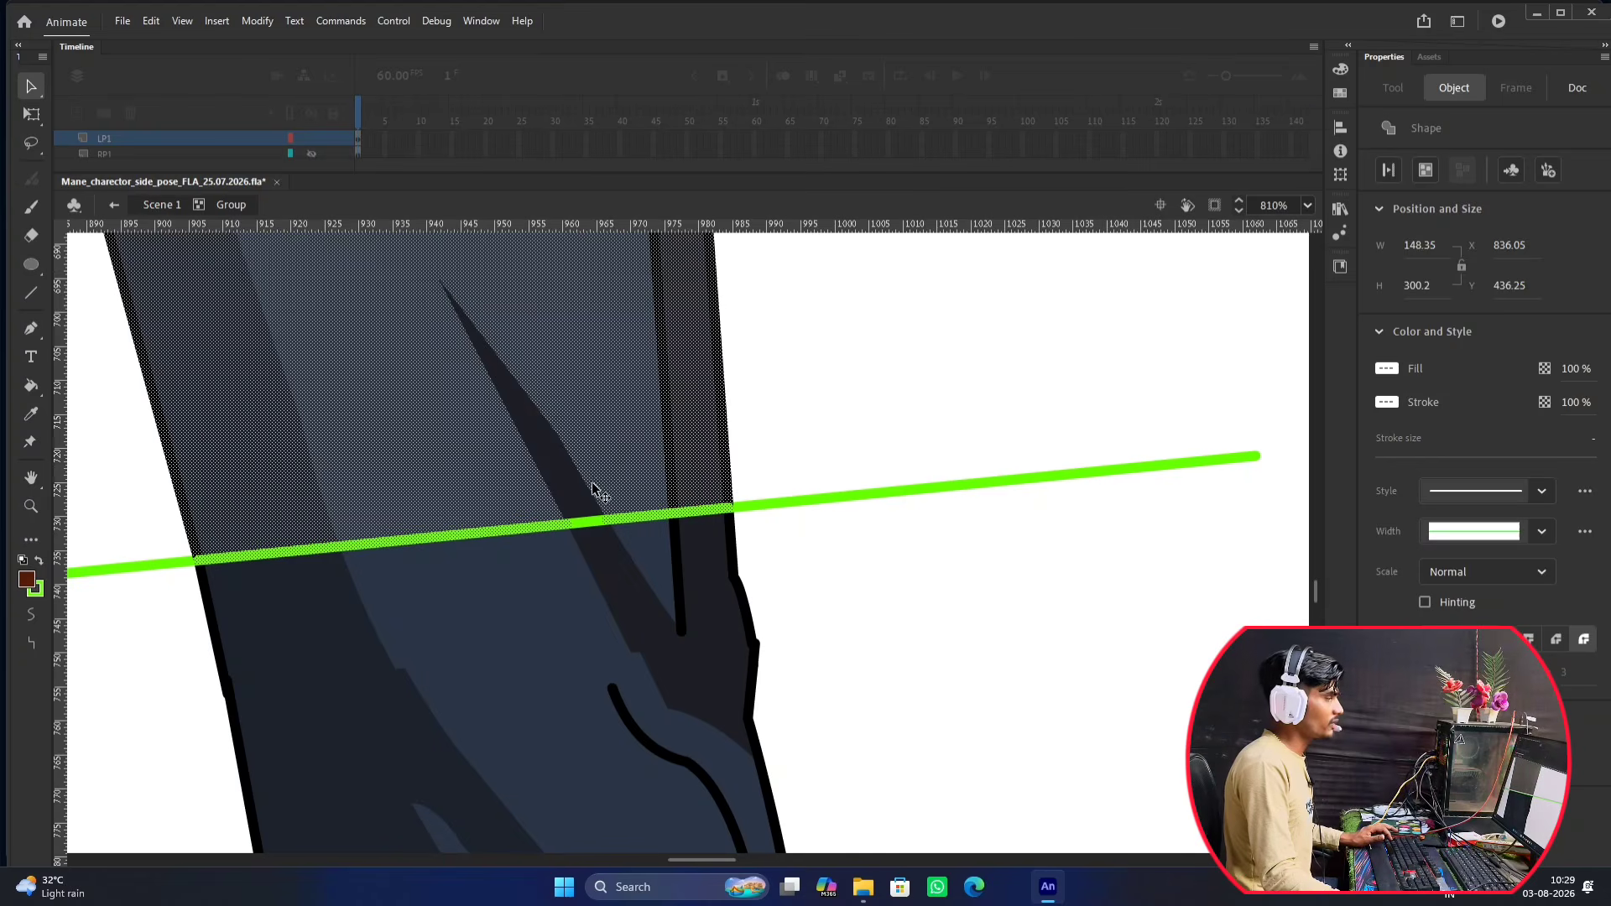
shift+click(555, 475)
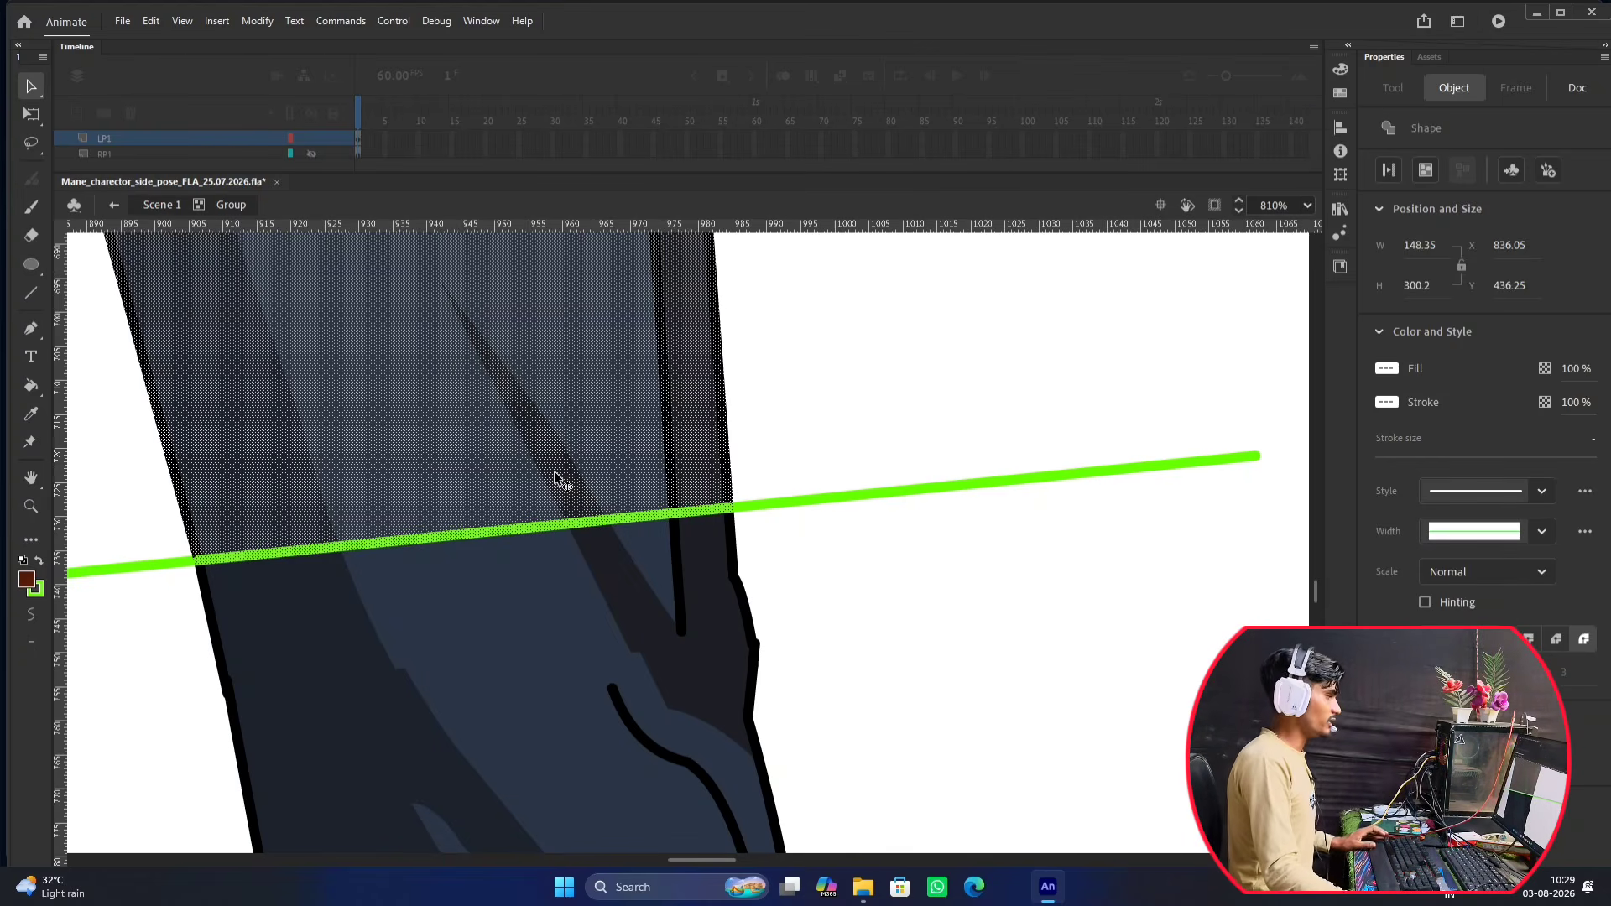
scroll(556, 476, down, 4)
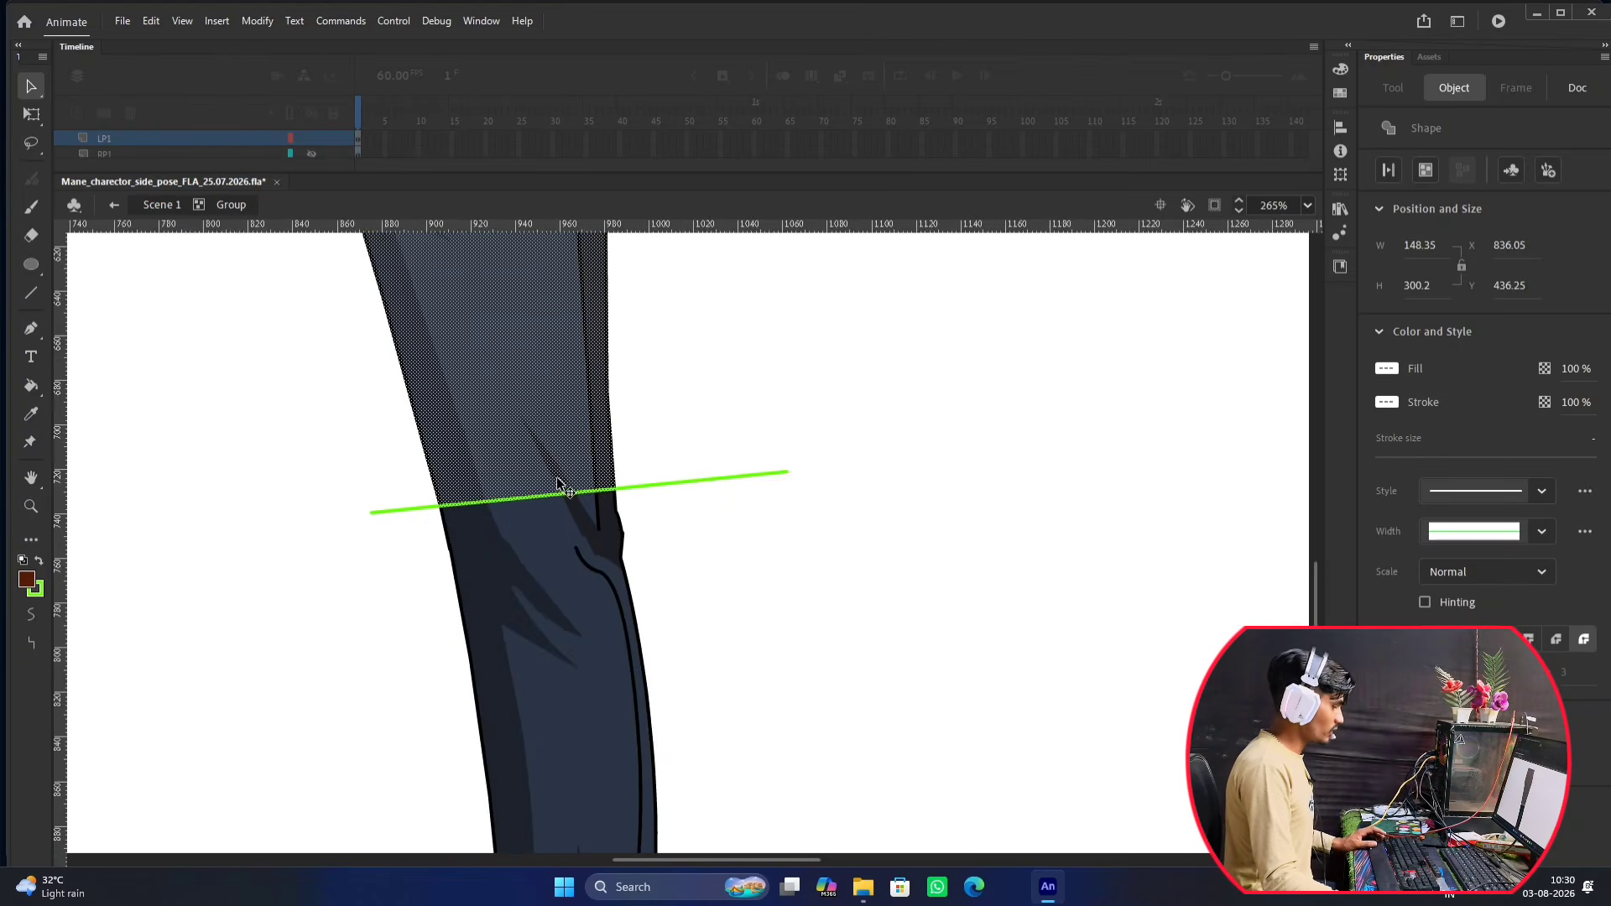
scroll(556, 478, down, 3)
drag(658, 346, 708, 490)
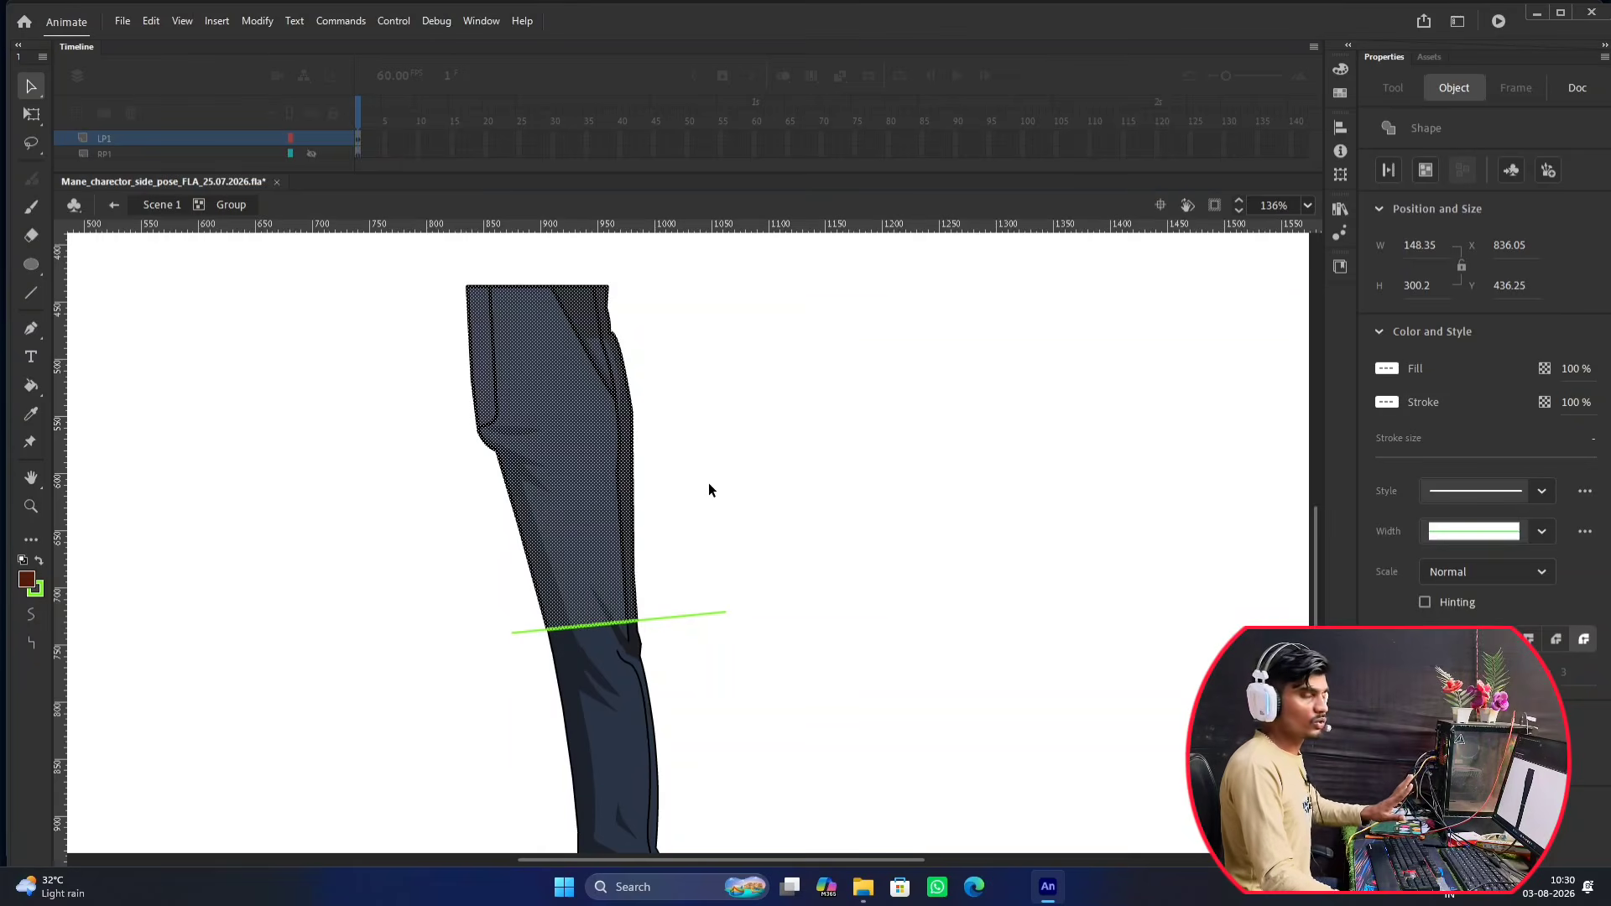
key(ctrl+g)
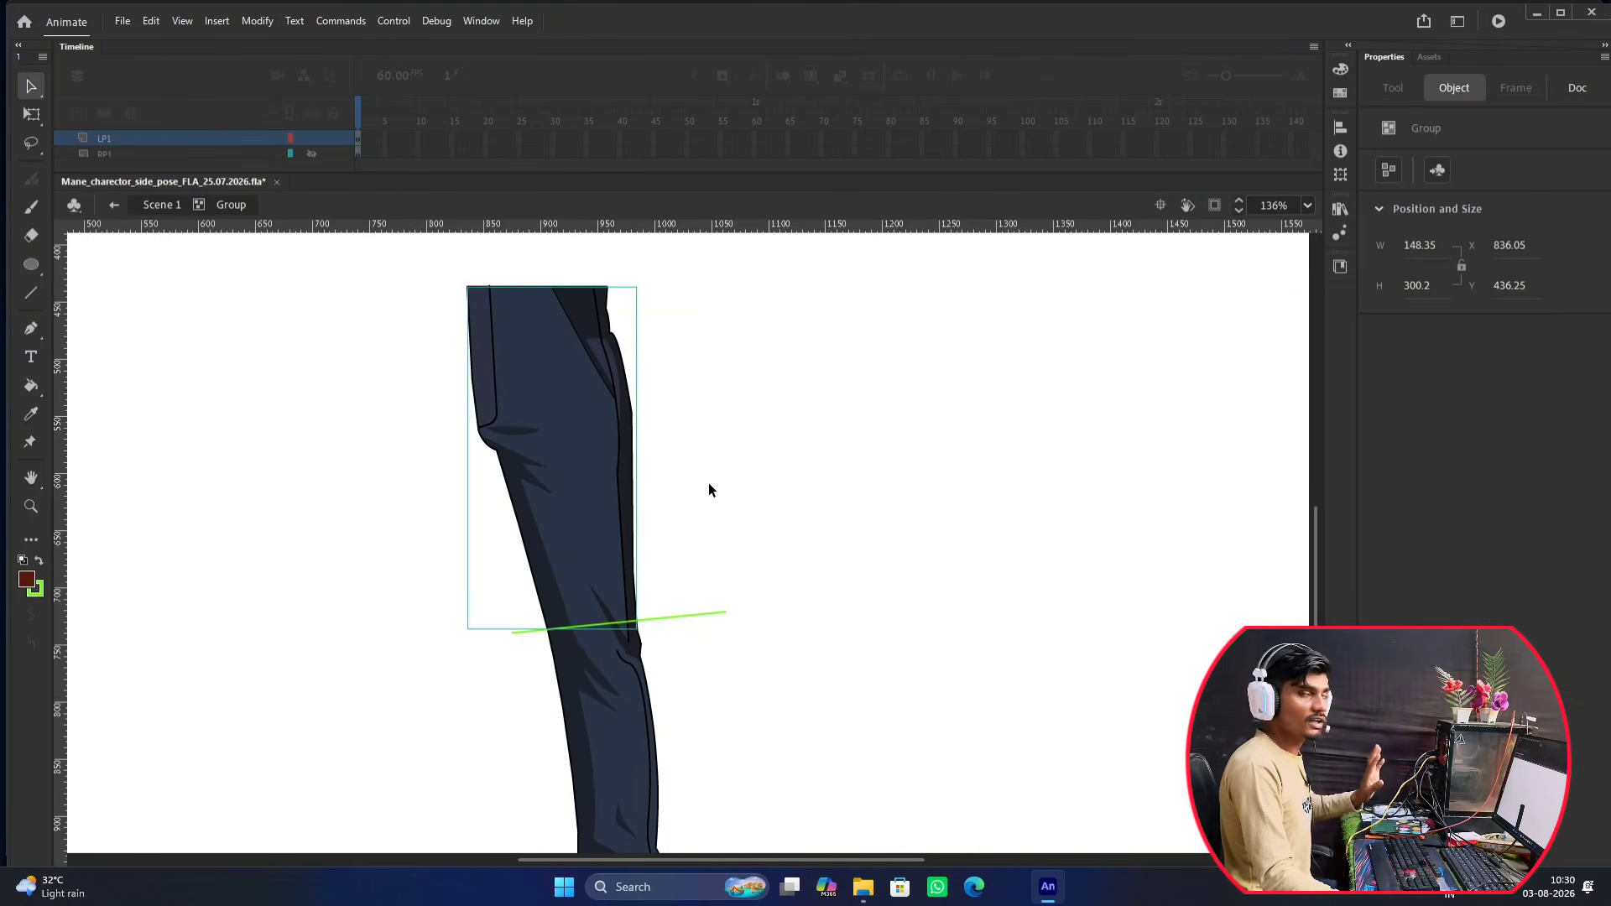
Cut the thigh group out of the leg group and paste it in place on a new layer directly above LP1.
key(Delete)
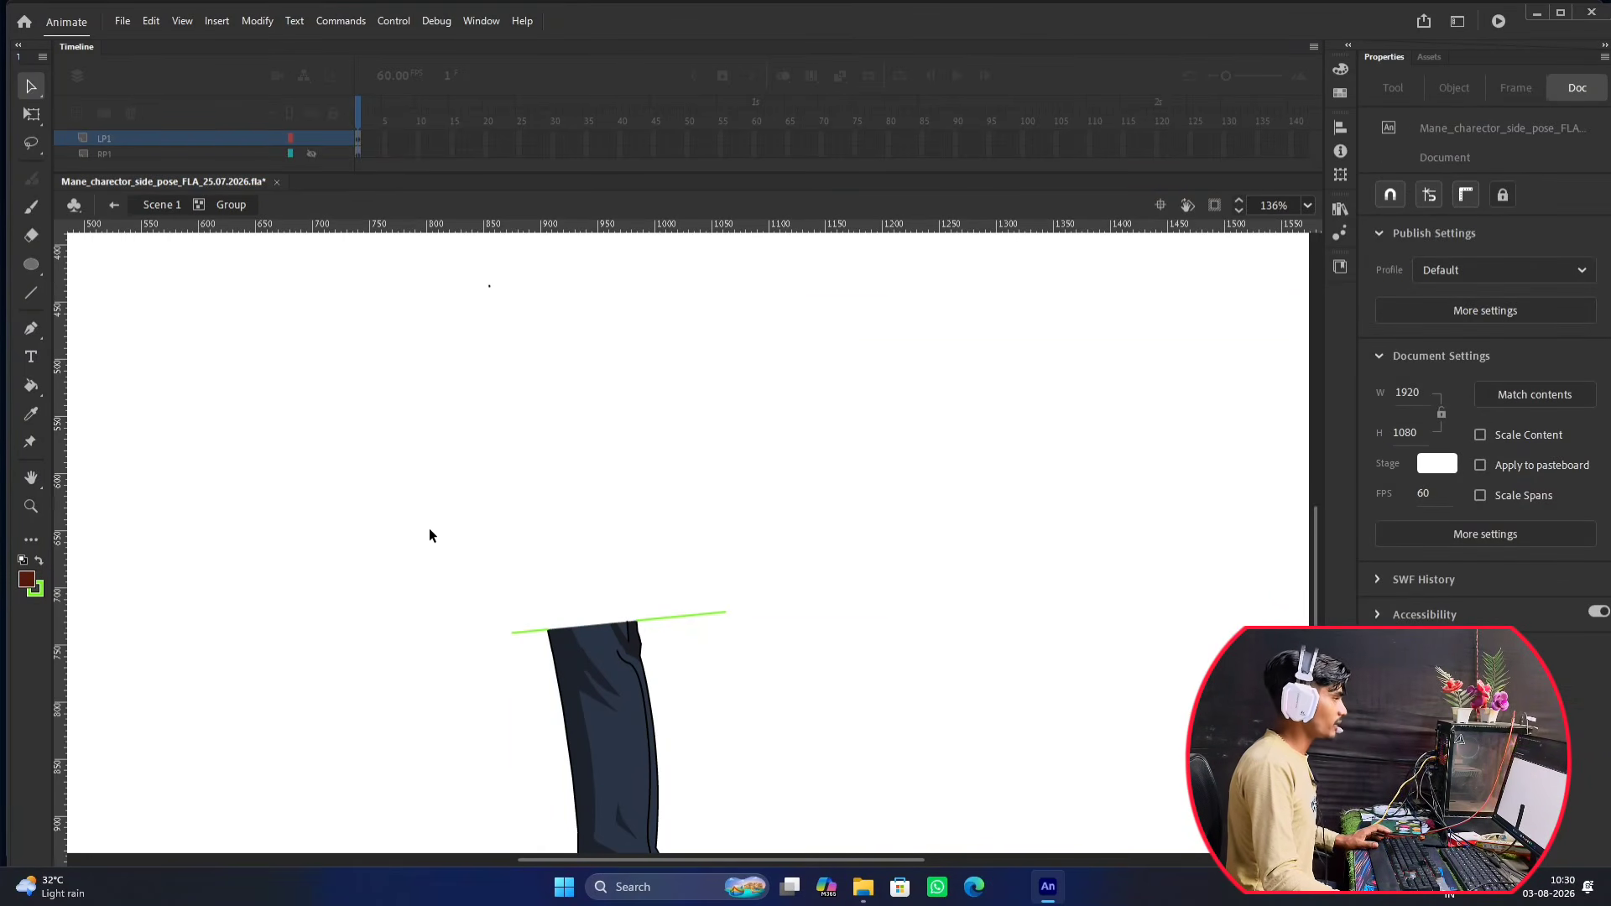
double_click(556, 379)
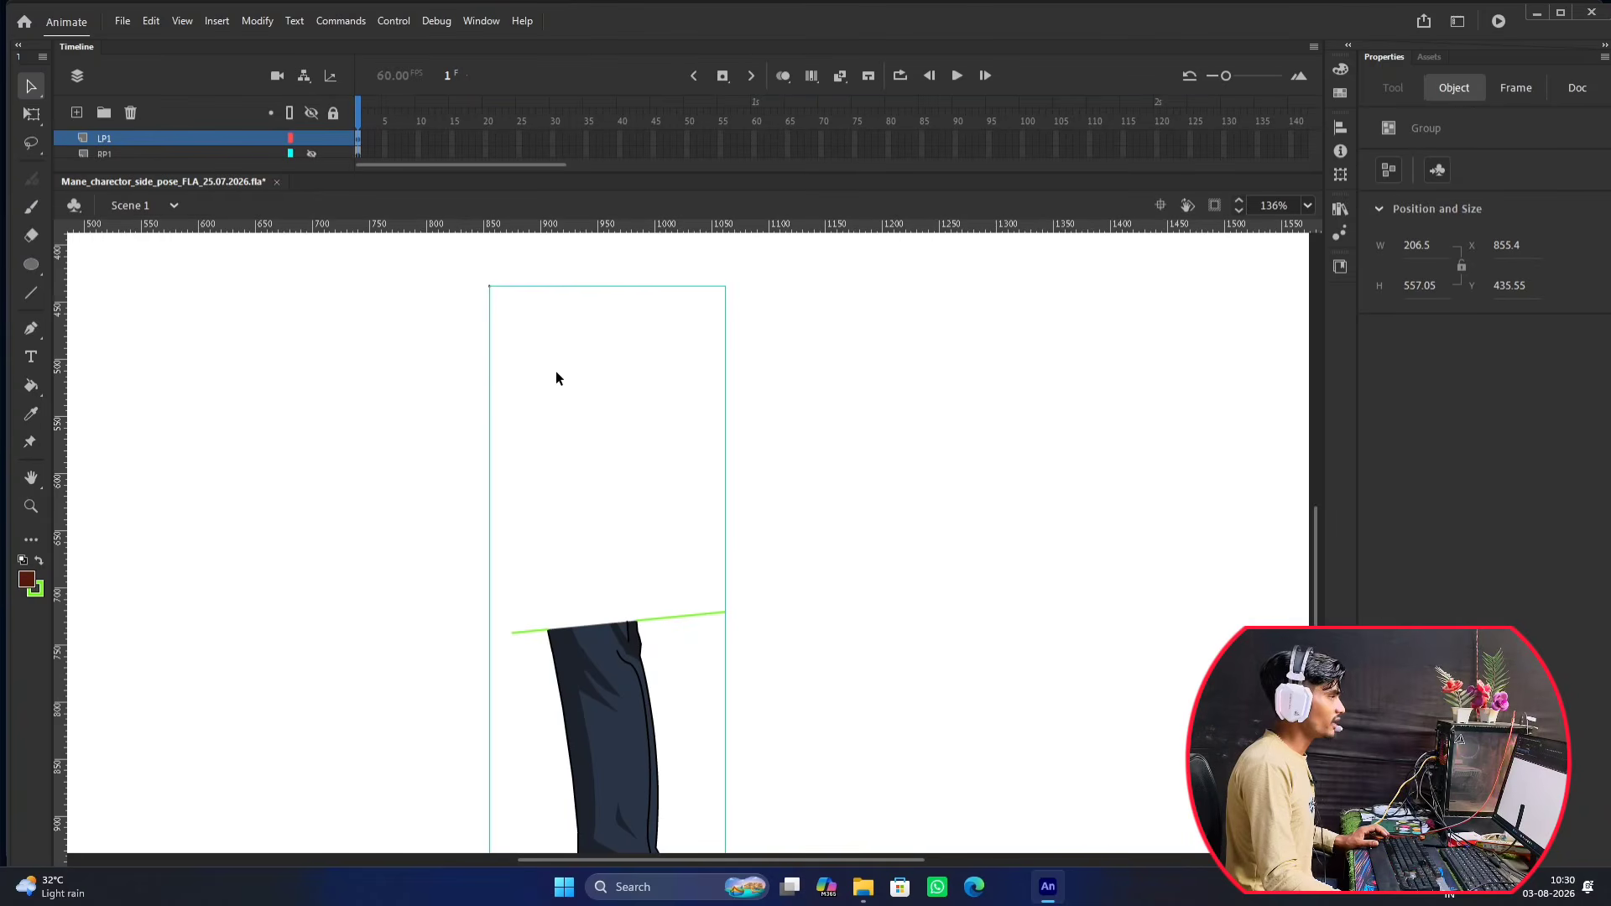
drag(635, 172, 634, 414)
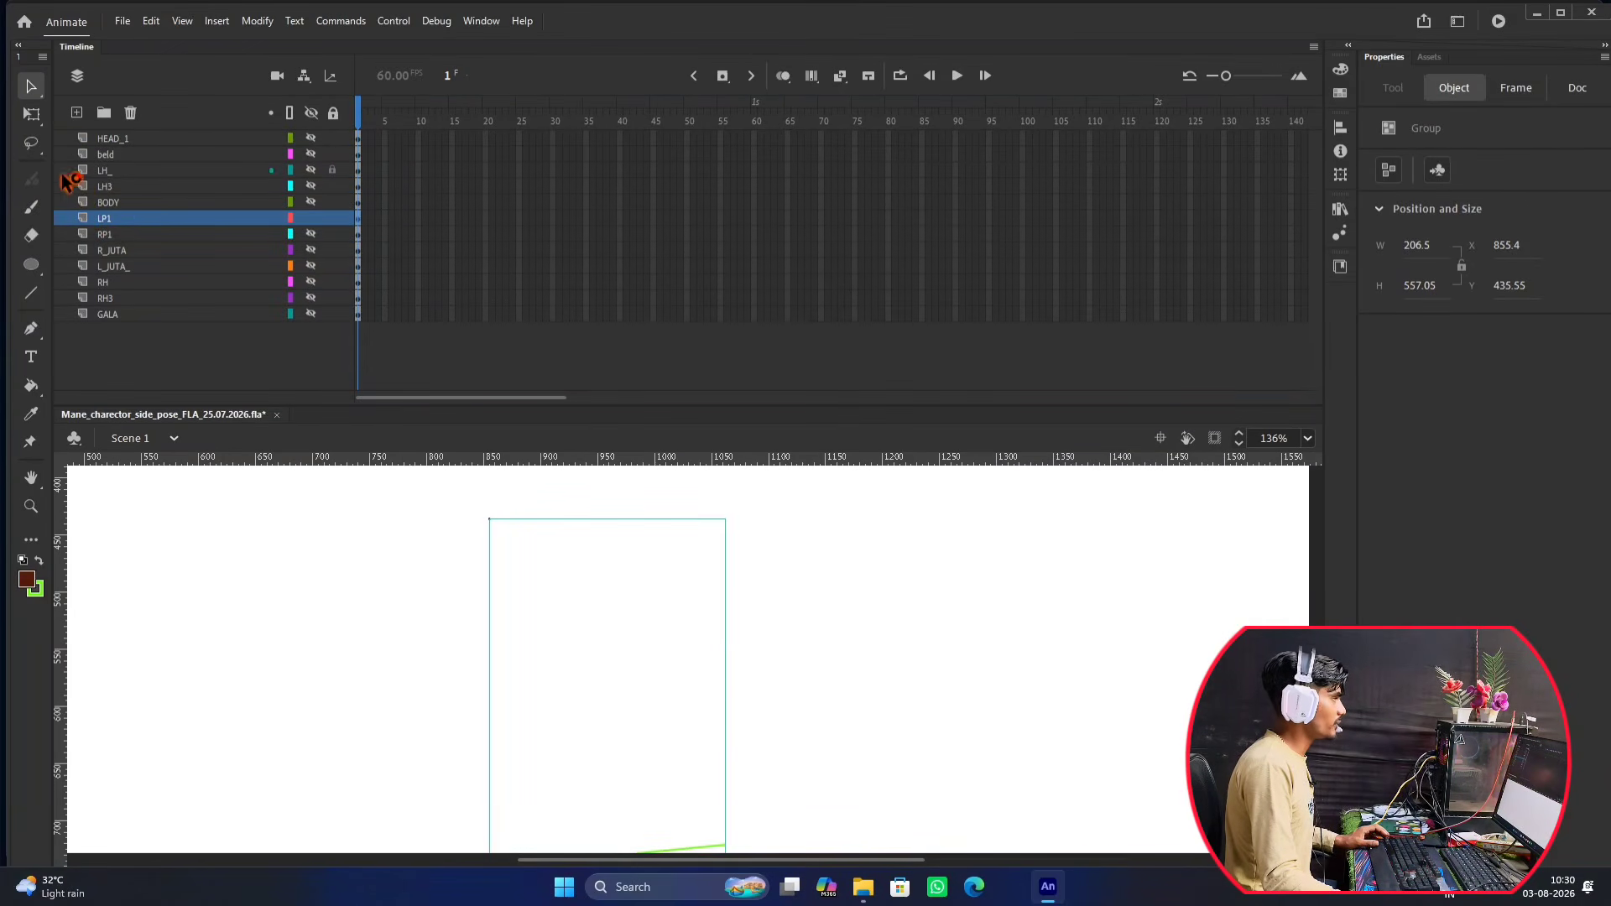
click(77, 113)
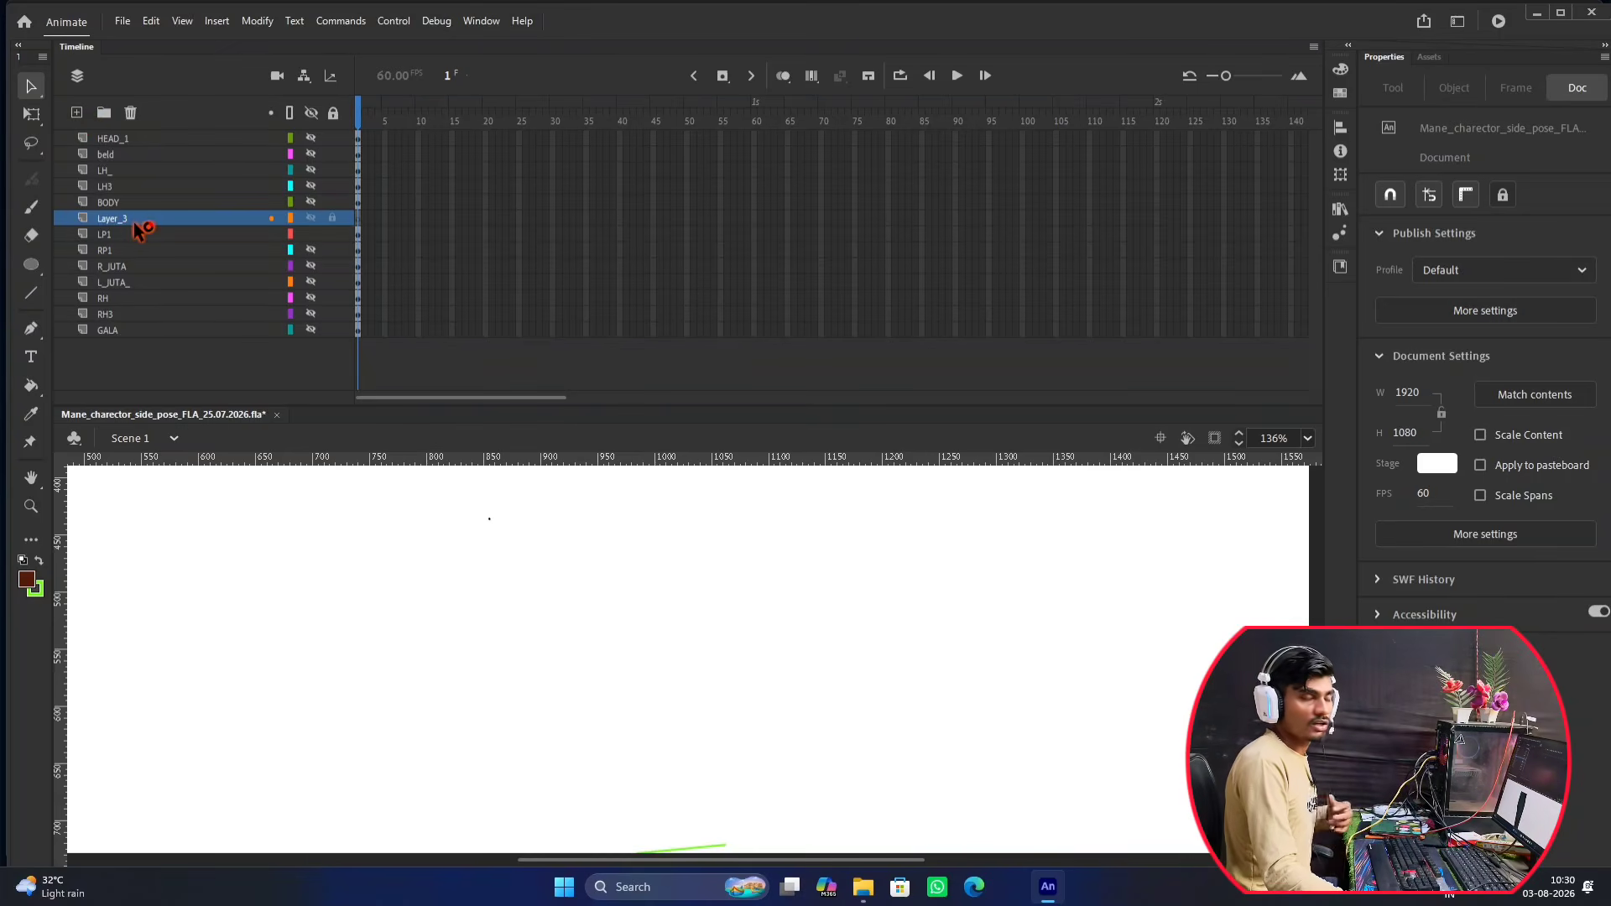
key(ctrl+shift+v)
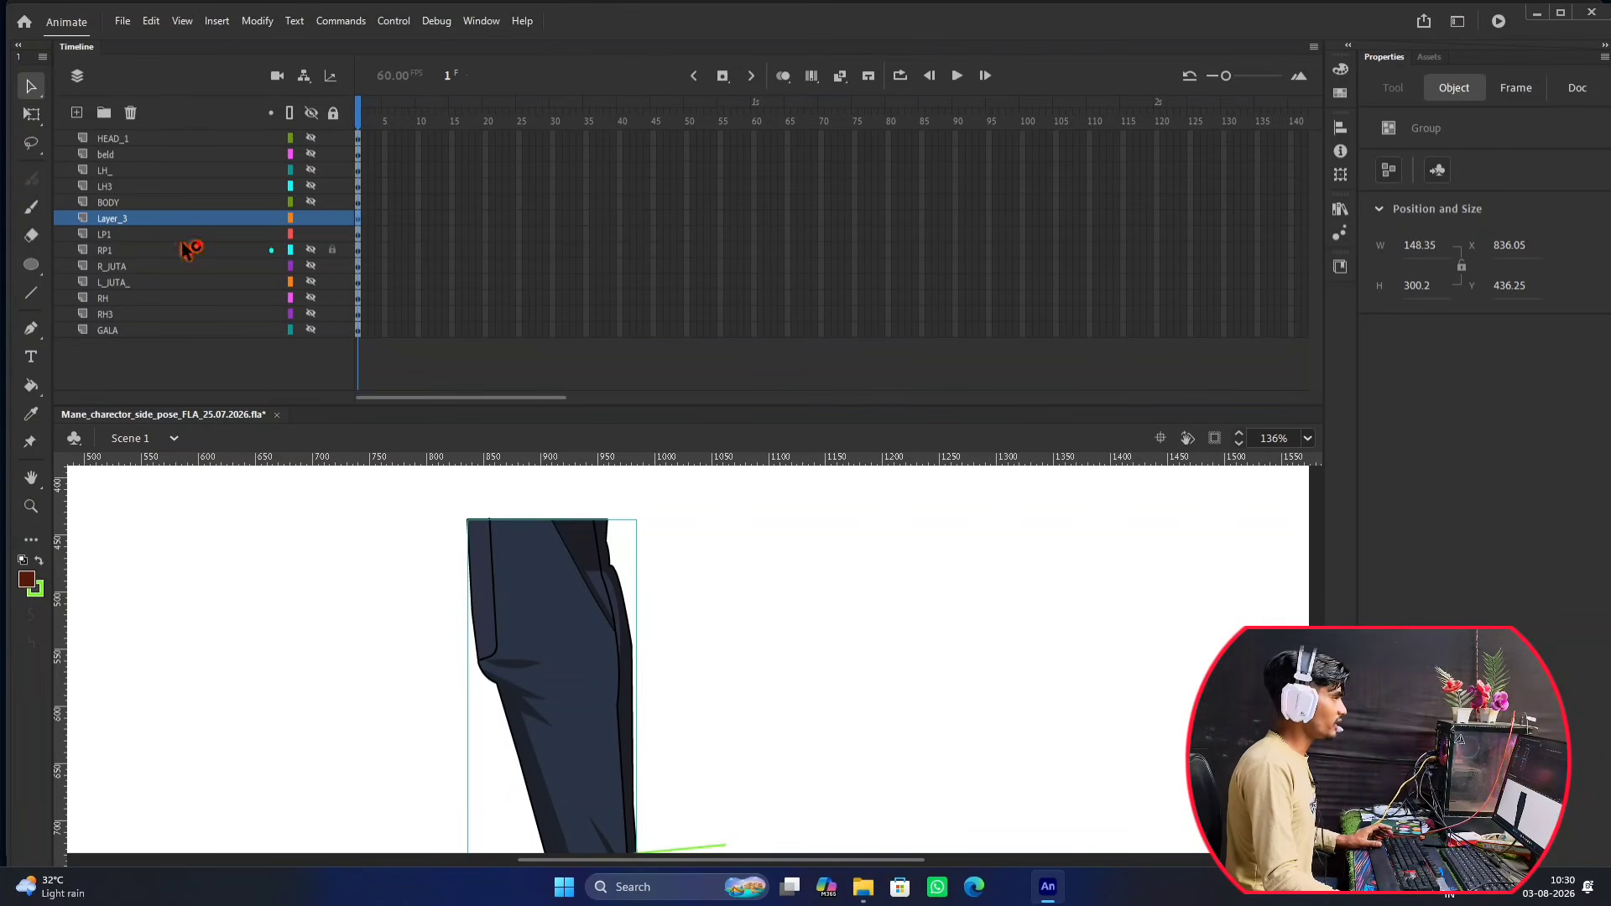
Rename the new thigh layer as LP3.
double_click(121, 217)
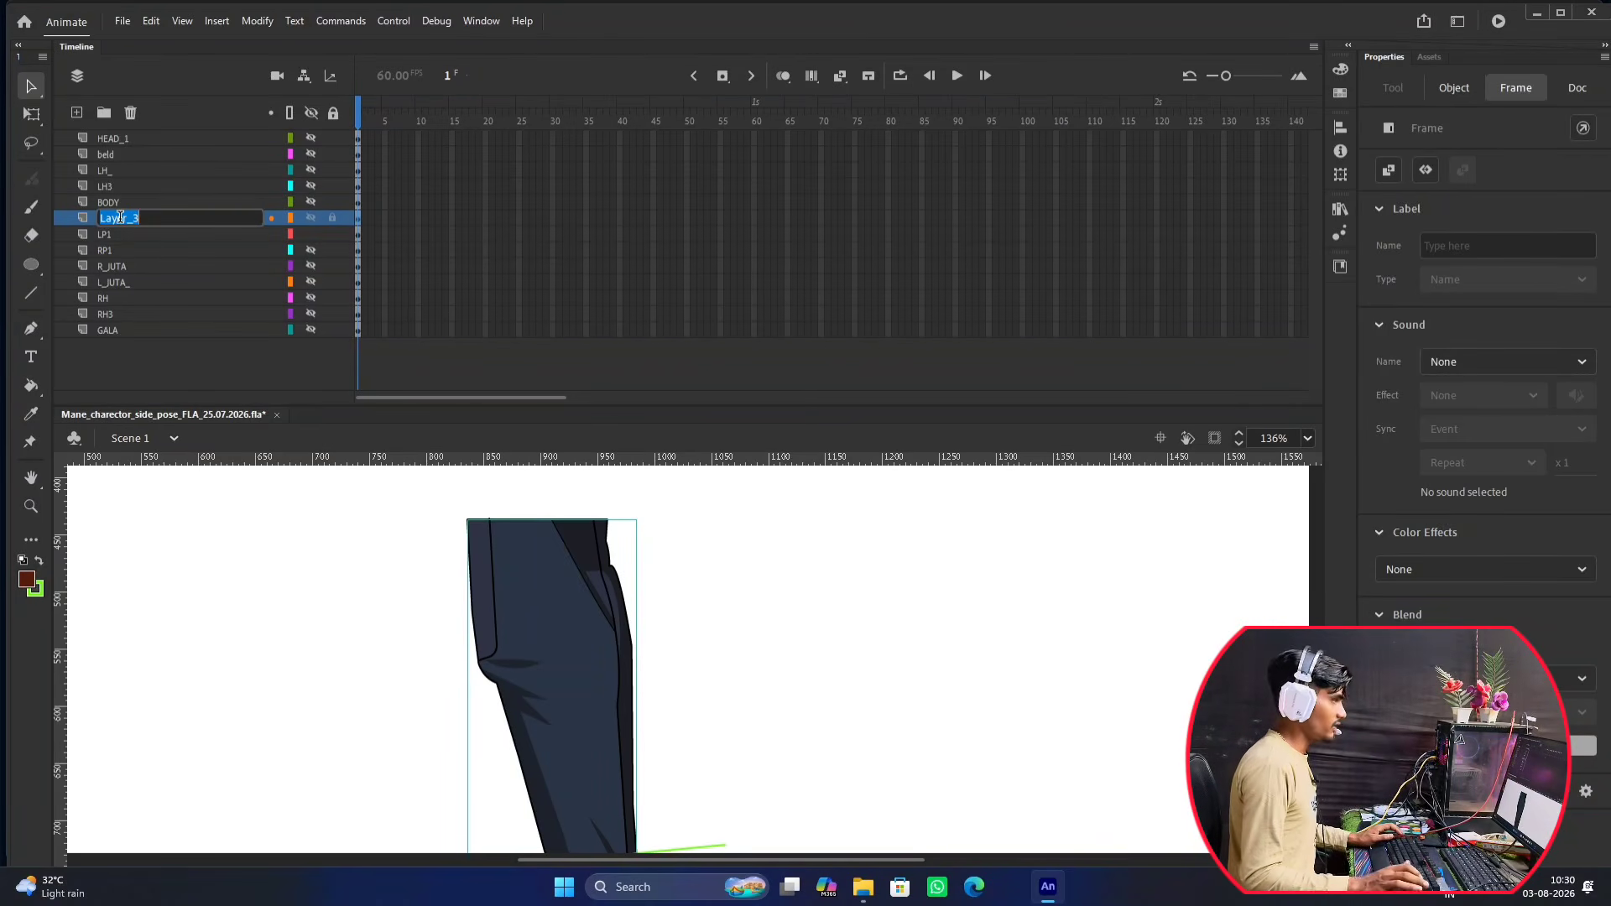
text(LP3)
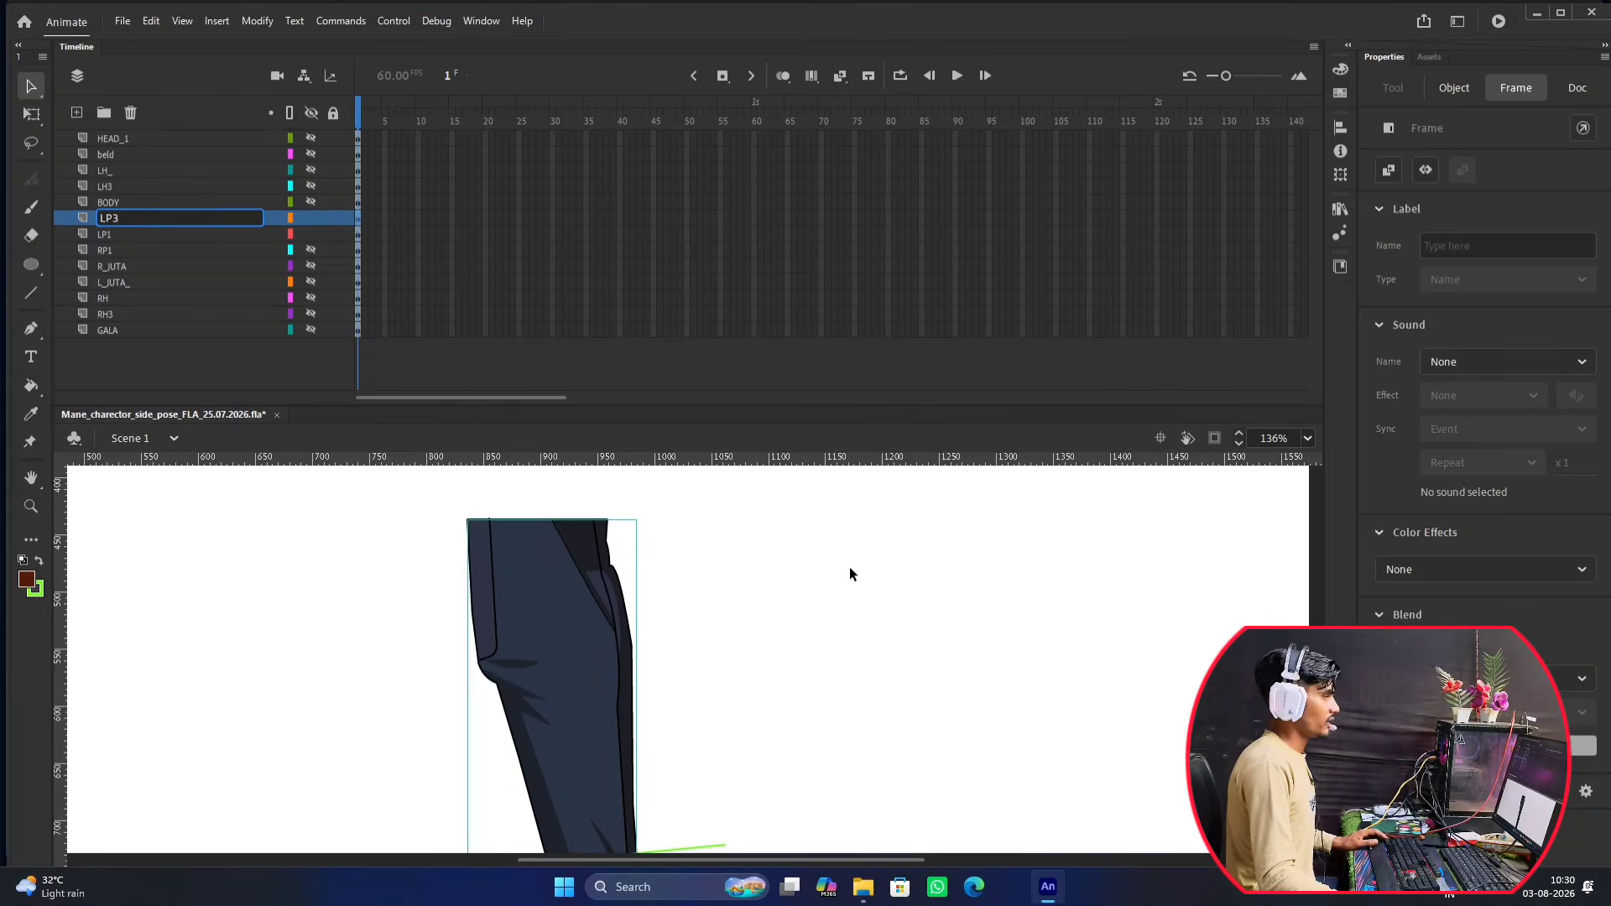
key(Return)
Delete the green line segment along the lower edge of the thigh inside the LP3 group and return to the main scene.
scroll(590, 596, down, 3)
scroll(590, 597, up, 5)
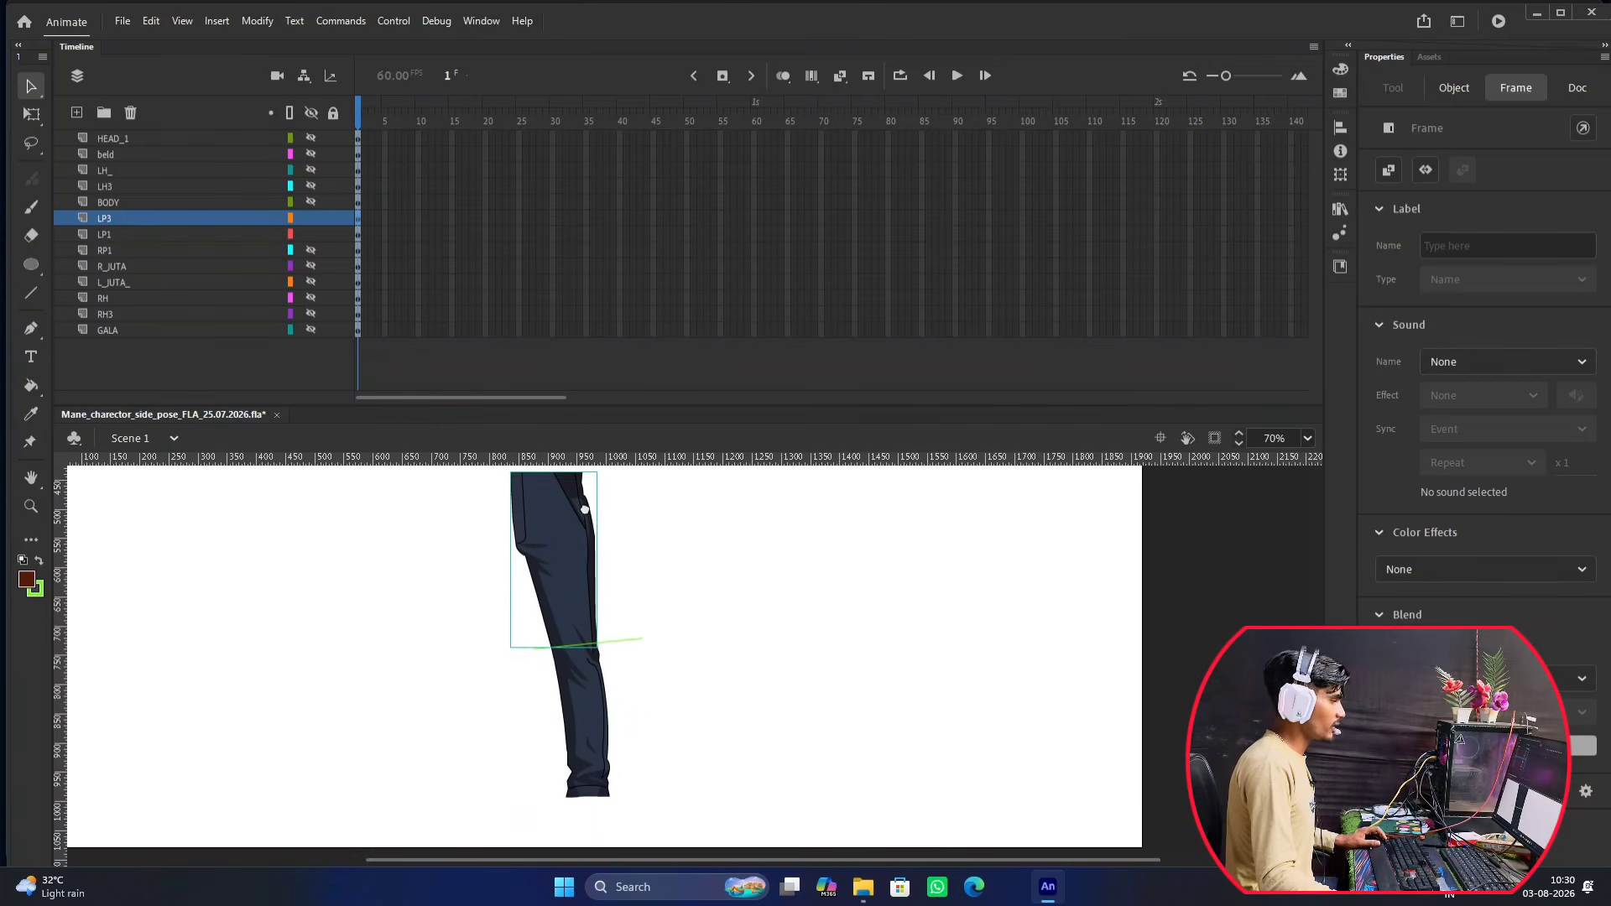
scroll(614, 695, up, 3)
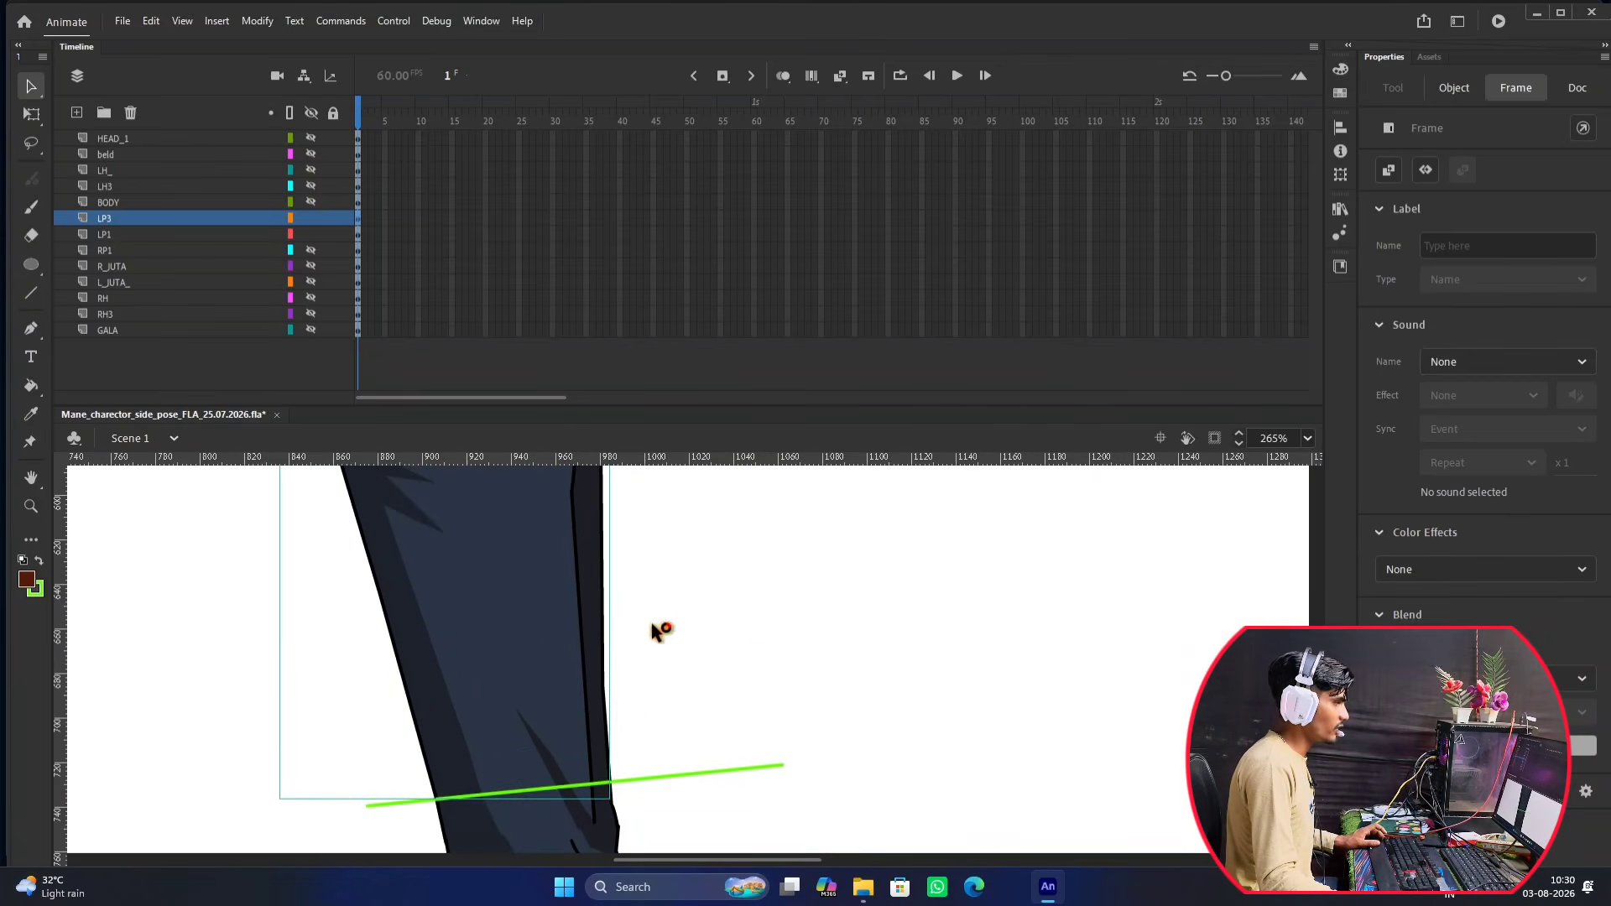
scroll(658, 633, down, 3)
scroll(658, 633, left, 2)
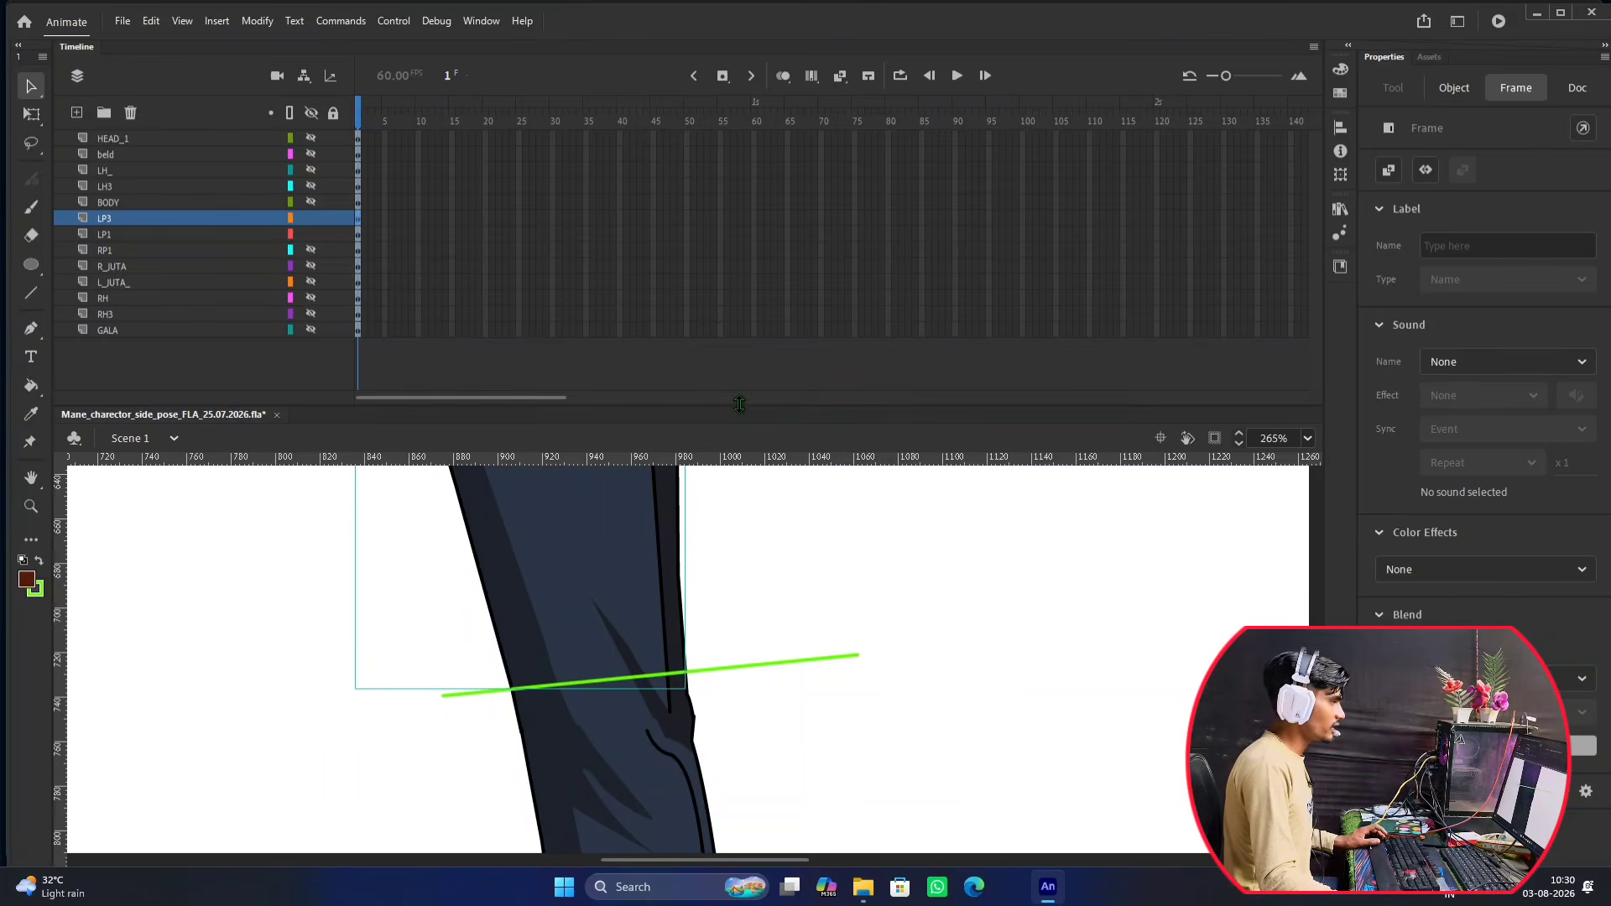
drag(744, 415, 744, 174)
scroll(636, 437, up, 3)
double_click(639, 420)
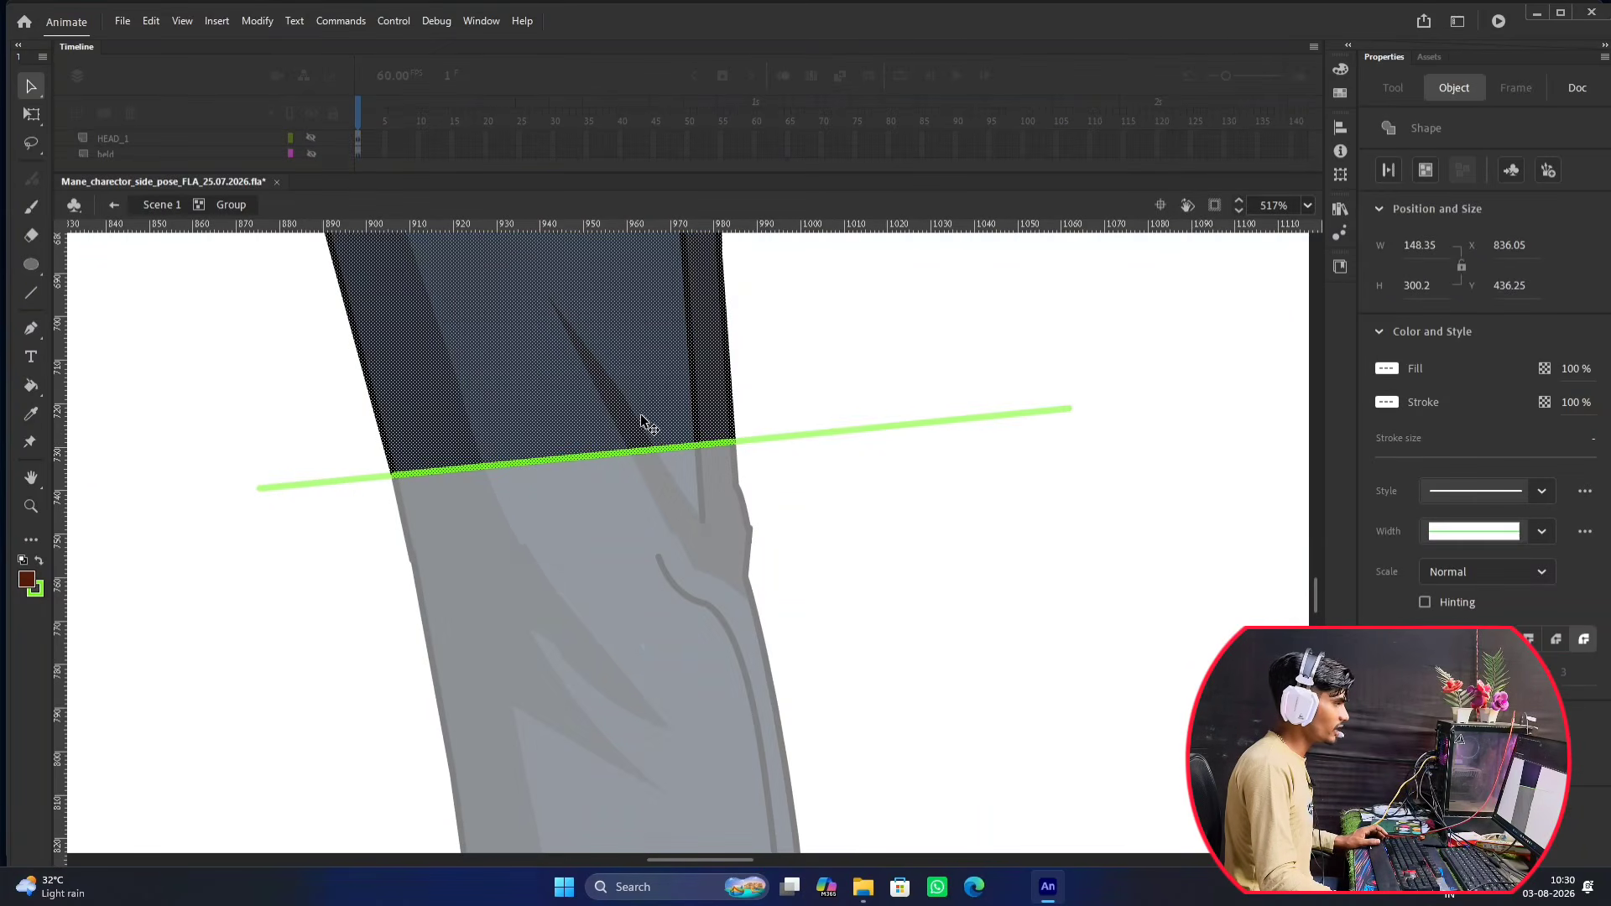
click(803, 472)
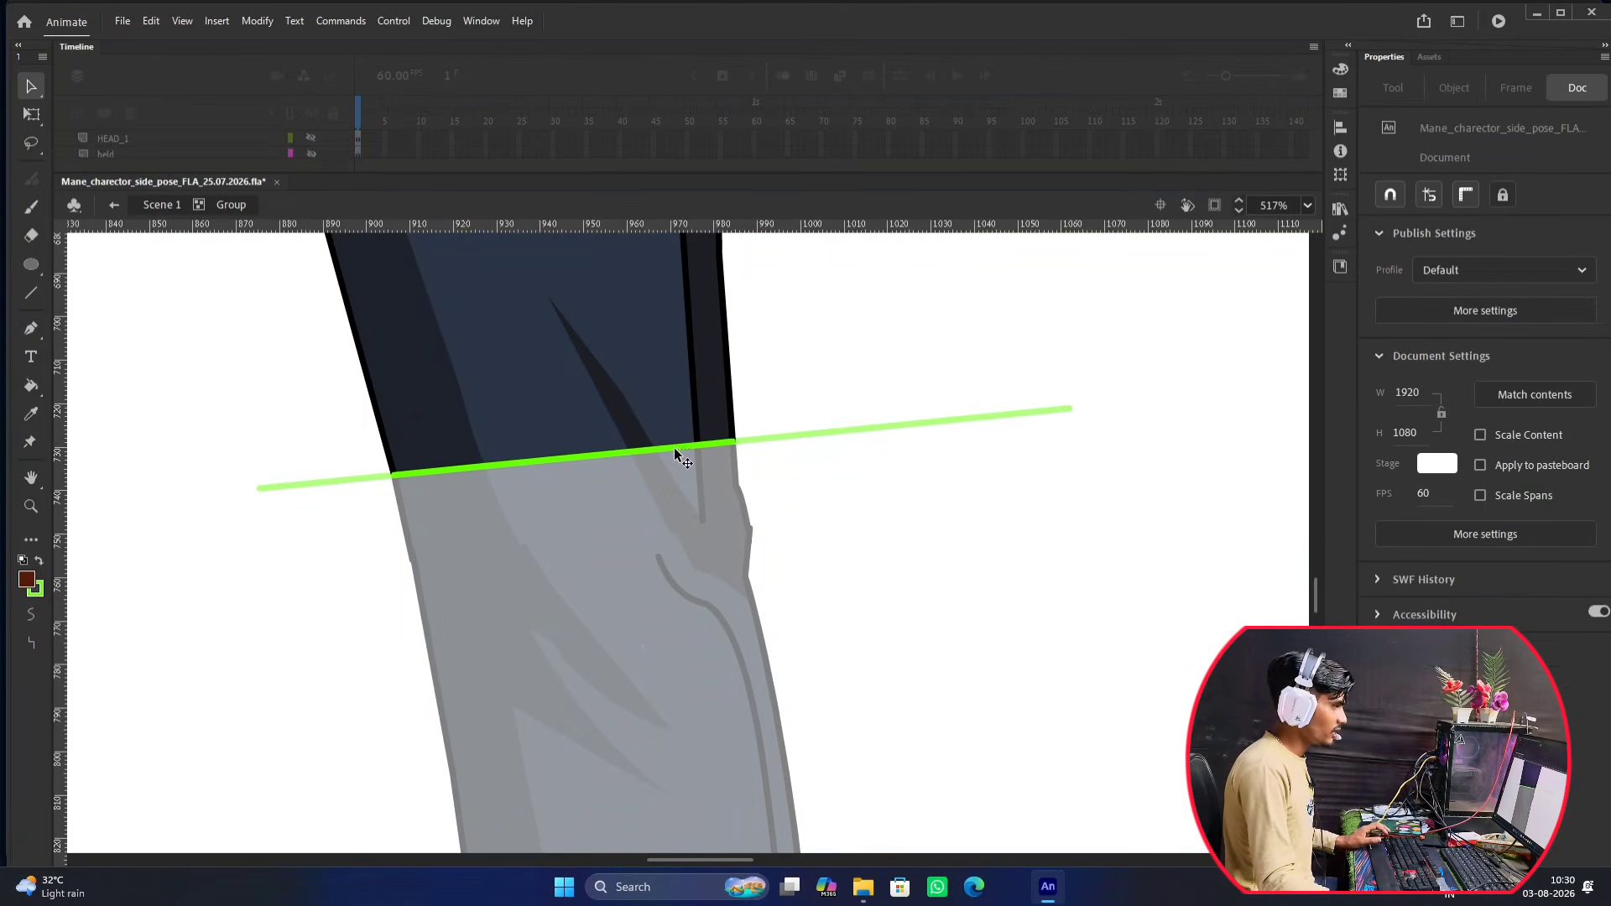
click(675, 452)
click(1017, 557)
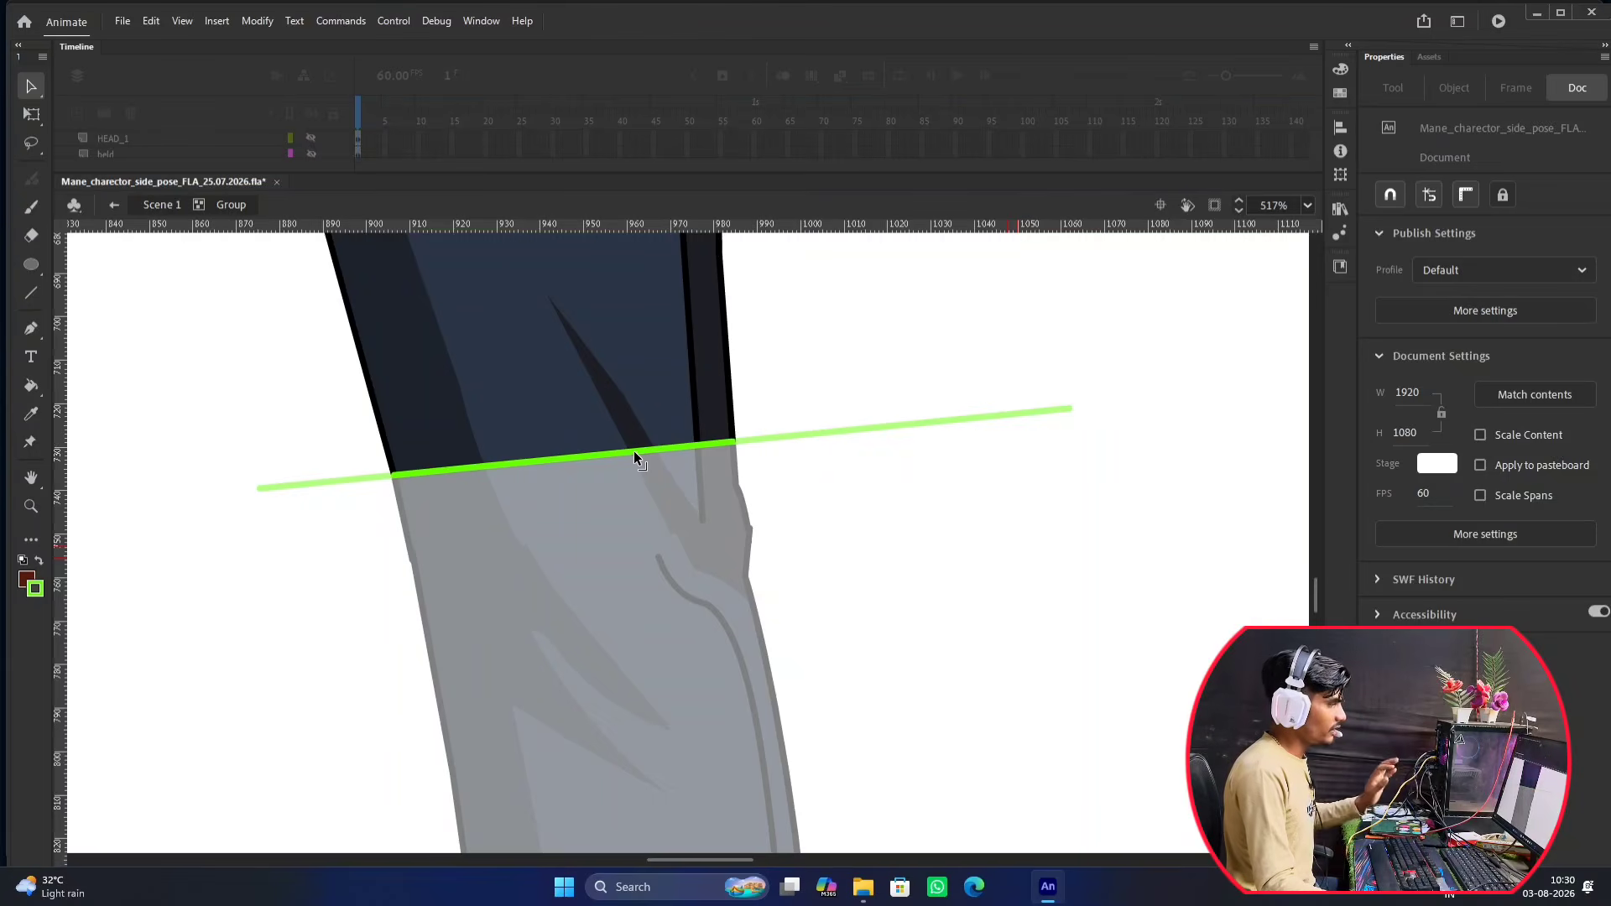
click(633, 451)
key(Delete)
double_click(871, 559)
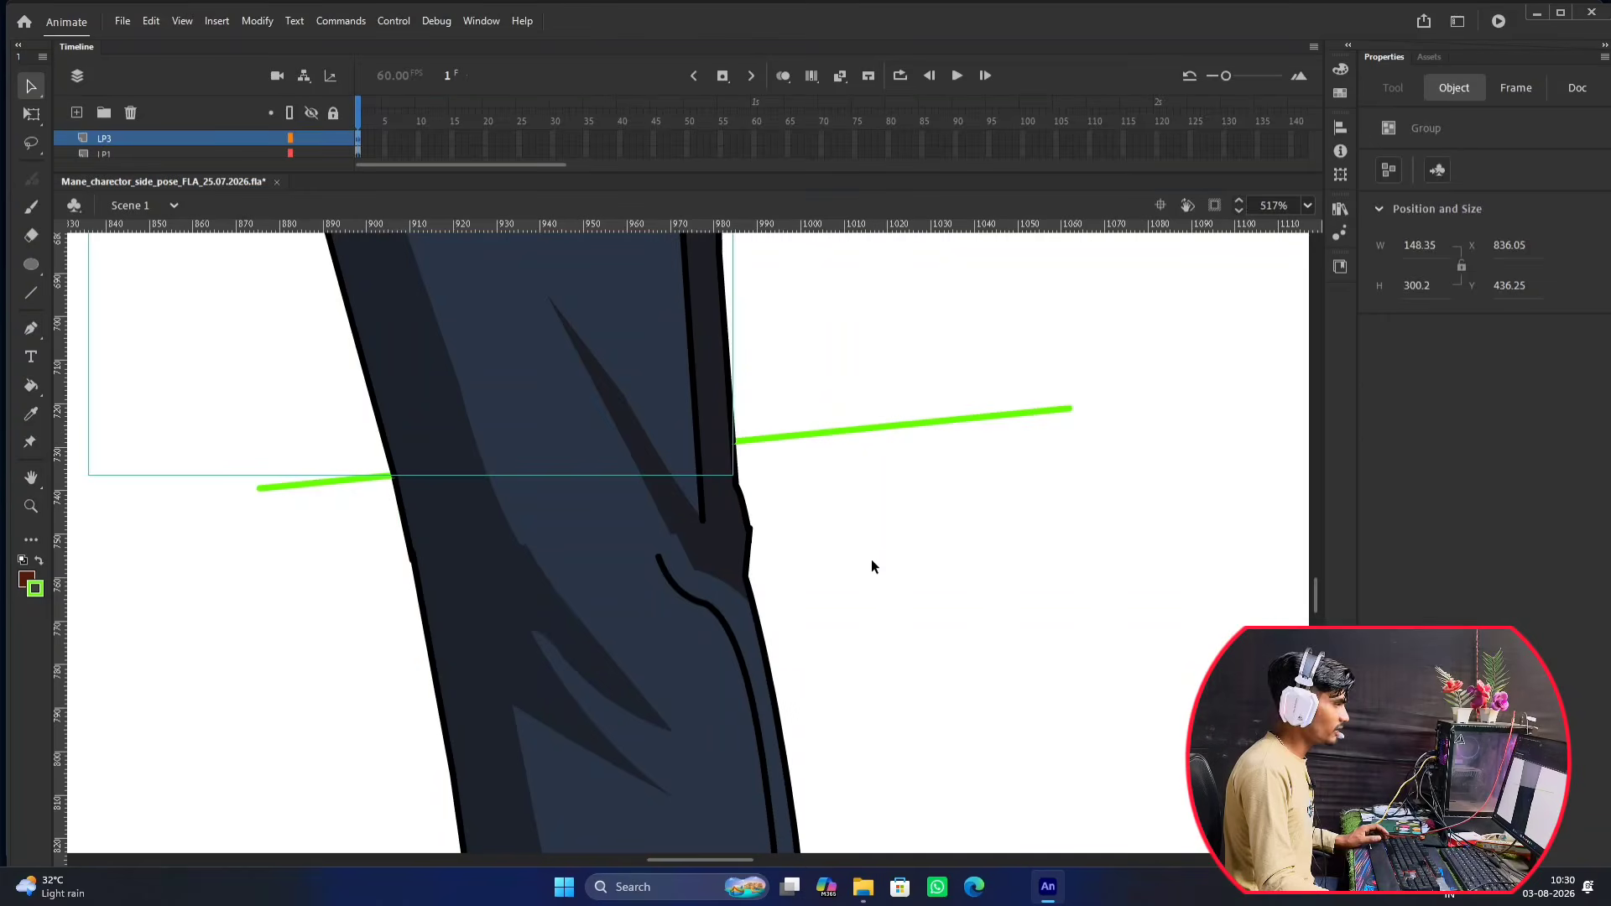
Open the lower leg group on LP1 and delete the two leftover green line ends on either side of the knee.
click(871, 559)
double_click(733, 517)
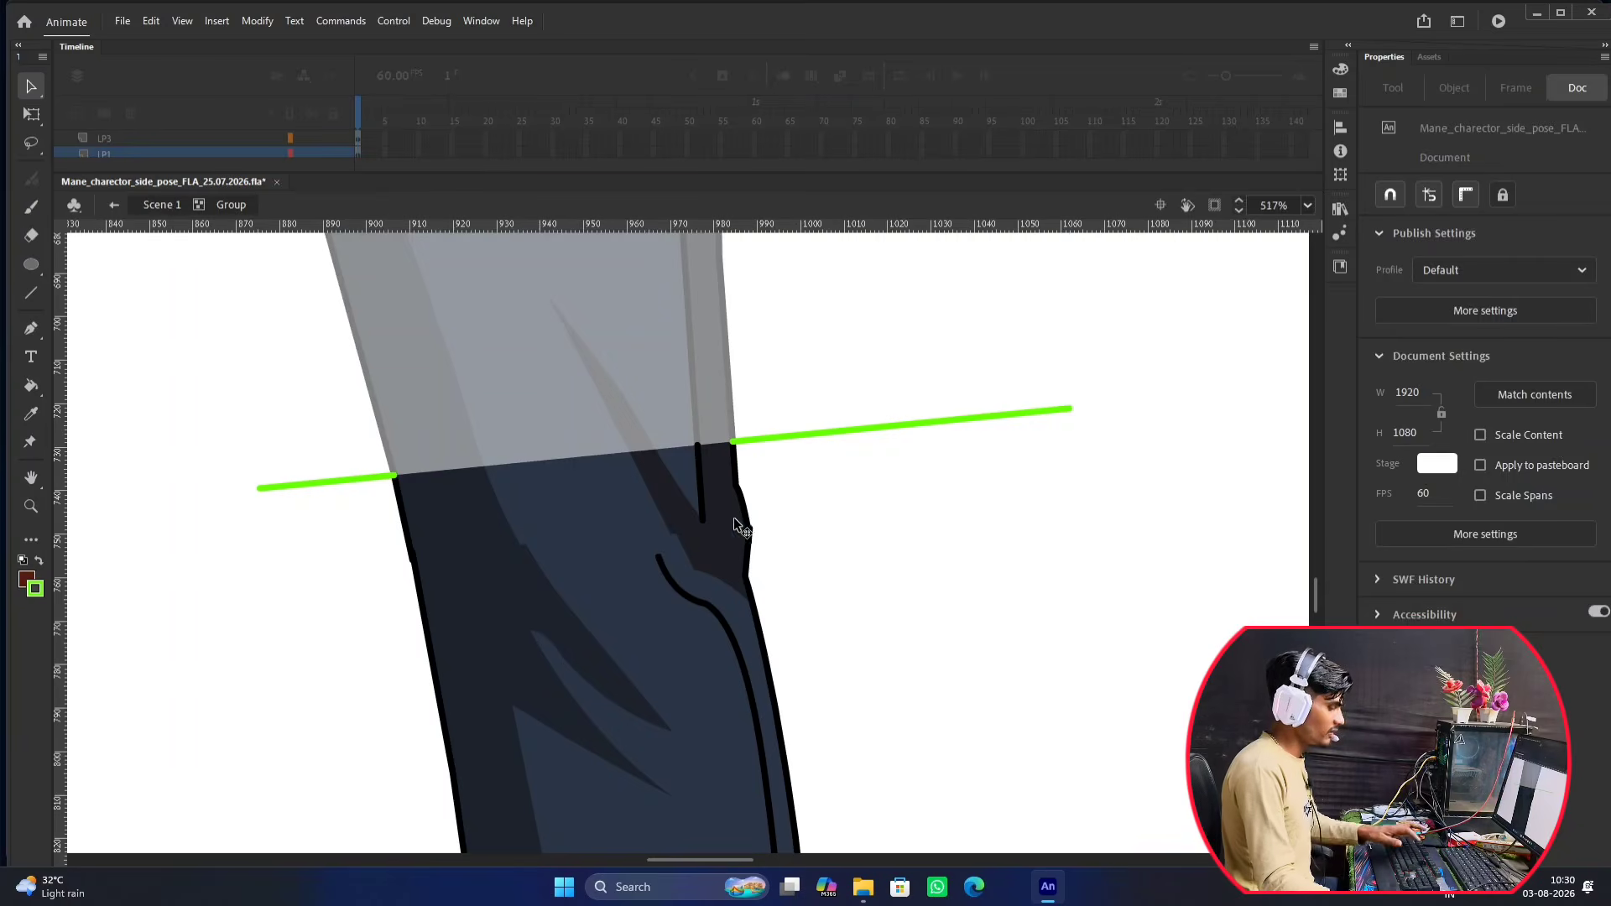
click(833, 437)
key(Delete)
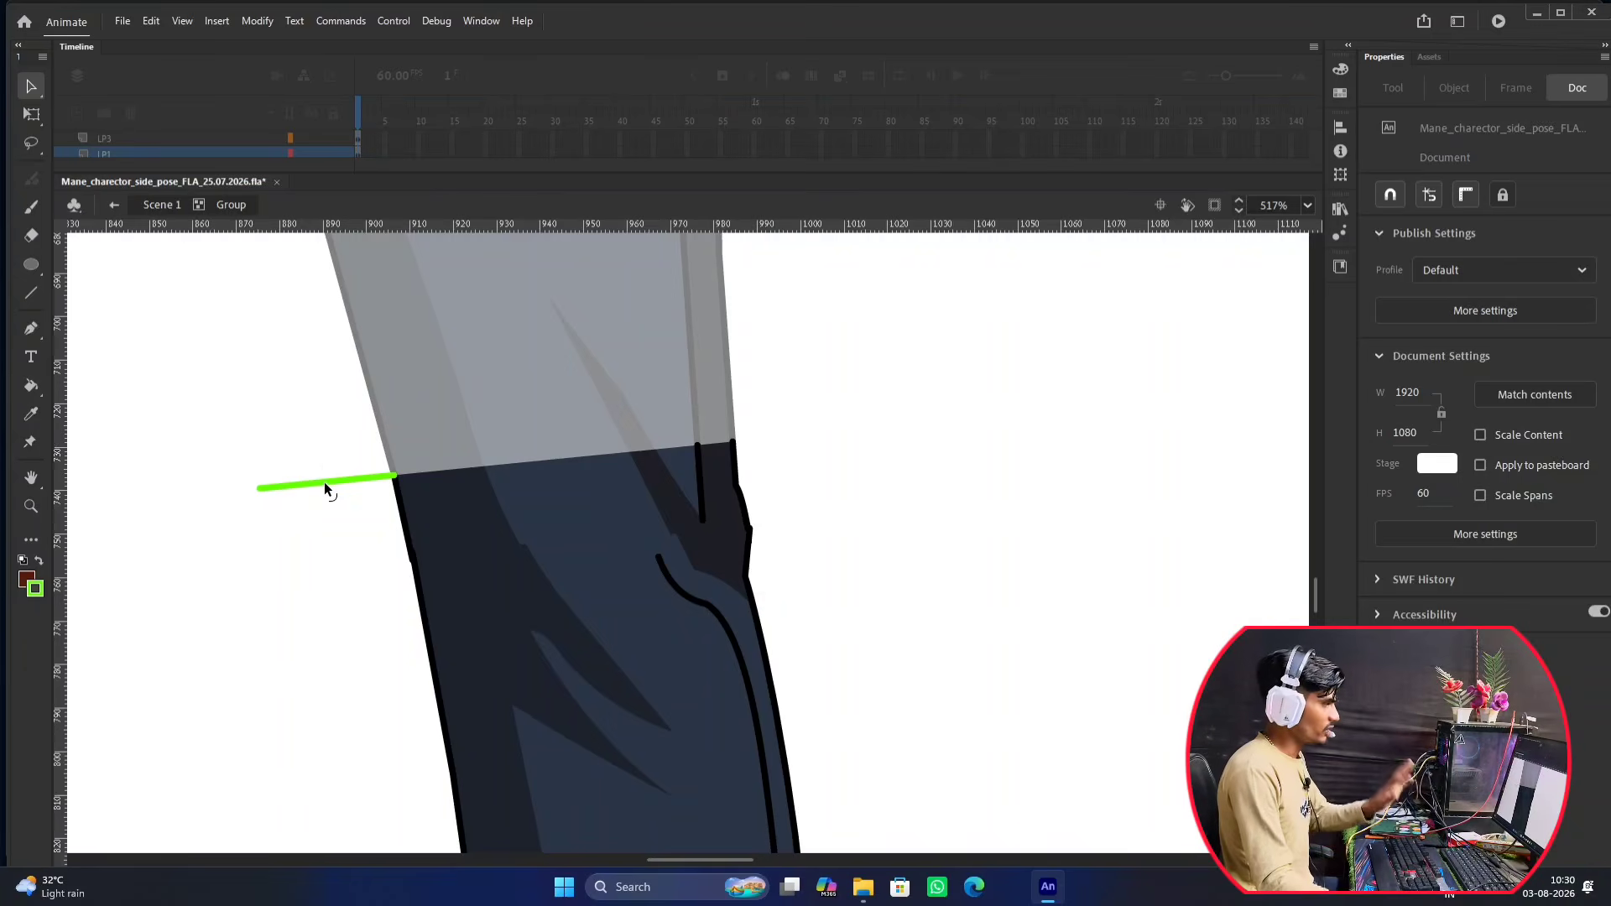
click(325, 485)
key(Delete)
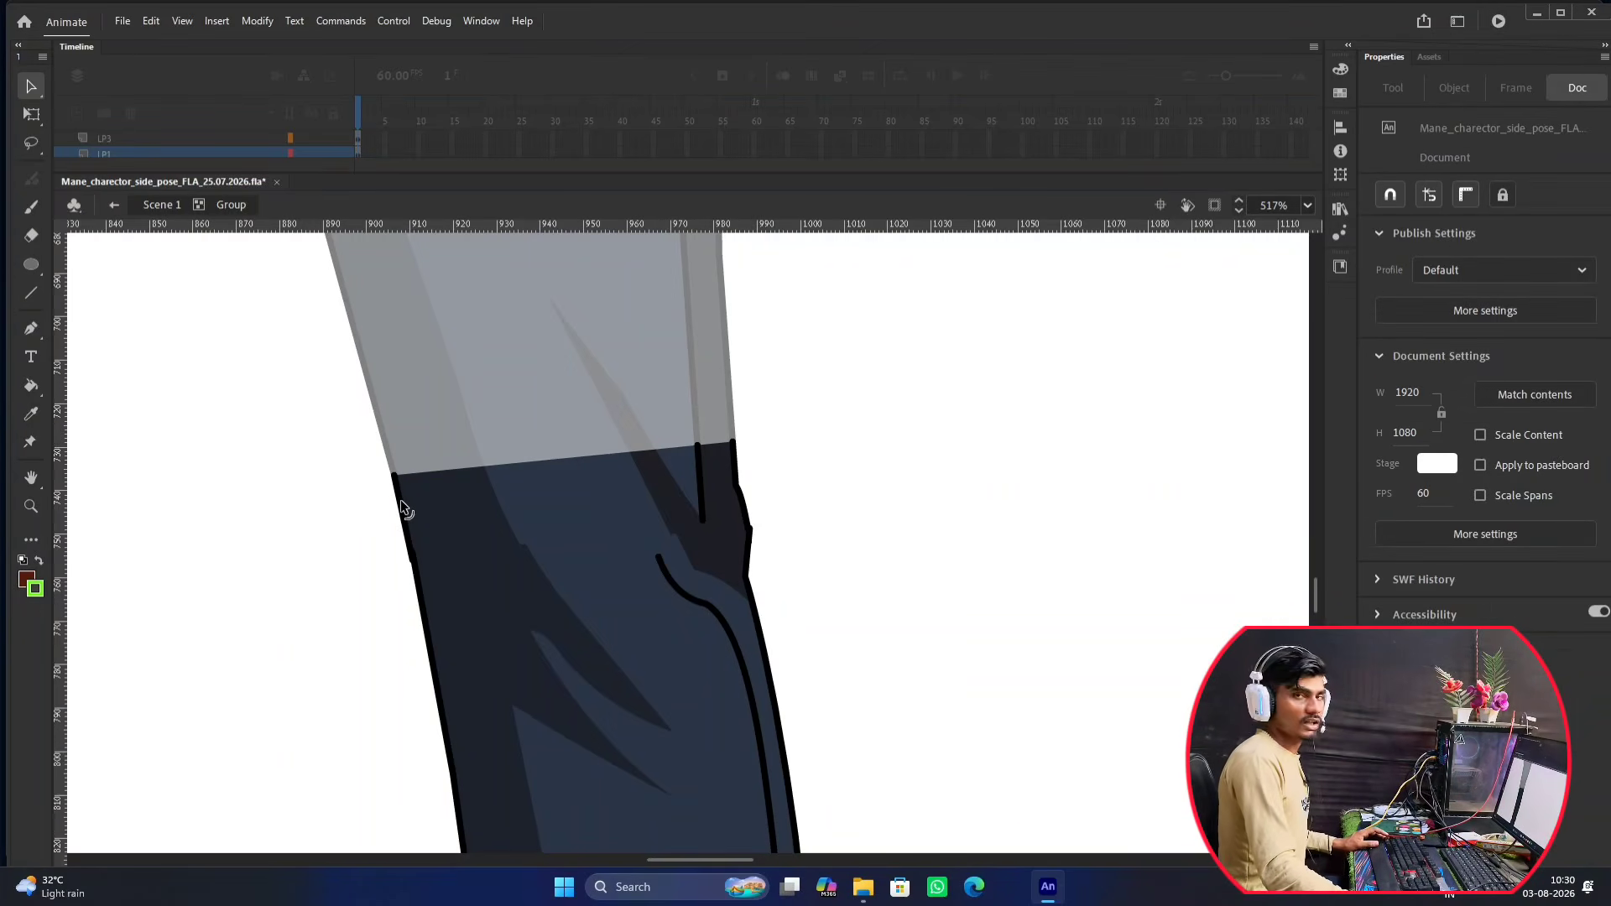
Leave the lower leg group and return to the main scene with the whole leg in view.
scroll(402, 507, down, 5)
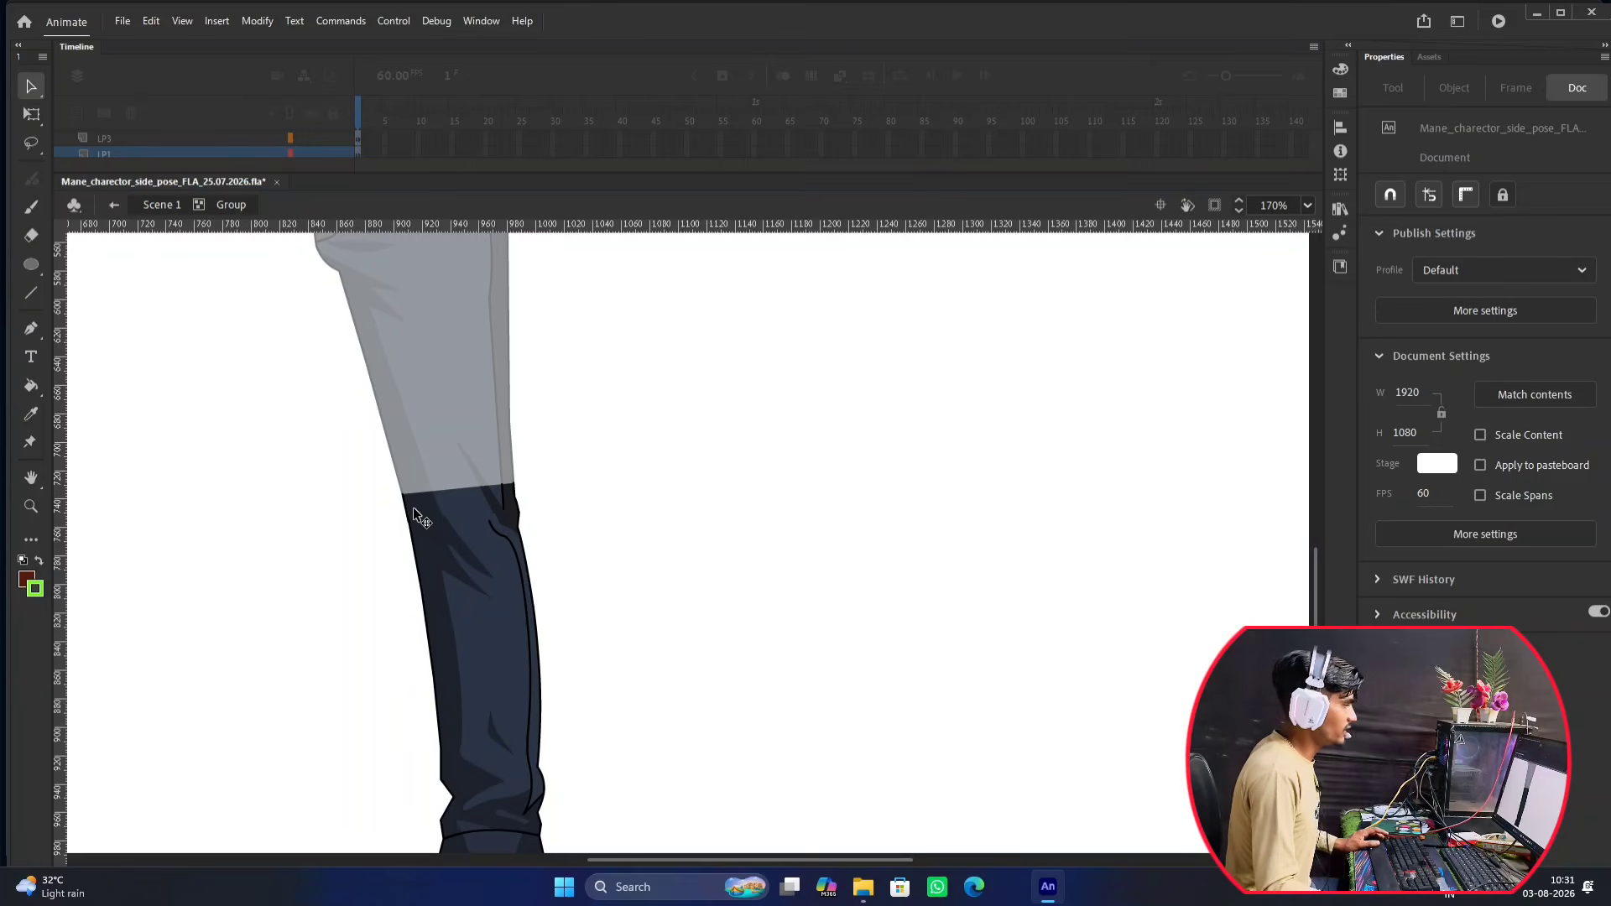
scroll(502, 516, down, 2)
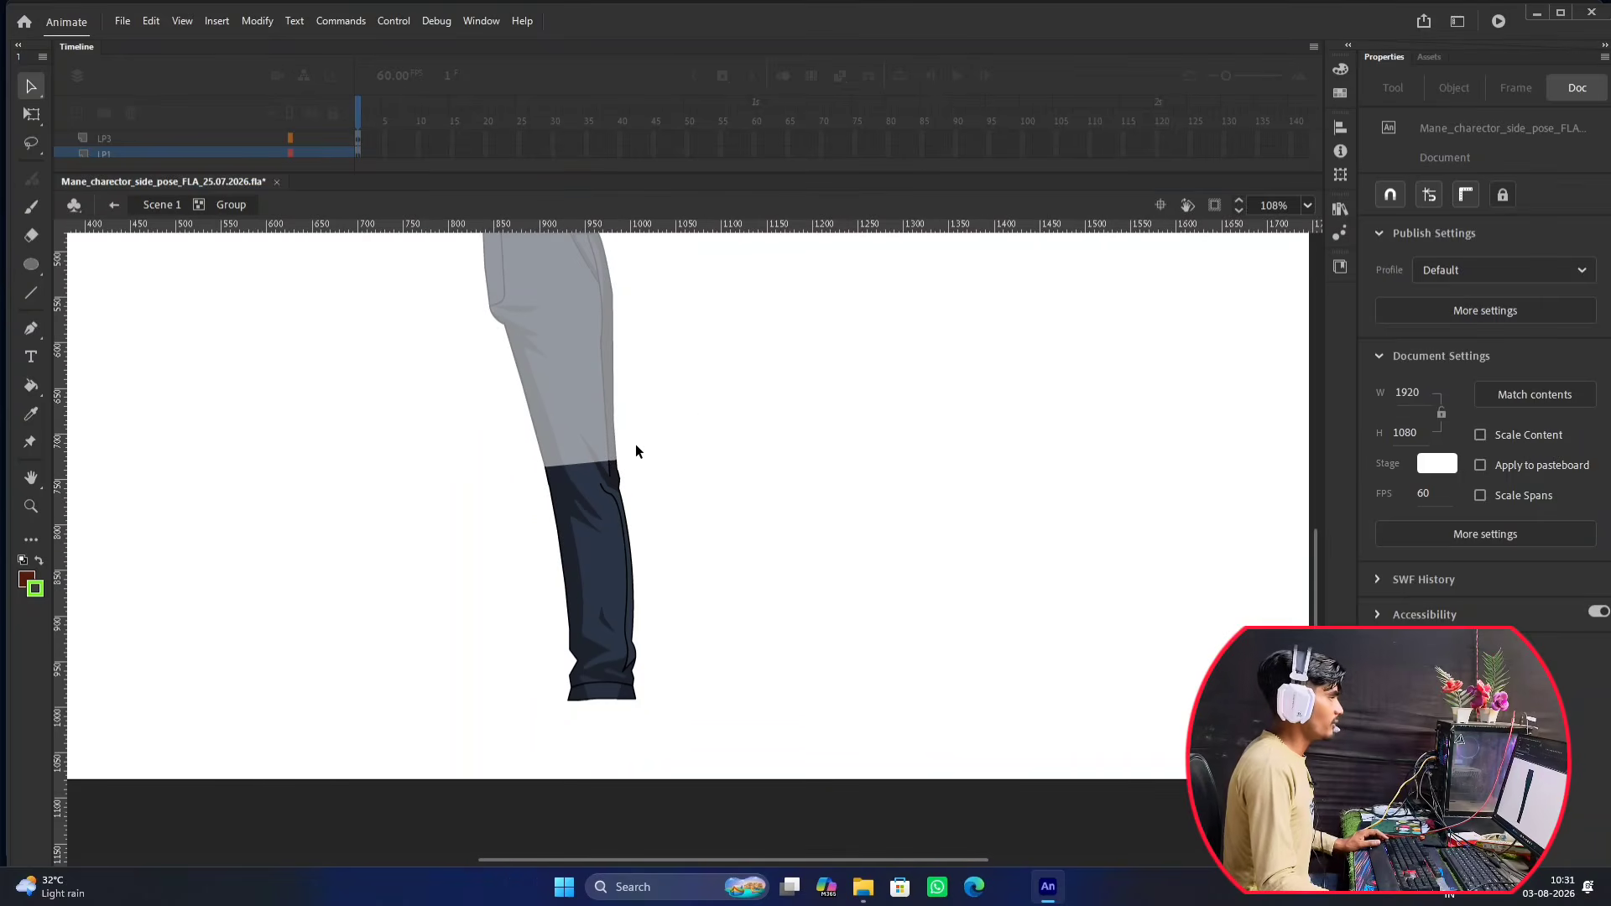
double_click(636, 452)
scroll(695, 382, up, 1)
scroll(697, 483, down, 1)
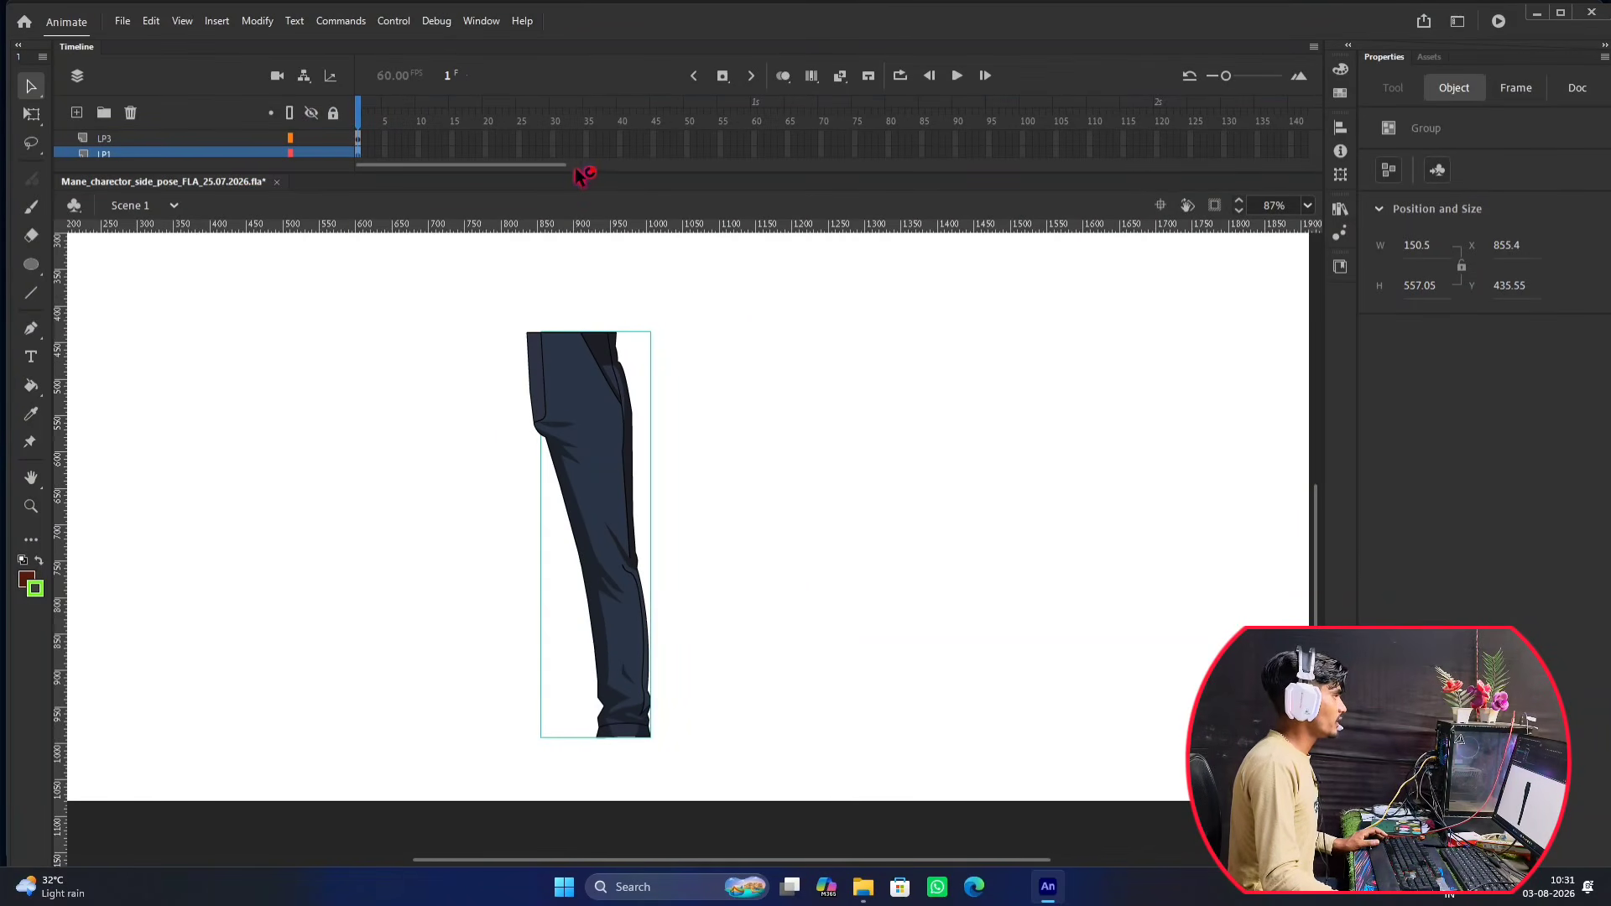
Enlarge the timeline to show more layers, make LP3 the active layer and hide LP1.
drag(581, 175, 580, 250)
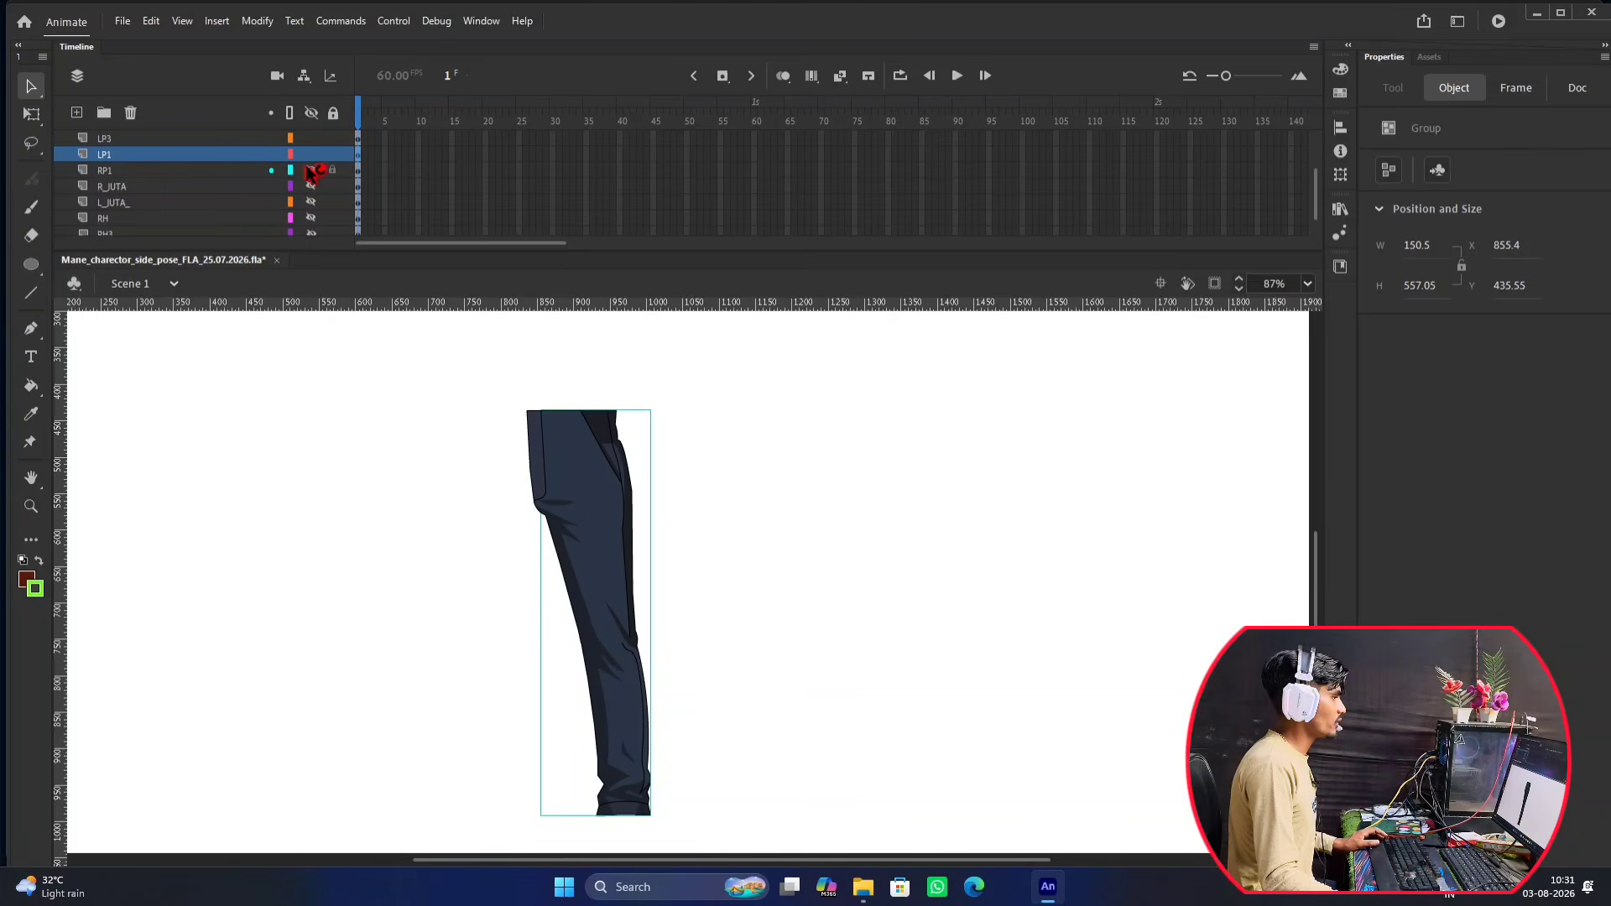
click(159, 141)
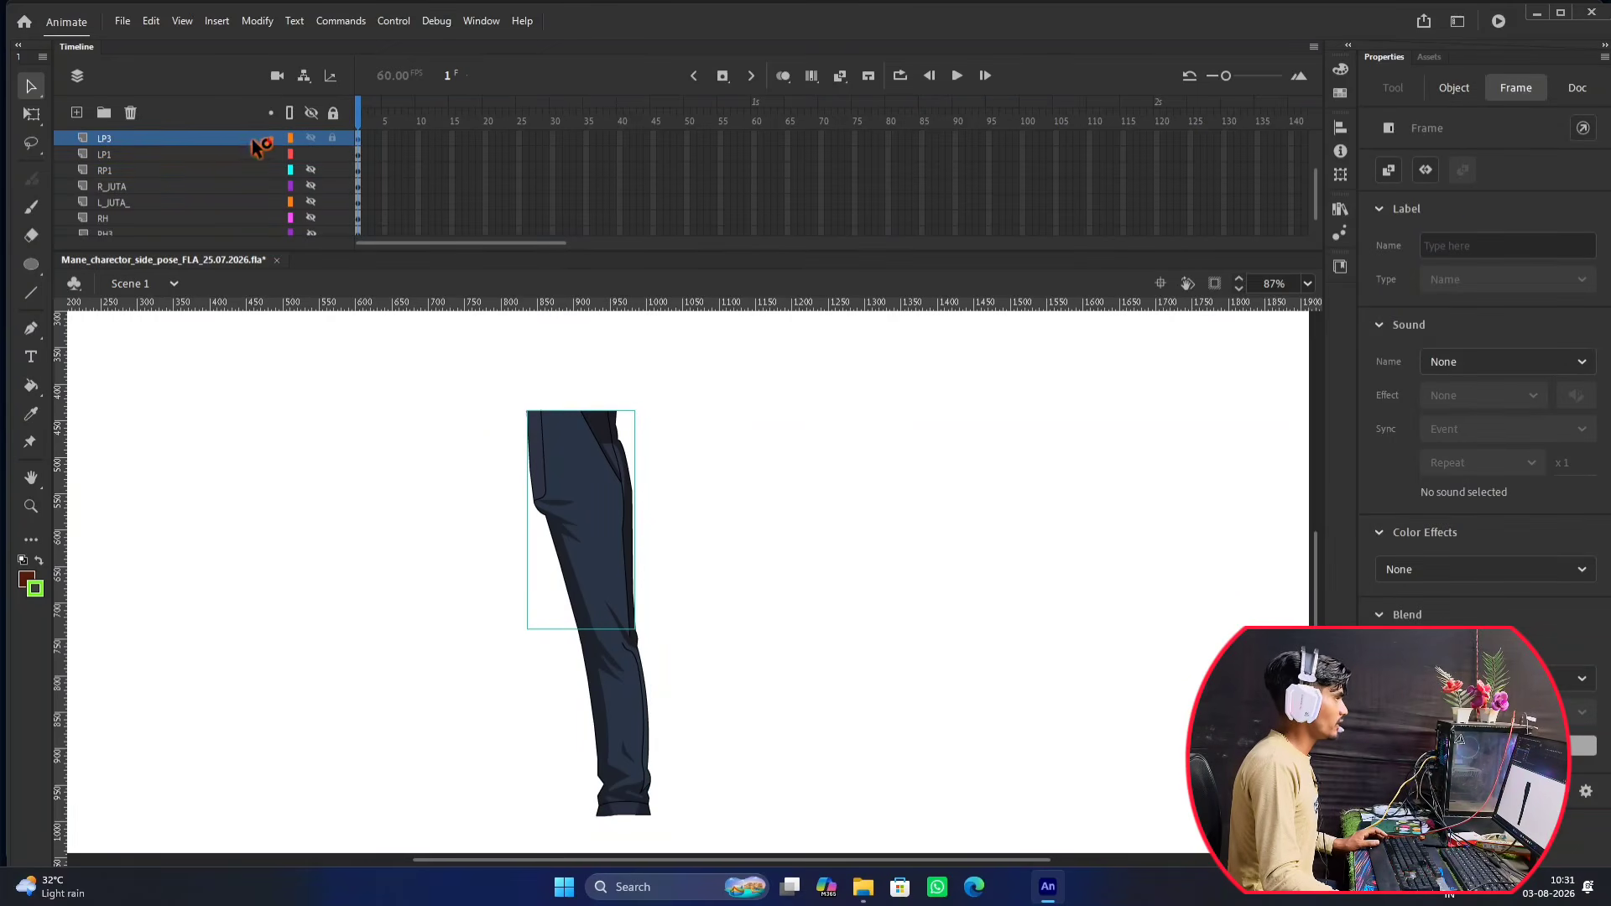
click(312, 156)
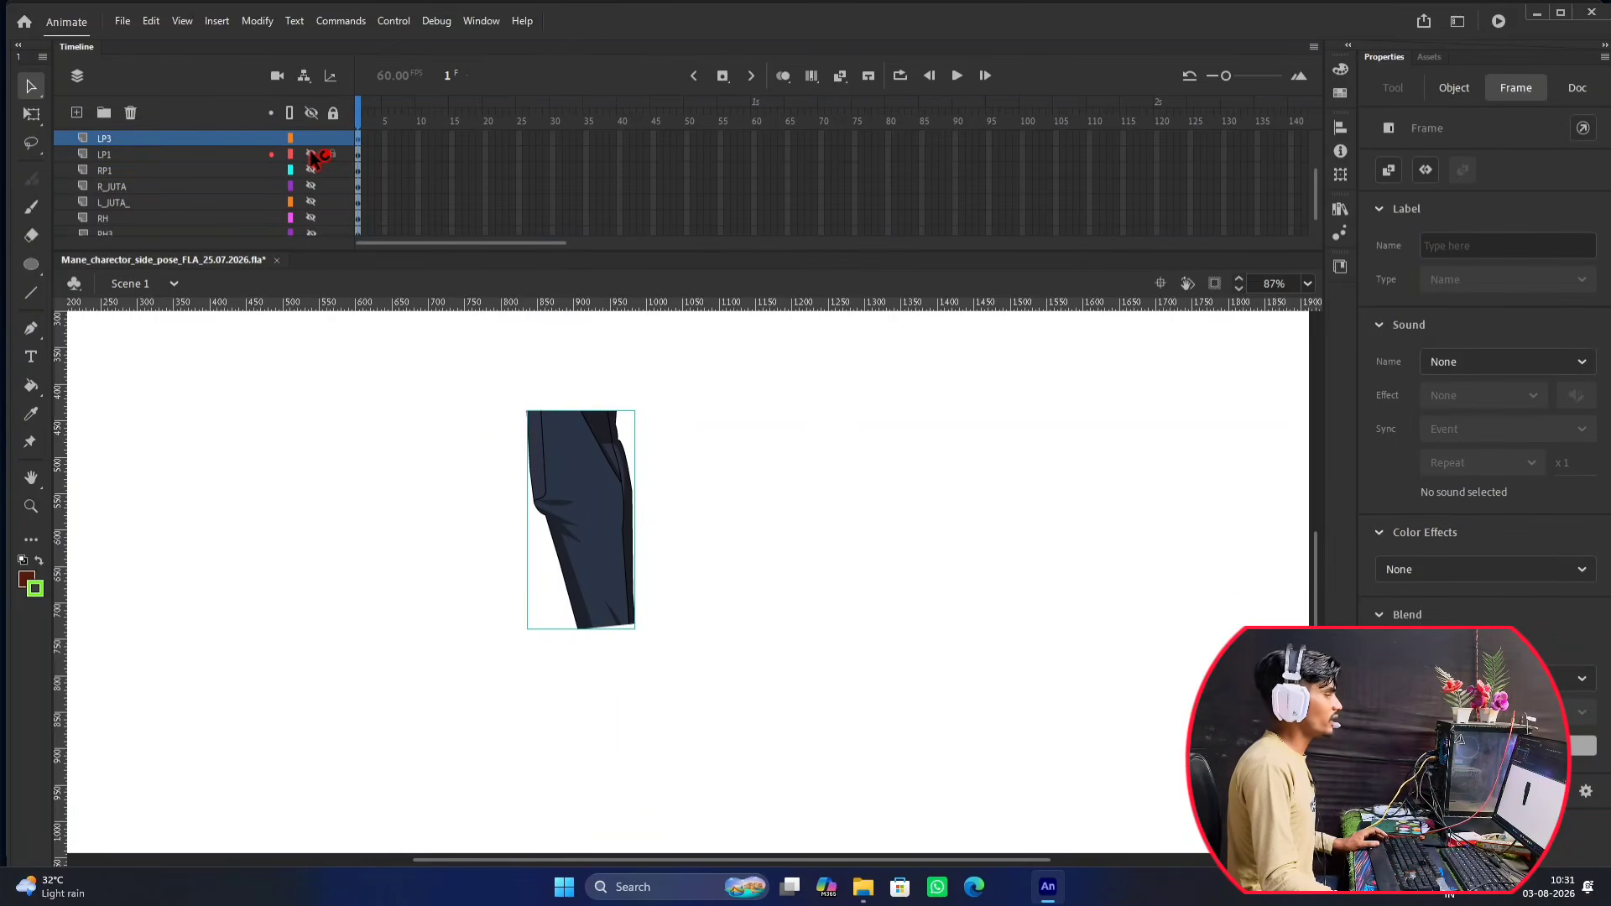
Sample the dark blue trouser colour from the thigh near the knee as the fill colour.
scroll(636, 537, up, 7)
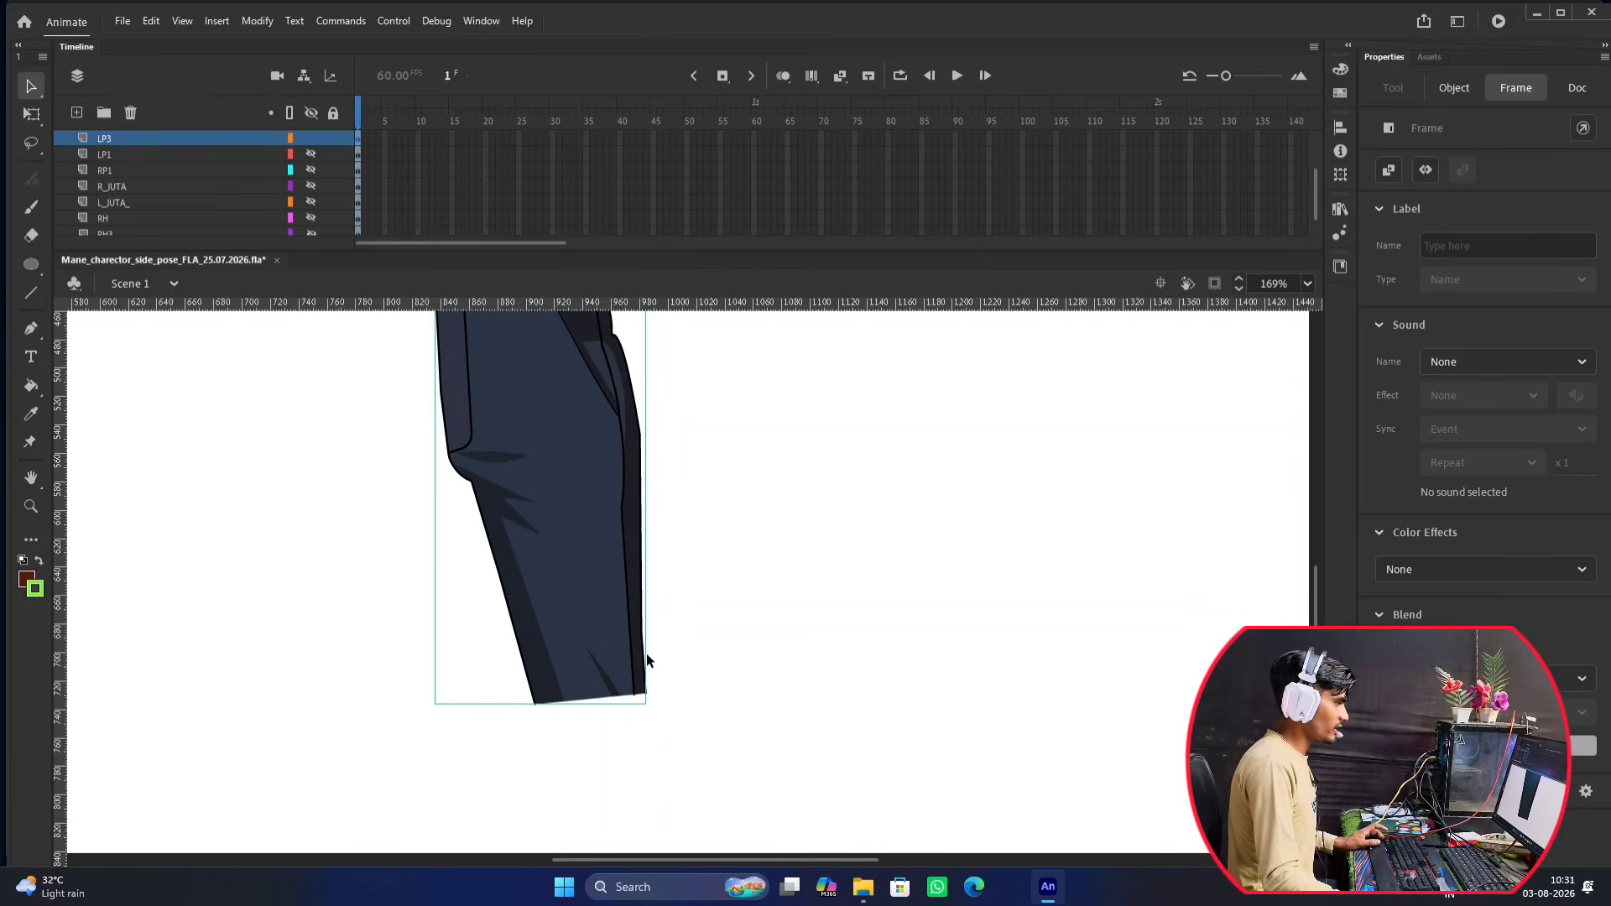
scroll(643, 487, up, 4)
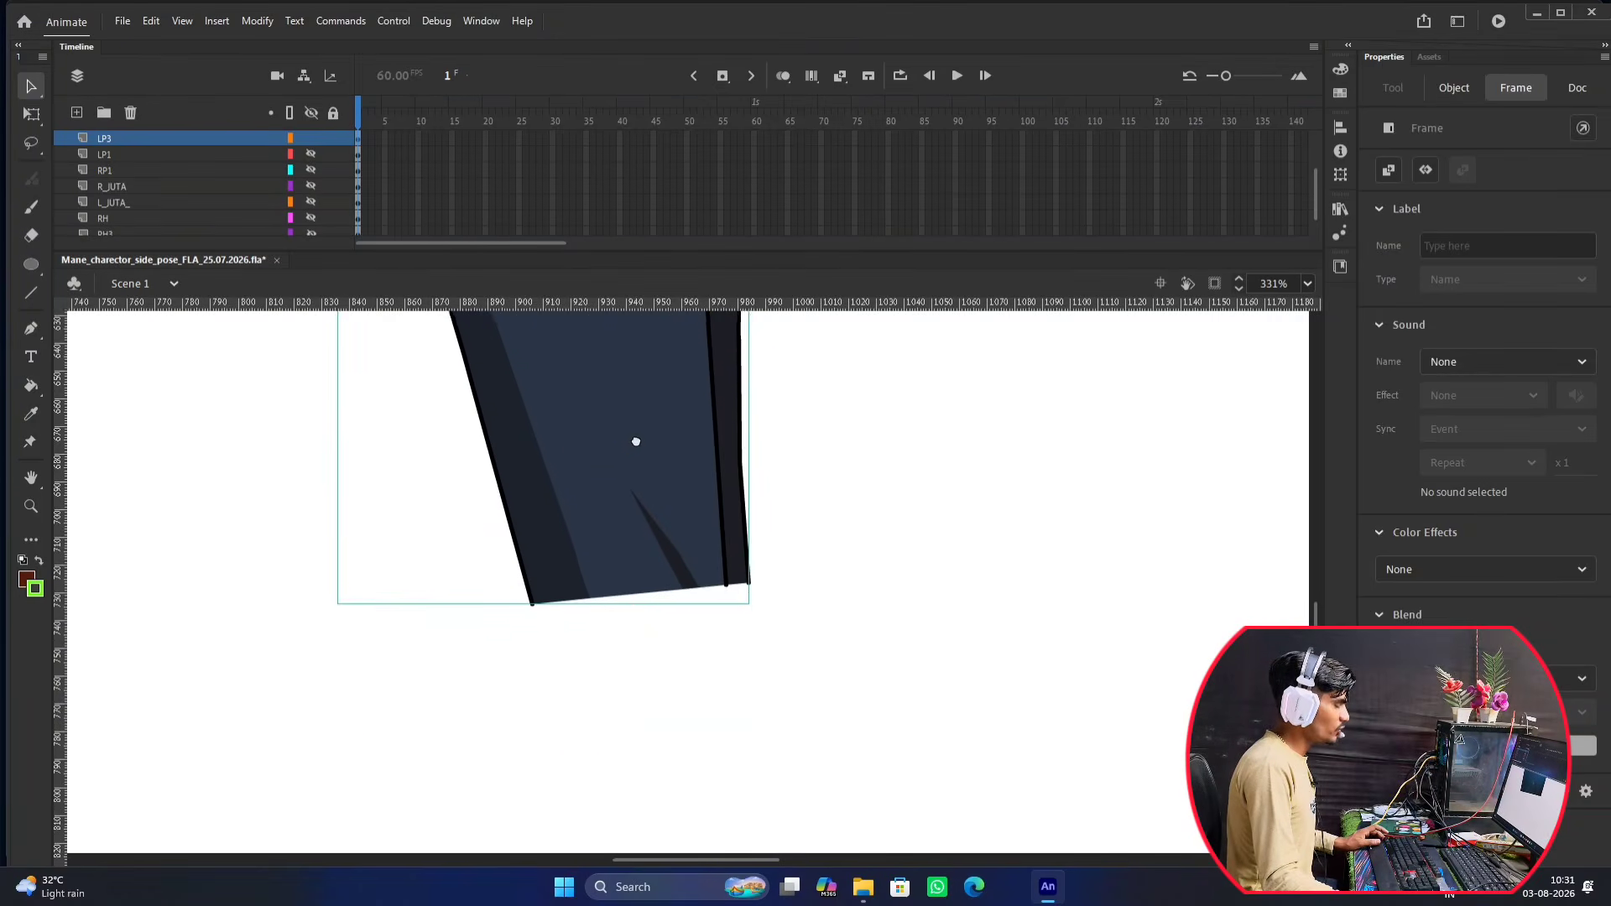
drag(658, 439, 659, 502)
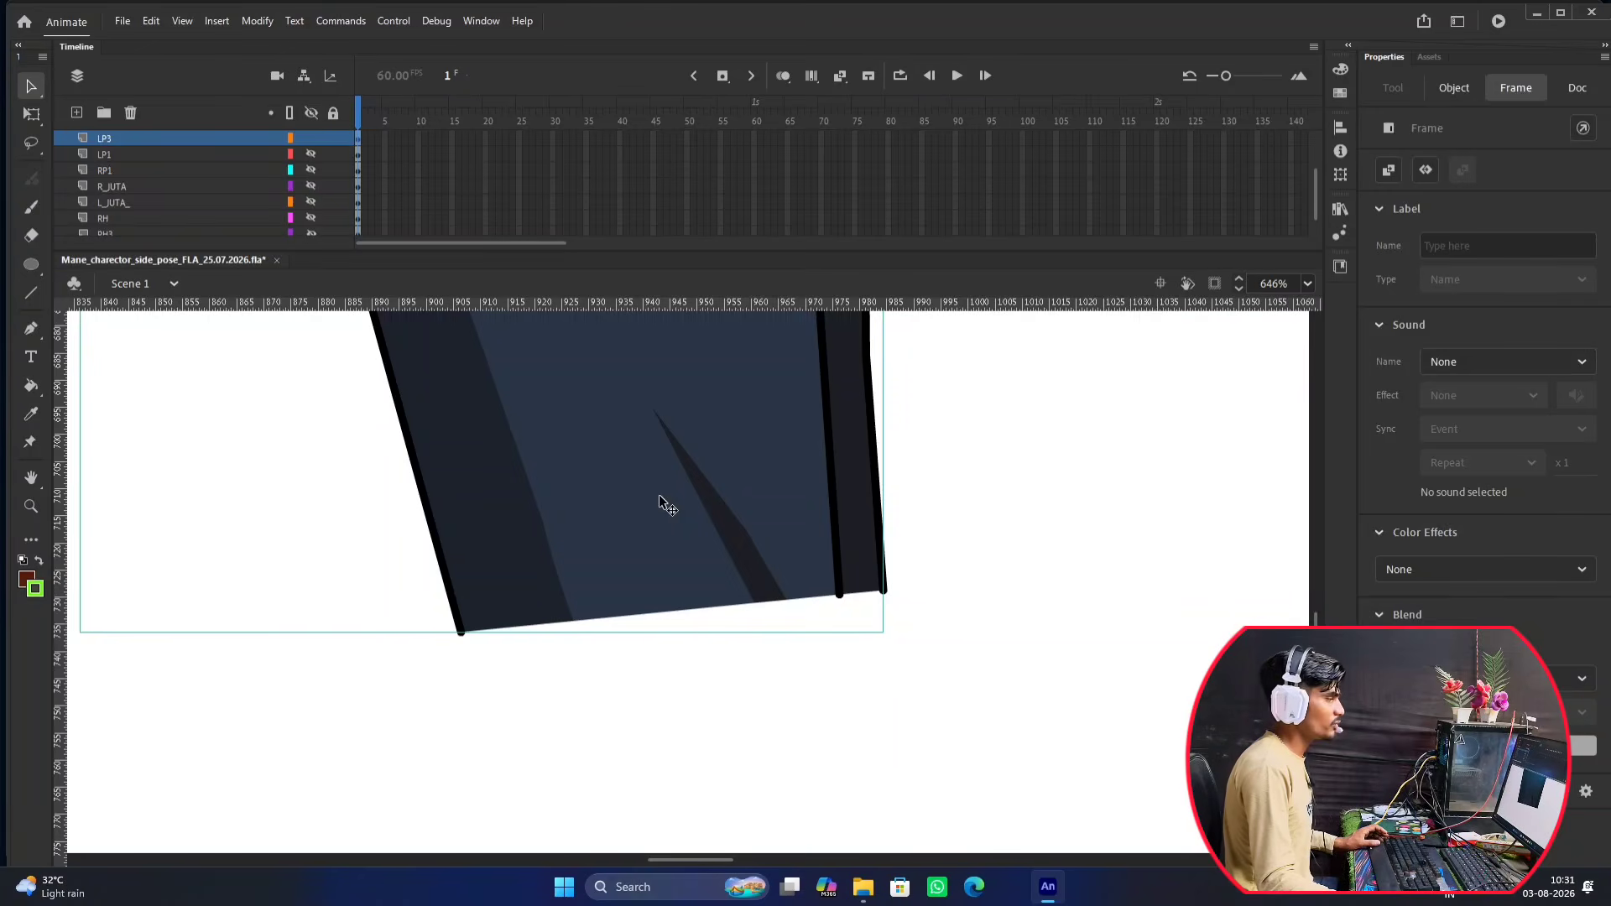
click(687, 546)
key(i)
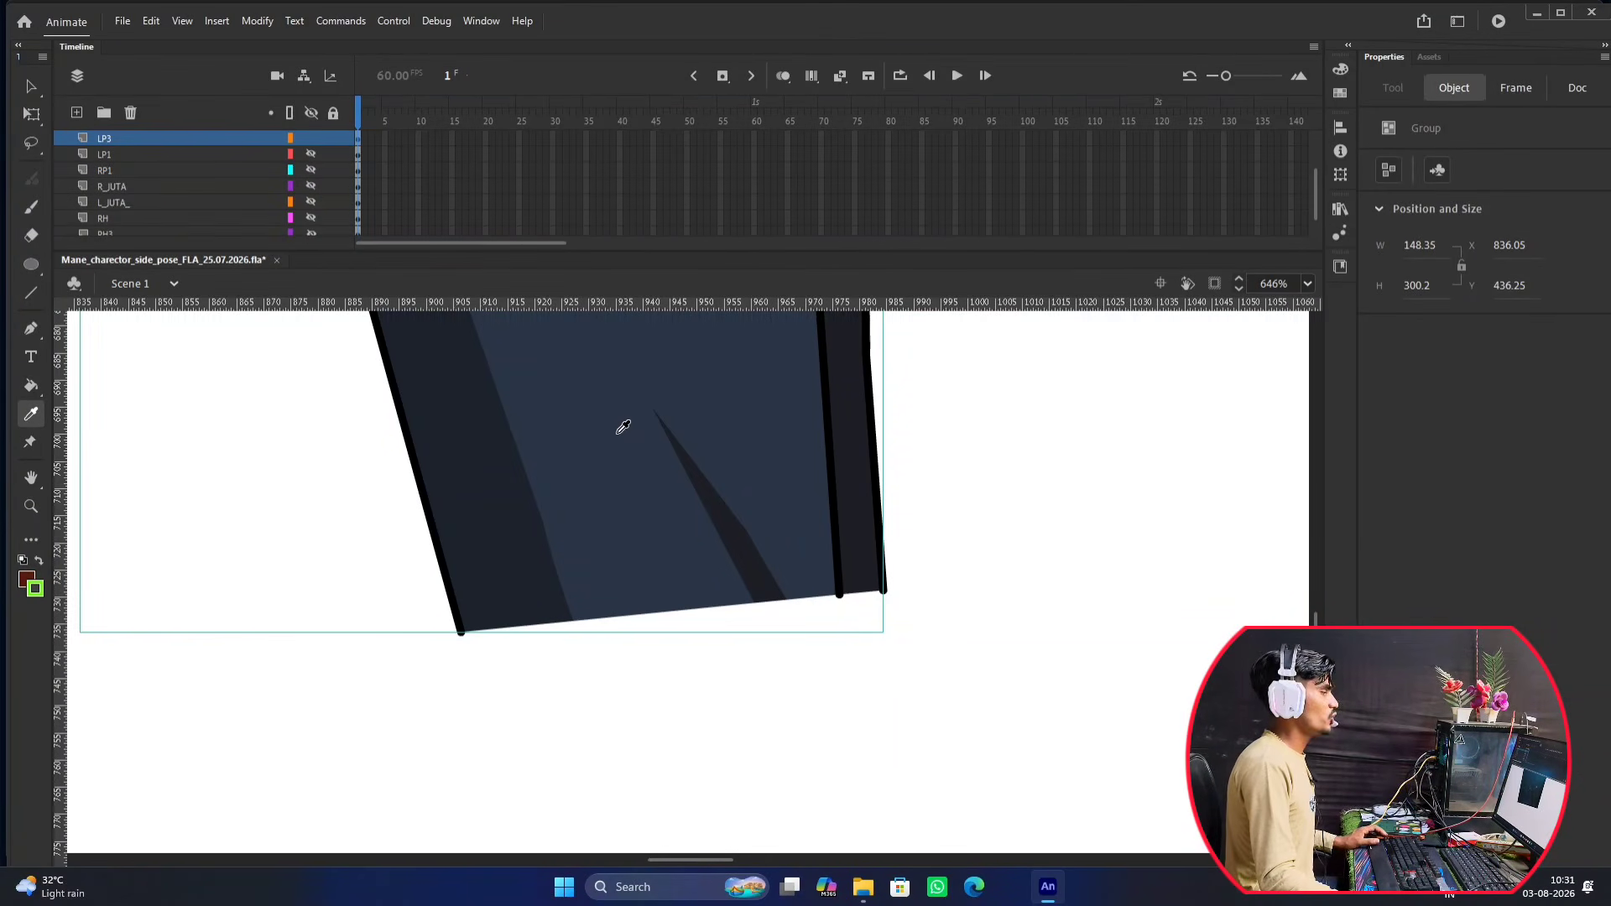
click(623, 428)
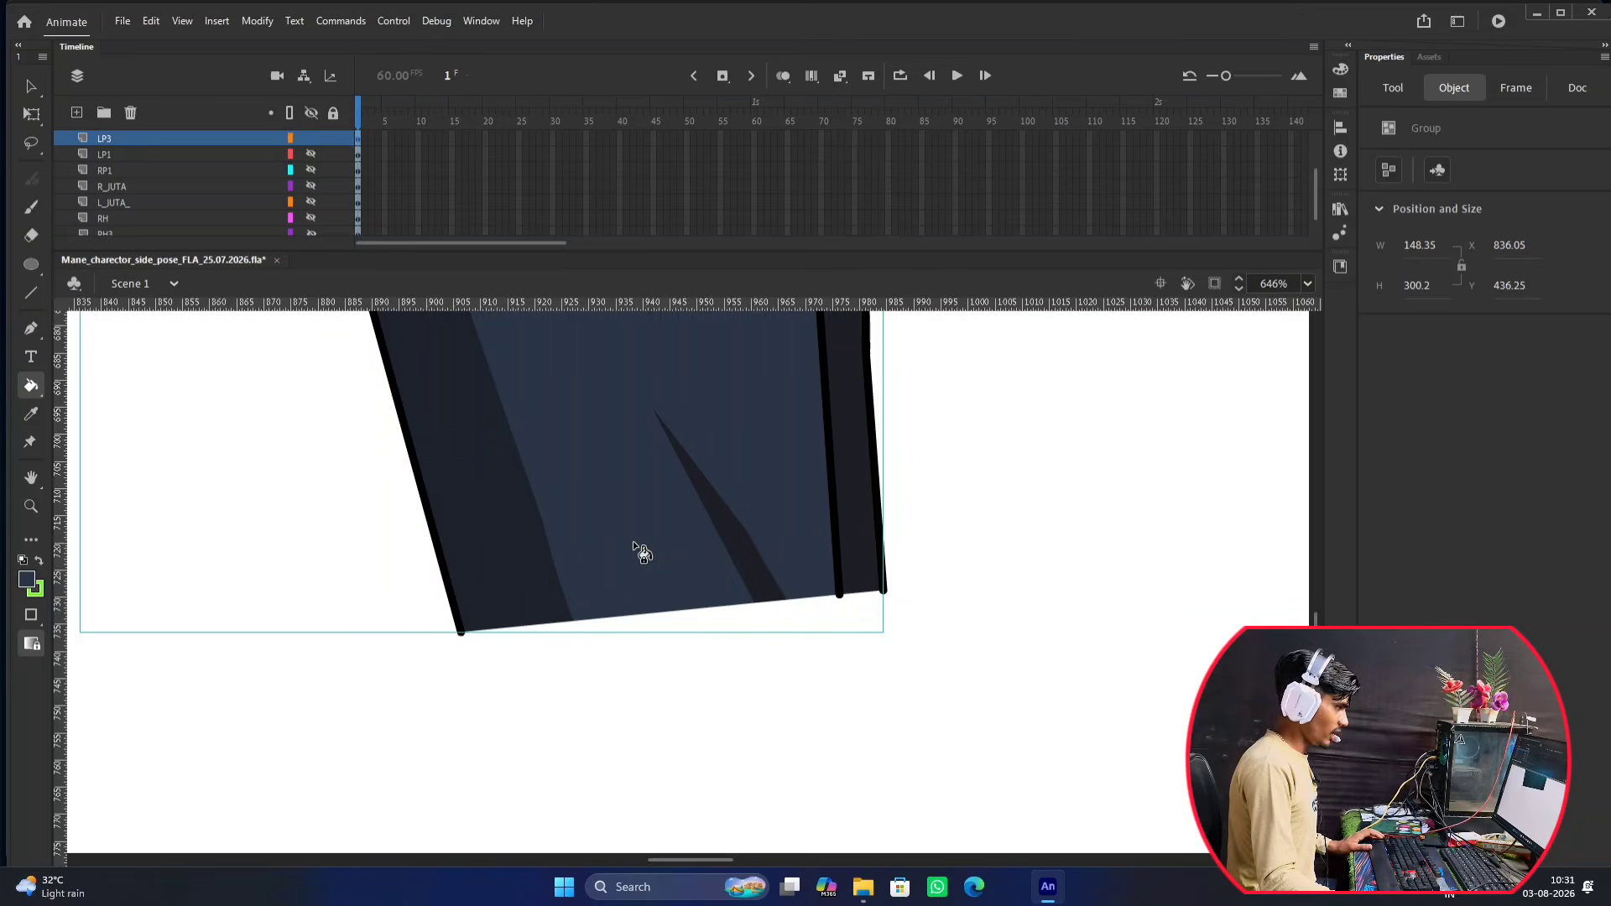
Draw a circle about 66 px across with the Oval tool below the thigh's cut edge on LP3.
key(o)
scroll(647, 512, down, 3)
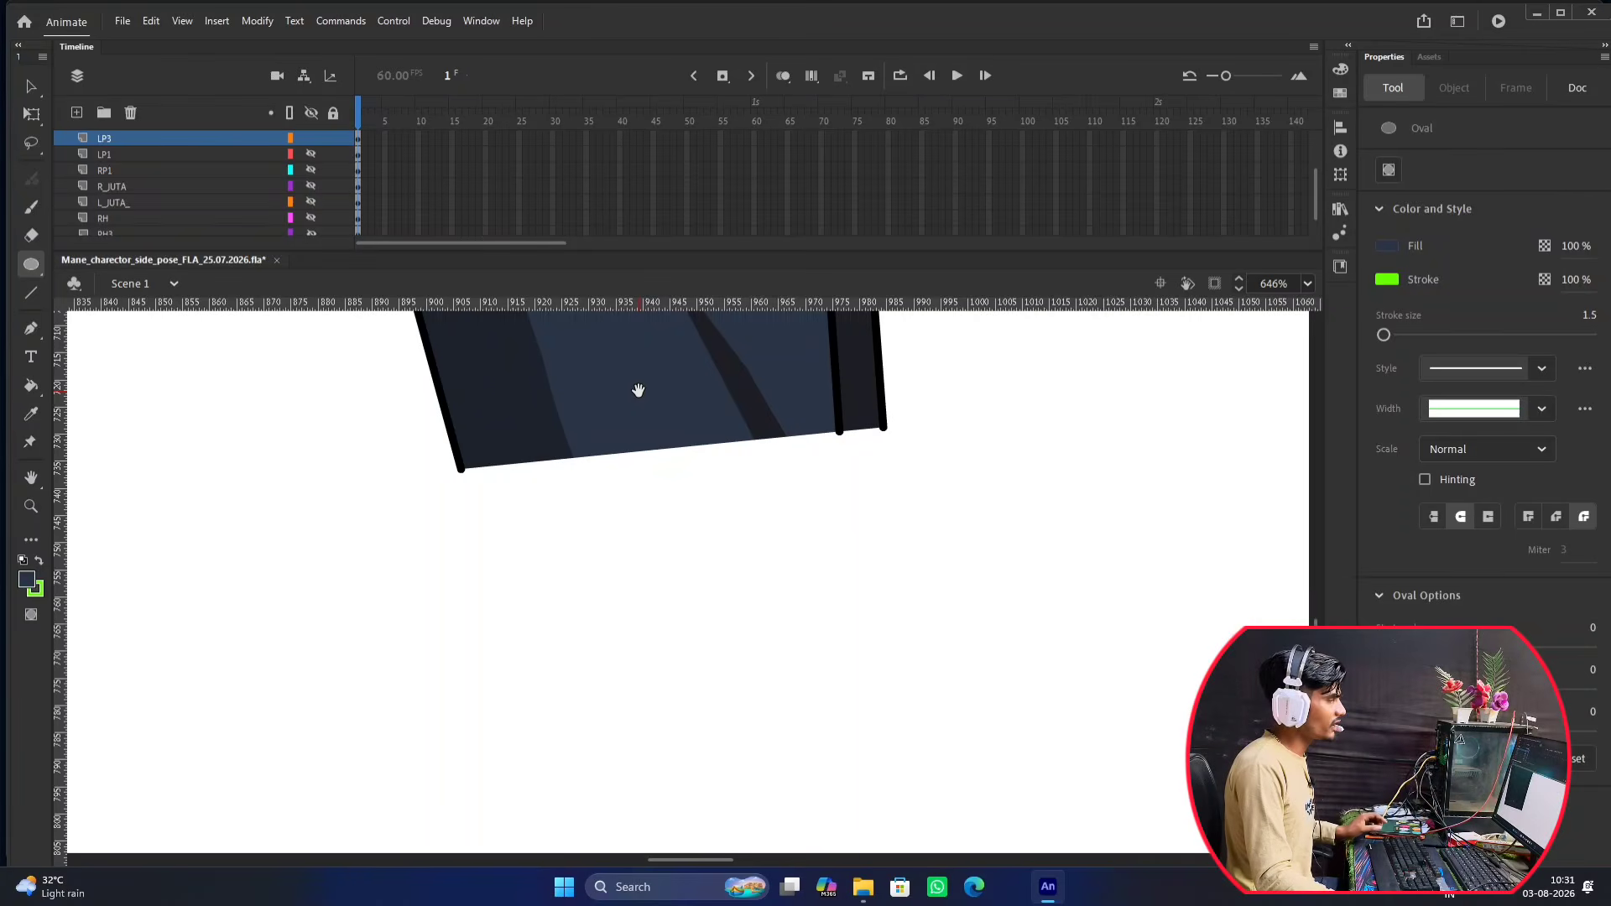
drag(637, 385, 603, 388)
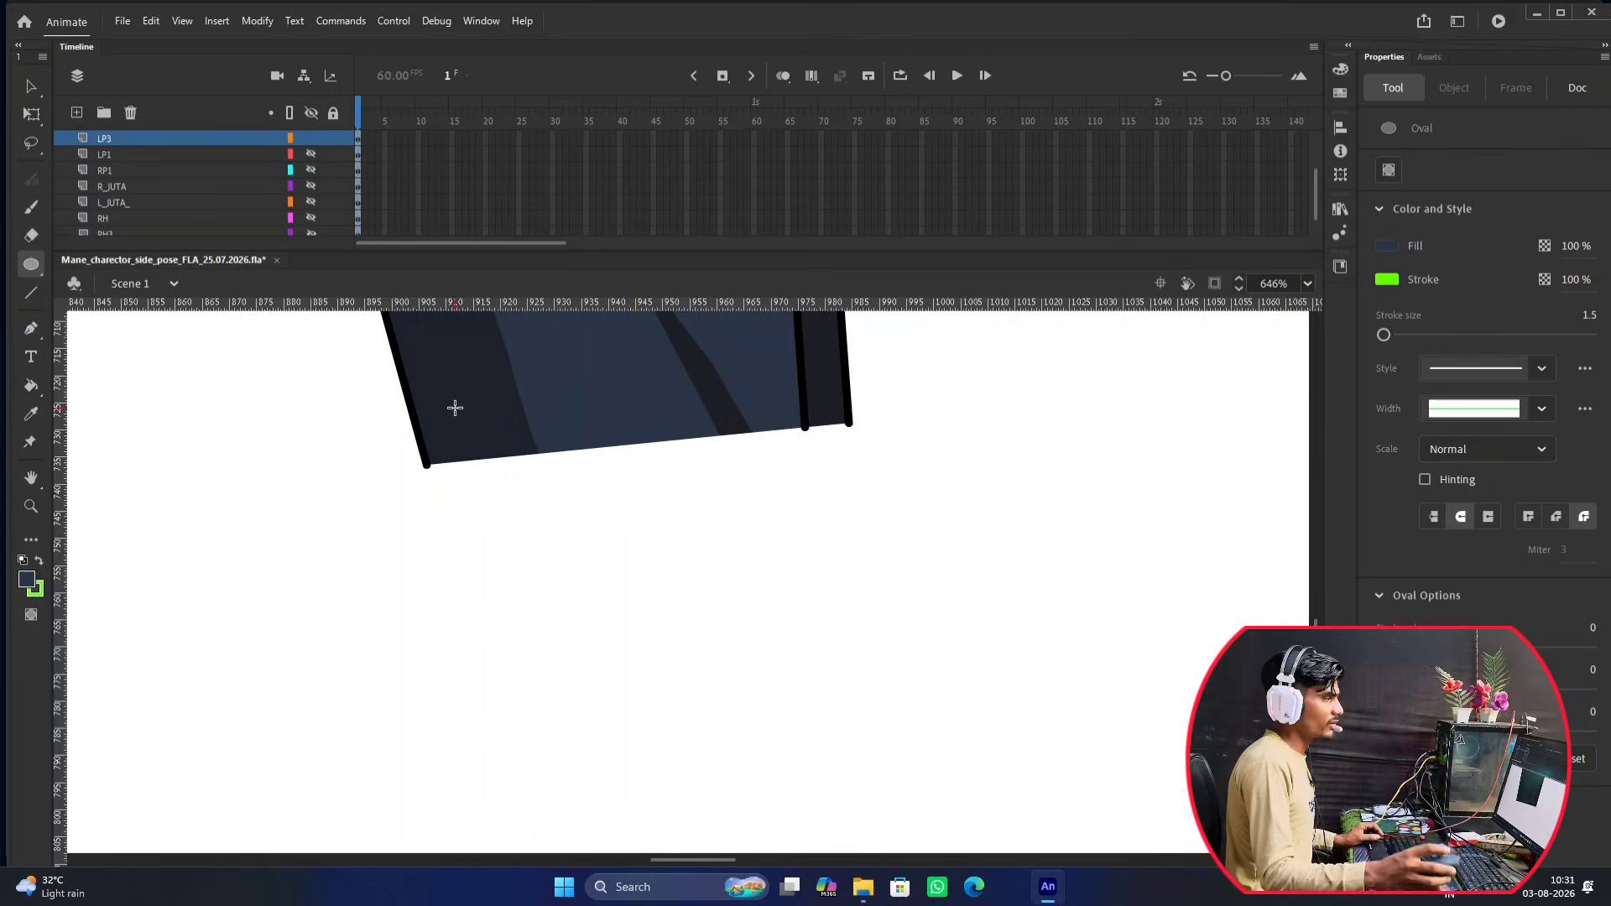
scroll(455, 408, down, 2)
scroll(455, 408, up, 2)
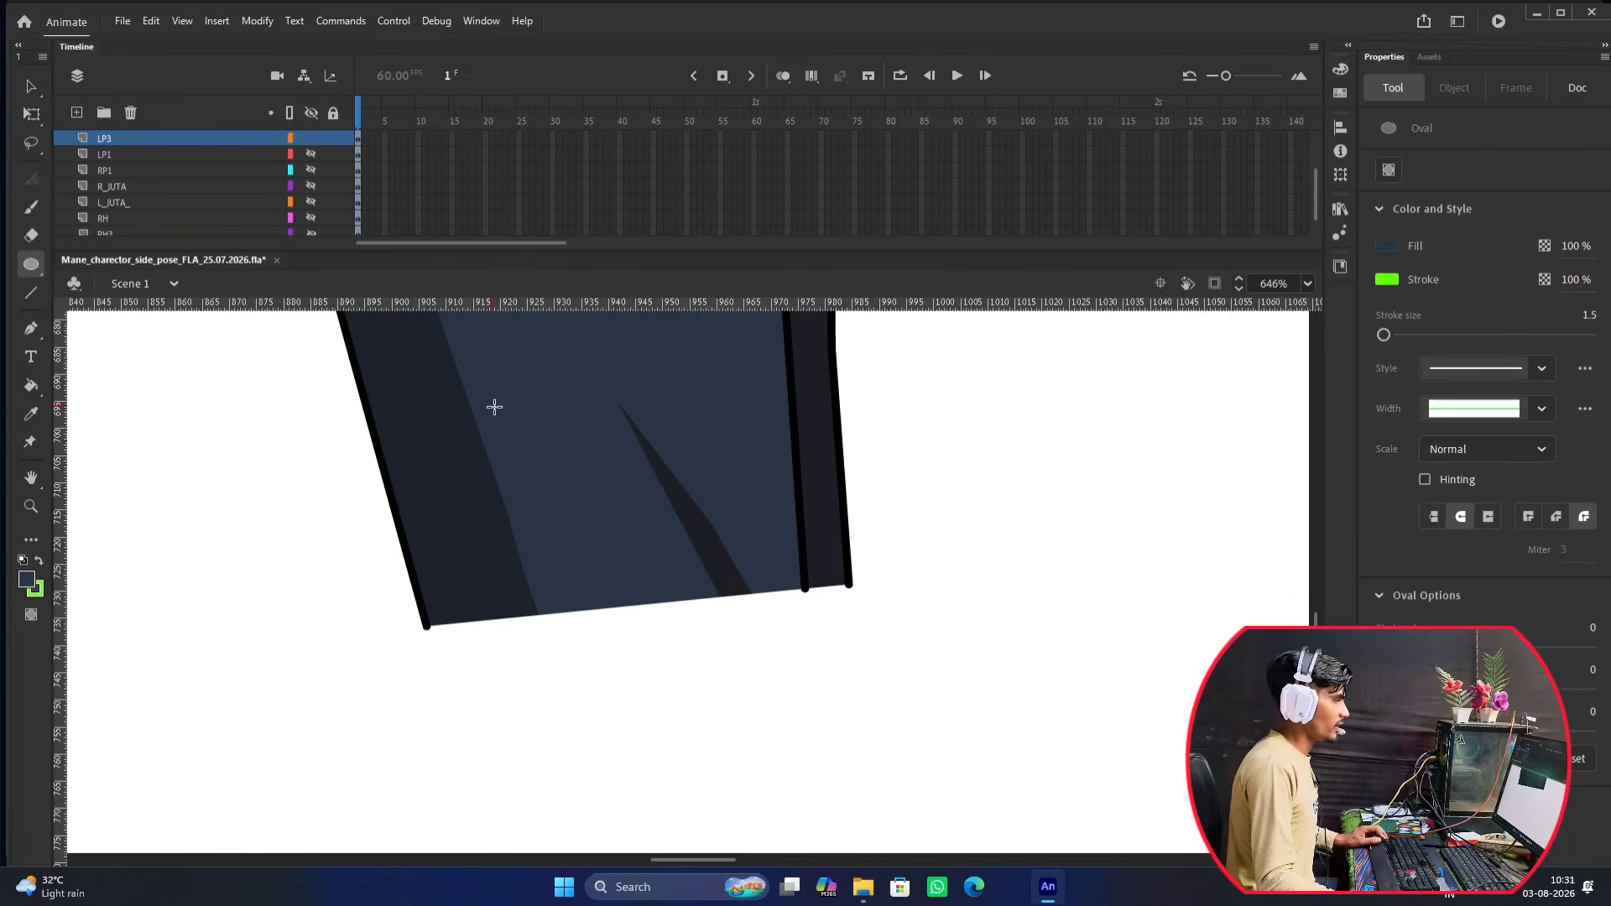
scroll(710, 425, up, 1)
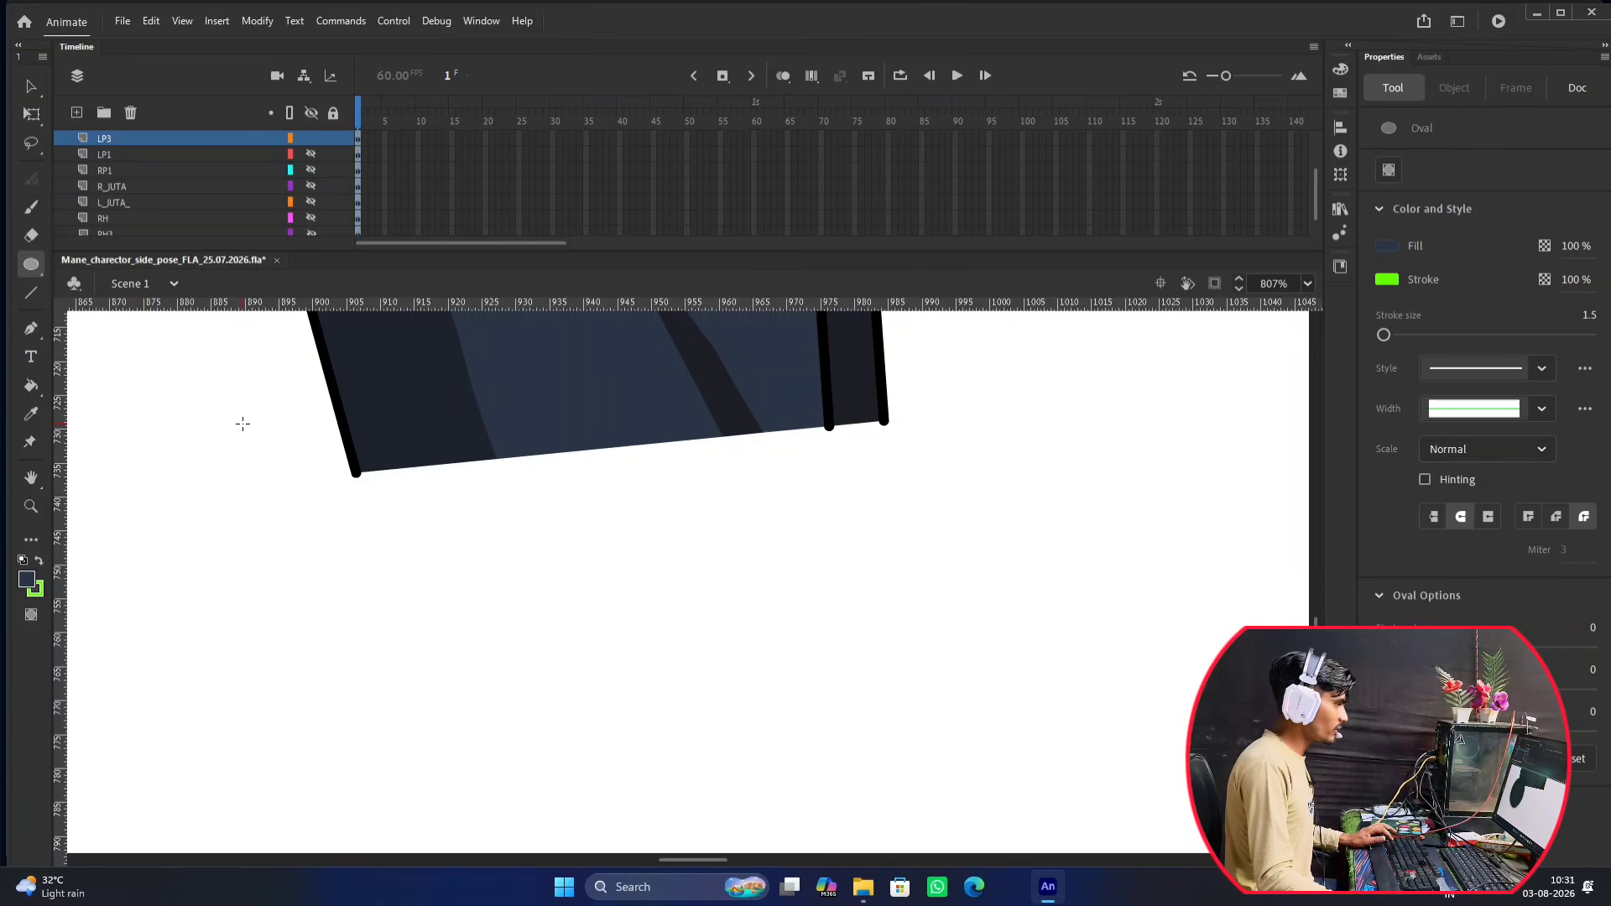
drag(230, 394, 680, 626)
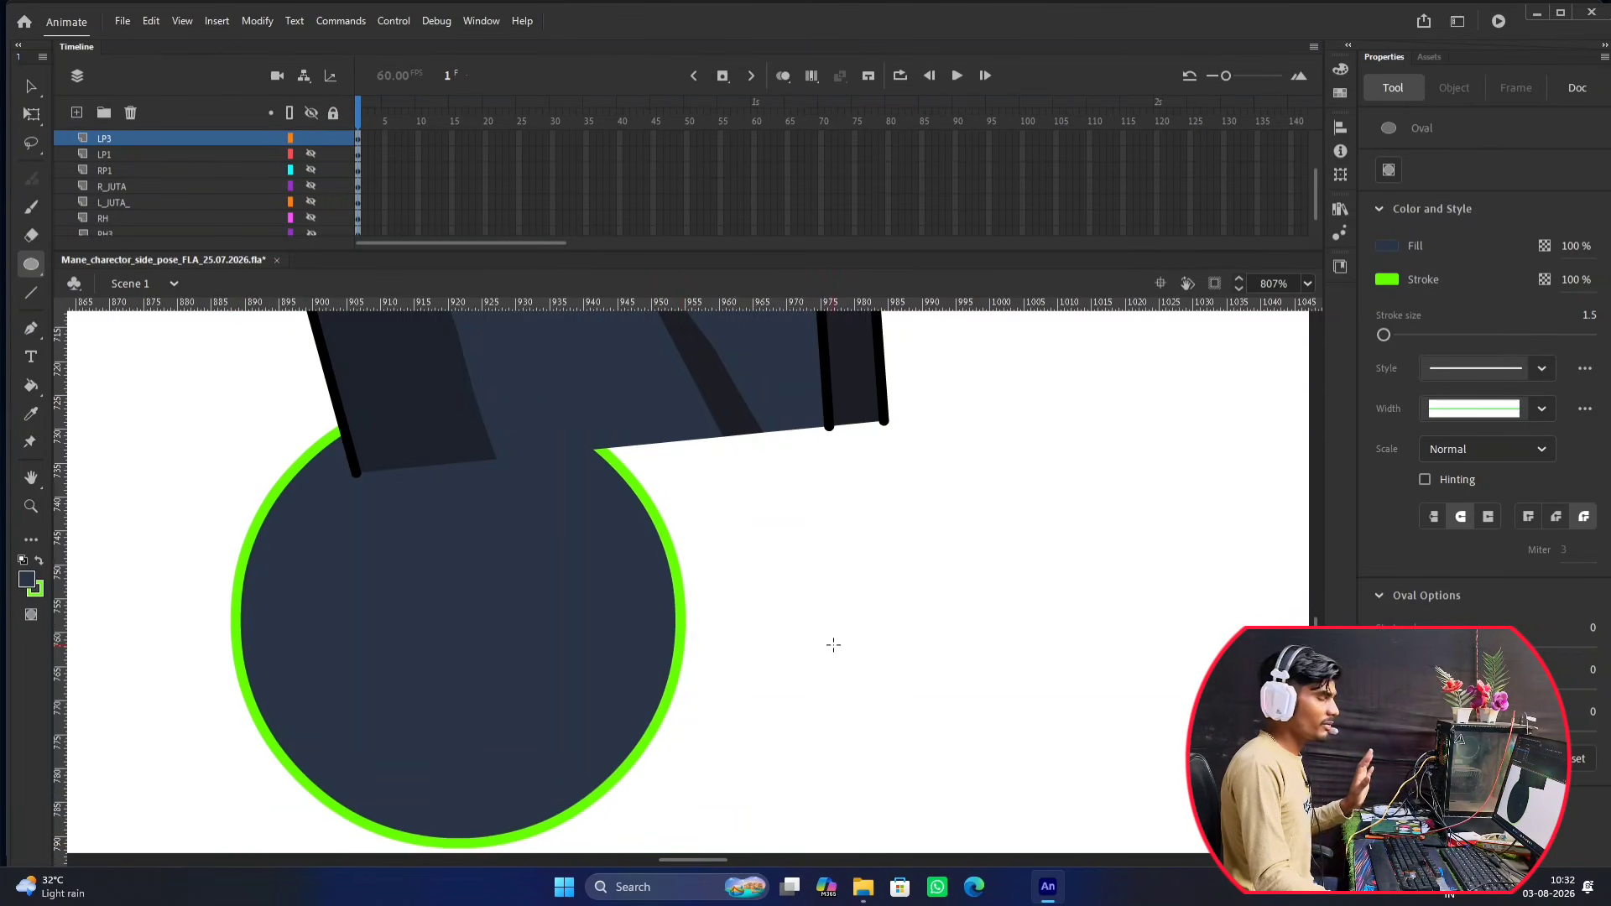
Move the whole circle, fill and outline, up under the thigh so it is roughly centred on the knee cut.
key(v)
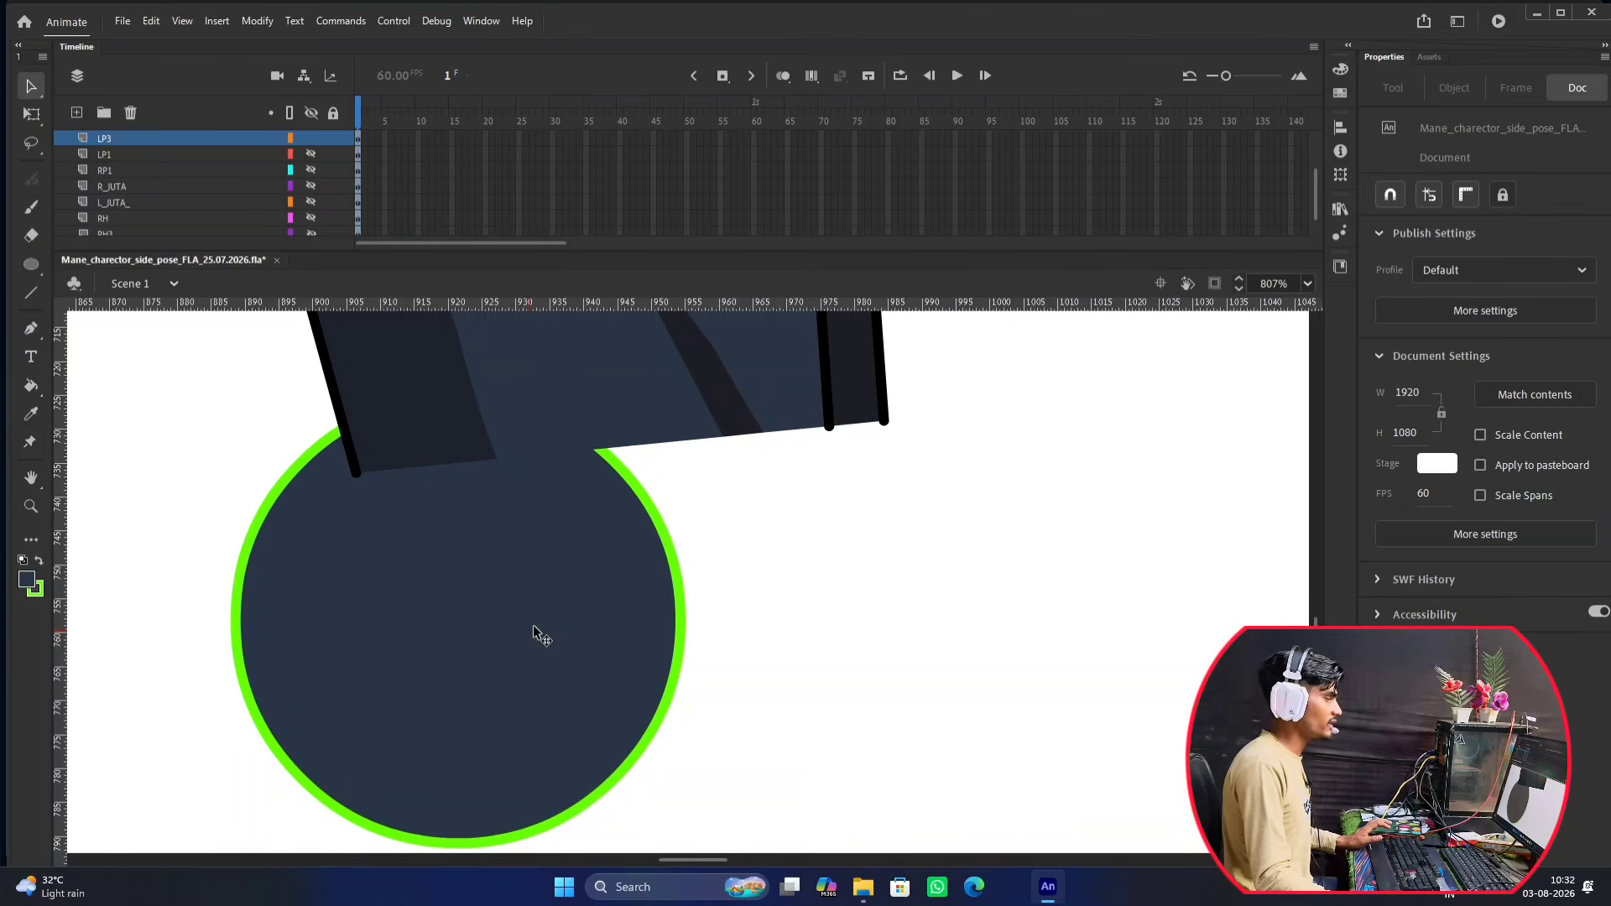
double_click(526, 632)
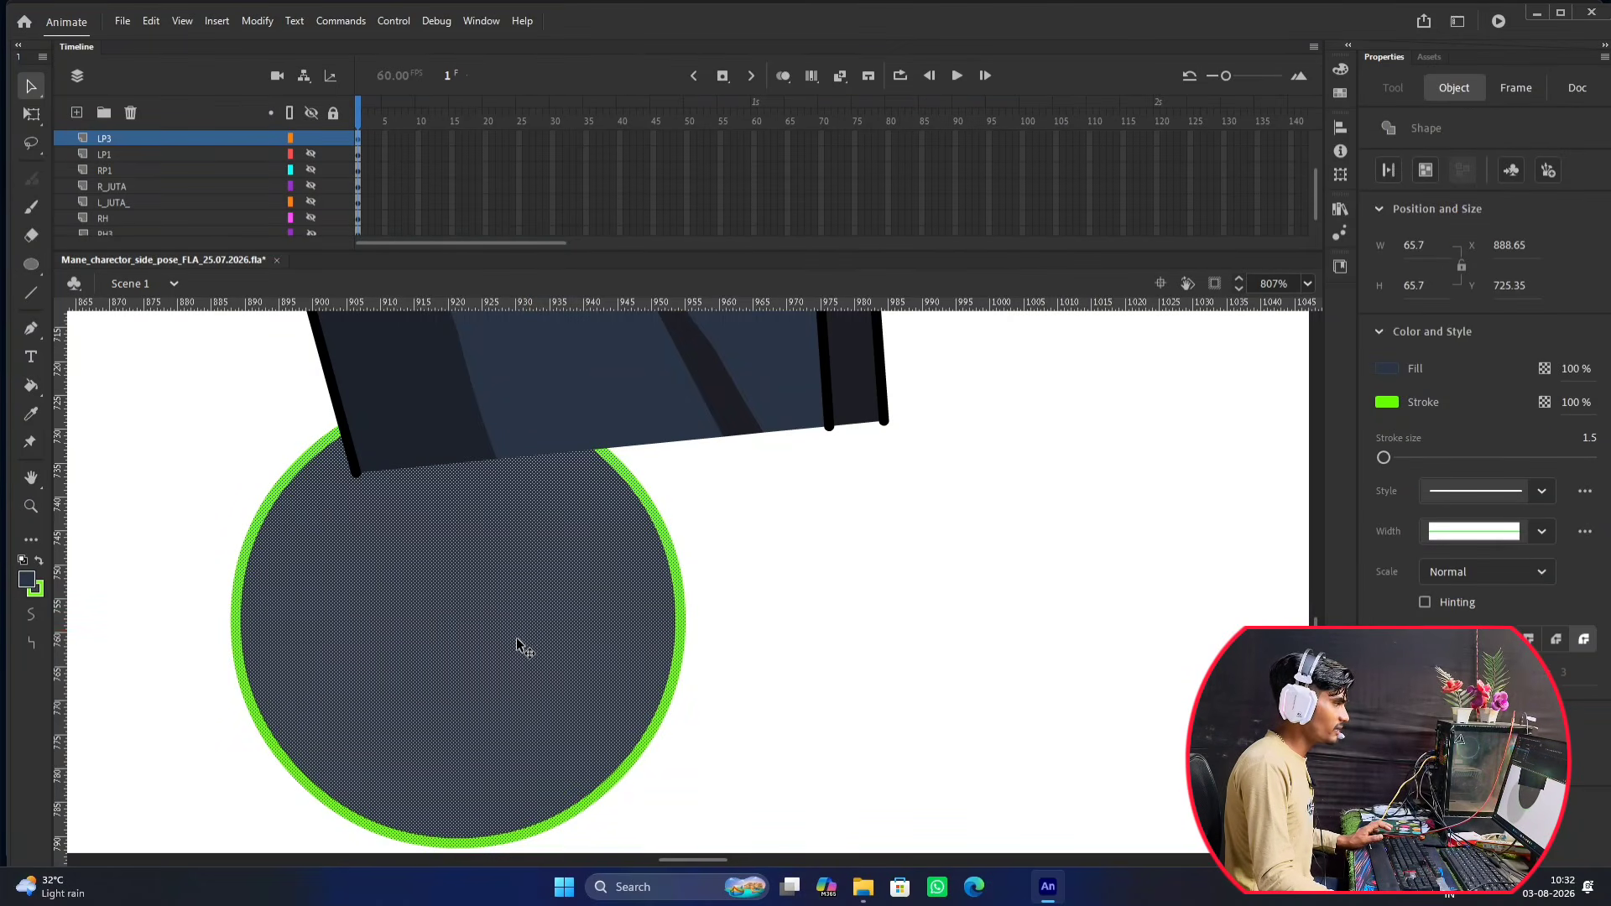
drag(516, 645, 678, 476)
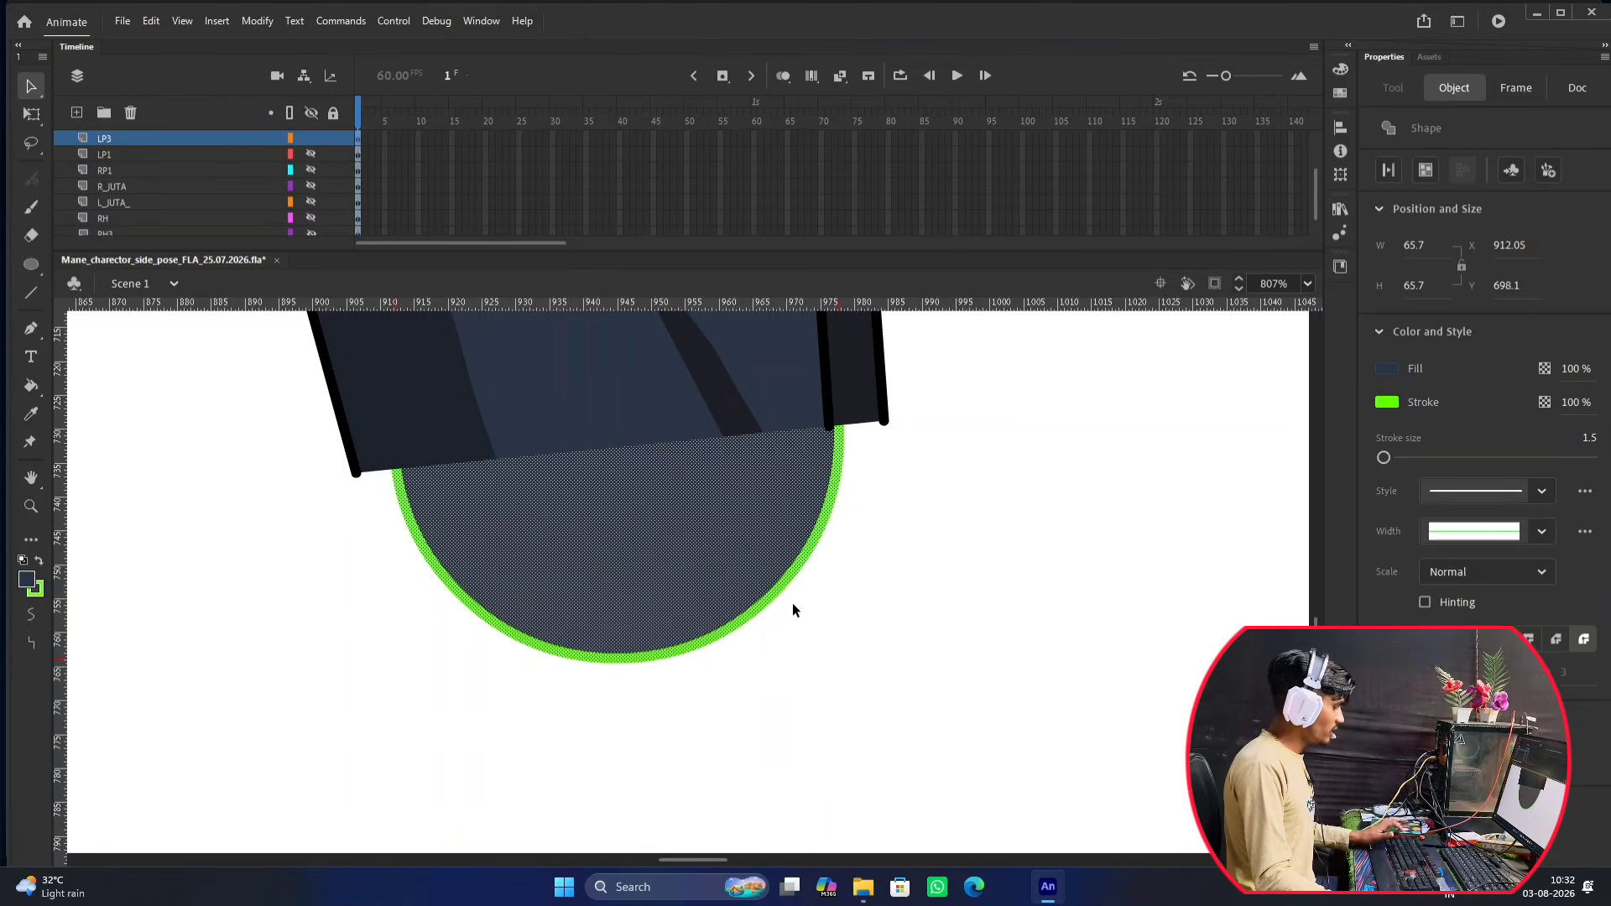
Scale the knee circle proportionally from its centre to about 79 px so it spans the thigh's full width.
key(q)
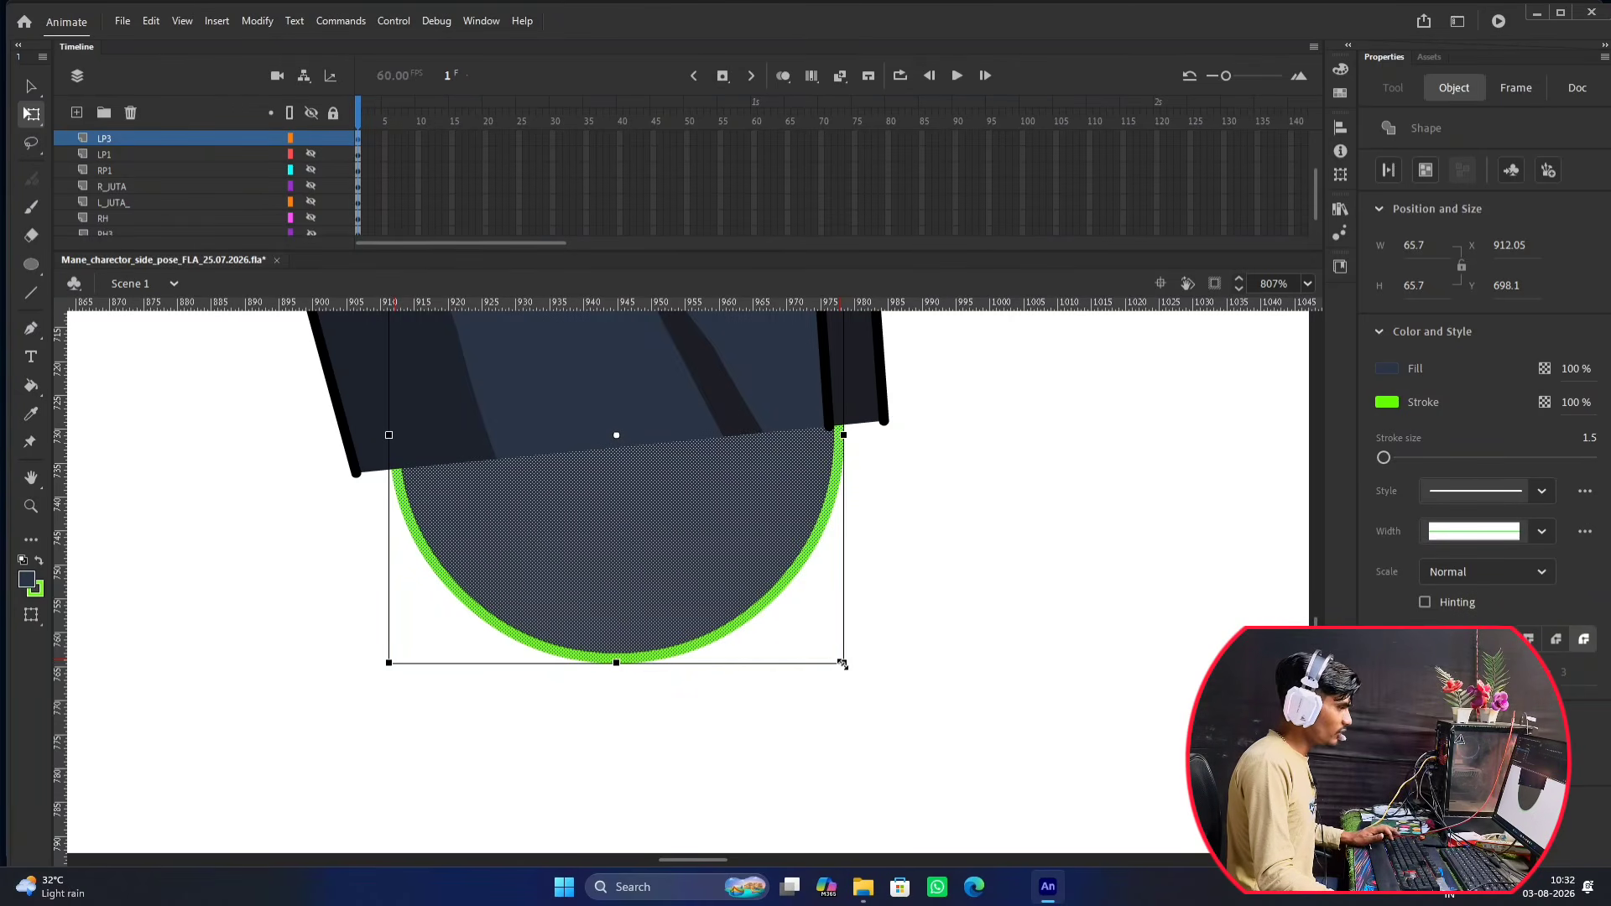
drag(843, 663, 899, 709)
scroll(891, 435, up, 5)
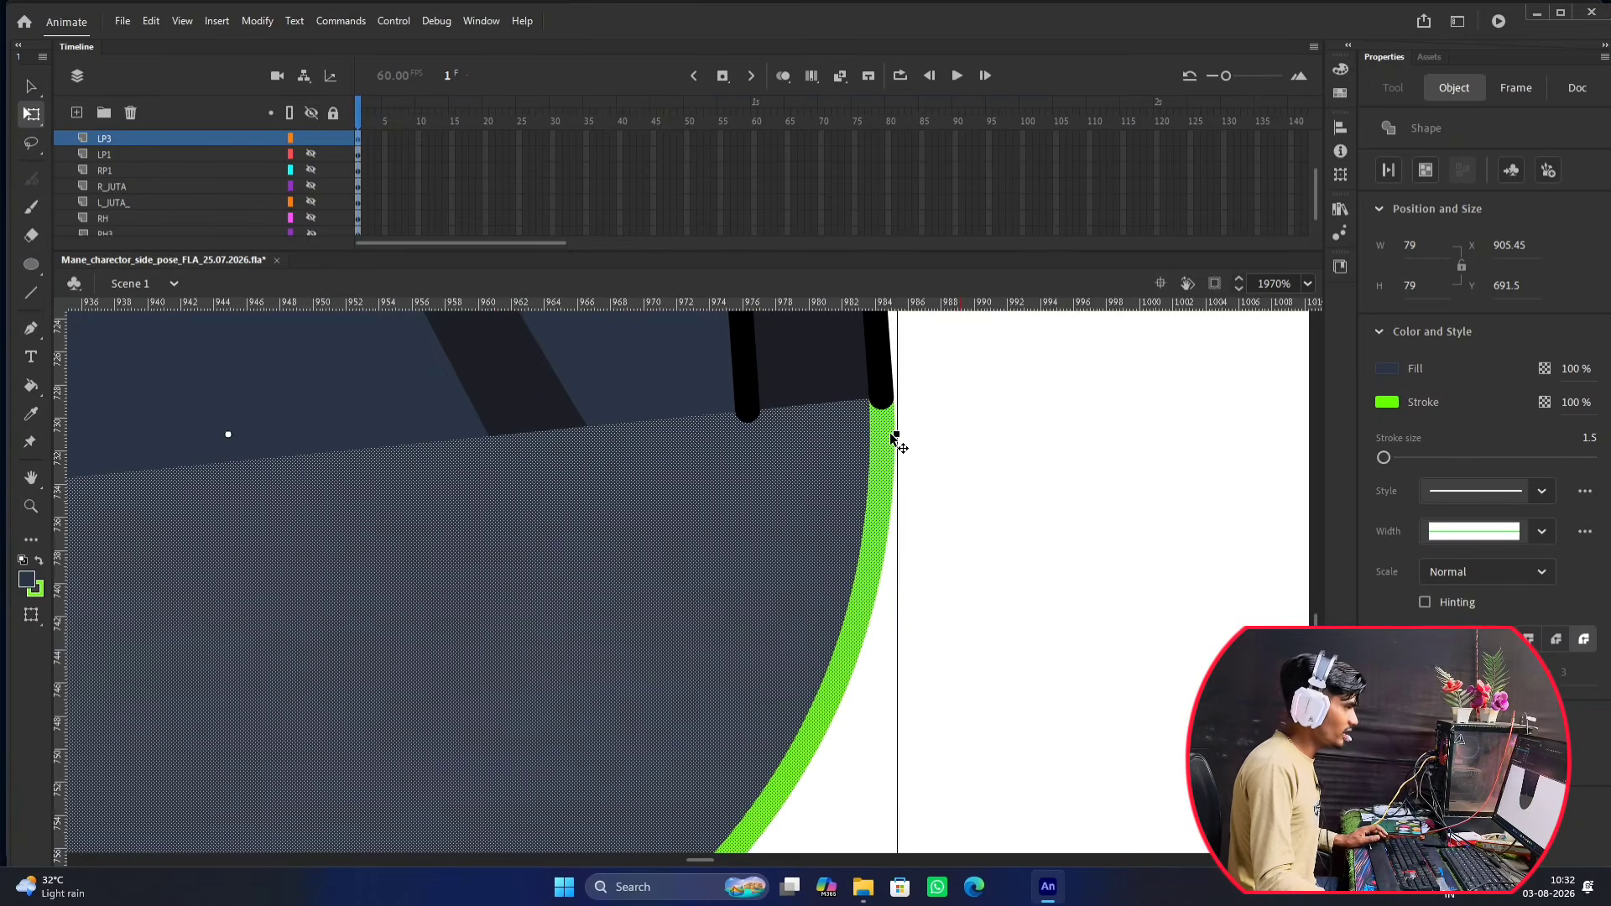
scroll(891, 433, down, 8)
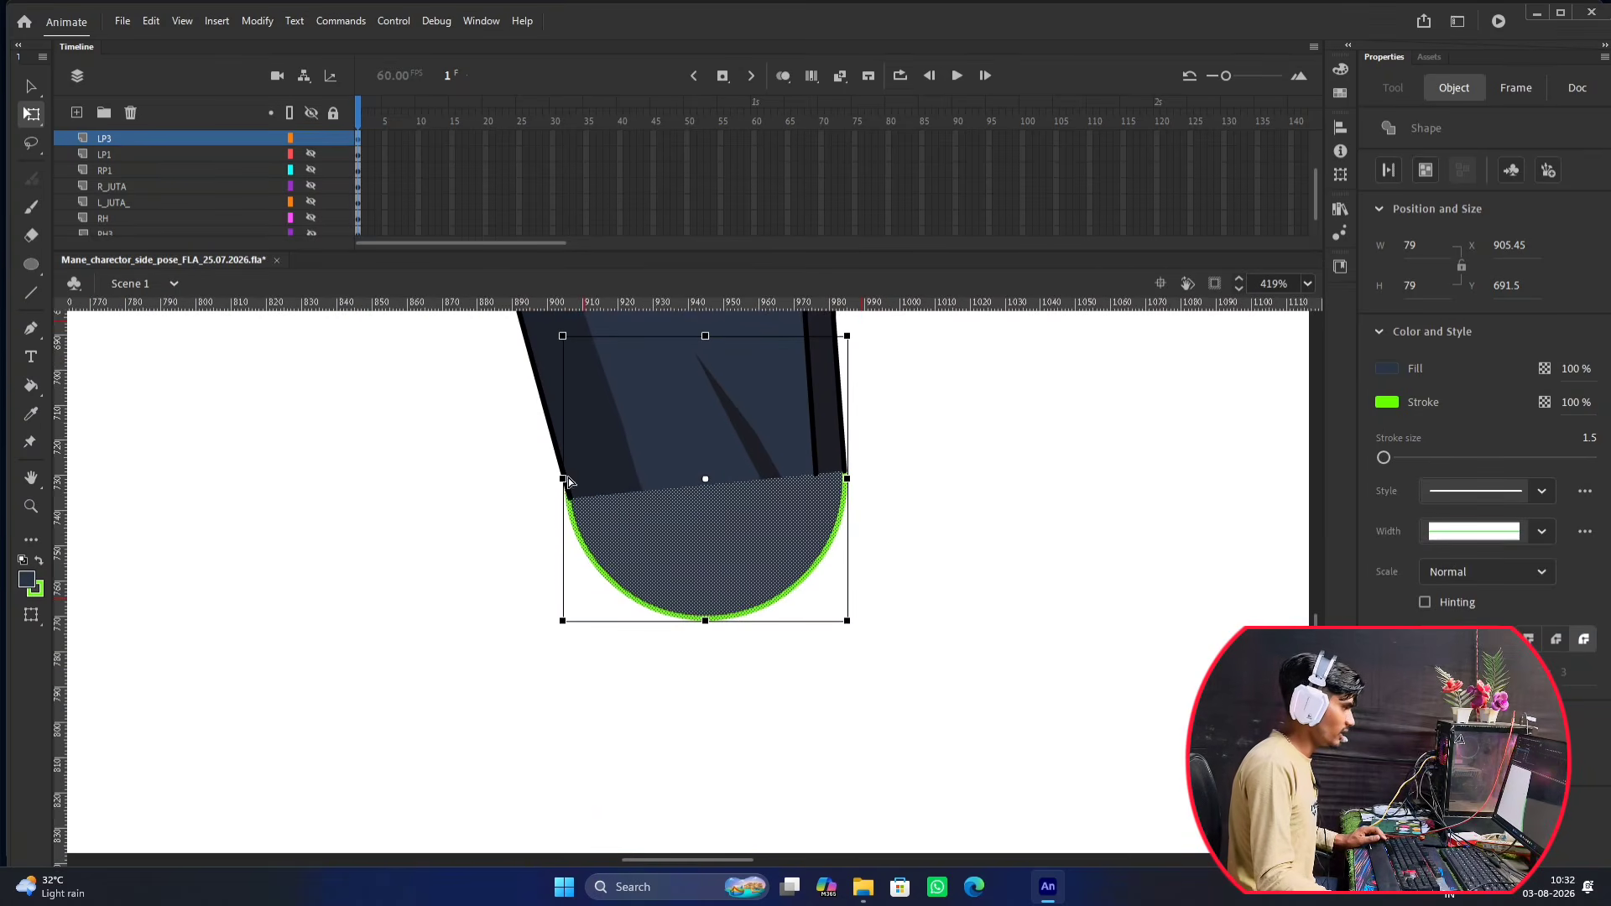
scroll(567, 481, up, 6)
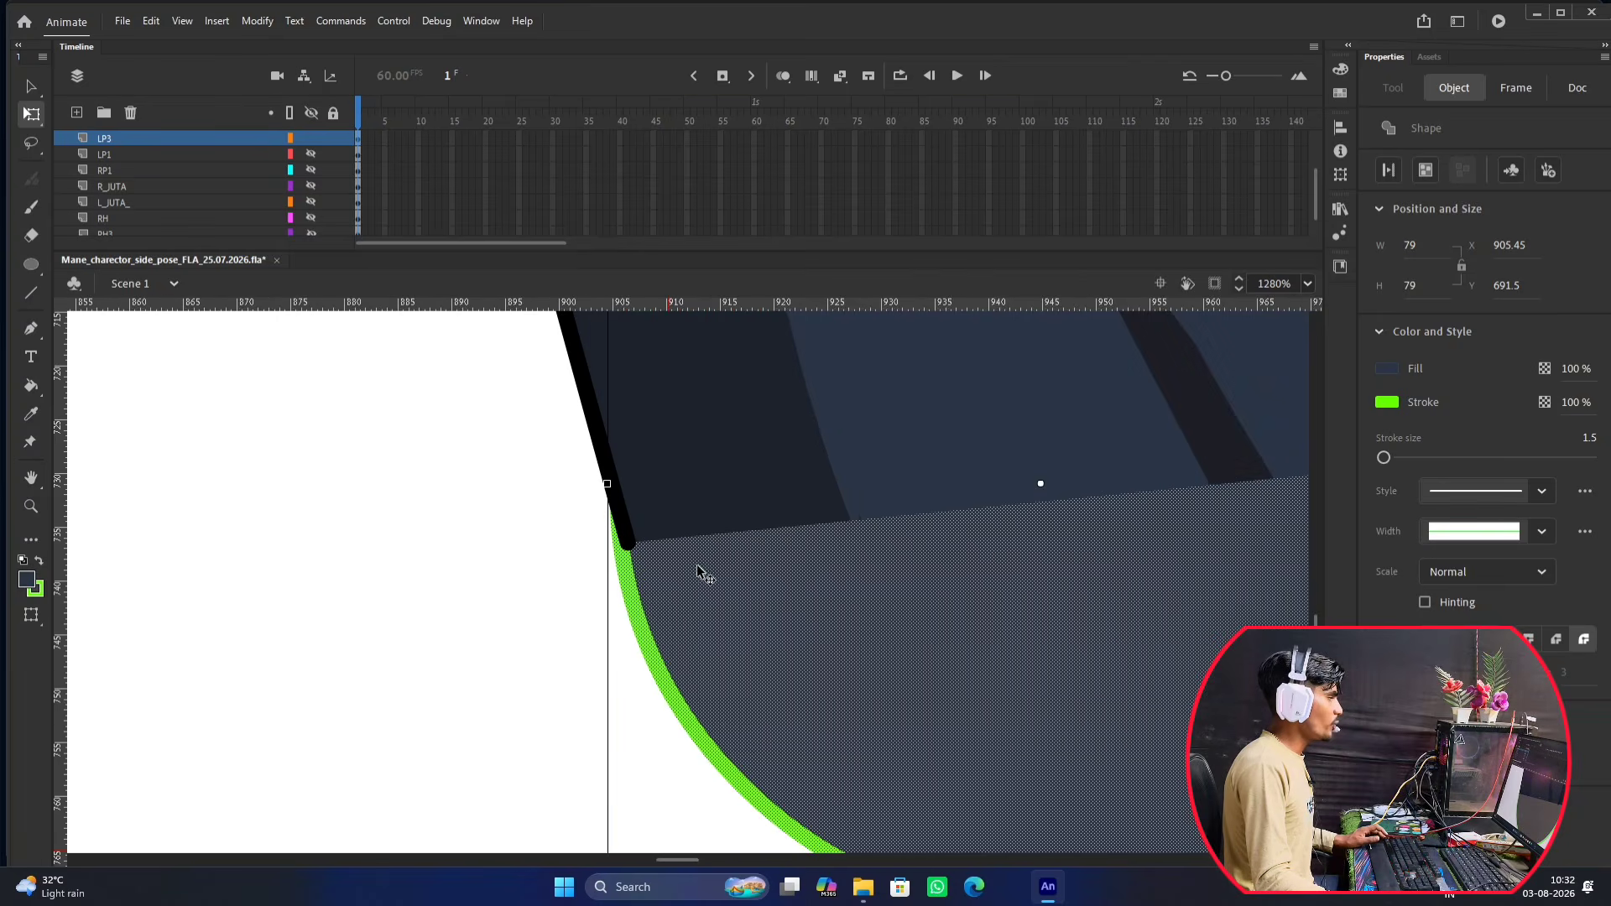
scroll(697, 573, right, 3)
Inside the thigh group, shift the lower end of the front outline outward to meet the circle's edge, and return to the main scene.
double_click(452, 450)
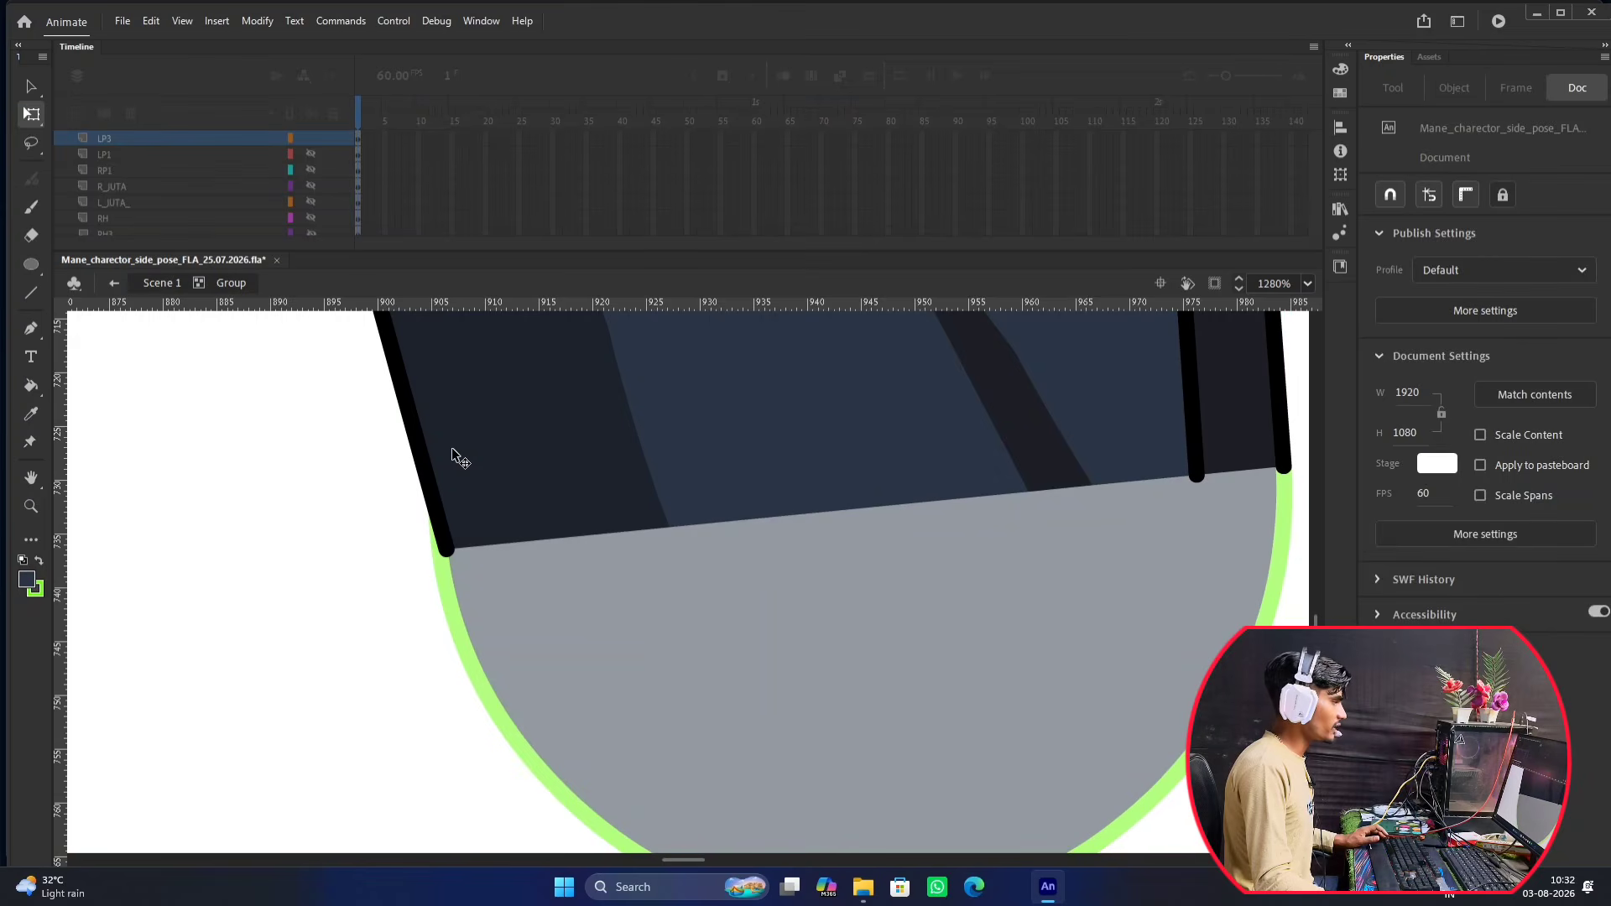
drag(450, 546, 441, 546)
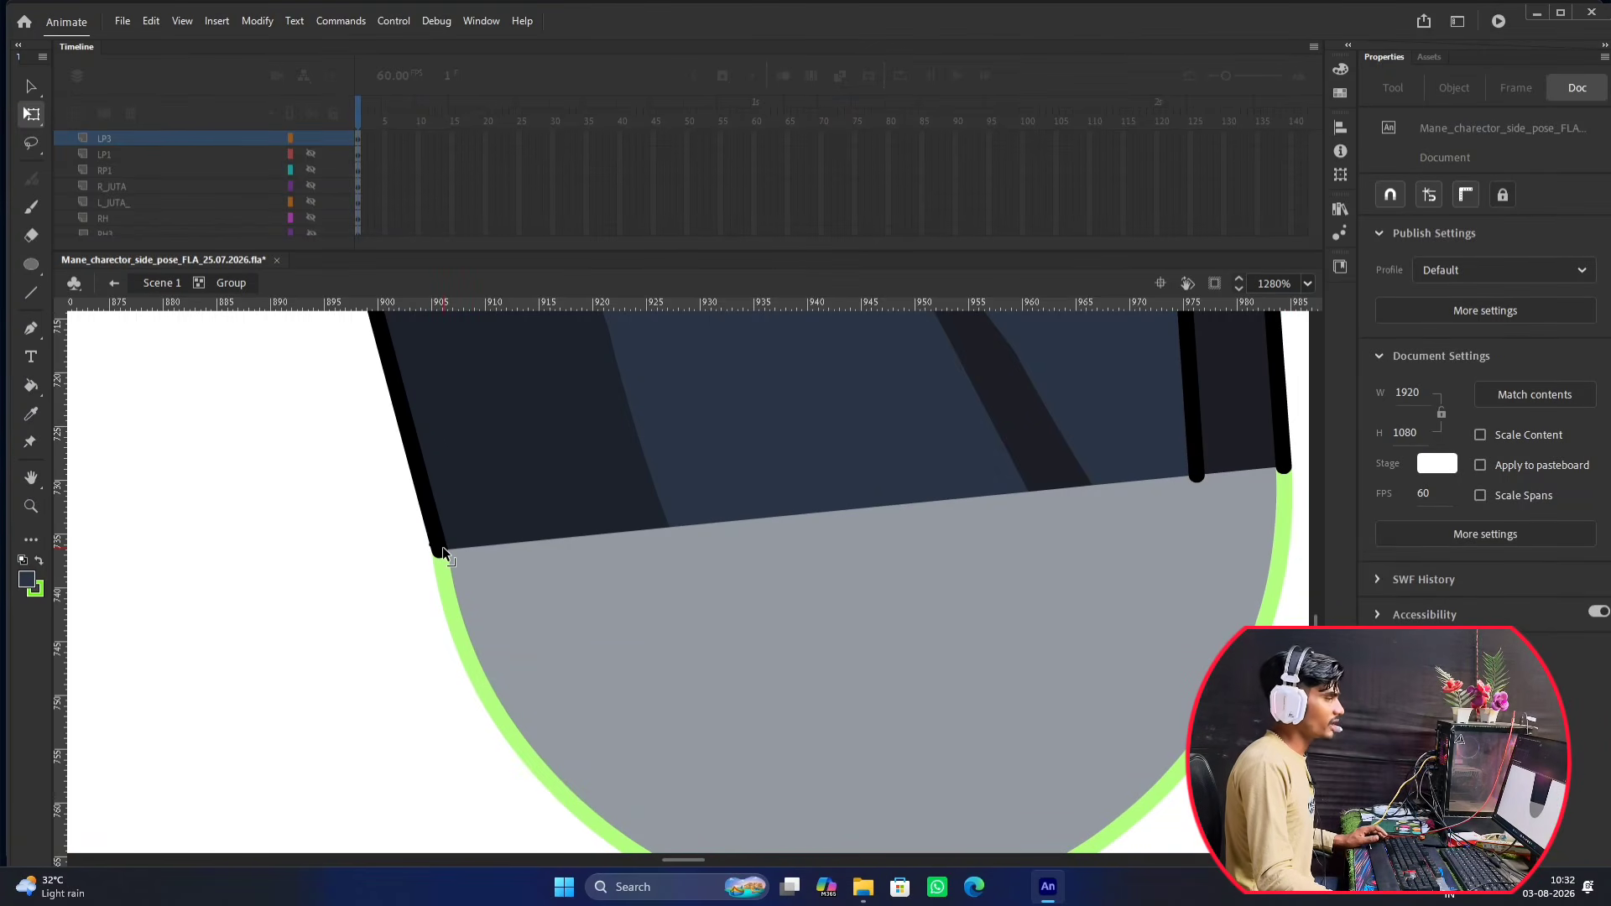
scroll(844, 567, down, 5)
scroll(764, 521, right, 5)
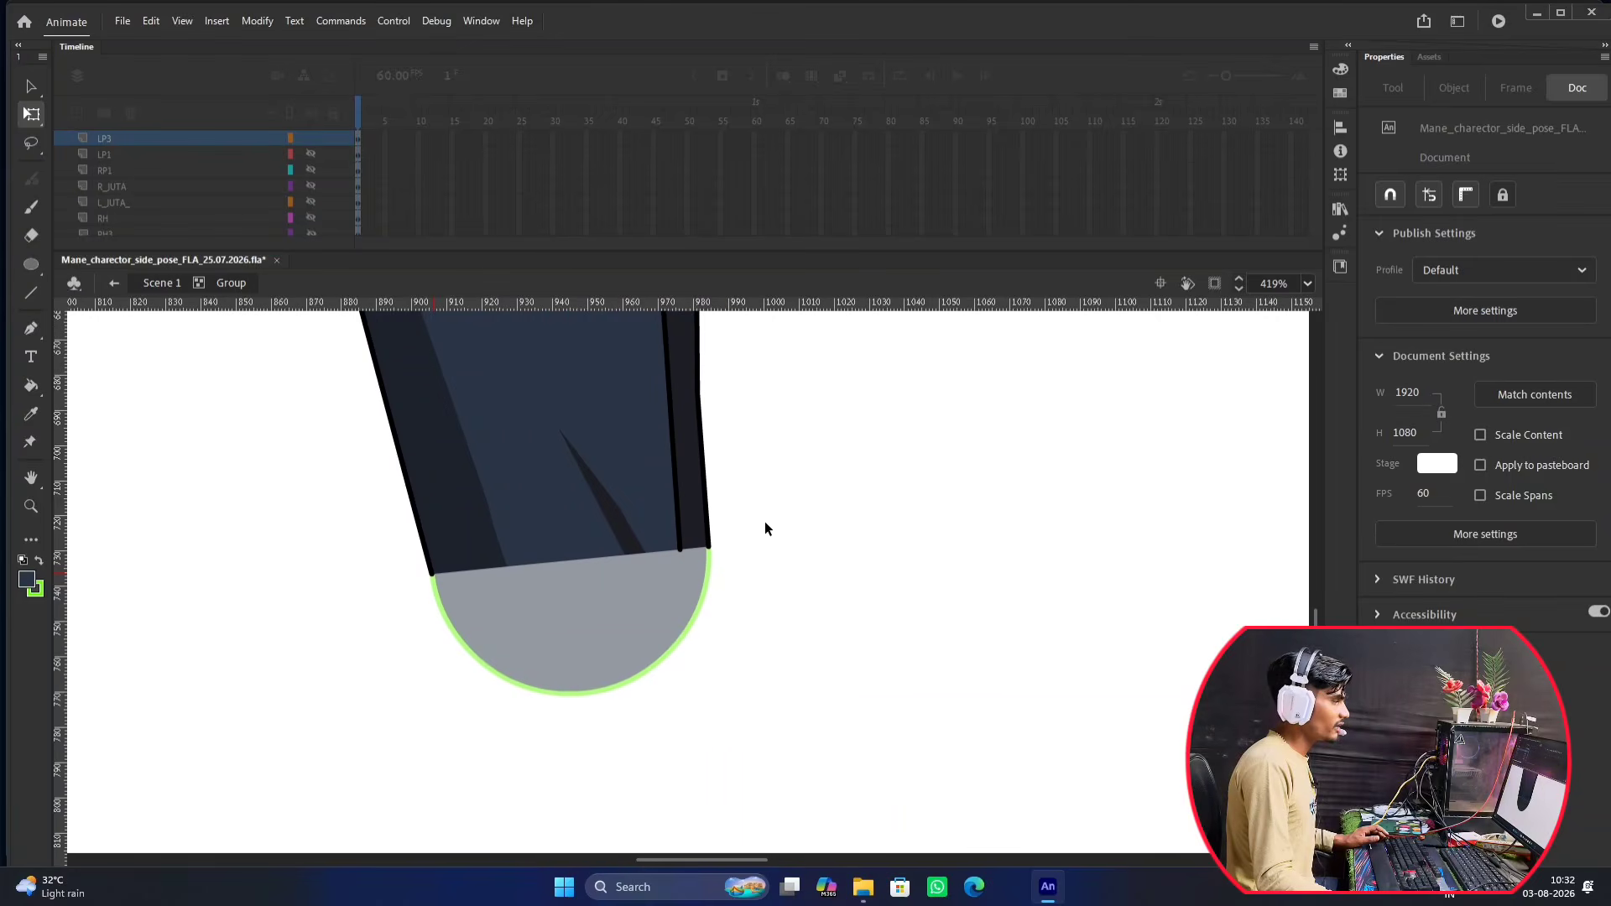
double_click(748, 505)
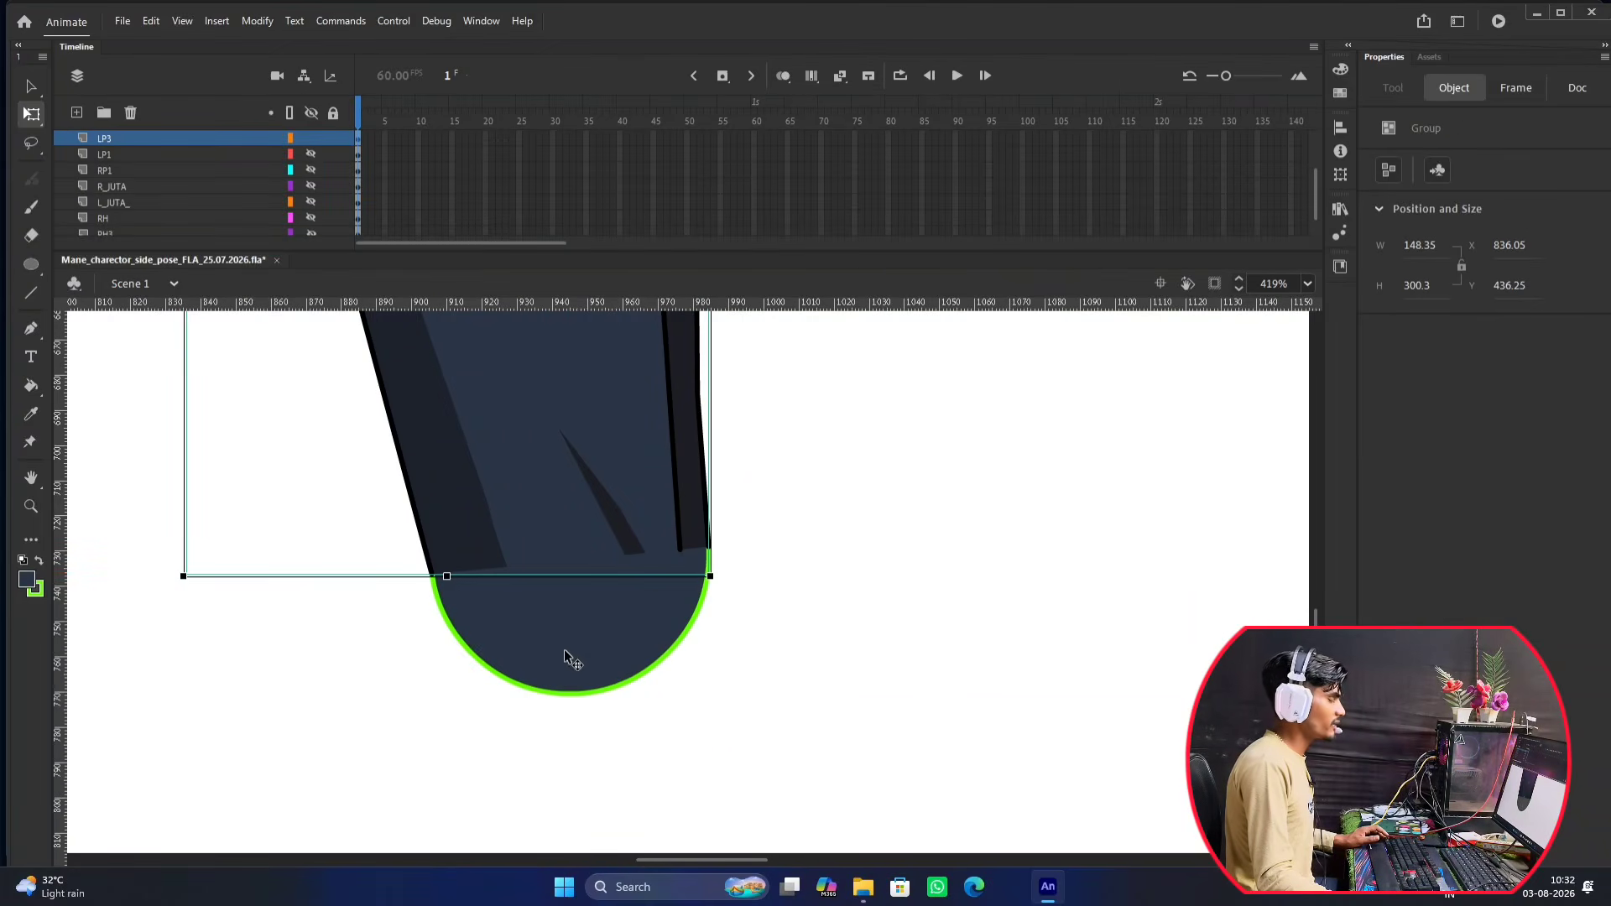
Select the knee circle and place a horizontal and a vertical guide crossing at its centre point.
click(582, 626)
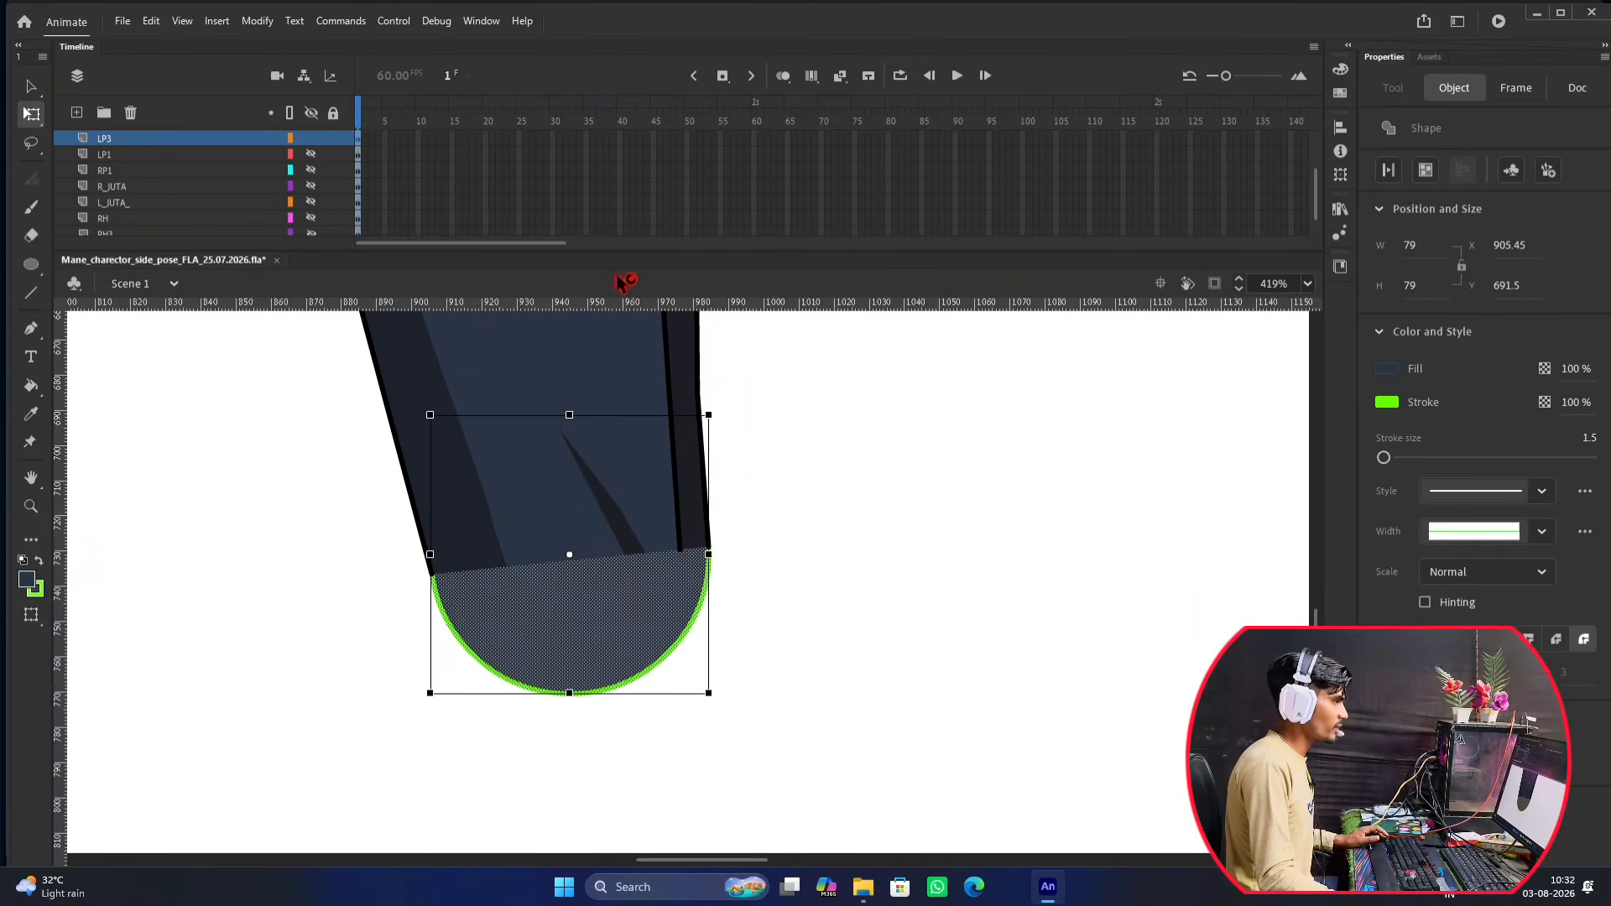
drag(644, 304, 561, 556)
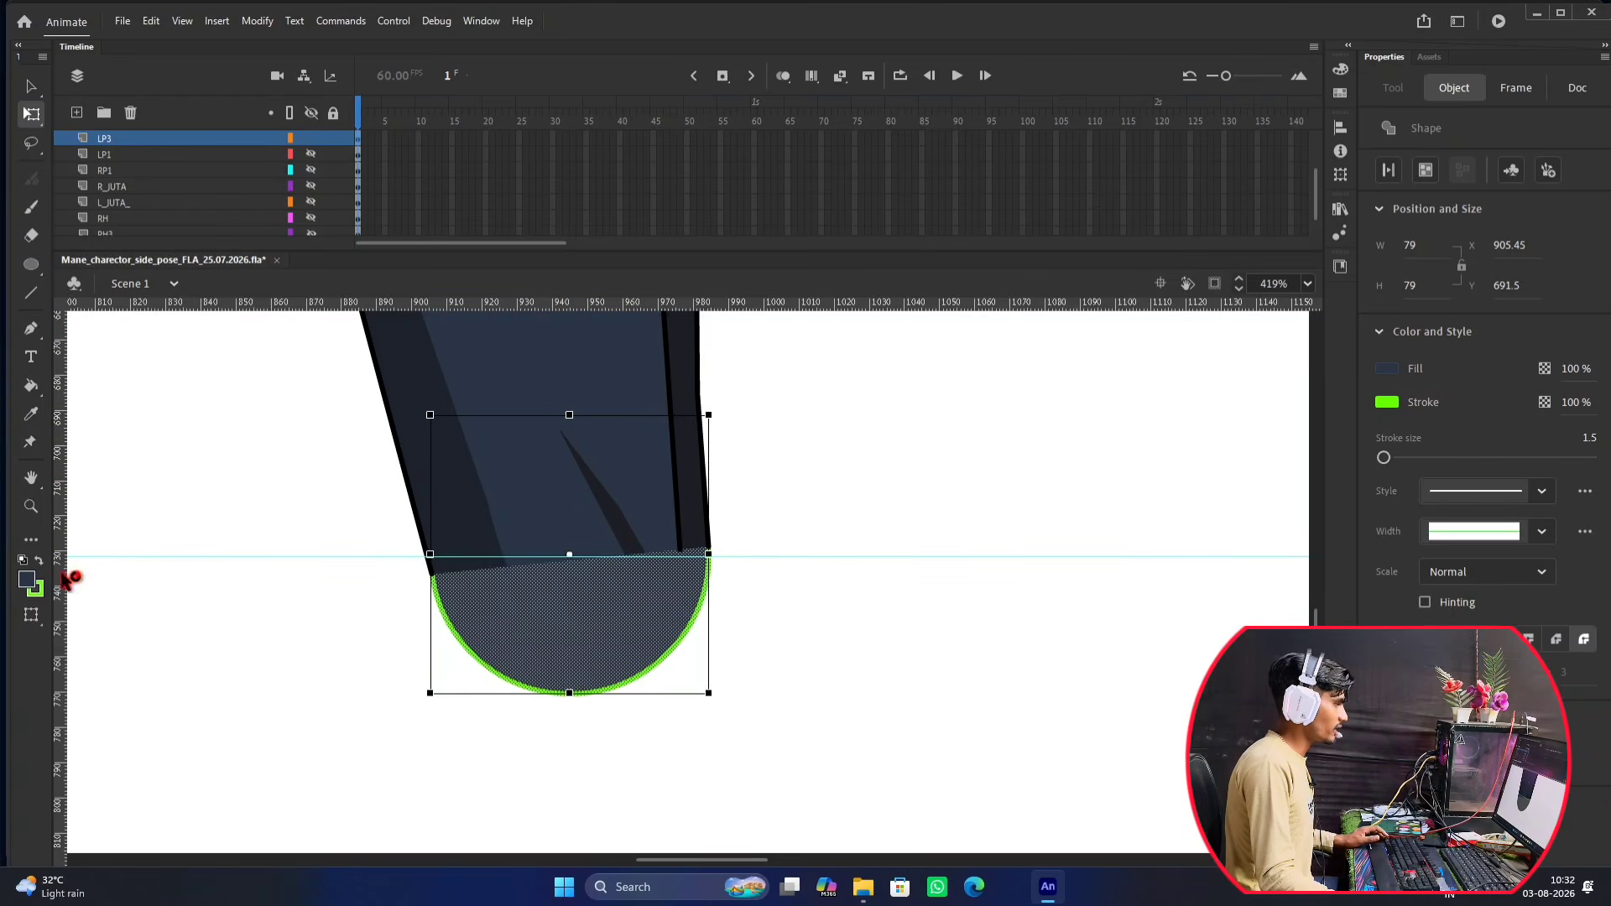
drag(61, 567, 583, 560)
scroll(573, 558, down, 2)
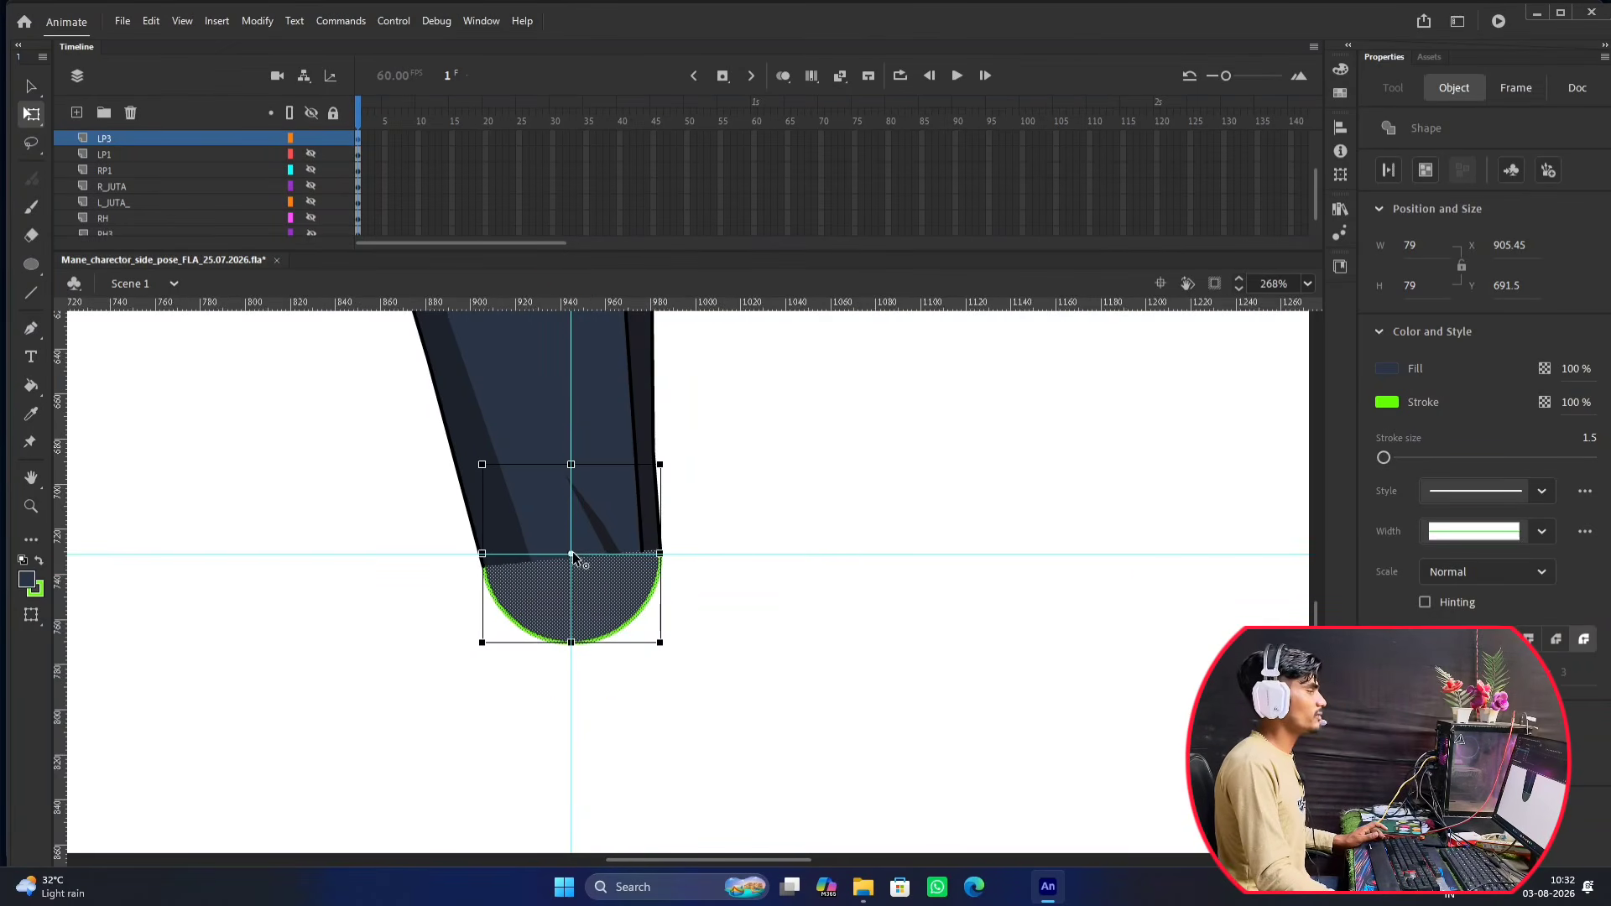
scroll(573, 556, down, 2)
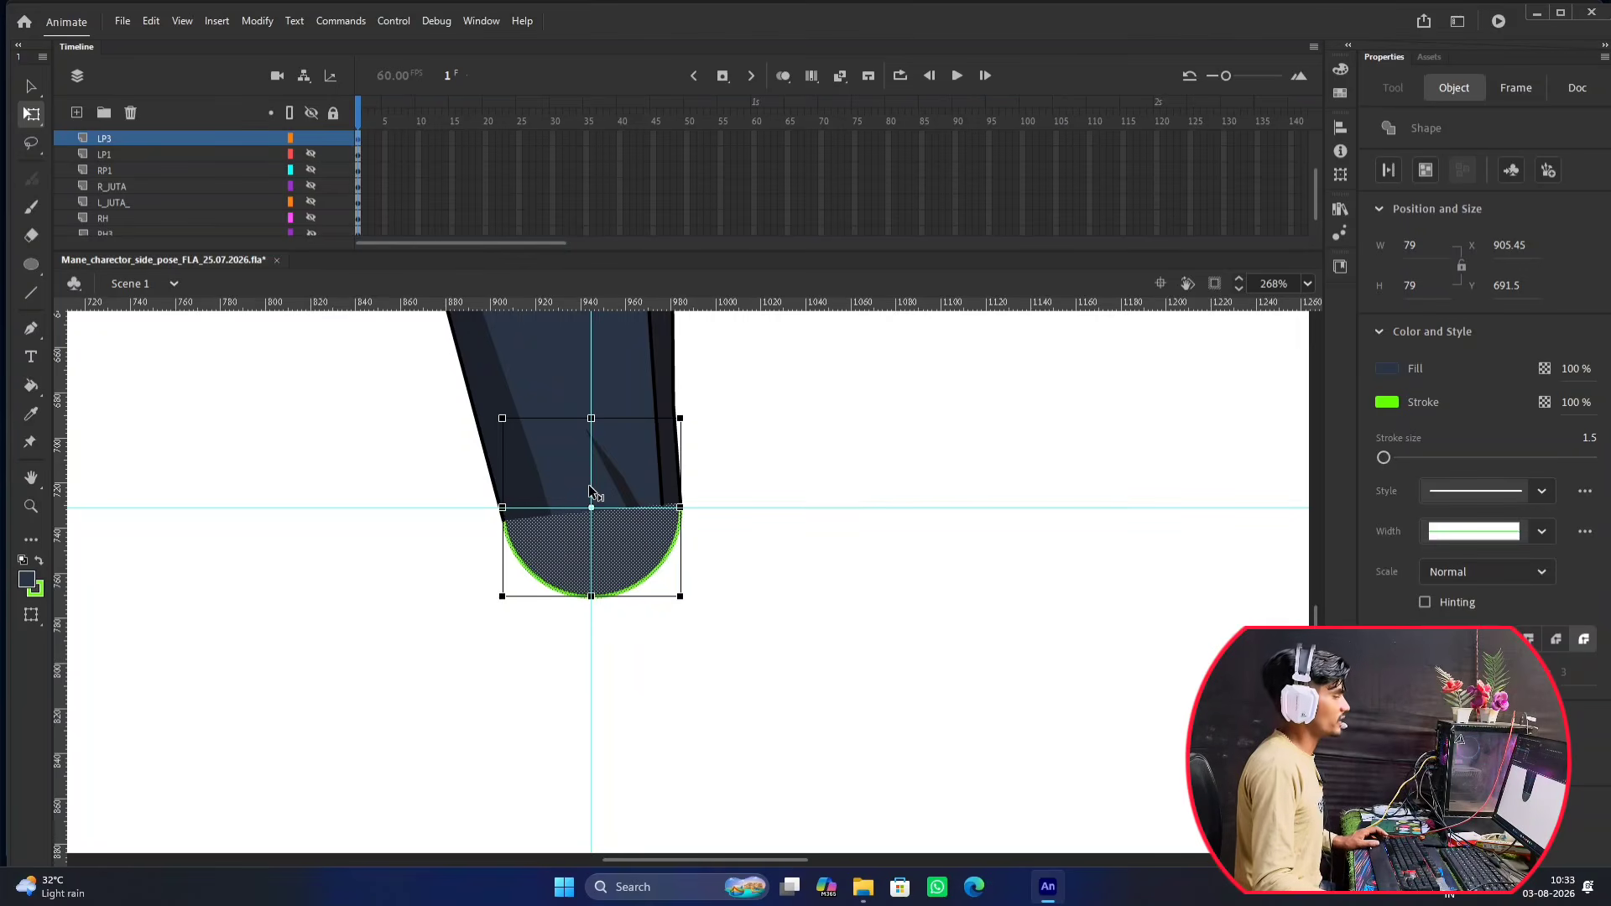
Recolour the knee circle's green outline to black so it matches the thigh's outline.
key(ctrl+equal)
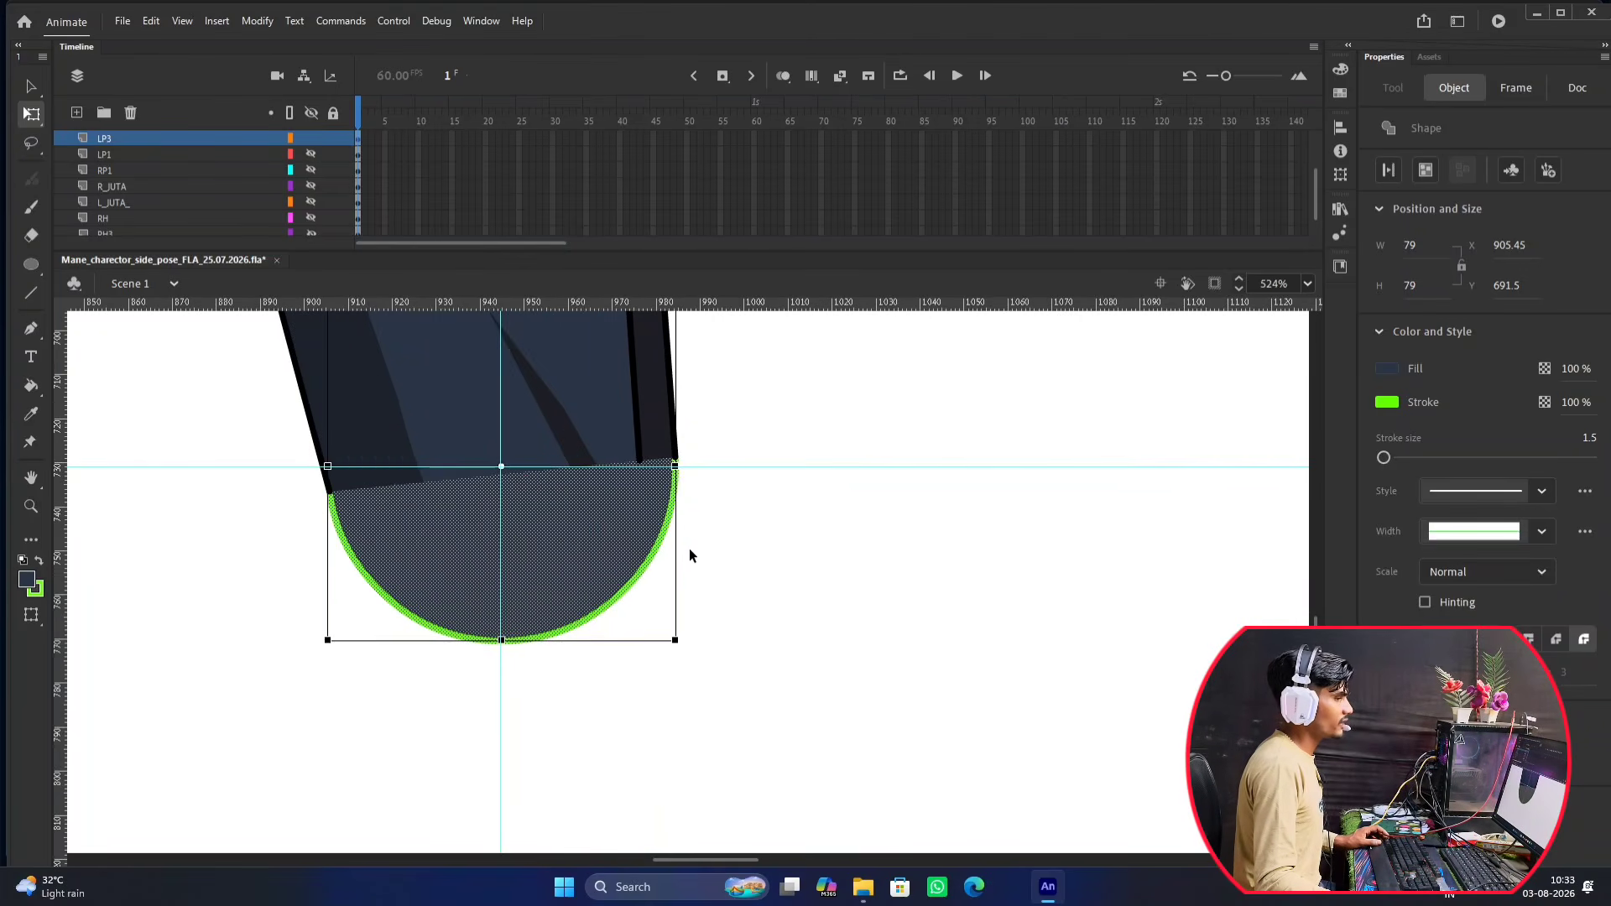
drag(758, 515, 821, 496)
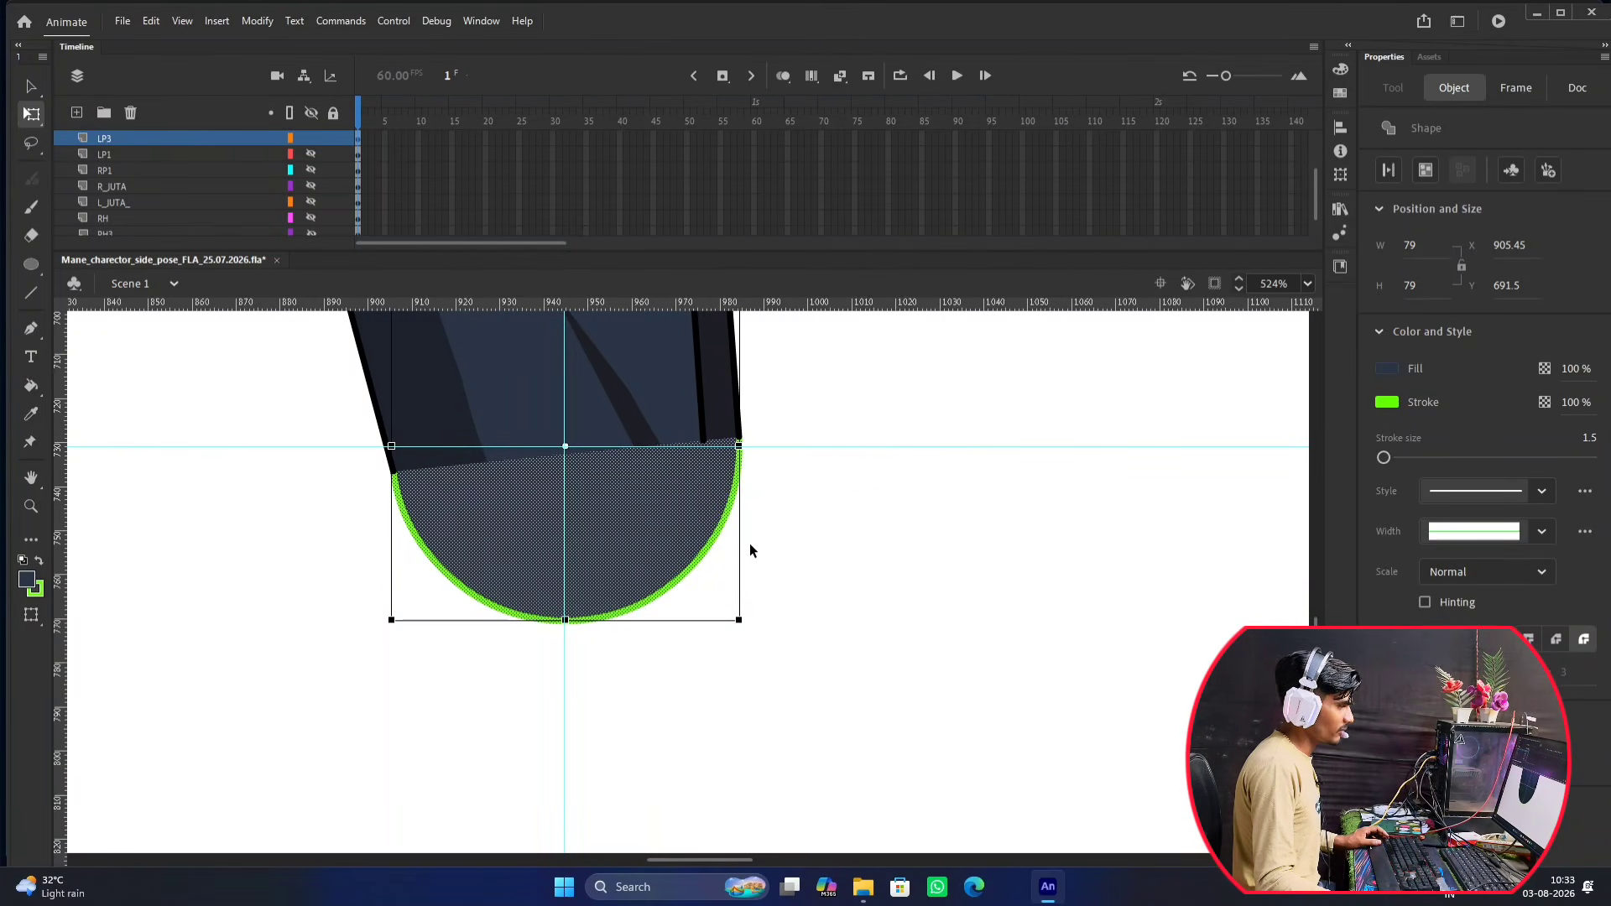
key(Escape)
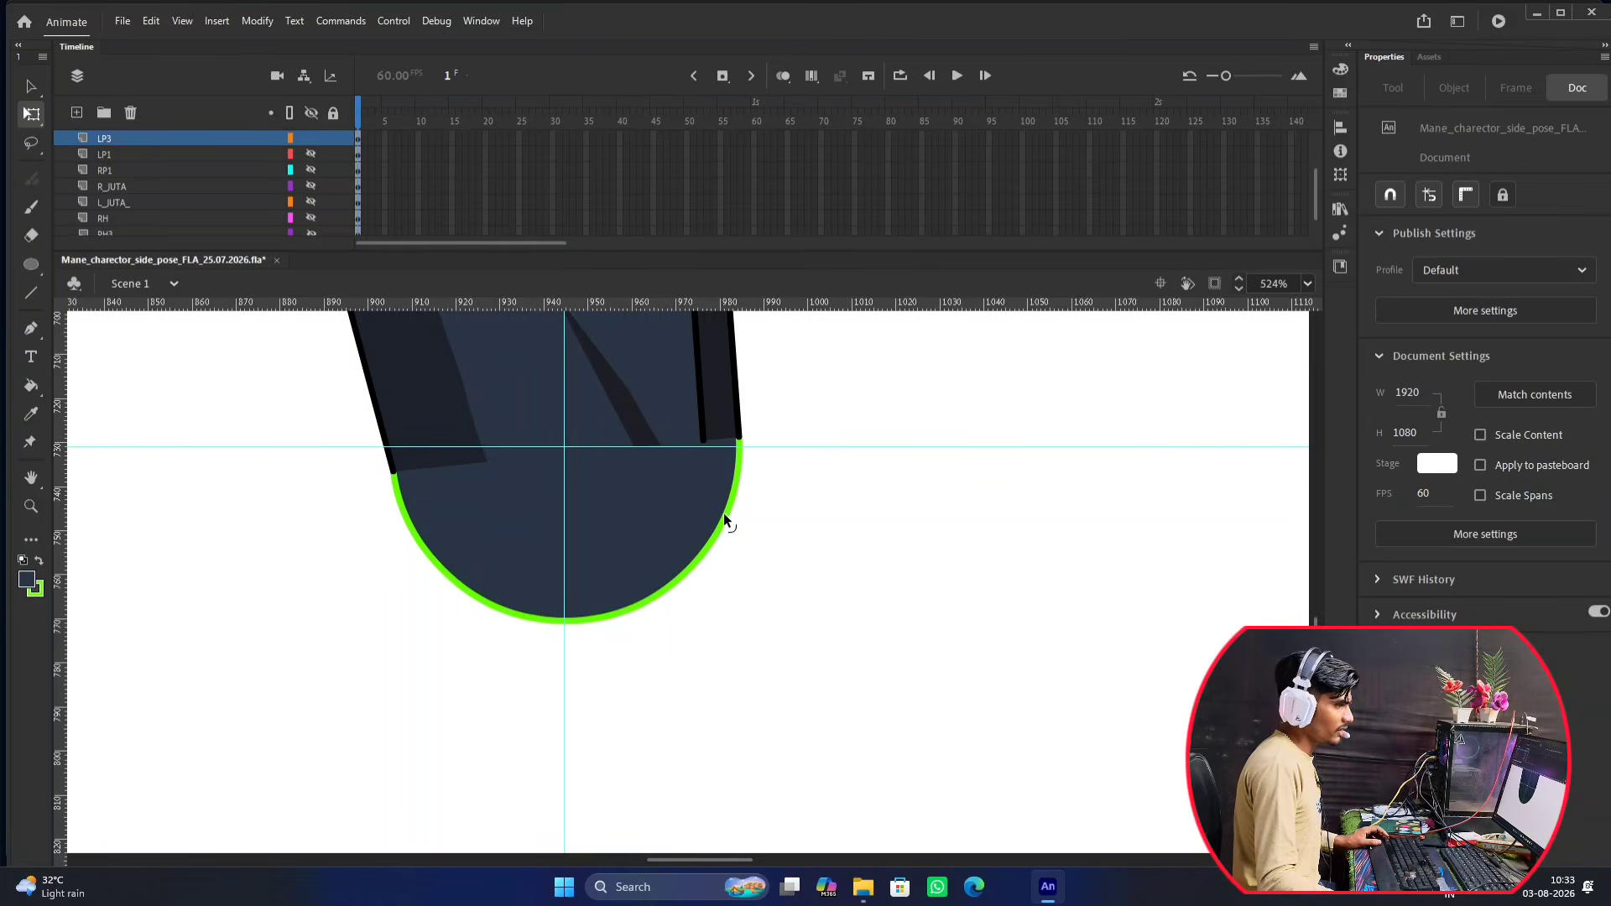
click(723, 512)
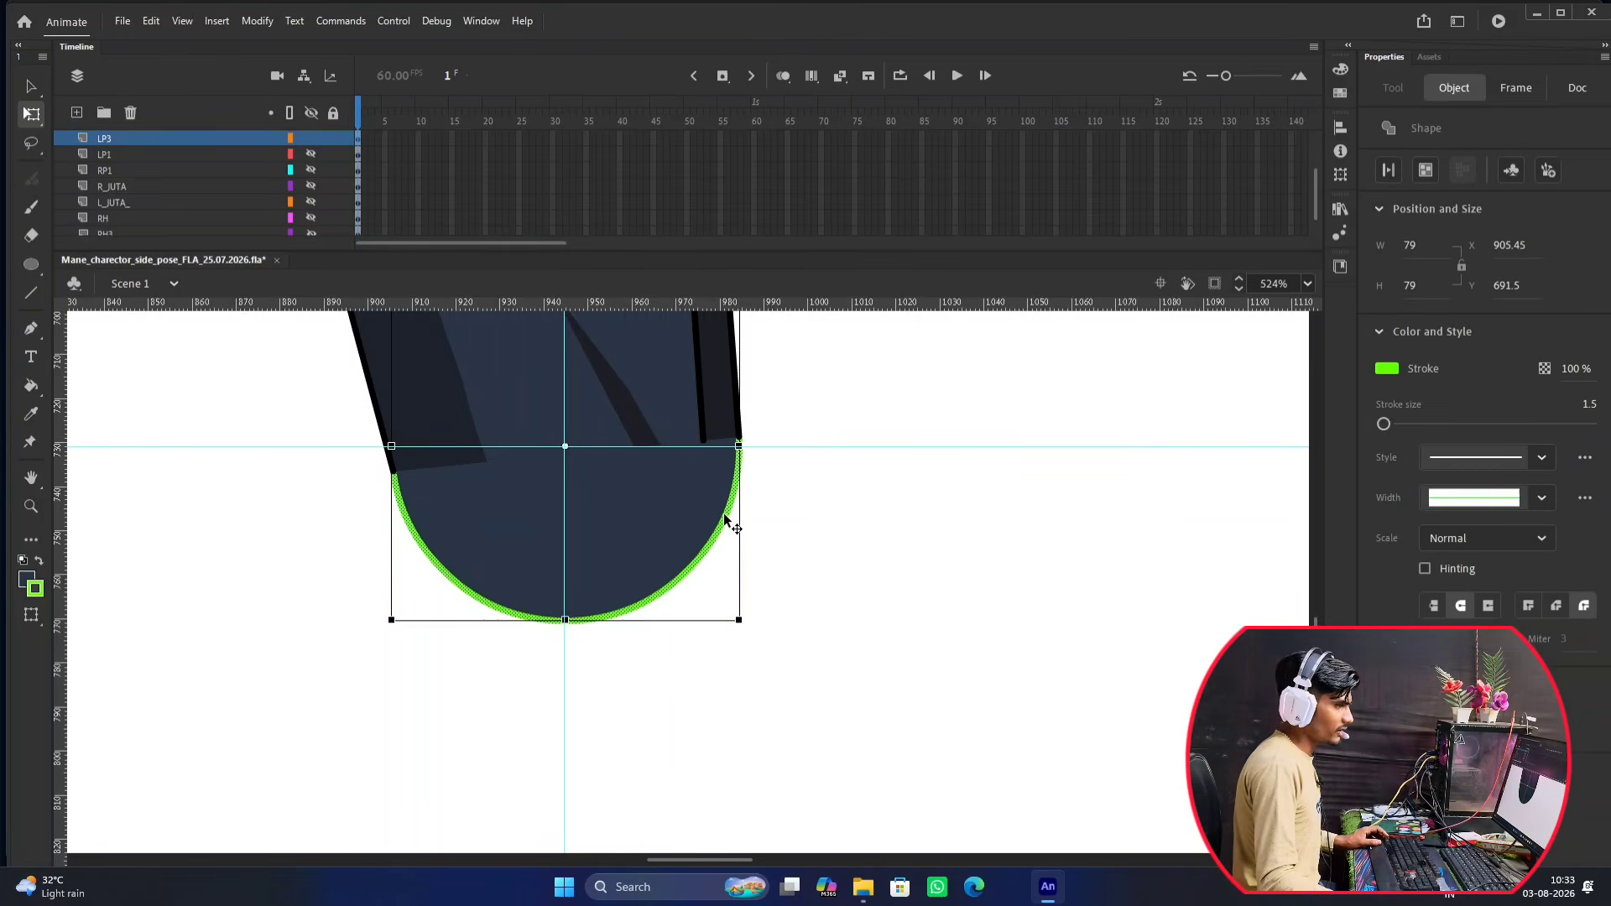
click(1386, 369)
click(1143, 420)
key(Escape)
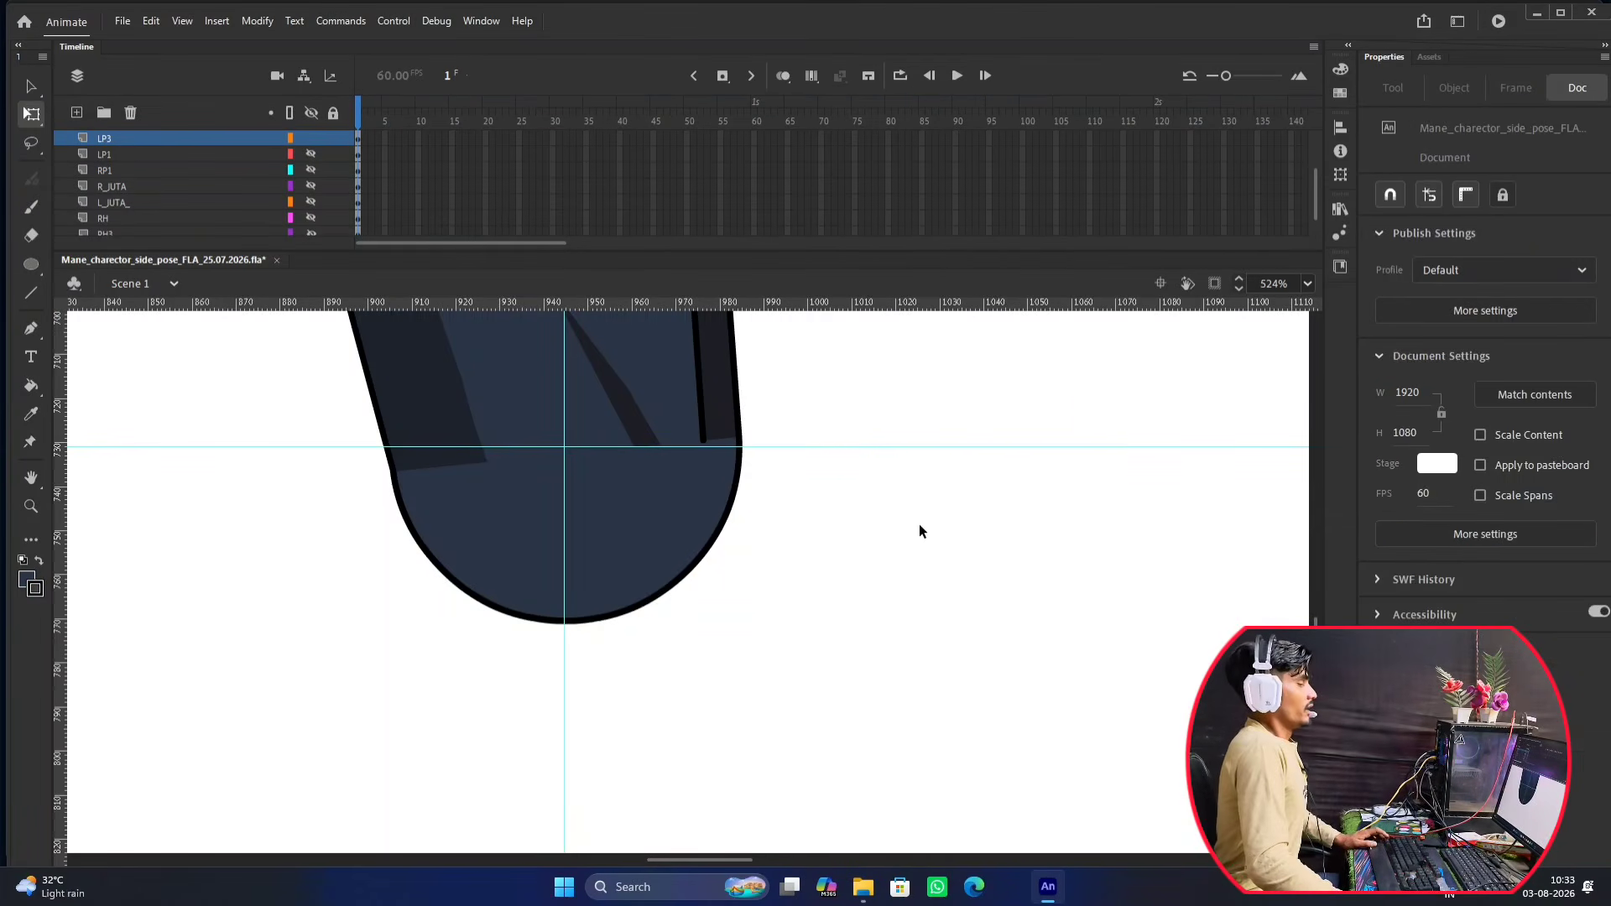
Remove the horizontal and vertical guides crossing at the knee circle's centre.
scroll(786, 573, down, 3)
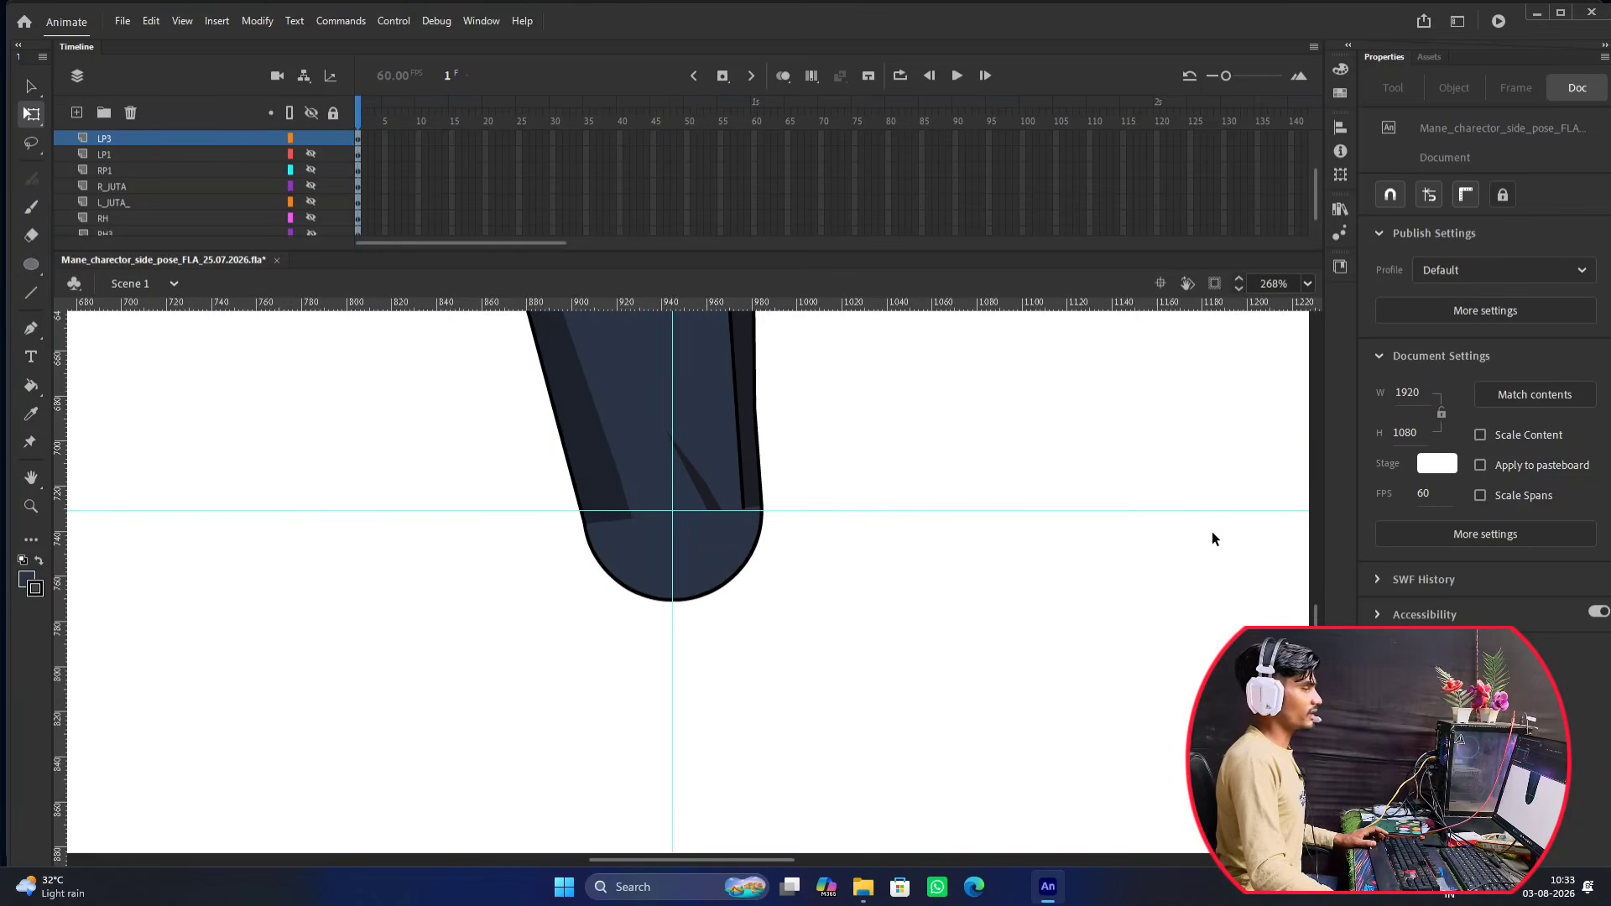
drag(817, 510, 836, 233)
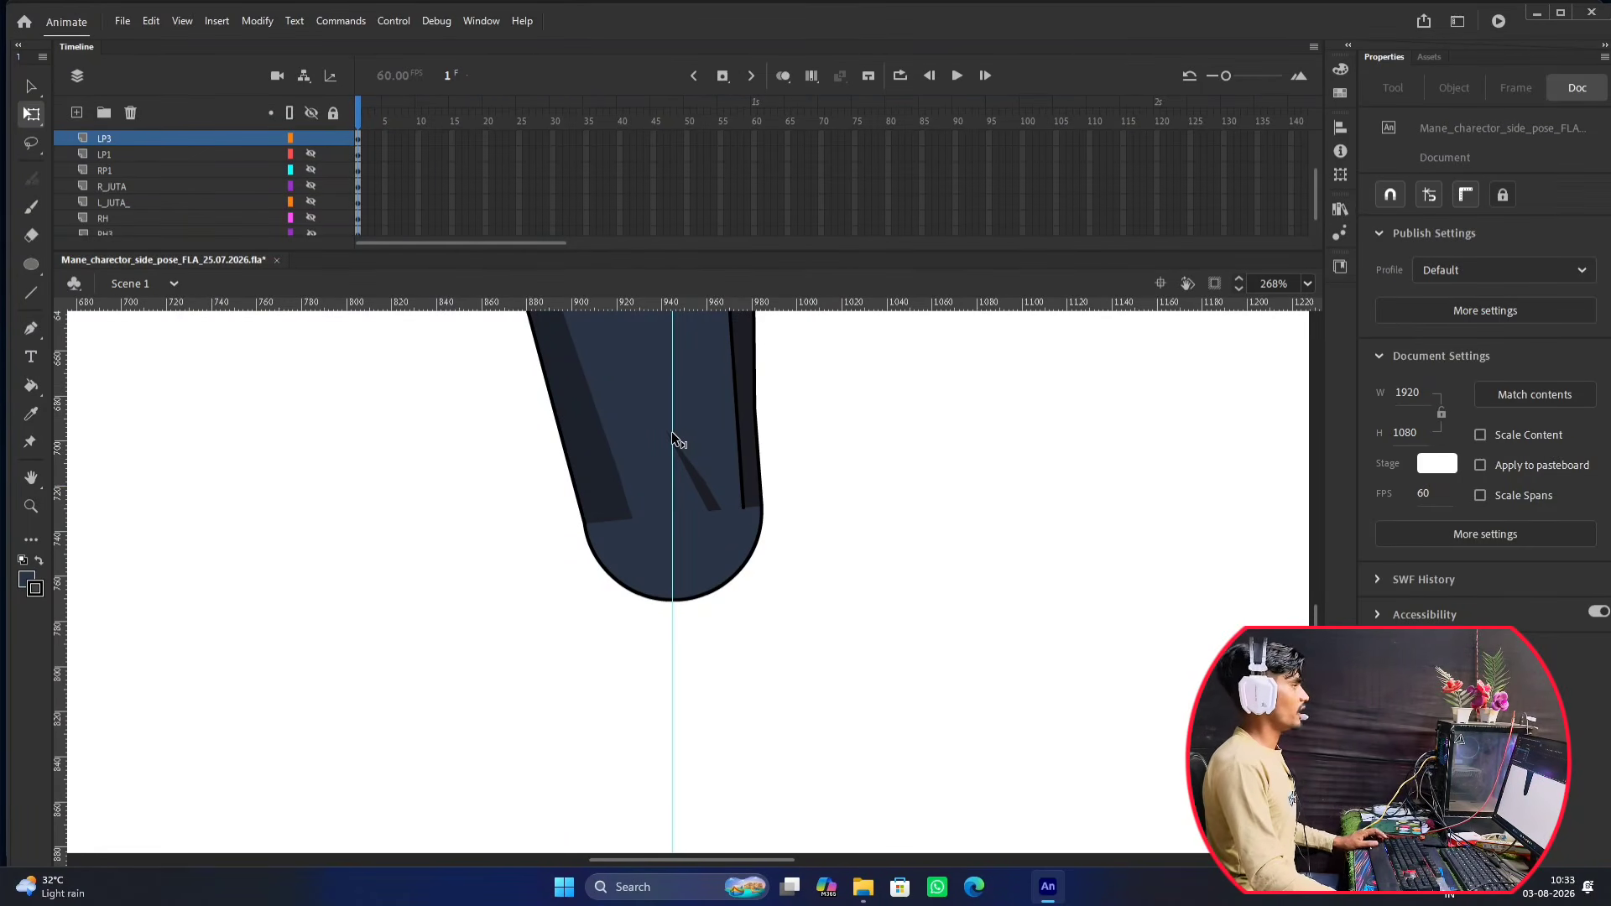
drag(676, 442, 8, 617)
Make the LP1 lower-leg layer visible and move it above the LP3 thigh layer.
scroll(334, 517, down, 3)
click(312, 157)
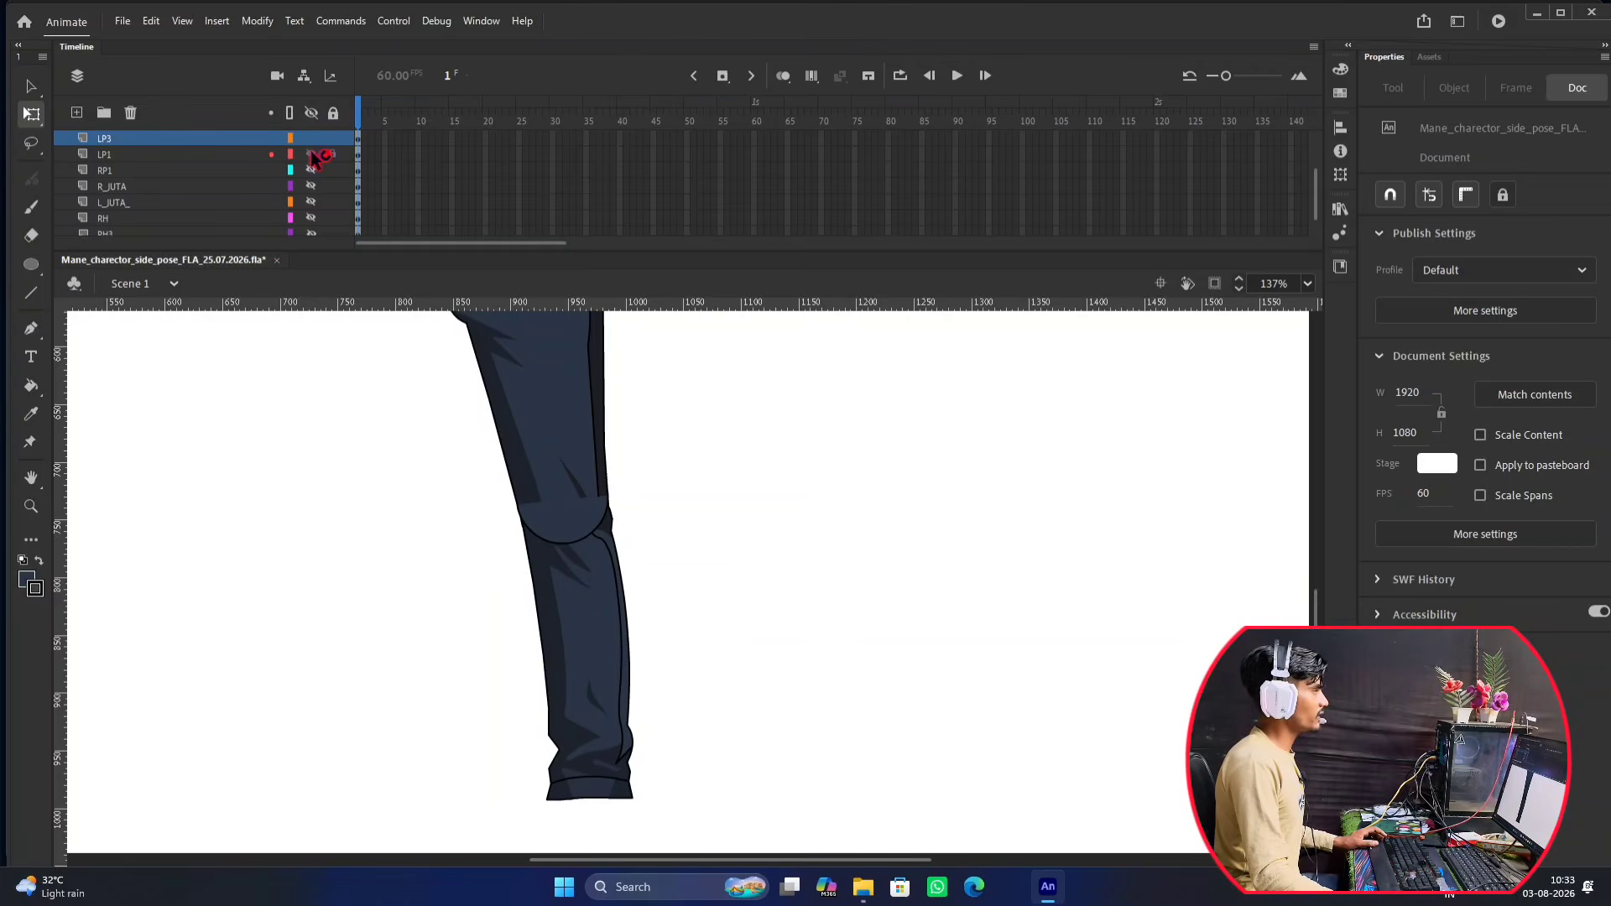
click(132, 158)
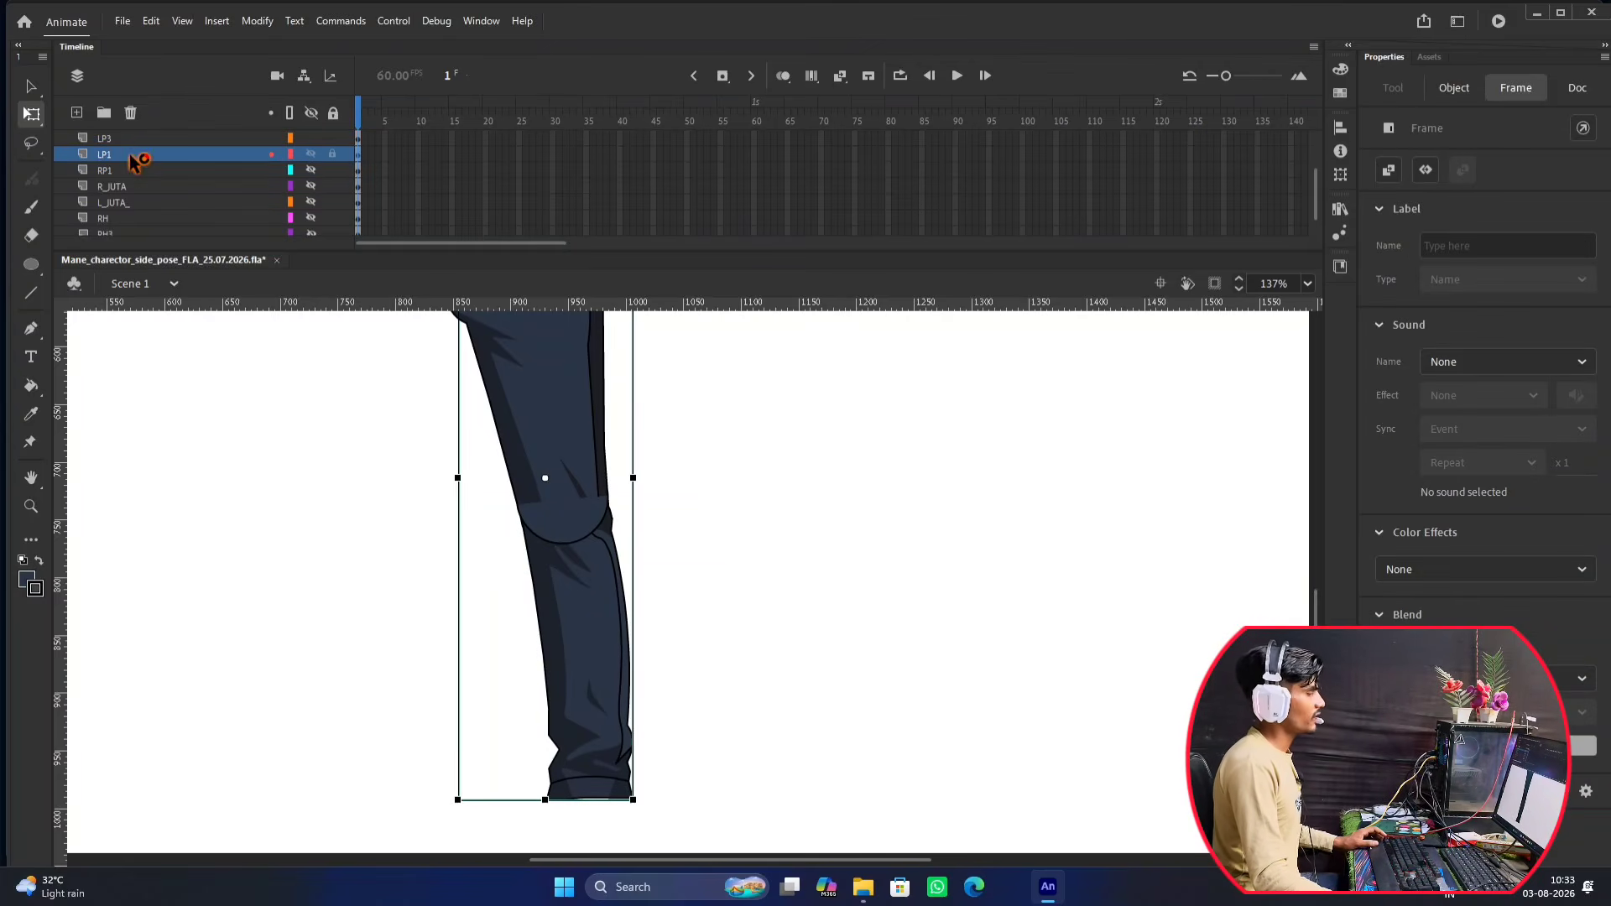
drag(134, 159, 141, 136)
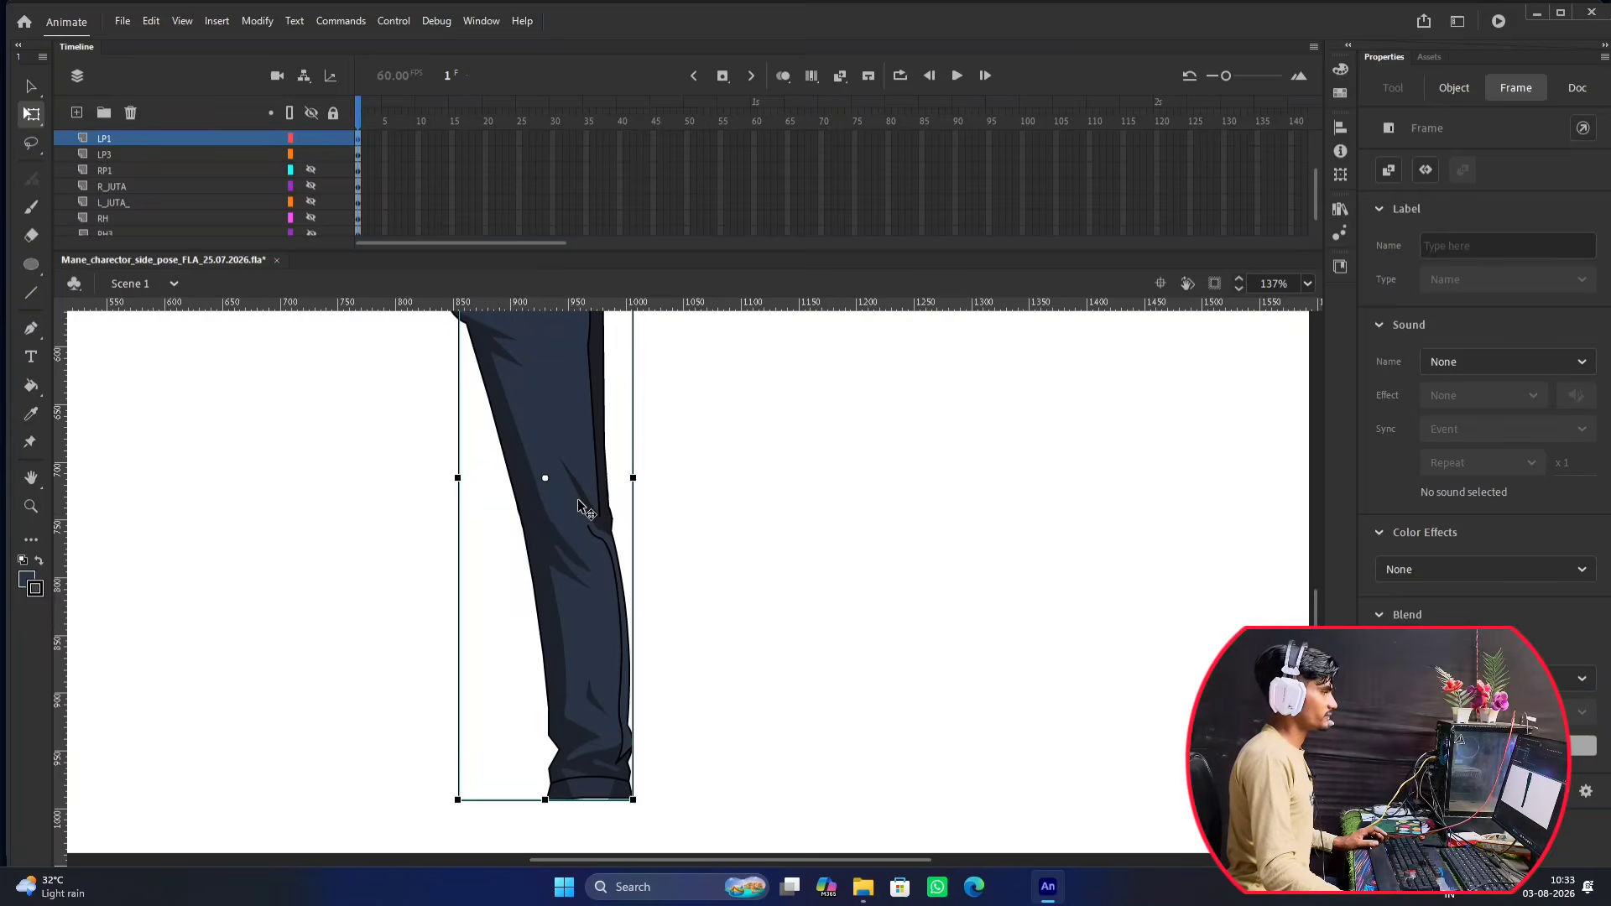
scroll(578, 498, up, 1)
scroll(577, 495, down, 3)
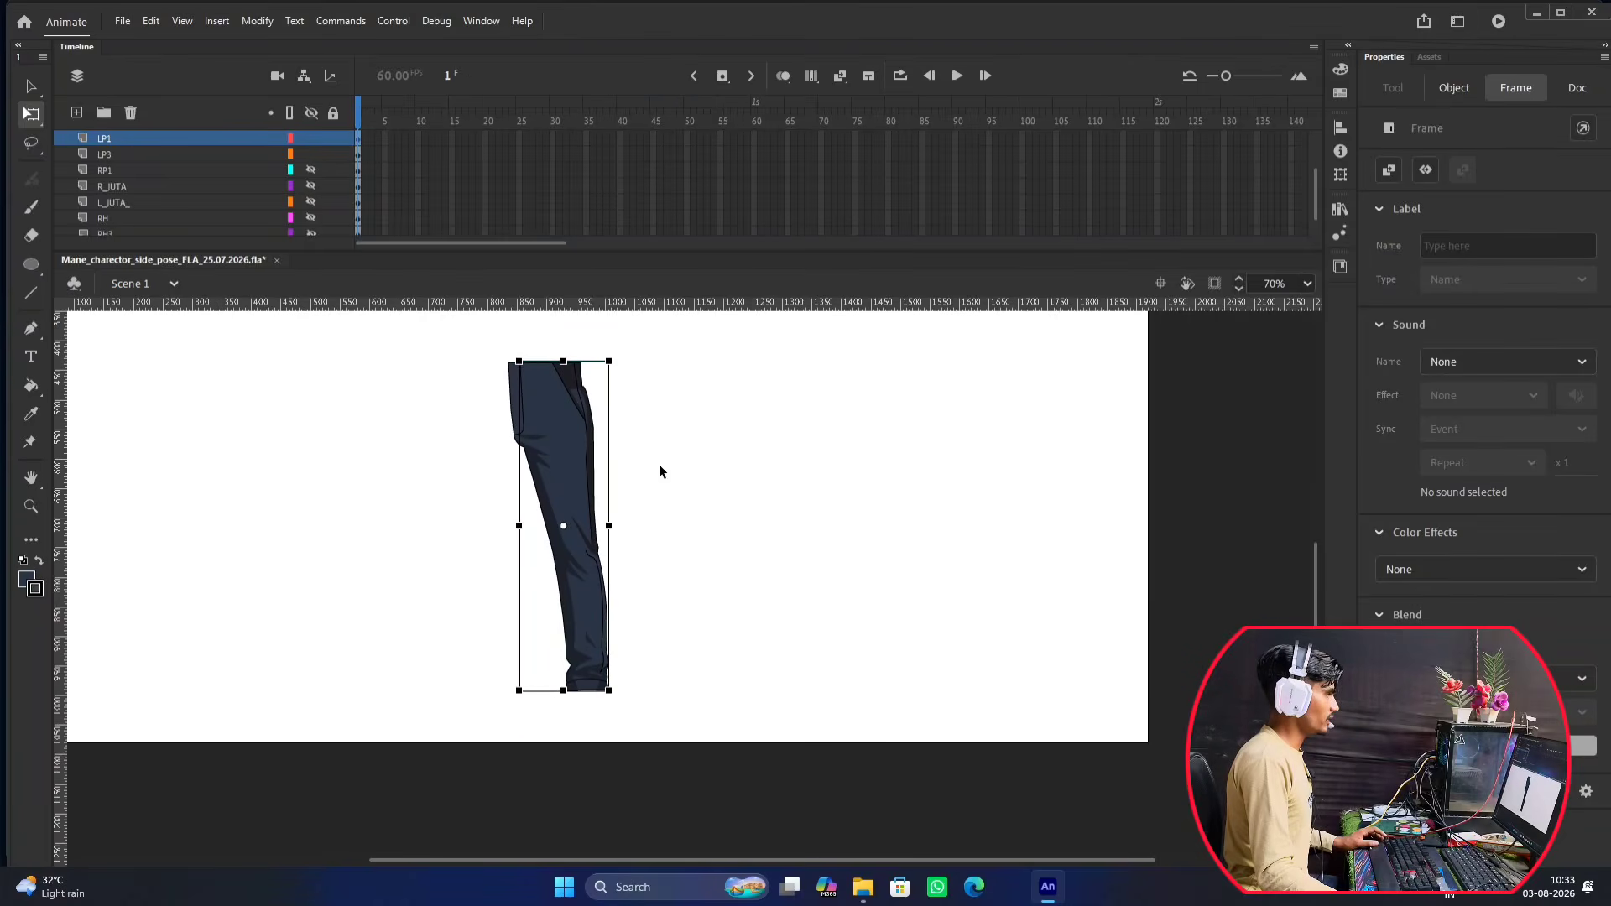
Move the lower-leg group on LP1 clear of the thigh, to about X 1084, Y 436.
click(168, 154)
click(172, 138)
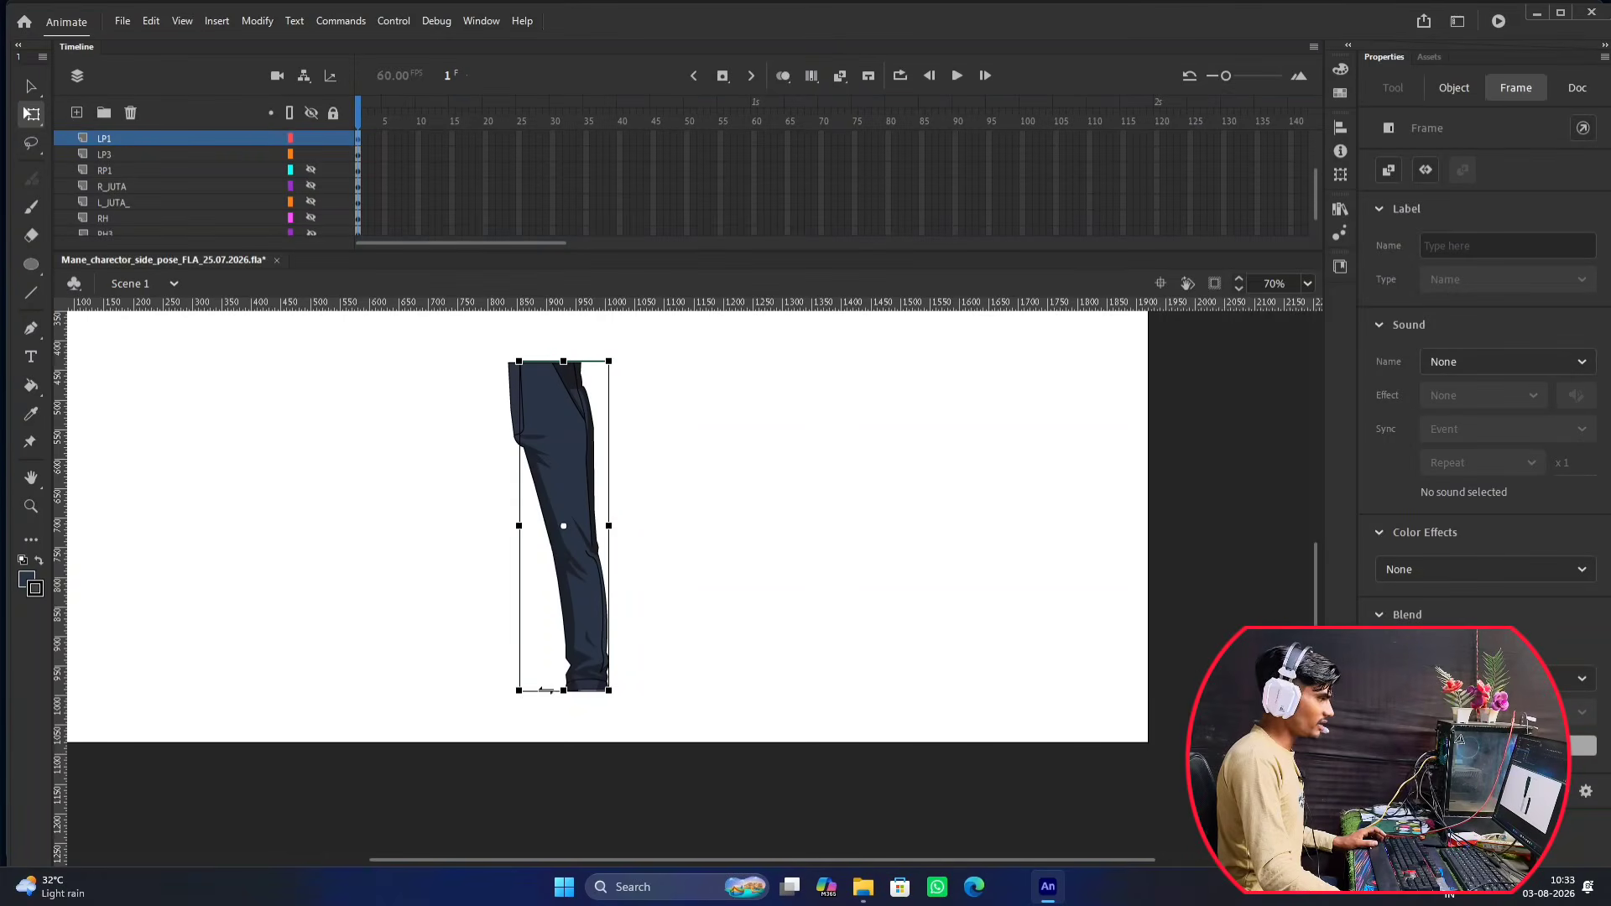
drag(579, 638, 715, 616)
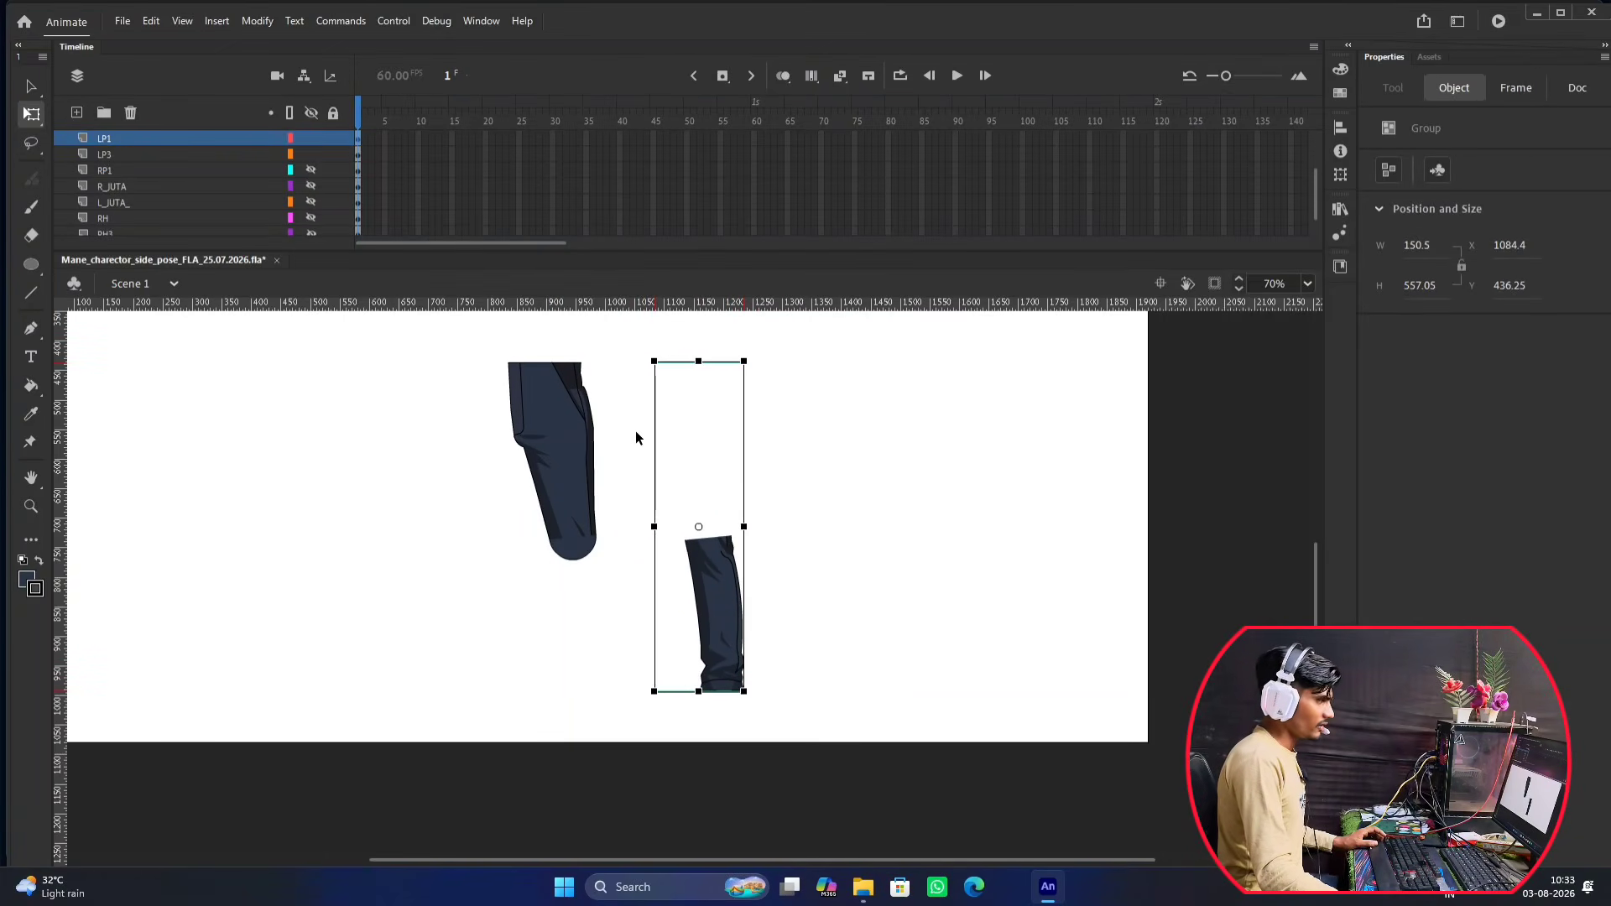
click(829, 436)
click(722, 623)
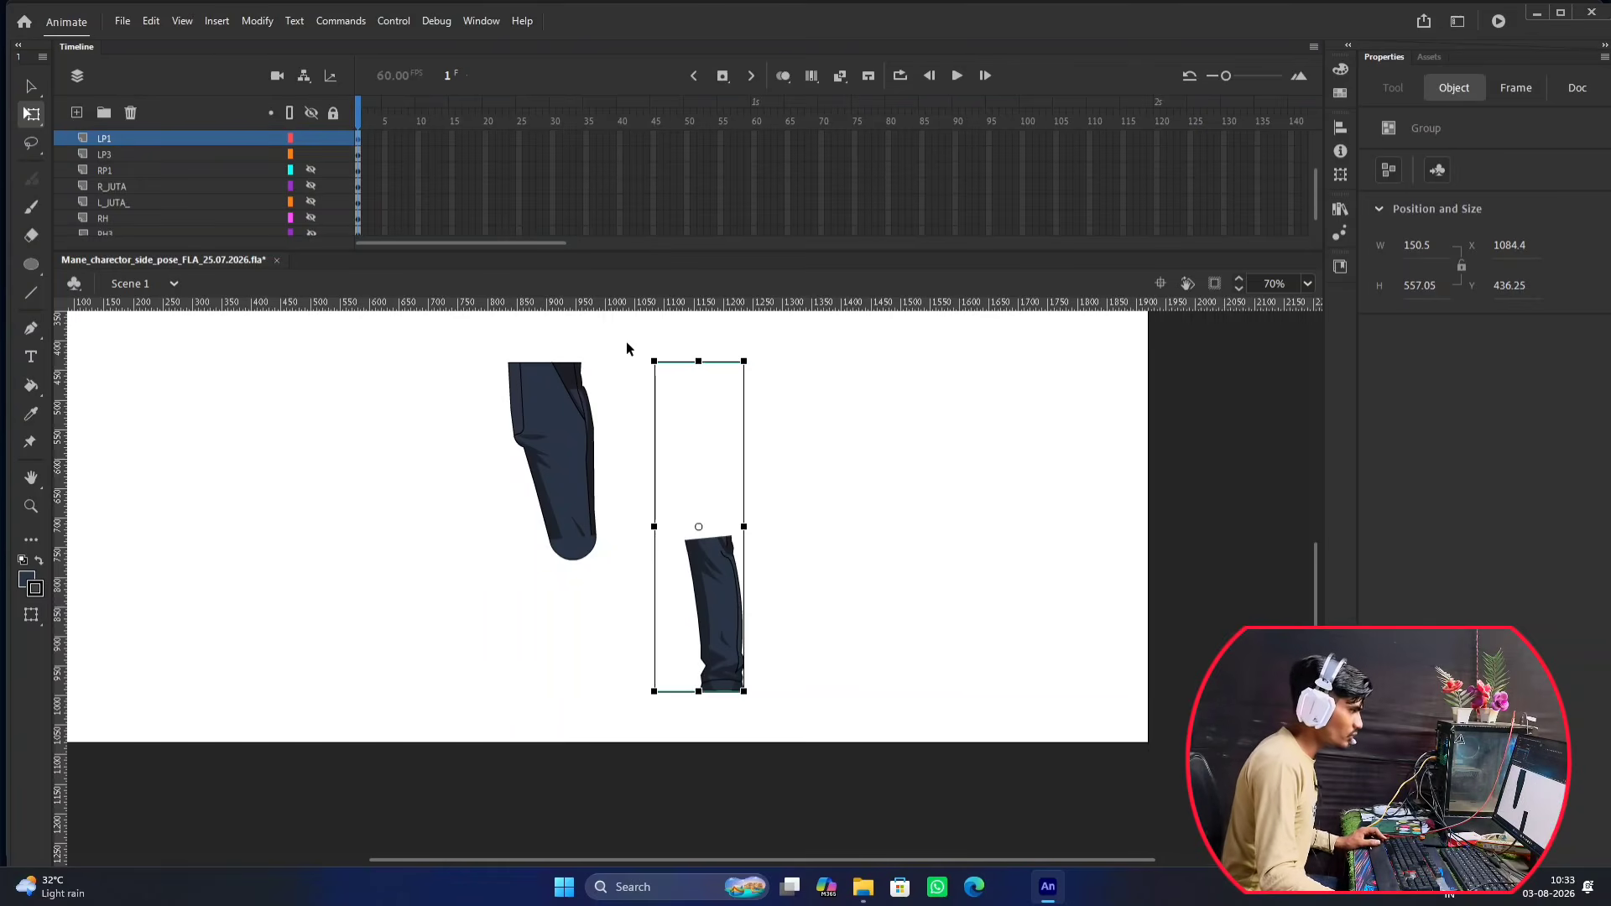
scroll(726, 409, up, 1)
scroll(722, 384, up, 1)
scroll(723, 385, down, 1)
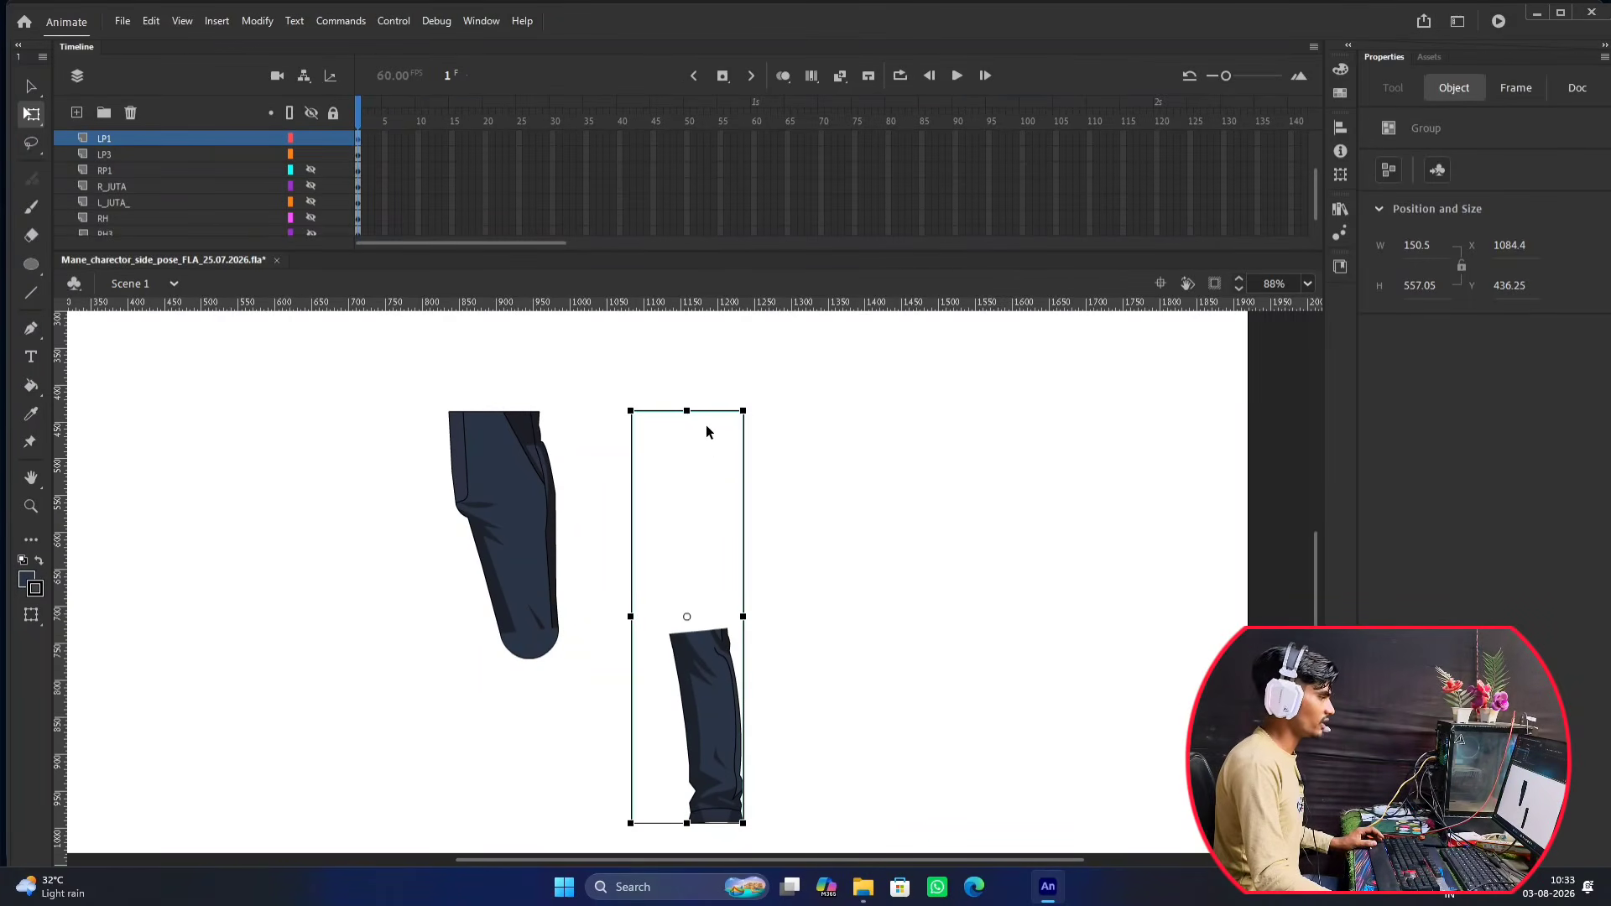
Inside the lower-leg group, delete the stray stroke fragment high above the leg and return to the main scene.
click(727, 458)
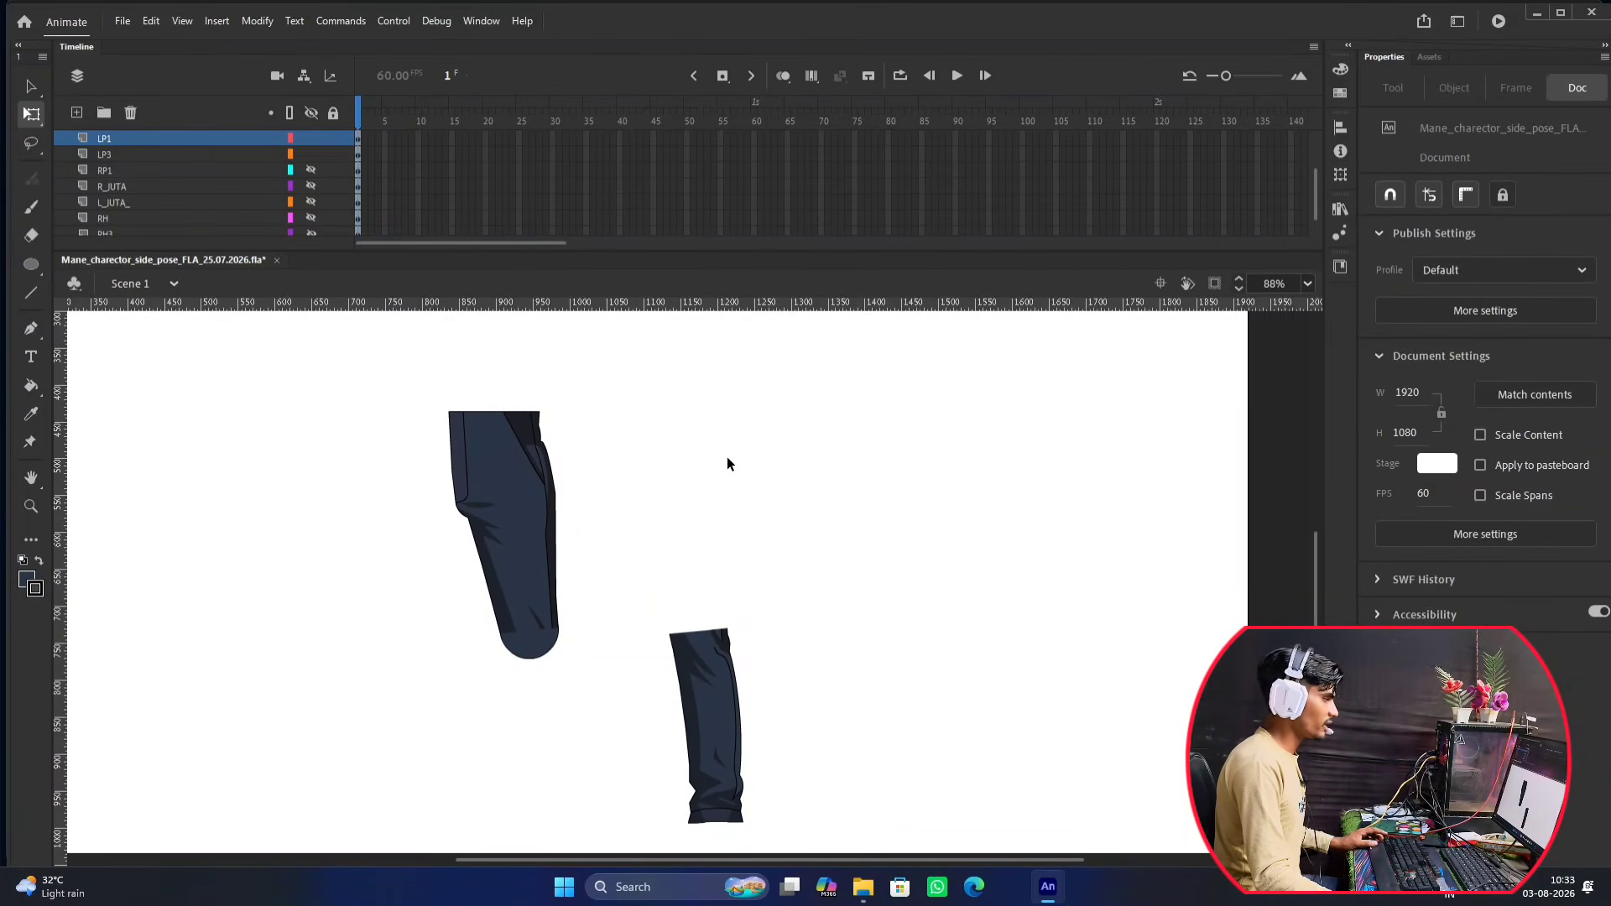
double_click(712, 708)
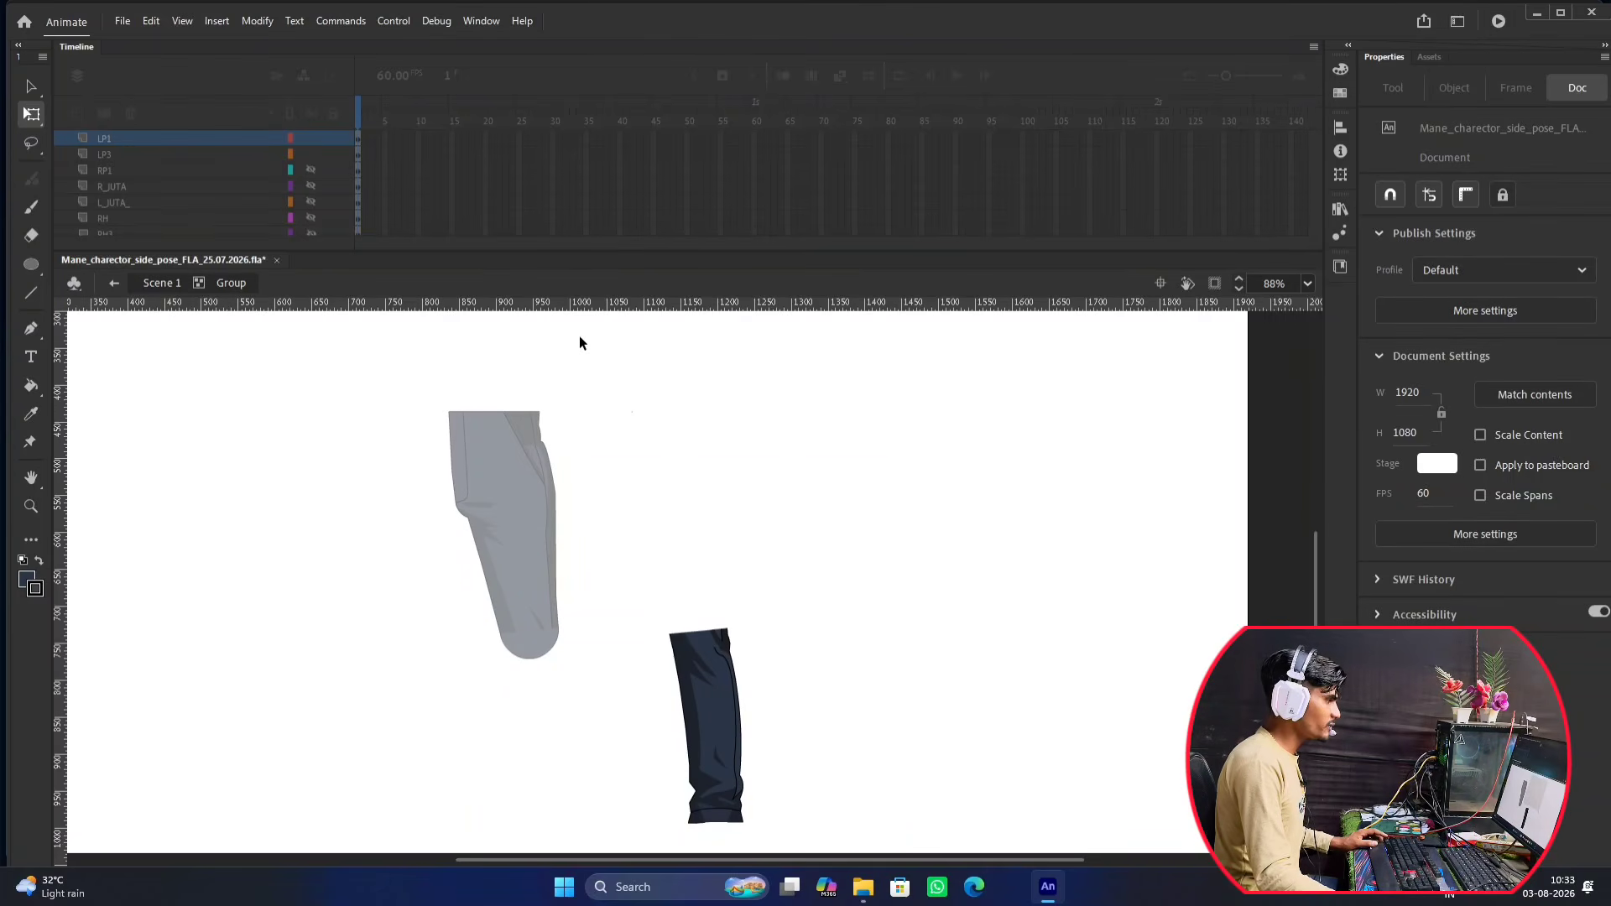
drag(579, 343, 913, 623)
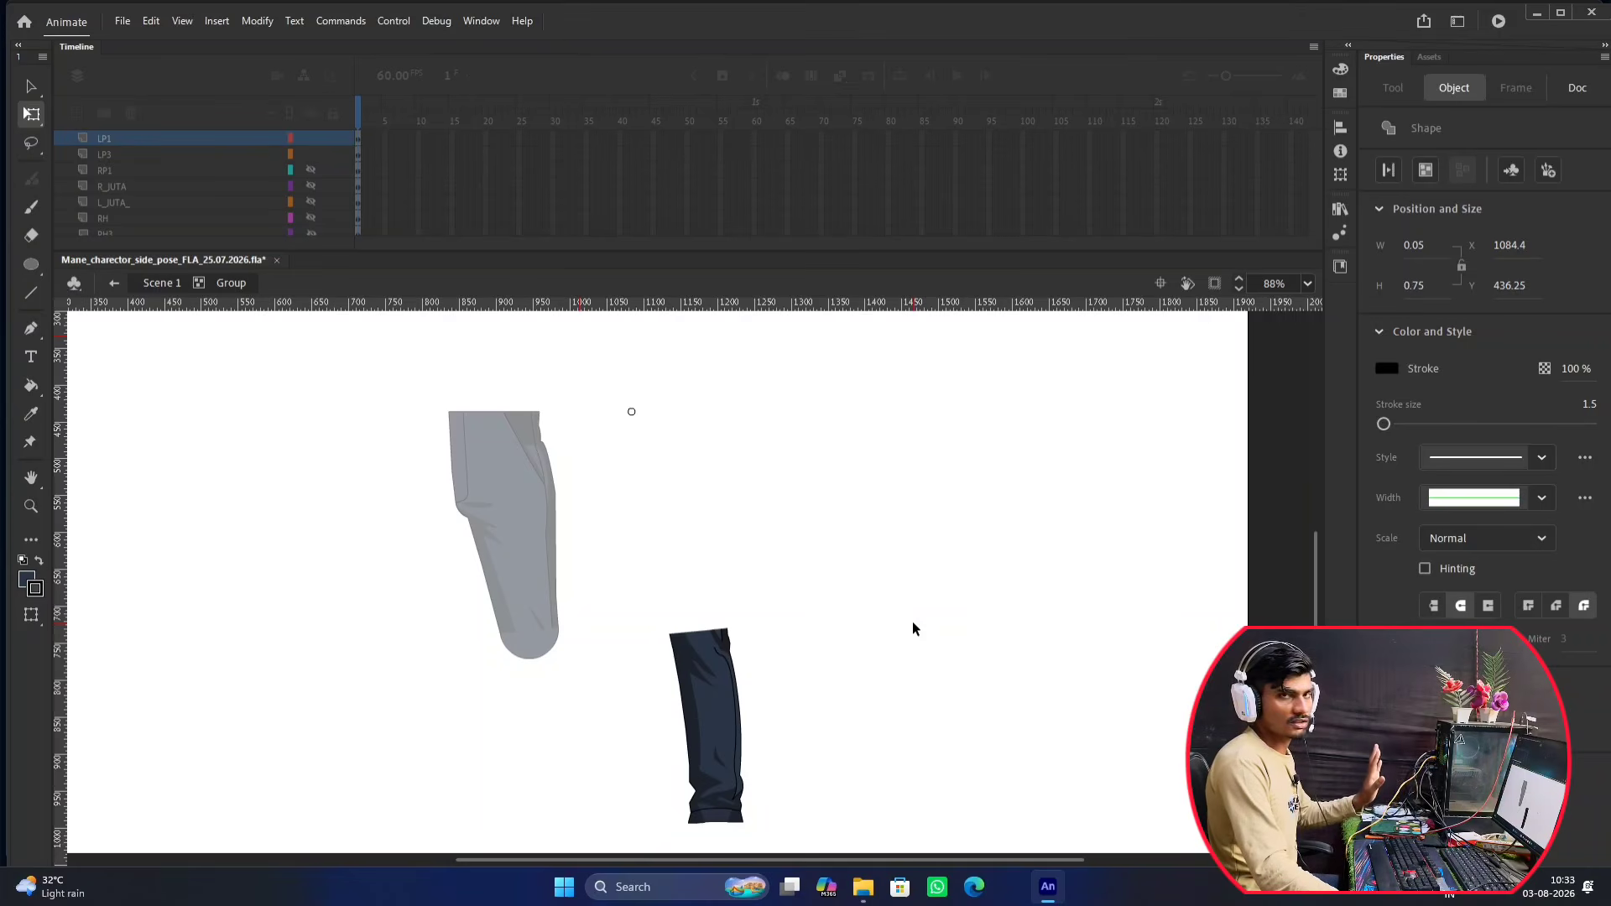
click(912, 622)
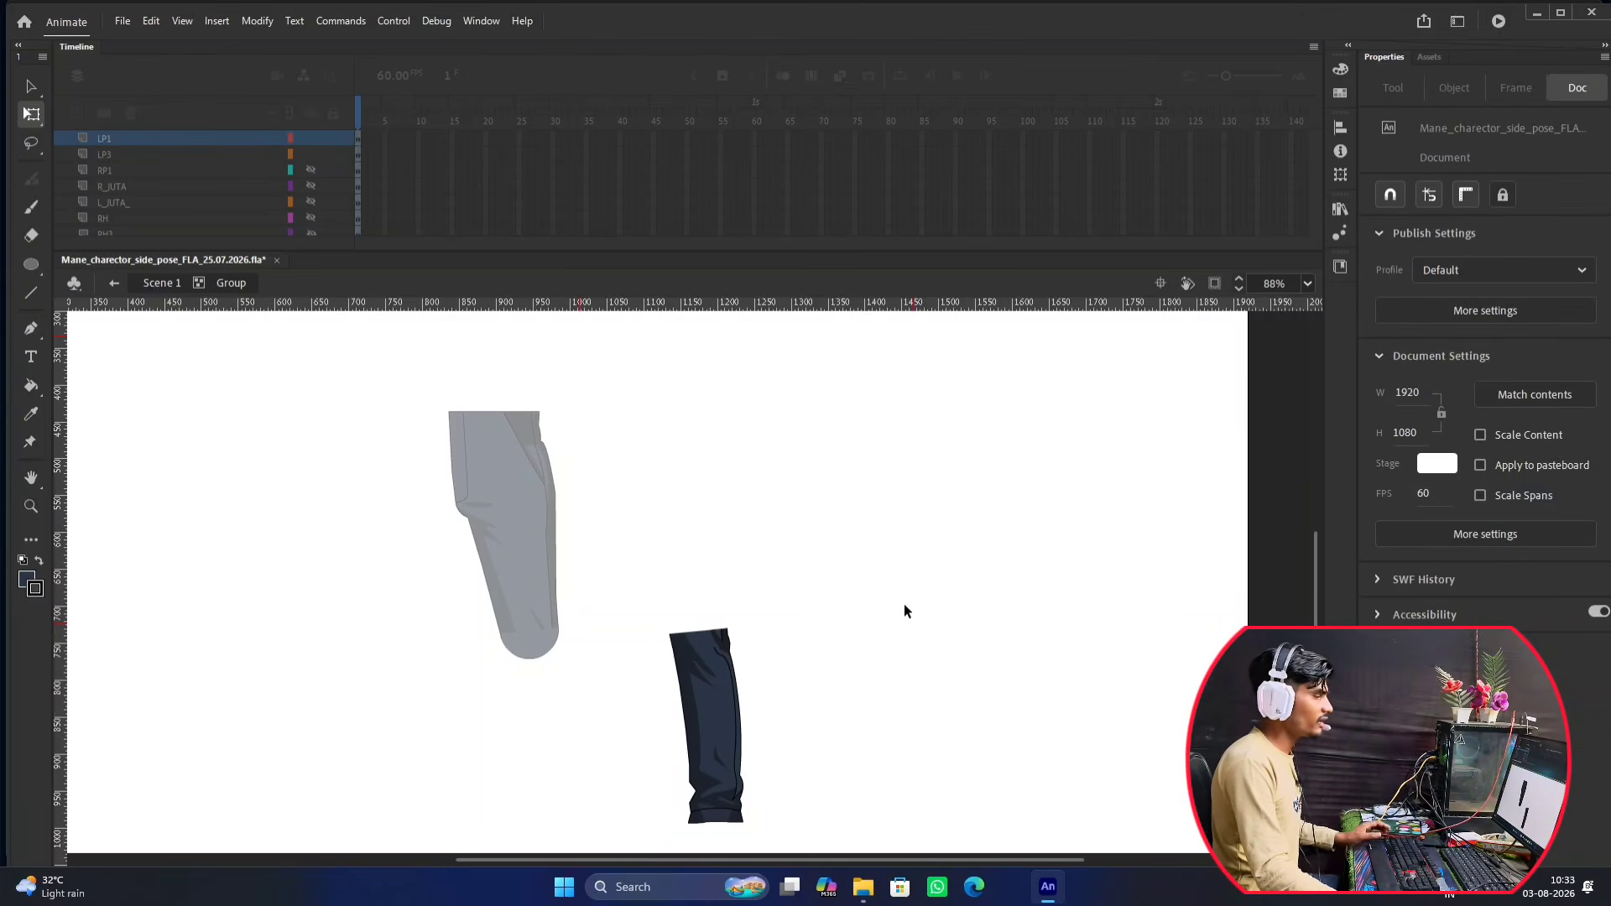
double_click(903, 593)
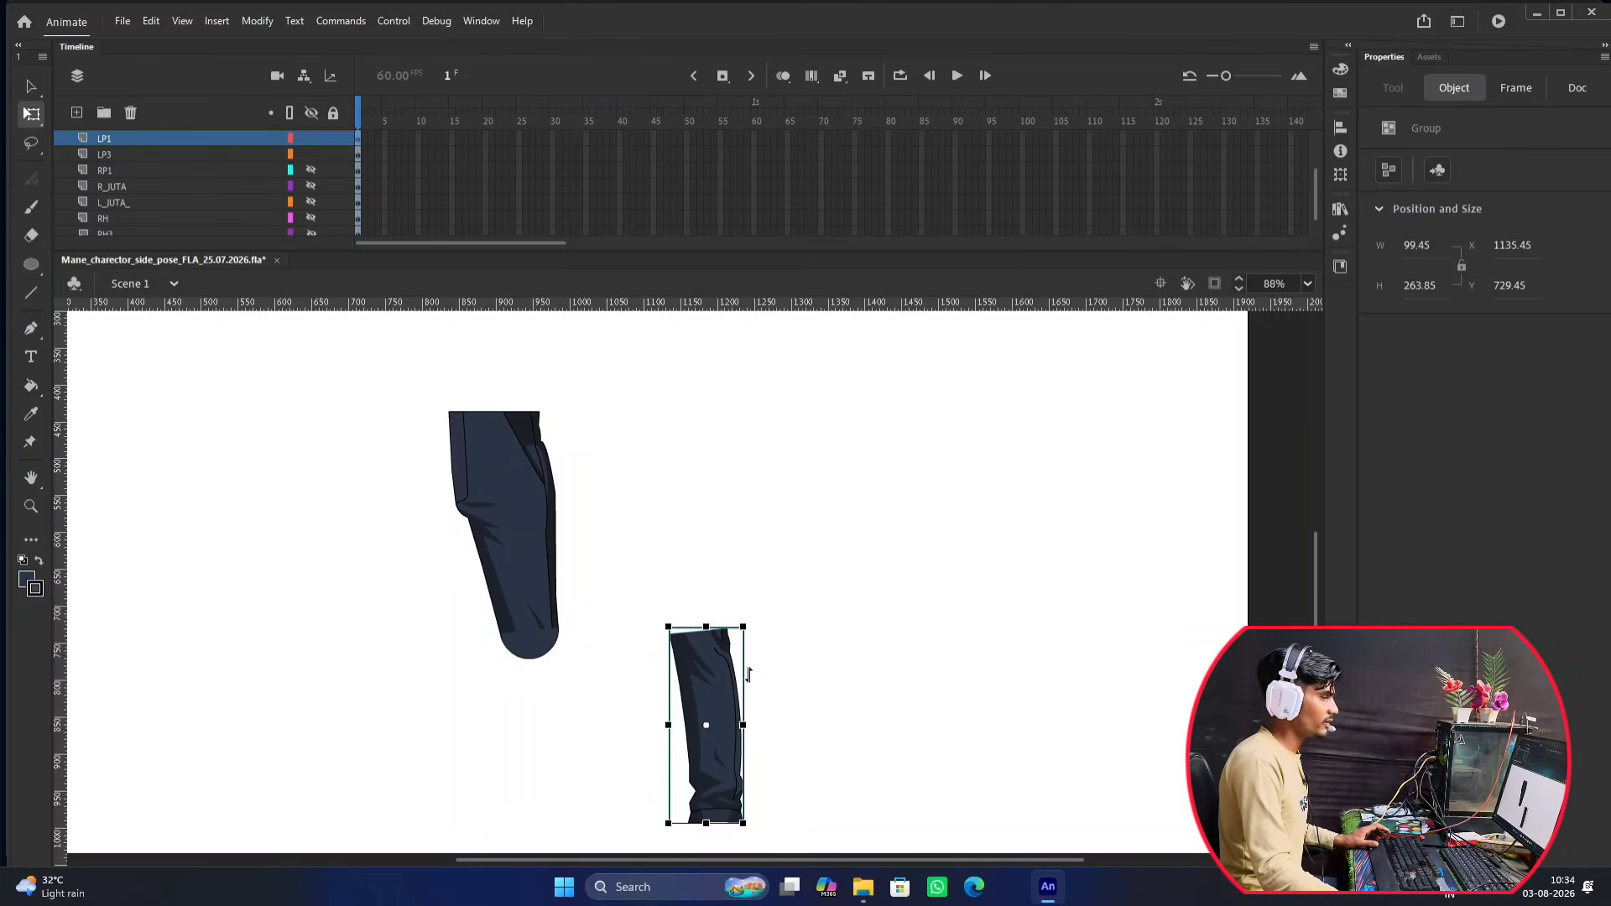
Move the lower-leg group back against the thigh, overlapping the rounded knee at about X 905.45, Y 724.85.
drag(719, 687, 546, 677)
scroll(553, 699, up, 5)
scroll(544, 667, up, 1)
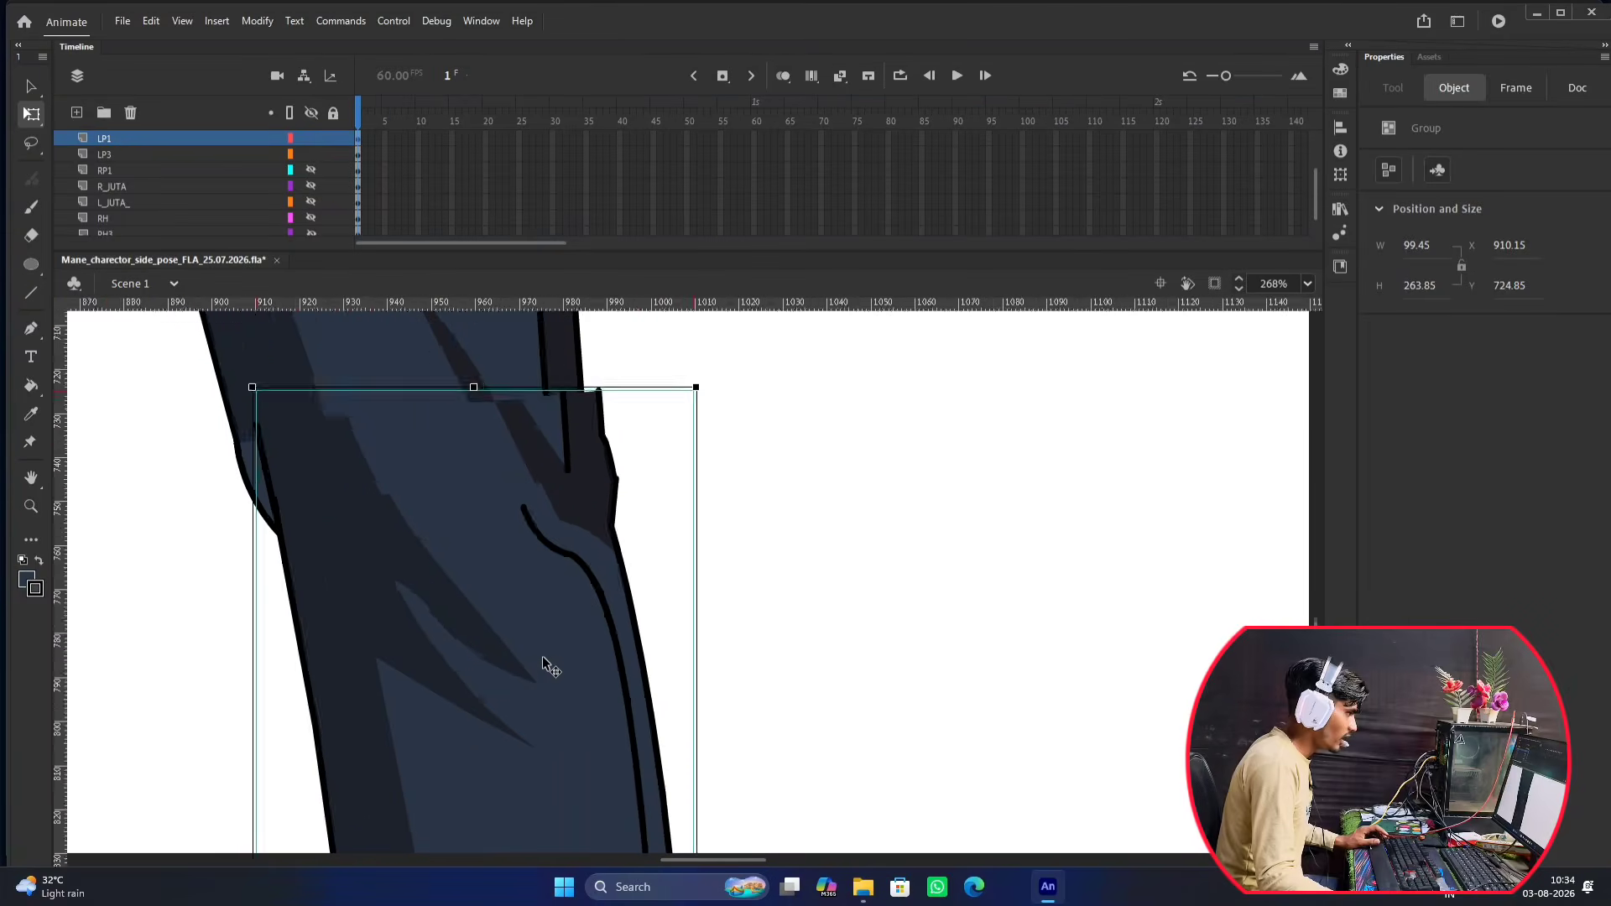
scroll(506, 486, up, 3)
mouse_move(529, 622)
mouse_down()
mouse_move(518, 641)
mouse_move(516, 623)
mouse_up()
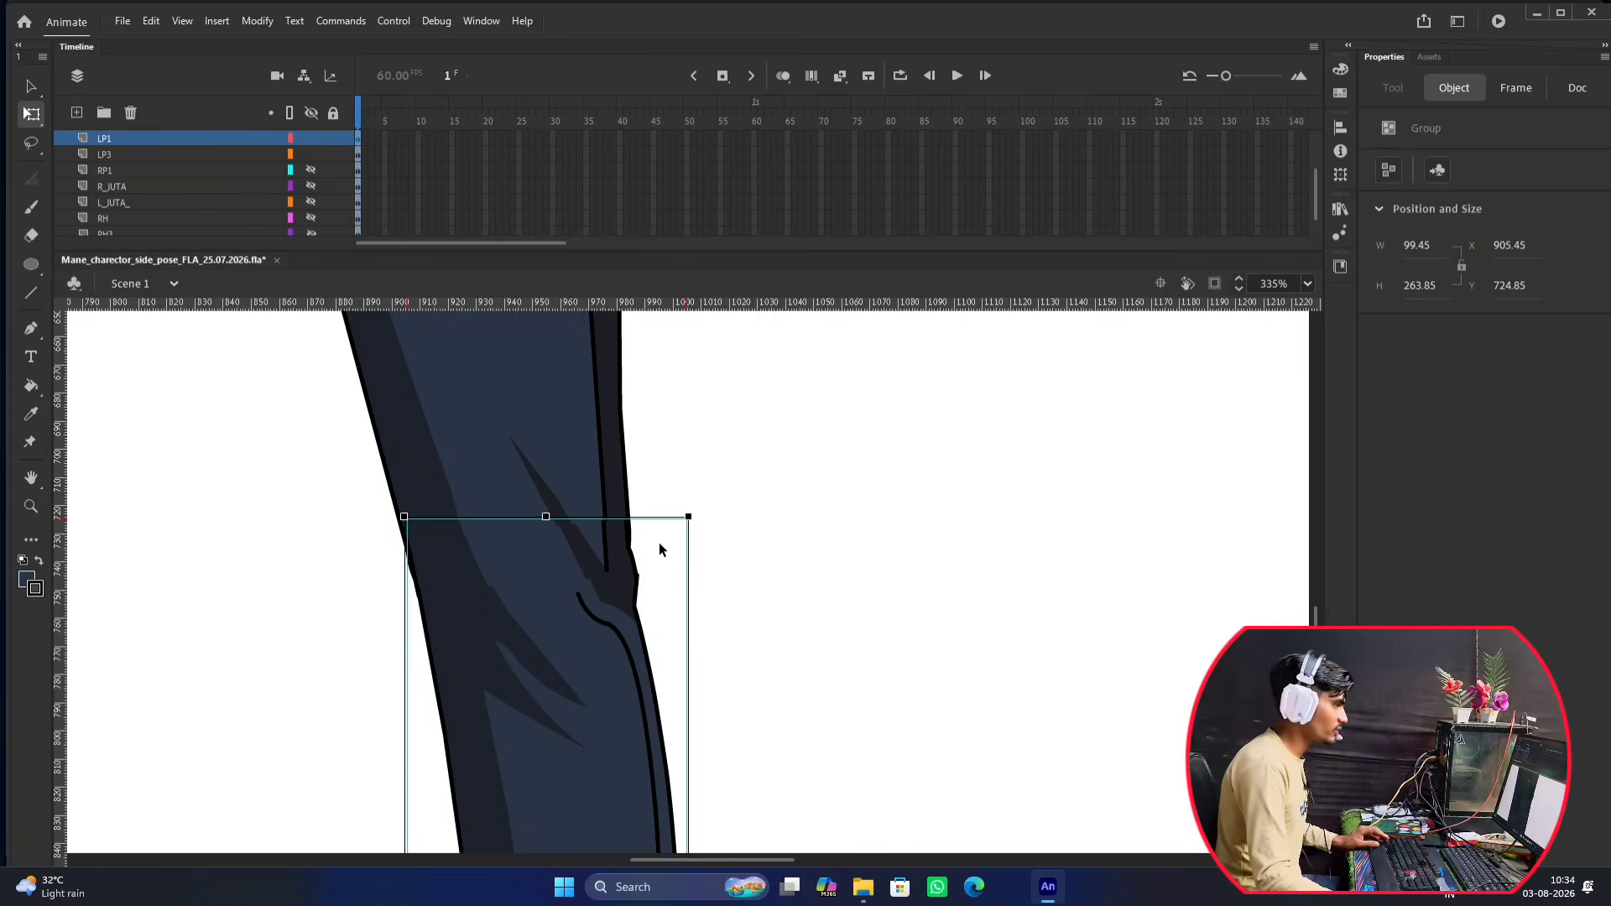
scroll(587, 597, up, 3)
scroll(637, 543, down, 1)
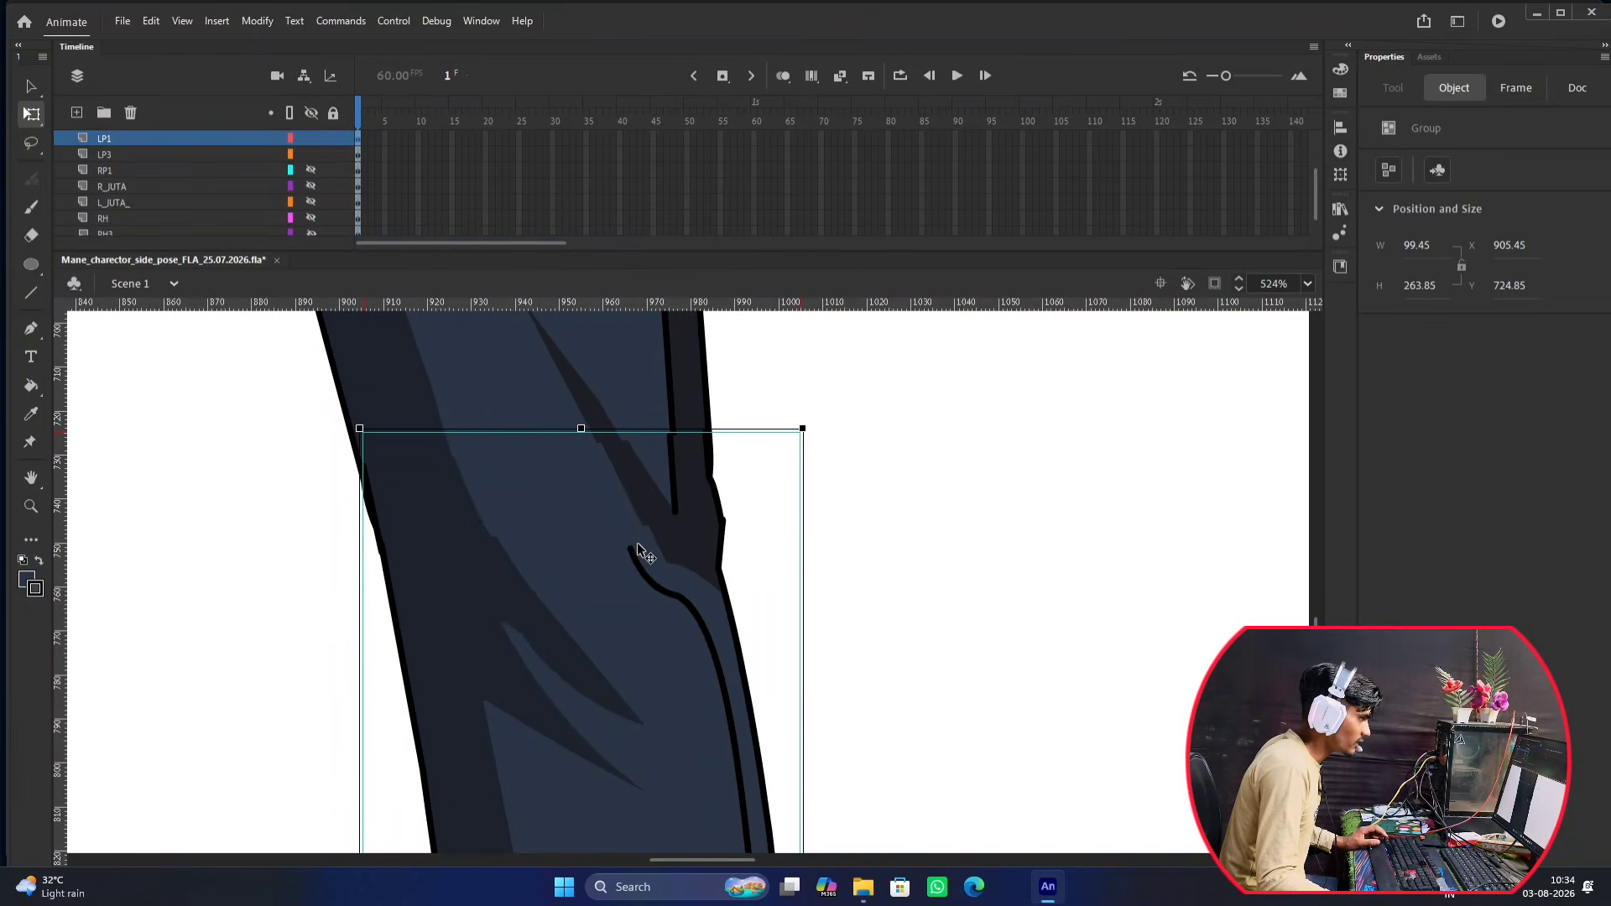
Nudge the lower-leg group to about X 905.85, Y 725.45 to line up its outlines with the thigh, and deselect it.
drag(635, 549, 632, 547)
key(Left)
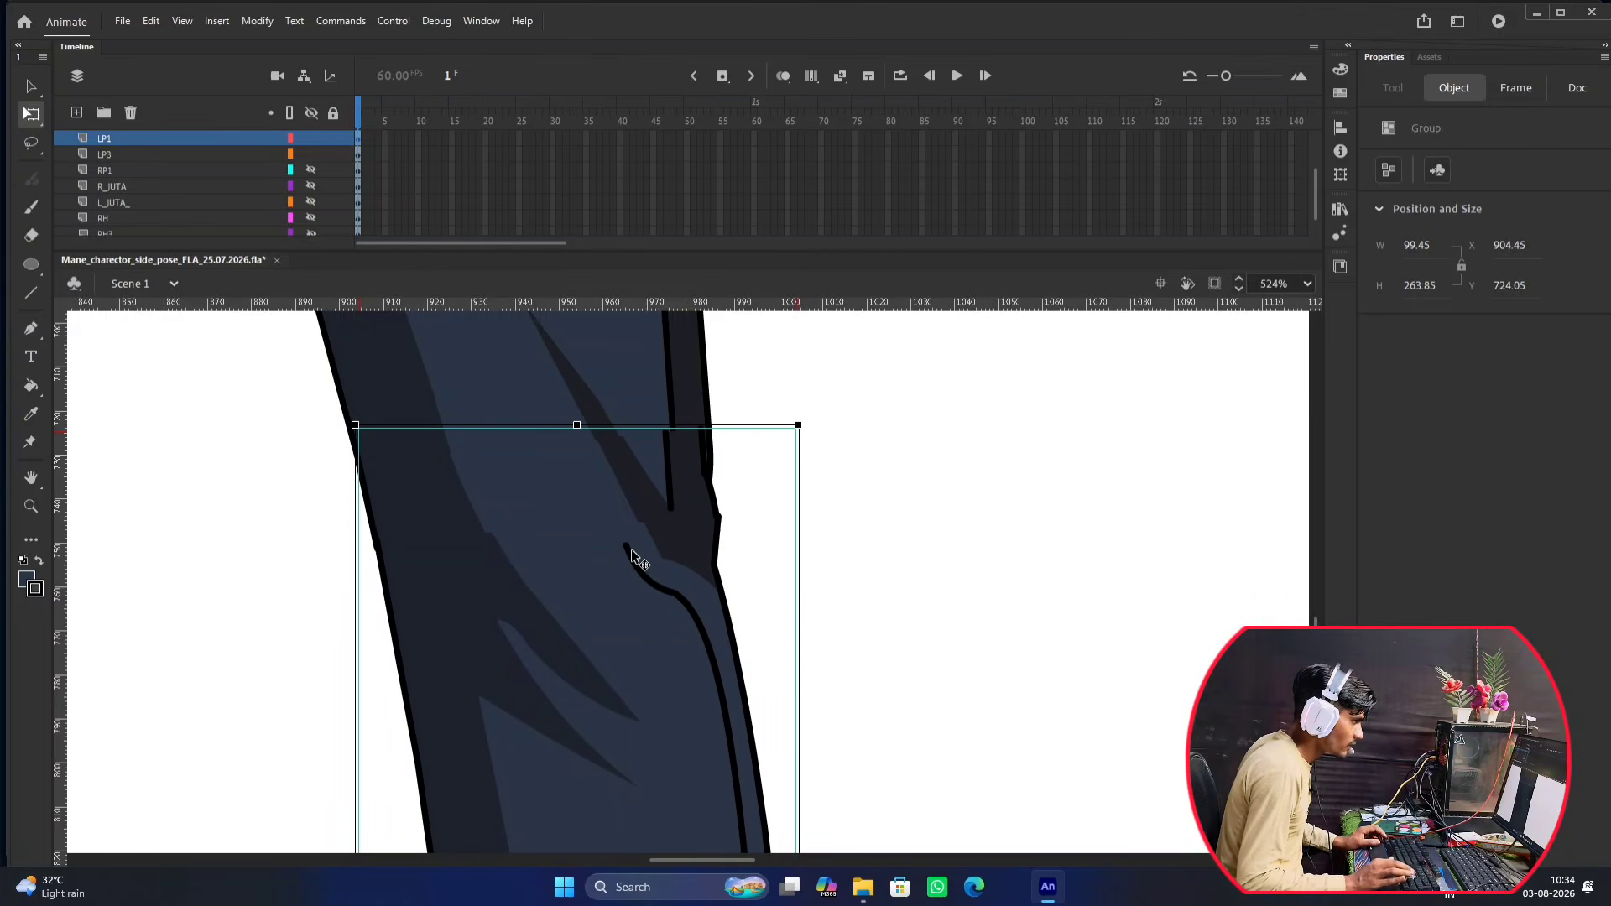
key(Right)
key(Down)
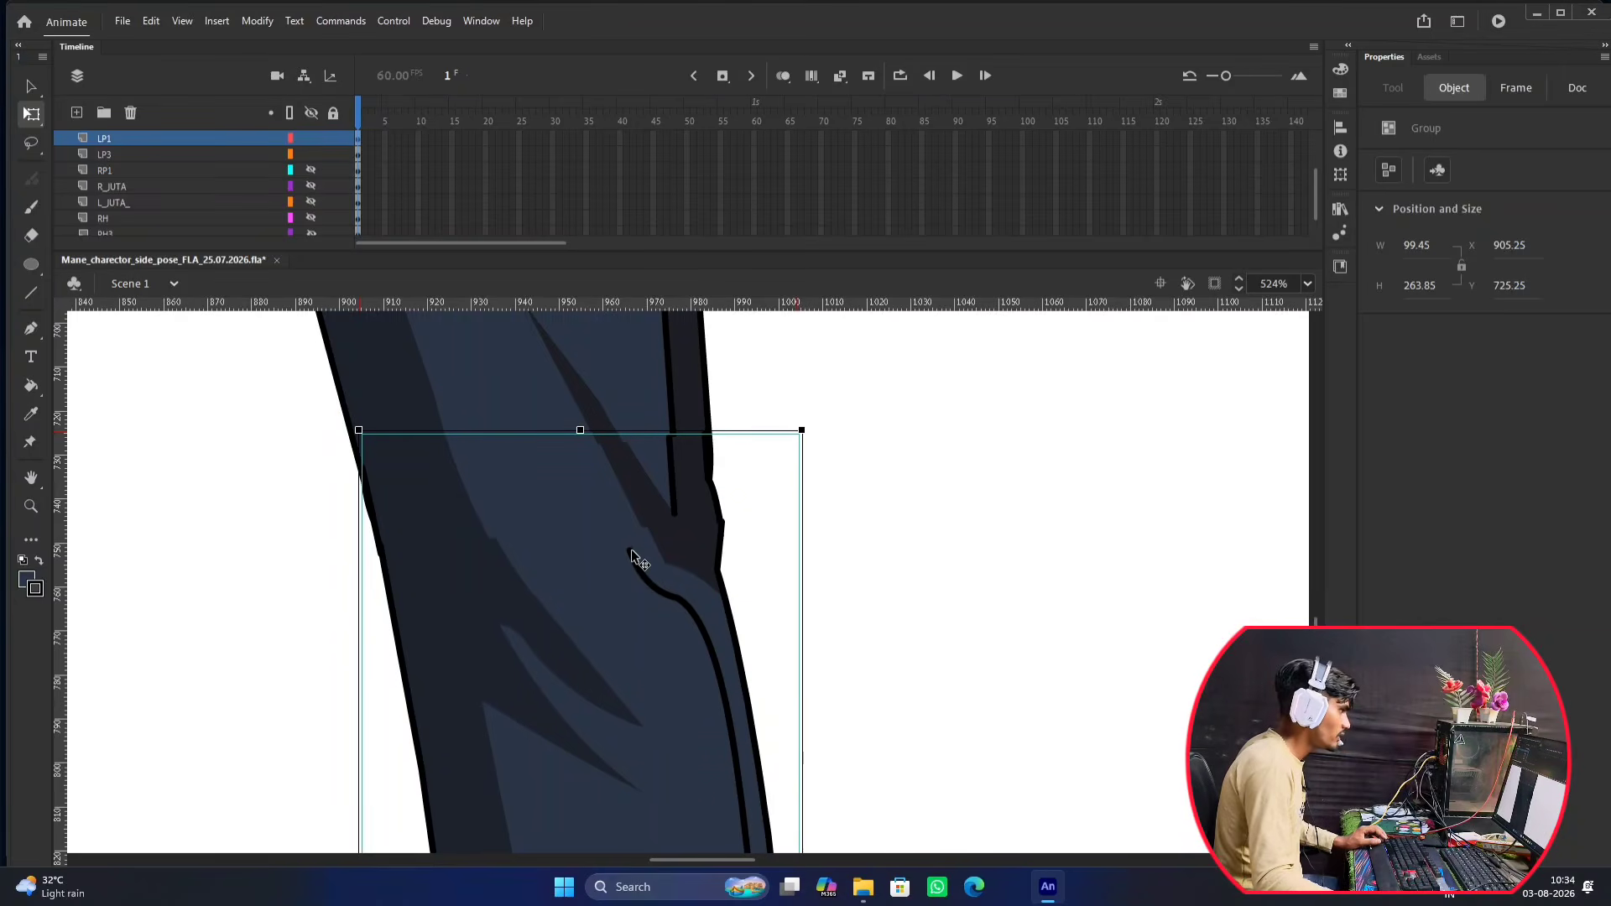
key(Right)
scroll(604, 418, down, 3)
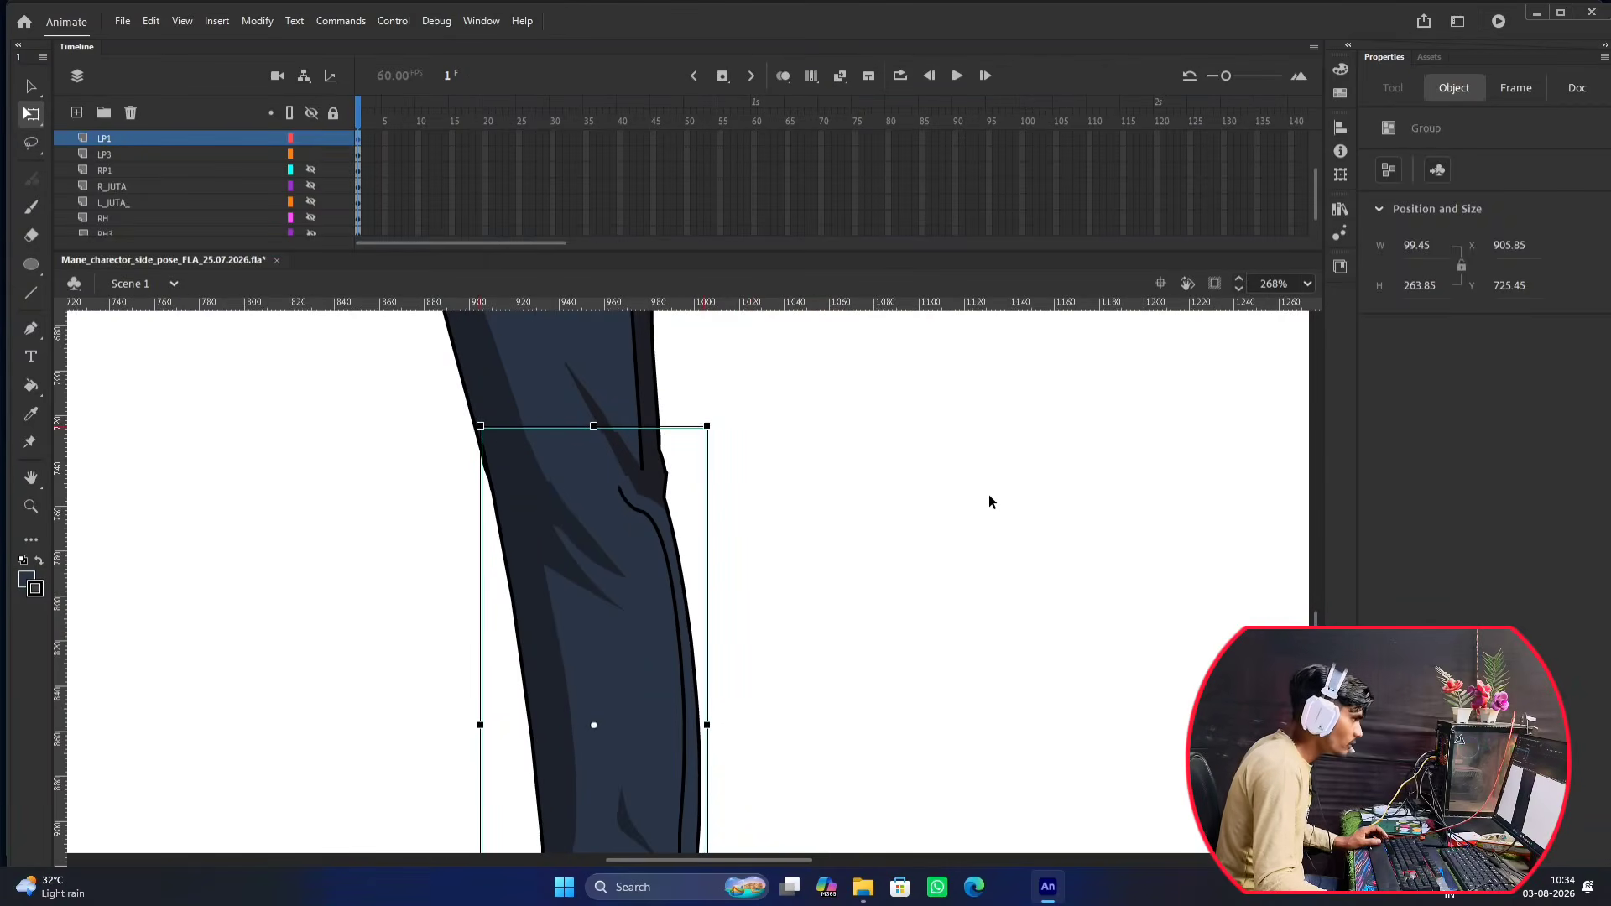
click(987, 495)
Fine-tune the lower-leg group's position at the knee so its shading and outer outlines continue those of the thigh.
scroll(640, 461, up, 2)
click(631, 521)
drag(631, 520, 639, 522)
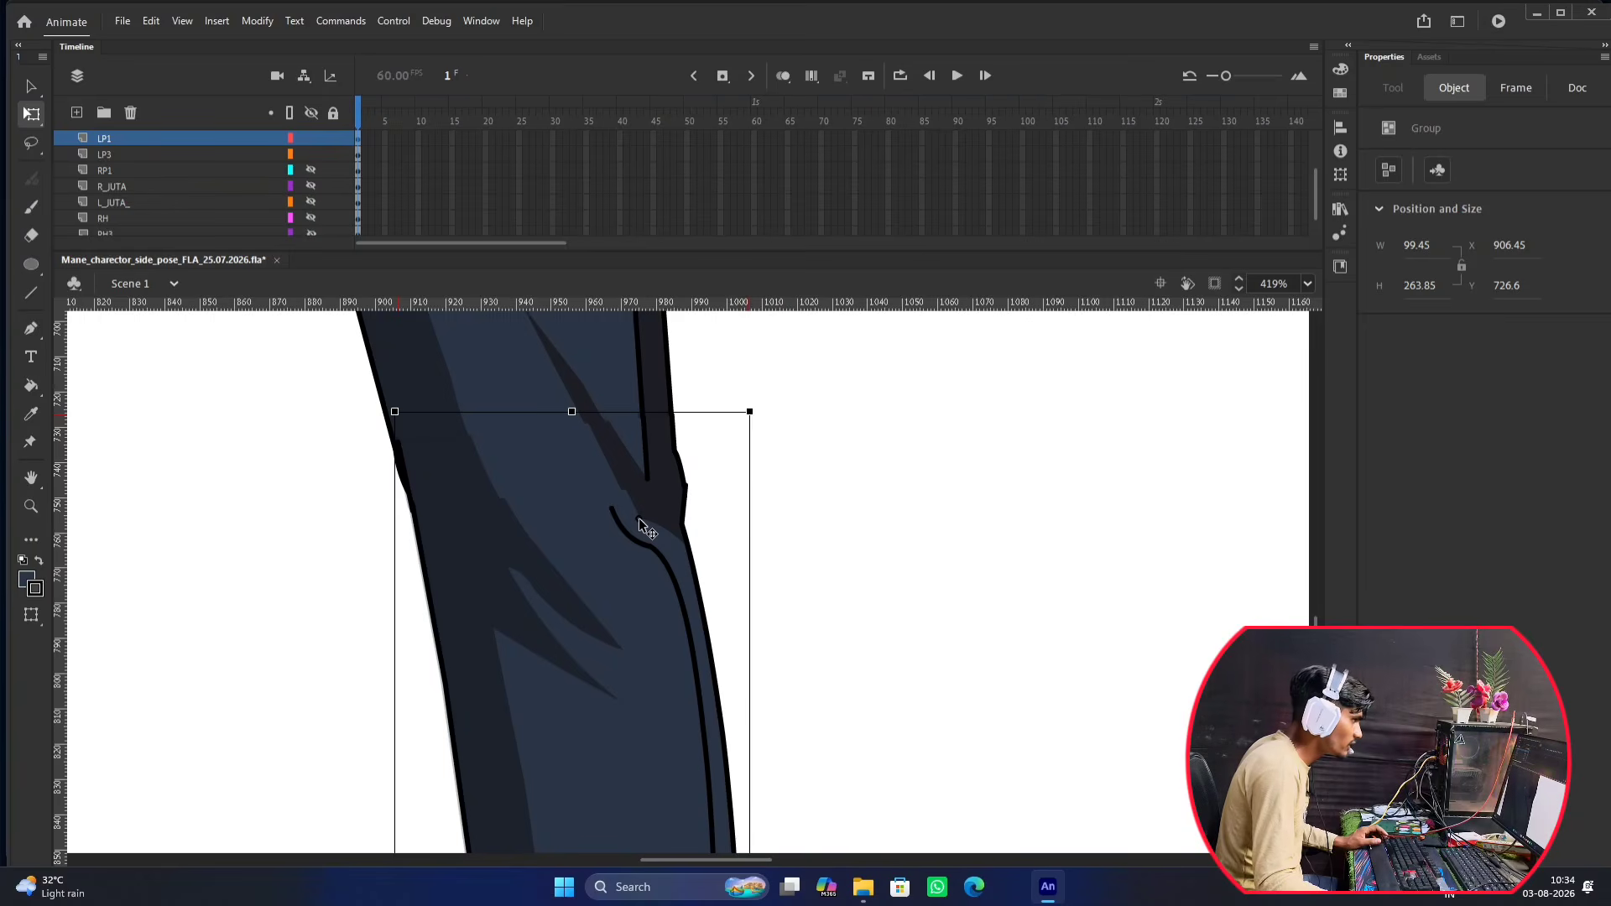
scroll(640, 522, up, 3)
drag(615, 513, 799, 576)
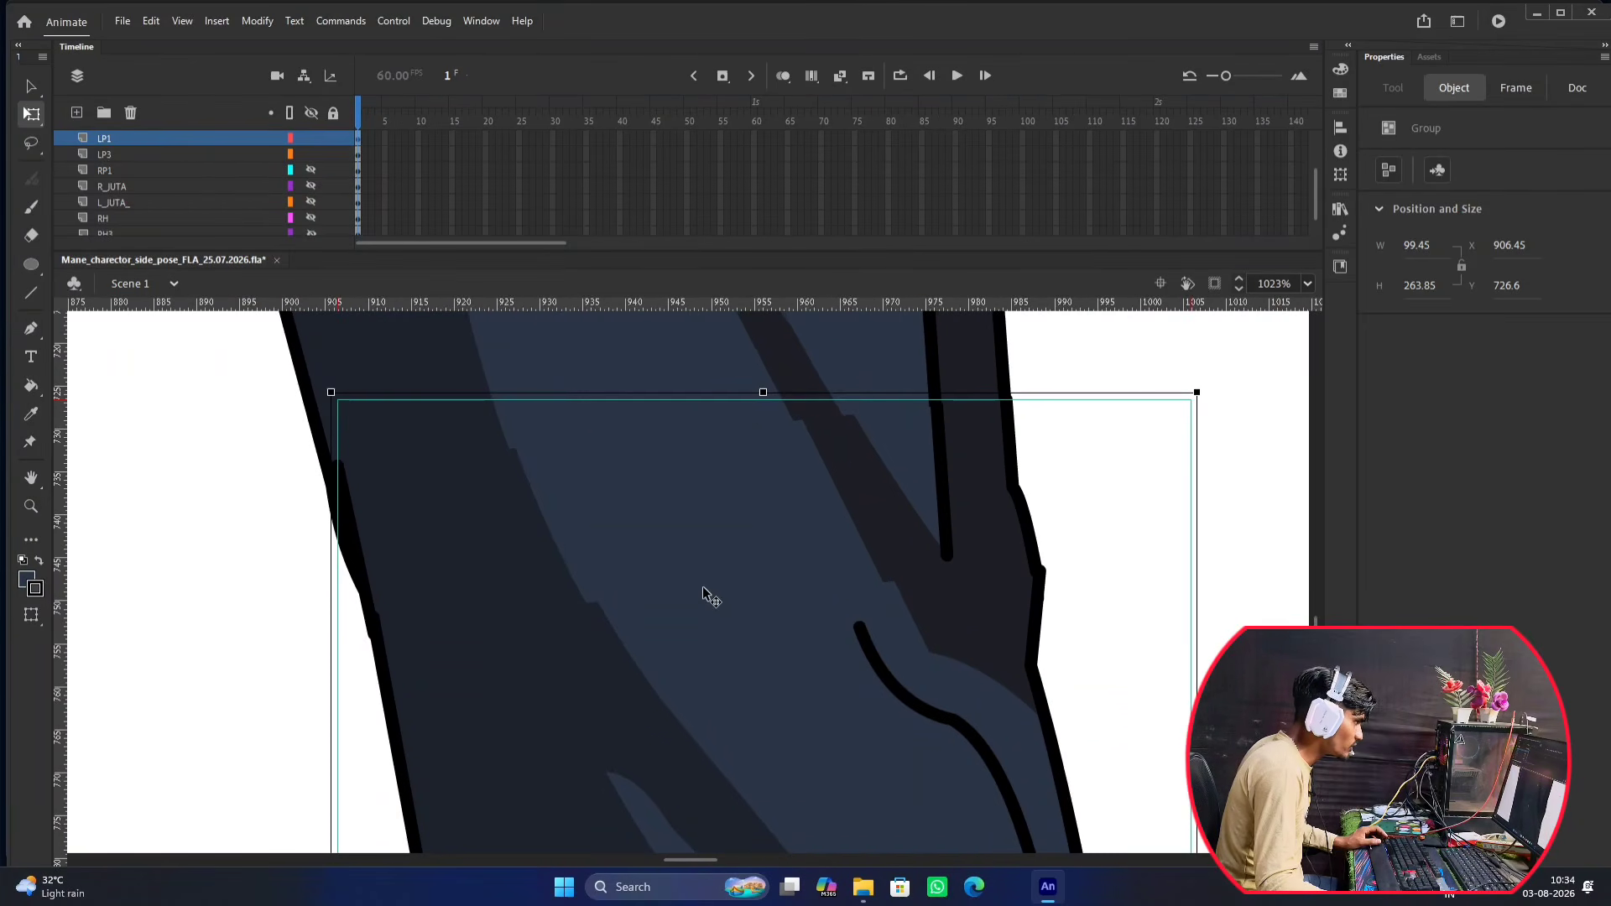
mouse_move(703, 587)
mouse_down()
mouse_move(694, 612)
mouse_move(700, 589)
mouse_up()
click(1100, 456)
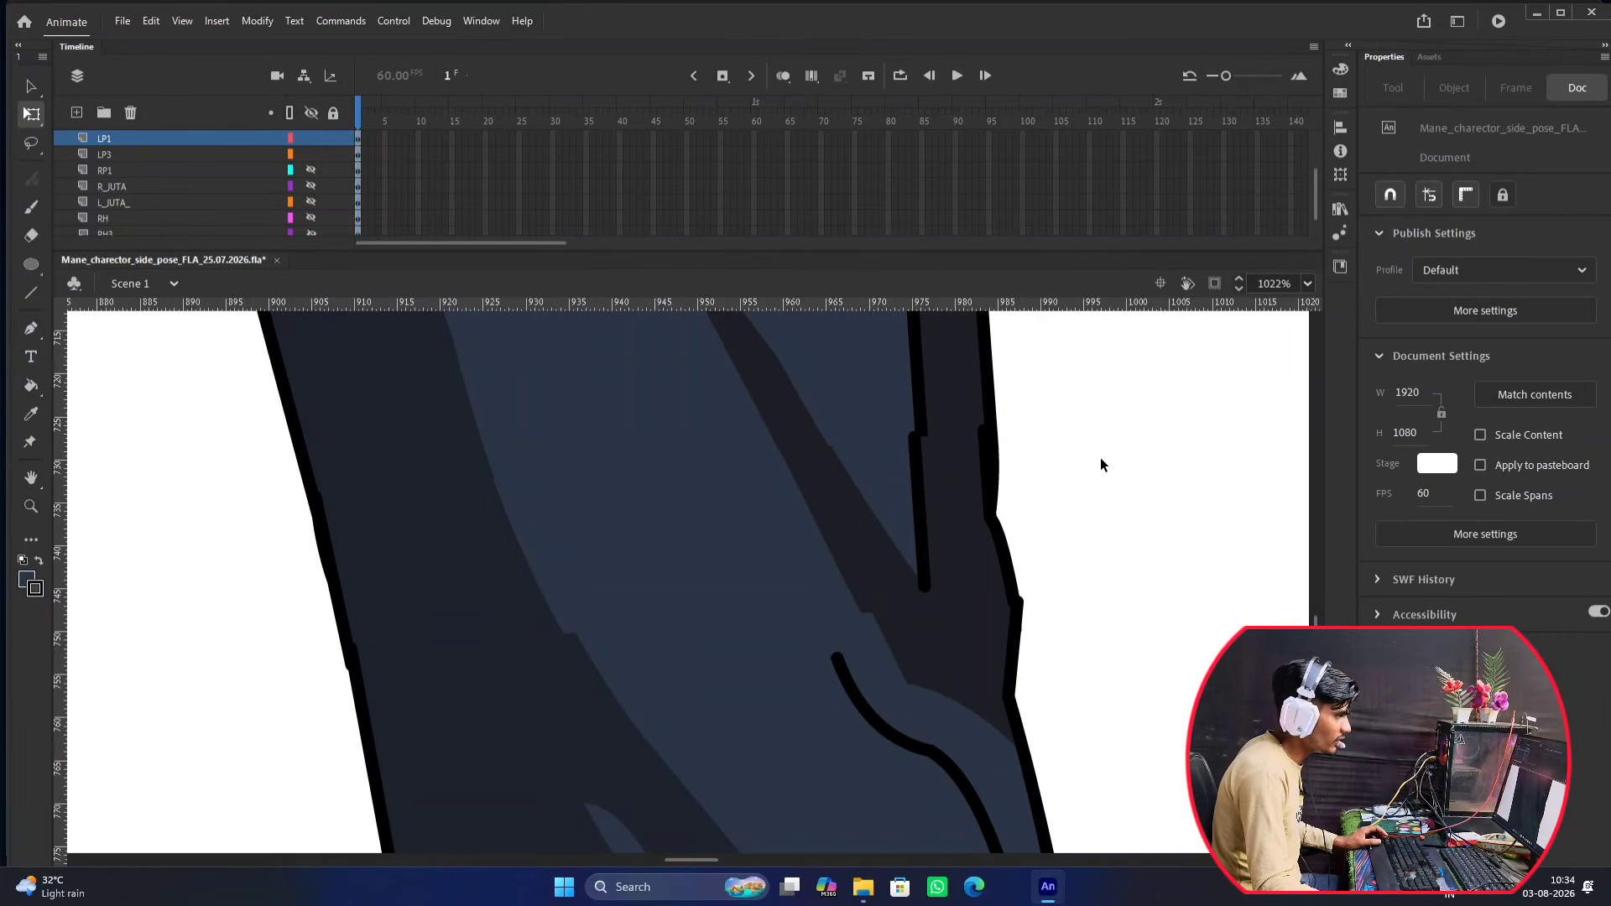
Inside the lower-leg group, shift the upper ends of the inner seam line and the left outline to meet the thigh's lines.
double_click(914, 446)
mouse_move(916, 437)
mouse_down()
mouse_move(990, 429)
mouse_move(1000, 496)
mouse_up()
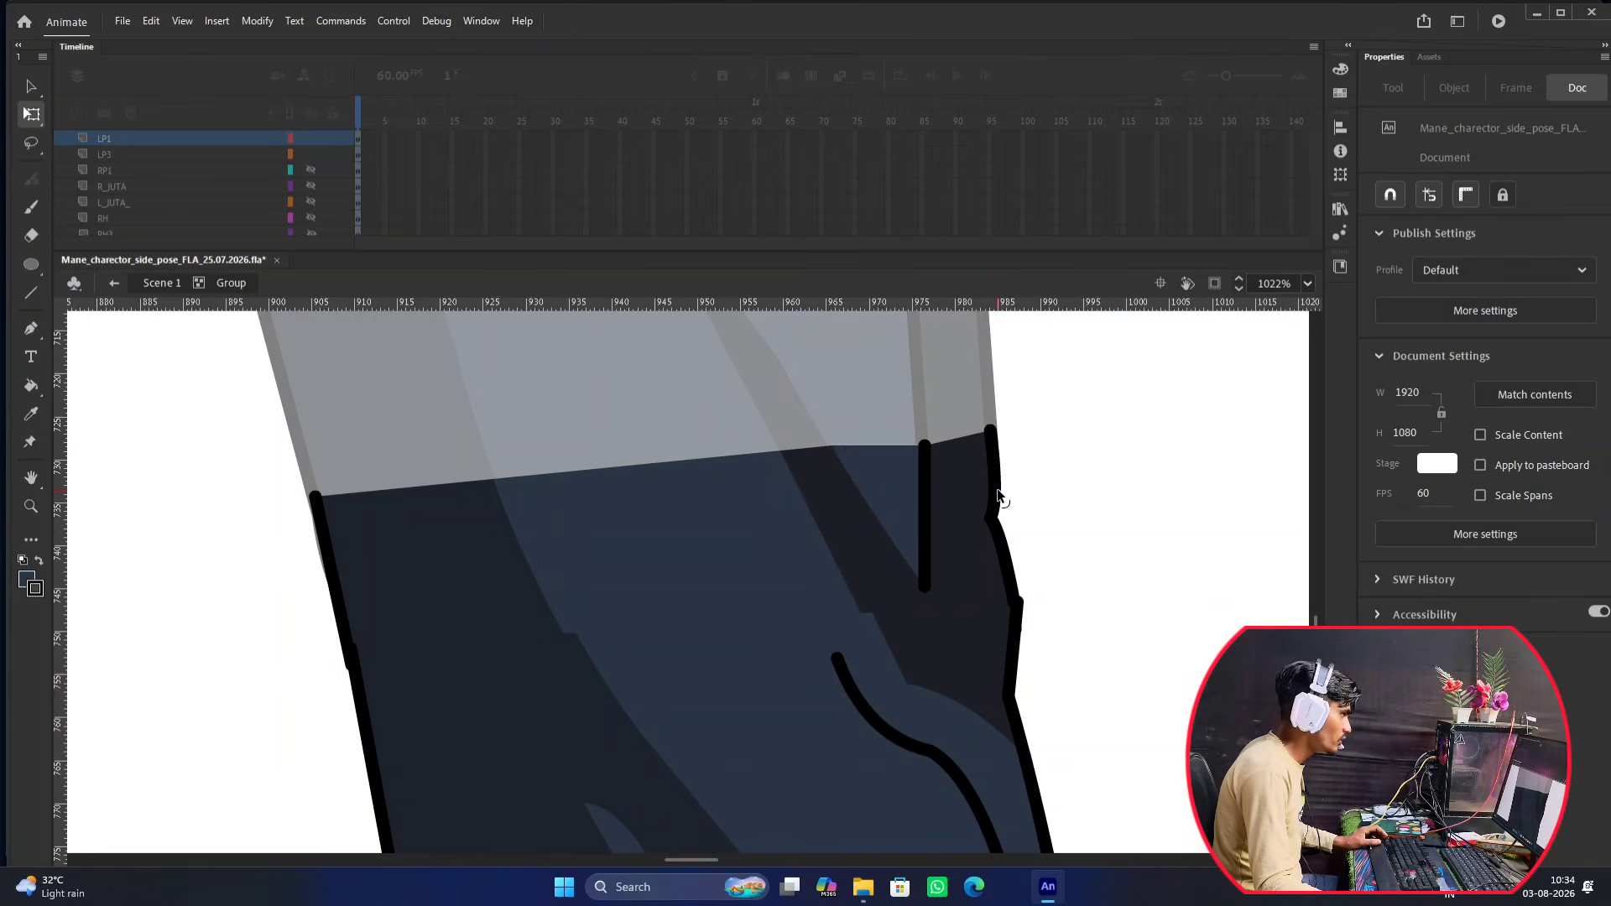
drag(314, 501, 311, 500)
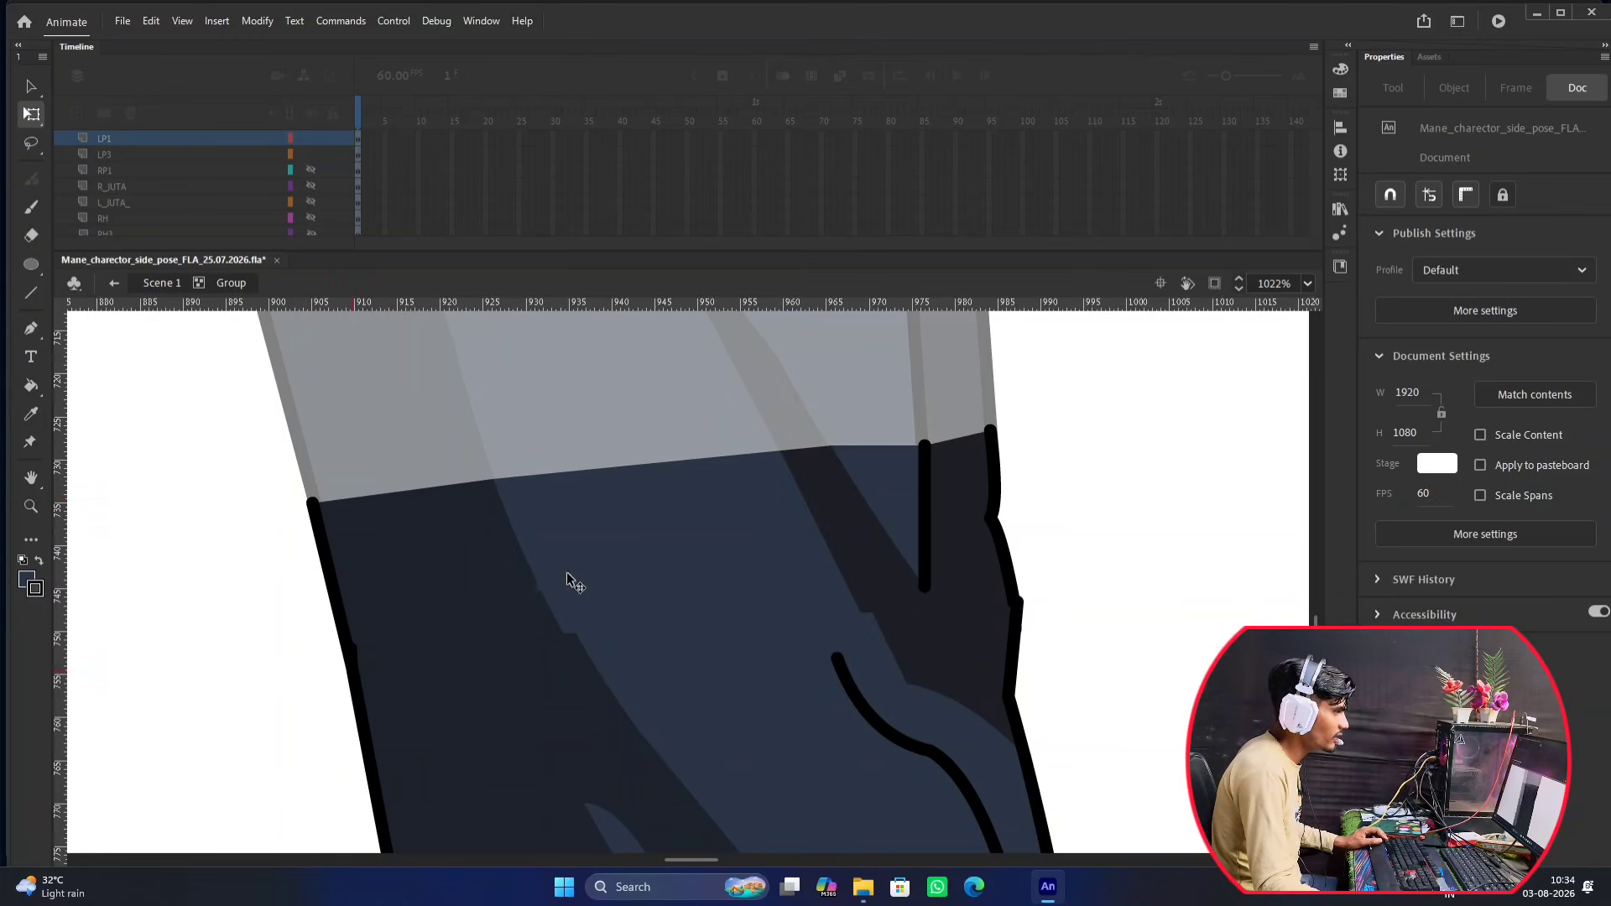
Smooth the notch in the lower leg's right outline and curve the jagged edge of the dark shadow beside it.
scroll(726, 467, down, 3)
scroll(799, 529, up, 5)
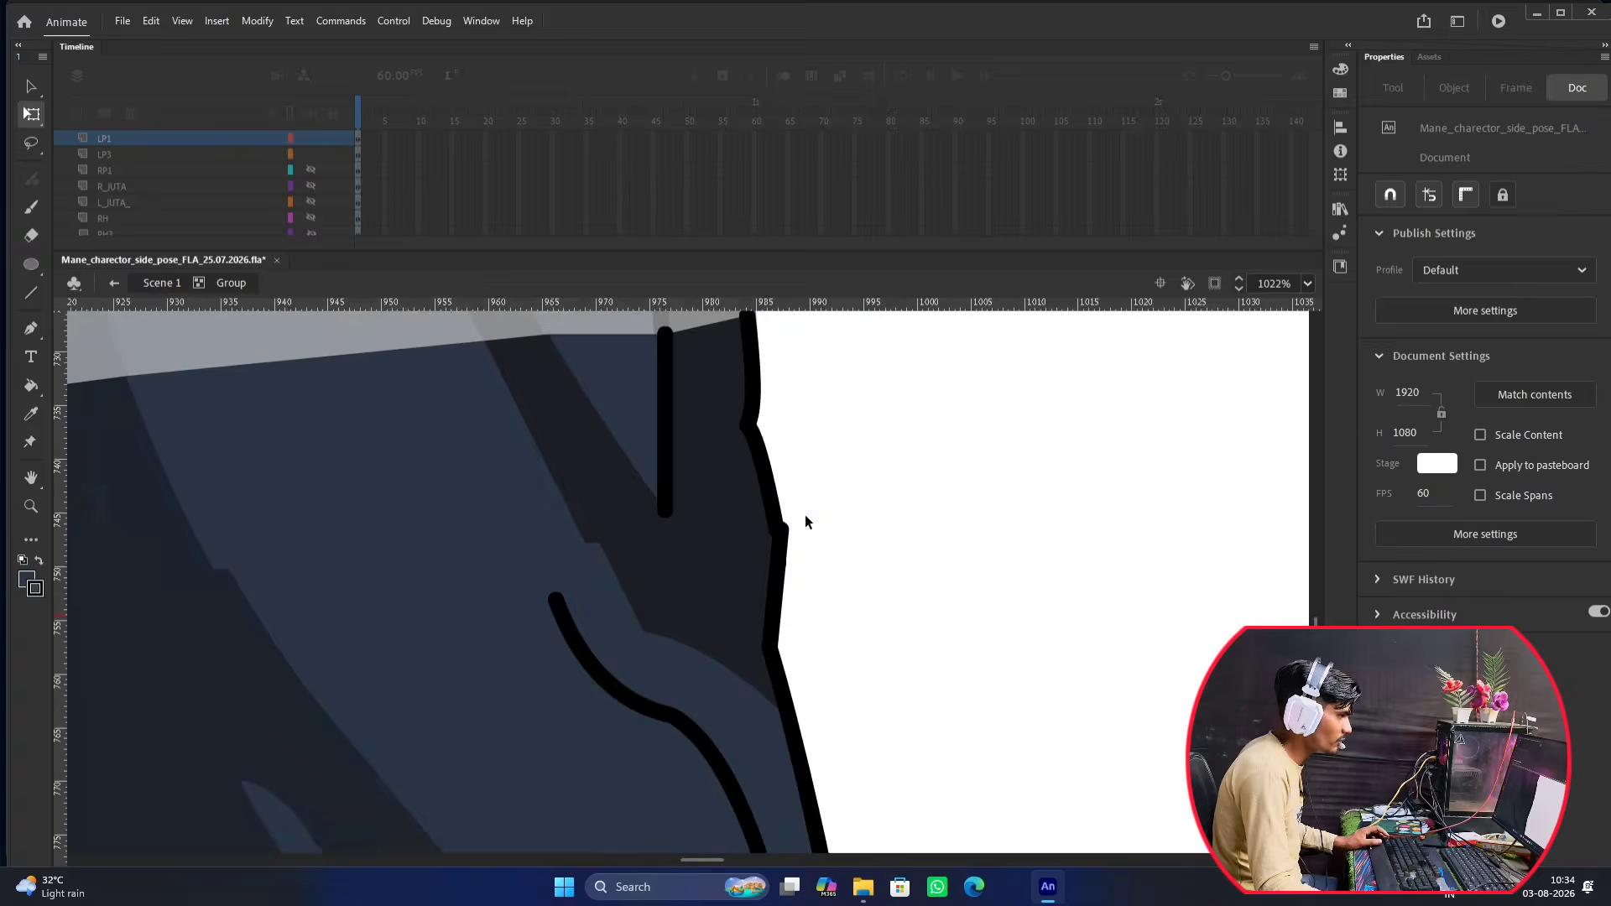
mouse_move(773, 541)
mouse_down()
mouse_move(755, 547)
mouse_move(767, 537)
mouse_up()
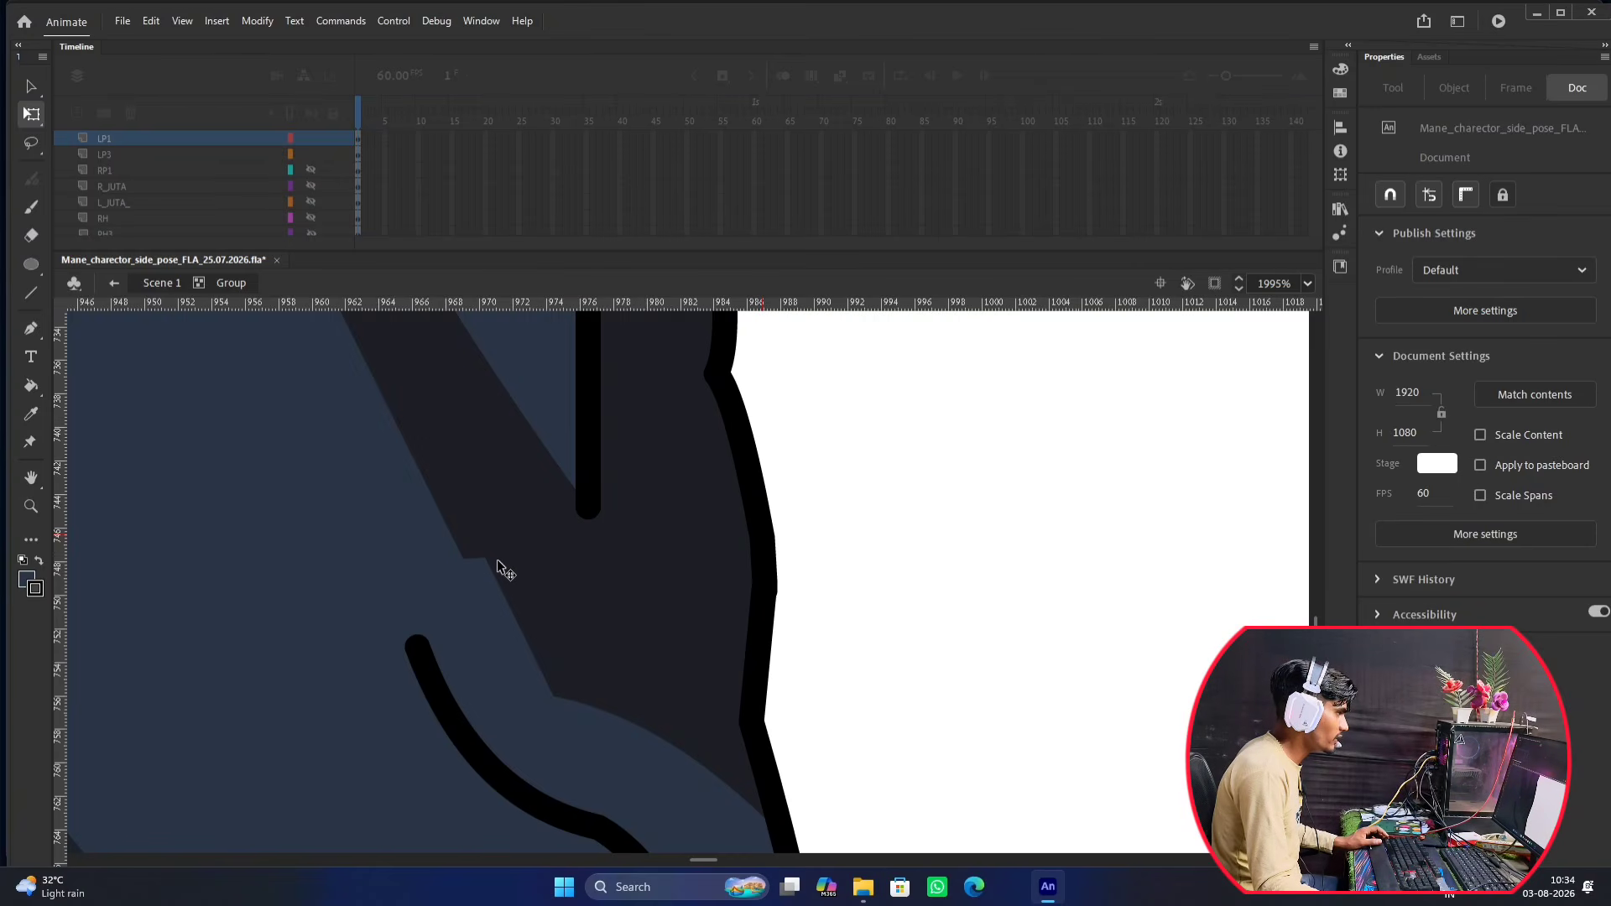
drag(491, 565, 482, 569)
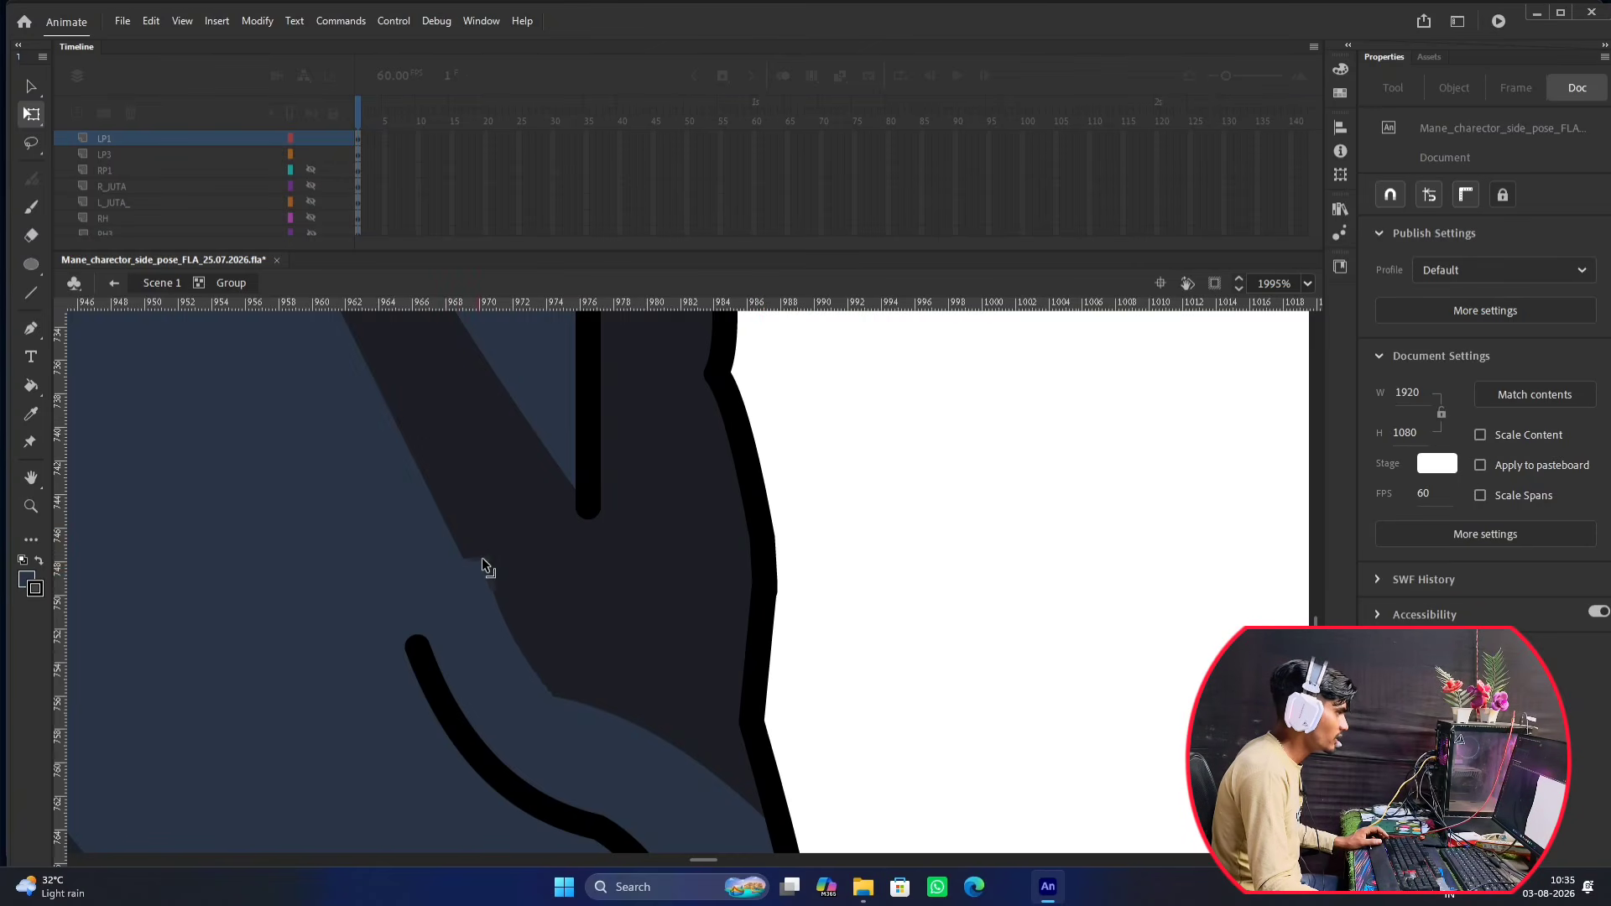
scroll(504, 581, down, 3)
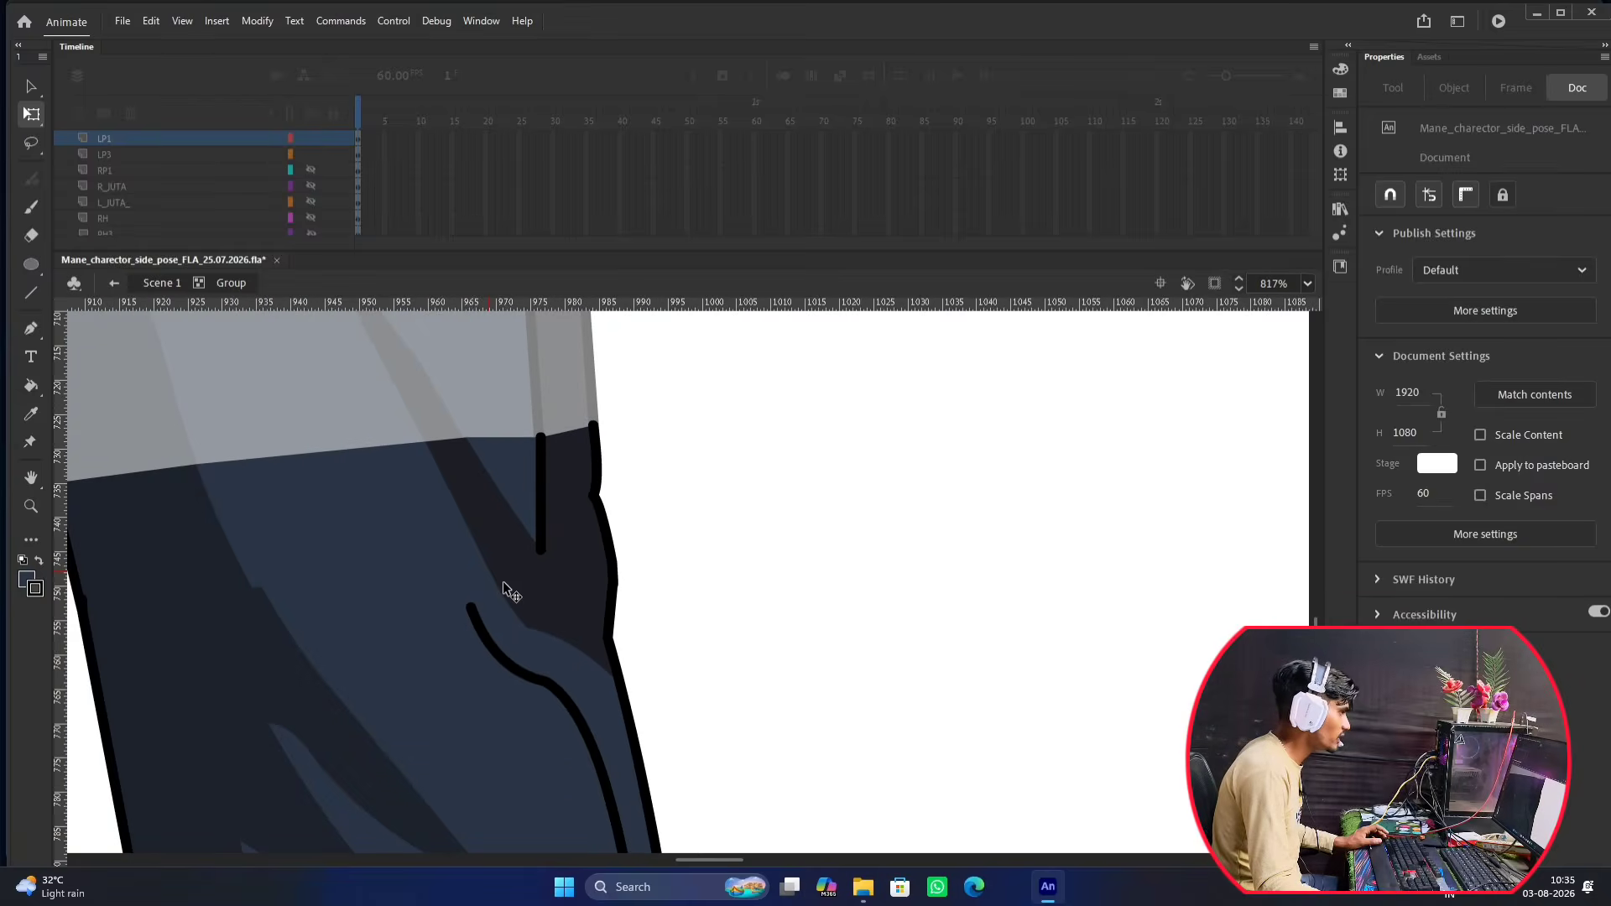
Exit the lower-leg group and examine the assembled trouser leg around the knee.
scroll(502, 581, up, 3)
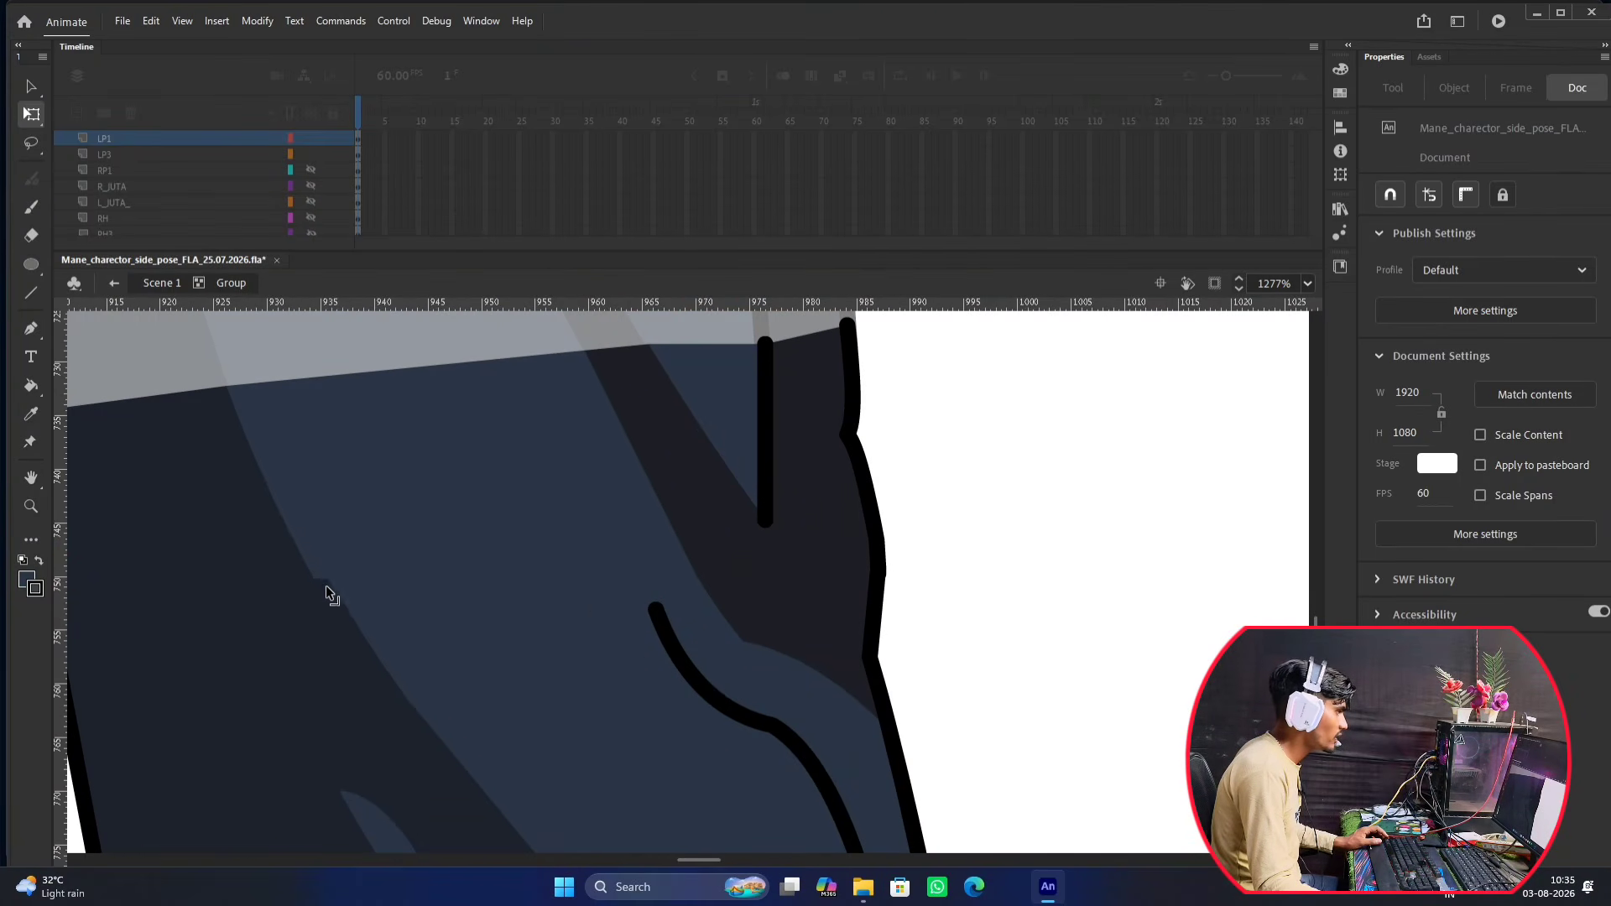
scroll(325, 587, down, 3)
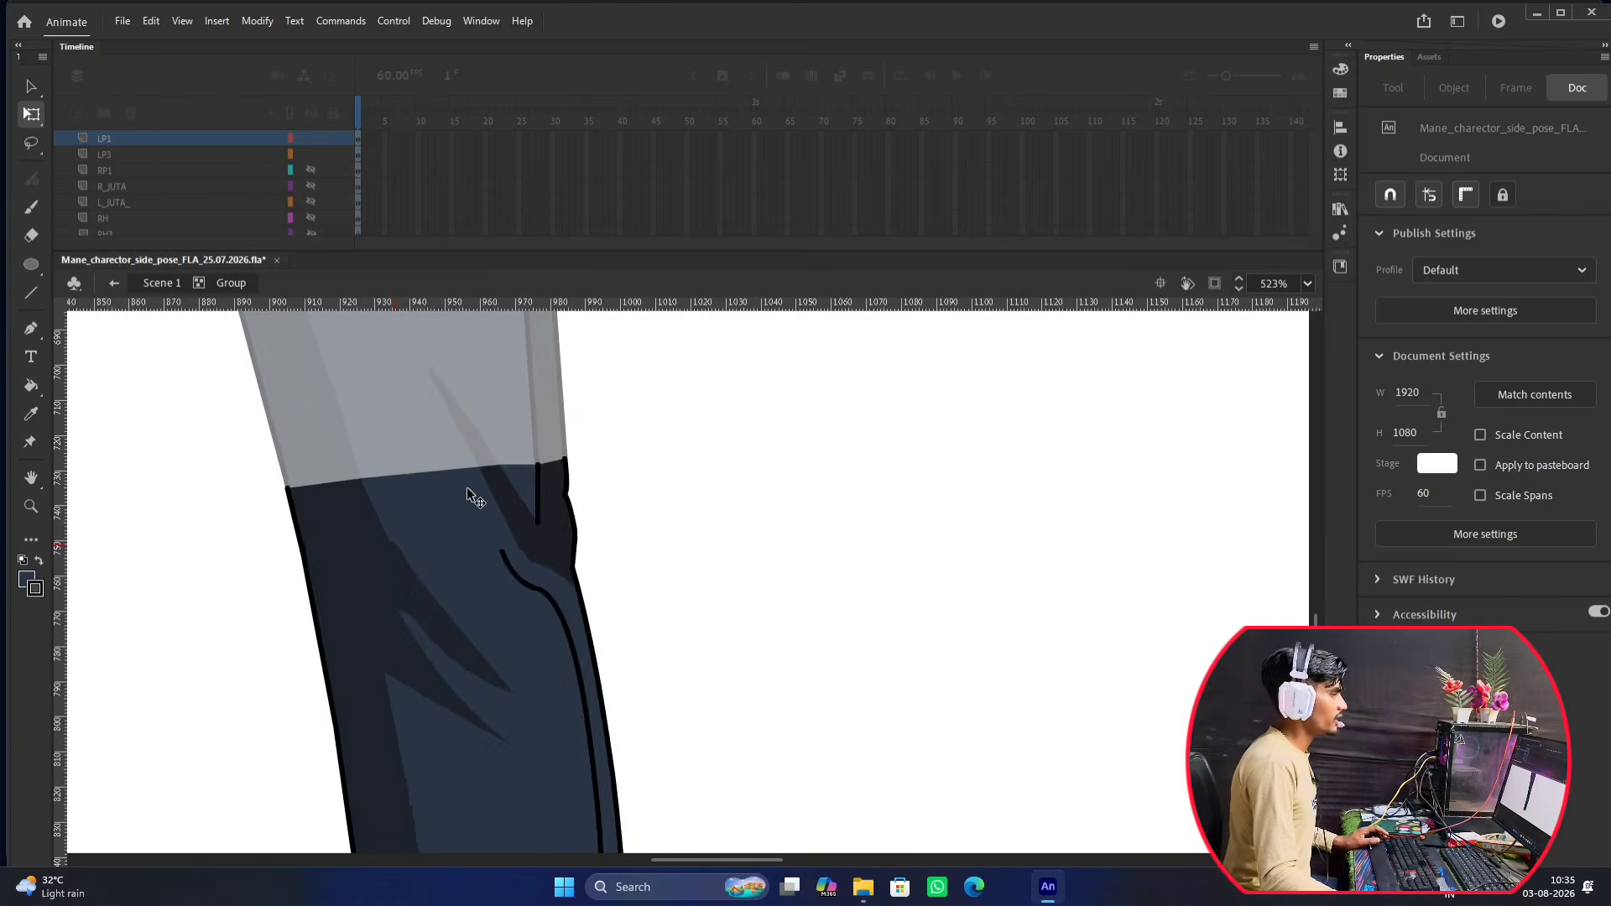
scroll(467, 495, down, 3)
double_click(762, 469)
scroll(760, 470, down, 3)
drag(688, 470, 798, 491)
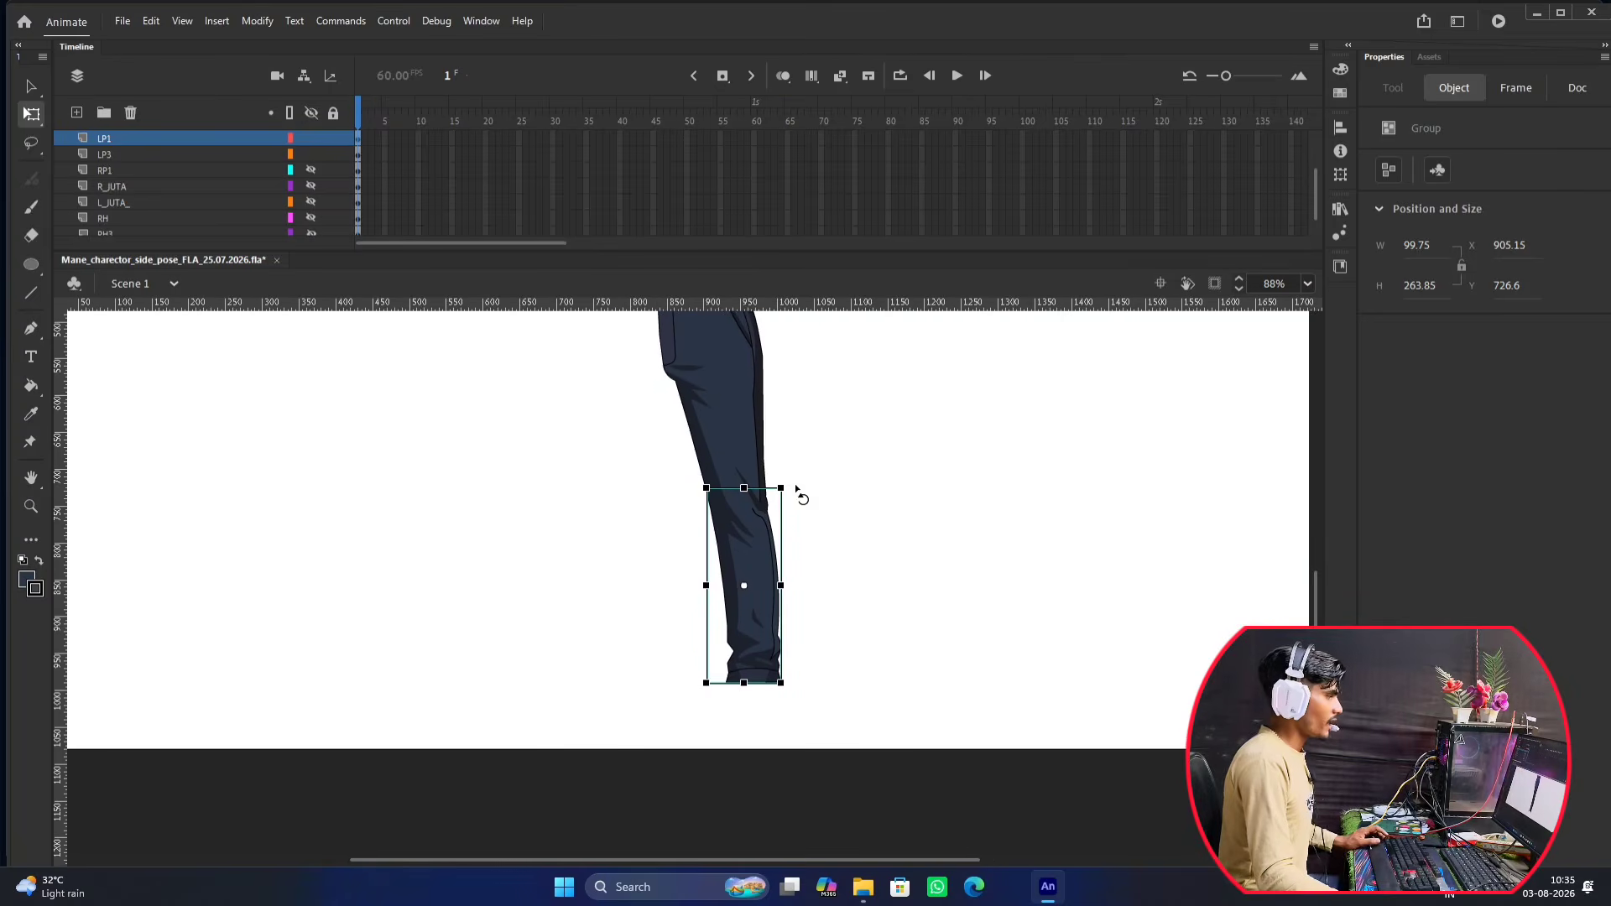
scroll(928, 445, down, 2)
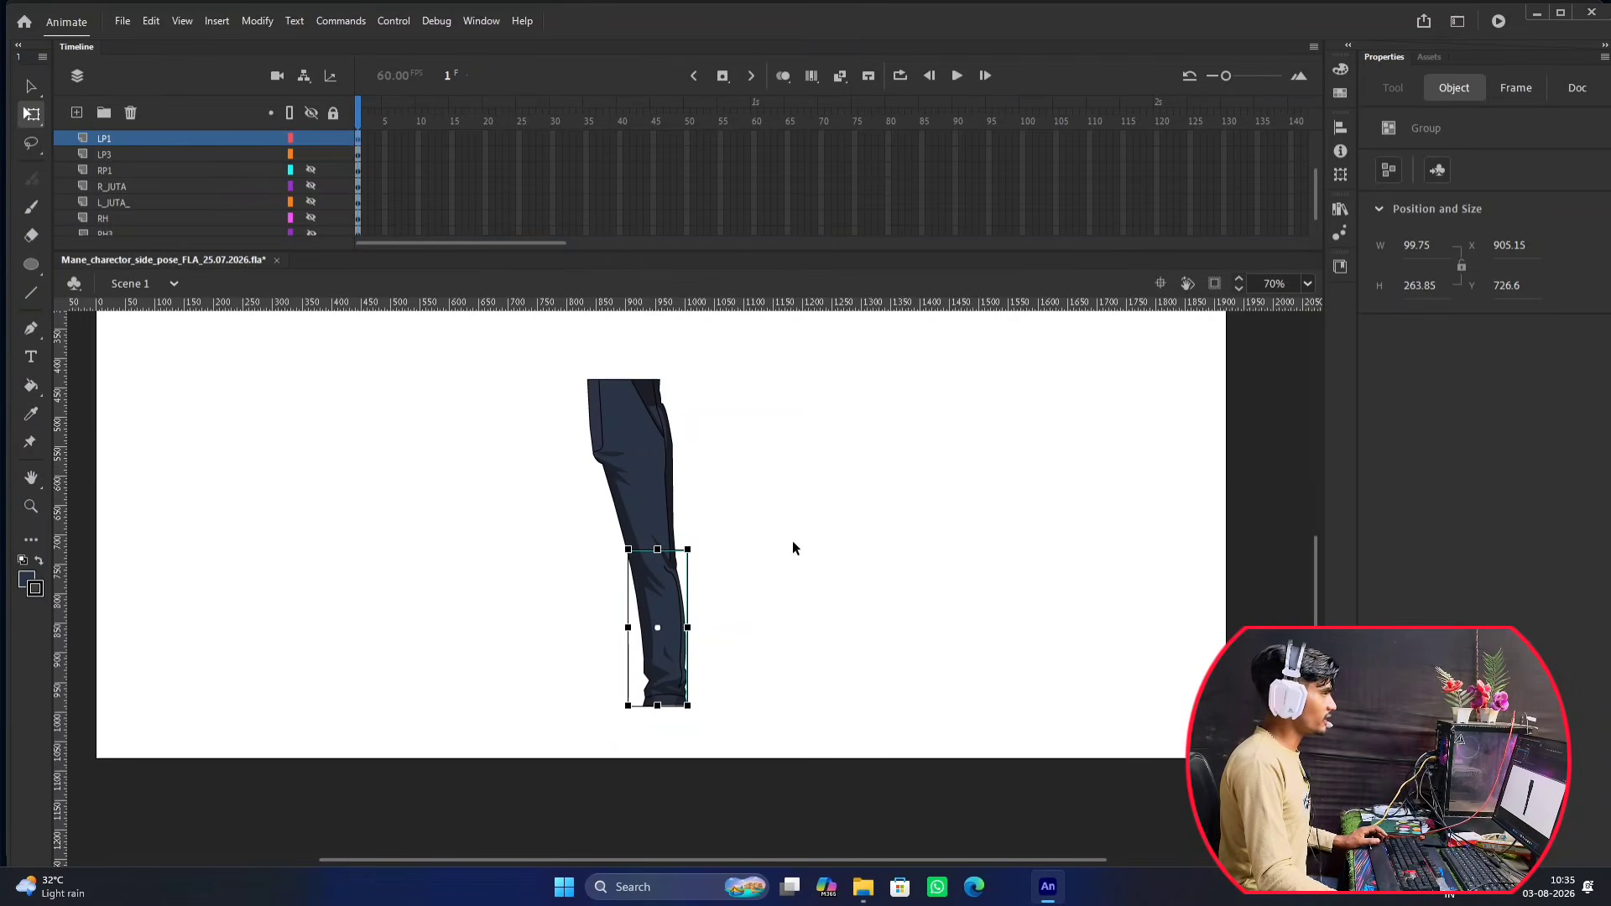
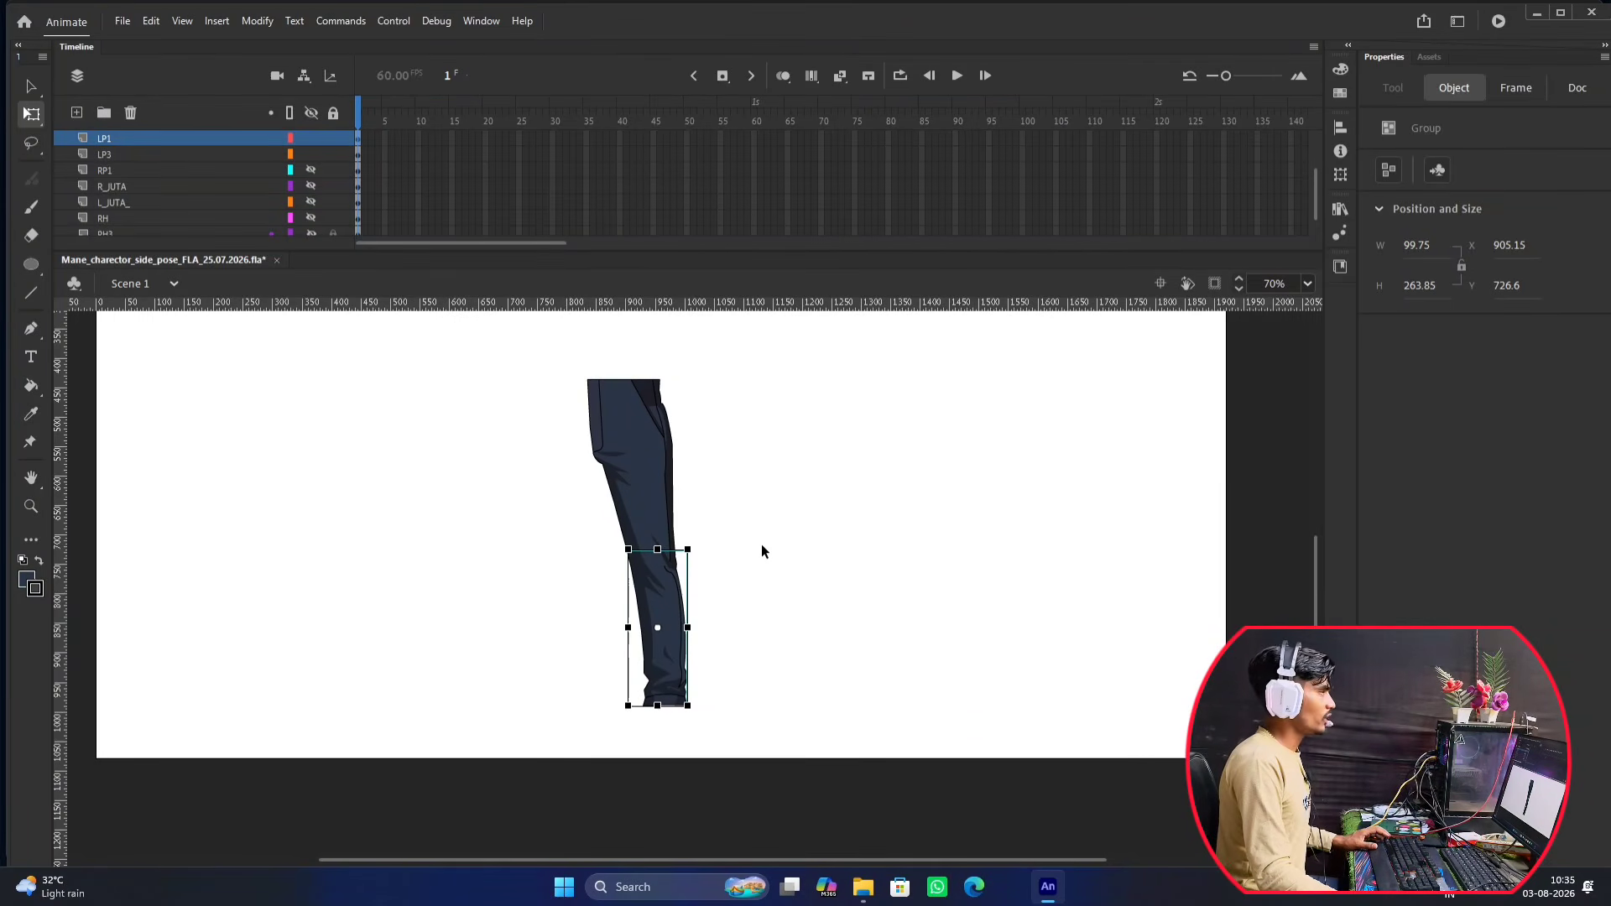
Convert the lower-leg group on layer LP1 to a graphic symbol and move its pivot up to the knee.
click(117, 171)
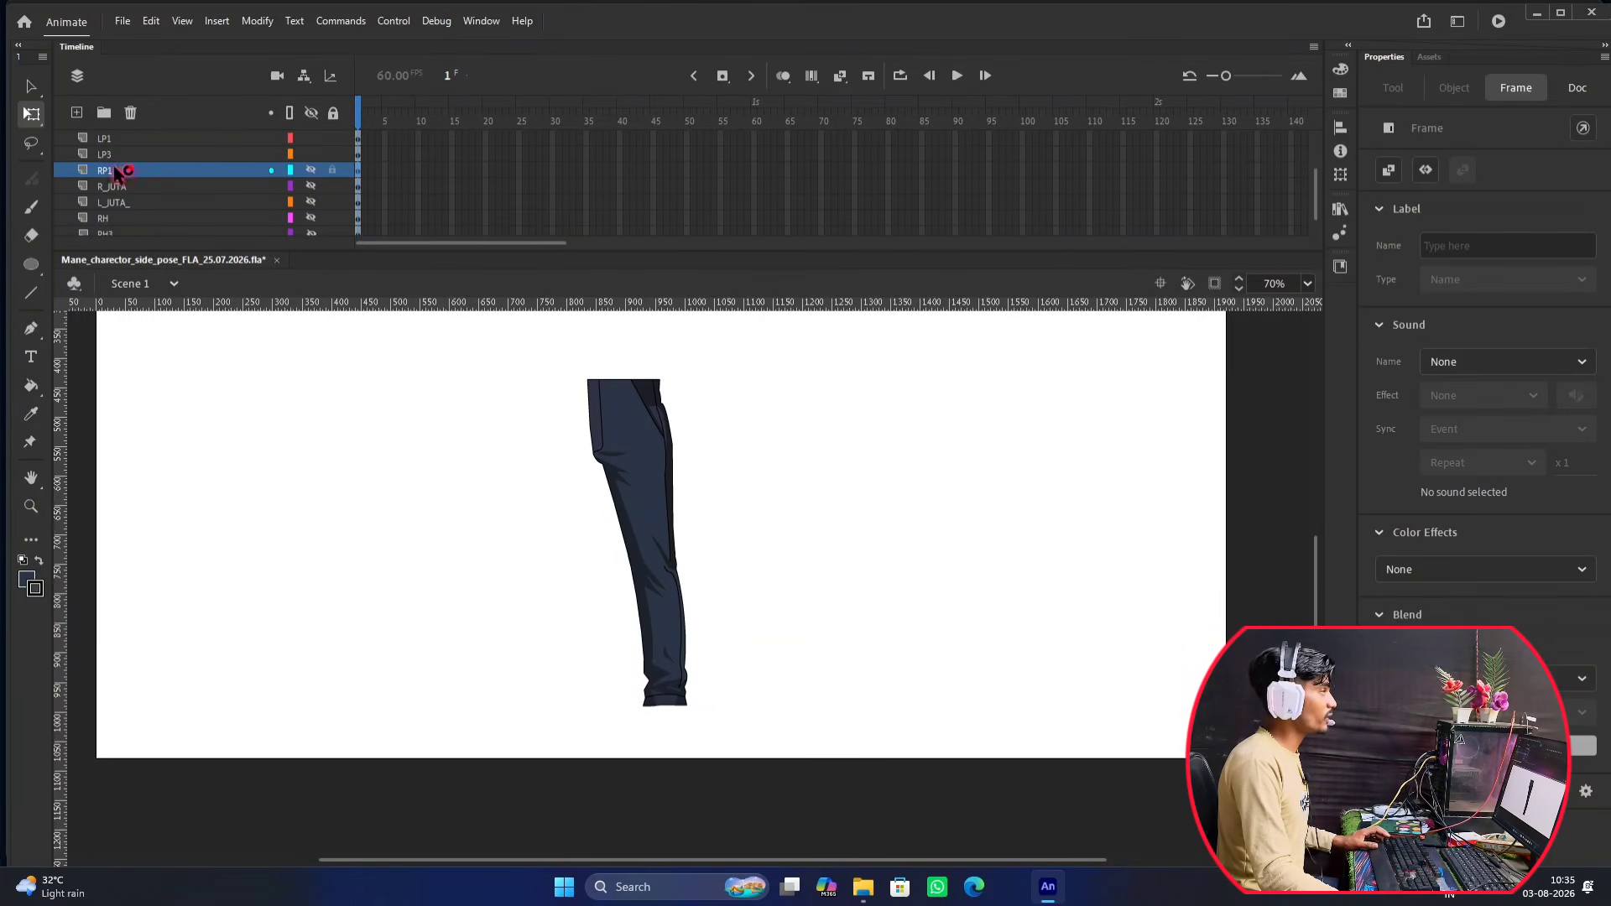
click(168, 139)
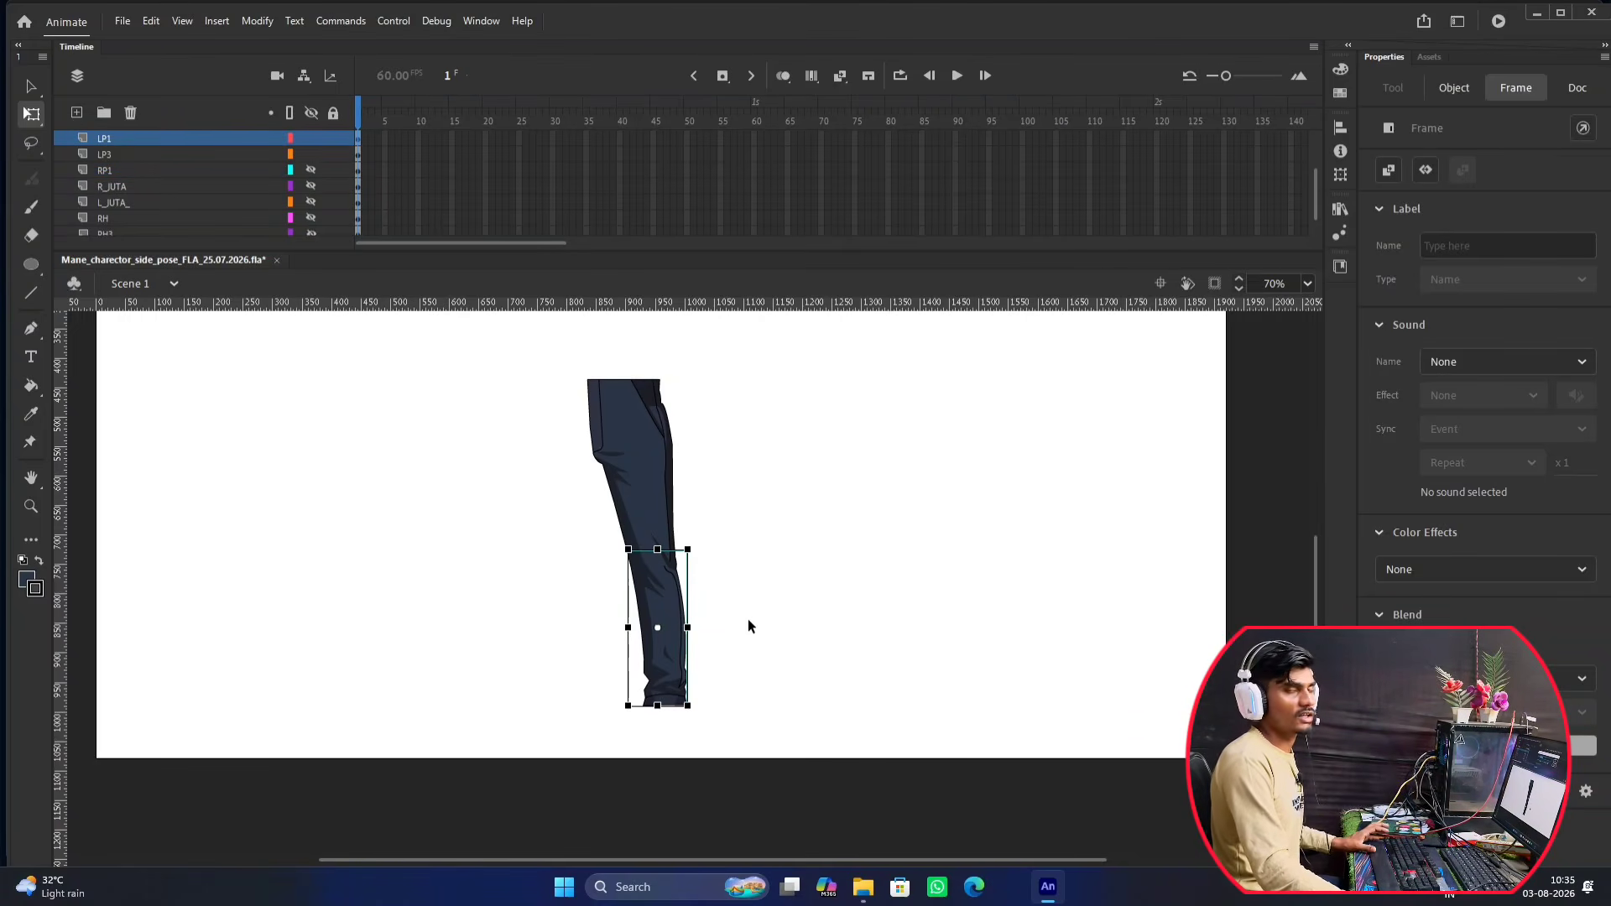
key(F8)
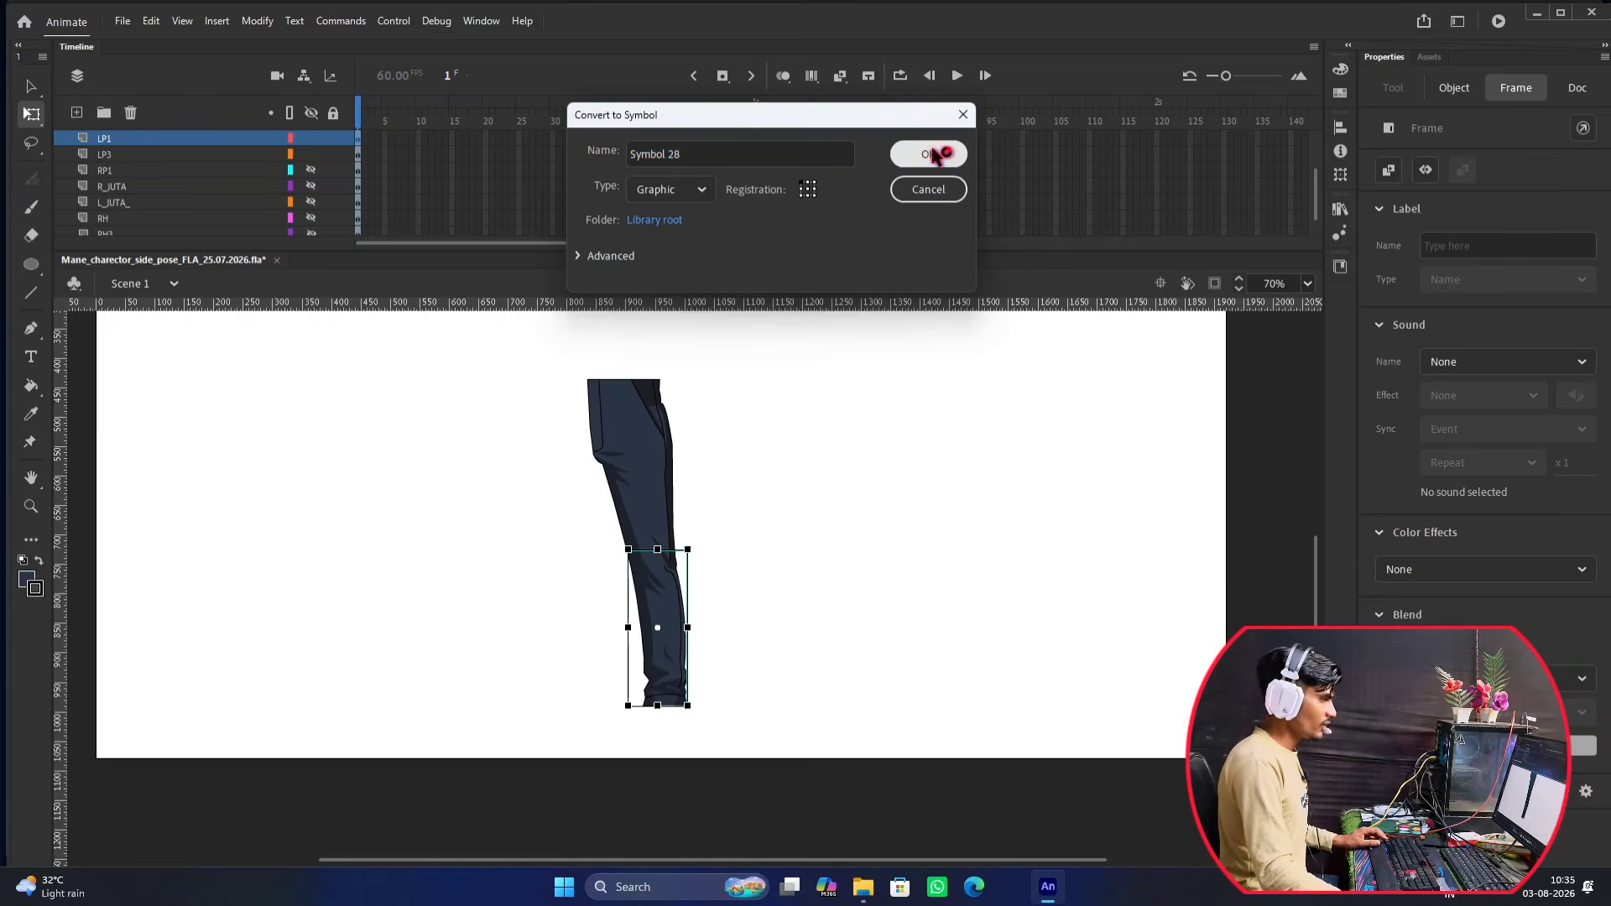
click(941, 153)
scroll(663, 684, up, 5)
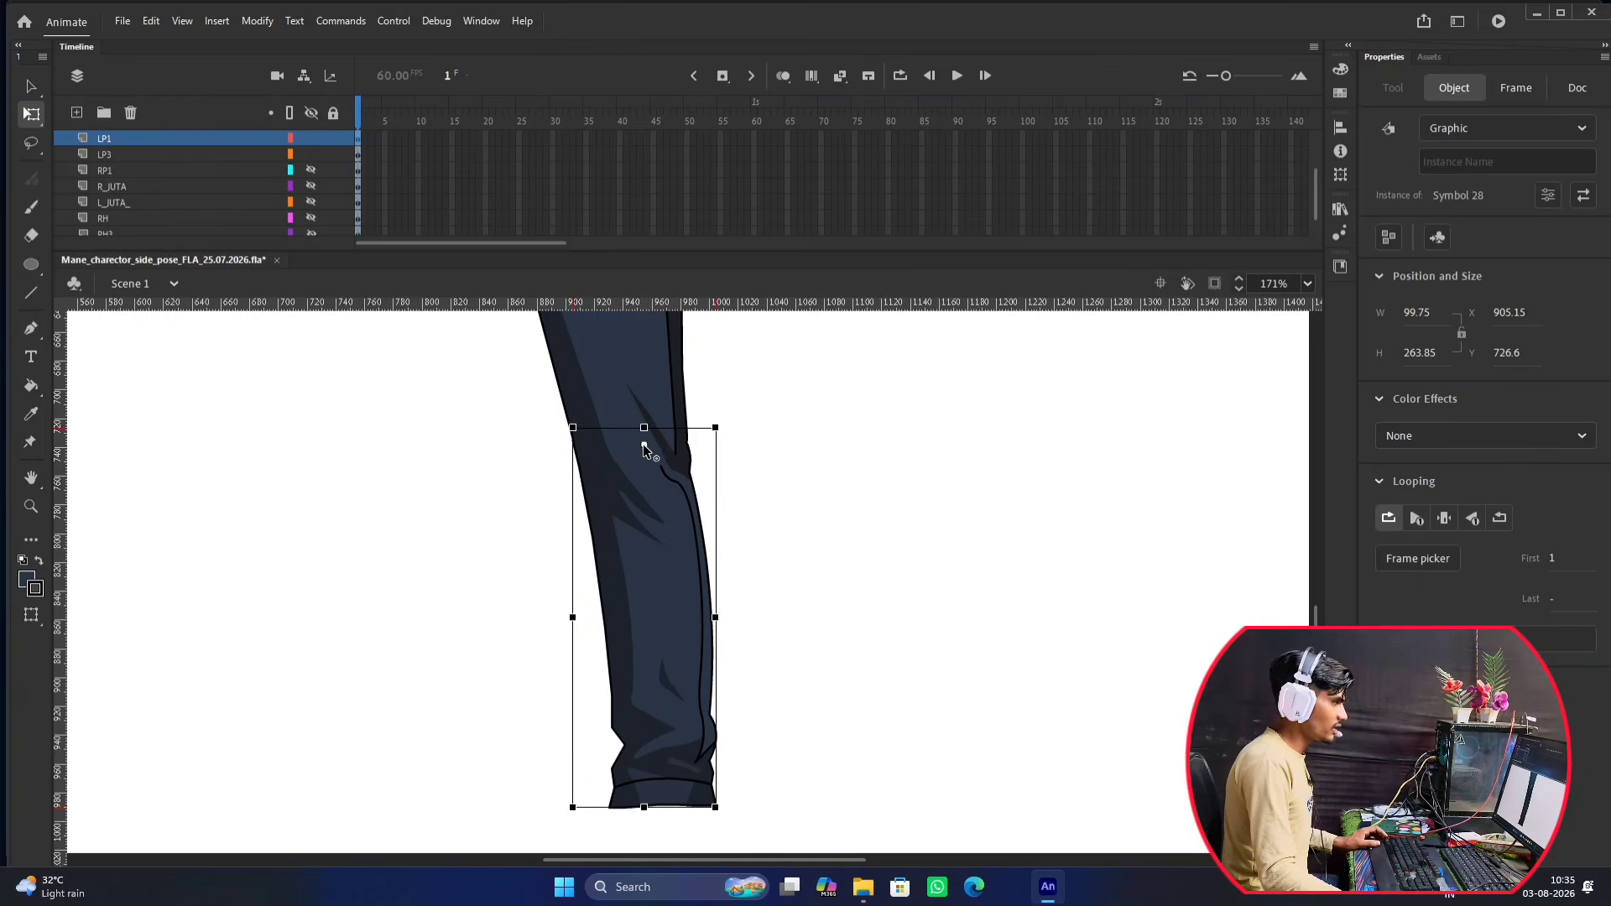
drag(628, 437, 638, 435)
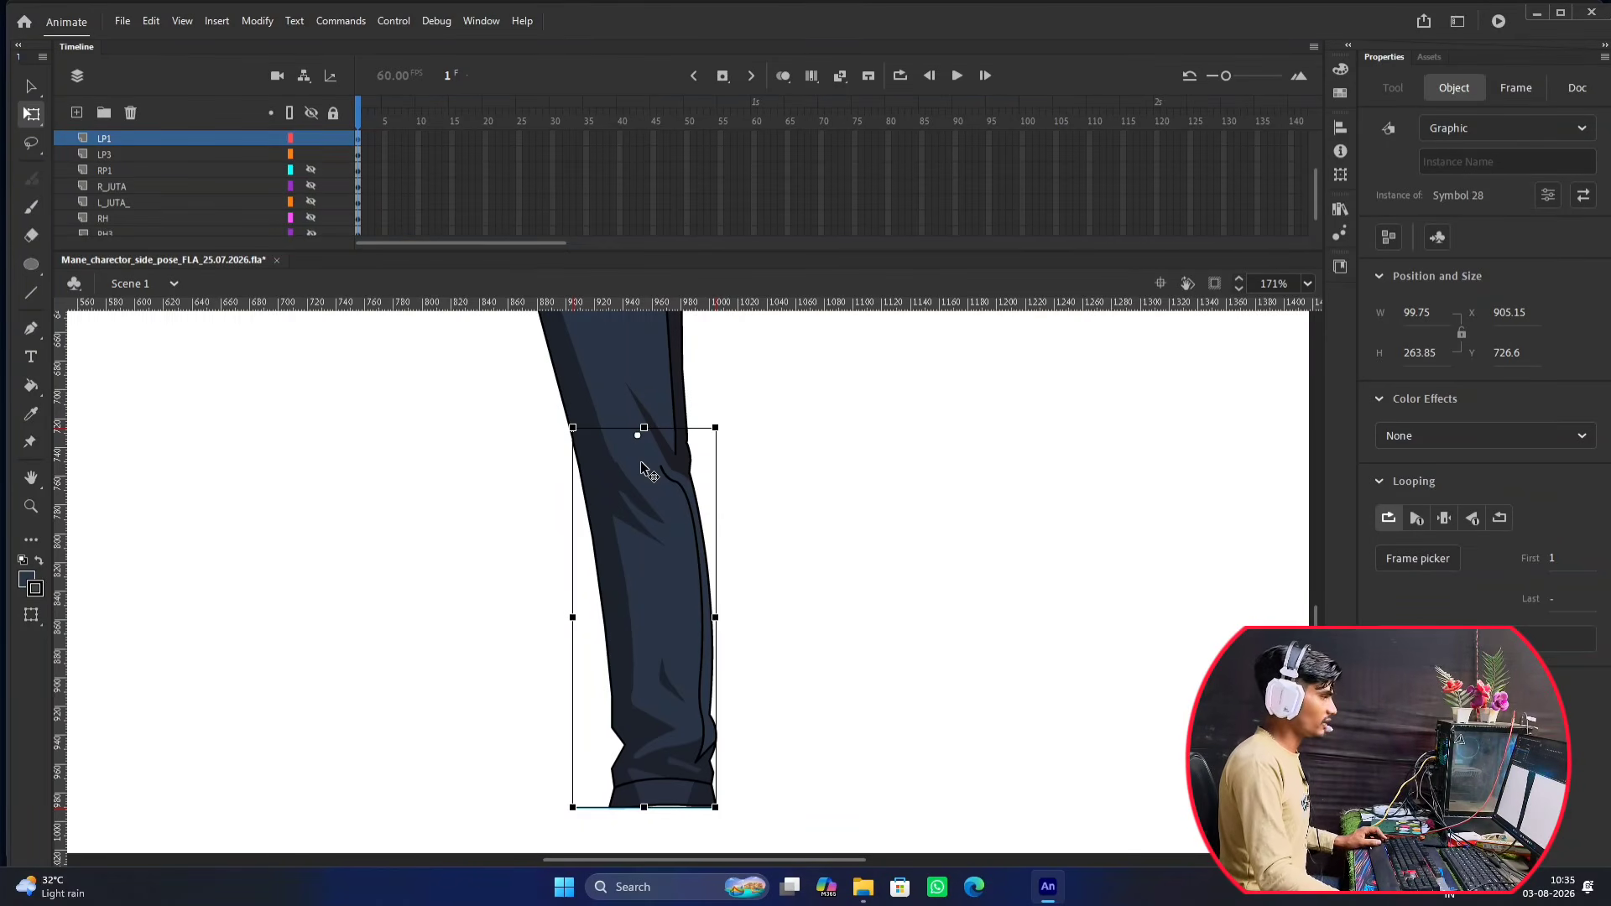
Examine the knee joint and the pivot placement of the lower leg from close up and in full view.
scroll(641, 461, down, 3)
scroll(655, 527, up, 2)
scroll(642, 495, up, 2)
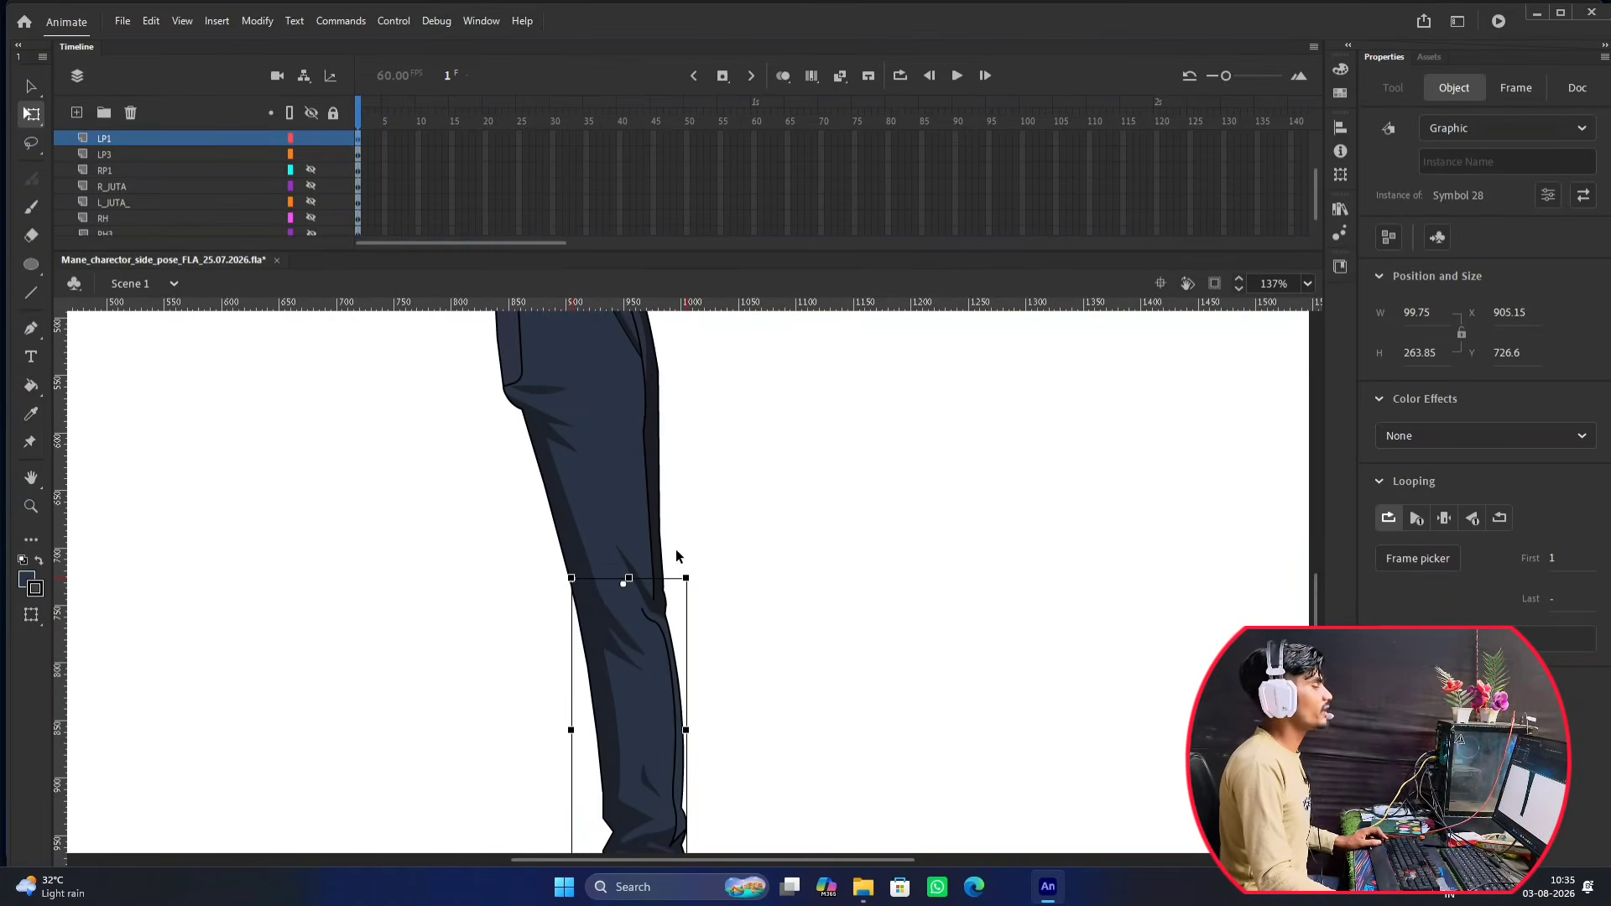
scroll(621, 503, up, 2)
scroll(628, 471, down, 2)
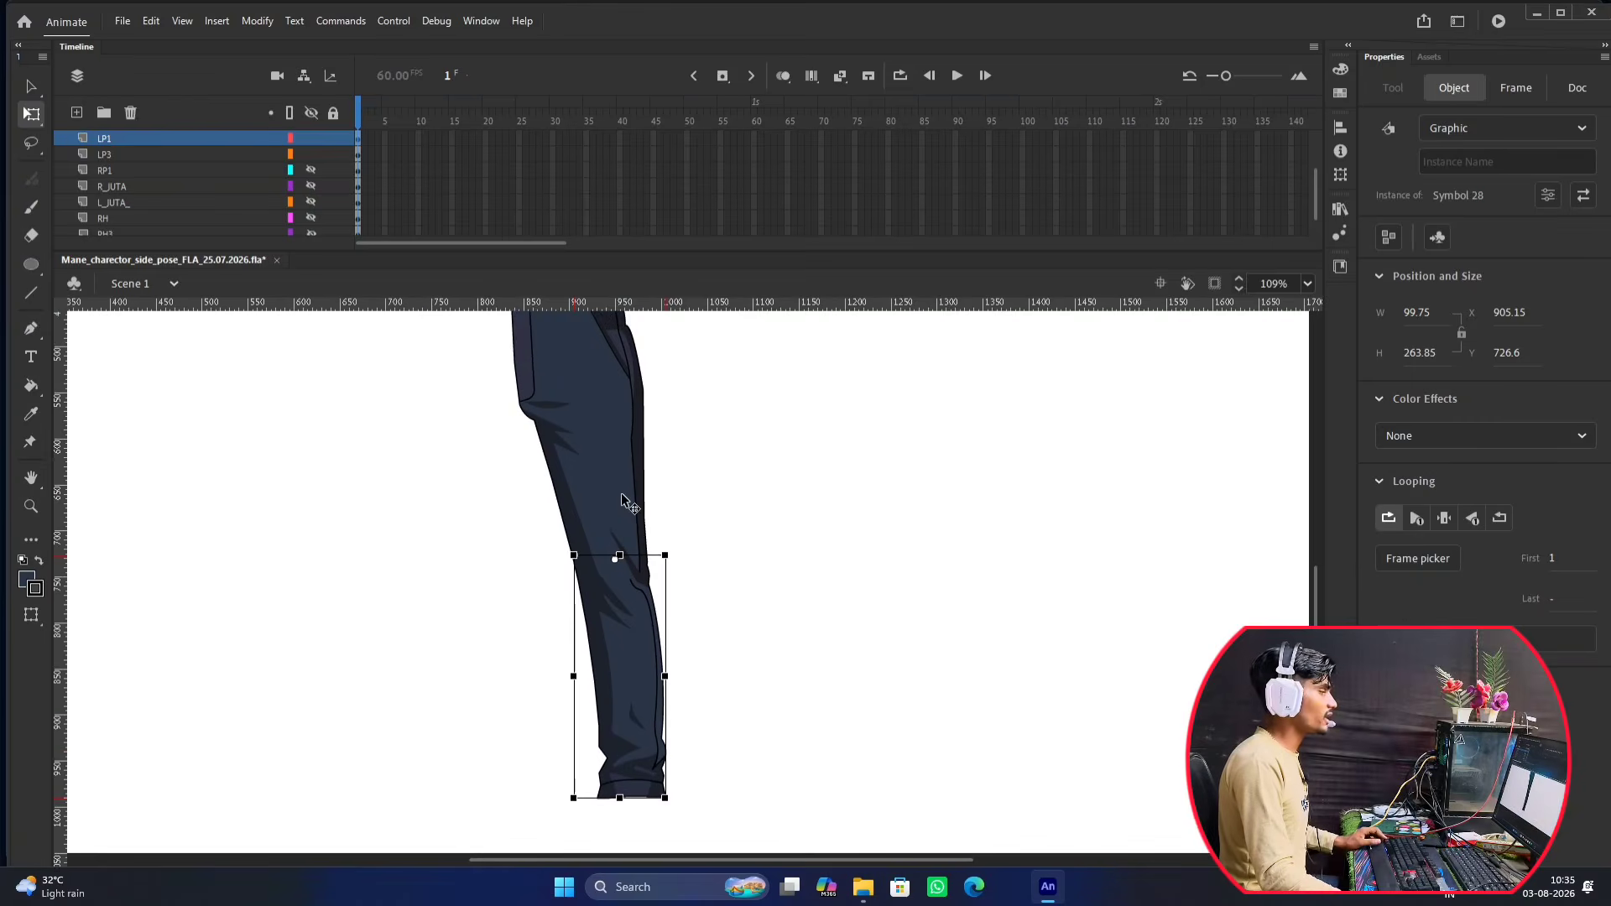
scroll(621, 492, down, 3)
scroll(648, 487, up, 2)
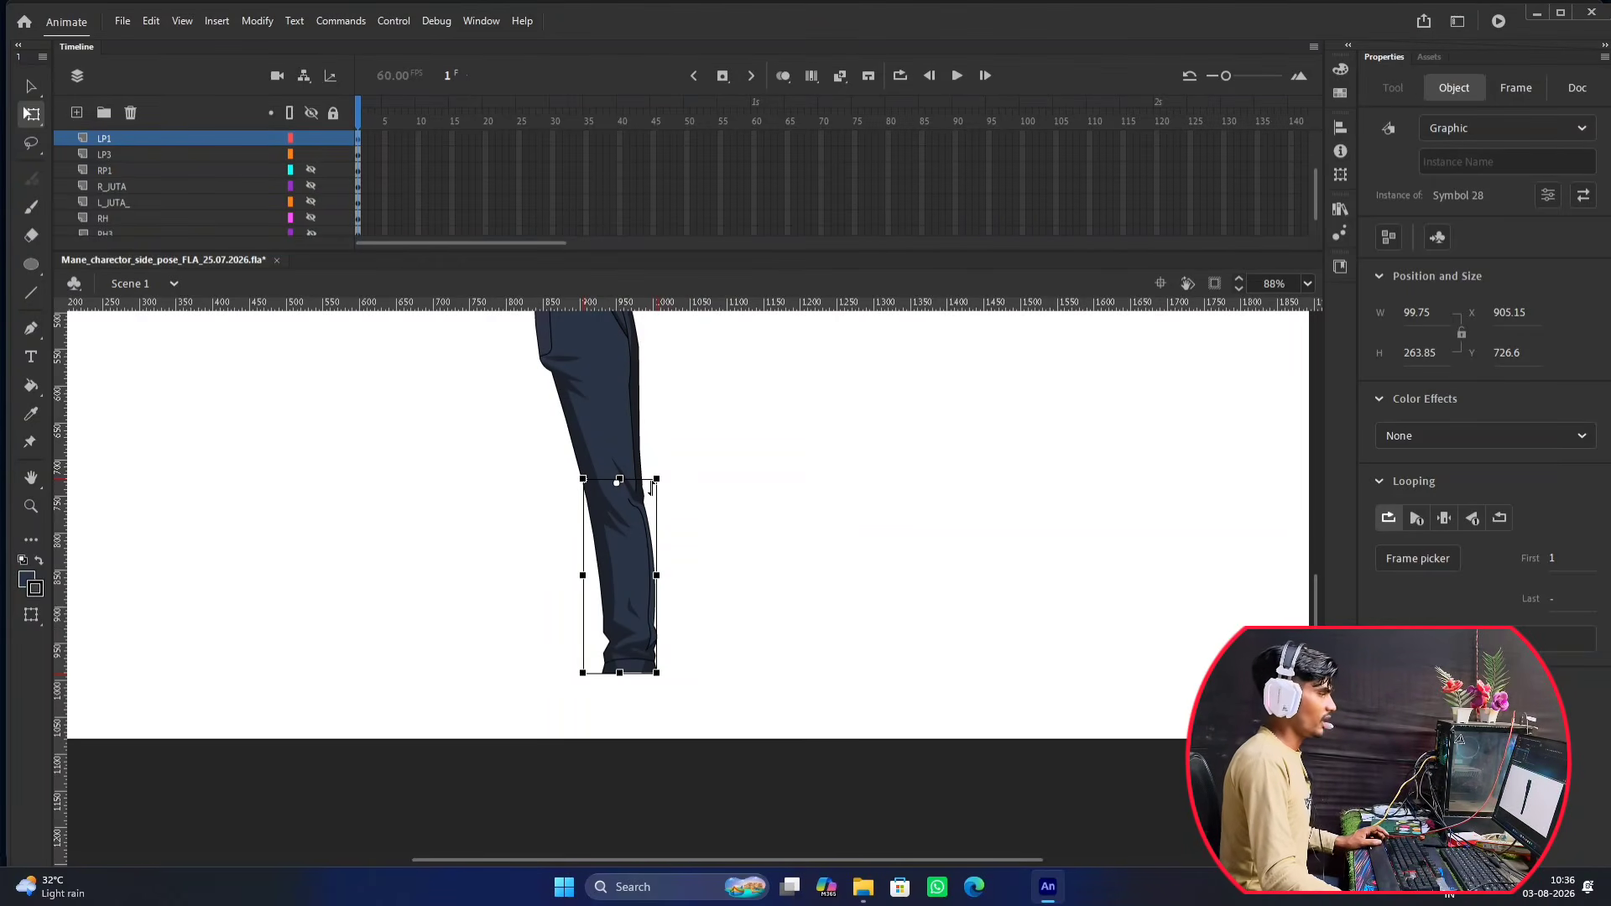
scroll(672, 458, down, 1)
scroll(651, 532, up, 6)
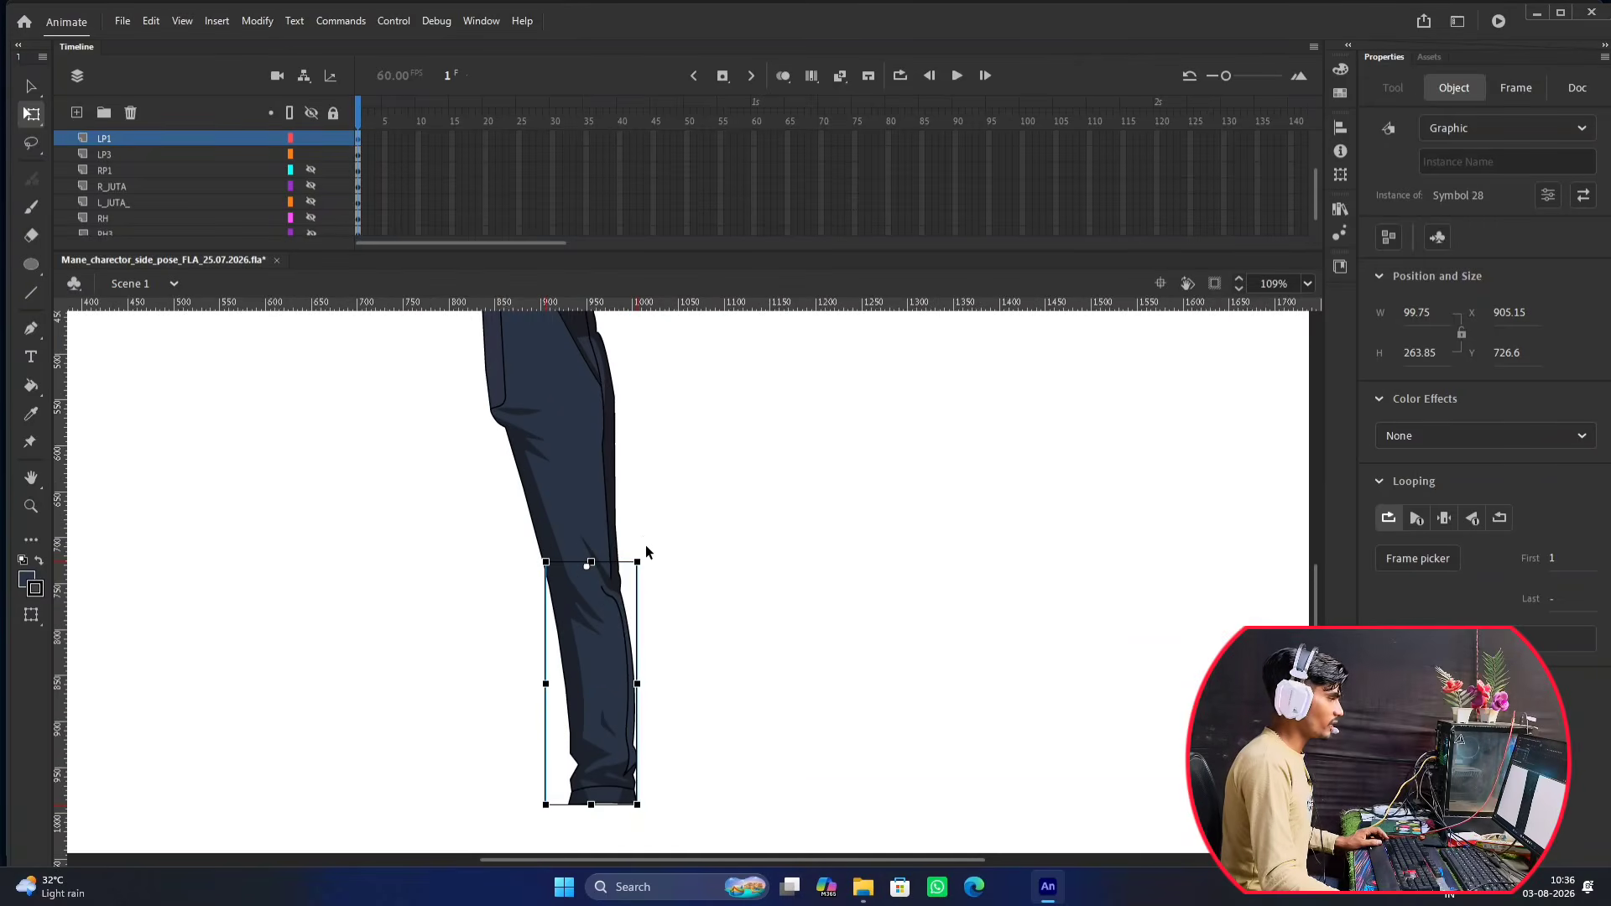
scroll(744, 482, down, 5)
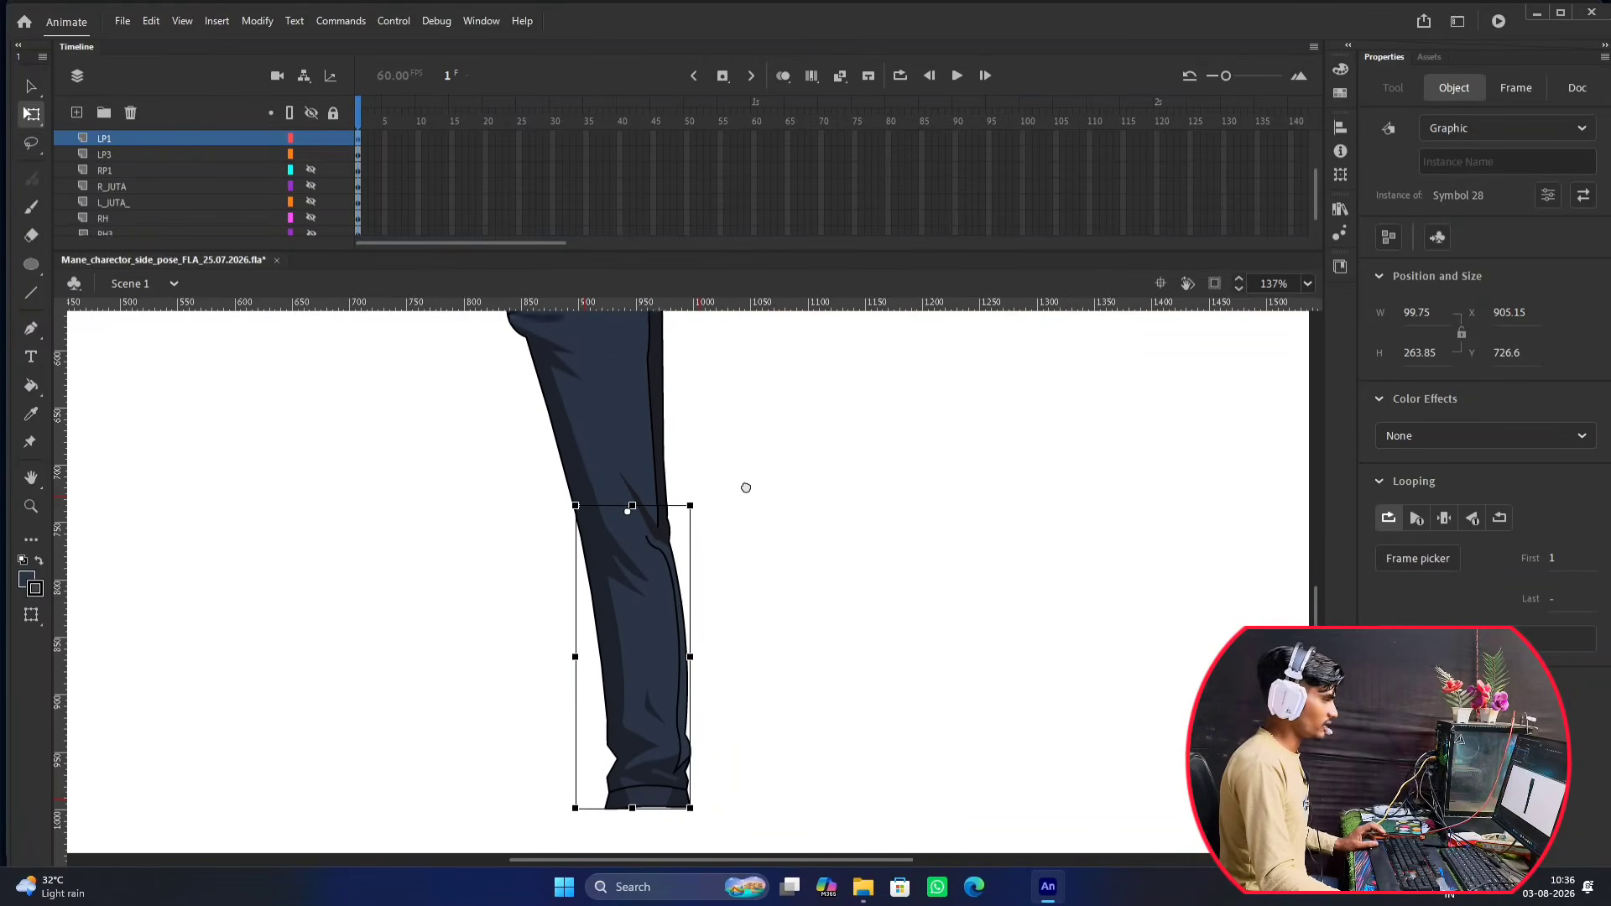
scroll(726, 527, down, 1)
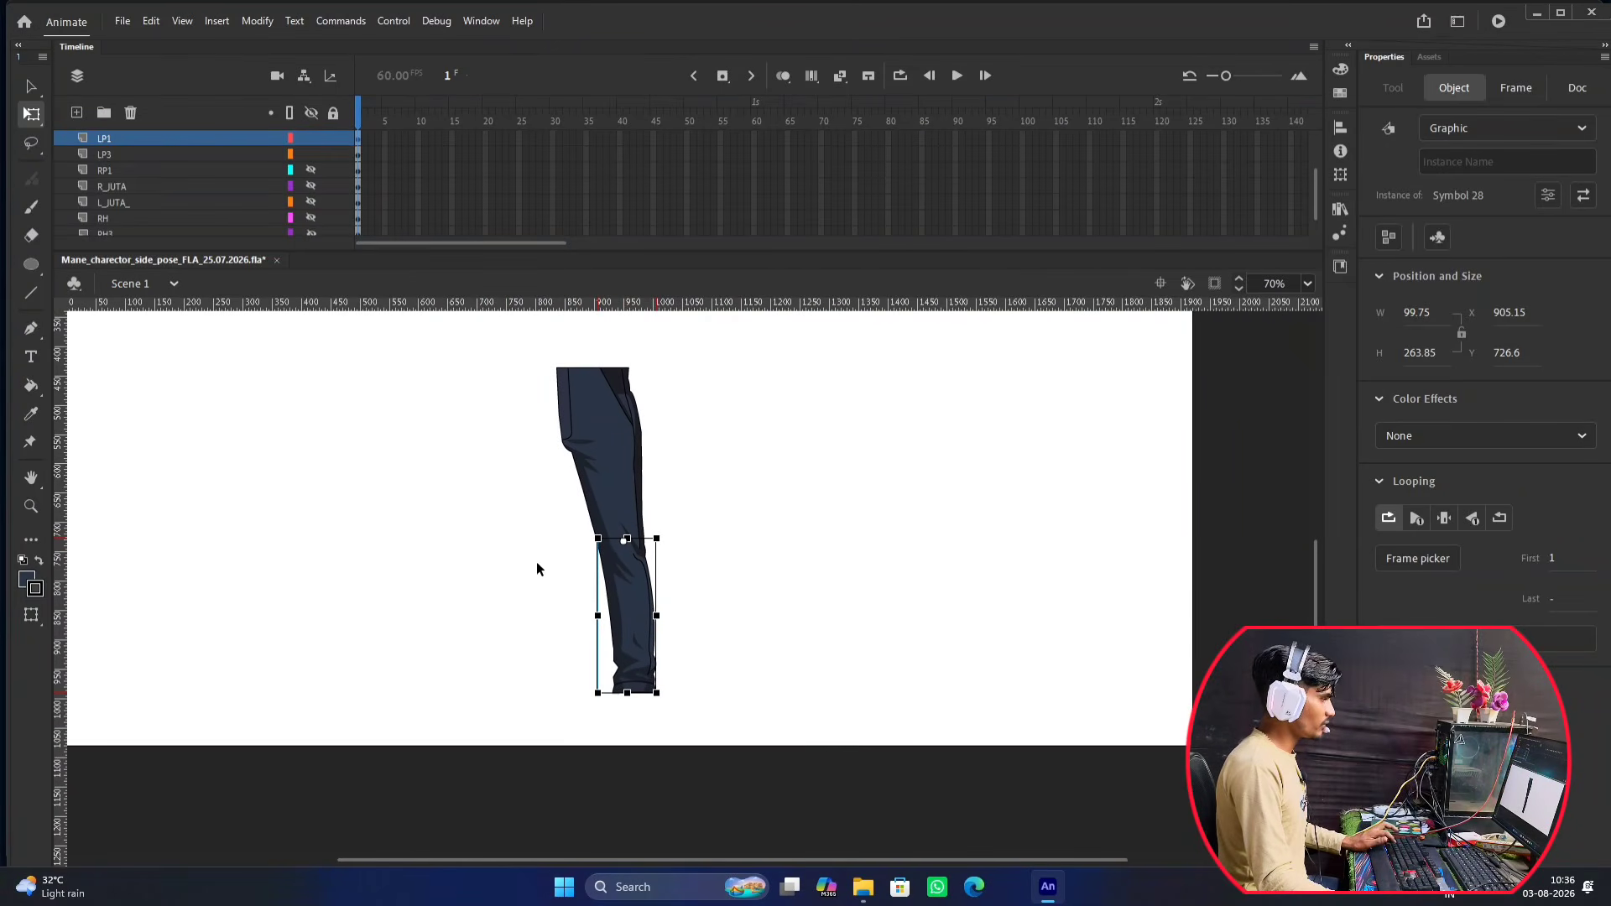
Undo the lower-leg edits, from its symbol conversion back to before layer LP1 was moved above LP3.
key(ctrl+b)
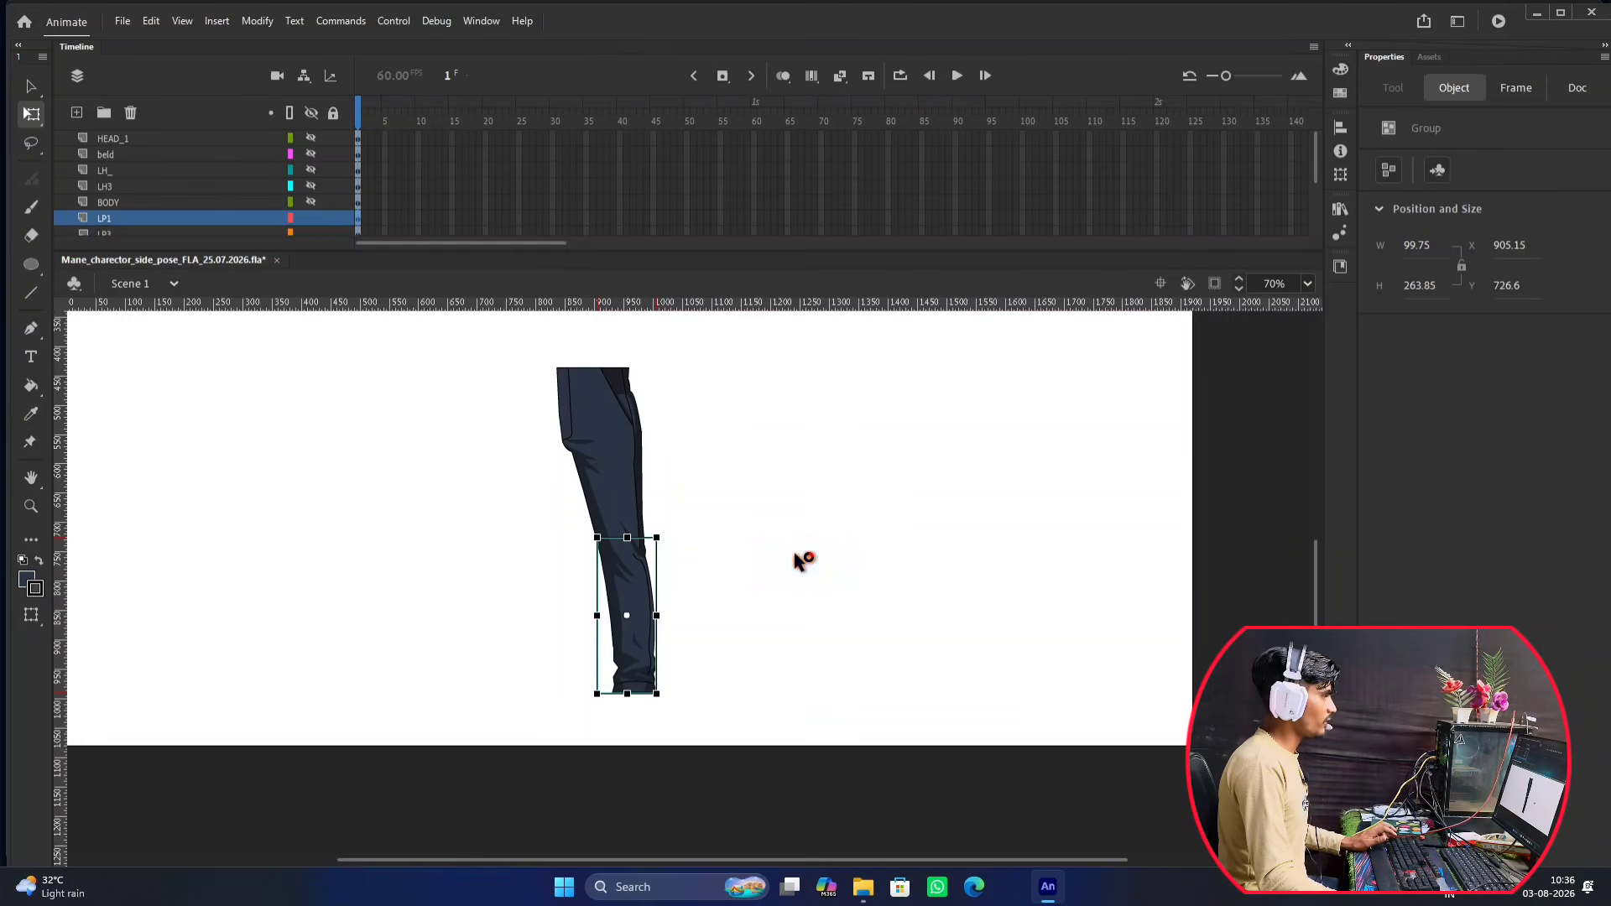
key(Right)
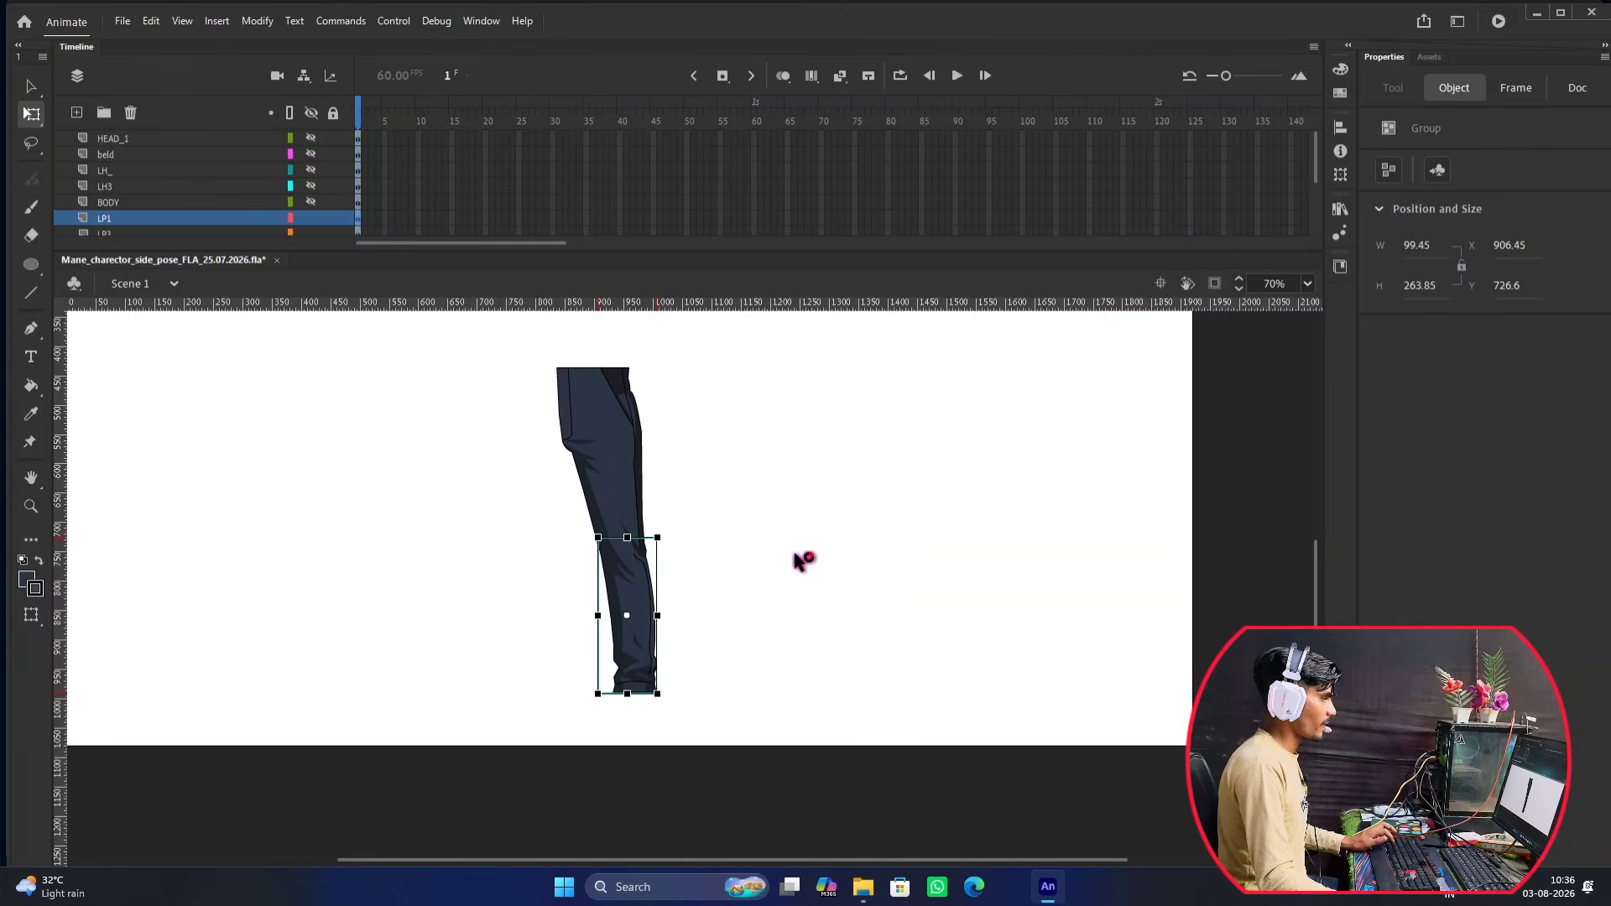
click(803, 560)
key(ctrl+a)
key(Right)
key(Right)
key(Right)
key(Right)
key(Up)
key(Up)
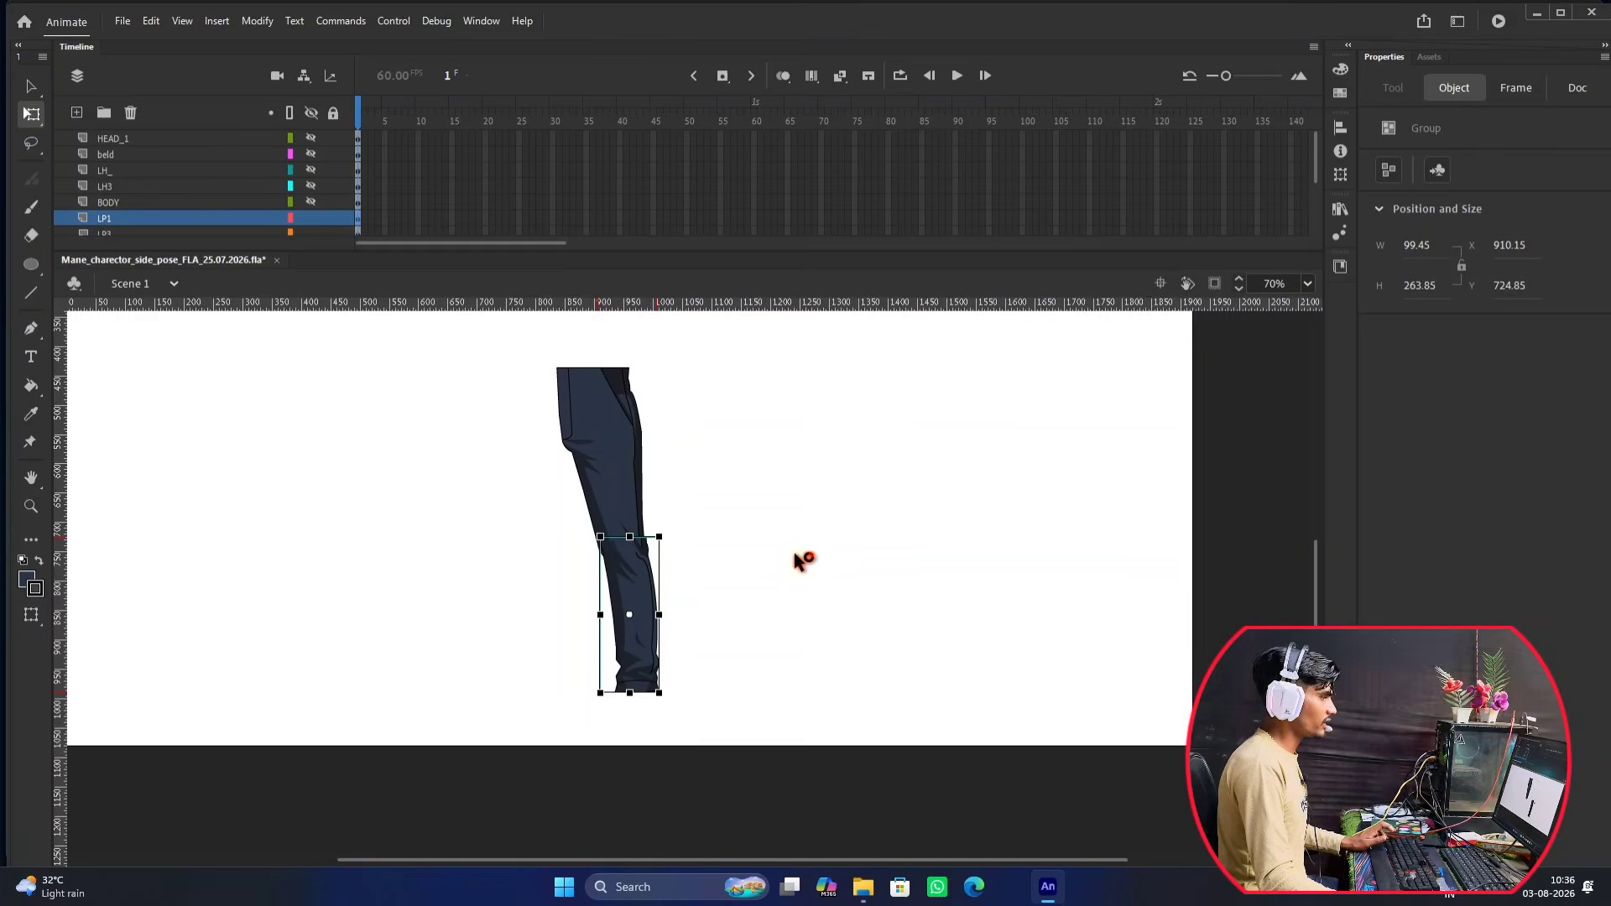
key(shift+Right)
key(shift+Right)
key(shift+Right)
key(shift+Right)
key(shift+Right)
key(shift+Right)
key(shift+Right)
key(shift+Right)
key(shift+Right)
key(shift+Right)
key(shift+Right)
key(shift+Right)
key(shift+Right)
key(shift+Right)
key(shift+Right)
key(shift+Right)
key(shift+Right)
click(794, 553)
key(ctrl+a)
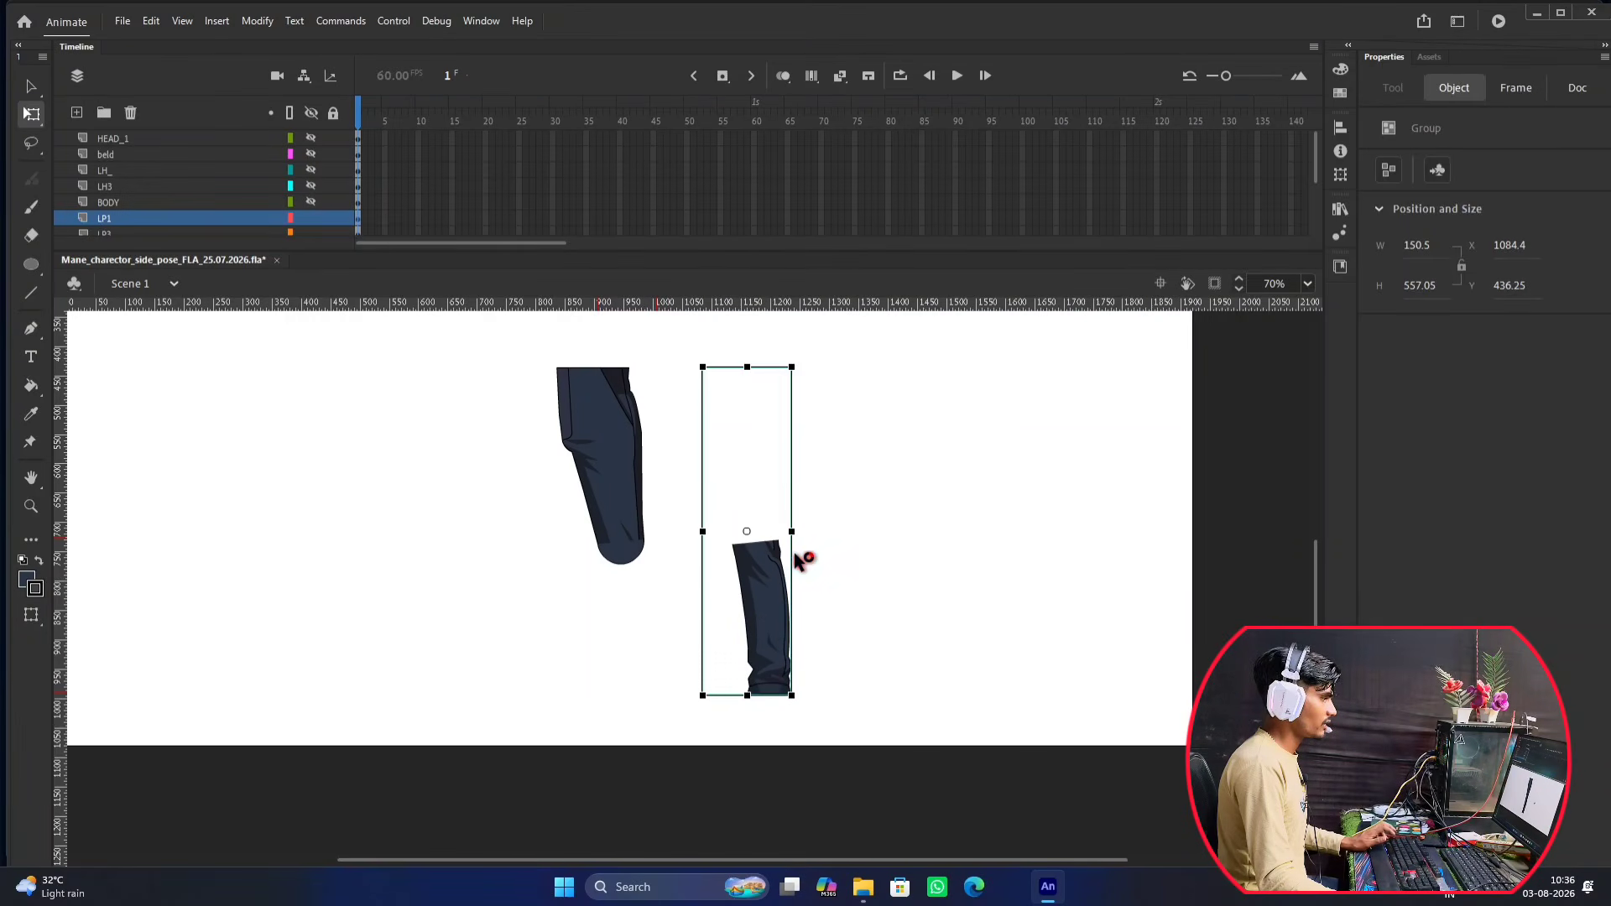
key(shift+Left)
key(shift+Left)
key(shift+Left)
key(shift+Left)
key(shift+Left)
key(shift+Left)
key(shift+Left)
key(shift+Left)
key(shift+Left)
key(shift+Left)
key(shift+Left)
key(shift+Left)
key(shift+Left)
key(shift+Left)
key(shift+Left)
key(shift+Left)
key(shift+Left)
key(shift+Left)
key(shift+Left)
key(shift+Left)
click(796, 557)
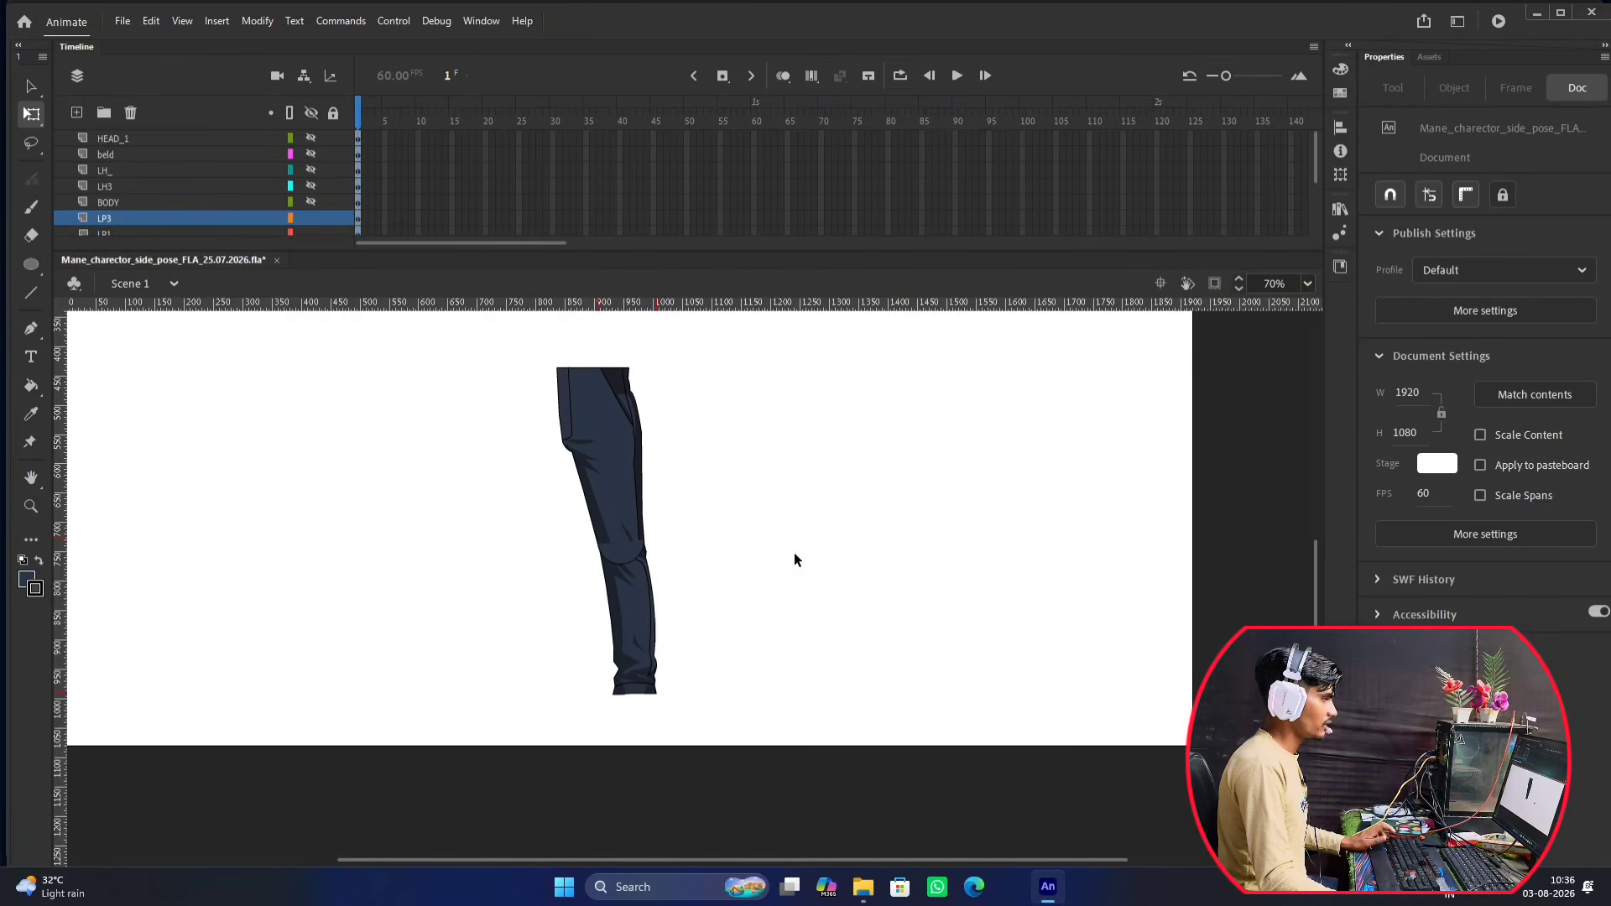
Undo further, until the knee circle at the thigh's lower end has its green outline back and only its fill is selected.
key(ctrl+z)
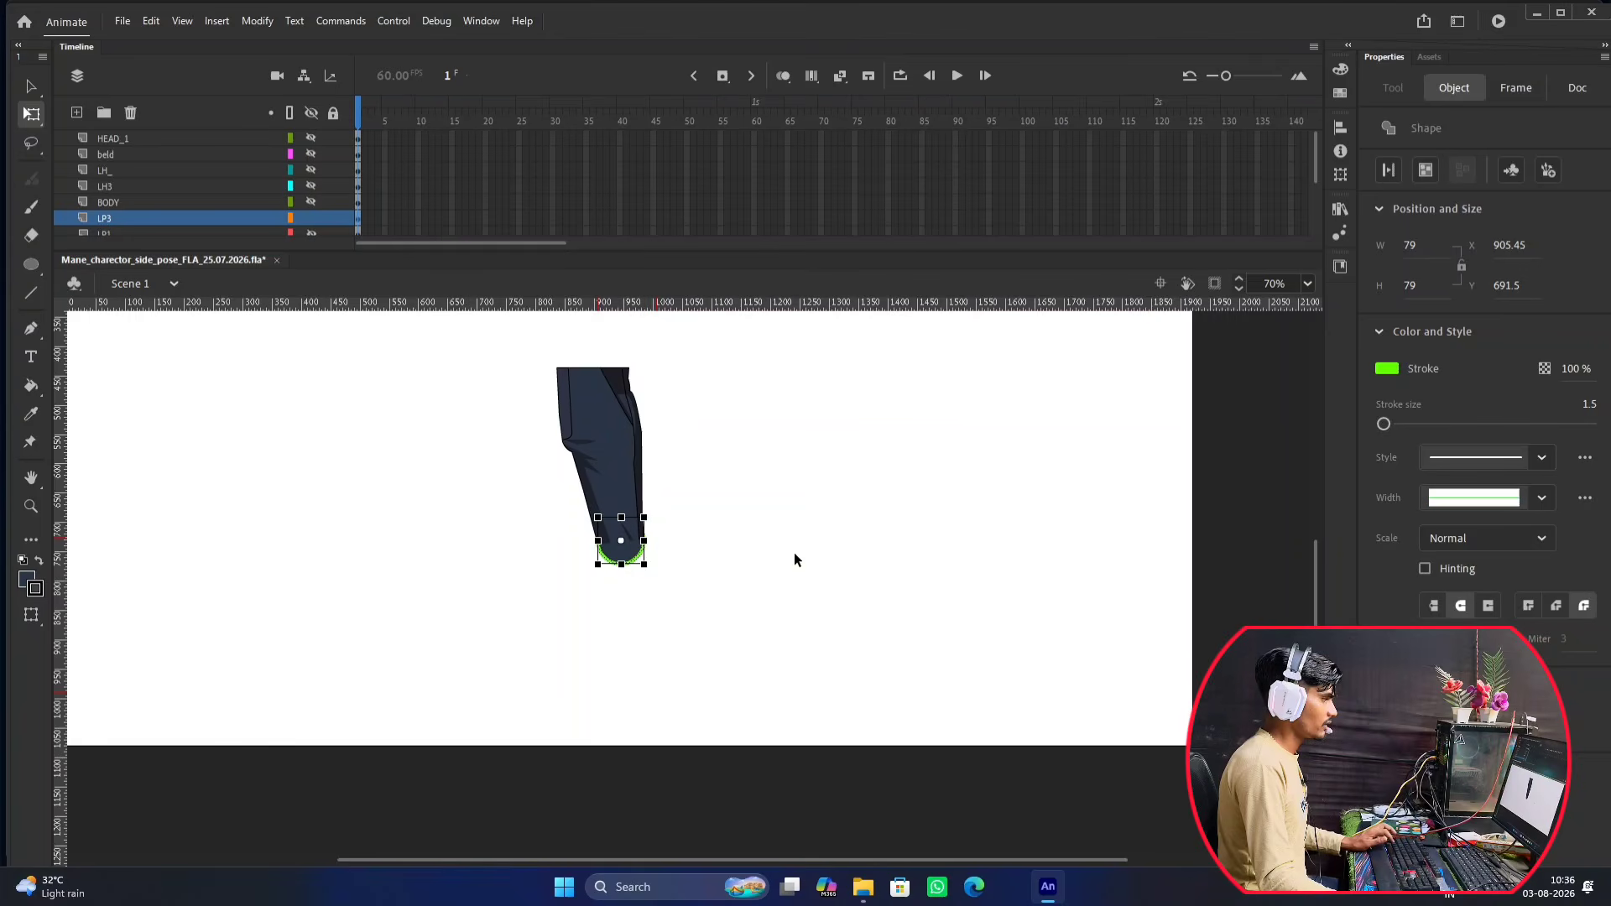
click(795, 554)
key(ctrl+z)
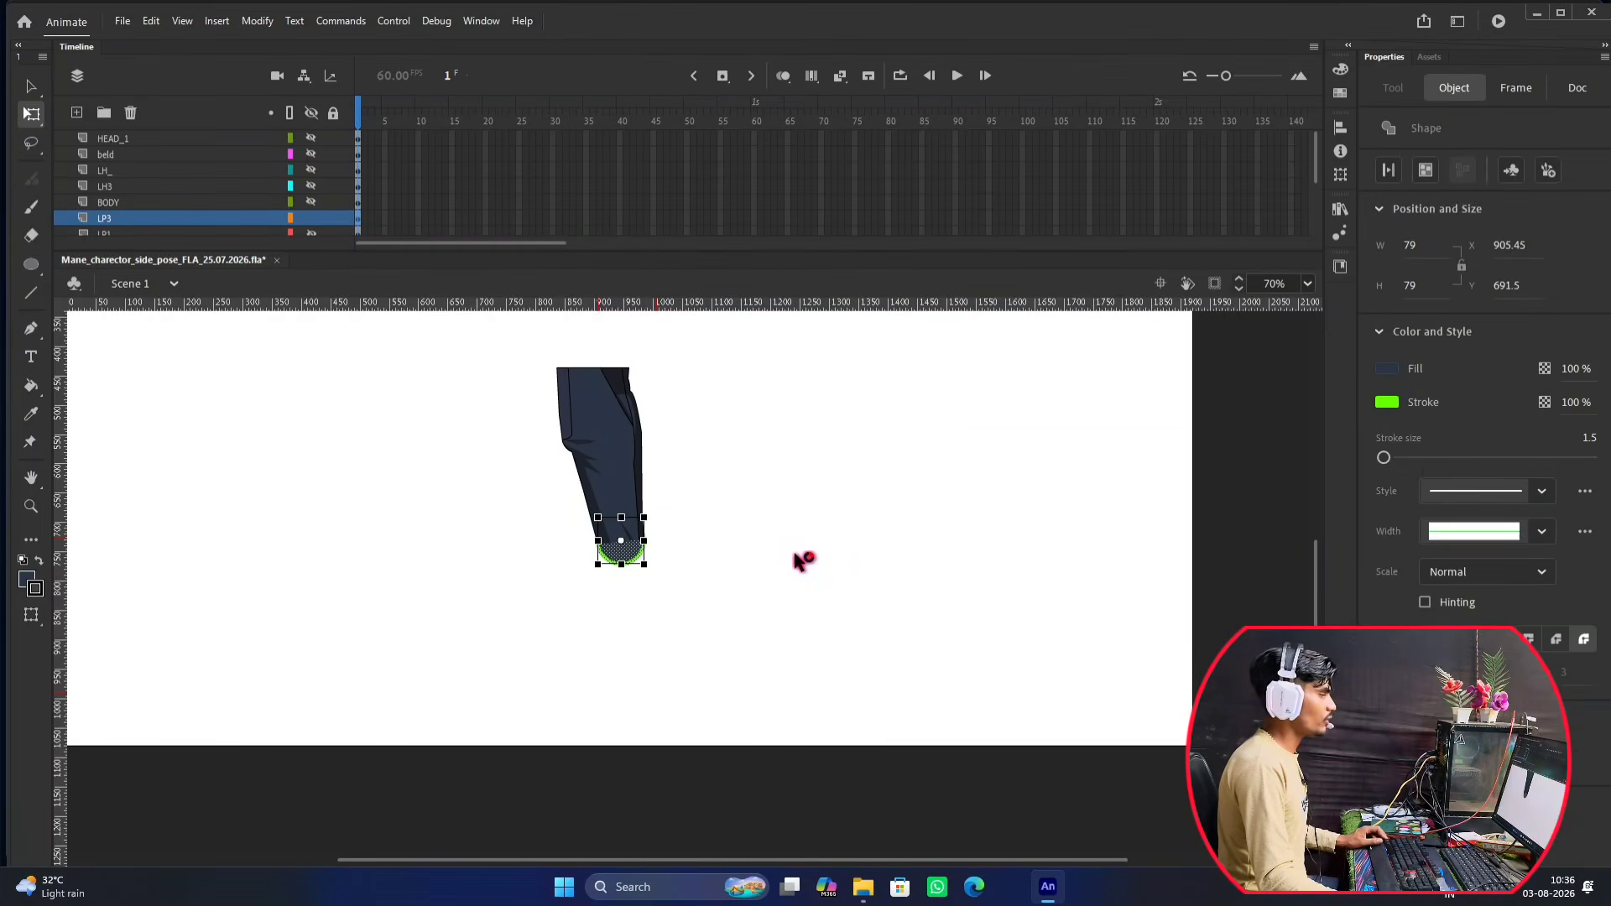
key(ctrl+z)
Set the stroke colour of the knee circle's outline at the thigh's lower end to black (#000000) and deselect it.
scroll(677, 597, up, 6)
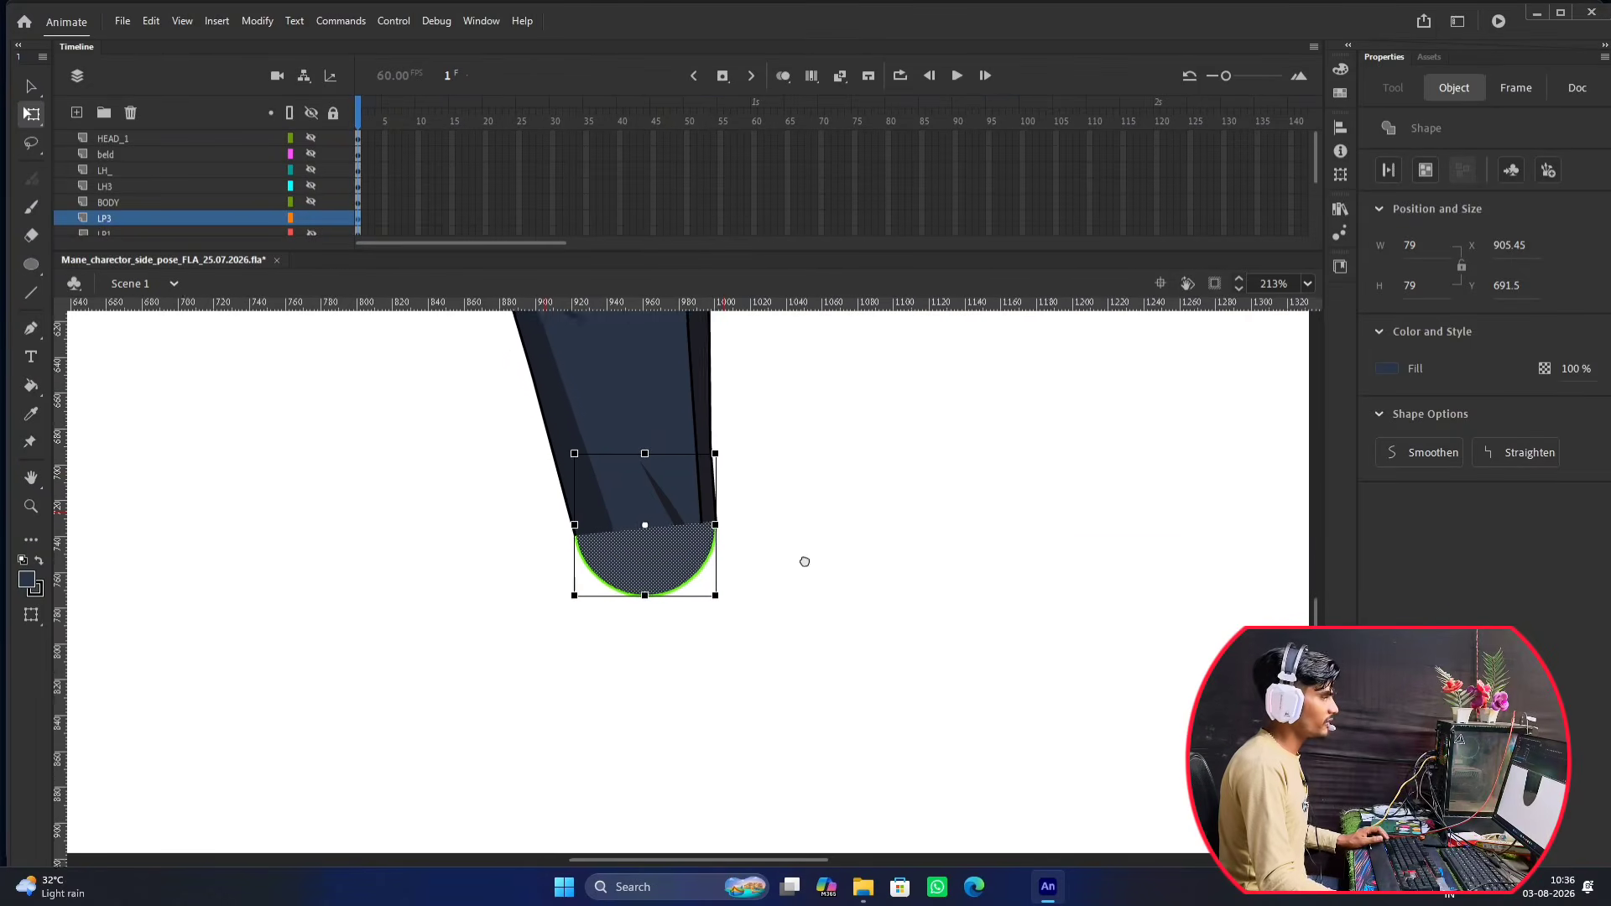
scroll(839, 554, up, 3)
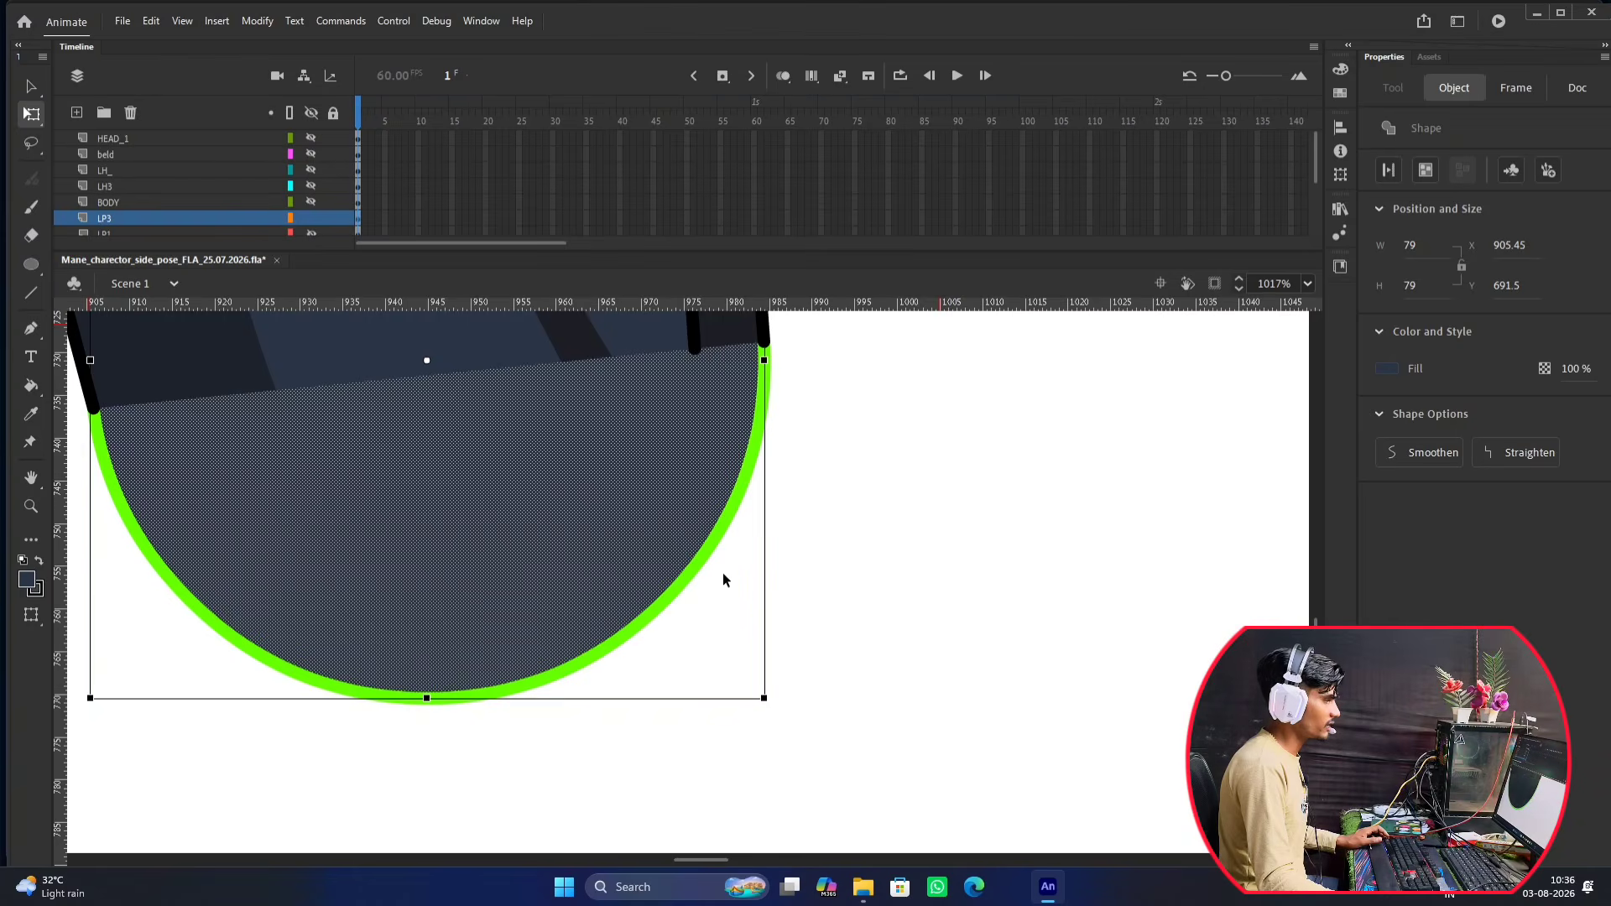
click(722, 528)
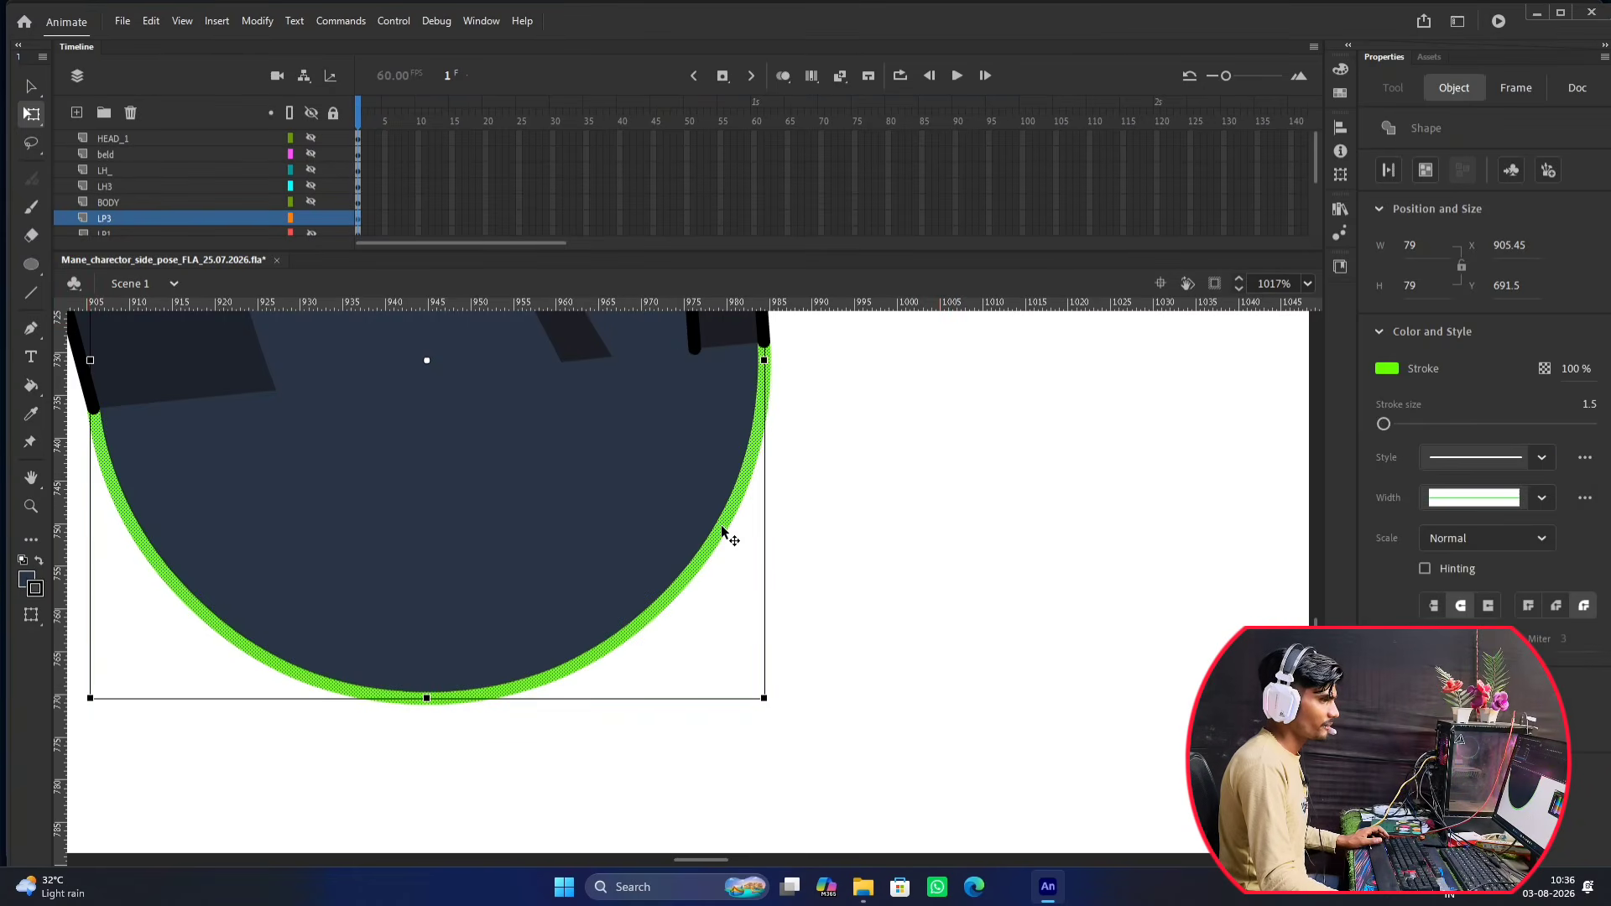
click(1387, 368)
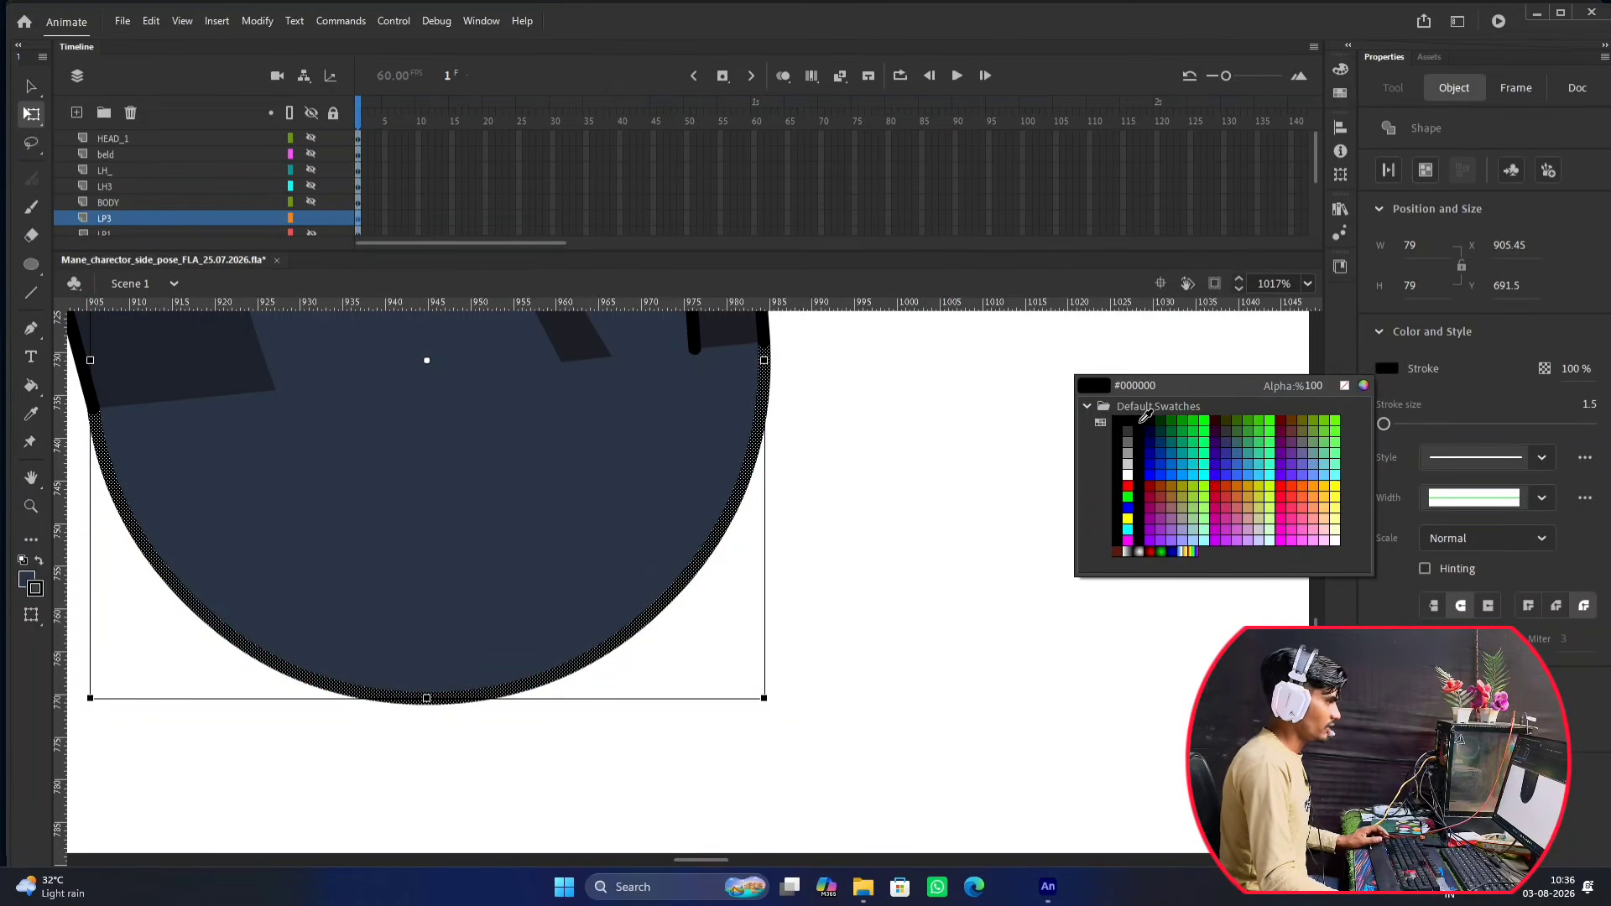
click(1295, 421)
click(1036, 486)
scroll(686, 519, down, 3)
scroll(686, 516, up, 2)
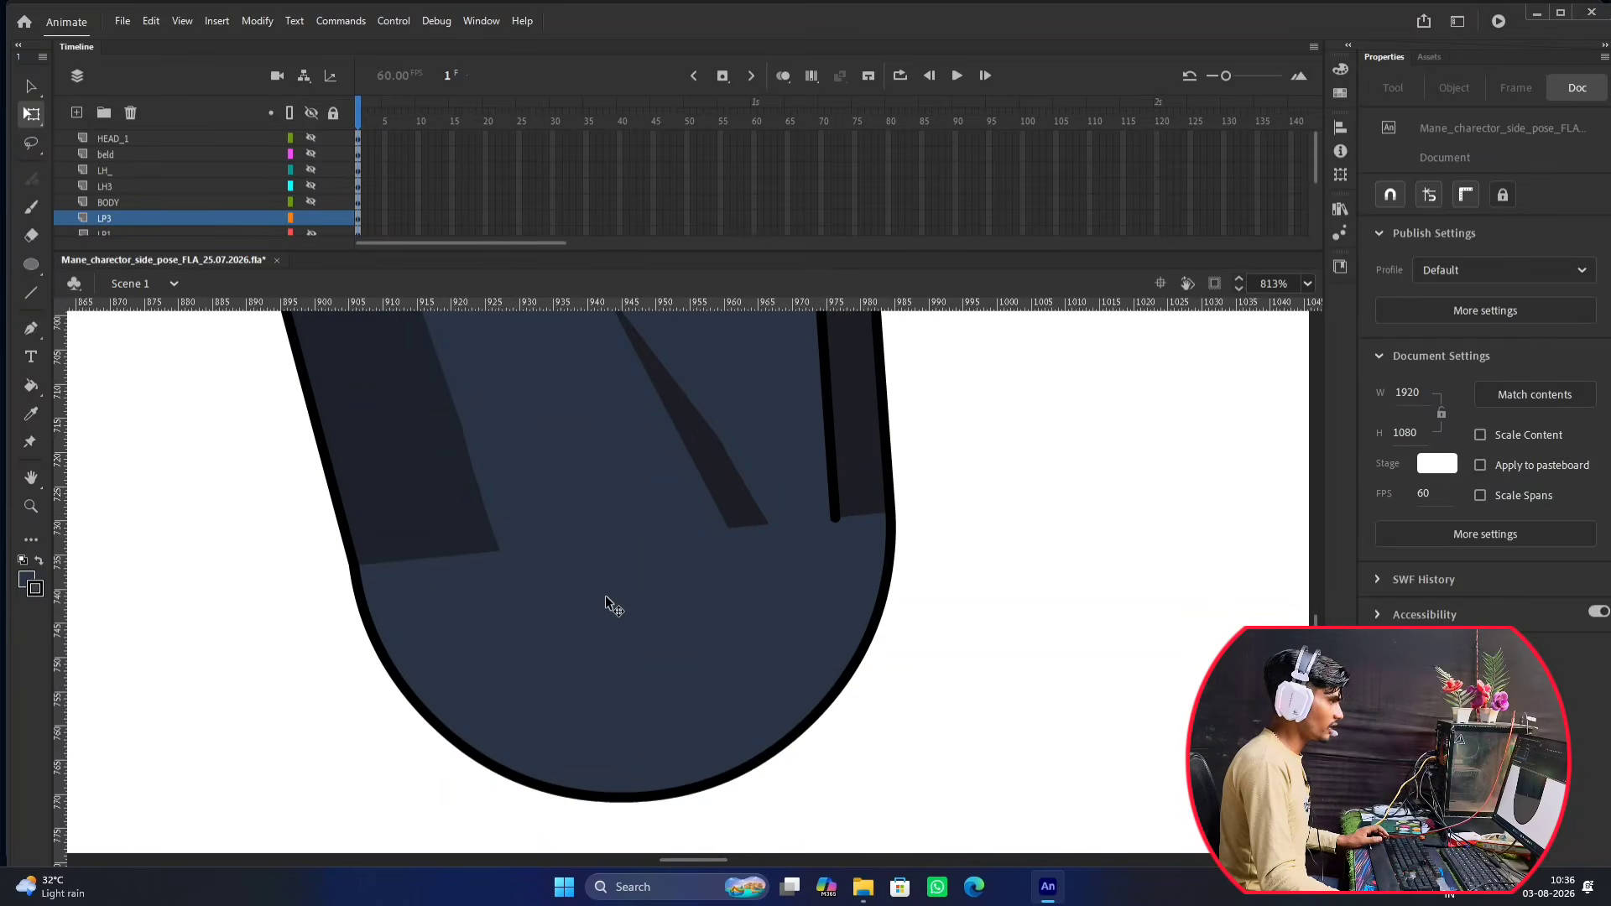
Place a horizontal and a vertical guide crossing at the centre of the thigh's knee circle.
click(612, 604)
drag(693, 305, 602, 529)
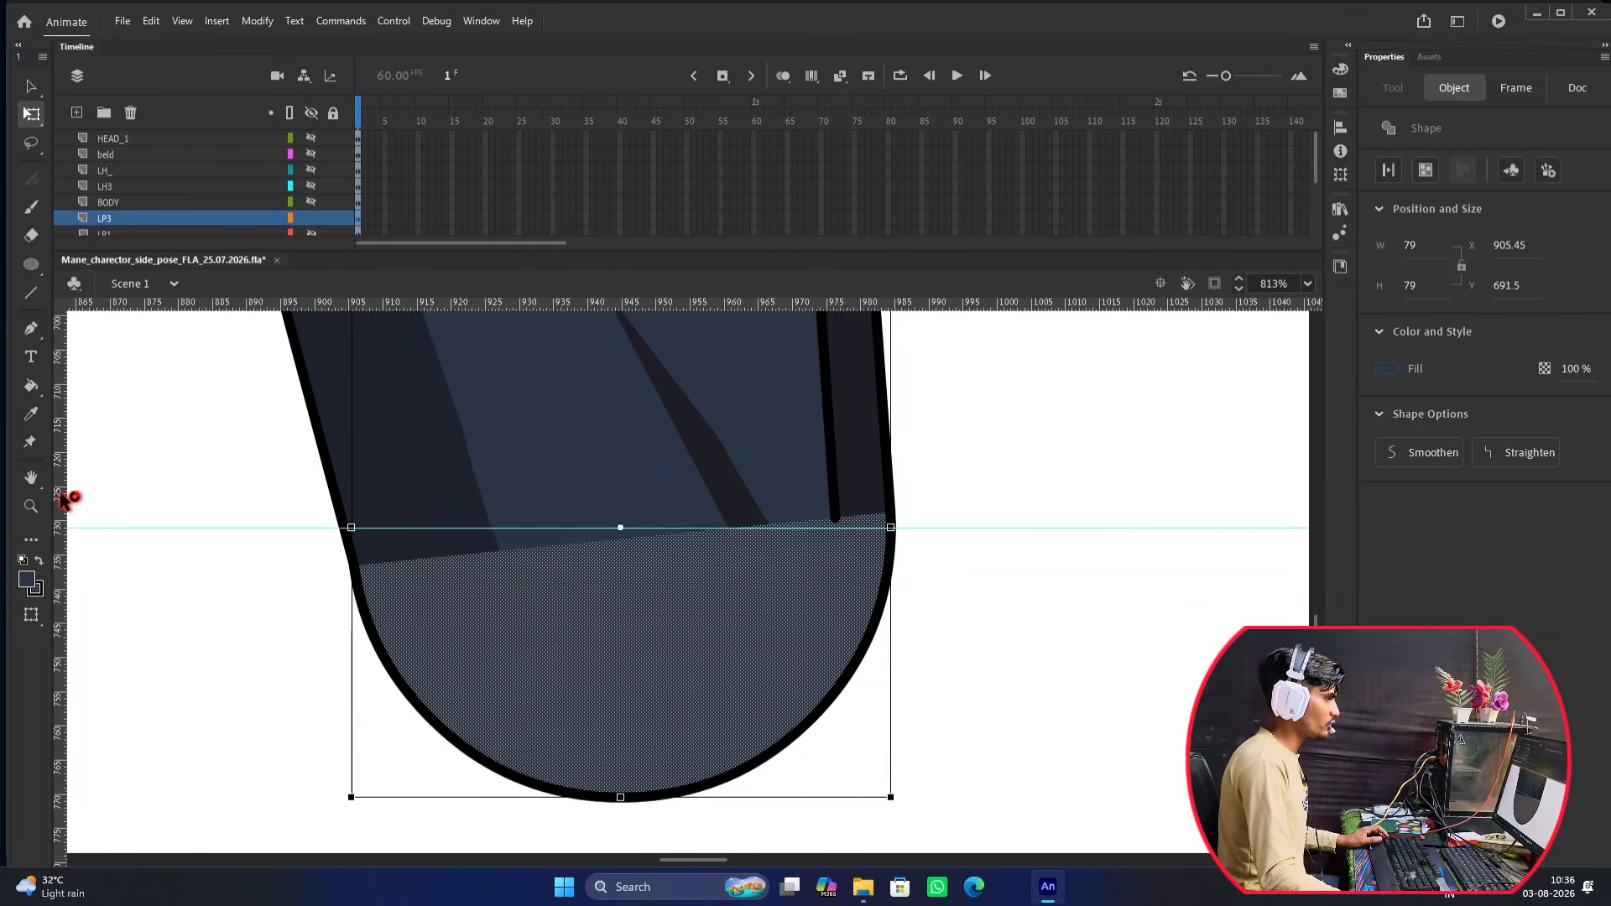
drag(69, 500, 626, 554)
scroll(807, 451, down, 8)
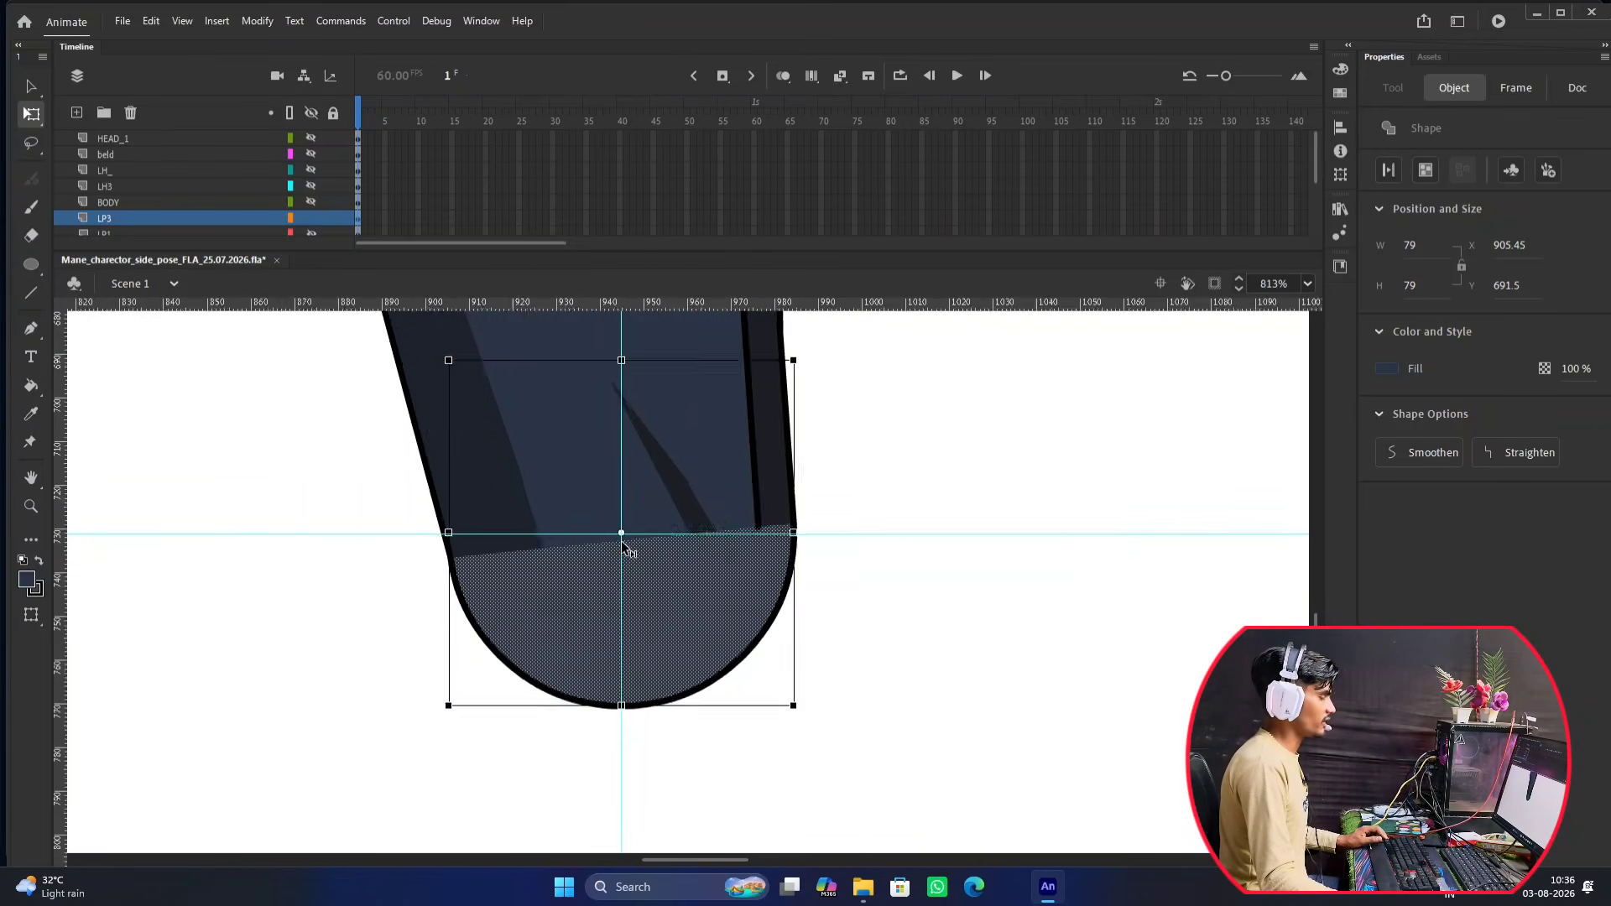
click(808, 452)
drag(717, 480, 662, 533)
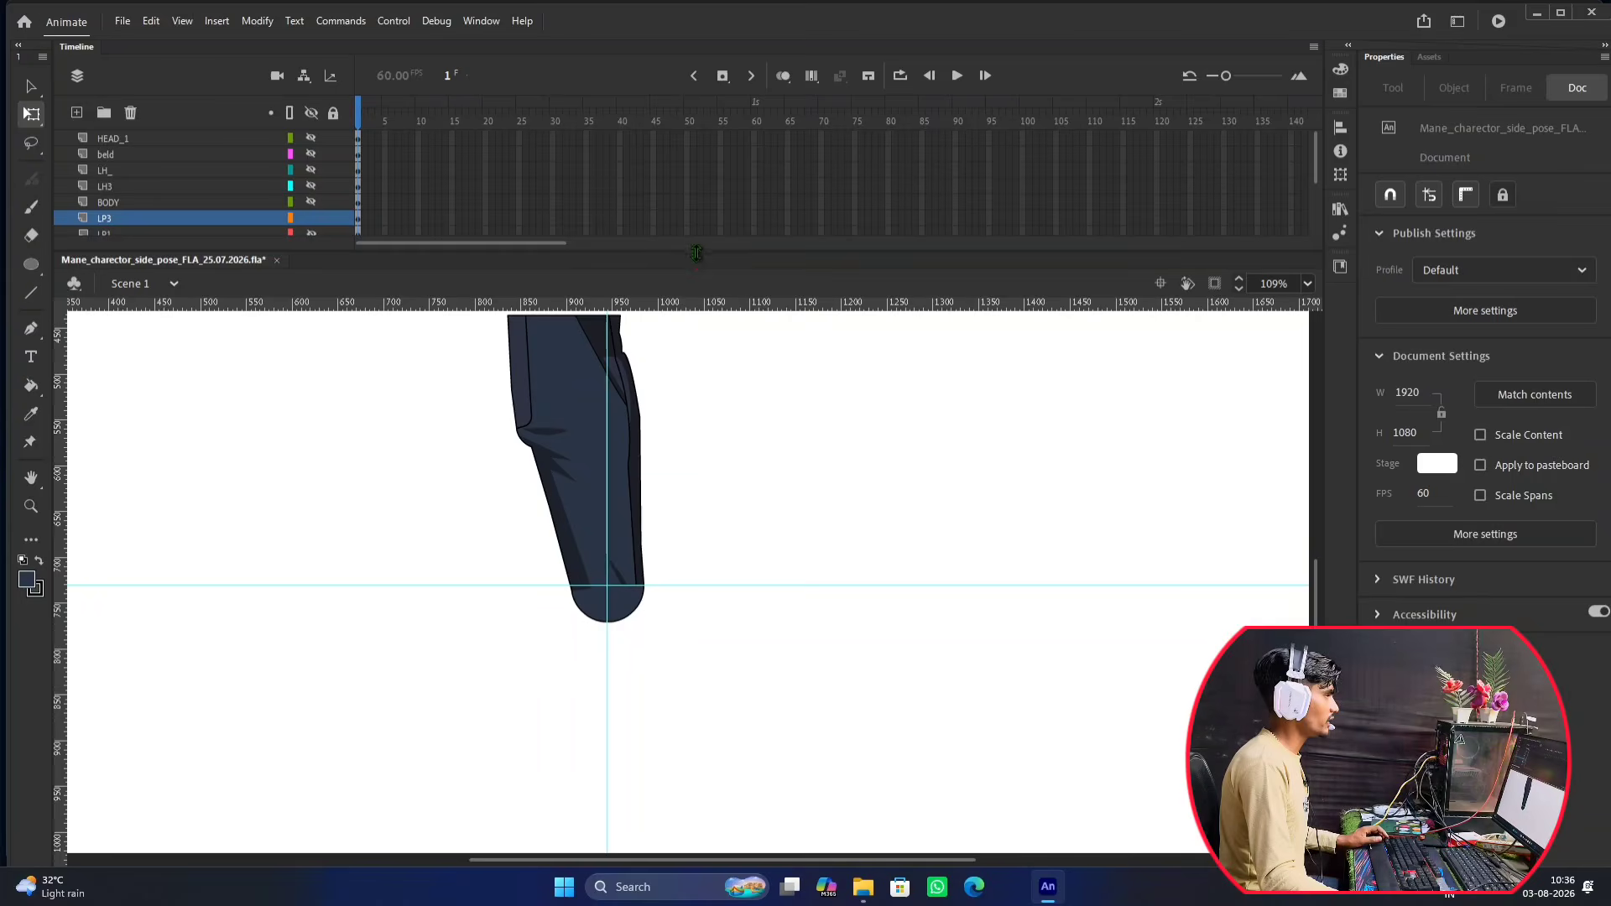
Enlarge the layer list, make layer LP1 visible and move it above layer LP3.
drag(708, 256, 701, 307)
click(310, 235)
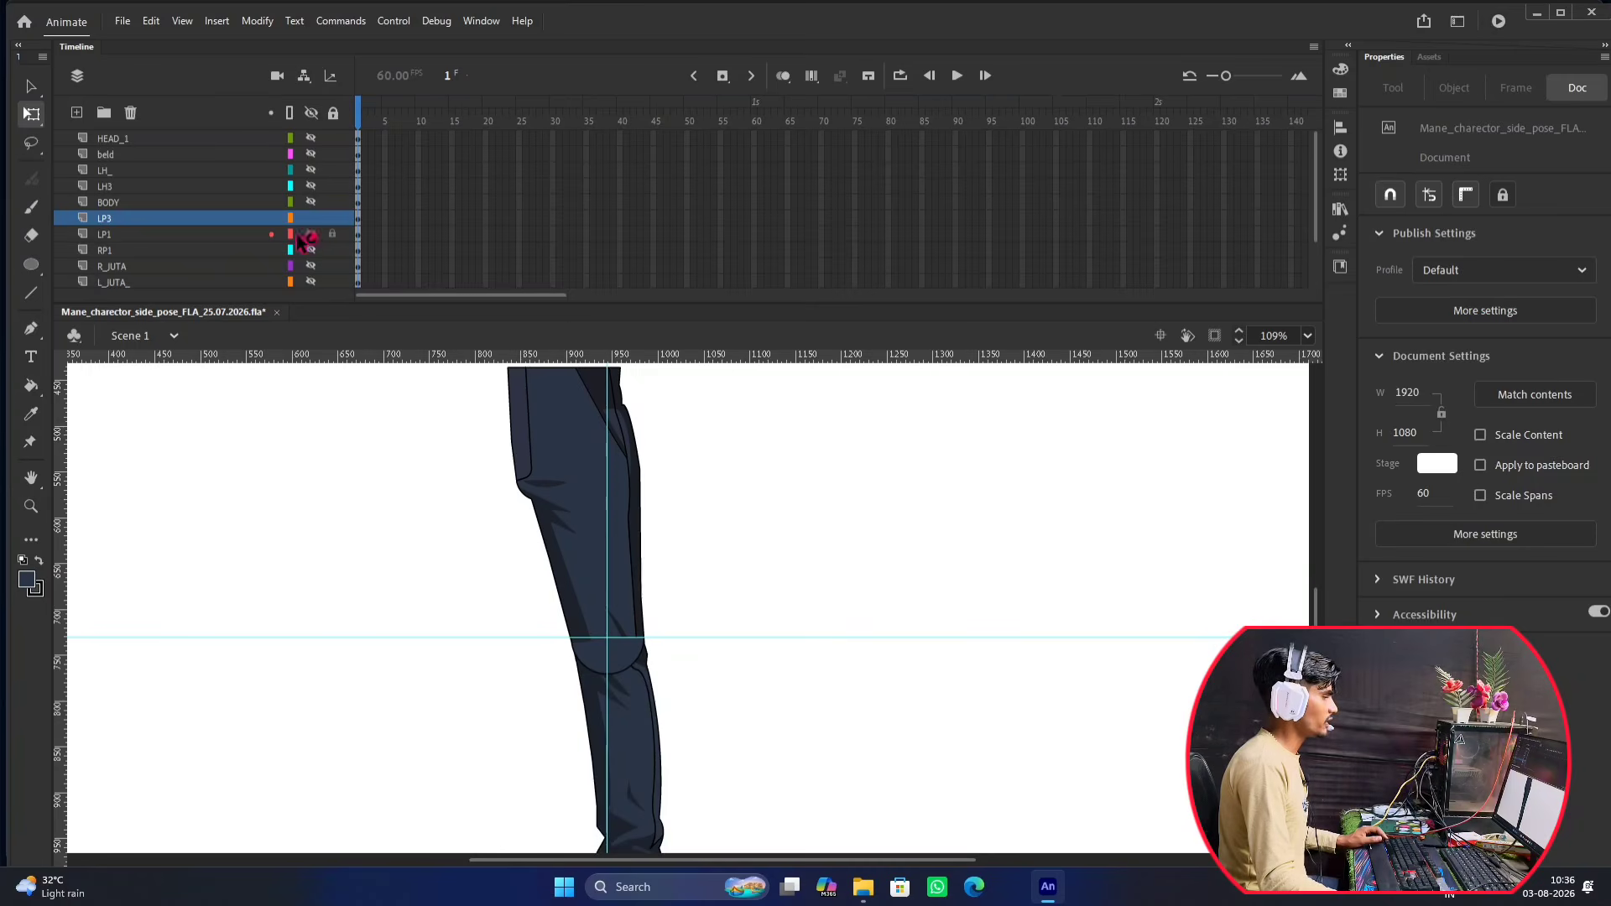
click(180, 236)
scroll(738, 638, down, 3)
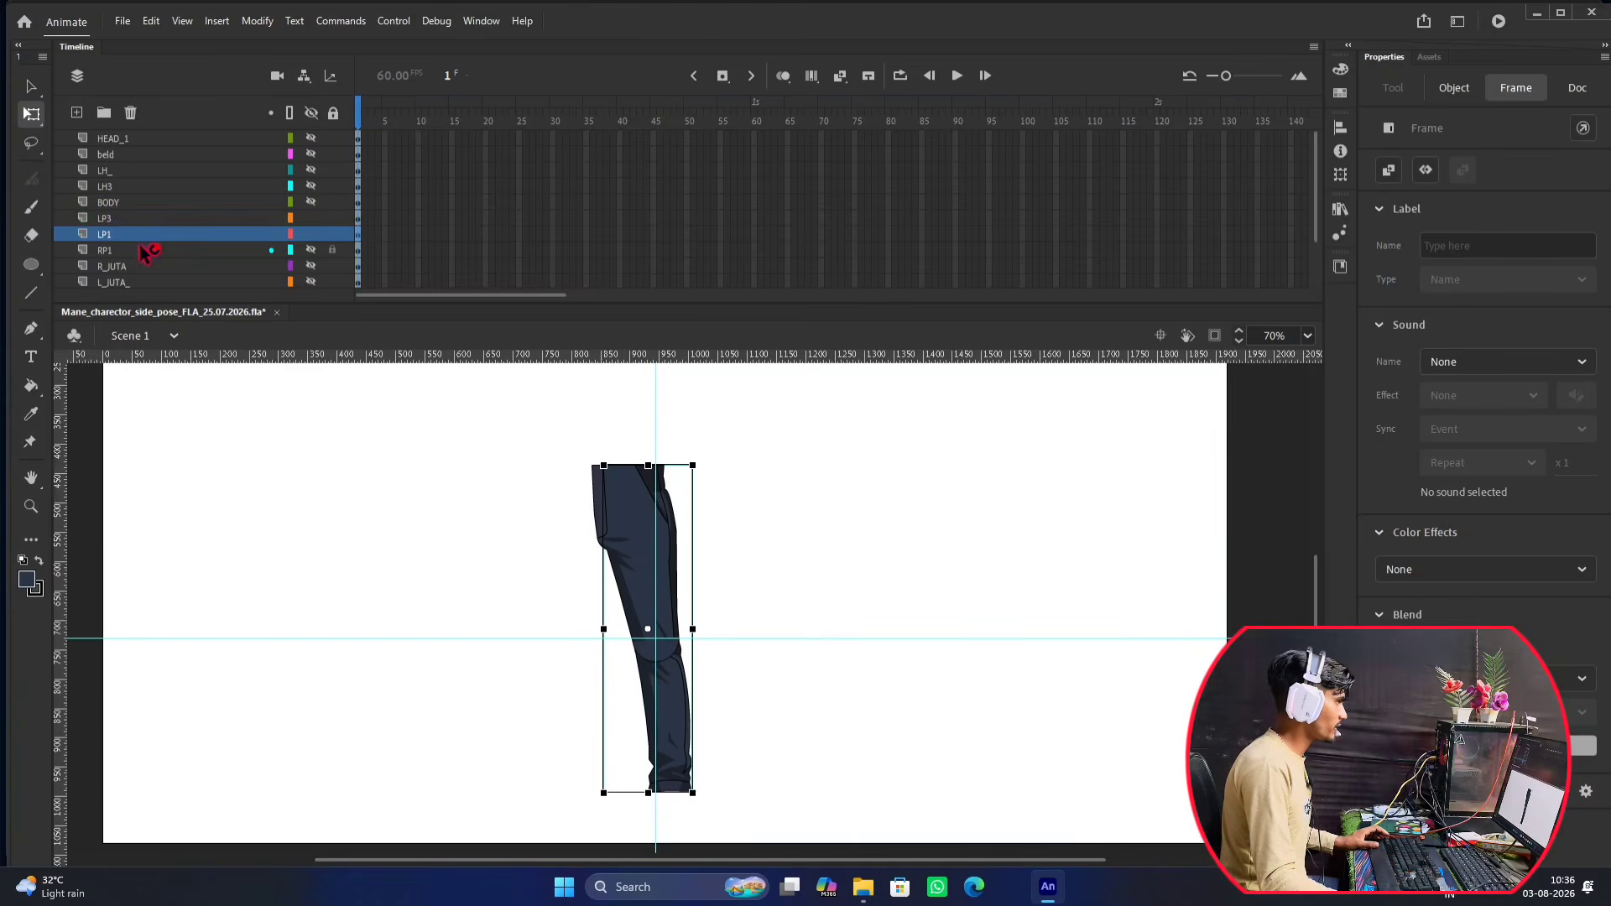
drag(142, 238, 144, 220)
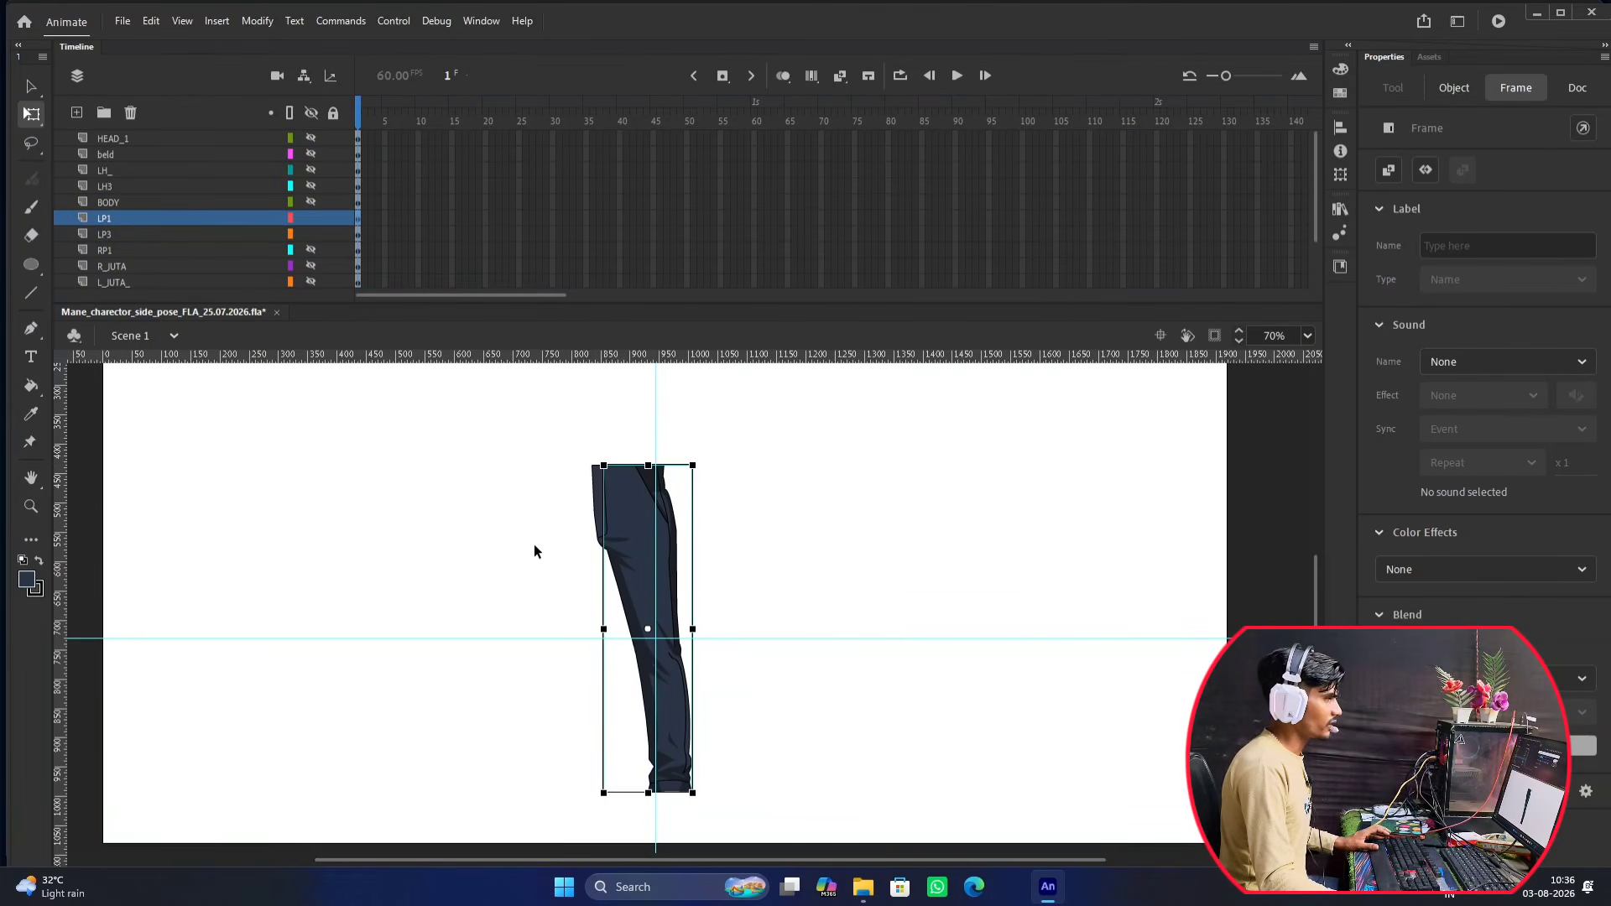
Convert the lower leg on layer LP1 to a graphic symbol.
key(F8)
click(933, 152)
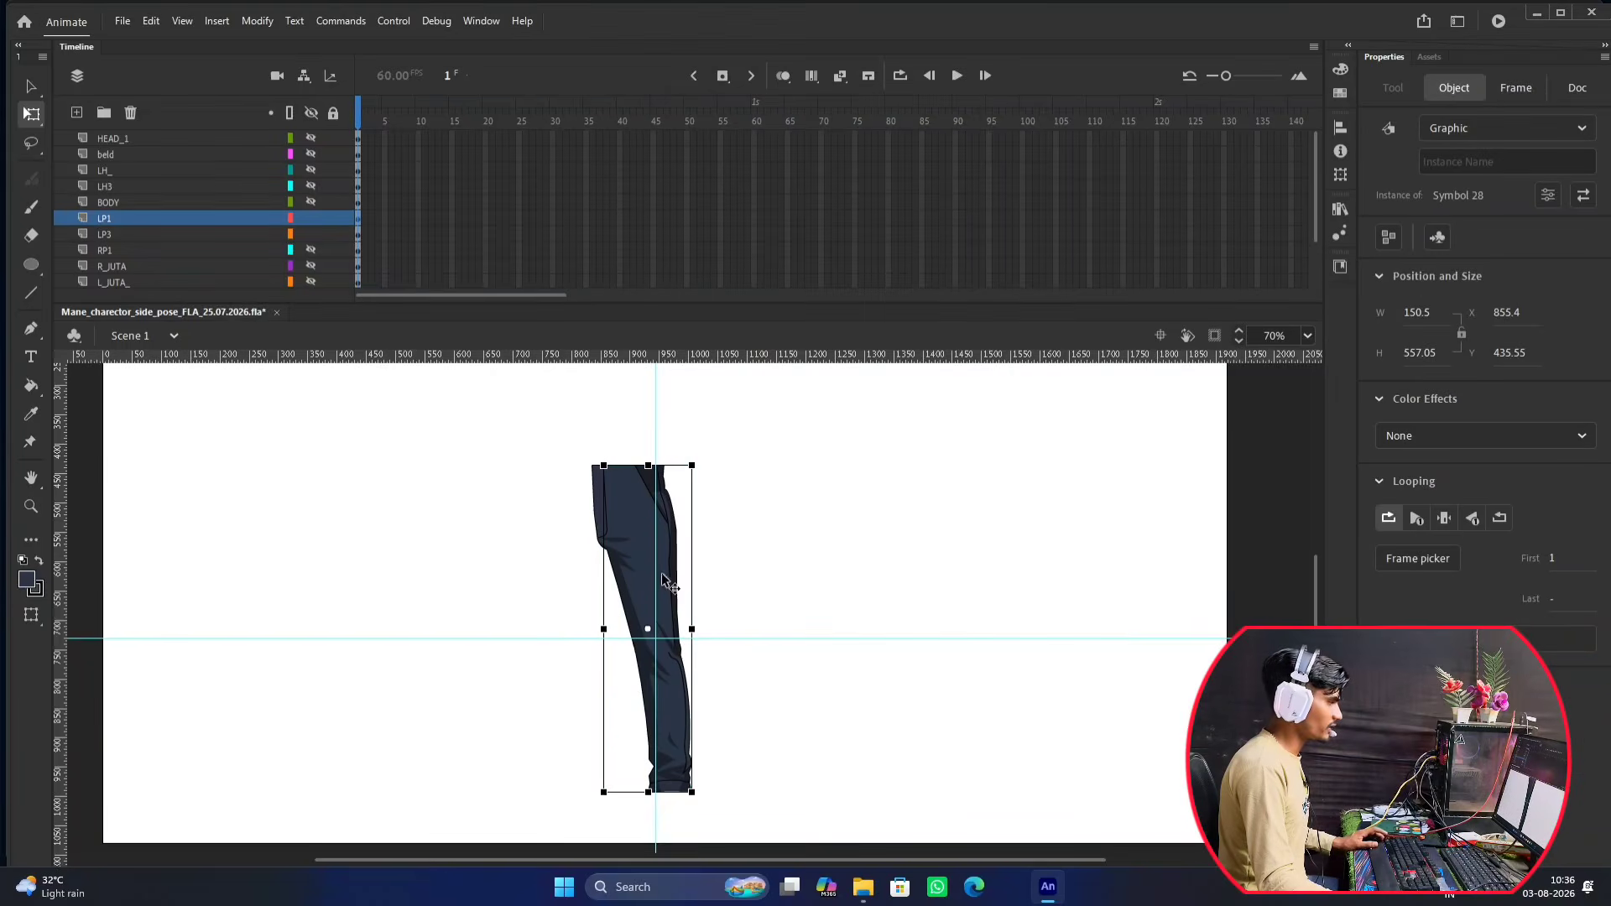
Move the lower-leg symbol's pivot on layer LP1 to the crossing of the guides at the knee's centre.
scroll(658, 691, up, 2)
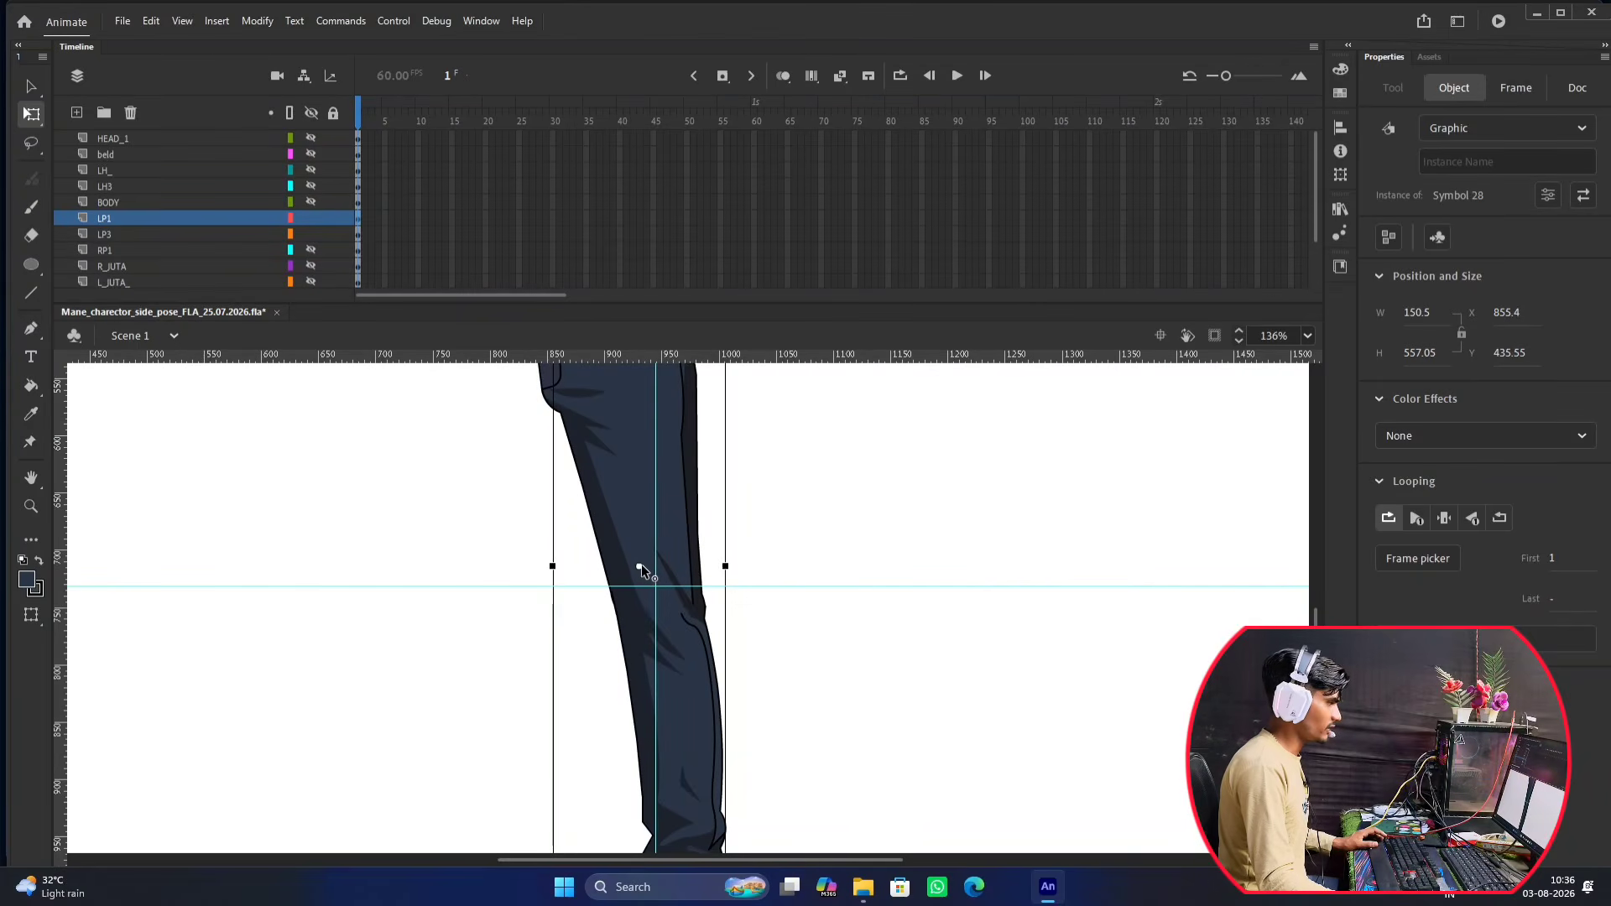
drag(642, 567, 658, 586)
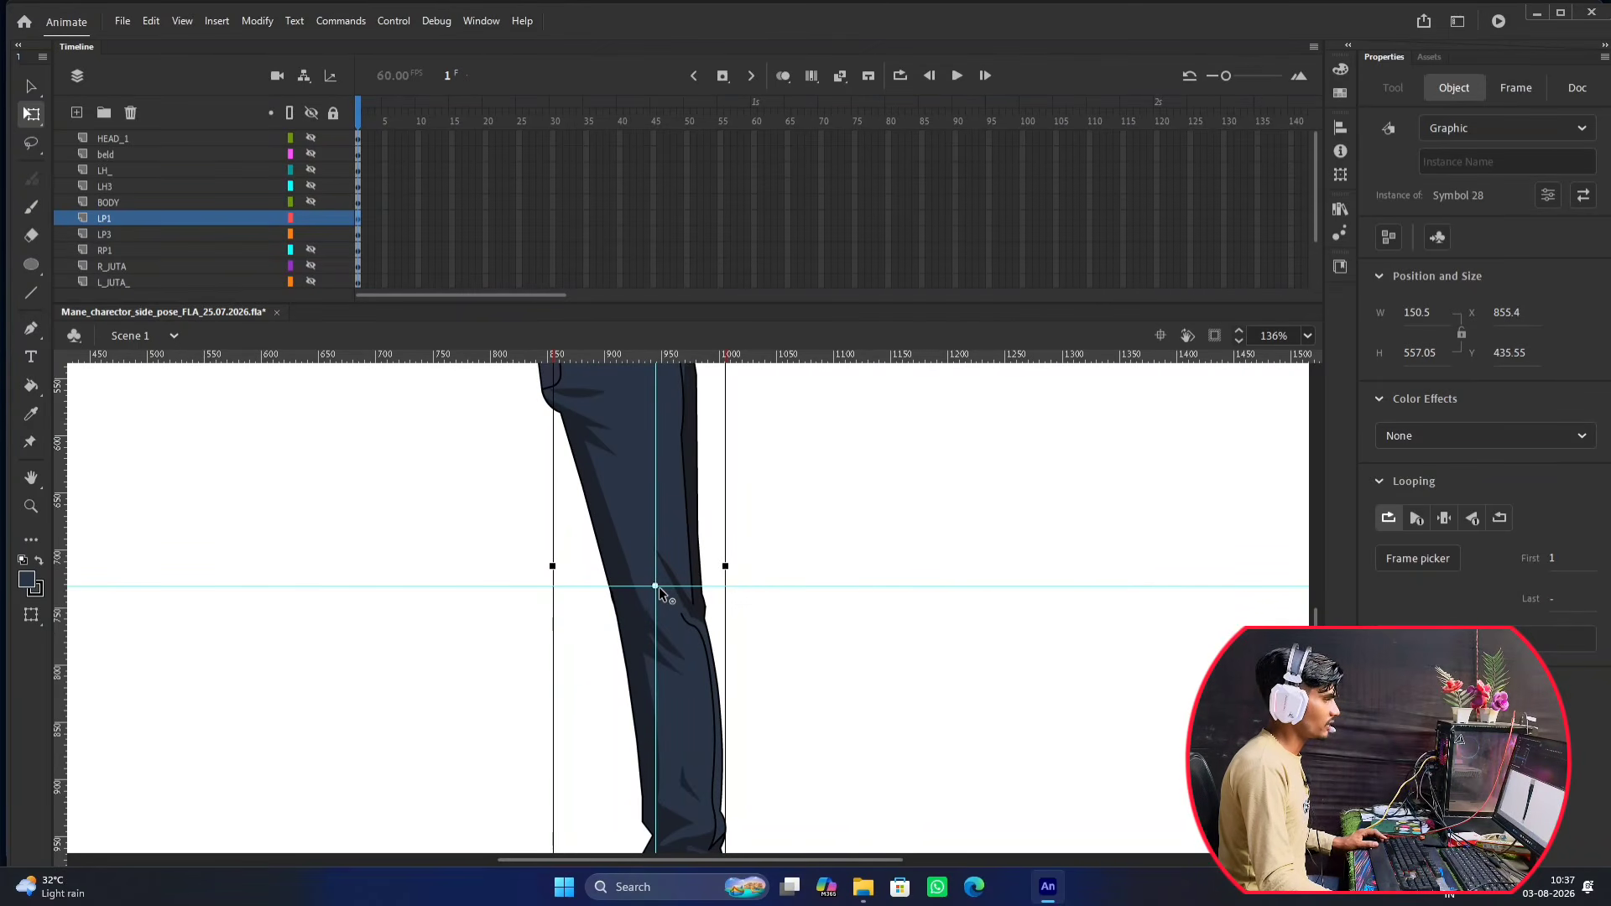
scroll(709, 611, down, 3)
scroll(706, 602, up, 2)
scroll(707, 602, down, 4)
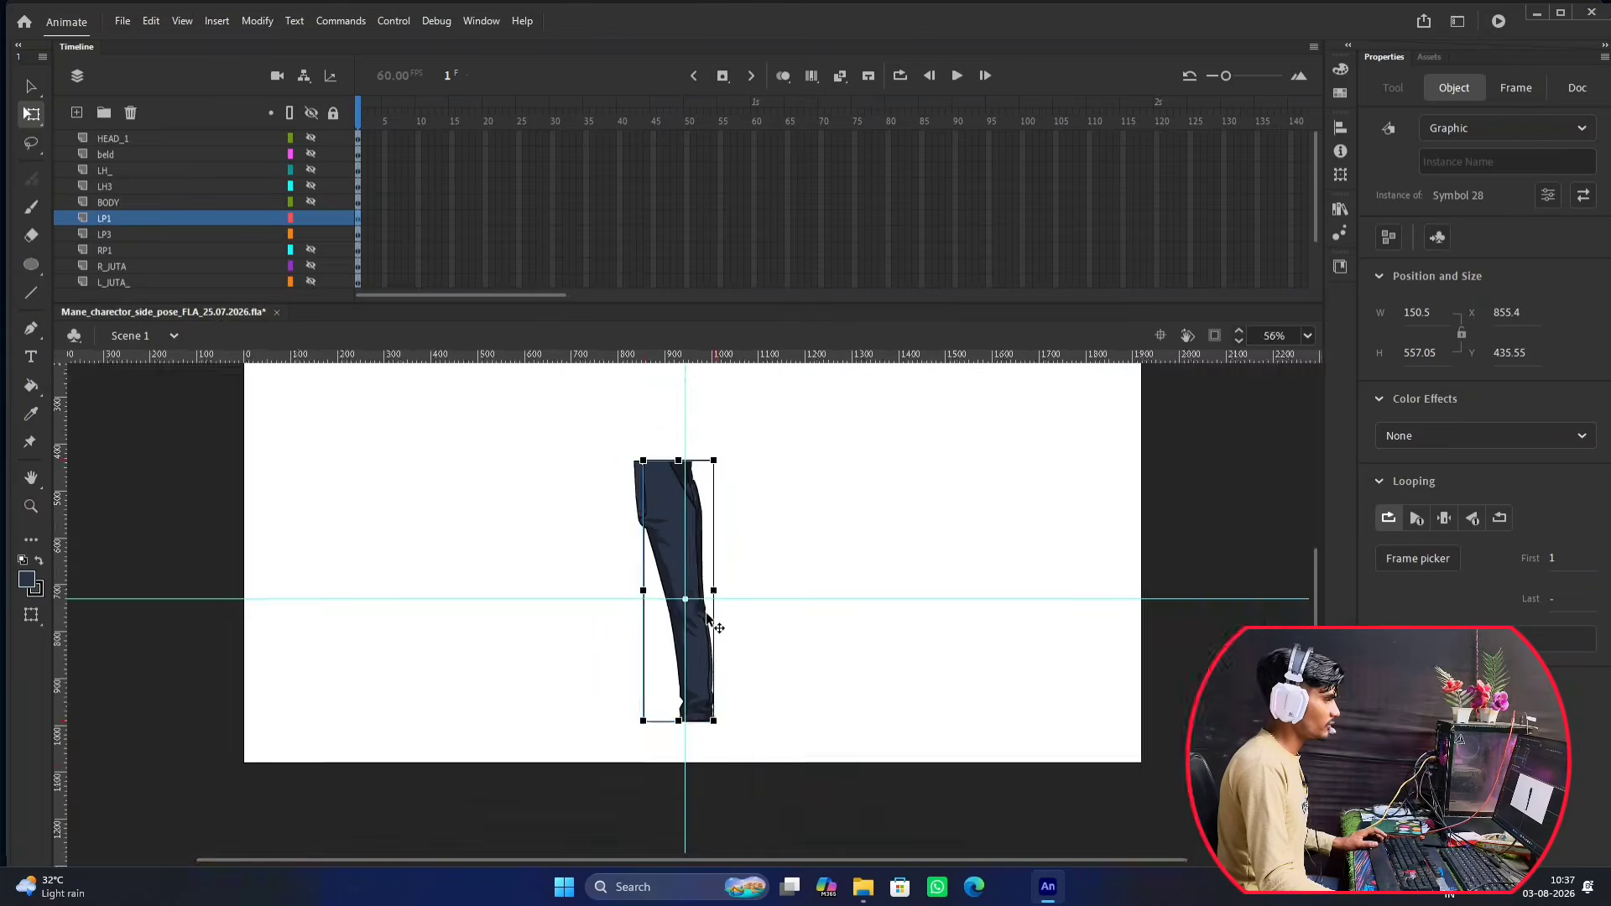
Test the knee by bending the lower leg 90 degrees about its pivot and rotating it back nearly straight.
drag(703, 667, 827, 536)
scroll(712, 579, up, 5)
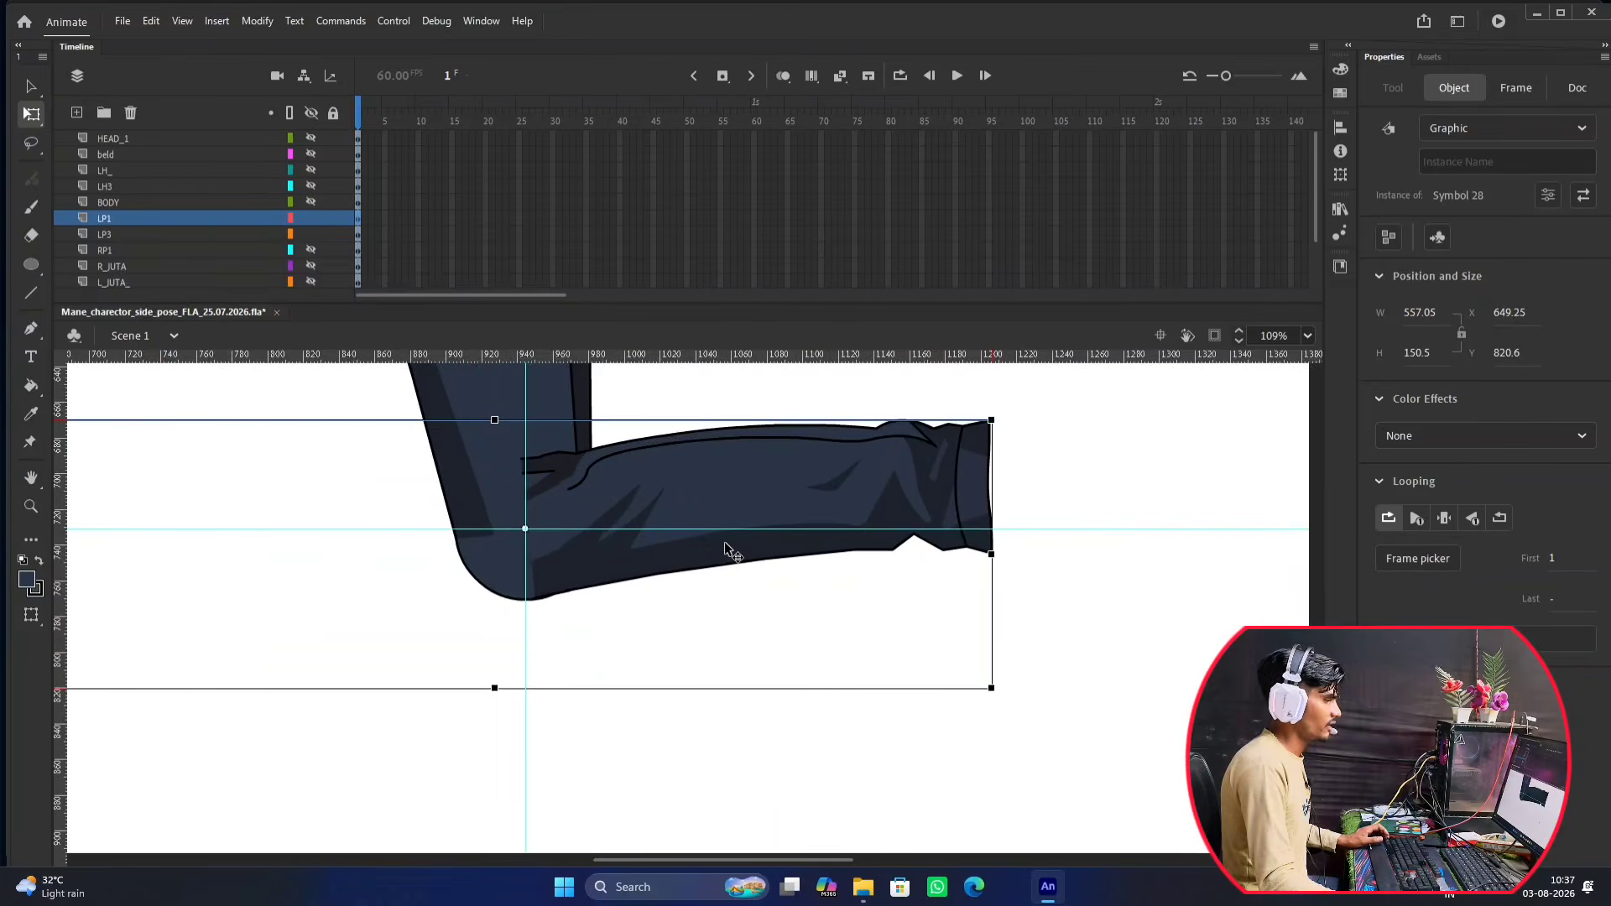
drag(998, 701, 436, 769)
scroll(602, 470, down, 5)
scroll(605, 574, down, 2)
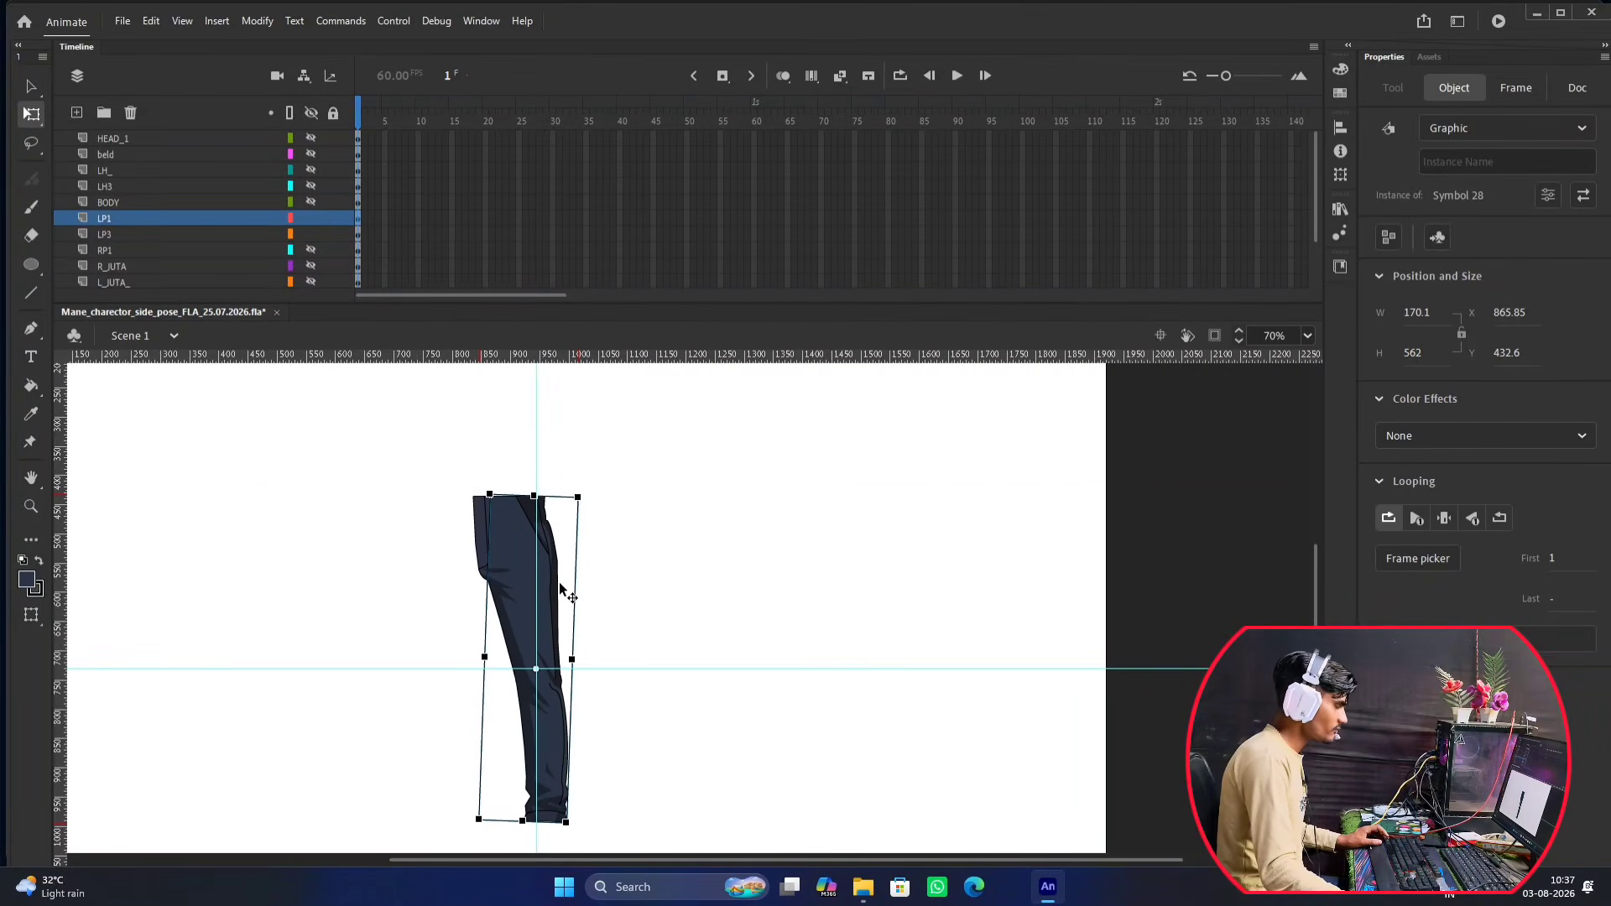
Delete the tiny stray stroke above the trouser waist inside the lower-leg symbol's group and return to the main scene.
scroll(570, 681, up, 2)
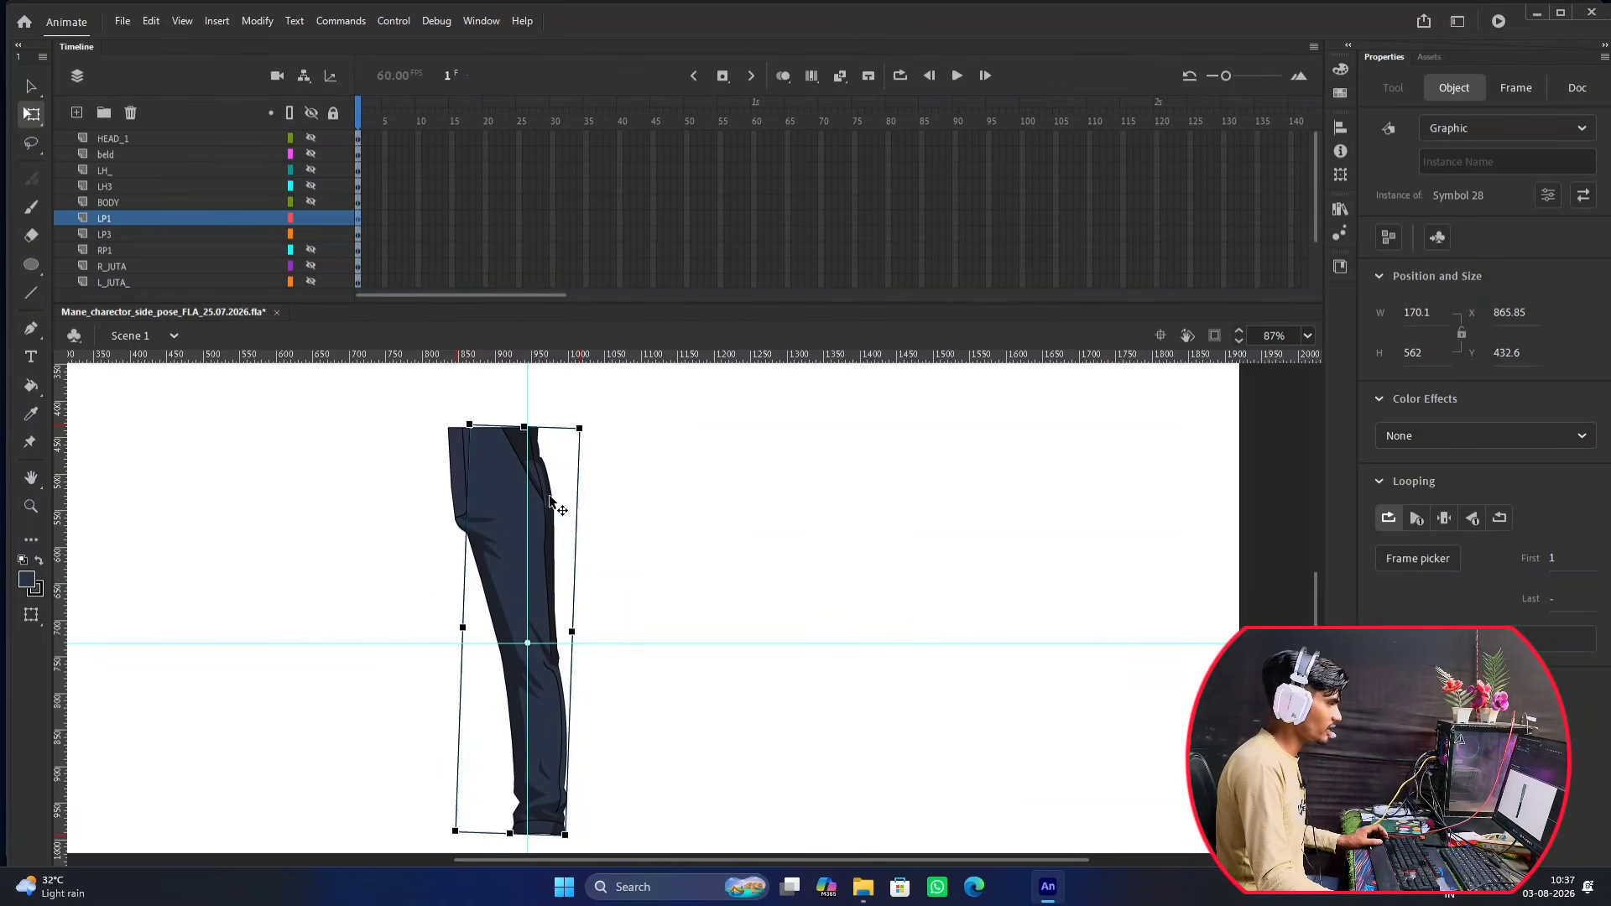
scroll(558, 504, down, 1)
double_click(549, 690)
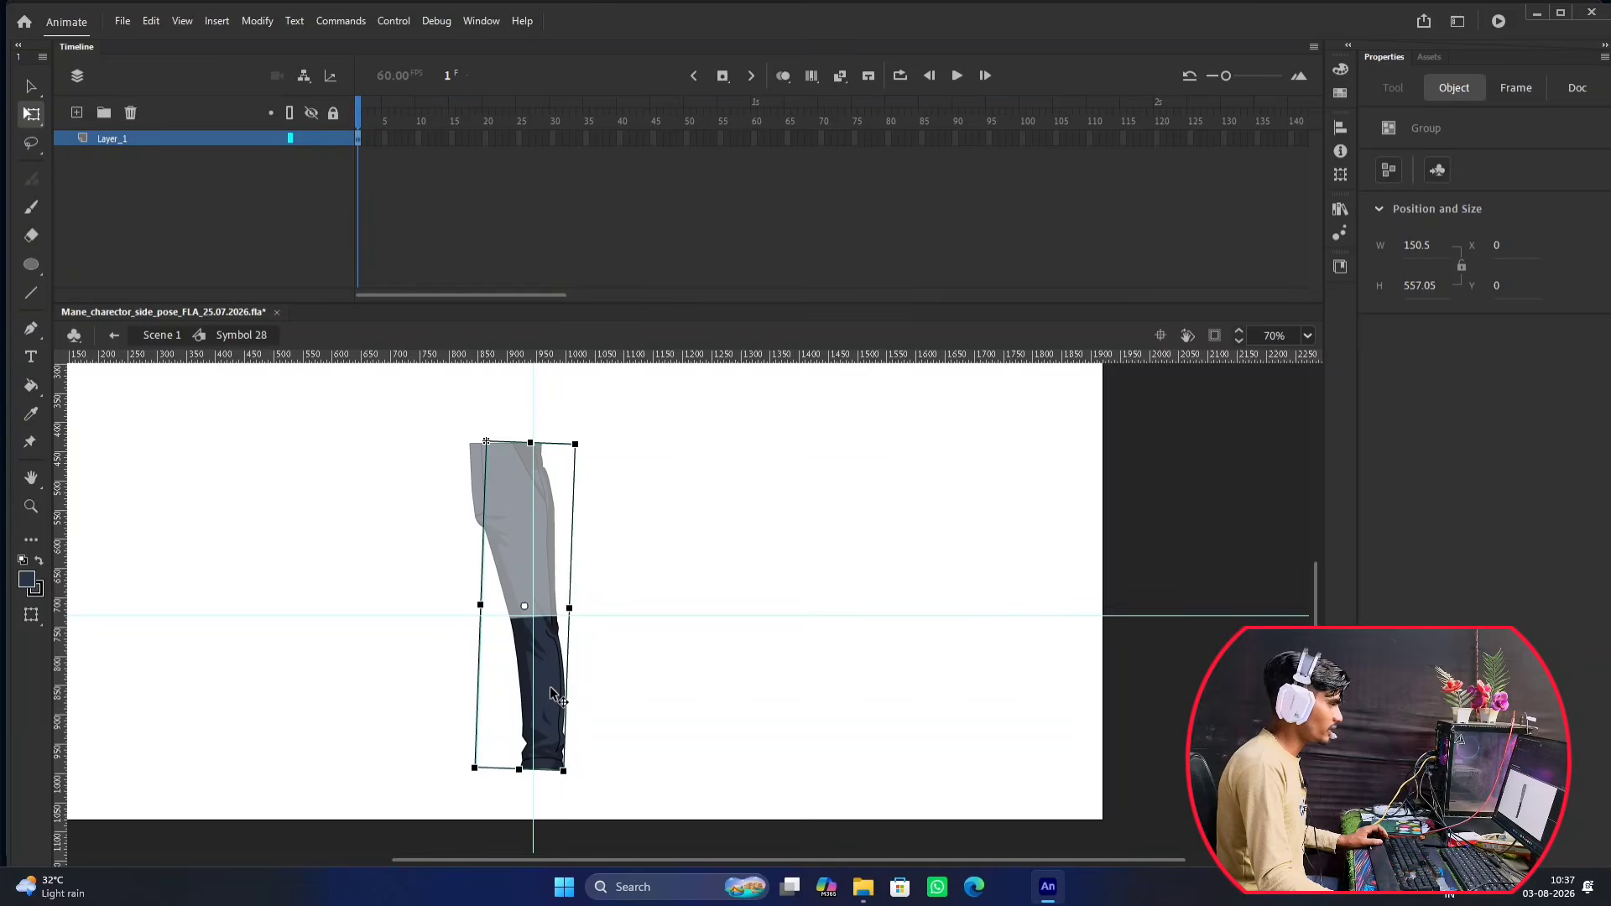
double_click(551, 680)
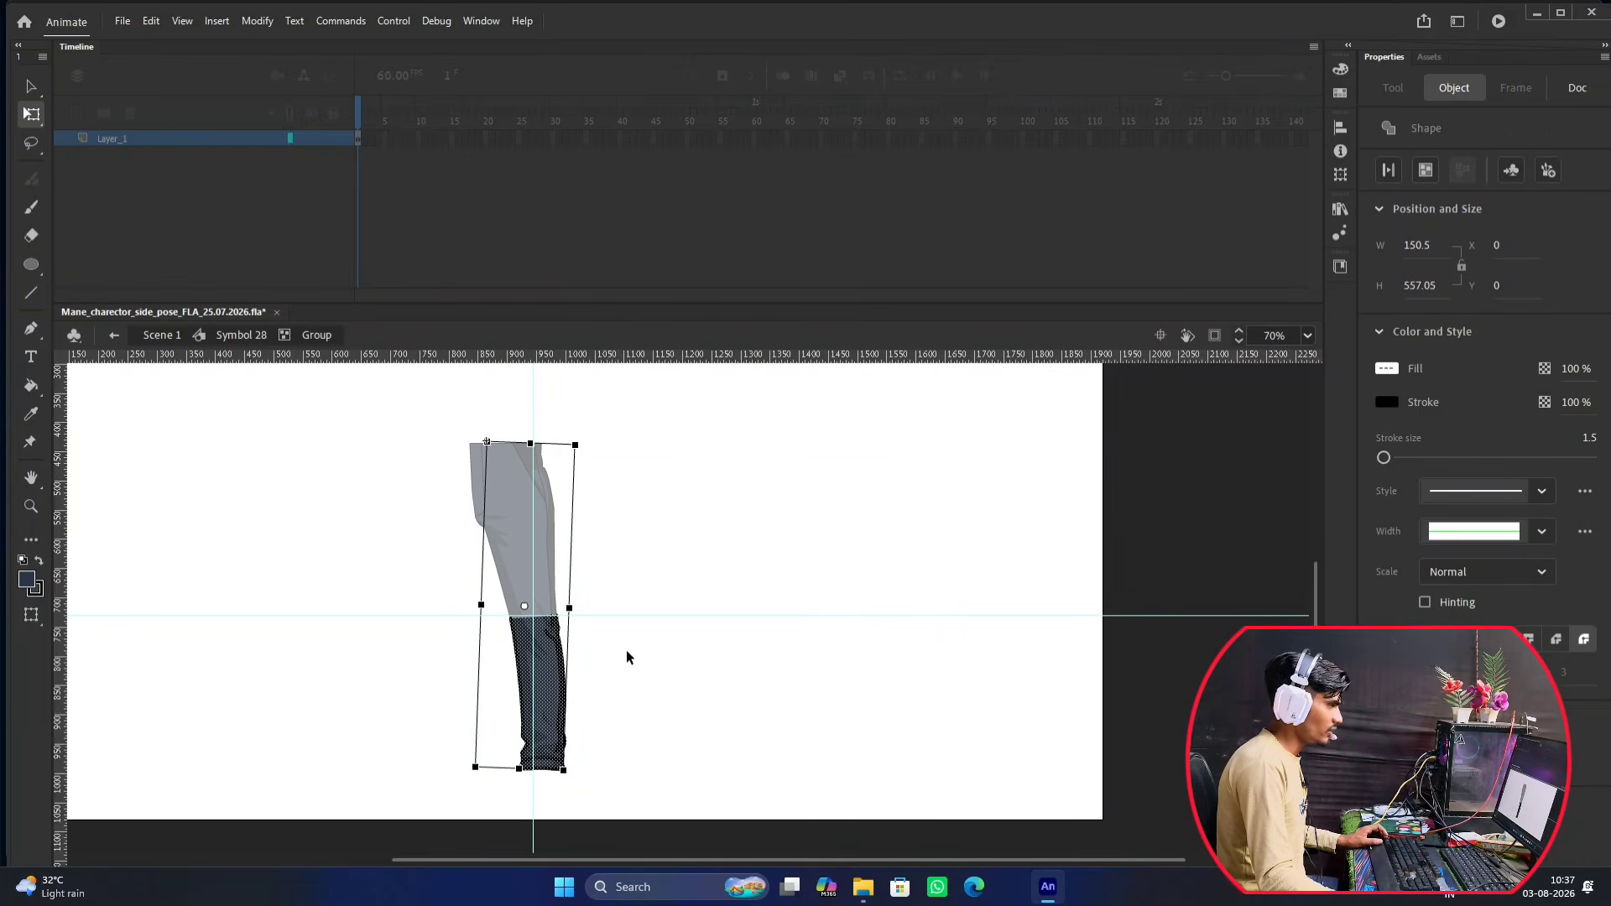
click(715, 652)
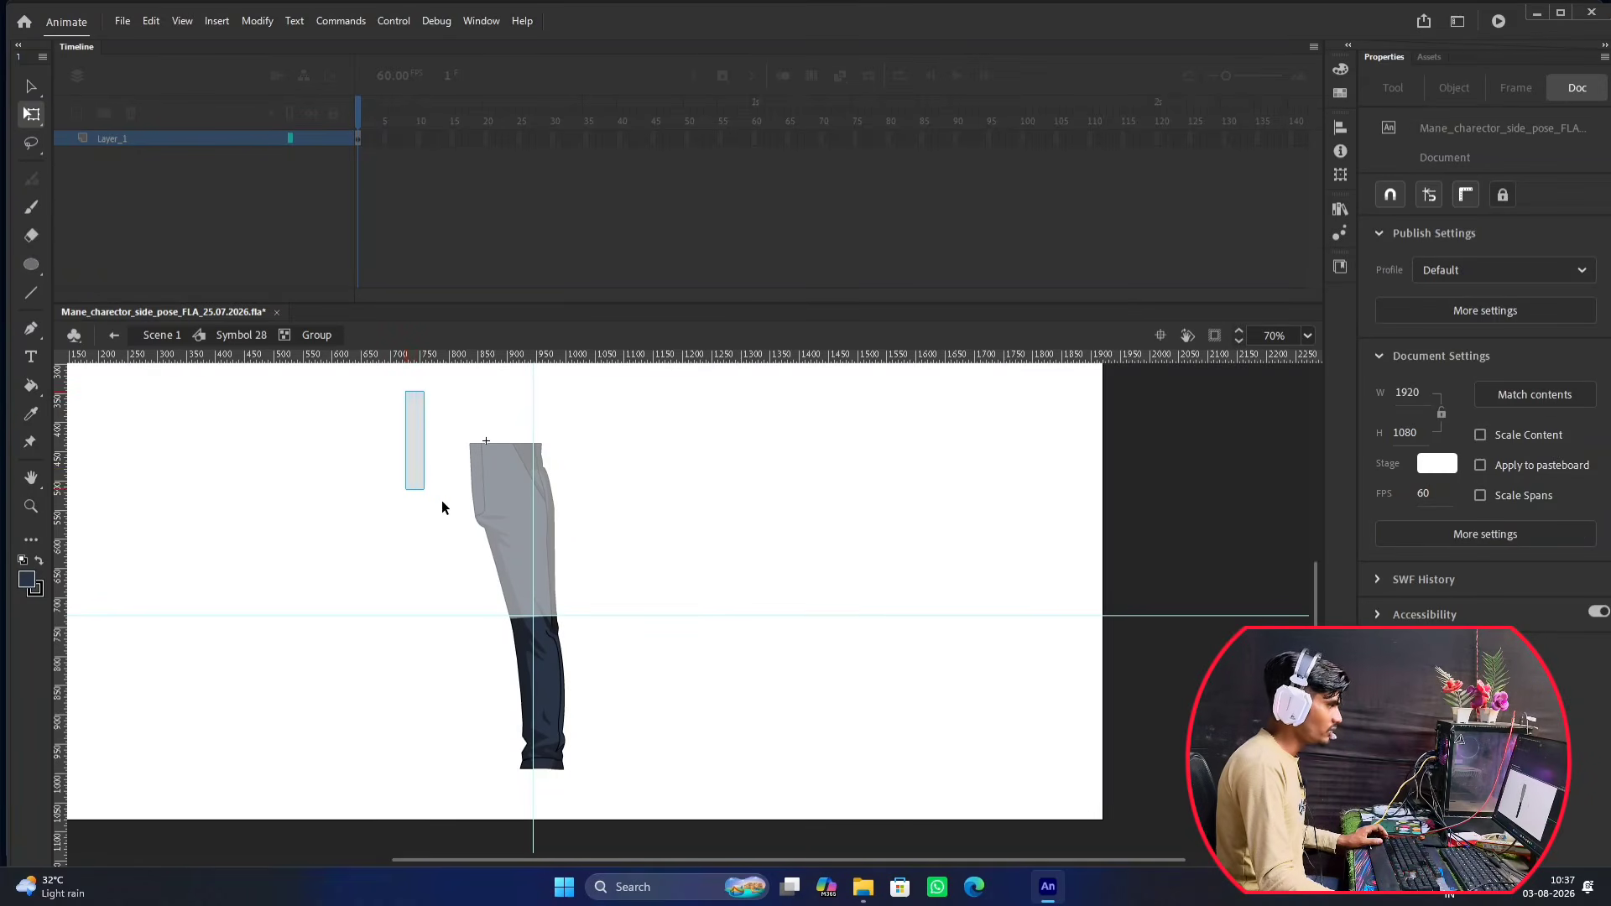
drag(442, 507, 700, 609)
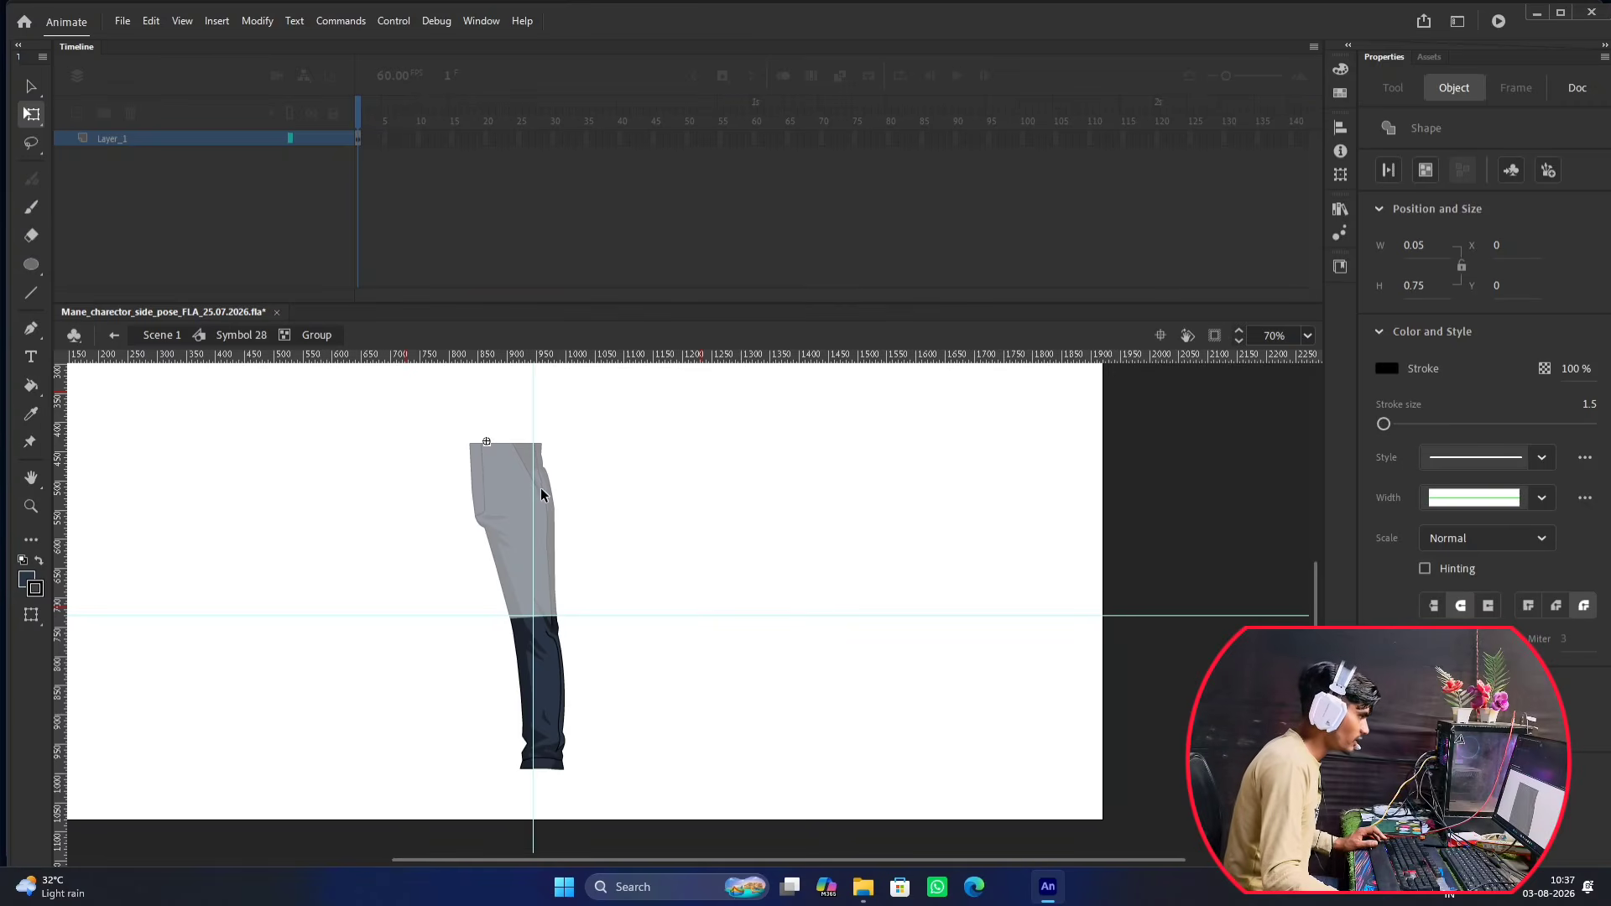
scroll(487, 444, up, 10)
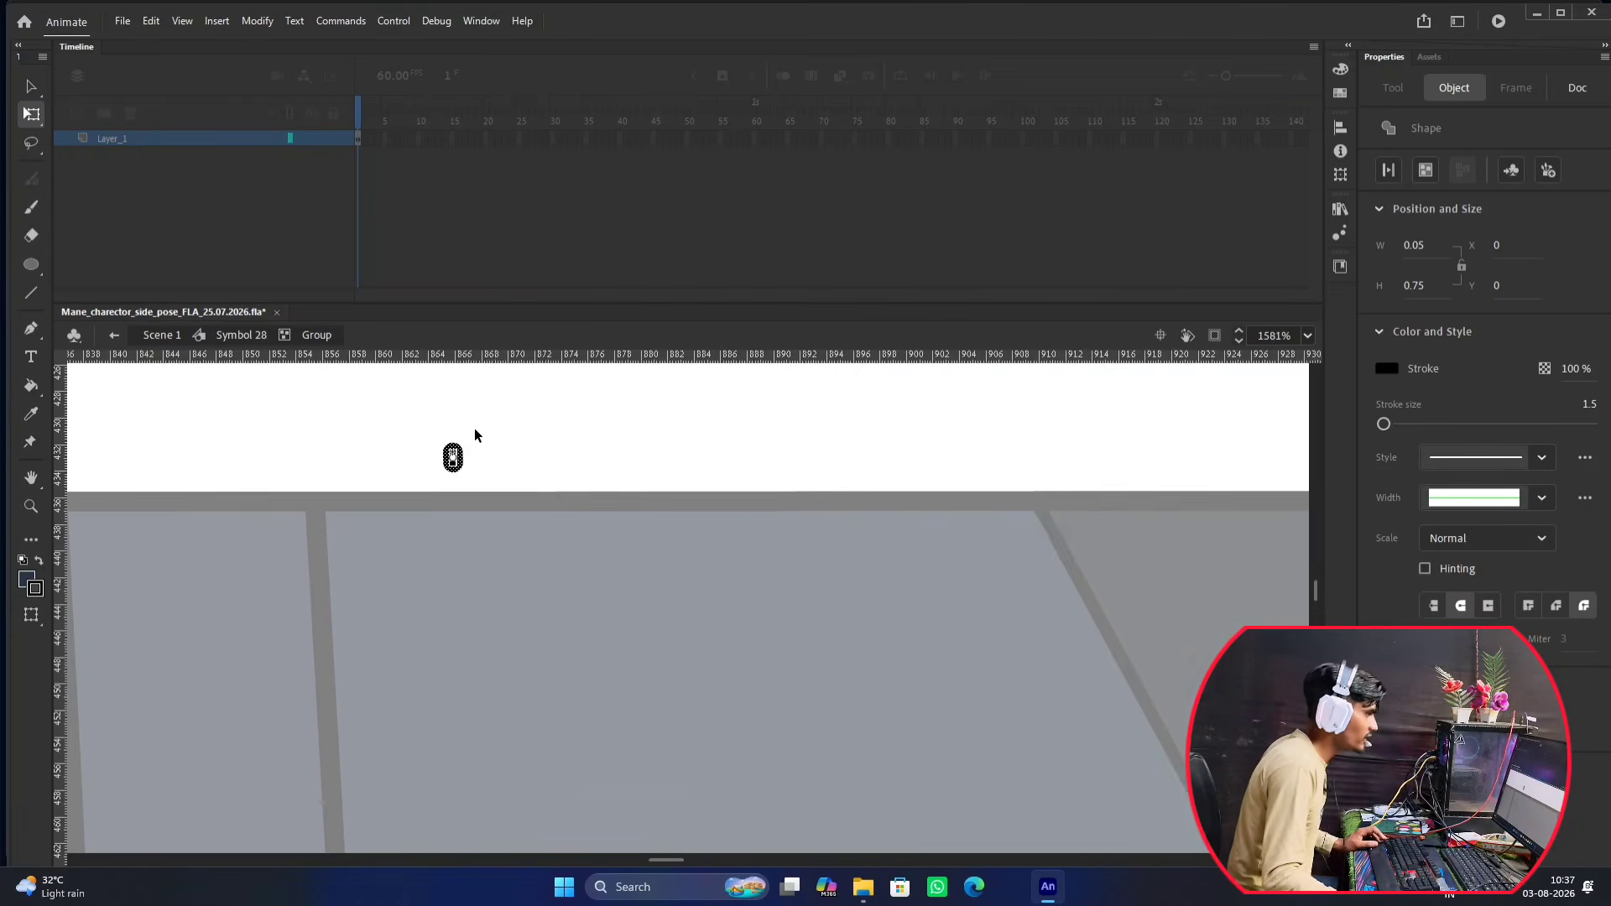
scroll(466, 458, up, 2)
scroll(503, 487, down, 2)
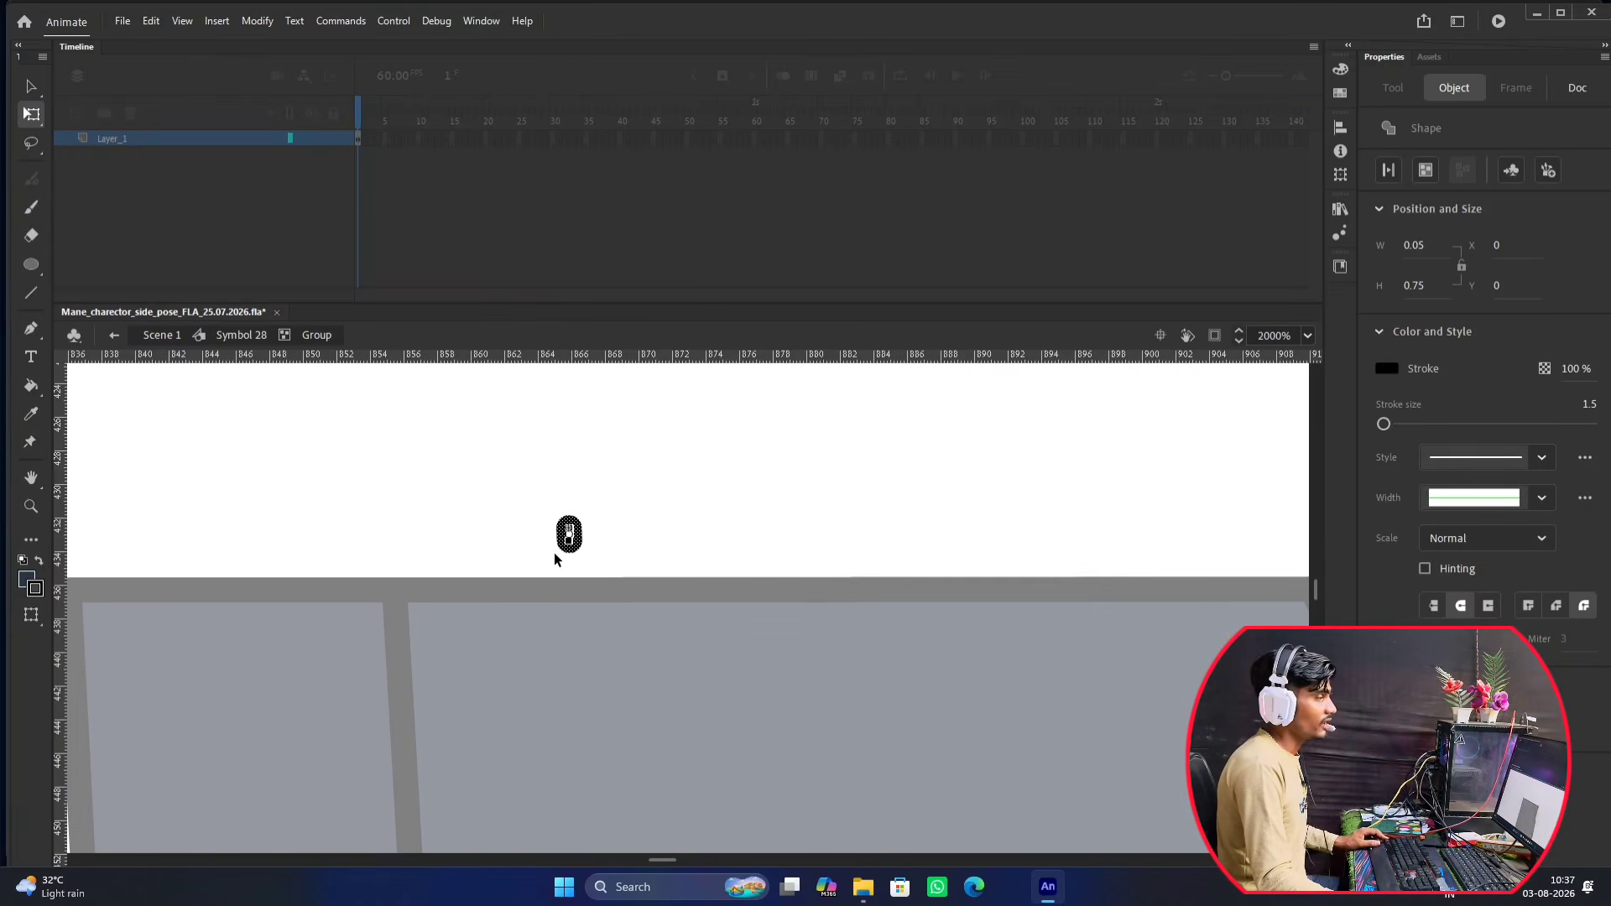
scroll(645, 568, down, 12)
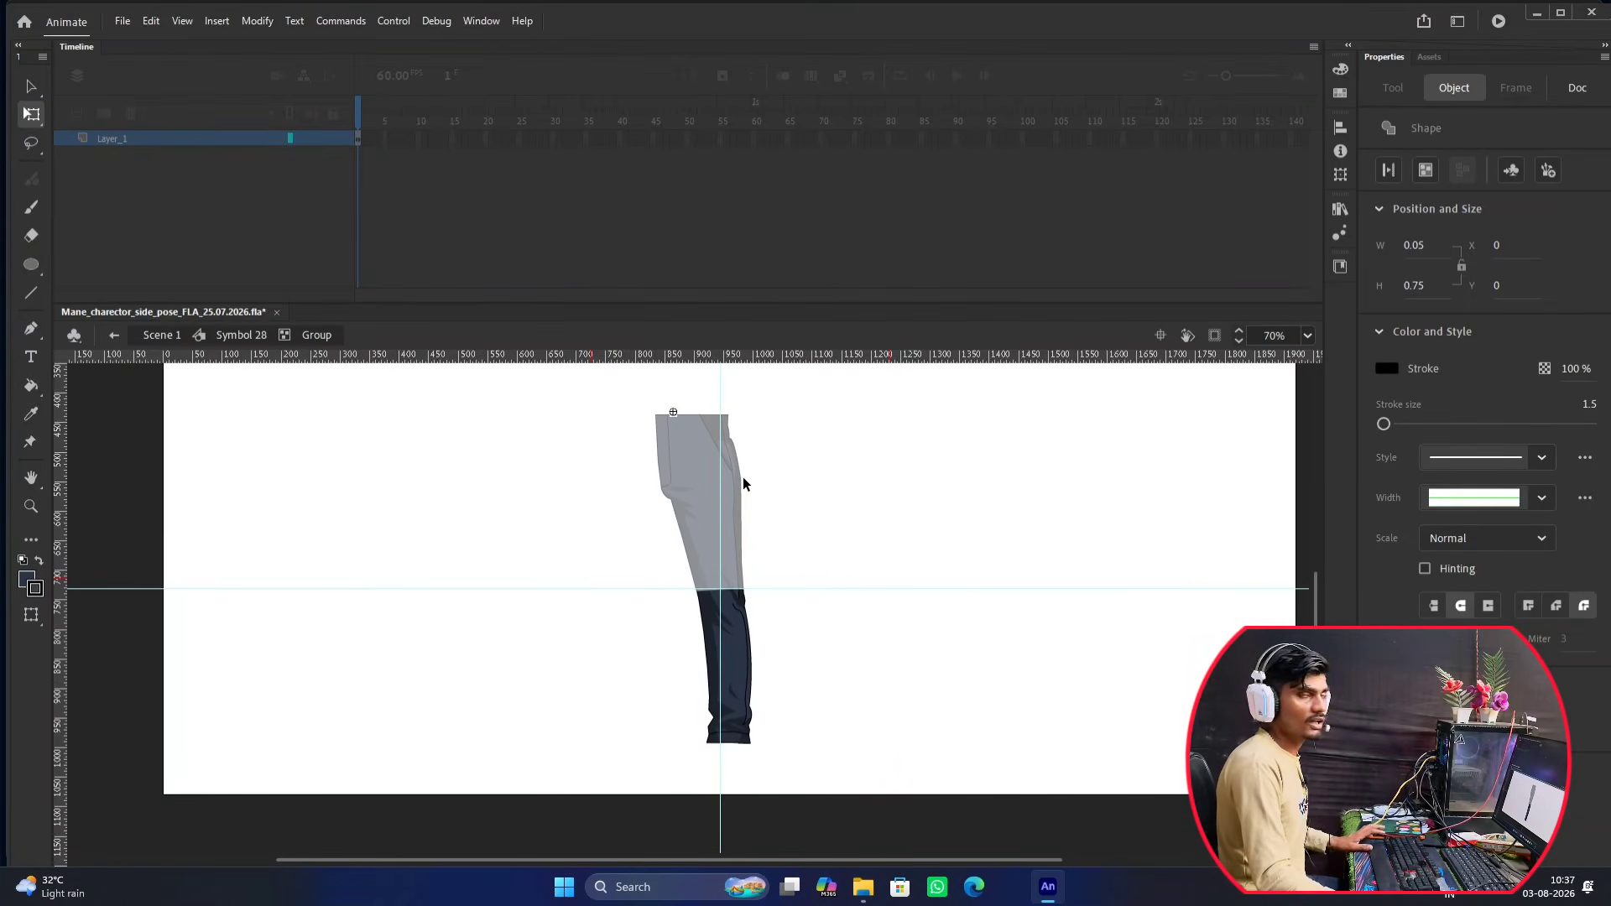
click(744, 484)
double_click(871, 502)
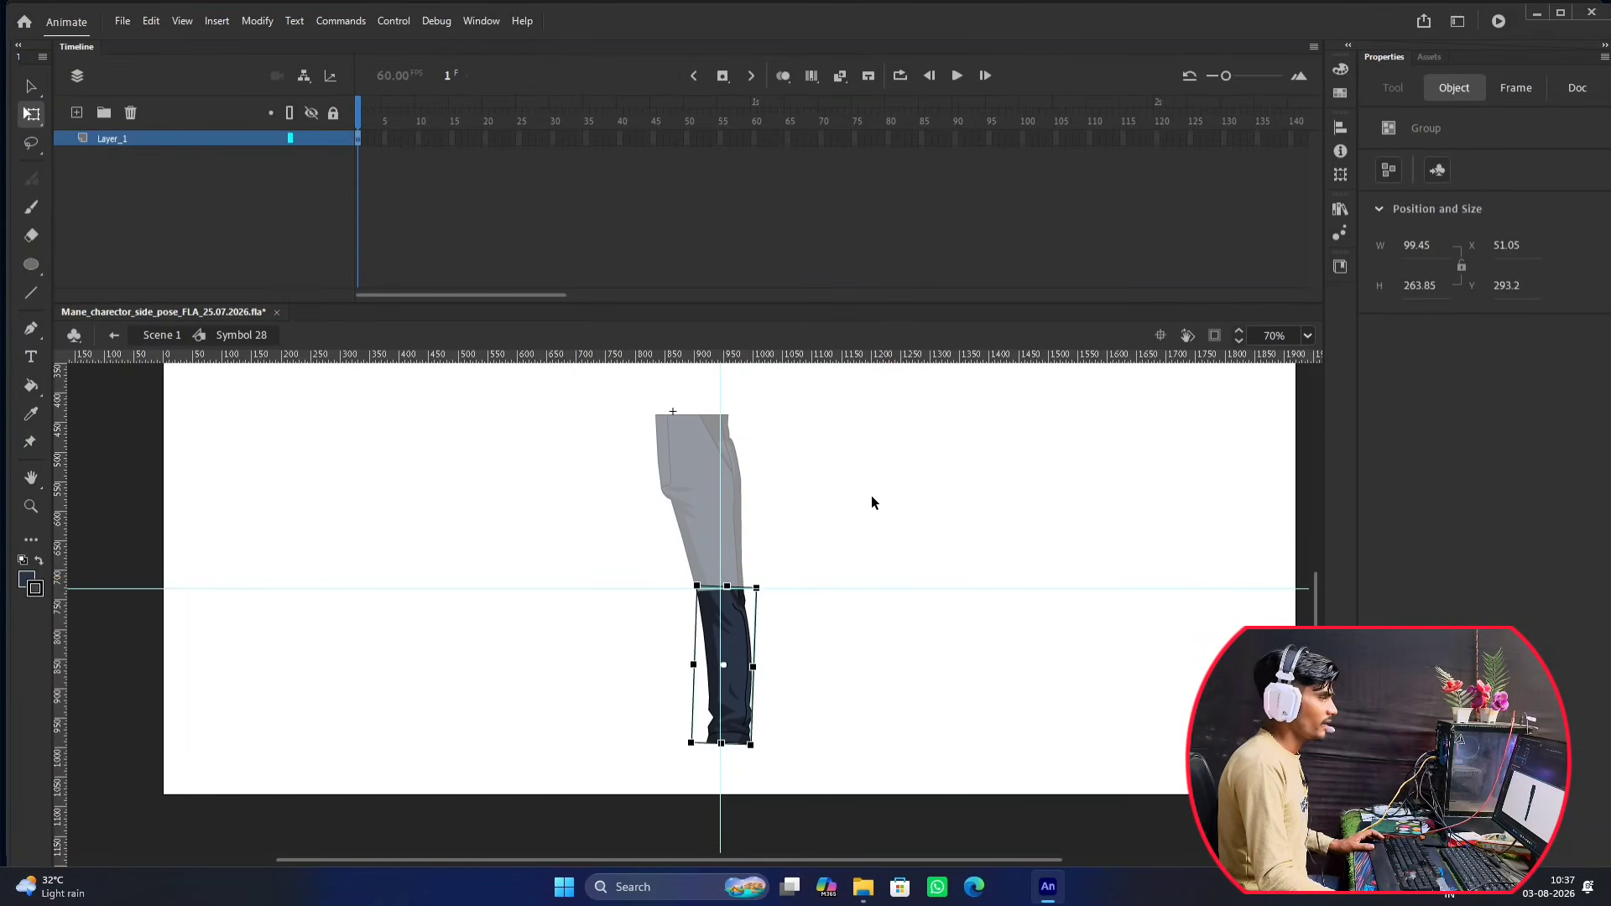
double_click(872, 496)
click(859, 500)
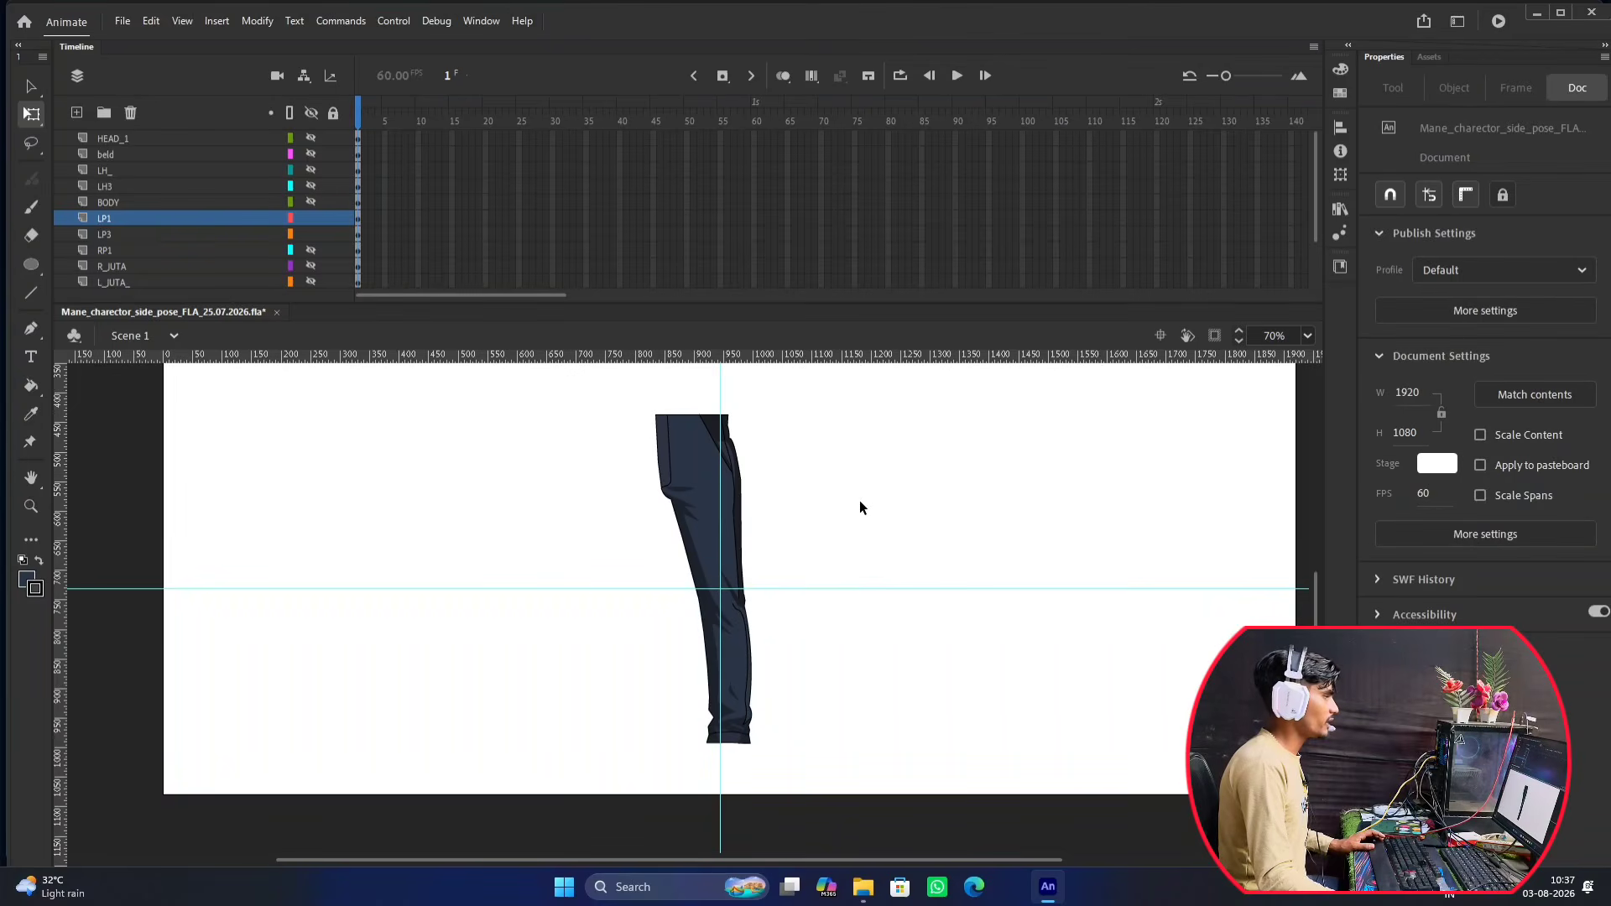
Convert the thigh on layer LP3 to a graphic symbol and move its pivot to the top centre of its bounding box.
drag(862, 494, 718, 530)
click(555, 507)
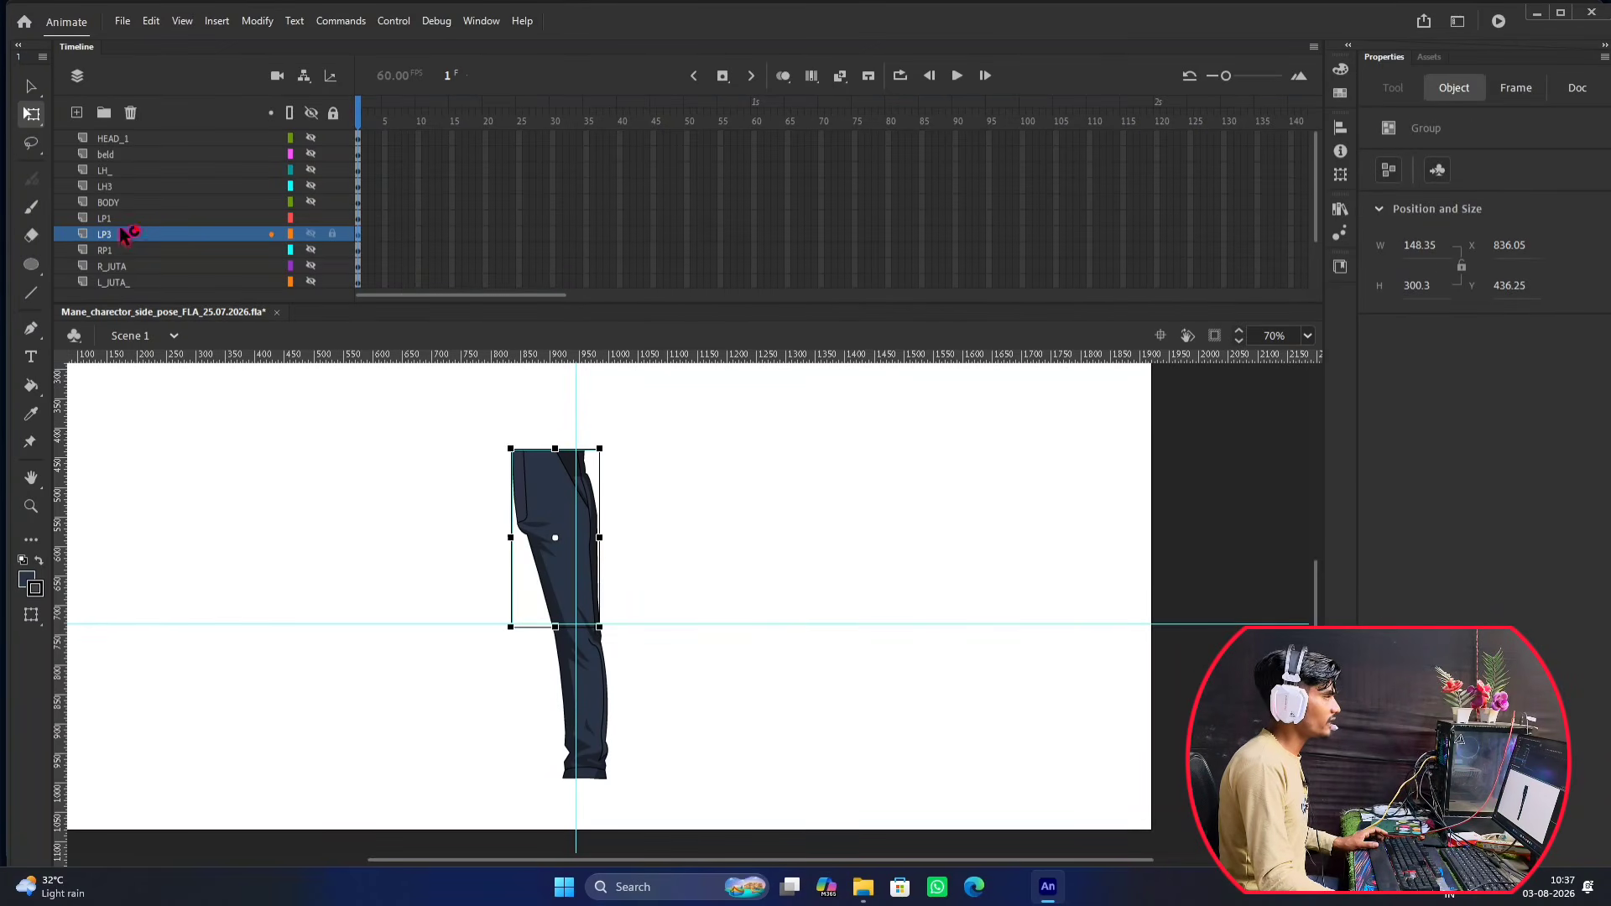
click(164, 193)
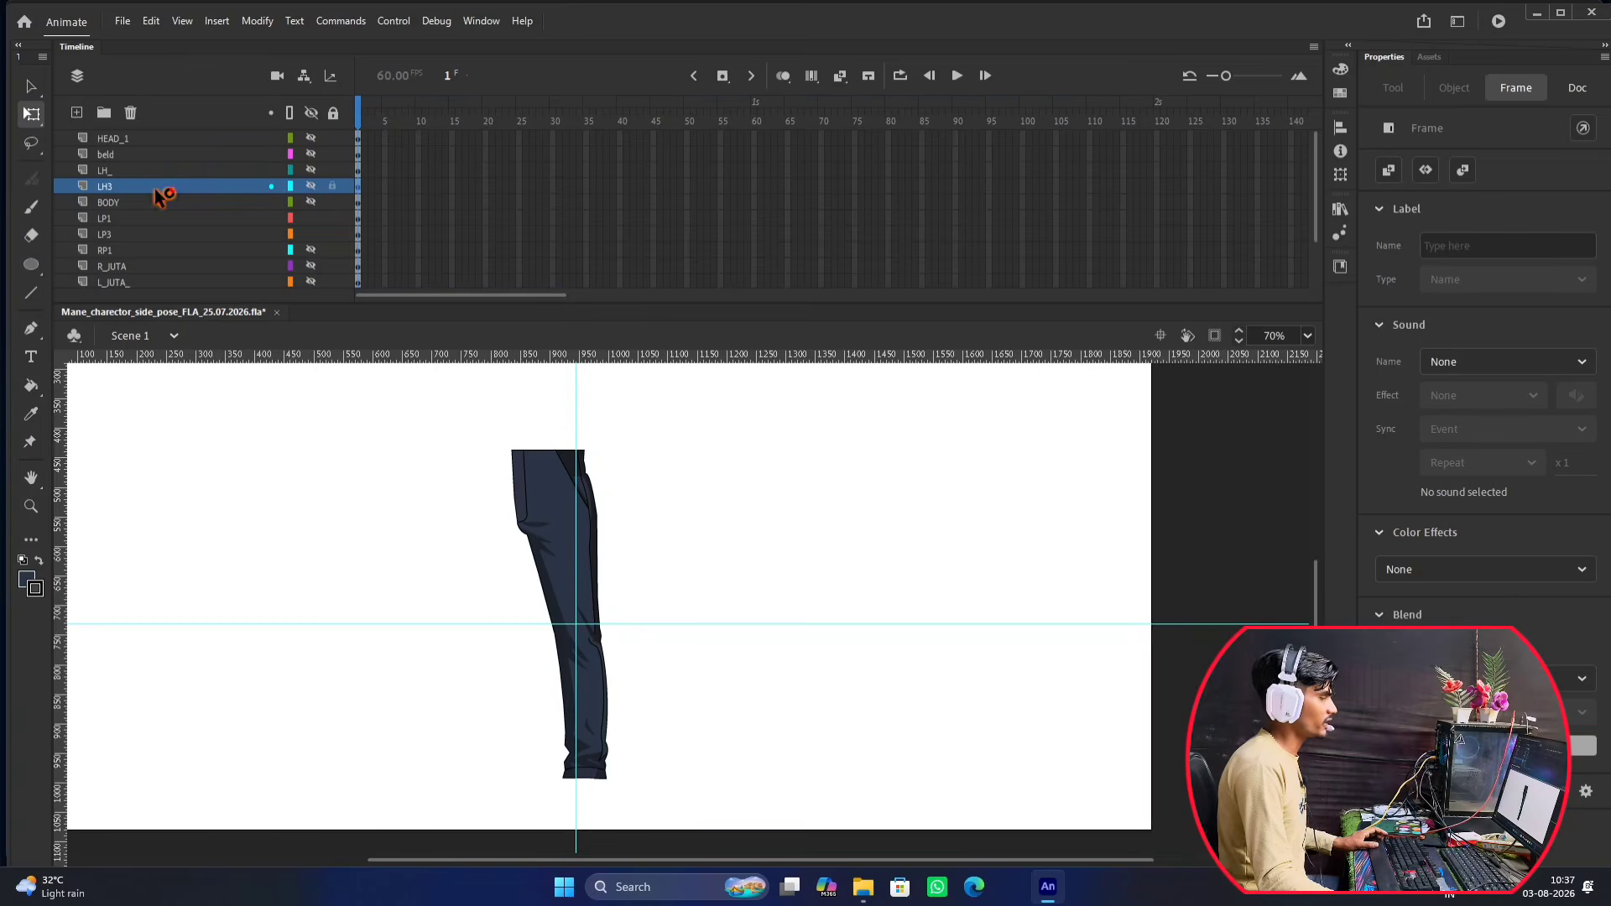
click(142, 235)
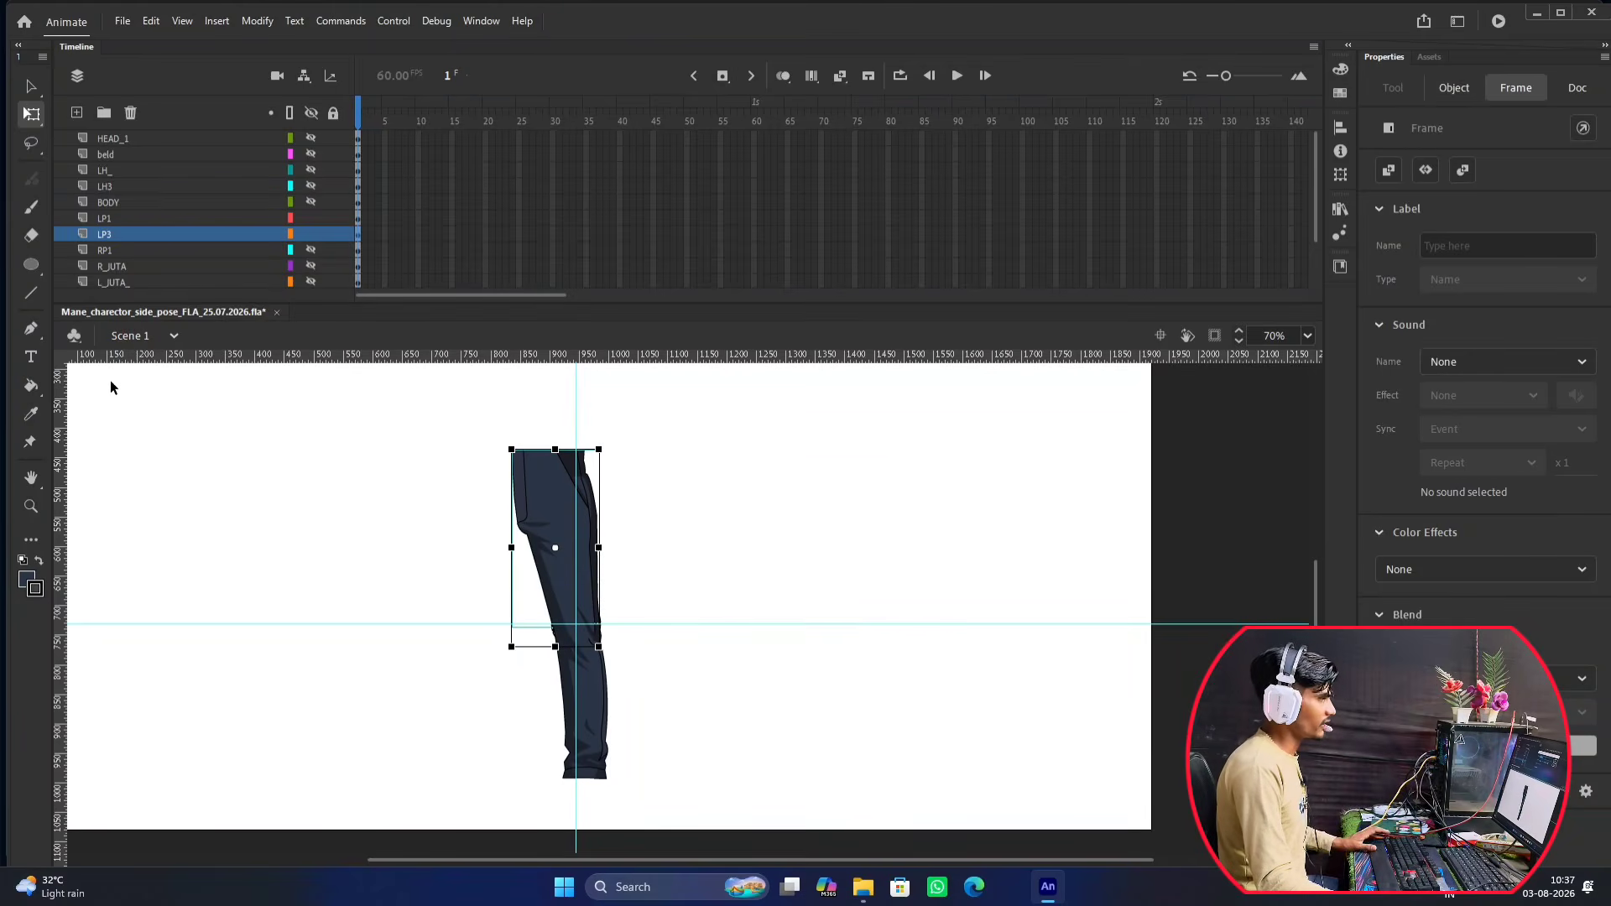
key(F8)
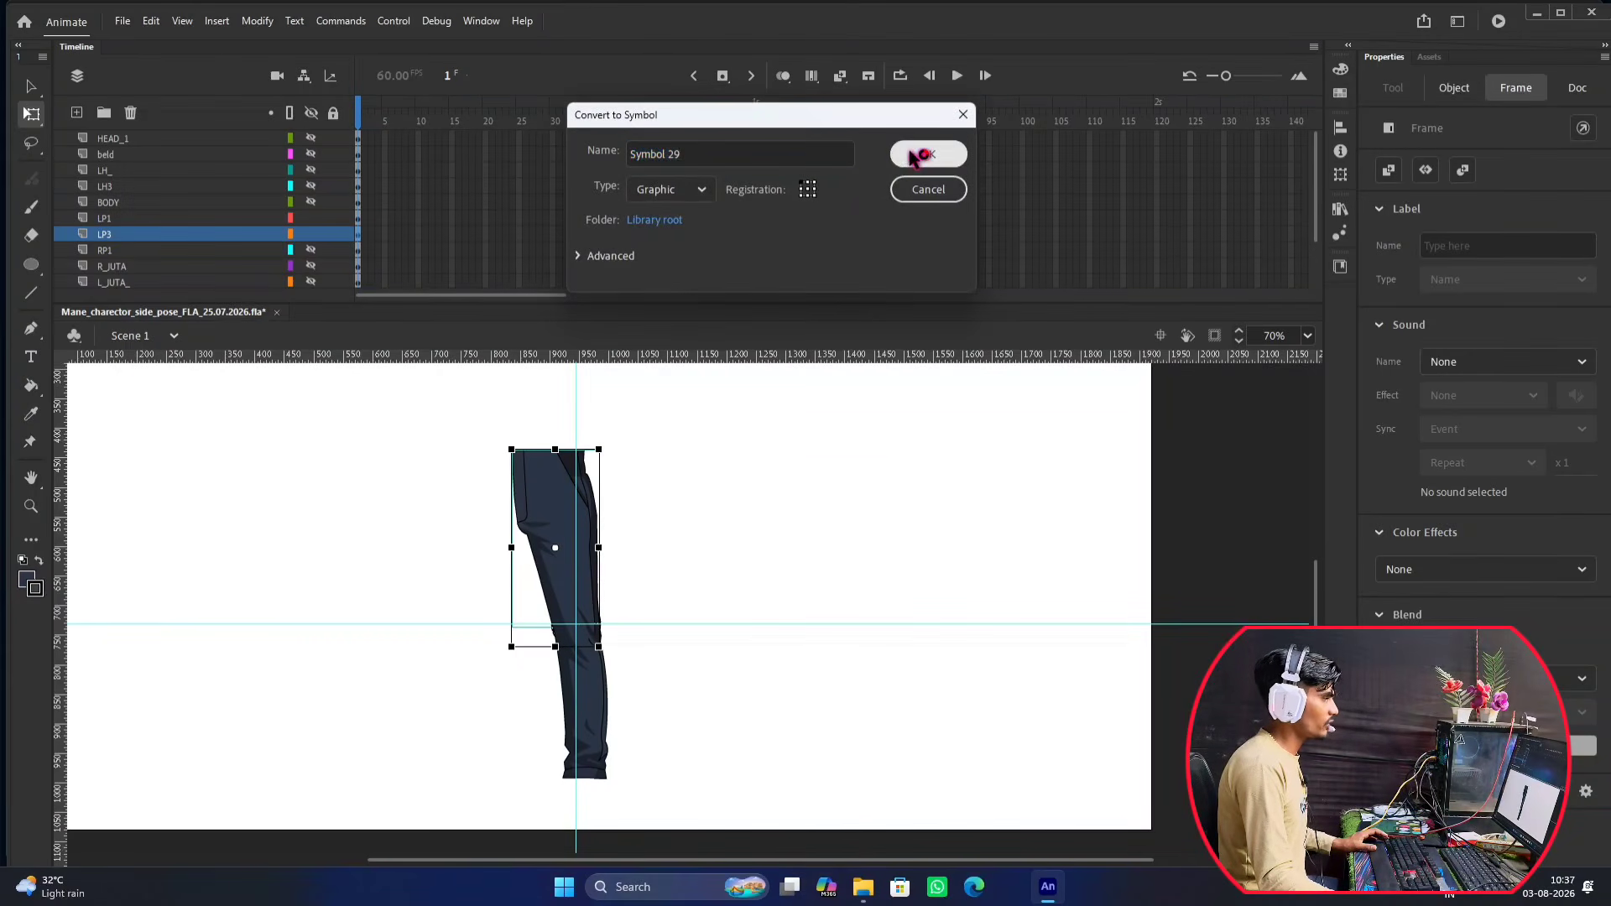
click(927, 154)
drag(555, 547, 555, 449)
click(693, 577)
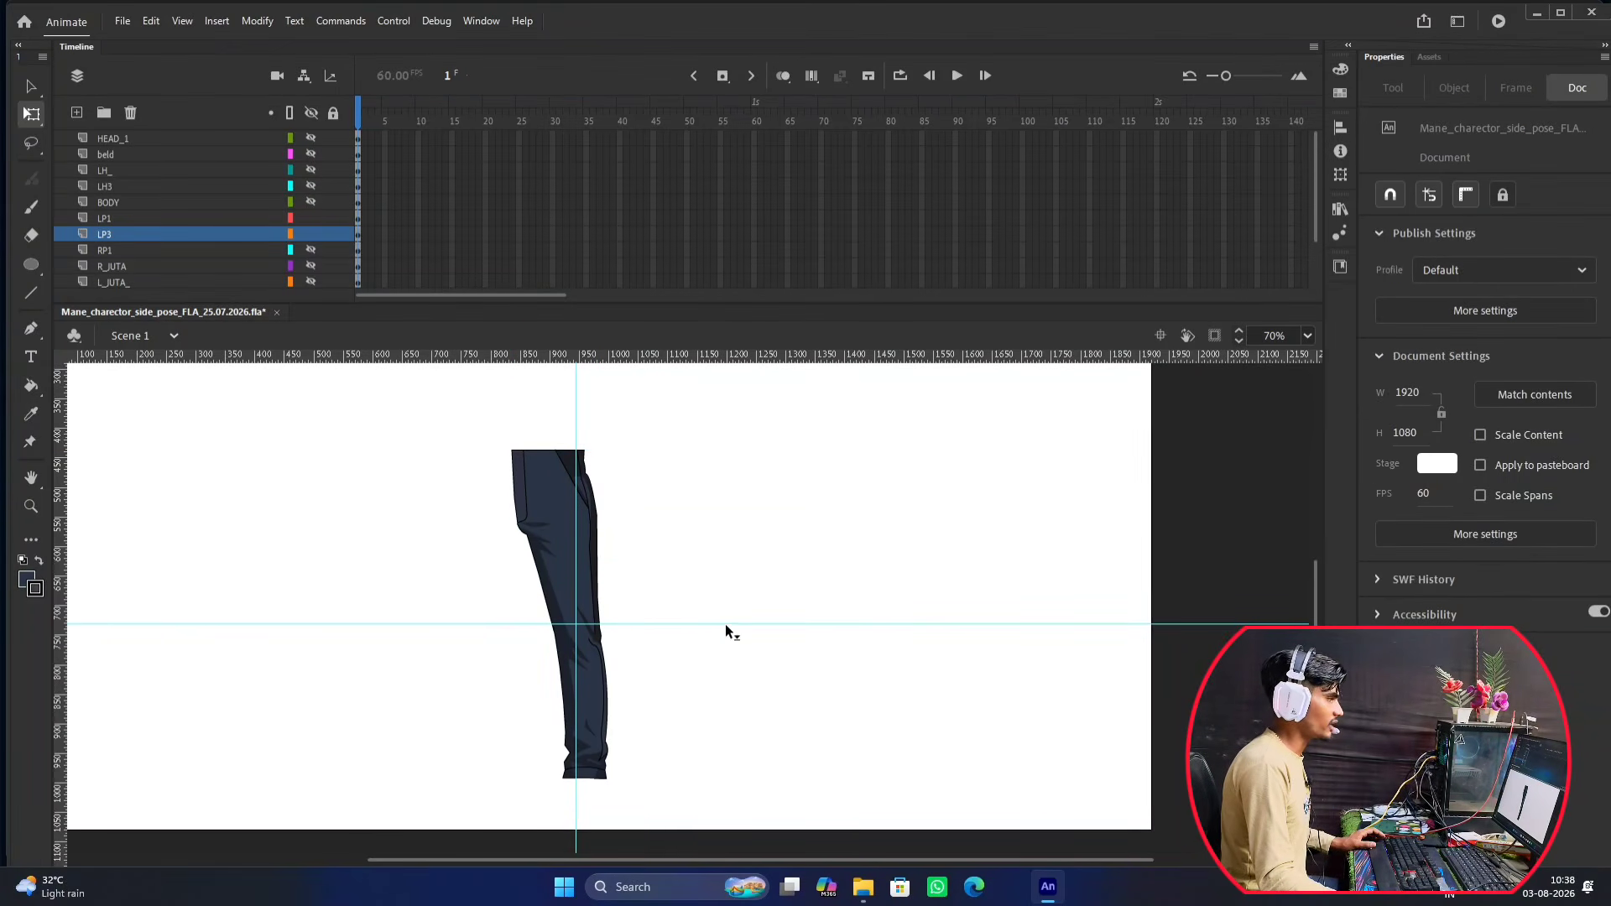
Remove the horizontal and vertical guides from the stage and make all character layers visible.
drag(725, 623, 744, 354)
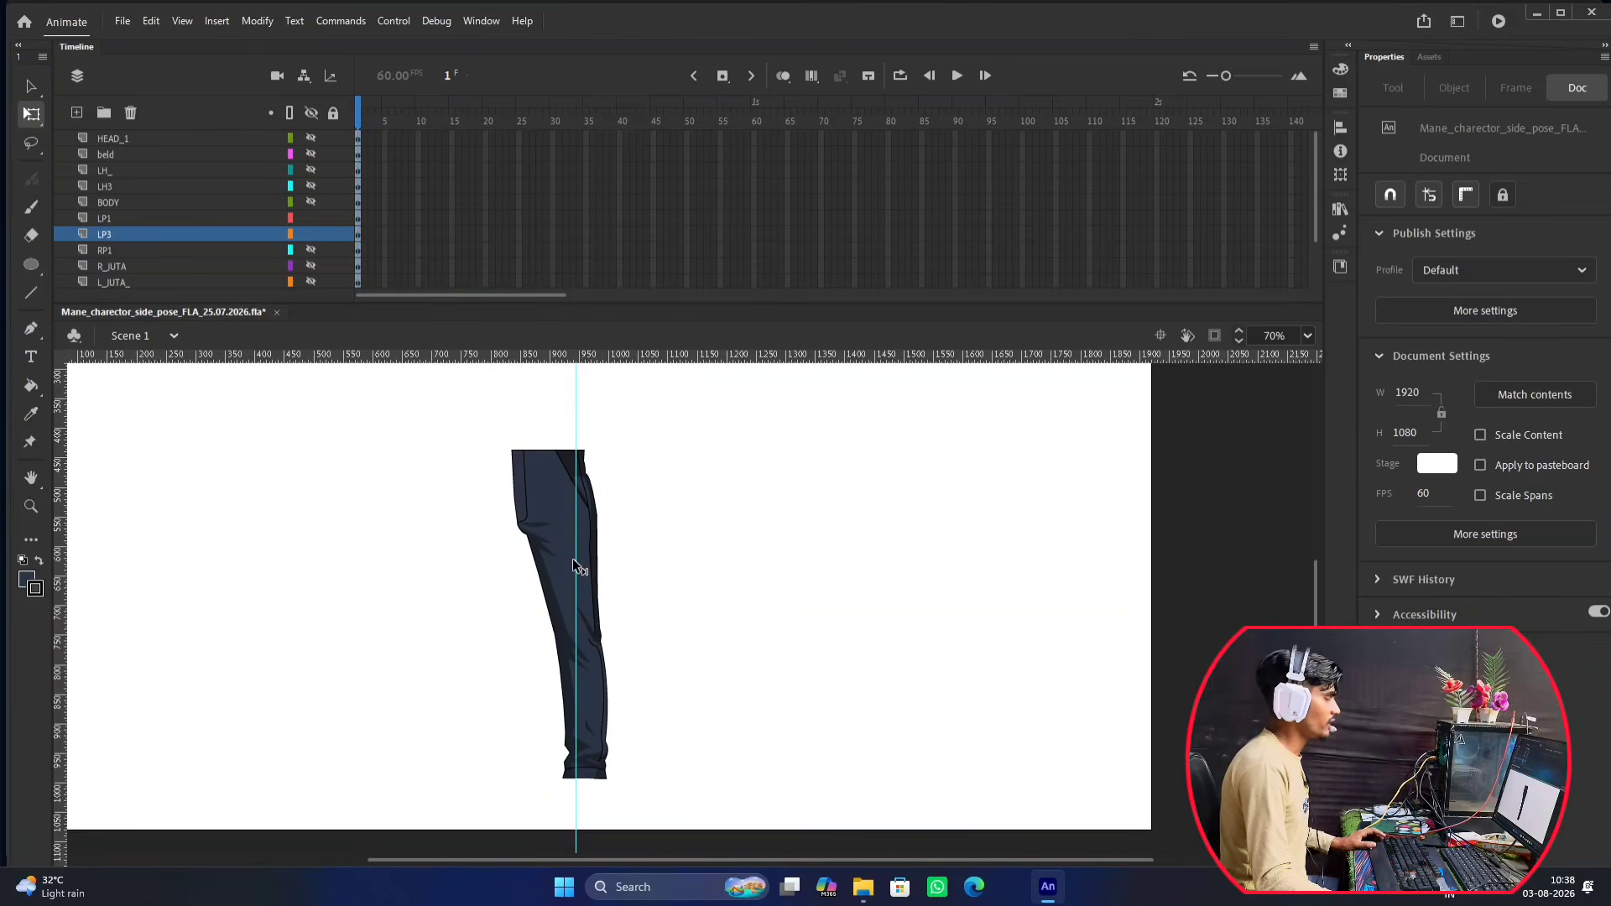
drag(576, 570, 9, 593)
scroll(606, 468, down, 5)
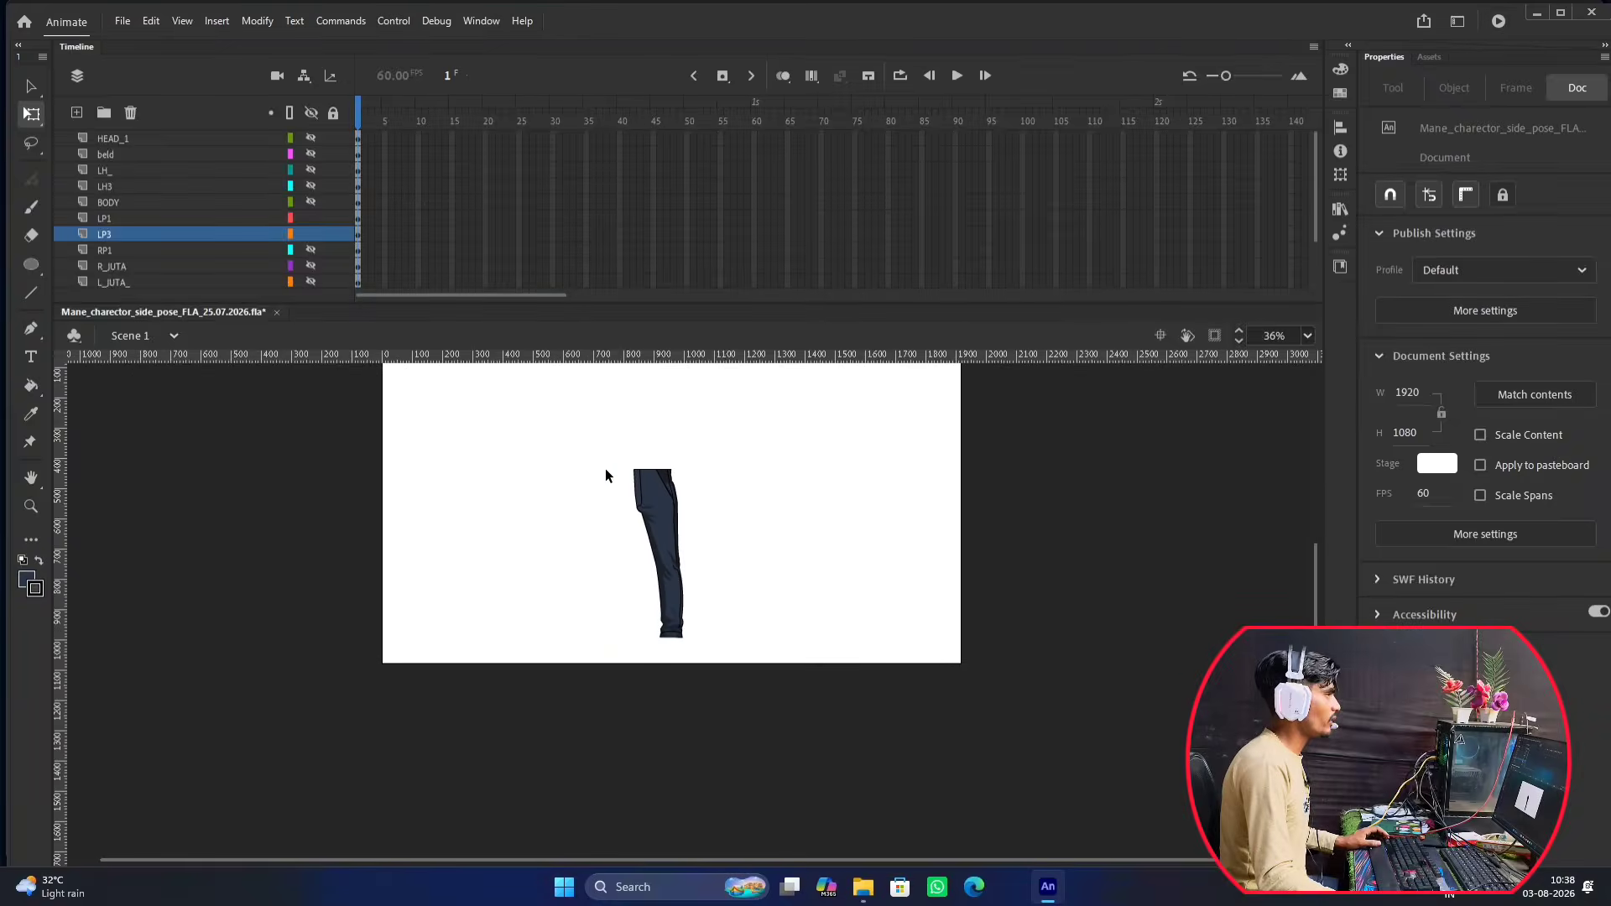
click(311, 112)
click(311, 112)
Rotate the lower-leg symbol on layer LP1 slightly about the knee to line its hem up with the shoe, and deselect it.
scroll(676, 621, up, 3)
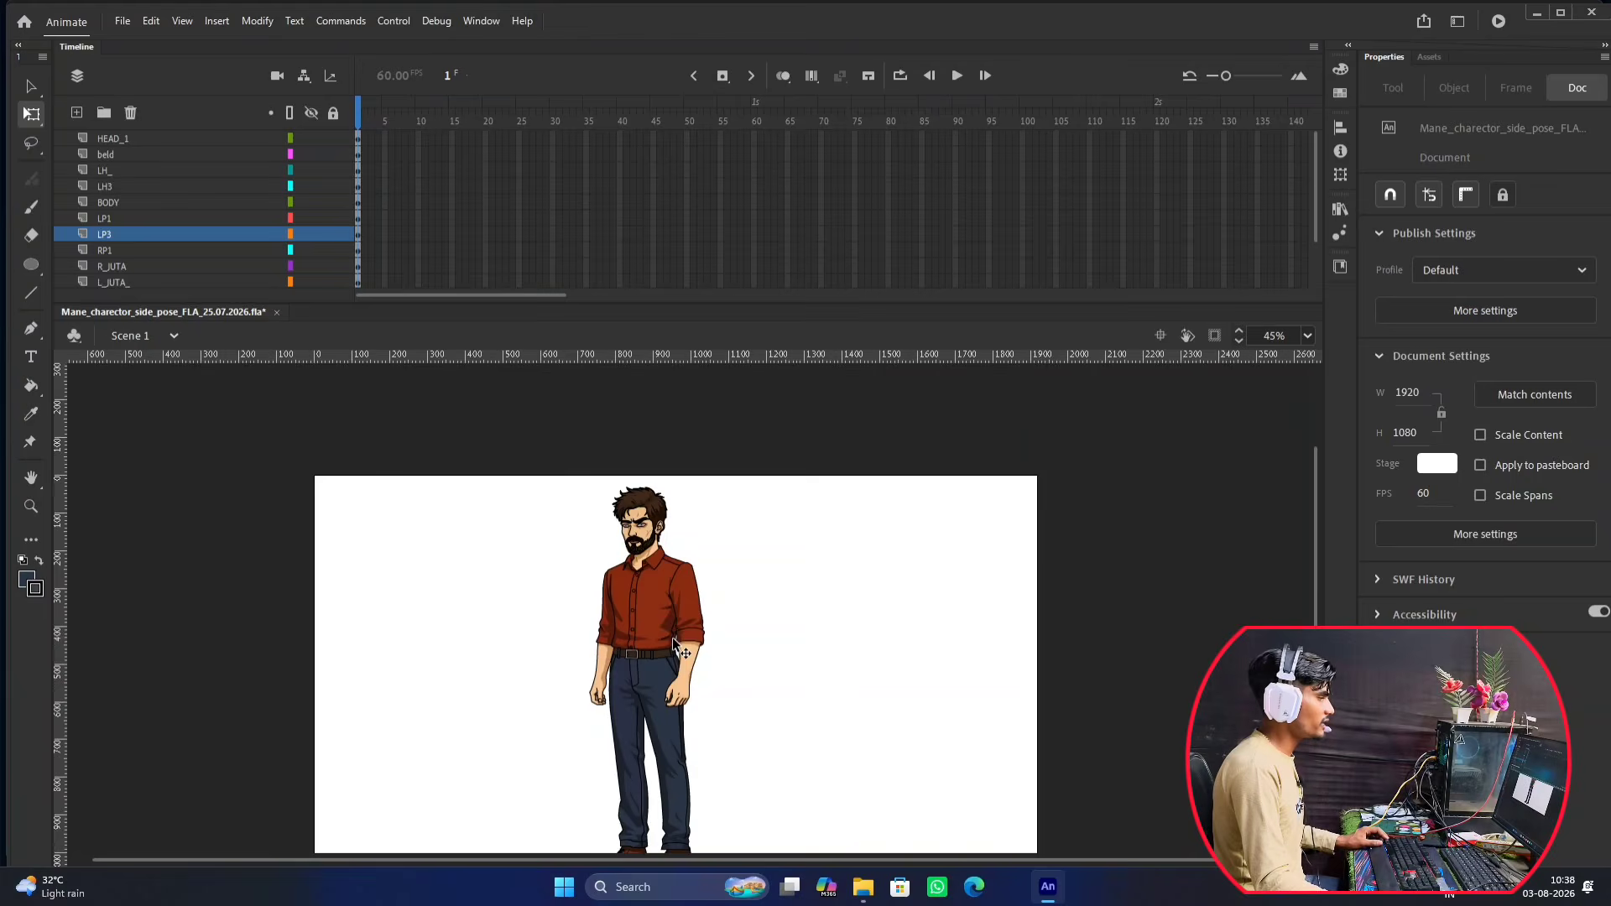
scroll(688, 642, up, 6)
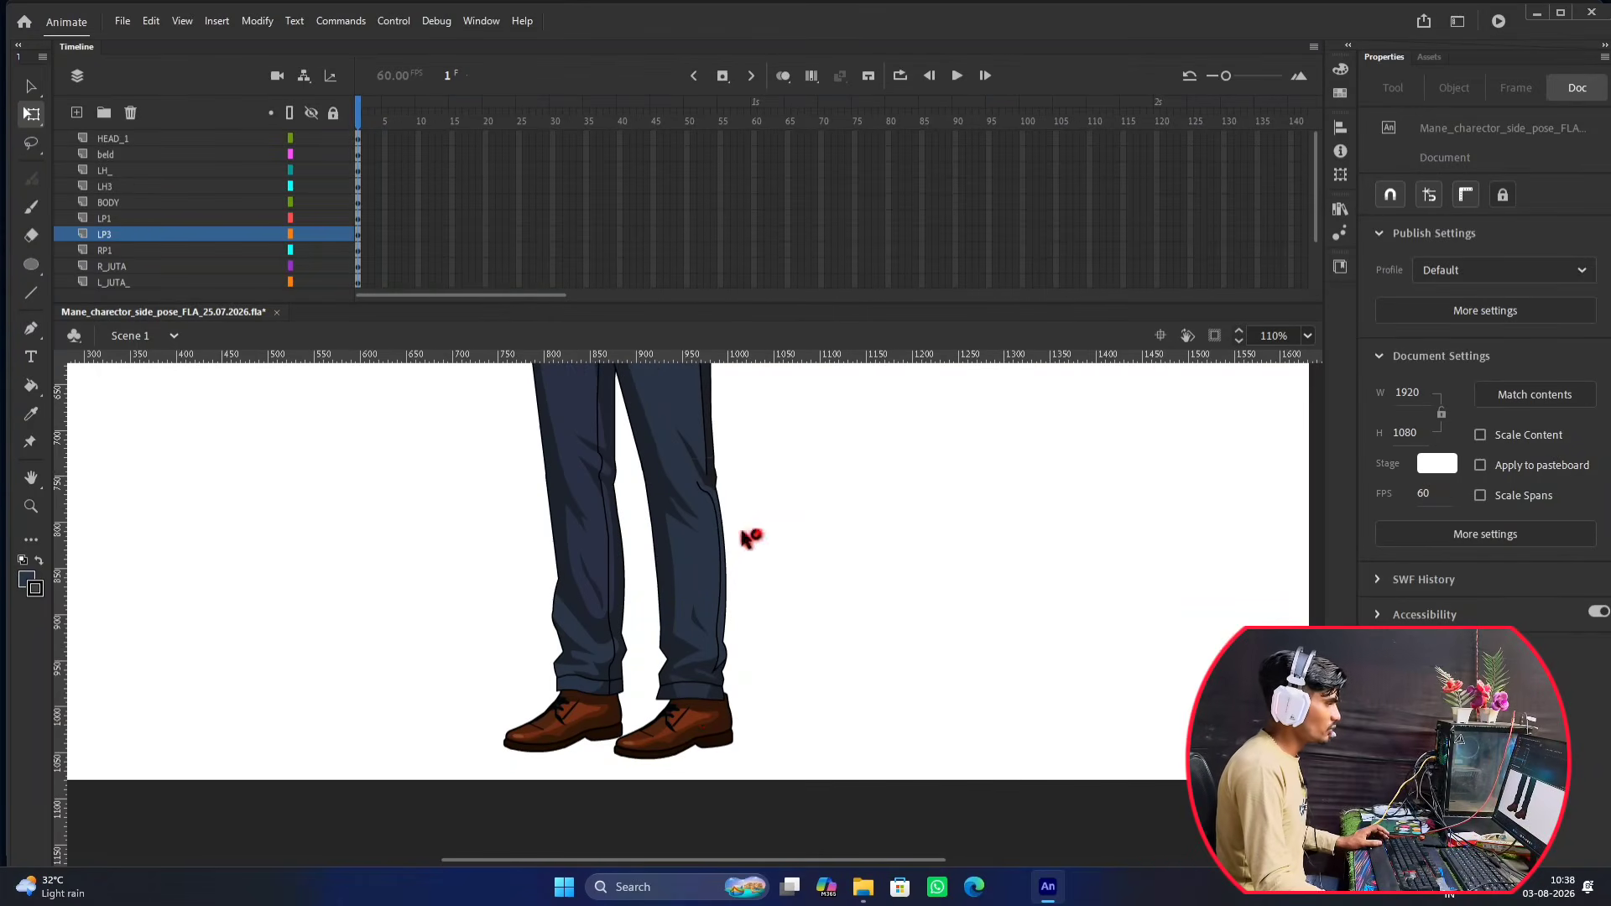
scroll(712, 682, up, 3)
click(621, 673)
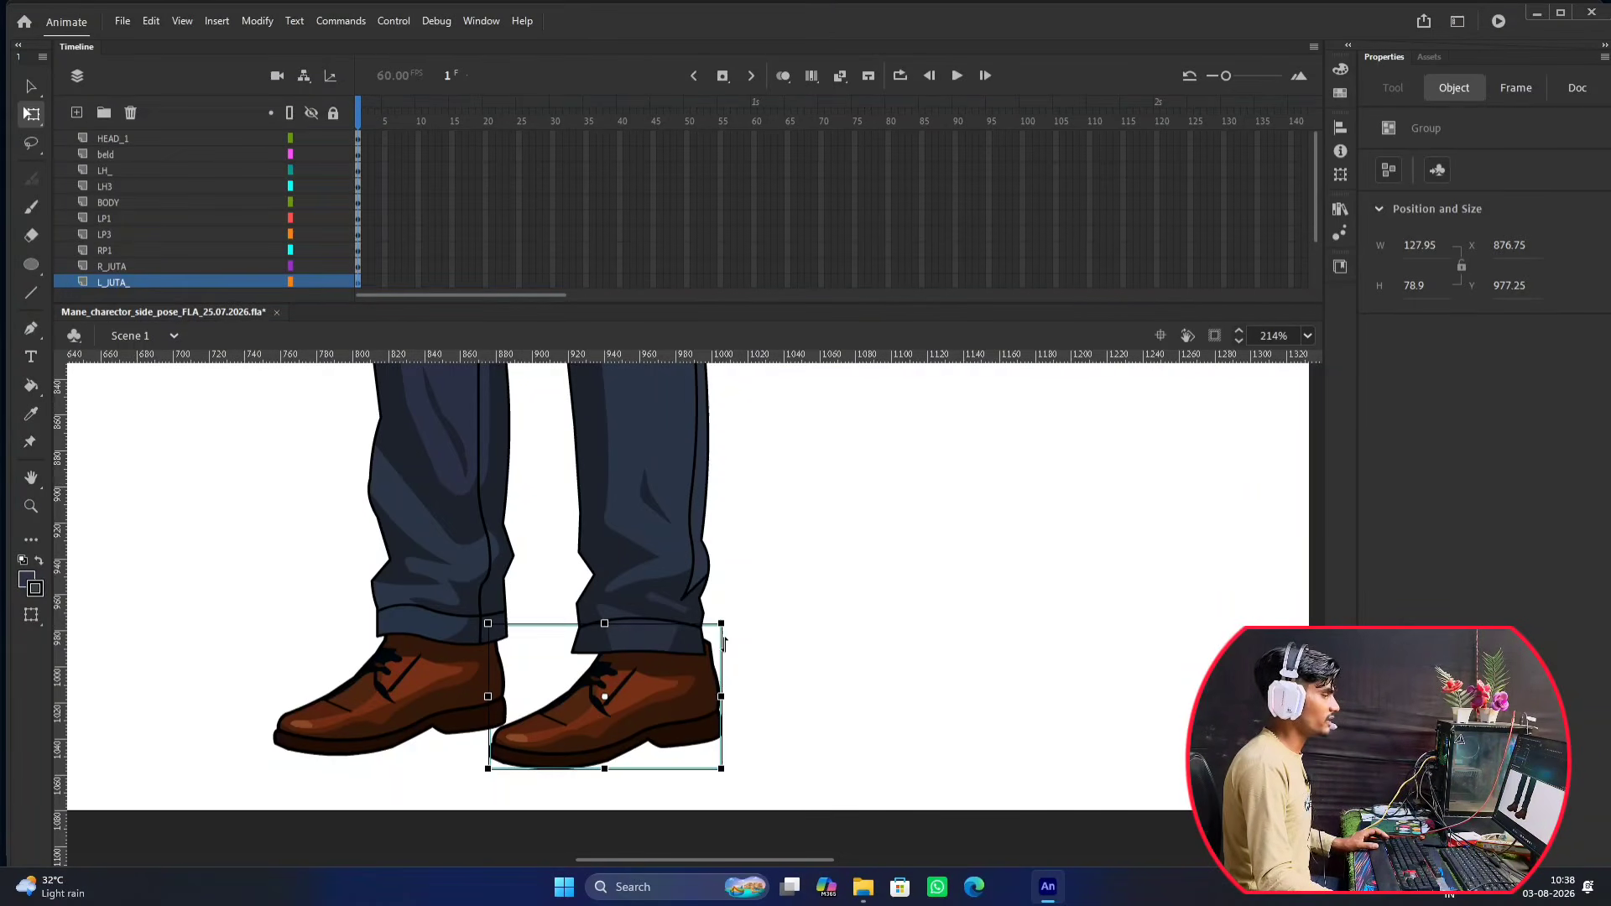
click(669, 545)
mouse_move(735, 668)
mouse_down()
mouse_move(752, 665)
mouse_move(732, 686)
mouse_up()
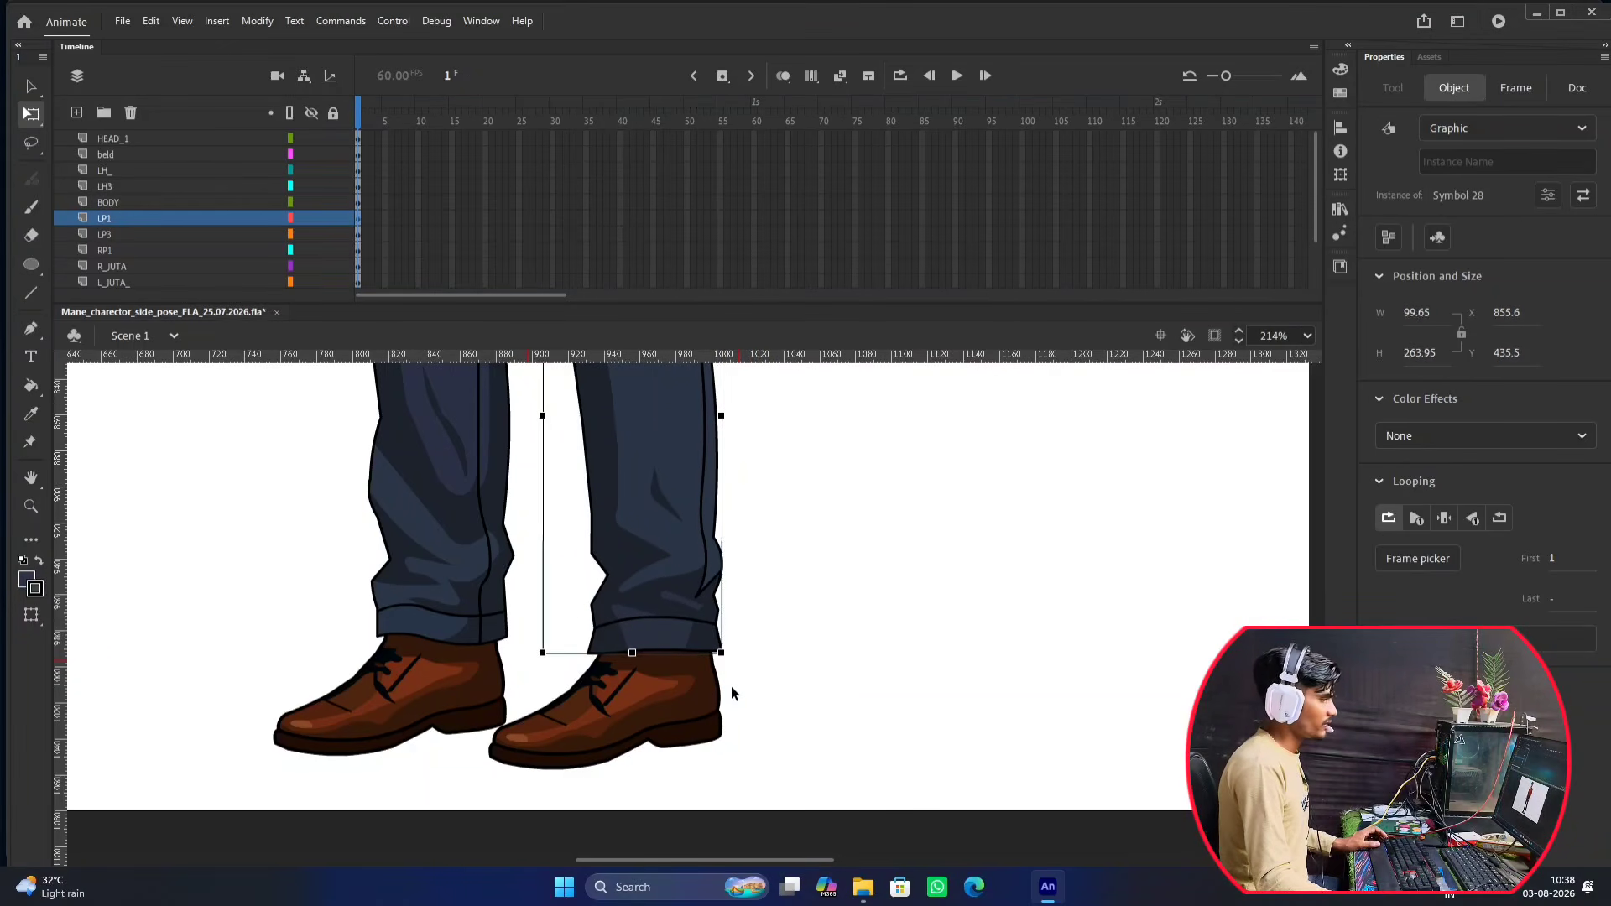
scroll(754, 620, down, 5)
click(748, 609)
Convert the shoe on layer L_JUTA_ to a graphic symbol.
scroll(712, 662, up, 5)
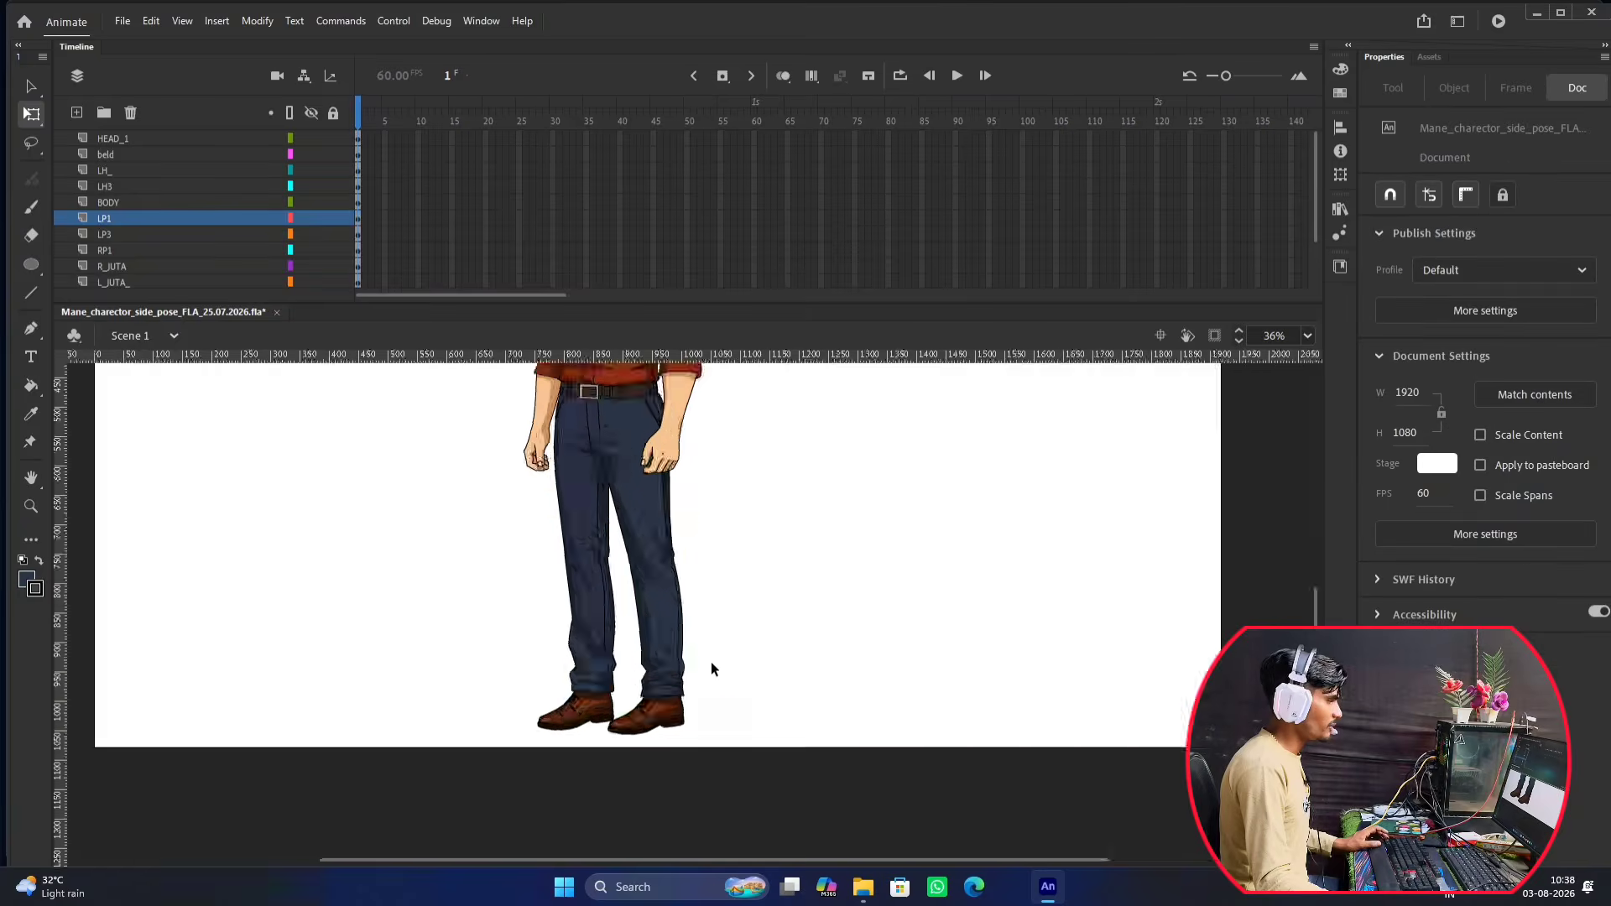
scroll(702, 743, down, 2)
scroll(671, 587, up, 2)
click(661, 566)
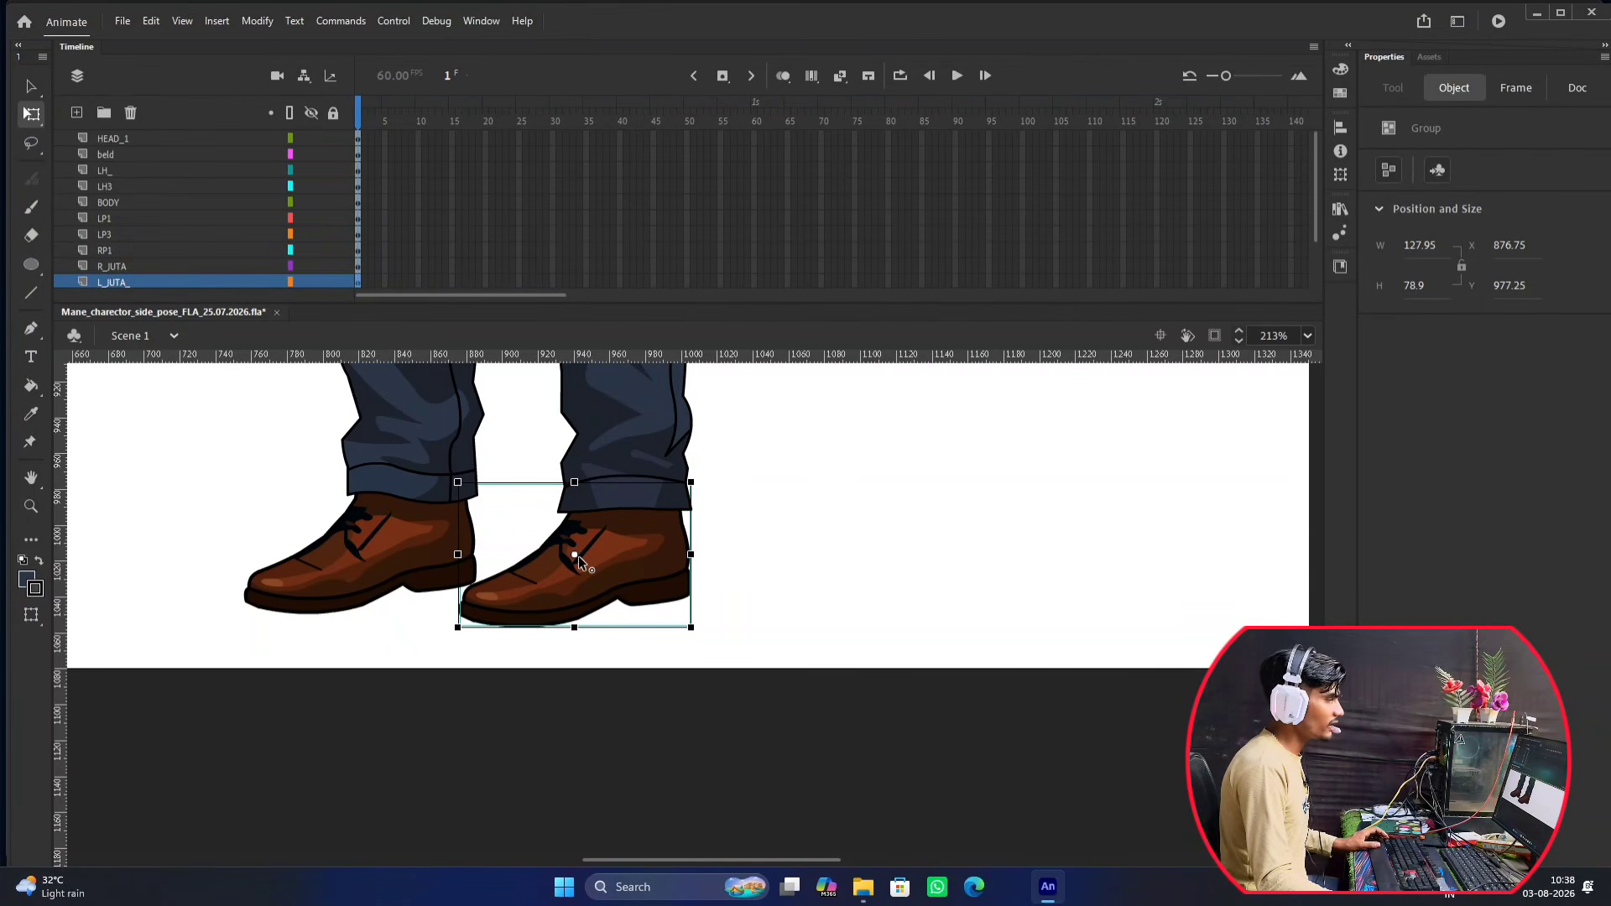
drag(578, 556, 649, 516)
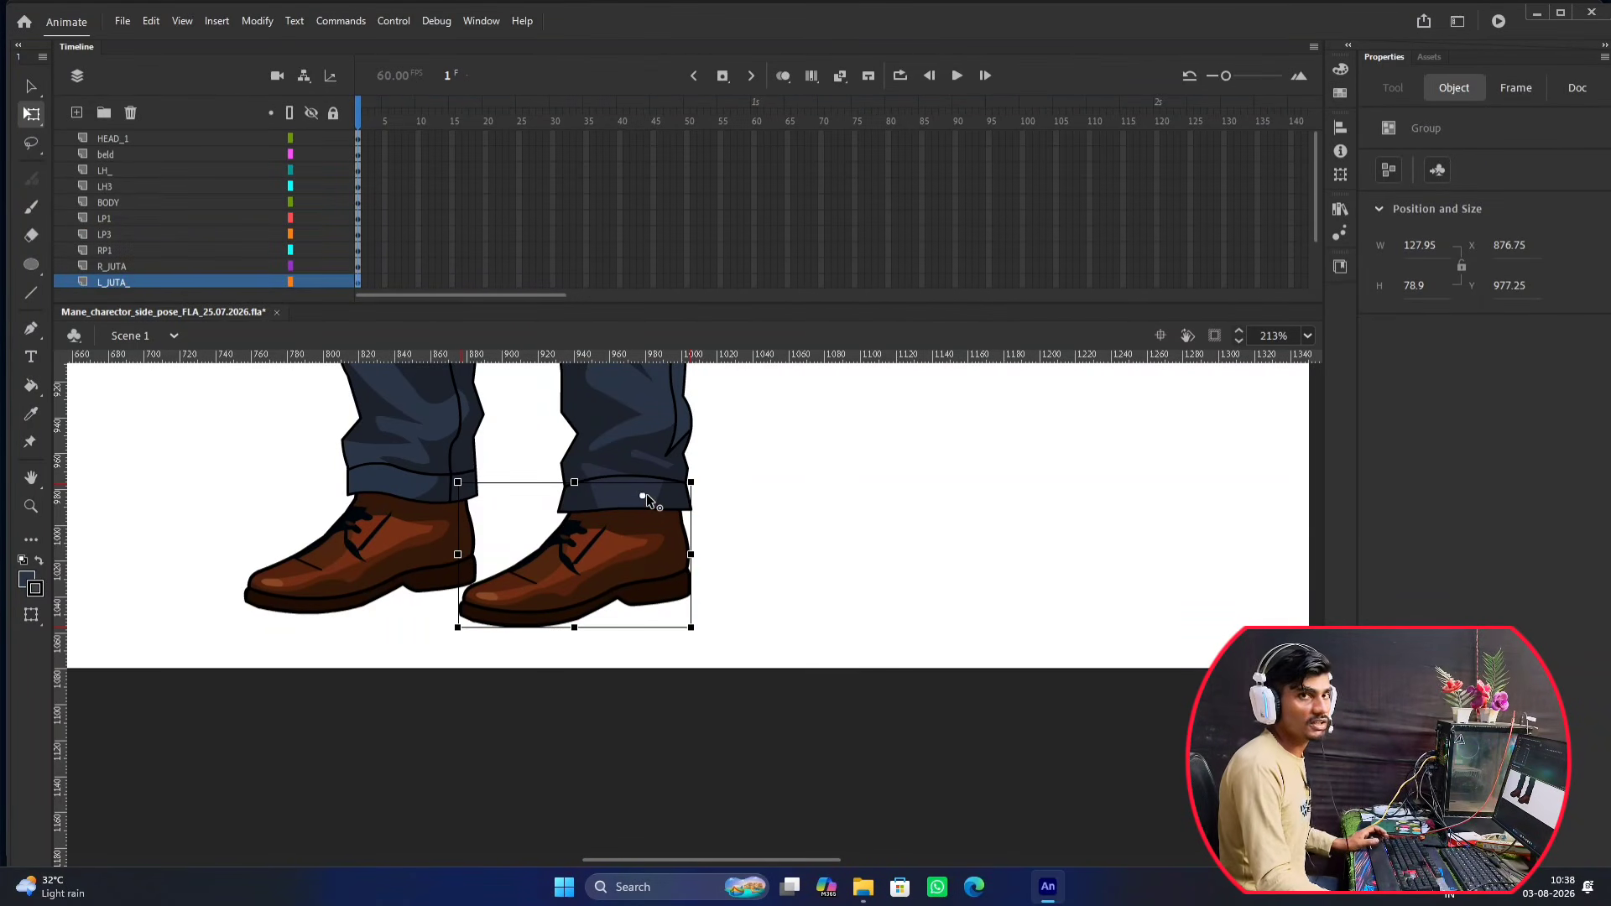
drag(577, 556, 576, 557)
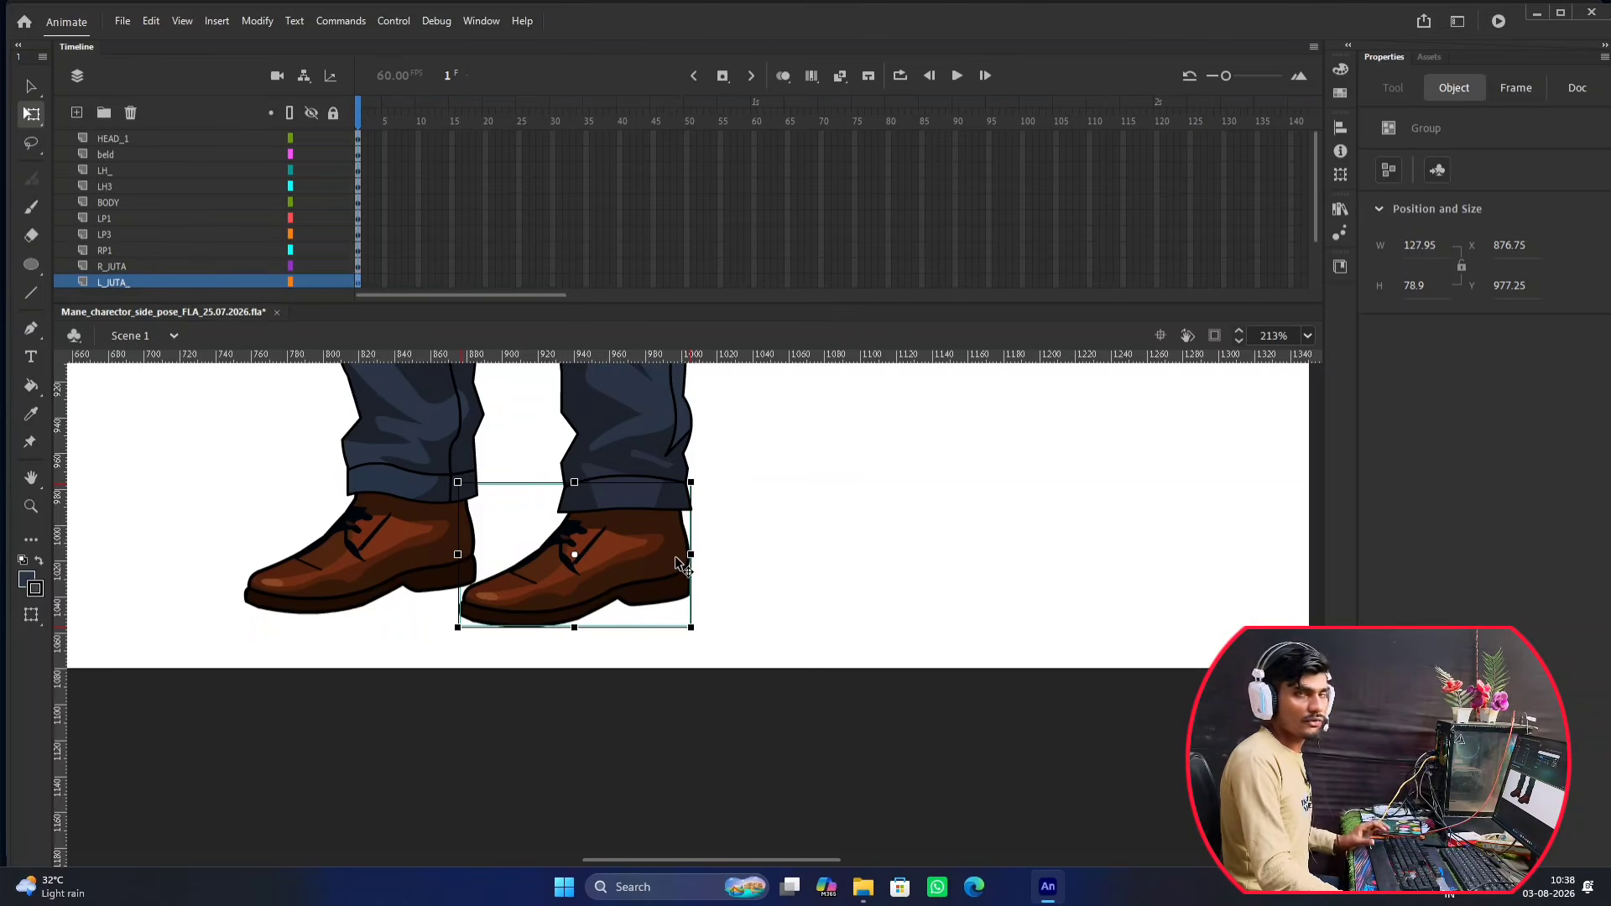
key(F8)
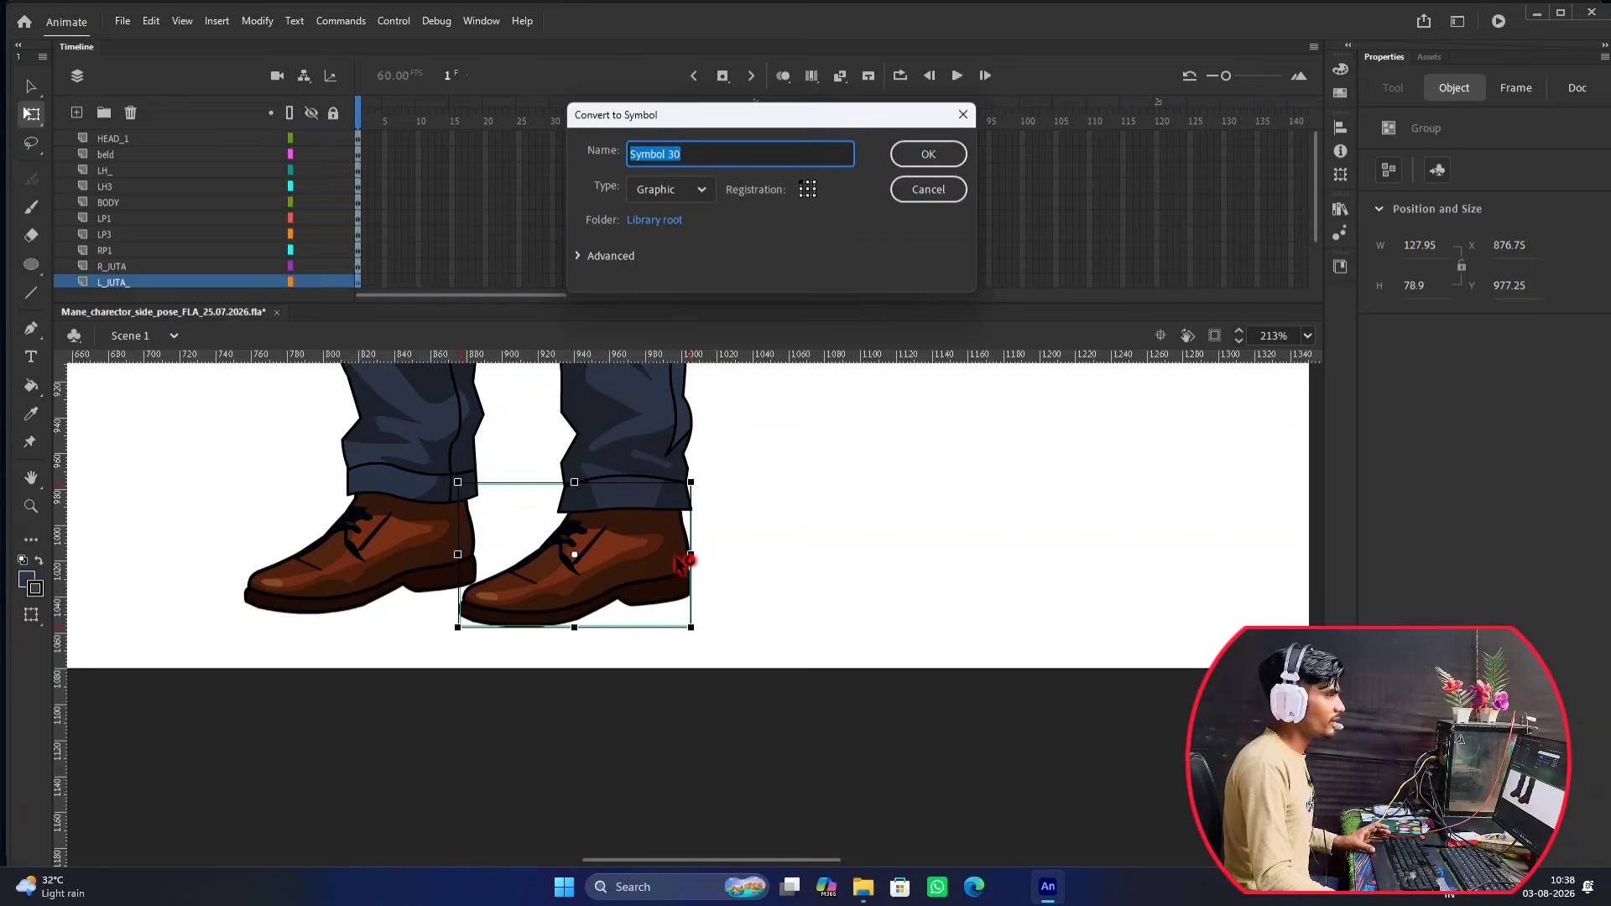
click(930, 155)
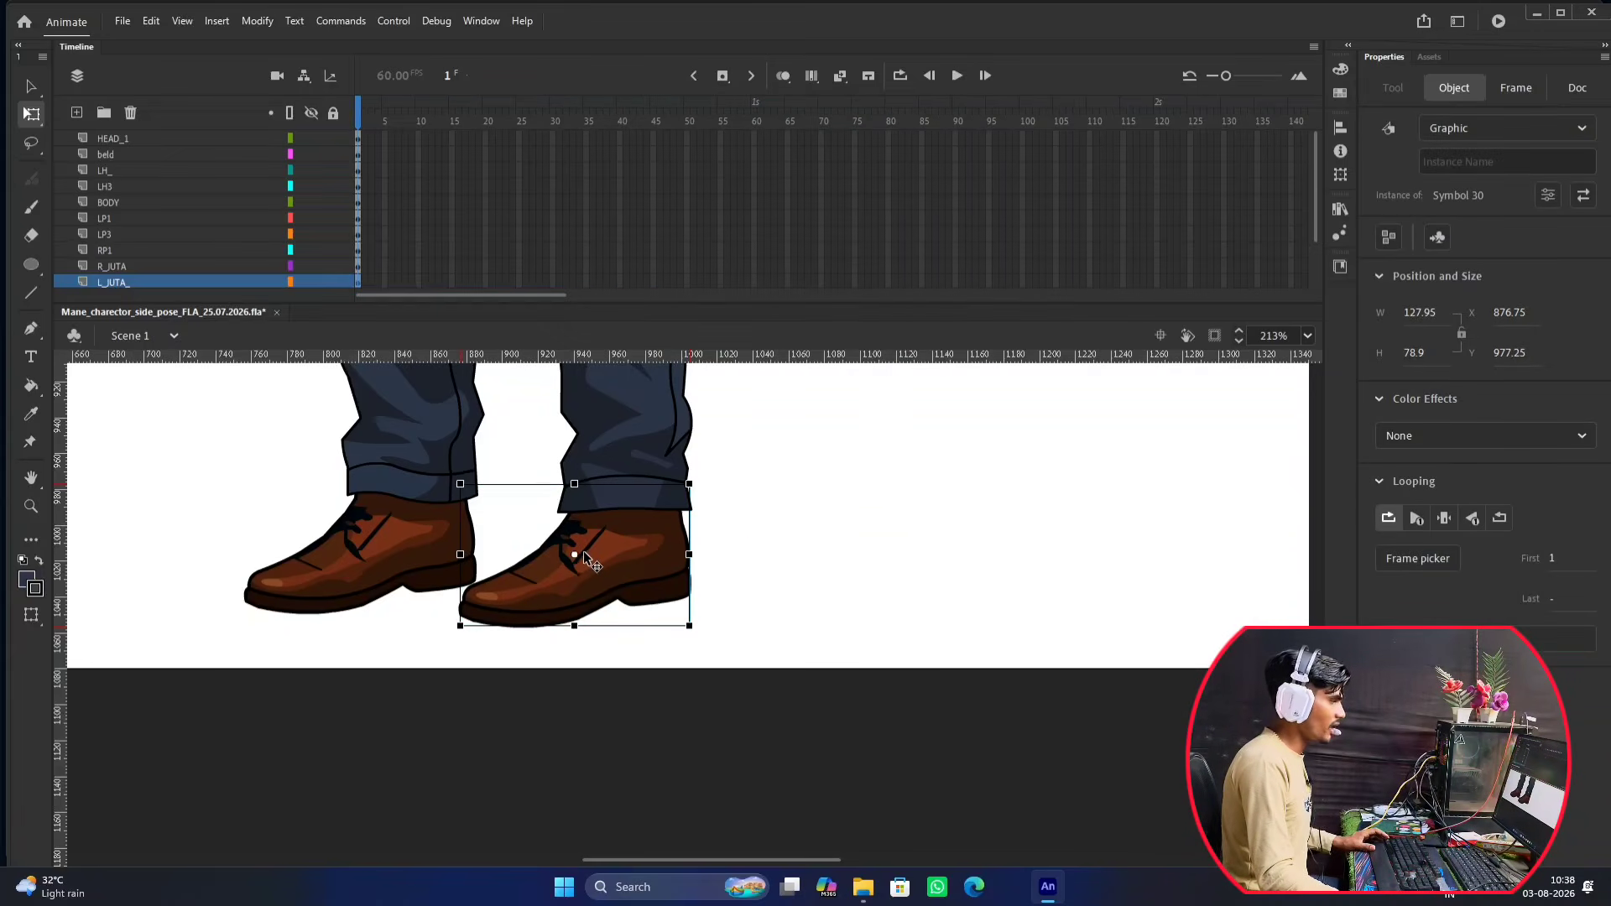
Move the shoe symbol's pivot up to the ankle inside the trouser hem and test its rotation there.
drag(576, 557, 626, 489)
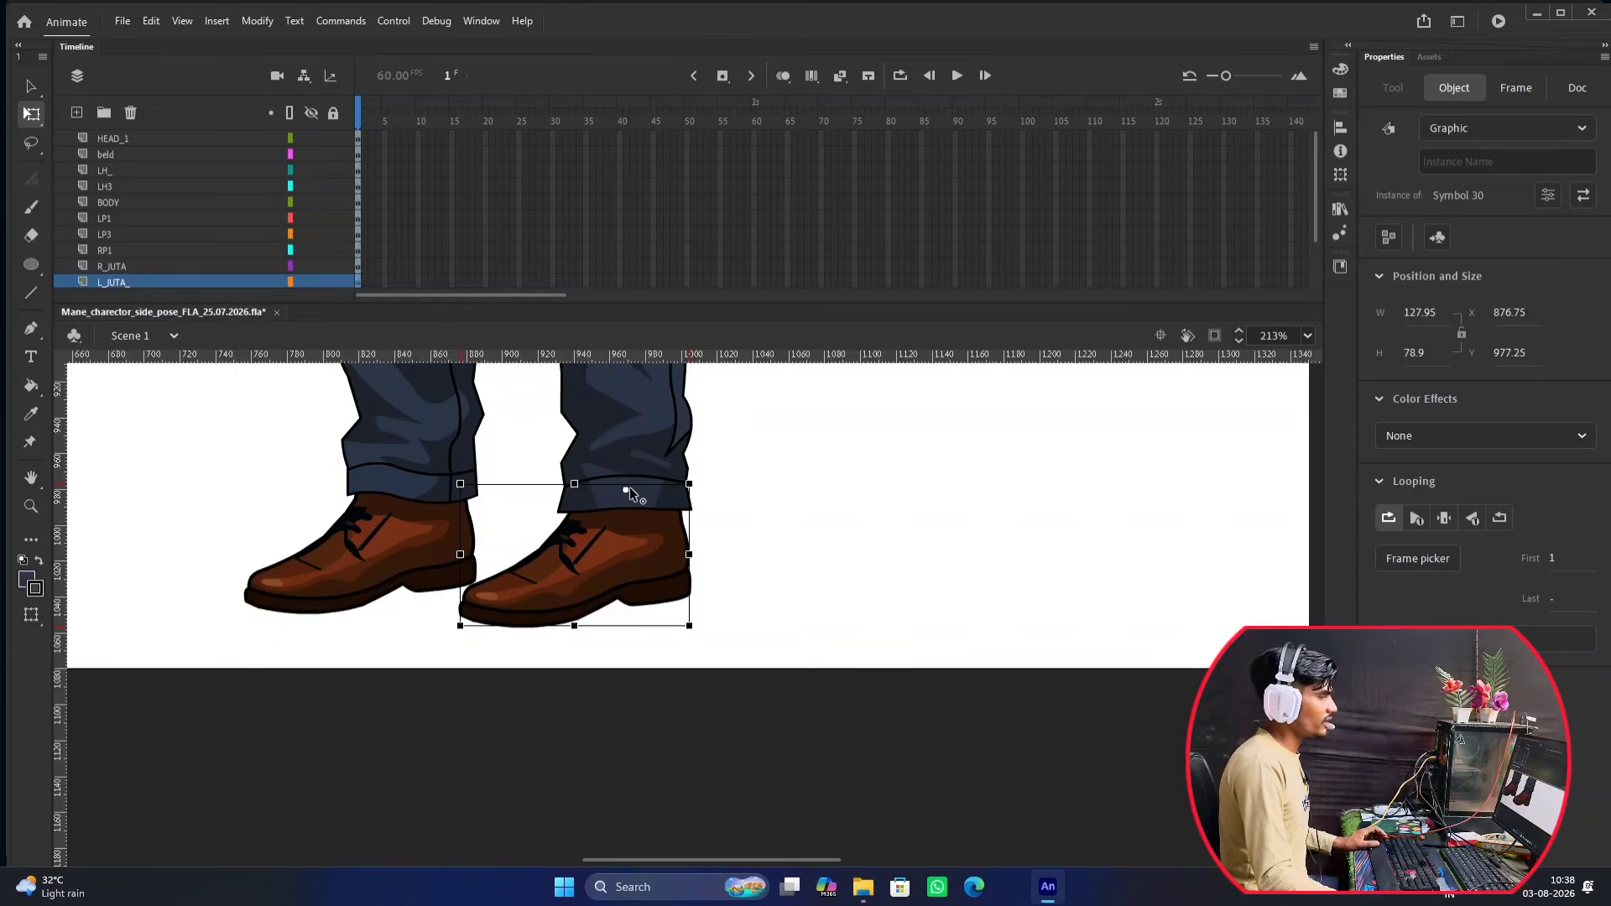
scroll(655, 566, up, 2)
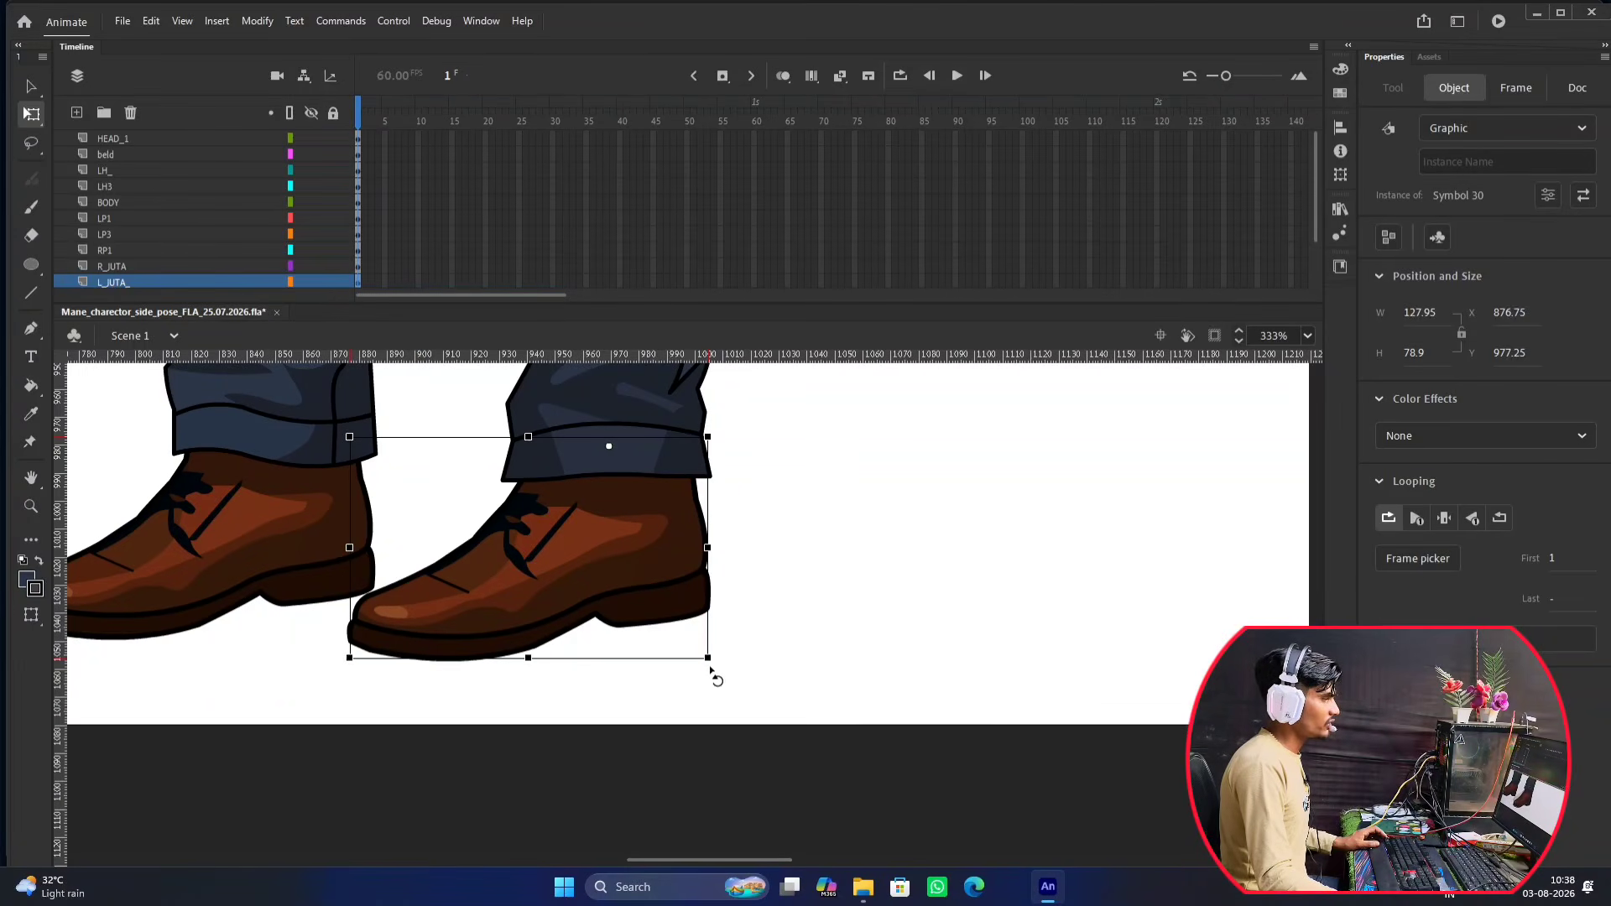
mouse_move(712, 670)
mouse_down()
mouse_move(755, 651)
mouse_move(673, 705)
mouse_move(734, 640)
mouse_move(716, 647)
mouse_up()
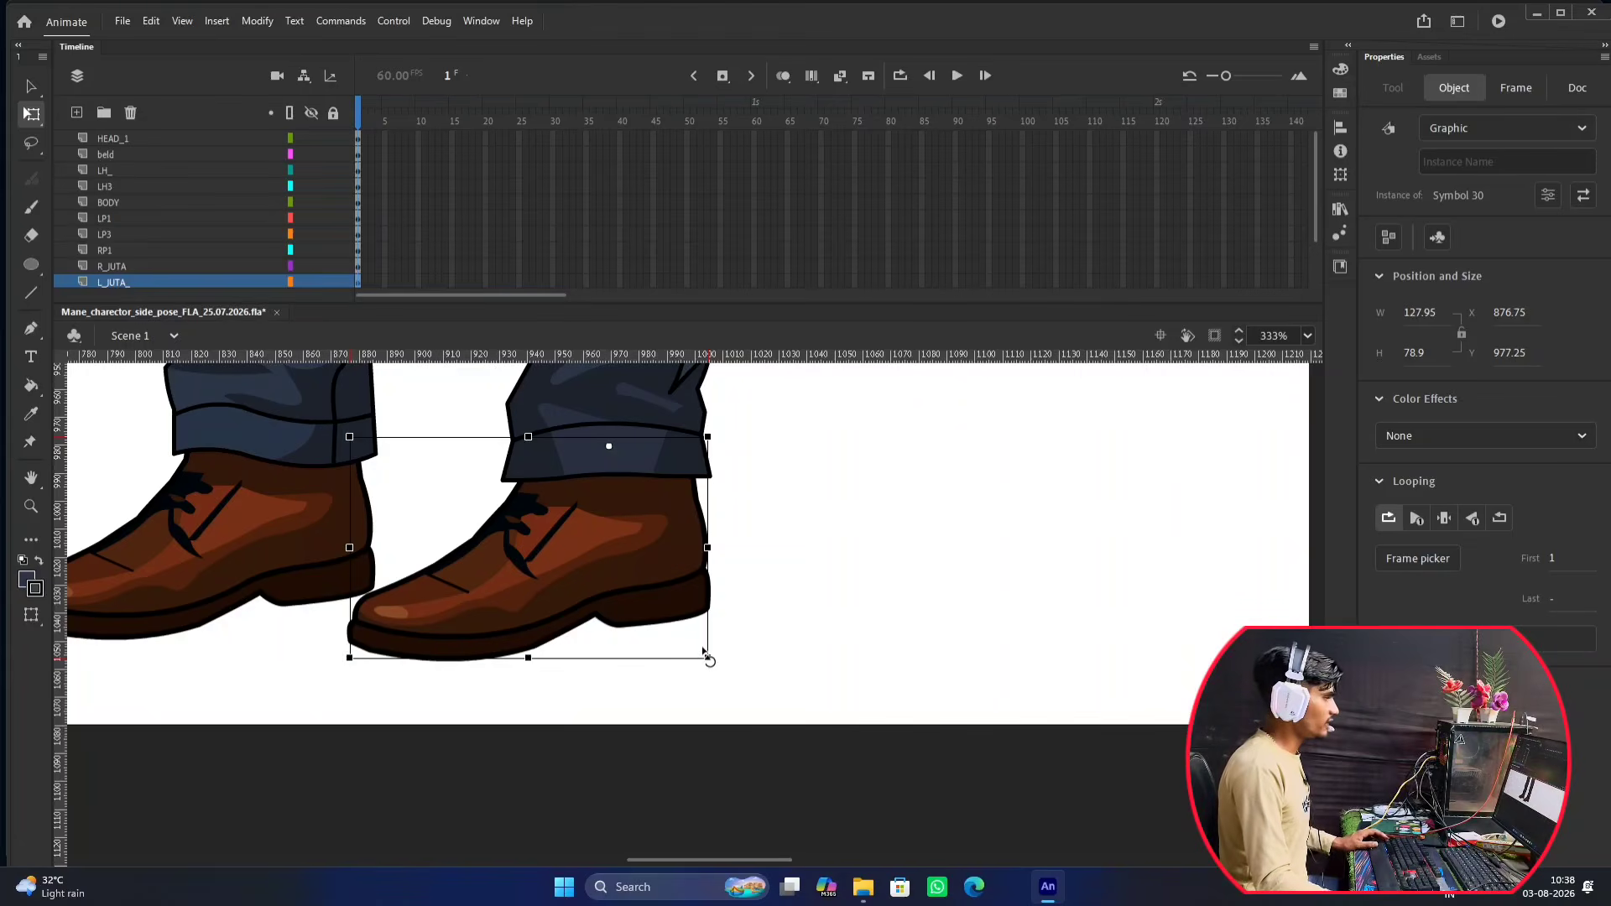
Test the rotation of the lower-leg symbol on layer LP1 about the knee, undo it, and deselect the symbol.
scroll(667, 557, down, 5)
scroll(720, 451, up, 2)
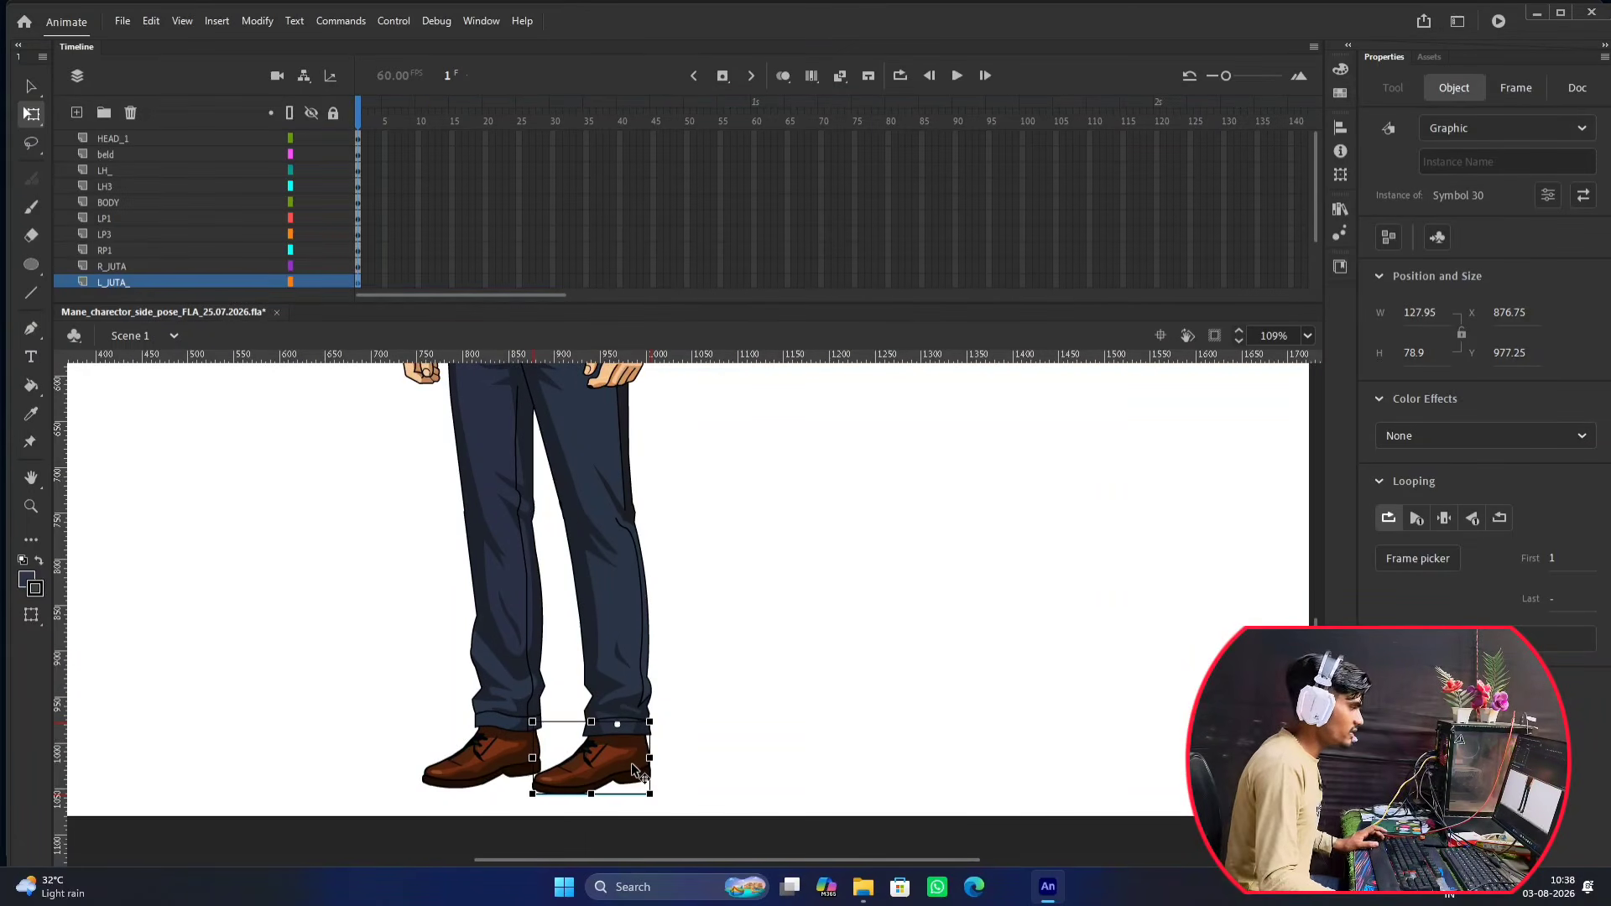
scroll(630, 763, down, 3)
scroll(623, 747, down, 2)
scroll(611, 640, up, 2)
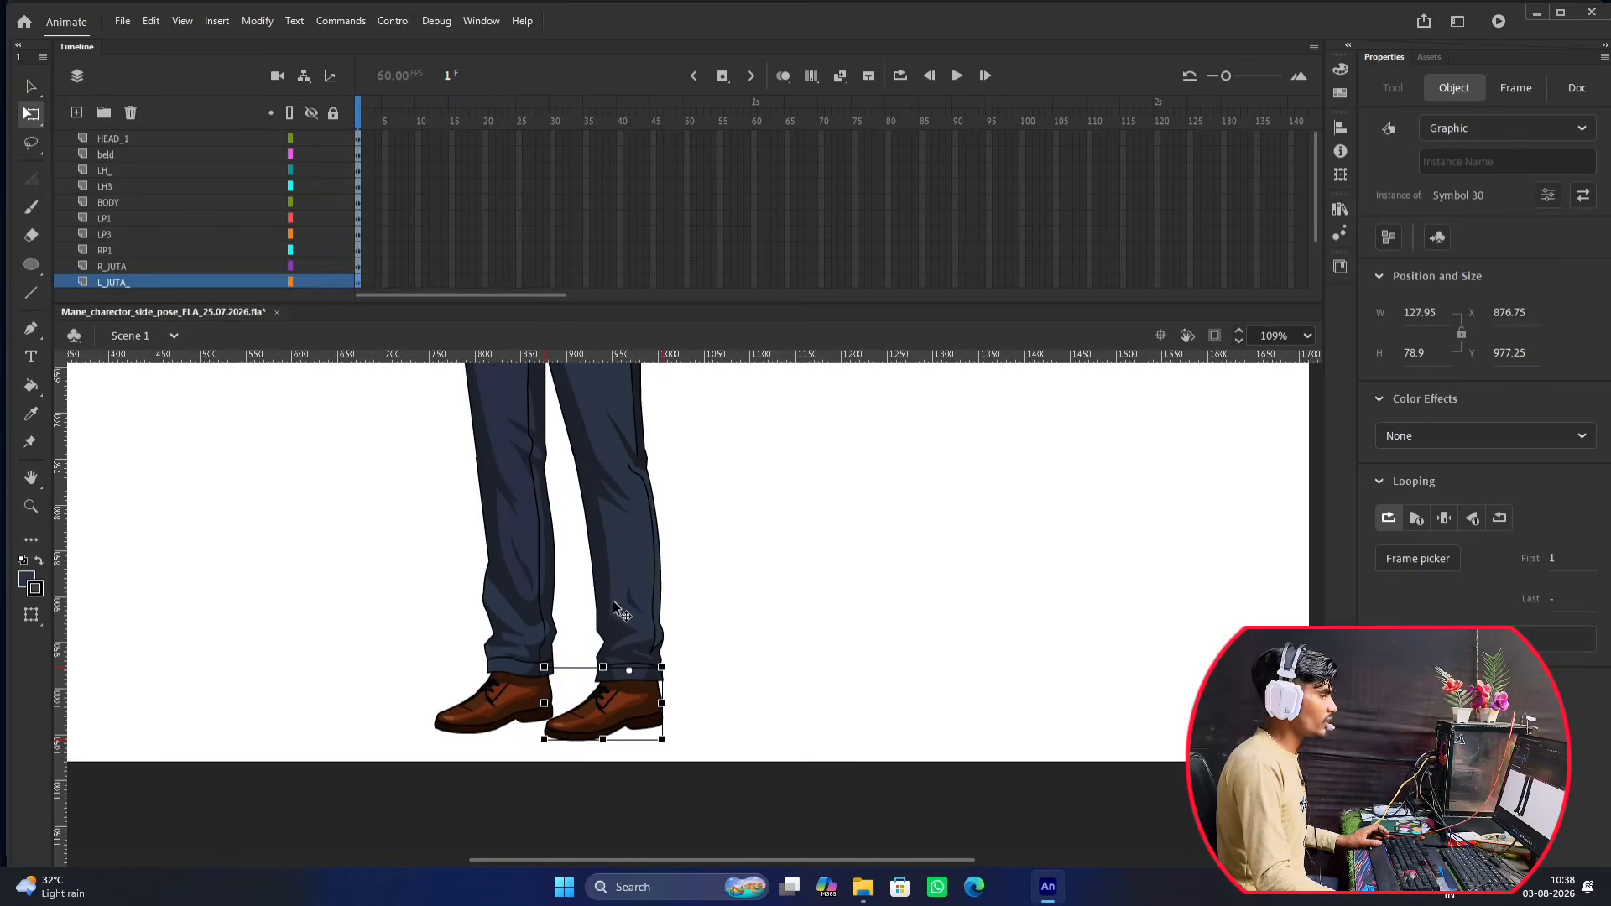
click(625, 543)
drag(671, 695, 837, 657)
key(ctrl+z)
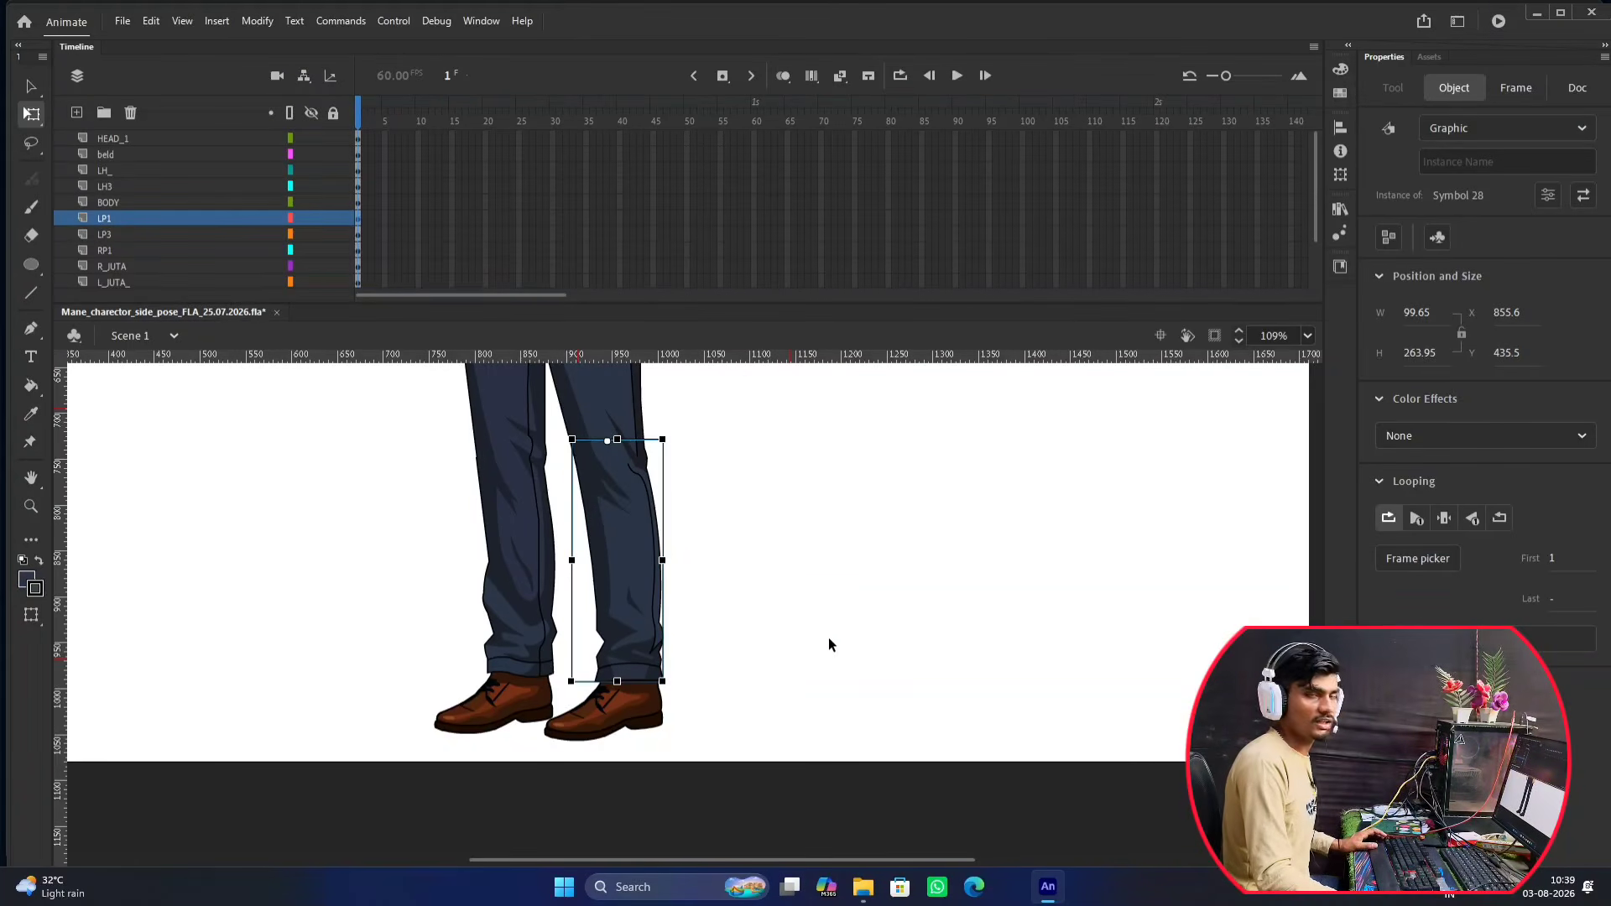
scroll(795, 621, down, 1)
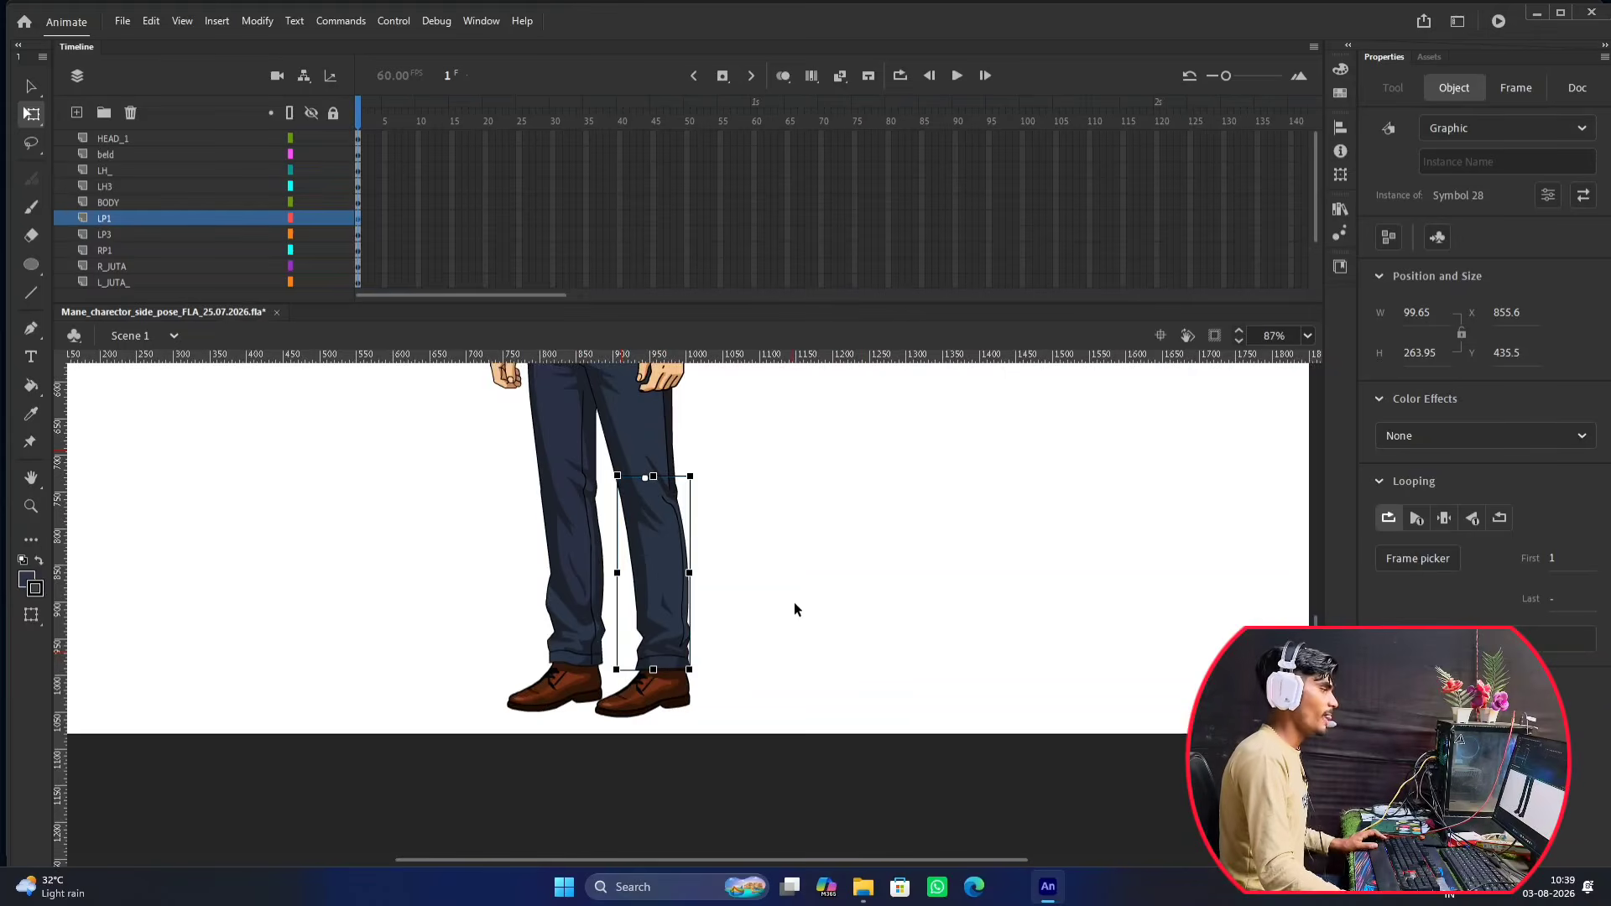
scroll(745, 646, up, 1)
click(751, 621)
scroll(750, 621, down, 2)
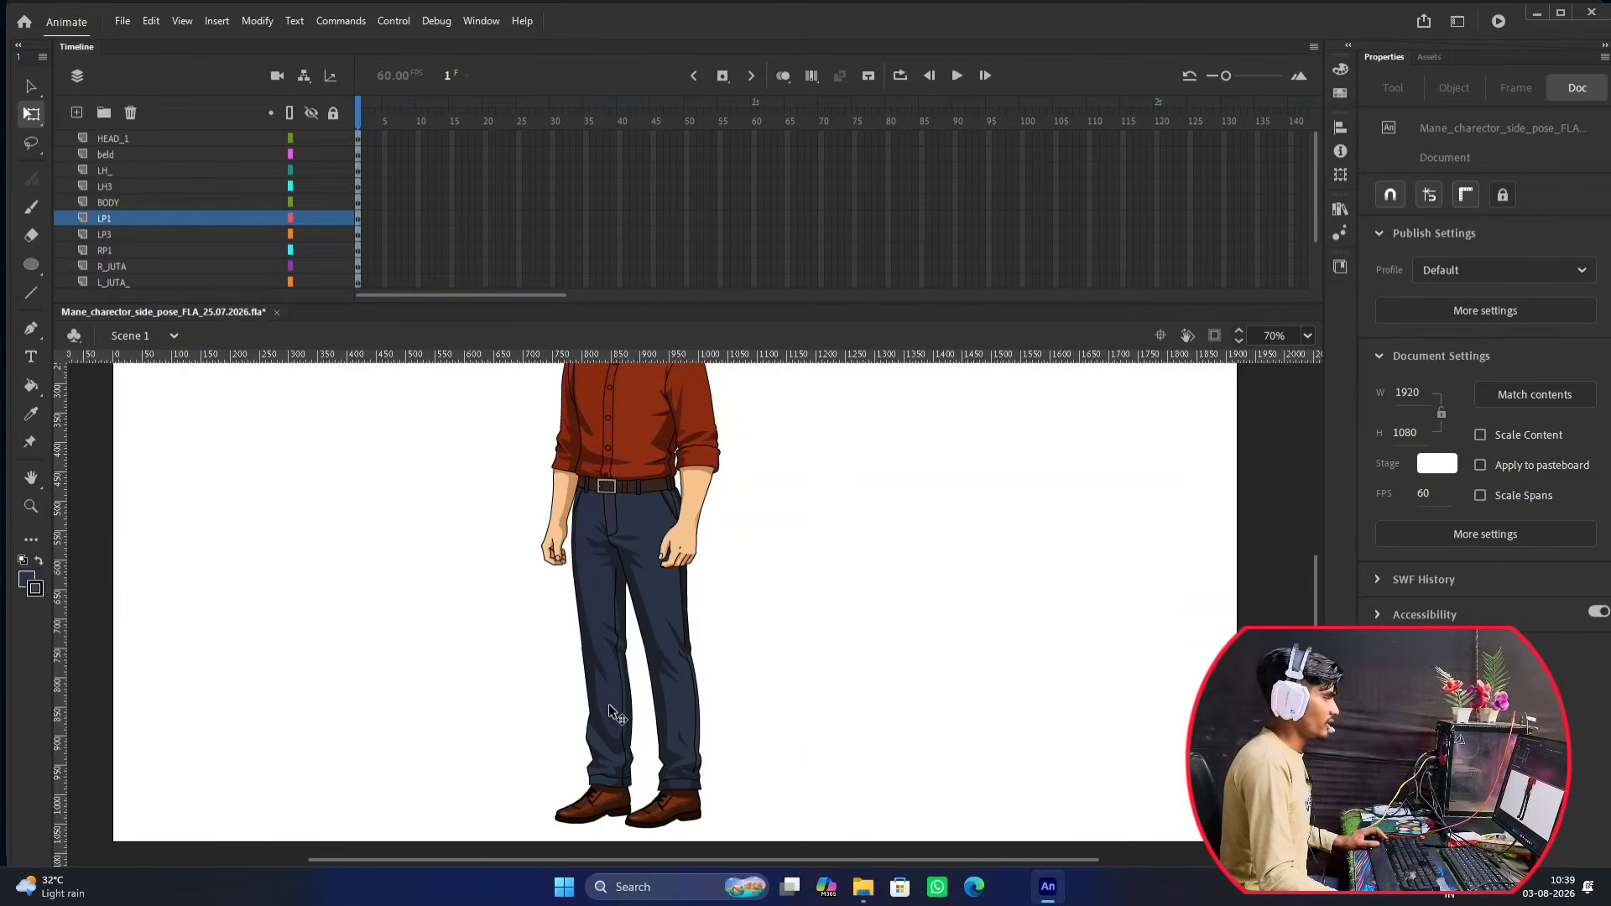
Hide every layer except RP1 to isolate its trouser leg, and enlarge the stage area by shrinking the timeline.
scroll(588, 512, up, 2)
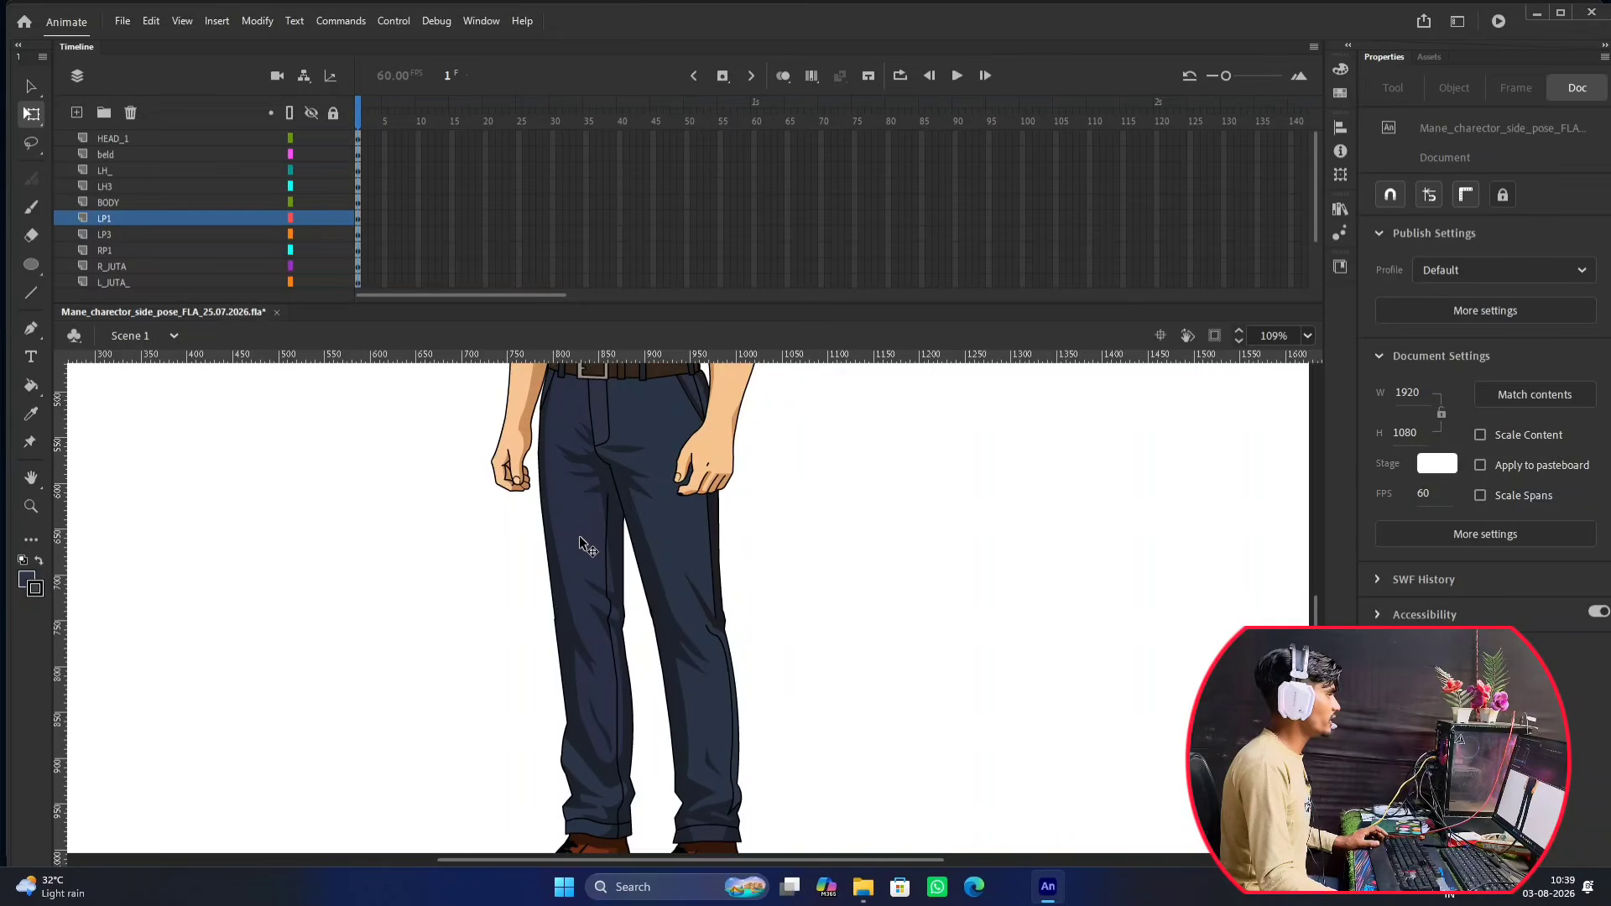
click(580, 537)
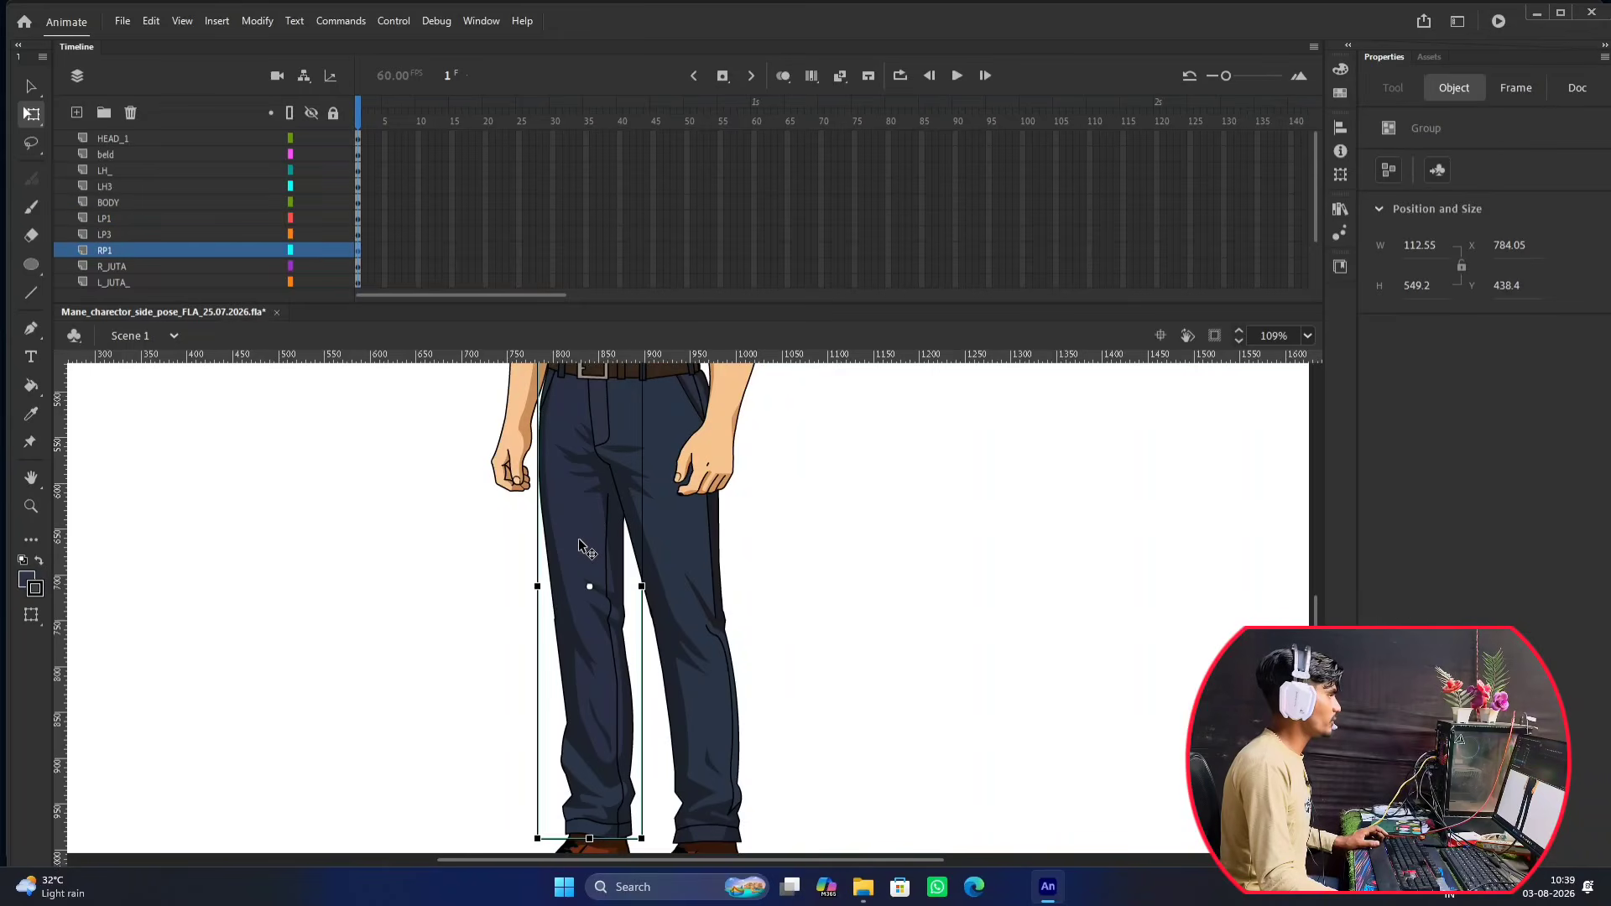
click(310, 113)
click(311, 250)
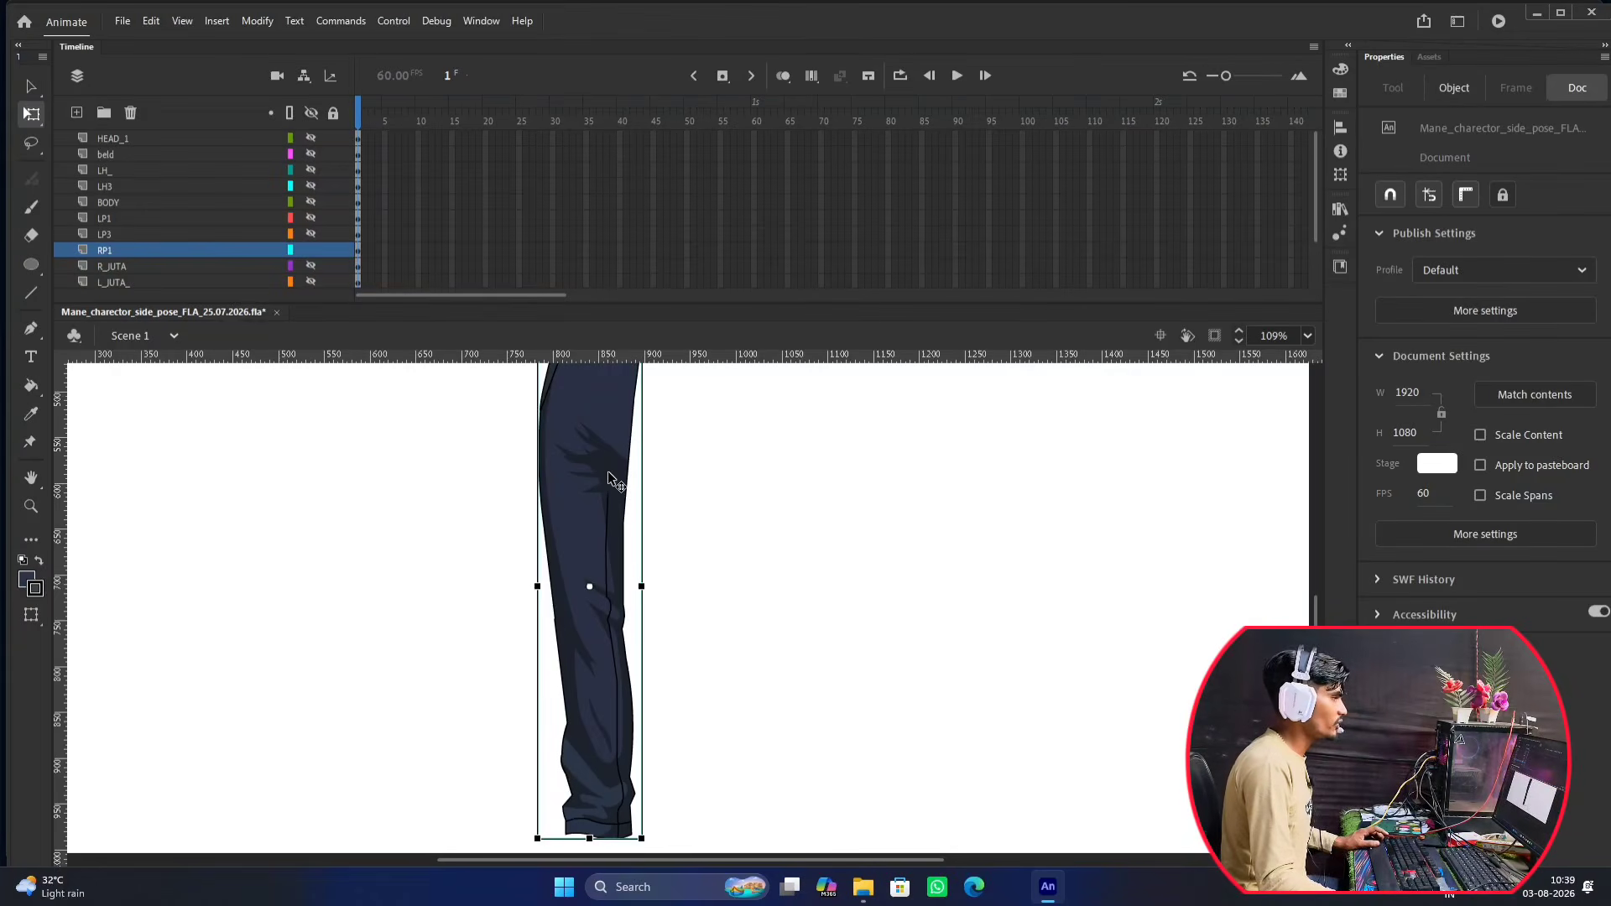
scroll(610, 465, down, 2)
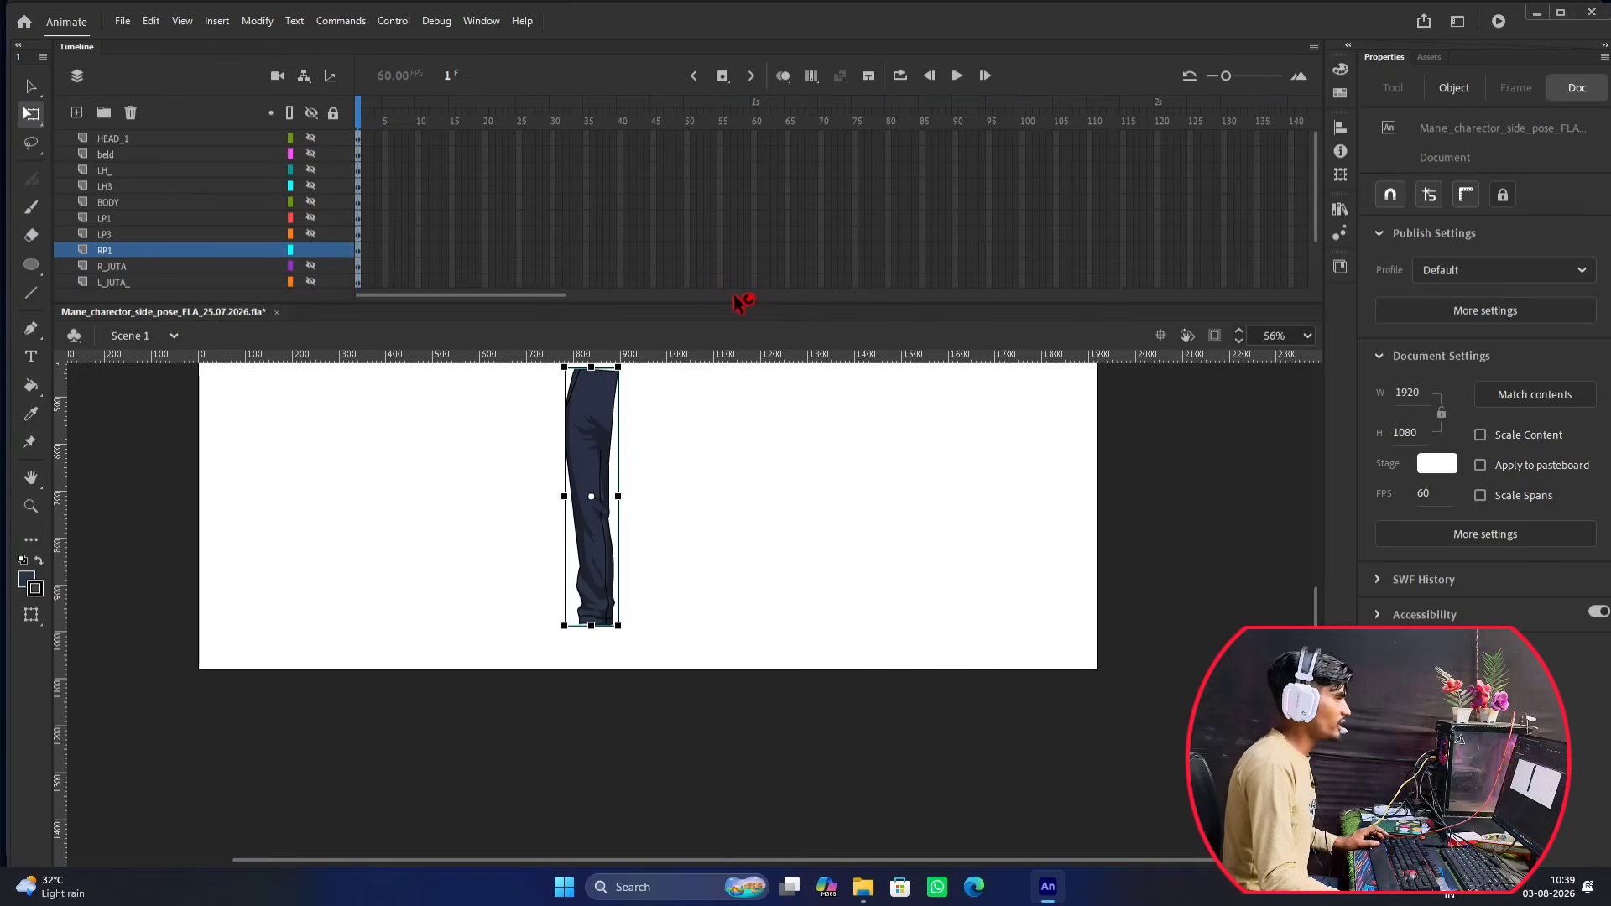
drag(743, 303, 738, 173)
scroll(631, 305, up, 2)
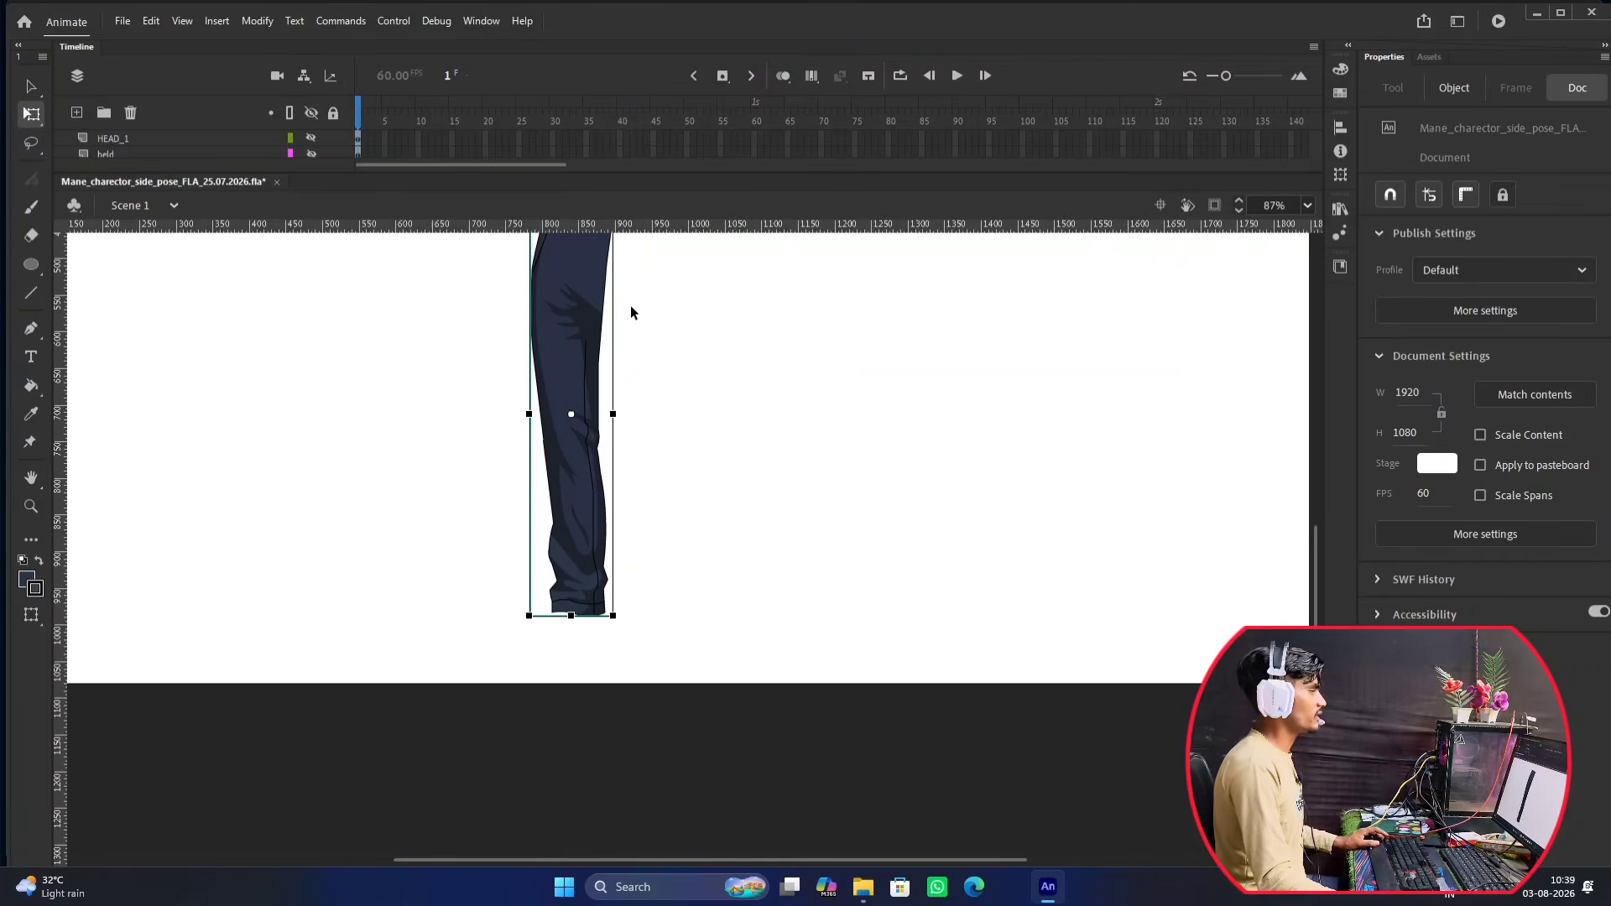
scroll(680, 541, up, 1)
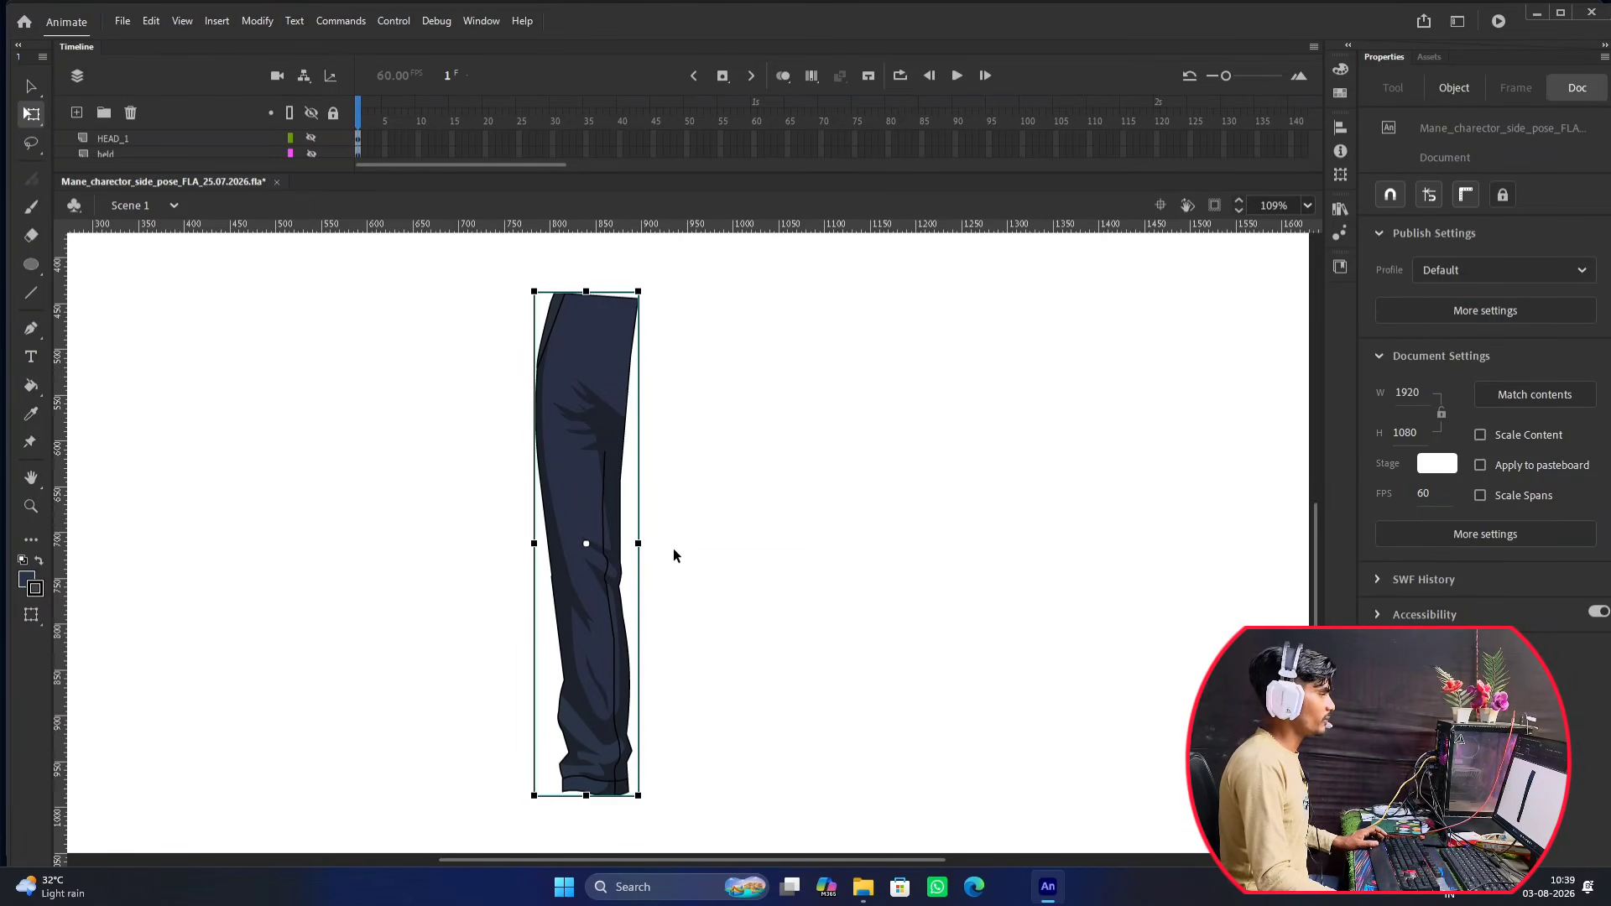
Inside the RP1 trouser group, draw a bright green 1.5 line across the leg at knee height, extending past both edges.
double_click(587, 496)
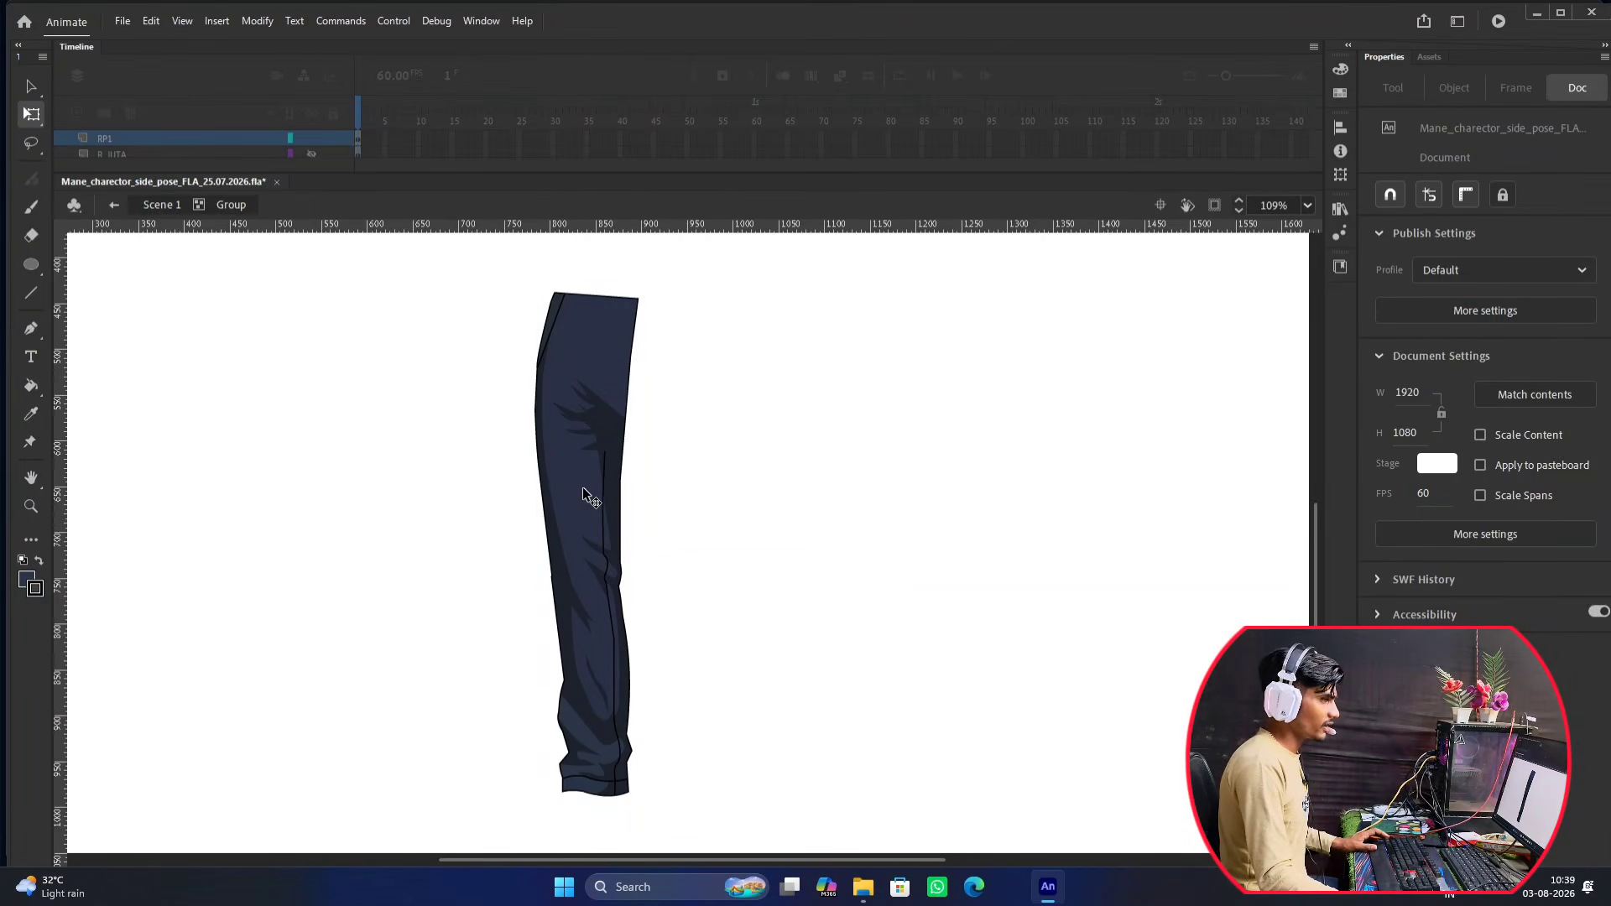
key(n)
click(1389, 245)
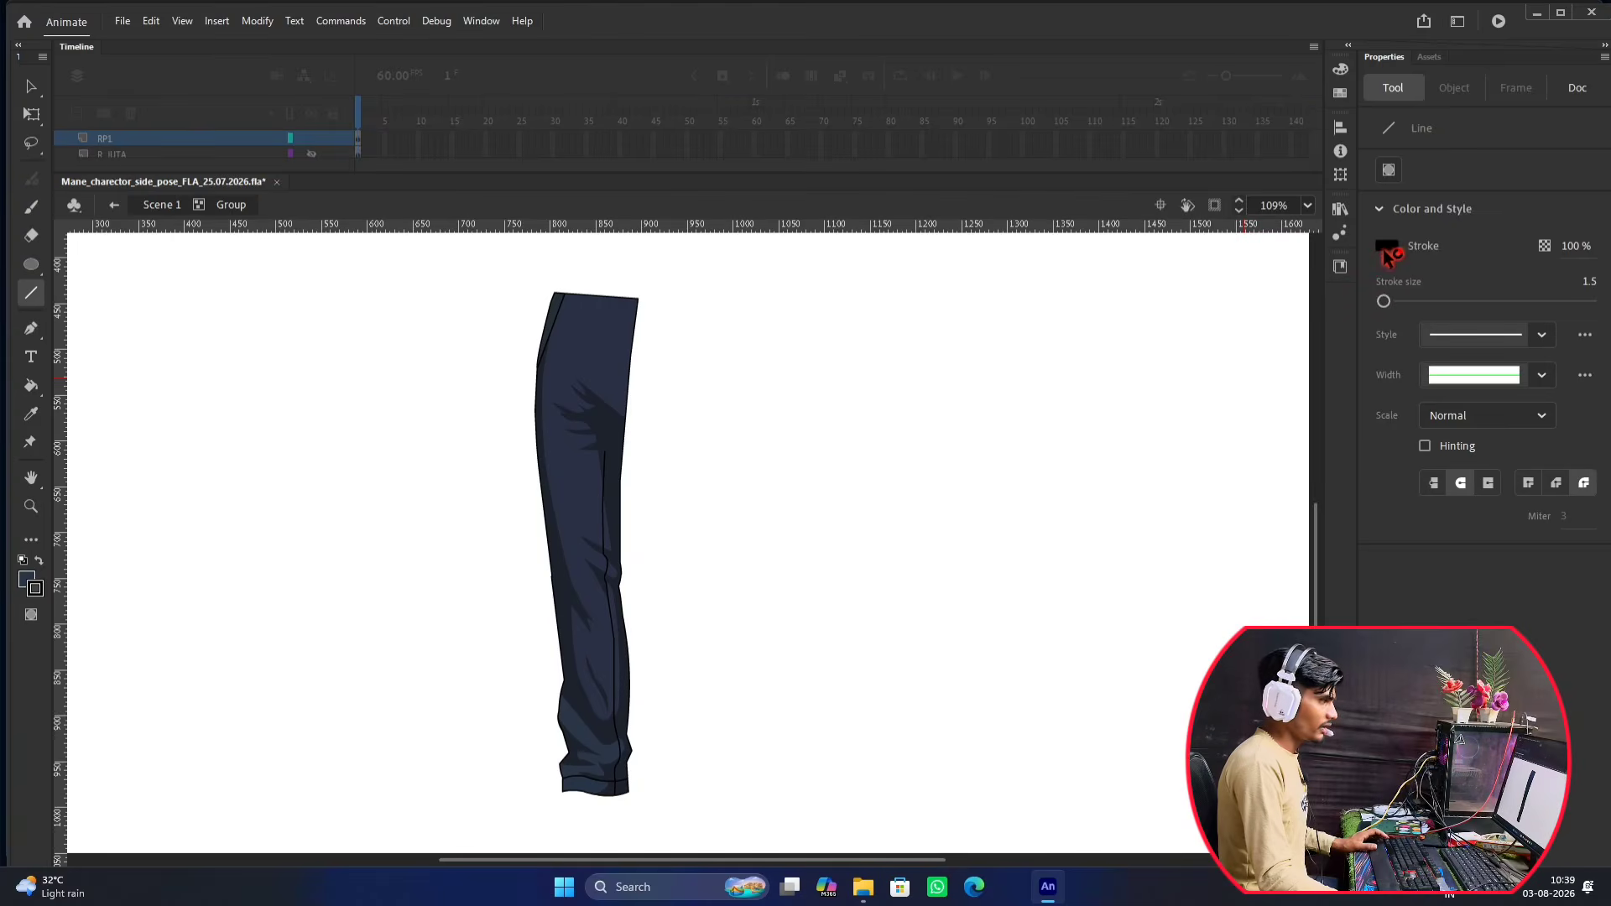
click(1335, 298)
scroll(536, 577, up, 3)
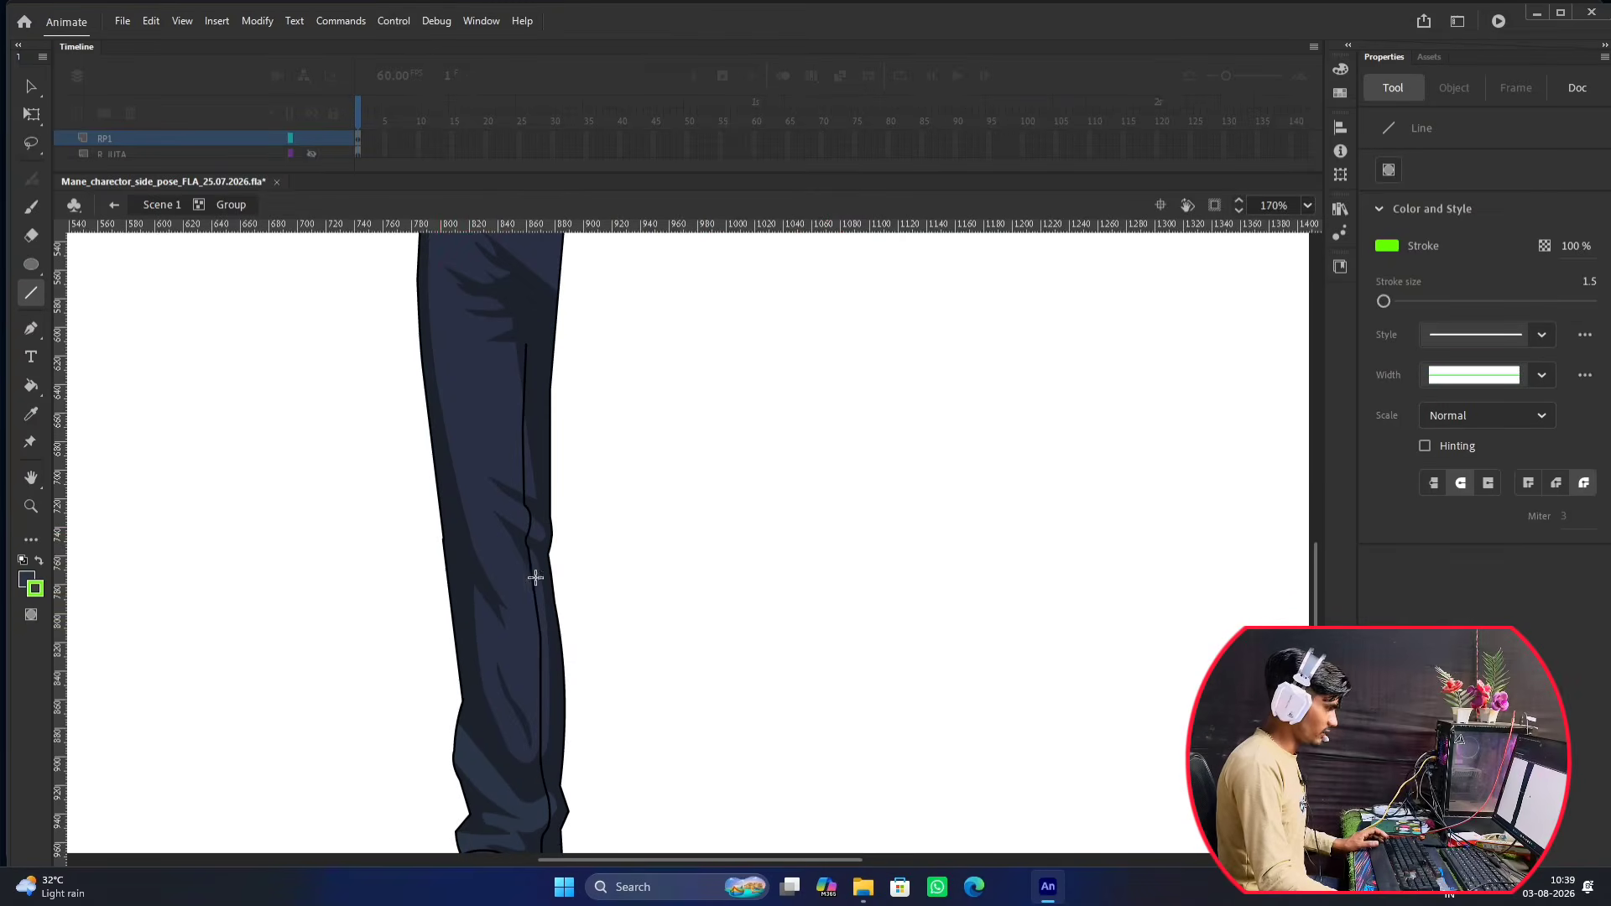
drag(394, 527, 666, 521)
scroll(665, 500, down, 4)
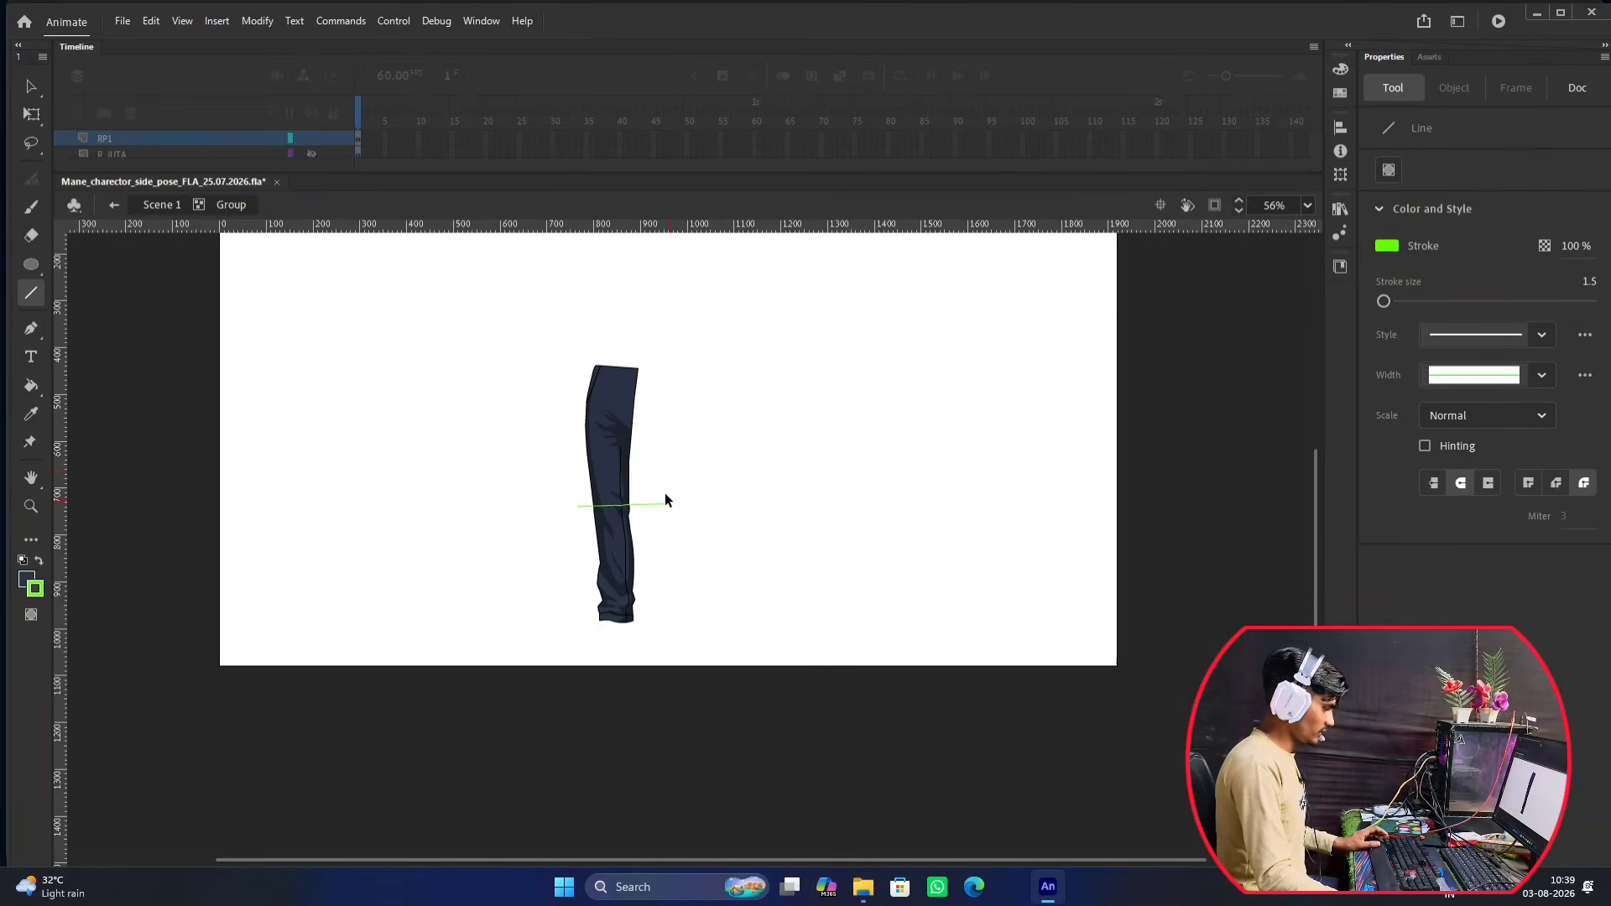
scroll(669, 468, up, 3)
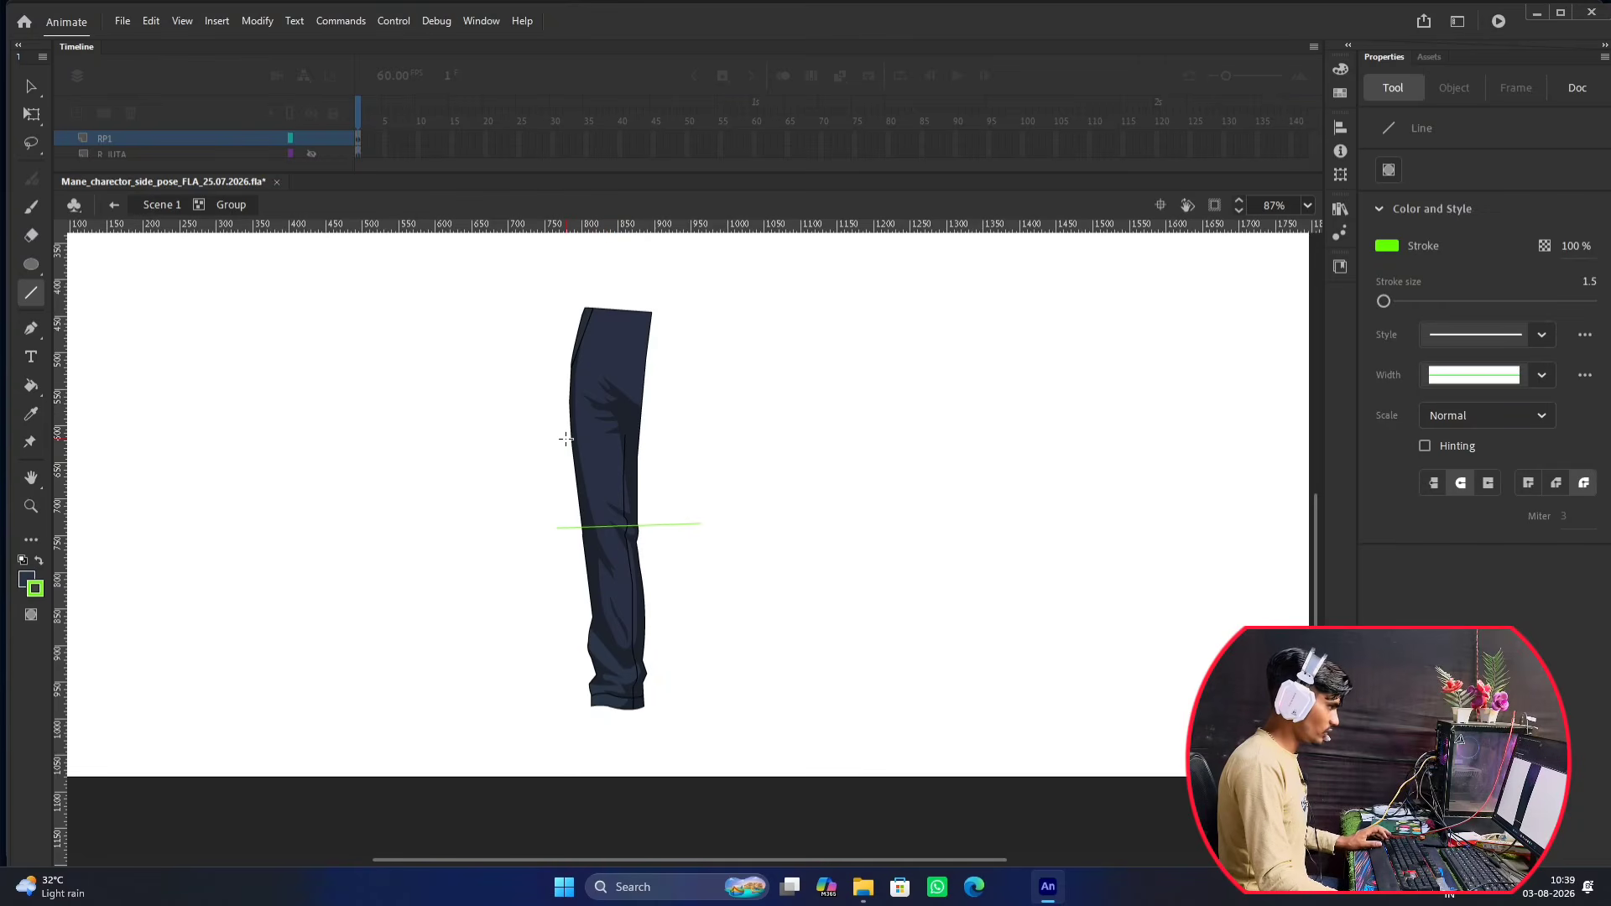
Select all fills, shading and outlines of the trouser leg above the green knee line, including the pocket area, and group them.
key(v)
scroll(617, 403, up, 3)
scroll(611, 420, down, 2)
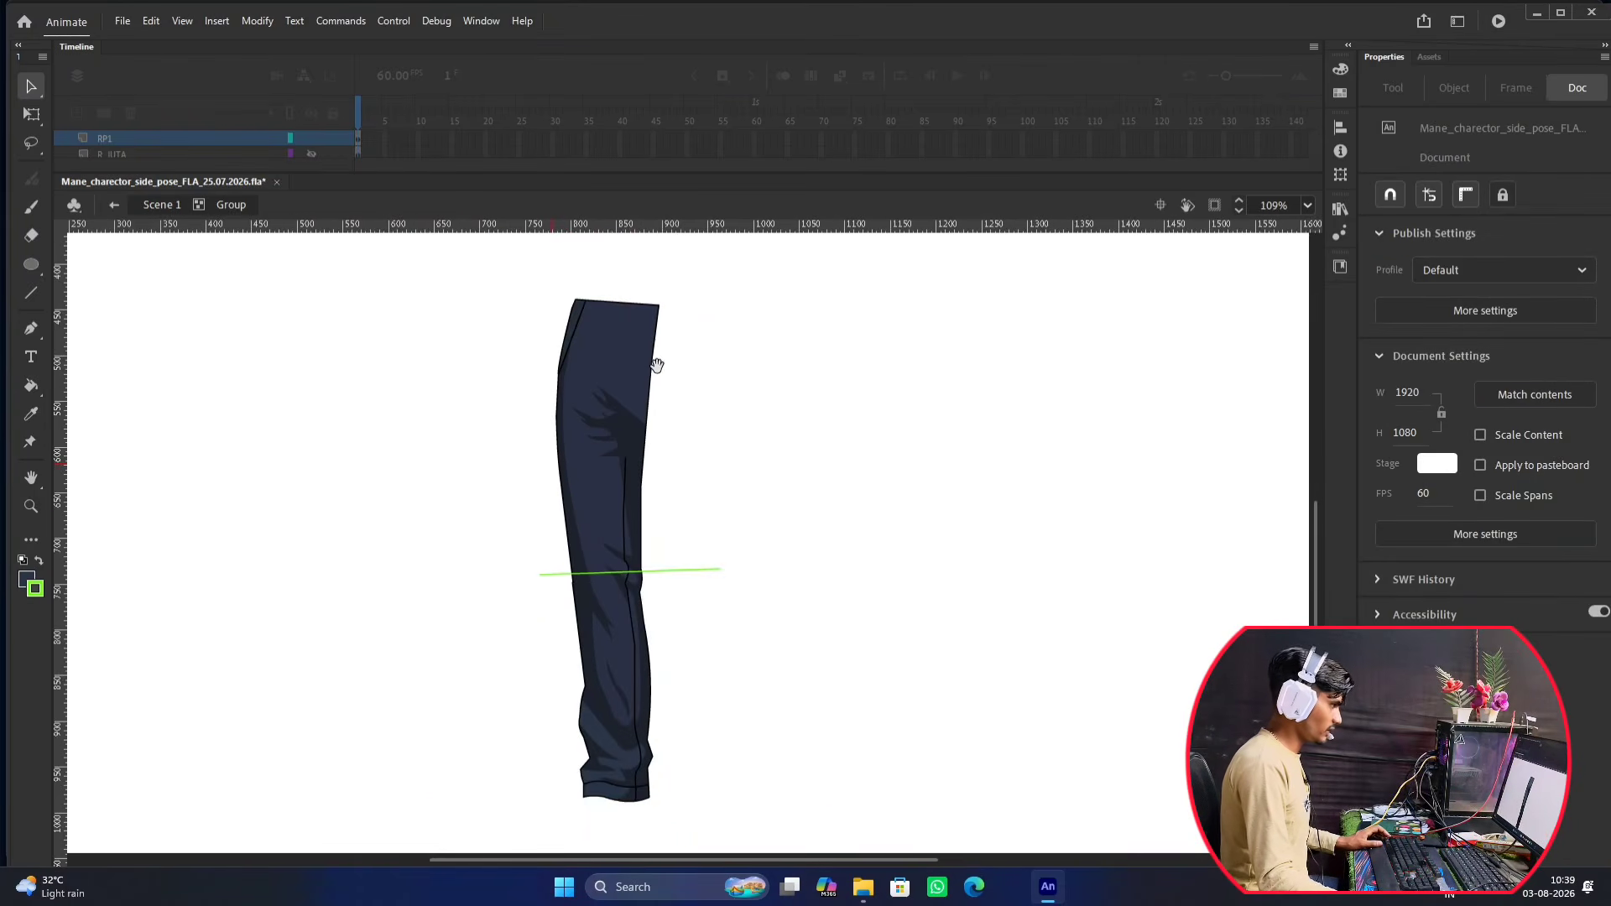
drag(658, 365, 626, 411)
click(617, 400)
scroll(628, 539, up, 4)
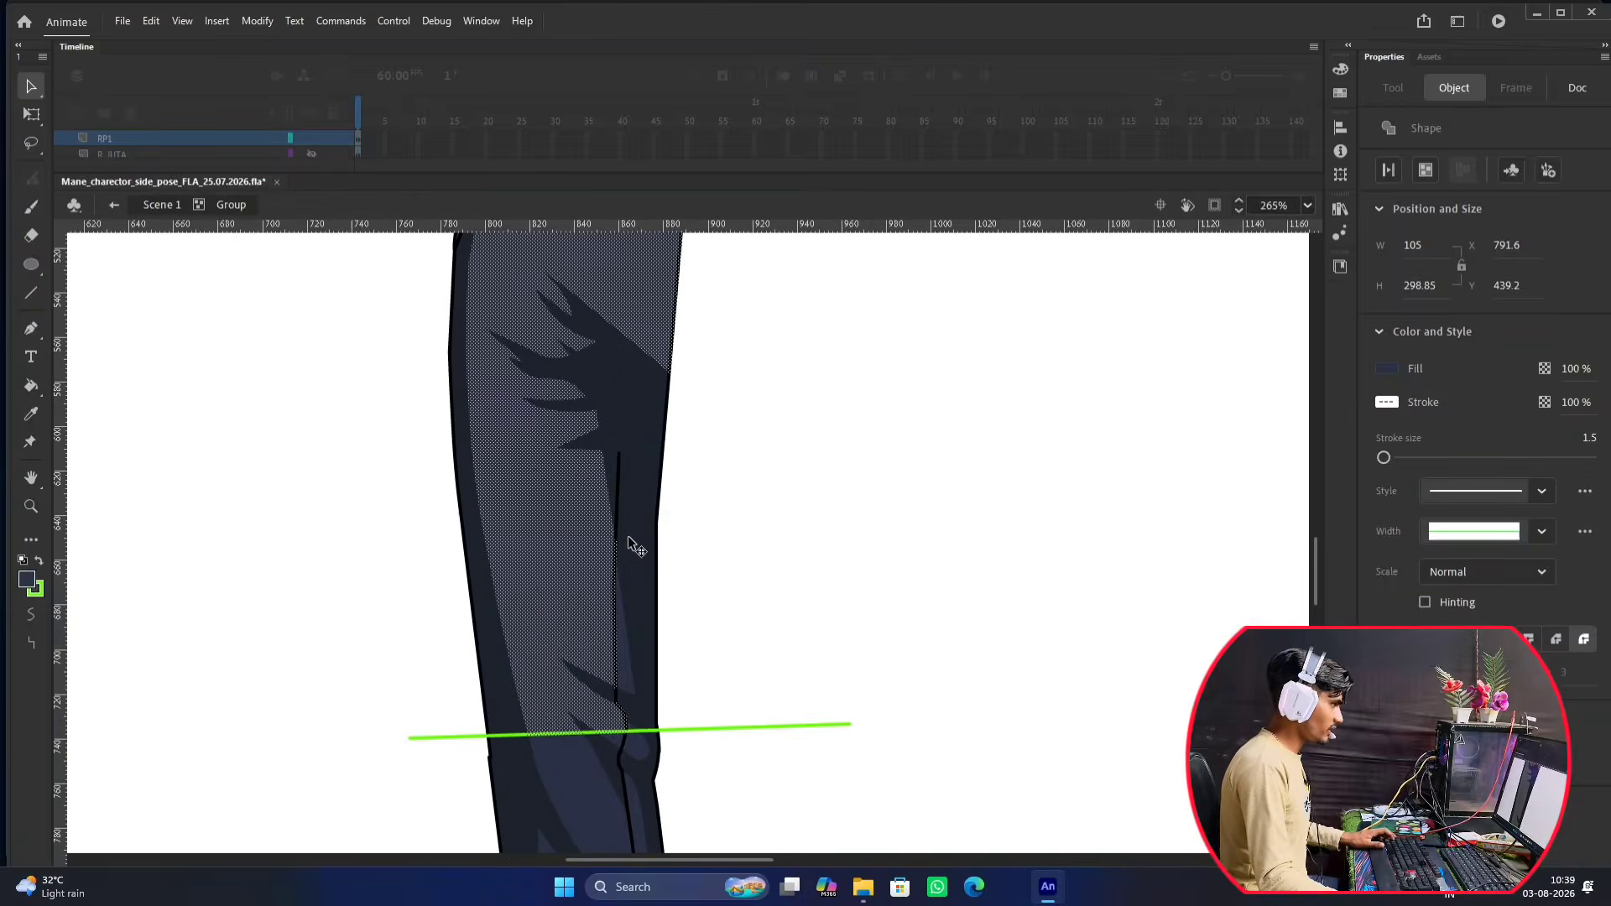
scroll(628, 537, up, 2)
shift+click(651, 420)
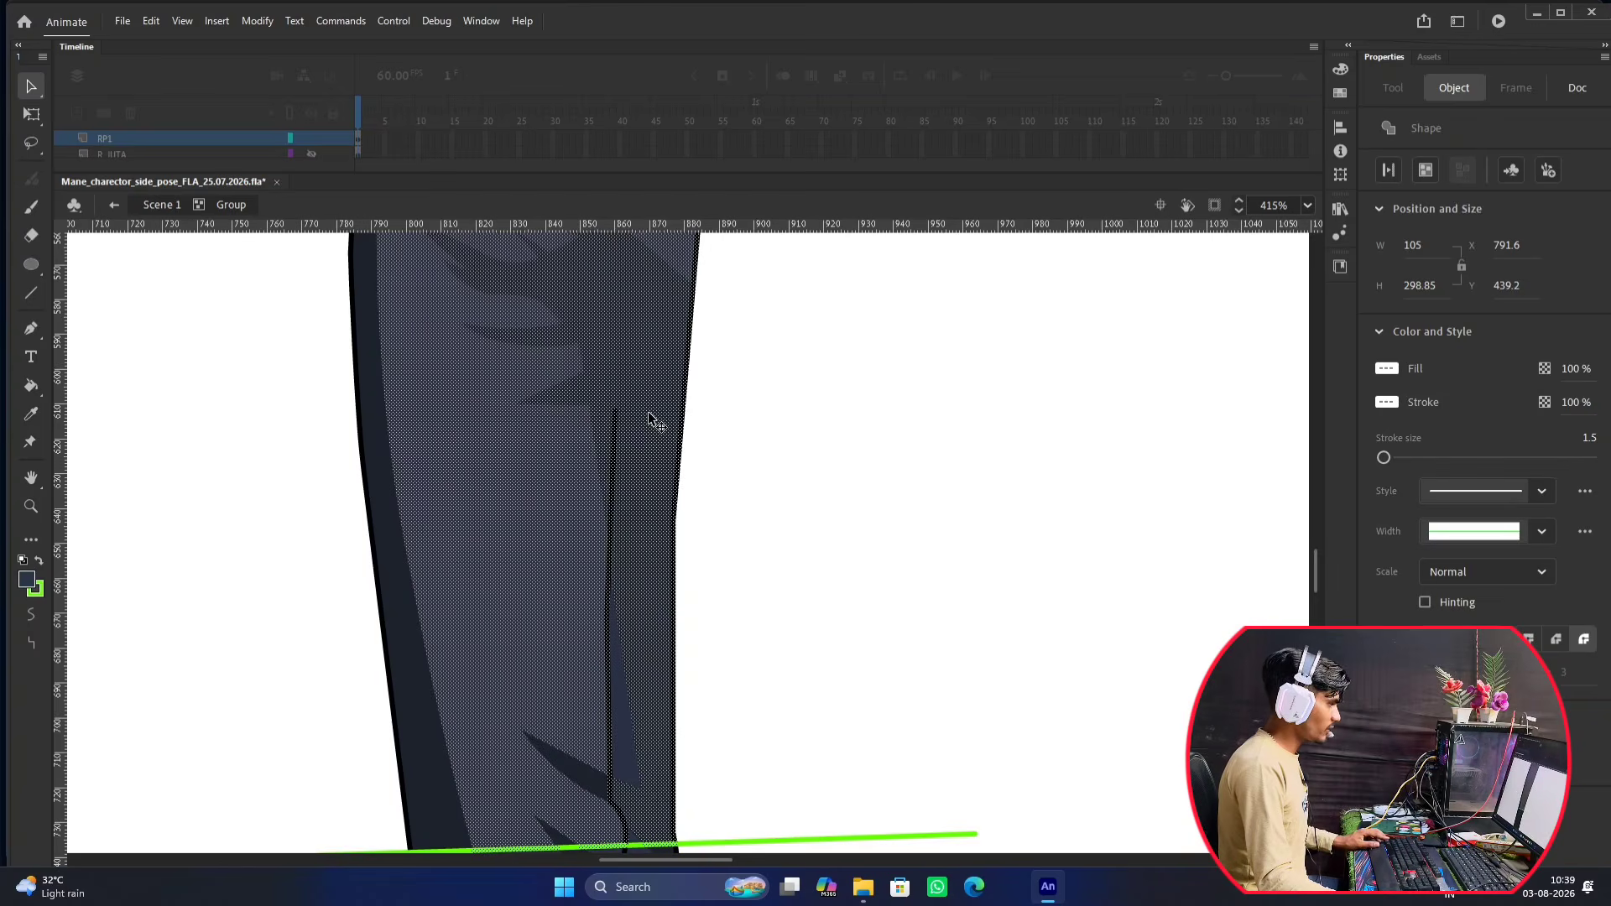
scroll(617, 487, down, 3)
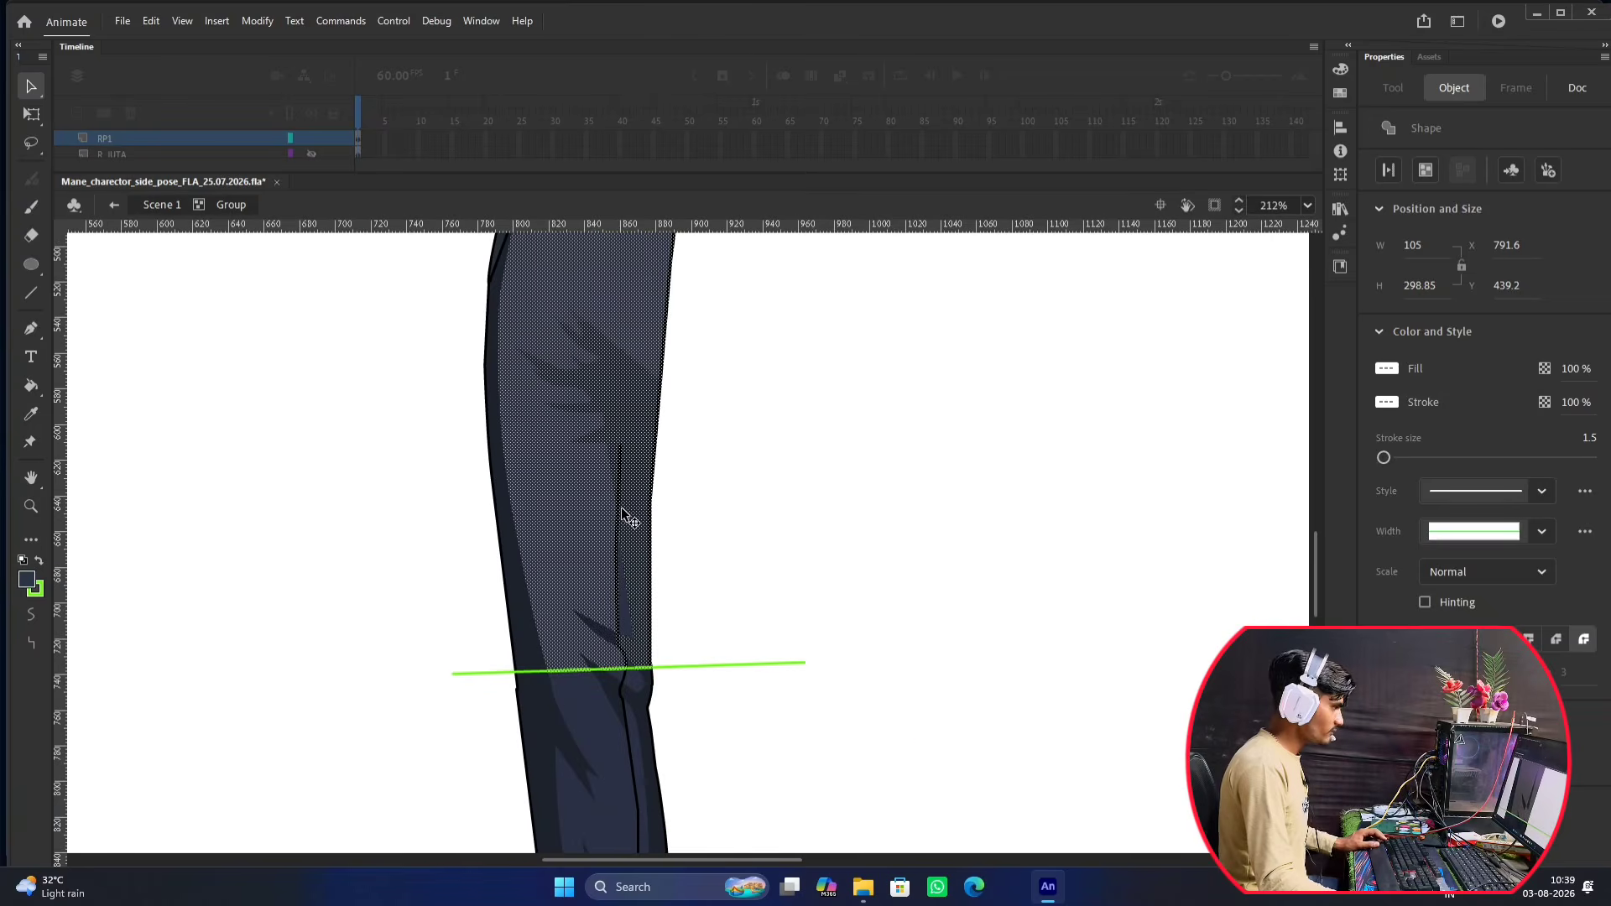
scroll(619, 419, down, 2)
scroll(621, 411, up, 6)
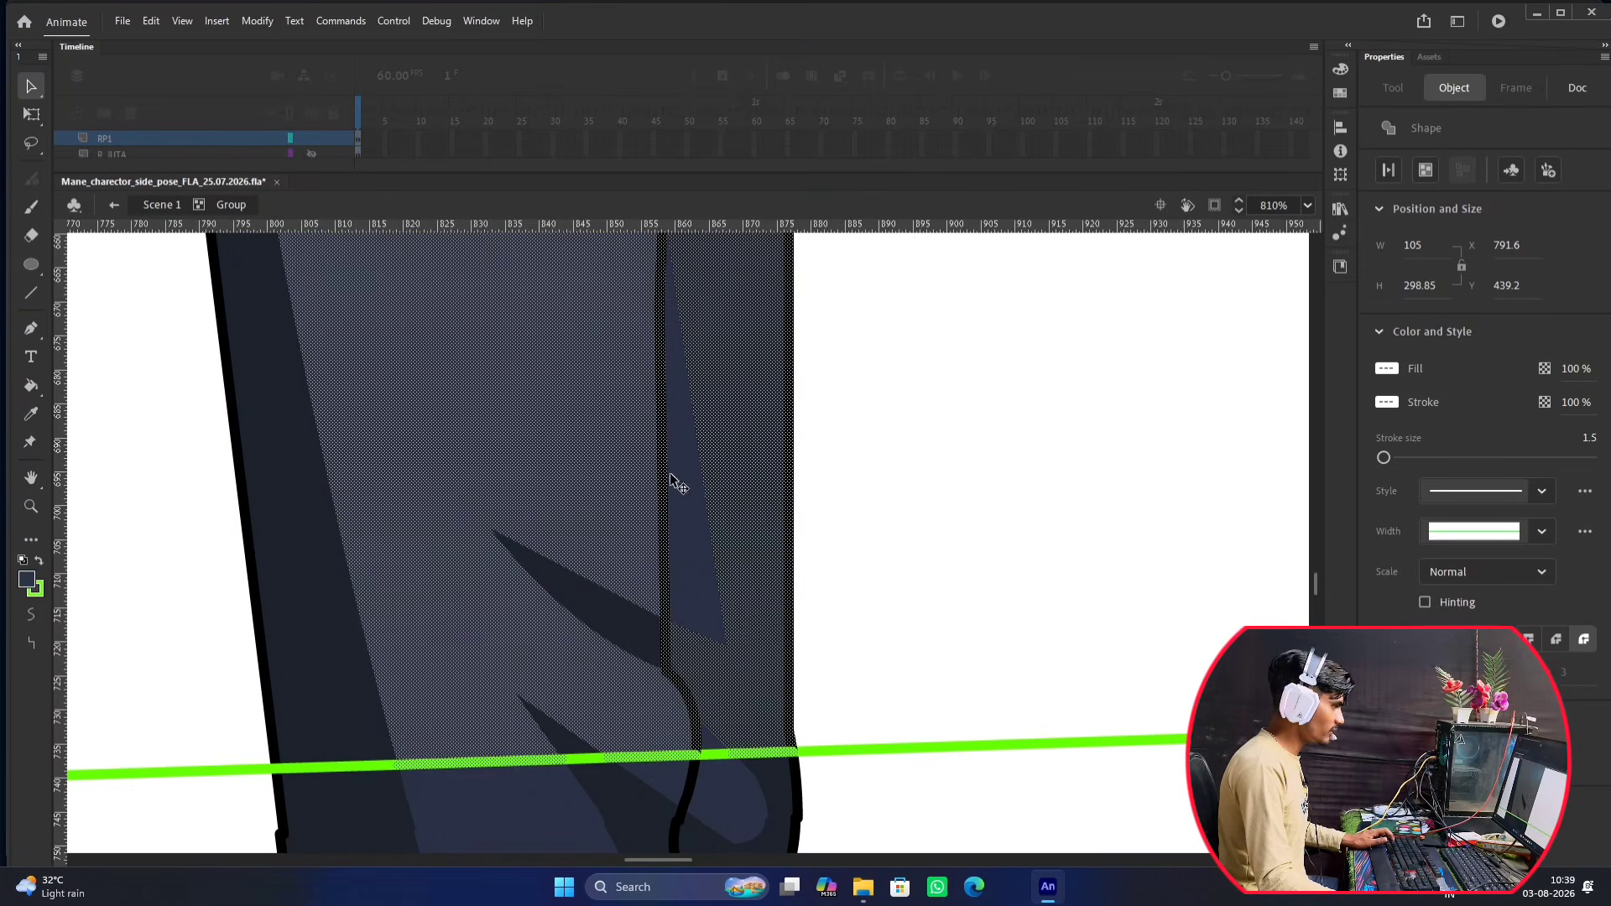
shift+click(698, 562)
shift+click(625, 631)
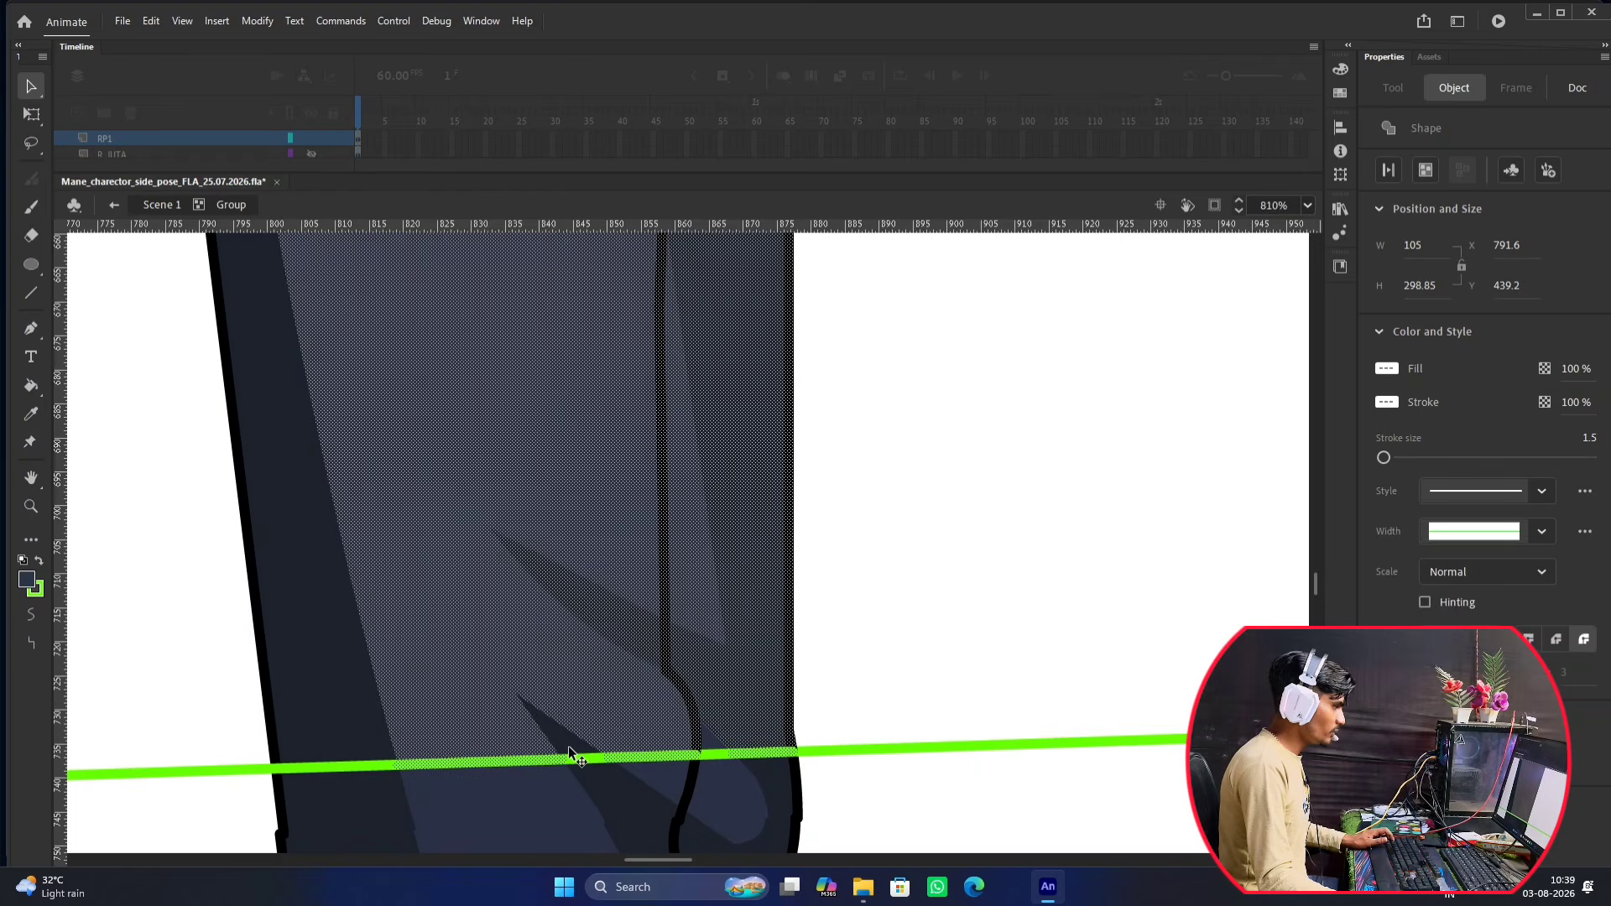
scroll(663, 684, down, 4)
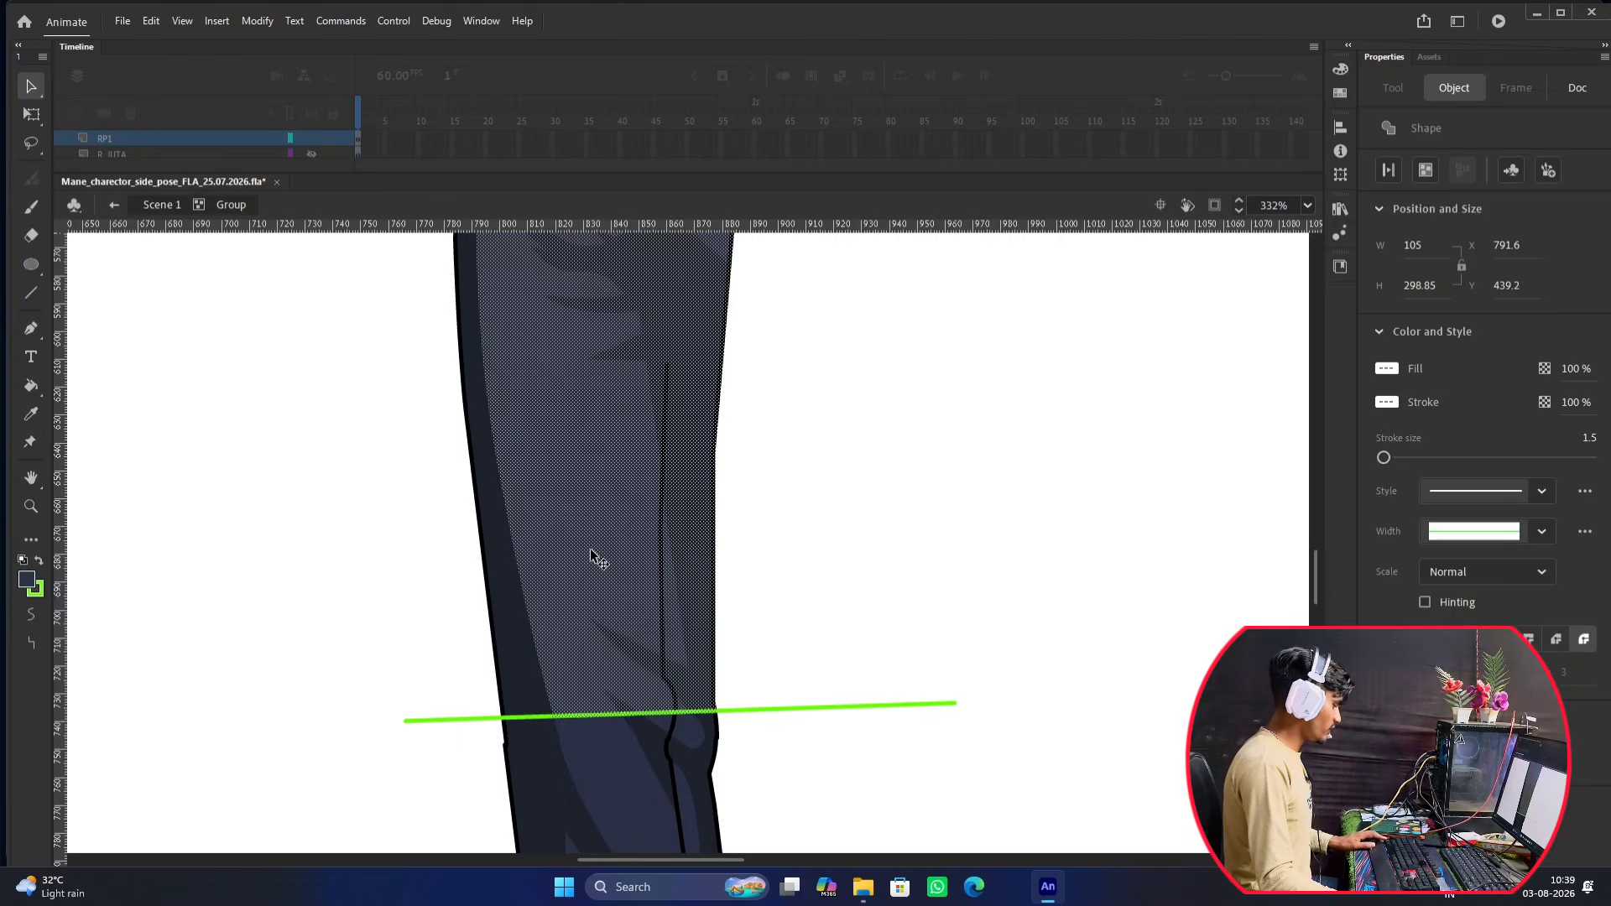
scroll(520, 663, up, 6)
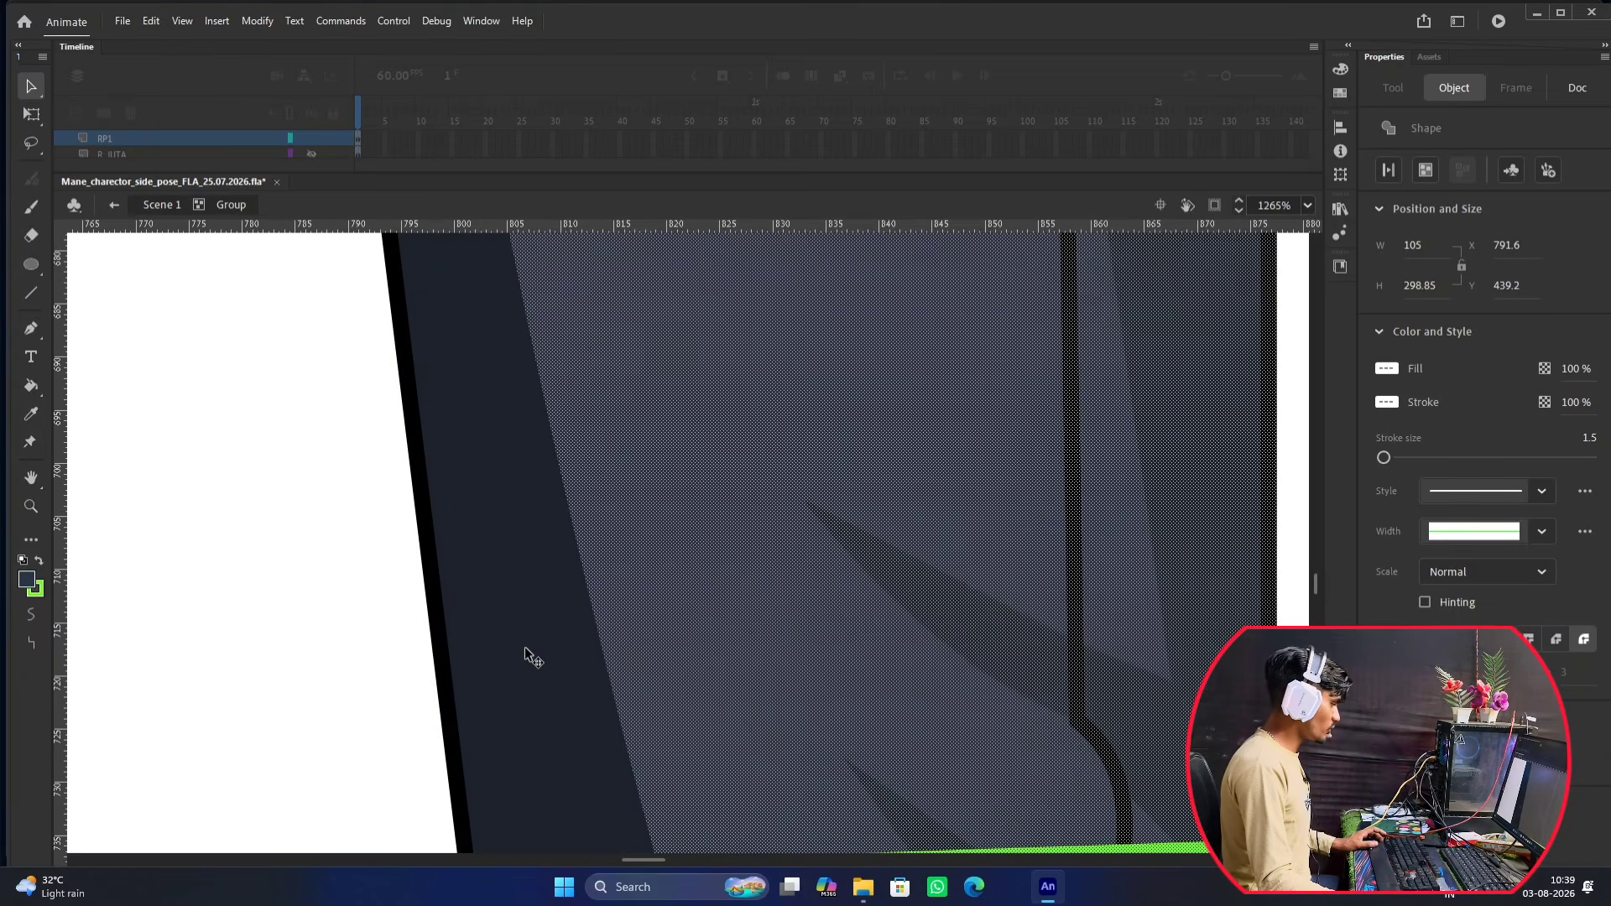
shift+click(576, 638)
scroll(767, 576, down, 4)
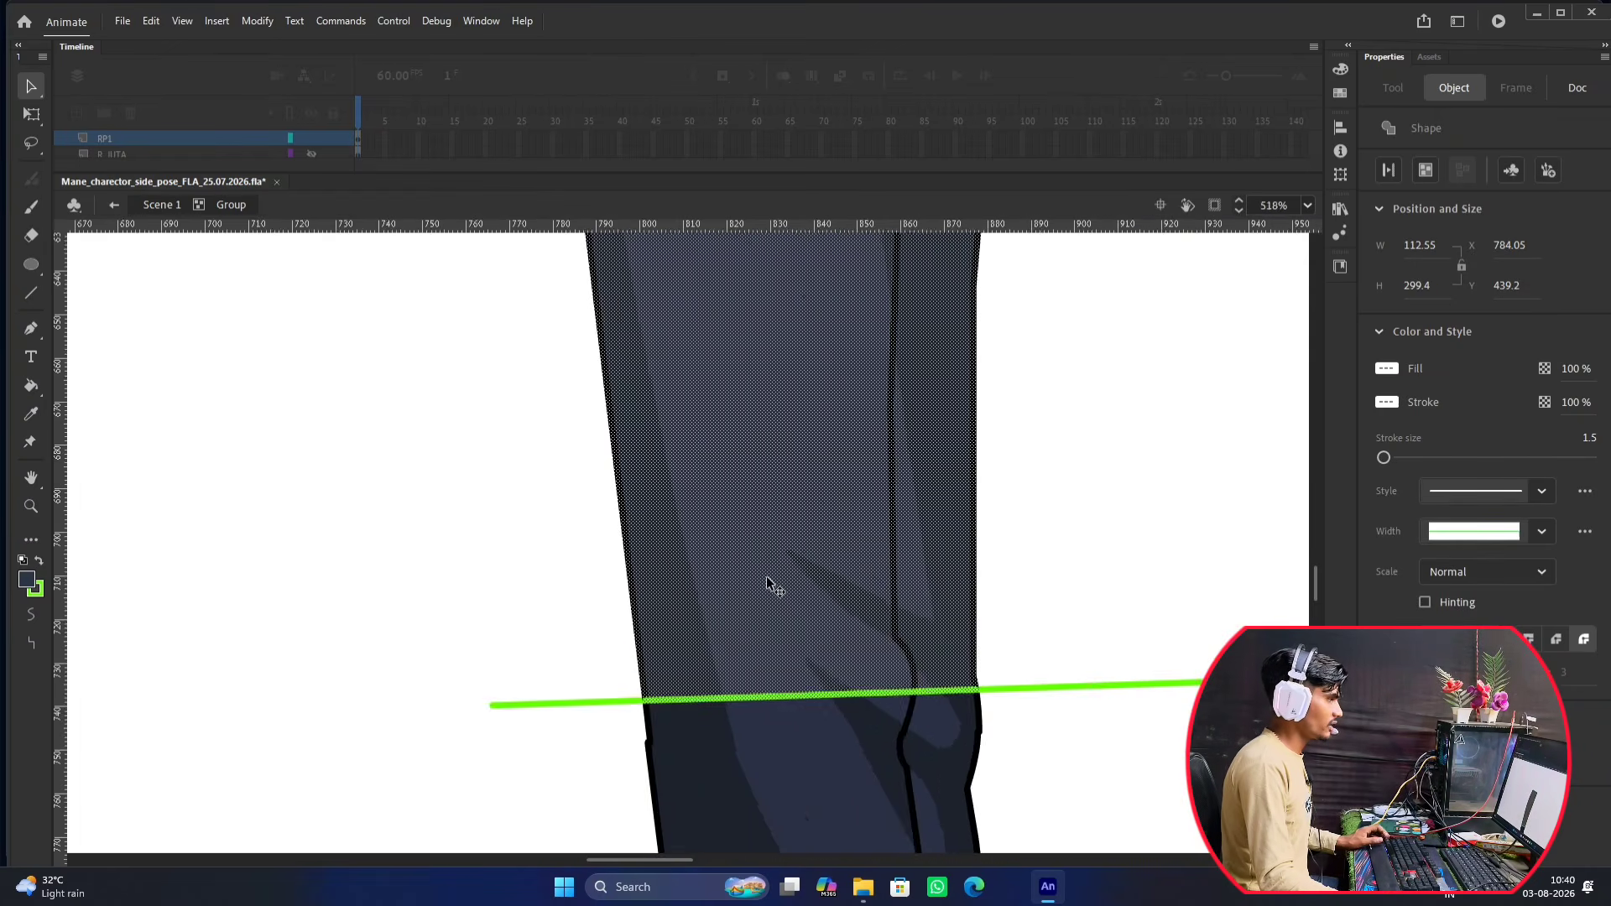
scroll(767, 576, down, 6)
scroll(711, 468, up, 4)
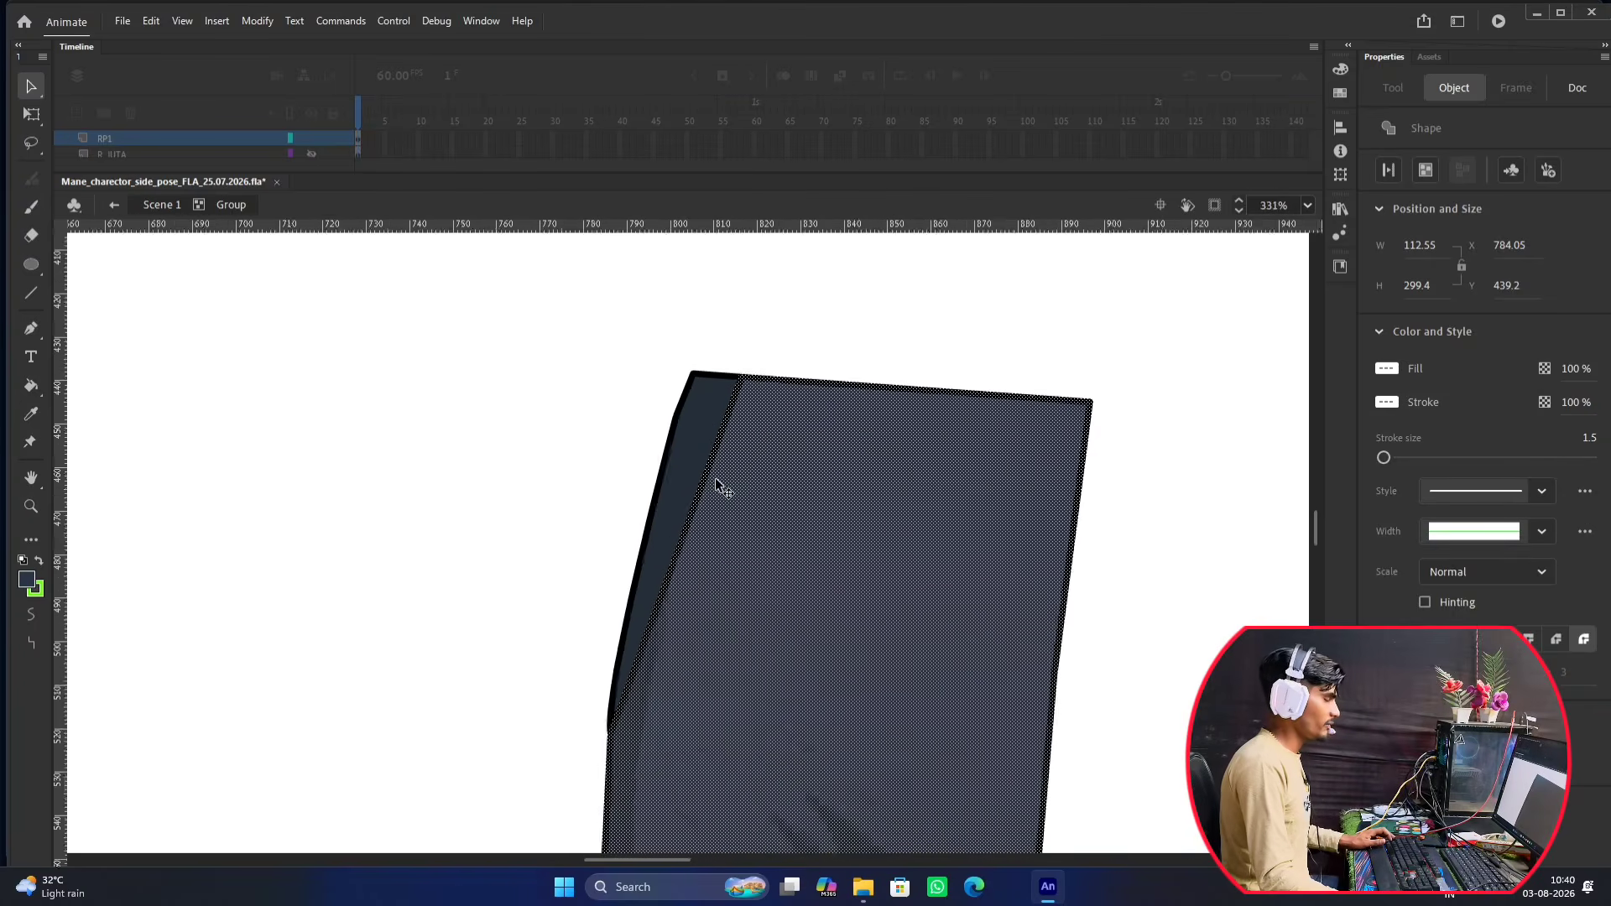
scroll(689, 461, up, 3)
shift+click(661, 448)
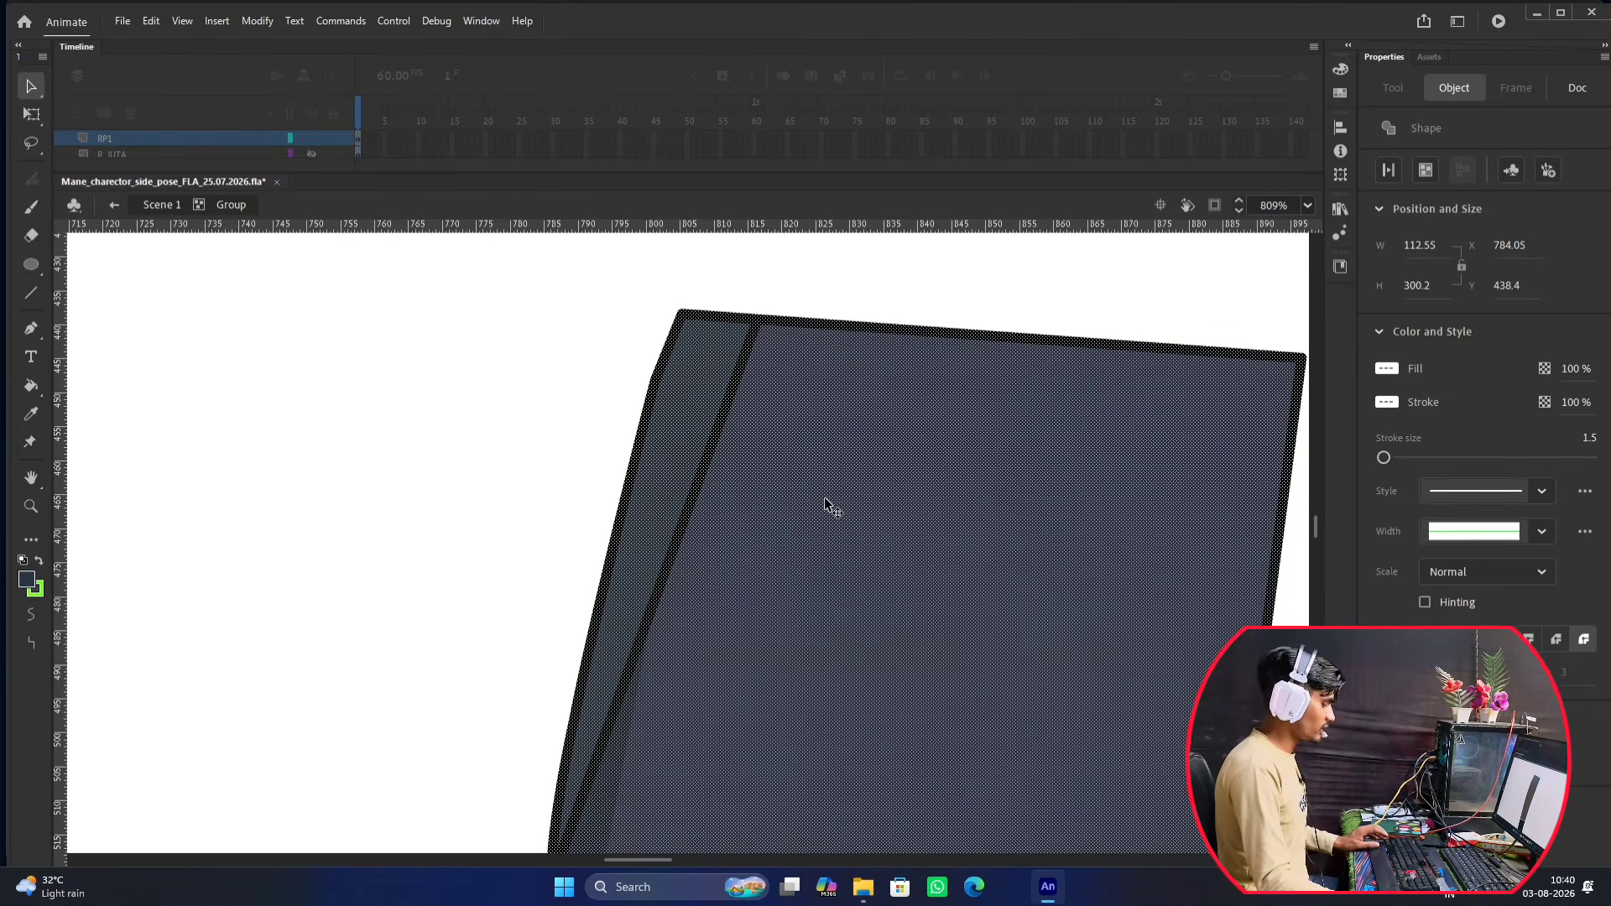
scroll(824, 497, down, 5)
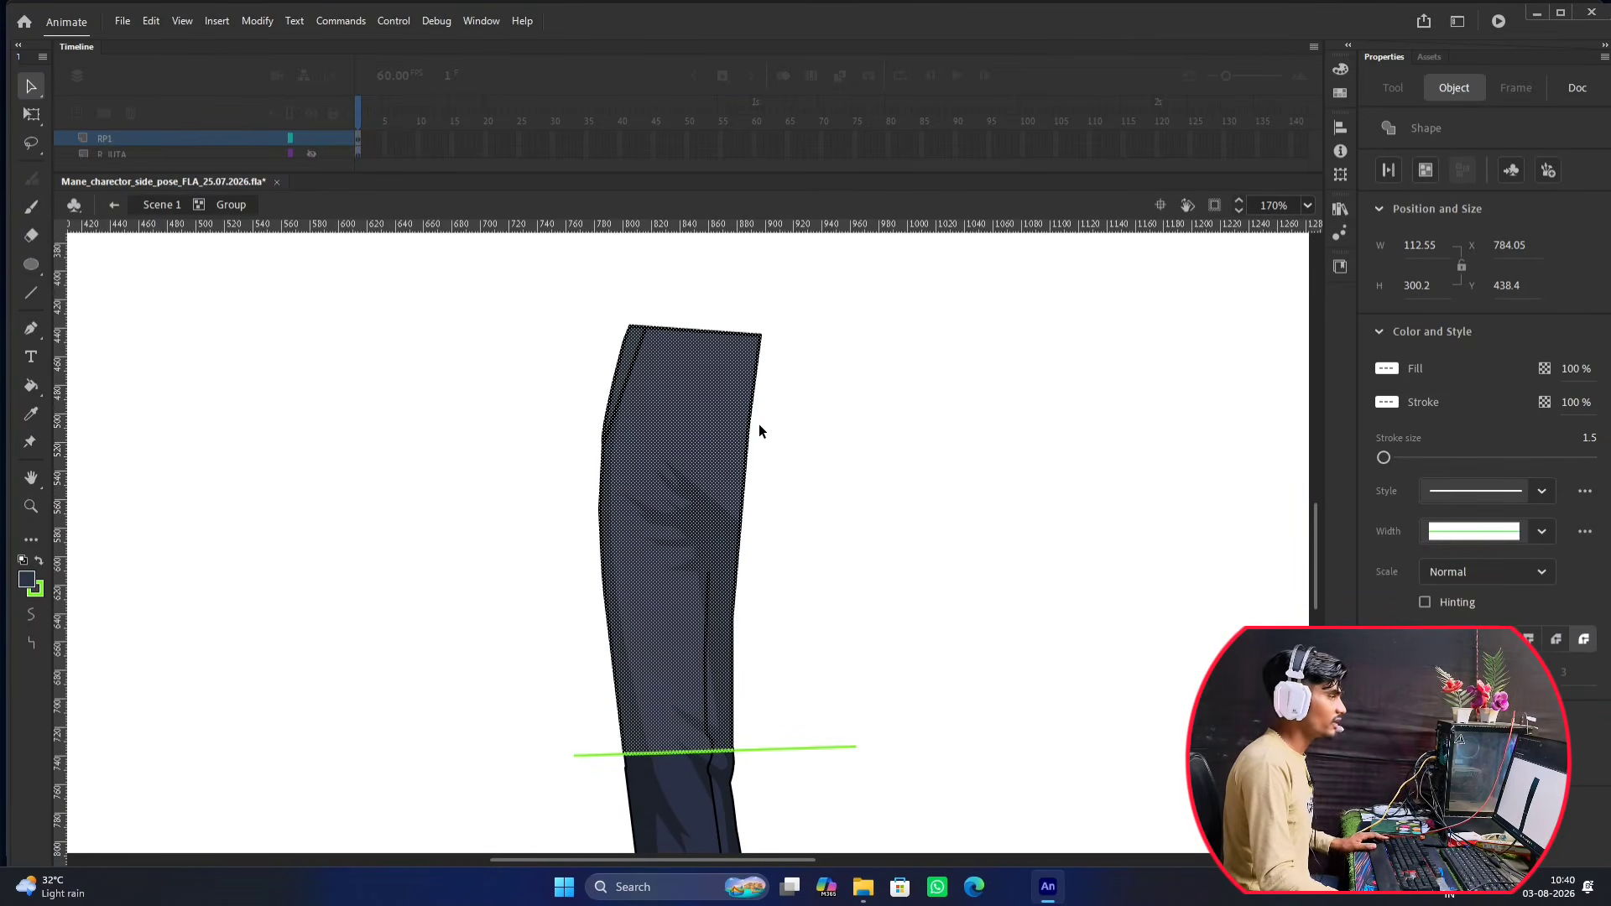
key(ctrl+g)
scroll(748, 408, down, 1)
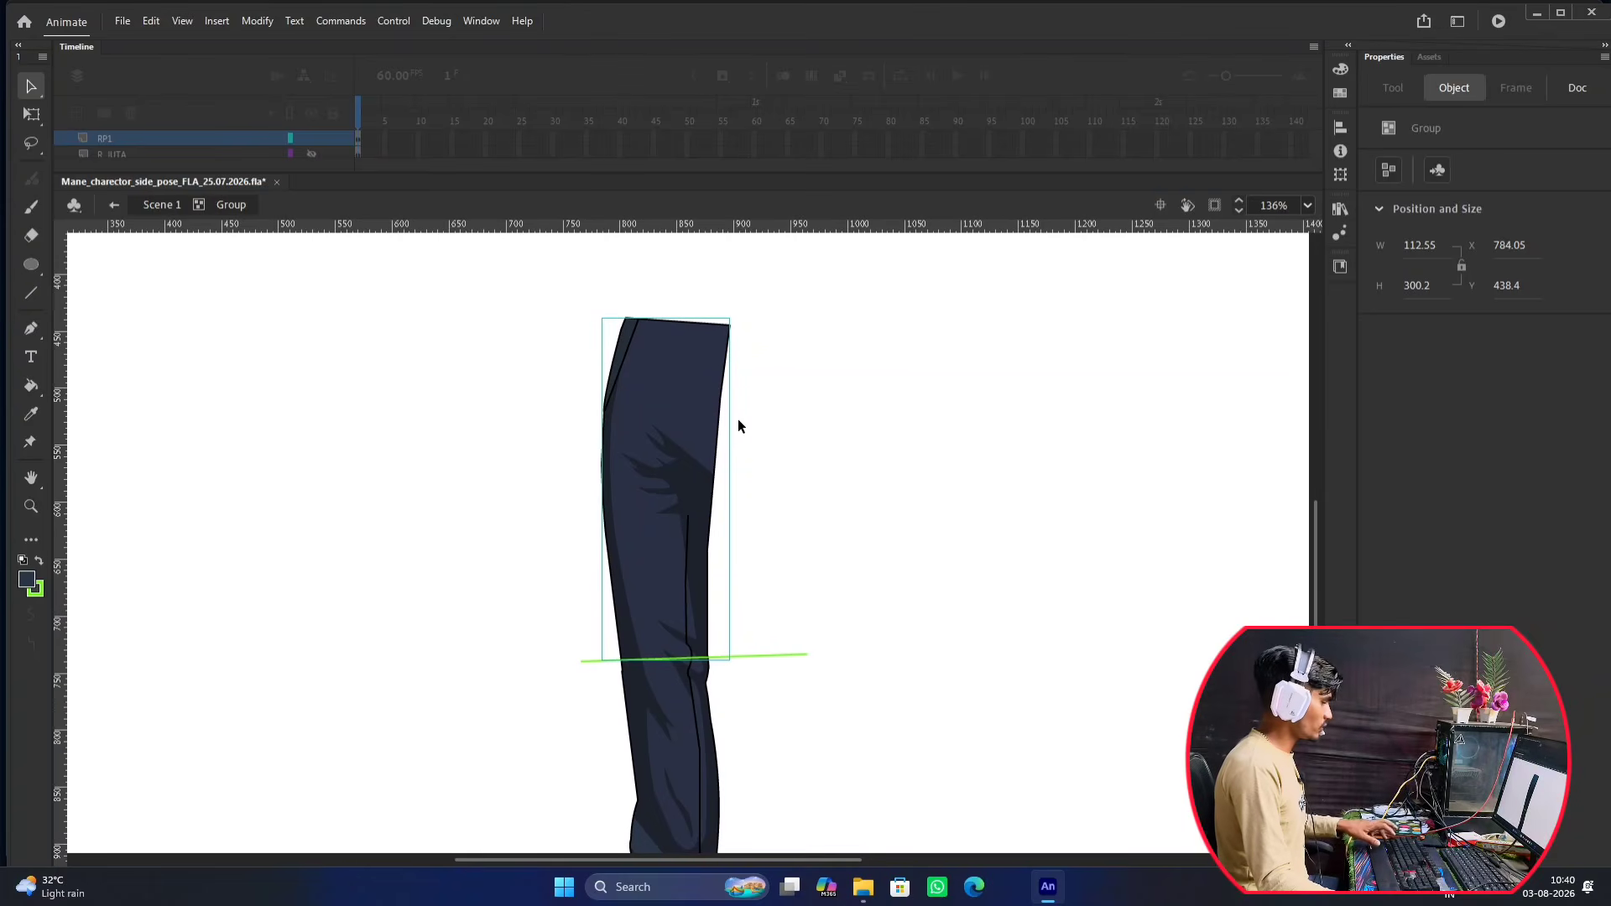
Cut the upper-leg group out of the trouser group and paste it in place on a new layer above RP1.
key(Delete)
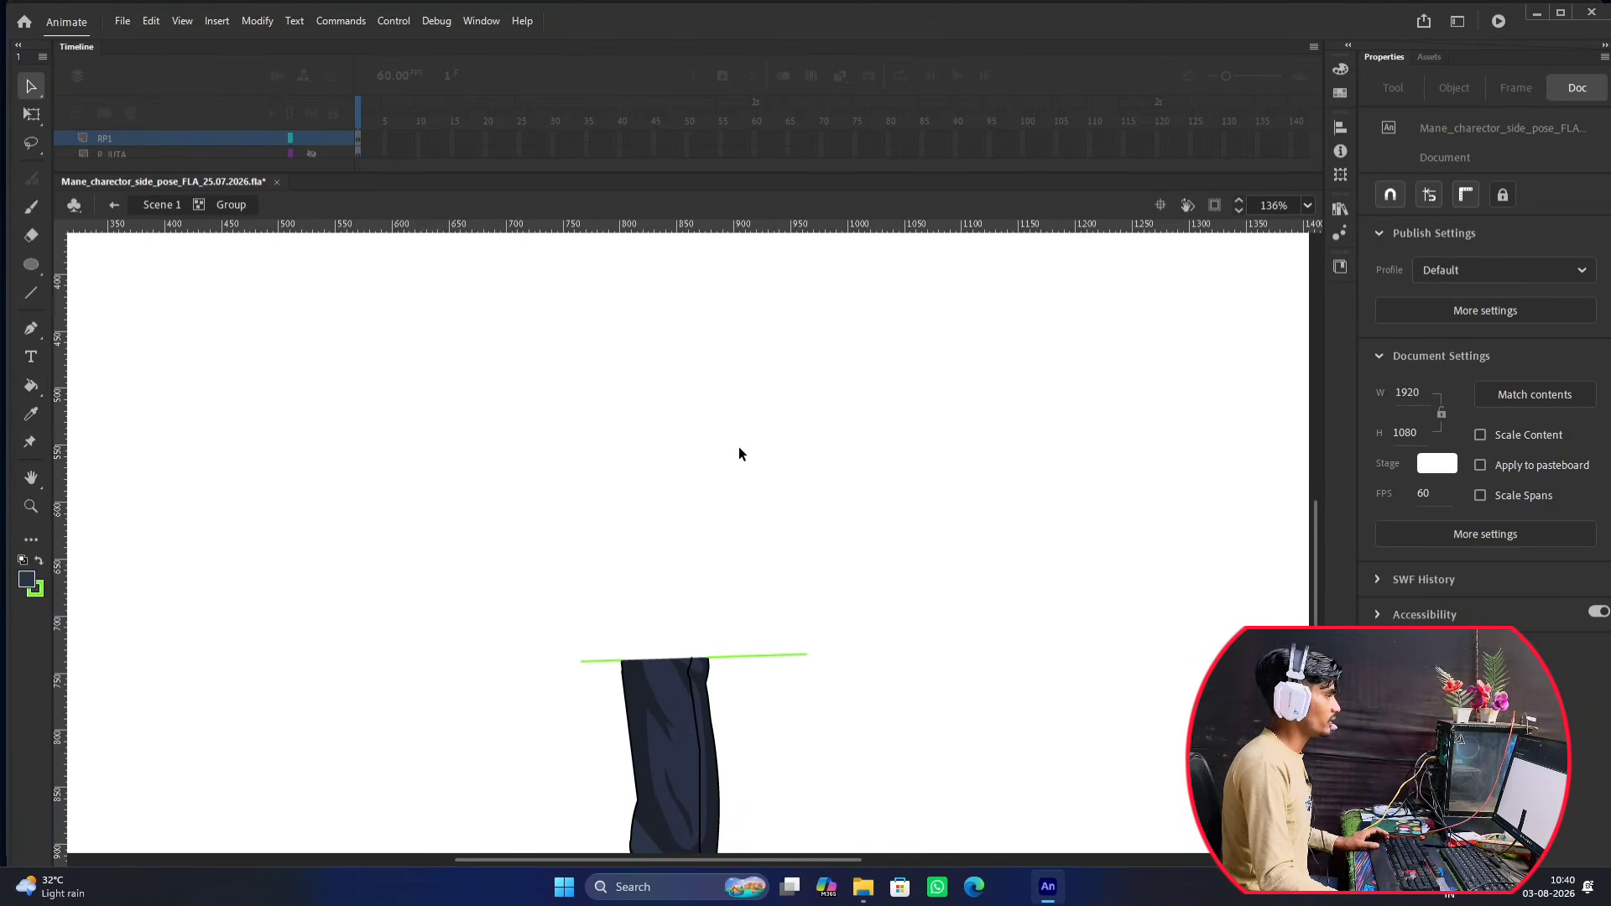
double_click(485, 361)
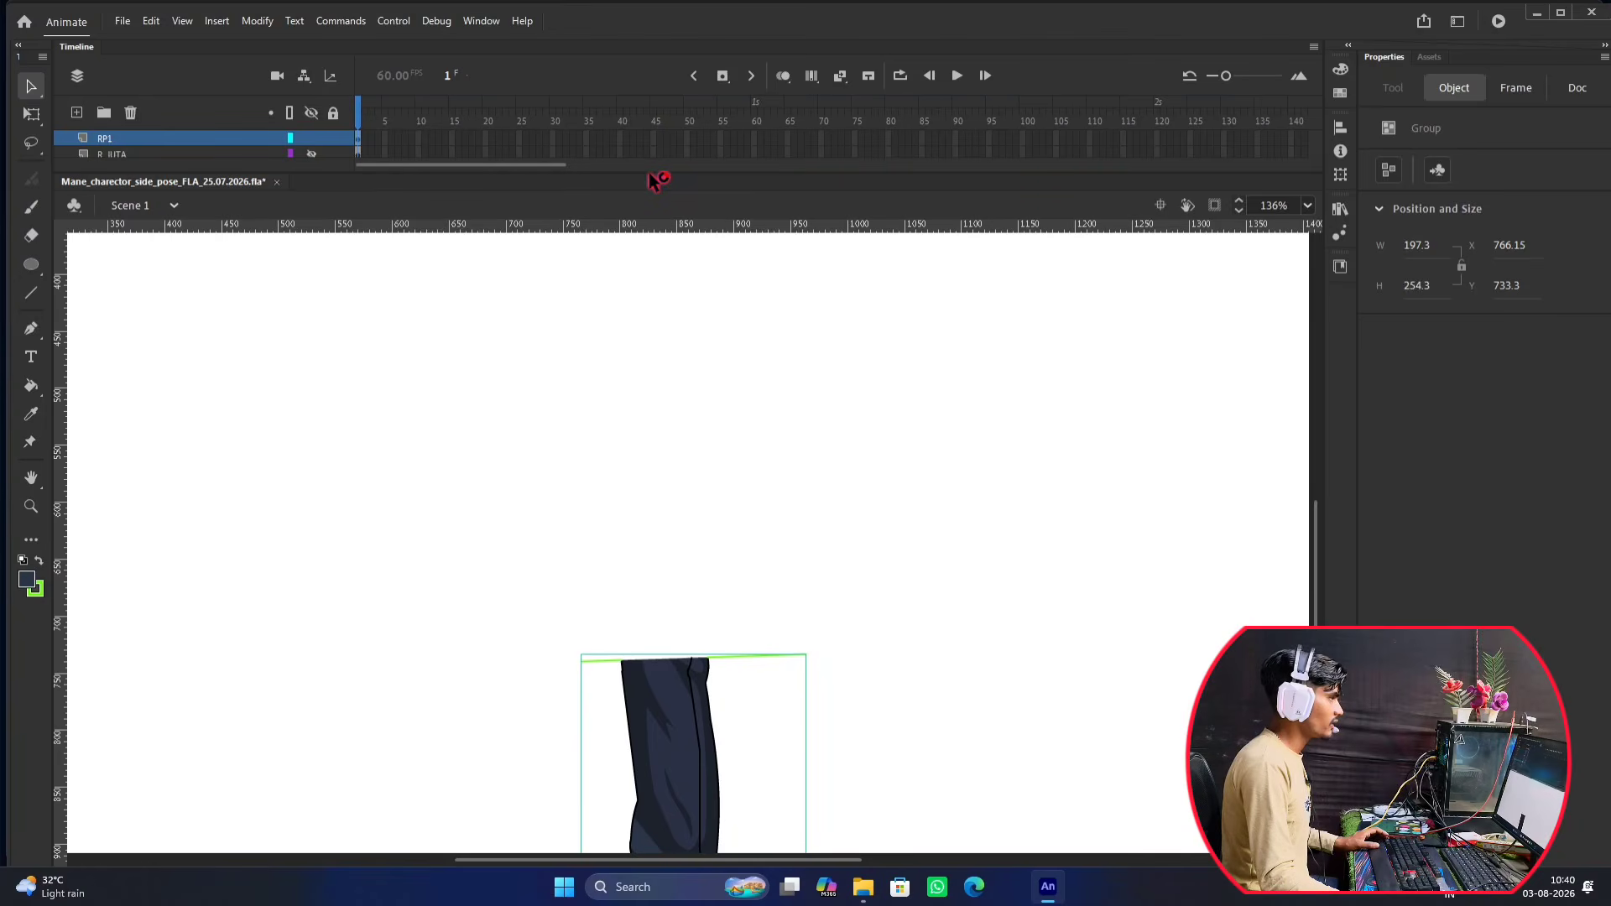
drag(650, 172, 650, 363)
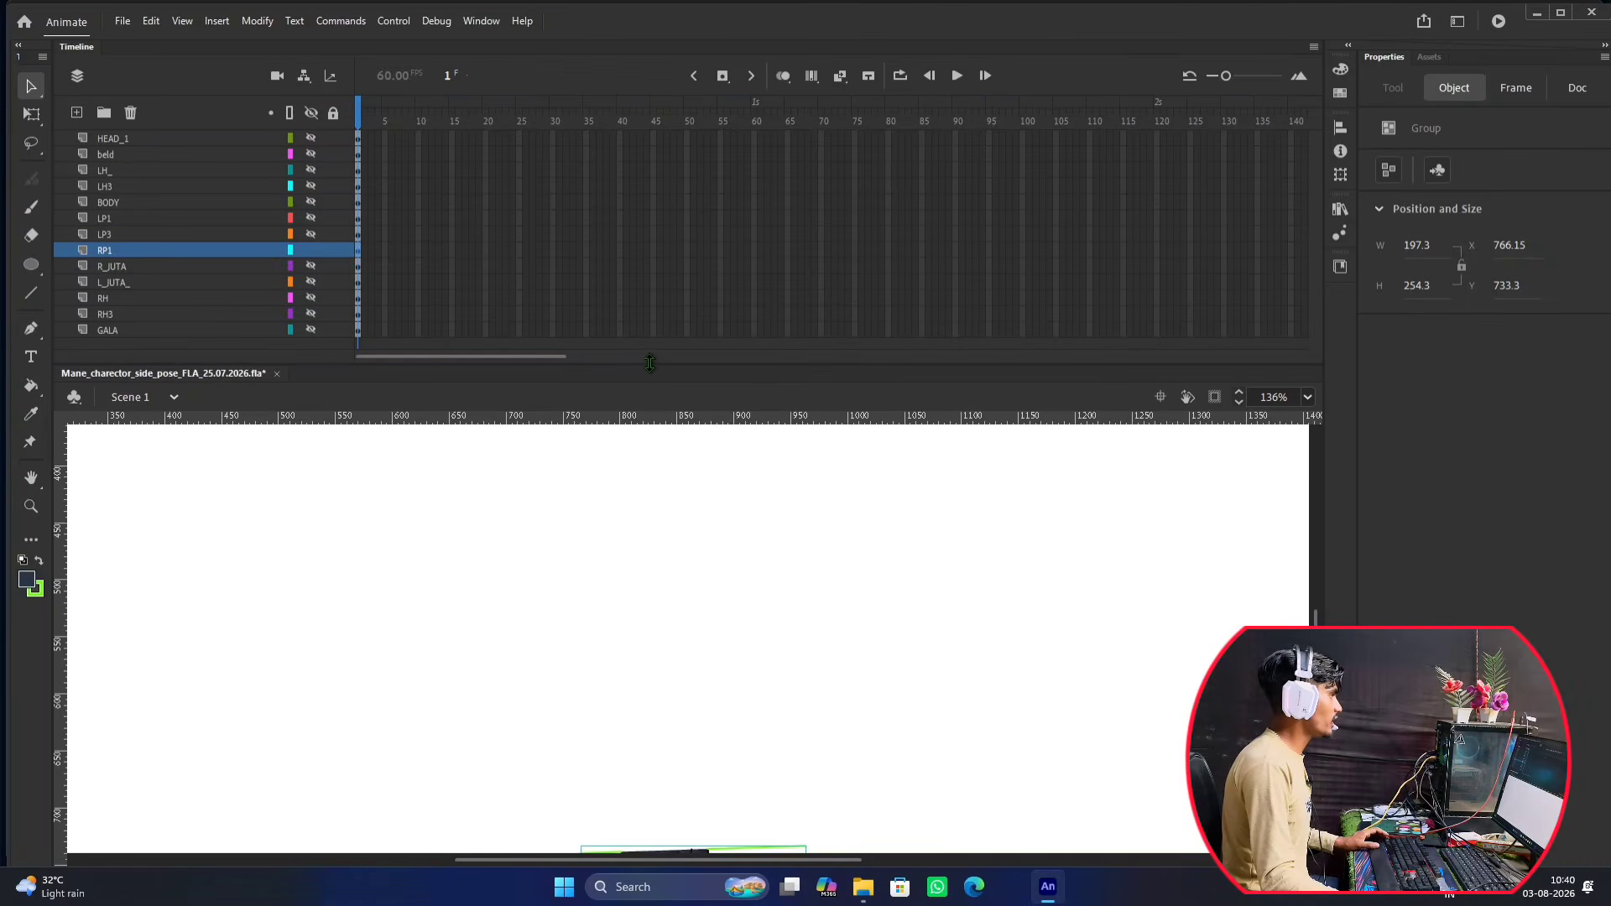
click(79, 114)
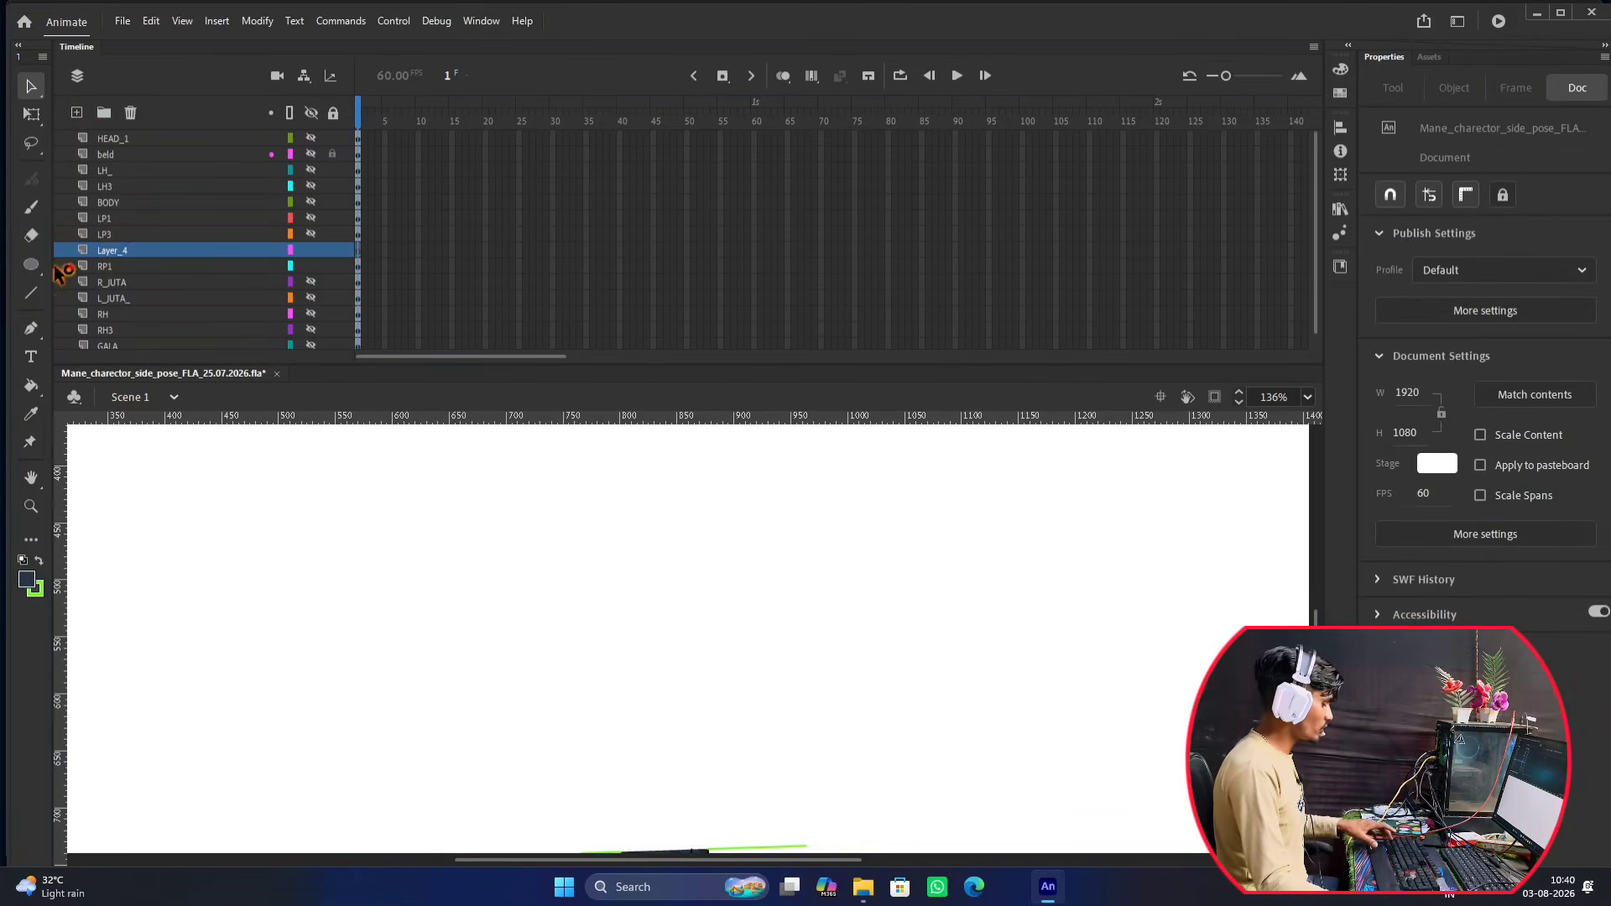
key(ctrl+shift+v)
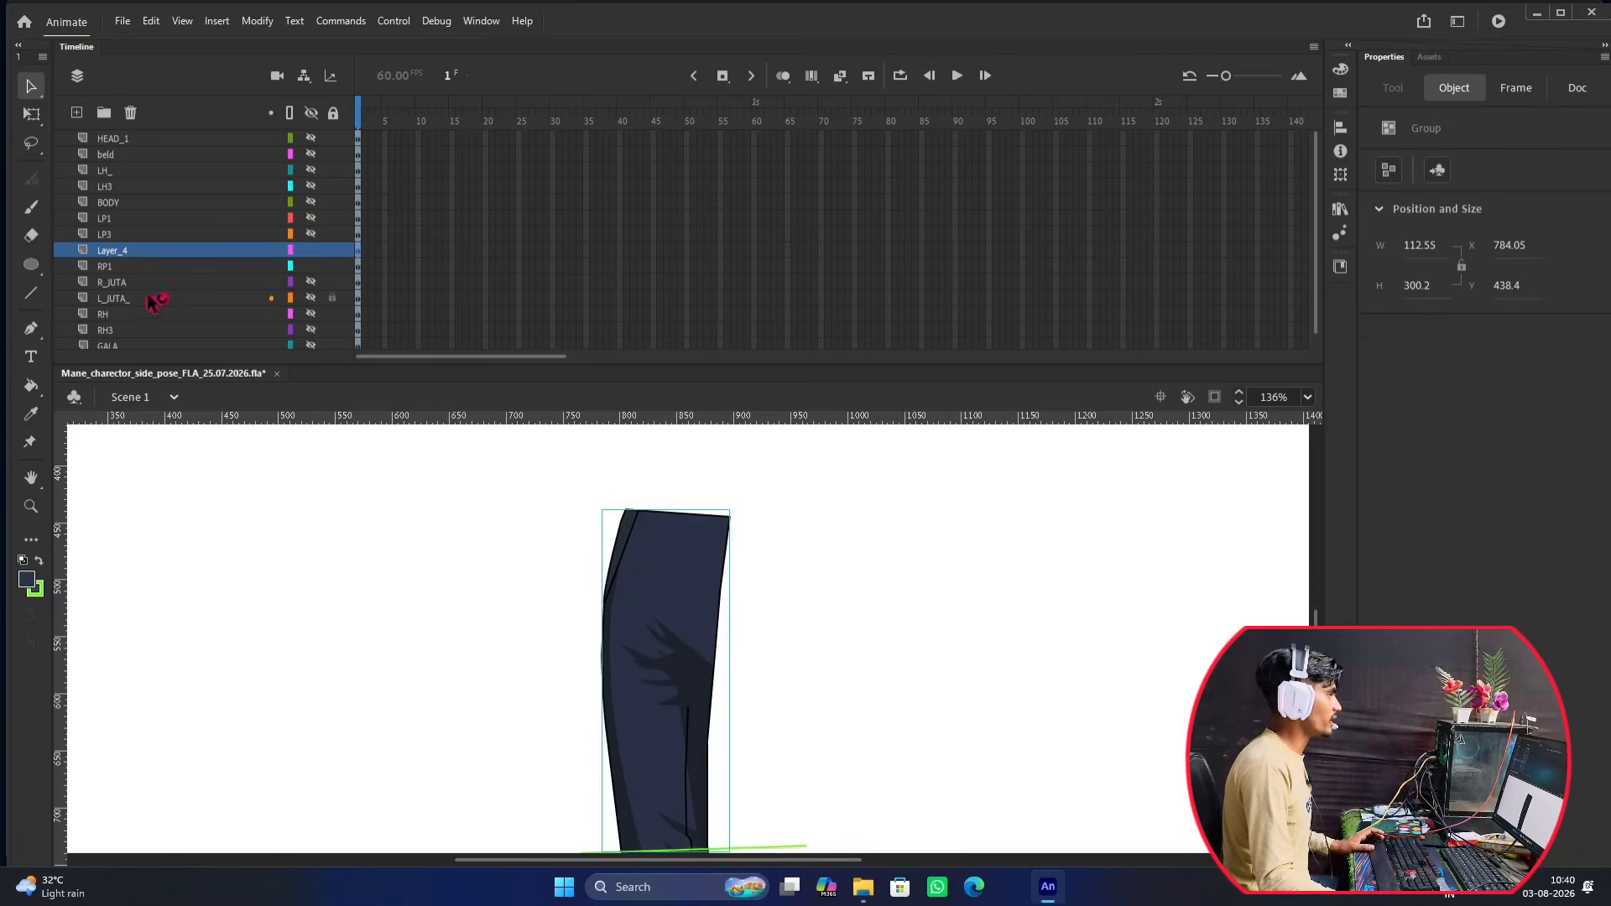
Rename the new layer holding the upper trouser leg to RP1.
click(123, 254)
double_click(122, 253)
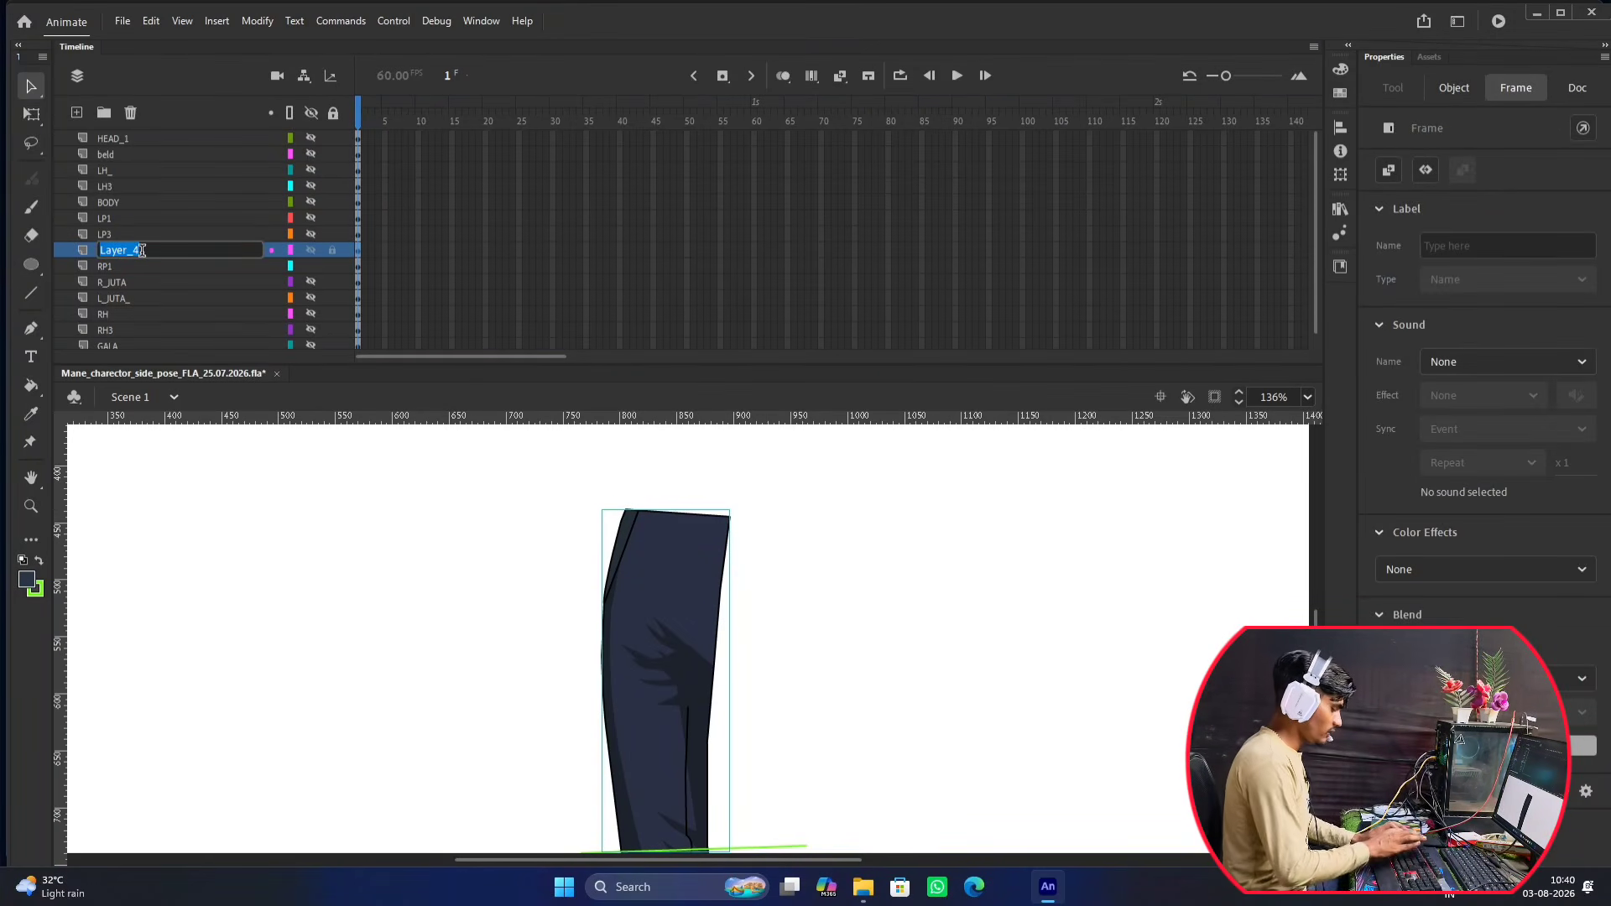
text(RP)
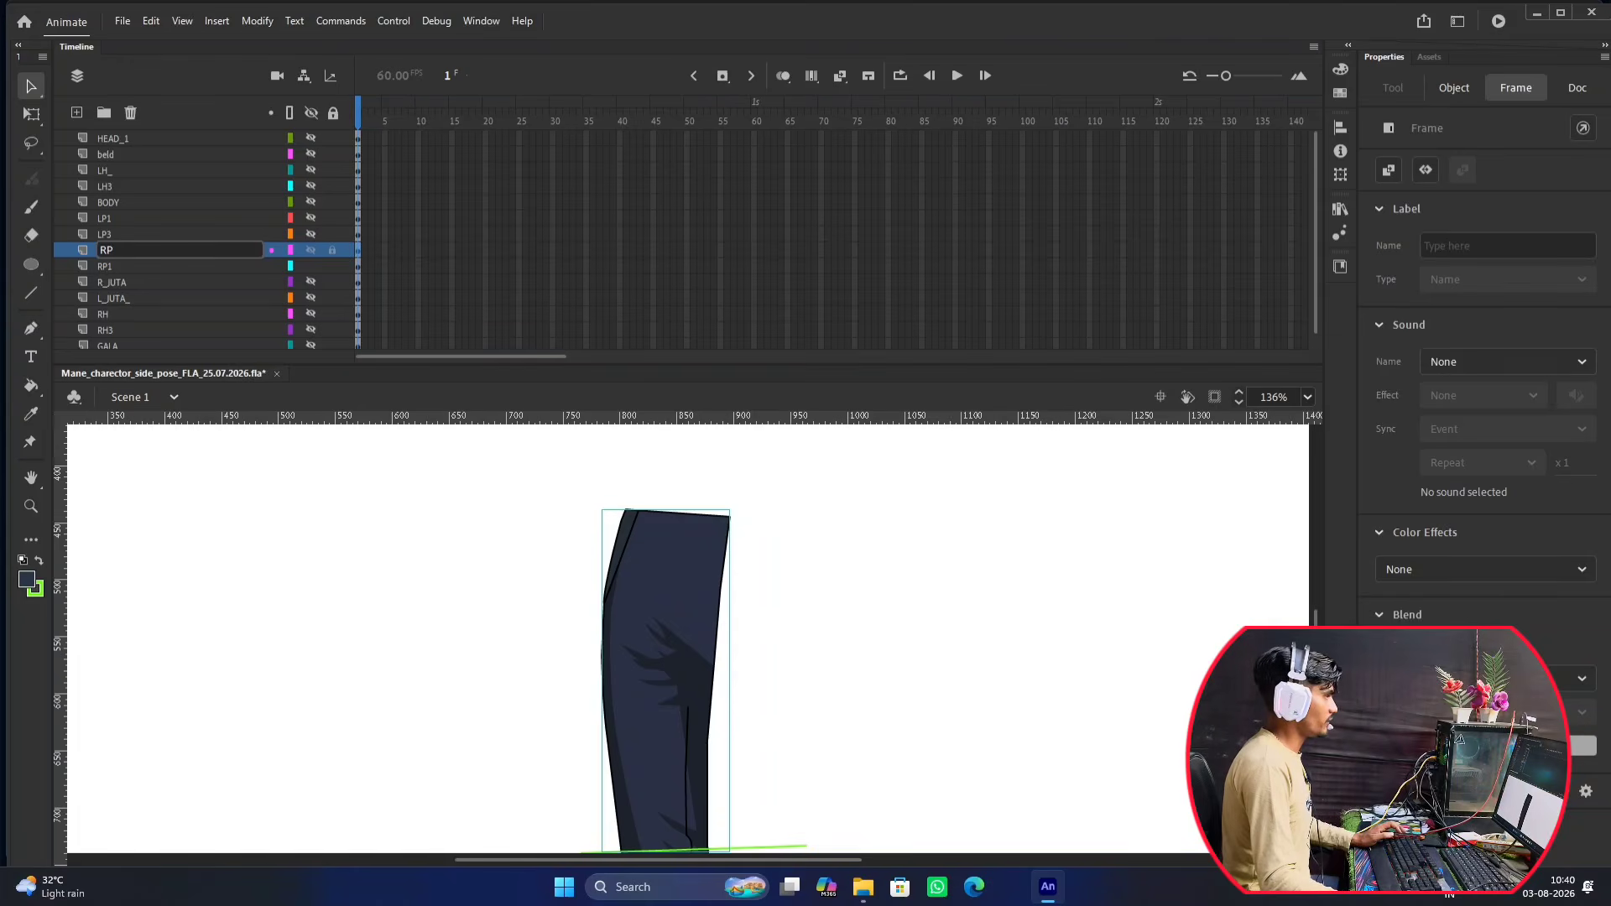
text(1)
key(Return)
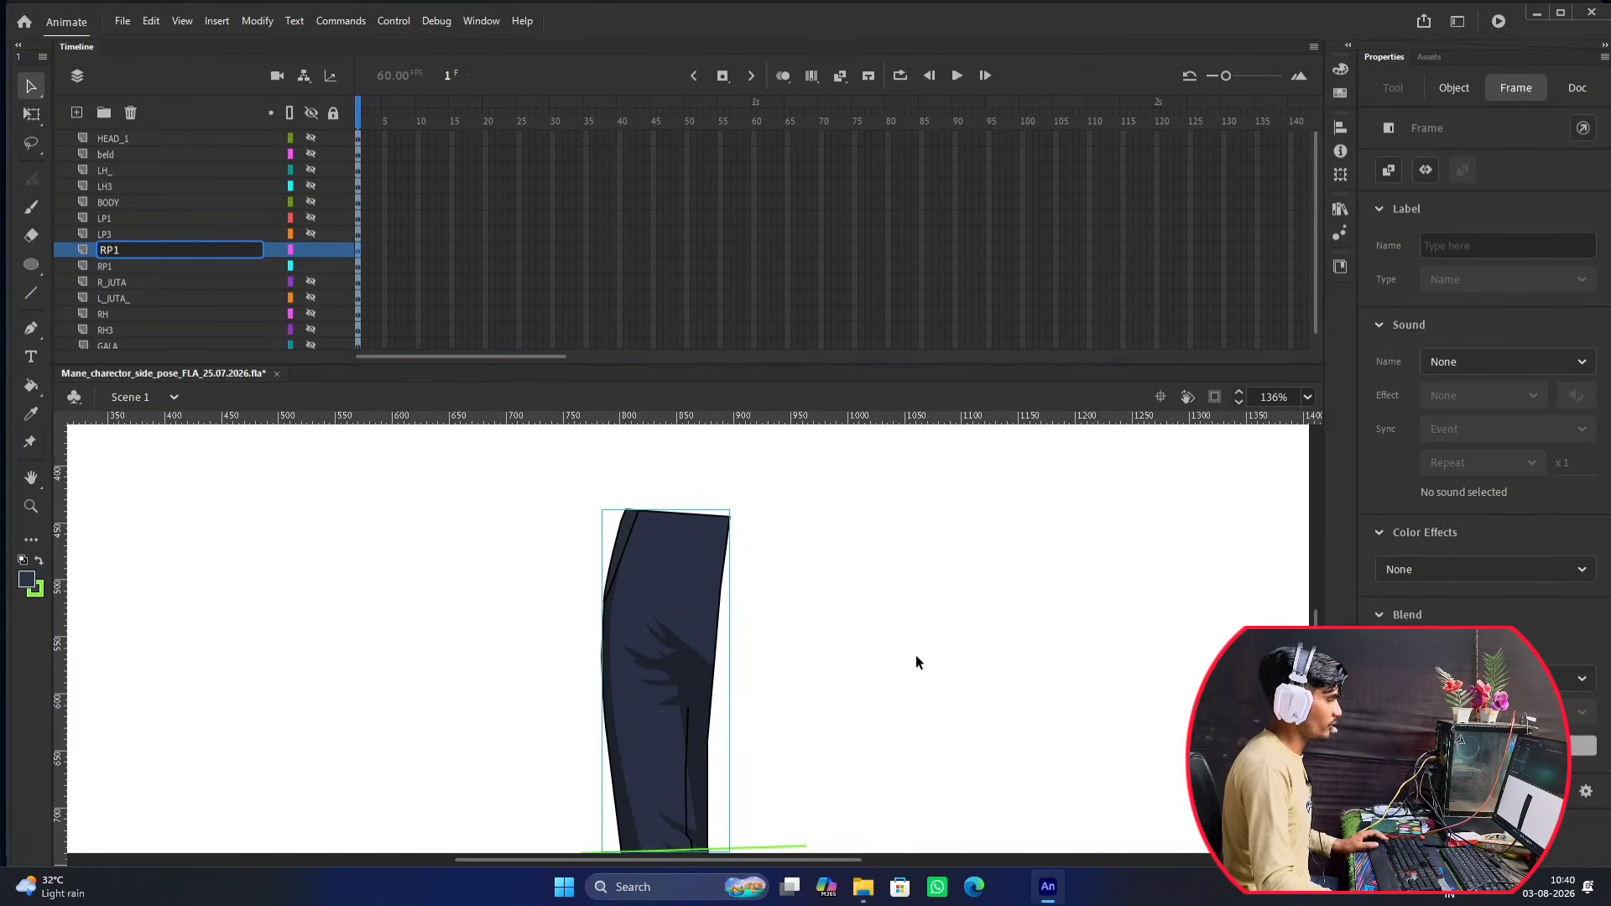
Hide the lower-leg RP1 layer and delete the green line along the knee end inside the upper-leg group.
scroll(643, 550, down, 3)
scroll(643, 550, down, 2)
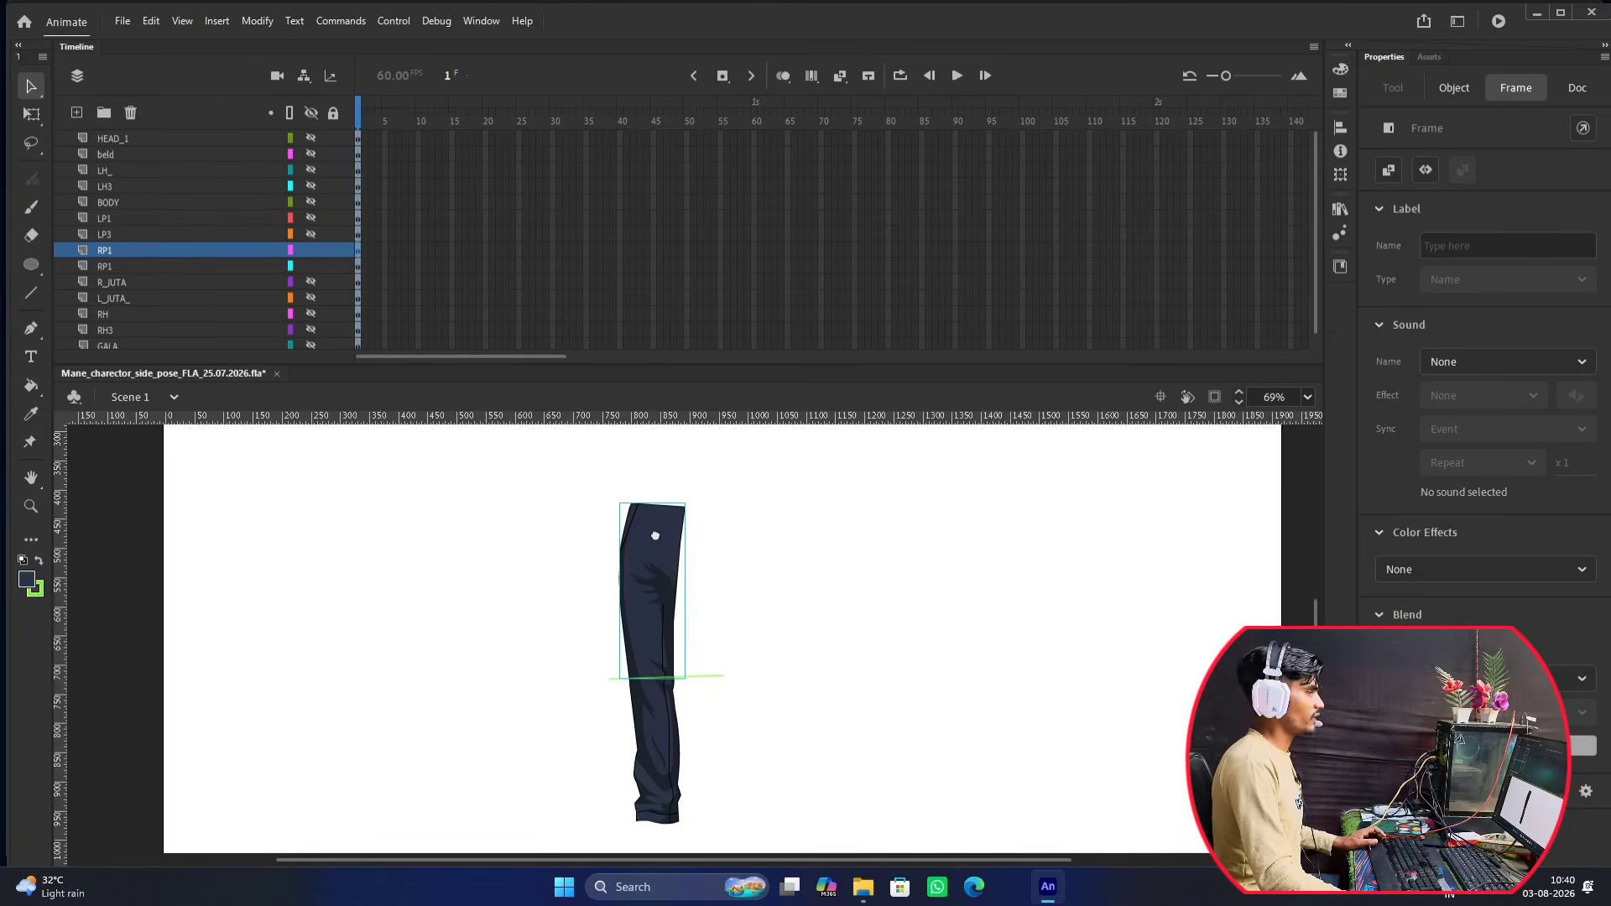
mouse_move(751, 362)
mouse_down()
mouse_move(750, 172)
mouse_move(737, 373)
mouse_up()
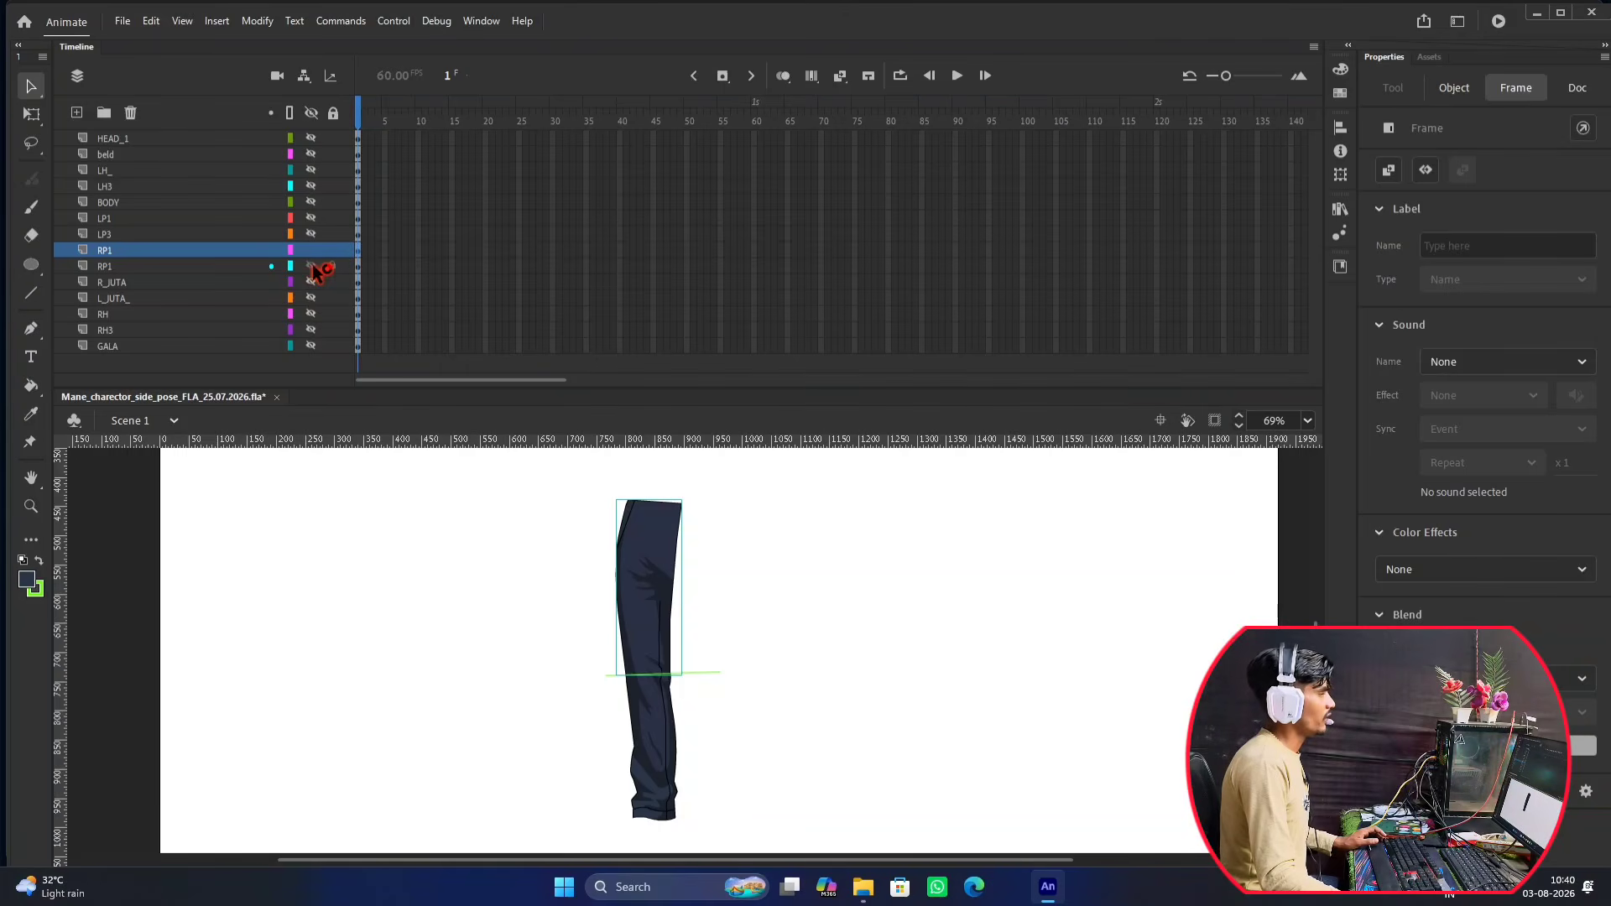
click(311, 266)
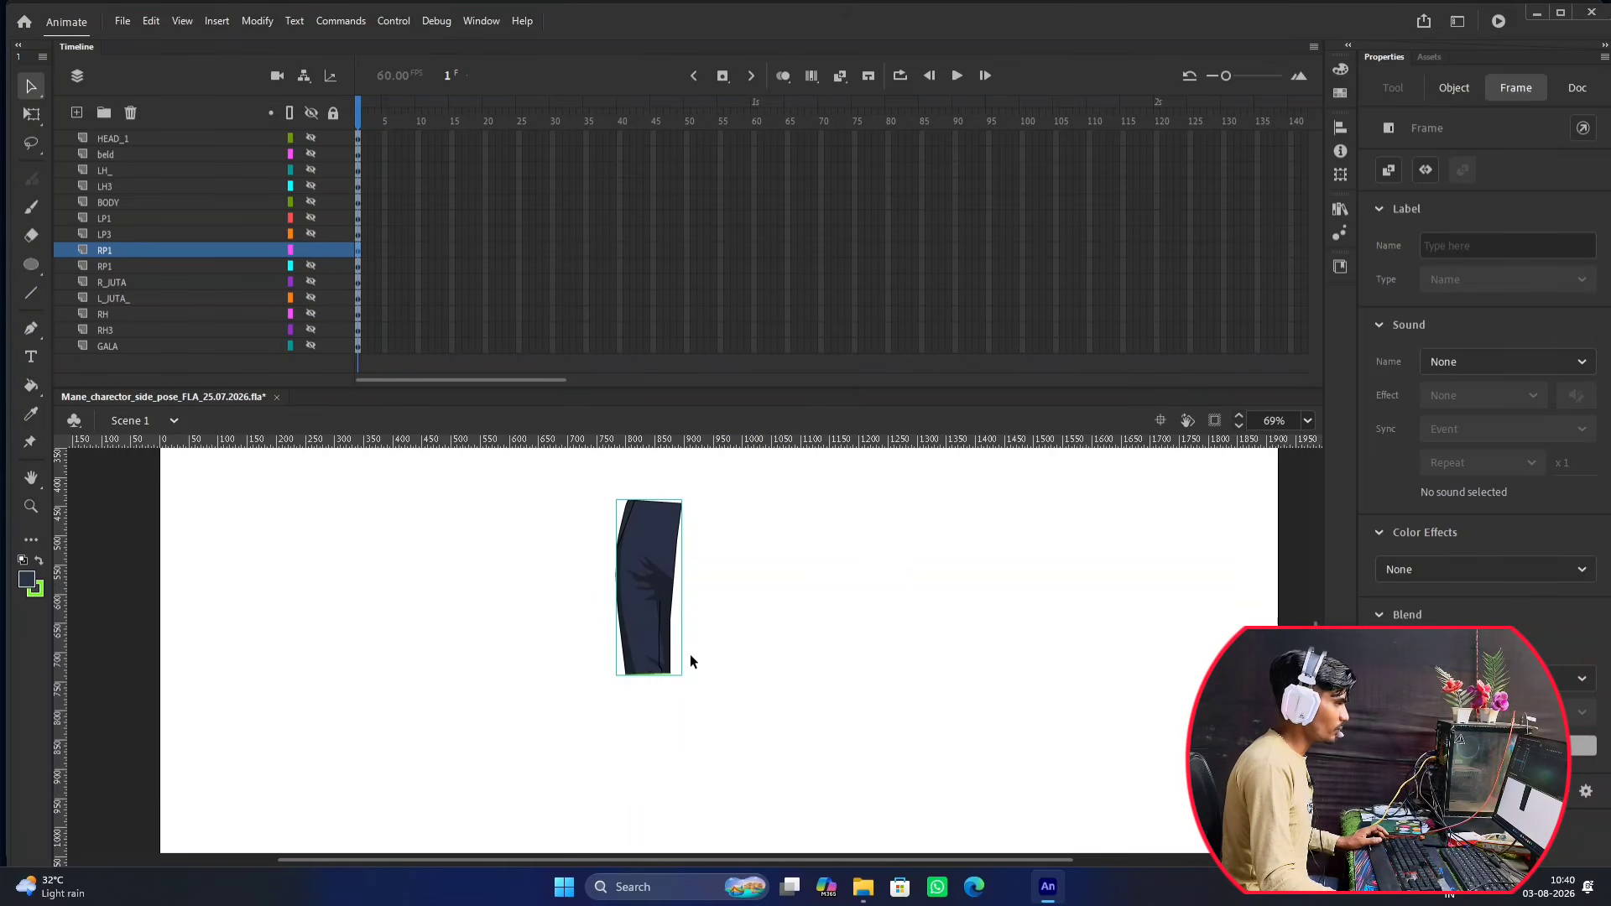
scroll(686, 672, up, 3)
drag(715, 382, 715, 172)
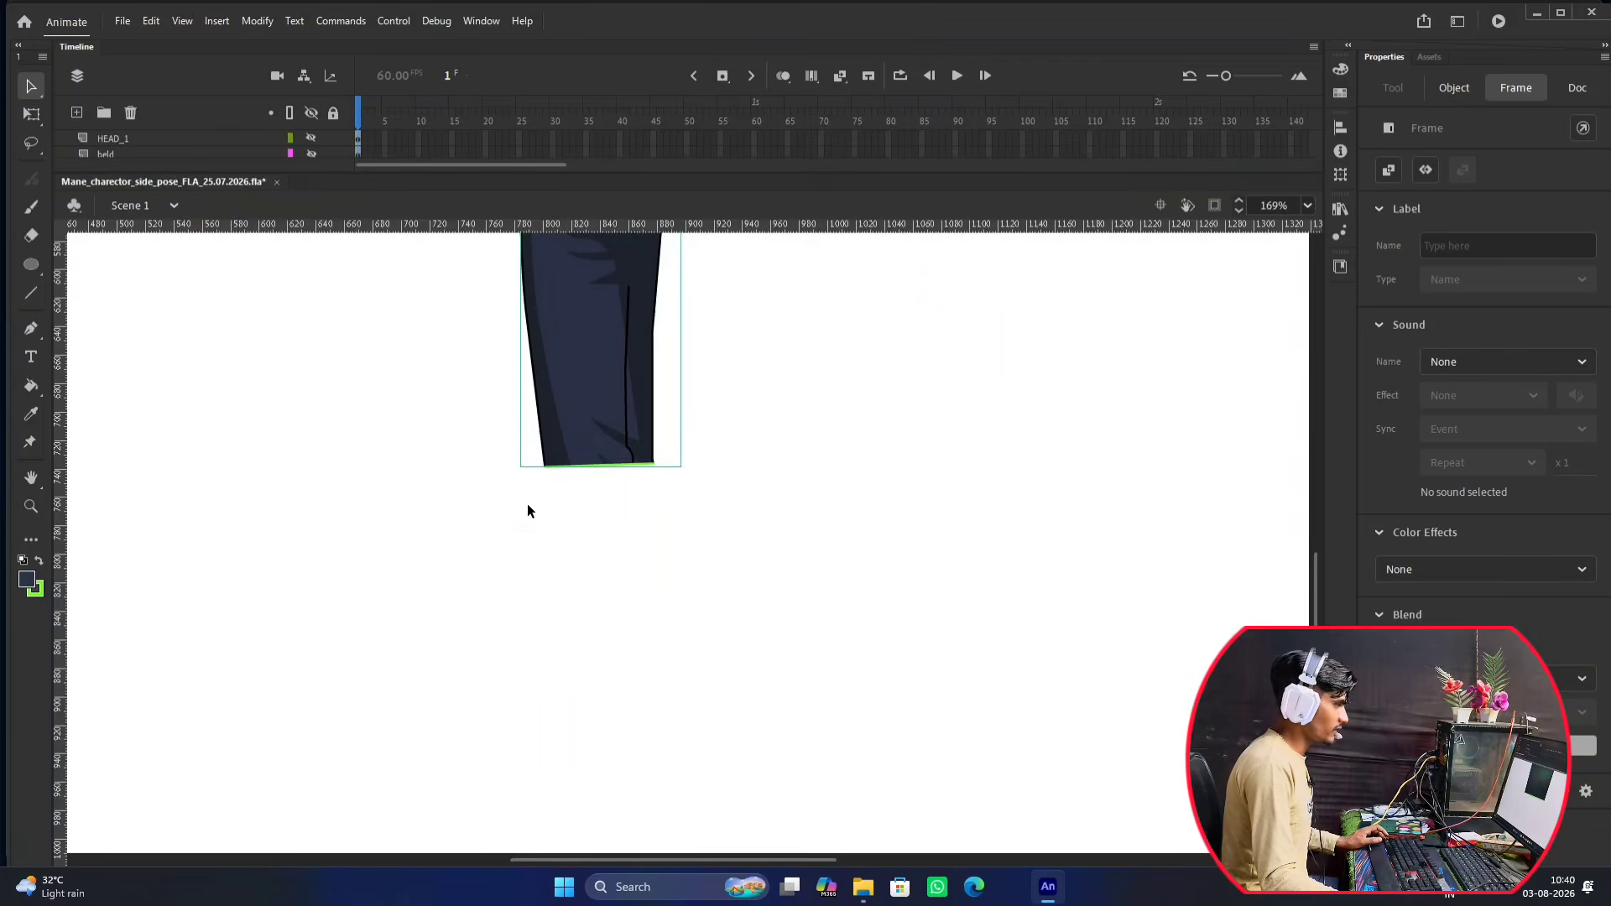
scroll(543, 453, up, 4)
double_click(718, 514)
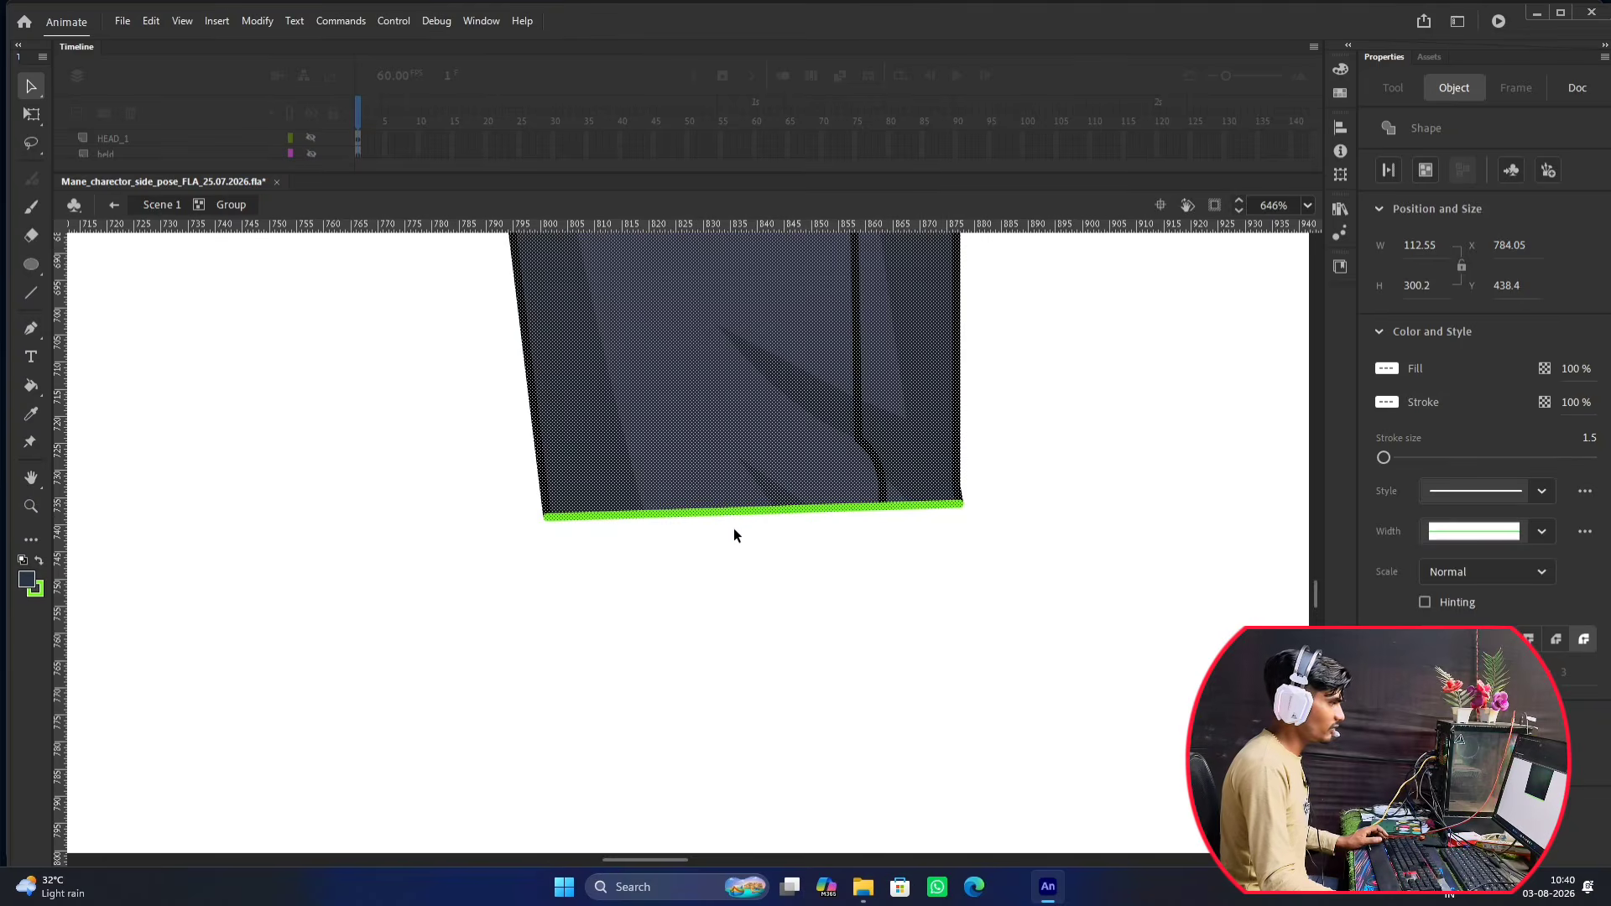
click(733, 535)
click(752, 512)
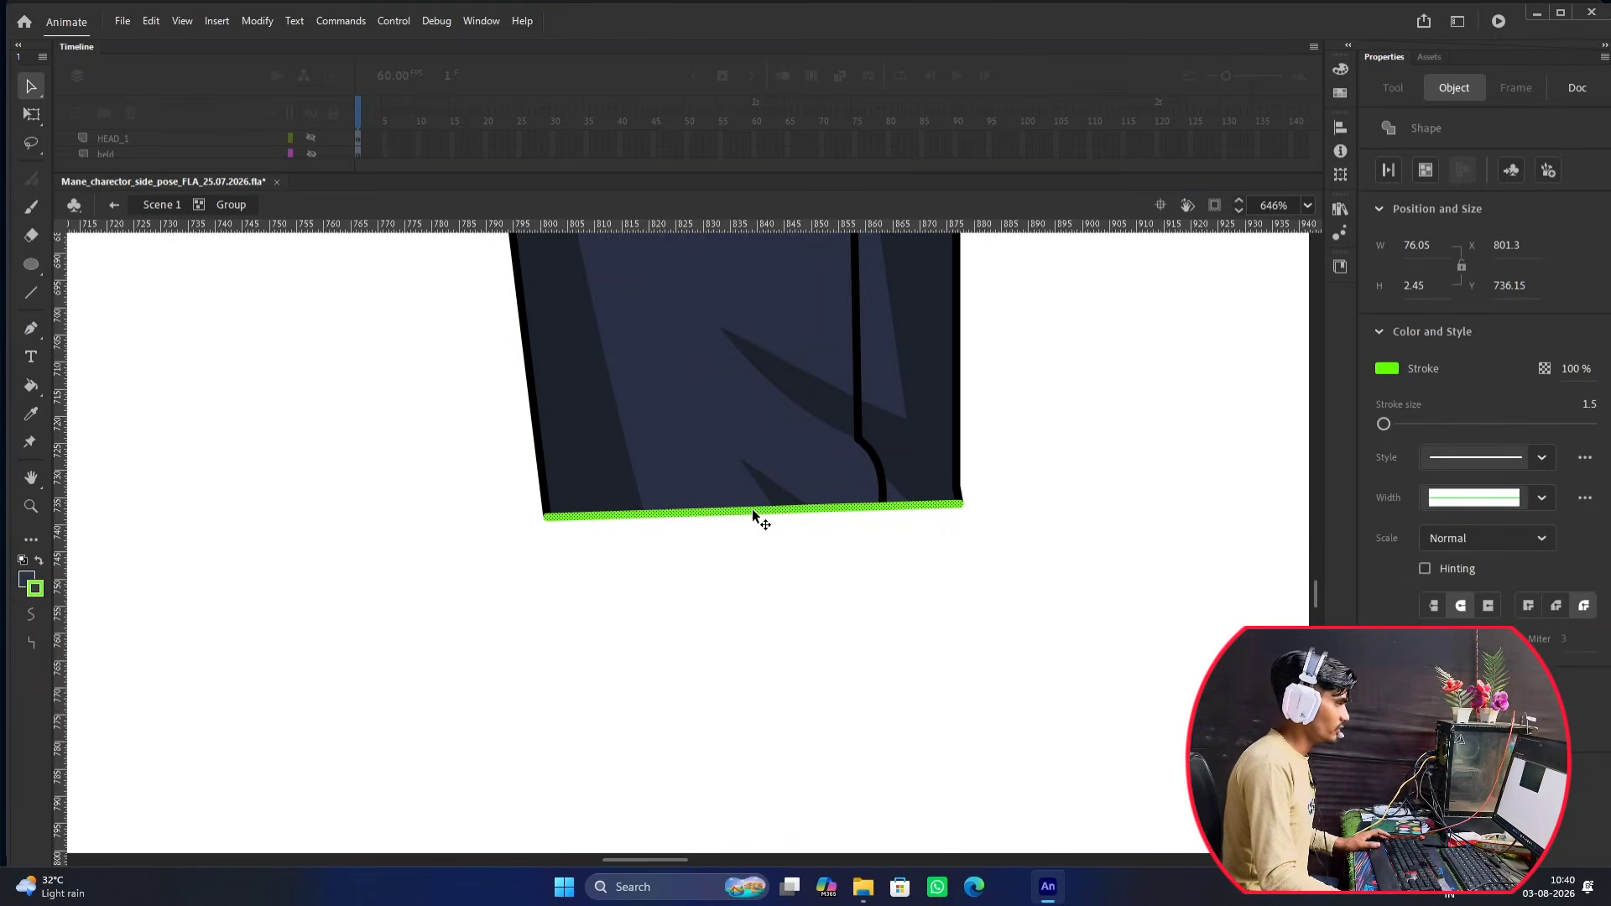
key(Delete)
Sample the navy trouser fill as the current fill color, then exit the upper-leg group to the main scene.
scroll(732, 478, right, 3)
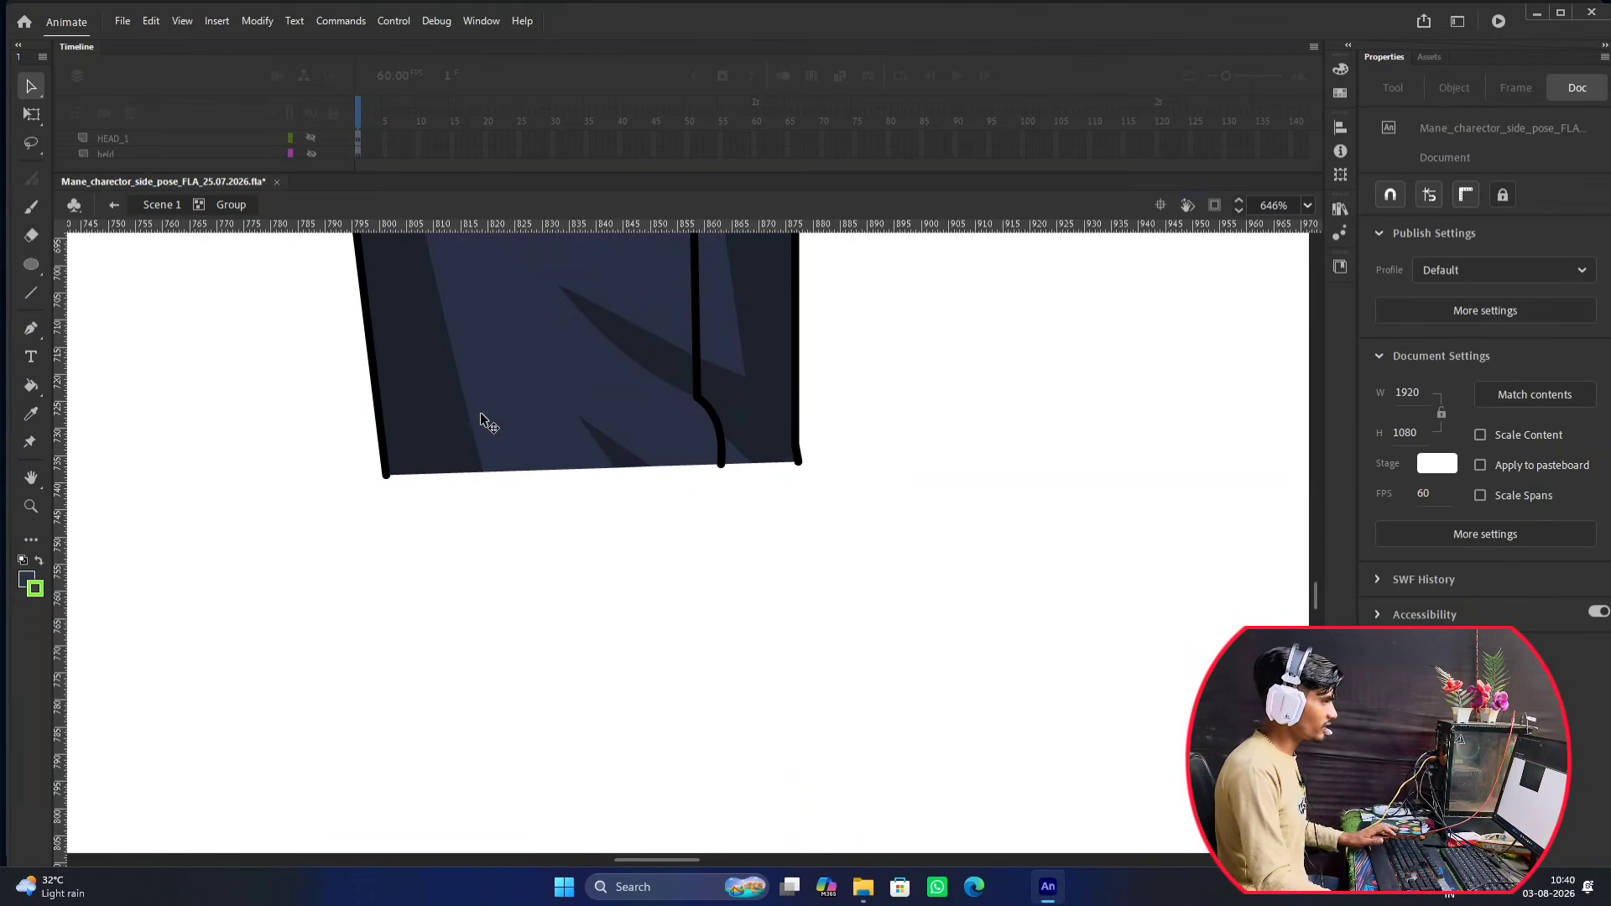
key(i)
click(526, 368)
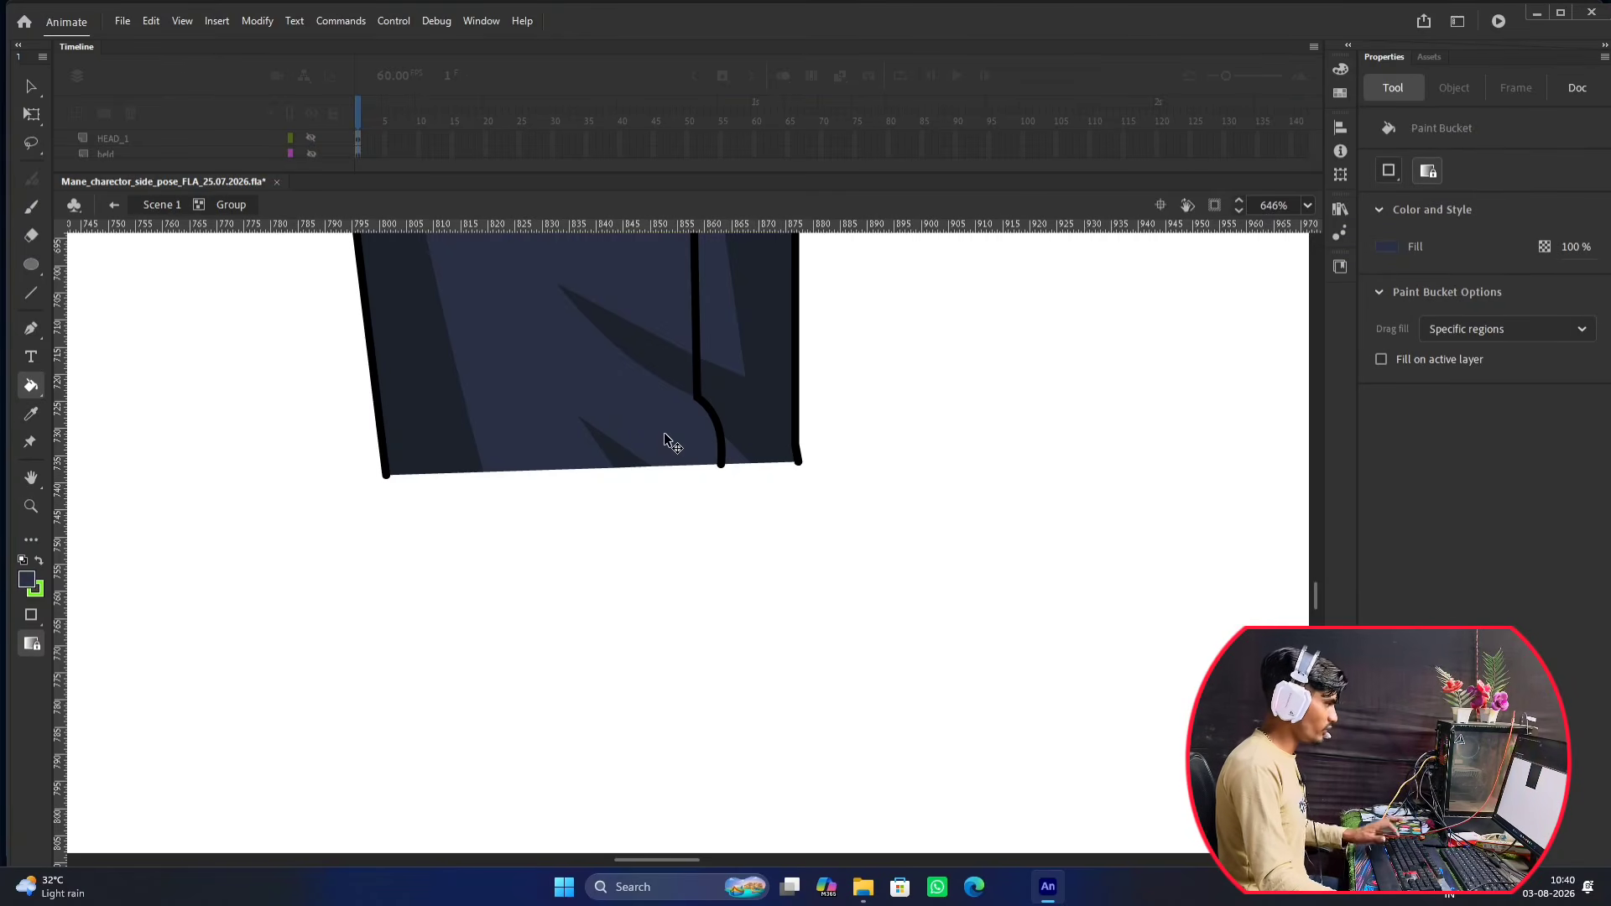
scroll(663, 431, down, 3)
key(v)
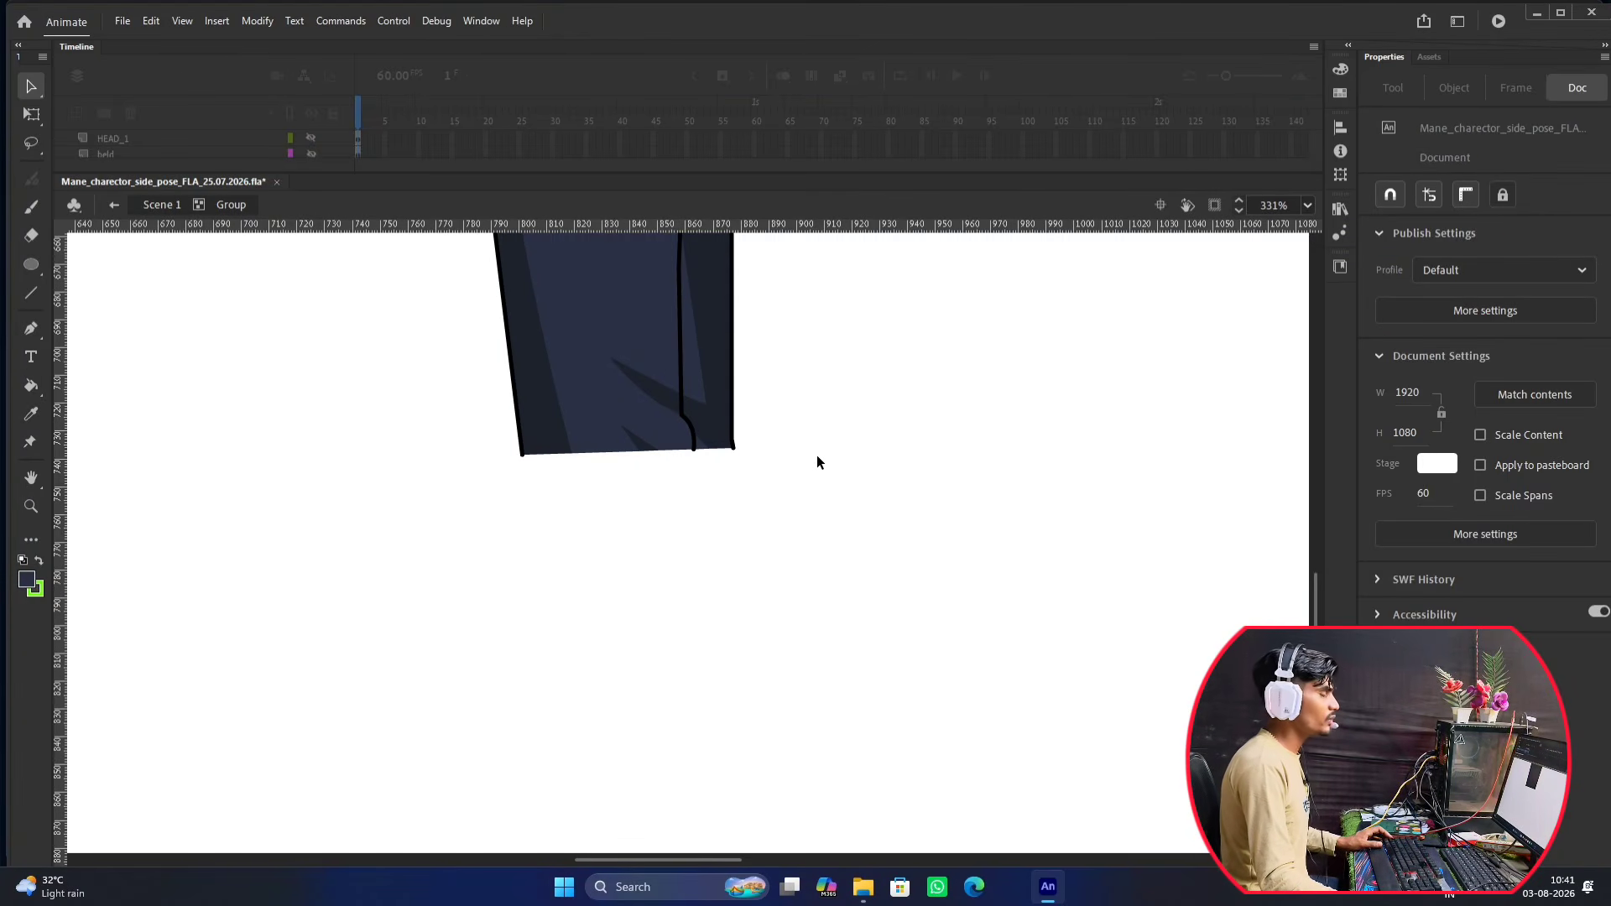
double_click(817, 457)
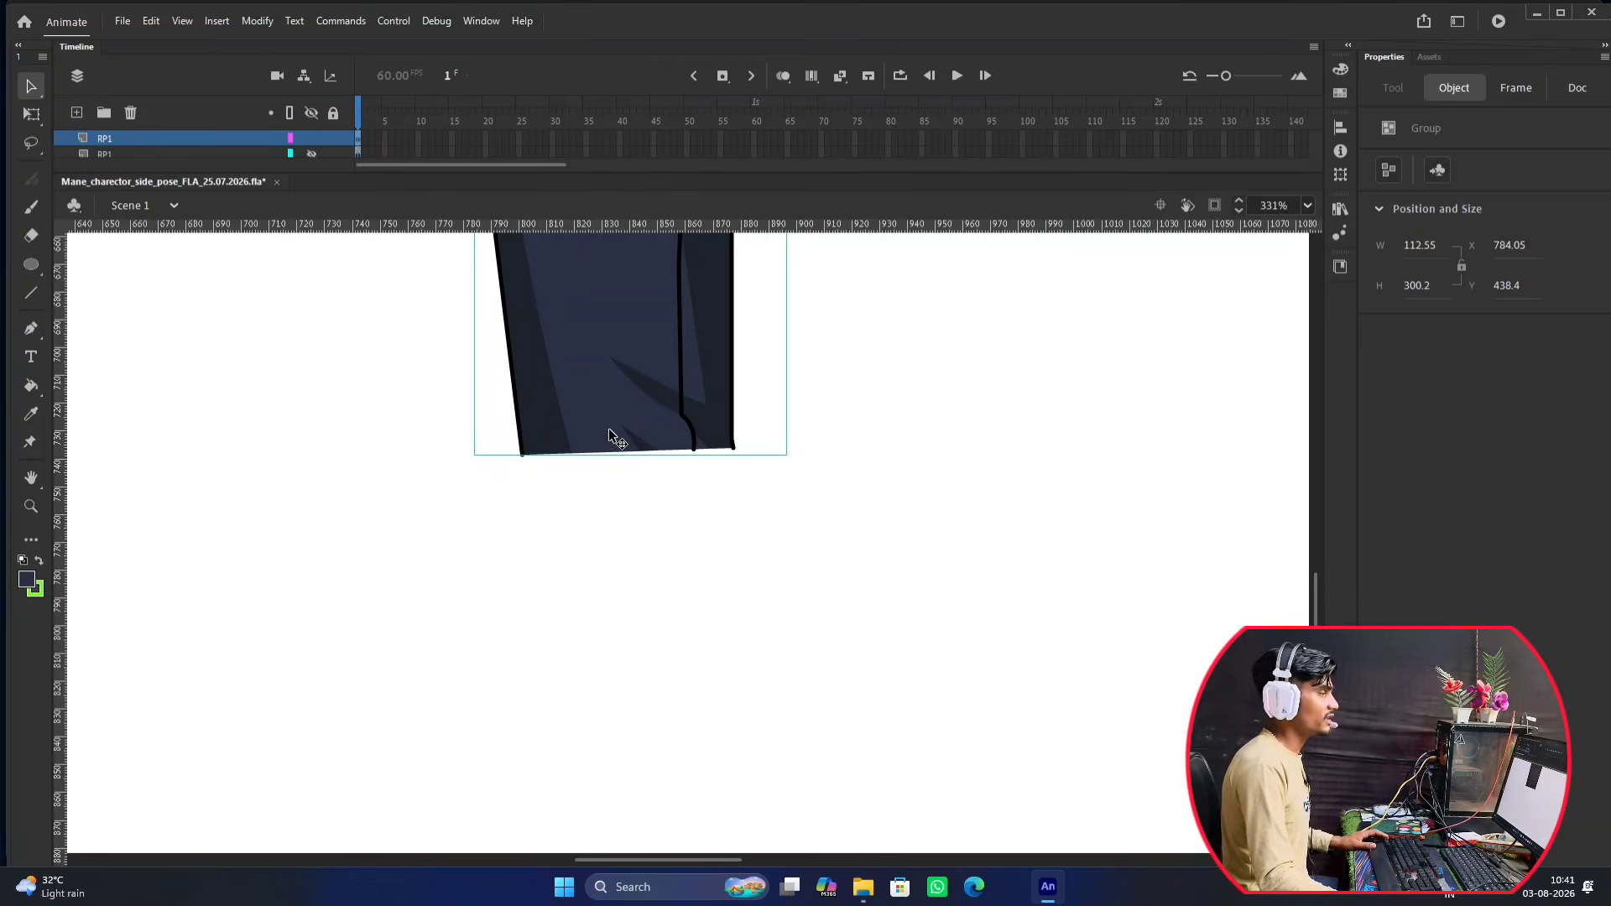
Draw a navy circle about 73.4 wide with a green 1.5 outline below the upper leg's knee end.
scroll(571, 426, up, 5)
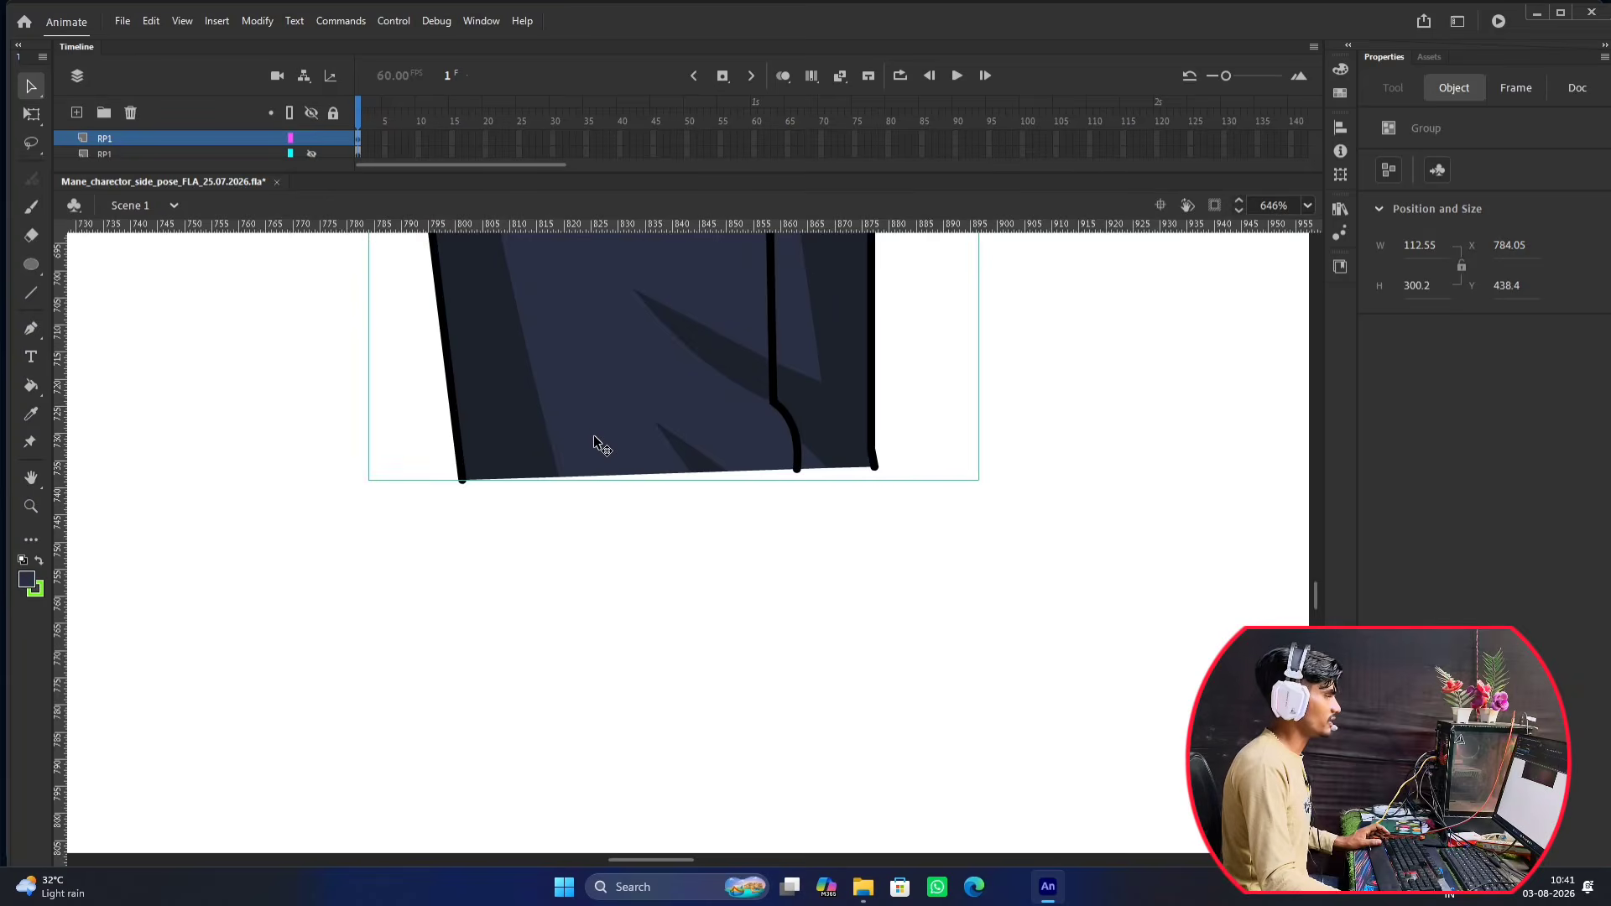
scroll(624, 403, down, 3)
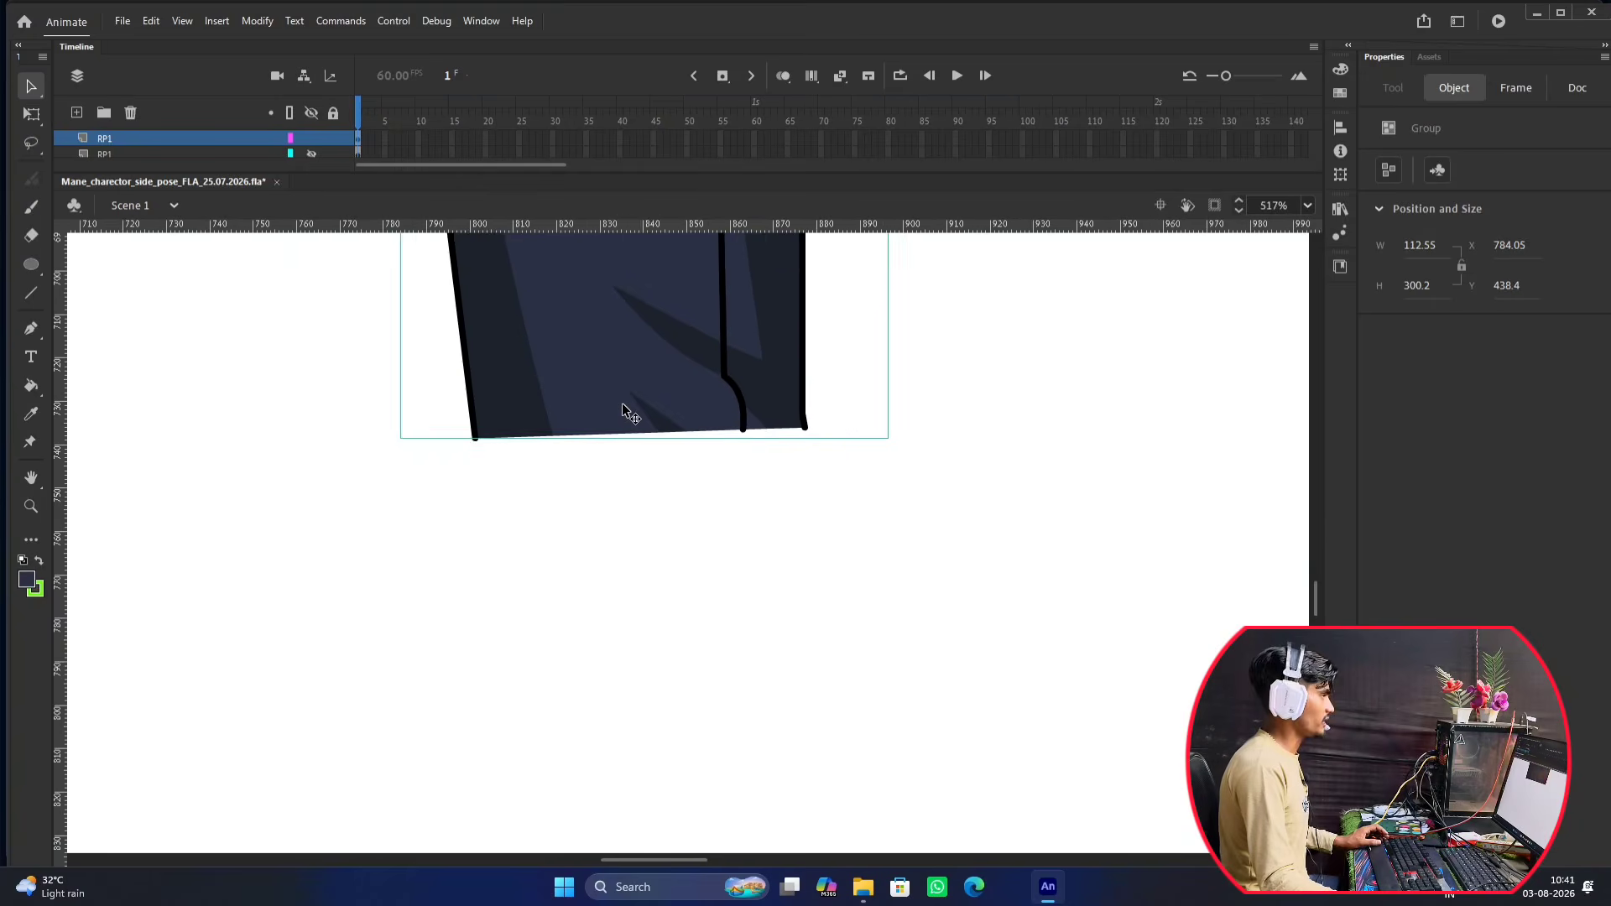
drag(622, 403, 662, 335)
scroll(667, 340, up, 1)
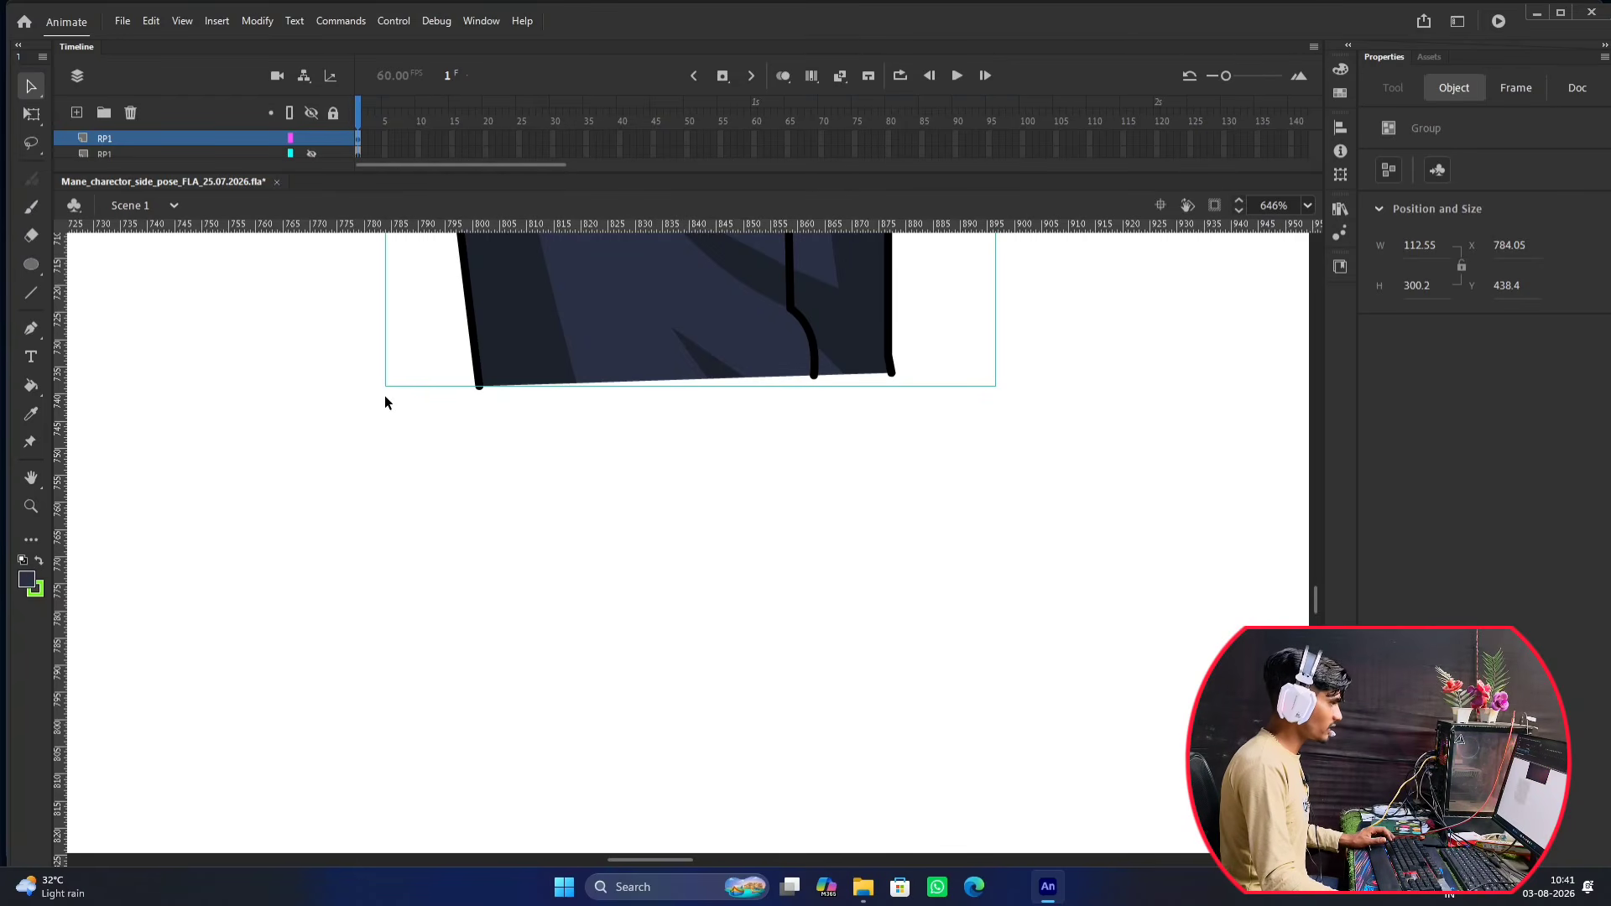
drag(347, 410, 609, 609)
drag(287, 431, 547, 682)
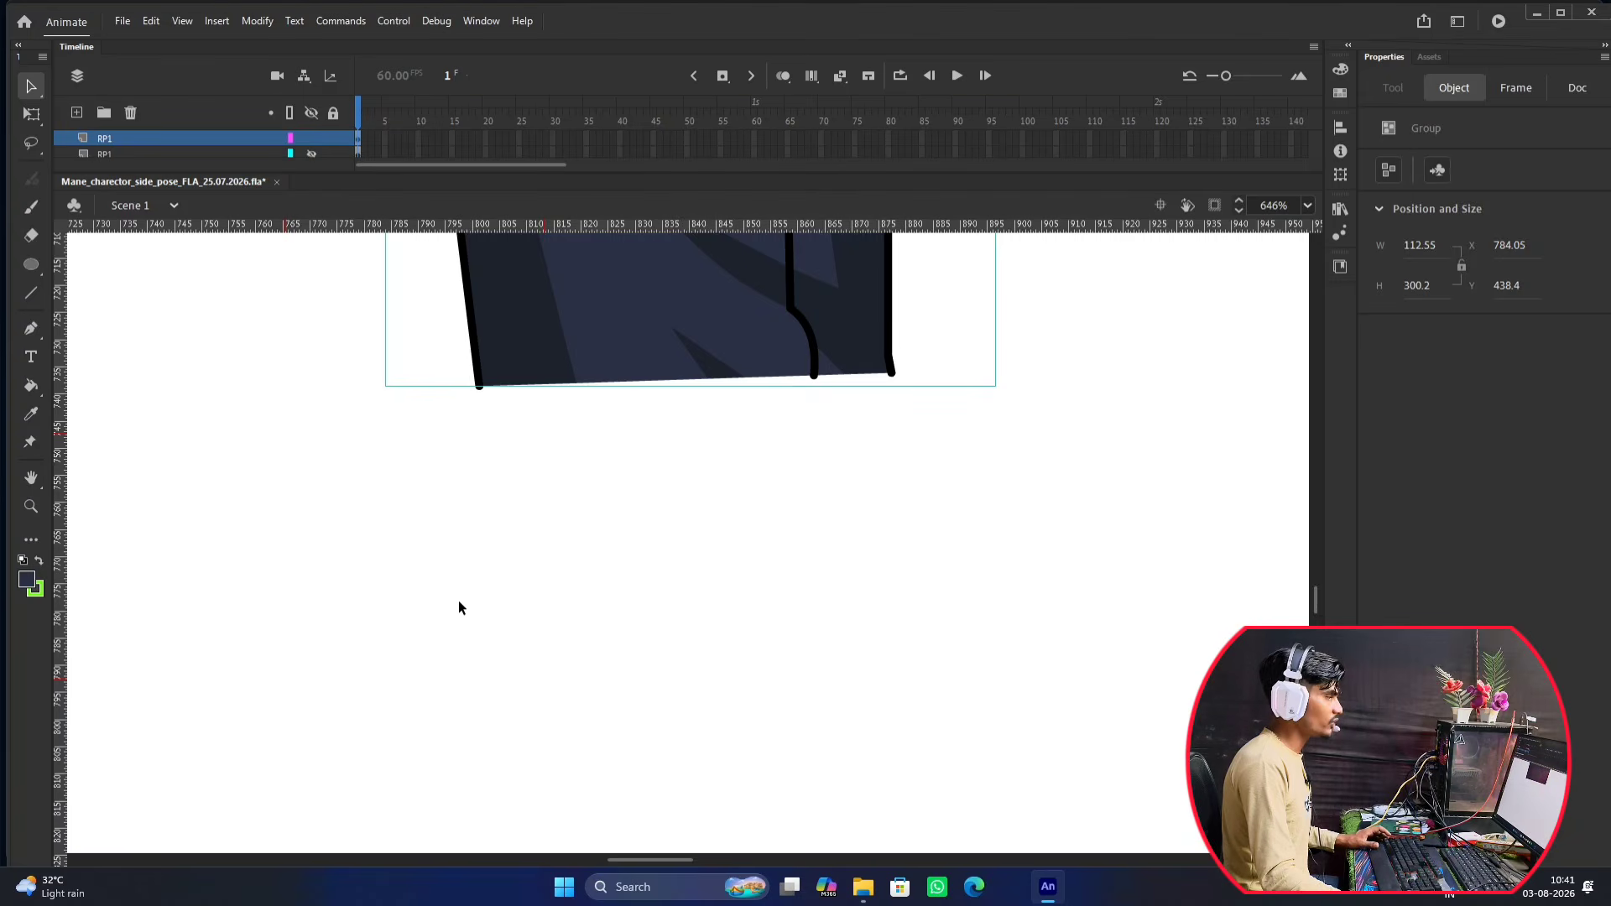
key(o)
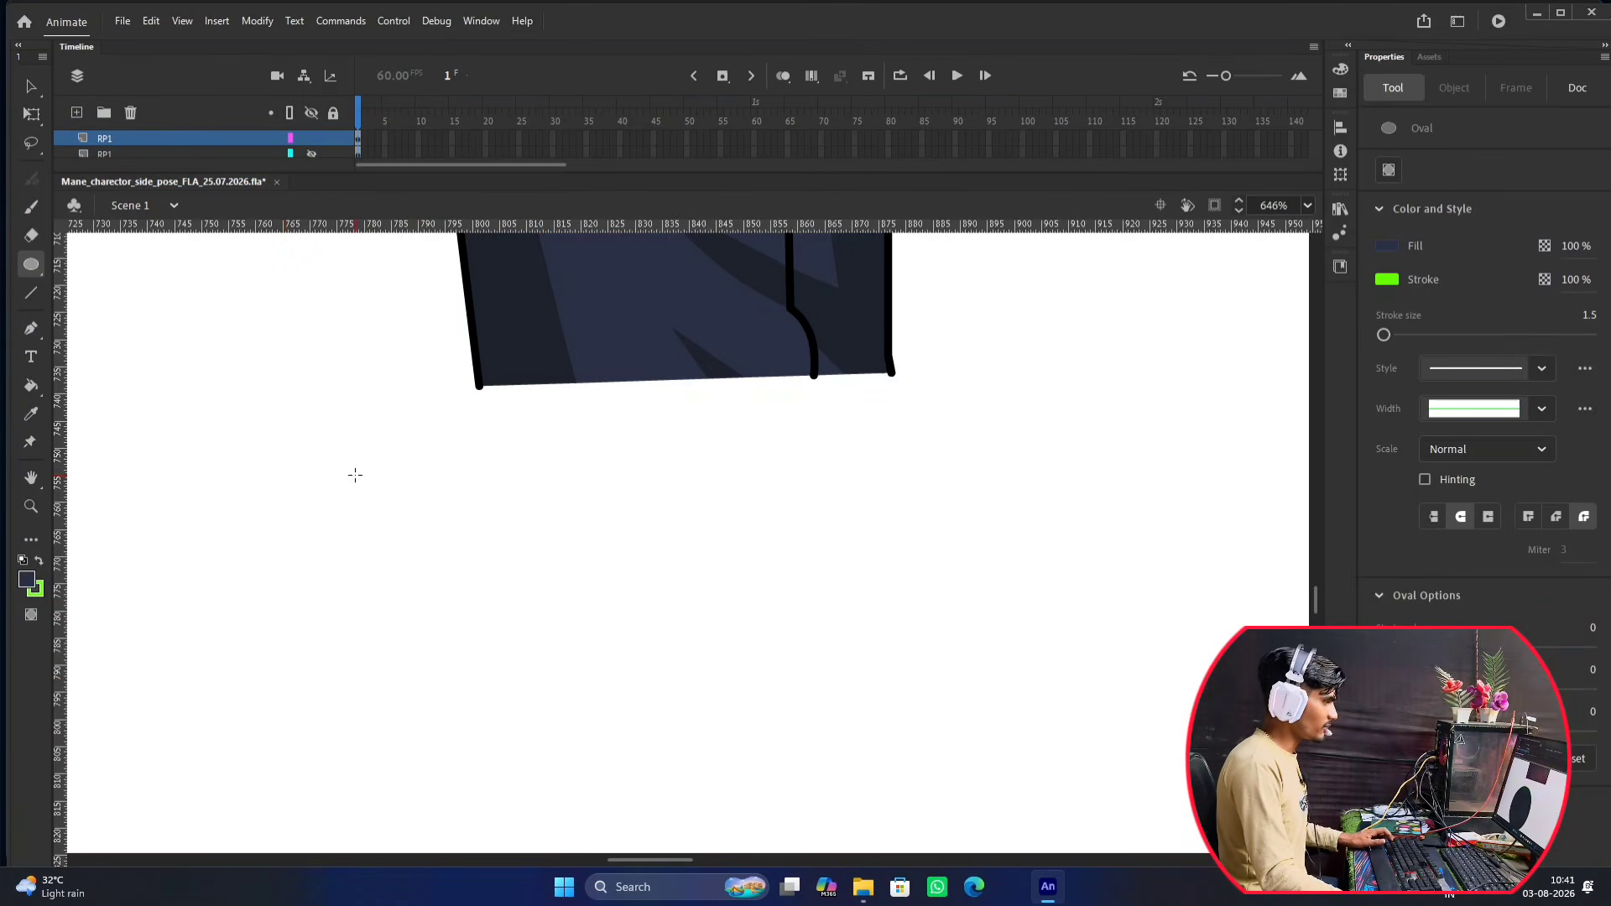
mouse_move(339, 462)
mouse_down()
mouse_move(908, 737)
mouse_move(735, 529)
mouse_up()
key(v)
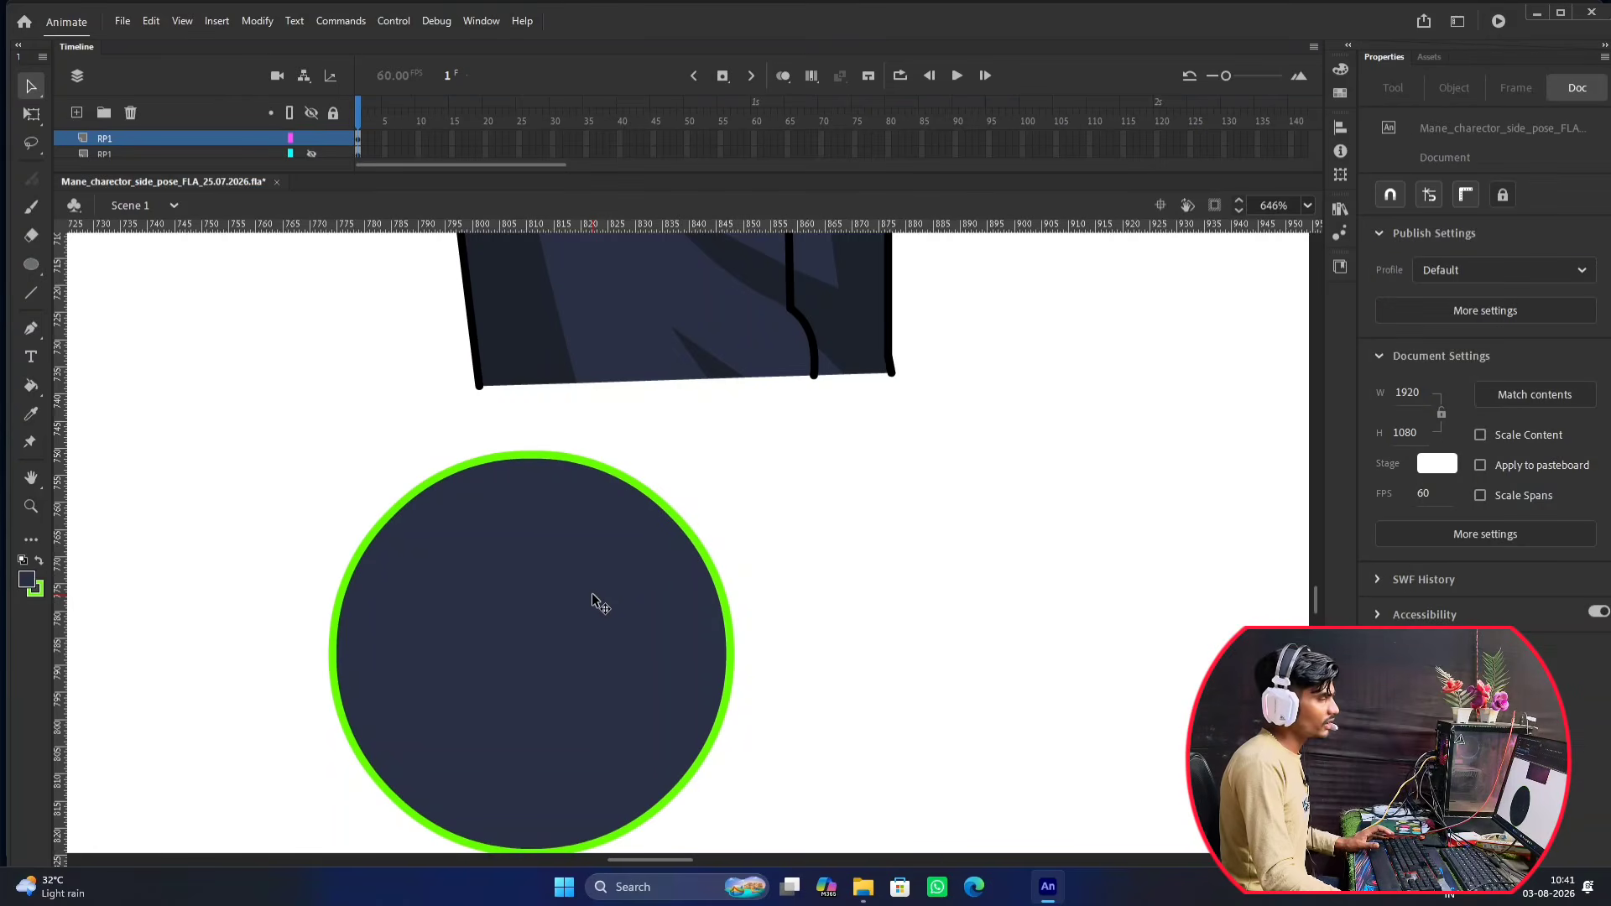
Move the circle behind the knee end of the upper leg and resize it to about 75.45 by 77 to match the leg's outlines.
double_click(622, 672)
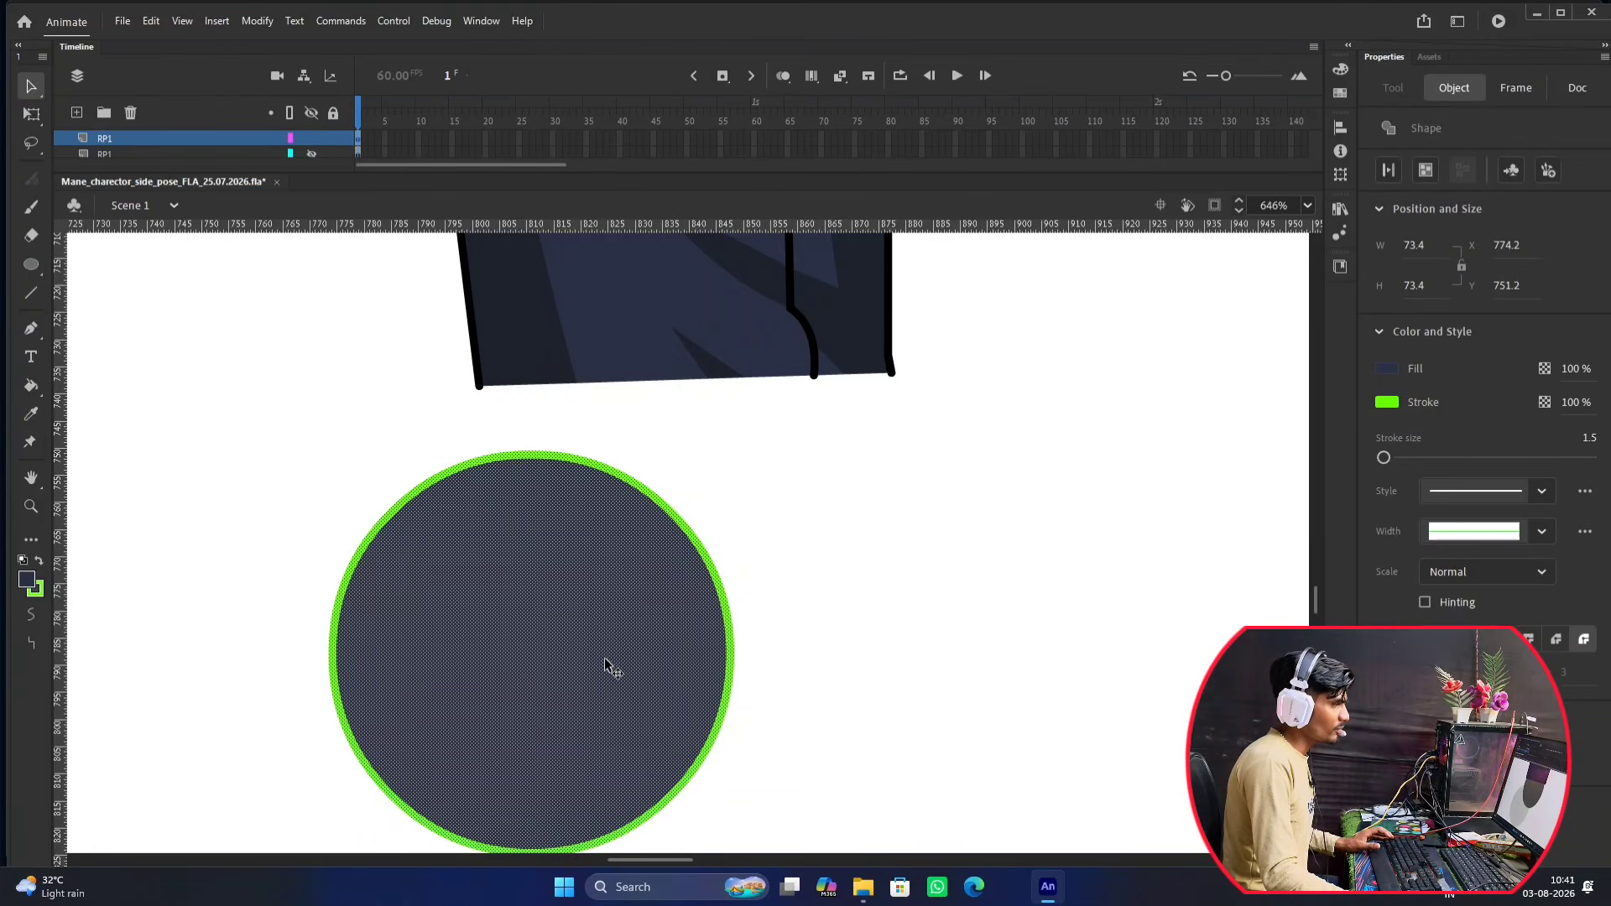
drag(612, 666, 736, 431)
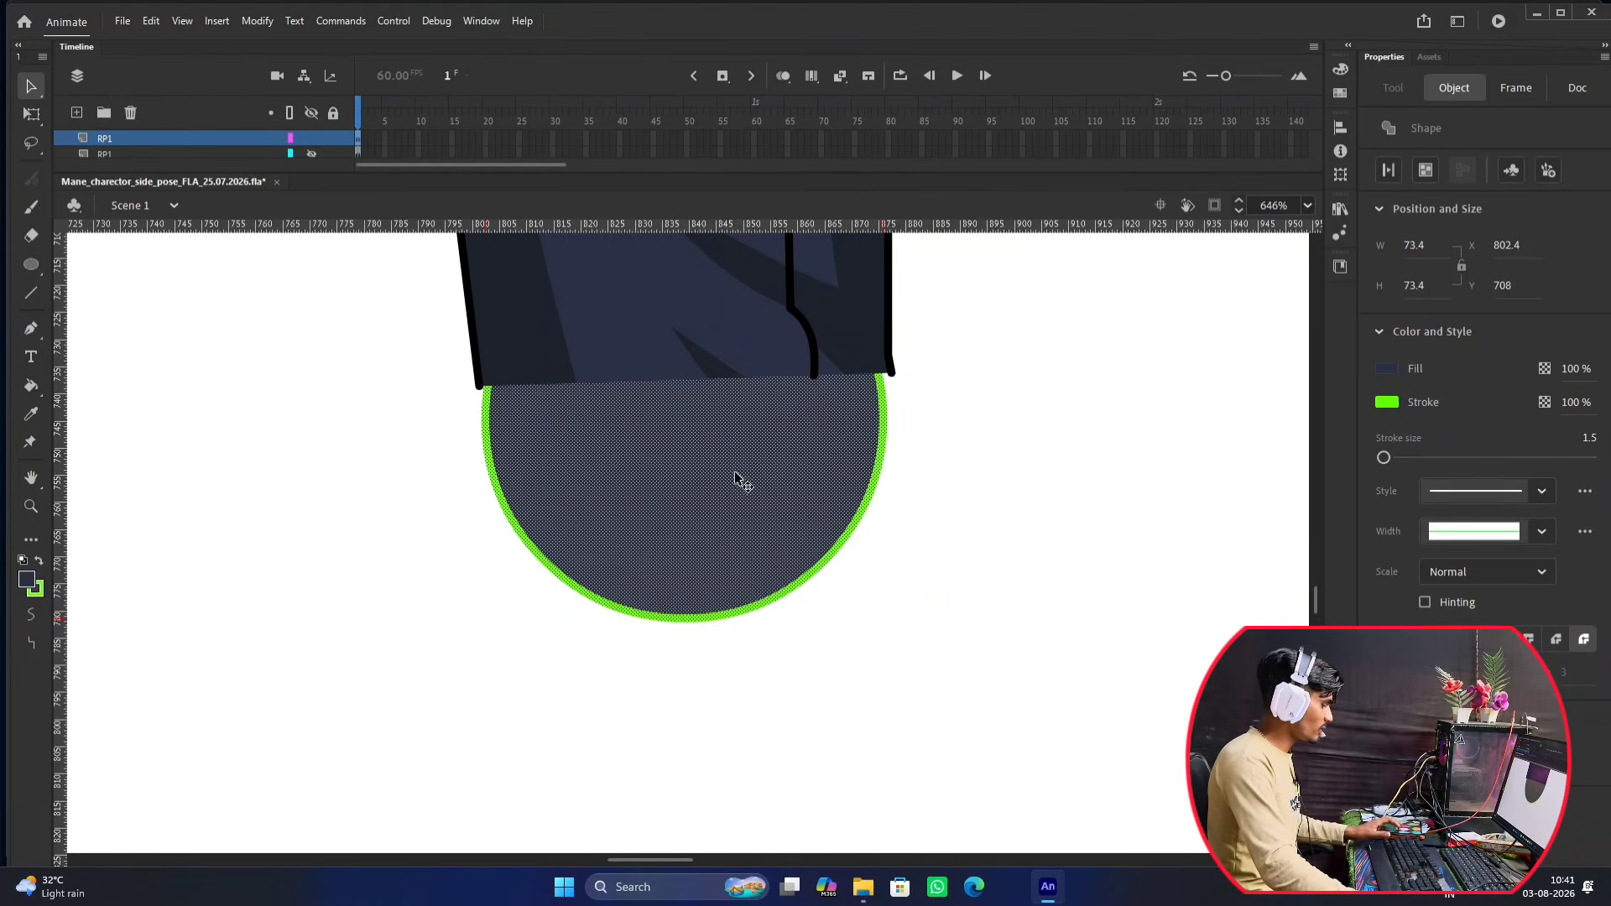
drag(734, 470, 730, 425)
key(q)
scroll(730, 425, up, 2)
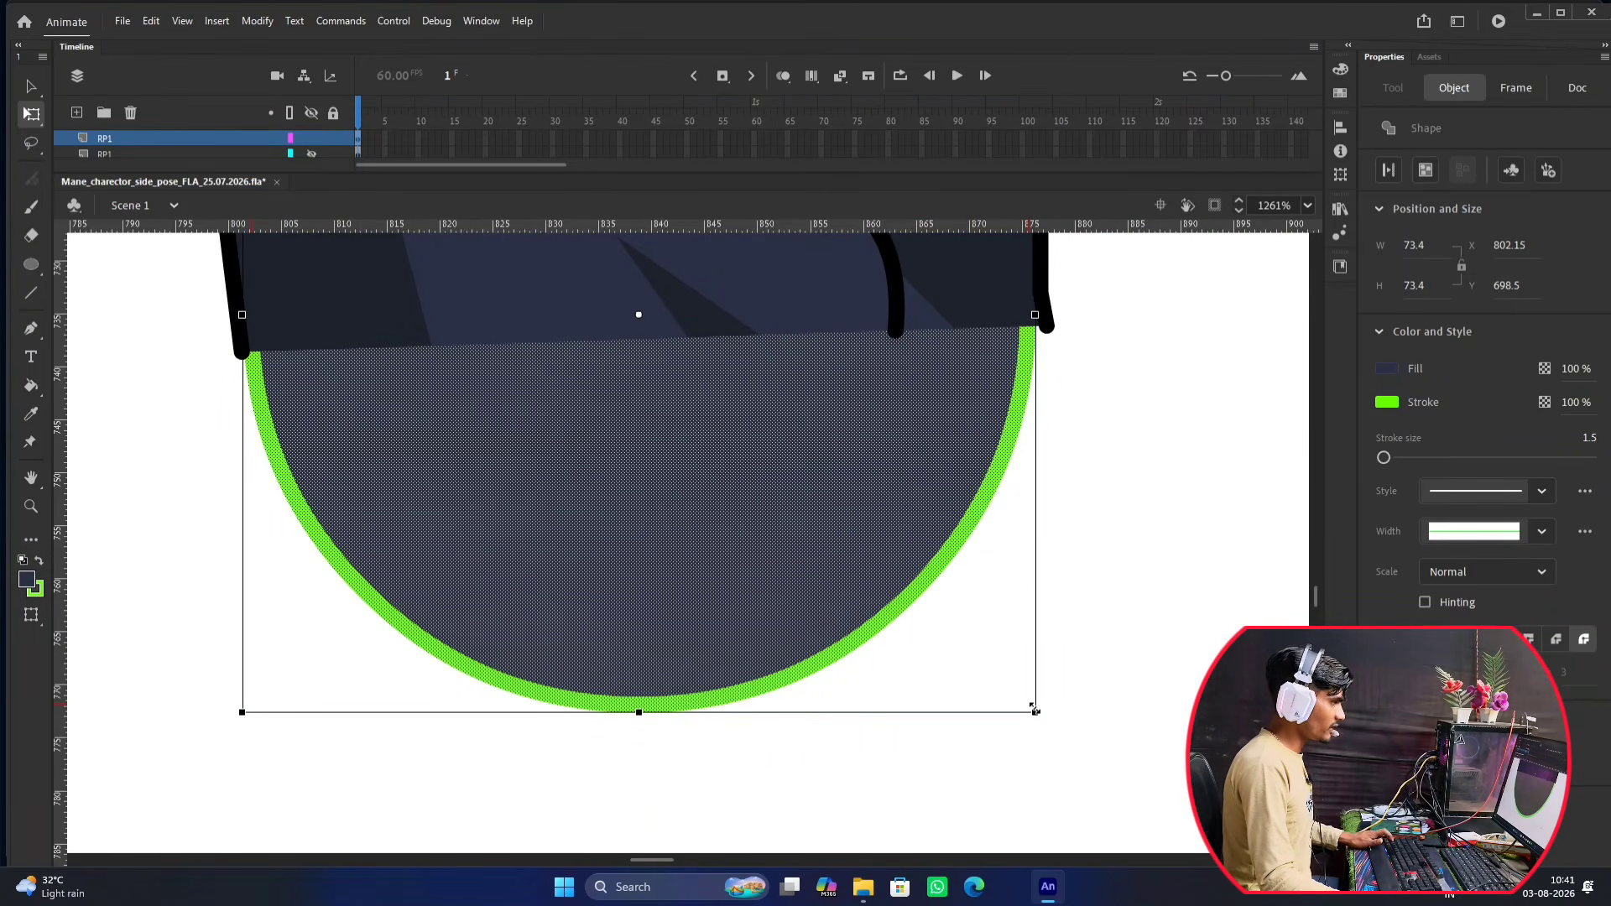
drag(1034, 708, 954, 637)
drag(966, 326, 1047, 747)
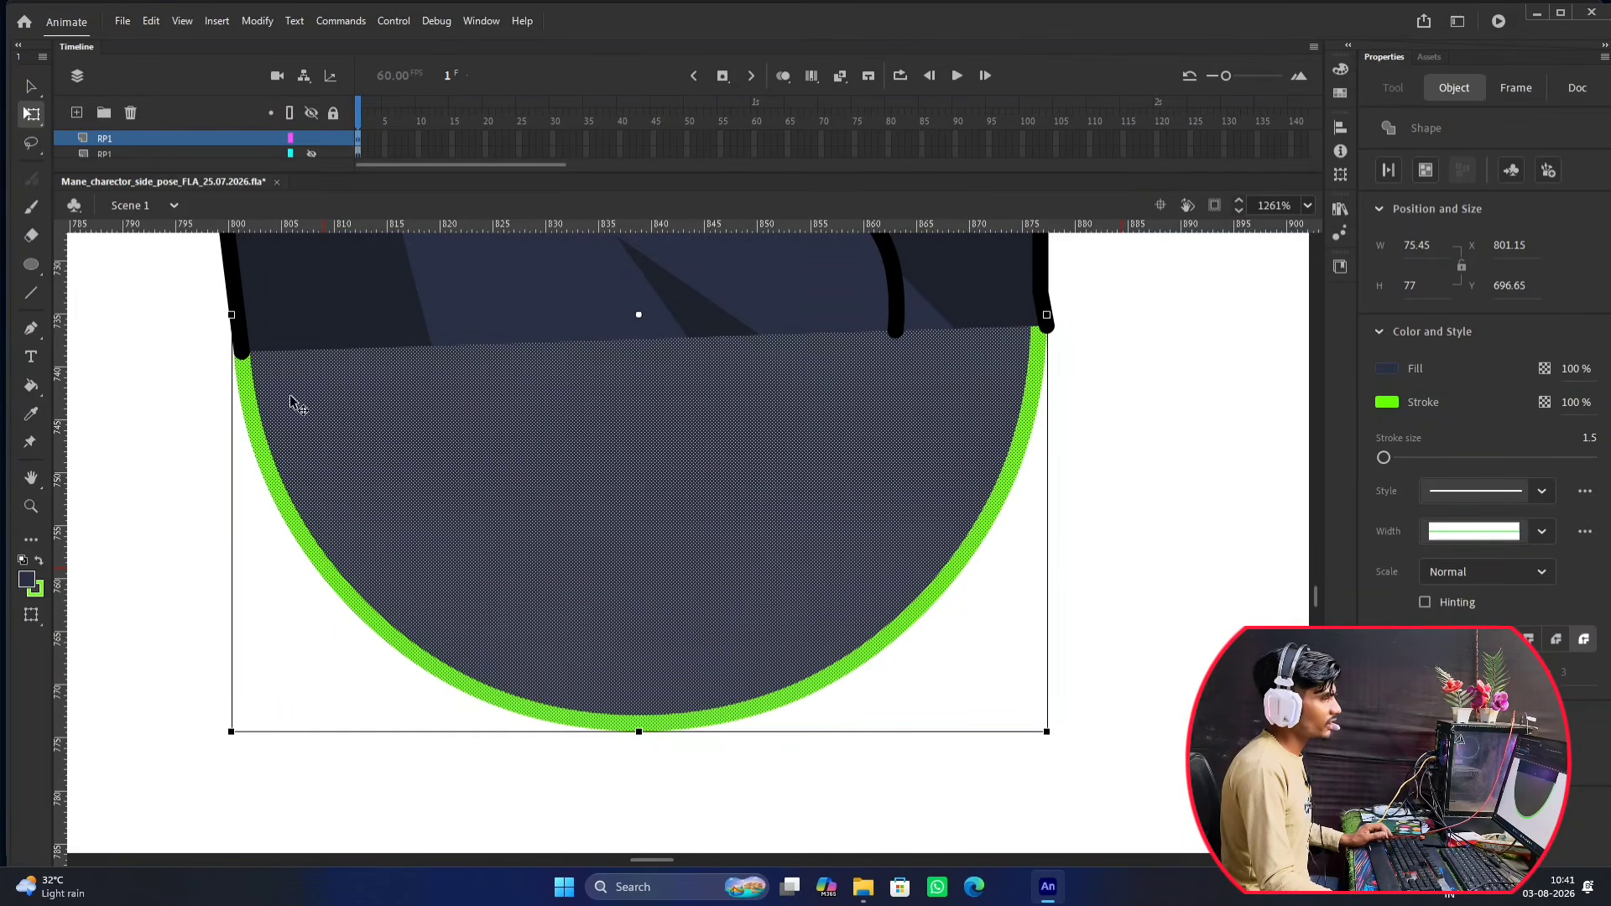
click(1054, 323)
scroll(1061, 303, down, 2)
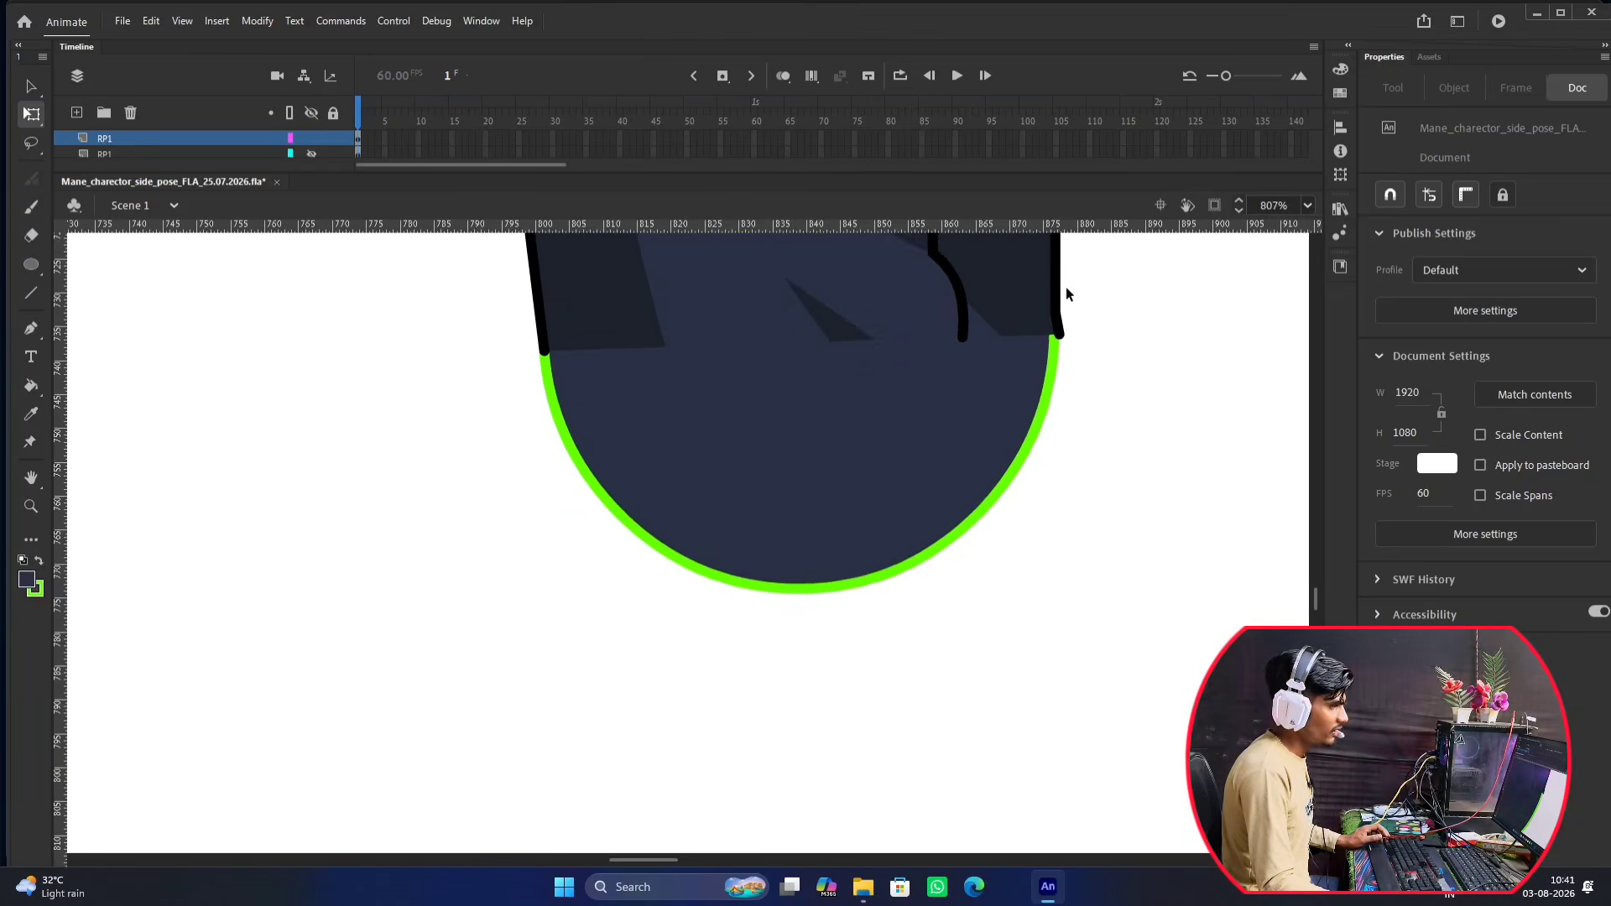
scroll(1066, 294, up, 4)
double_click(899, 433)
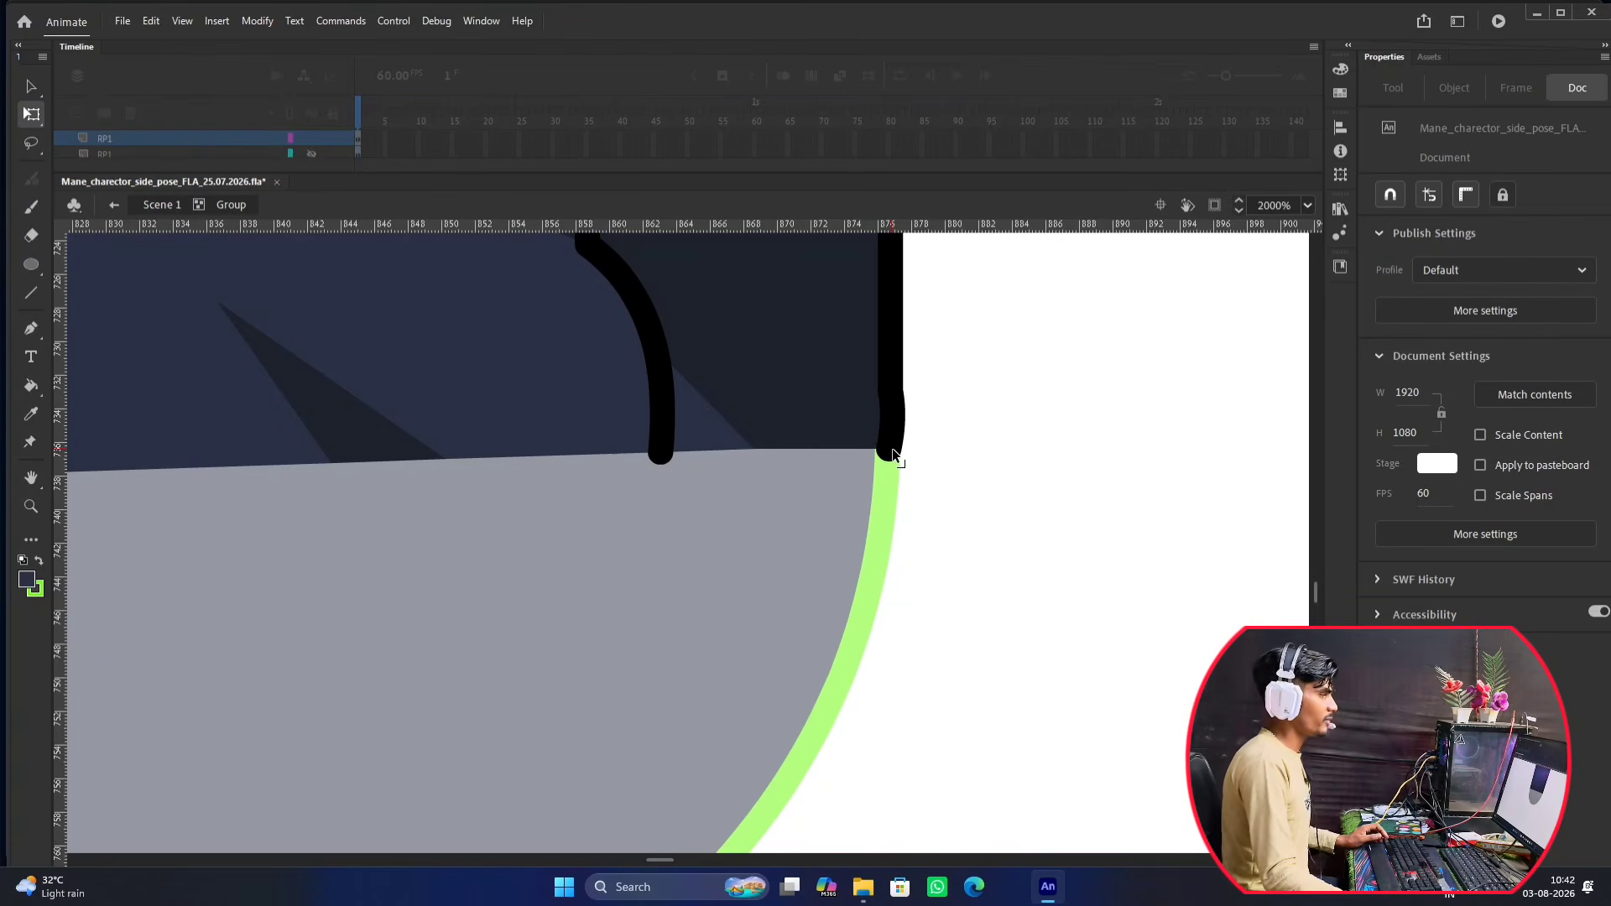
scroll(894, 458, down, 5)
double_click(965, 547)
Change the knee circle's green outline to black.
click(813, 519)
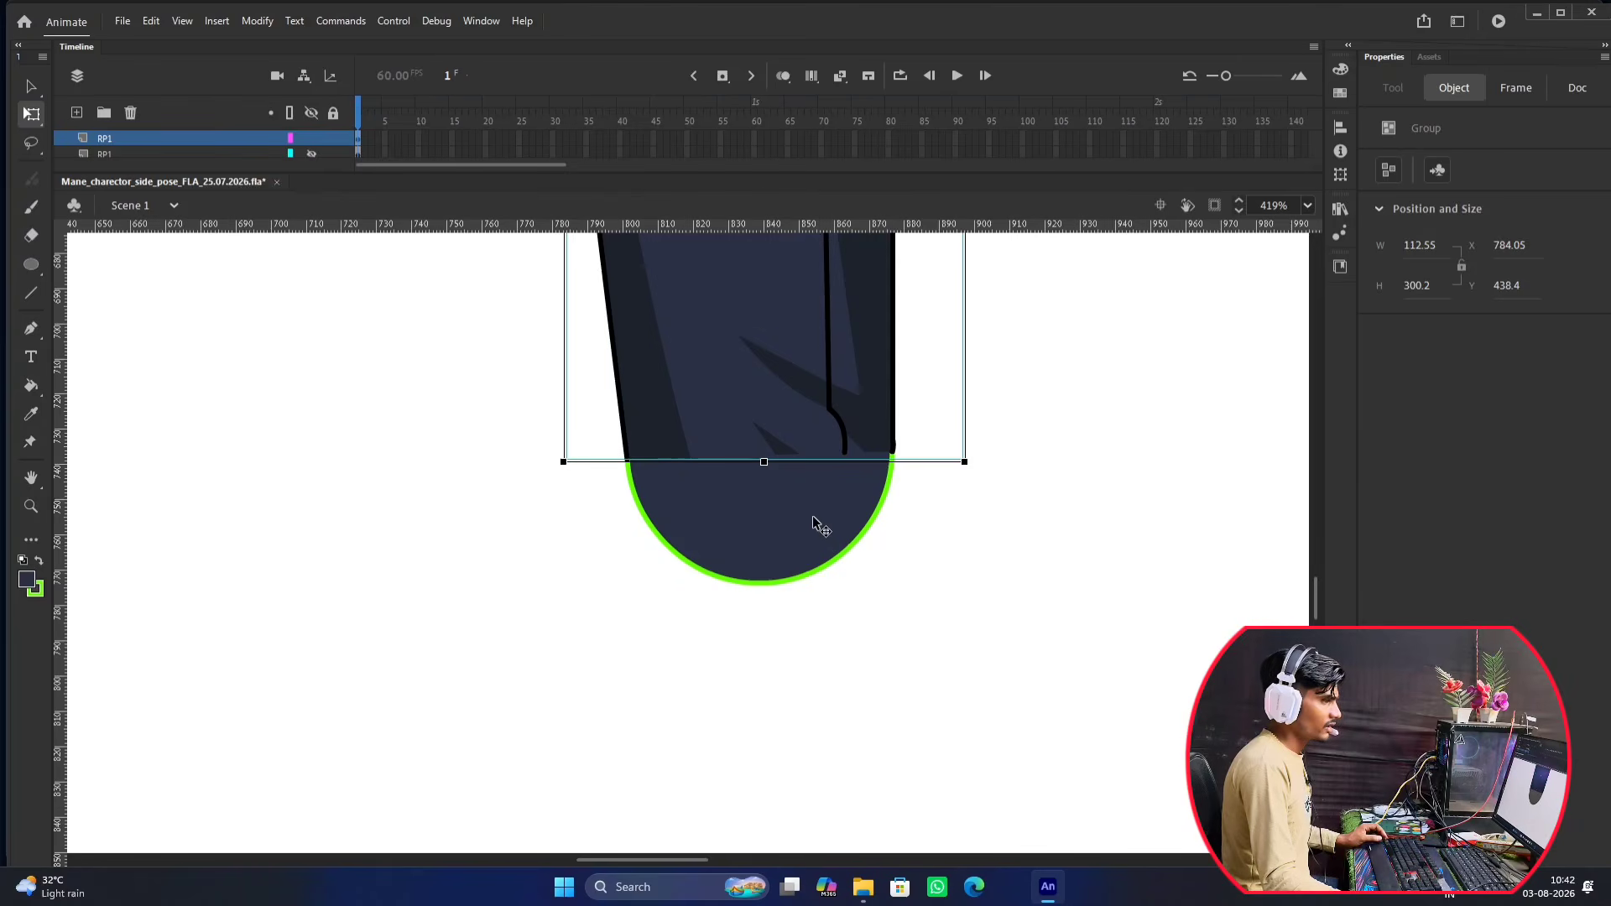
click(1387, 402)
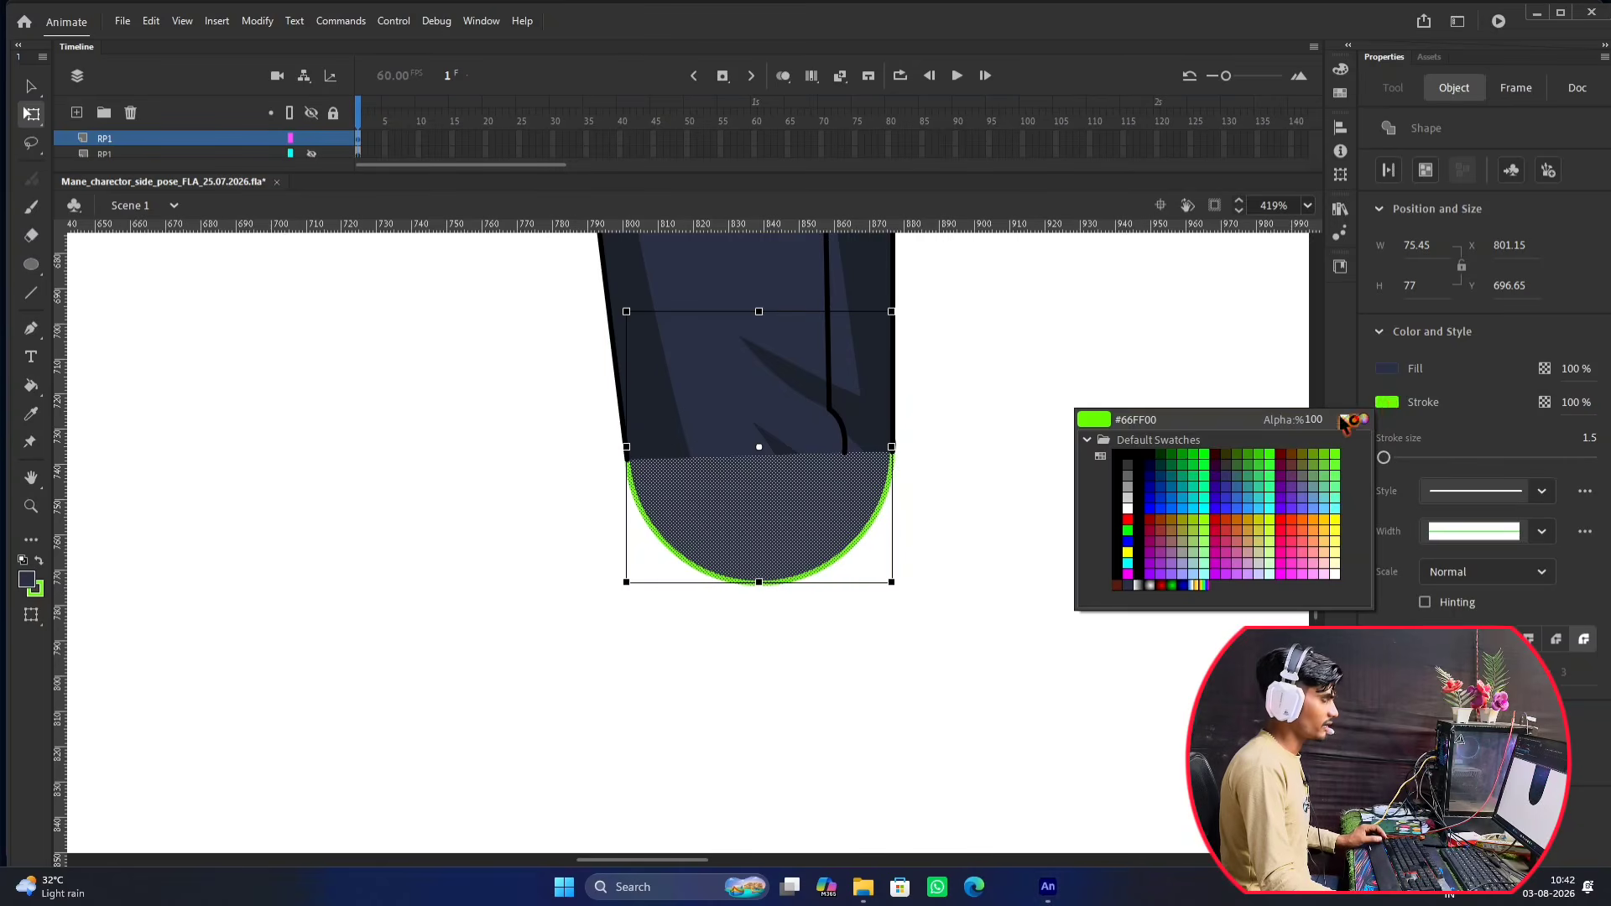
click(1133, 462)
click(991, 551)
Place a horizontal and a vertical guide crossing at the center of the knee circle.
click(824, 492)
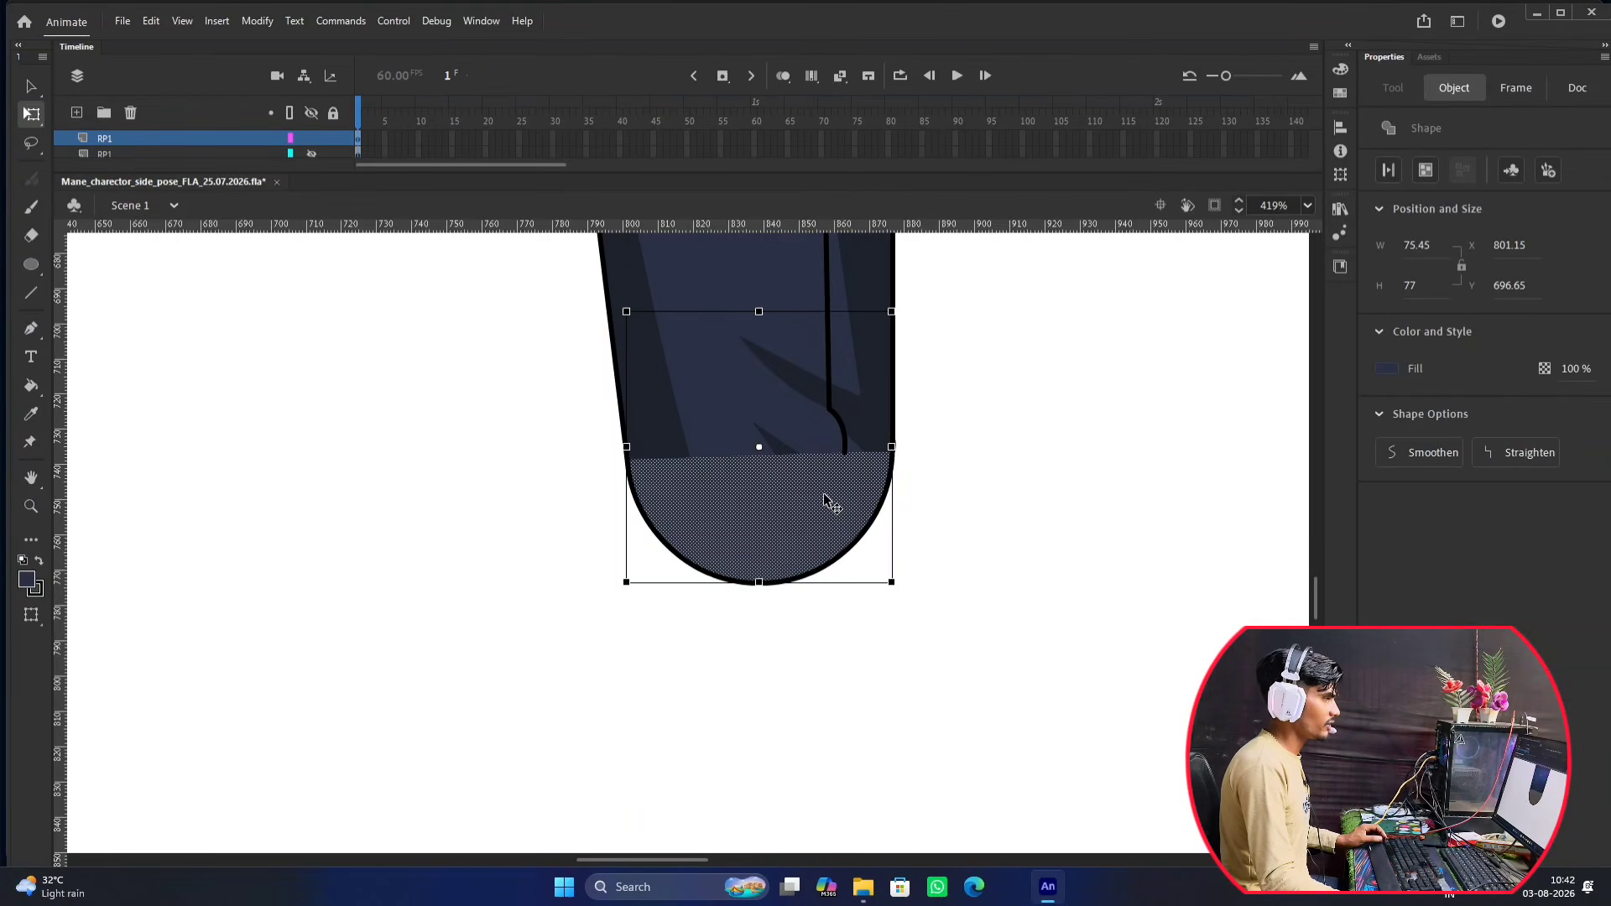
drag(771, 479, 727, 444)
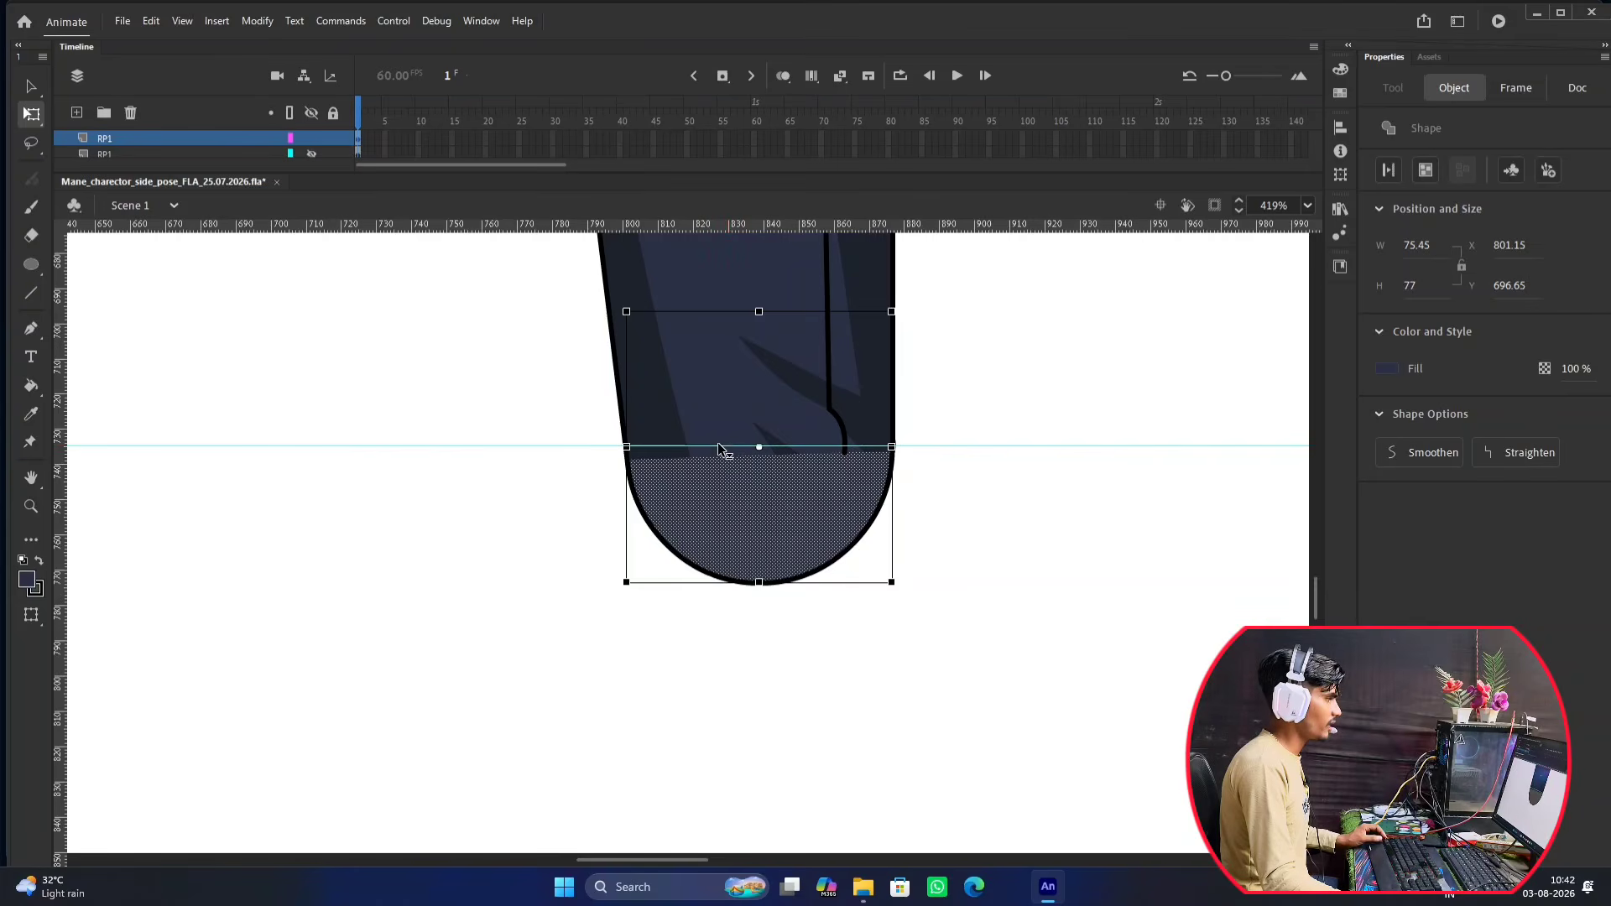
drag(64, 446, 759, 448)
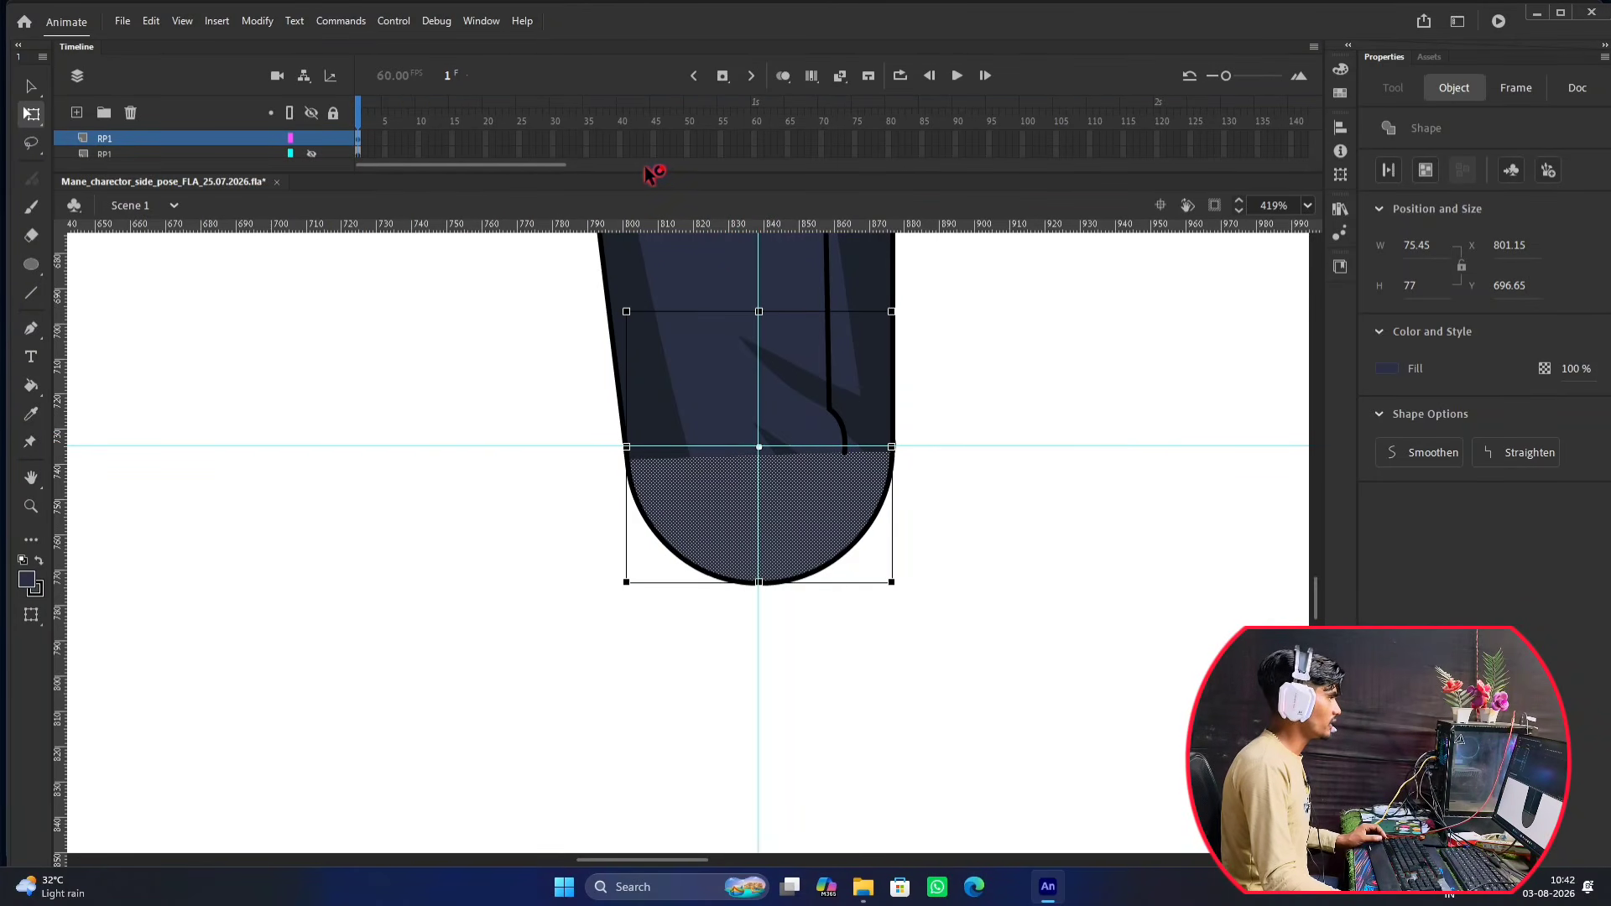
Show the lower-leg RP1 layer again and move it above the upper-leg RP1 layer.
drag(654, 170, 654, 409)
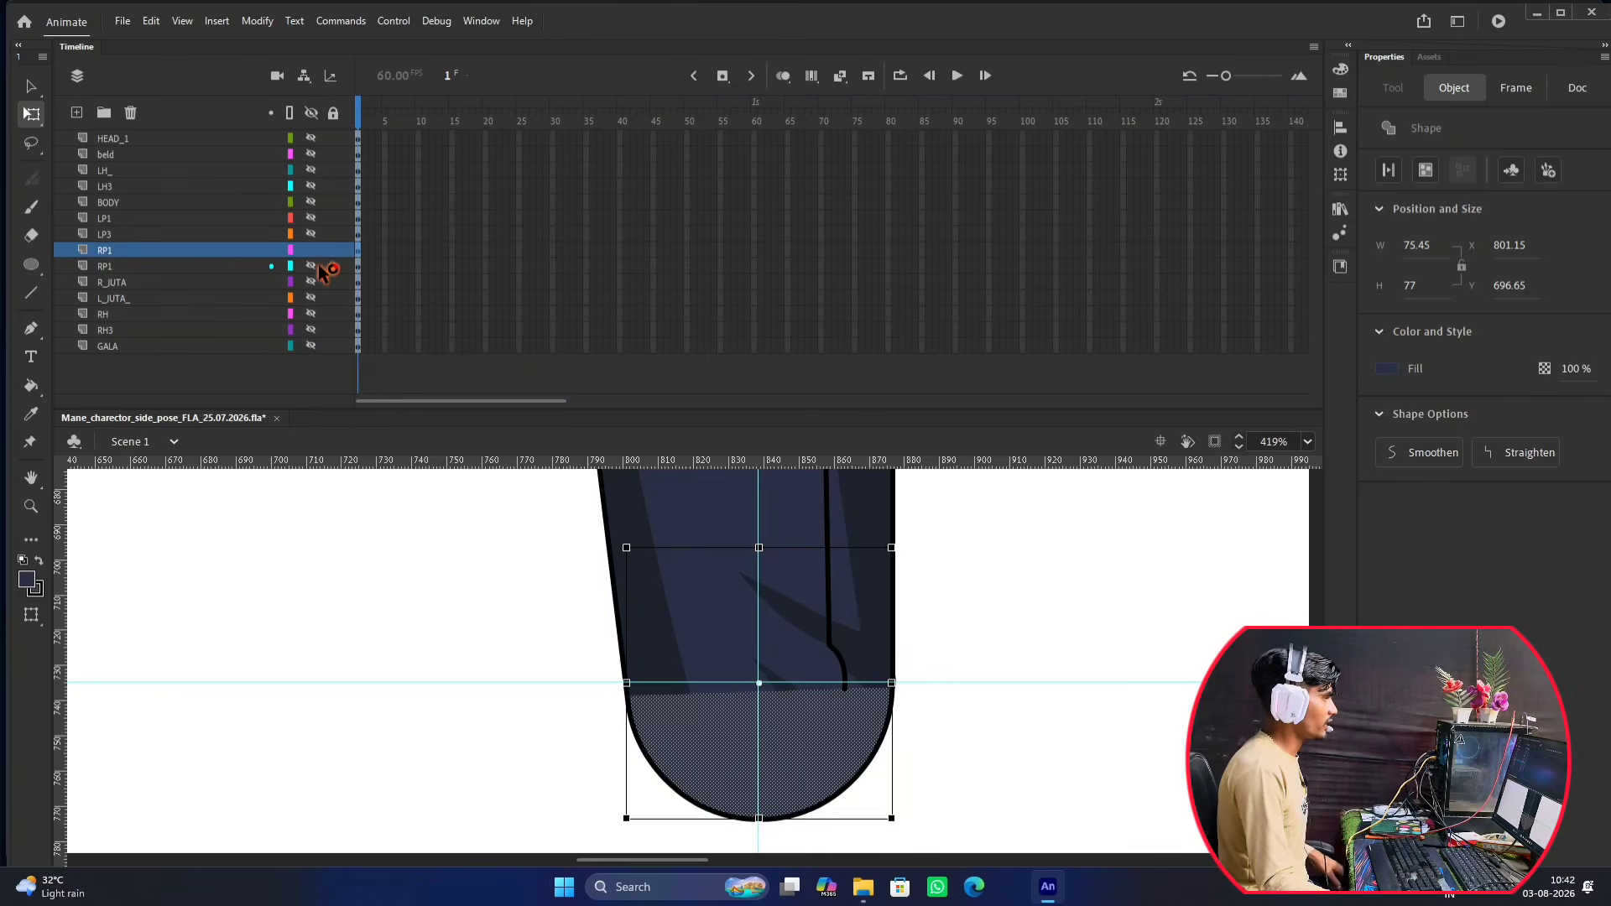
click(312, 266)
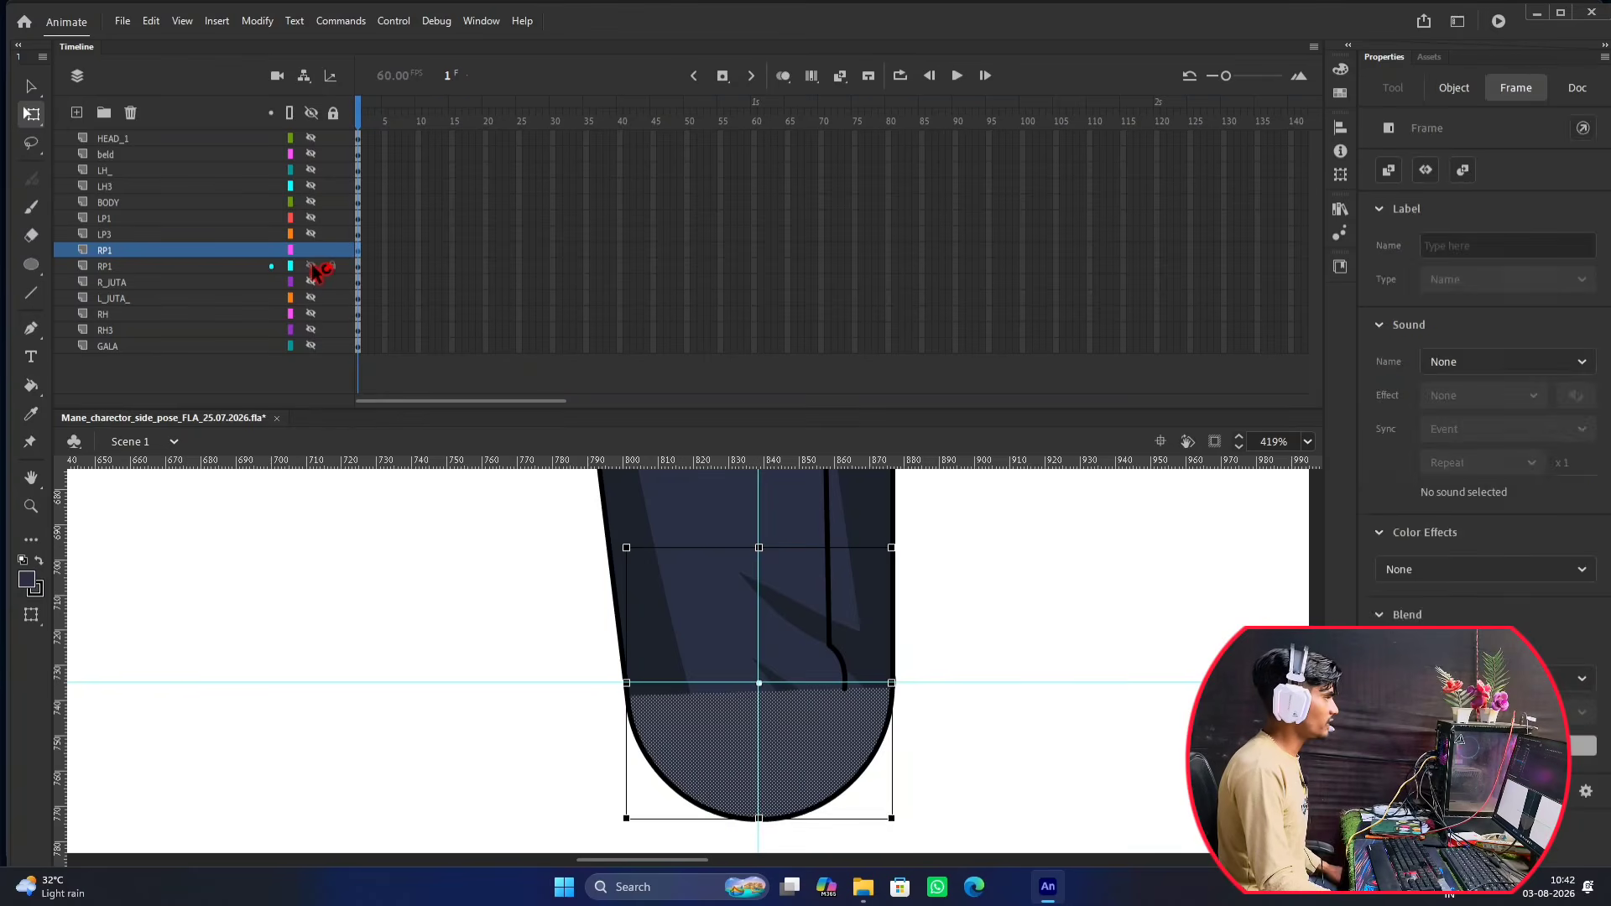
click(207, 267)
drag(173, 269, 186, 247)
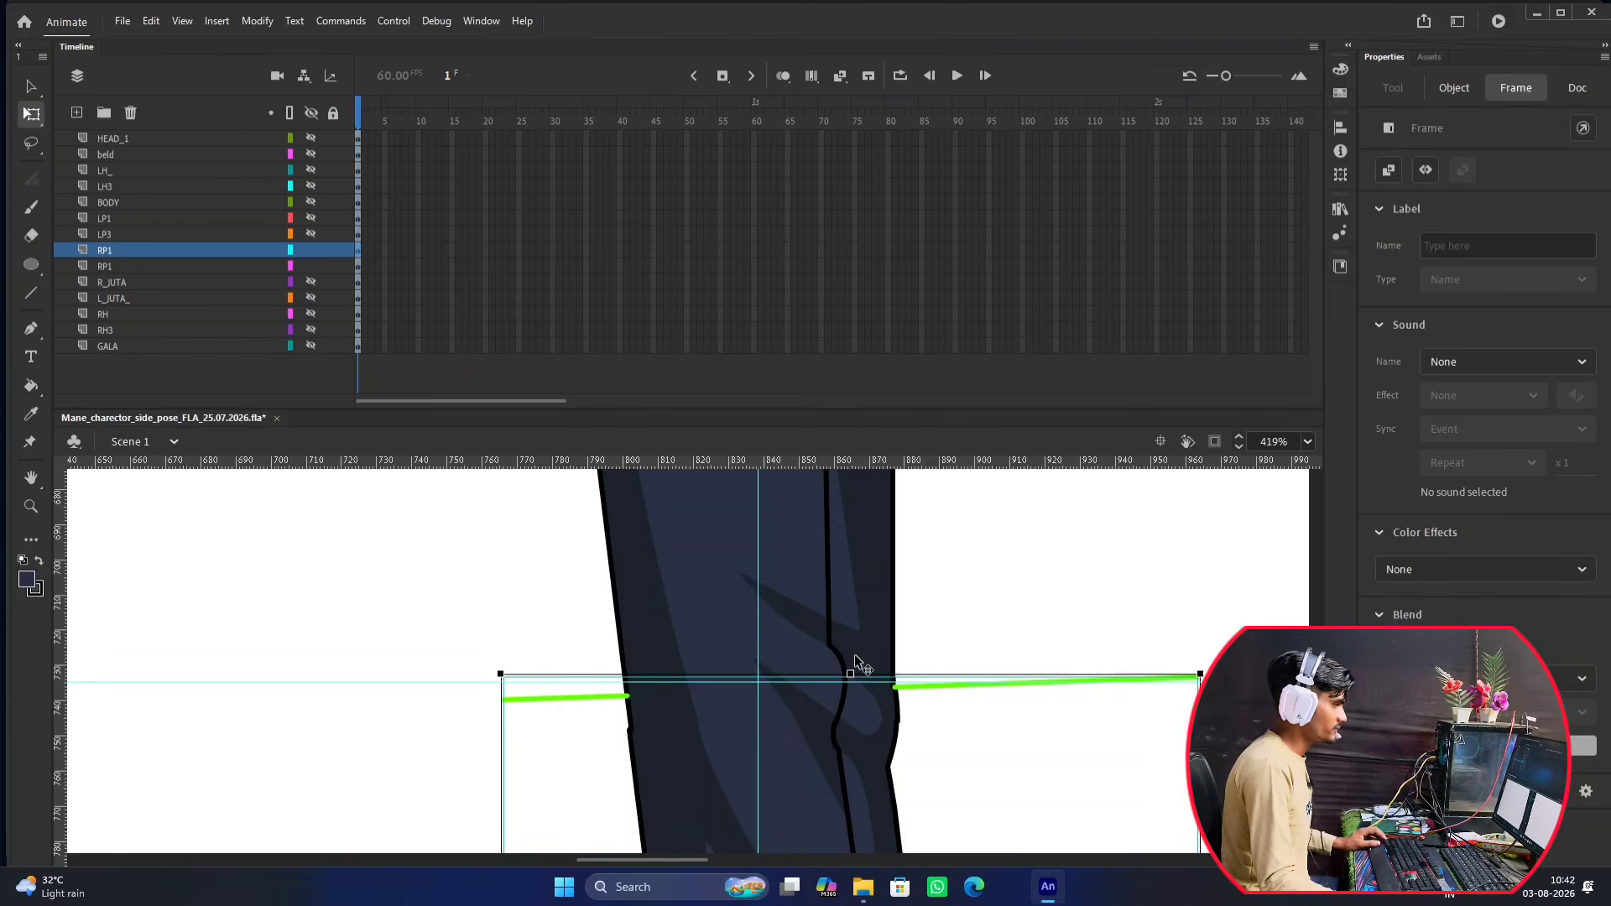
scroll(960, 693, down, 5)
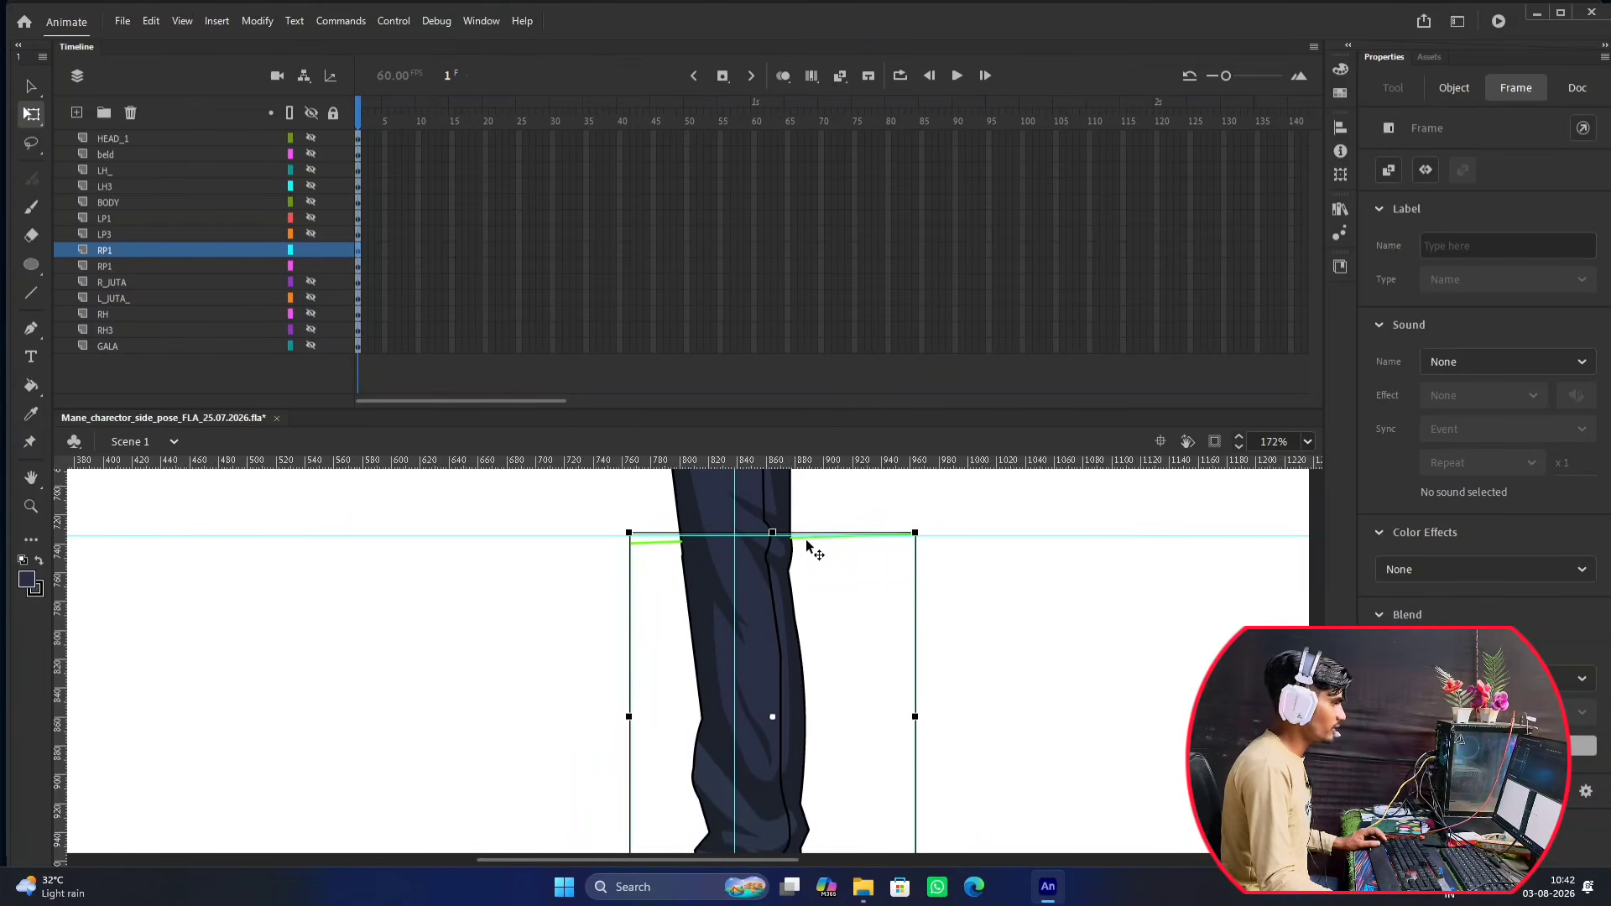
scroll(808, 580, up, 3)
scroll(808, 638, up, 4)
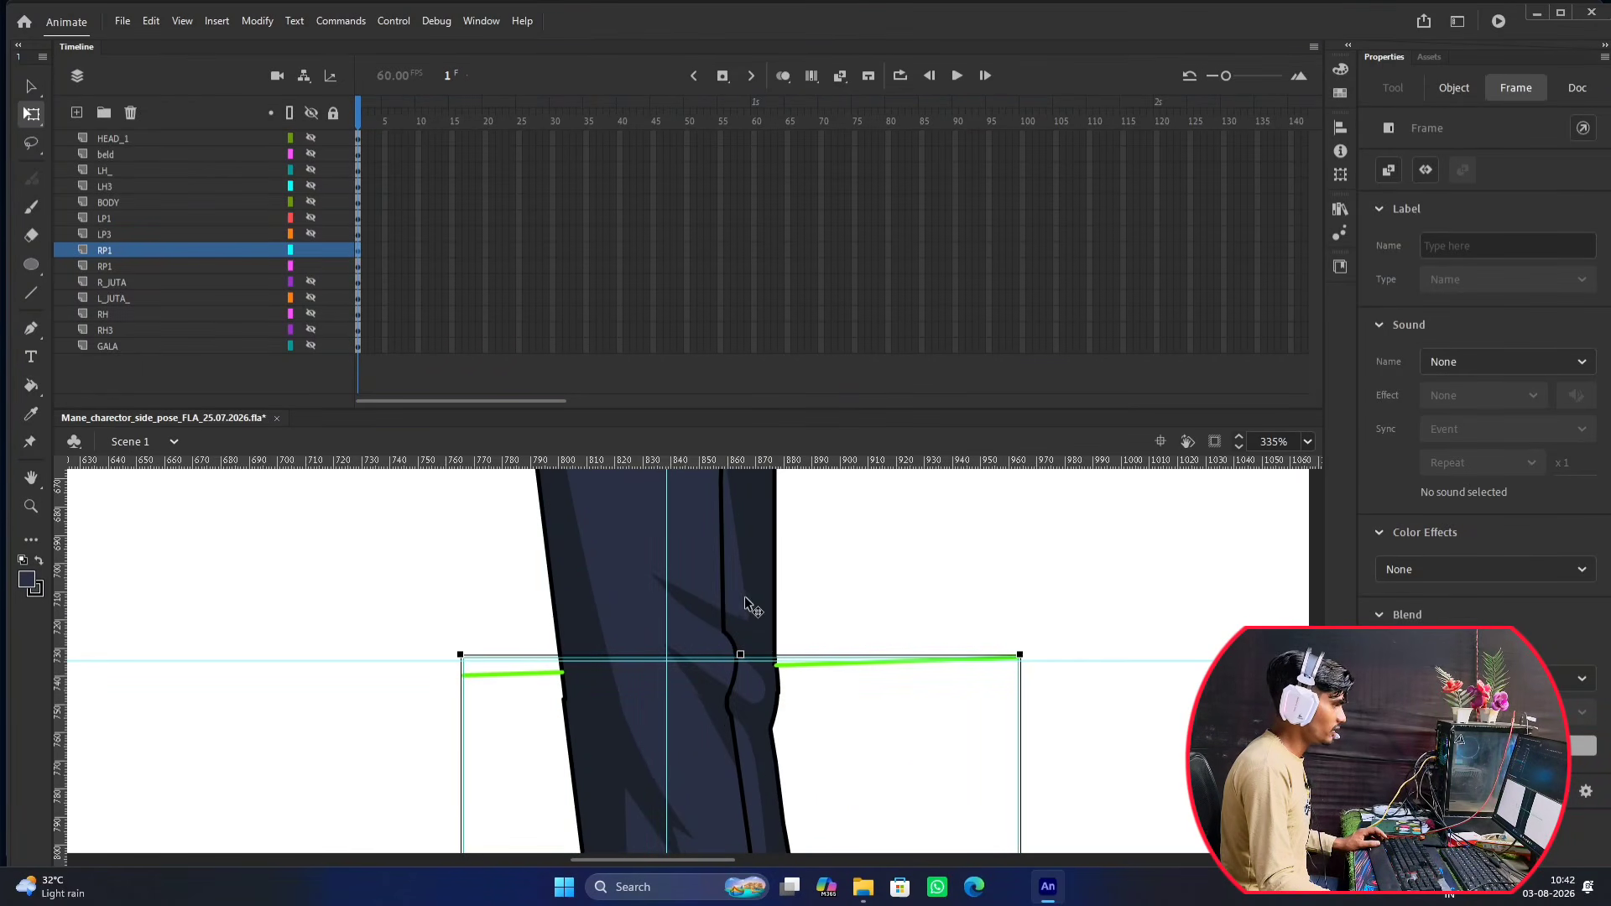
Delete the two leftover green line pieces beside the knee inside the lower-leg group and return to the main scene.
double_click(748, 713)
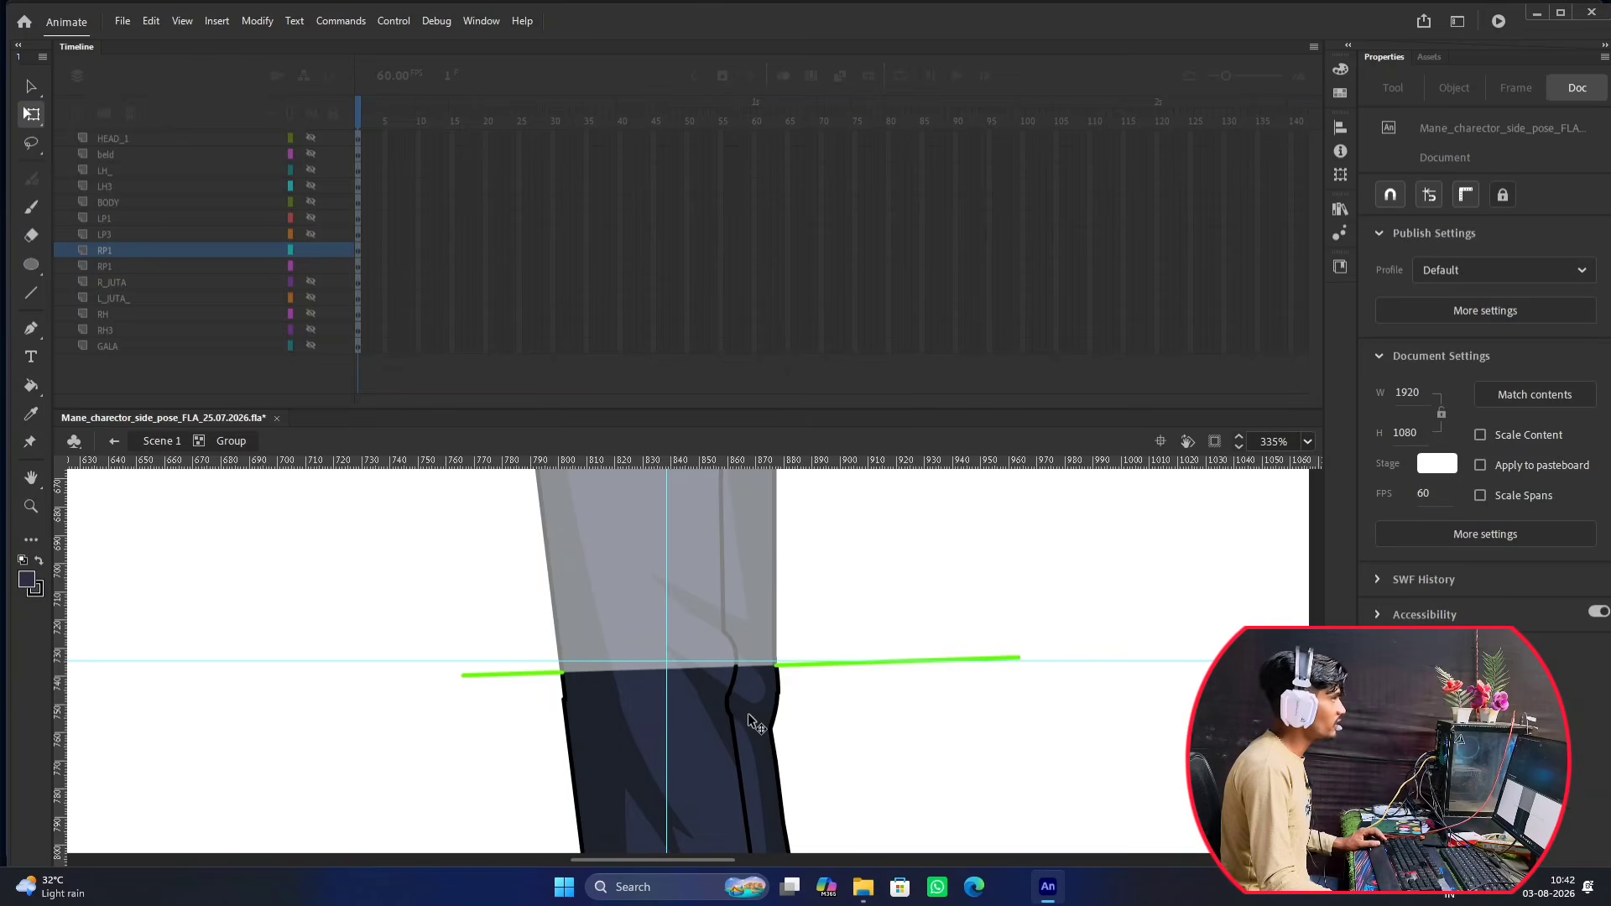
scroll(783, 683, up, 1)
scroll(809, 618, down, 1)
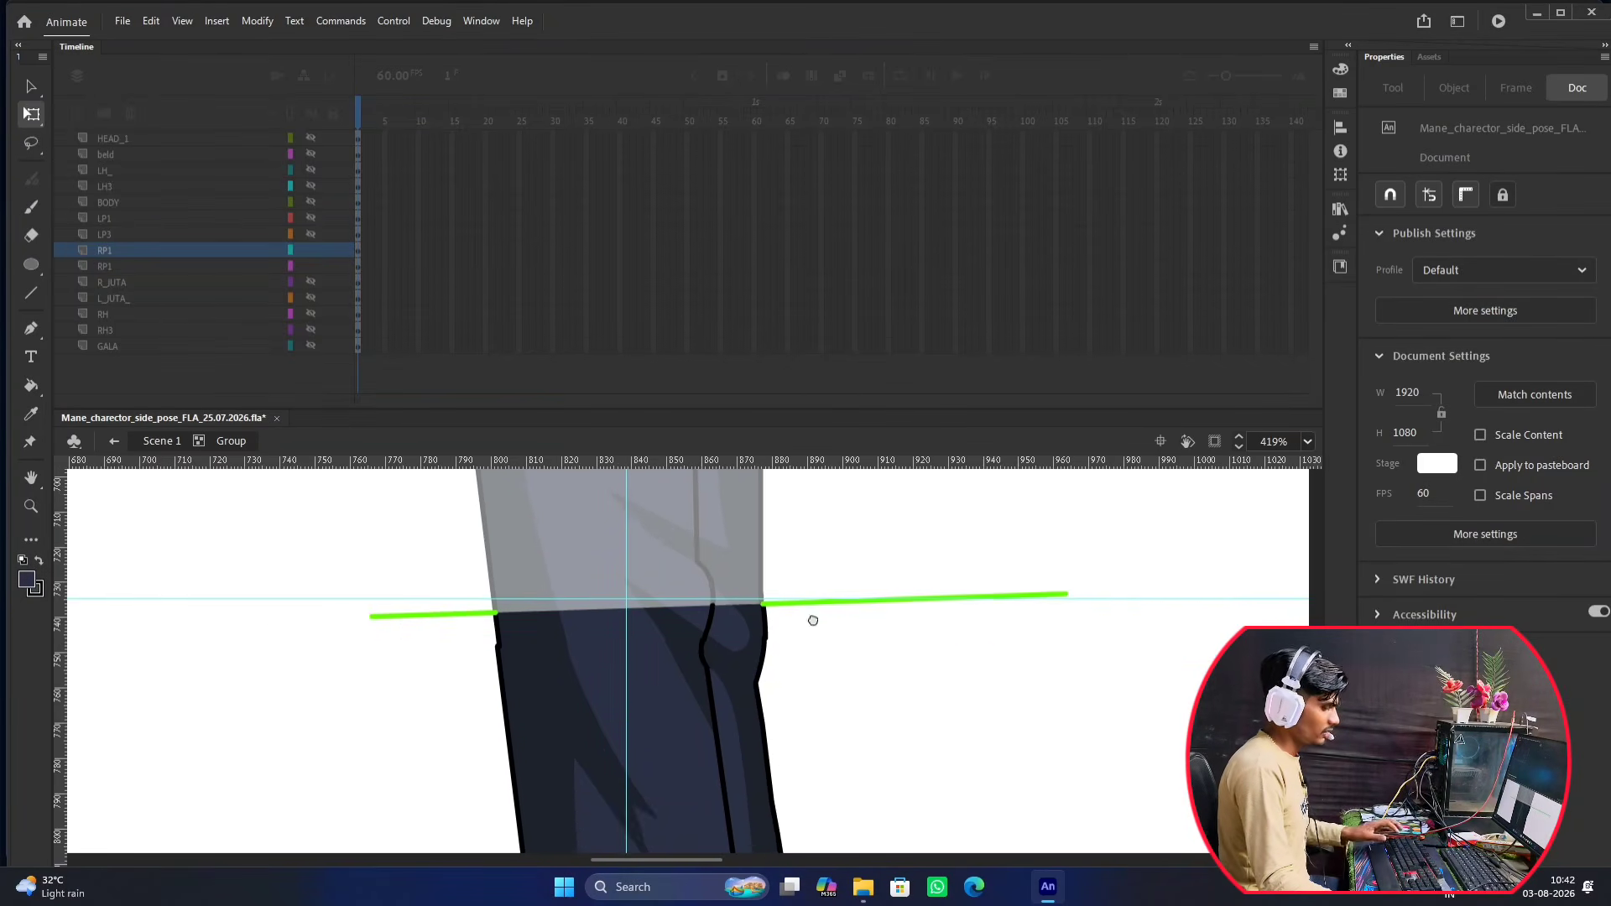
scroll(814, 602, up, 1)
click(814, 602)
key(Delete)
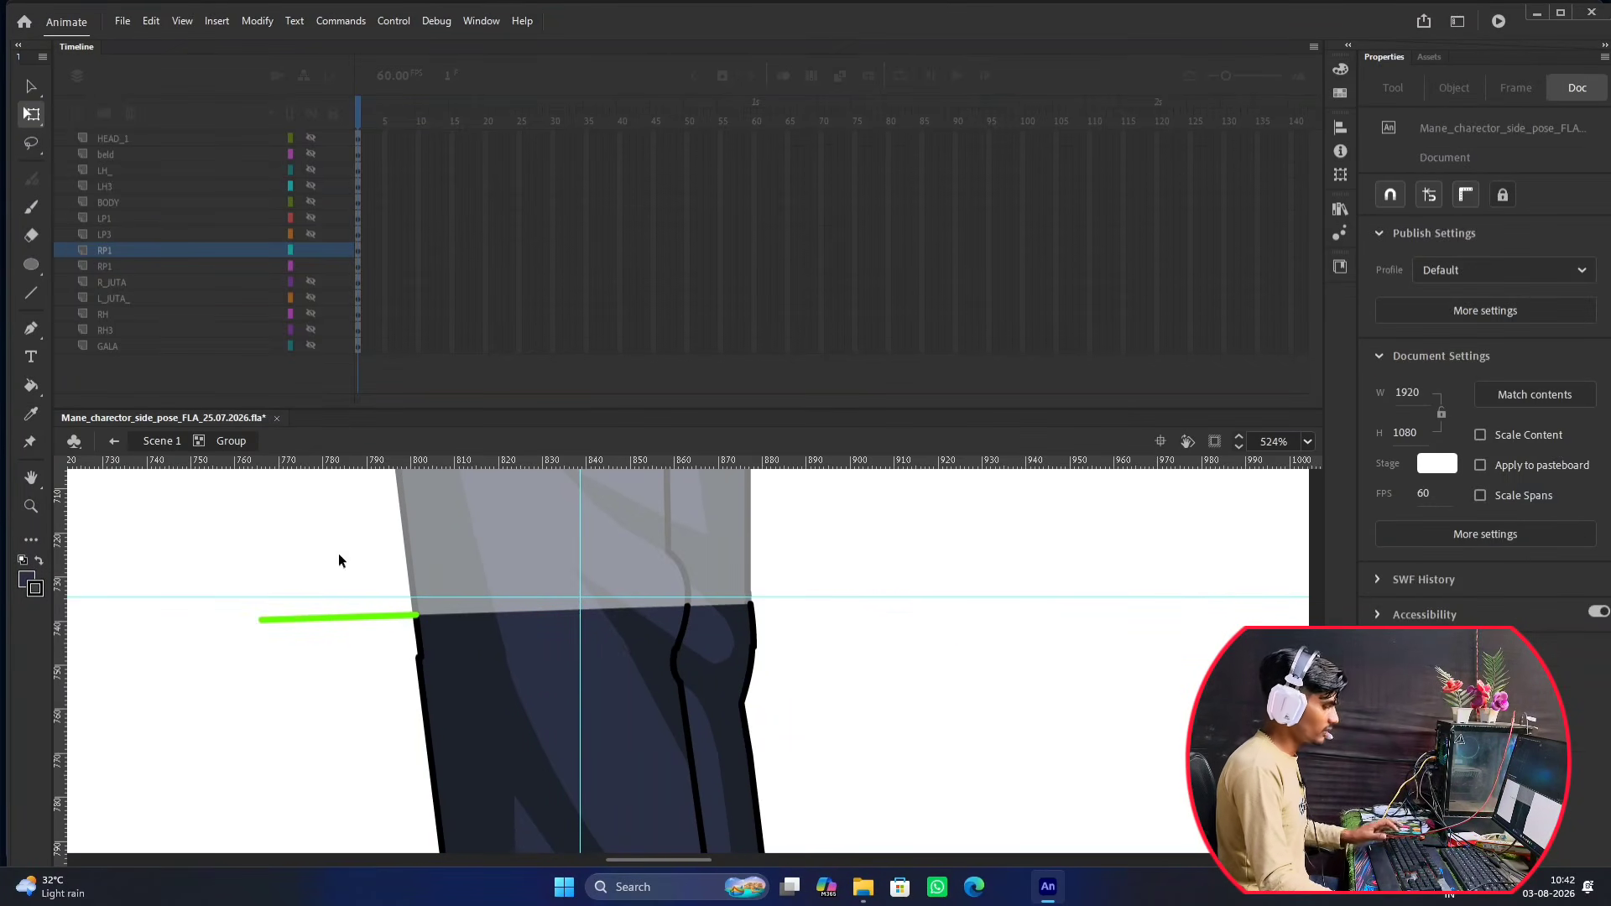
click(322, 620)
key(Delete)
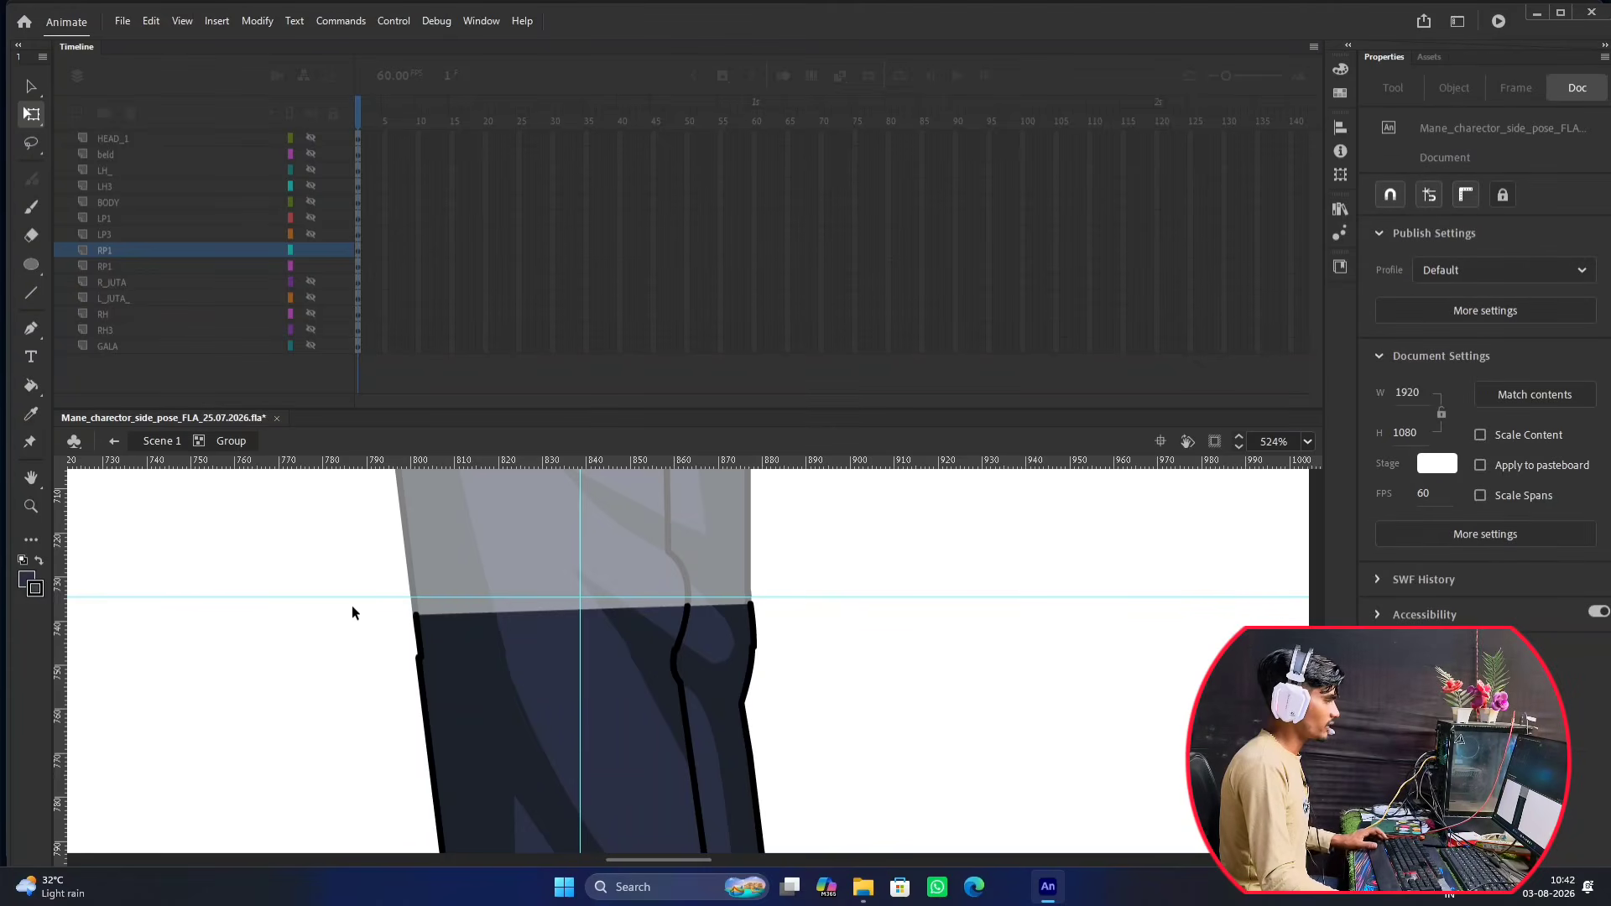
scroll(393, 554, down, 2)
scroll(393, 553, down, 2)
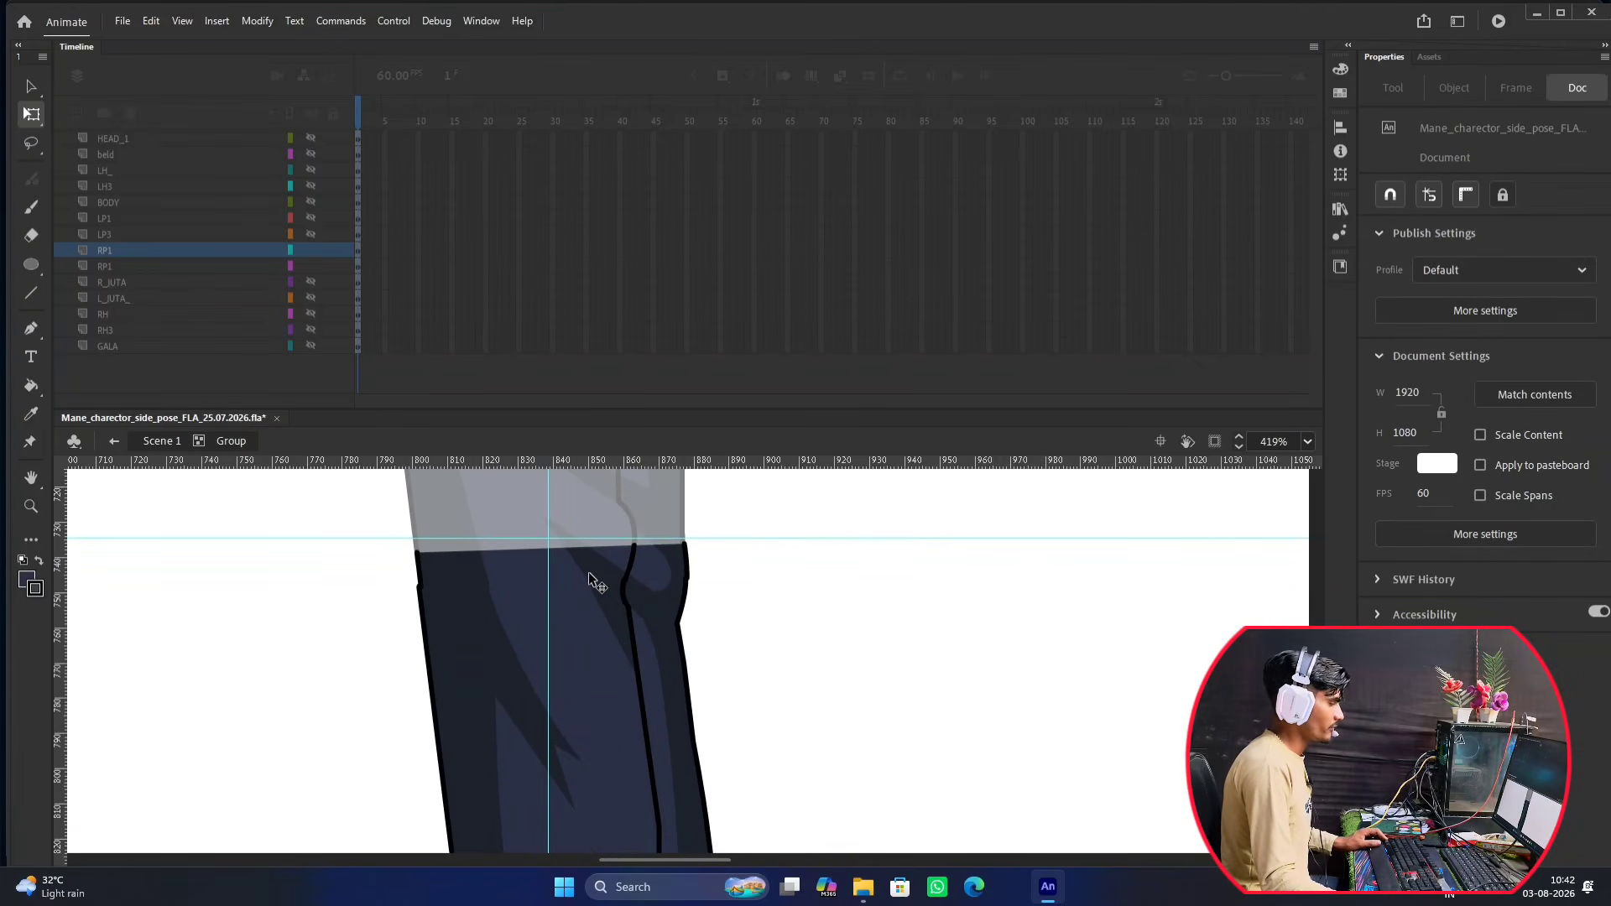
drag(596, 560, 681, 568)
scroll(763, 536, down, 1)
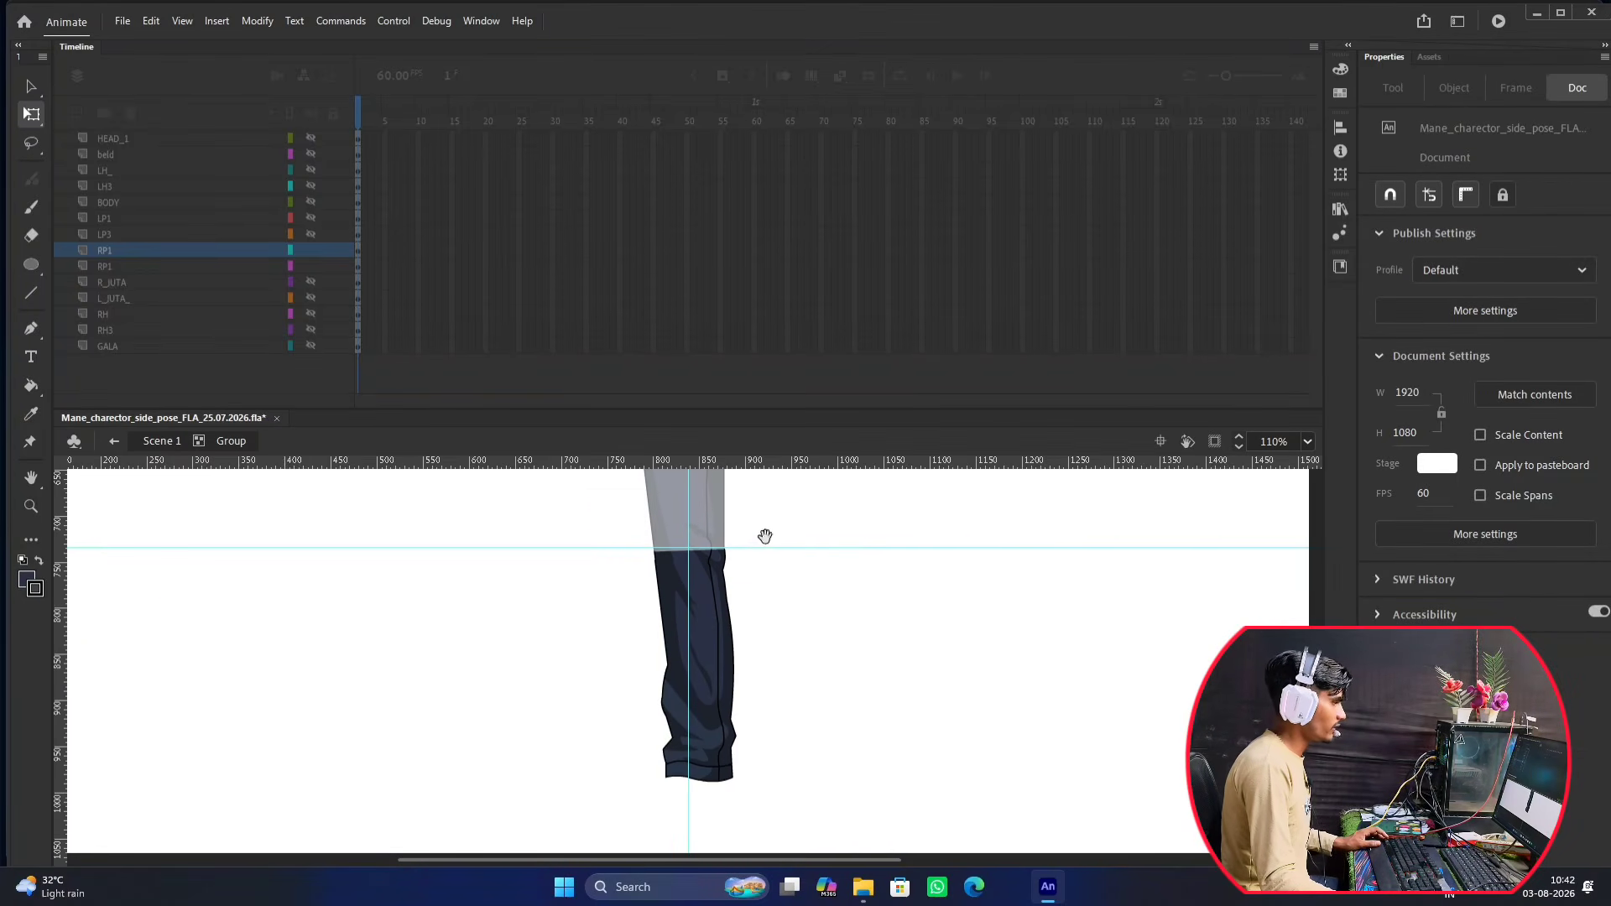
scroll(424, 629, down, 1)
double_click(543, 574)
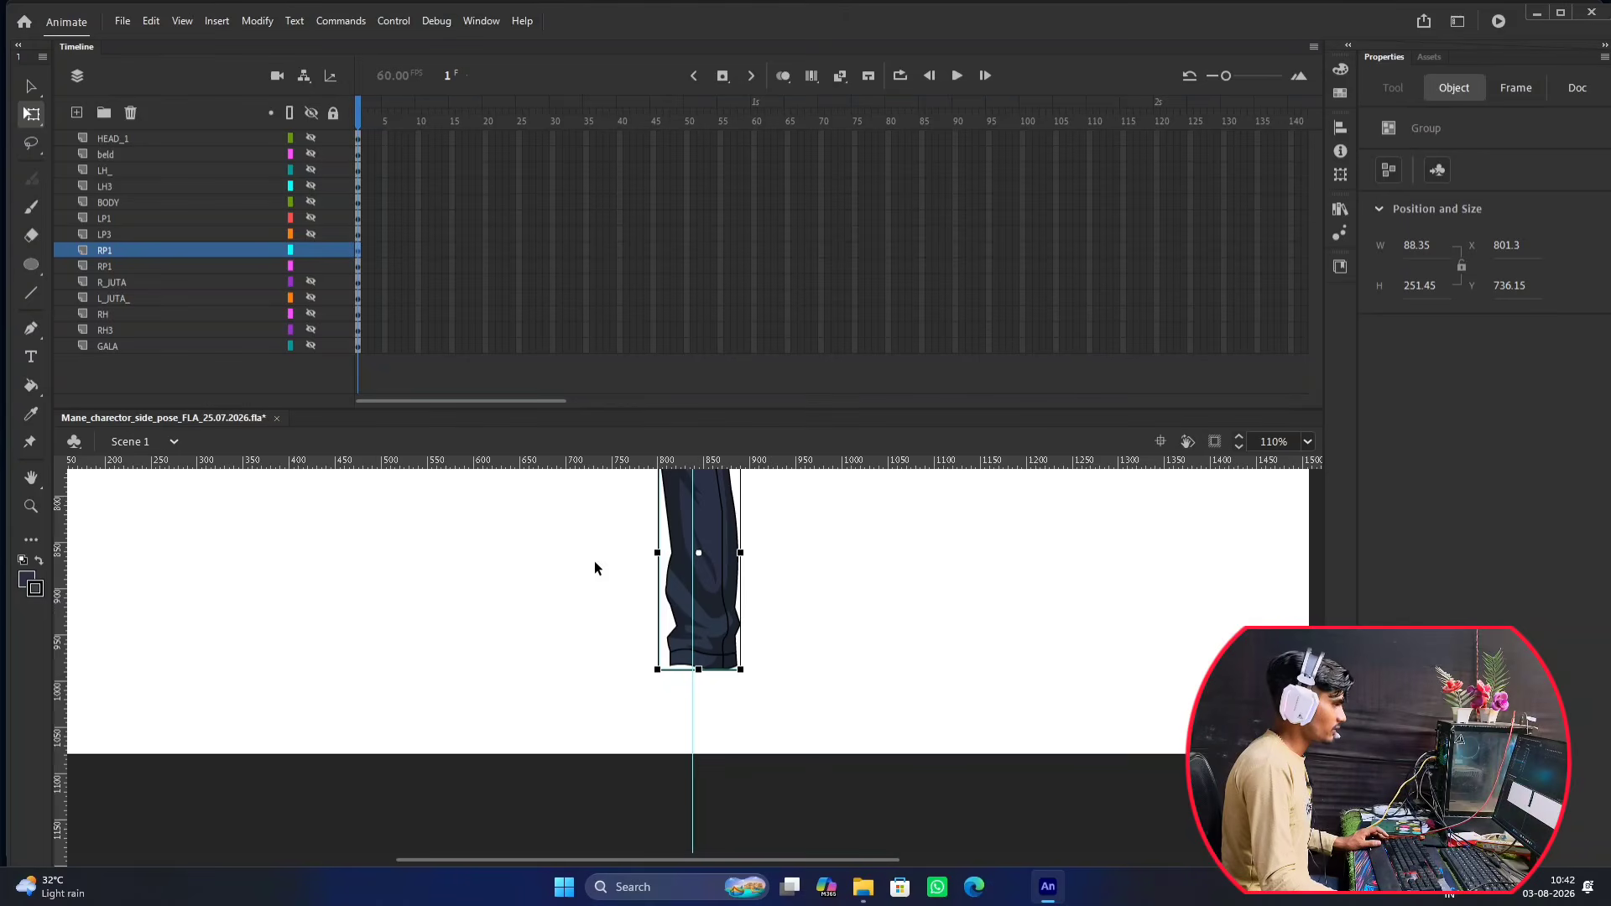
Convert the lower trouser leg on the upper RP1 layer to a Graphic symbol.
scroll(770, 615, down, 2)
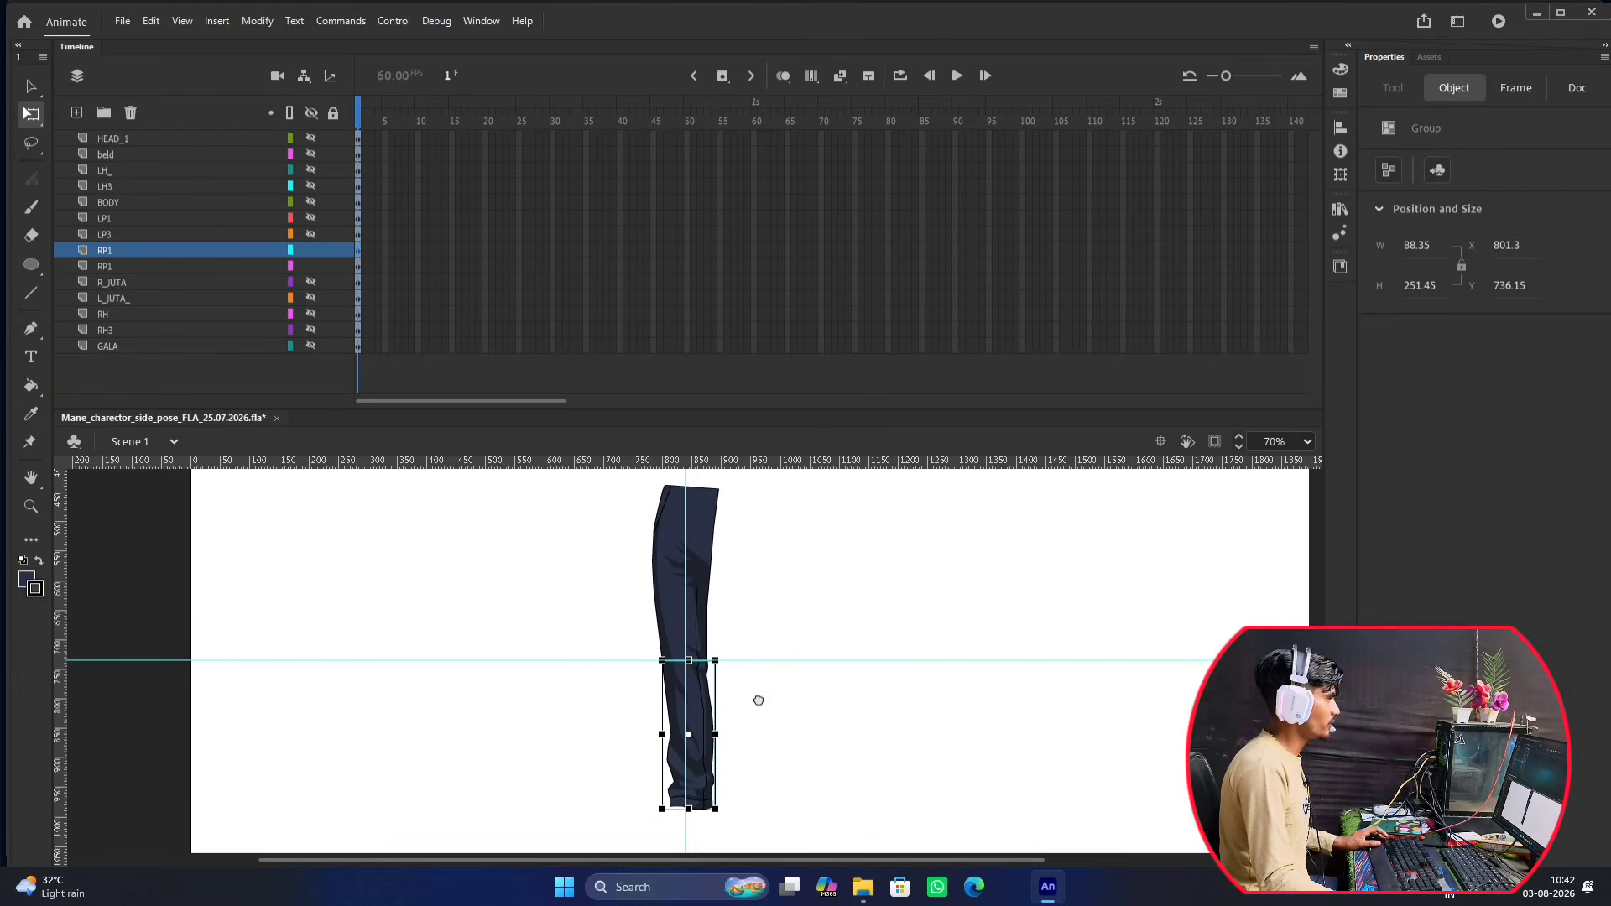
click(164, 257)
click(164, 259)
click(164, 258)
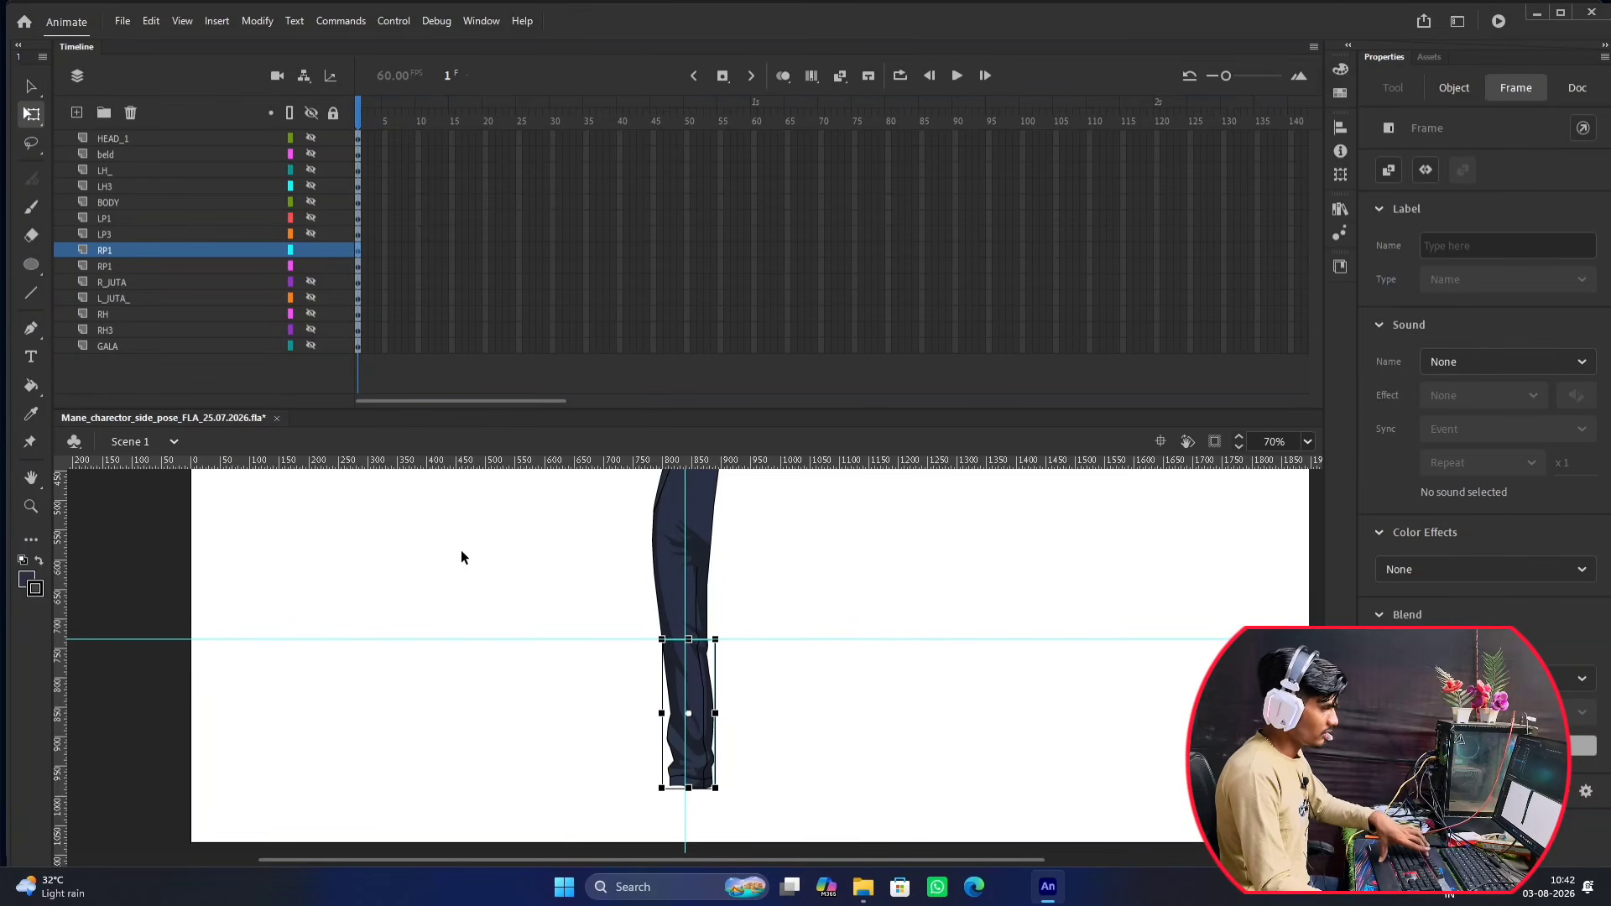
key(F8)
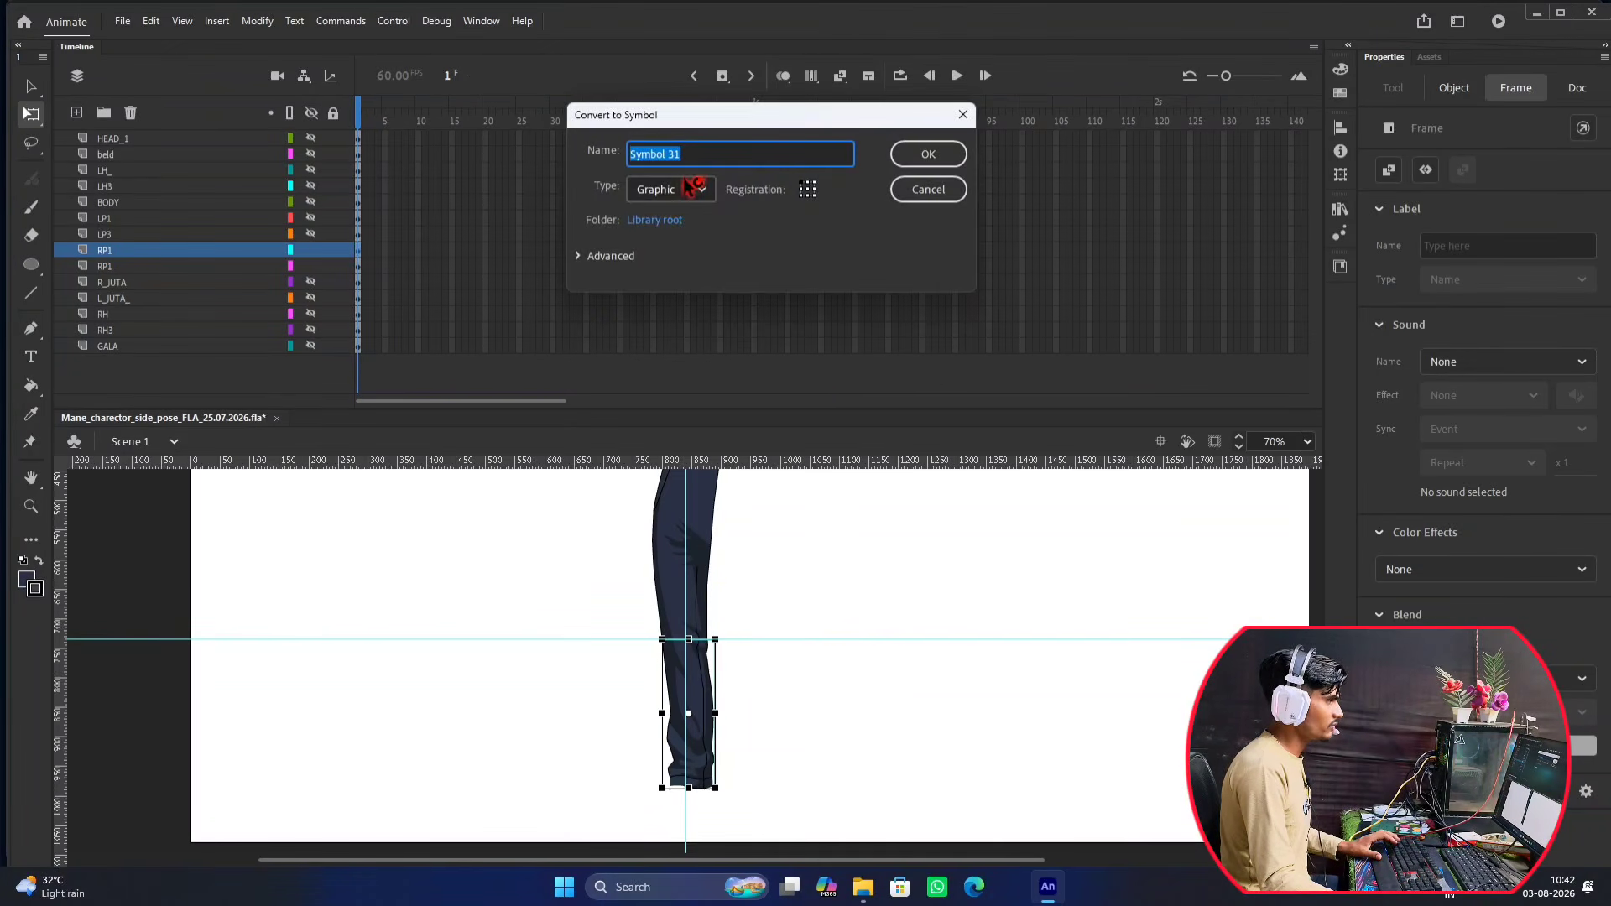
click(928, 154)
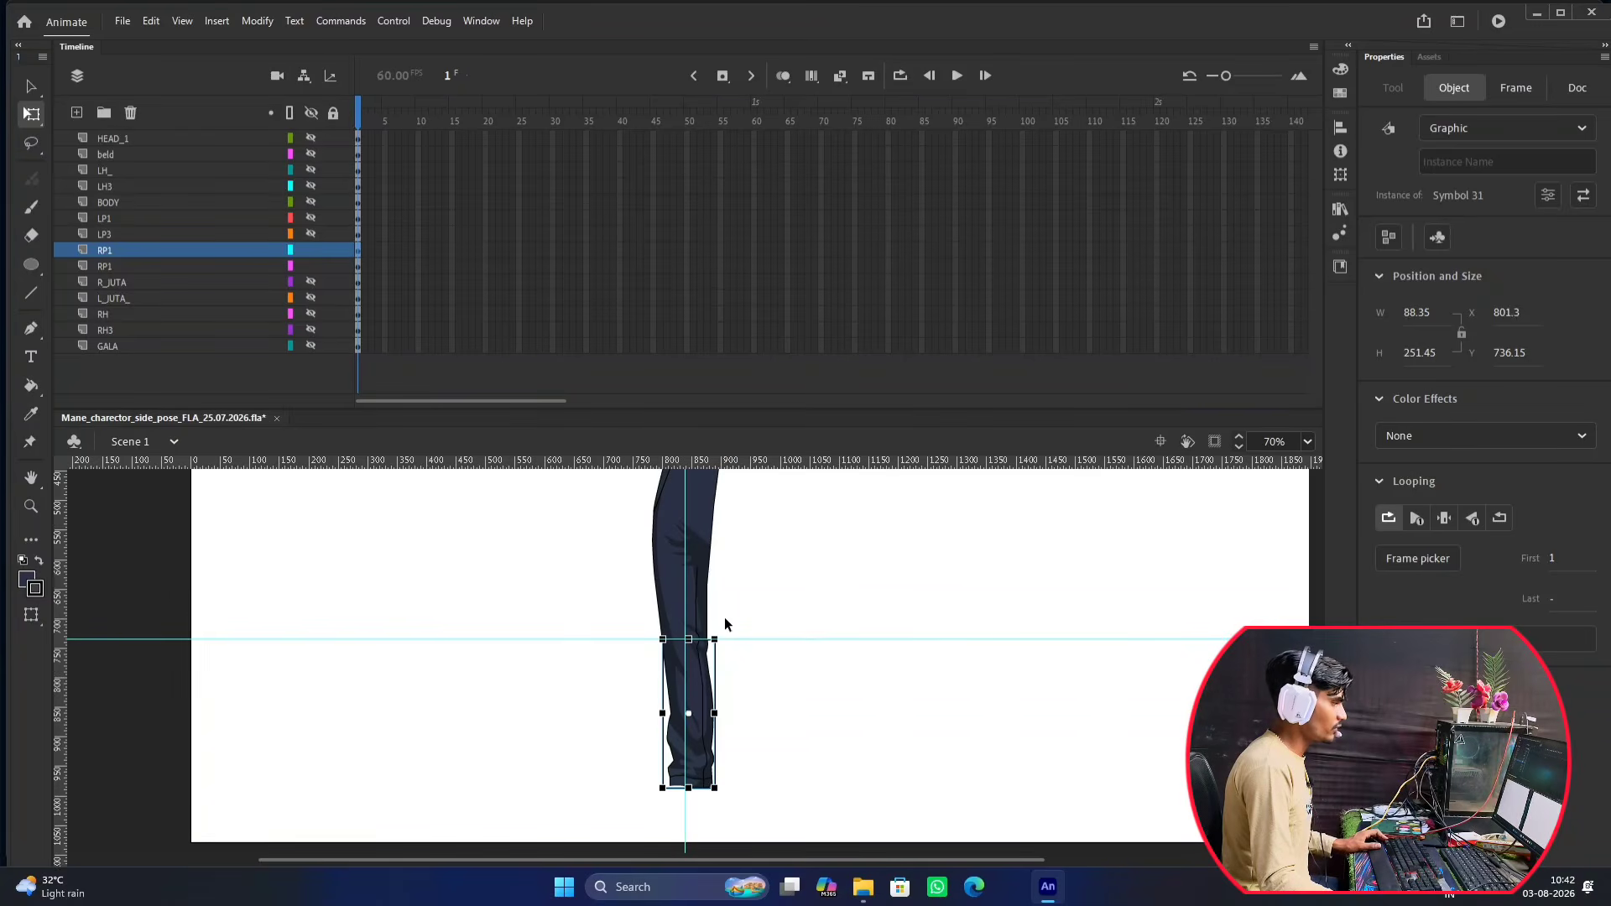
Move the lower-leg symbol's pivot to the crossing of the two guides at the knee.
scroll(692, 725, up, 3)
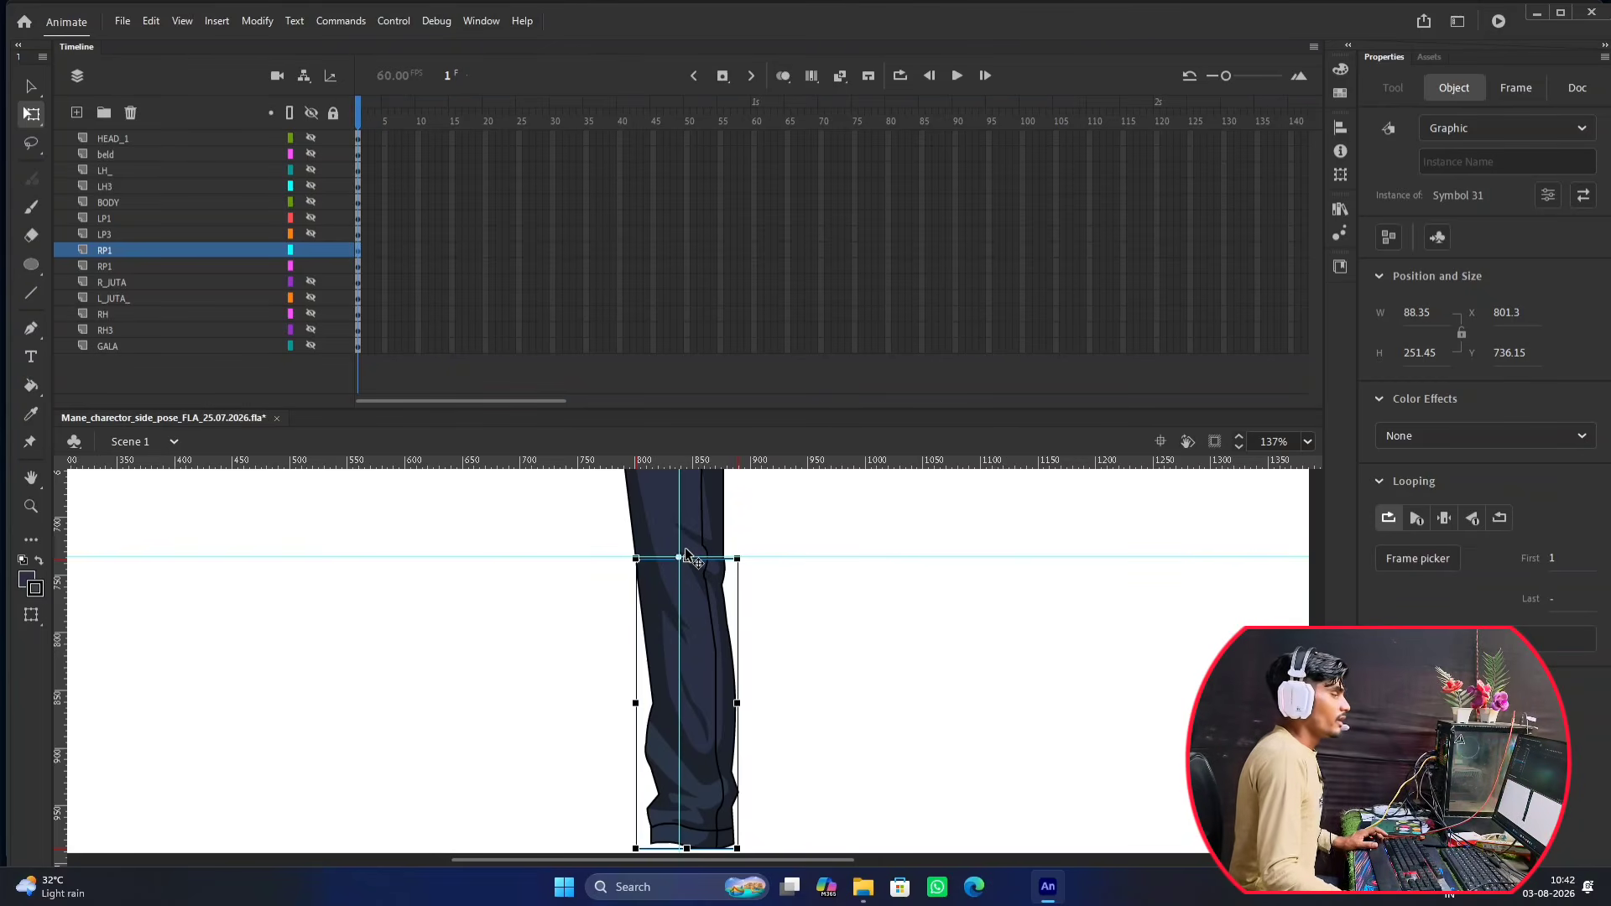
scroll(702, 601, down, 2)
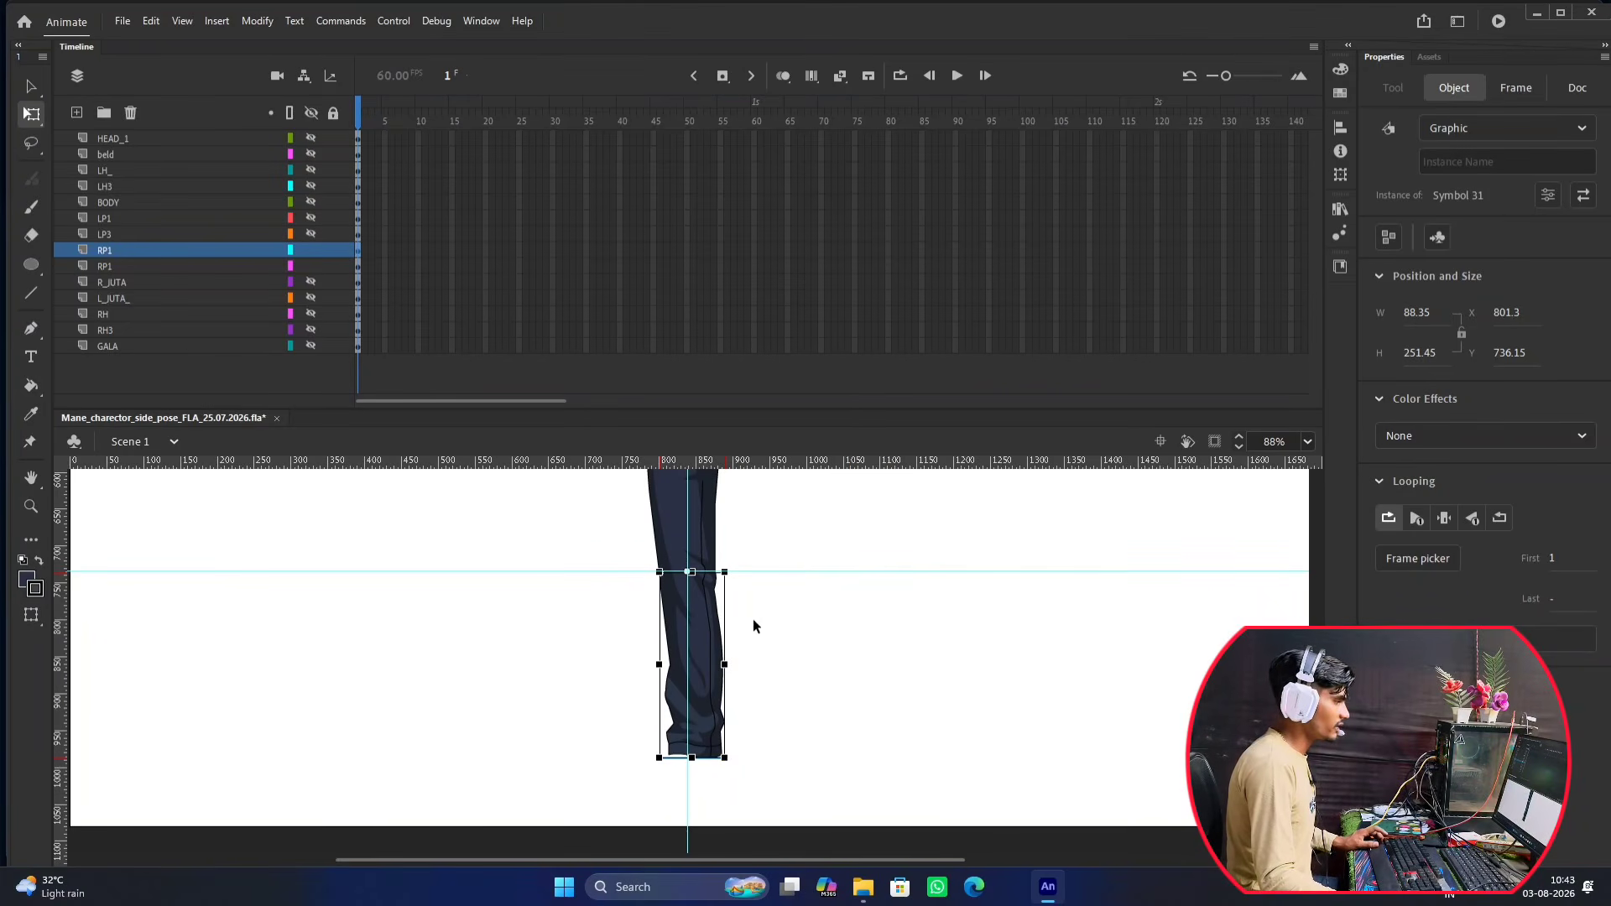
scroll(704, 627, up, 2)
scroll(704, 627, down, 2)
drag(746, 614, 700, 585)
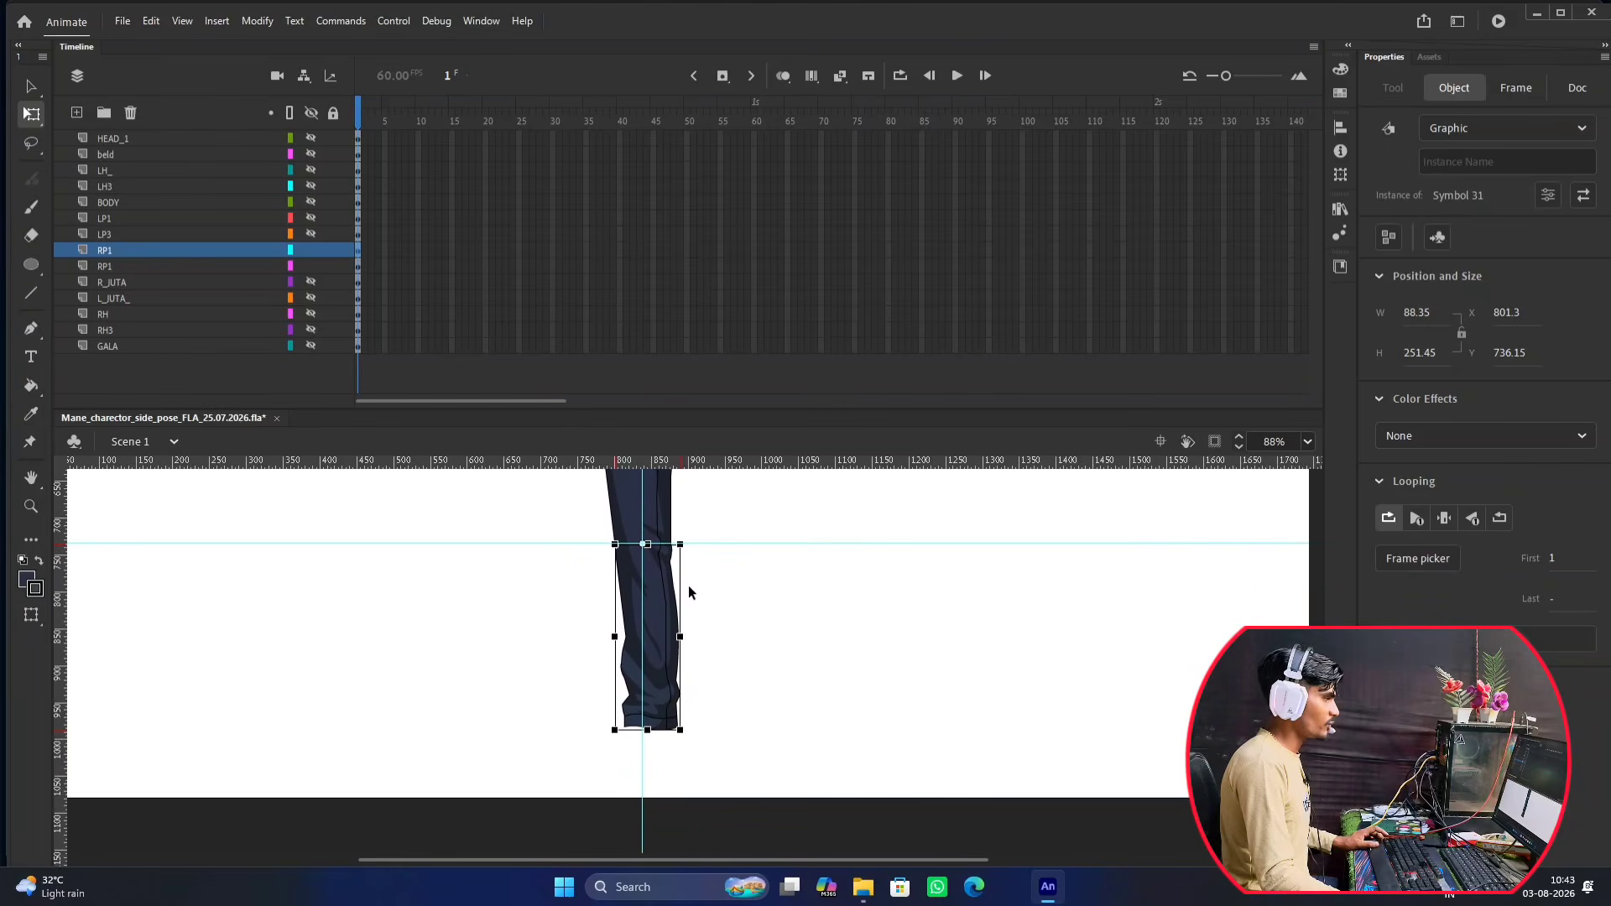
Remove the horizontal and vertical guides from the stage.
drag(716, 410, 716, 173)
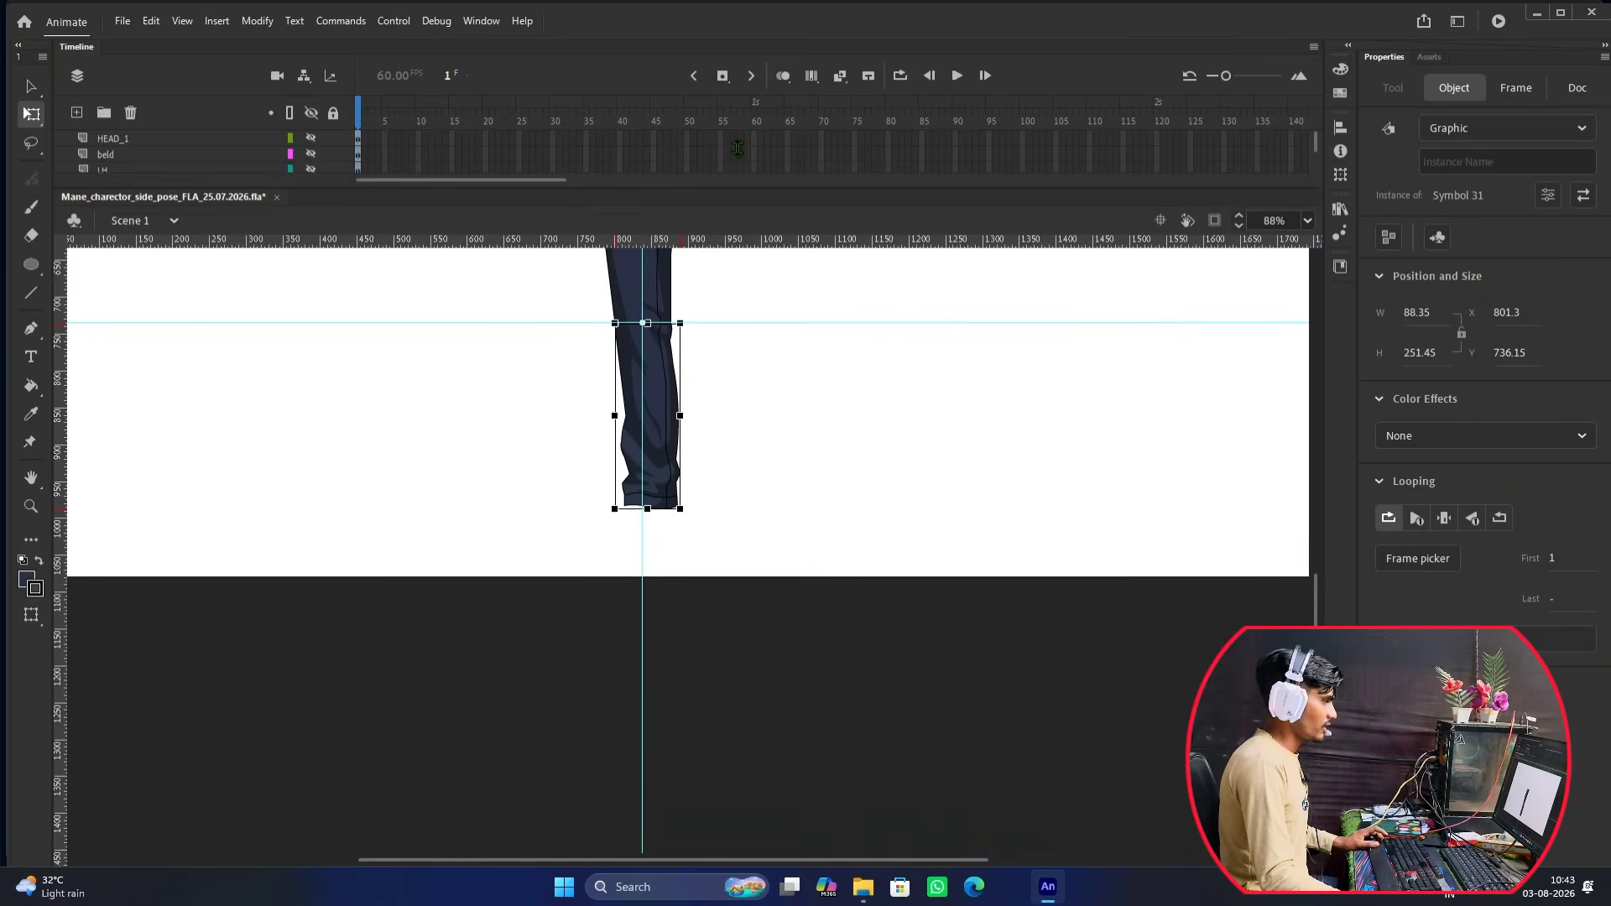
scroll(632, 569, down, 2)
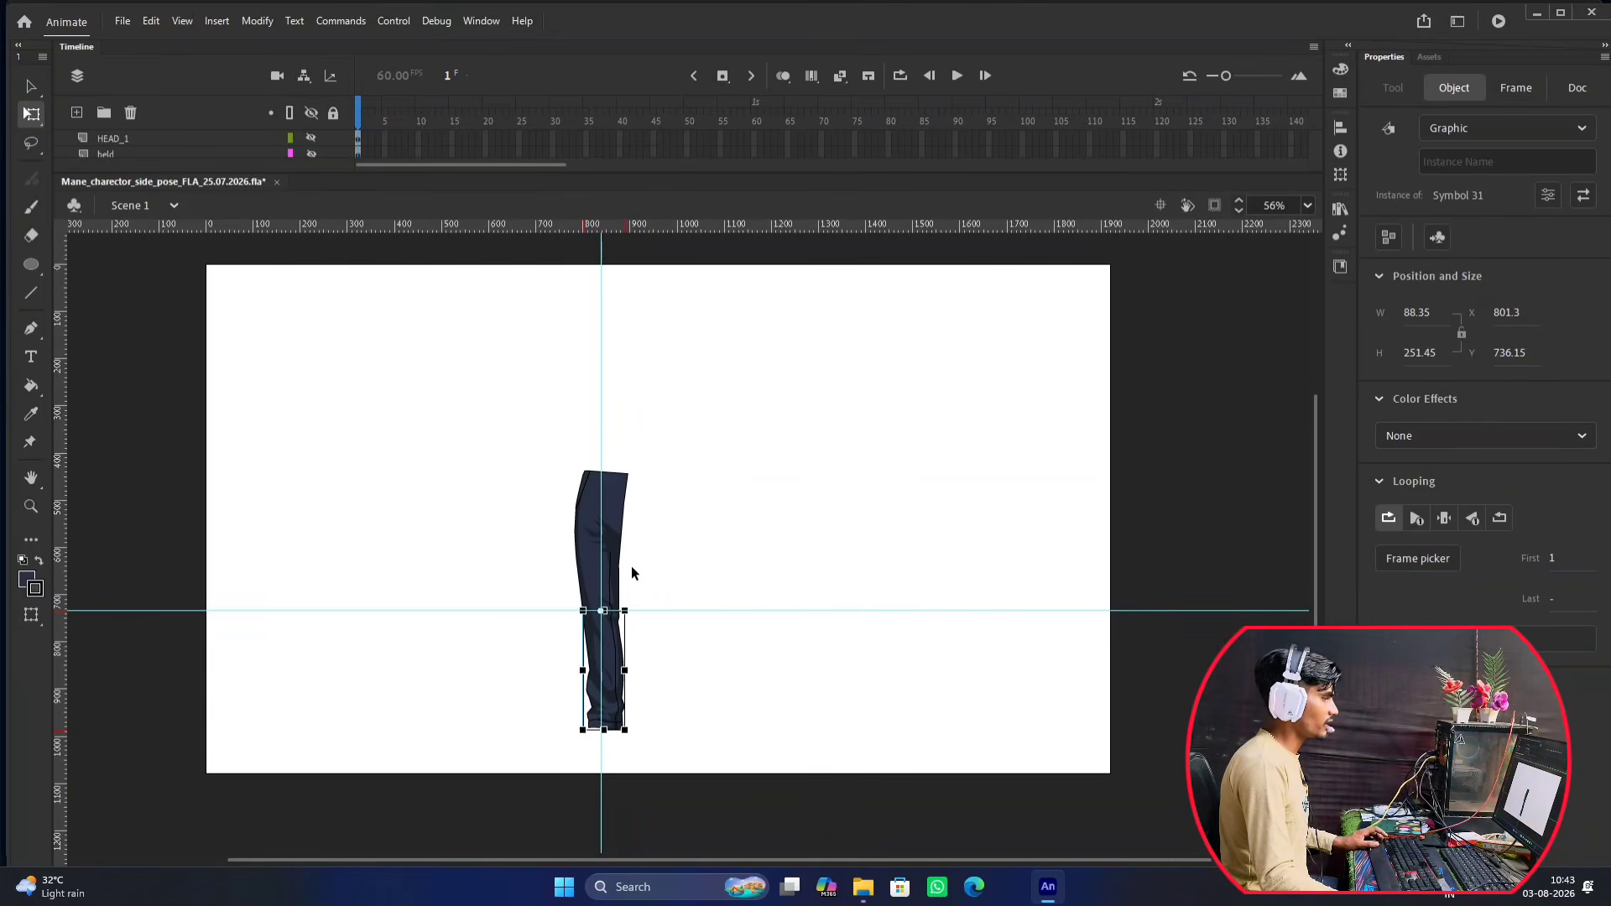
drag(713, 610, 714, 155)
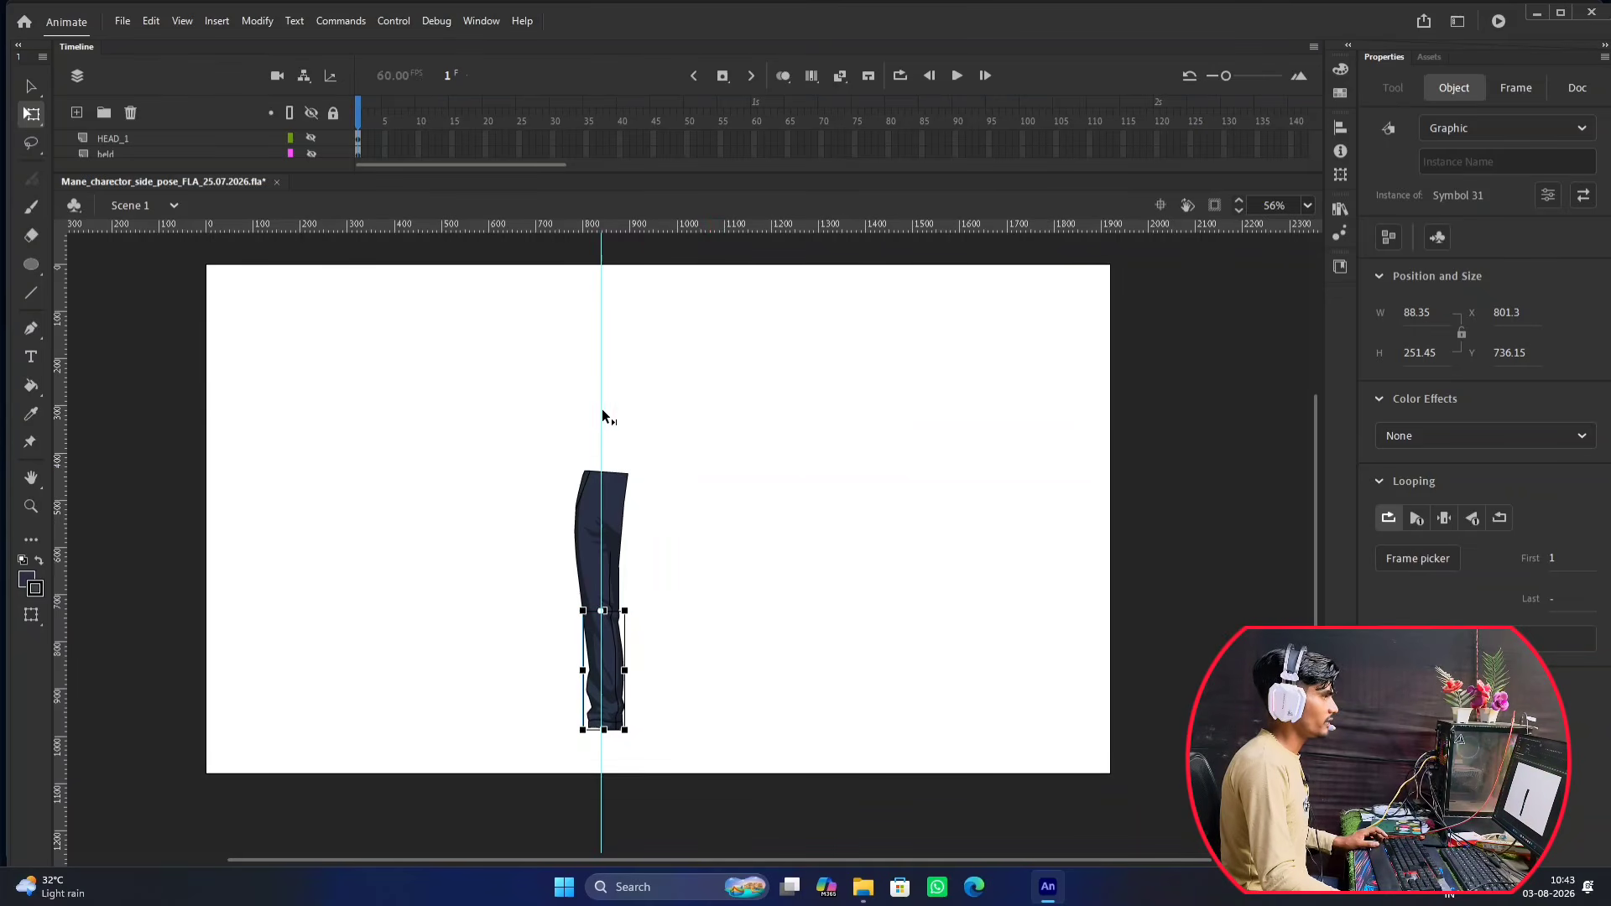
drag(604, 416, 5, 536)
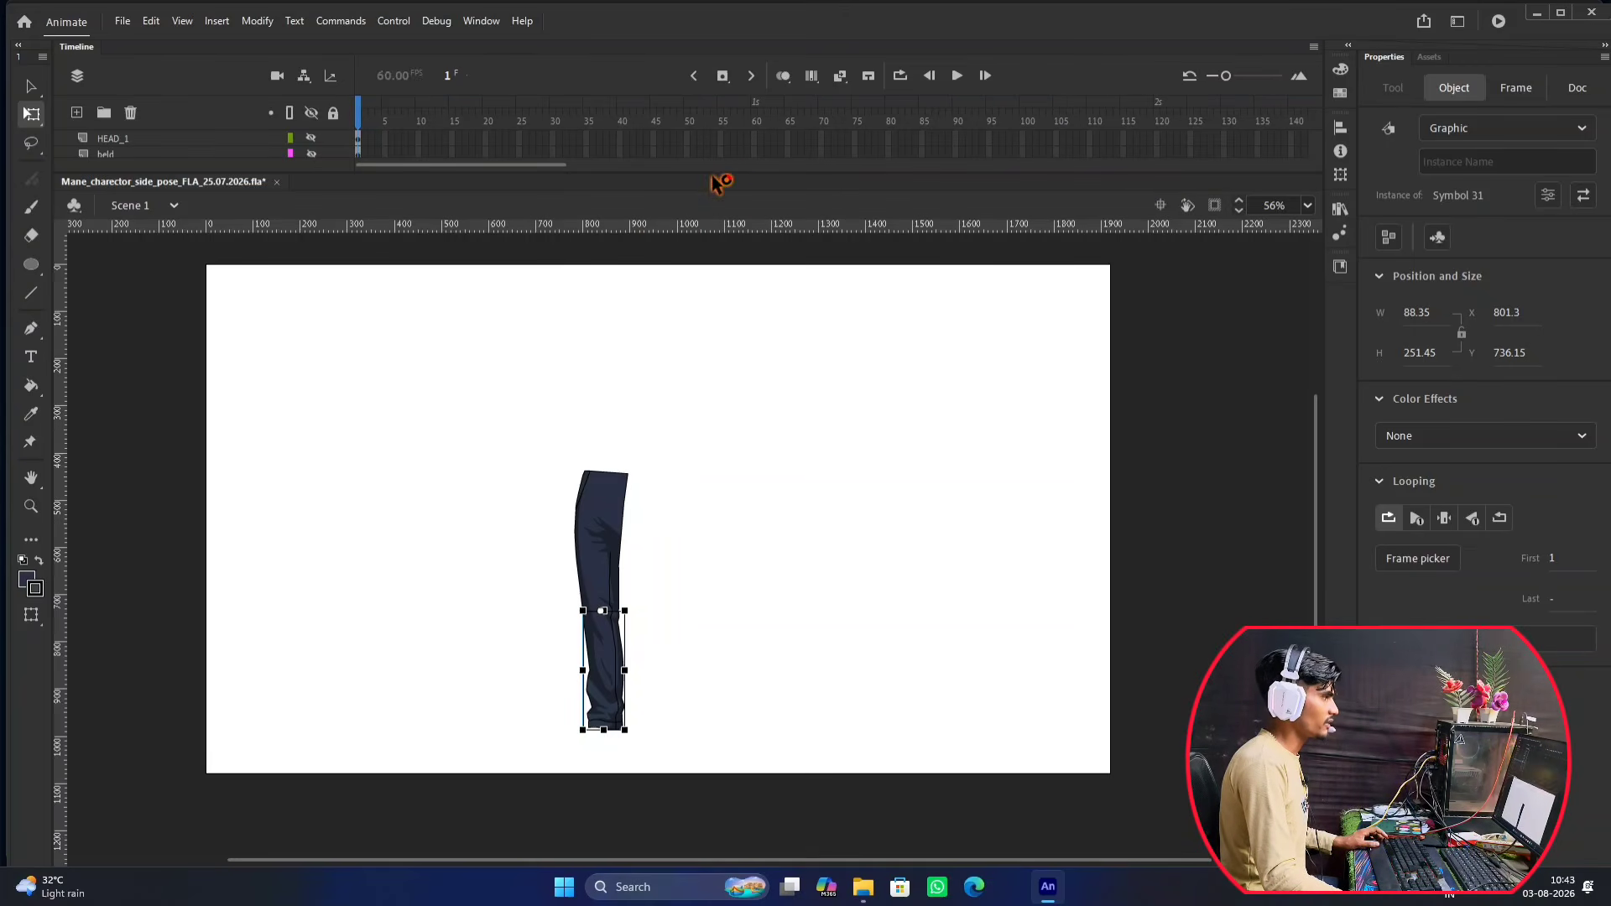
drag(715, 172, 730, 389)
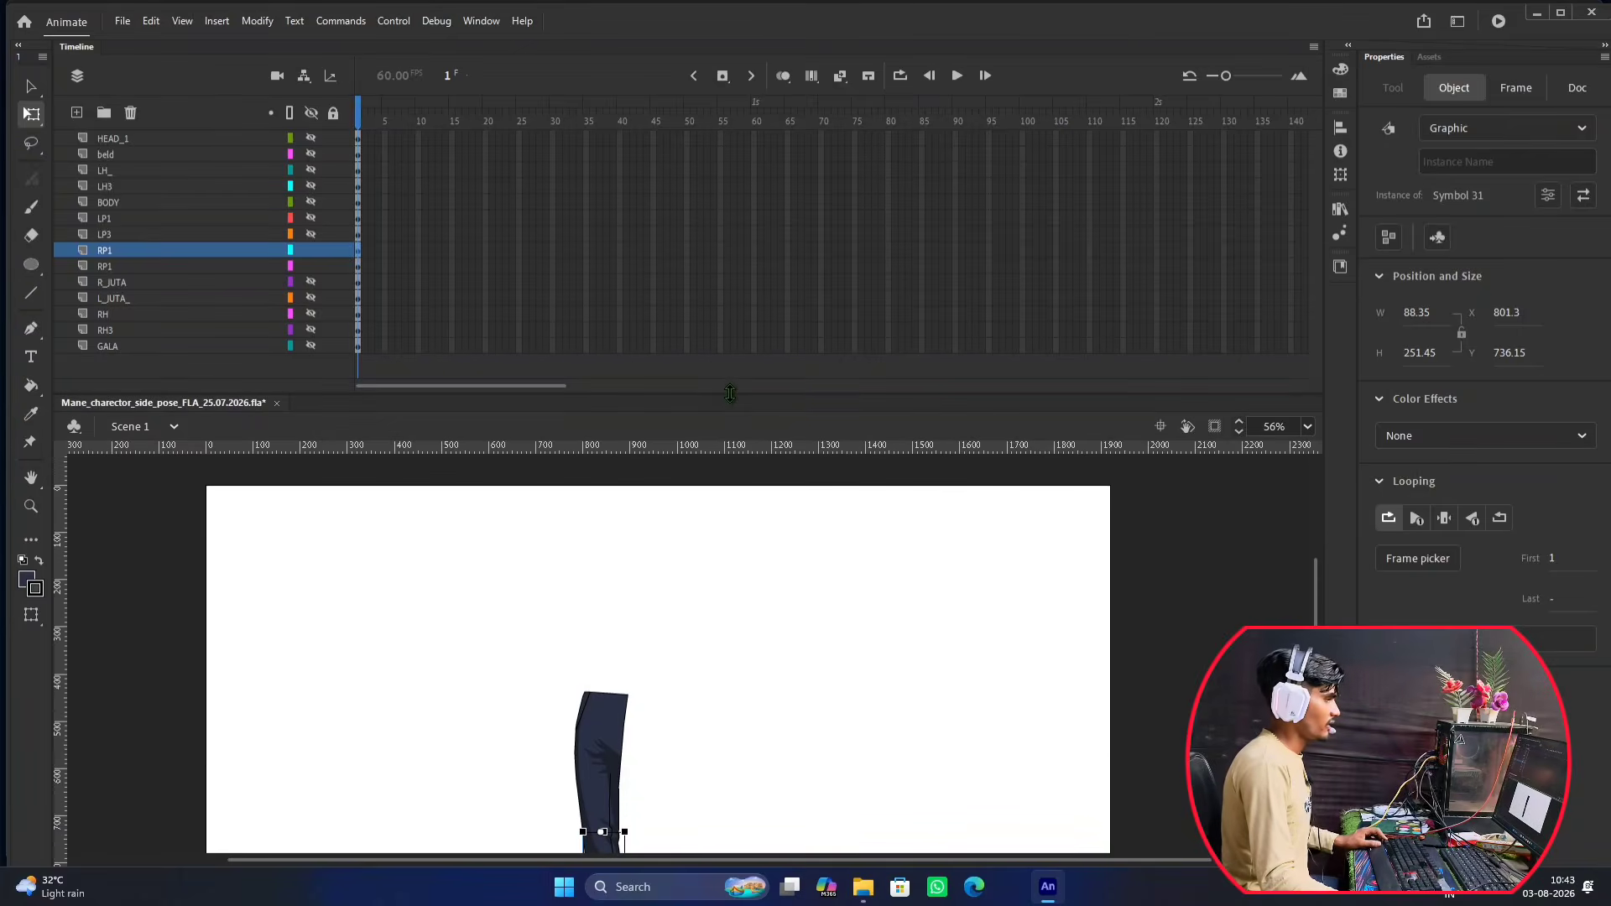
Convert the upper trouser leg on the lower RP1 layer to a Graphic symbol.
scroll(598, 513, down, 4)
scroll(651, 523, up, 3)
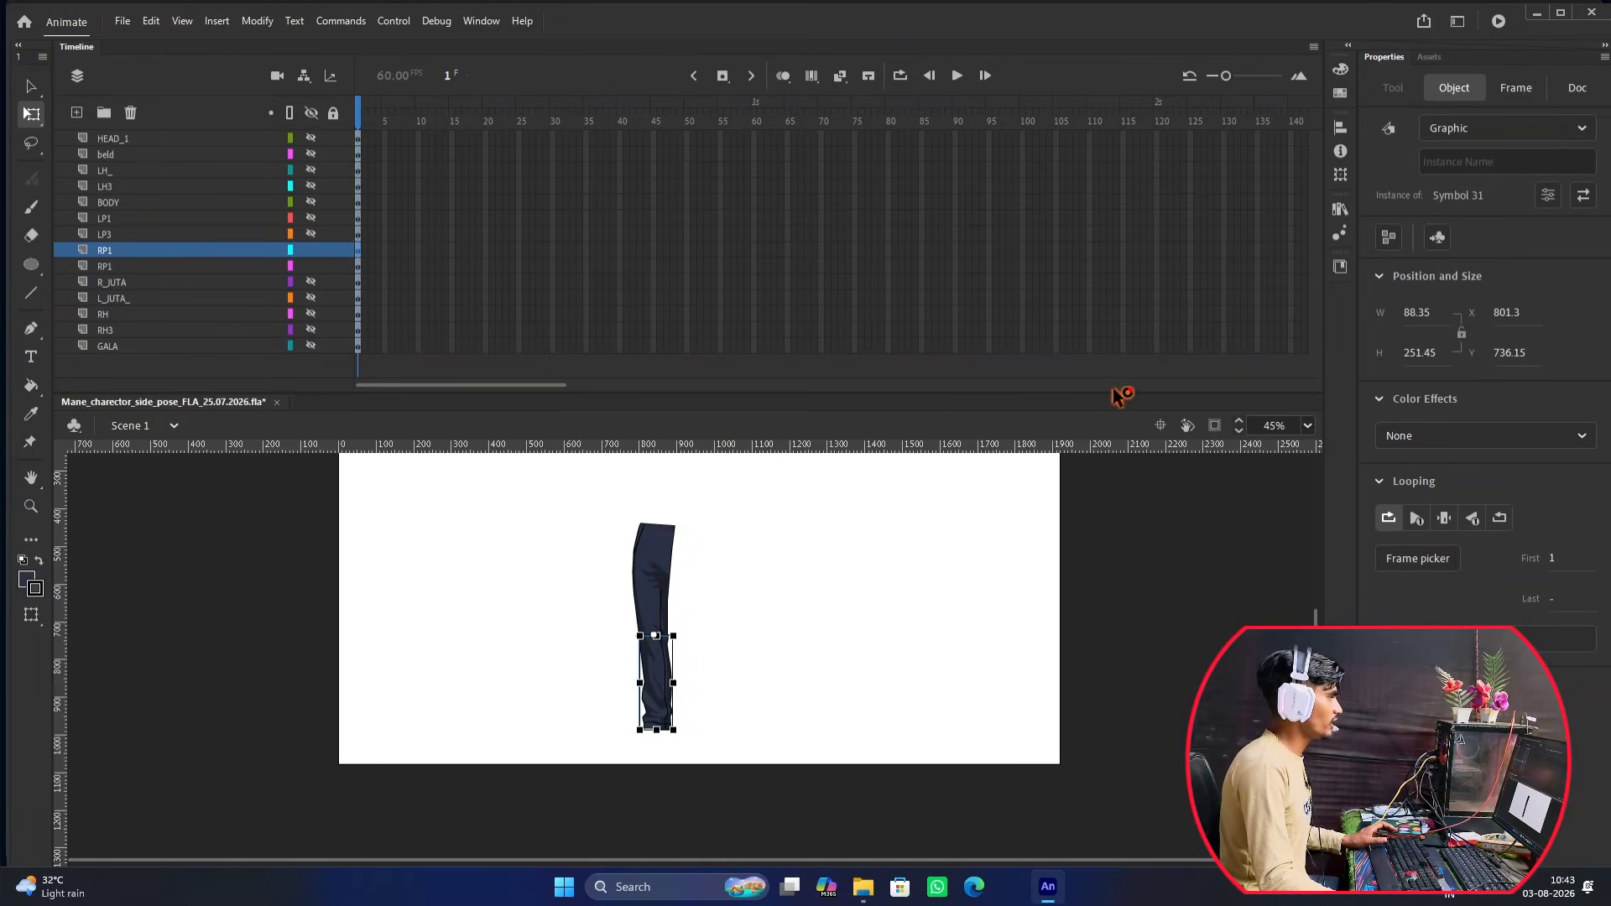
click(159, 266)
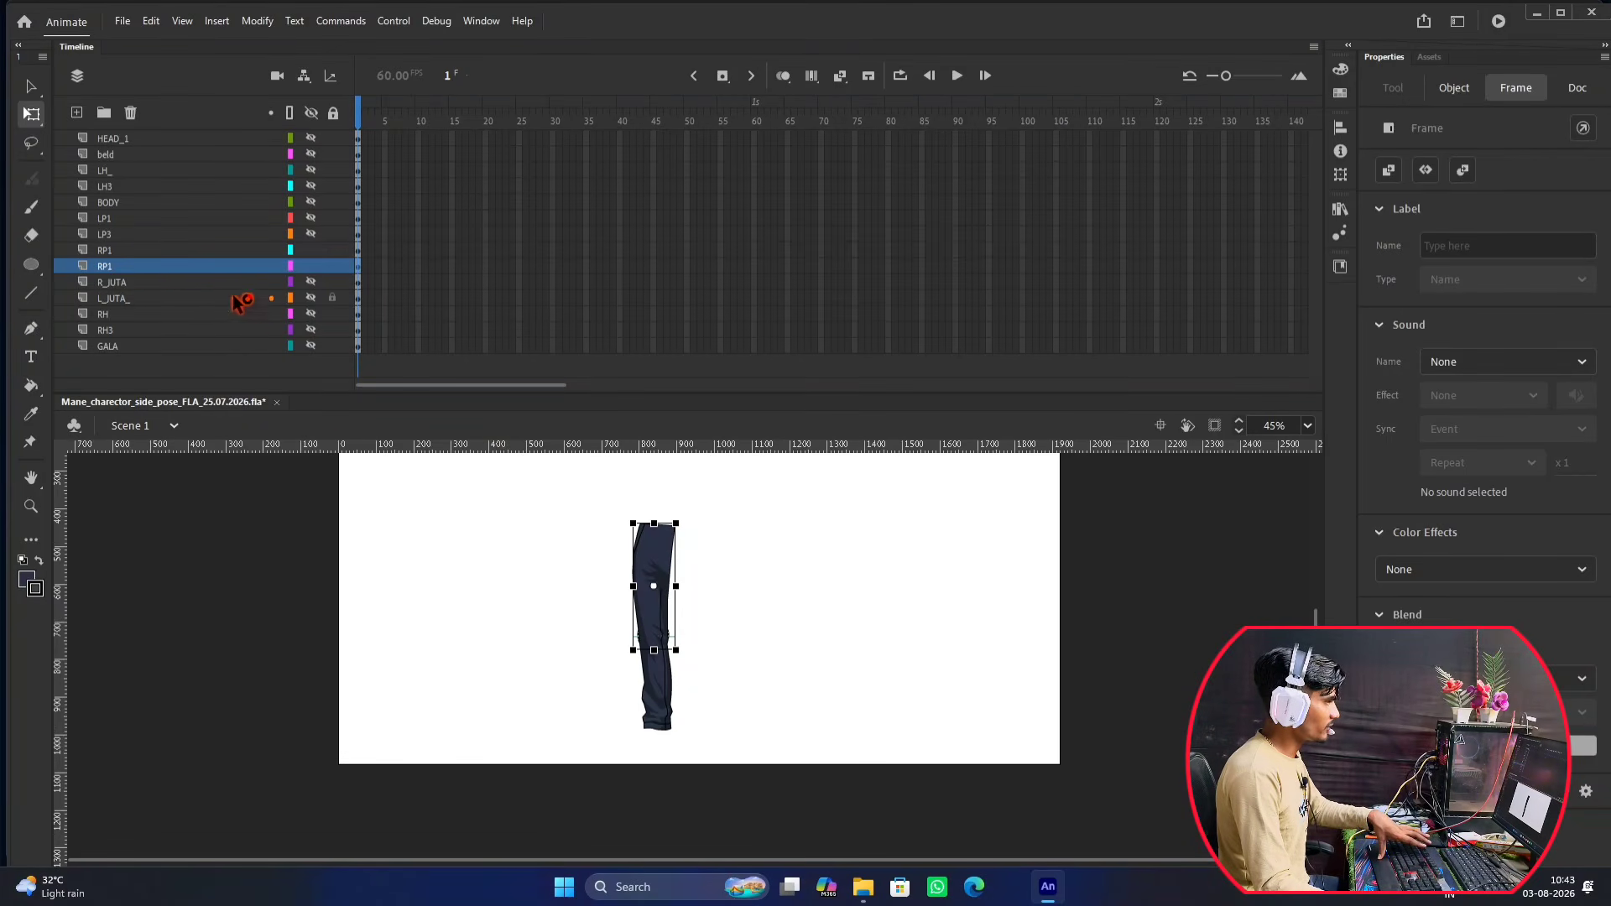
click(187, 284)
click(176, 267)
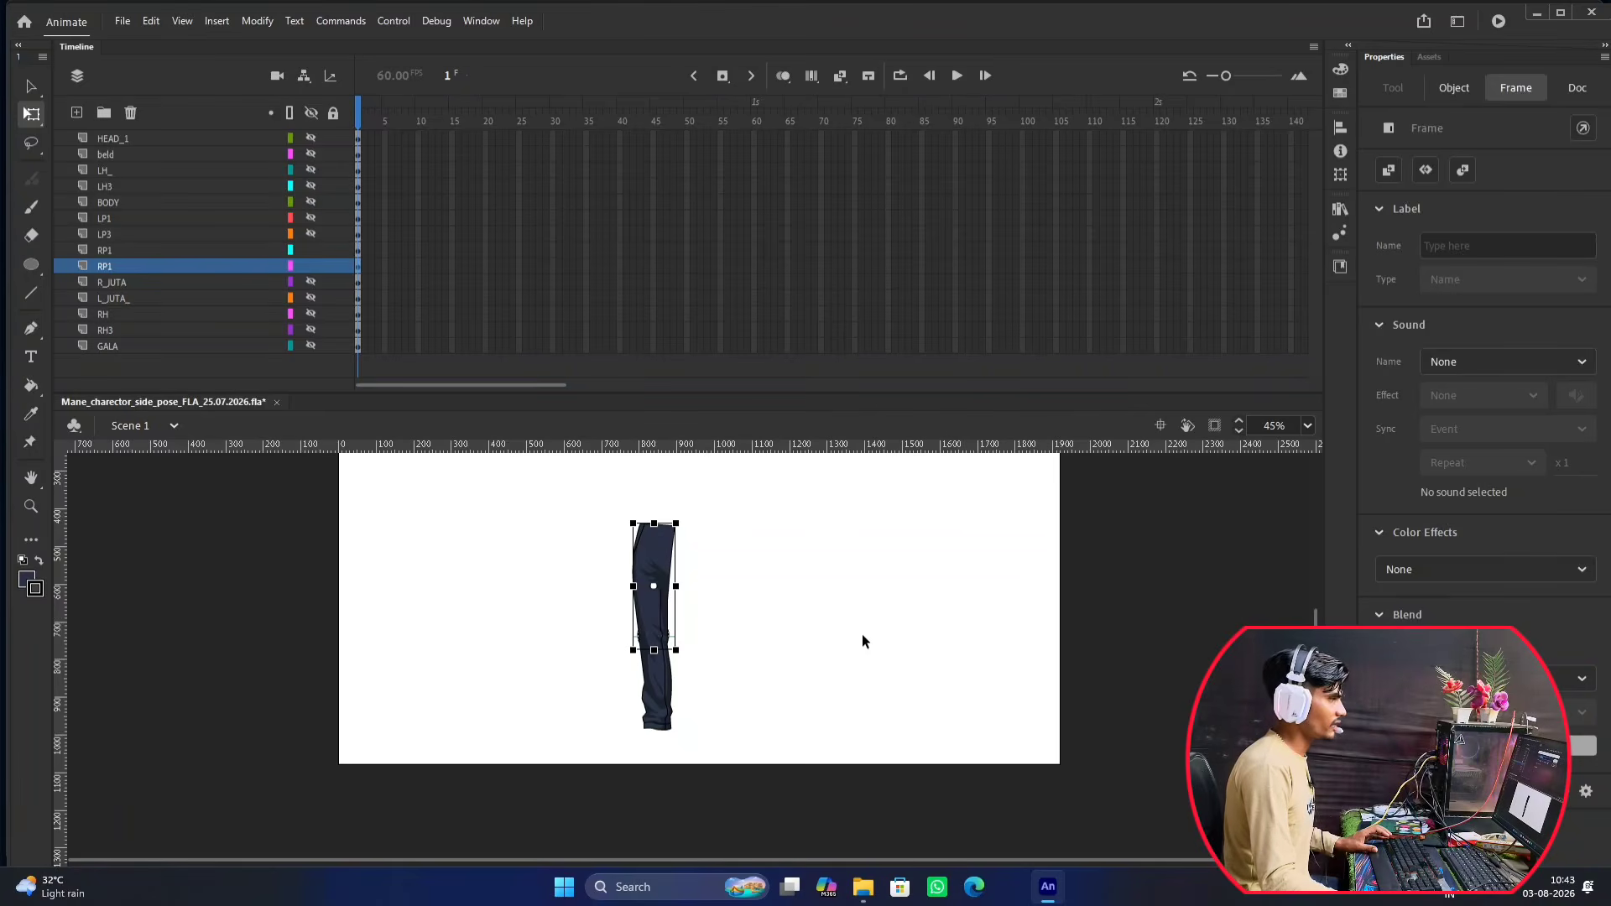
key(F8)
click(928, 155)
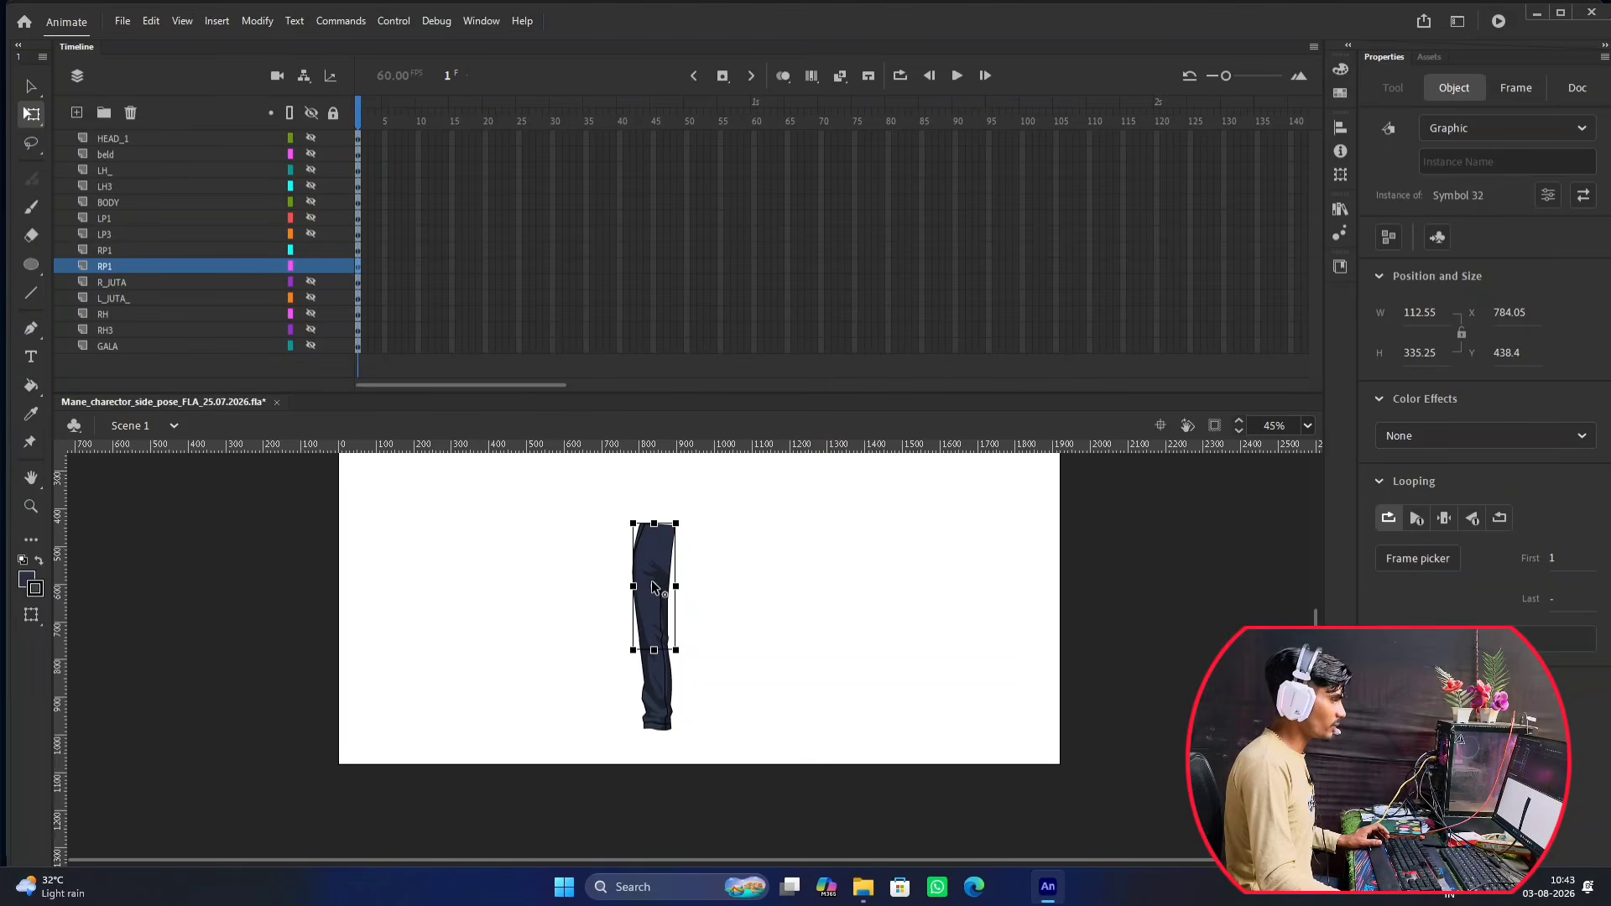
Move the upper-leg symbol's pivot to the top center of the thigh and deselect the leg.
scroll(654, 588, up, 3)
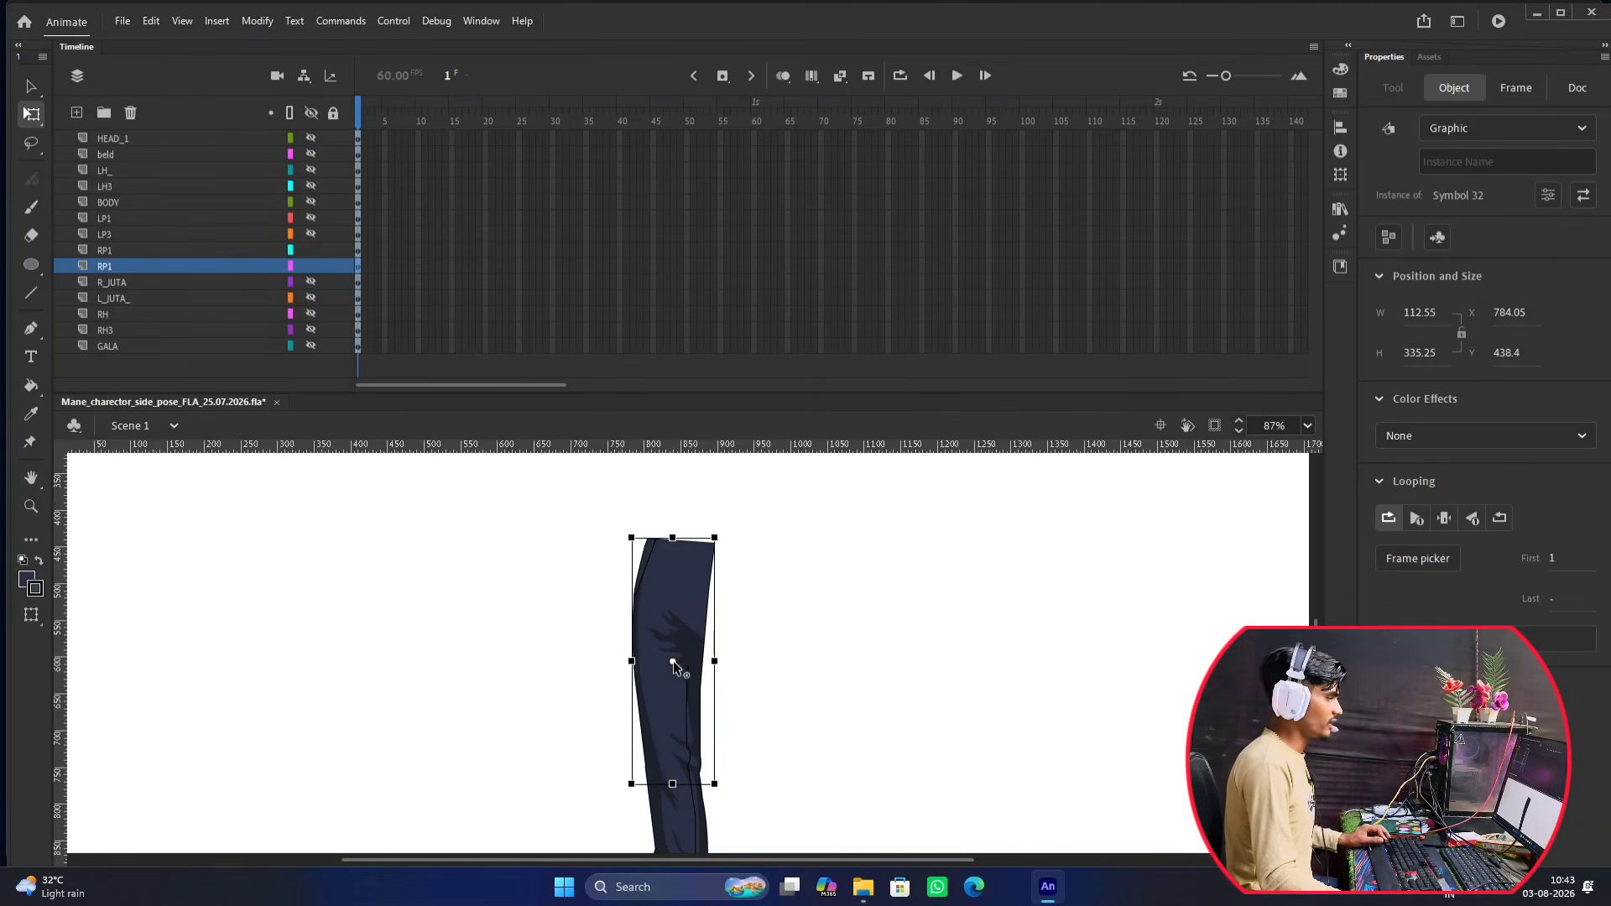
scroll(693, 542, down, 4)
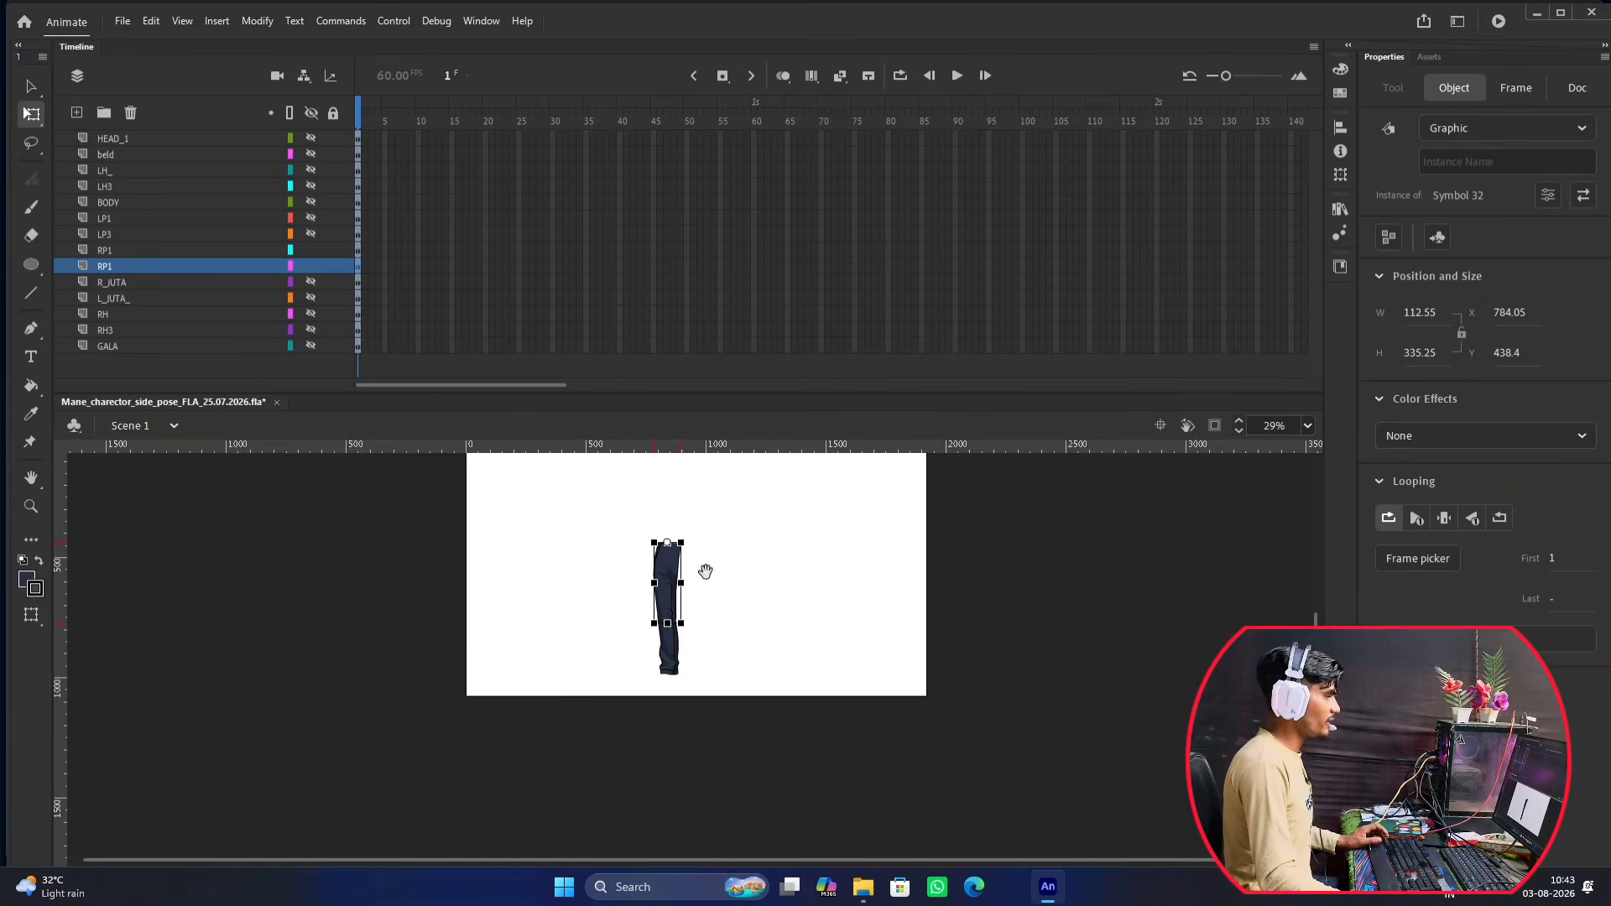
scroll(708, 546, up, 2)
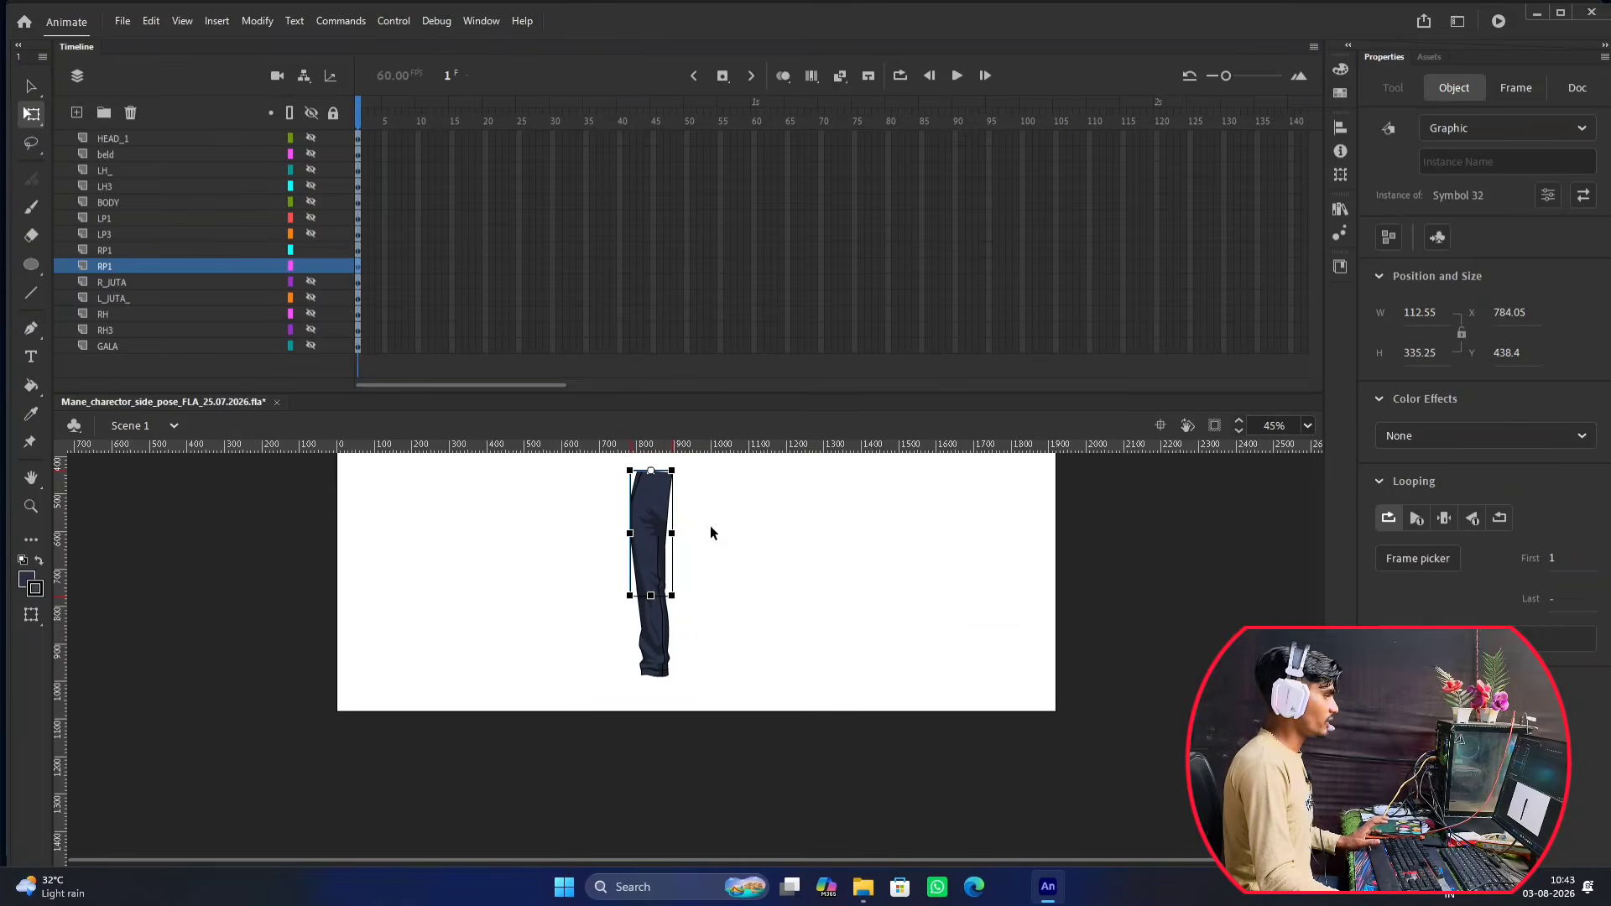
click(695, 618)
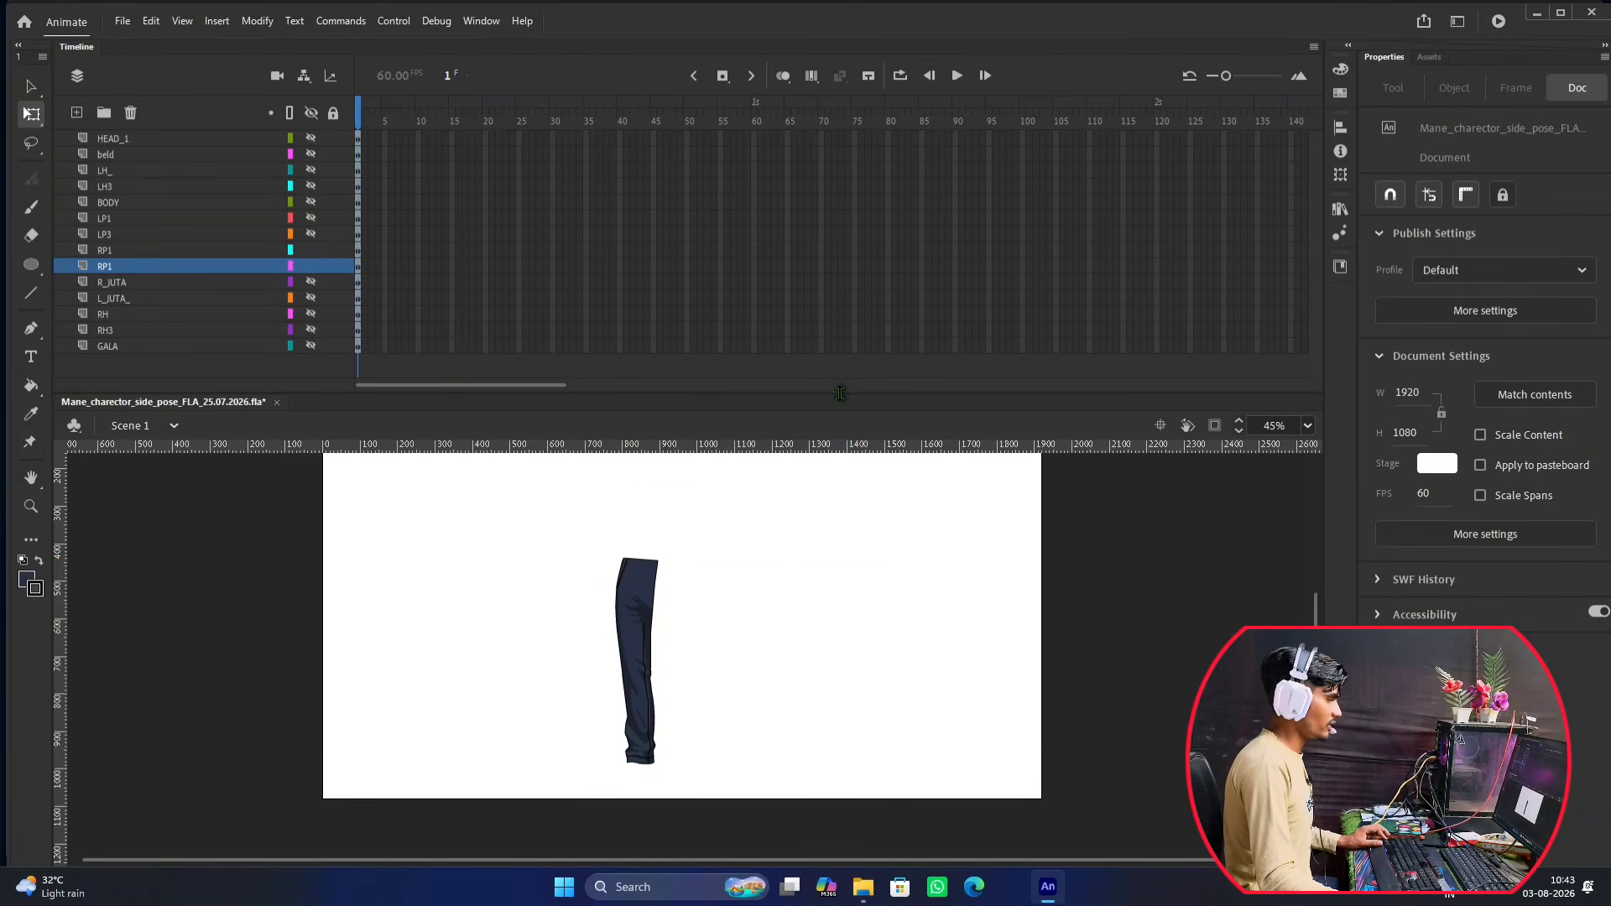
Make all of the character's layers visible again.
scroll(706, 591, down, 2)
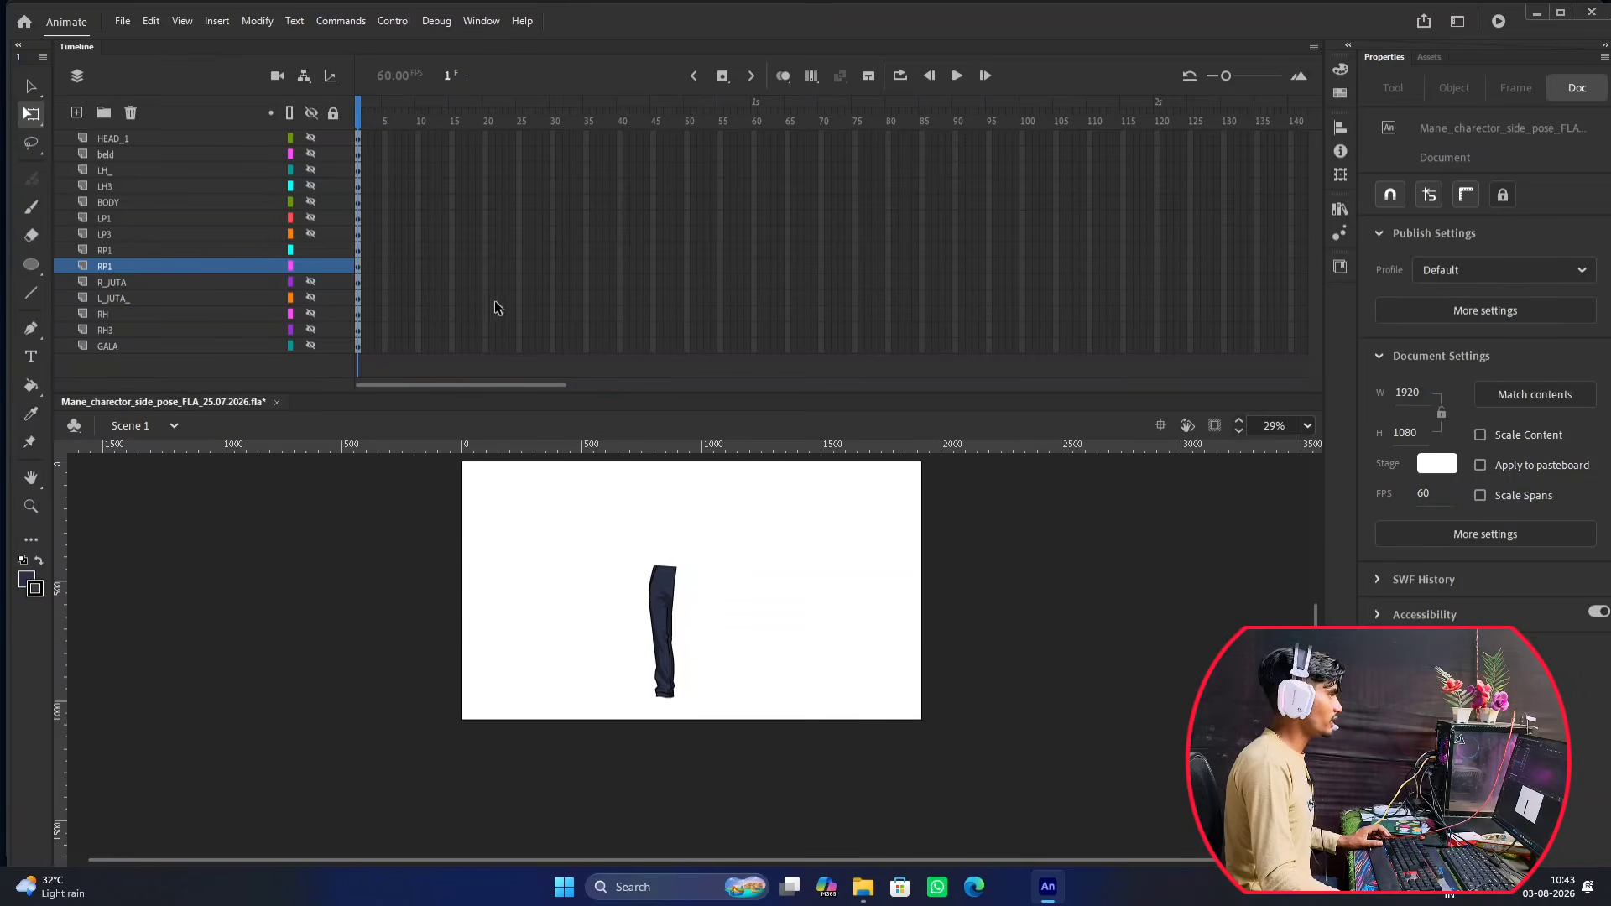
click(312, 114)
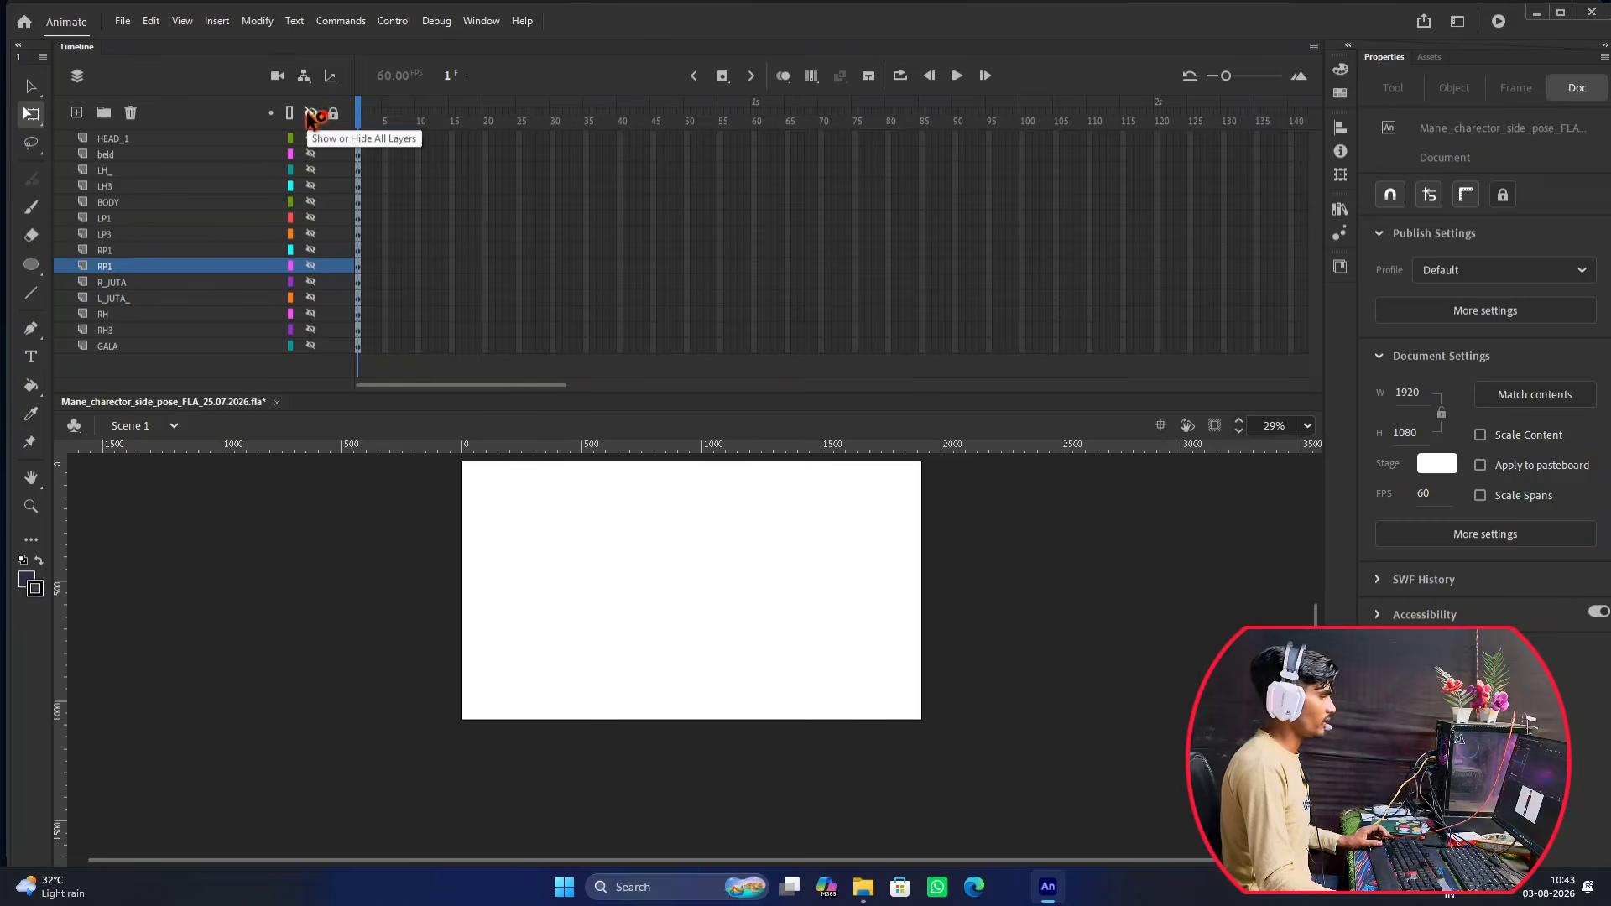
click(312, 113)
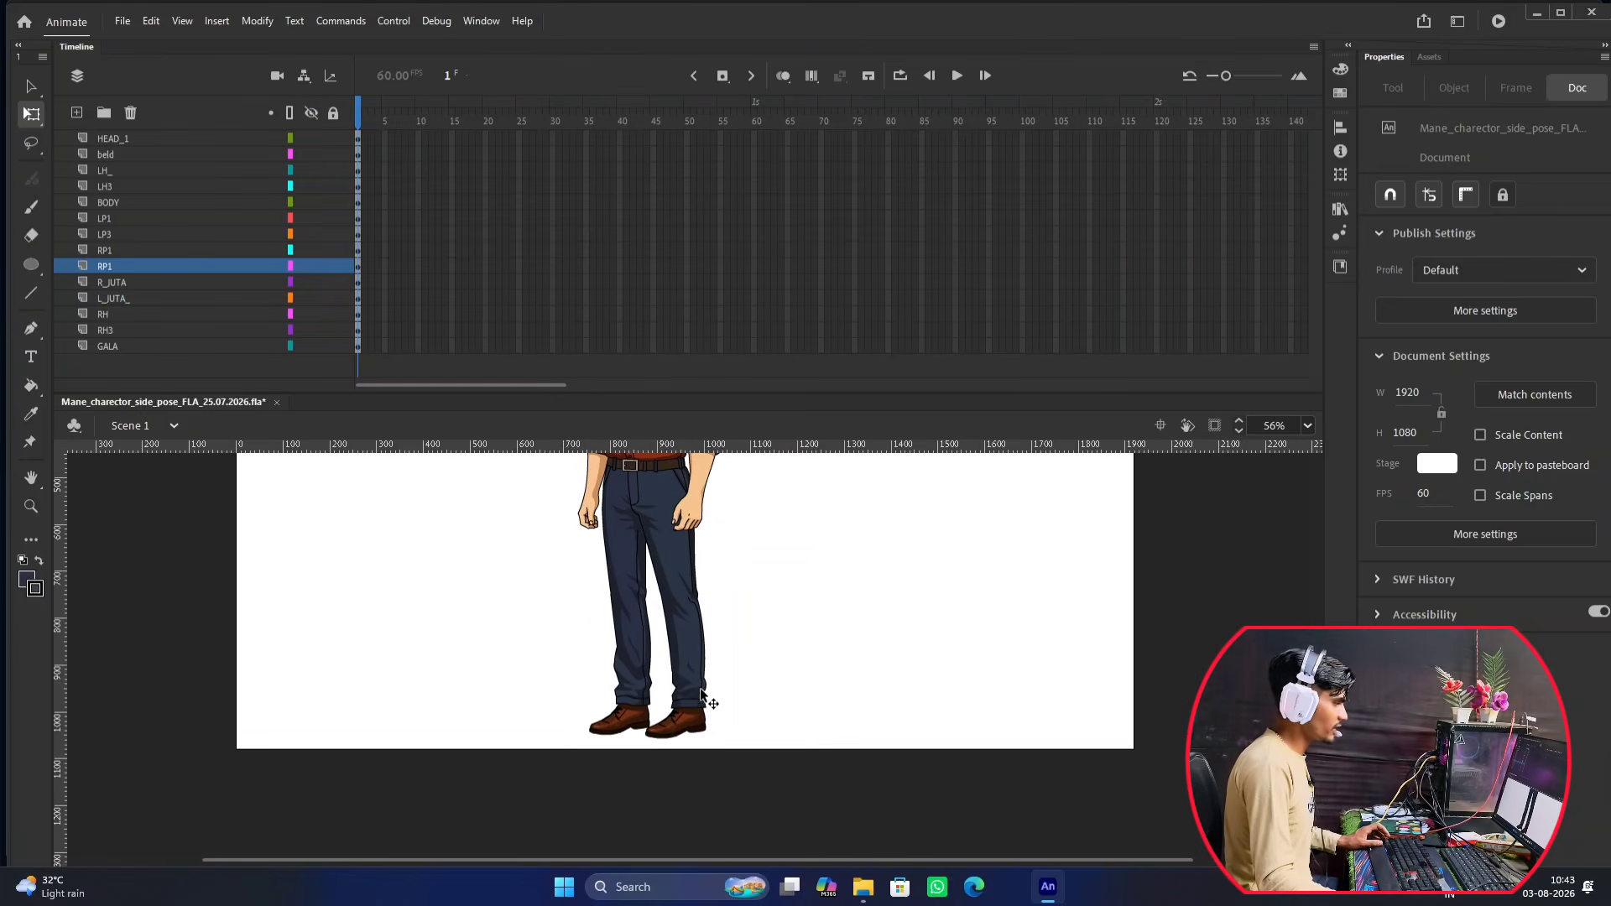
Convert the shoe on the R_JUTA layer to a Graphic symbol.
scroll(707, 696, up, 4)
scroll(695, 666, down, 2)
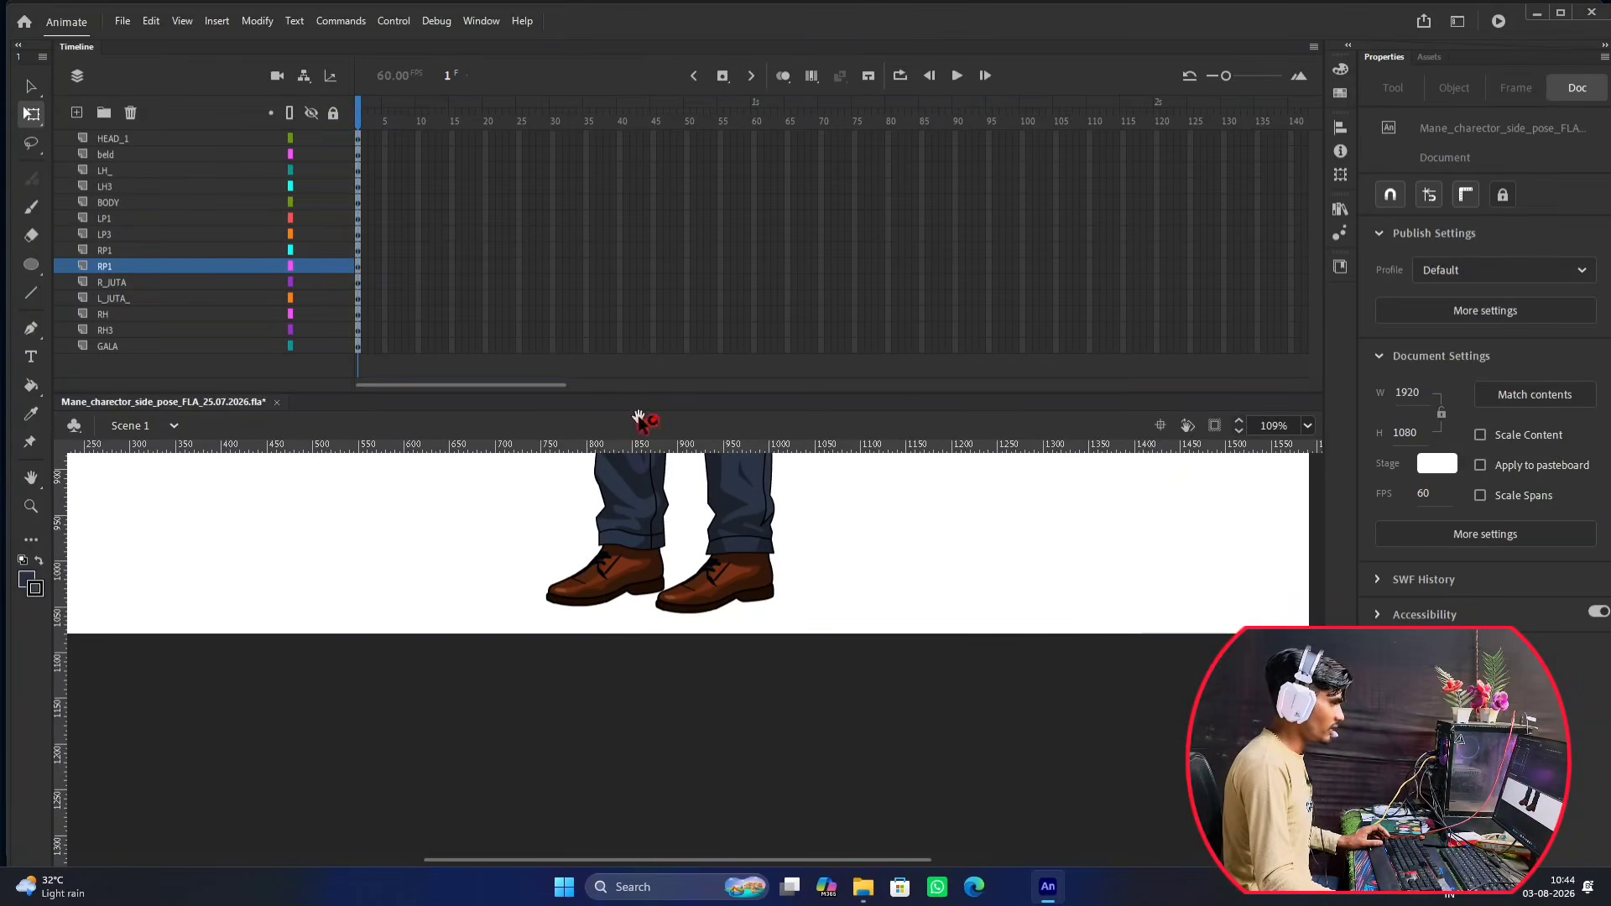
scroll(638, 532, up, 2)
click(596, 604)
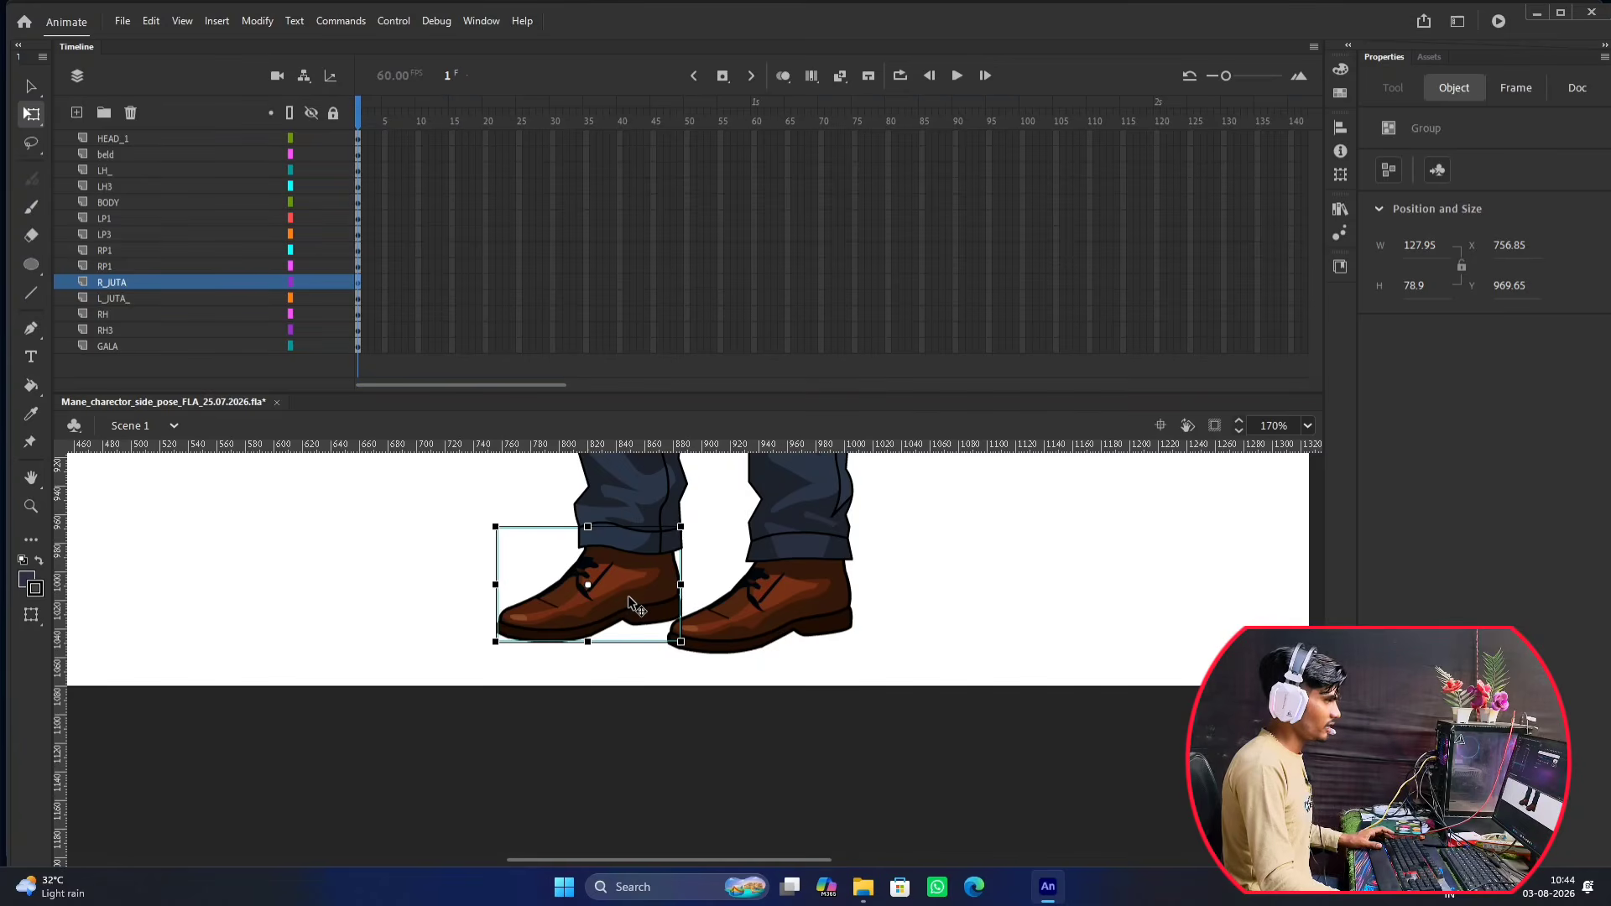
key(F8)
click(913, 160)
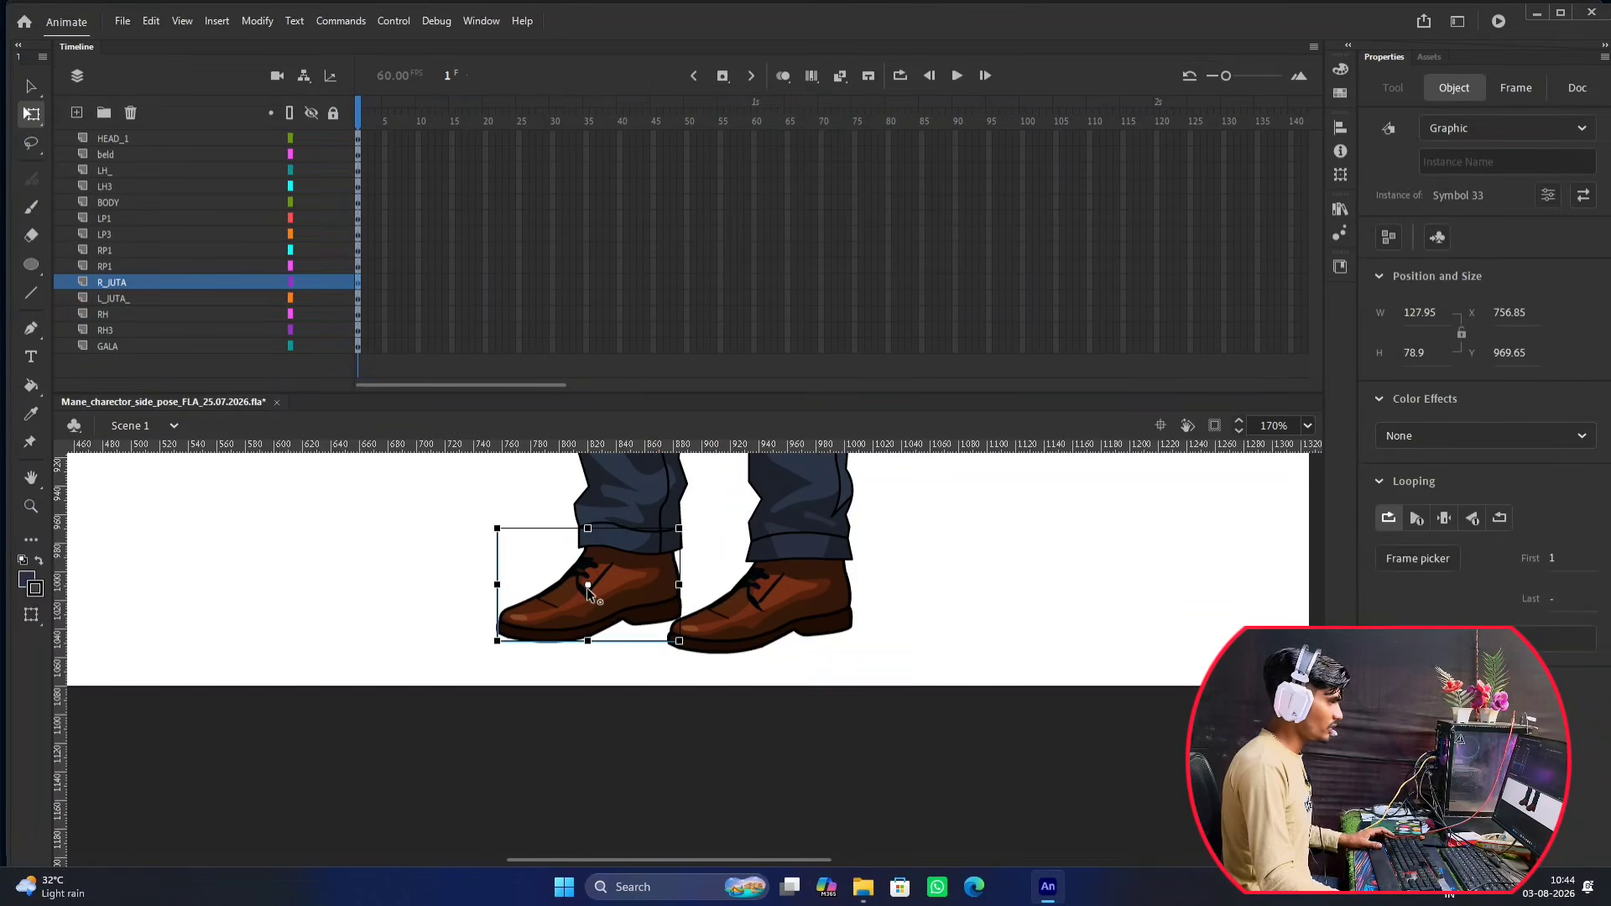
Move the R_JUTA shoe symbol's pivot up to the ankle, inside the trouser cuff.
drag(588, 583, 631, 536)
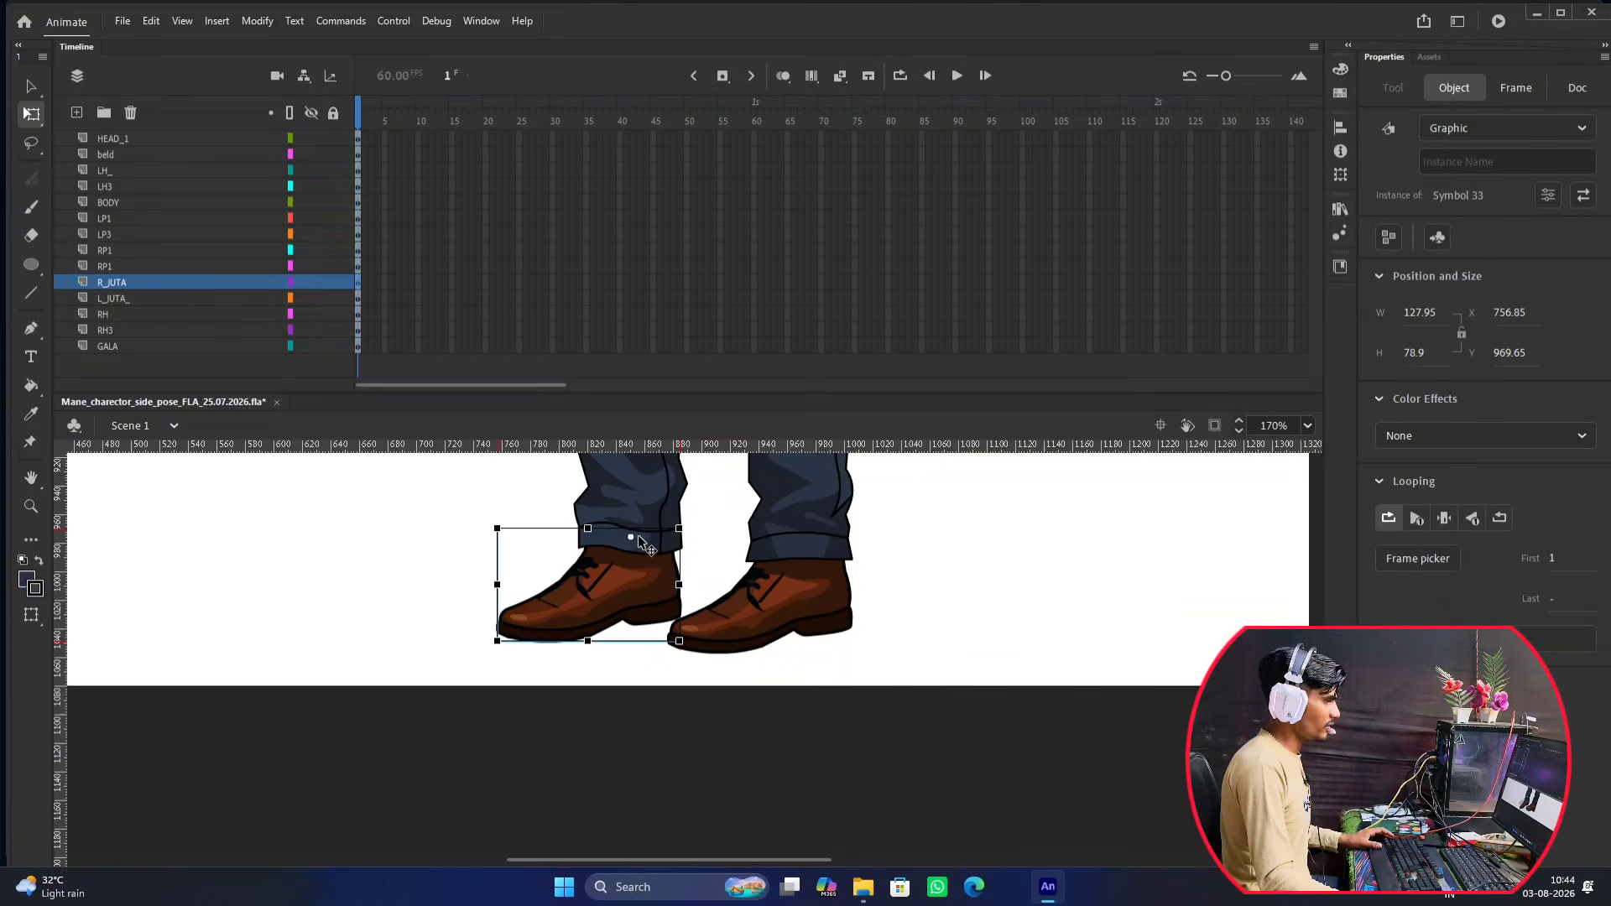
mouse_move(686, 655)
mouse_down()
mouse_move(673, 701)
mouse_move(693, 674)
mouse_up()
scroll(694, 674, down, 3)
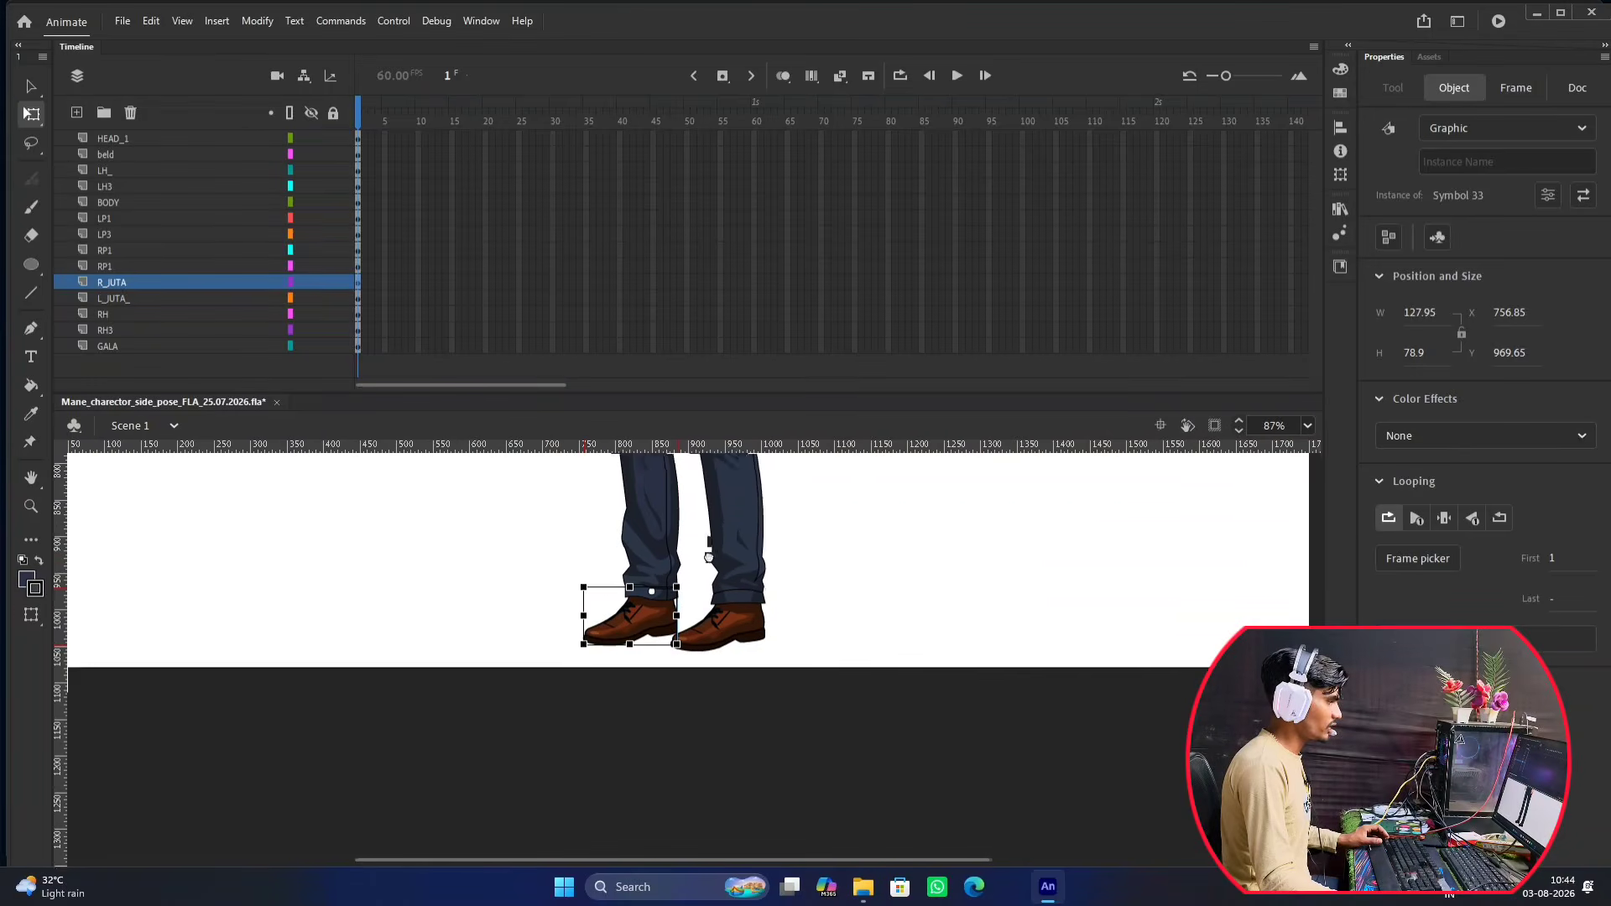
Select the lower-leg symbol on the RP1 layer to check its pivot, review the whole character and clear the selection.
scroll(616, 672, up, 2)
click(640, 732)
mouse_move(650, 785)
mouse_down()
mouse_move(521, 852)
mouse_move(852, 621)
mouse_move(831, 597)
mouse_move(633, 768)
mouse_up()
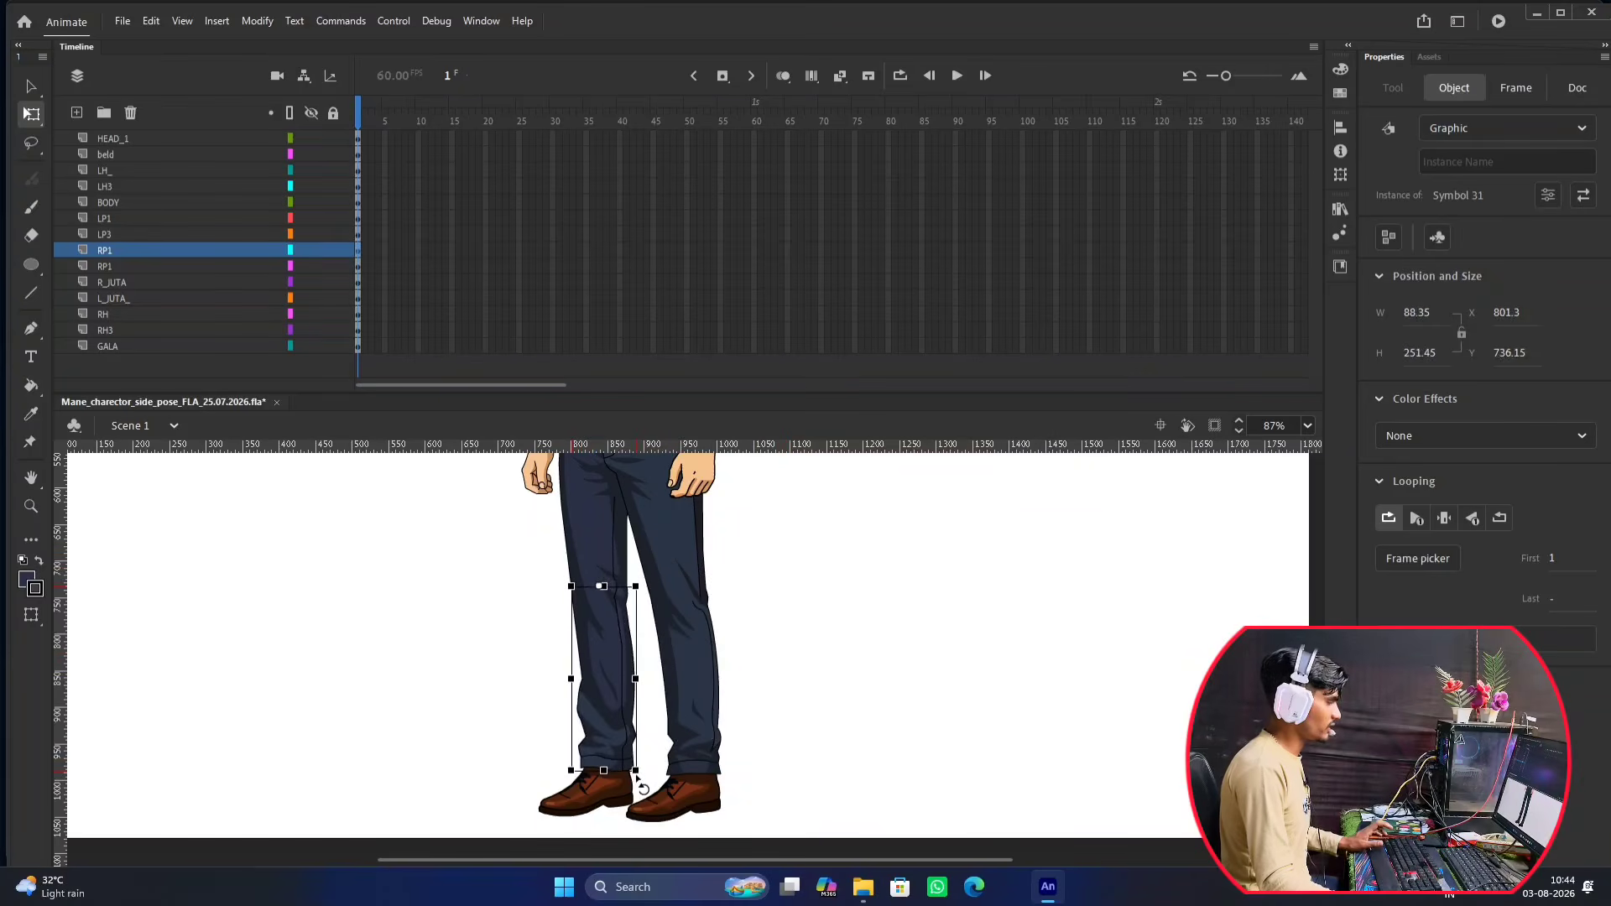
scroll(735, 605, down, 3)
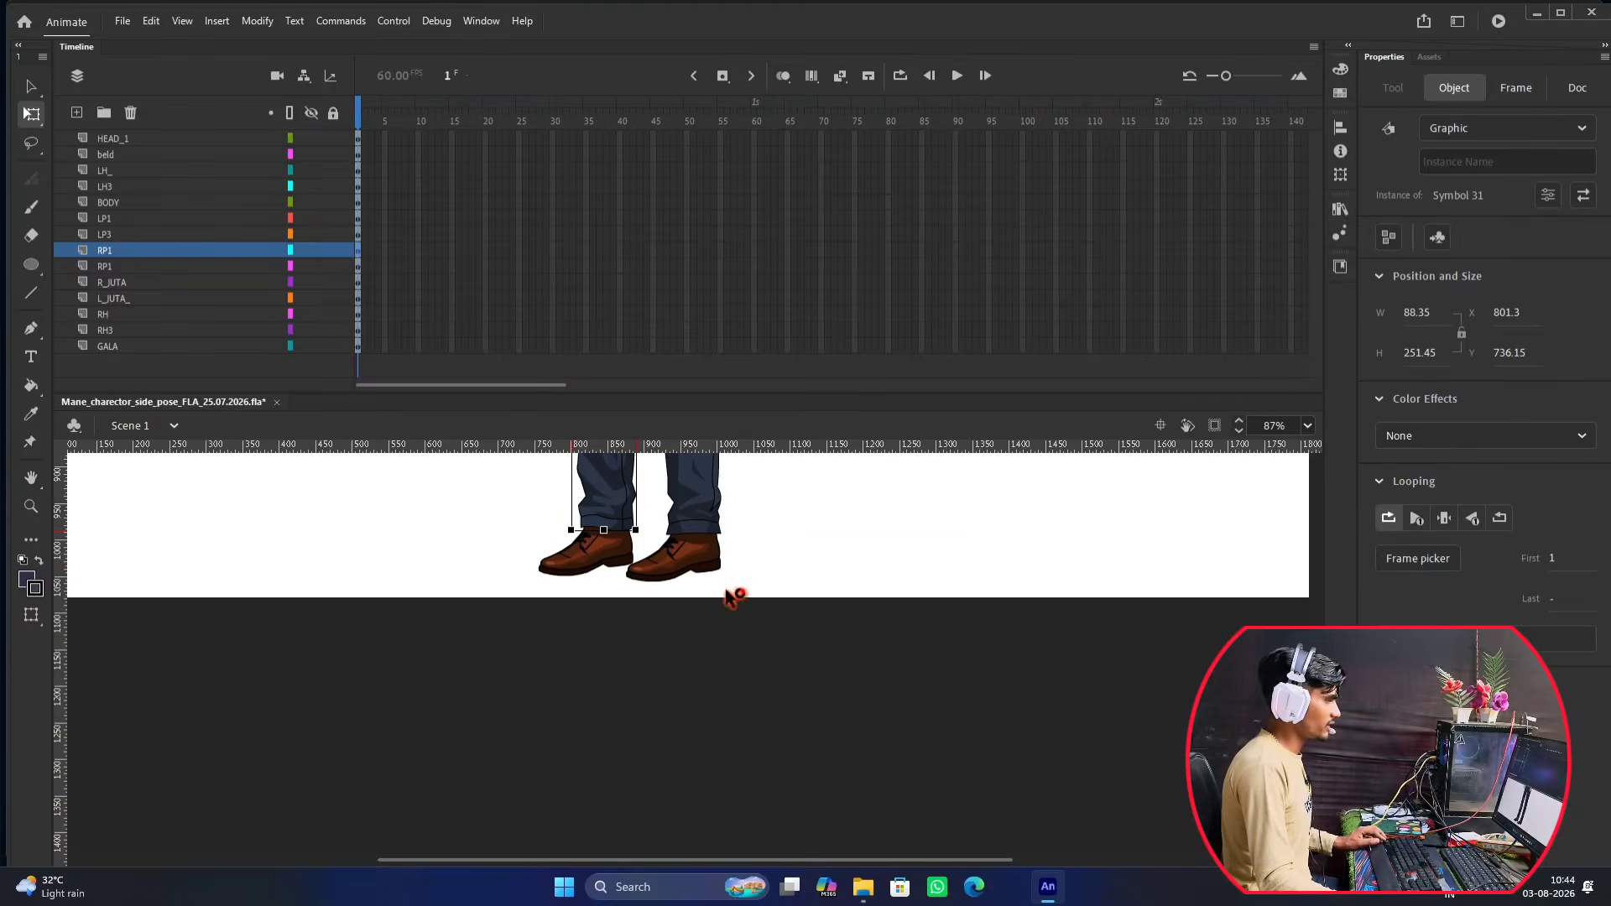
scroll(689, 680, down, 2)
scroll(682, 730, up, 2)
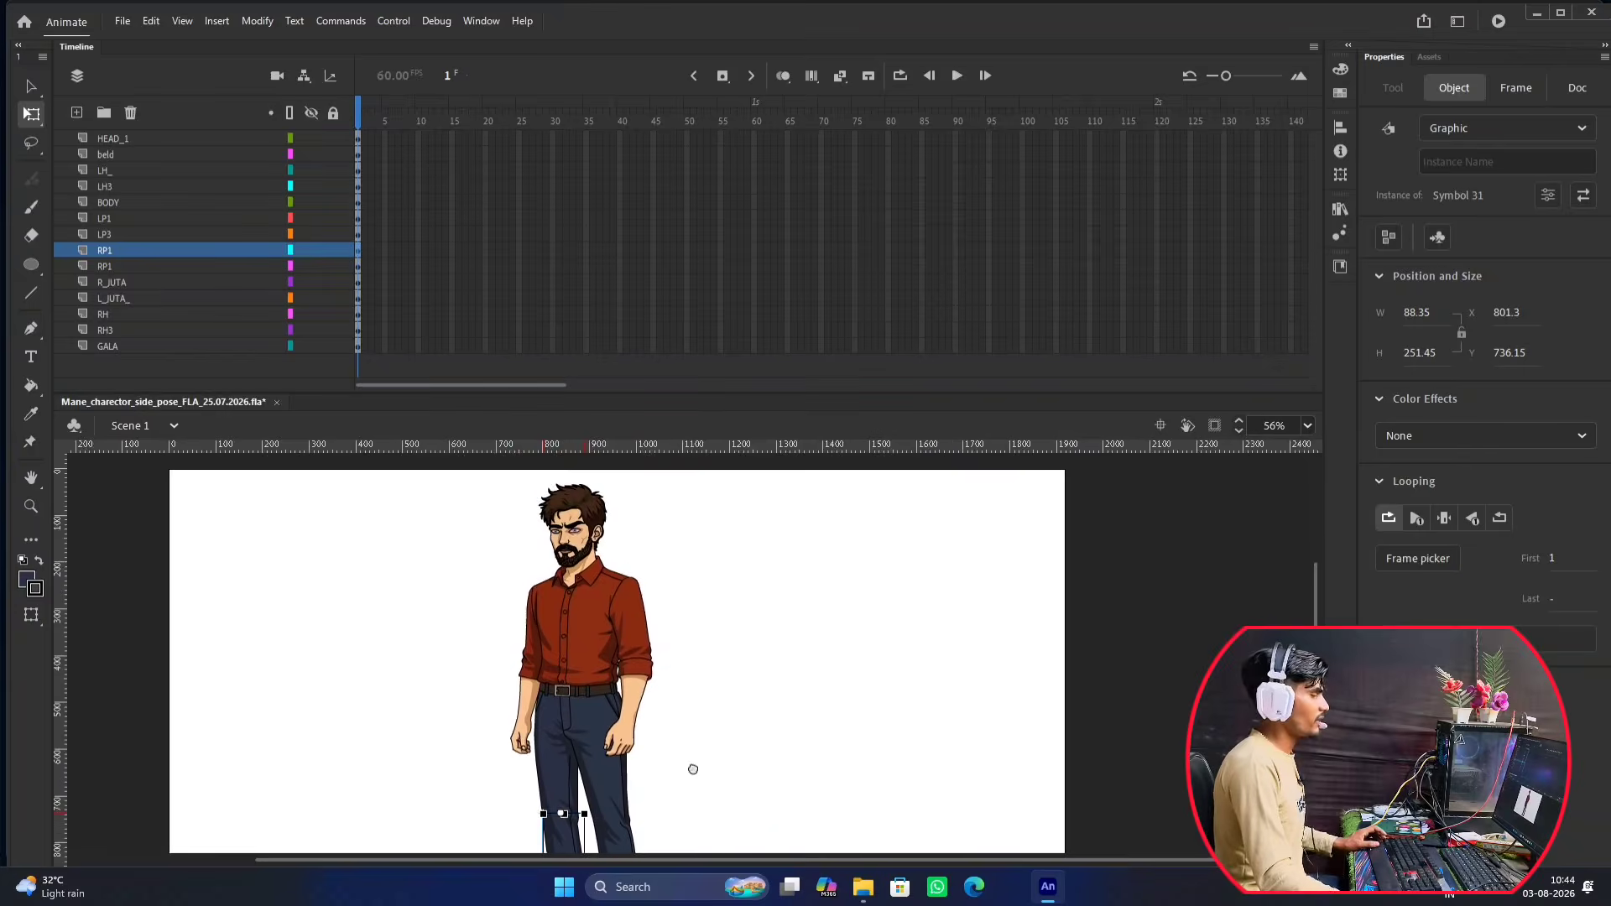
scroll(697, 755, down, 2)
scroll(696, 739, down, 2)
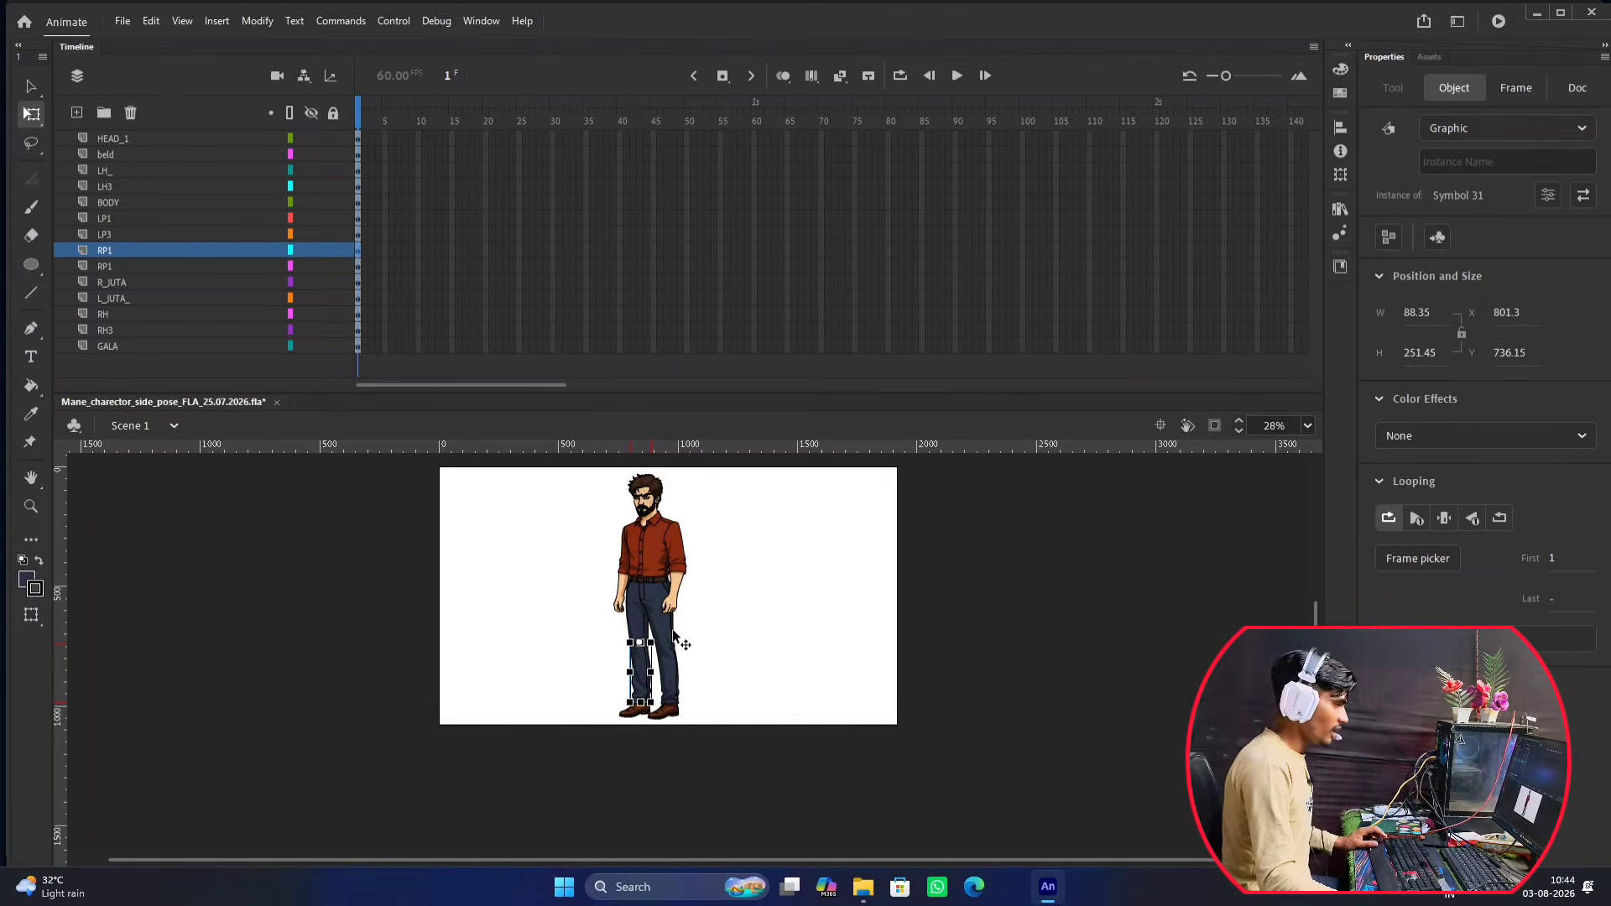
click(748, 607)
Examine the character's hands, wrists and belt area up close.
scroll(707, 596, up, 4)
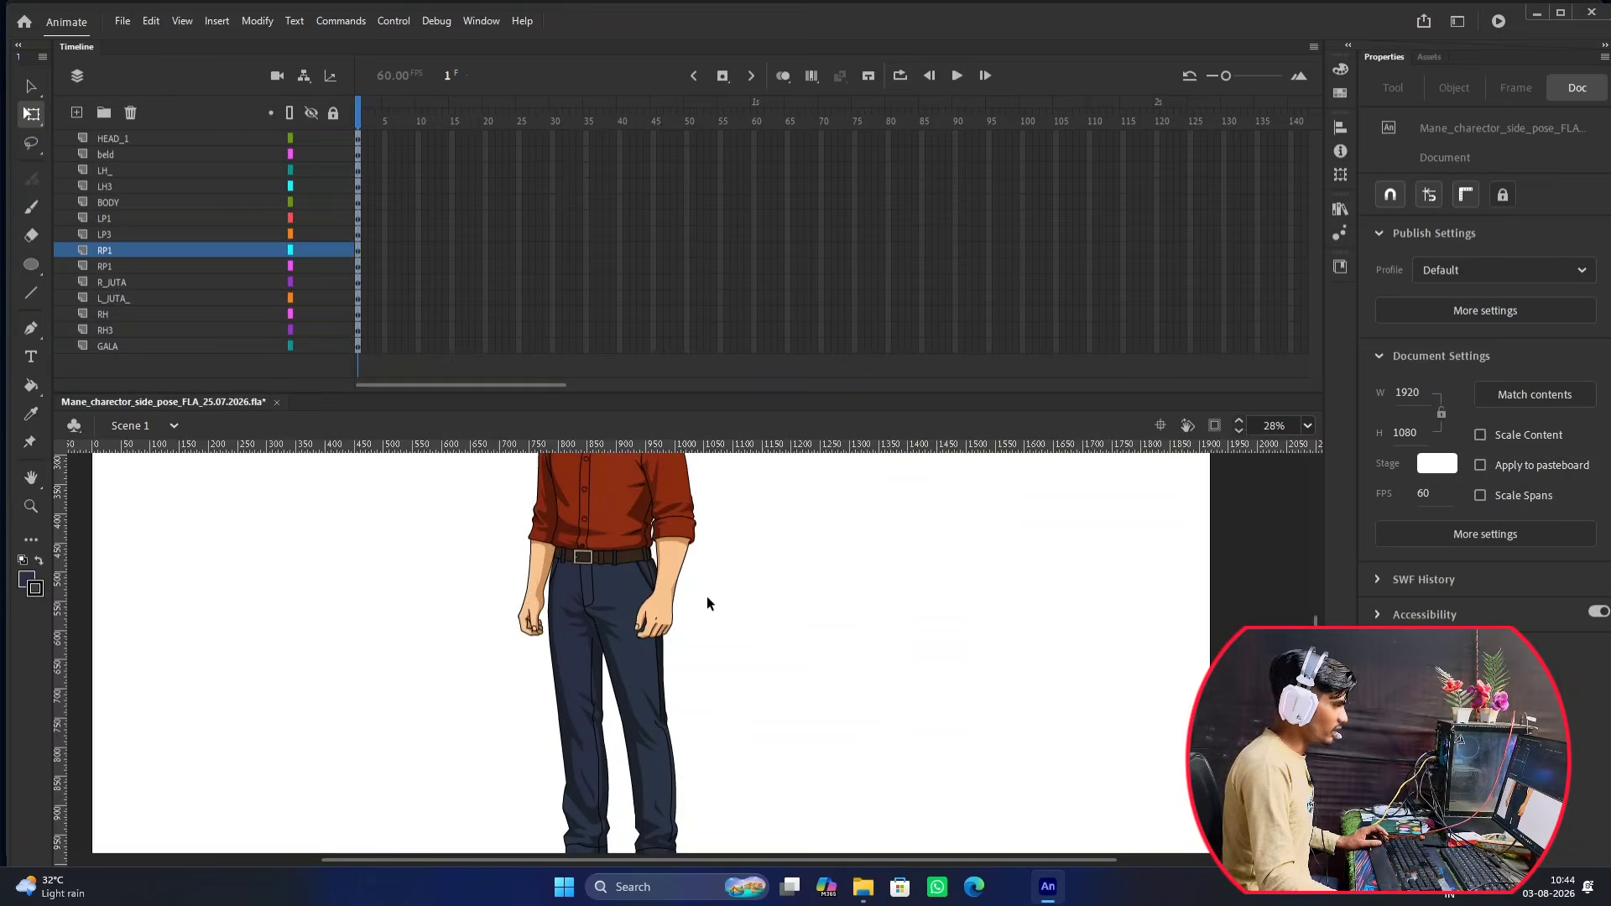
scroll(672, 594, up, 2)
drag(687, 625, 717, 599)
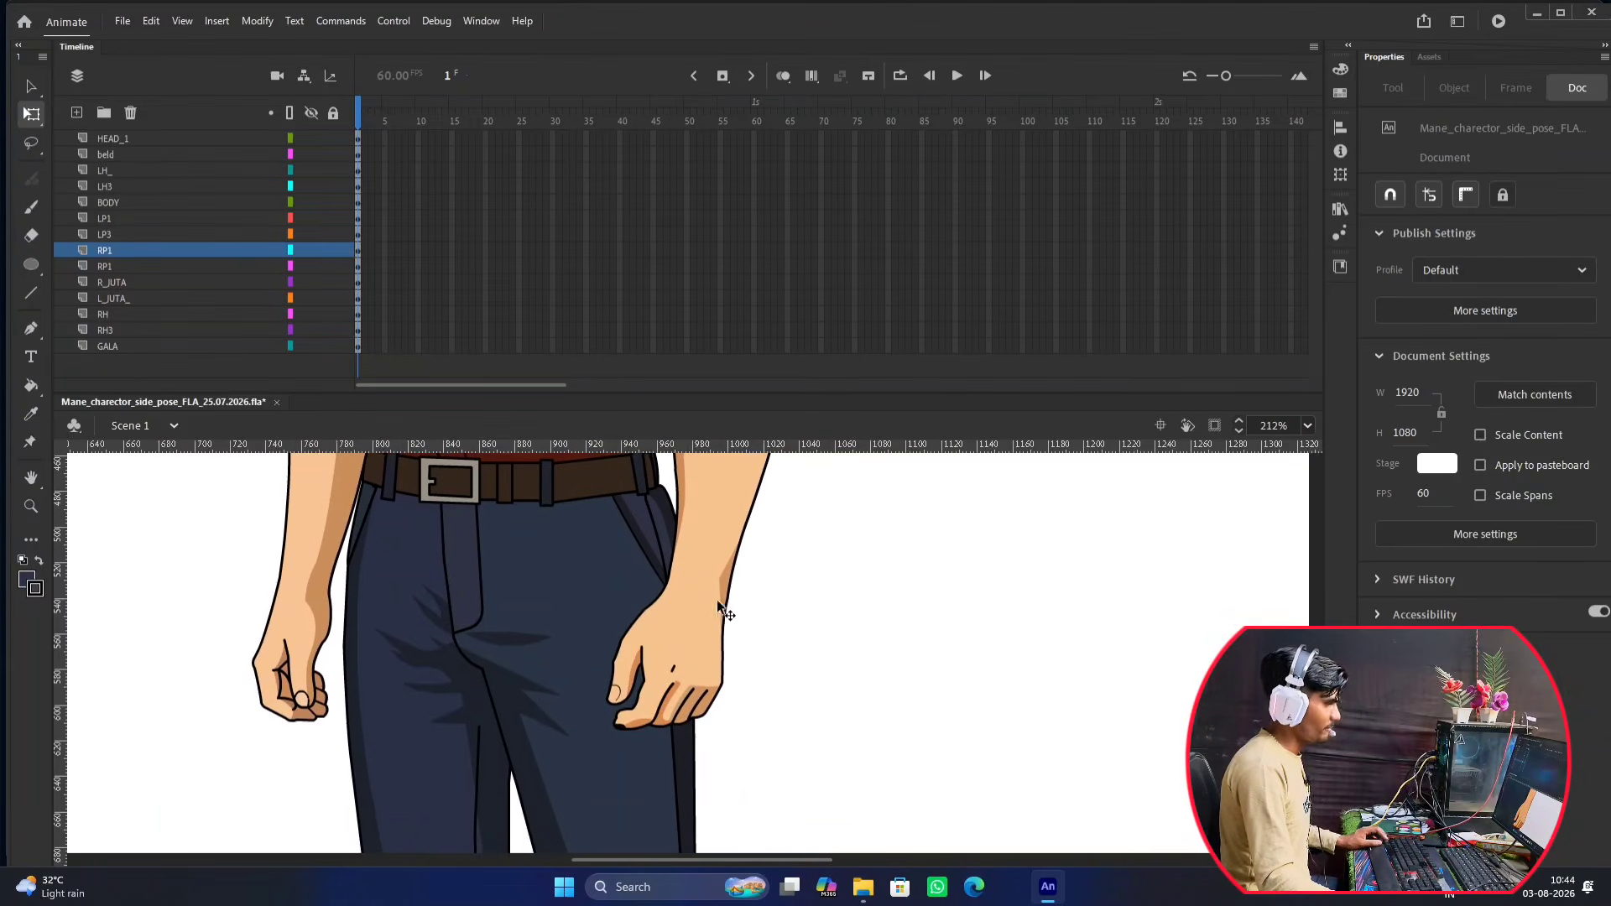
scroll(717, 598, up, 5)
scroll(662, 628, down, 2)
scroll(662, 626, down, 4)
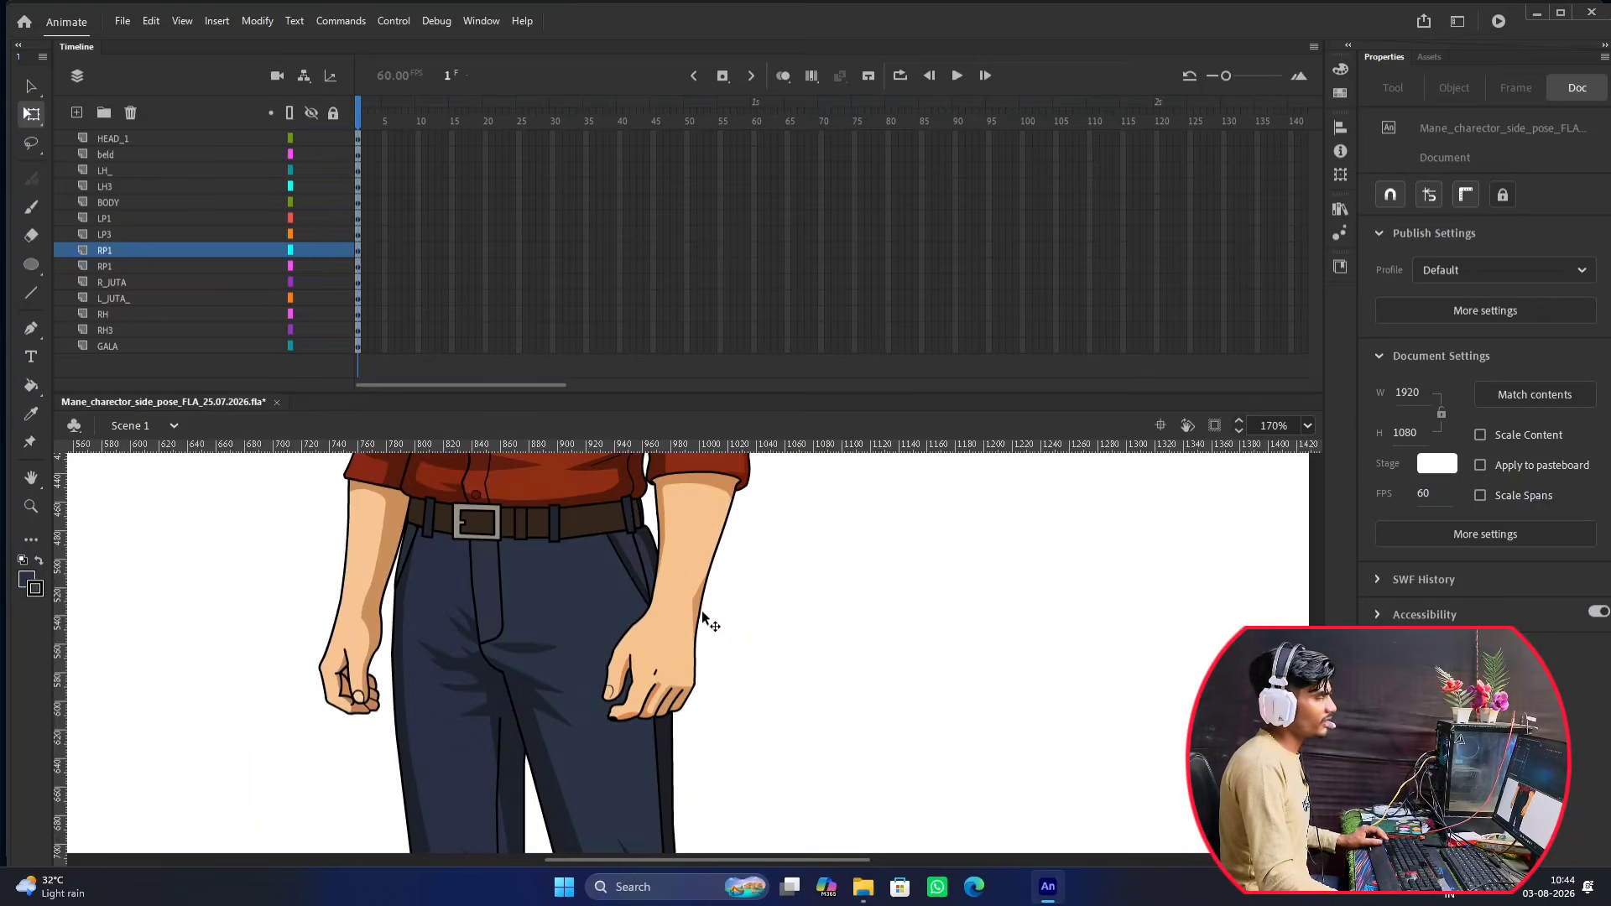
scroll(668, 635, up, 2)
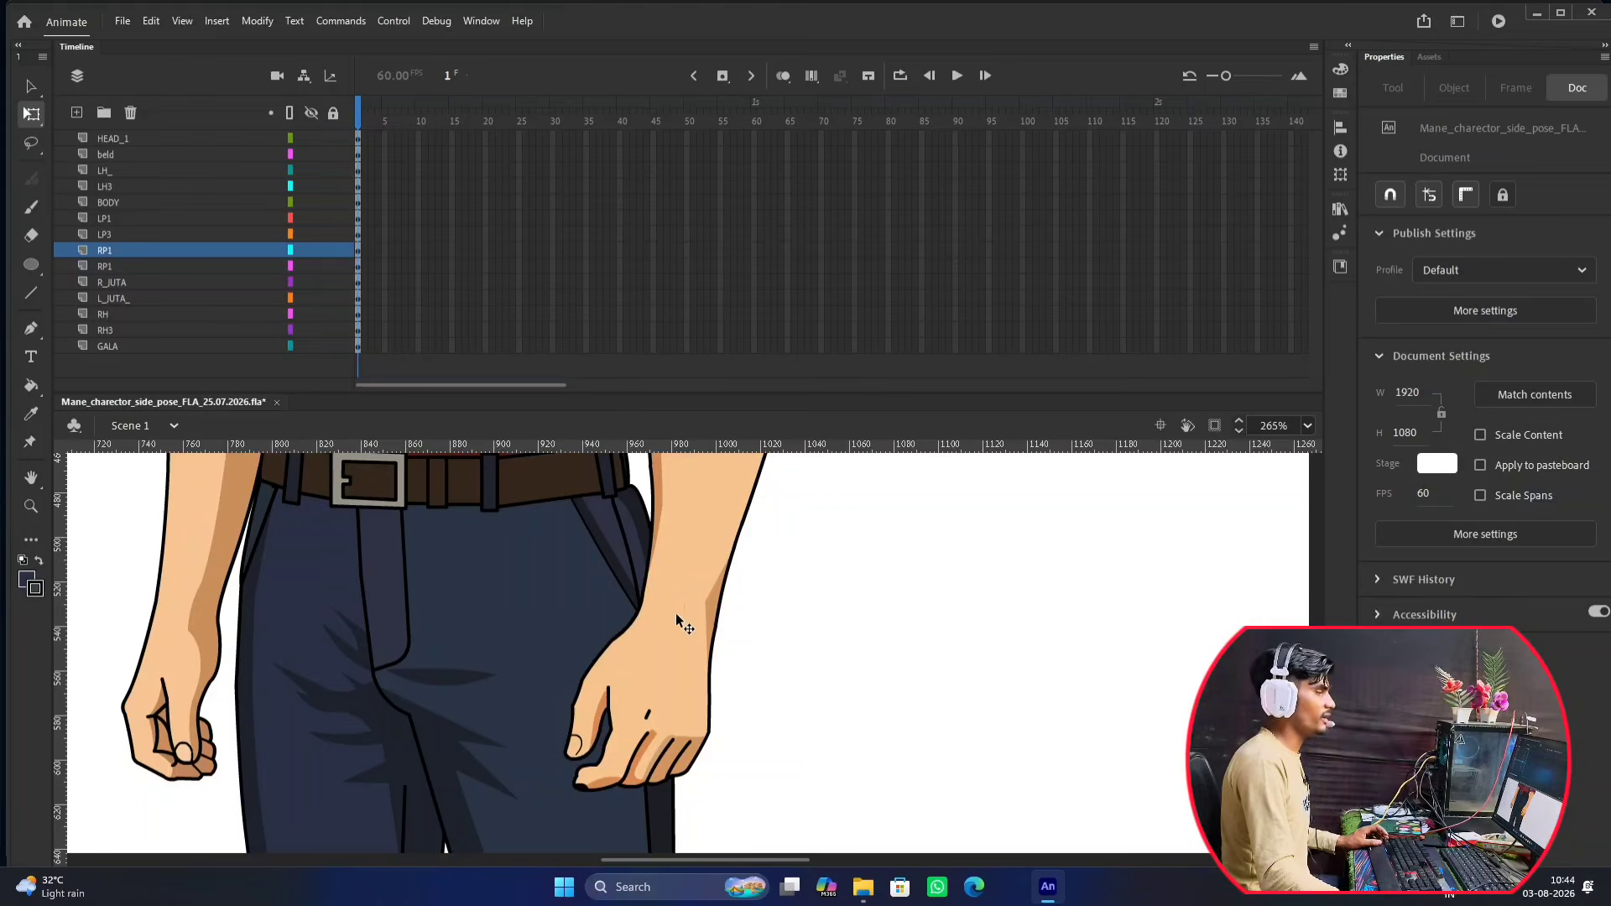
scroll(673, 603, down, 2)
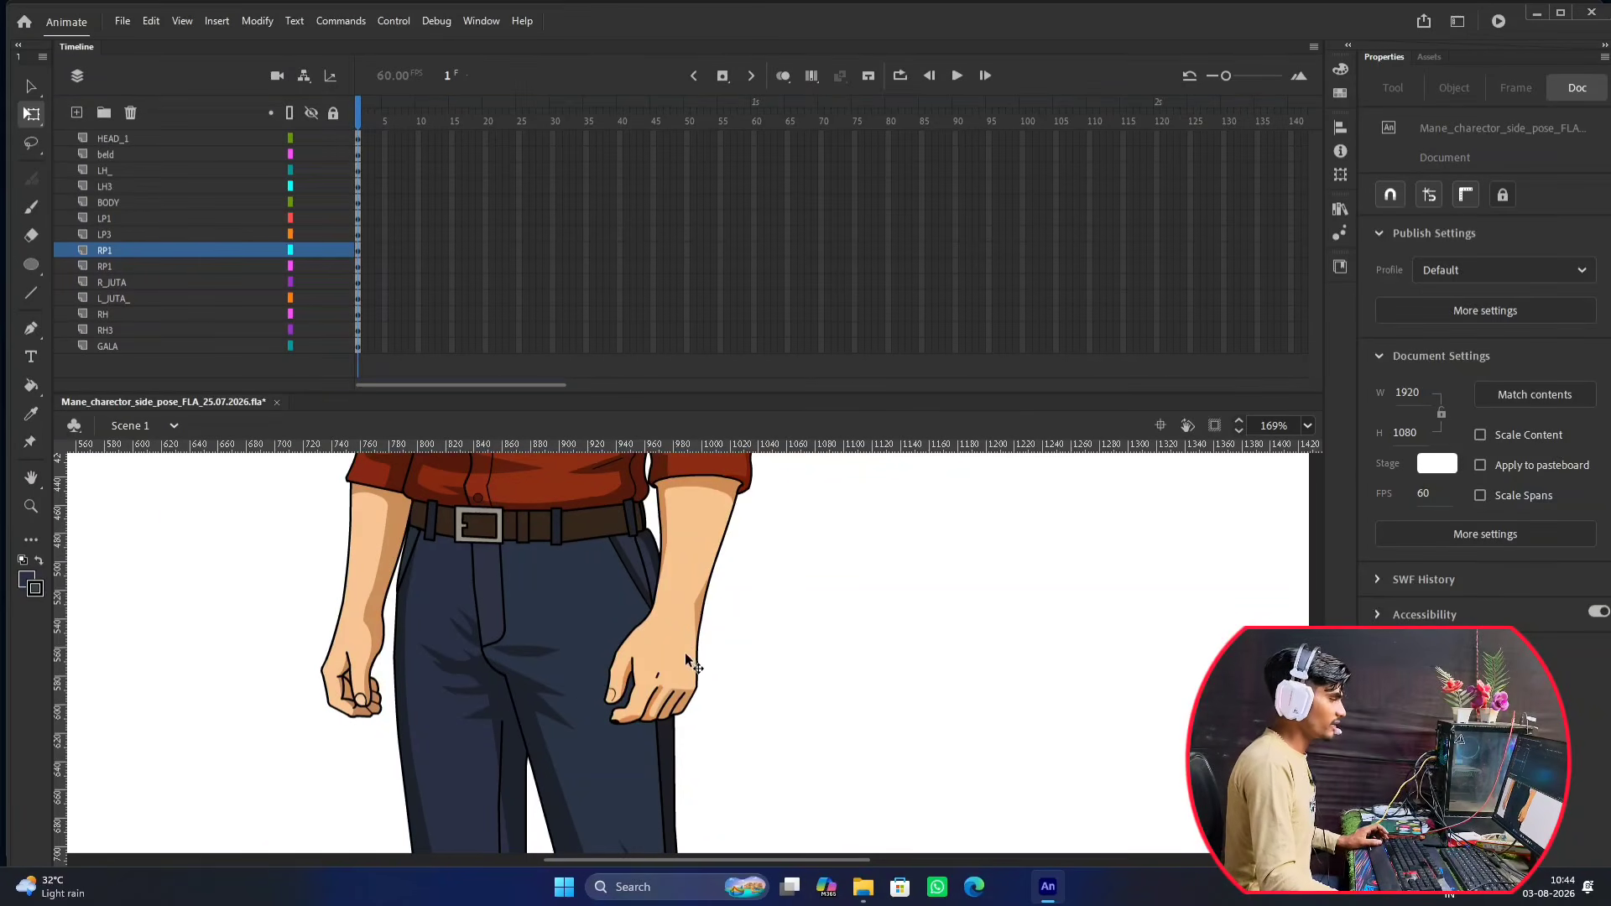
scroll(671, 631, up, 2)
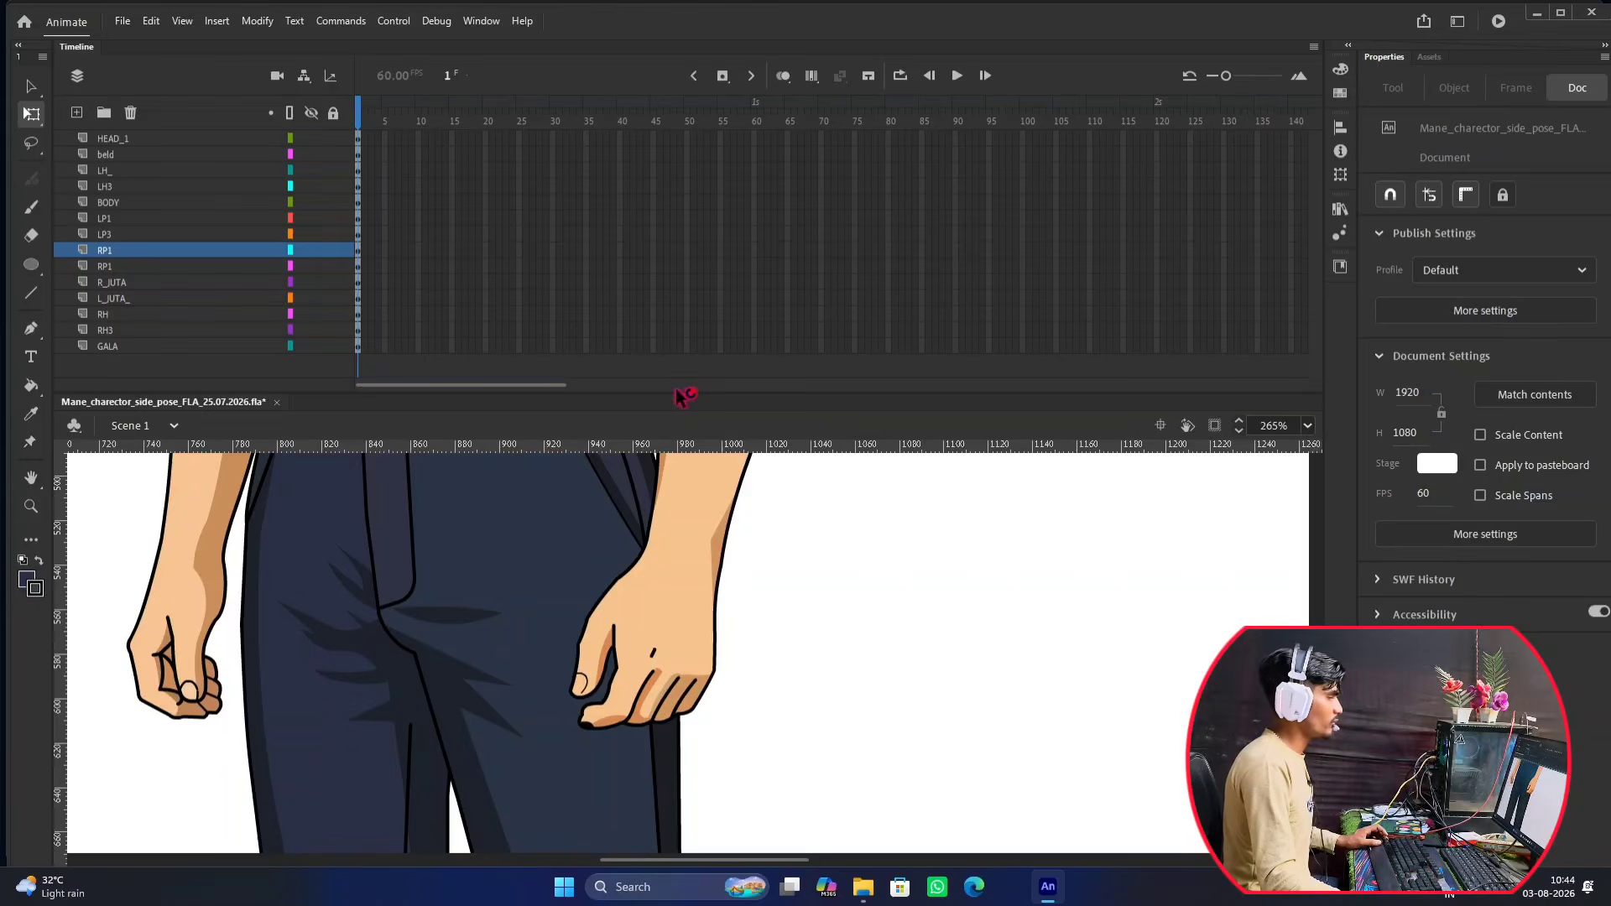
Select the forearm on the LH_ layer and hide every other layer so only that forearm shows.
drag(685, 396, 707, 178)
scroll(734, 305, down, 3)
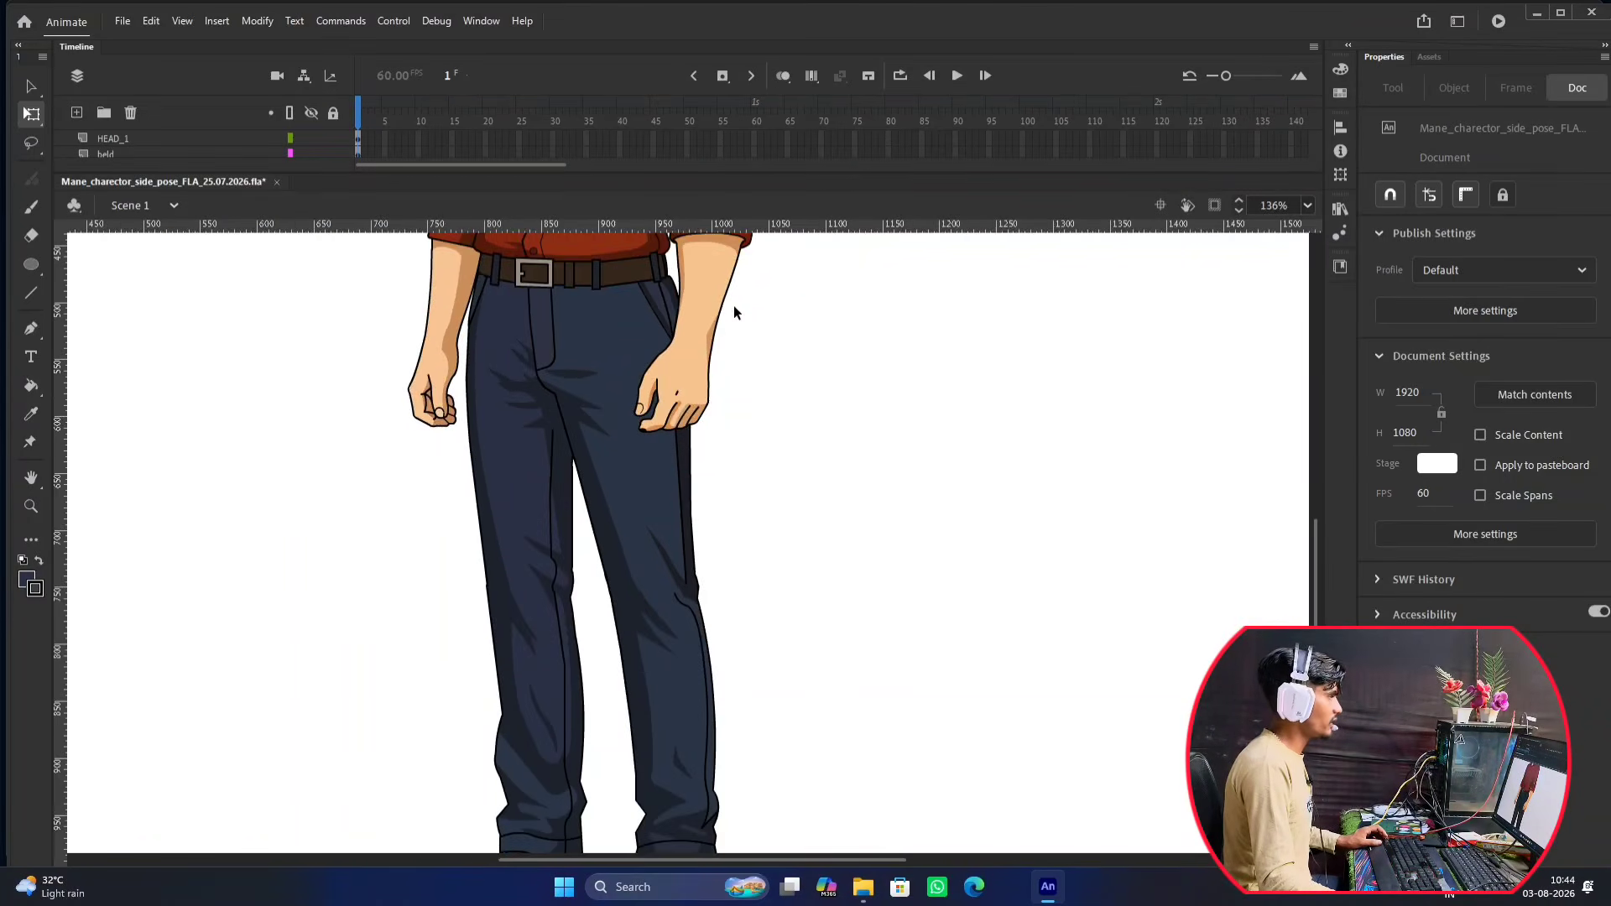
scroll(664, 626, up, 3)
click(656, 623)
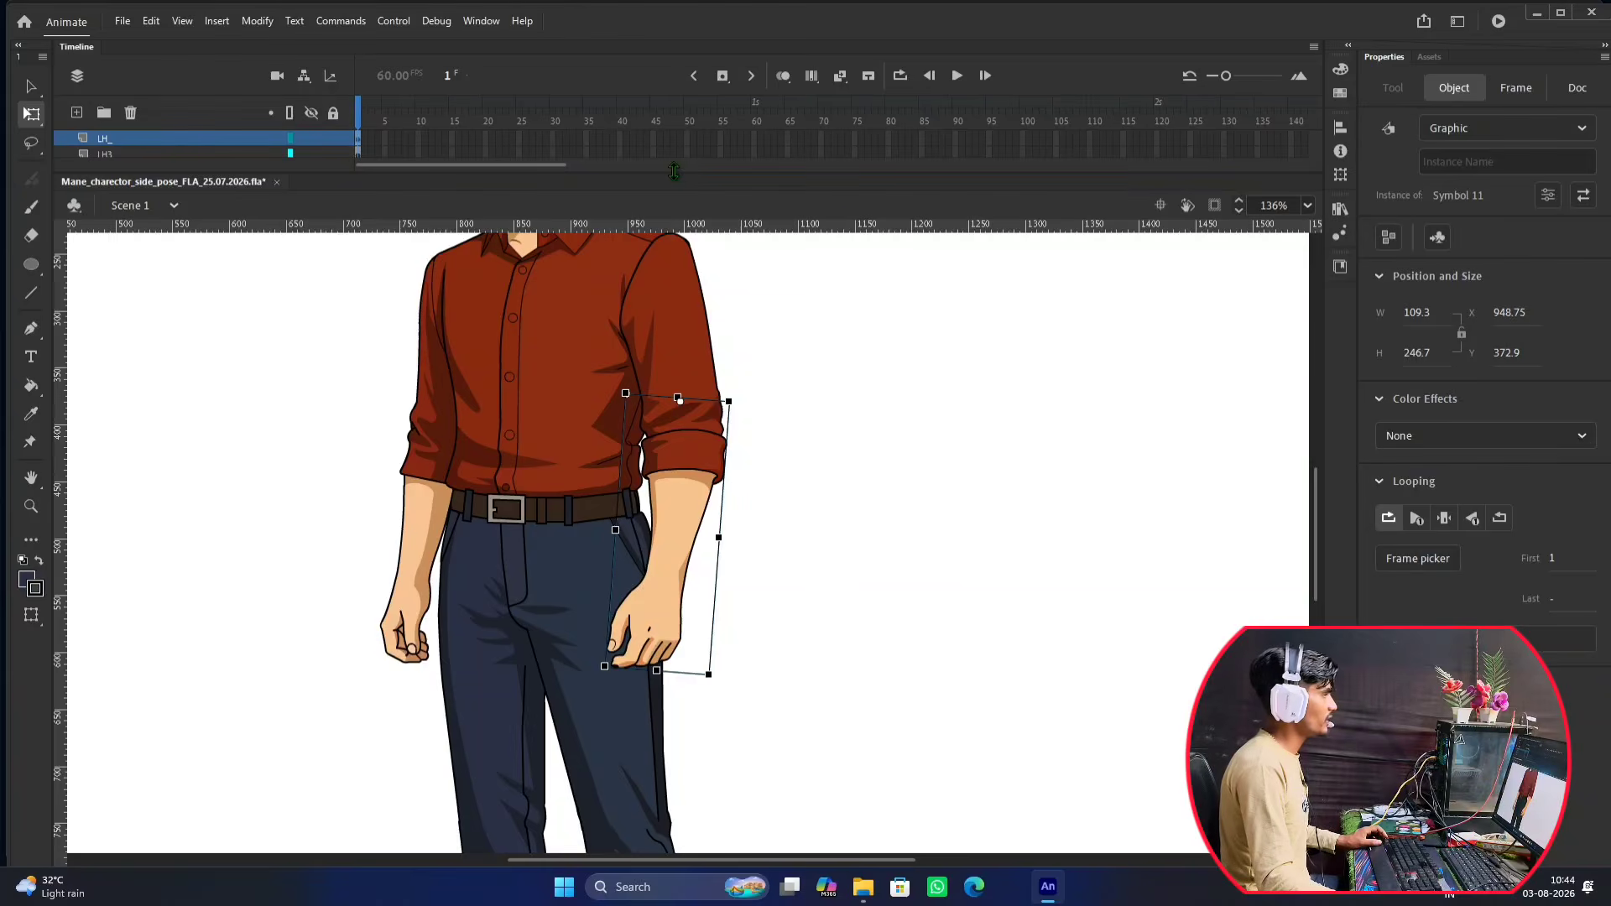
drag(682, 175, 682, 230)
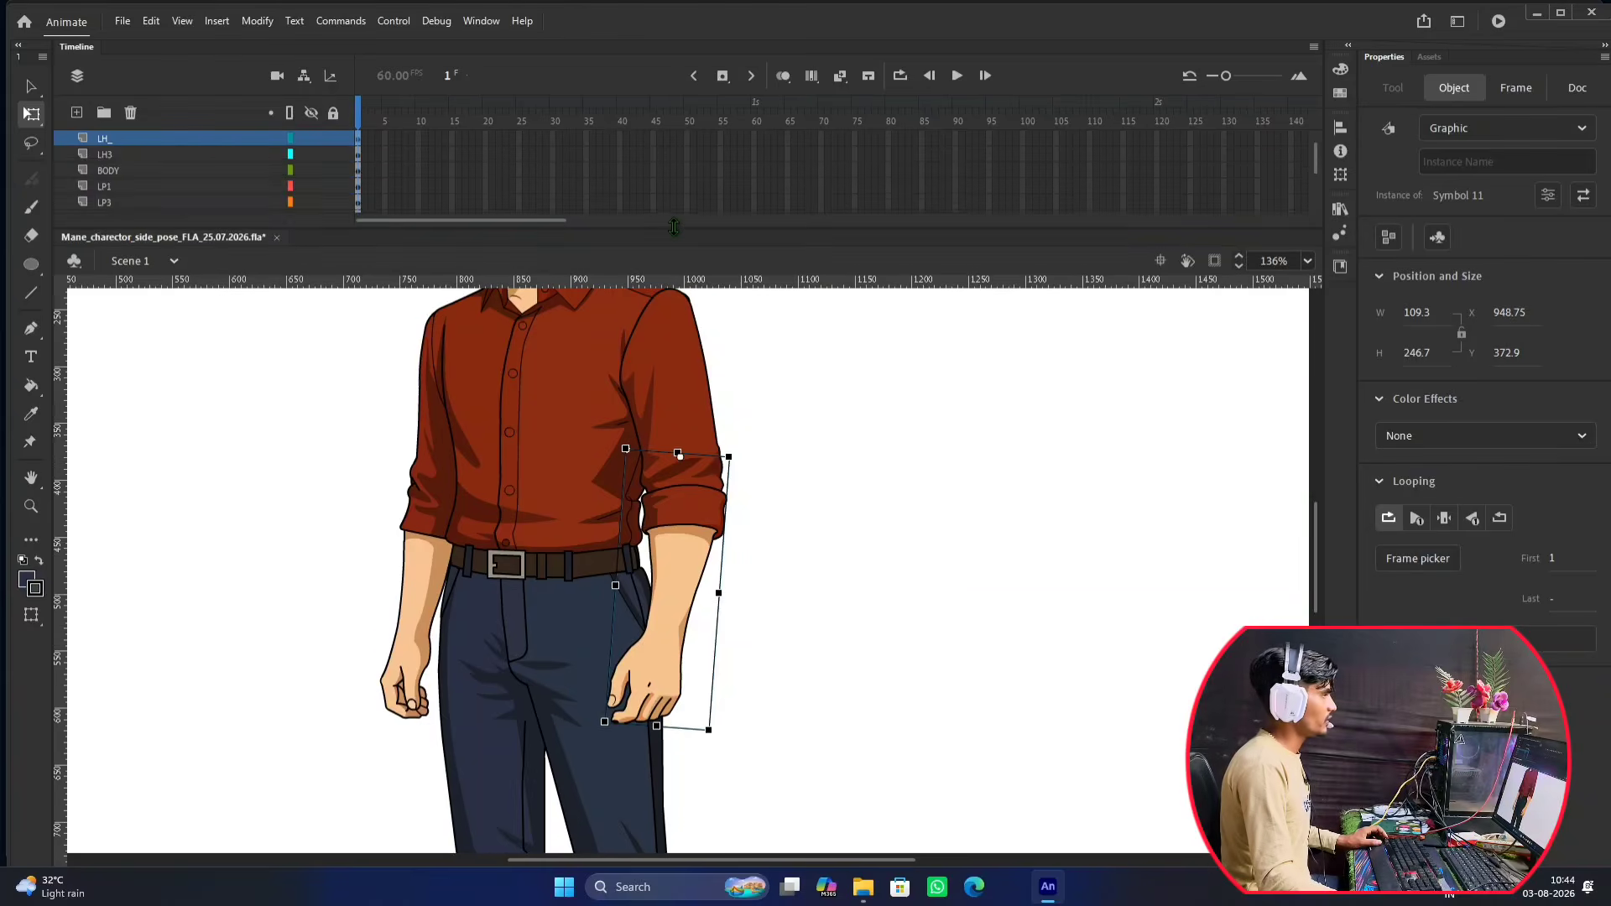
click(311, 113)
click(311, 137)
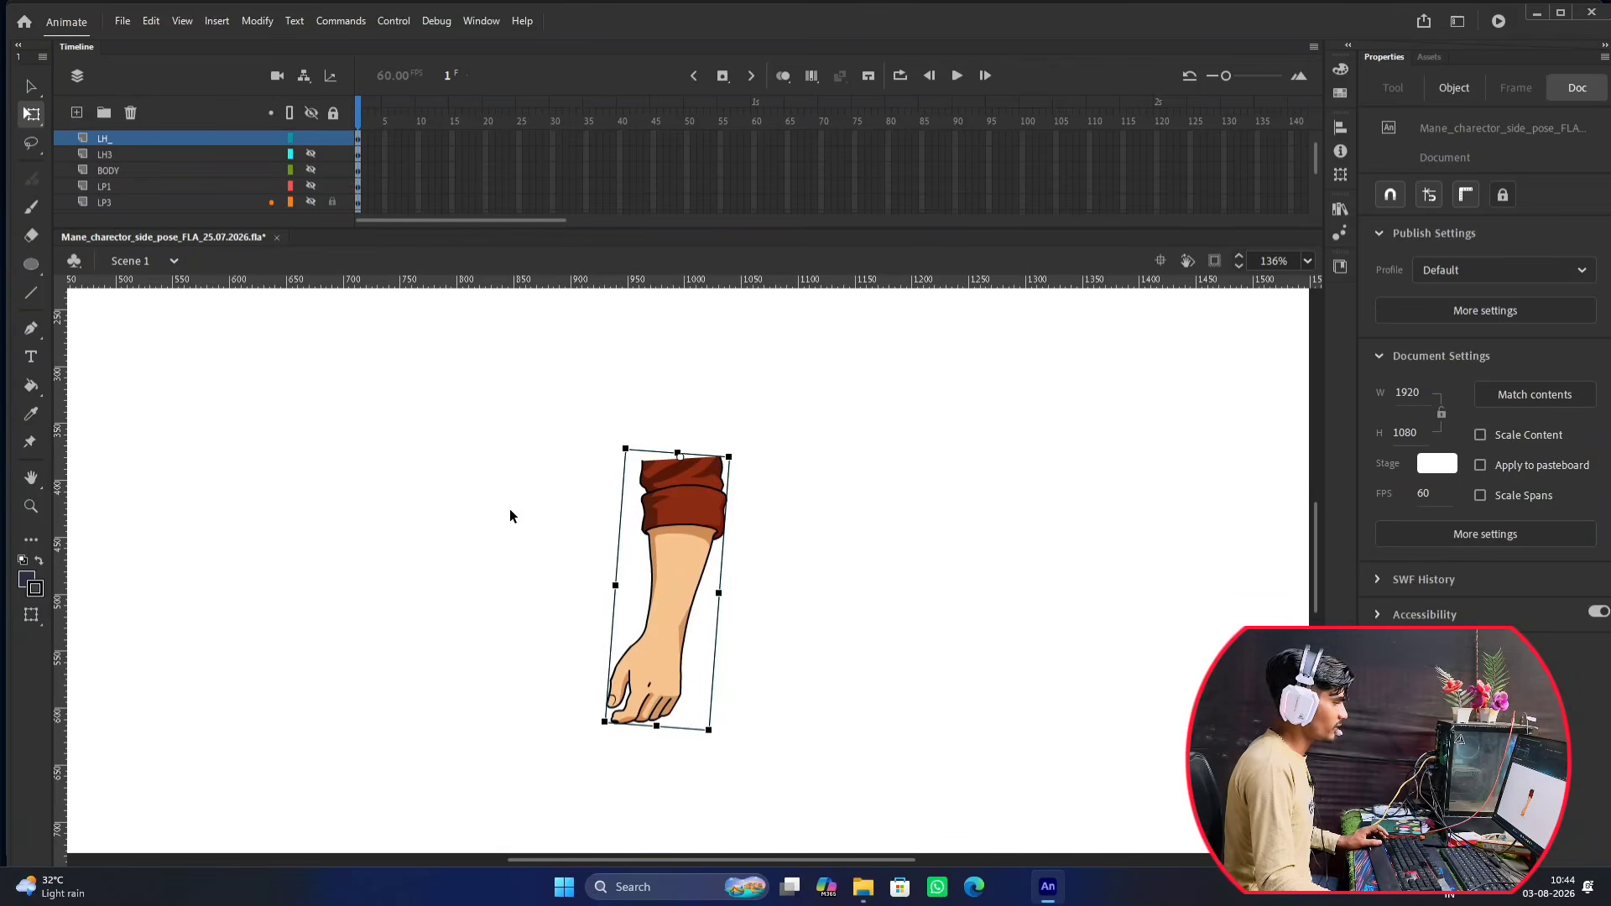
Open the forearm's nested symbols and inner group for editing, down to the raw hand and sleeve artwork.
scroll(643, 693, down, 3)
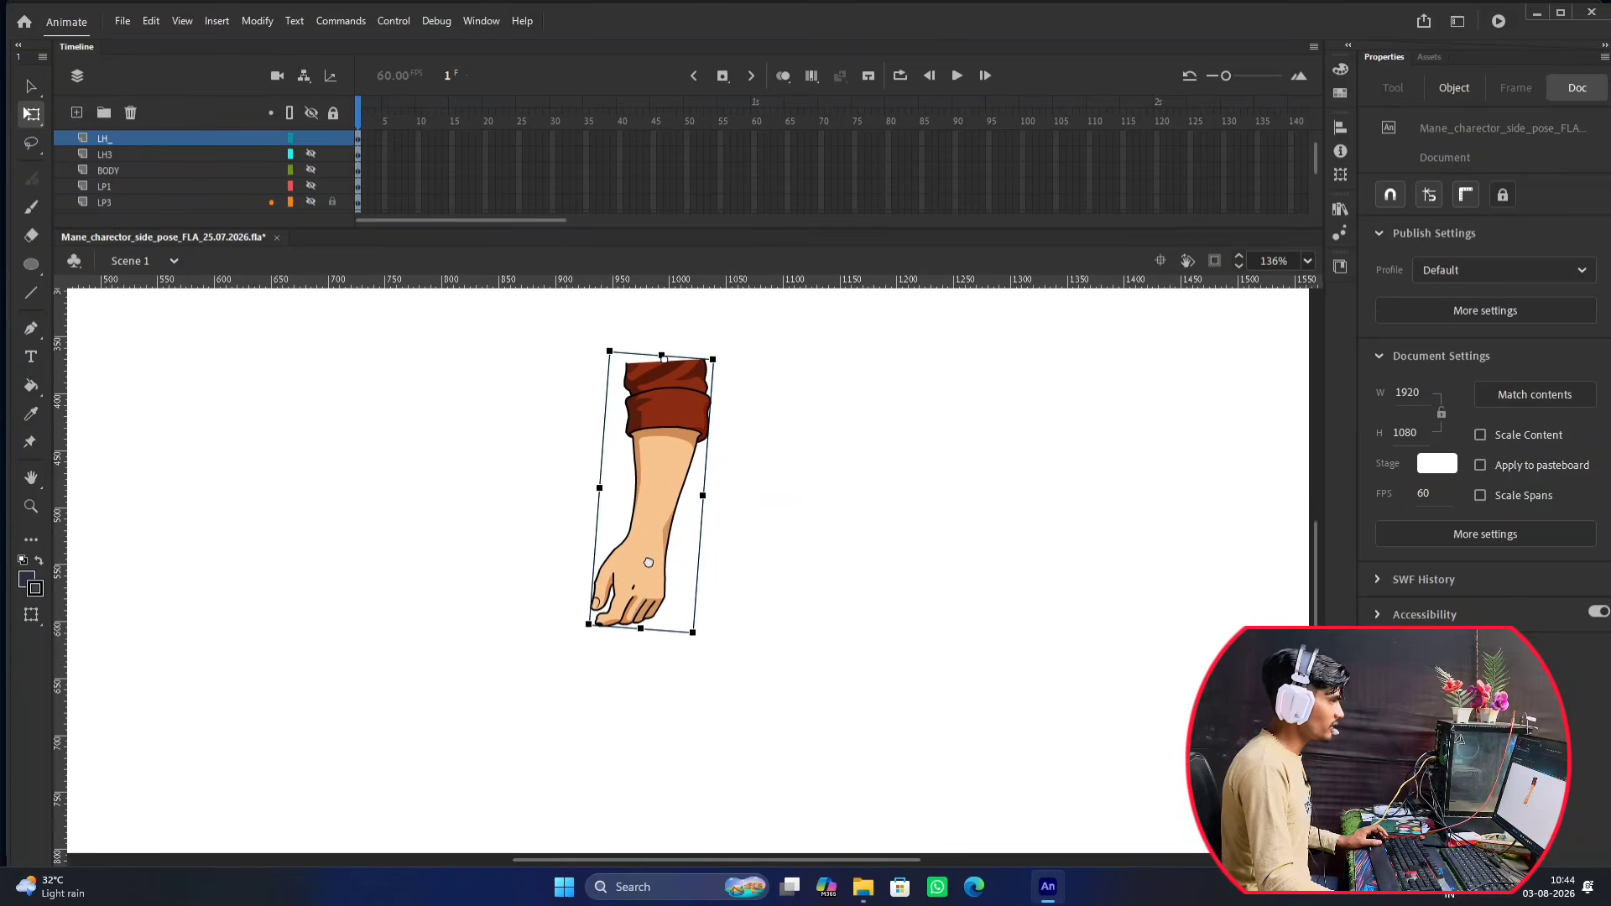
double_click(651, 561)
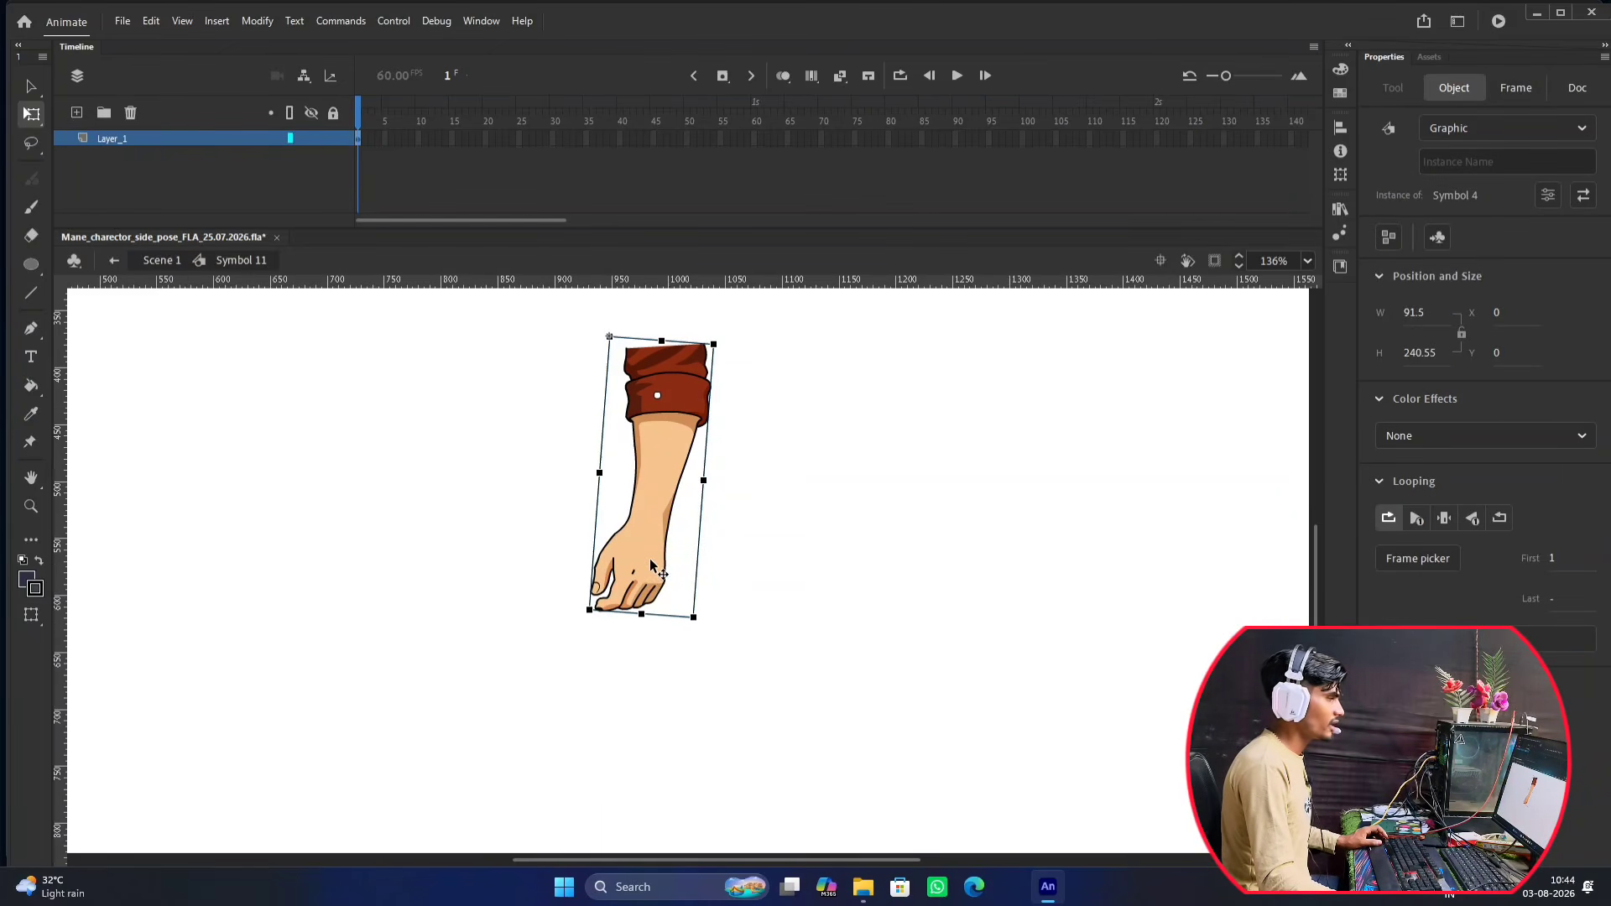
double_click(652, 566)
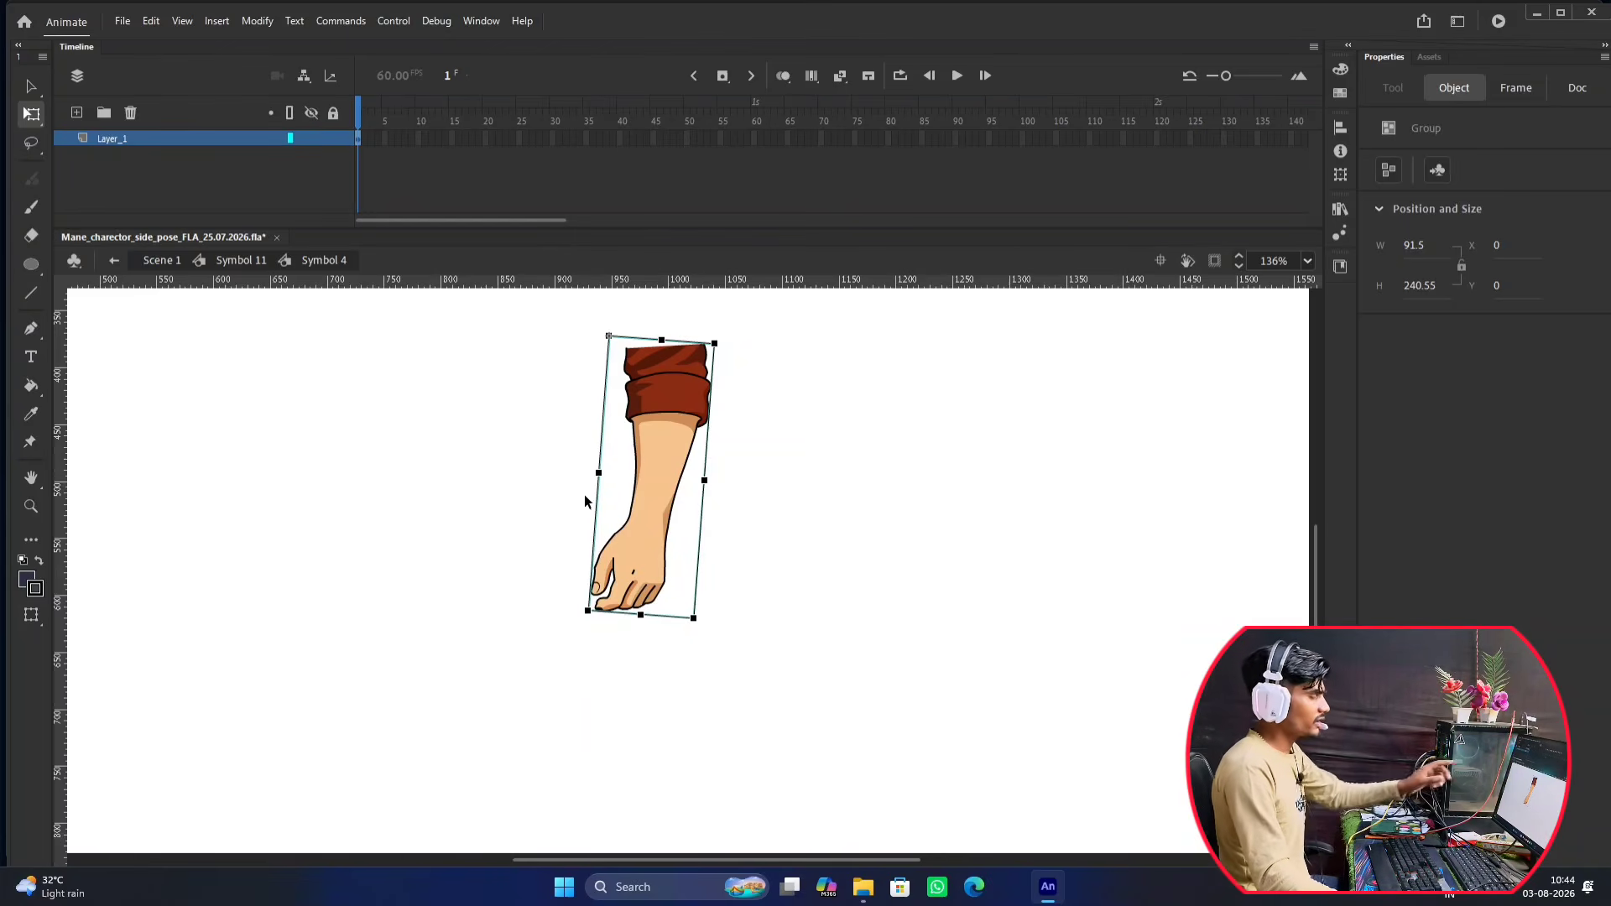
double_click(633, 567)
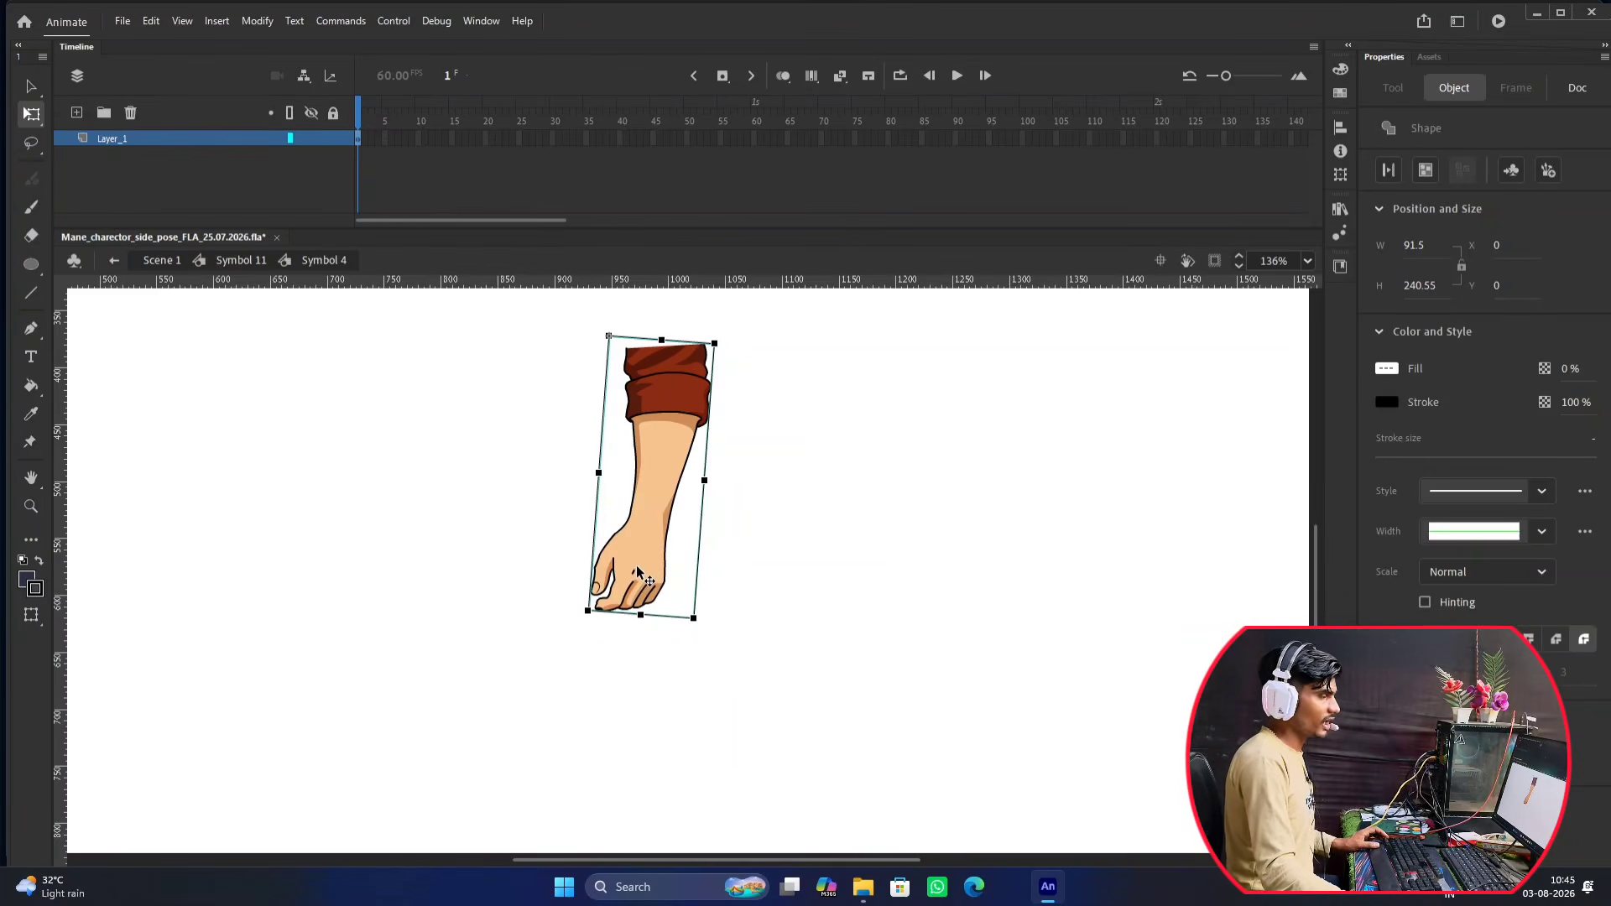
click(758, 525)
click(650, 536)
click(710, 541)
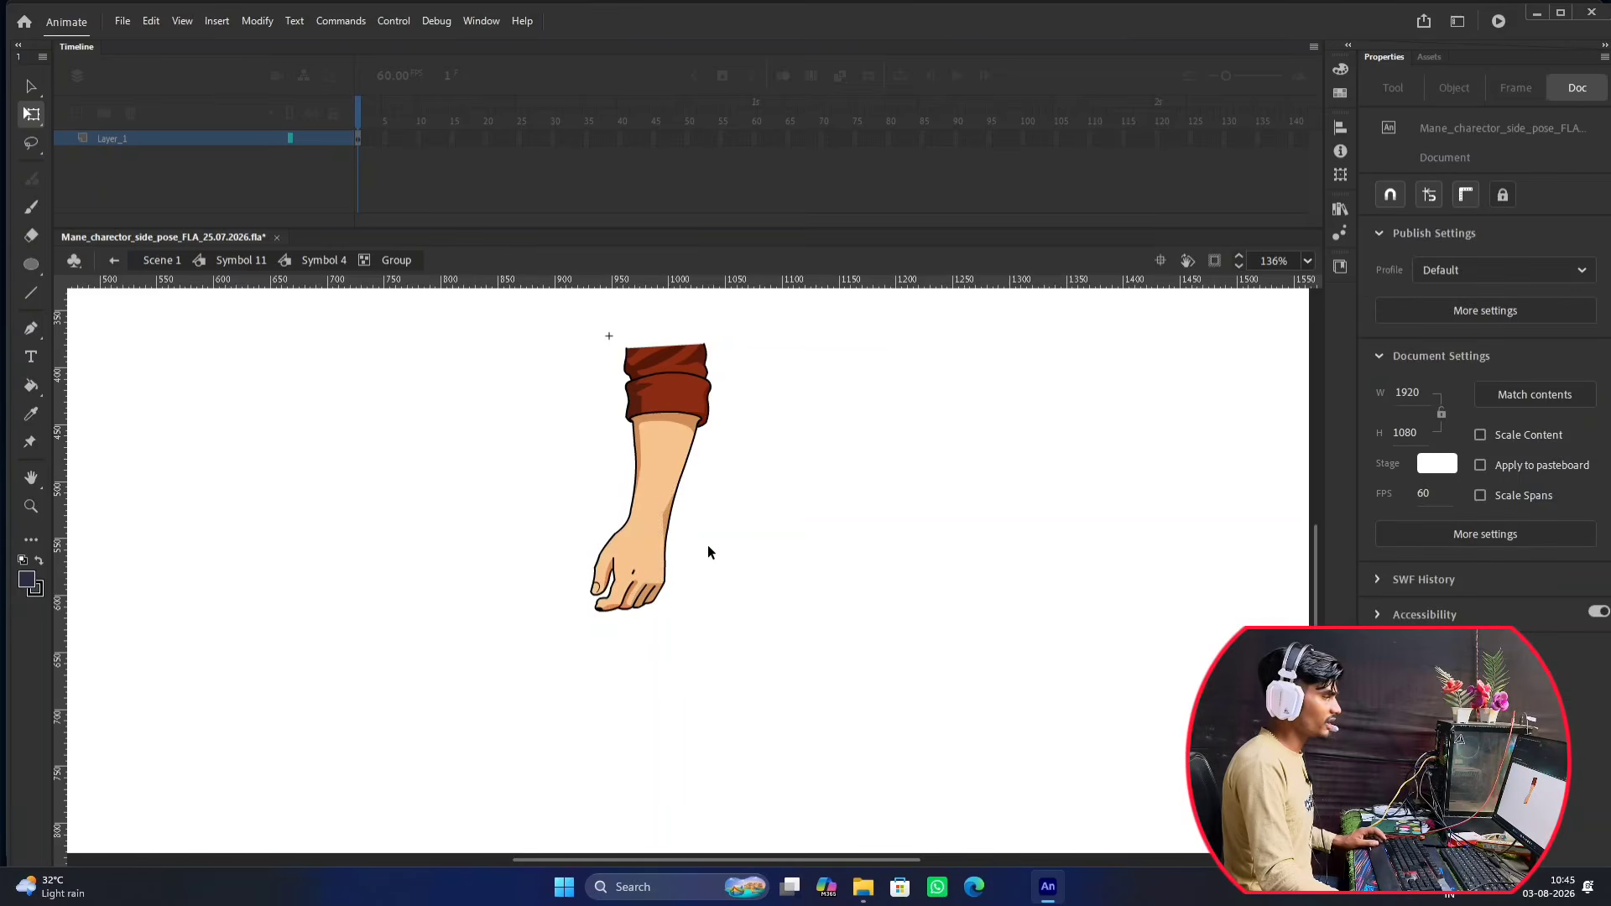
Draw a straight bright green cutting line across the wrist, extending past both edges of the arm outline.
scroll(668, 510, up, 5)
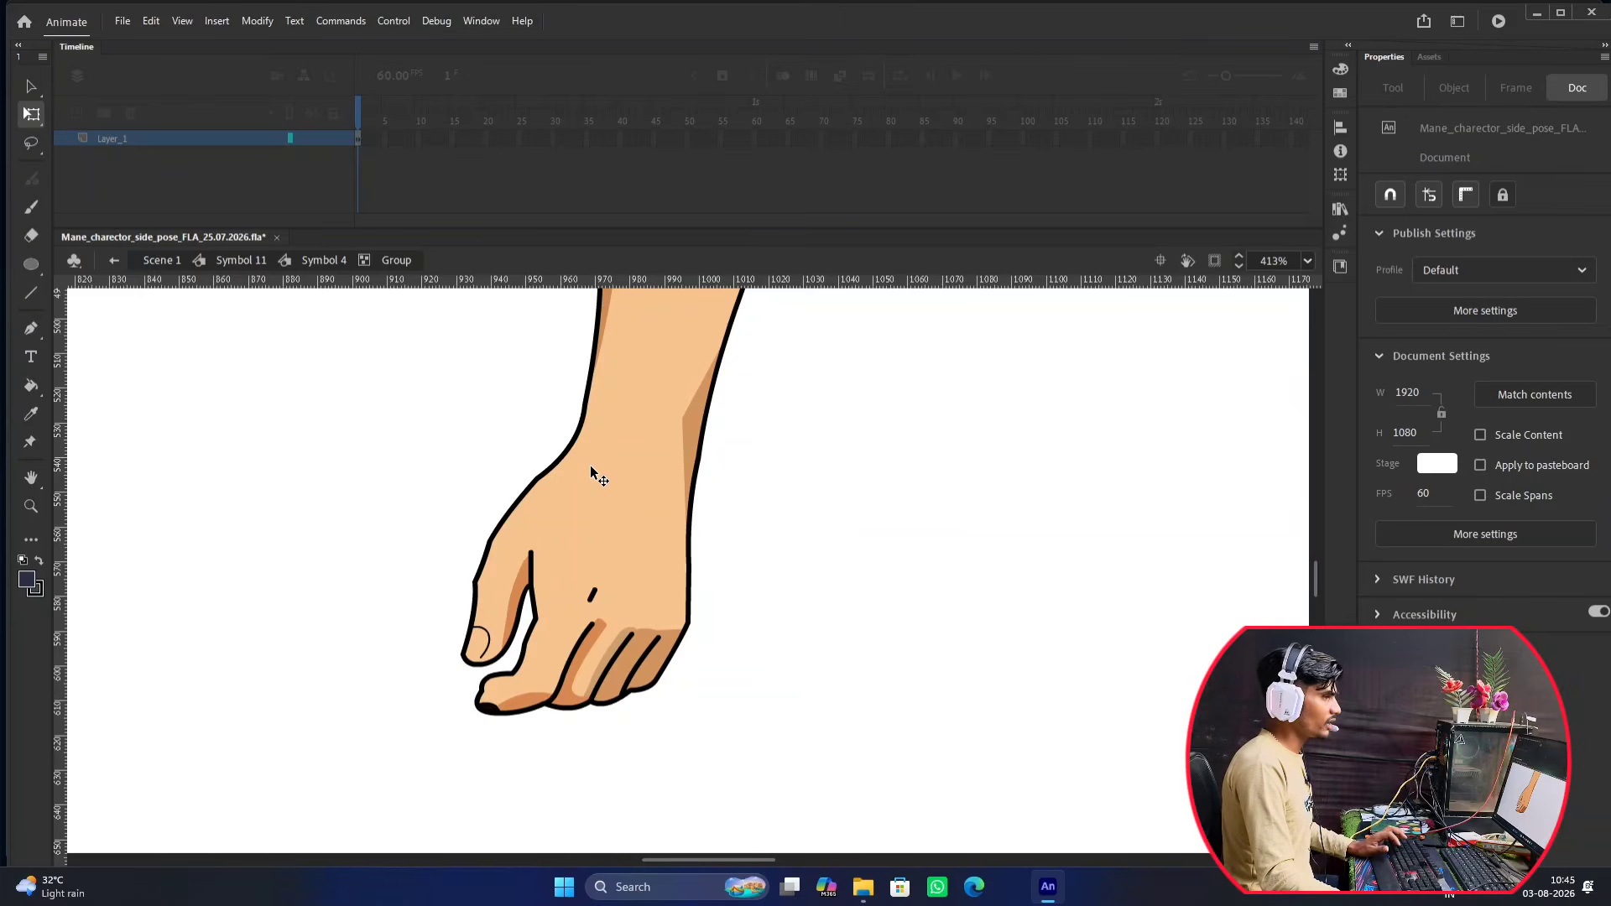
key(n)
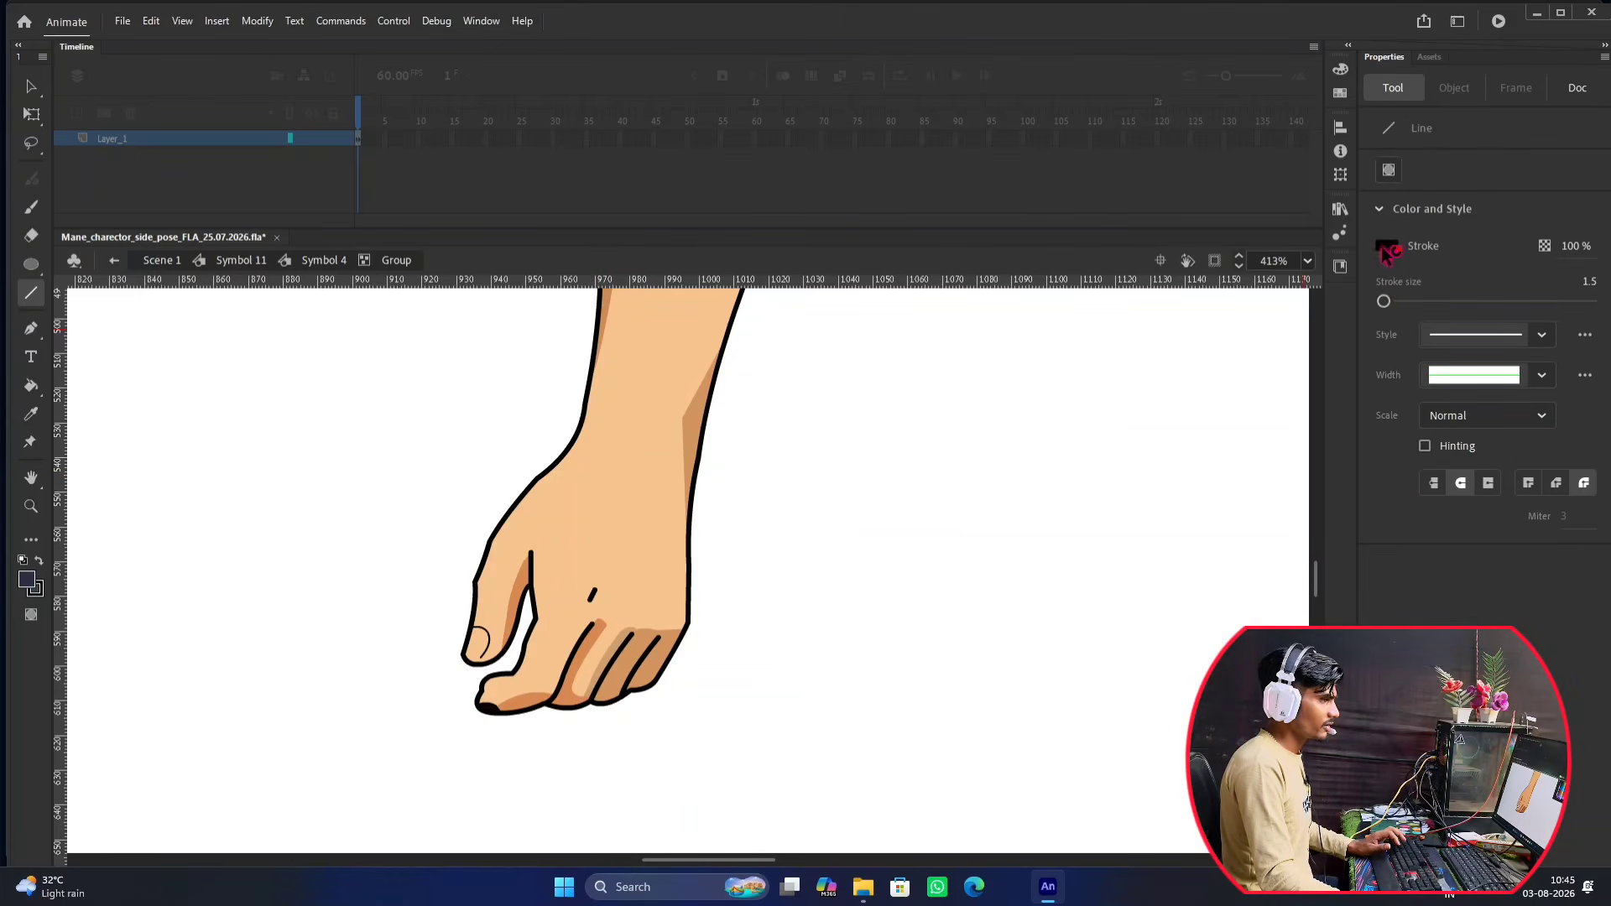
click(1387, 245)
click(1336, 296)
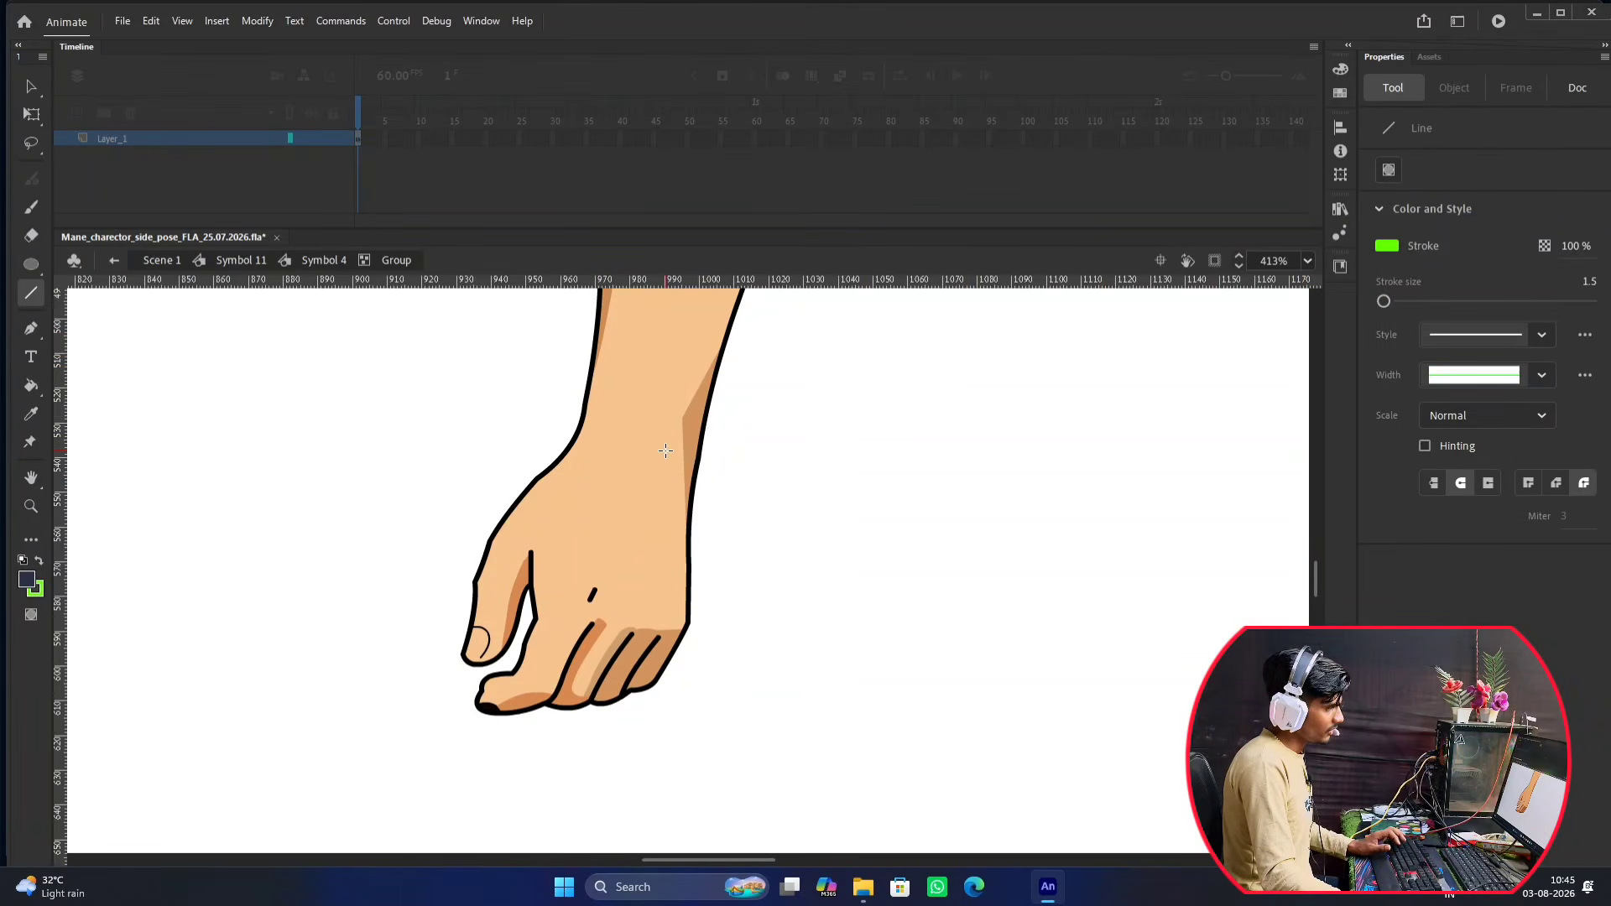
drag(534, 433, 731, 473)
scroll(648, 504, down, 3)
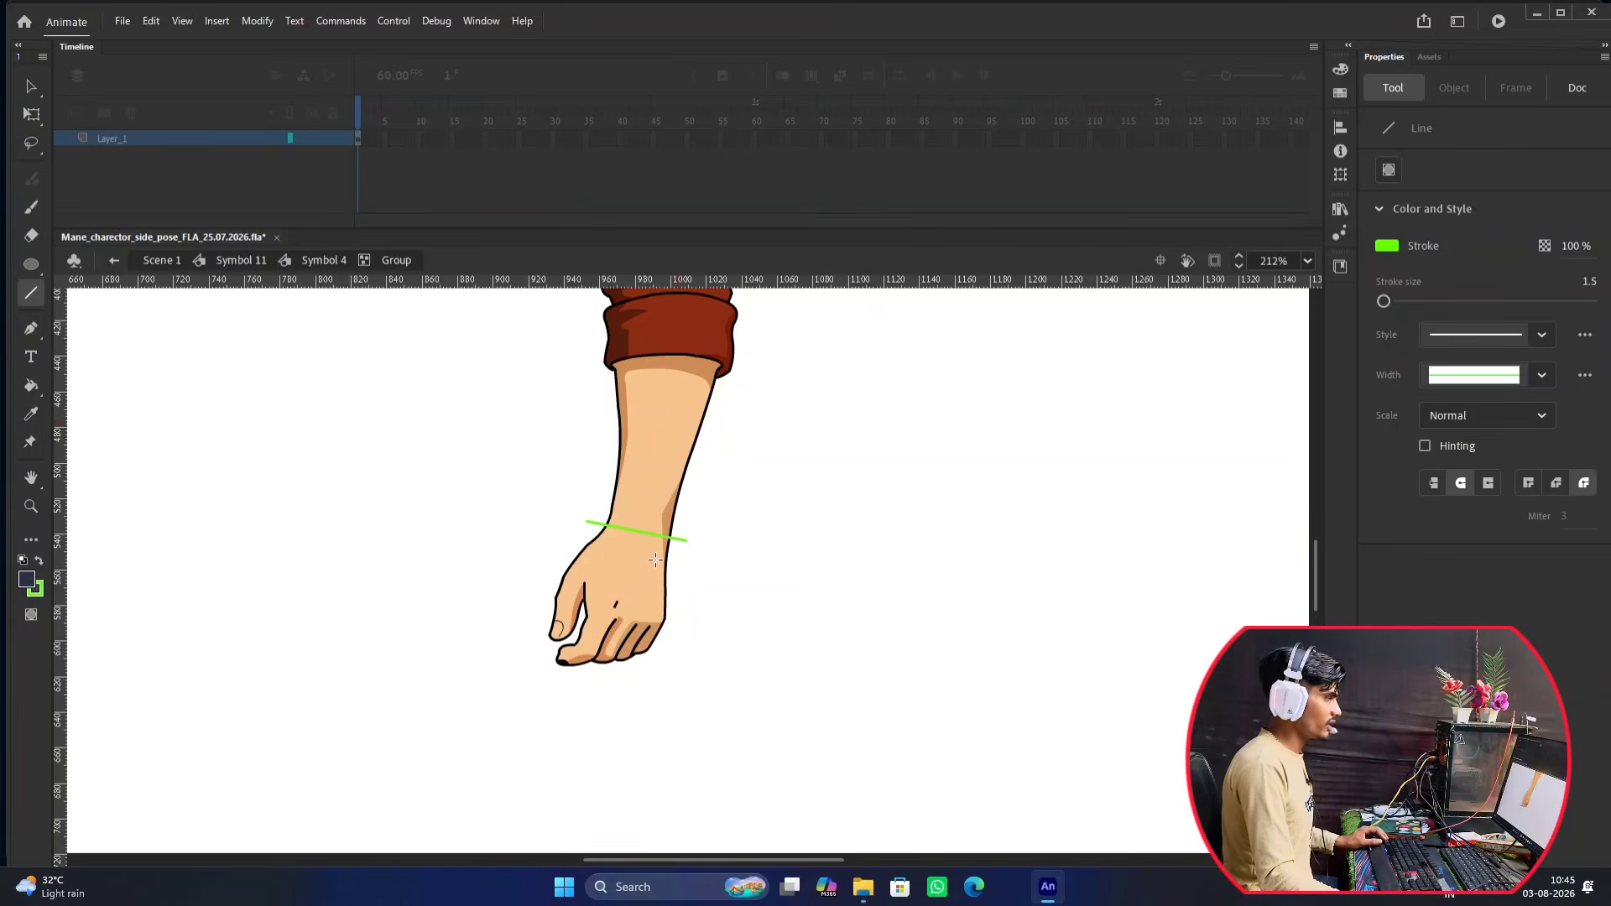
Try to delete the hand's fills, finger shading and outlines below the green wrist line, and undo the deletion.
scroll(670, 418, down, 3)
scroll(644, 509, up, 5)
scroll(646, 512, down, 3)
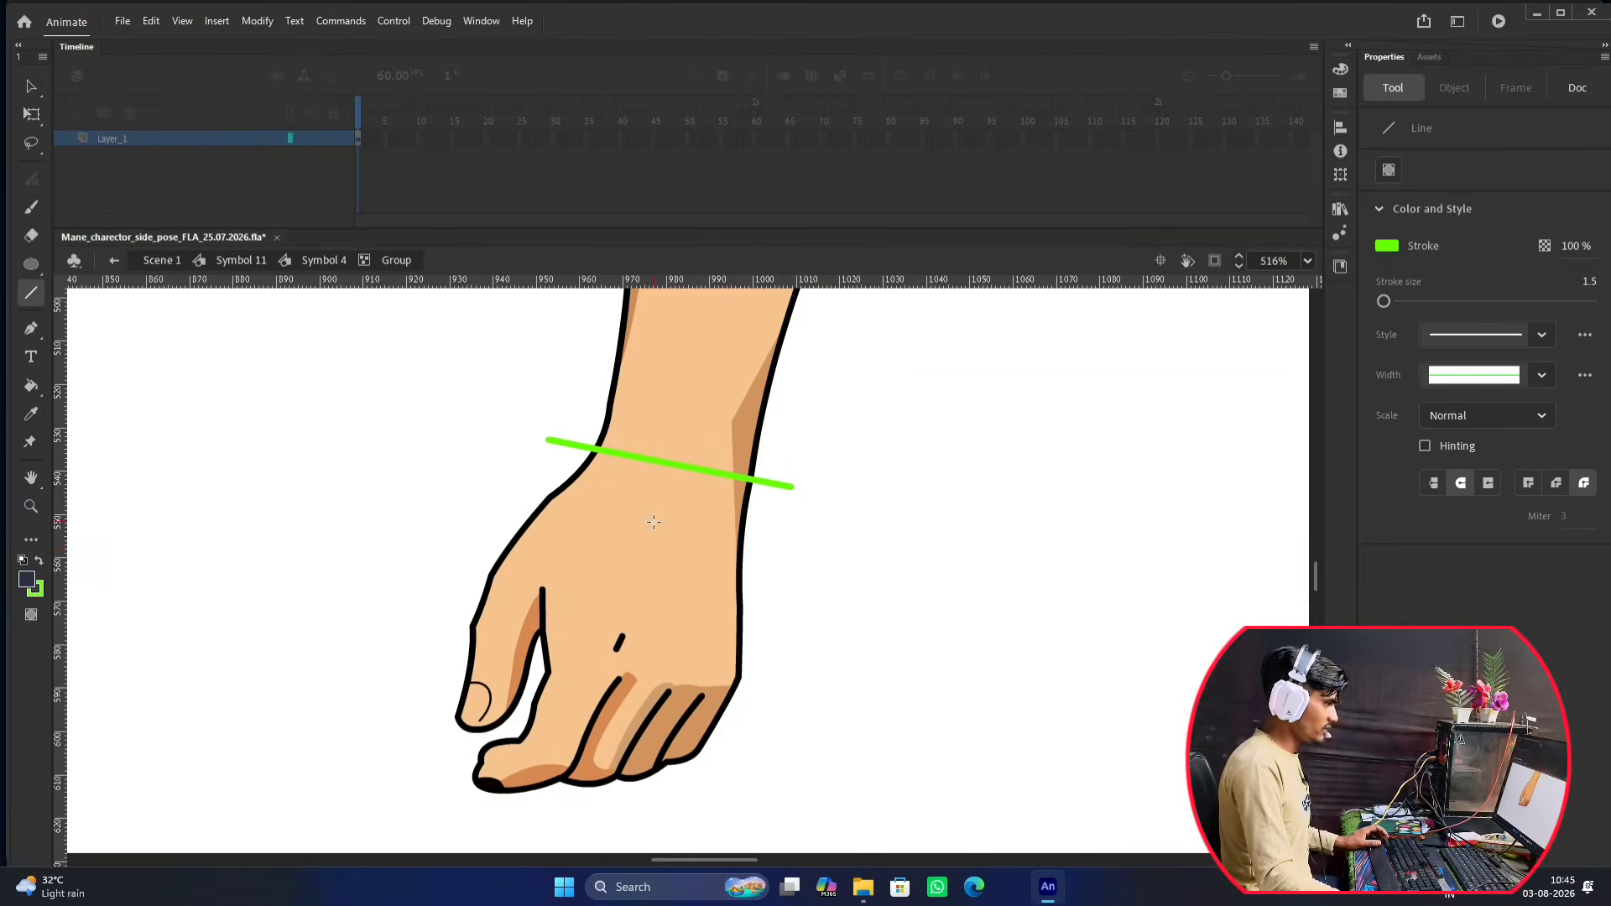
scroll(649, 527, up, 2)
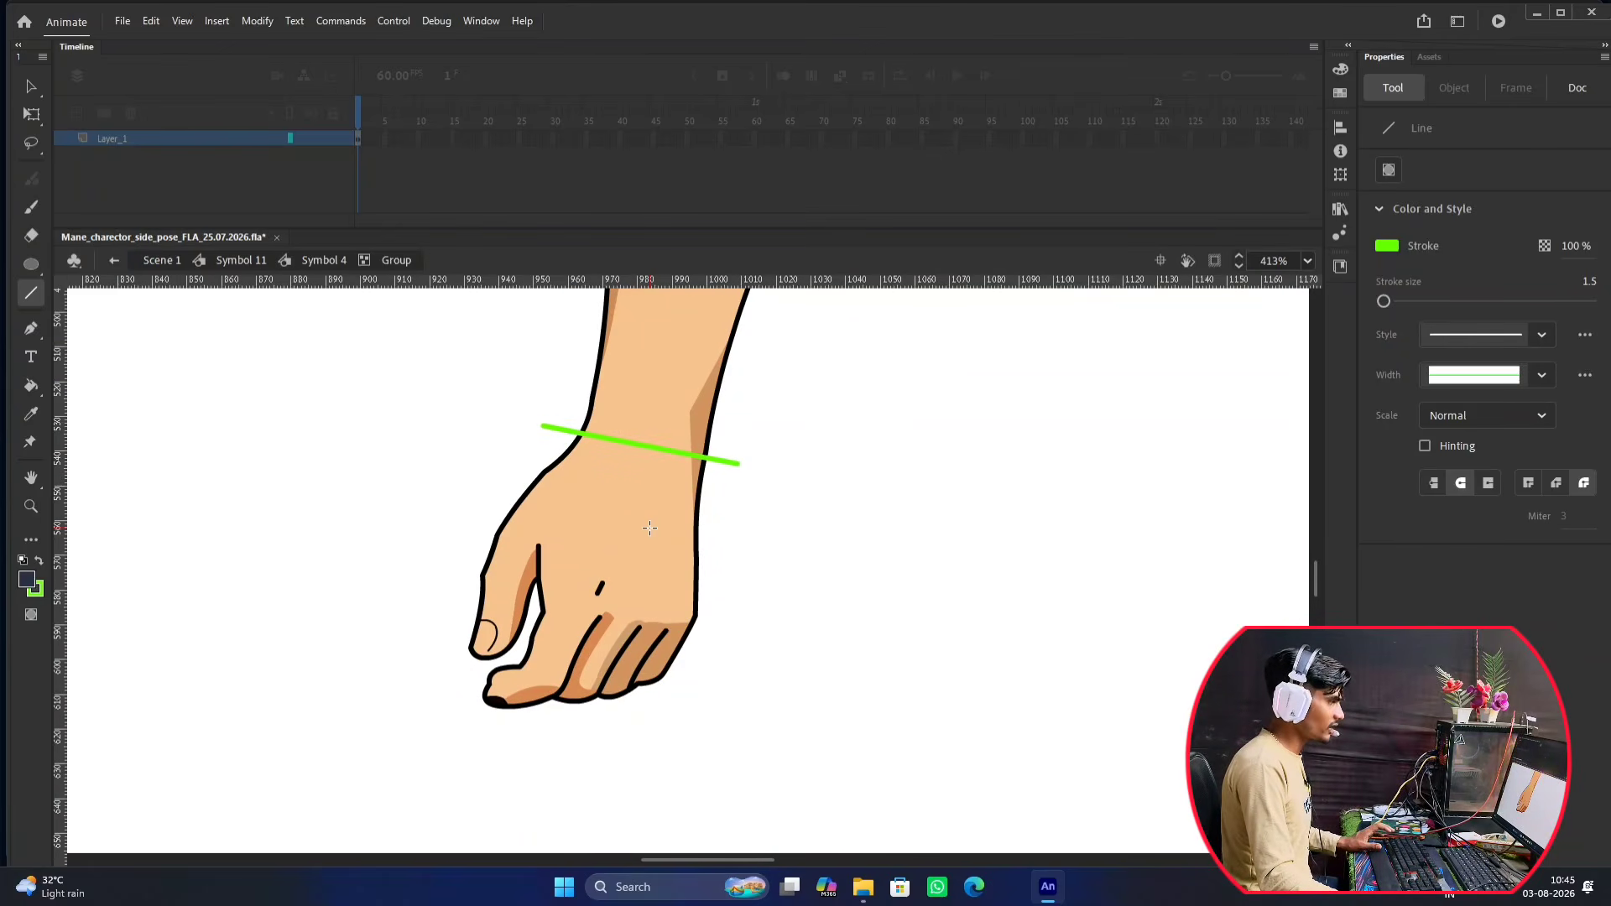
key(v)
click(626, 493)
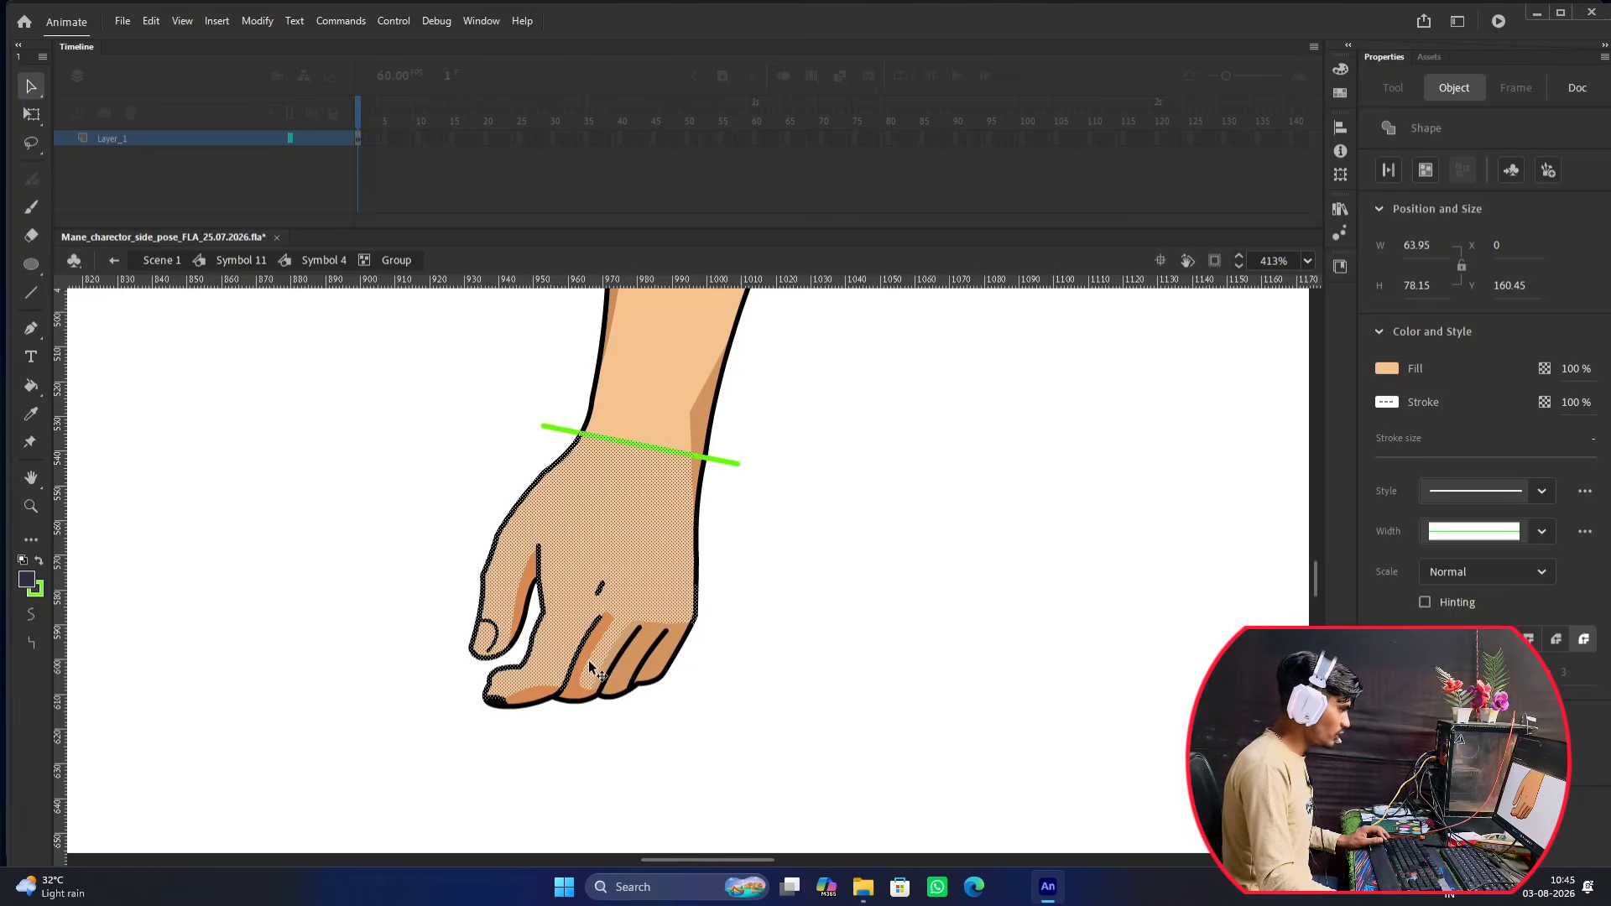
scroll(589, 664, up, 4)
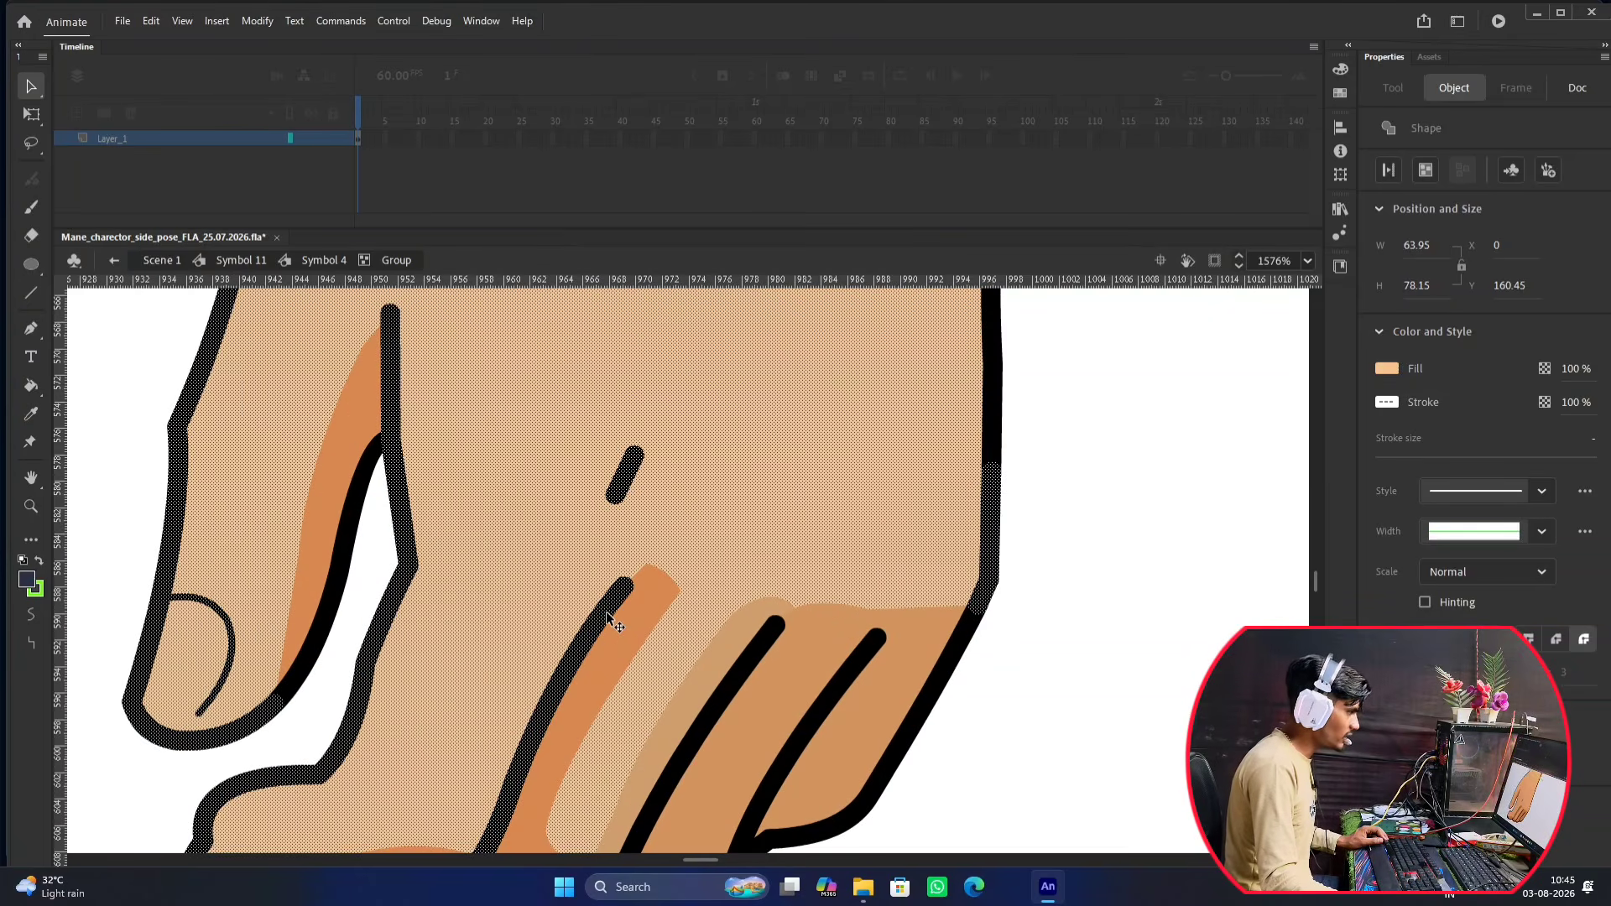
scroll(607, 614, down, 6)
scroll(719, 498, up, 3)
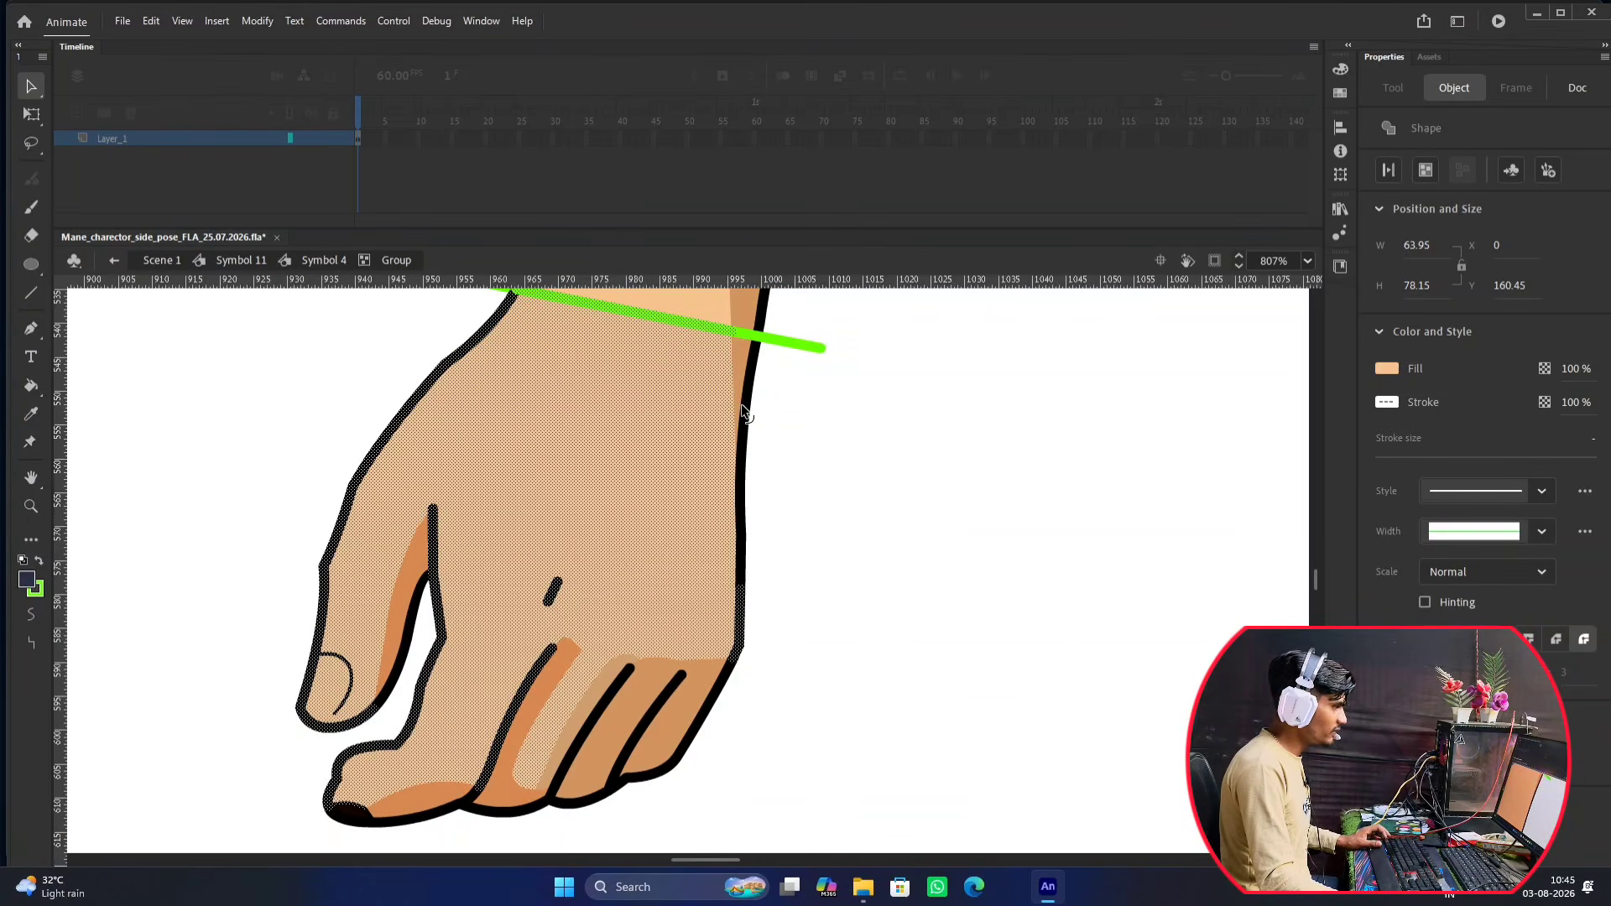
scroll(742, 386, up, 2)
scroll(740, 359, down, 2)
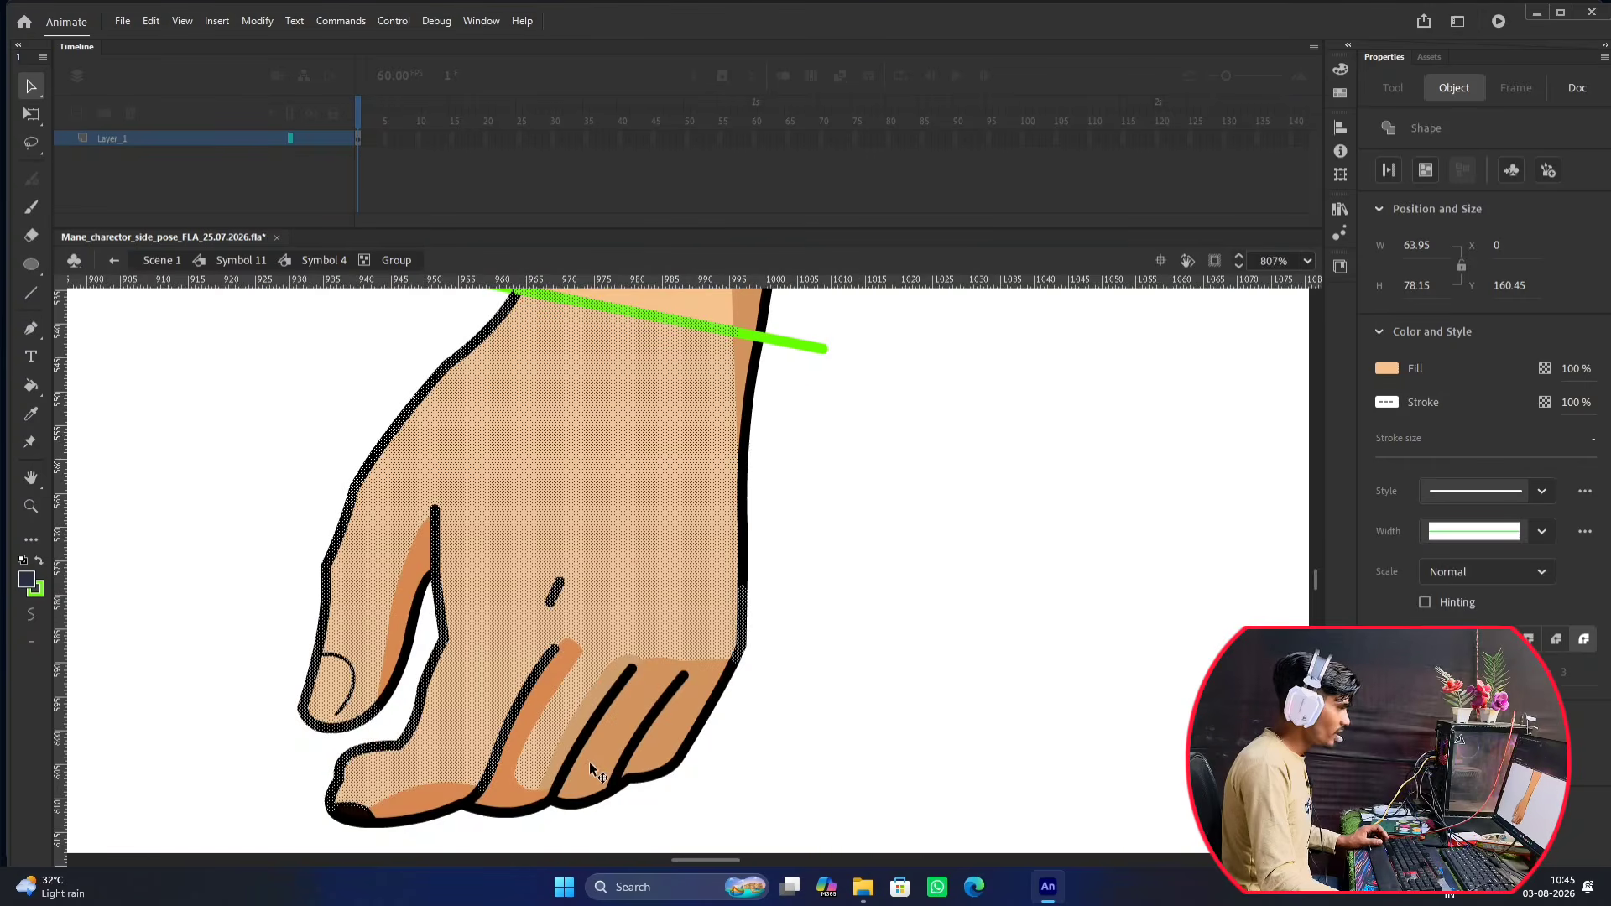
scroll(589, 762, up, 1)
scroll(576, 757, down, 3)
scroll(687, 603, up, 1)
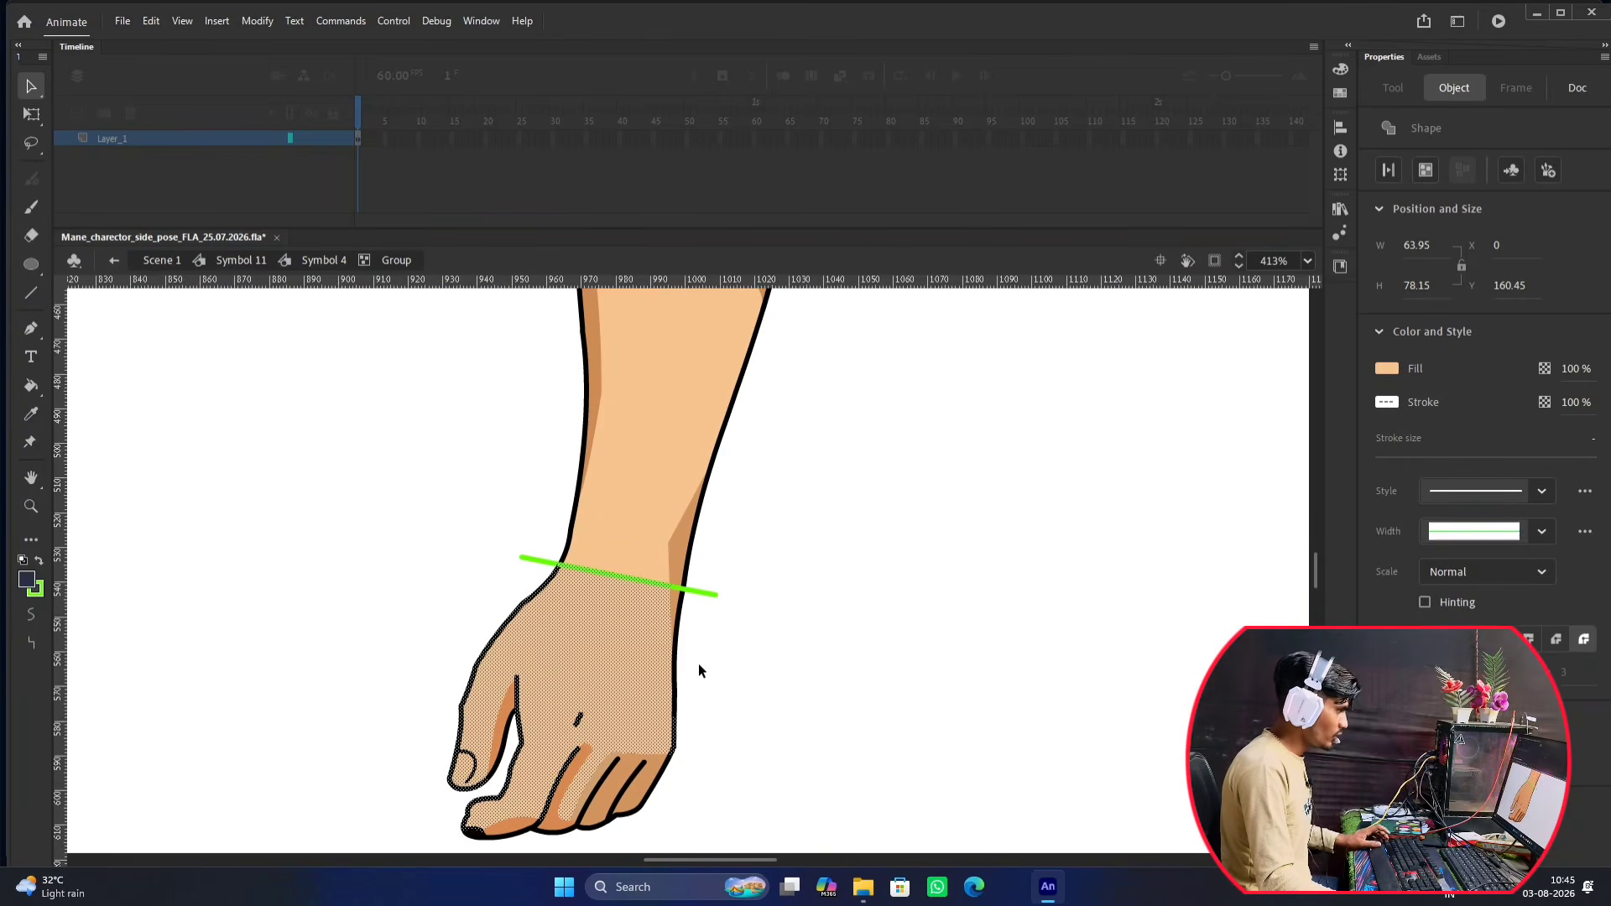
scroll(699, 672, down, 1)
scroll(658, 583, up, 2)
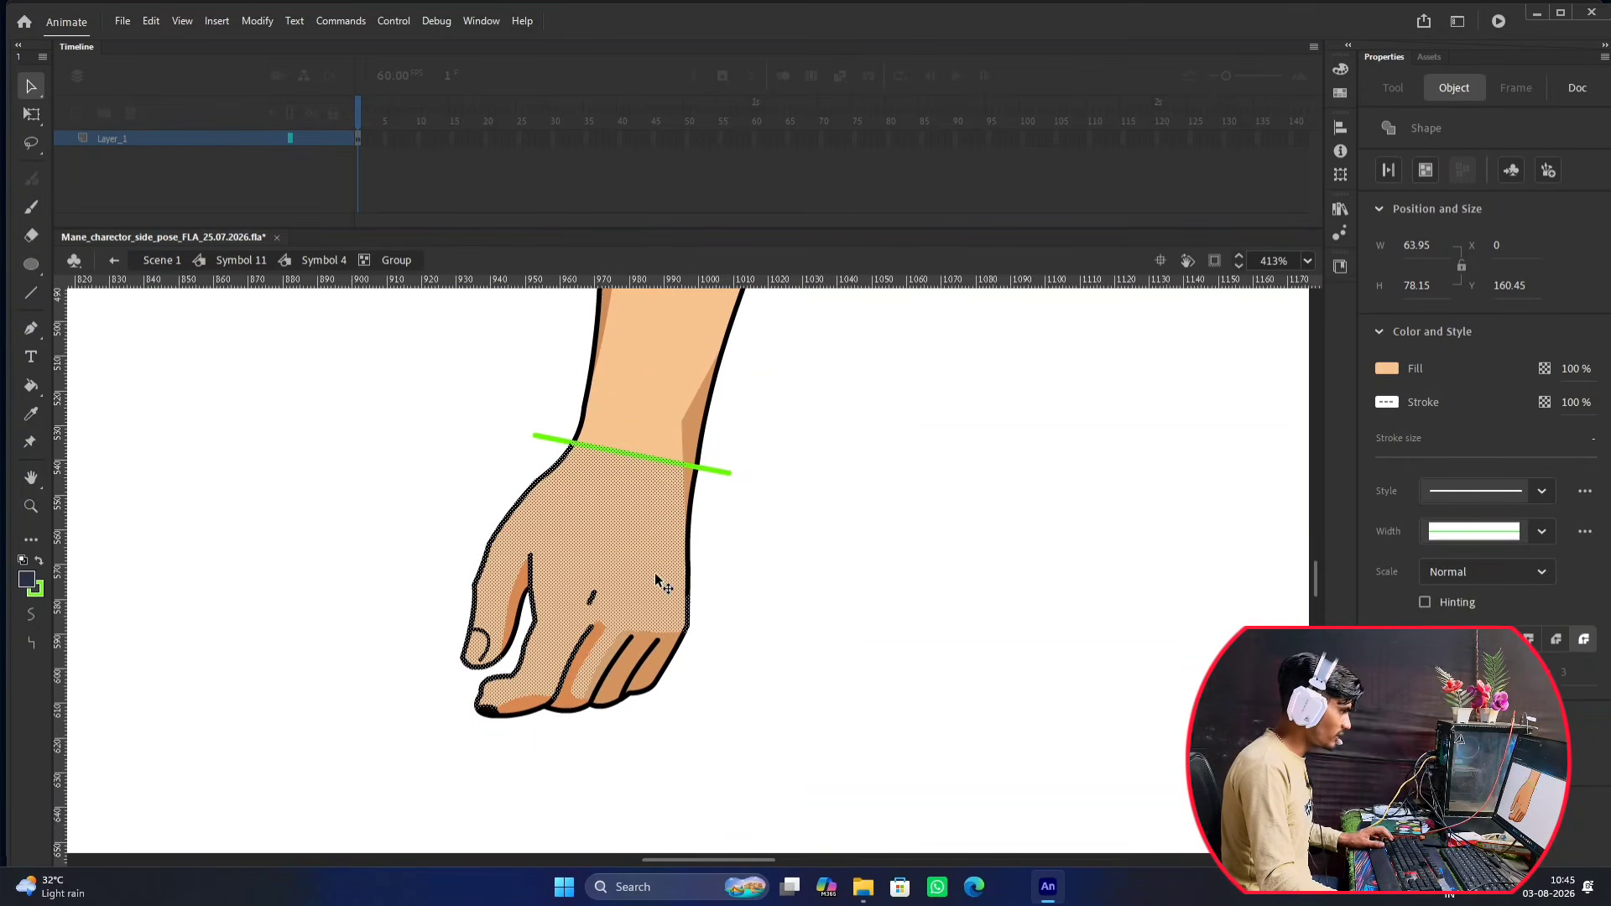
shift+click(704, 450)
shift+click(613, 717)
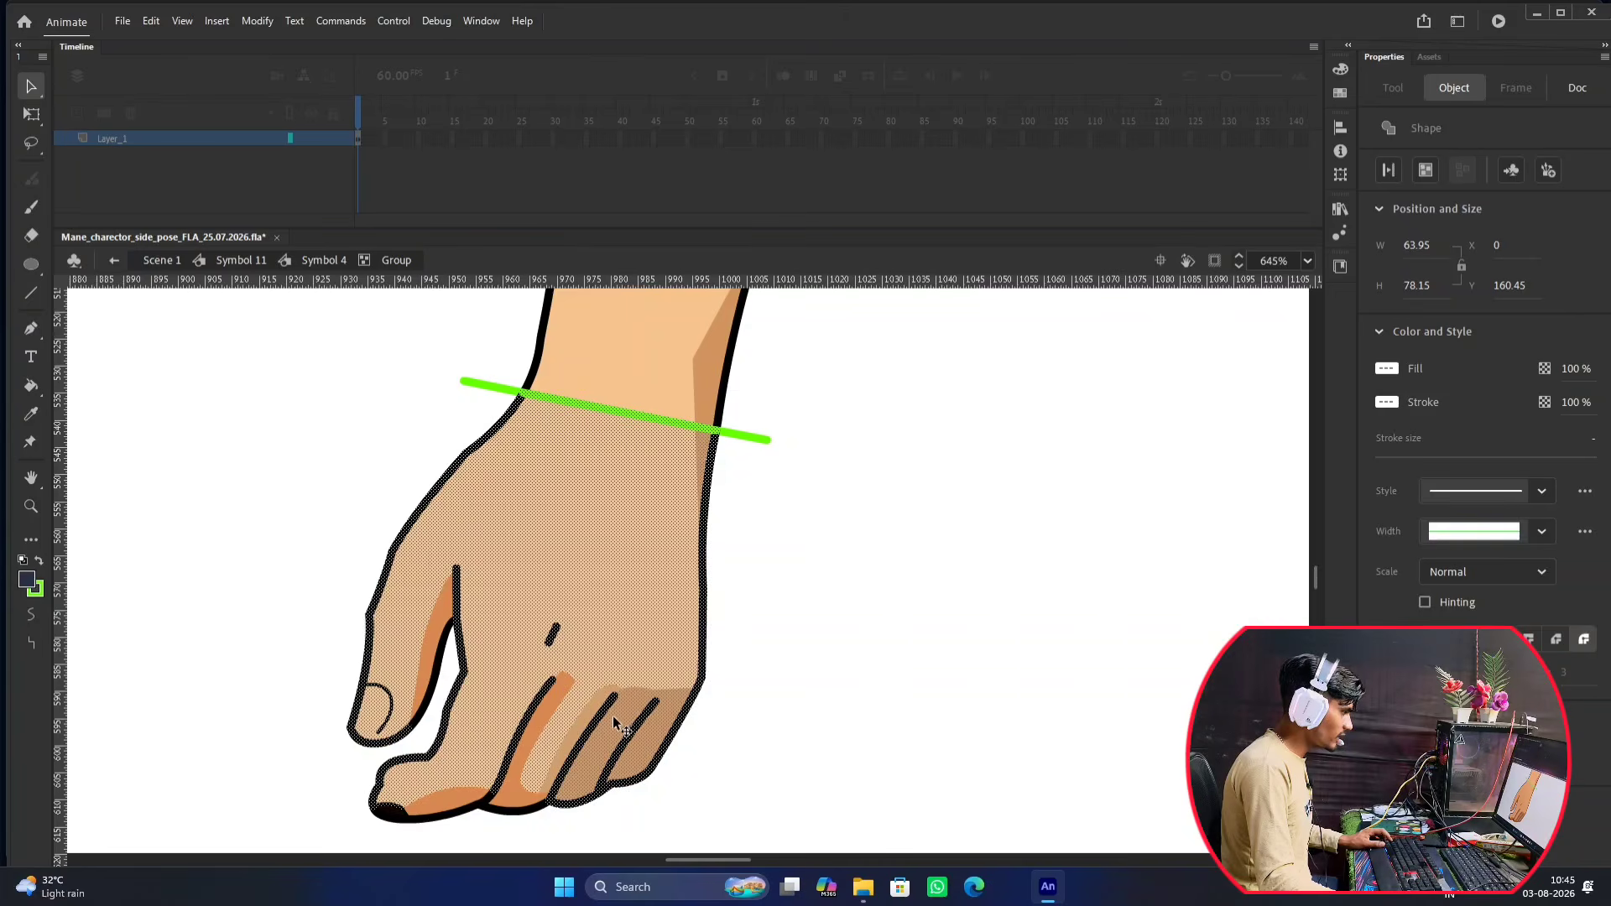
shift+click(588, 712)
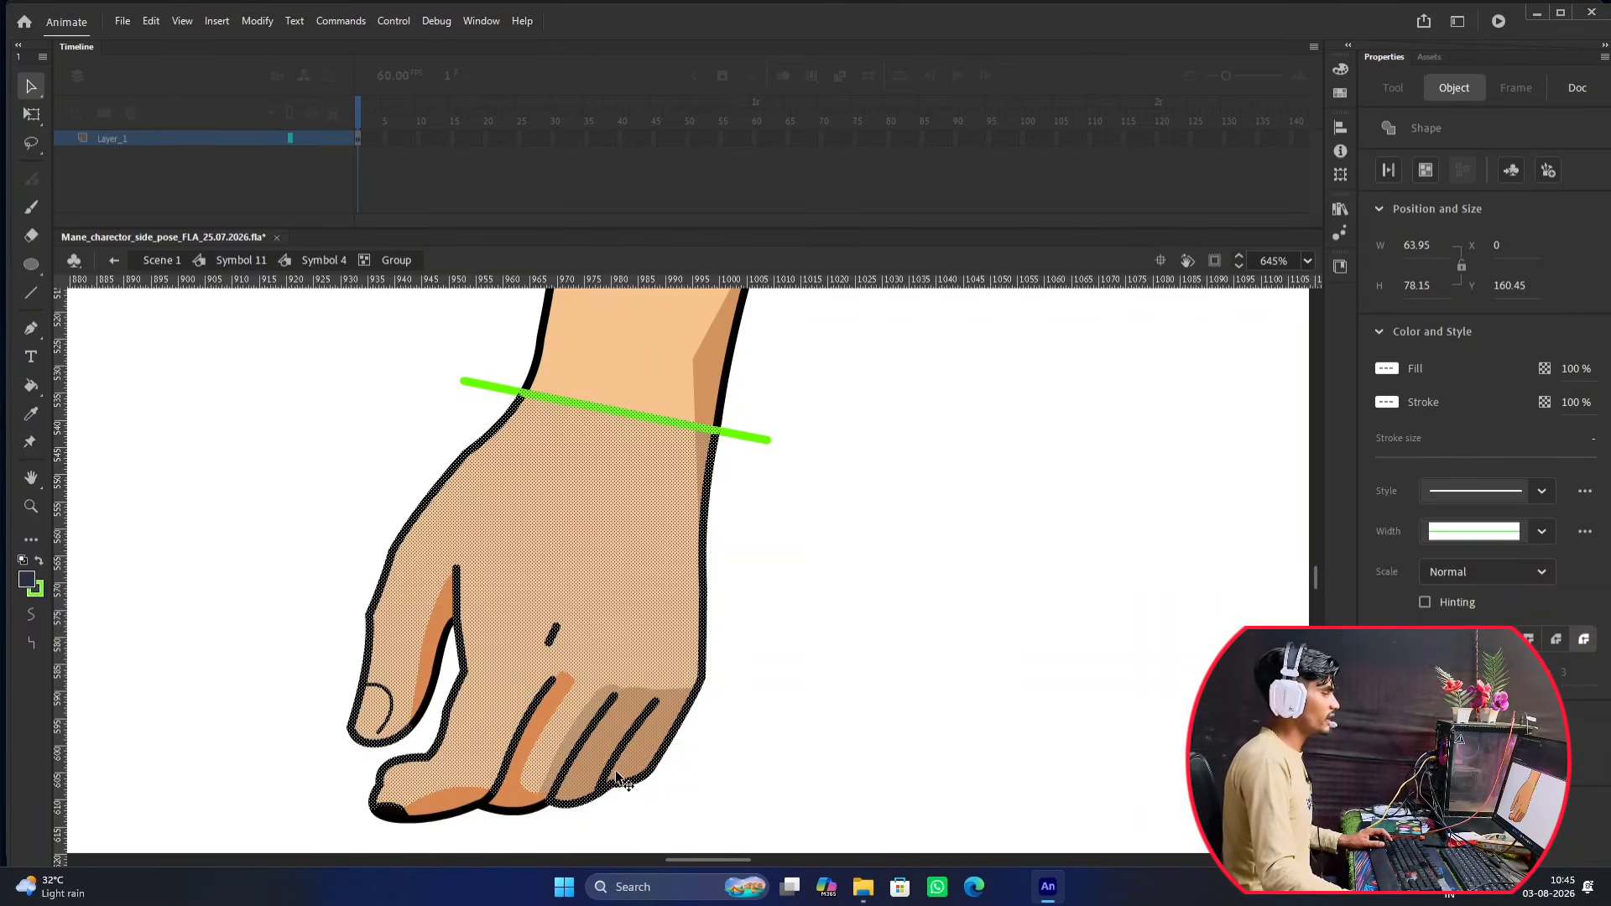
shift+click(446, 799)
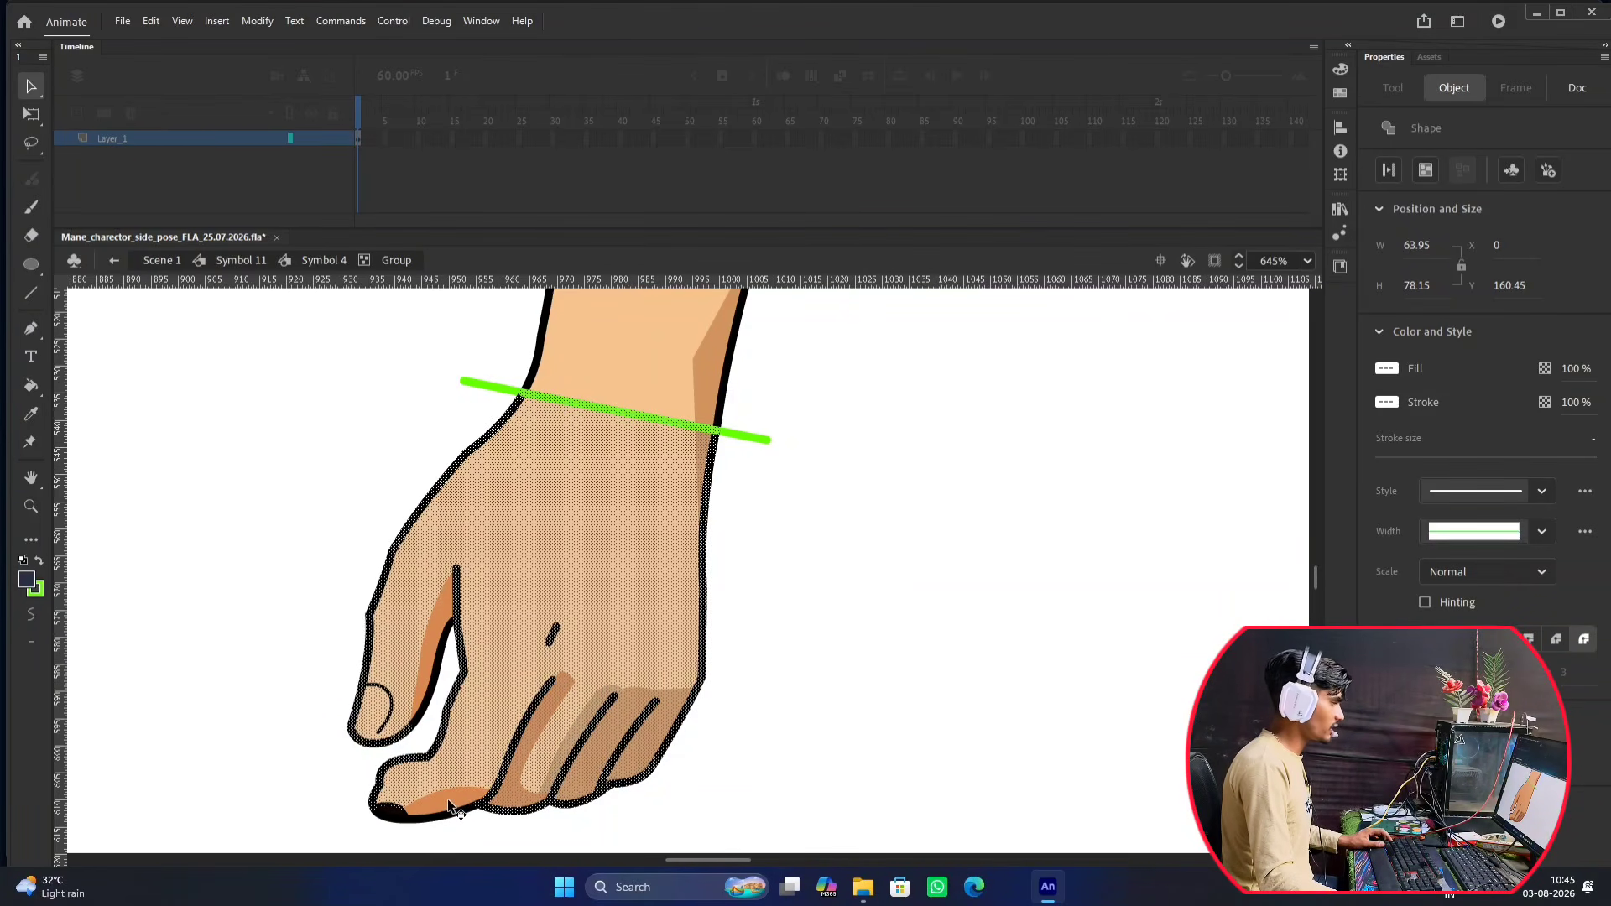
shift+click(392, 816)
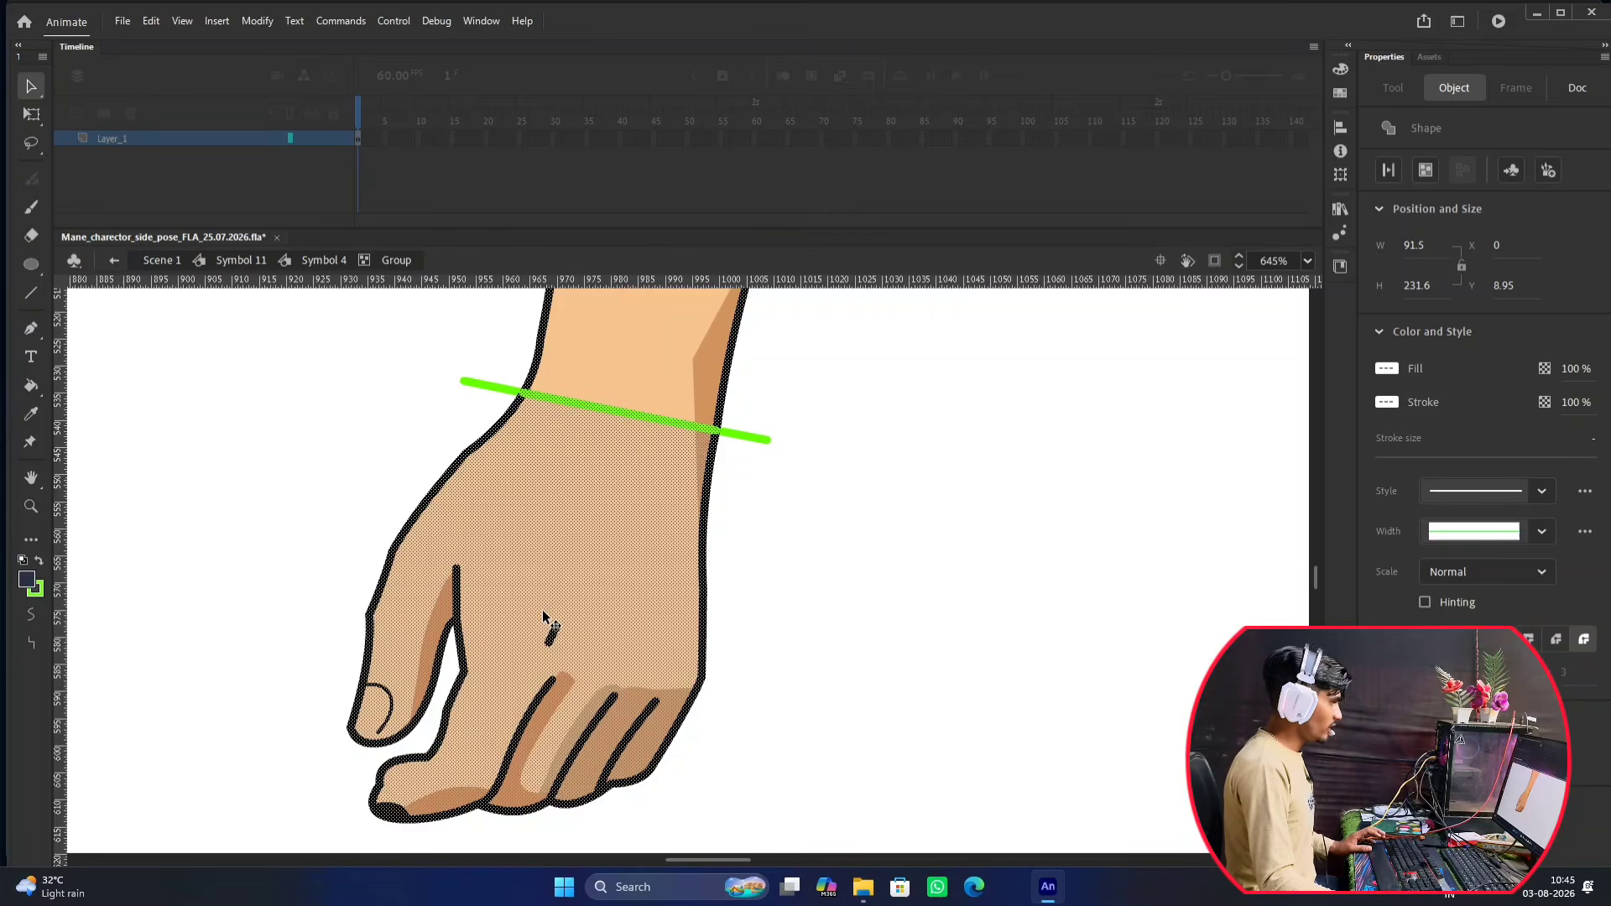
scroll(544, 617, down, 3)
scroll(560, 602, down, 3)
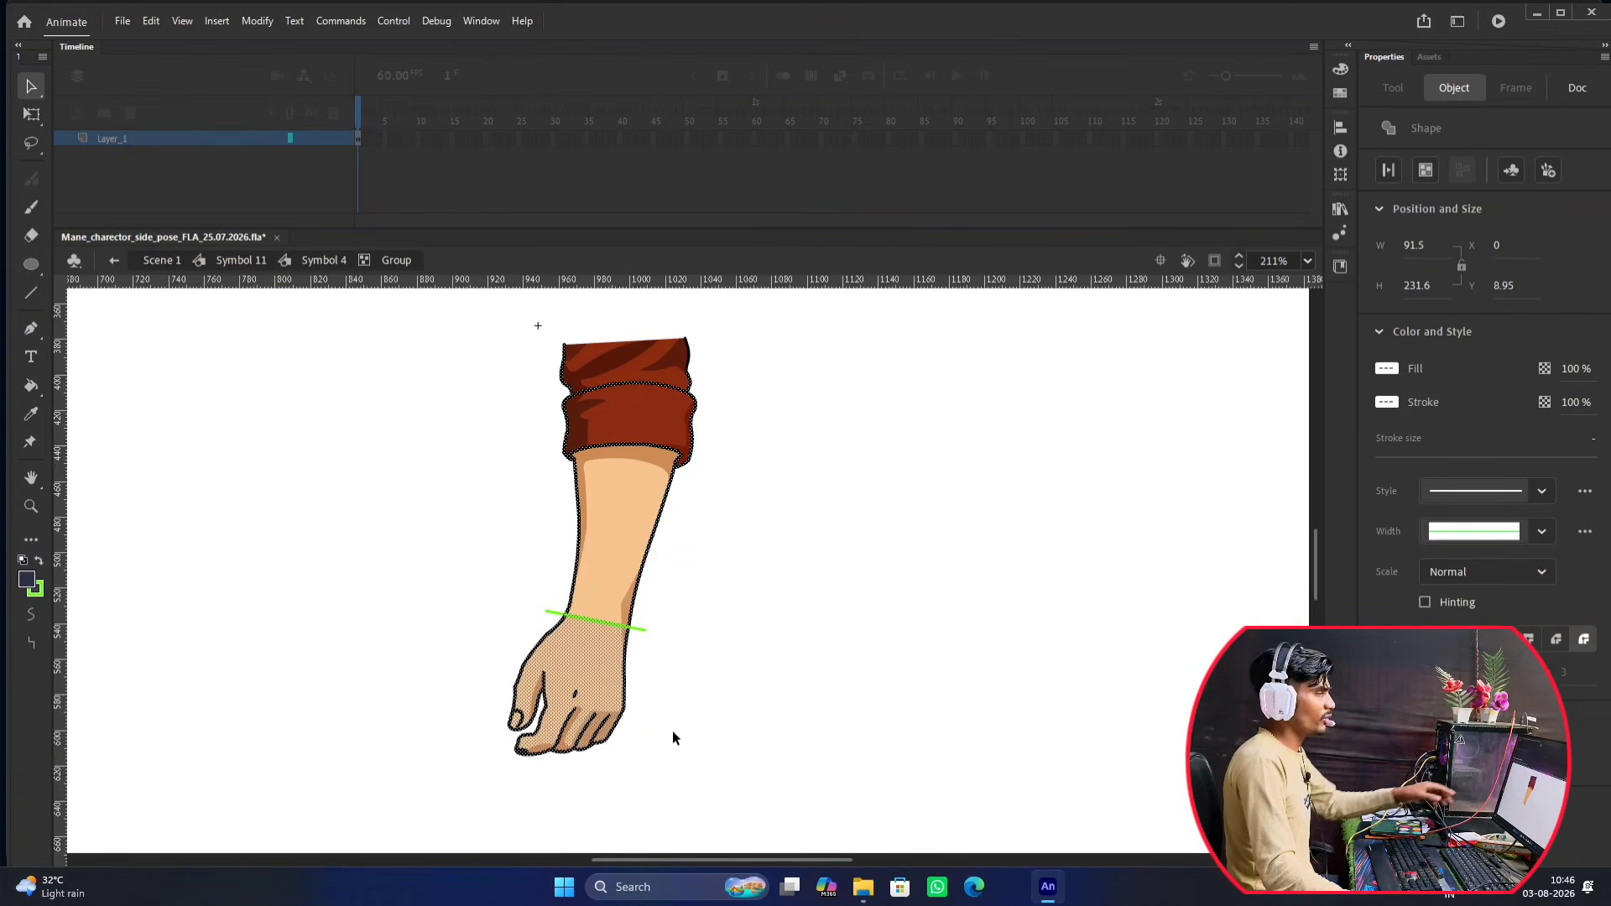
key(Delete)
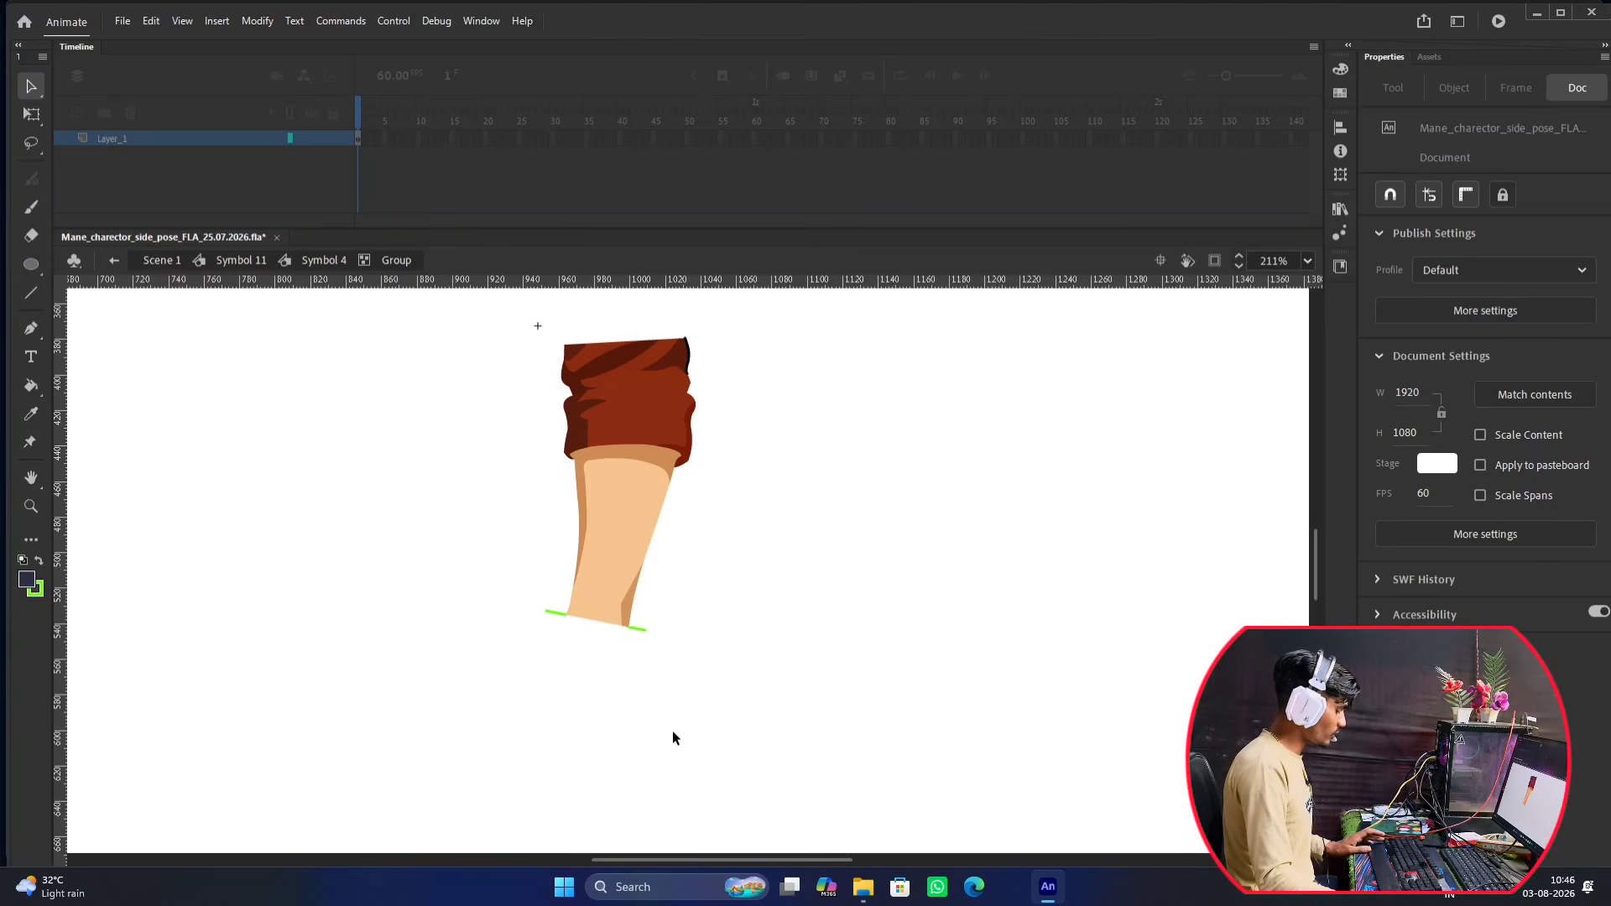
key(ctrl+z)
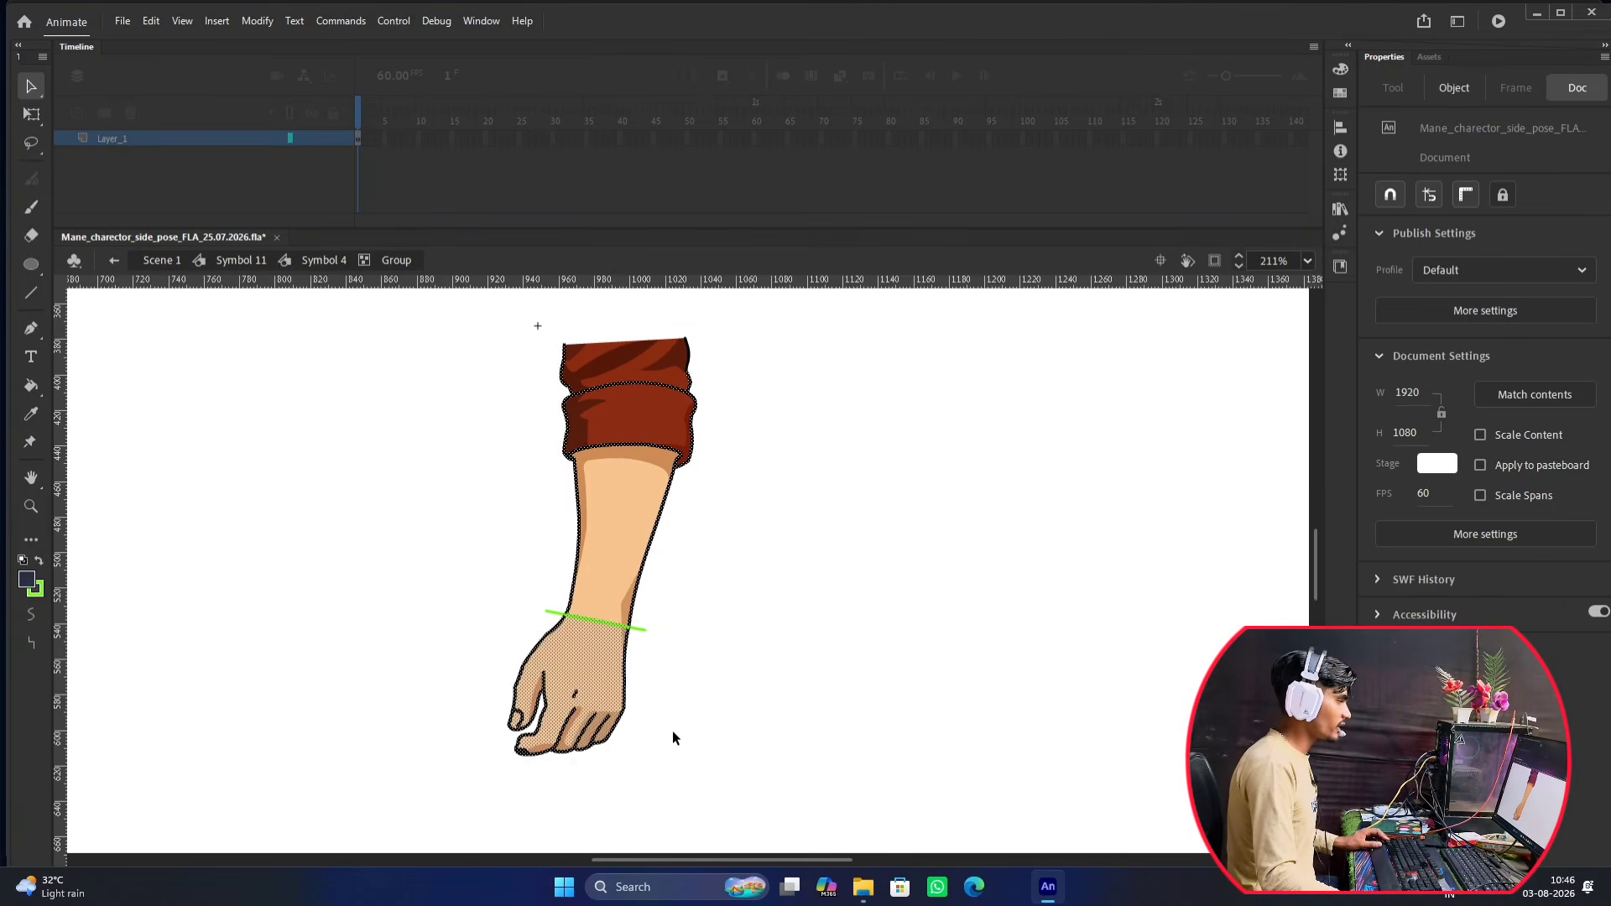
scroll(698, 588, up, 1)
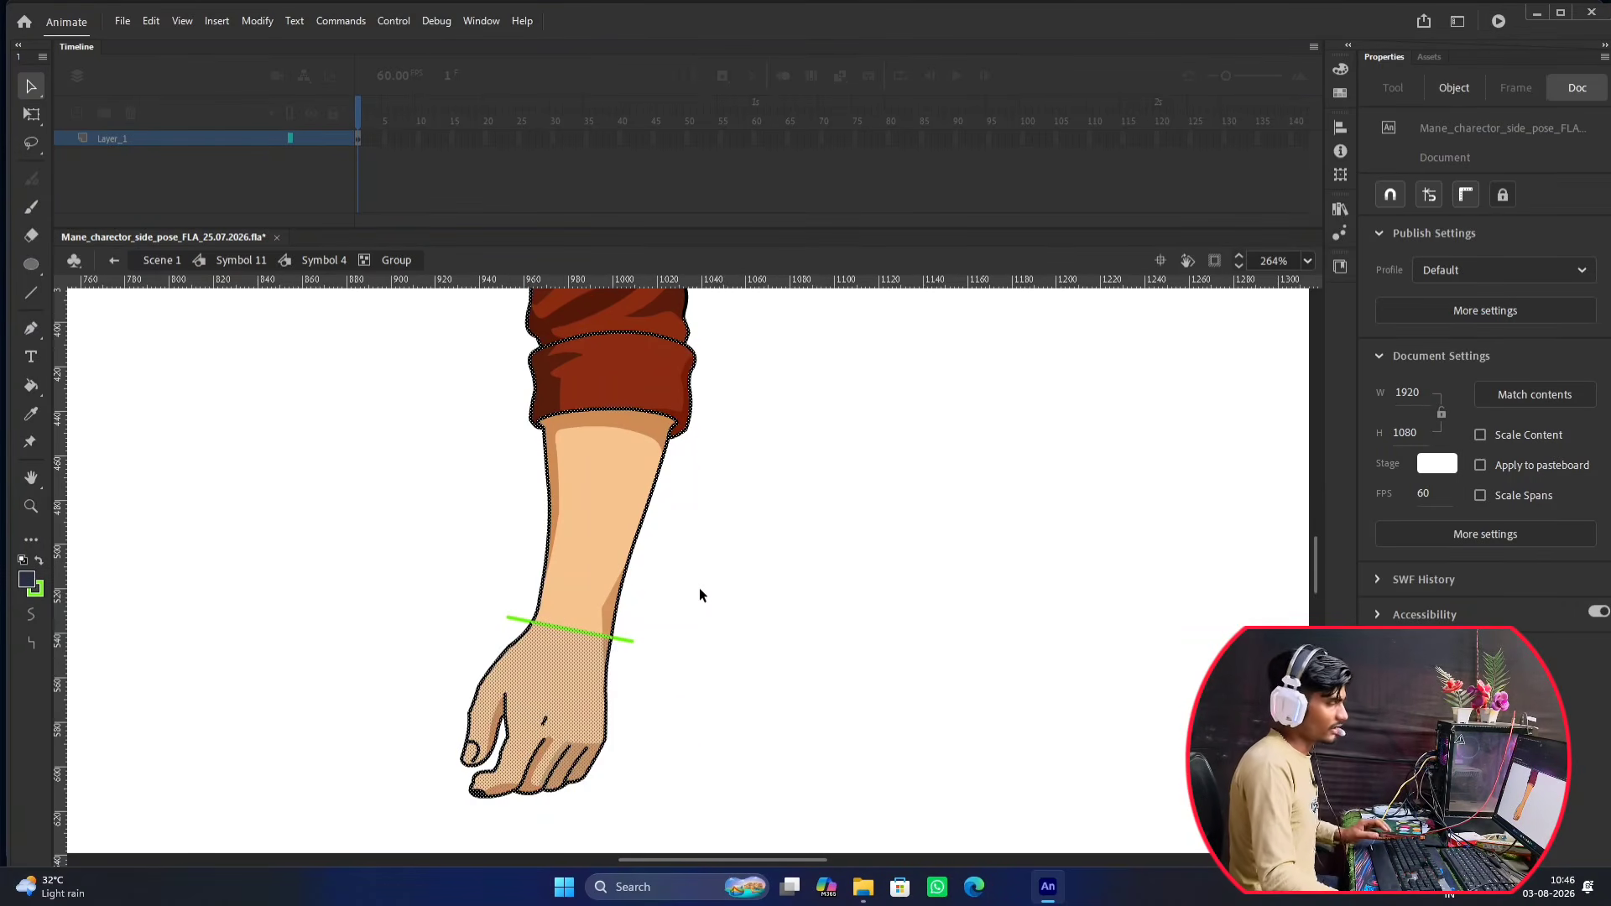
click(699, 587)
Select the hand's skin fill, outlines, finger shading and dark fingertip below the green wrist line, group them and remove them from the arm.
drag(559, 689, 593, 532)
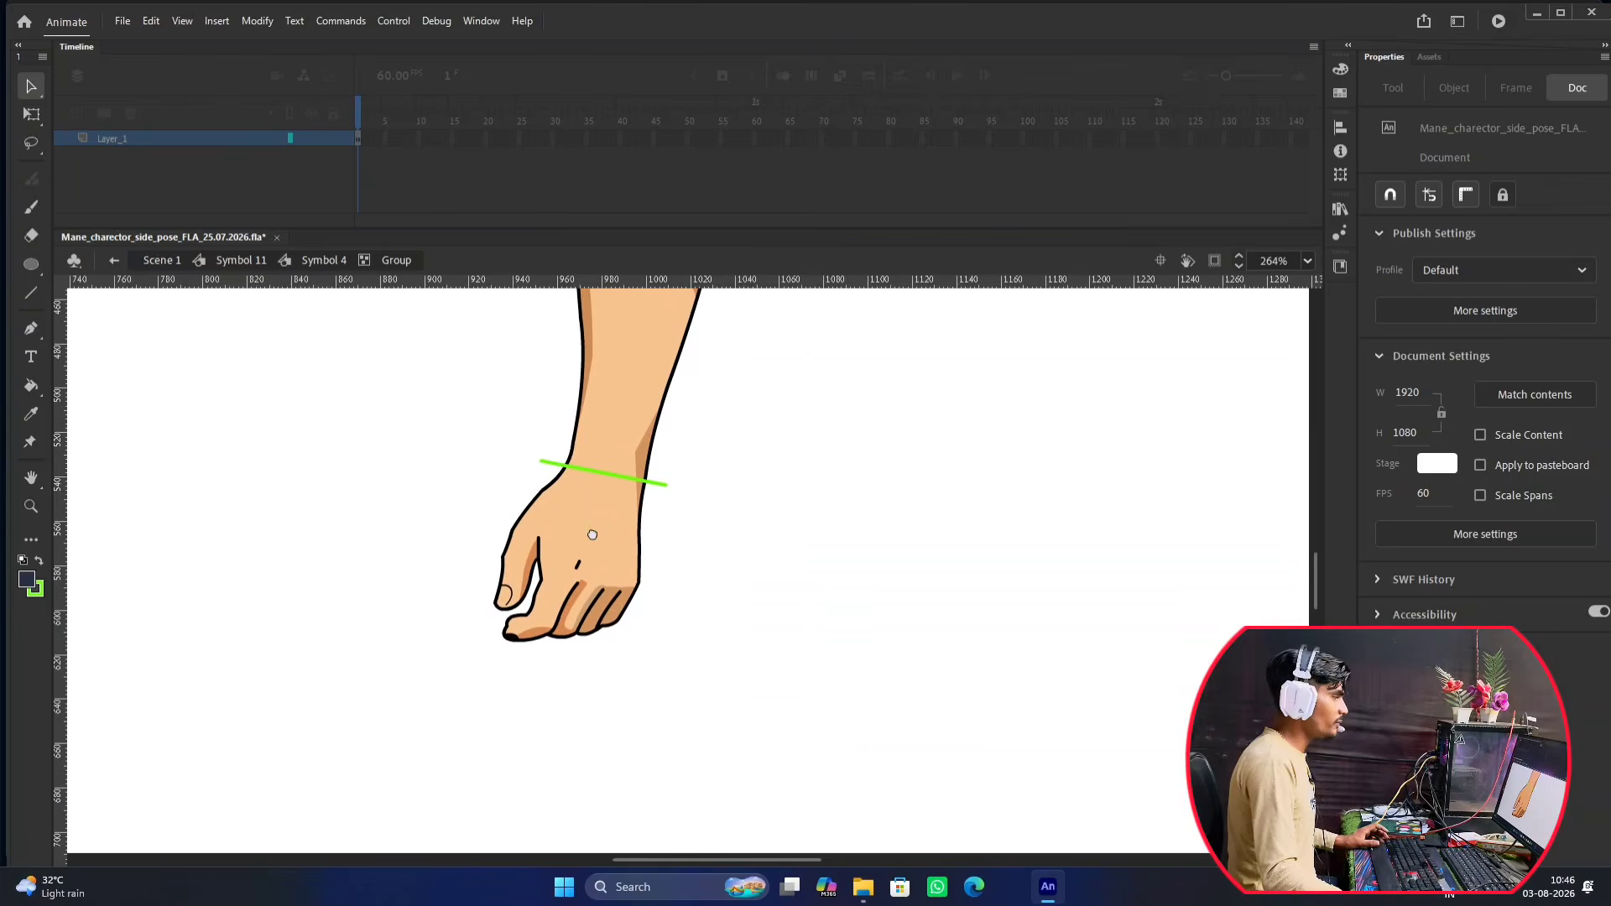
scroll(596, 504, up, 3)
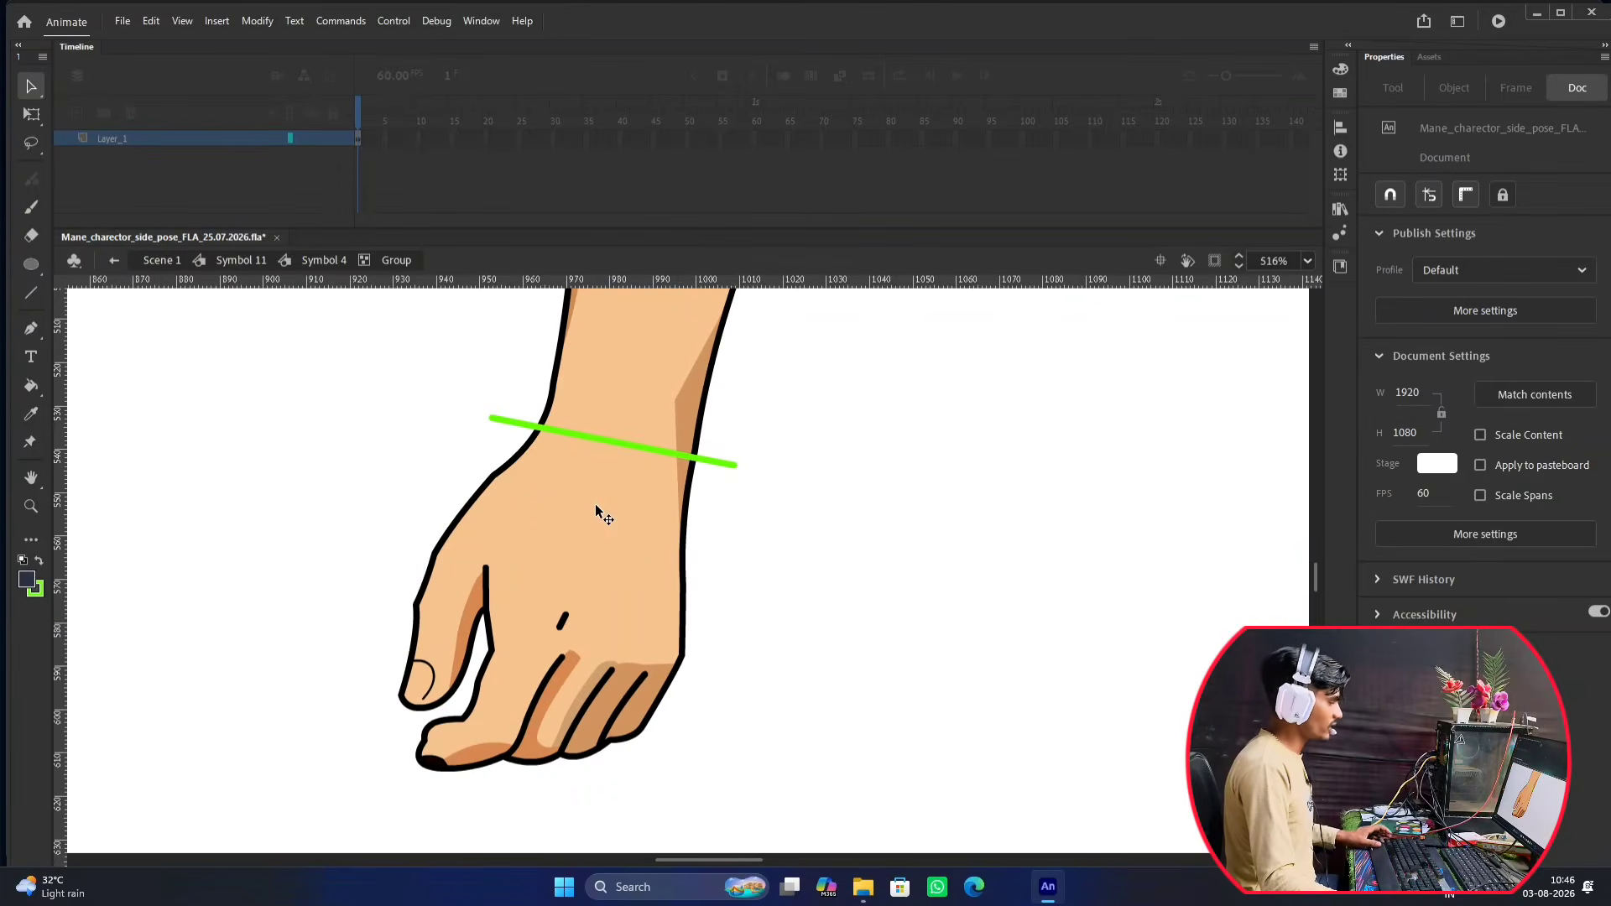
double_click(635, 551)
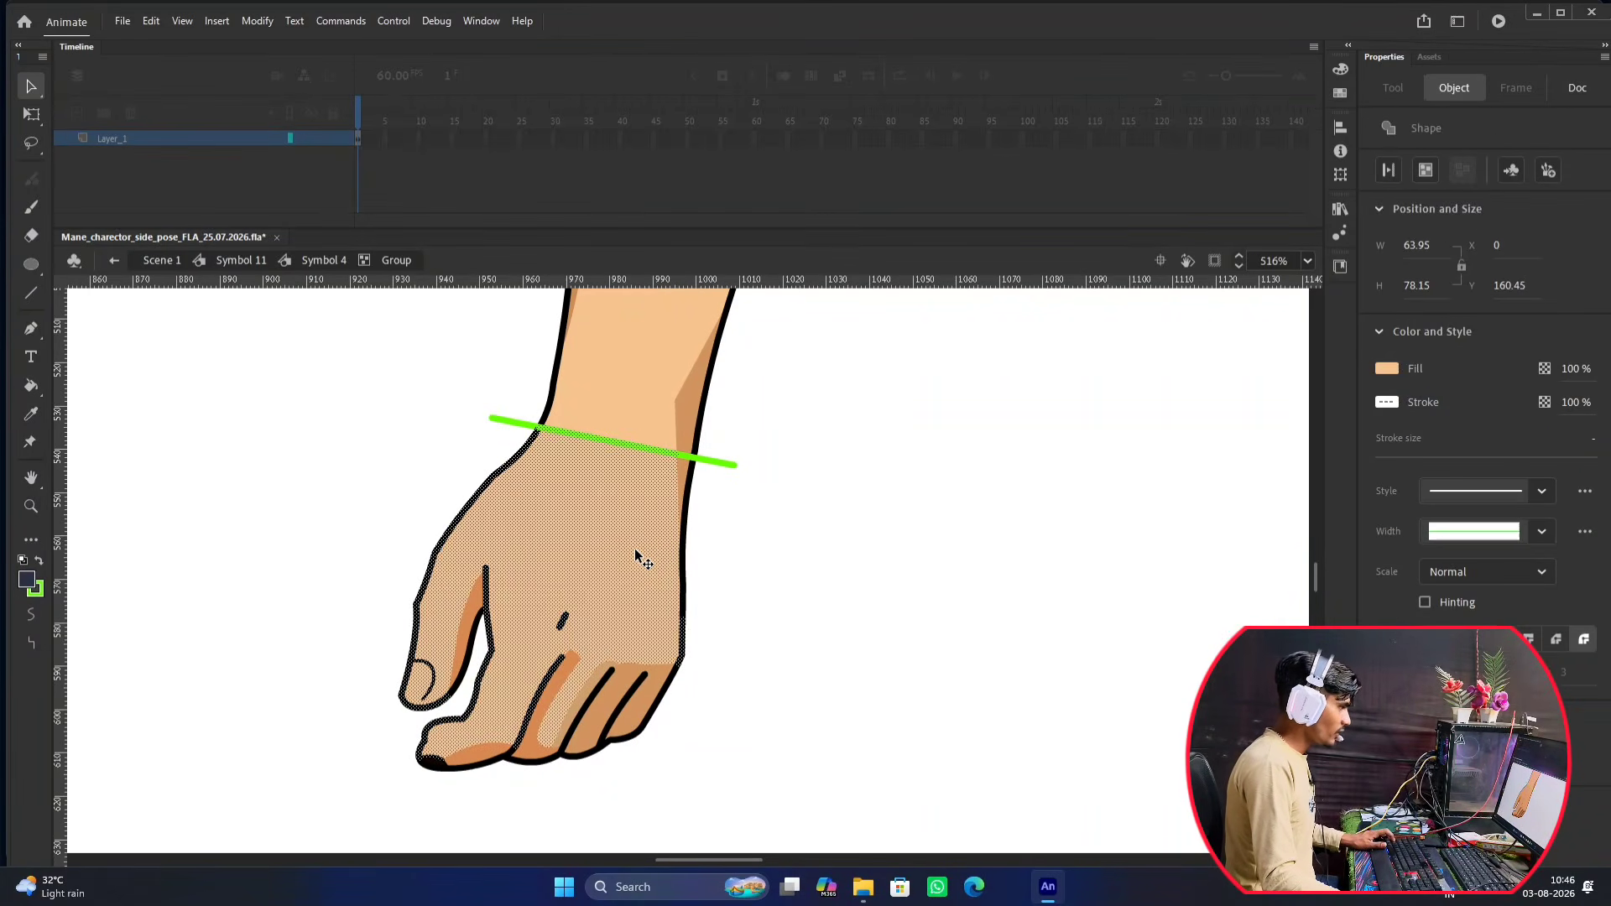
shift+click(684, 469)
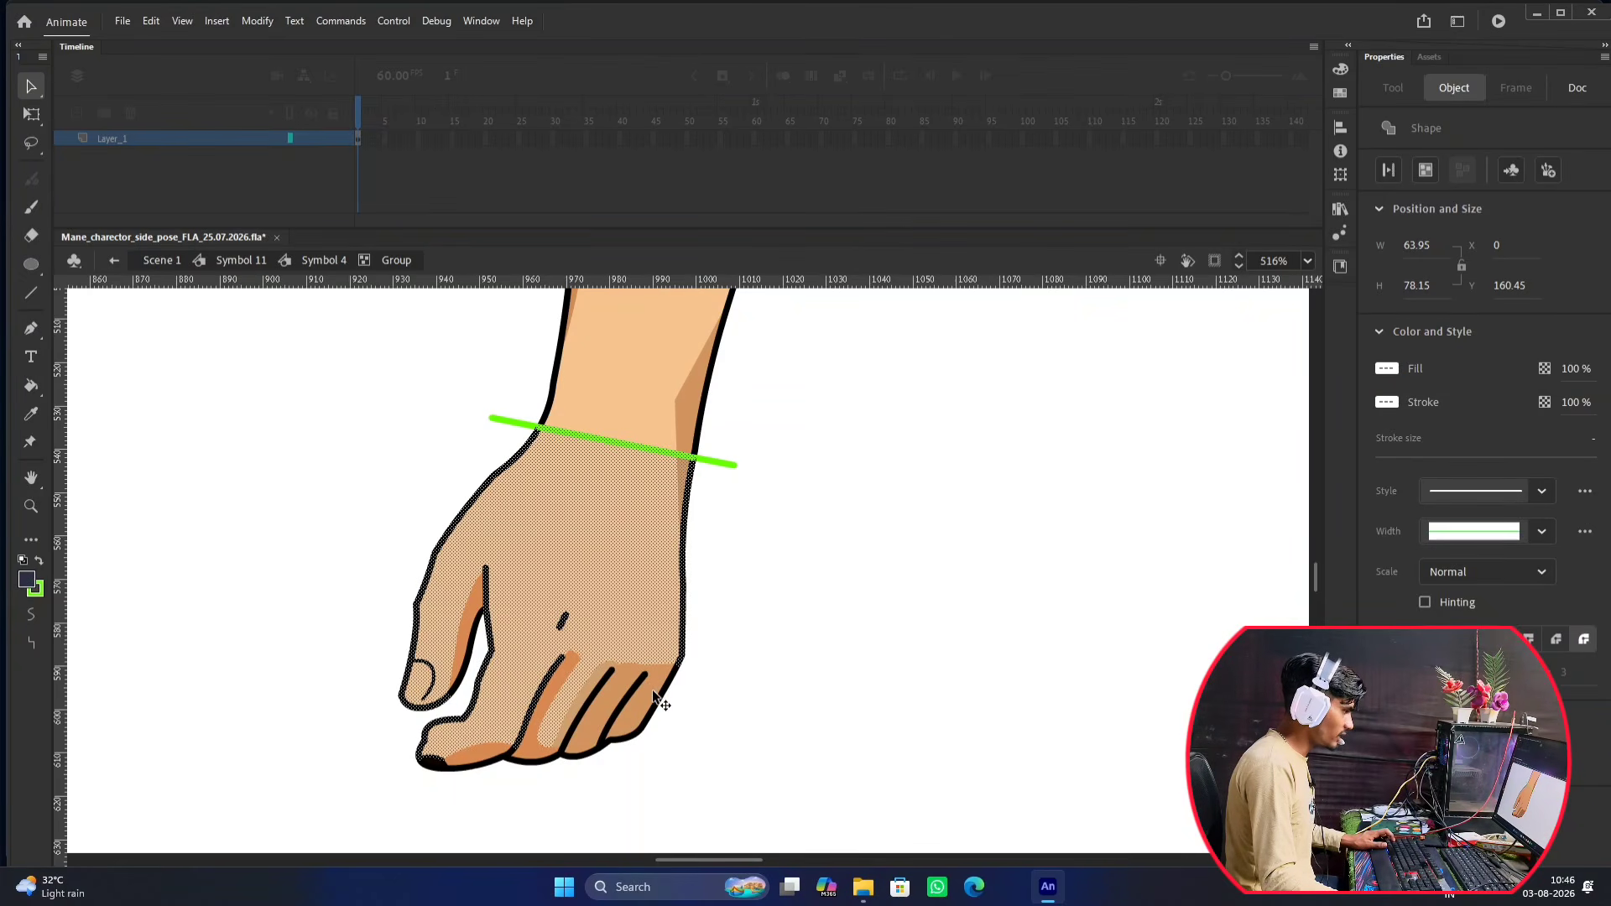
shift+click(597, 711)
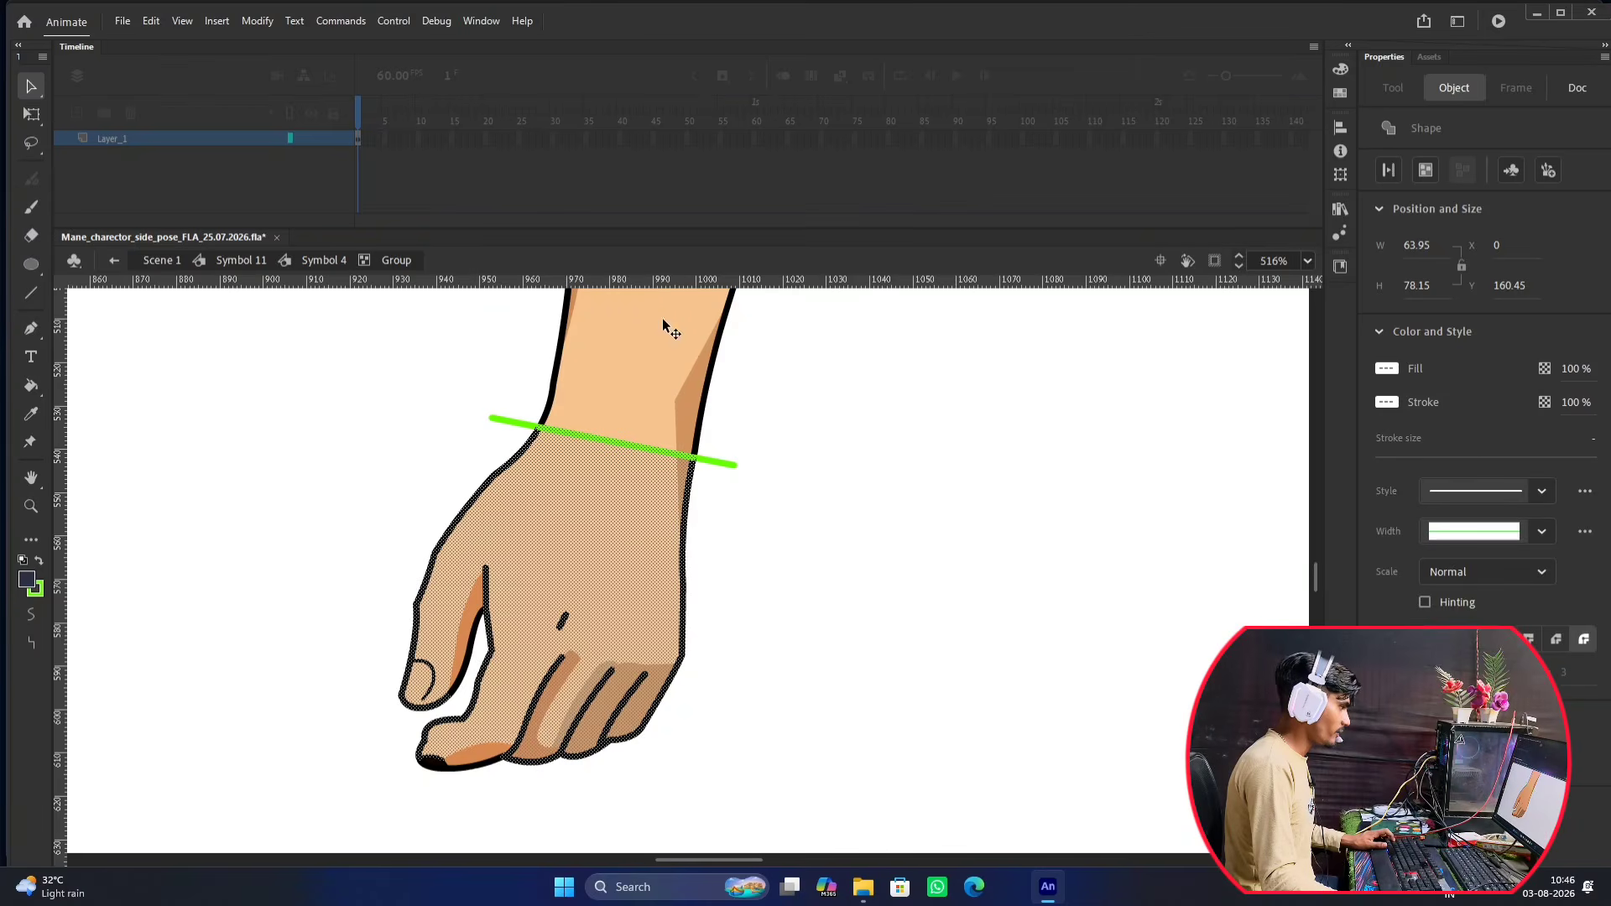
shift+click(483, 762)
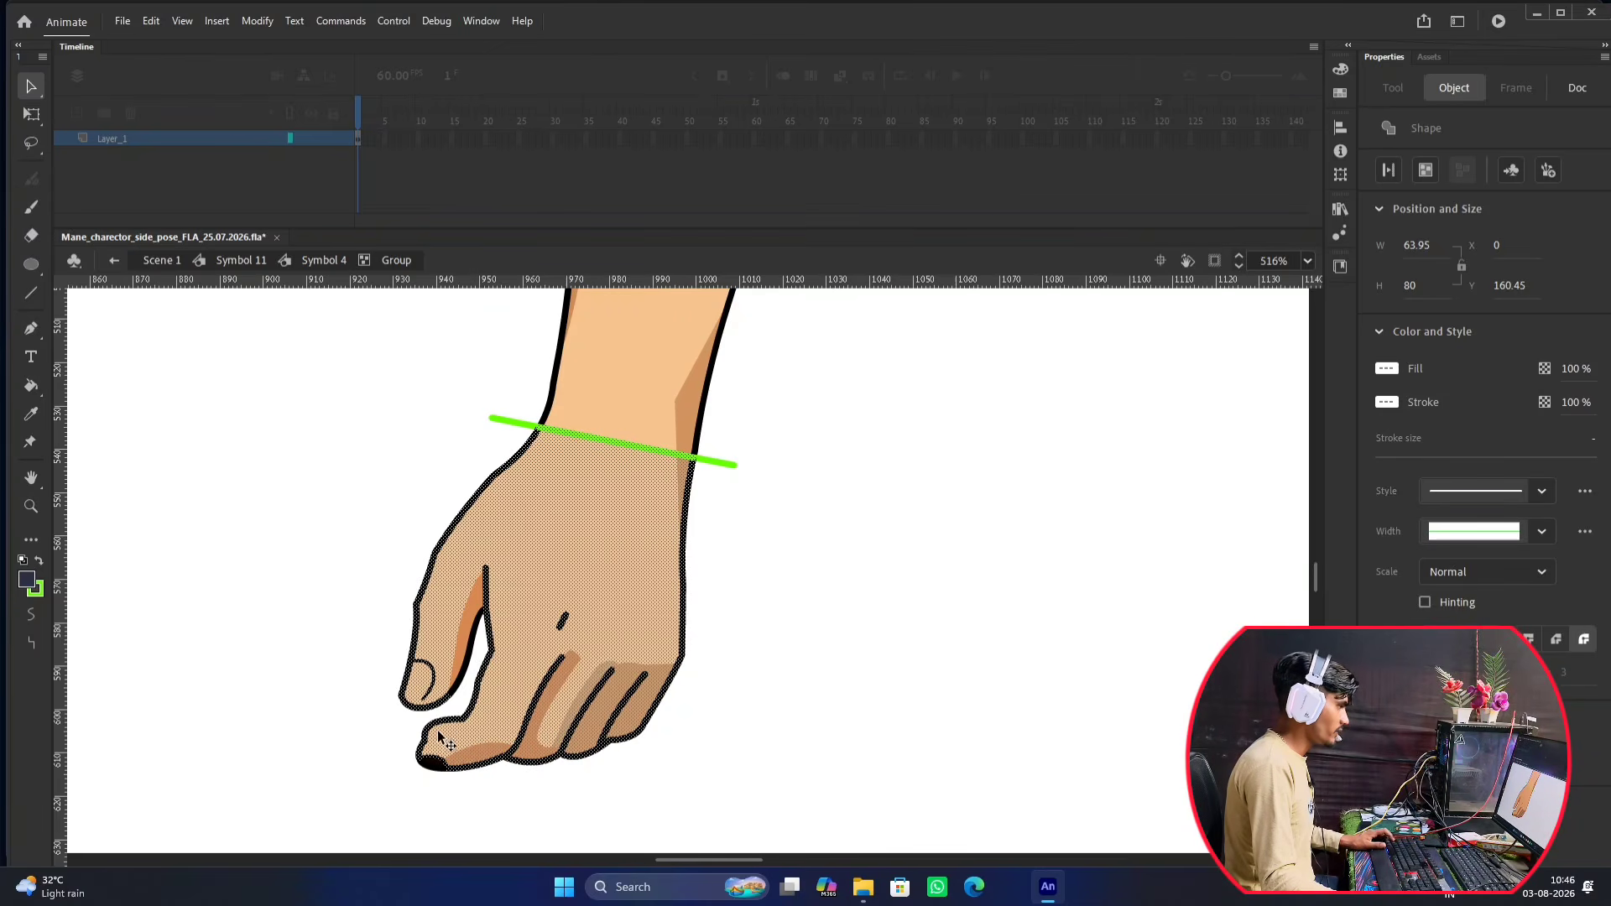
scroll(447, 717, up, 5)
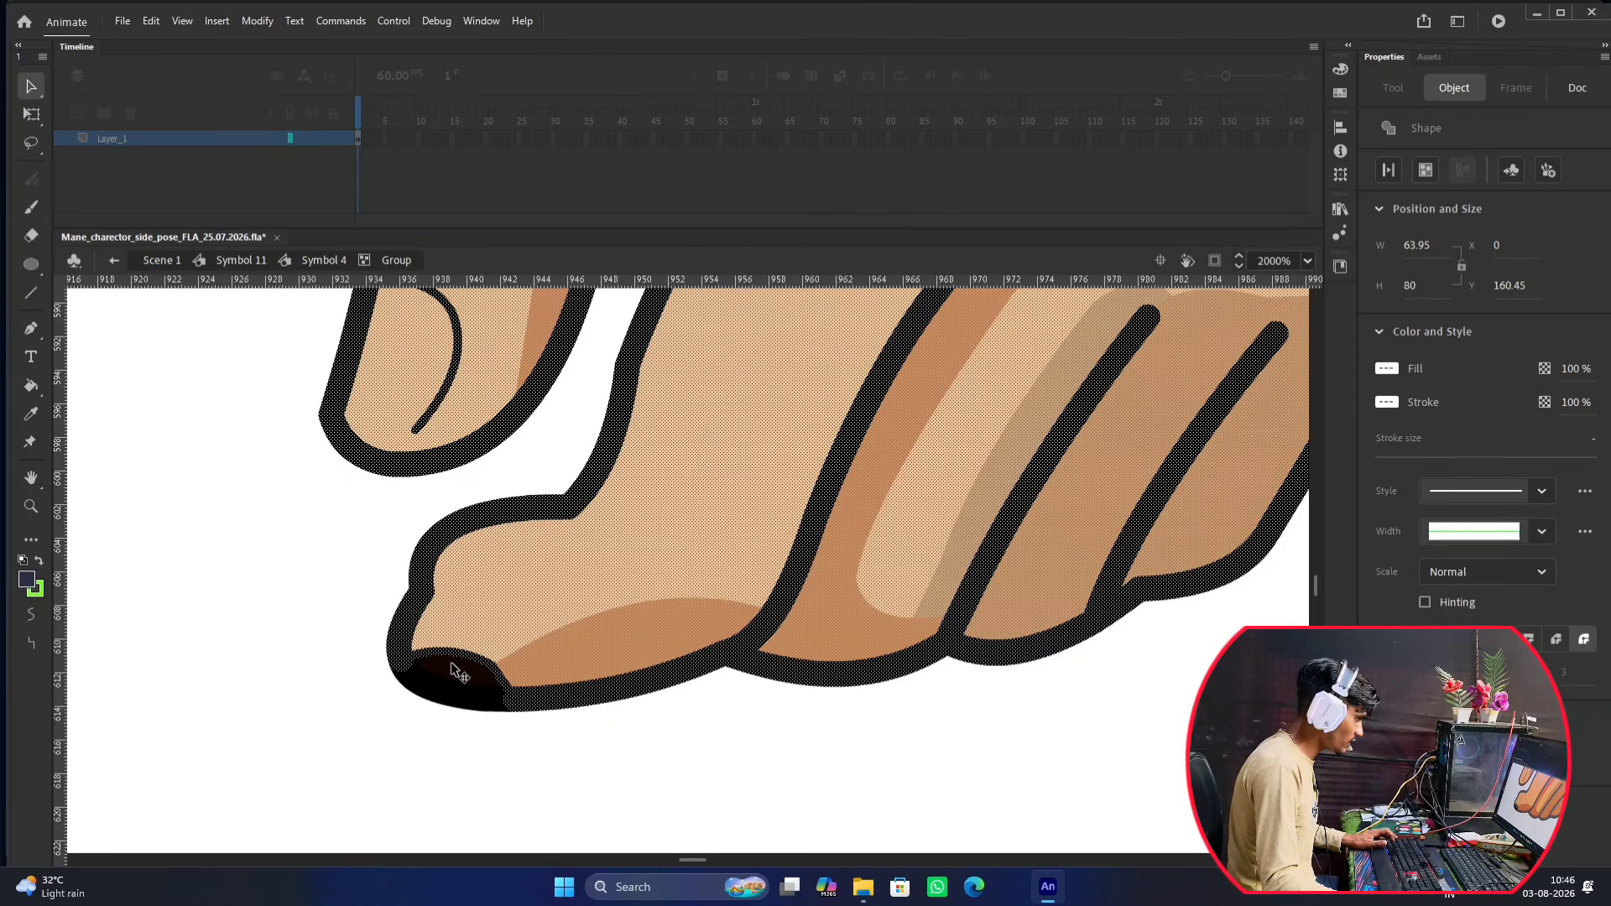
shift+click(460, 676)
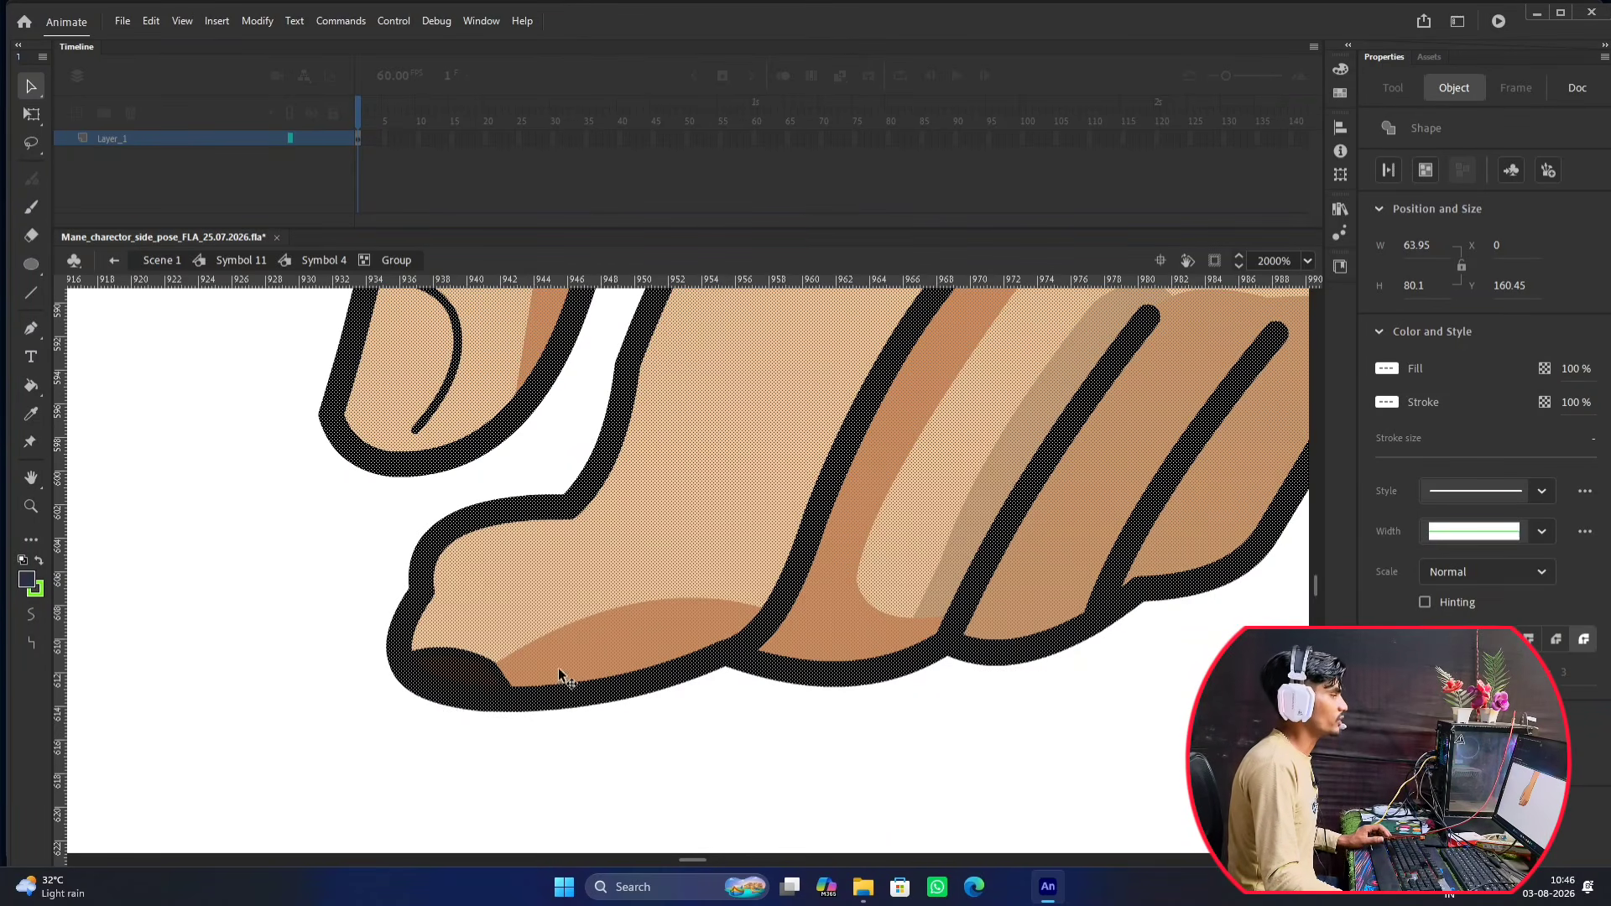
scroll(515, 640, down, 5)
scroll(638, 514, up, 5)
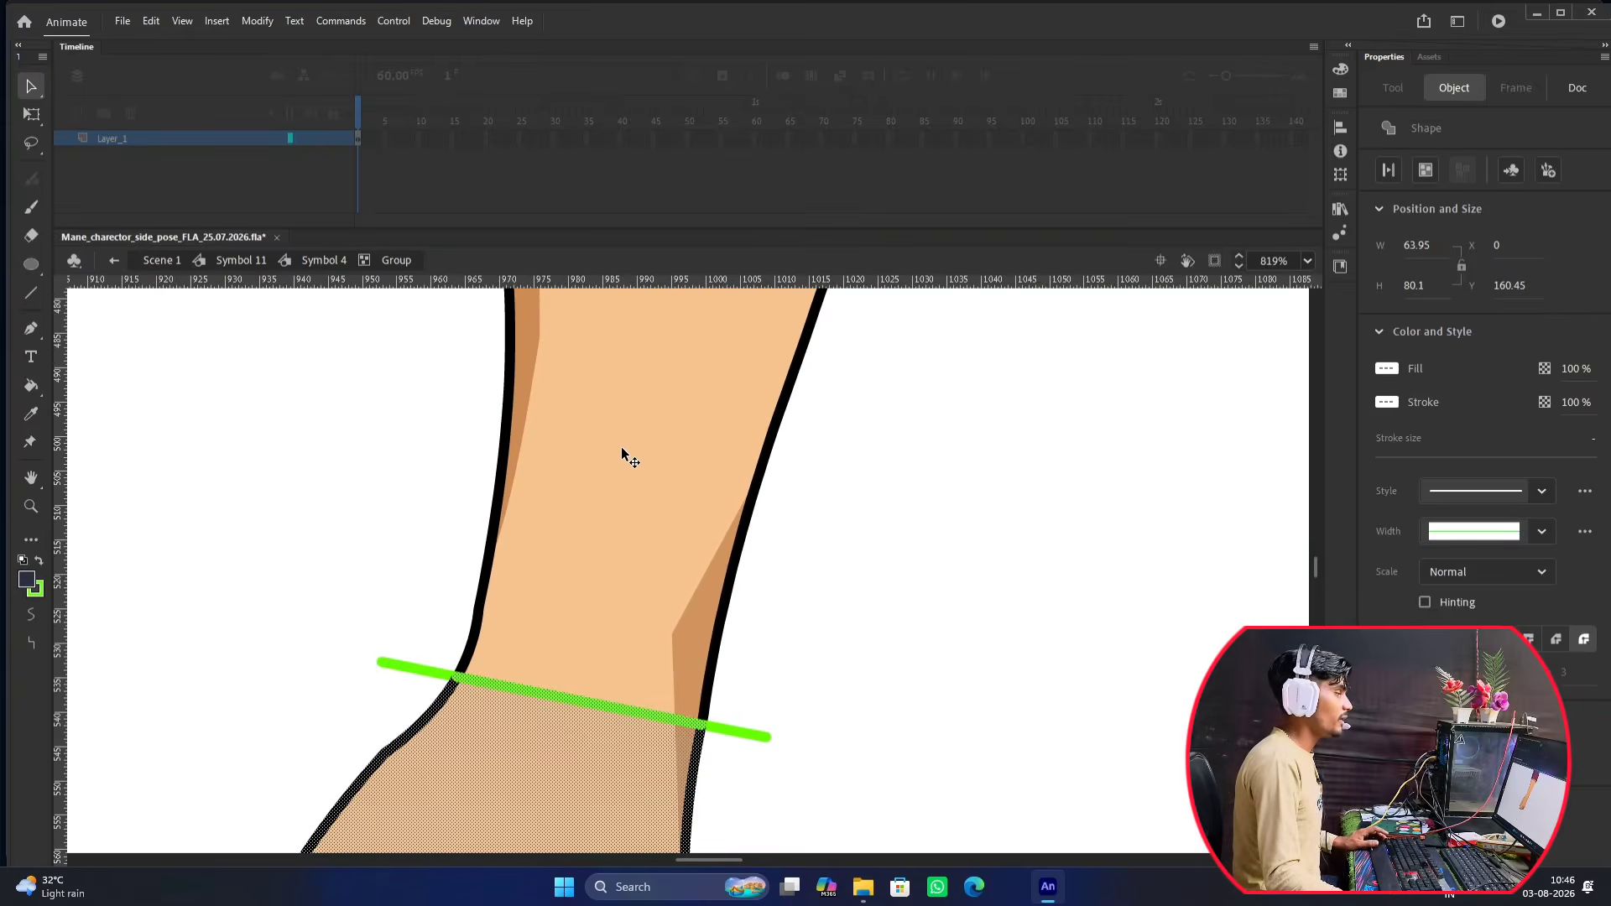
scroll(625, 471, down, 2)
scroll(625, 494, down, 2)
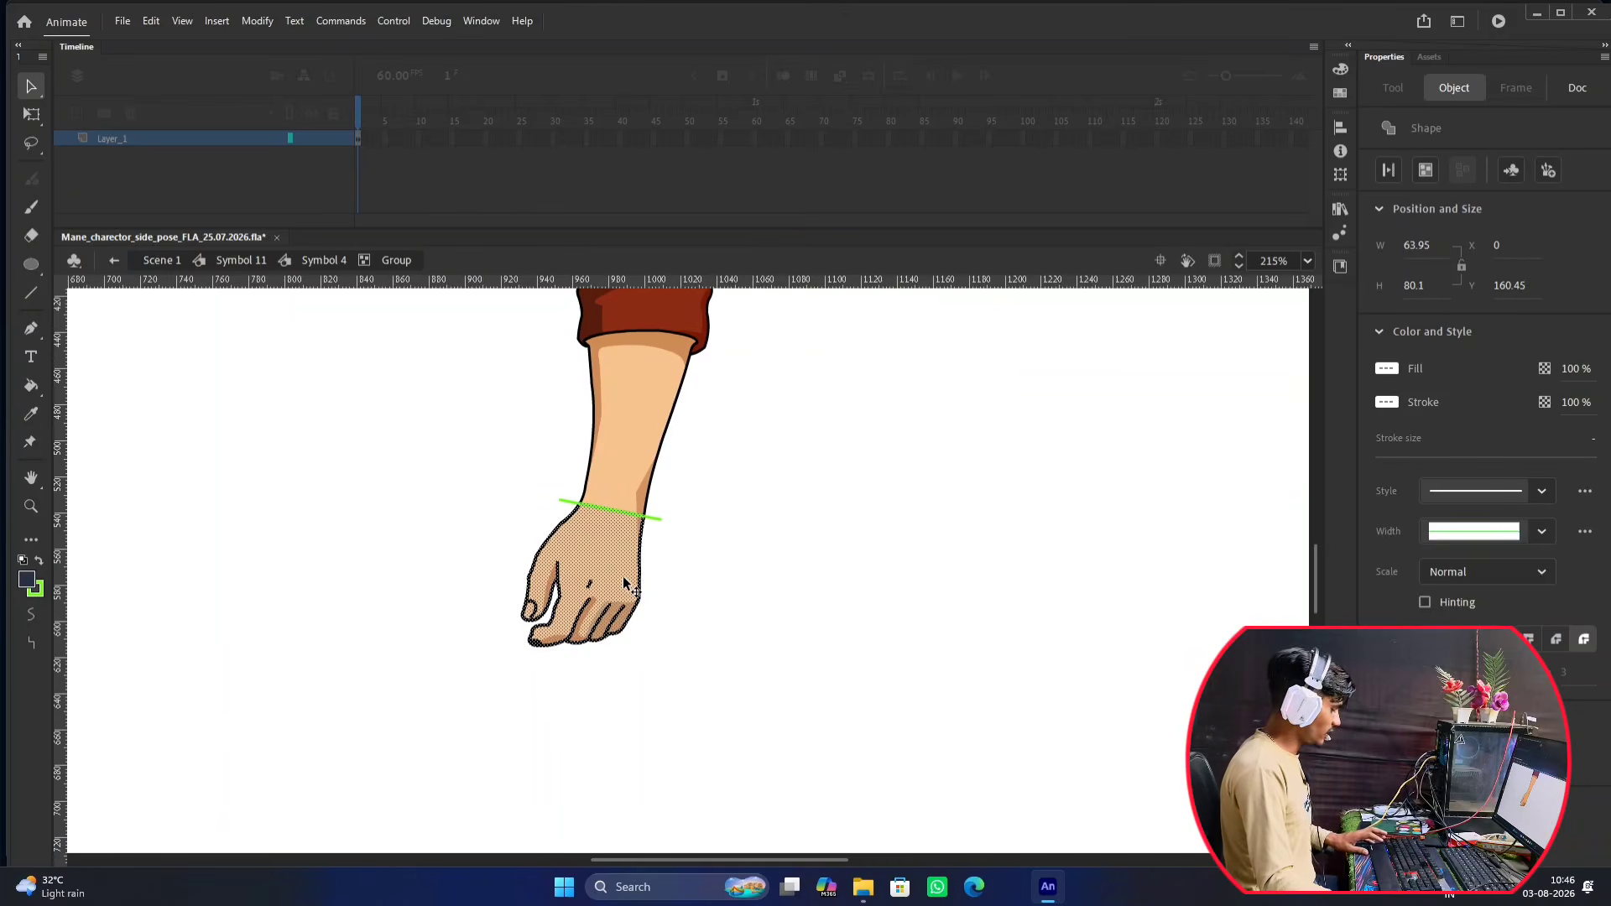
key(ctrl+g)
key(Delete)
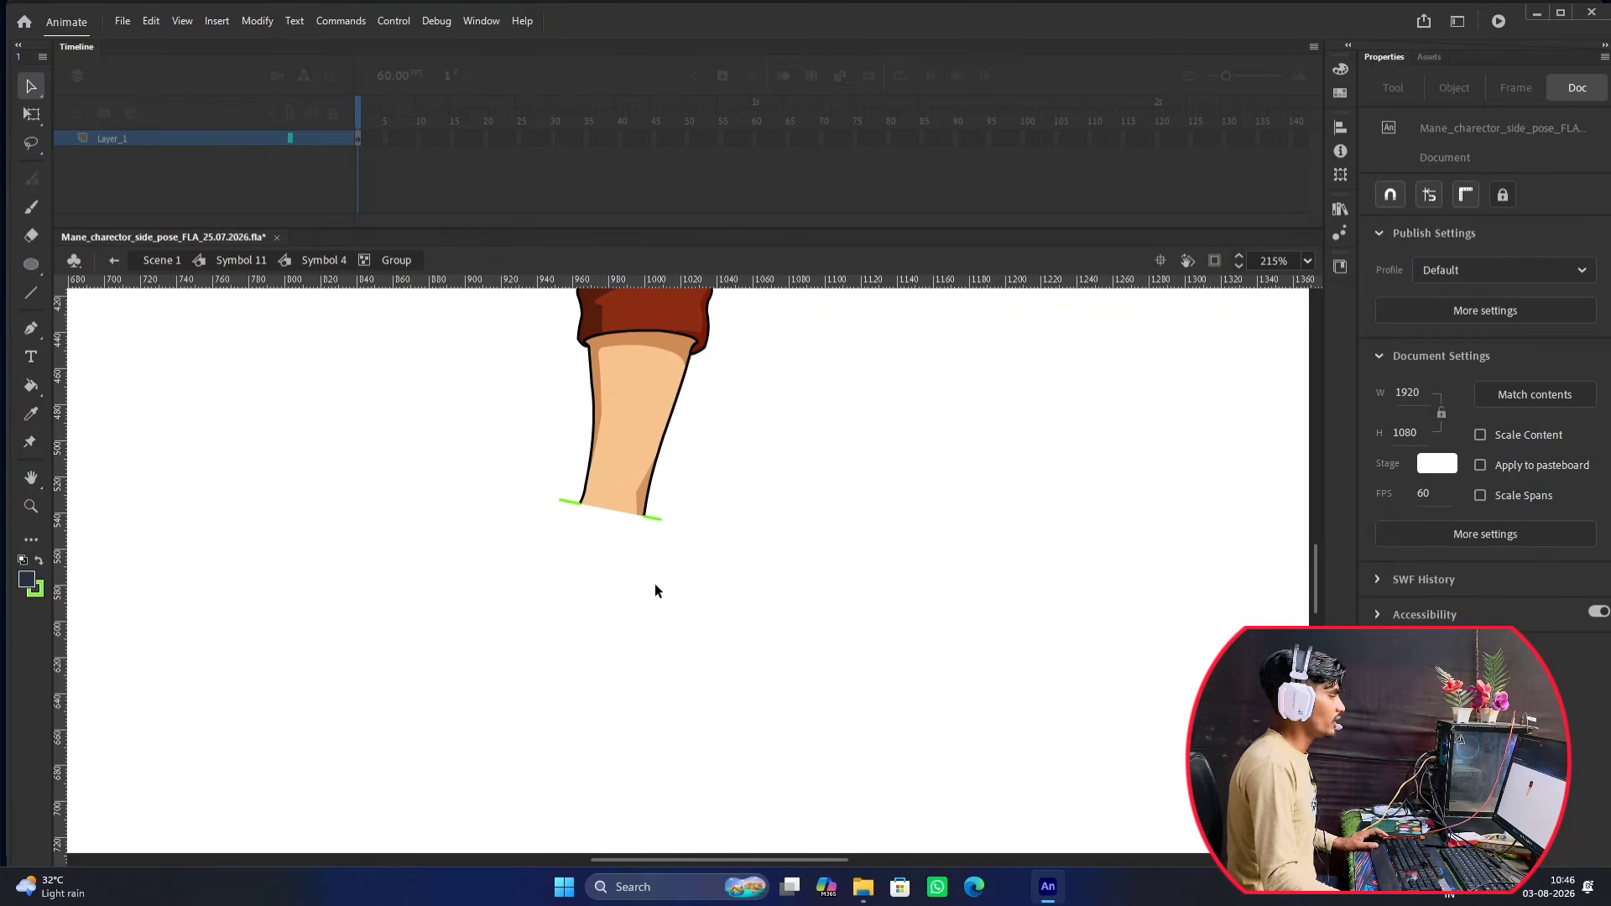
Delete the two leftover green line ends on either side of the forearm's cut edge.
scroll(587, 562, down, 1)
scroll(603, 533, down, 1)
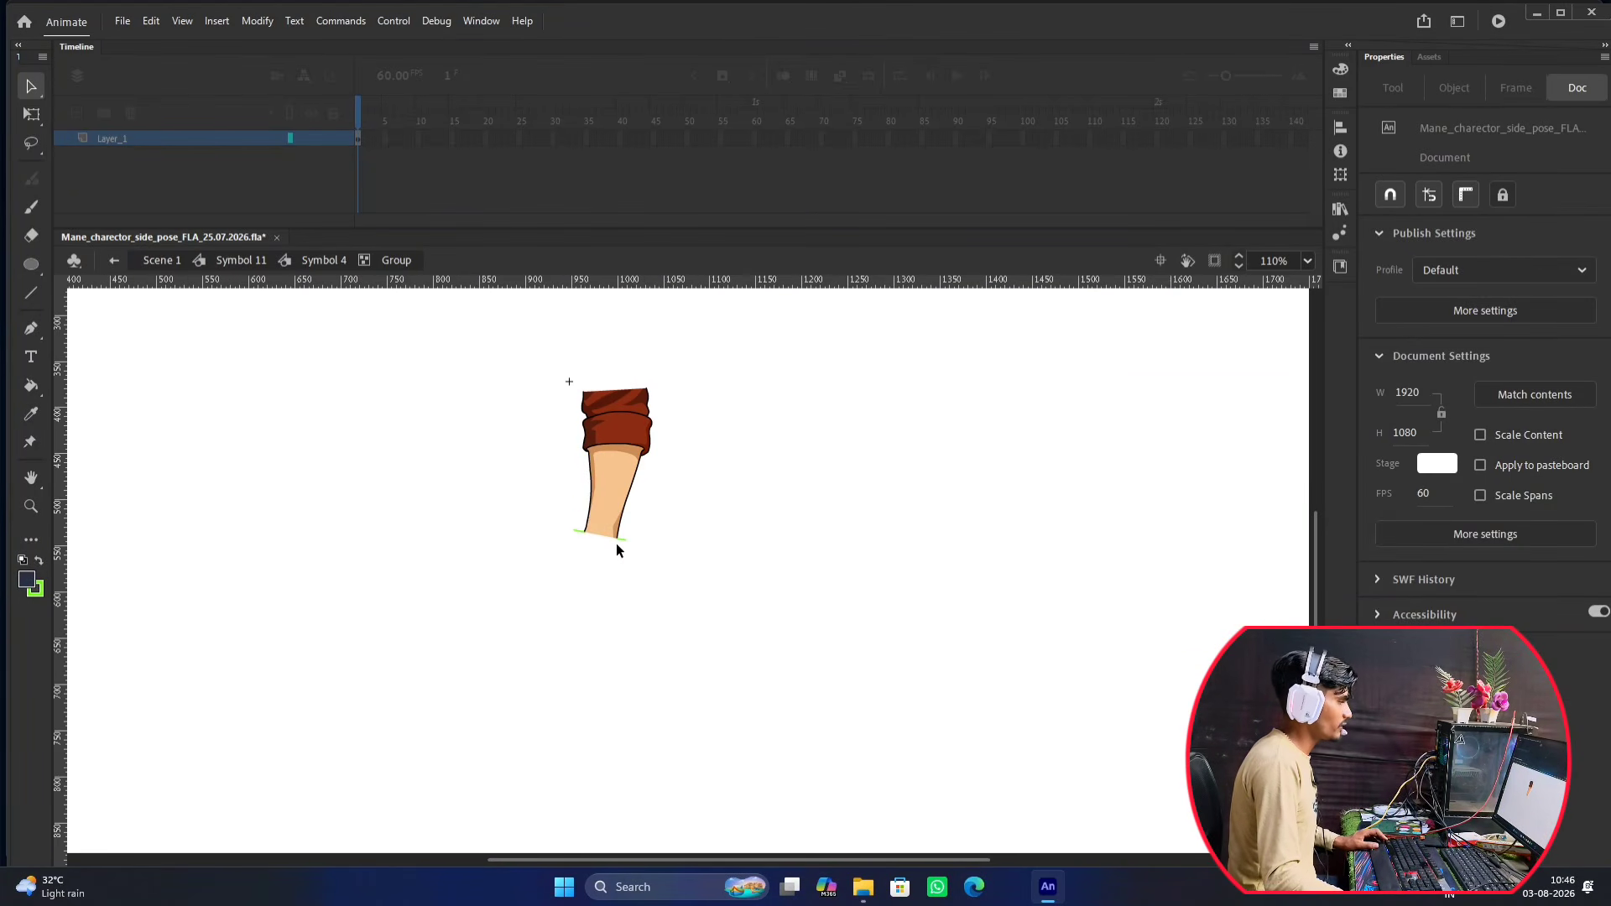
scroll(561, 471, up, 6)
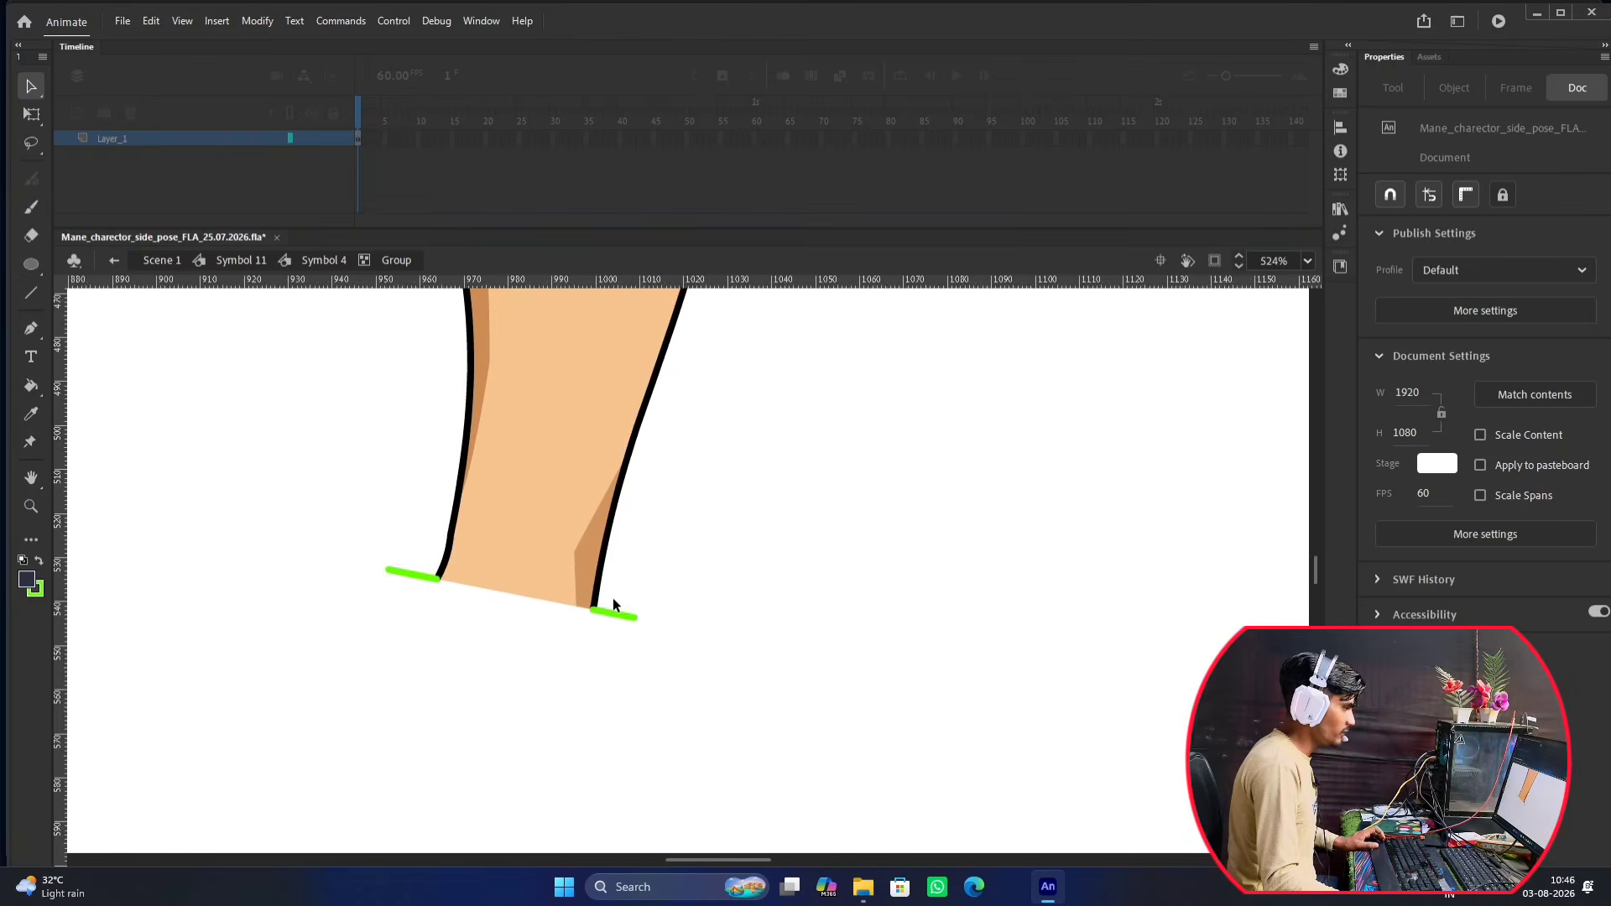
click(614, 619)
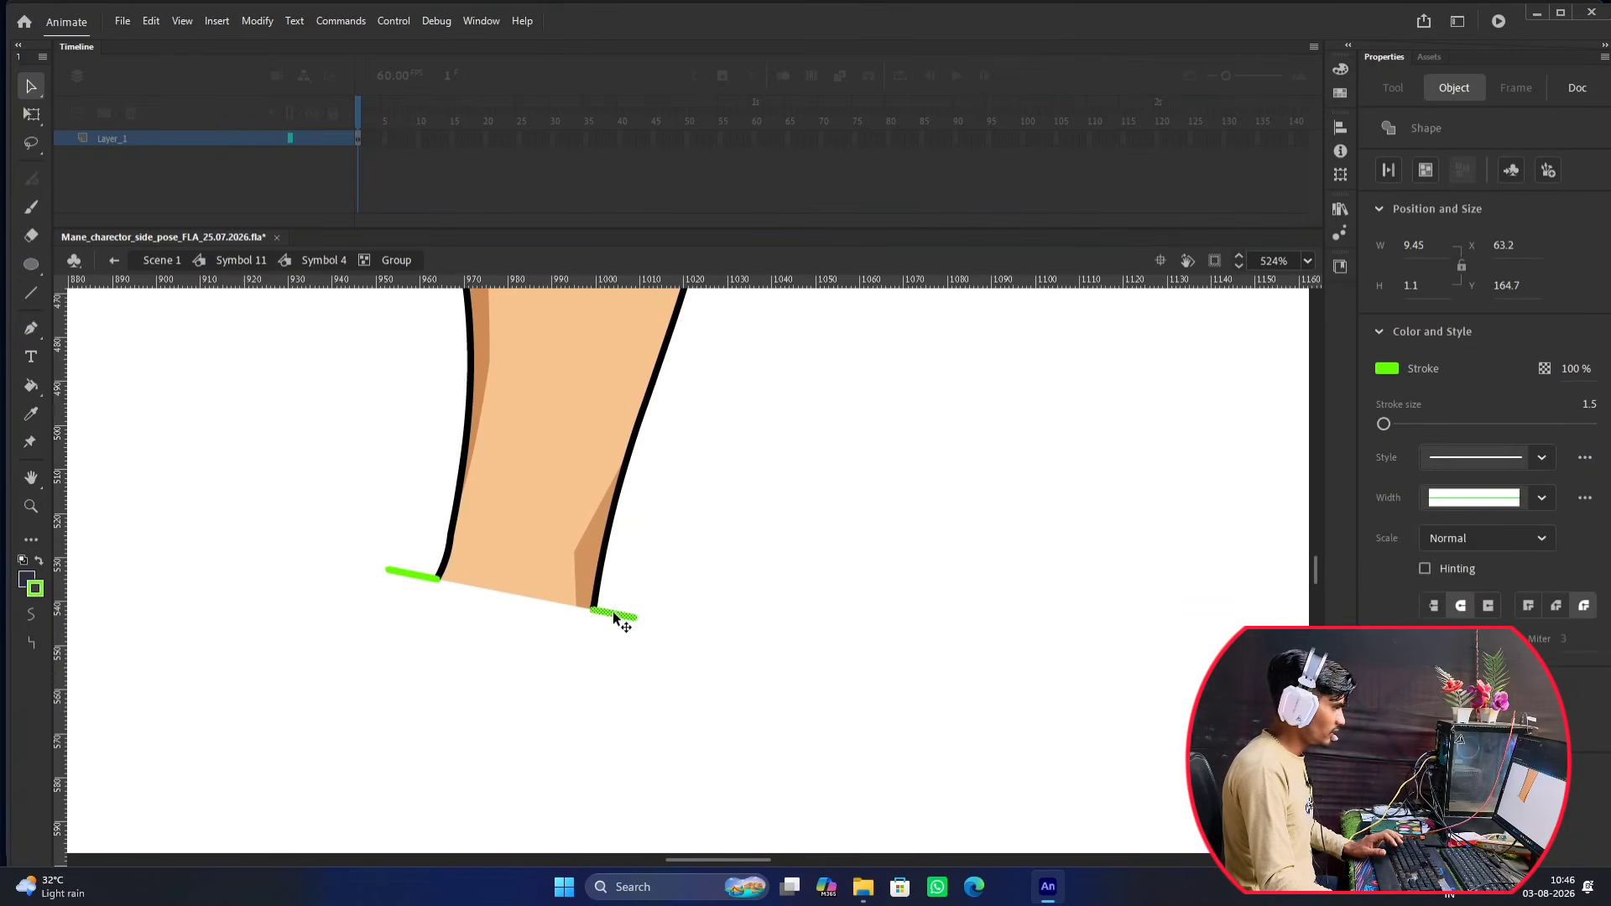
key(Delete)
click(406, 572)
key(Delete)
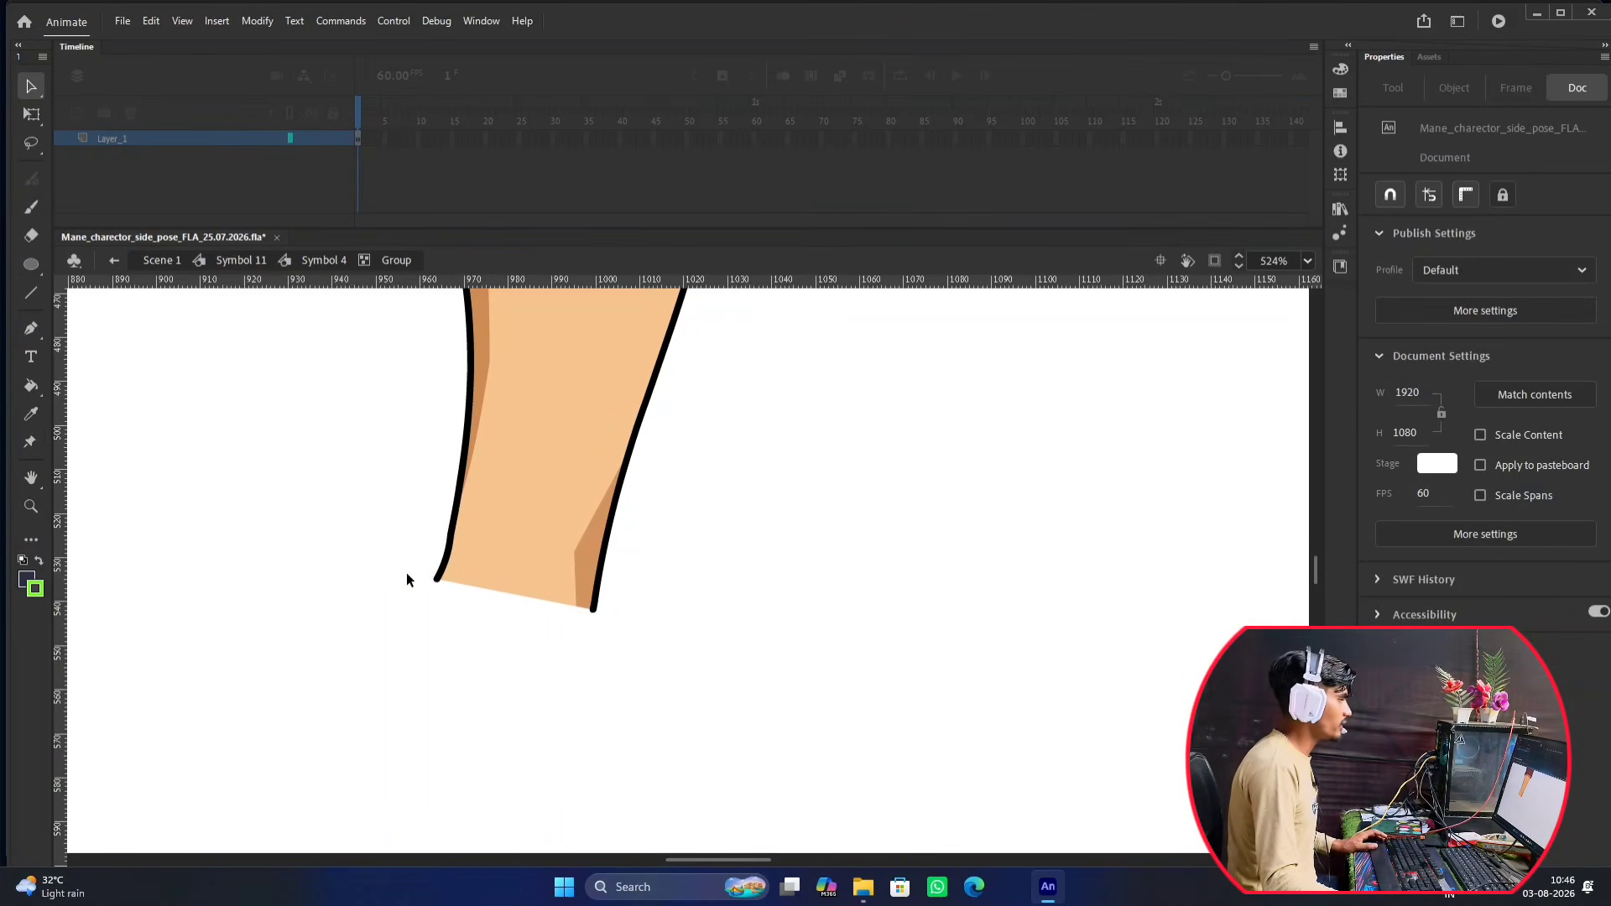
Exit the nested group and symbols back to Scene 1 and add a new layer directly above the LH_ layer.
scroll(408, 536, down, 3)
double_click(388, 501)
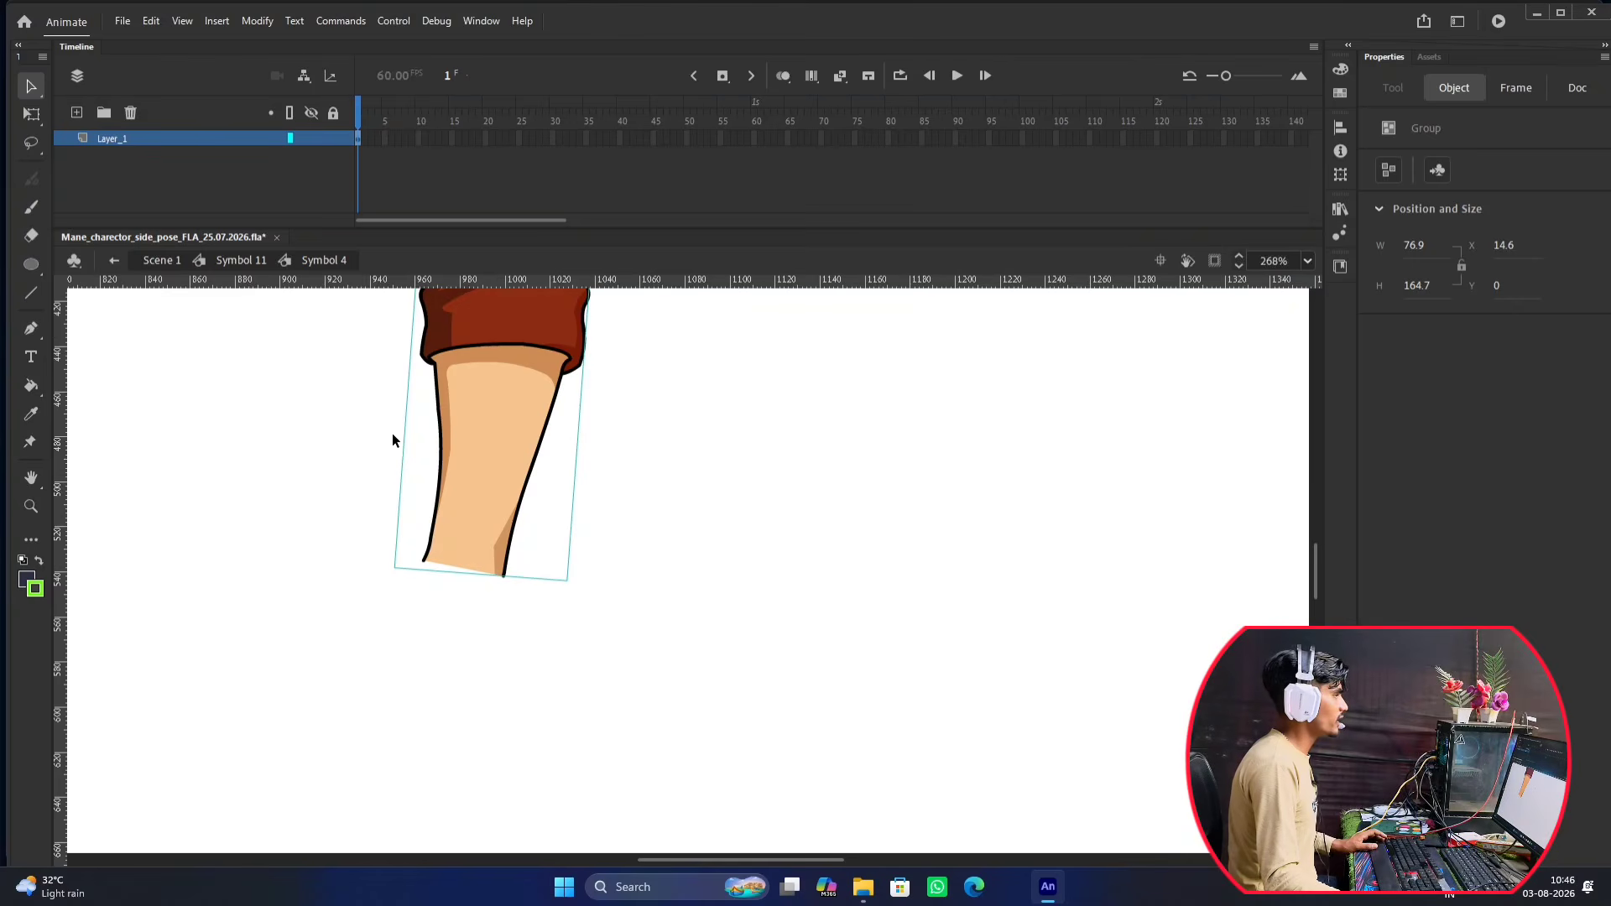
double_click(717, 429)
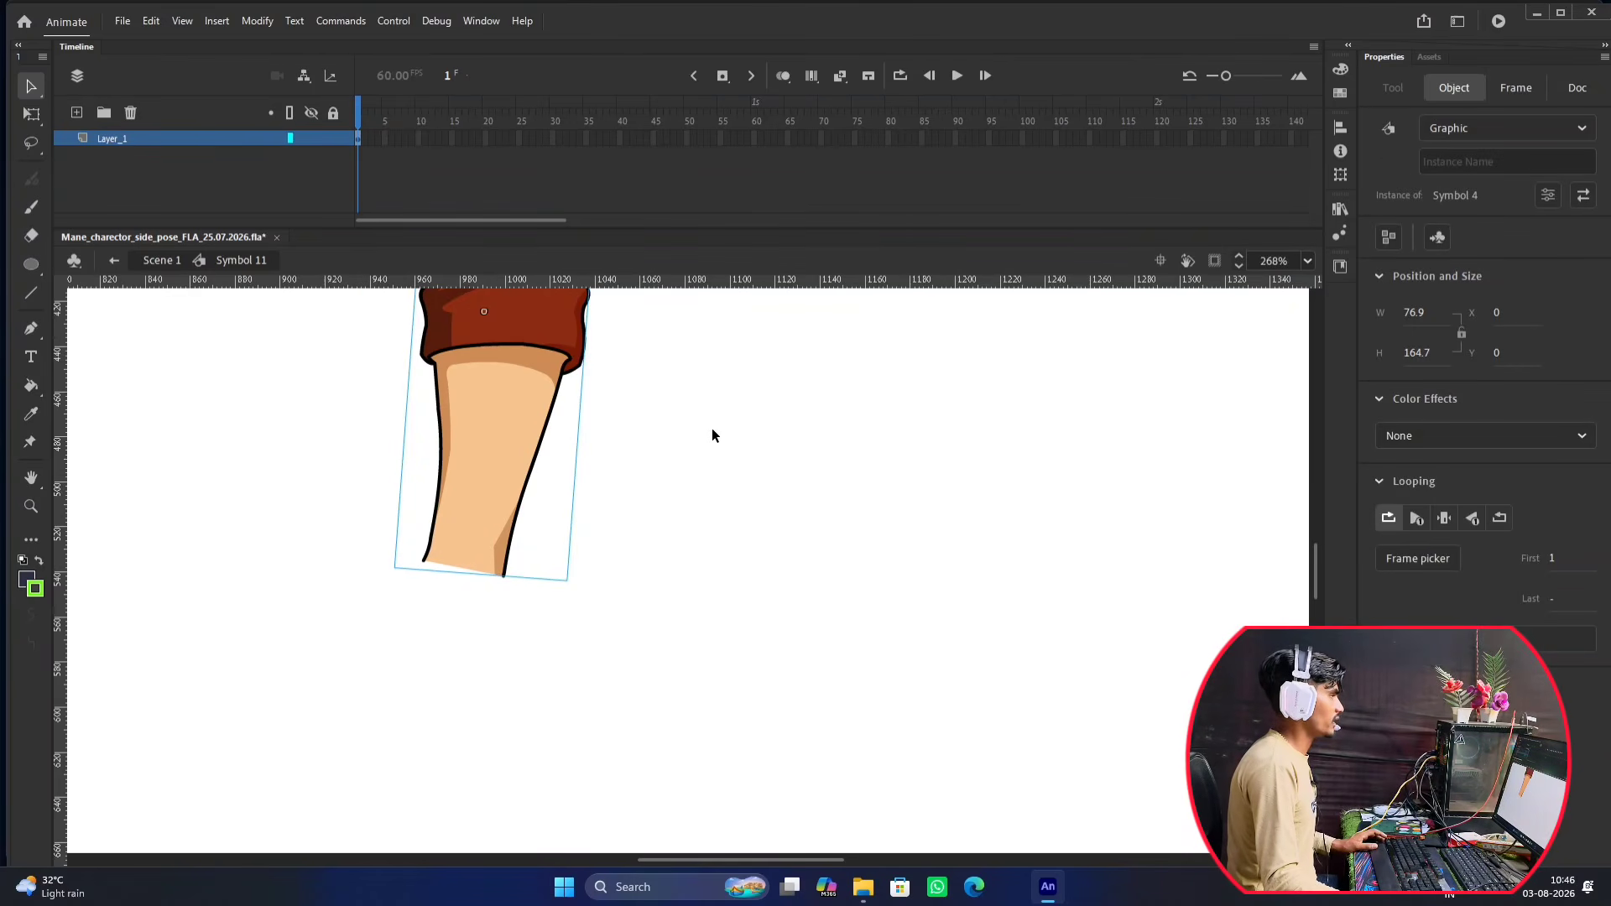
double_click(670, 408)
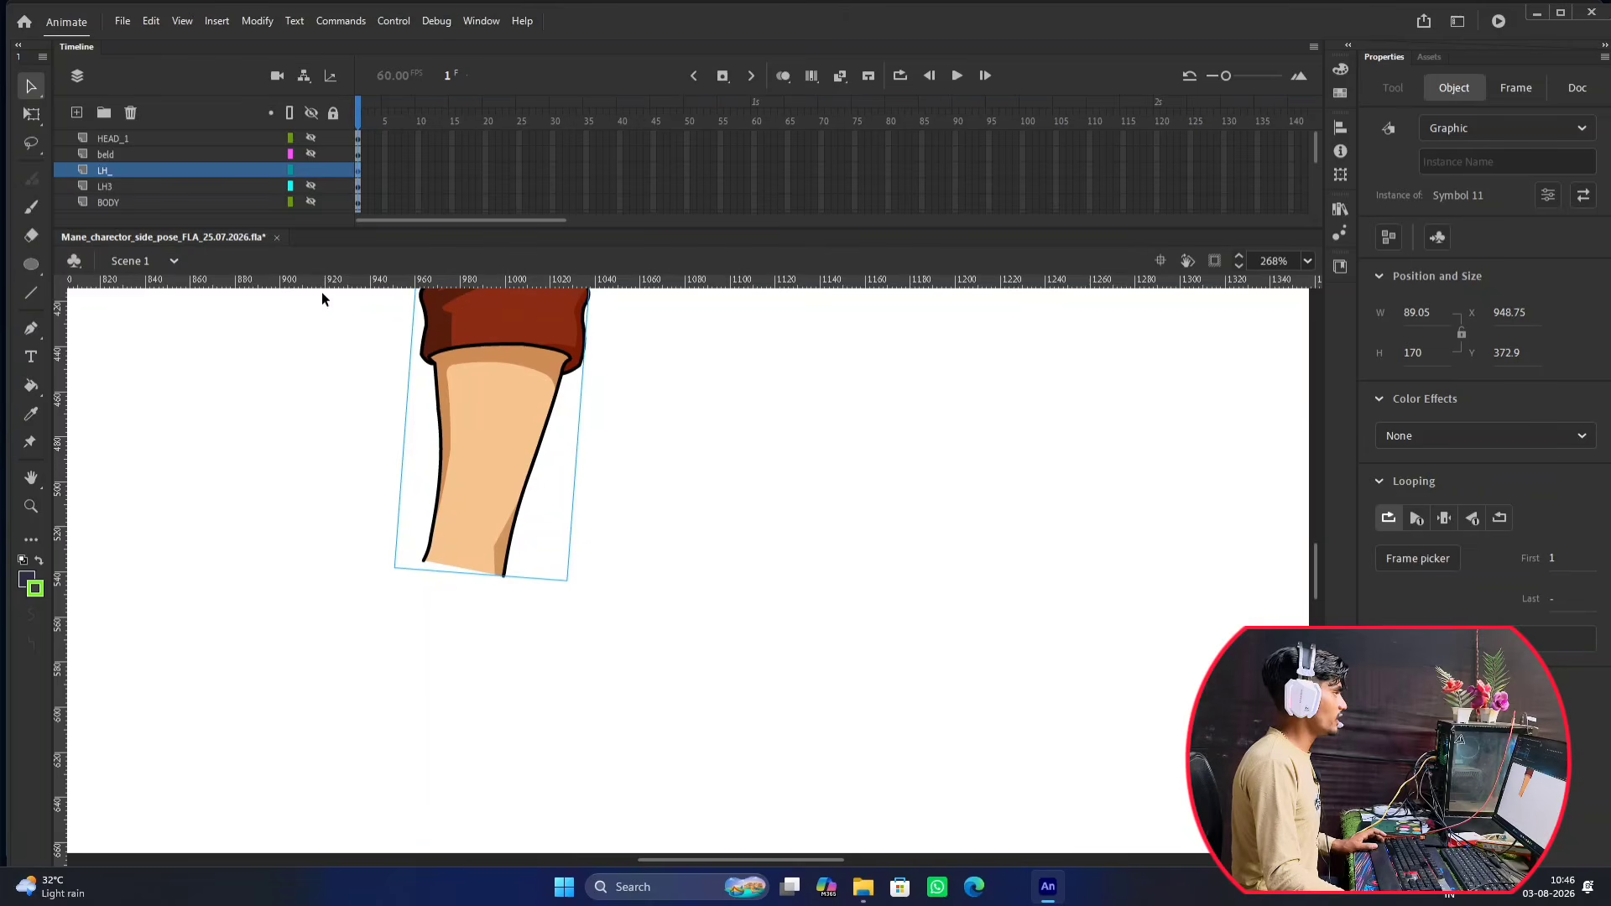
click(76, 112)
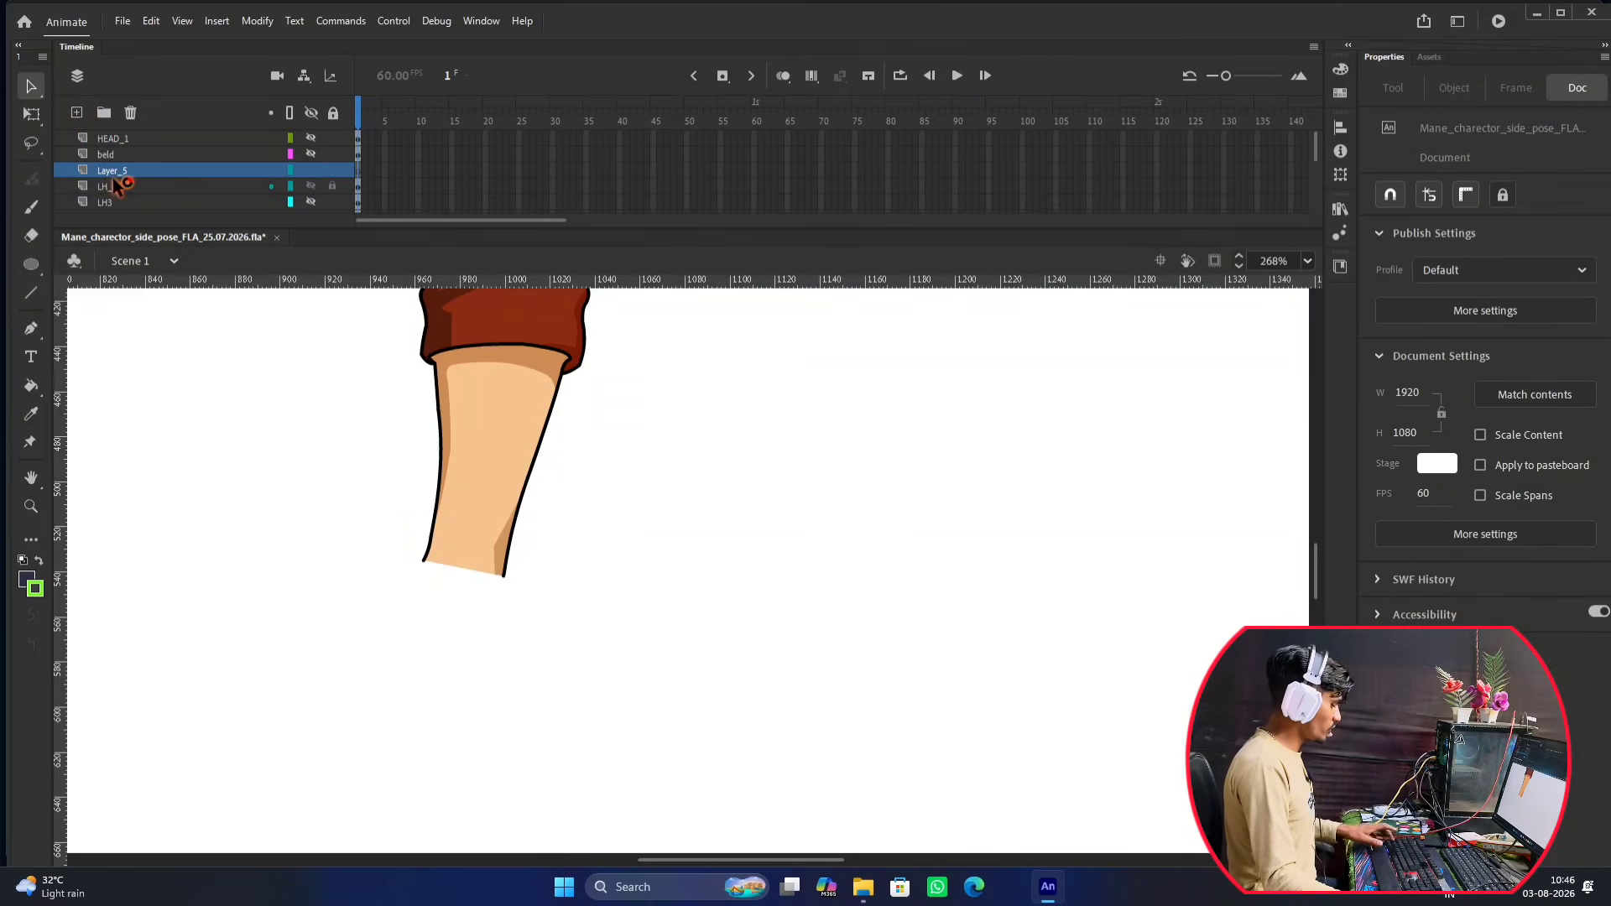
Paste the cut hand group onto the new layer and move it just below the forearm, at about X 951, Y 562.
key(ctrl+shift+v)
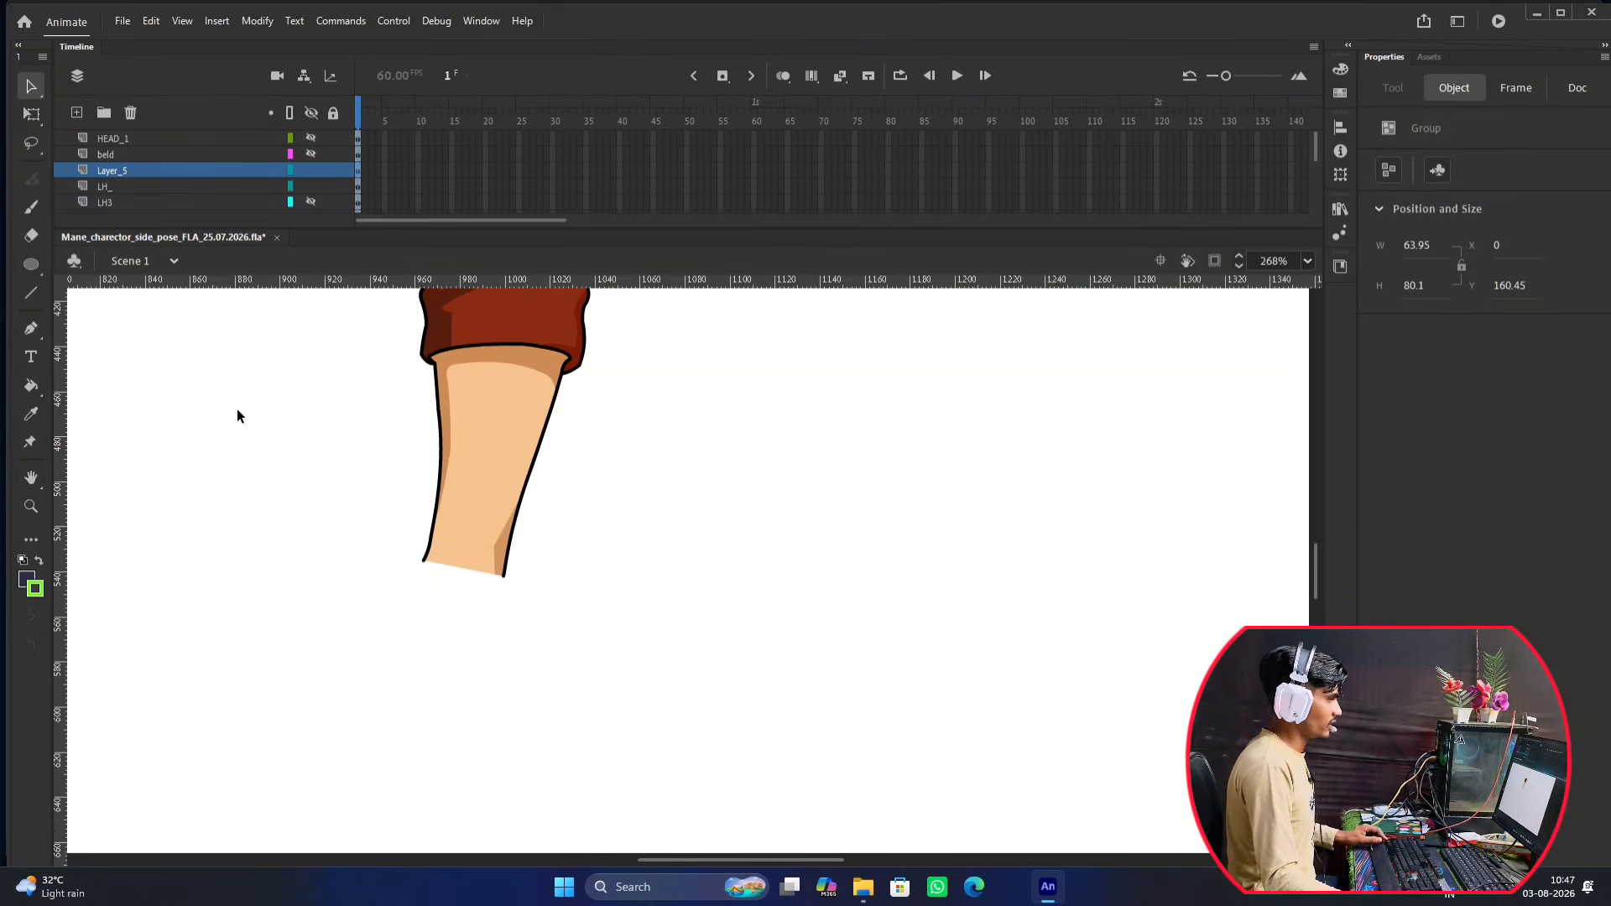
scroll(471, 450, down, 4)
scroll(471, 445, down, 3)
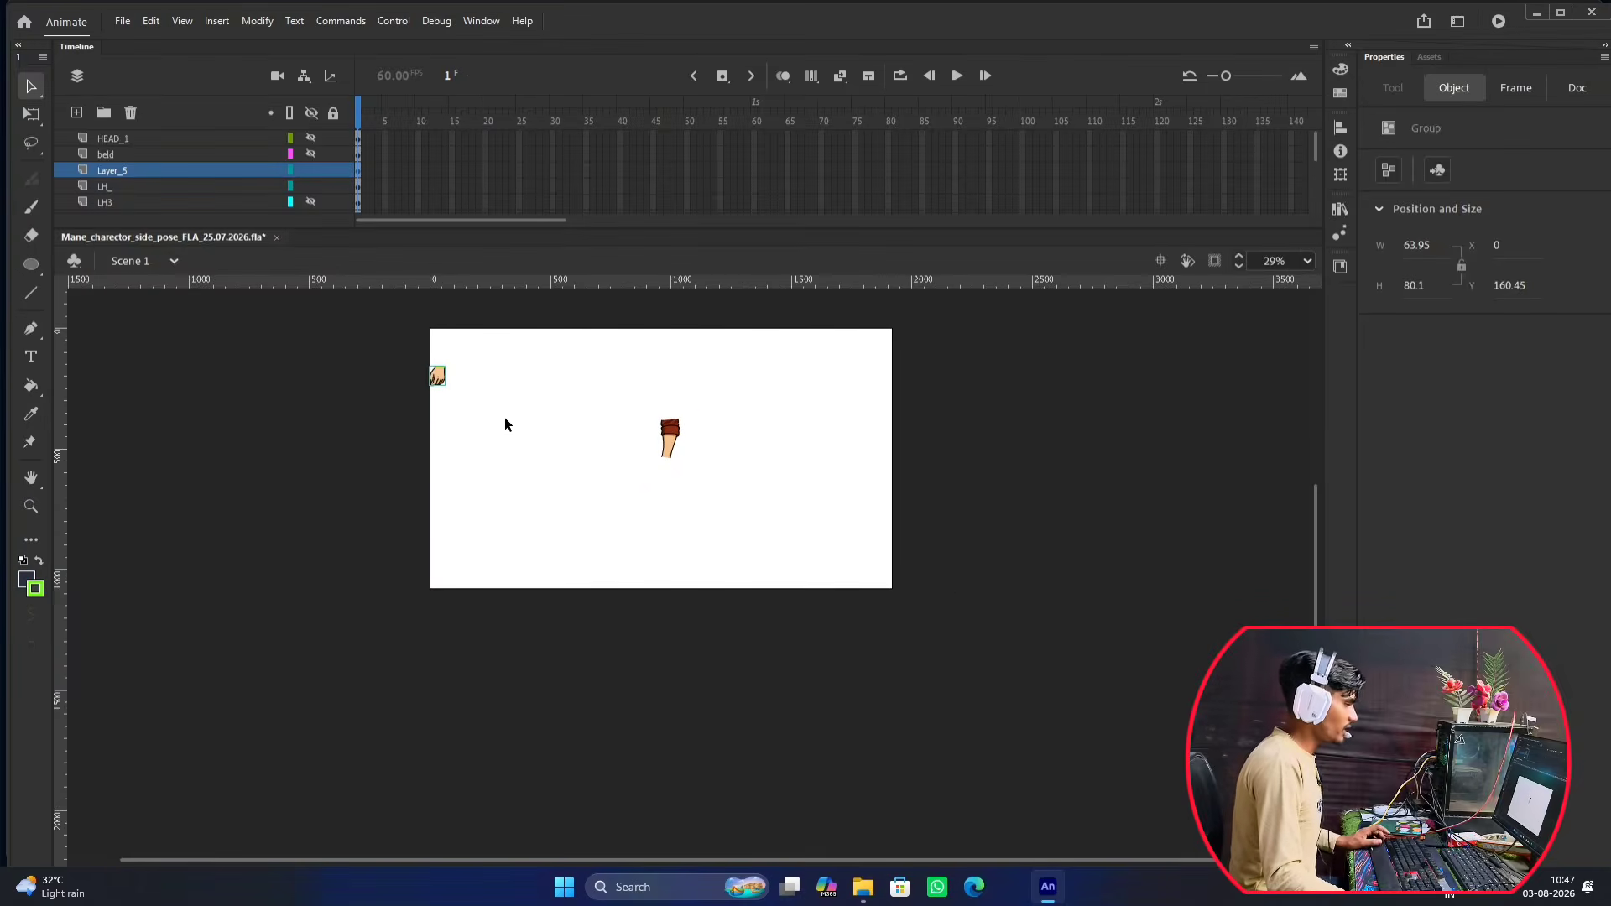
scroll(370, 500, up, 2)
scroll(672, 520, up, 2)
scroll(621, 454, down, 1)
scroll(621, 454, down, 1)
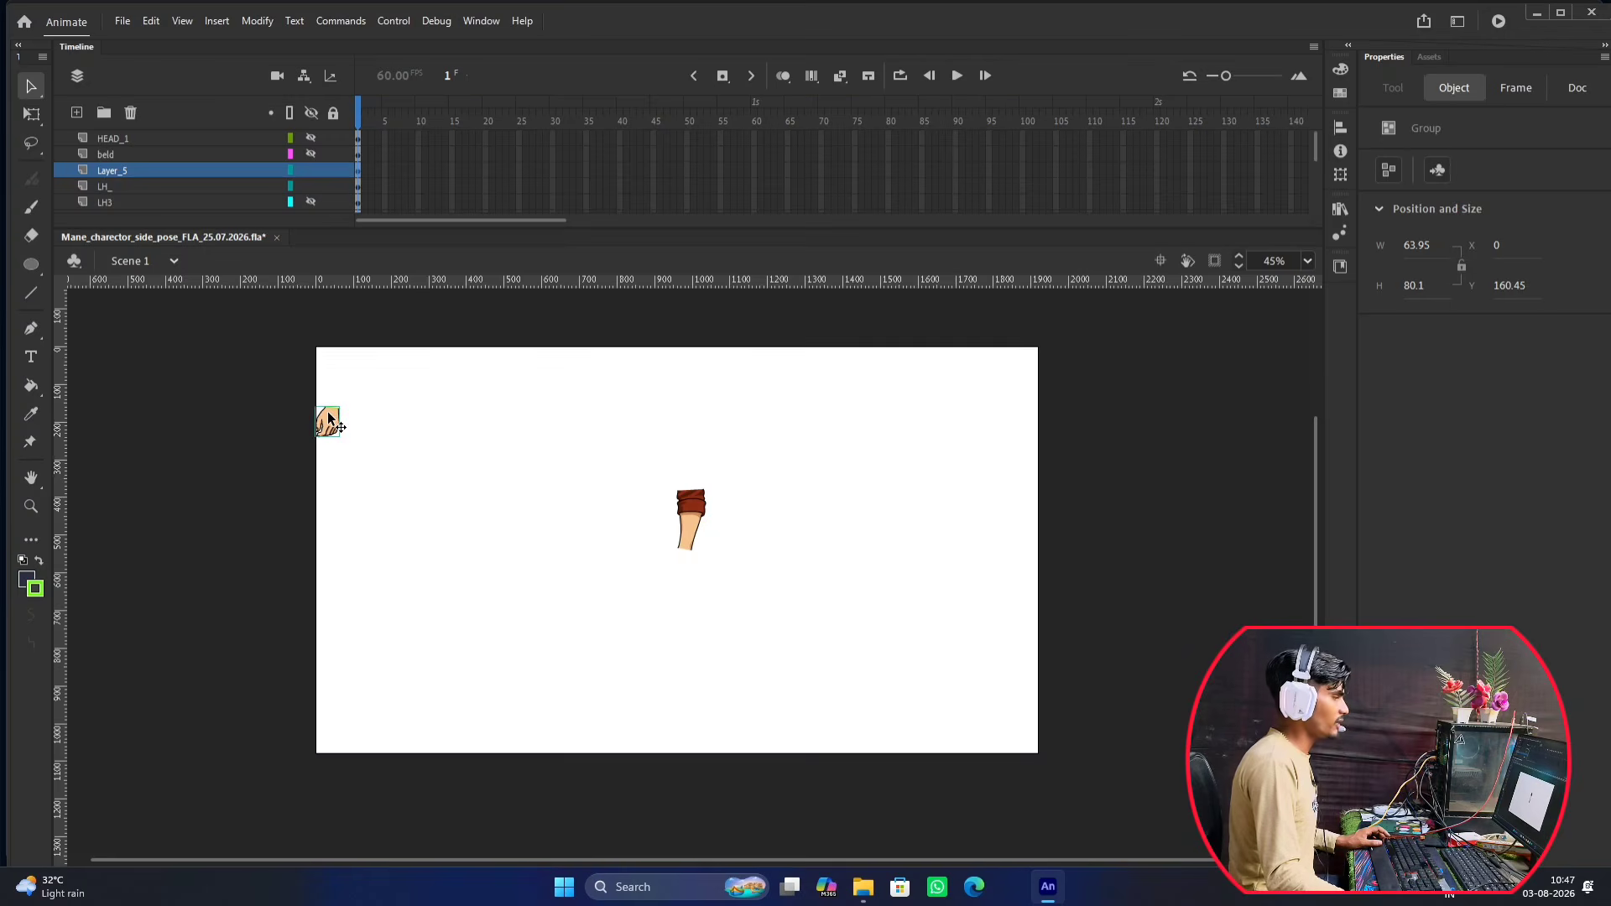
drag(328, 417, 685, 569)
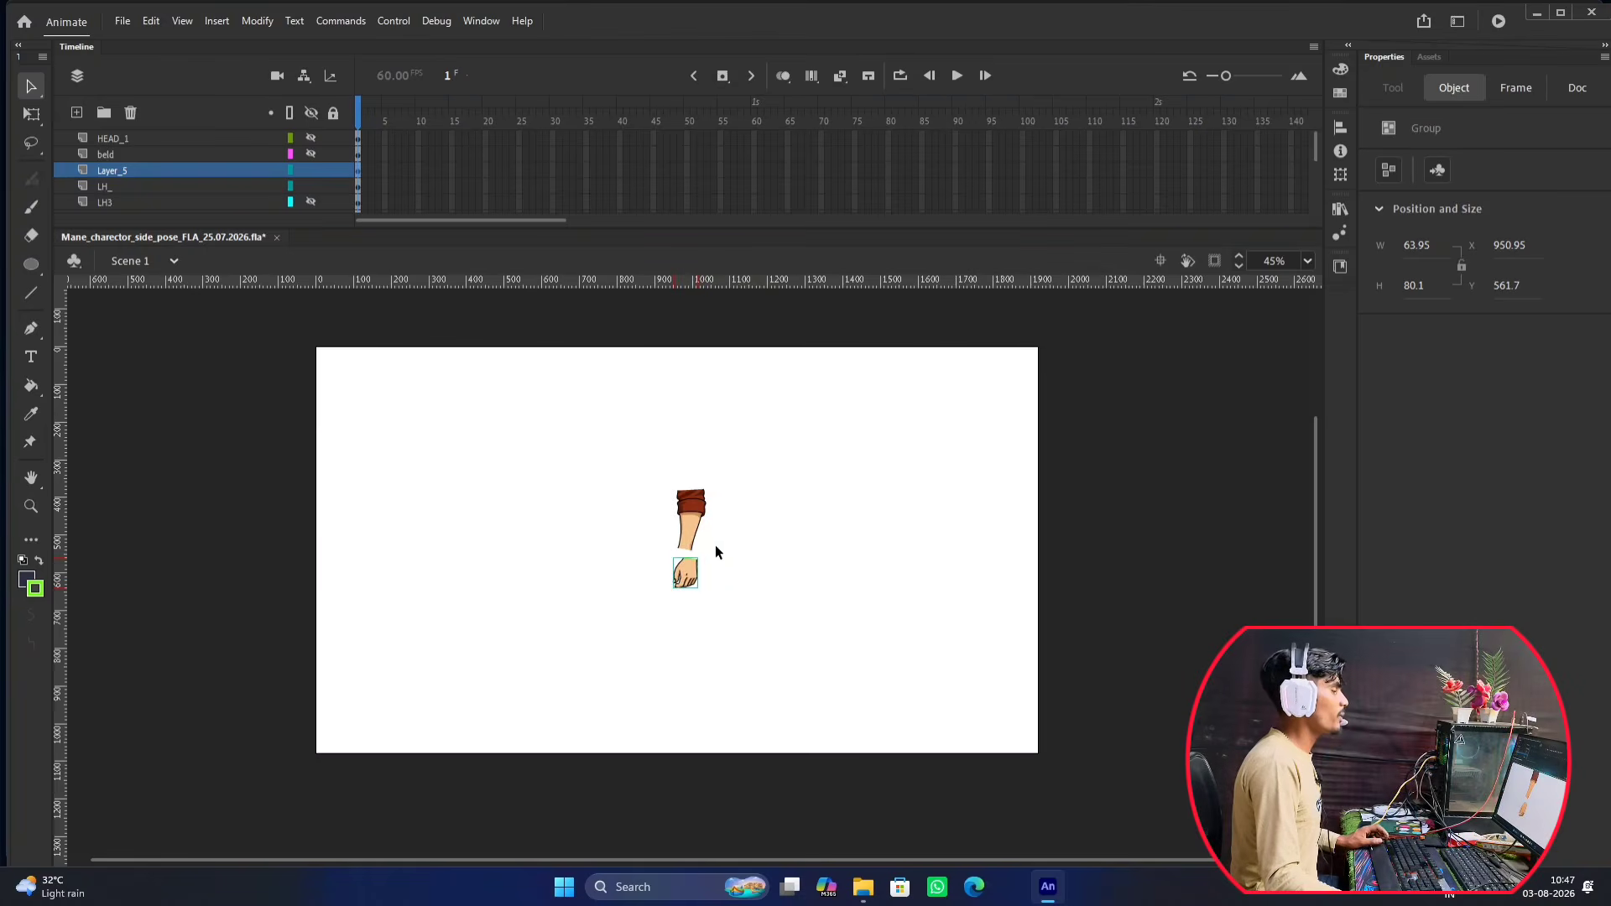
ctrl+scroll(717, 542, up, 6)
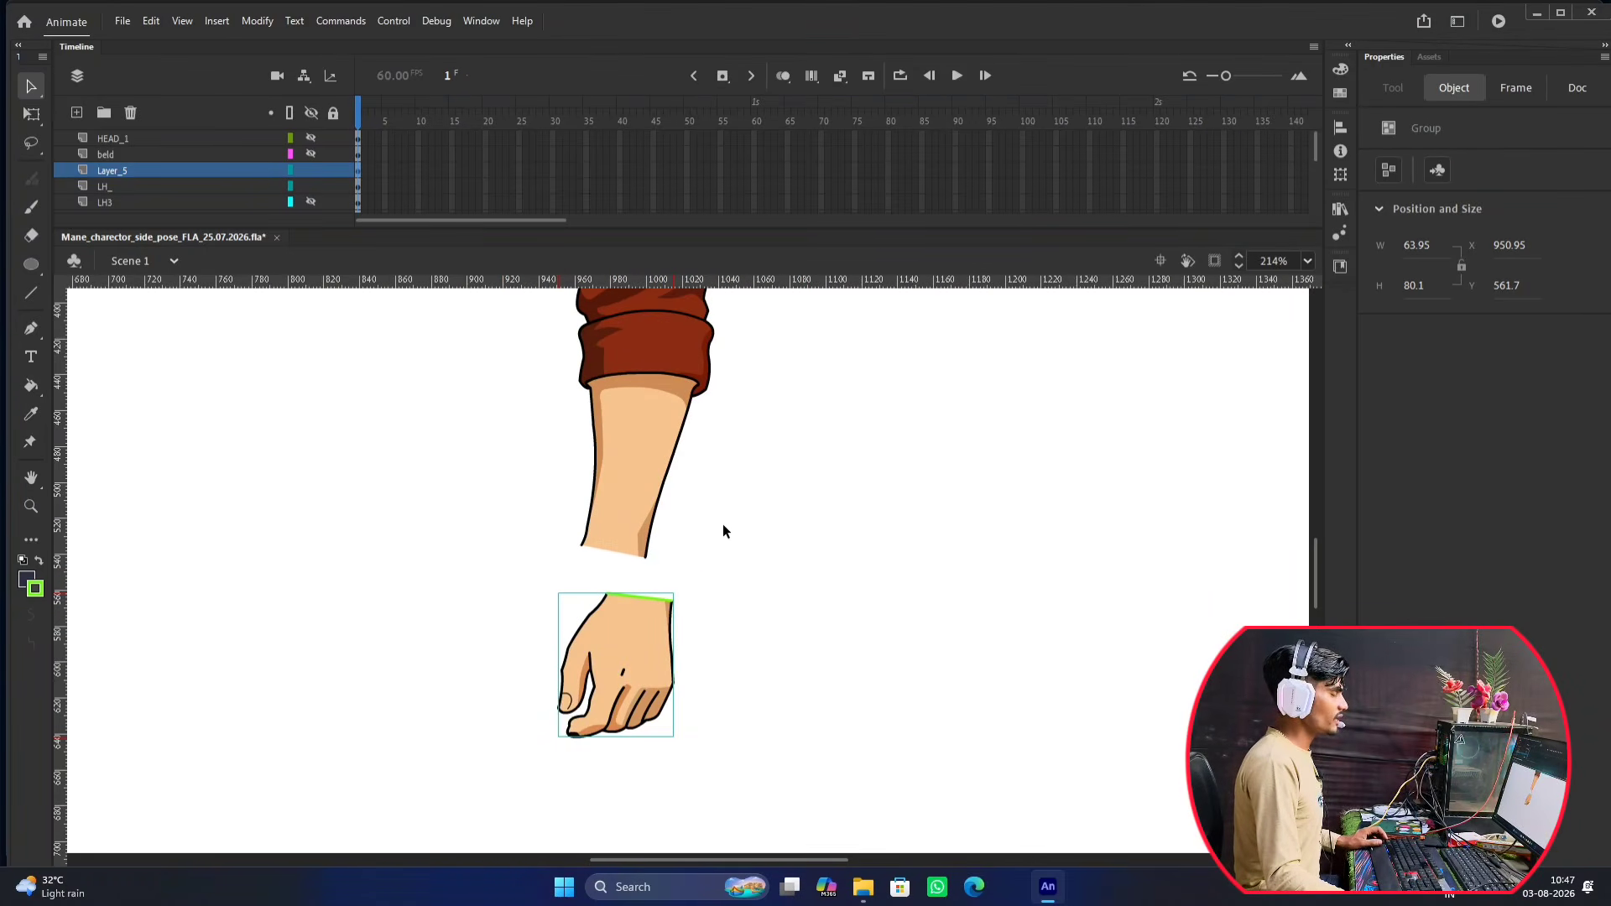
ctrl+scroll(723, 523, down, 4)
ctrl+scroll(671, 486, up, 3)
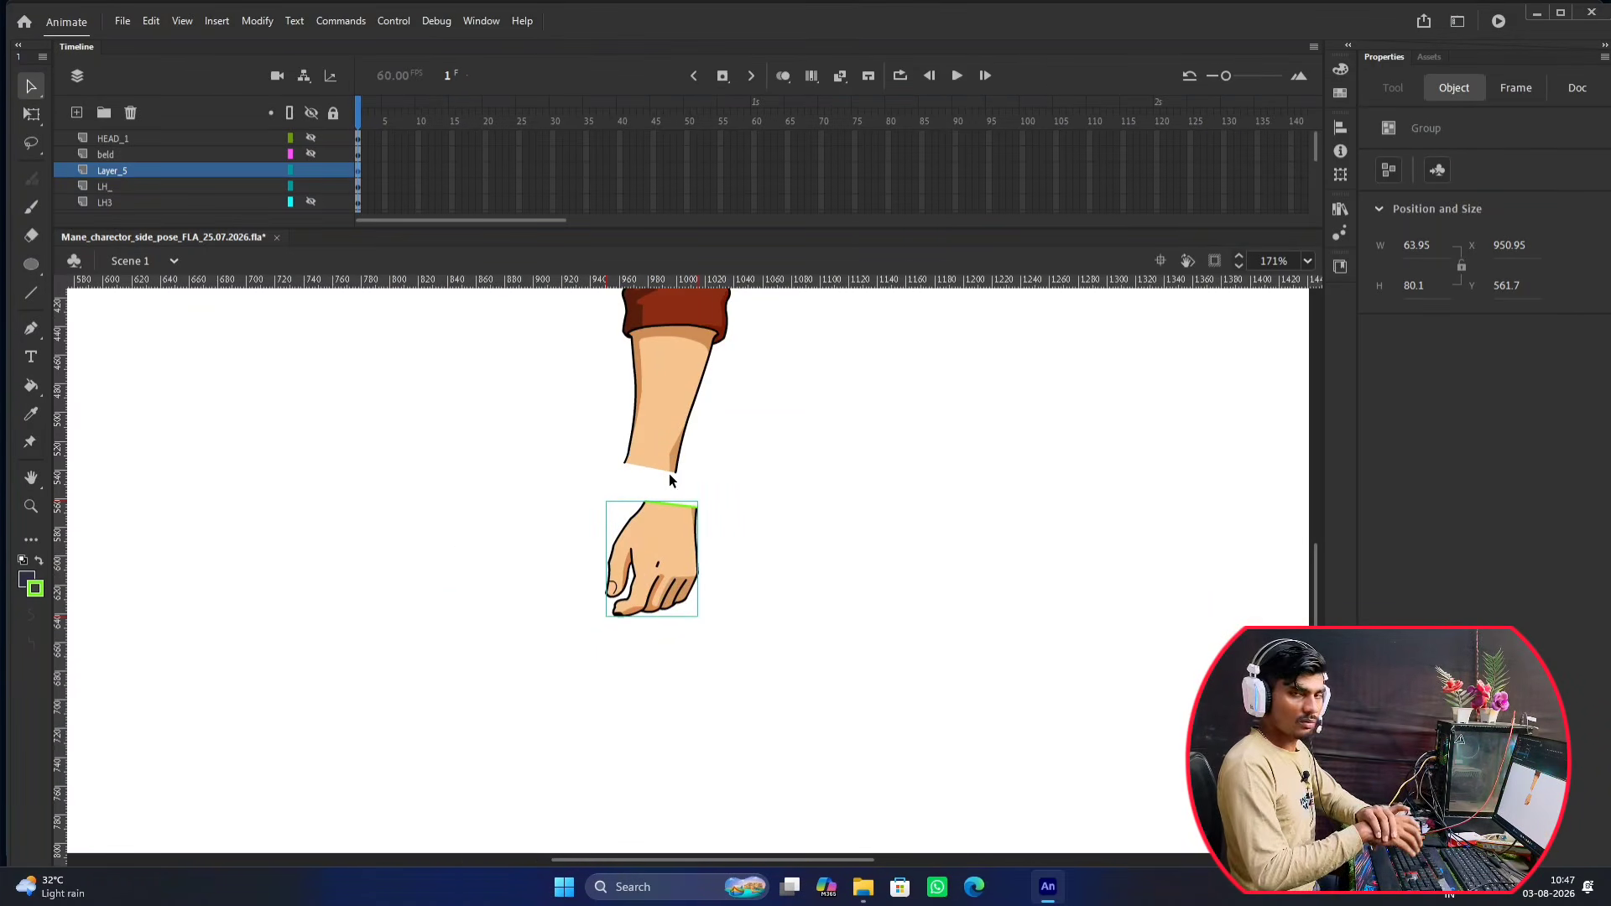
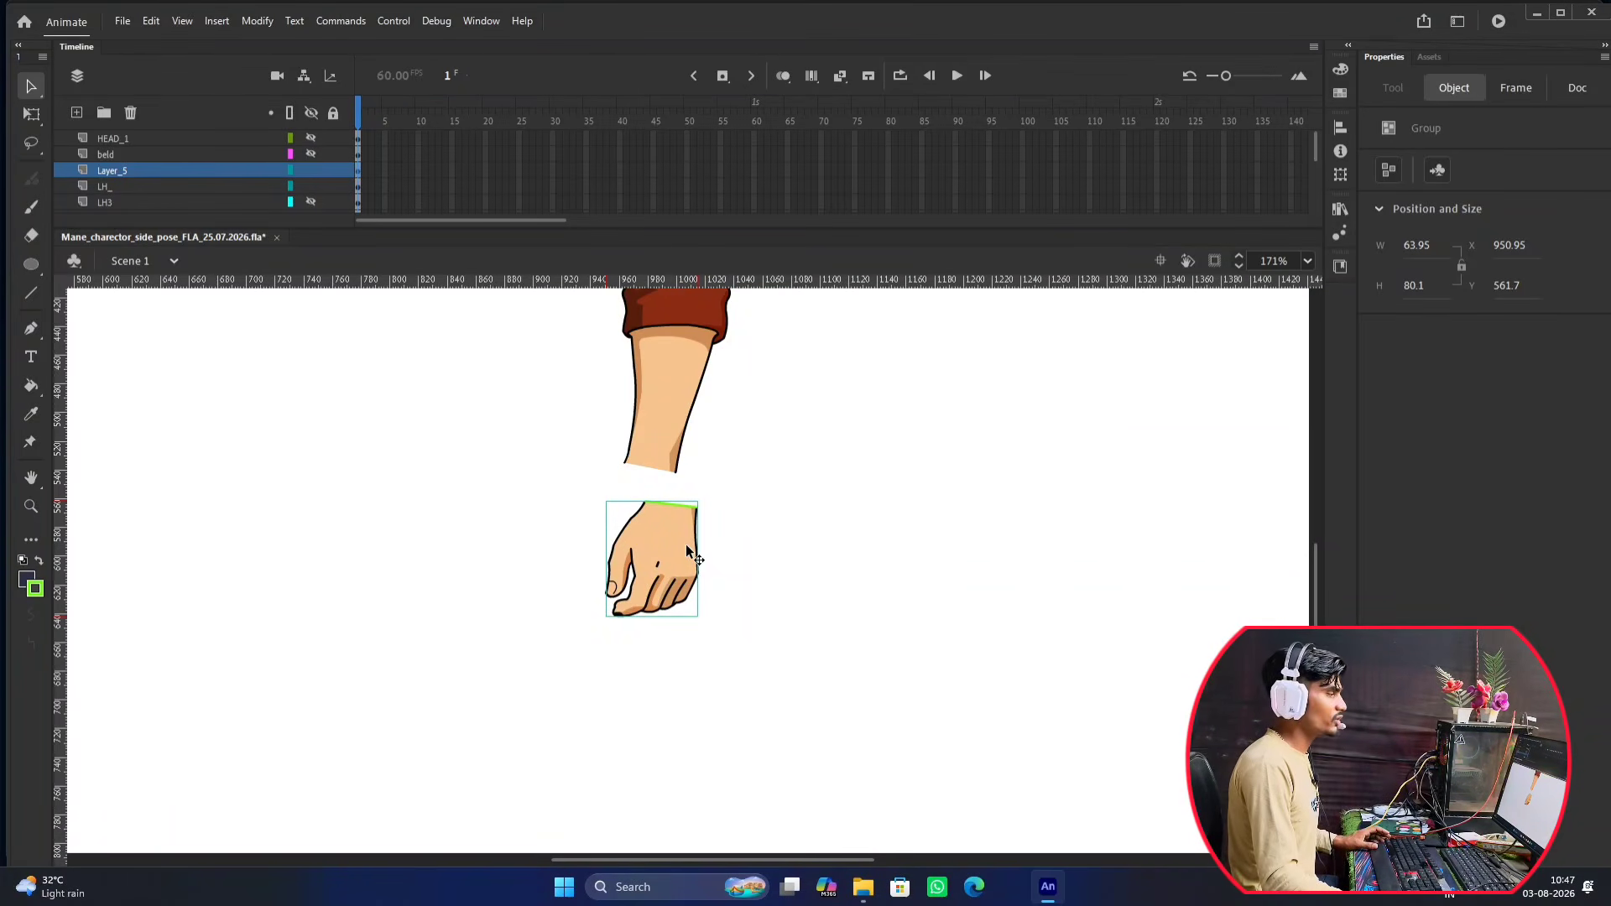
Align the hand group with the forearm's cut edge so the wrist outlines meet, at about X 937, Y 535.
drag(663, 537, 647, 501)
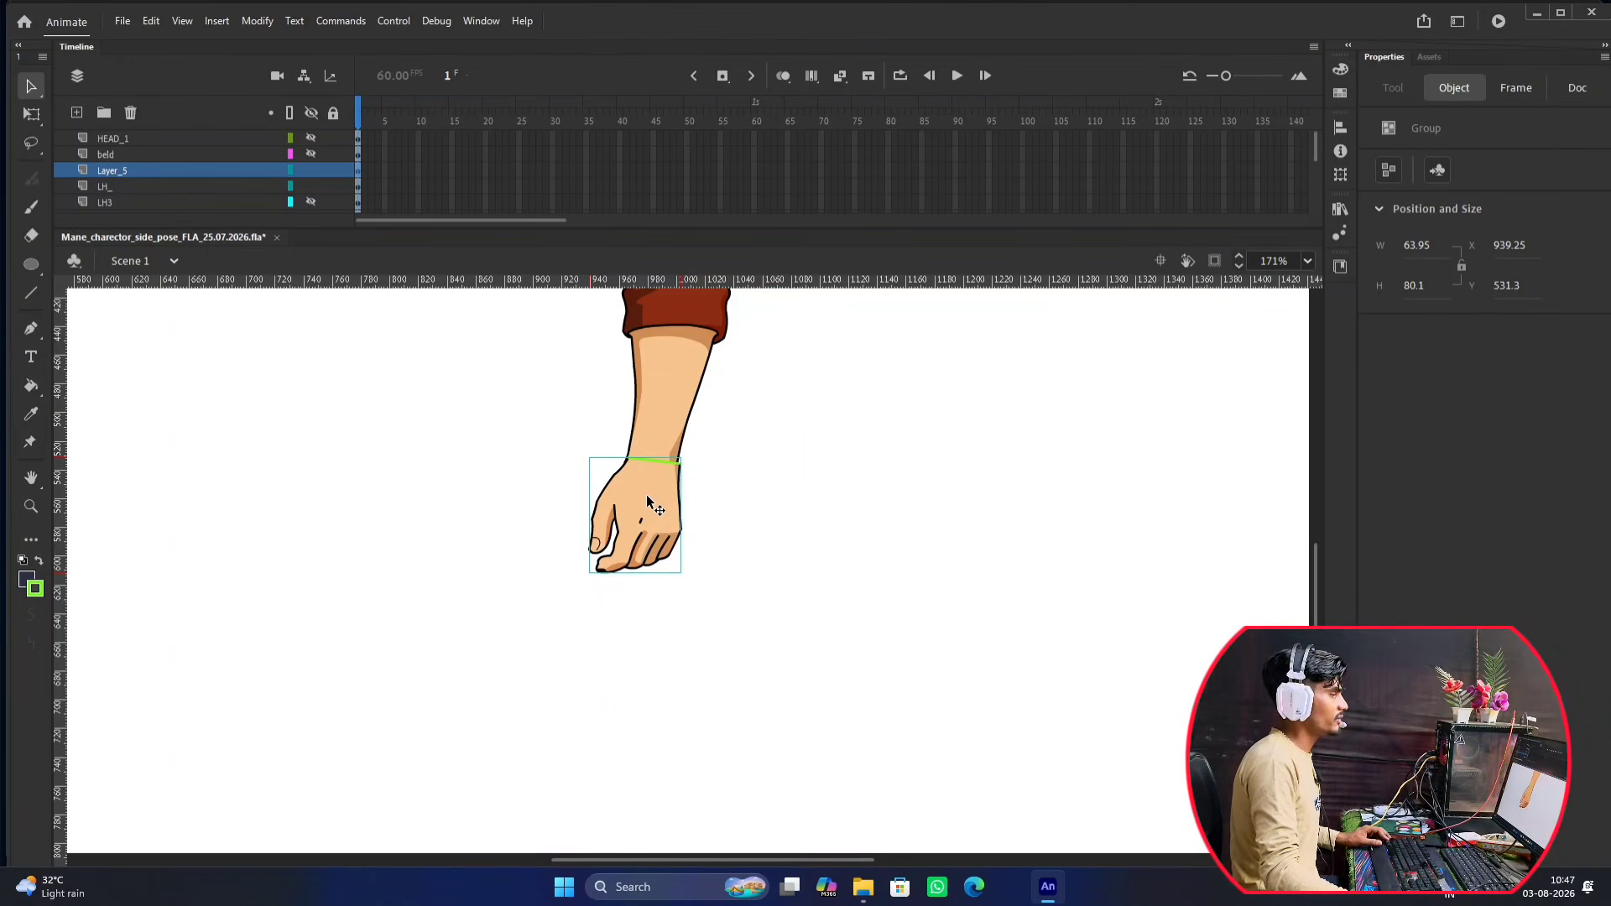
scroll(668, 456, up, 3)
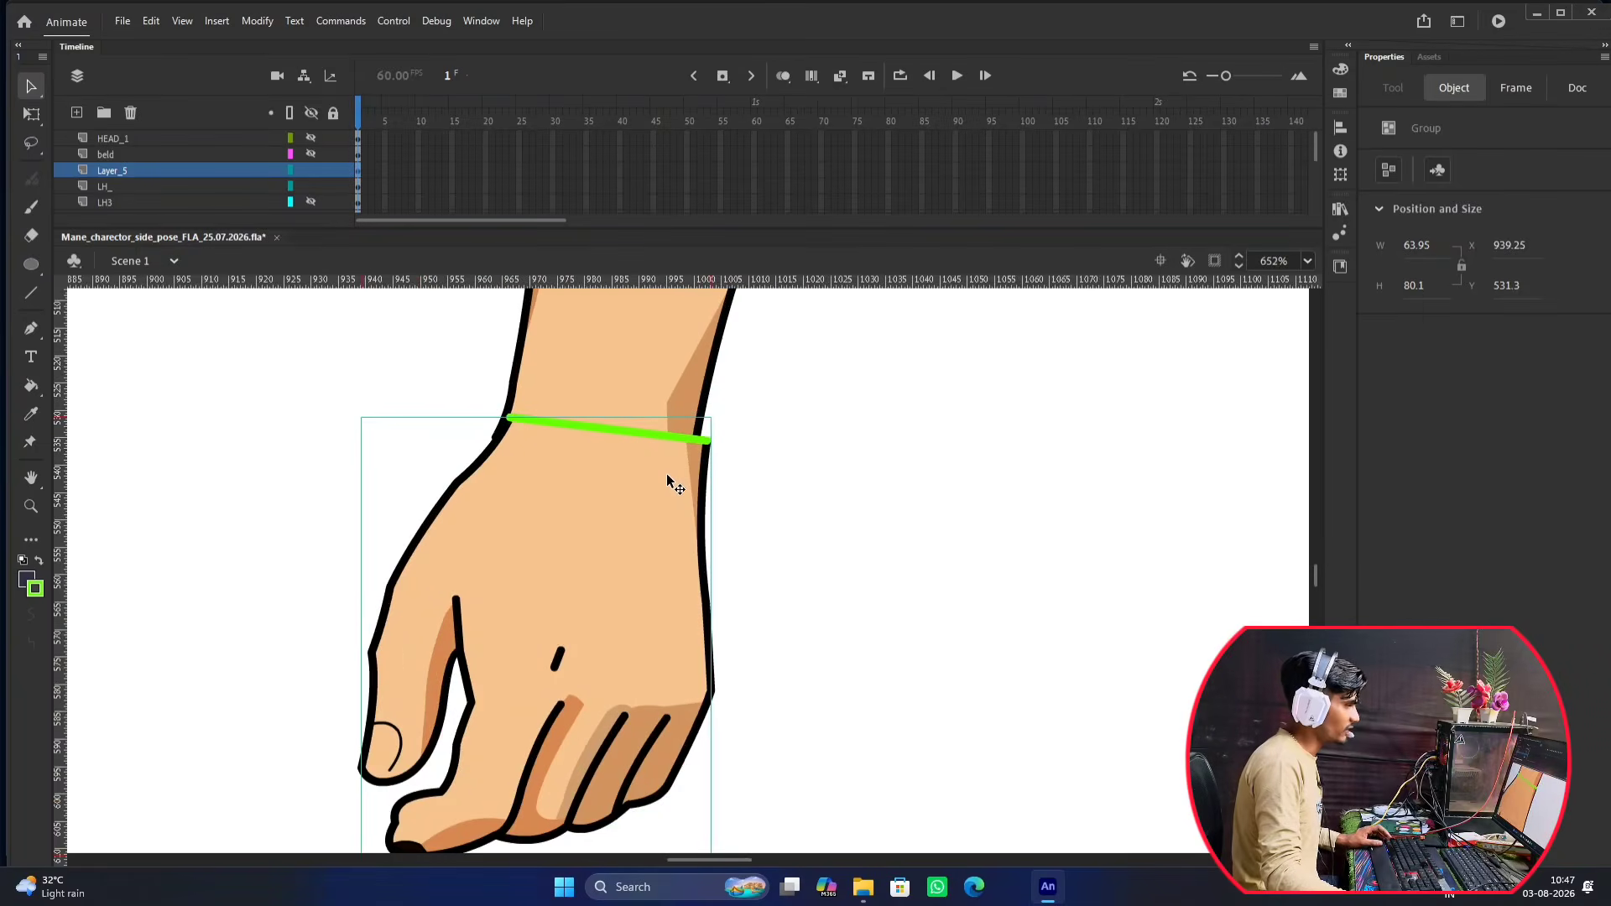
drag(672, 456, 651, 525)
scroll(667, 472, up, 4)
click(823, 492)
scroll(707, 506, down, 5)
scroll(708, 505, down, 1)
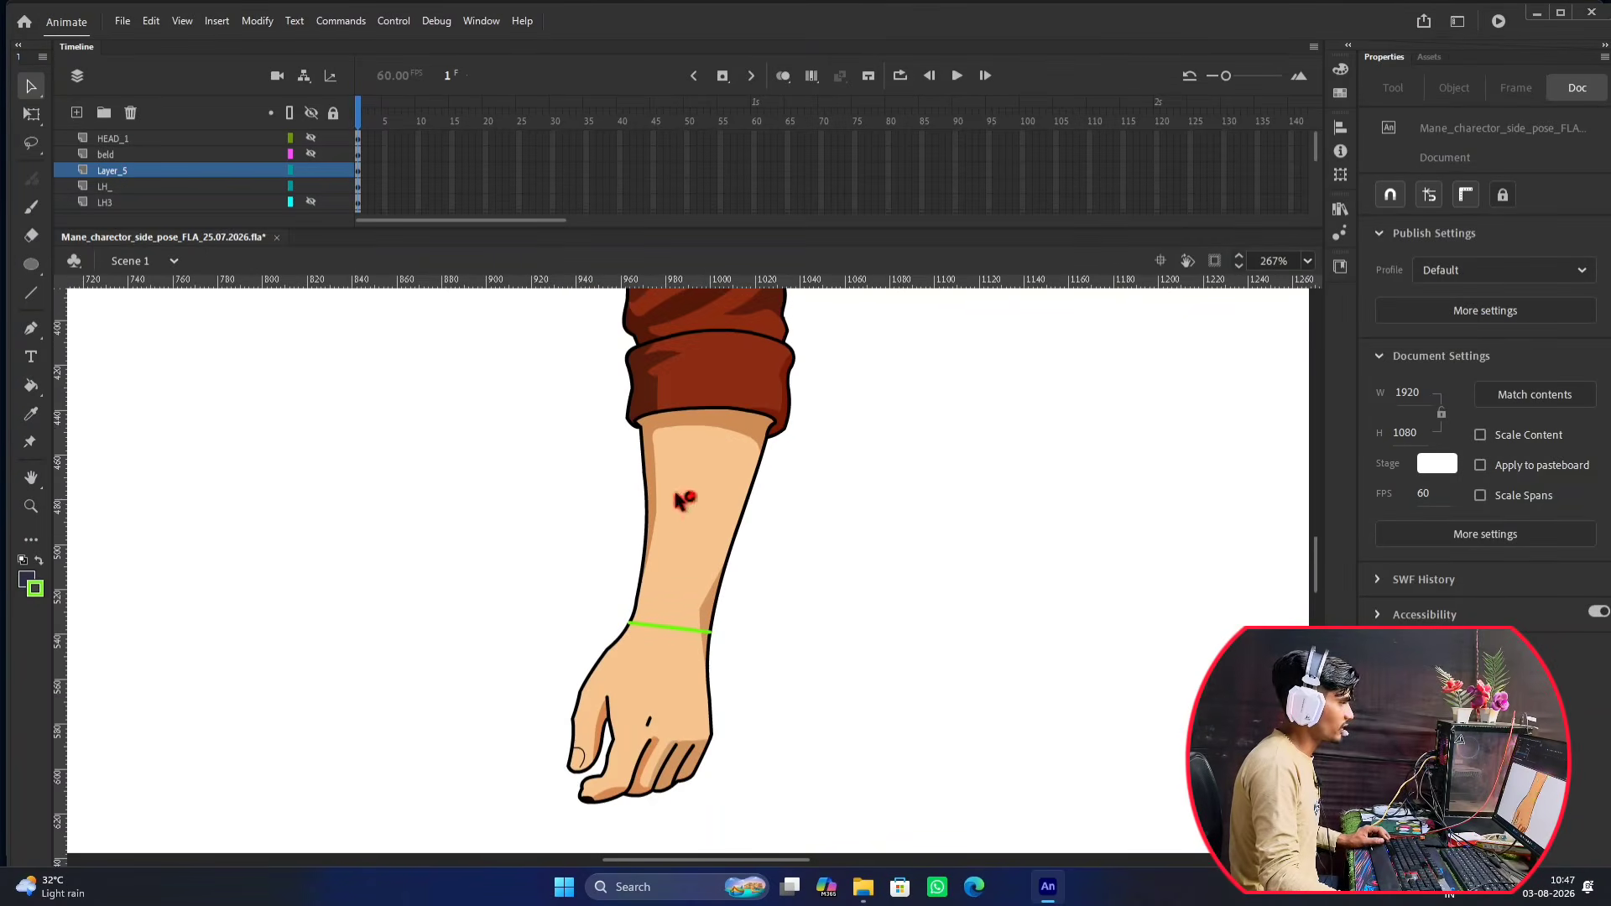
Inside the hand group, delete both segments of the green wrist line and return to Scene 1.
scroll(666, 460, up, 3)
scroll(693, 517, up, 2)
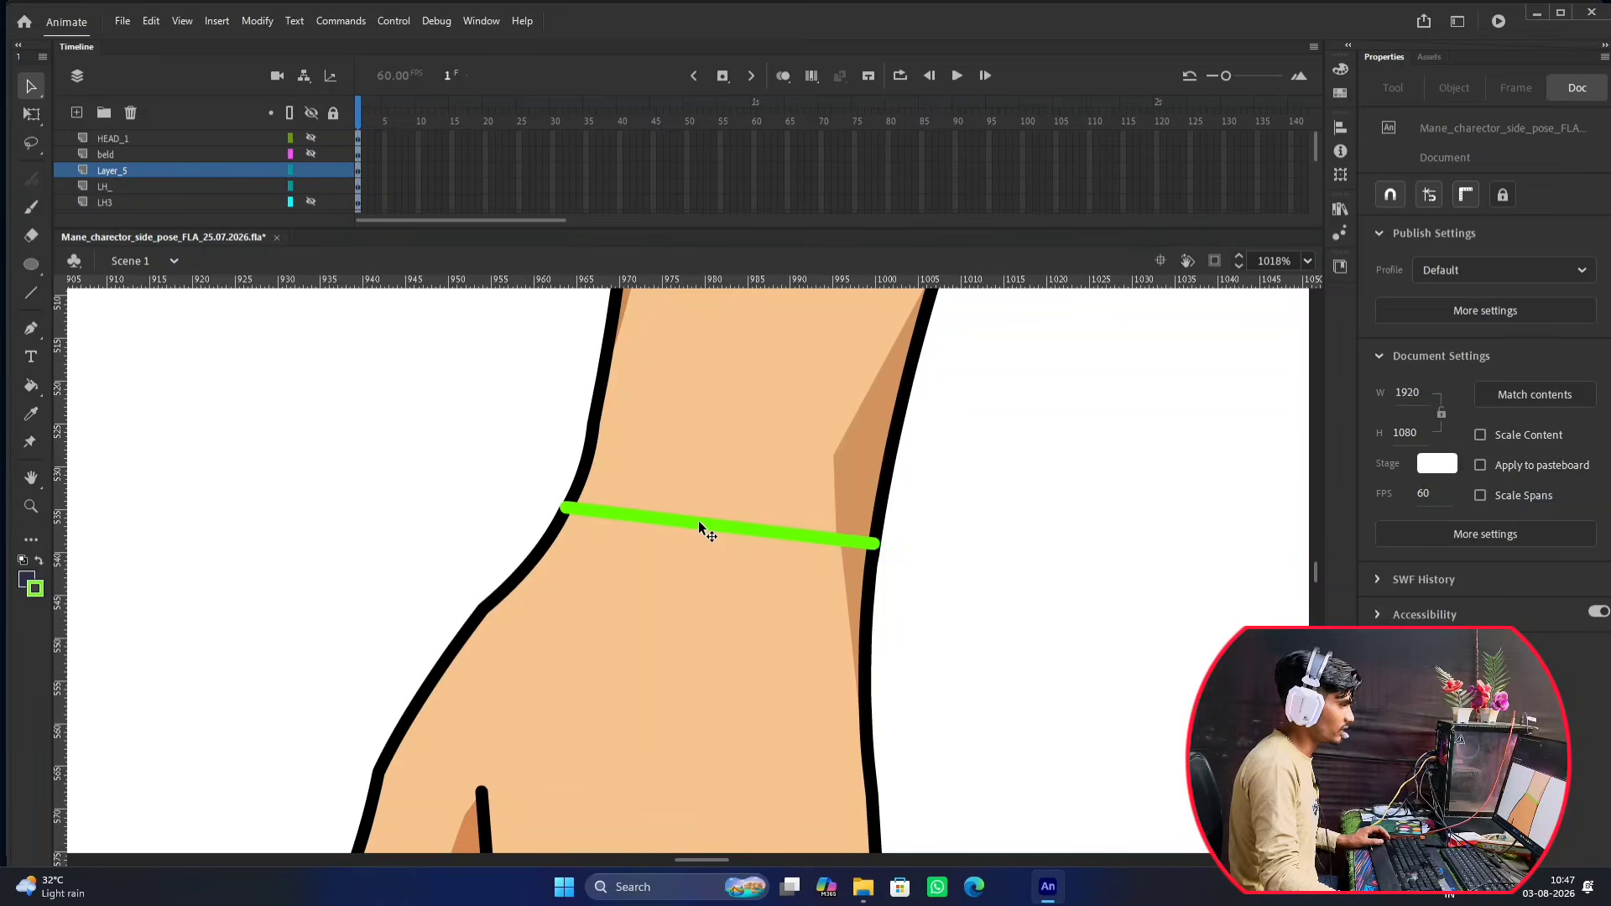
double_click(698, 520)
key(Escape)
click(785, 537)
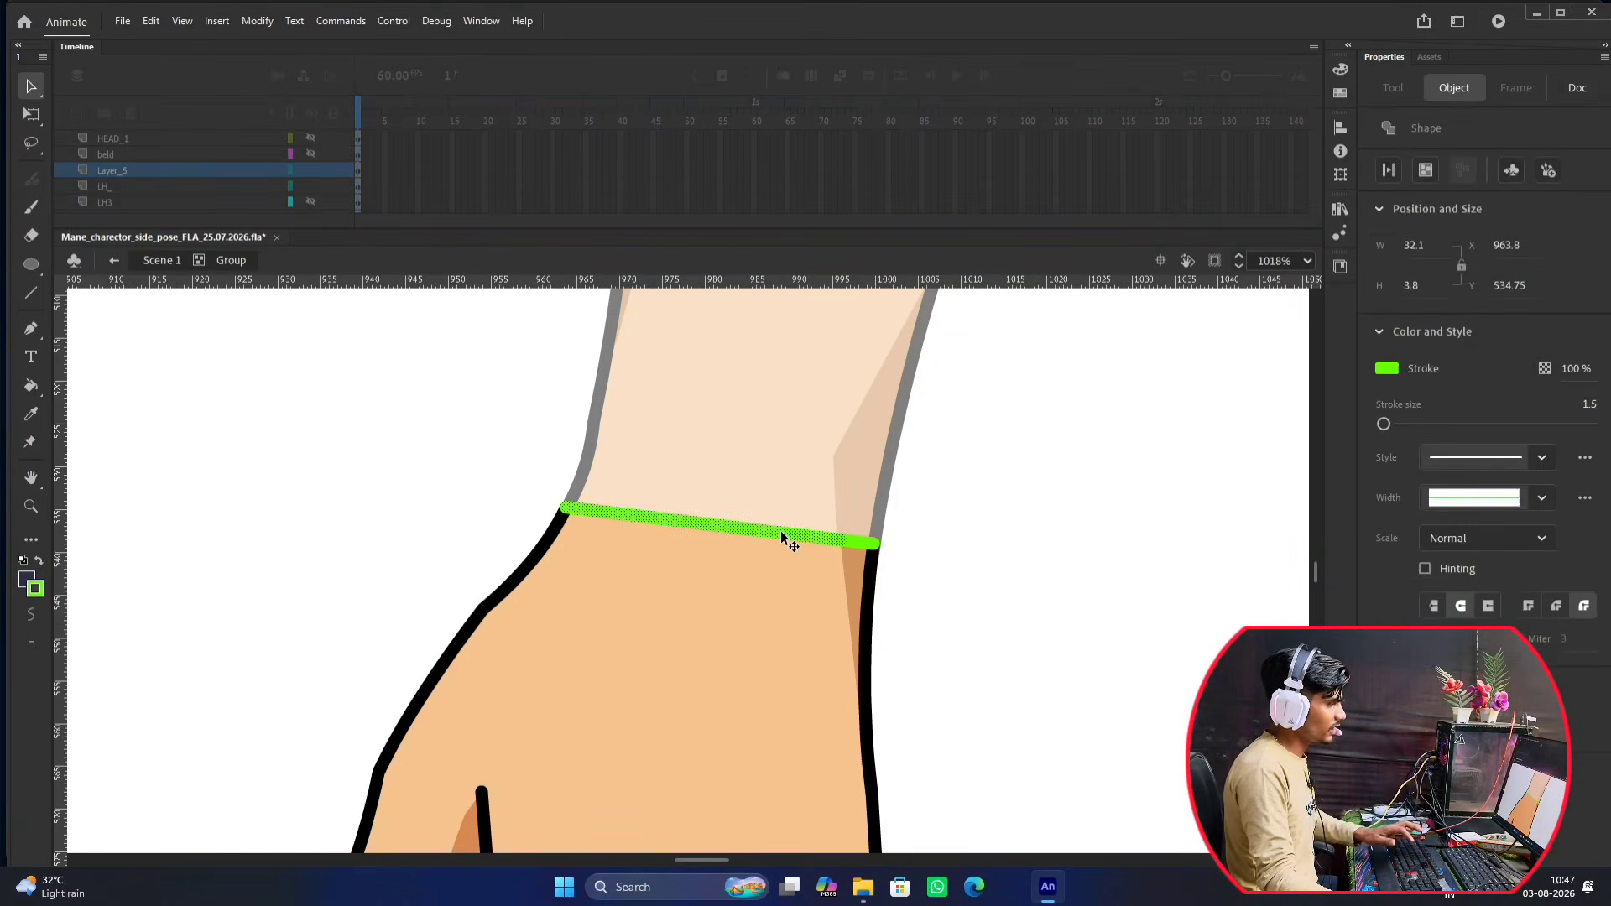
key(Delete)
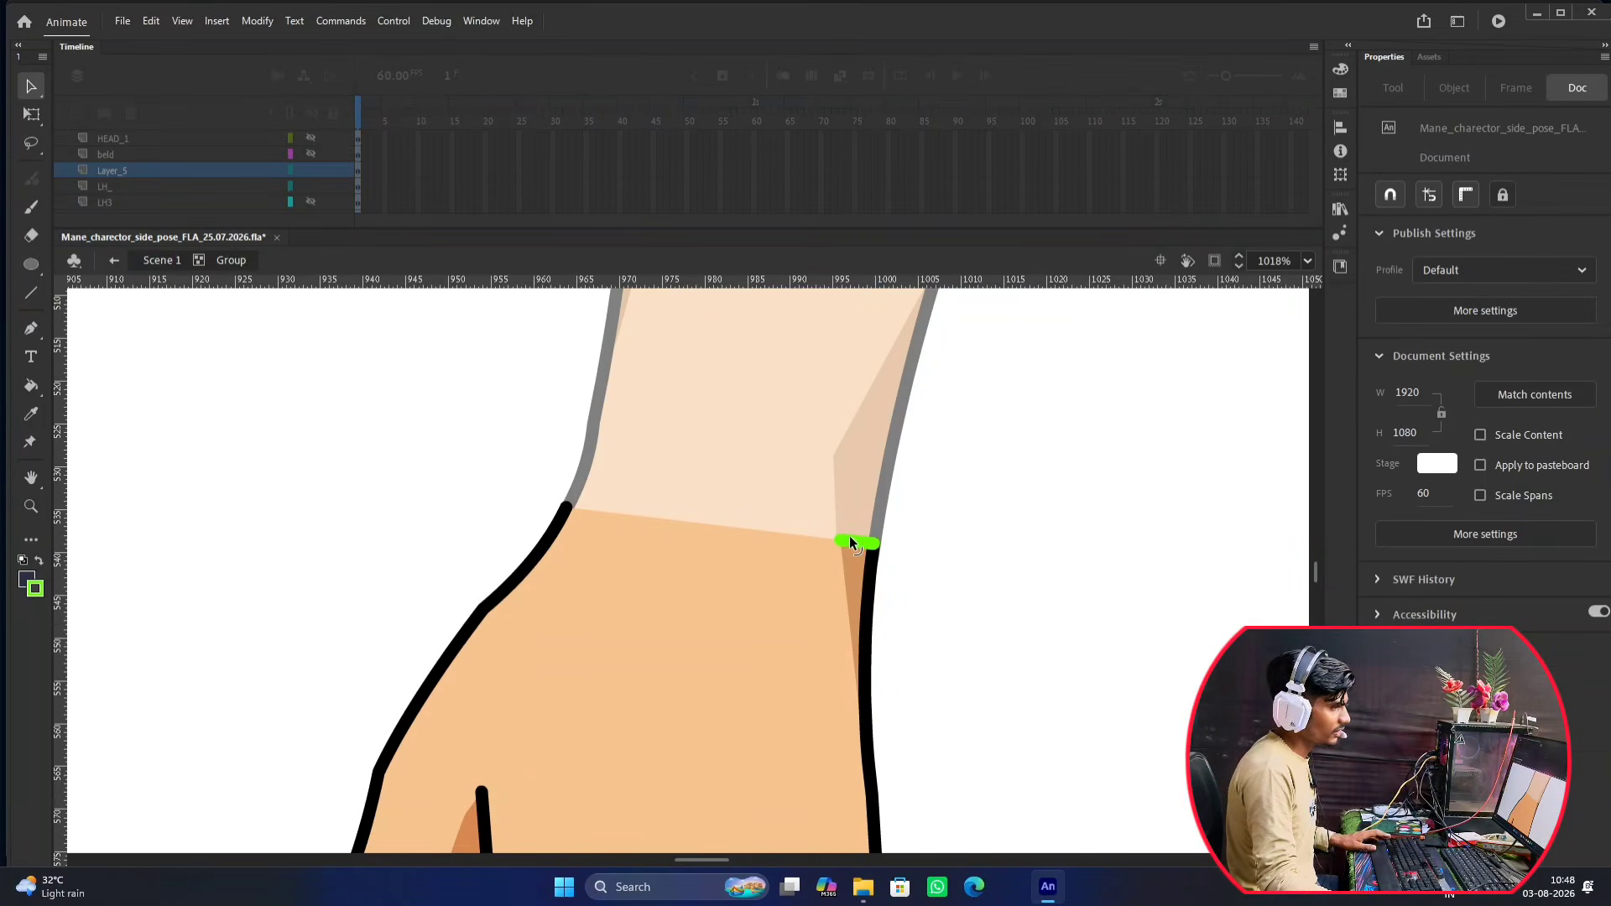
click(851, 541)
key(Delete)
scroll(875, 535, down, 4)
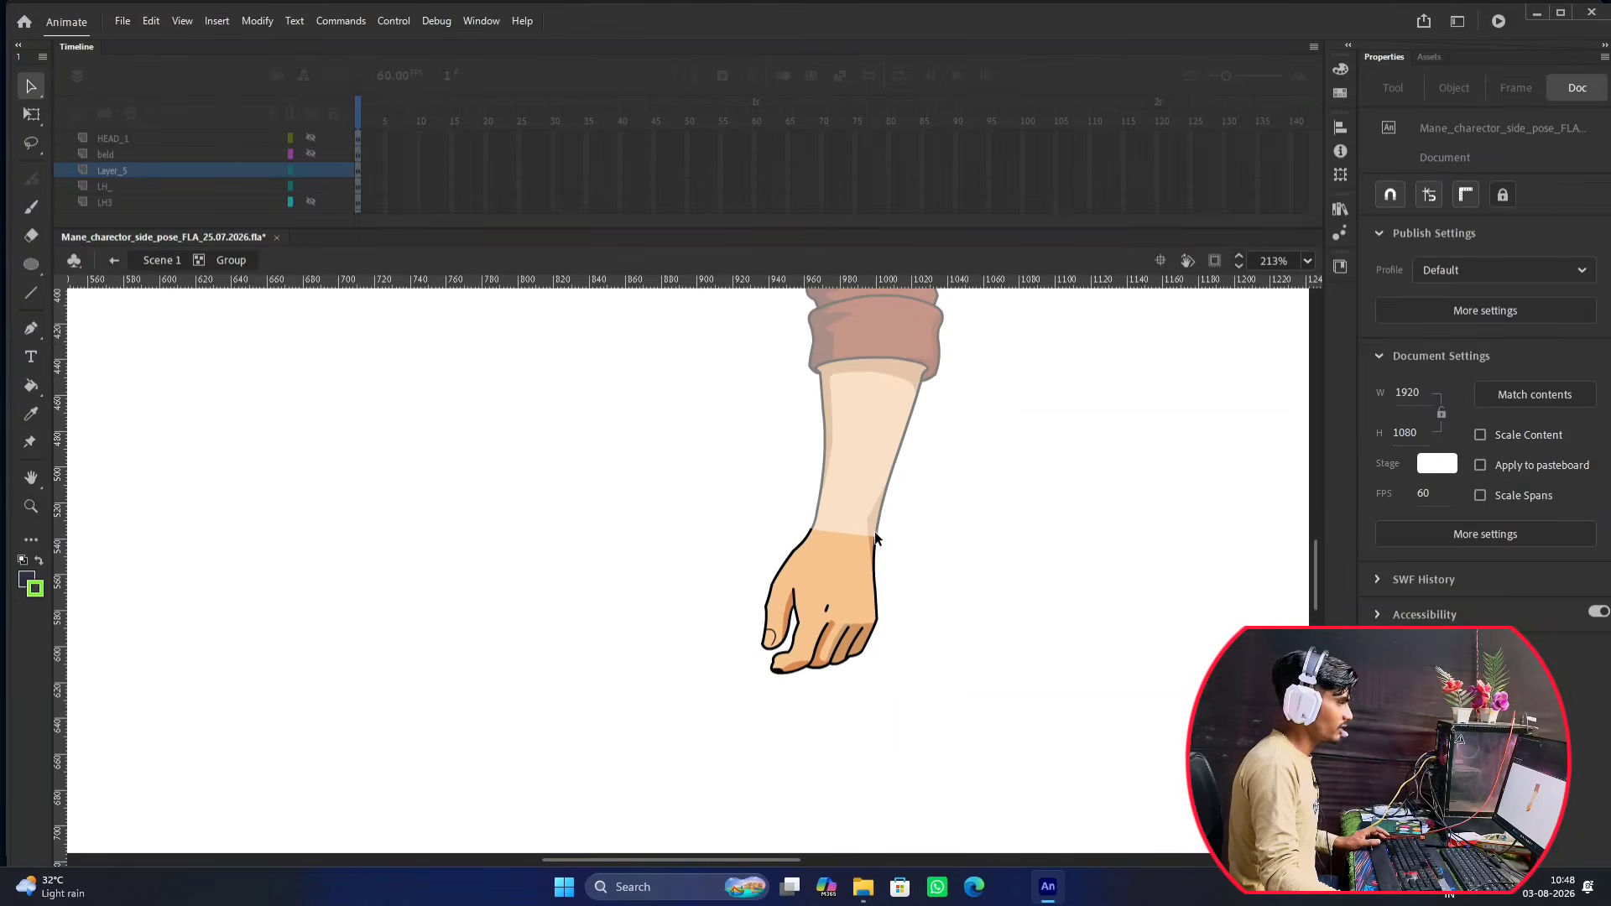
scroll(823, 532, down, 2)
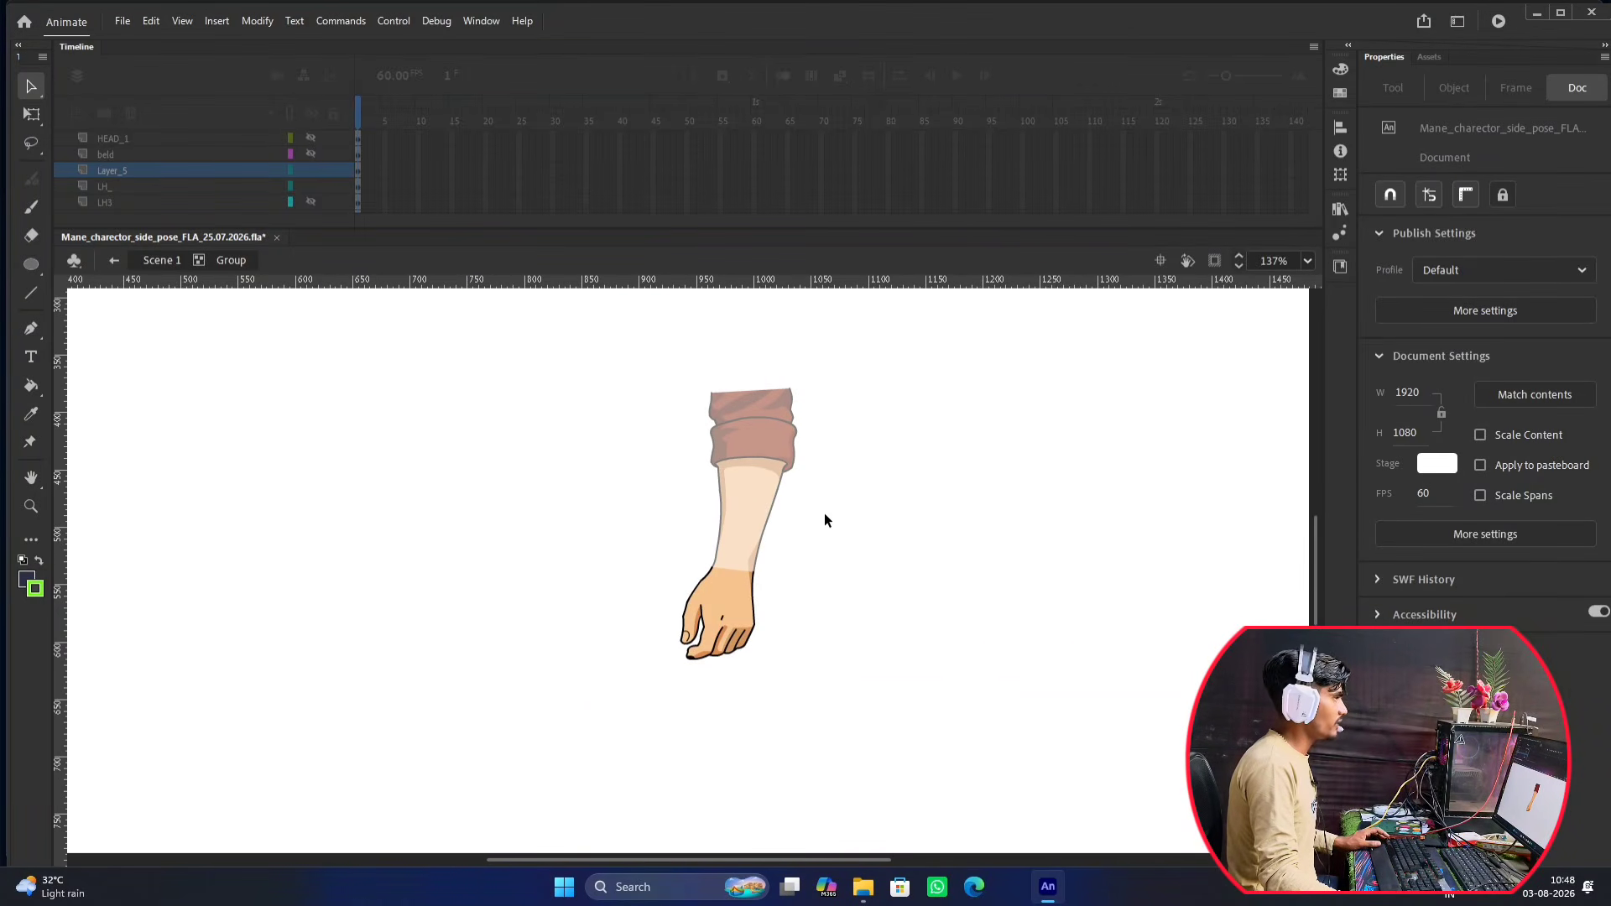
double_click(824, 516)
Rename the hand's layer as LH1.
click(123, 173)
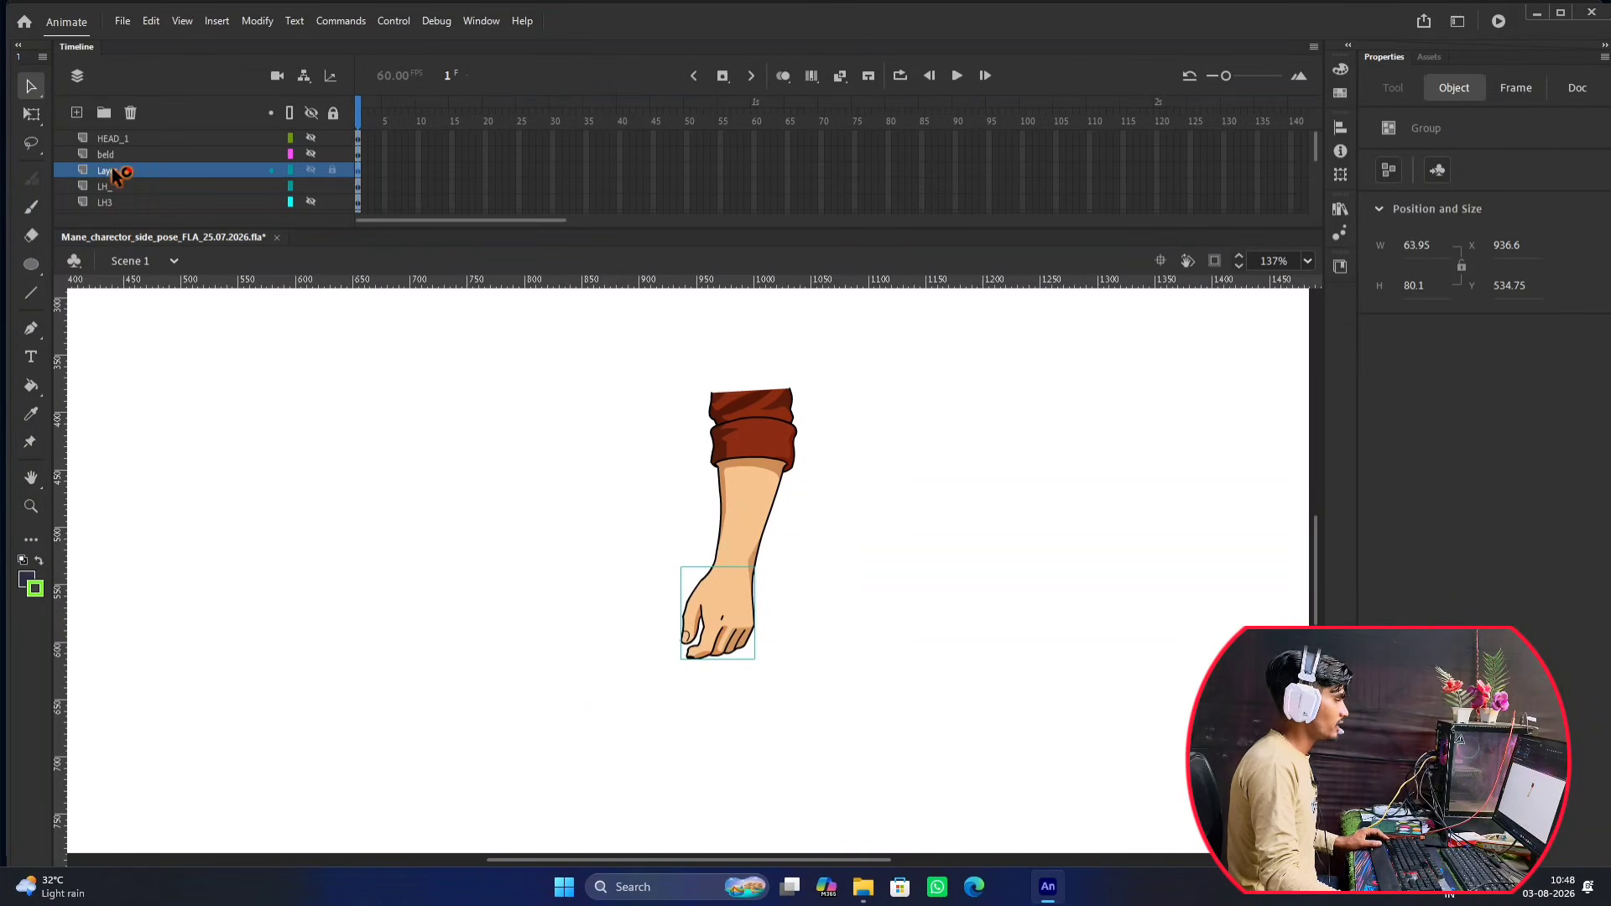
double_click(123, 173)
scroll(553, 409, down, 2)
scroll(555, 414, down, 1)
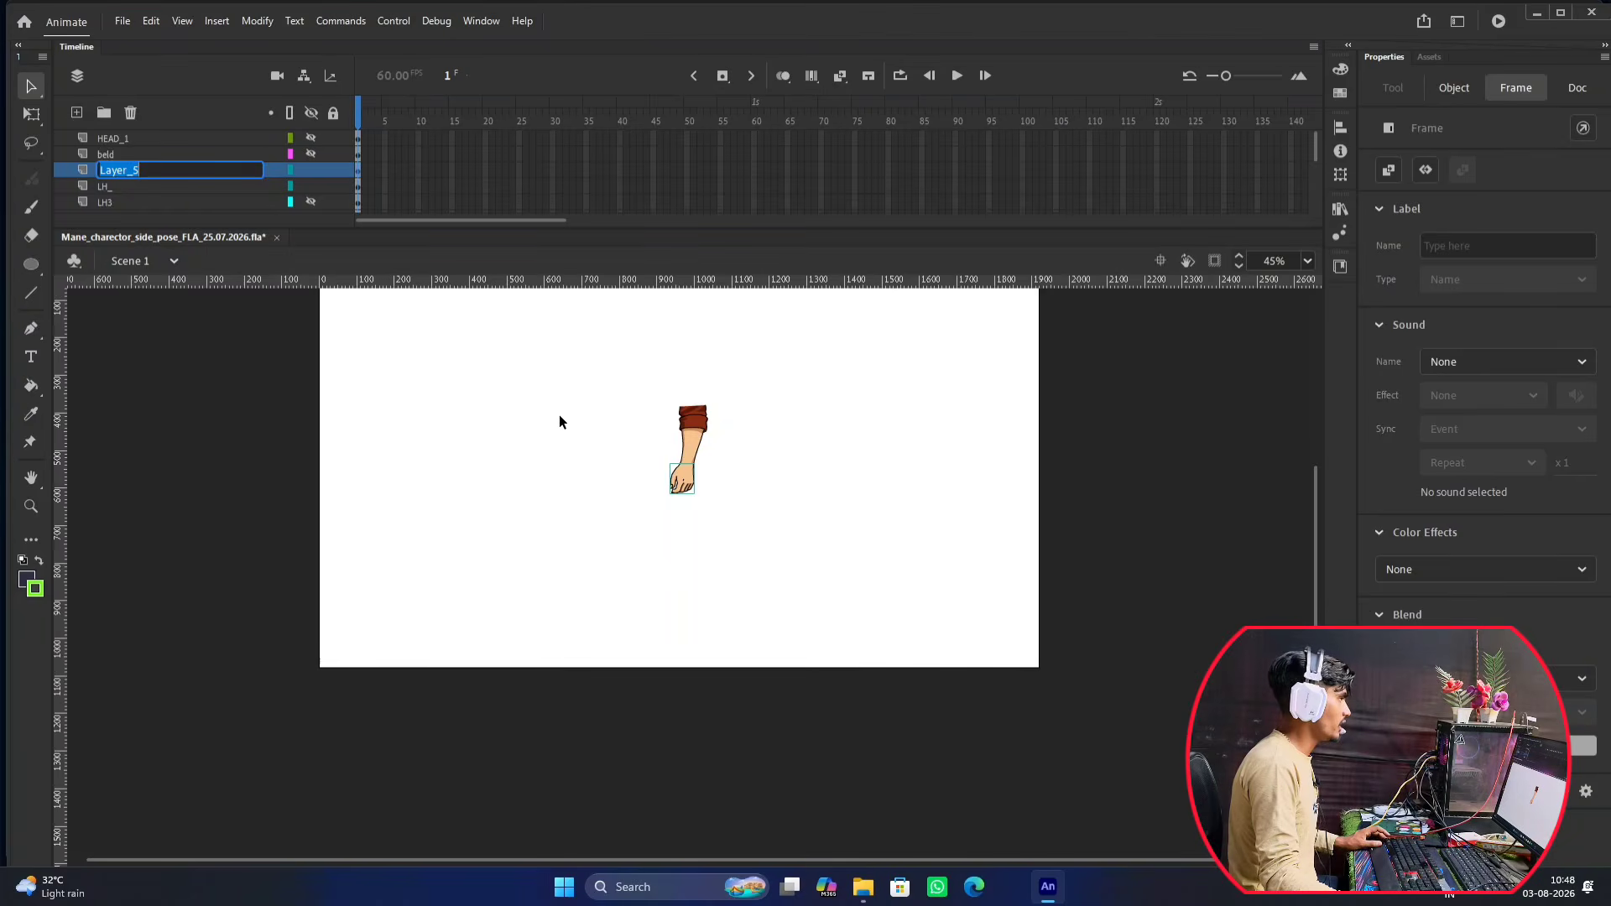
scroll(635, 402, up, 2)
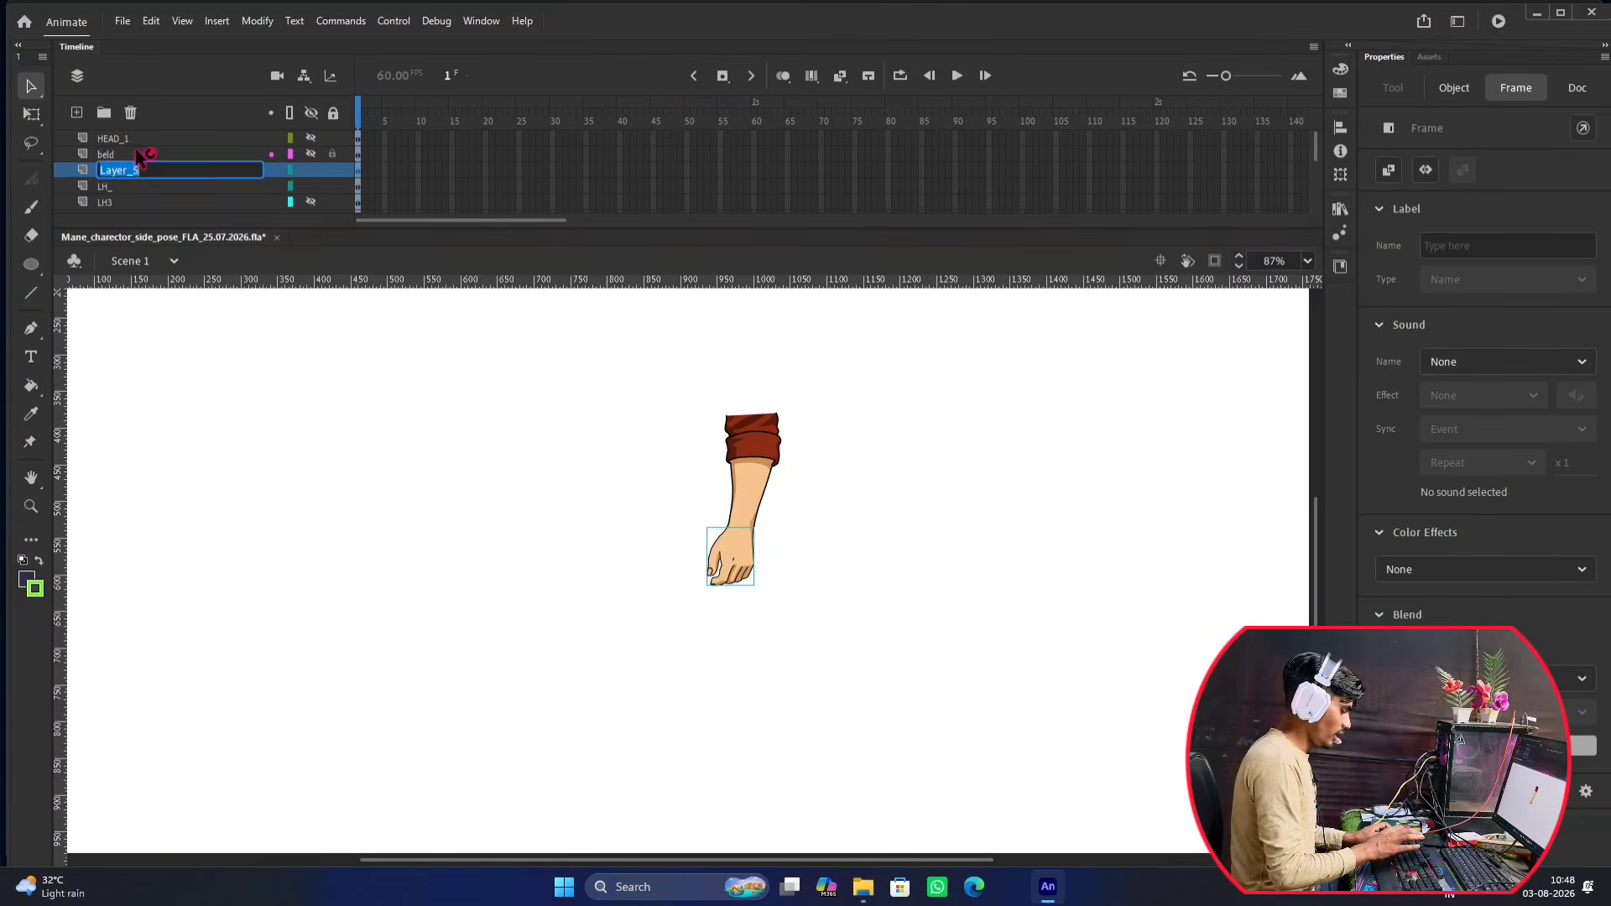
text(LH)
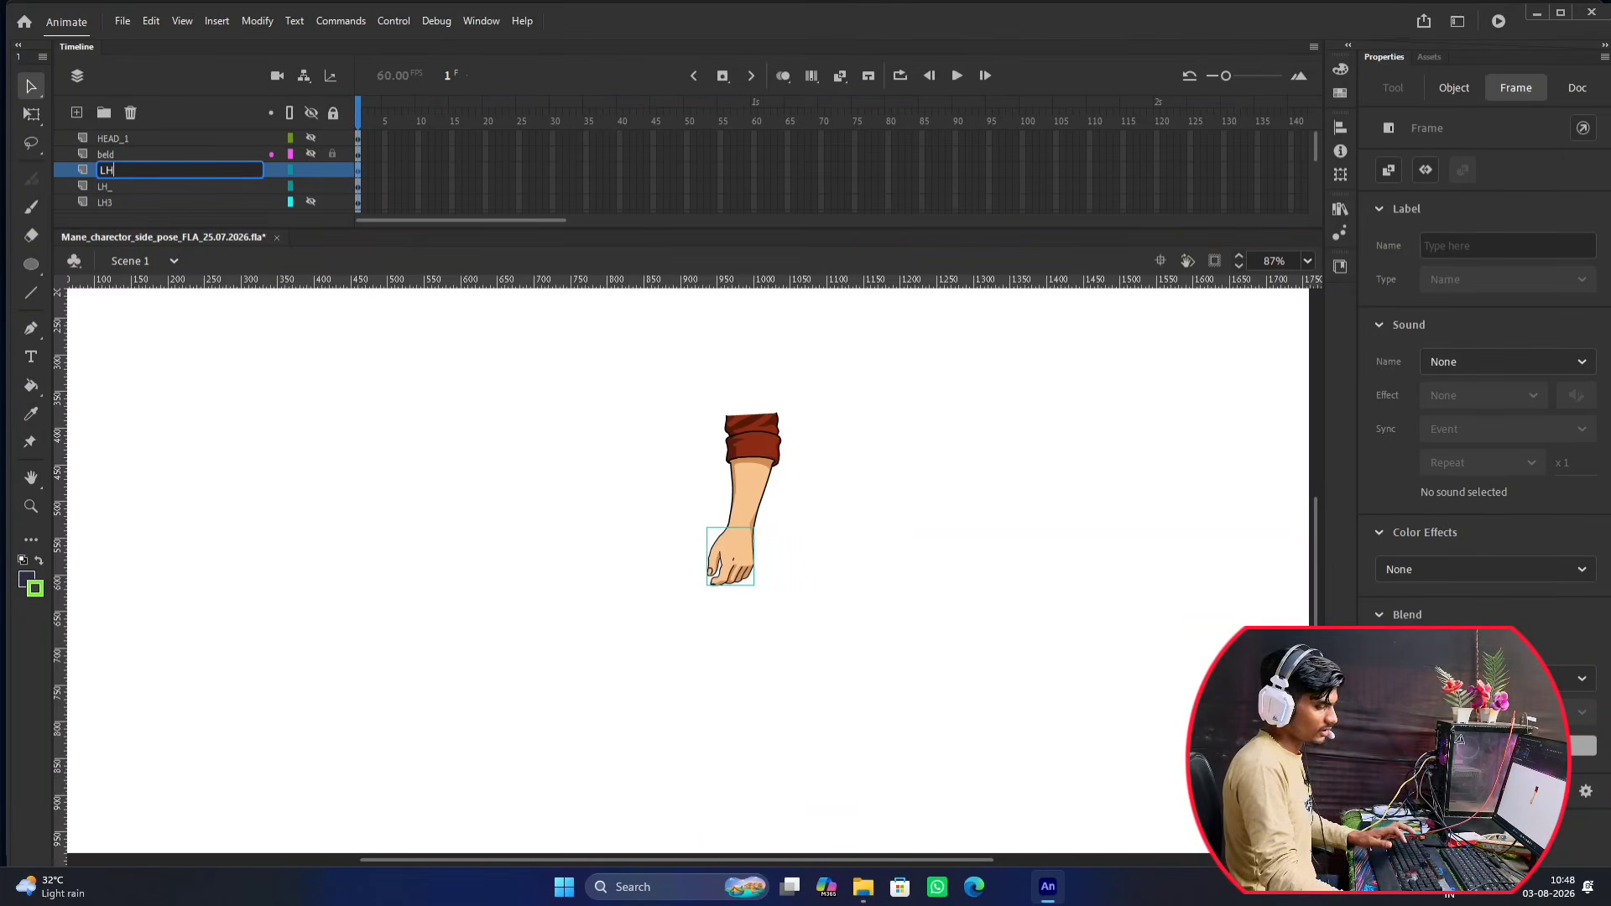
text(1)
key(Return)
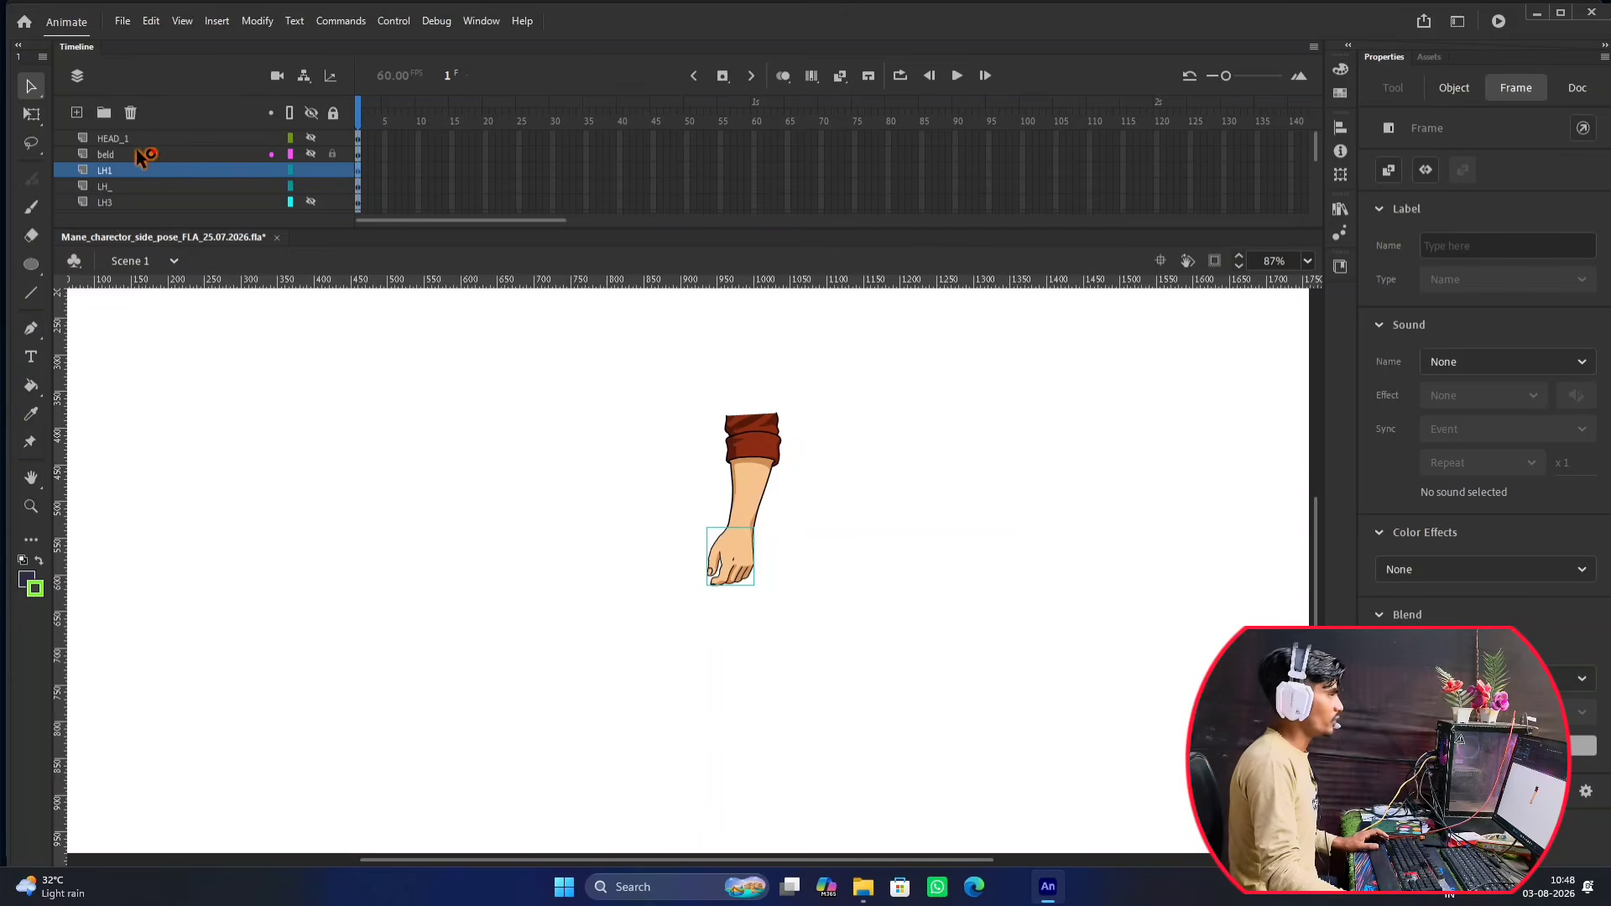
Convert the hand group on the LH1 layer to a Graphic symbol, keeping the default name Symbol 34.
click(174, 176)
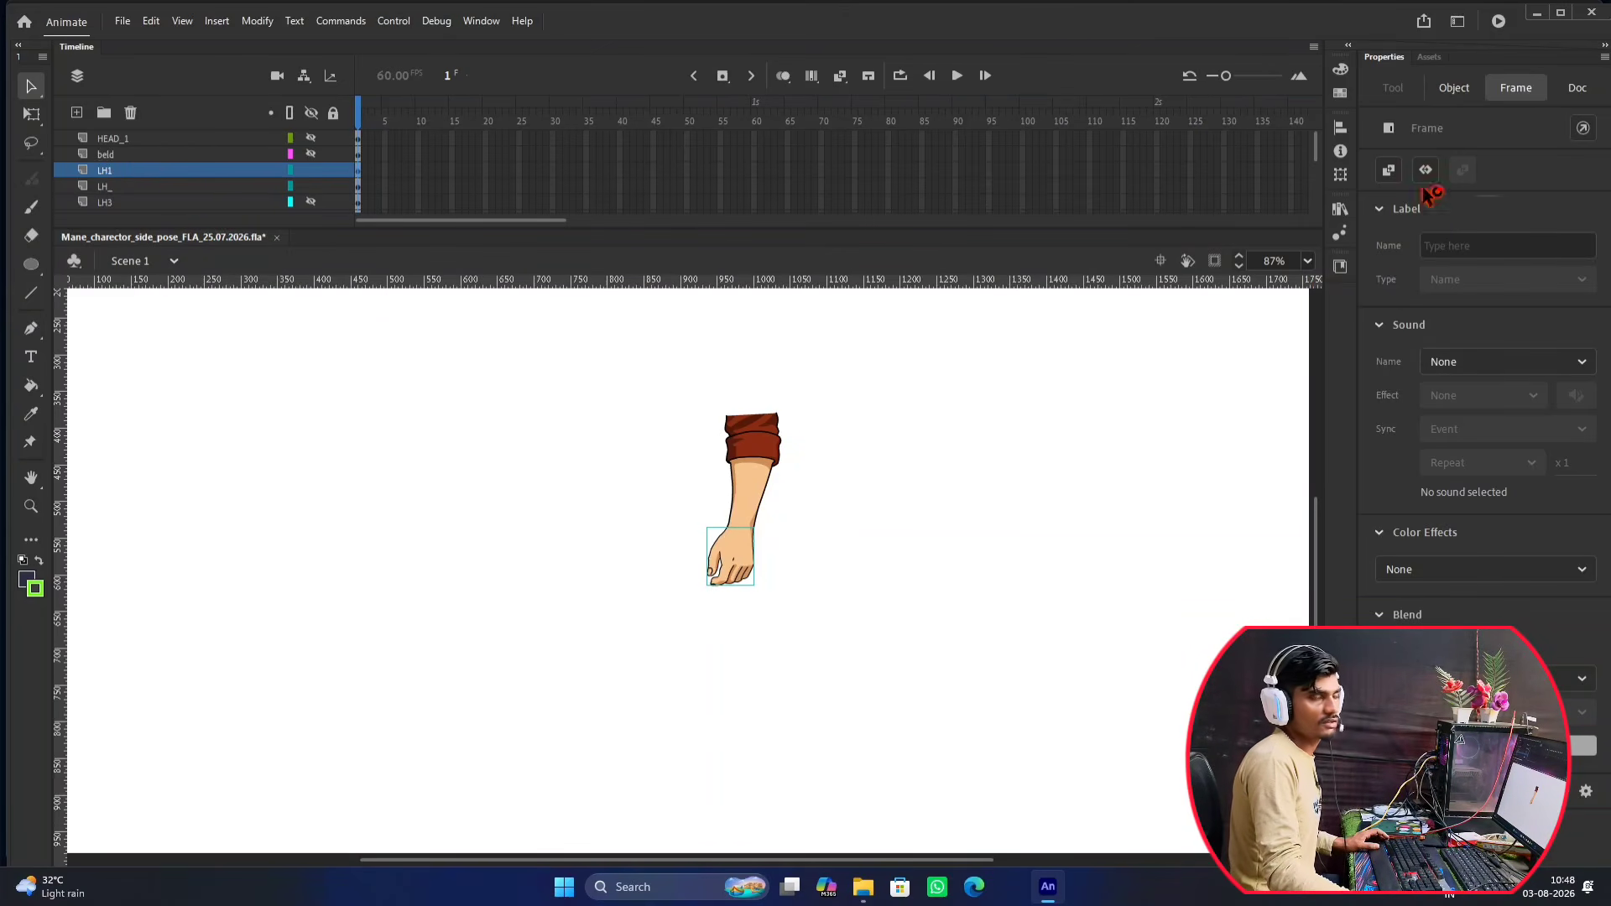
click(1450, 89)
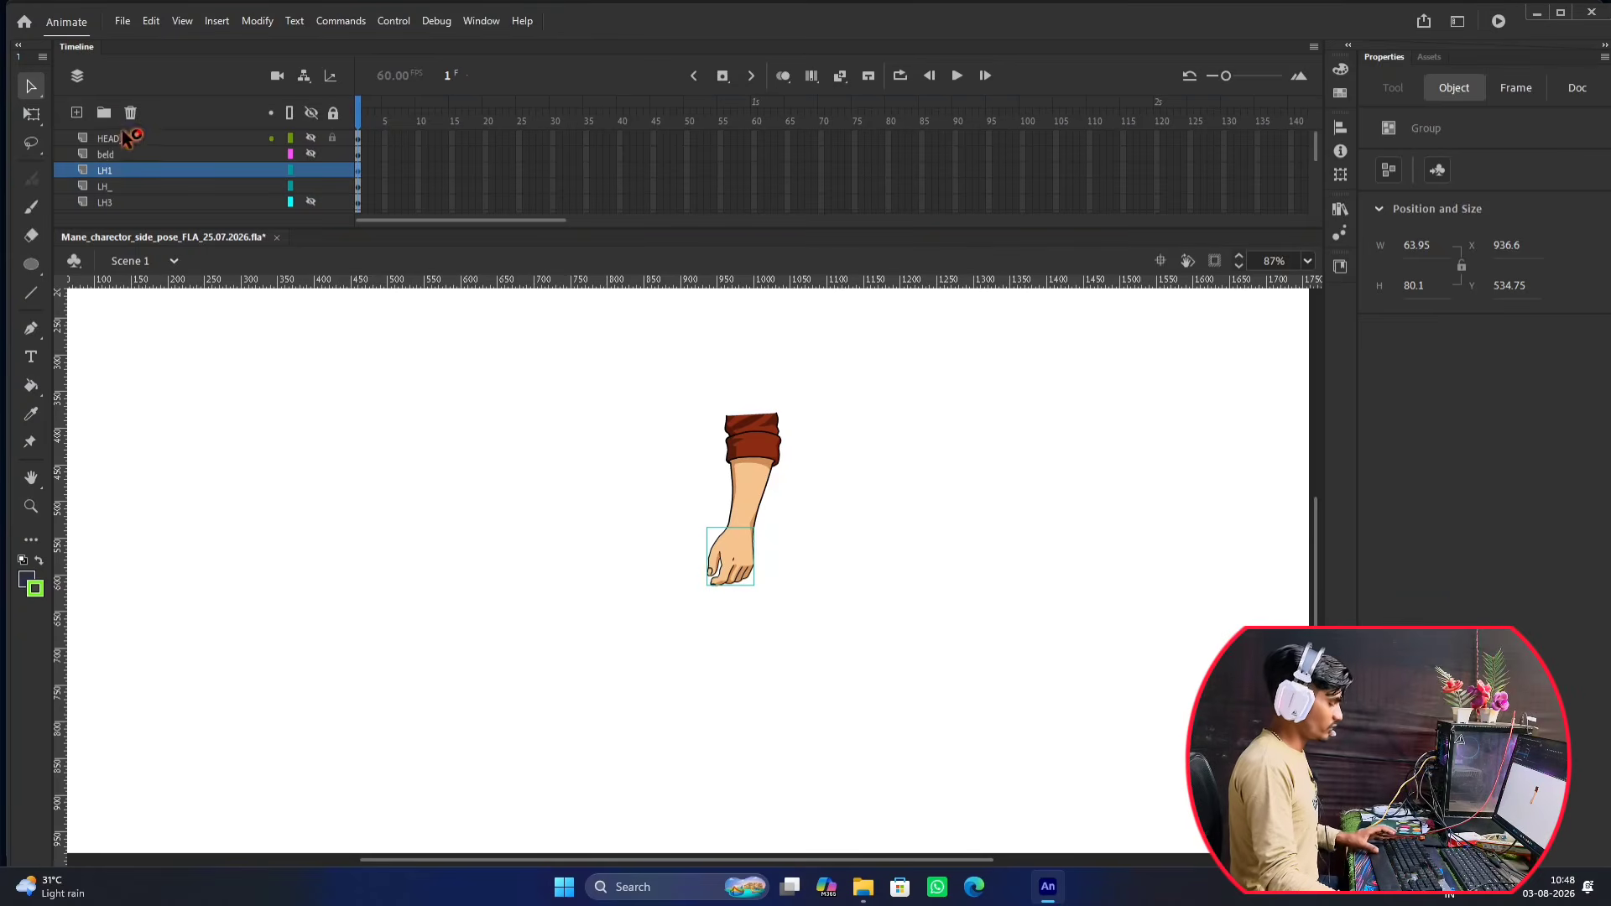
click(130, 174)
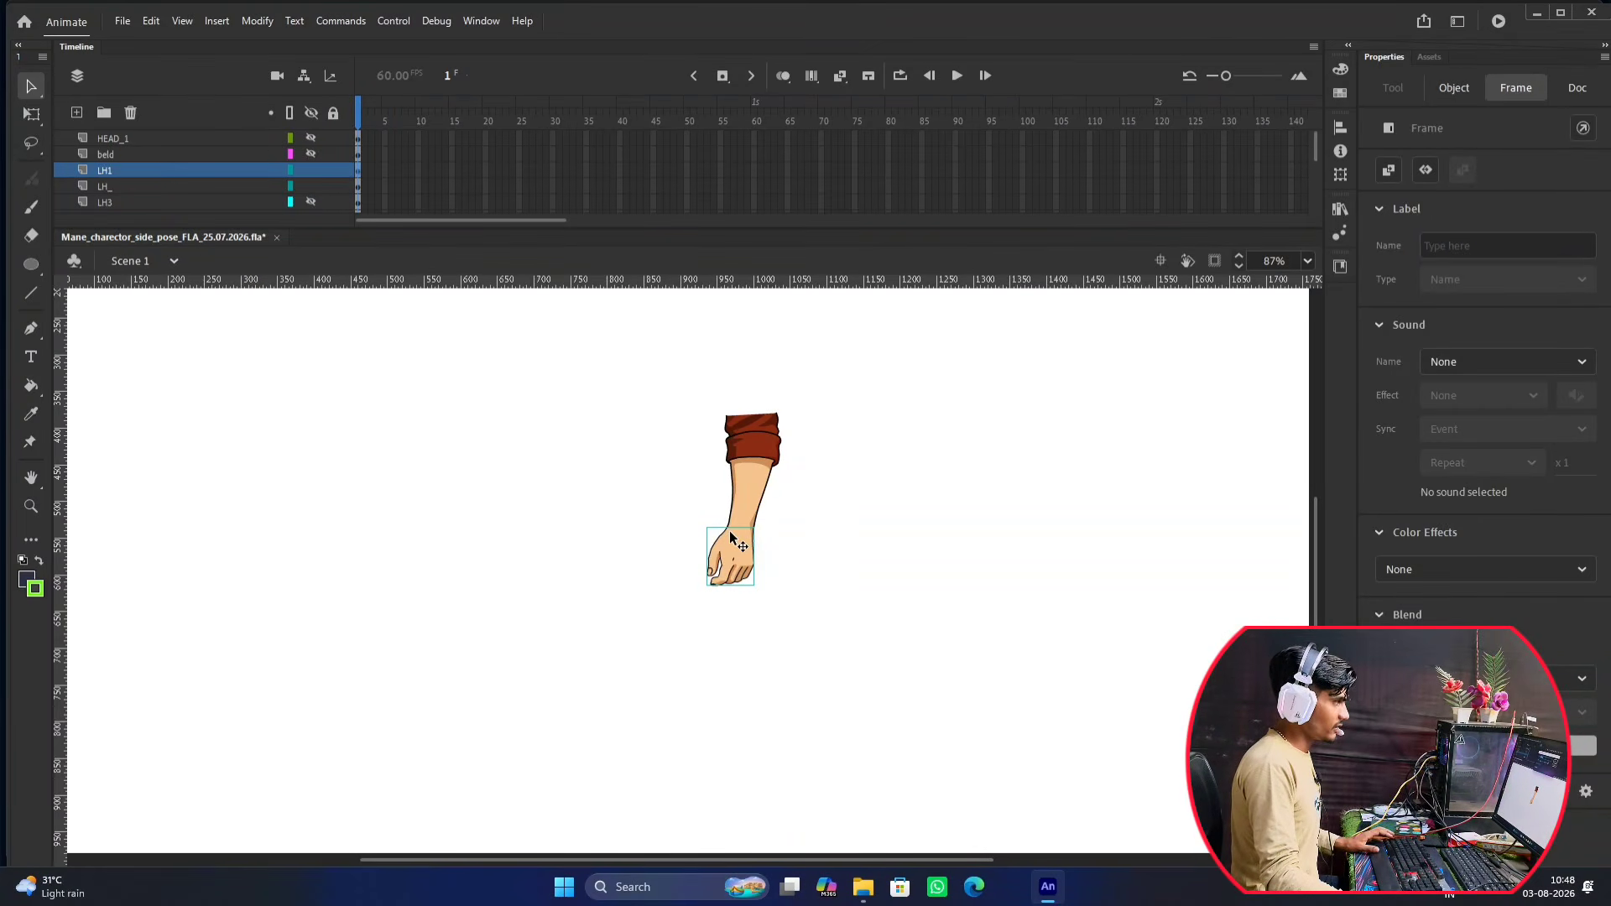
key(F8)
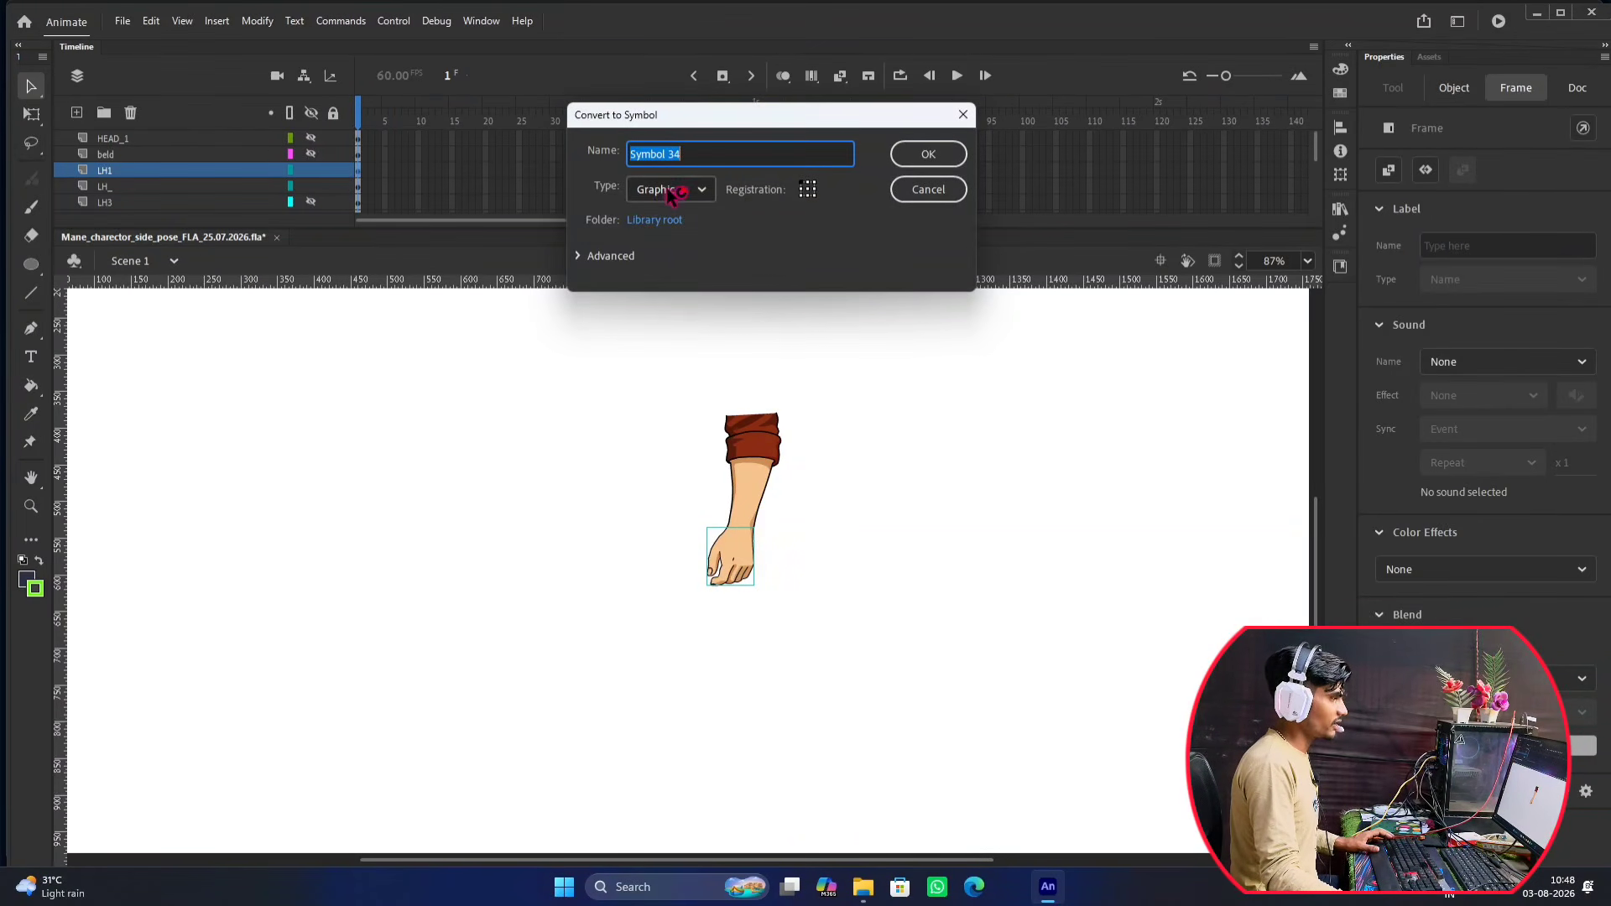
click(919, 152)
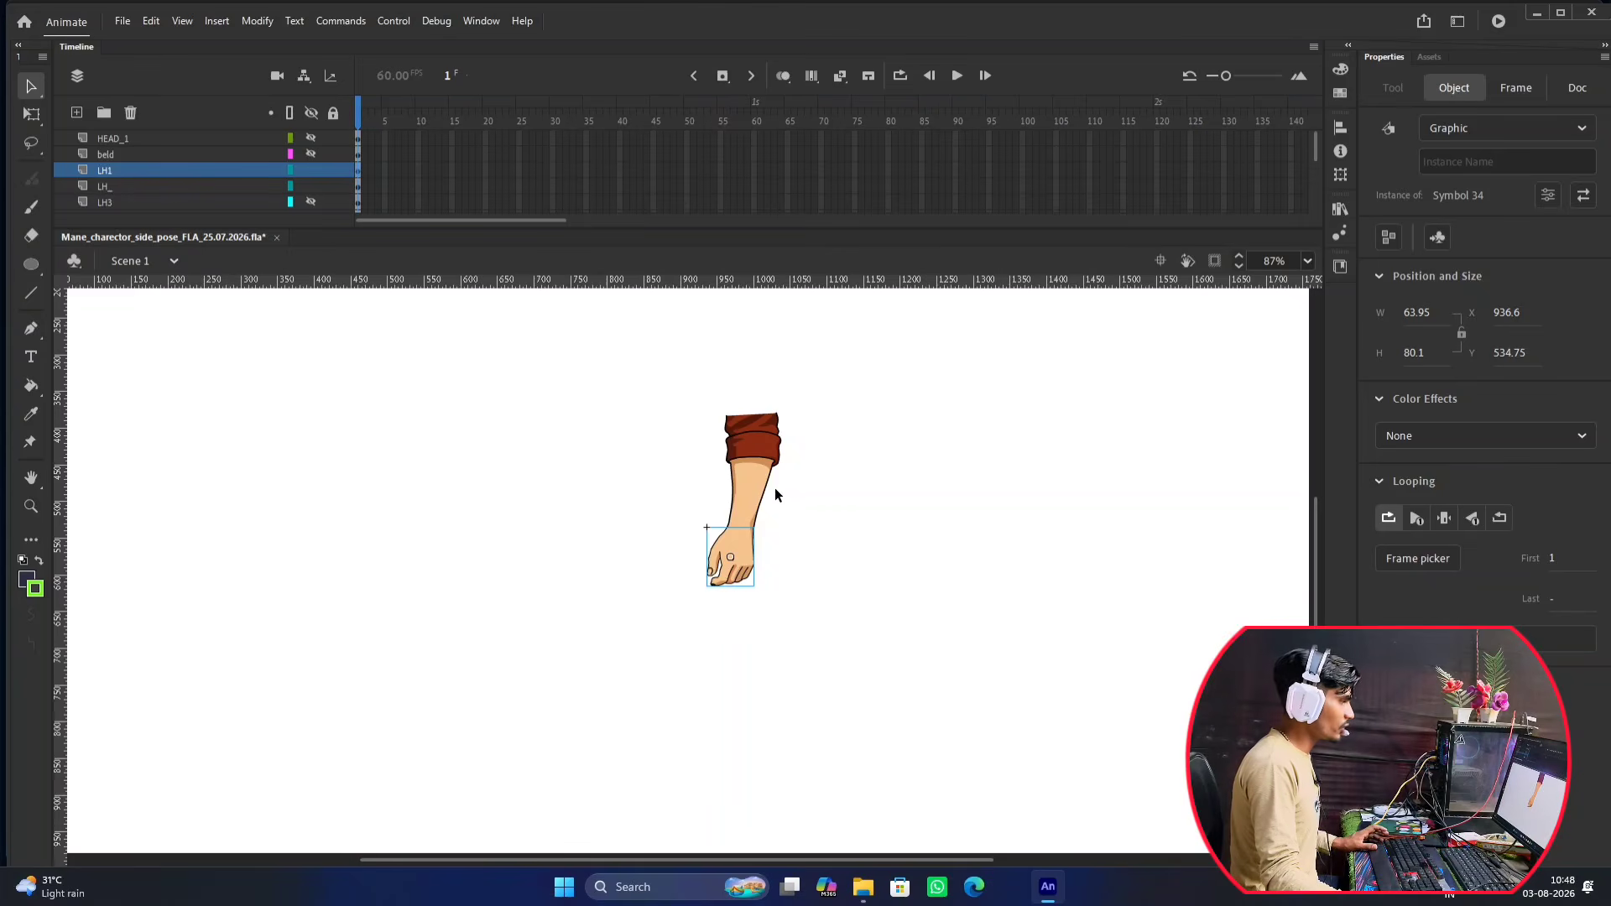
Use Free Transform to move the hand symbol's pivot point to the middle of the wrist, then deselect the hand.
scroll(739, 552, up, 2)
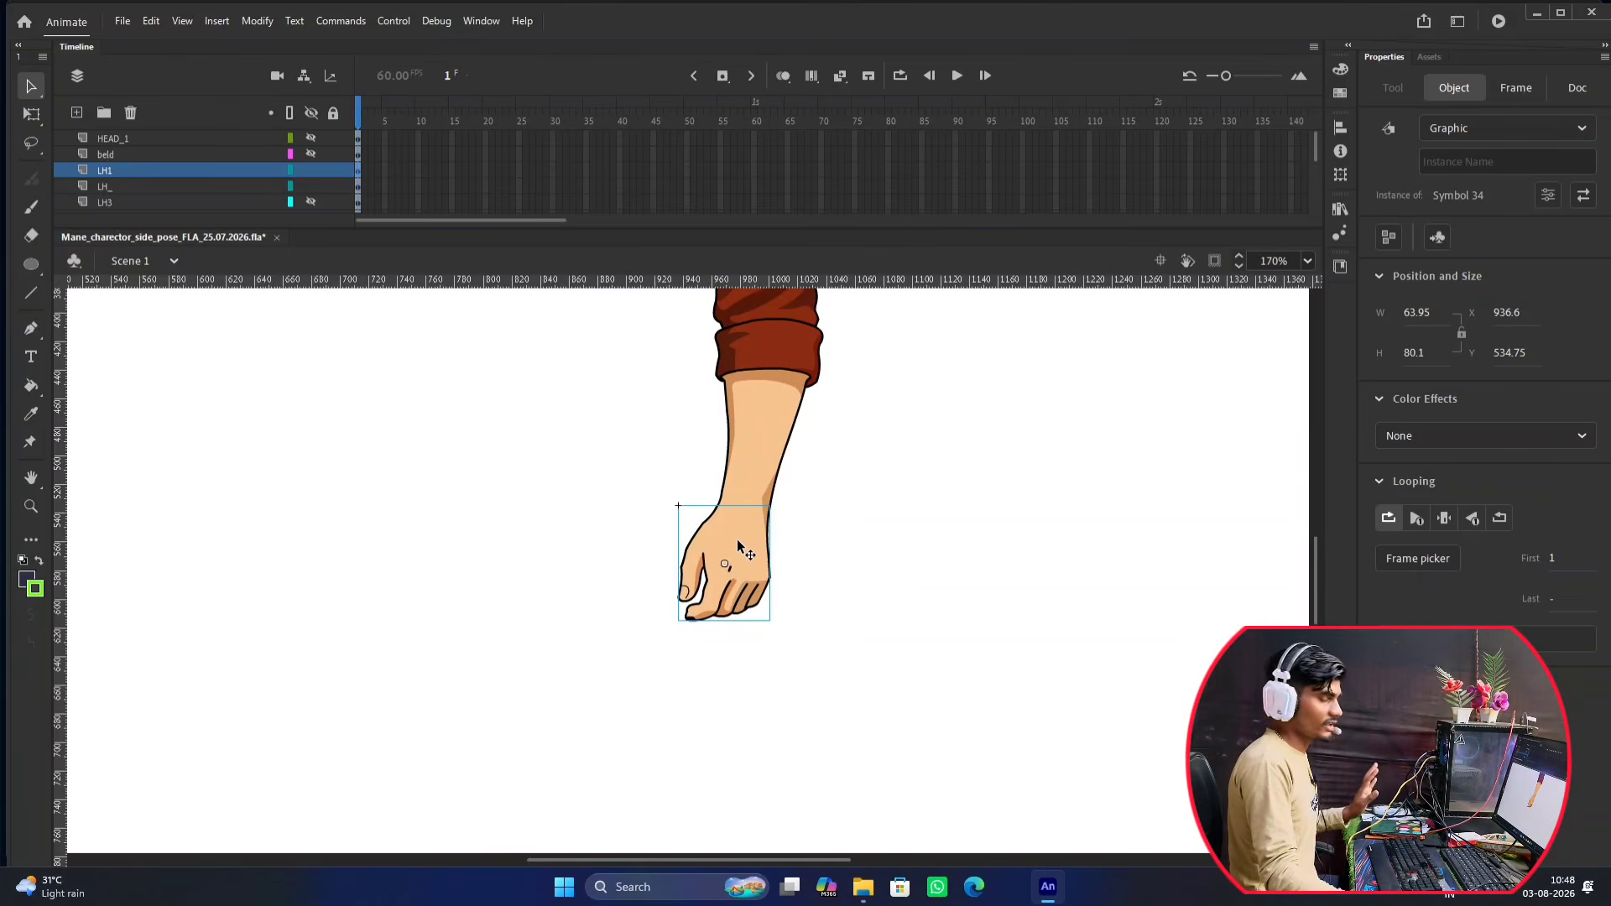
key(q)
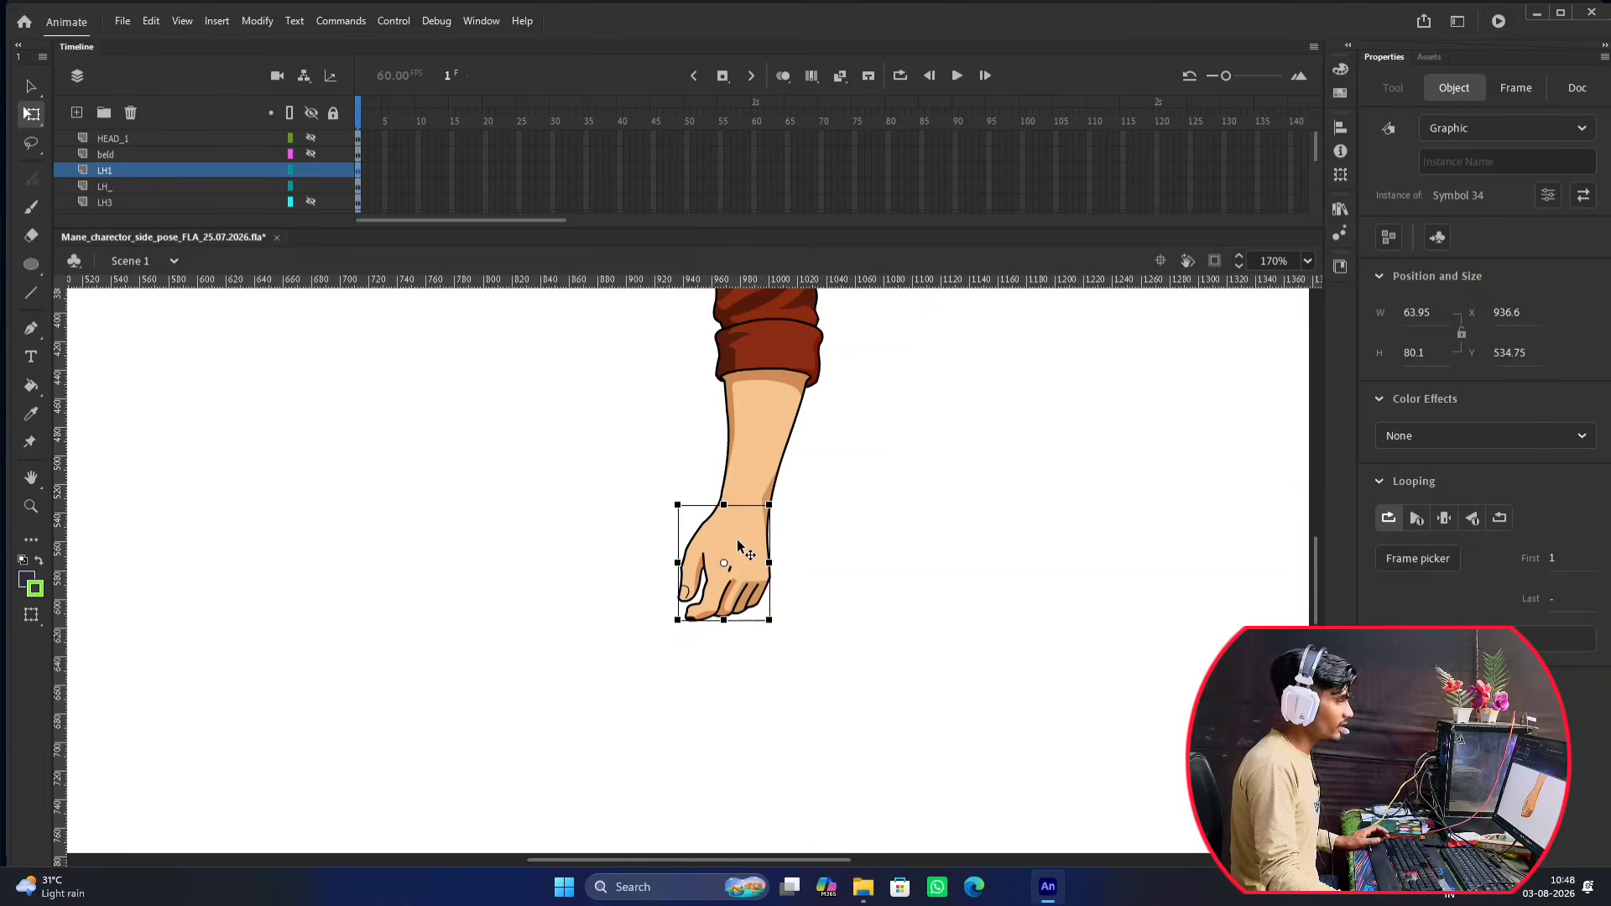
scroll(739, 551, up, 3)
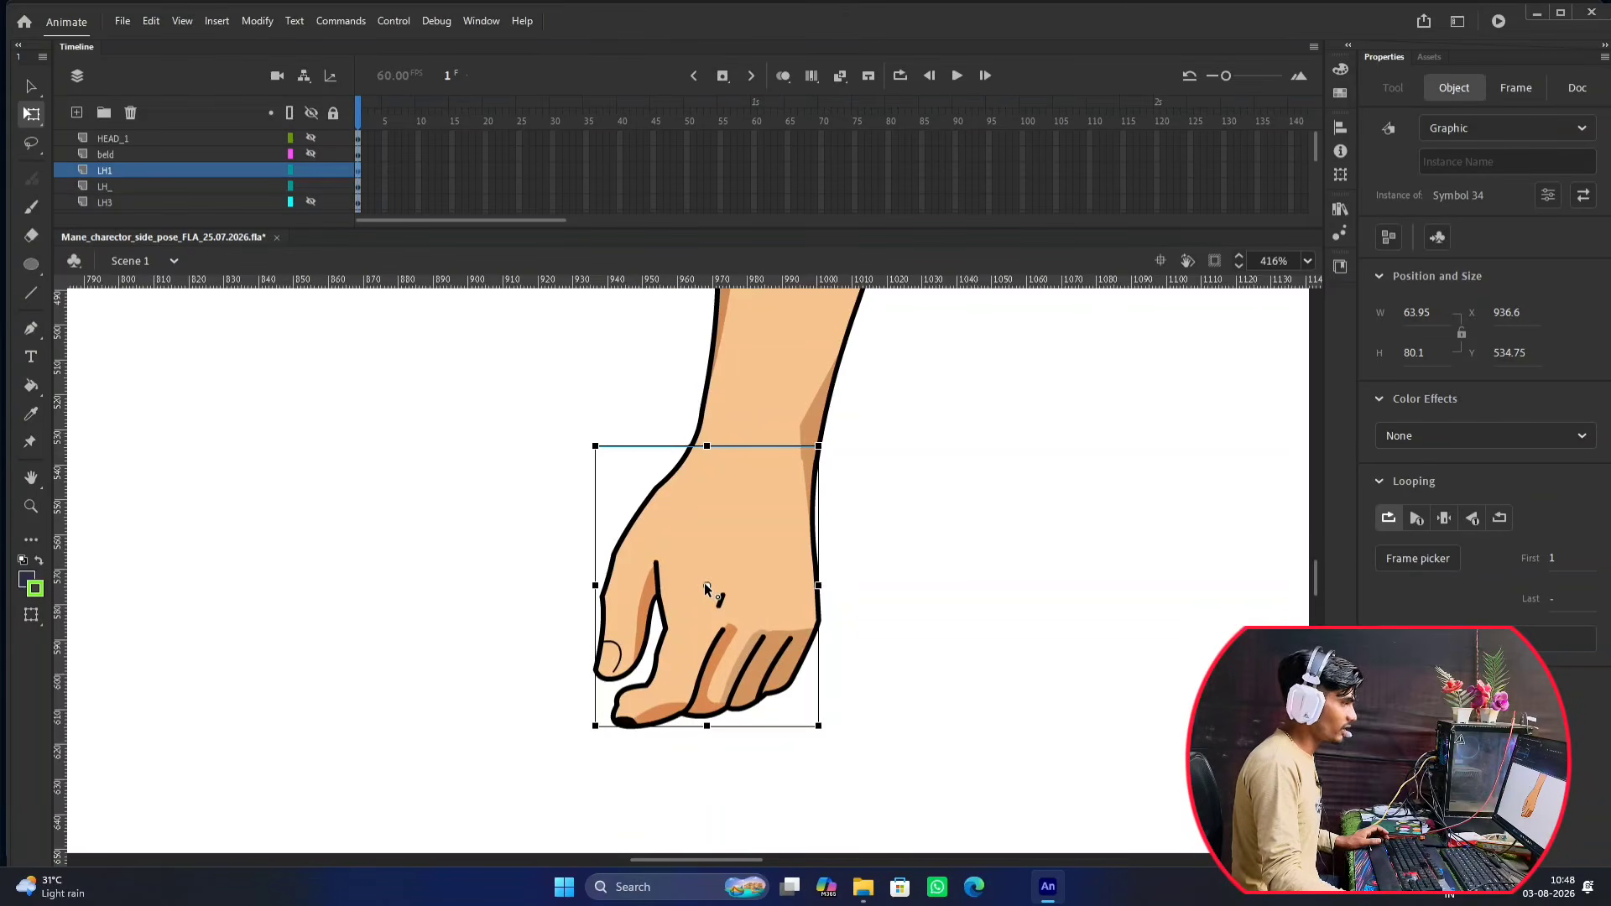
drag(708, 587, 722, 555)
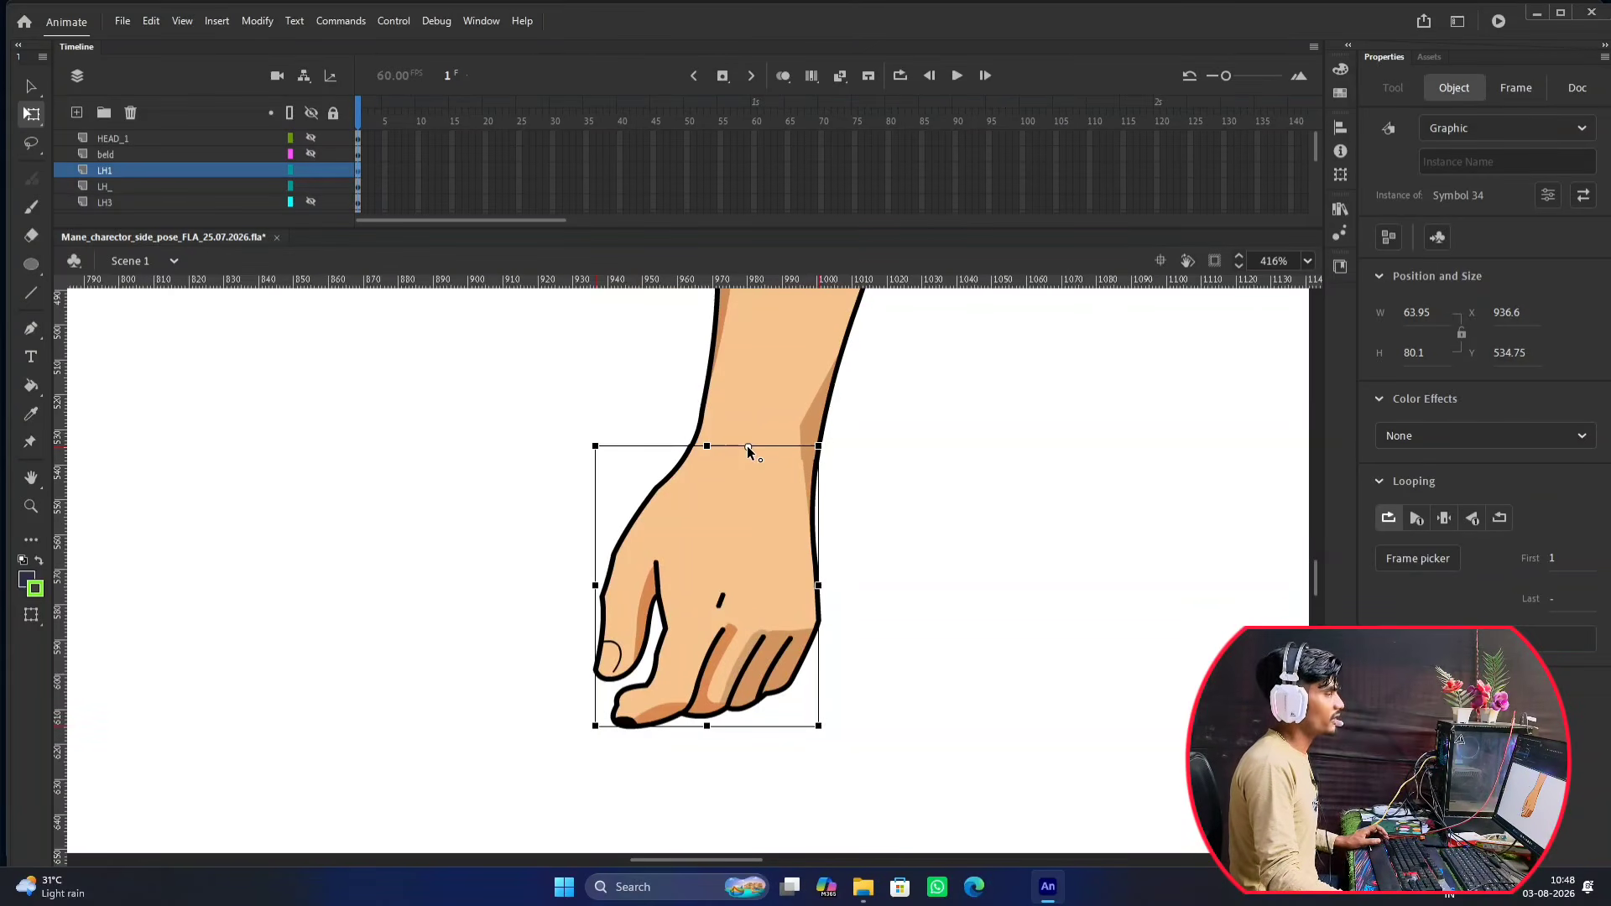
scroll(751, 451, down, 5)
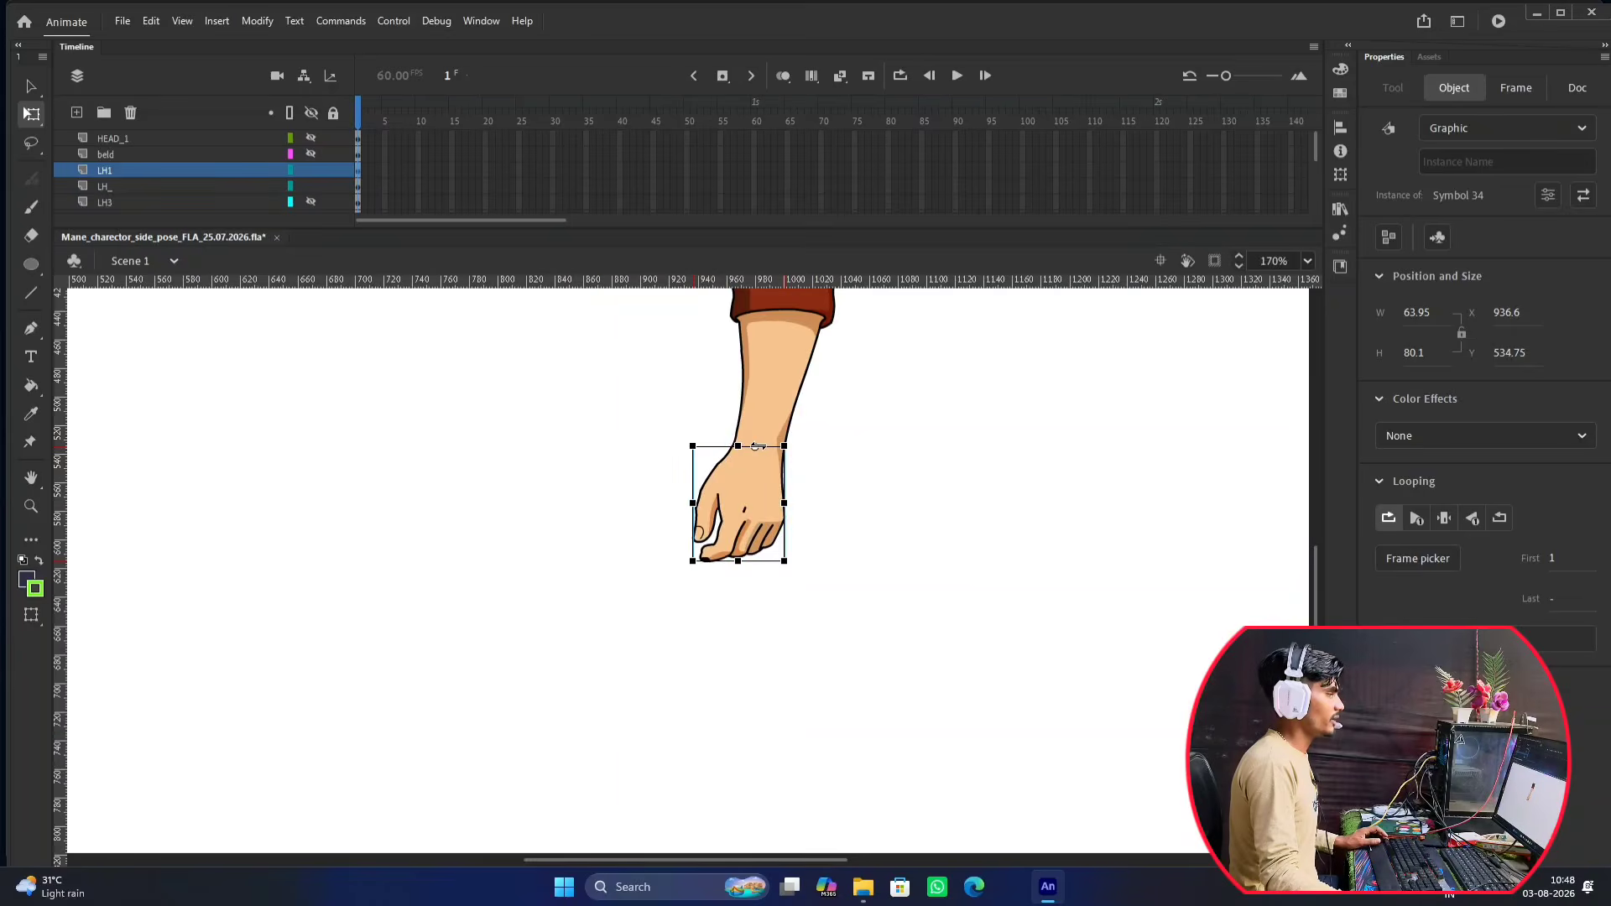
drag(910, 412, 788, 466)
click(784, 467)
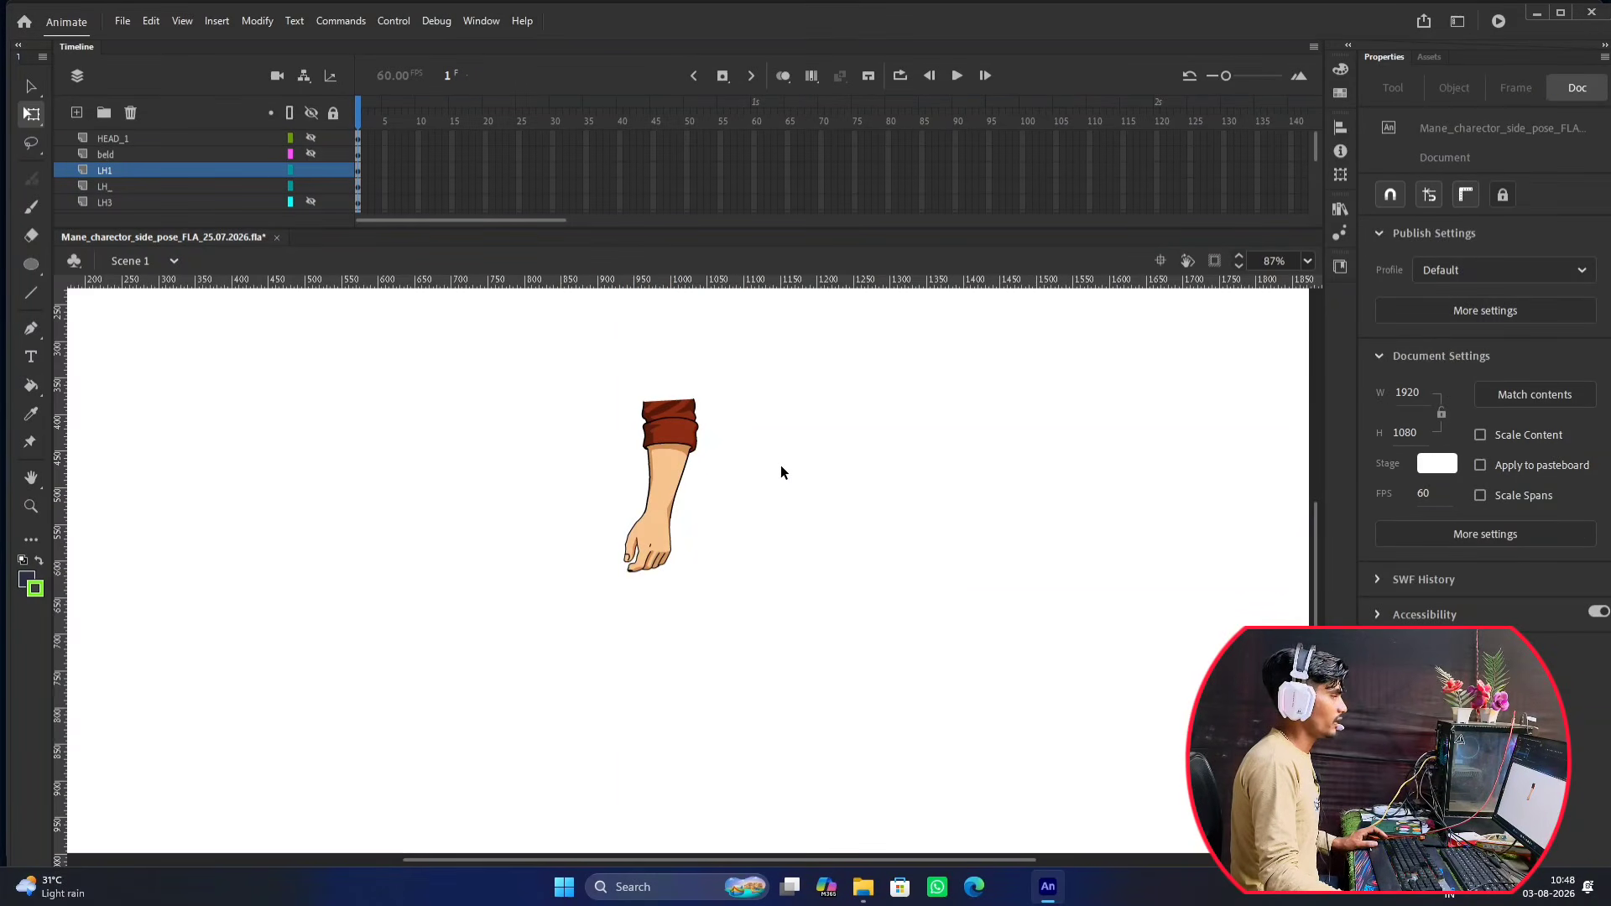
Test the hand symbol's rotation around the wrist pivot, bring it back to its starting angle and inspect the joint.
click(676, 550)
scroll(675, 549, up, 3)
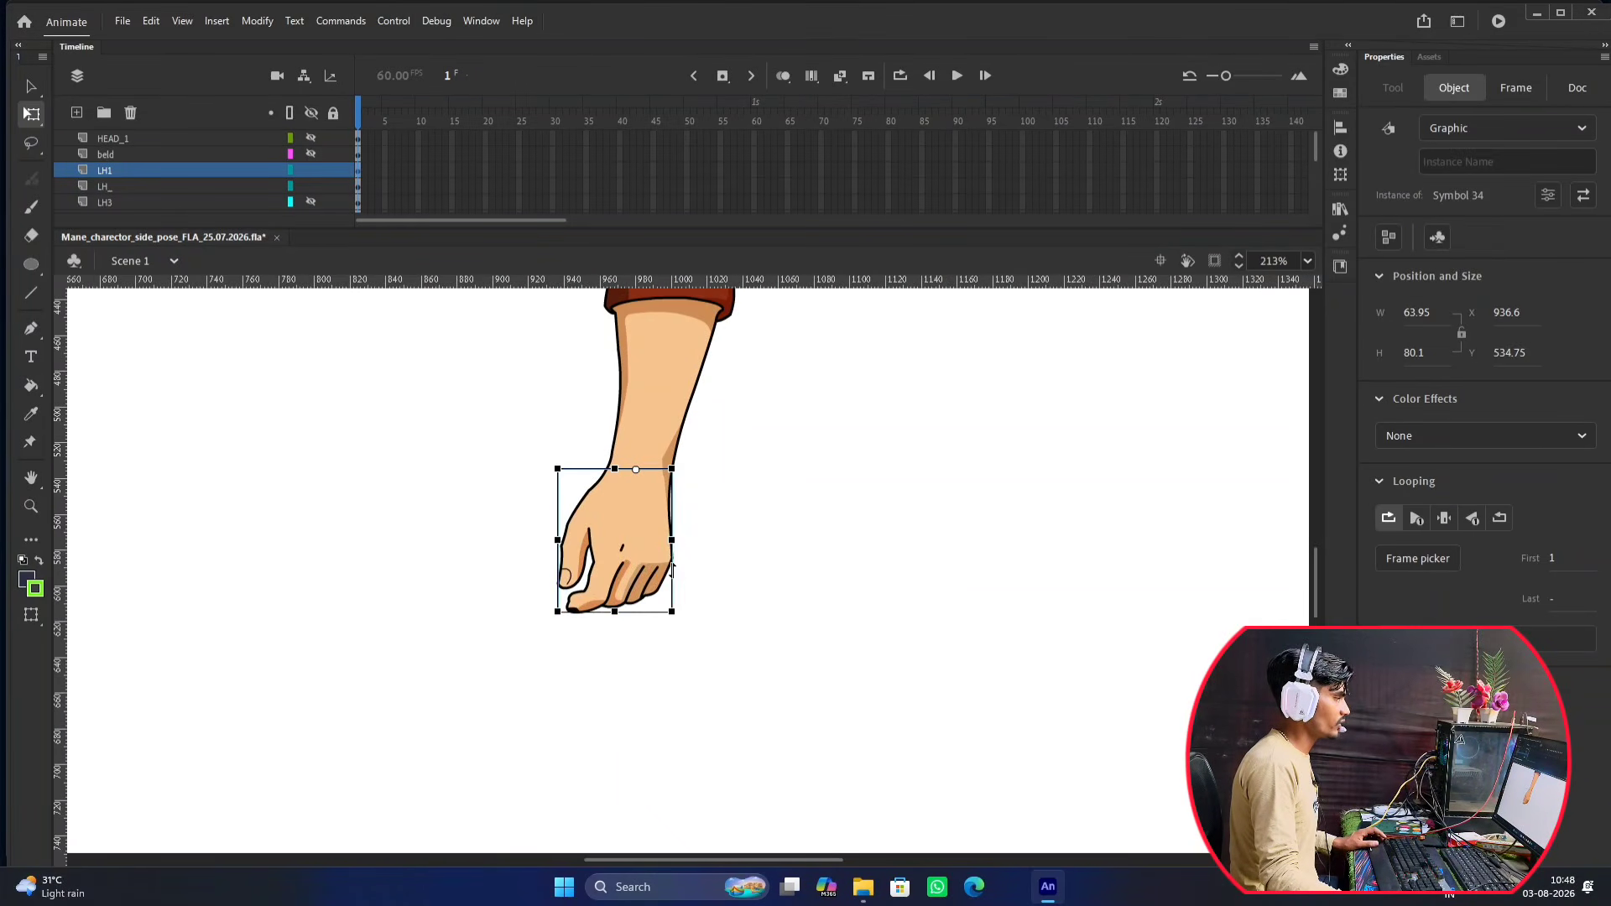
mouse_move(679, 619)
mouse_down()
mouse_move(694, 615)
mouse_move(665, 640)
mouse_move(678, 611)
mouse_up()
scroll(689, 549, up, 2)
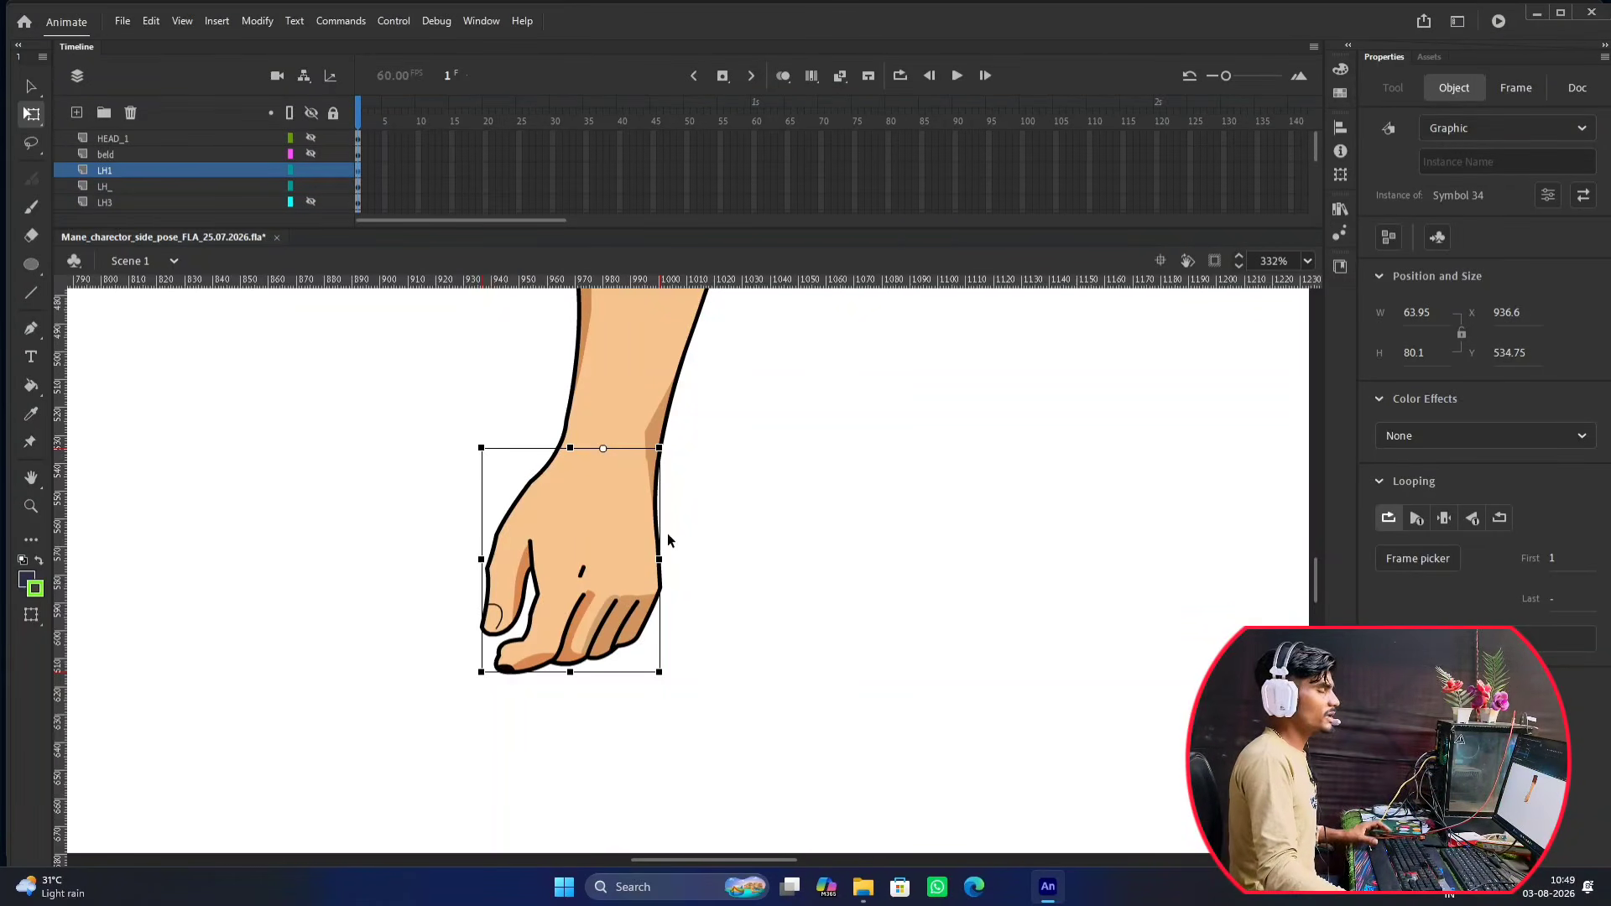
scroll(669, 540, down, 4)
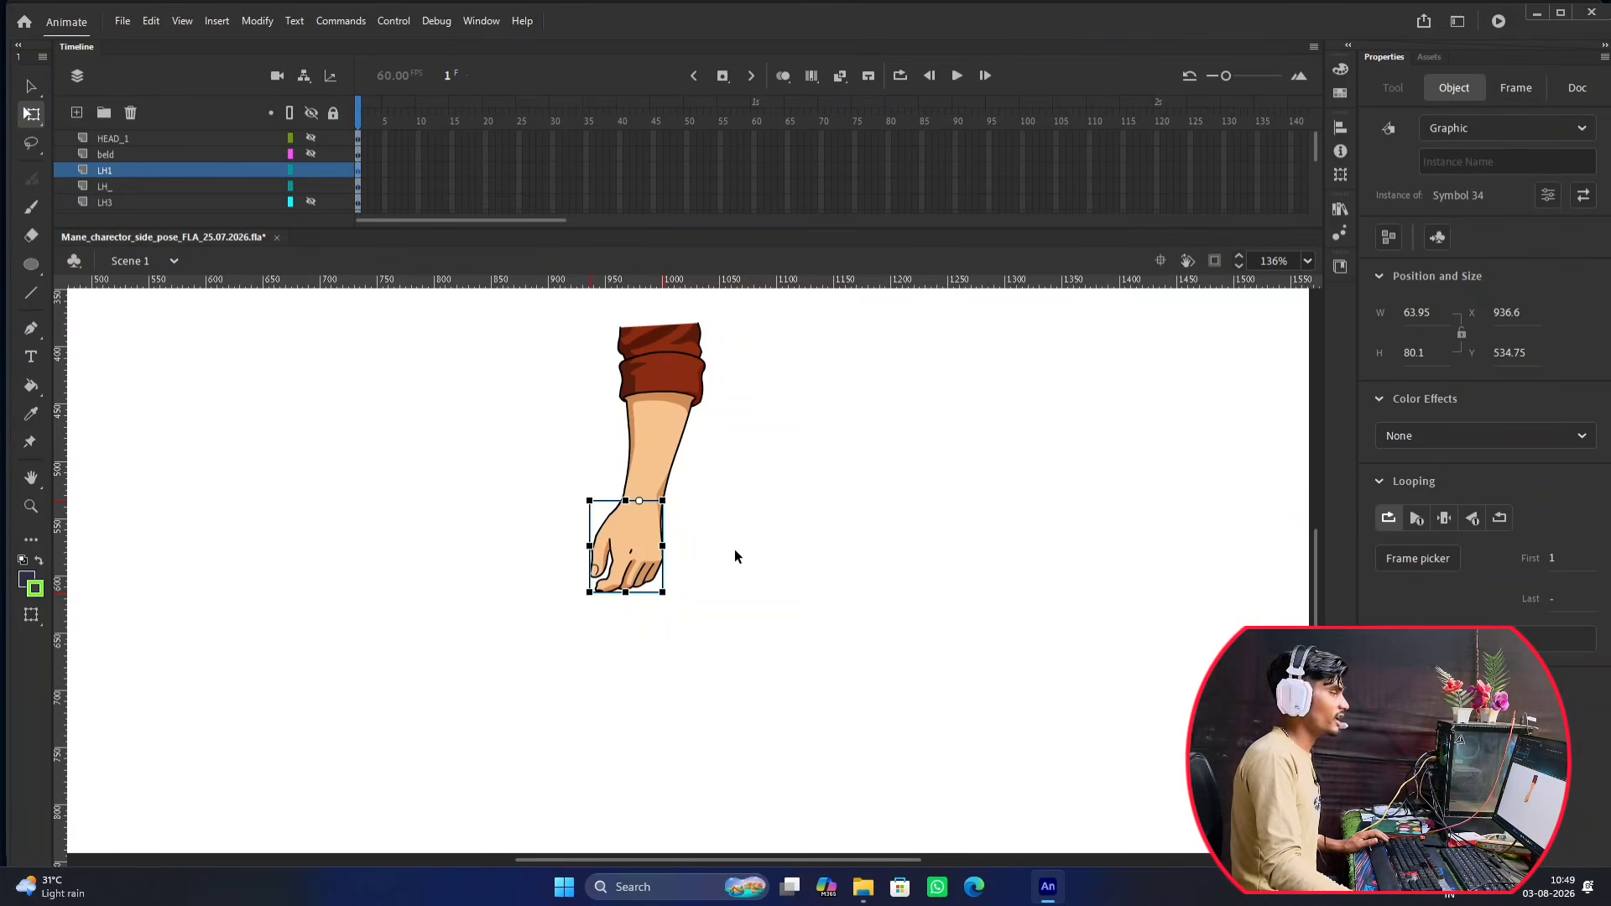
key(super)
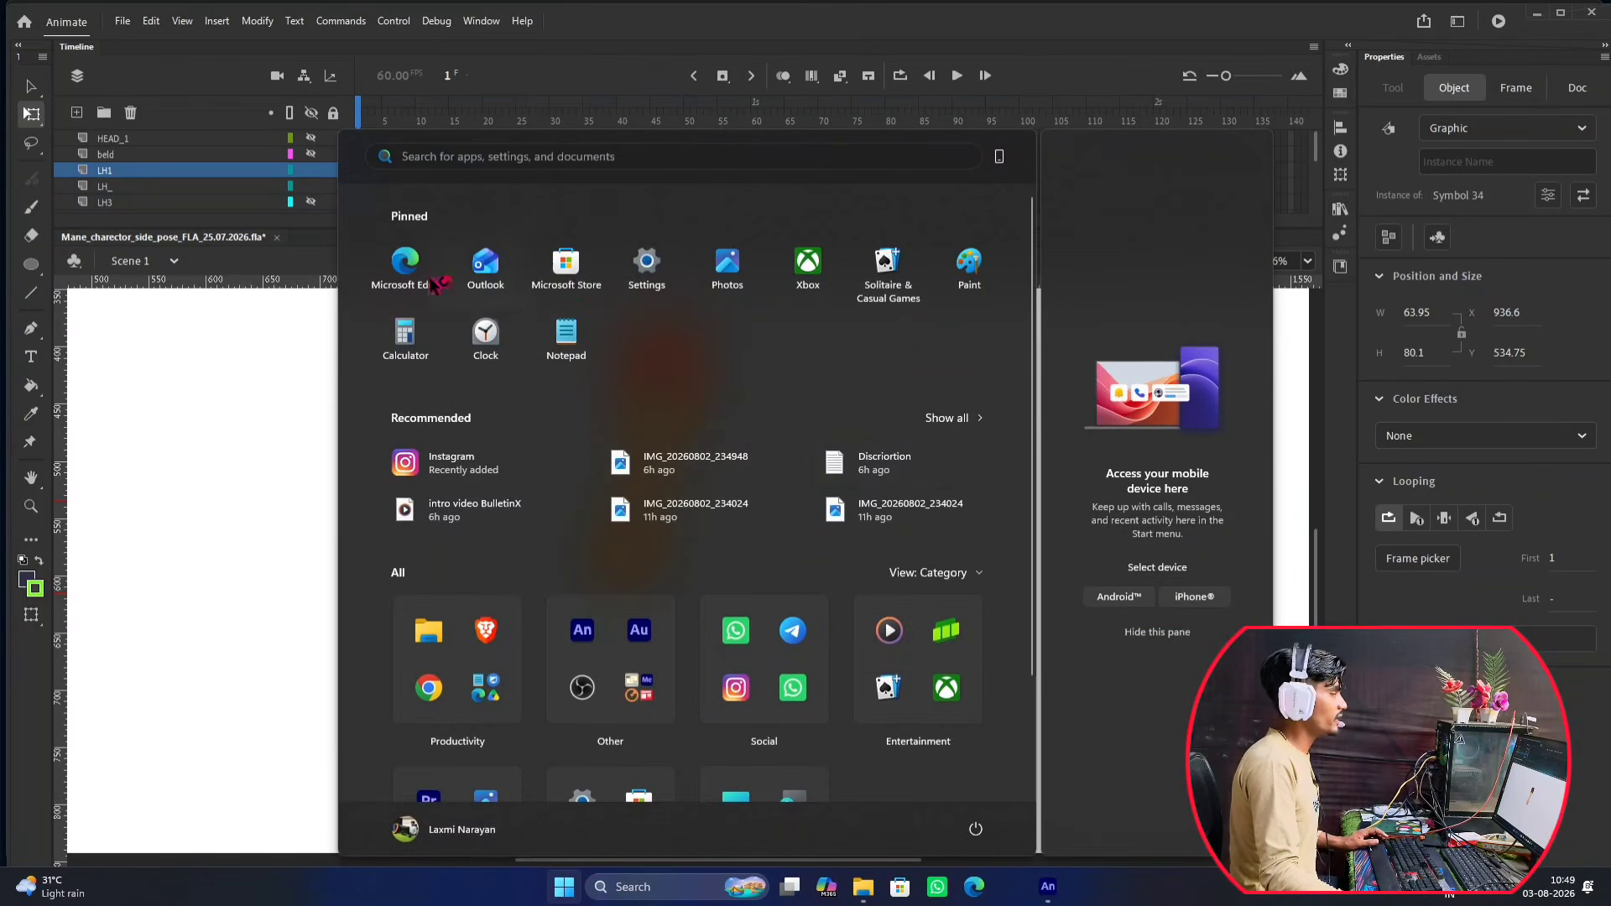
Dismiss the Start menu, deselect the hand and show all of the character's layers.
key(super)
click(587, 504)
scroll(720, 431, down, 4)
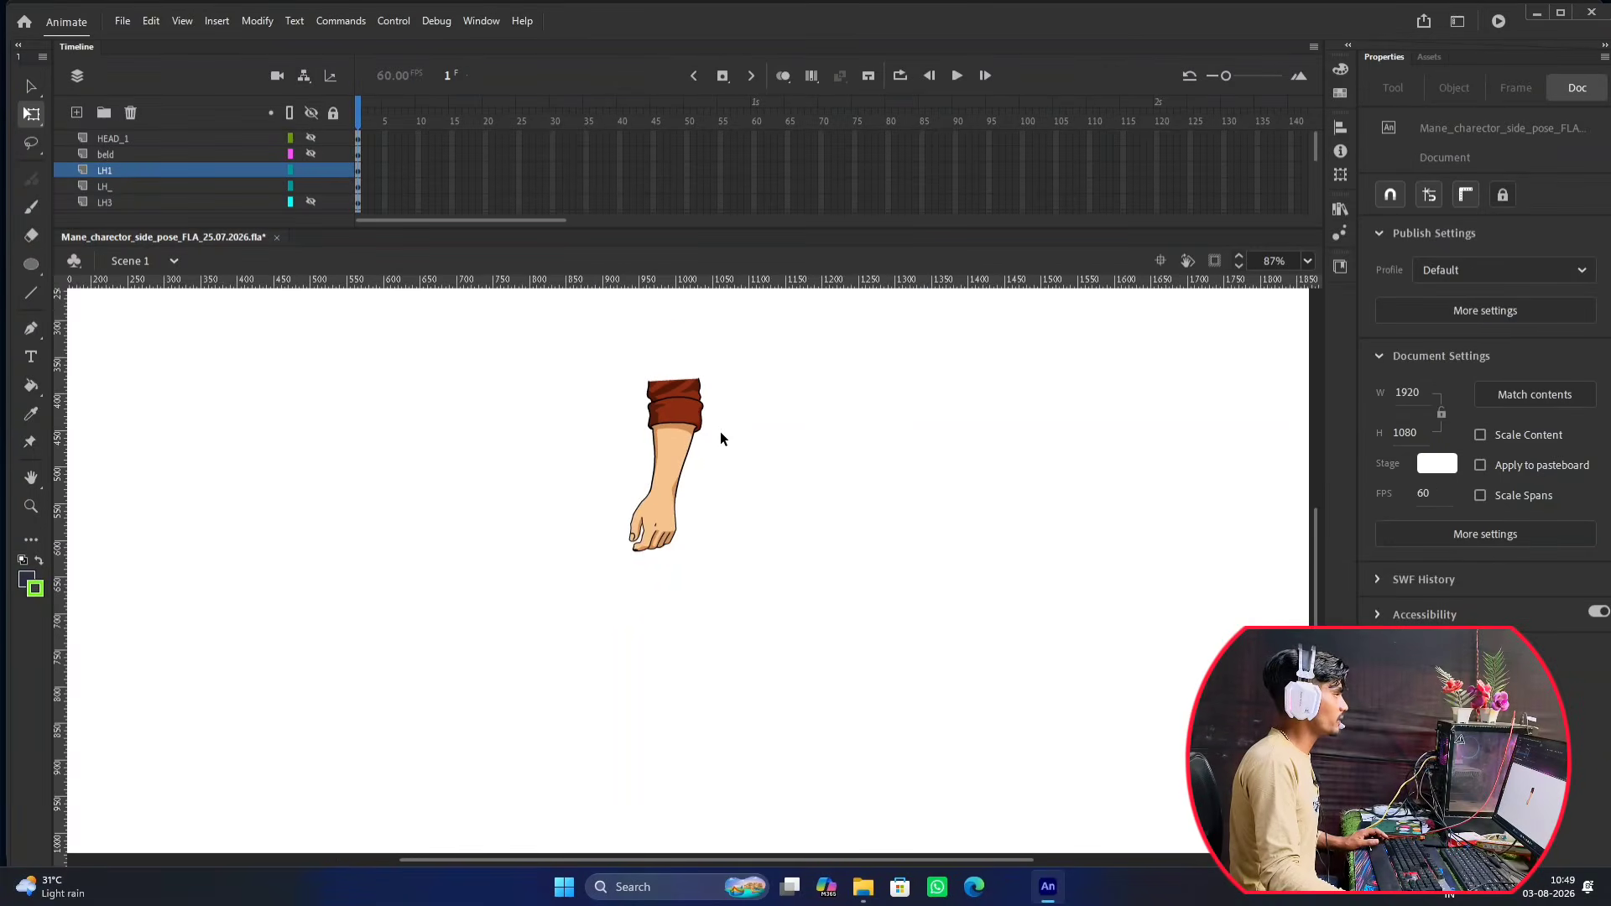
click(312, 112)
click(312, 112)
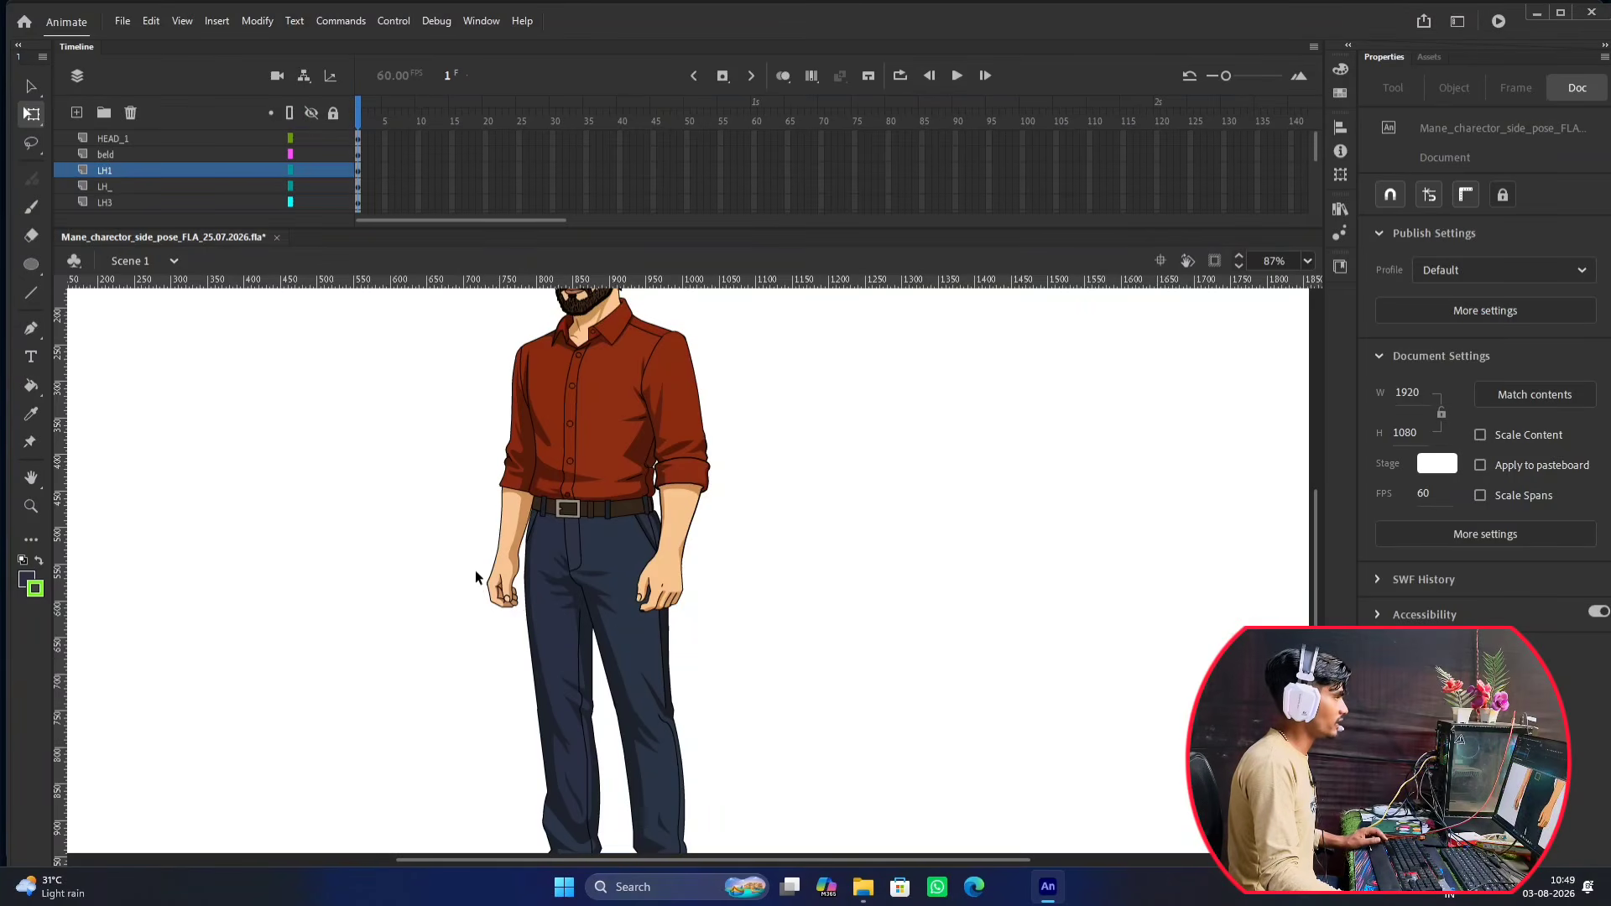
Select the character's other arm on the RH layer and hide every layer except RH.
click(512, 569)
scroll(512, 571, up, 5)
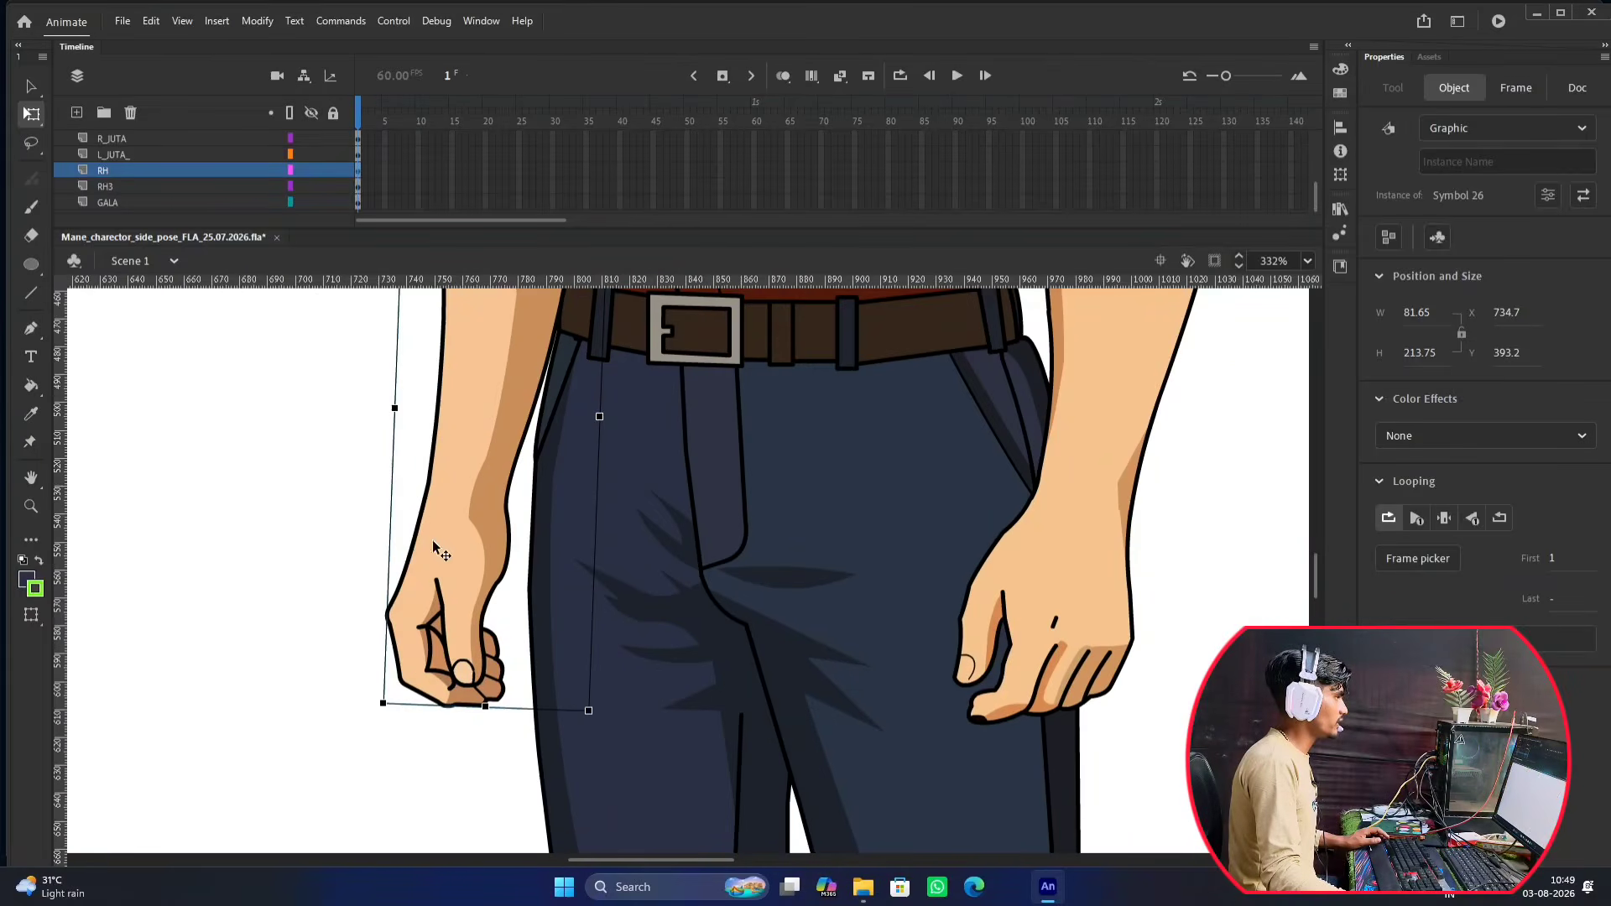
click(312, 113)
click(312, 171)
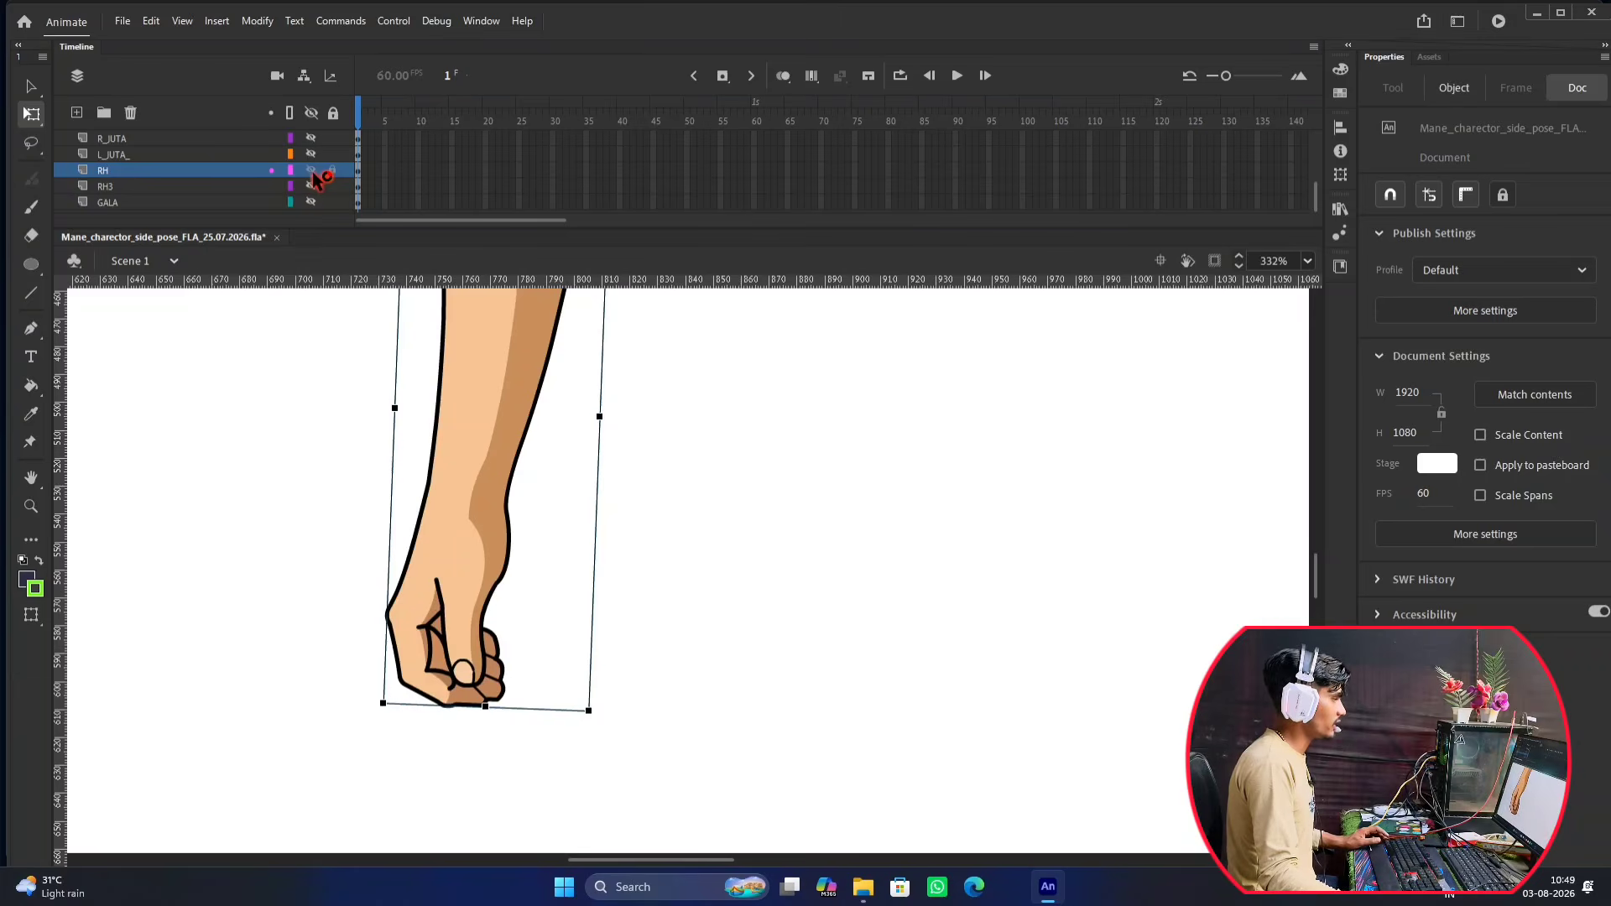
Enter Symbol 26 and its inner group to edit the raw shapes of the RH arm.
scroll(486, 663, up, 3)
double_click(464, 515)
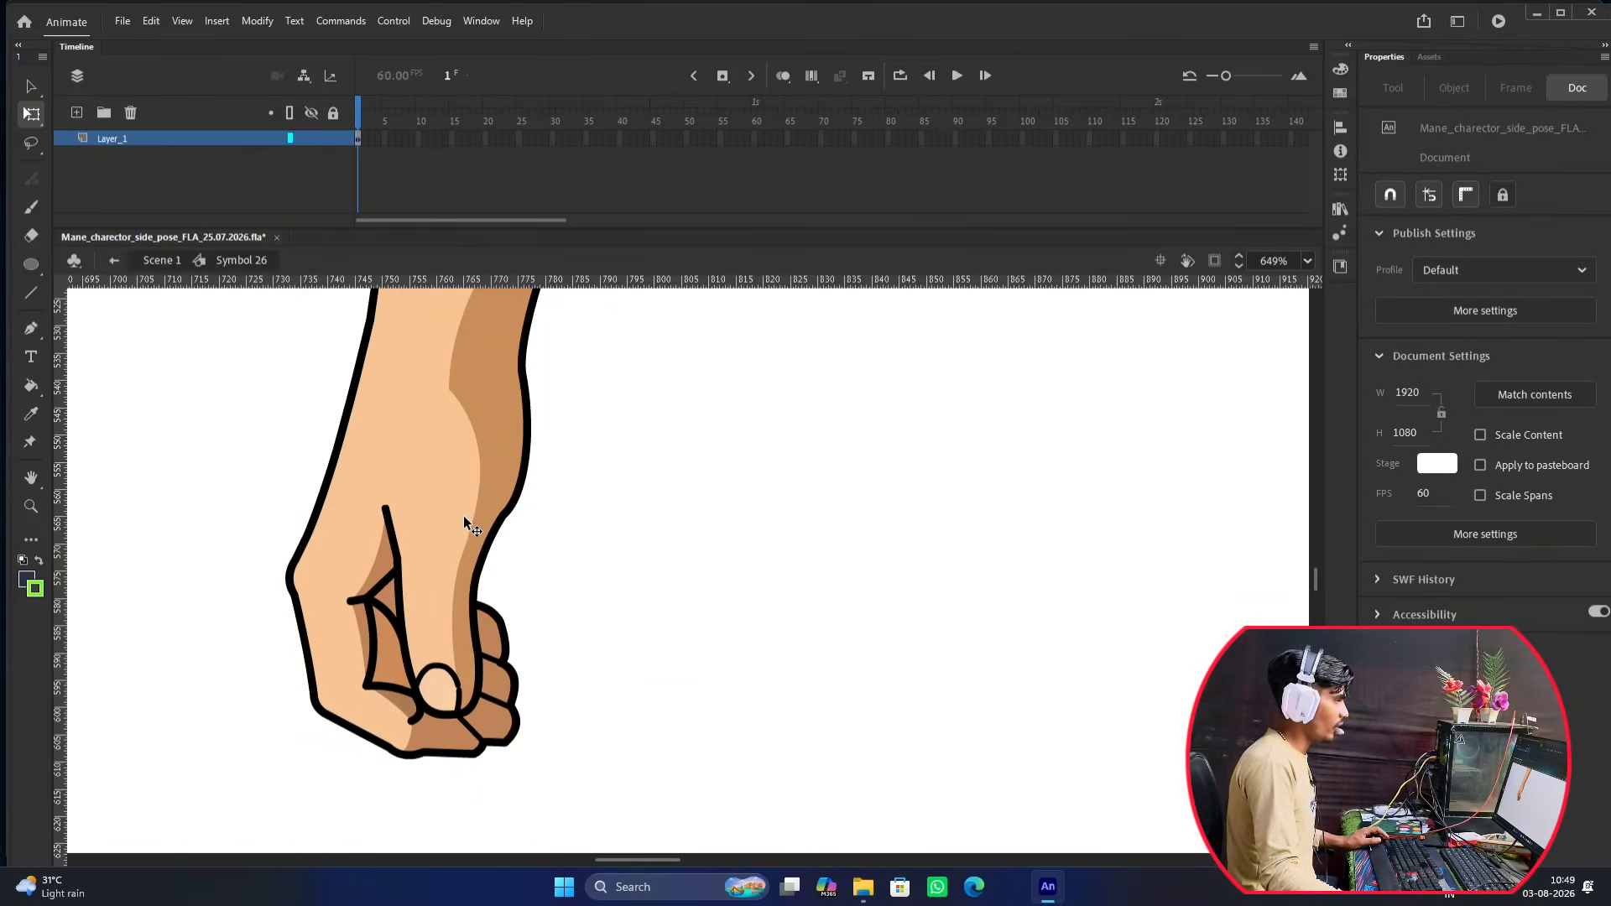
scroll(464, 515, down, 4)
double_click(432, 499)
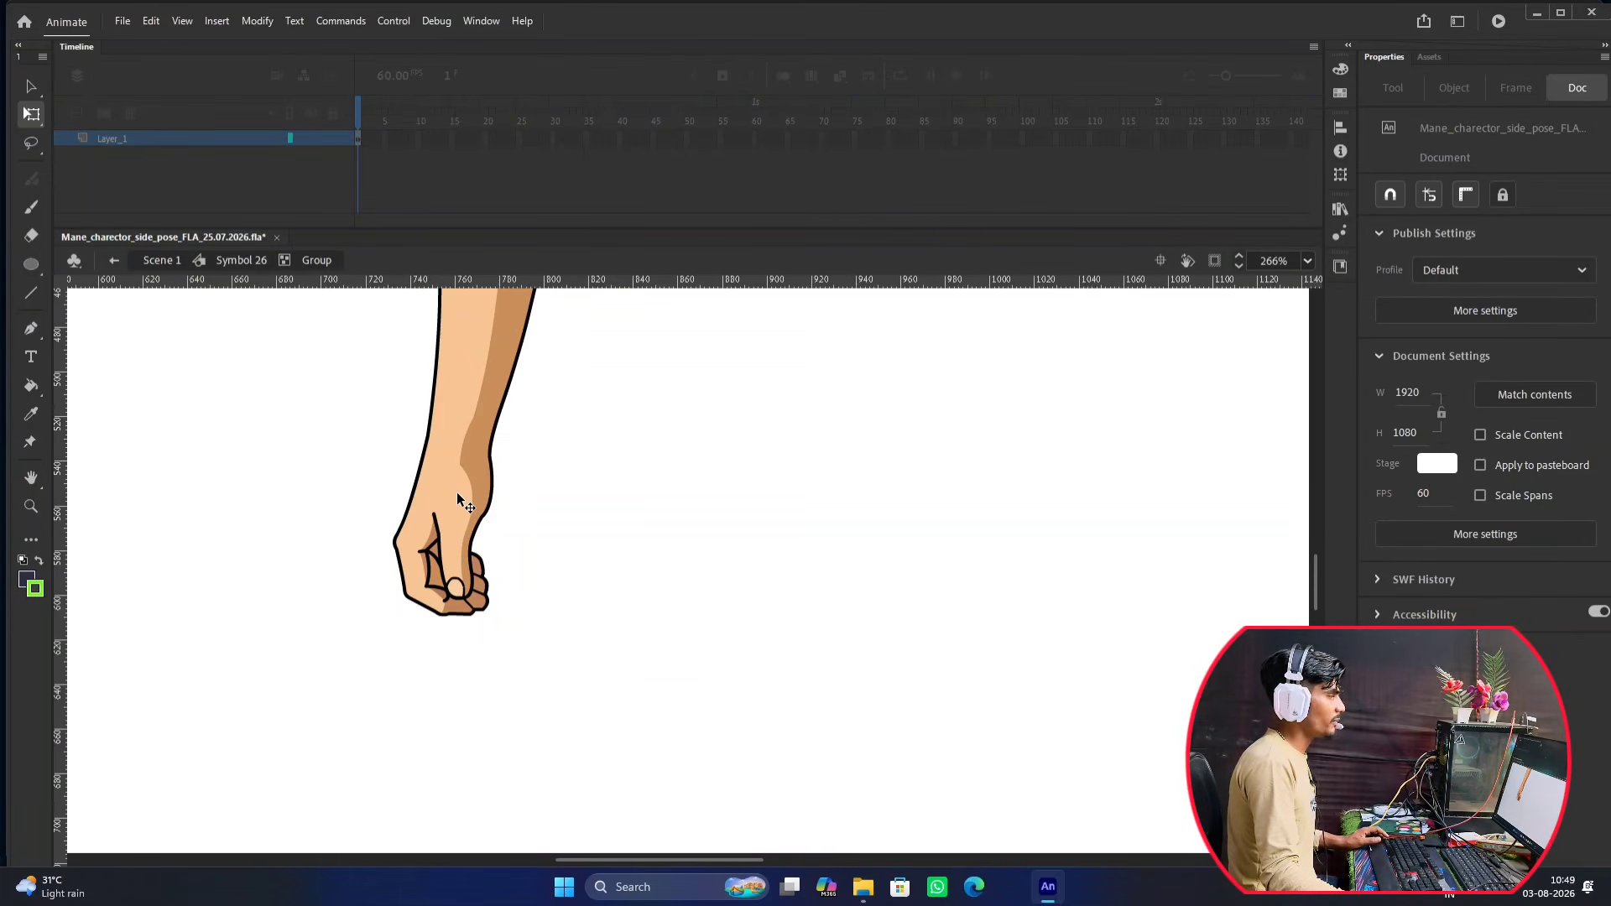
click(465, 503)
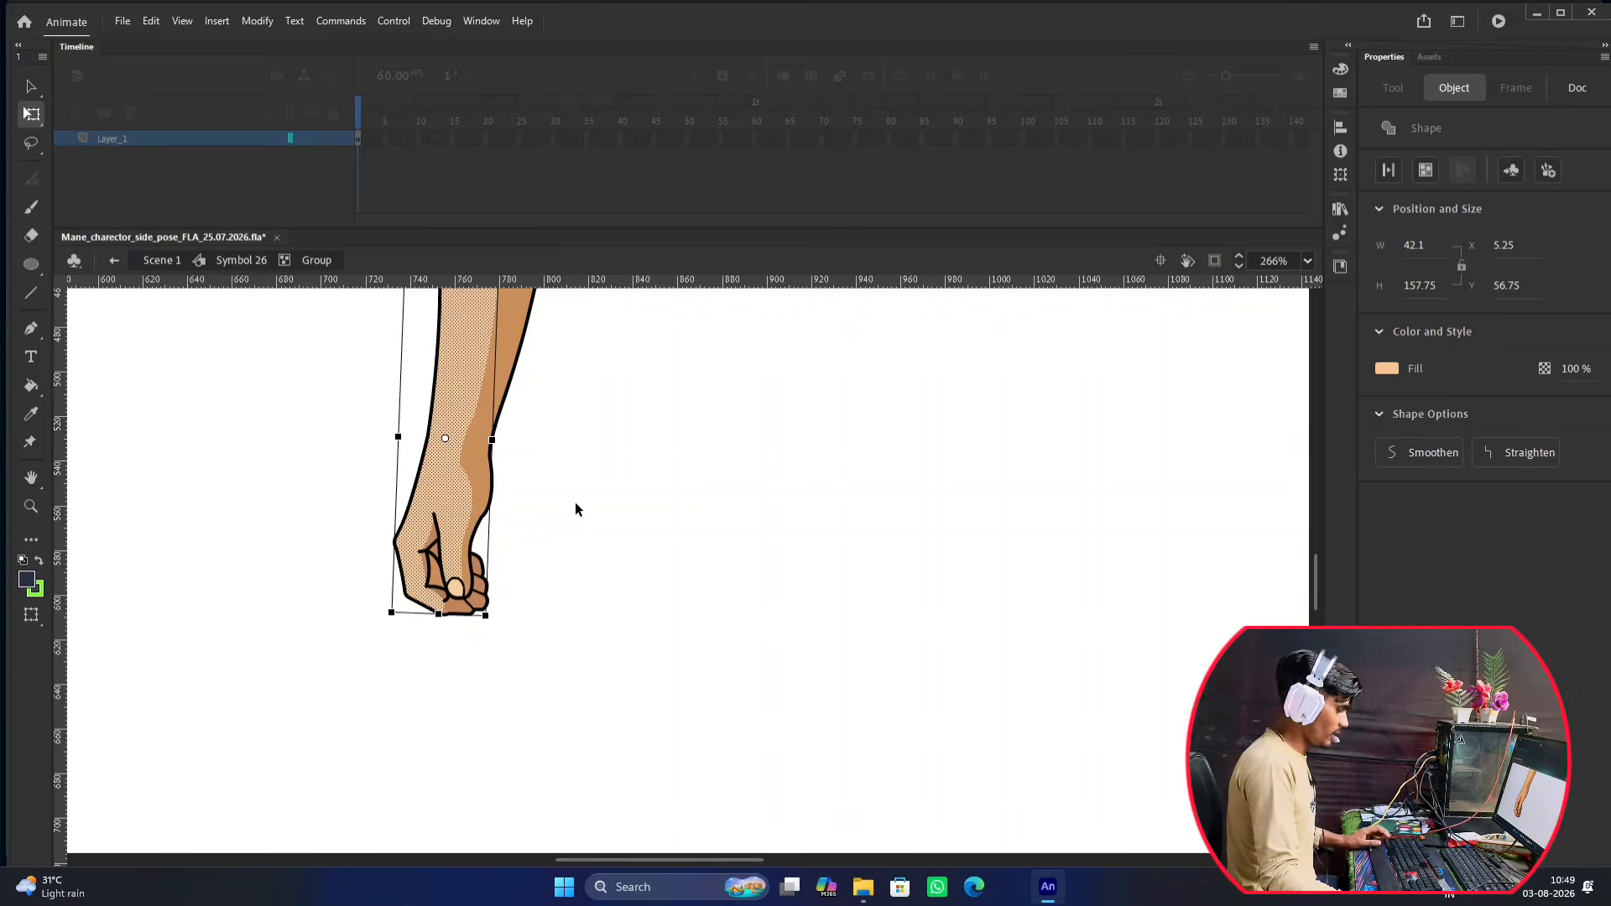
click(495, 497)
scroll(495, 497, up, 2)
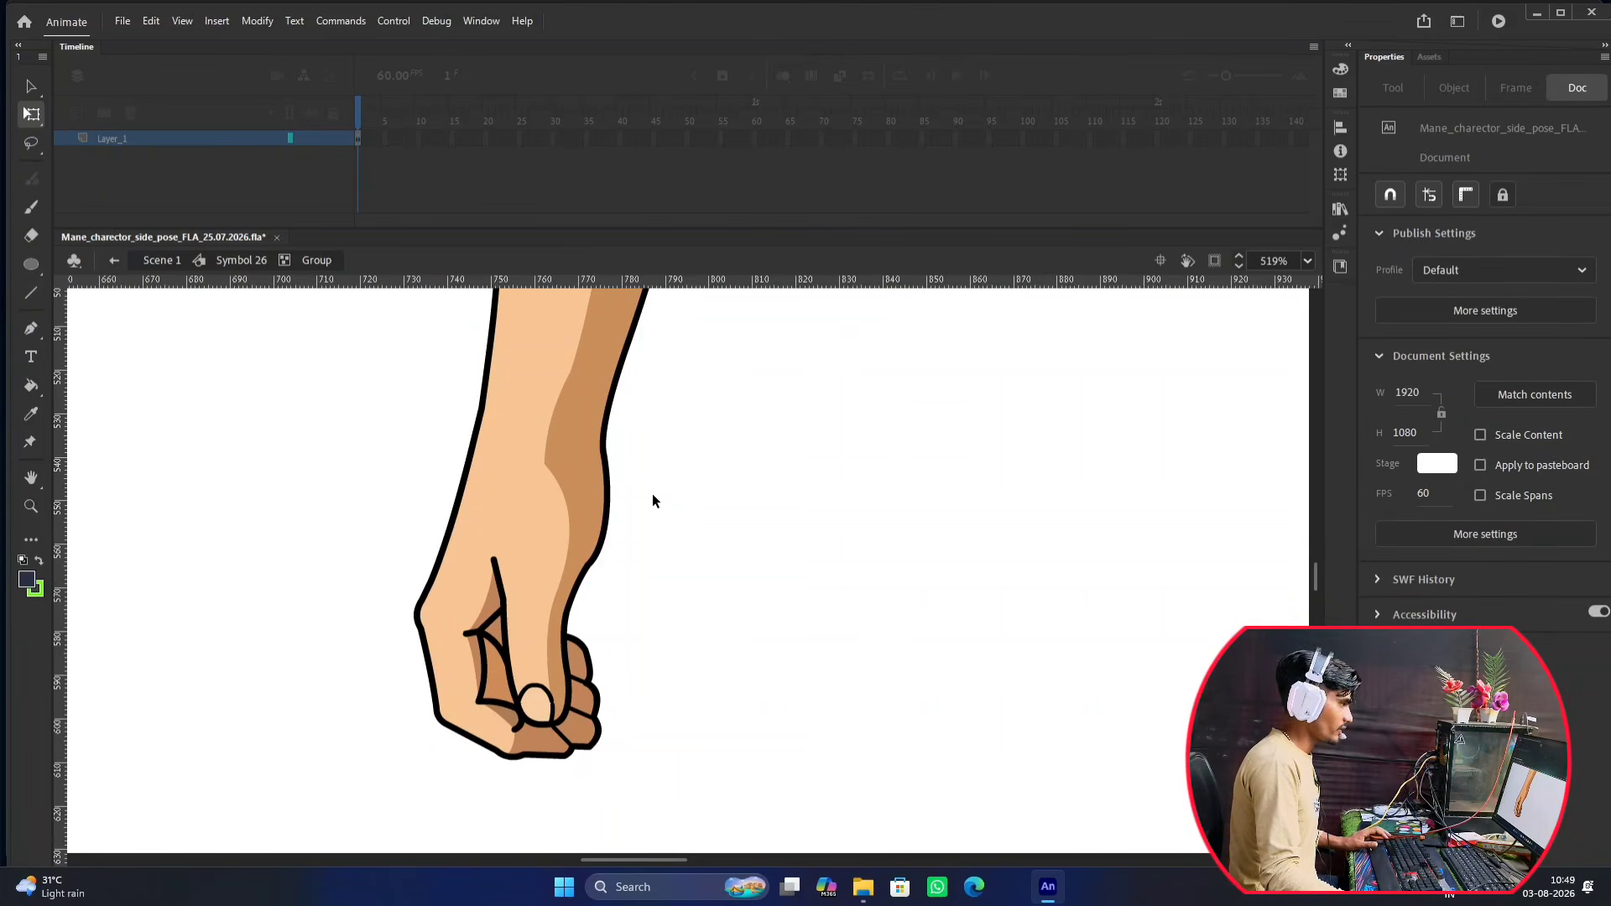
Try a straight cut line across the wrist with the Line tool, and undo it.
key(n)
drag(428, 436, 692, 456)
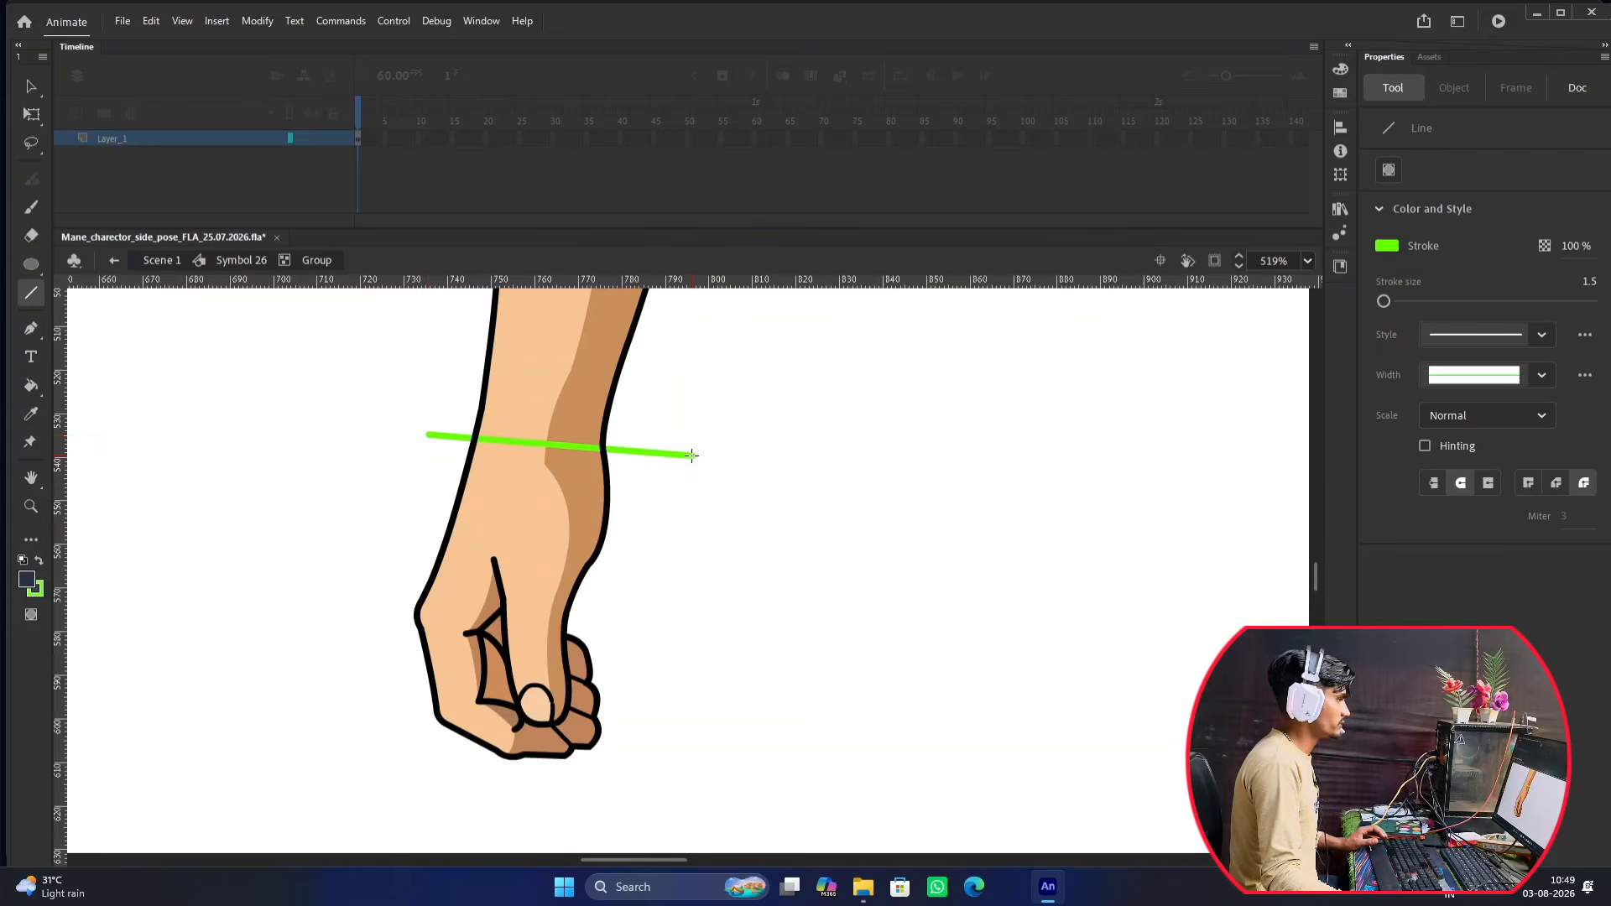
scroll(574, 485, up, 2)
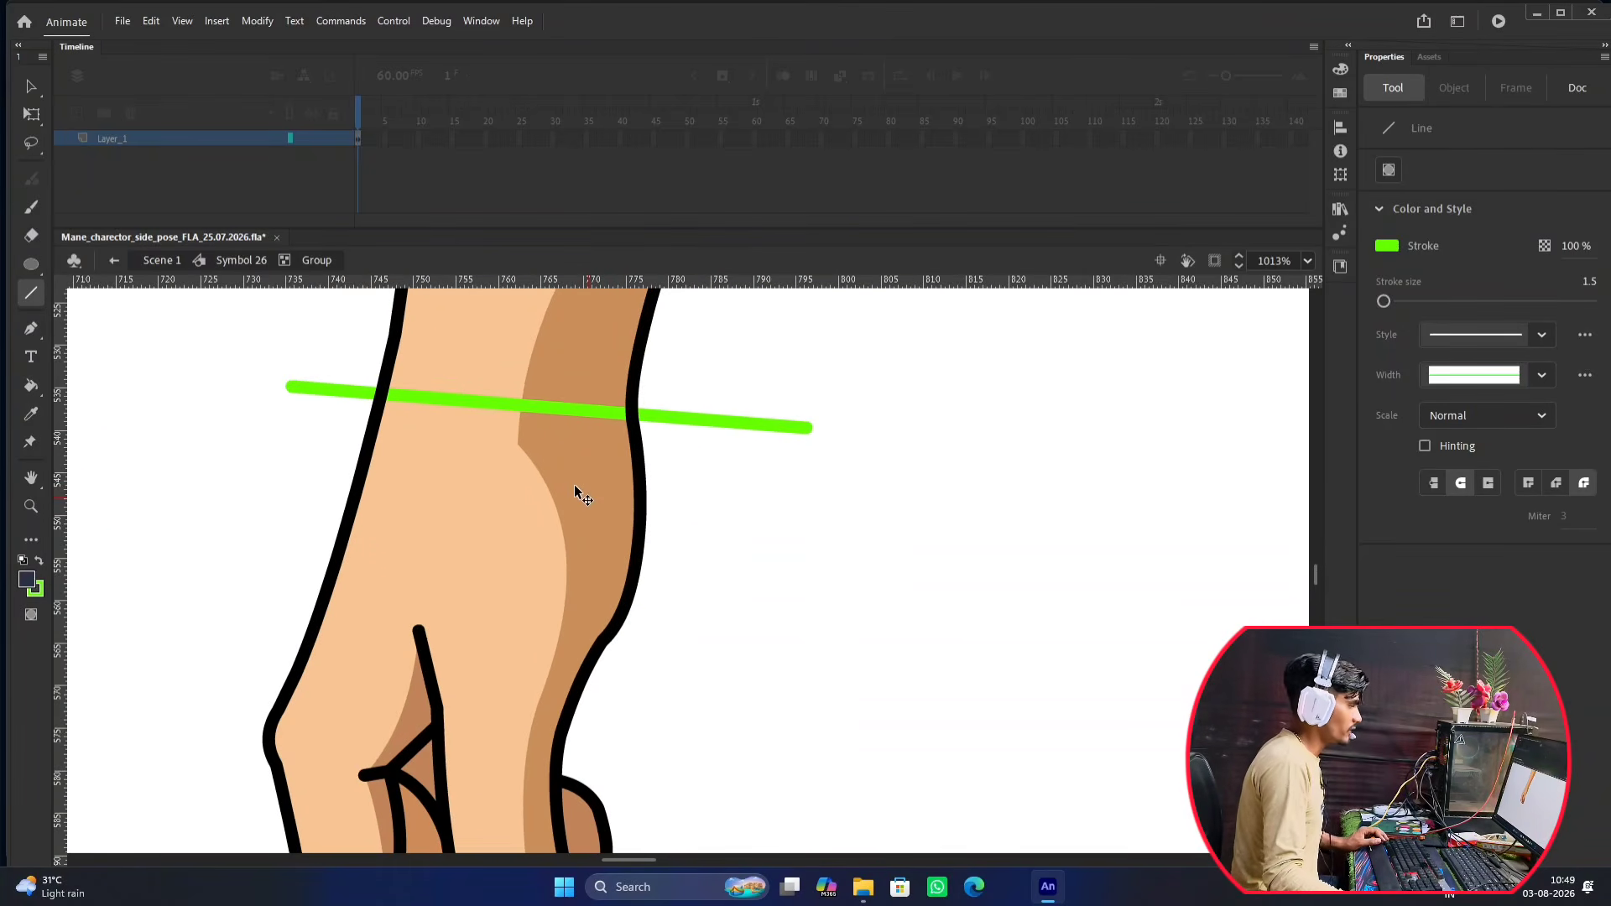
scroll(588, 474, down, 3)
scroll(599, 478, up, 3)
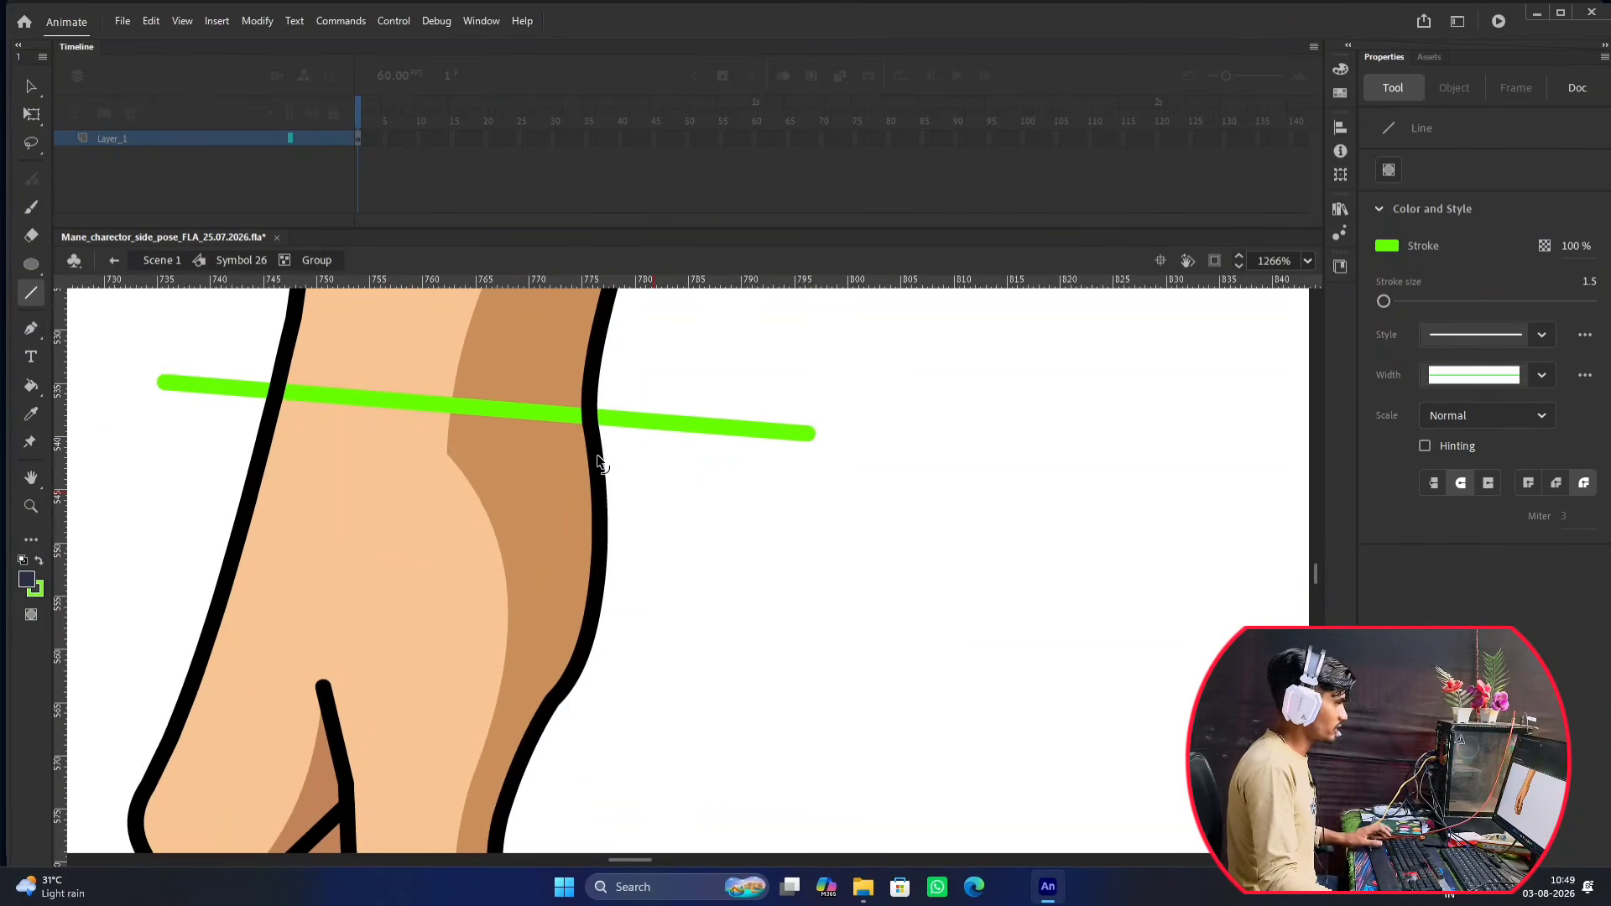
scroll(596, 430, down, 1)
key(ctrl+z)
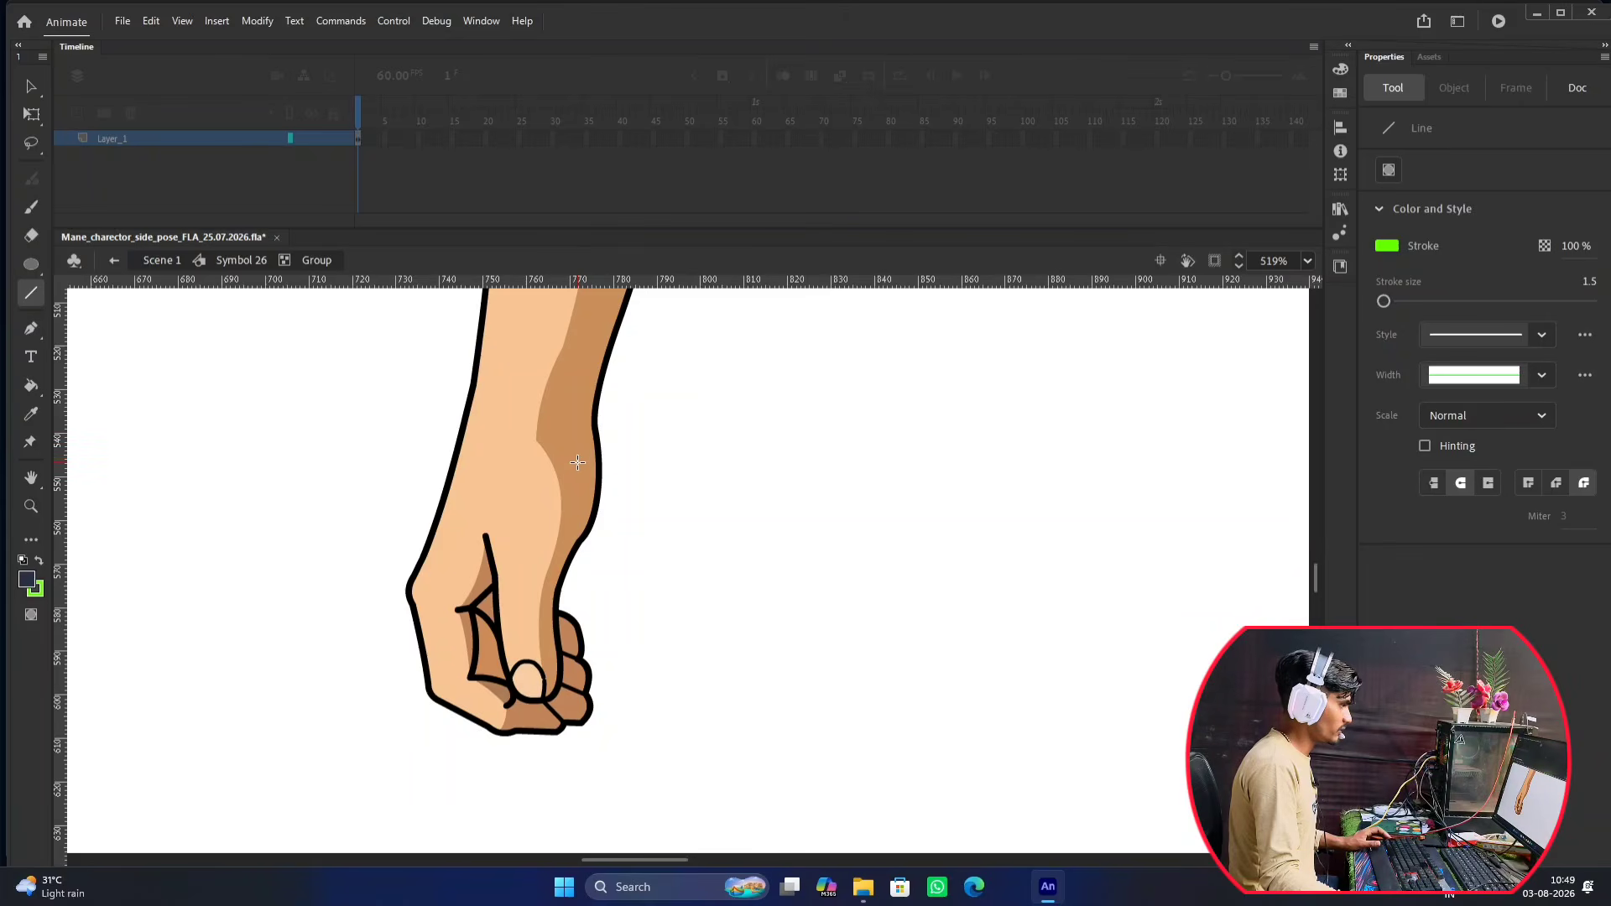
key(v)
click(571, 463)
click(693, 476)
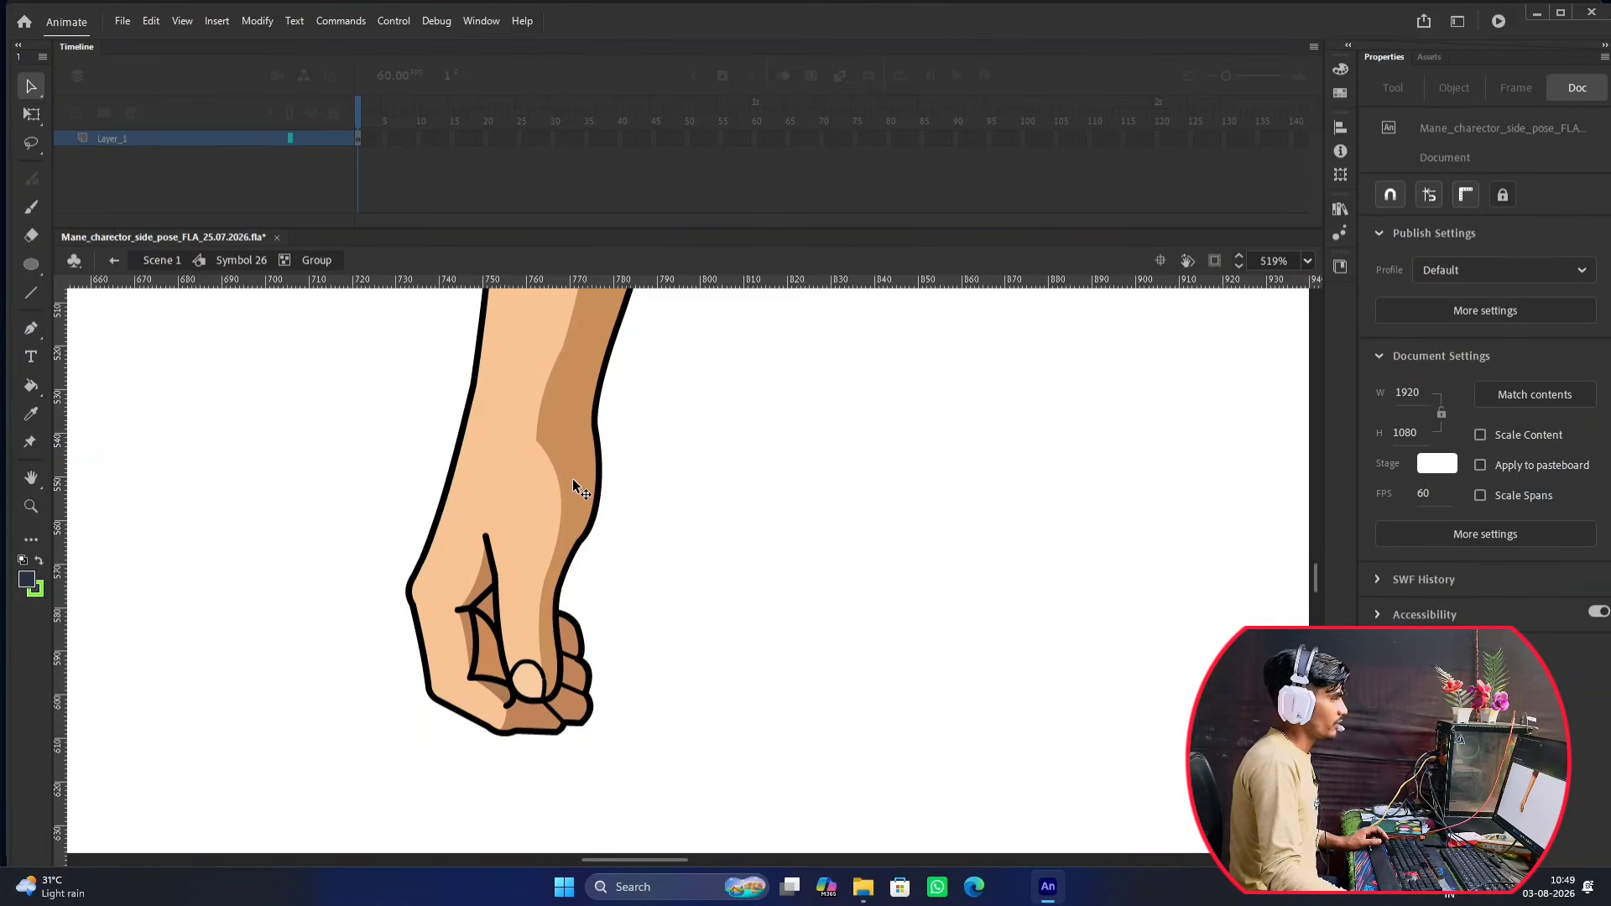
Draw a straight green cut line across the wrist with the Line tool, extending past both arm outlines.
scroll(653, 426, down, 3)
scroll(694, 461, up, 2)
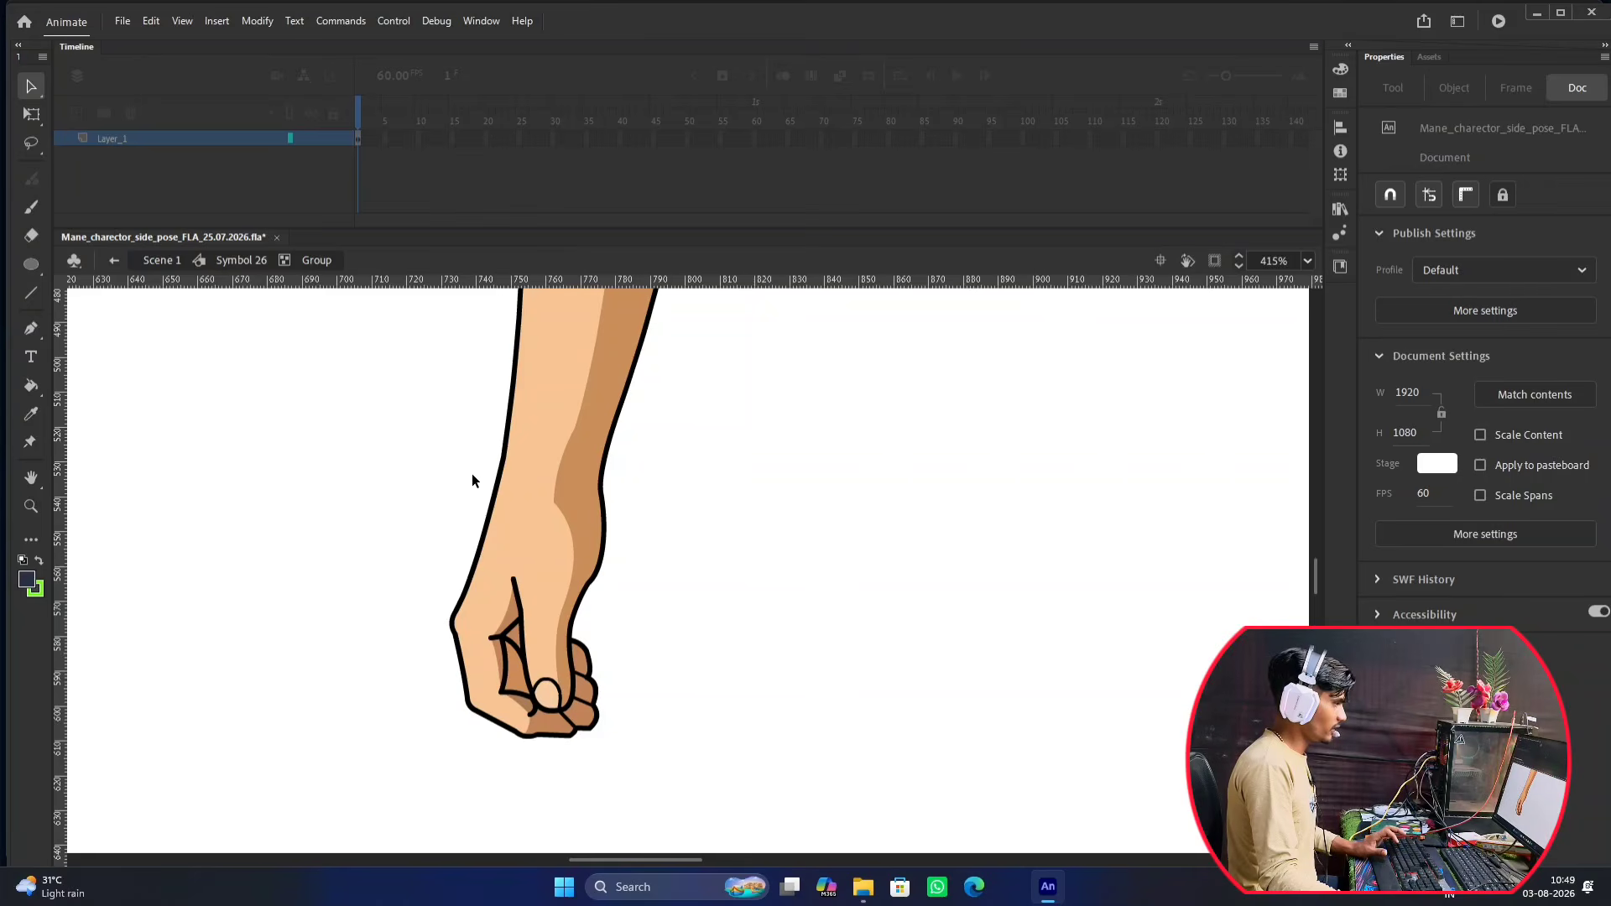
key(n)
drag(478, 466, 649, 486)
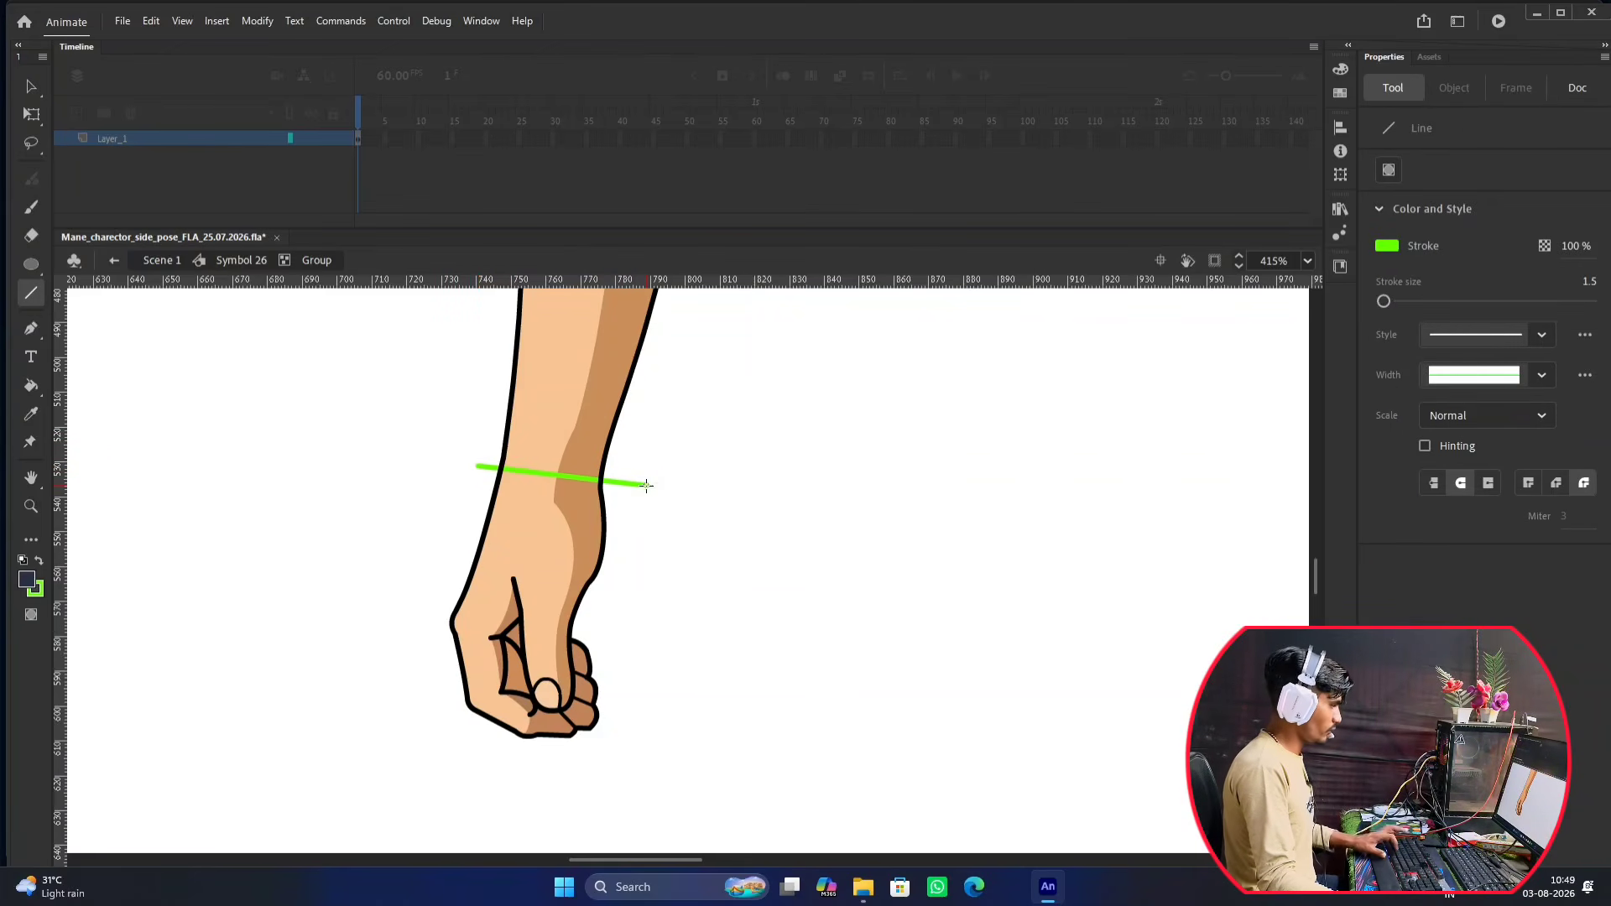
key(v)
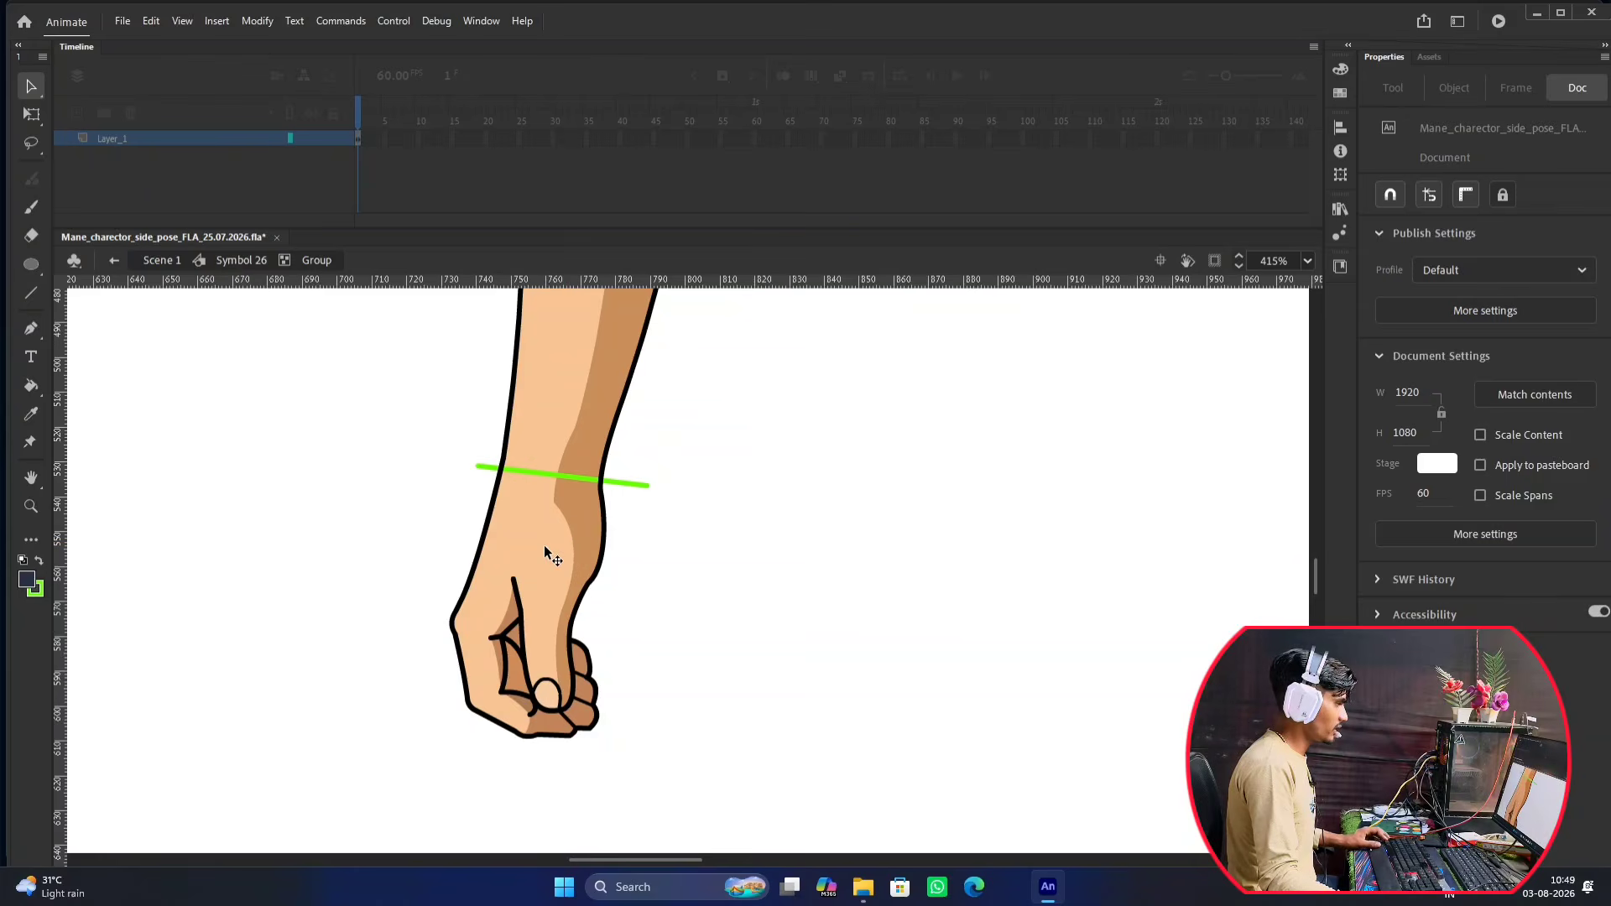
Select the light skin area and the shaded edge area of the hand below the cut line.
click(544, 545)
scroll(592, 547, up, 4)
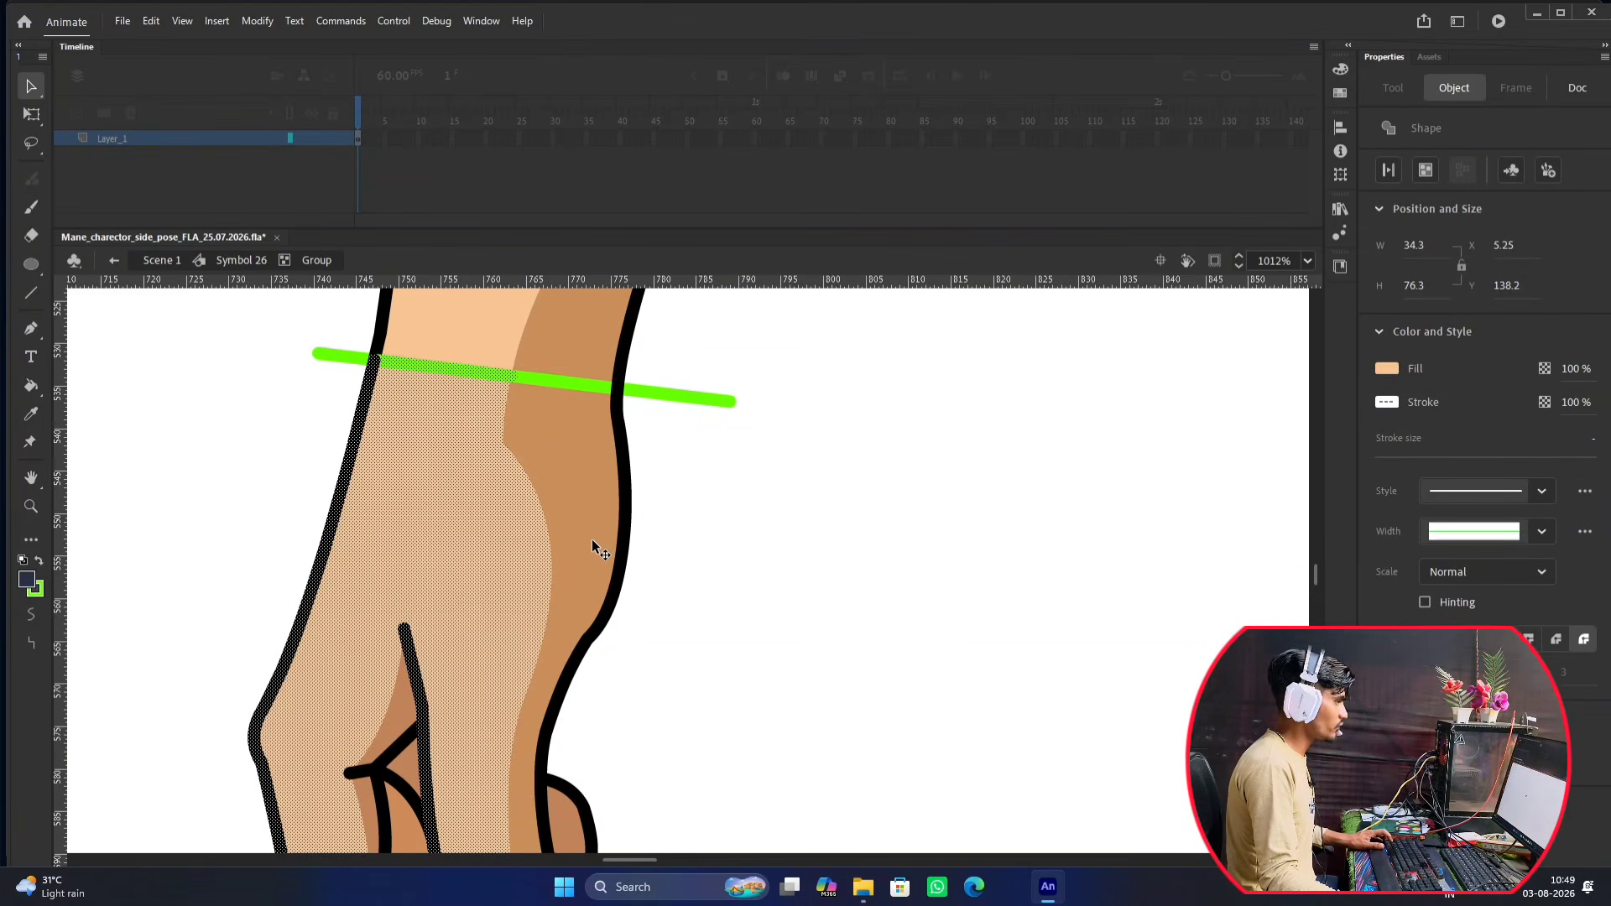
shift+click(589, 533)
Add the palm shading, finger and thumbnail areas with their outlines to the selection, covering the whole hand.
scroll(589, 532, right, 5)
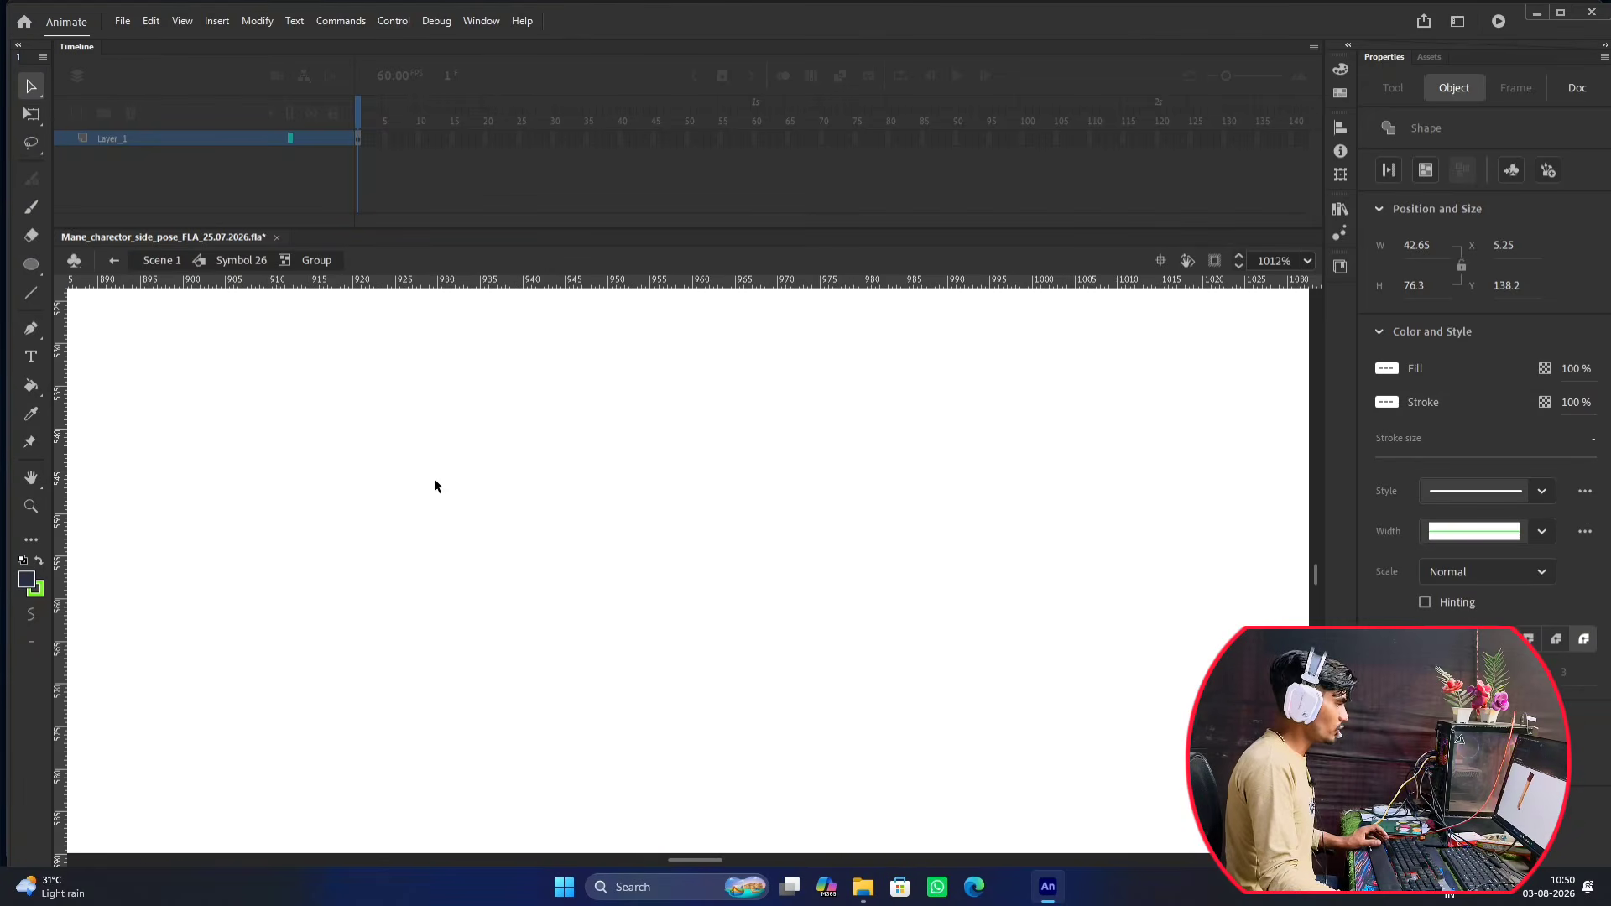
scroll(428, 472, down, 7)
drag(384, 367, 715, 519)
scroll(461, 748, down, 5)
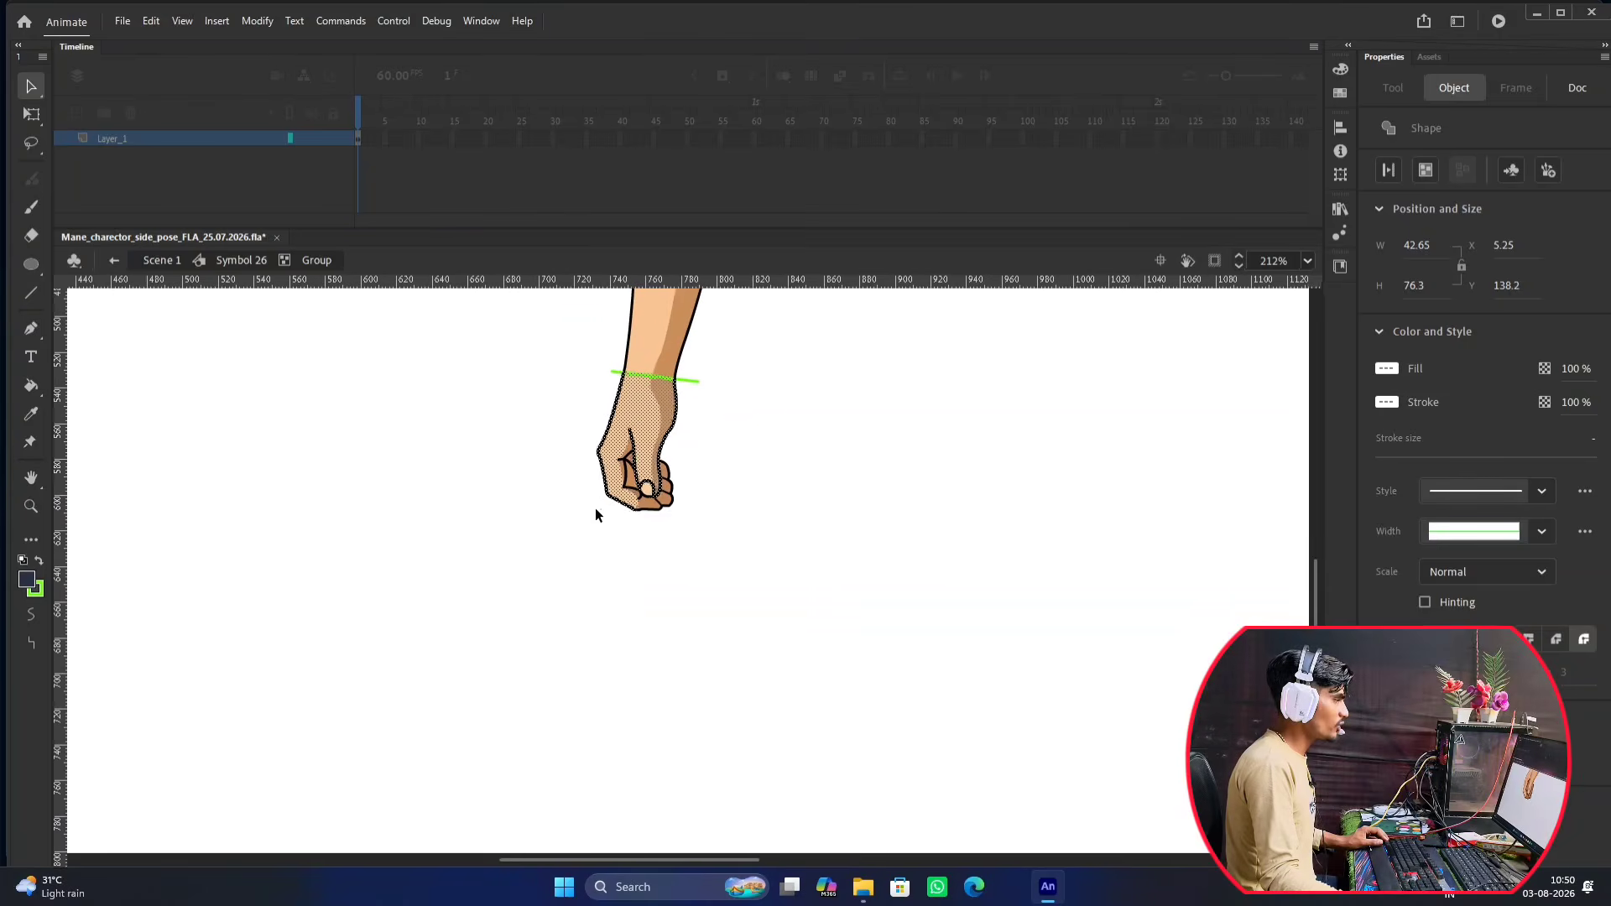
scroll(674, 460, up, 2)
scroll(681, 398, up, 5)
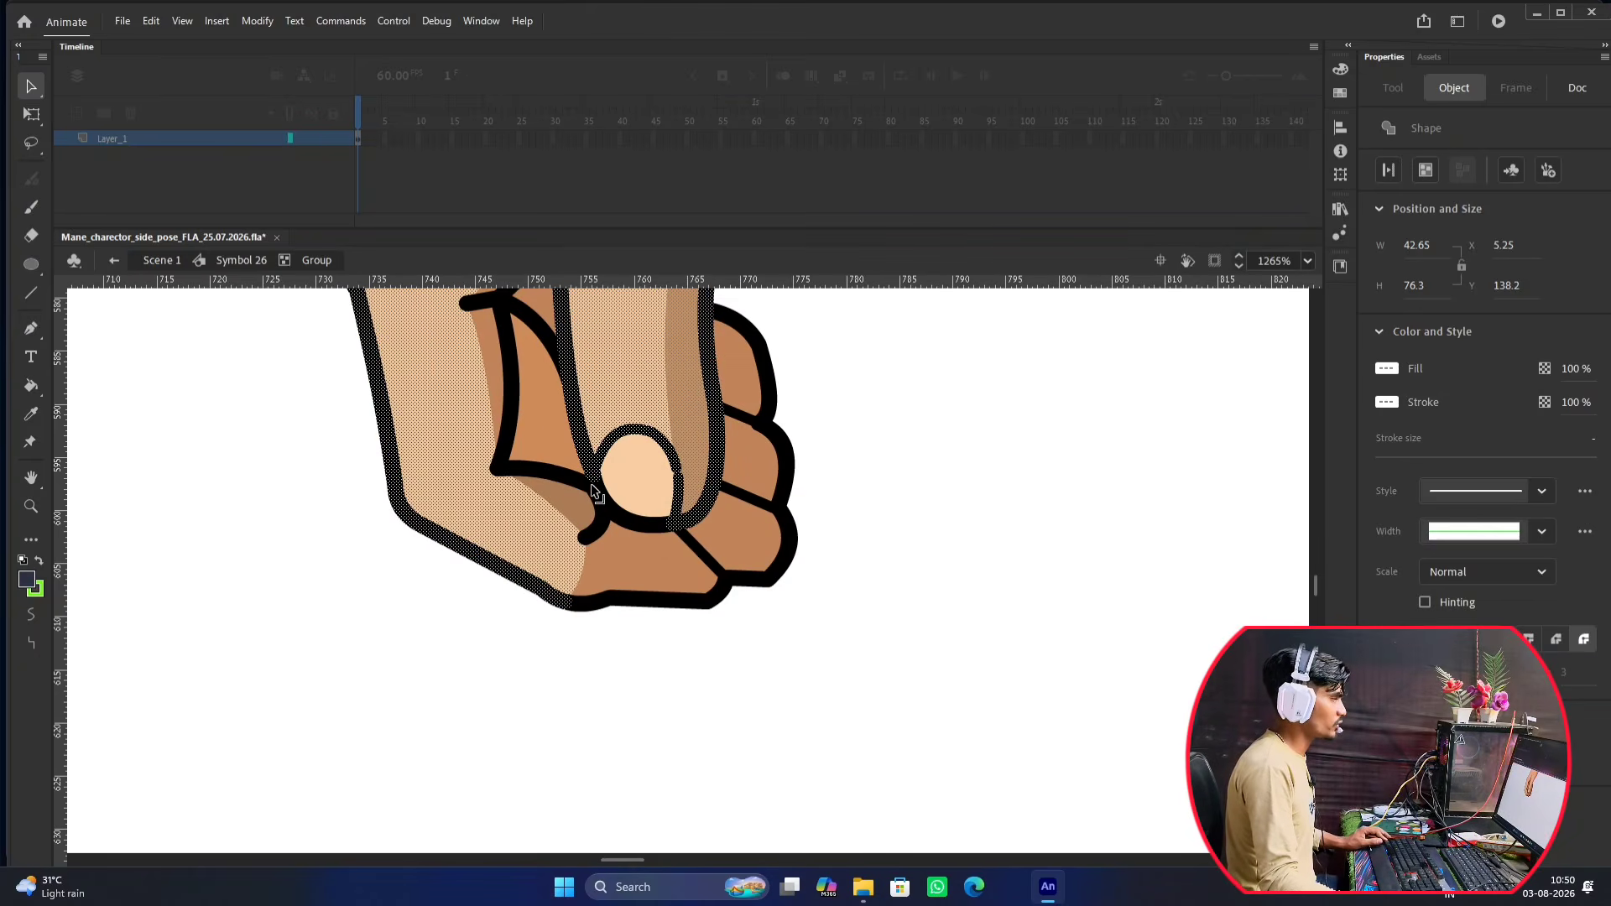
scroll(593, 491, down, 5)
scroll(621, 504, up, 5)
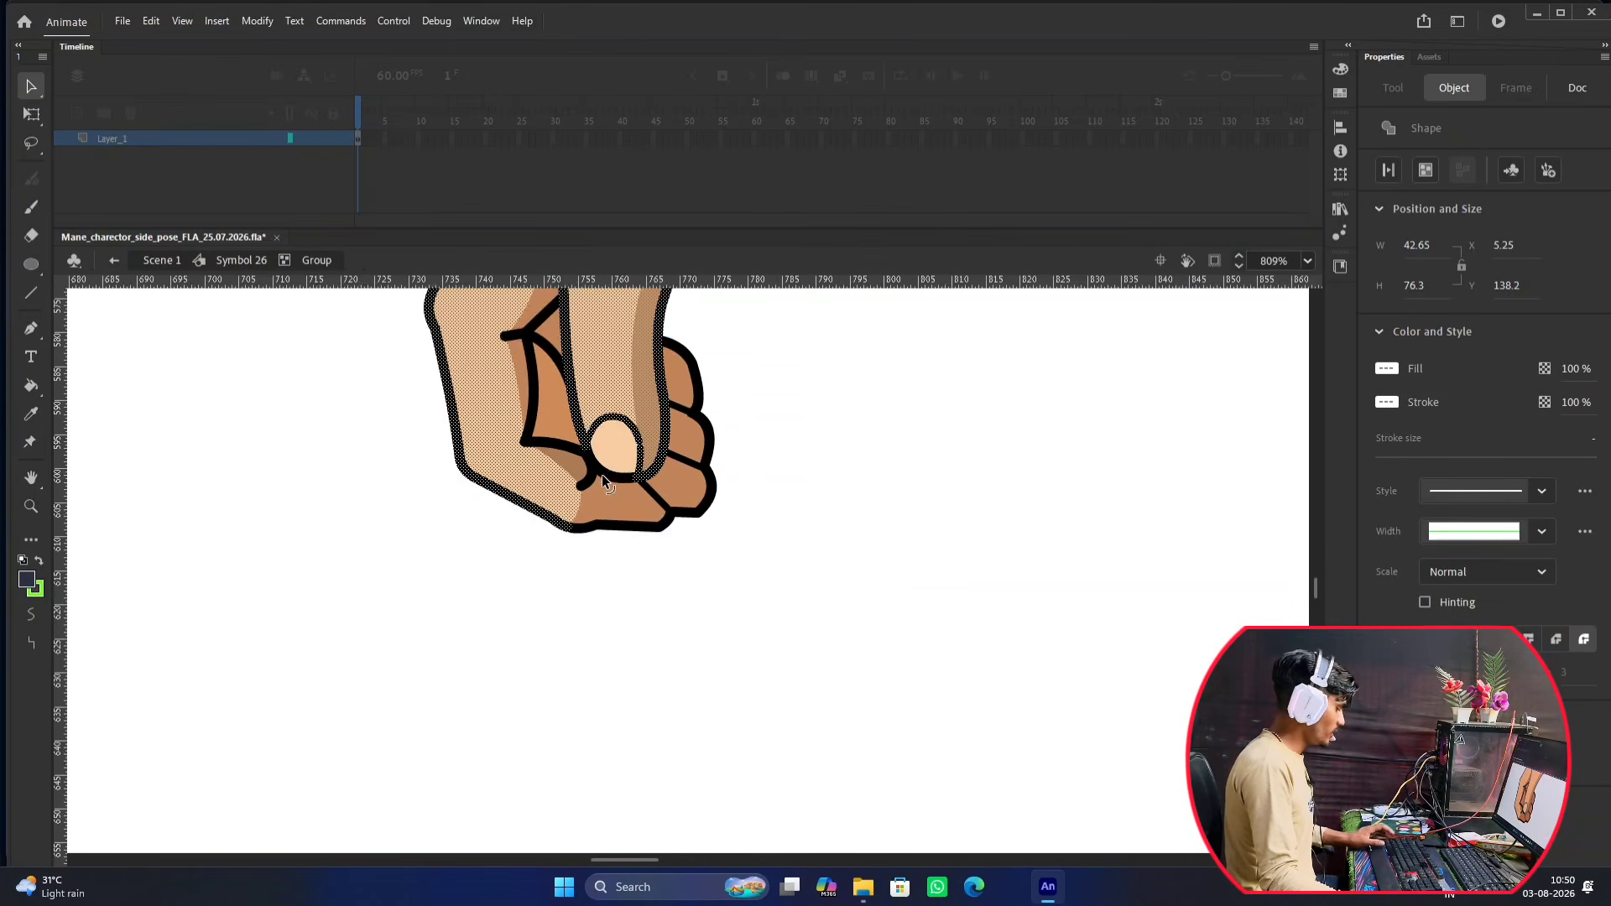
scroll(630, 535, up, 3)
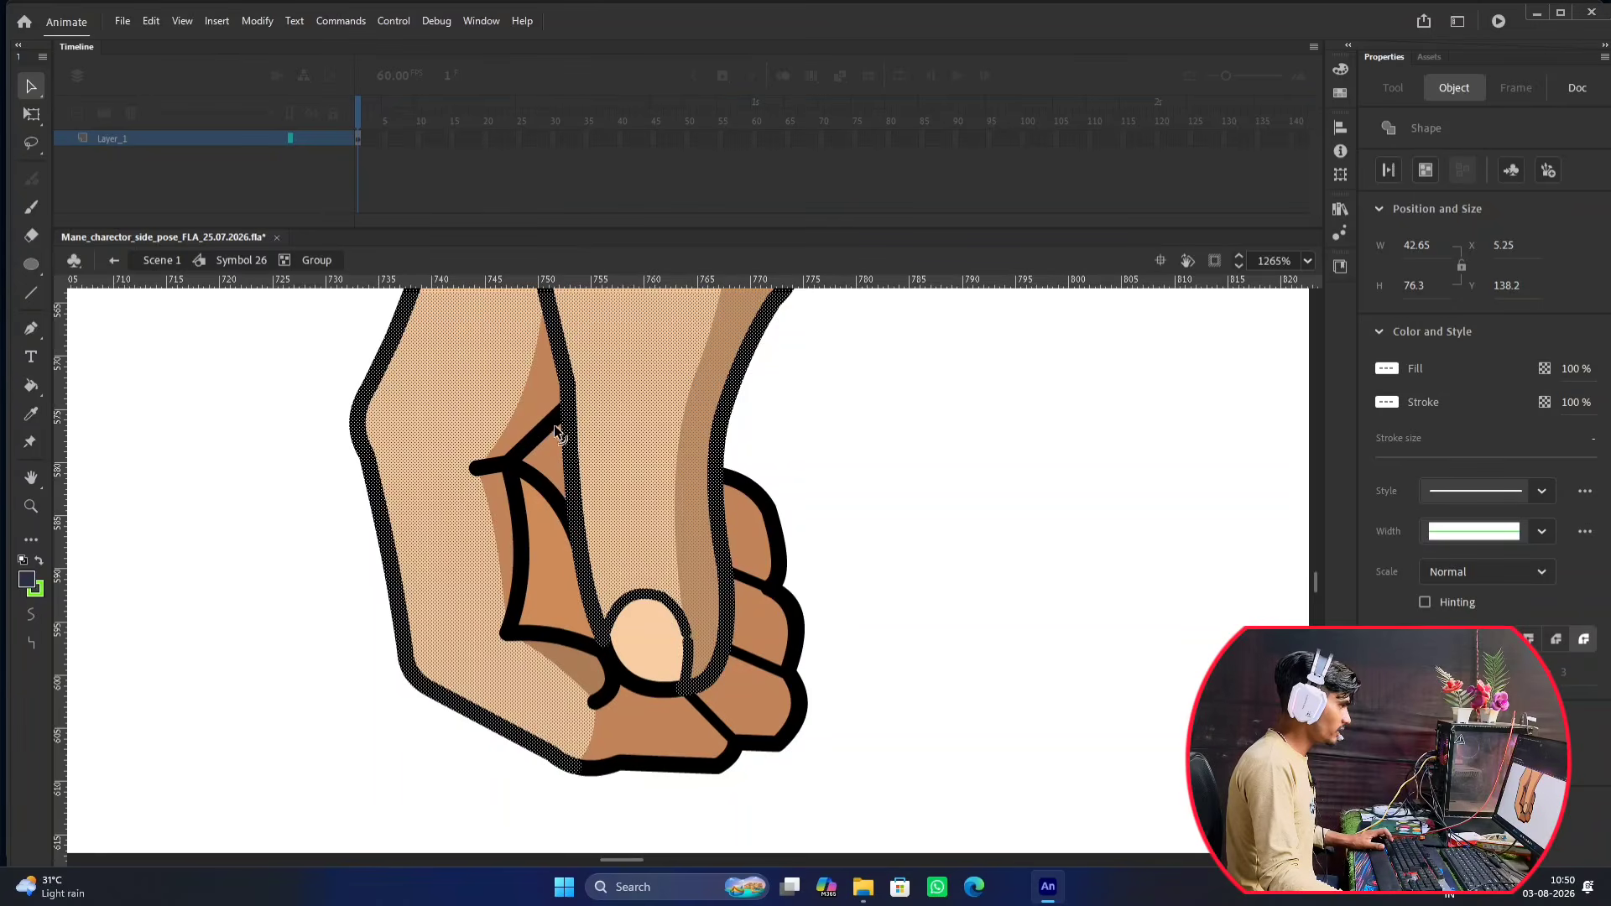
click(541, 393)
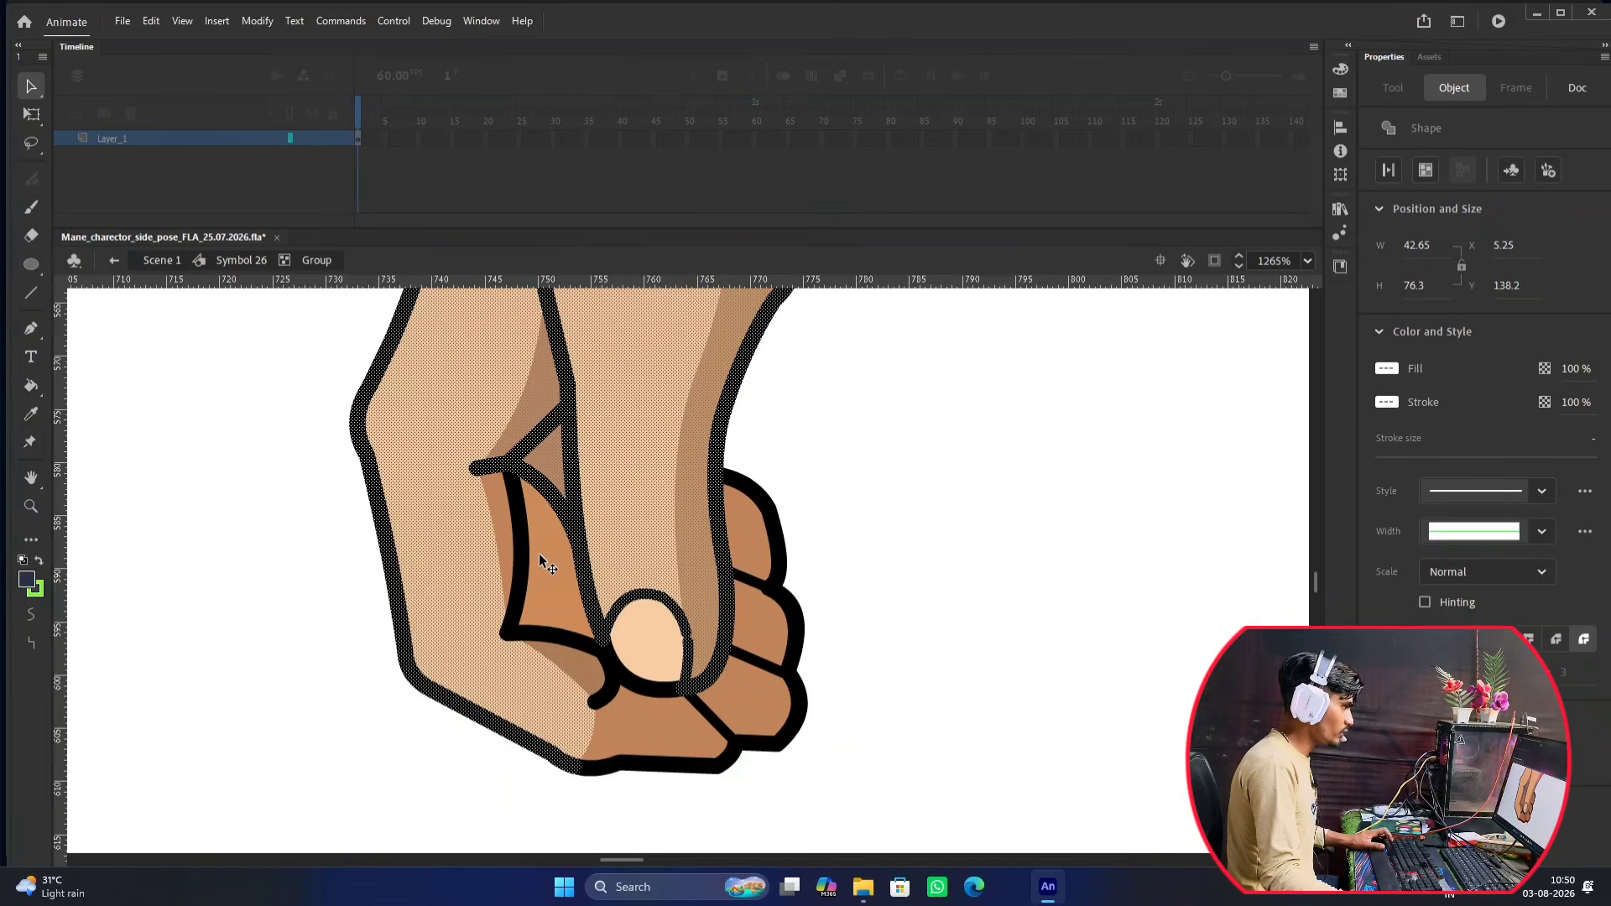
key(ctrl+z)
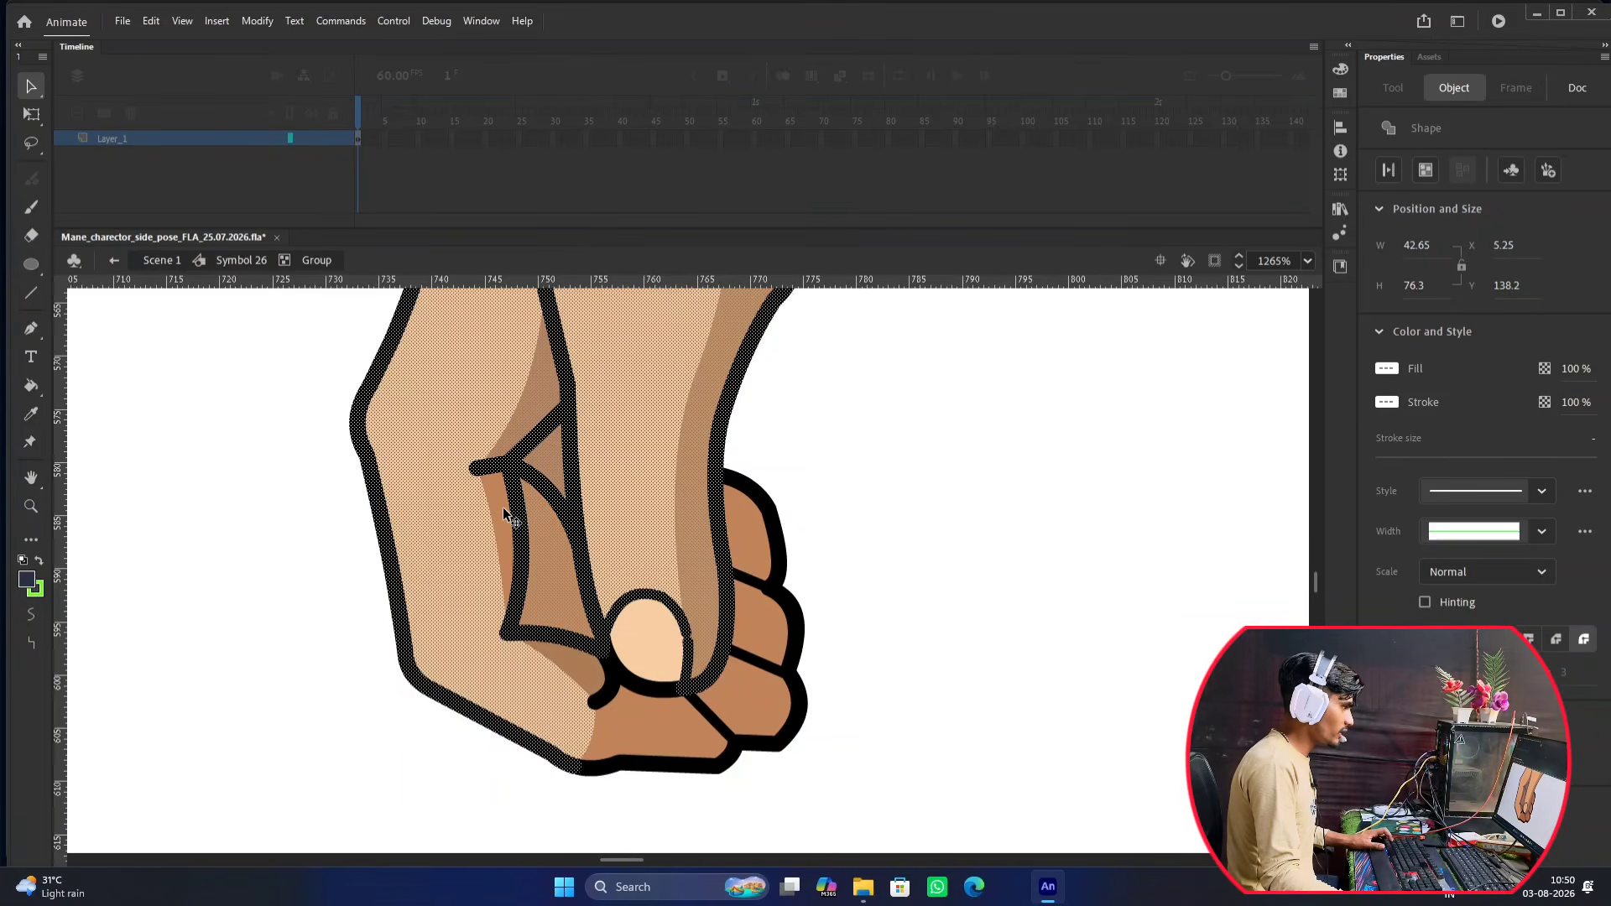
shift+click(749, 532)
shift+click(745, 620)
shift+click(739, 697)
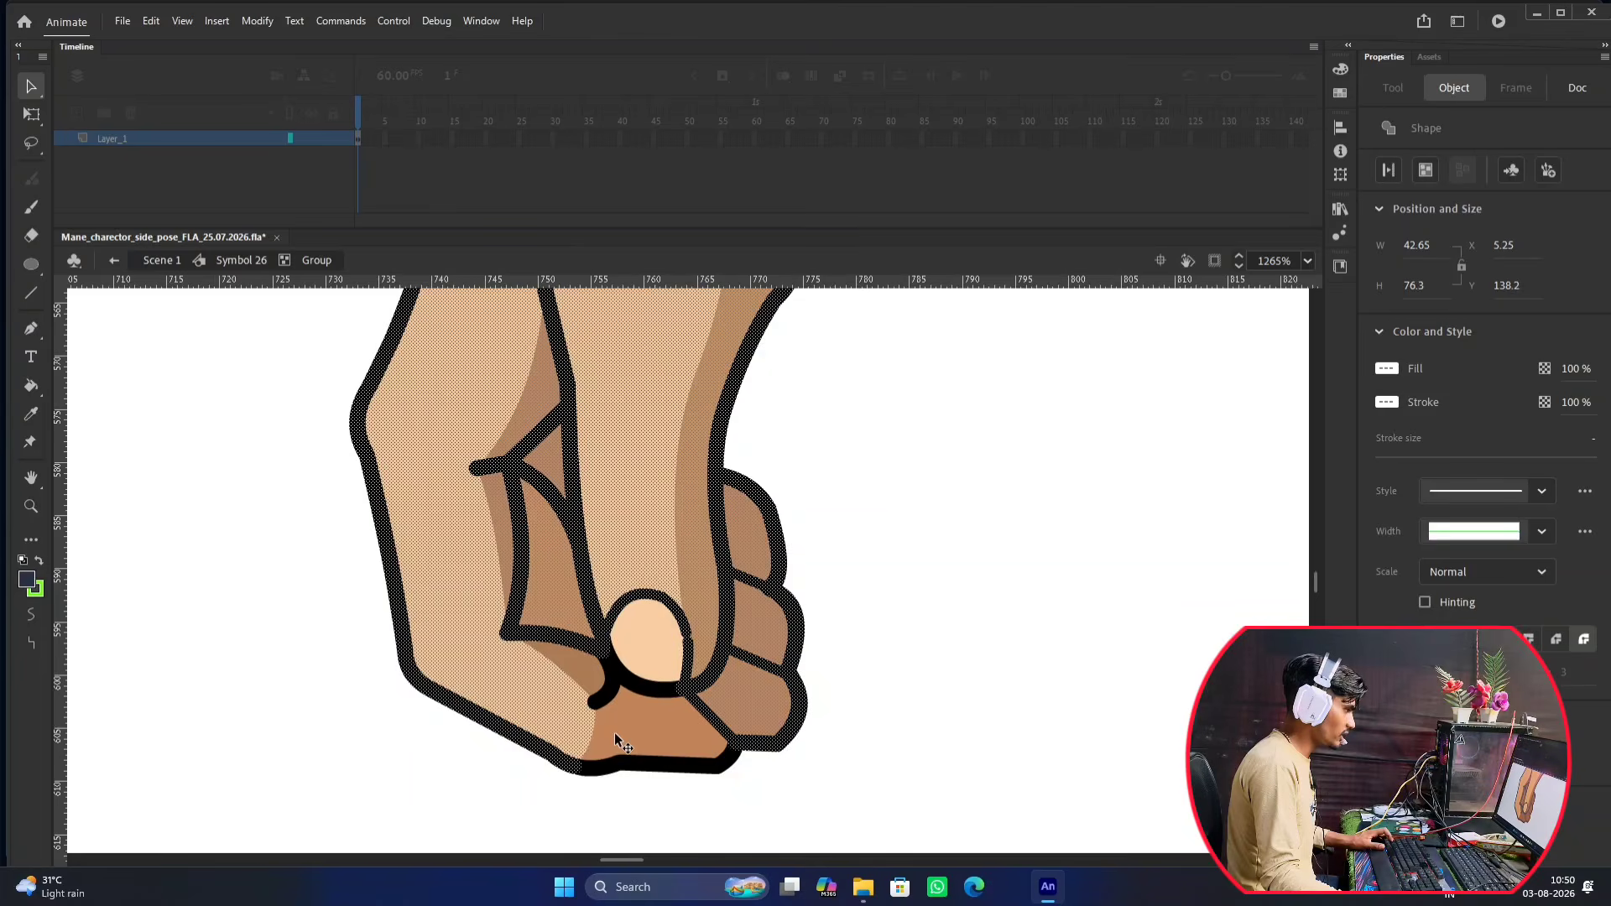
shift+click(614, 732)
shift+click(631, 638)
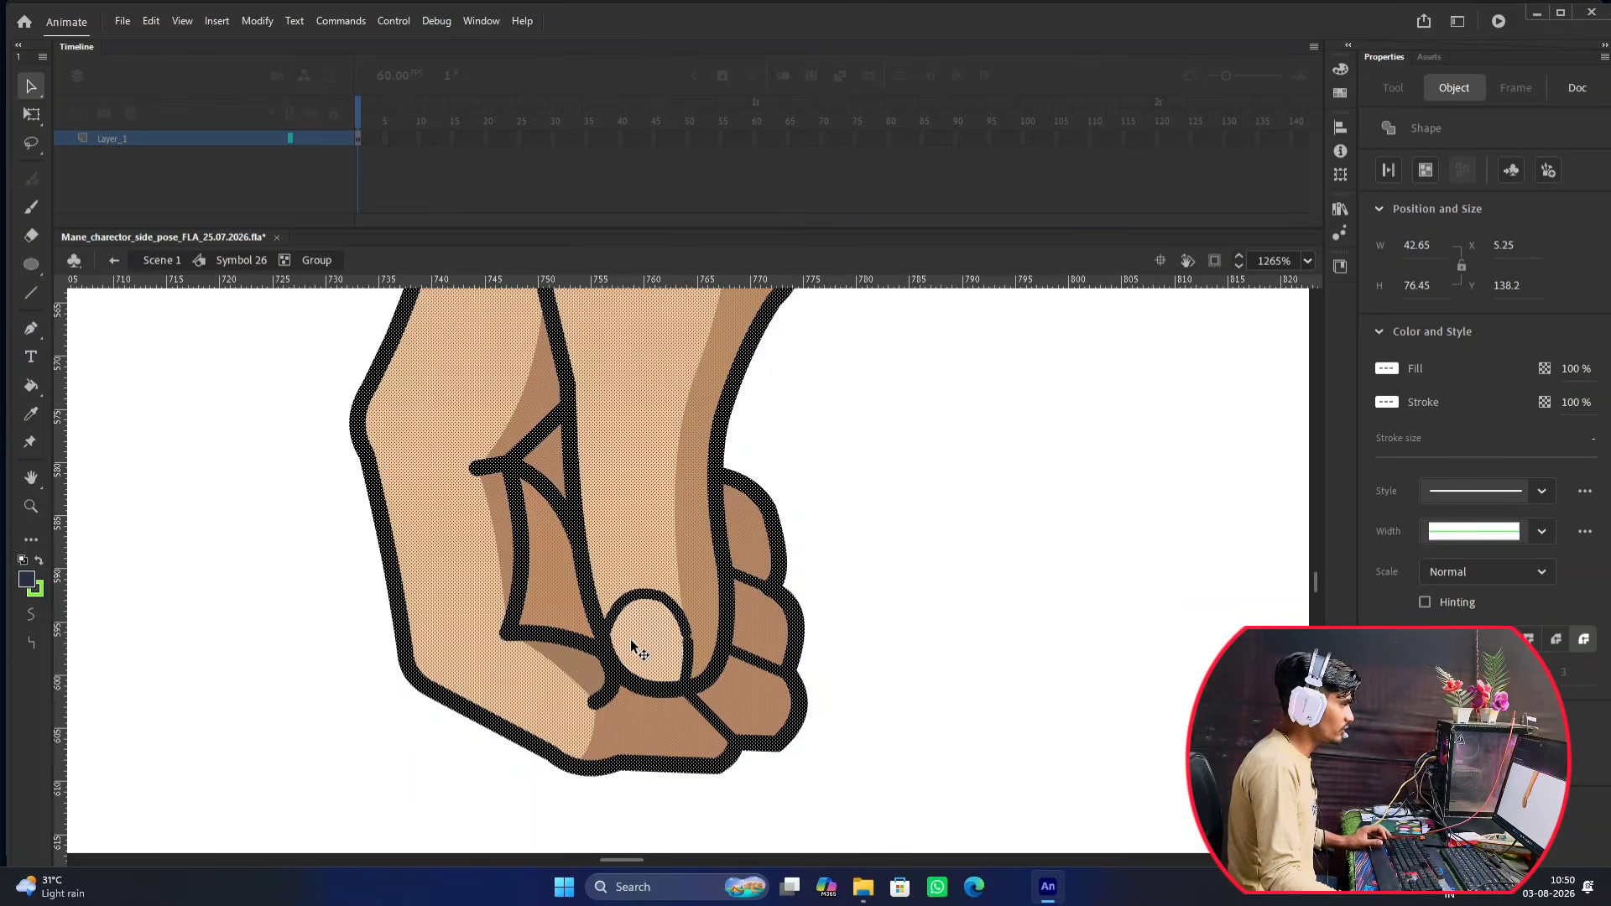
Group the selected hand shapes and cut the group out of the arm.
scroll(632, 638, down, 6)
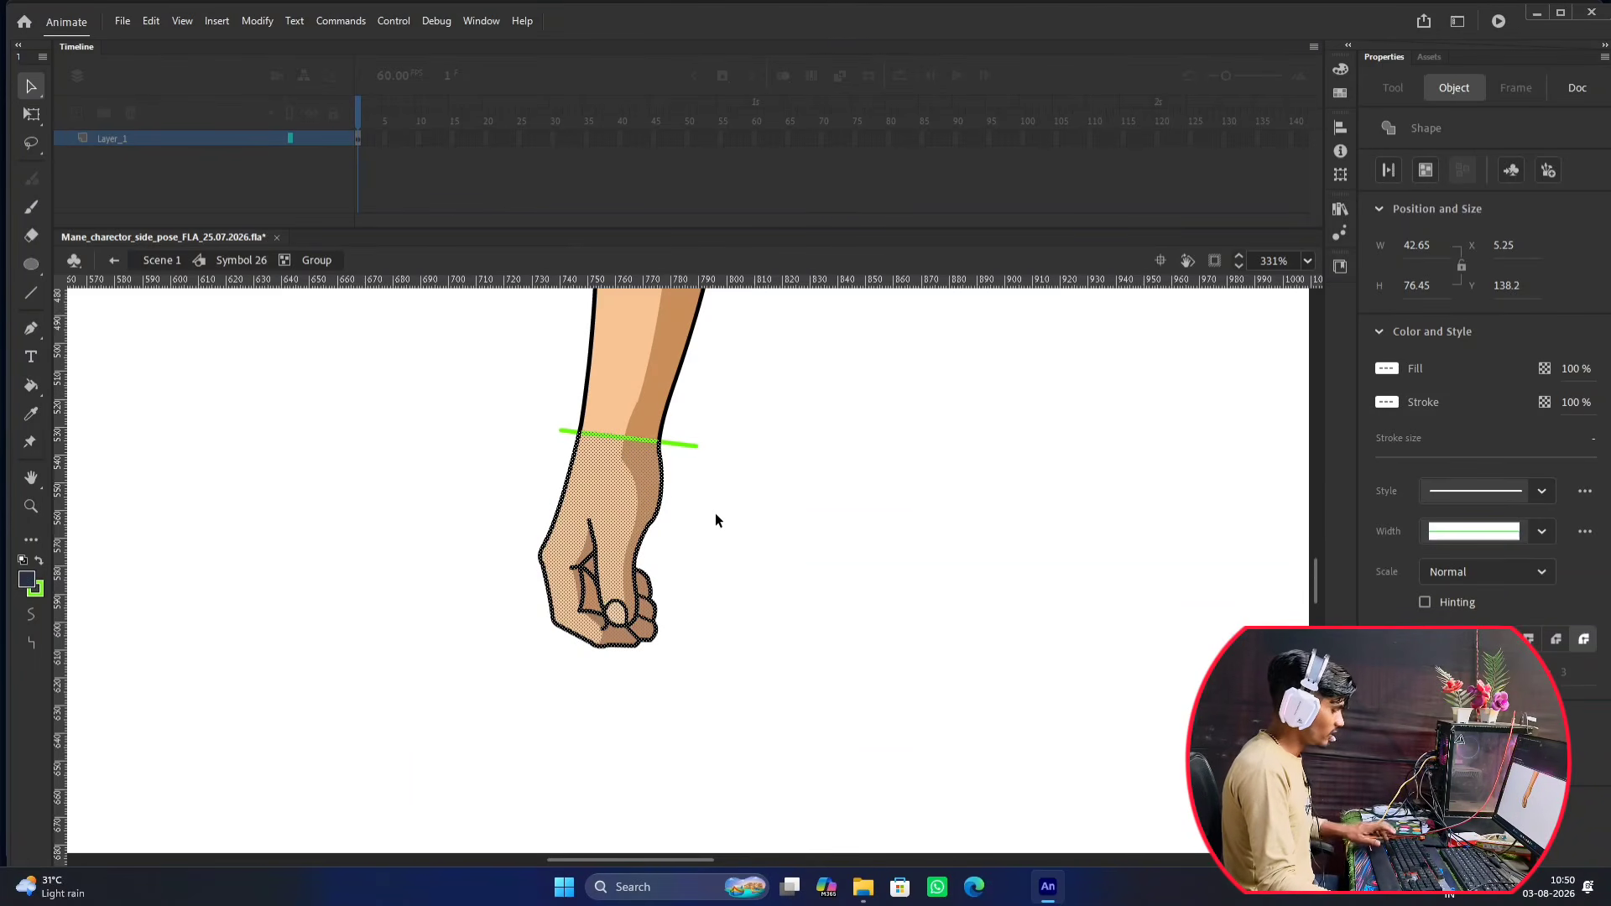
key(ctrl+g)
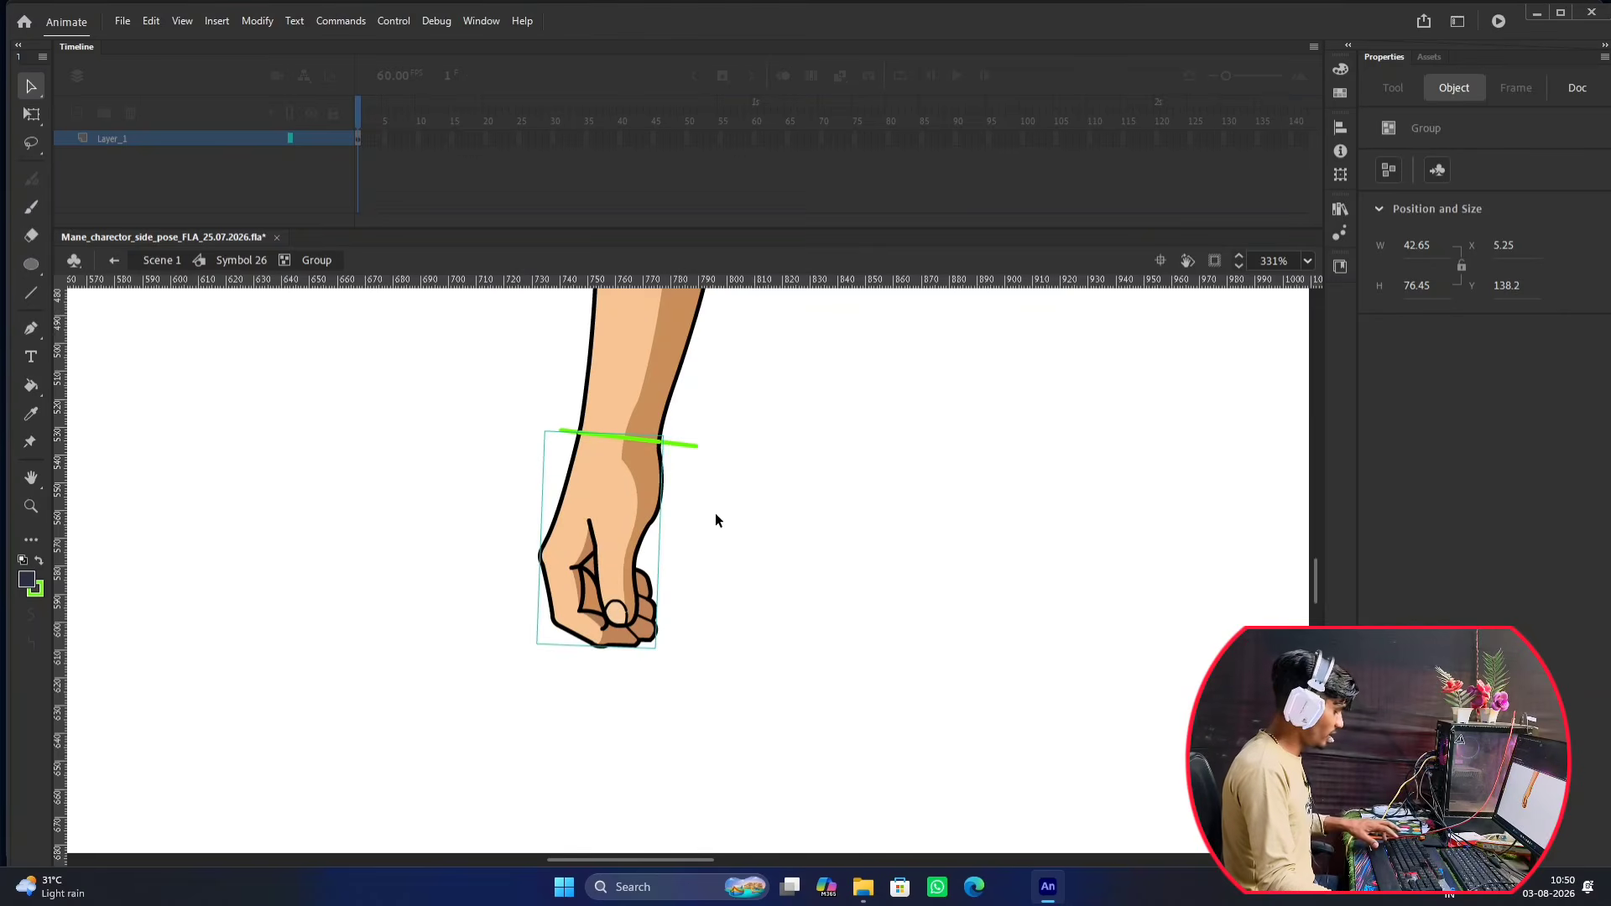
key(ctrl+x)
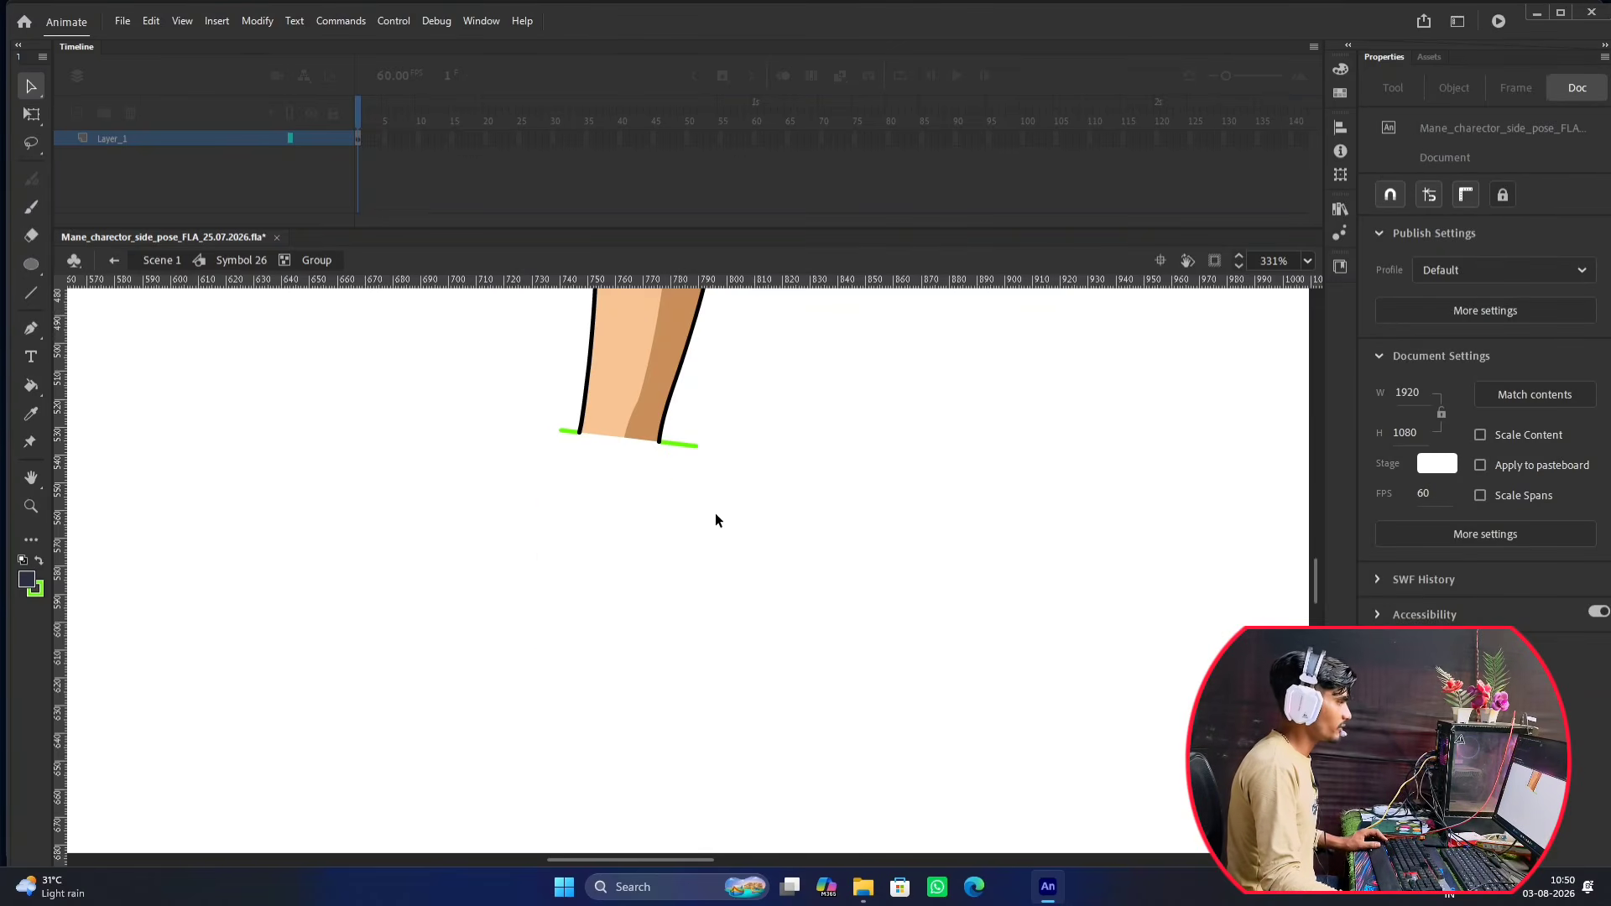
Delete the two leftover green line ends on either side of the forearm's cut edge.
scroll(698, 499, down, 4)
scroll(676, 490, up, 7)
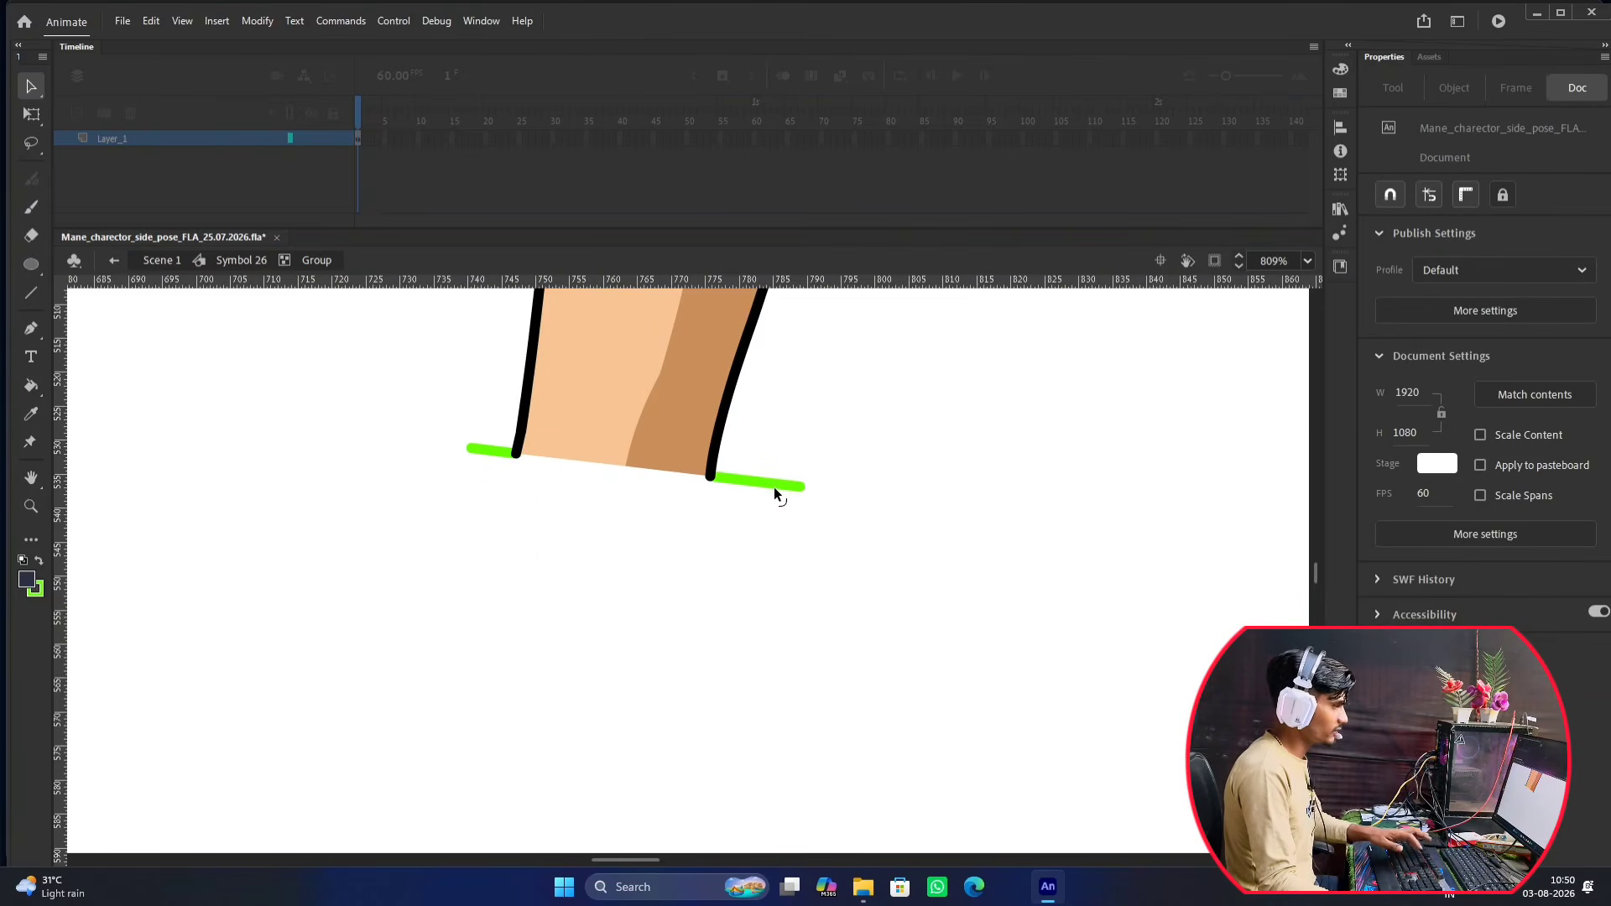
click(776, 487)
key(Delete)
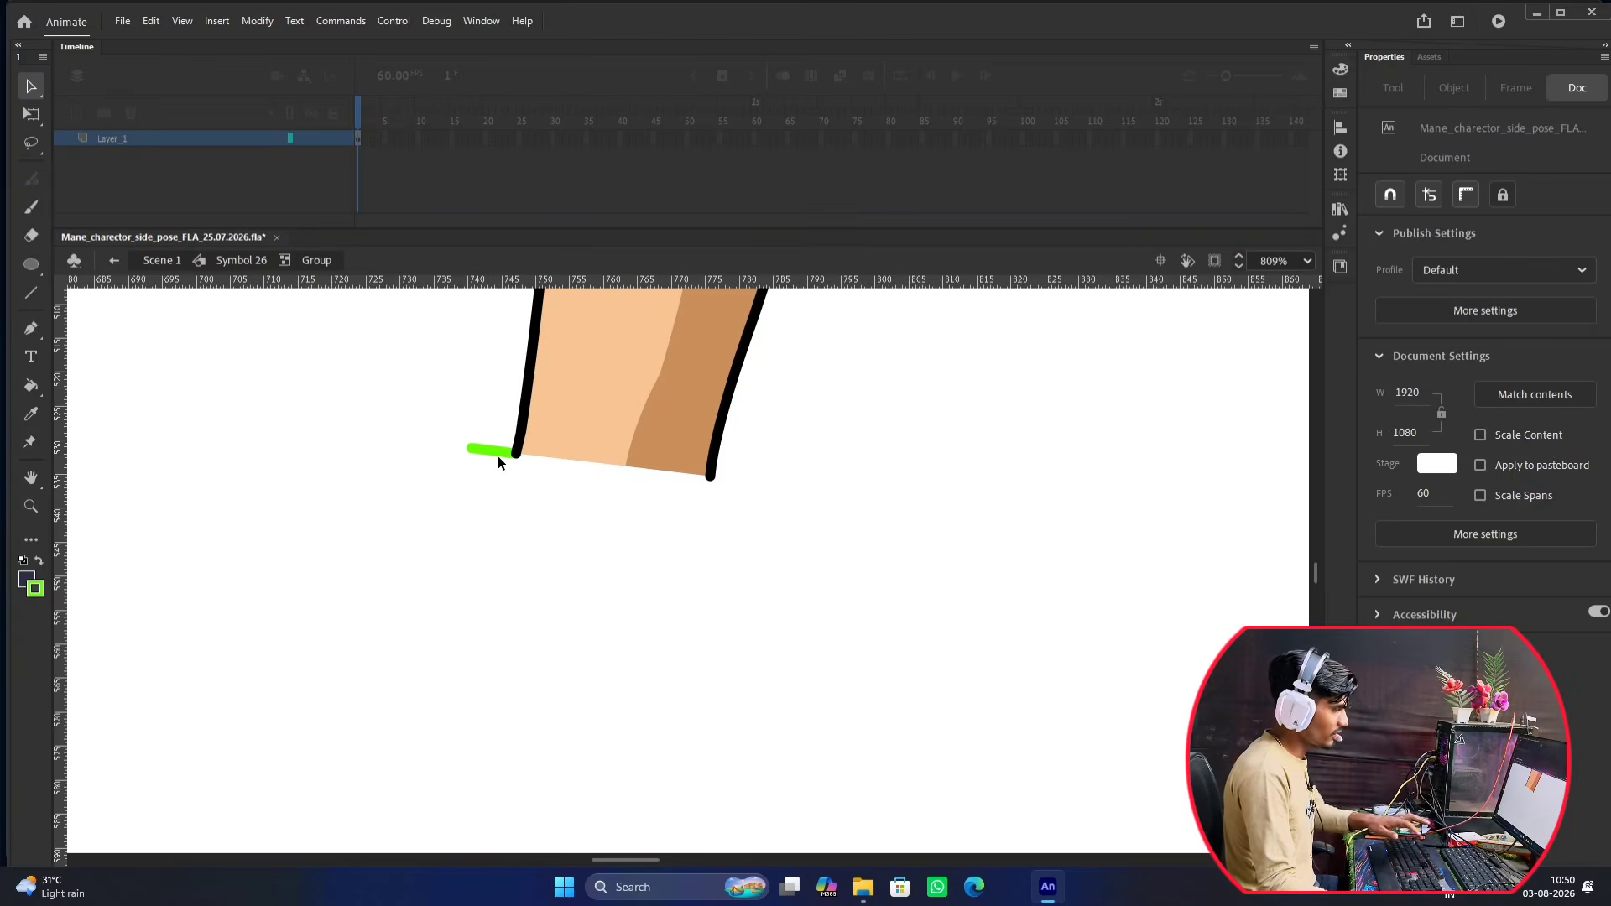
click(491, 448)
key(Delete)
scroll(490, 445, down, 3)
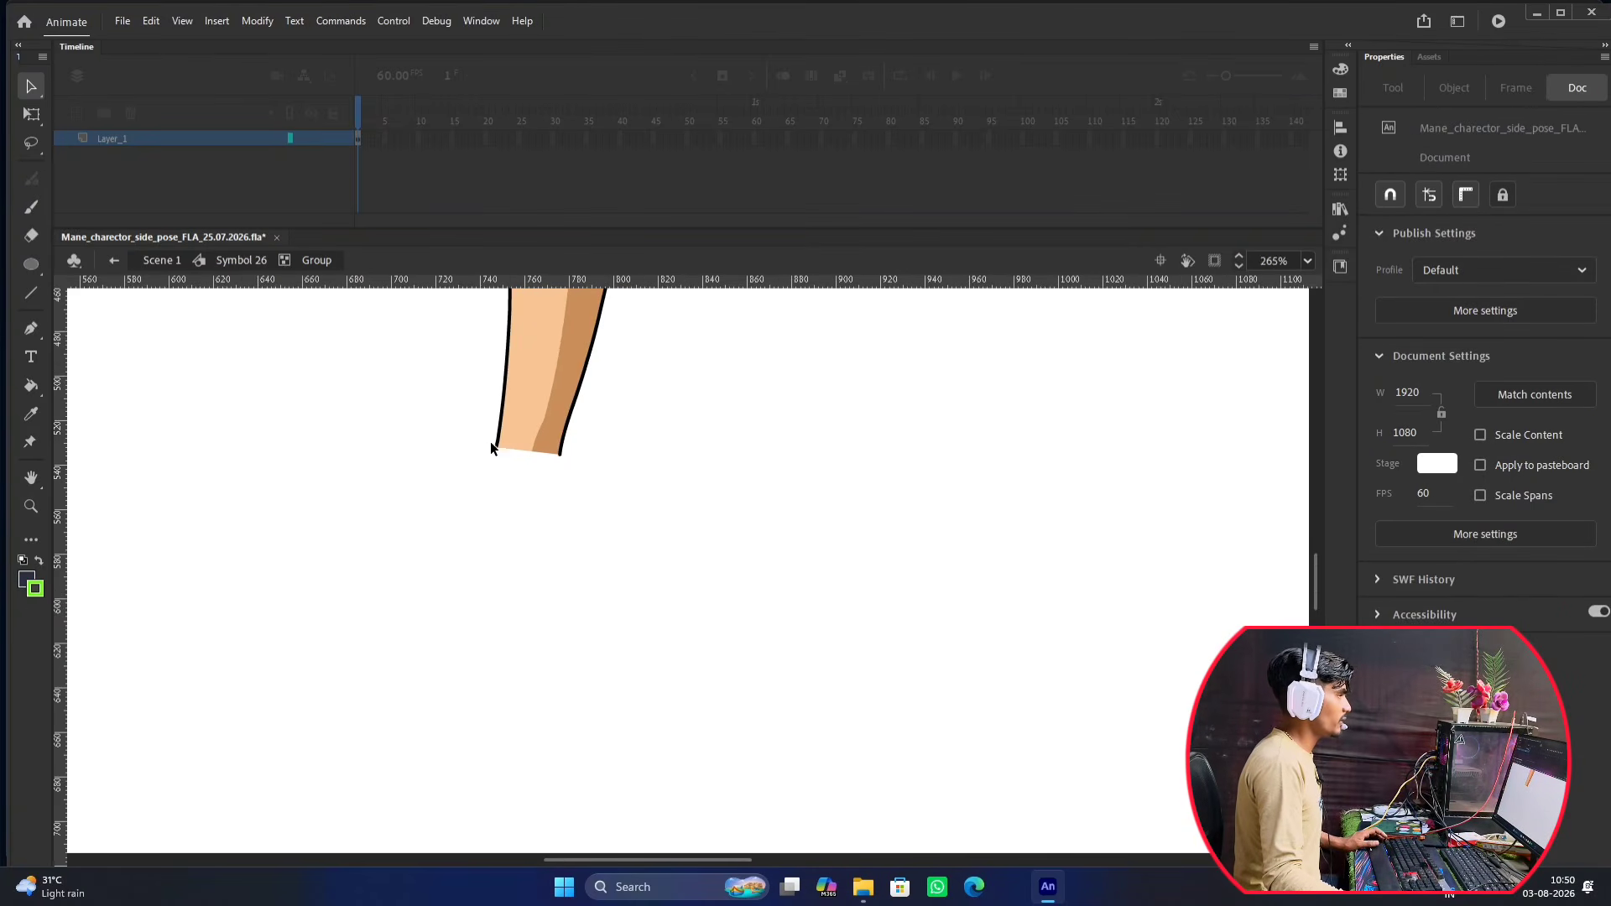
Return to Scene 1 and add a new layer directly above the RH layer.
double_click(609, 490)
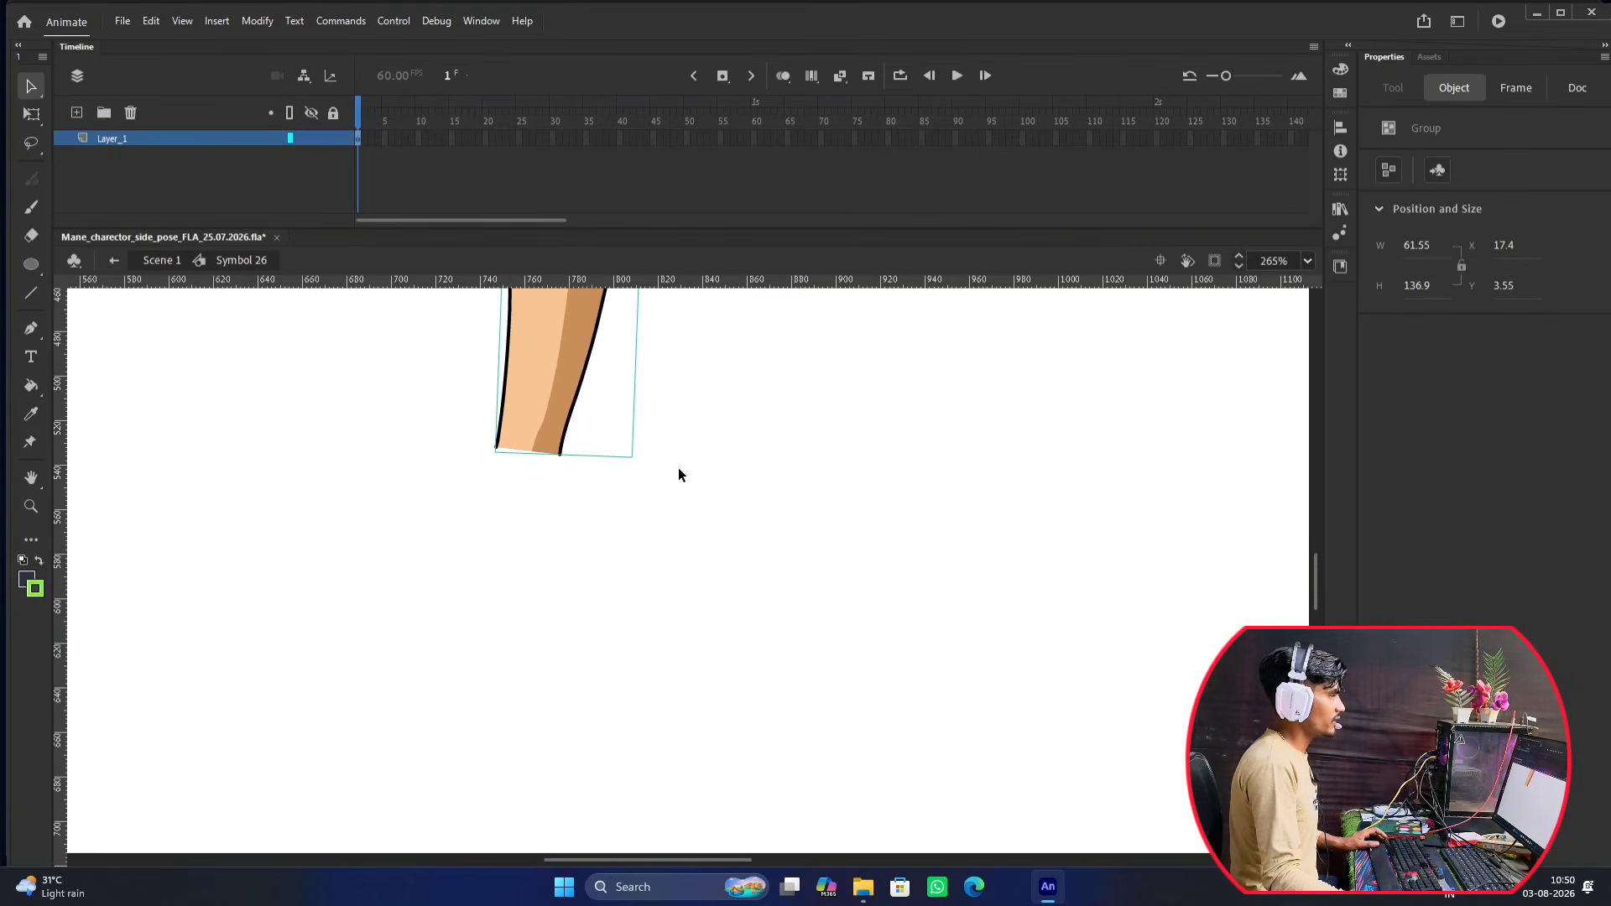
double_click(673, 562)
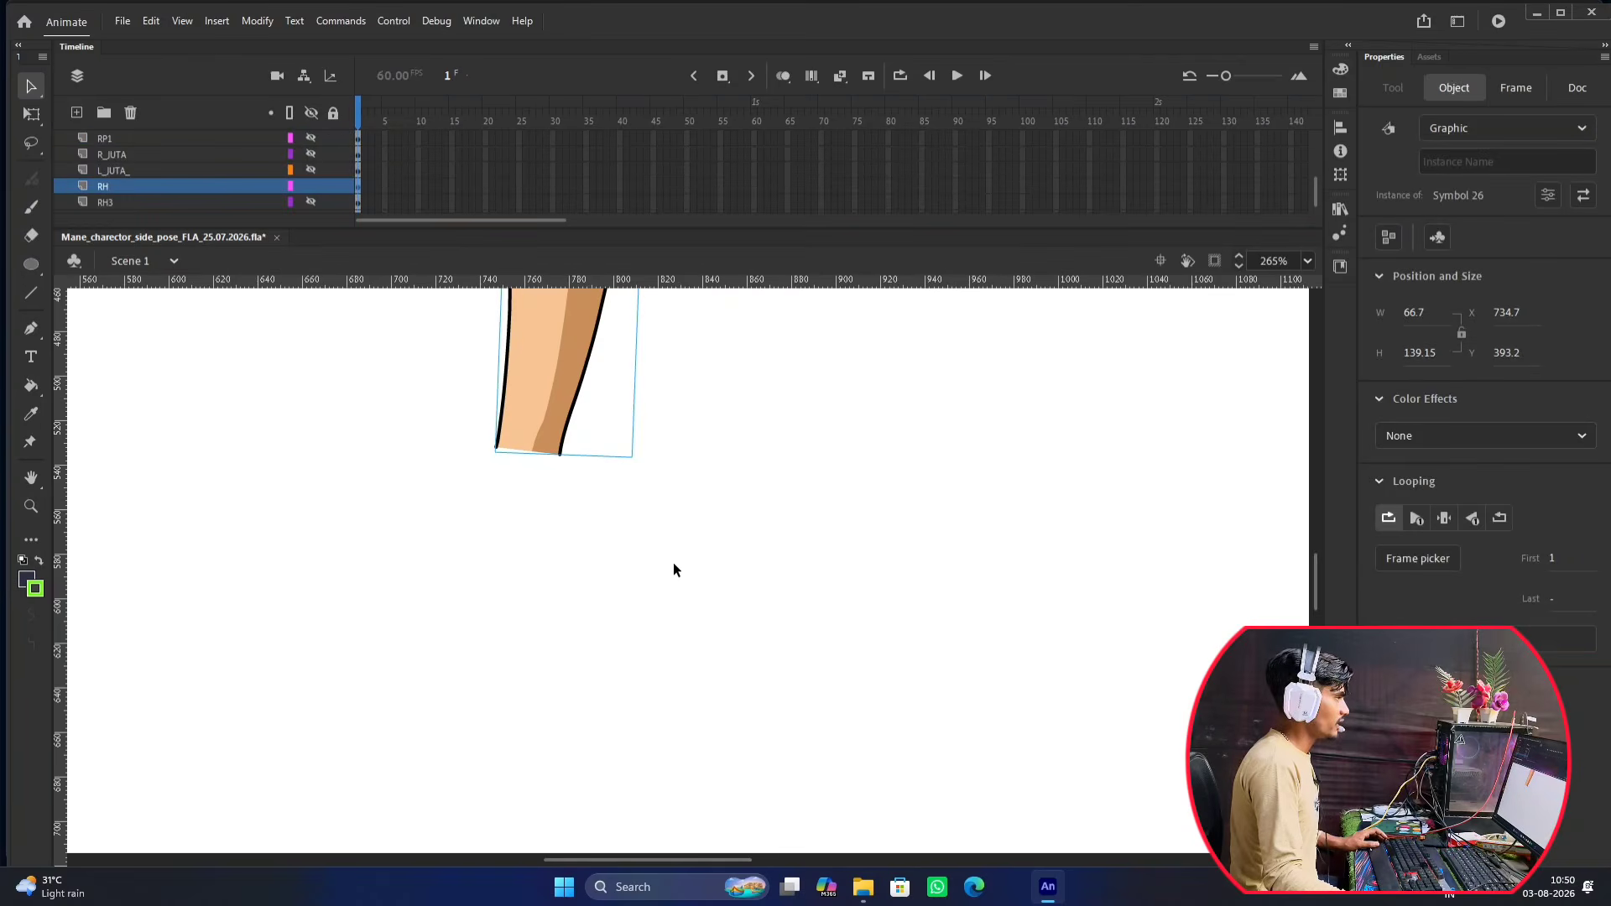
click(77, 114)
click(127, 189)
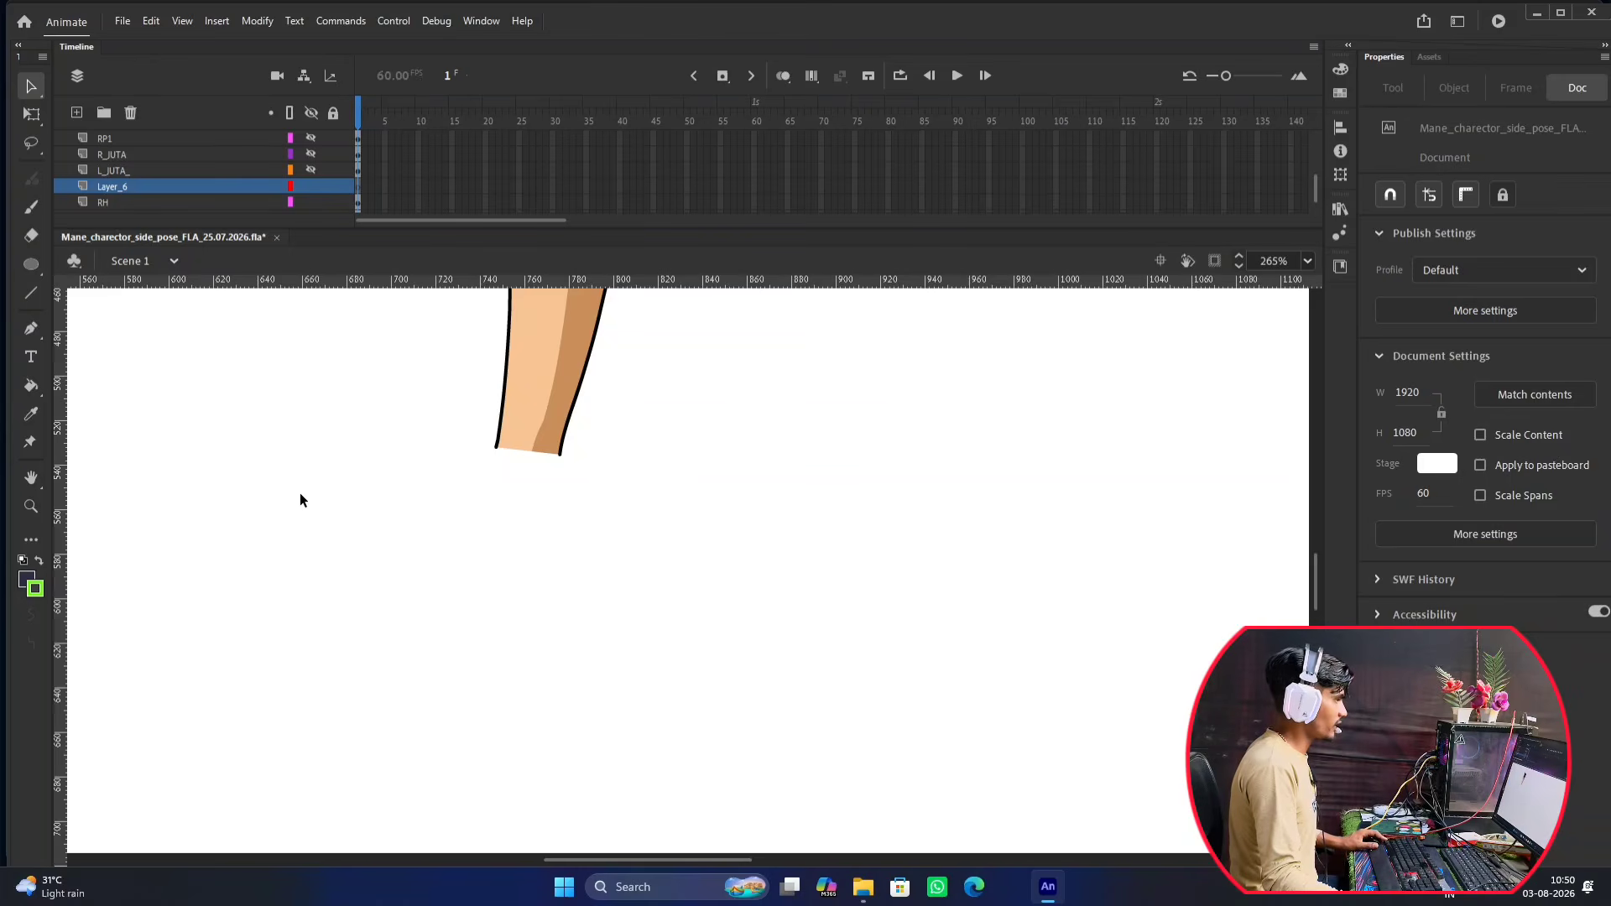
Paste the cut hand group onto the new layer and move it to the forearm's open wrist end.
key(ctrl+shift+v)
scroll(331, 468, down, 5)
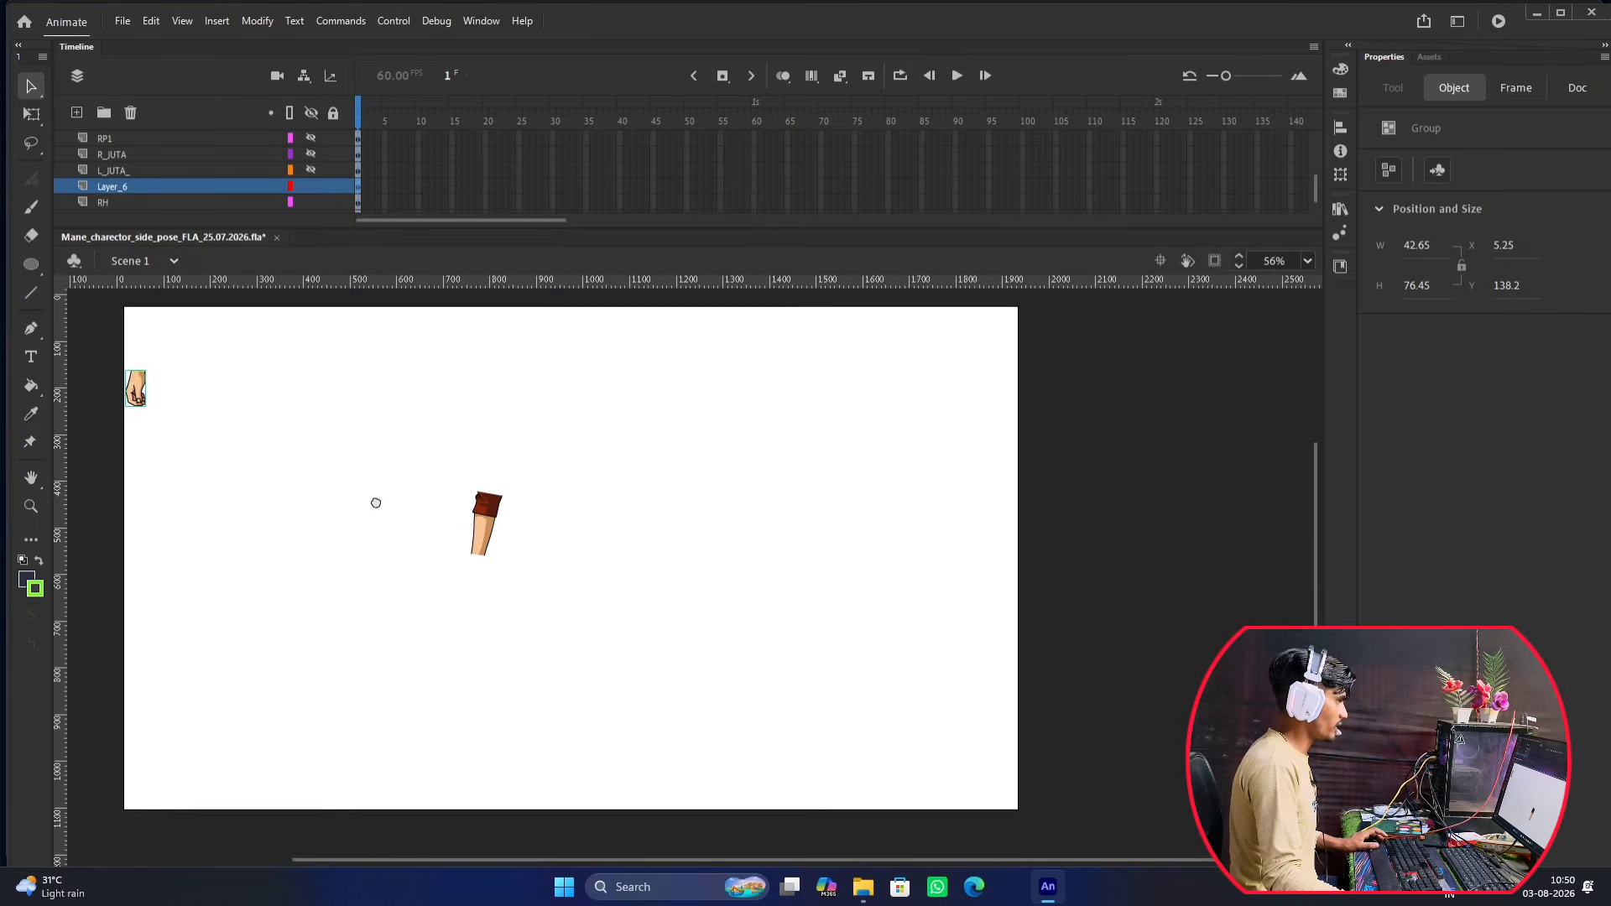
scroll(376, 503, up, 4)
drag(138, 411, 792, 746)
scroll(792, 746, up, 5)
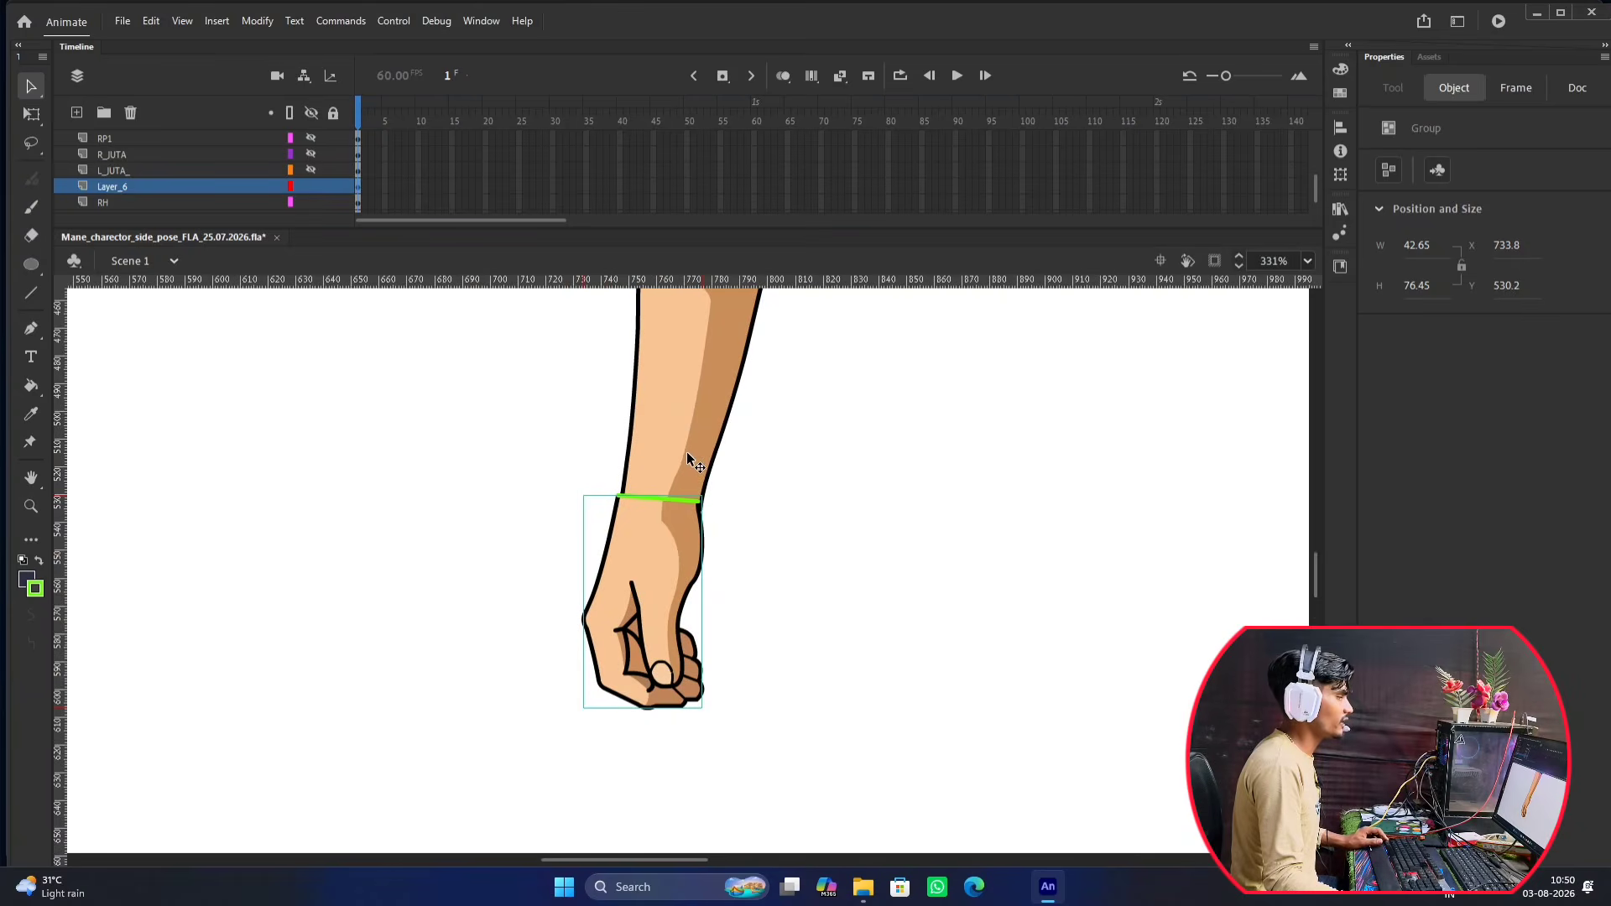
Fine-tune the hand group's alignment with the forearm outlines, placing it at X 734.85, Y 531.35.
scroll(689, 453, up, 4)
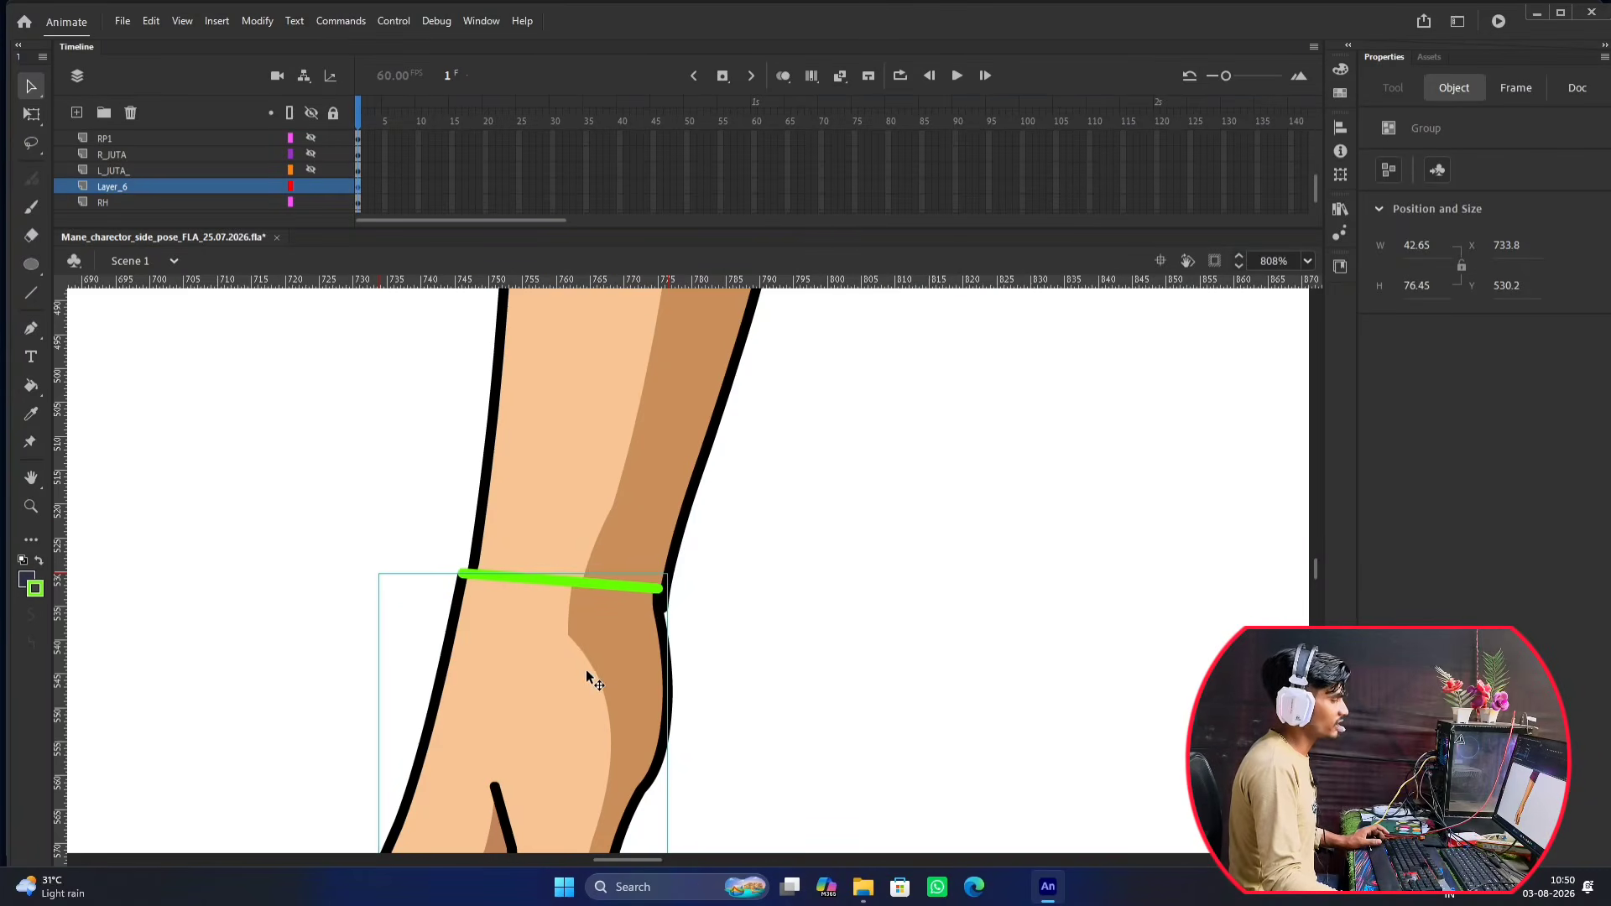
scroll(586, 678, down, 4)
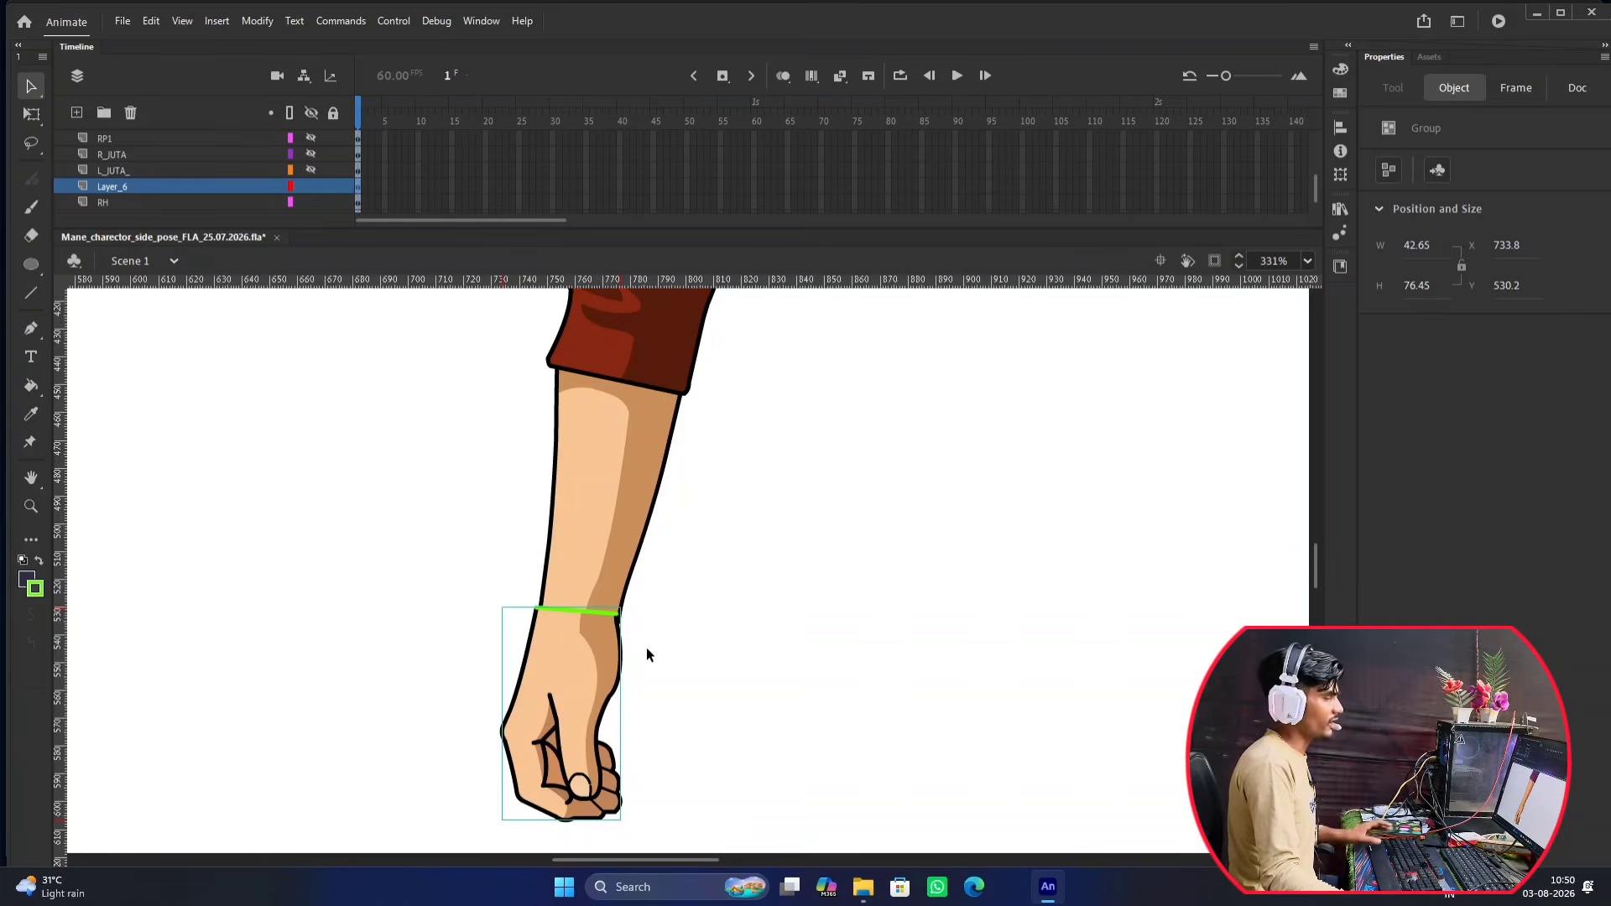
scroll(575, 634, up, 4)
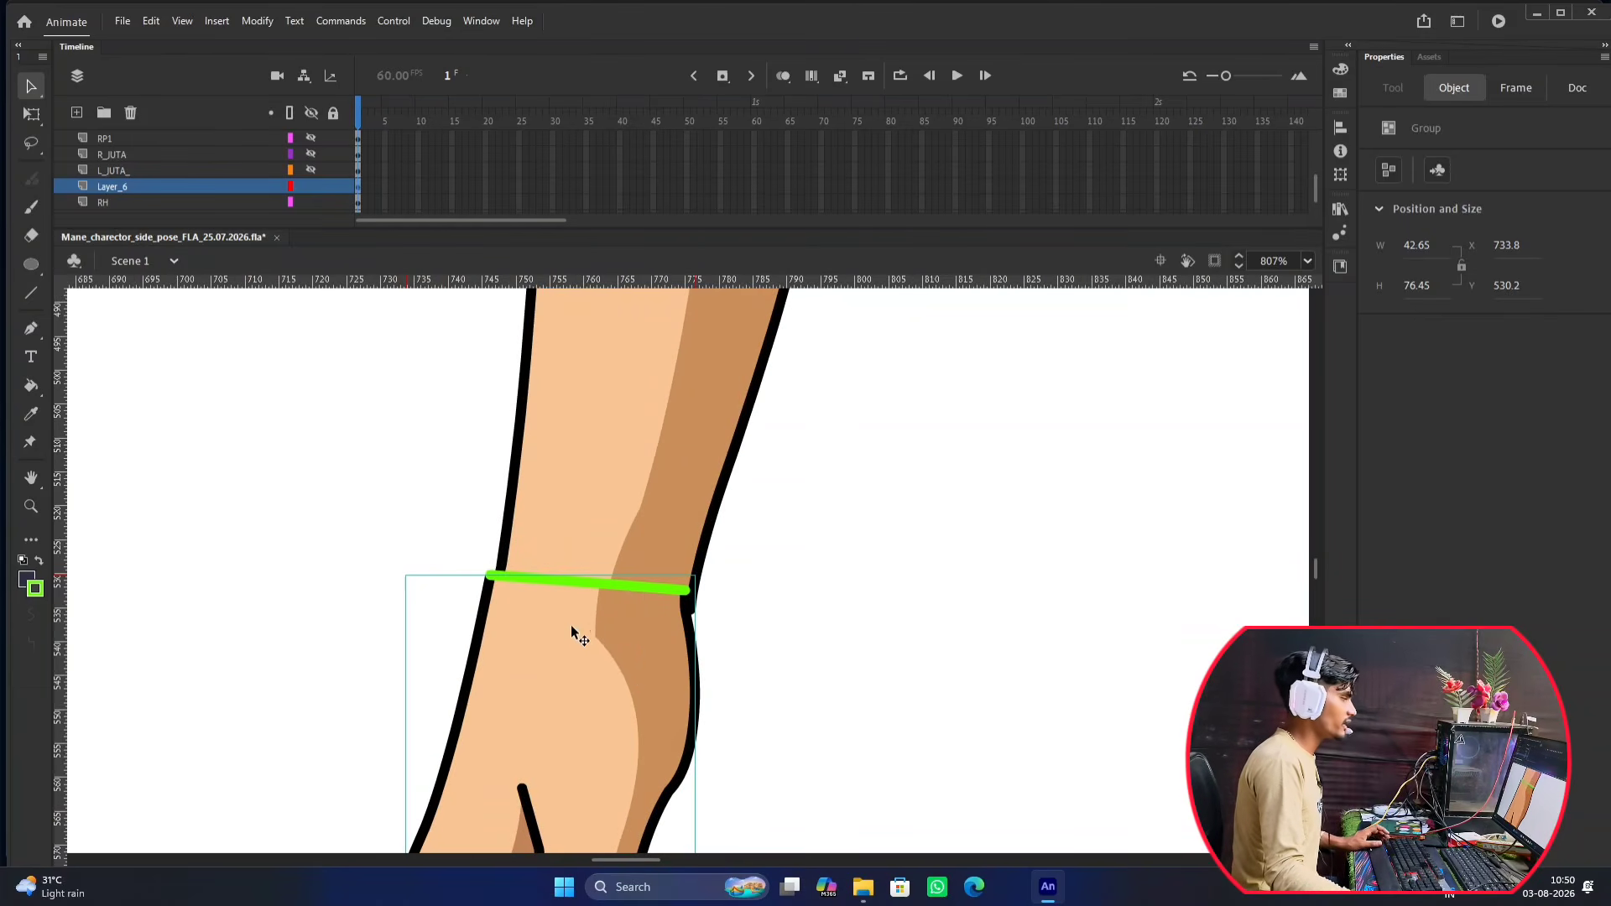
scroll(589, 555, up, 2)
mouse_move(626, 479)
mouse_down()
mouse_move(606, 554)
mouse_move(602, 518)
mouse_move(627, 494)
mouse_move(611, 501)
mouse_up()
scroll(608, 496, up, 1)
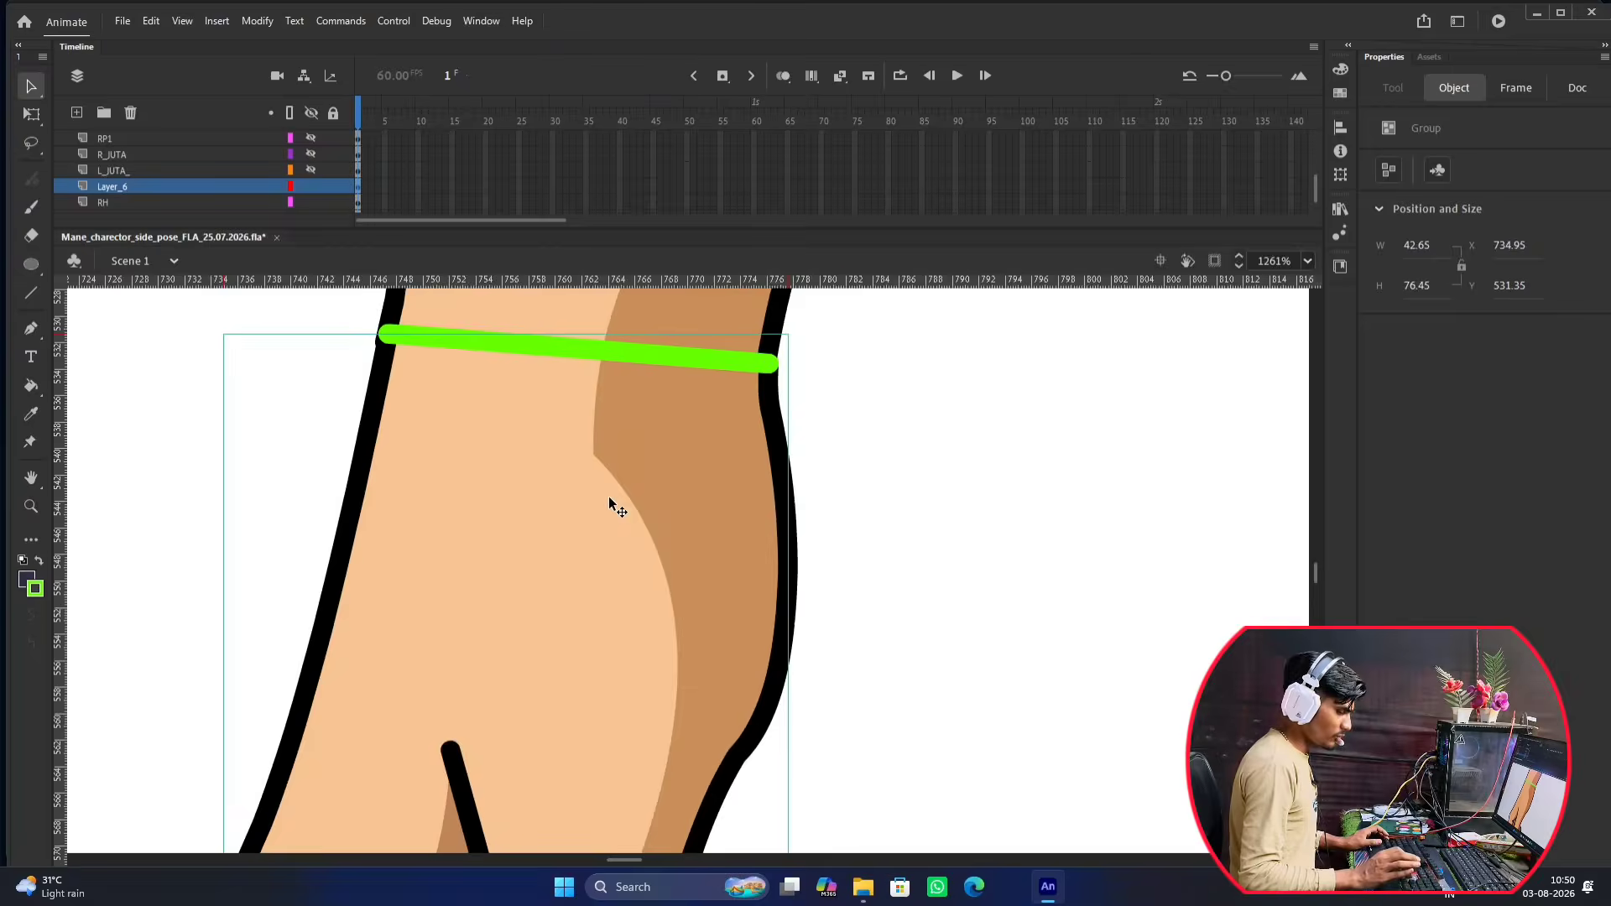
scroll(609, 499, down, 2)
key(Left)
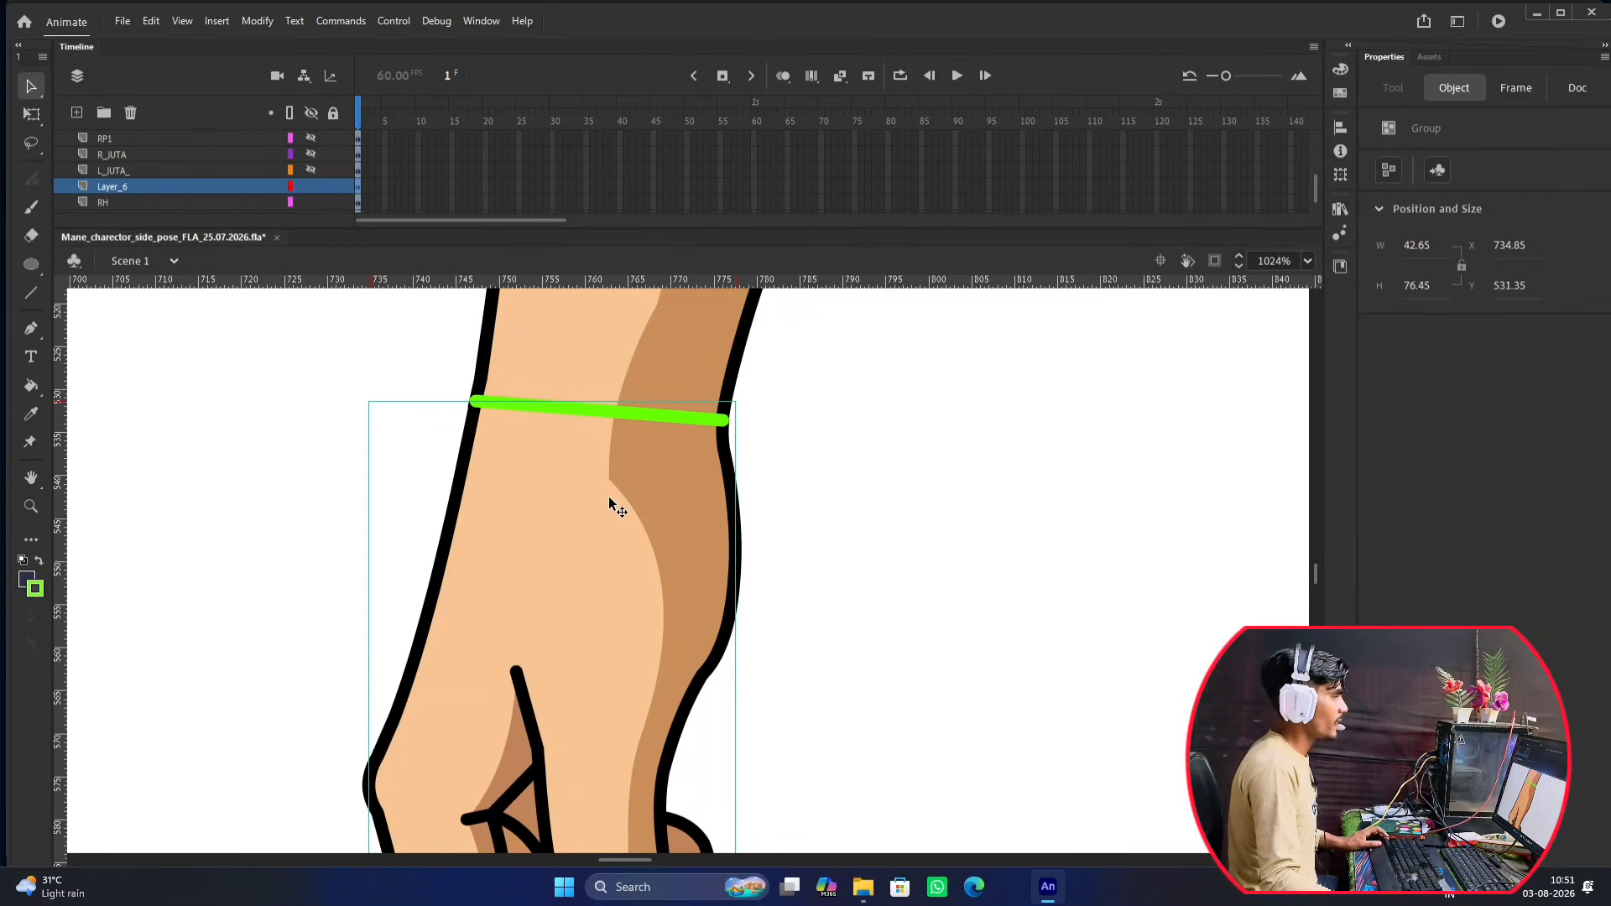
Delete both segments of the green cut line inside the hand group and return to Scene 1.
double_click(647, 415)
click(675, 391)
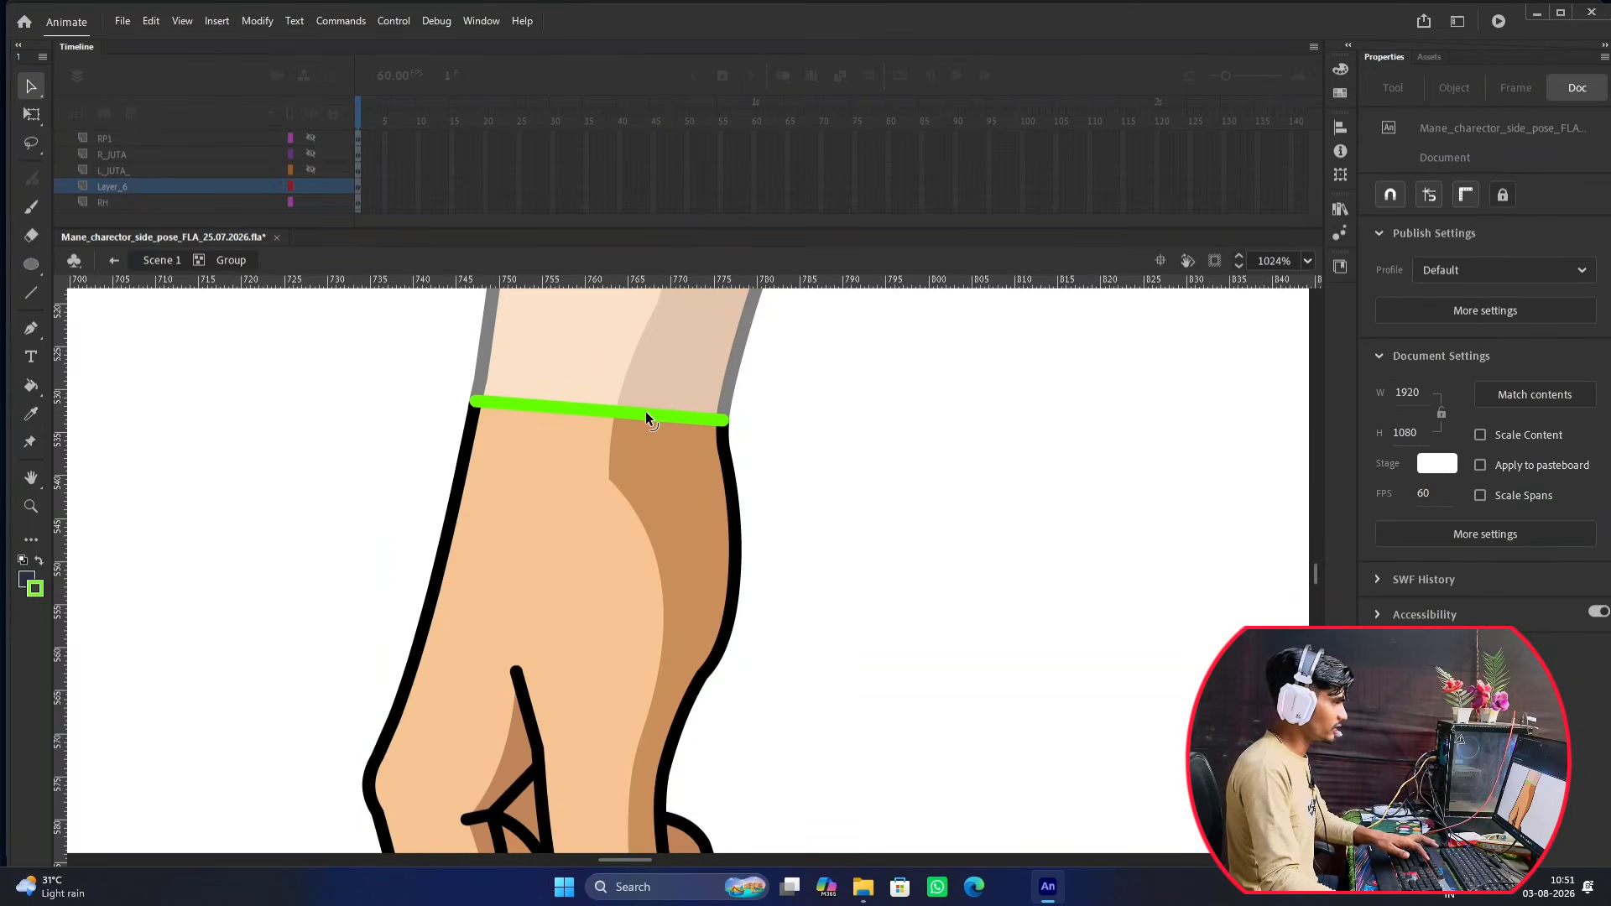
click(646, 412)
key(Delete)
click(574, 411)
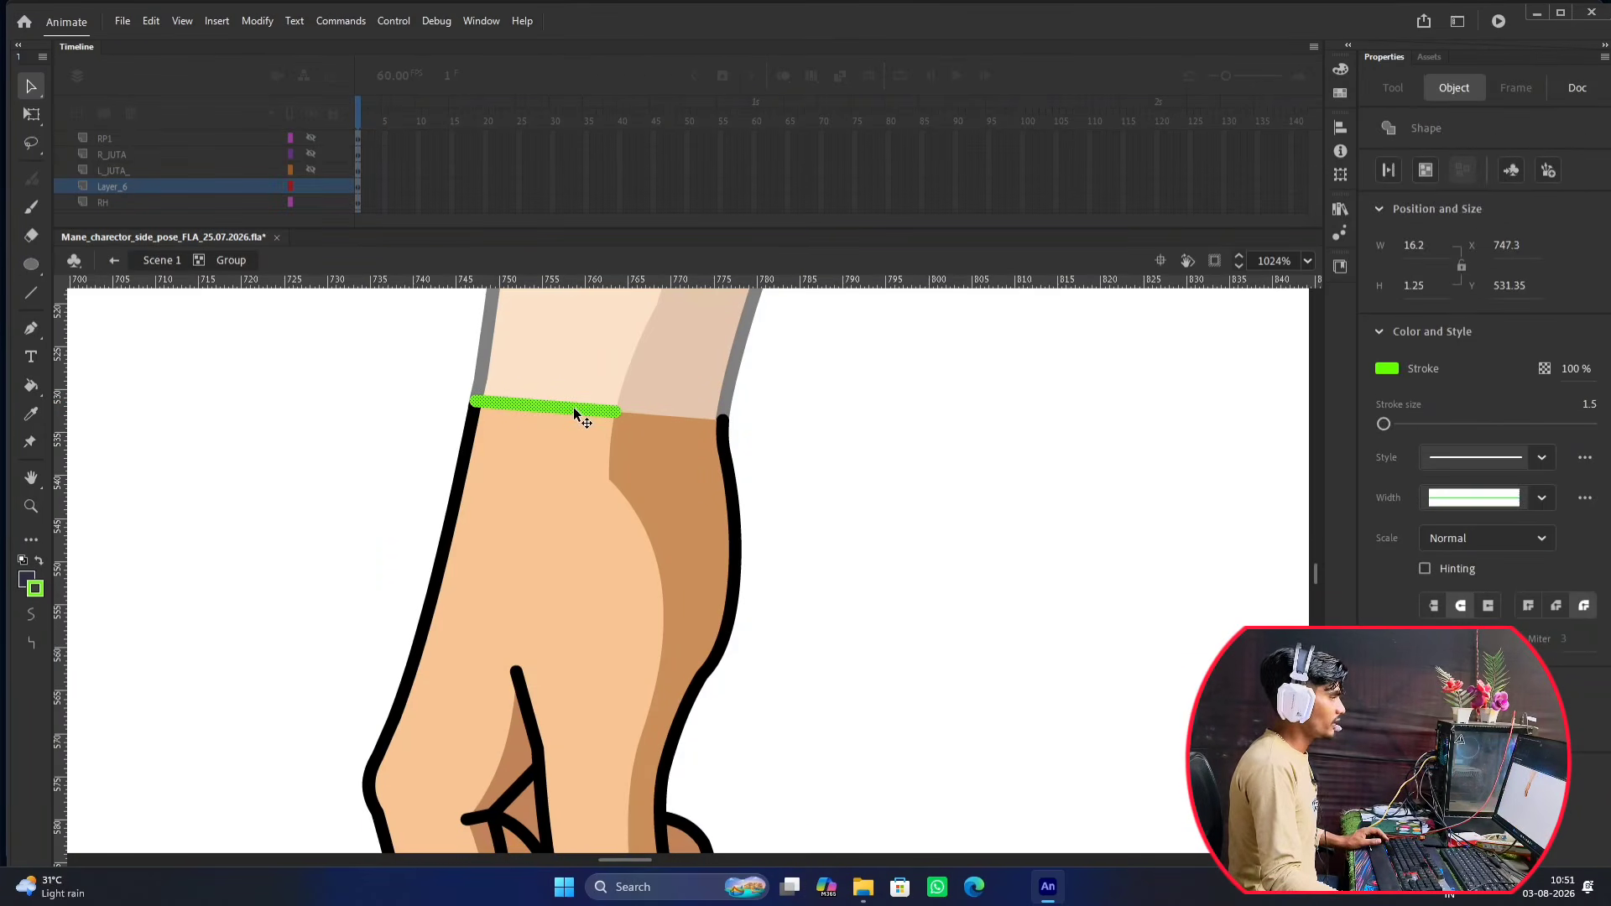
key(Delete)
scroll(574, 411, down, 1)
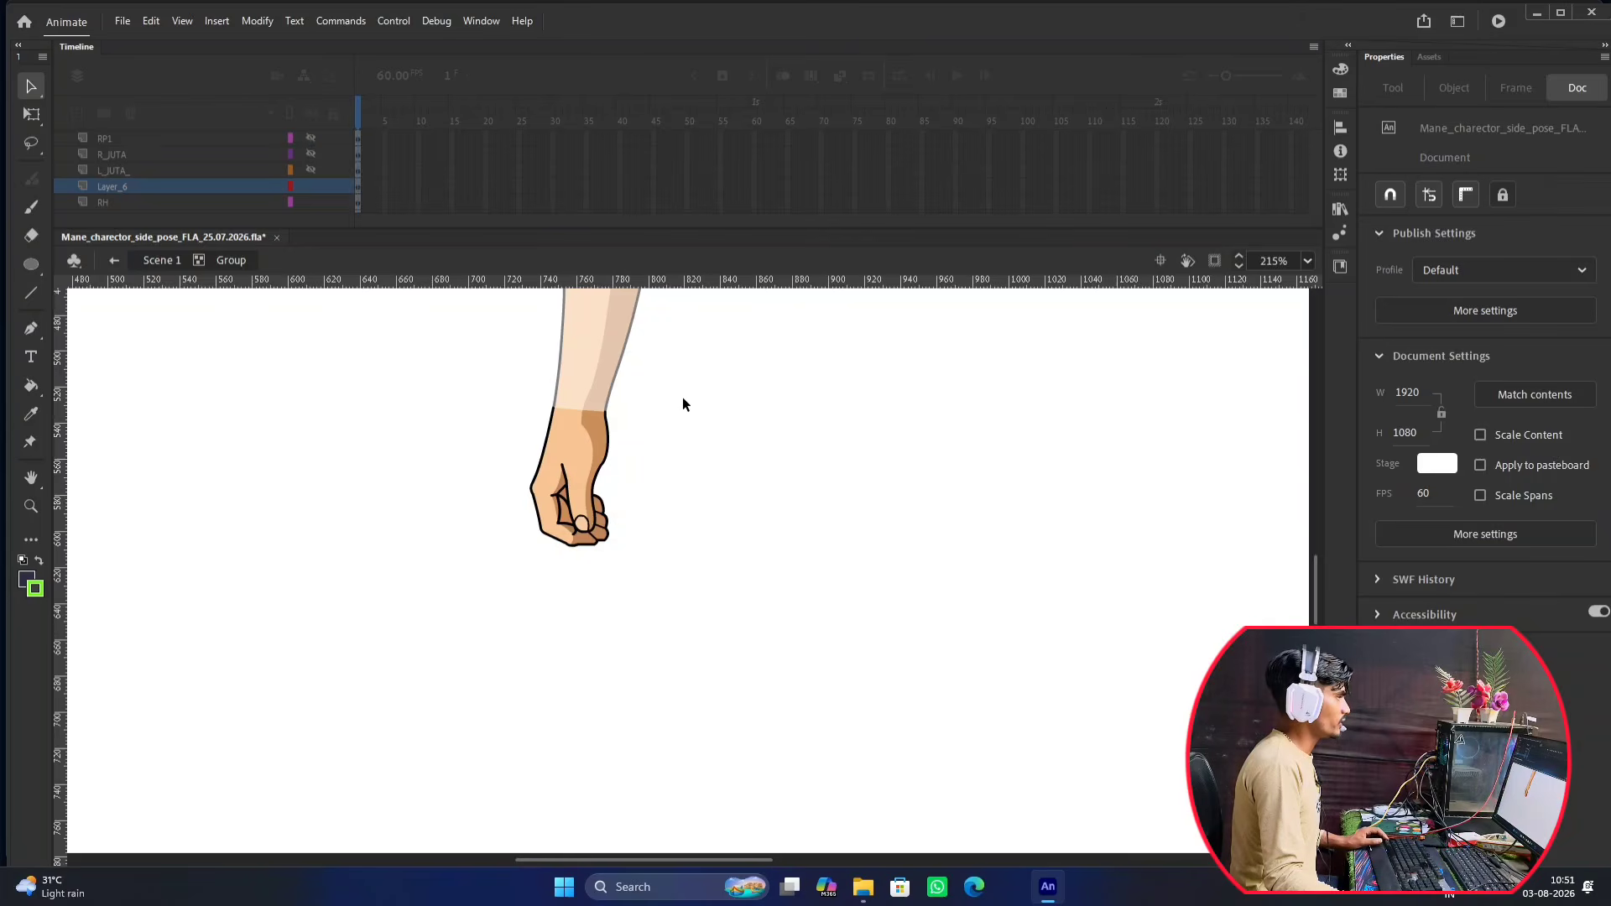
double_click(683, 399)
scroll(688, 398, down, 1)
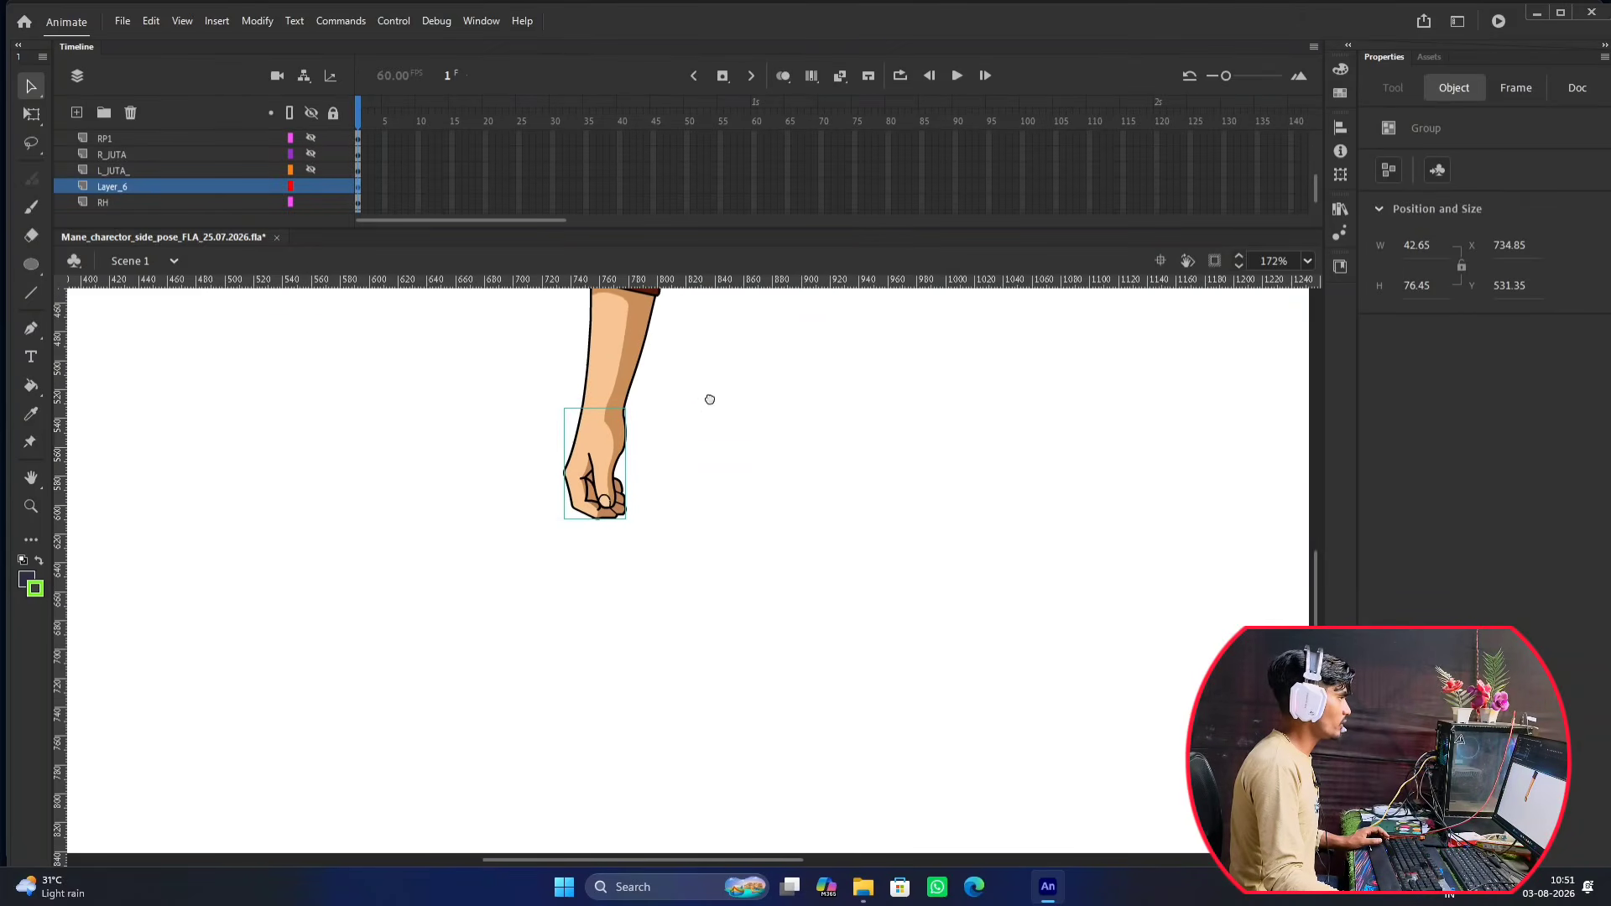
Convert the hand on Layer_6 to a graphic symbol named Symbol 35.
scroll(710, 400, up, 1)
click(109, 188)
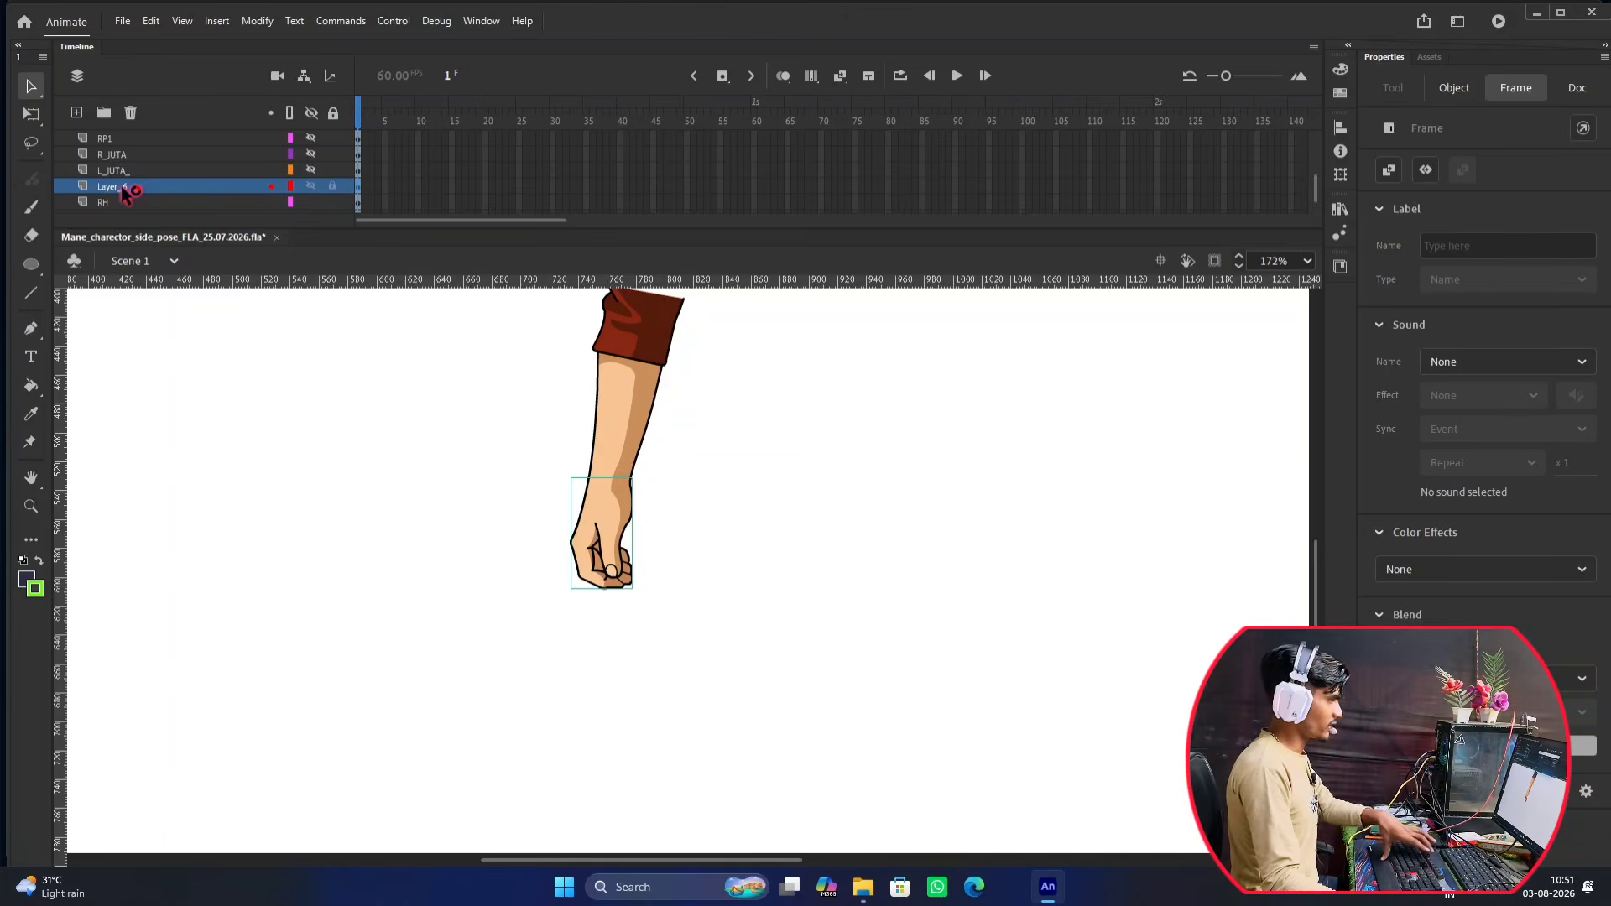
key(F8)
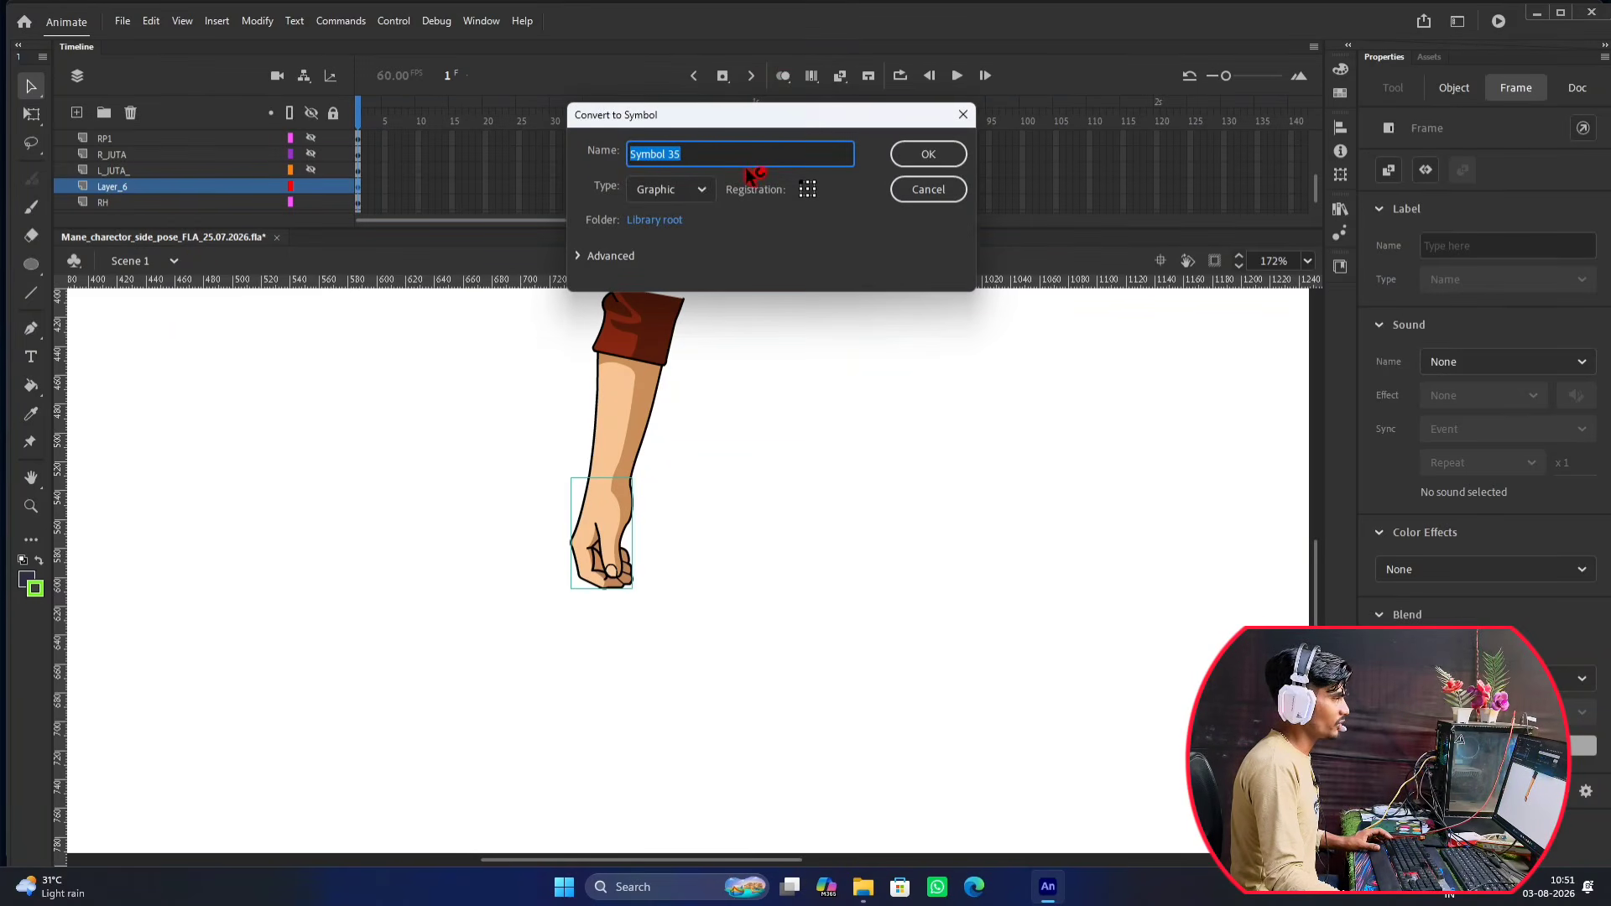
click(923, 155)
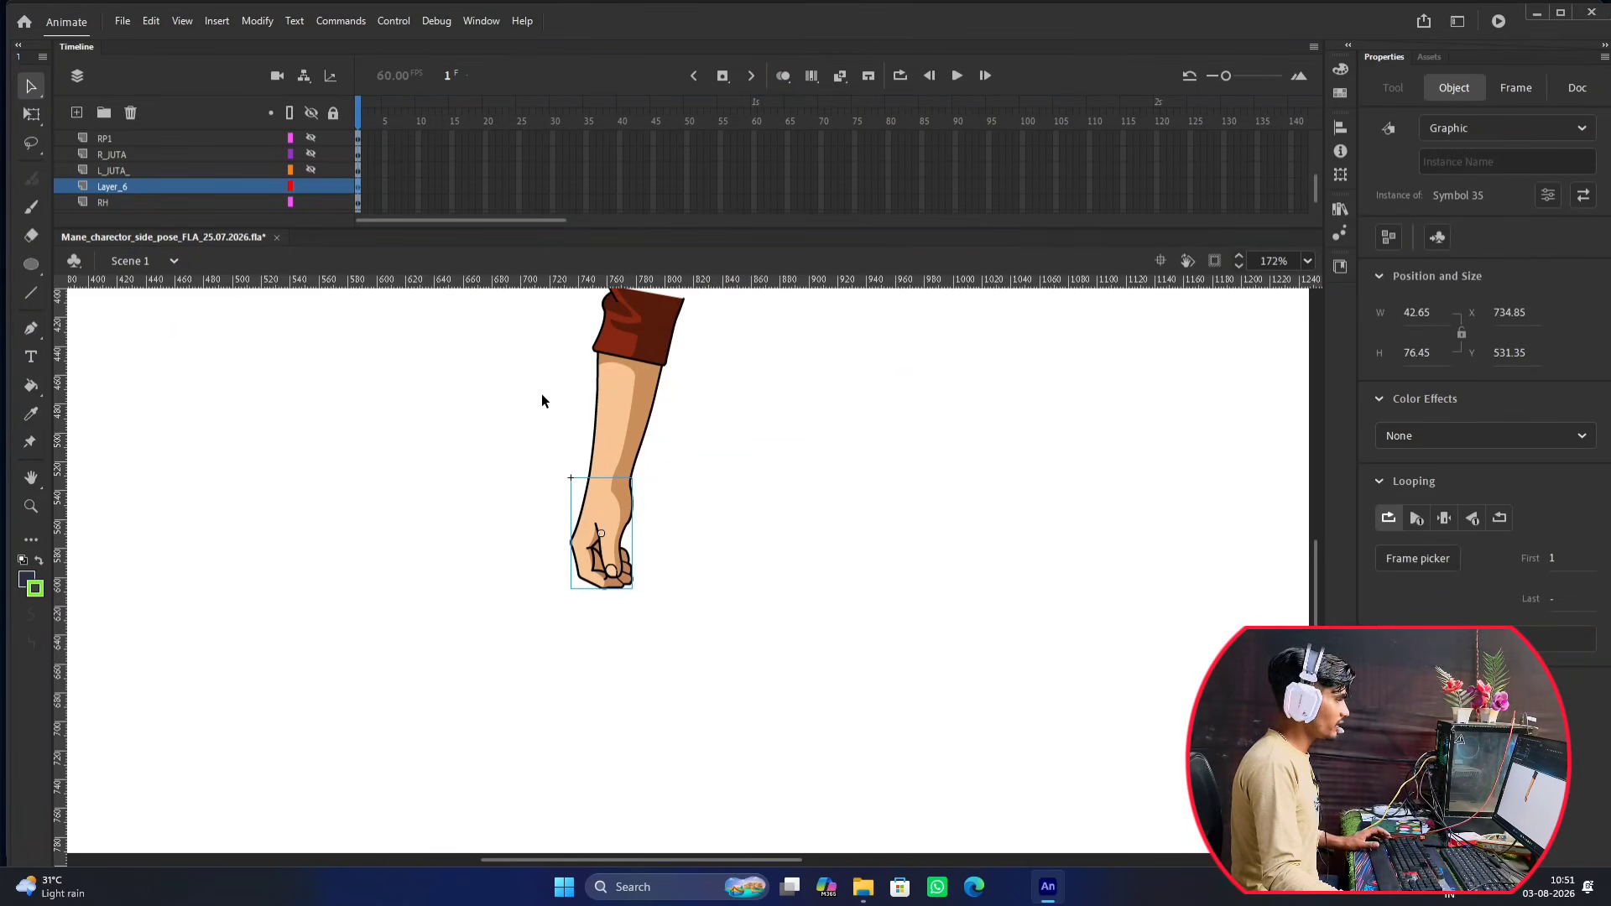
click(725, 546)
Move the hand symbol's transformation point up to the middle of the wrist.
click(623, 524)
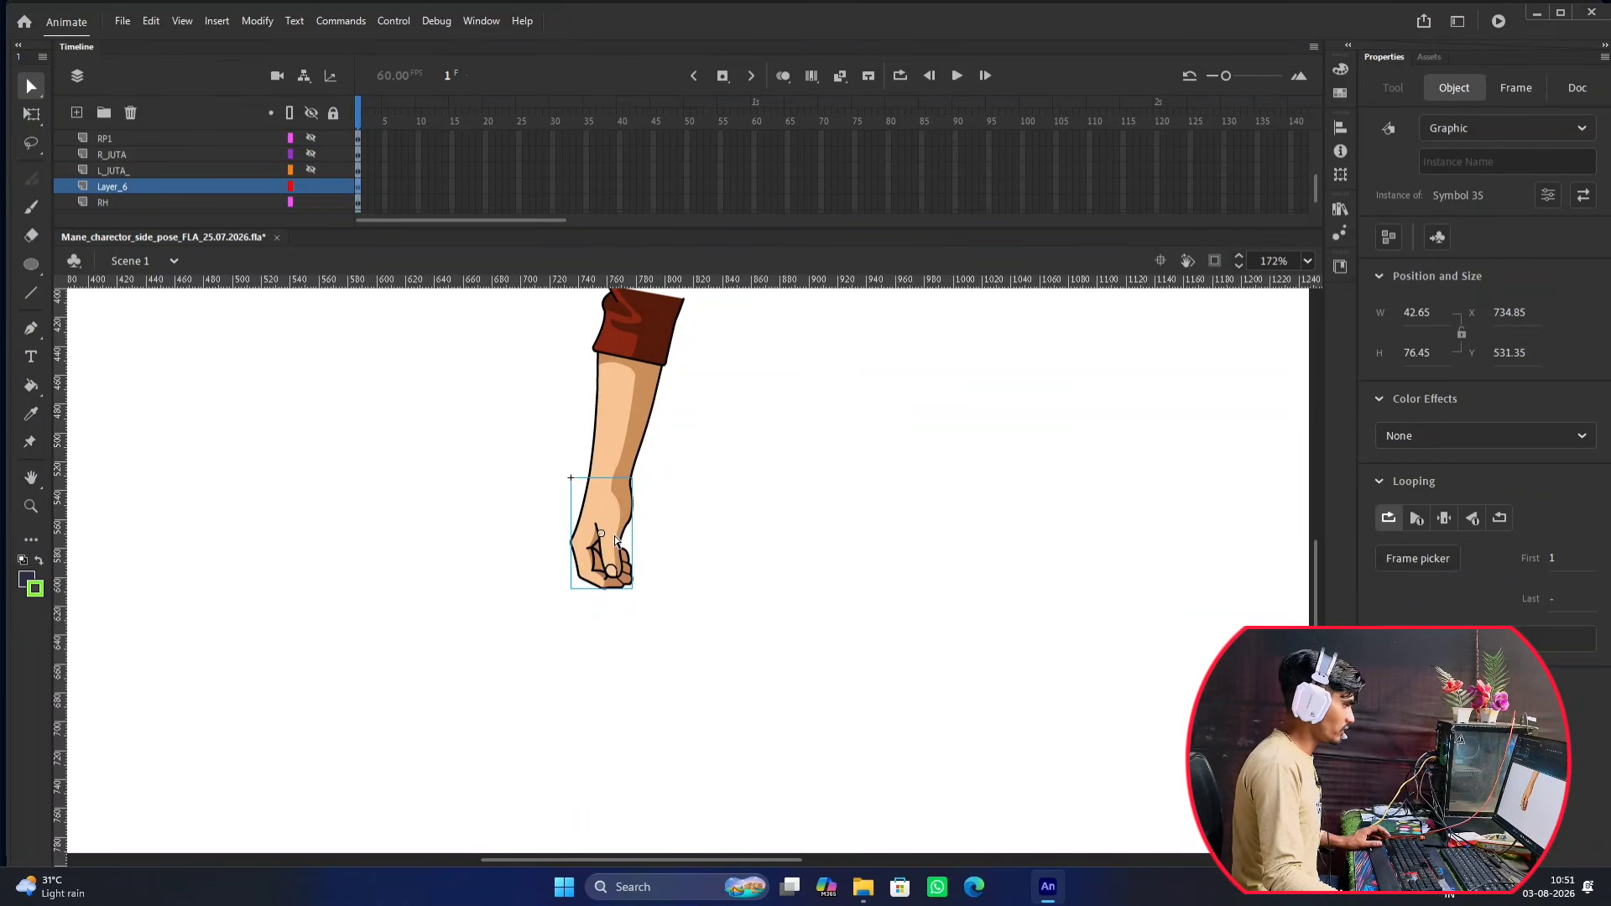
key(q)
scroll(602, 538, up, 5)
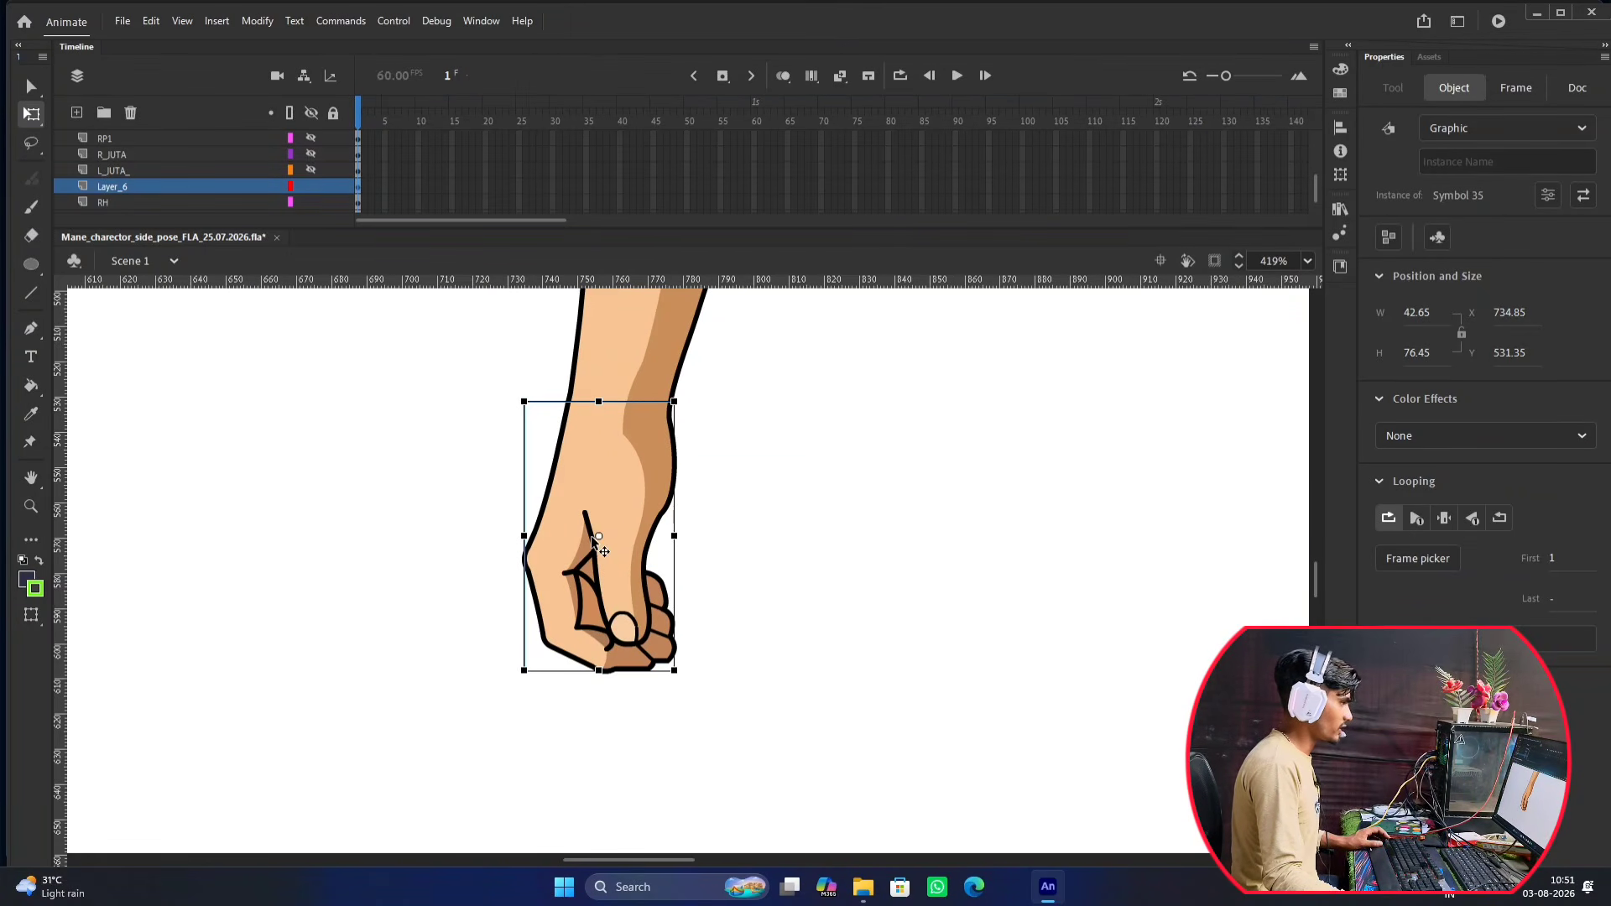
drag(596, 535, 600, 402)
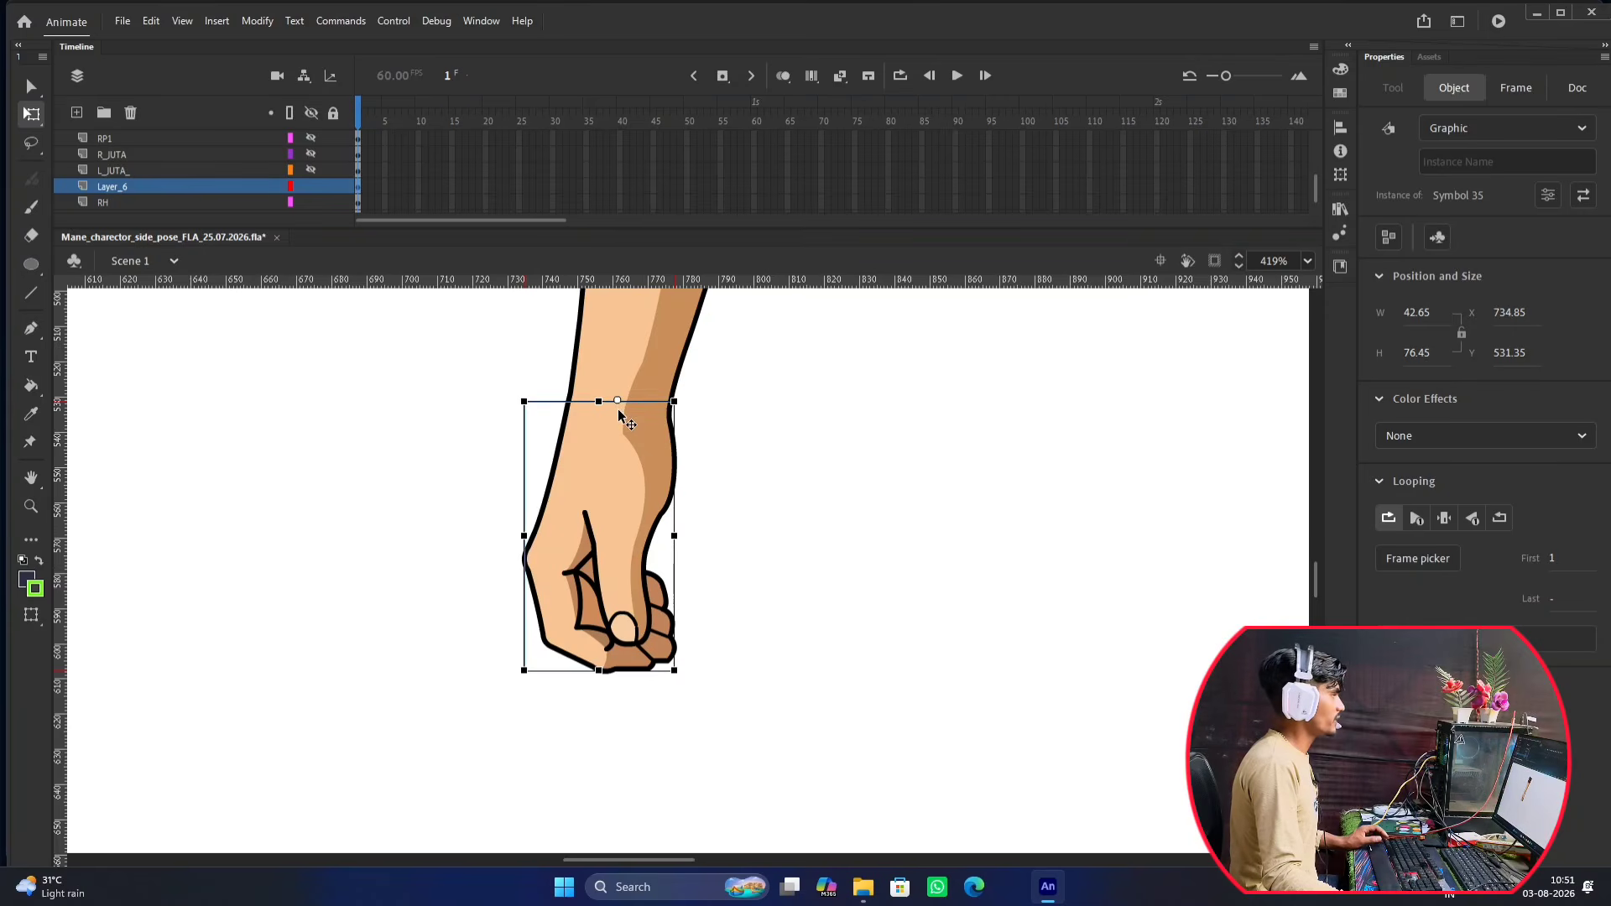
scroll(617, 409, down, 6)
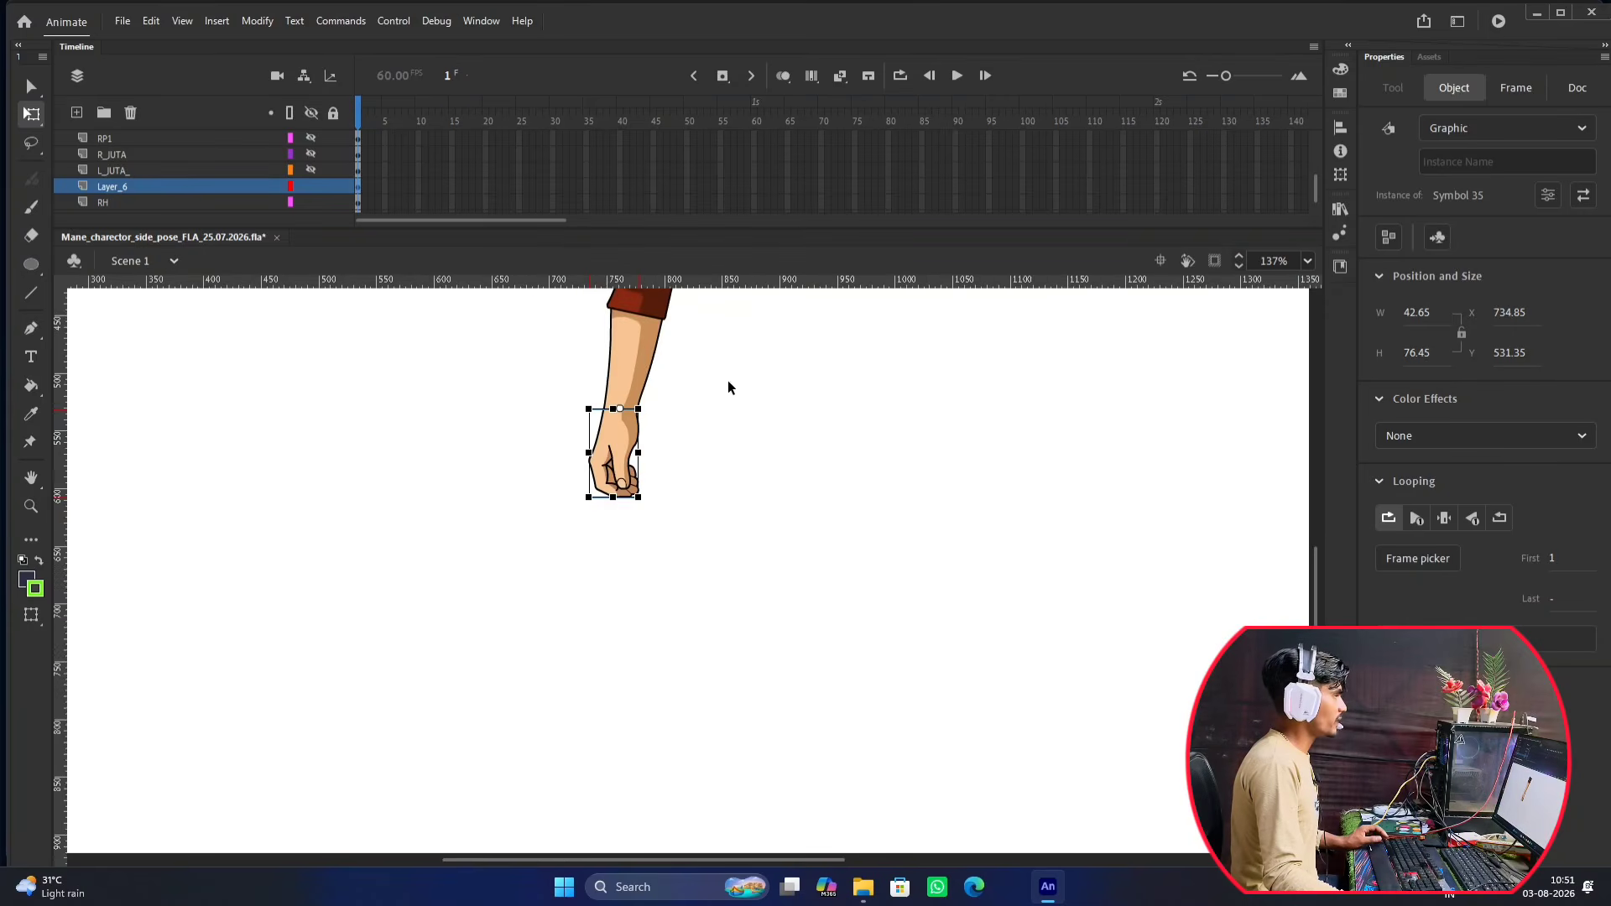
Rename Layer_6, which holds the hand, as RH1.
double_click(105, 185)
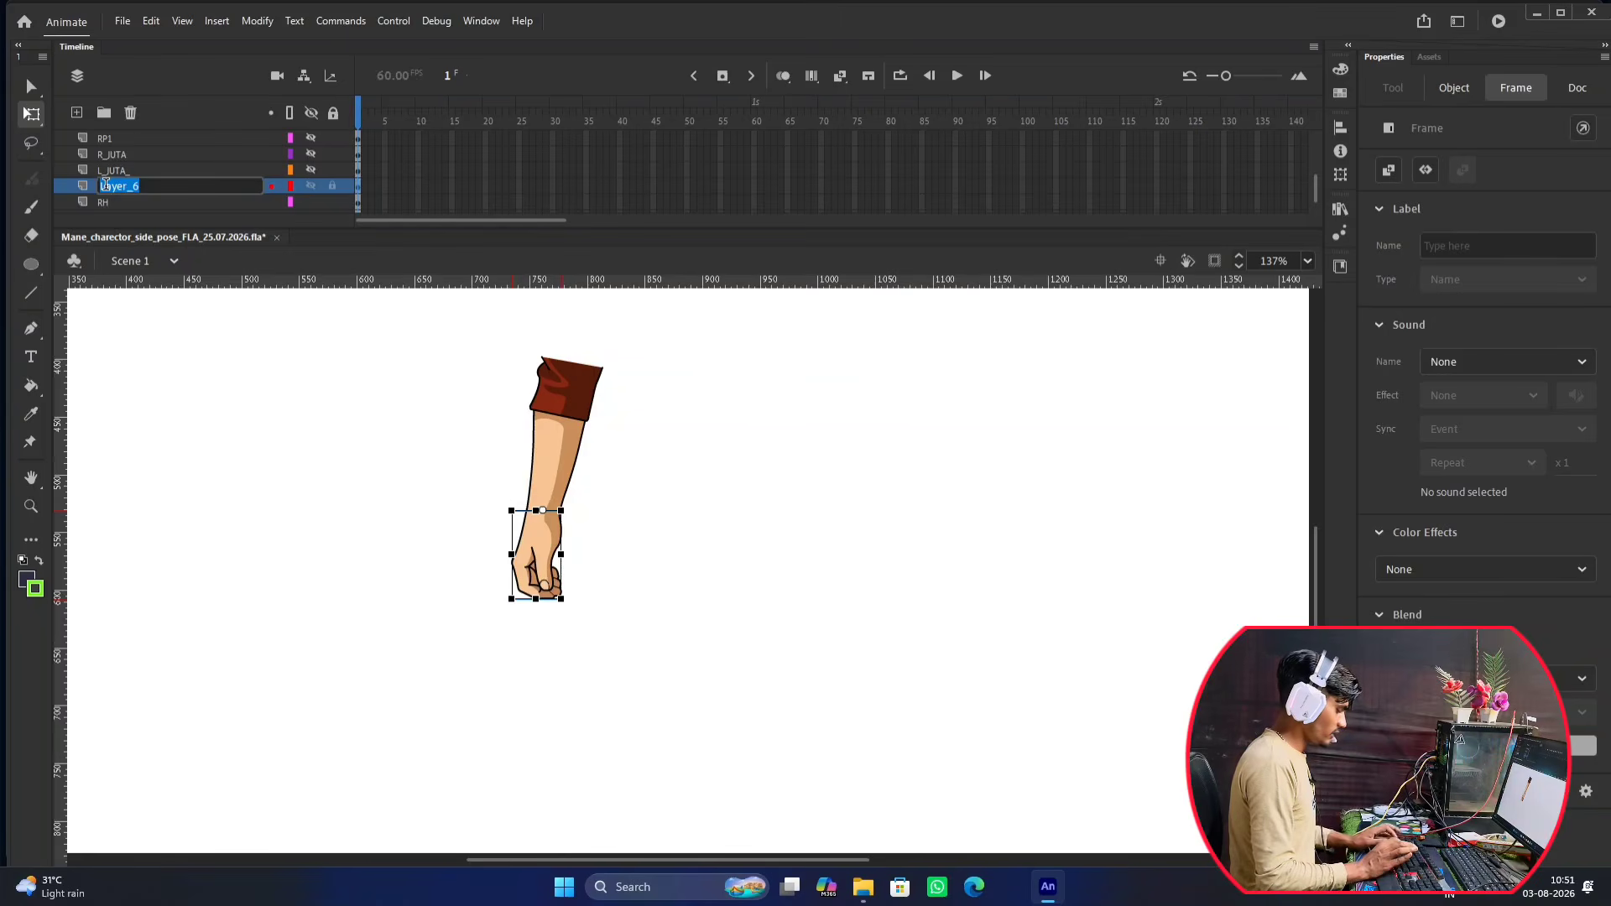
text(RH)
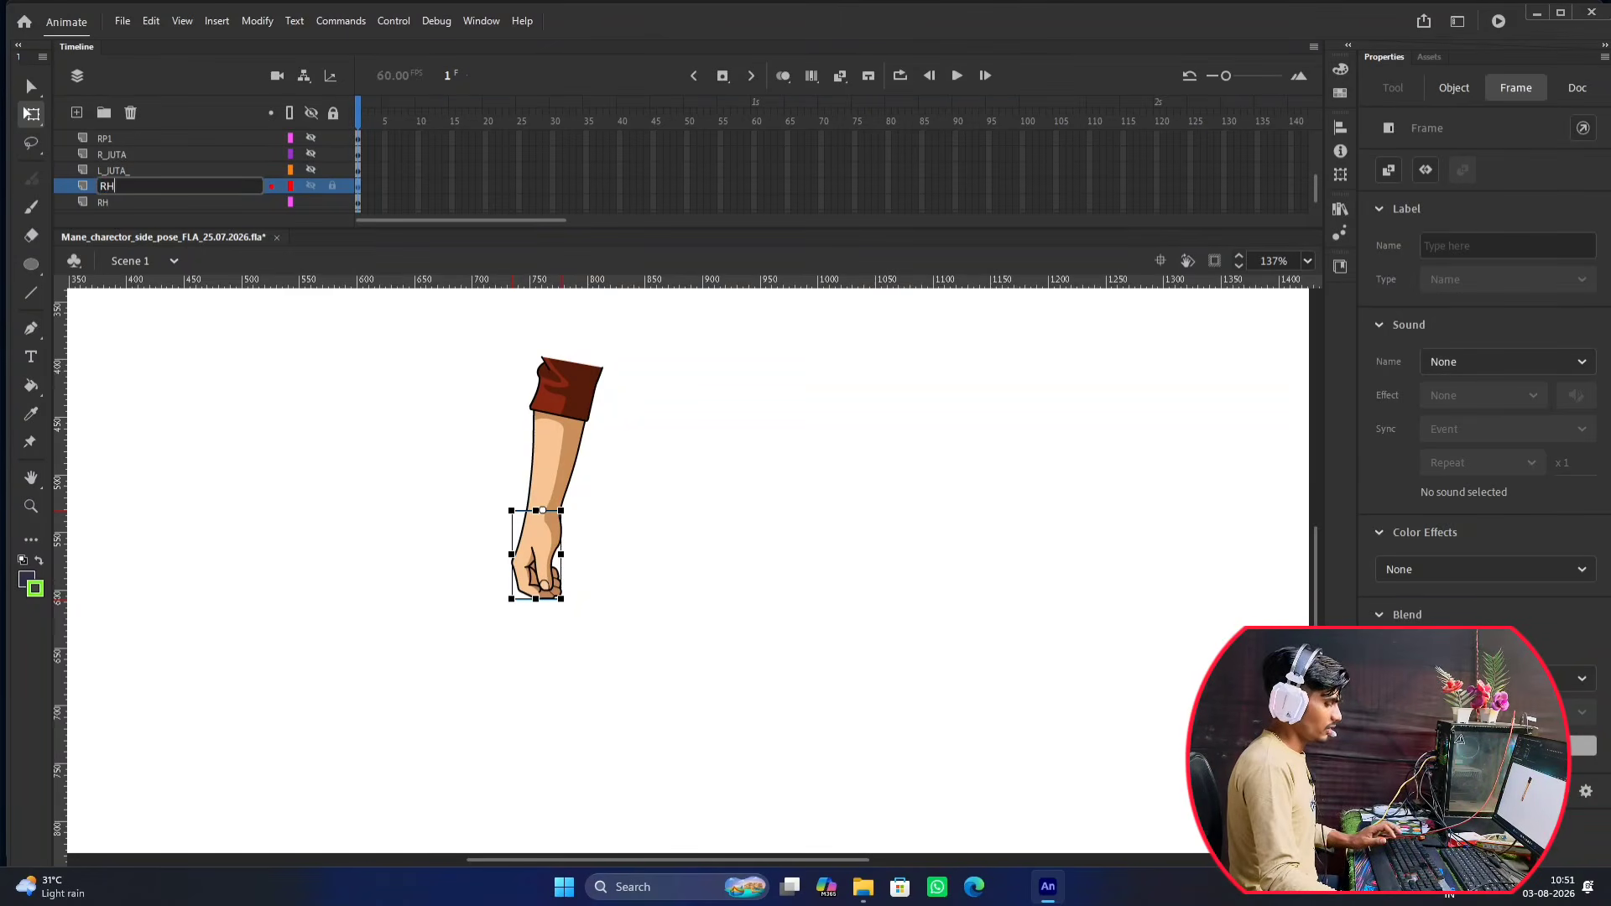
text(1)
key(Return)
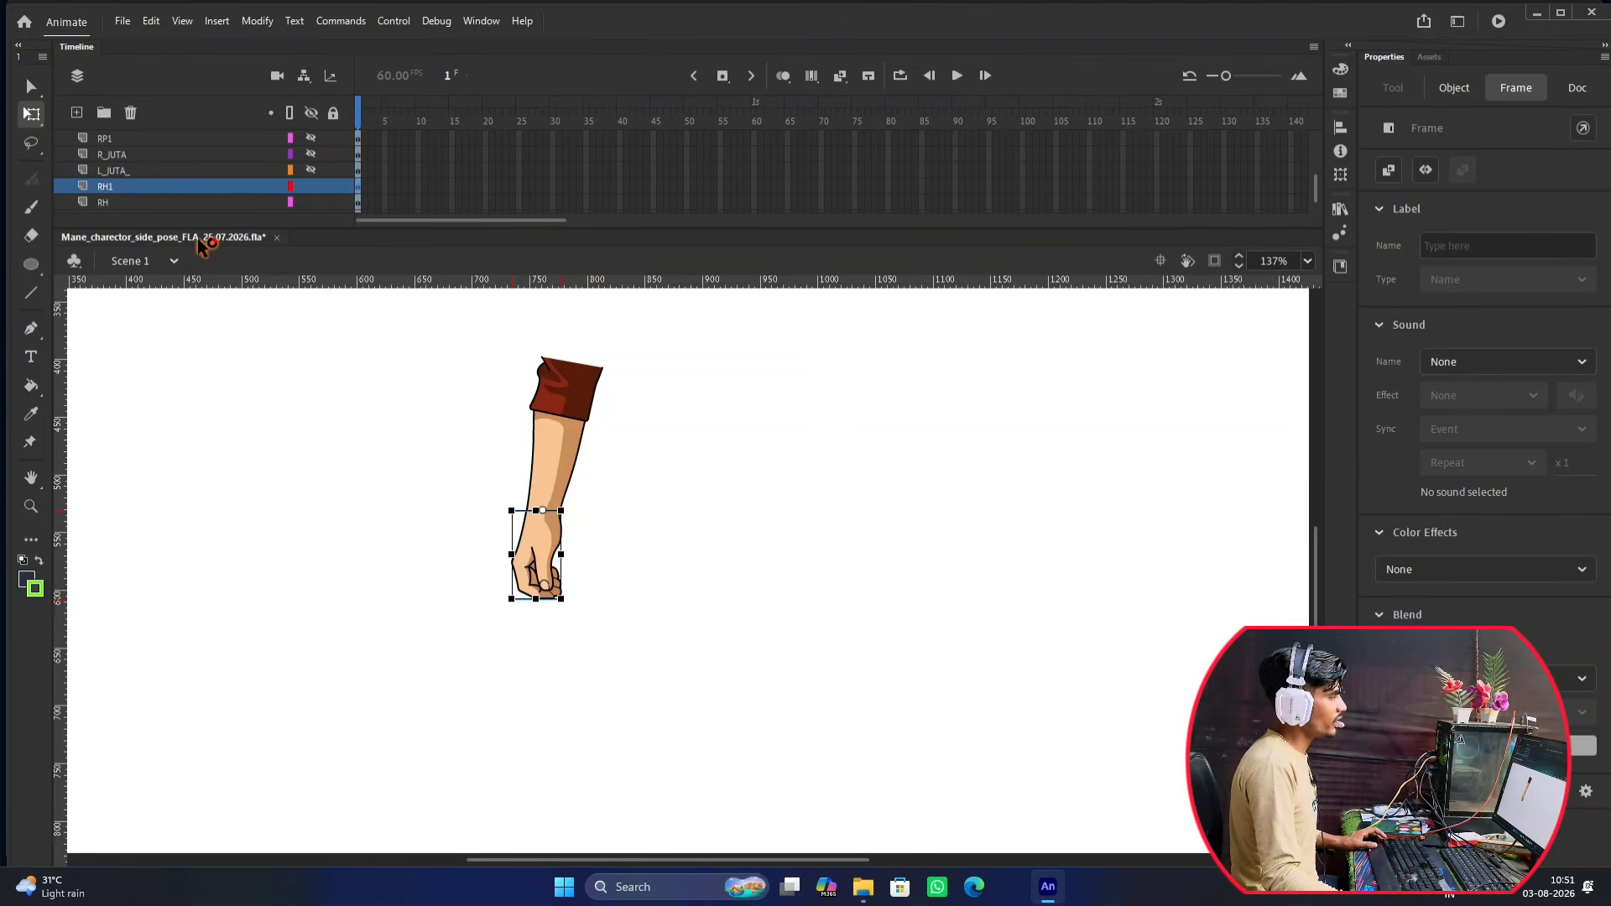
Rename the forearm's layer, RH, as RH2.
click(560, 413)
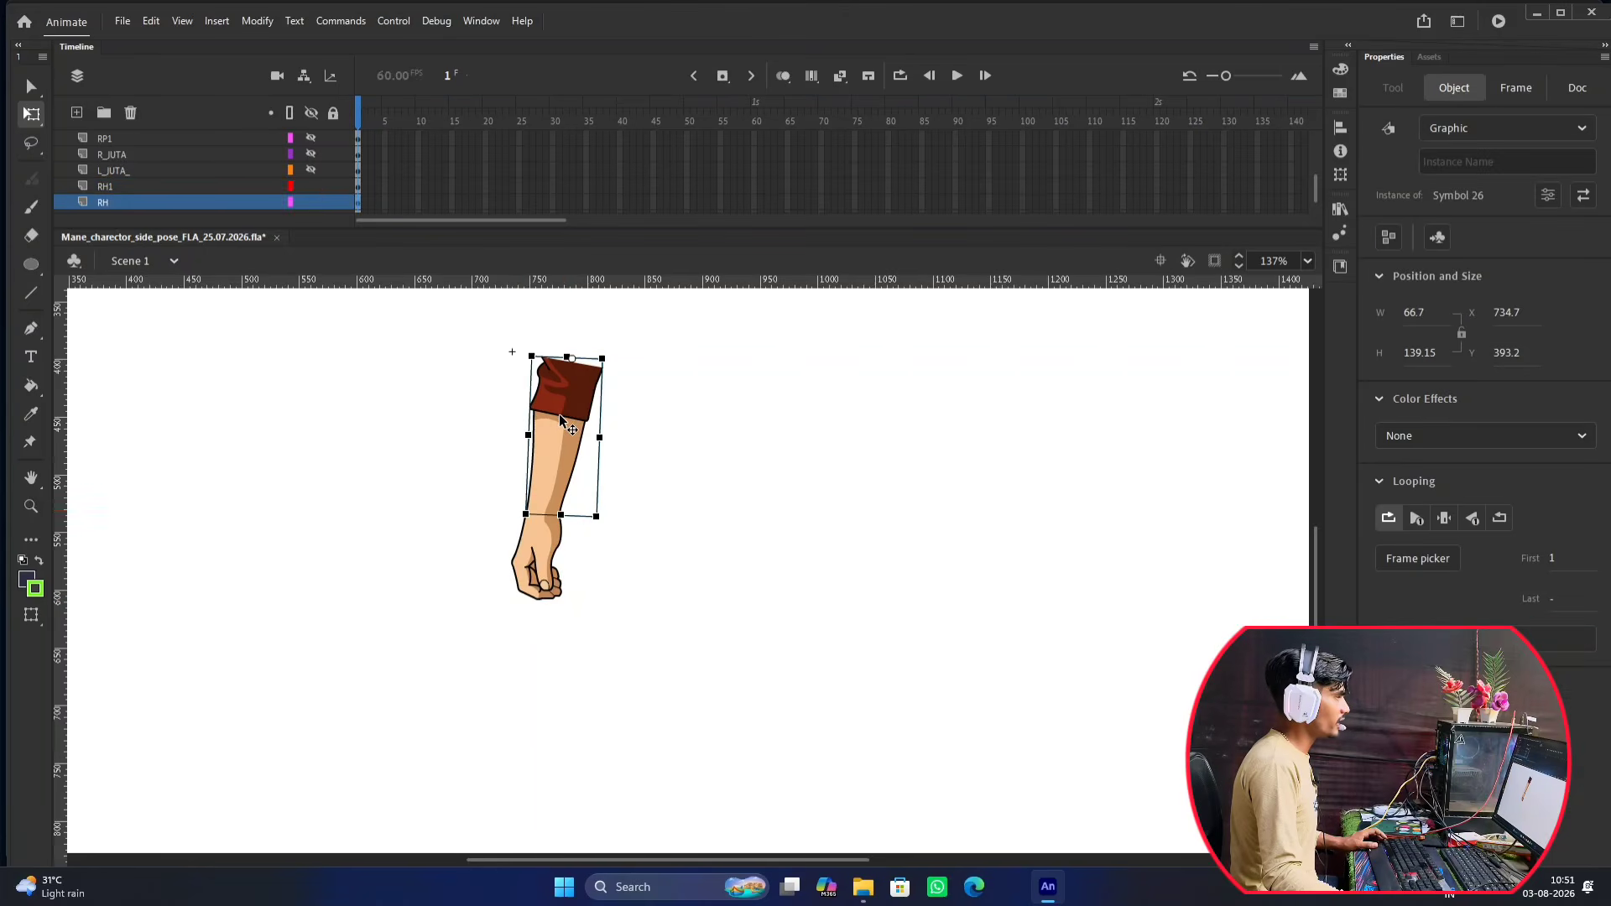
double_click(119, 203)
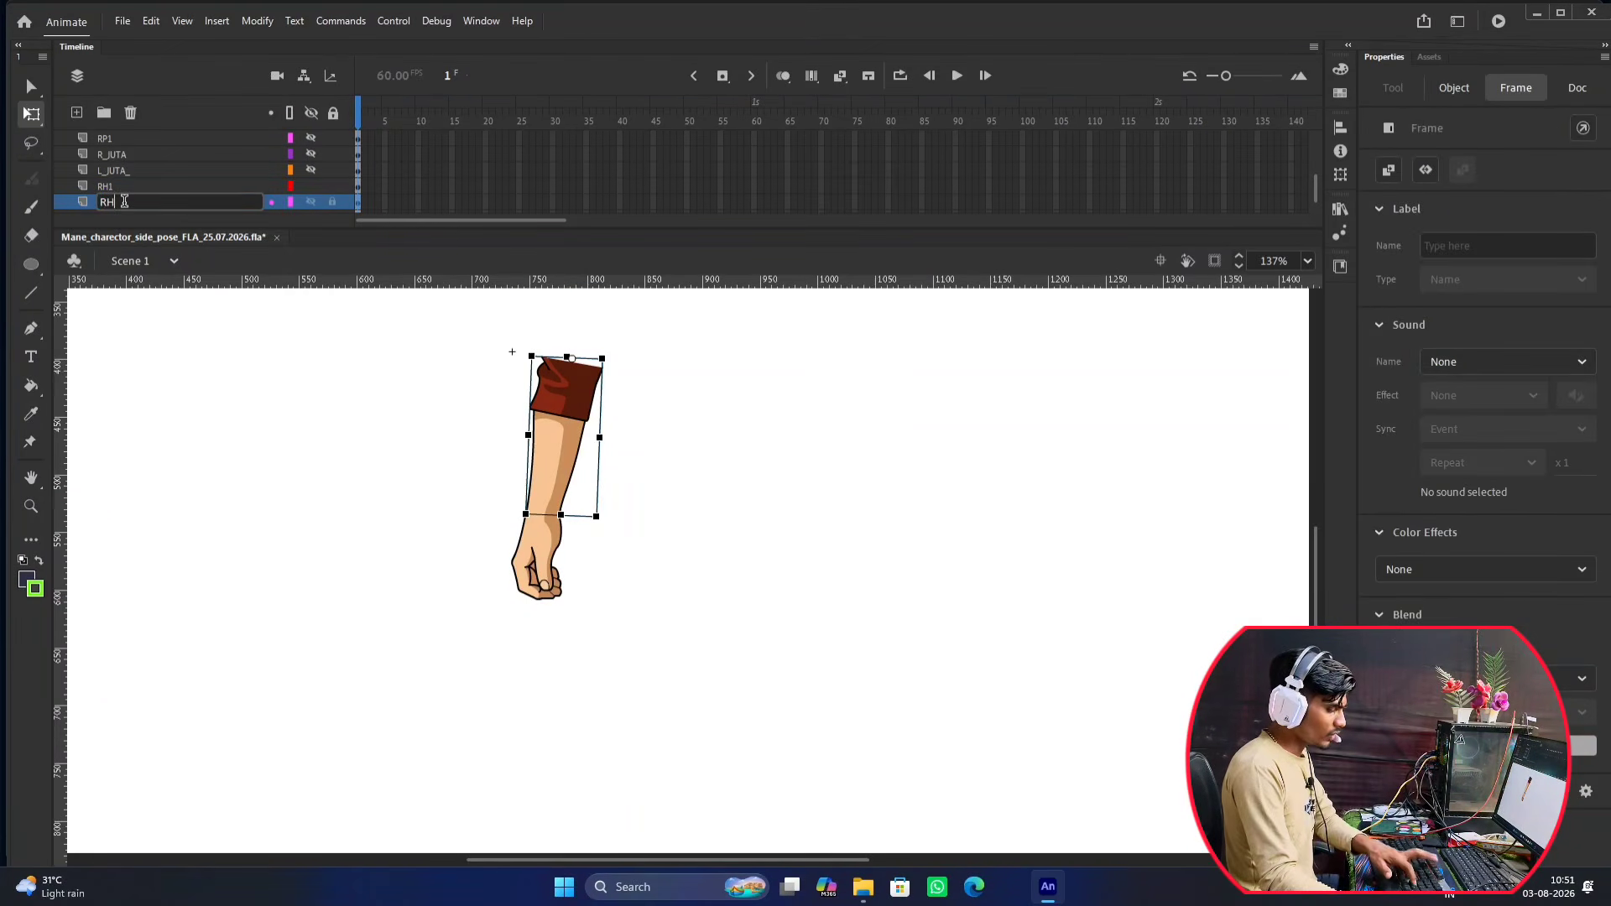
text(2)
key(Return)
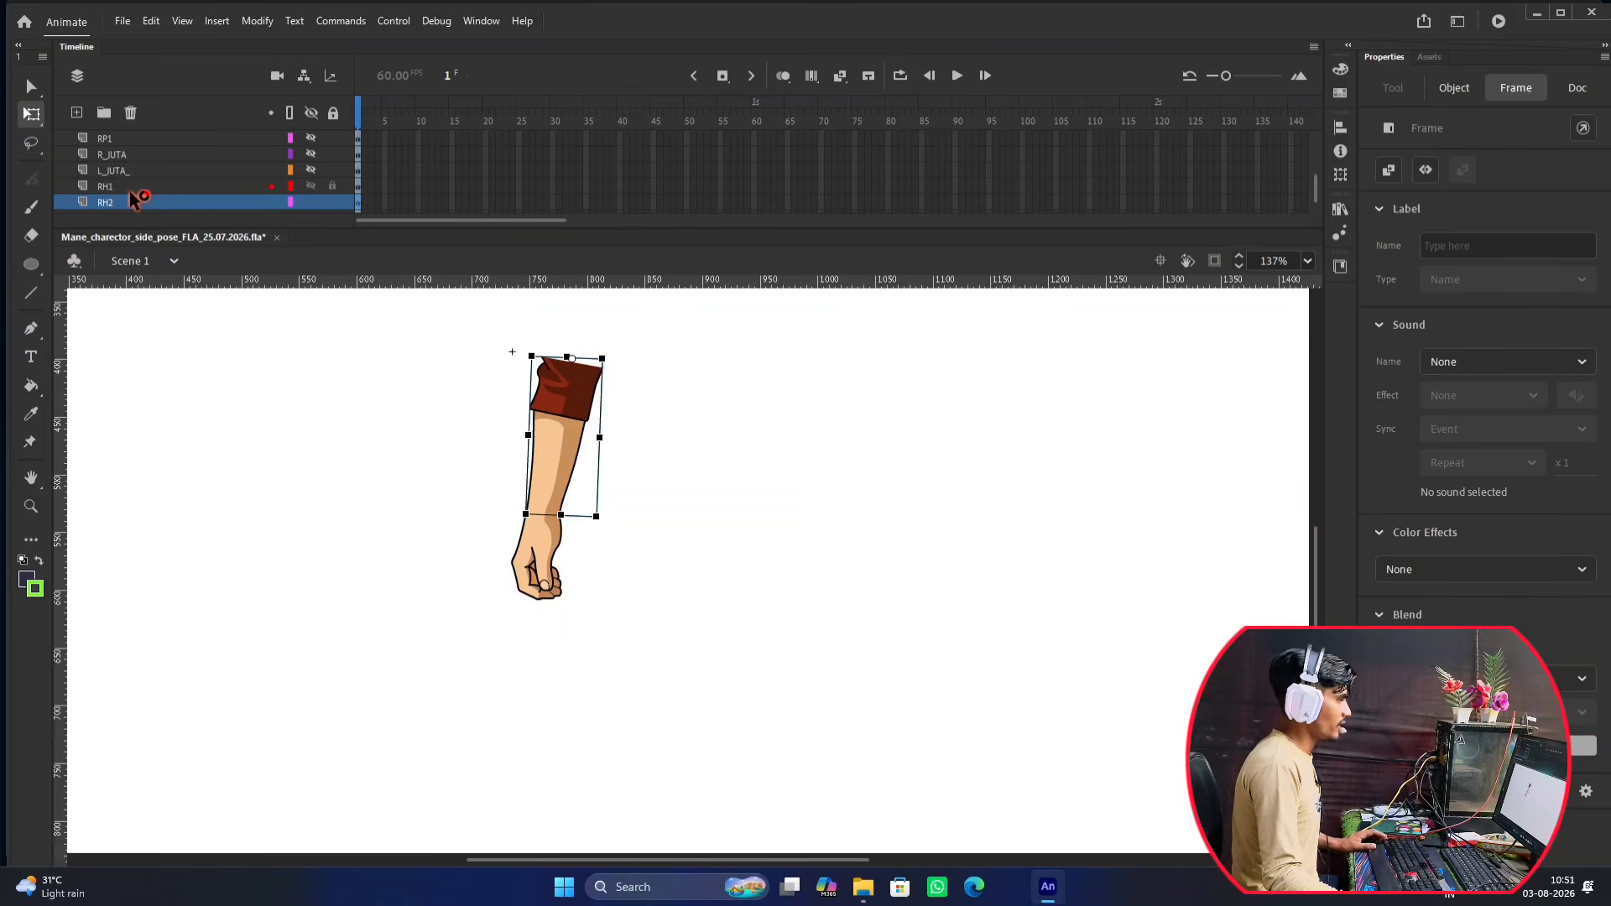
Deselect the forearm and show all hidden layers of the character.
ctrl+scroll(632, 489, down, 3)
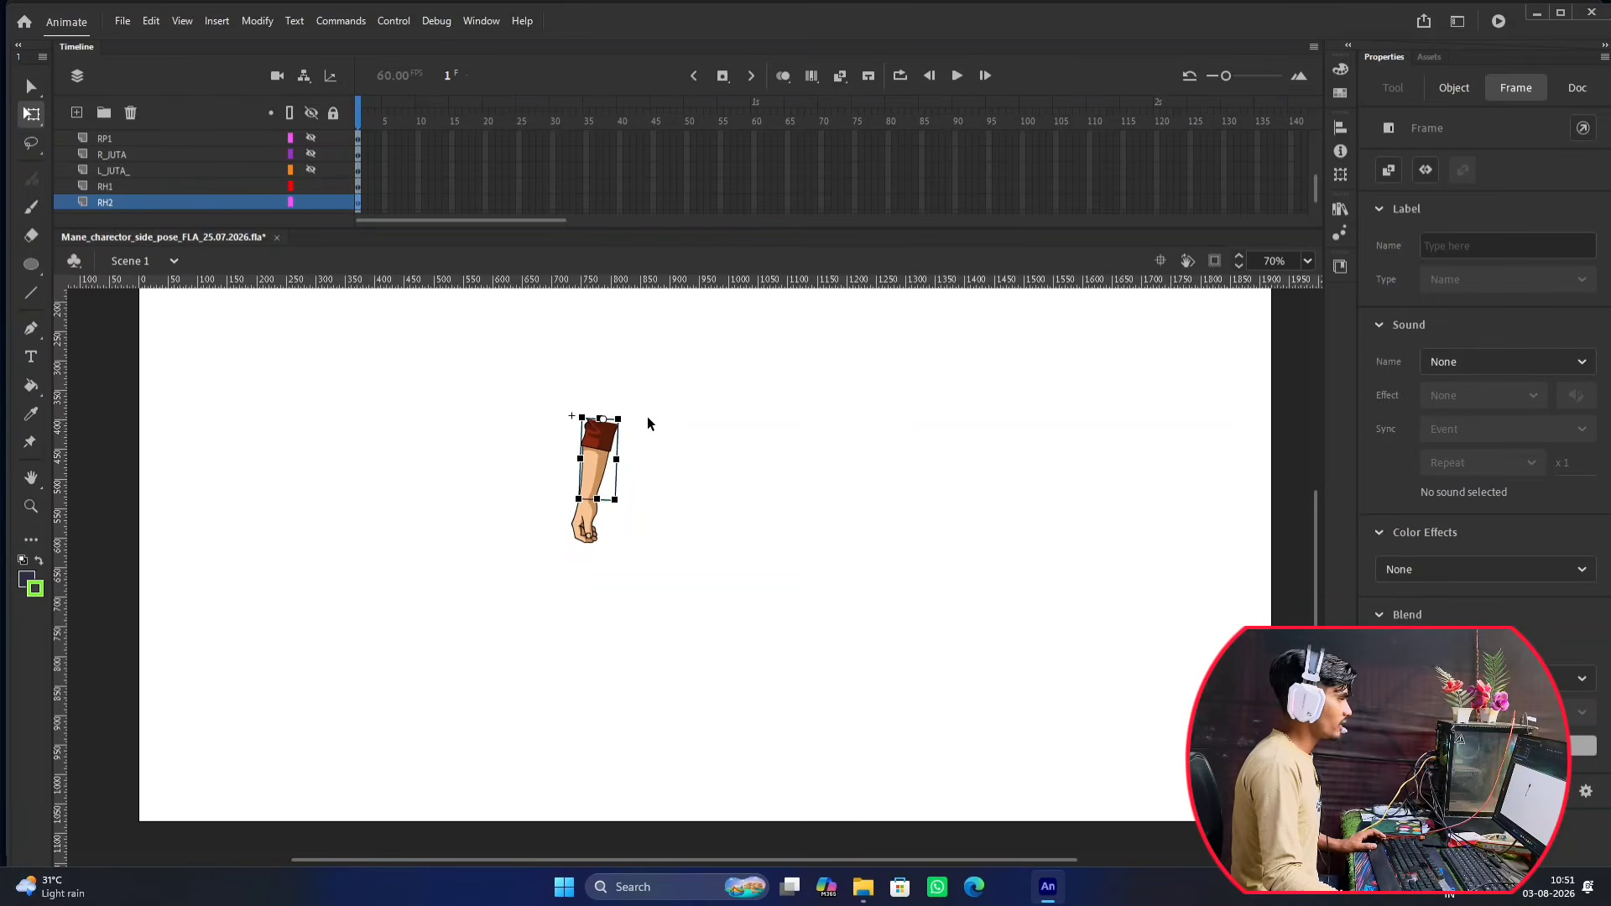
click(647, 417)
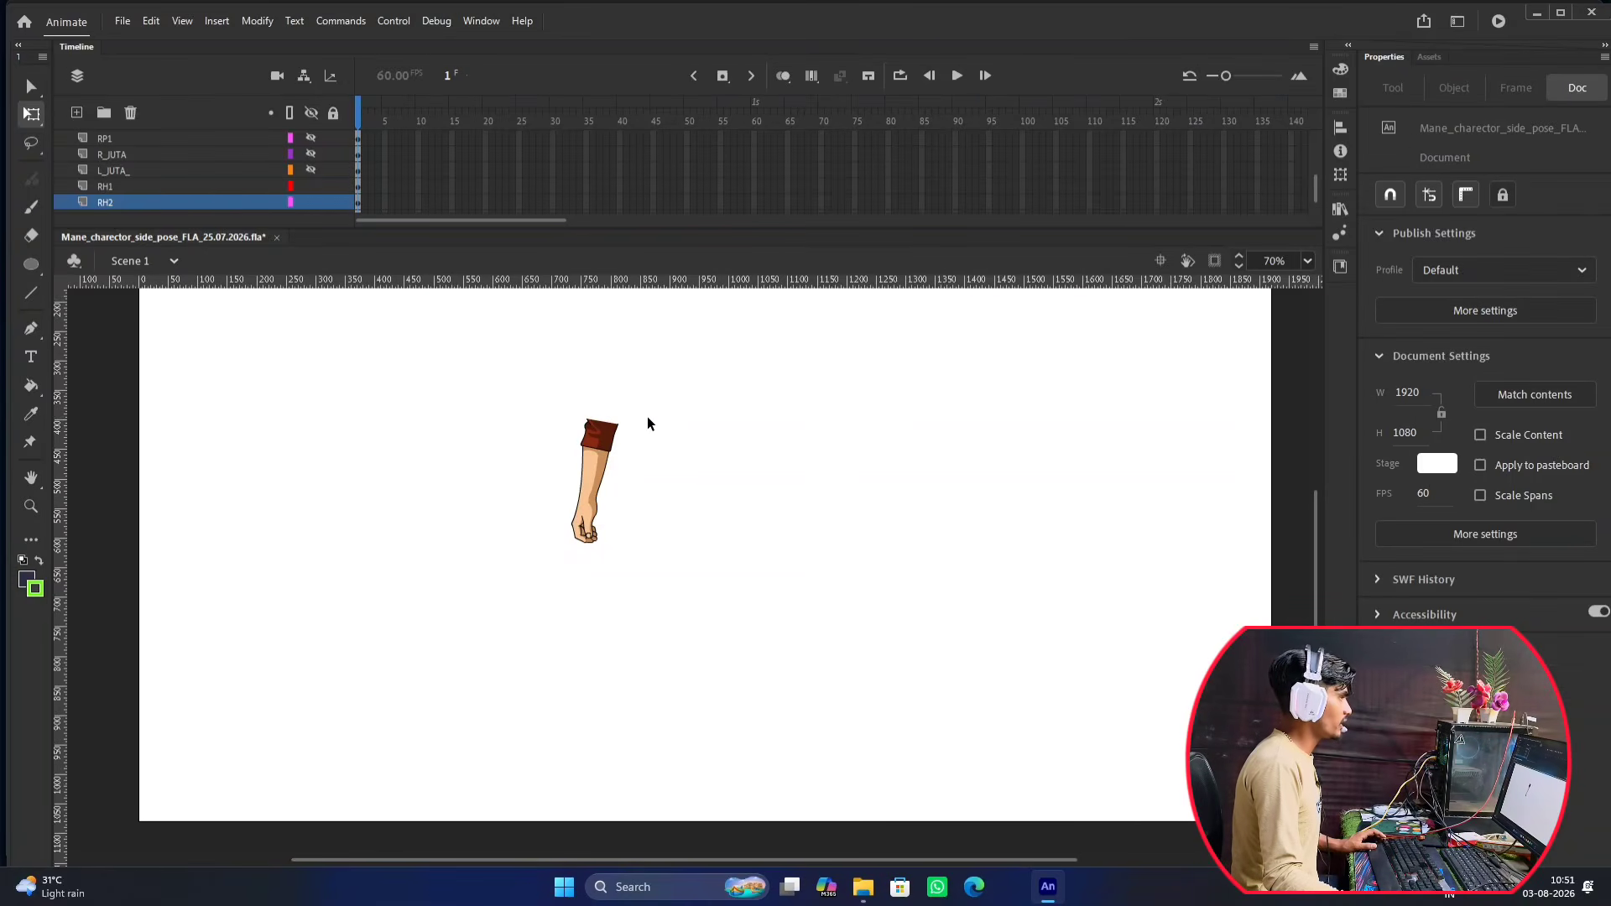
click(311, 113)
click(312, 112)
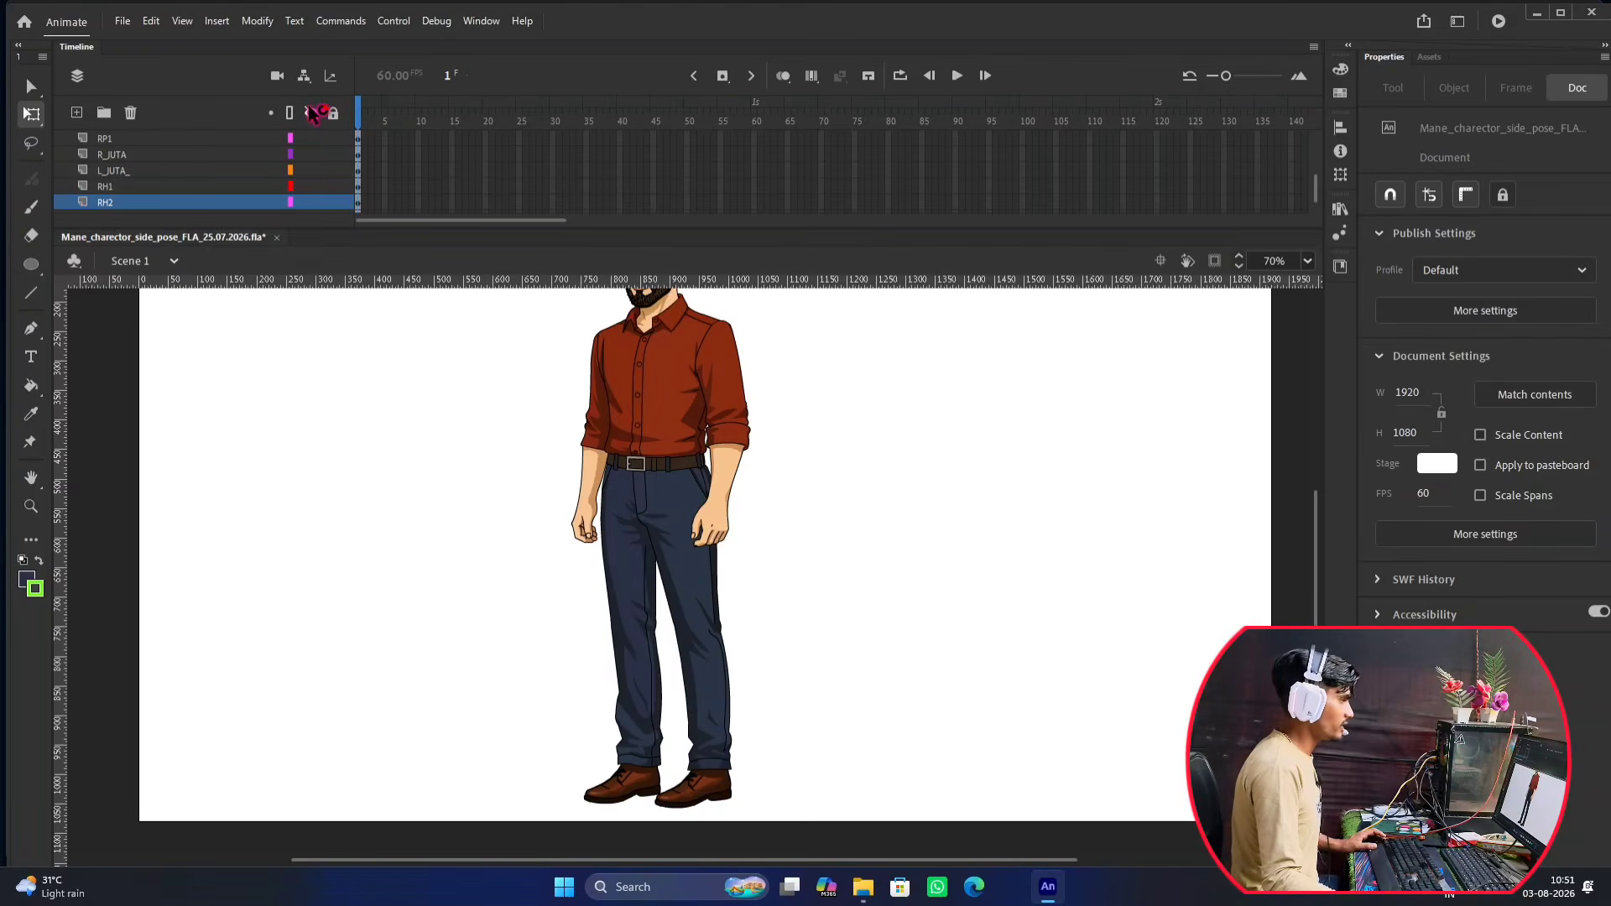
Enlarge the timeline and select each upper sleeve in turn to check which layer holds it.
click(600, 400)
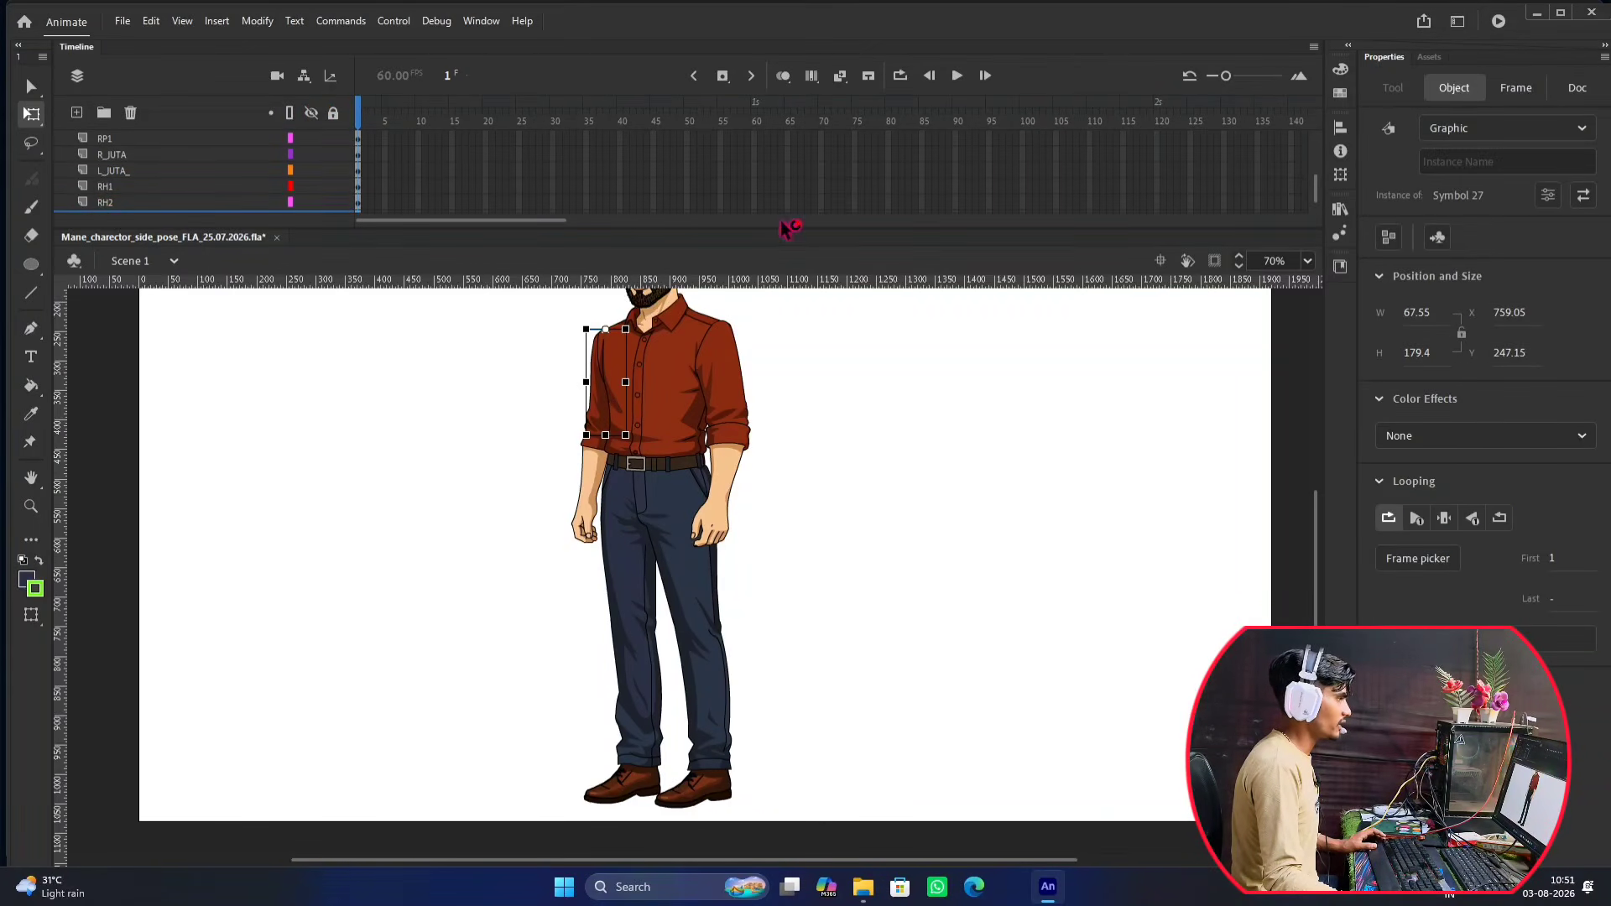
drag(788, 226, 777, 329)
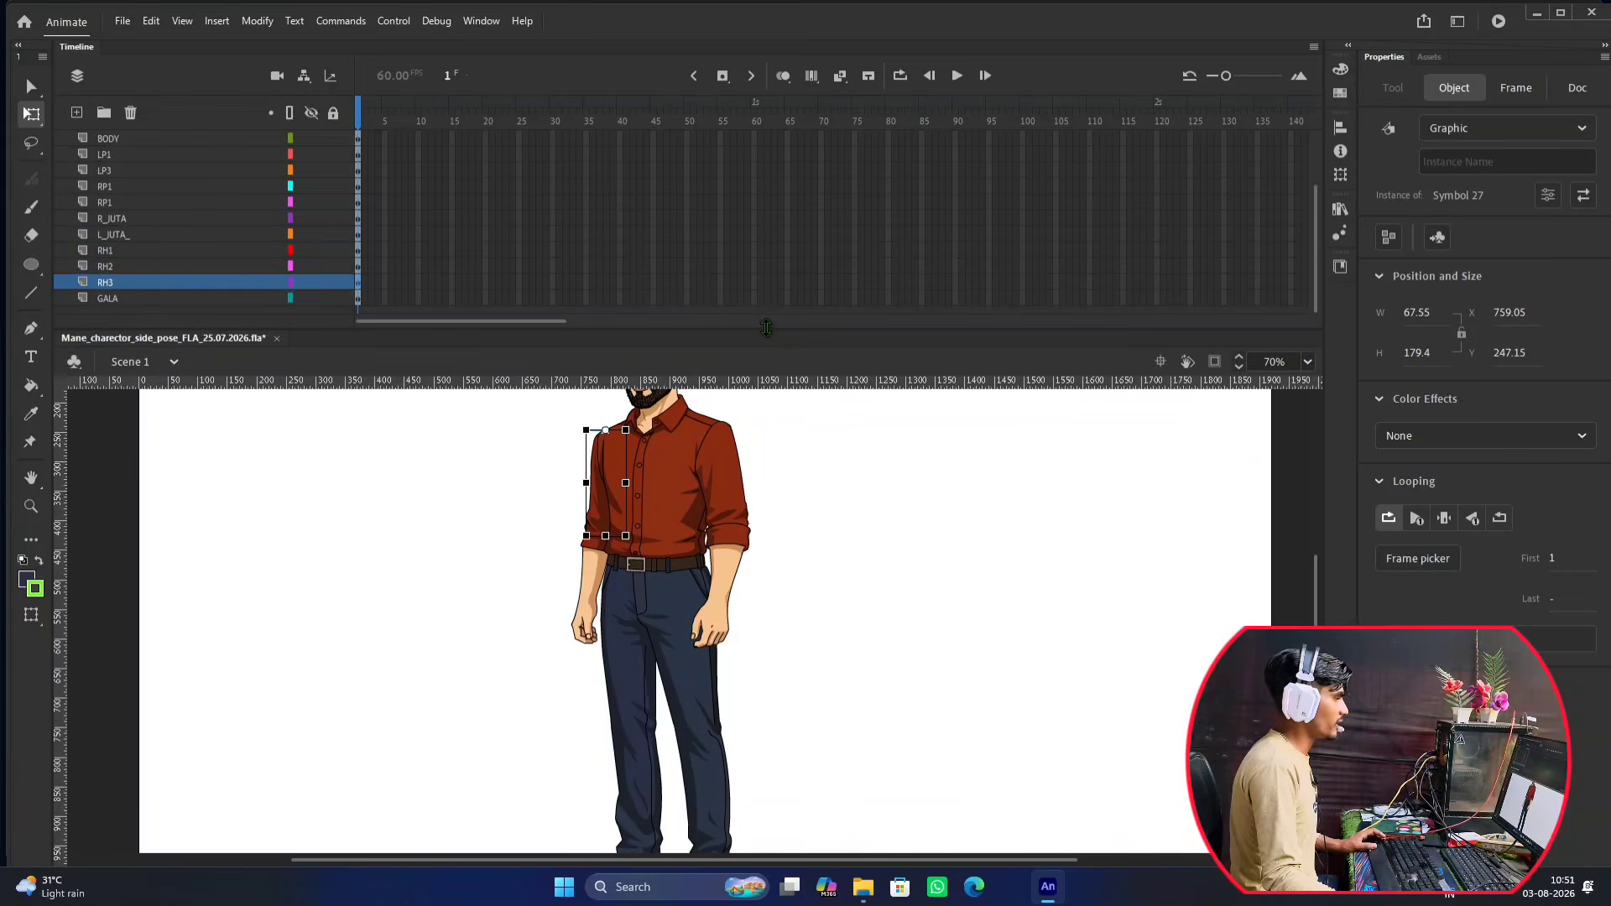
click(728, 481)
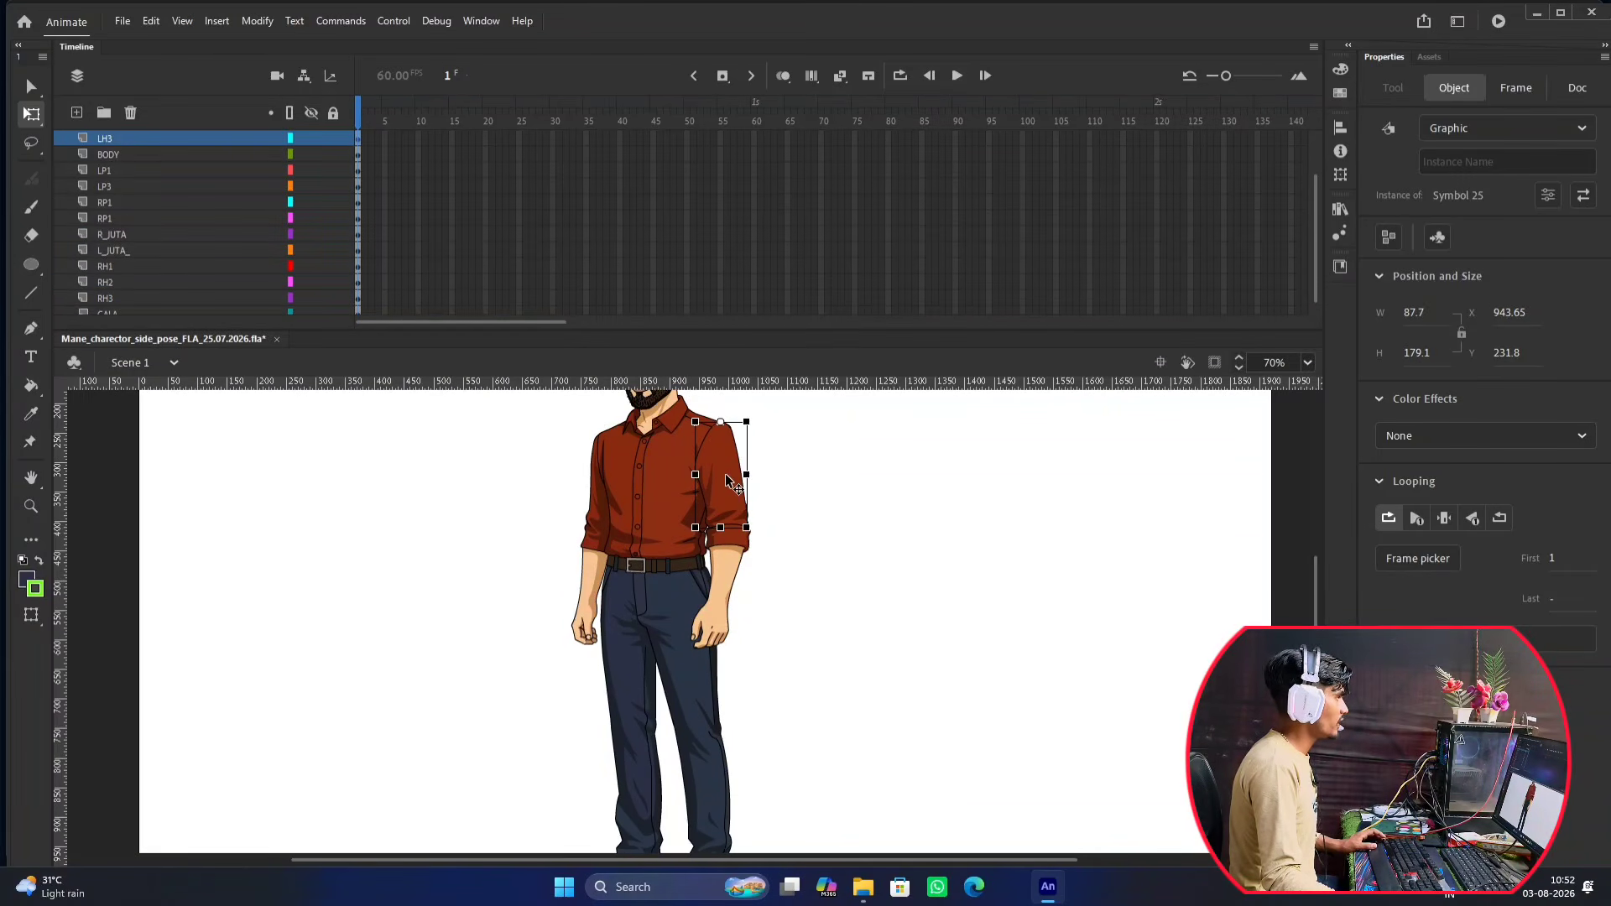
Select the character's other forearm and rename its layer as LH2.
click(736, 581)
double_click(112, 140)
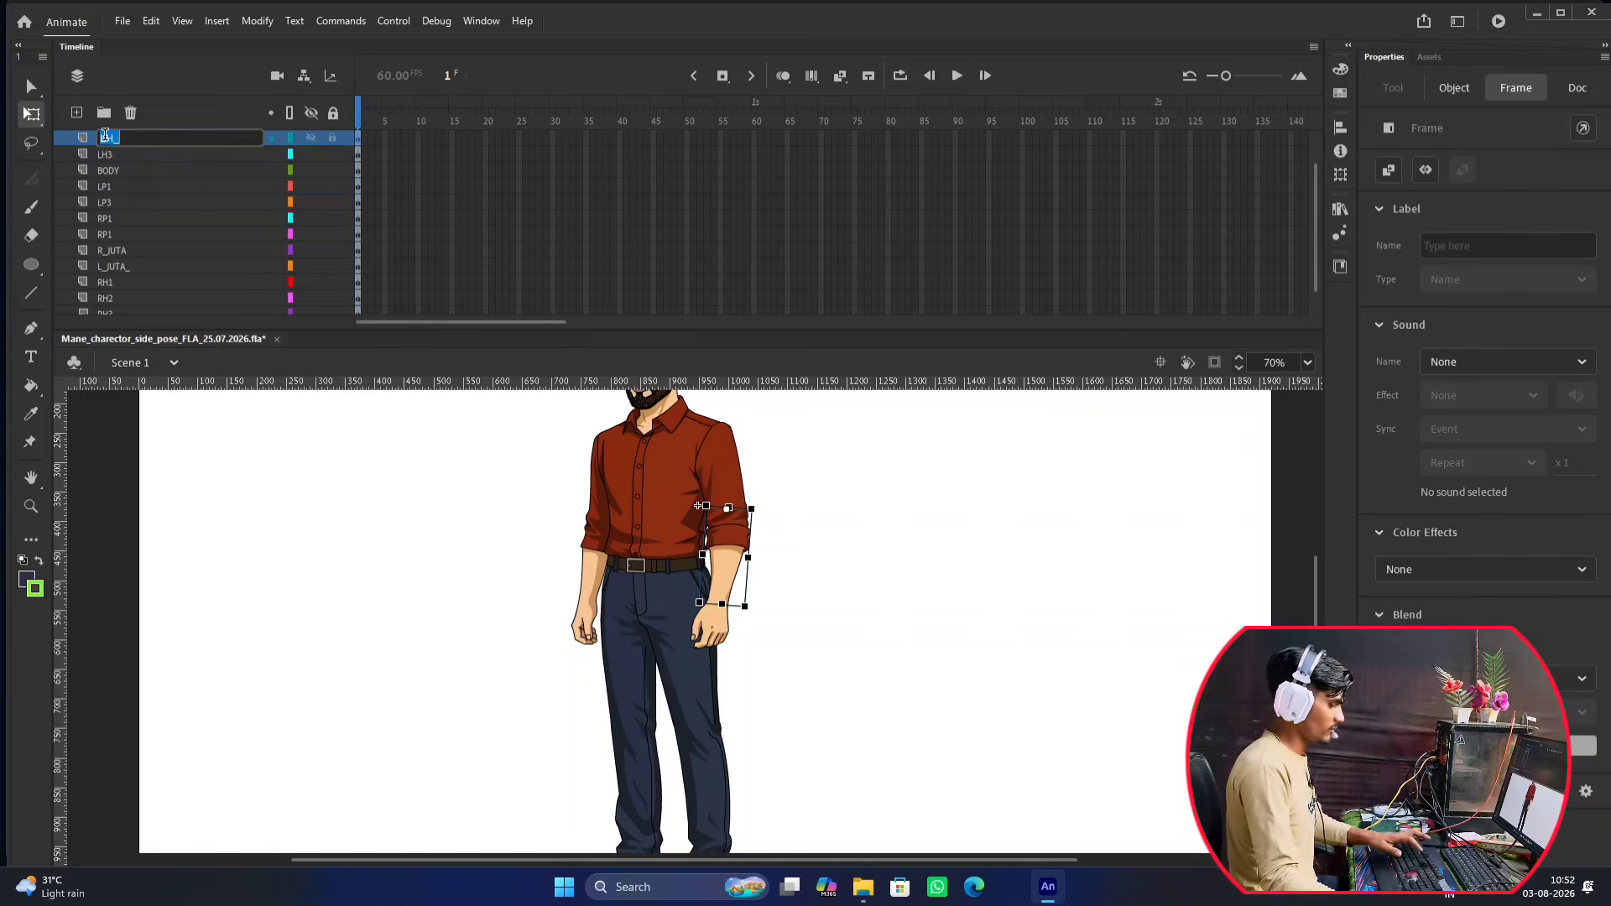
text(LH_)
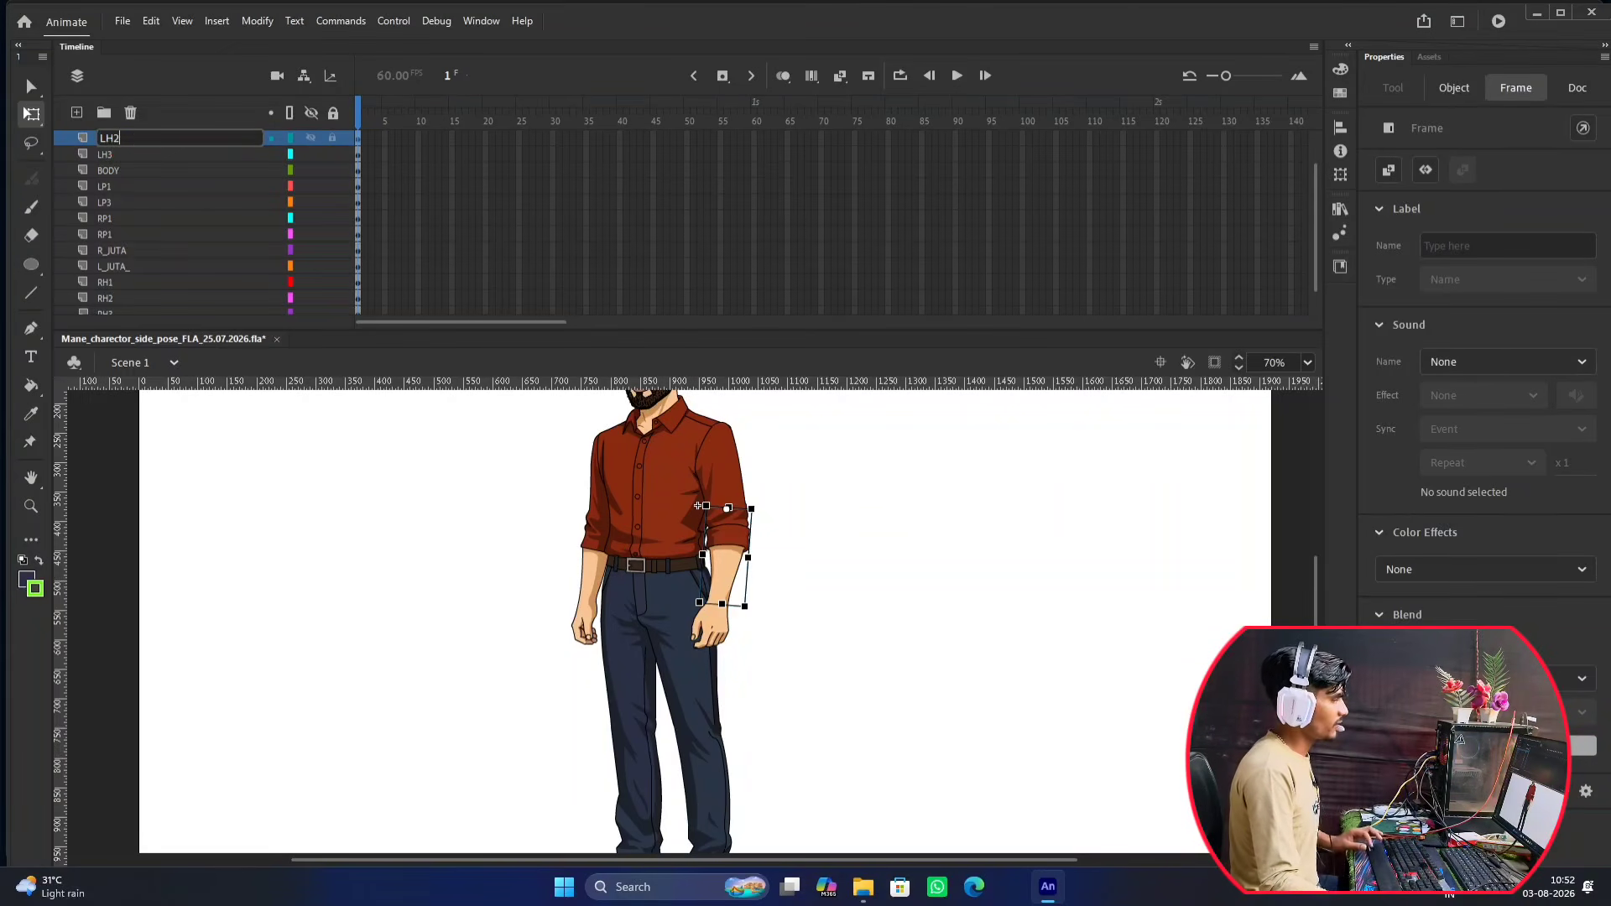
key(Return)
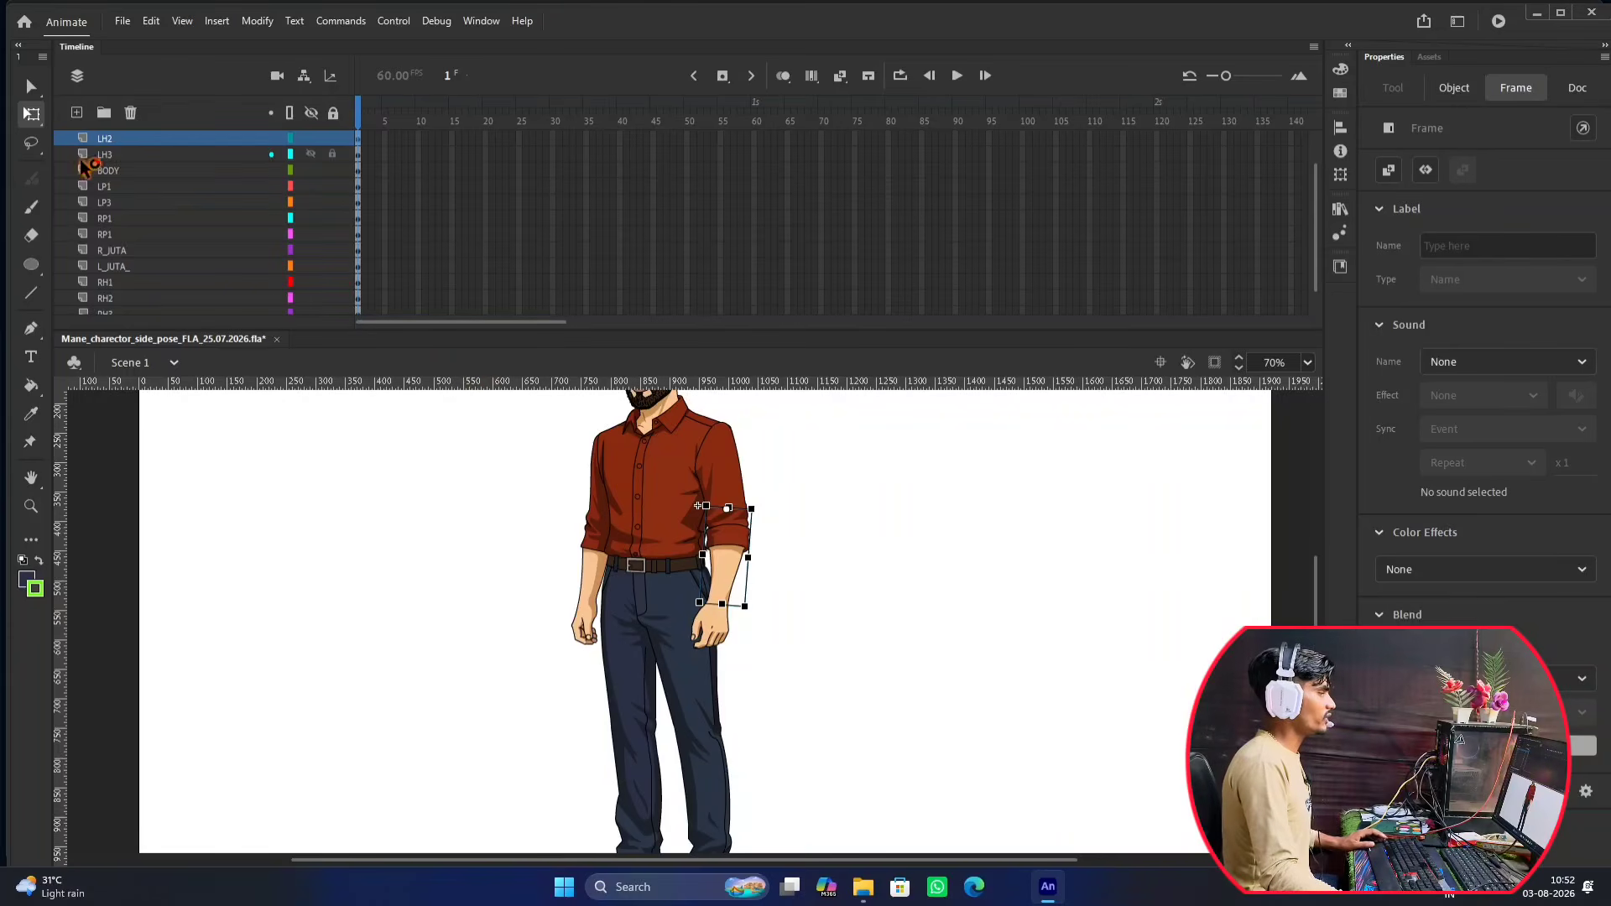
Deselect the forearm and enlarge the timeline until the whole layer stack fits.
click(806, 596)
ctrl+scroll(789, 572, down, 3)
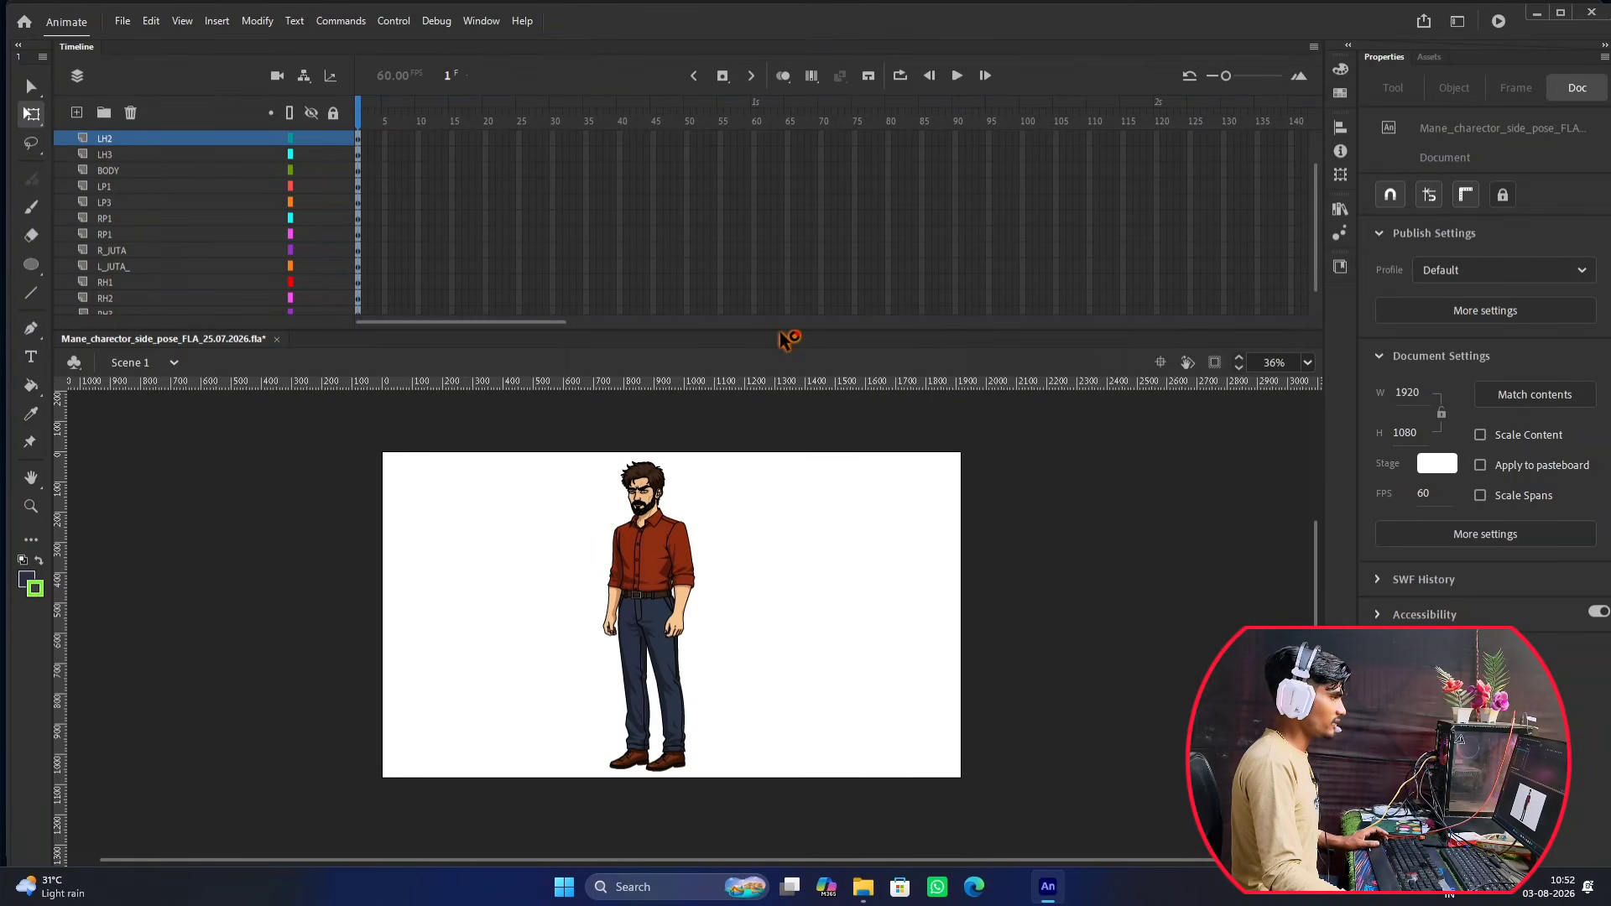
drag(781, 332, 778, 397)
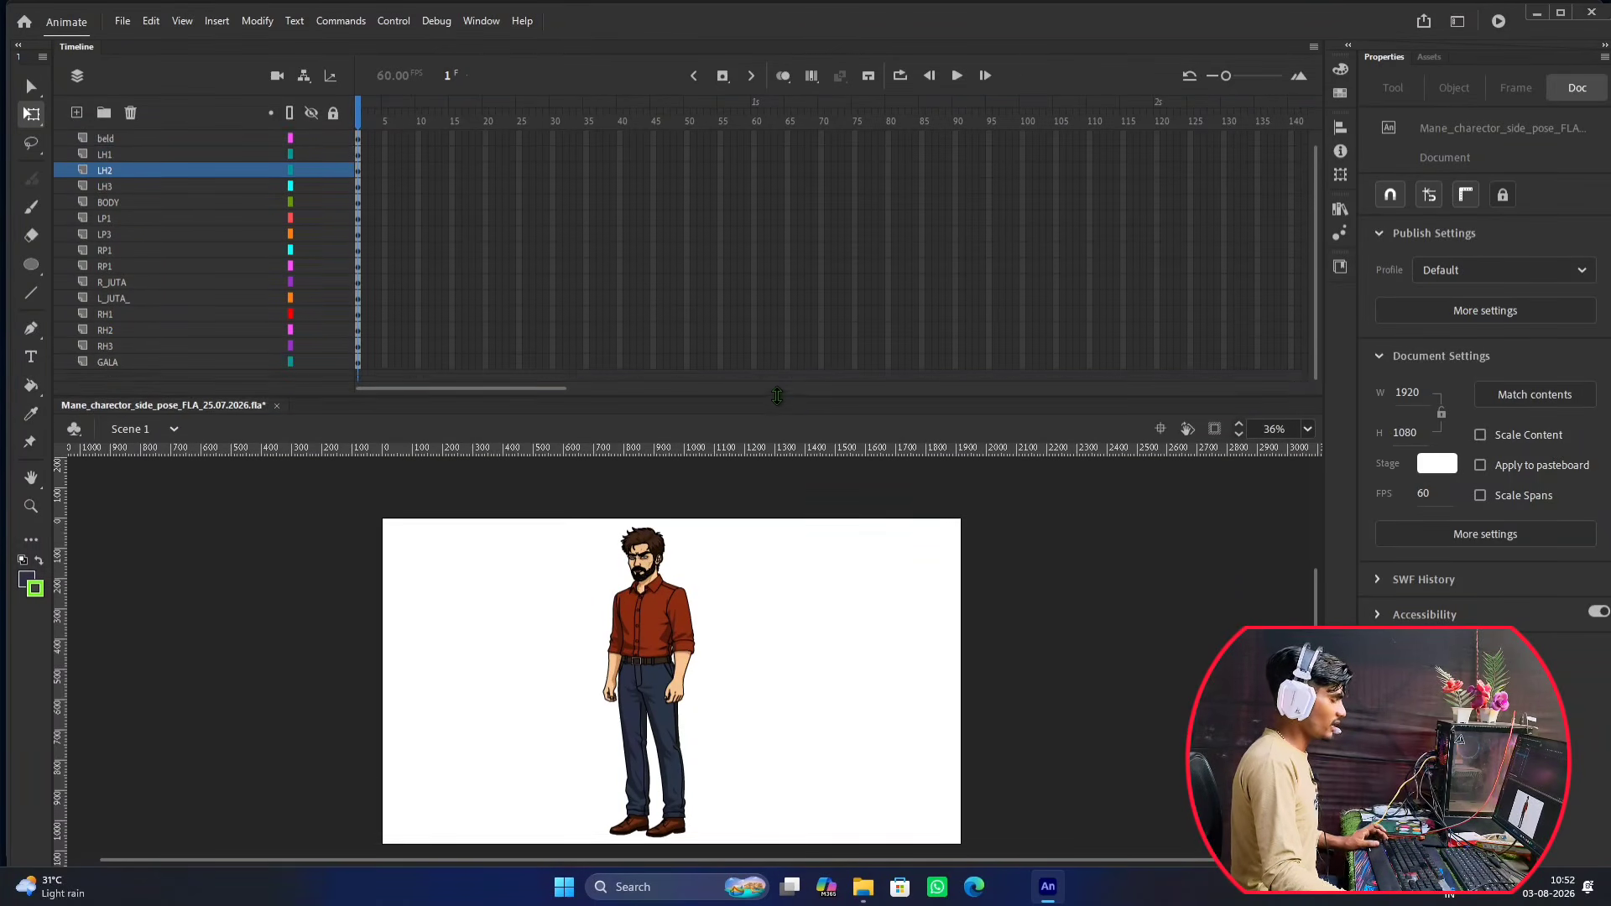
Select the character's head to check which layer holds it and how it meets the collar.
scroll(672, 567, up, 2)
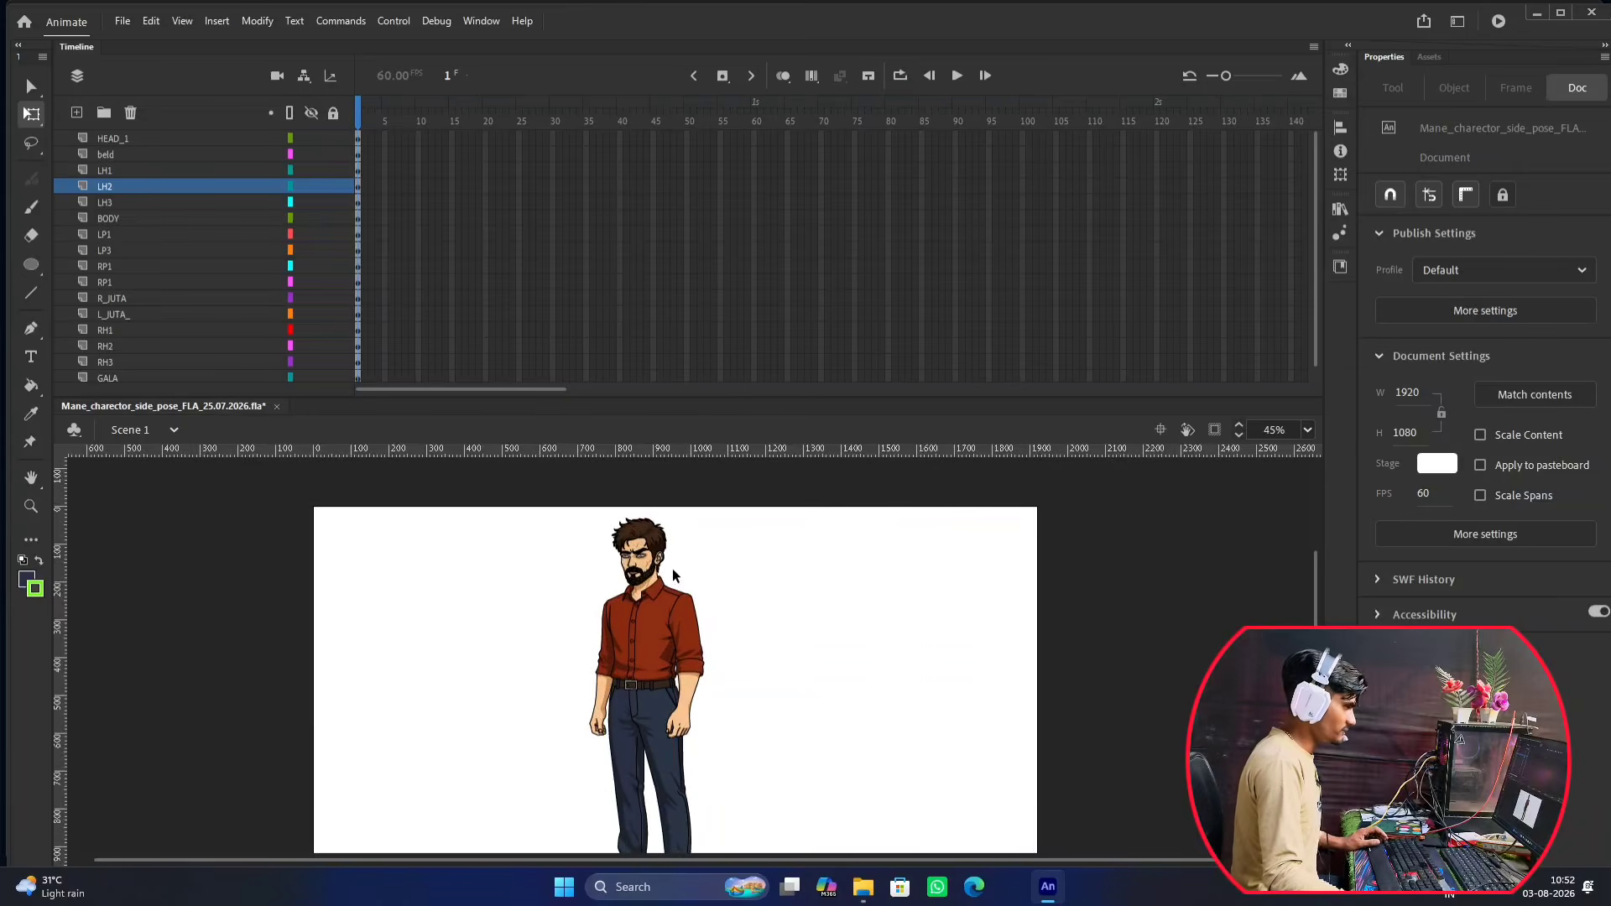
drag(678, 583, 681, 526)
scroll(679, 556, down, 2)
scroll(684, 531, up, 2)
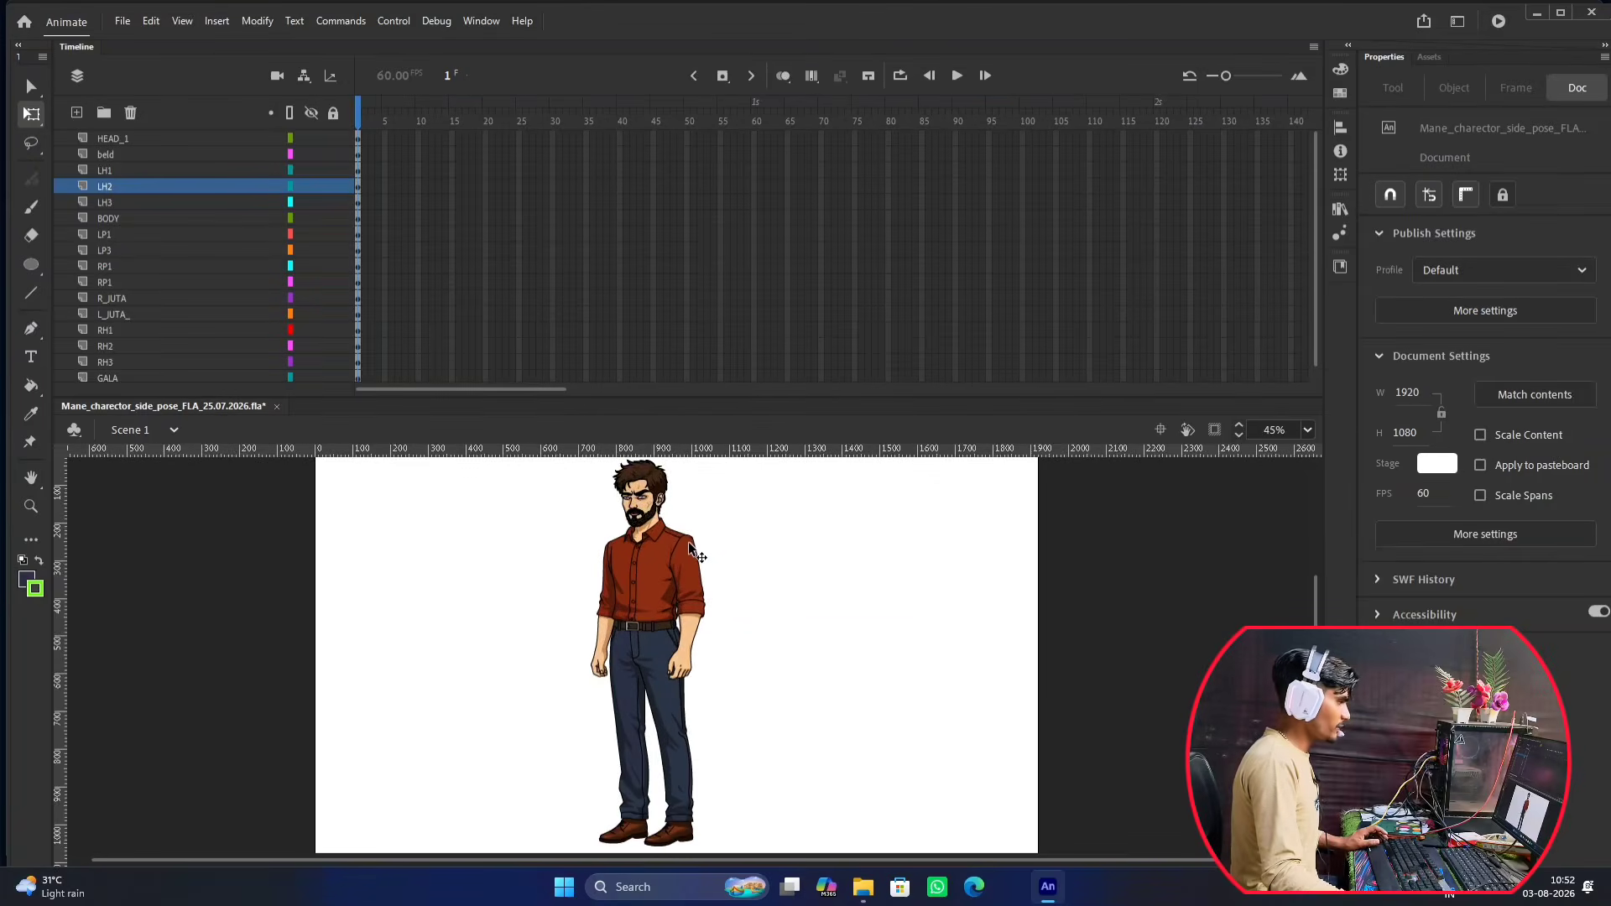
scroll(693, 546, up, 1)
click(644, 526)
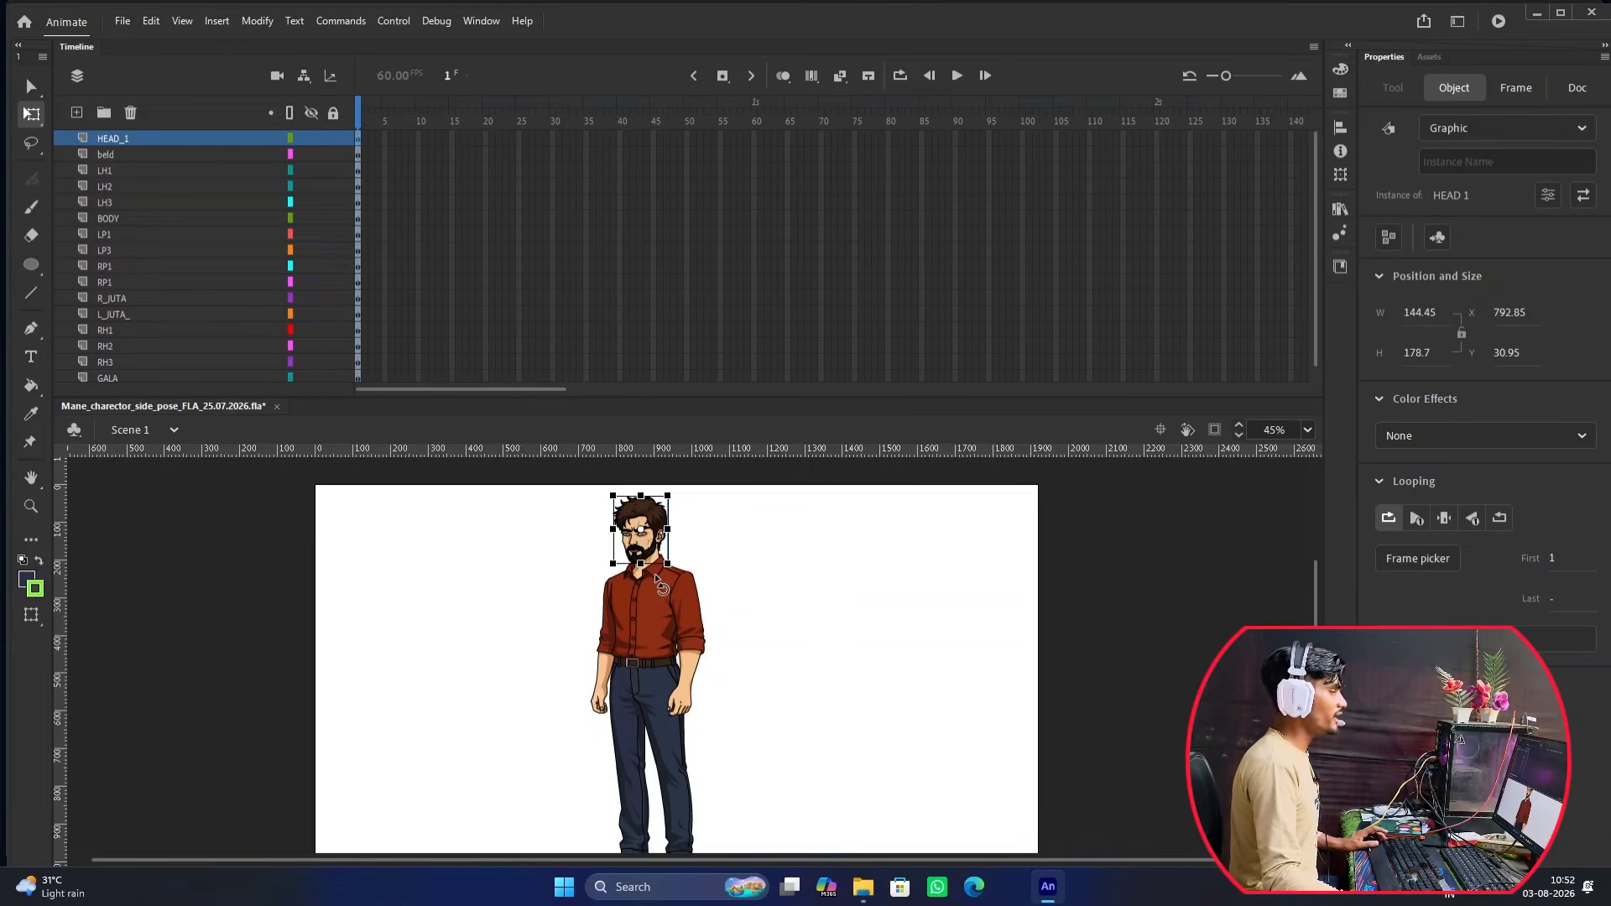
scroll(655, 572, up, 3)
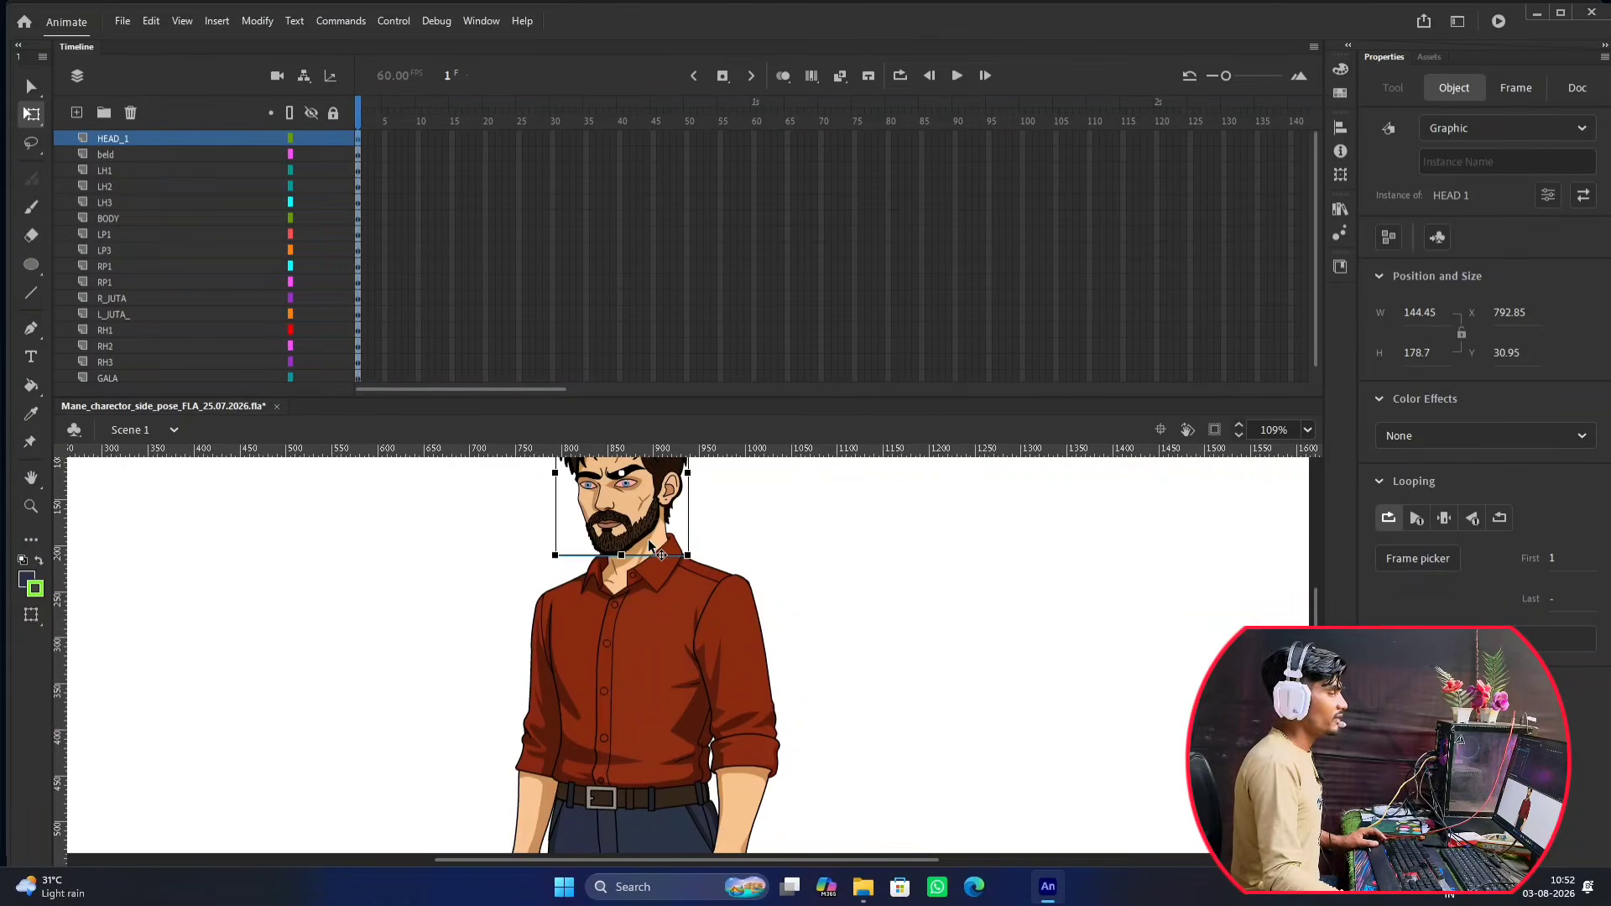
scroll(648, 538, down, 2)
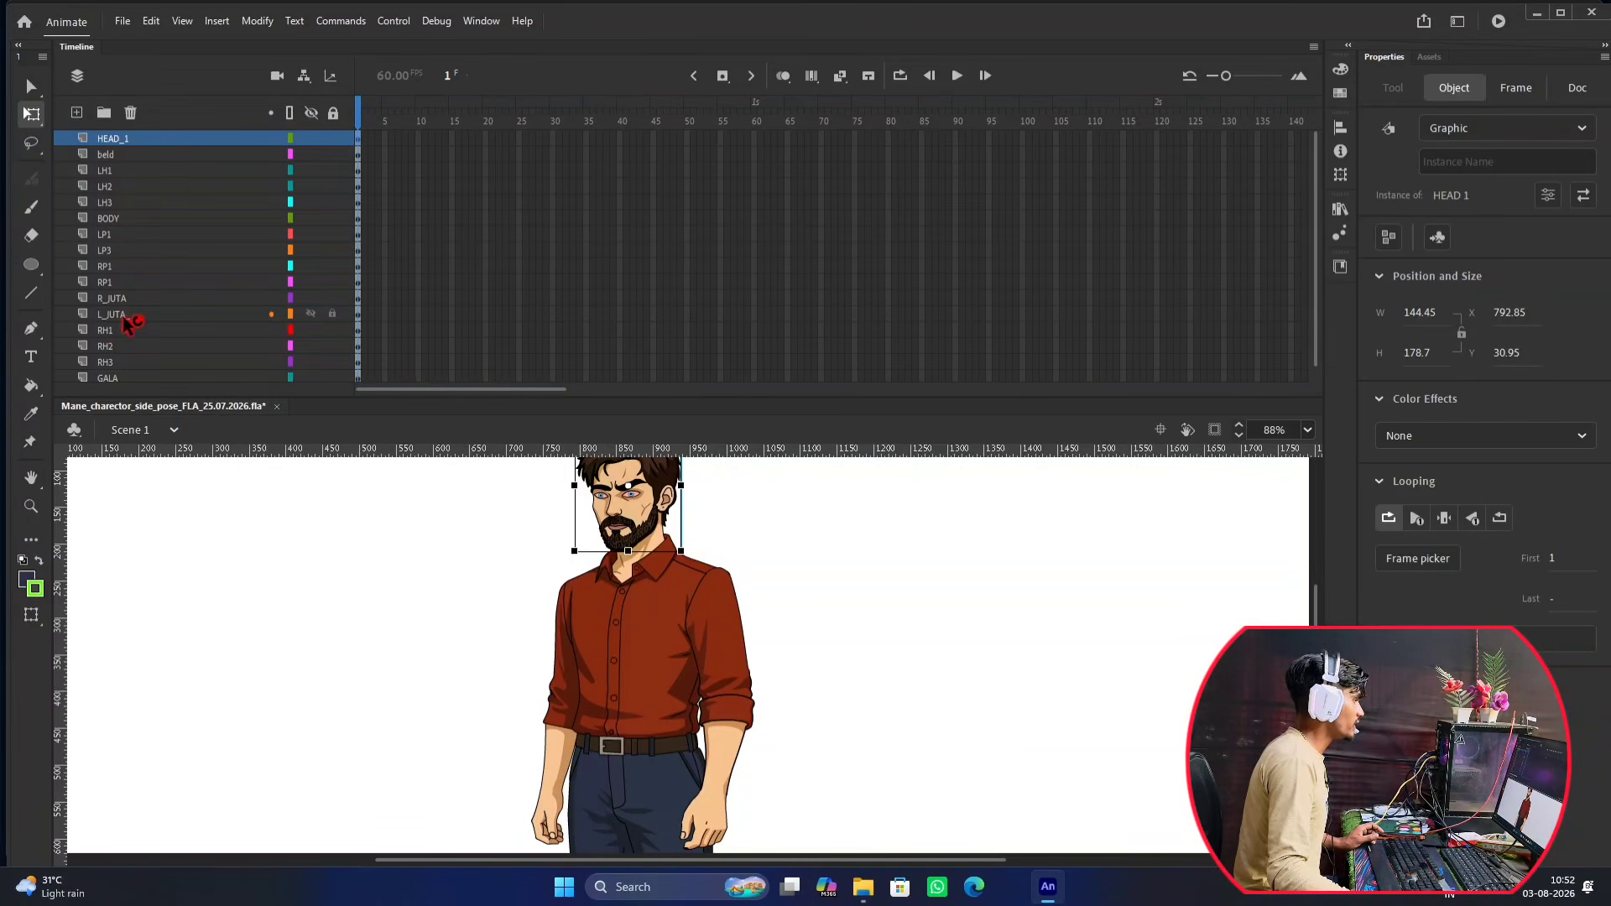
Select the GALA layer to examine the neck's extent behind the head and shirt, and clear the selection.
click(117, 378)
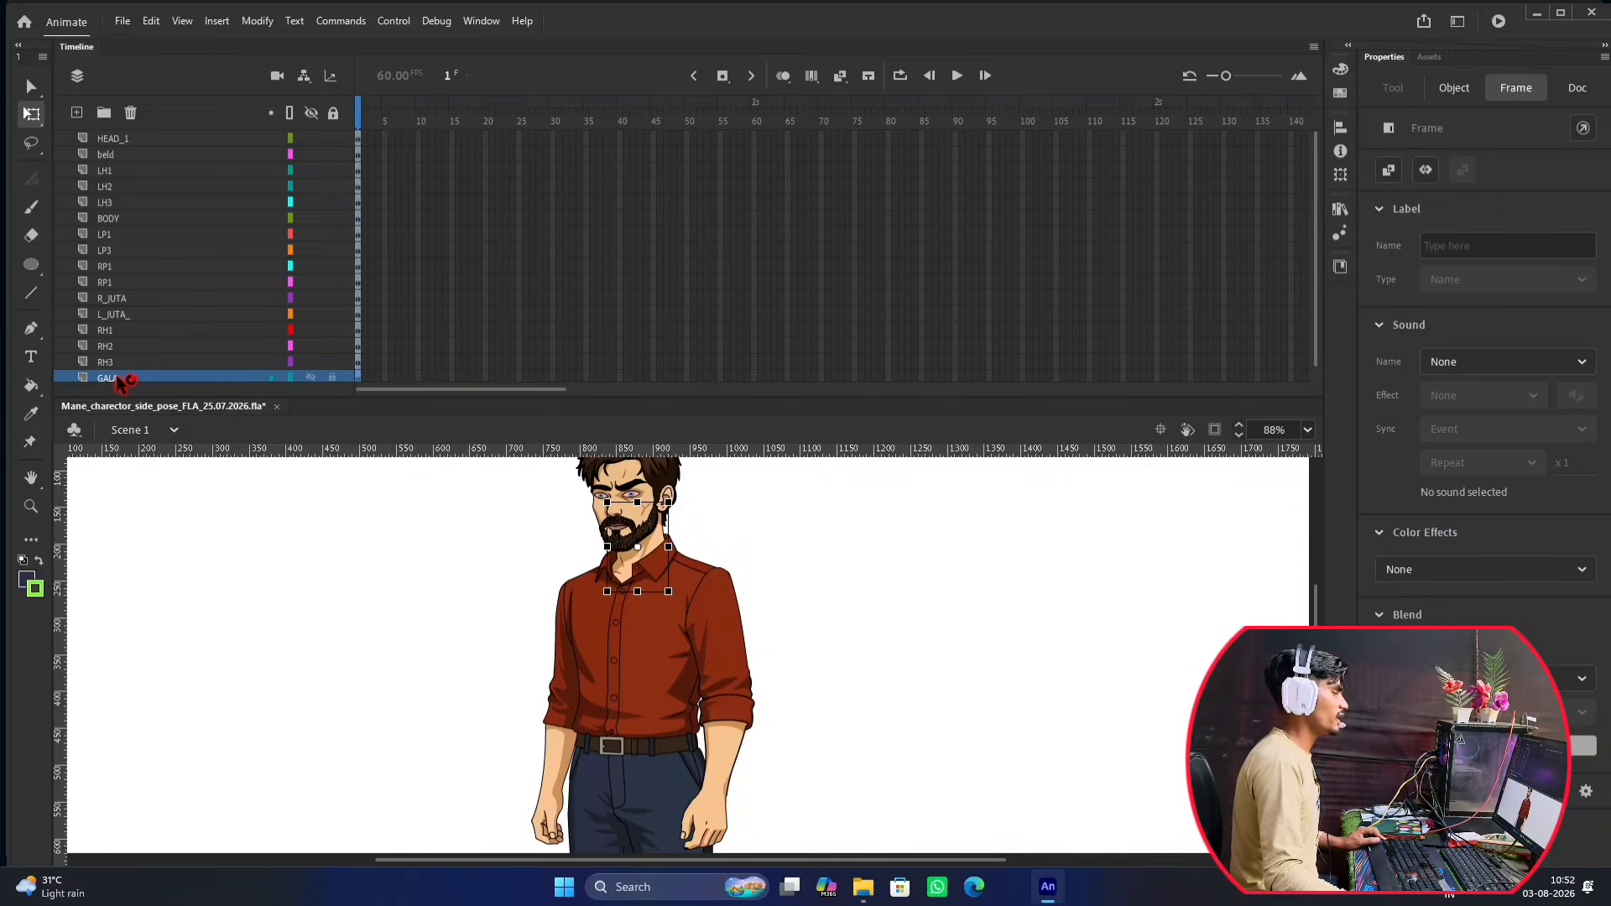
scroll(172, 353, down, 1)
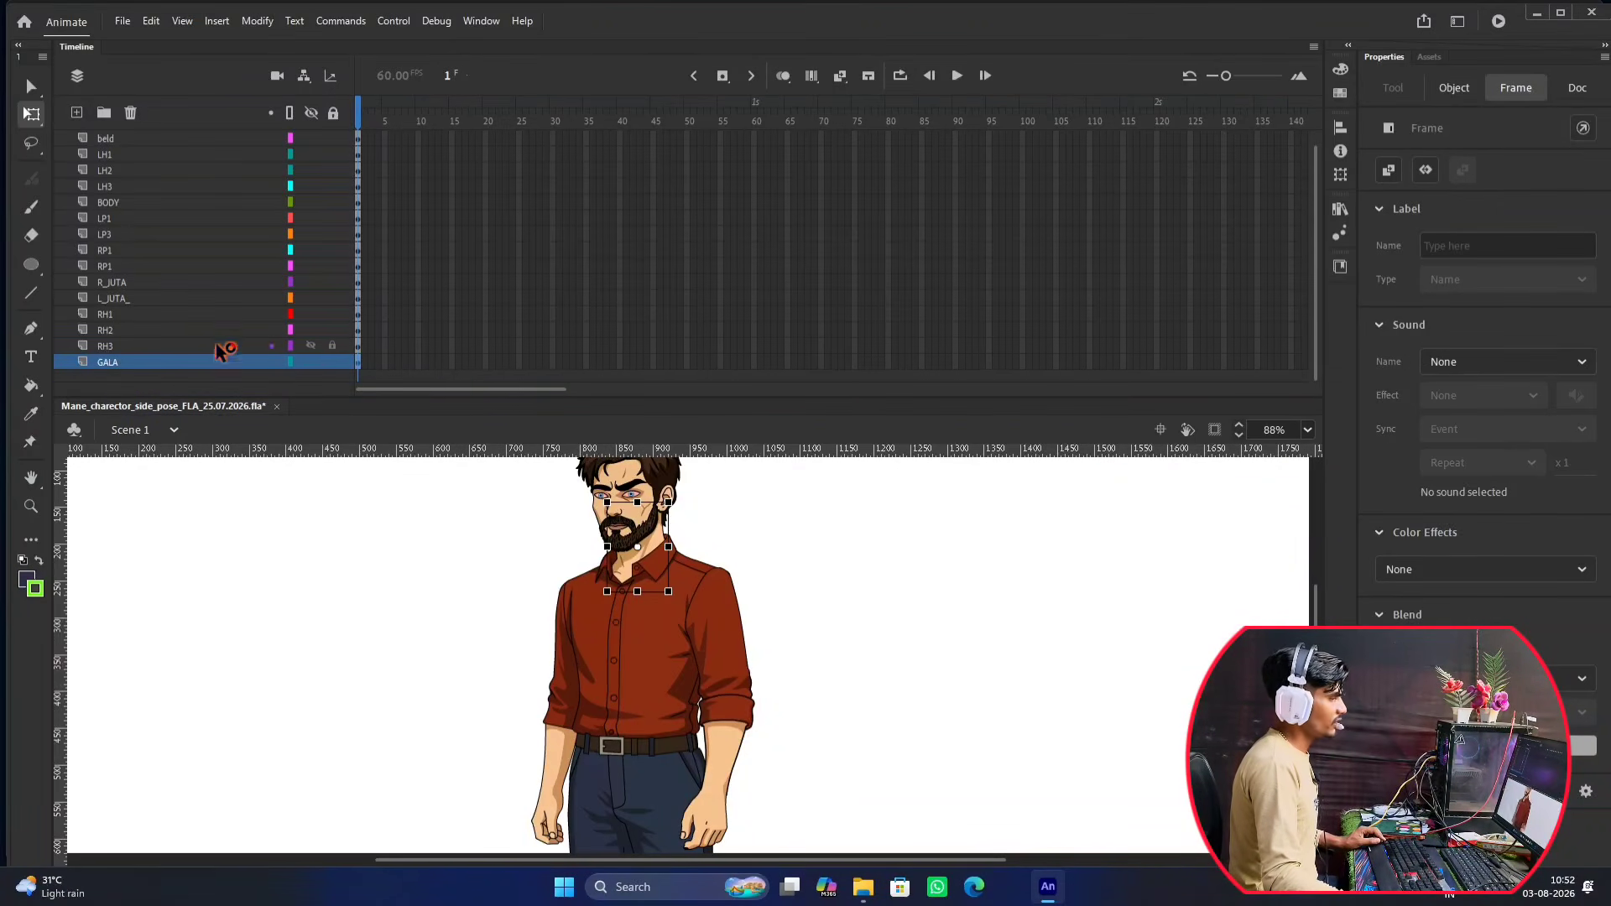
scroll(713, 546, up, 2)
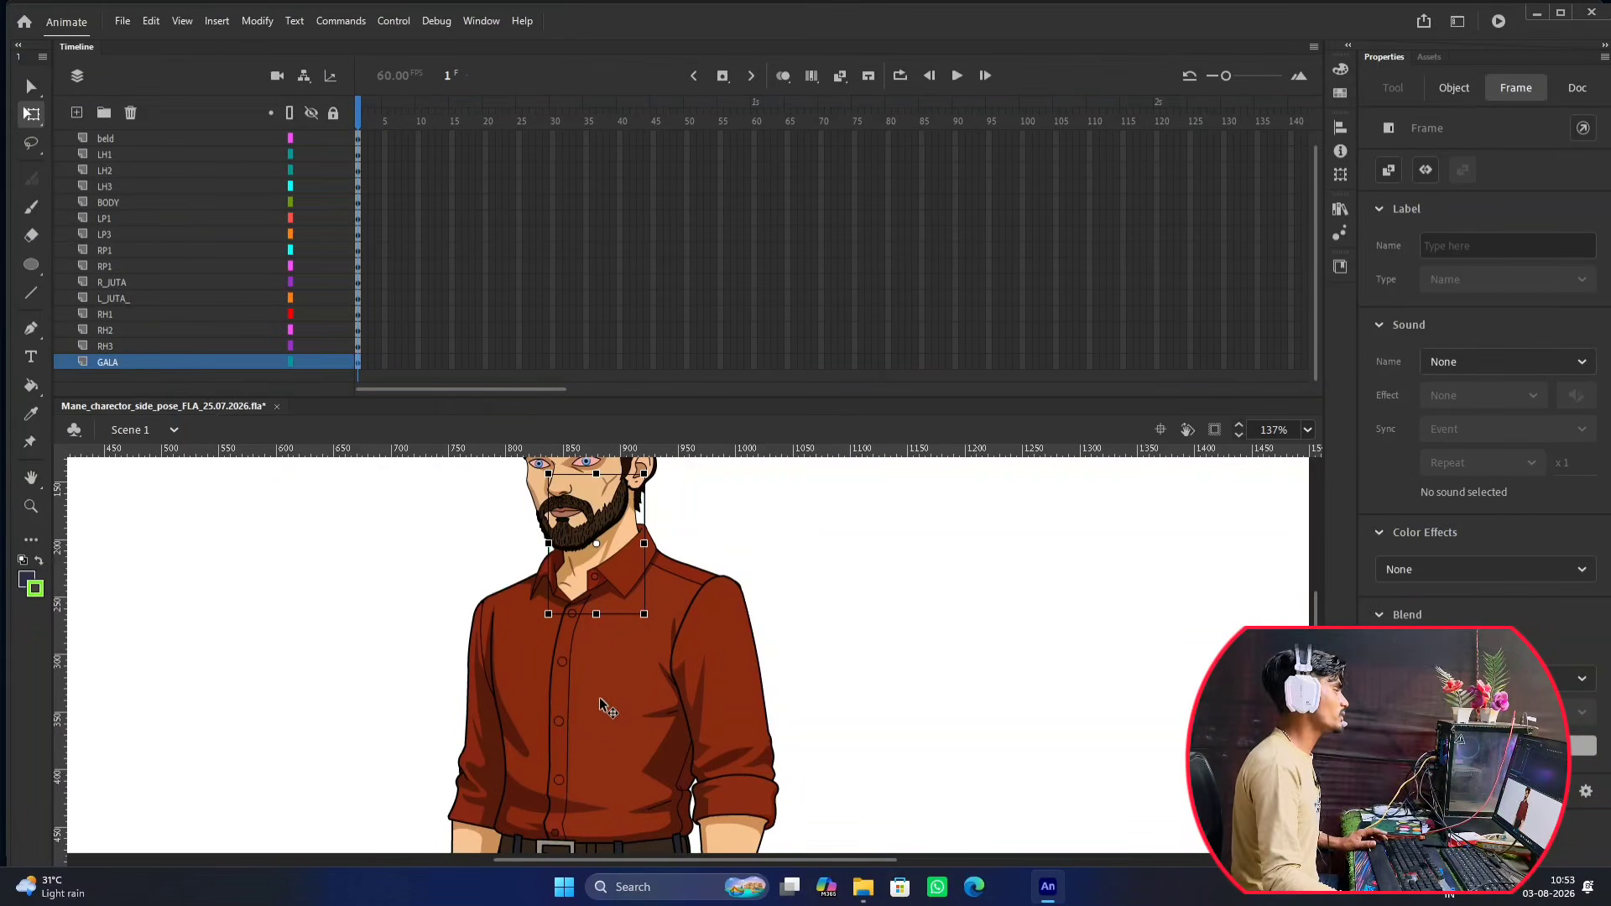
scroll(604, 628, down, 2)
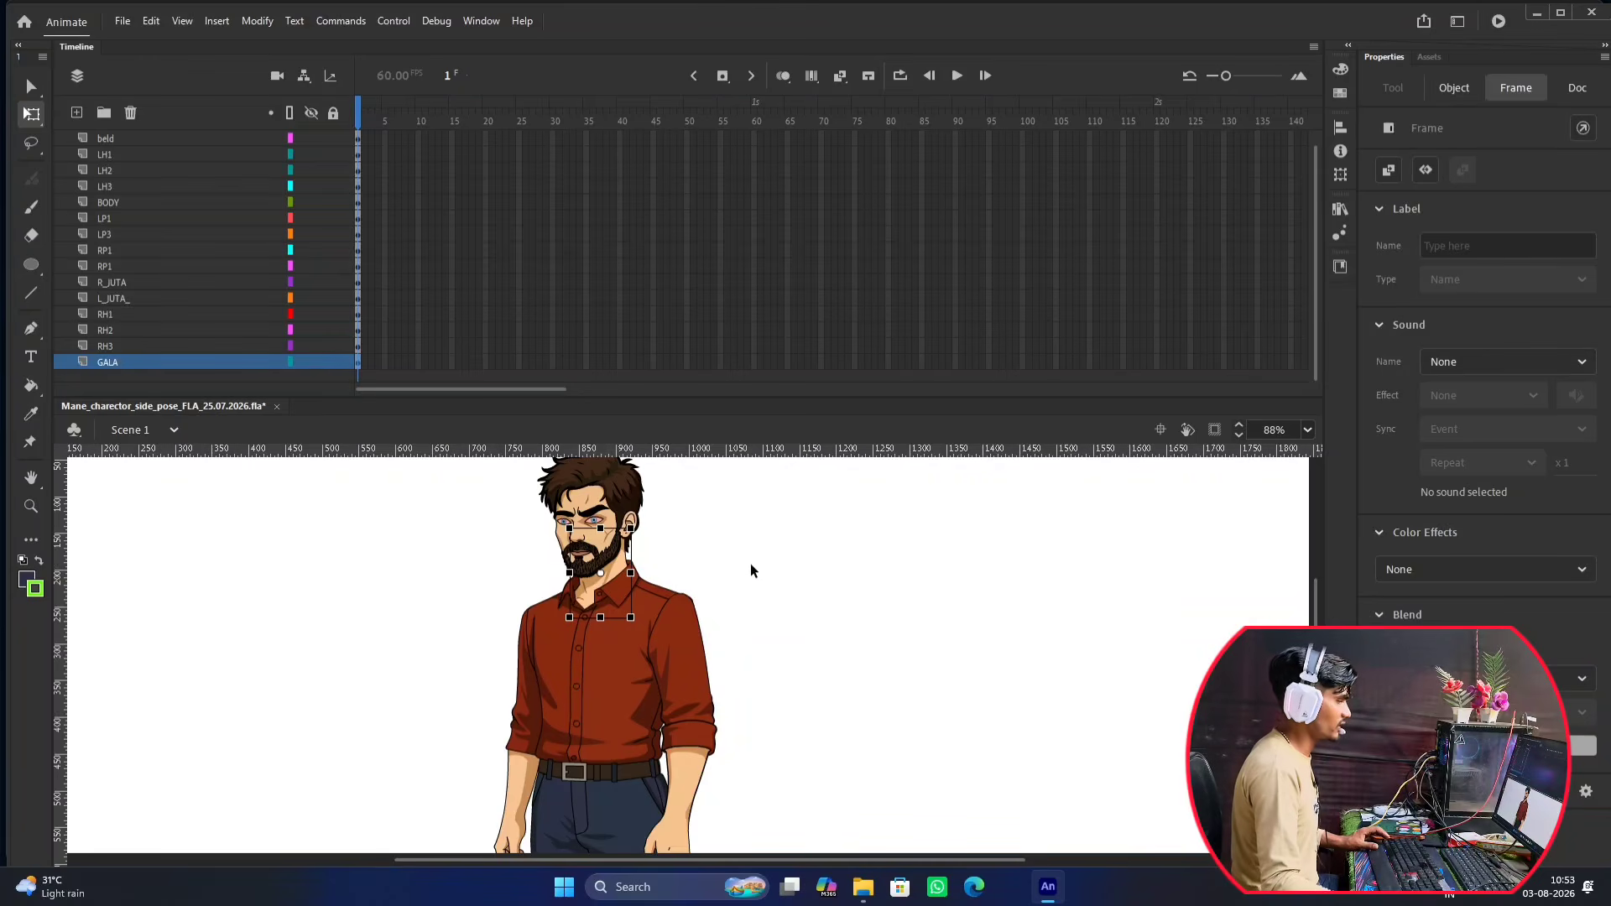
click(696, 543)
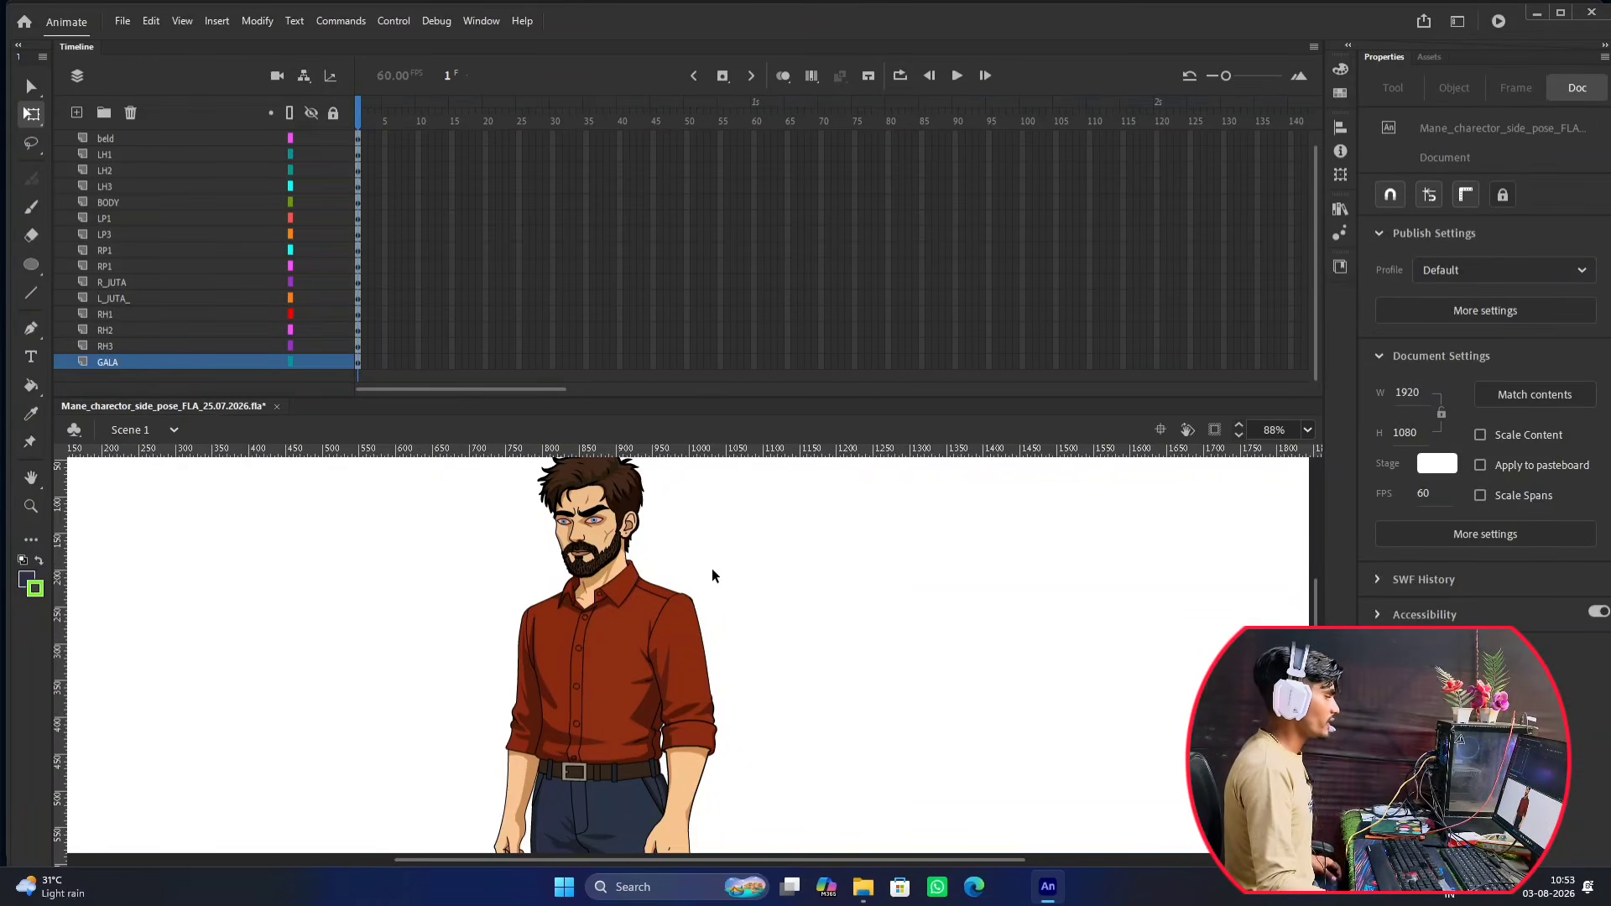
Move the torso's BODY layer up the stack to directly below HEAD_1, above the belt layer.
scroll(712, 567, down, 1)
click(583, 604)
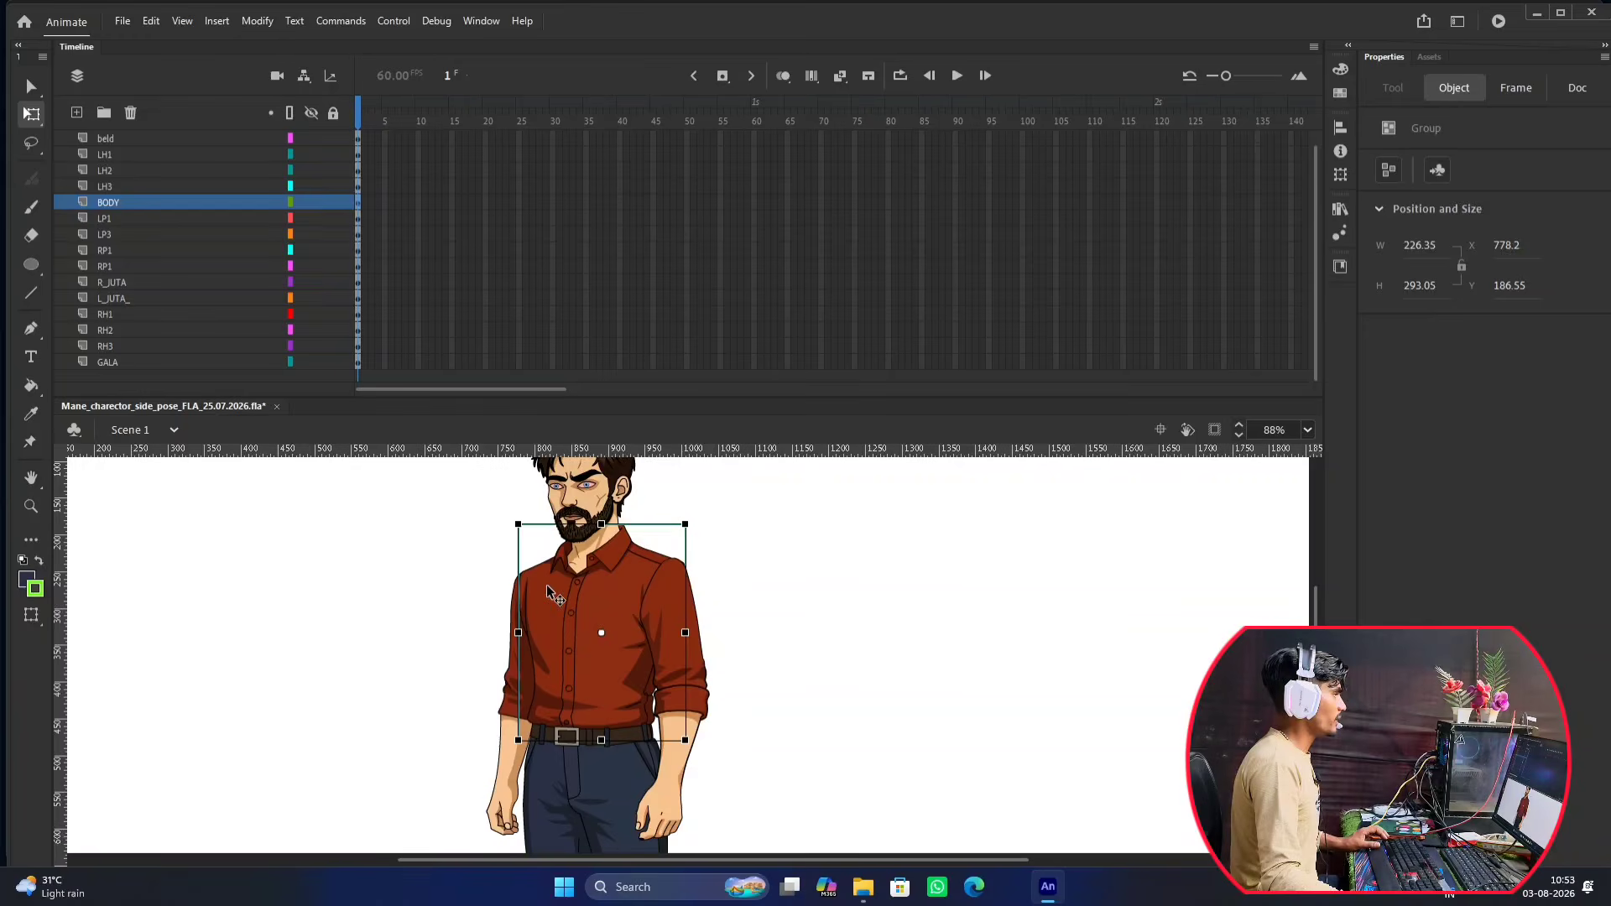
click(145, 209)
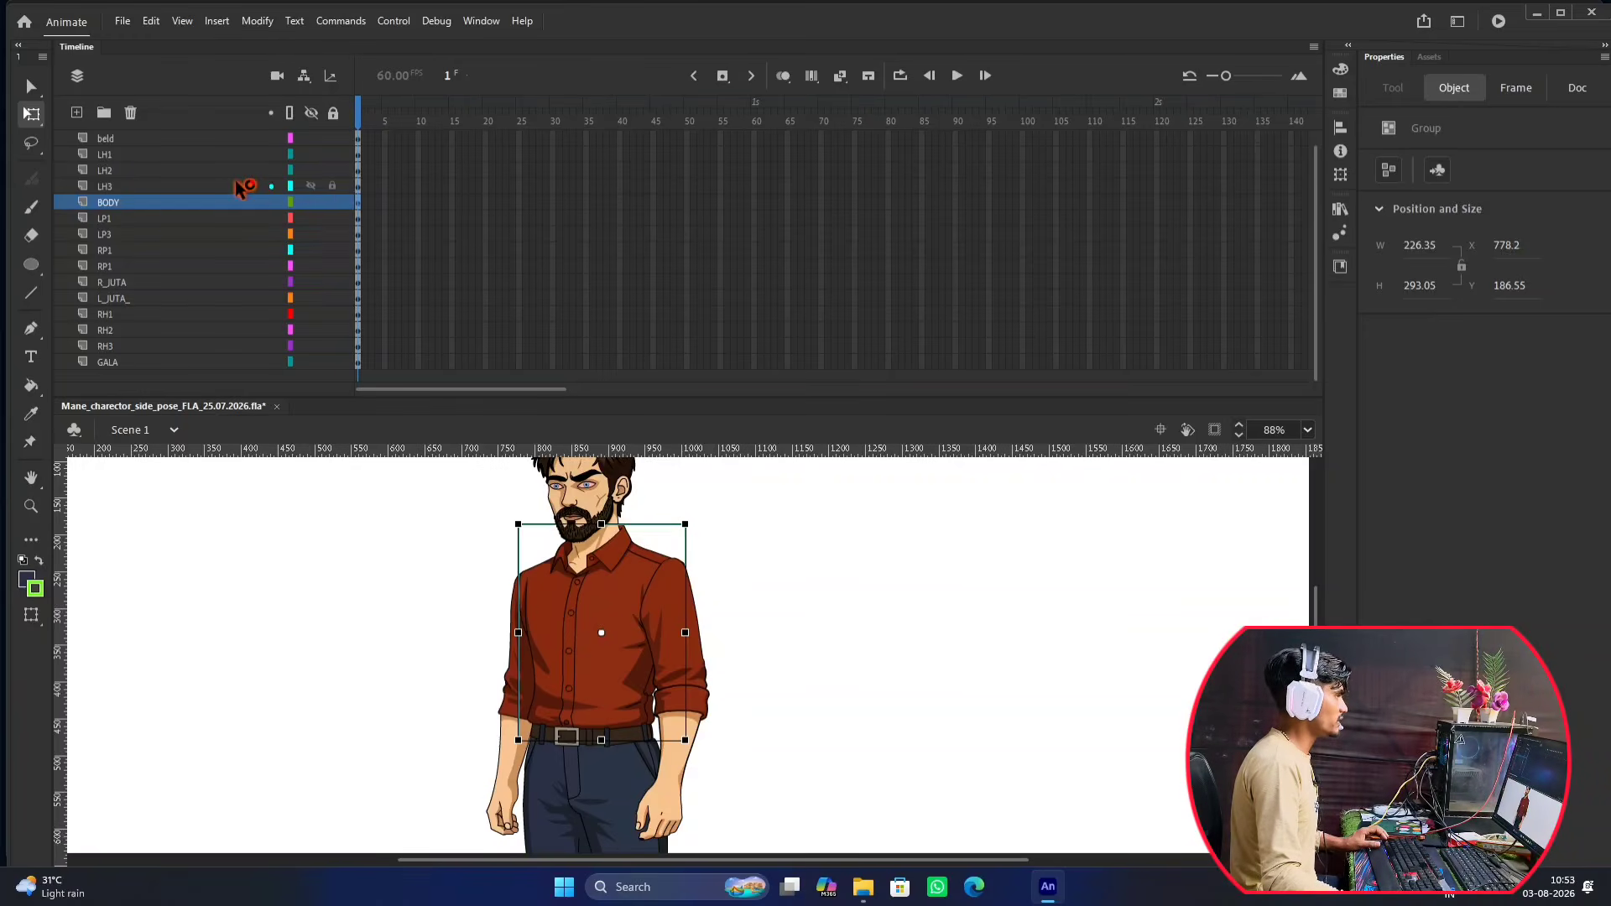
scroll(183, 203, up, 1)
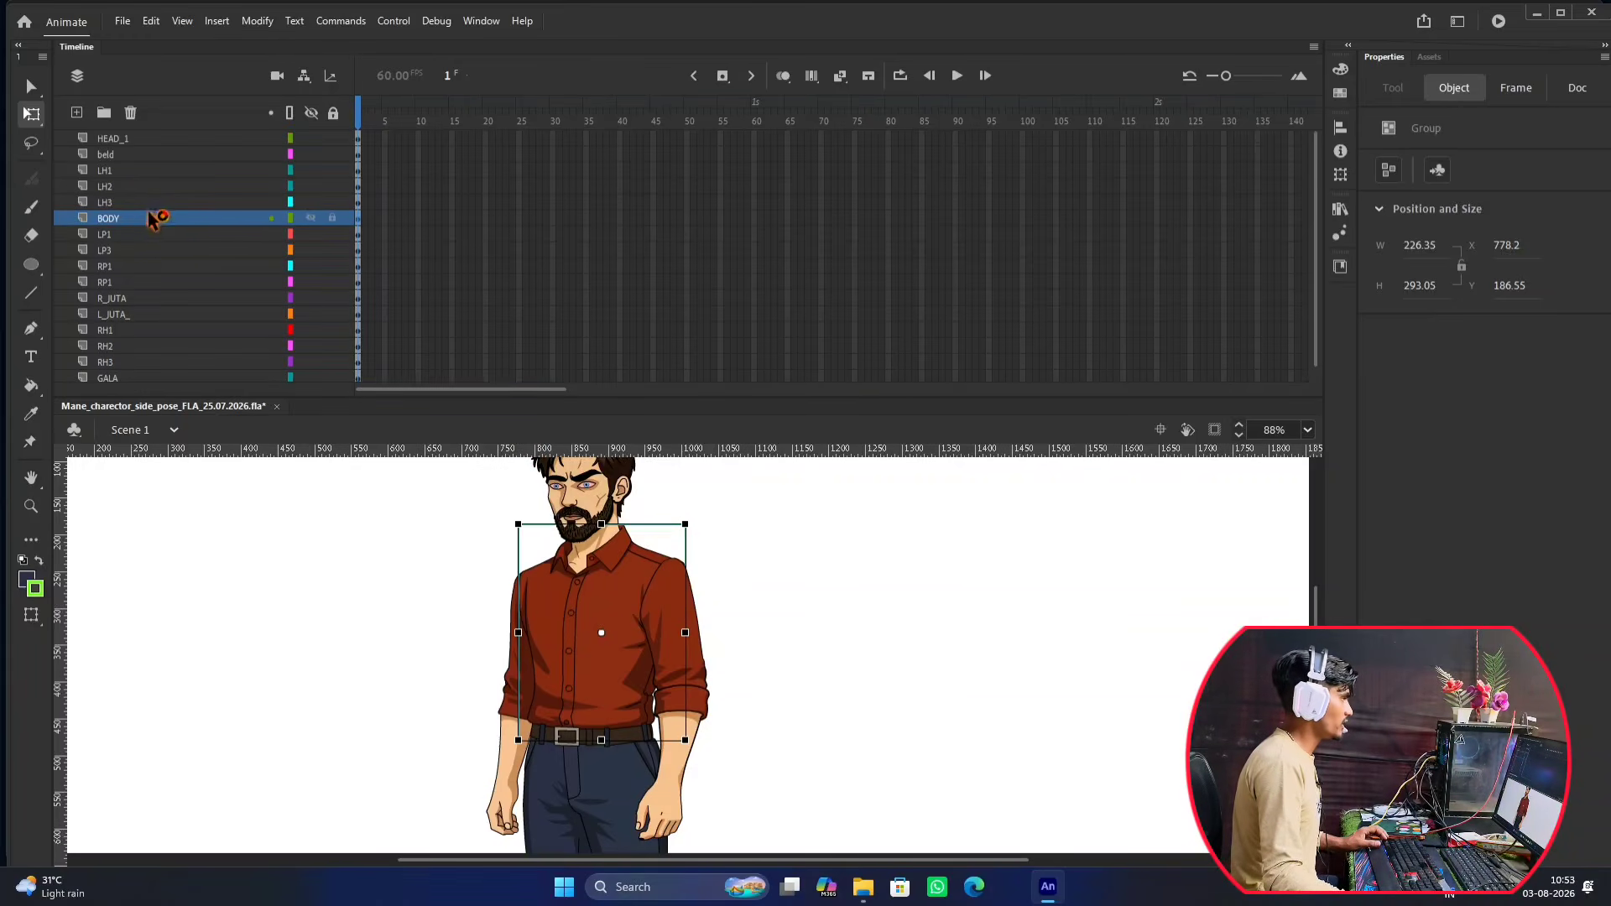
drag(144, 218, 144, 158)
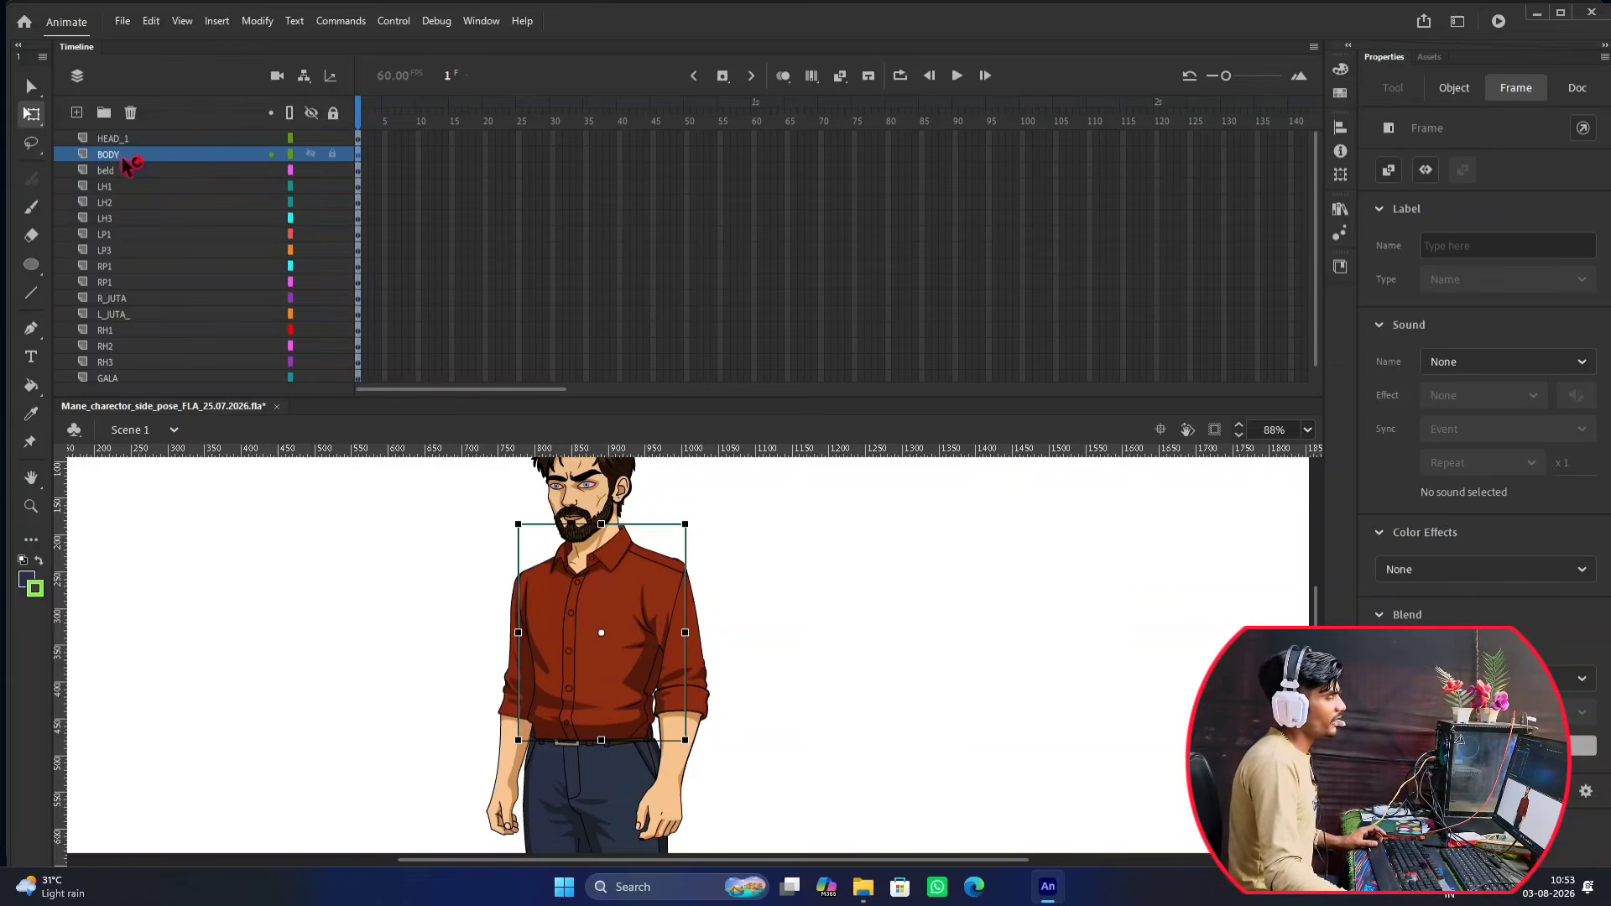
click(784, 669)
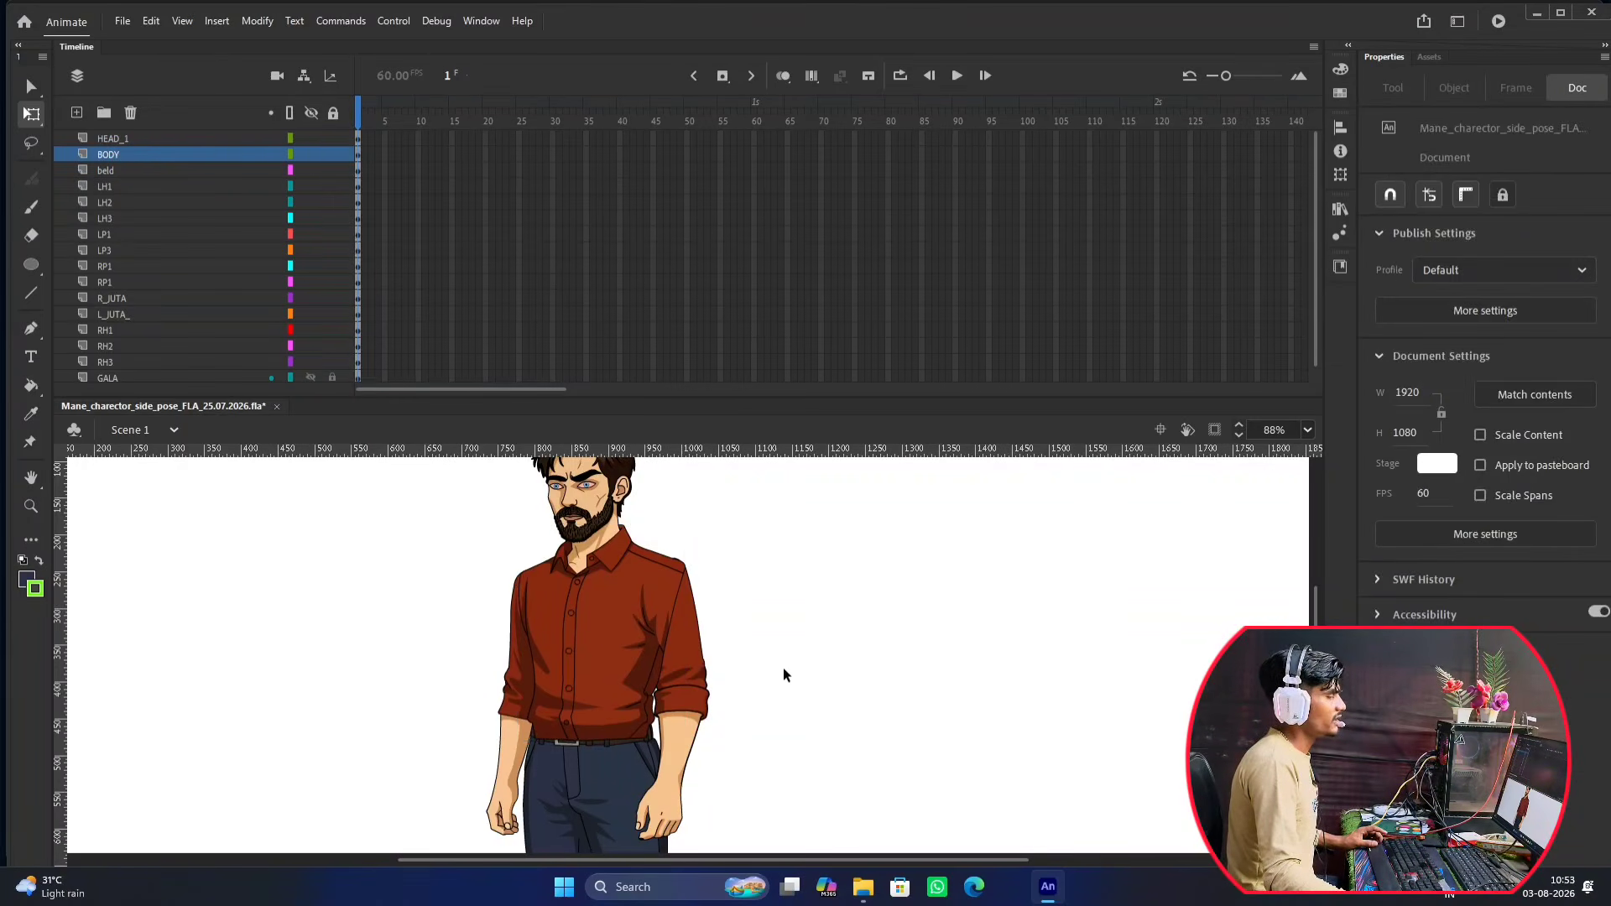
Move the upper sleeve's LH3 layer to directly above BODY in the layer stack.
click(680, 648)
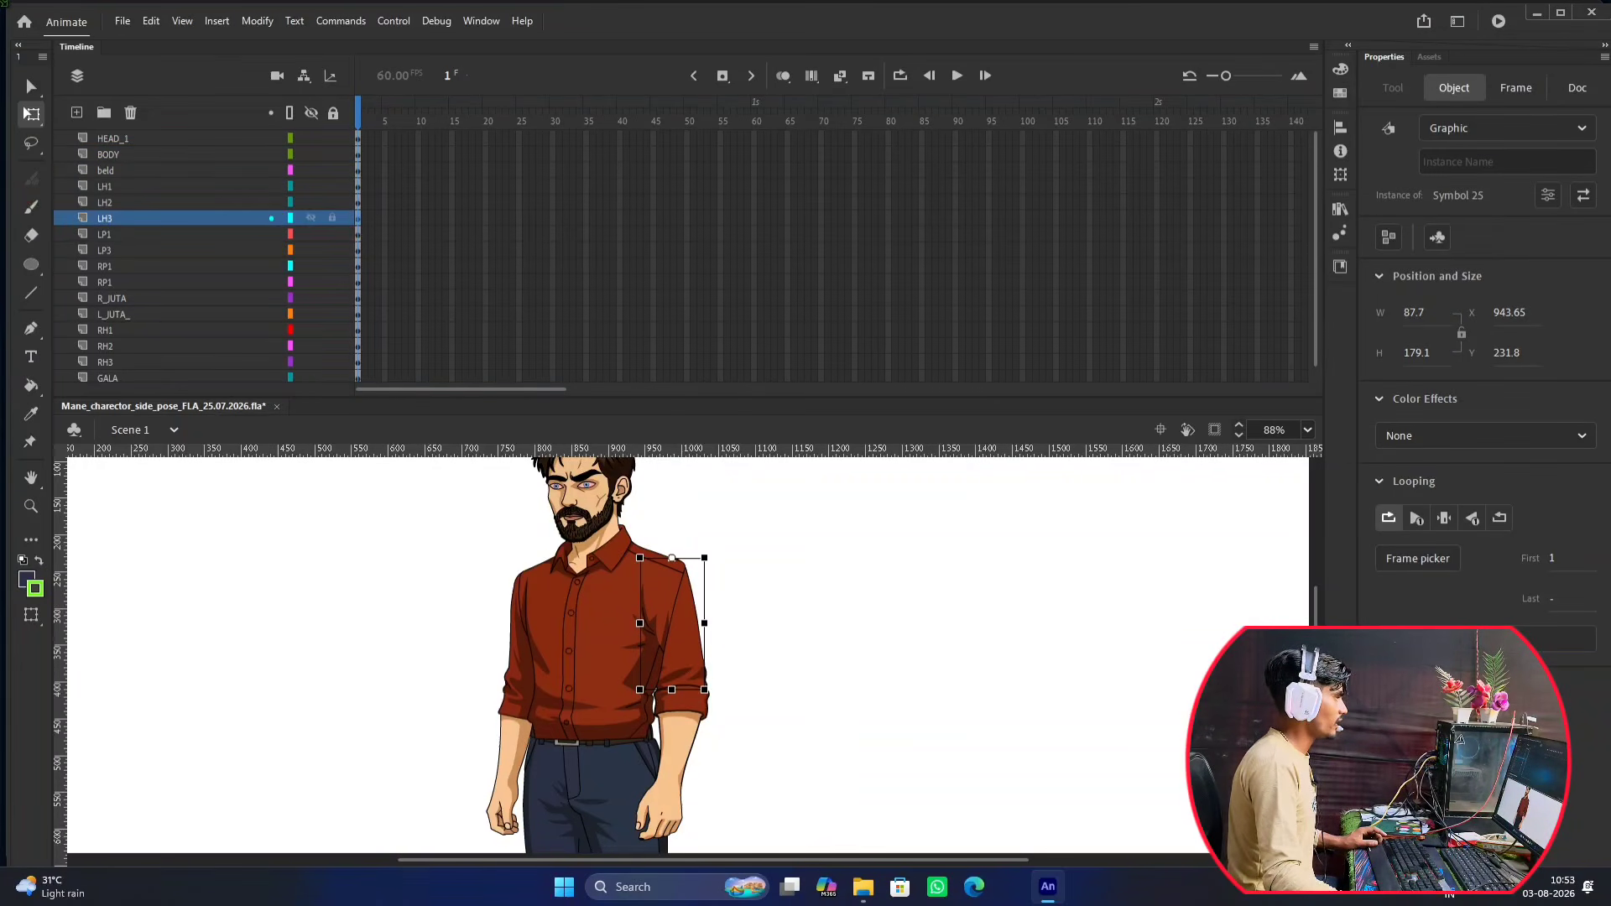
click(136, 220)
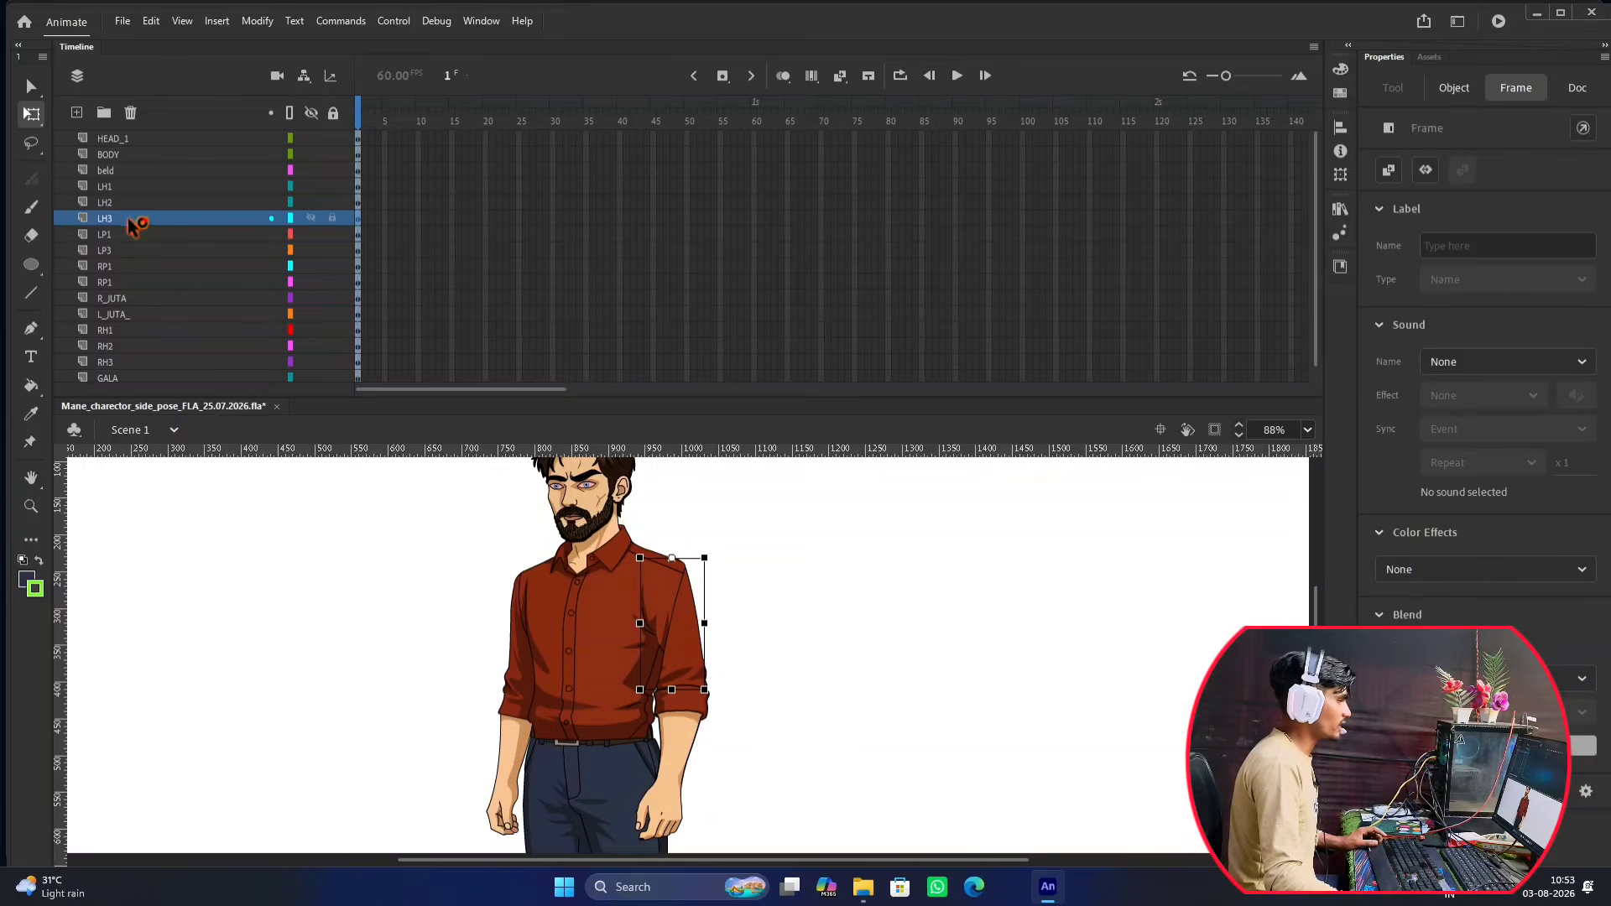
drag(136, 222, 133, 155)
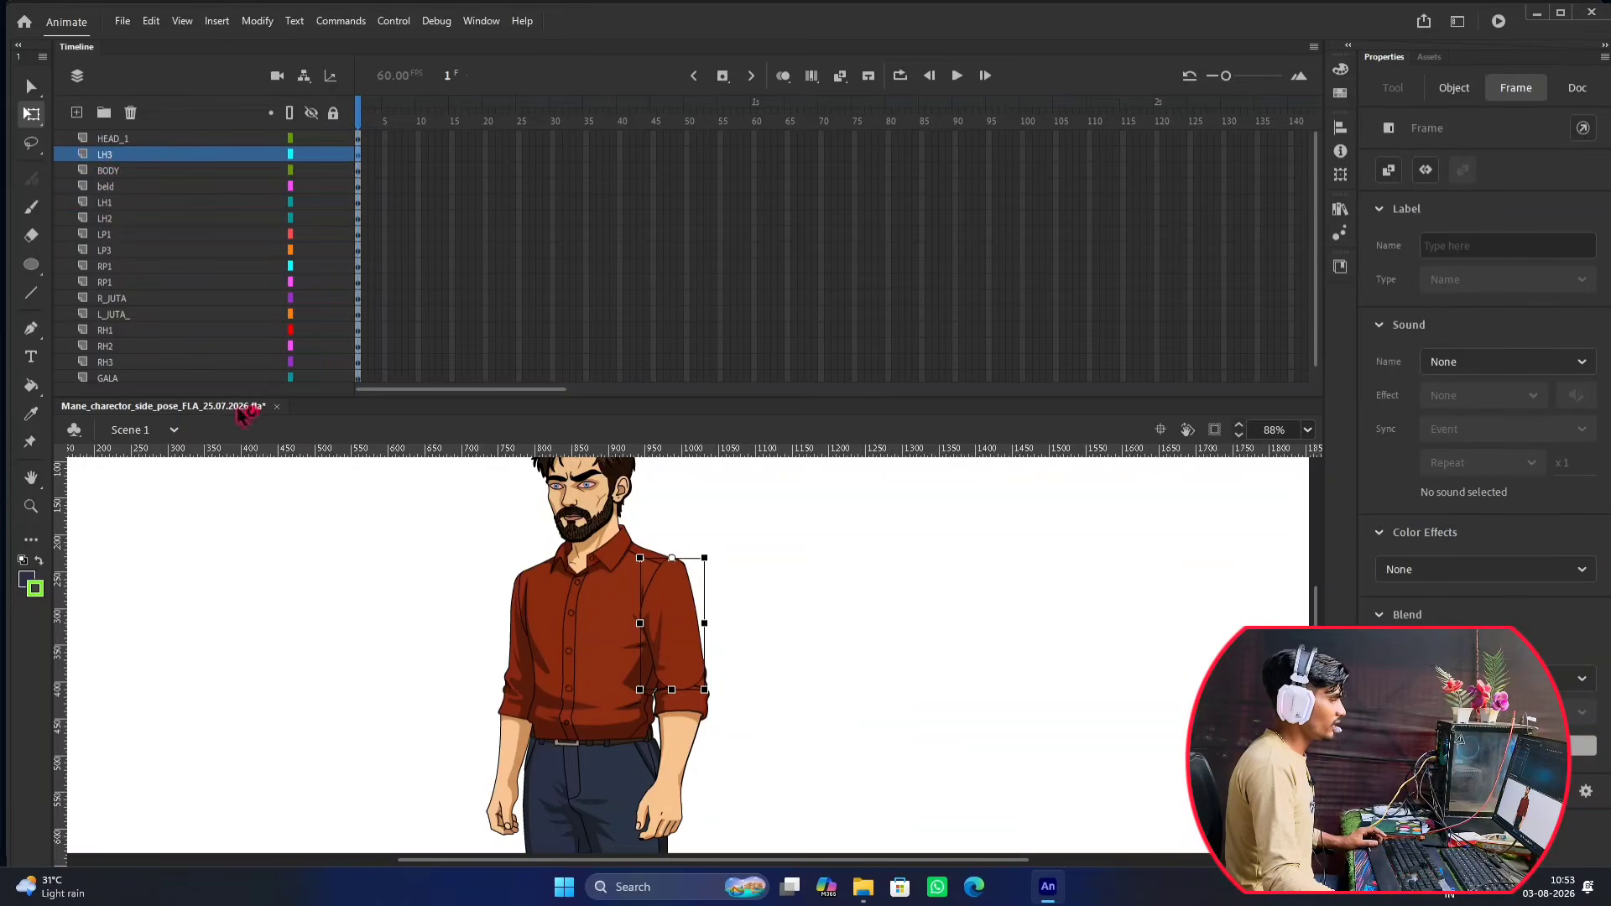
Move the forearm's LH2 layer to directly above LH3 and deselect the forearm.
click(681, 744)
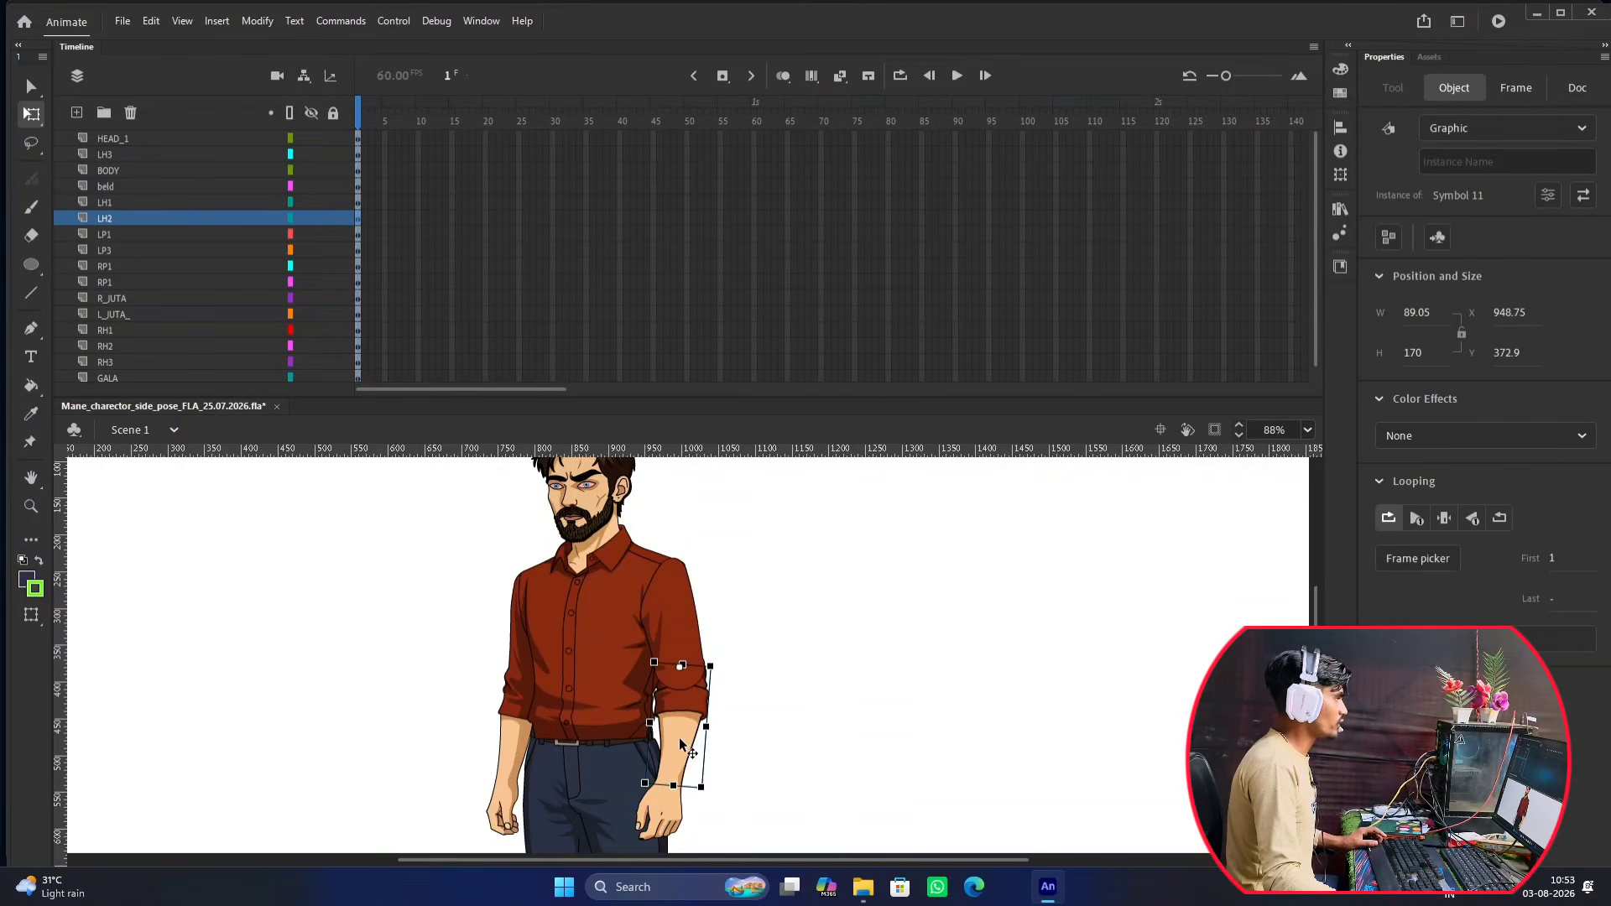
click(123, 218)
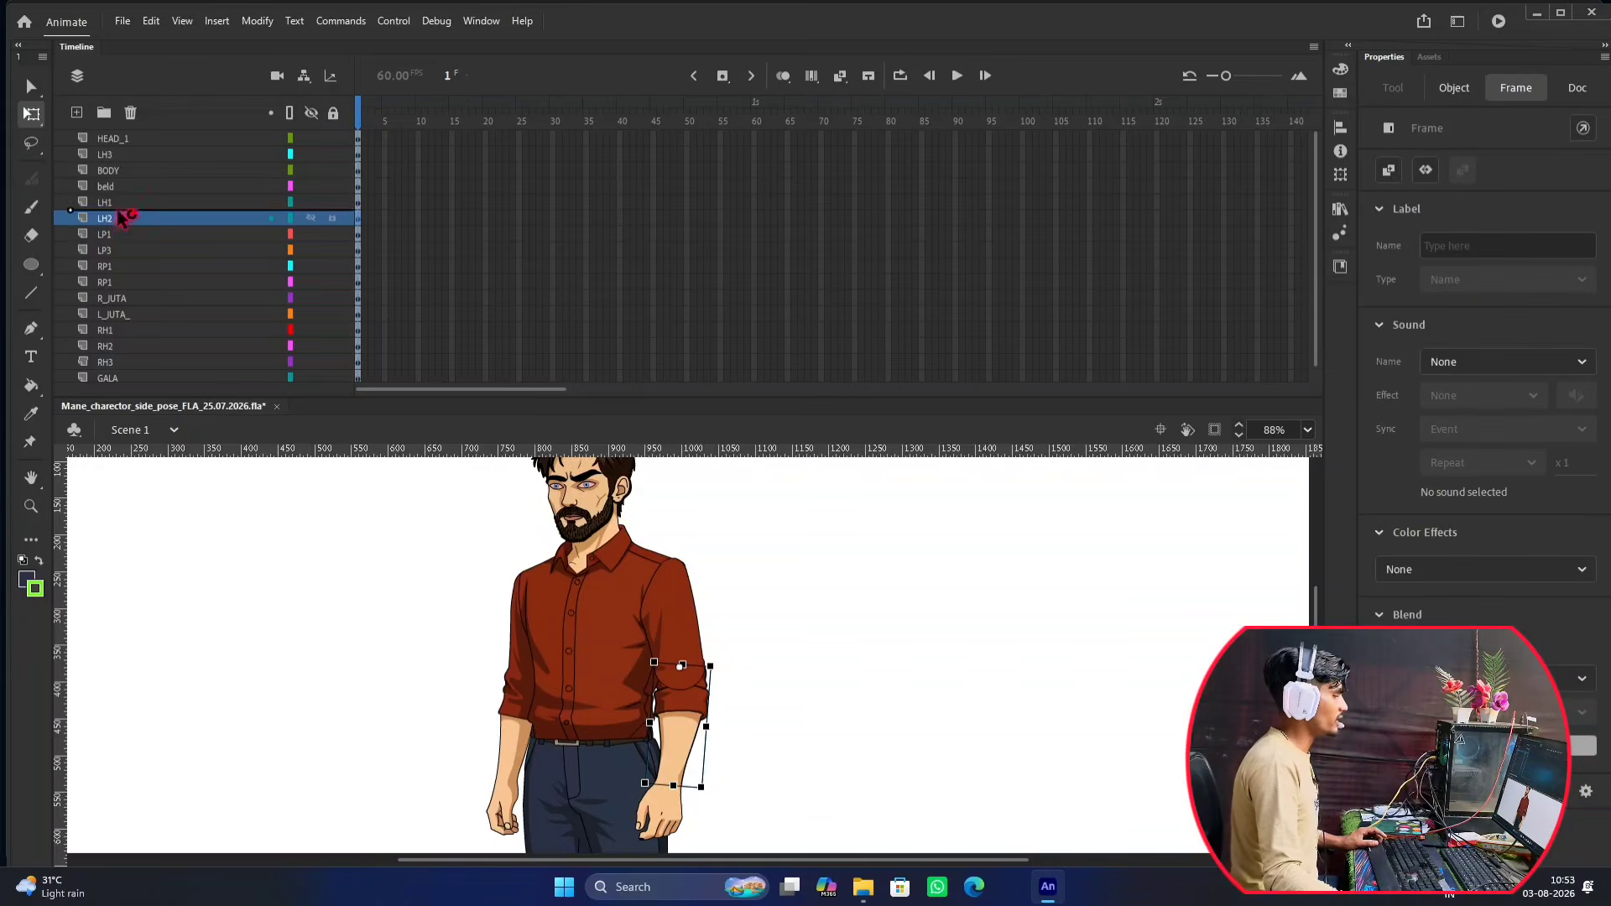
drag(124, 218, 137, 156)
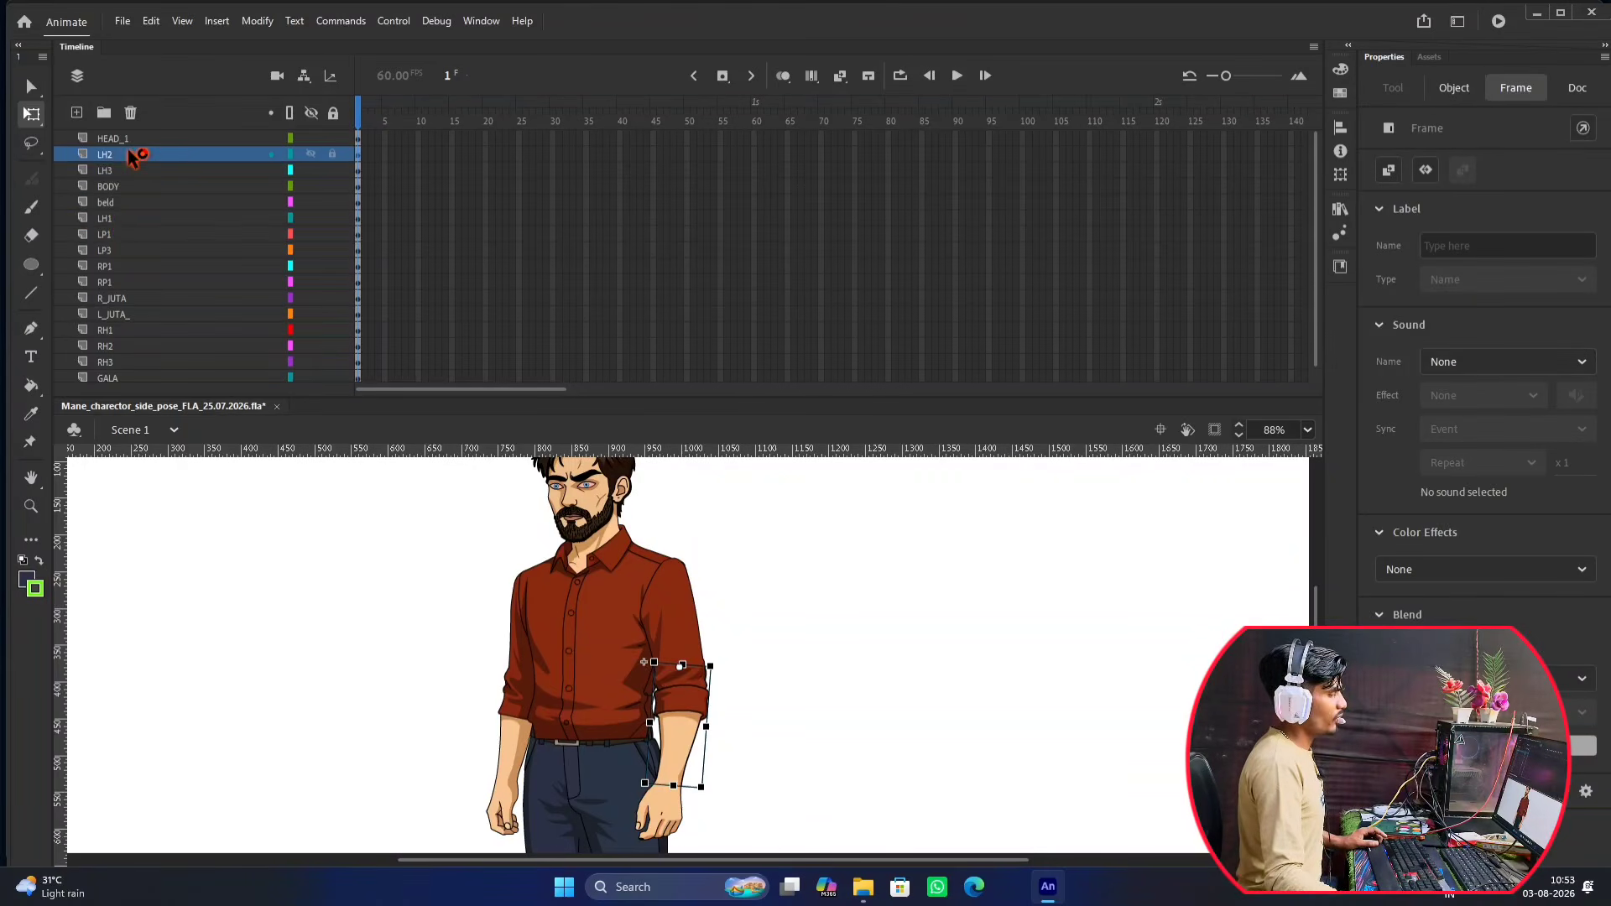
click(778, 606)
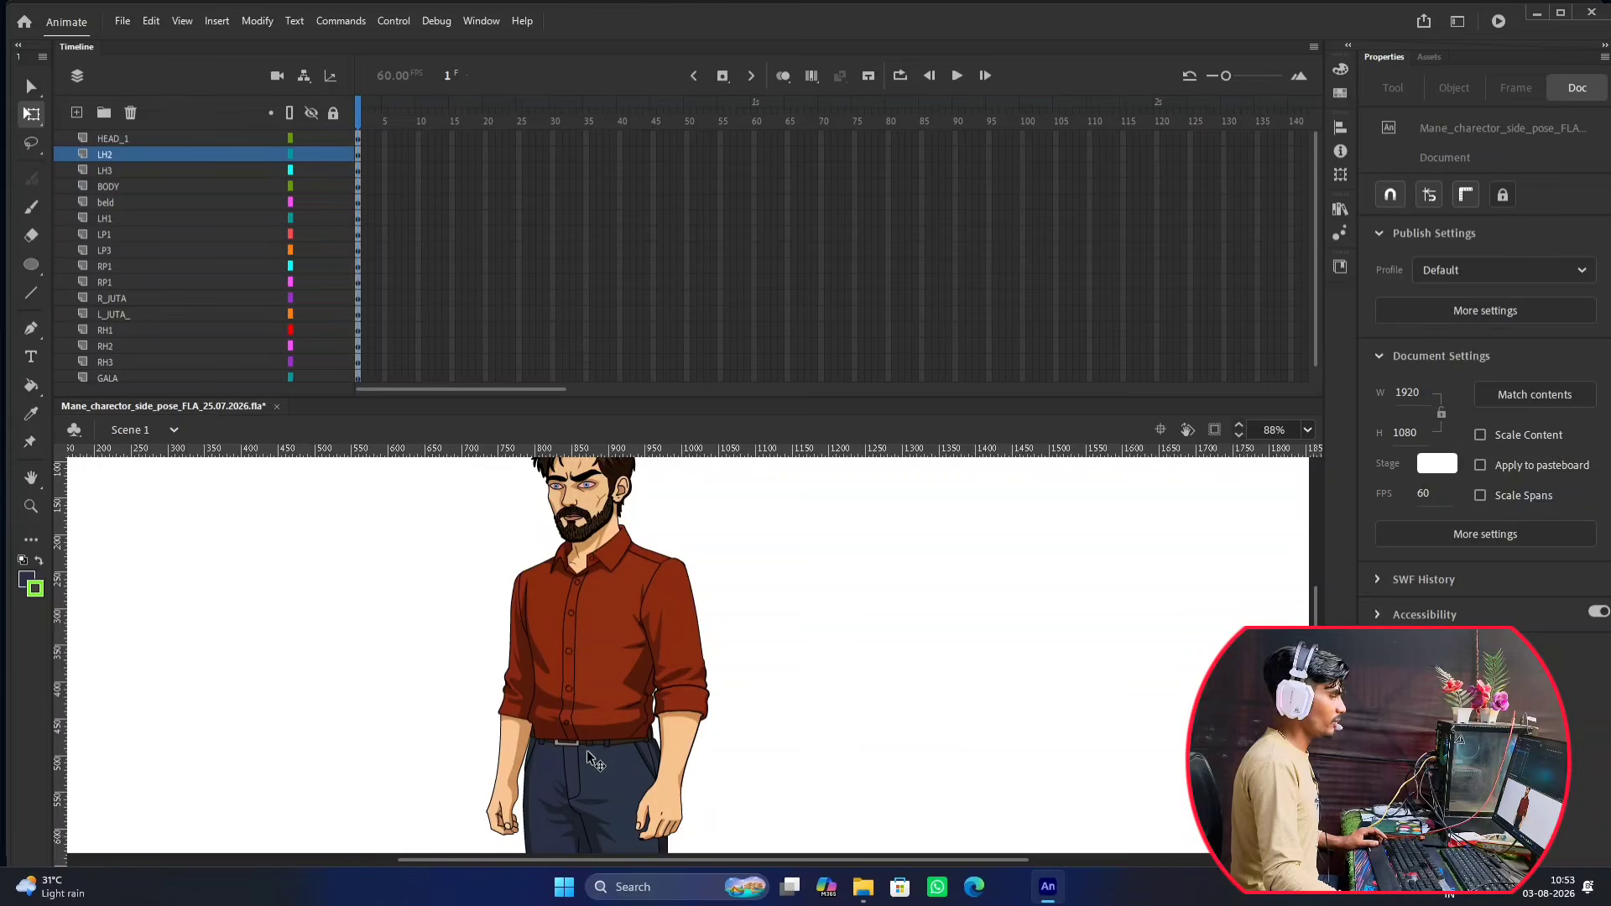
Select the hand on the same arm and move its LH1 layer to directly above LH2.
click(670, 720)
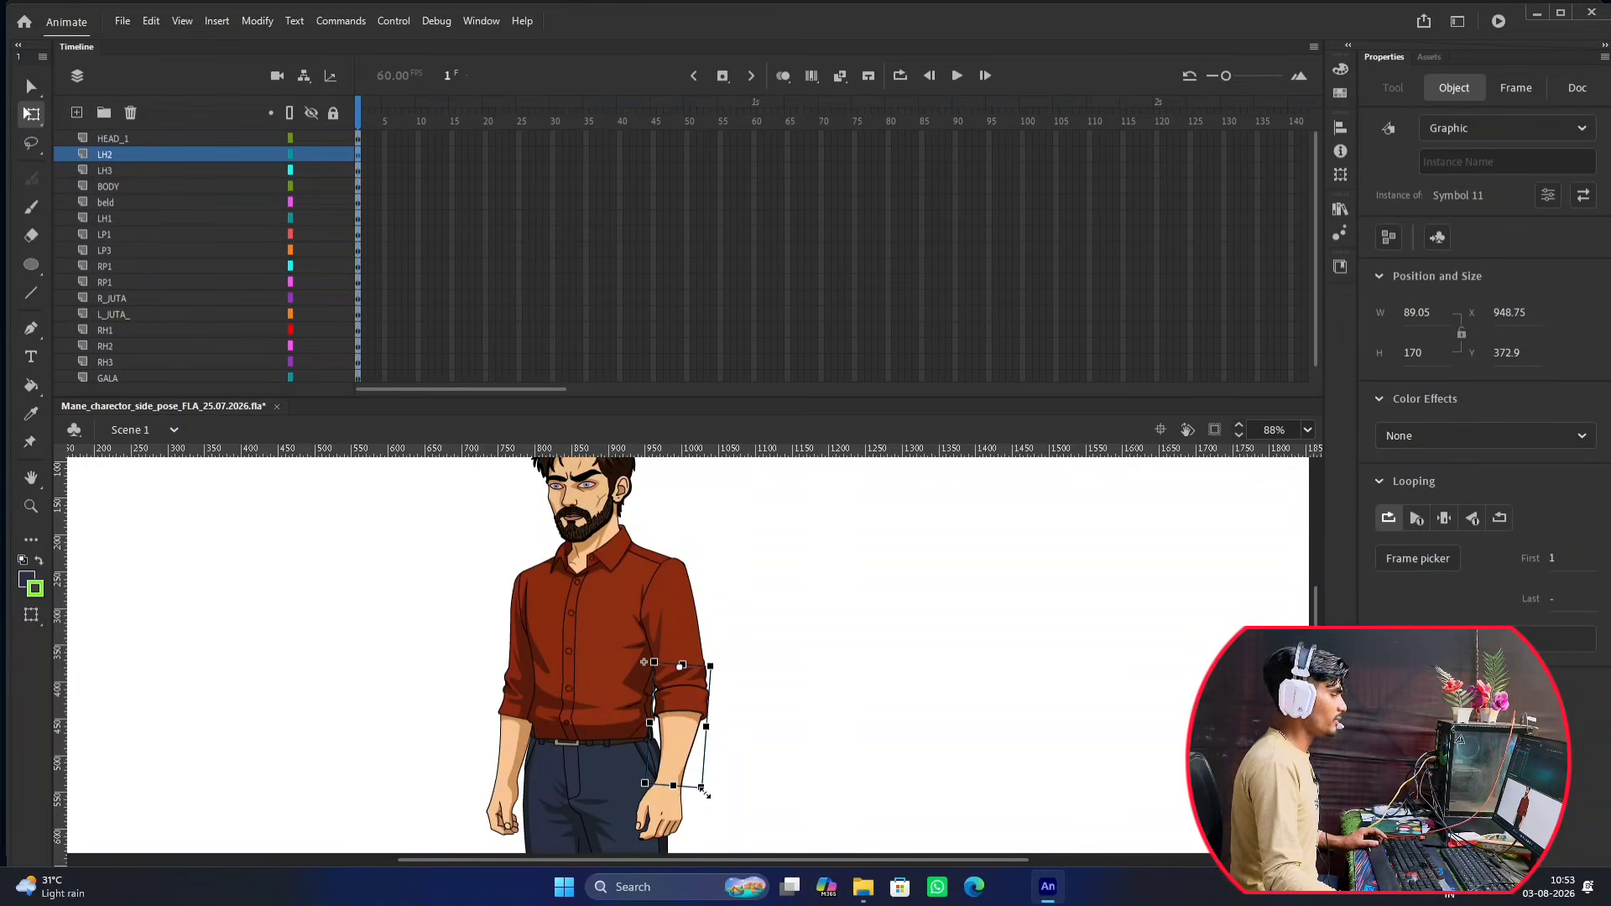
click(703, 547)
click(665, 825)
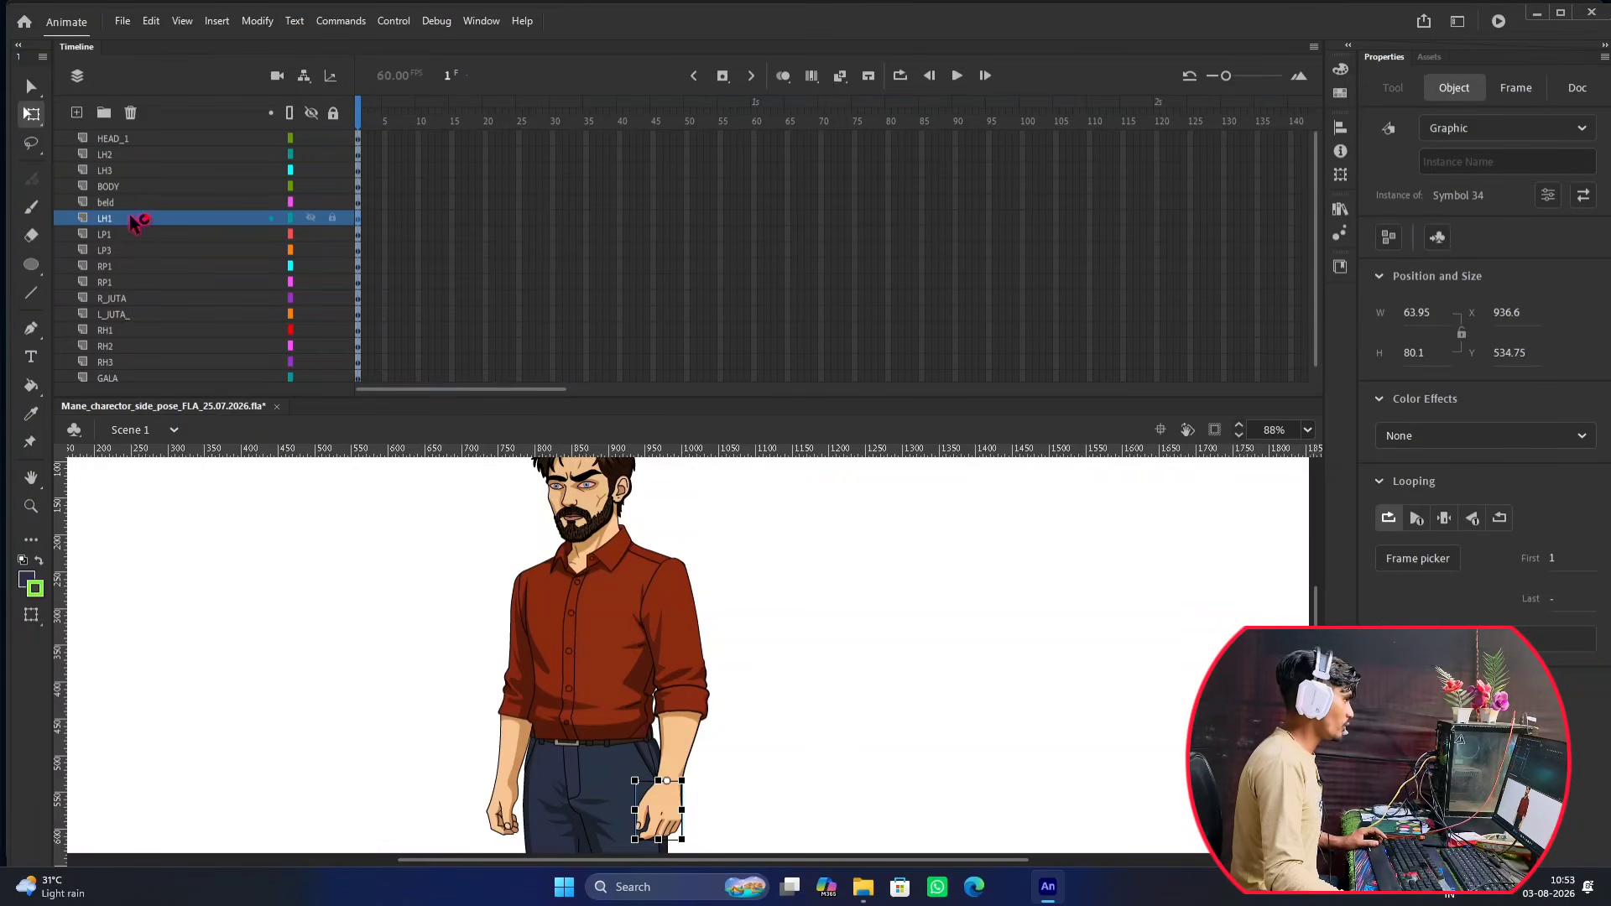
drag(135, 220, 138, 159)
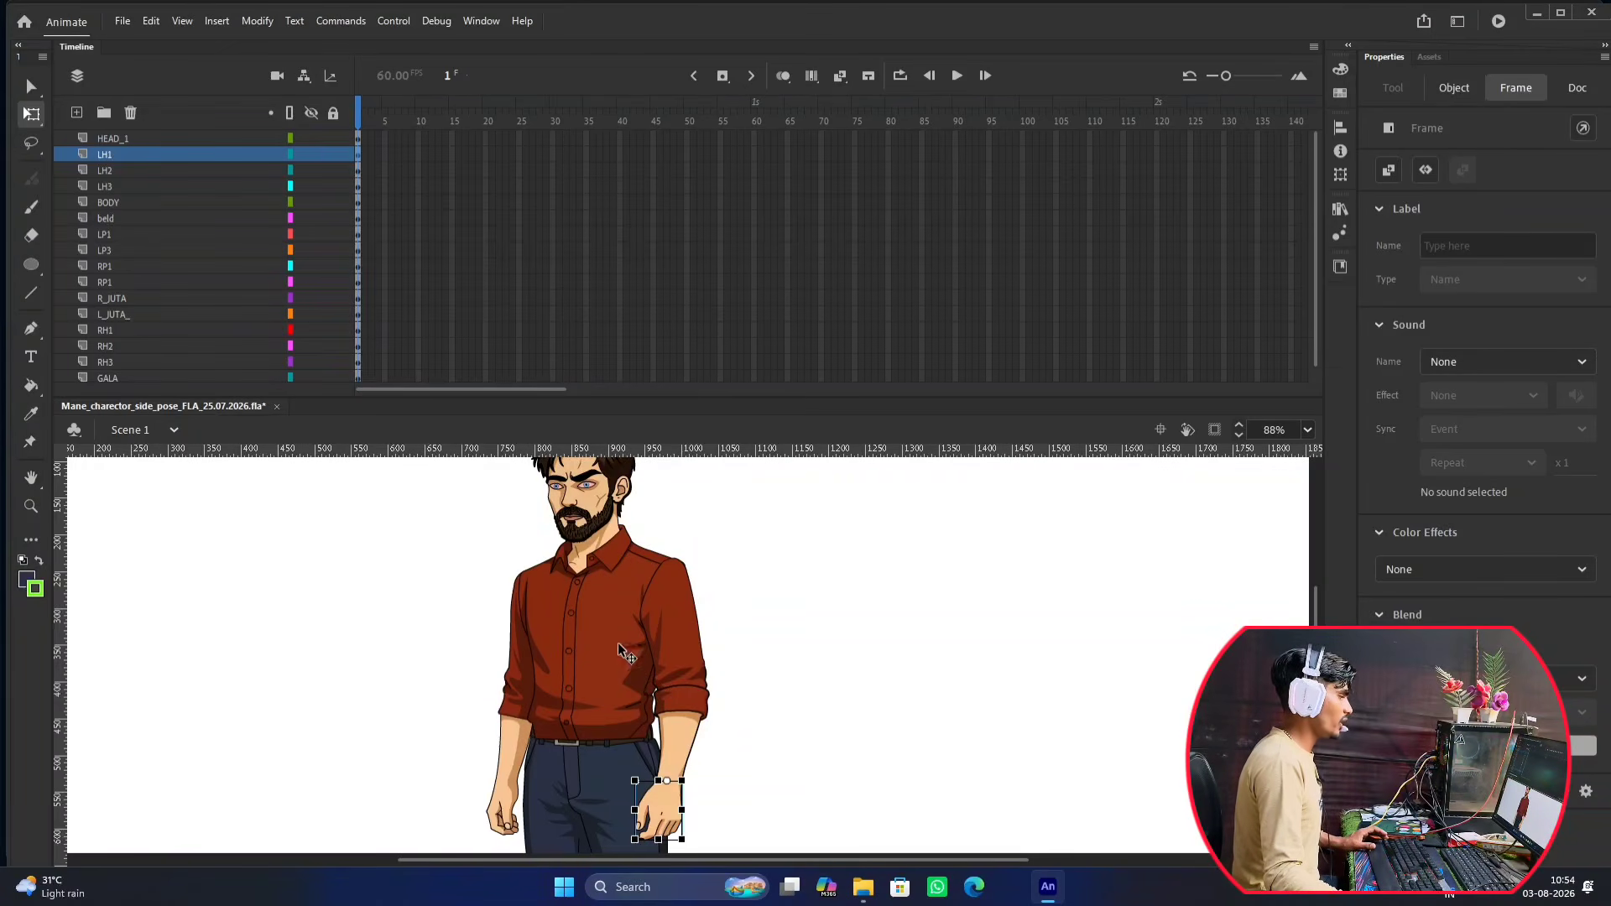
Select the other arm's upper sleeve and move its RH3 layer to directly below BODY.
click(509, 757)
click(511, 645)
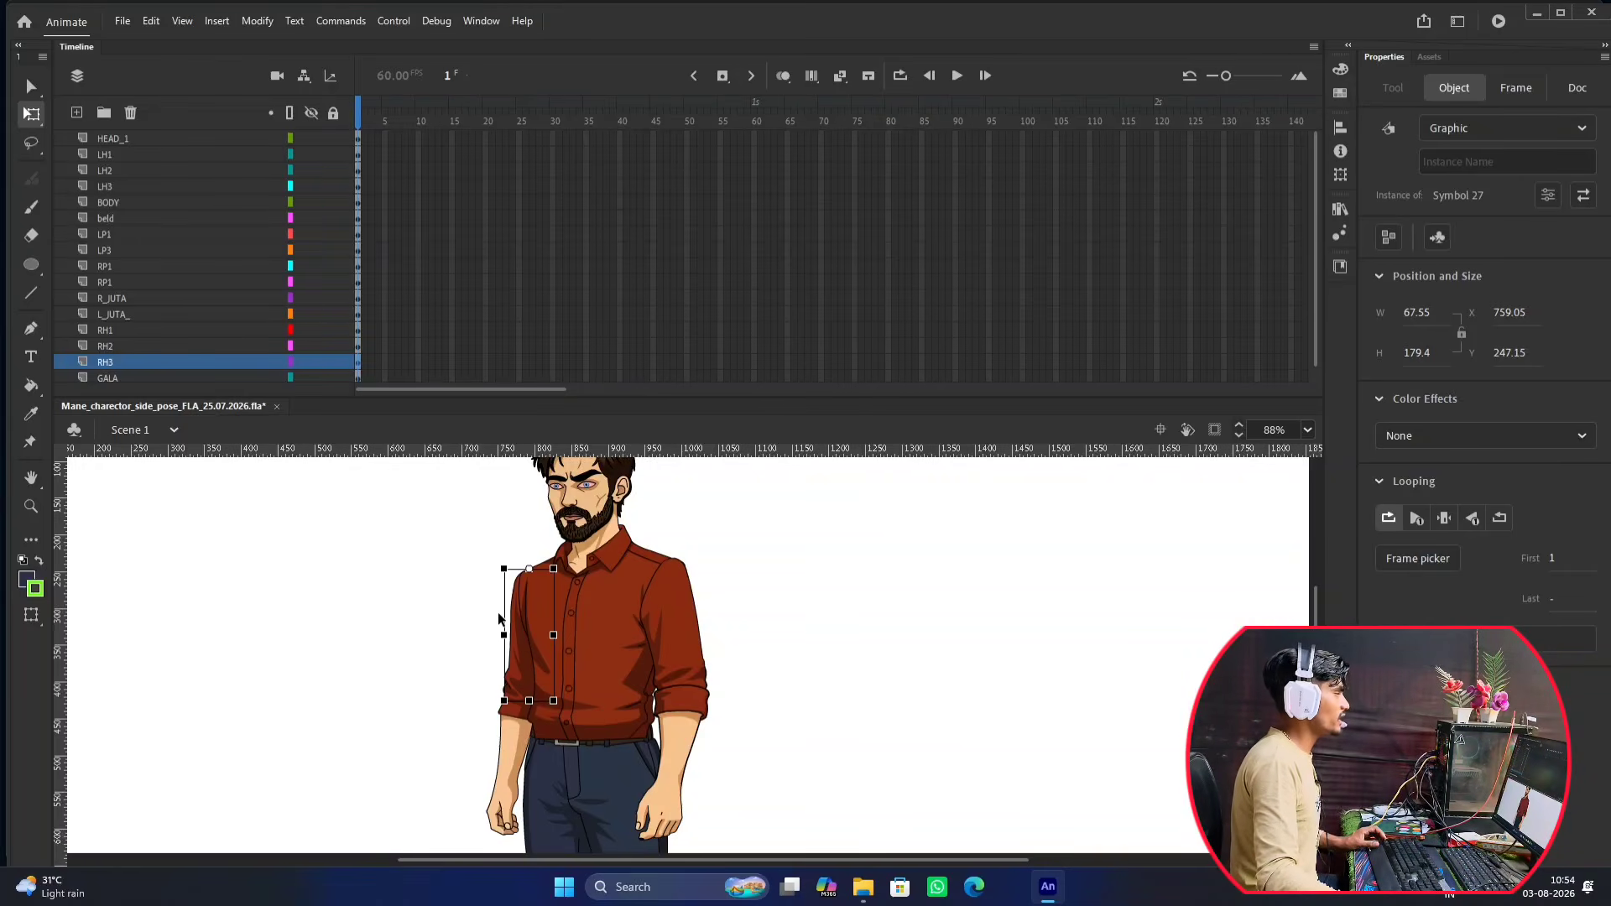
click(130, 362)
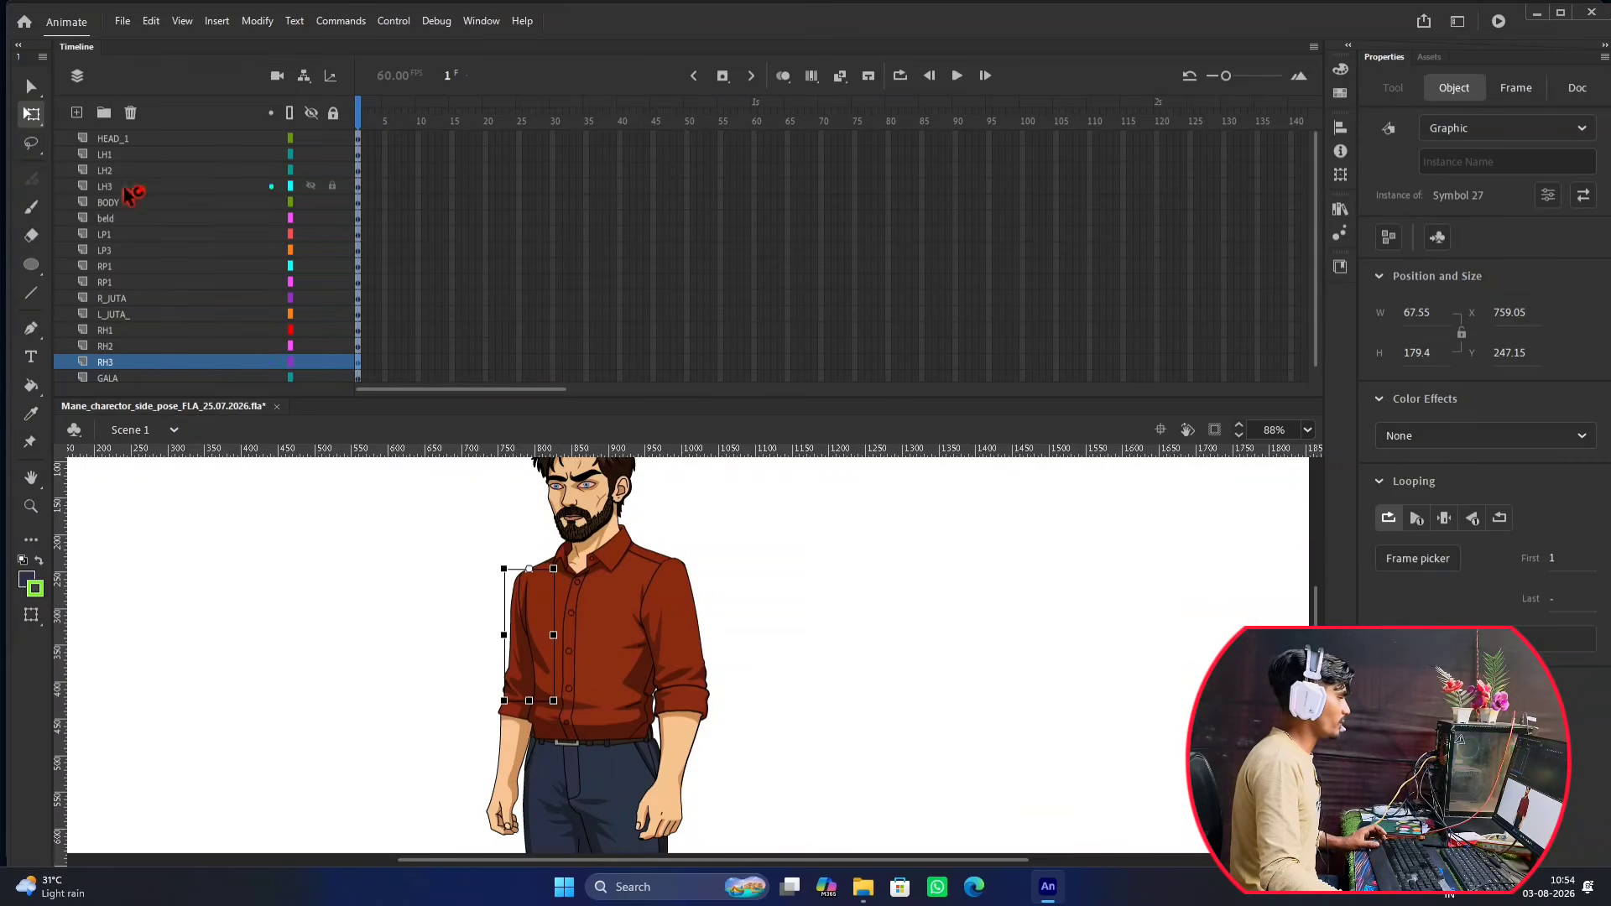
click(123, 364)
drag(114, 366, 136, 216)
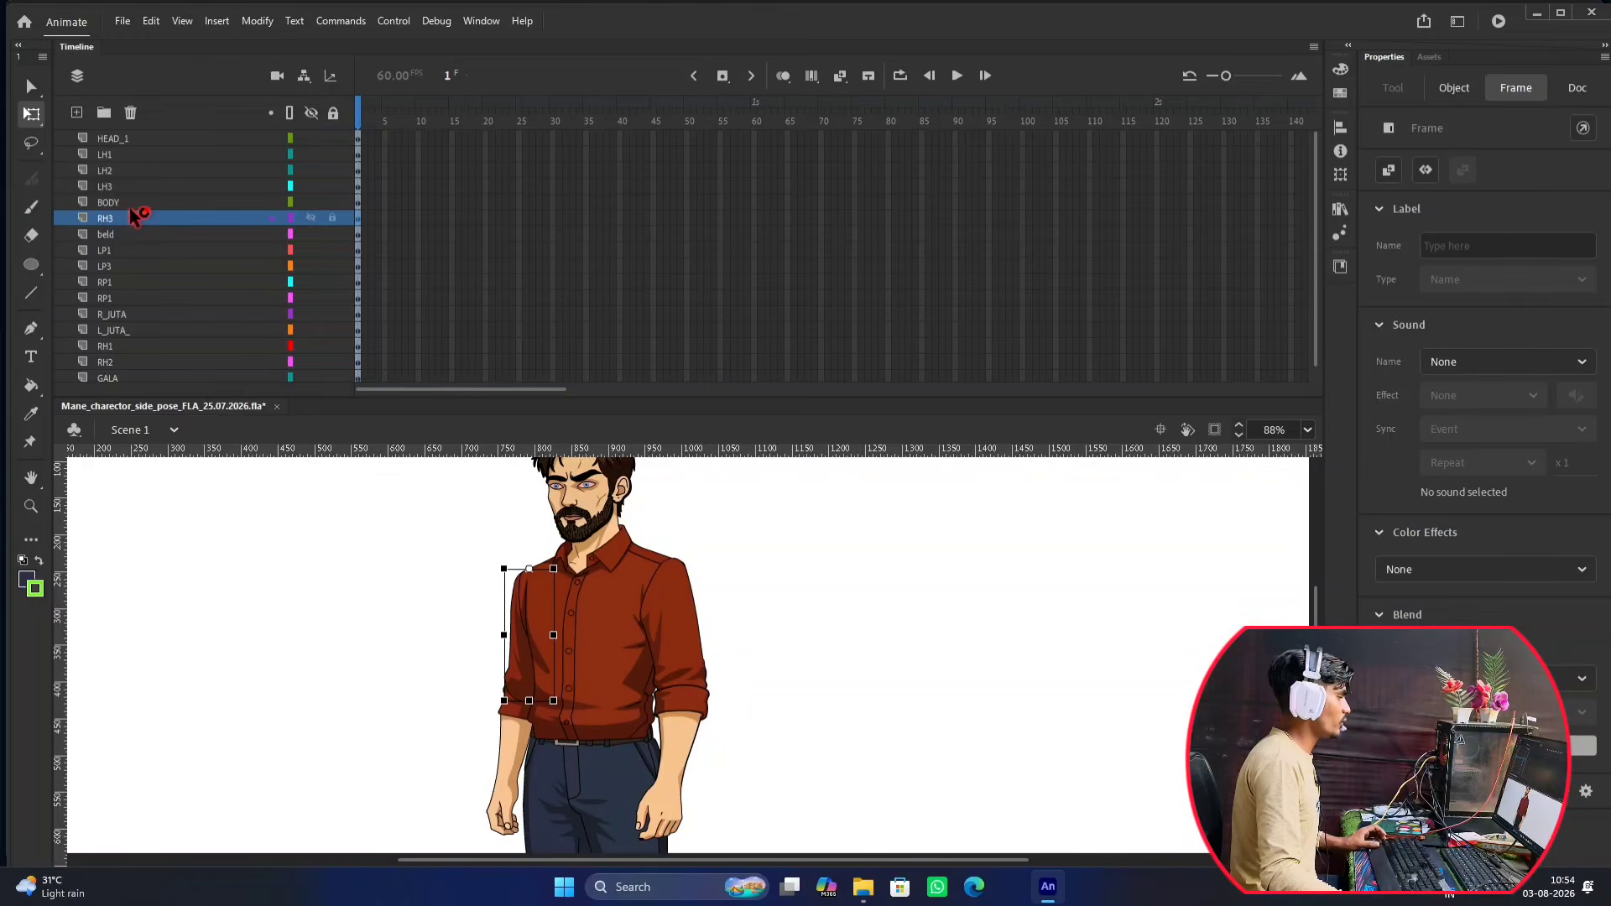
Move the forearm layer RH2 and the hand layer RH1 between BODY and RH3, with RH1 above RH2.
click(507, 770)
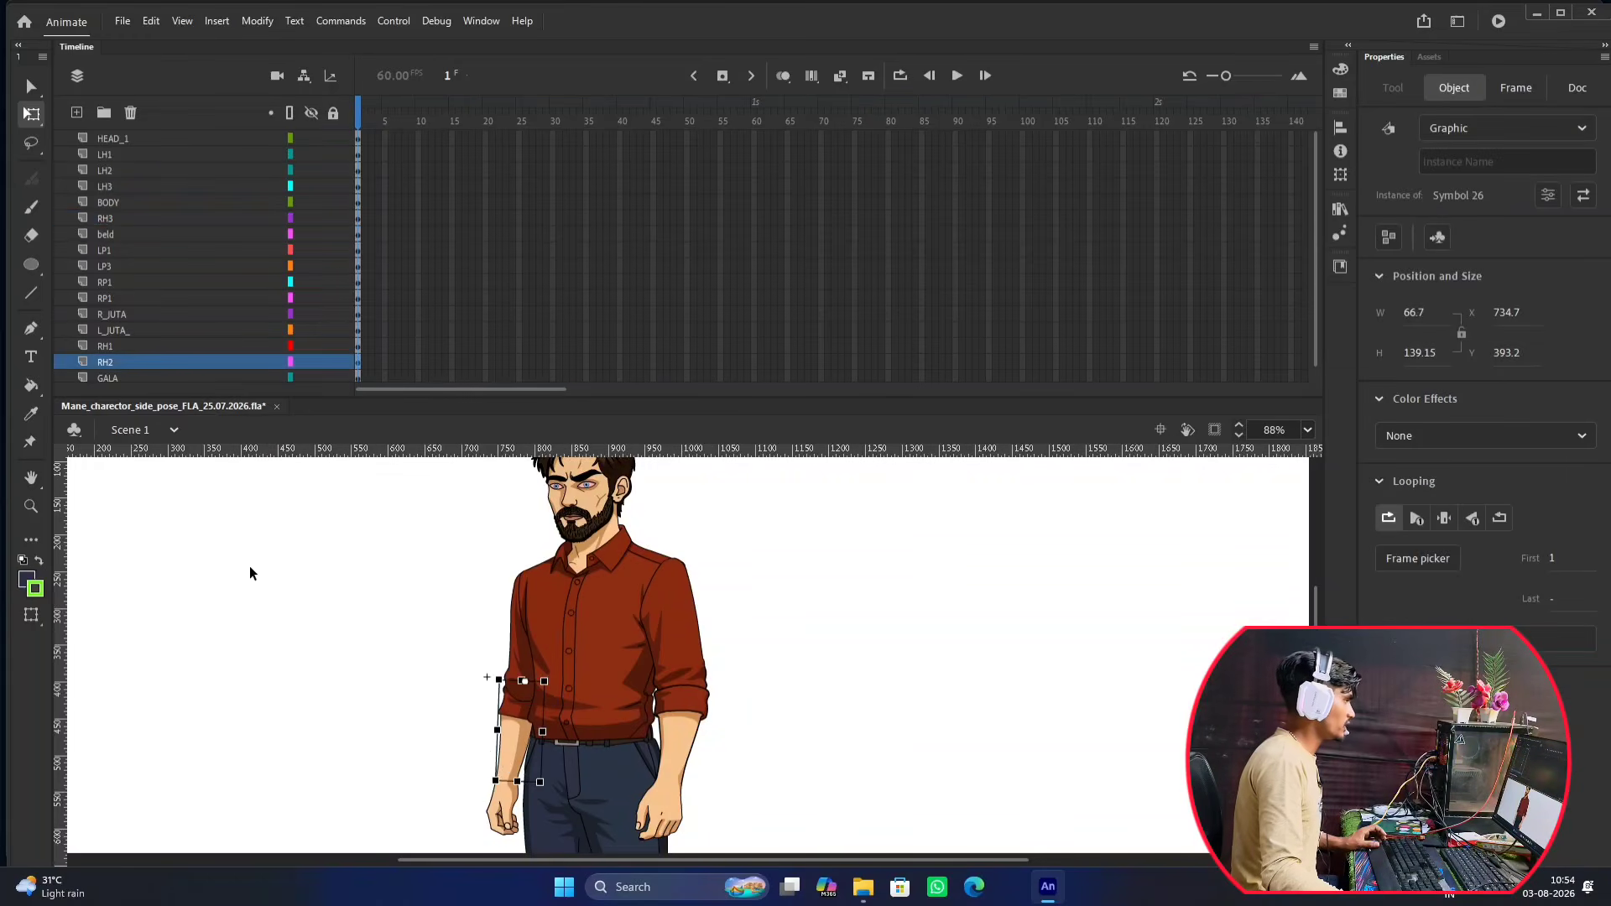
click(127, 364)
drag(128, 364, 118, 220)
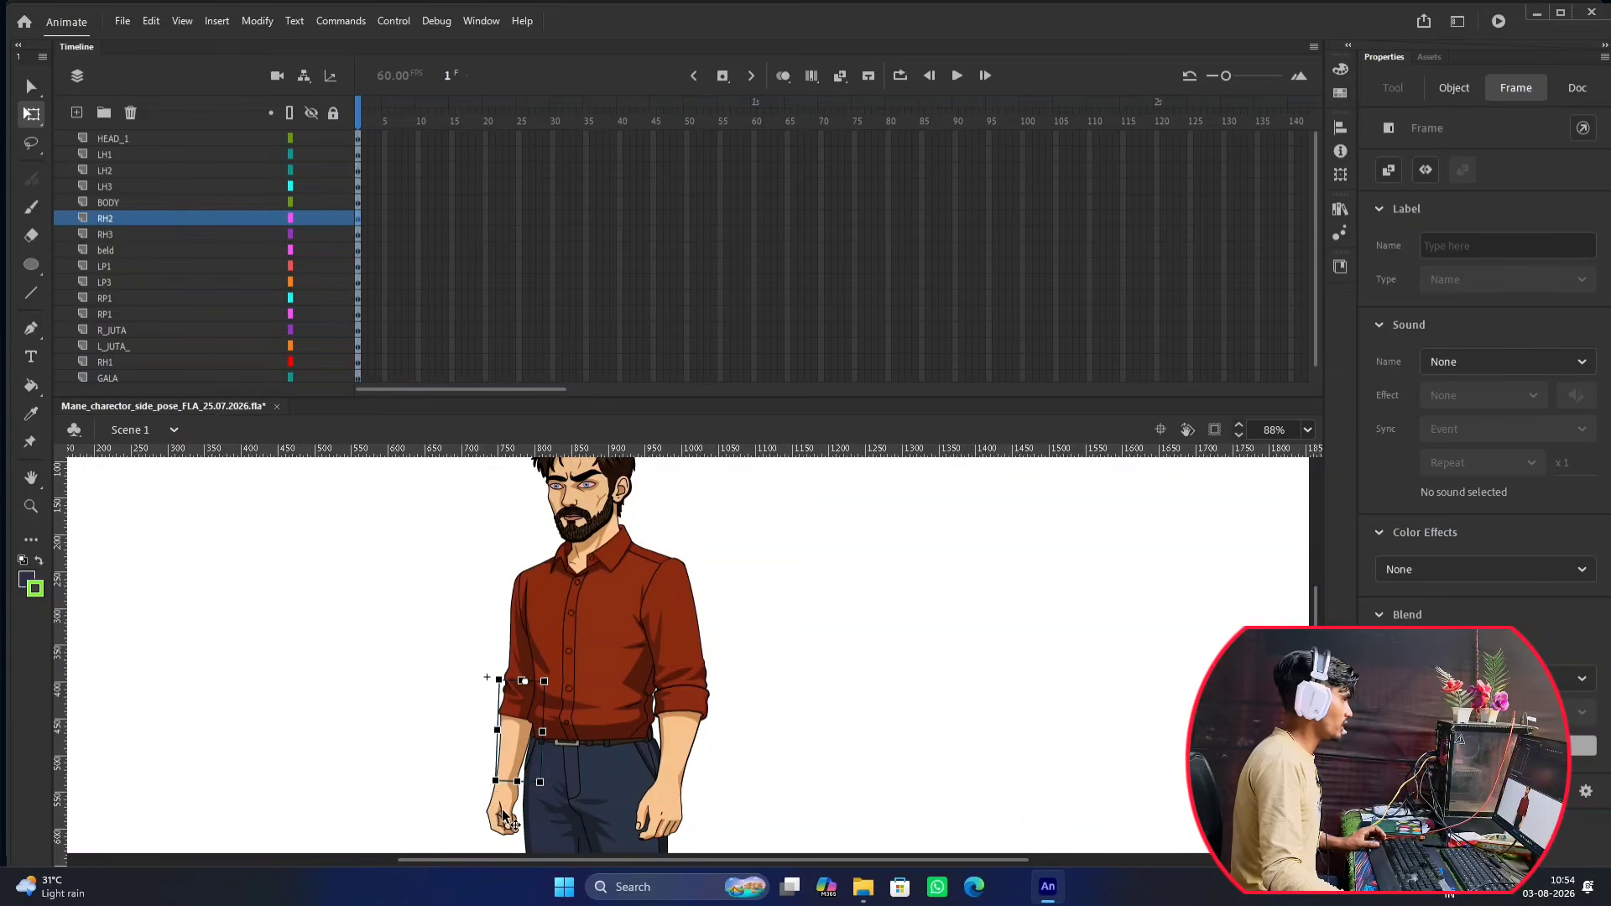
click(504, 818)
drag(119, 362, 130, 213)
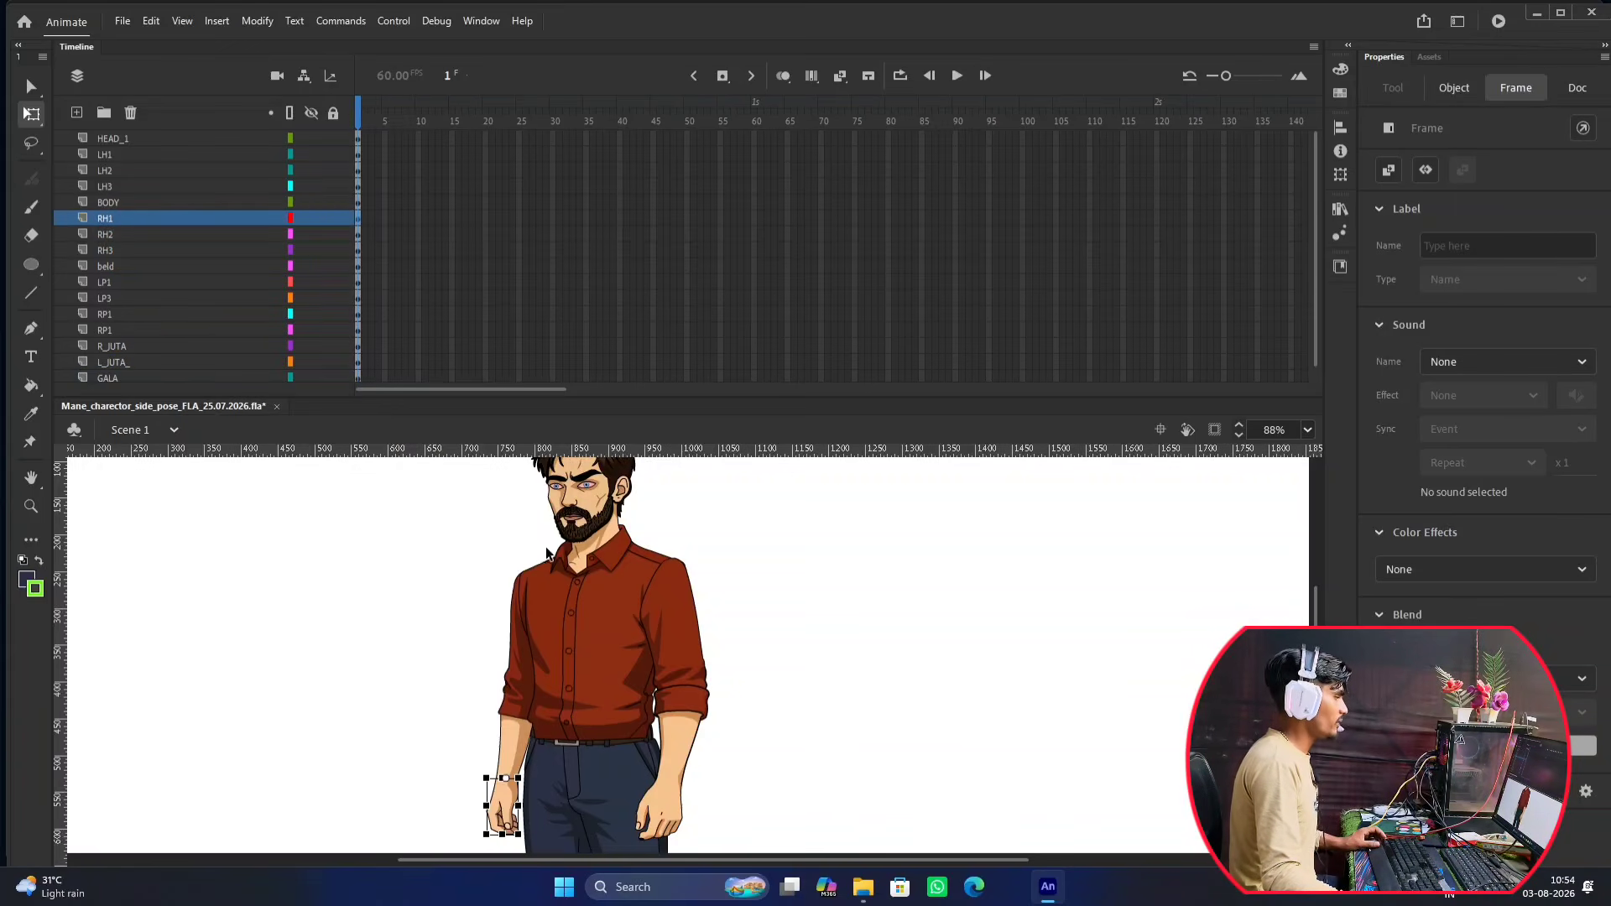
Select the RH3 upper sleeve to check its stacking behind the torso, and deselect it.
drag(493, 683, 464, 604)
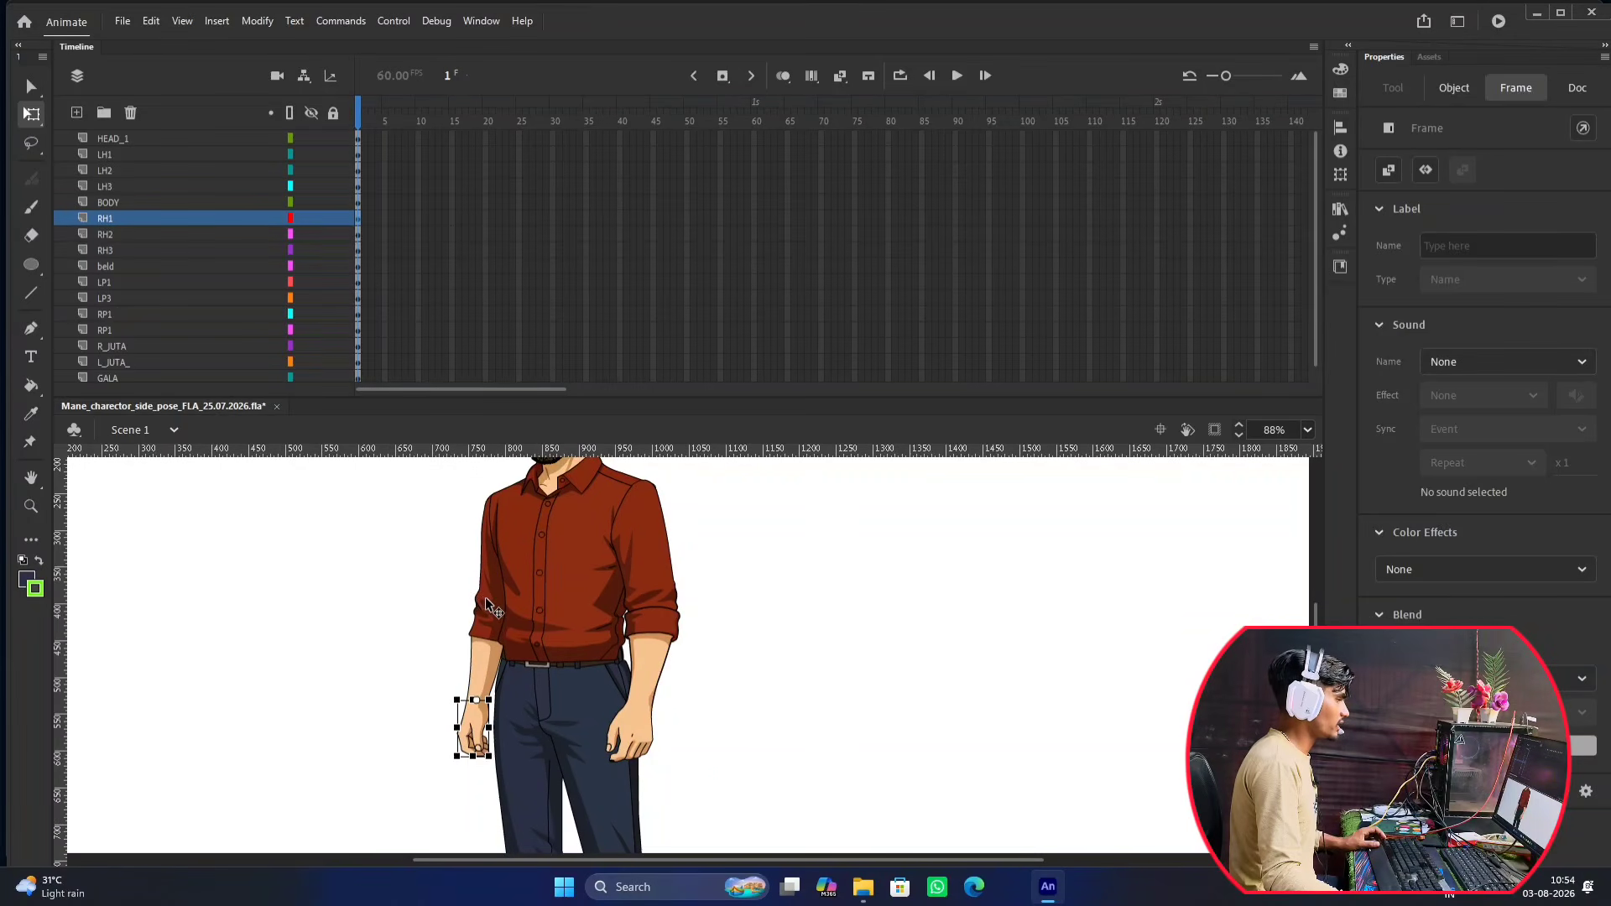
click(491, 606)
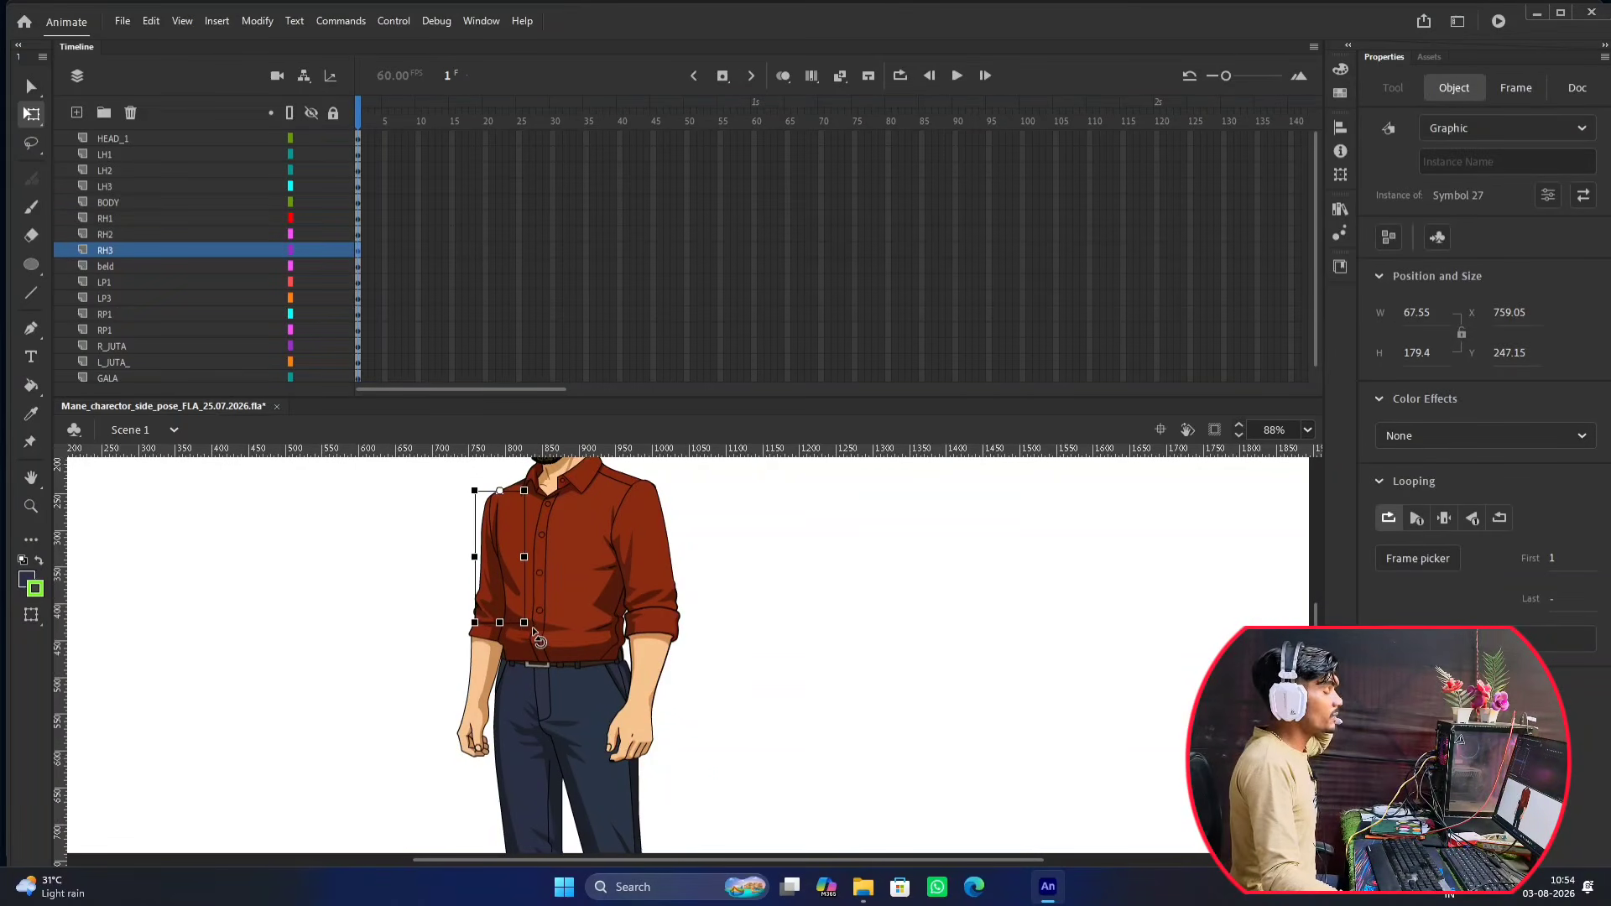
drag(534, 634, 566, 579)
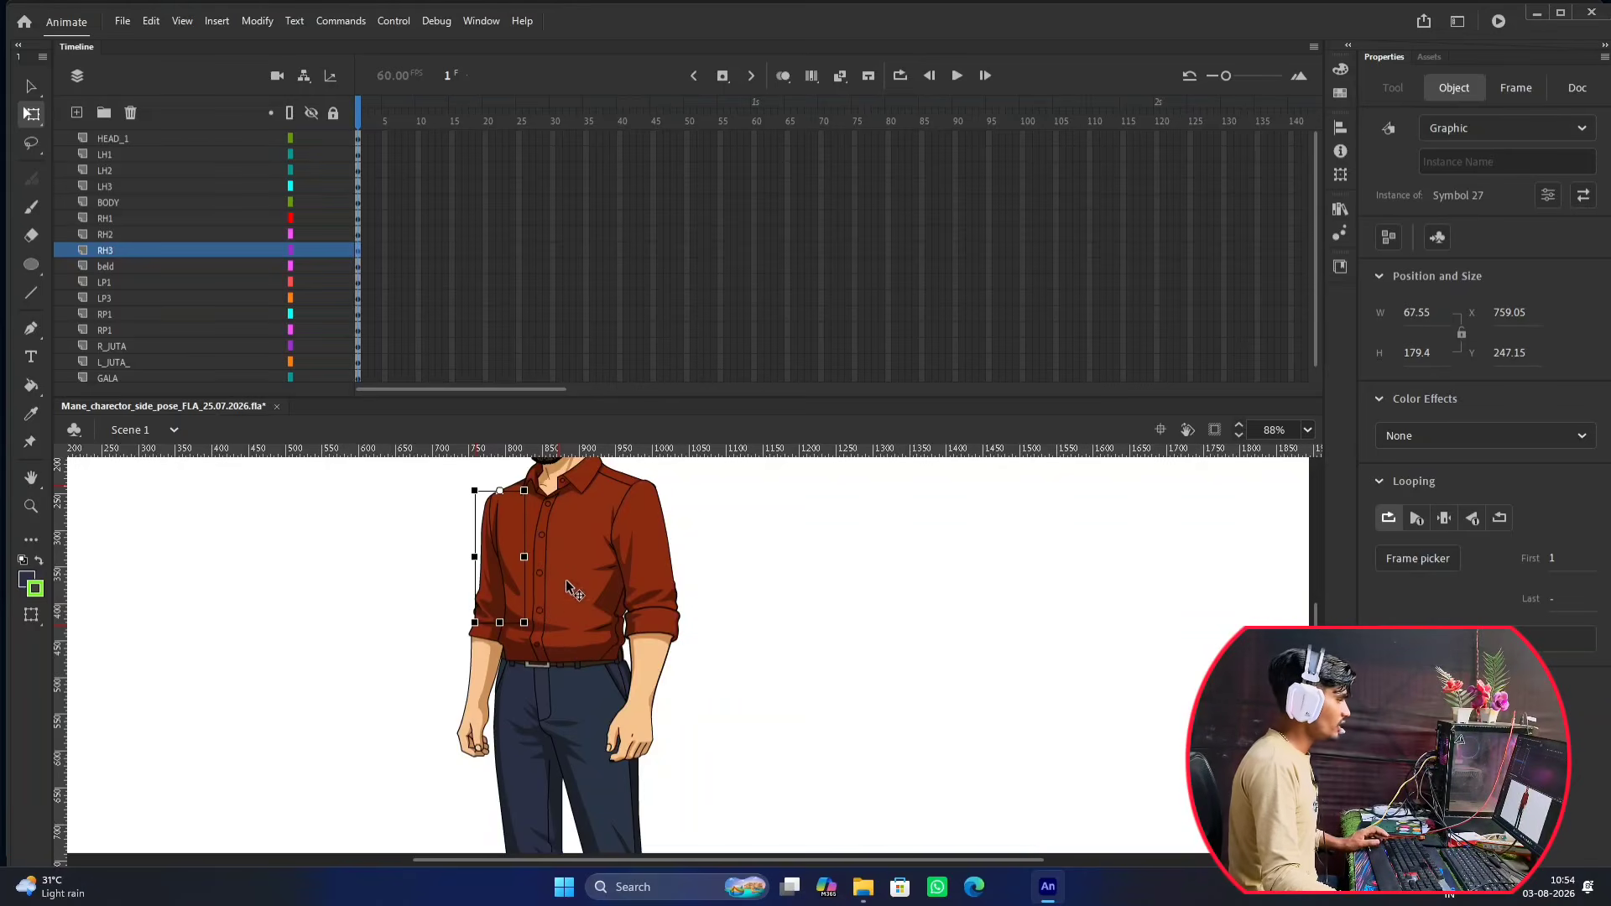
click(717, 550)
scroll(604, 578, down, 3)
scroll(592, 587, up, 4)
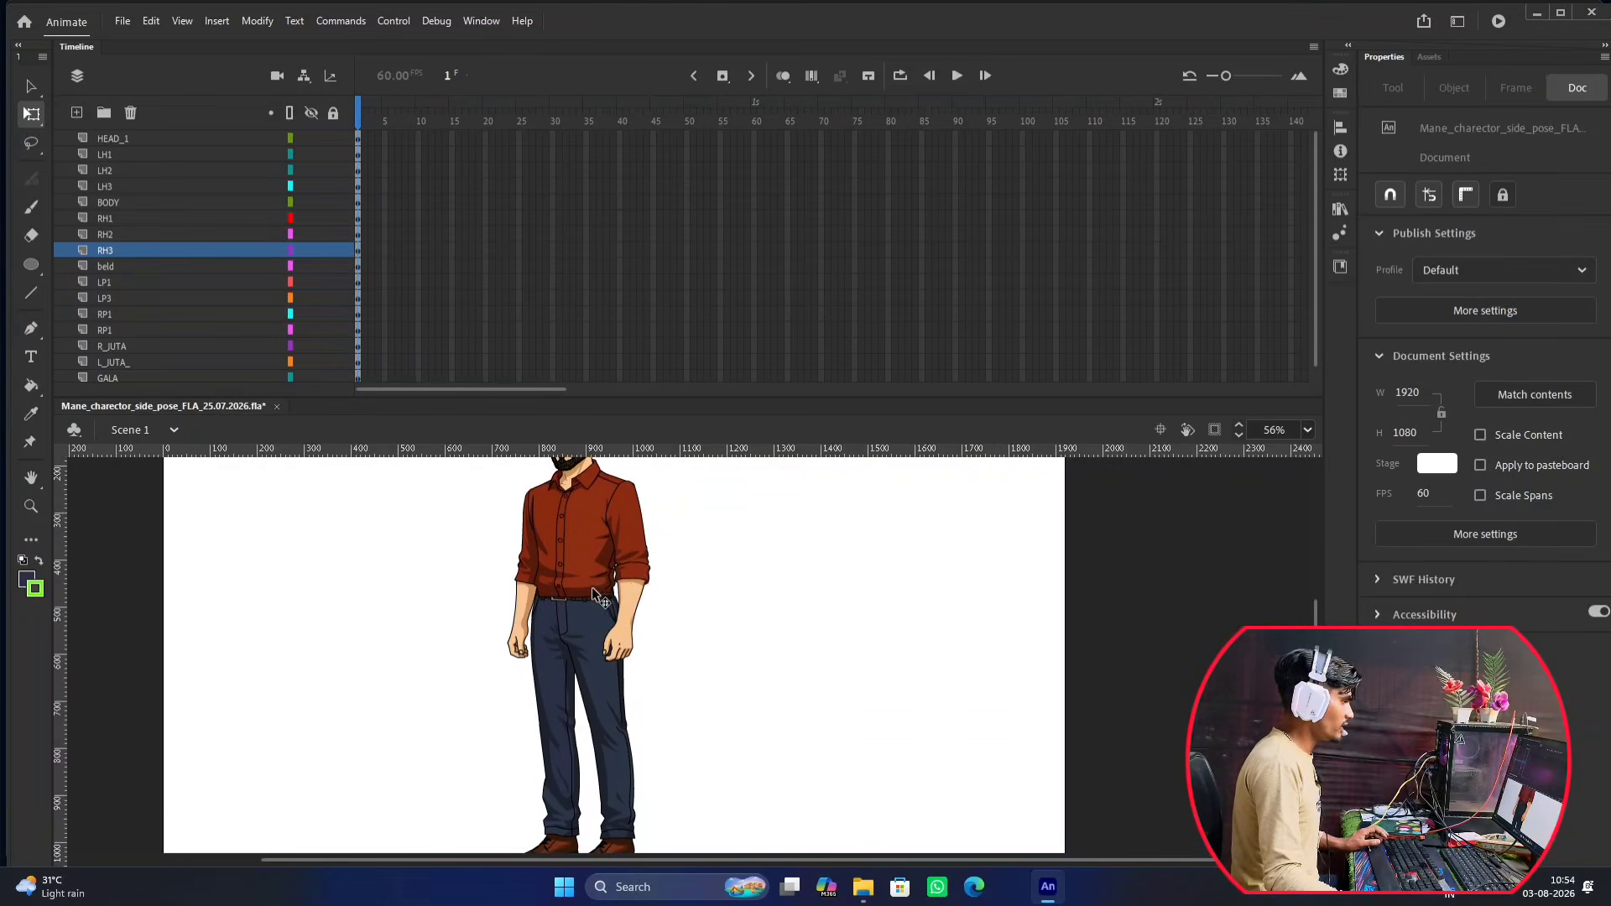
Move the belt layer beld to directly above BODY, check it against the adjacent forearm, and deselect the artwork.
scroll(577, 591, up, 2)
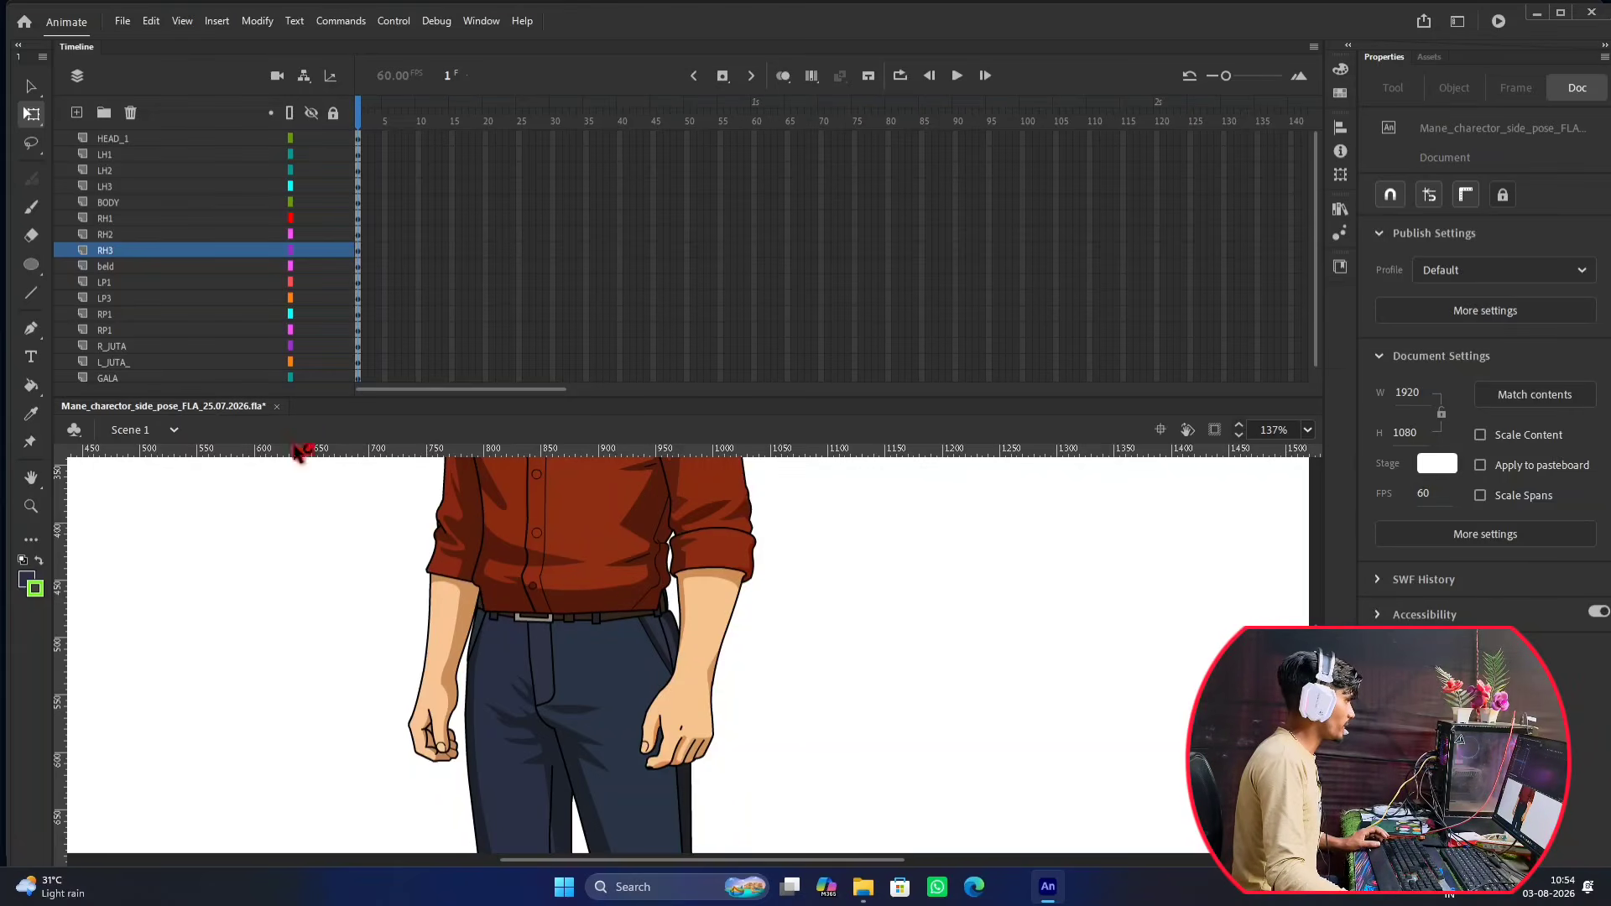
click(124, 267)
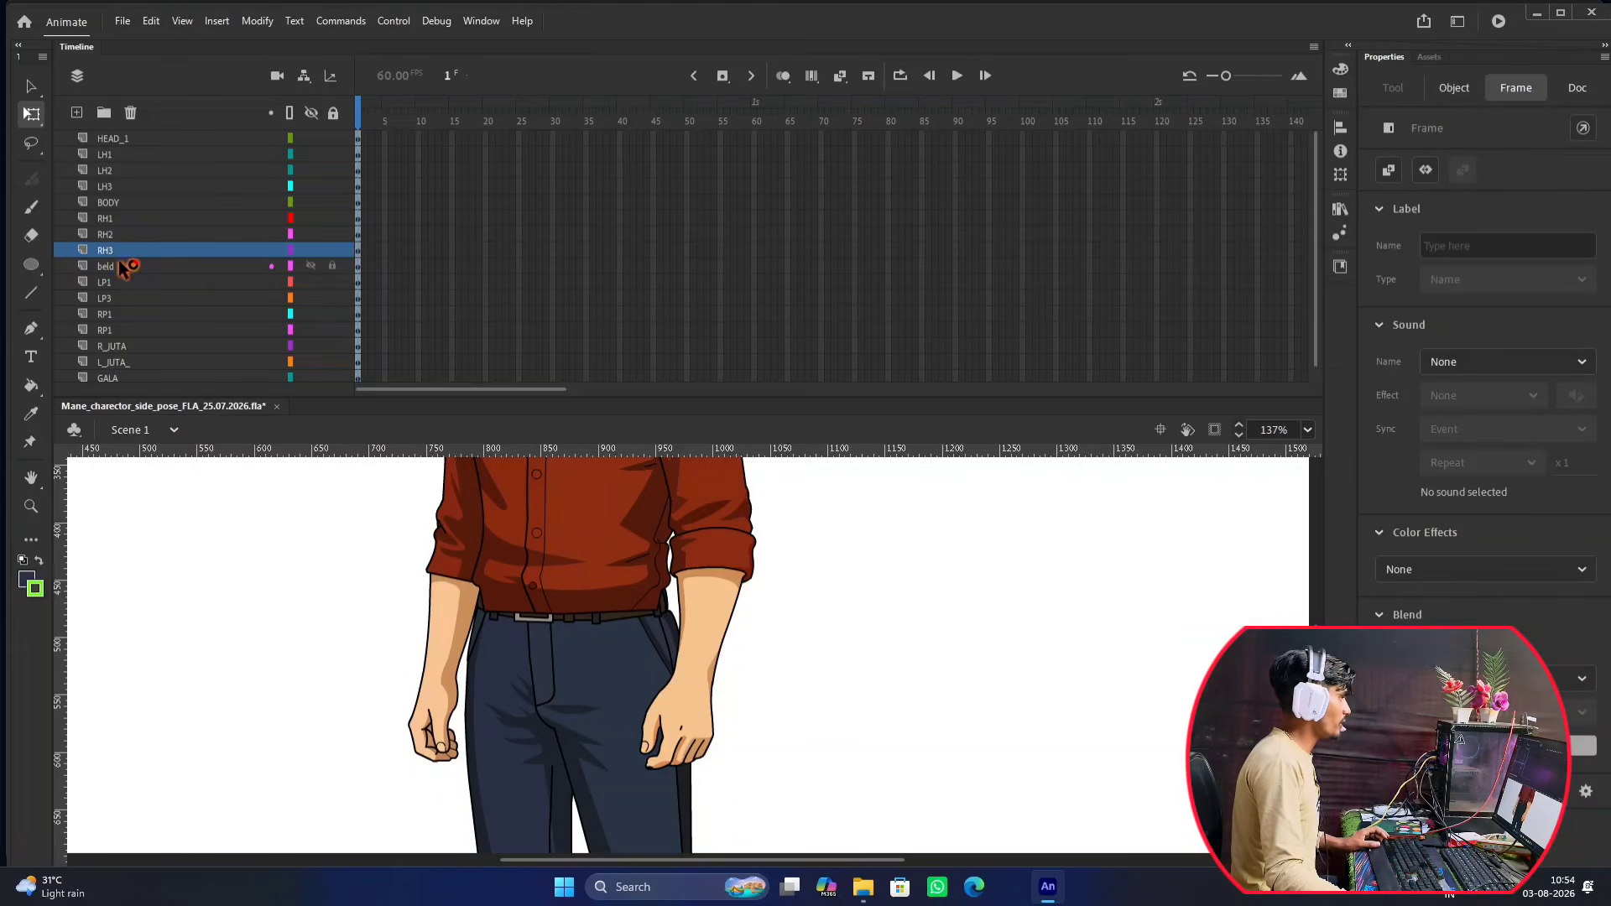
click(125, 267)
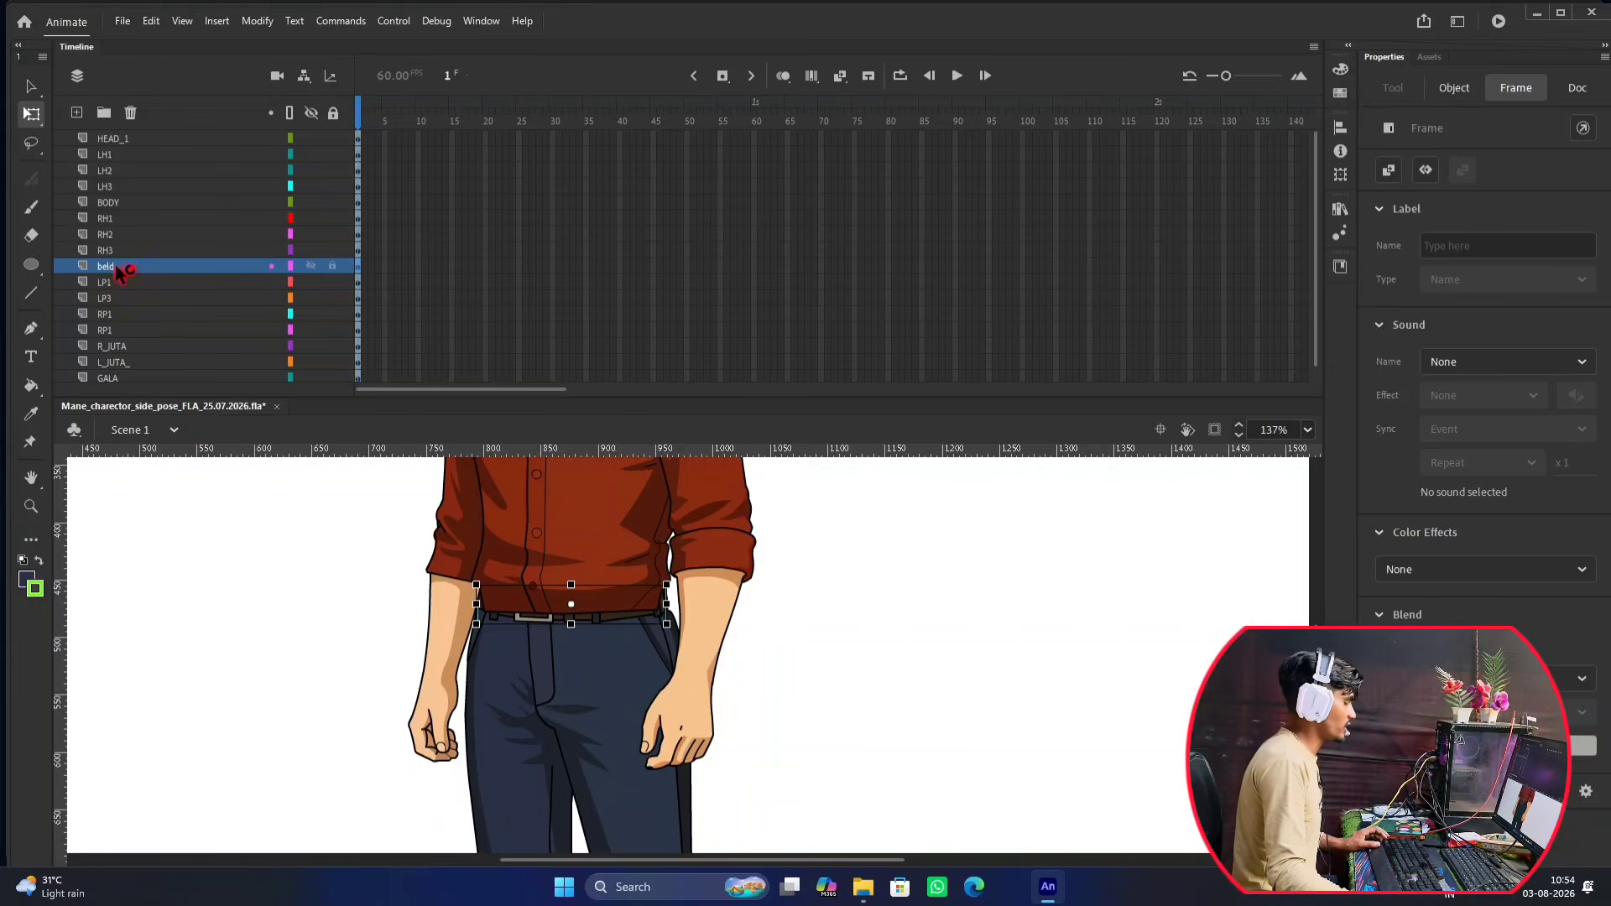
drag(125, 267, 132, 202)
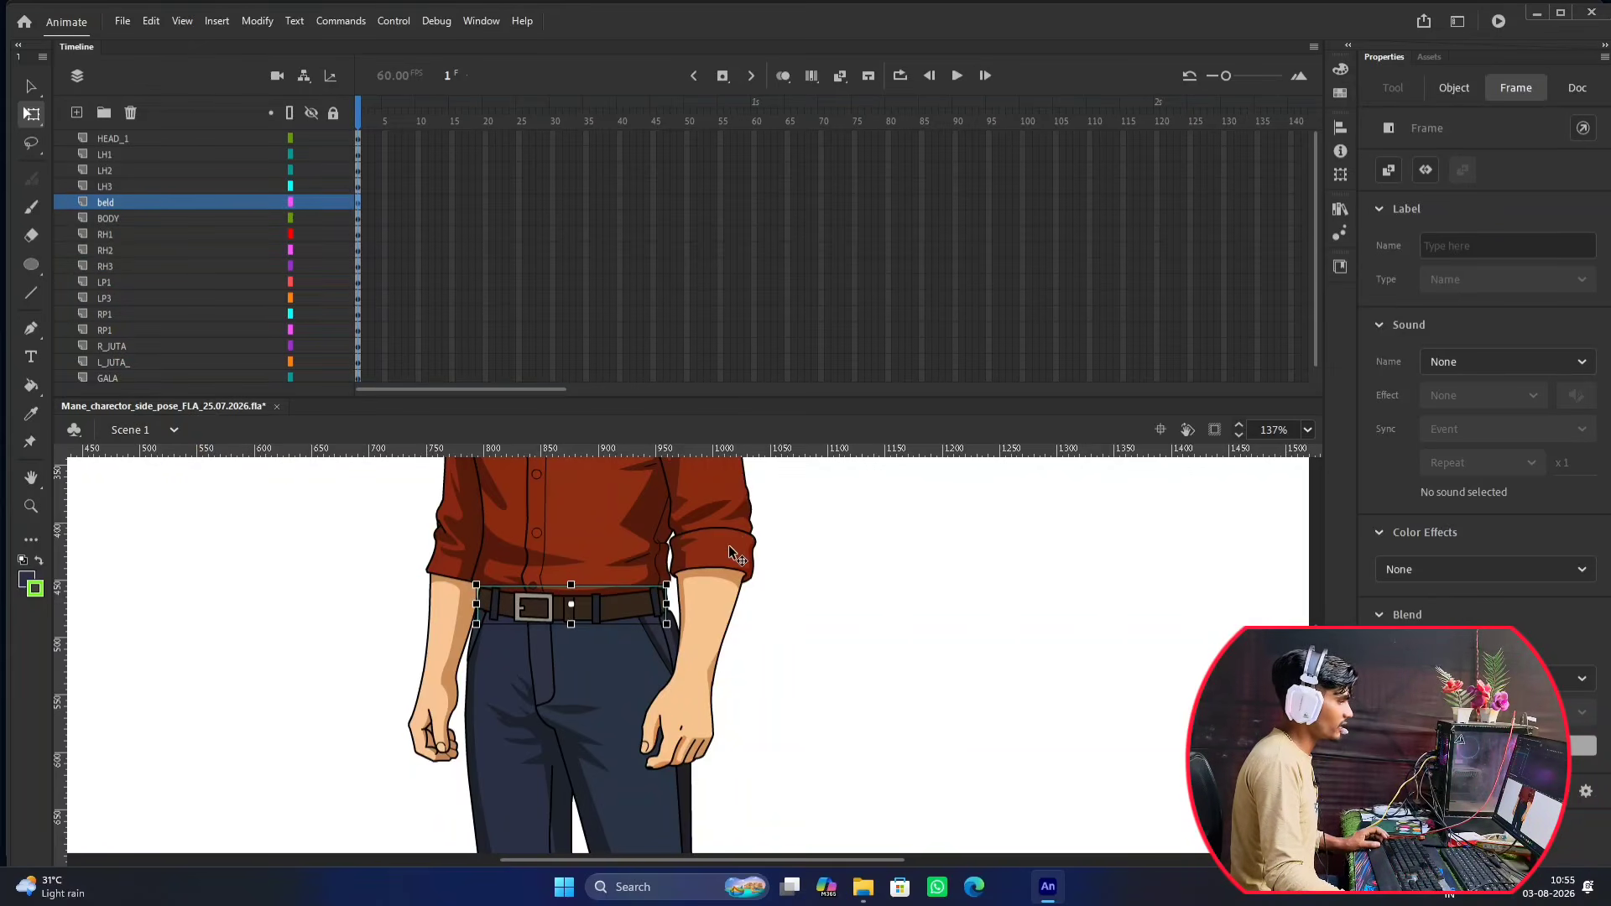
click(722, 606)
drag(753, 698, 638, 639)
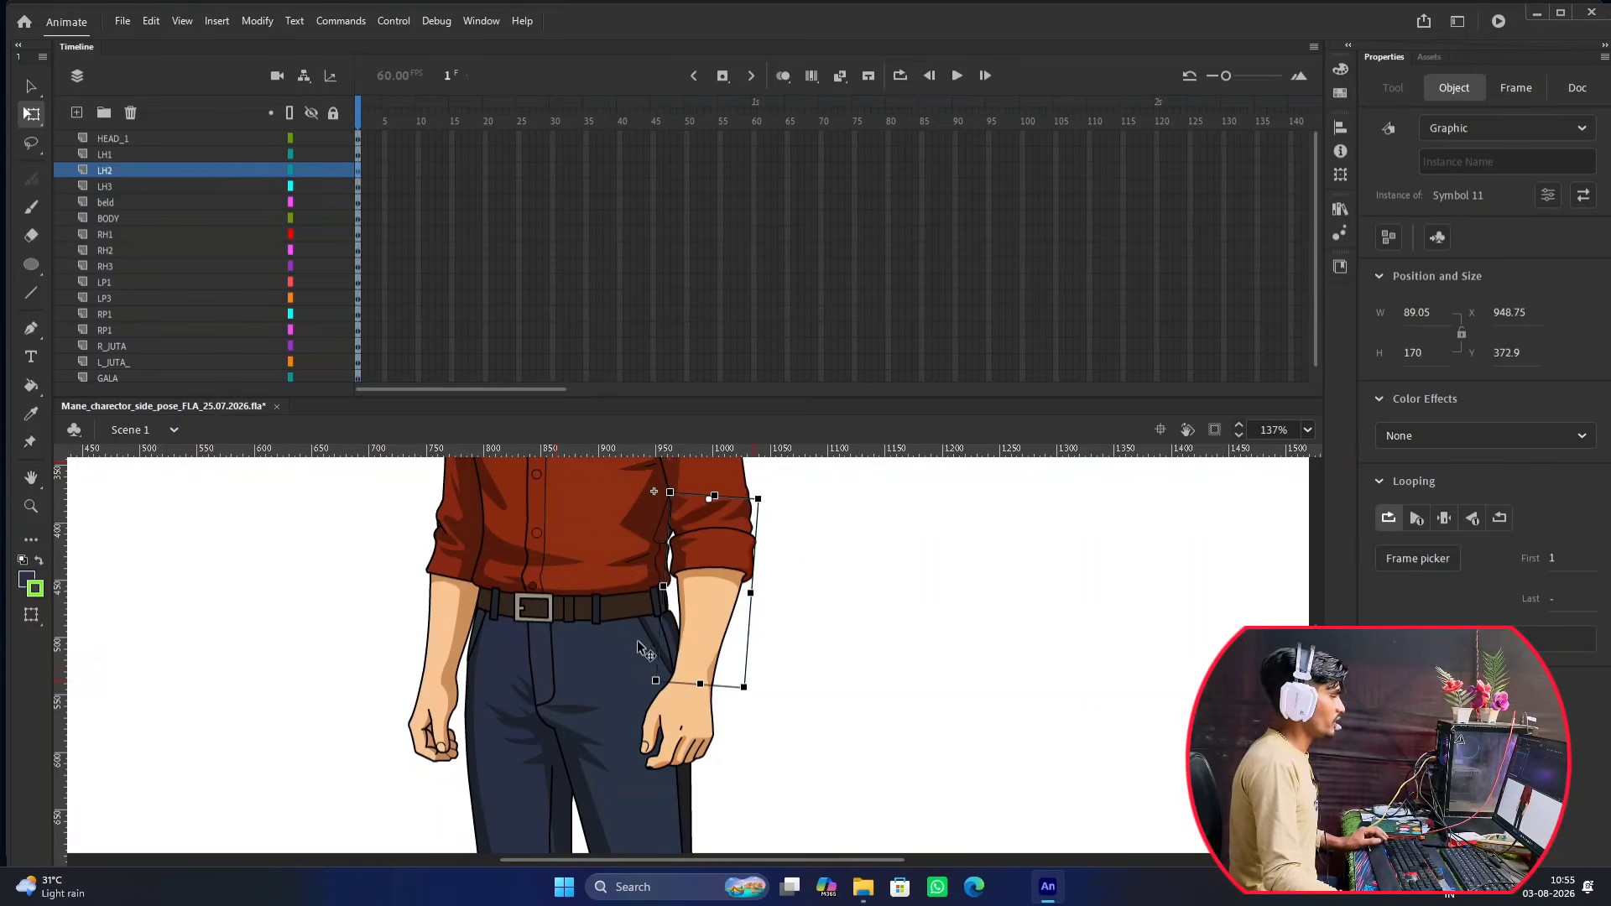
click(346, 617)
Move the right leg's thigh and lower-leg layers, both named RP1, directly below BODY, with the lower leg above the thigh.
scroll(631, 652, down, 2)
scroll(630, 650, down, 1)
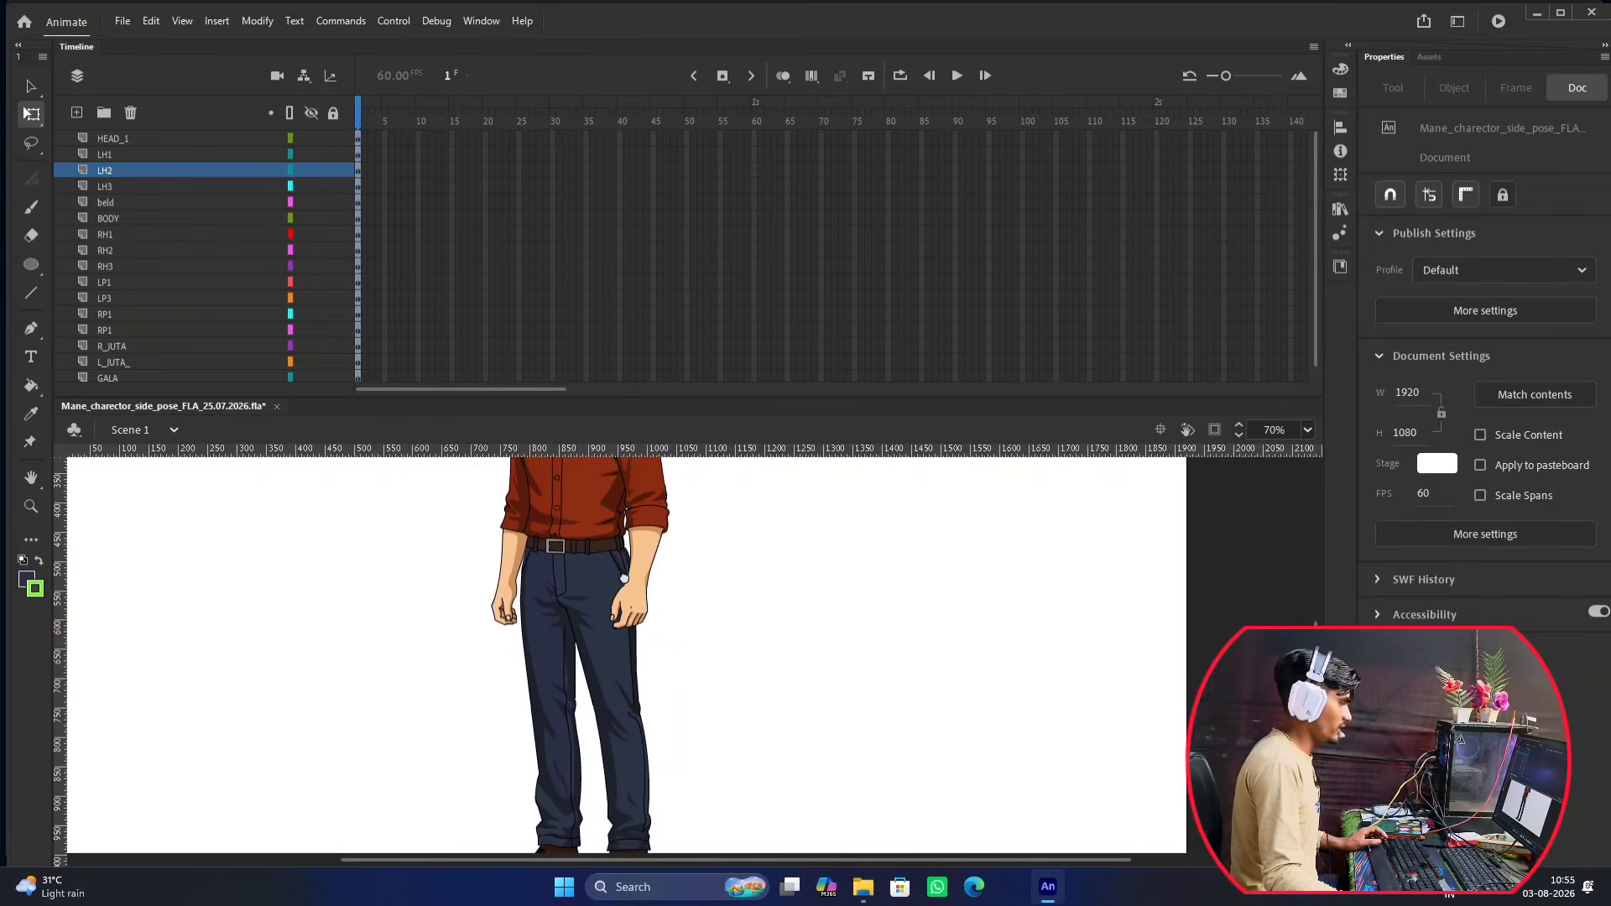
scroll(643, 652, down, 1)
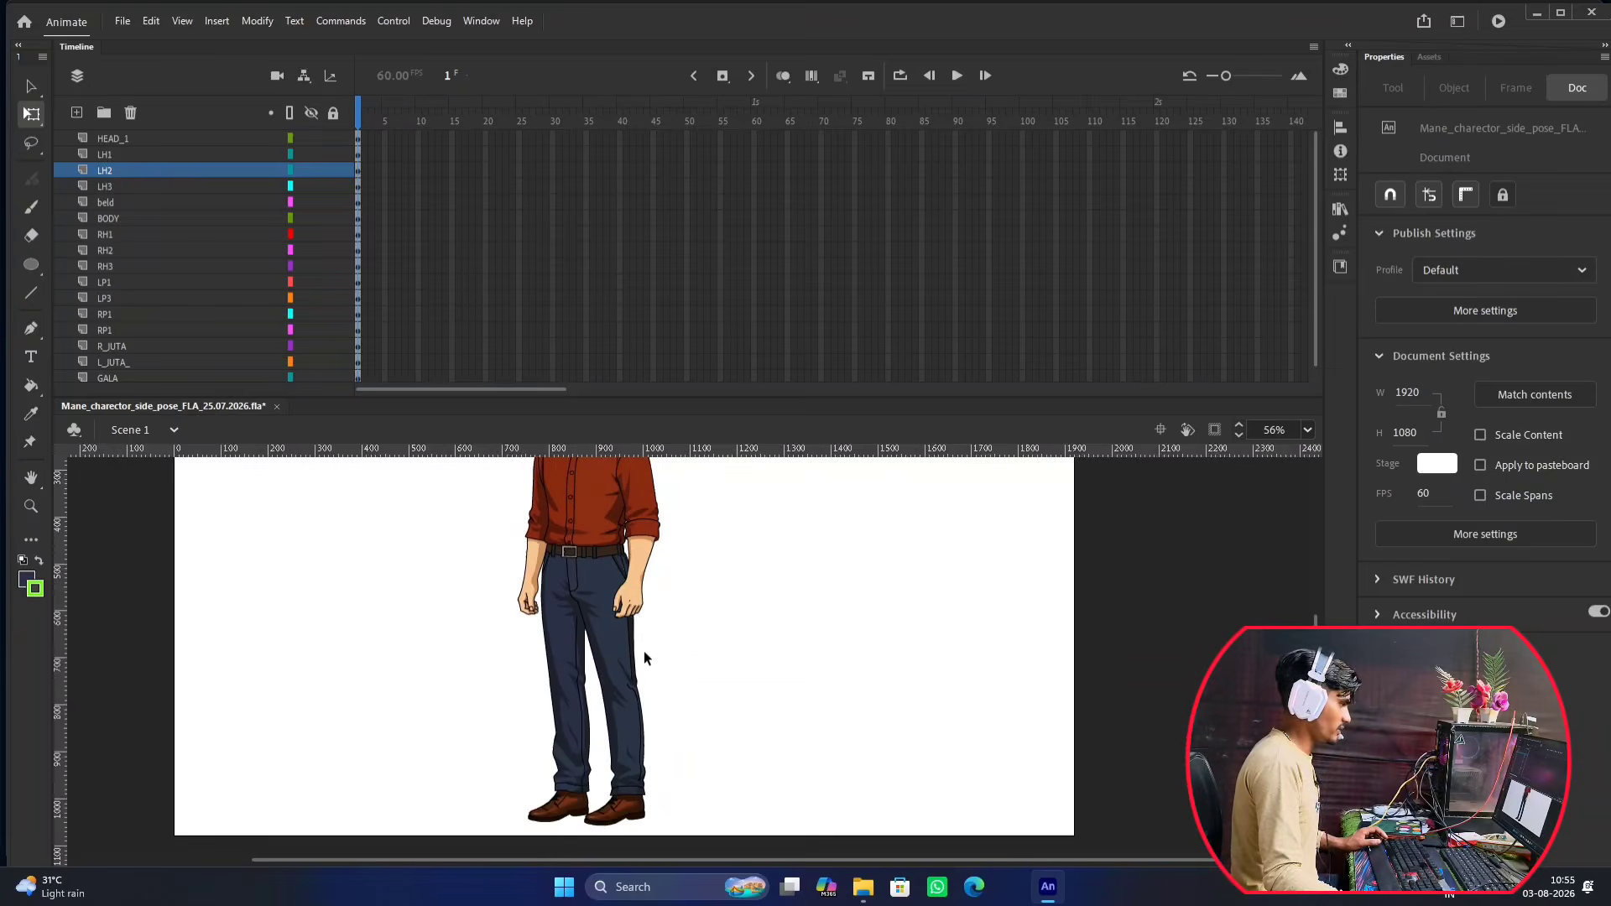
click(556, 587)
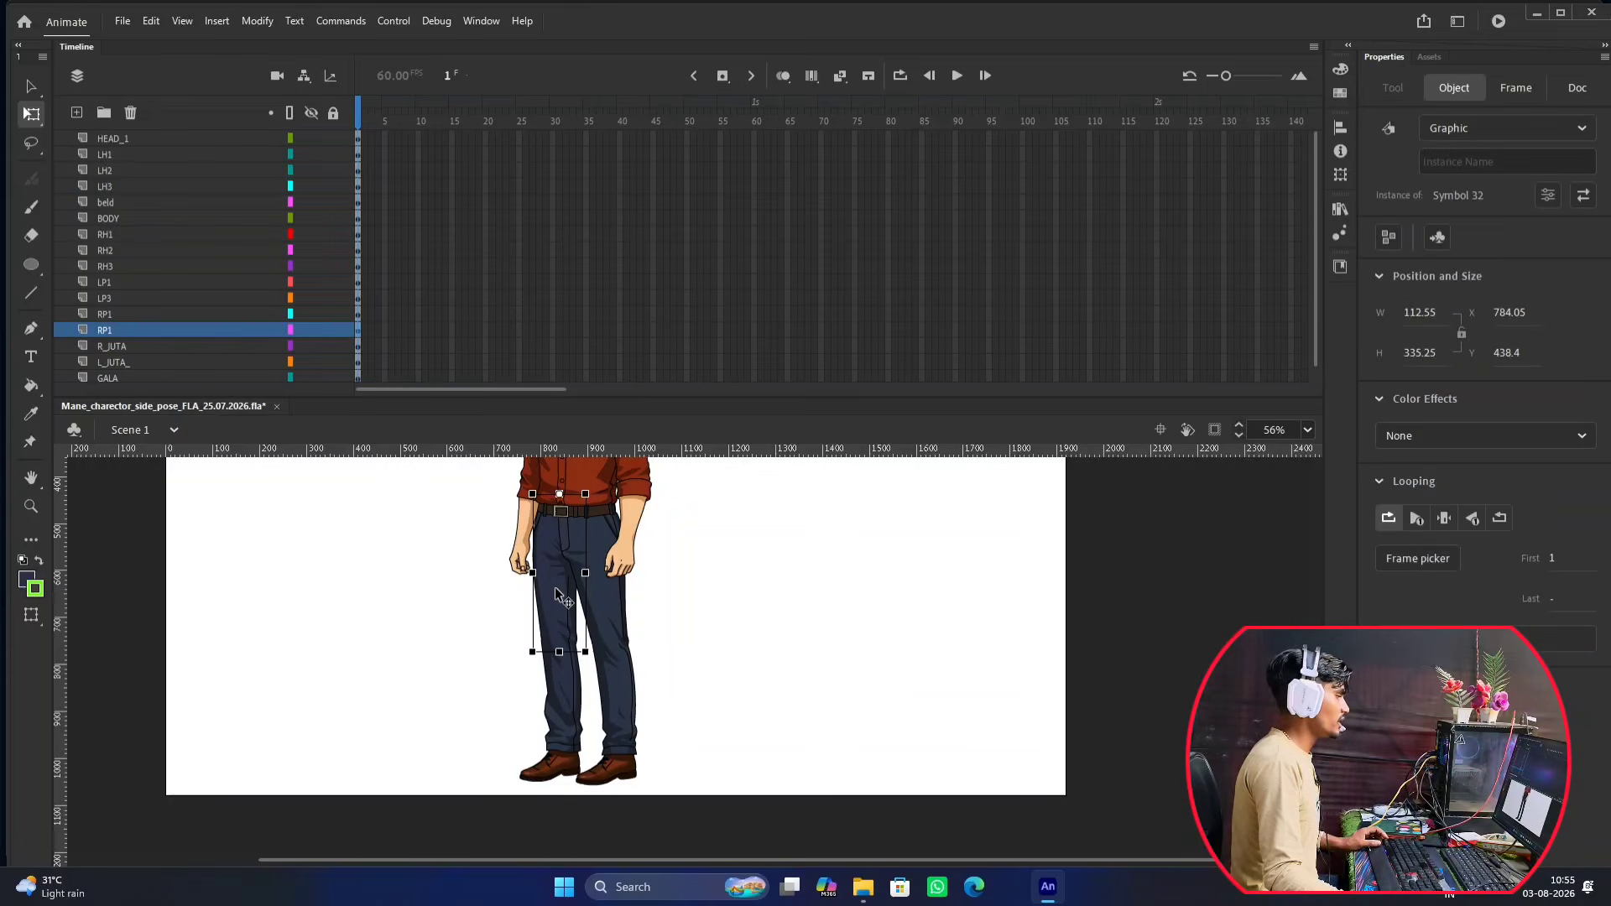
click(521, 548)
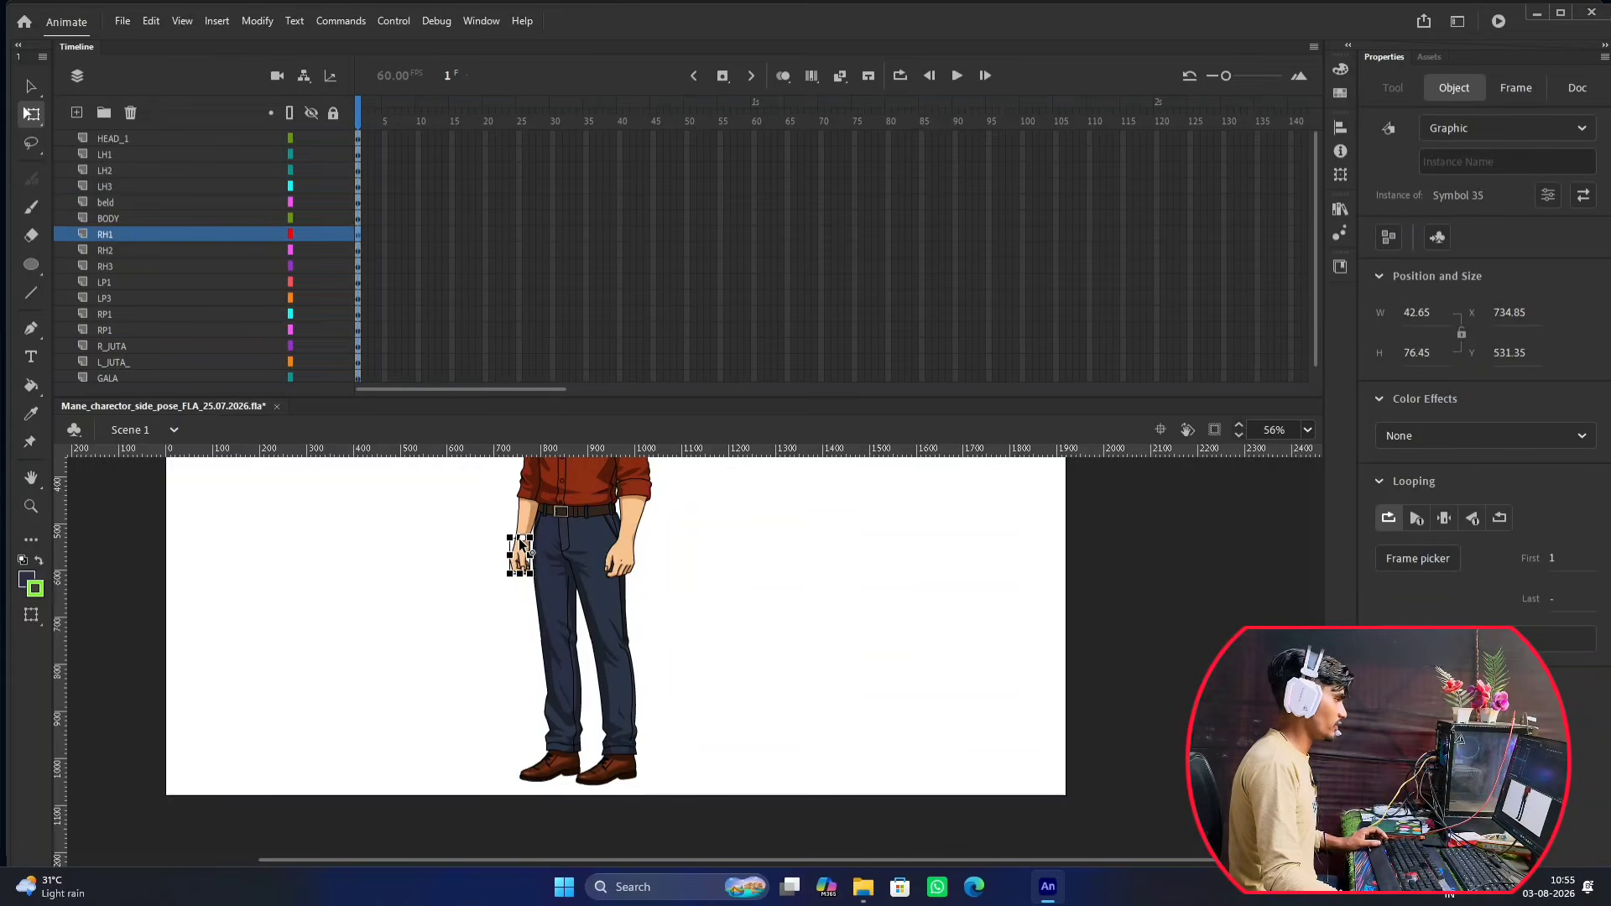
click(559, 605)
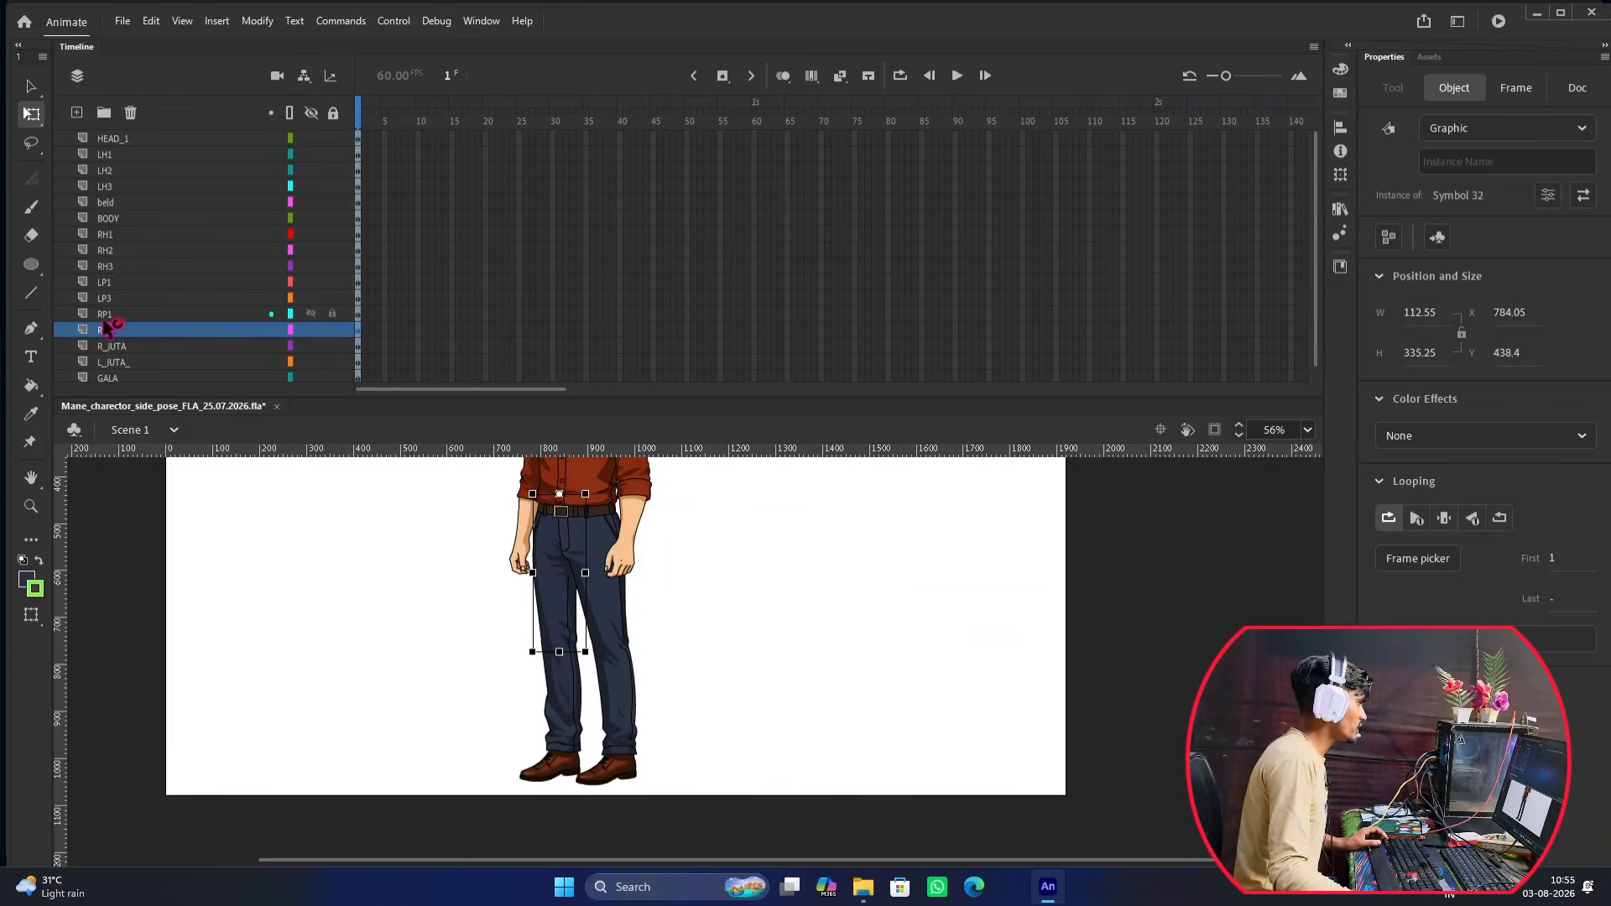
drag(113, 330, 118, 234)
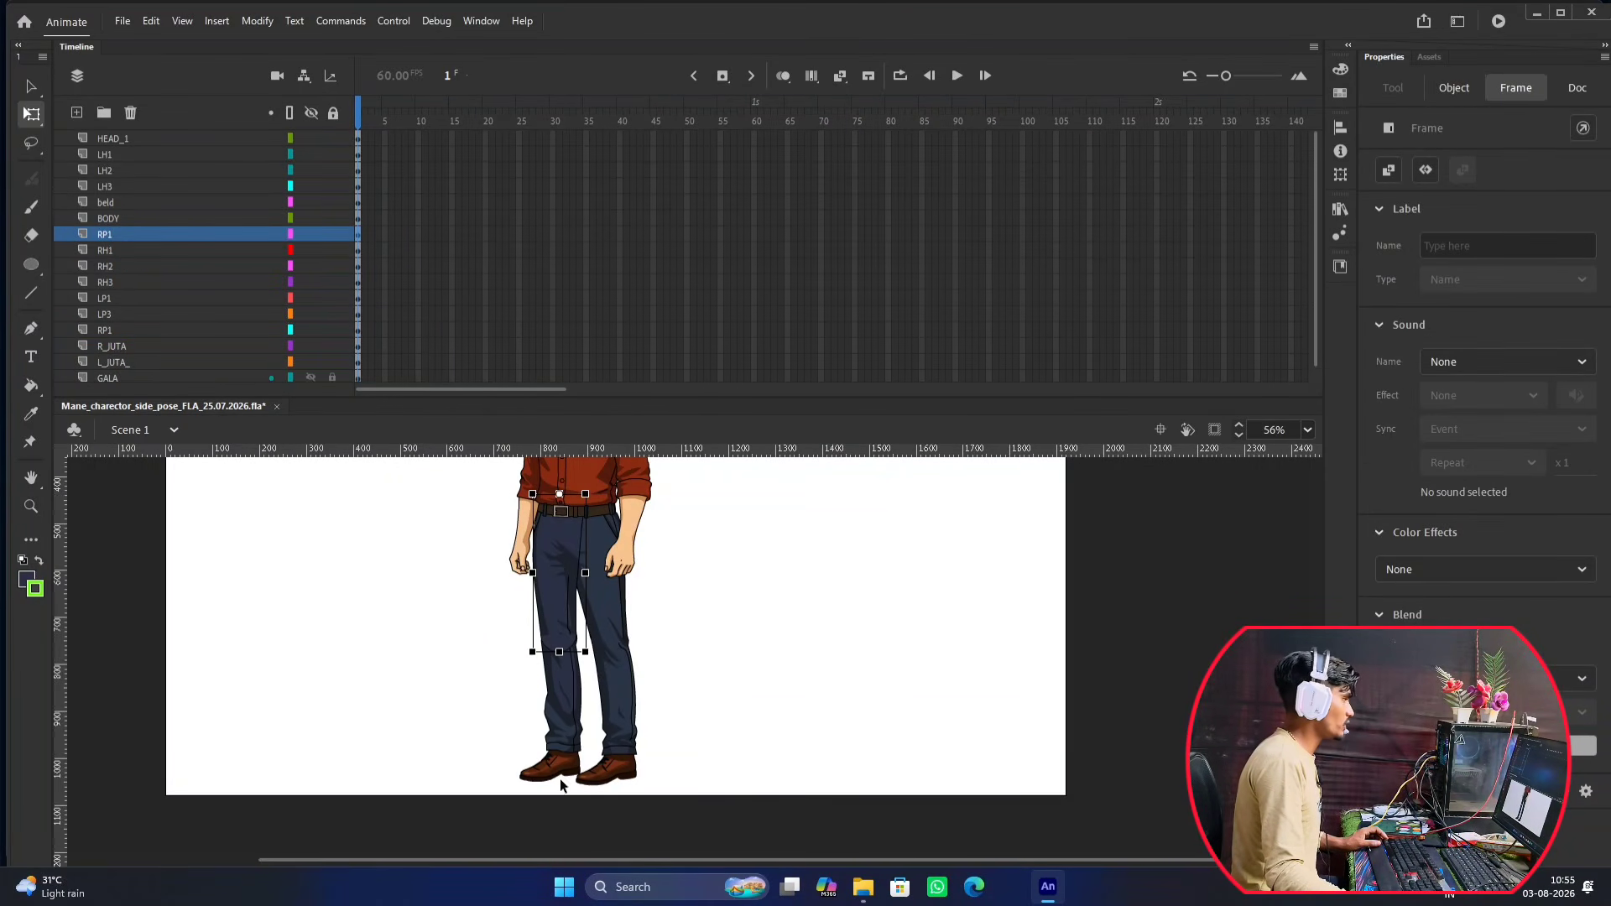
click(569, 693)
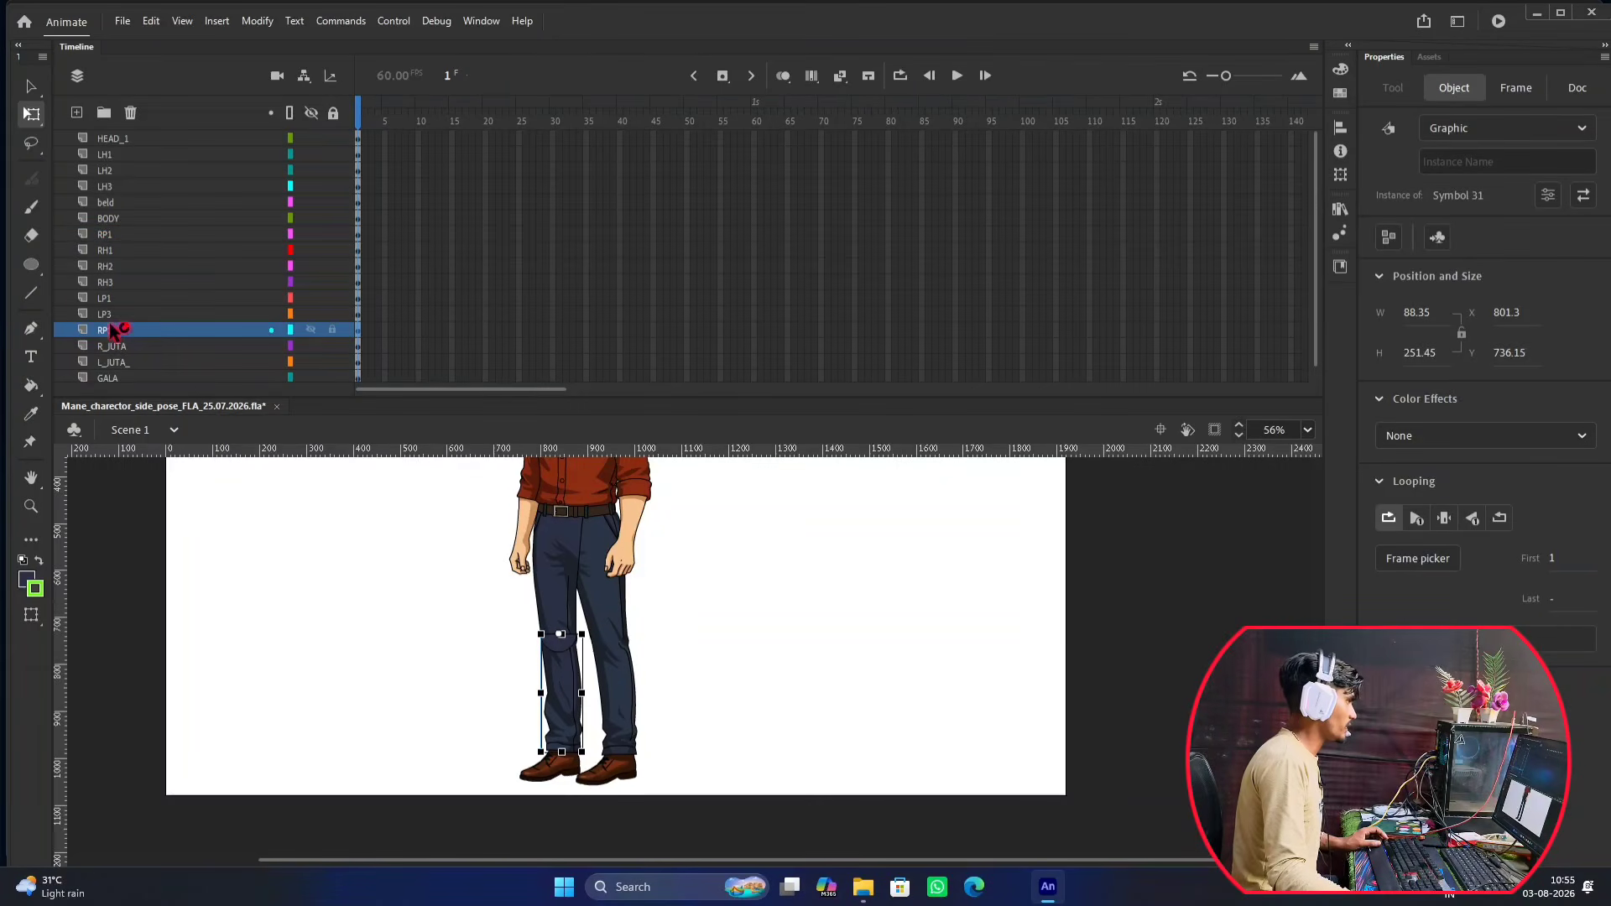
drag(111, 329, 116, 236)
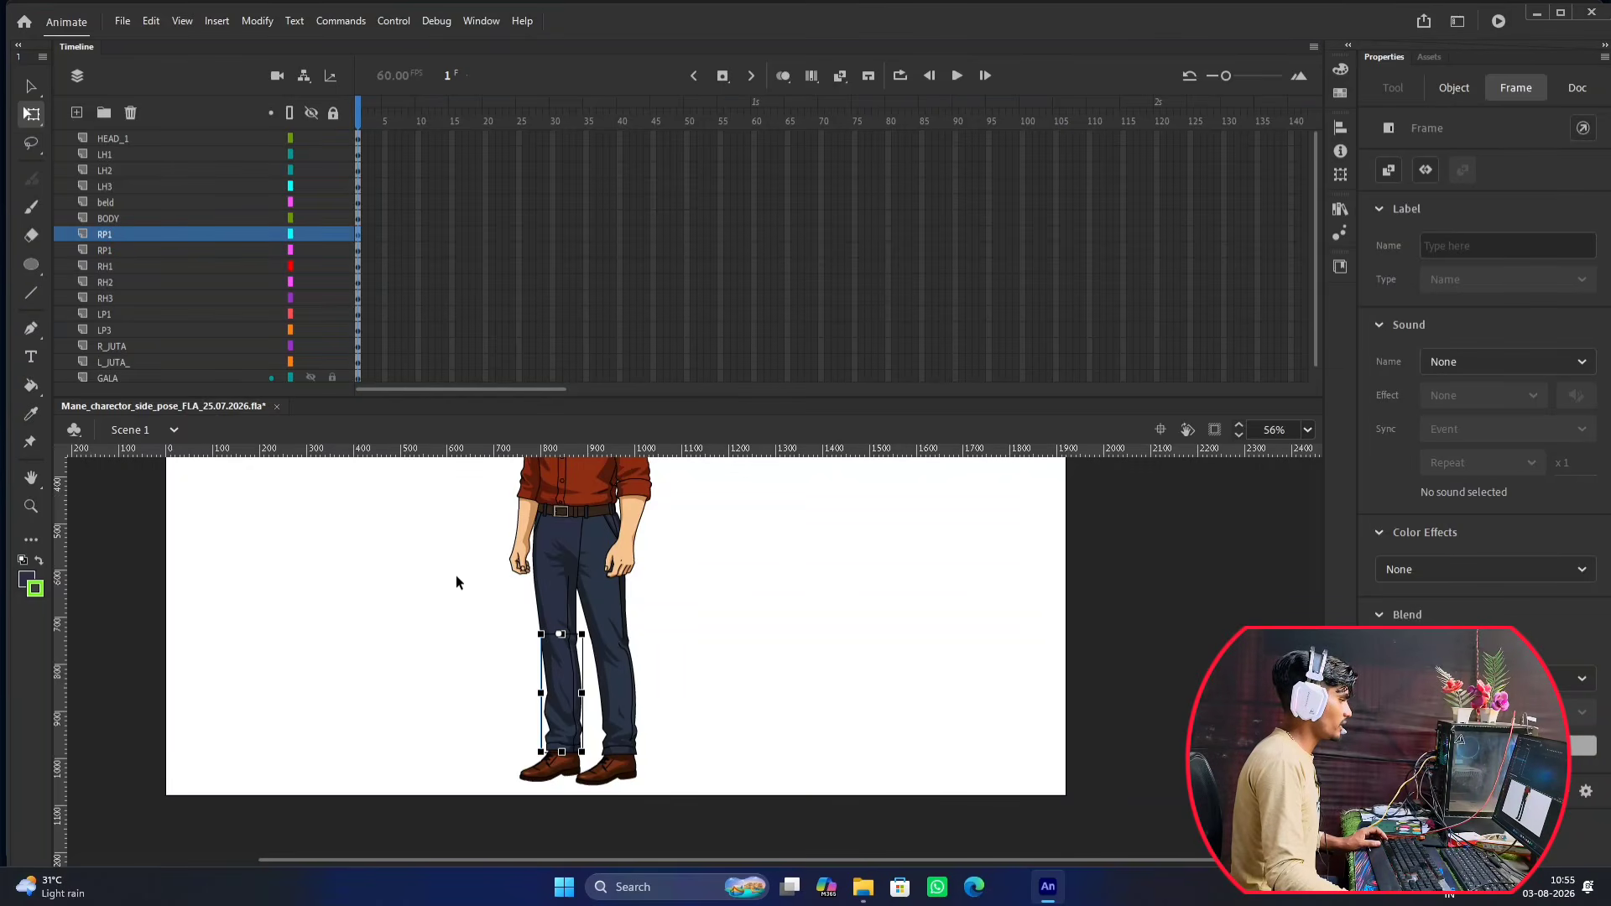
Try the right shoe's R_JUTA layer directly below BODY, above both RP1 layers, and inspect where the shoe meets the trouser hem.
click(551, 783)
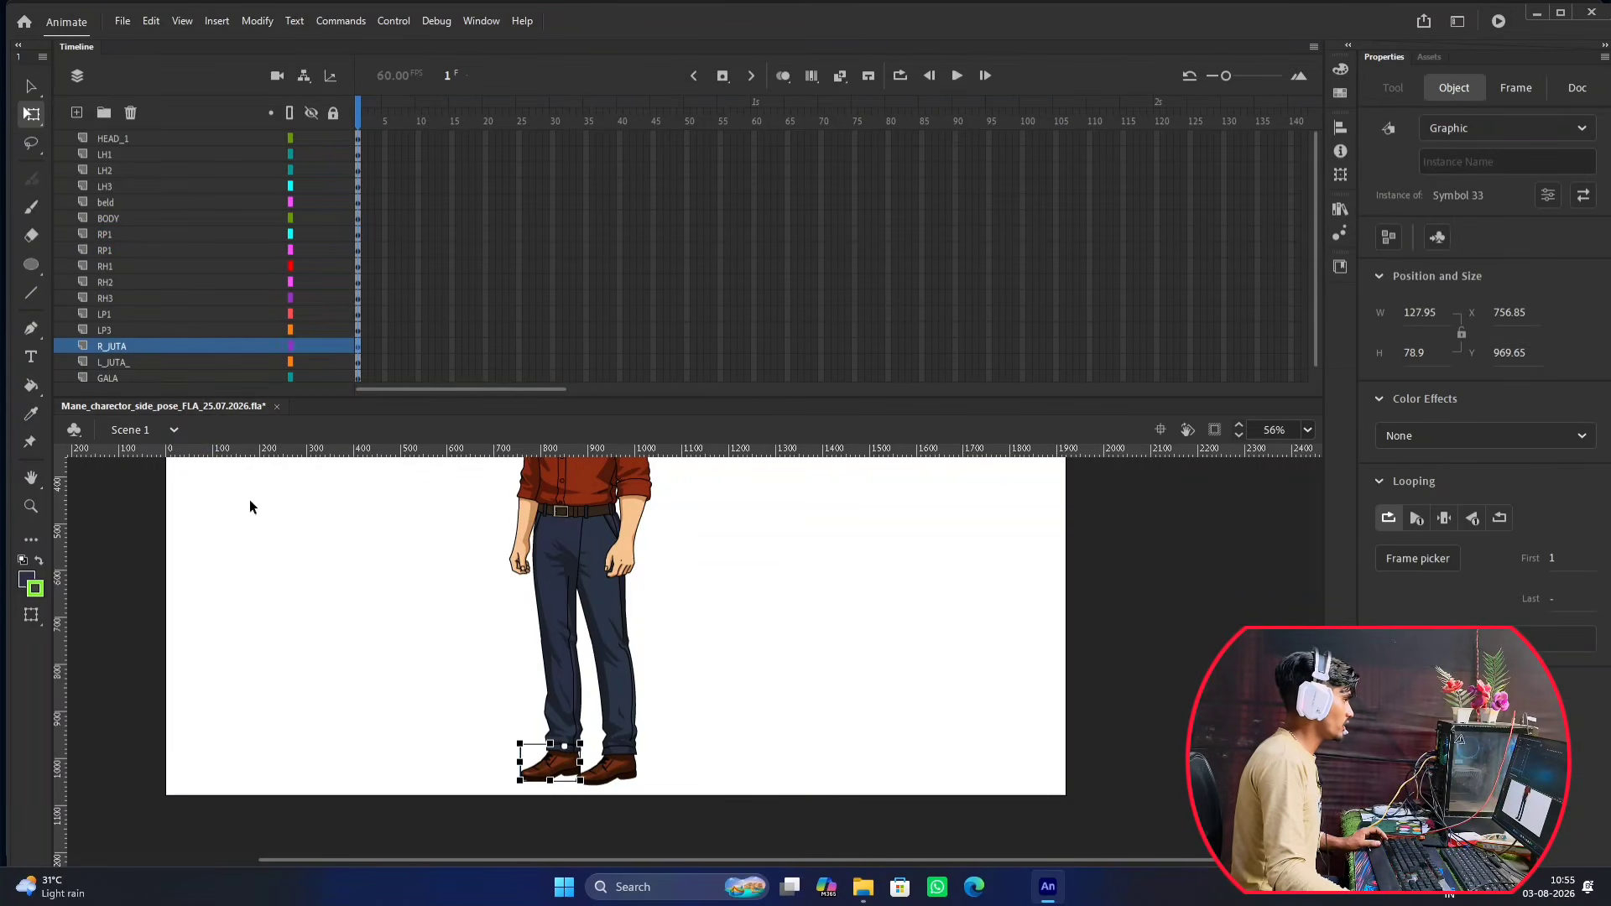
click(111, 347)
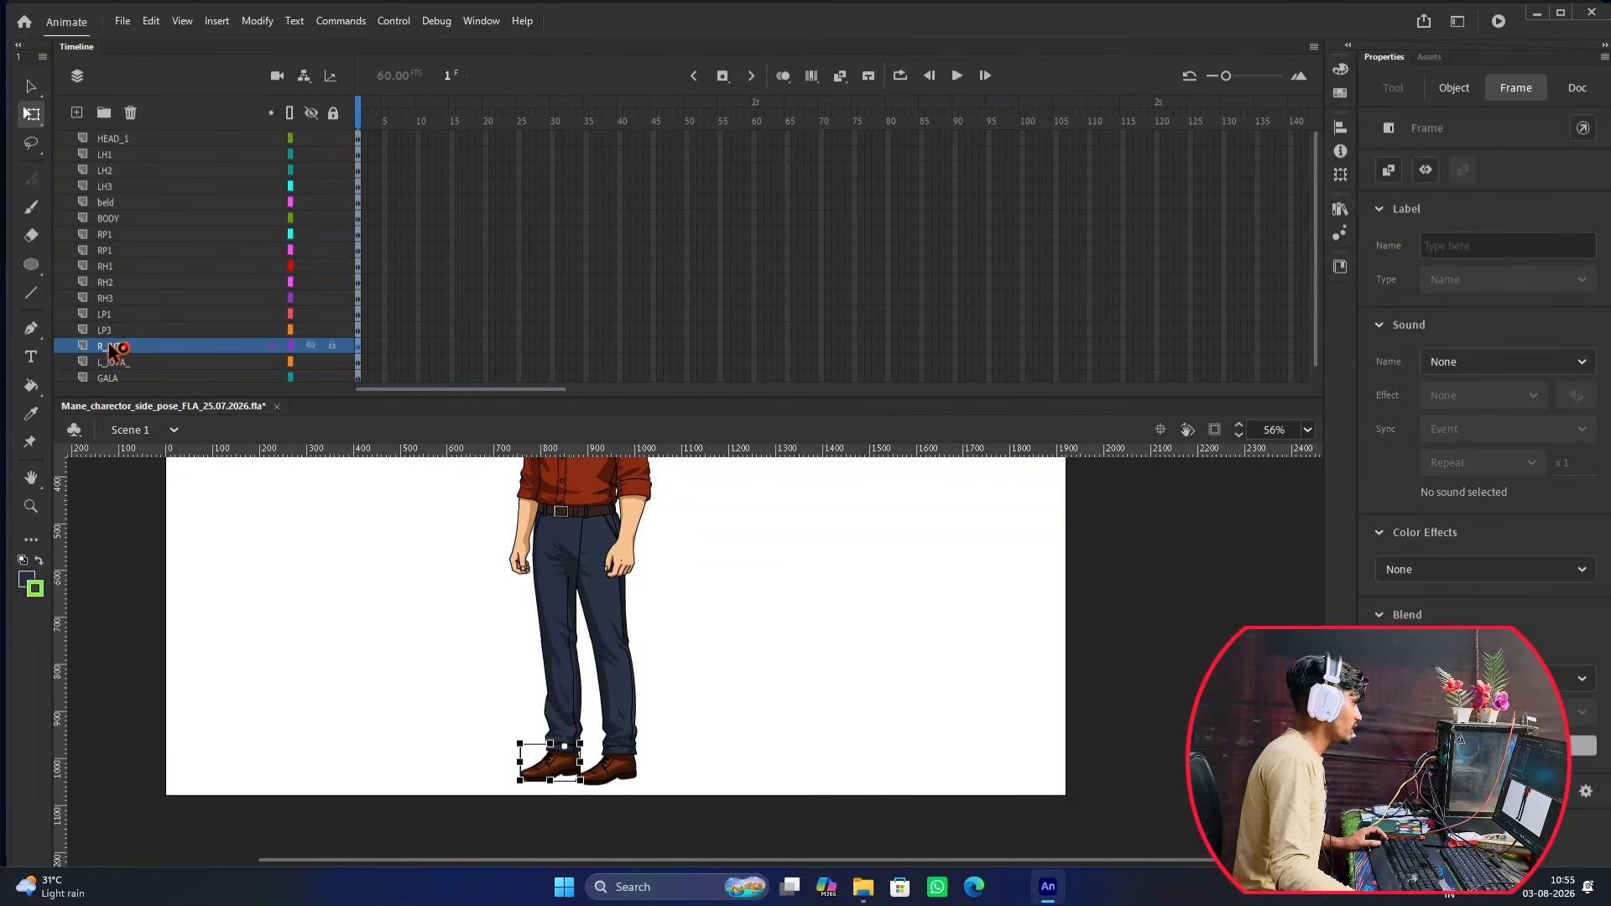
drag(111, 348, 123, 227)
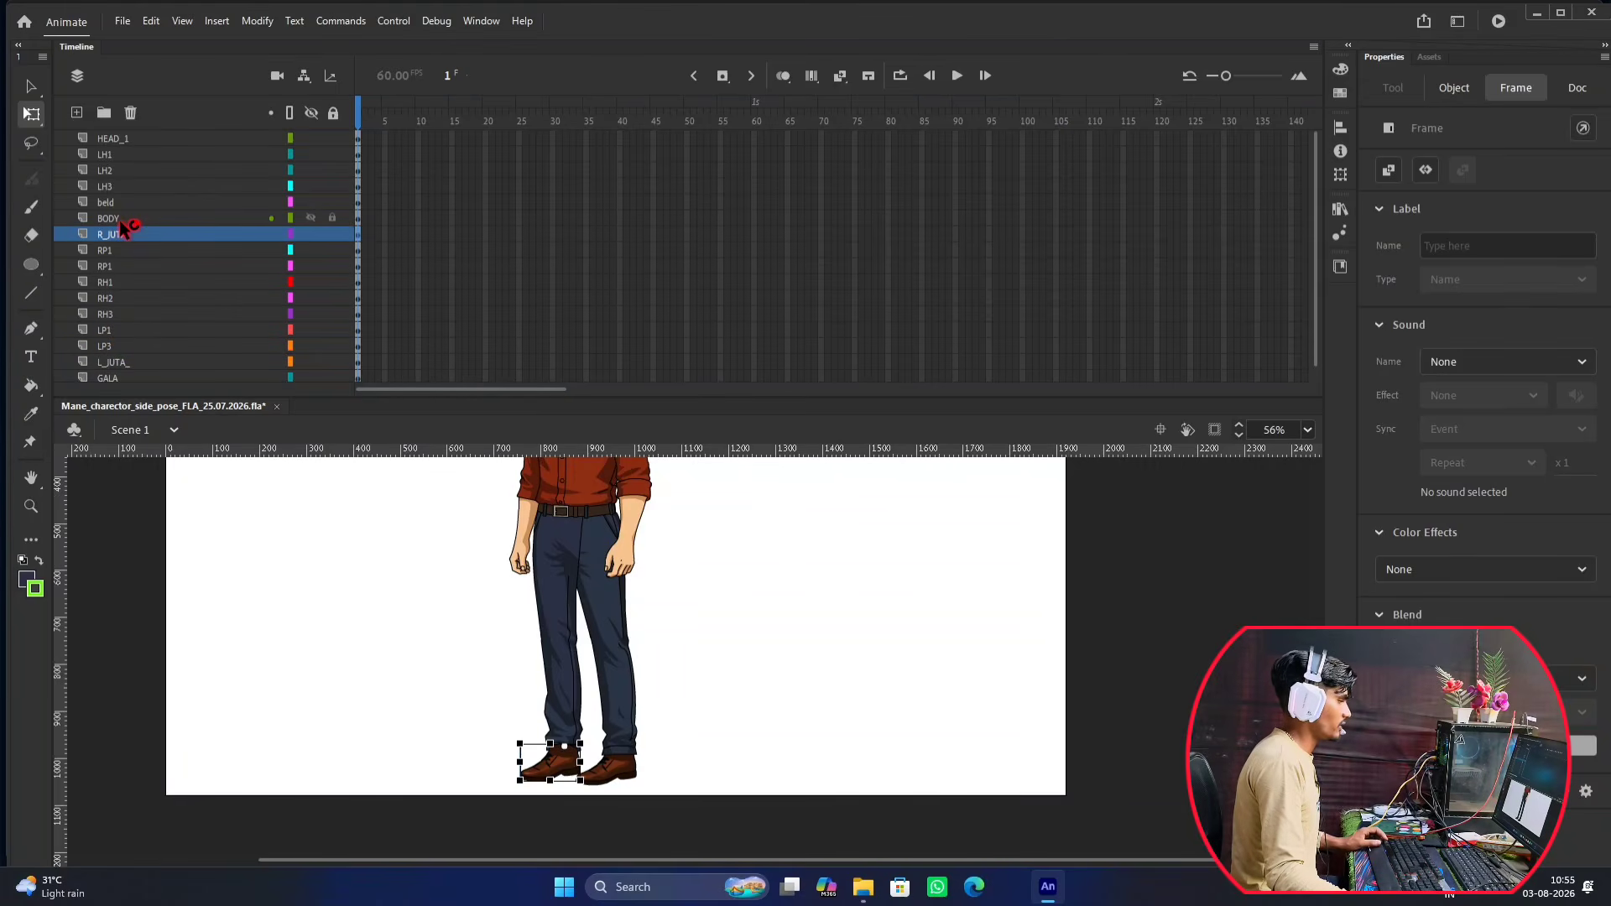
click(738, 663)
scroll(570, 760, up, 4)
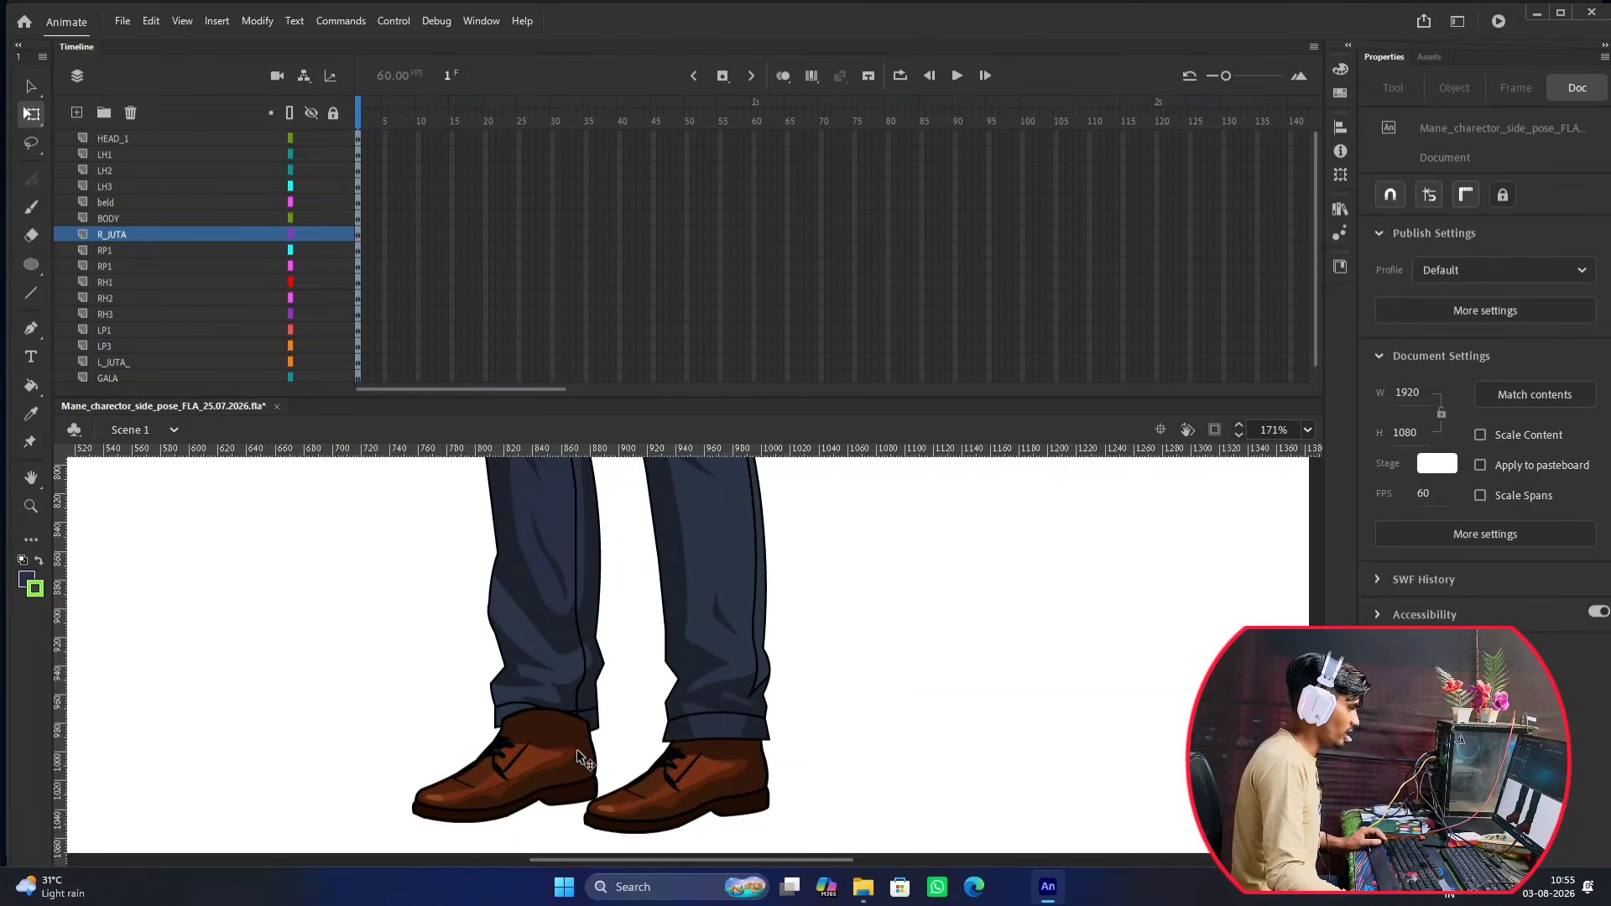
scroll(577, 748, up, 3)
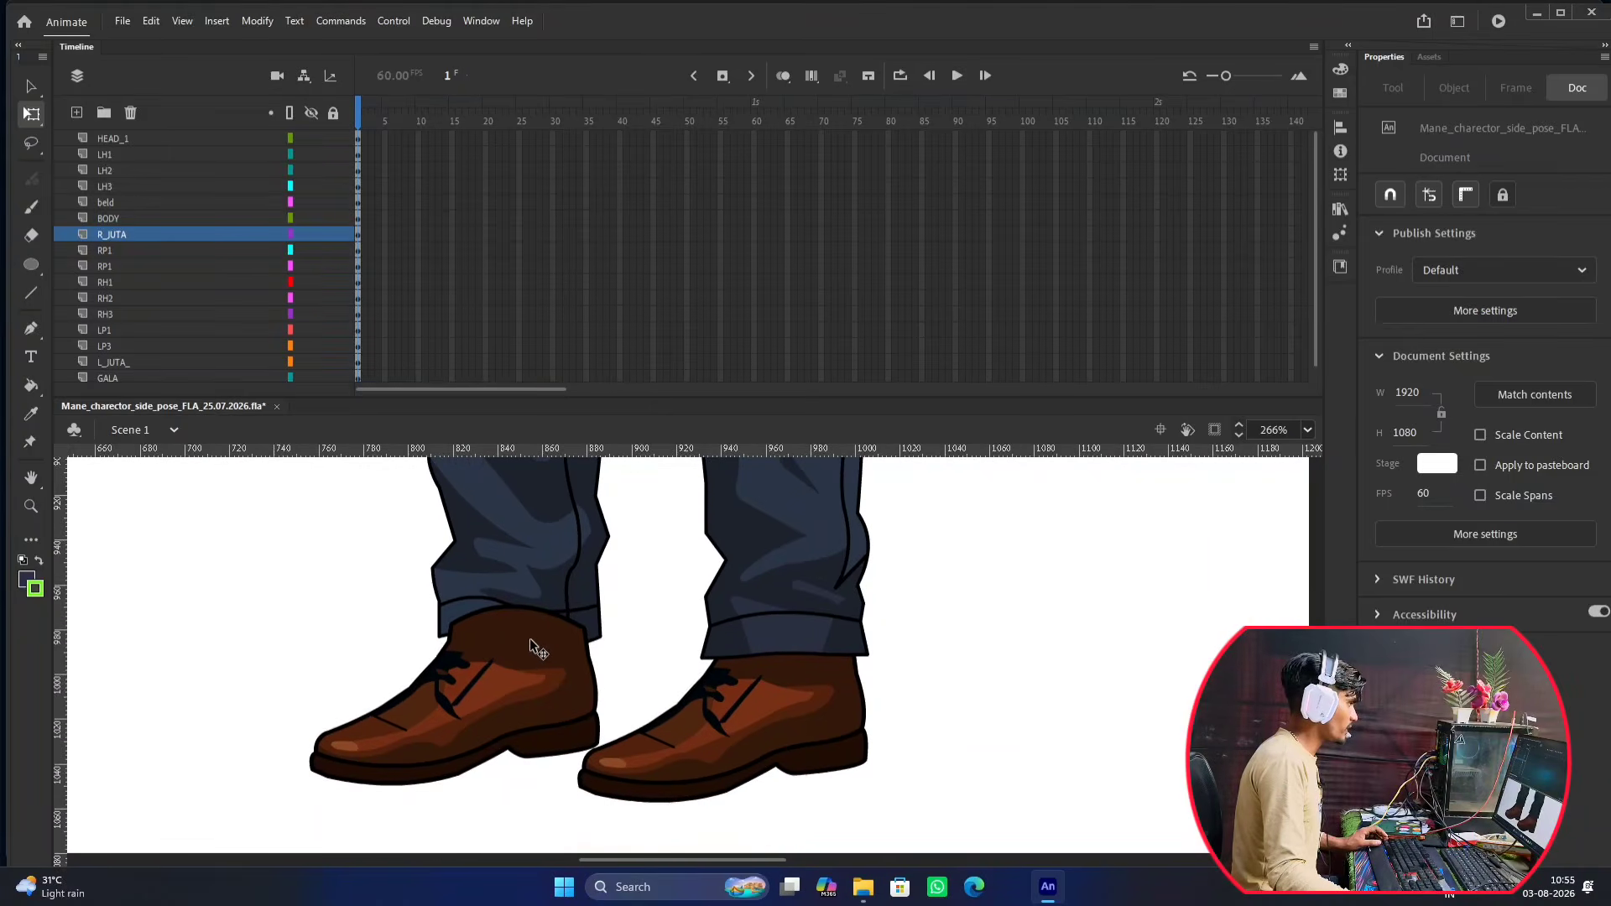
scroll(530, 638, up, 1)
Move the R_JUTA shoe layer to directly below the two RP1 leg layers.
click(115, 237)
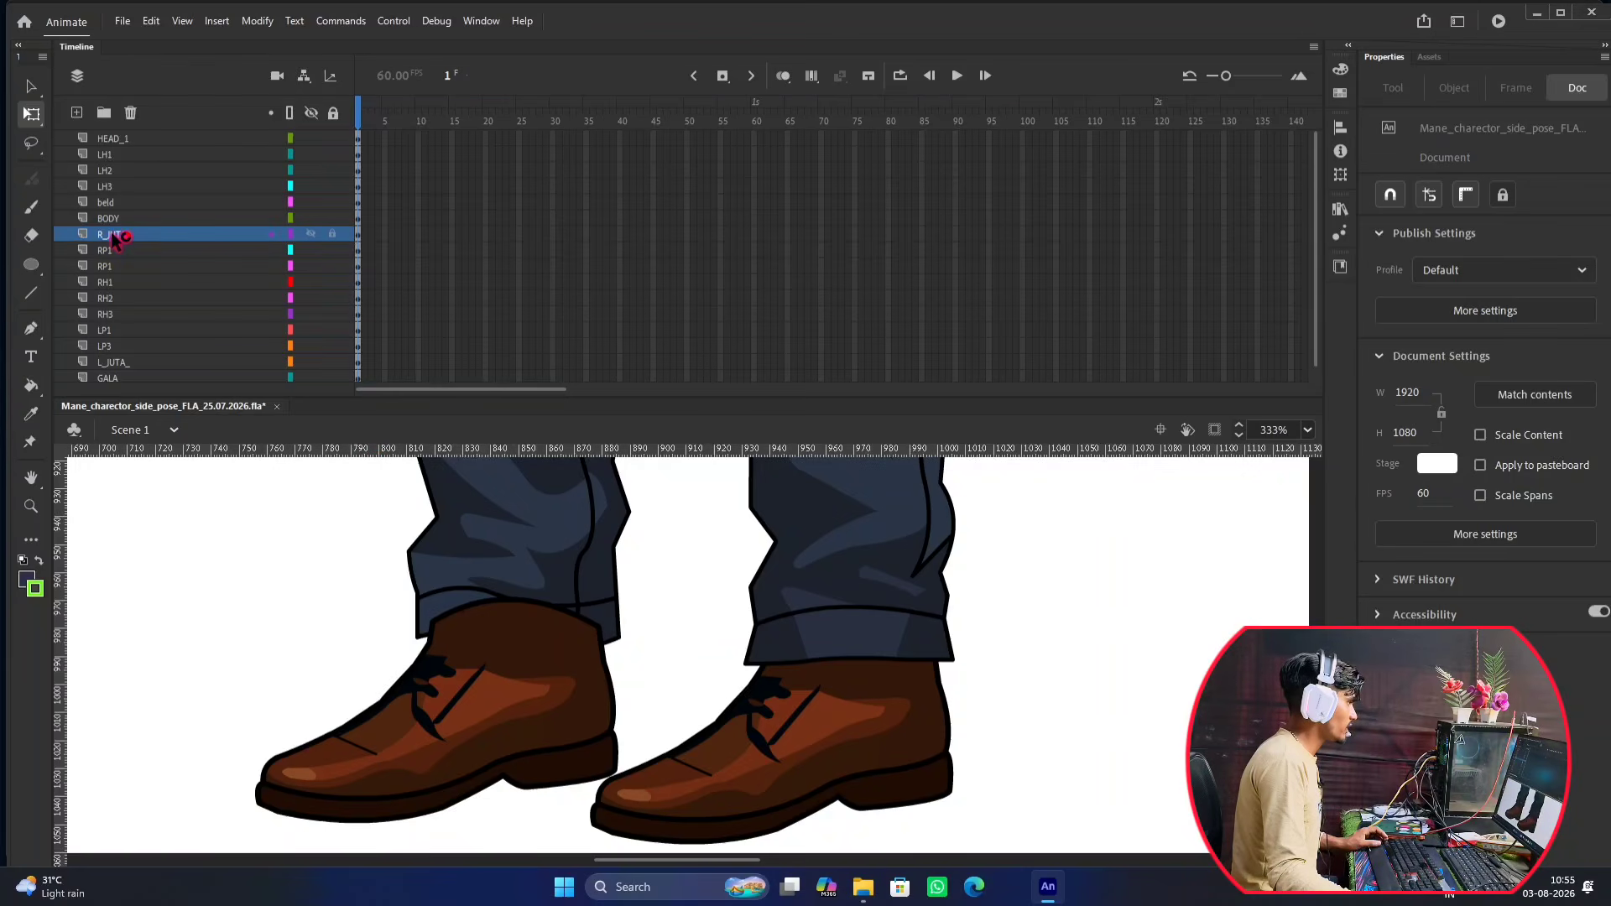
drag(115, 236, 126, 284)
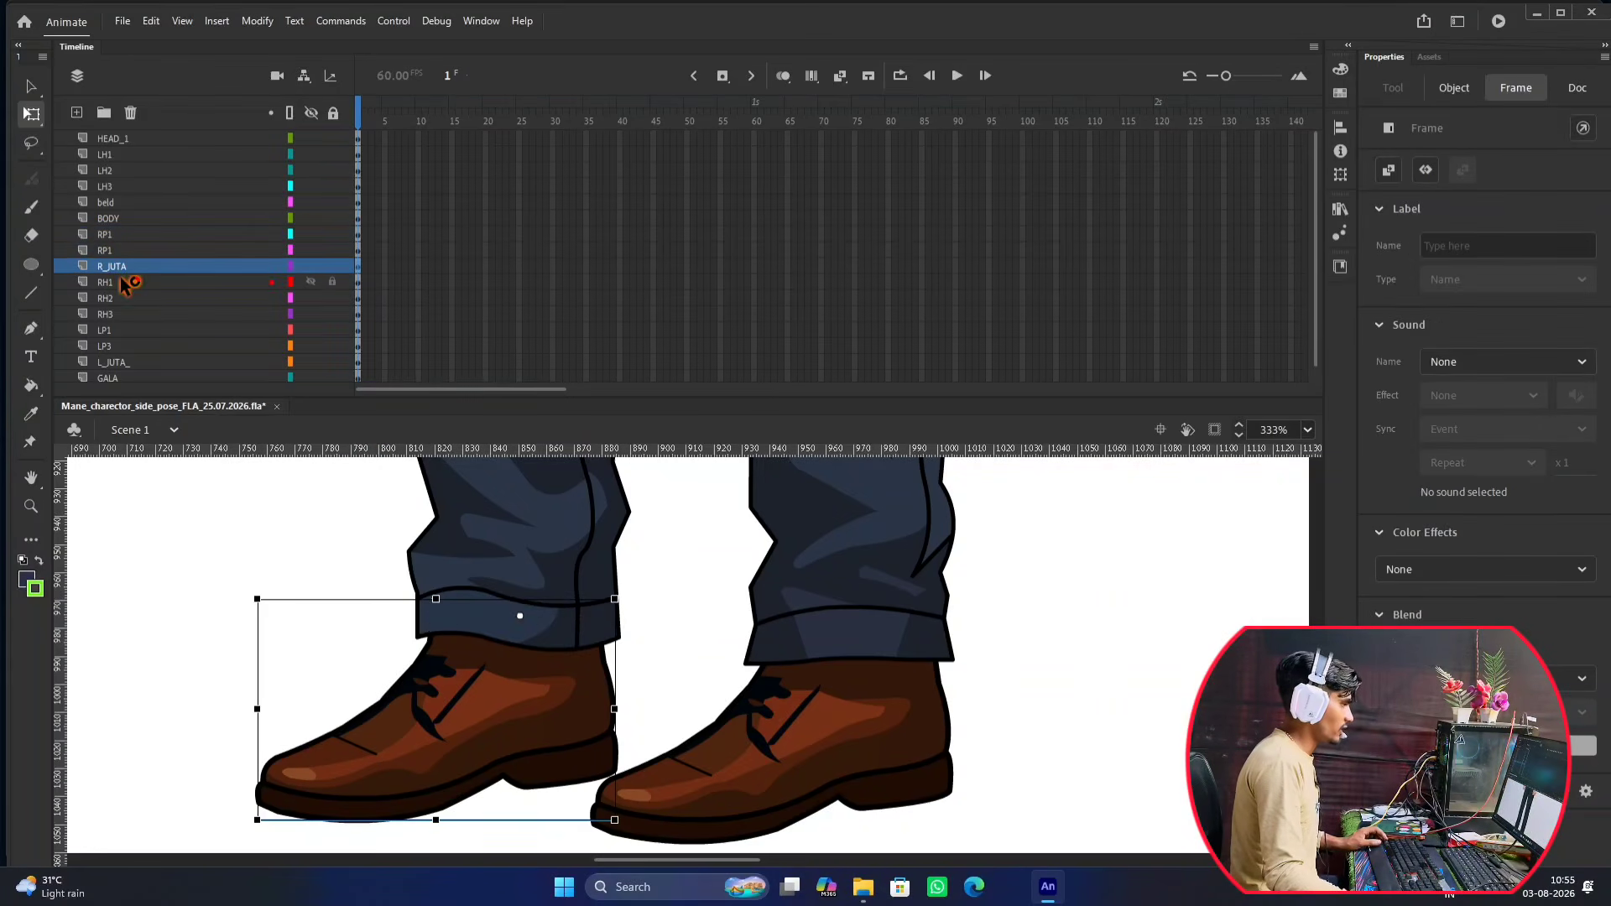
scroll(672, 712, down, 5)
scroll(597, 729, up, 2)
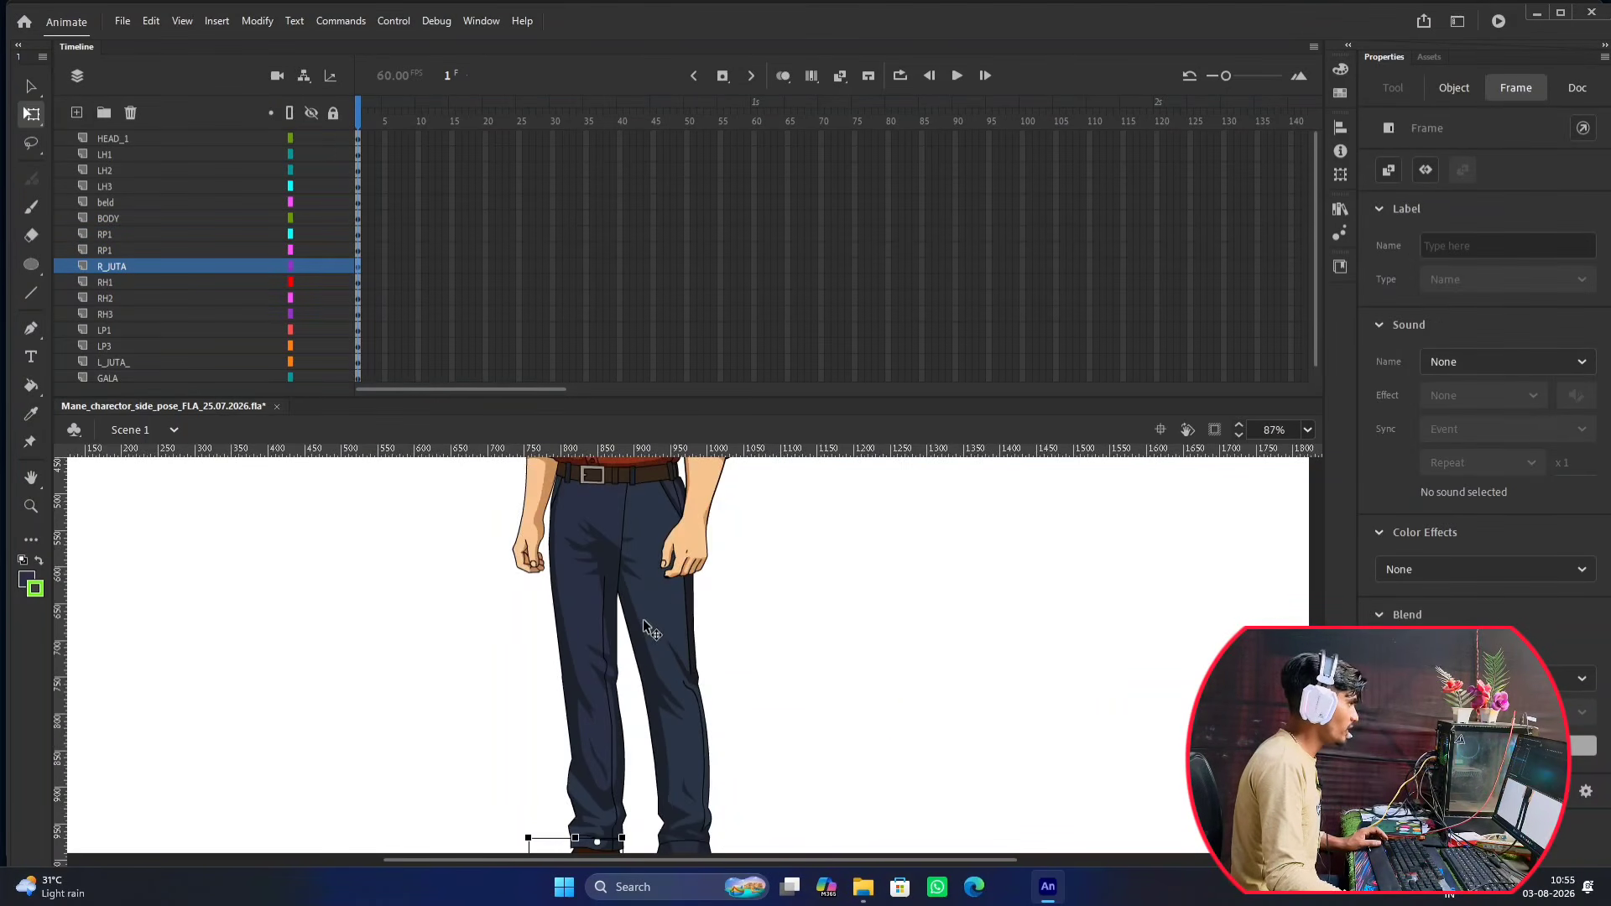
Select the right leg's lower leg and thigh to check which RP1 layer holds each part, and deselect them.
click(591, 732)
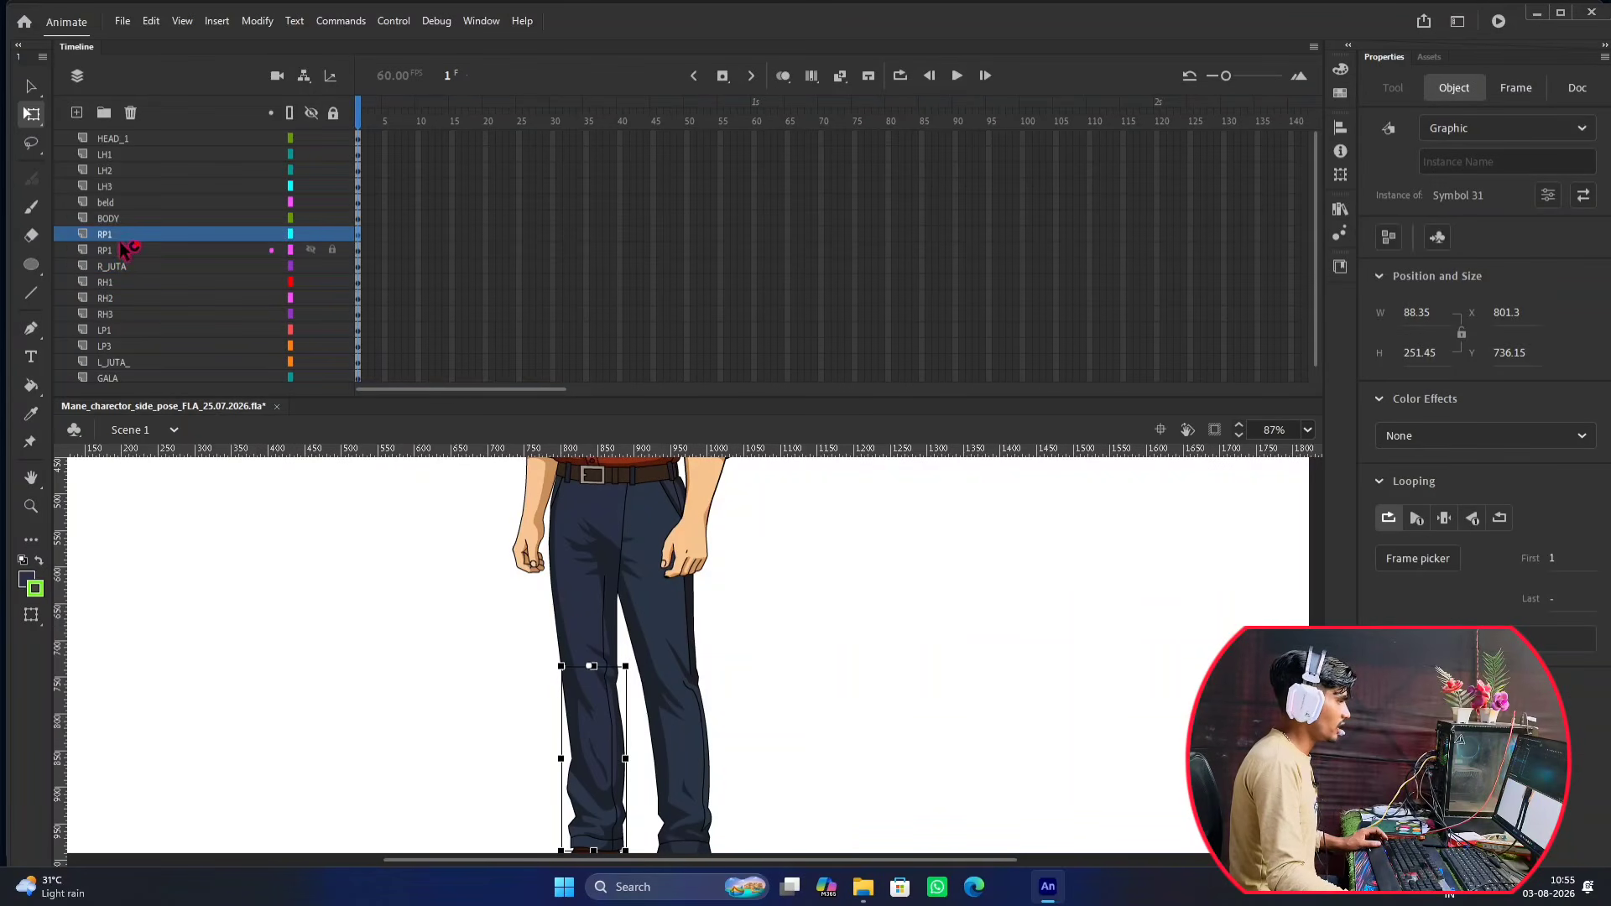
click(574, 581)
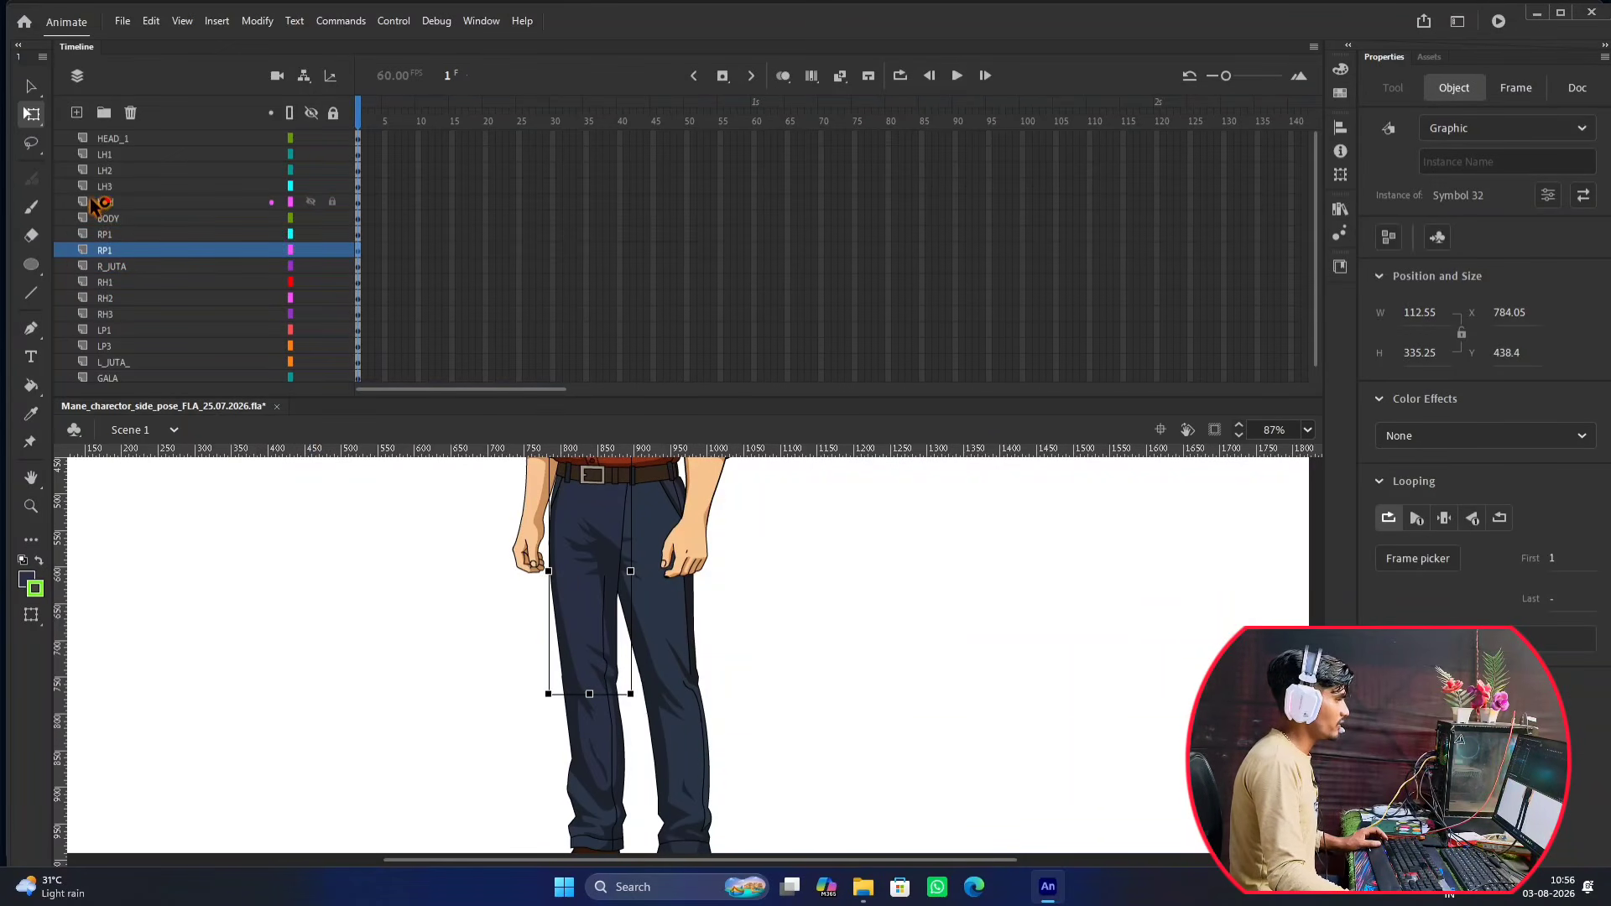
click(104, 234)
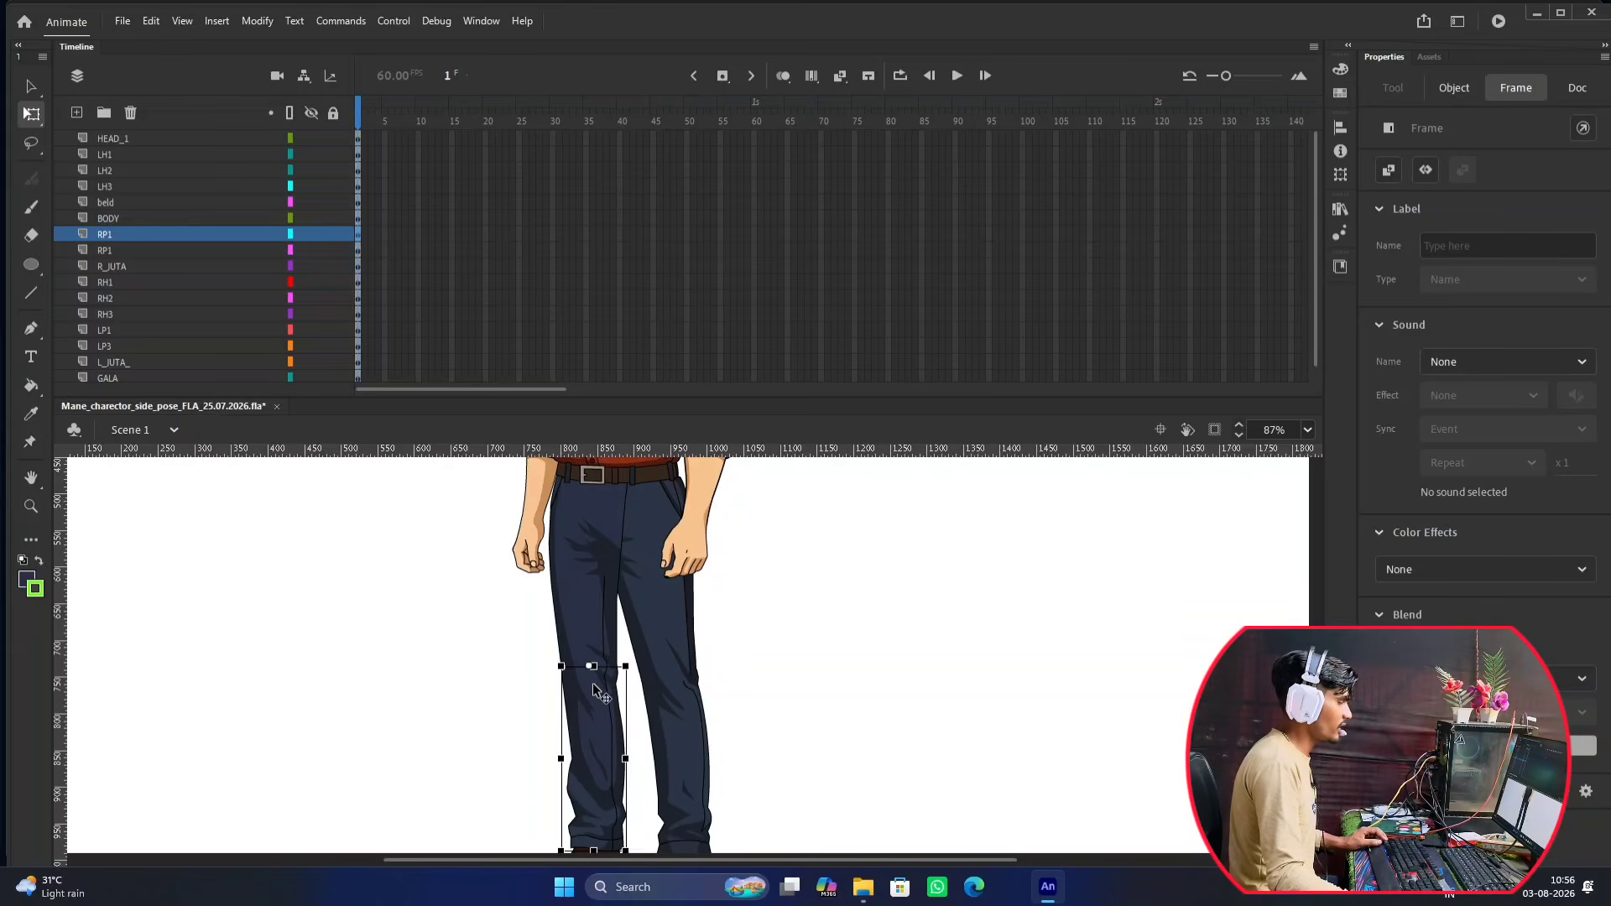
scroll(592, 682, down, 3)
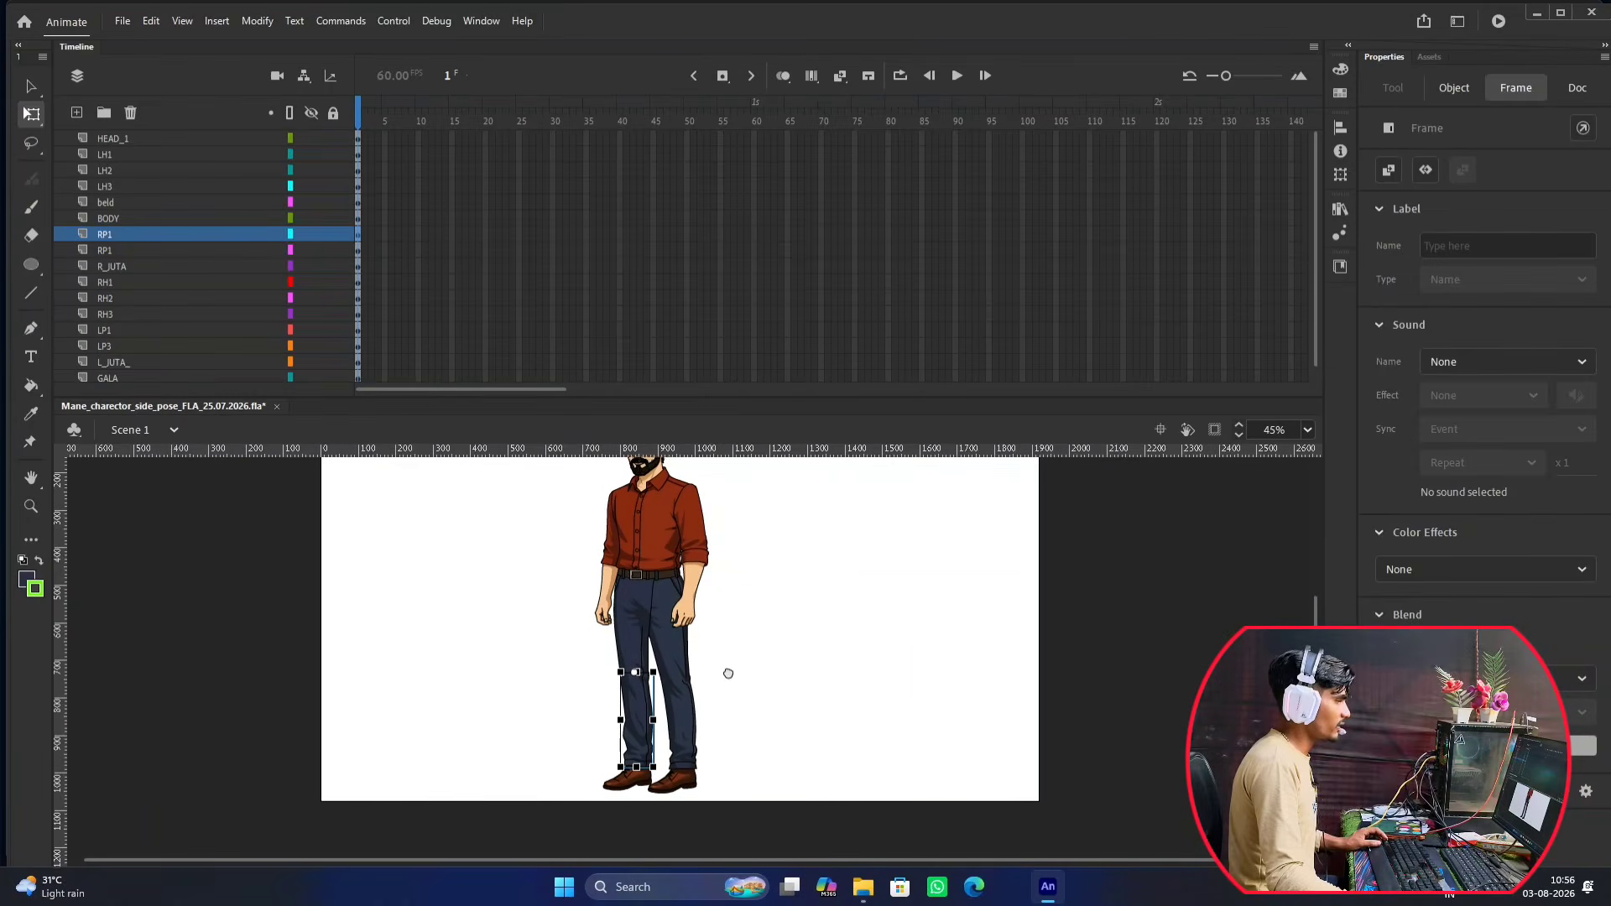
click(788, 644)
Select the other leg's thigh and move its LP3 layer to directly below BODY.
scroll(685, 597, up, 2)
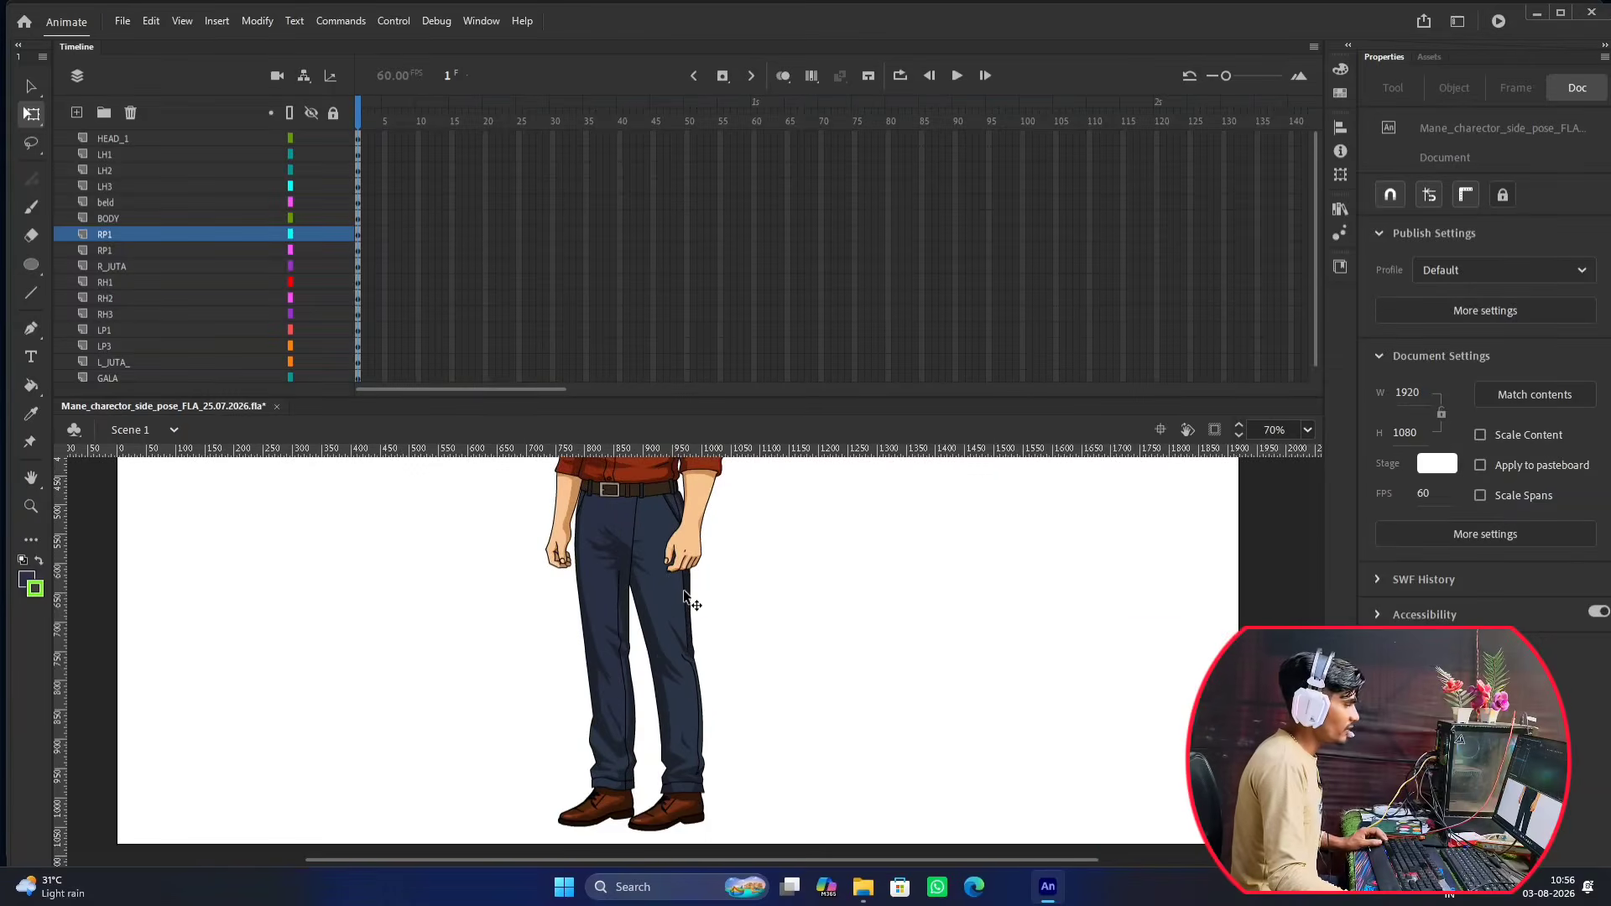
scroll(684, 597, up, 3)
scroll(679, 529, down, 1)
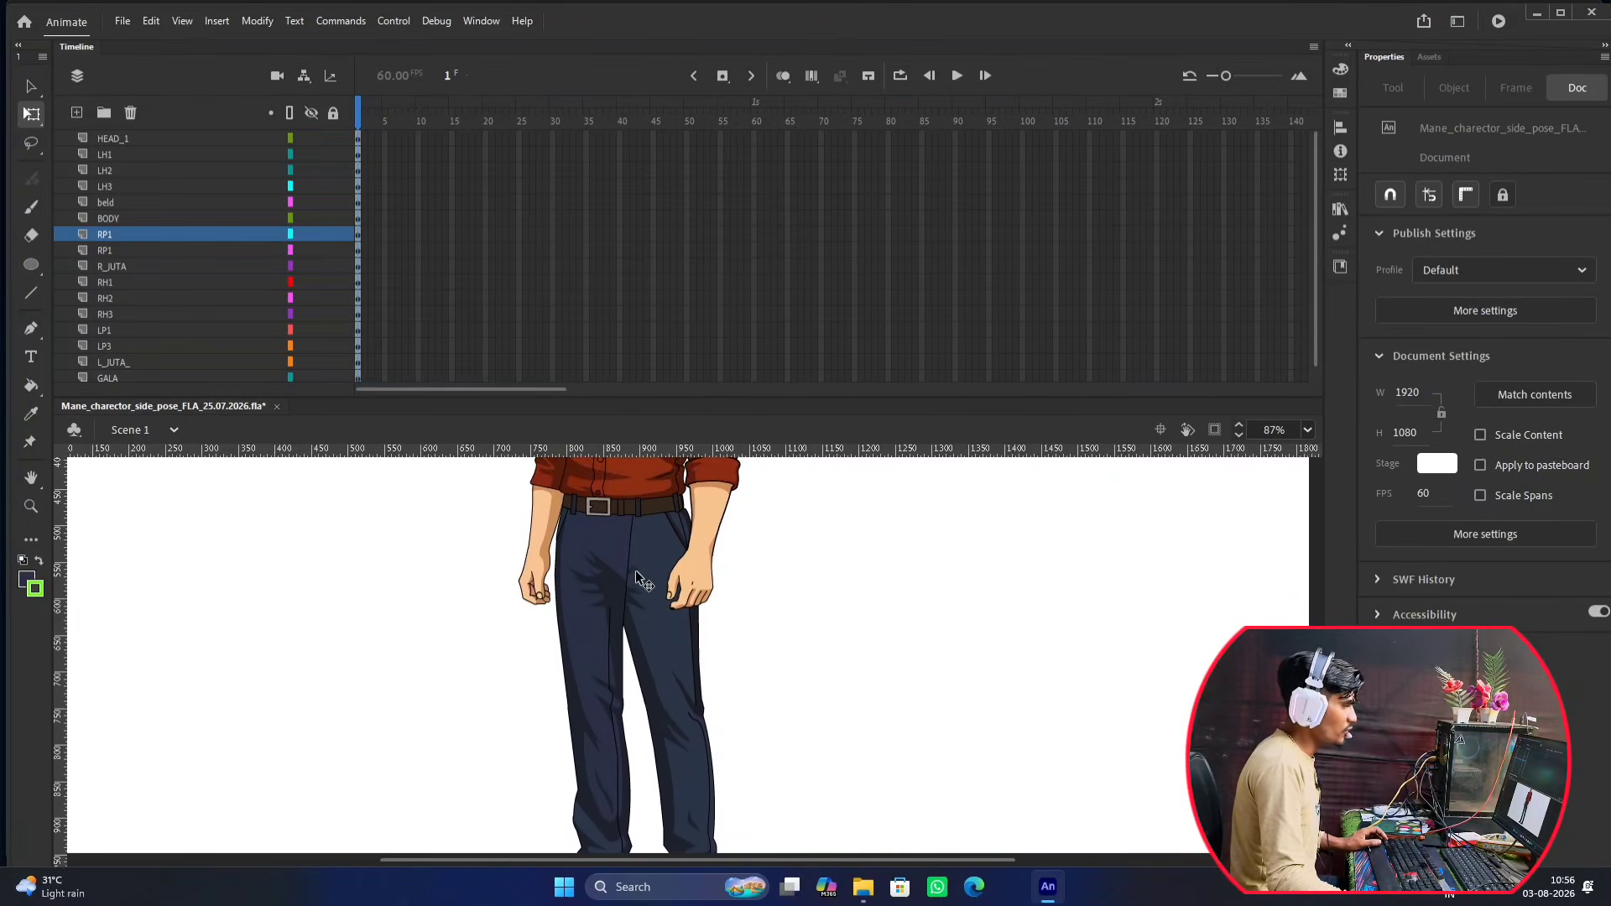
scroll(676, 724, down, 2)
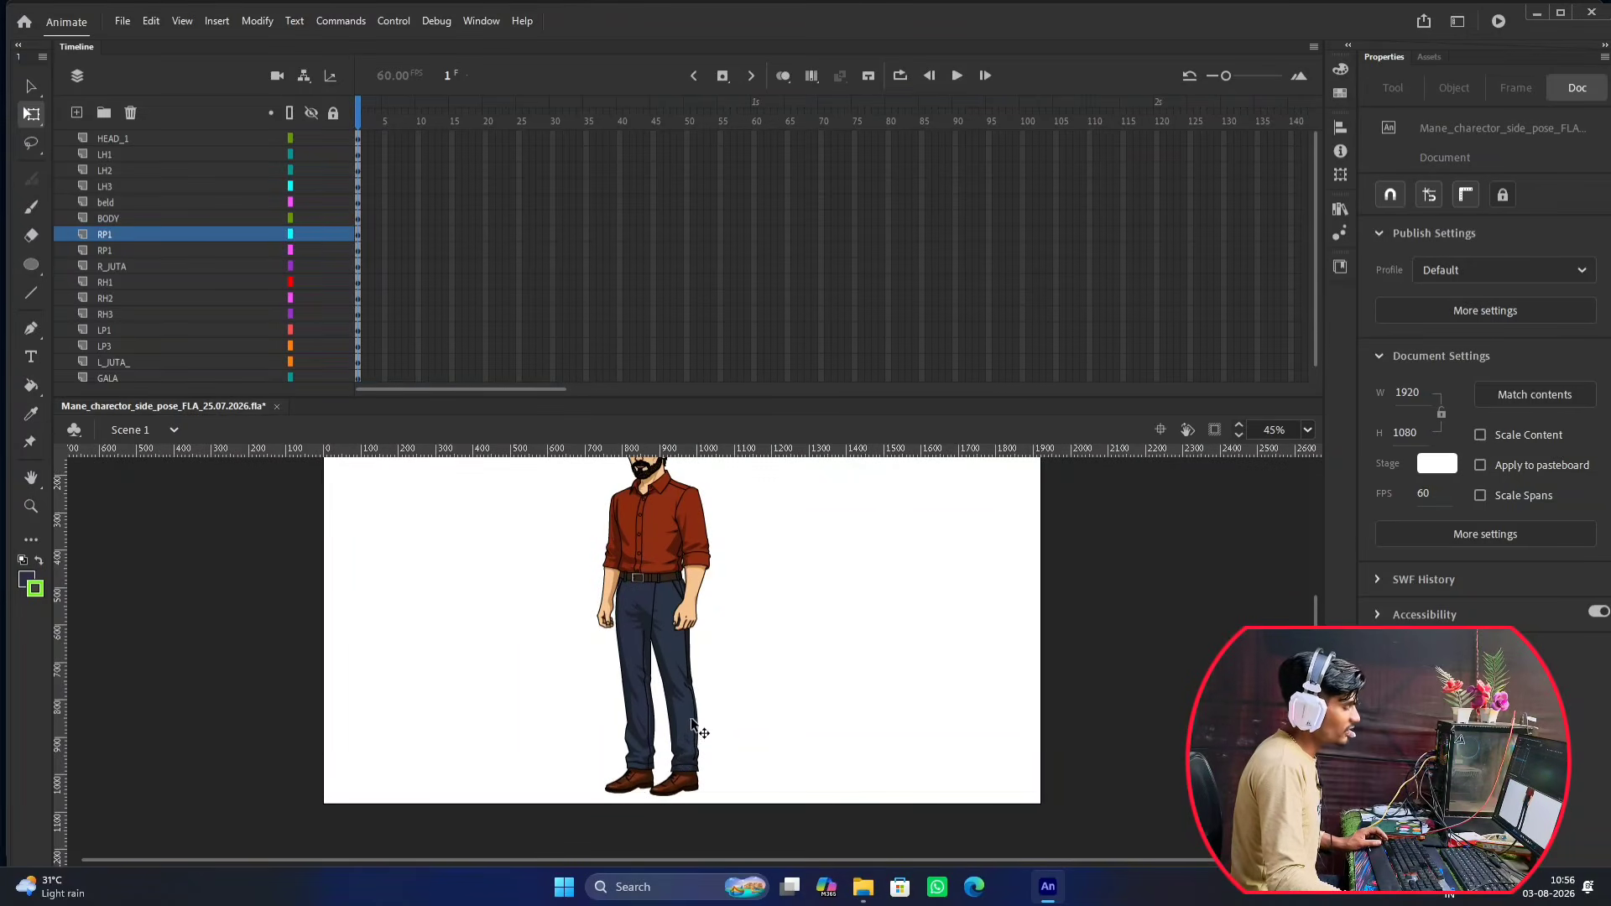
scroll(679, 658, up, 1)
scroll(684, 713, up, 1)
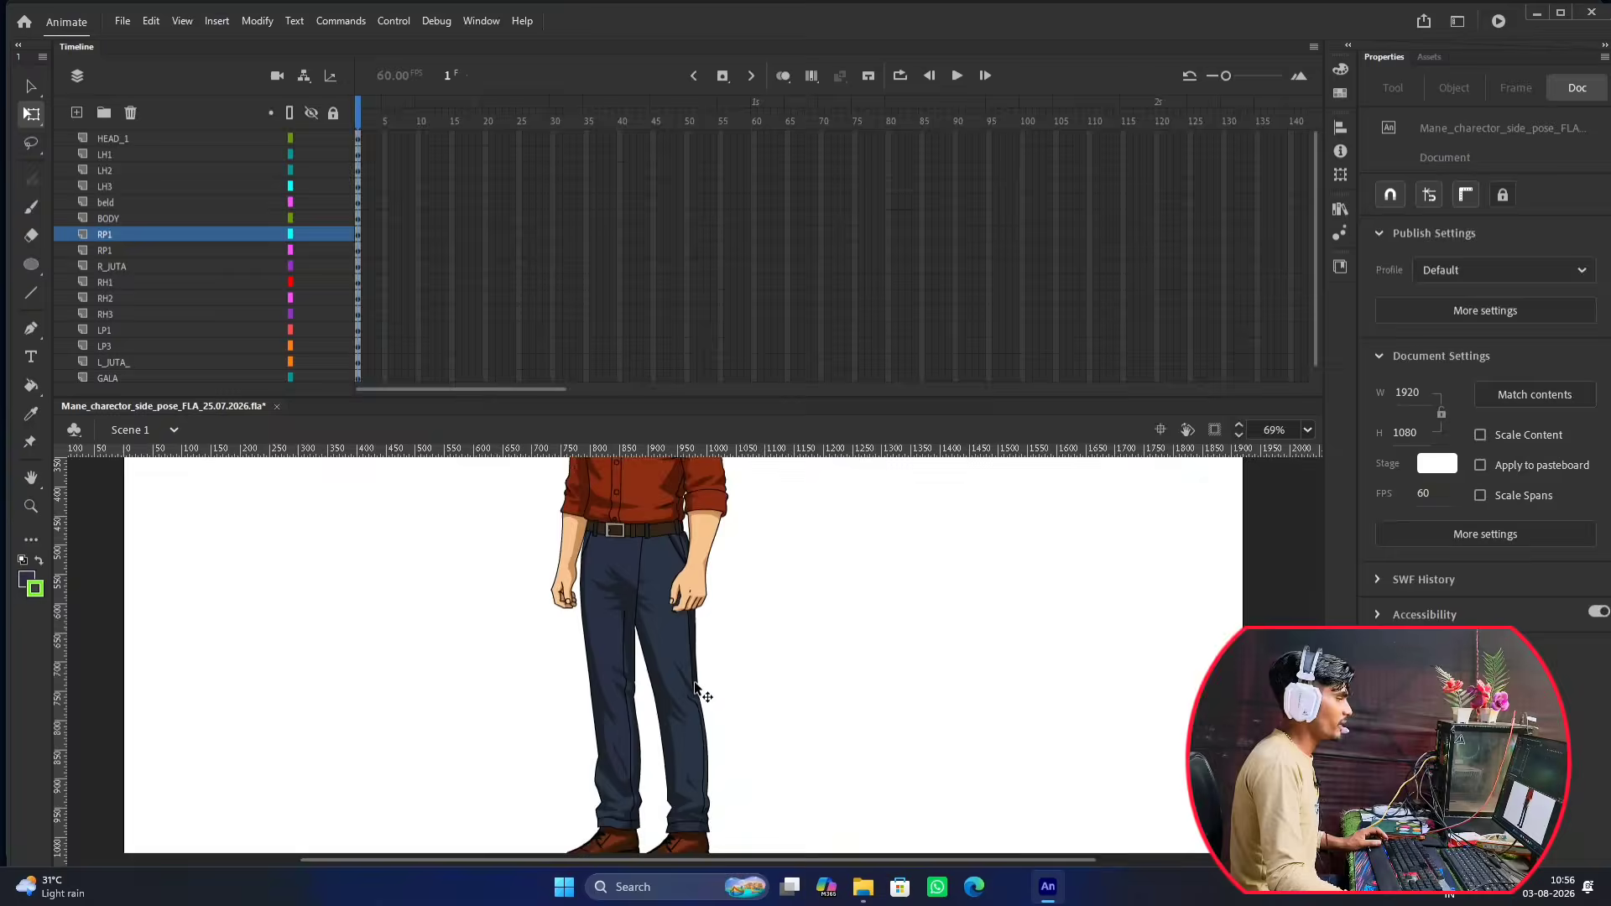
scroll(680, 671, down, 1)
click(662, 617)
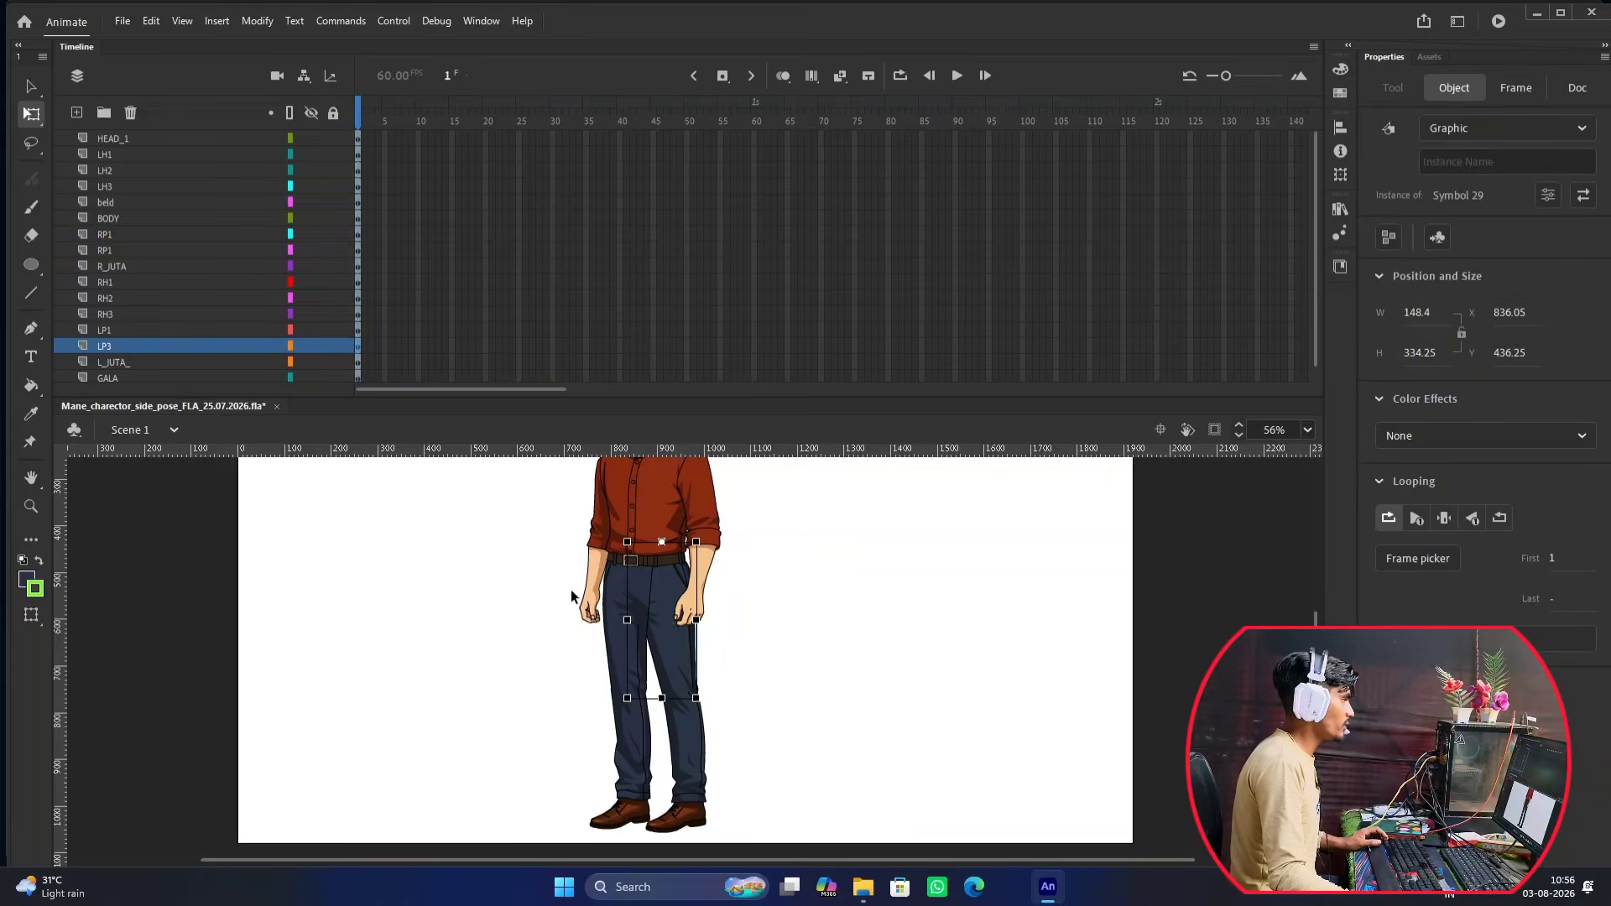
click(123, 353)
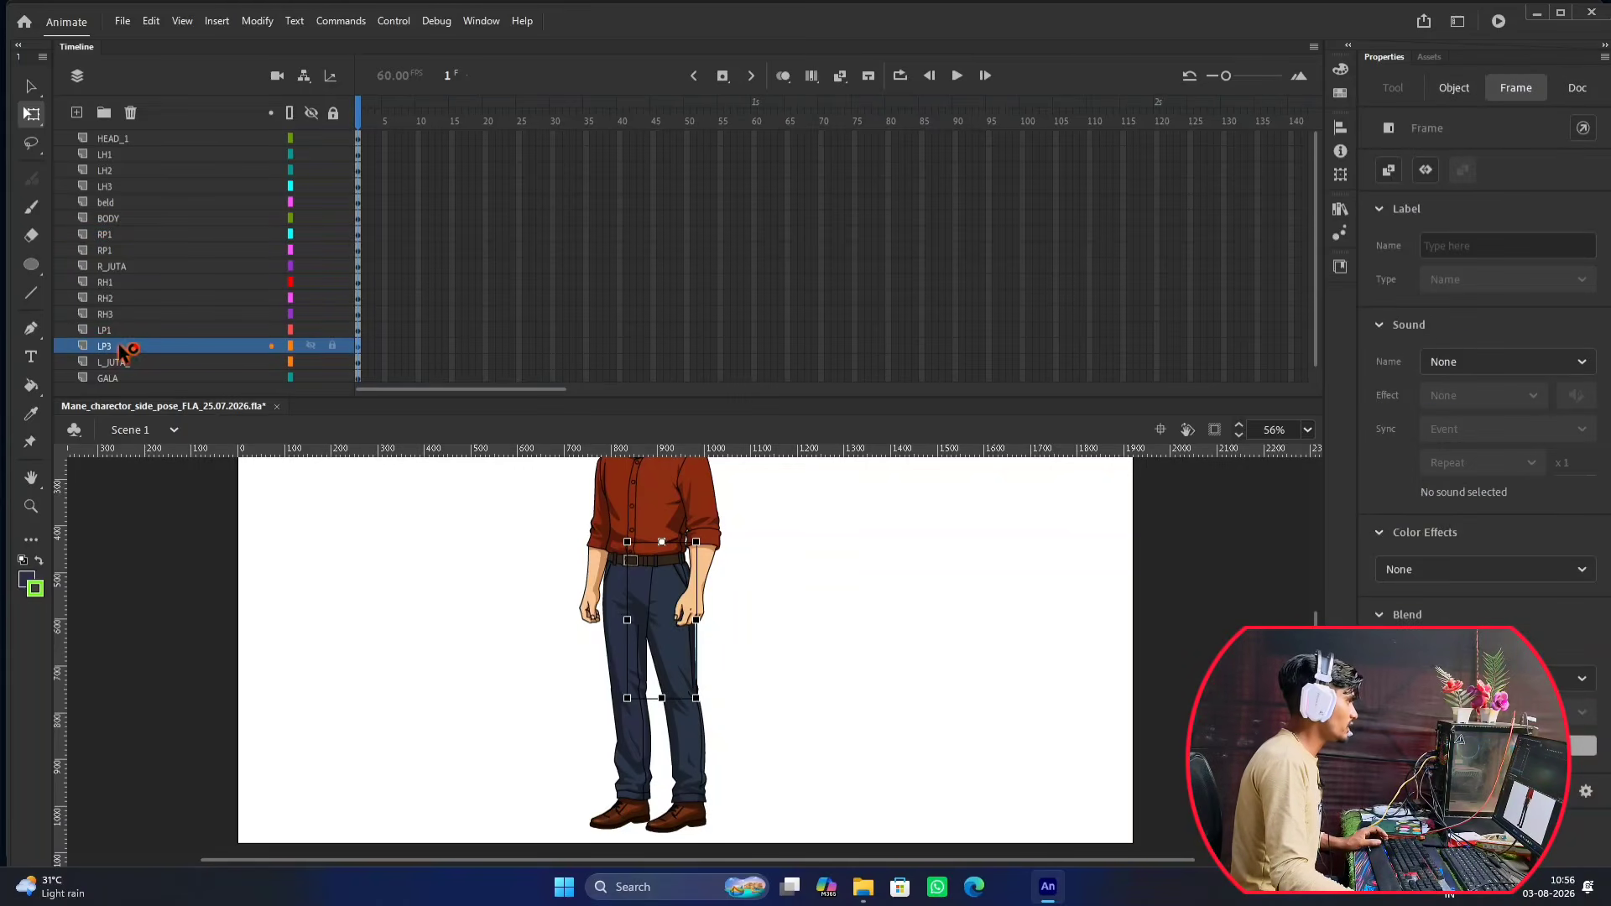
drag(123, 353, 124, 227)
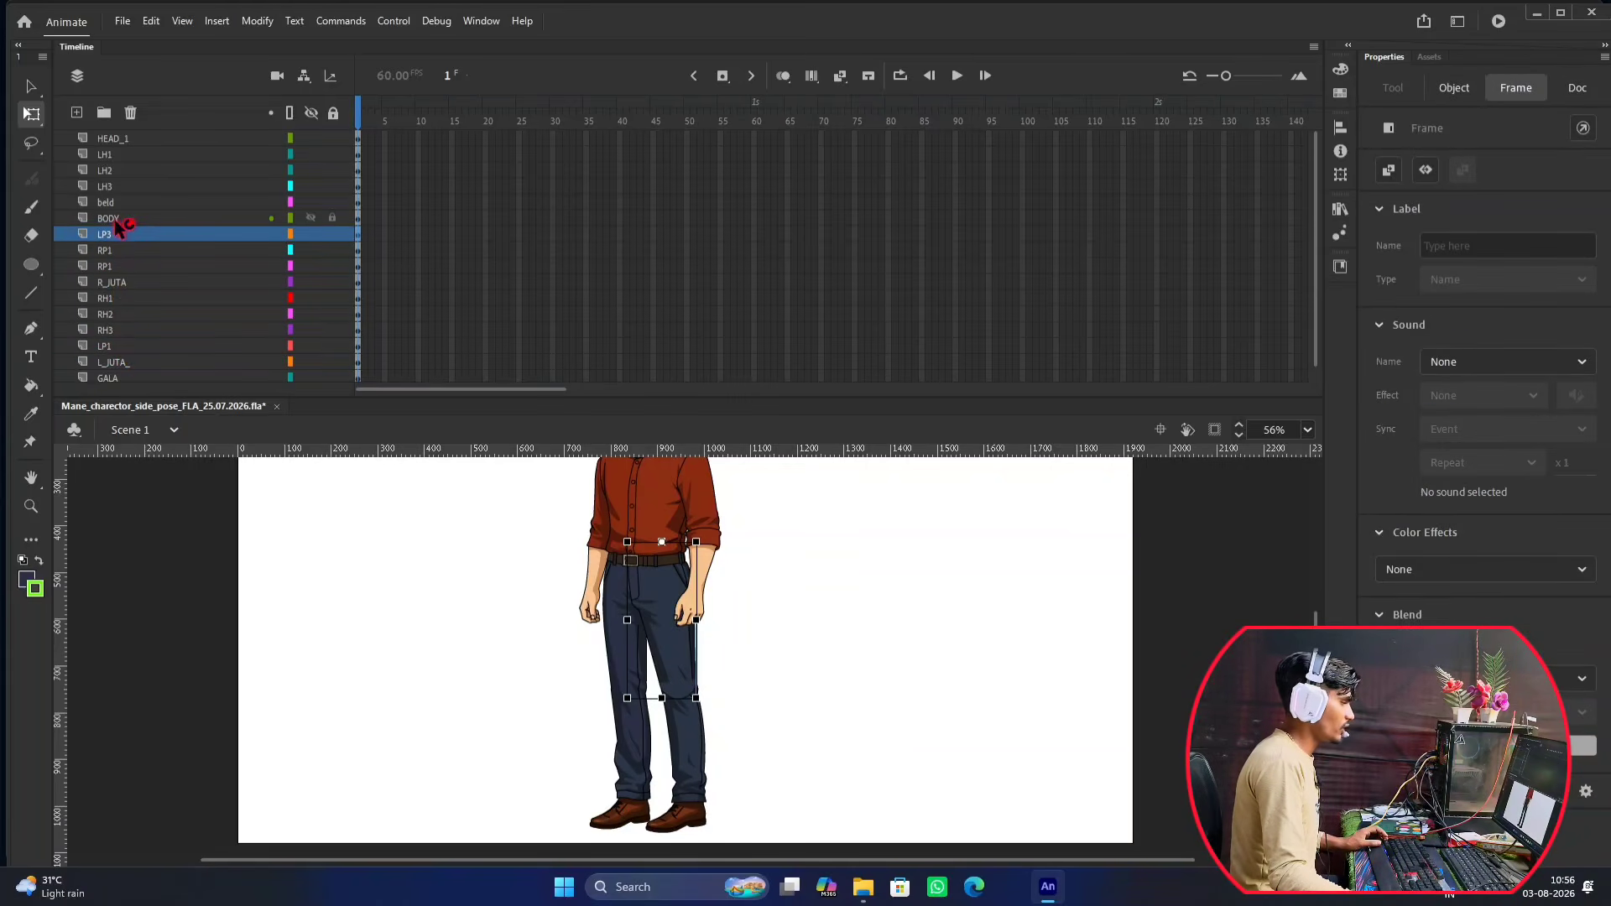
Select the lower leg on the same side and move its LP1 layer between BODY and LP3.
click(689, 738)
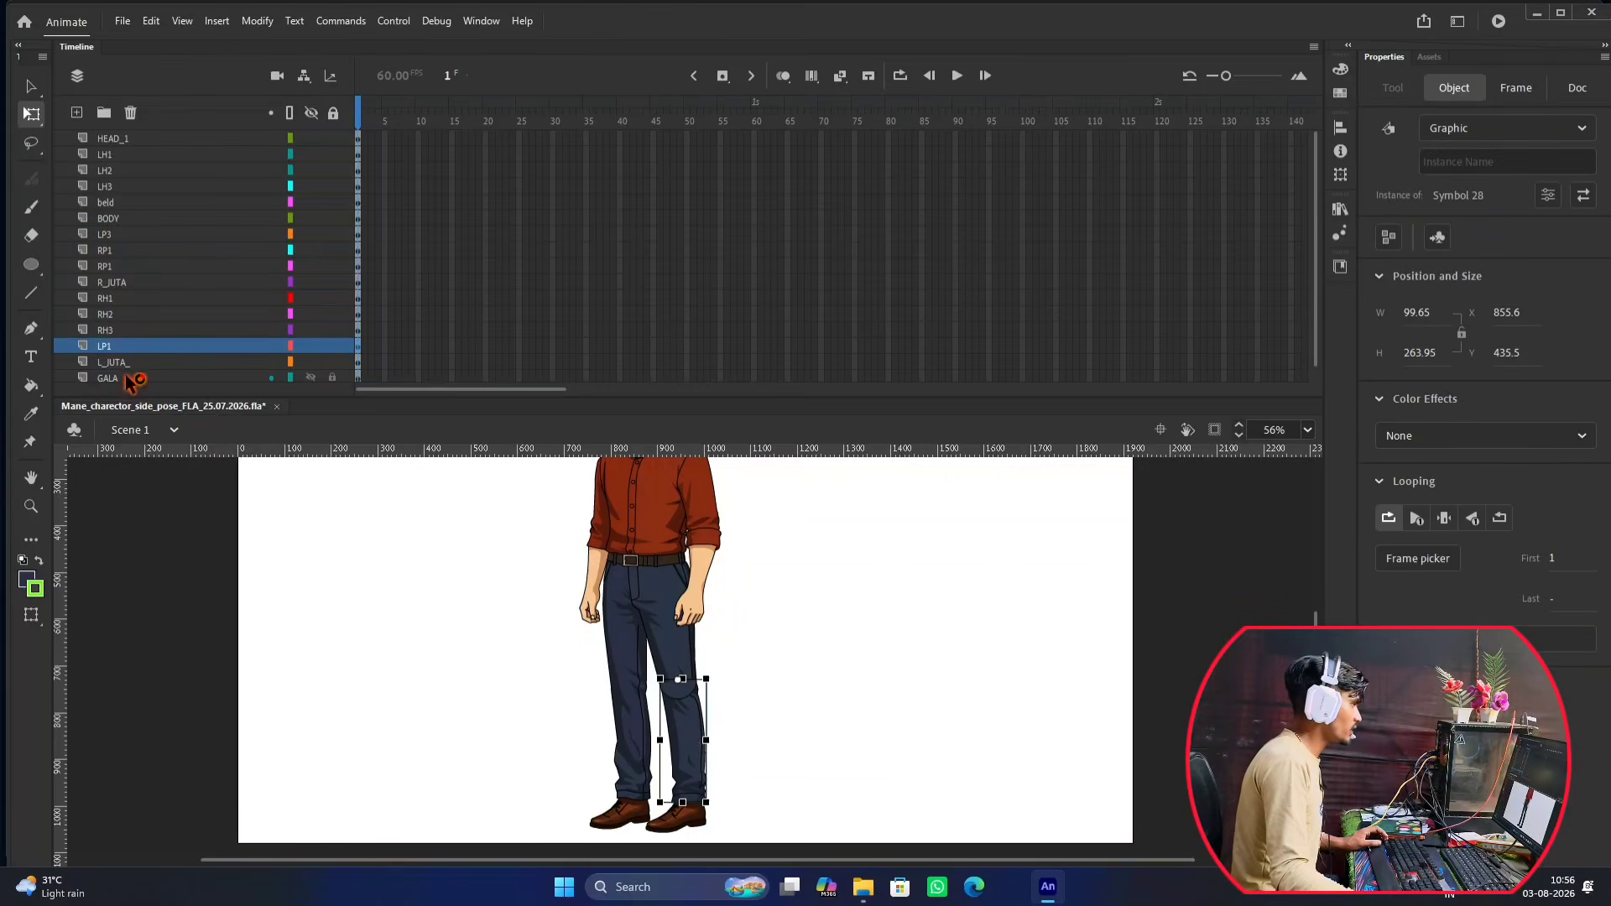
click(124, 349)
drag(122, 350, 127, 234)
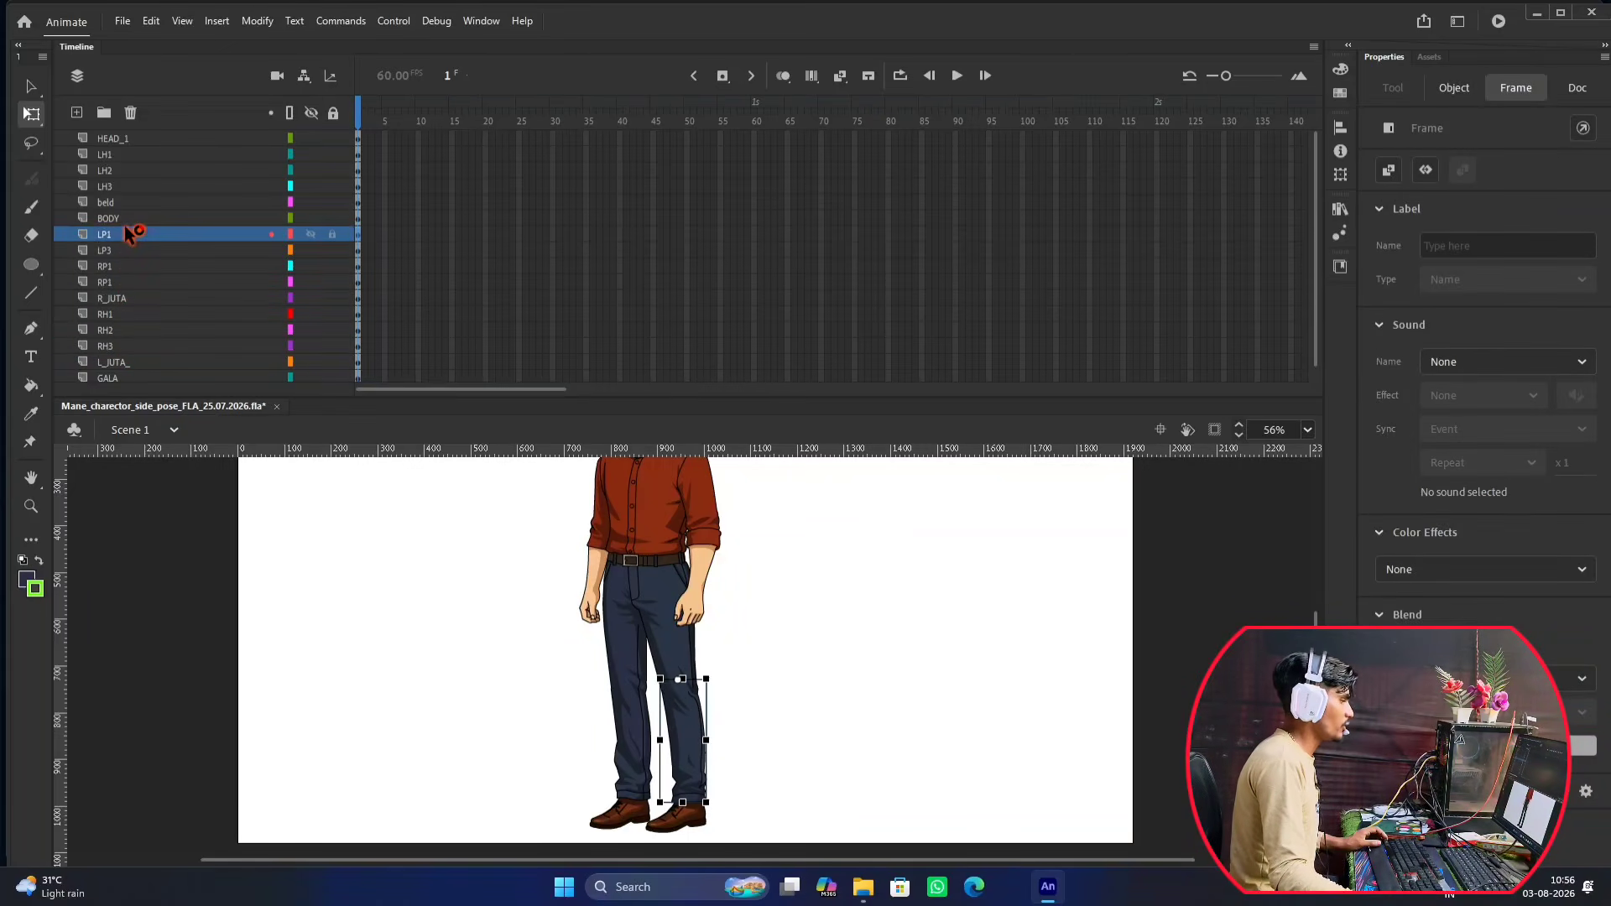
Select the shoe of the leg on the LP layers and move its L_JUTA_ layer to directly below LP3.
click(687, 814)
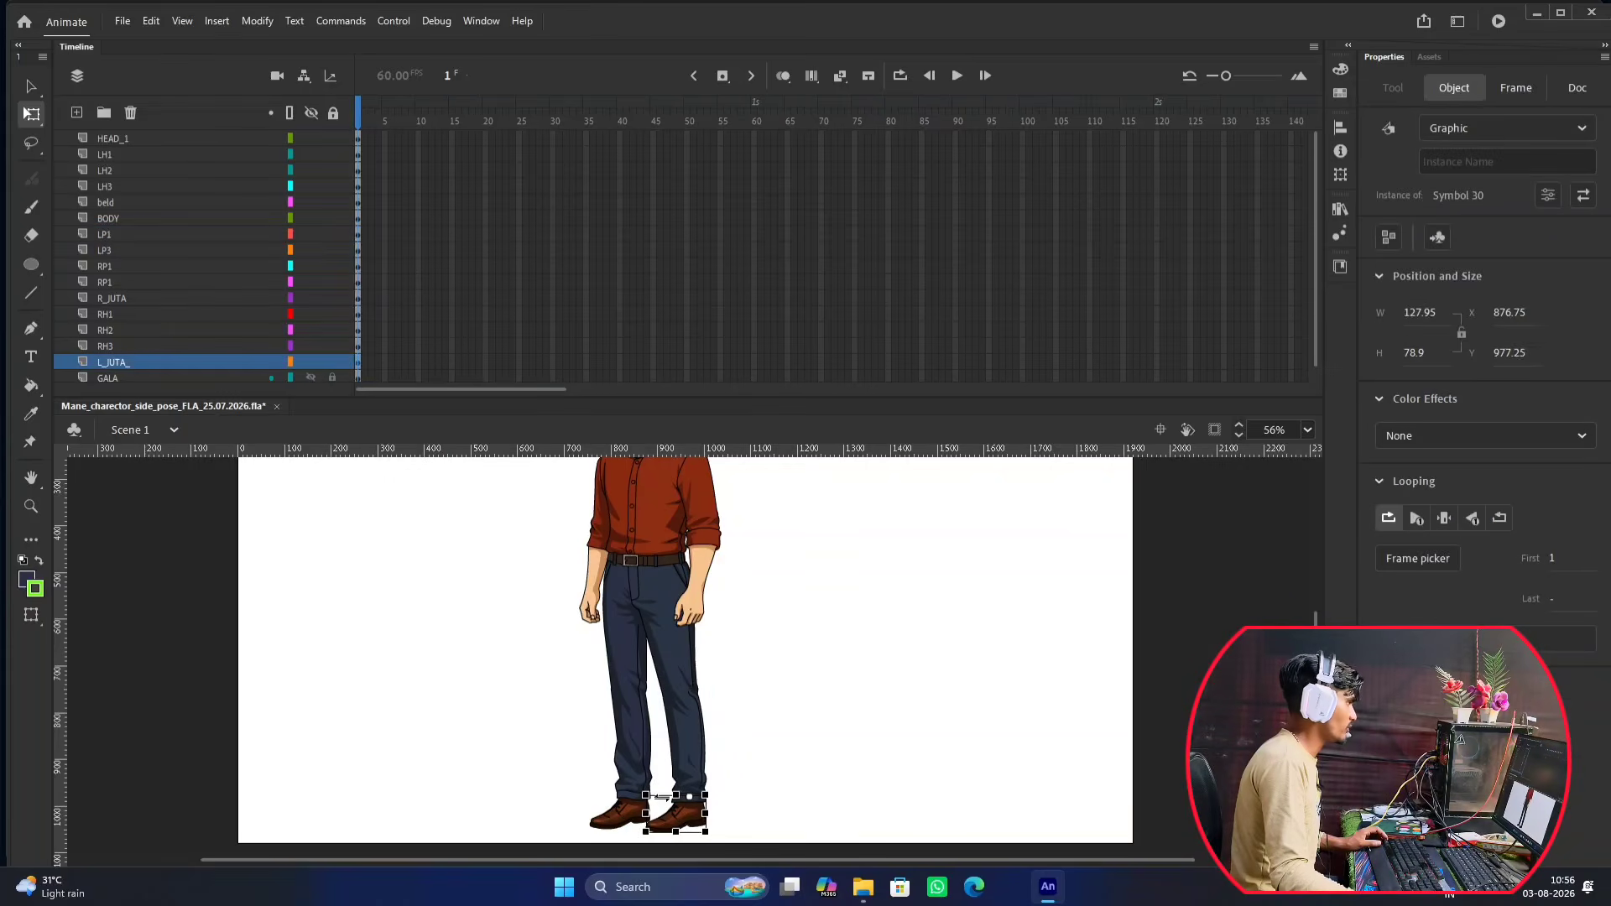
click(137, 359)
drag(136, 360, 143, 264)
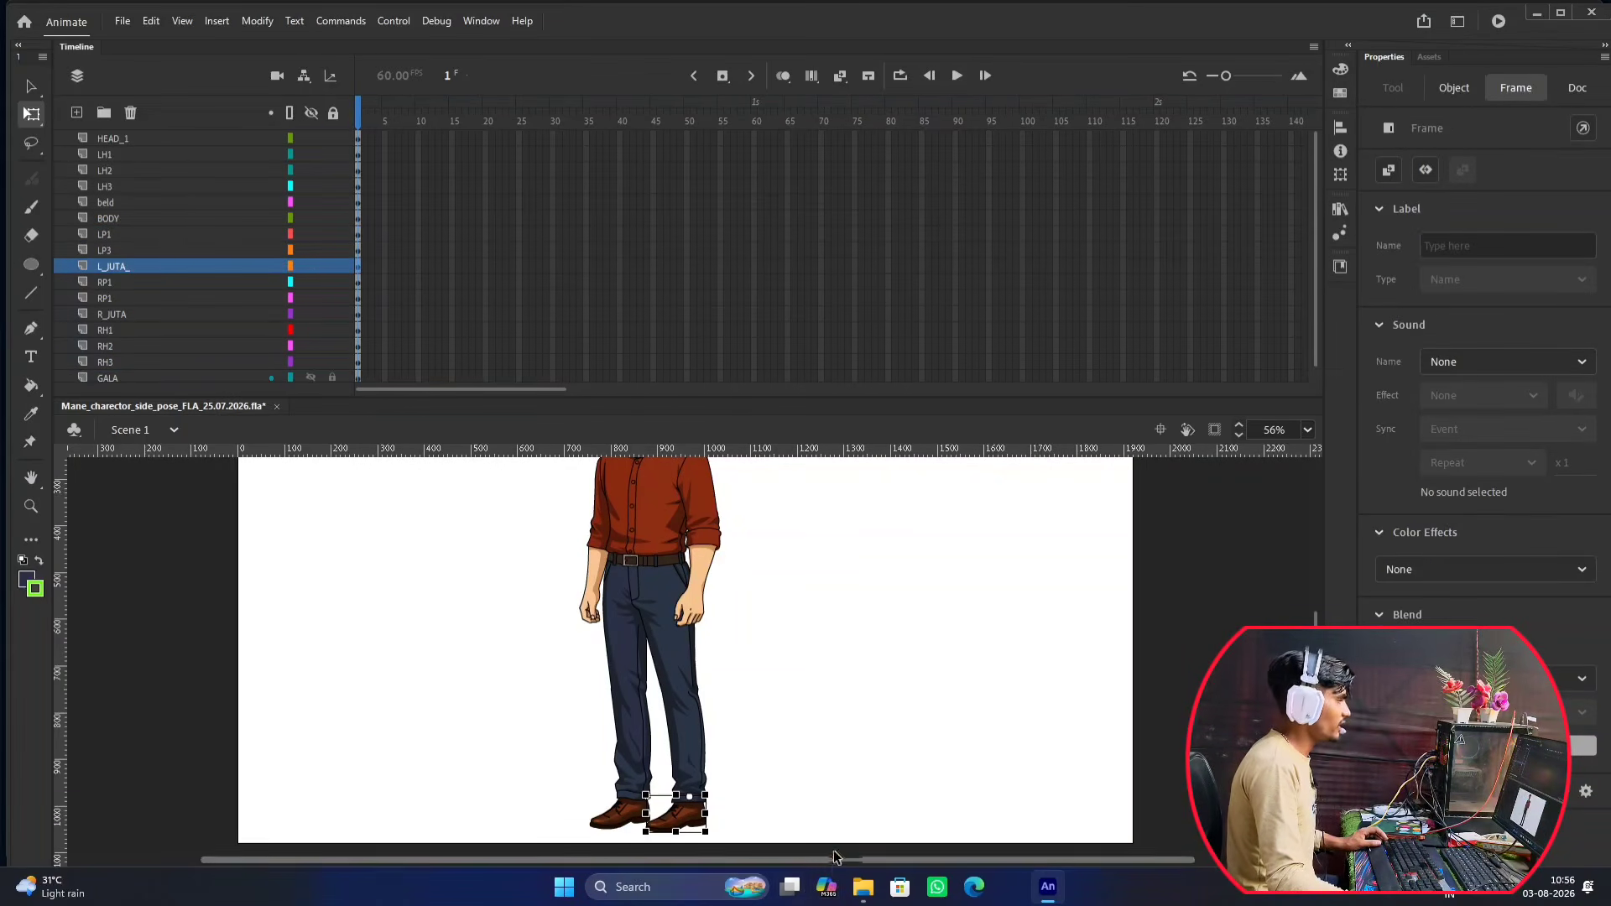
click(747, 792)
key(ctrl+2)
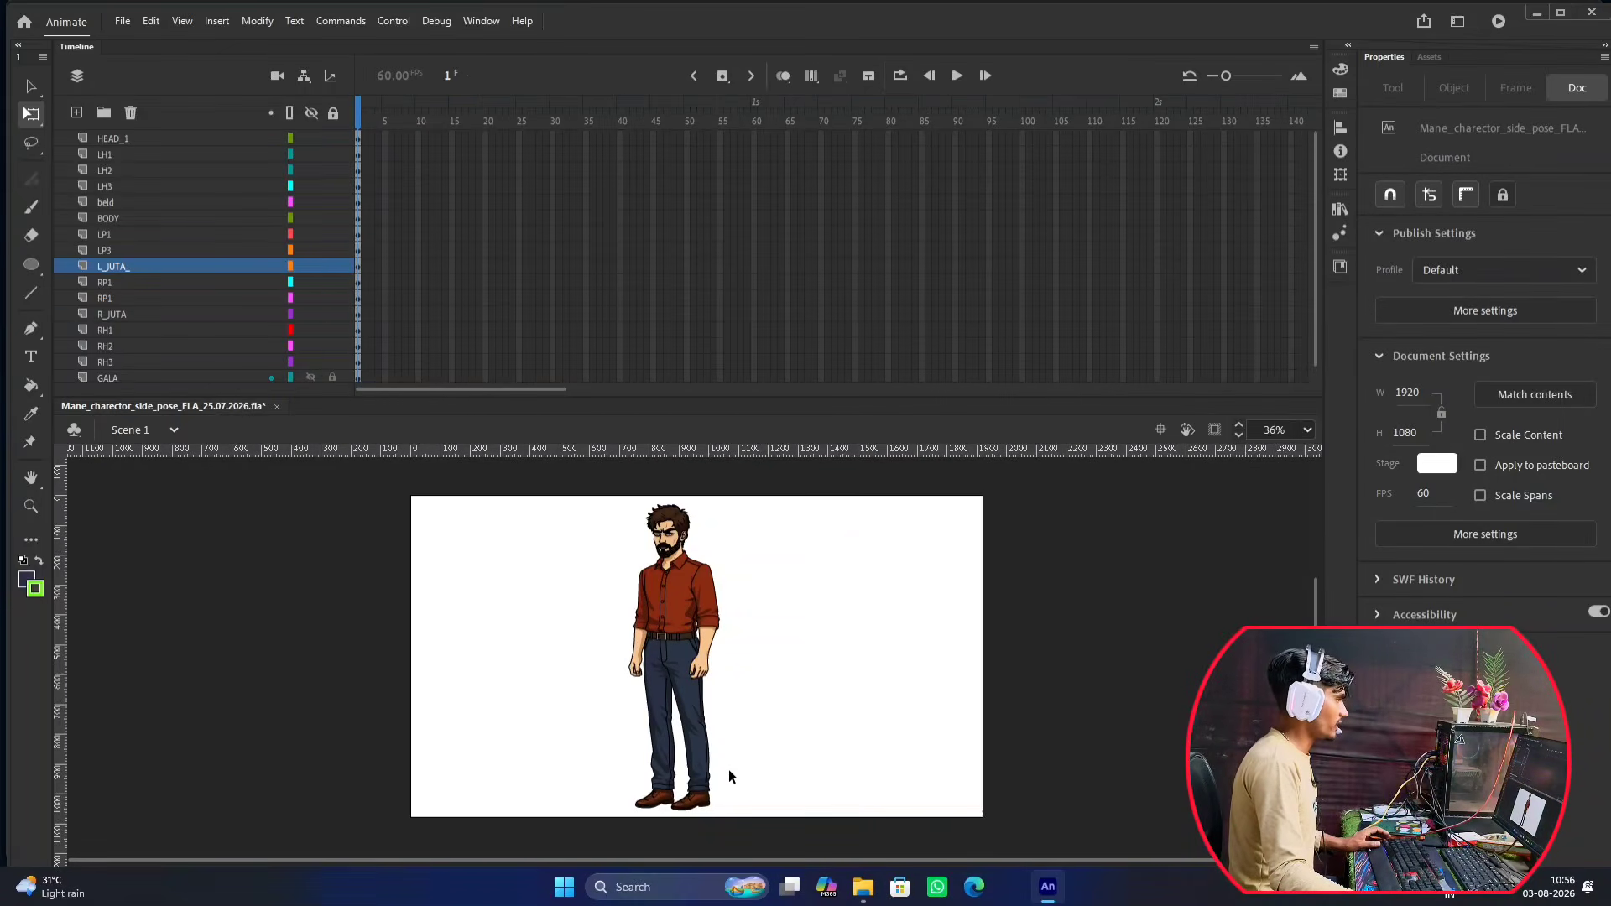
Select the RH1, RH2, RH3 and GALA layers one by one to check which body part each holds, and deselect.
click(124, 332)
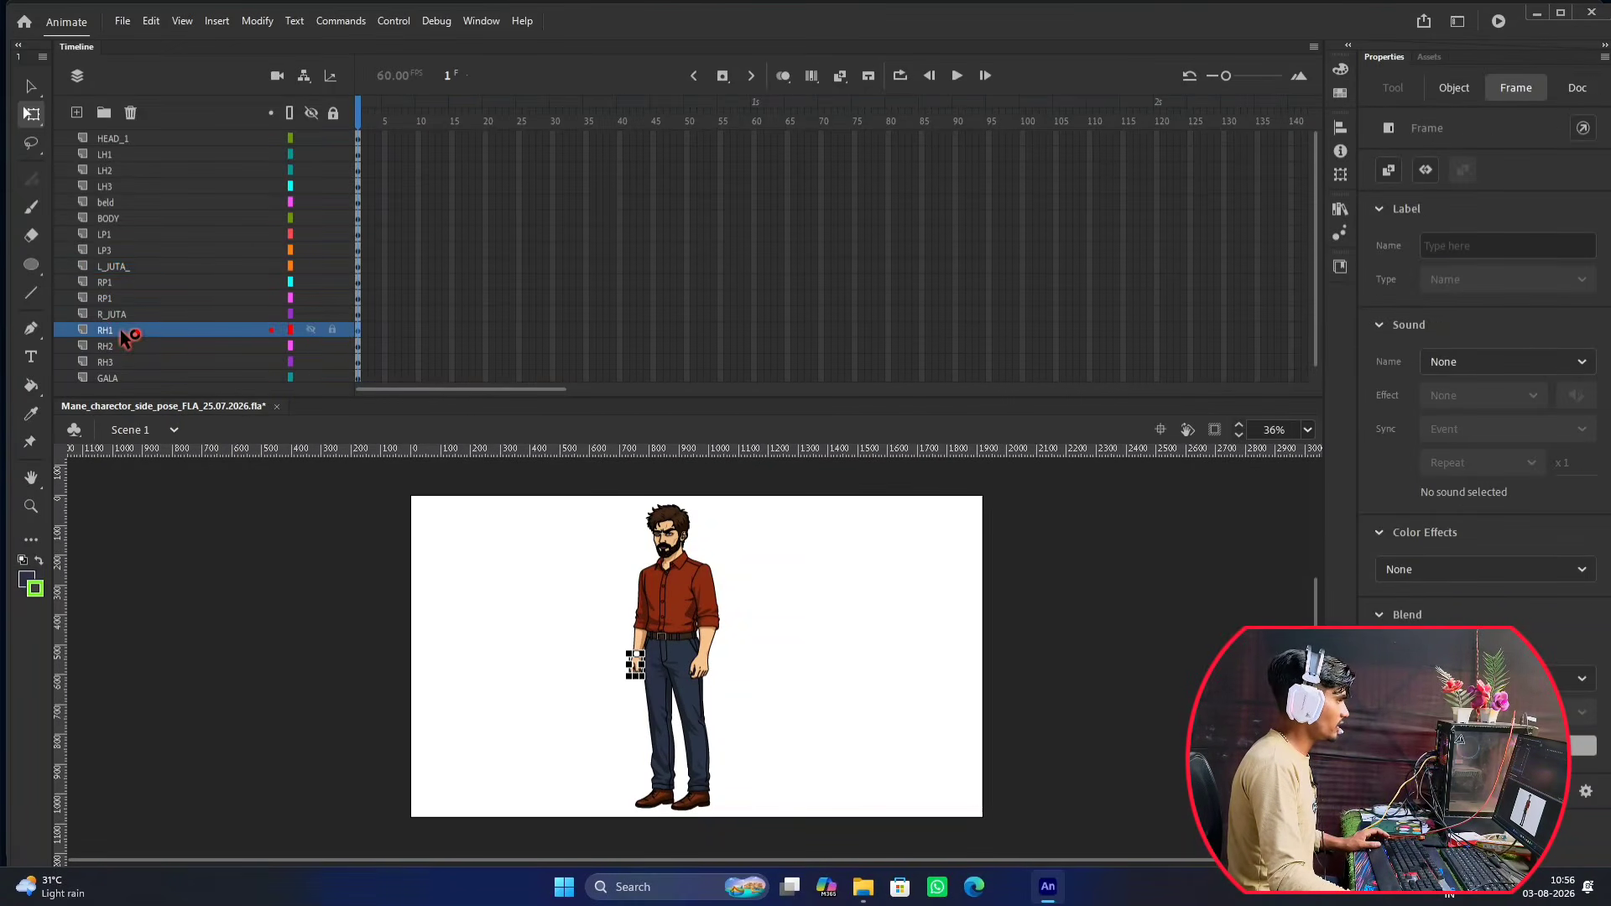
click(126, 346)
click(130, 362)
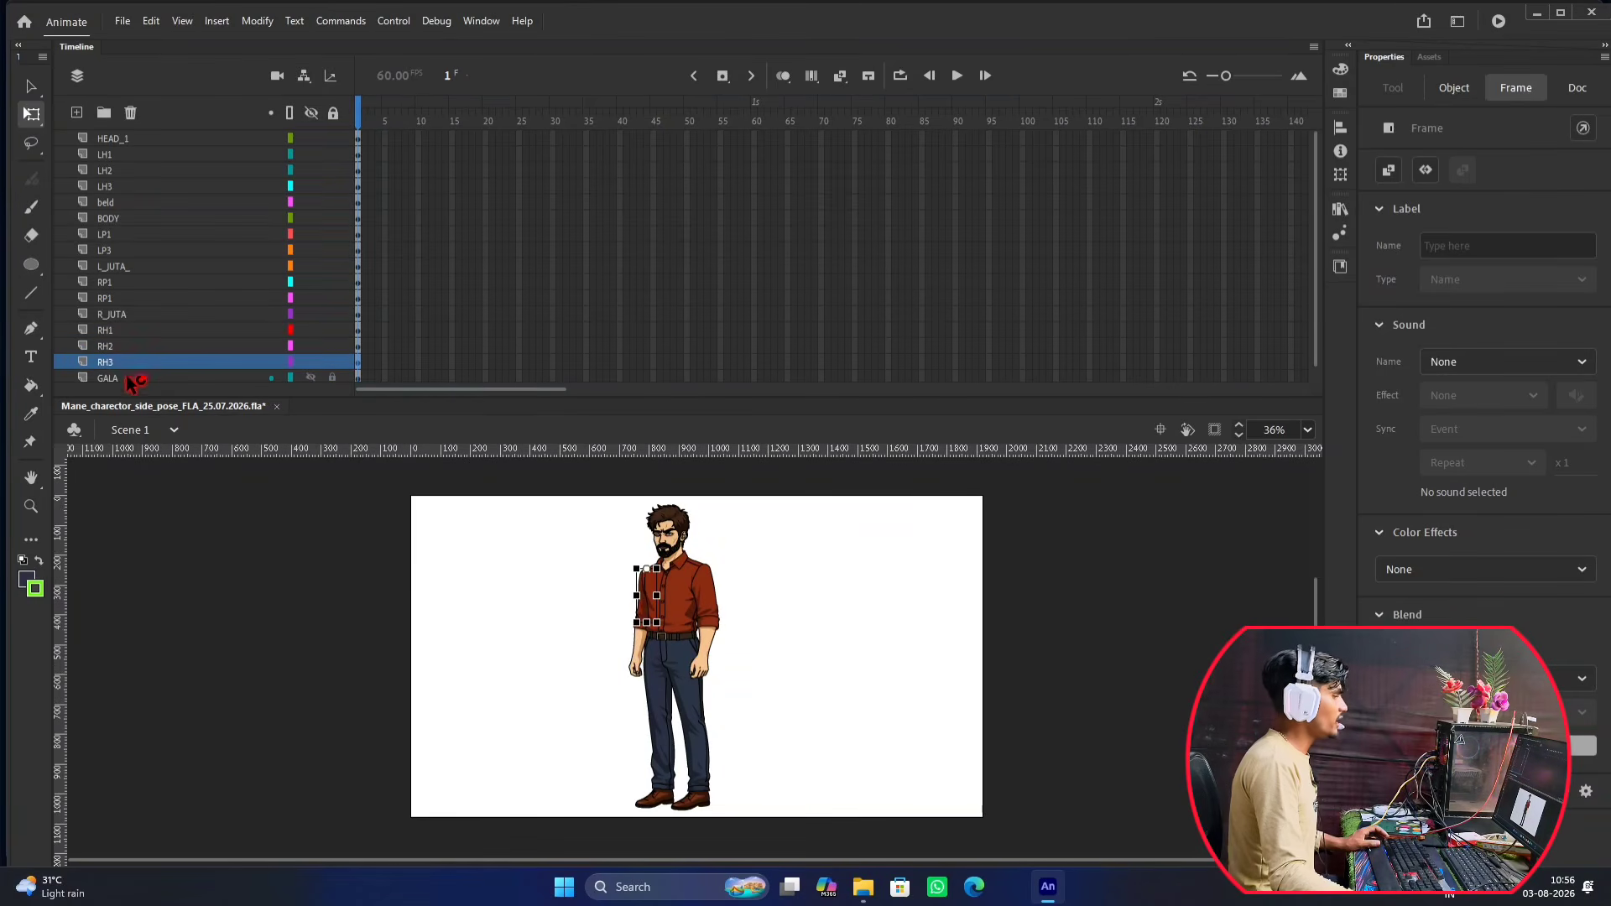
click(139, 377)
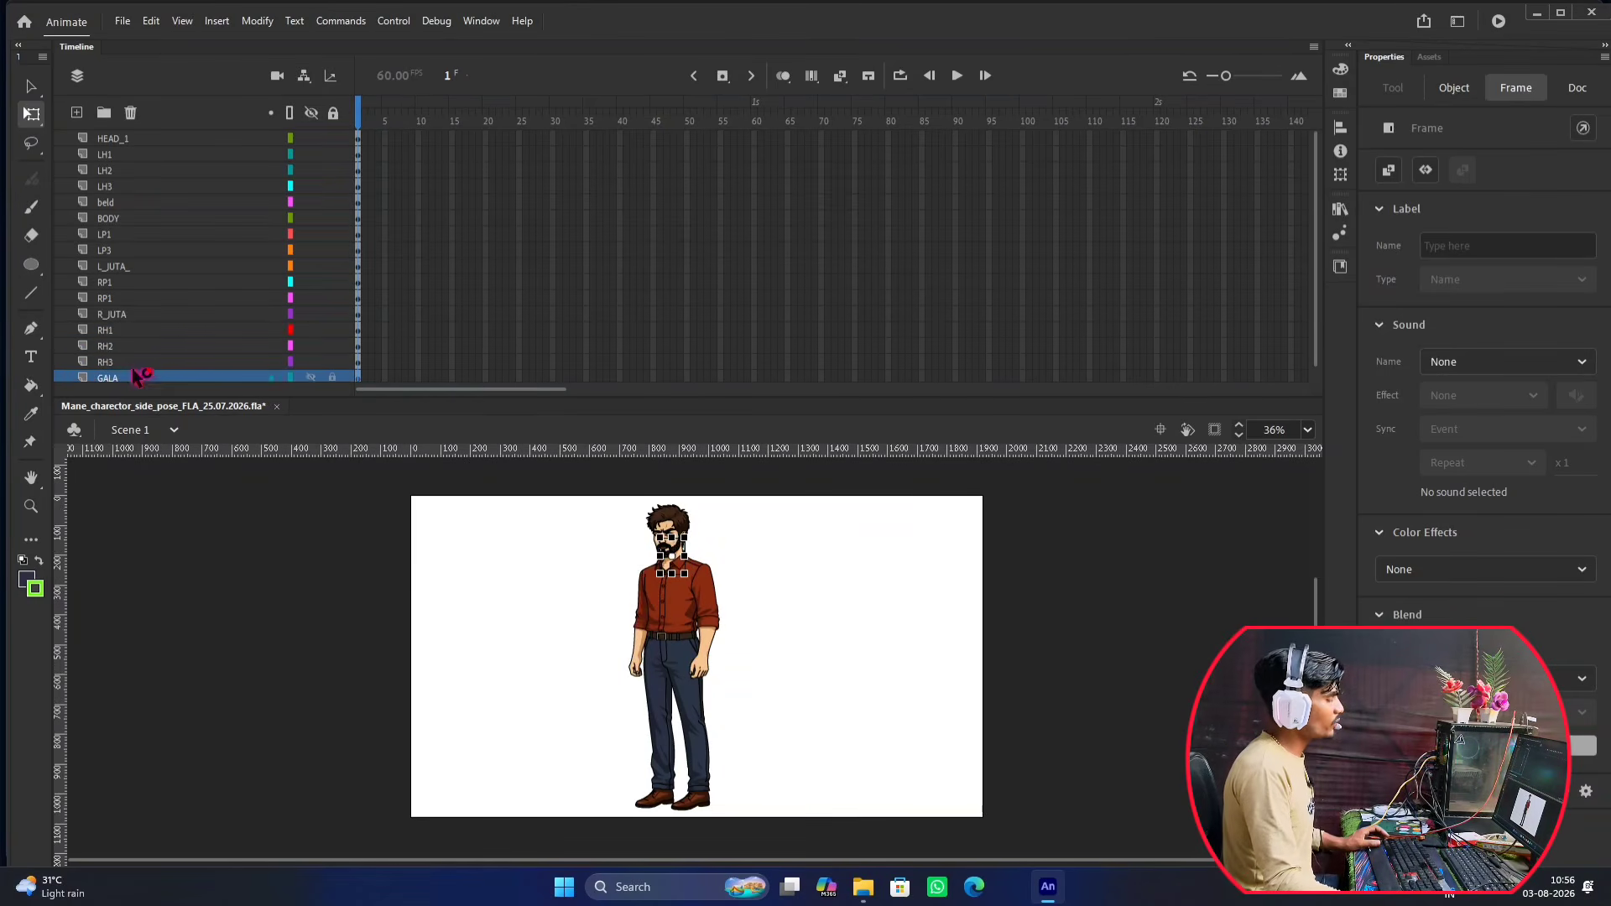
click(888, 655)
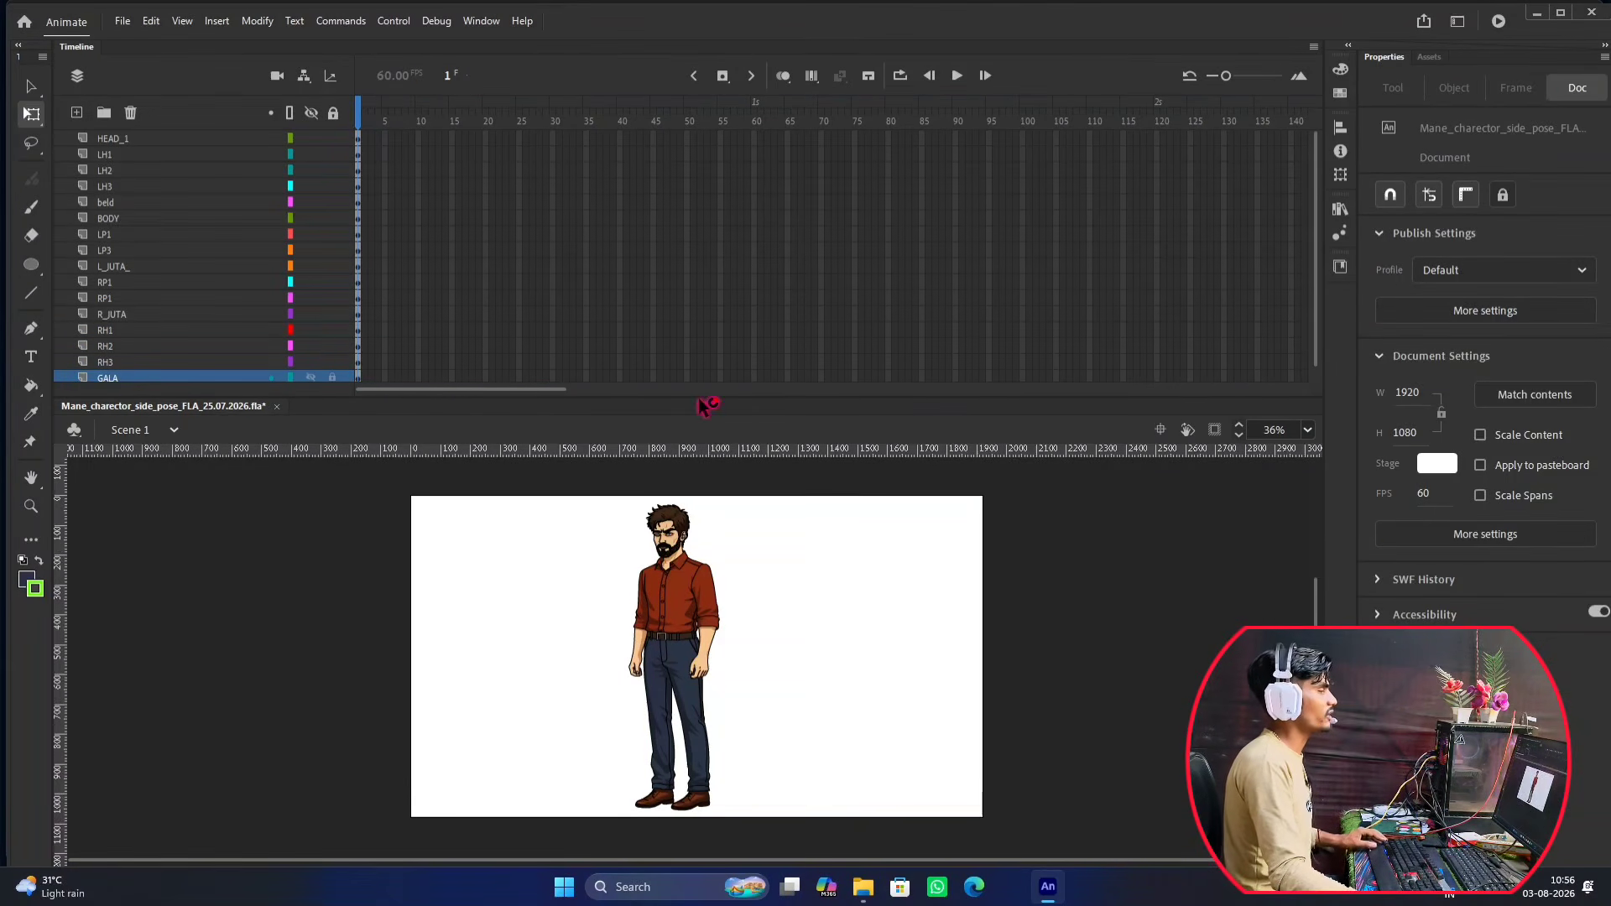
Examine the whole restacked character at different zoom levels, including a selection of all its parts, to check the layer order.
drag(700, 396, 699, 172)
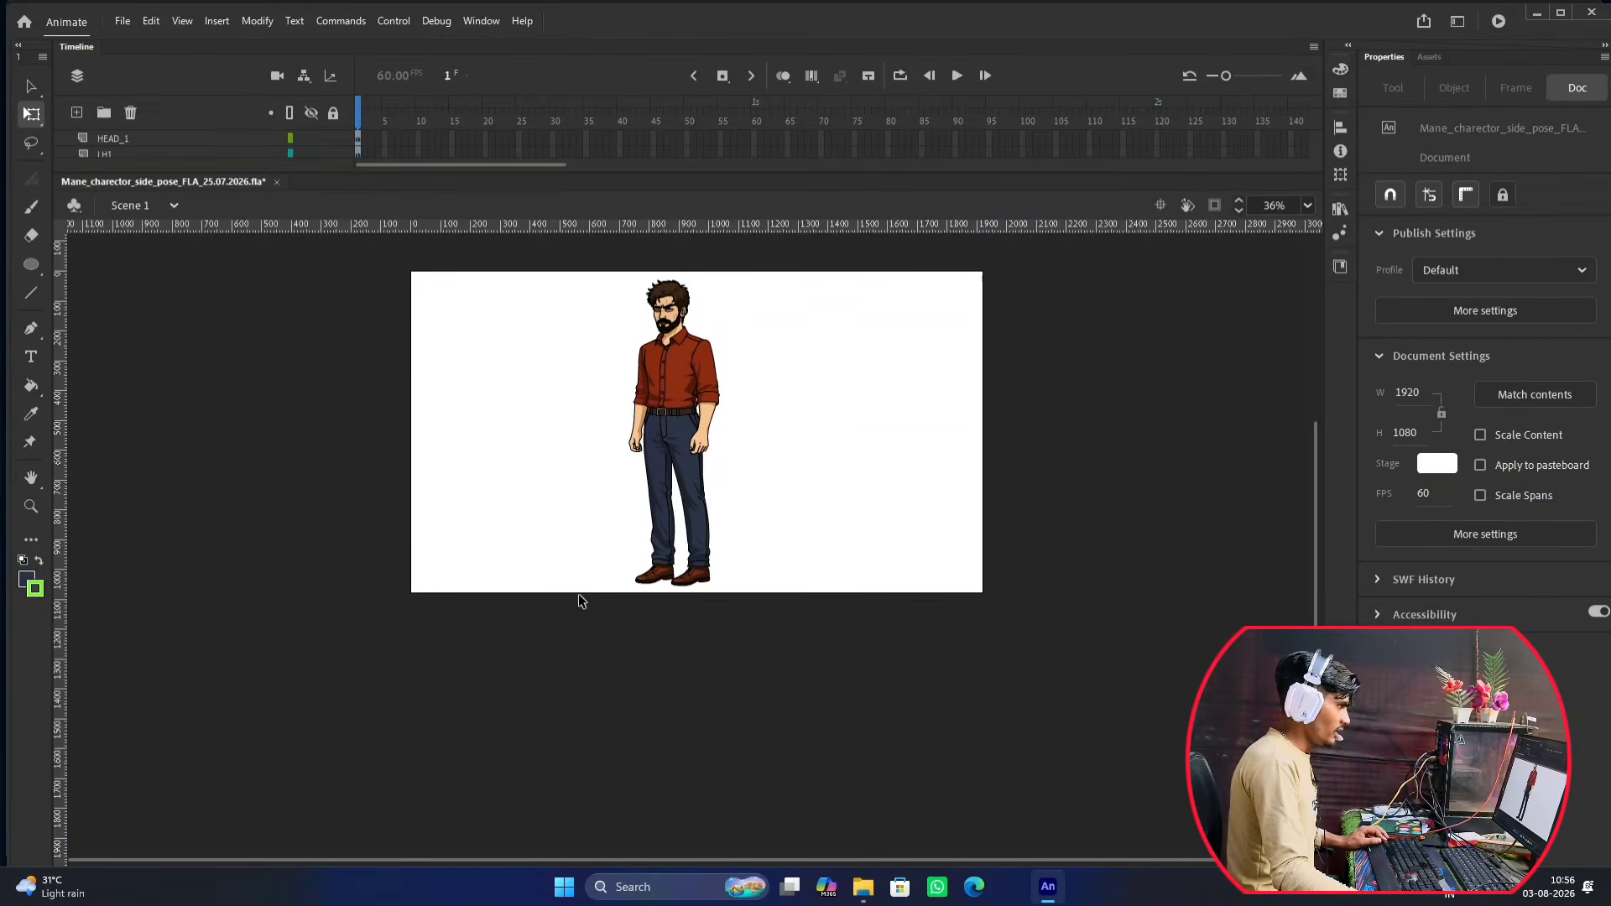
scroll(831, 336, up, 3)
drag(829, 328, 664, 500)
scroll(665, 490, down, 2)
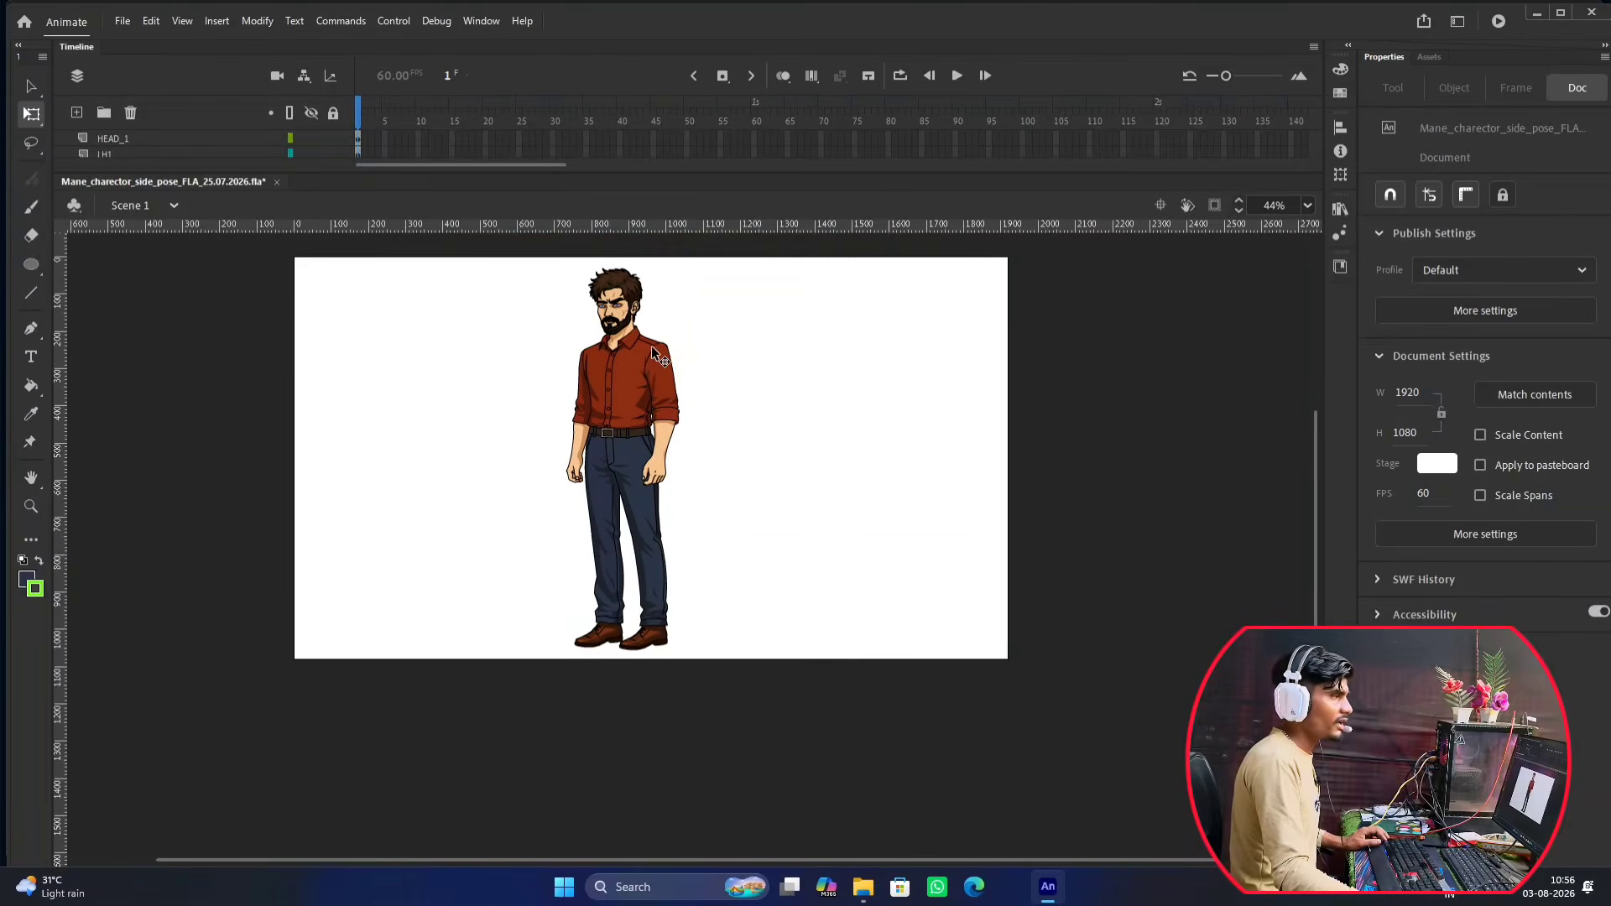
scroll(629, 391, up, 2)
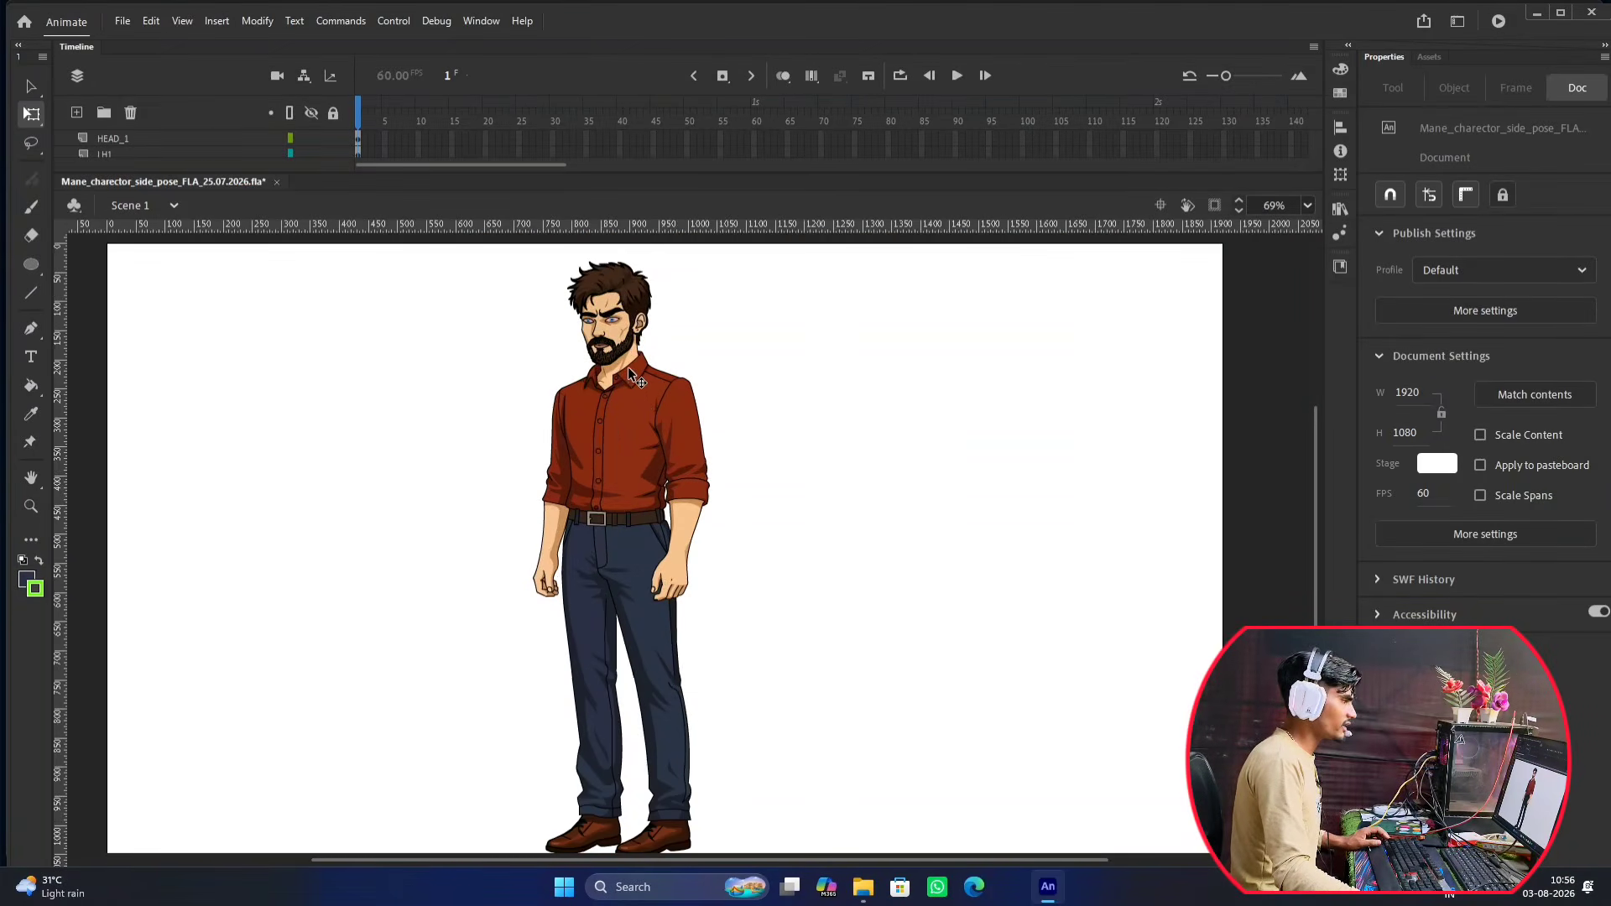
scroll(648, 401, down, 2)
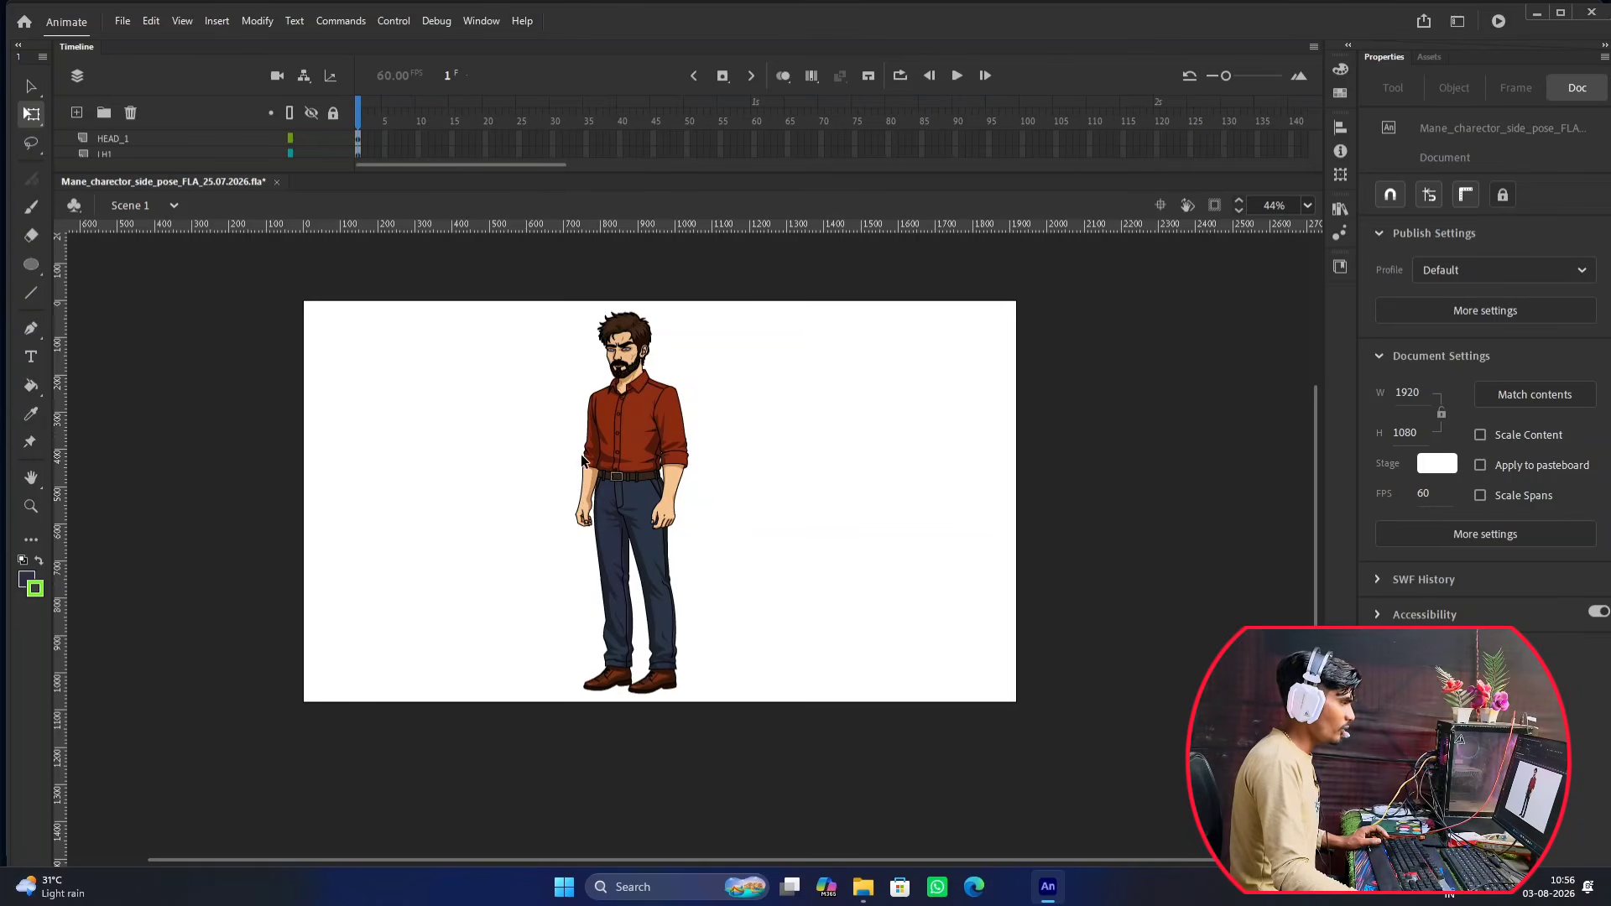
scroll(641, 538, up, 1)
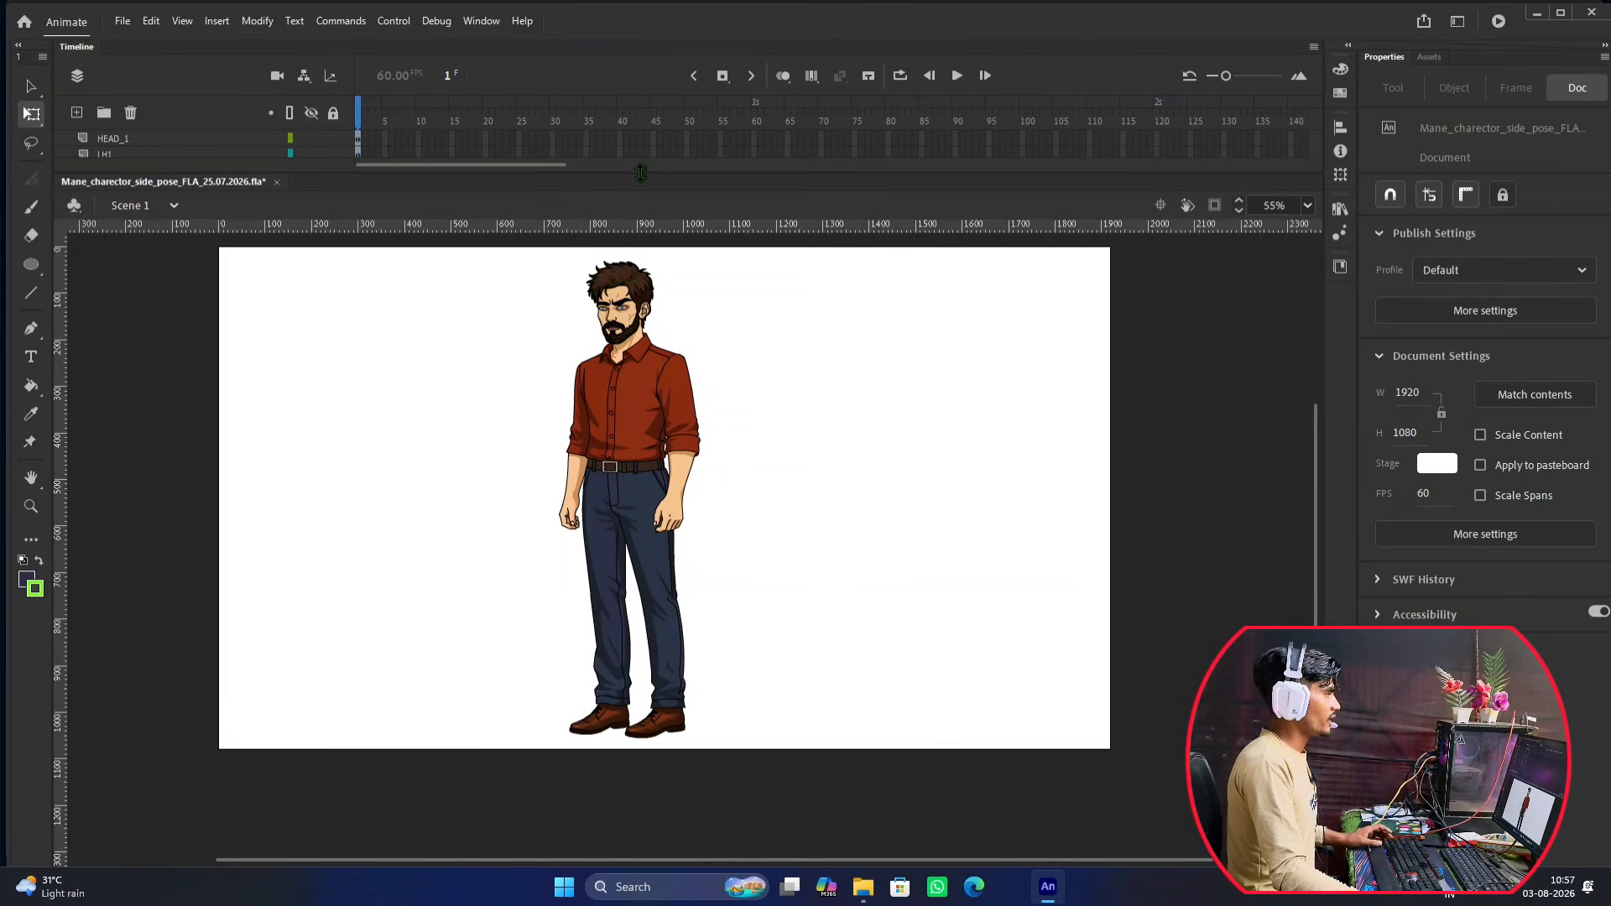
drag(644, 172, 647, 397)
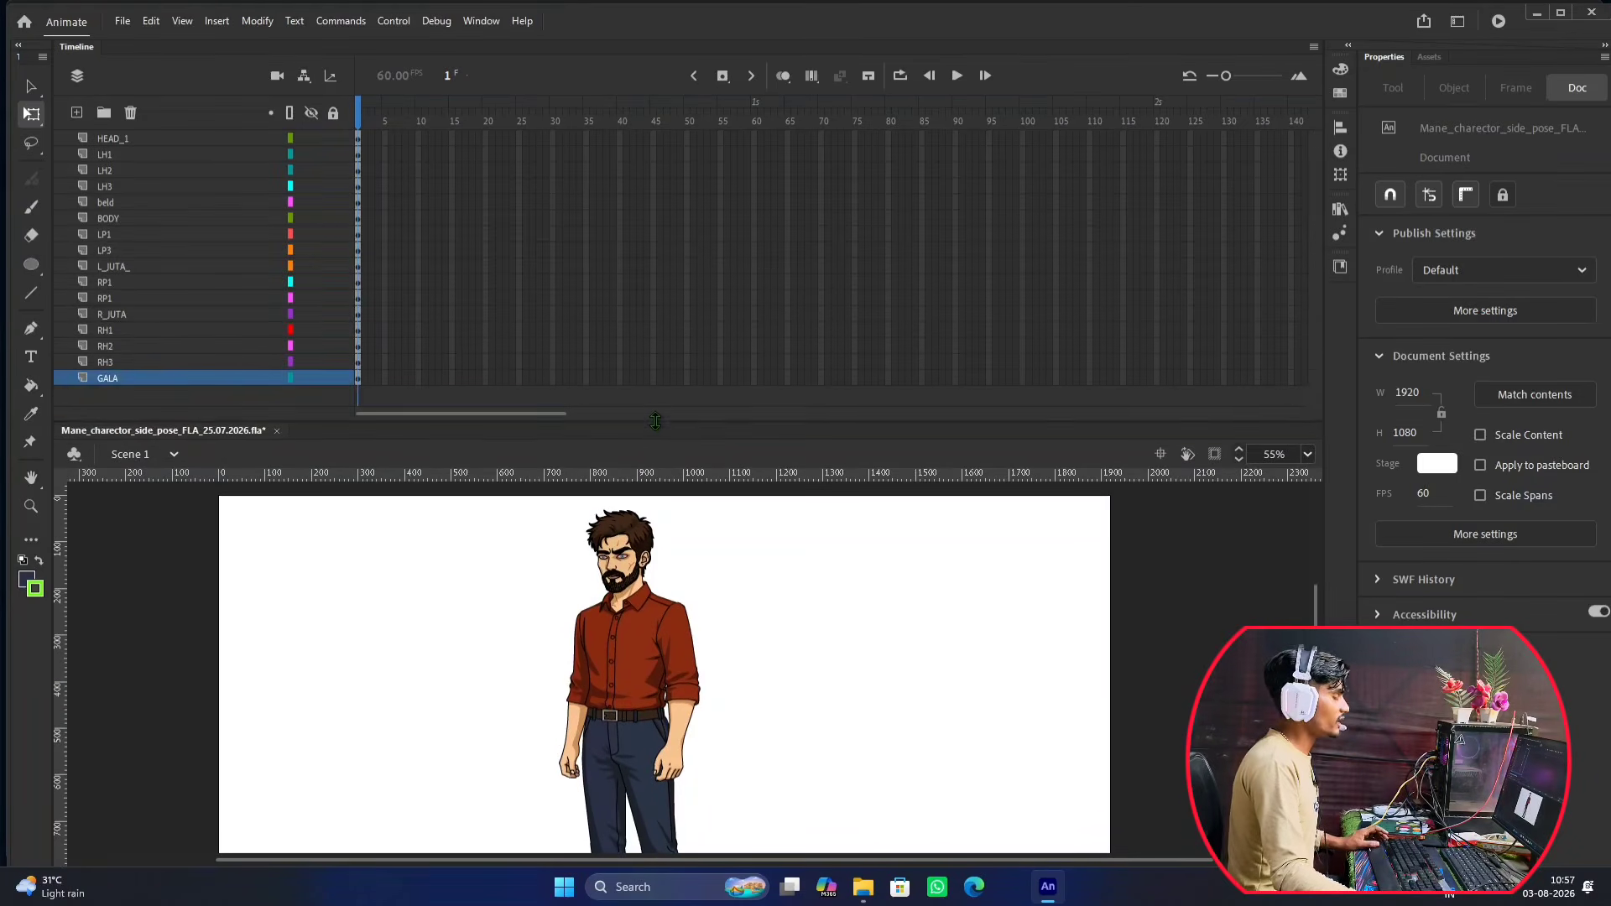
scroll(683, 492, down, 1)
scroll(683, 512, up, 2)
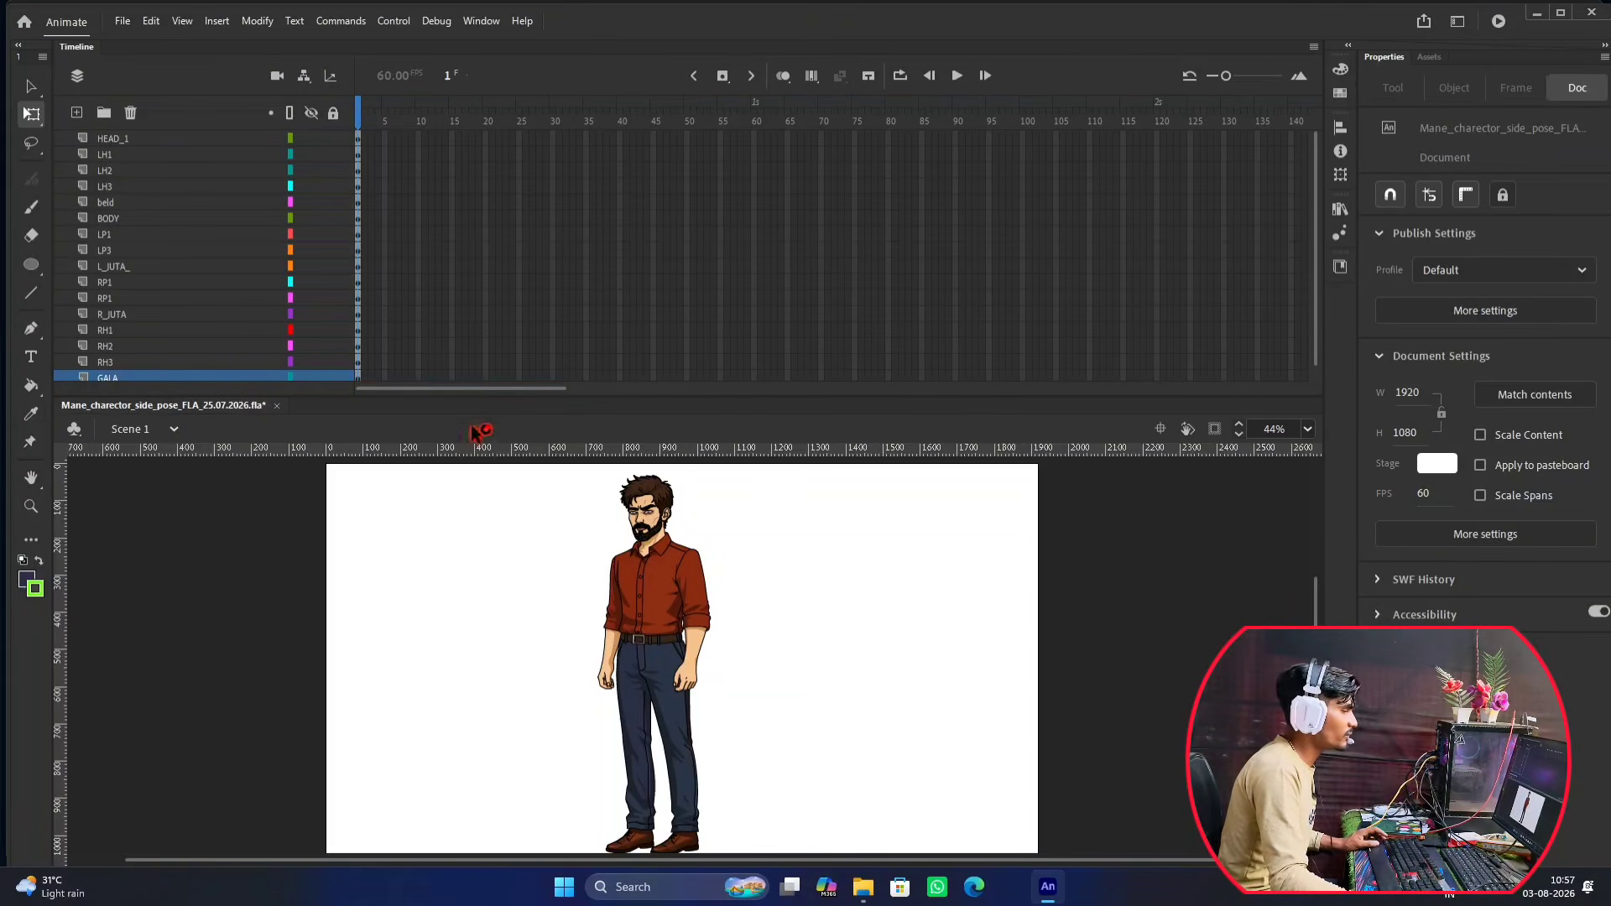
scroll(611, 556, down, 1)
drag(708, 615, 709, 601)
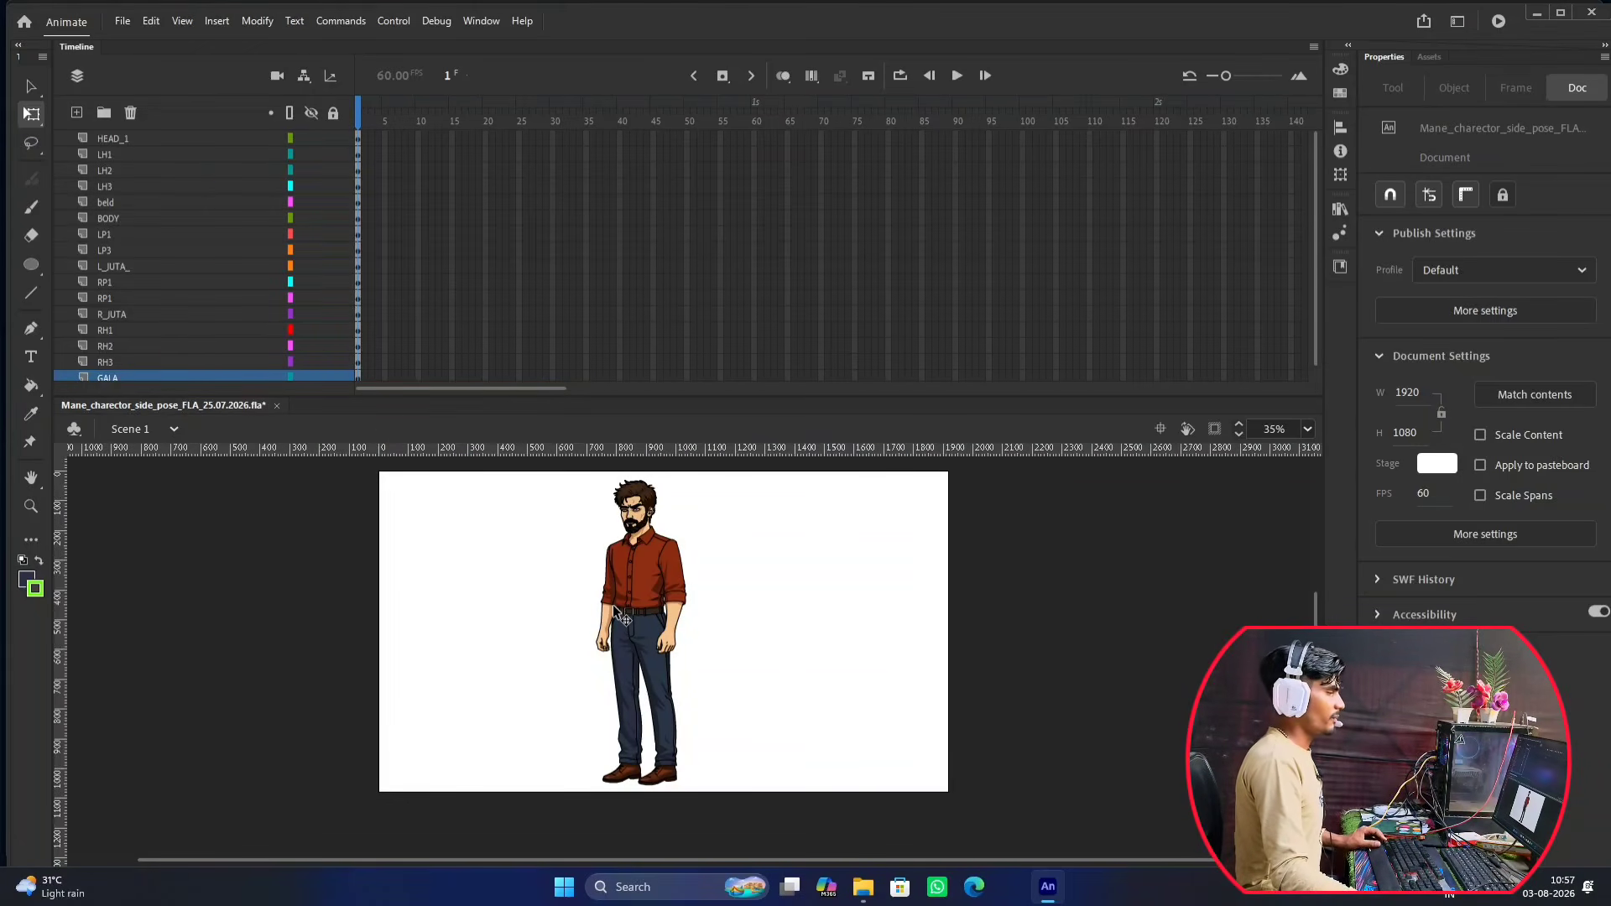
scroll(661, 593, up, 1)
scroll(662, 587, down, 1)
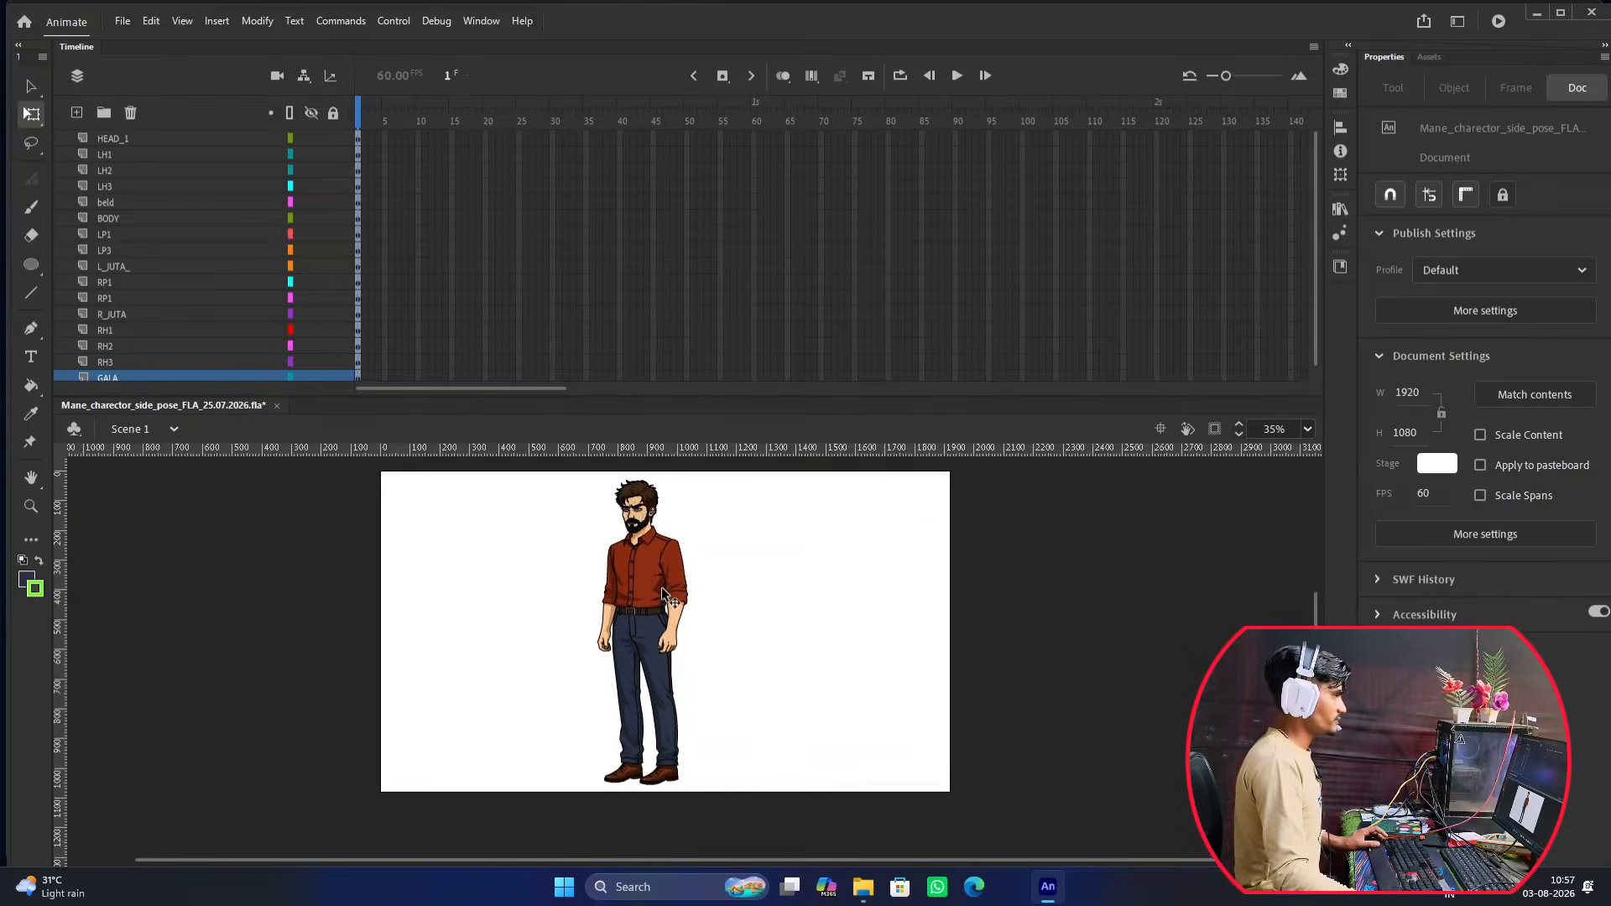
scroll(662, 593, down, 1)
scroll(667, 579, up, 1)
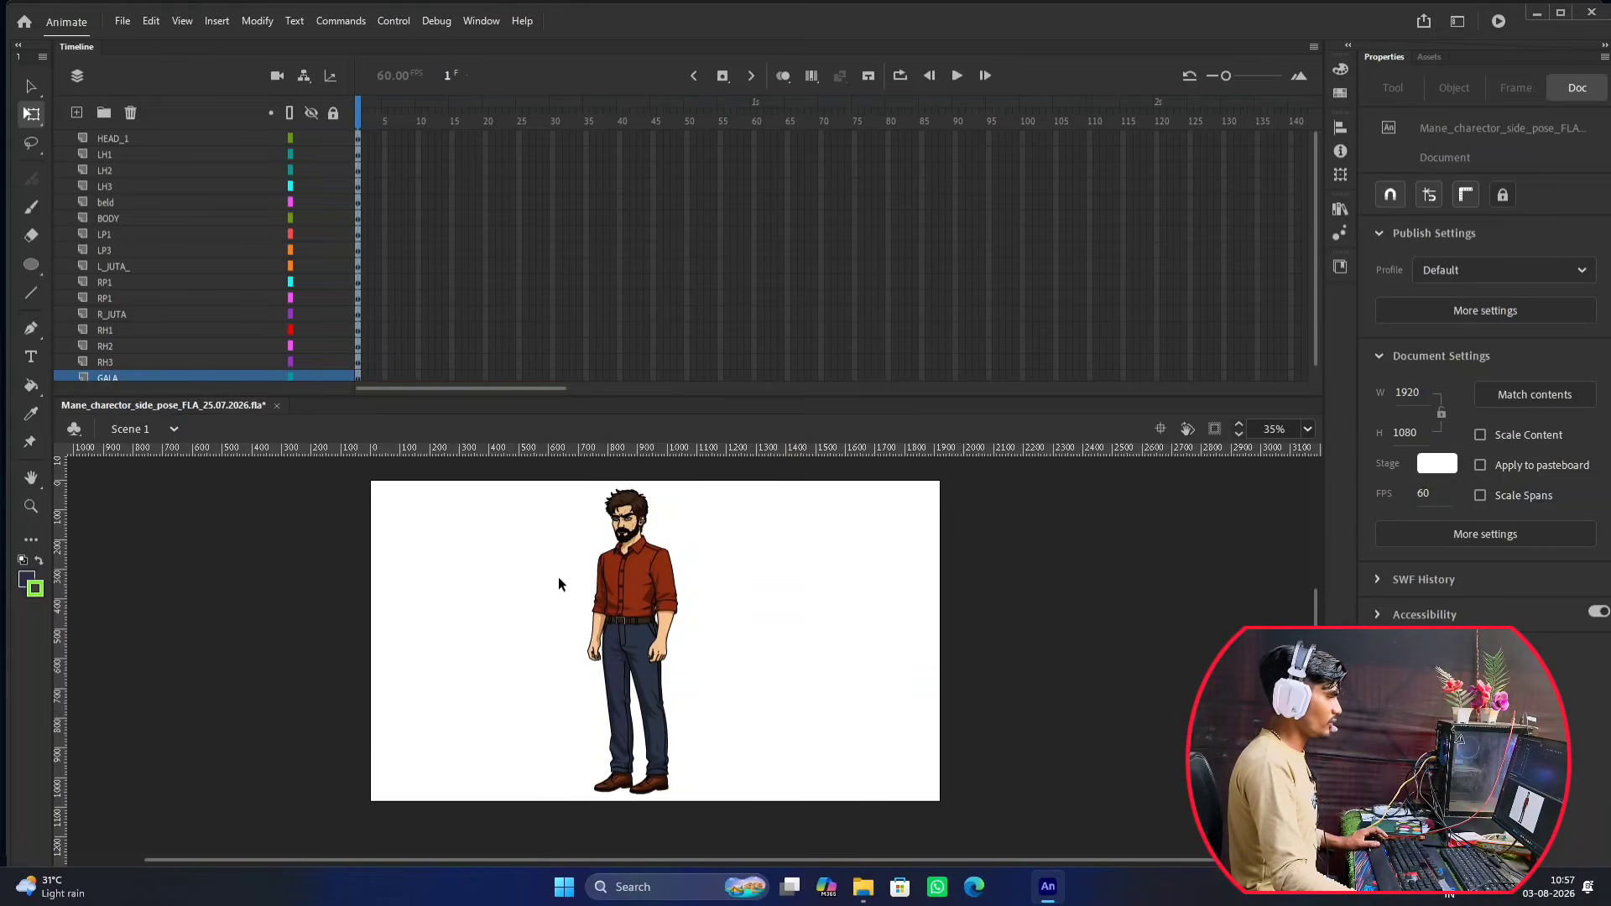
drag(506, 485, 738, 796)
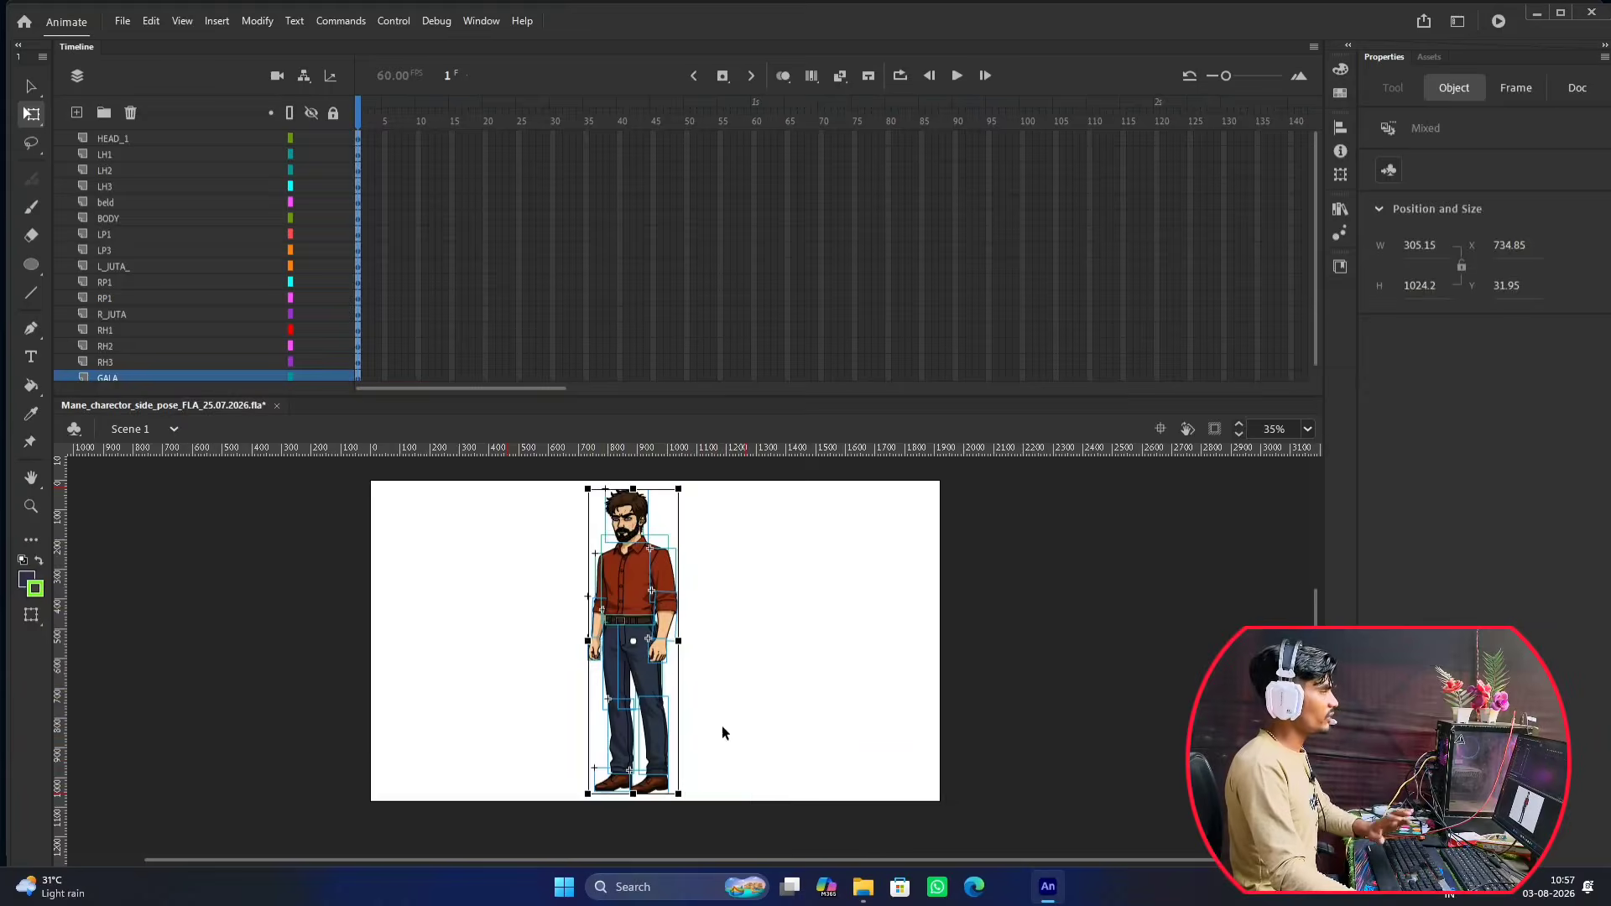
click(534, 546)
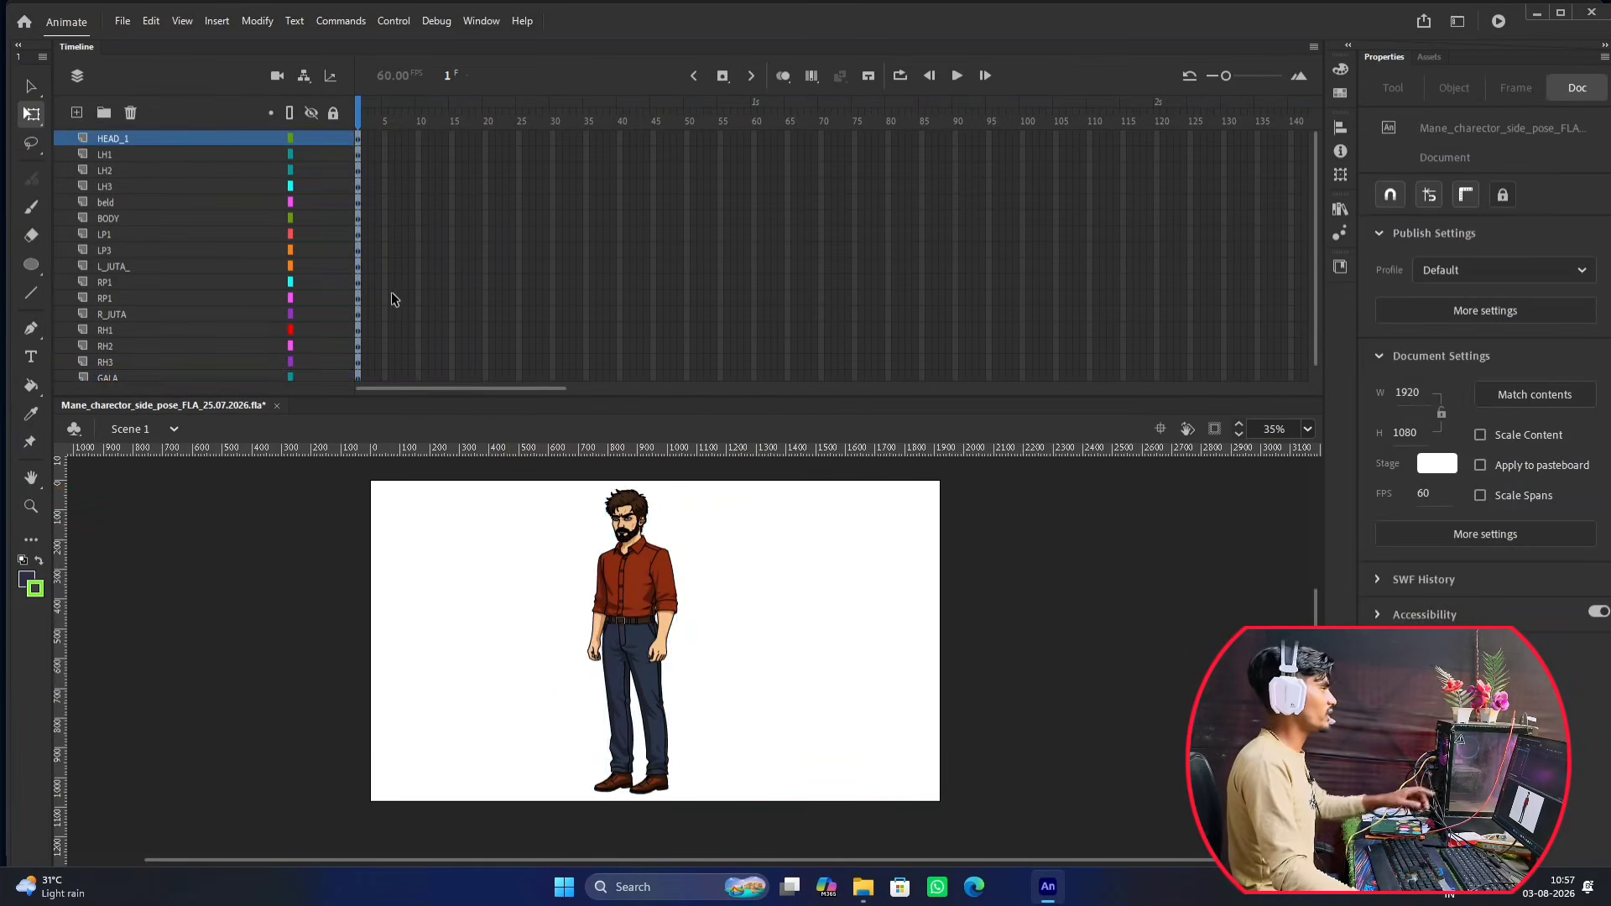
Turn on the layer parenting view in the timeline.
click(305, 78)
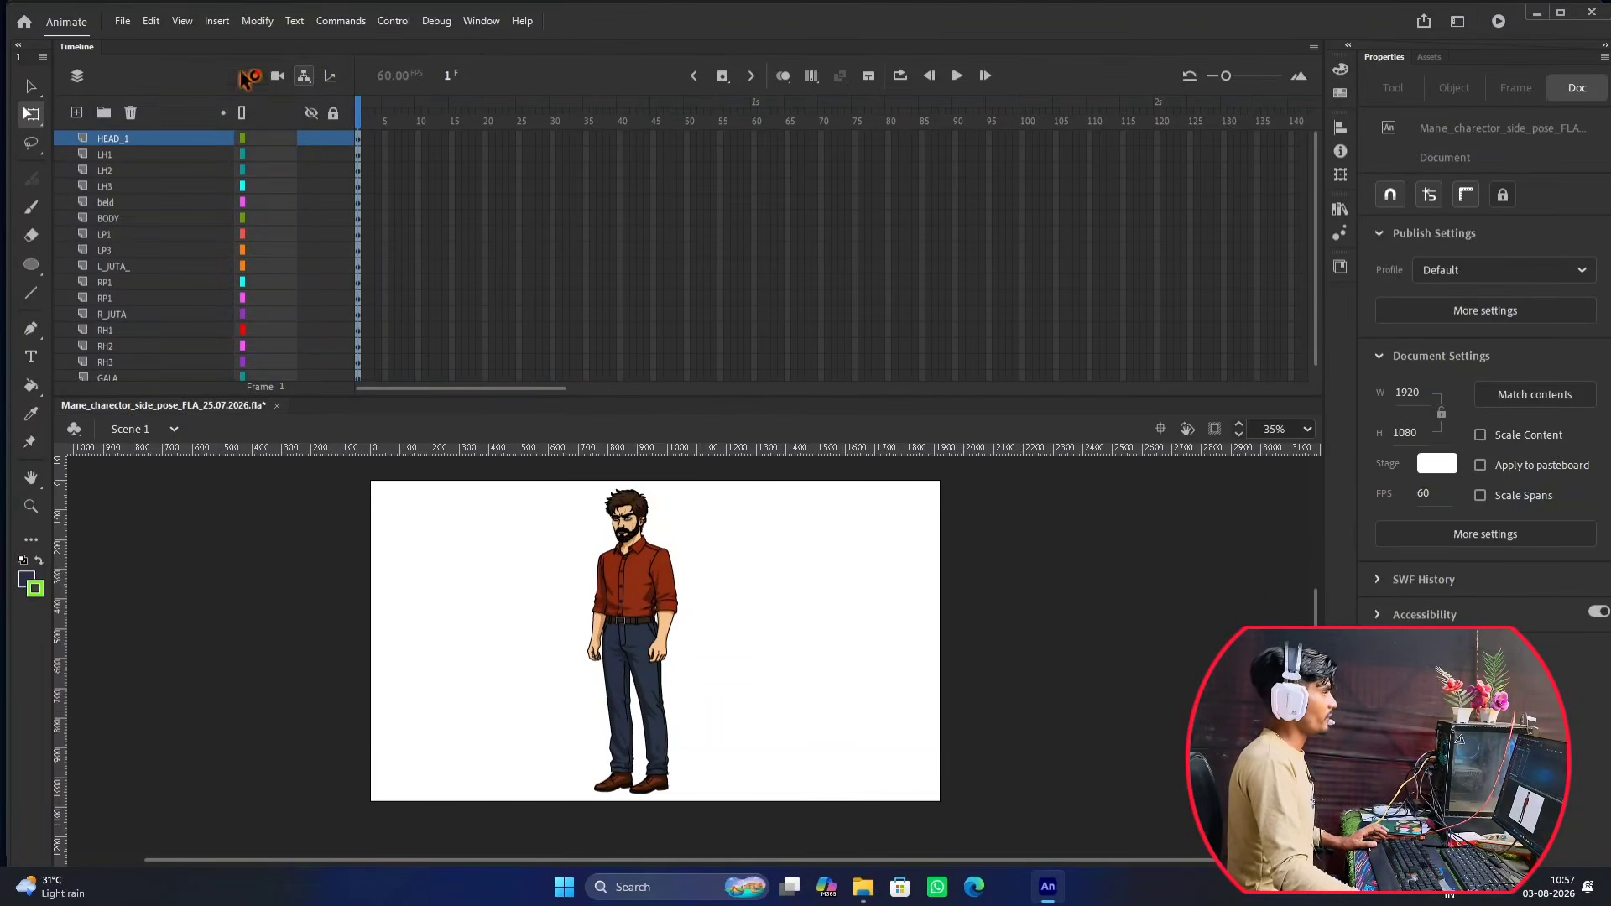
click(304, 76)
click(304, 76)
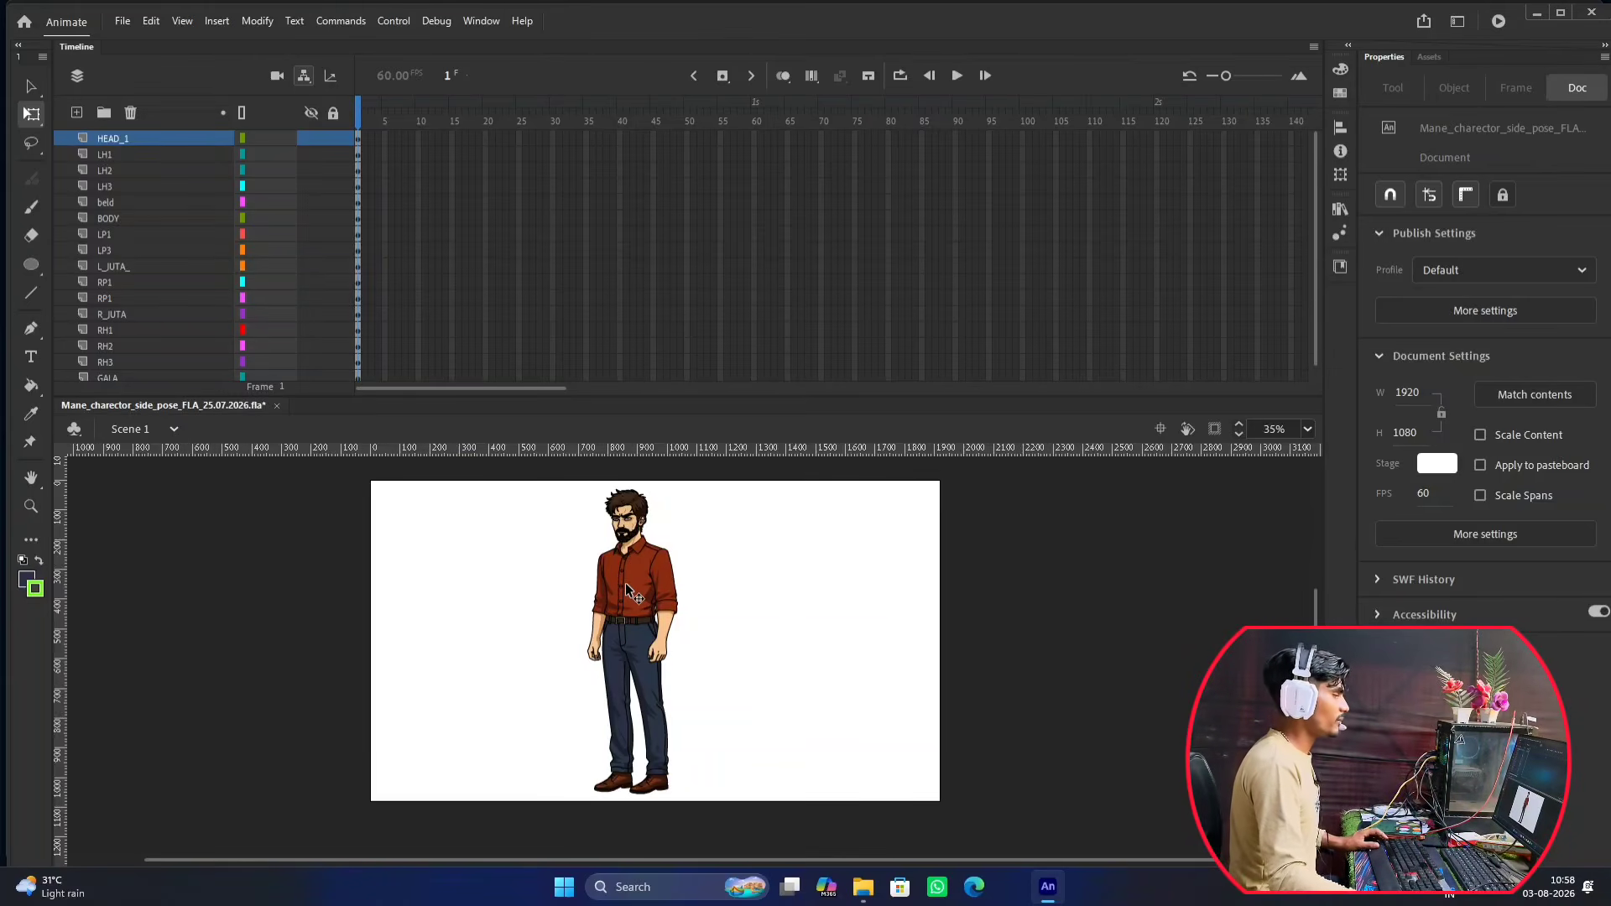
Try rotating the upper arm on the LH3 layer about its shoulder pivot, and undo the rotation.
scroll(668, 583, up, 2)
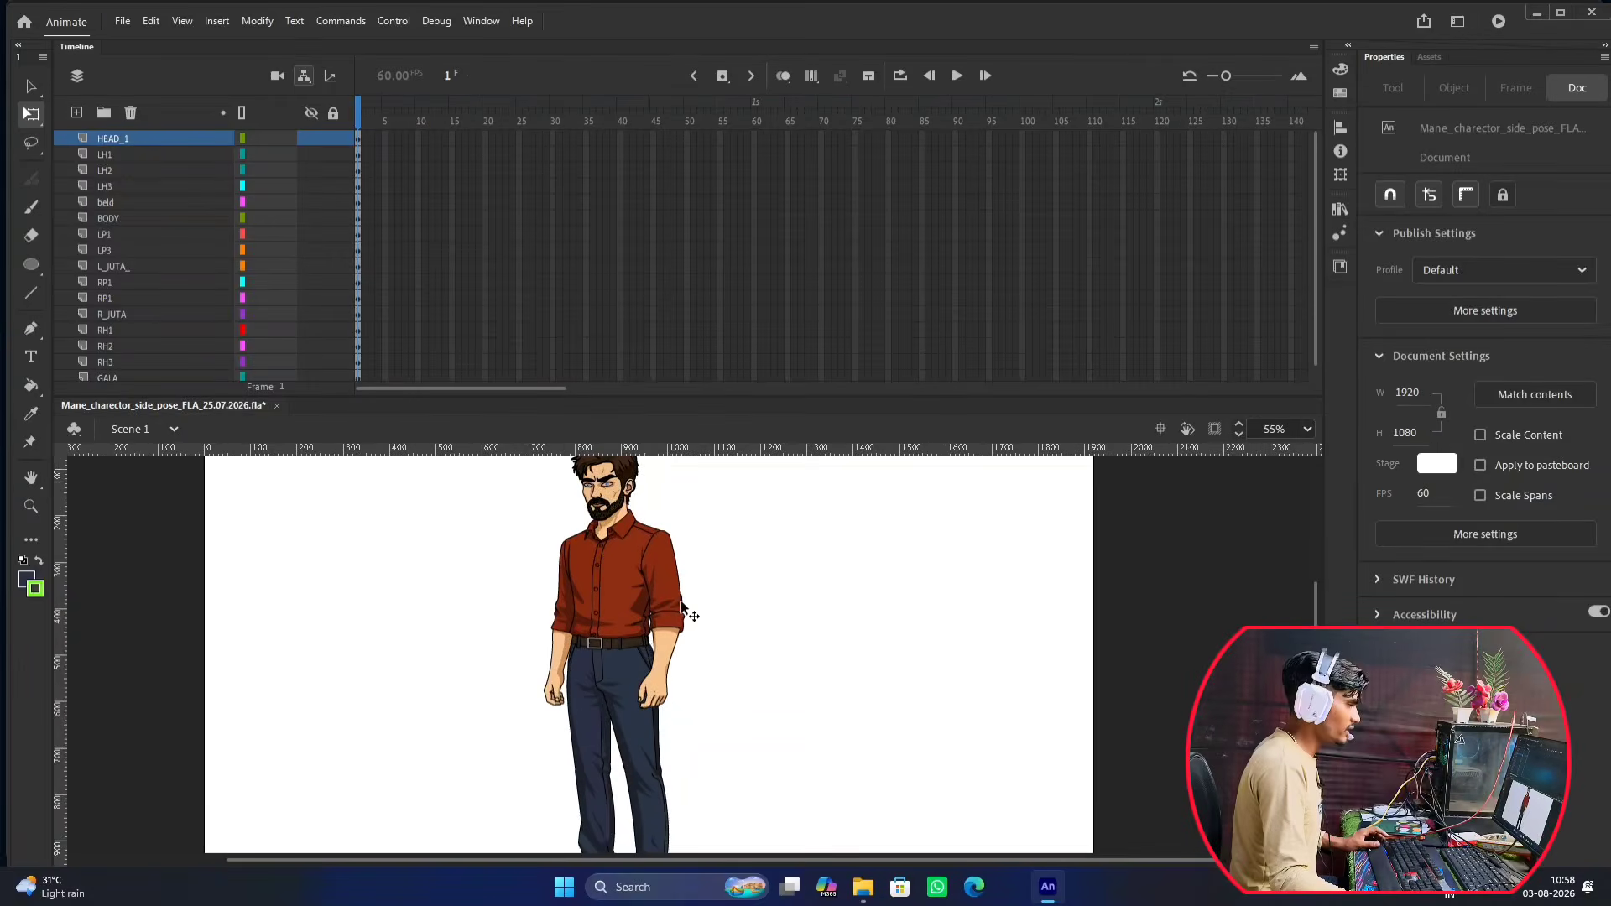
click(658, 591)
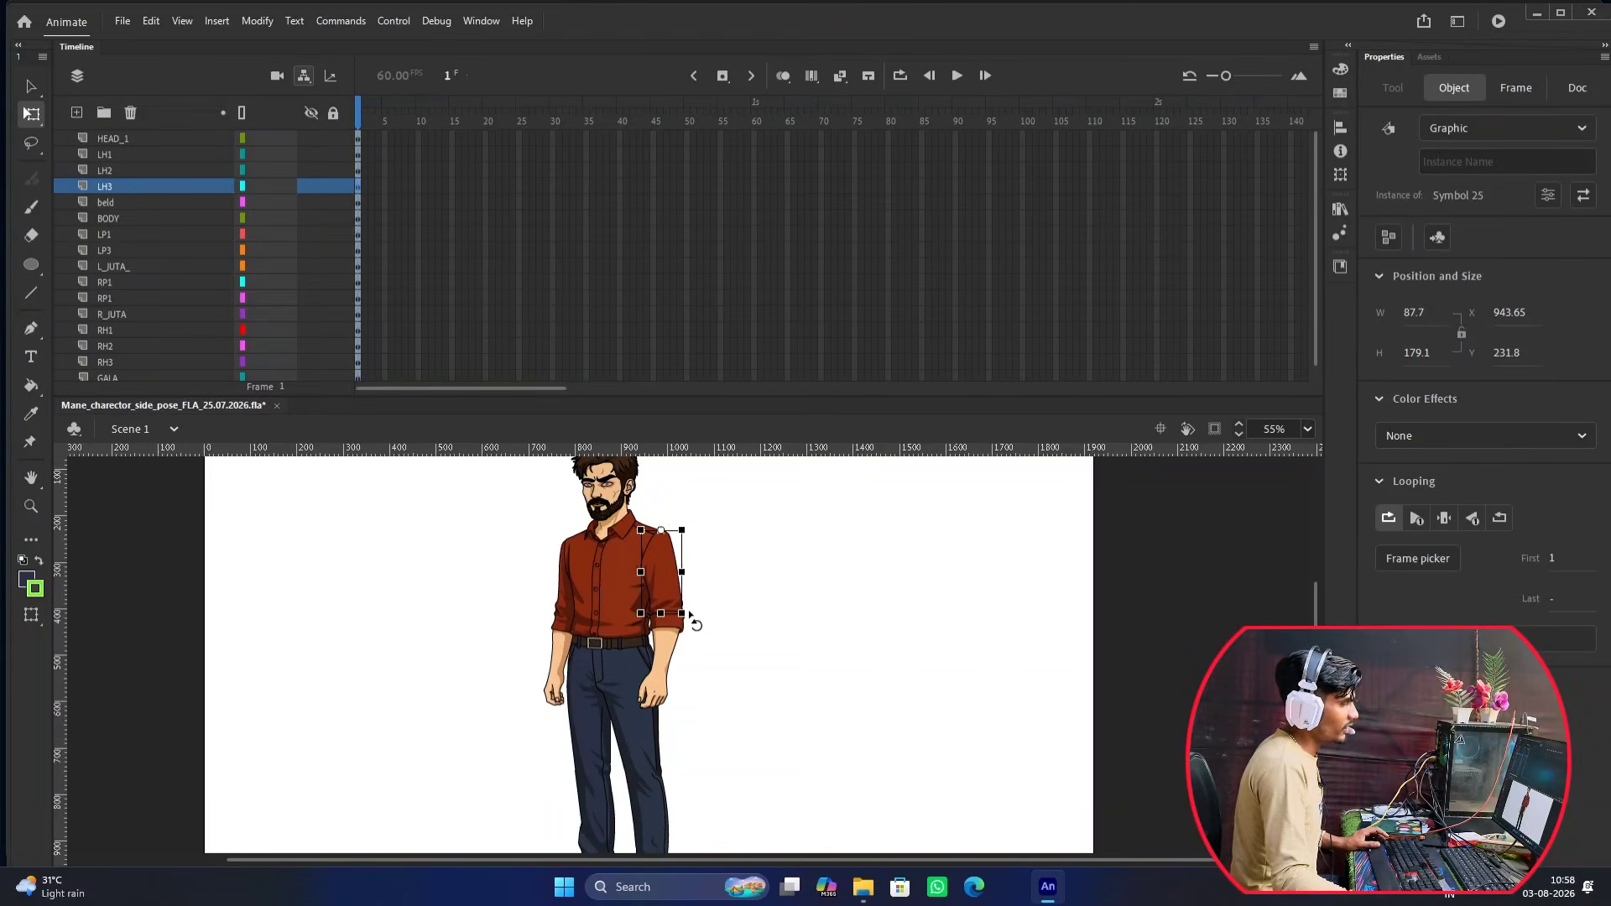
drag(690, 617, 691, 669)
key(ctrl+z)
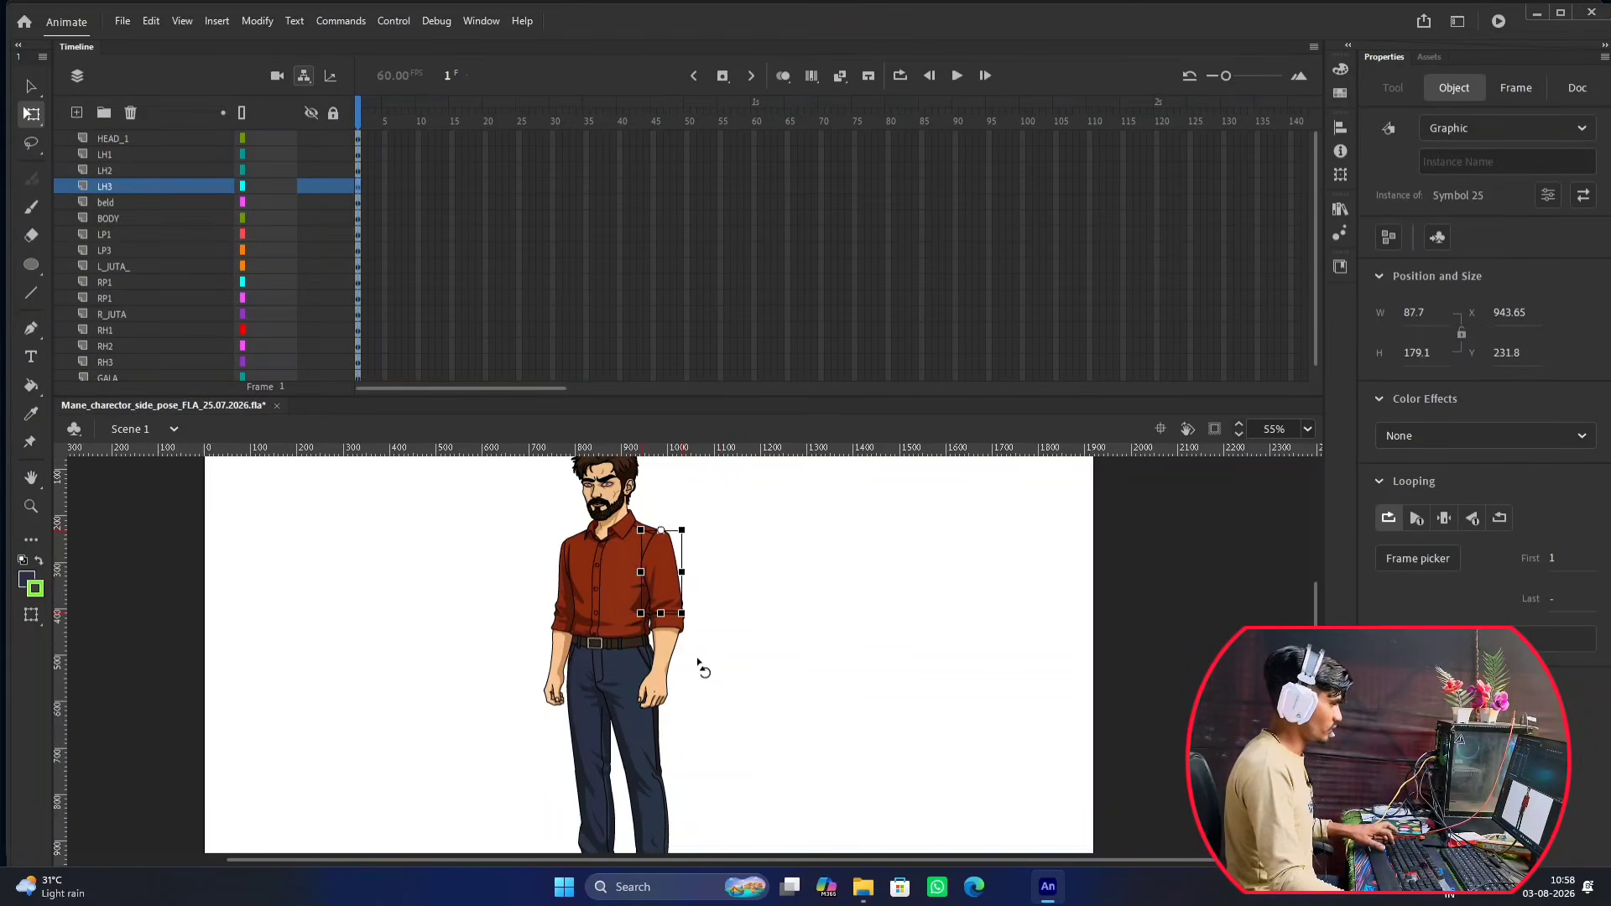
click(729, 656)
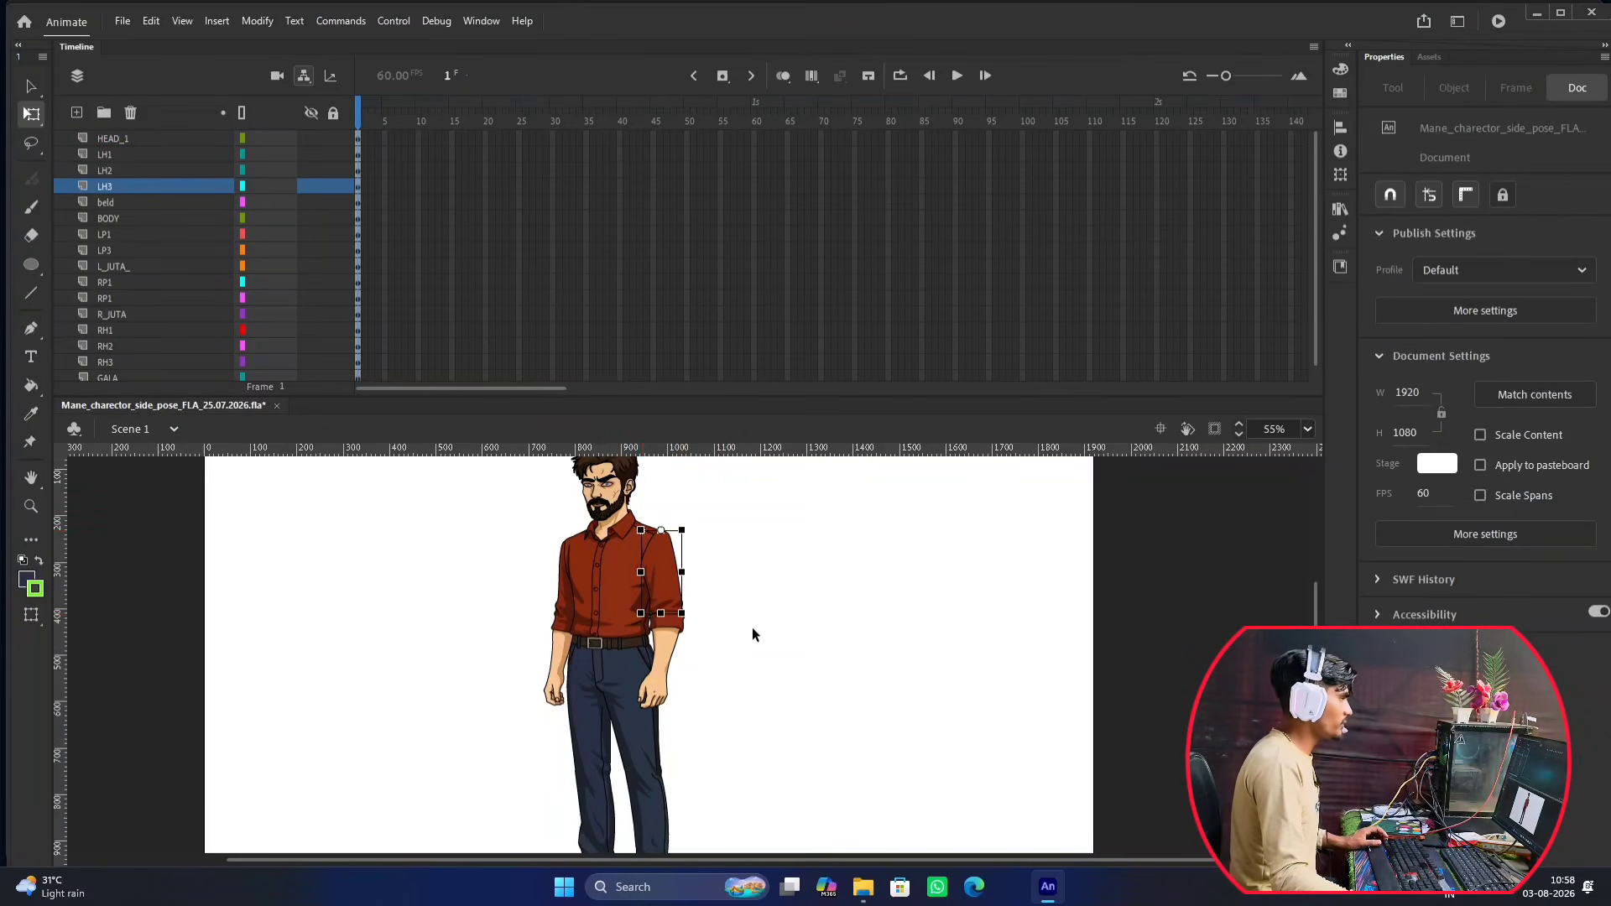
scroll(752, 627, down, 2)
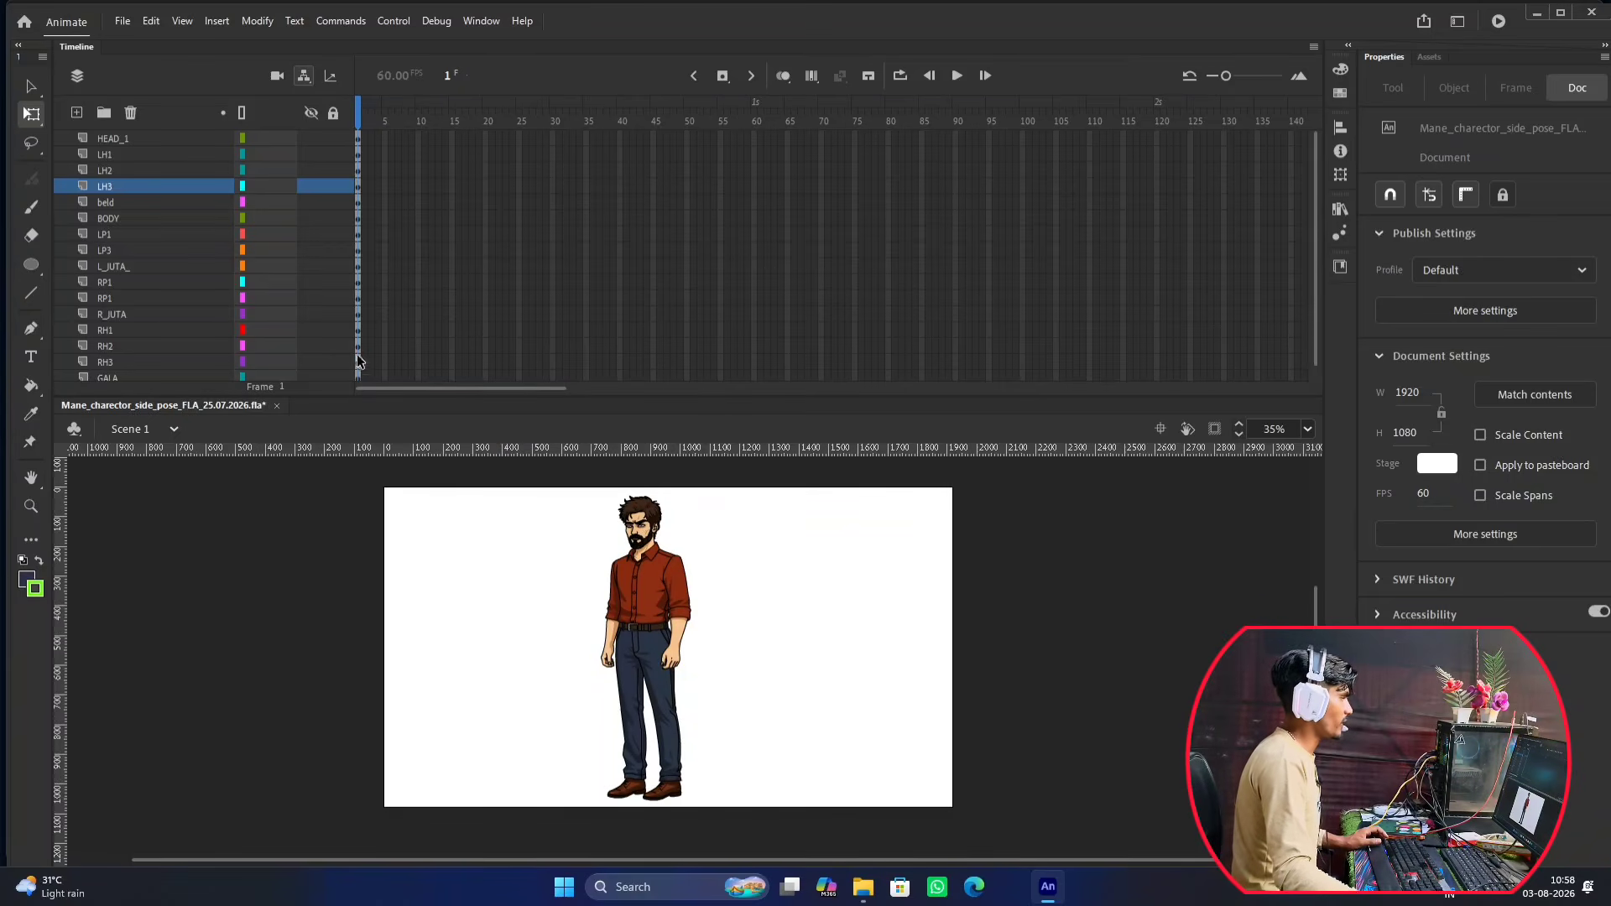
Check that the torso is on BODY, and parent the upper arm layer LH3 to BODY.
click(158, 223)
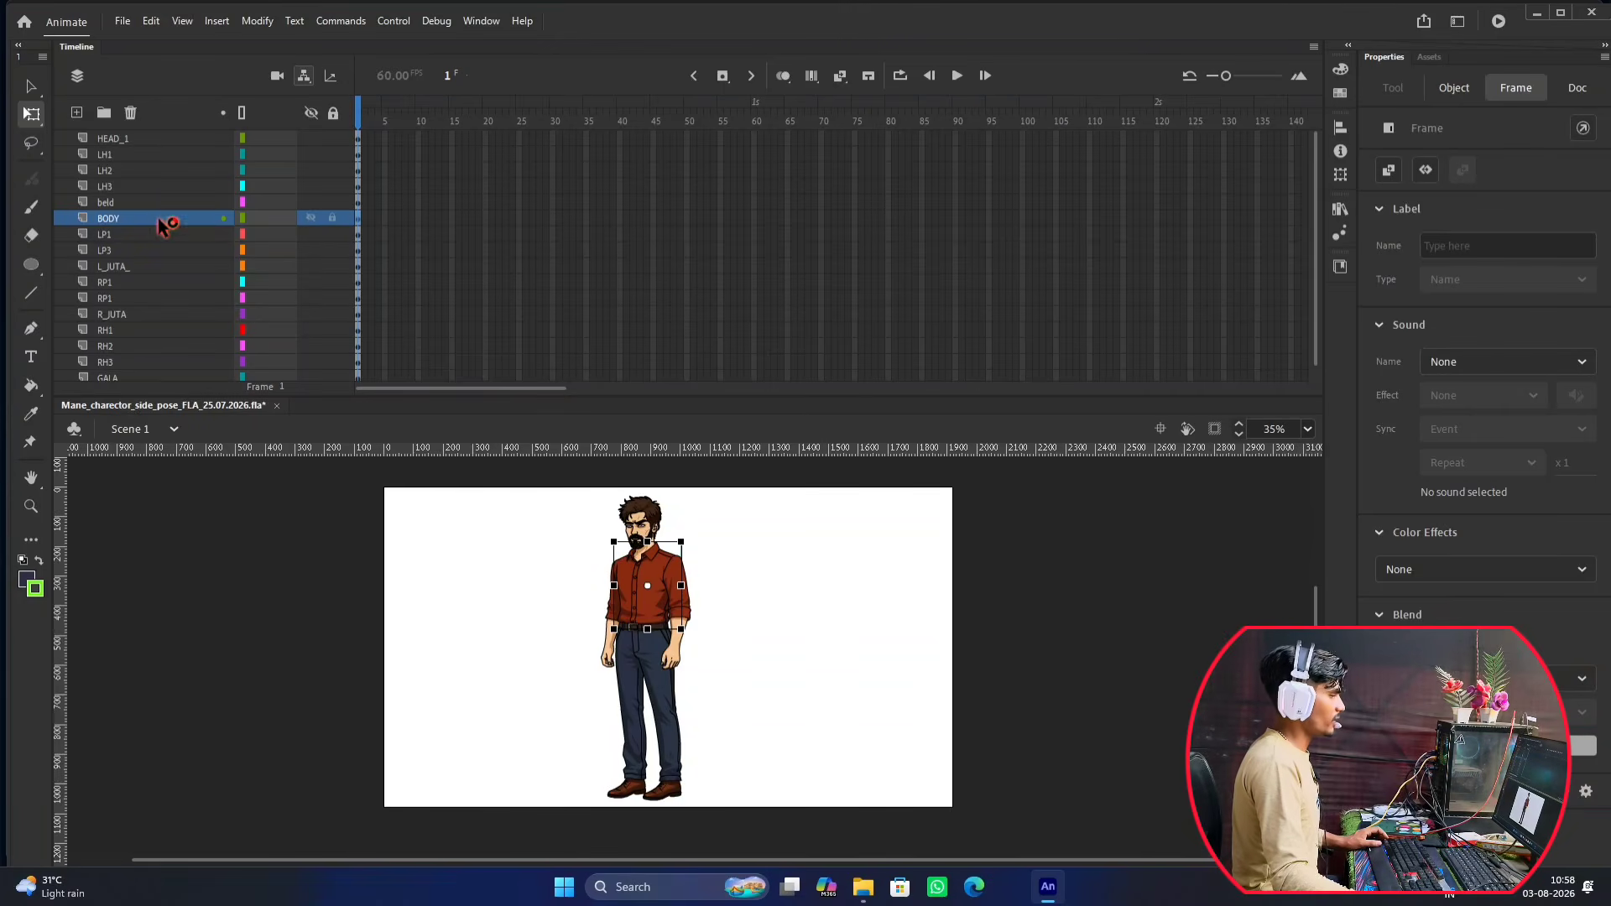
click(756, 561)
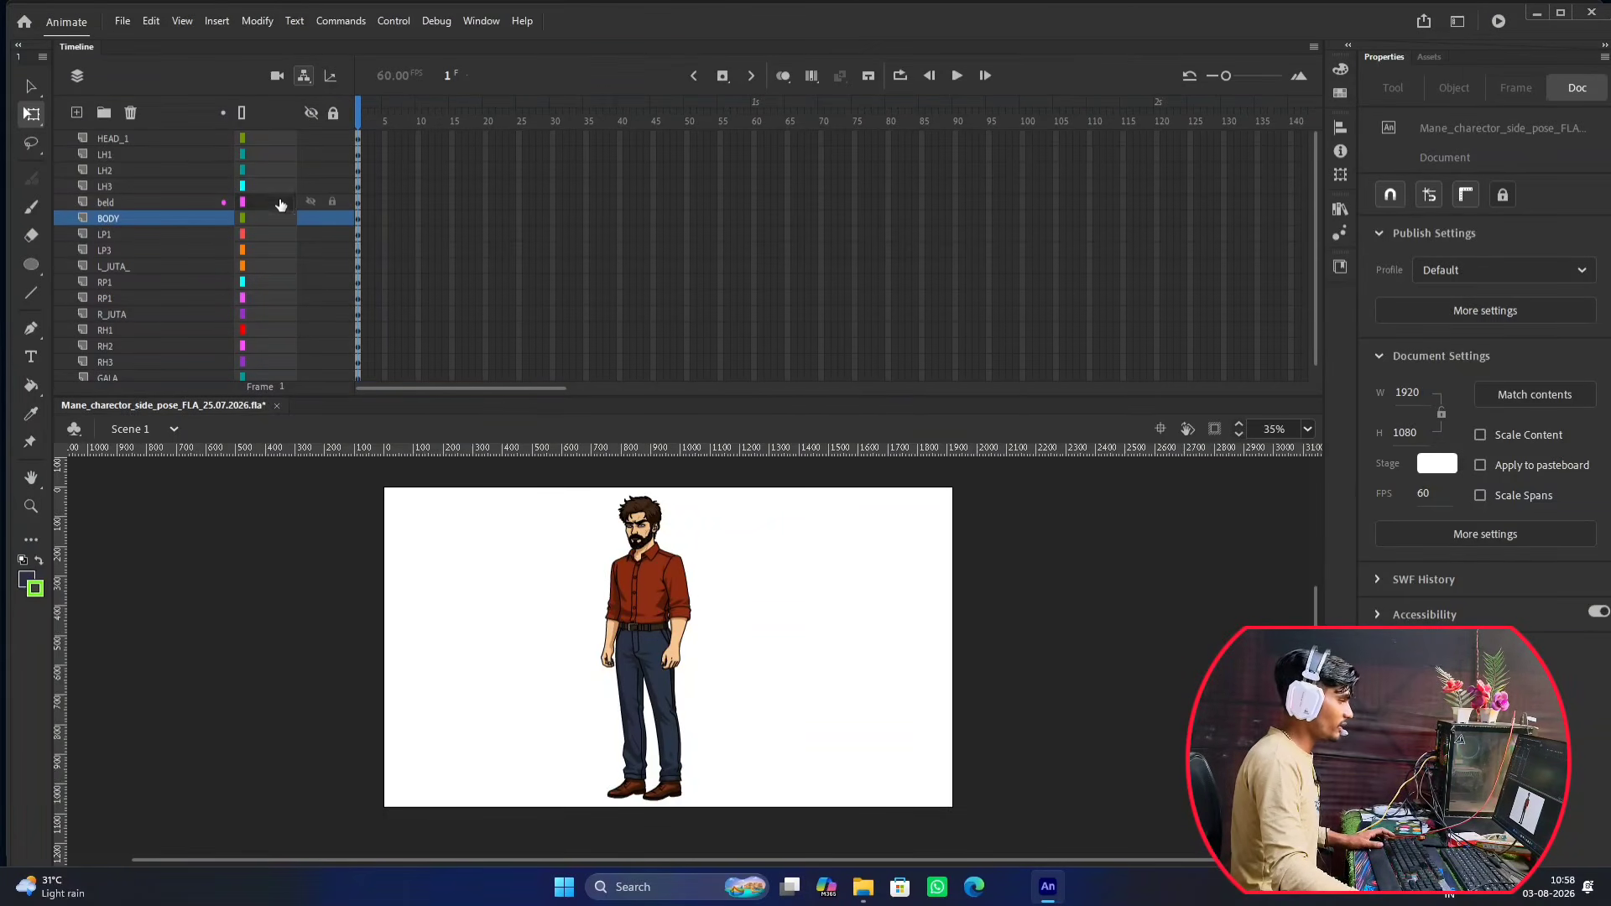
click(684, 581)
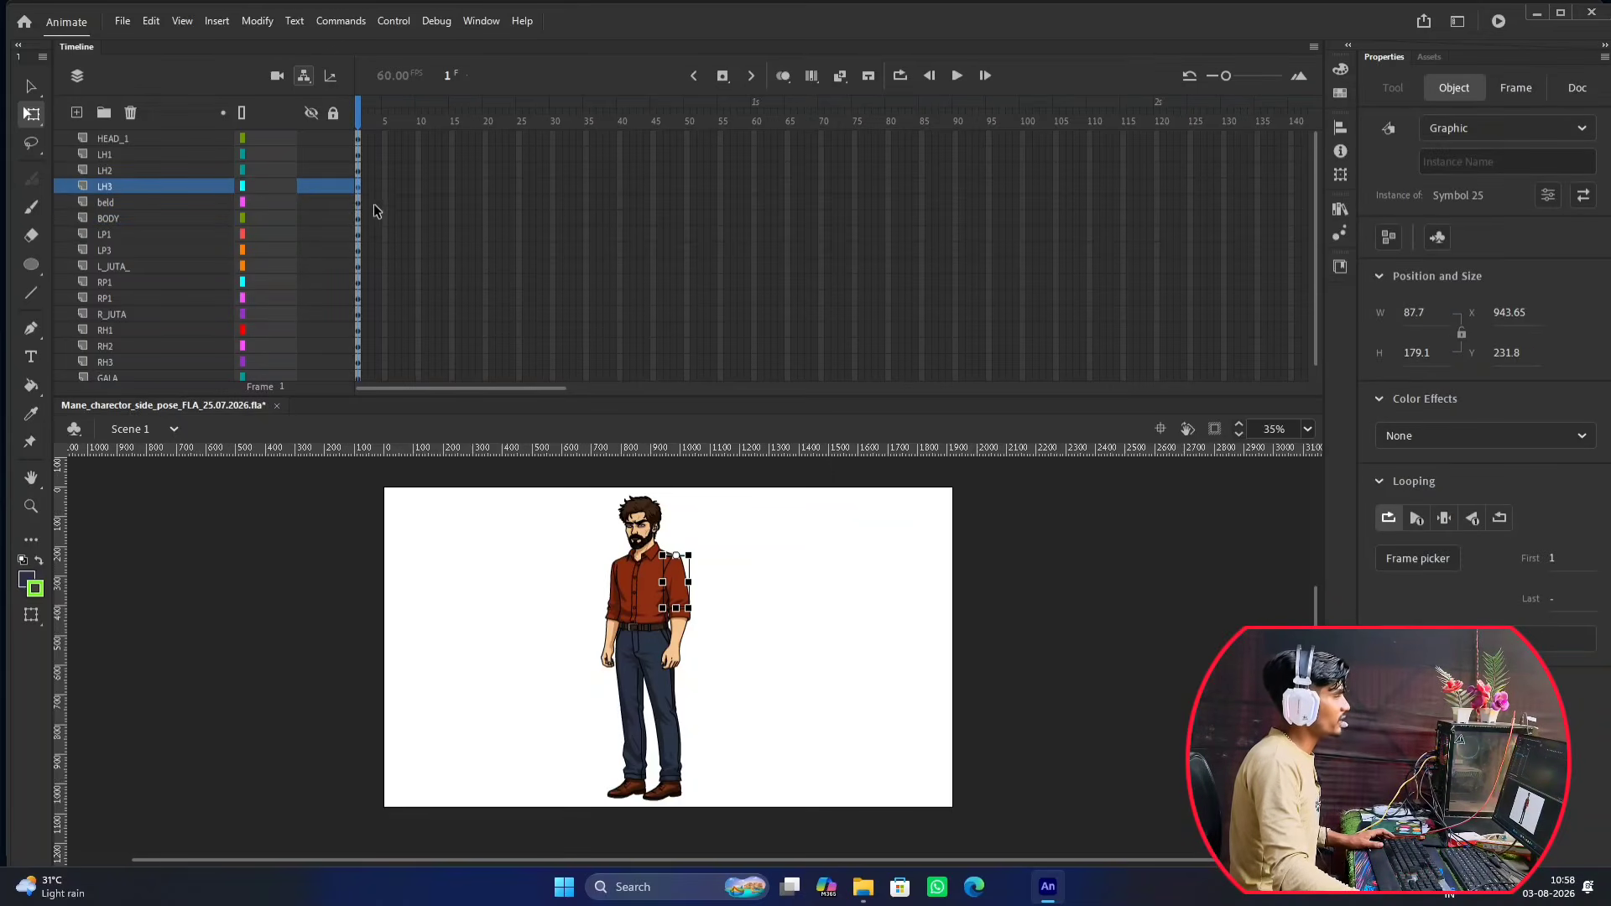
click(260, 186)
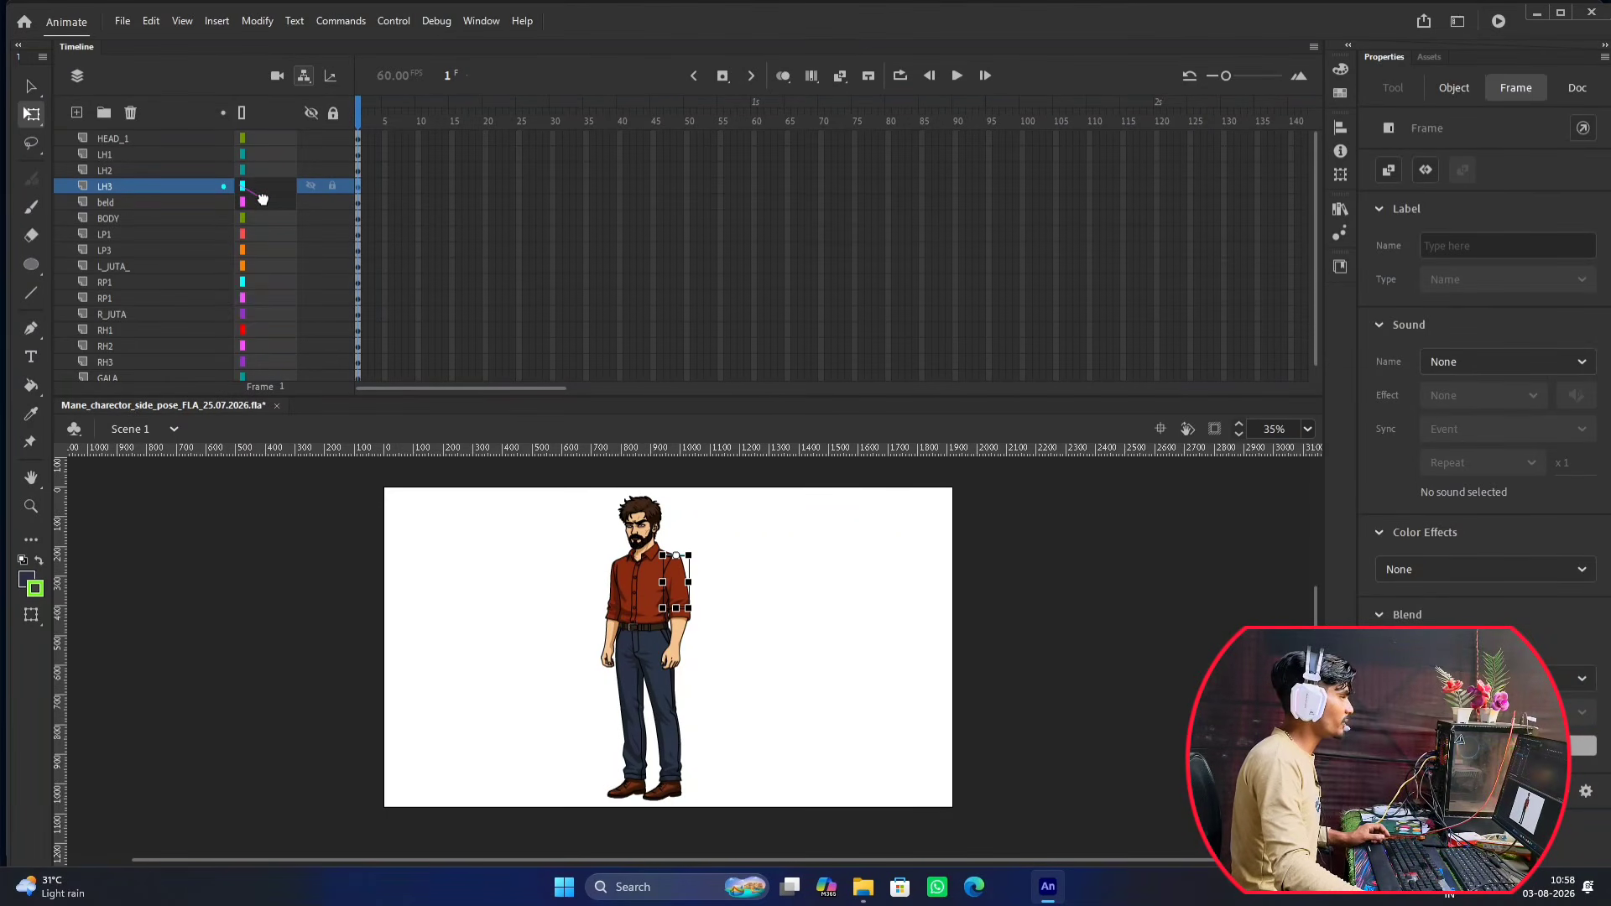
drag(263, 199, 264, 218)
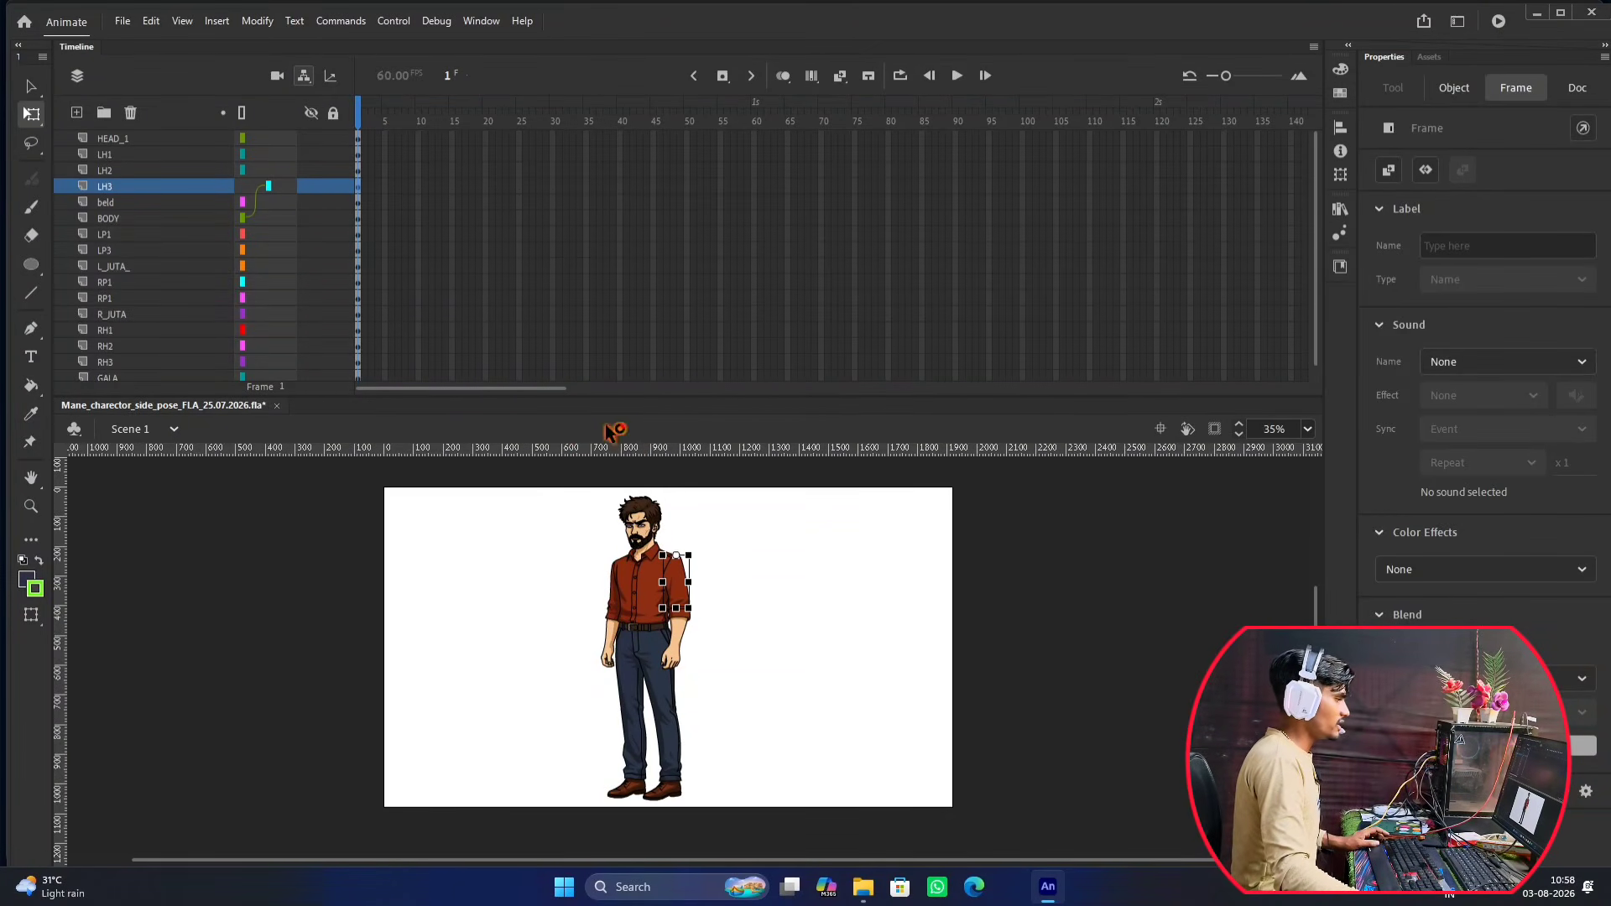
Parent the forearm layer LH2 to LH3 and the hand layer LH1 to LH2.
click(678, 634)
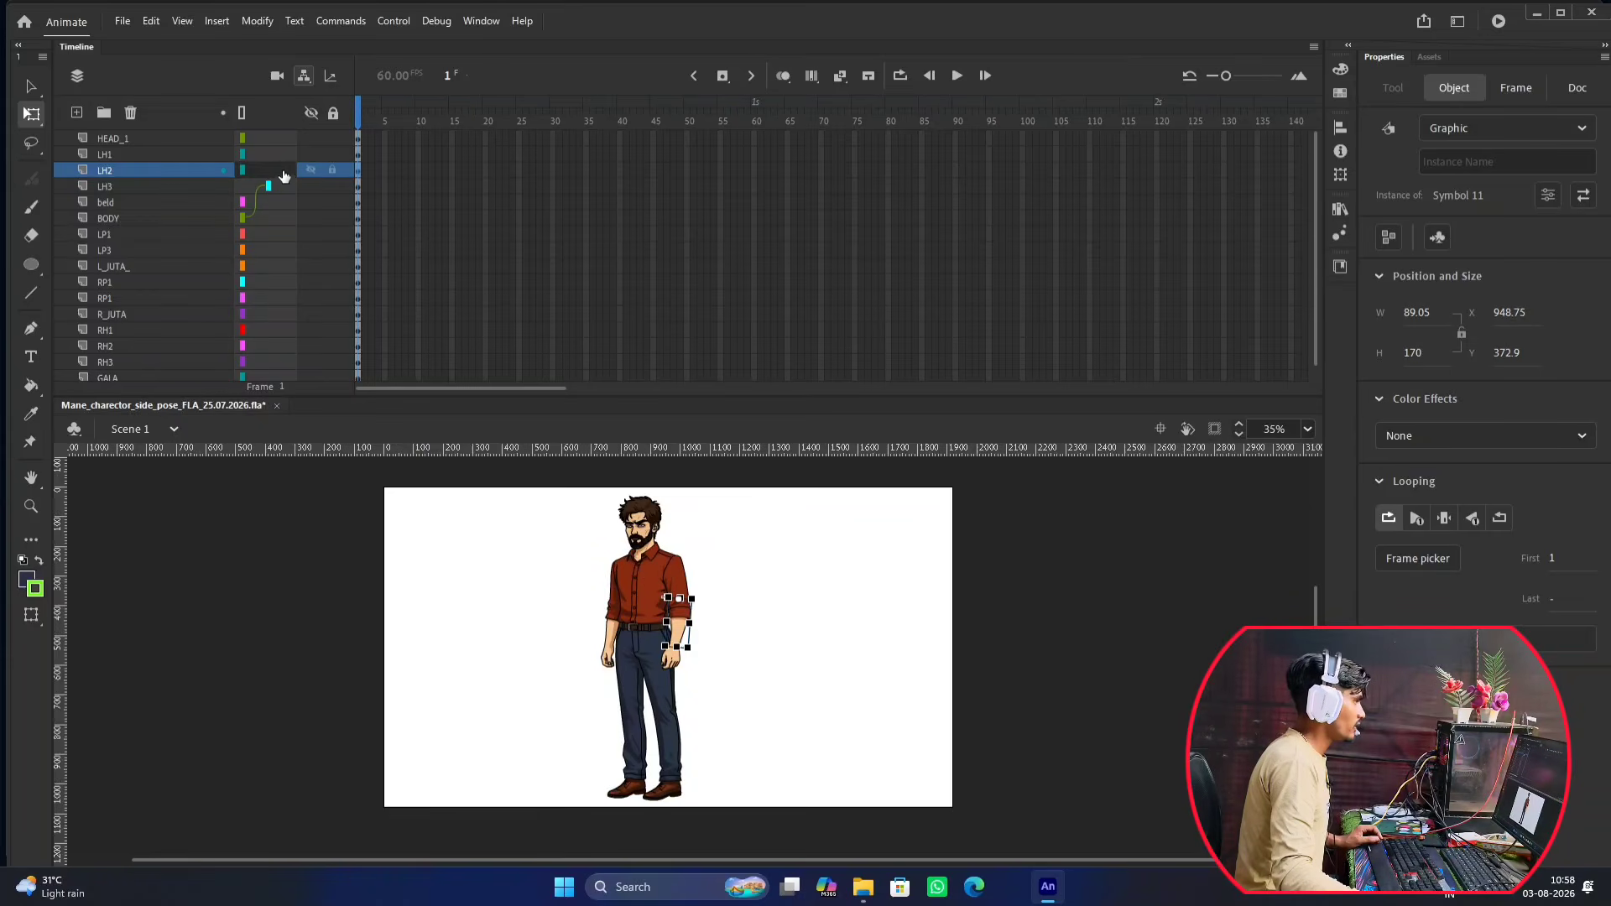
drag(279, 179, 293, 196)
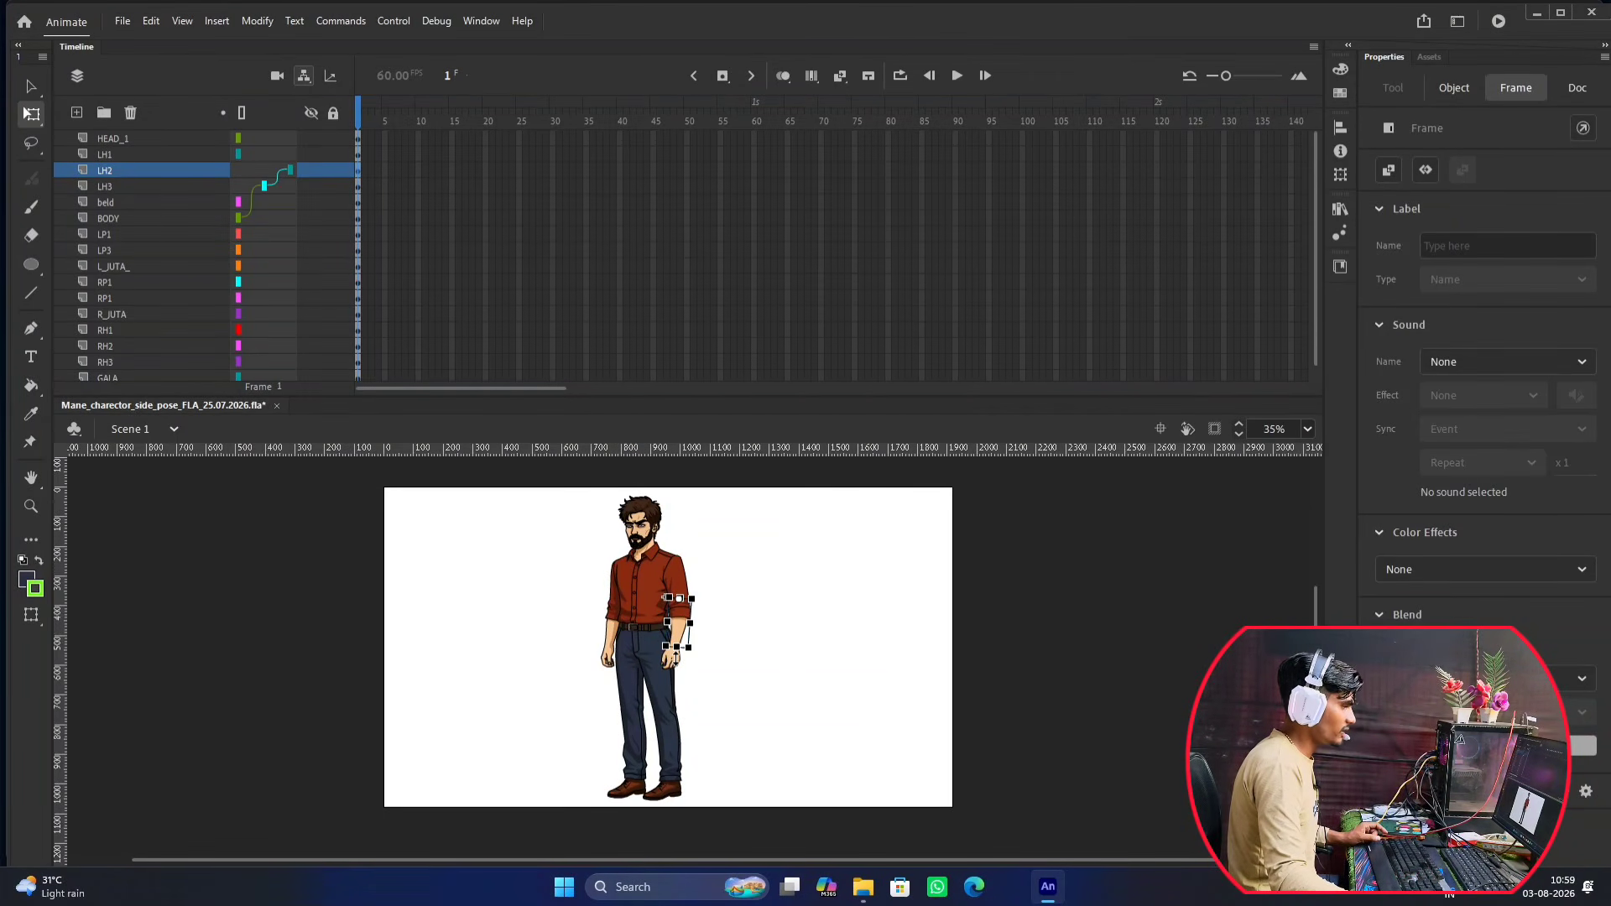
click(721, 663)
click(671, 659)
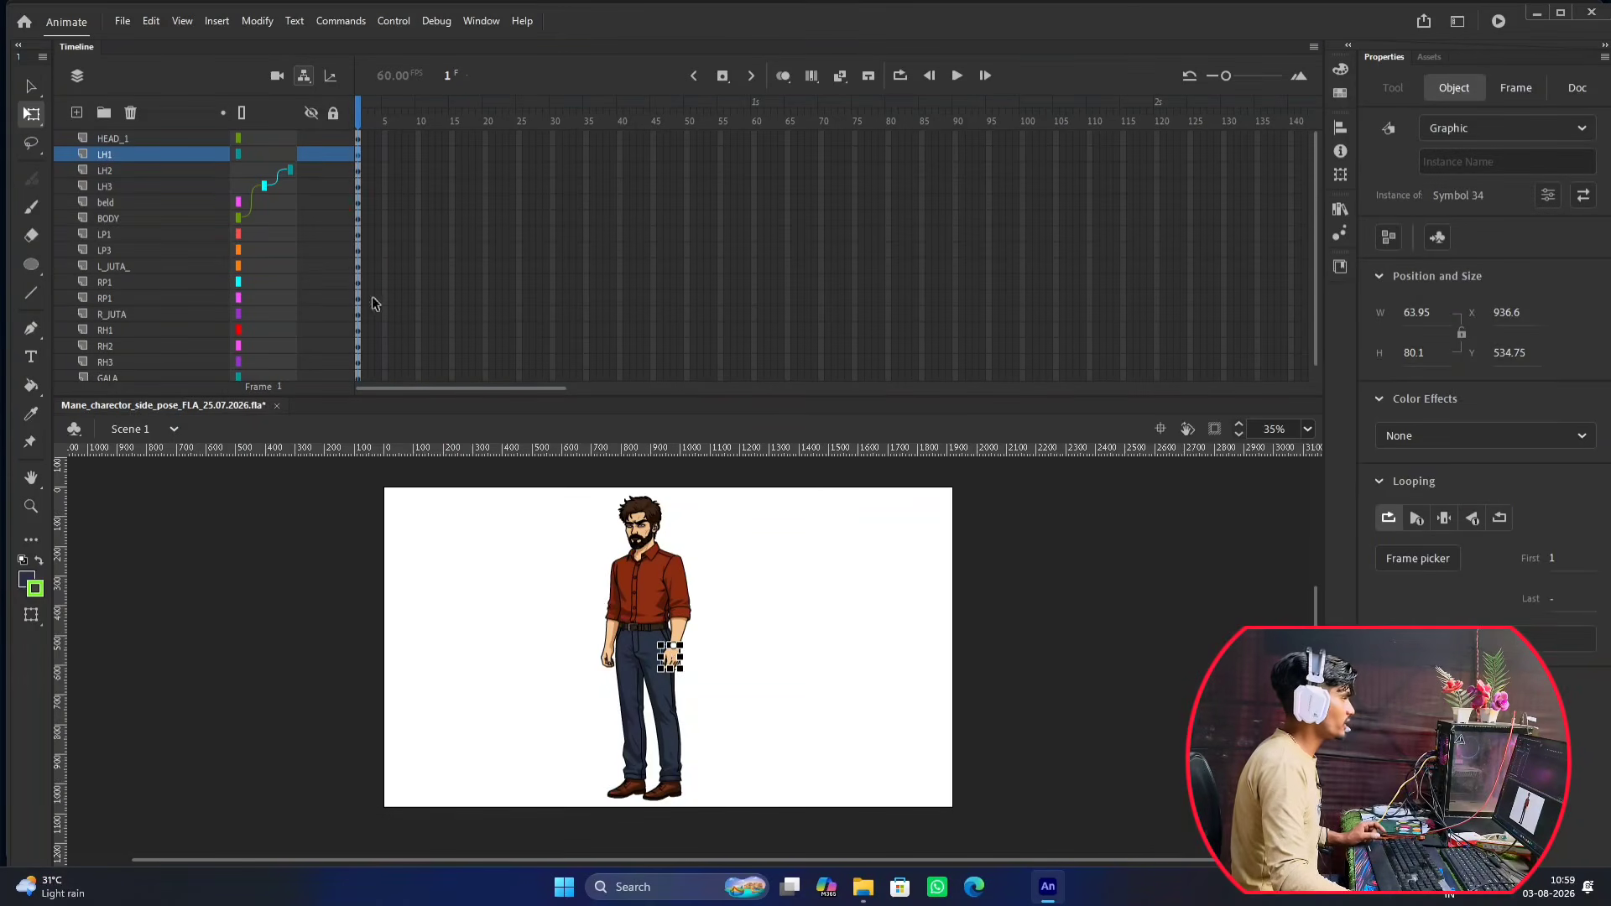
mouse_move(293, 171)
mouse_down()
mouse_move(270, 155)
mouse_move(281, 175)
mouse_up()
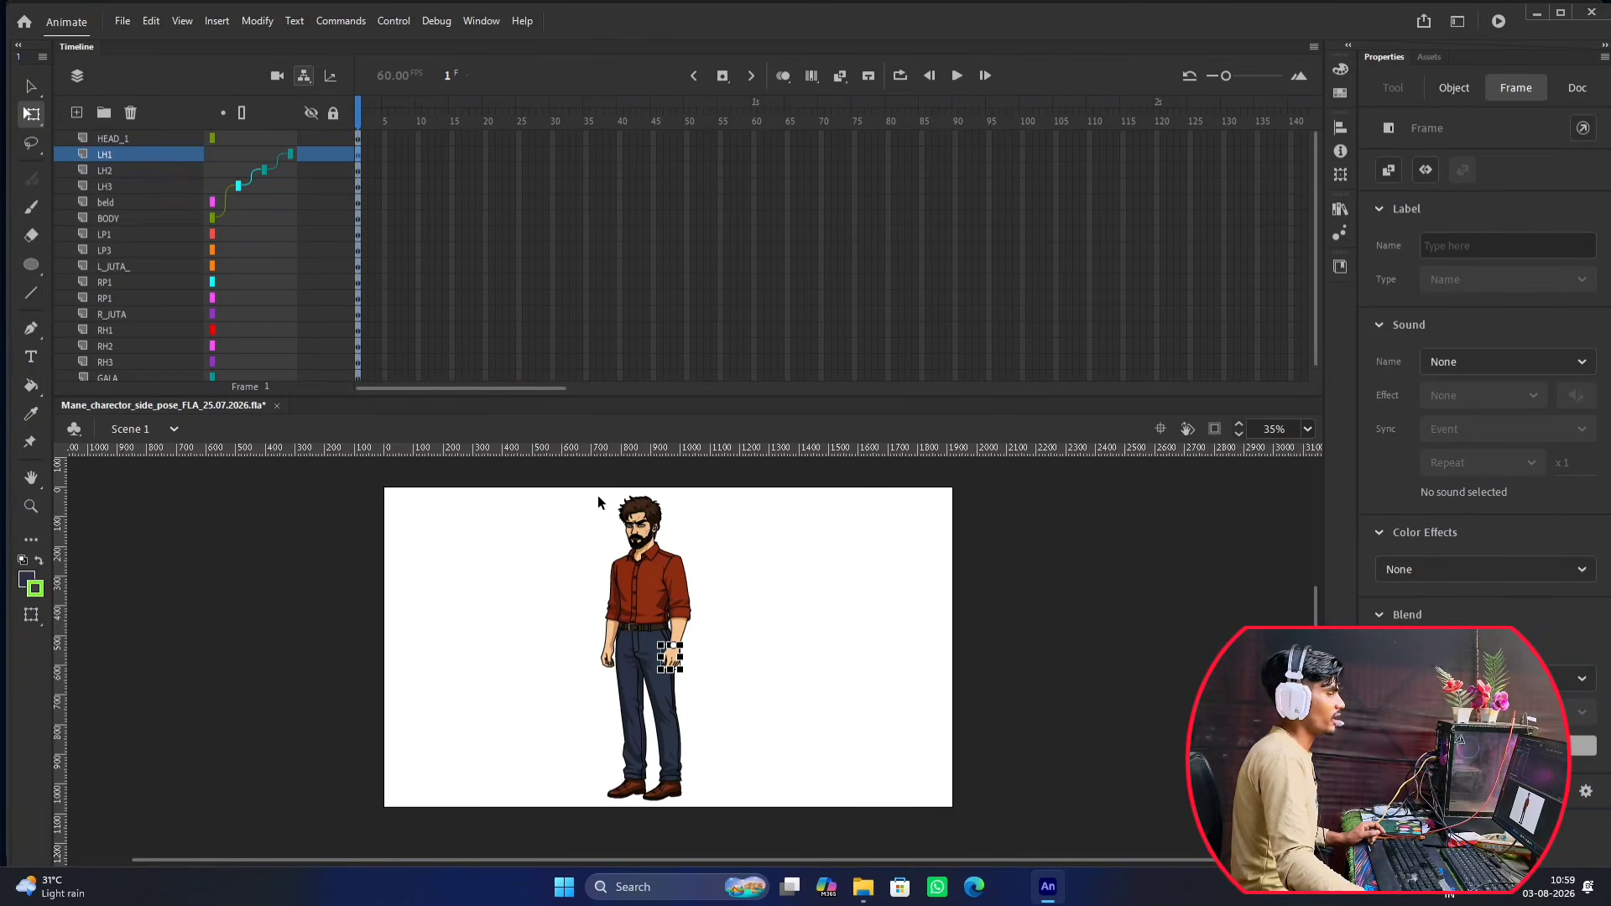
Try moving the torso away from the body to test the arm parenting, and undo the move.
click(718, 592)
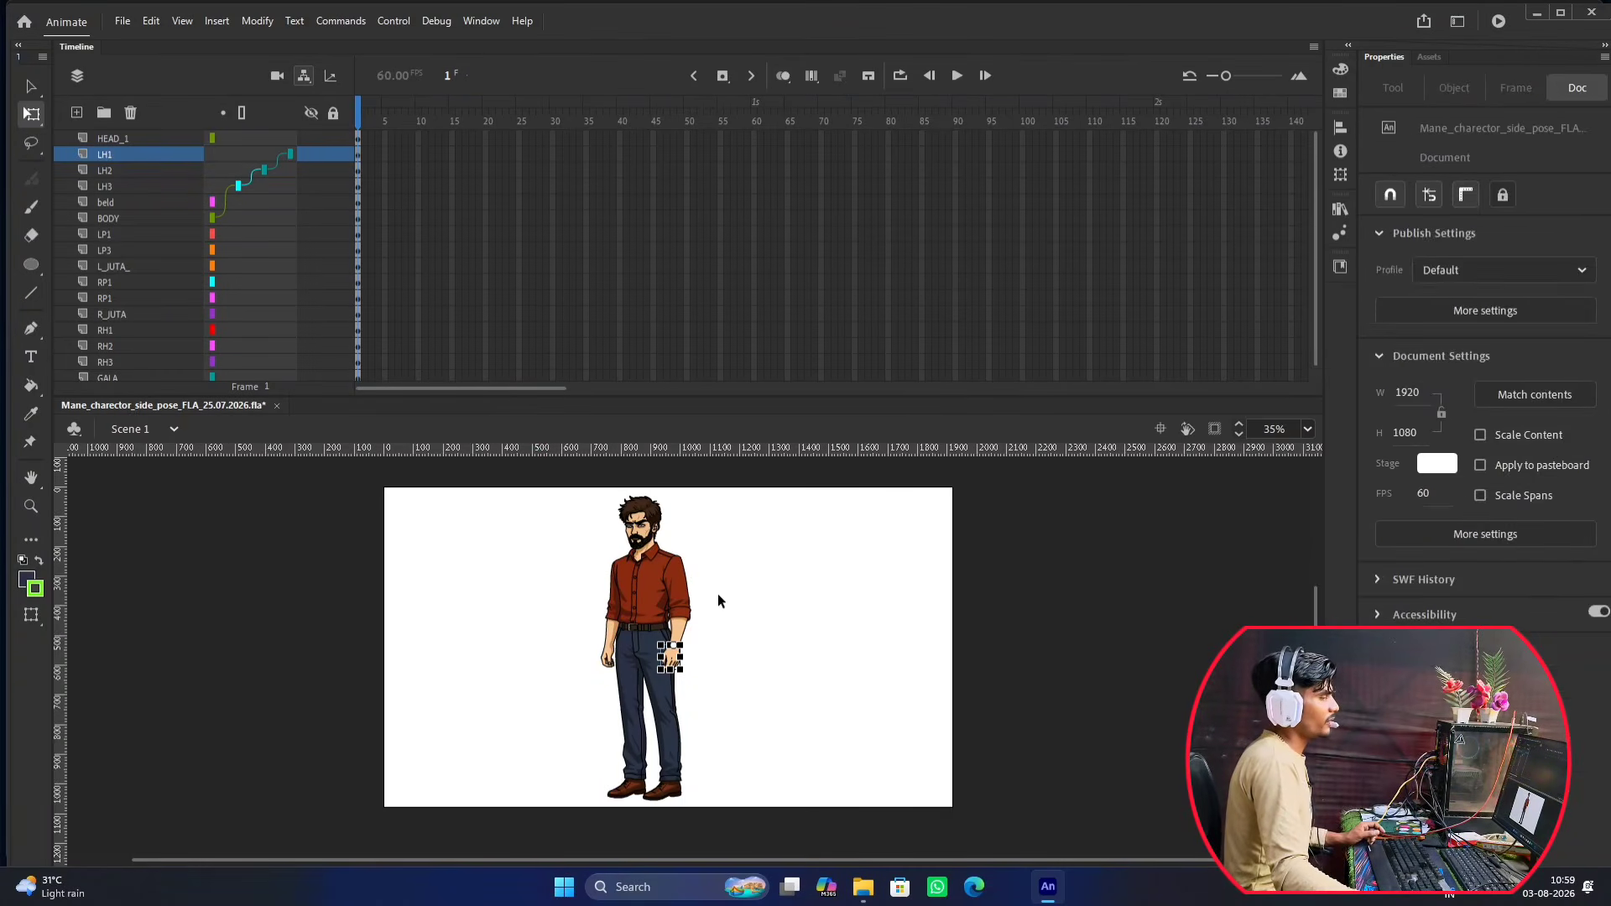
click(651, 589)
drag(650, 598, 771, 622)
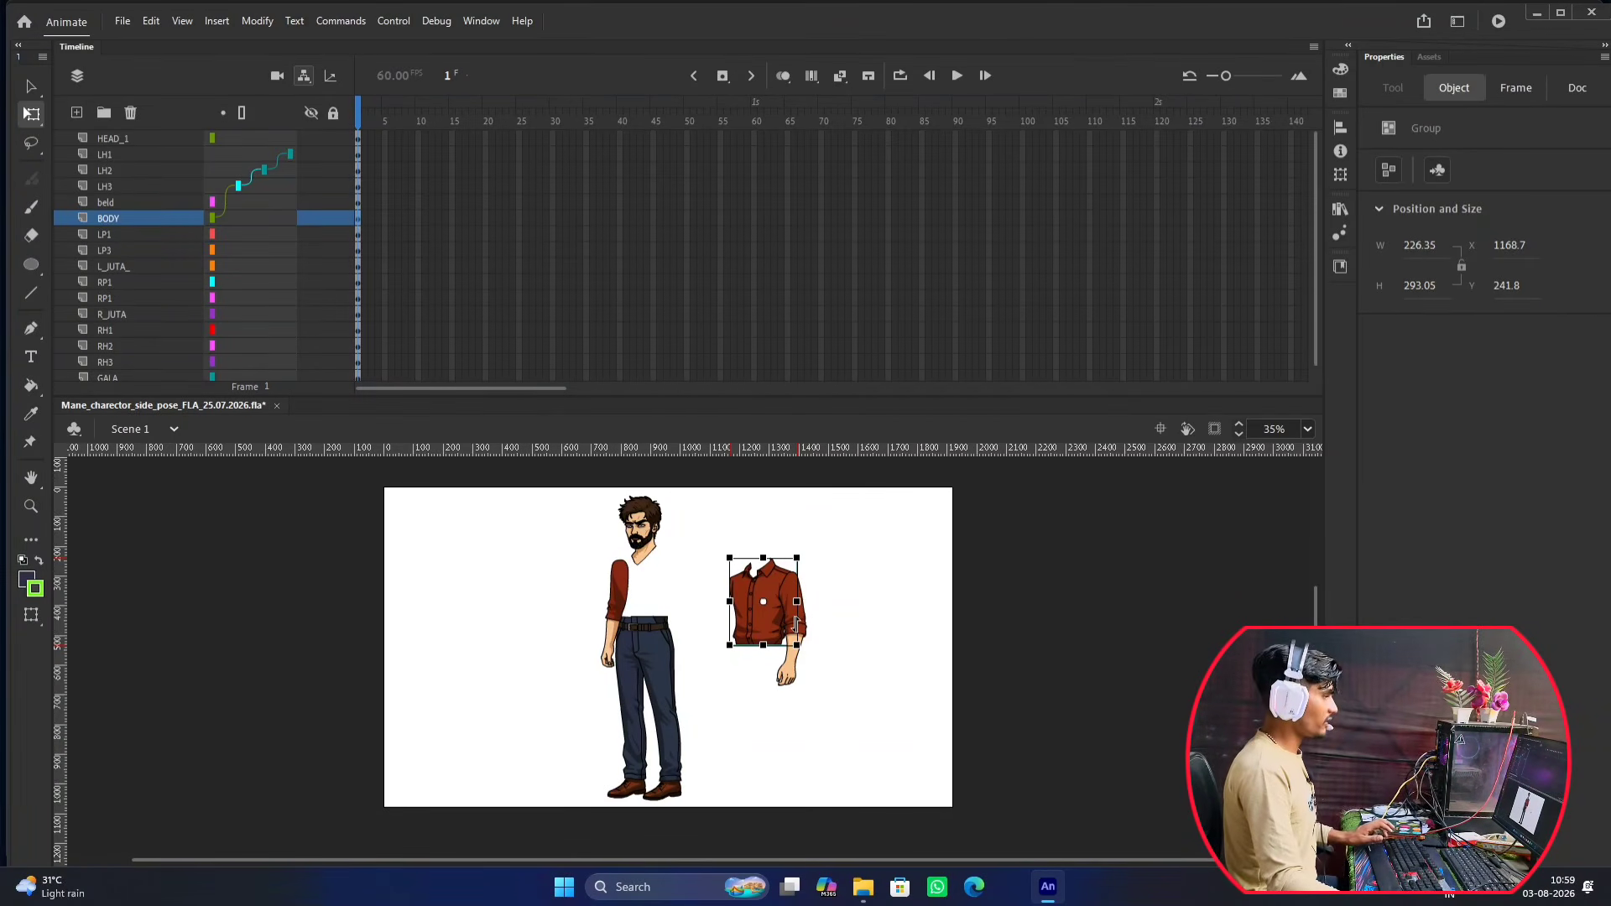
key(ctrl+z)
click(777, 641)
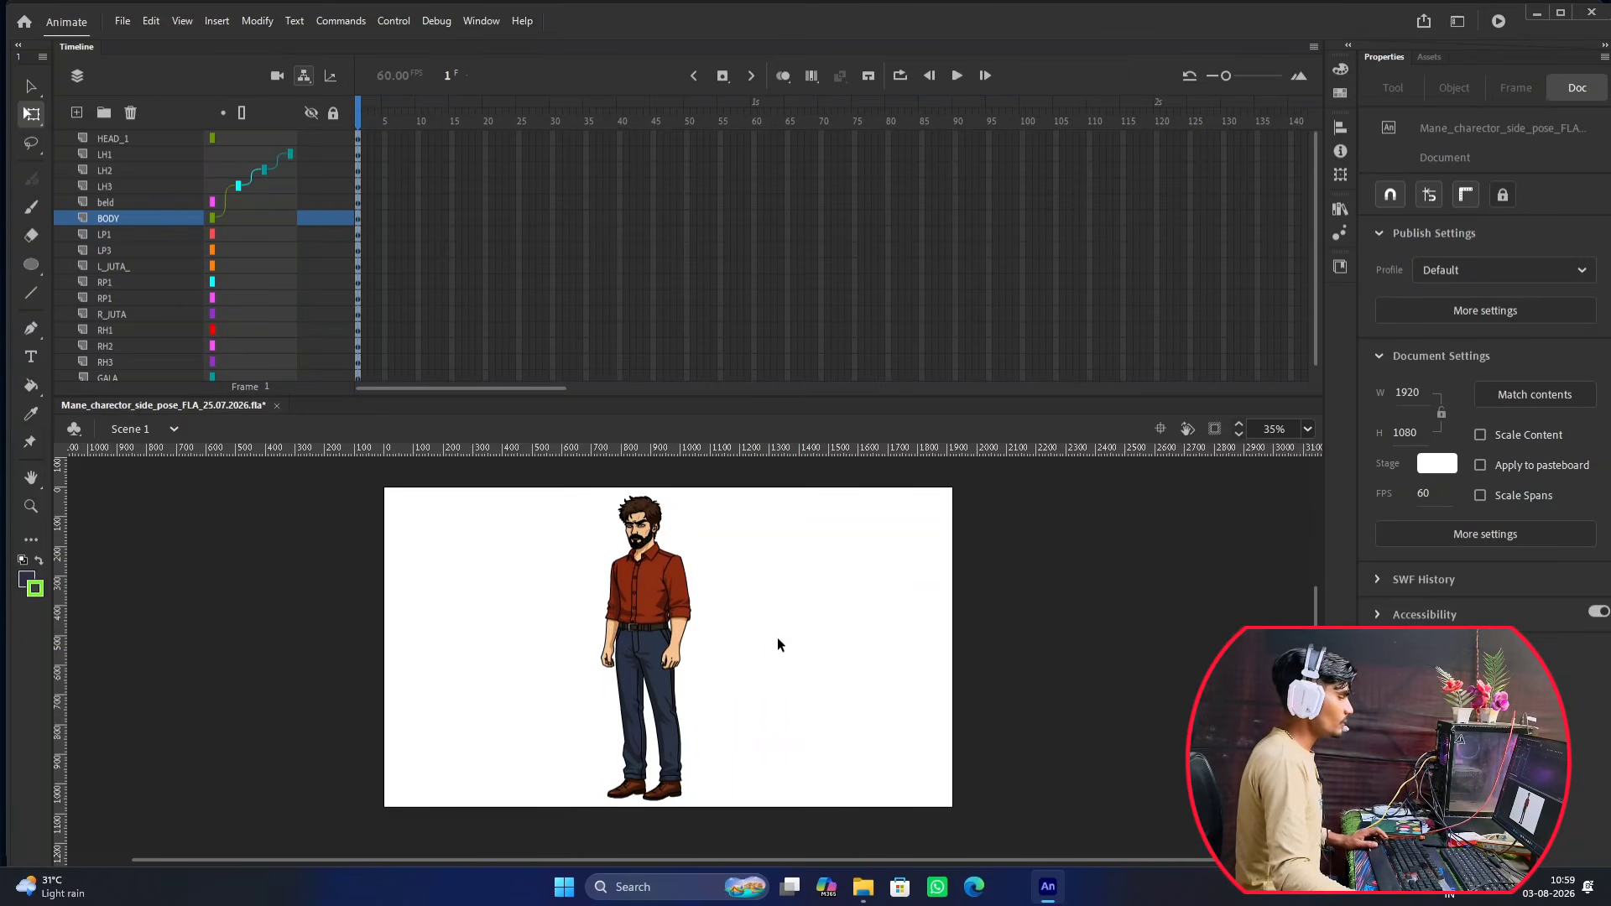
Parent the other upper arm layer RH3 to BODY and its forearm layer RH2 to RH3.
scroll(636, 559, up, 2)
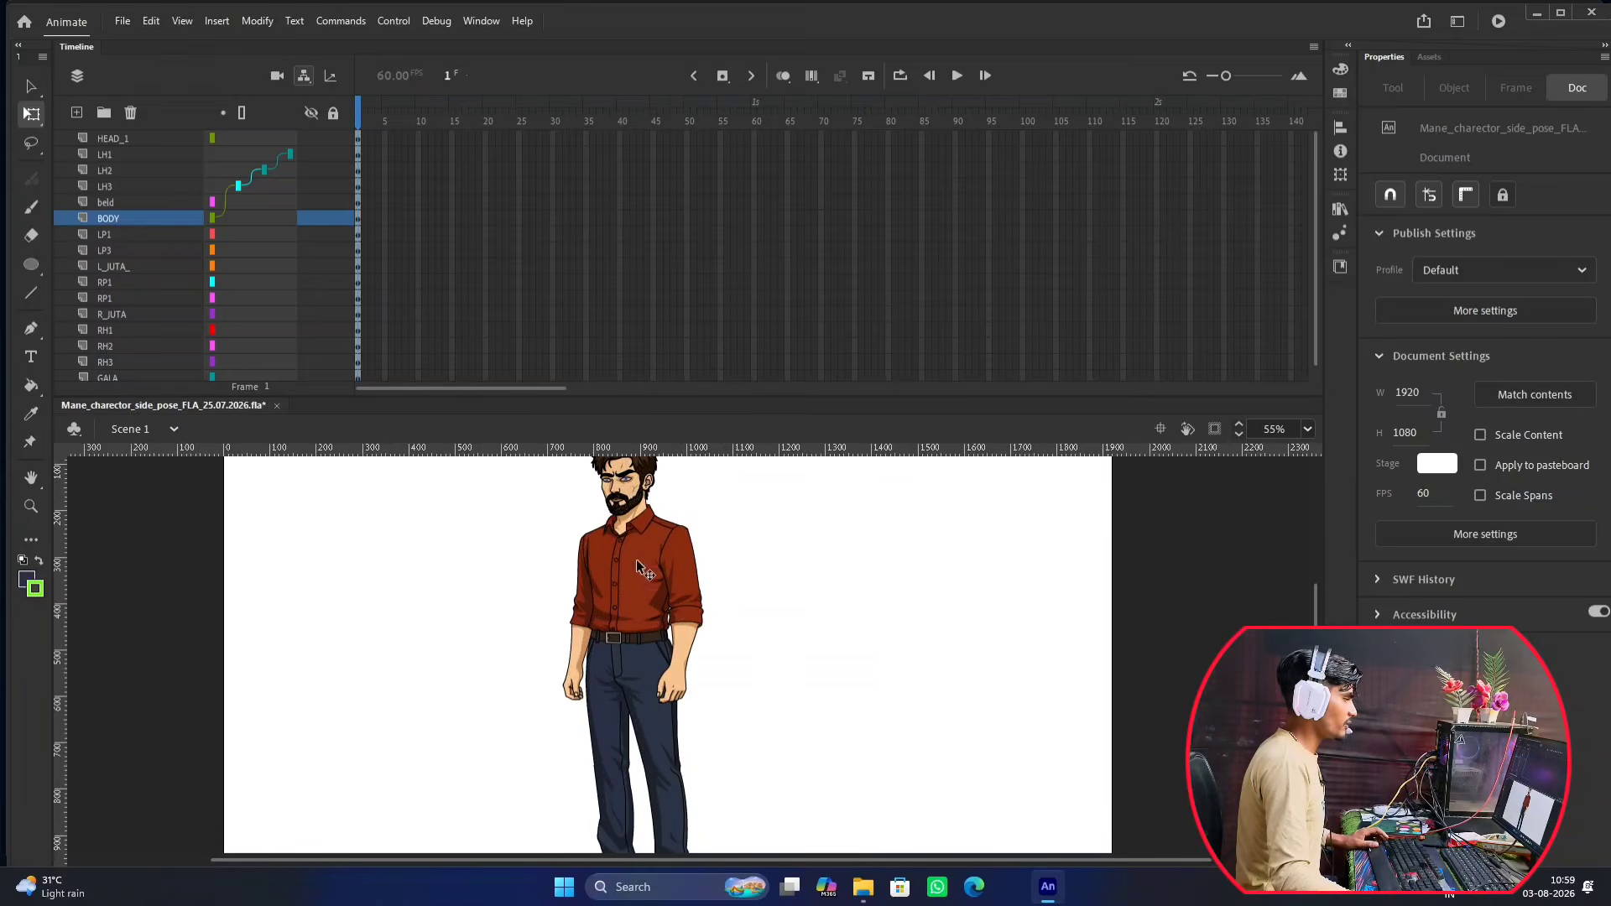
click(581, 579)
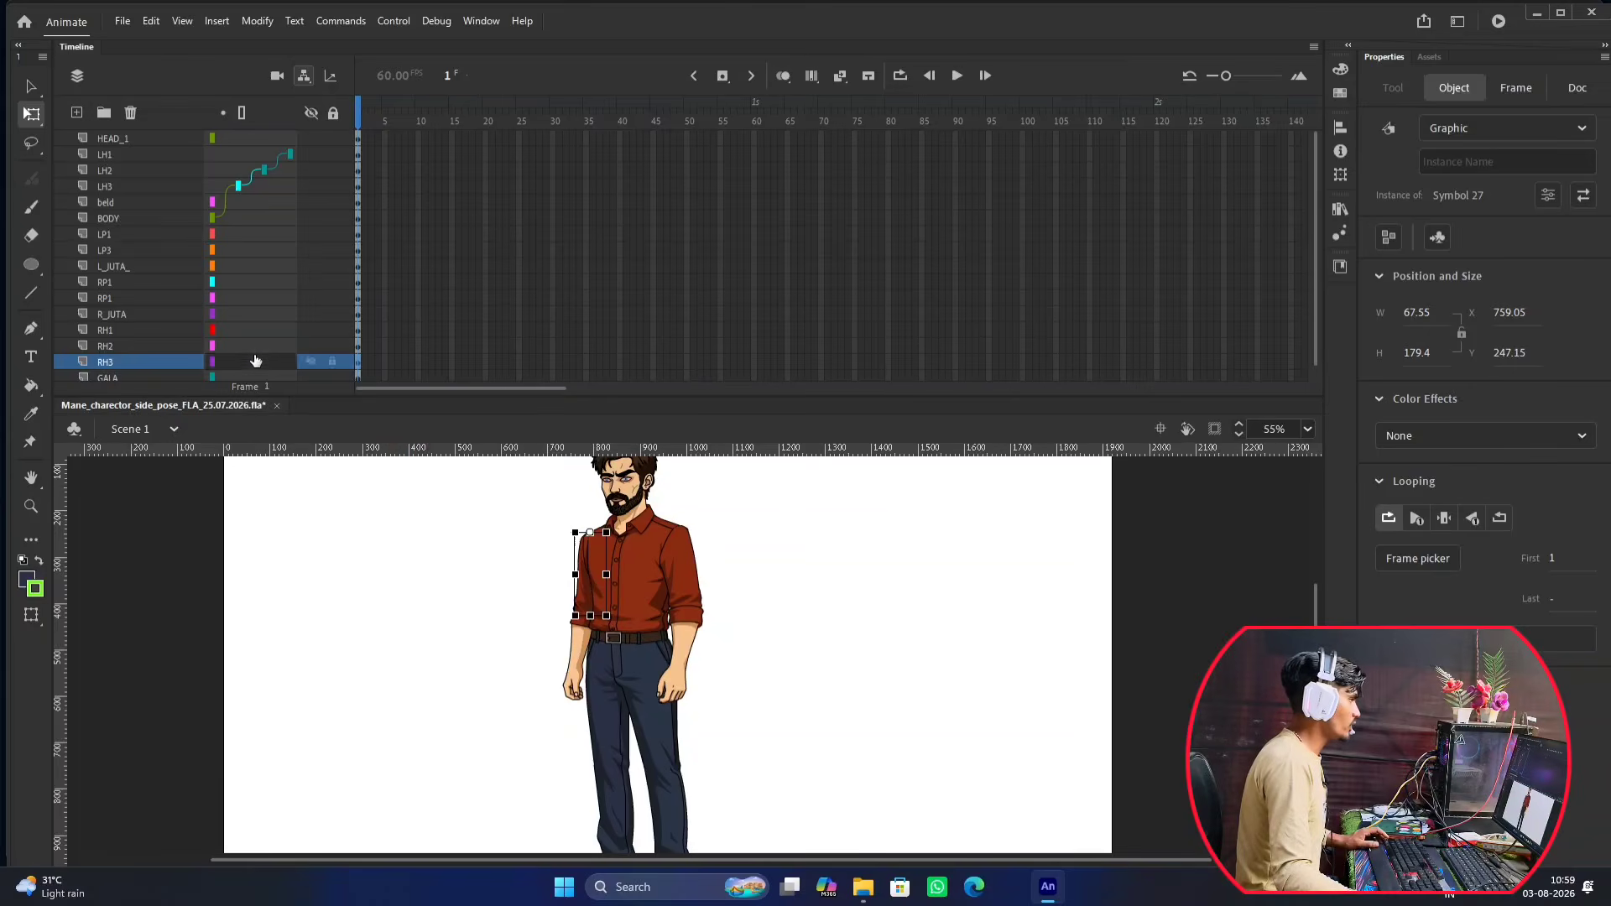
drag(240, 359, 250, 221)
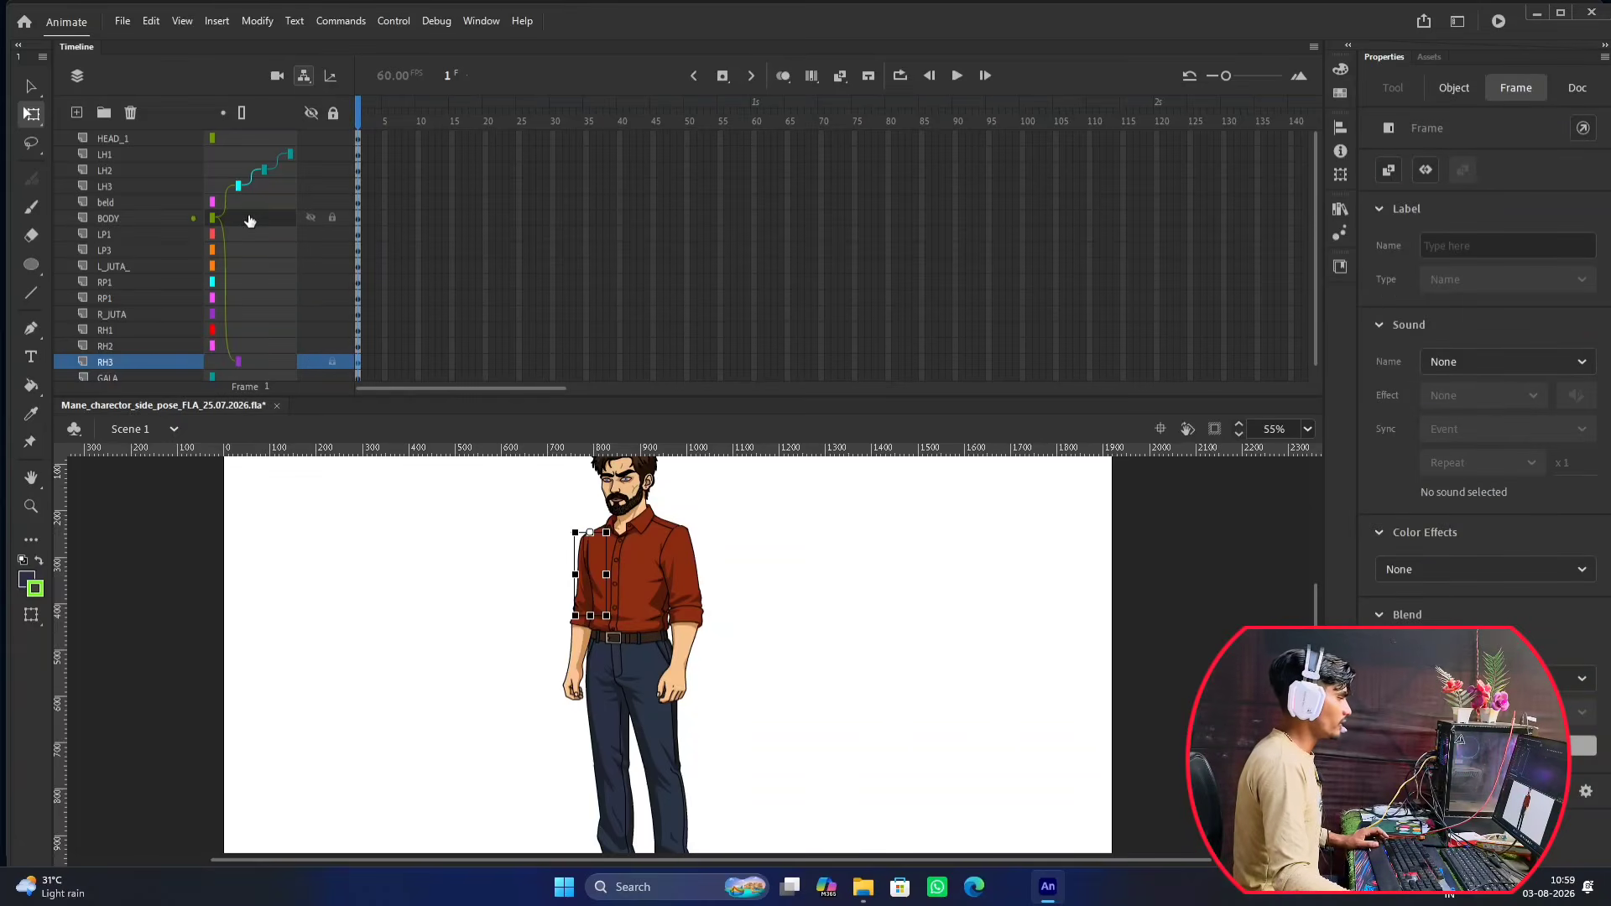
click(579, 641)
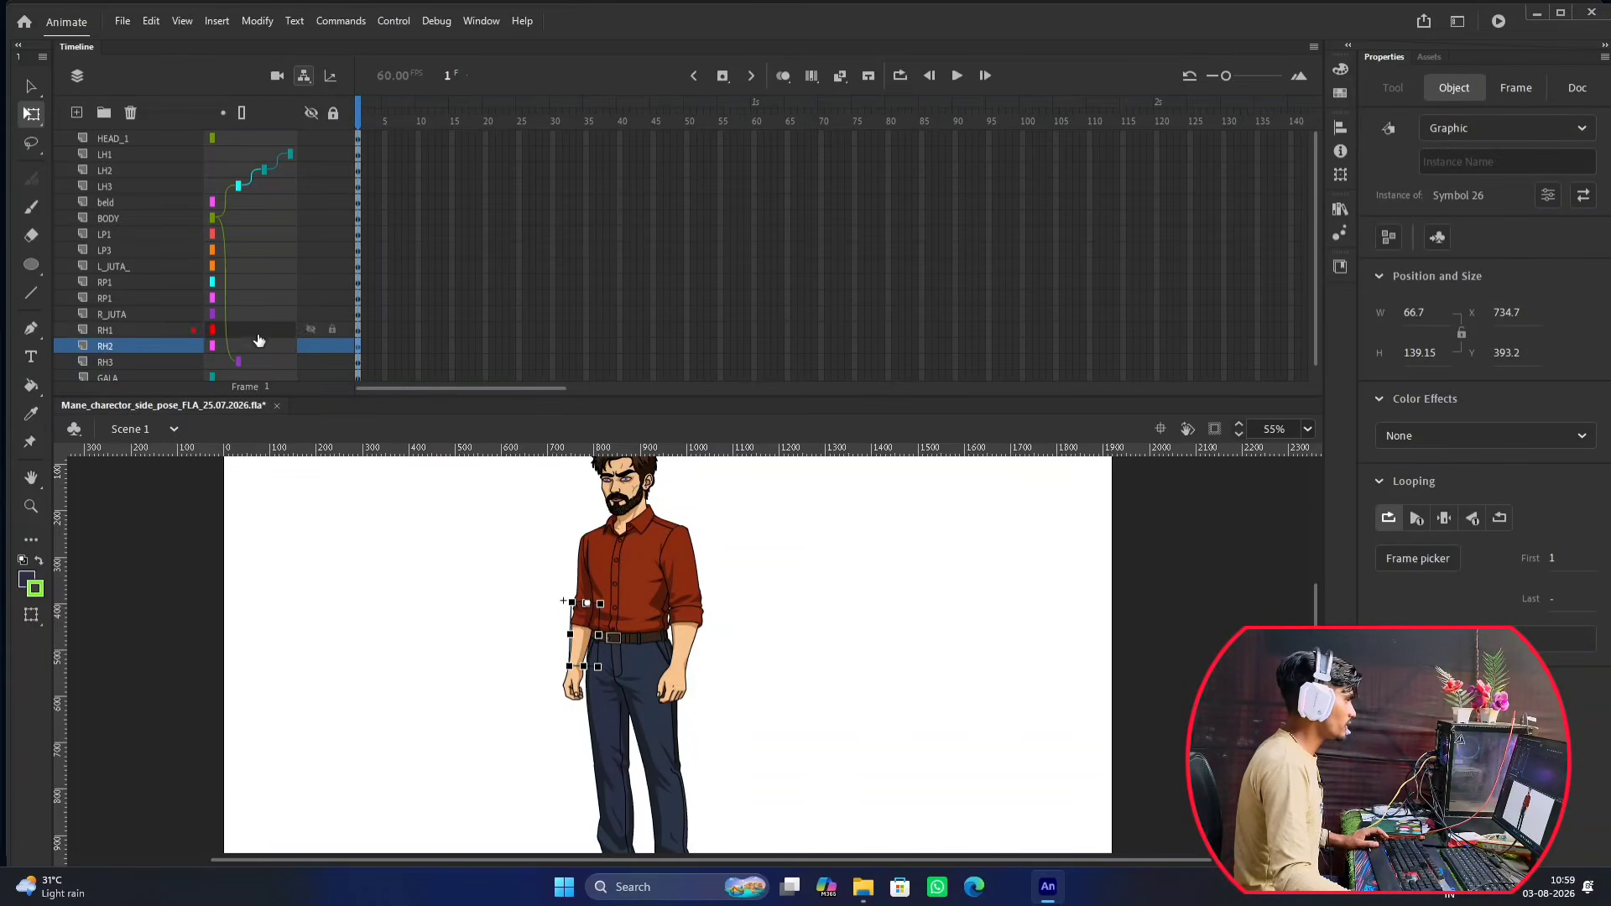
drag(260, 346, 273, 368)
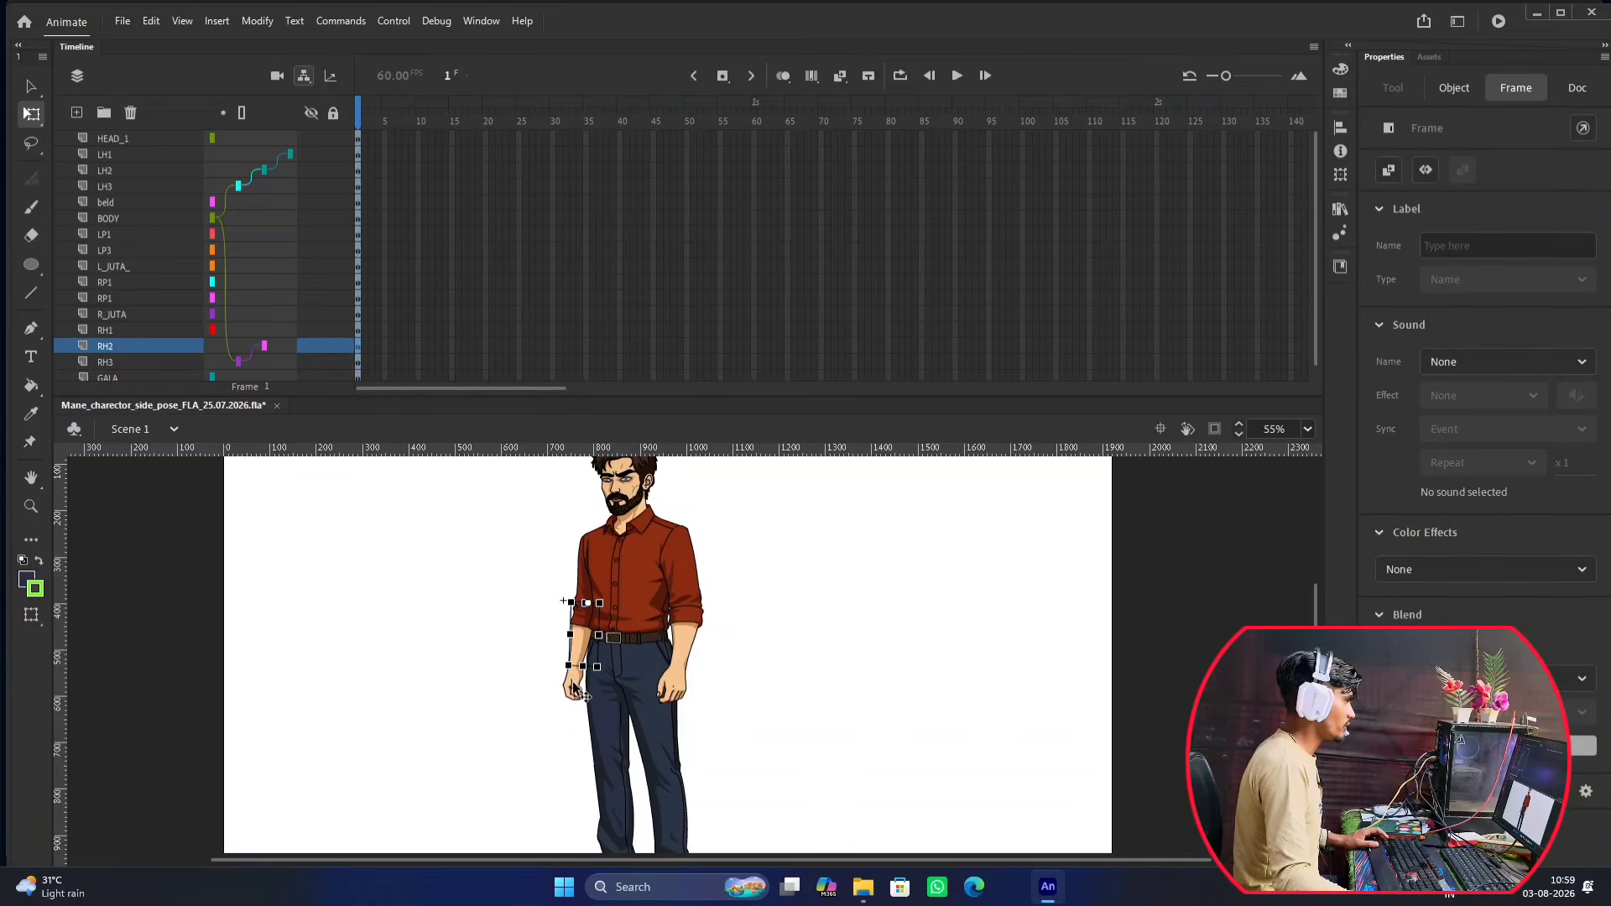
Check which layers hold the hand and forearm, and parent the hand layer RH1 to RH2.
click(577, 688)
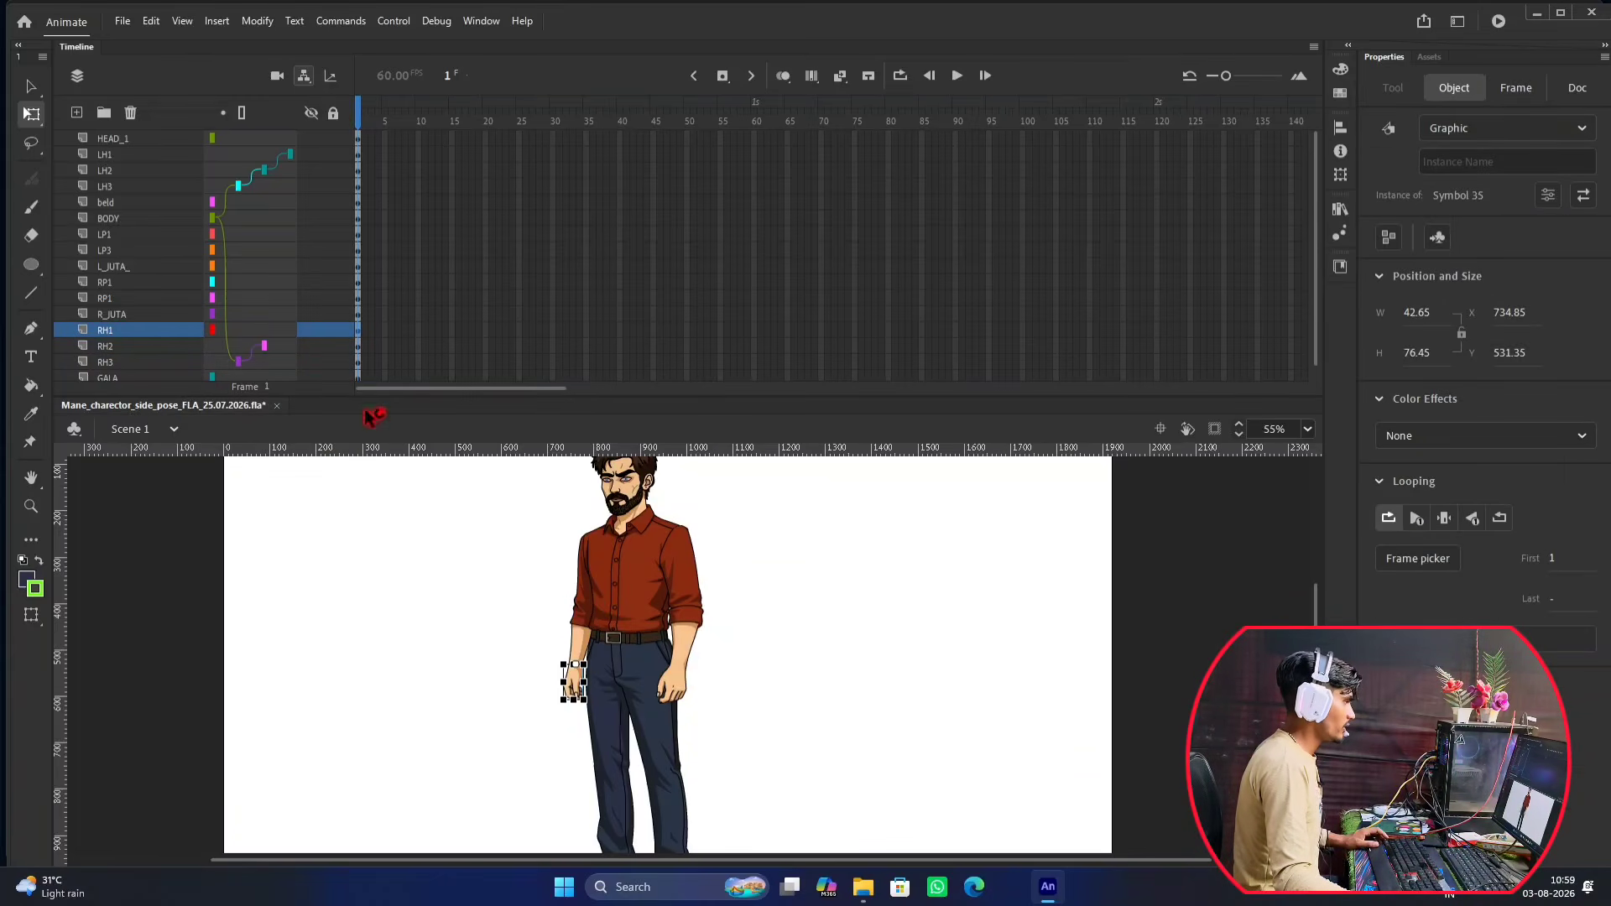
click(570, 621)
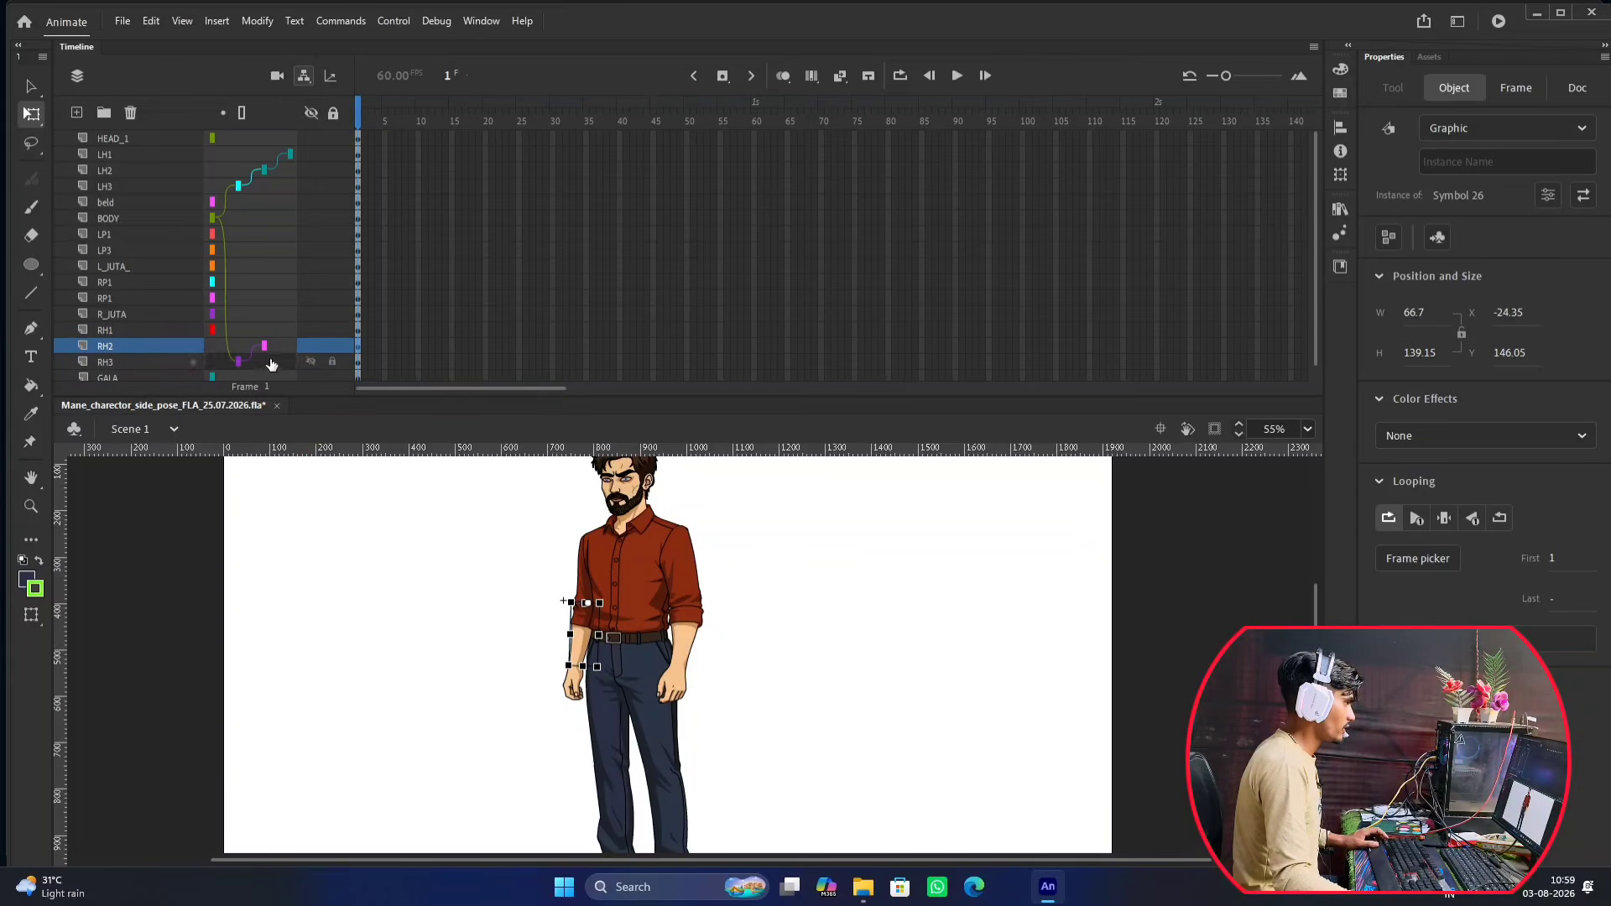
click(278, 333)
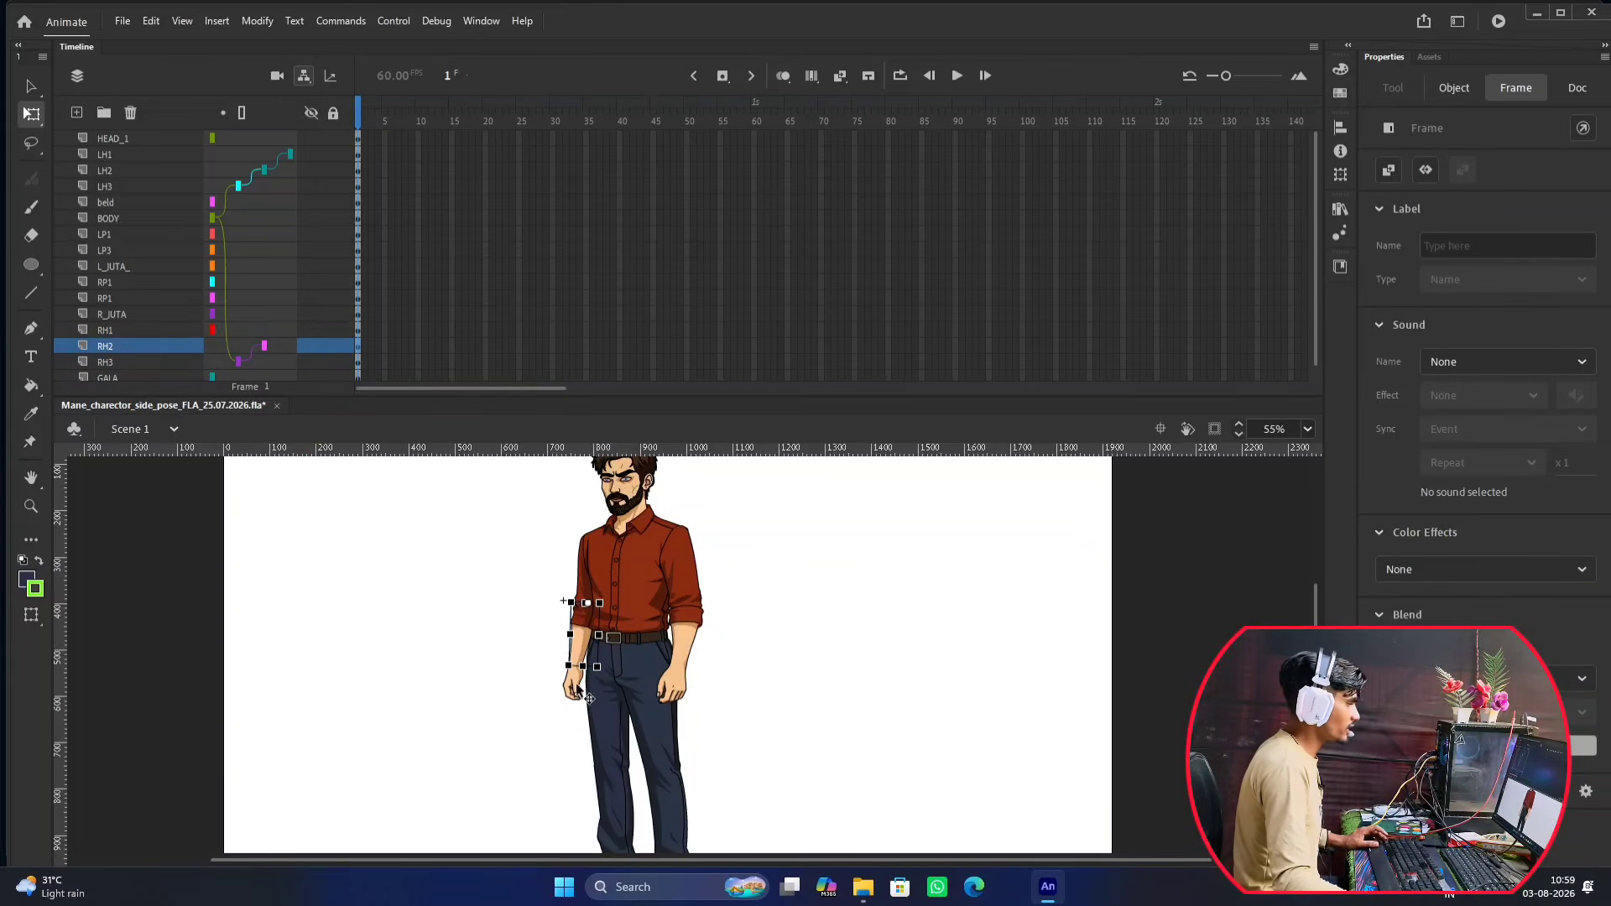
scroll(578, 638, up, 3)
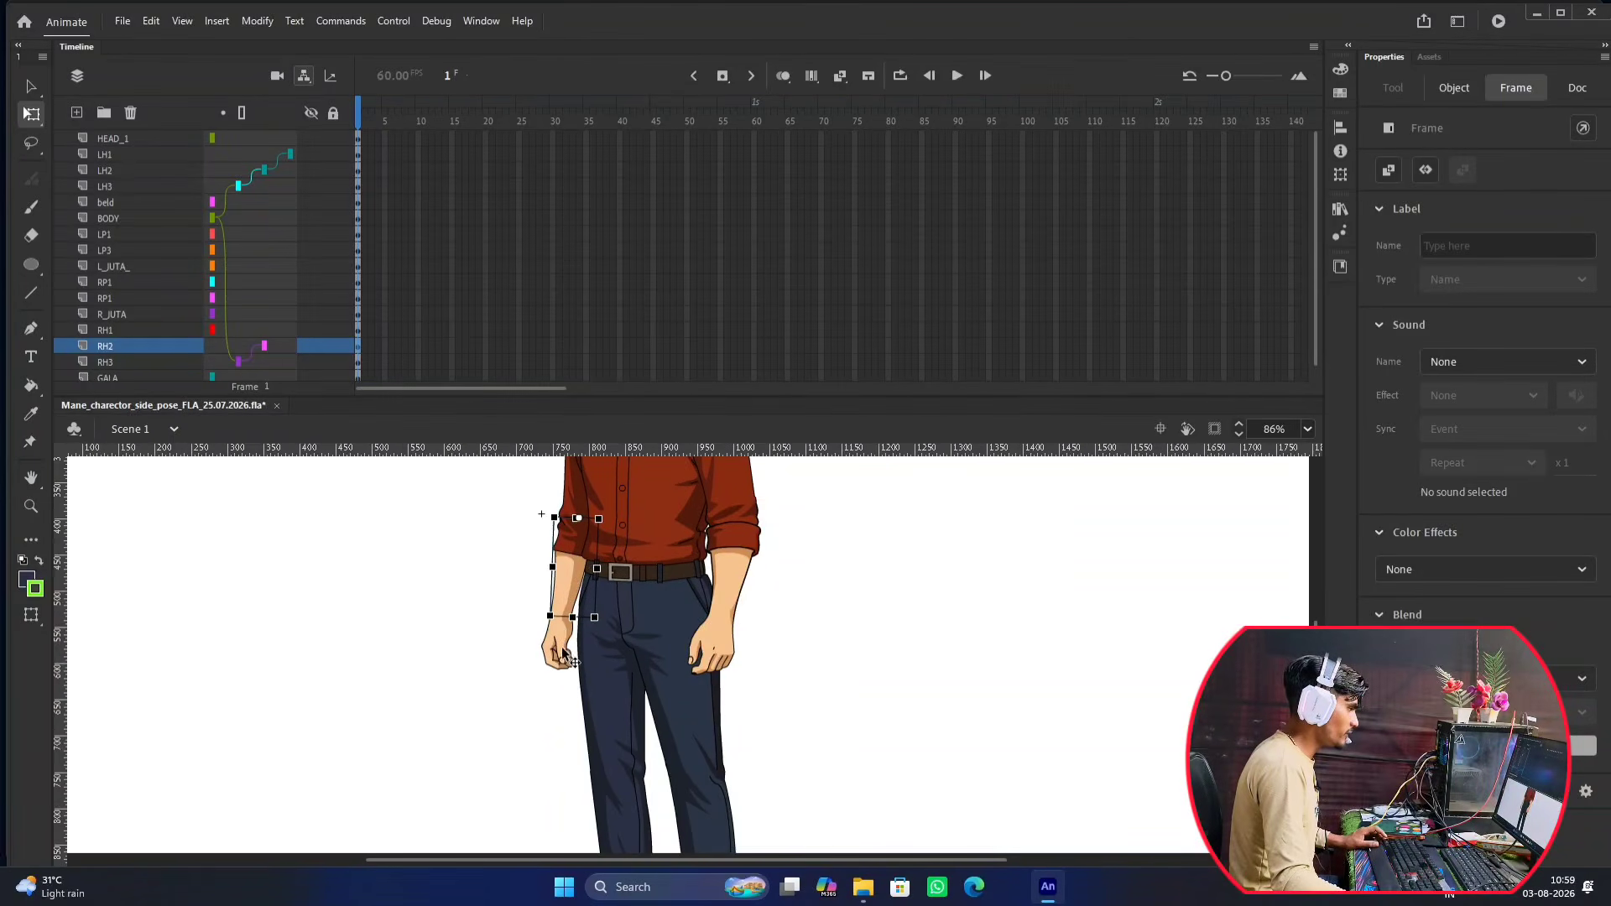
click(558, 650)
click(286, 346)
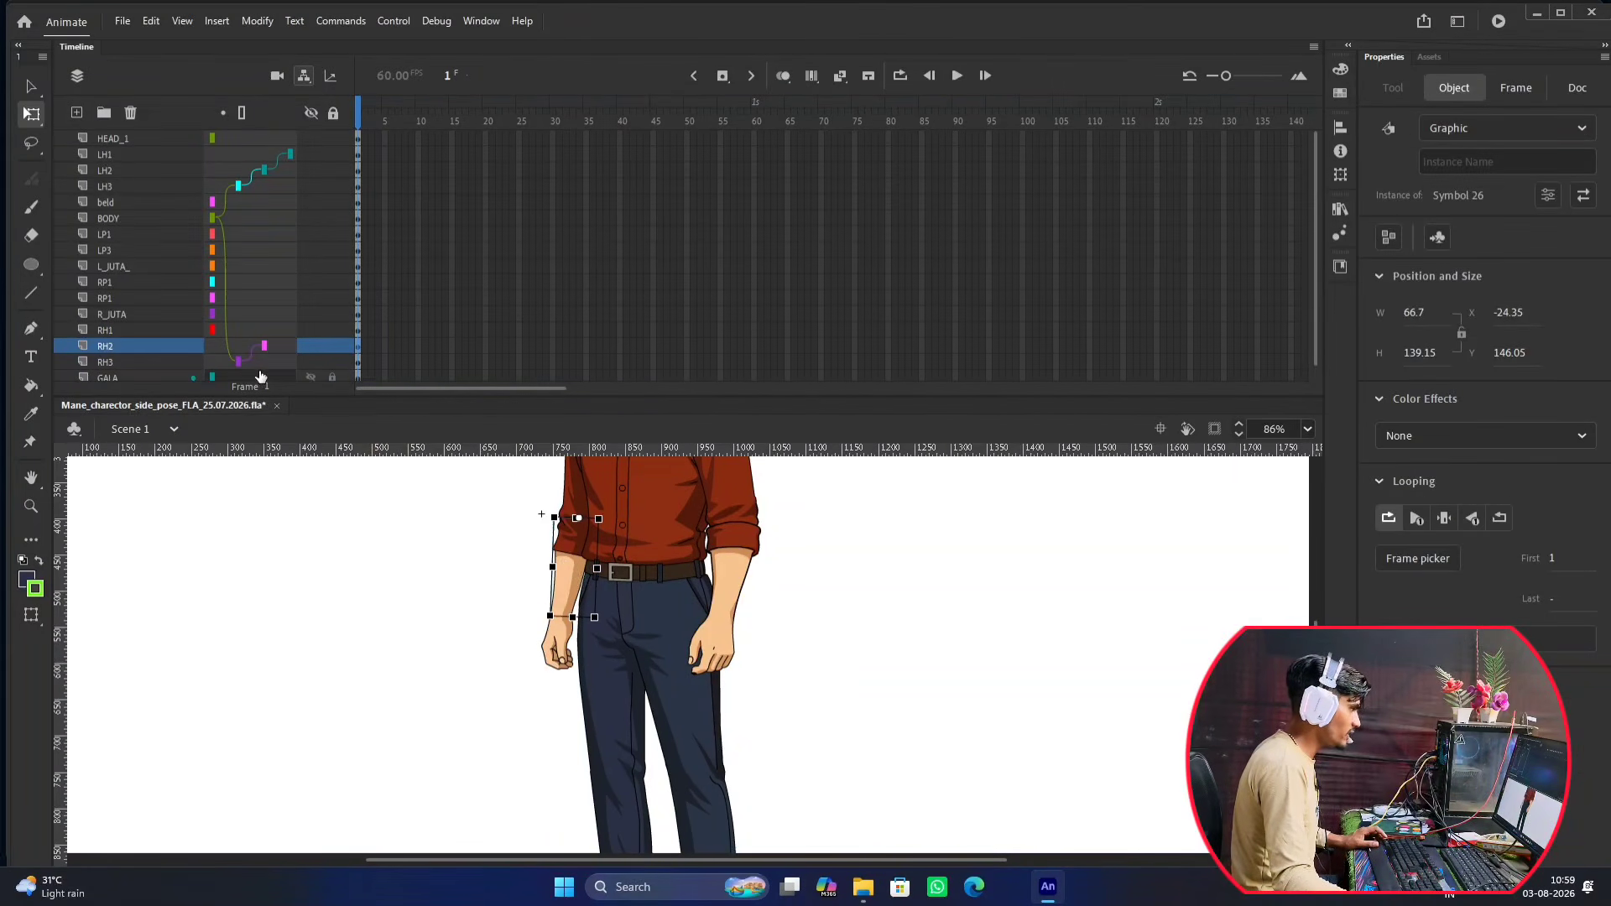
click(562, 628)
drag(212, 330, 280, 349)
Parent the head layer HEAD_1 and the GALA layer to BODY.
scroll(482, 651, down, 2)
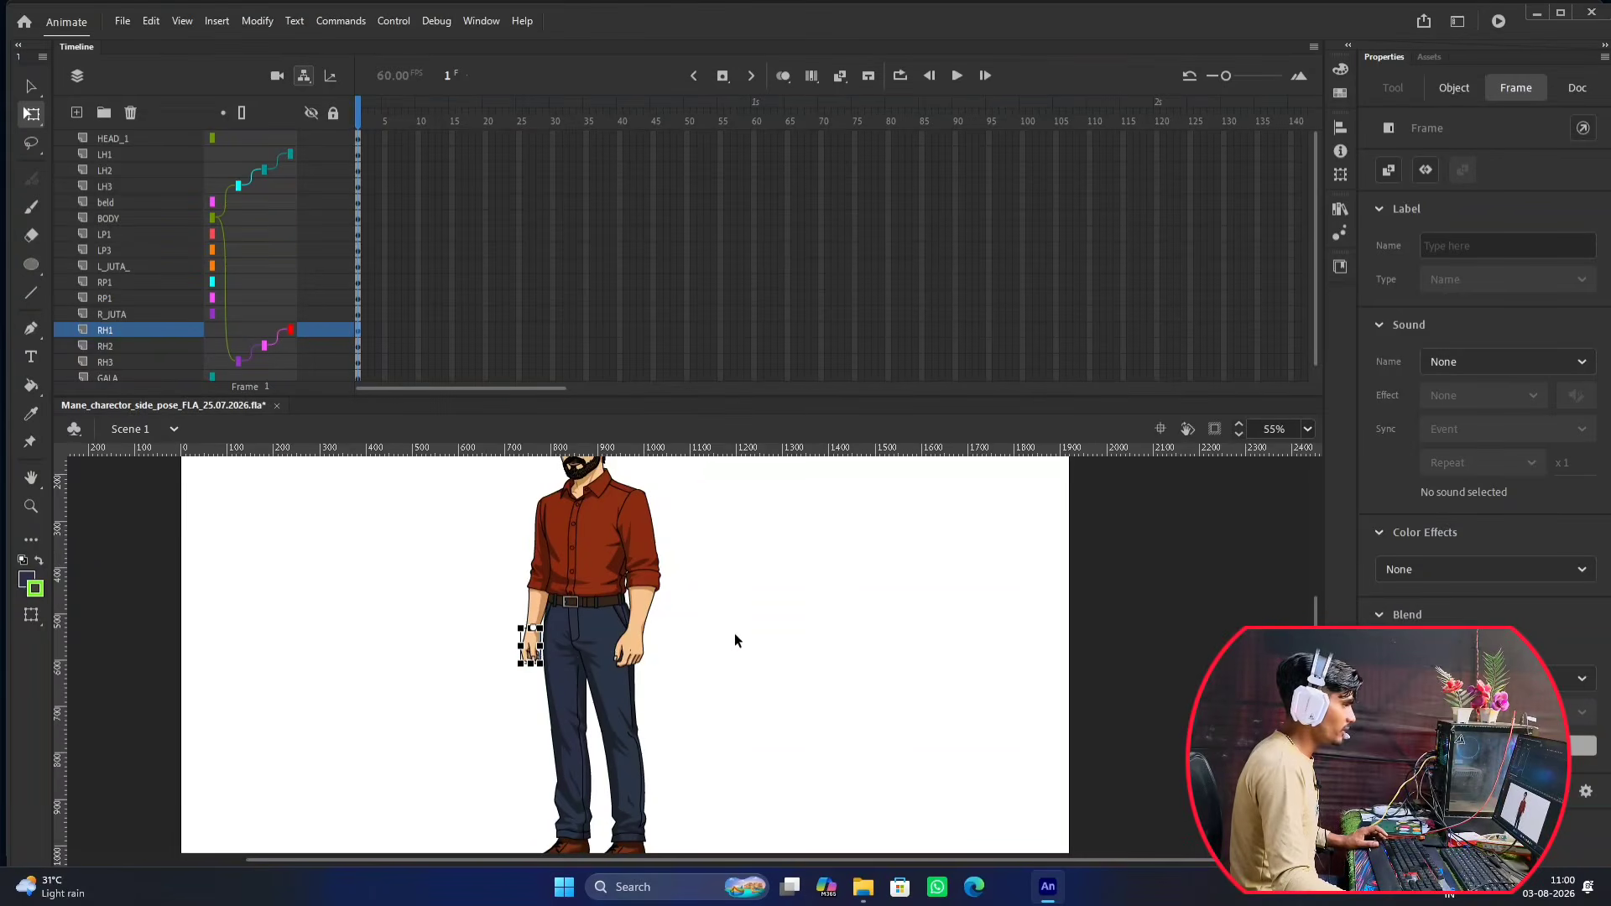
click(758, 615)
scroll(674, 527, up, 1)
click(594, 549)
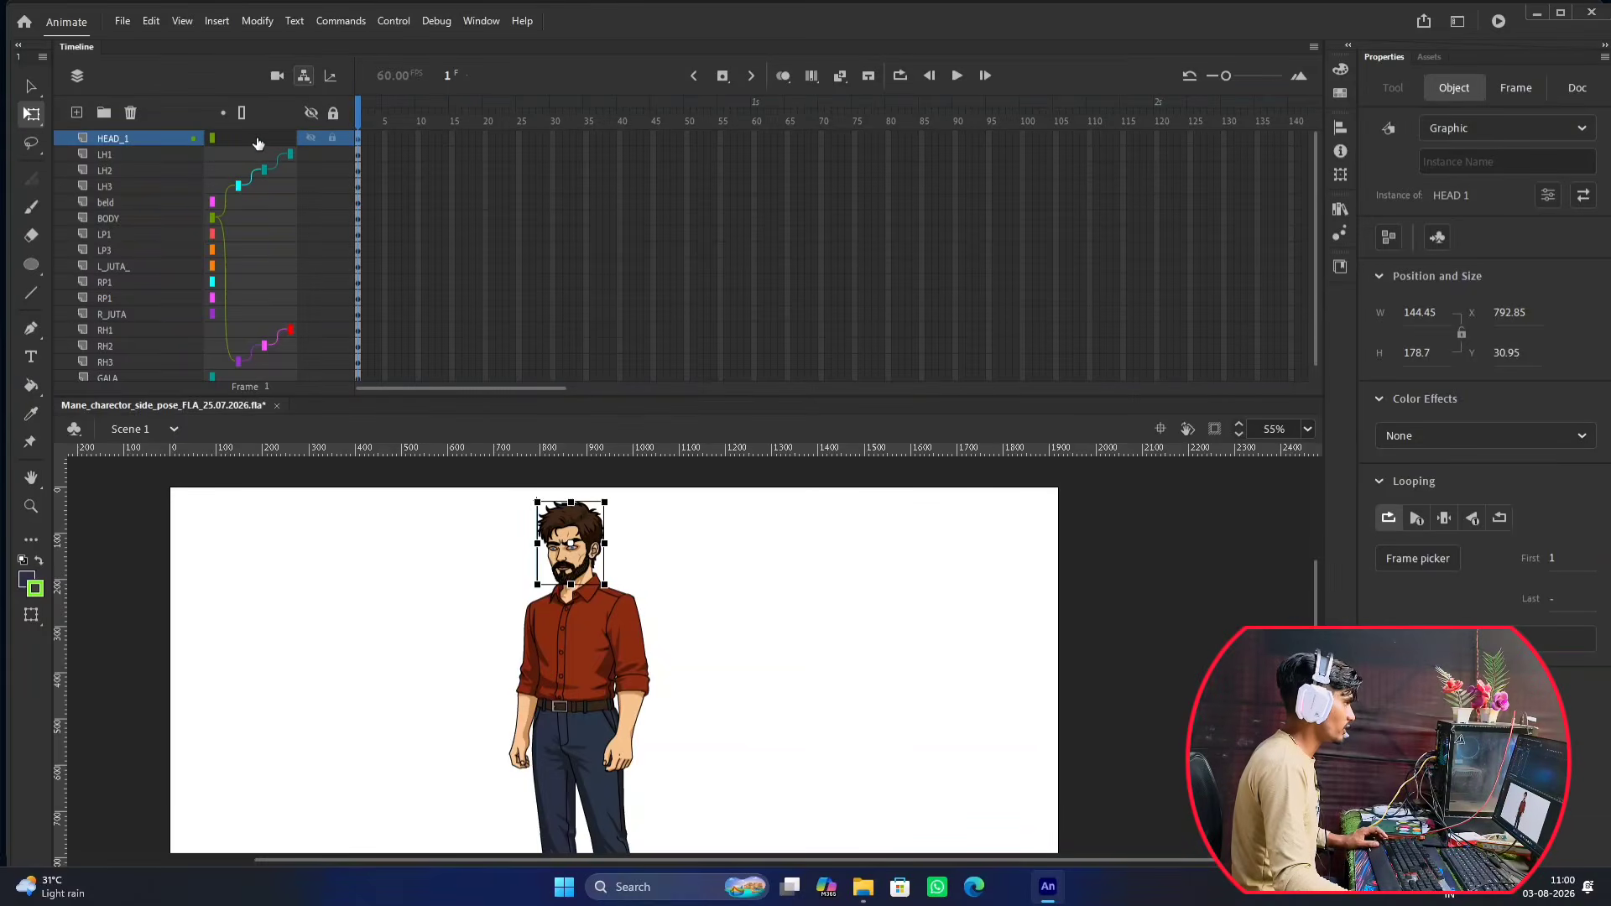
drag(259, 144, 259, 227)
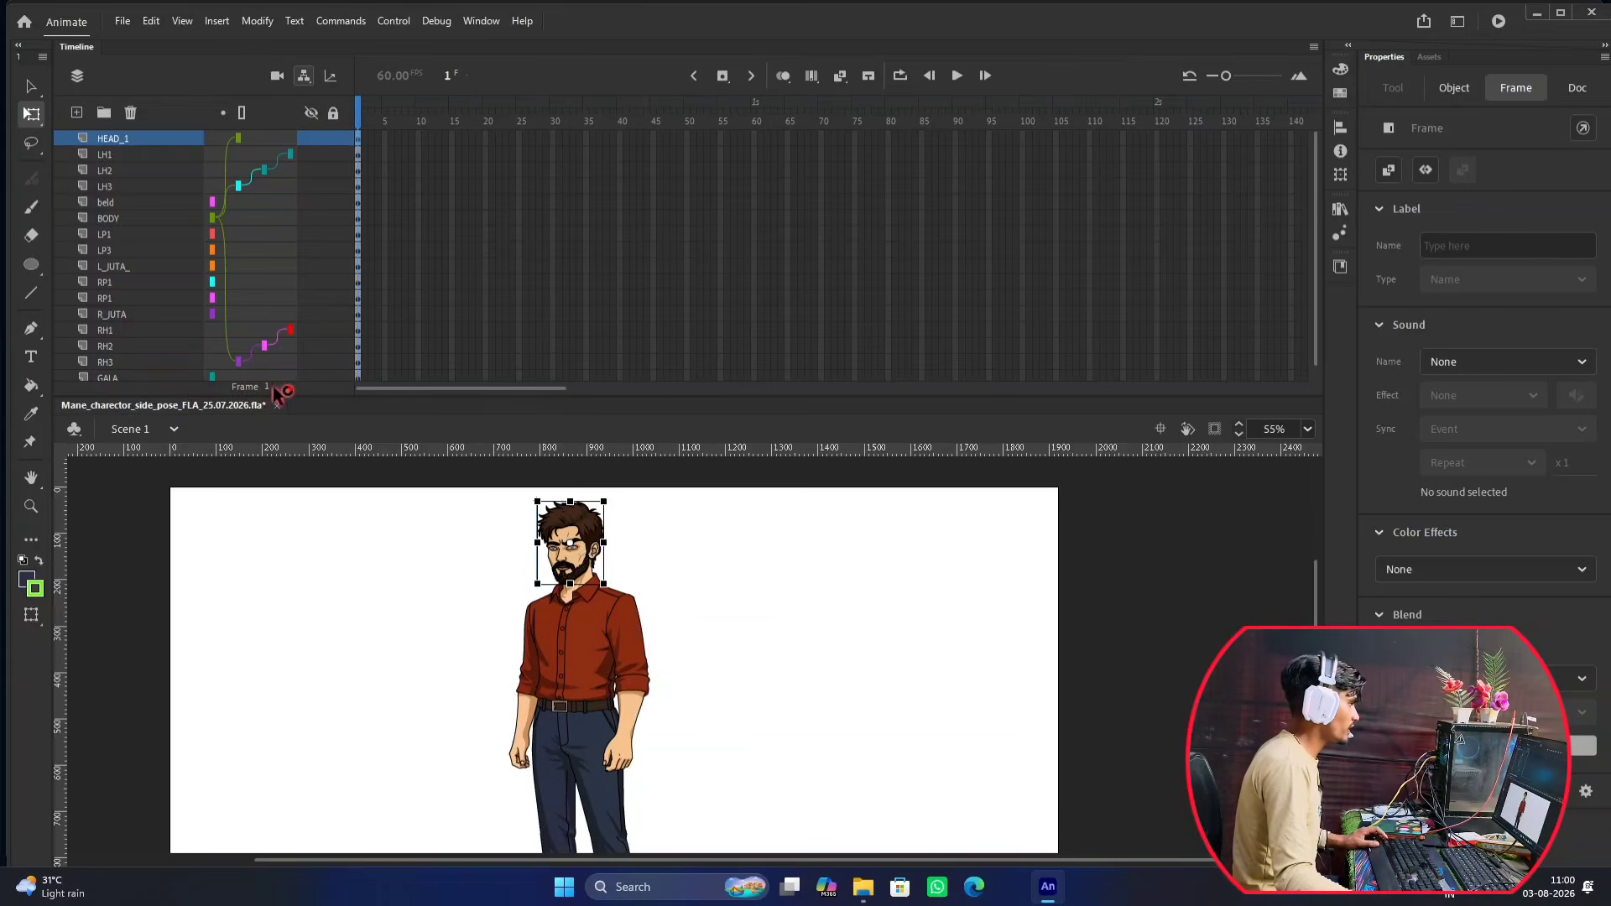
drag(260, 377, 256, 220)
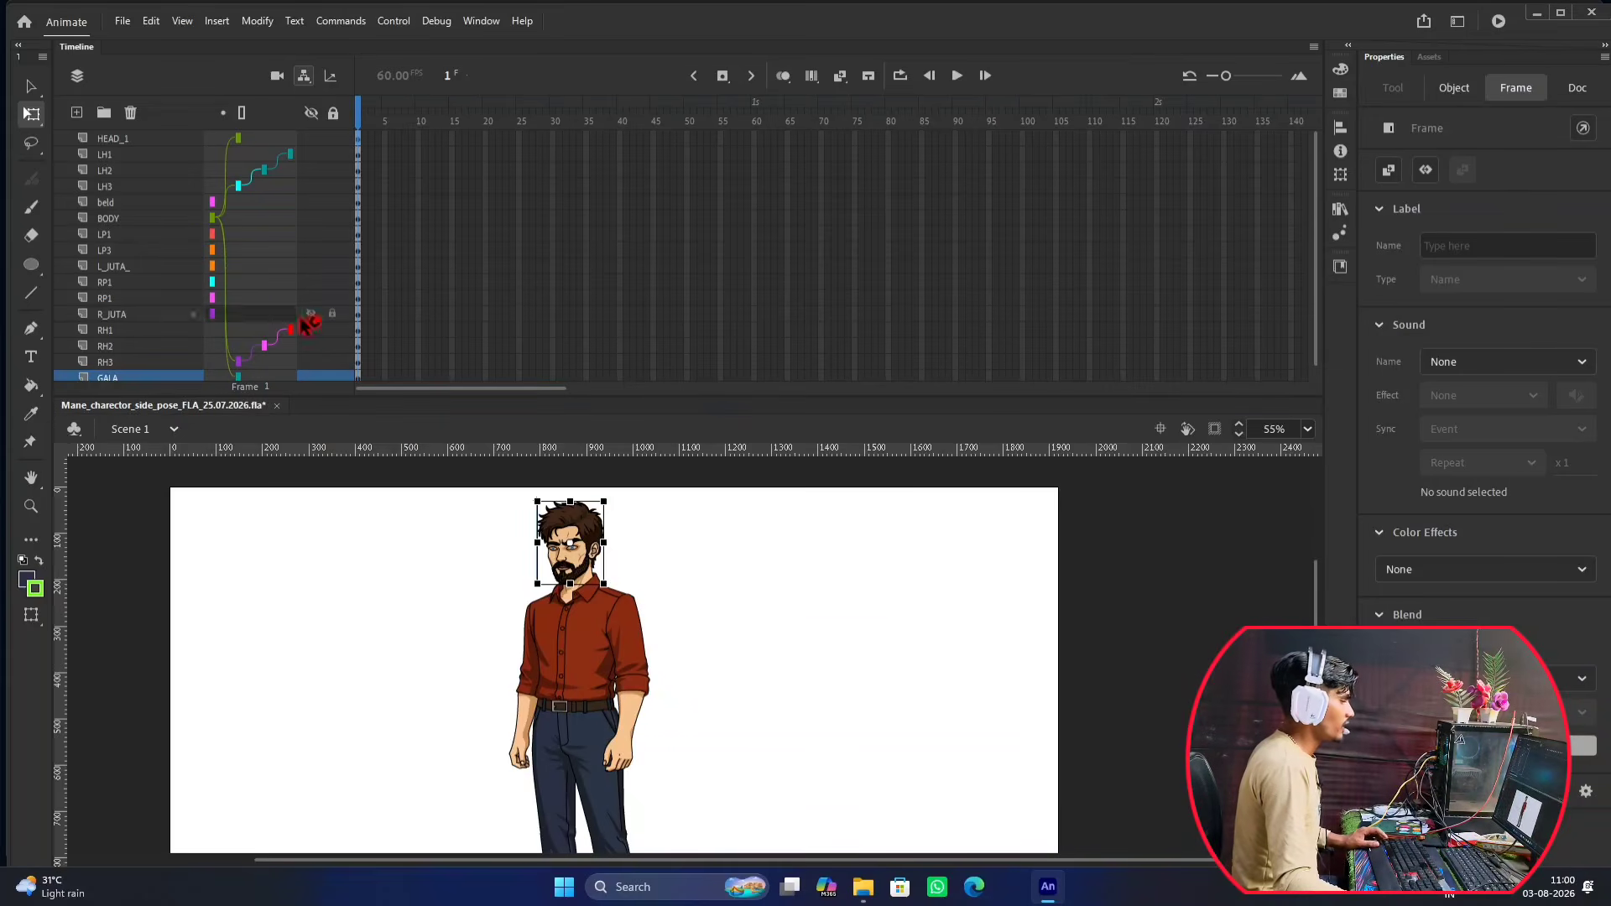
Parent the thigh layer LP3 to BODY and the lower leg layer LP1 to LP3.
scroll(636, 598, down, 2)
scroll(668, 608, down, 2)
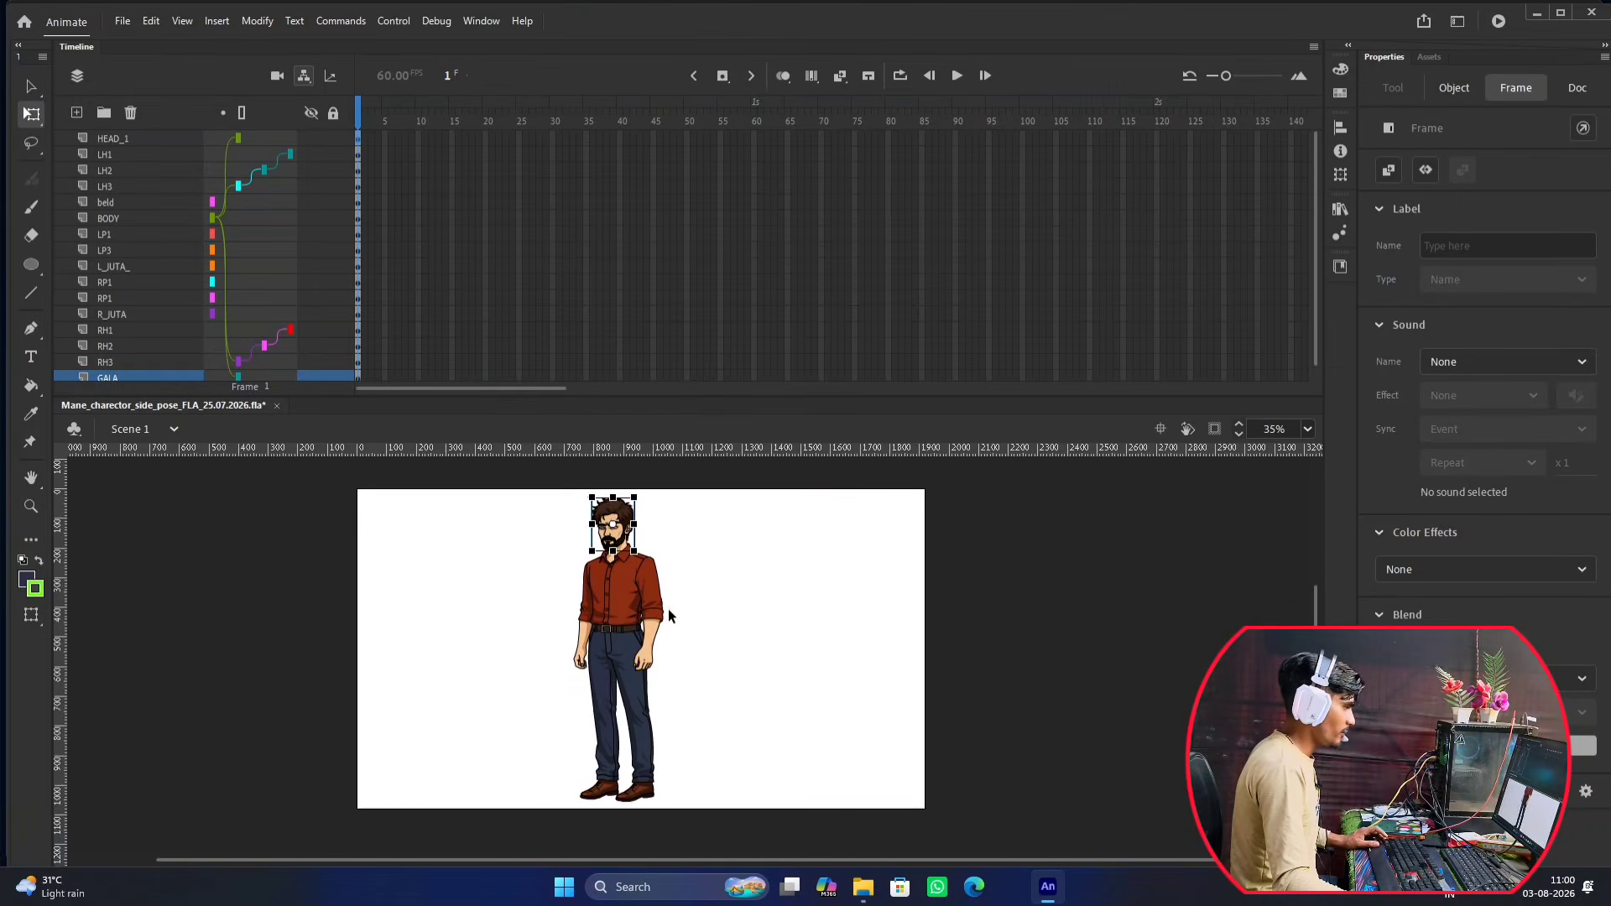
scroll(636, 634, up, 2)
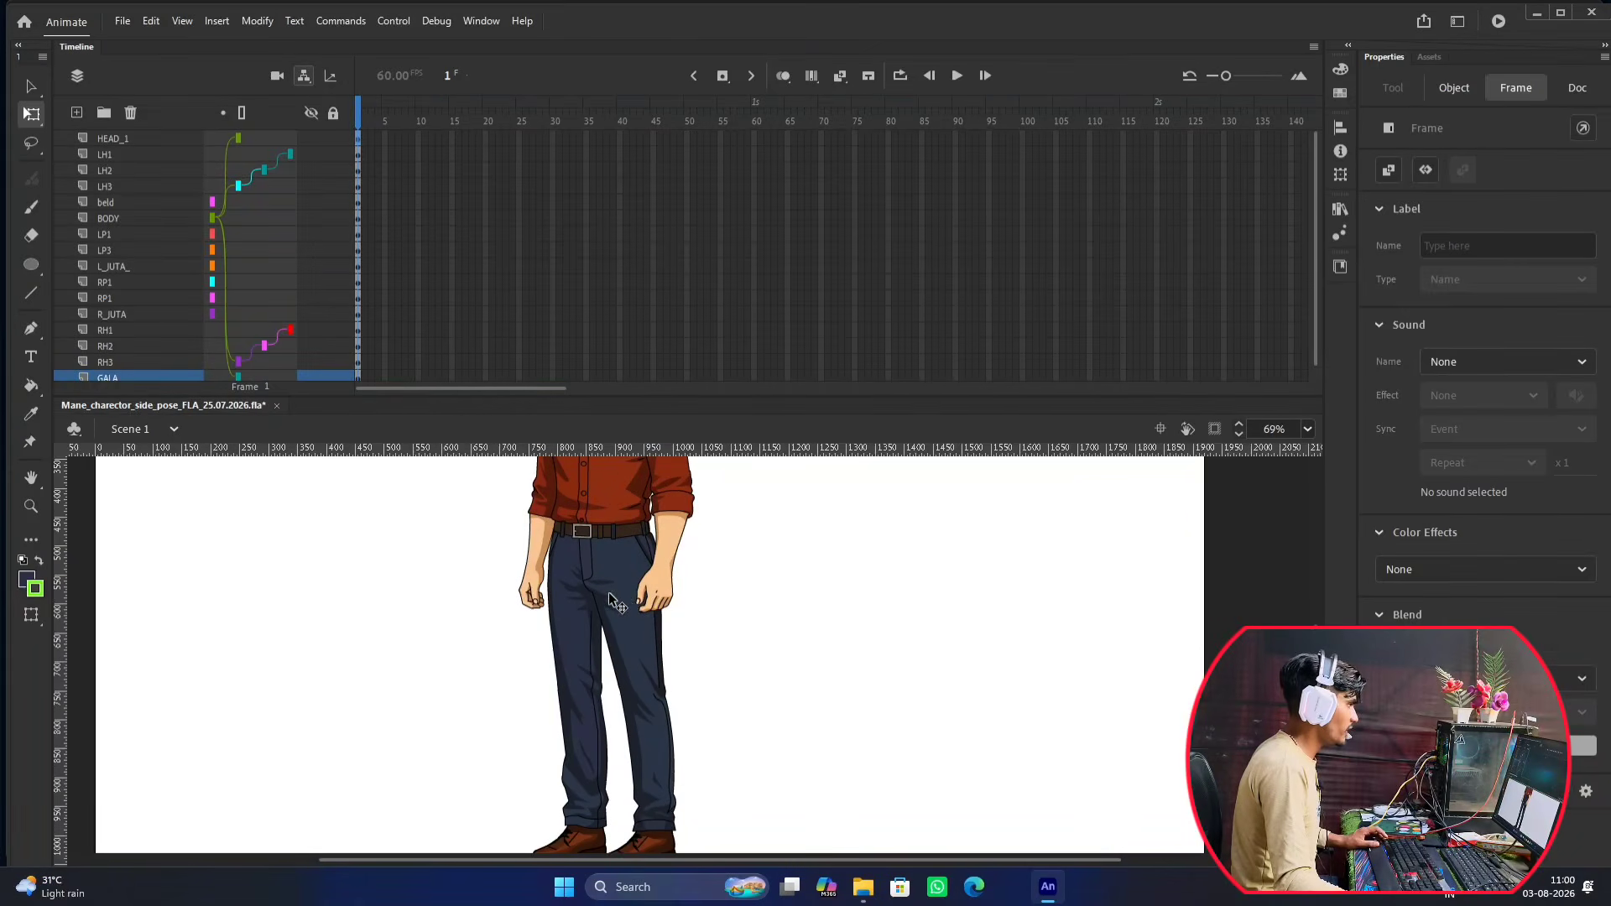
click(607, 592)
drag(237, 256, 243, 220)
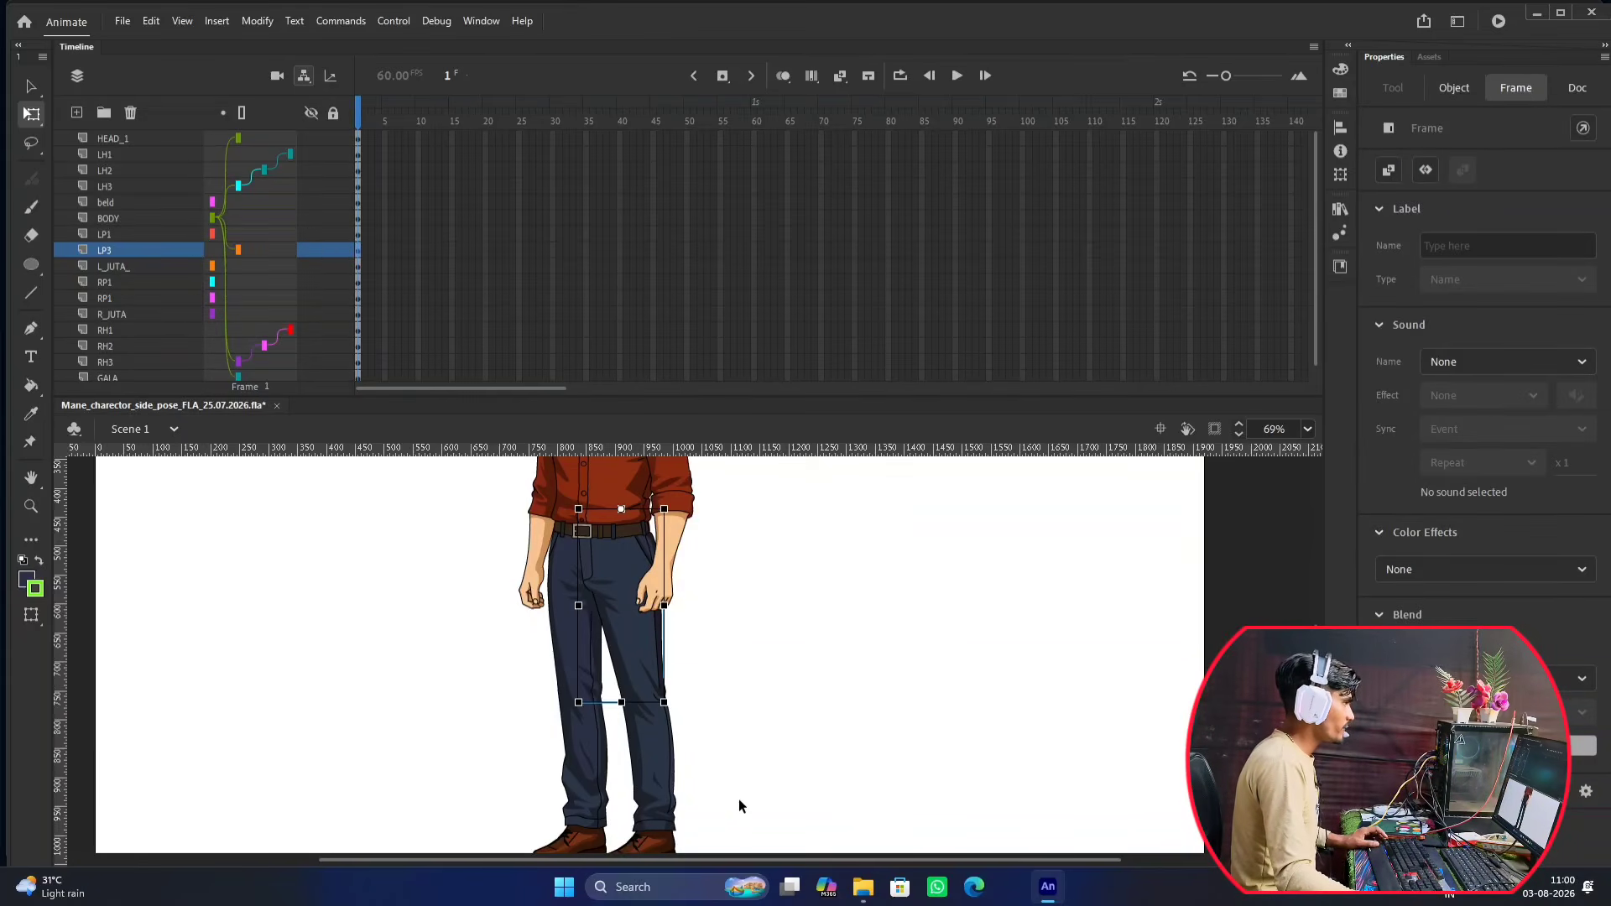
click(653, 753)
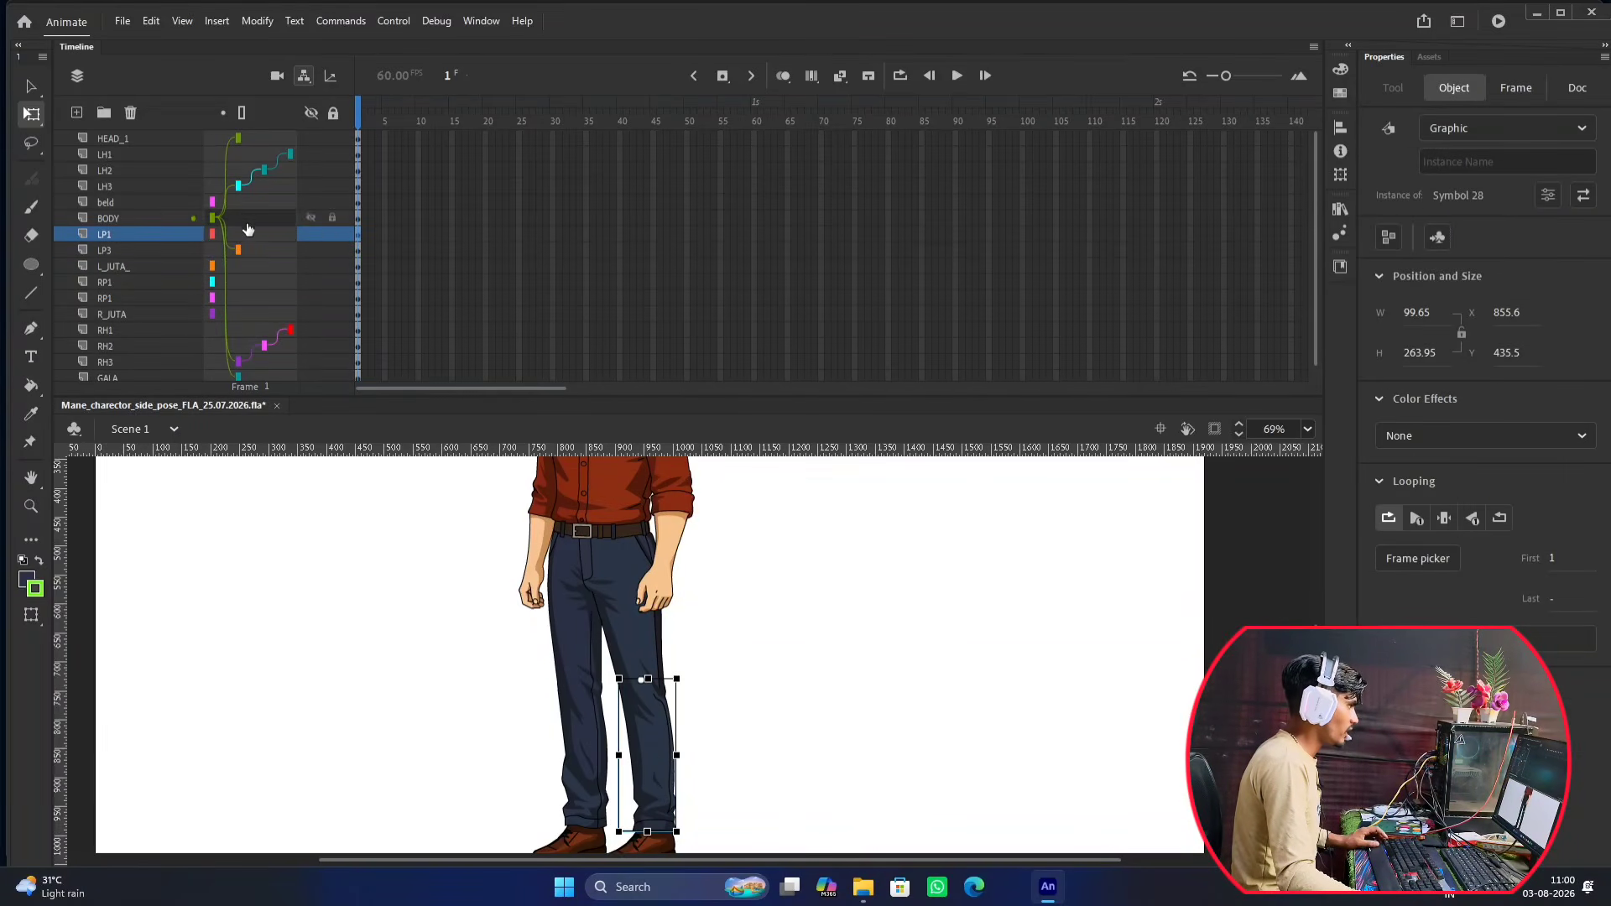
drag(250, 235, 272, 258)
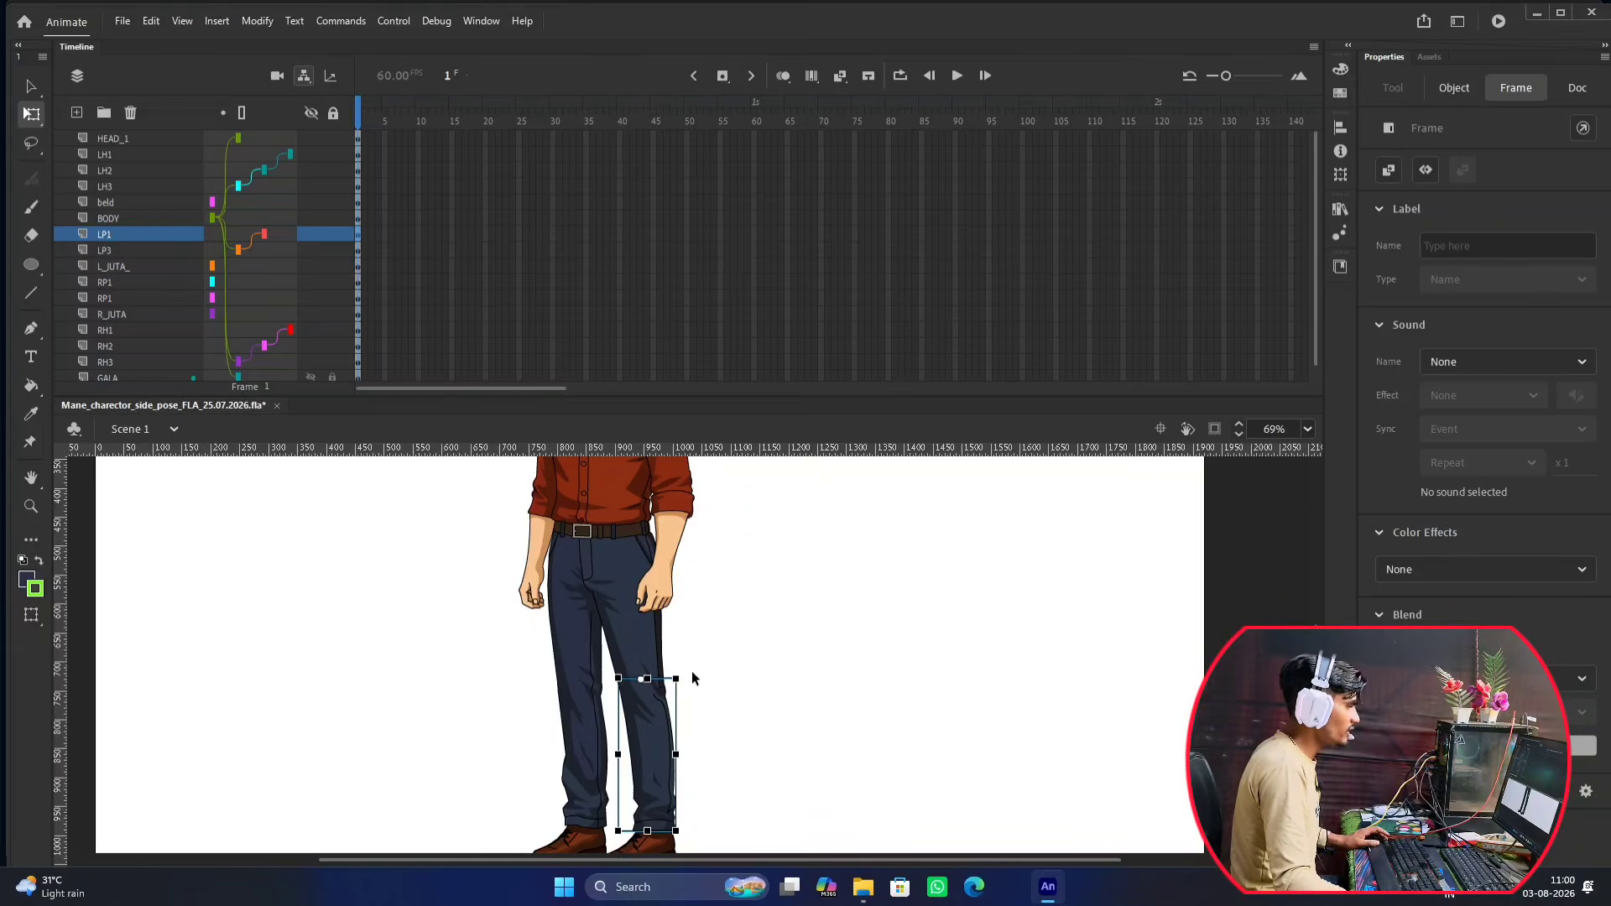
Parent the shoe layer L_JUTA_ to the lower leg layer LP1.
drag(708, 713, 696, 557)
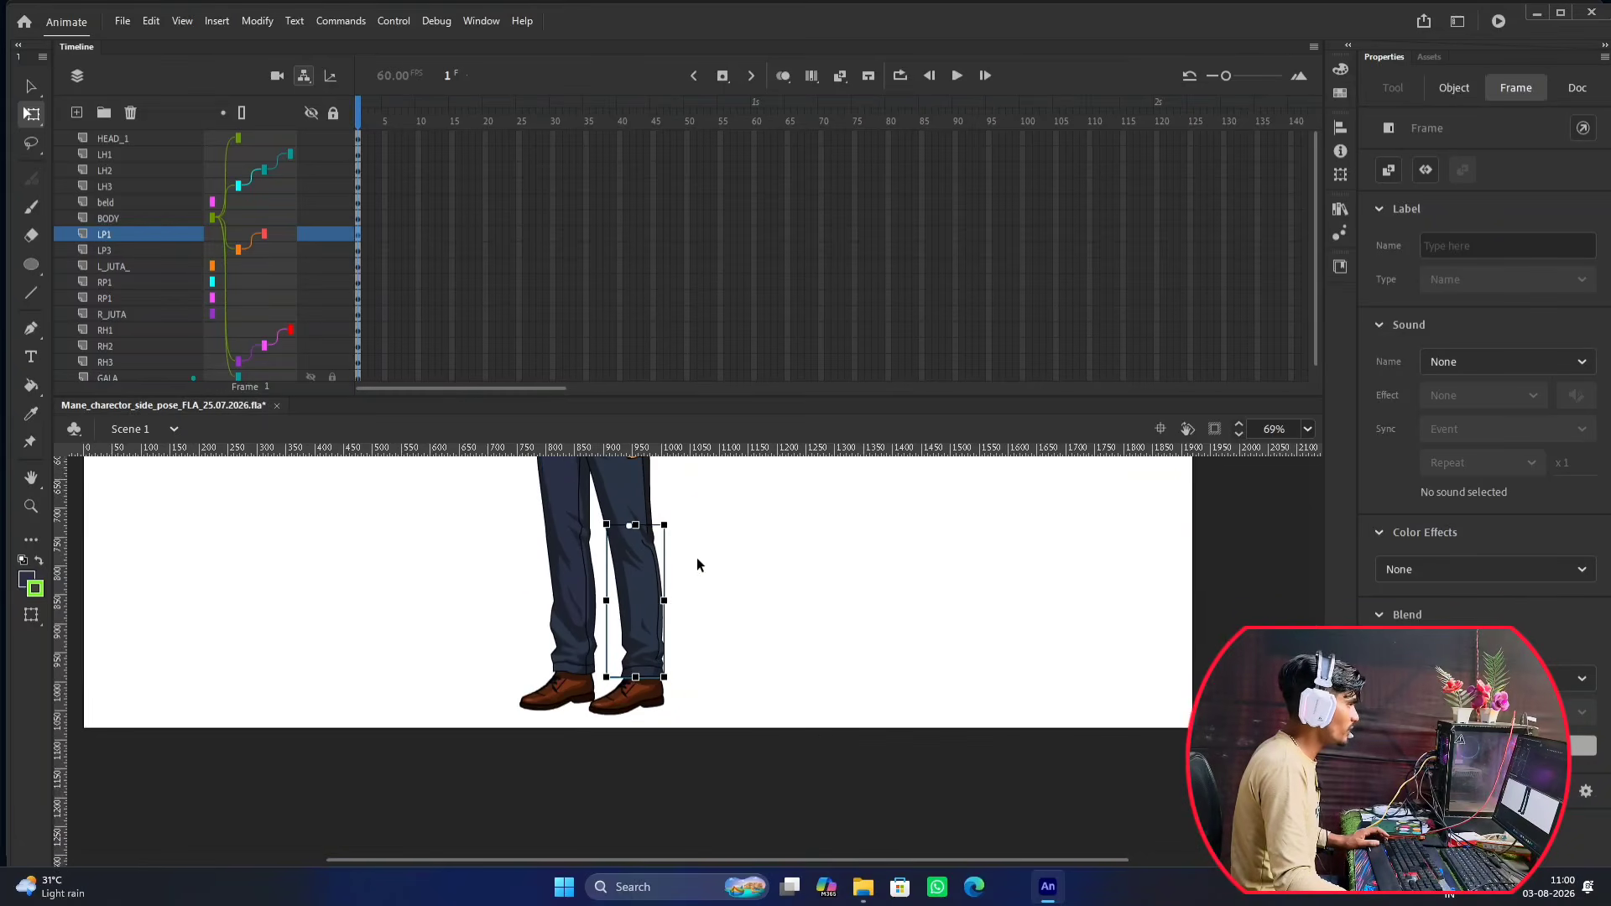
click(630, 699)
mouse_move(277, 263)
mouse_down()
mouse_move(272, 235)
mouse_move(286, 237)
mouse_up()
click(695, 622)
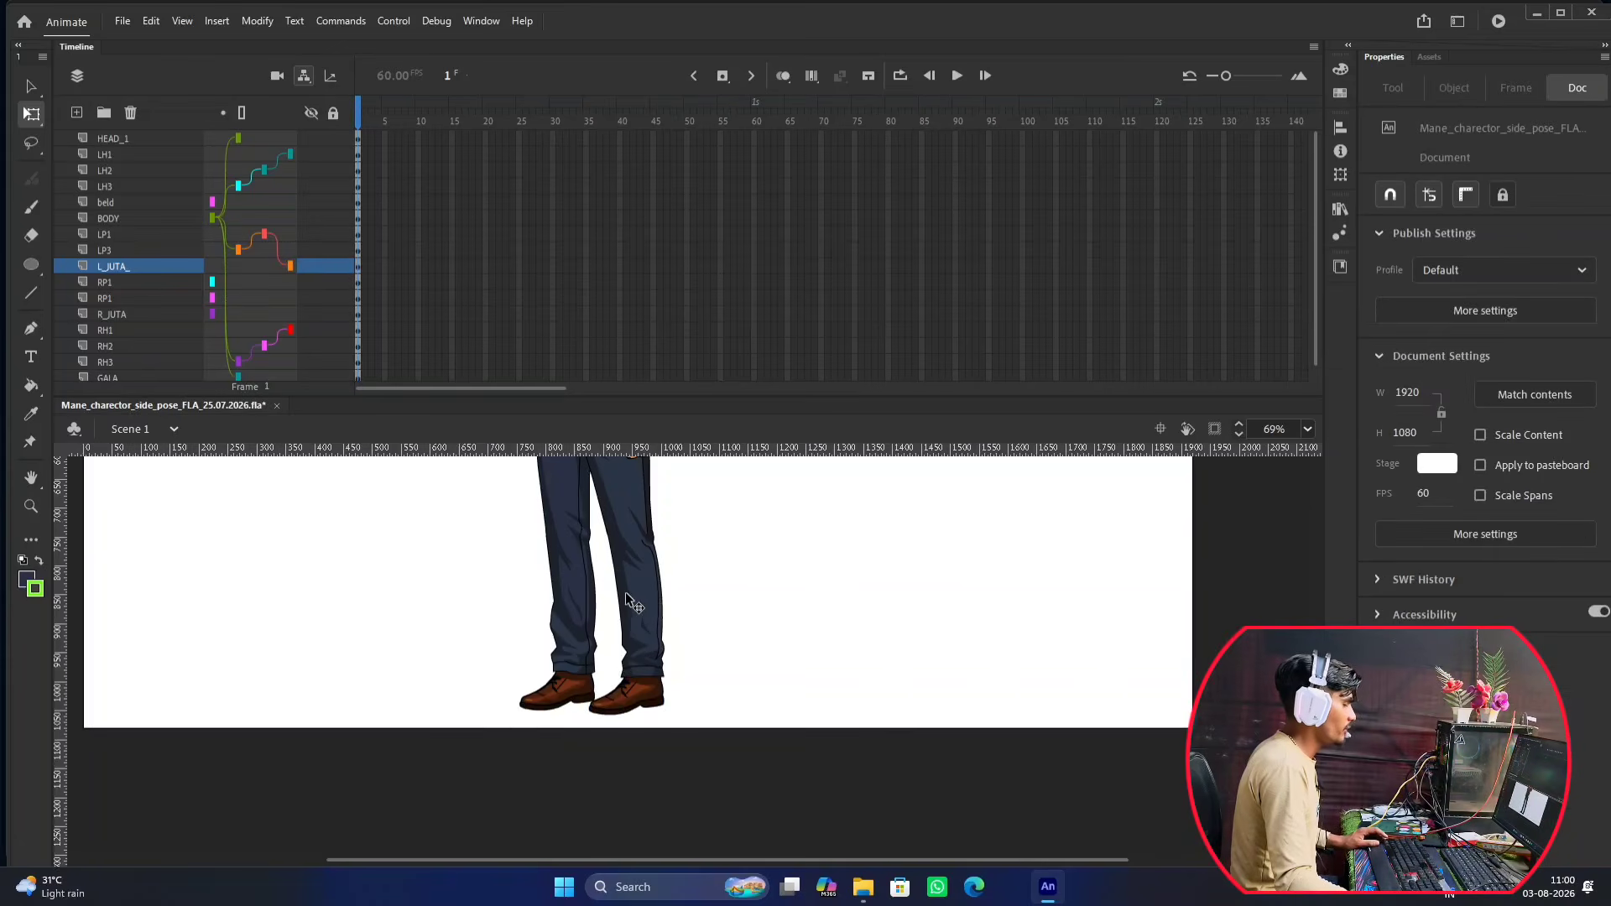
Parent the other leg's thigh, on the RP1 layer directly above R_JUTA, to BODY.
scroll(654, 577, down, 2)
scroll(659, 580, up, 2)
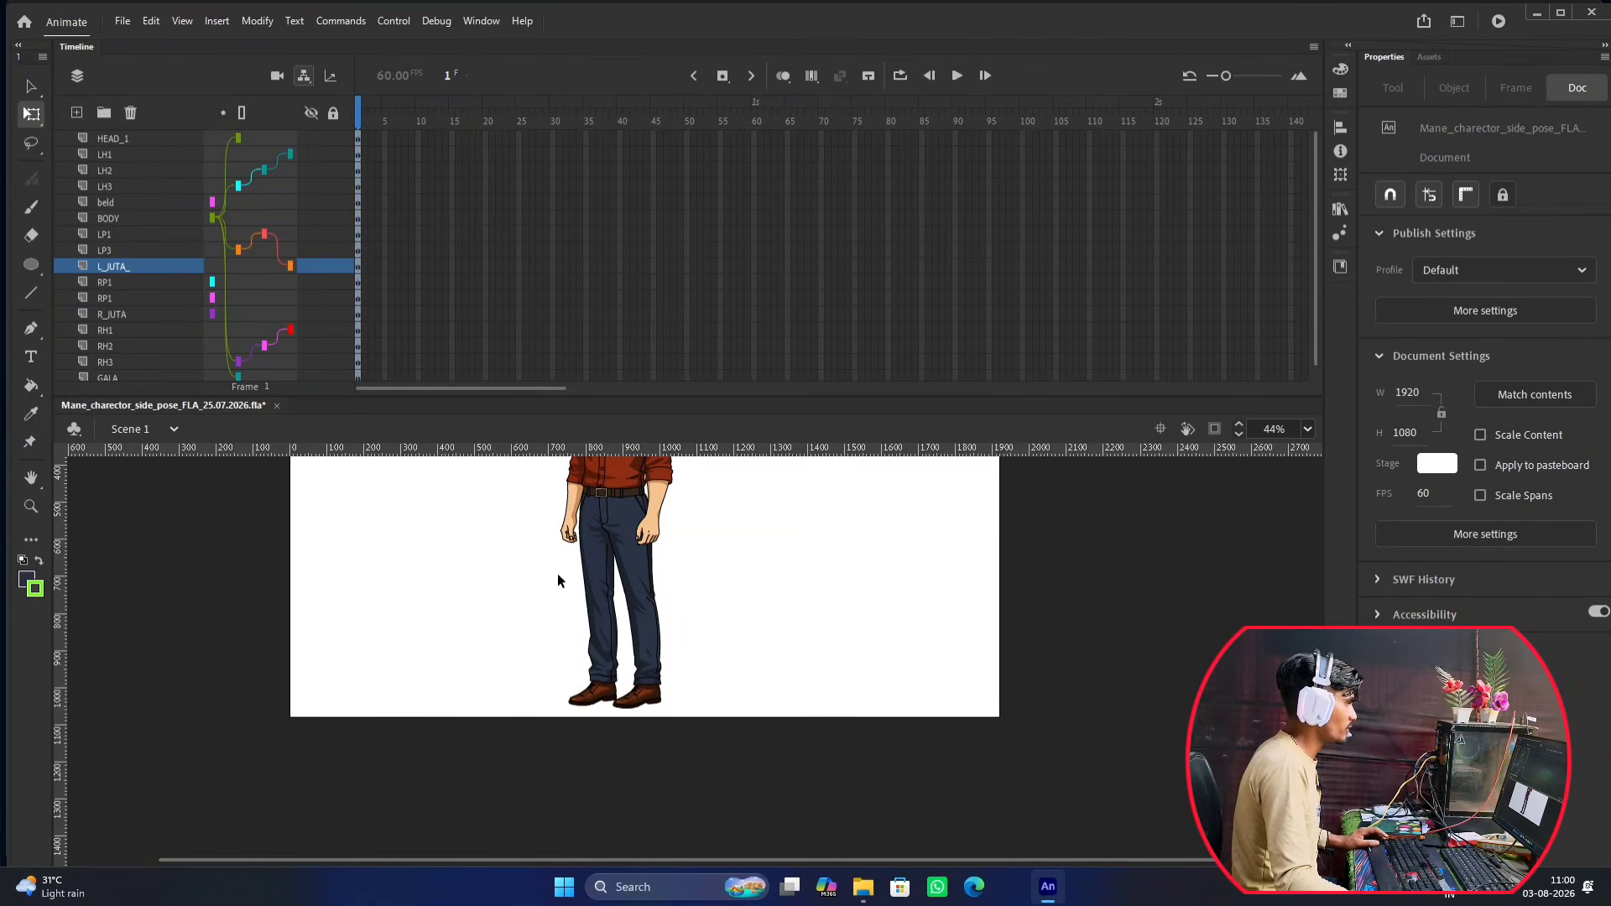
click(604, 565)
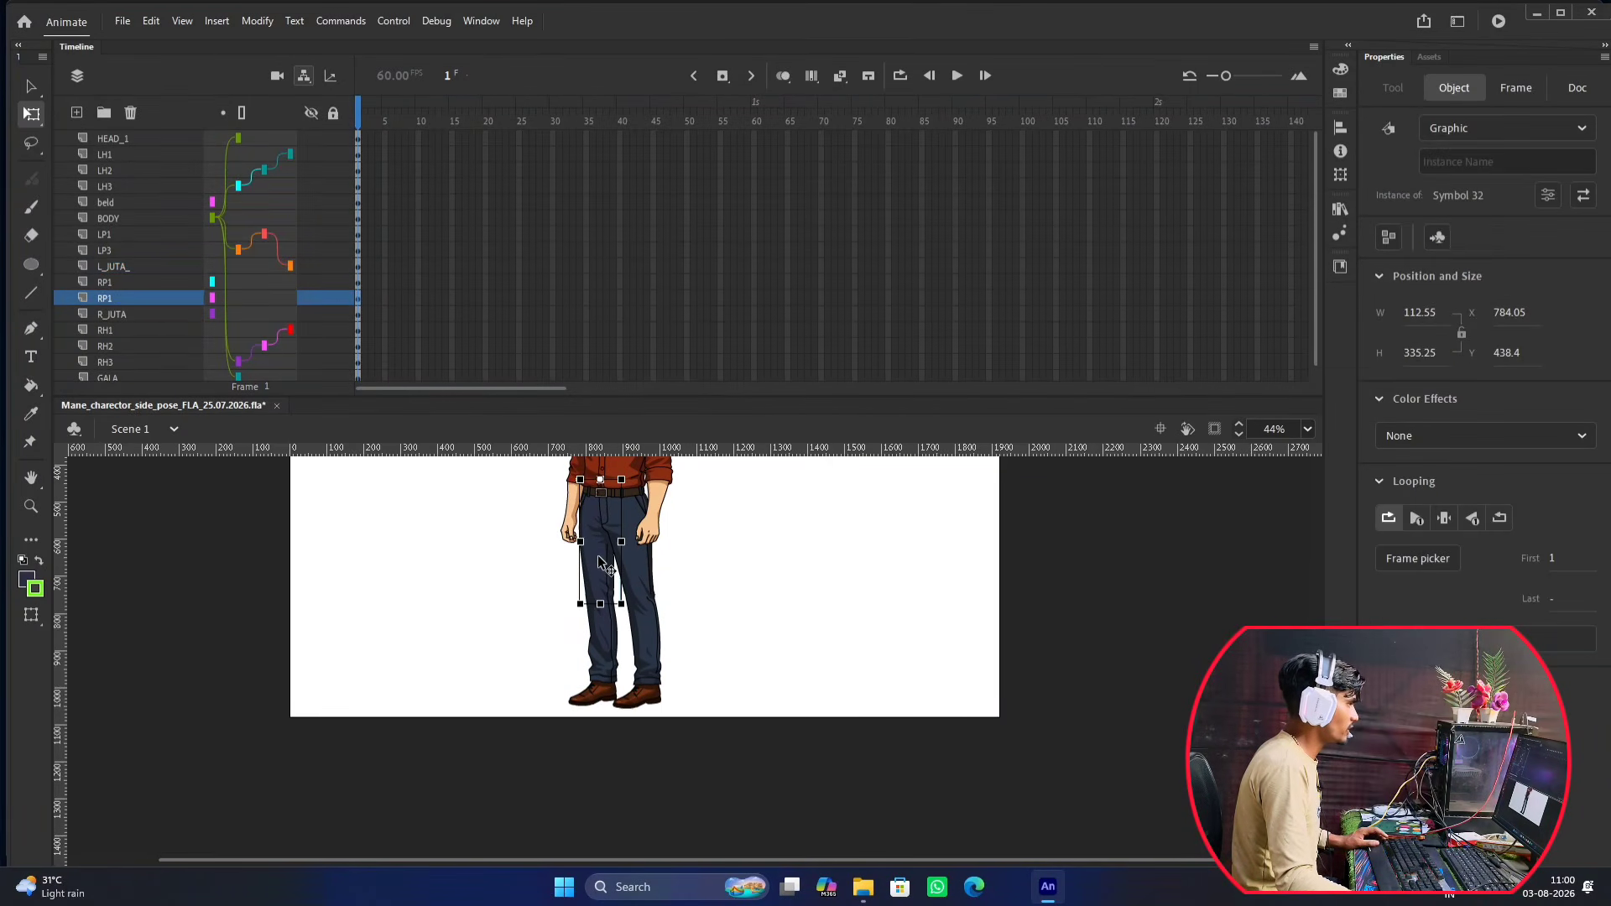
click(243, 304)
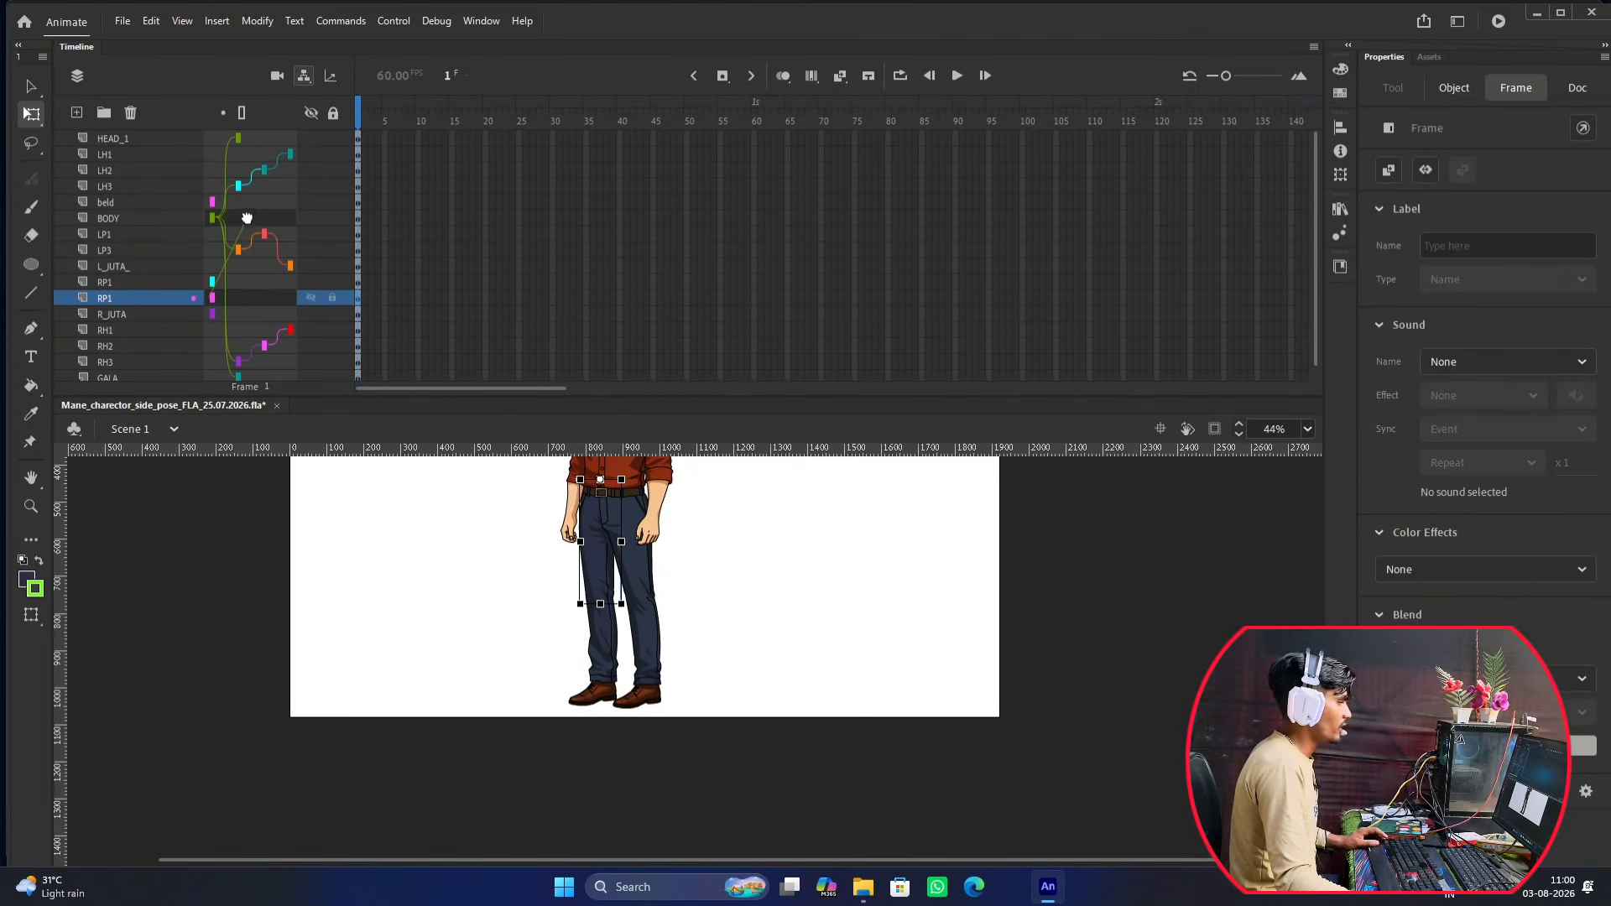
Parent the lower leg, on the RP1 layer below L_JUTA_, to the thigh's RP1 layer.
click(601, 628)
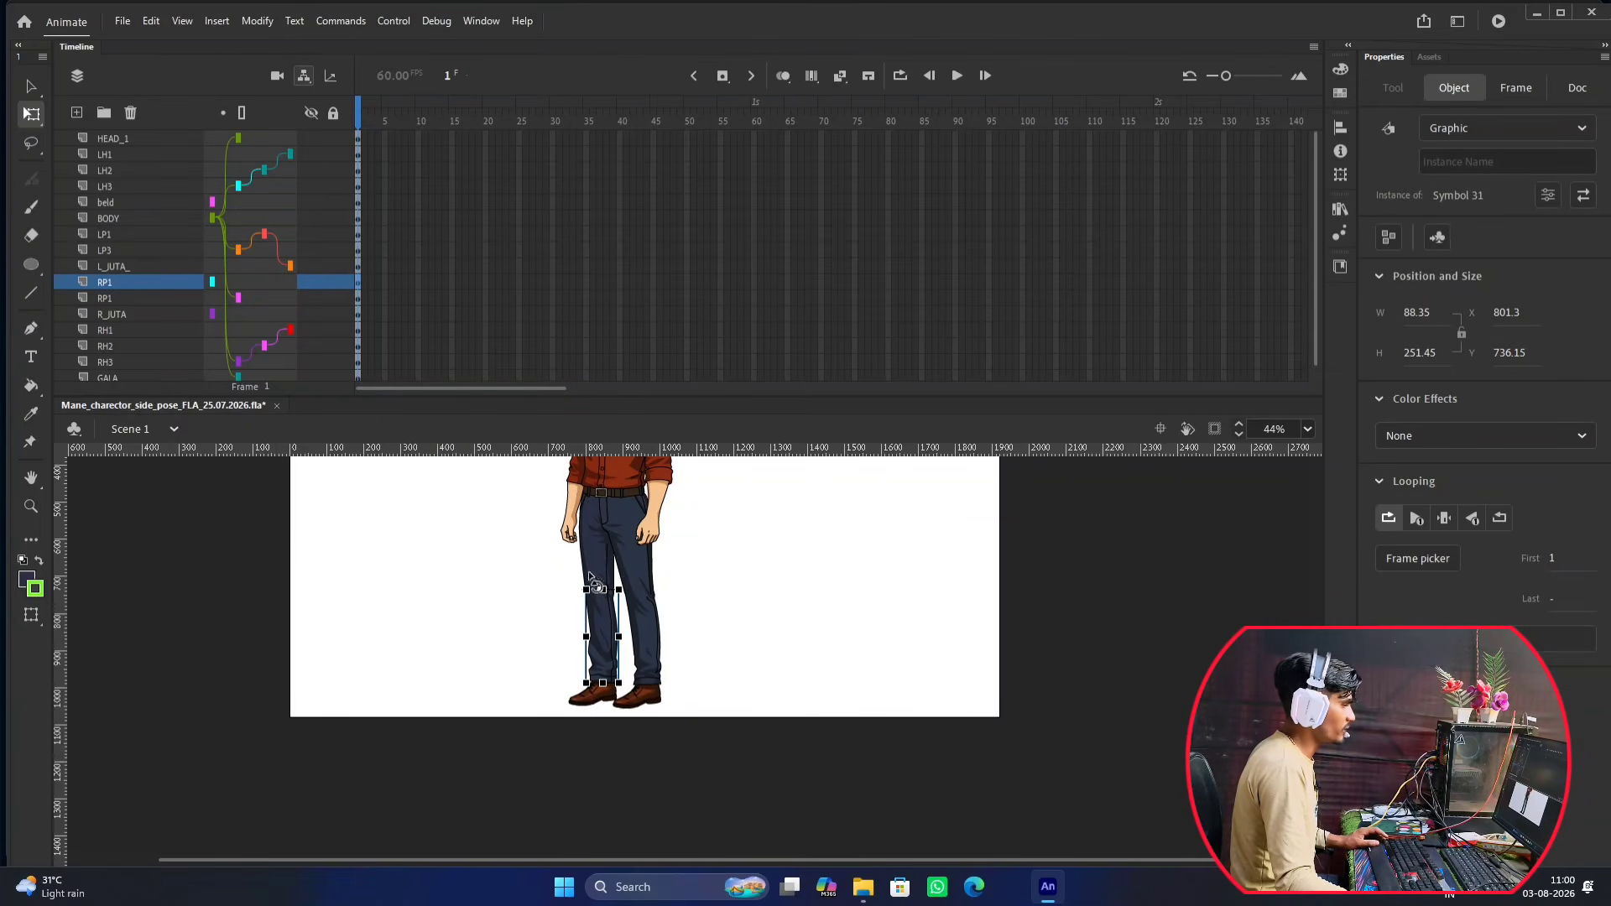
click(593, 543)
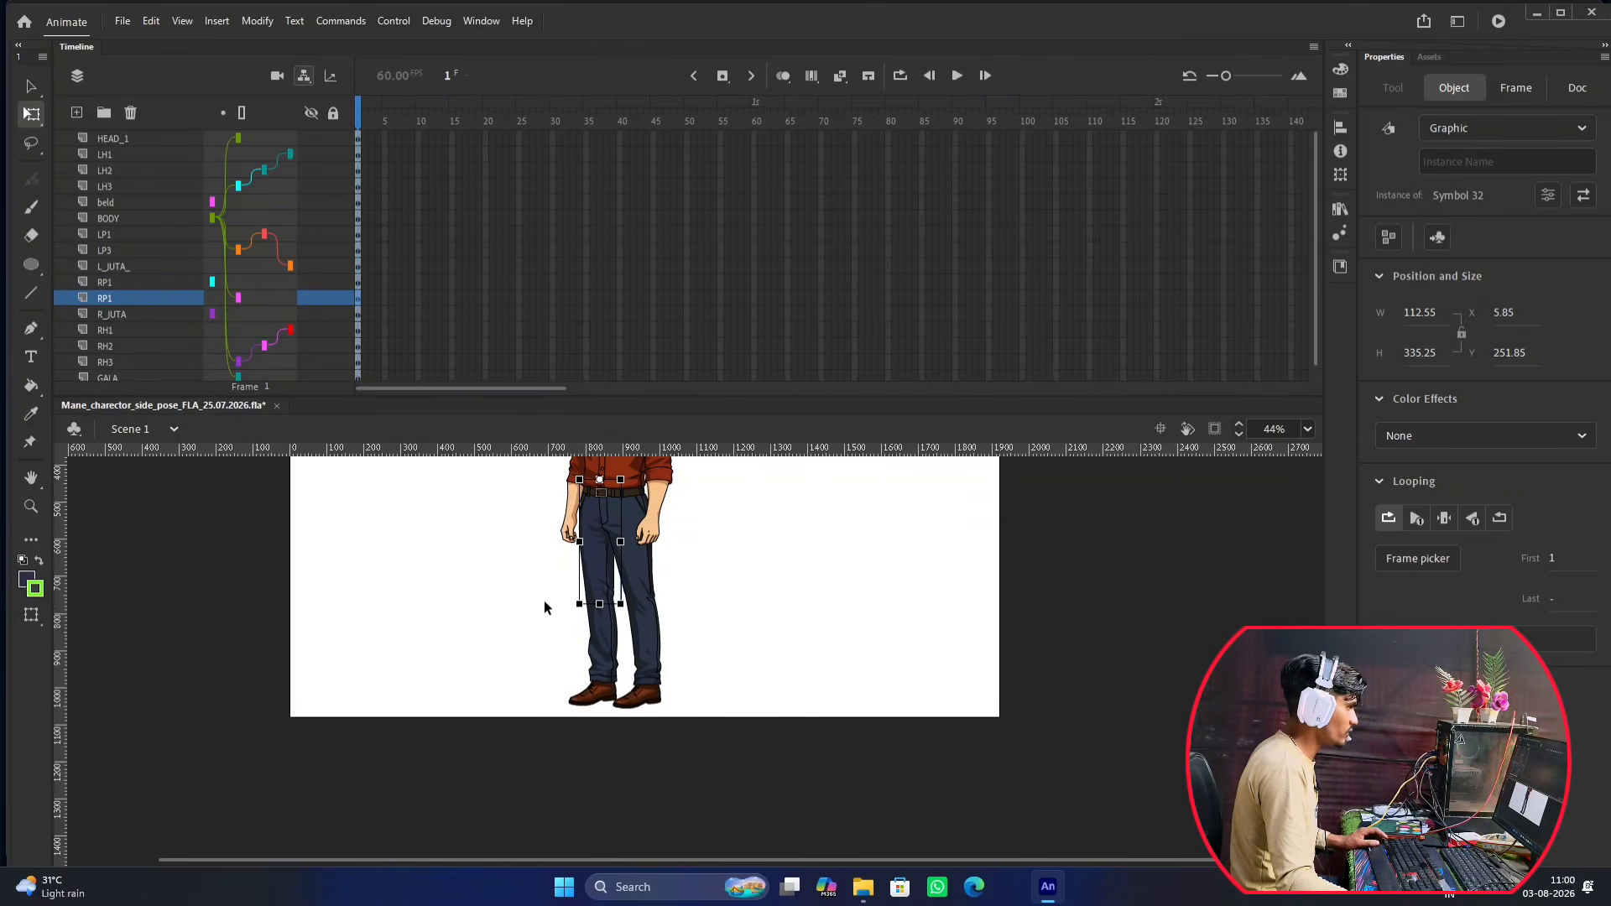
click(596, 623)
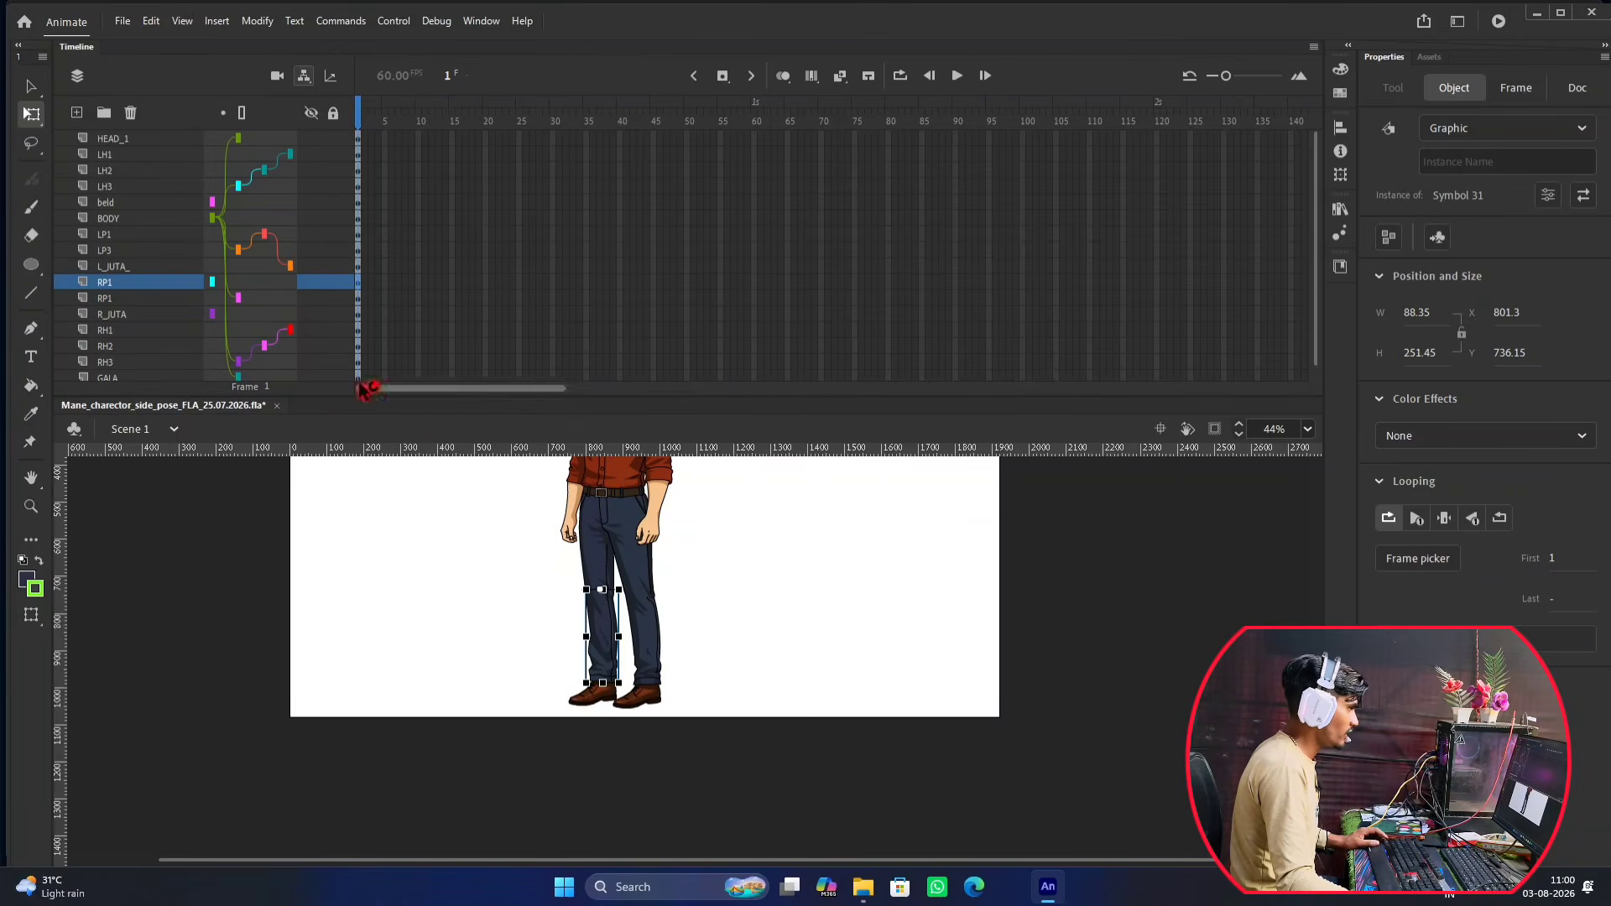
click(257, 287)
drag(257, 287, 240, 298)
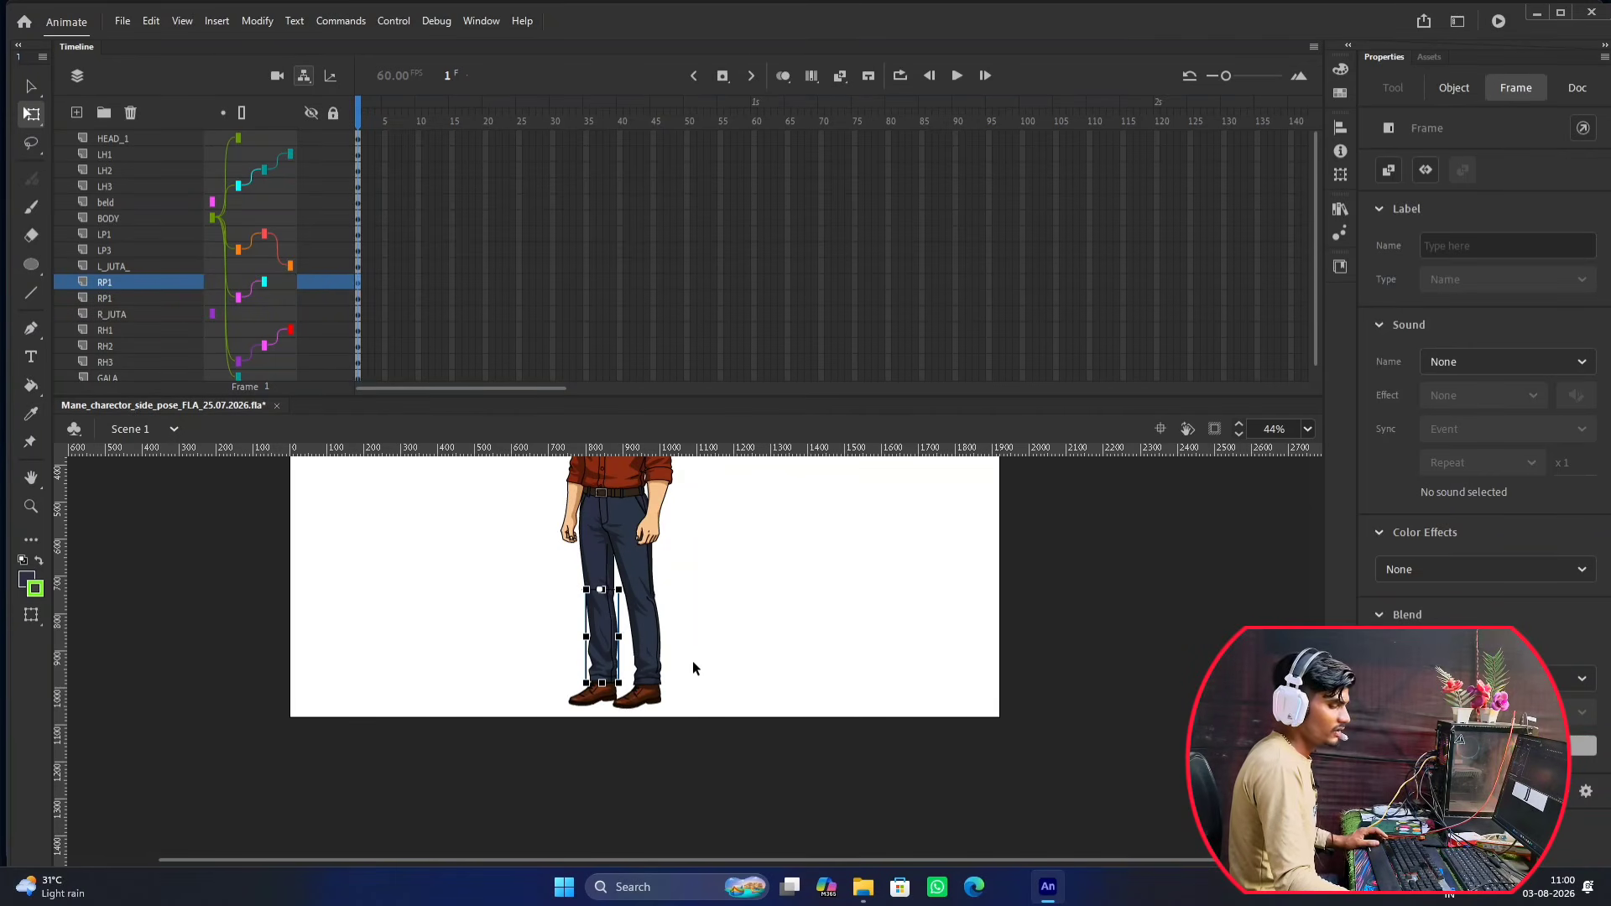
Parent the shoe layer R_JUTA to the lower leg on the RP1 layer below L_JUTA_.
scroll(692, 662, down, 2)
scroll(754, 484, down, 1)
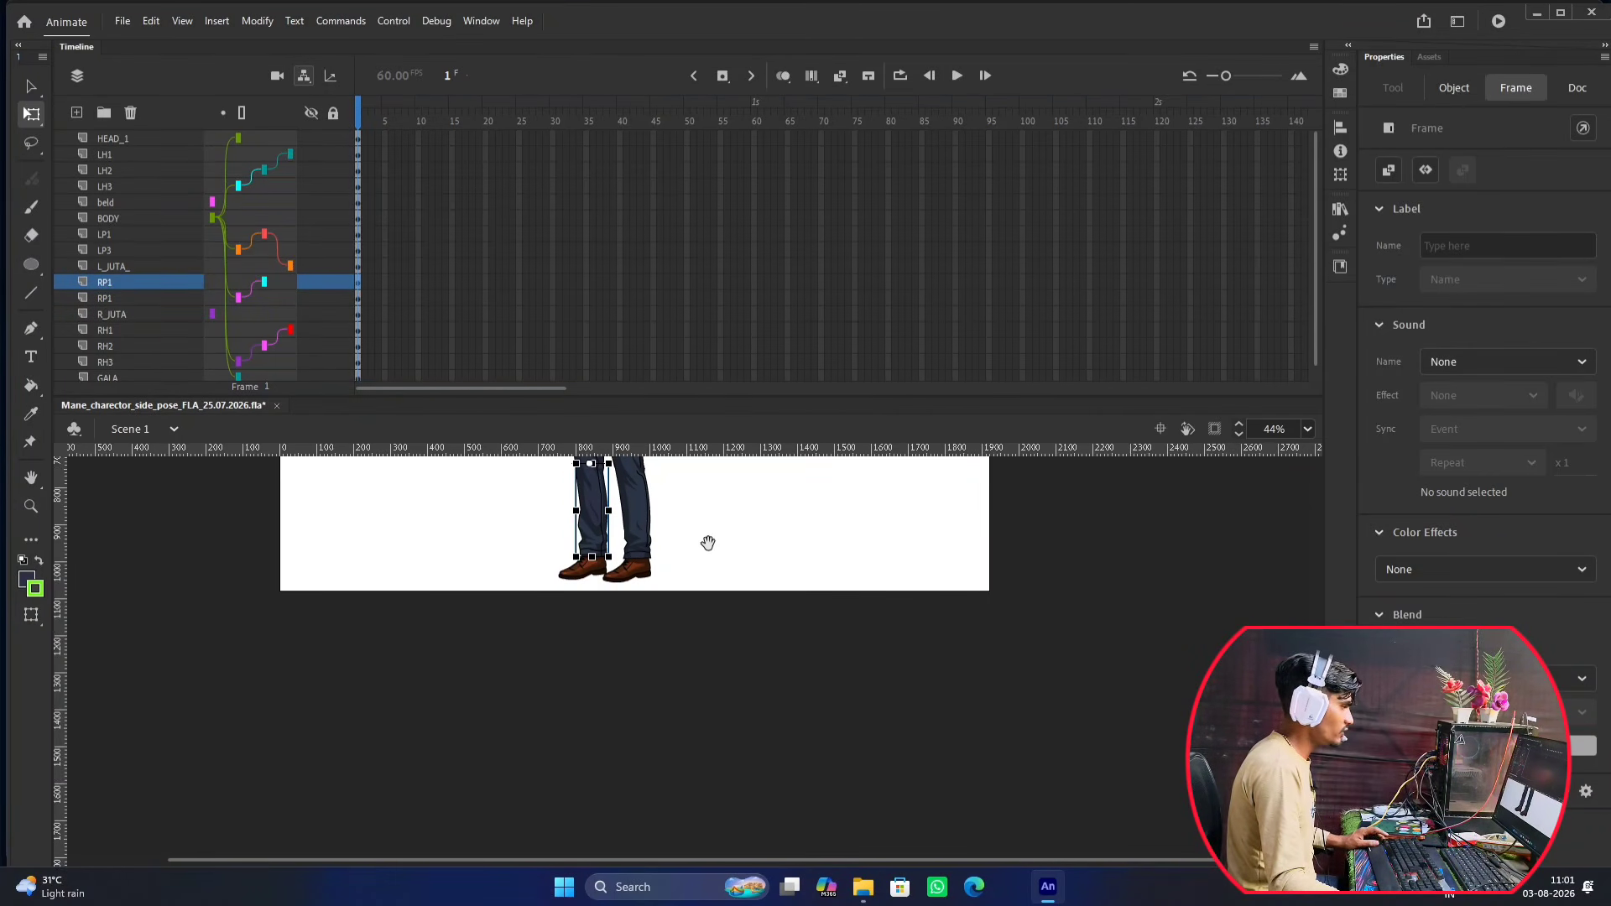
scroll(709, 545, up, 2)
scroll(625, 647, up, 3)
click(538, 676)
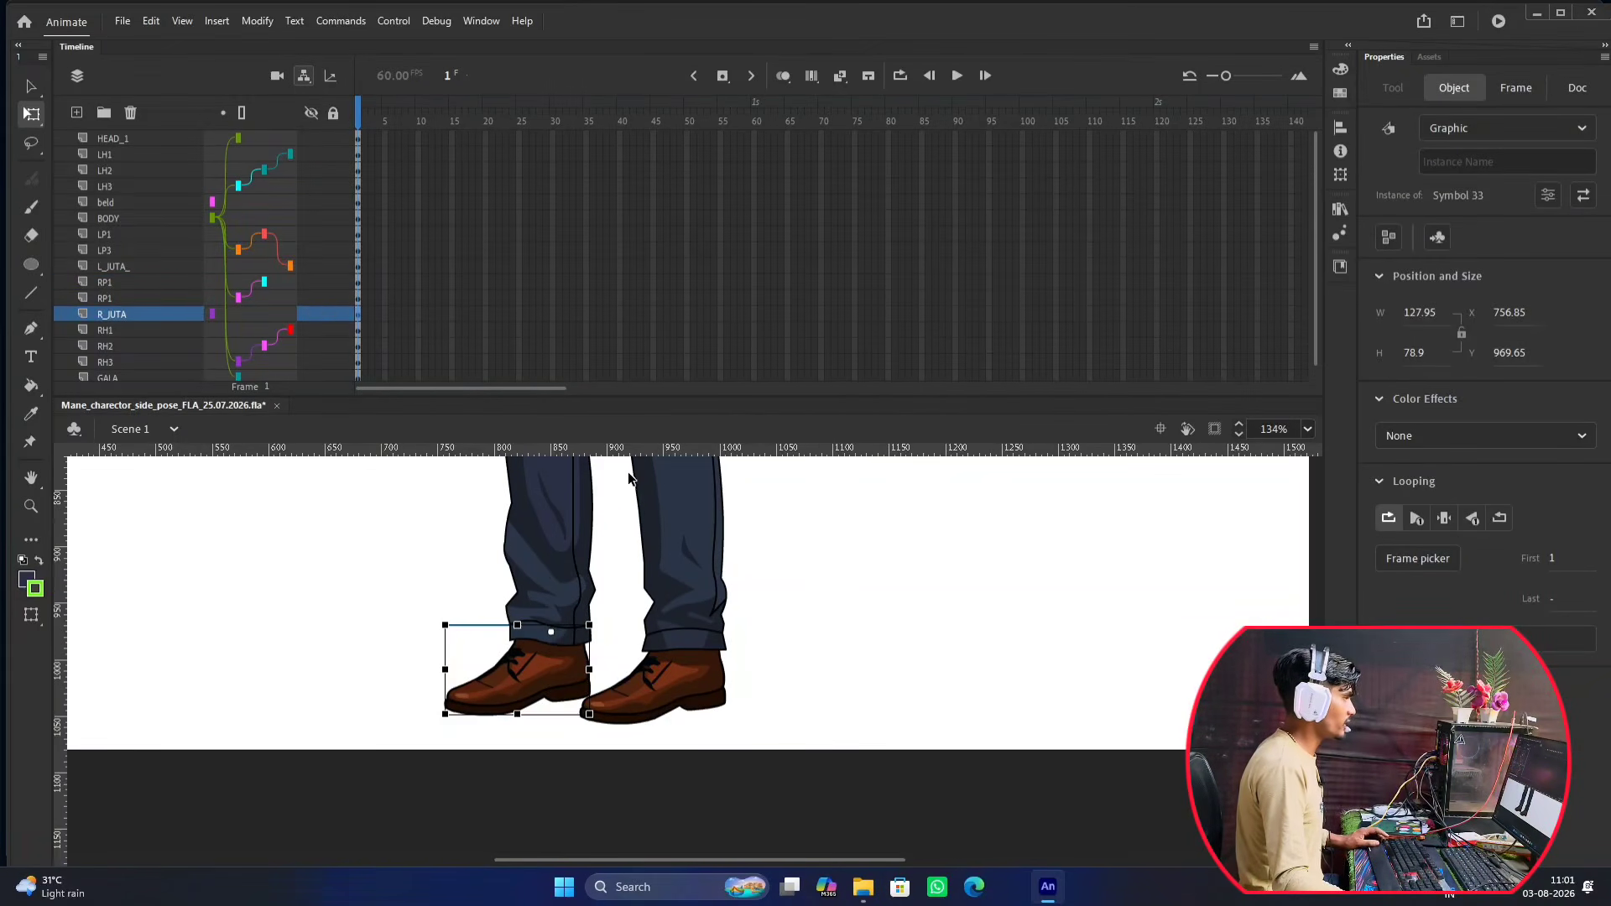
click(552, 545)
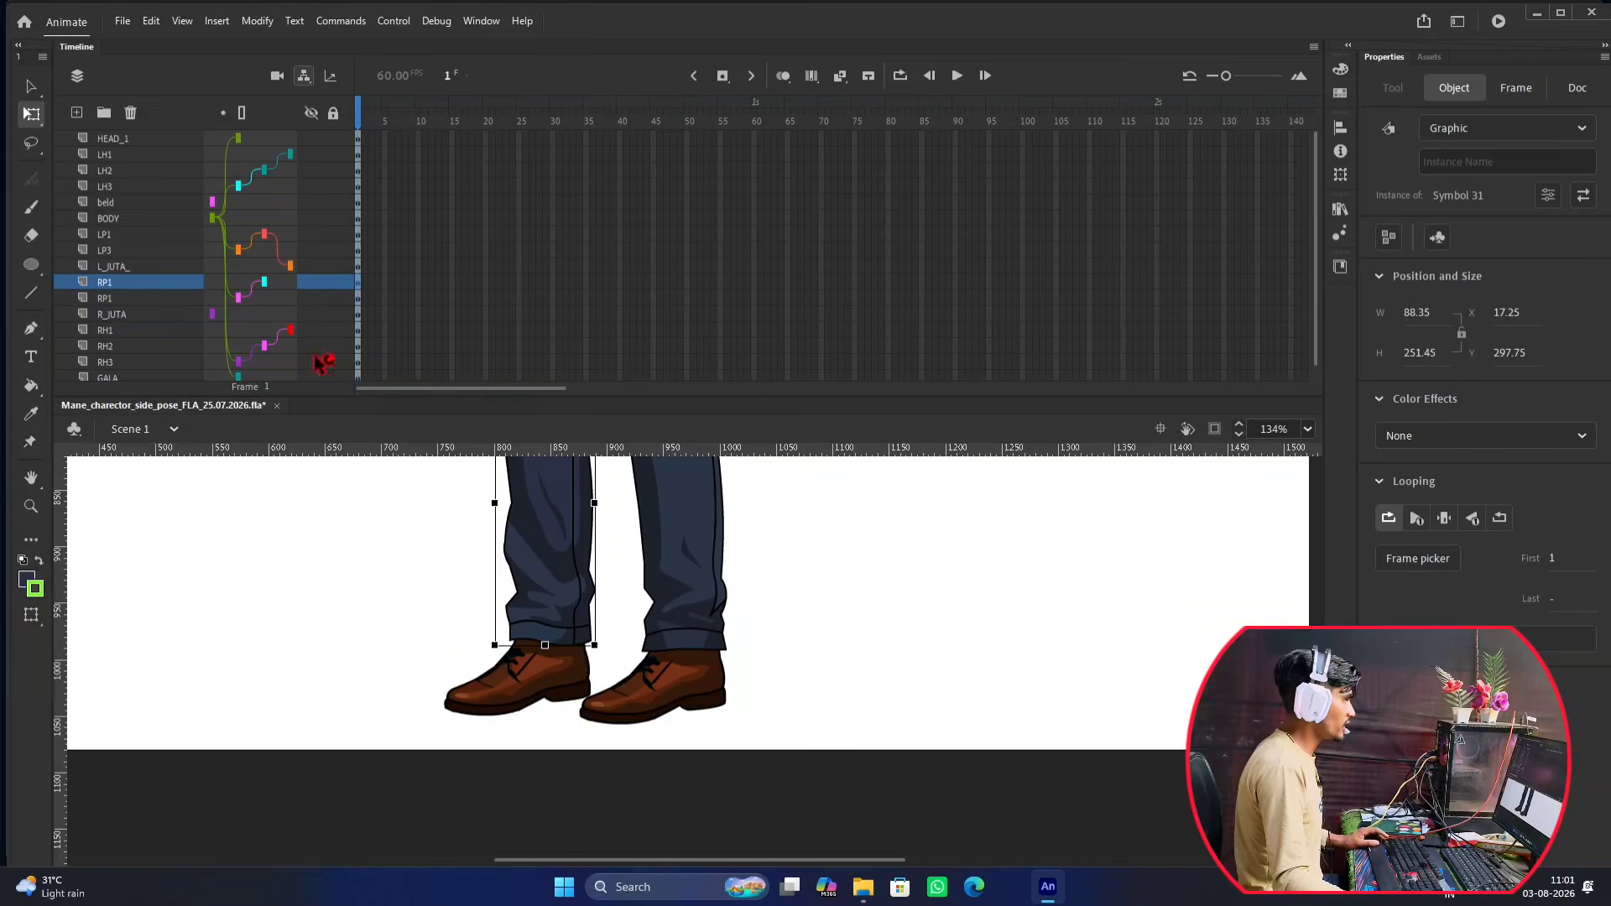
click(501, 713)
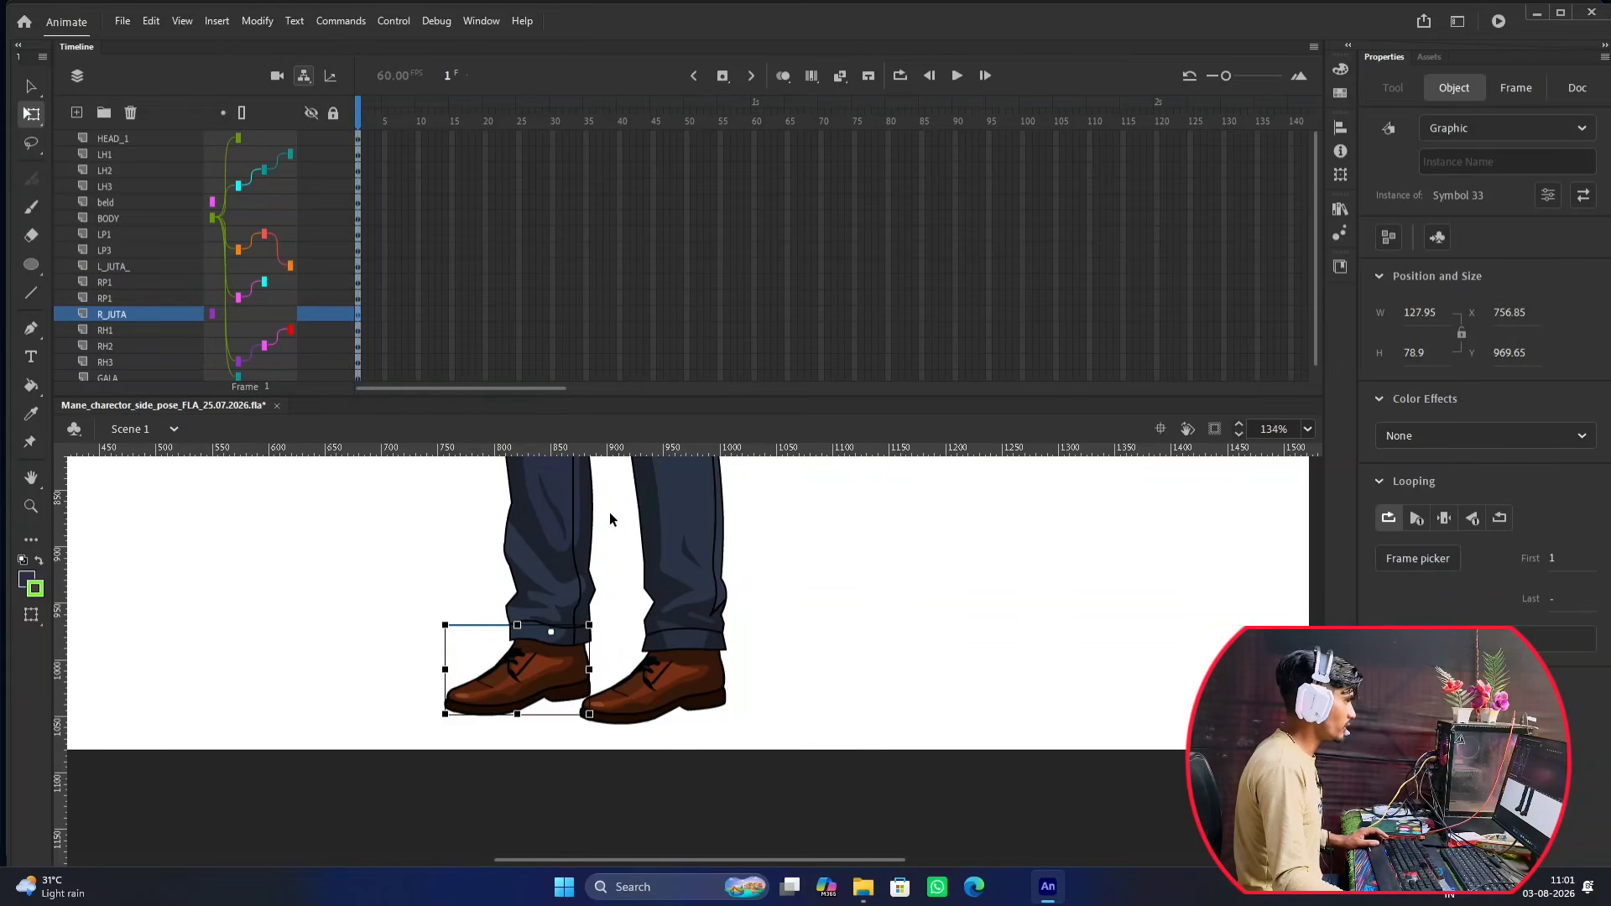
click(546, 510)
drag(255, 314, 283, 285)
scroll(499, 495, down, 2)
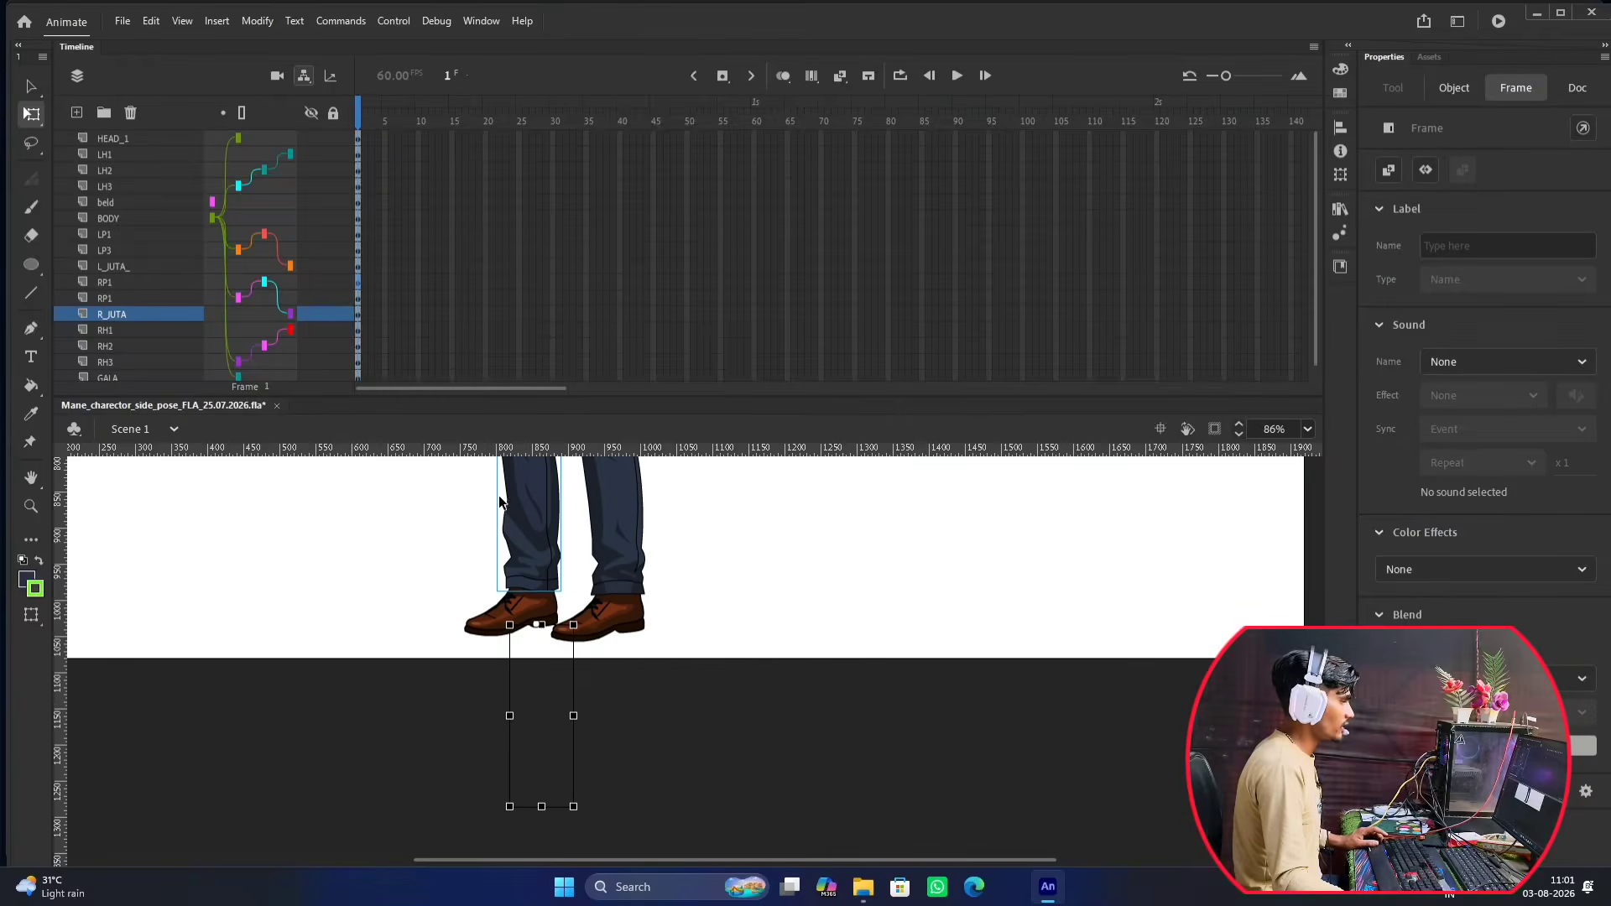
Test the rig by moving the BODY torso across the stage, and undo the move.
click(697, 601)
scroll(639, 570, down, 2)
scroll(642, 570, down, 2)
drag(640, 537, 643, 688)
scroll(612, 627, down, 1)
drag(597, 585, 741, 628)
scroll(710, 623, up, 1)
click(638, 608)
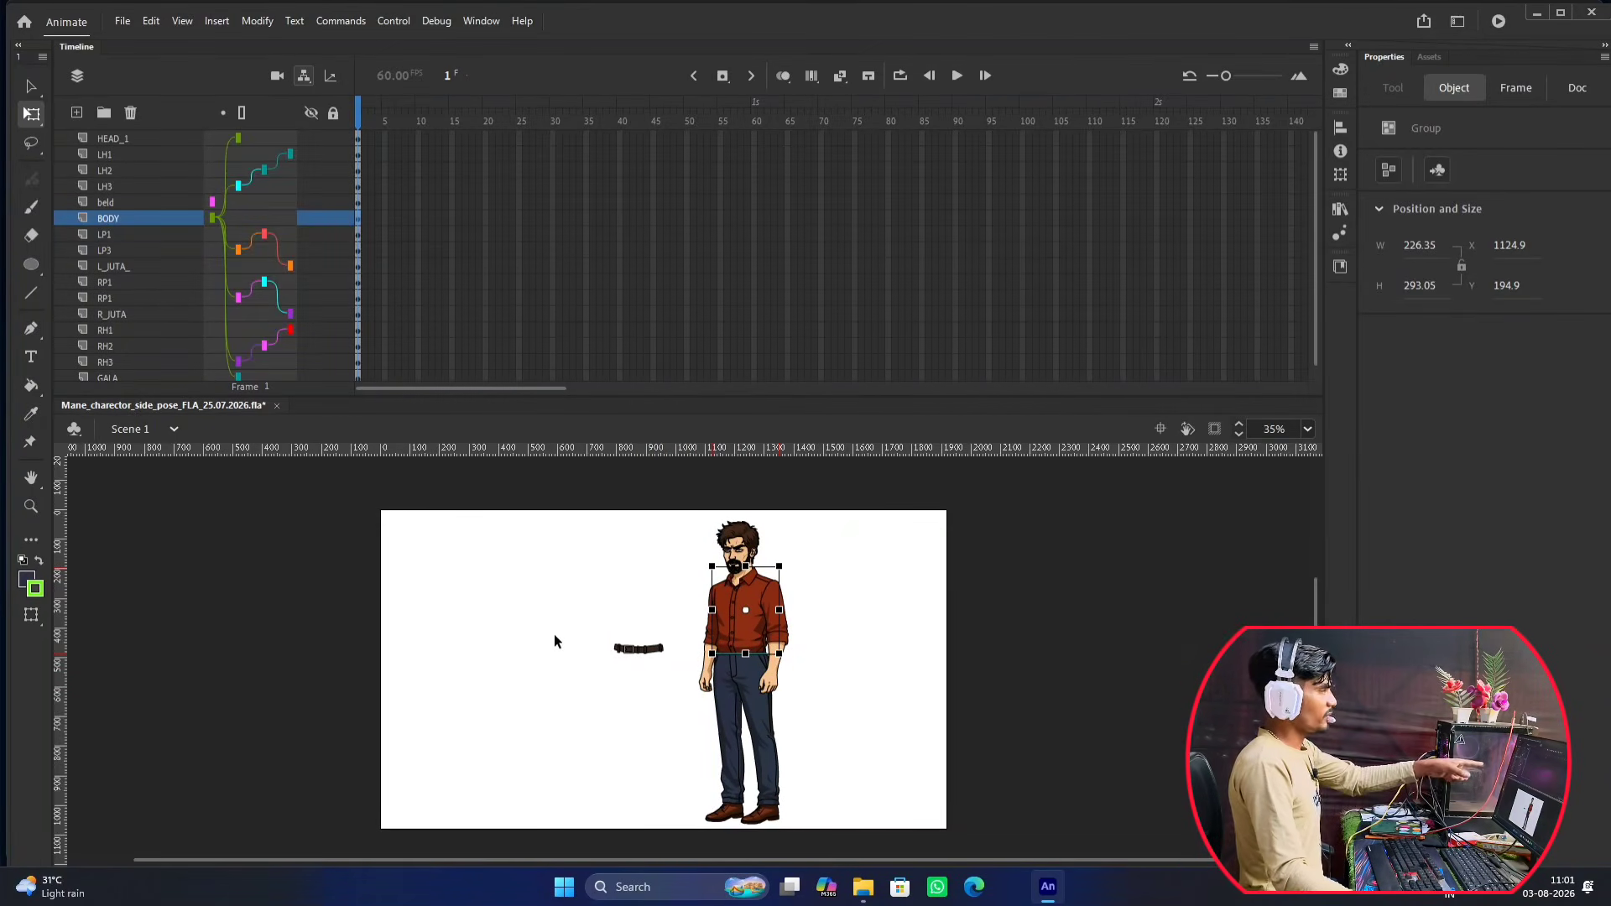
key(ctrl+z)
click(669, 686)
click(727, 638)
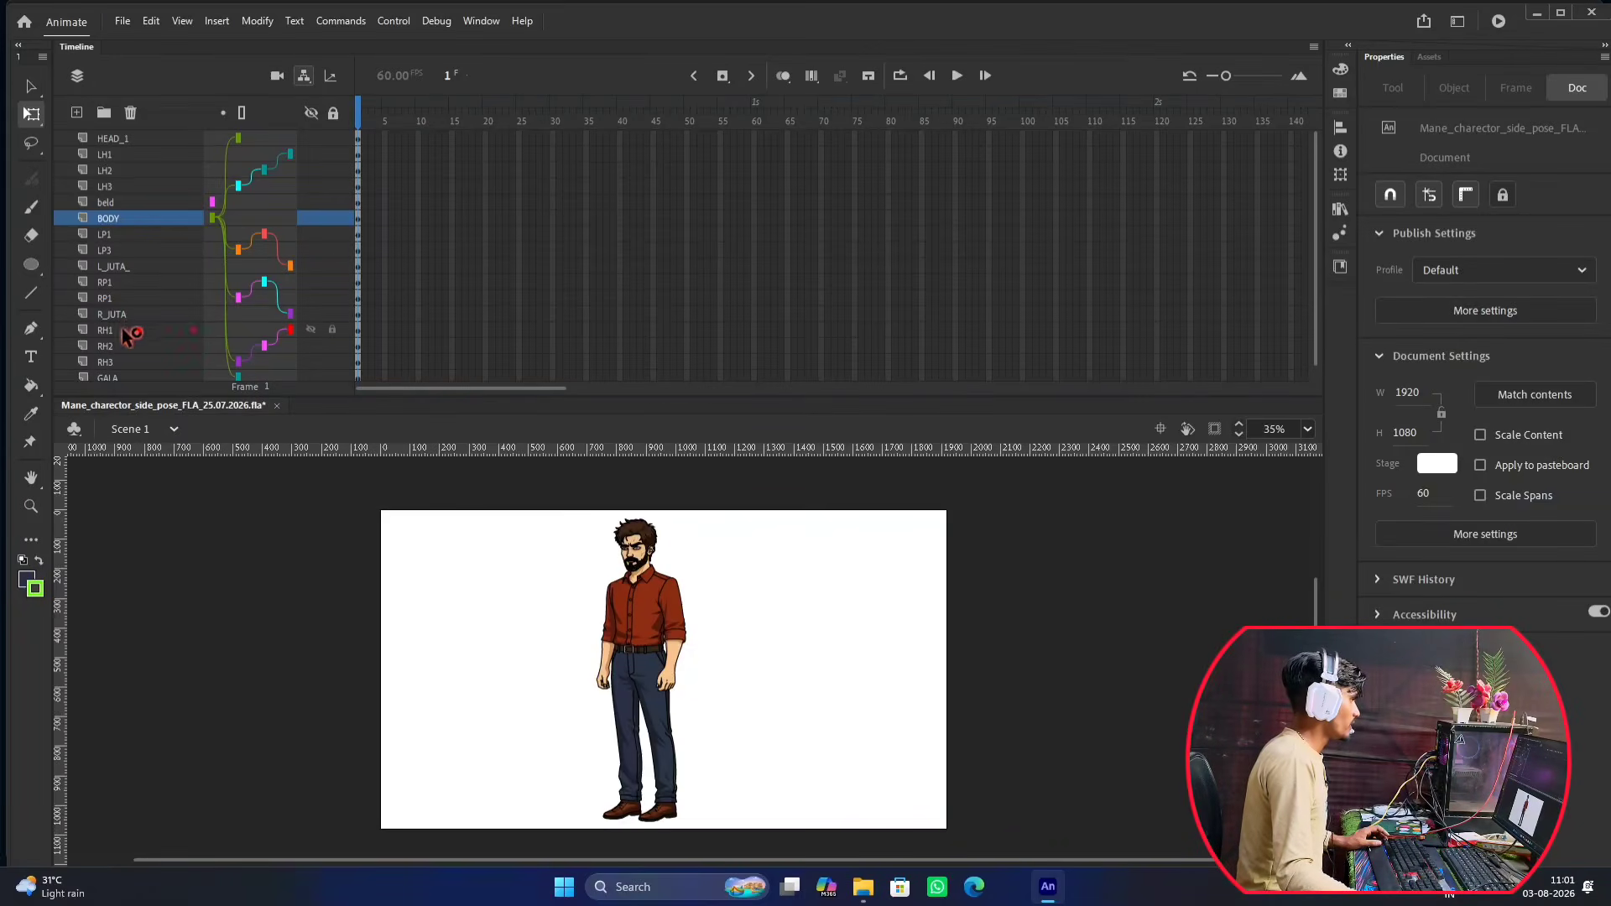
Parent the belt layer beld to BODY.
click(124, 212)
click(126, 204)
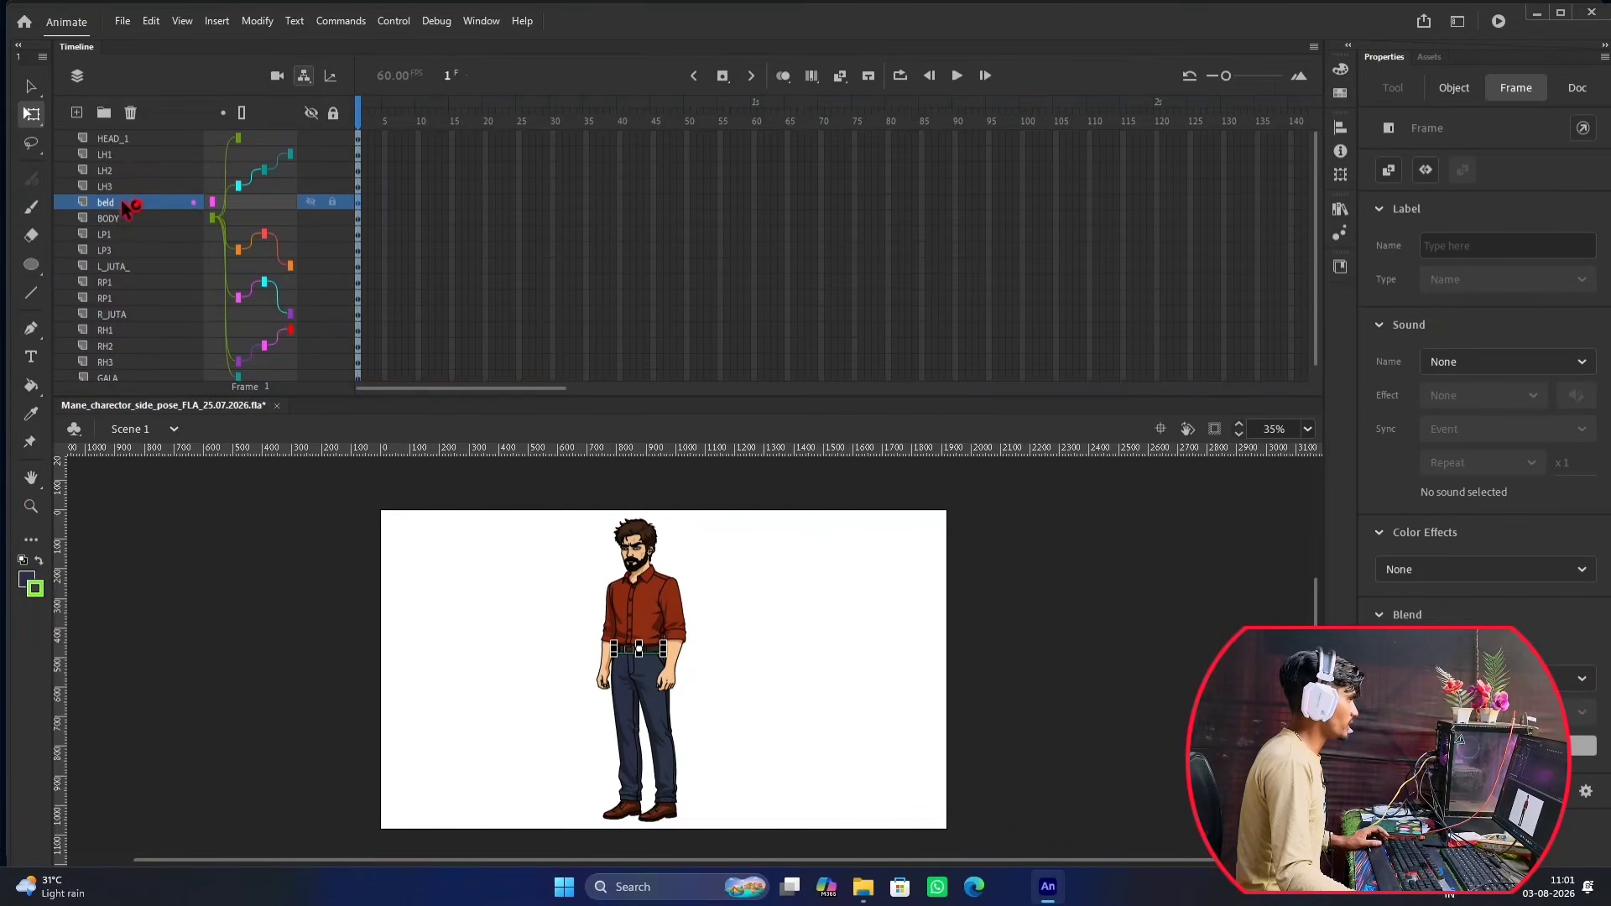
drag(214, 203, 260, 233)
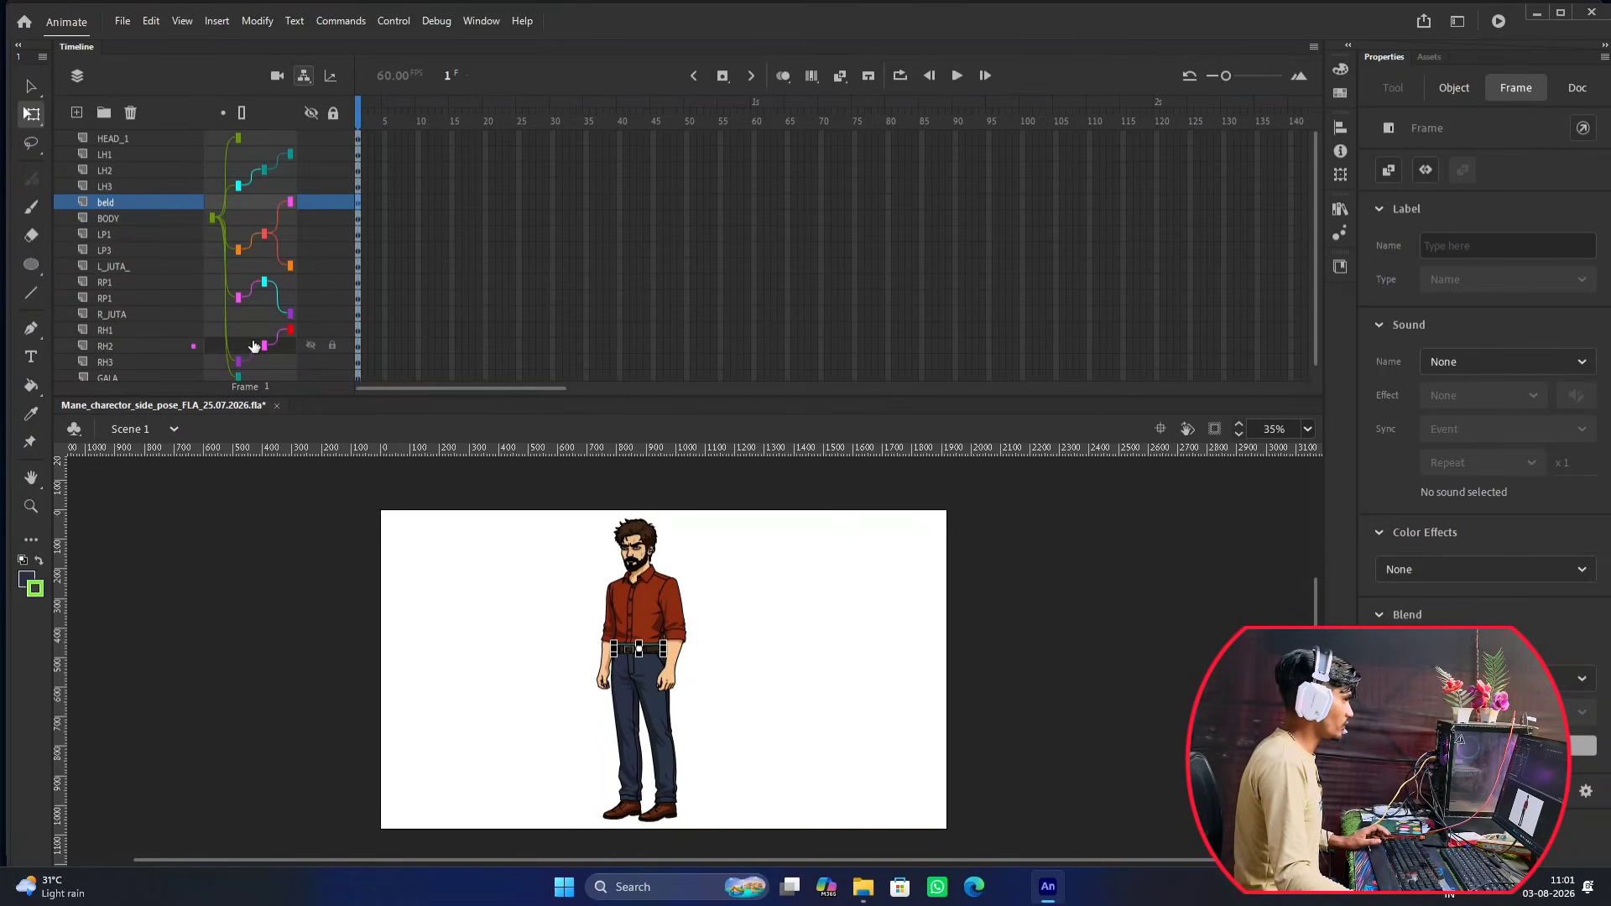
key(ctrl+z)
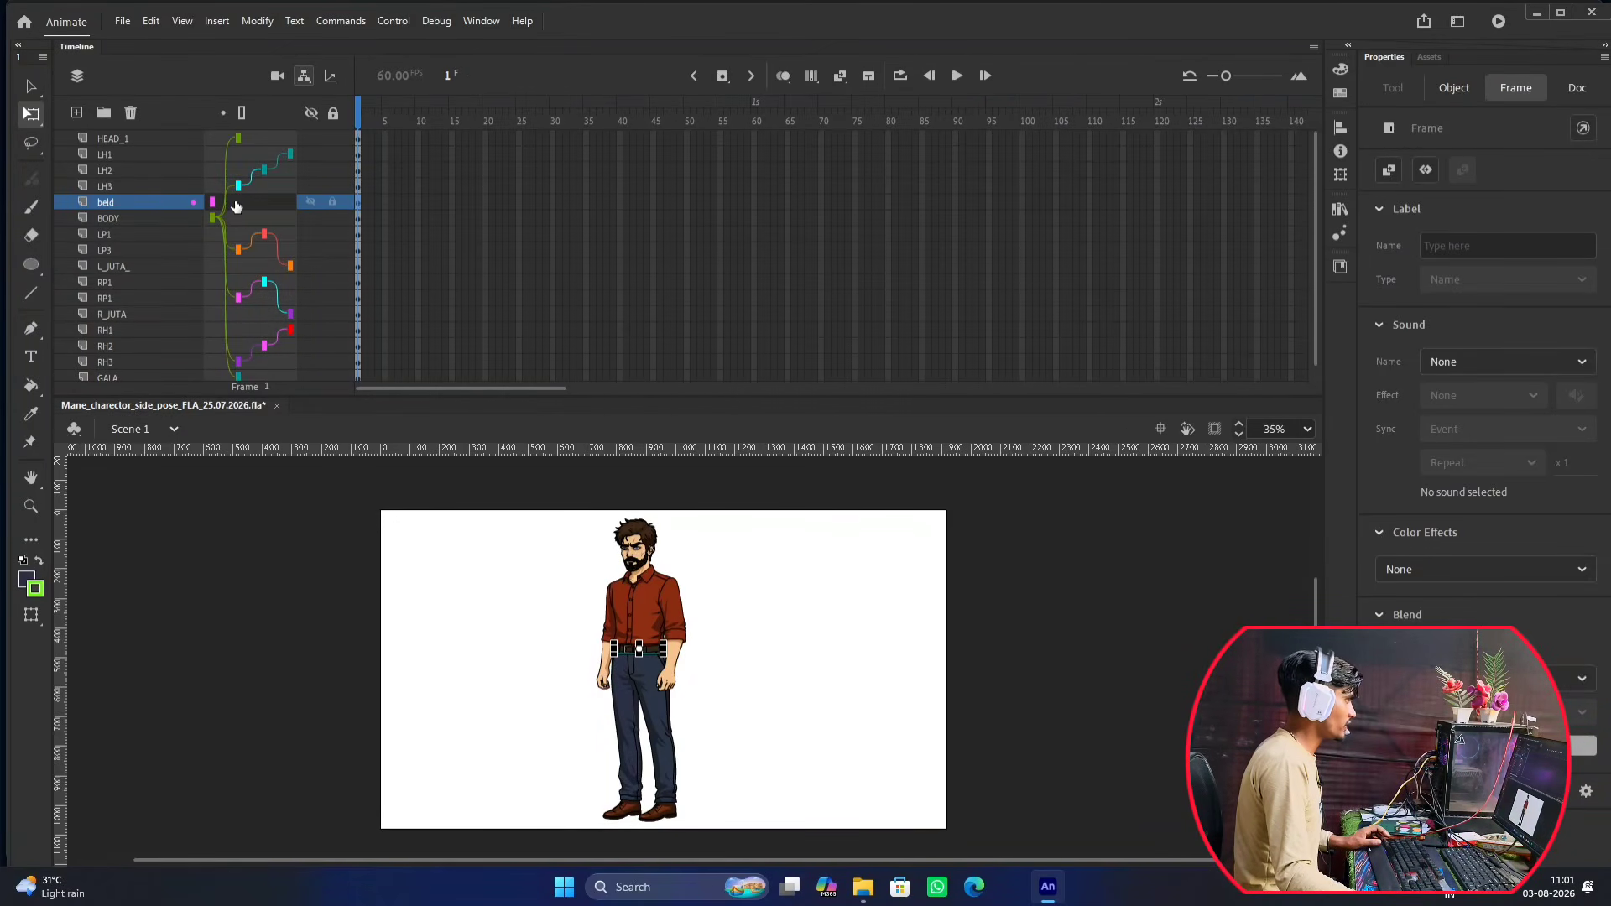
drag(251, 223, 251, 220)
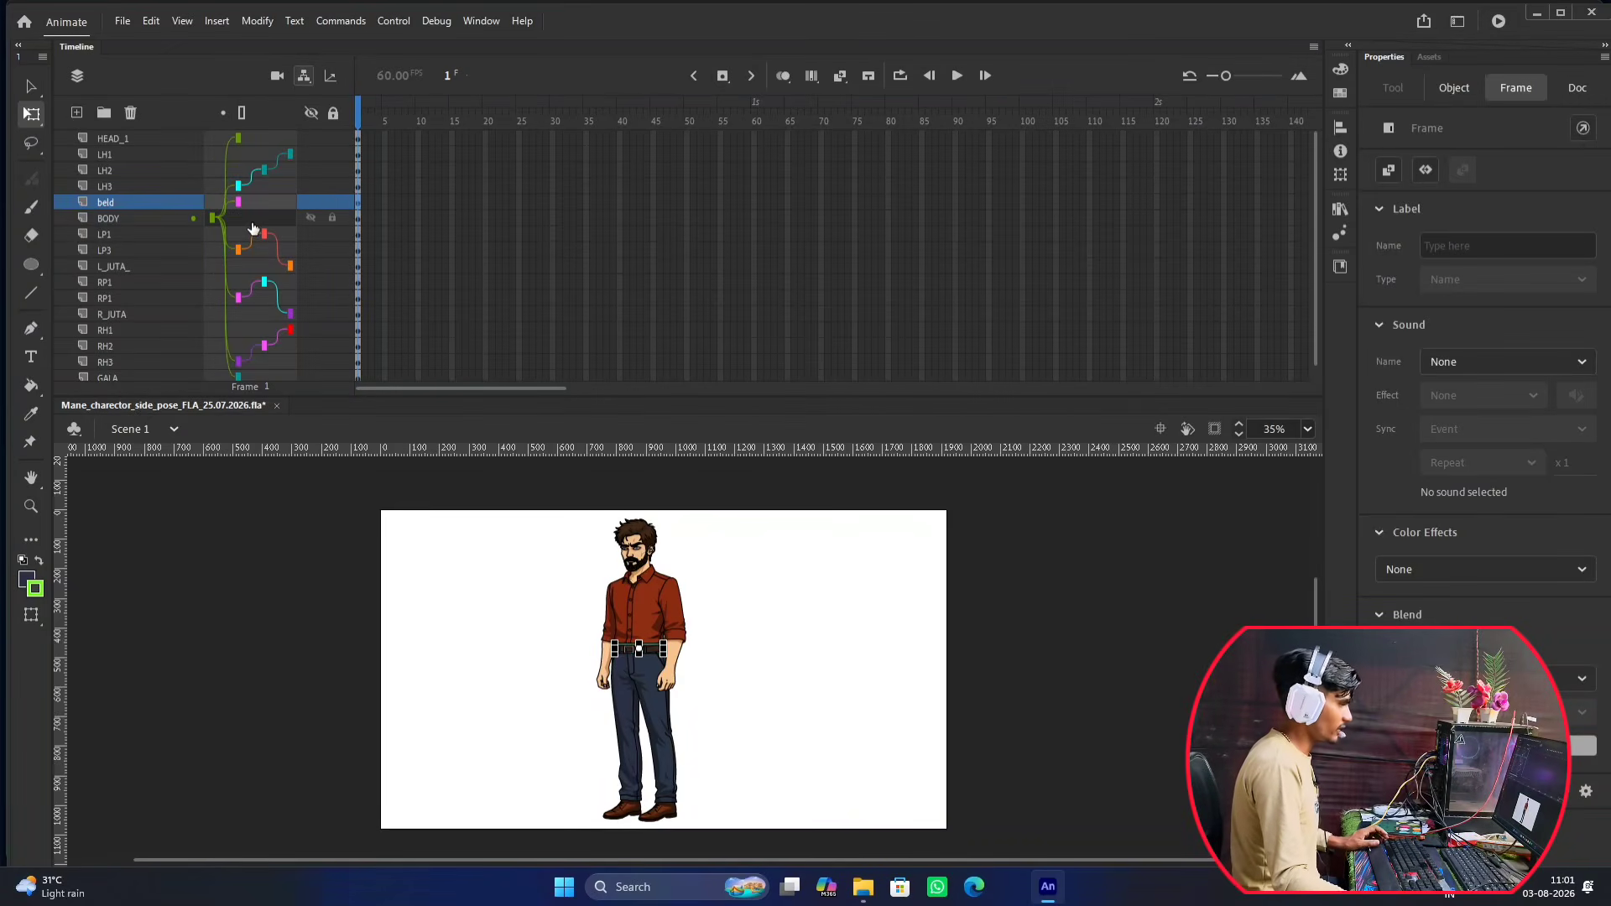
scroll(720, 668, down, 1)
click(737, 661)
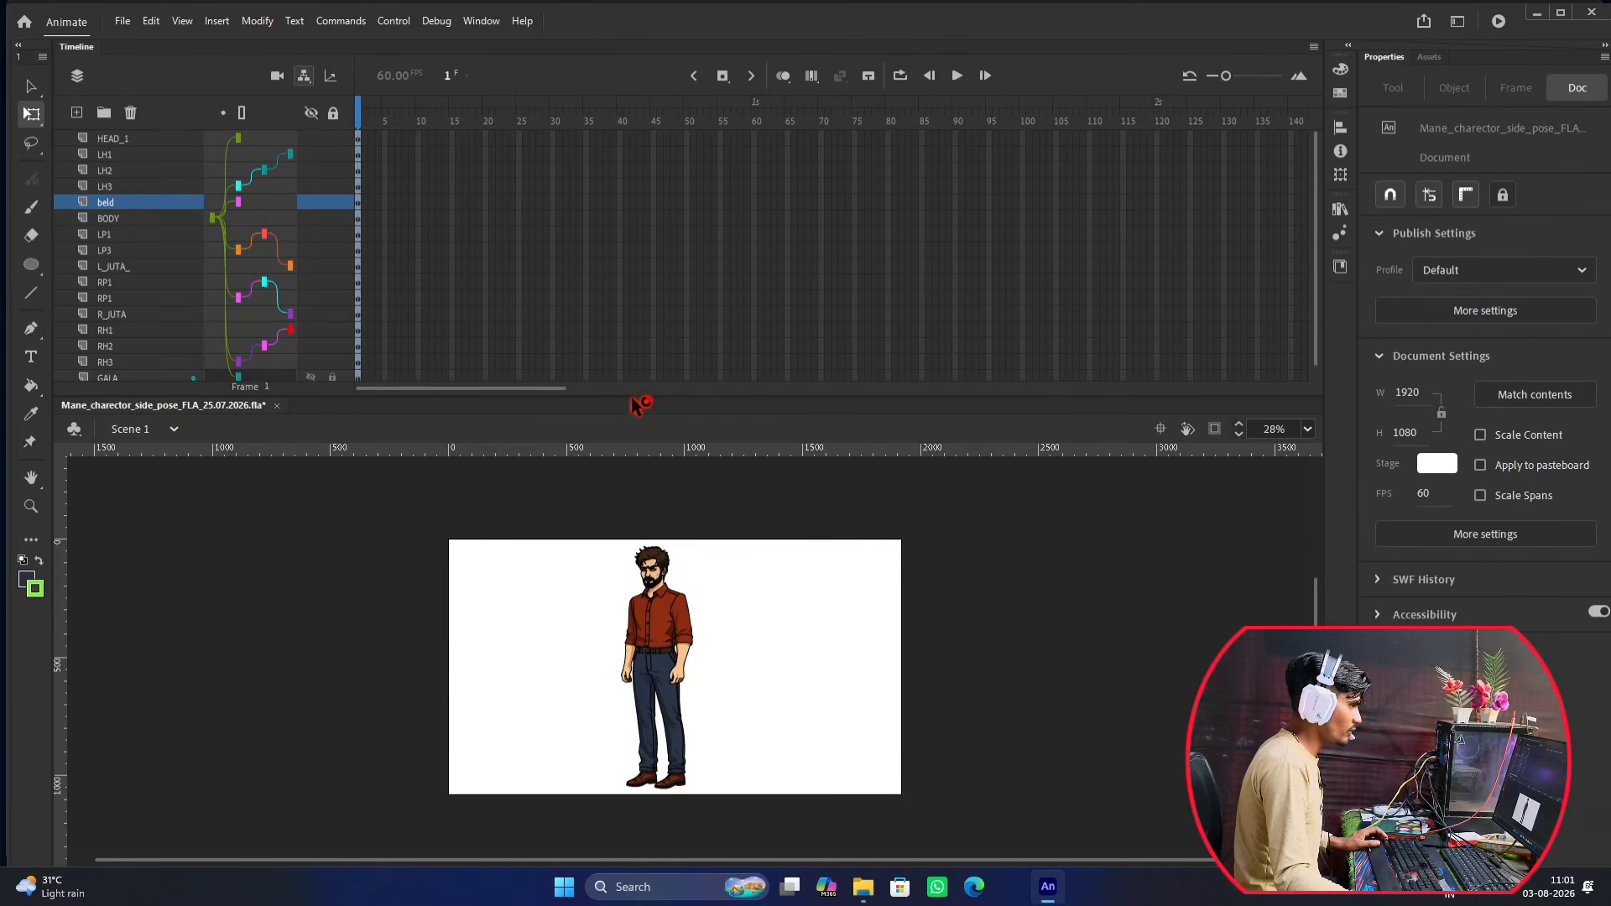
Shrink the timeline to enlarge the stage area and move the character by its torso to X 784.05.
drag(636, 401, 639, 95)
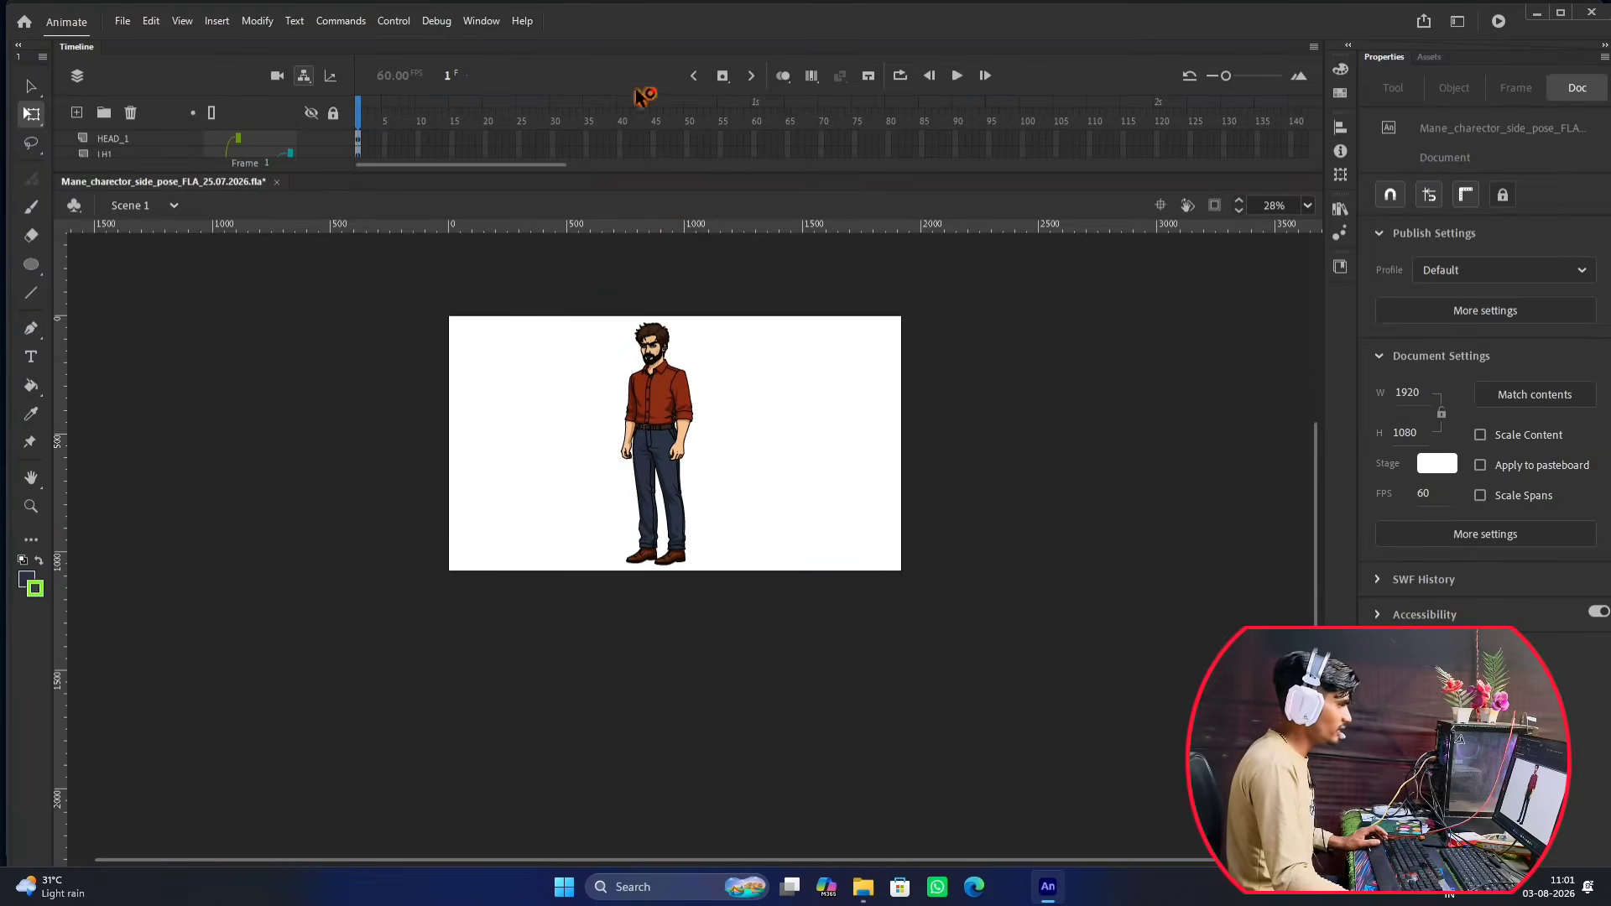
scroll(674, 411, up, 4)
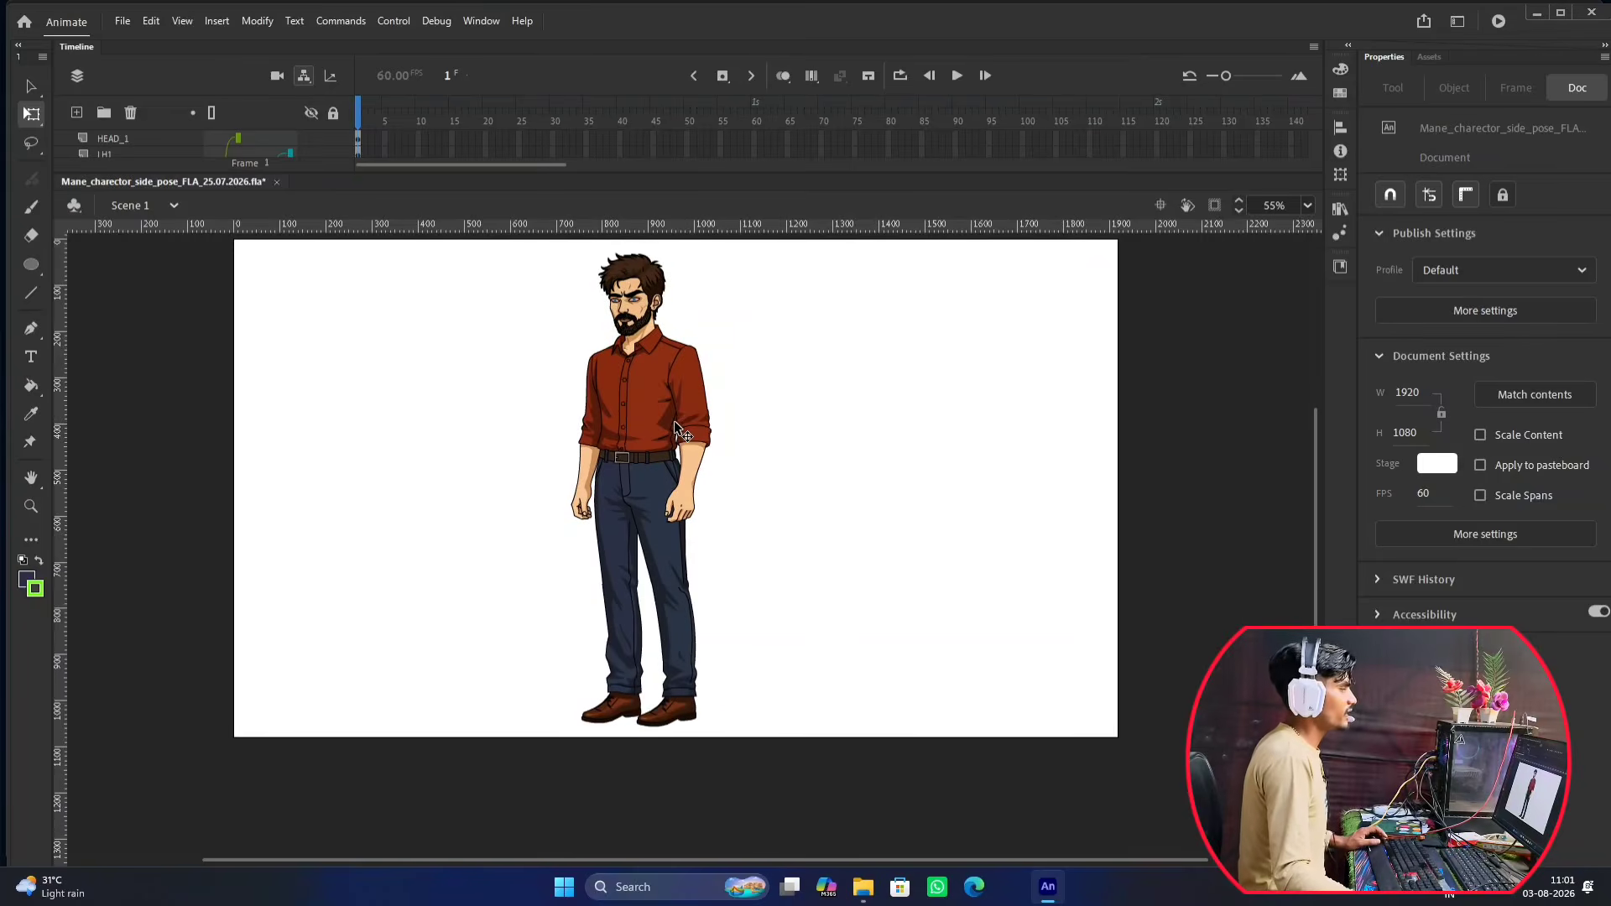
click(626, 449)
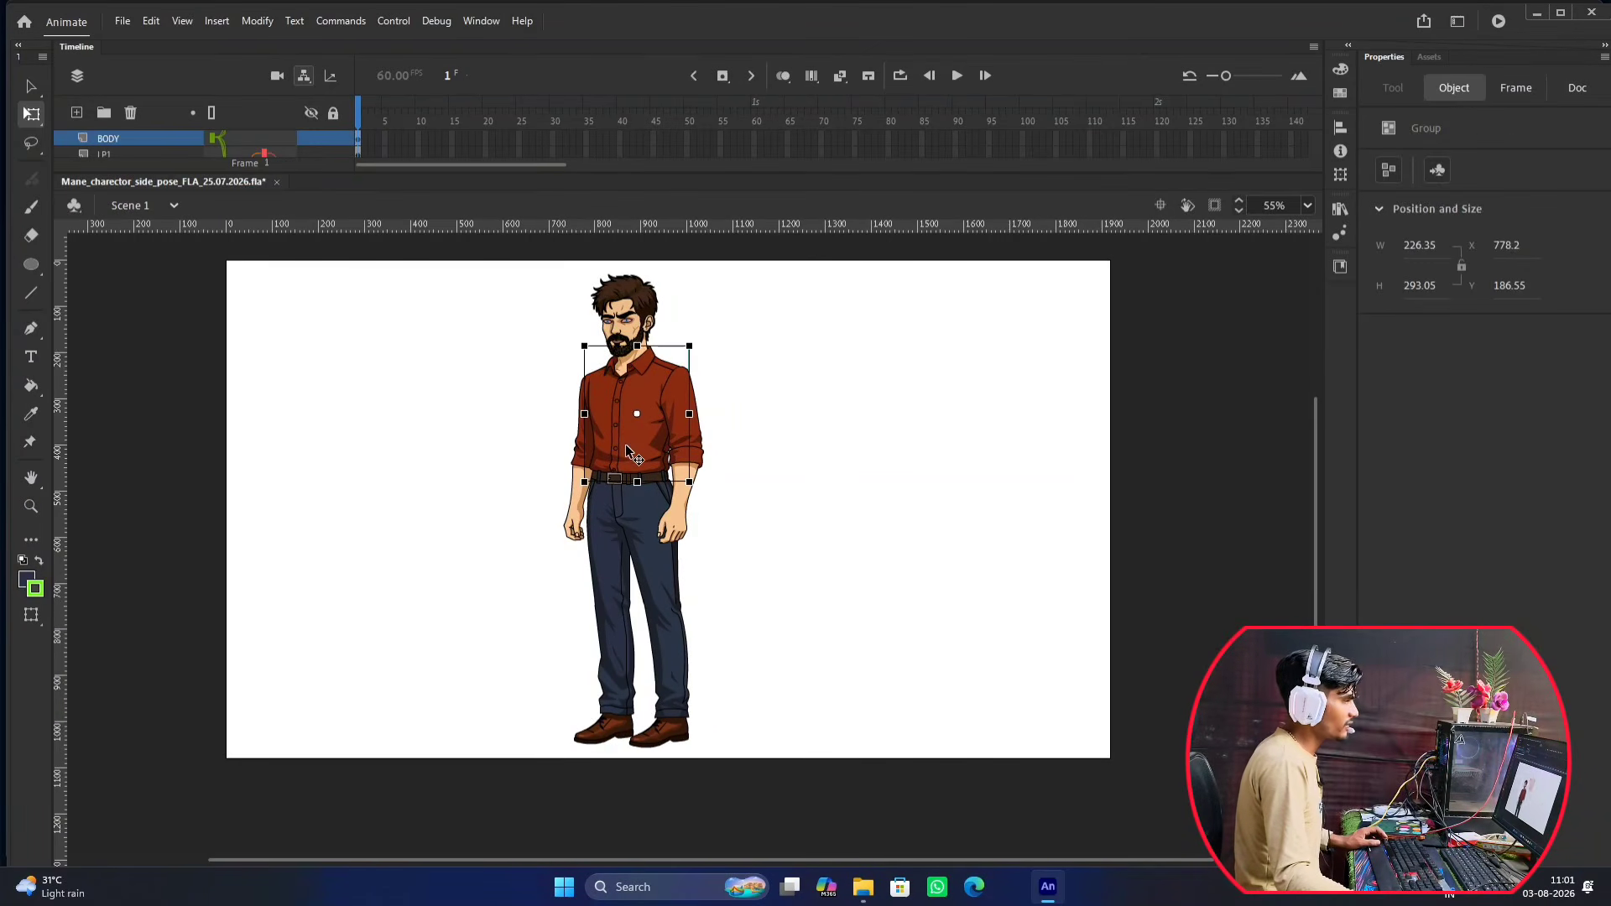
mouse_move(626, 449)
mouse_down()
mouse_move(728, 458)
mouse_move(667, 417)
mouse_move(710, 417)
mouse_move(670, 416)
mouse_move(631, 454)
mouse_up()
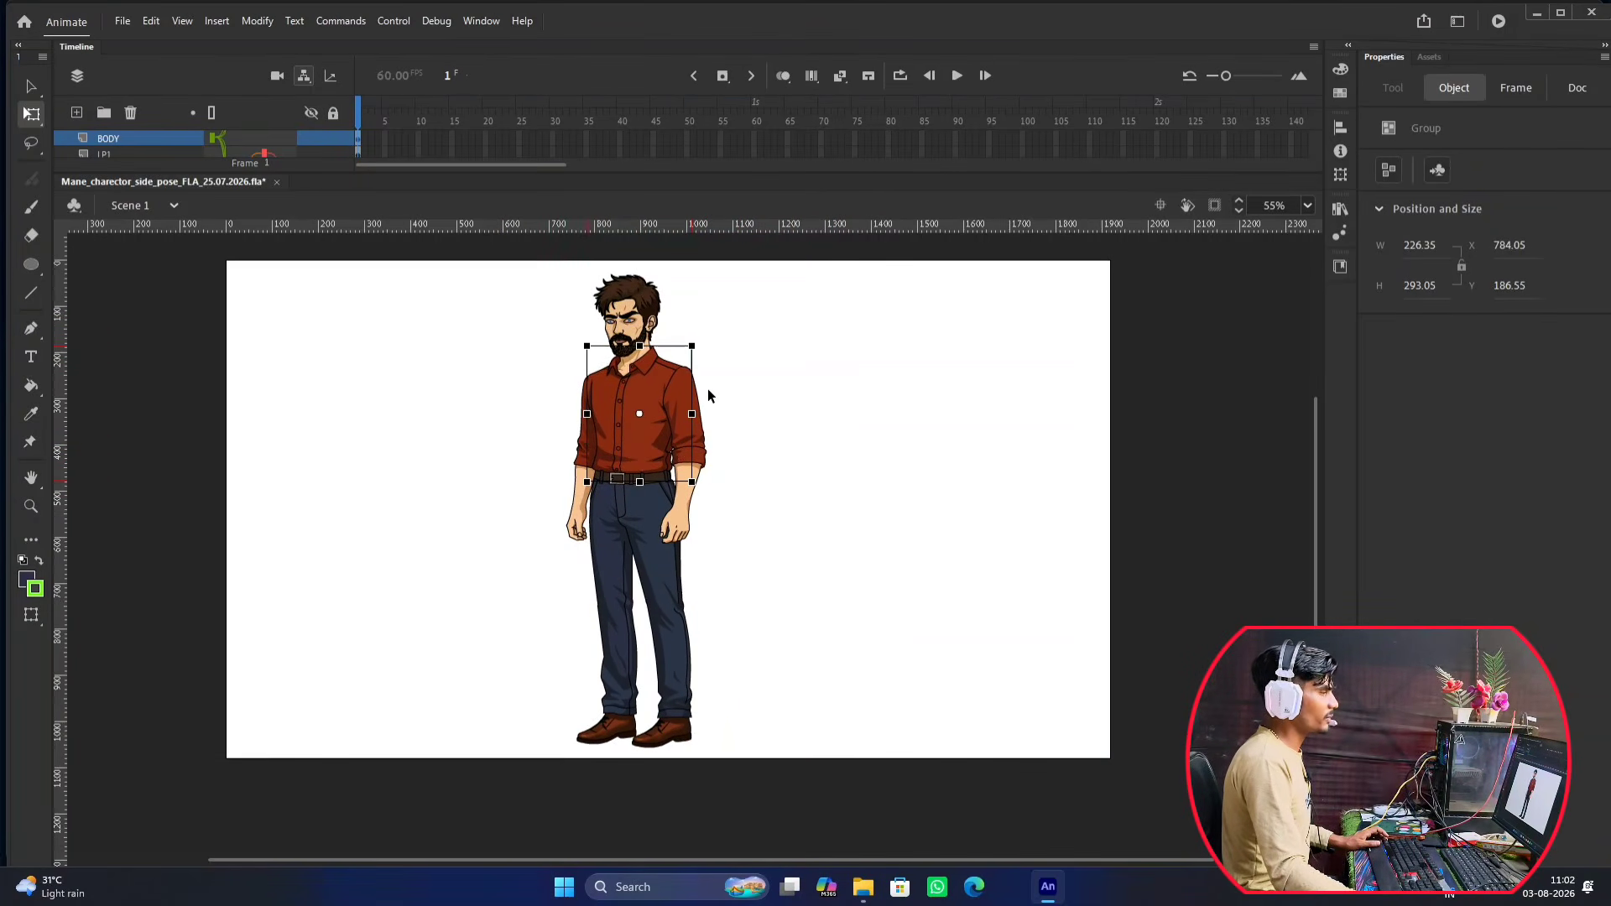
Test the arm rig by swinging the upper arm on the LH3 layer around its shoulder pivot.
click(727, 381)
click(686, 398)
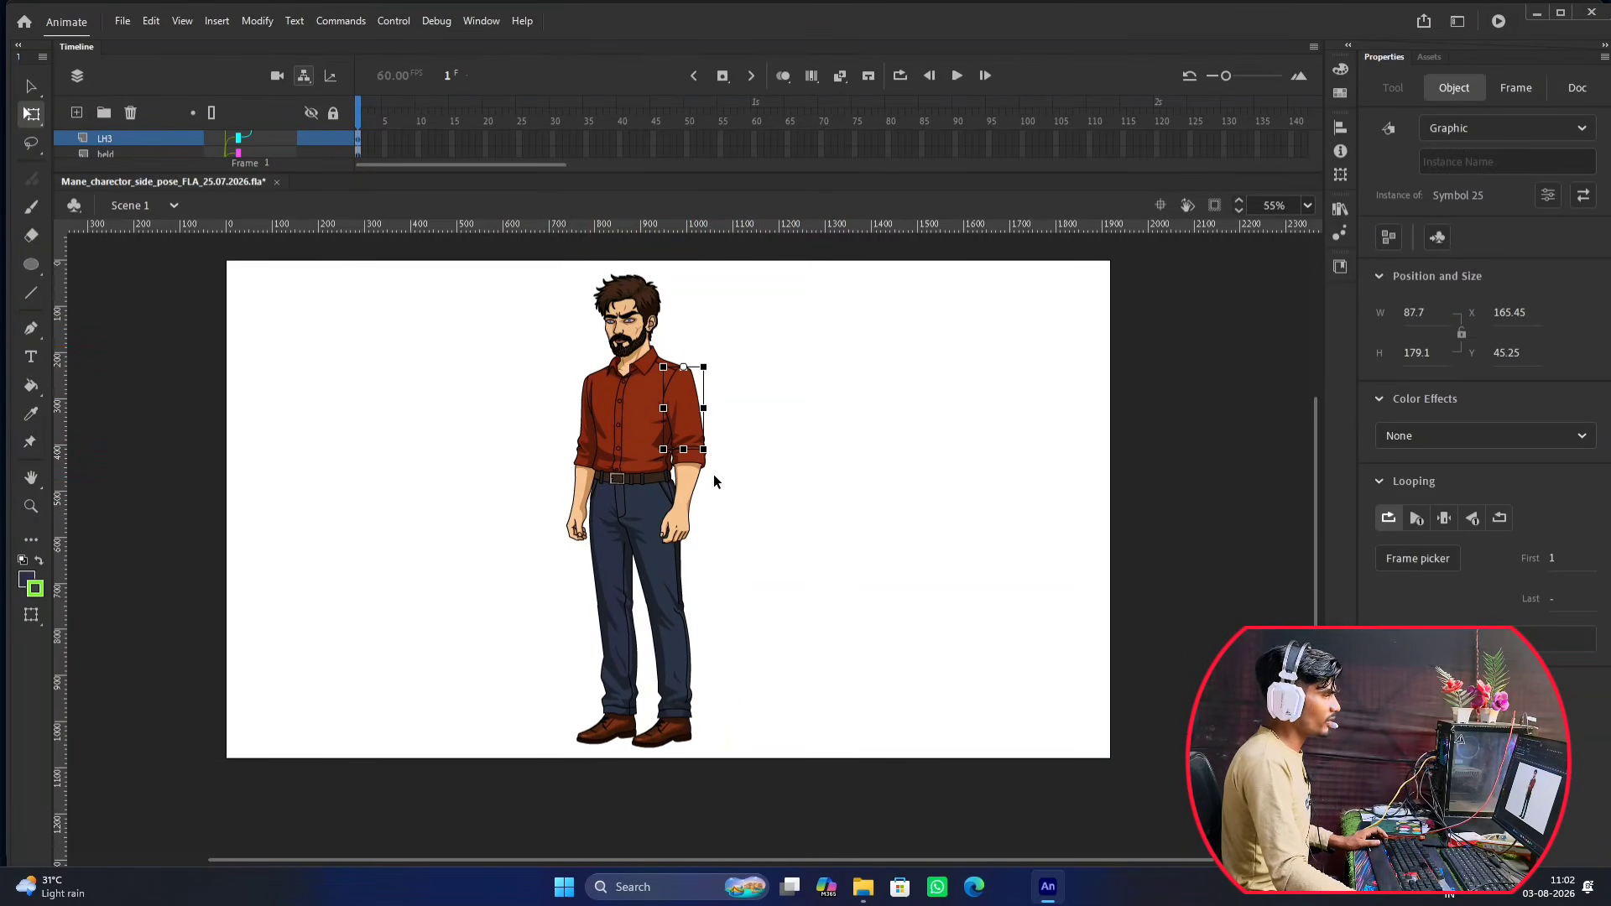
drag(712, 460, 713, 510)
click(713, 475)
click(690, 466)
click(735, 544)
Test the leg rig by rotating the lower leg on LP1 around the knee and the L_JUTA_ shoe around the ankle.
click(684, 651)
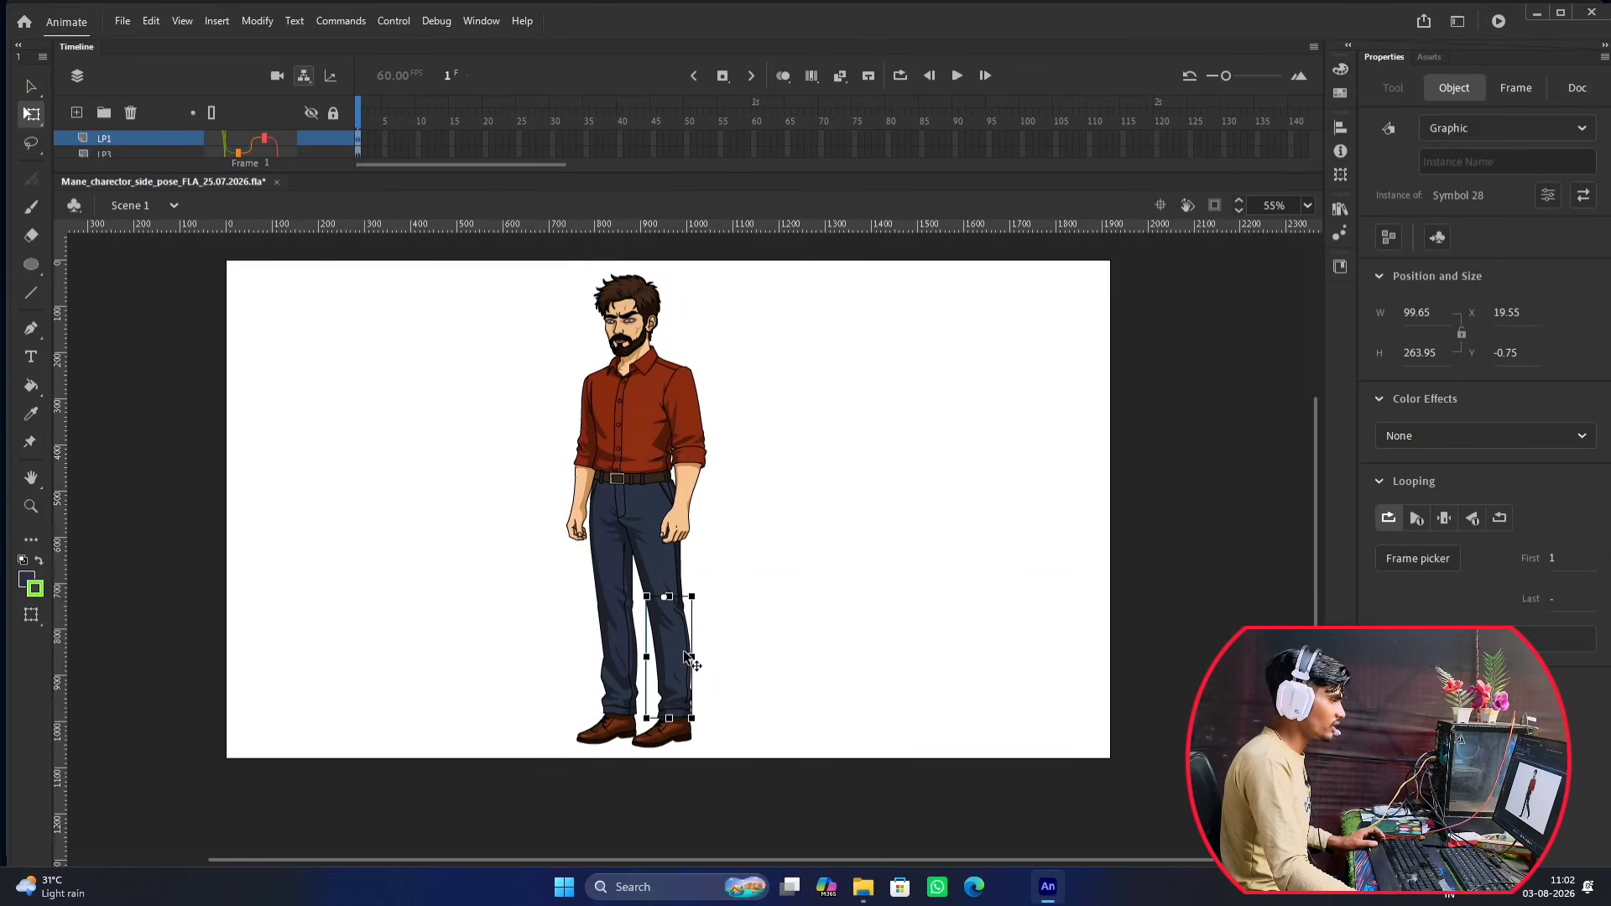
drag(703, 735, 688, 705)
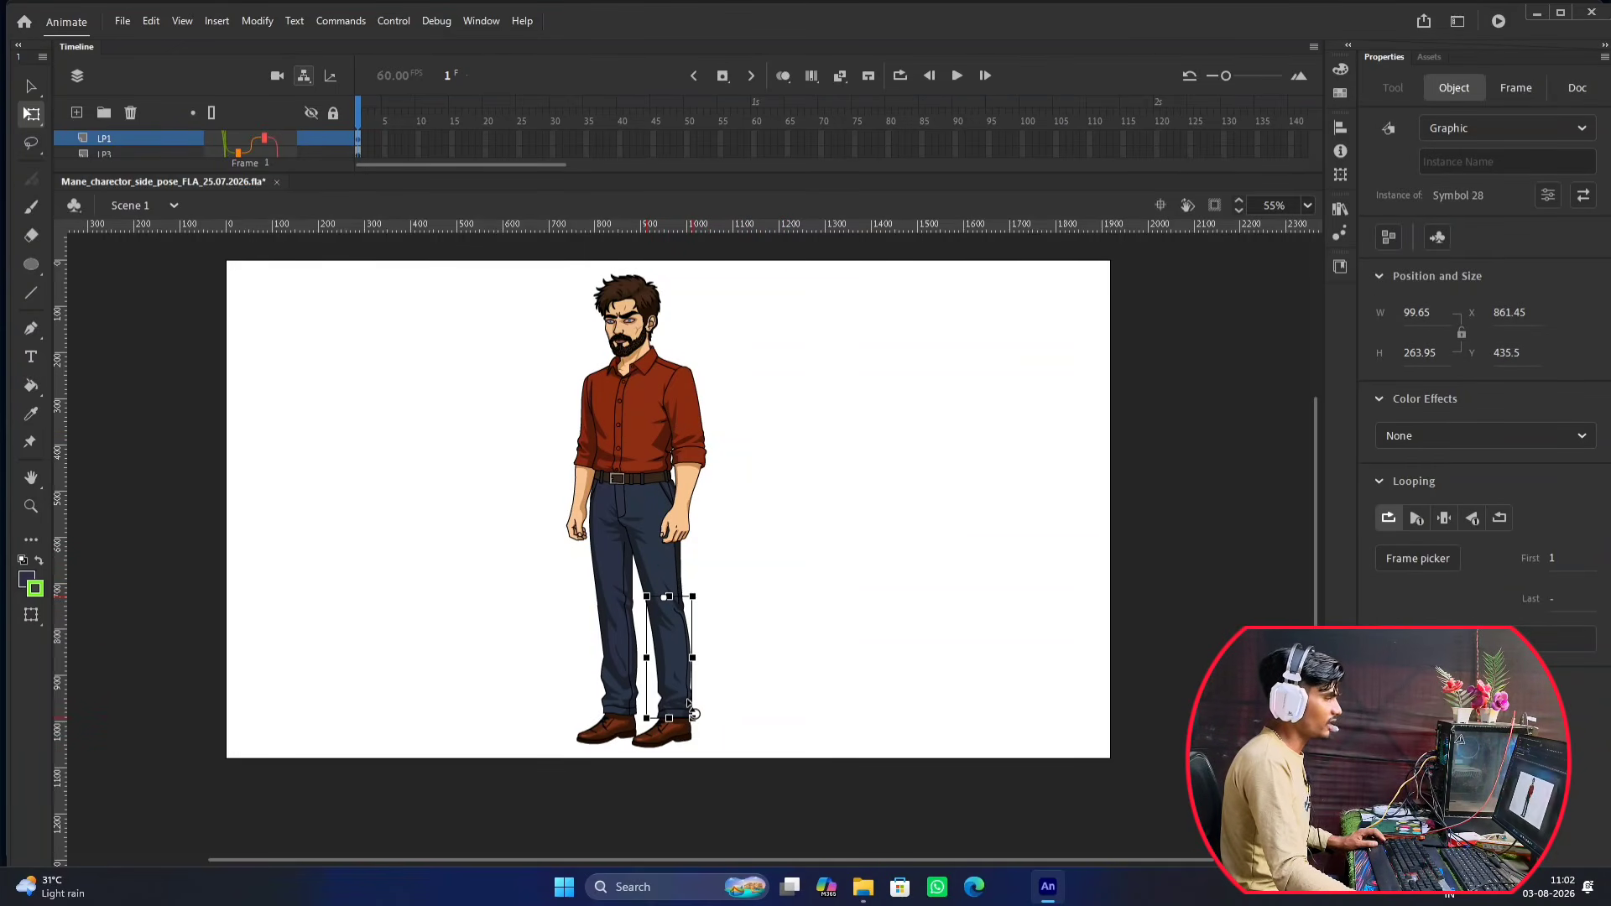
scroll(688, 705, down, 3)
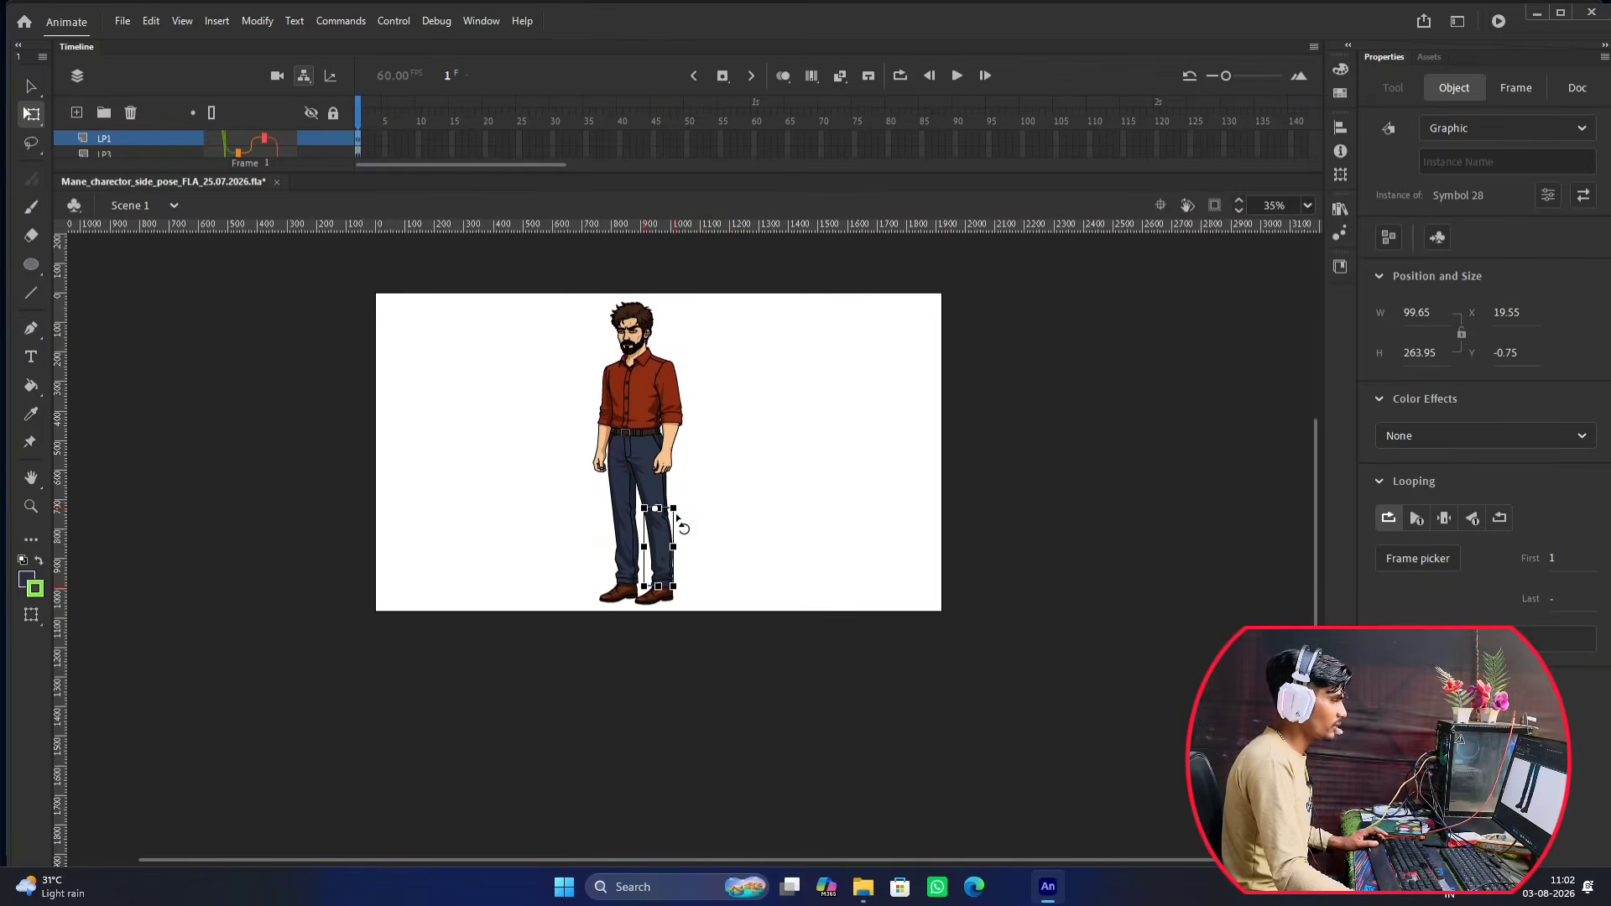
scroll(682, 564, up, 5)
click(619, 666)
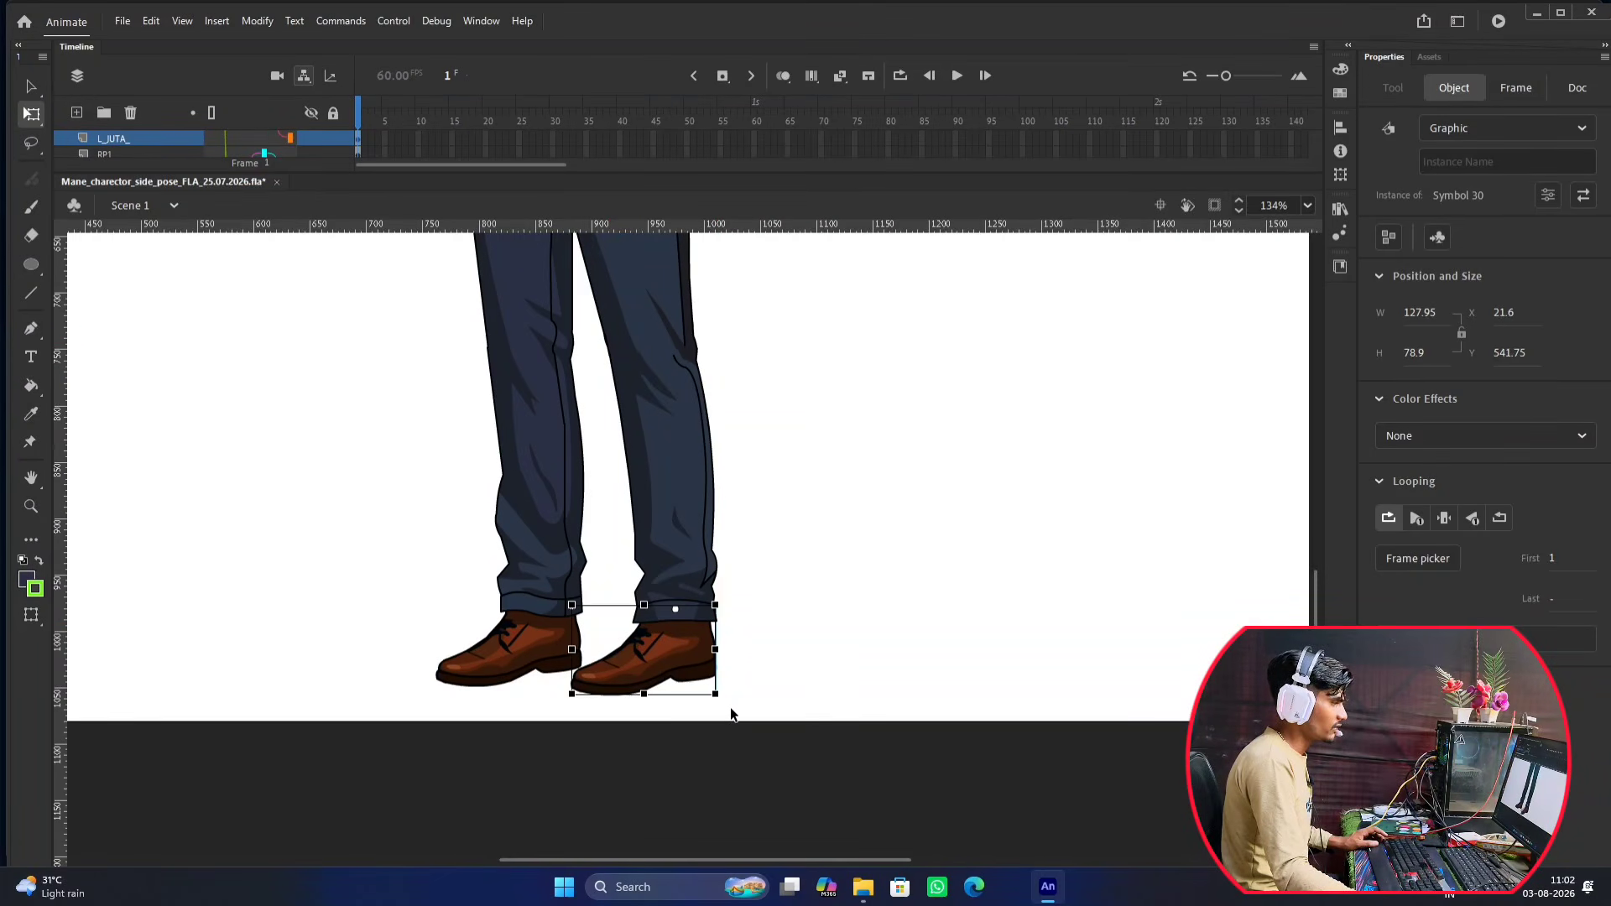
mouse_move(723, 701)
mouse_down()
mouse_move(745, 705)
mouse_move(748, 683)
mouse_move(728, 702)
mouse_up()
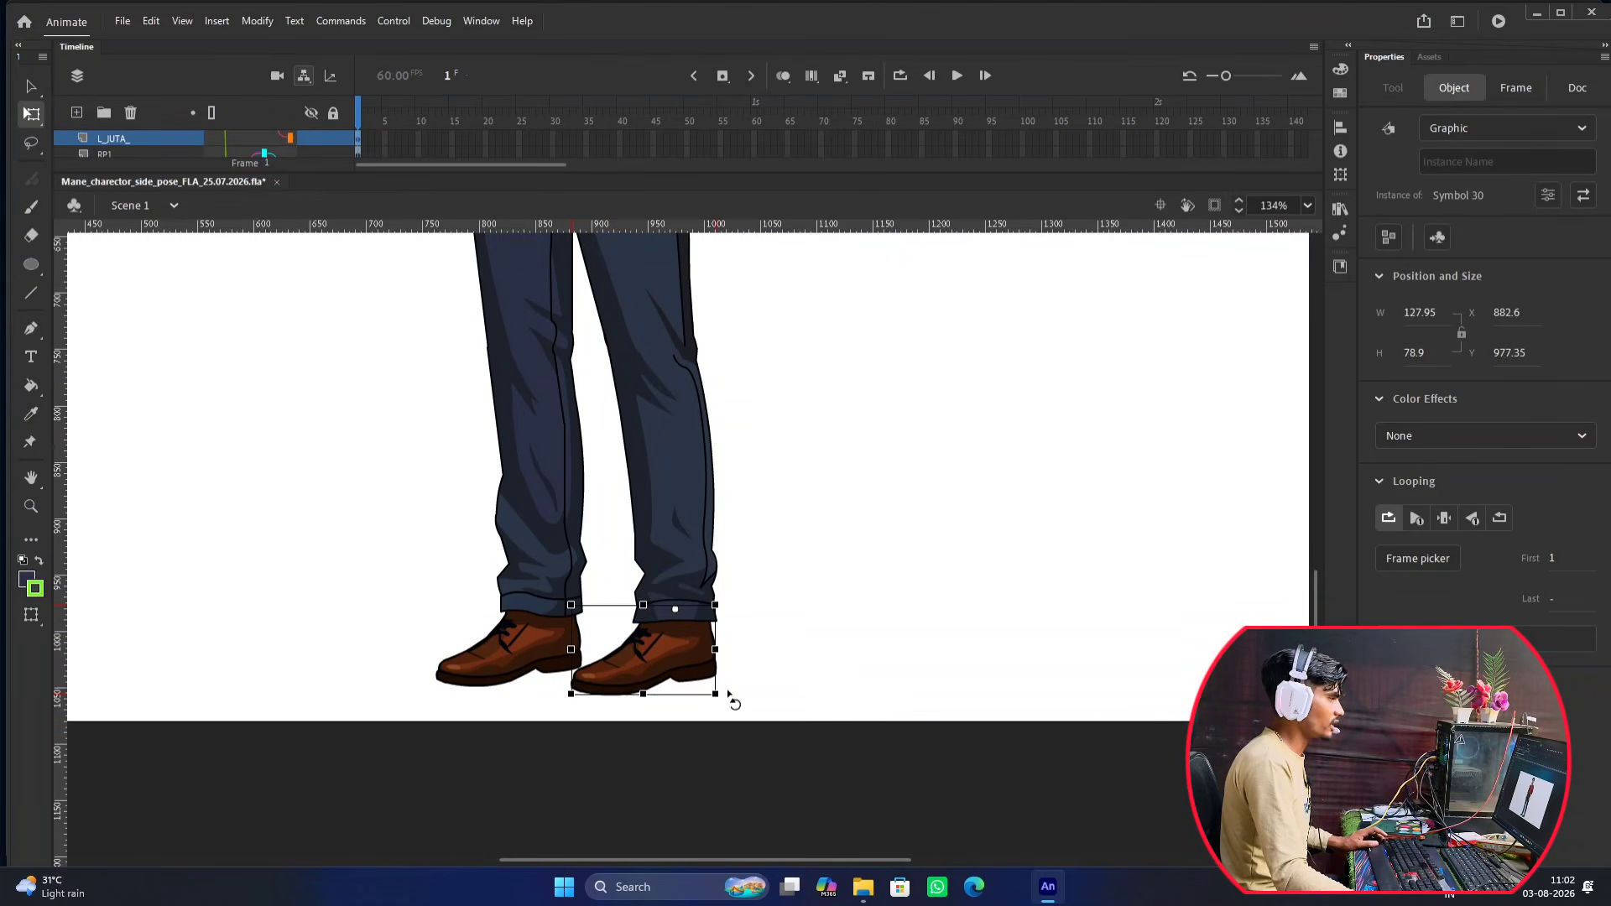
scroll(758, 403, down, 3)
scroll(740, 550, up, 1)
click(774, 465)
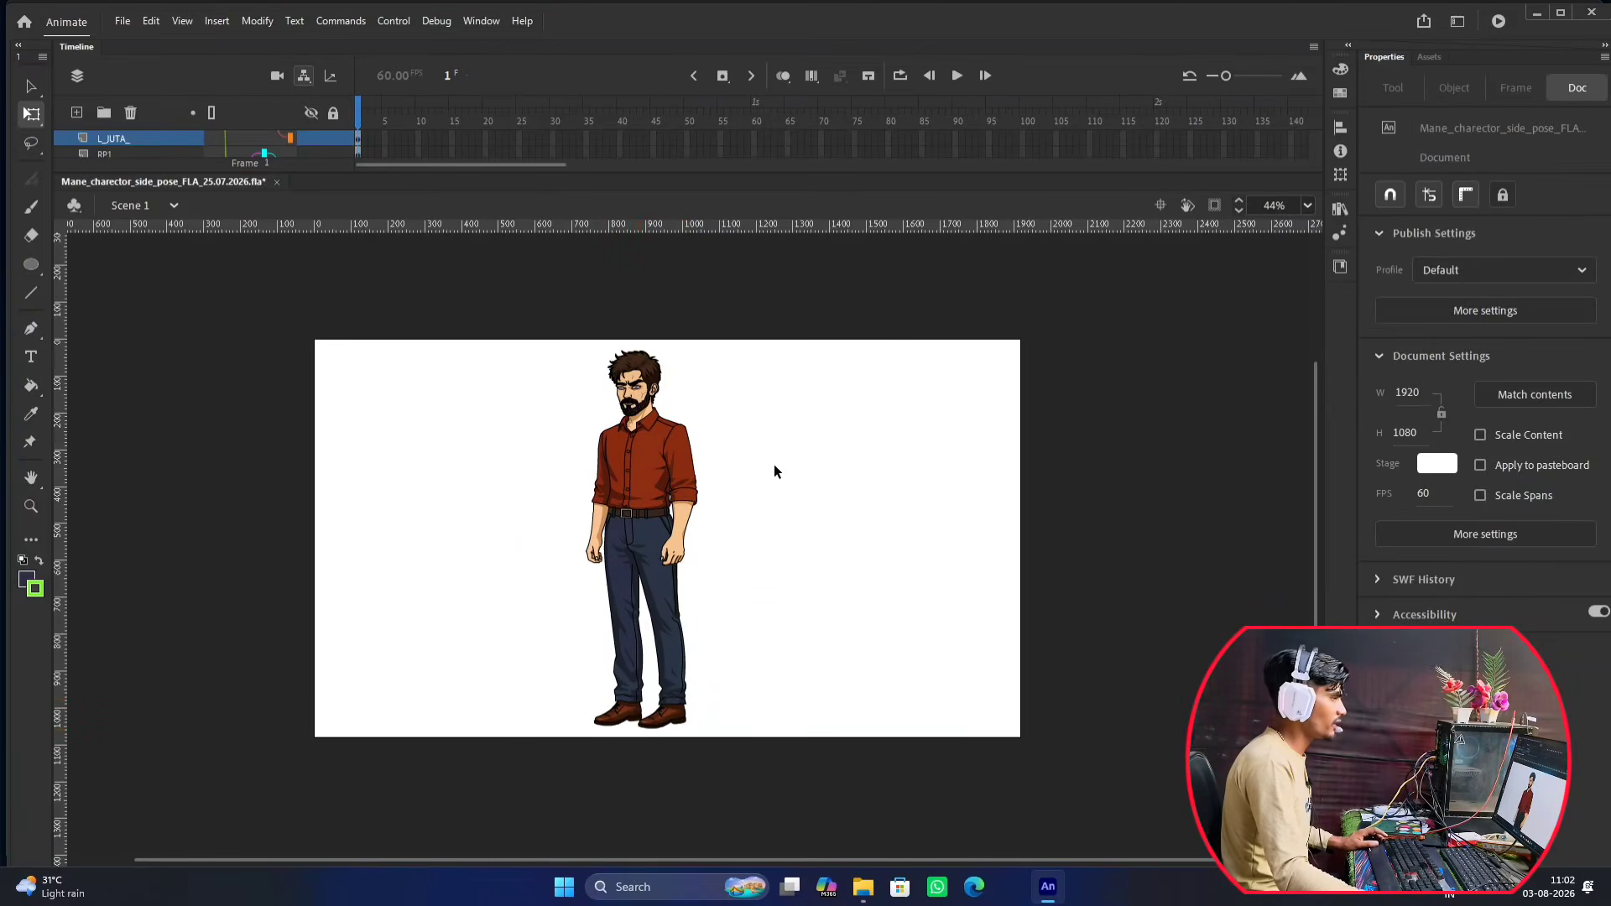
Check the head on the HEAD_1 layer and its pivot at the neck.
scroll(663, 386, up, 3)
click(610, 371)
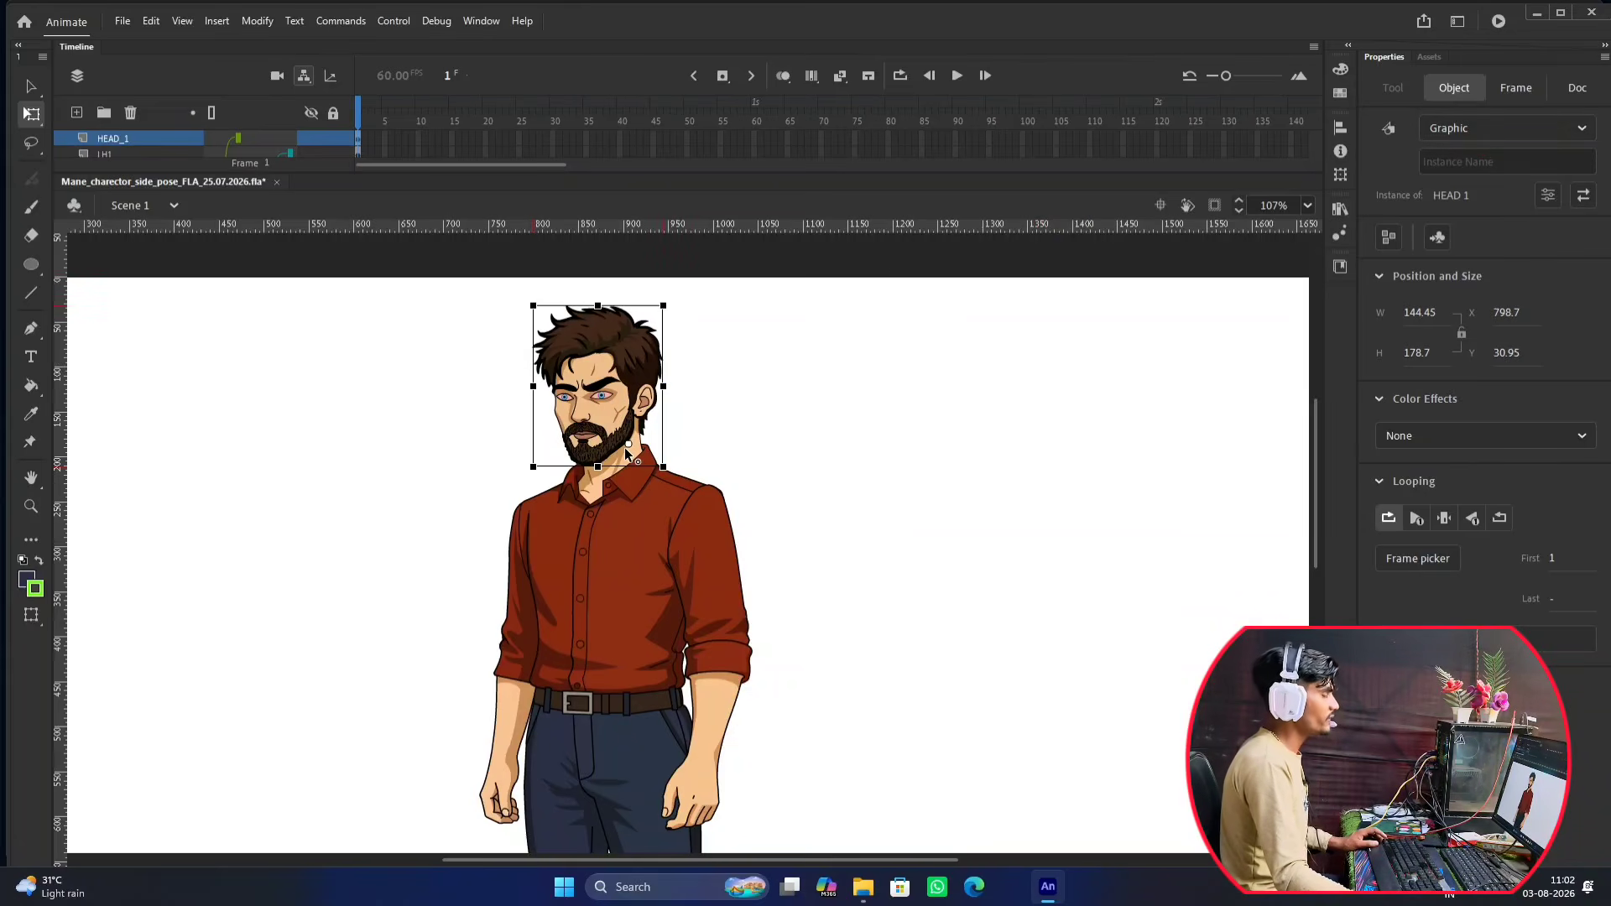
scroll(617, 451, down, 3)
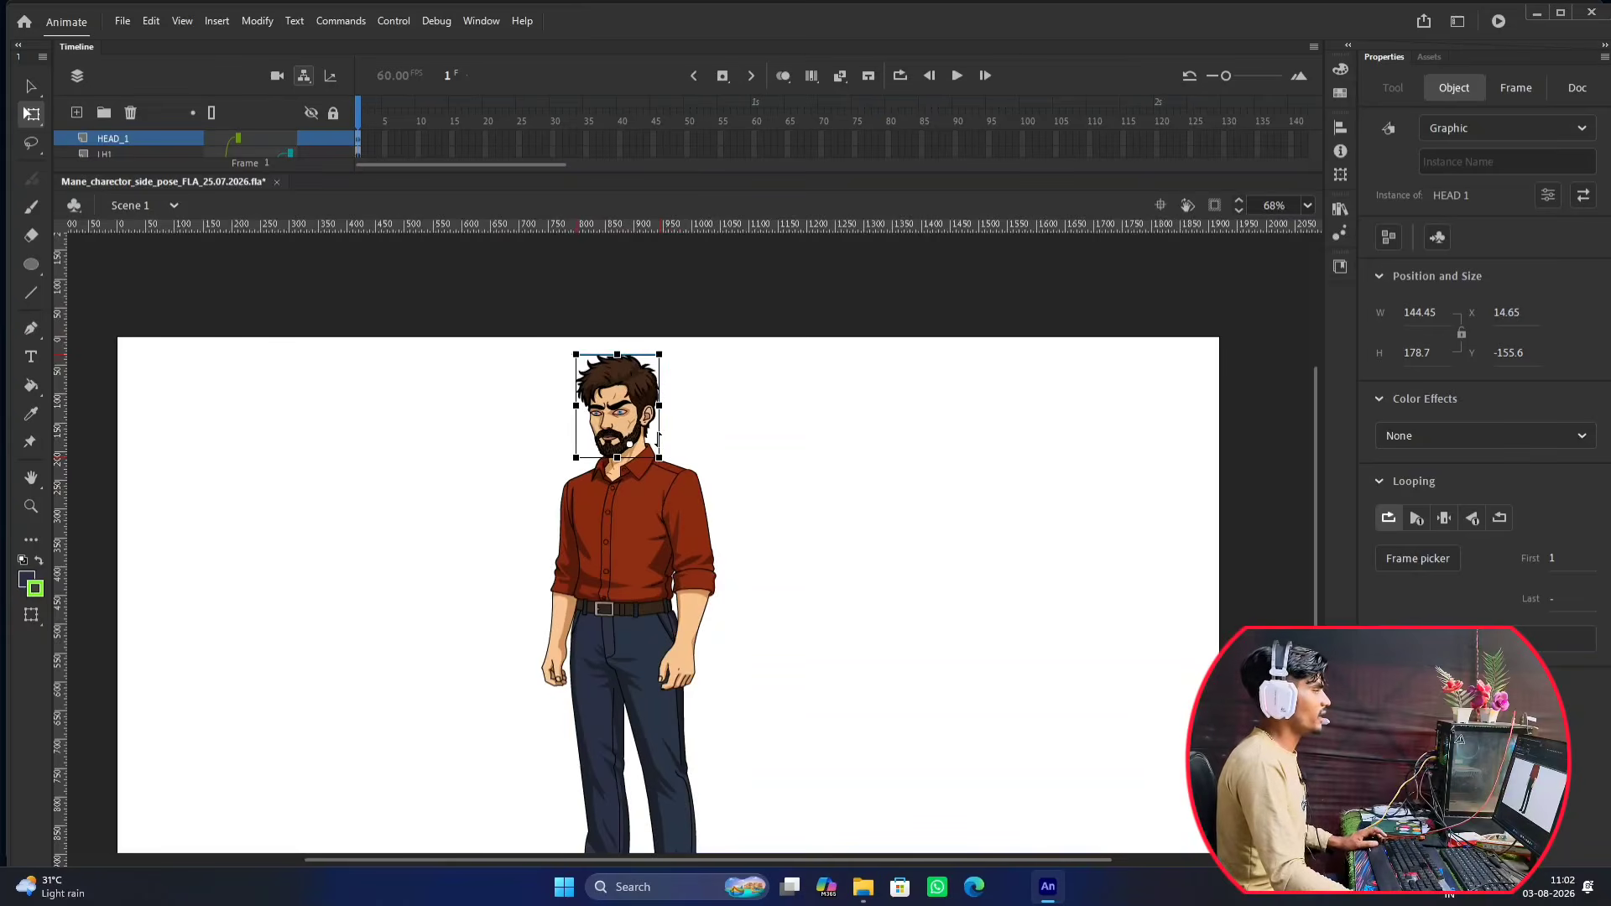
scroll(650, 370, down, 3)
scroll(666, 370, down, 2)
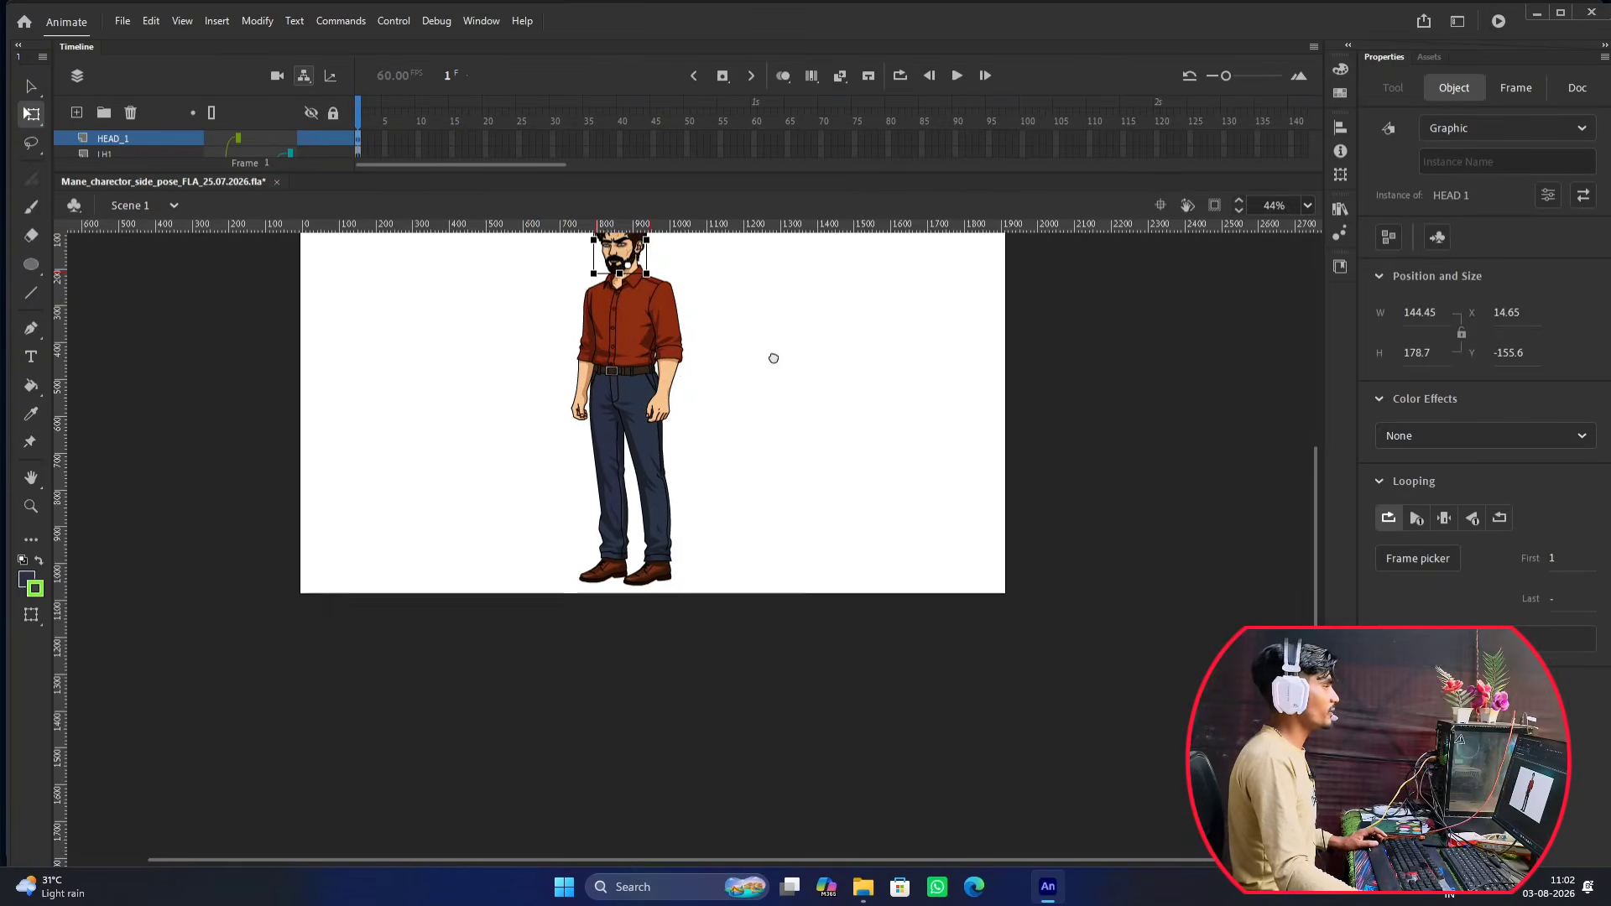
click(724, 411)
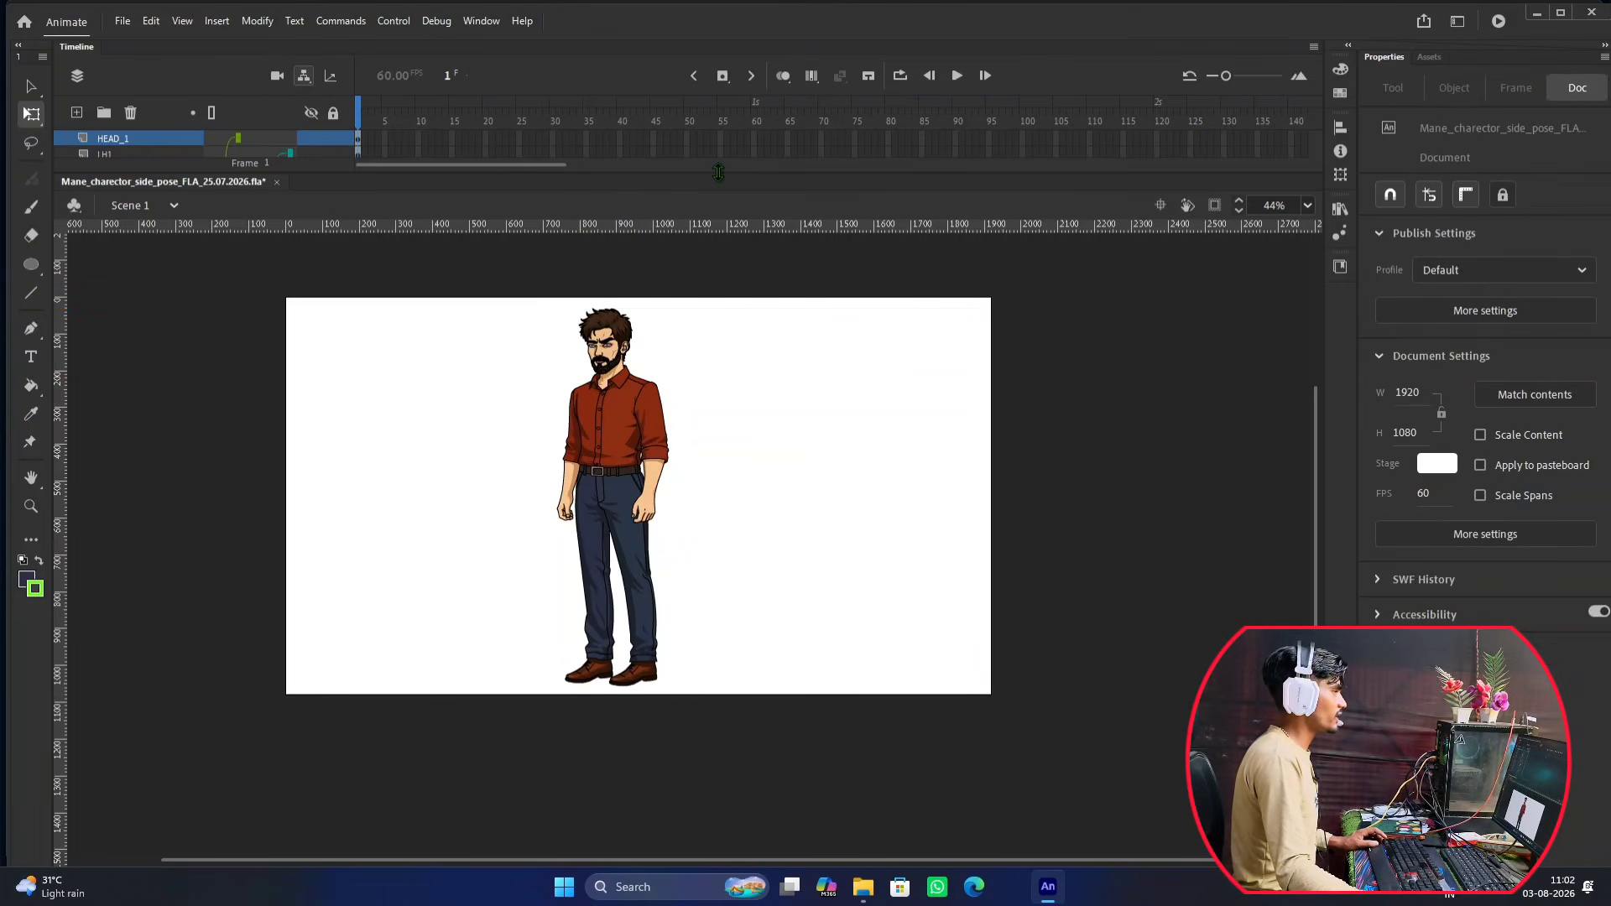
Enlarge the timeline to show all layers and examine the hand on LH1 and the forearm on LH2 with their pivots.
drag(715, 170, 713, 415)
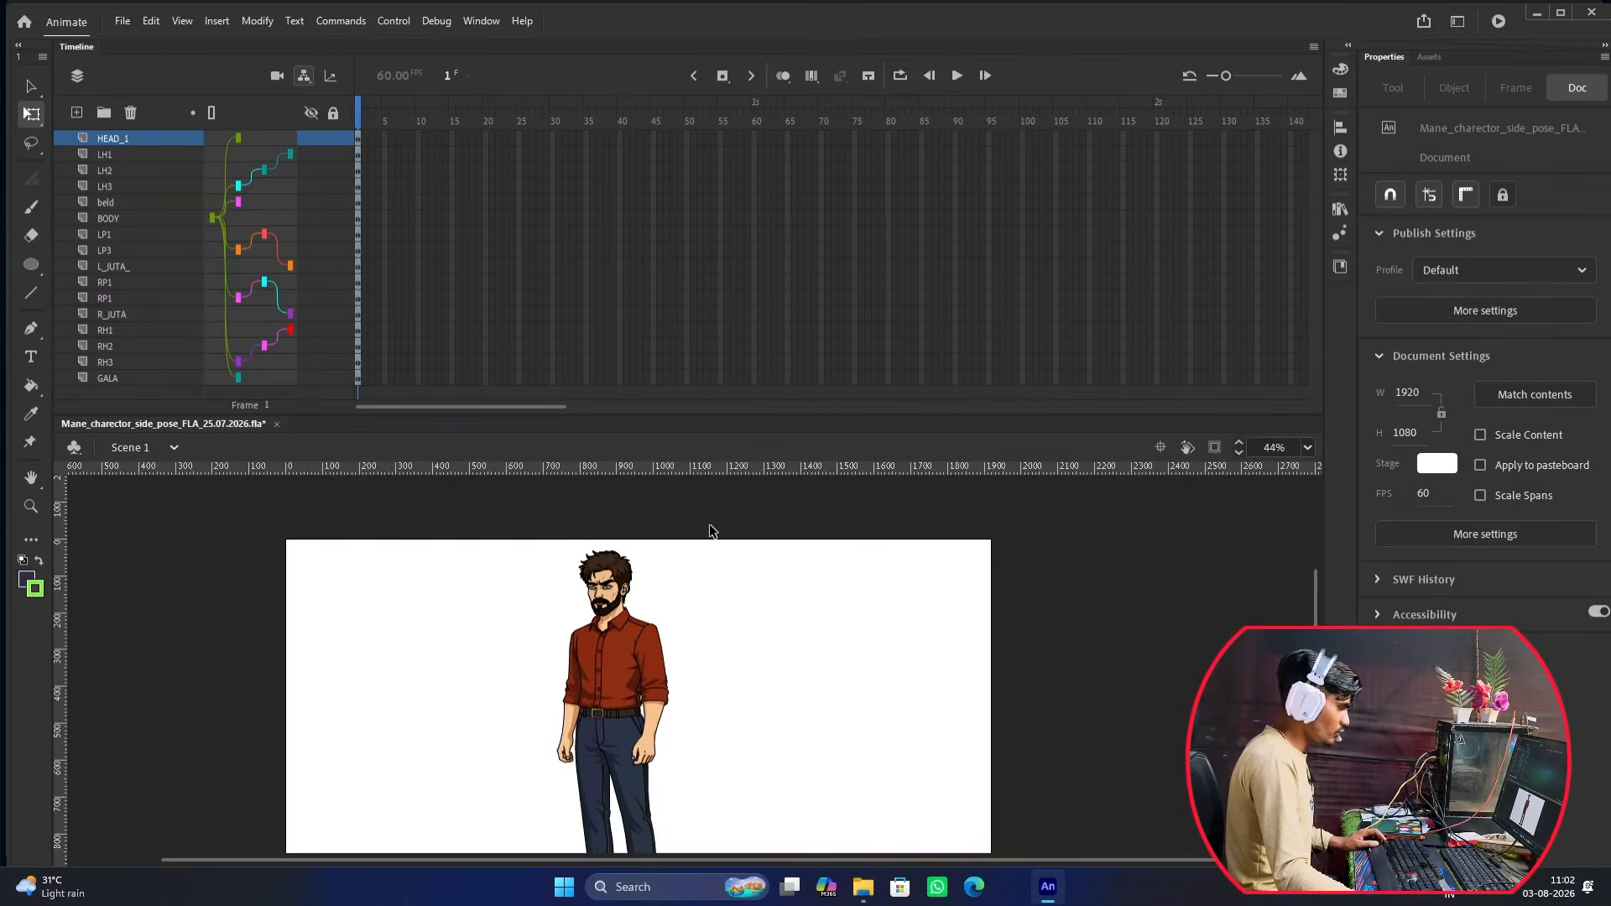
scroll(692, 550, down, 2)
scroll(678, 569, up, 2)
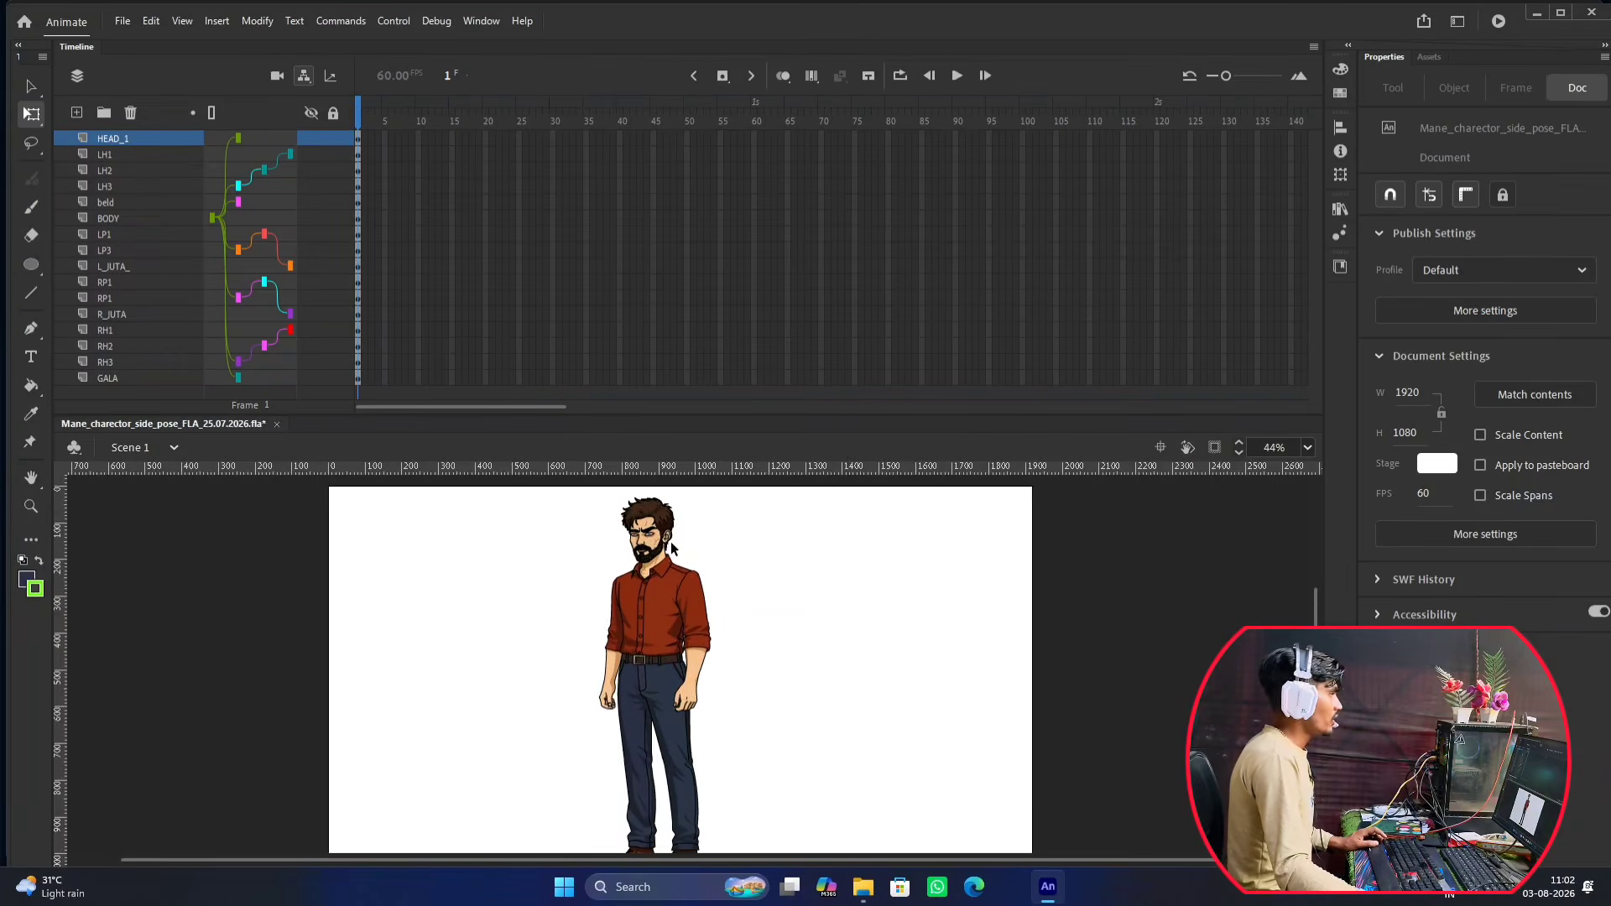
scroll(672, 541, down, 1)
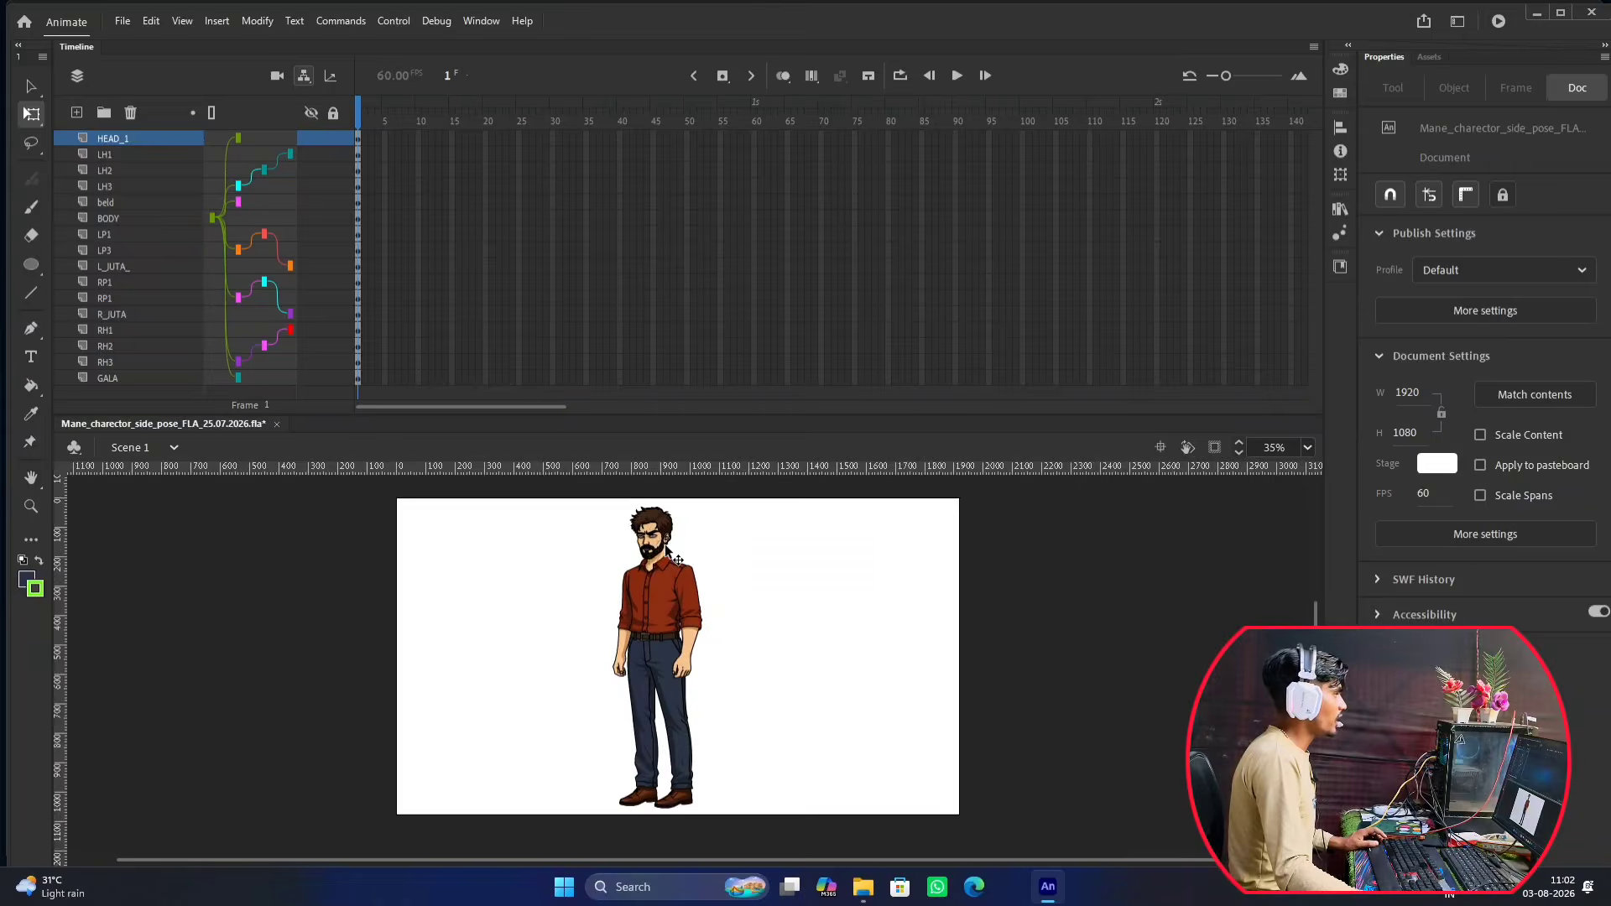
click(115, 157)
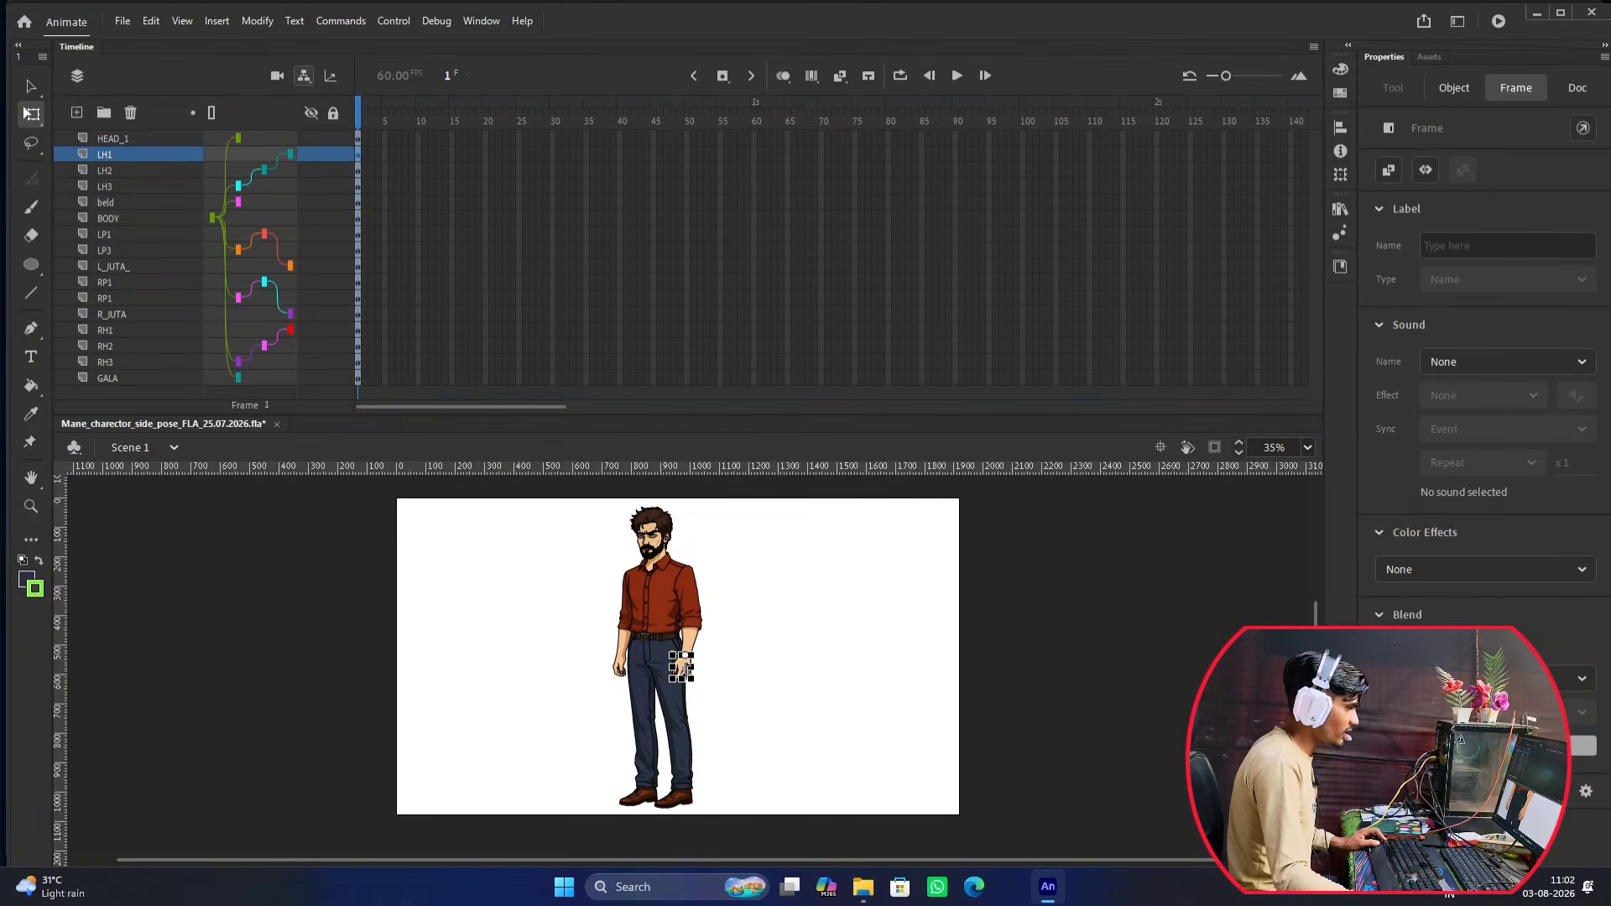
scroll(697, 669, up, 3)
scroll(697, 663, up, 2)
scroll(669, 684, up, 2)
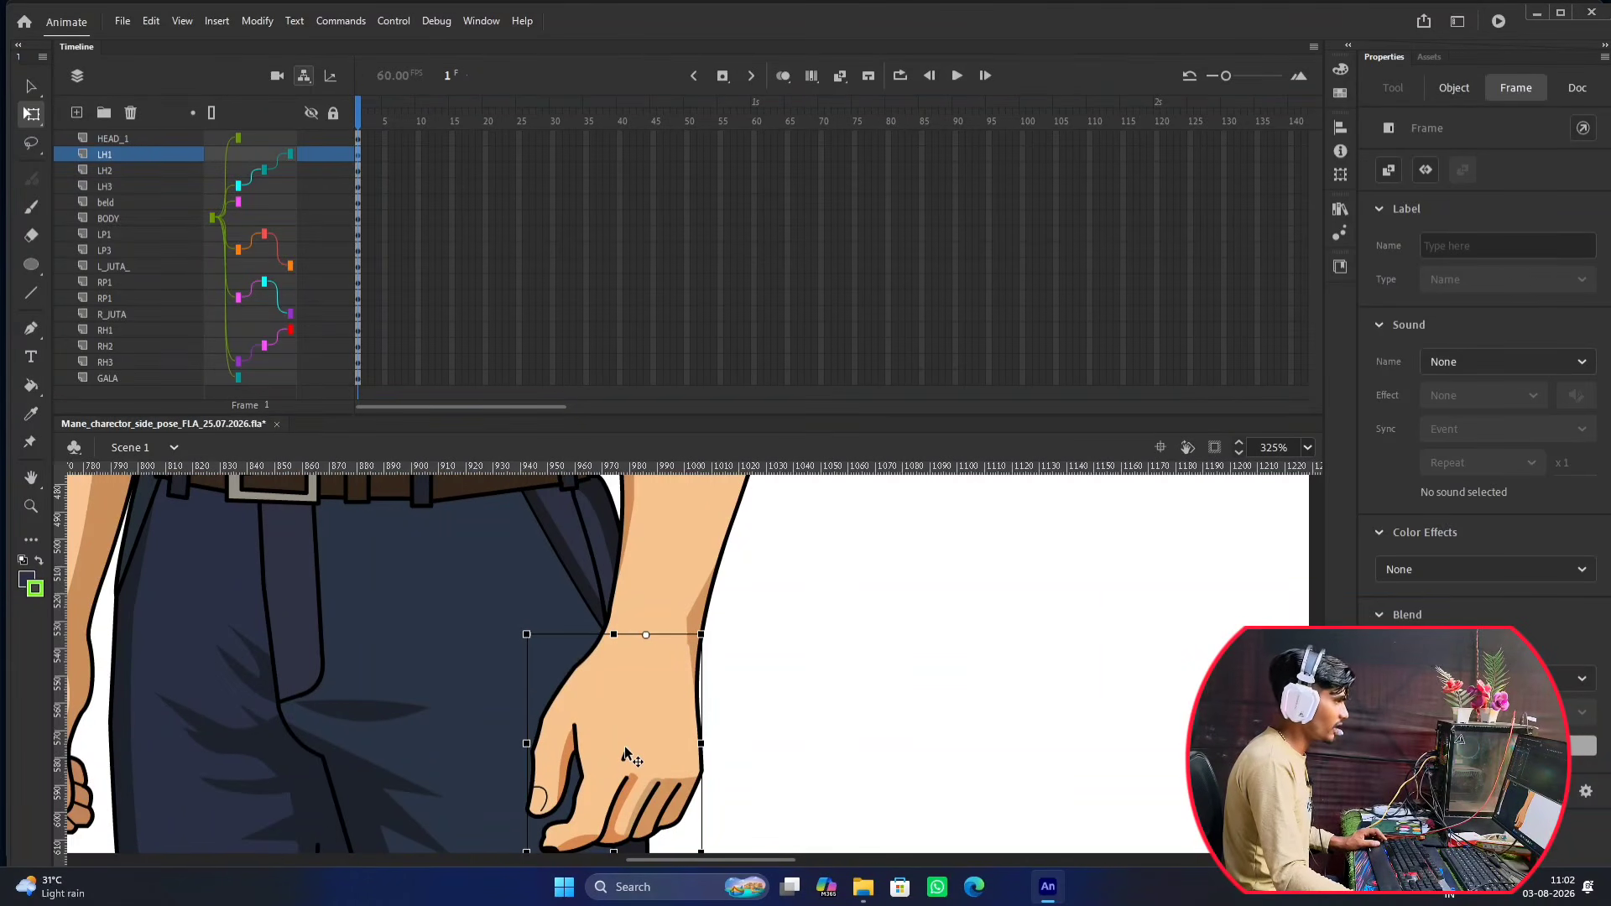
scroll(672, 659, down, 4)
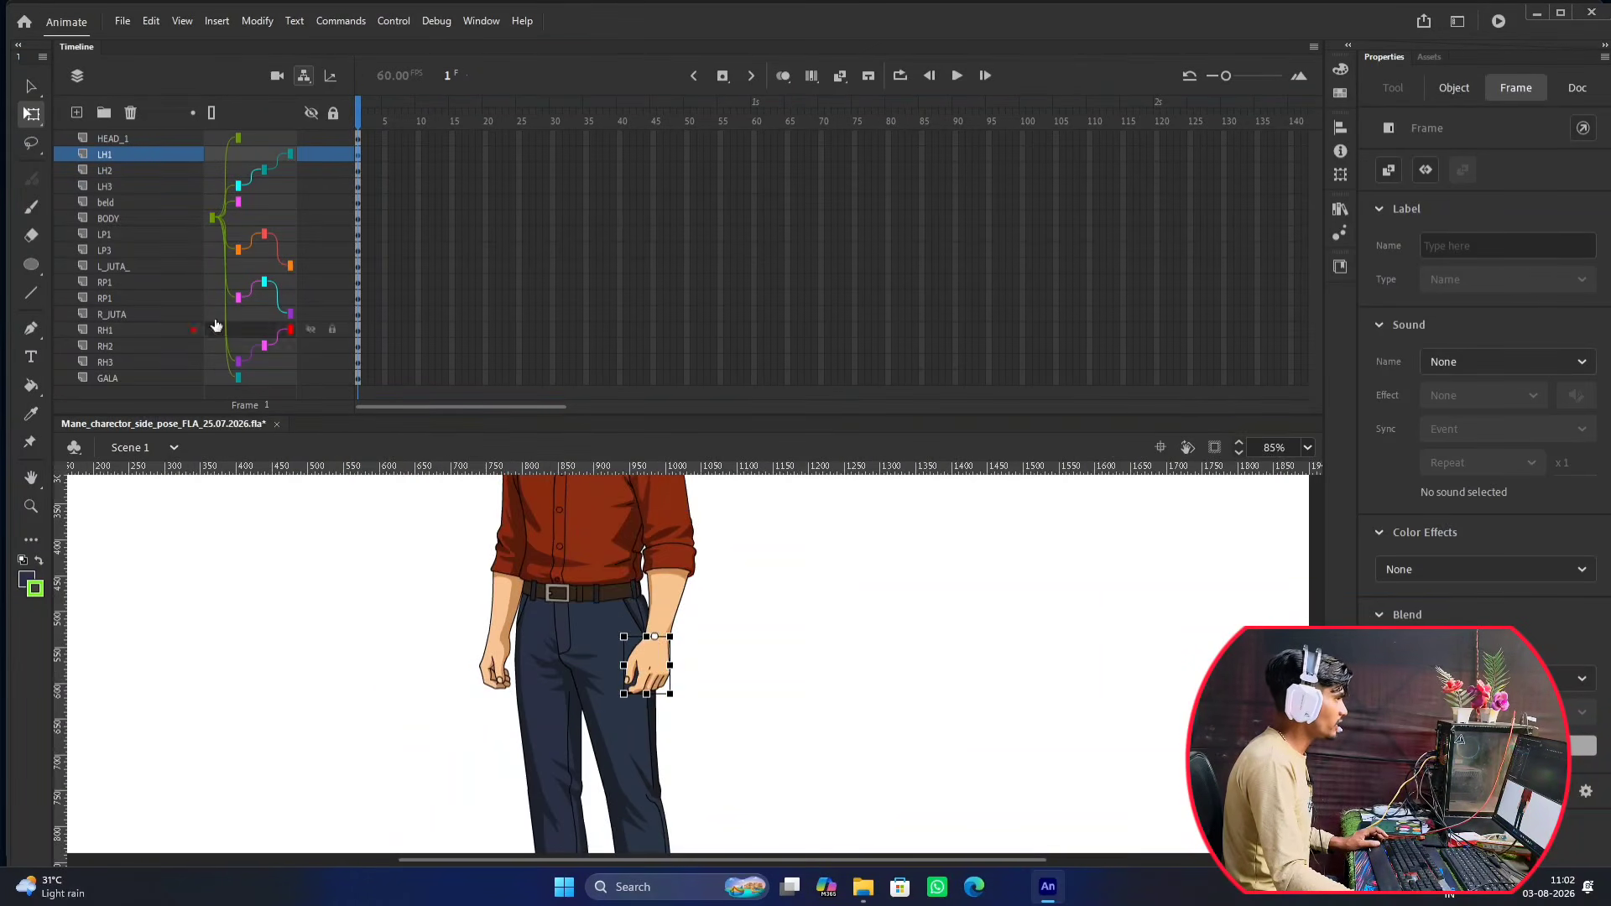
click(133, 170)
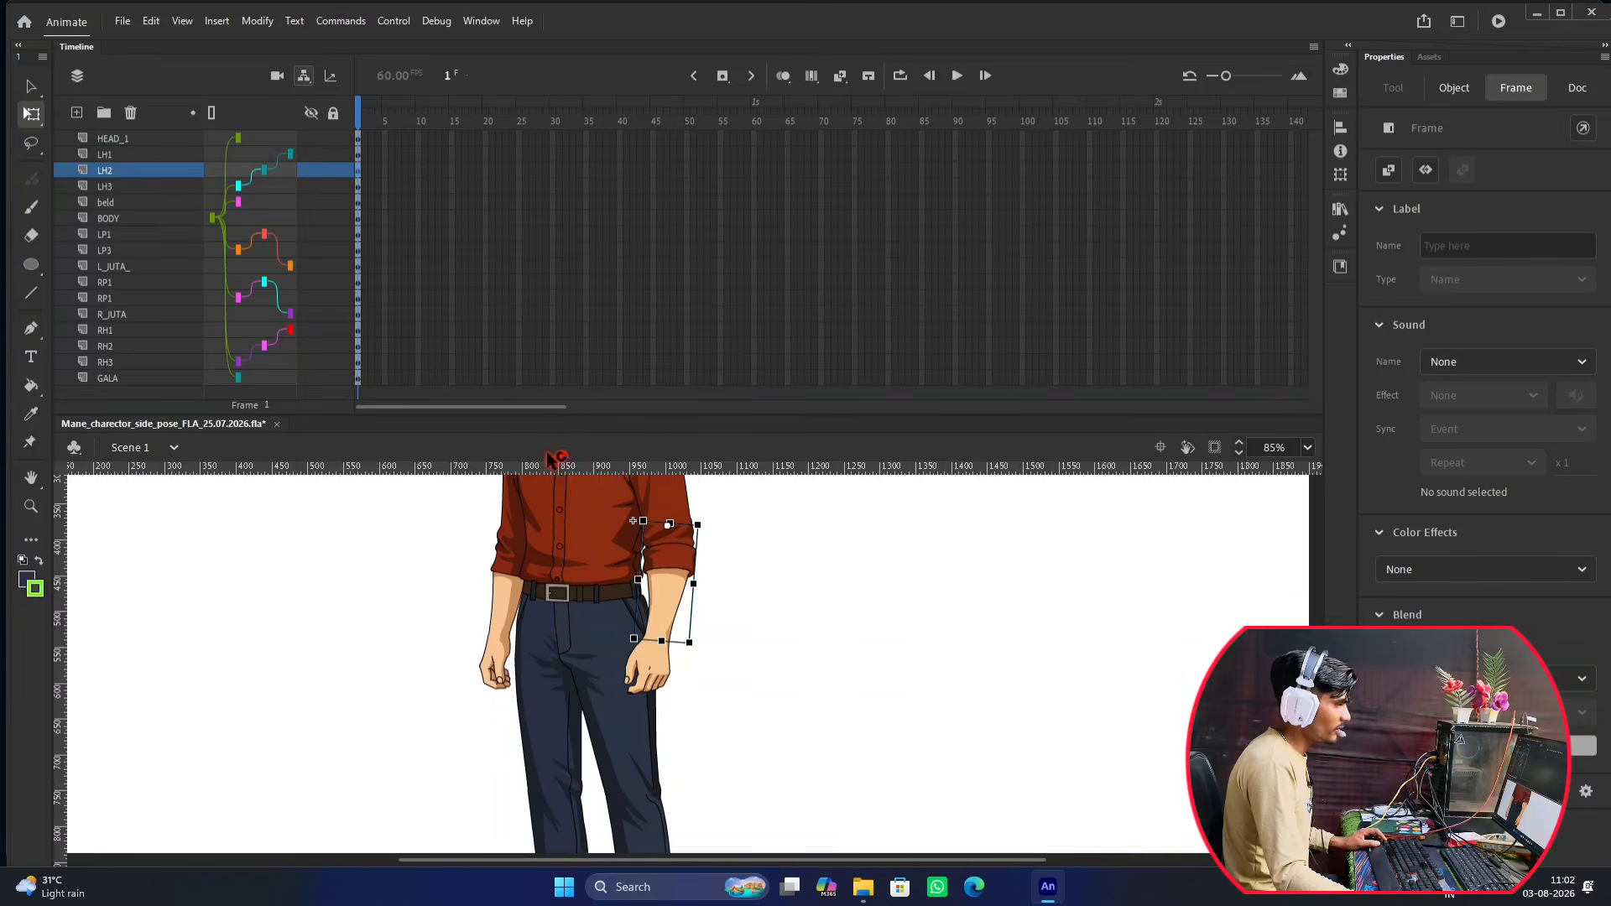
scroll(710, 547, up, 2)
scroll(621, 522, down, 2)
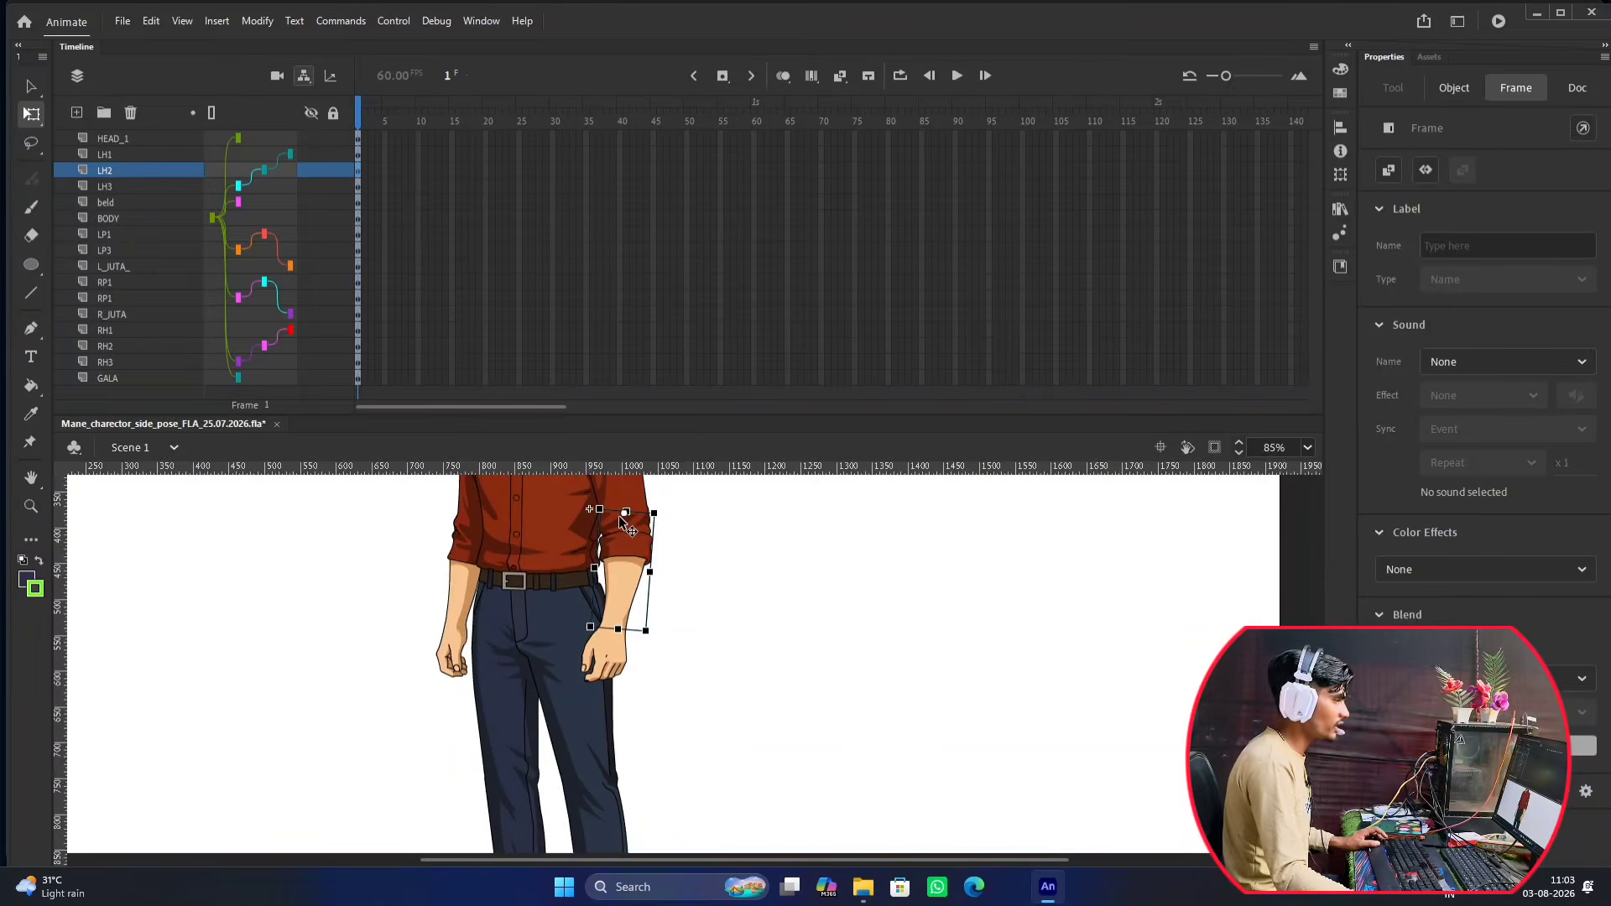
Check the forearm on LH2, then the other arm's RH3 upper arm, RH2 forearm and RH1 hand with their pivots.
drag(658, 514, 694, 608)
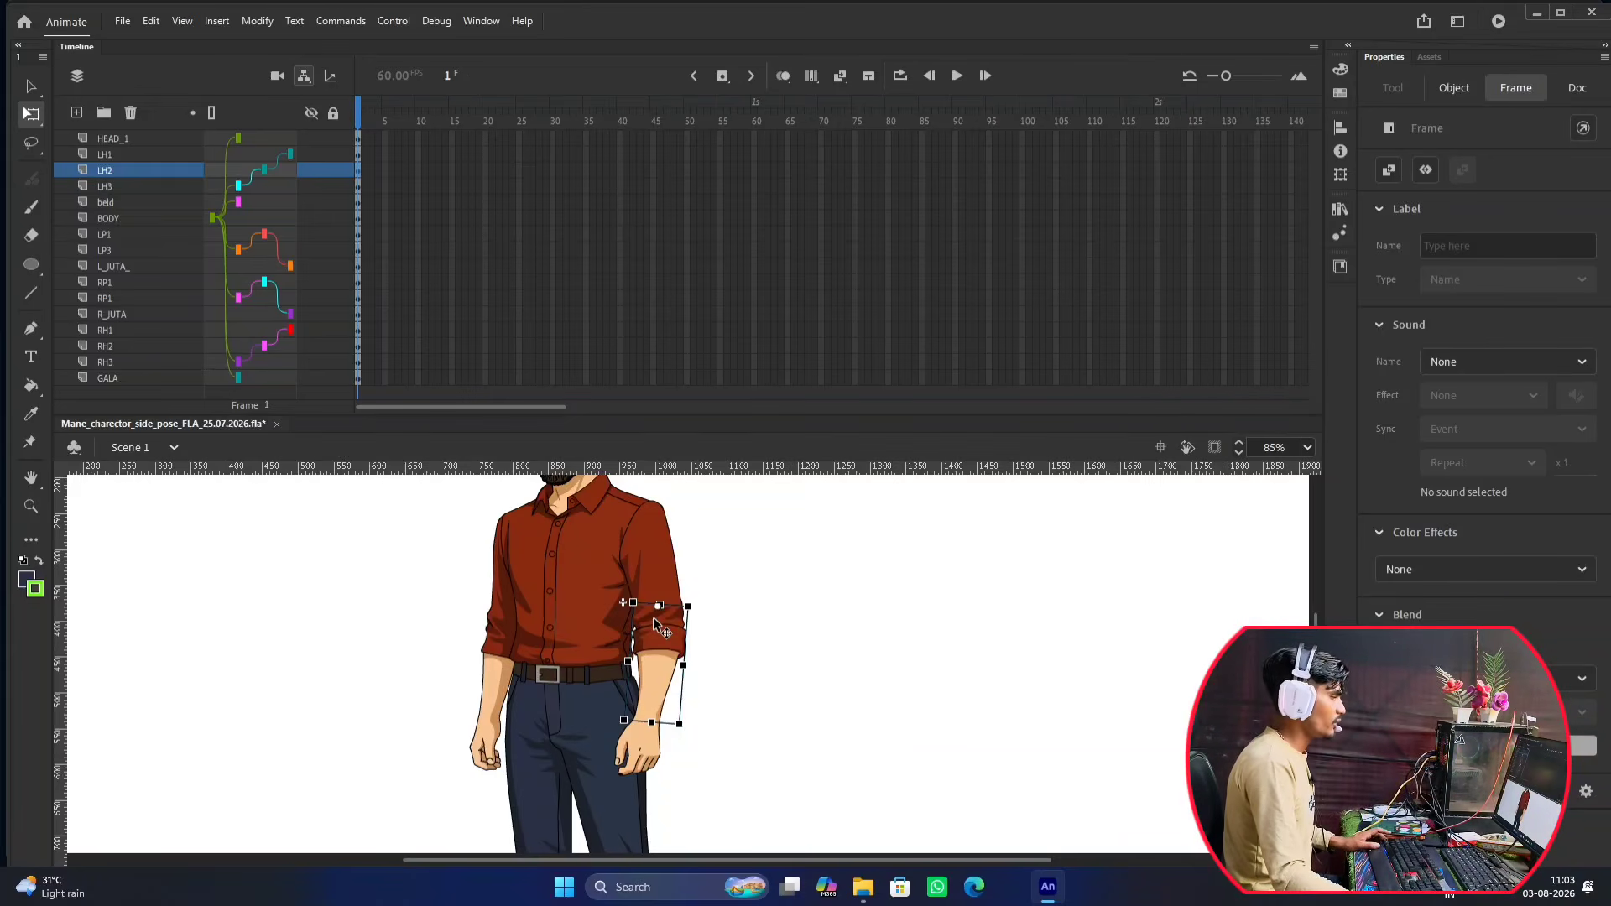
click(712, 621)
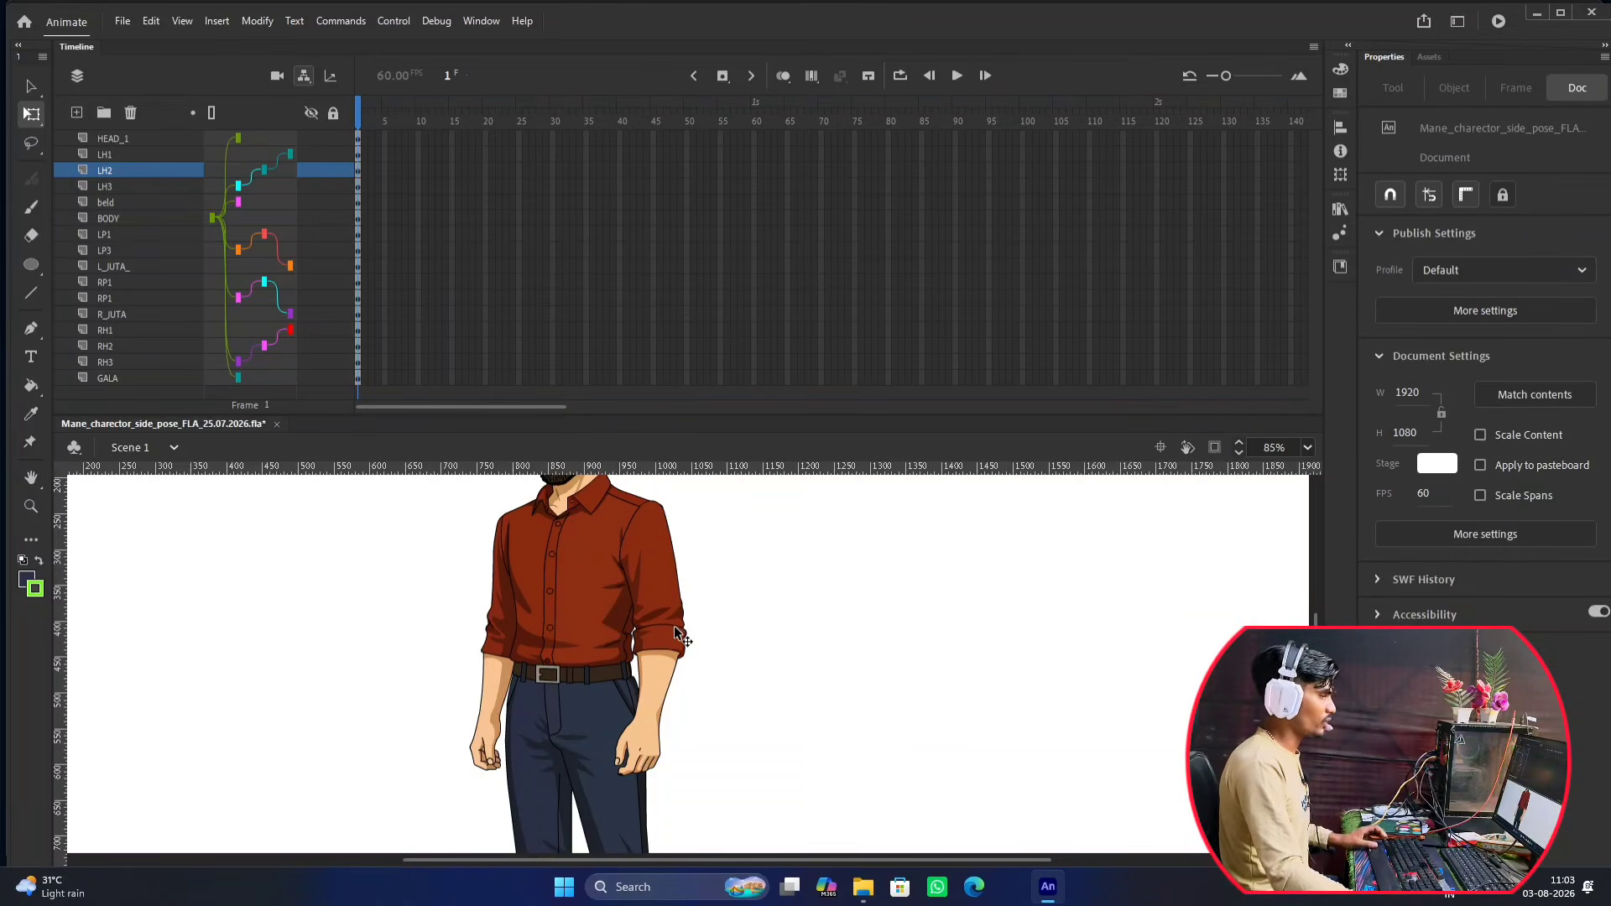
click(500, 593)
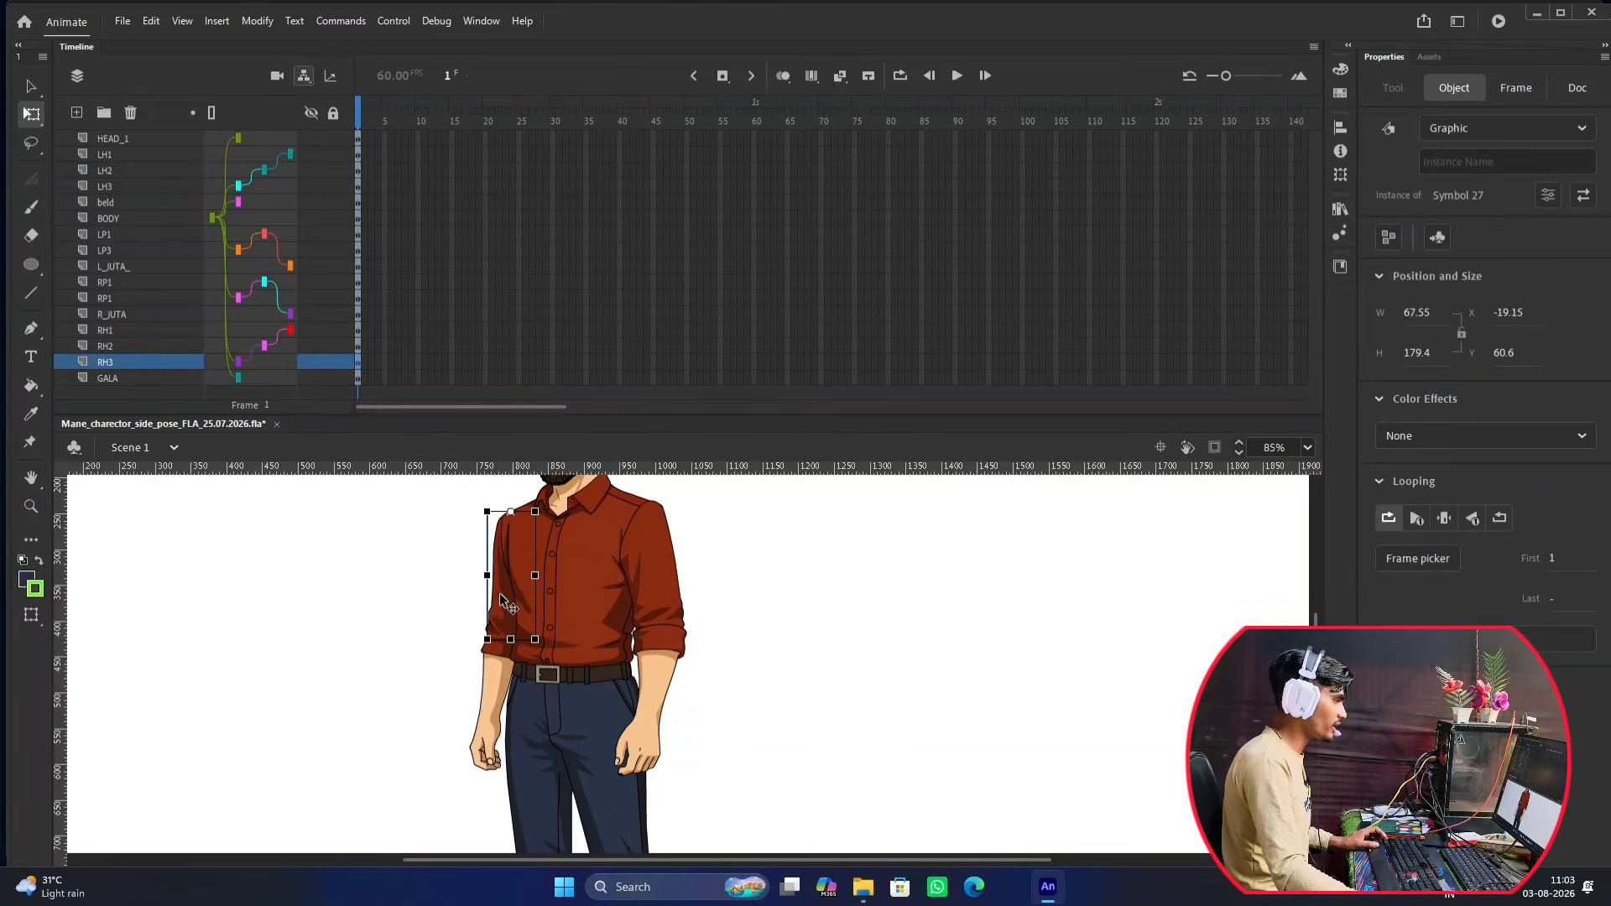
click(500, 703)
click(489, 756)
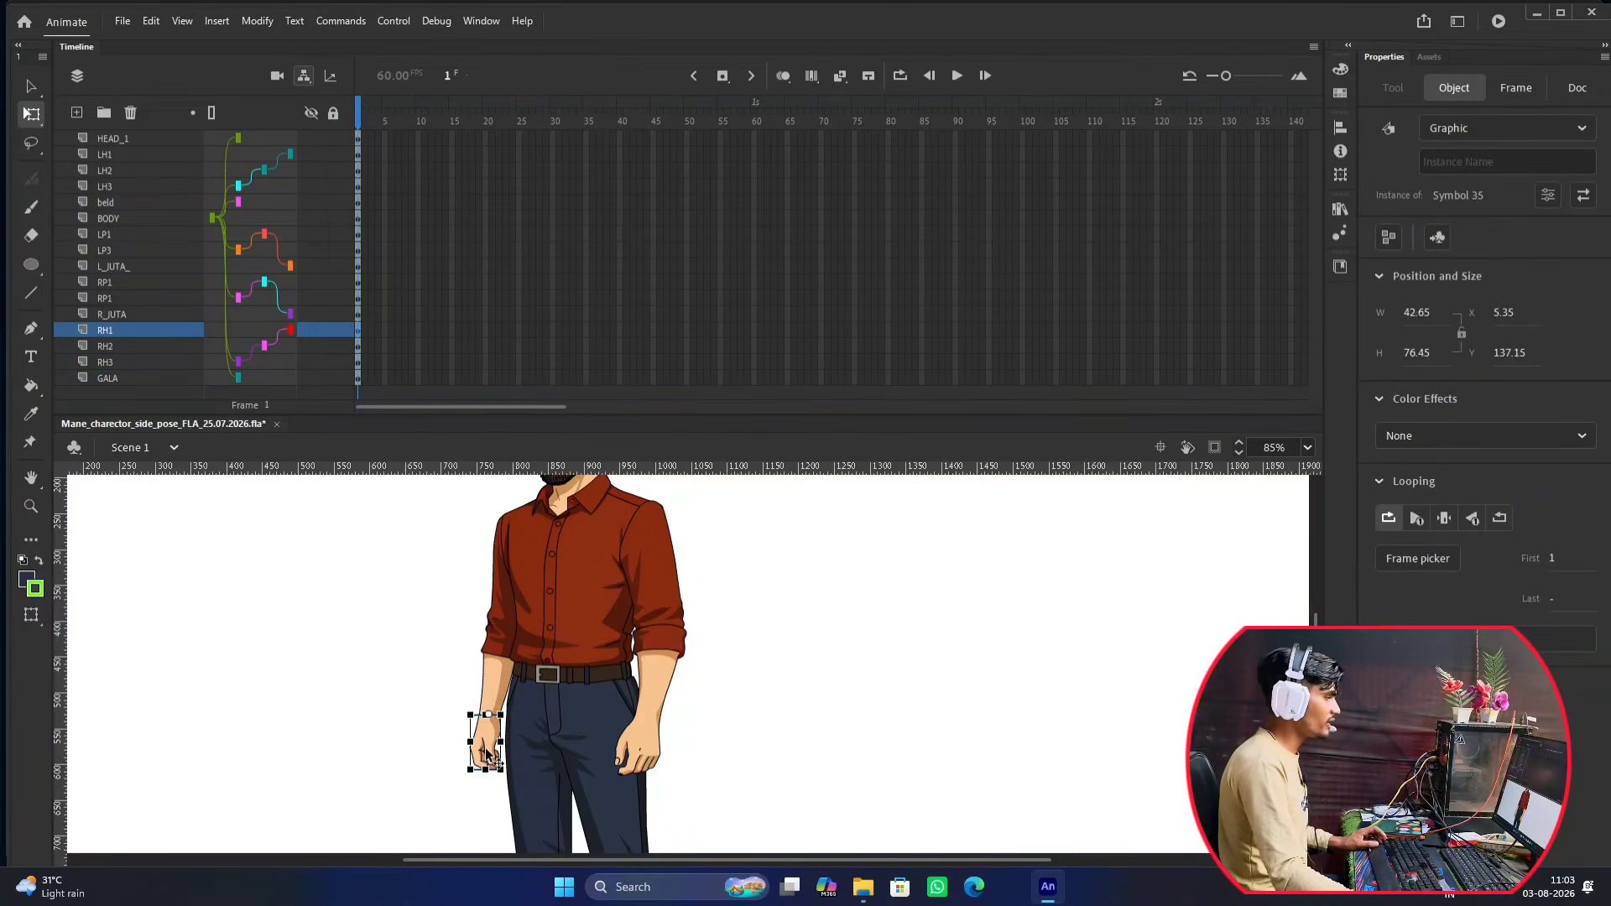
click(803, 663)
scroll(672, 693, up, 3)
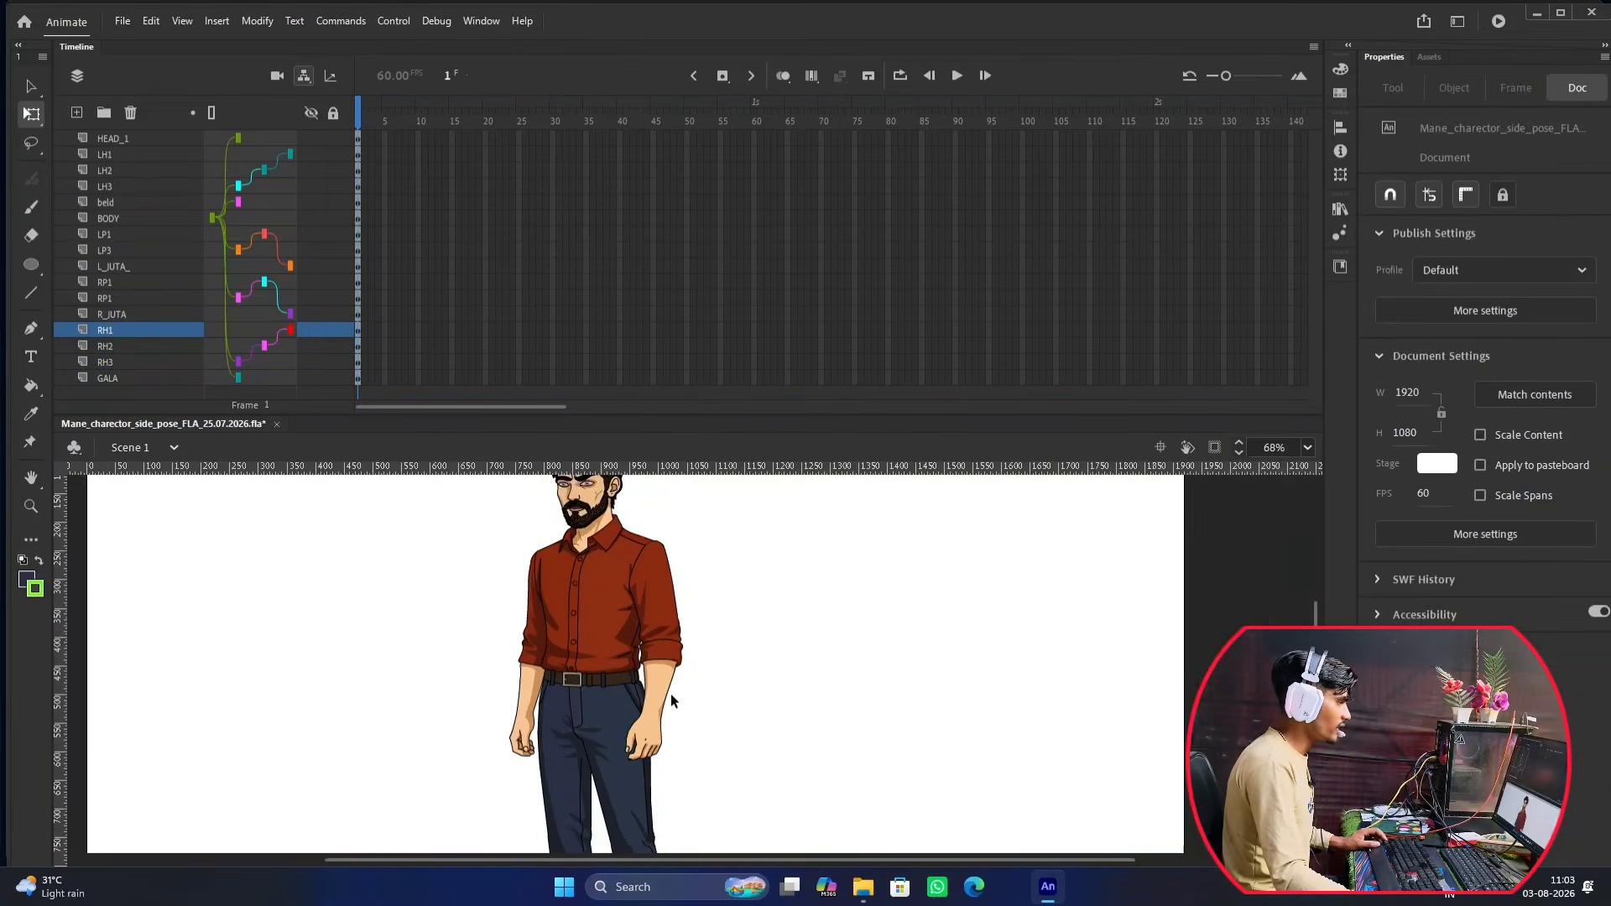
scroll(671, 693, down, 2)
Examine closely where the pivot of the HEAD_1 symbol sits between the jaw and the neck.
scroll(617, 604, up, 3)
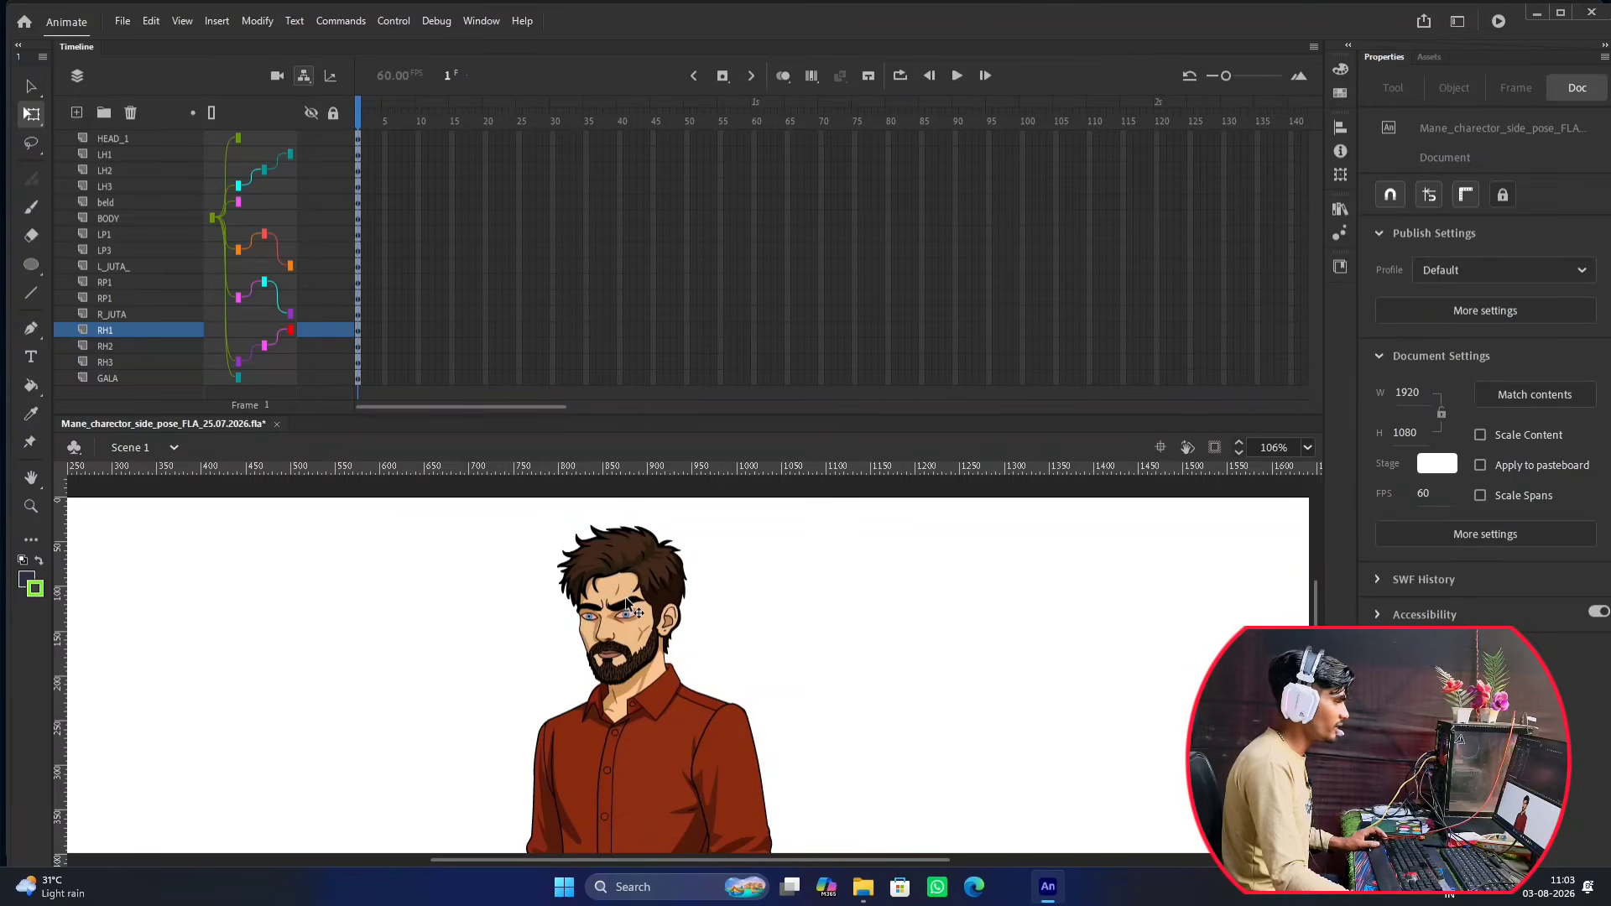
click(628, 606)
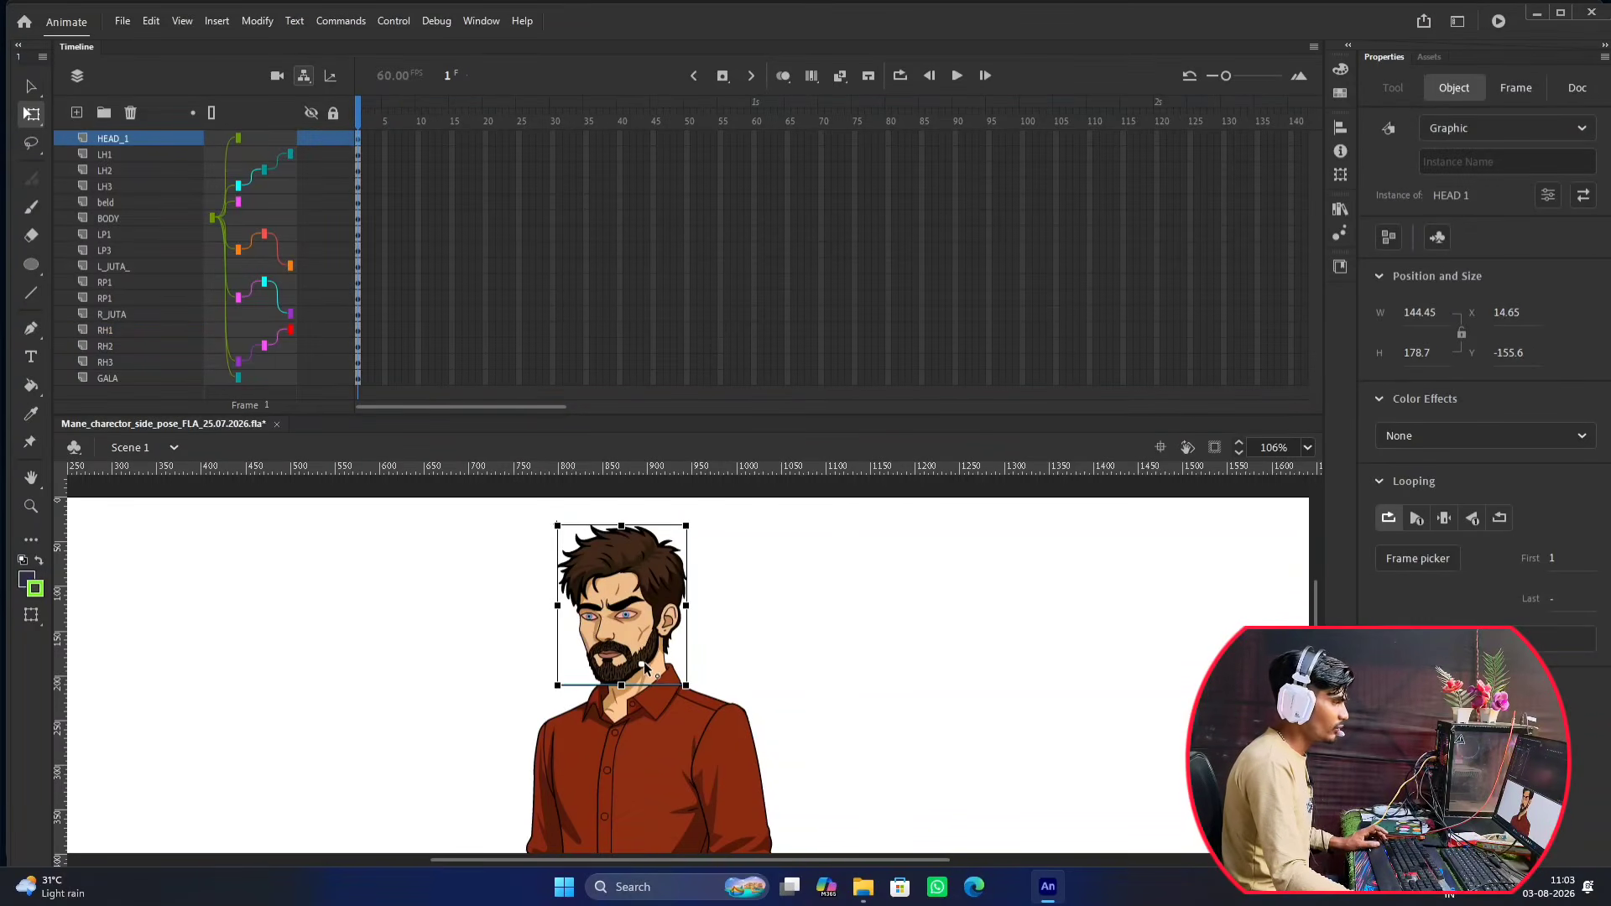
scroll(637, 669, up, 2)
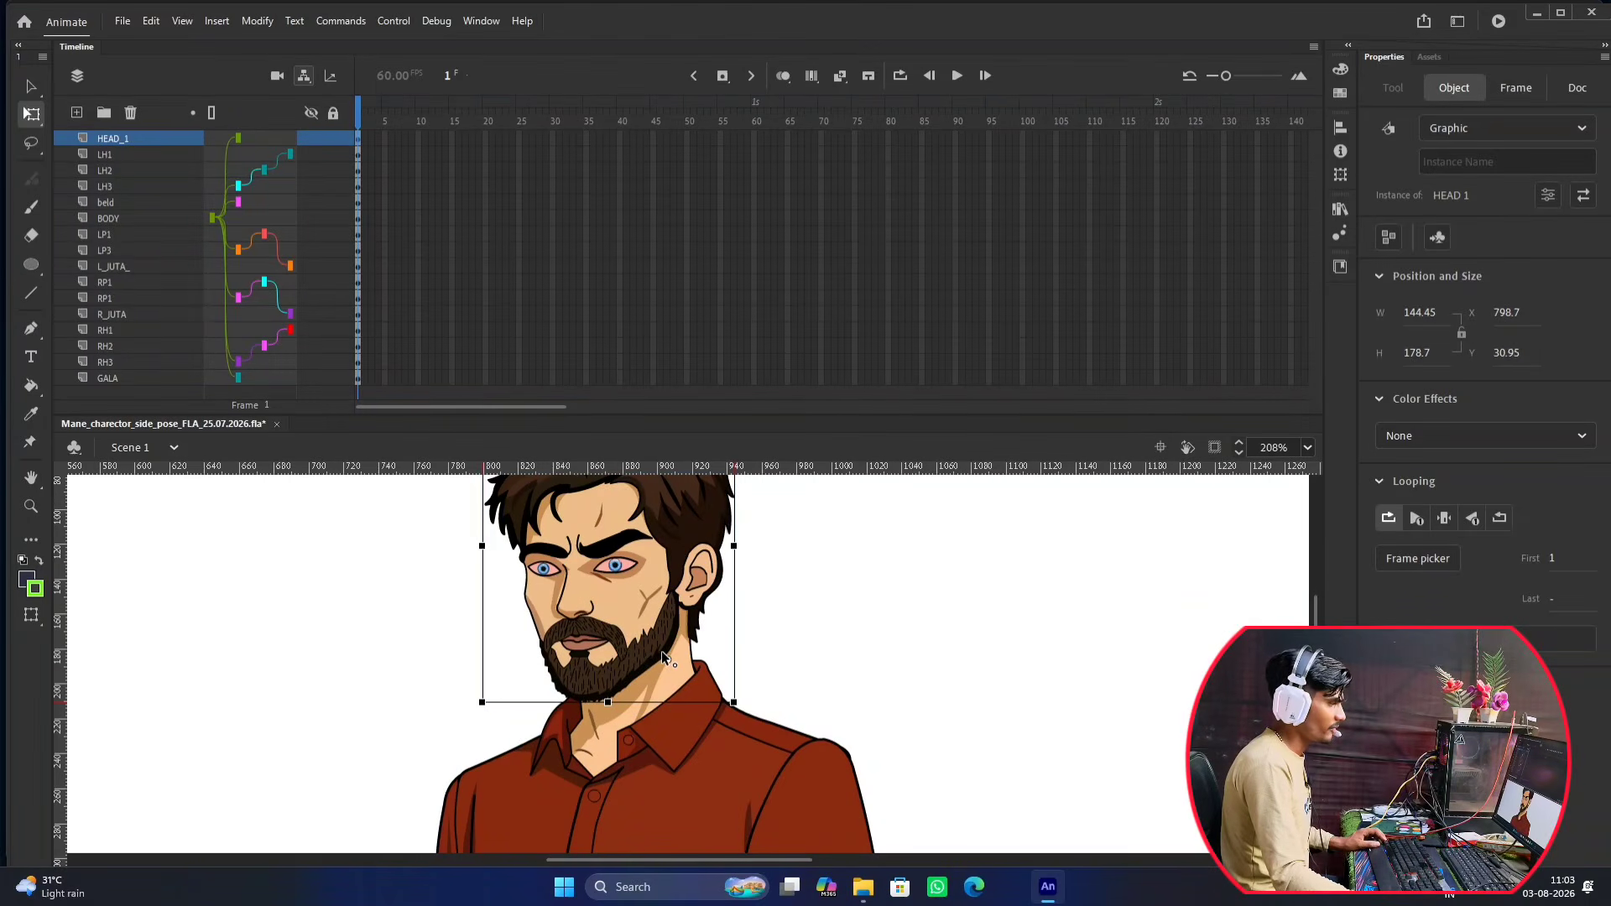
scroll(689, 667, up, 2)
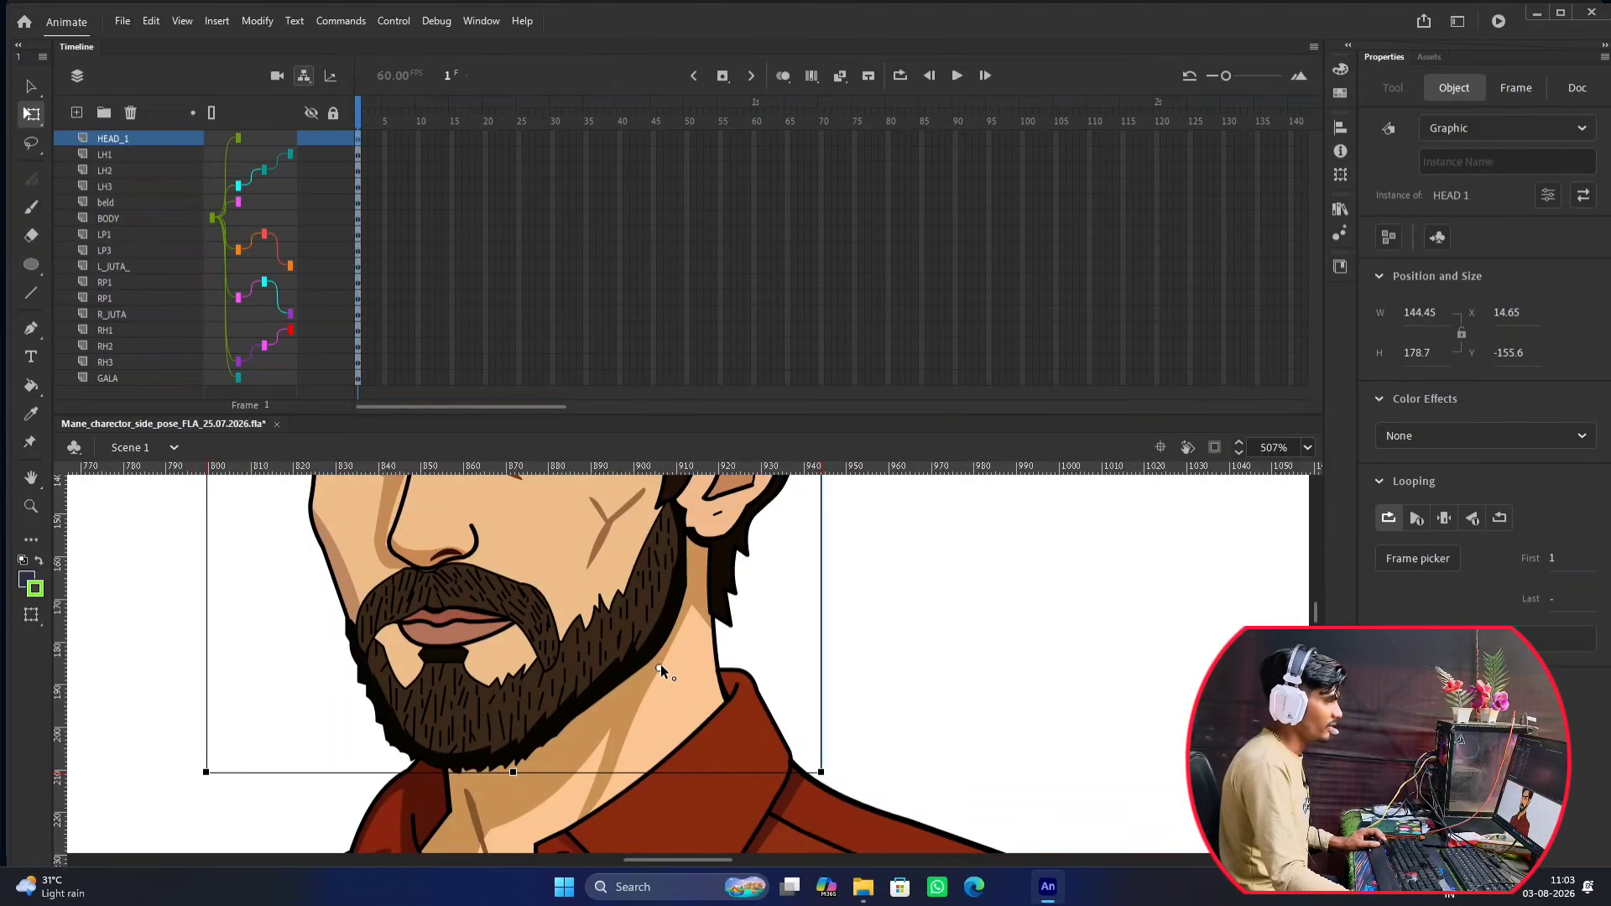
scroll(657, 653, down, 4)
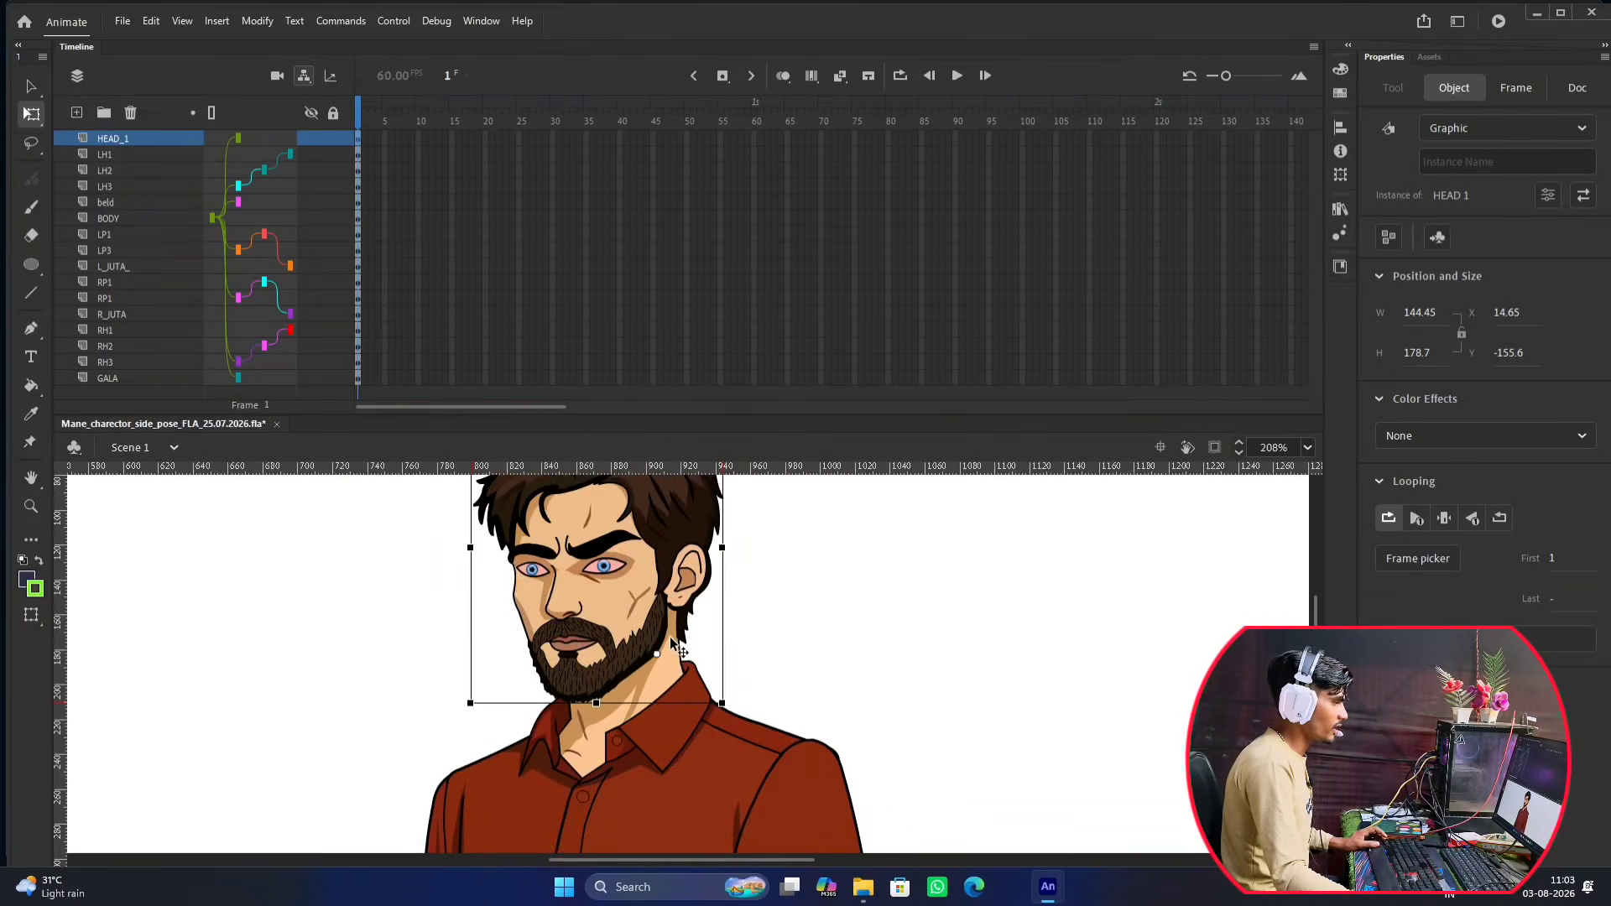
click(831, 604)
Check the torso on BODY and the upper legs on the lower RP1 layer and LP3 with their pivots.
scroll(642, 633, down, 2)
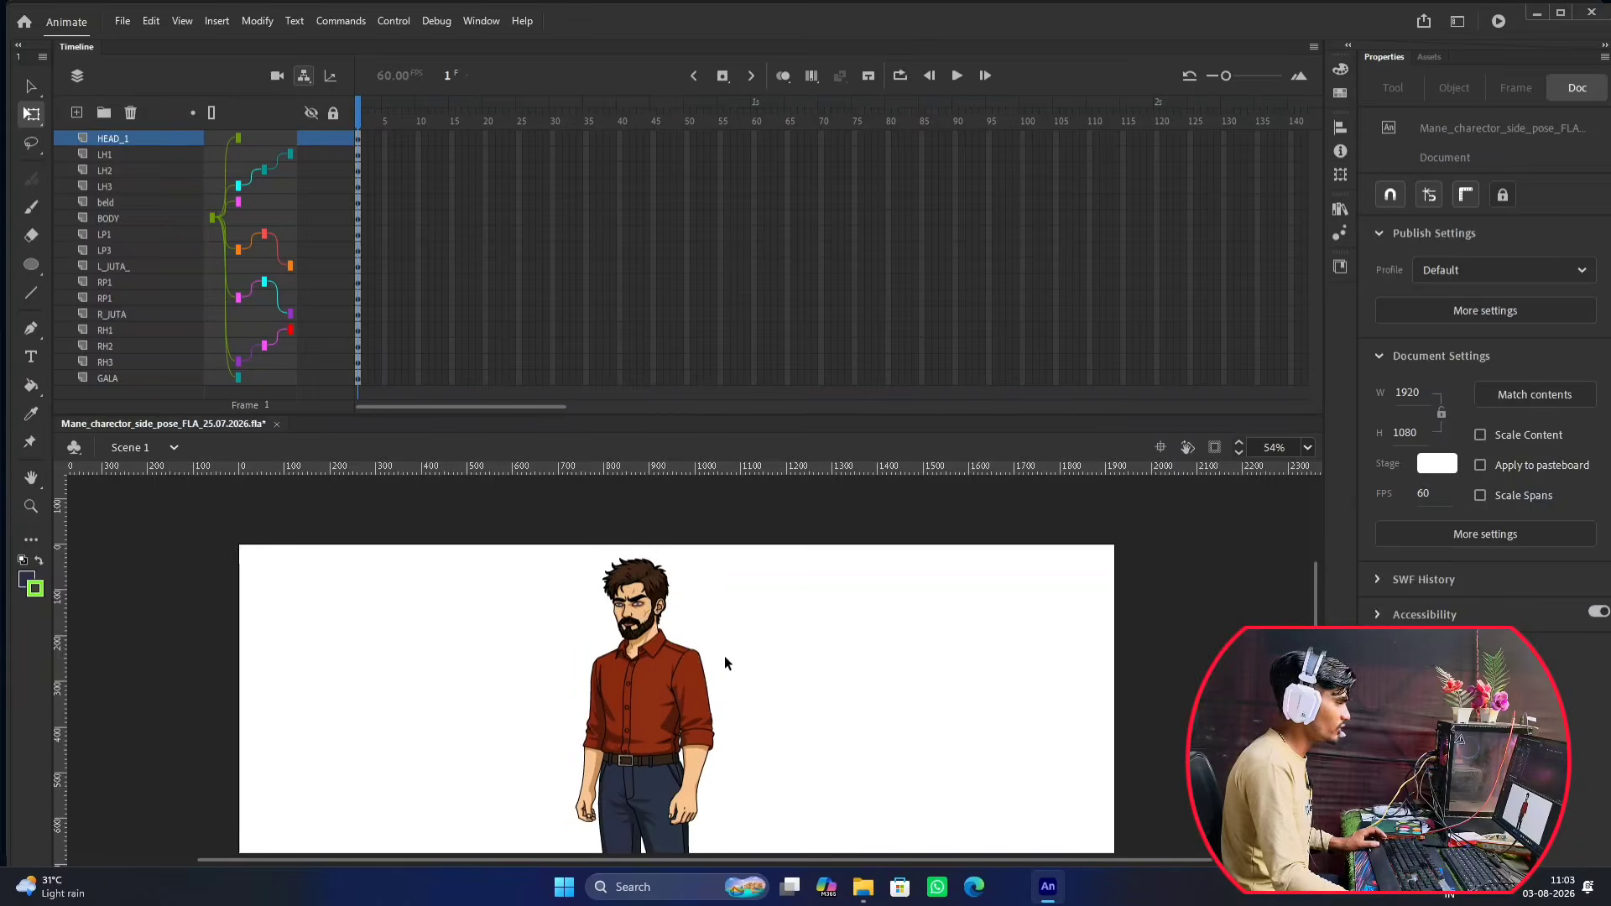
click(629, 669)
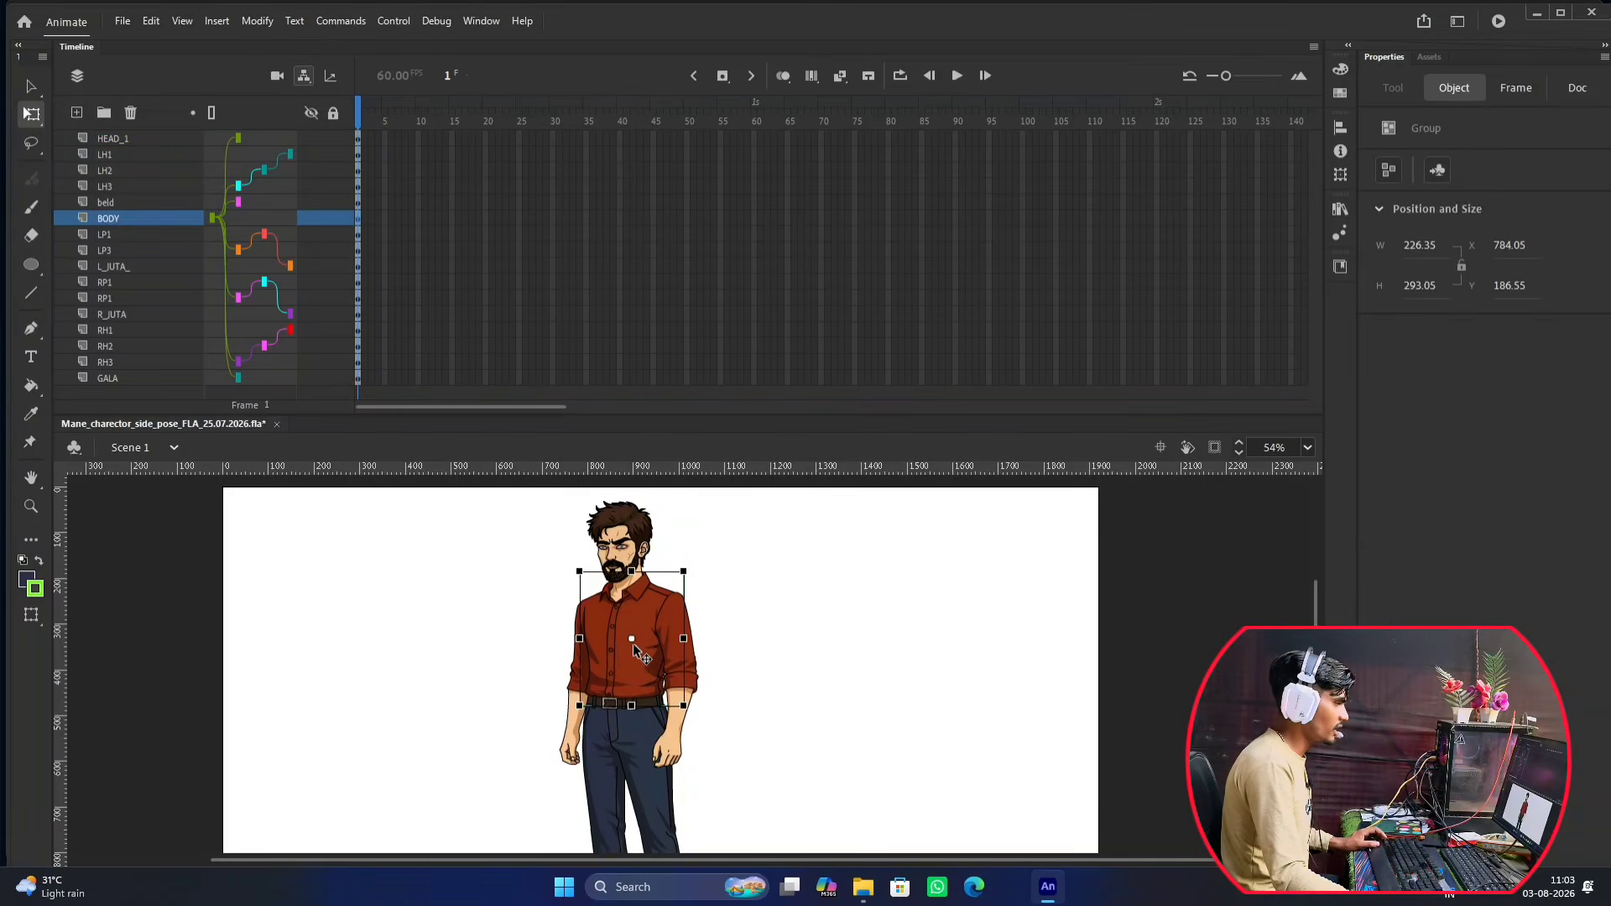
scroll(728, 710, down, 1)
scroll(680, 743, up, 3)
click(618, 719)
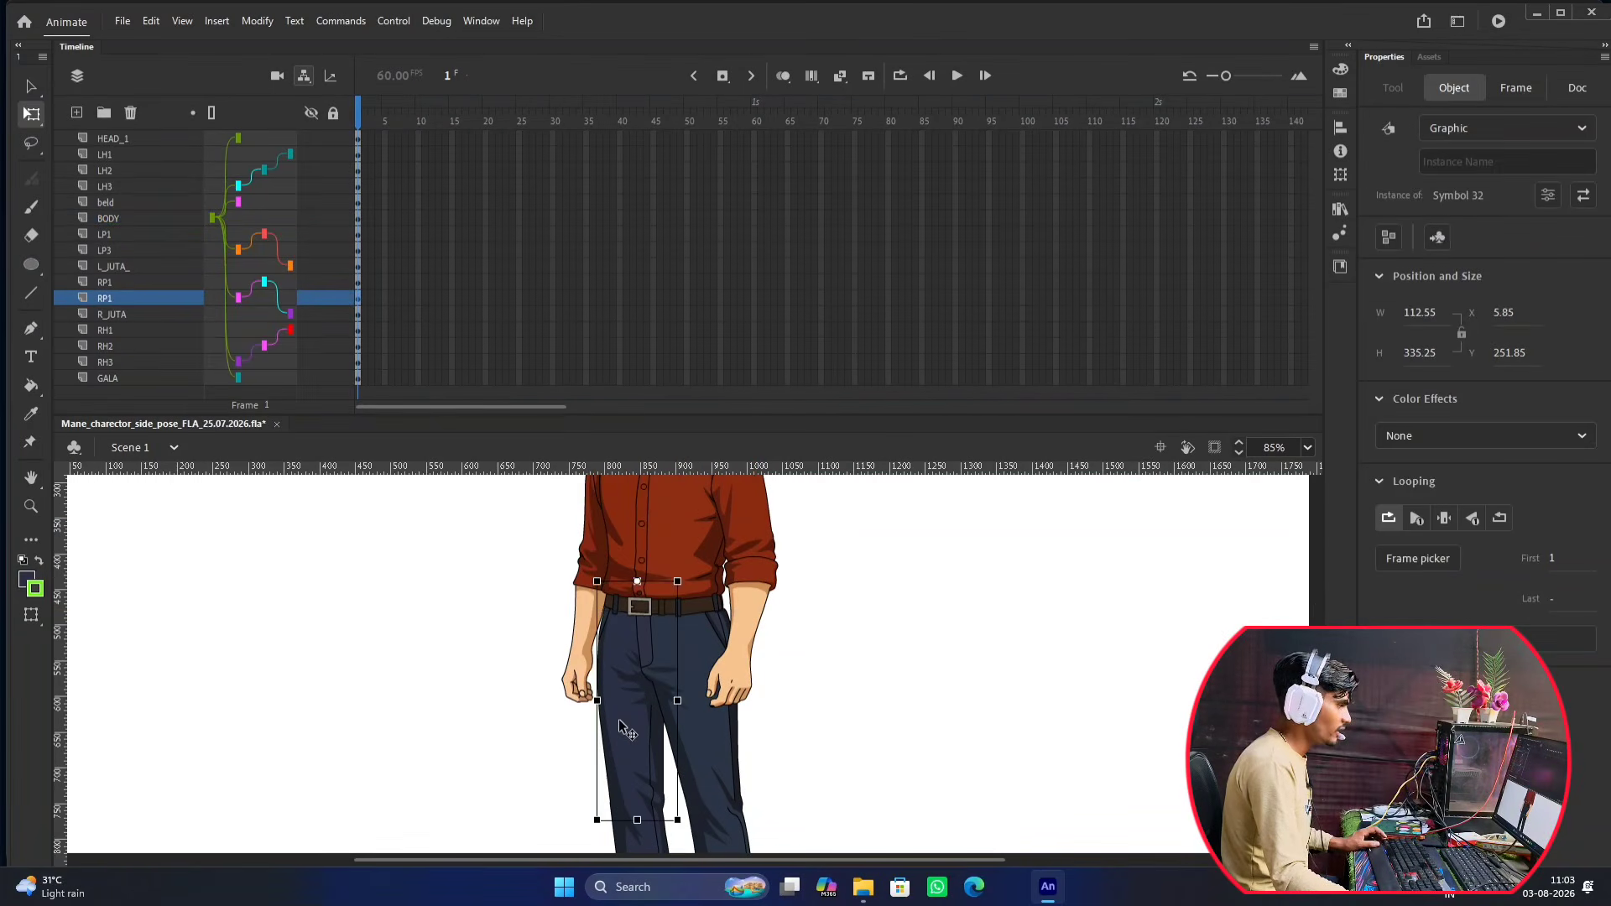
drag(635, 696, 638, 581)
click(718, 701)
click(716, 727)
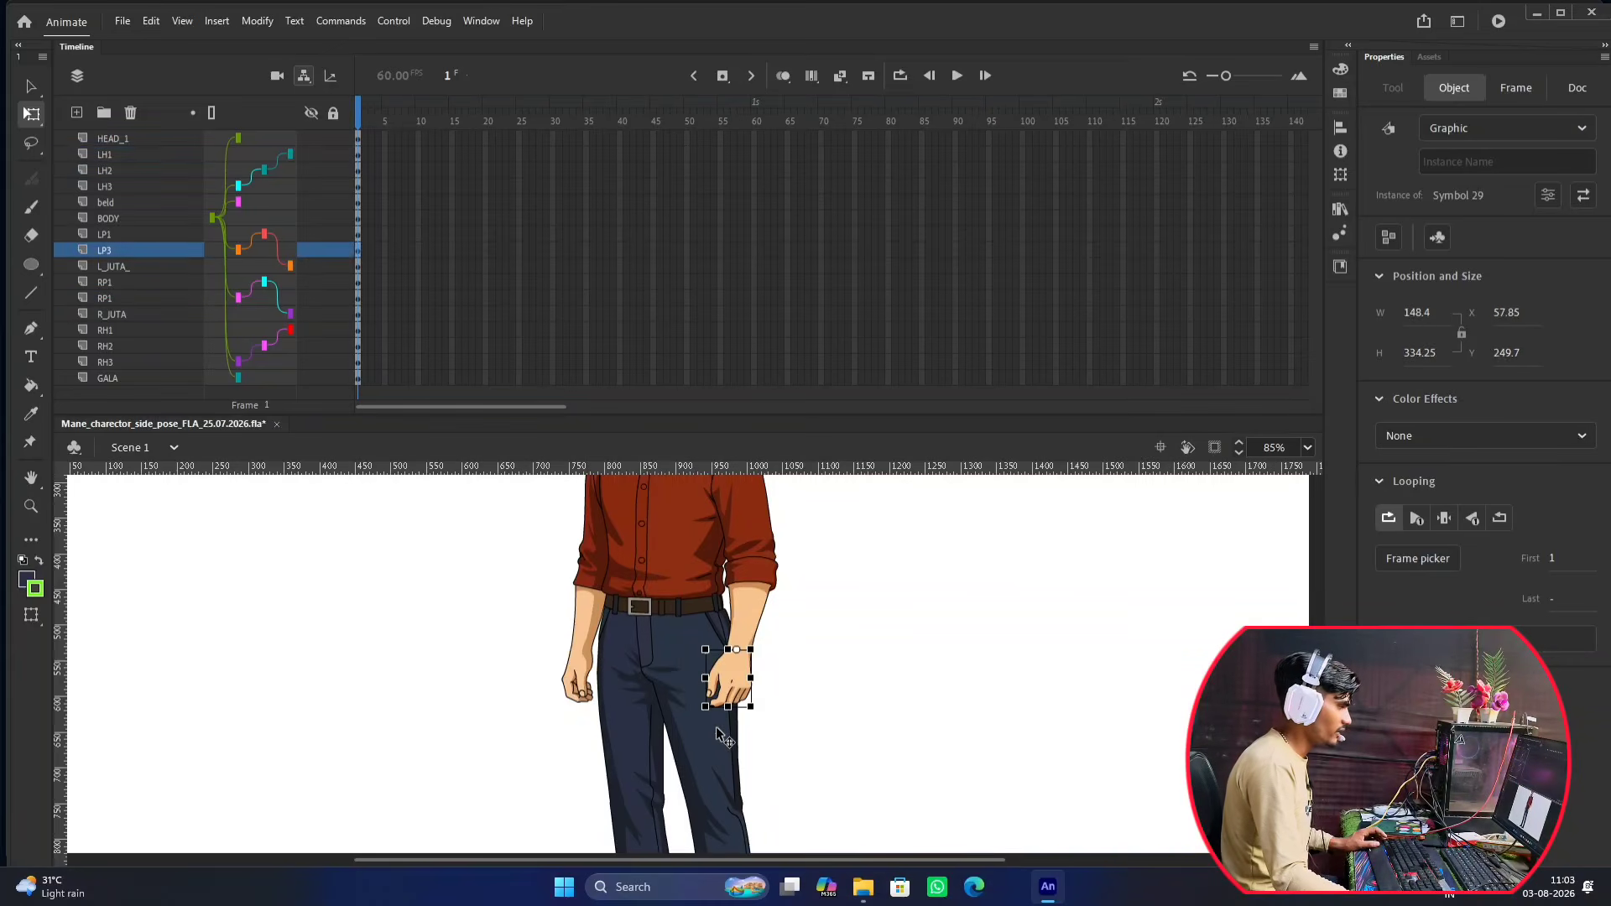
Try the LP3 upper leg's pivot at mid-thigh instead of the waist and test rotating the leg around it.
scroll(773, 720, down, 4)
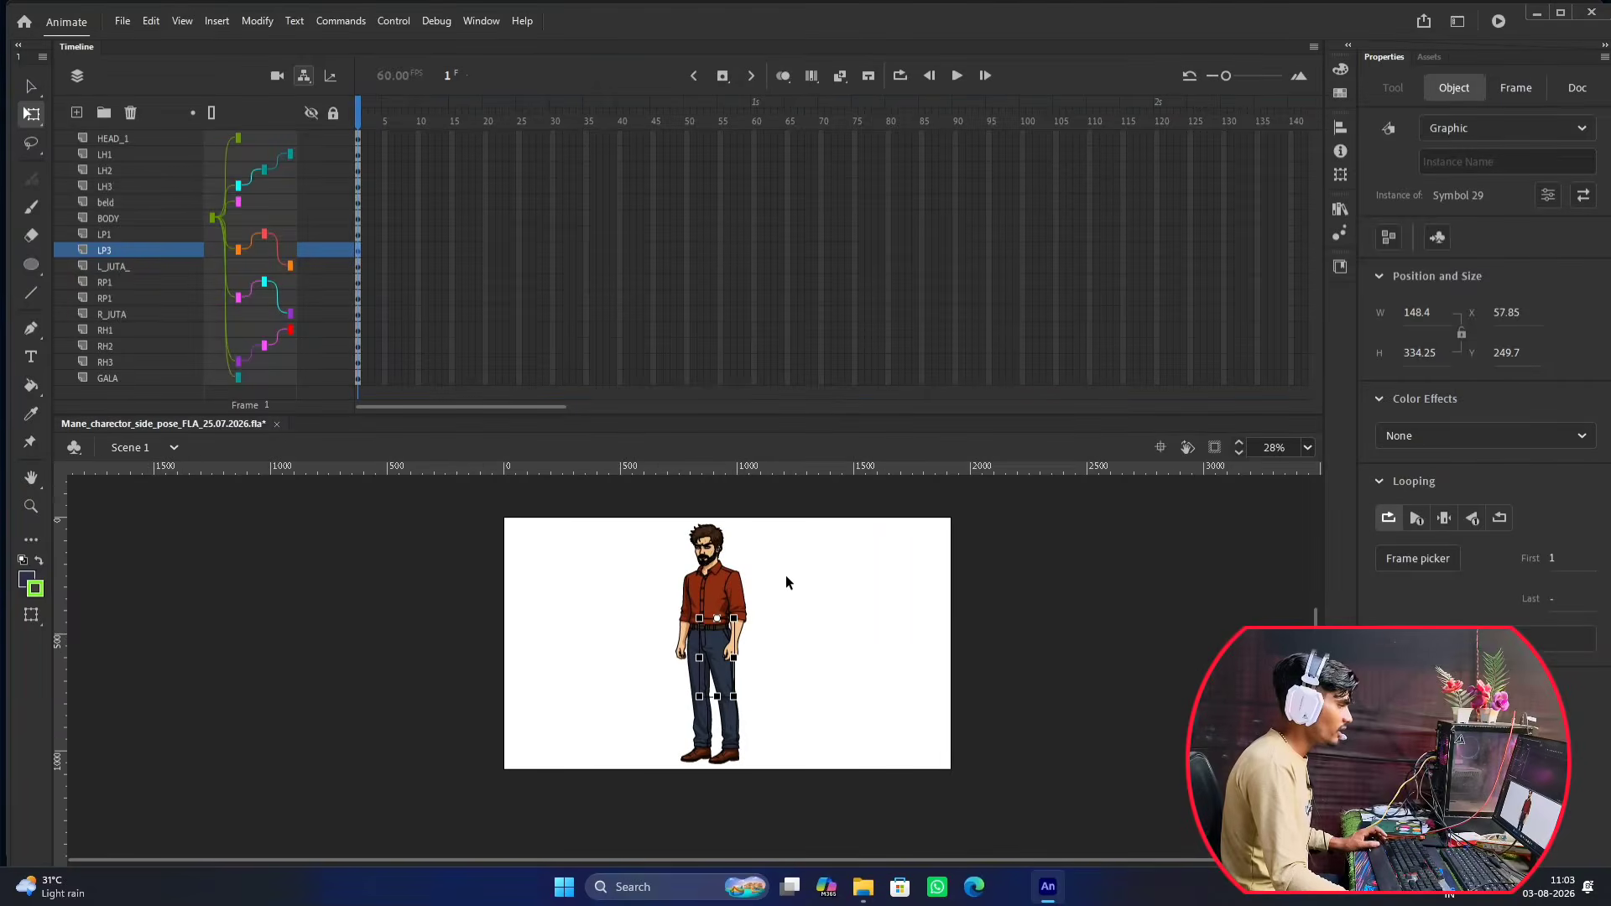
scroll(724, 671, up, 3)
scroll(686, 672, up, 2)
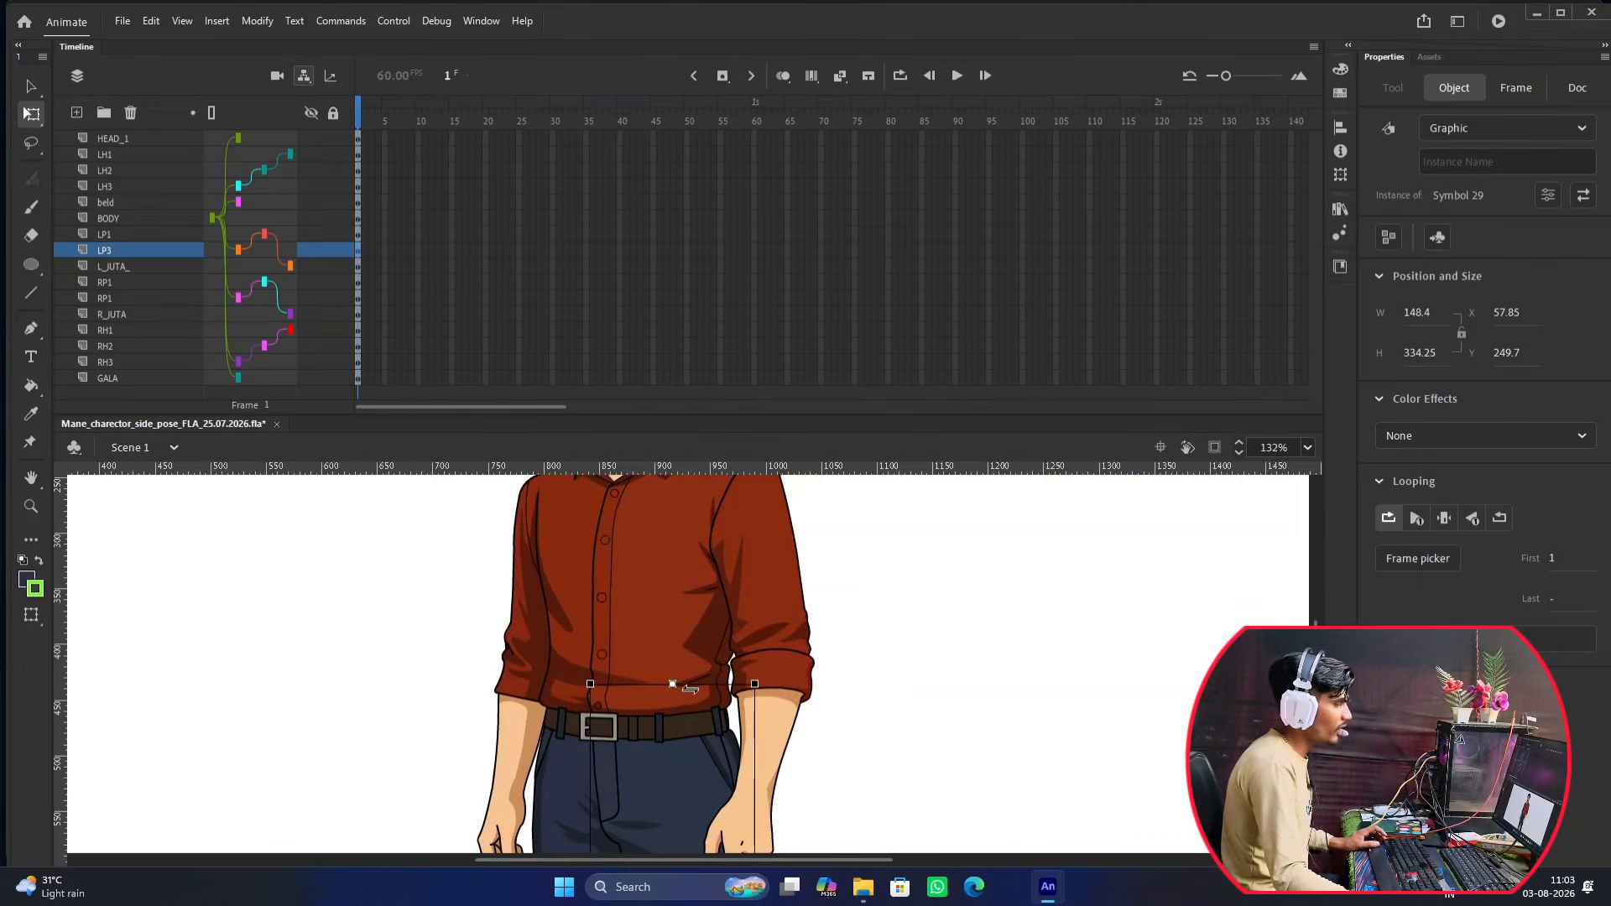
scroll(673, 686, down, 4)
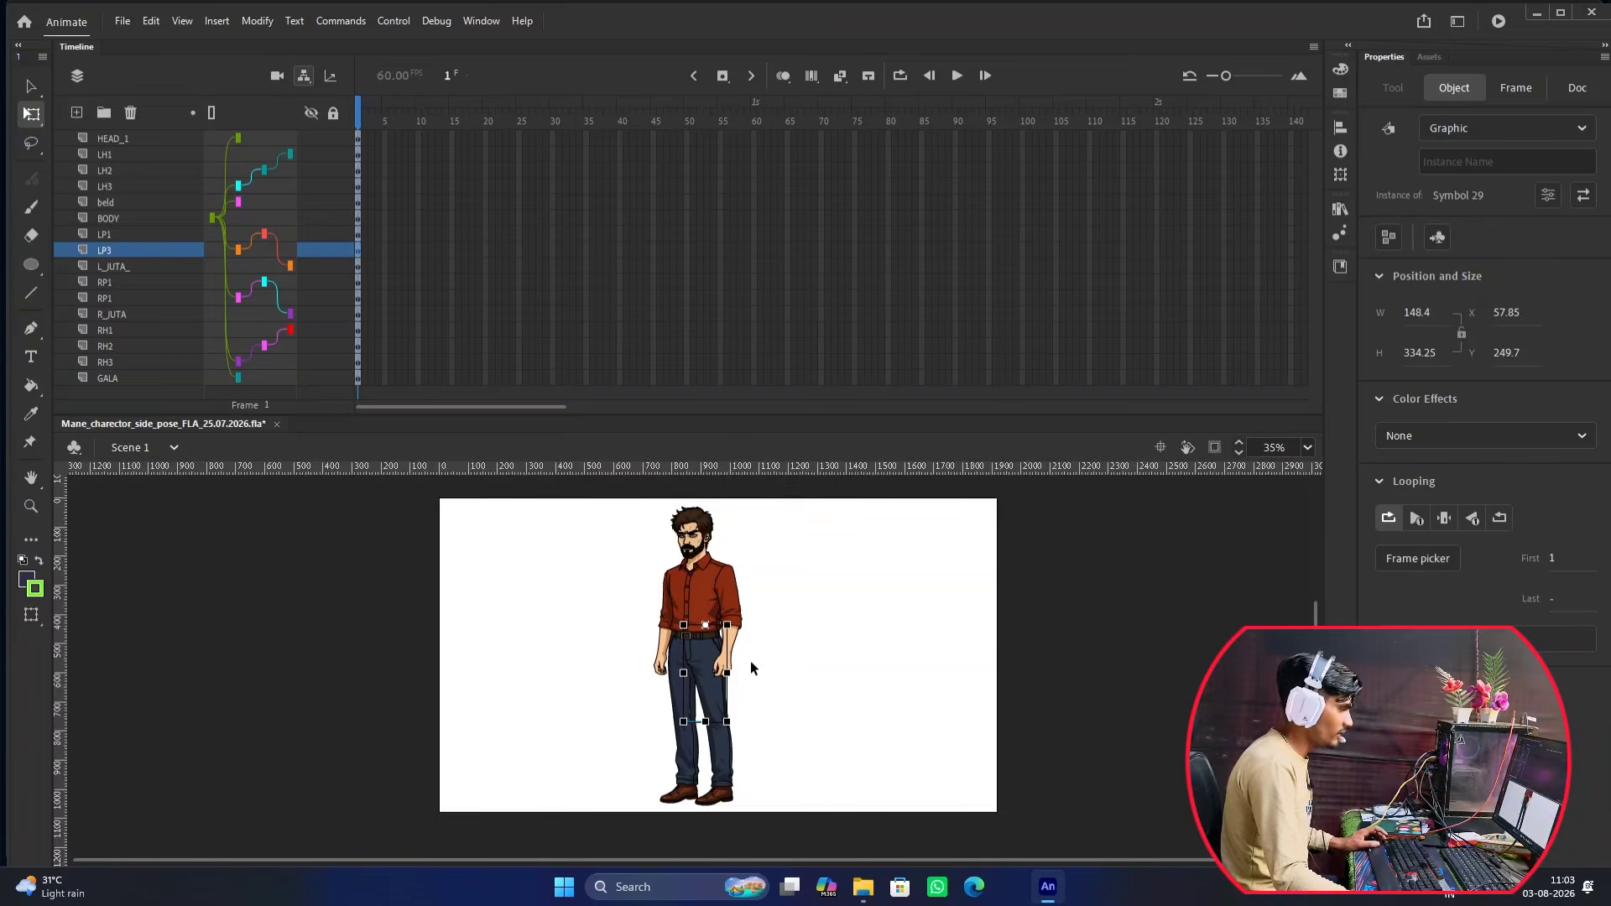
scroll(753, 610, up, 2)
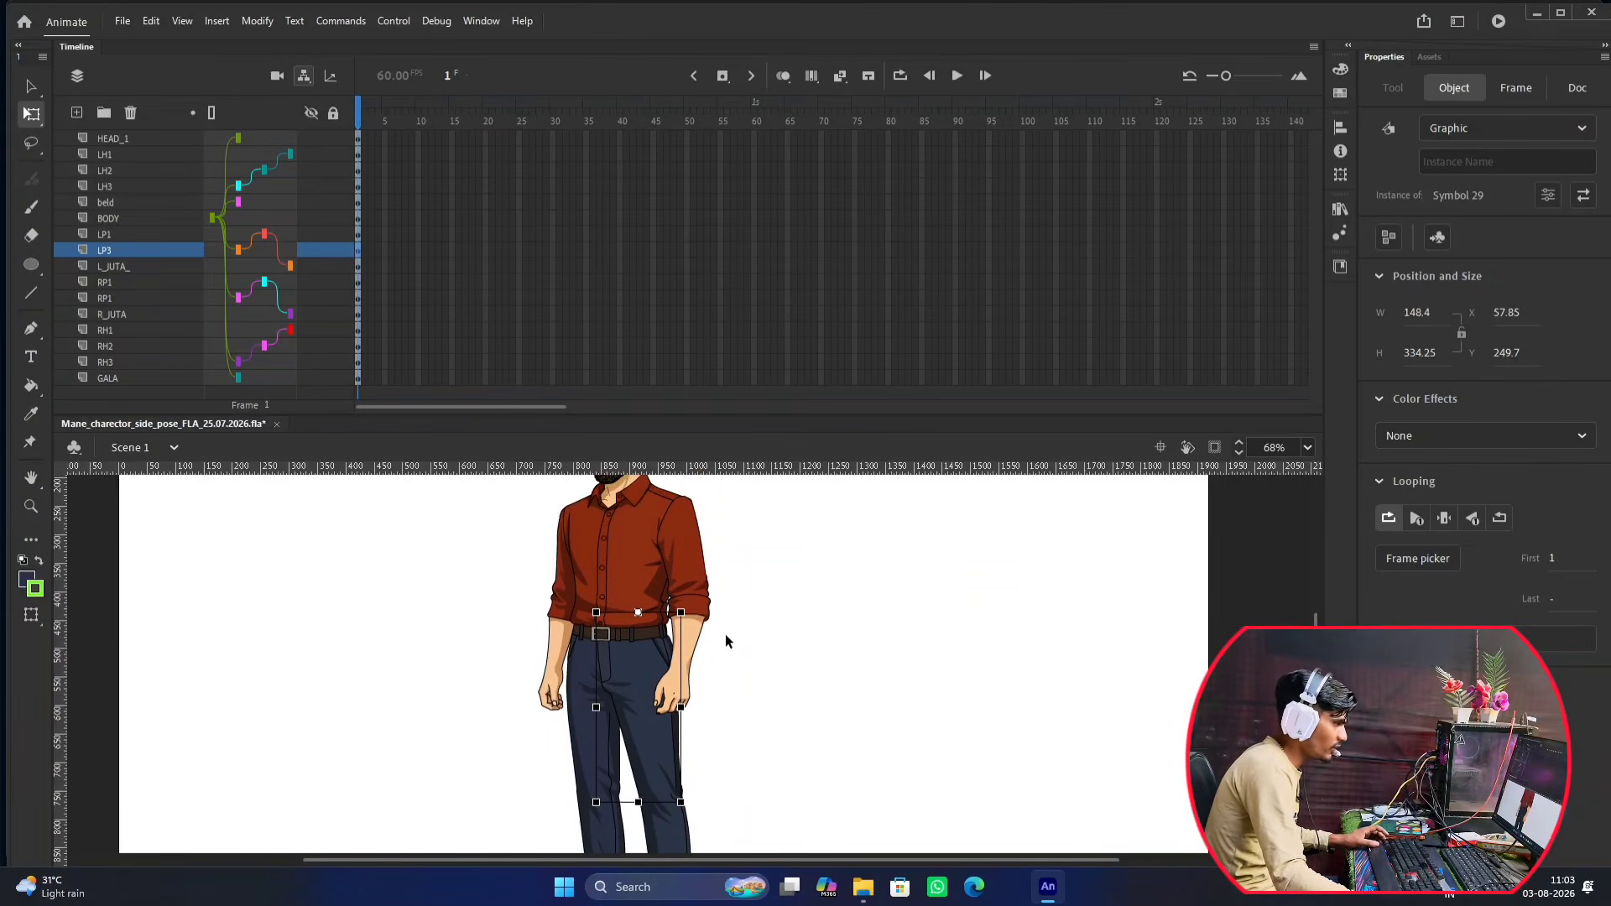
scroll(616, 631, up, 1)
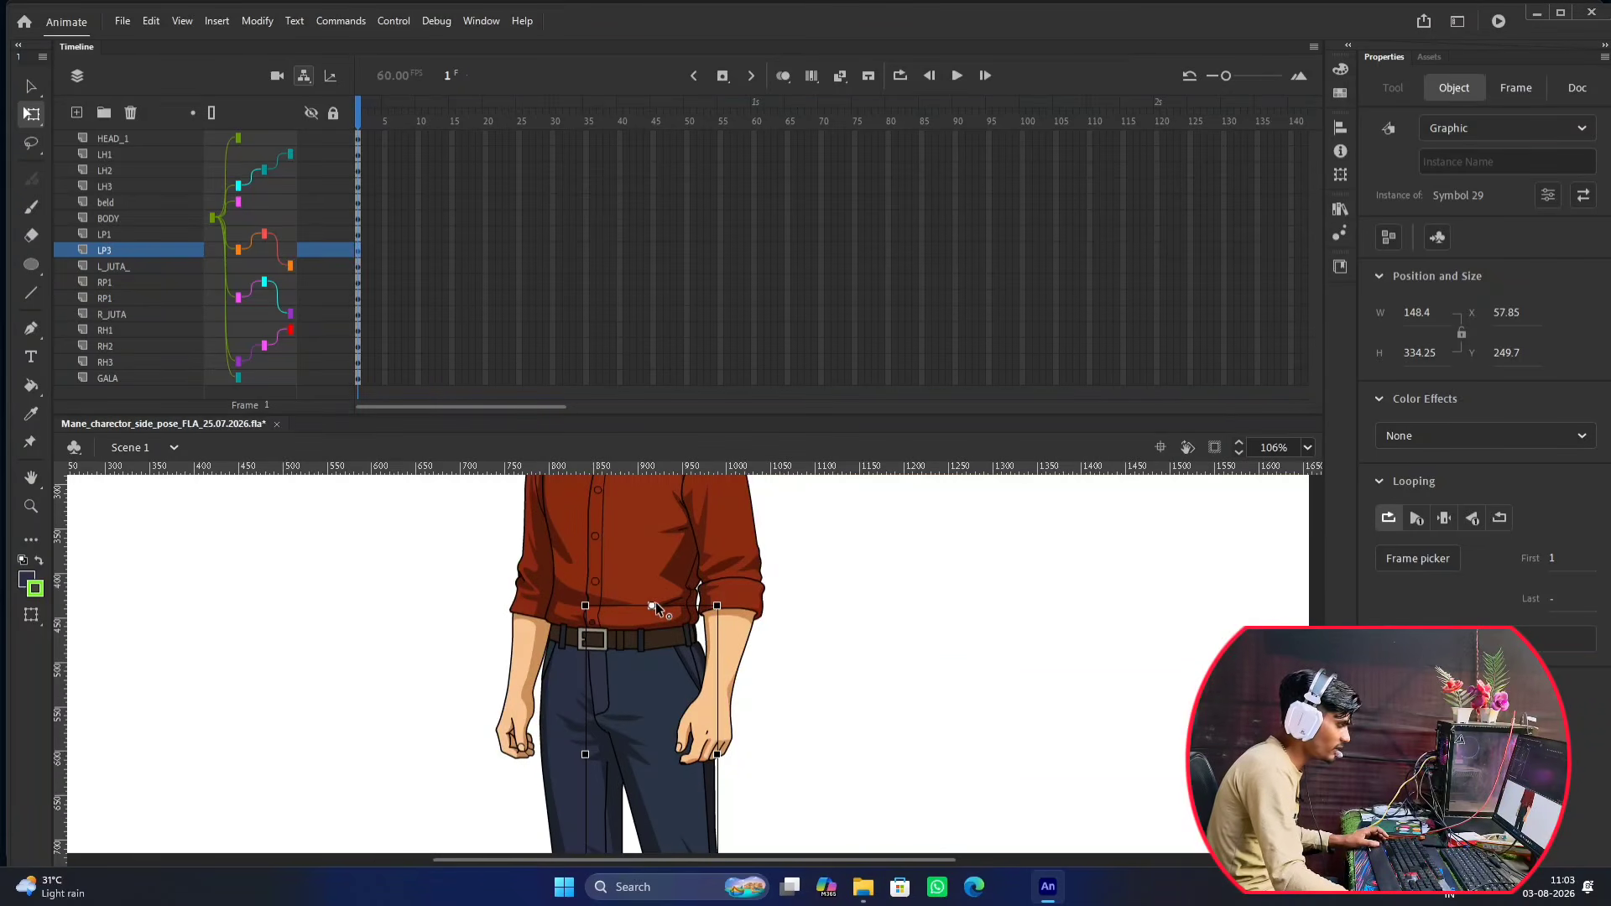
drag(676, 755, 677, 768)
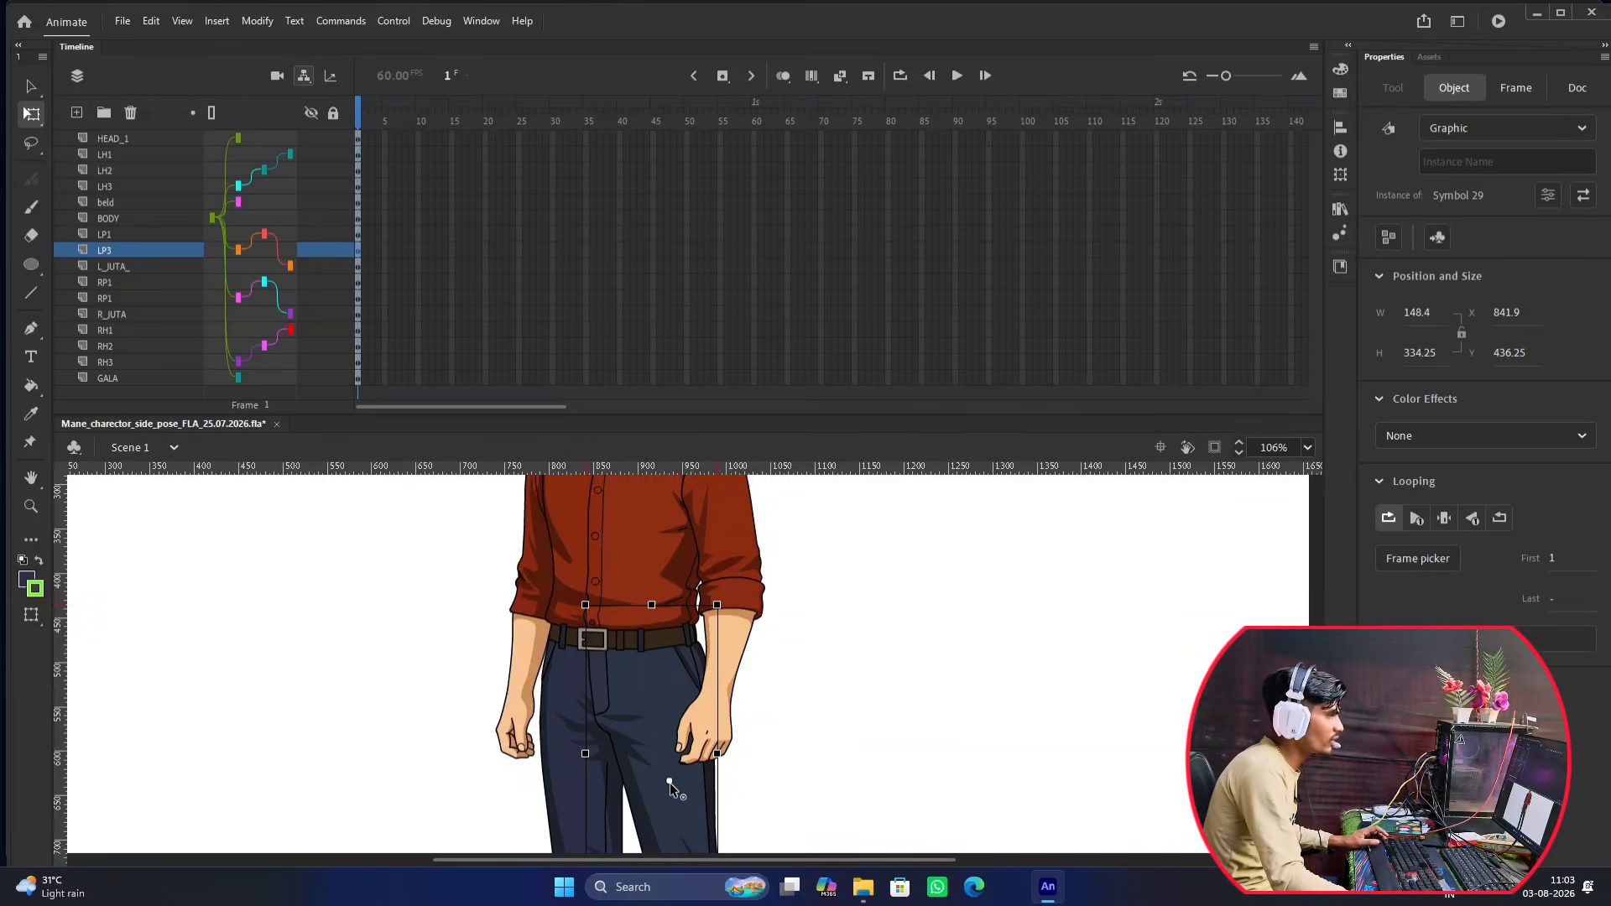
scroll(670, 783, down, 3)
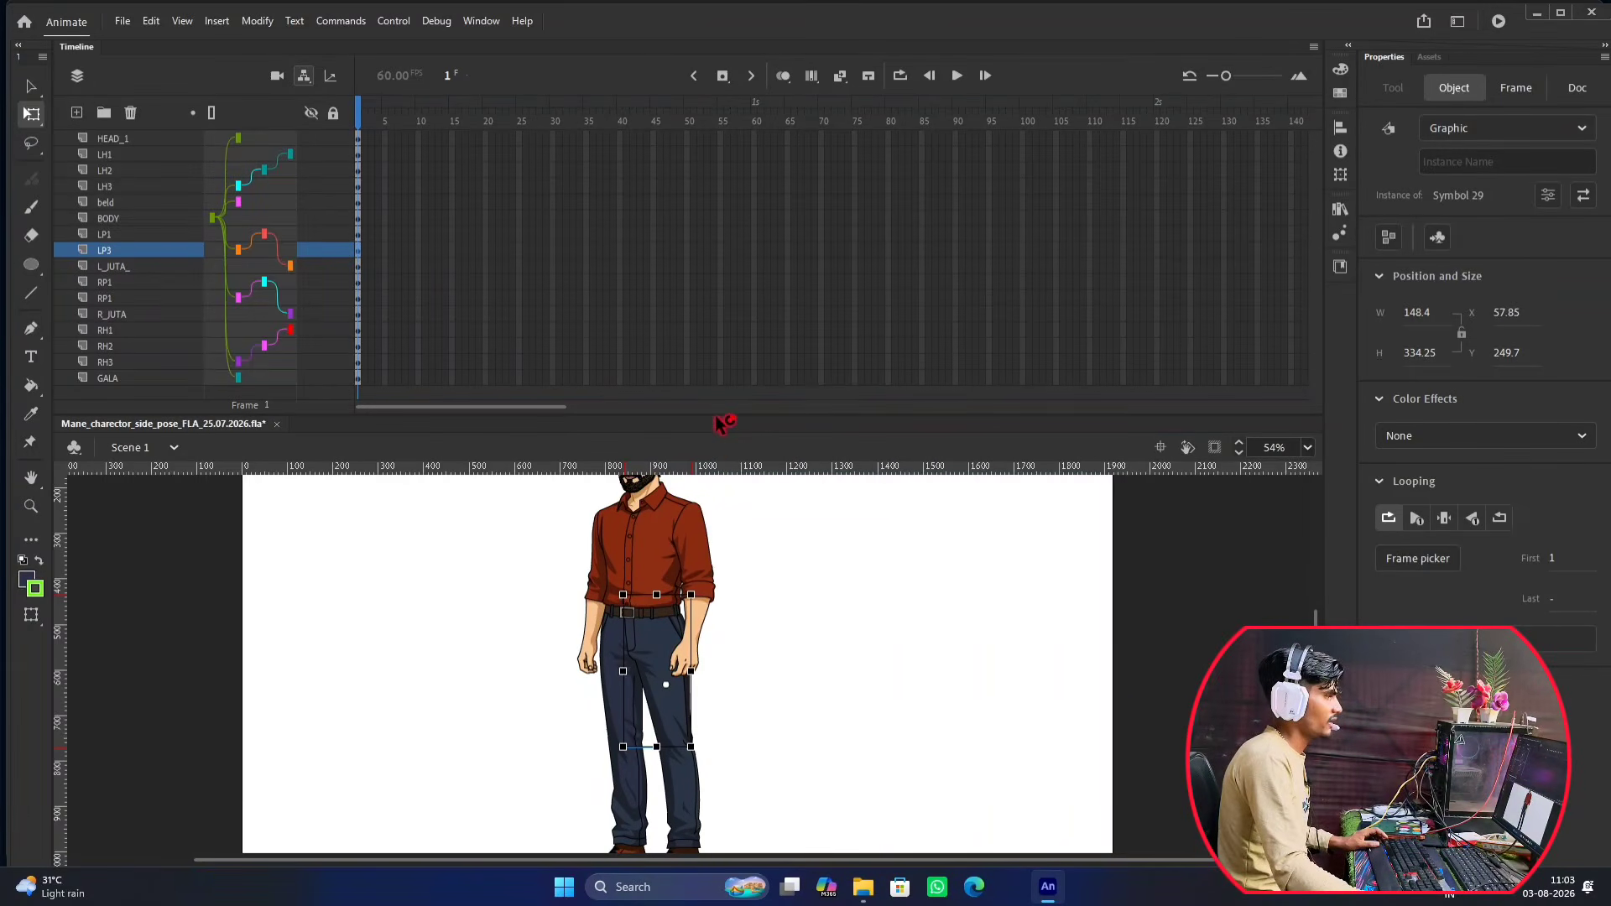
drag(720, 420, 718, 126)
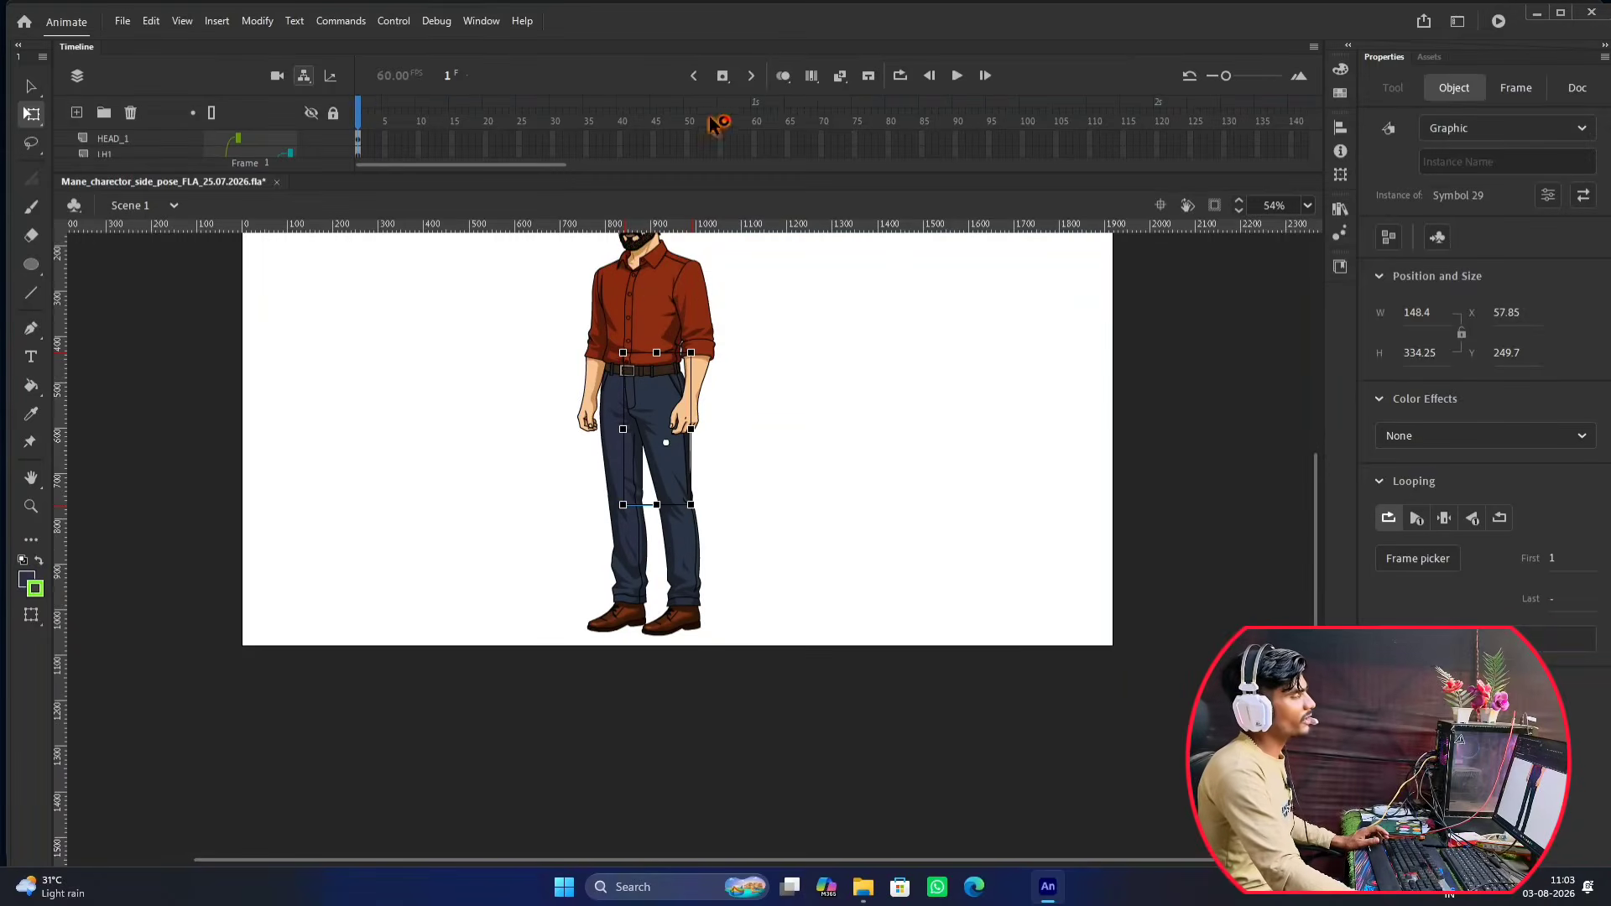
scroll(651, 429, up, 4)
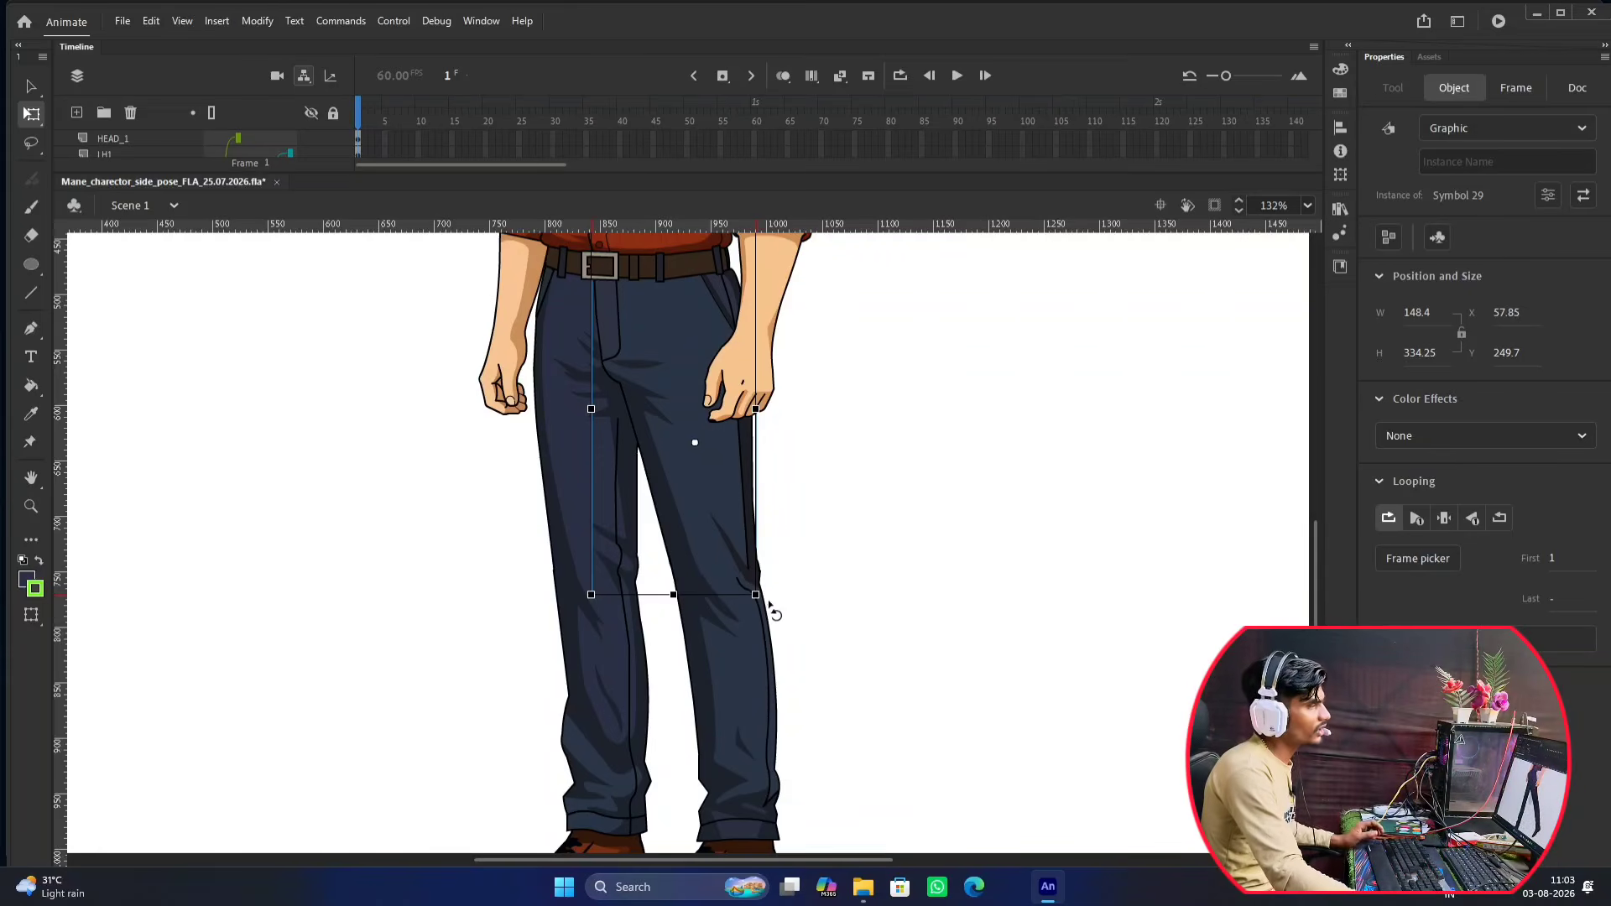
drag(764, 602, 792, 715)
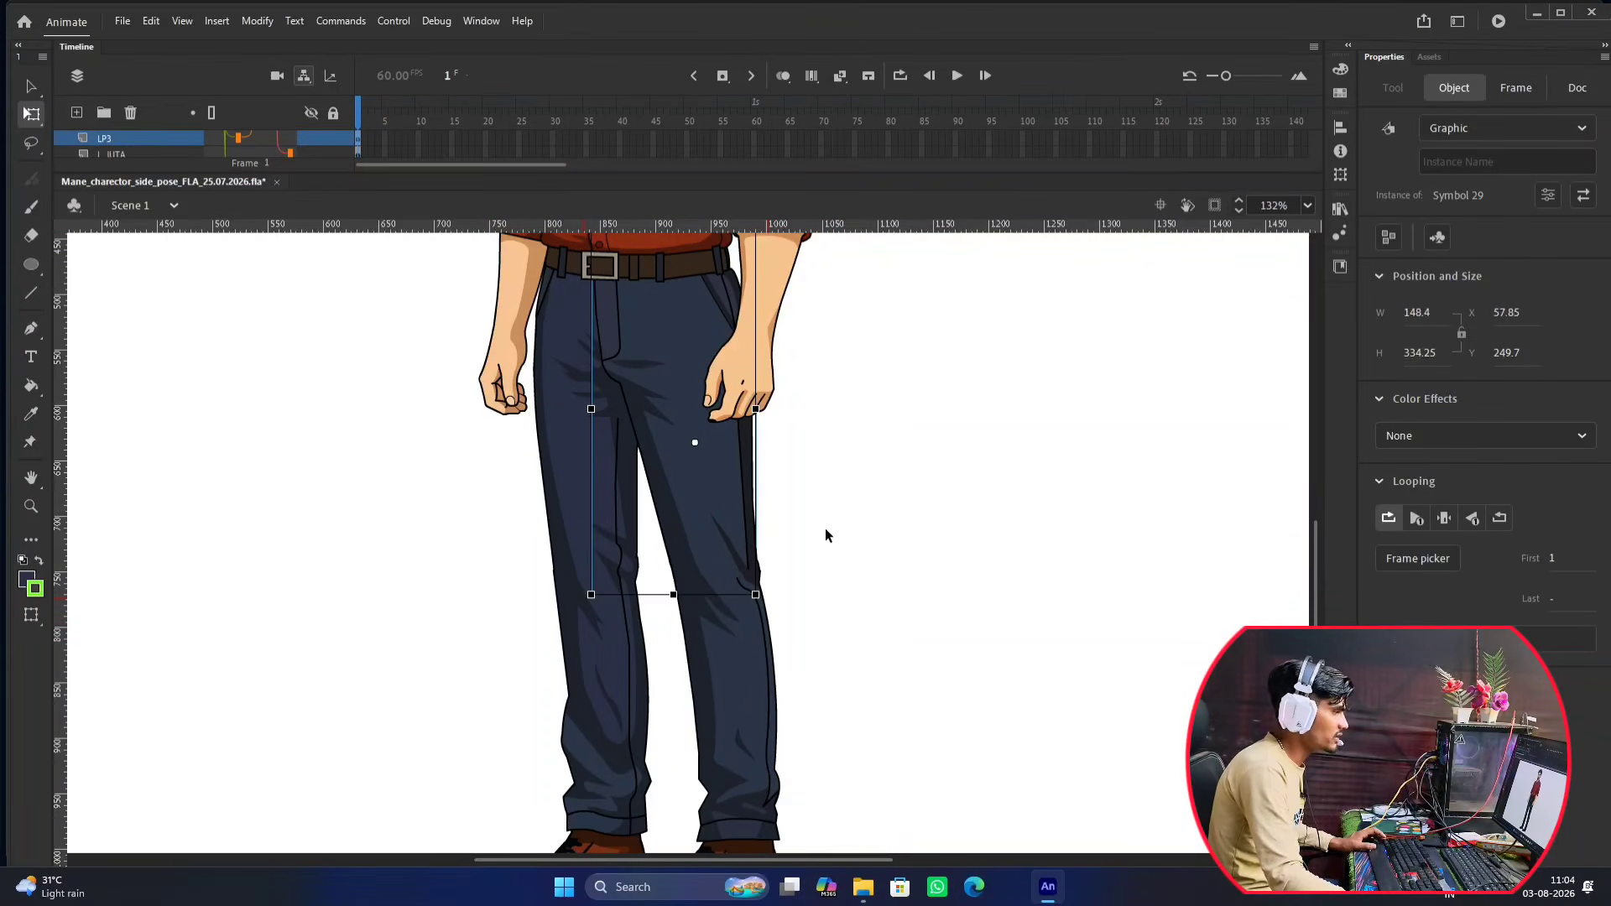
scroll(824, 527, down, 3)
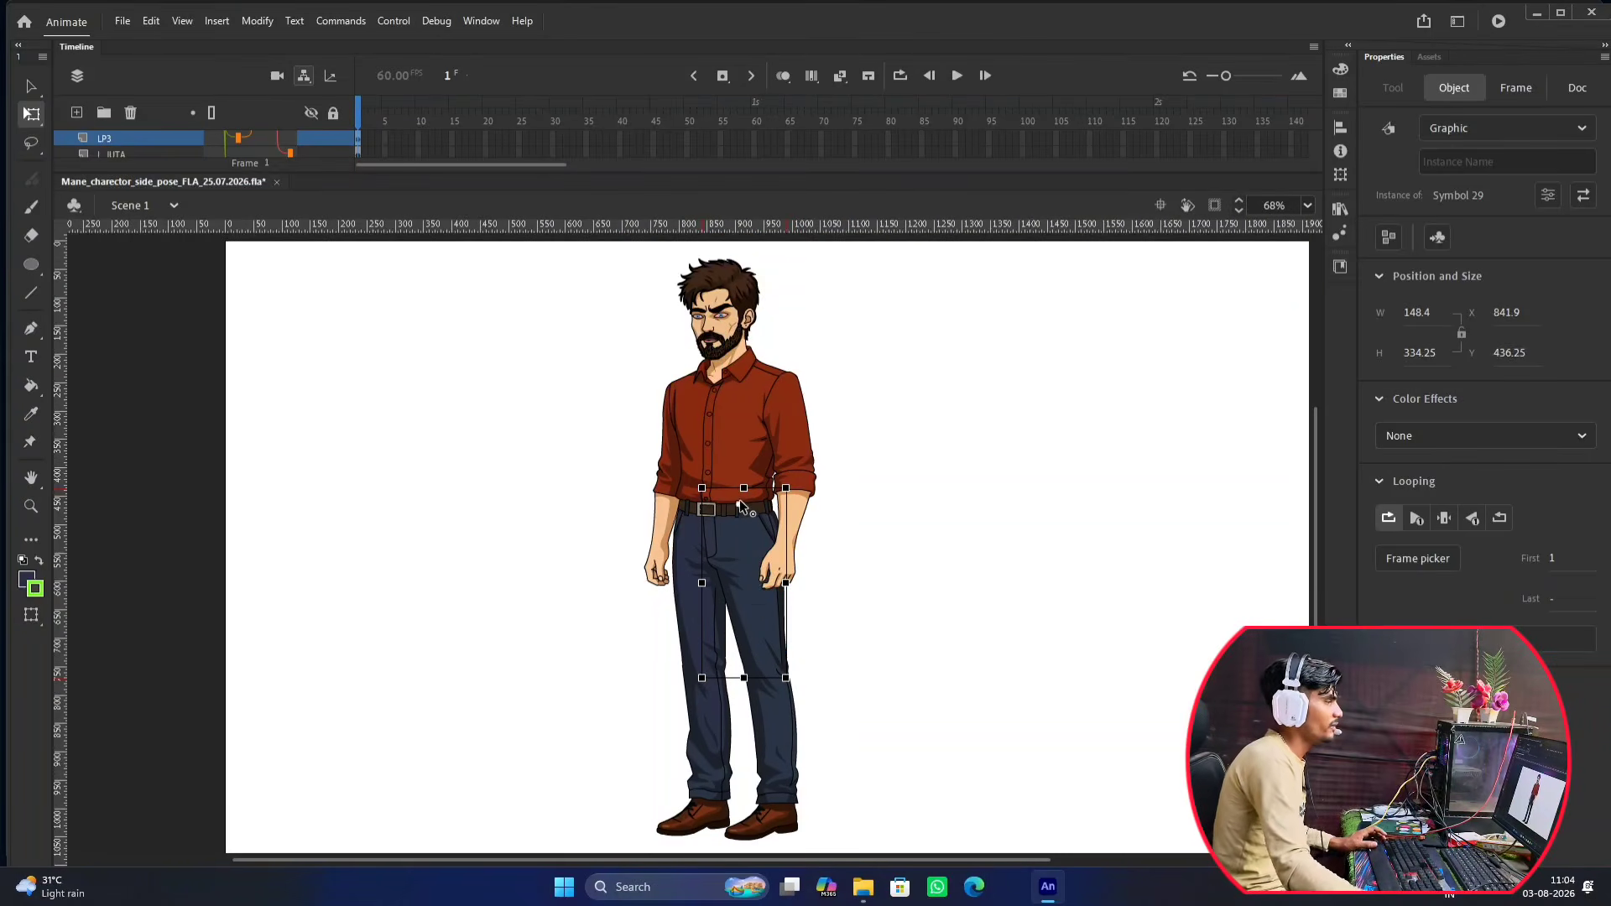
click(932, 473)
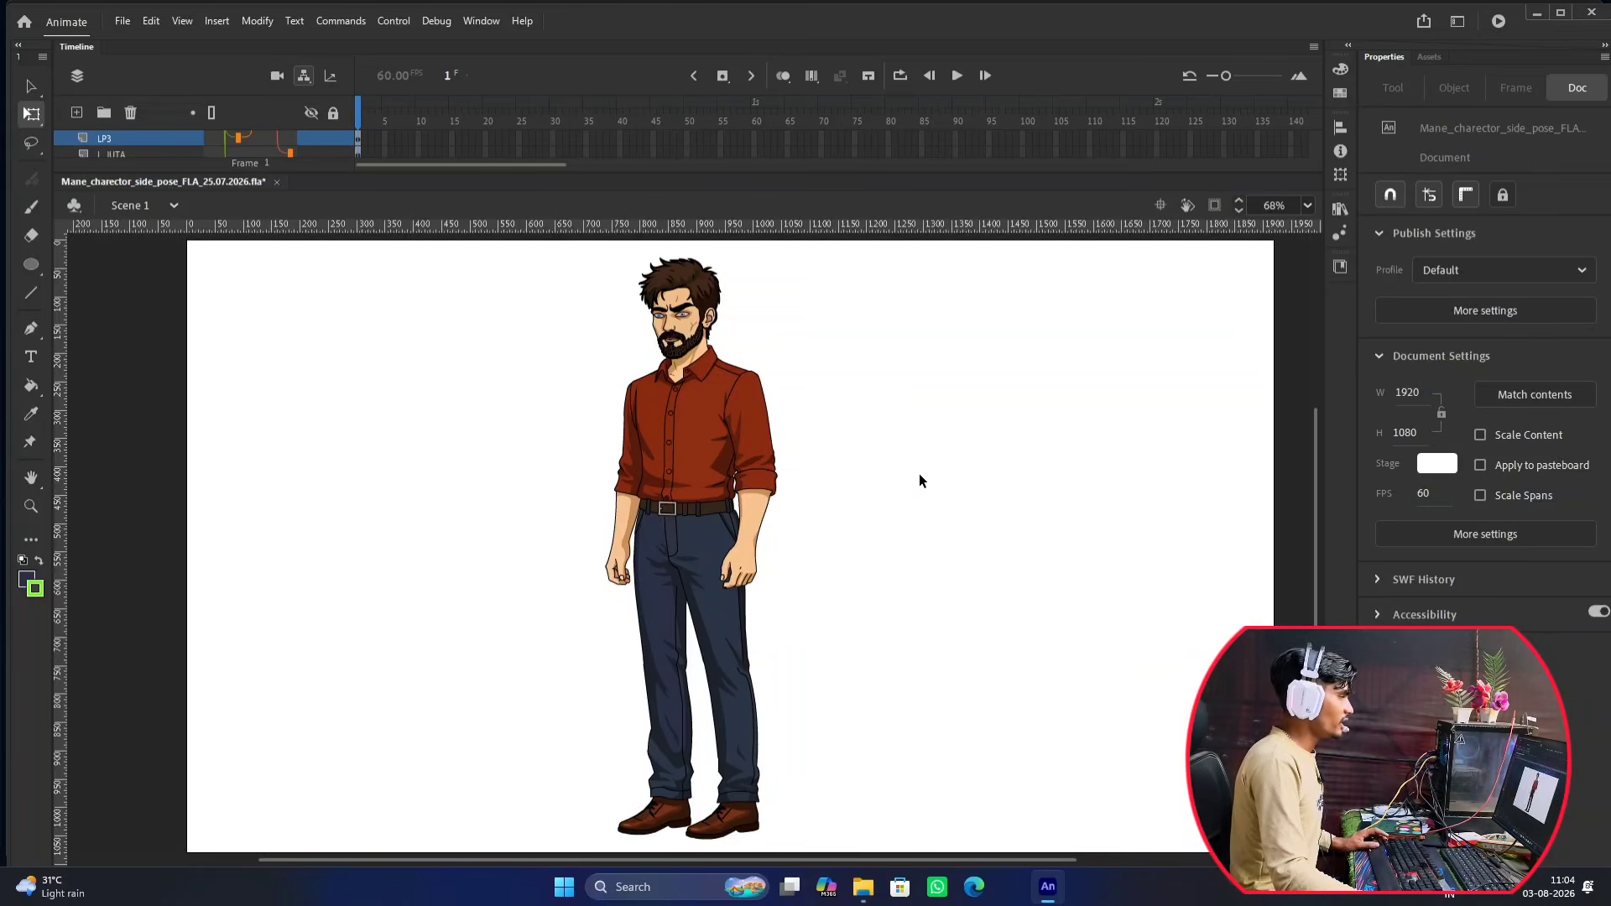
Enlarge the timeline to review all parented layers from HEAD_1 to GALA alongside the character.
scroll(705, 382, down, 3)
drag(684, 410, 681, 422)
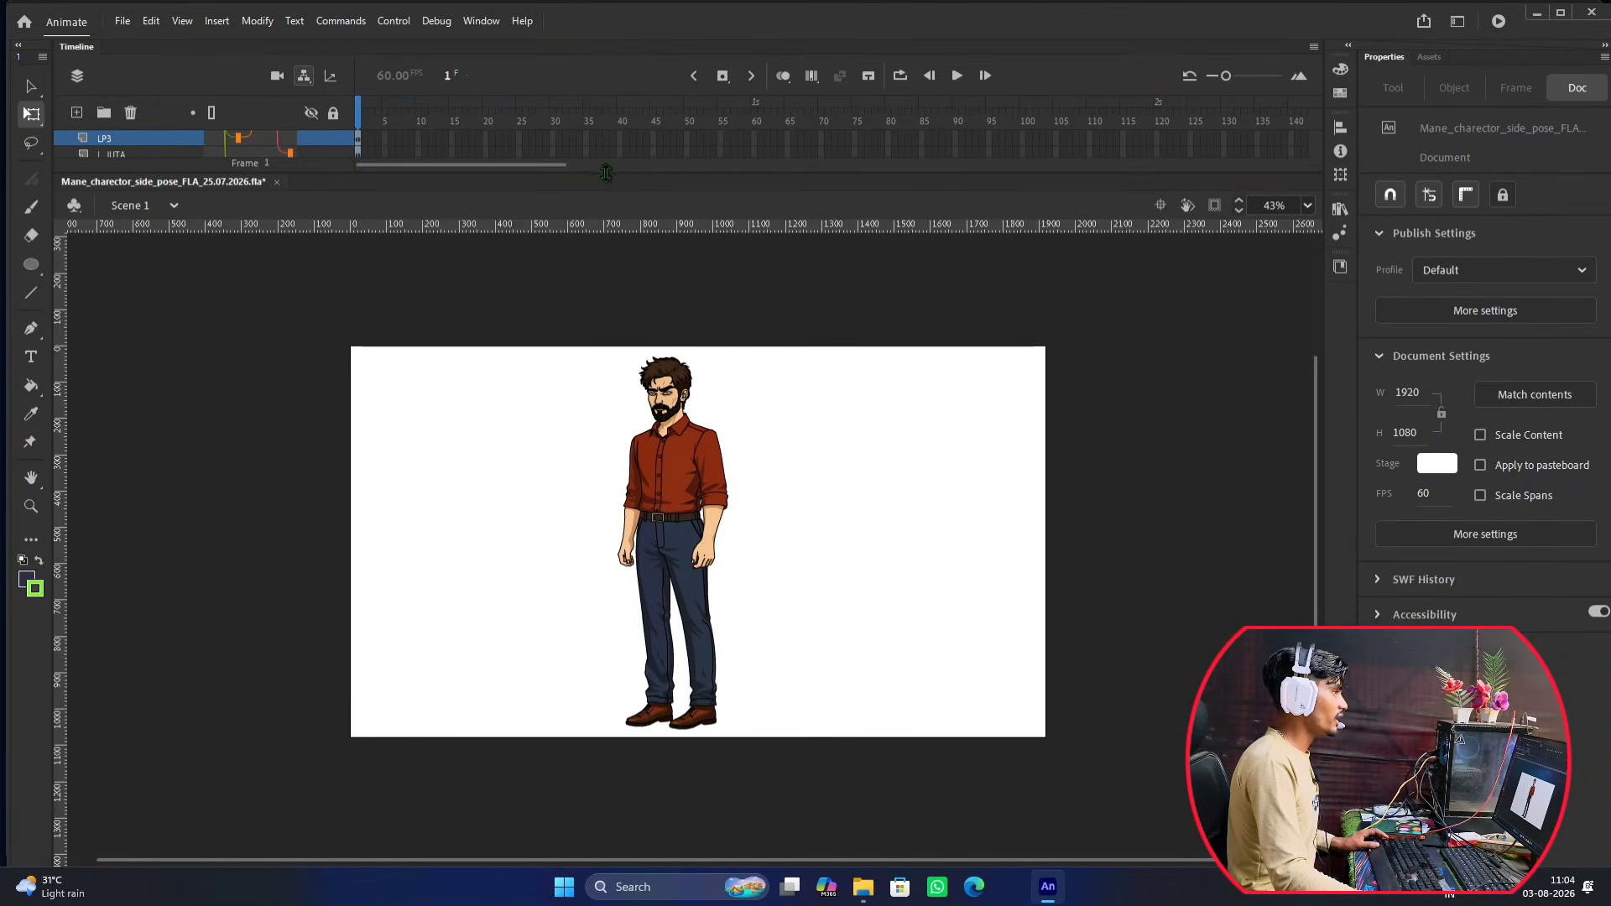
drag(606, 173, 705, 413)
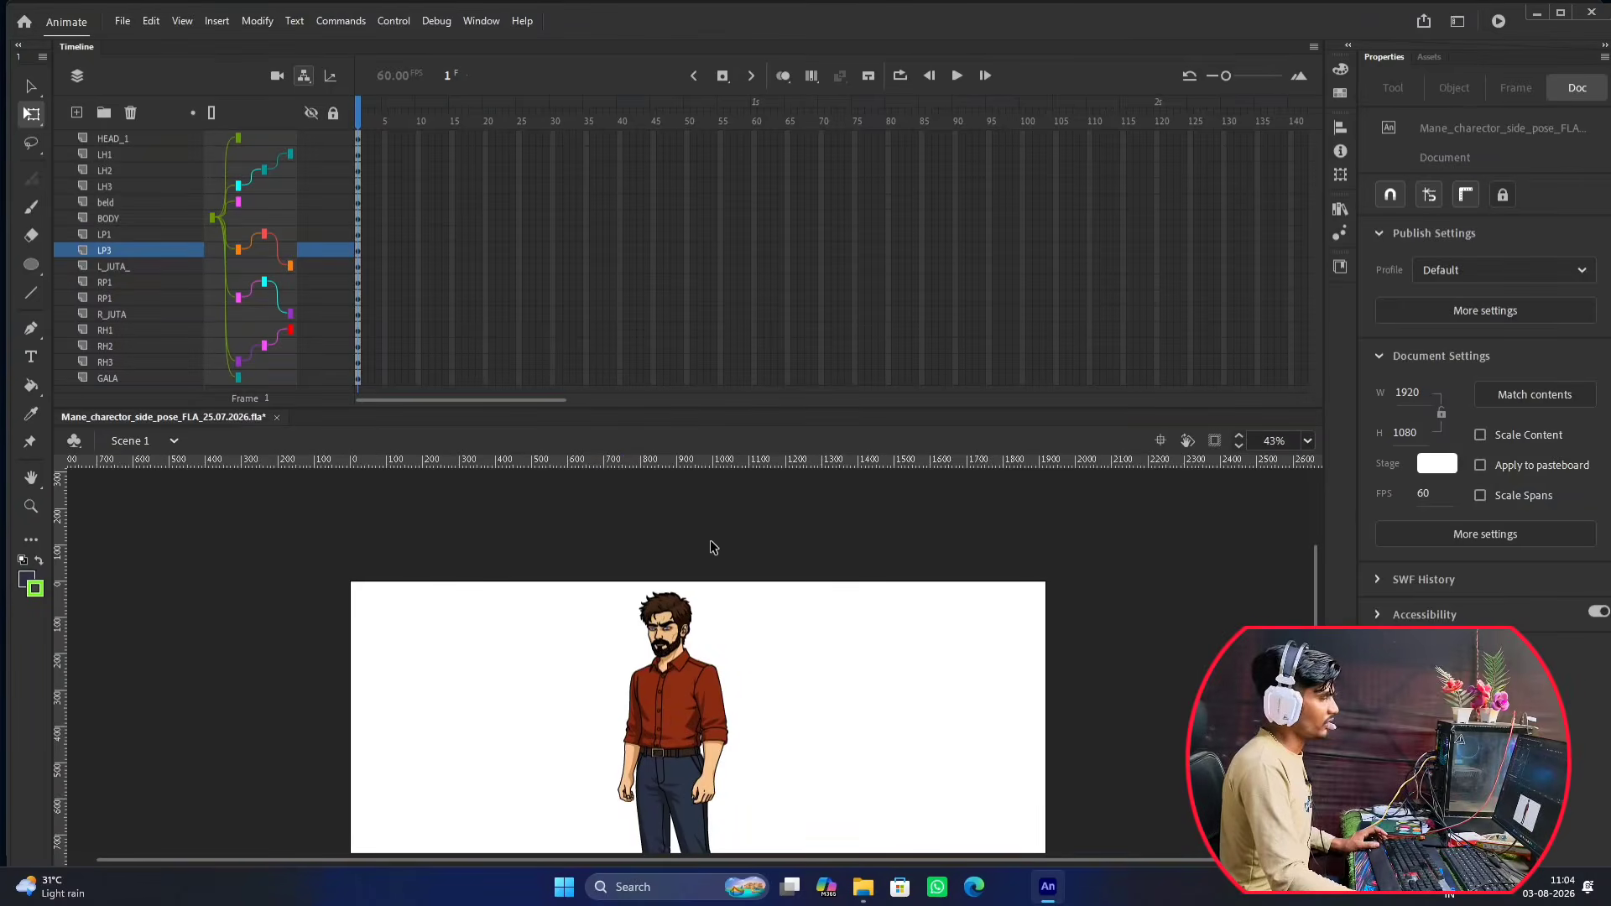
scroll(710, 541, down, 3)
scroll(698, 575, up, 3)
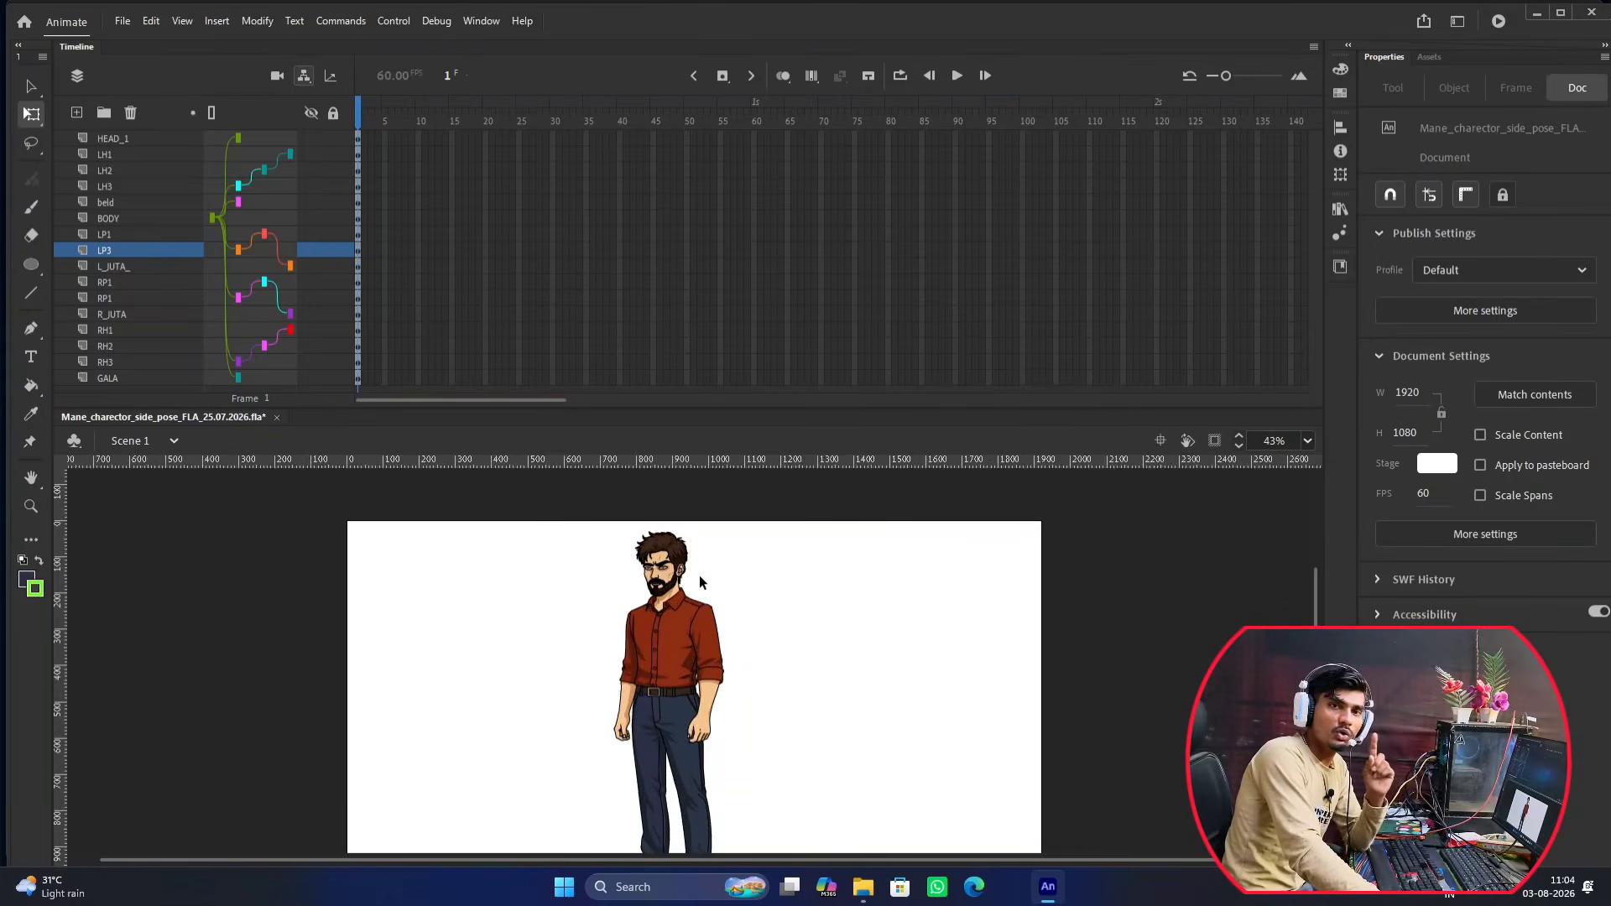
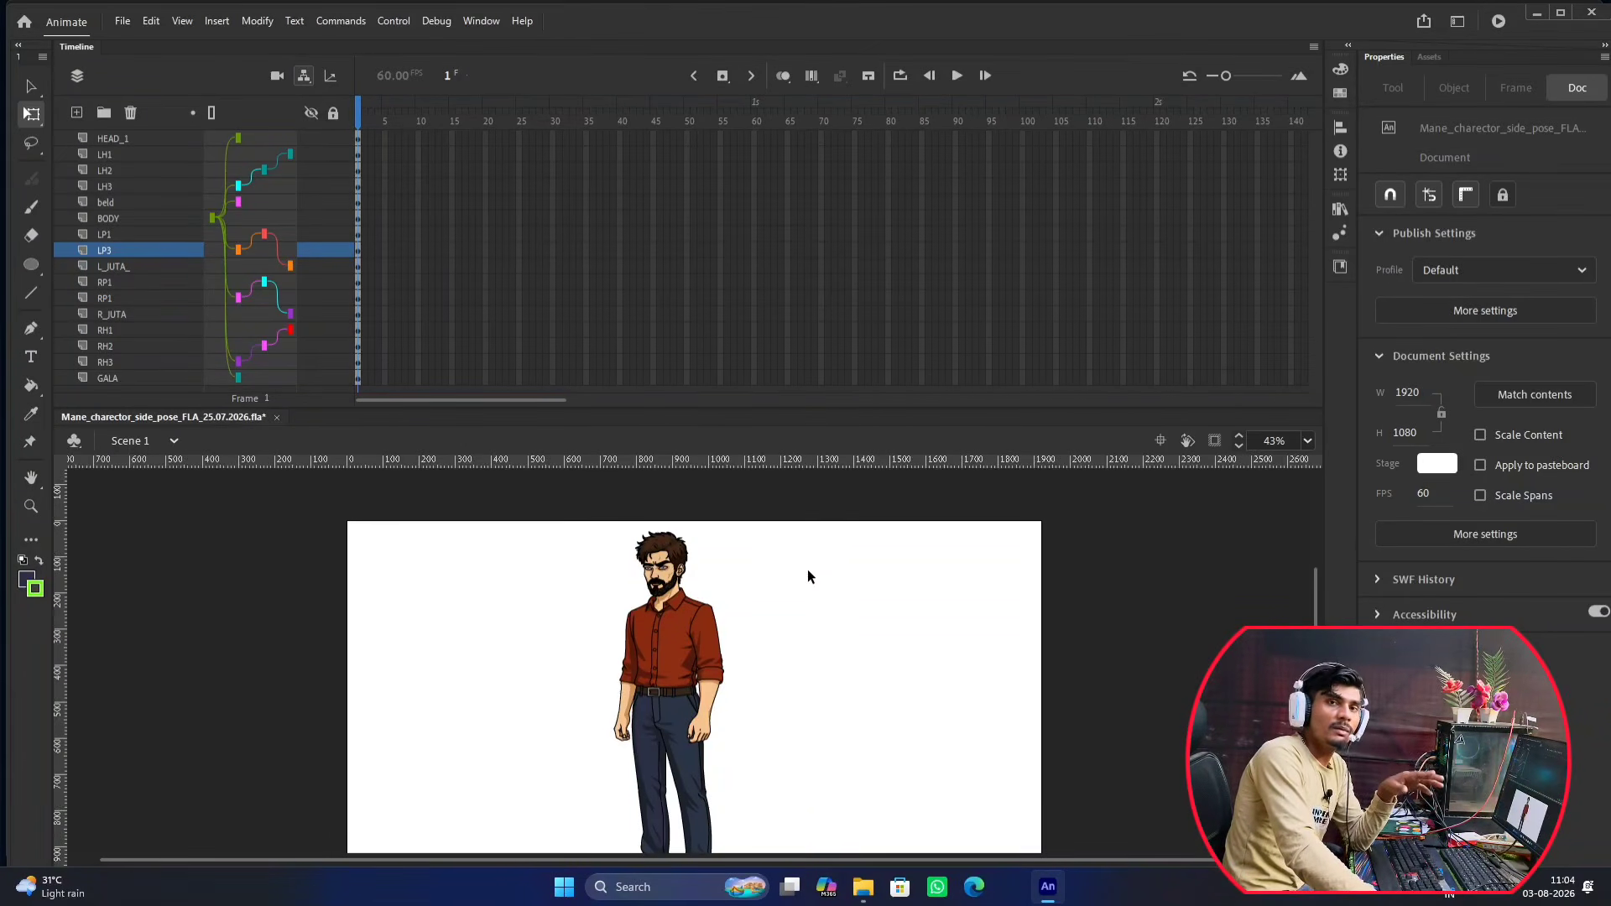
click(909, 468)
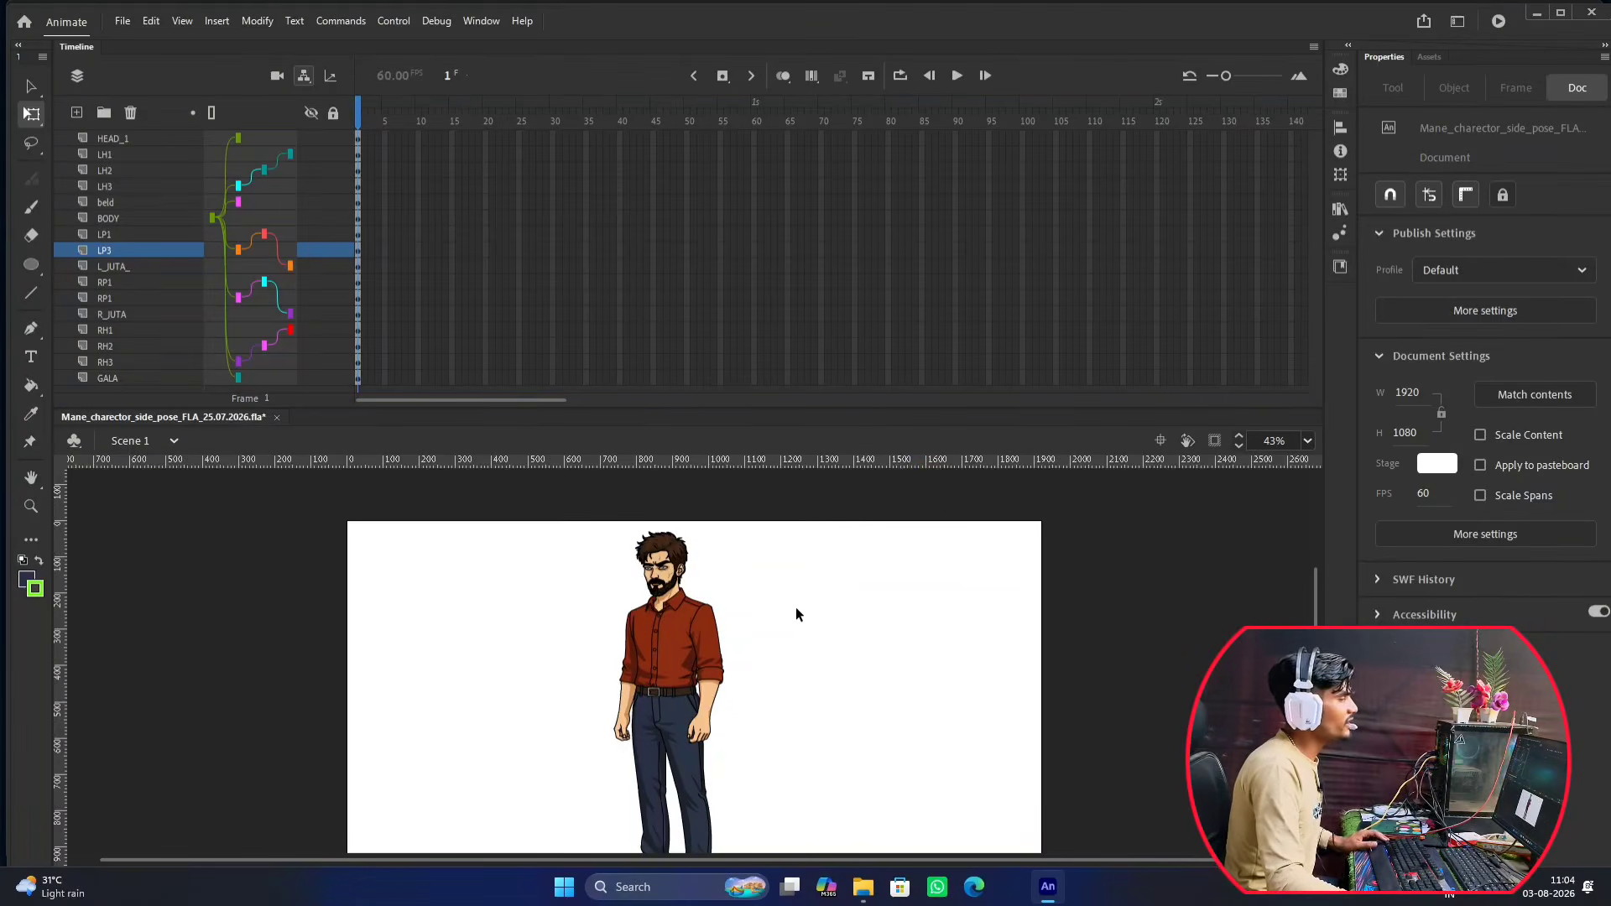
scroll(718, 598, down, 2)
scroll(718, 597, up, 4)
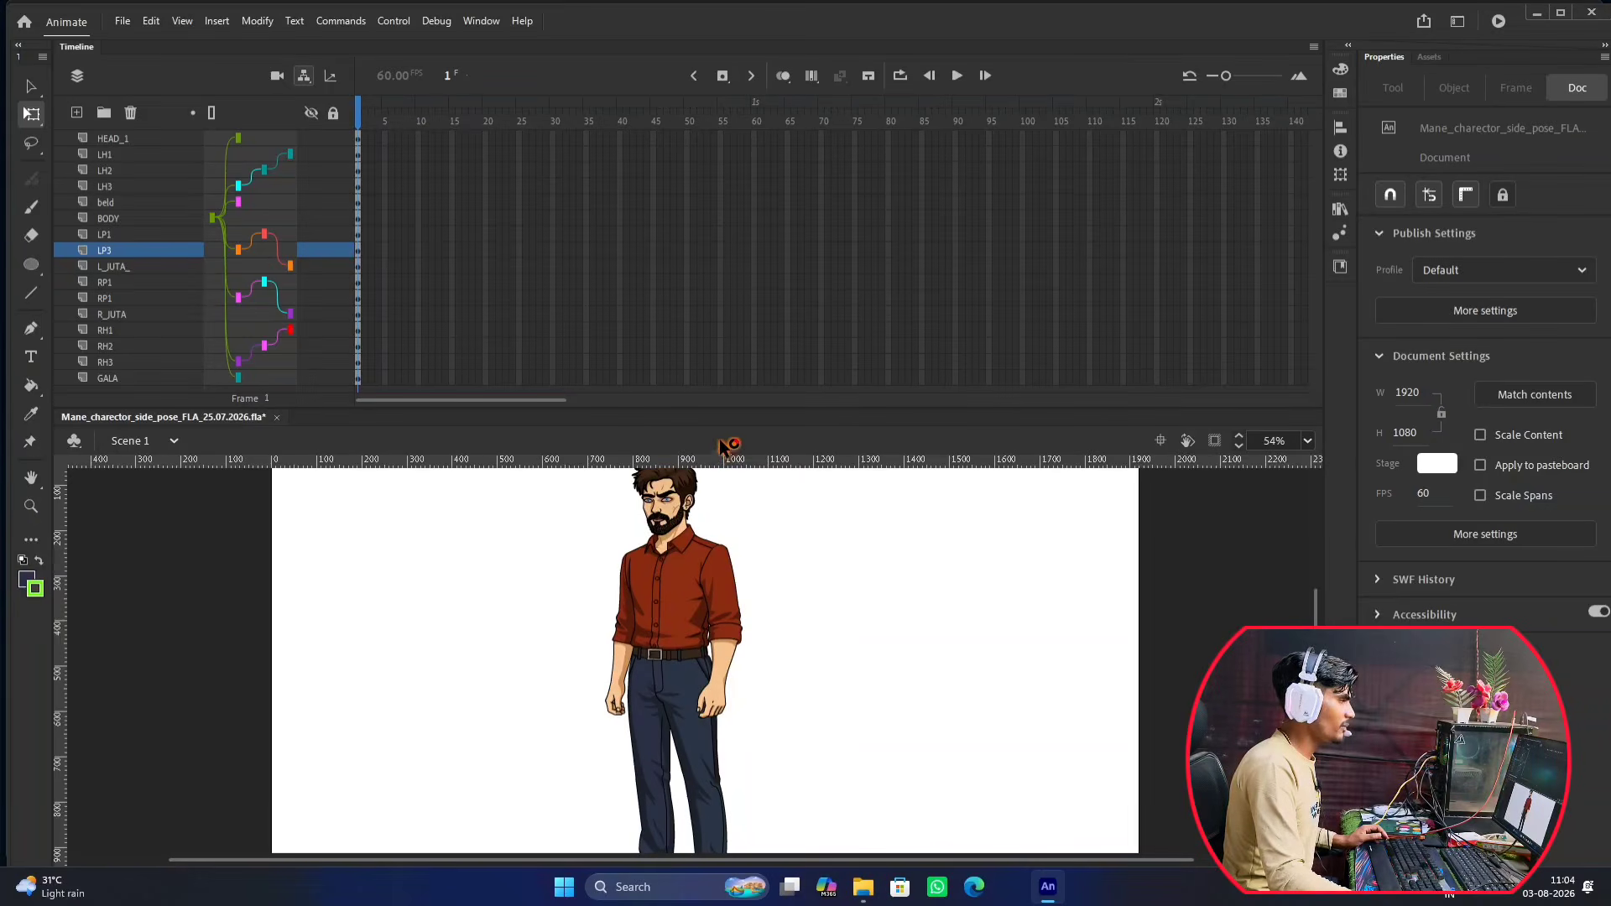
click(720, 409)
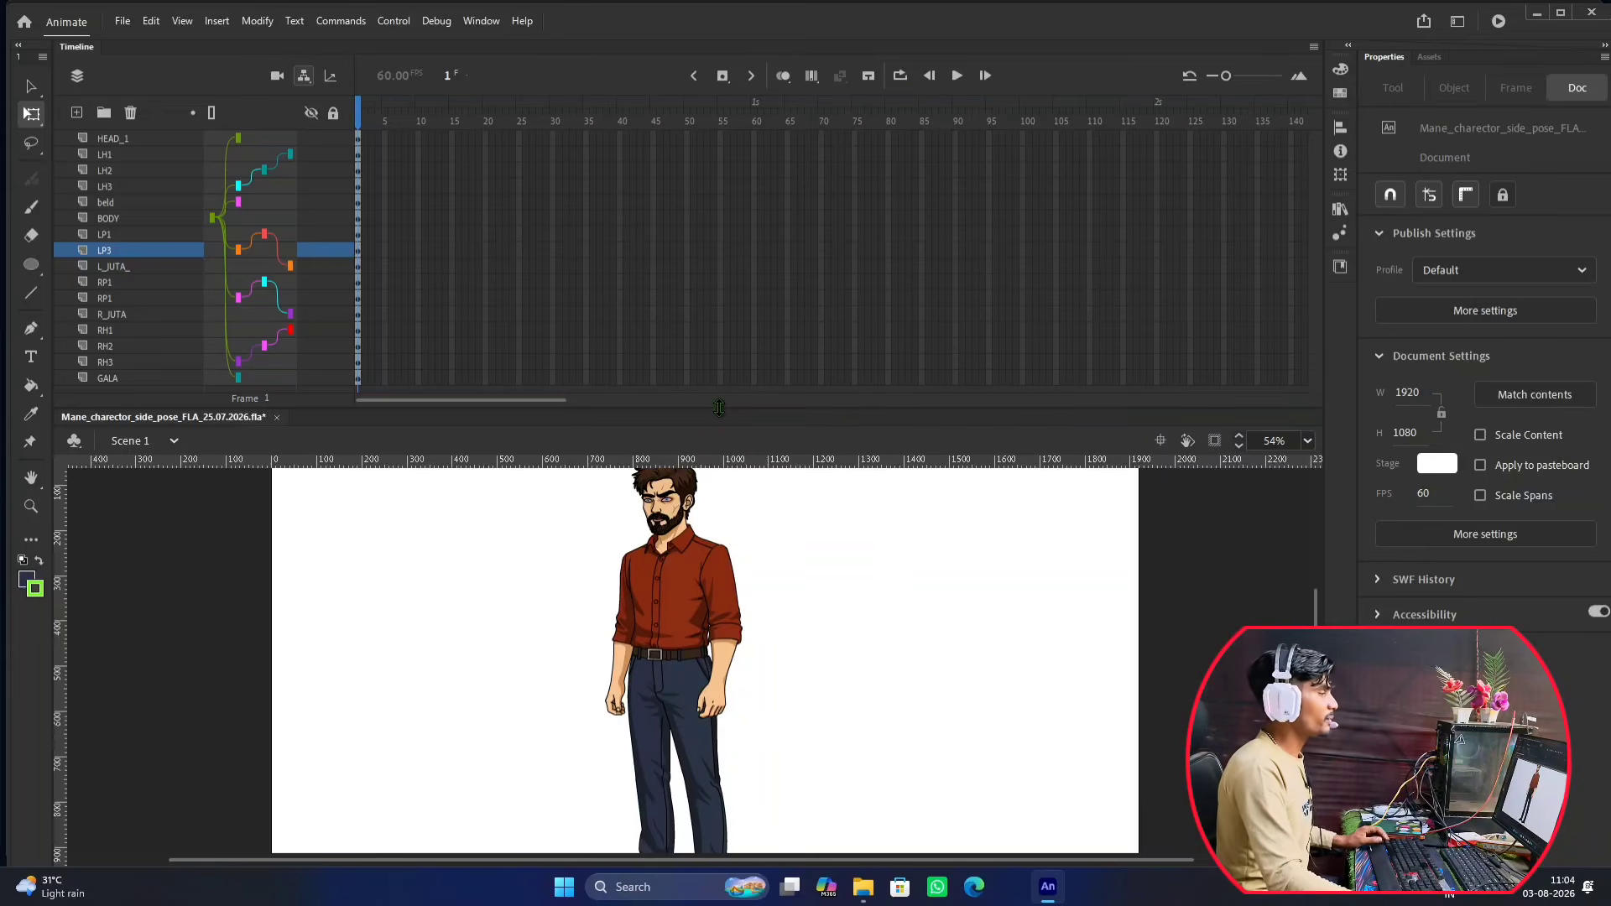
Shrink the timeline to give the stage more room and show the whole rigged character.
drag(720, 411, 719, 165)
scroll(718, 327, up, 2)
scroll(718, 327, down, 4)
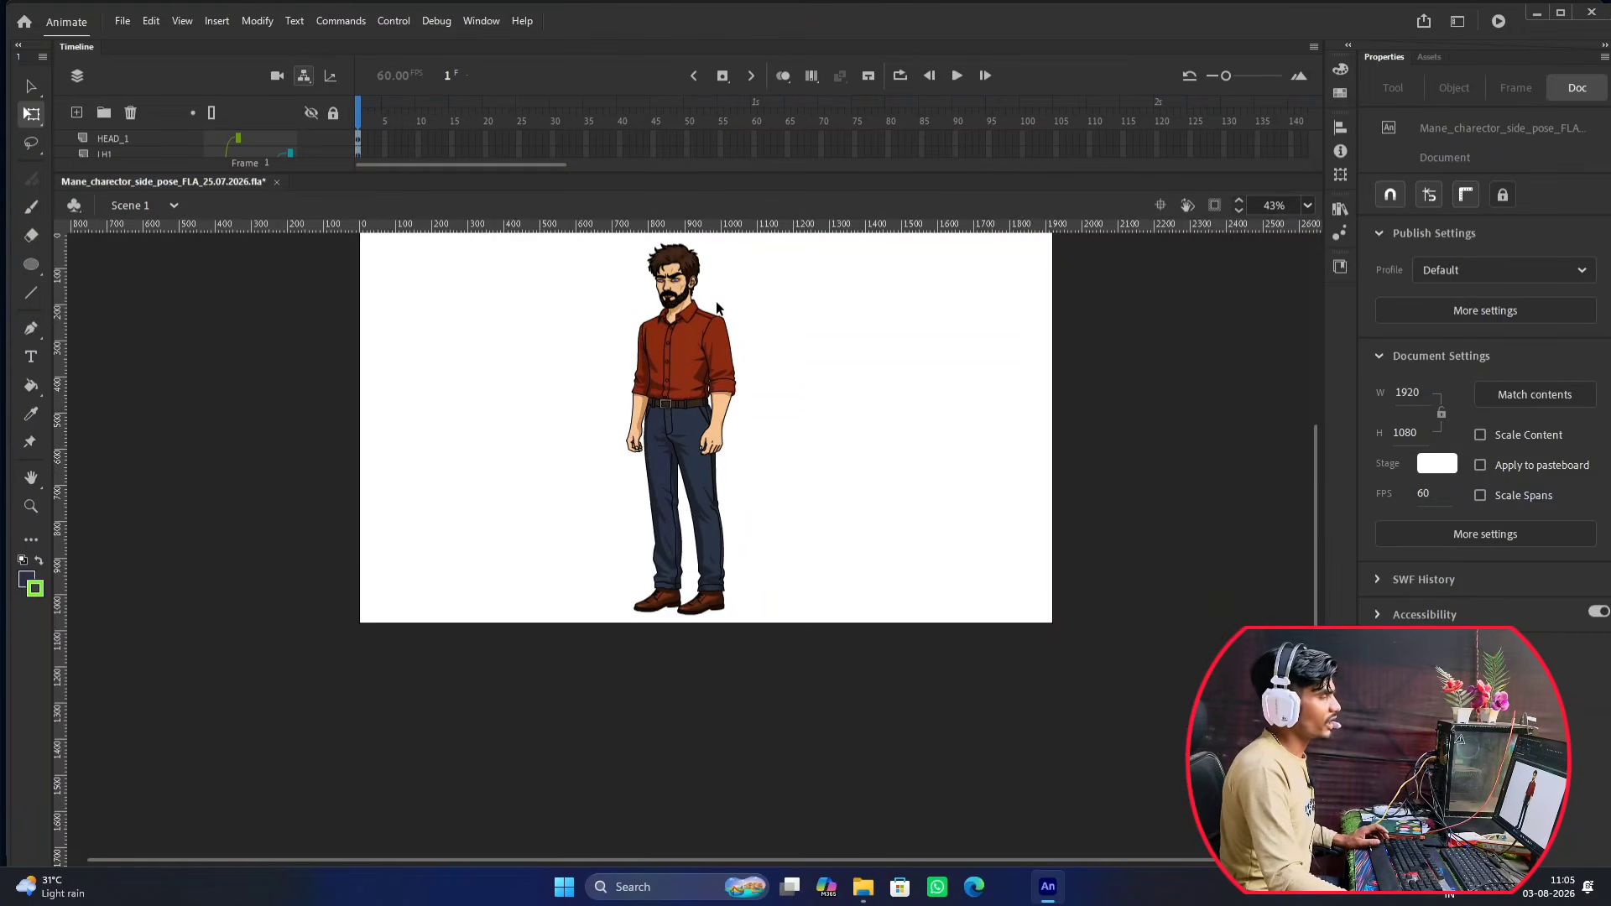
scroll(690, 521, up, 2)
scroll(683, 502, down, 1)
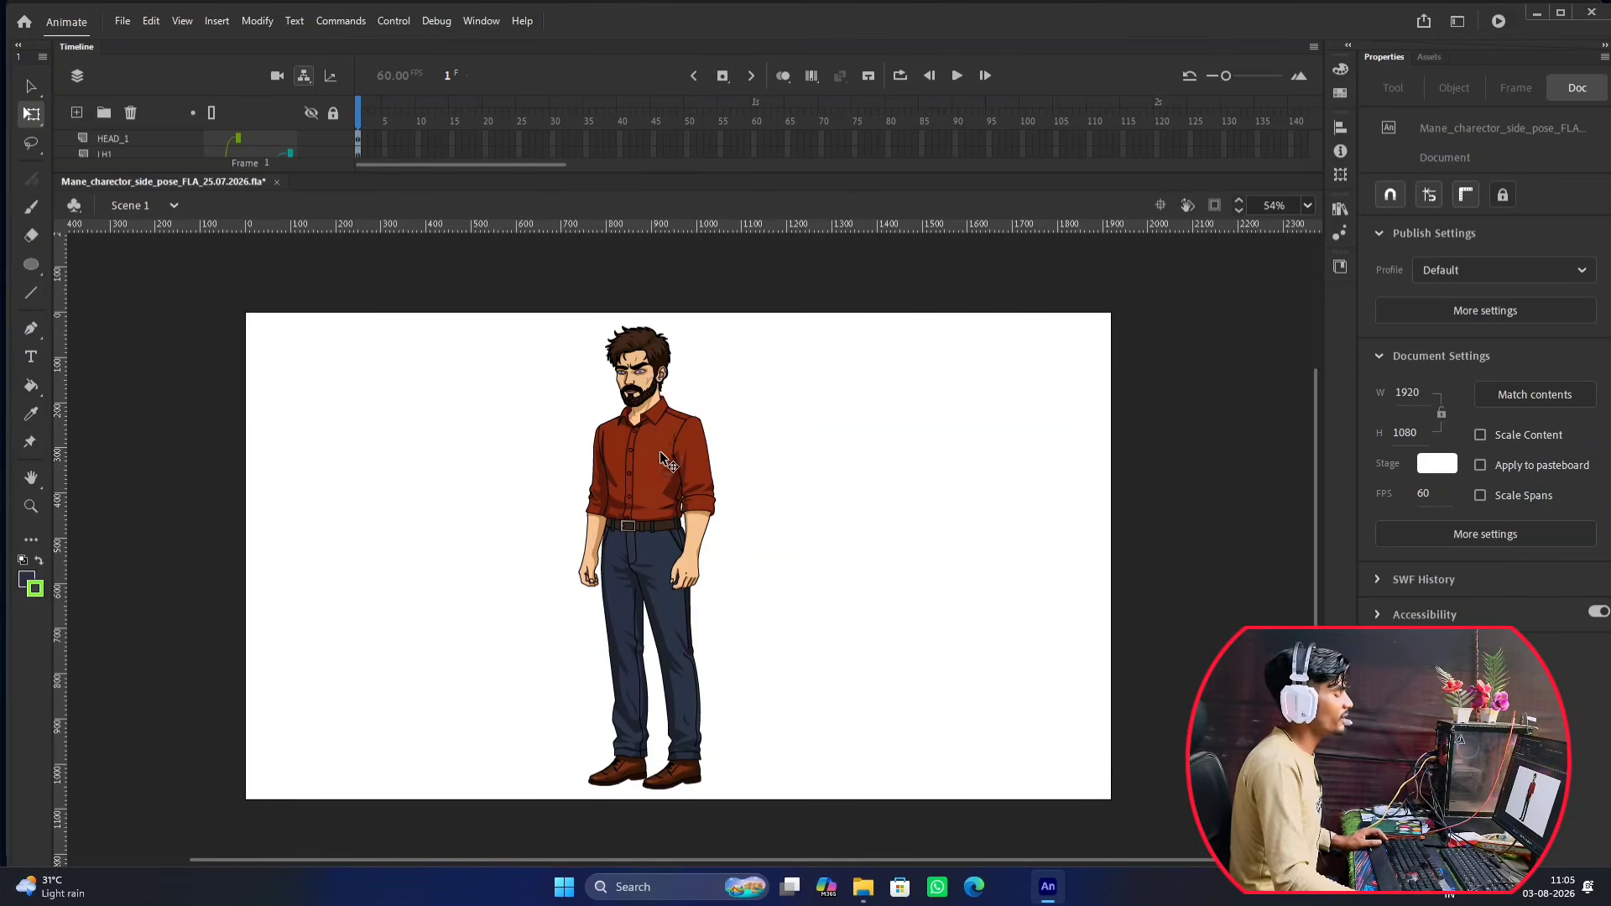
Turn off the layer parenting view in the enlarged timeline and shrink the timeline again.
scroll(659, 441, up, 3)
scroll(659, 441, down, 3)
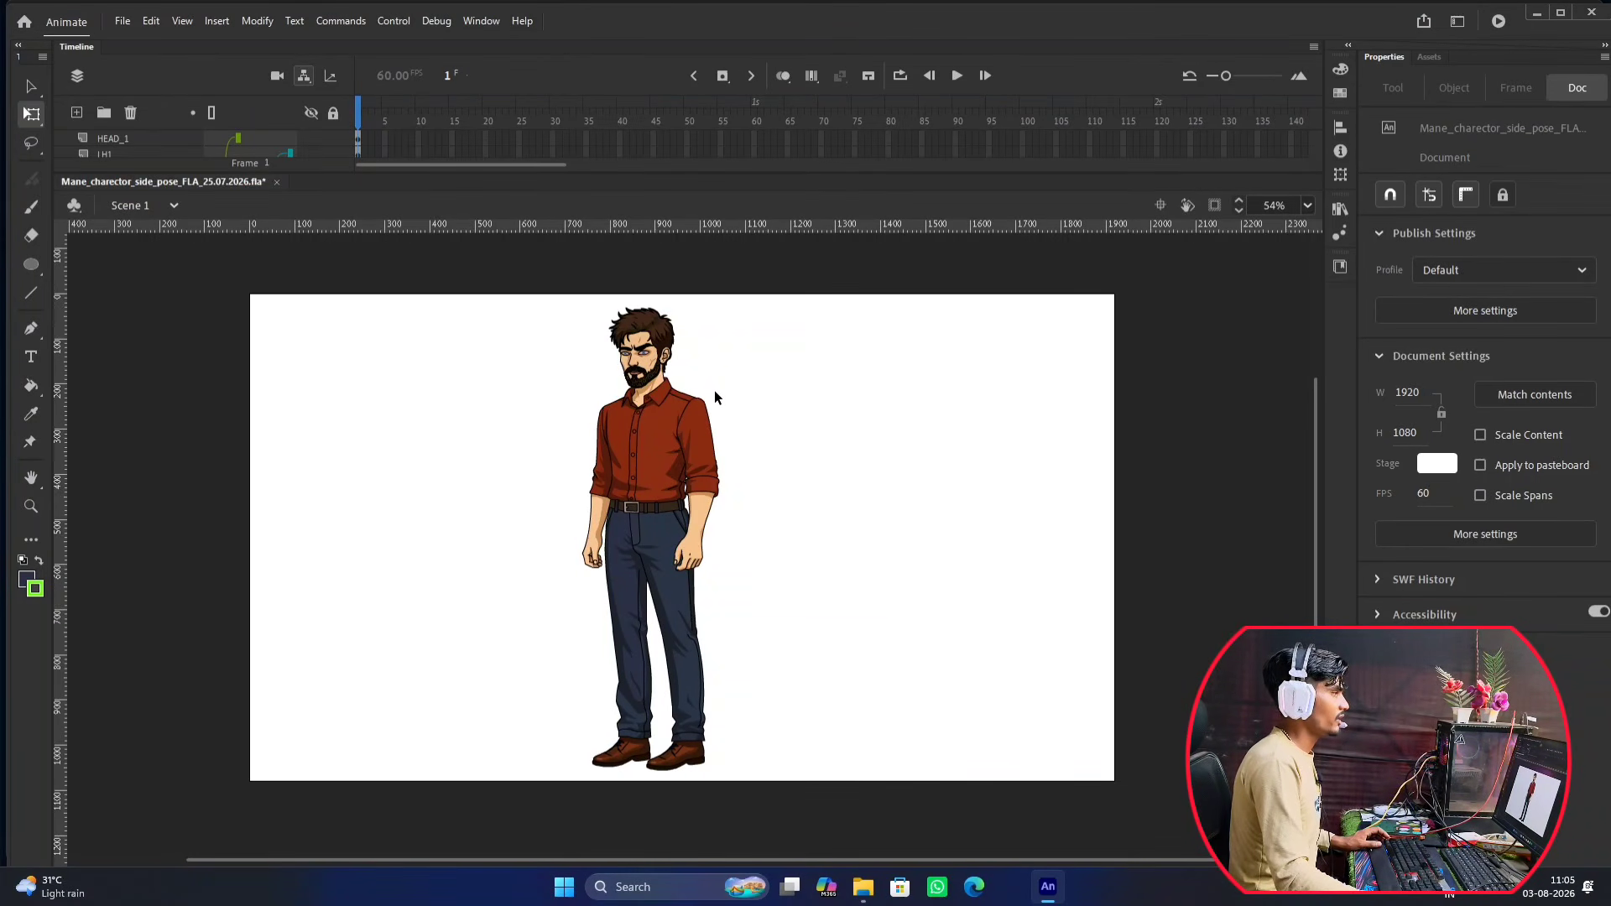
drag(696, 171, 703, 386)
key(ctrl+minus)
scroll(688, 553, down, 1)
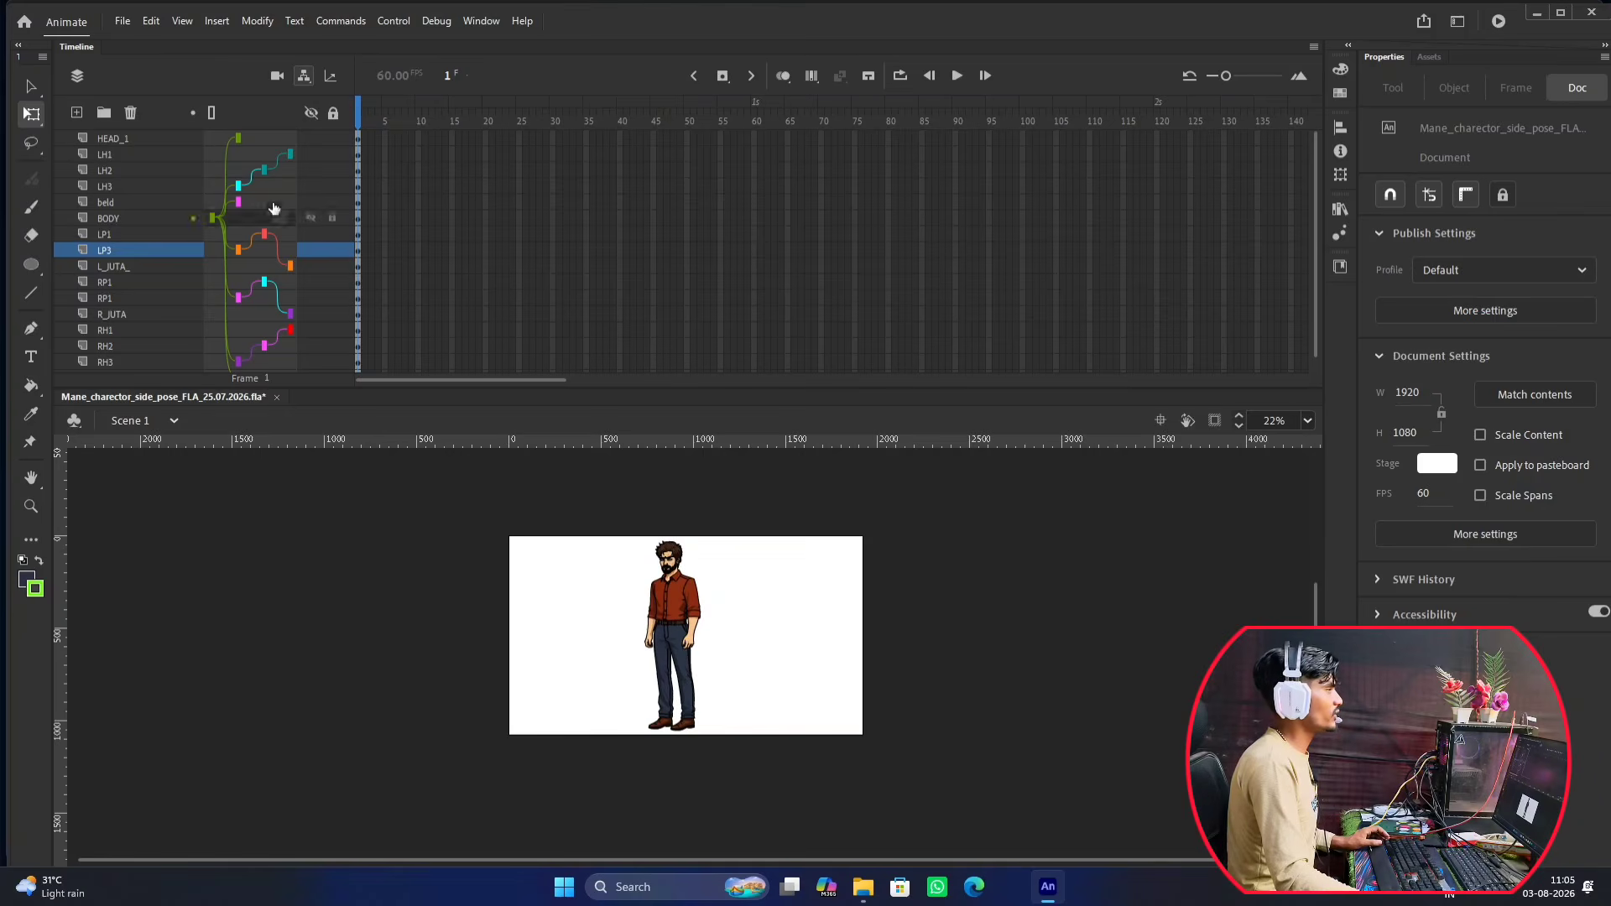
click(303, 77)
scroll(701, 528, up, 2)
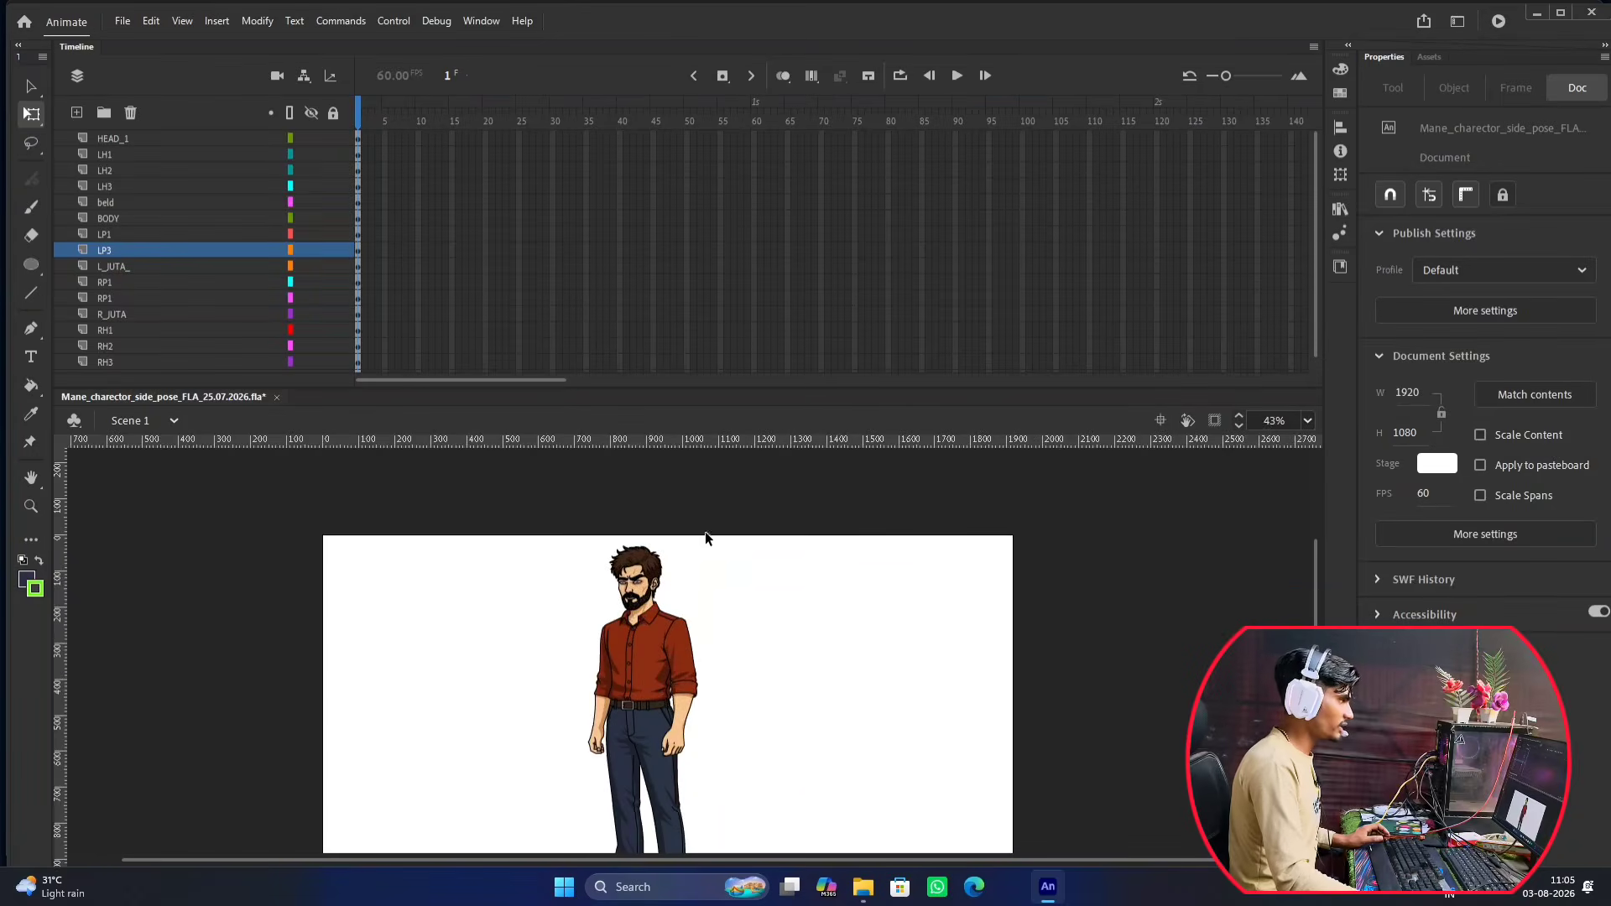
drag(720, 387, 721, 173)
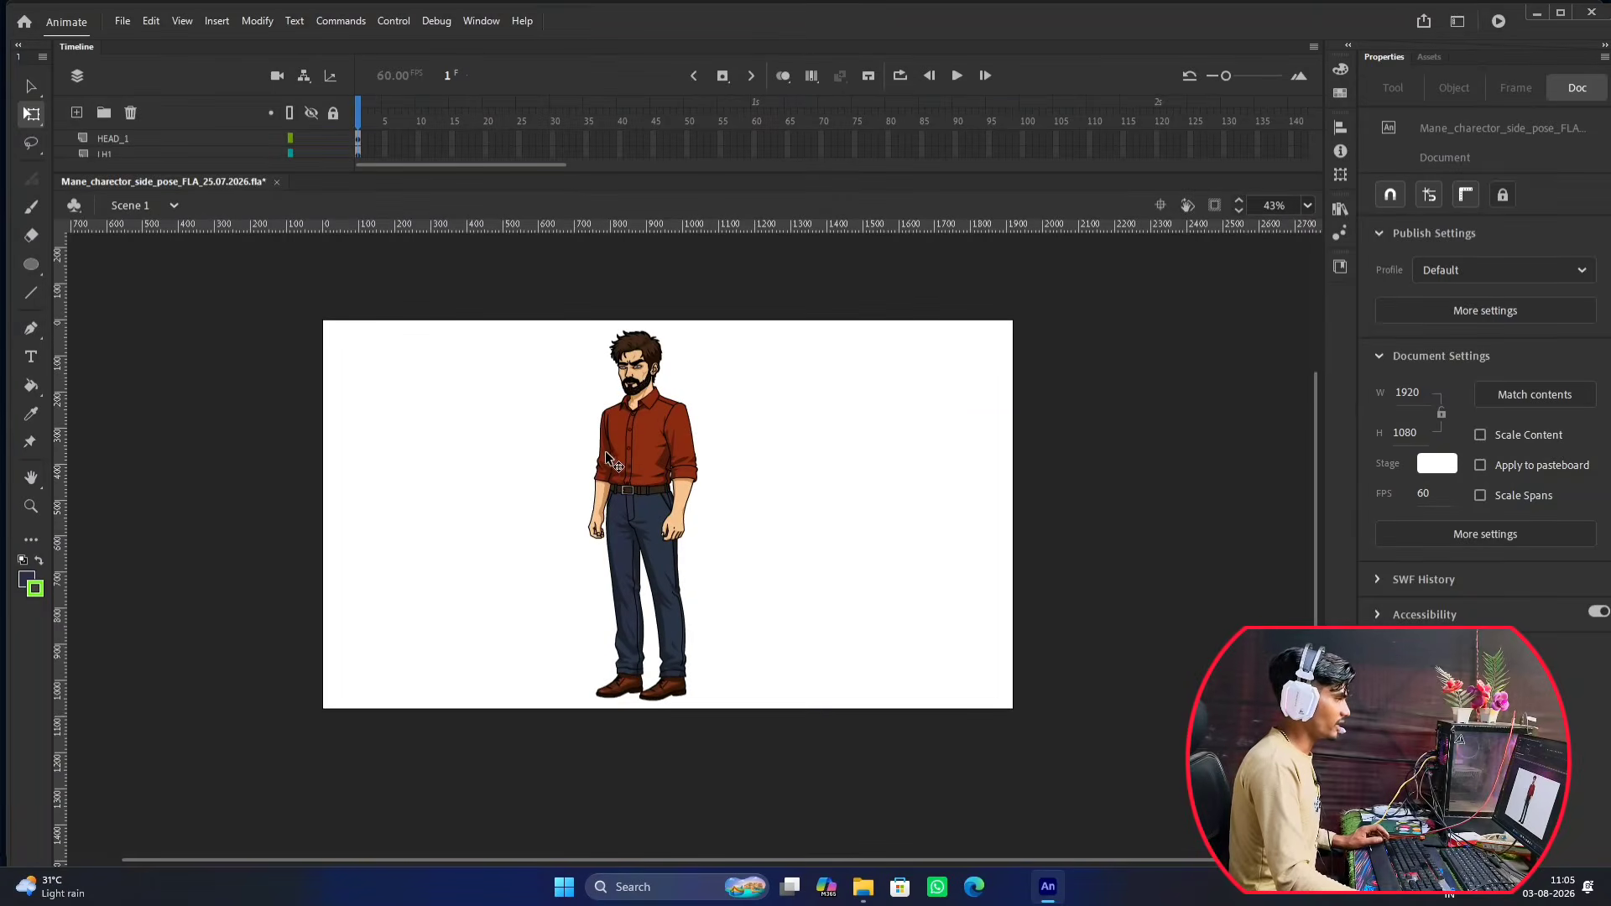
Check the rigged character on the stage and save the document.
scroll(698, 438, up, 2)
scroll(699, 435, down, 1)
scroll(682, 483, up, 2)
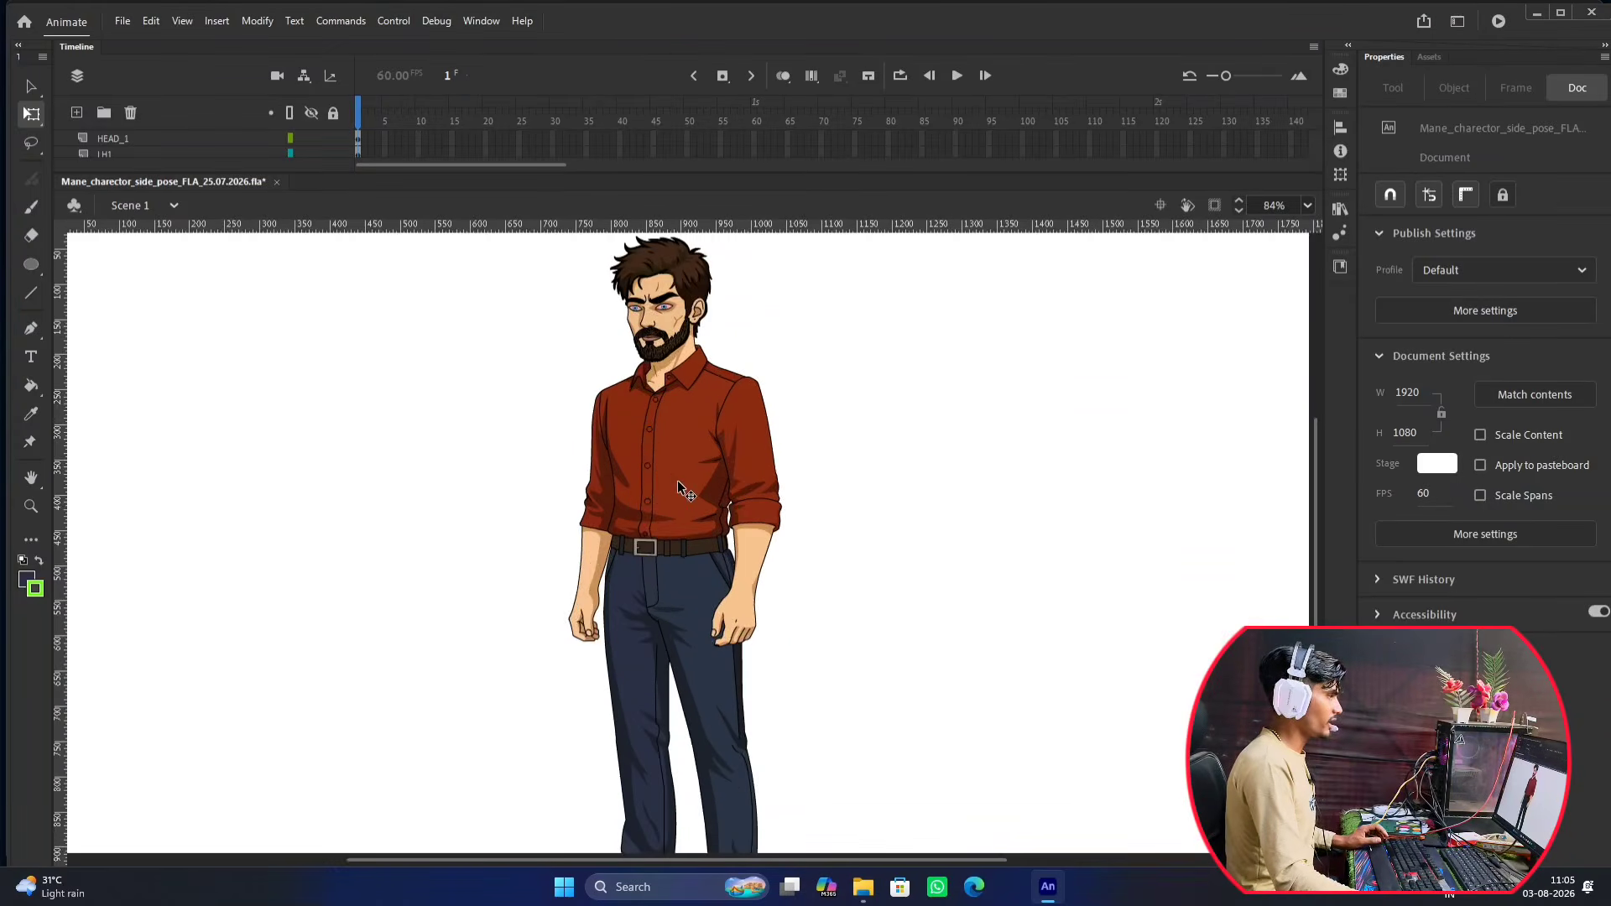
scroll(751, 428, down, 2)
scroll(747, 435, up, 2)
scroll(745, 438, down, 2)
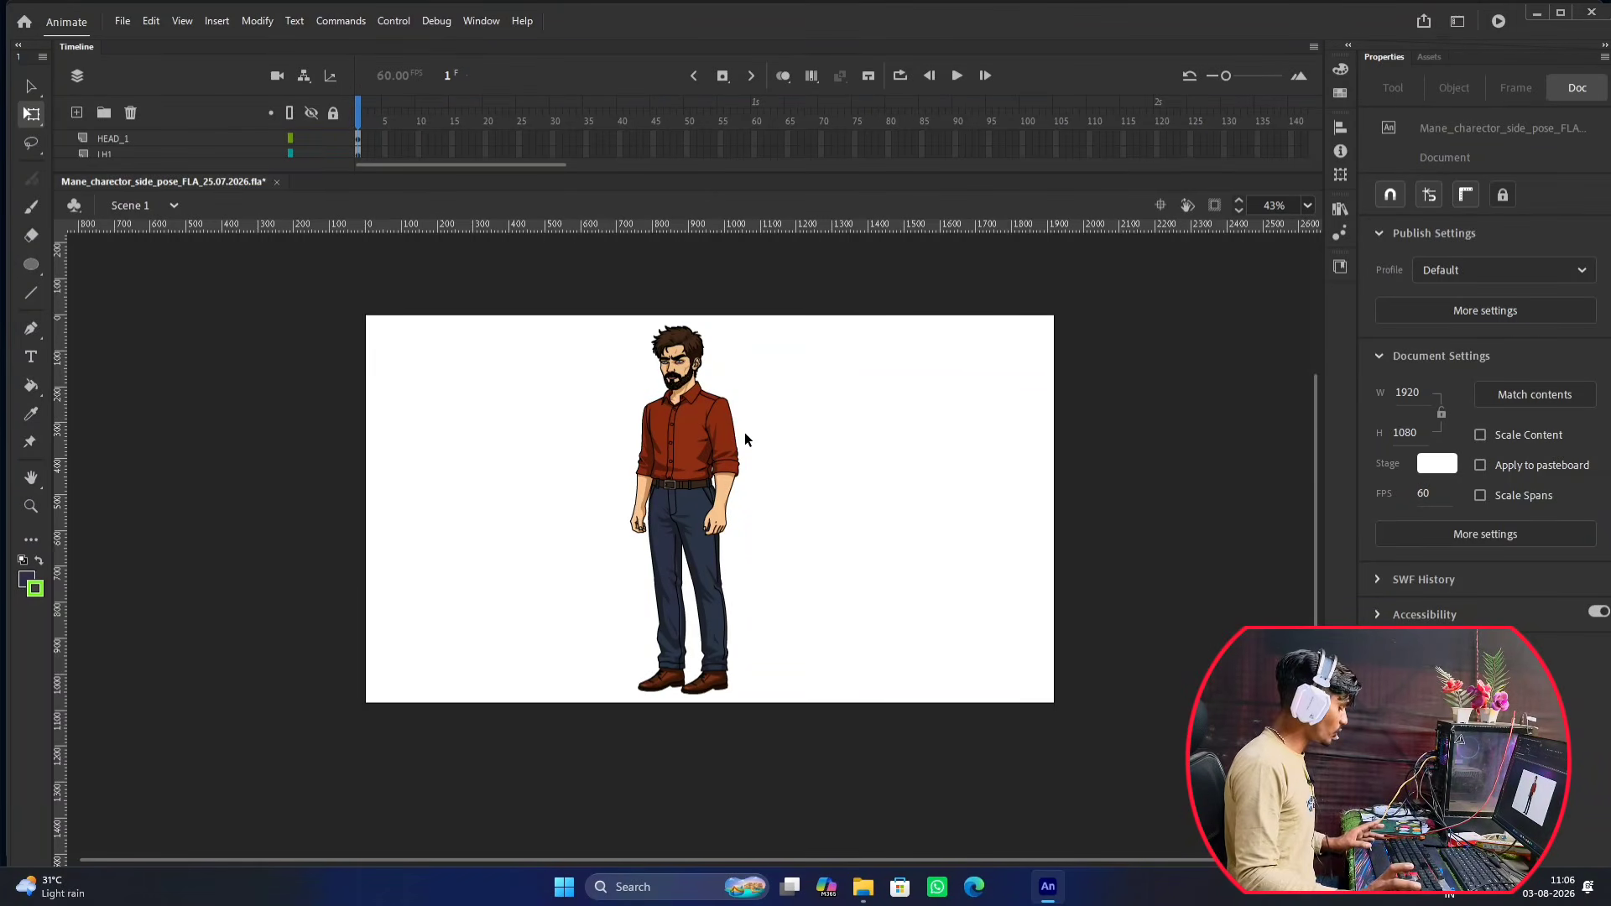
key(ctrl+s)
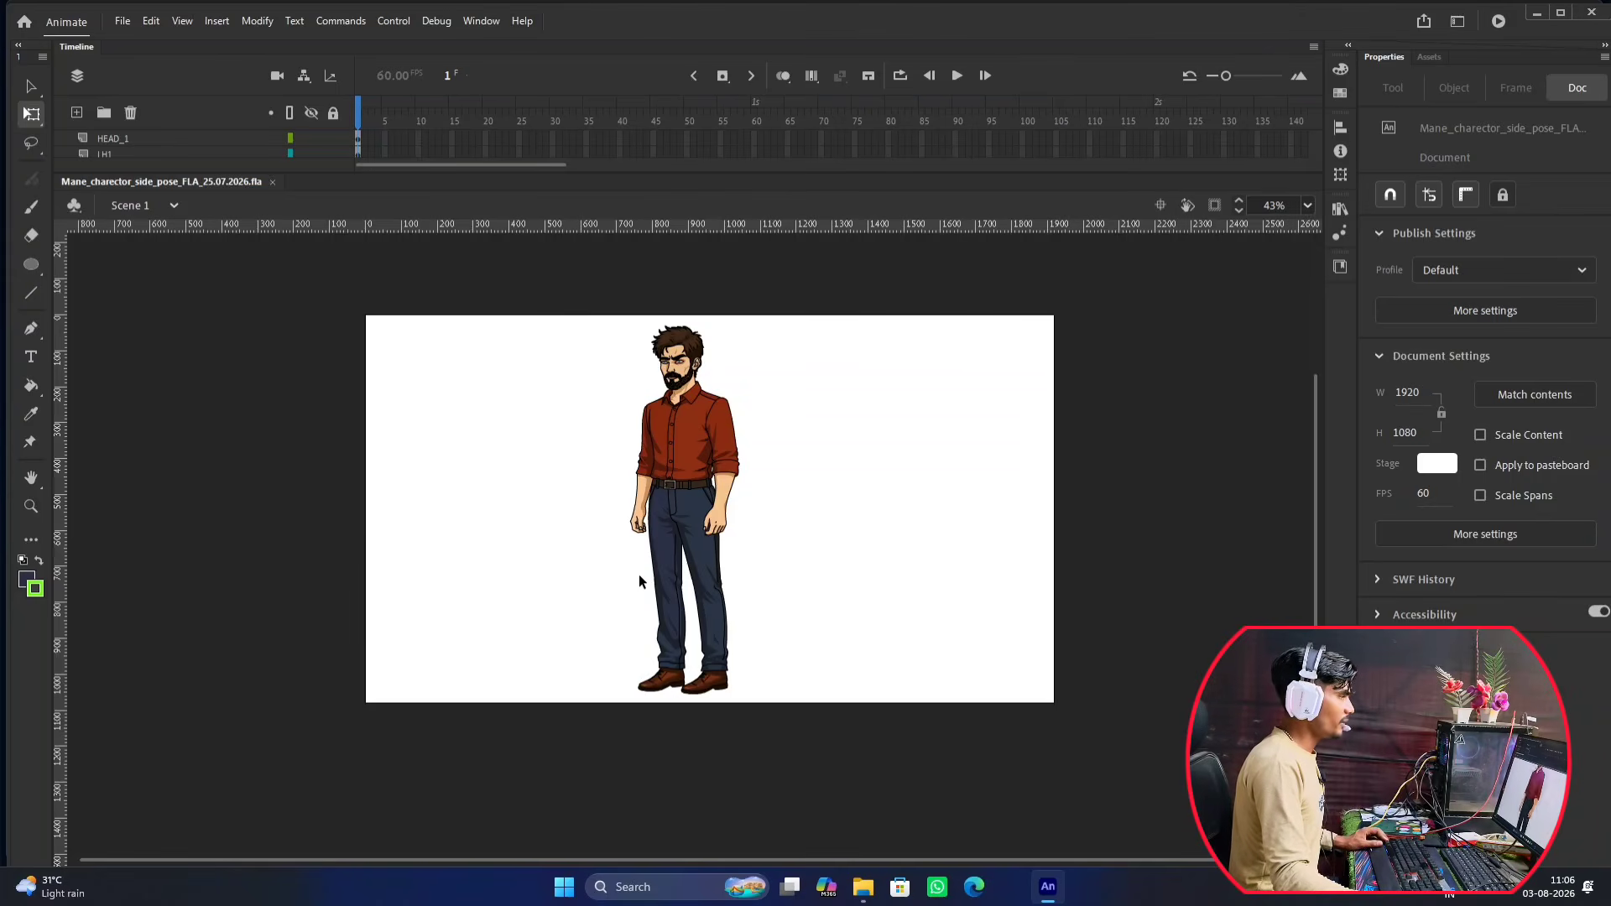
Examine the character's head and collar area and the full standing figure on the stage.
key(ctrl+=)
scroll(682, 445, up, 2)
scroll(730, 360, down, 3)
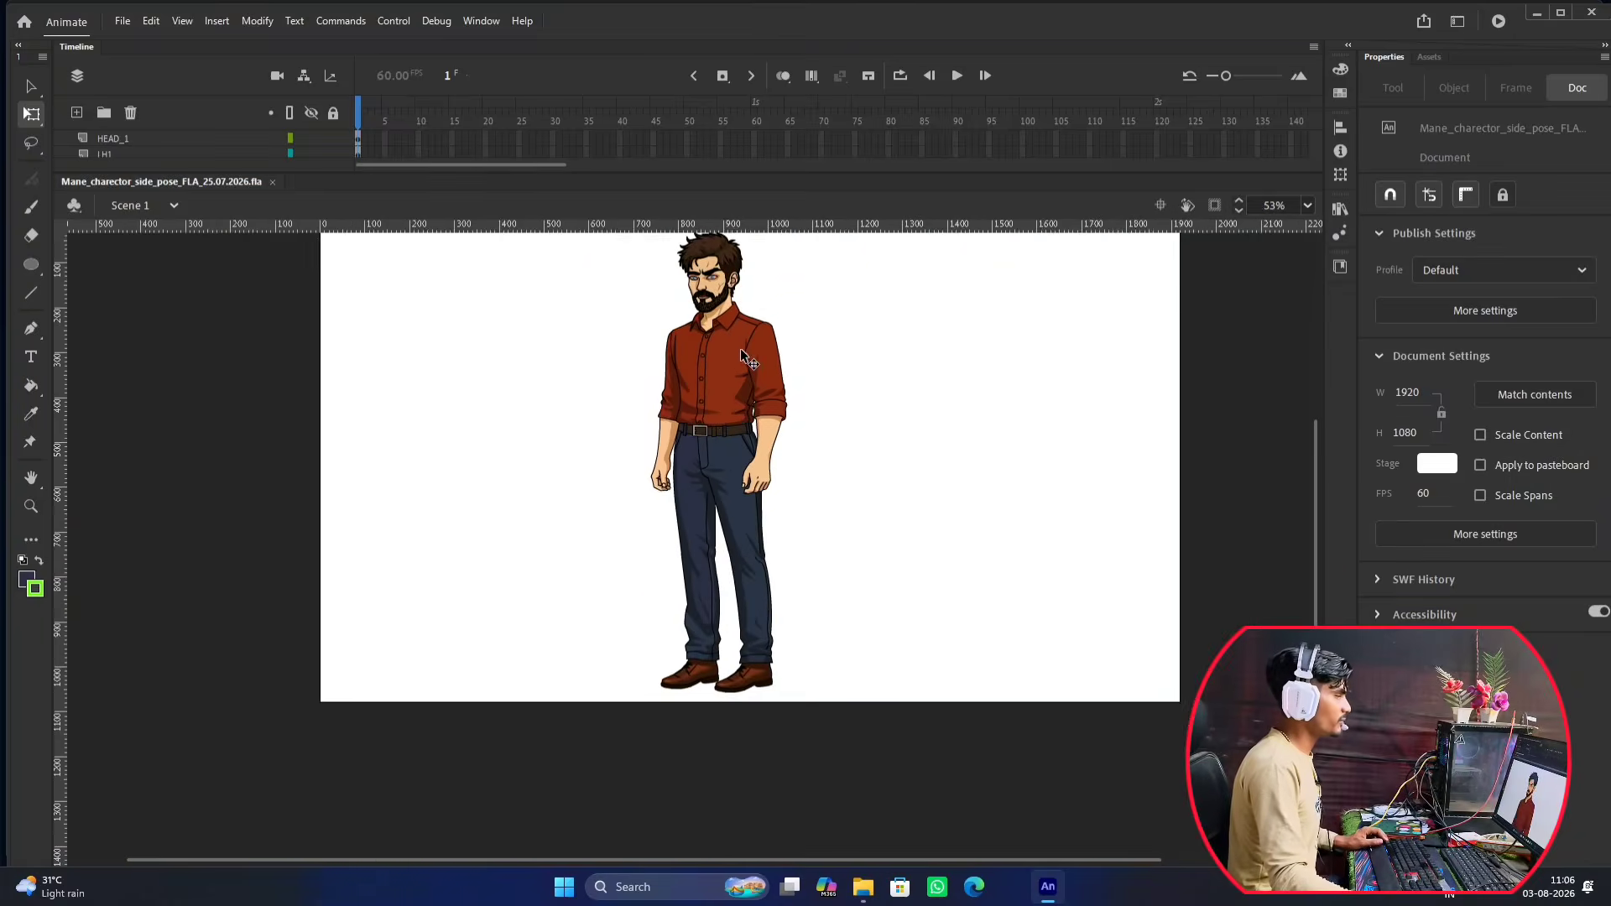
scroll(741, 349, up, 4)
scroll(709, 457, down, 2)
scroll(668, 435, up, 2)
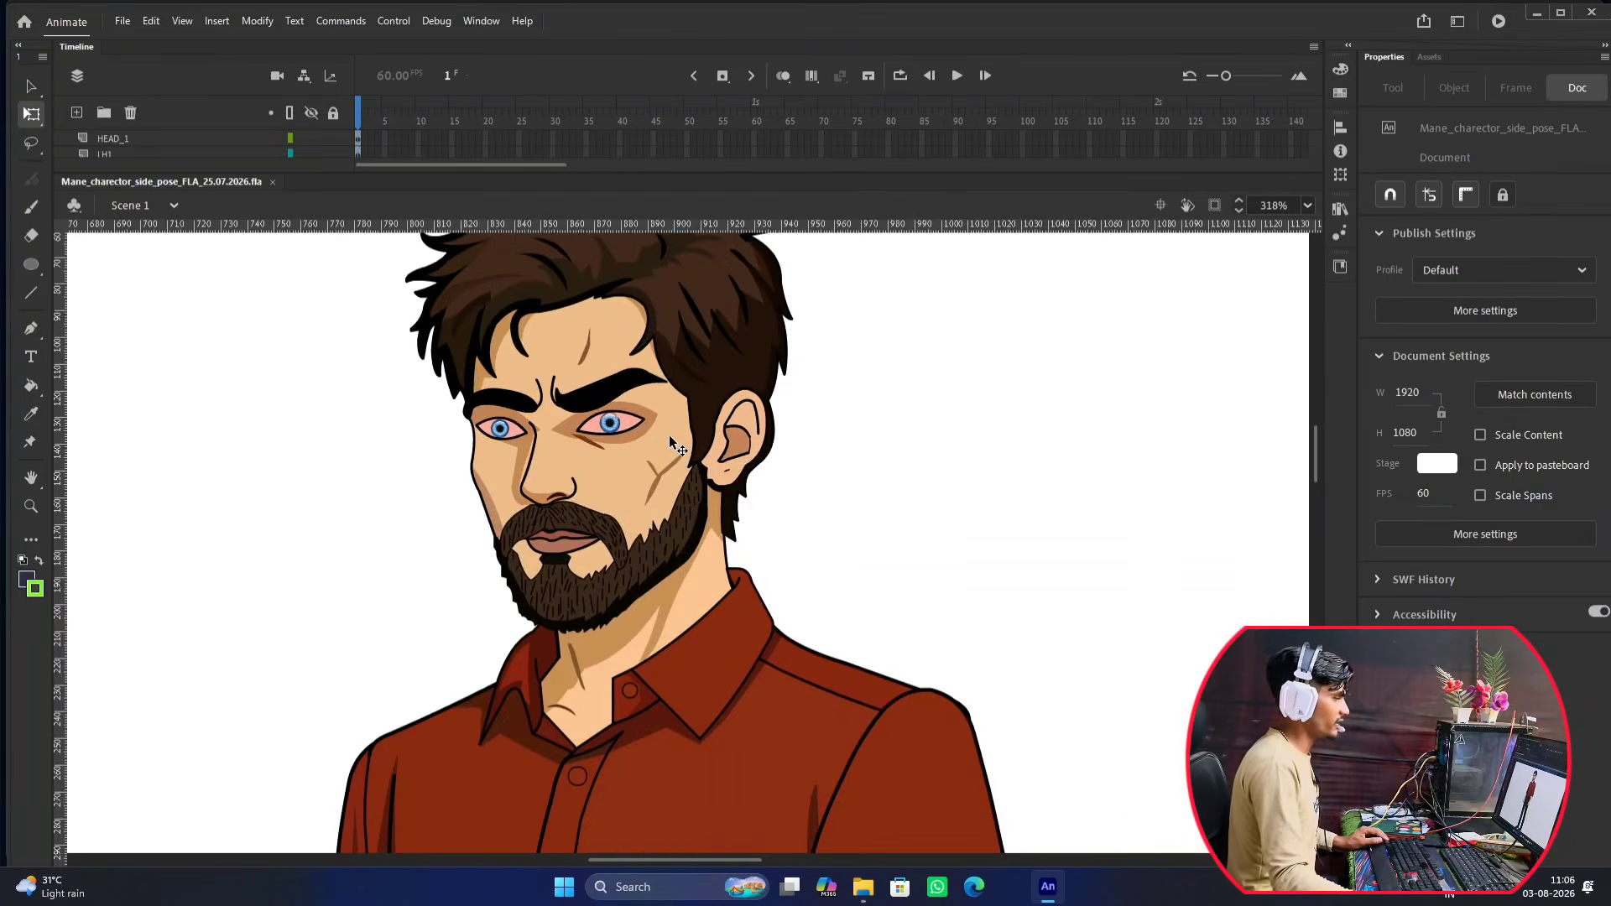
scroll(675, 451, down, 3)
scroll(671, 413, up, 1)
scroll(672, 413, down, 2)
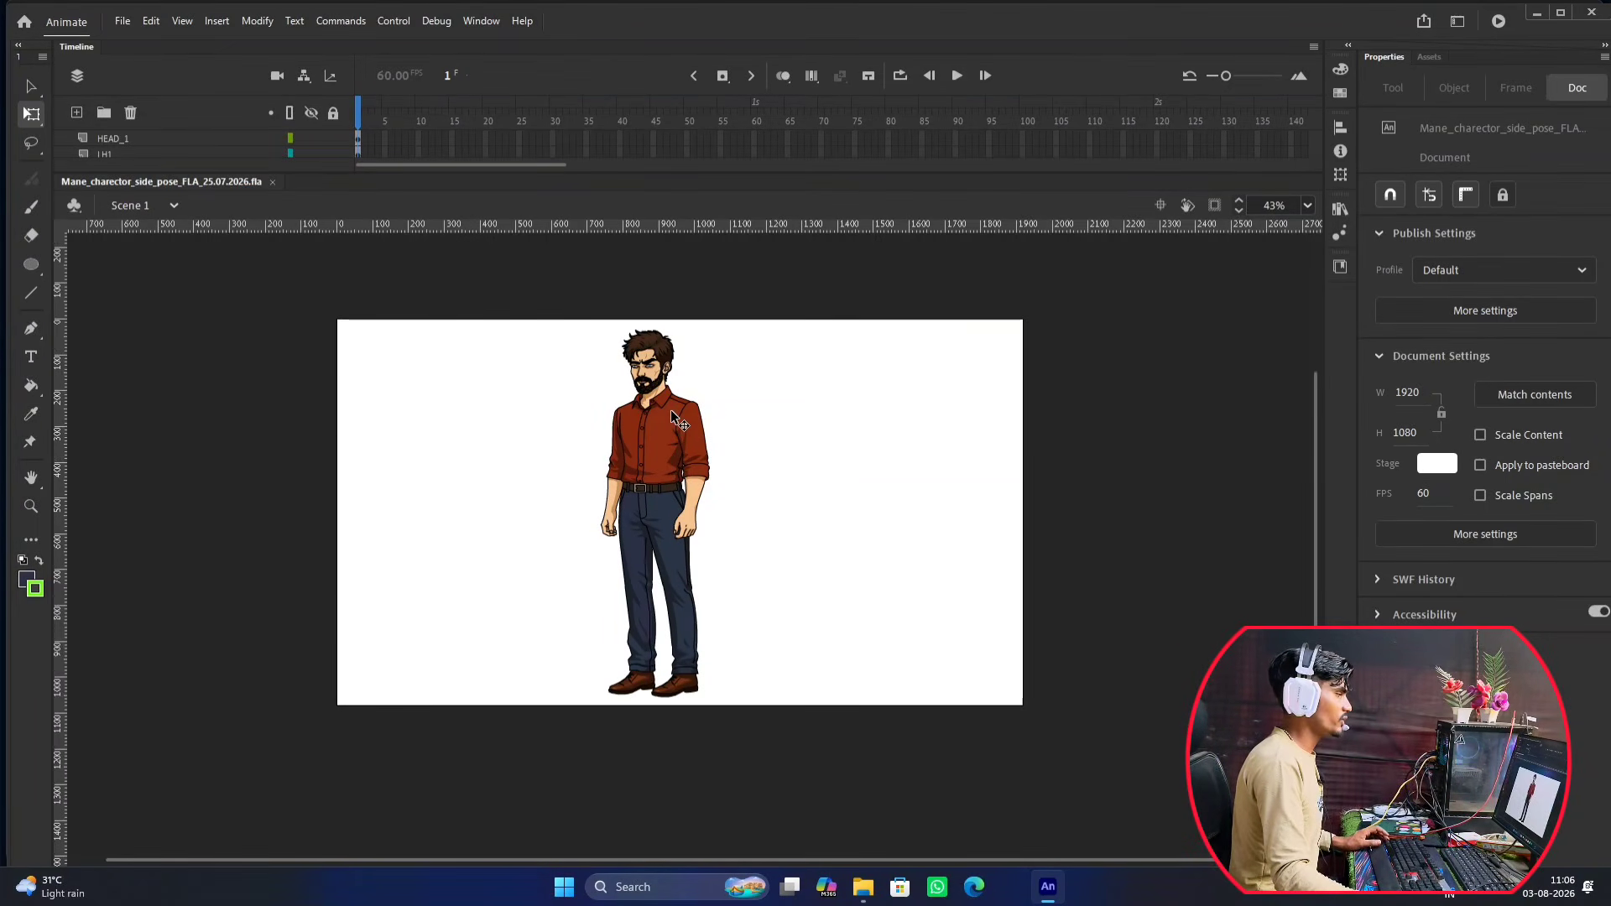
scroll(672, 411, down, 1)
scroll(688, 411, up, 2)
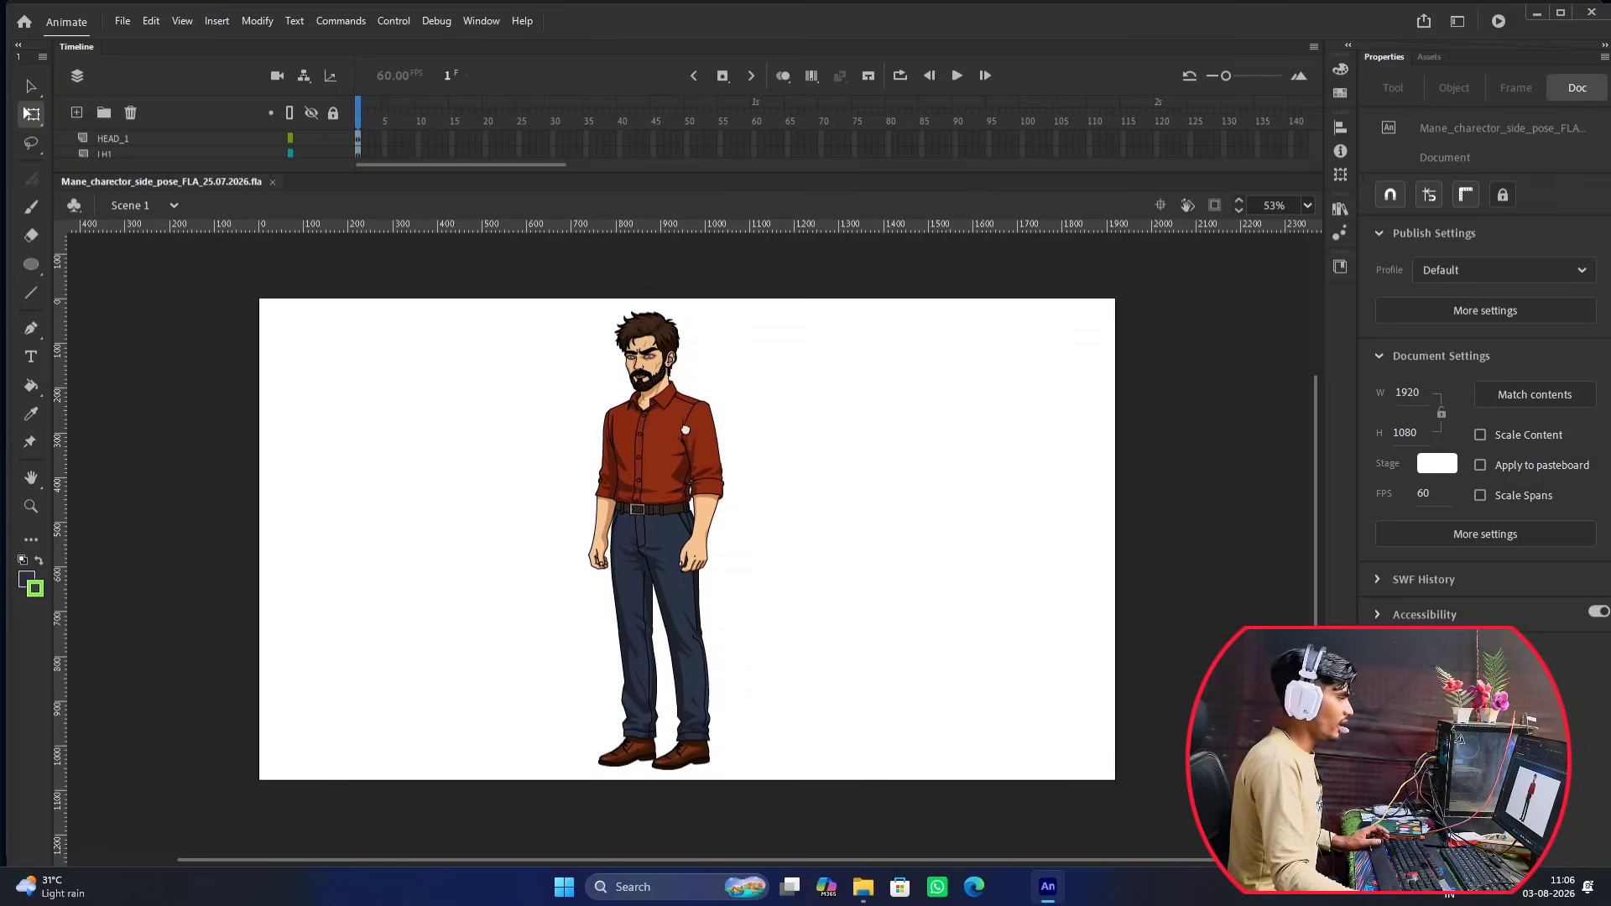
scroll(685, 418, up, 1)
scroll(685, 418, down, 1)
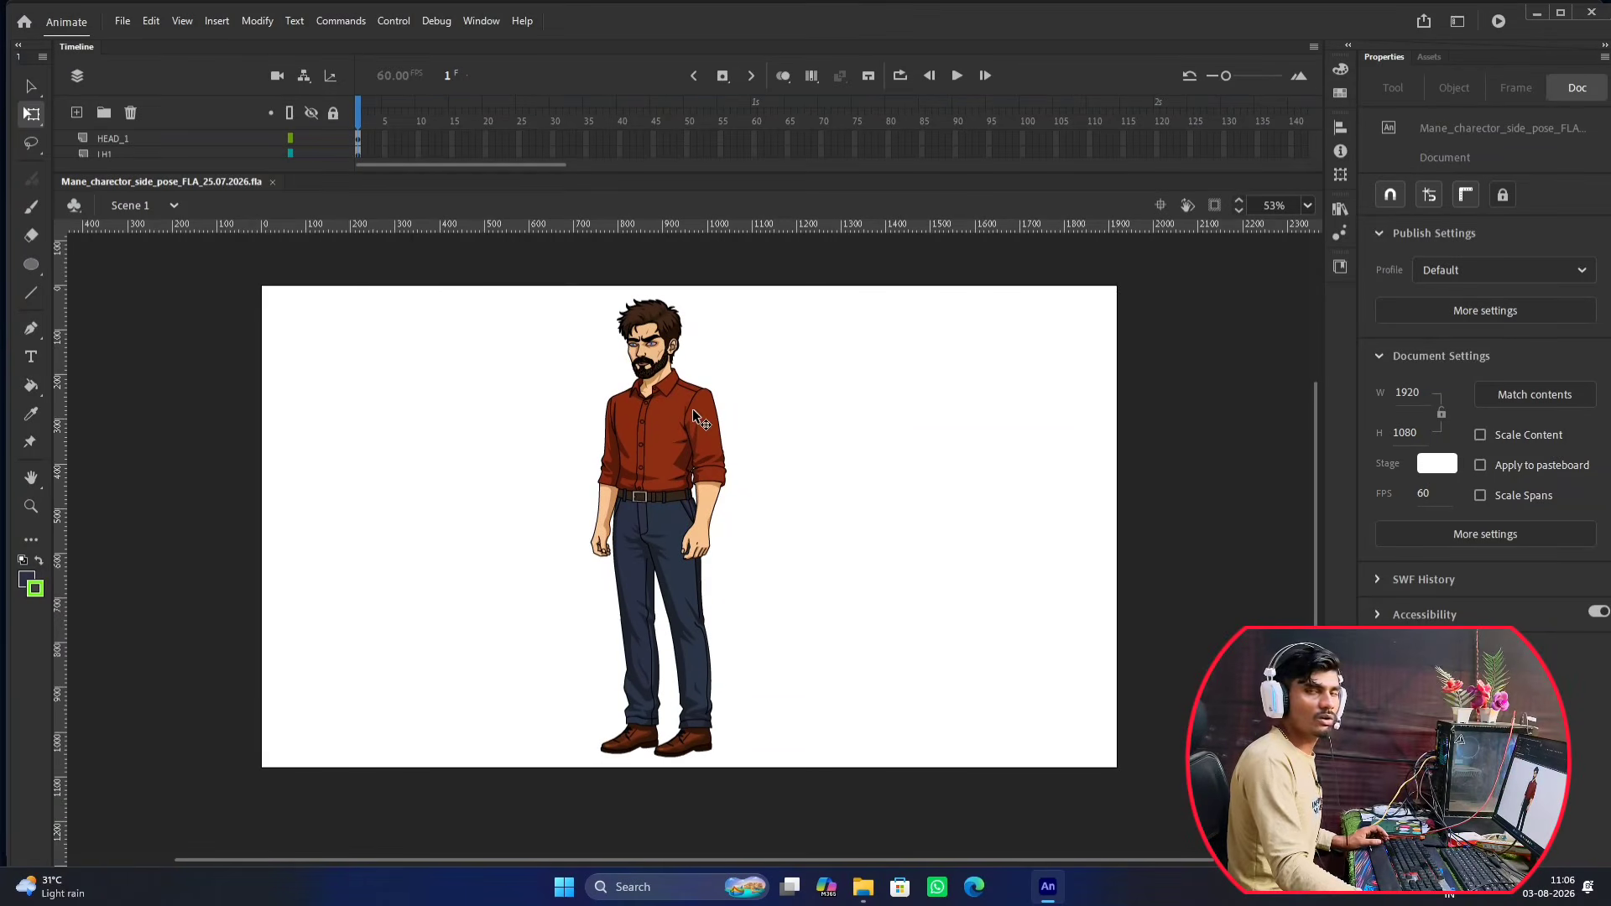
Inspect the character's face closely, including the beard and the iris details of both eyes.
scroll(690, 411, up, 2)
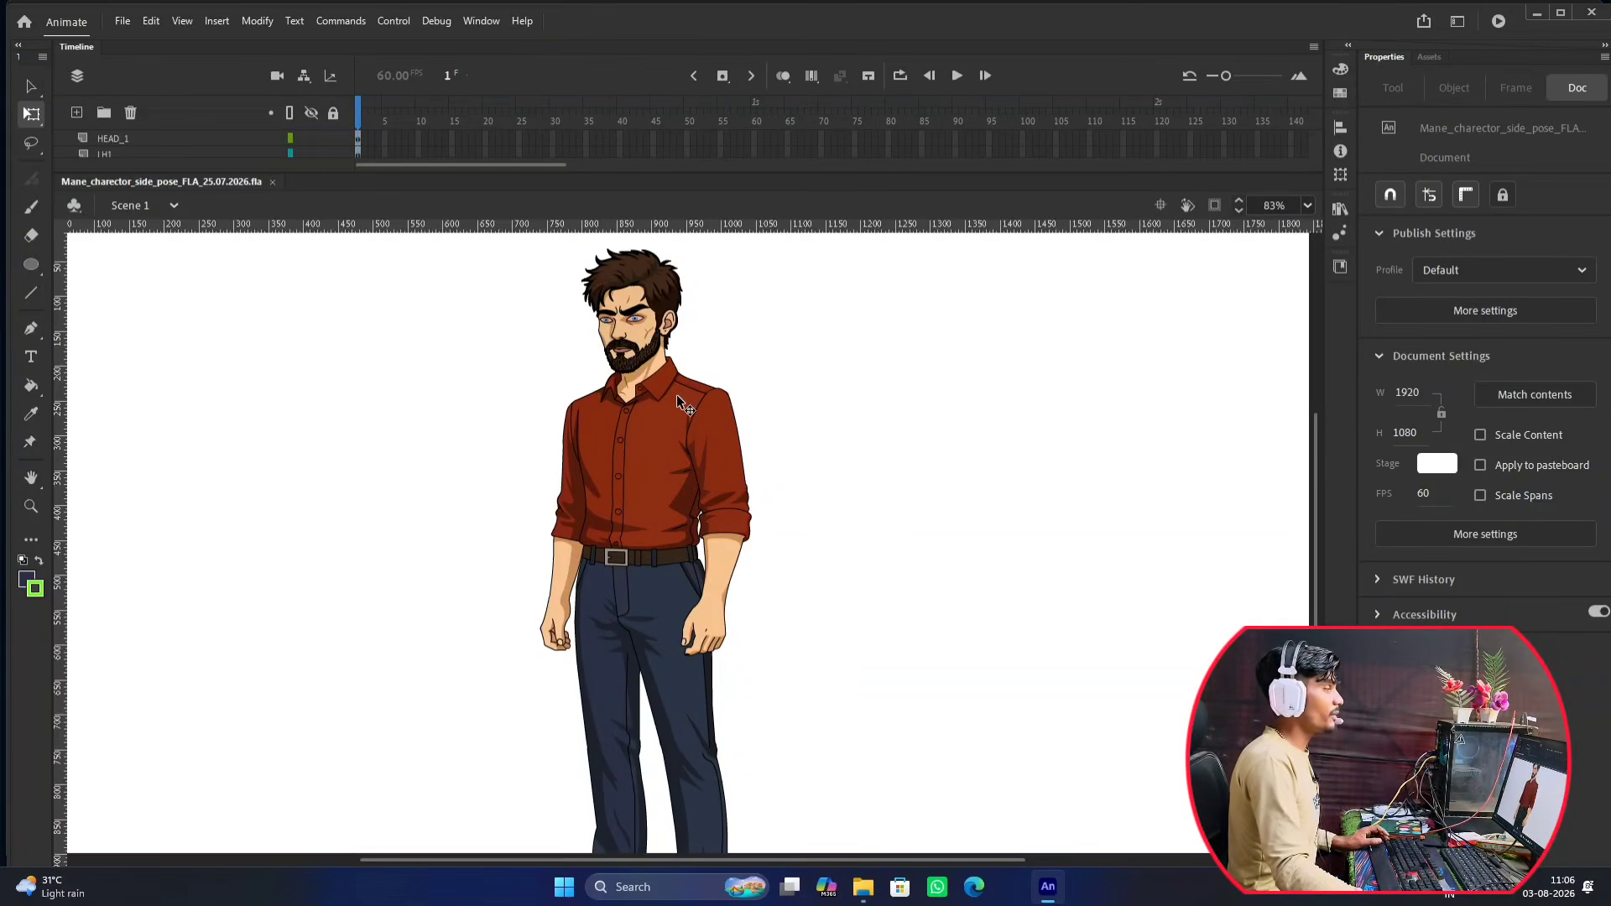
scroll(677, 394, up, 5)
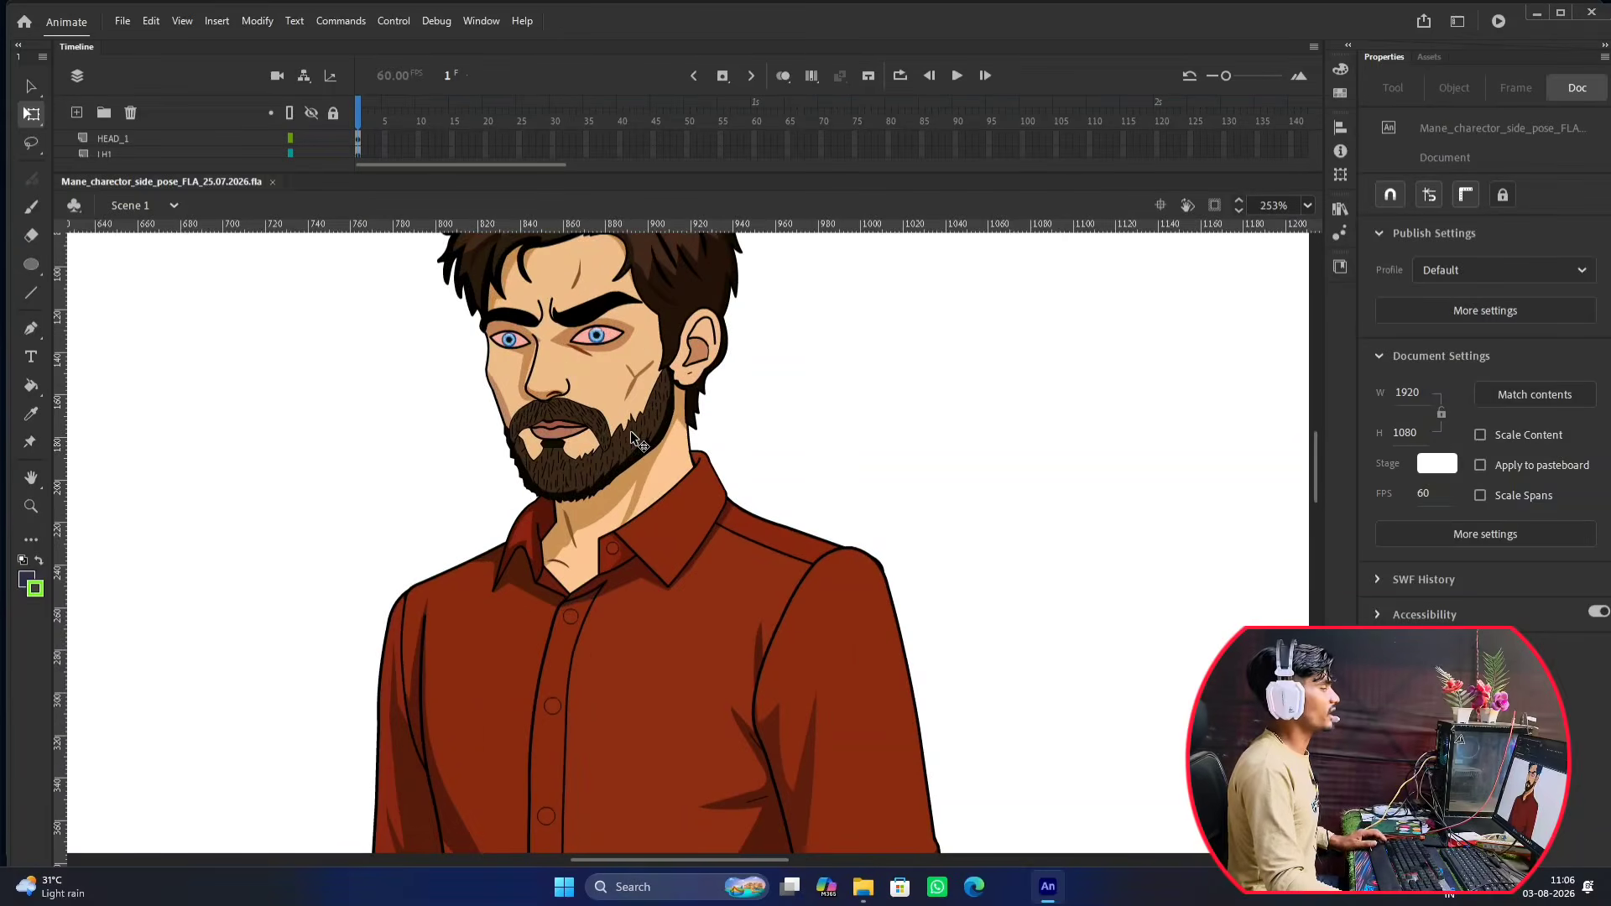
scroll(611, 357, up, 4)
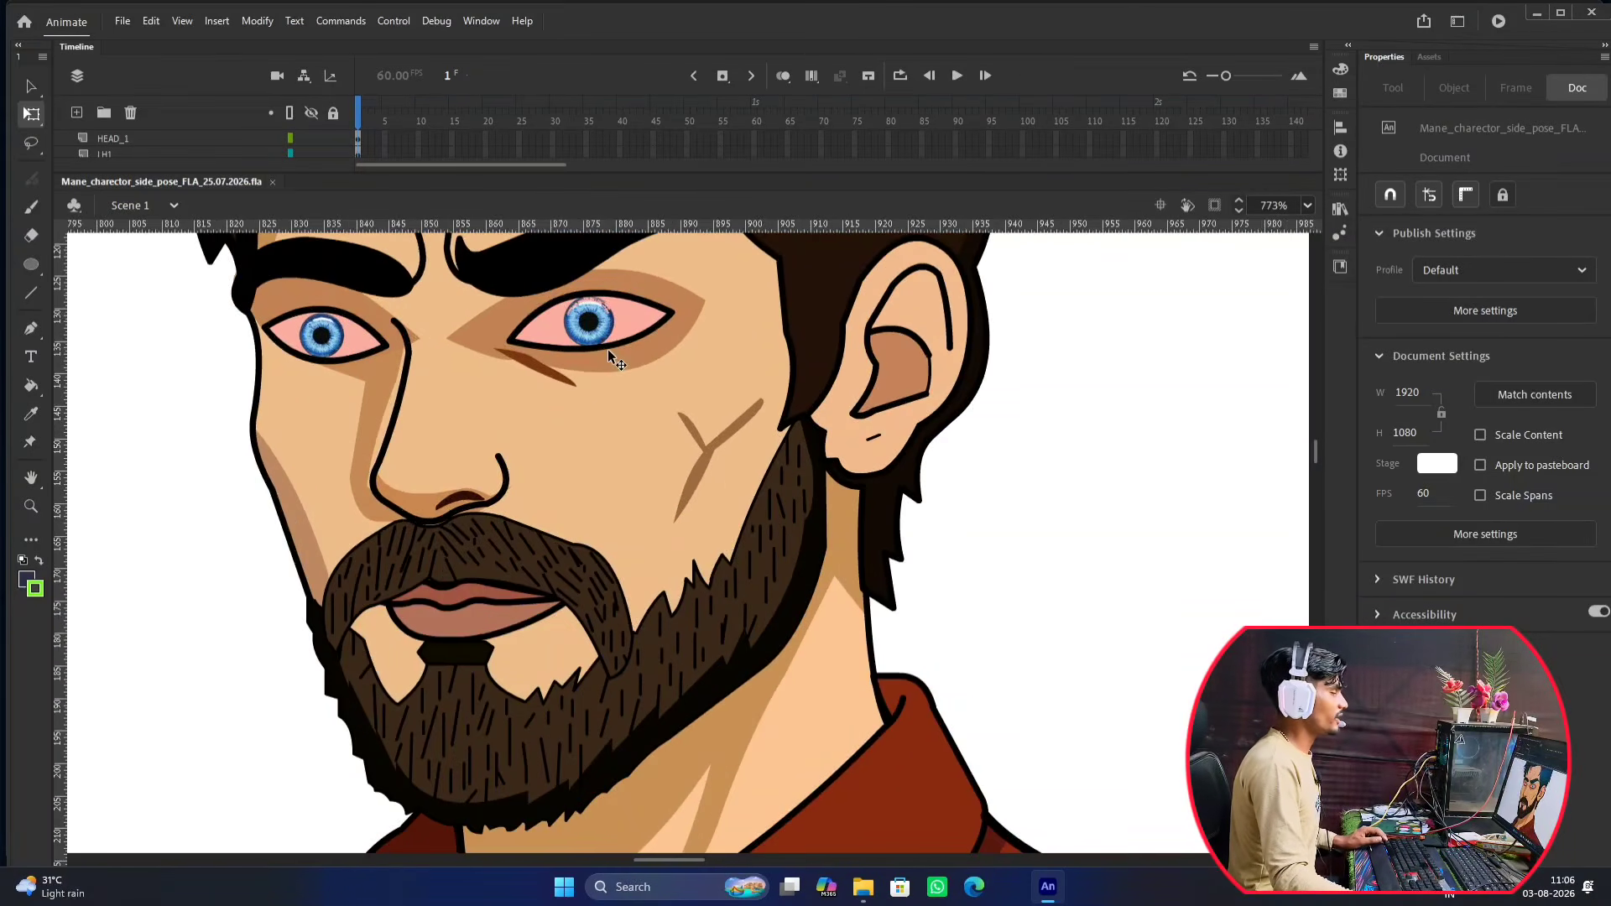
scroll(672, 420, down, 2)
scroll(683, 444, up, 5)
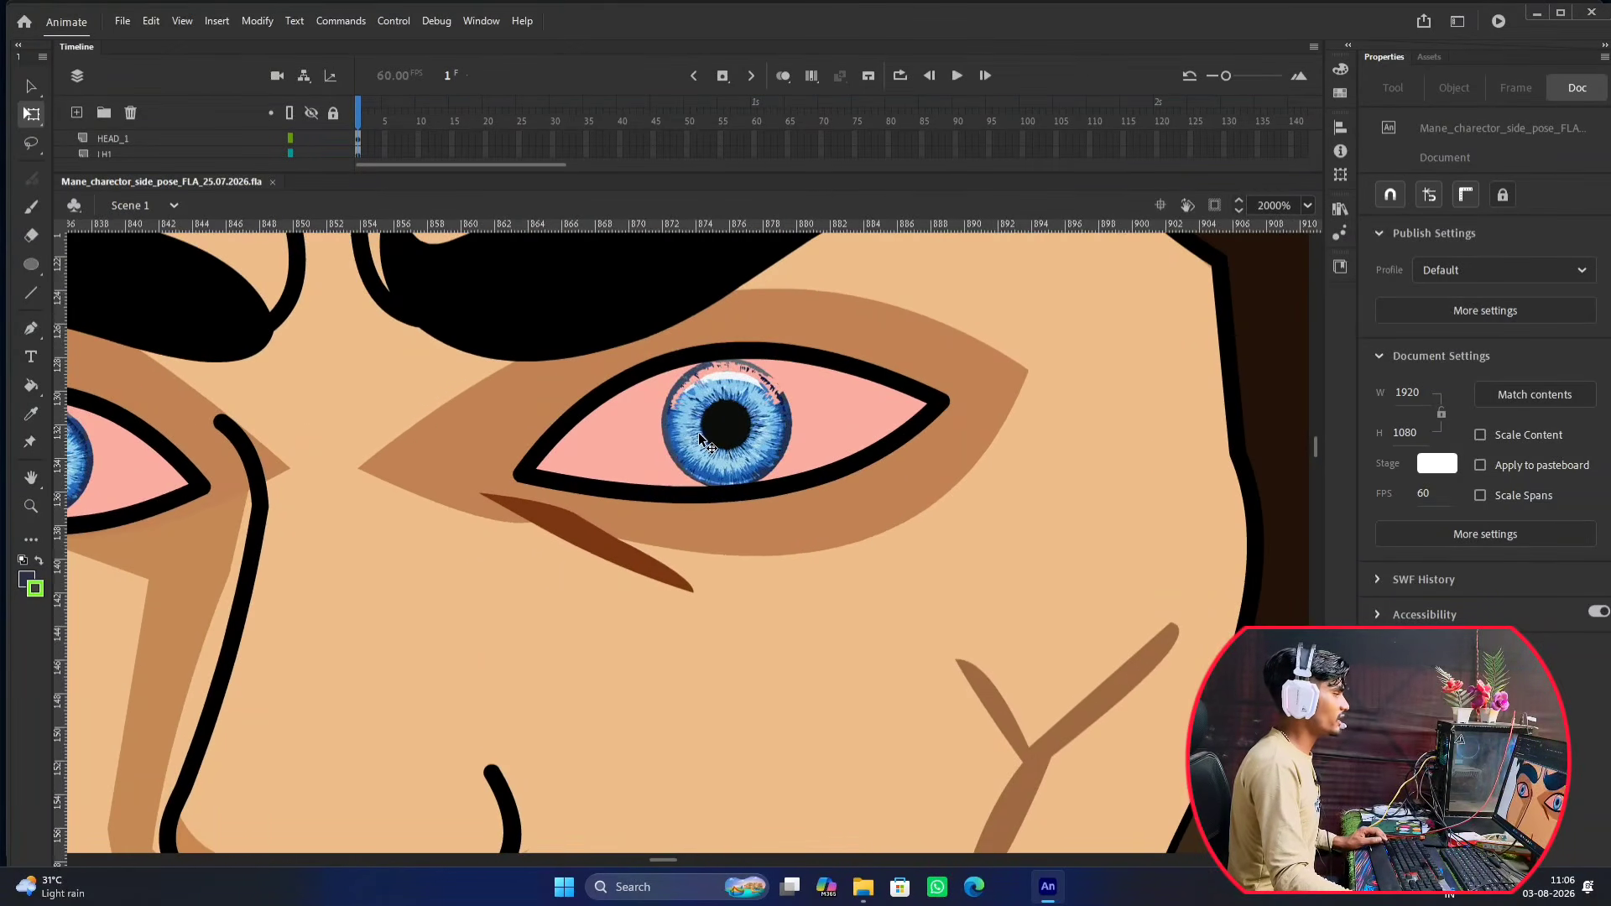
scroll(698, 432, down, 3)
scroll(591, 482, up, 5)
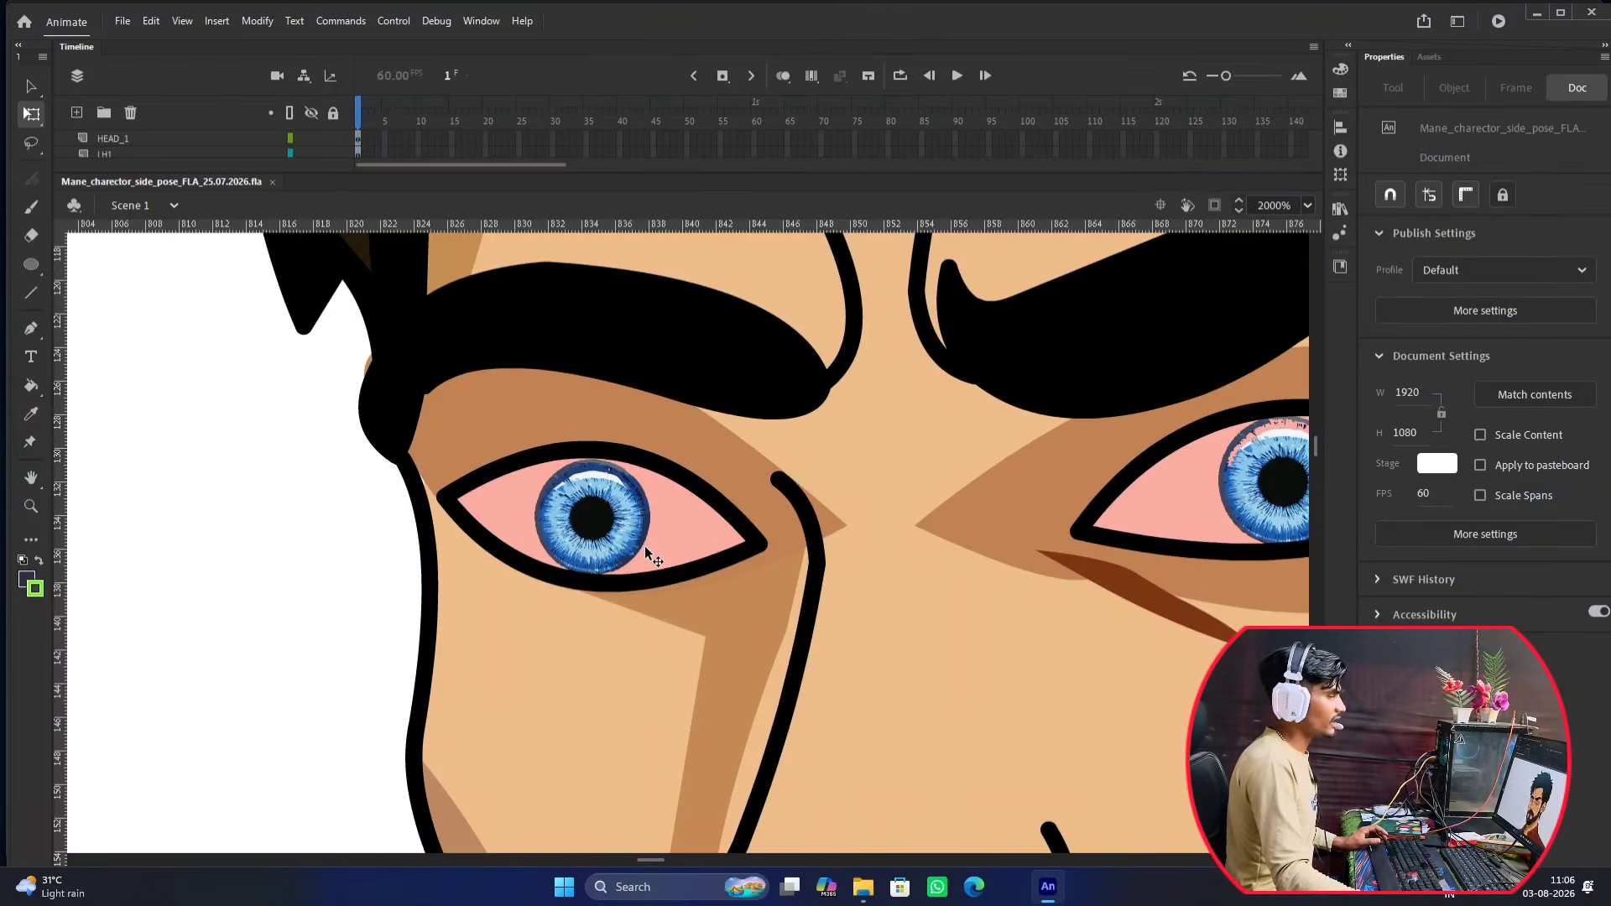
scroll(781, 577, down, 3)
scroll(630, 472, up, 3)
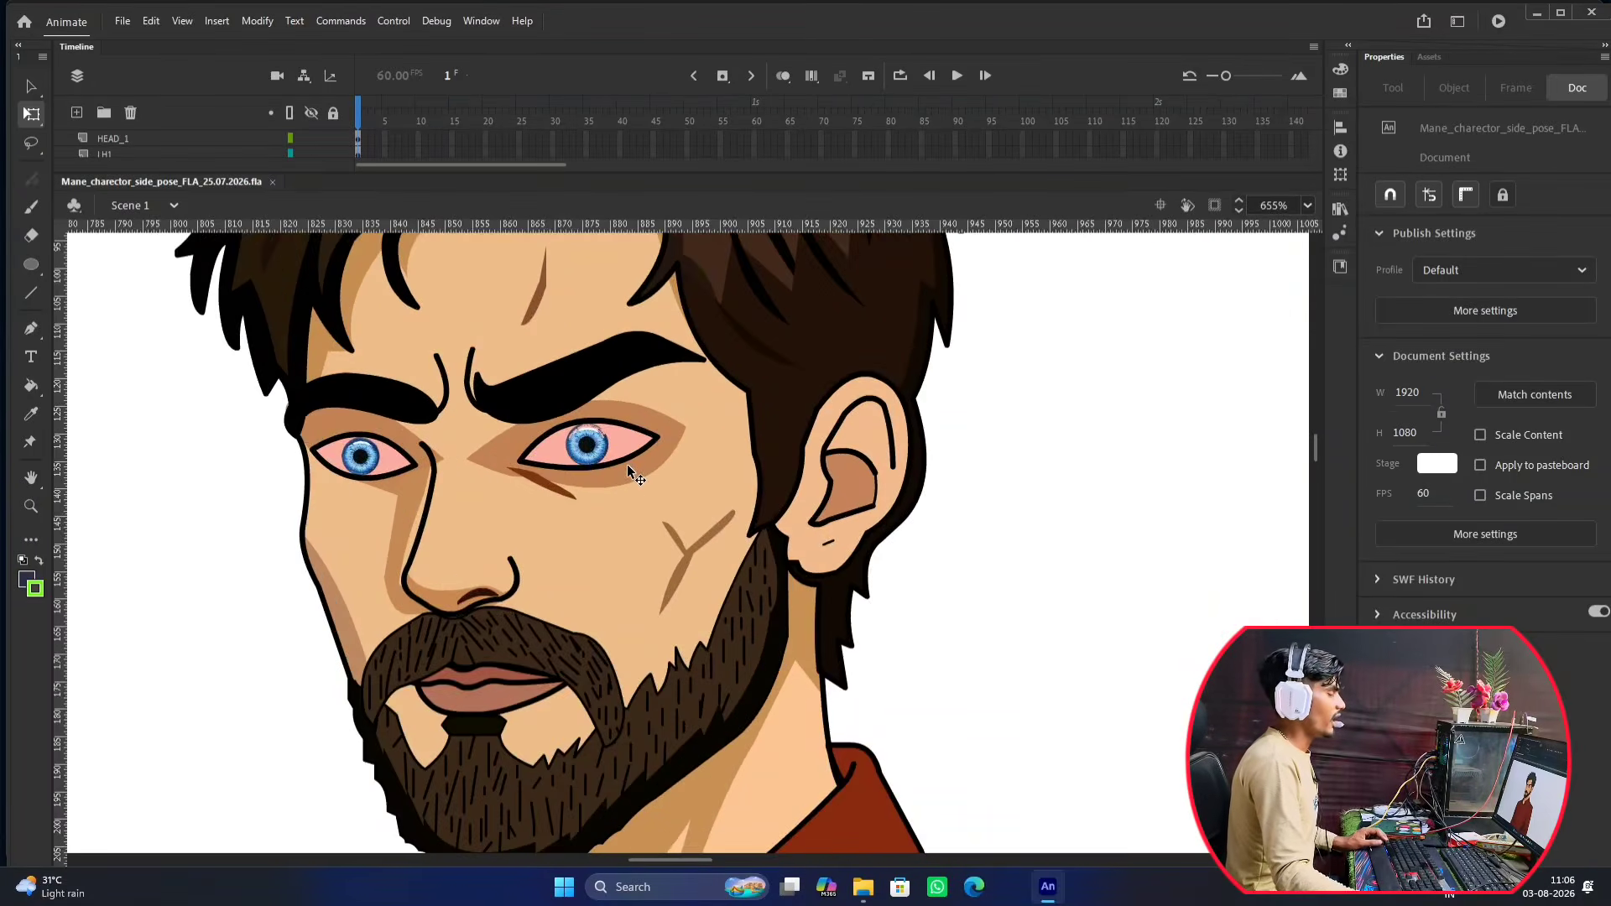
scroll(630, 472, down, 4)
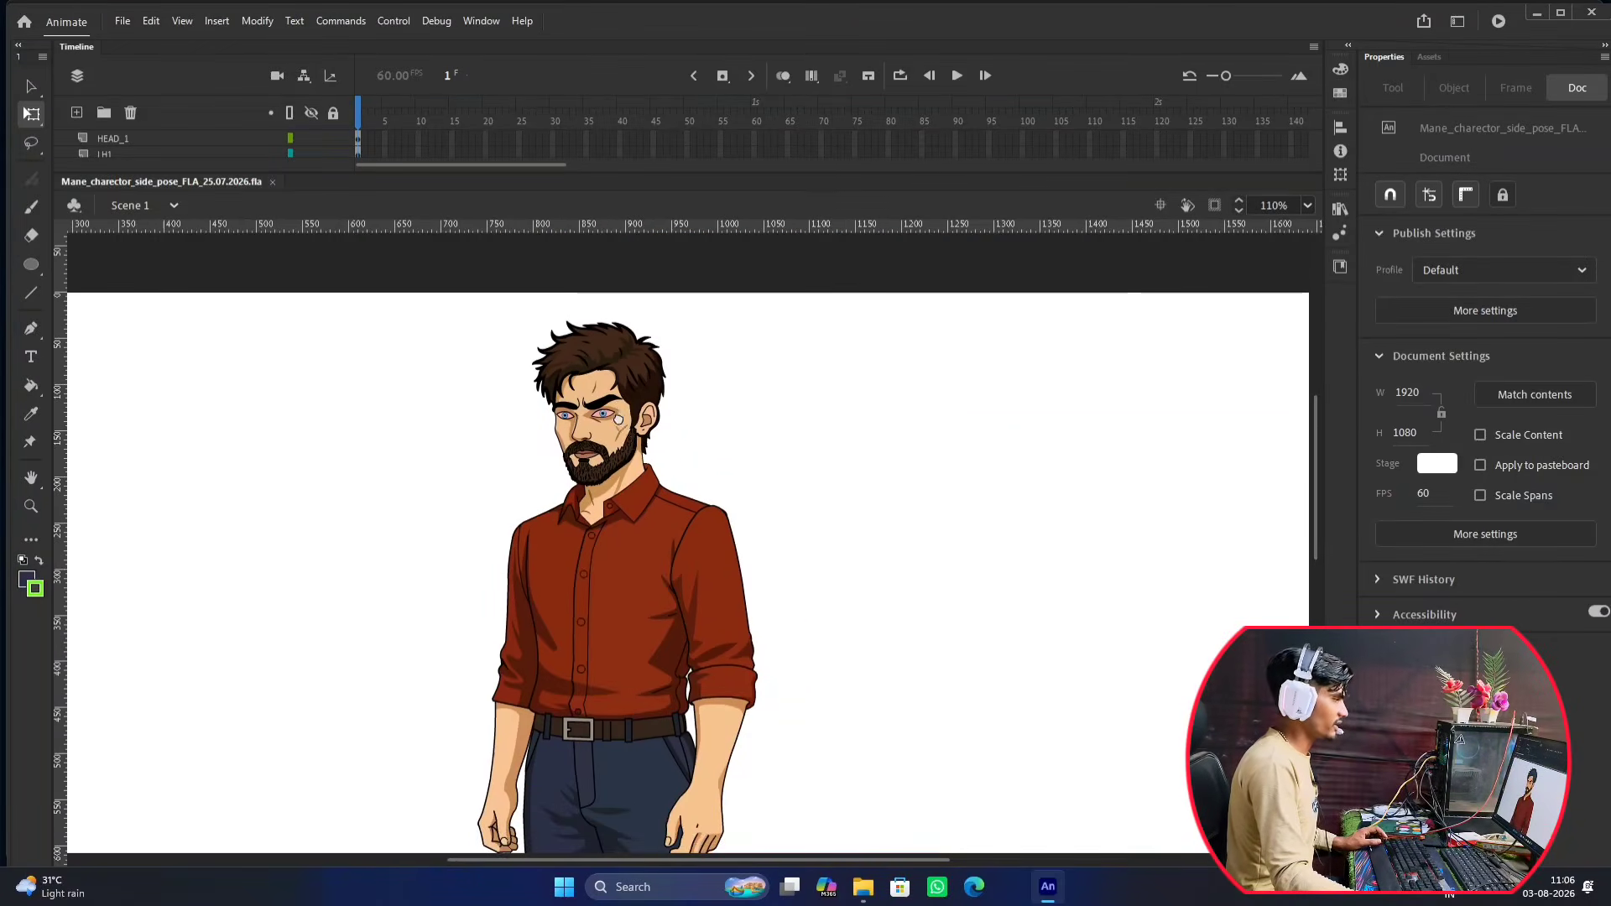
scroll(618, 418, up, 2)
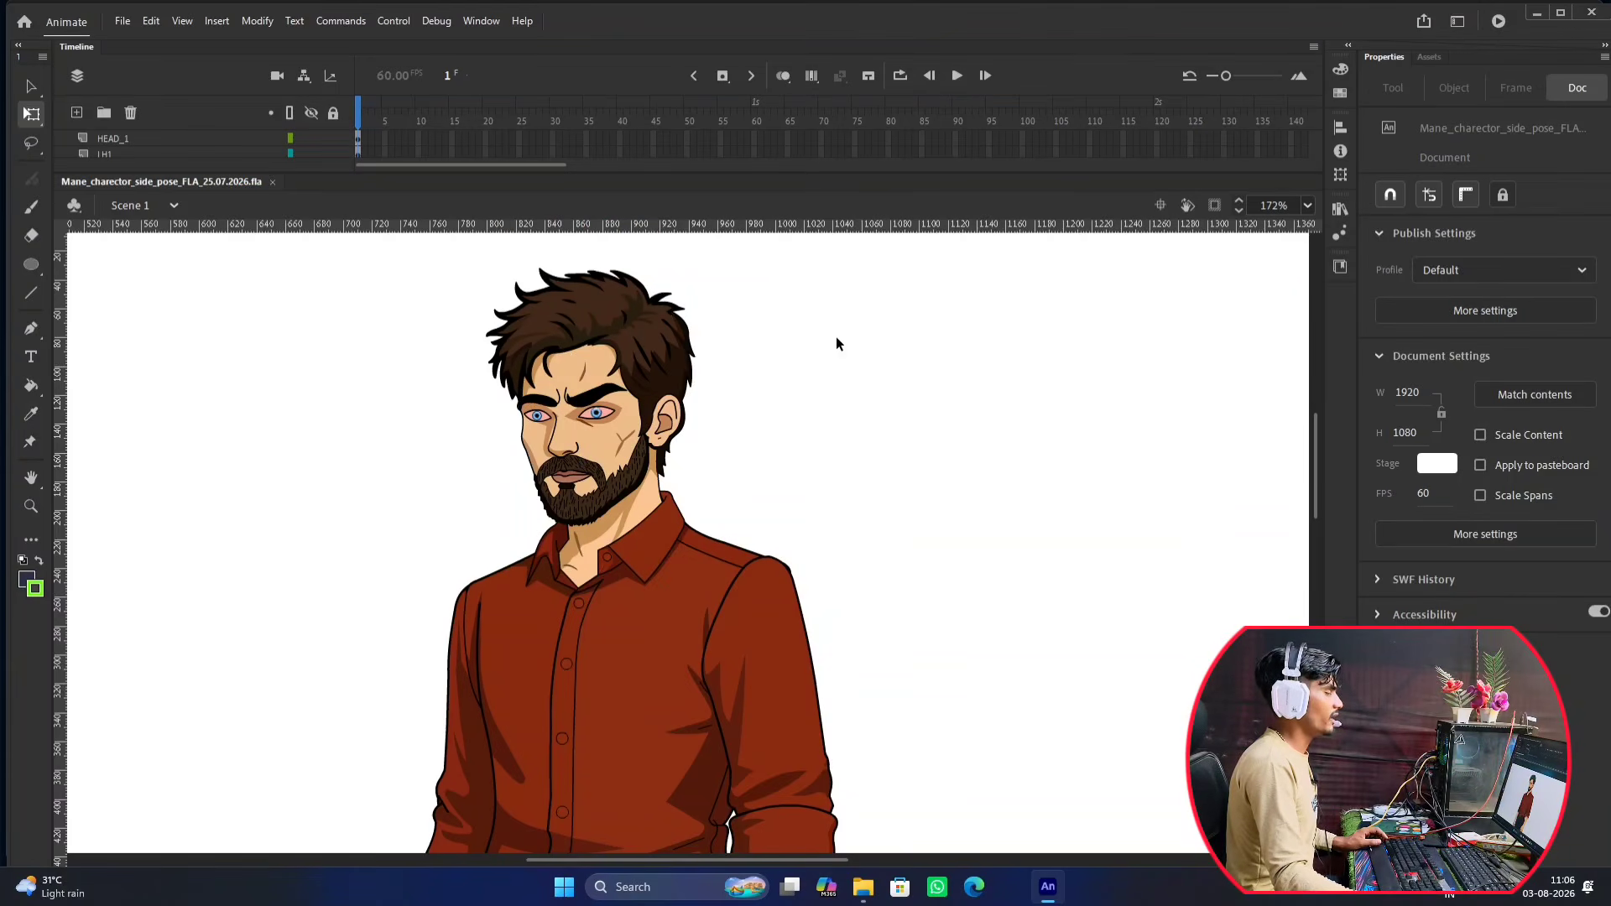
Examine the character's belt, forearms and hands, and view the whole figure on the stage.
scroll(670, 435, down, 2)
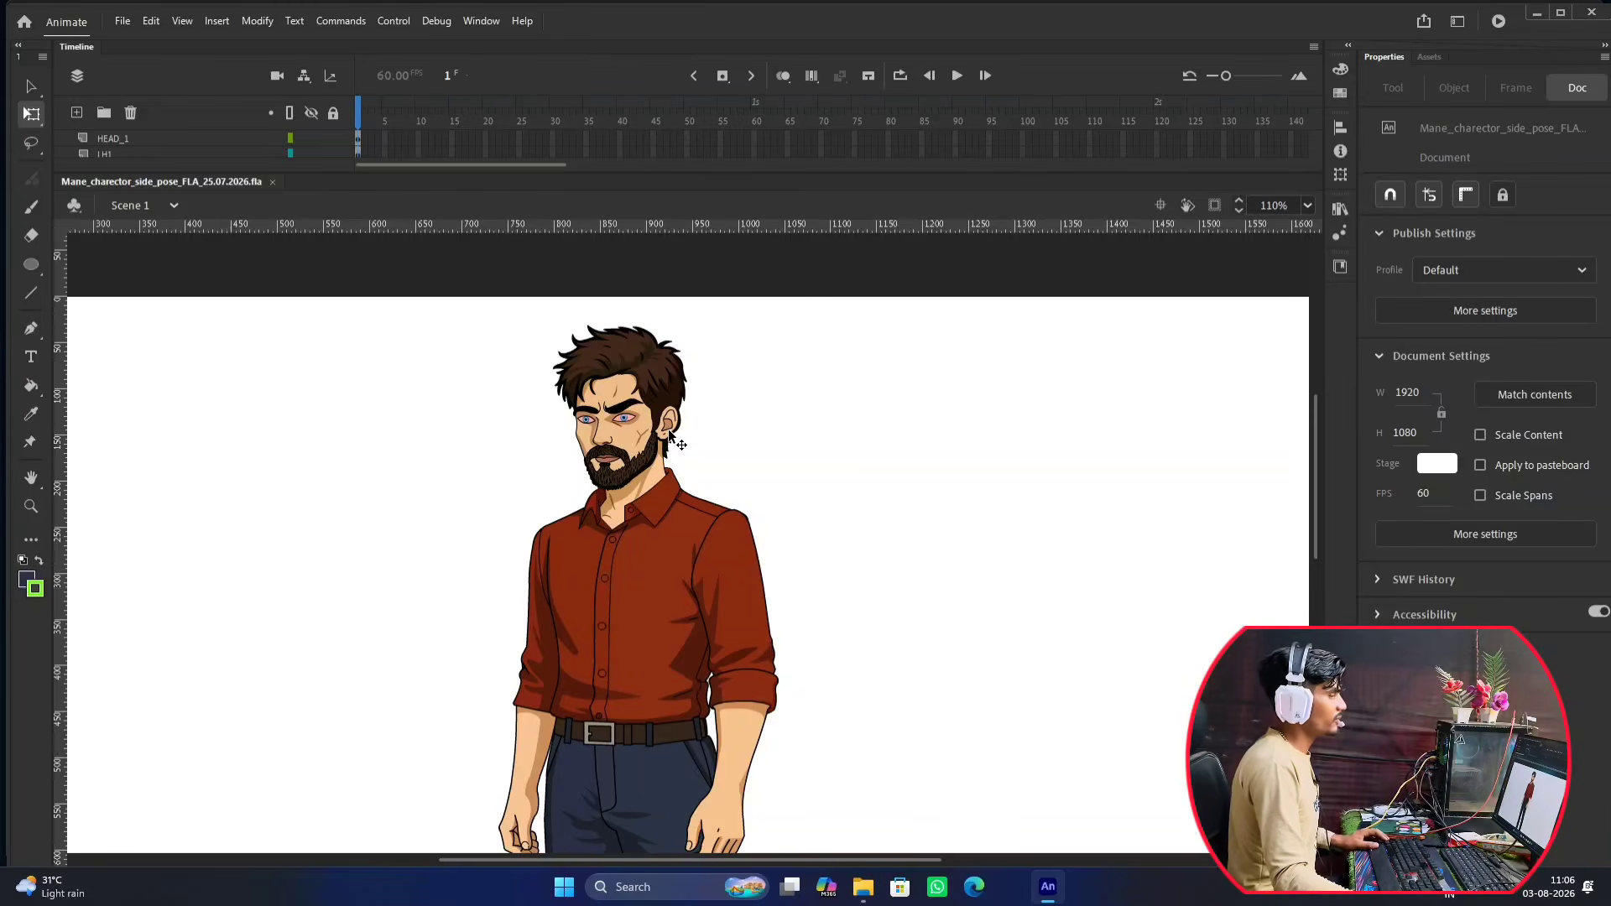
scroll(672, 436, down, 2)
scroll(715, 623, up, 2)
scroll(715, 622, up, 2)
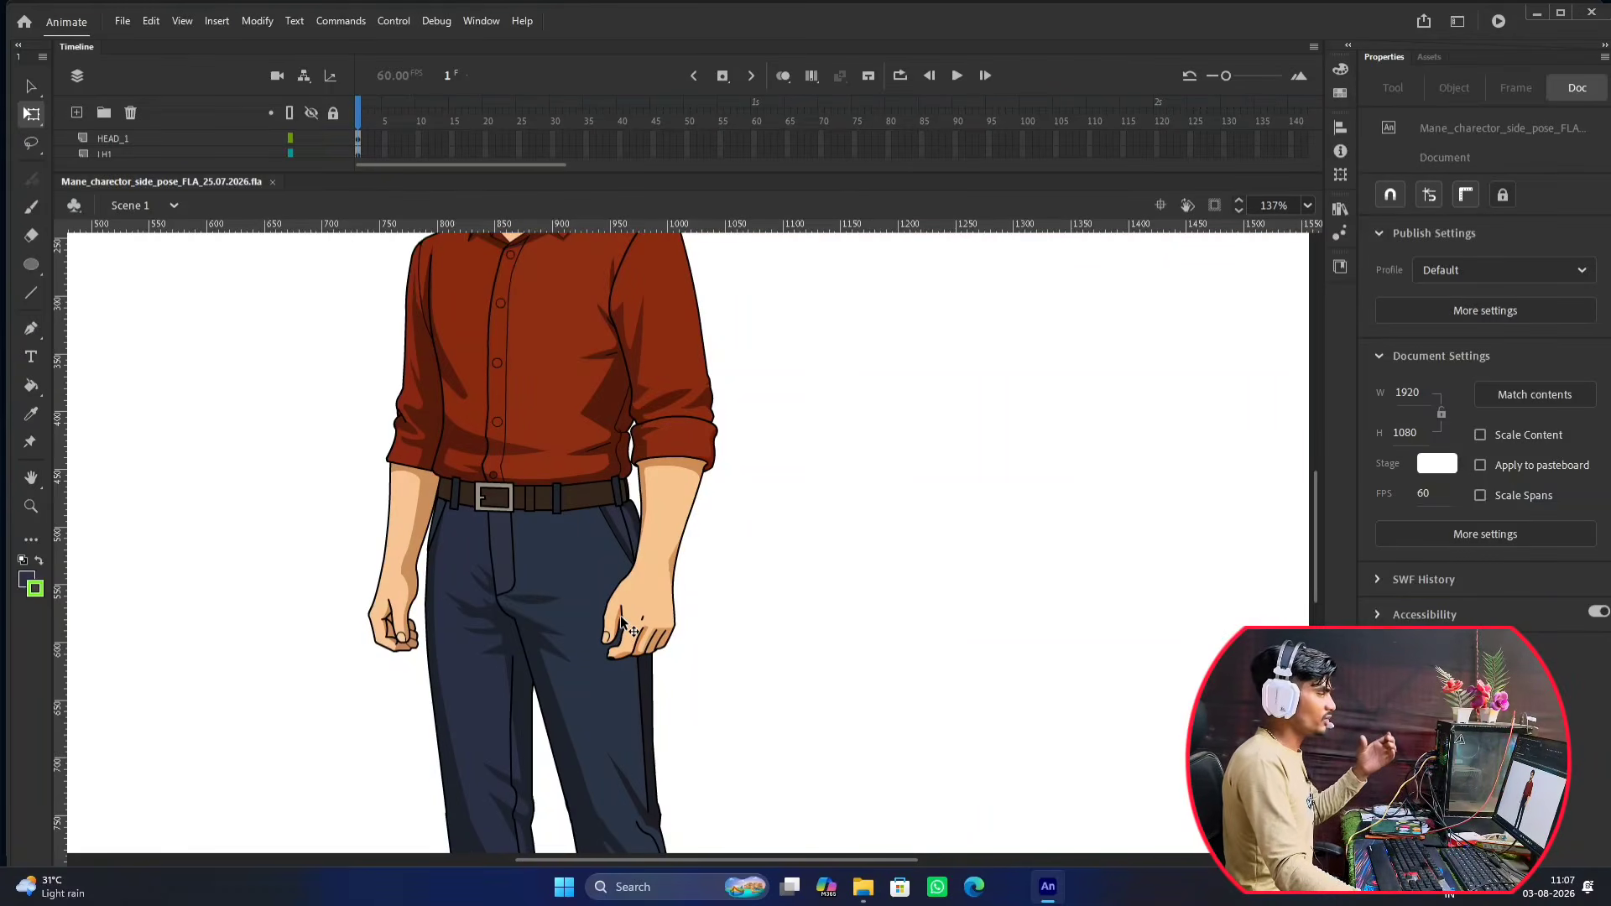
scroll(621, 616, down, 2)
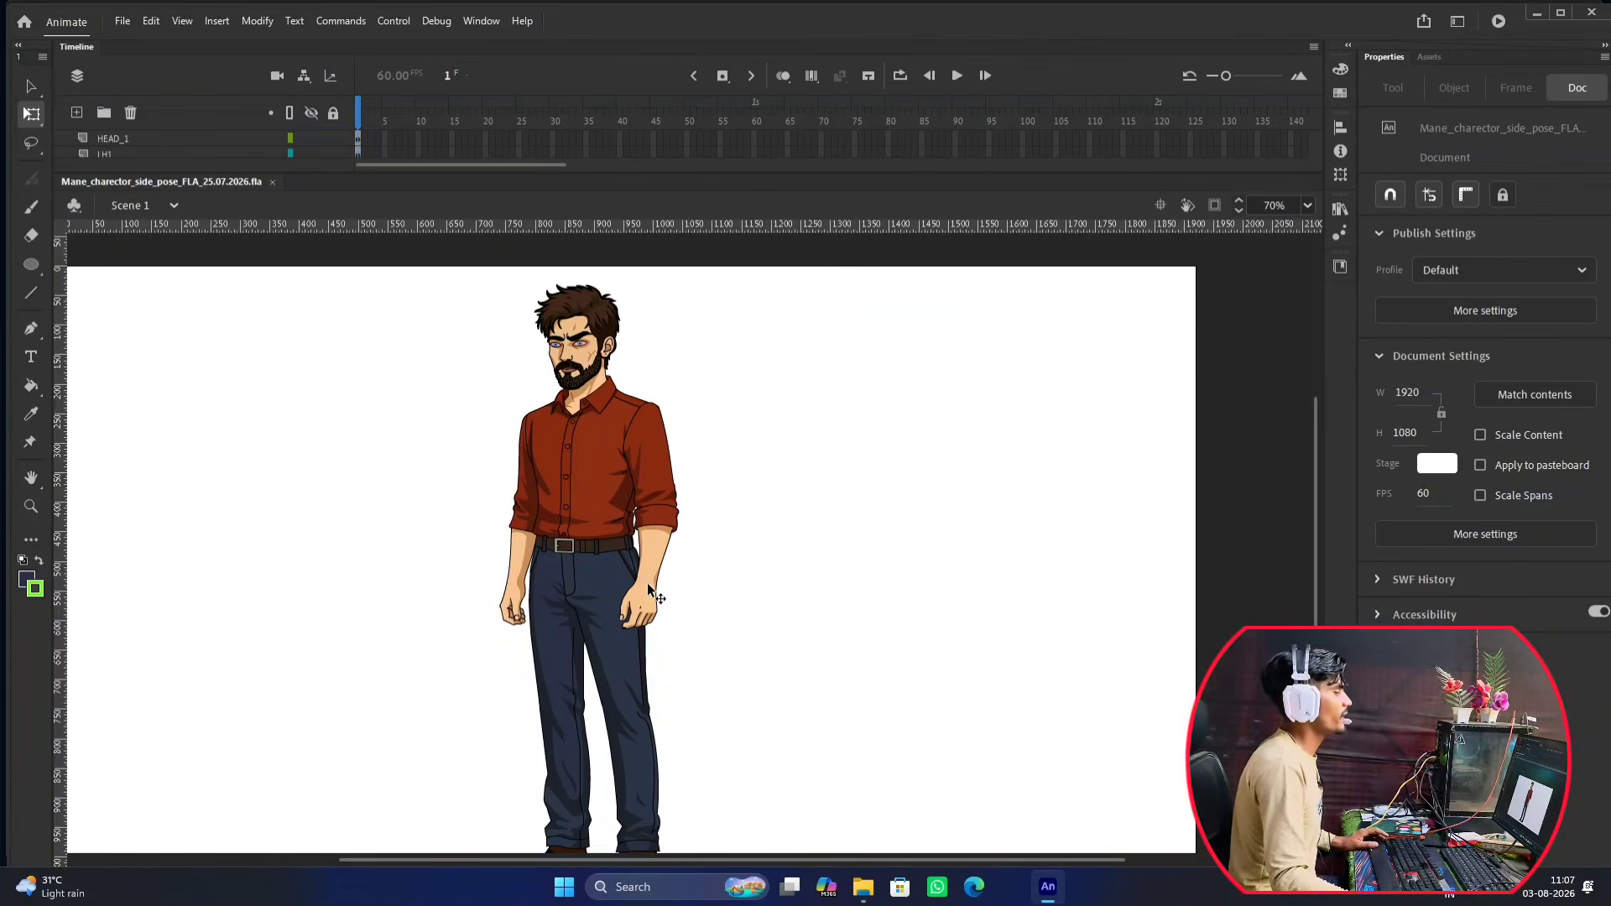
scroll(648, 582, down, 1)
scroll(678, 570, down, 1)
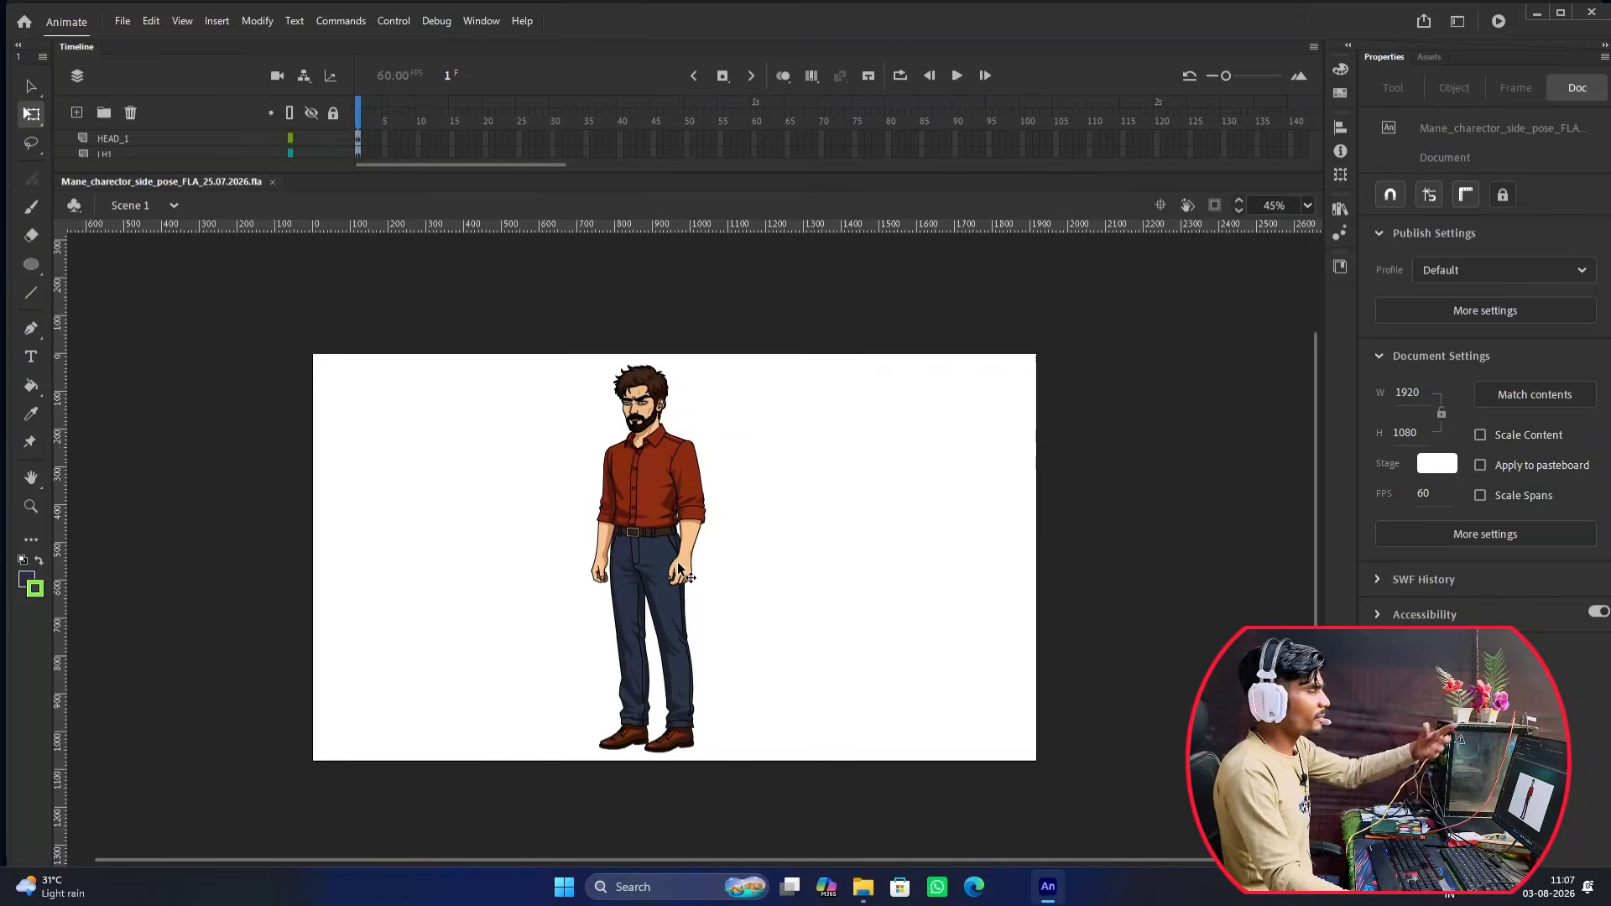